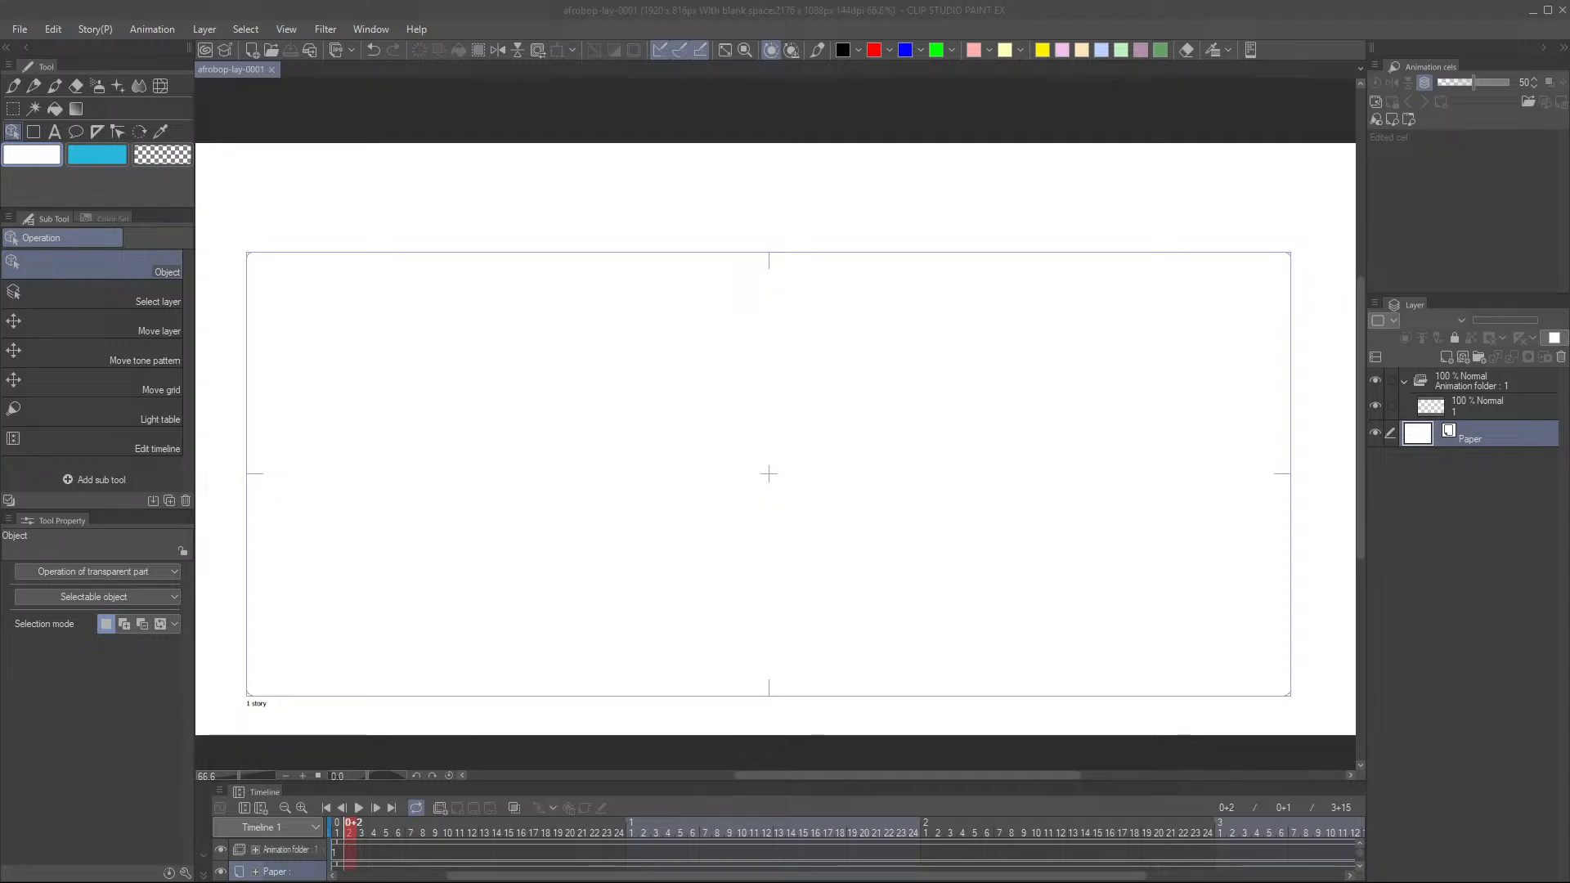
key(alt+Tab)
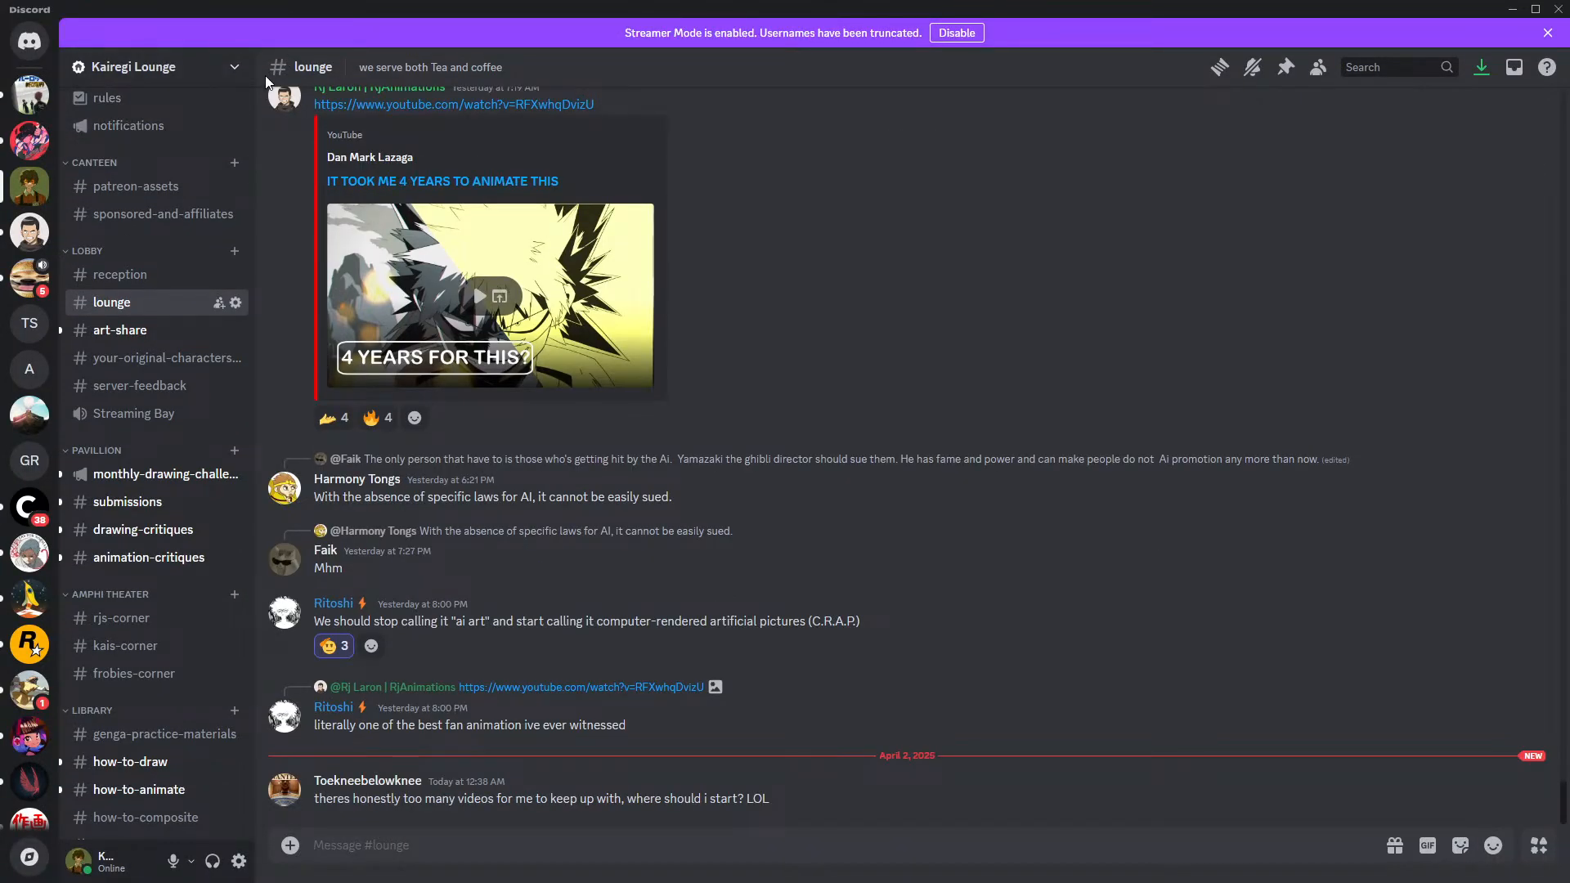
mouse_move(1009, 6)
mouse_down()
mouse_move(968, 49)
mouse_move(0, 171)
mouse_up()
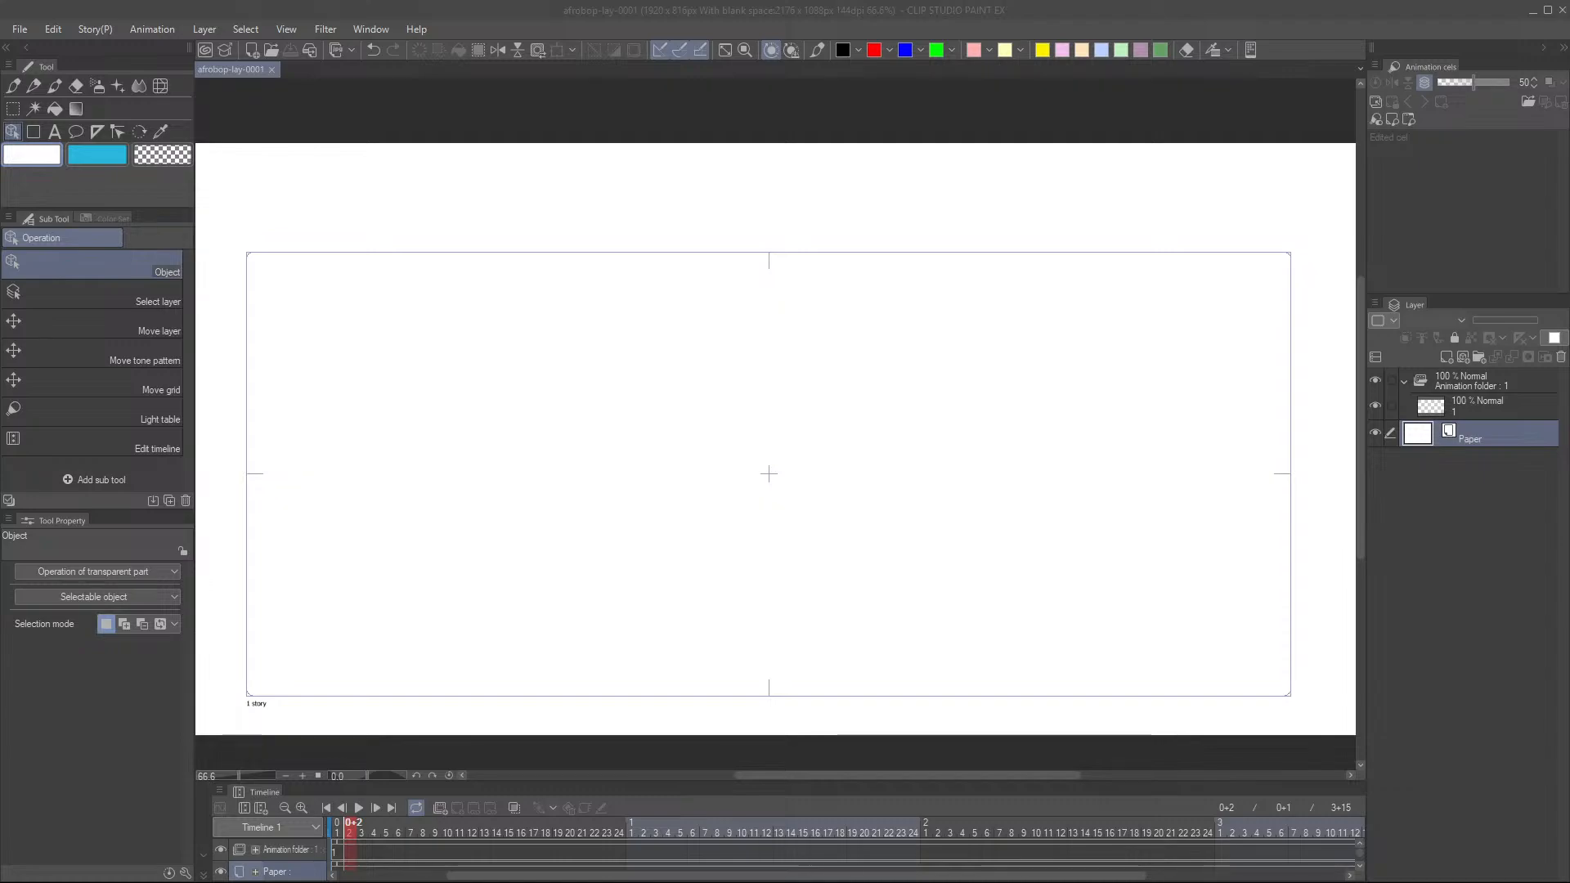
click(728, 18)
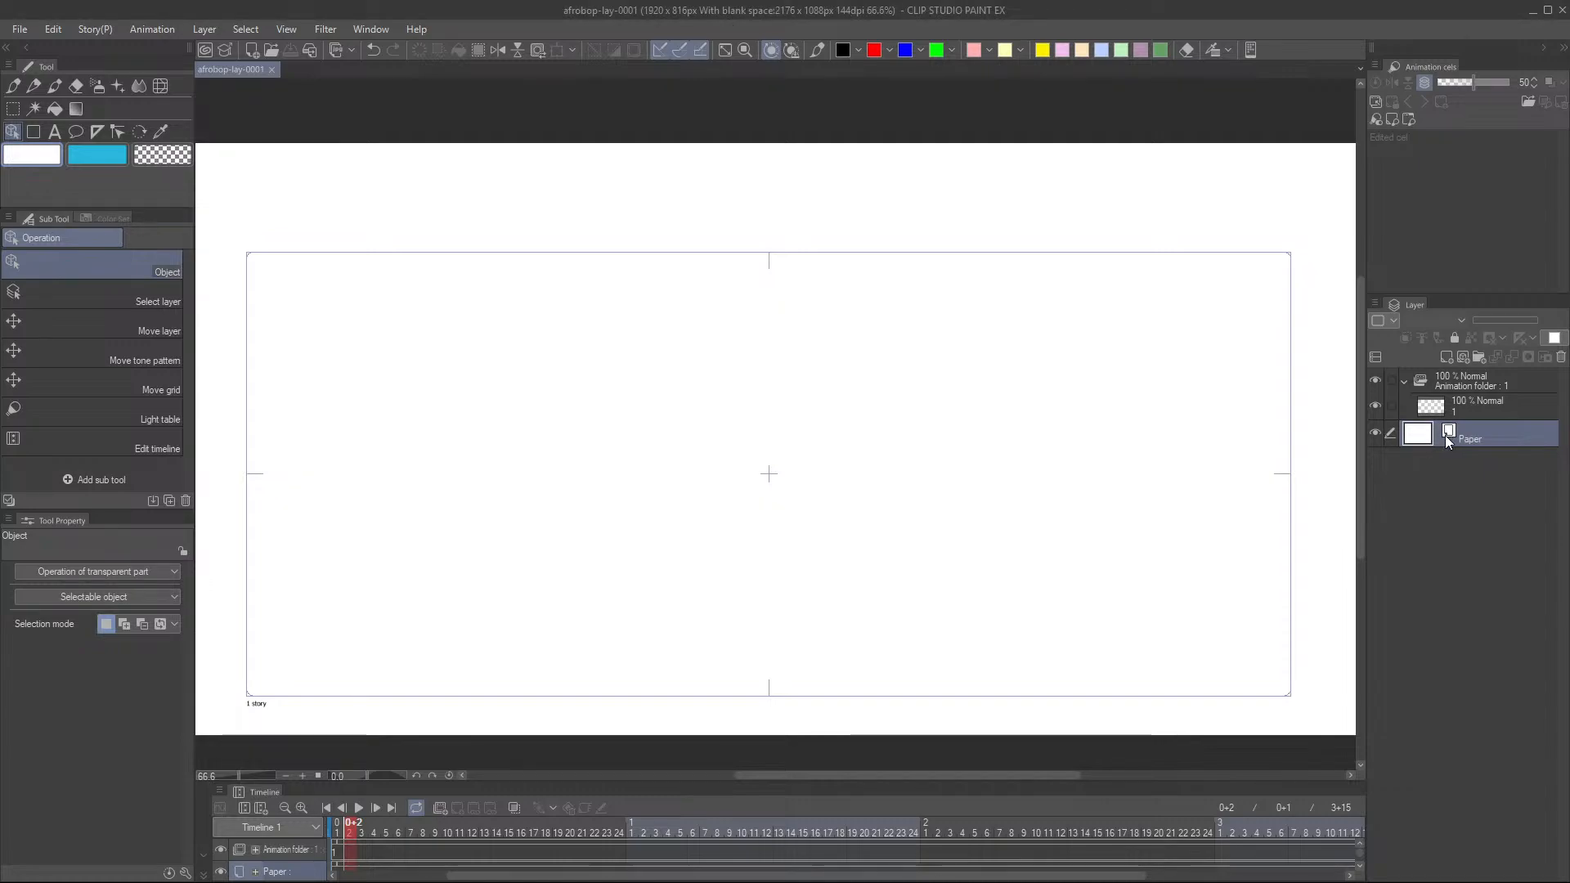
- Replace the animation folder with a new layer folder containing one blank raster layer
click(1474, 380)
click(1559, 357)
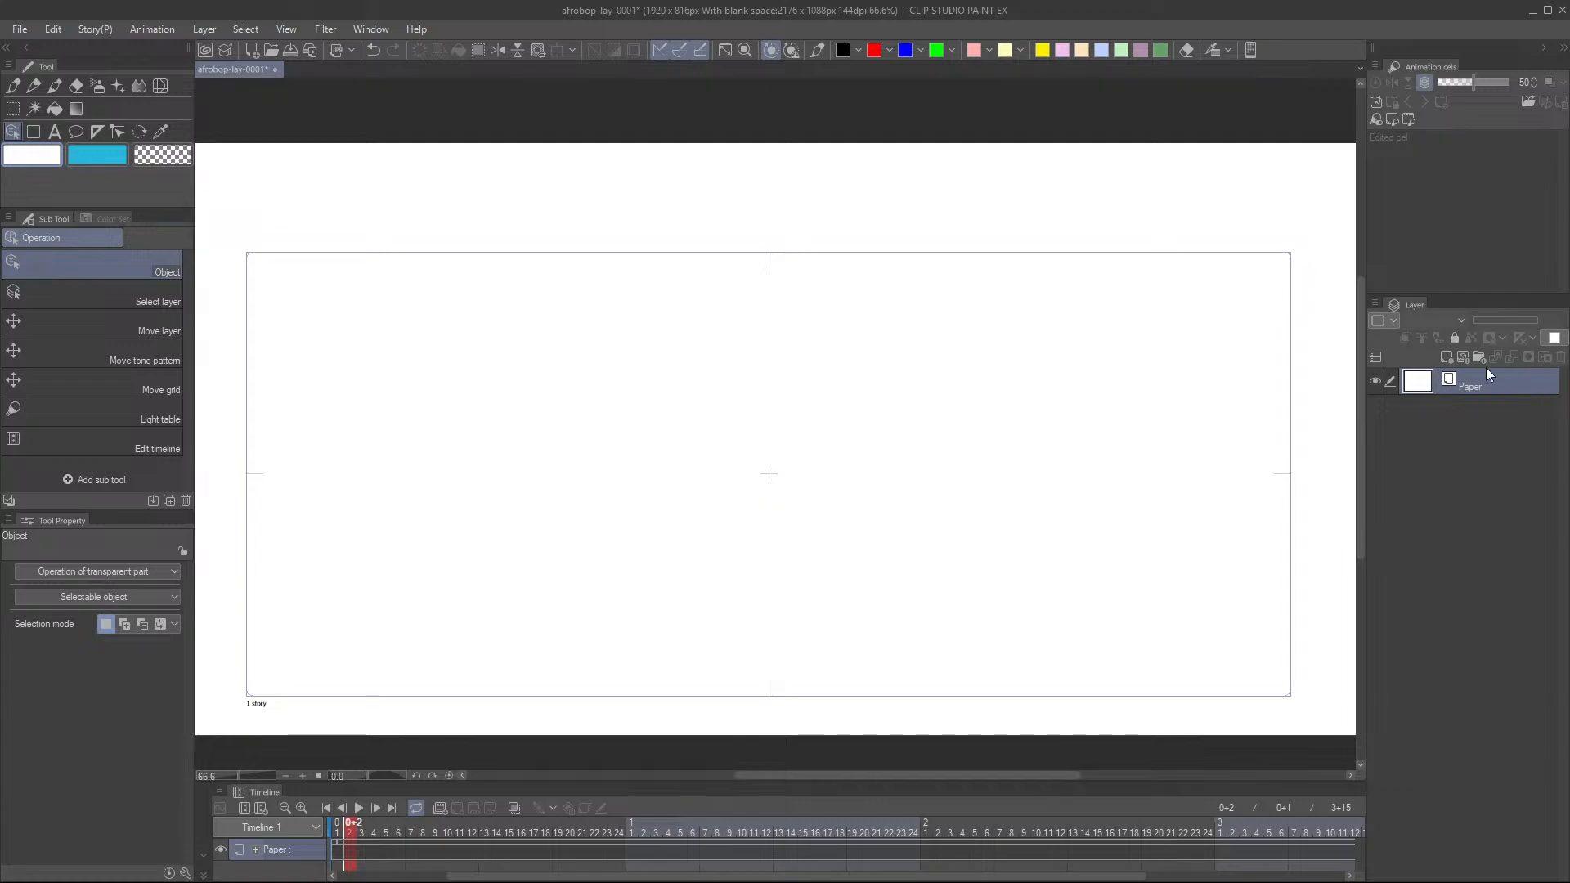
click(1478, 360)
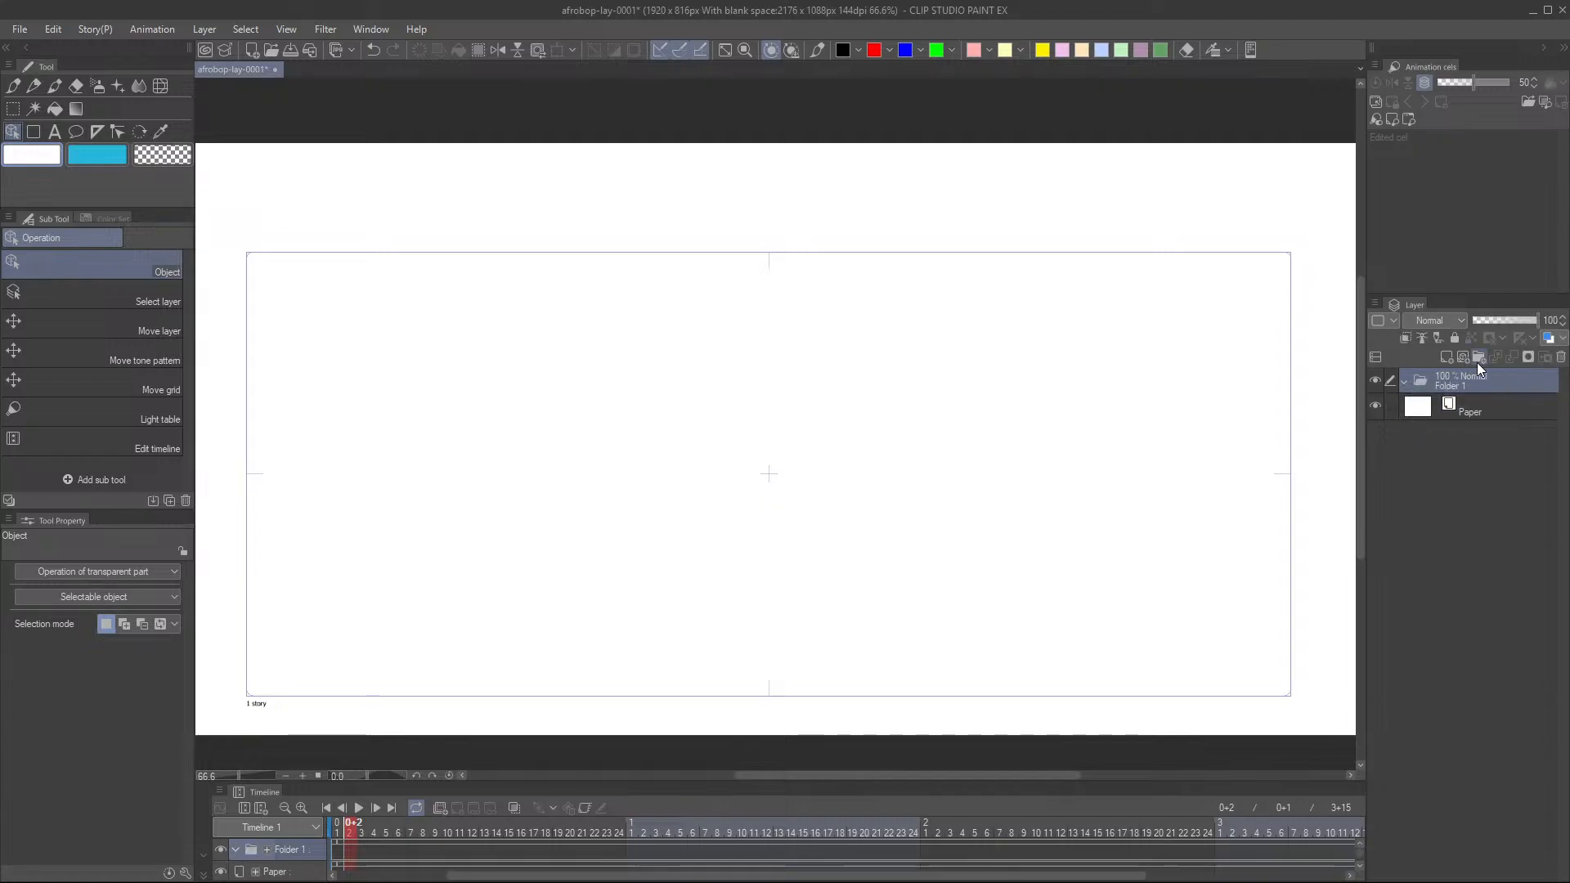
click(1447, 360)
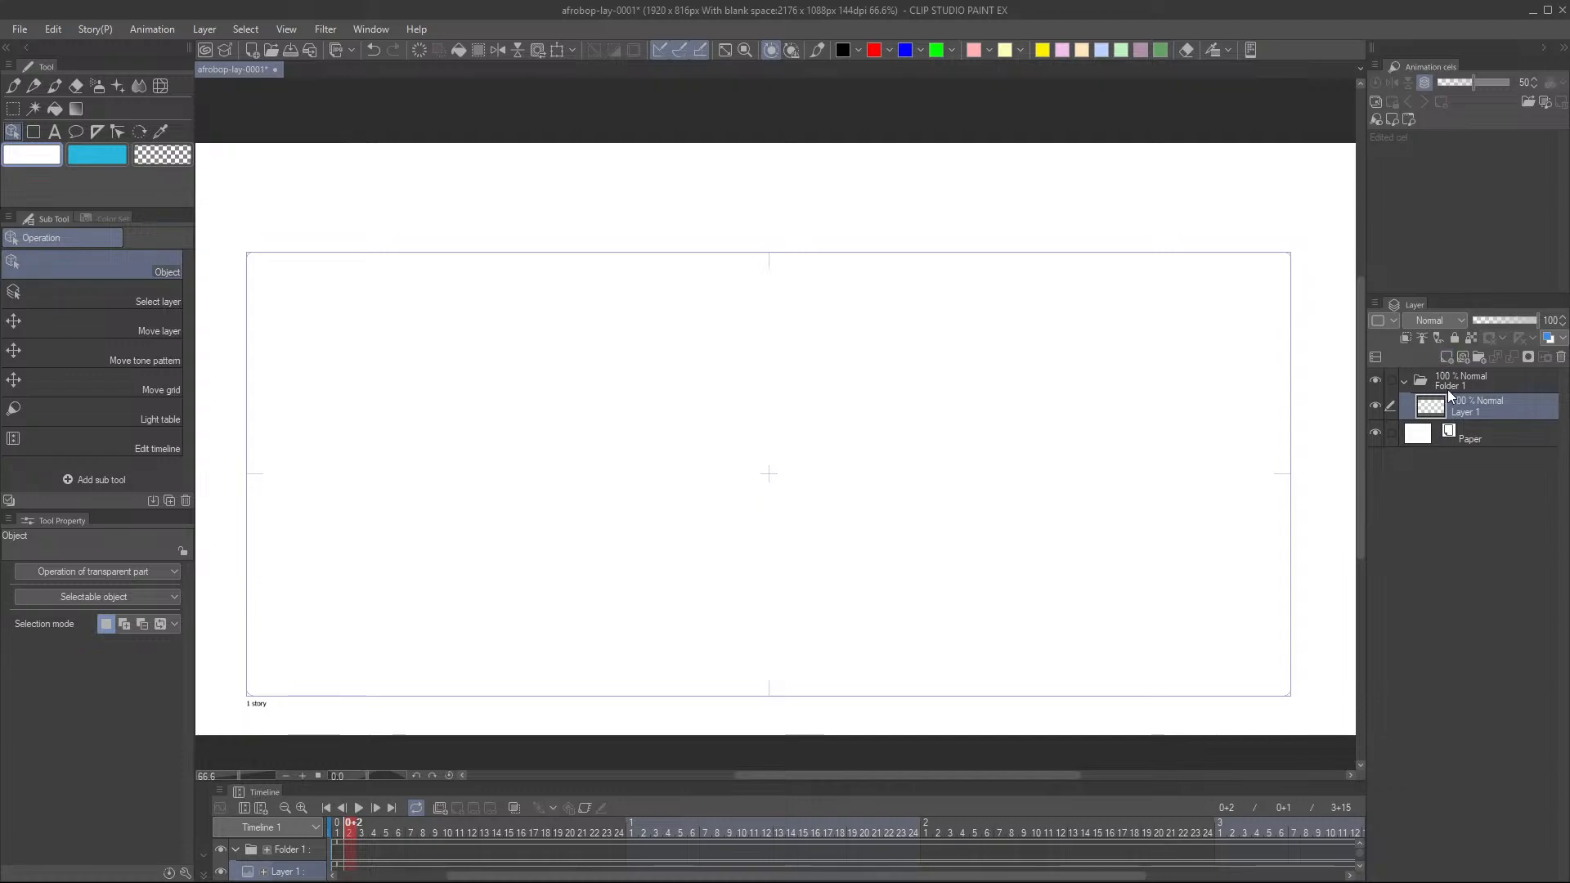
- Rename the new layer folder as LO
click(1448, 388)
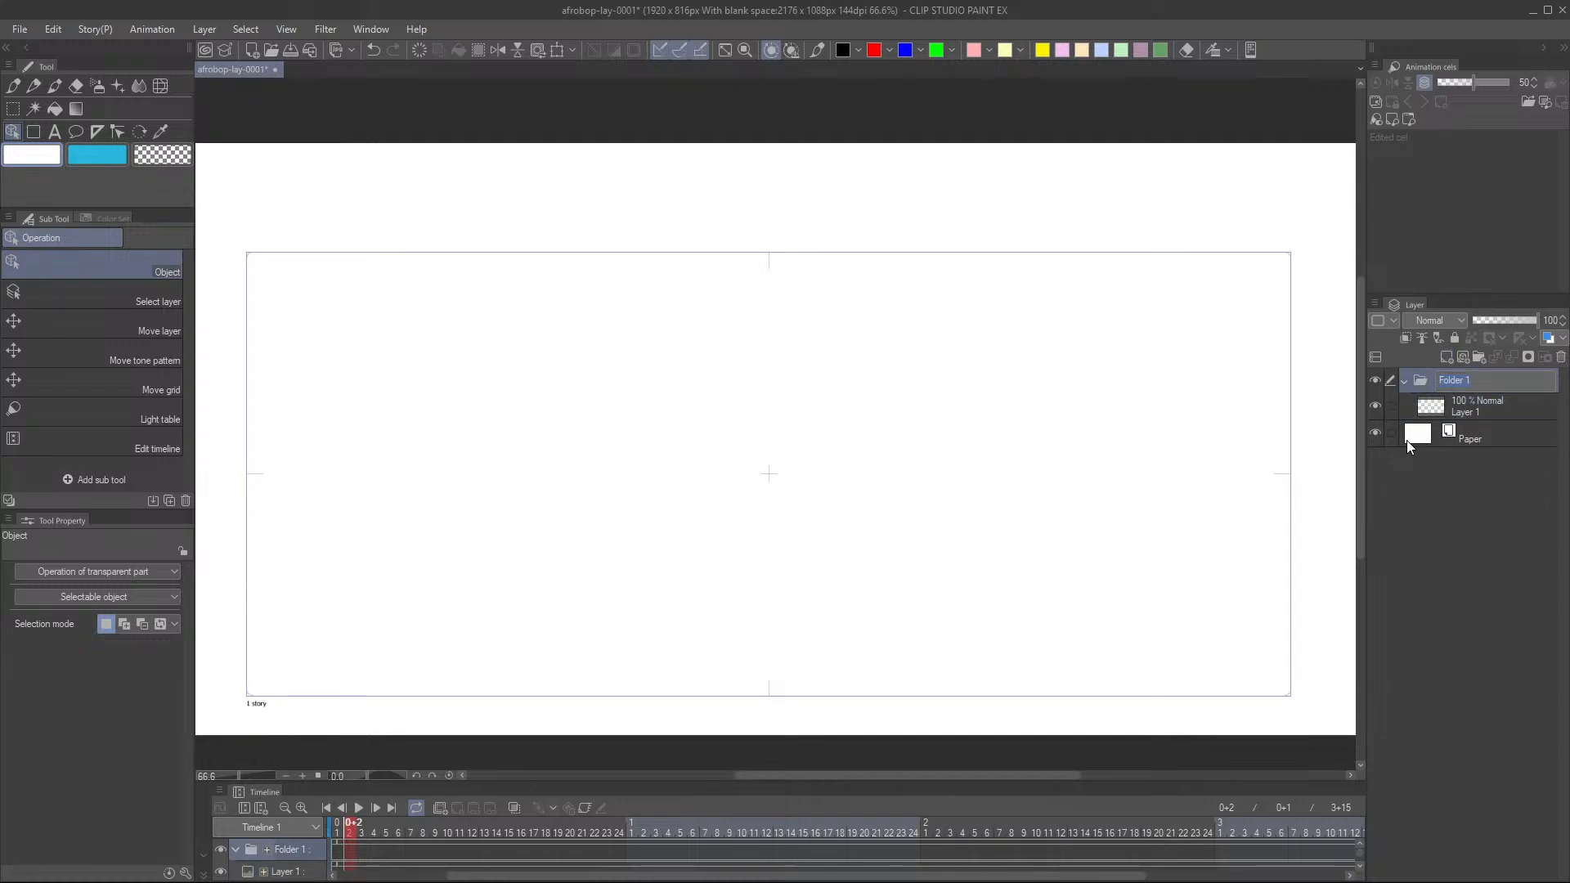
text(LO)
key(Return)
- Draw two horizontal thirds guide lines across the frame on Layer 1 with a thin light-blue anime line pen
click(1472, 405)
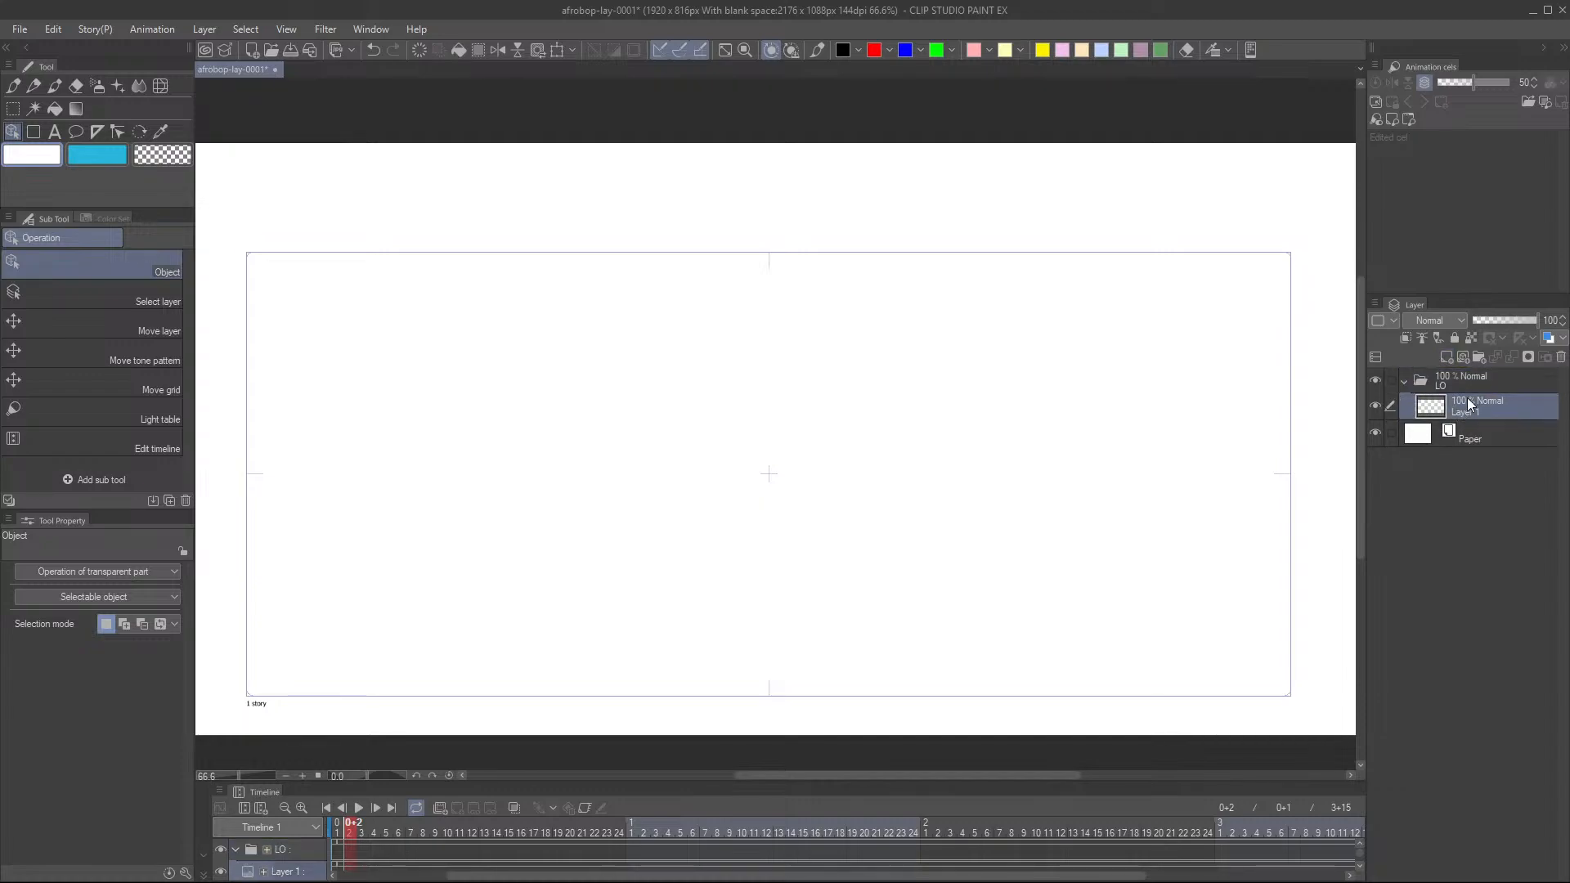
drag(629, 431, 701, 401)
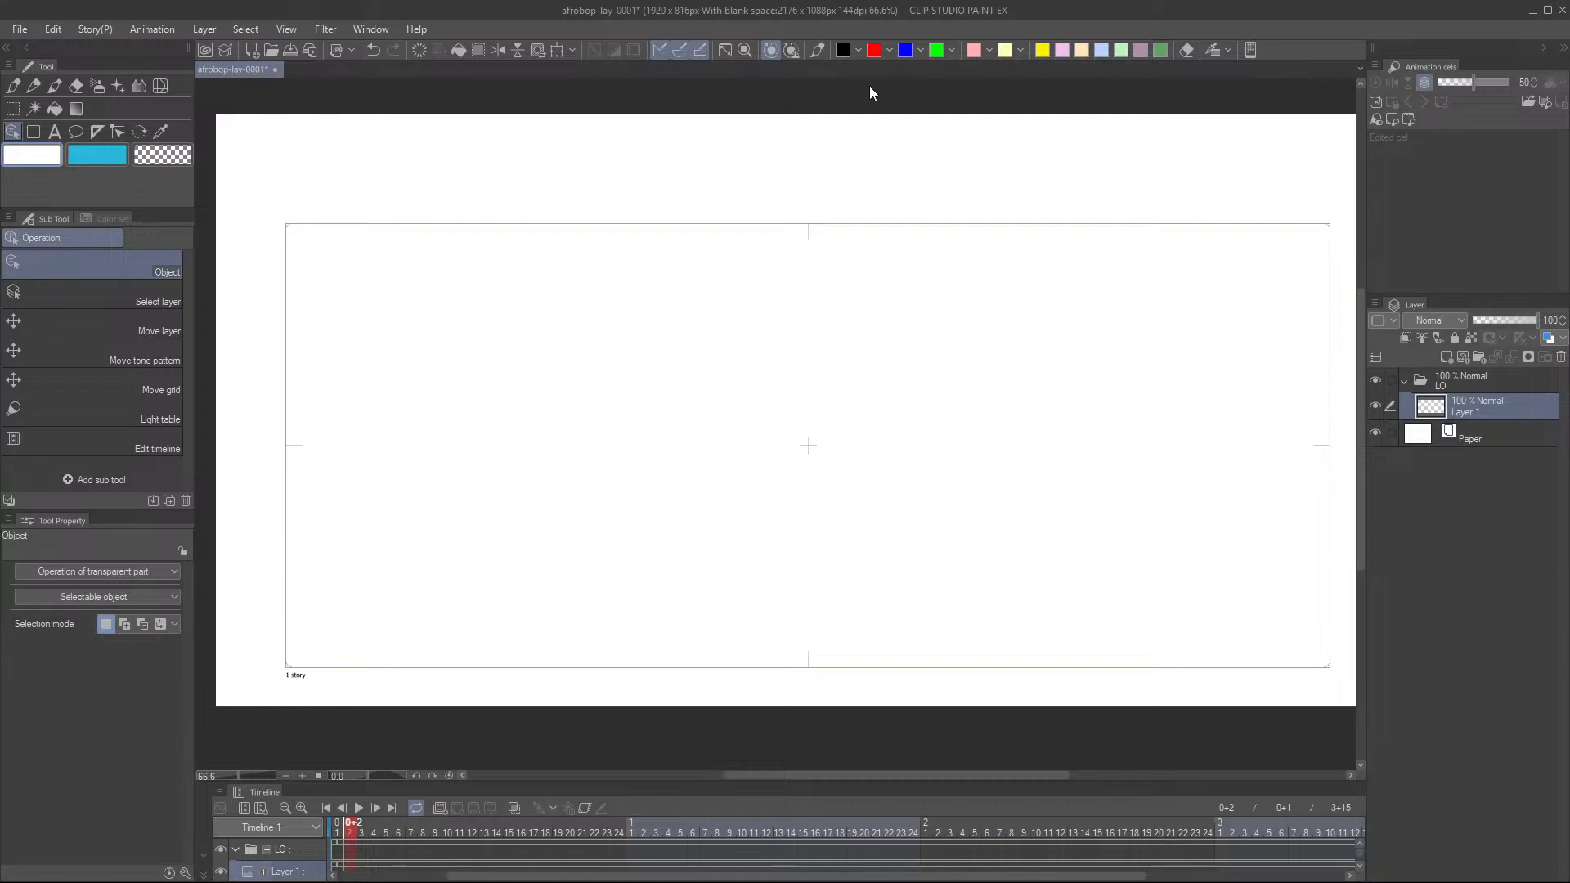
click(817, 51)
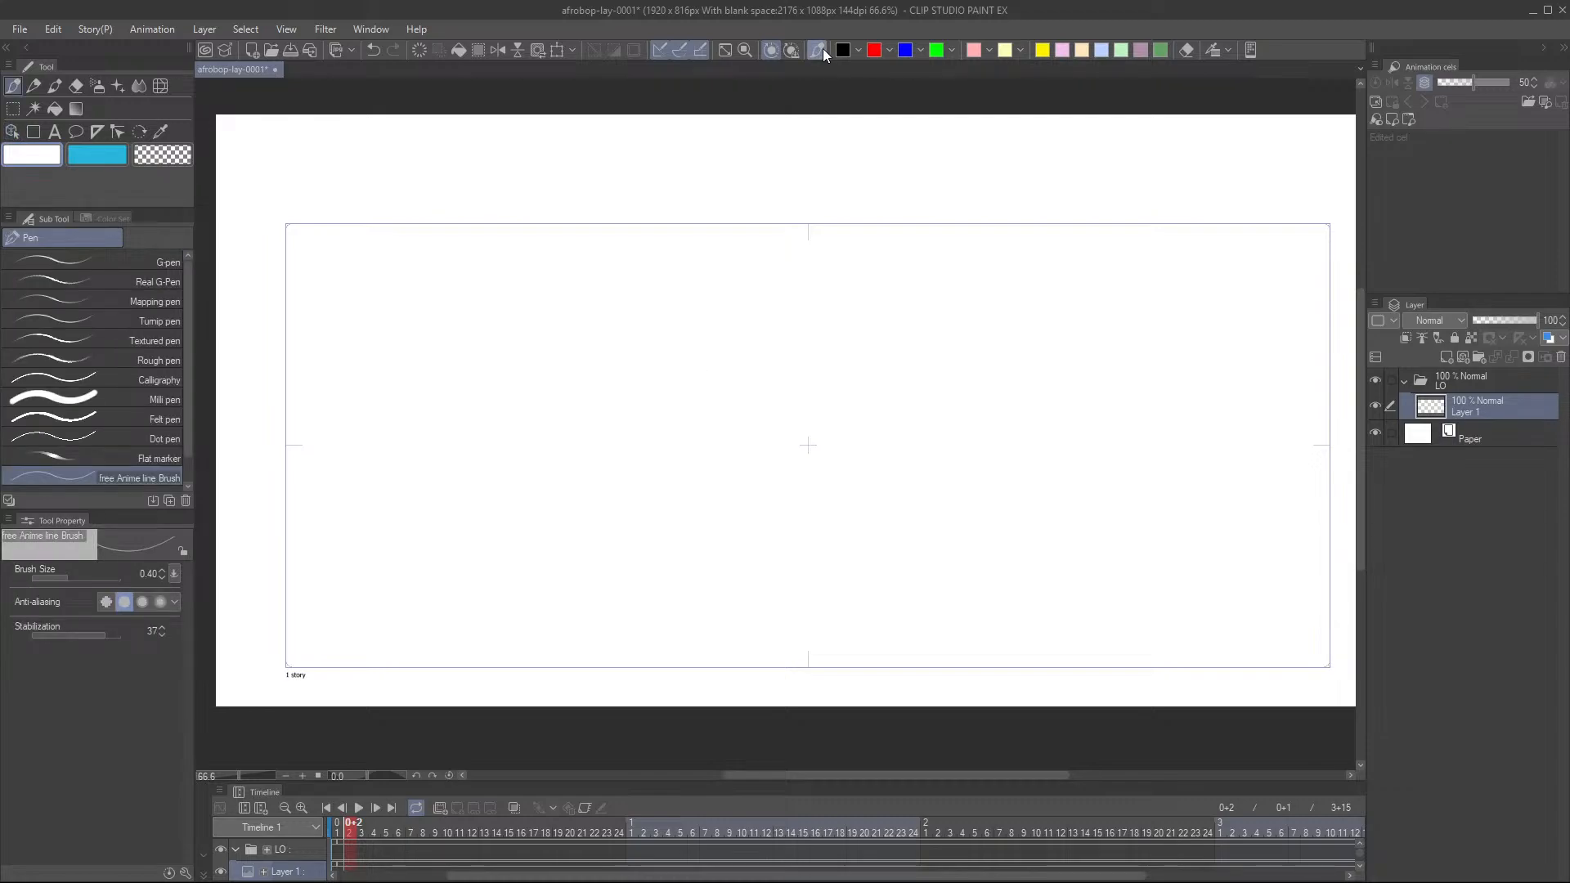
click(920, 50)
click(914, 93)
mouse_move(280, 324)
mouse_down()
mouse_move(728, 238)
mouse_move(1297, 354)
mouse_move(1341, 320)
mouse_up()
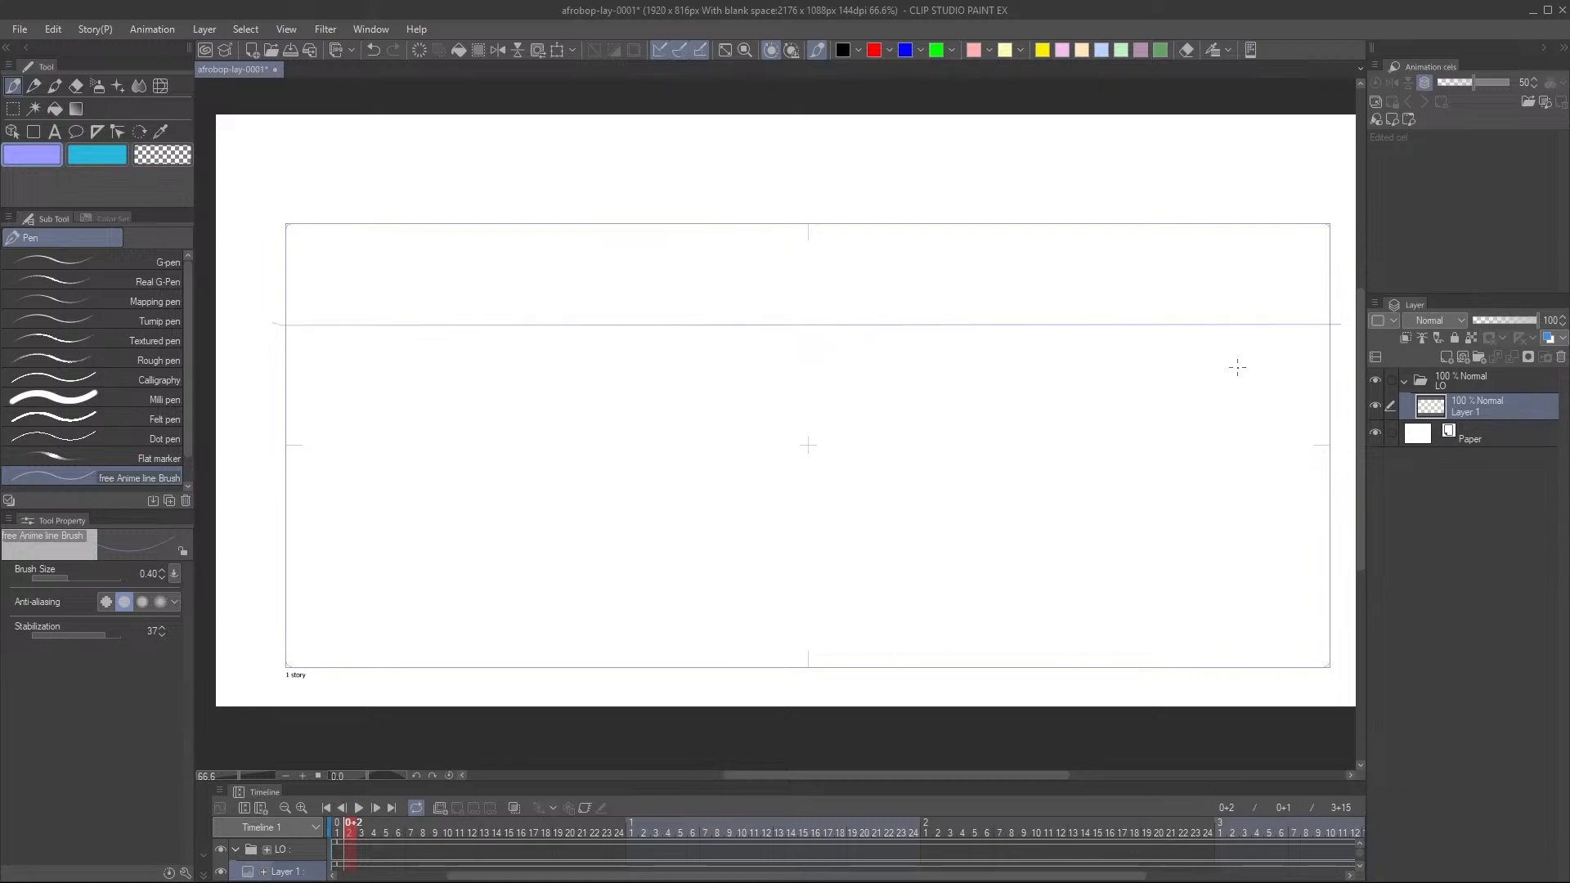
scroll(601, 532, down, 1)
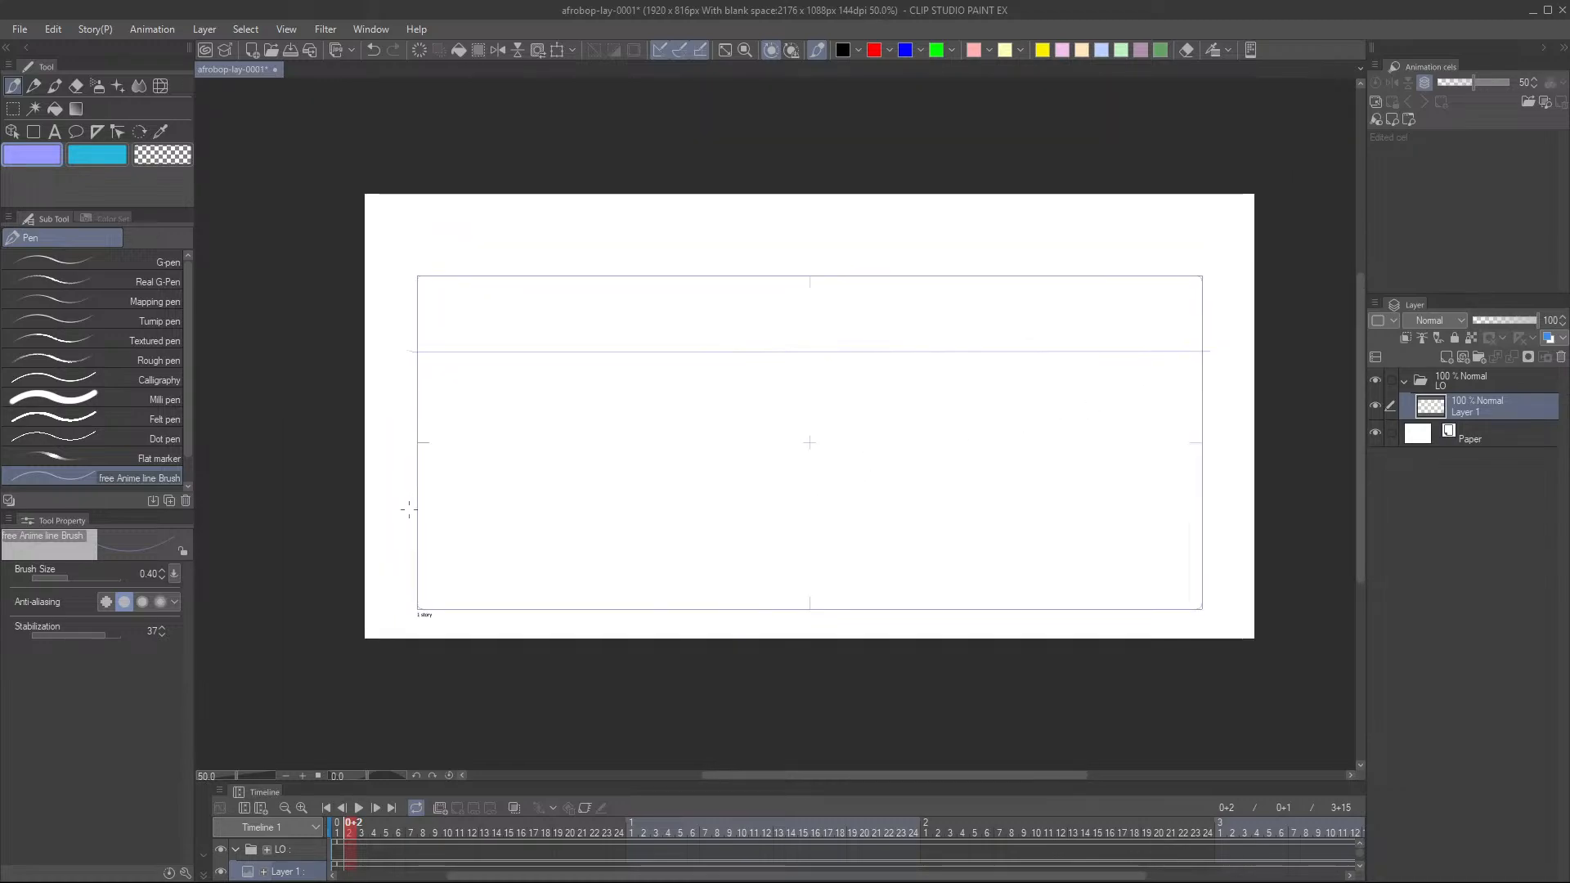
mouse_move(426, 506)
mouse_down()
mouse_move(1251, 514)
mouse_move(1235, 499)
mouse_up()
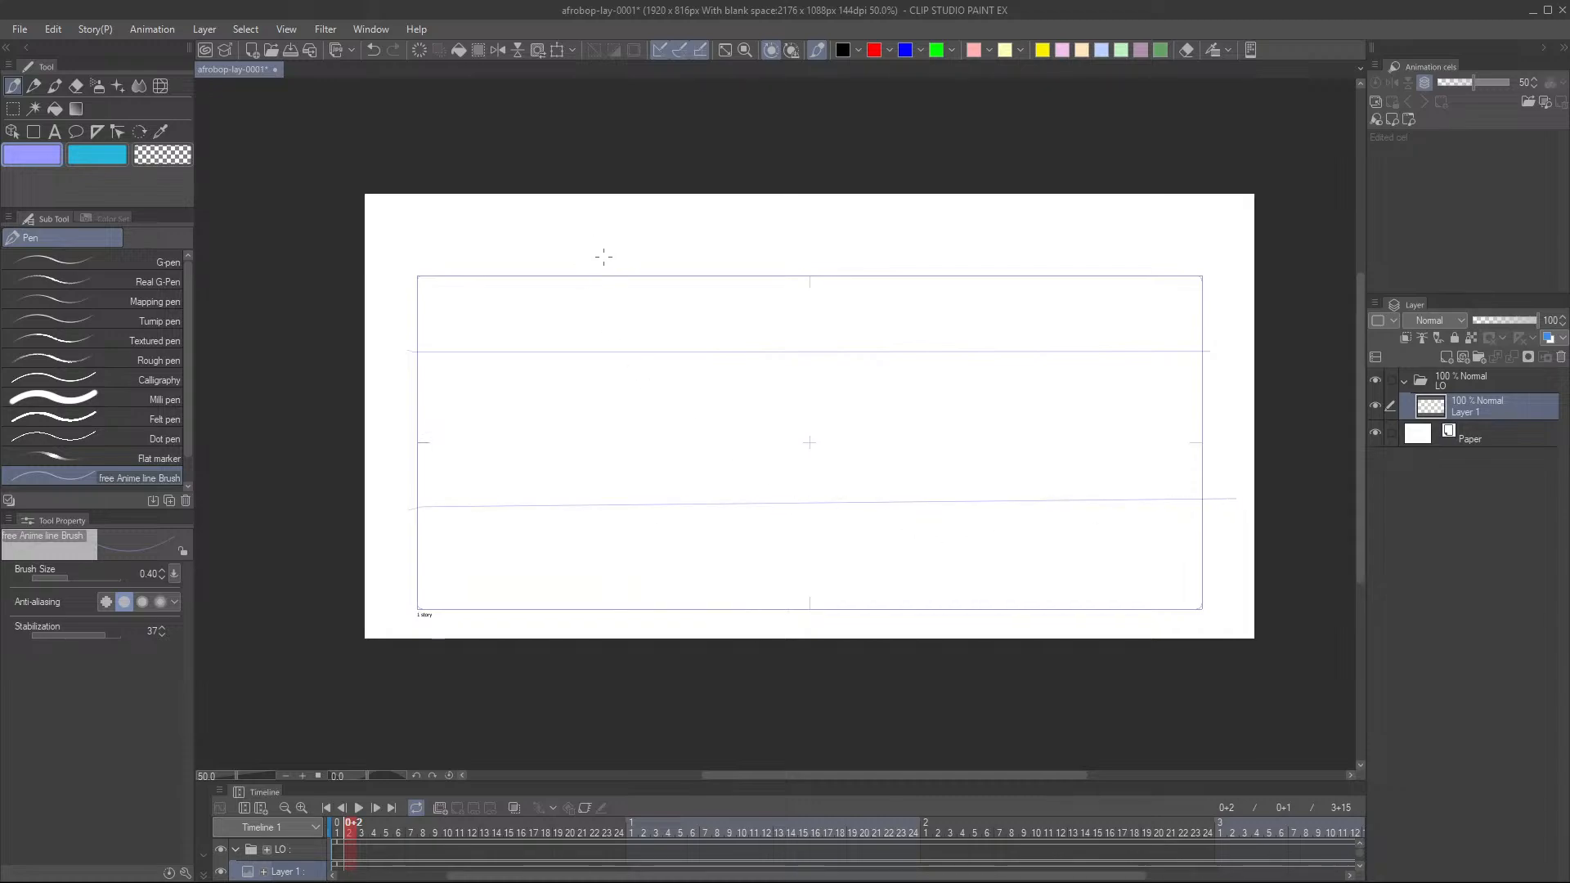
- Draw two vertical guide lines dividing the frame into thirds, redoing the second one straighter
mouse_move(599, 286)
mouse_down()
mouse_move(603, 614)
mouse_move(583, 649)
mouse_move(610, 634)
mouse_up()
drag(1008, 266, 1017, 623)
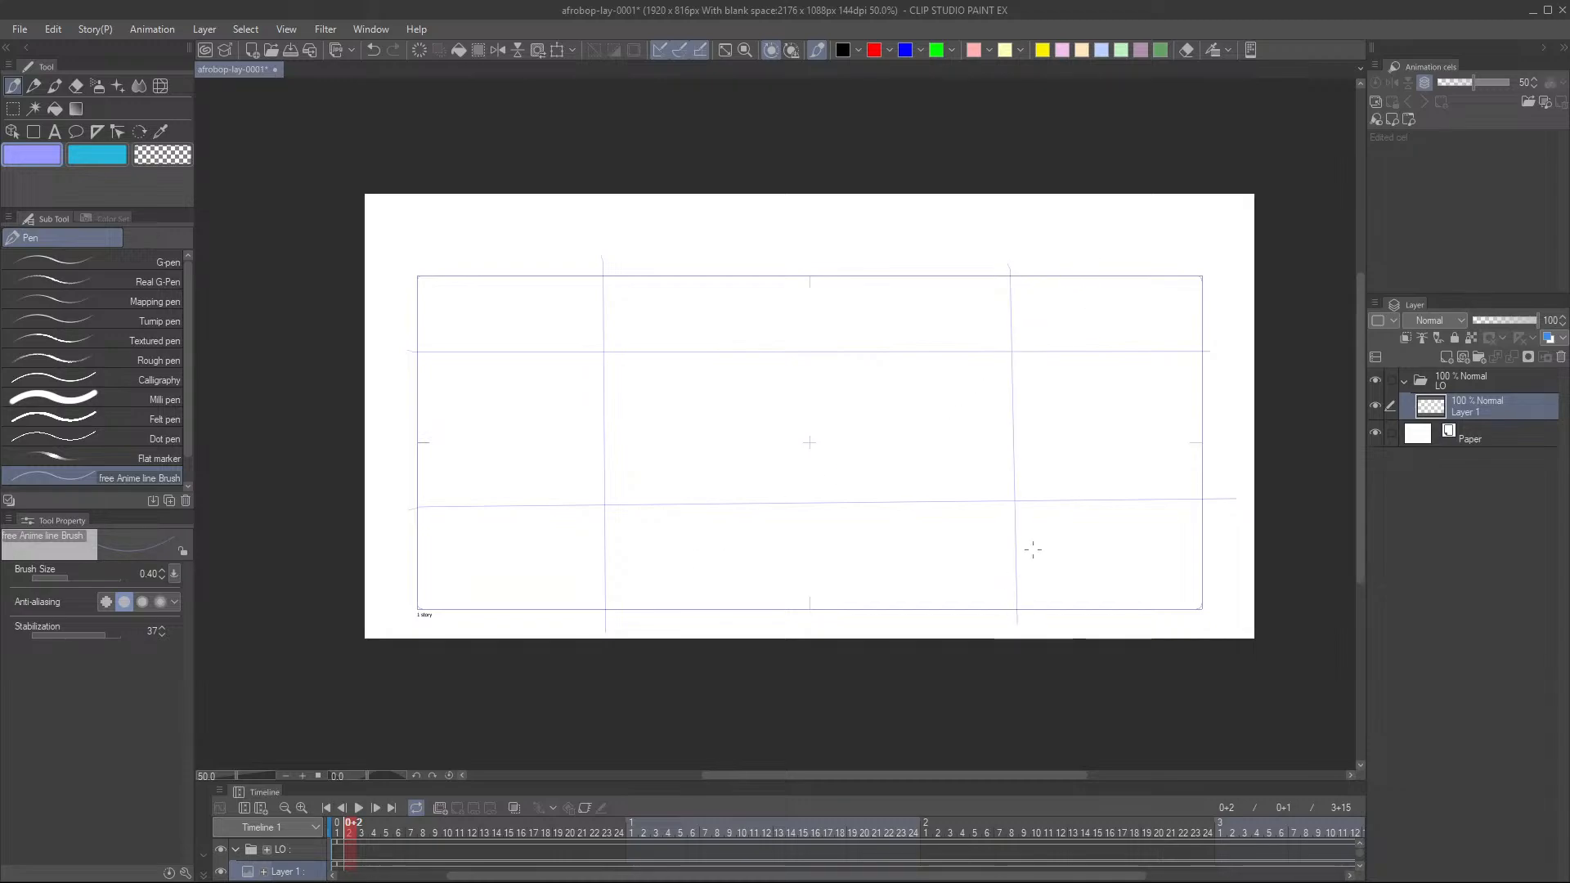
drag(961, 521, 943, 559)
scroll(943, 559, up, 2)
key(ctrl+z)
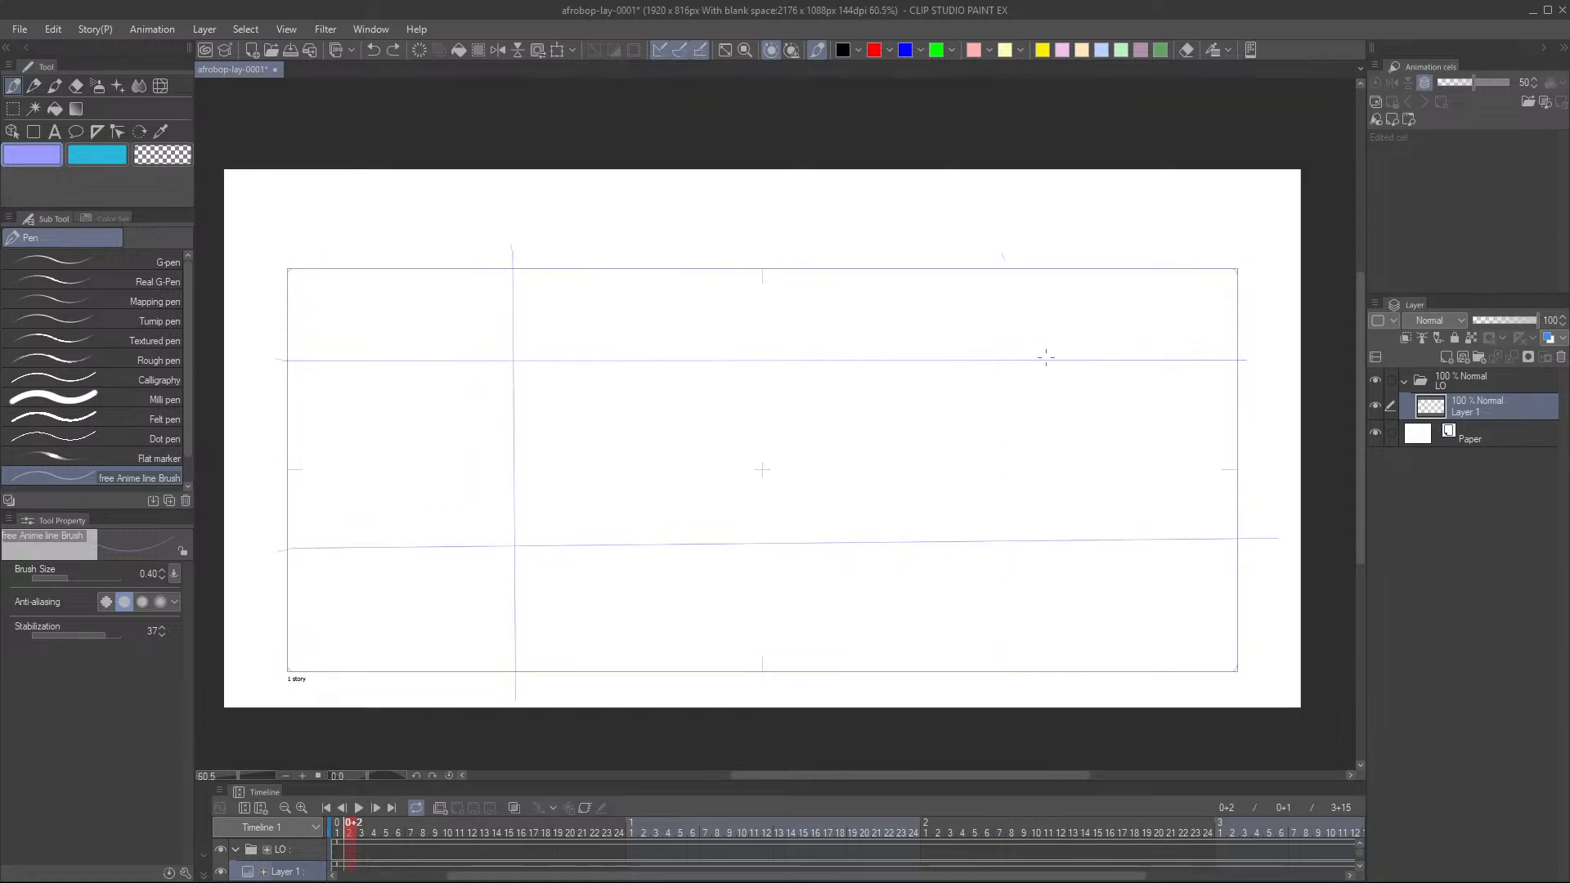
drag(1004, 258, 1009, 693)
- Lower the guide layer's opacity to 20% and add a new raster layer above it
click(1495, 321)
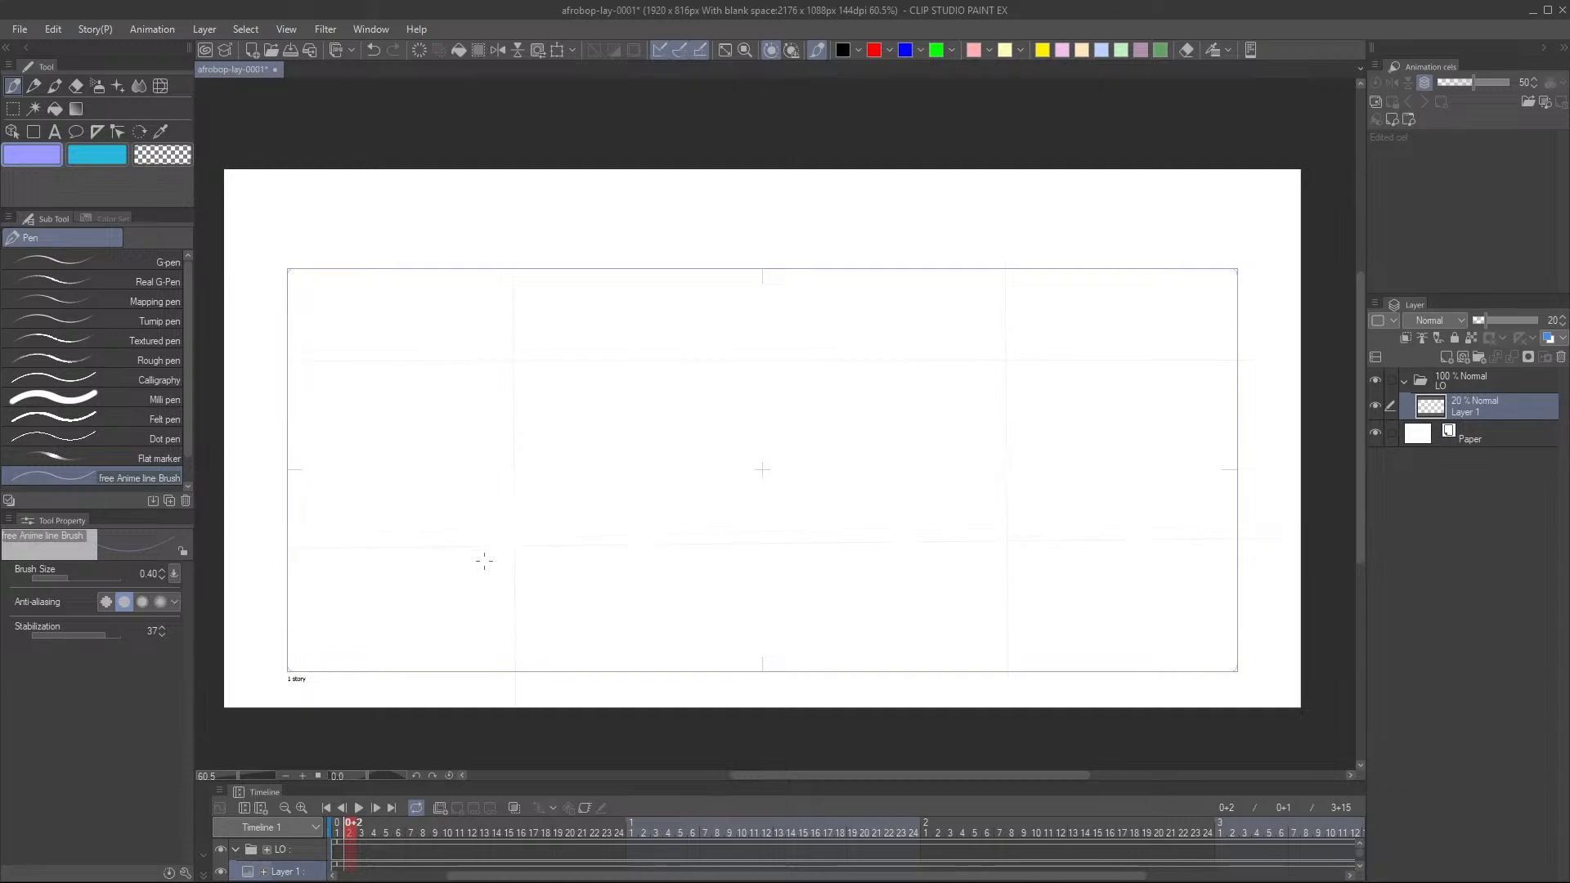
click(1447, 357)
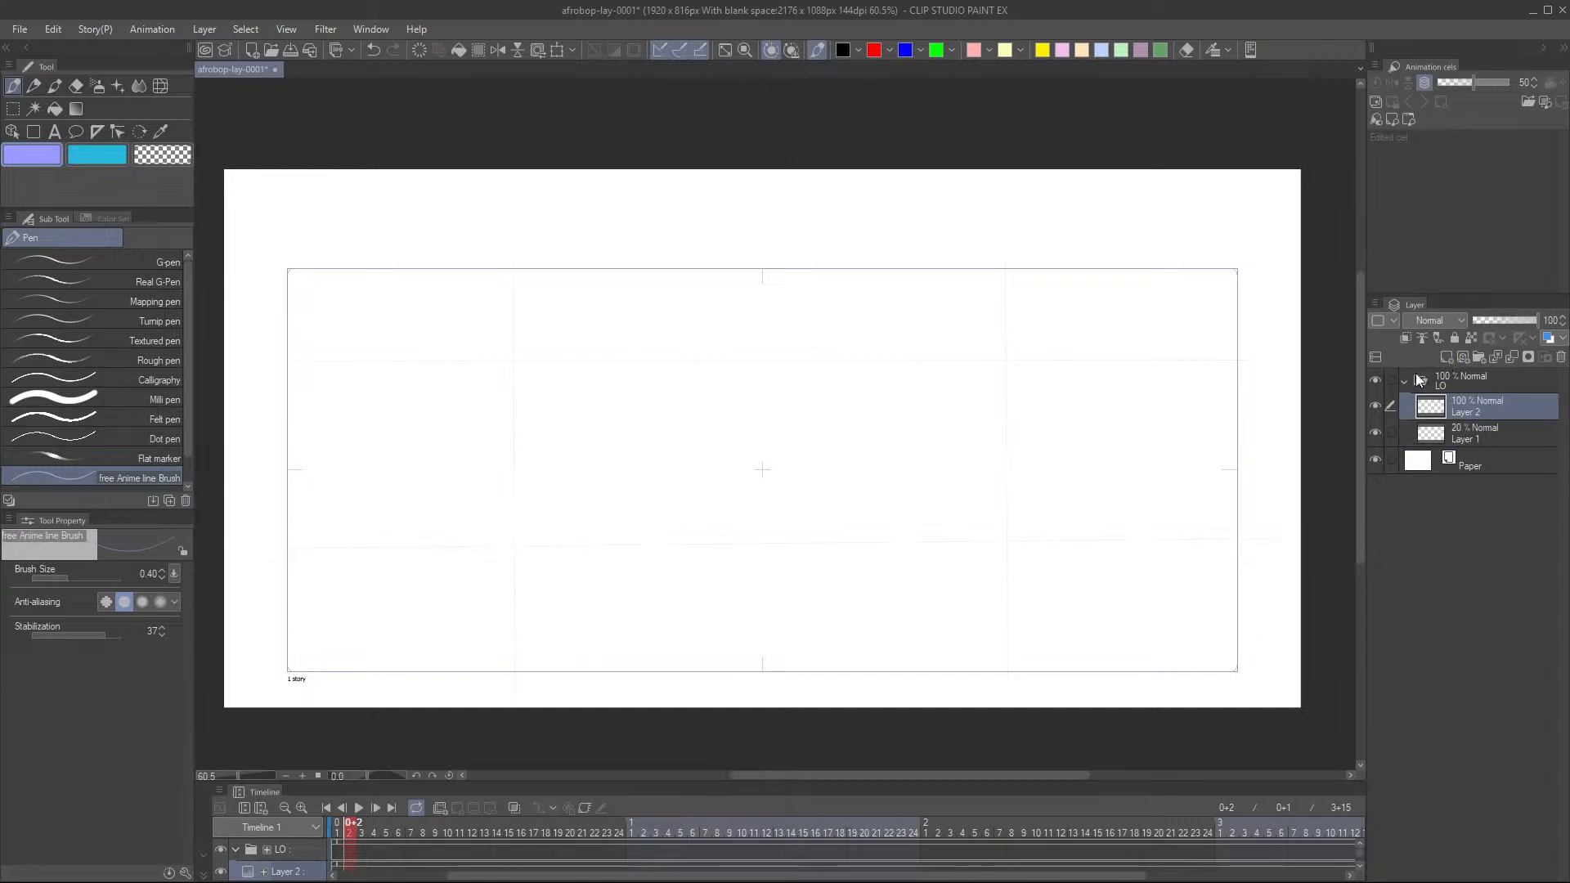
mouse_move(278, 547)
mouse_down()
mouse_move(596, 530)
mouse_move(641, 431)
mouse_move(723, 404)
mouse_up()
key(ctrl+z)
scroll(723, 403, up, 2)
scroll(701, 416, up, 1)
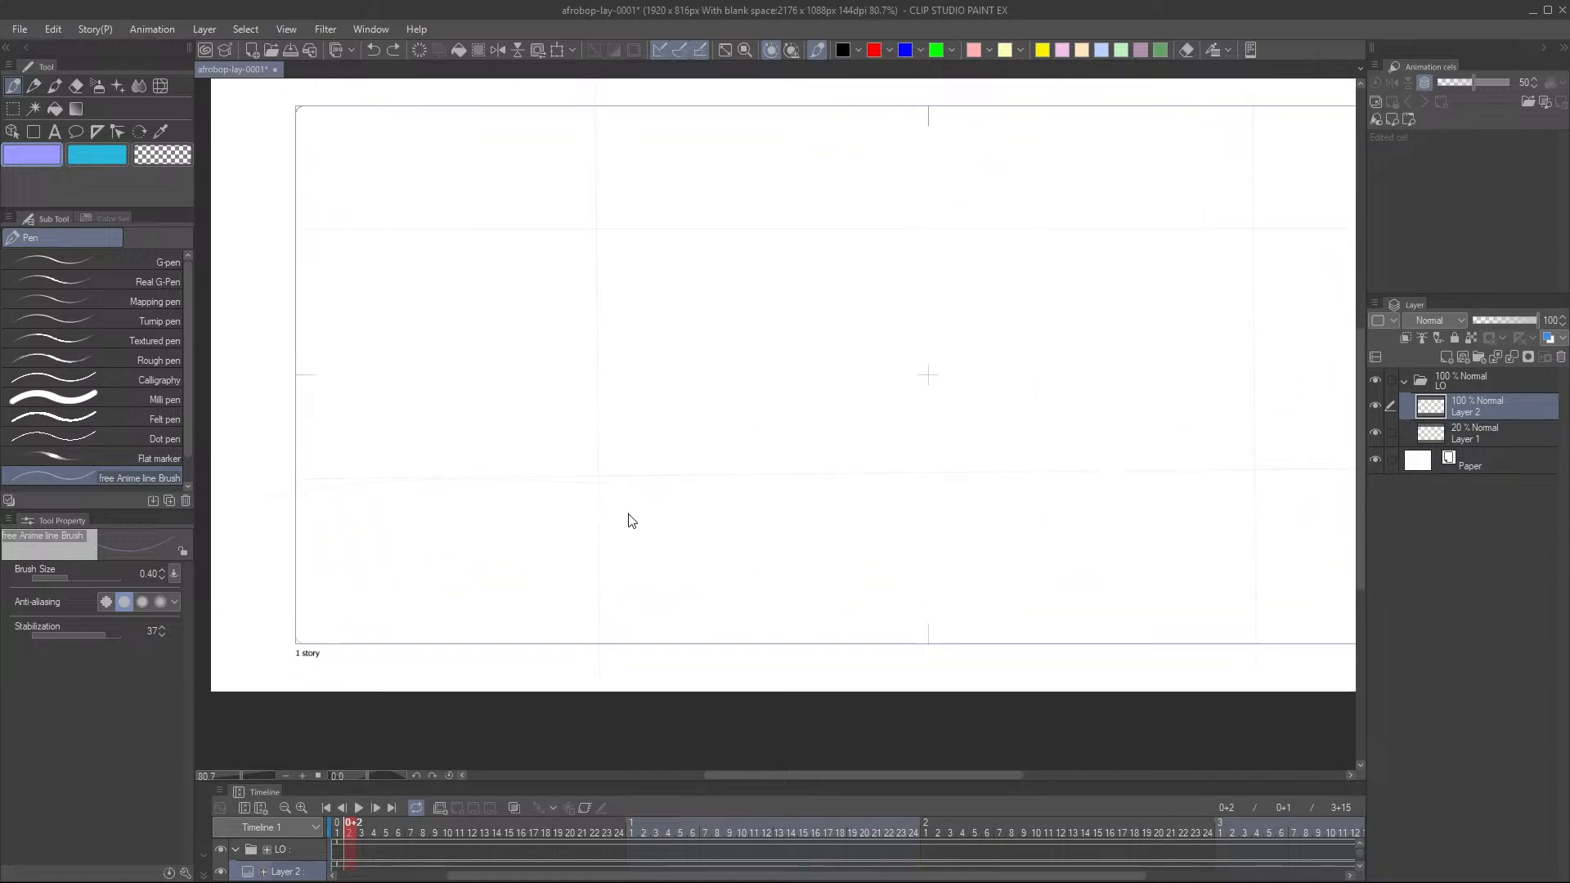
drag(628, 515, 624, 512)
drag(287, 481, 633, 468)
key(ctrl+z)
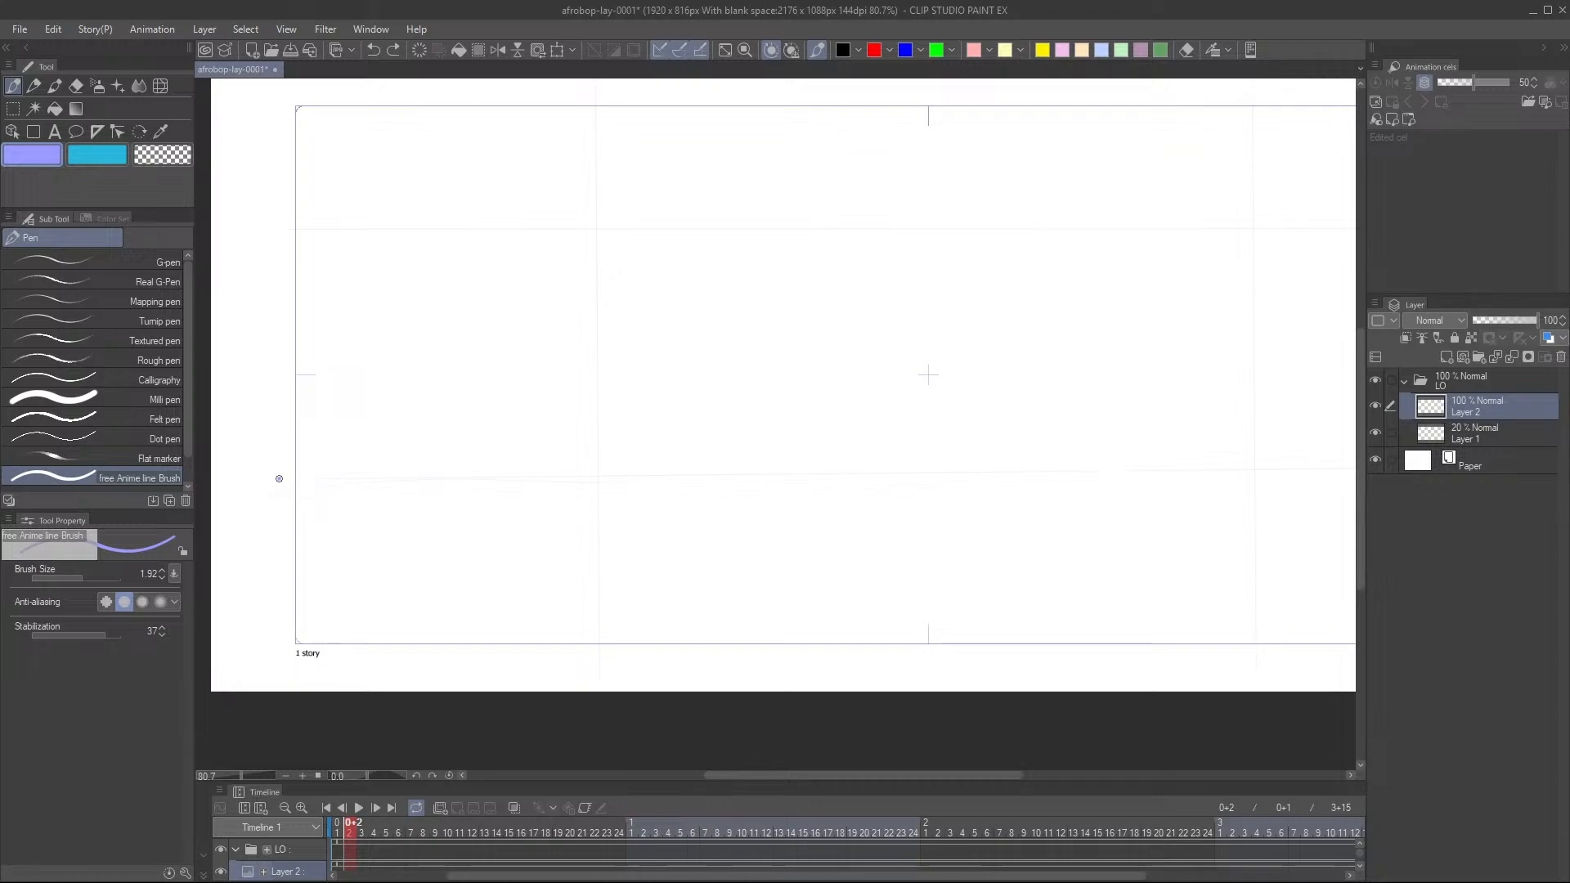
- Sketch a wide box with short legs and a tapered top in the frame's lower-left third, using brush size 1.92
mouse_move(278, 480)
mouse_down()
mouse_move(637, 486)
mouse_move(639, 583)
mouse_up()
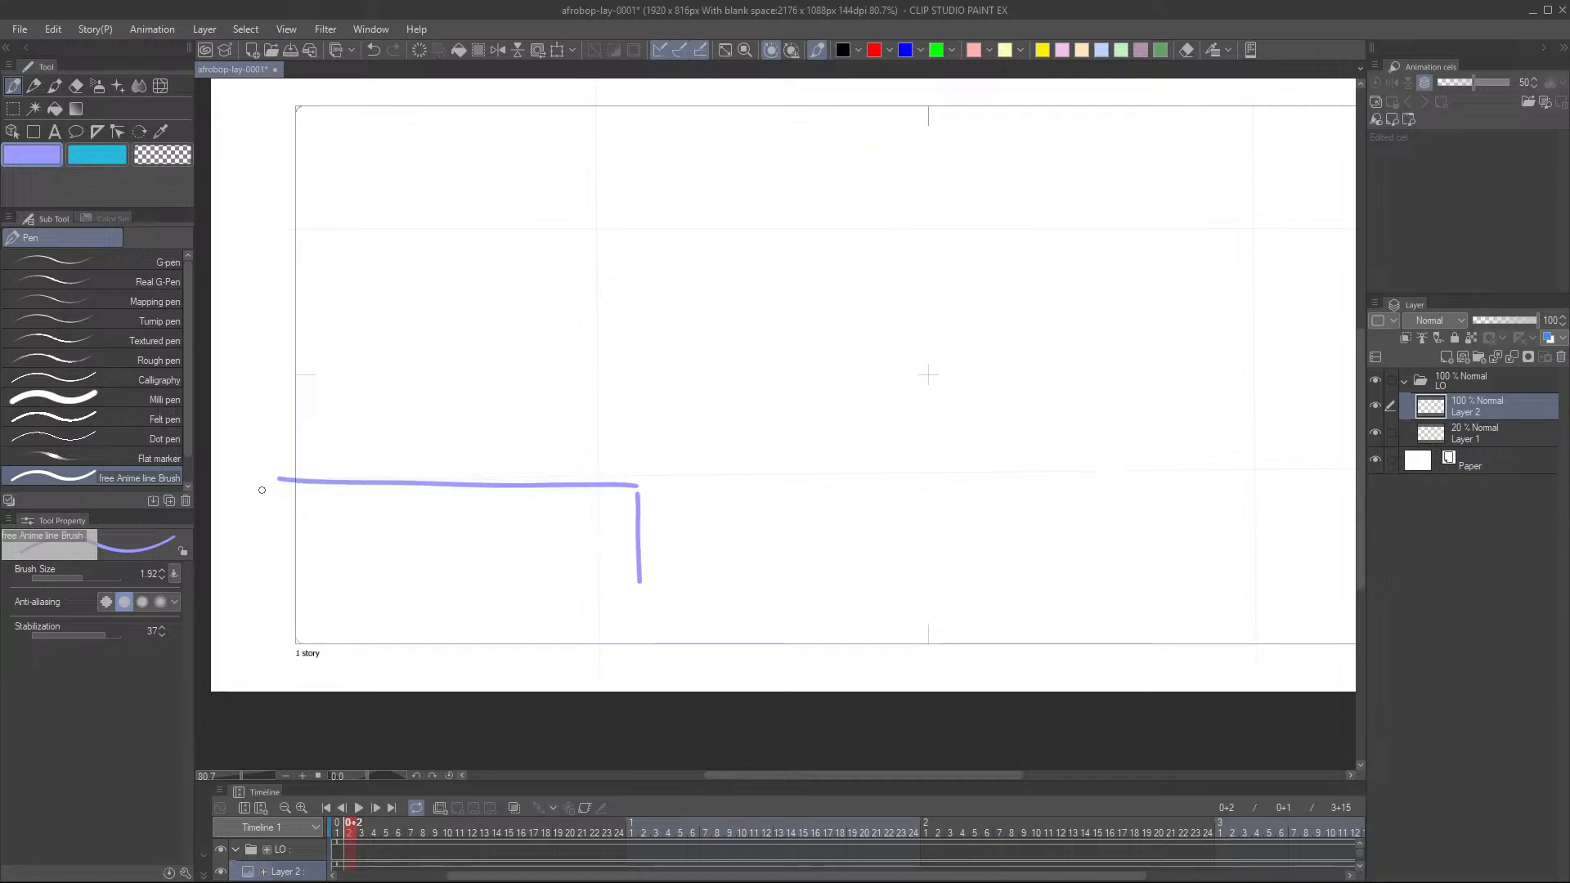
mouse_move(264, 503)
mouse_down()
mouse_move(285, 601)
mouse_move(662, 603)
mouse_move(613, 644)
mouse_up()
drag(624, 615, 625, 636)
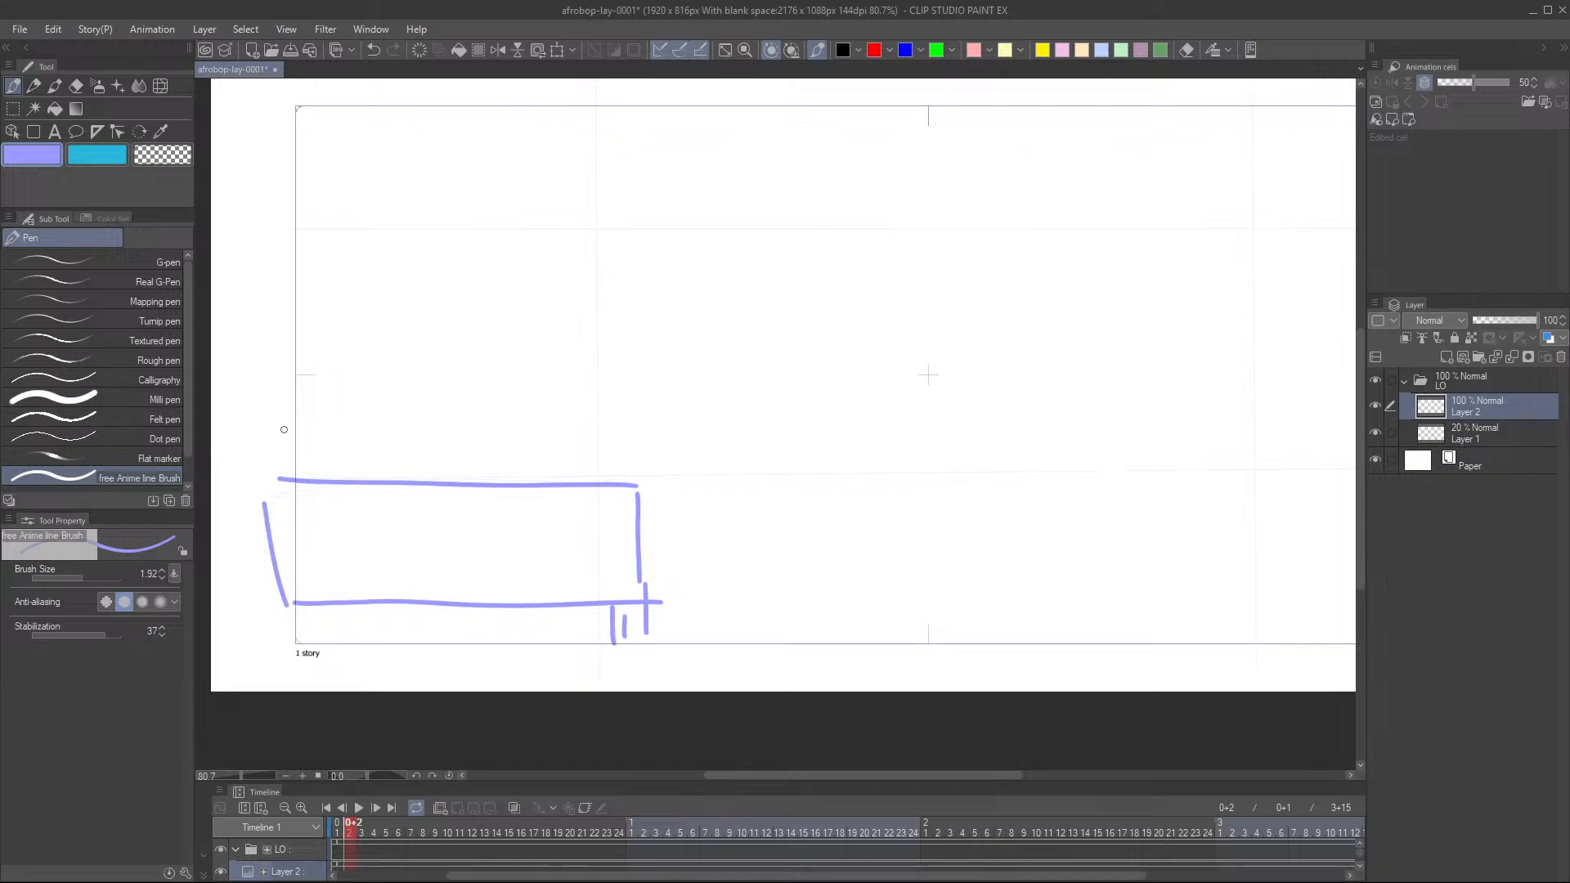
mouse_move(300, 393)
mouse_down()
mouse_move(590, 400)
mouse_move(646, 470)
mouse_up()
drag(298, 394, 251, 456)
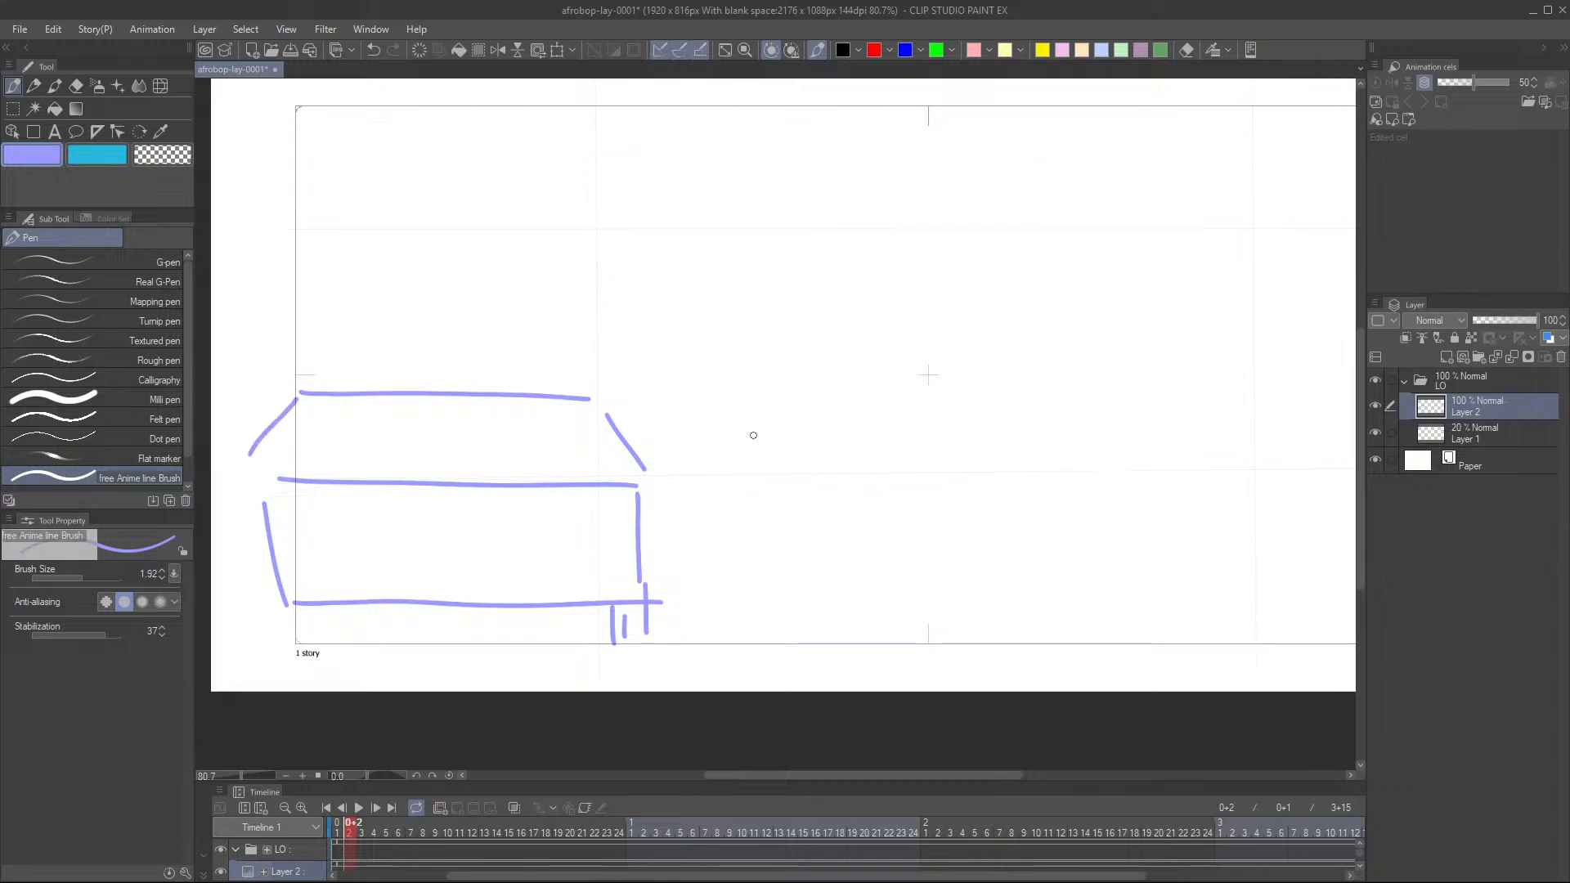
- Sketch progressively smaller boxy forms stacked above the lower-left shape, ending with a thin block near the upper guide line
scroll(922, 561, down, 3)
mouse_move(491, 417)
mouse_down()
mouse_move(634, 417)
mouse_move(454, 416)
mouse_move(663, 410)
mouse_up()
key(ctrl+z)
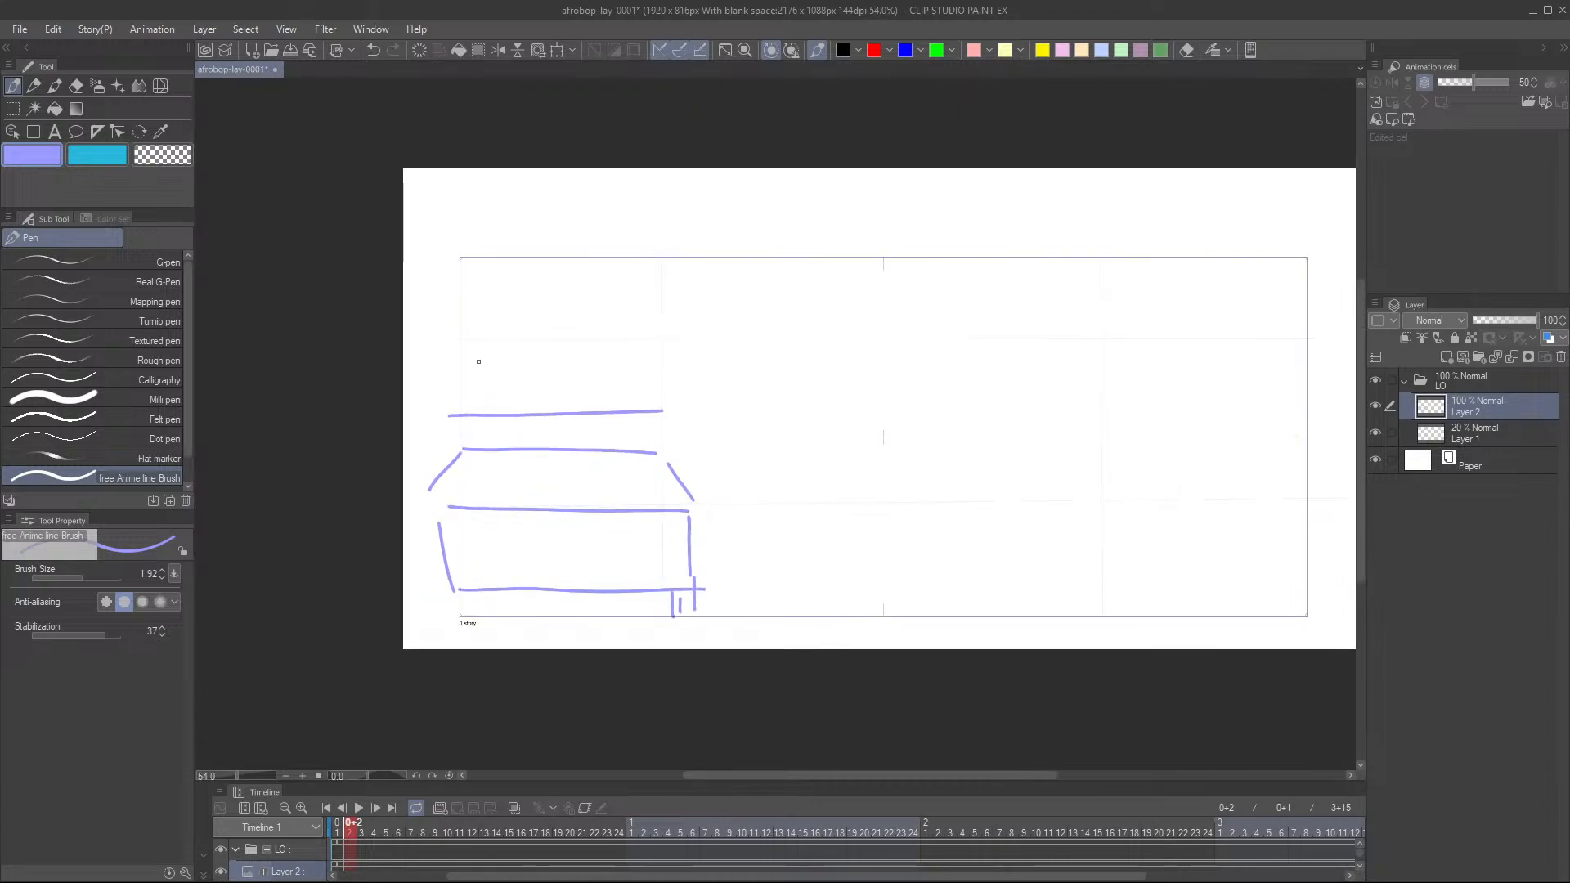
mouse_move(462, 342)
mouse_down()
mouse_move(636, 340)
mouse_move(659, 385)
mouse_up()
key(ctrl+z)
key(ctrl+z)
drag(468, 365, 632, 377)
key(ctrl+z)
drag(476, 381, 459, 431)
drag(649, 385, 650, 439)
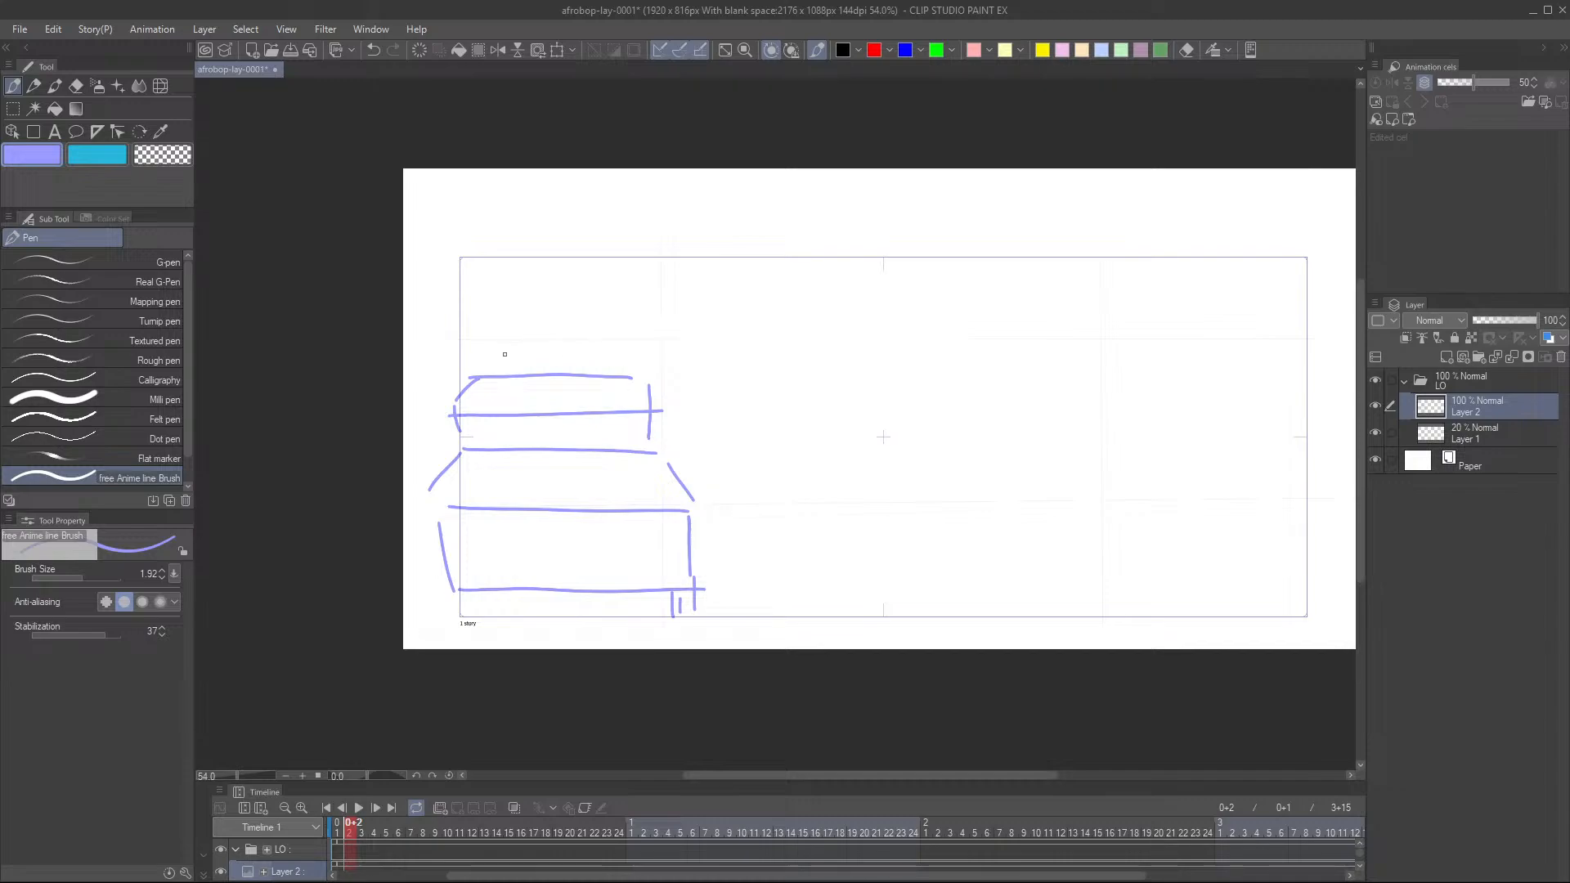
drag(501, 351, 628, 346)
mouse_move(489, 361)
mouse_down()
mouse_move(632, 357)
mouse_move(492, 371)
mouse_up()
- Sketch a second wide box with legs and a tapered top in the lower middle of the frame
drag(1014, 443, 916, 456)
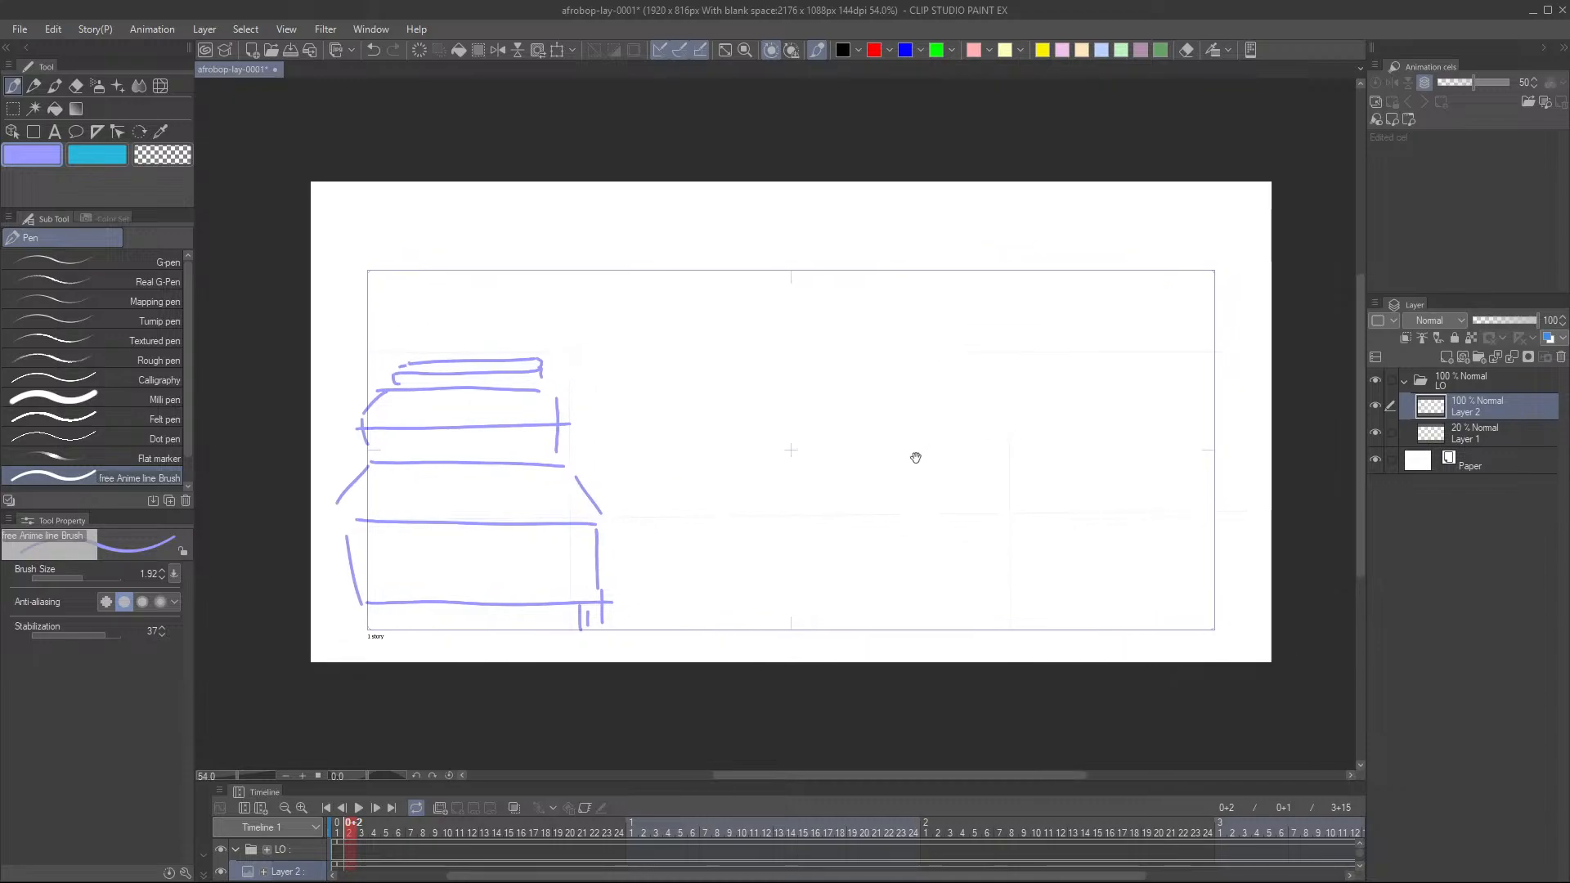
mouse_move(679, 529)
mouse_down()
mouse_move(781, 596)
mouse_move(932, 587)
mouse_move(748, 527)
mouse_move(961, 530)
mouse_move(969, 555)
mouse_up()
drag(666, 609, 696, 573)
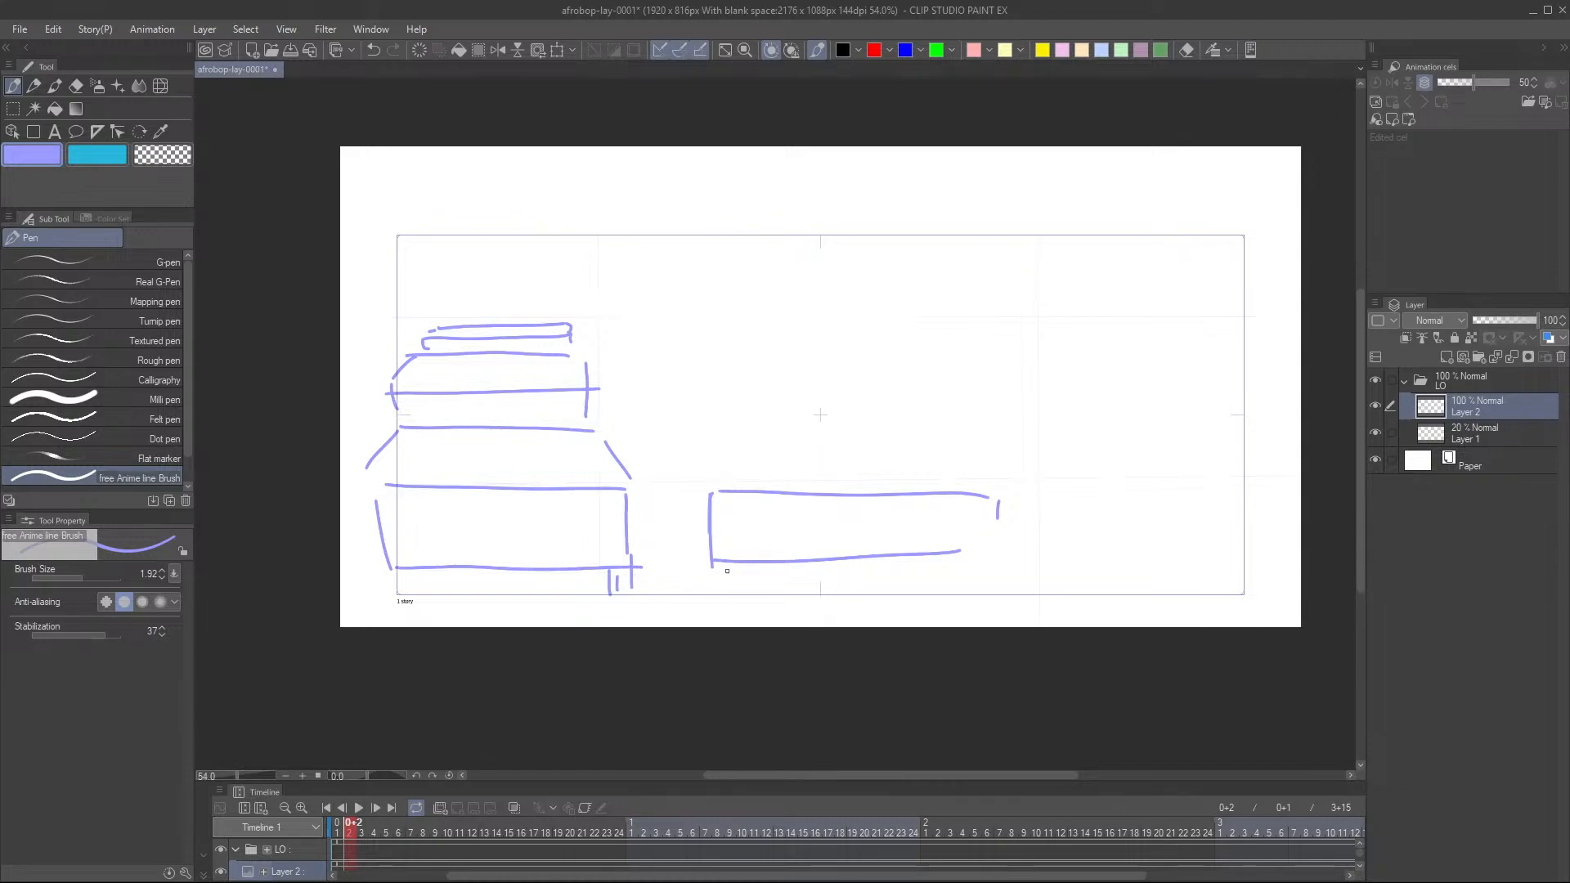
drag(809, 571, 728, 597)
drag(686, 576, 687, 606)
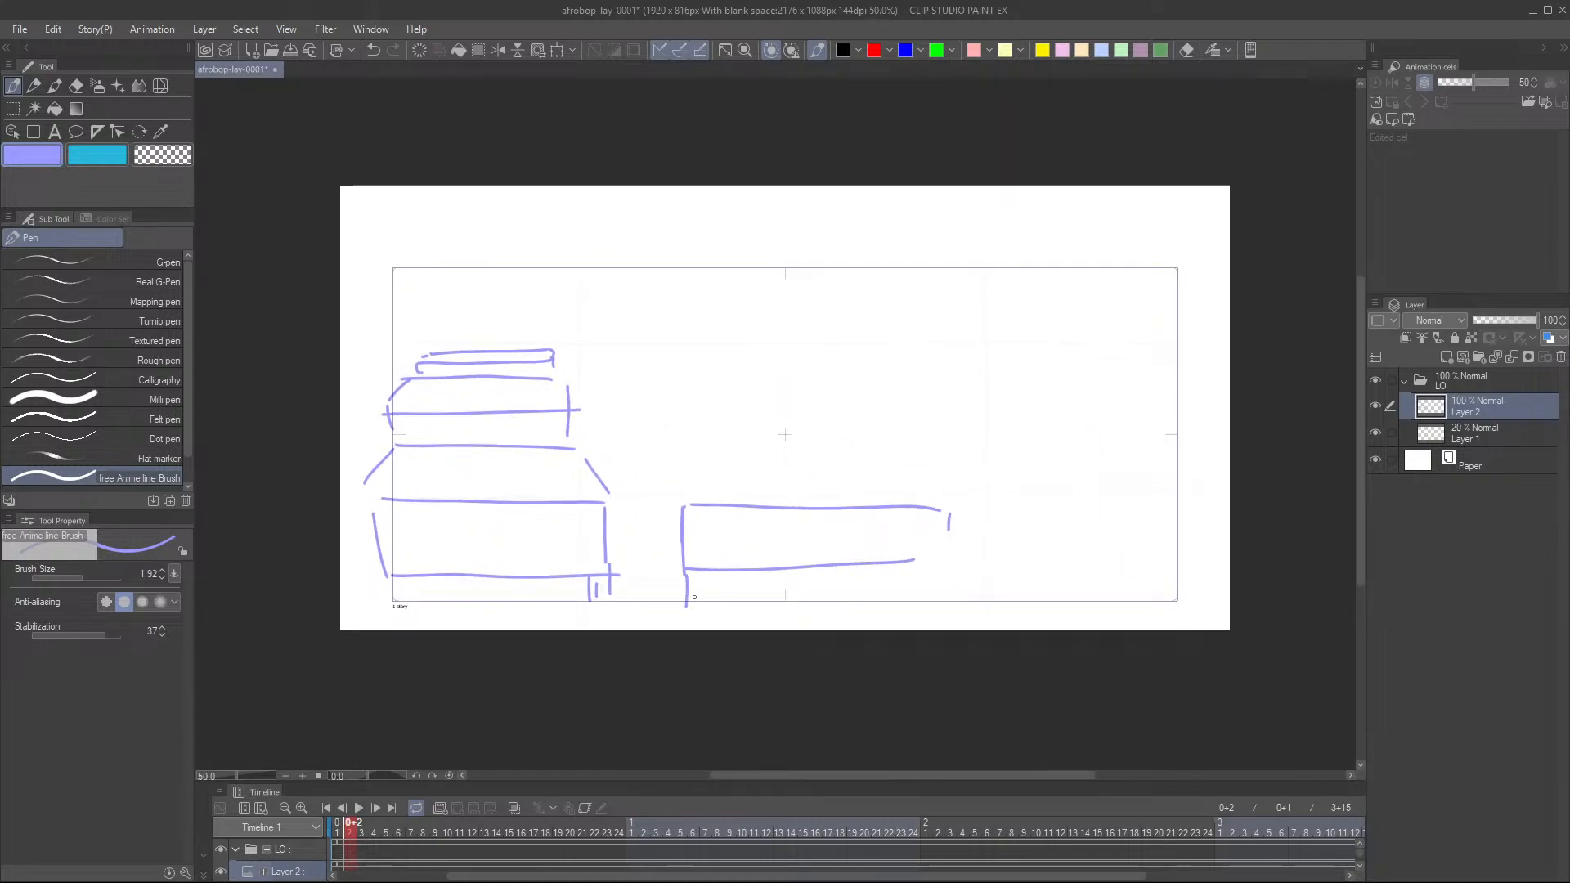
drag(678, 456, 906, 454)
drag(688, 461, 680, 507)
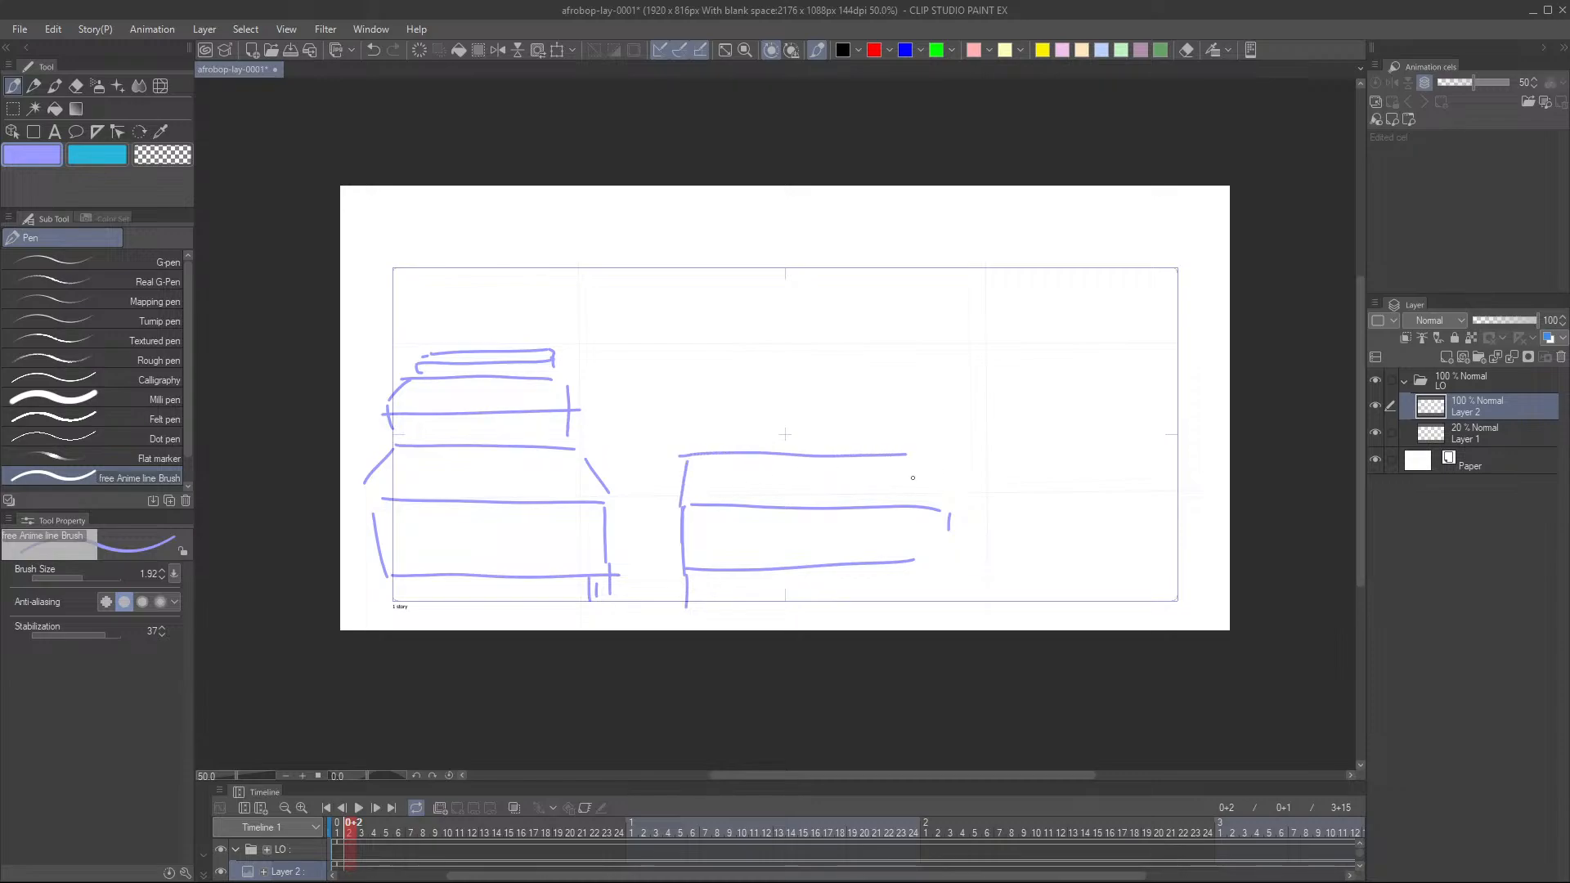
drag(919, 467, 937, 489)
drag(933, 559, 930, 601)
- Stack a smaller tapered form and a thin top block above the middle box
drag(685, 434, 903, 434)
drag(687, 381, 865, 389)
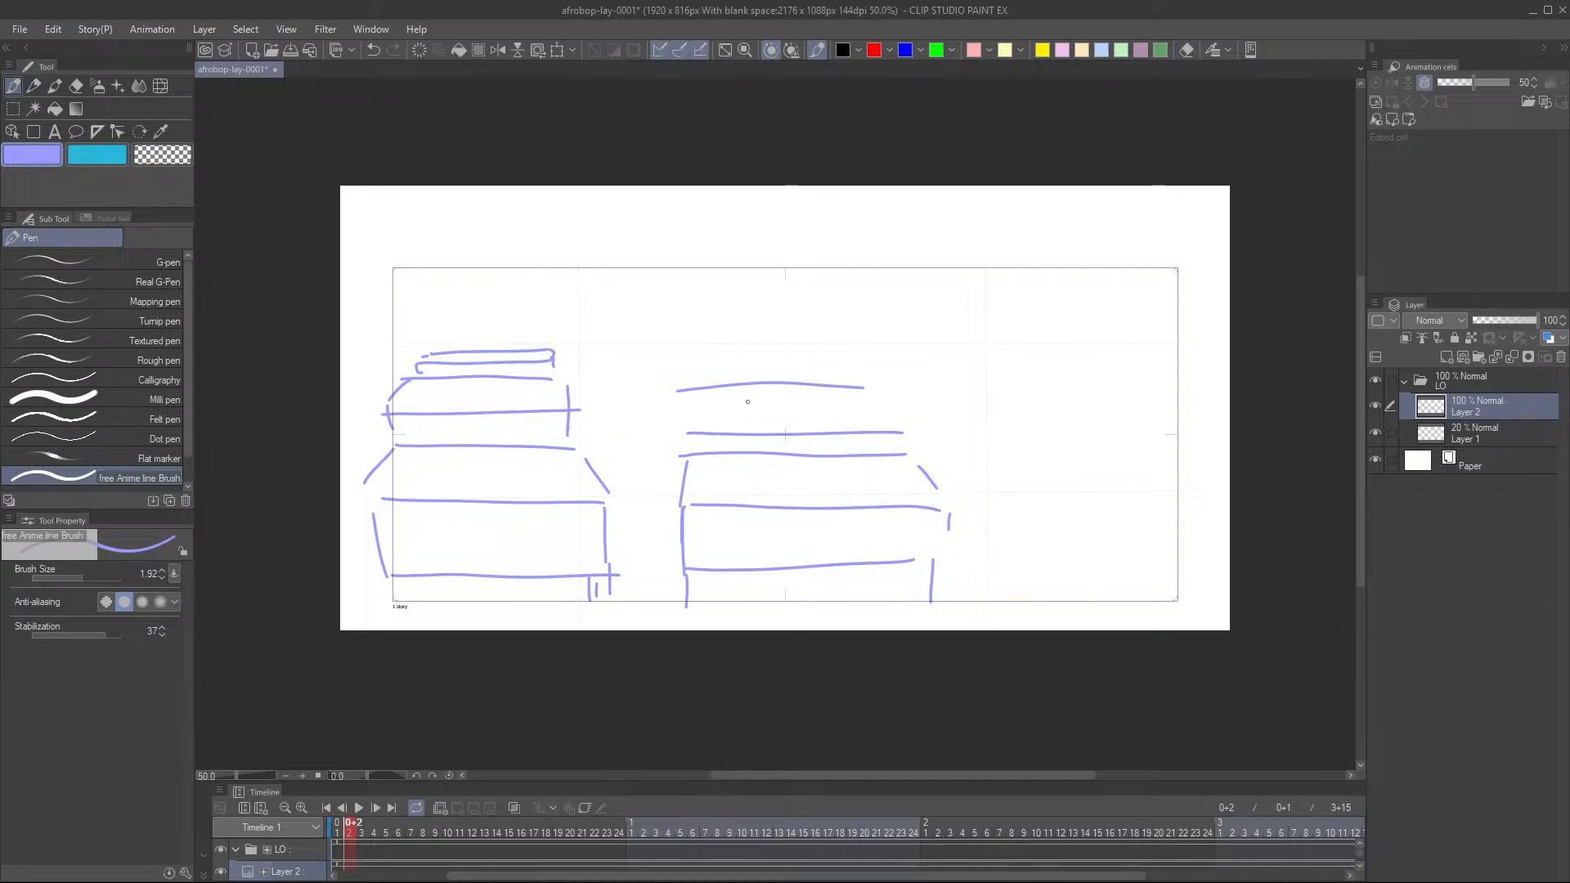
key(ctrl+z)
mouse_move(697, 393)
mouse_down()
mouse_move(847, 390)
mouse_move(916, 422)
mouse_move(683, 416)
mouse_up()
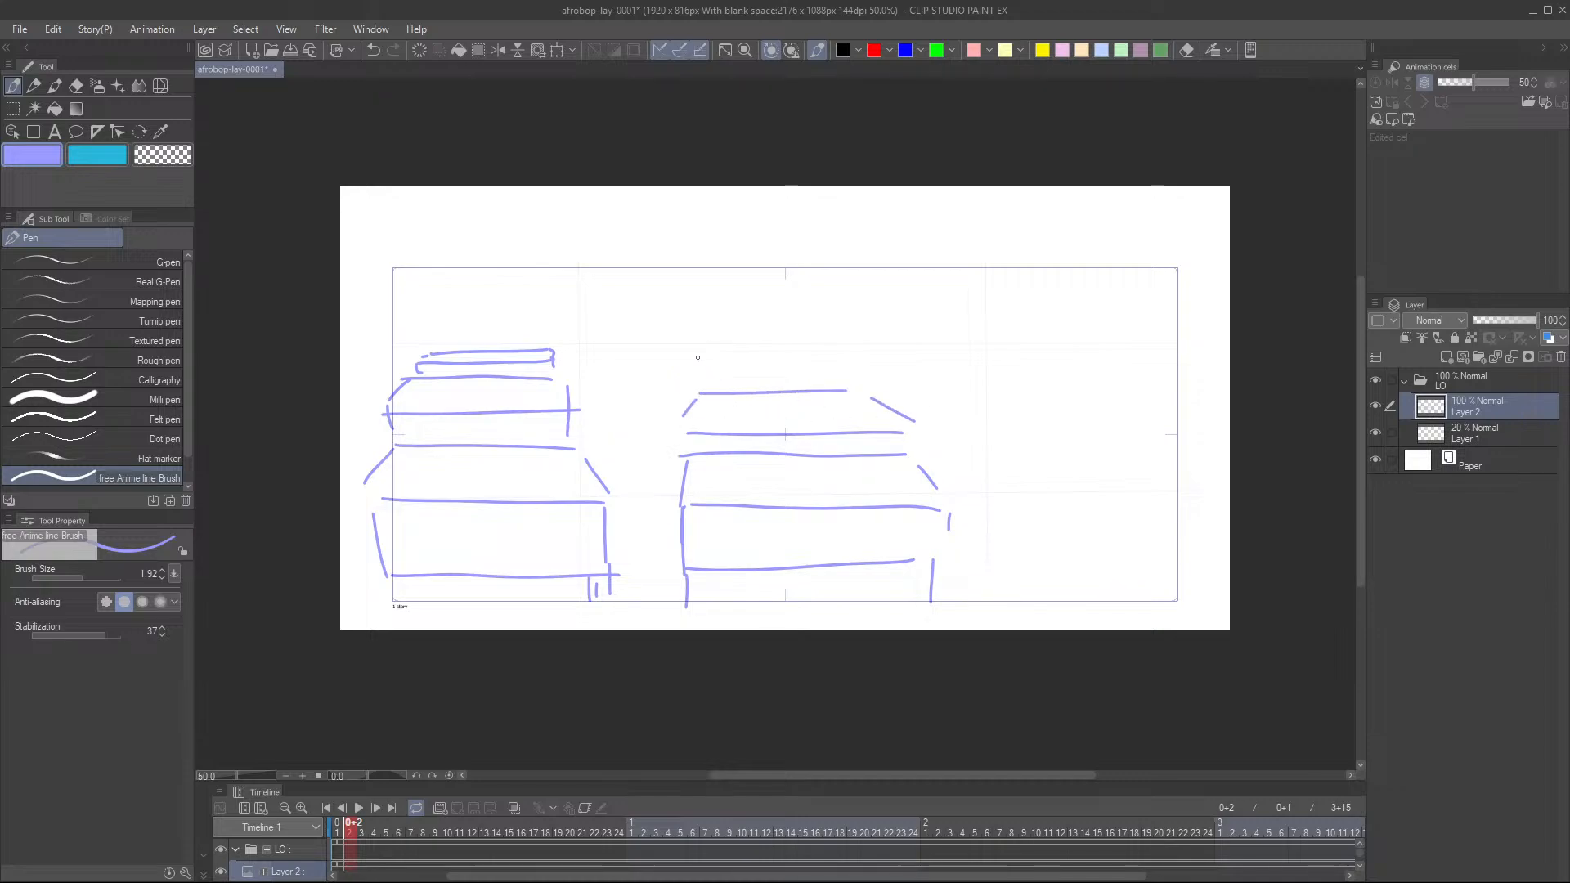
mouse_move(693, 360)
mouse_down()
mouse_move(816, 356)
mouse_move(685, 379)
mouse_move(834, 357)
mouse_up()
- Sketch a third wide box with an upper section at the frame's lower-right edge, extending past the border
scroll(1034, 356, right, 2)
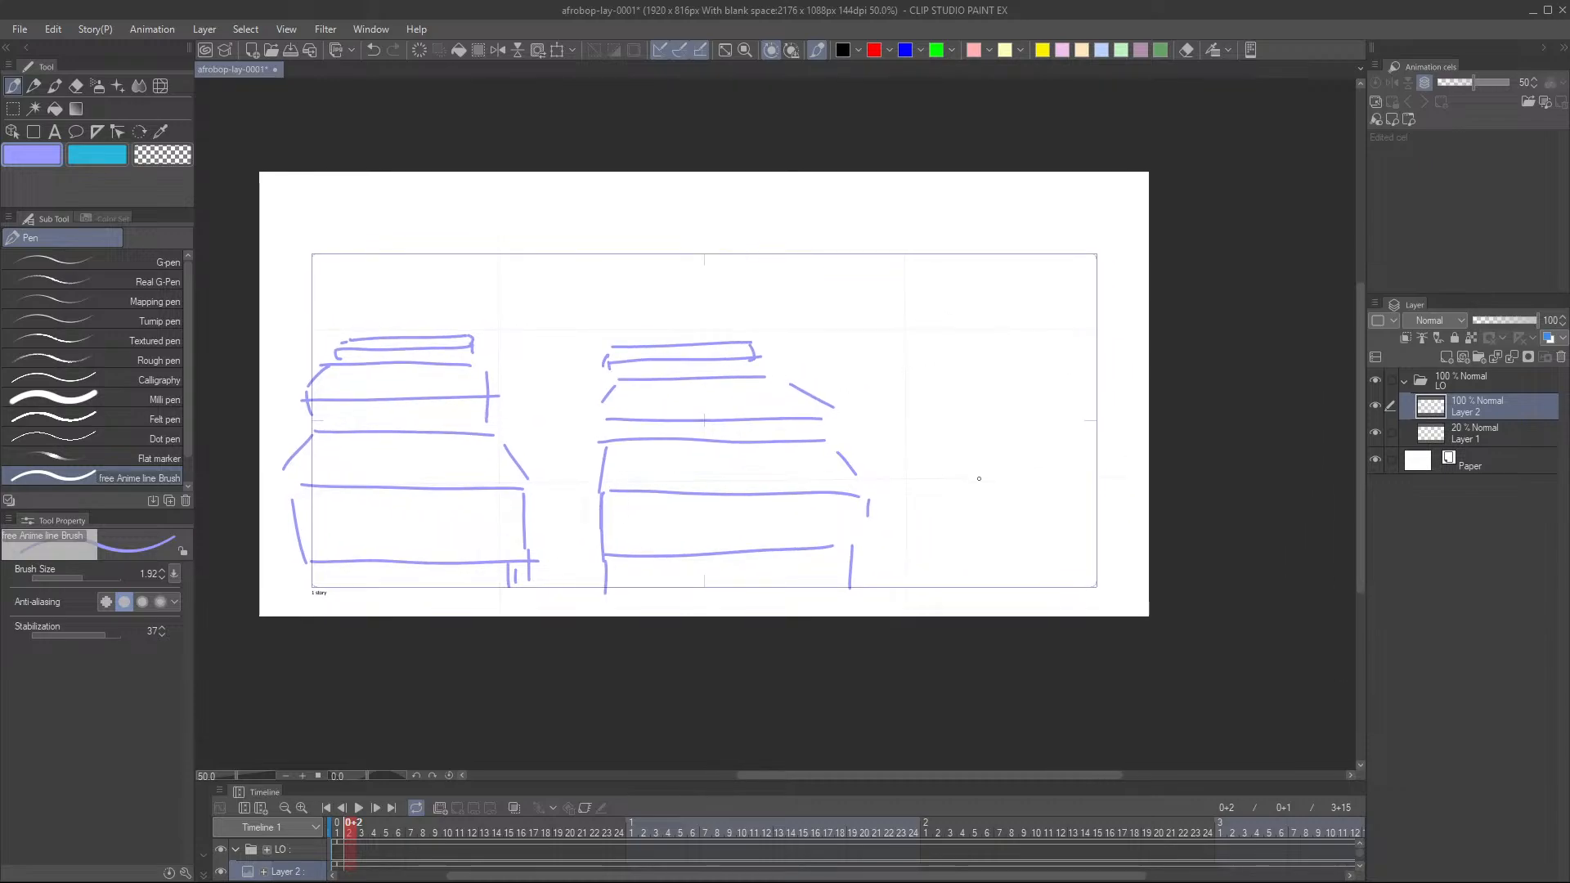
drag(965, 484, 1140, 490)
mouse_move(946, 495)
mouse_down()
mouse_move(959, 540)
mouse_move(1135, 538)
mouse_up()
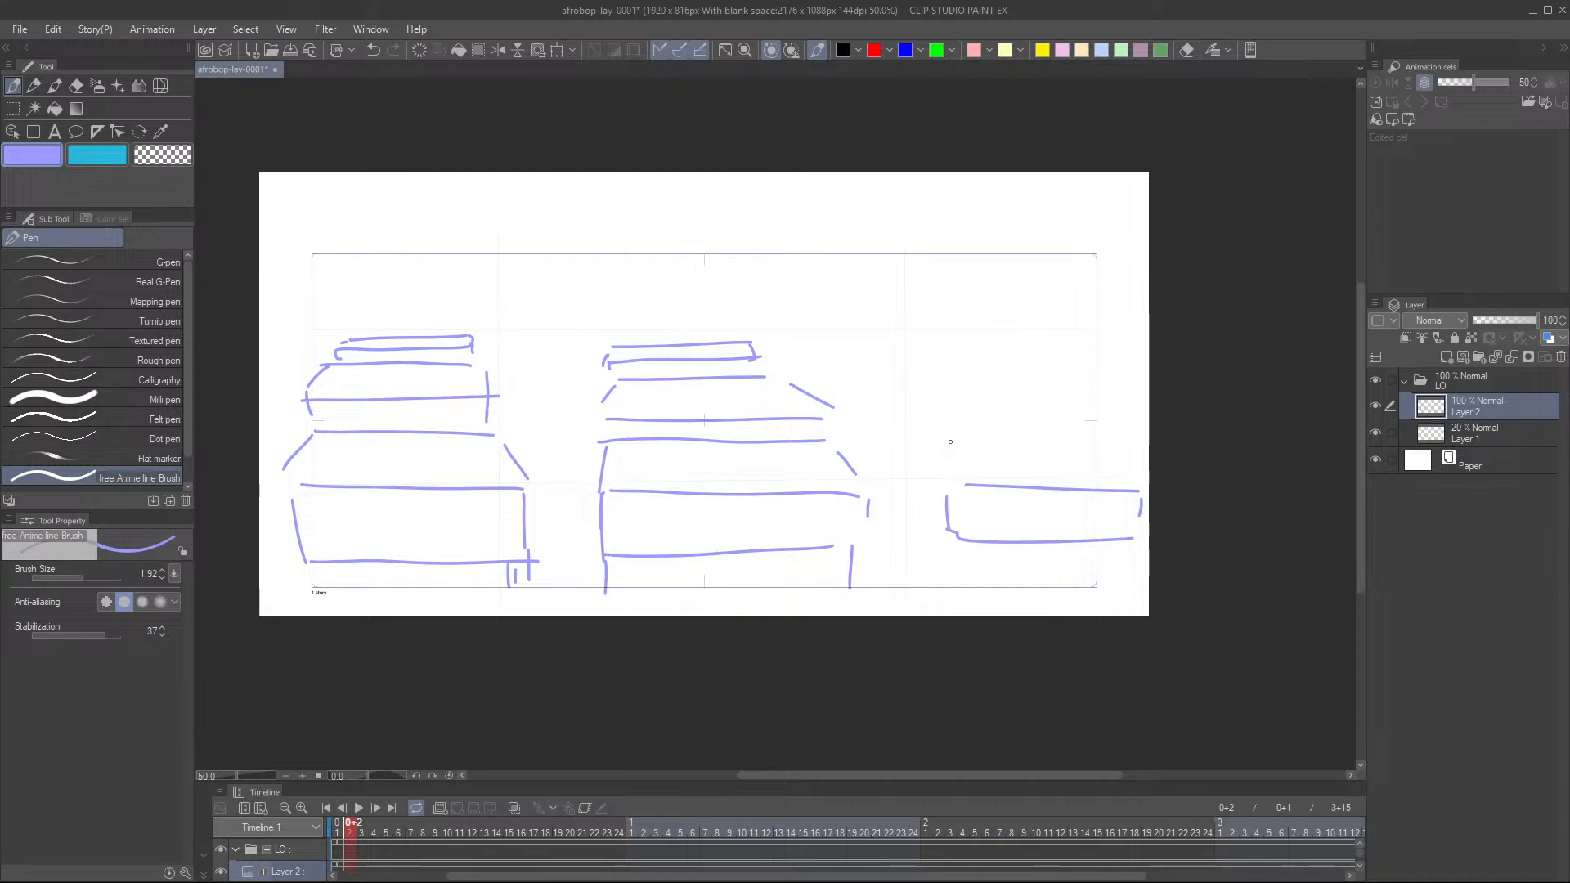
drag(949, 447, 1128, 450)
mouse_move(938, 452)
mouse_down()
mouse_move(957, 470)
mouse_move(942, 514)
mouse_up()
- Stack a smaller boxy form and a thin top block above the right-hand box, shifted toward the frame's centre
drag(917, 425, 1119, 425)
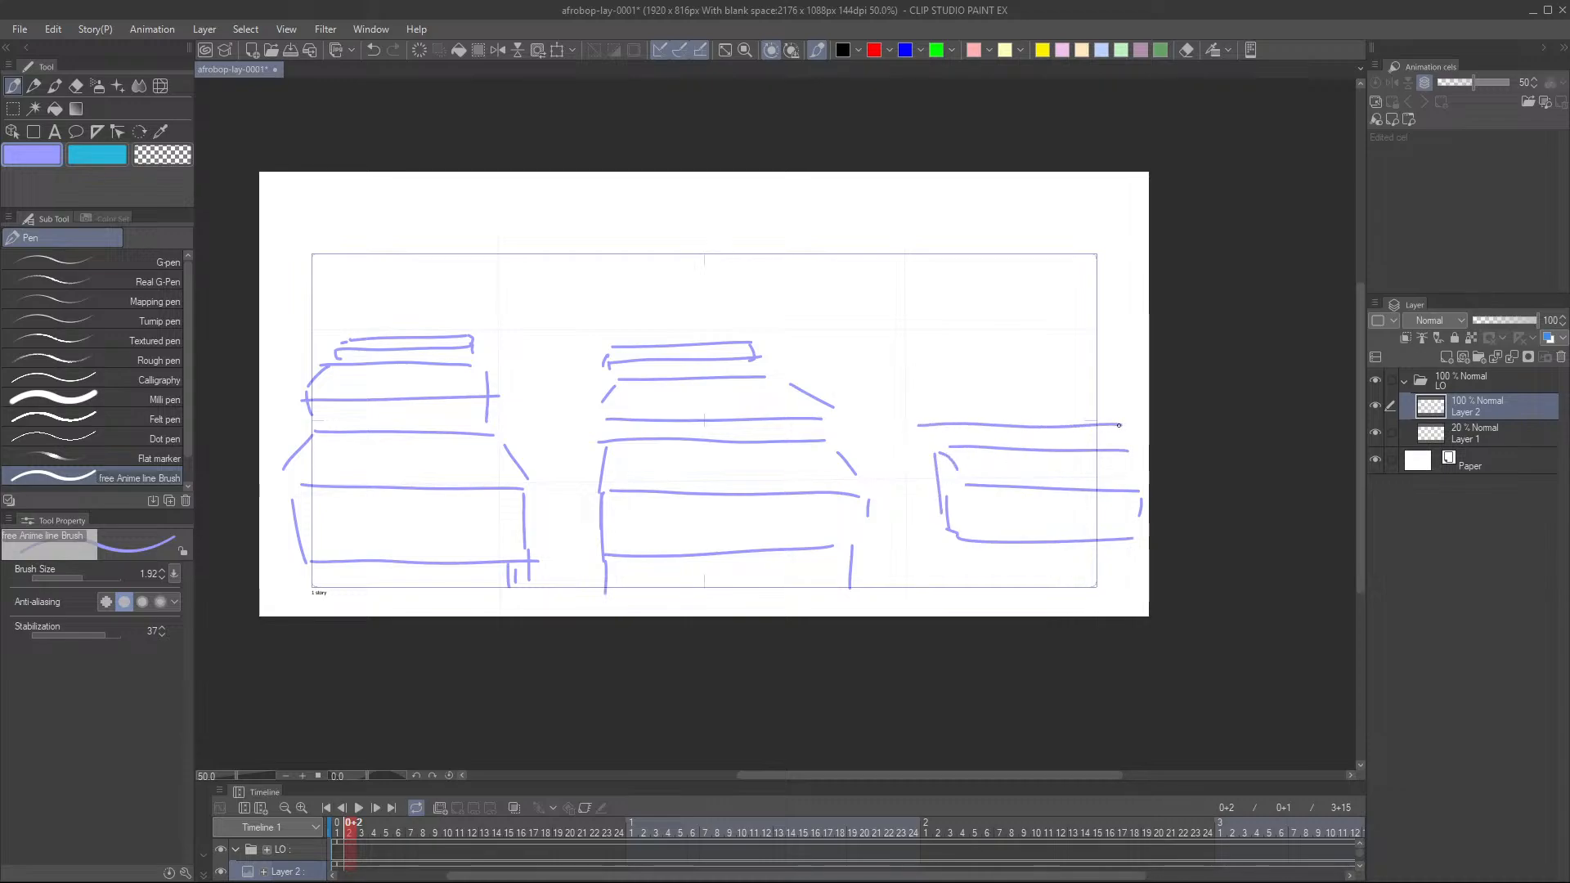
mouse_move(917, 383)
mouse_down()
mouse_move(924, 413)
mouse_move(1105, 388)
mouse_up()
drag(1114, 388, 1139, 408)
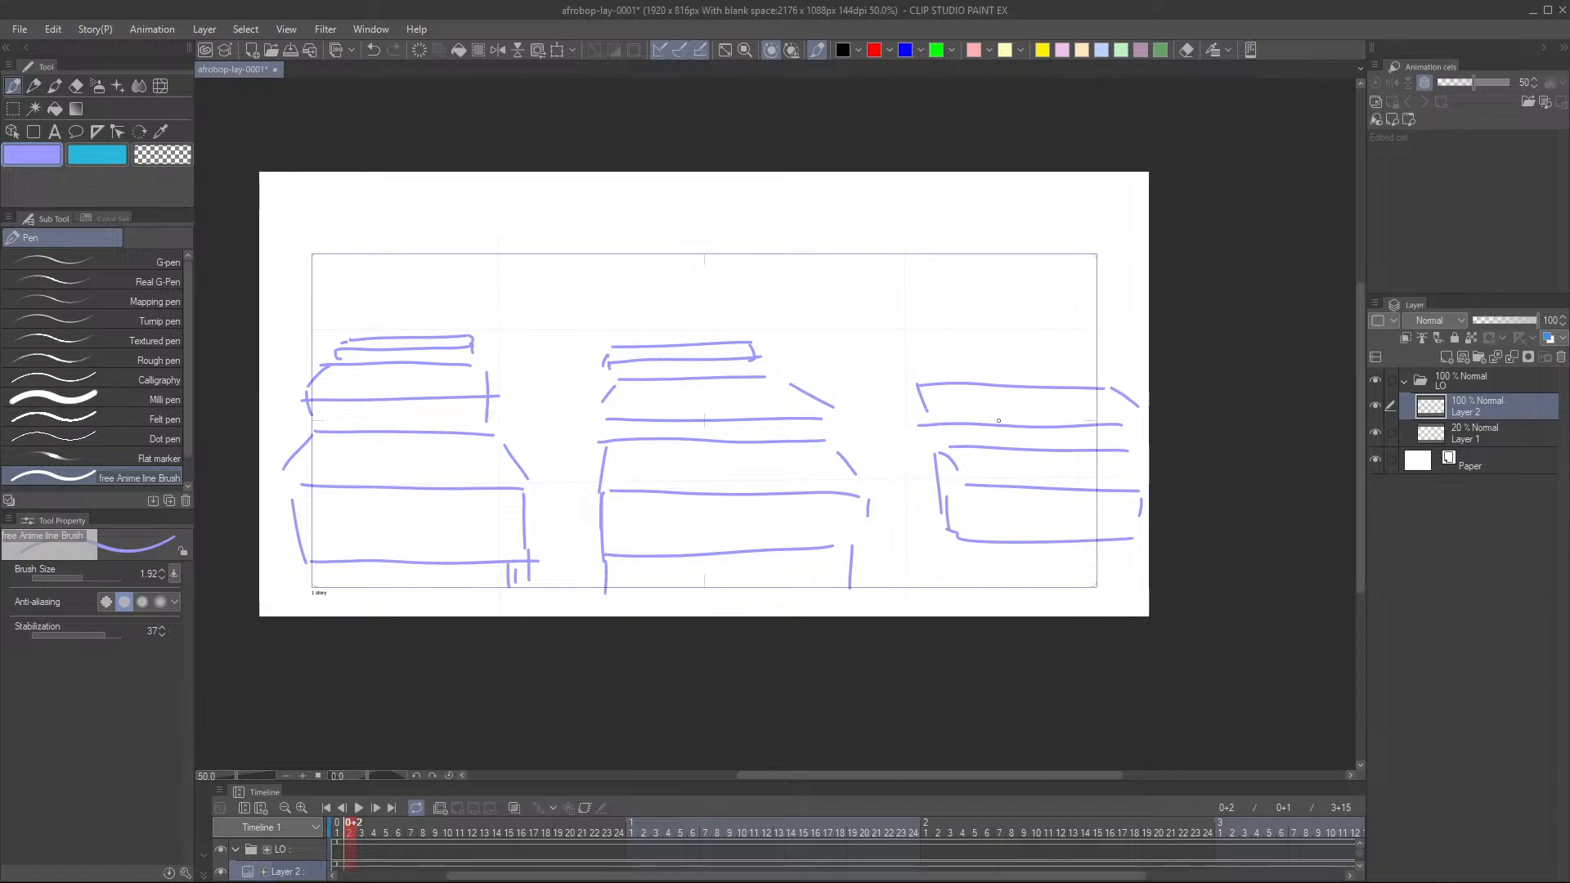
mouse_move(924, 415)
mouse_down()
mouse_move(929, 445)
mouse_move(910, 450)
mouse_move(932, 458)
mouse_up()
drag(894, 345, 1054, 346)
mouse_move(885, 357)
mouse_down()
mouse_move(1039, 374)
mouse_move(1043, 351)
mouse_move(1085, 345)
mouse_move(1089, 376)
mouse_up()
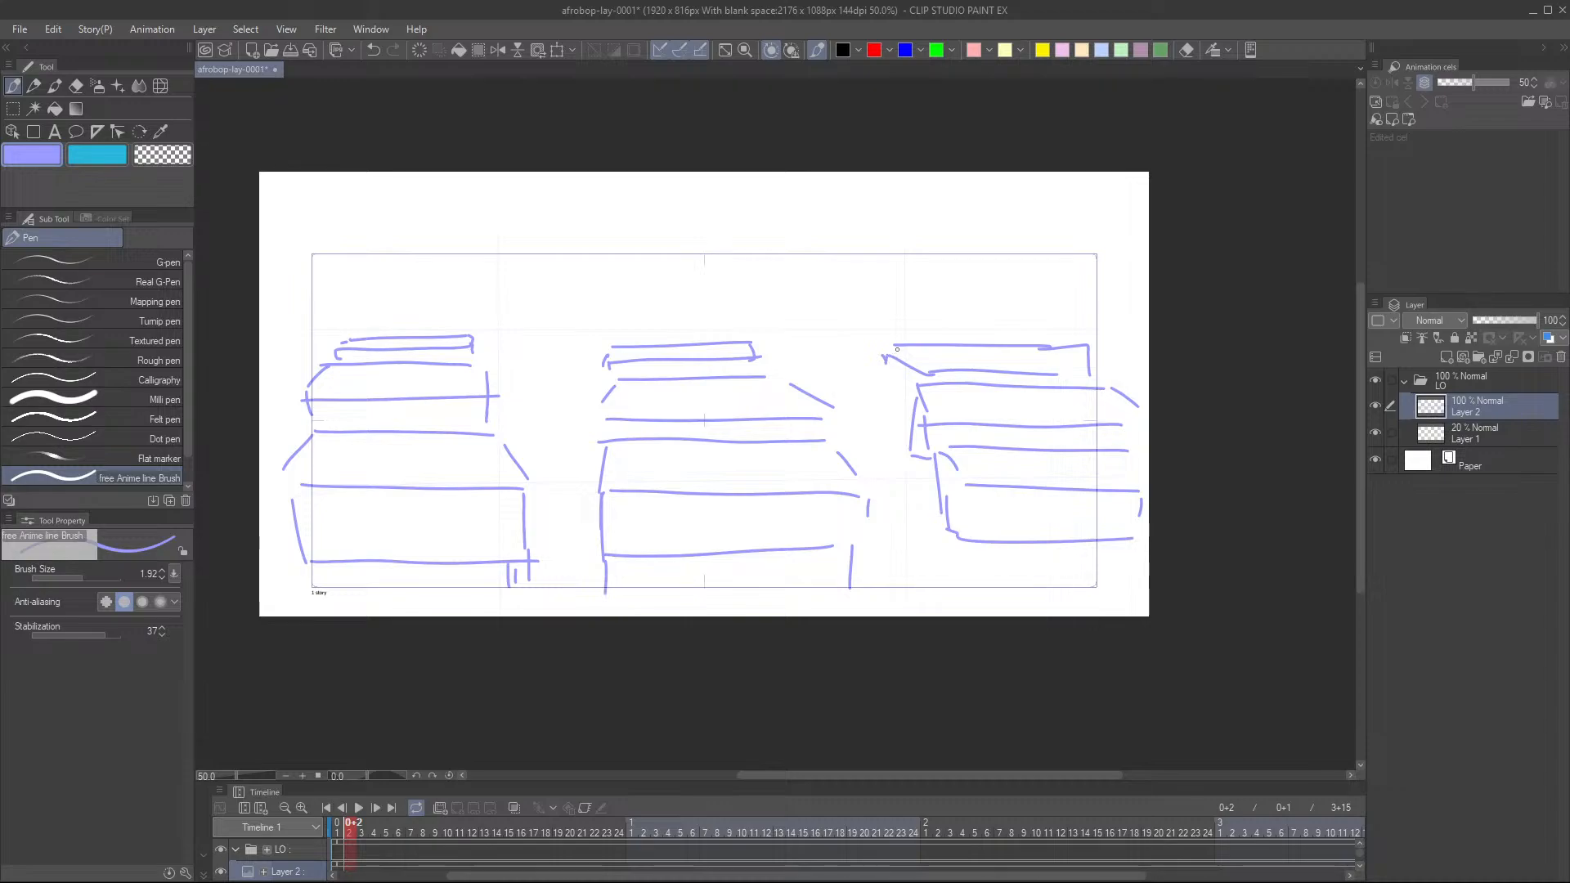
- Close the left side of the right column's thin top block and draw horizontal floor lines linking the three columns
drag(896, 347, 891, 405)
drag(967, 515, 858, 543)
scroll(943, 533, down, 3)
scroll(848, 540, up, 3)
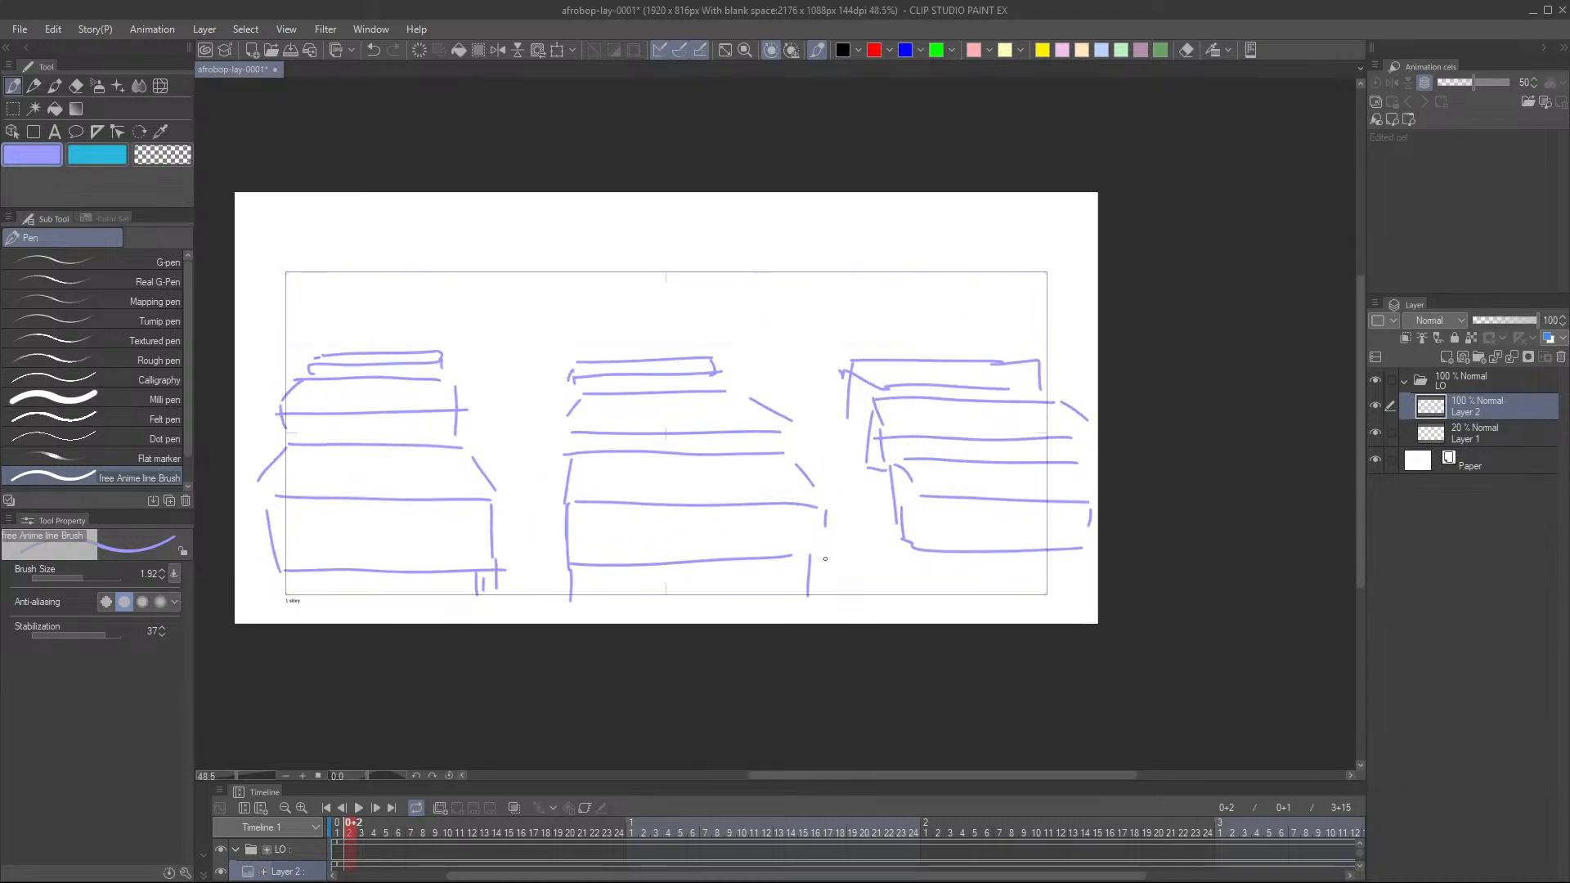
drag(463, 408, 597, 399)
drag(766, 407, 850, 415)
drag(597, 391, 609, 395)
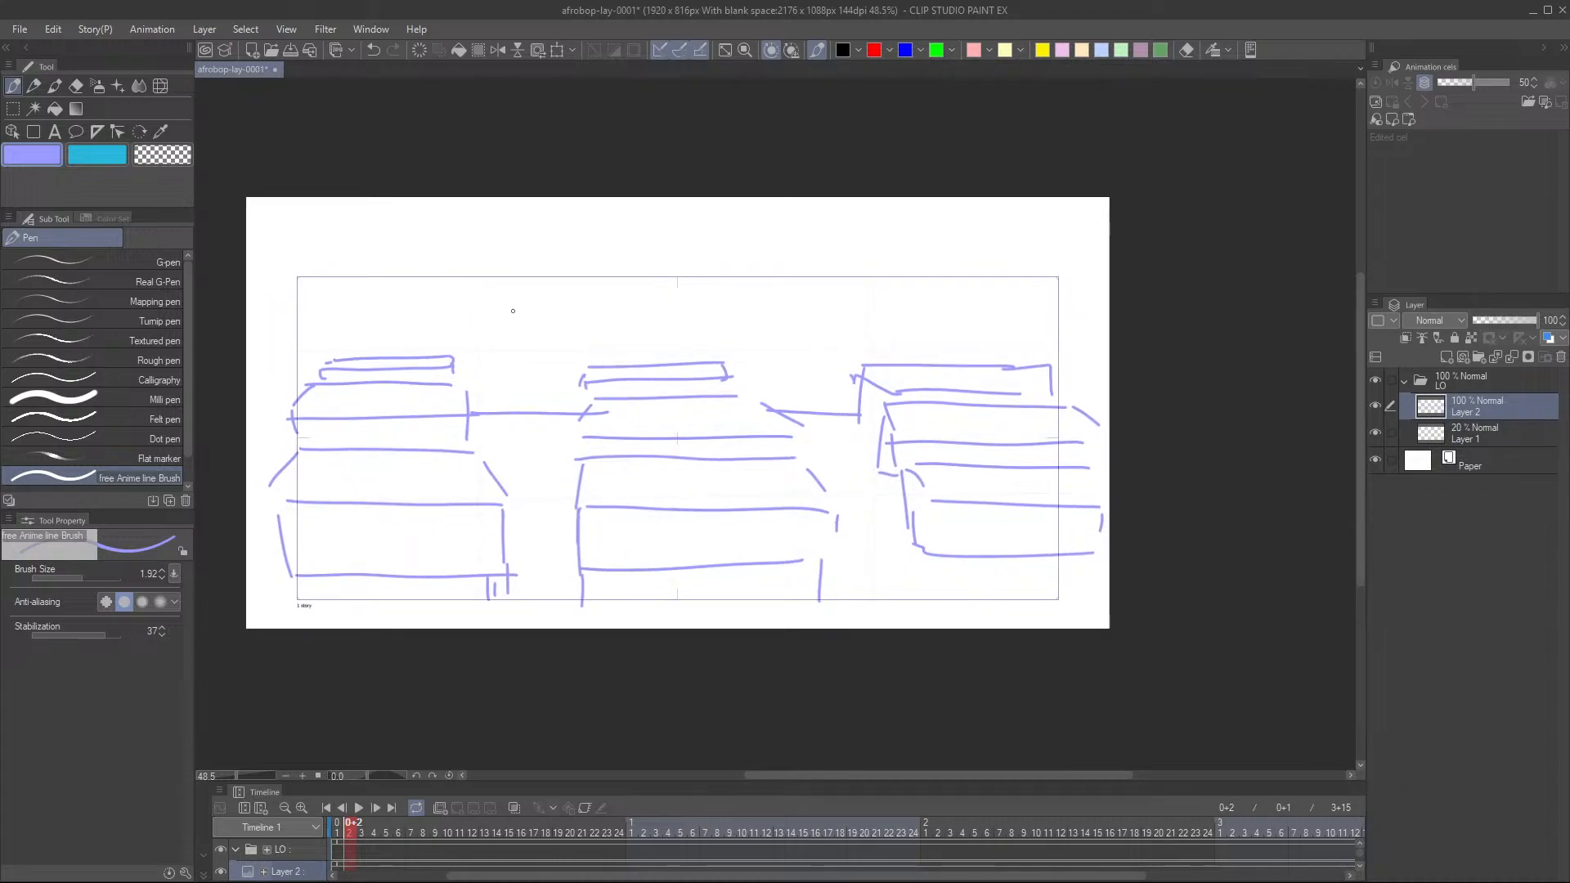
- Sketch a tall framed door with a divided window panel in the gap between the left and middle columns
drag(499, 260, 504, 412)
mouse_move(492, 210)
mouse_down()
mouse_move(500, 336)
mouse_move(563, 213)
mouse_move(564, 412)
mouse_move(514, 286)
mouse_move(517, 398)
mouse_up()
mouse_move(518, 237)
mouse_down()
mouse_move(540, 232)
mouse_move(559, 412)
mouse_up()
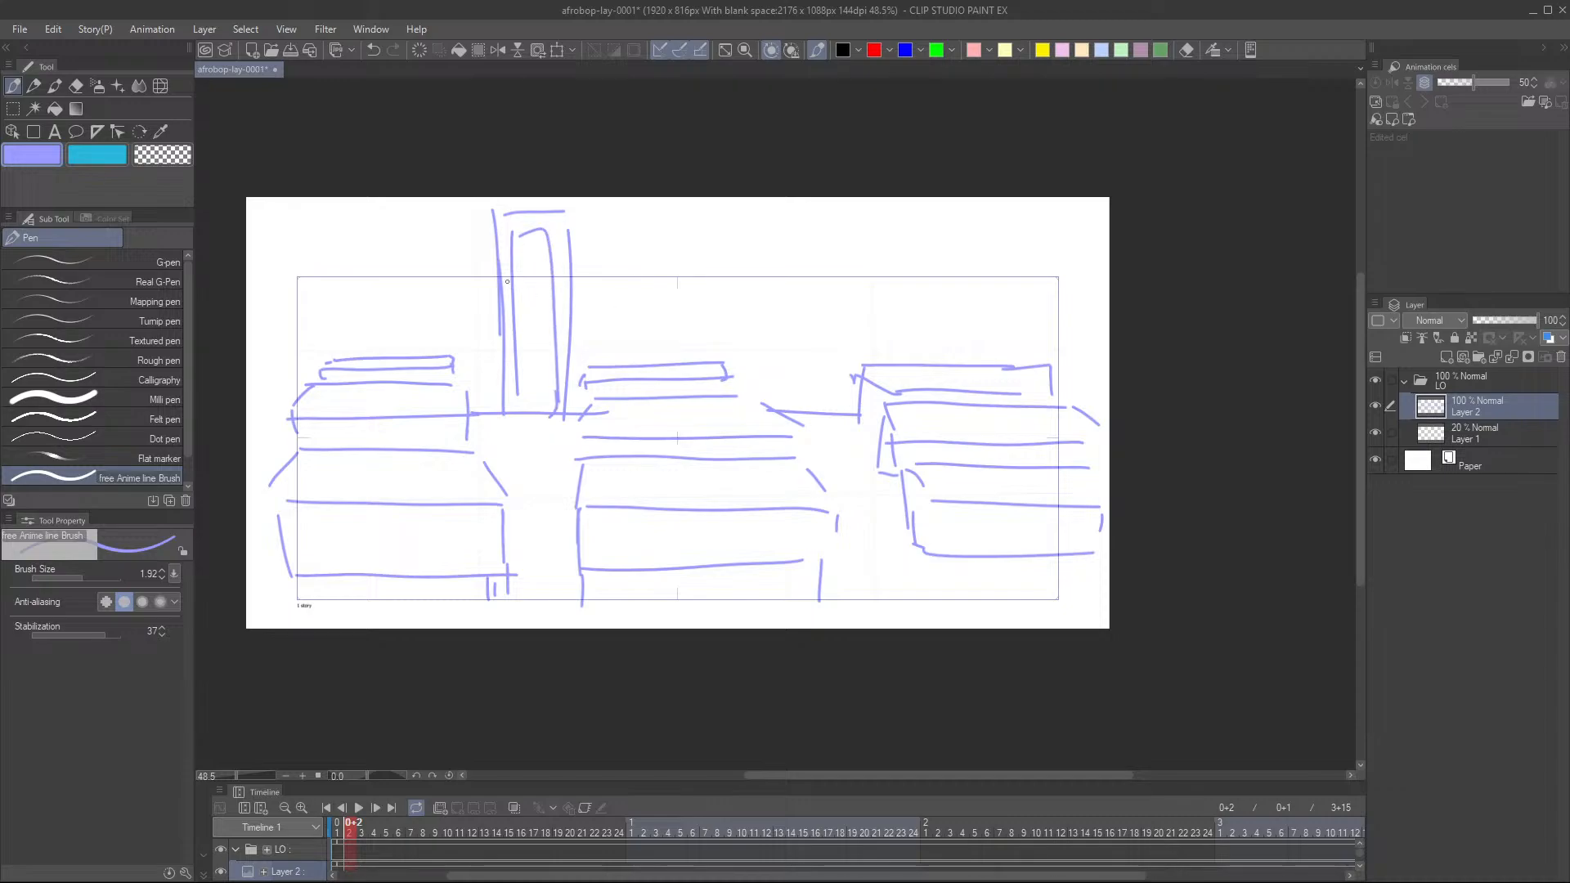
drag(503, 279, 553, 279)
mouse_move(500, 325)
mouse_down()
mouse_move(561, 325)
mouse_move(523, 312)
mouse_move(530, 284)
mouse_move(532, 324)
mouse_up()
drag(550, 279, 538, 372)
- Sketch a wide rectangular board with tall side lines on the back wall, beside the door and above the middle column
drag(571, 337, 856, 333)
drag(852, 218, 859, 323)
mouse_move(578, 206)
mouse_down()
mouse_move(577, 283)
mouse_move(822, 192)
mouse_up()
key(ctrl+z)
mouse_move(580, 261)
mouse_down()
mouse_move(577, 303)
mouse_move(601, 268)
mouse_move(849, 269)
mouse_move(858, 320)
mouse_up()
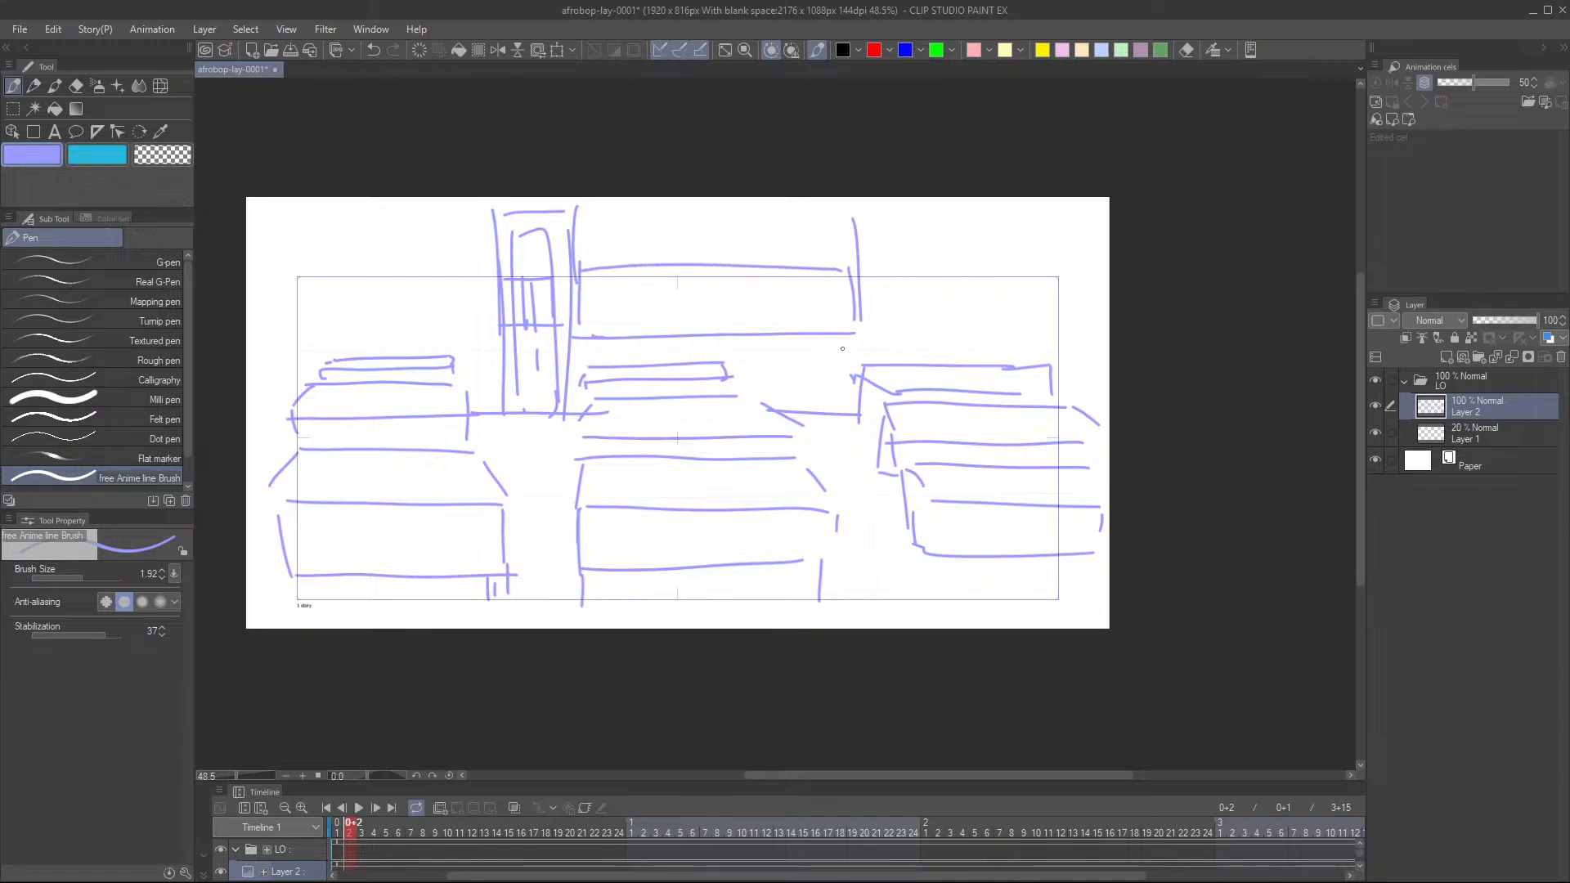
- Sketch a low shelf with small upright marks between the middle and right columns' top blocks
mouse_move(720, 368)
mouse_down()
mouse_move(852, 367)
mouse_move(794, 406)
mouse_move(824, 408)
mouse_up()
drag(783, 397, 832, 397)
mouse_move(843, 395)
mouse_down()
mouse_move(888, 439)
mouse_move(834, 449)
mouse_up()
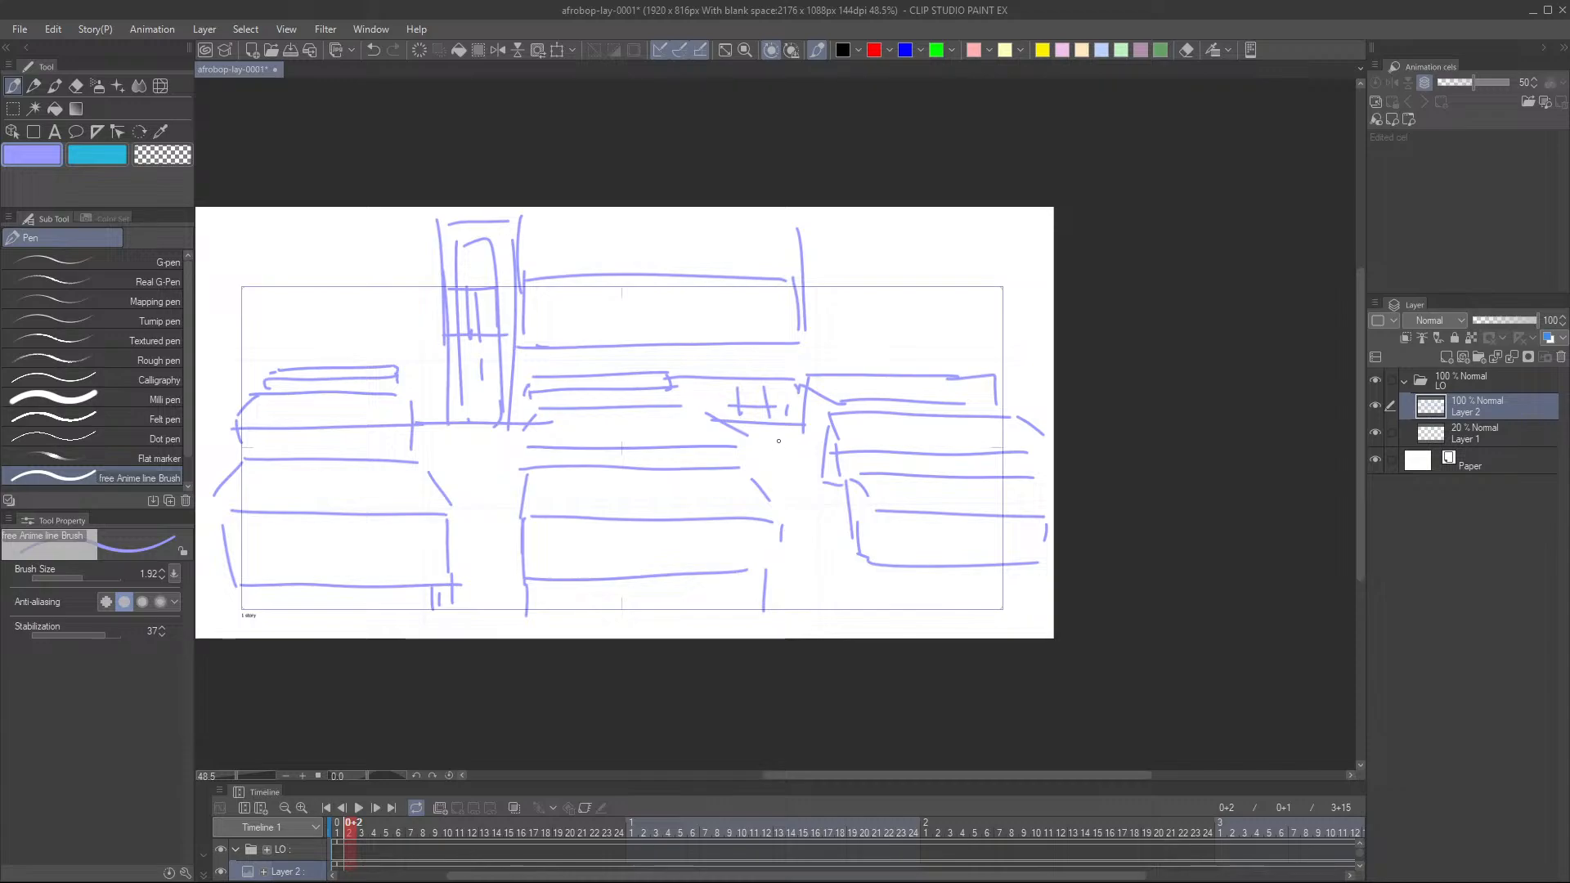
mouse_move(702, 425)
mouse_down()
mouse_move(766, 418)
mouse_move(731, 437)
mouse_up()
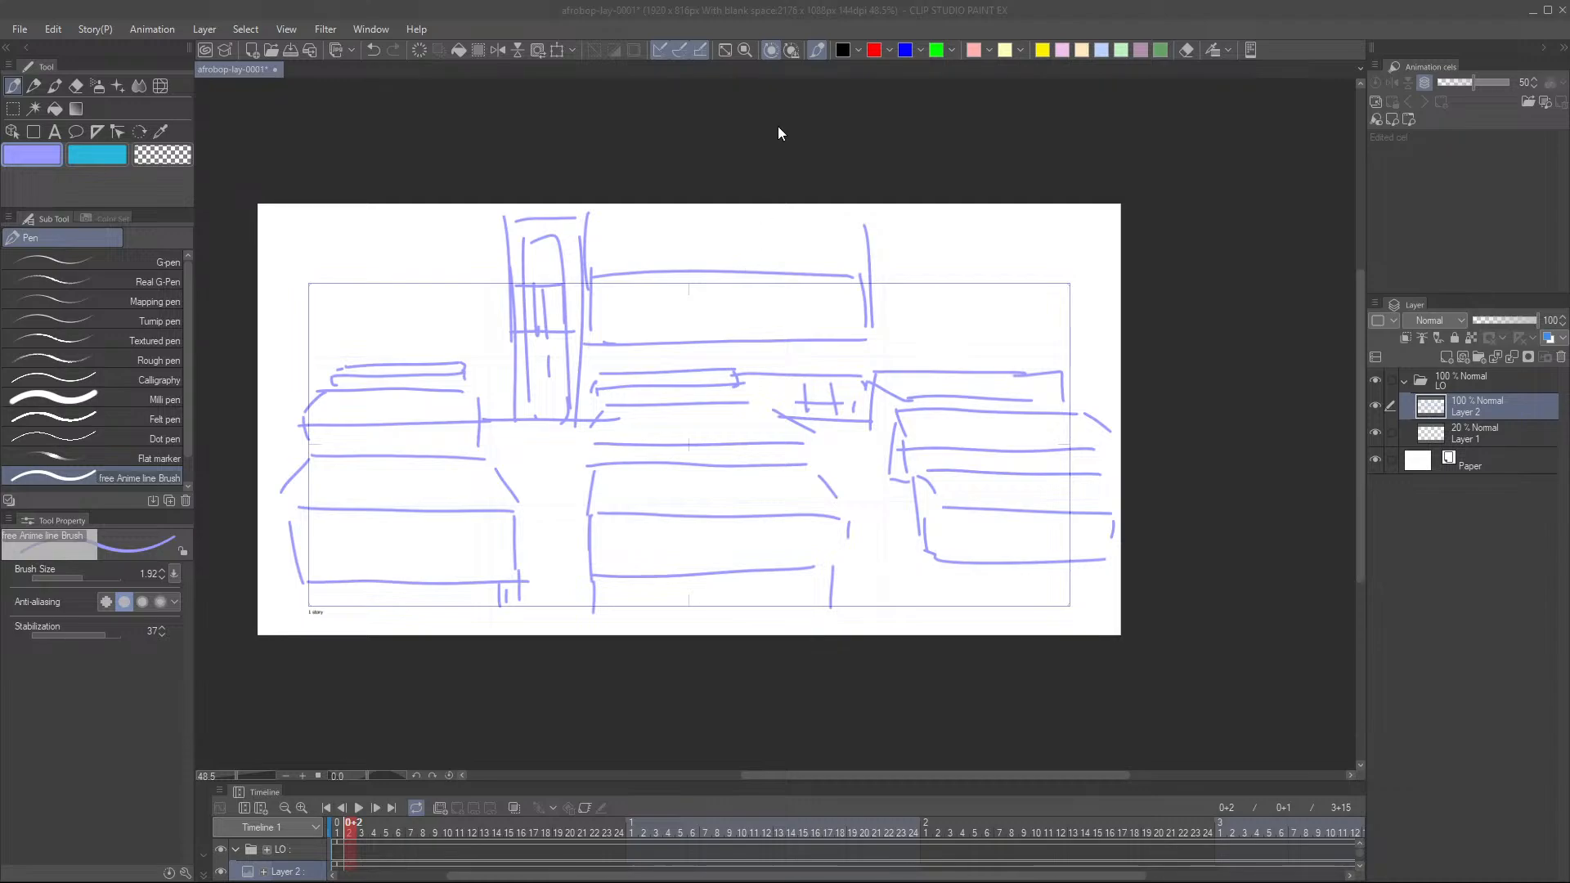
scroll(591, 574, up, 2)
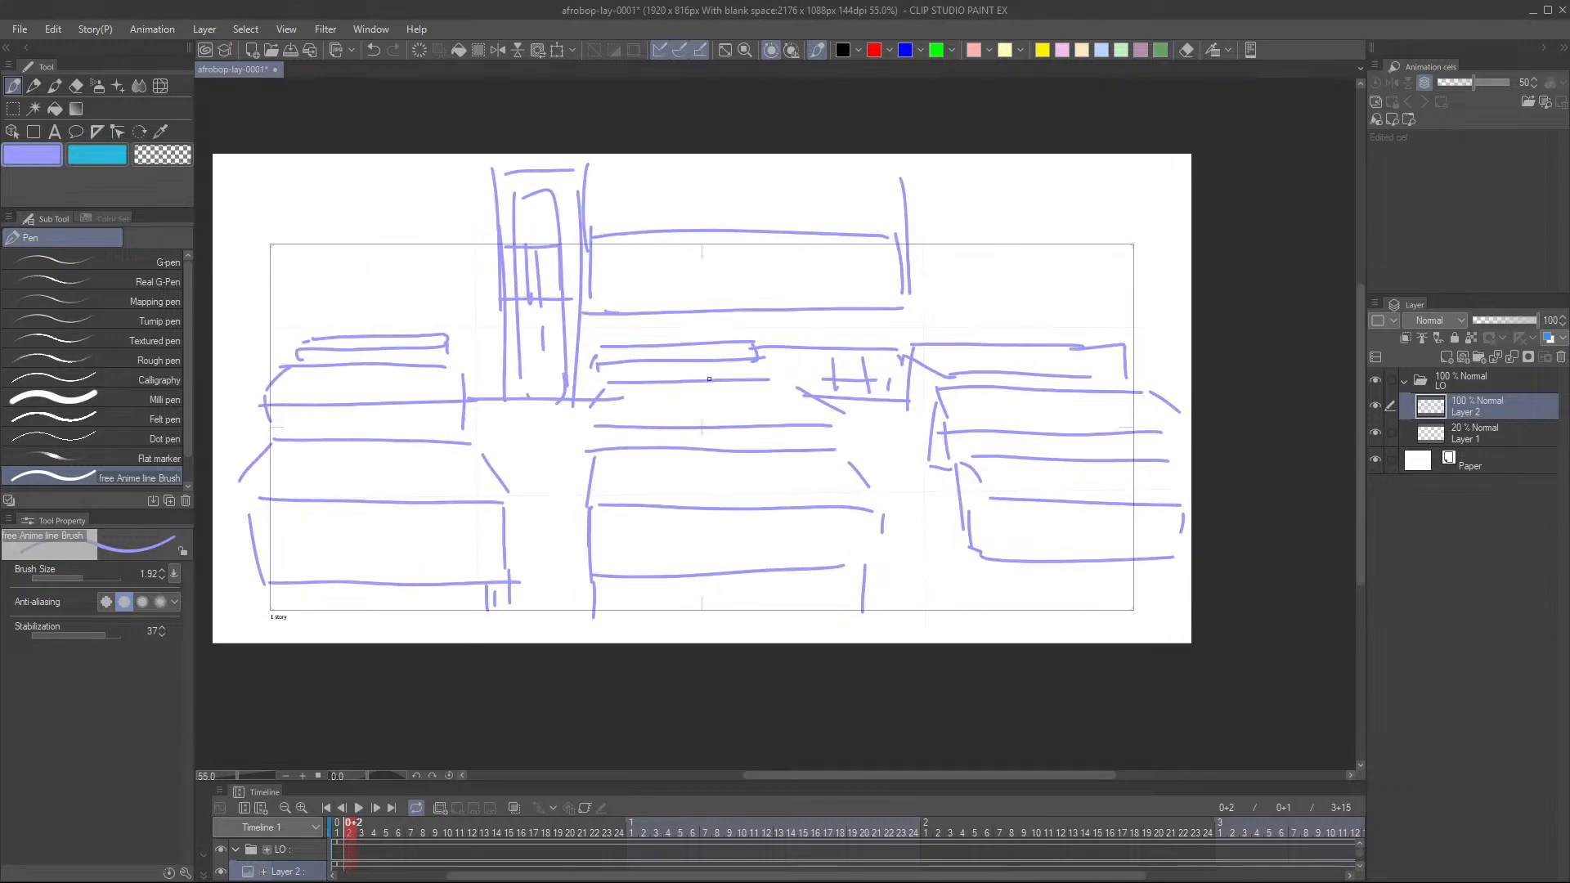
mouse_move(690, 362)
mouse_down()
mouse_move(712, 394)
mouse_move(723, 350)
mouse_up()
mouse_move(713, 346)
mouse_down()
mouse_move(691, 381)
mouse_move(735, 376)
mouse_up()
key(ctrl+z)
key(ctrl+z)
- Sketch a seated figure on the middle column with a round head, two round hair puffs, a boxy torso and folded legs
mouse_move(708, 325)
mouse_down()
mouse_move(694, 374)
mouse_move(730, 341)
mouse_move(685, 348)
mouse_move(734, 363)
mouse_move(709, 321)
mouse_move(688, 386)
mouse_move(721, 348)
mouse_move(682, 389)
mouse_move(720, 385)
mouse_move(681, 388)
mouse_move(682, 445)
mouse_up()
drag(740, 387, 734, 454)
mouse_move(673, 406)
mouse_down()
mouse_move(685, 446)
mouse_move(715, 440)
mouse_up()
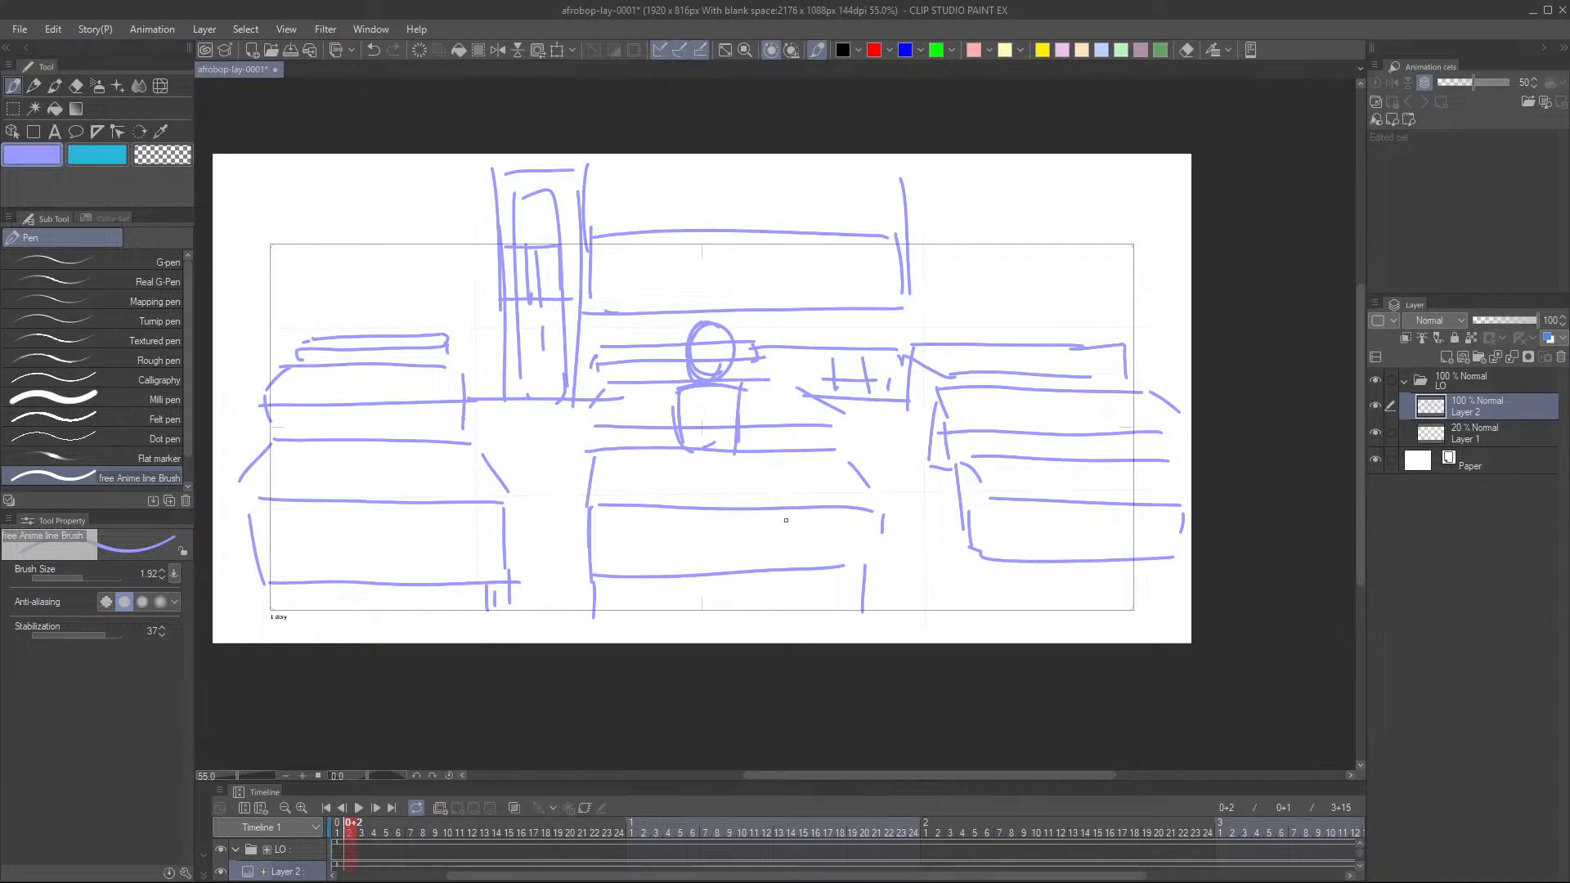
mouse_move(737, 422)
mouse_down()
mouse_move(659, 462)
mouse_move(659, 477)
mouse_move(741, 475)
mouse_up()
mouse_move(709, 447)
mouse_down()
mouse_move(757, 449)
mouse_move(727, 476)
mouse_up()
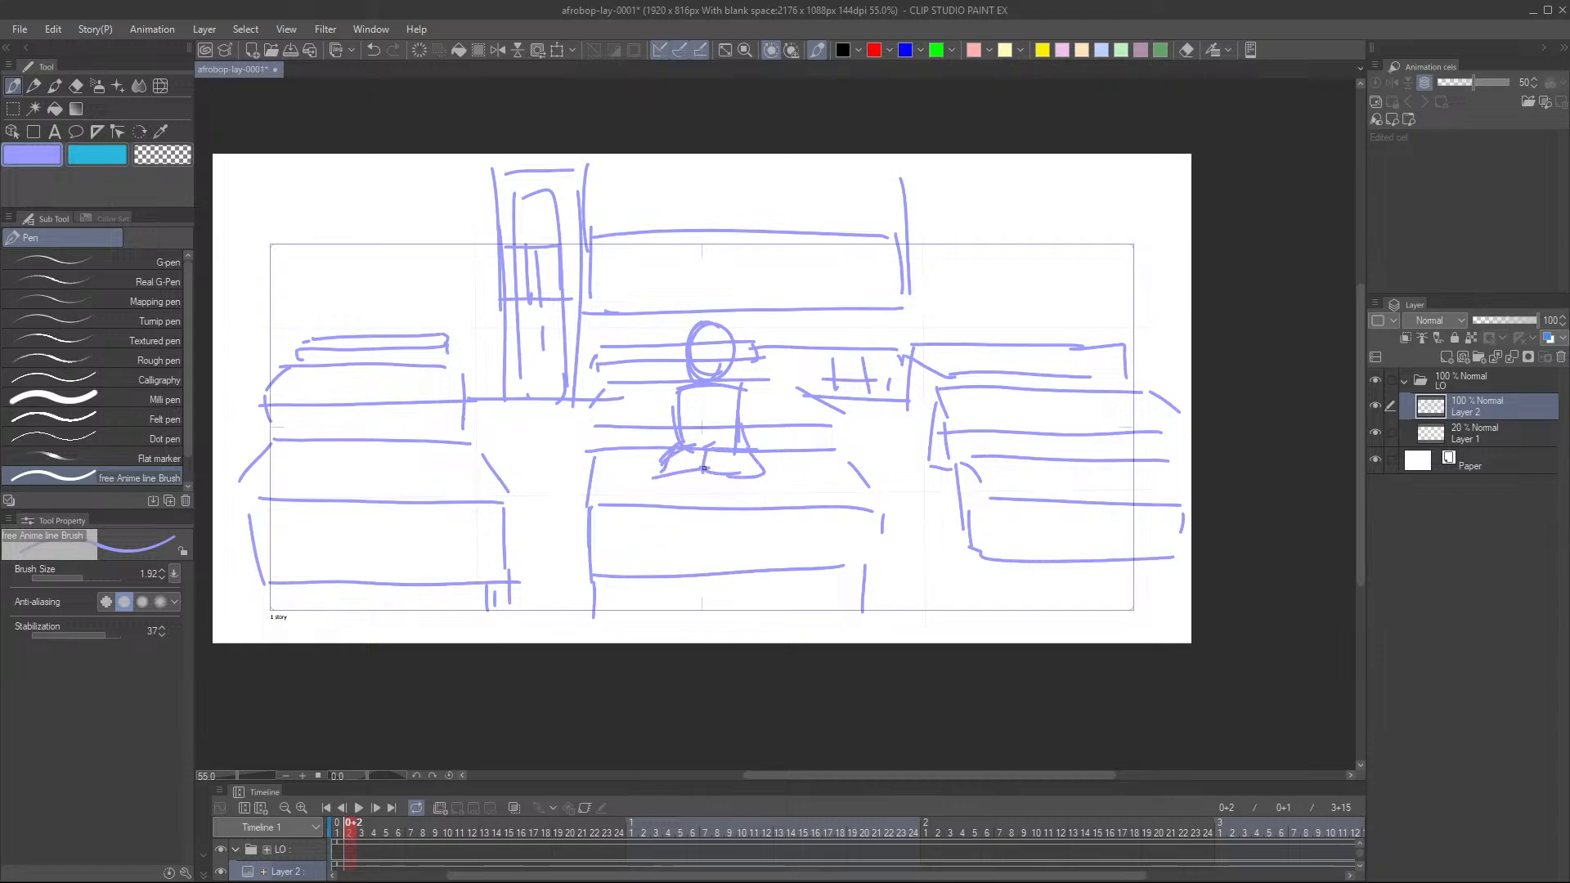
drag(717, 405, 722, 399)
mouse_move(670, 321)
mouse_down()
mouse_move(693, 329)
mouse_move(688, 346)
mouse_move(670, 316)
mouse_move(764, 337)
mouse_move(739, 314)
mouse_up()
- Sketch a seated figure on the left column with an oval head, a boxy torso and folded legs
drag(906, 423, 915, 418)
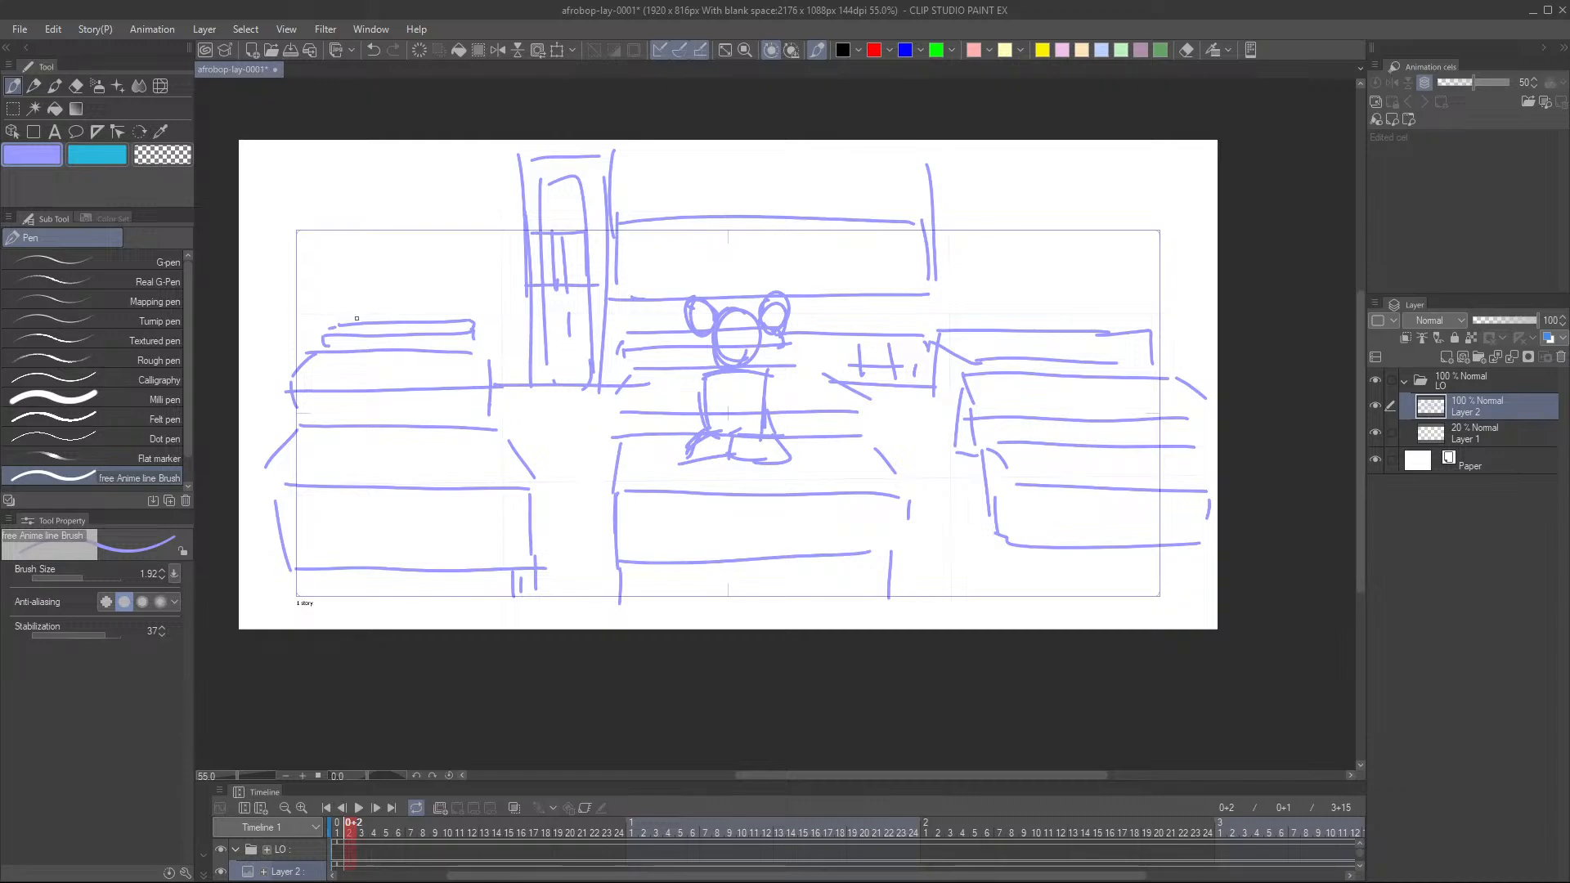
mouse_move(381, 306)
mouse_down()
mouse_move(376, 348)
mouse_move(383, 309)
mouse_move(417, 320)
mouse_up()
mouse_move(359, 364)
mouse_down()
mouse_move(421, 362)
mouse_move(368, 401)
mouse_move(432, 415)
mouse_move(435, 434)
mouse_move(383, 451)
mouse_move(350, 426)
mouse_move(401, 437)
mouse_move(360, 452)
mouse_move(421, 429)
mouse_up()
mouse_move(373, 347)
mouse_down()
mouse_move(393, 318)
mouse_move(413, 347)
mouse_move(366, 412)
mouse_up()
drag(418, 360, 429, 433)
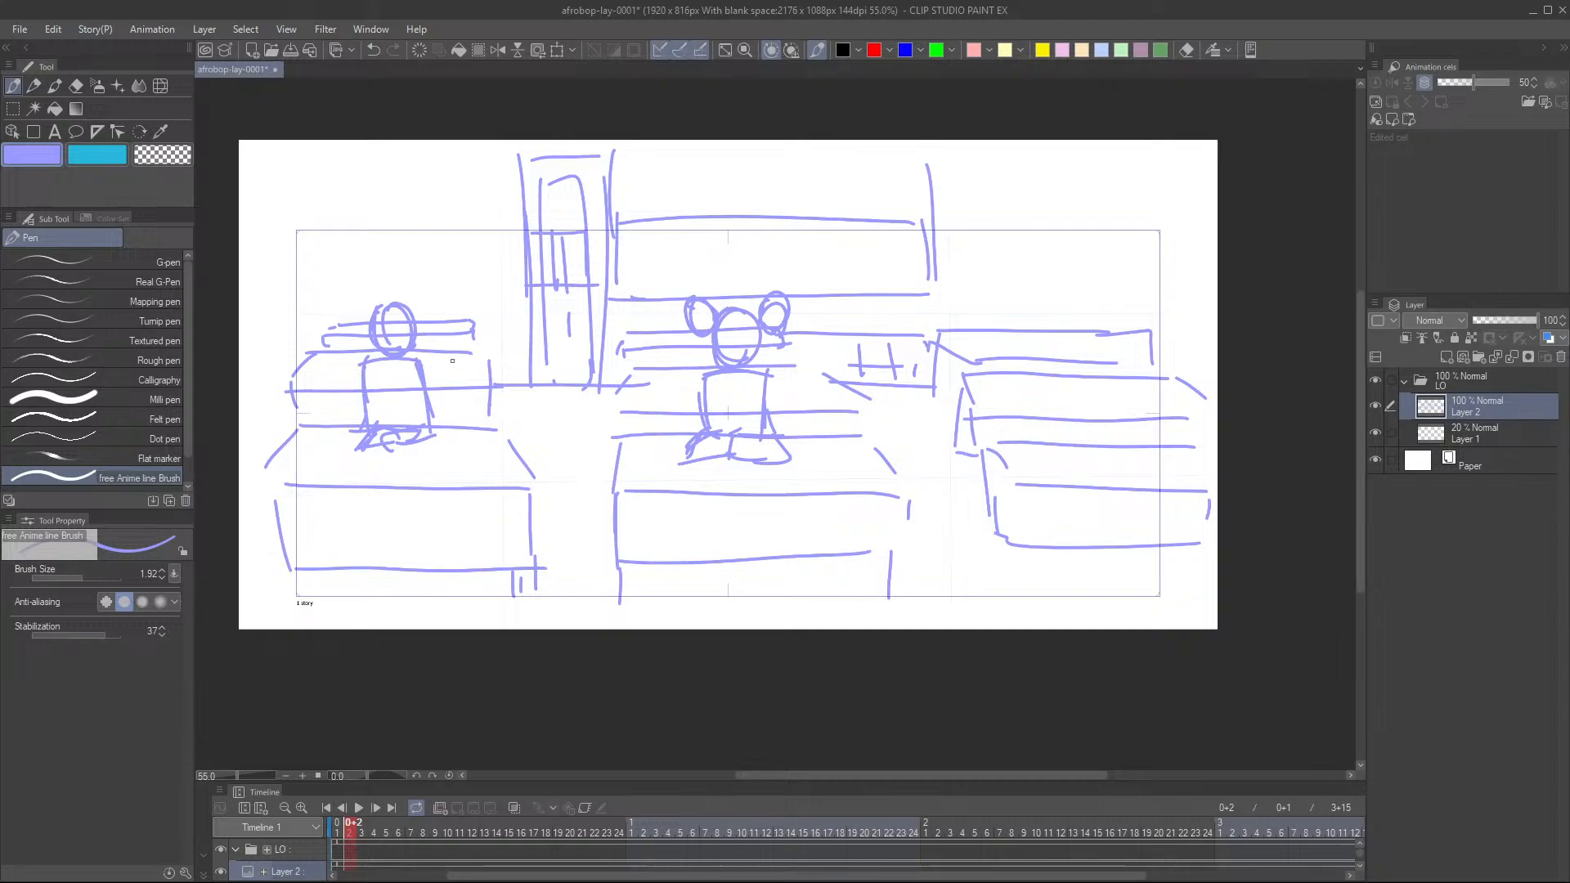
- Sketch a seated figure on the right column with a round head, a boxy torso and an arm line
scroll(763, 515, down, 2)
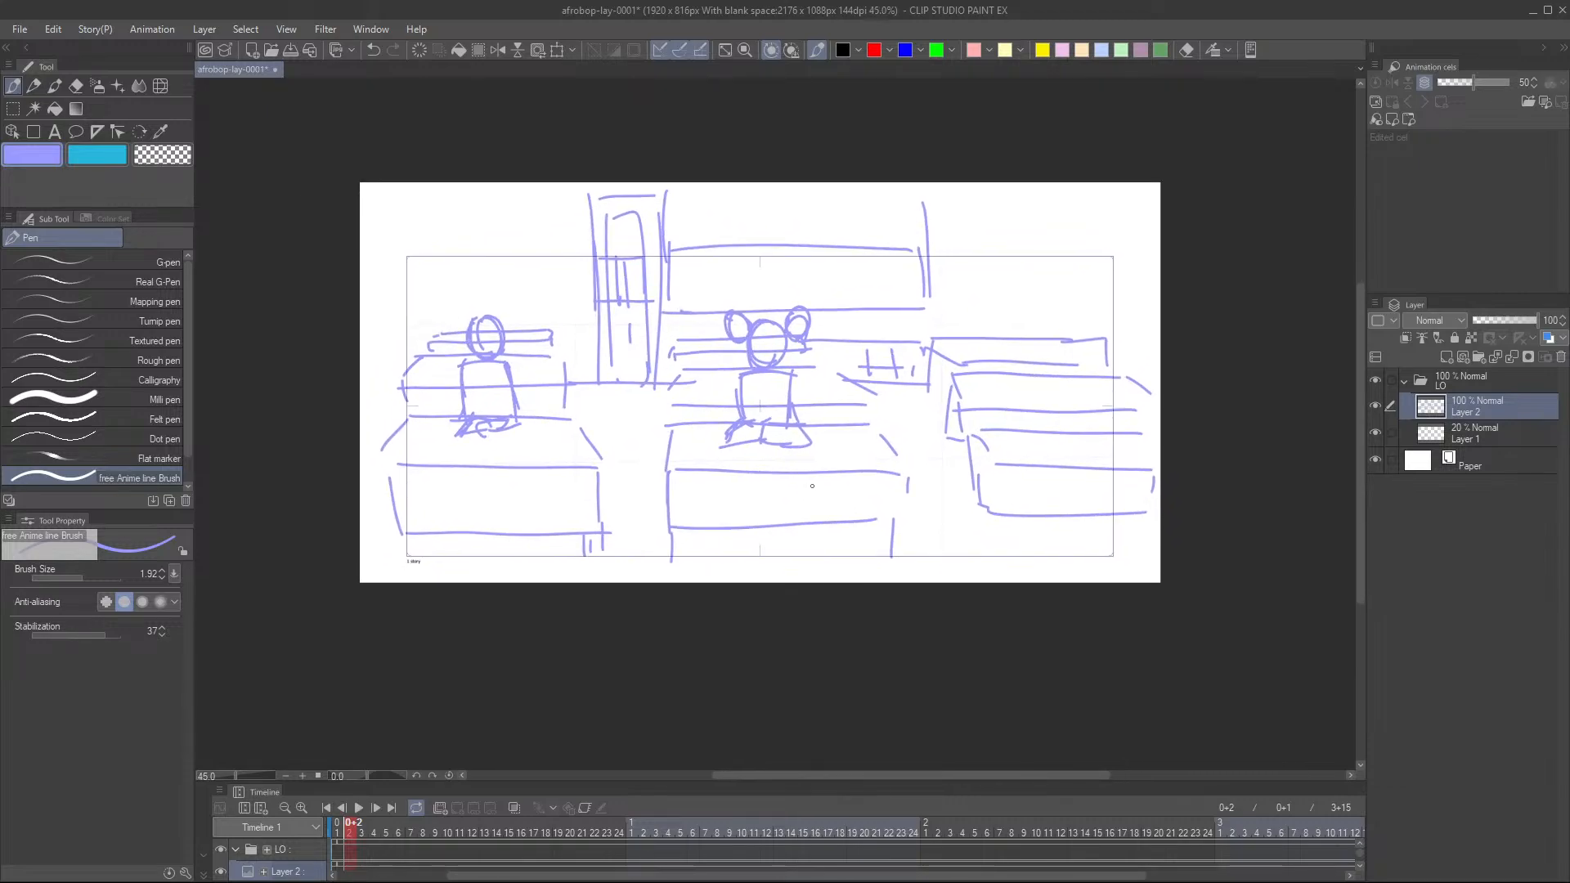
scroll(916, 457, up, 1)
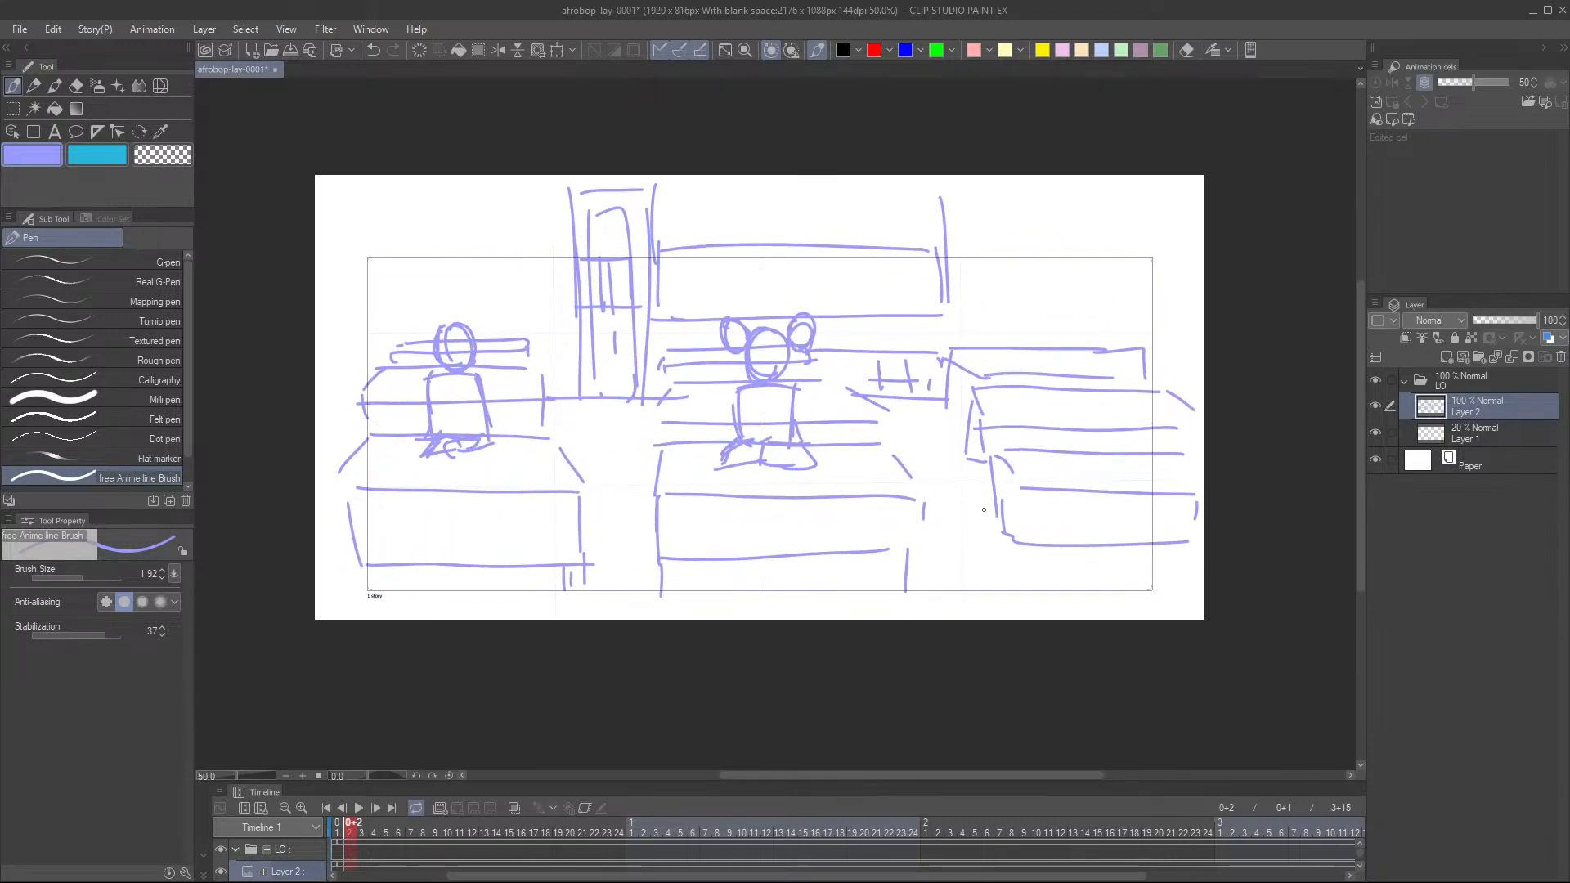
mouse_move(1085, 340)
mouse_down()
mouse_move(1089, 385)
mouse_move(1084, 333)
mouse_move(1096, 374)
mouse_move(1080, 350)
mouse_move(1076, 406)
mouse_move(1119, 390)
mouse_move(1110, 417)
mouse_move(1053, 459)
mouse_up()
drag(1062, 380, 1057, 456)
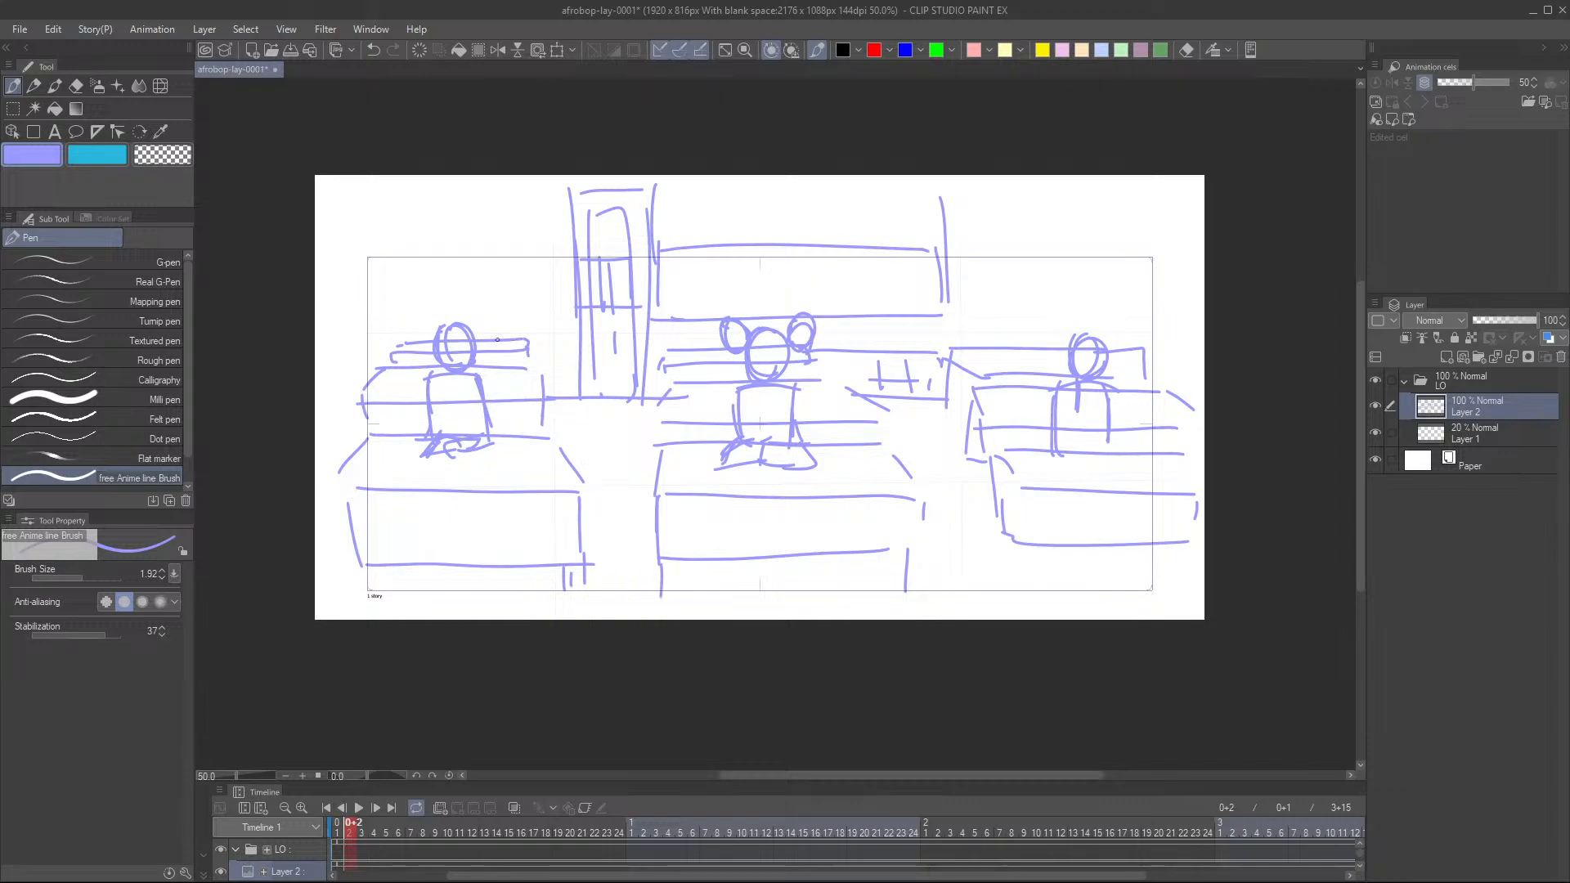
- Sketch a smaller background figure with a round head and short torso behind both the left and right seated figures
mouse_move(489, 297)
mouse_down()
mouse_move(470, 327)
mouse_move(463, 299)
mouse_move(484, 313)
mouse_move(457, 320)
mouse_move(471, 295)
mouse_move(495, 364)
mouse_up()
key(ctrl+z)
mouse_move(1032, 305)
mouse_down()
mouse_move(1022, 340)
mouse_move(1067, 343)
mouse_up()
drag(1015, 342, 1021, 377)
drag(1052, 342, 1050, 382)
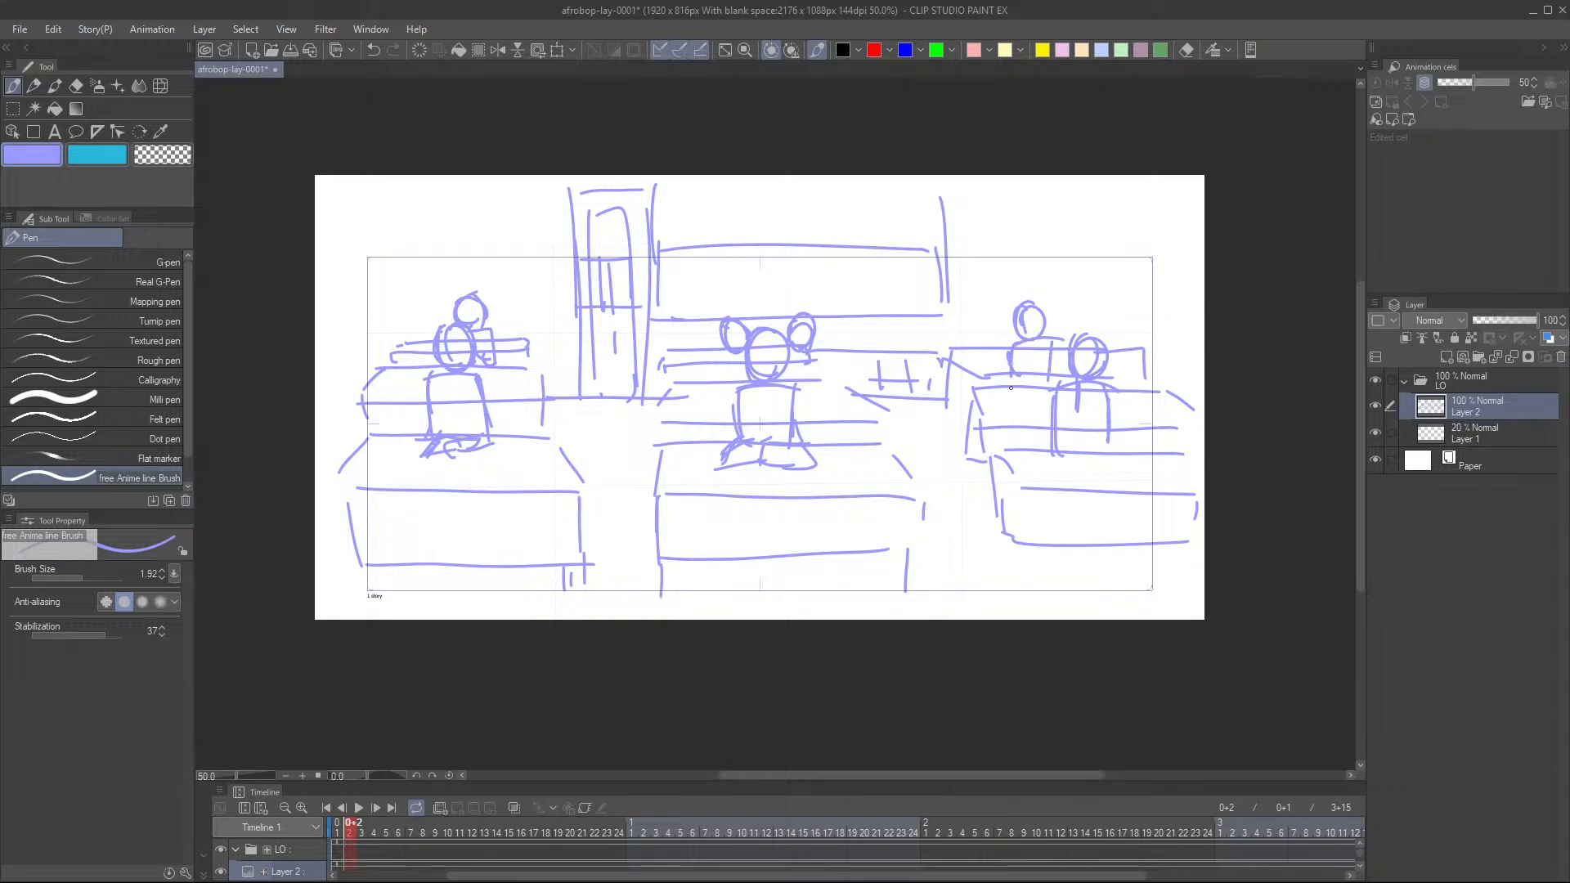
- Check the whole rough layout in the frame and save the file
scroll(1011, 386, down, 2)
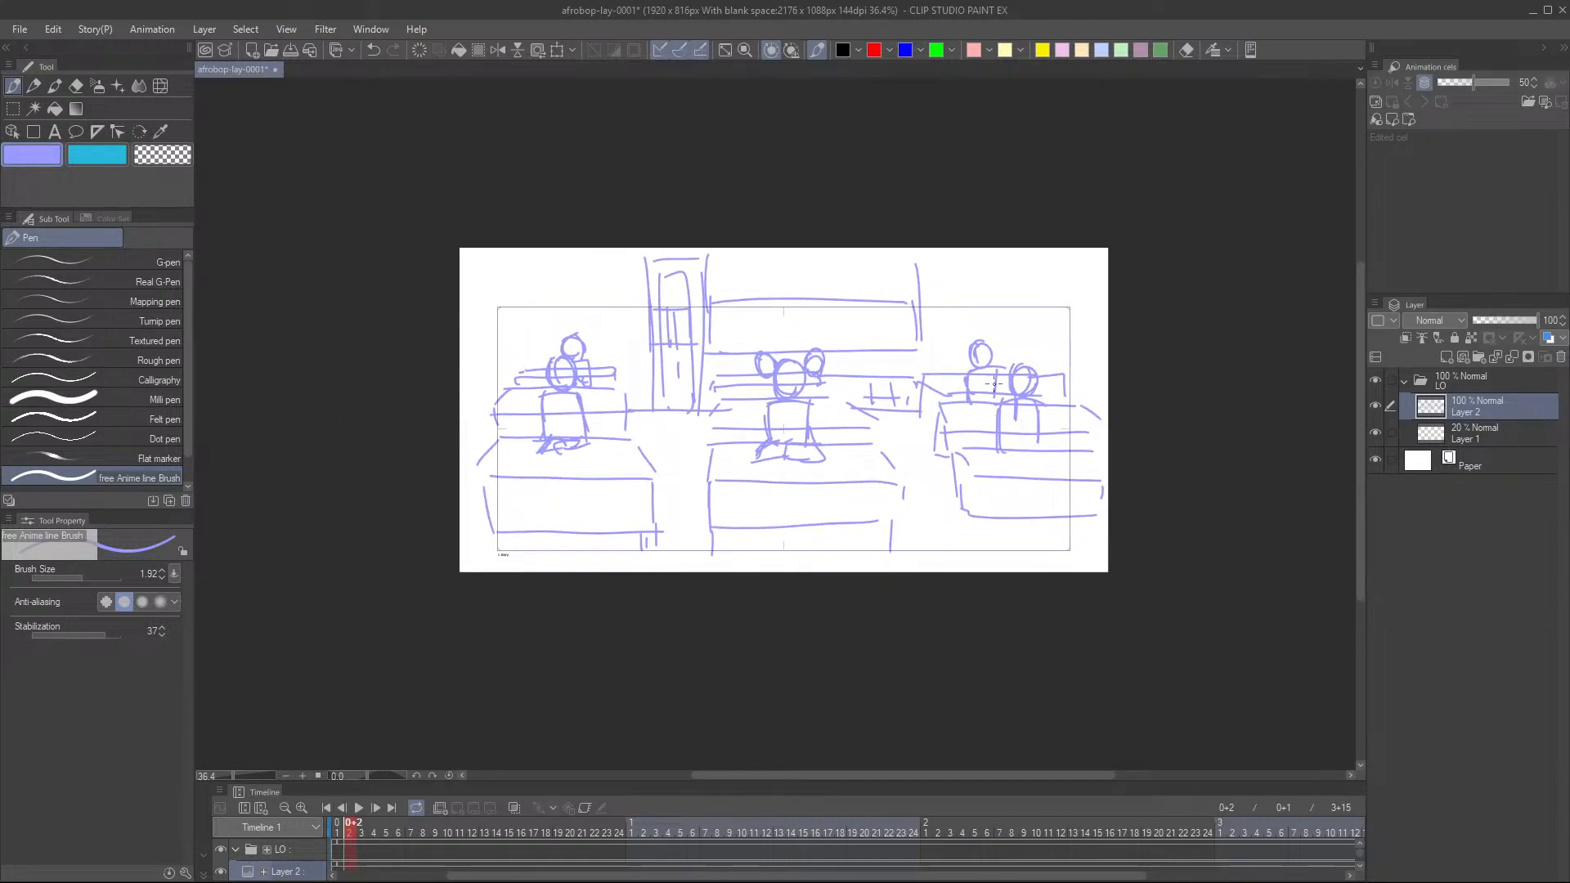
scroll(803, 507, up, 1)
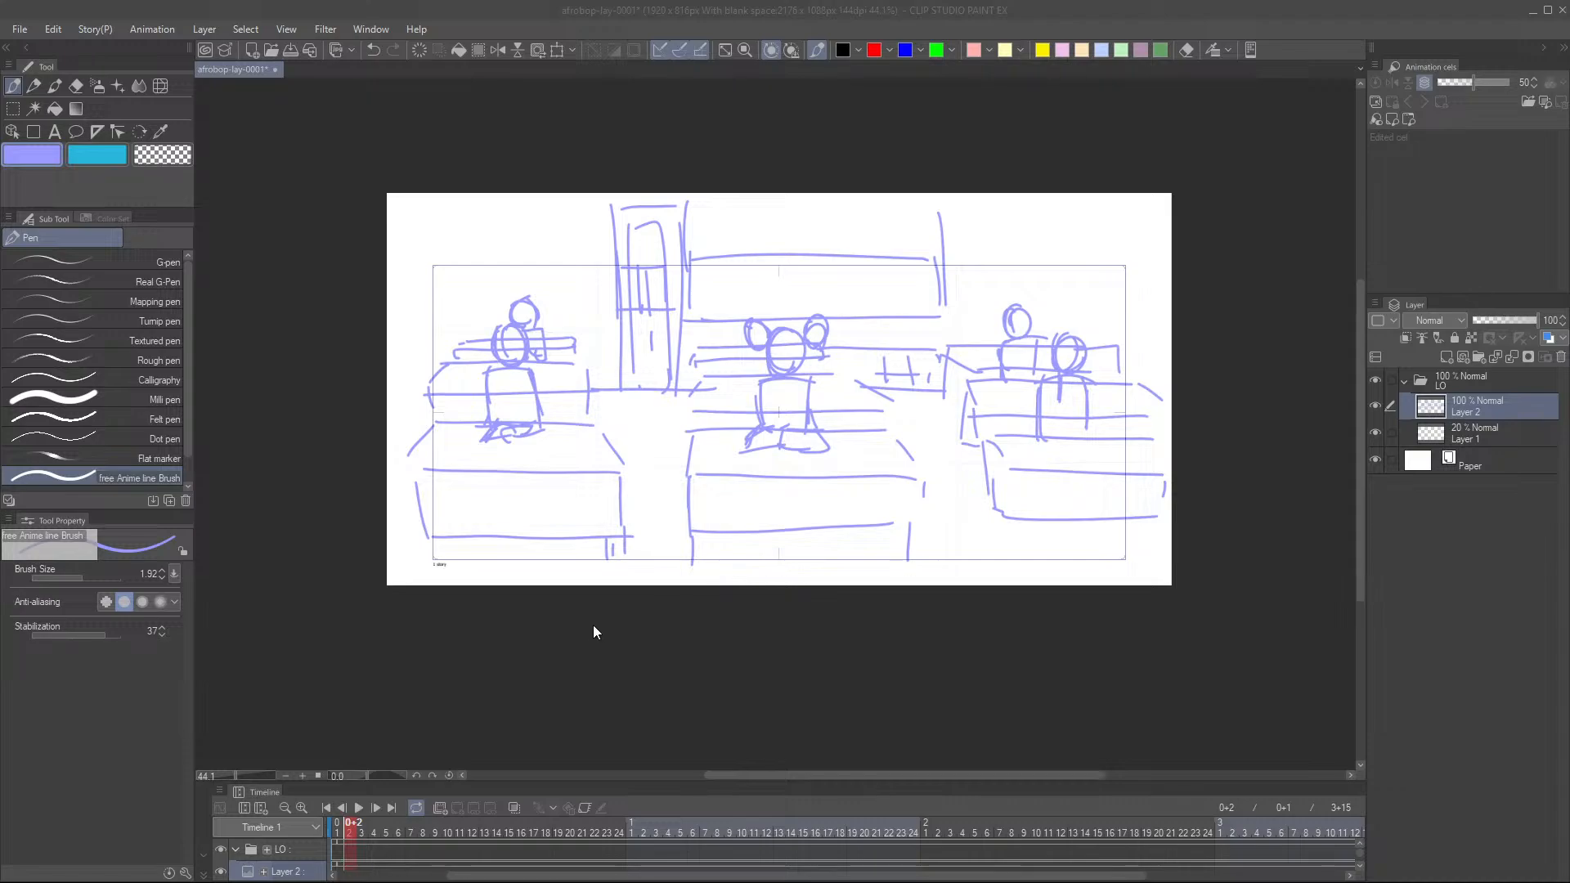
scroll(834, 435, up, 2)
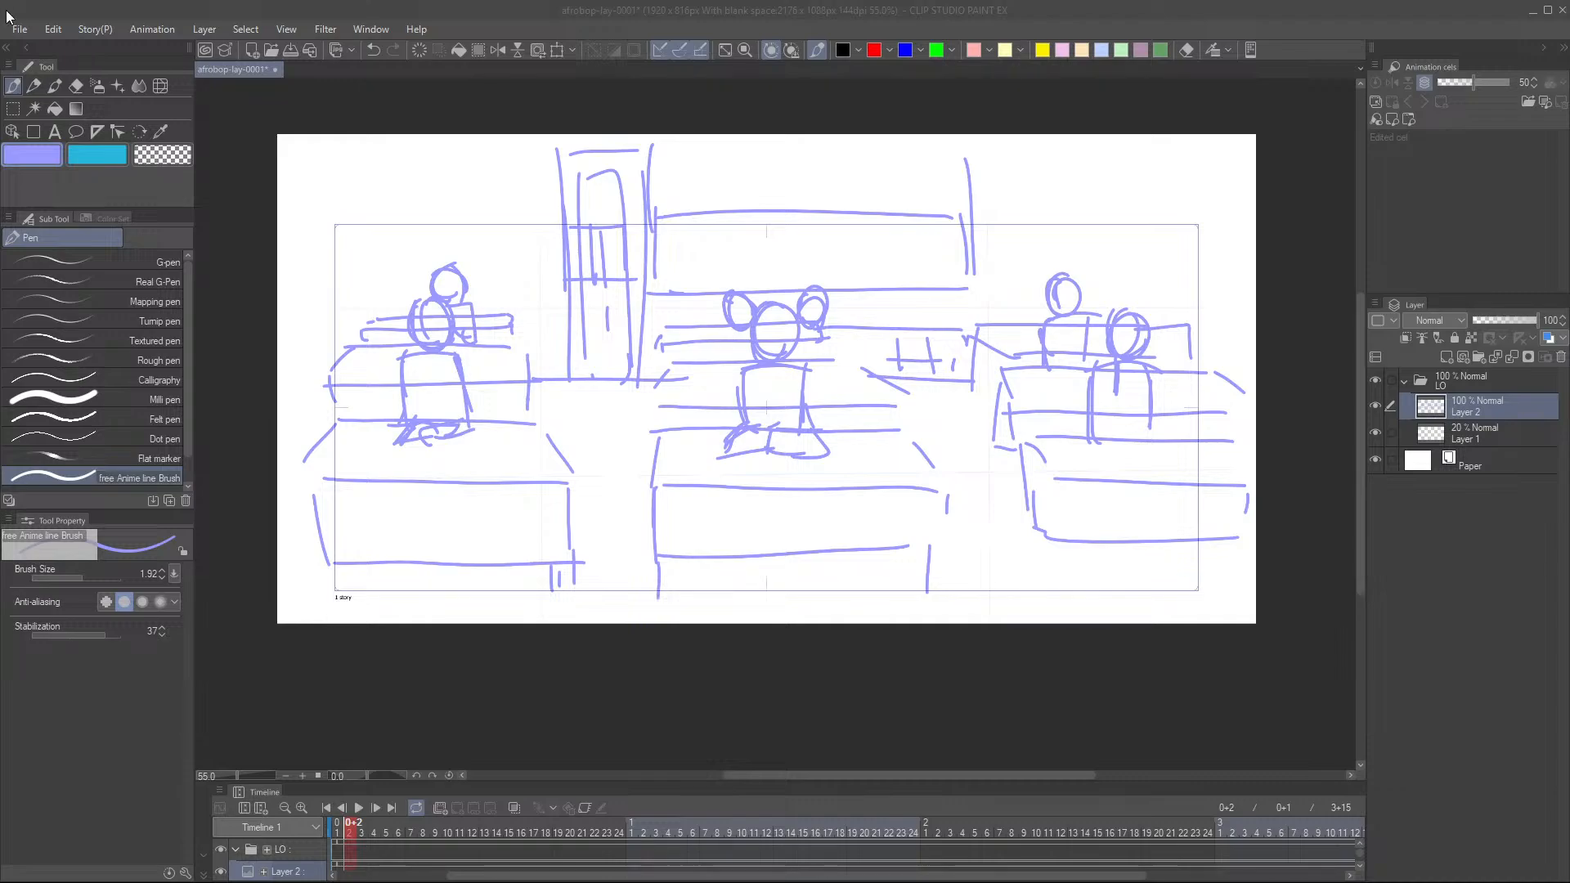
scroll(754, 434, down, 5)
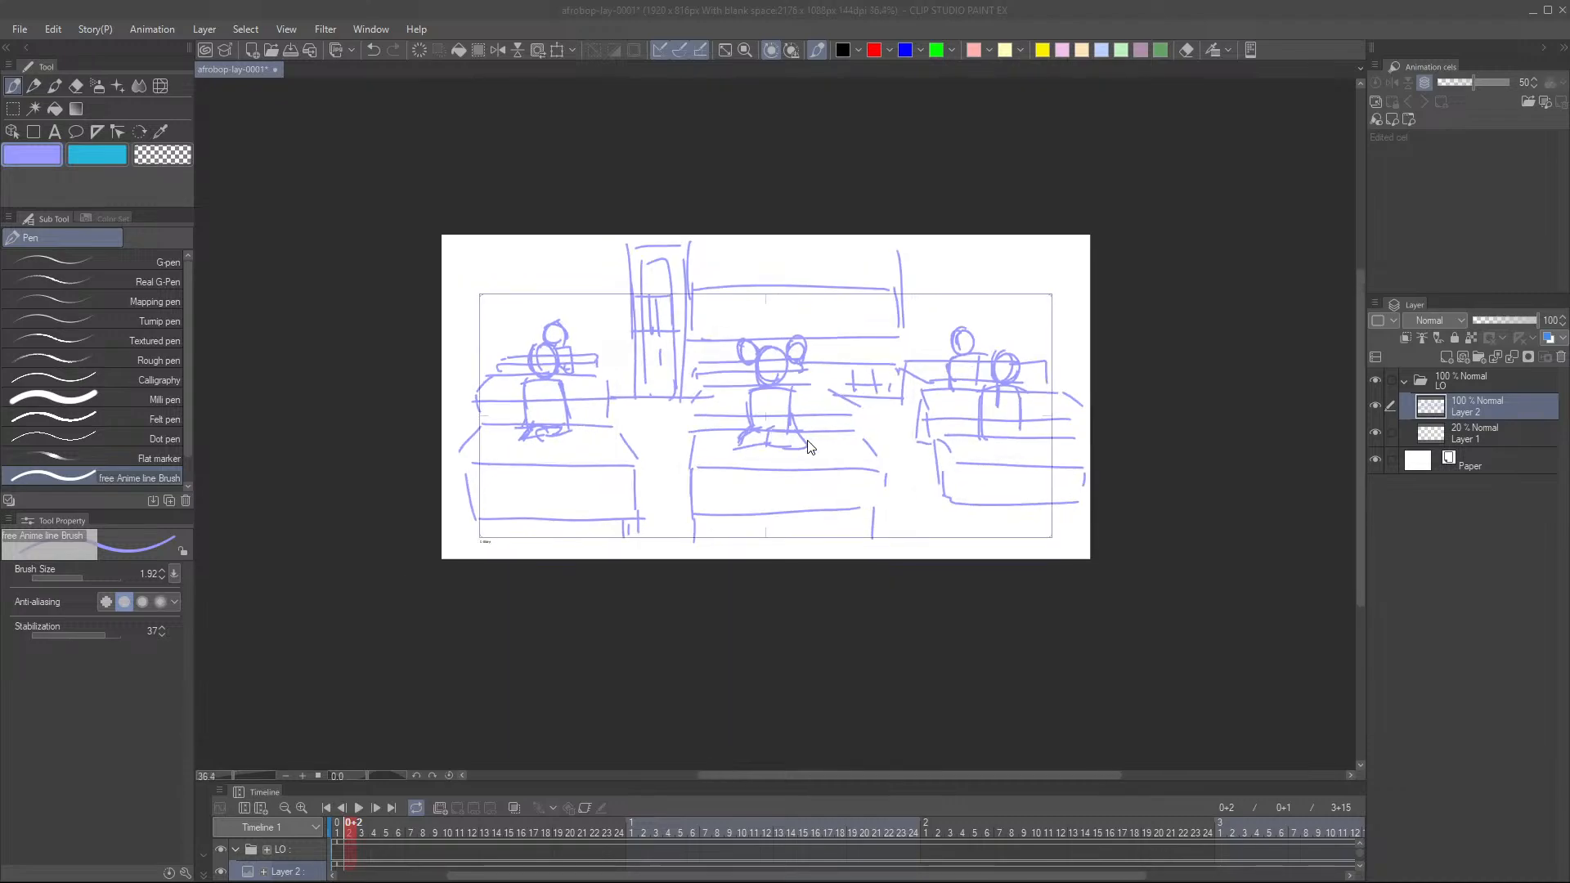
scroll(801, 445, up, 3)
scroll(563, 345, up, 2)
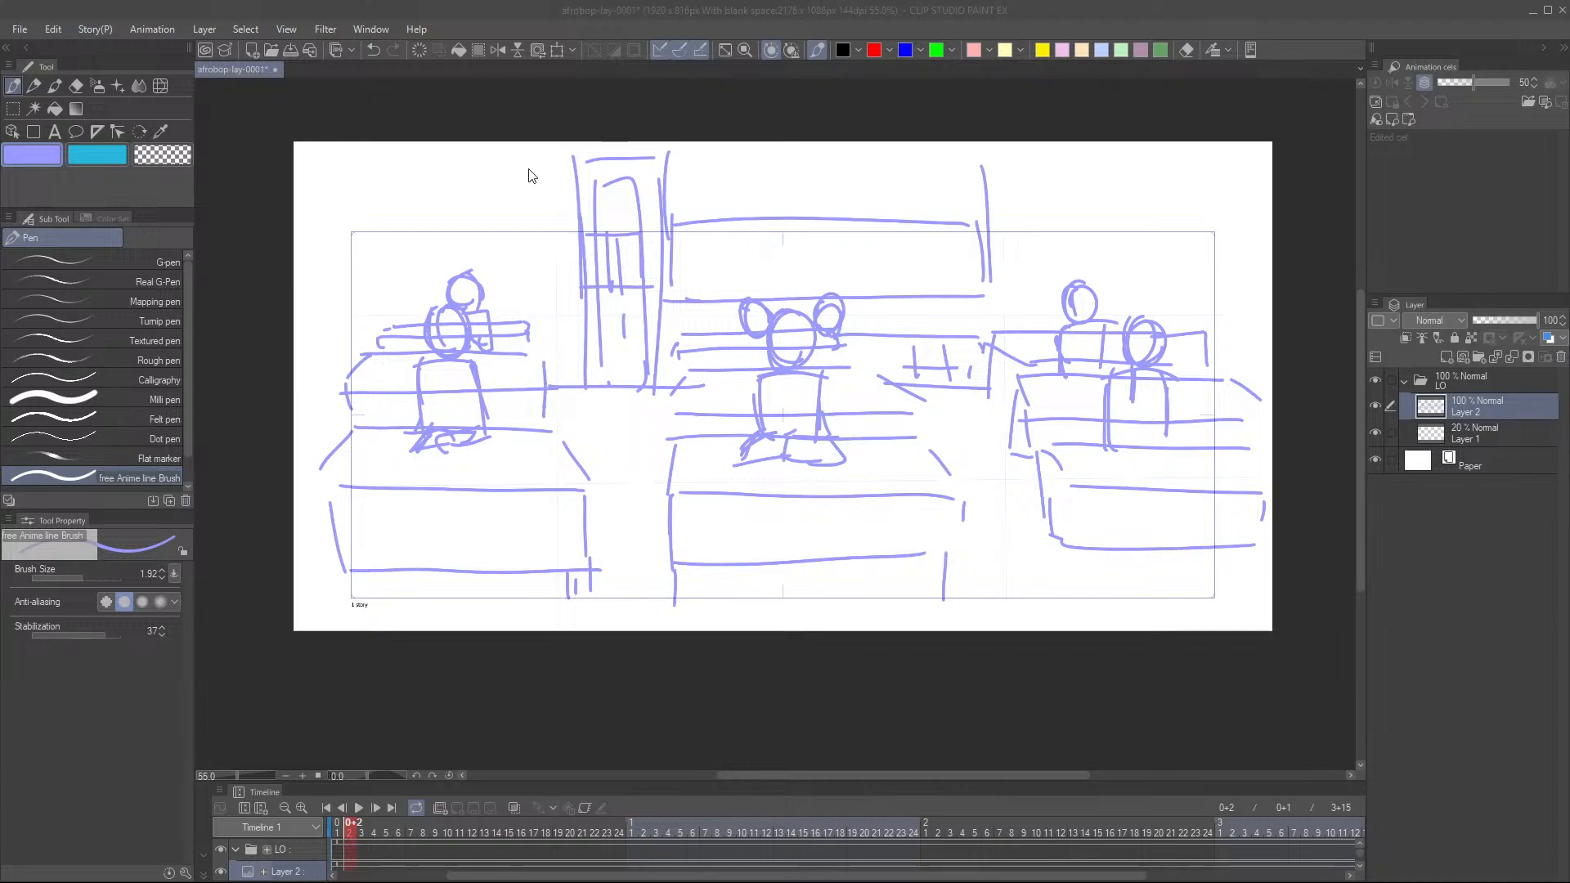
click(289, 49)
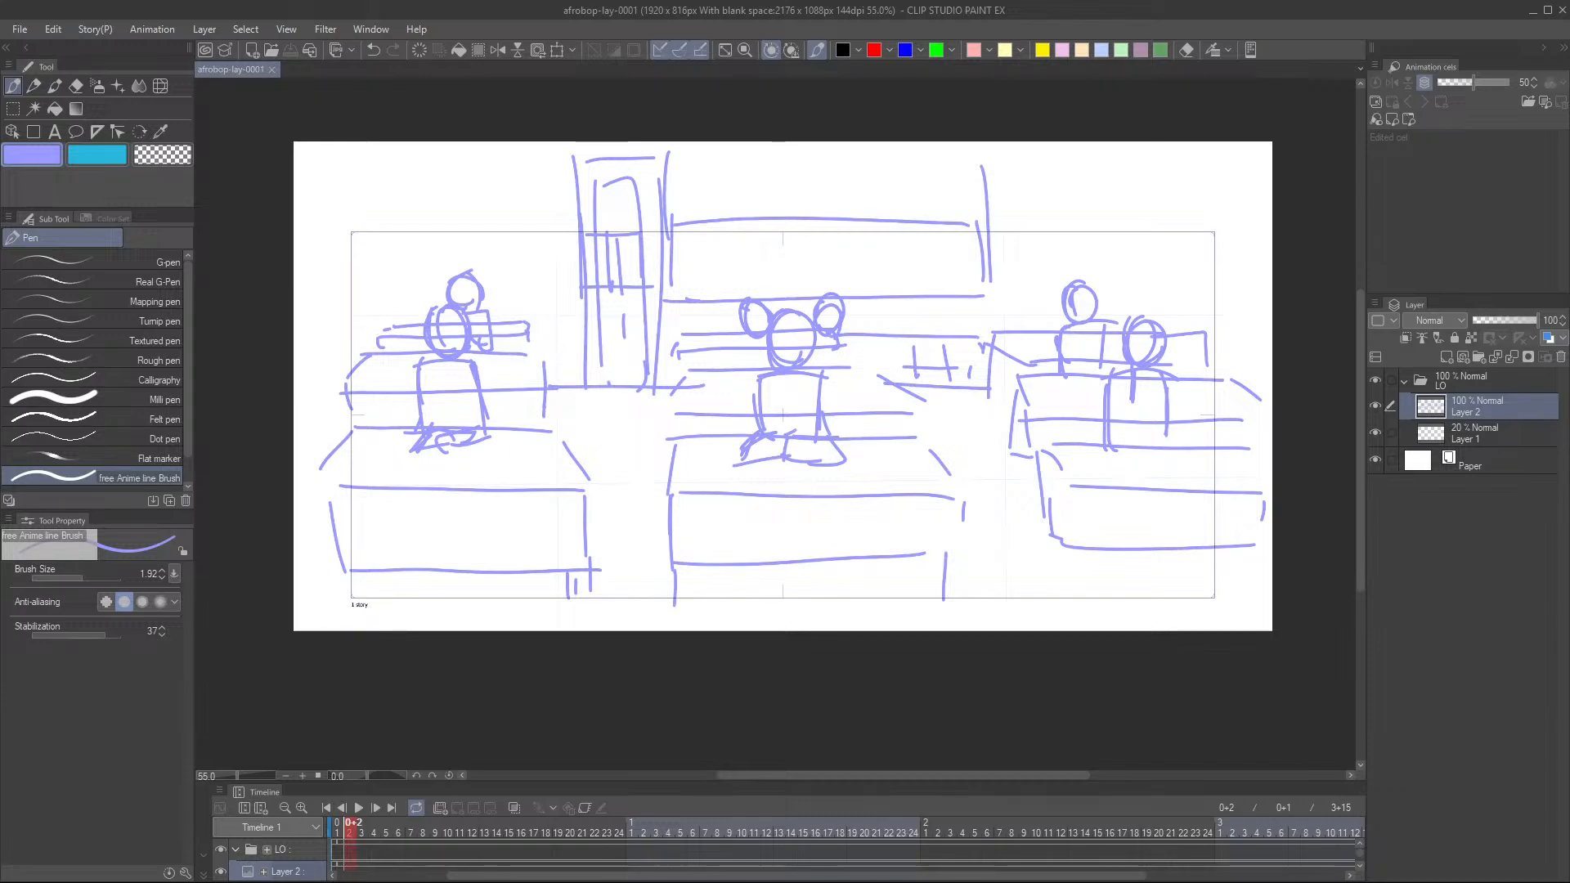
- Import the night classroom background image as a layer between the LO folder and the Paper layer
click(206, 49)
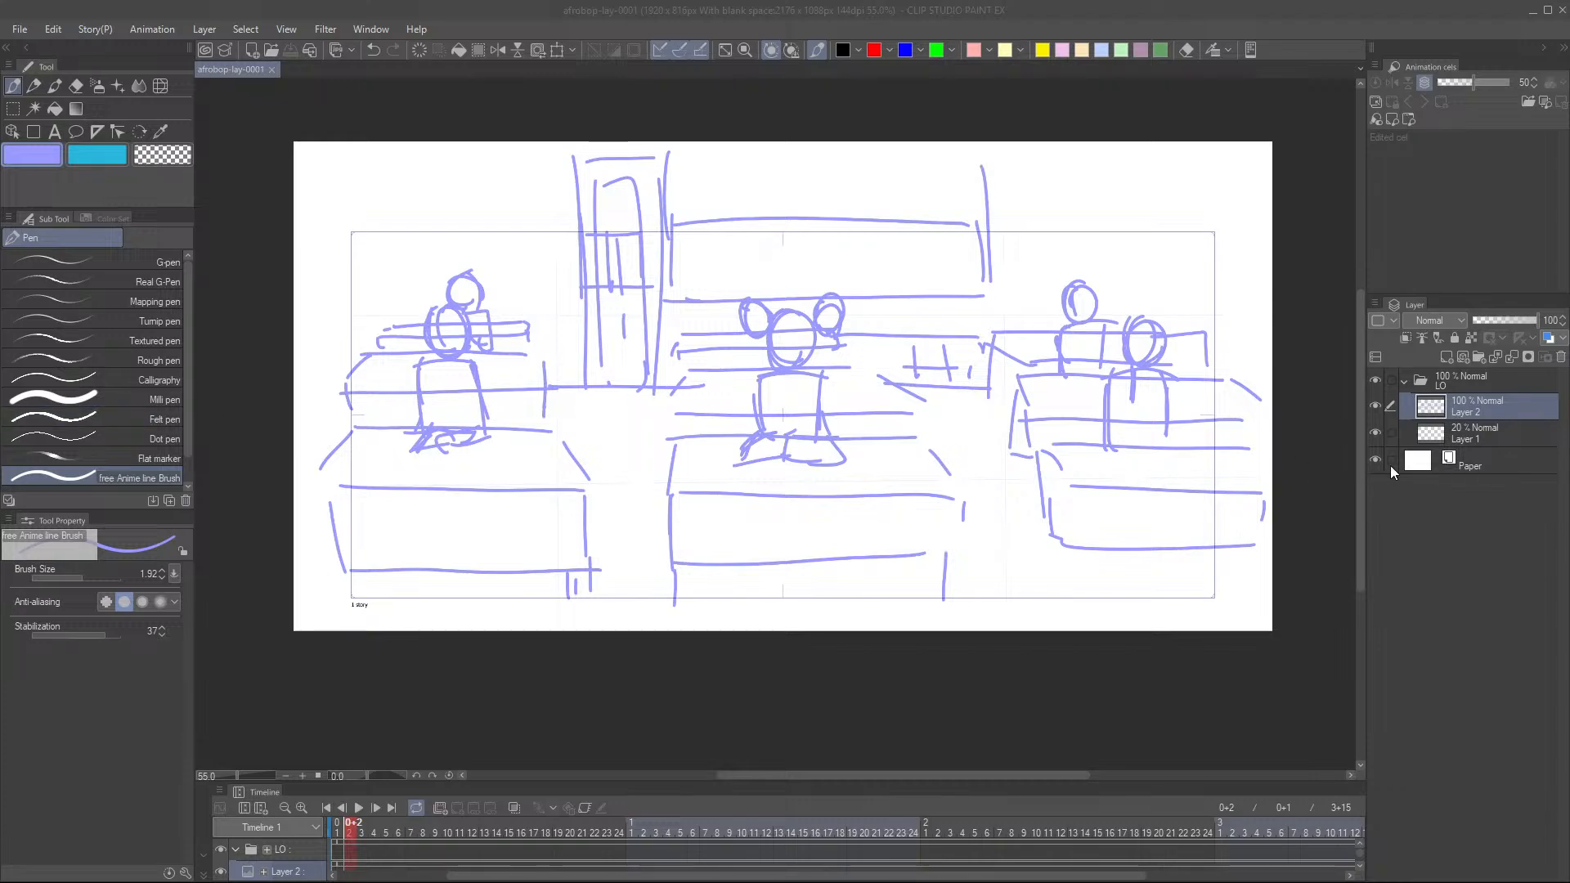
drag(564, 523, 1478, 462)
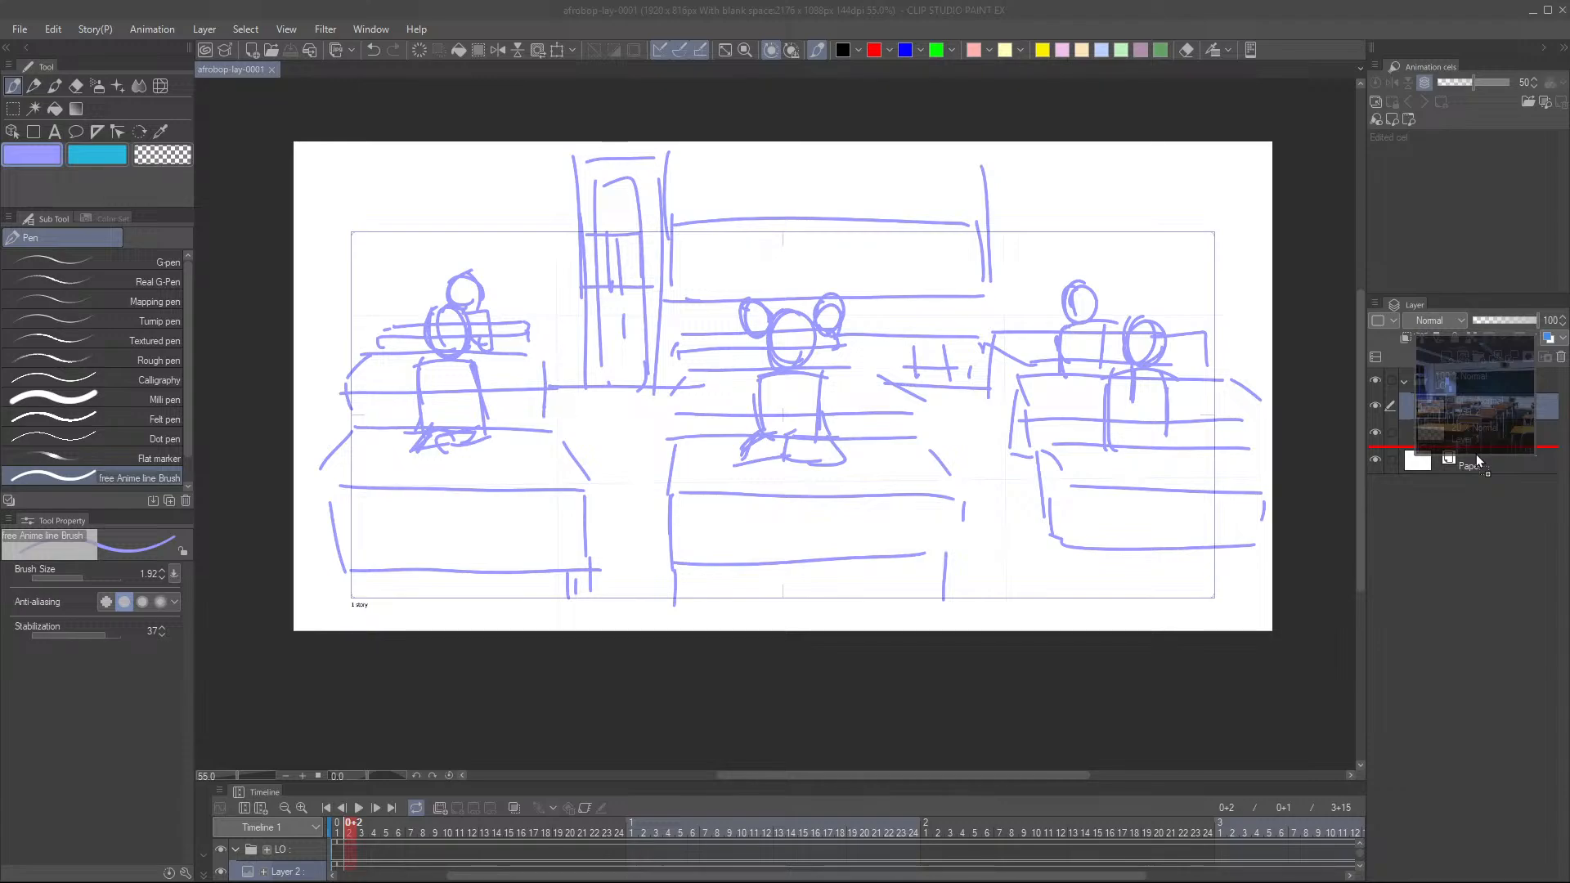
drag(1475, 454, 1474, 453)
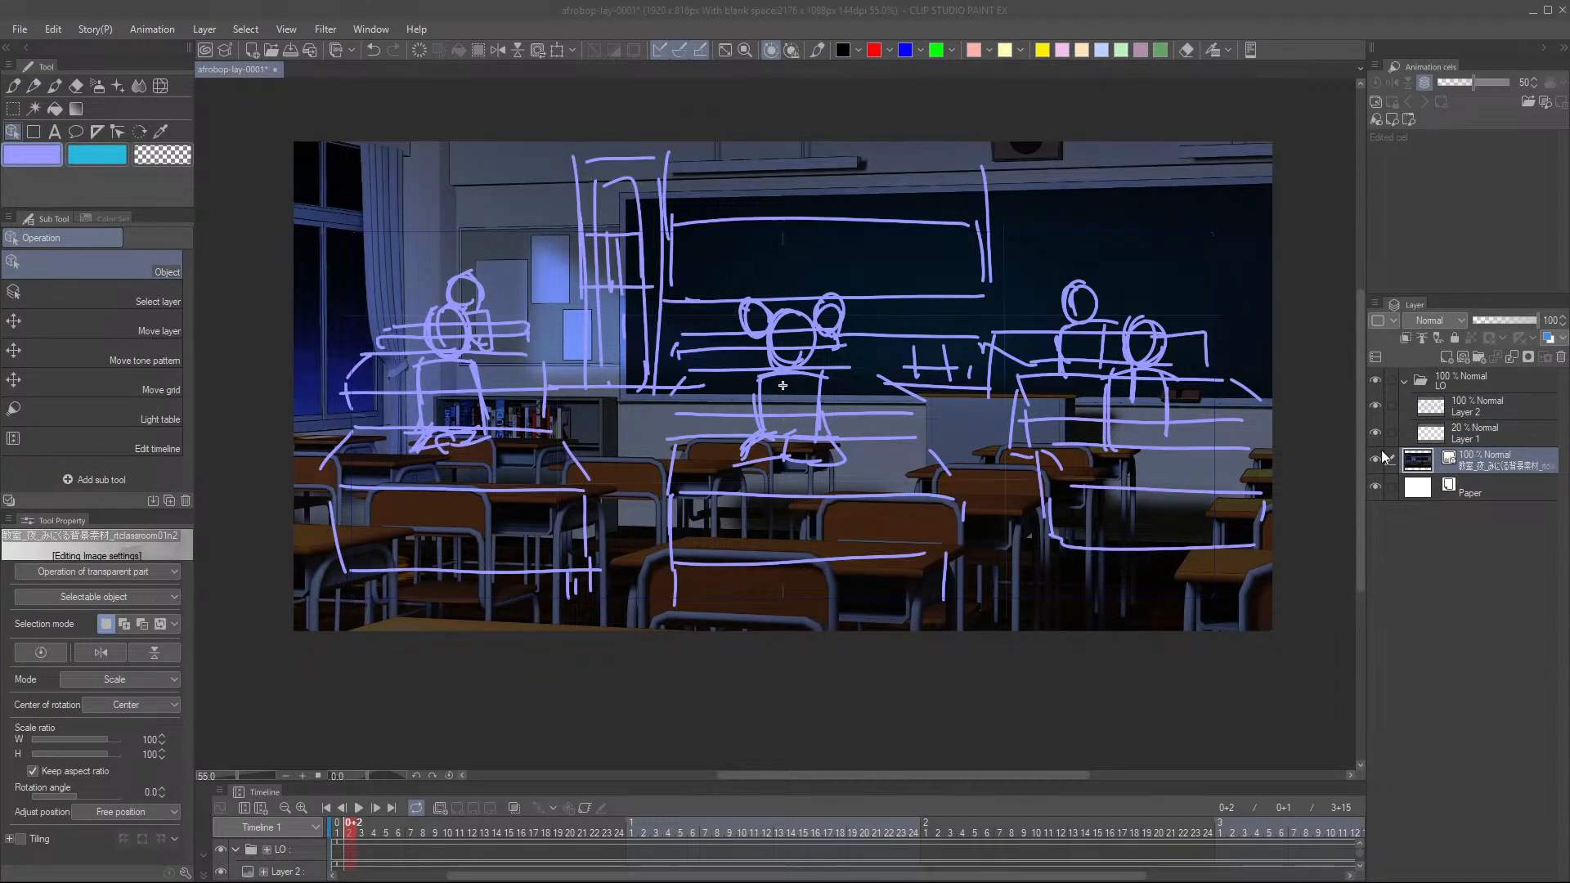
- Scale the classroom image down to 62% and move it so it covers the whole canvas behind the sketch
scroll(795, 469, down, 2)
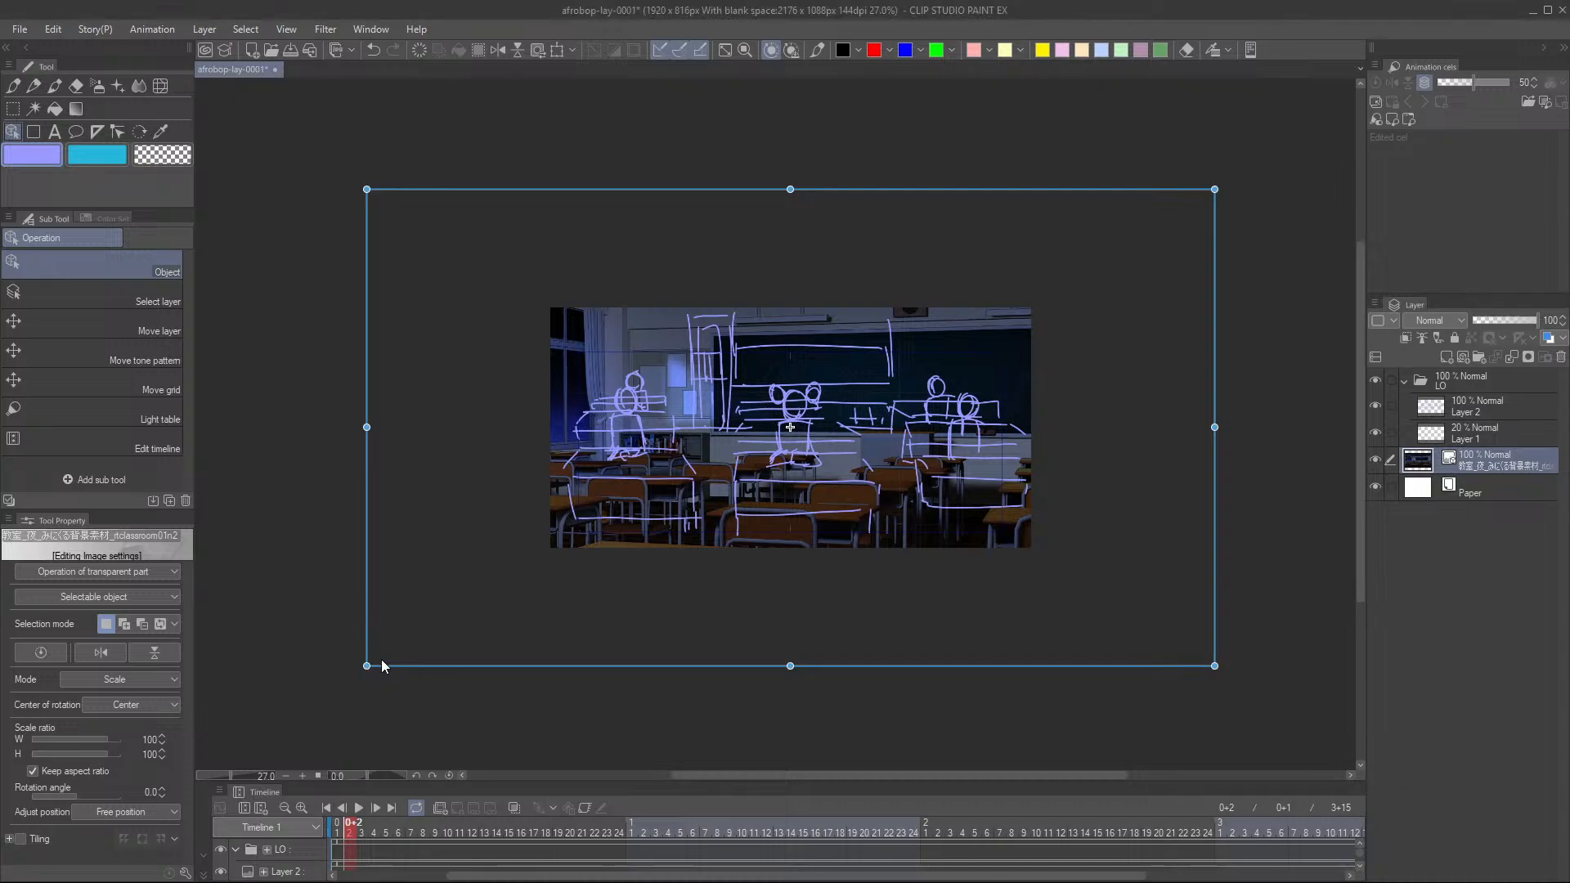
drag(364, 666, 527, 575)
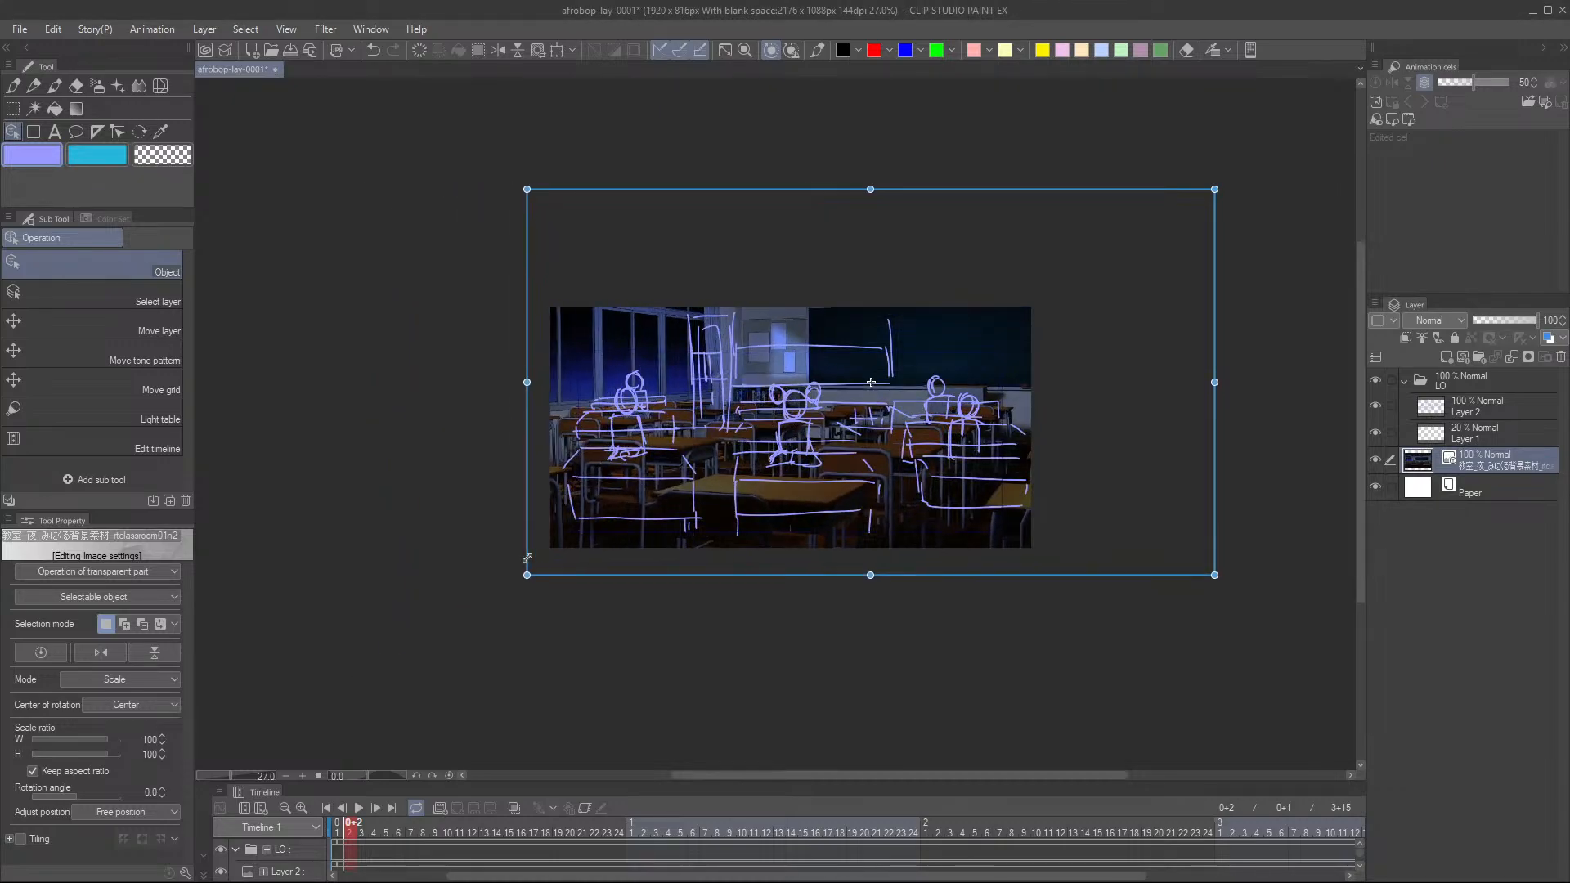
drag(525, 191, 676, 368)
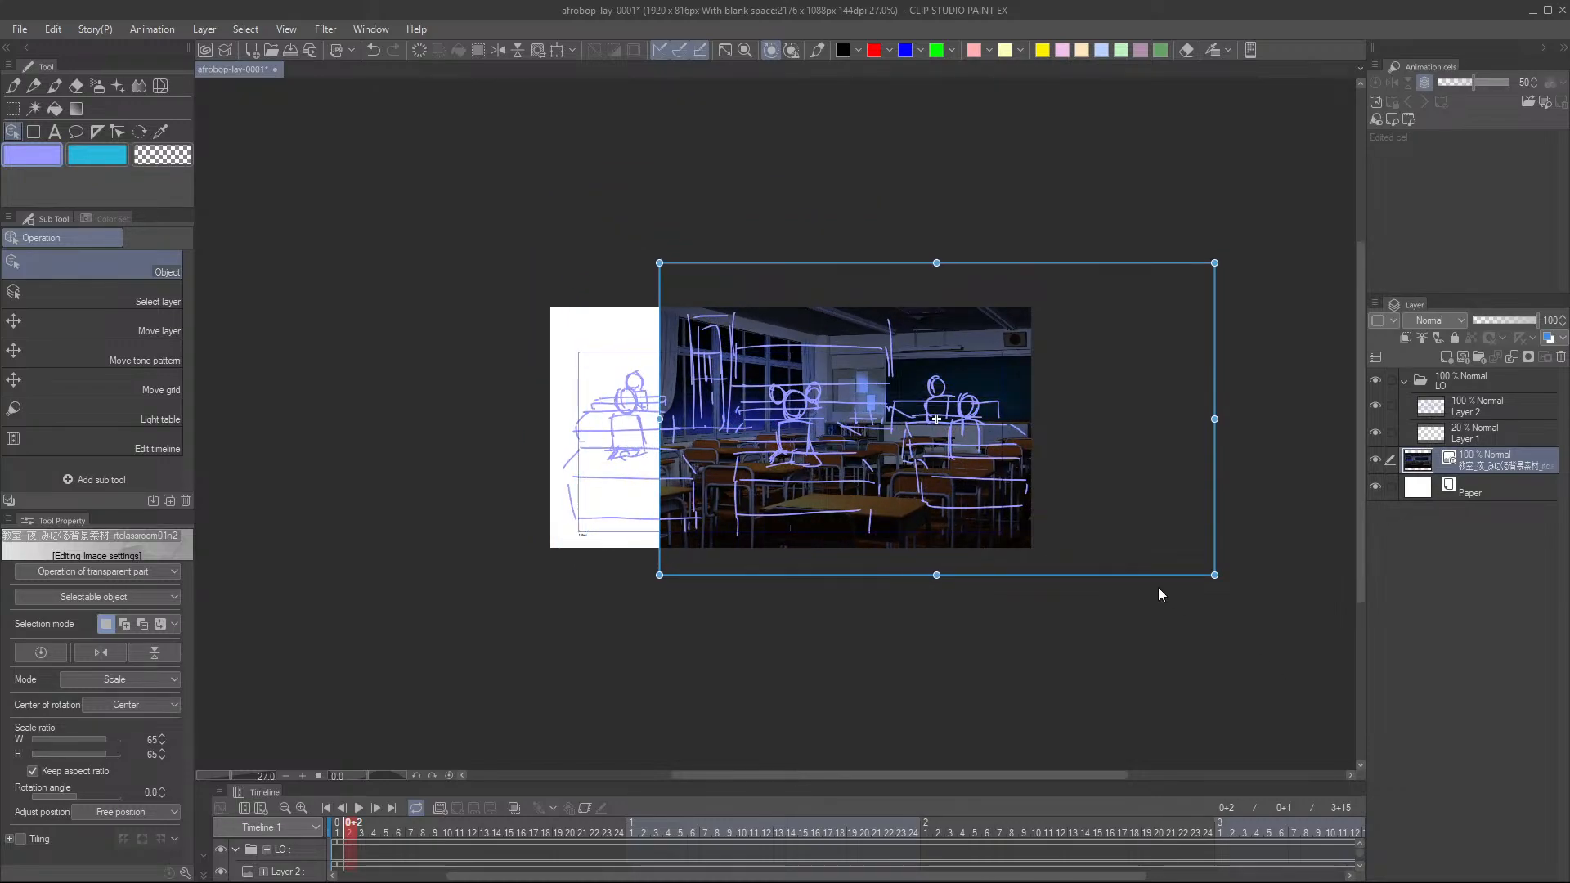
drag(1144, 573, 1019, 582)
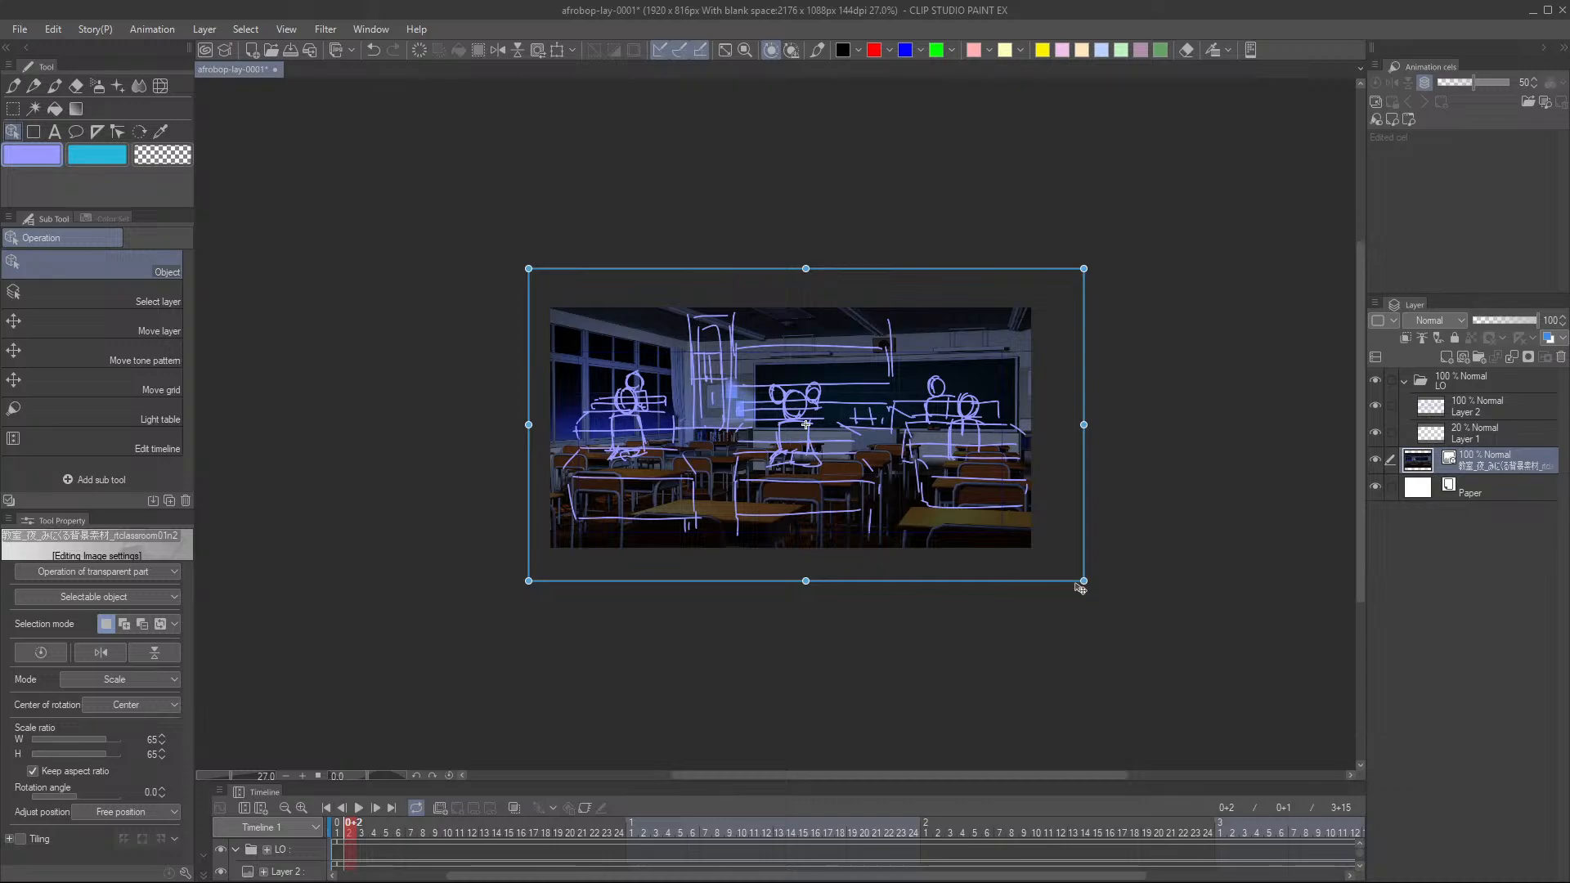
drag(1083, 580, 1055, 585)
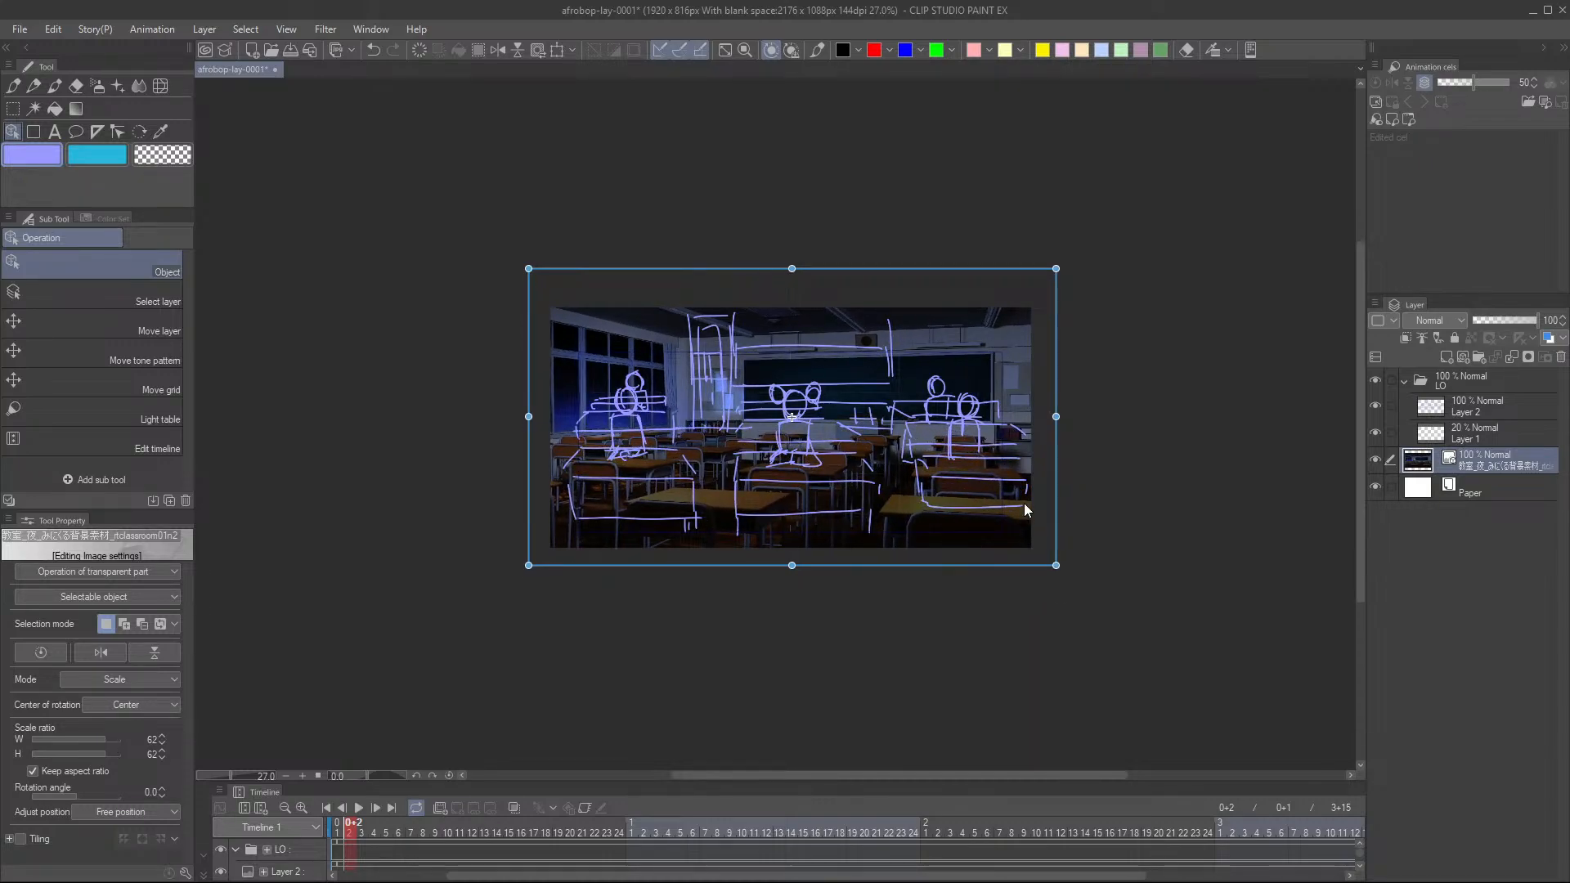
- Hide the LO folder and shrink the classroom image further to 58%, keeping the canvas covered
scroll(1033, 447, up, 1)
scroll(664, 471, up, 2)
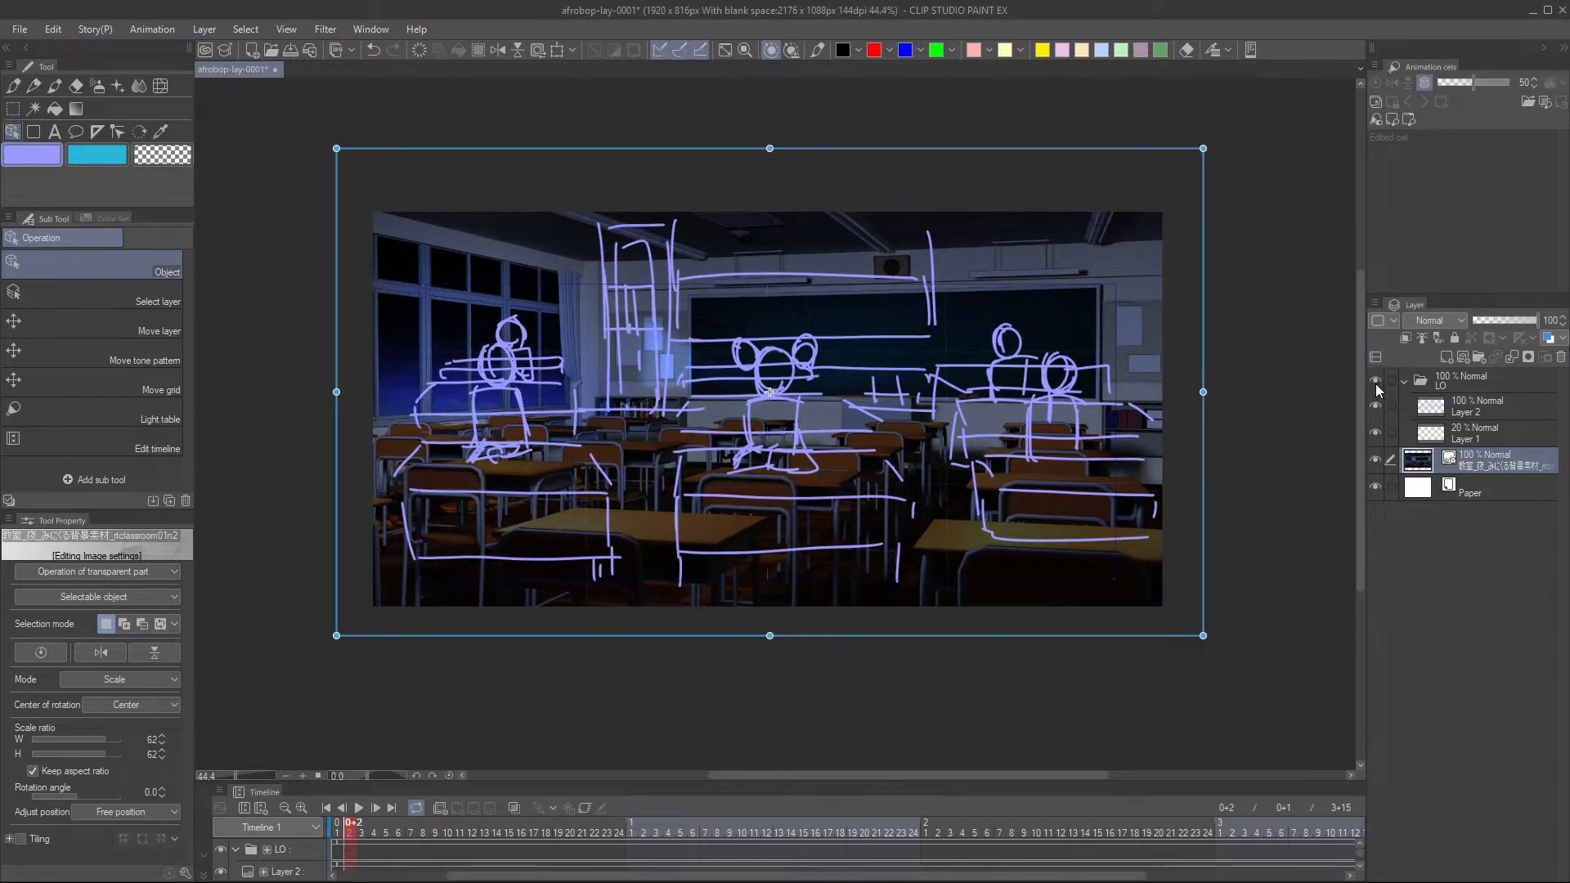
click(1377, 381)
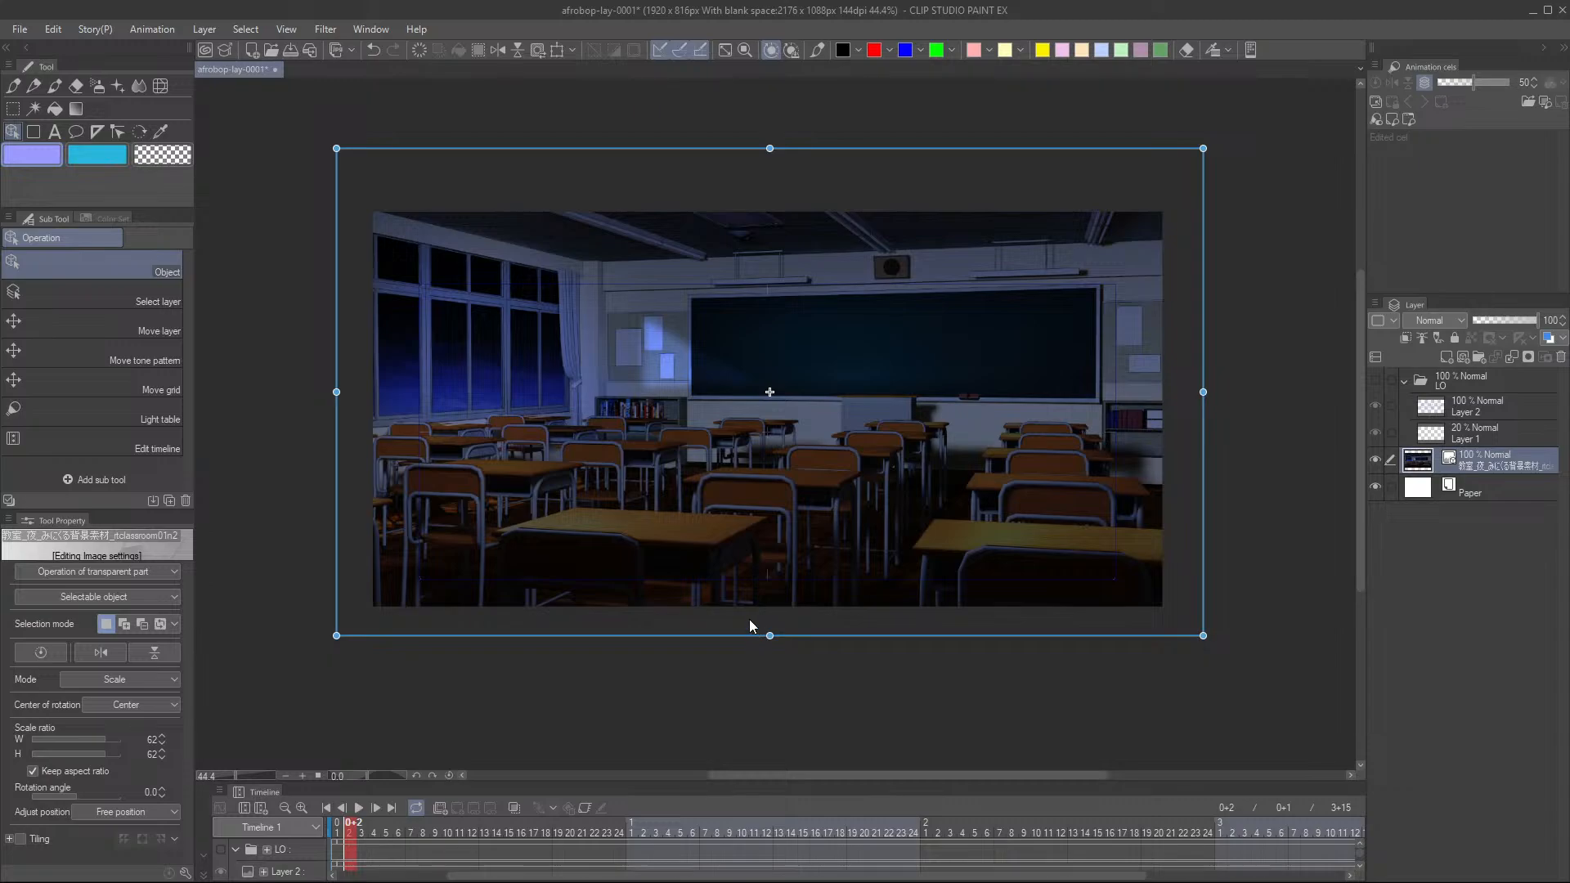
drag(770, 636, 770, 617)
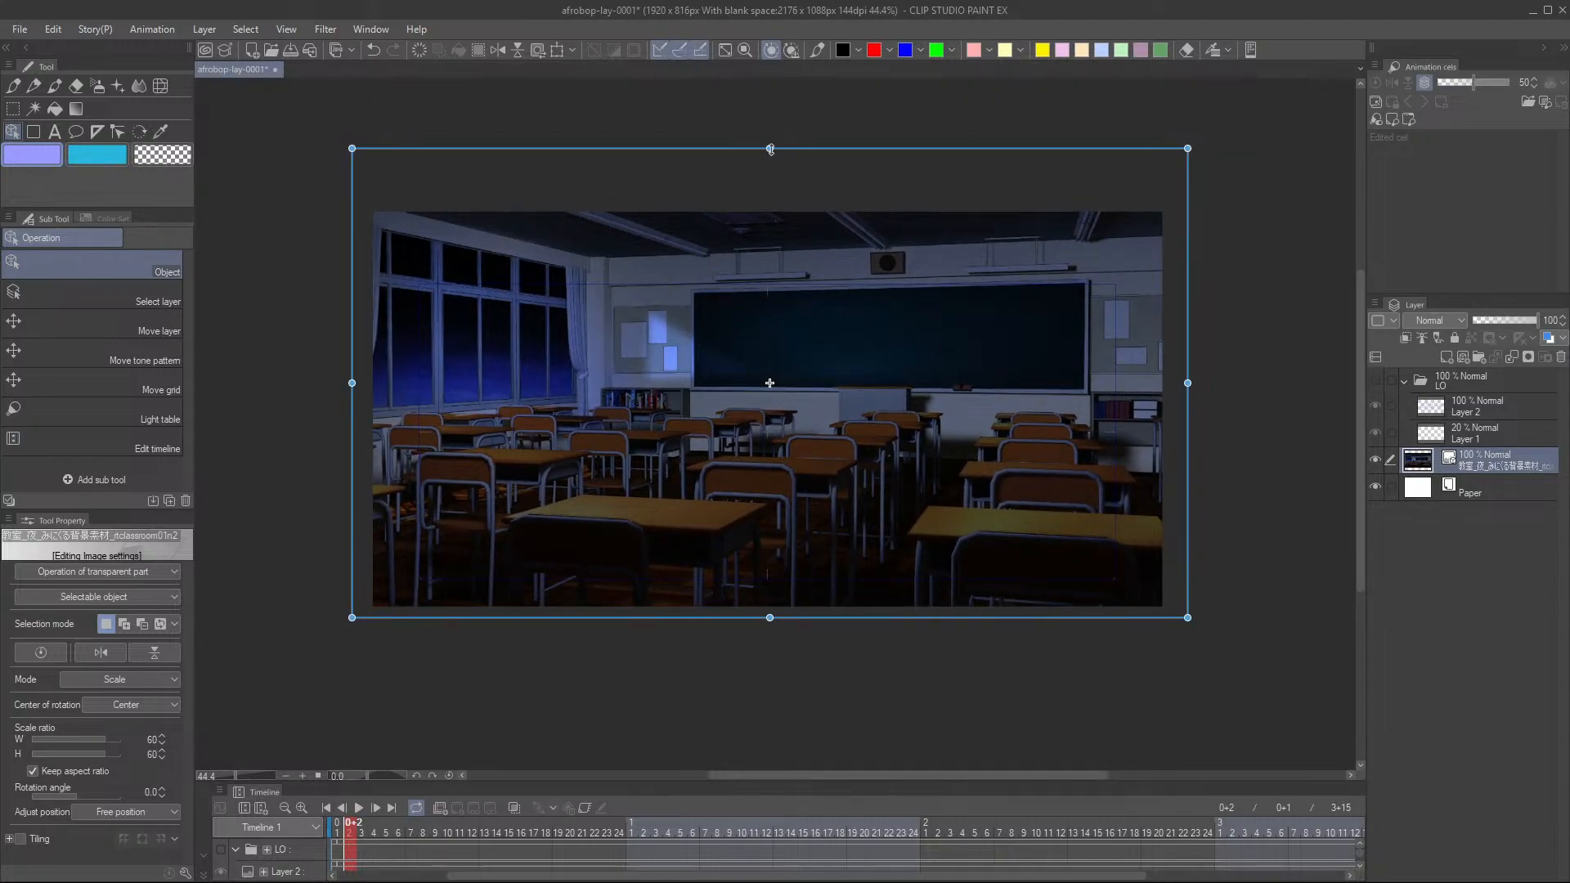
mouse_move(769, 149)
mouse_down()
mouse_move(770, 137)
mouse_move(768, 165)
mouse_up()
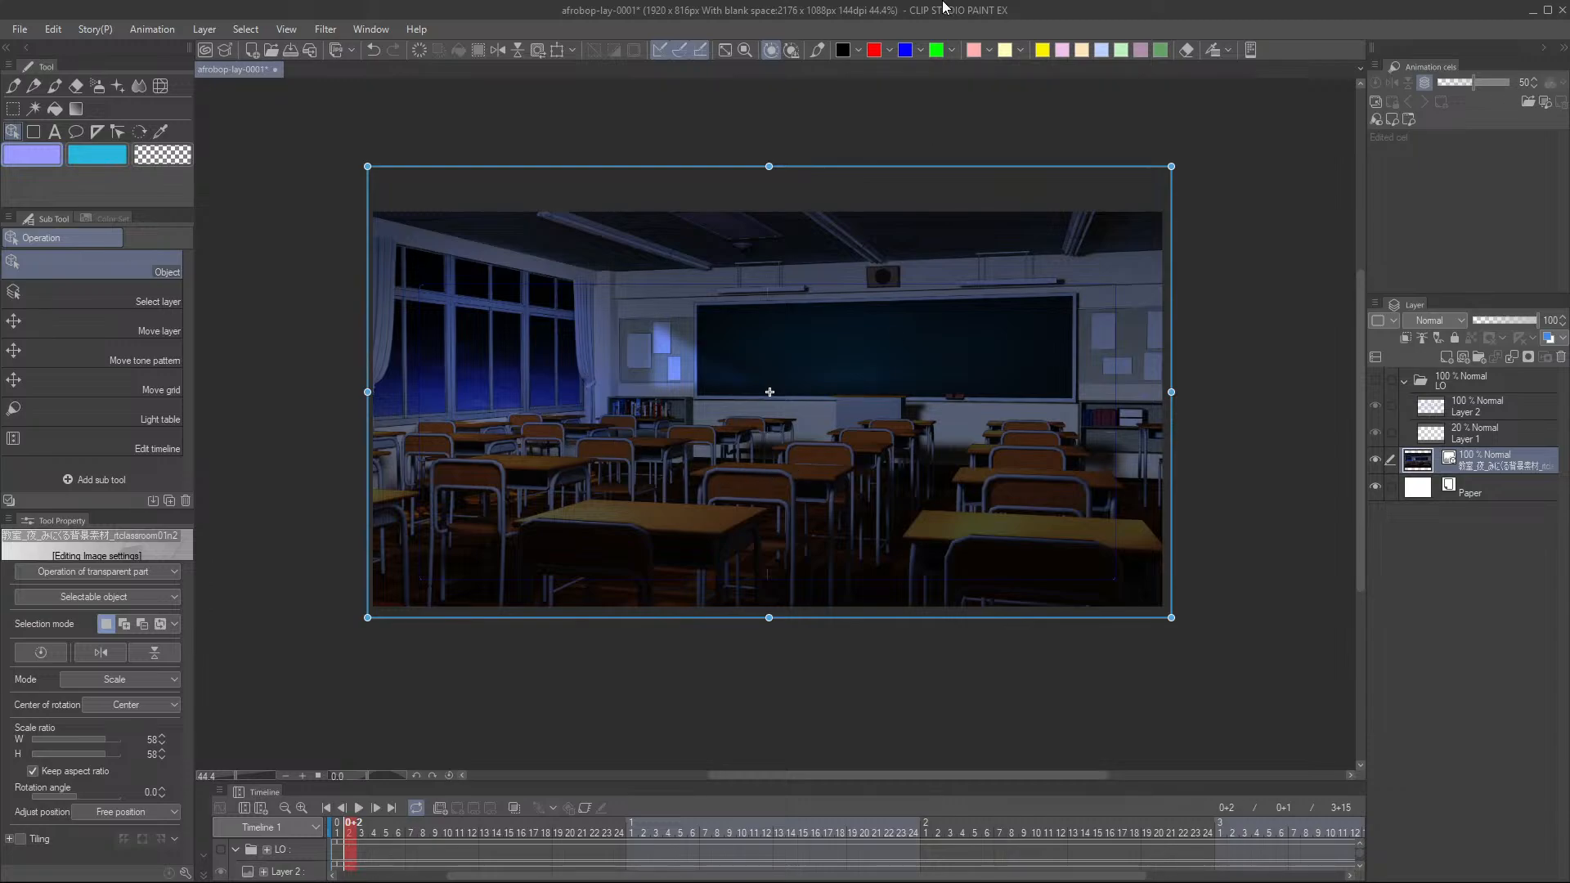
scroll(669, 403, up, 2)
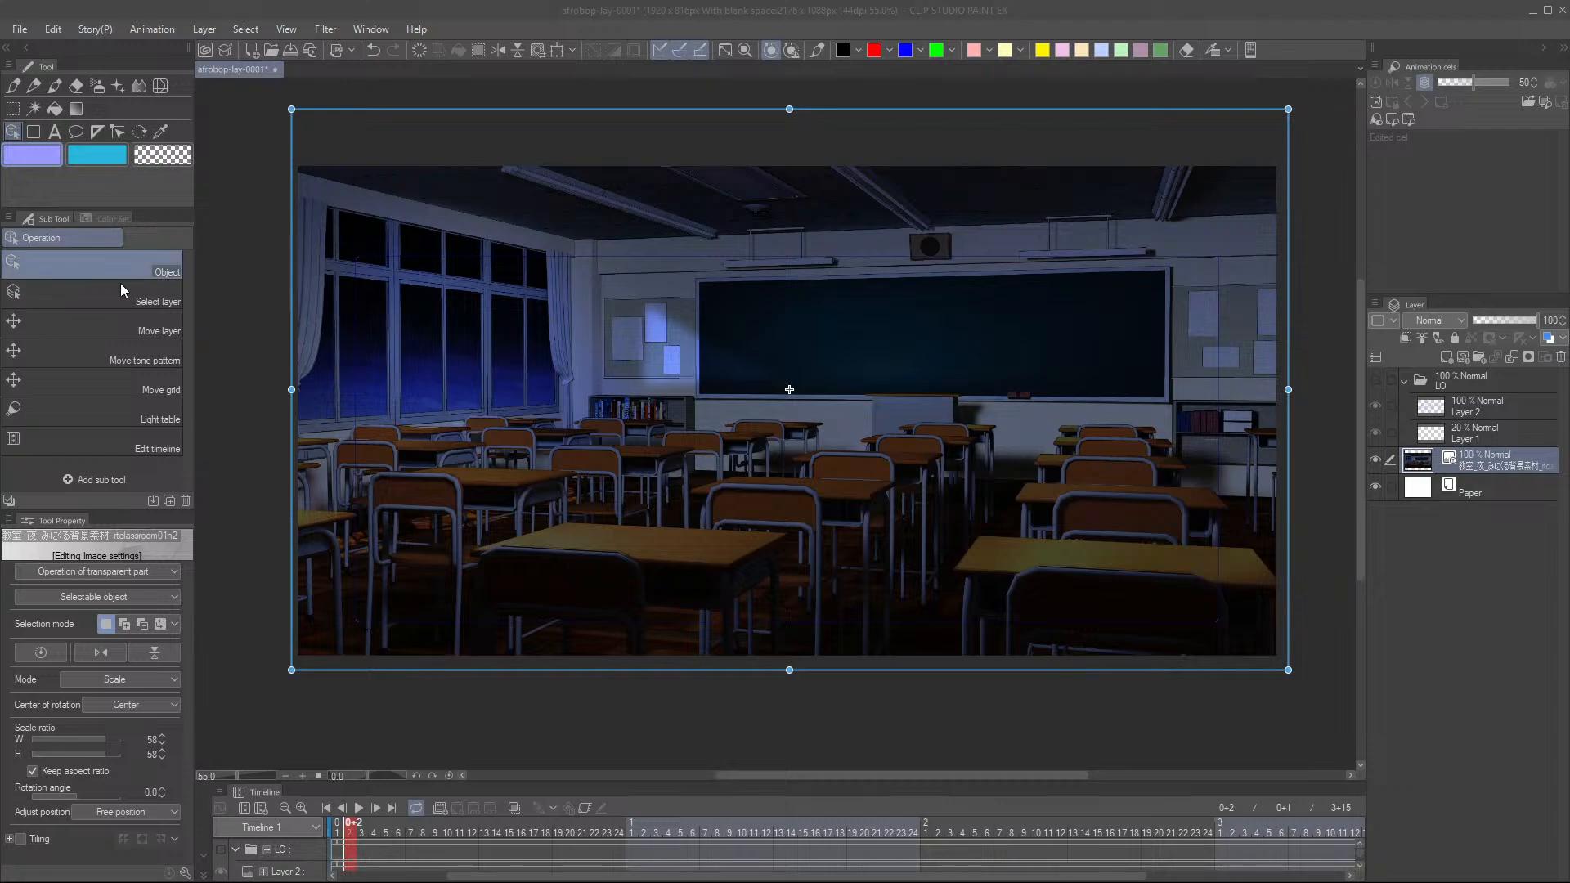
scroll(924, 484, up, 1)
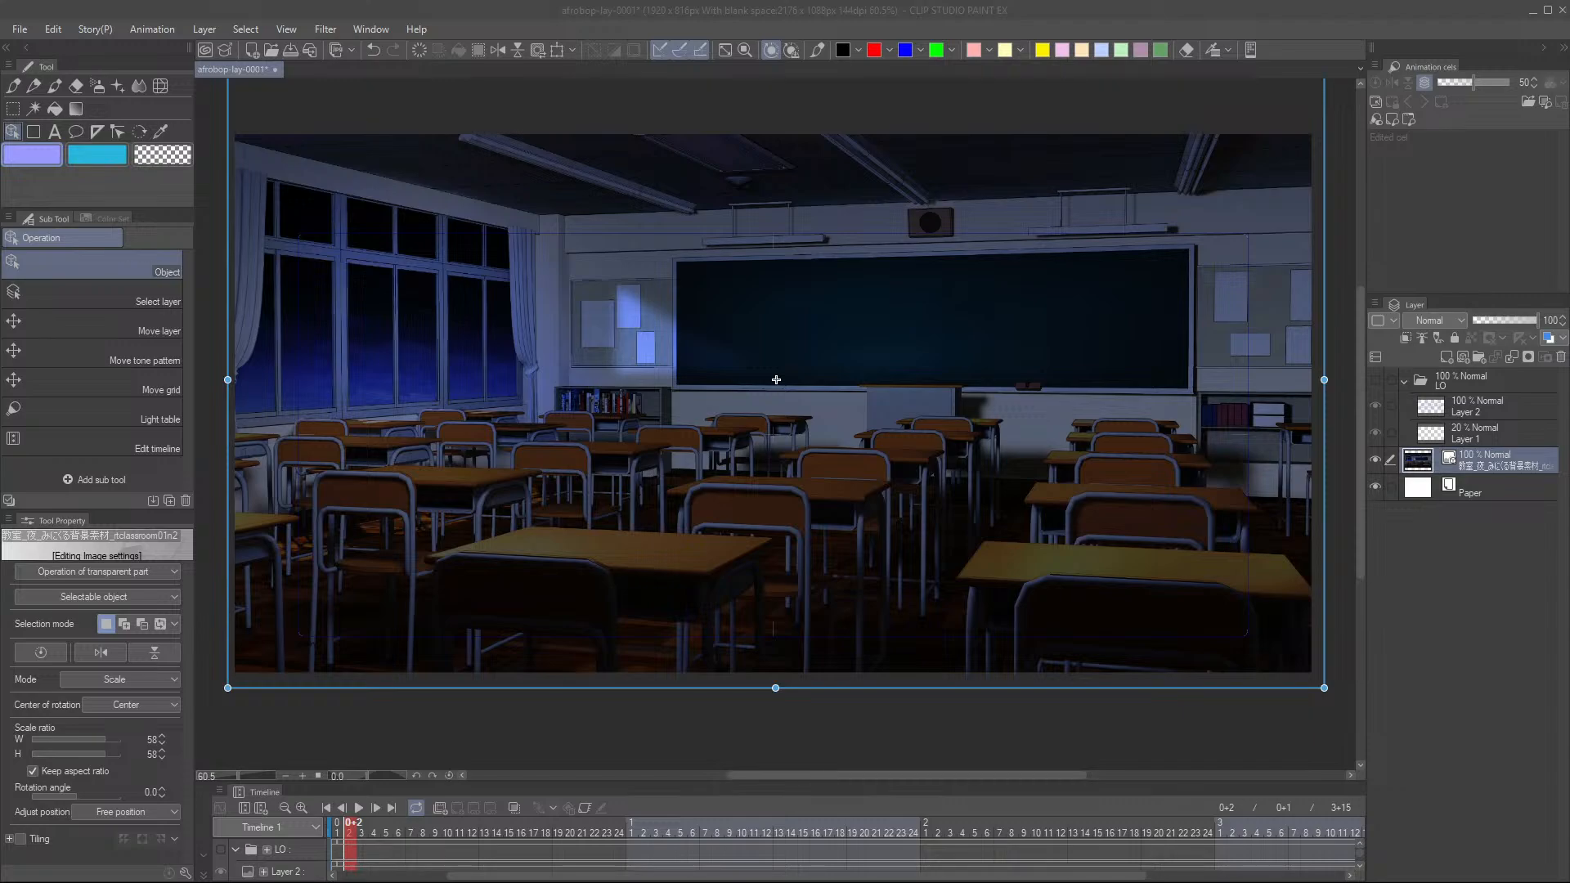
- Check the fitted classroom background across the whole canvas and save the file
scroll(862, 428, down, 3)
scroll(862, 429, up, 2)
scroll(862, 428, down, 1)
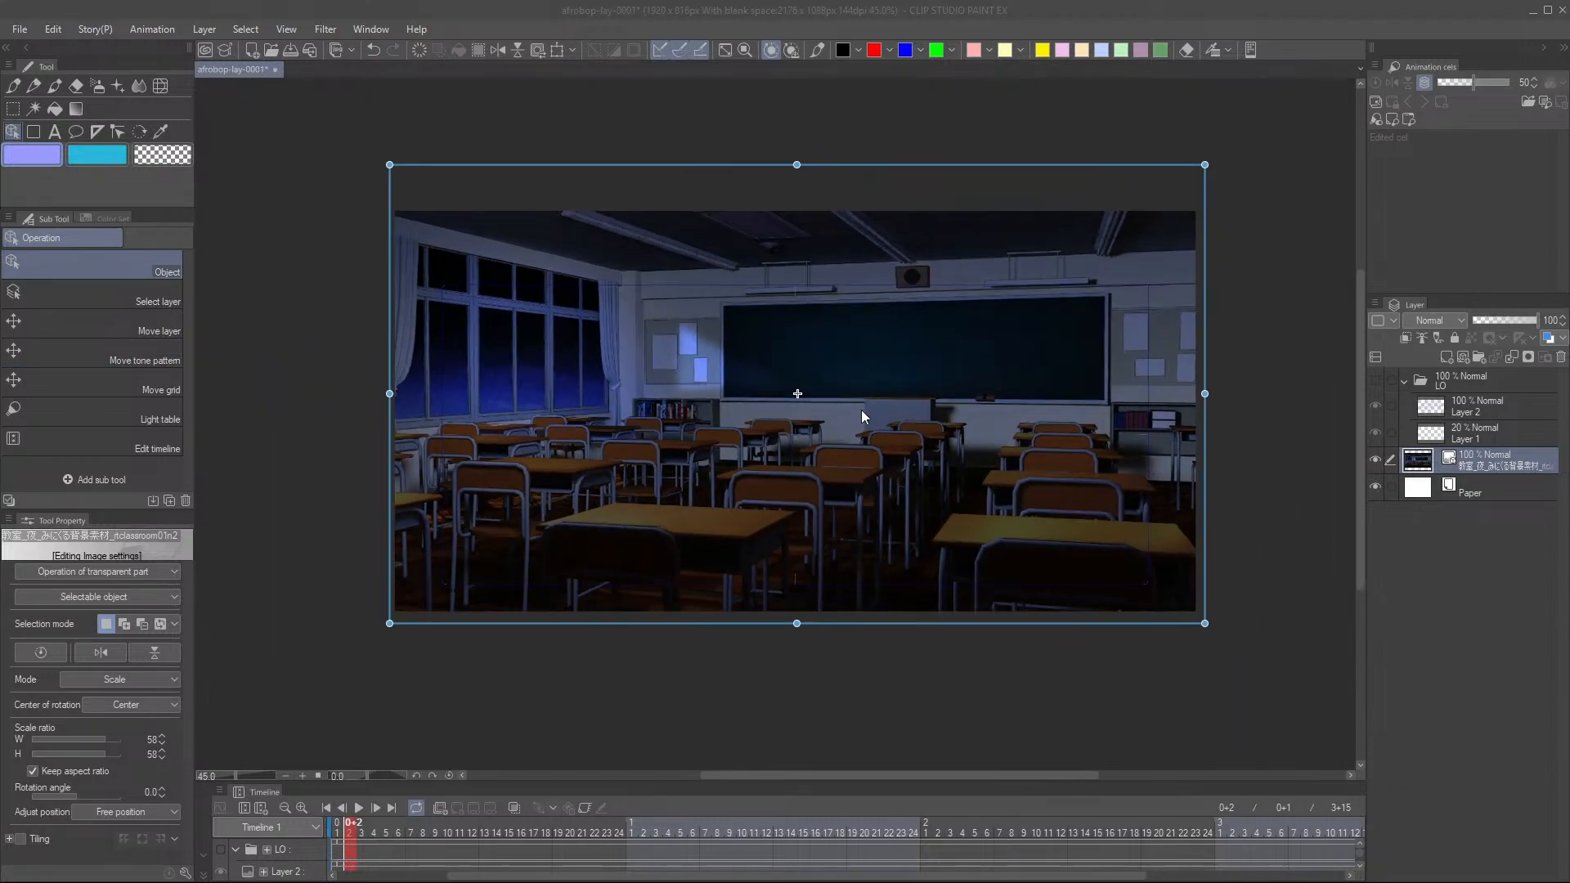
scroll(855, 412, up, 1)
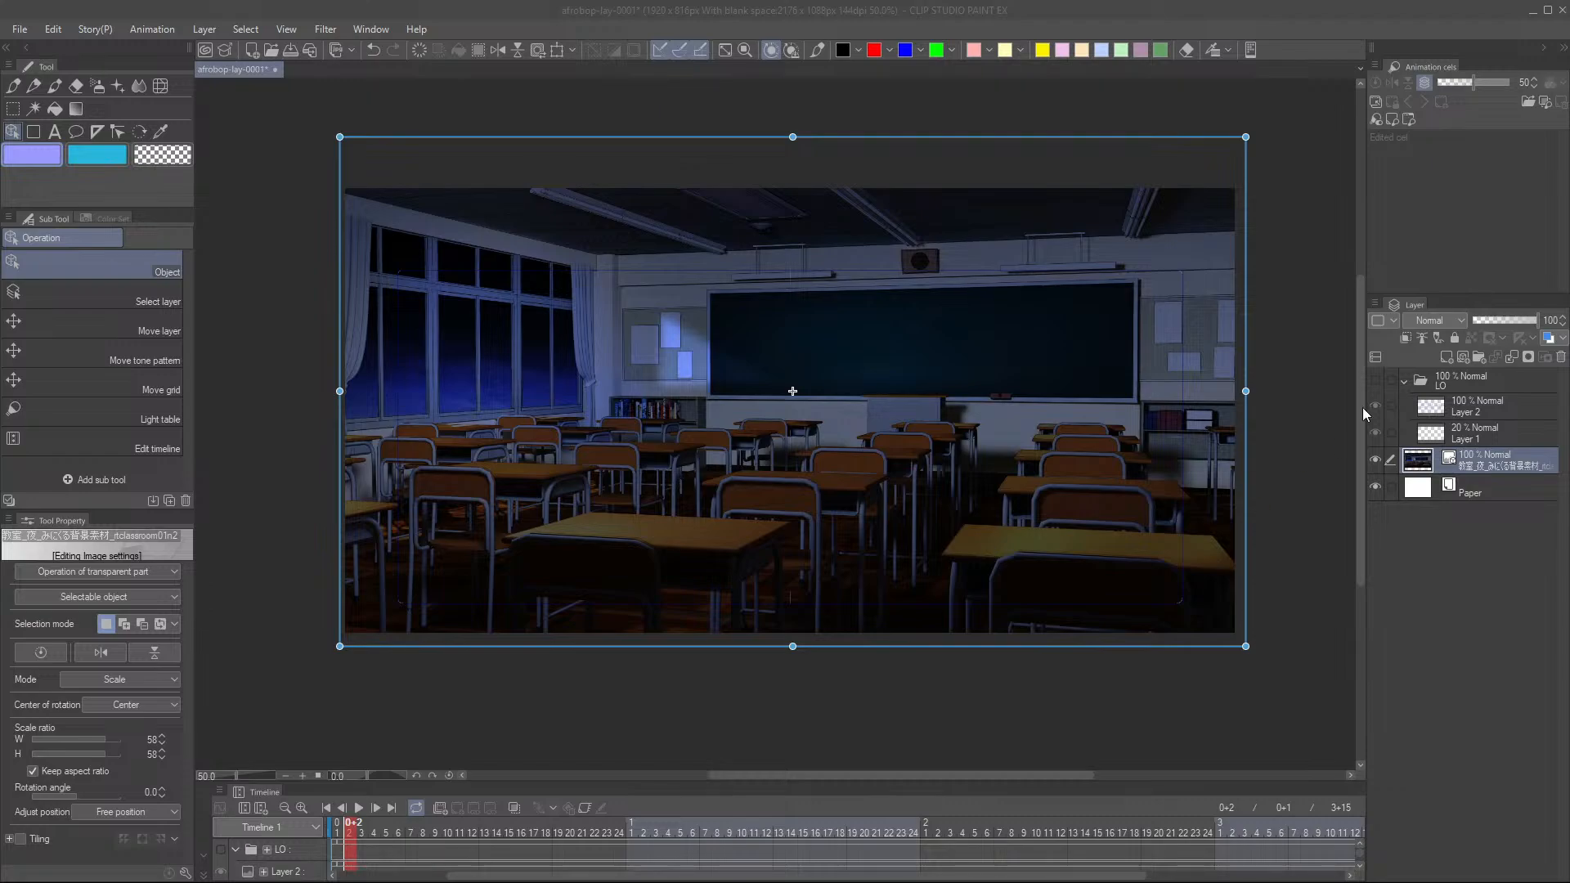
scroll(845, 303, up, 1)
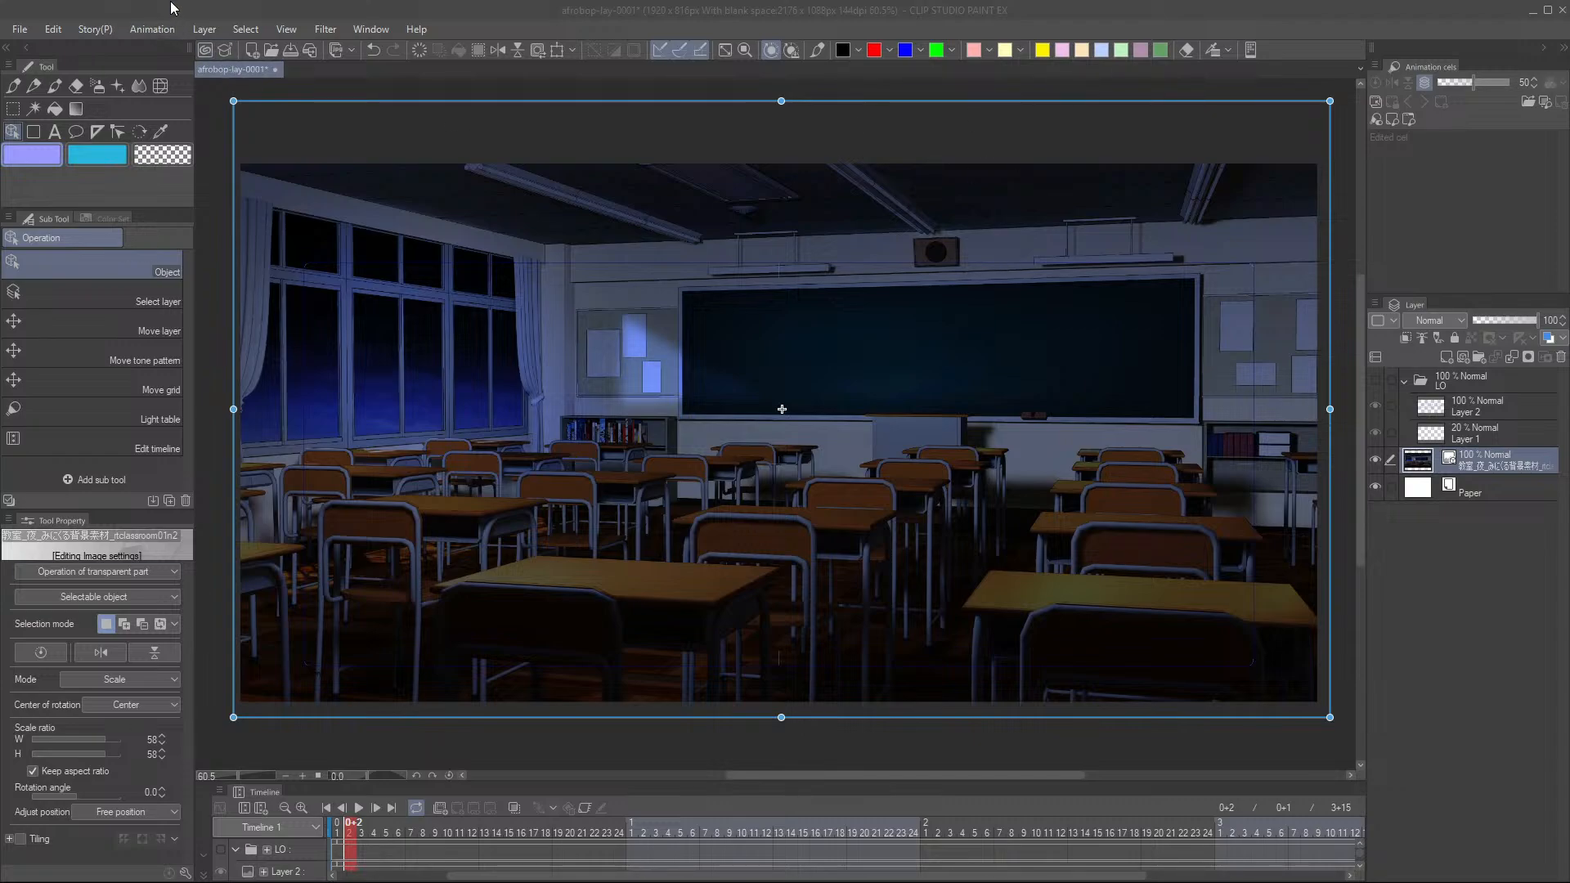
click(292, 50)
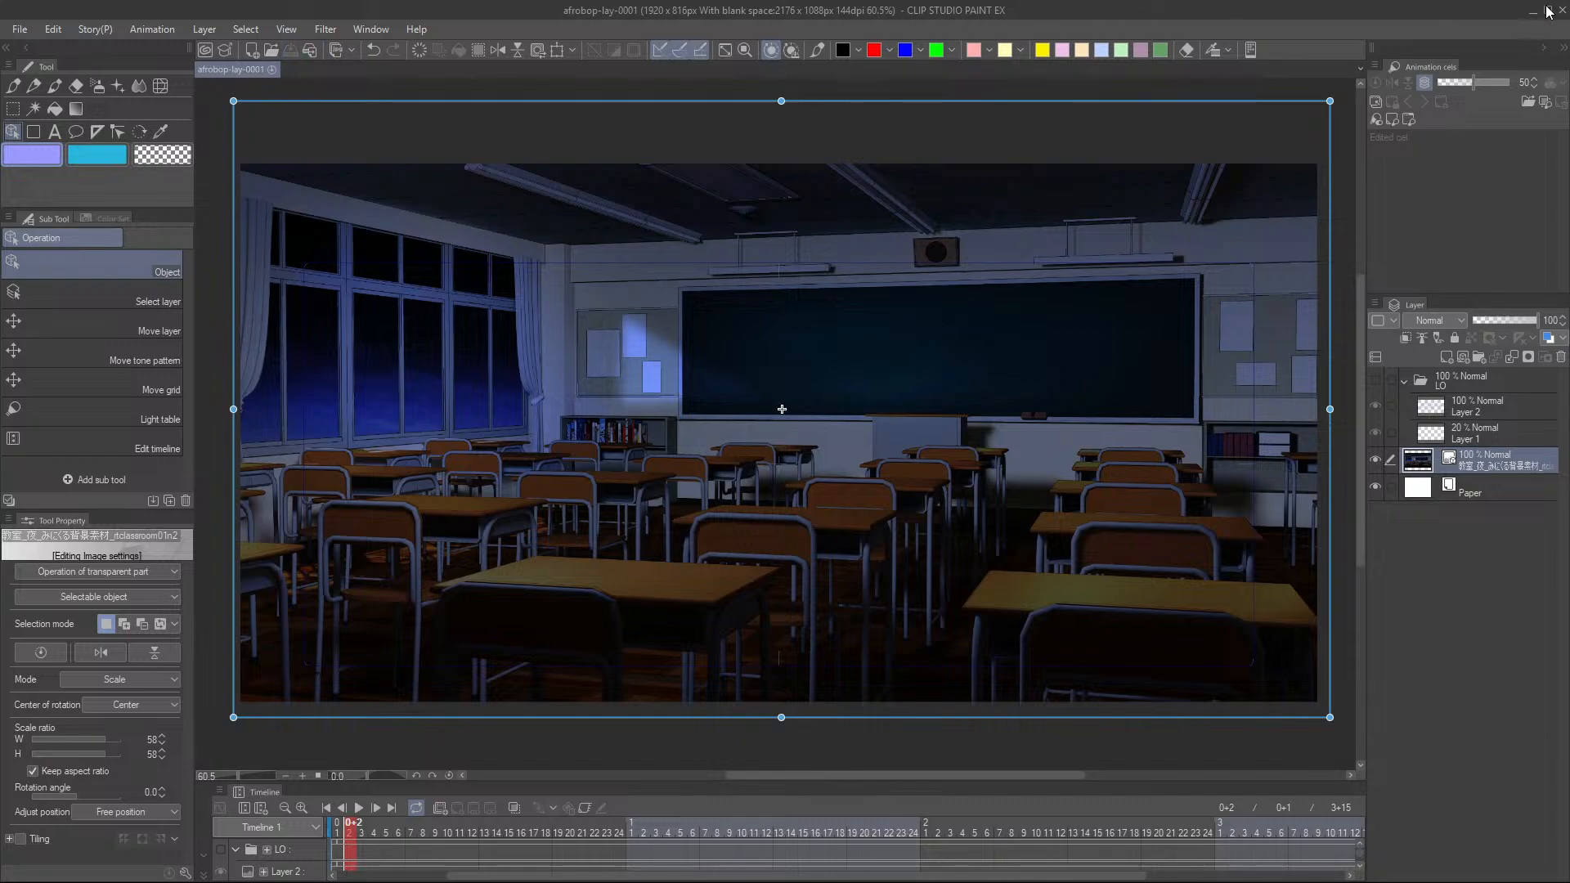
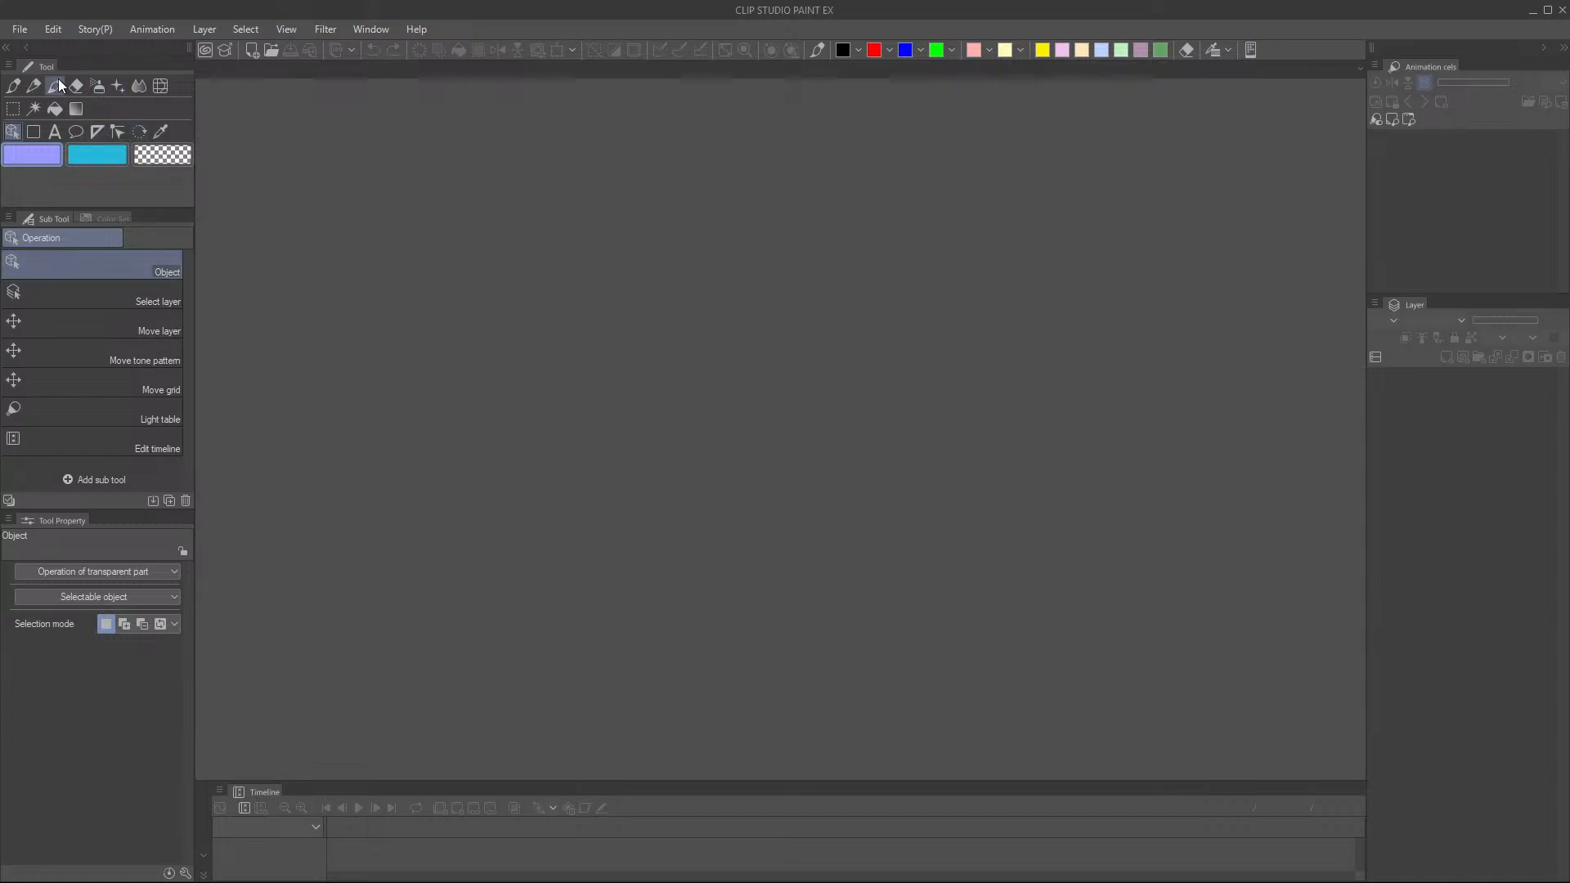
- Reopen afrobop-lay-0001 from the recent files and launch CLIP STUDIO
click(20, 28)
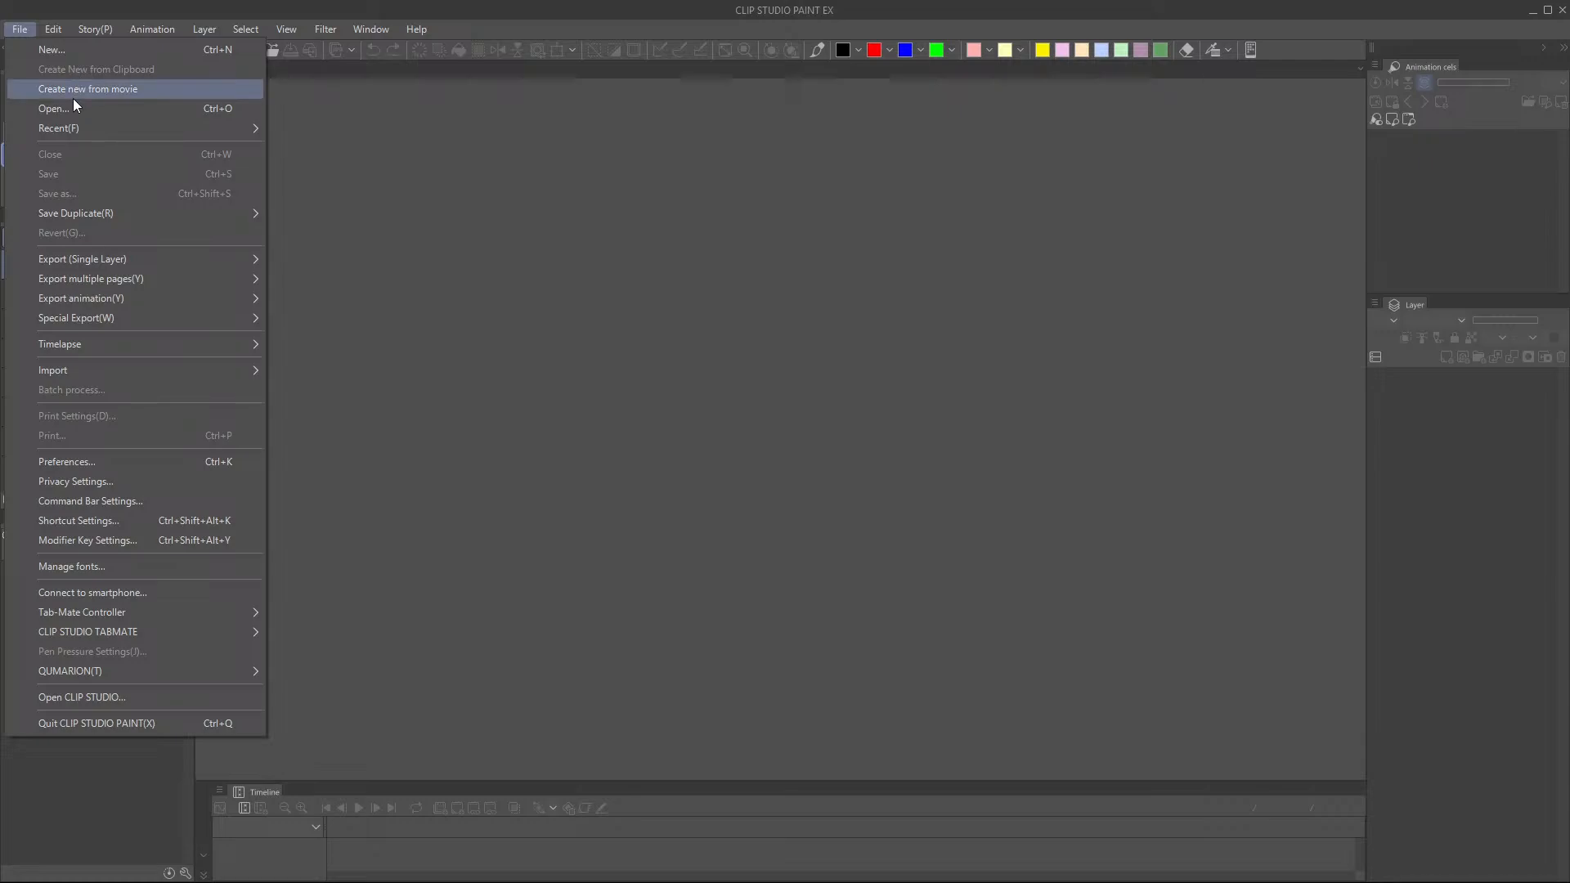
mouse_move(87, 124)
click(351, 131)
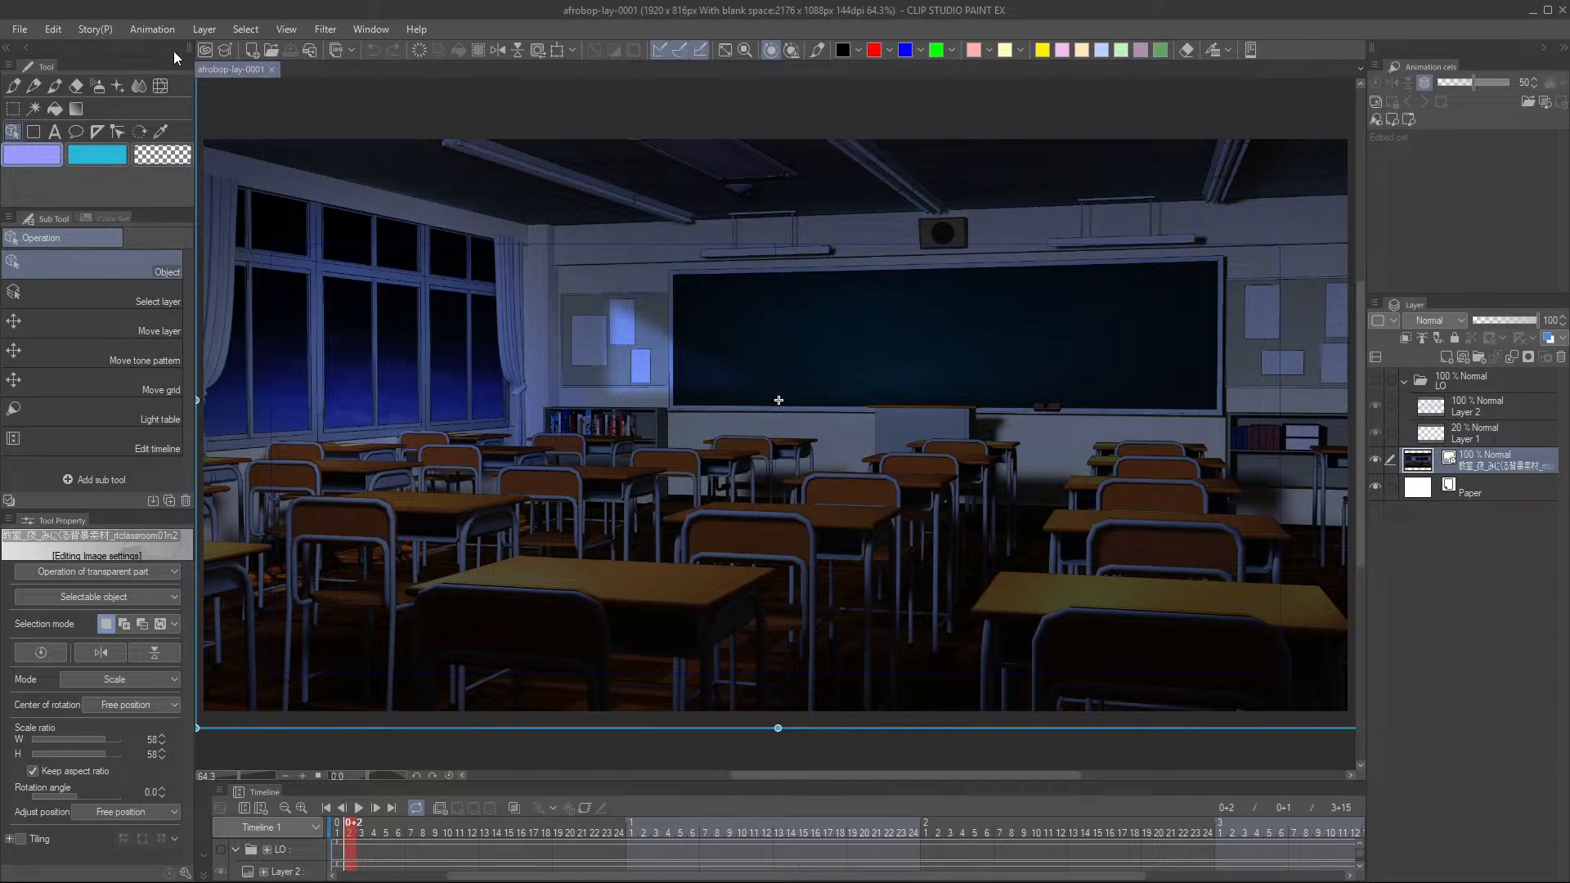
click(205, 54)
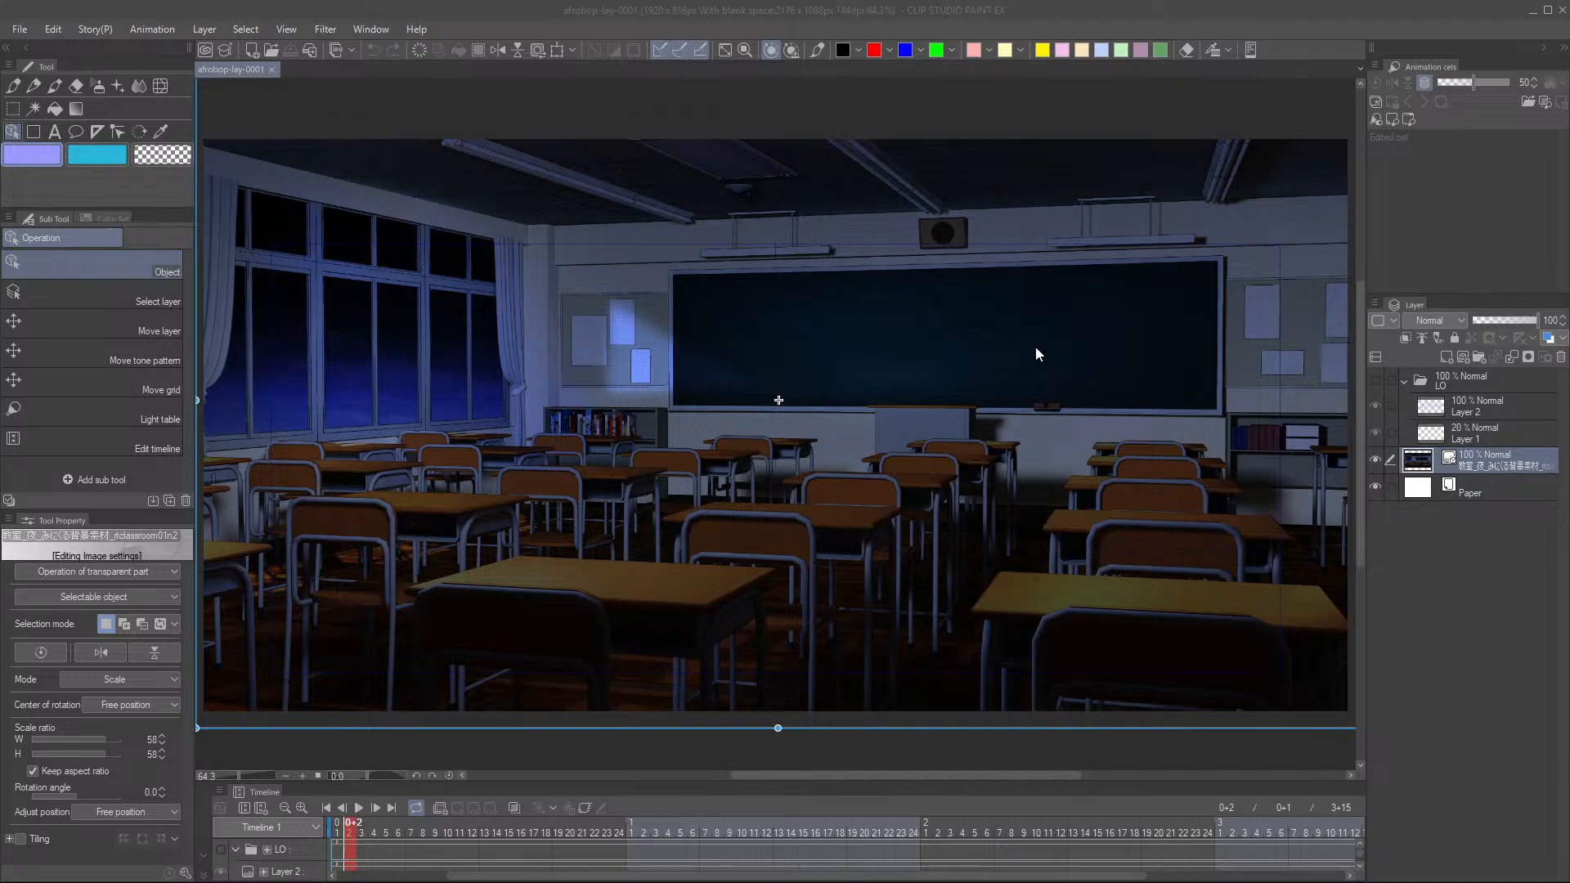
- Hide the classroom image layer and save the file
scroll(1037, 353, down, 1)
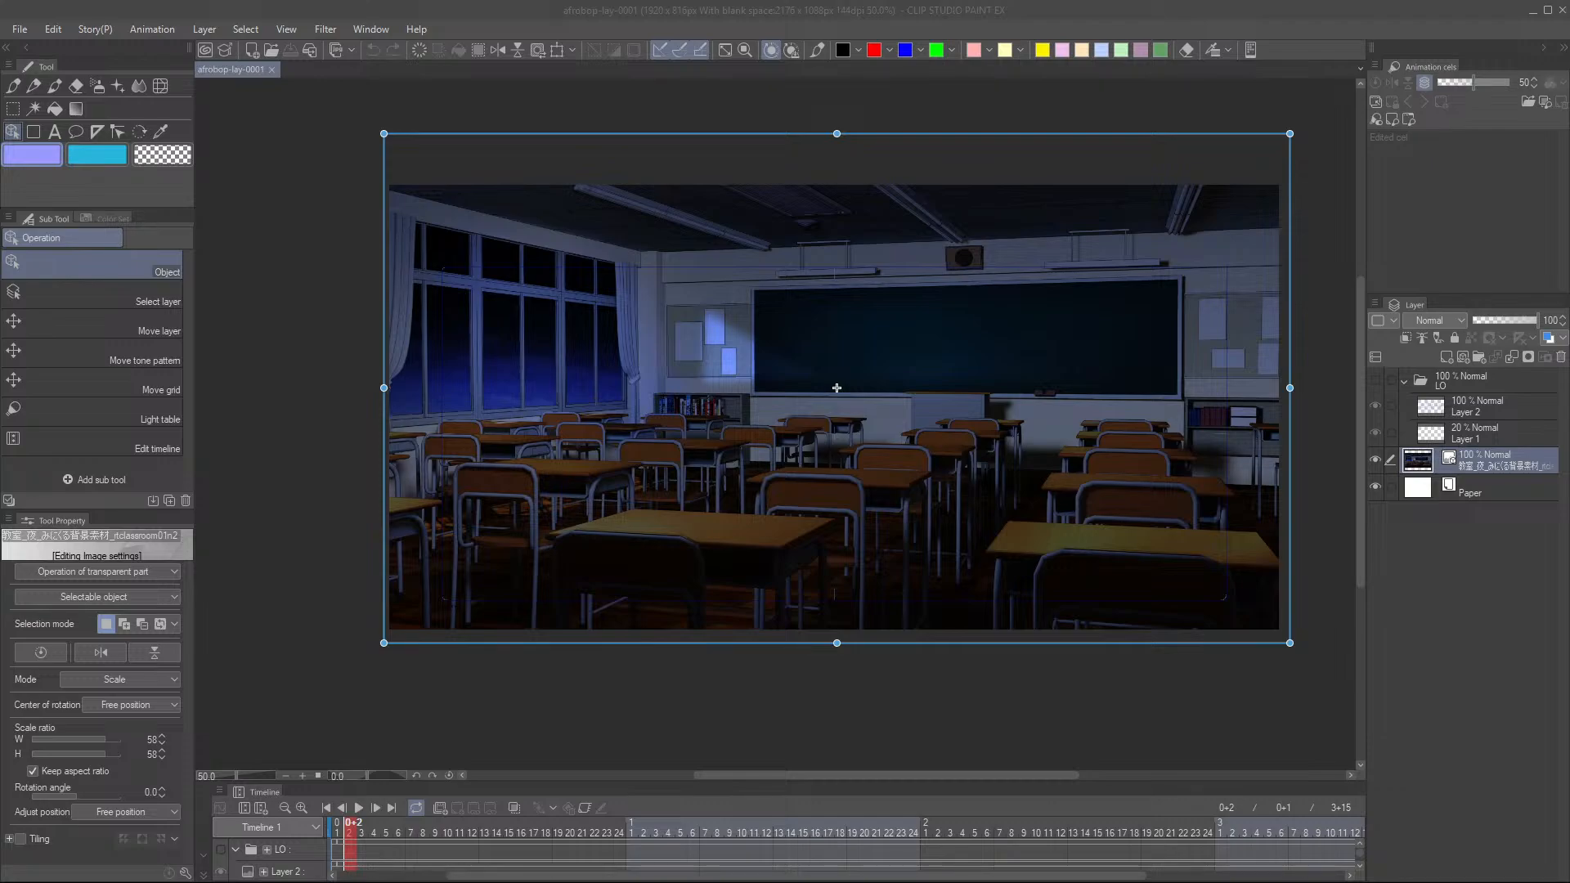
click(1376, 459)
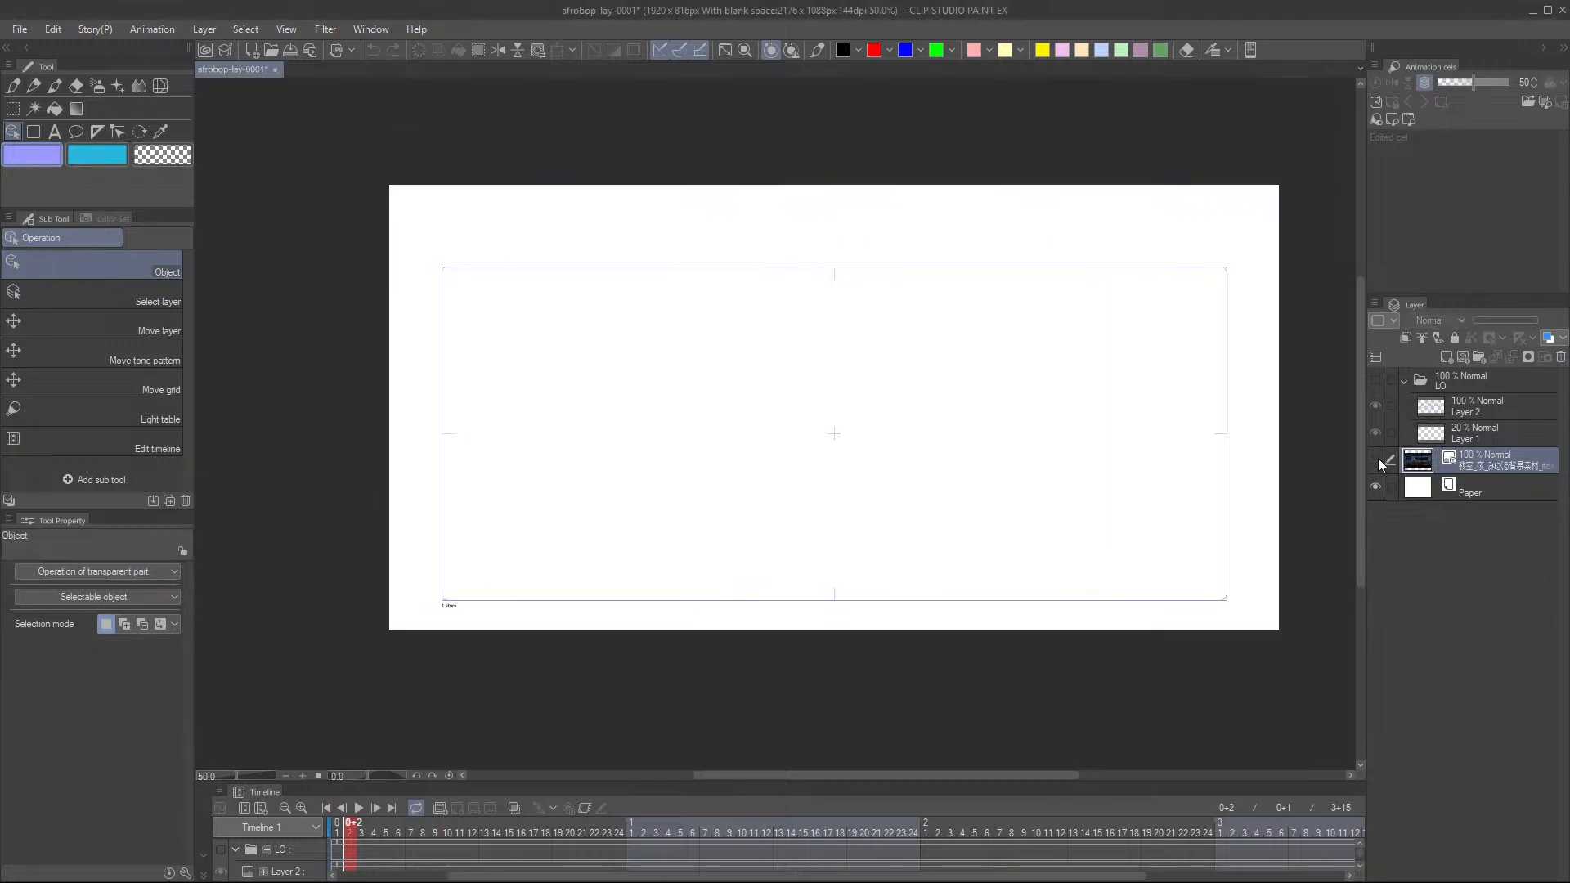
scroll(1276, 161, up, 1)
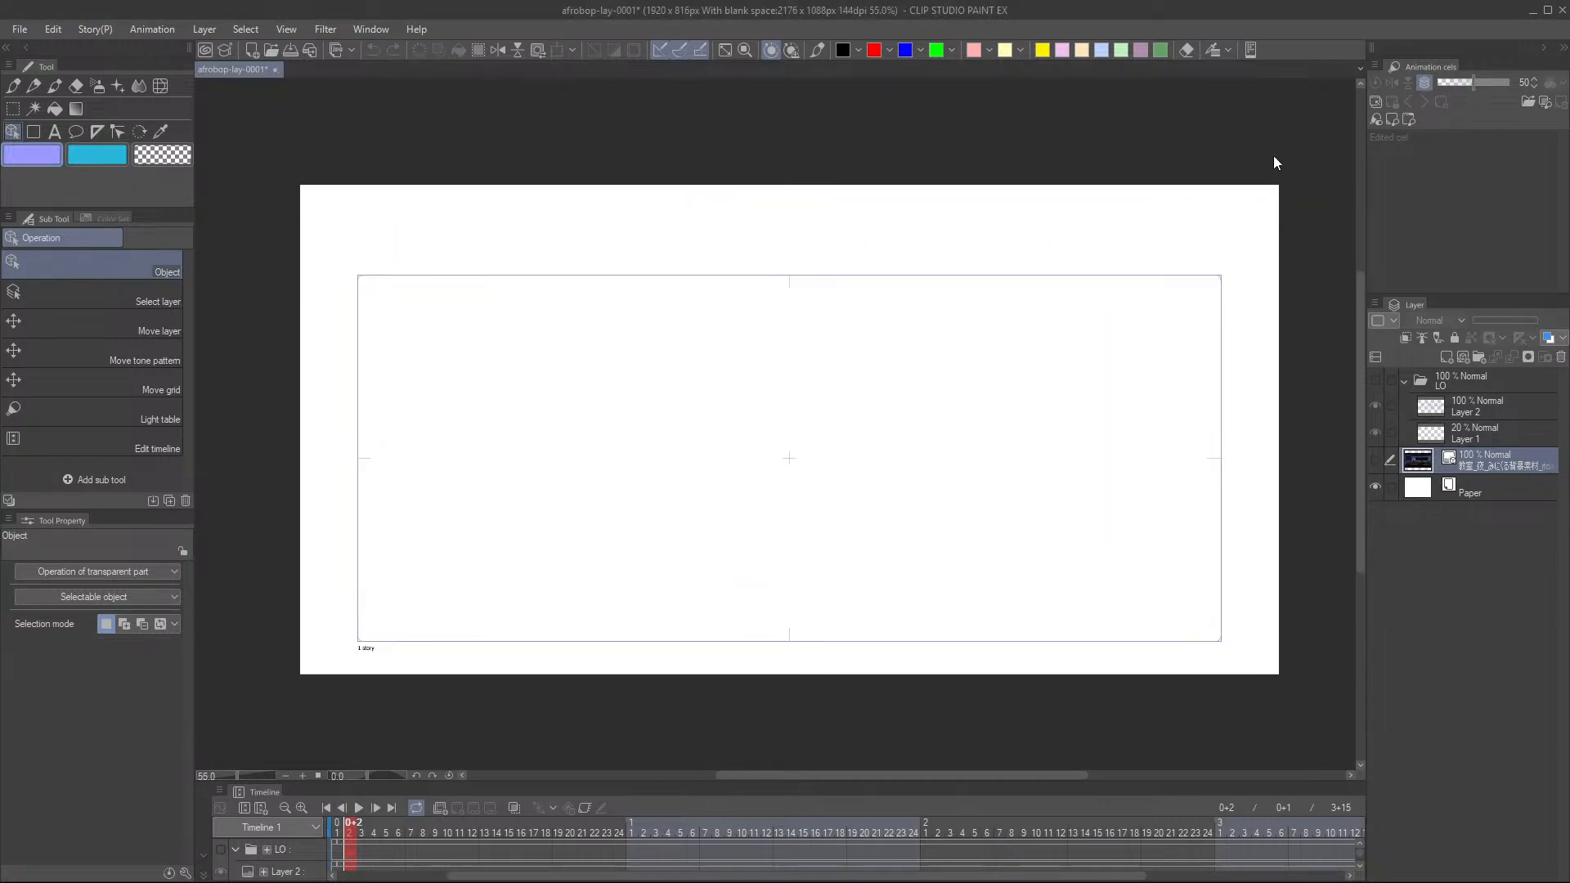
scroll(1267, 540, up, 1)
scroll(1266, 677, up, 1)
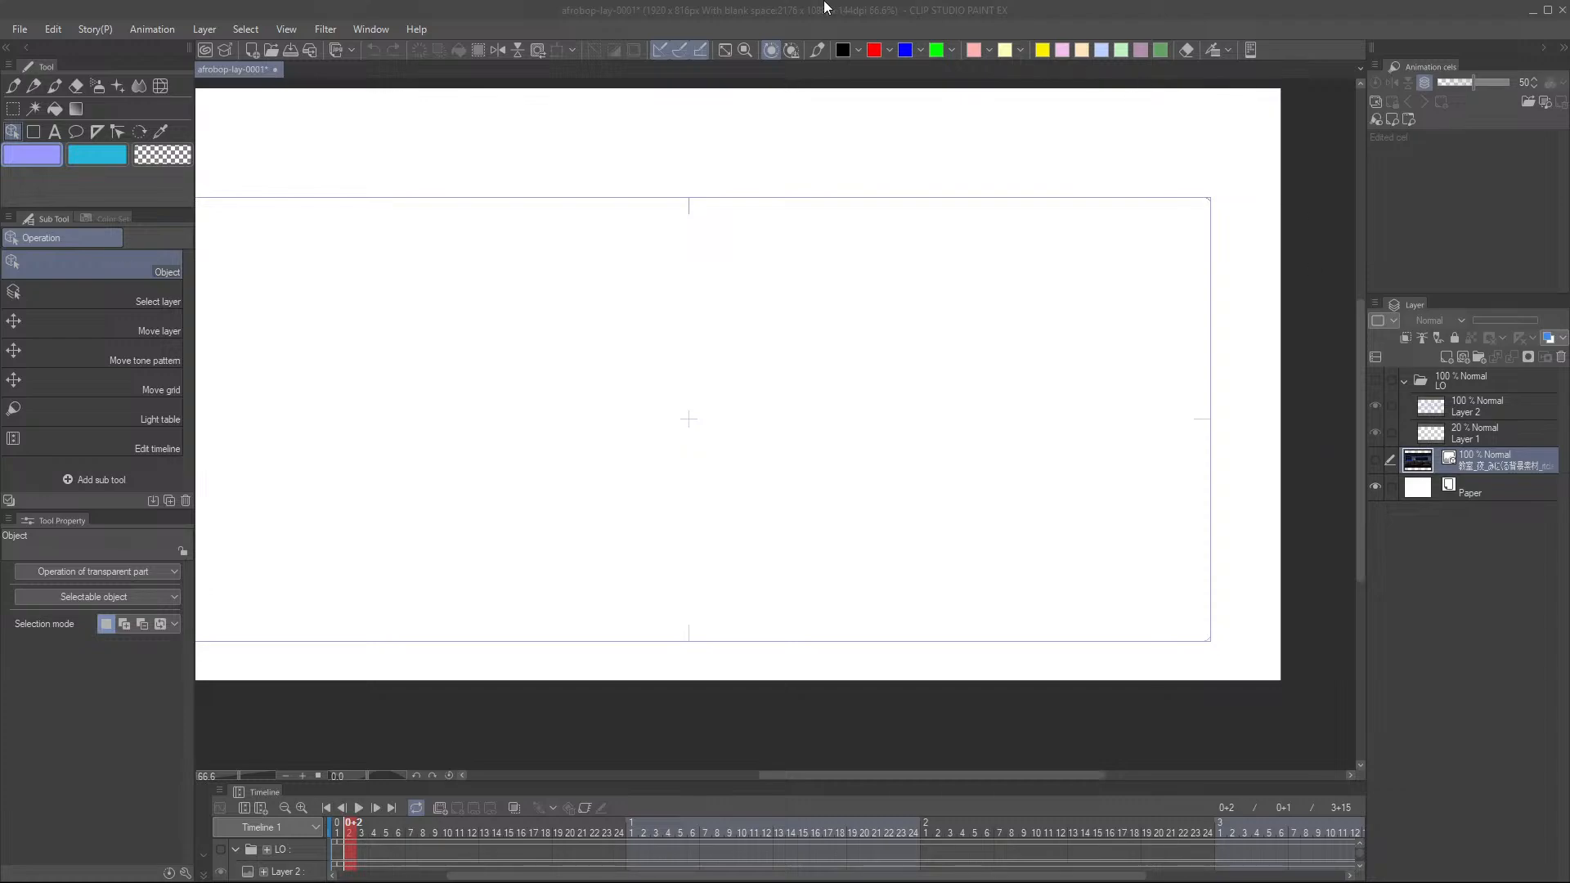
click(578, 12)
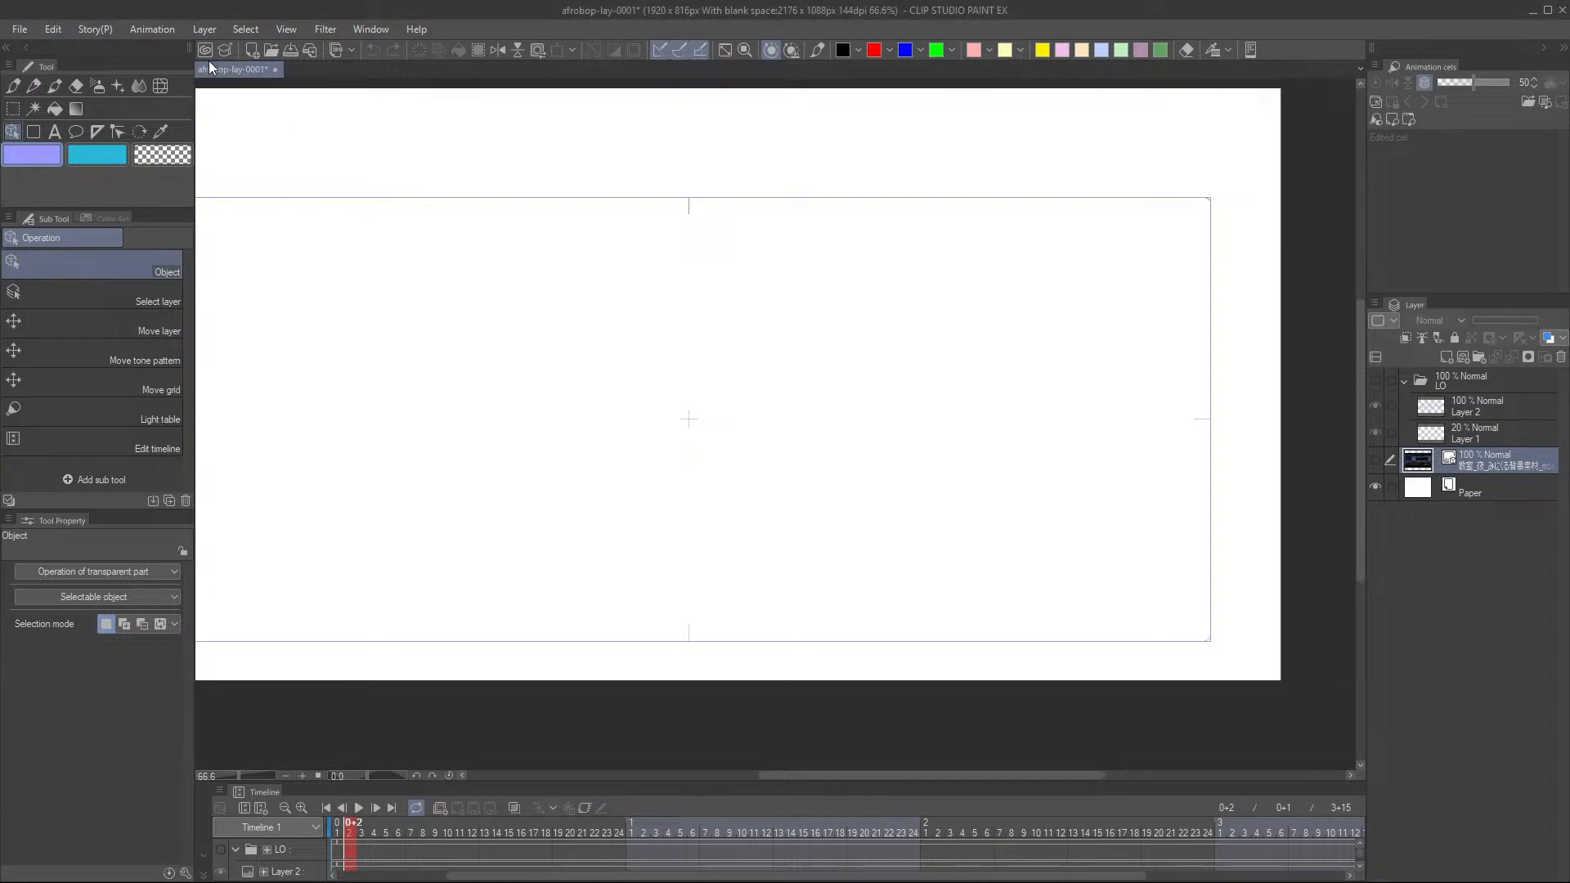
click(290, 50)
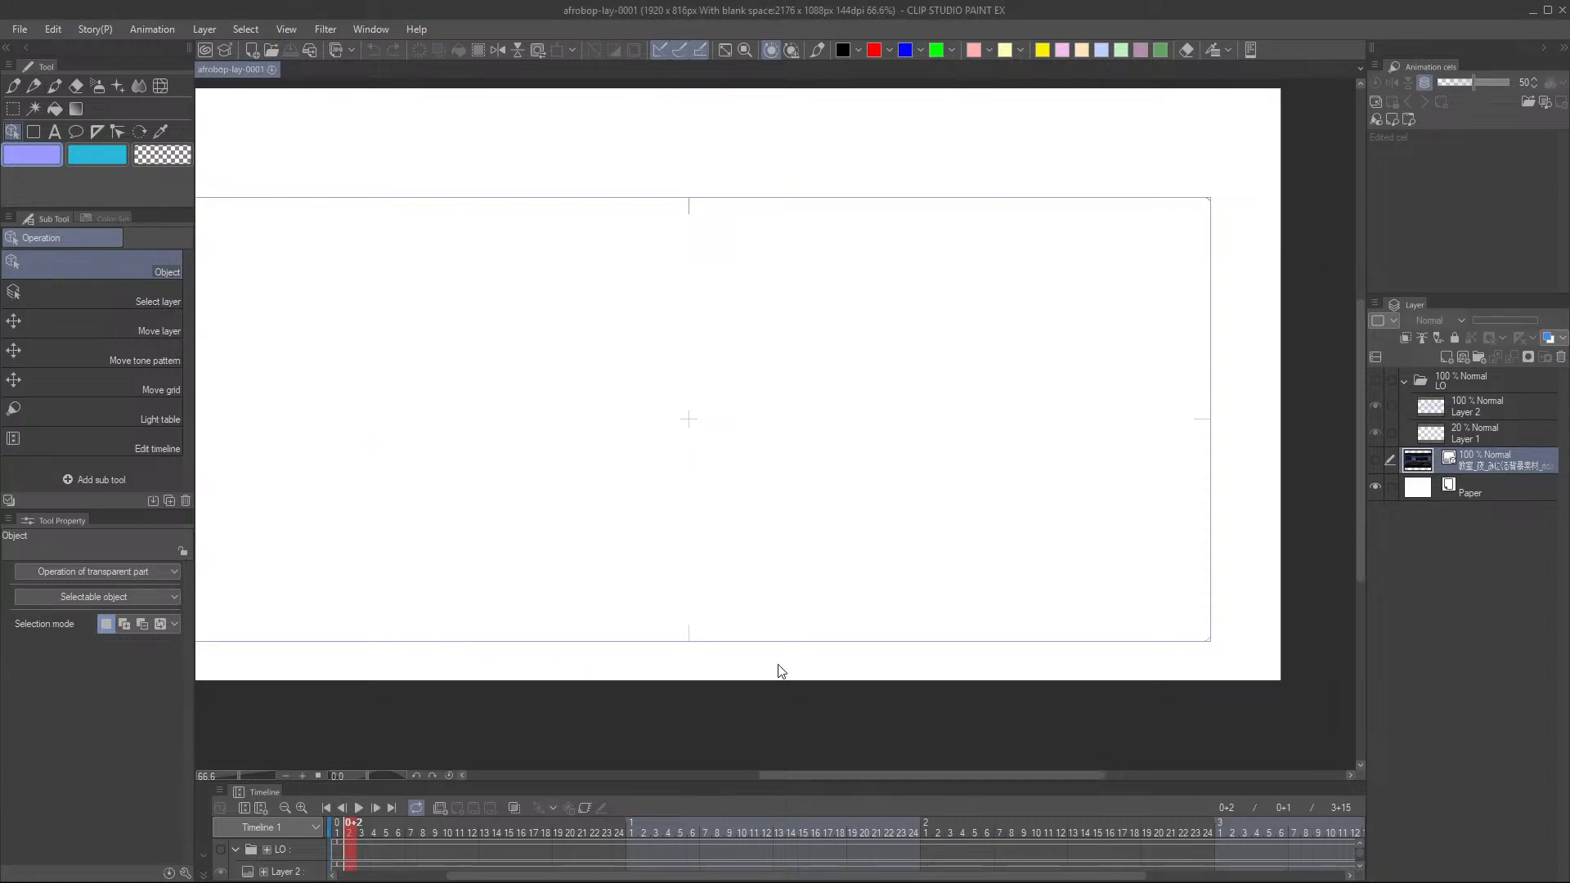
- Crop the CLIP STUDIO screenshot in Photos to the library picture, about 1018 x 652 pixels, save over the original and close it
scroll(796, 601, down, 1)
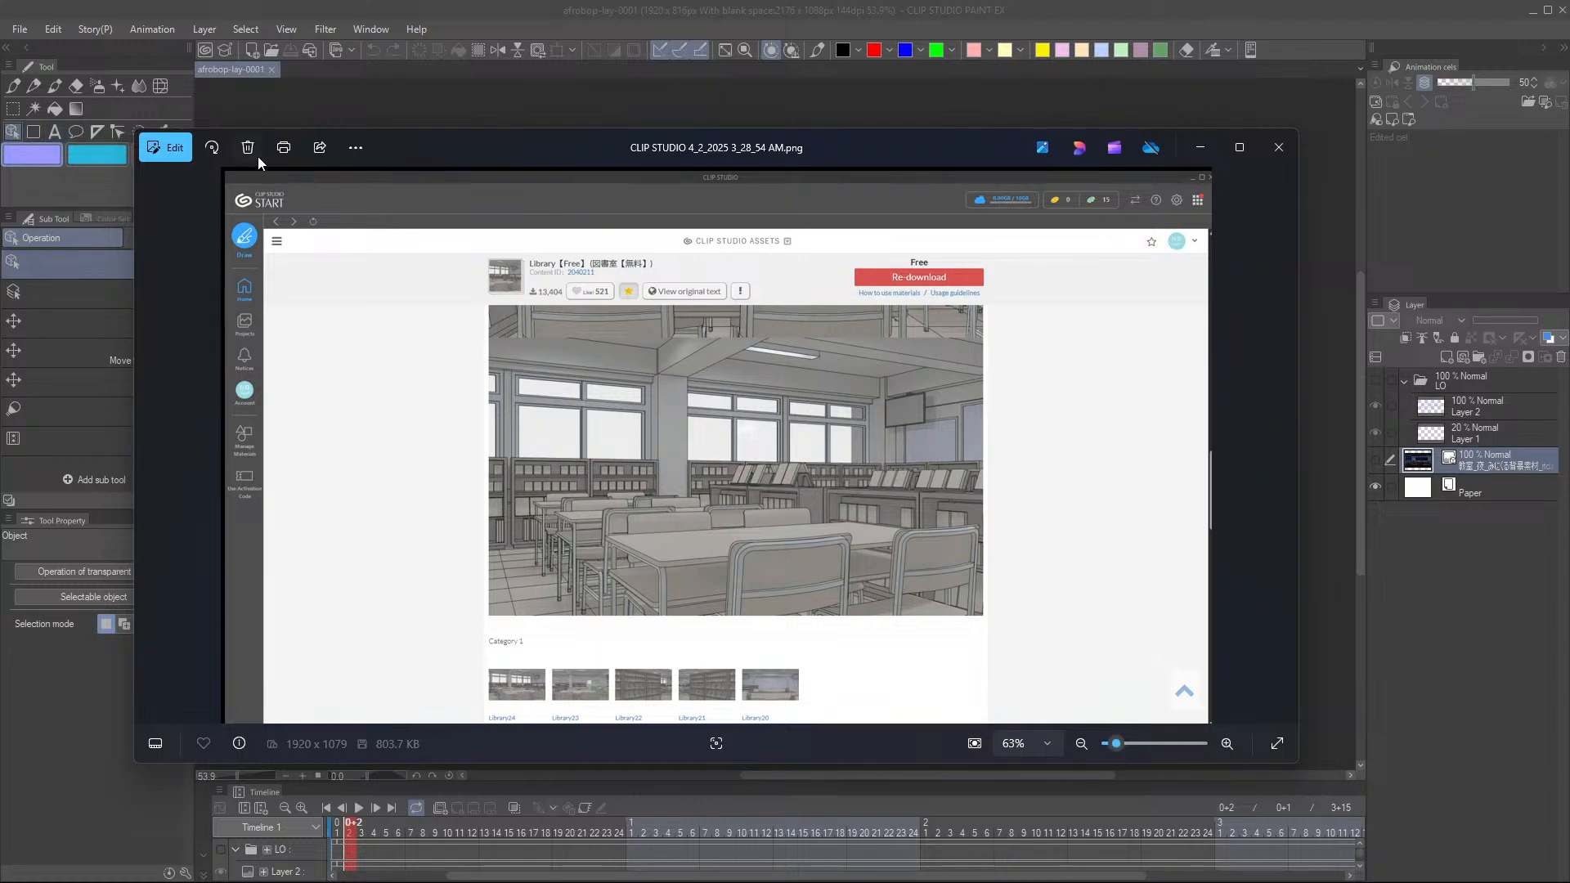
click(174, 148)
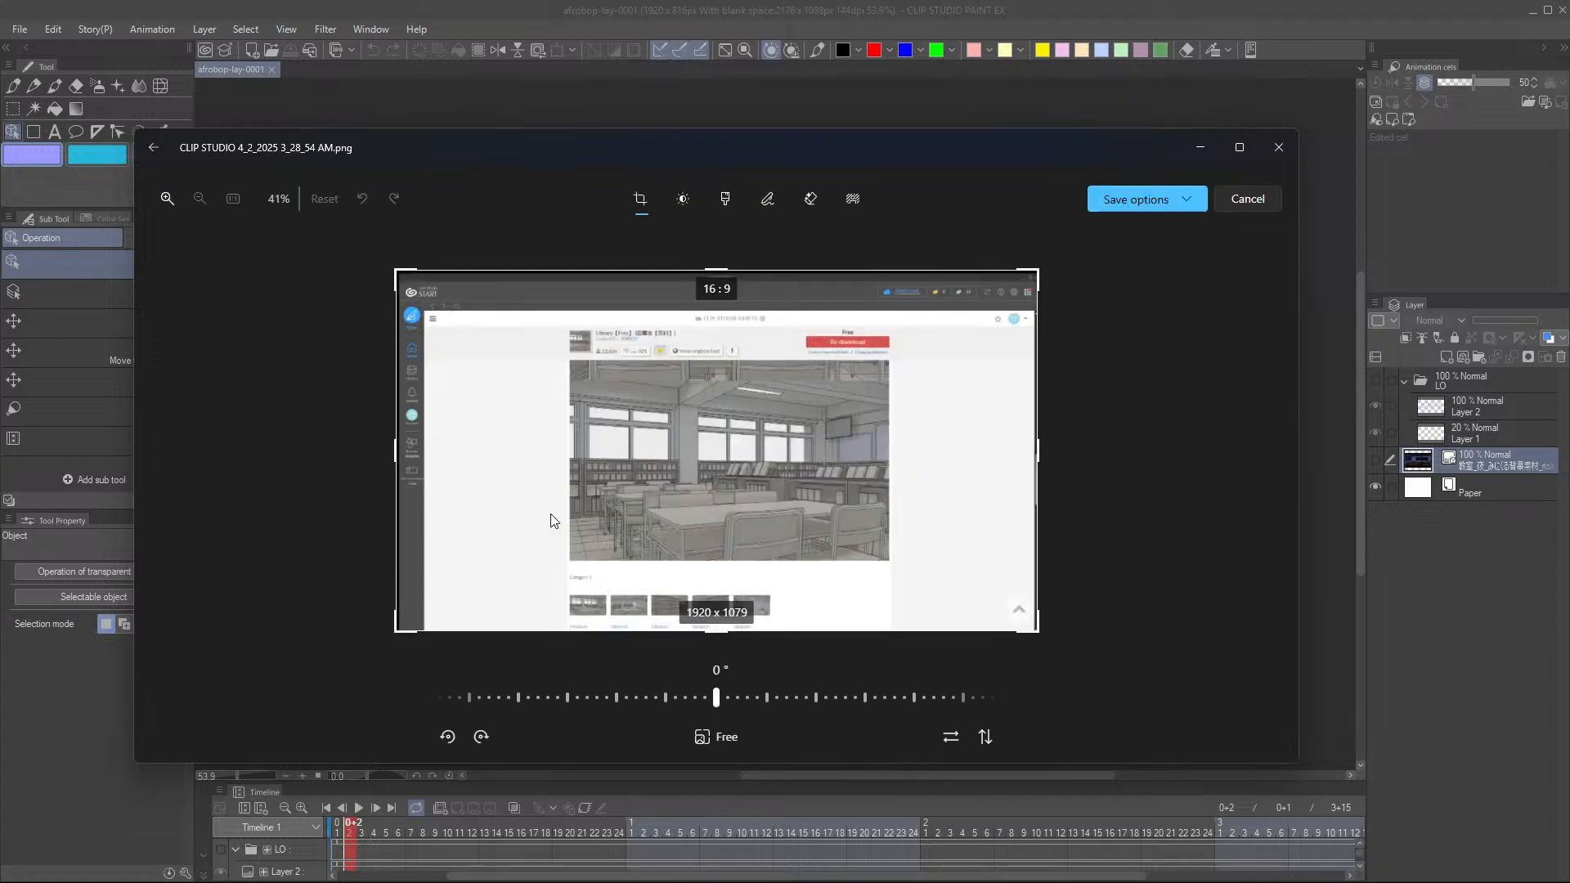
drag(396, 271, 558, 355)
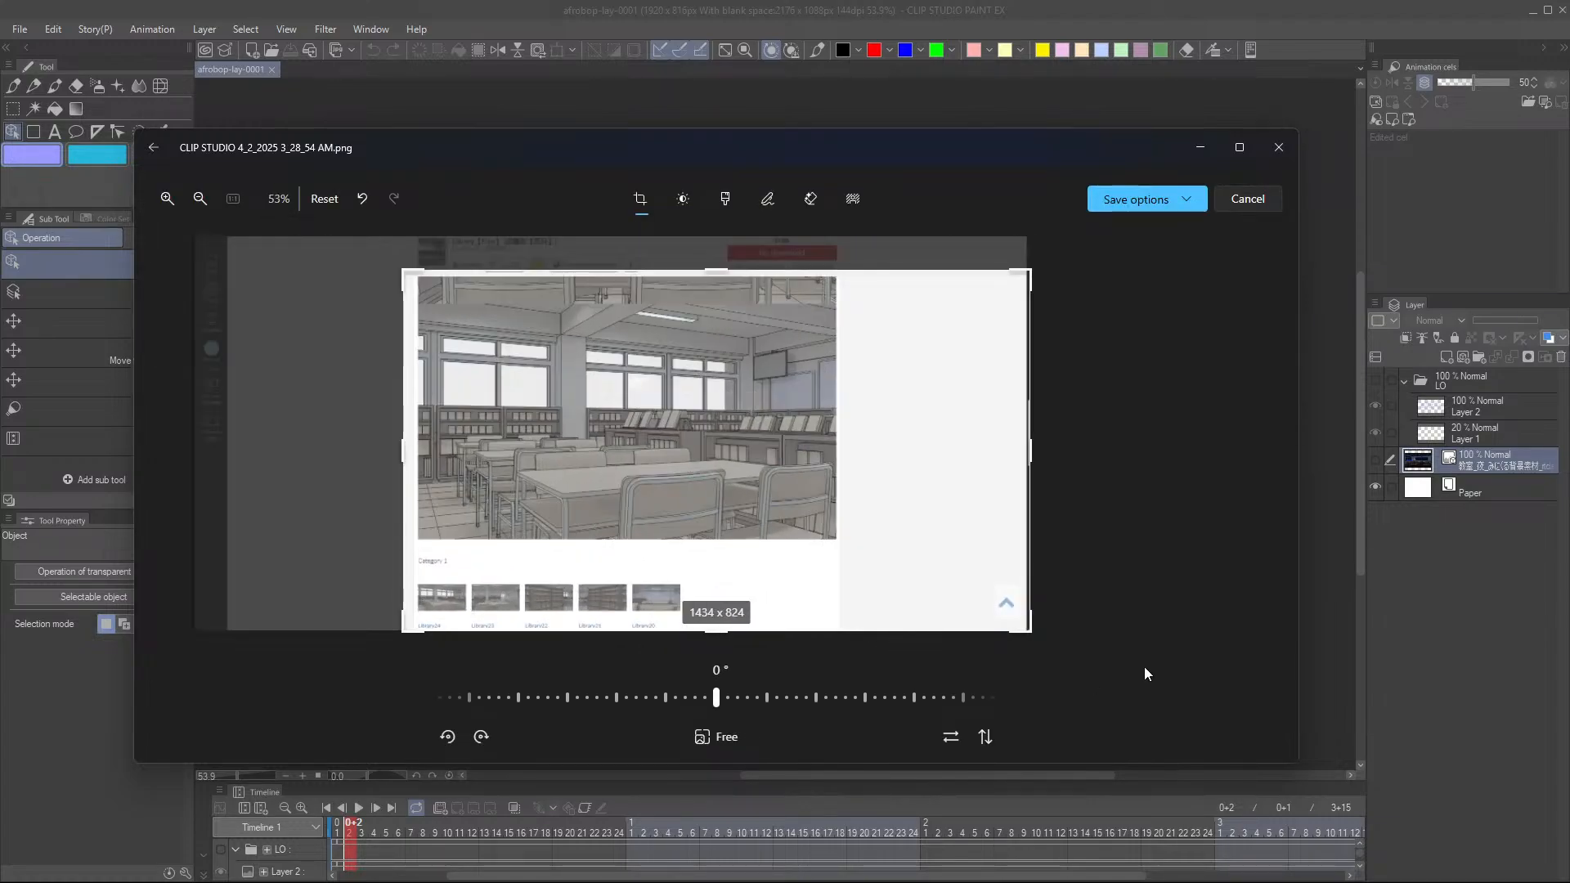
drag(1029, 630, 850, 555)
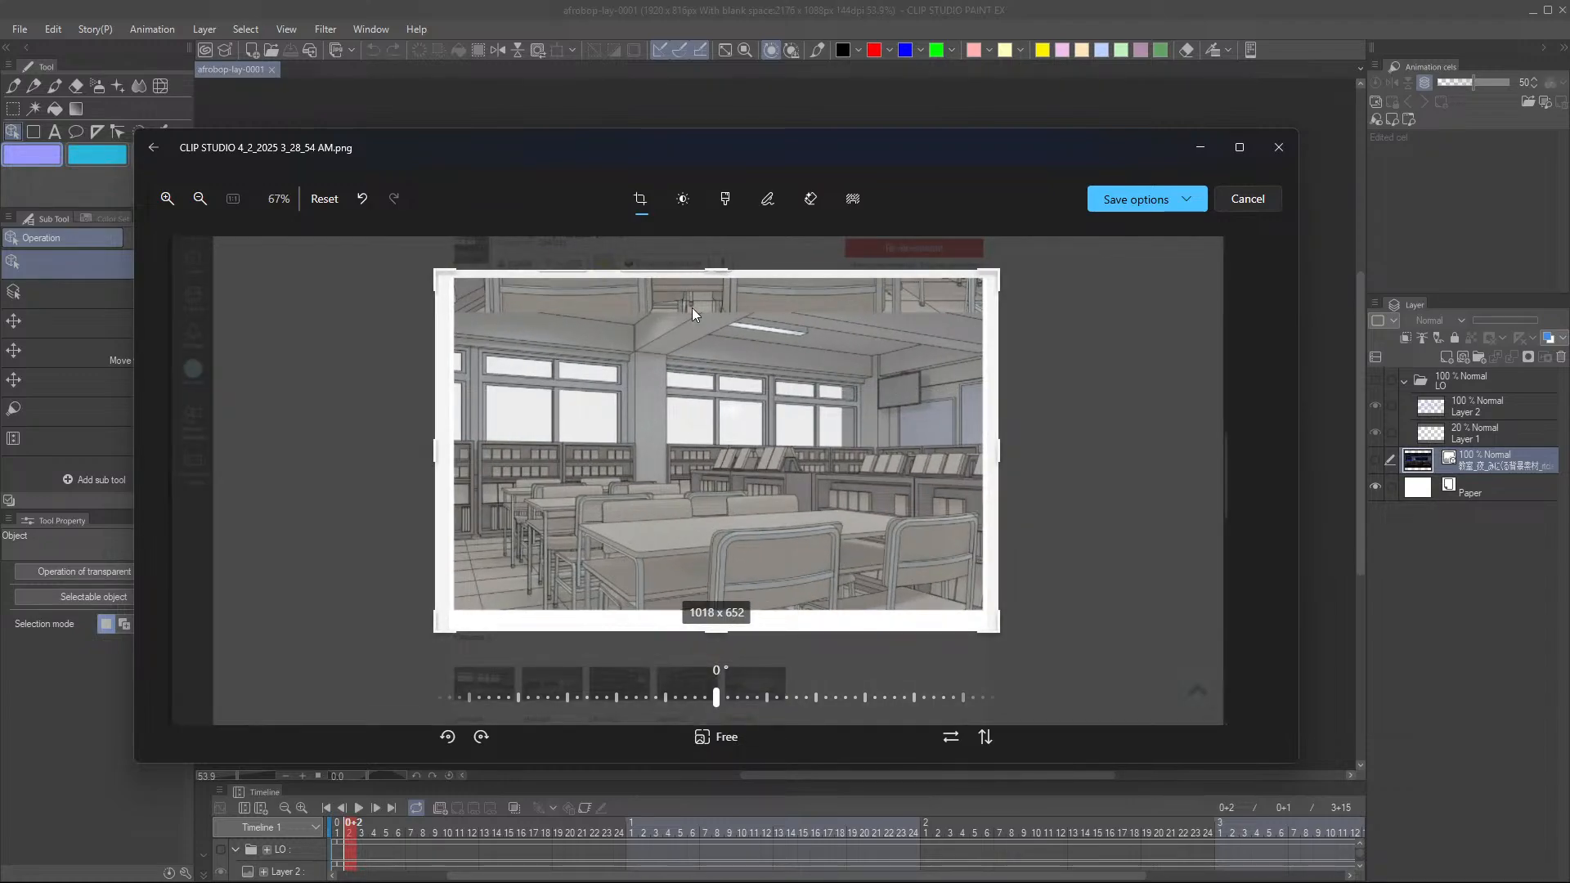
click(1138, 207)
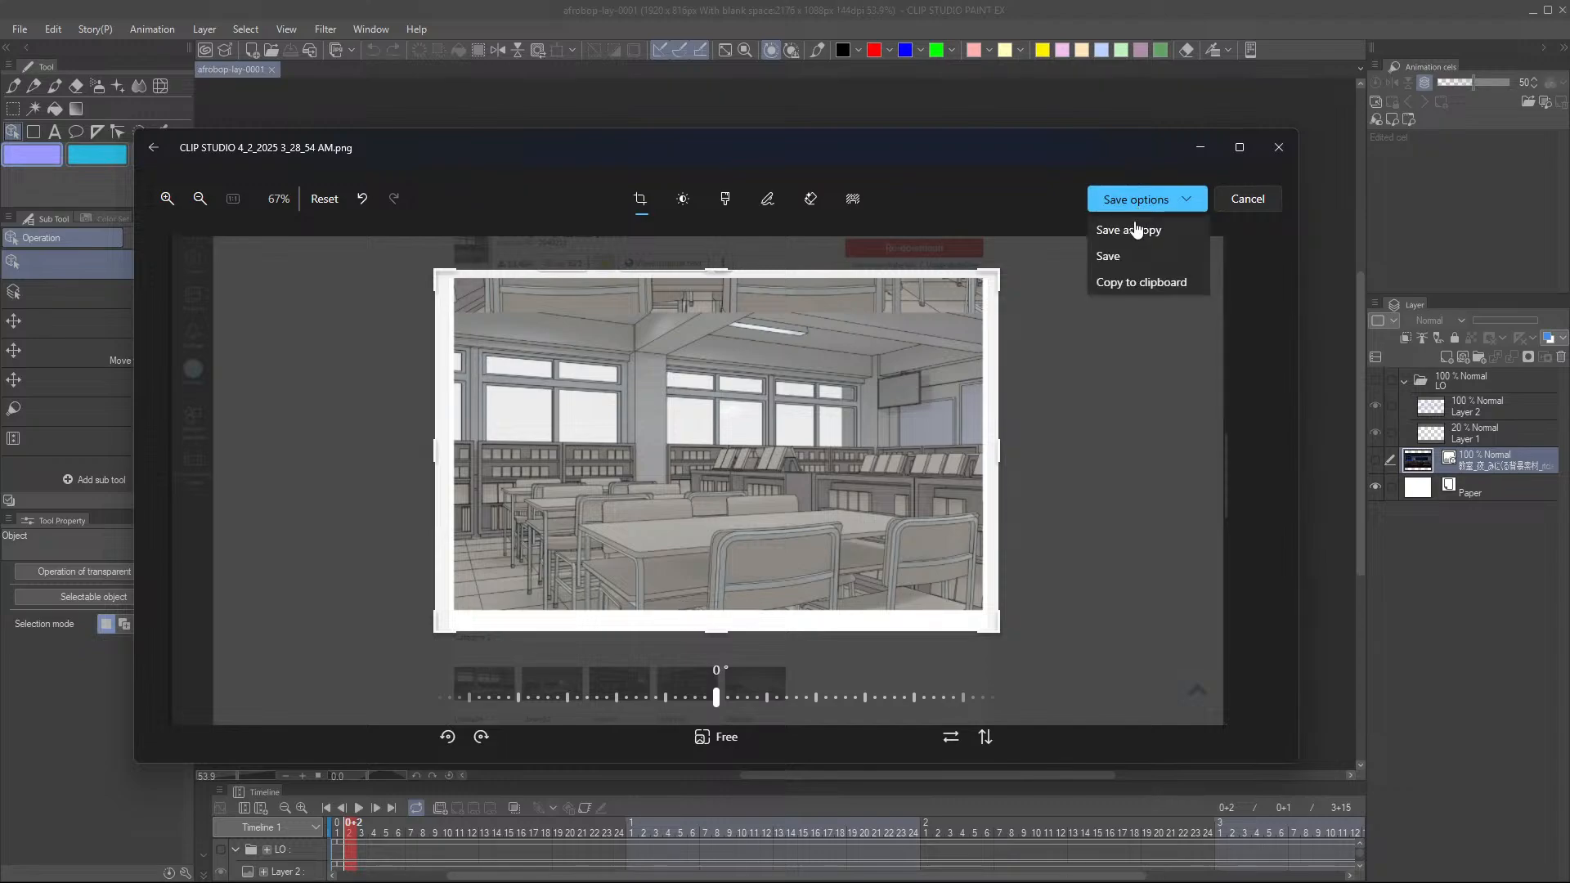
click(1110, 257)
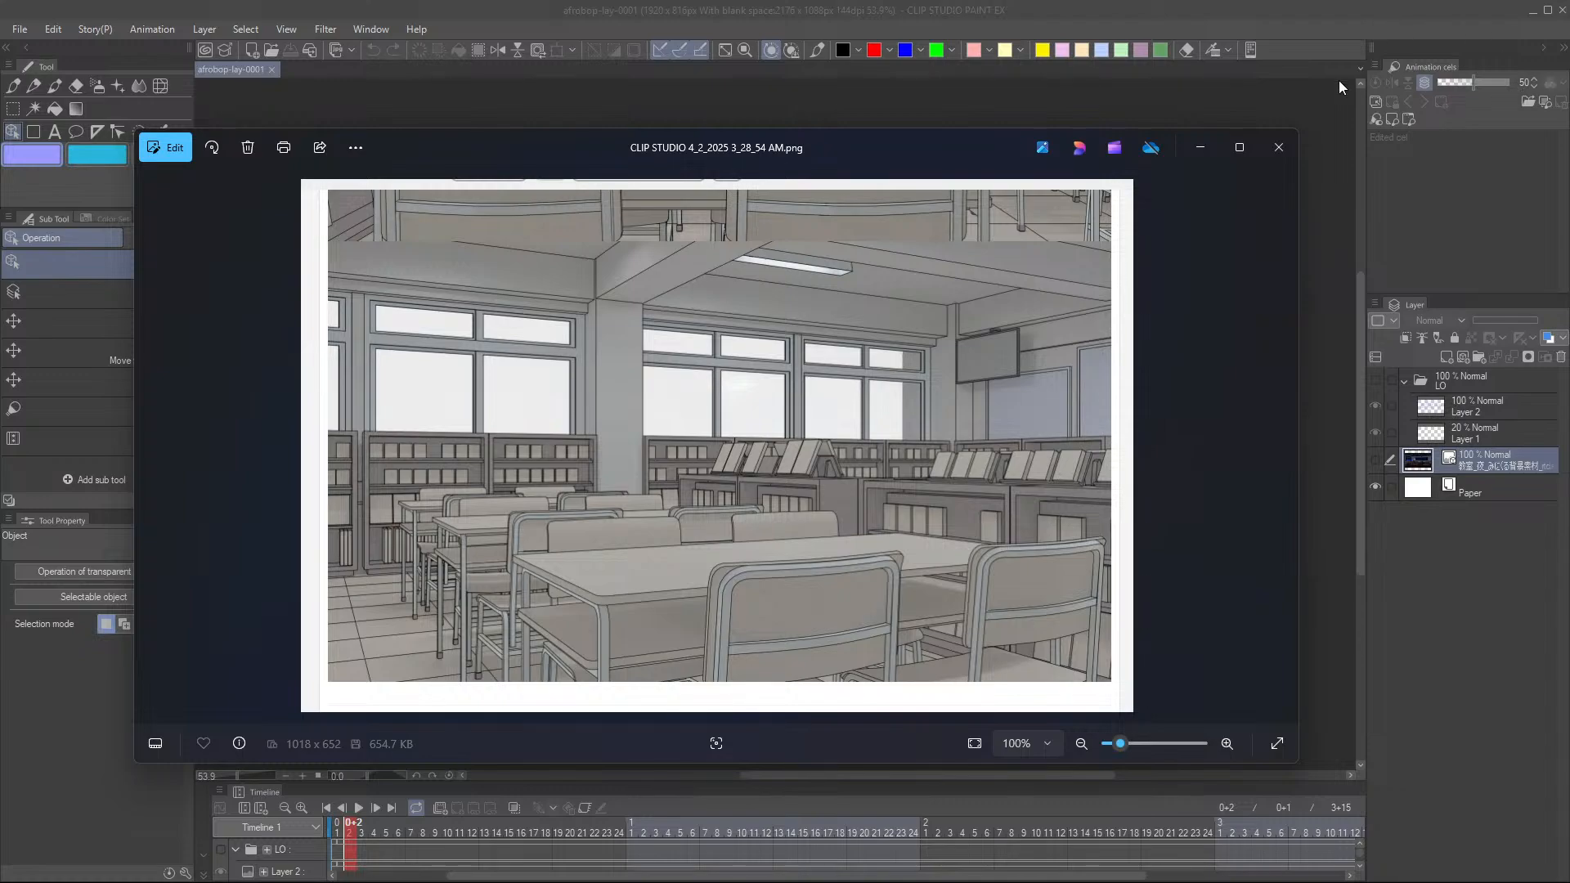
click(1289, 141)
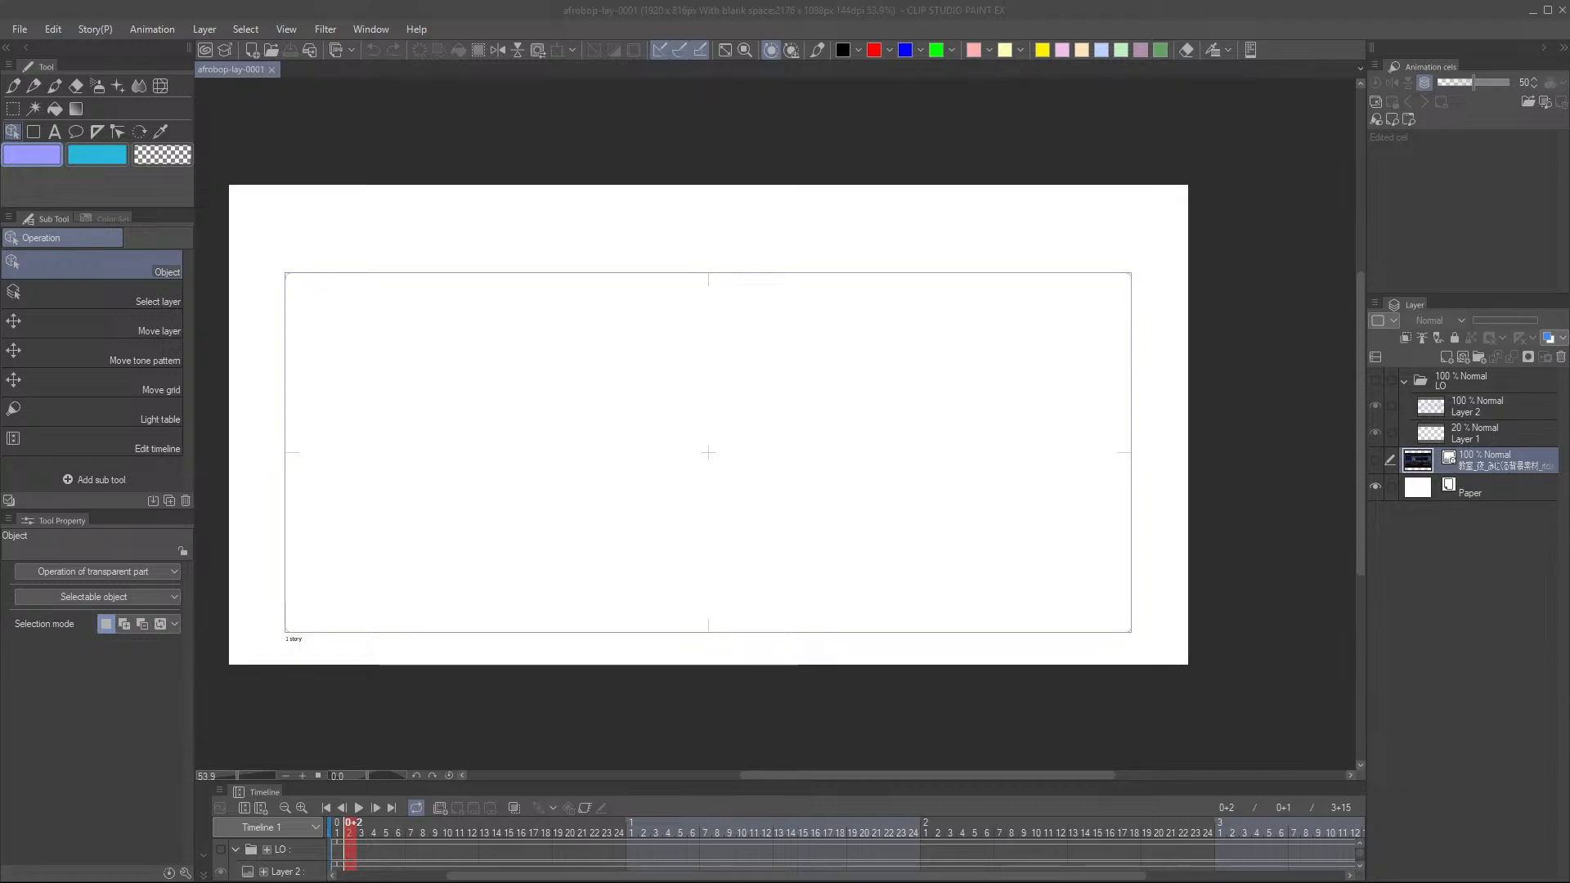
- Open the file location of the CLIP STUDIO screenshot from the Xbox Game Bar gallery and return to the drawing
key(super+g)
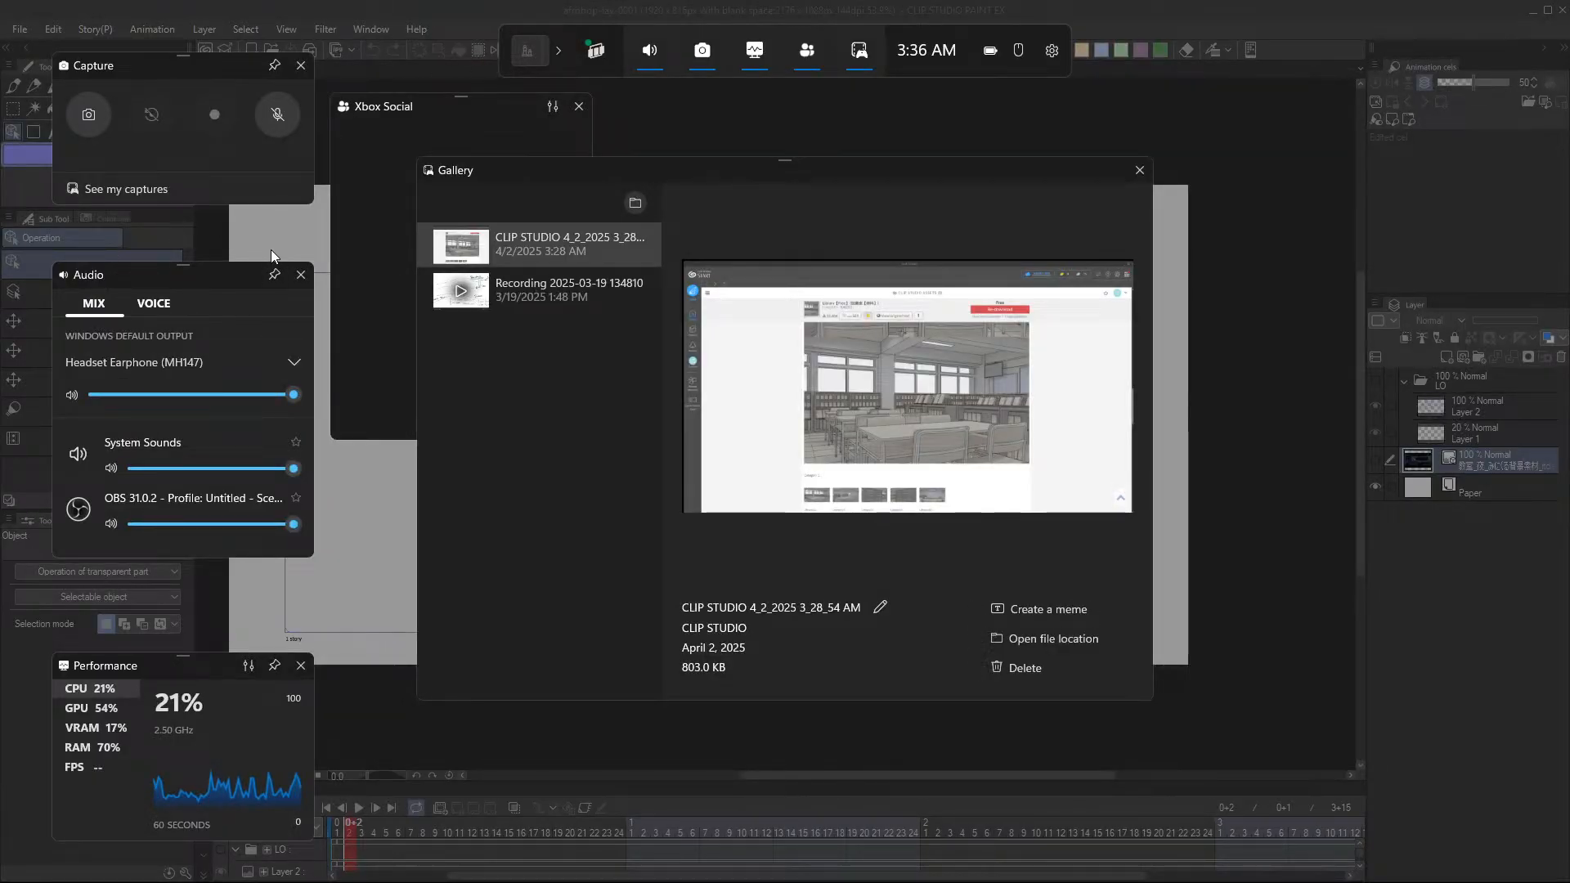
click(1086, 648)
click(738, 489)
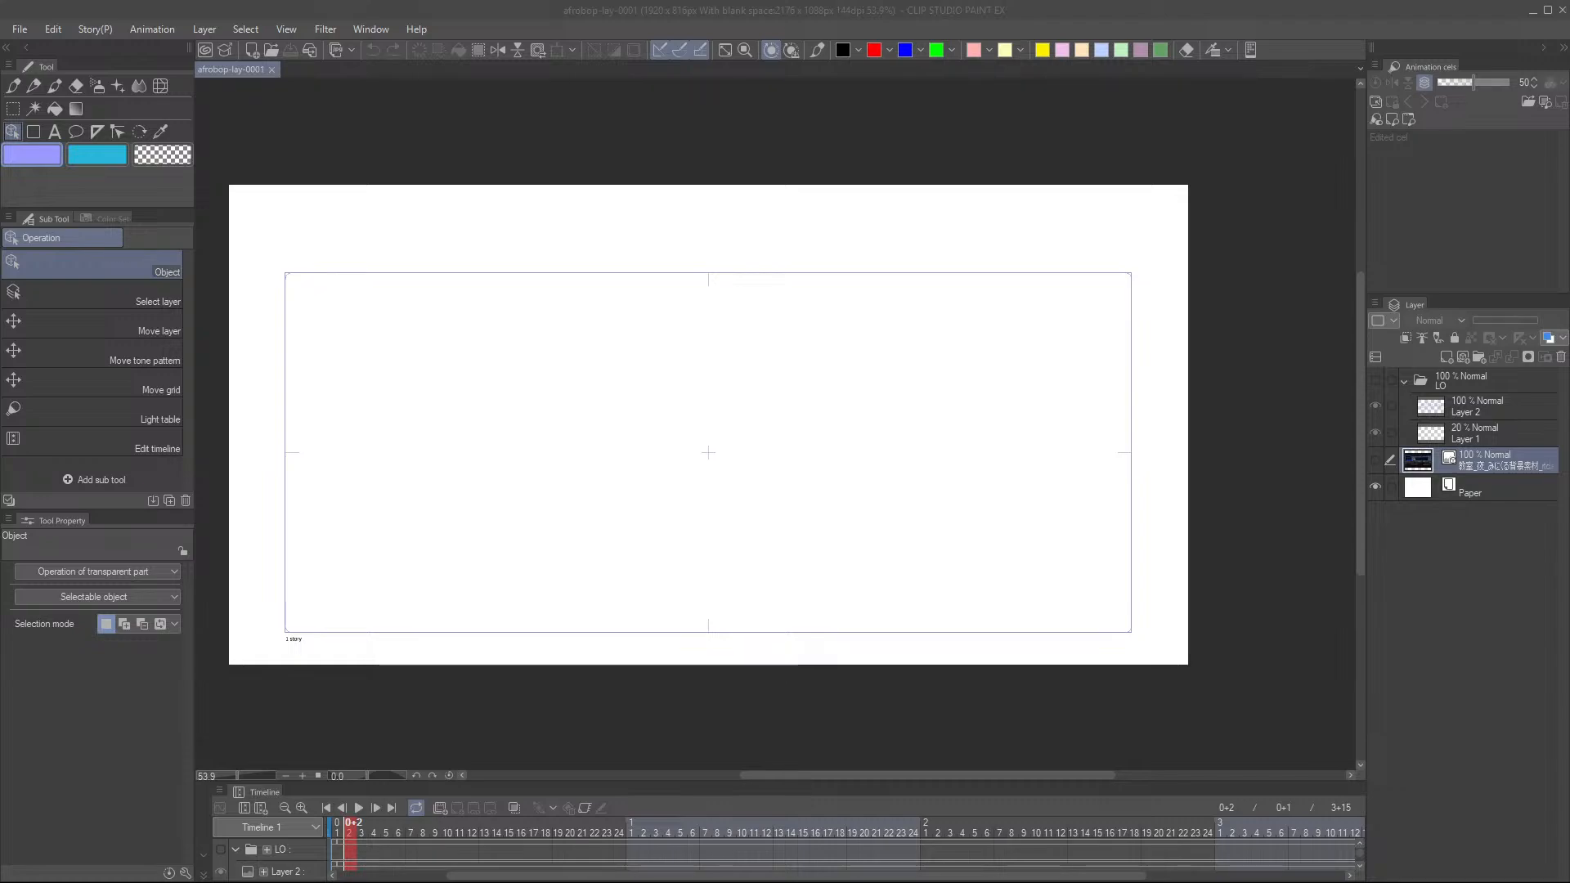
click(763, 16)
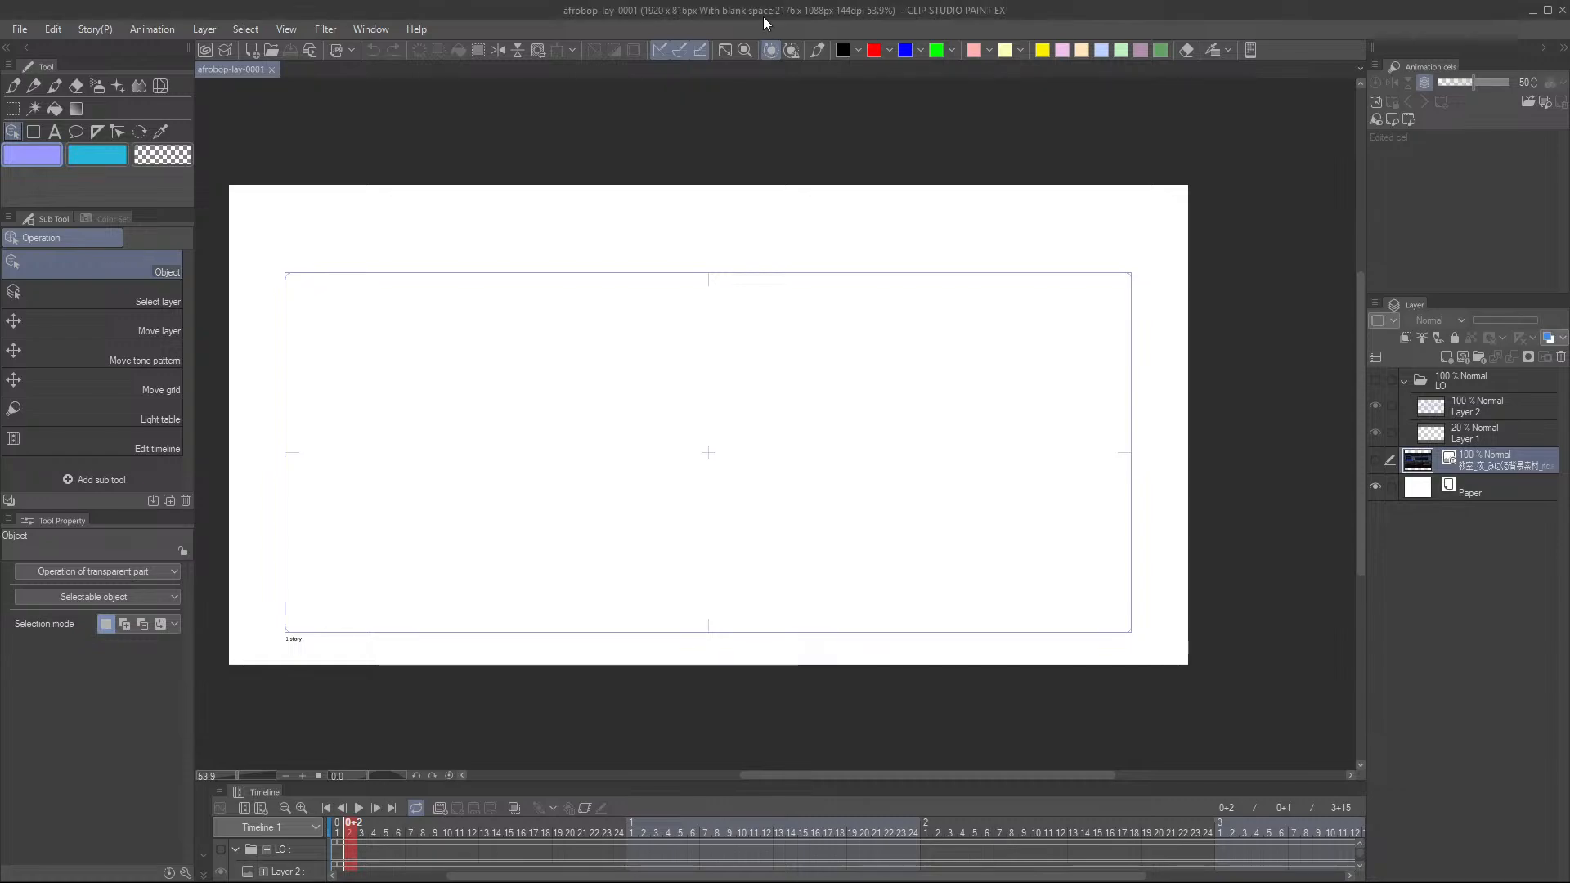
- Collapse the LO folder and delete the classroom background image layer
scroll(736, 544, up, 3)
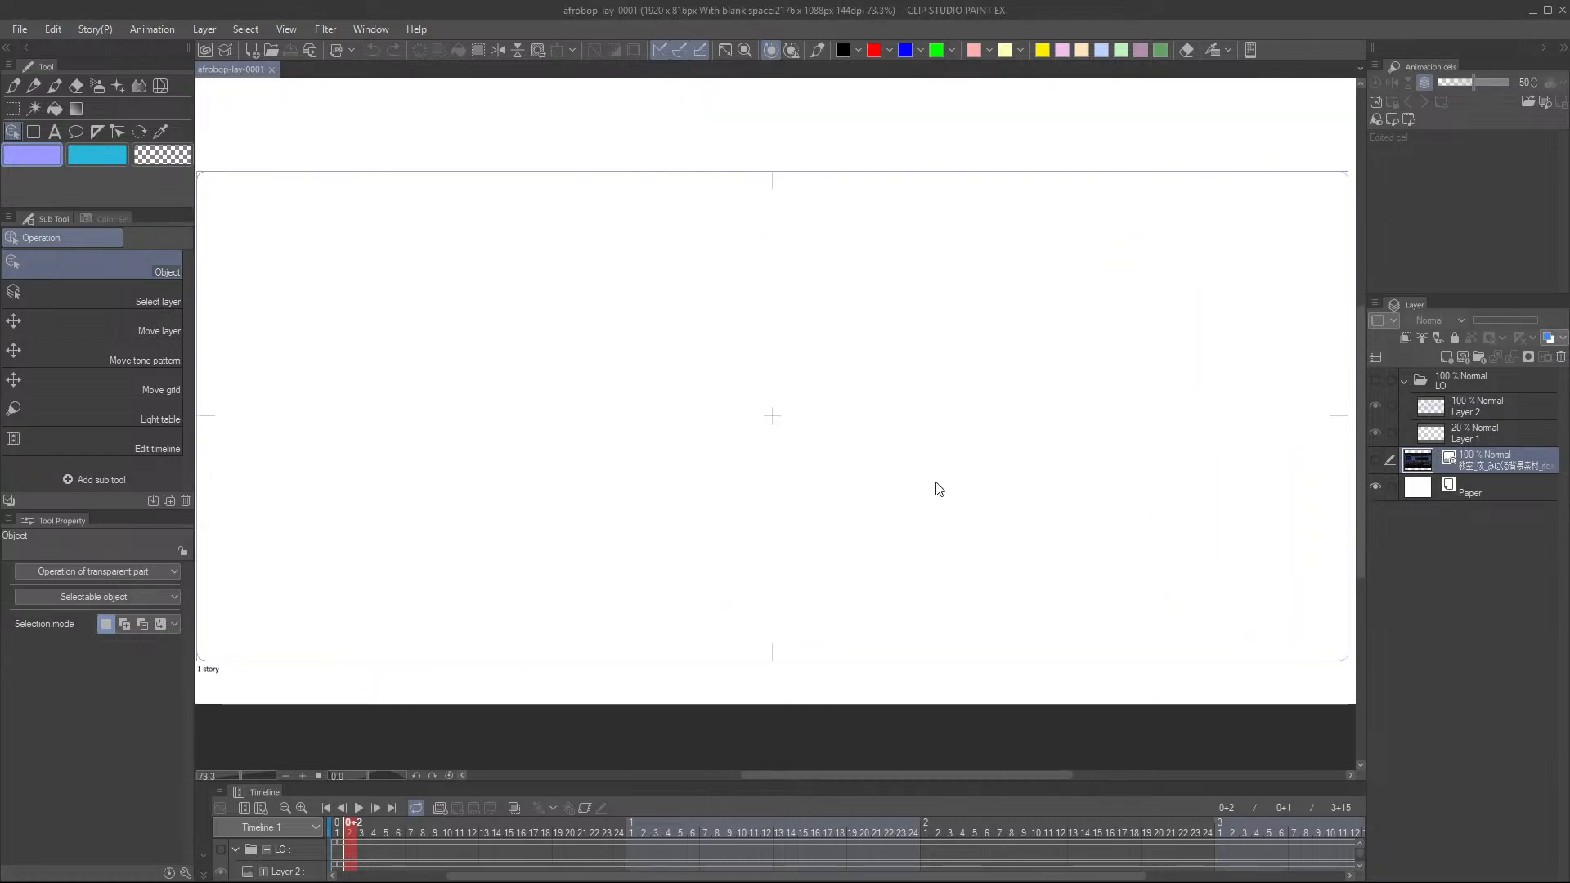
click(1405, 381)
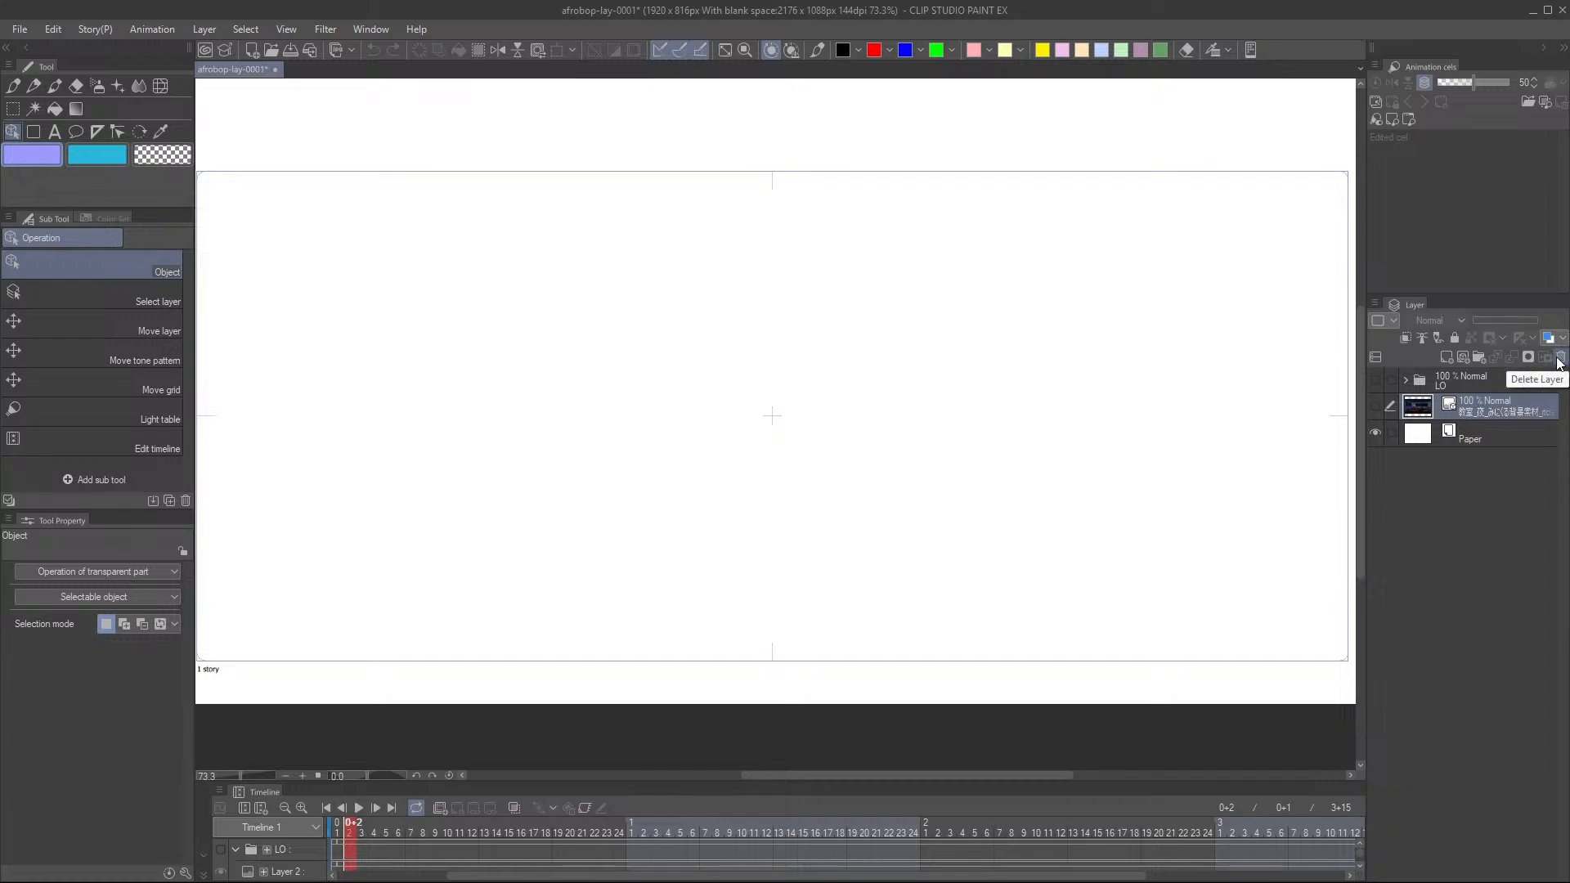
click(1558, 360)
- Delete Layer 2 and Layer 1 inside the LO folder and add a new empty raster layer there
click(1479, 380)
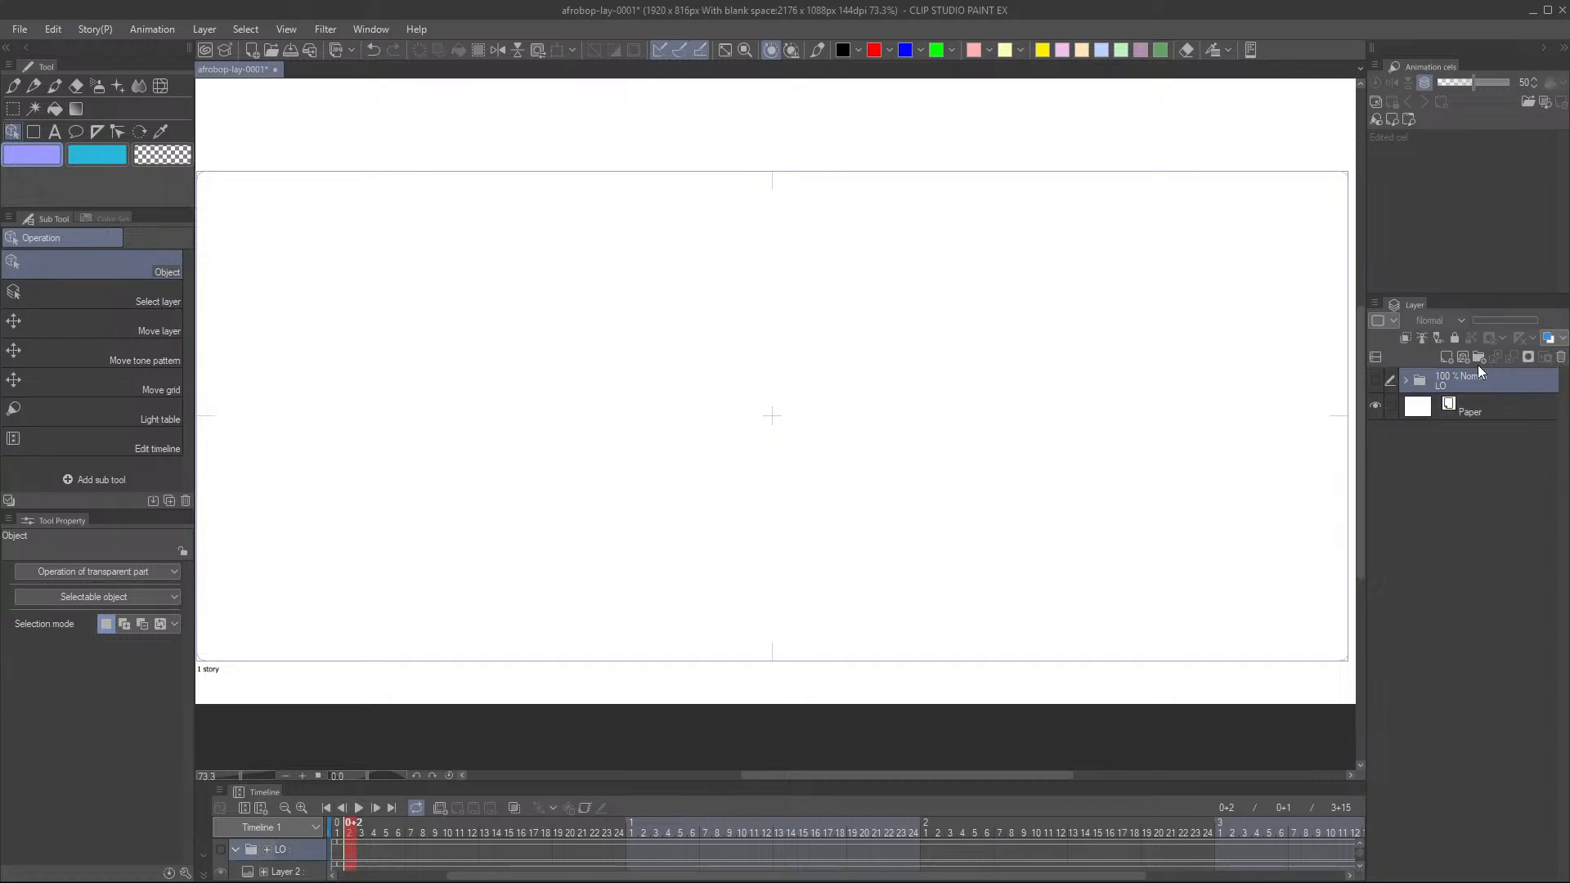
click(1406, 381)
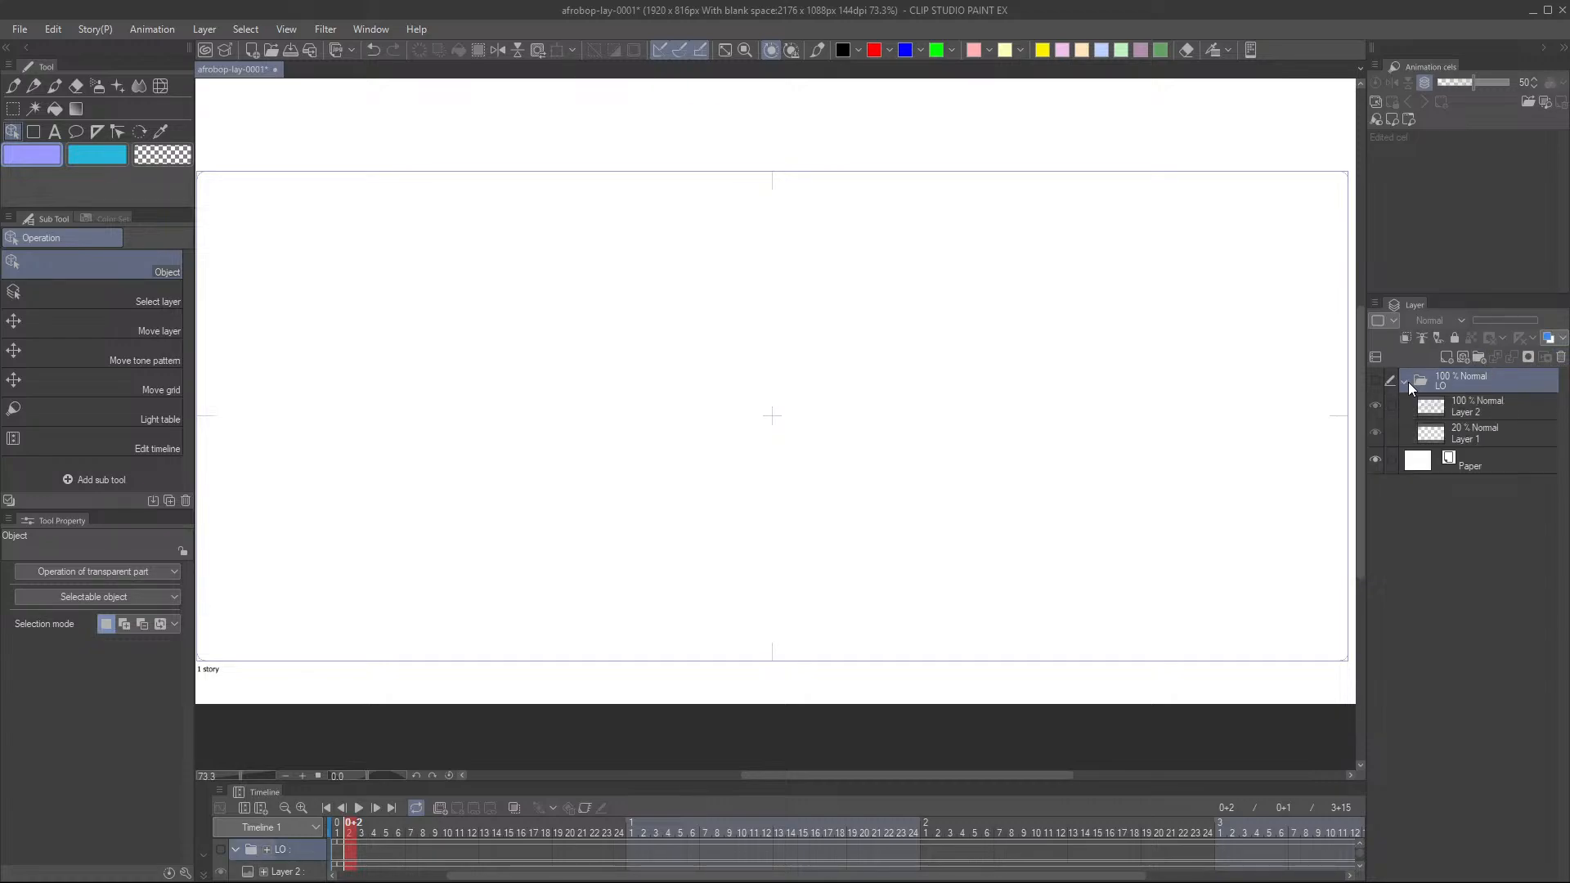
click(1467, 410)
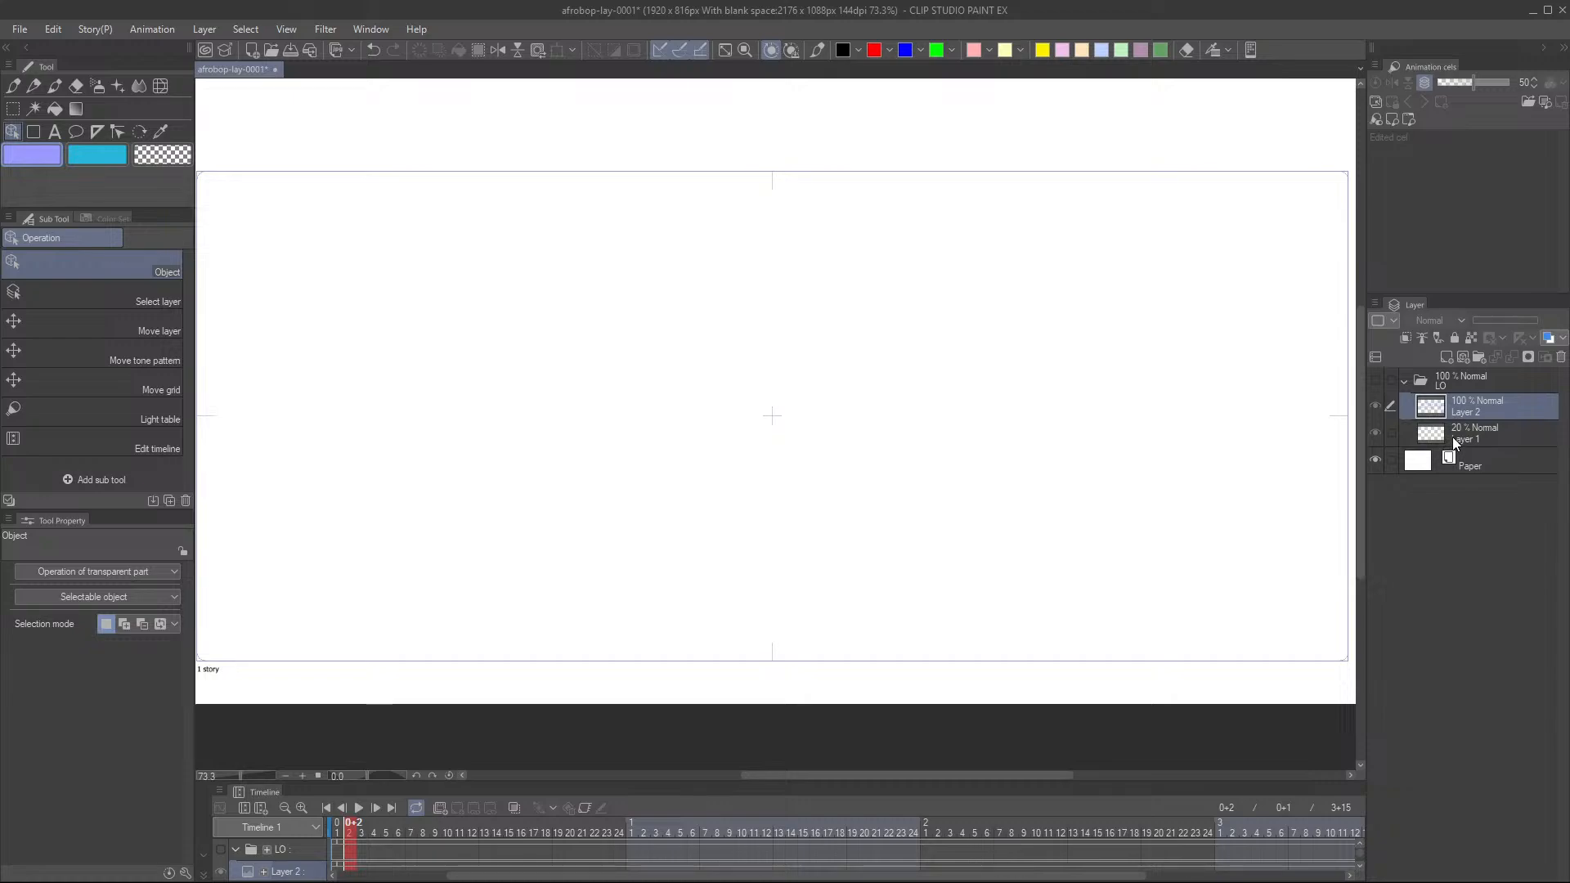
ctrl+click(1469, 431)
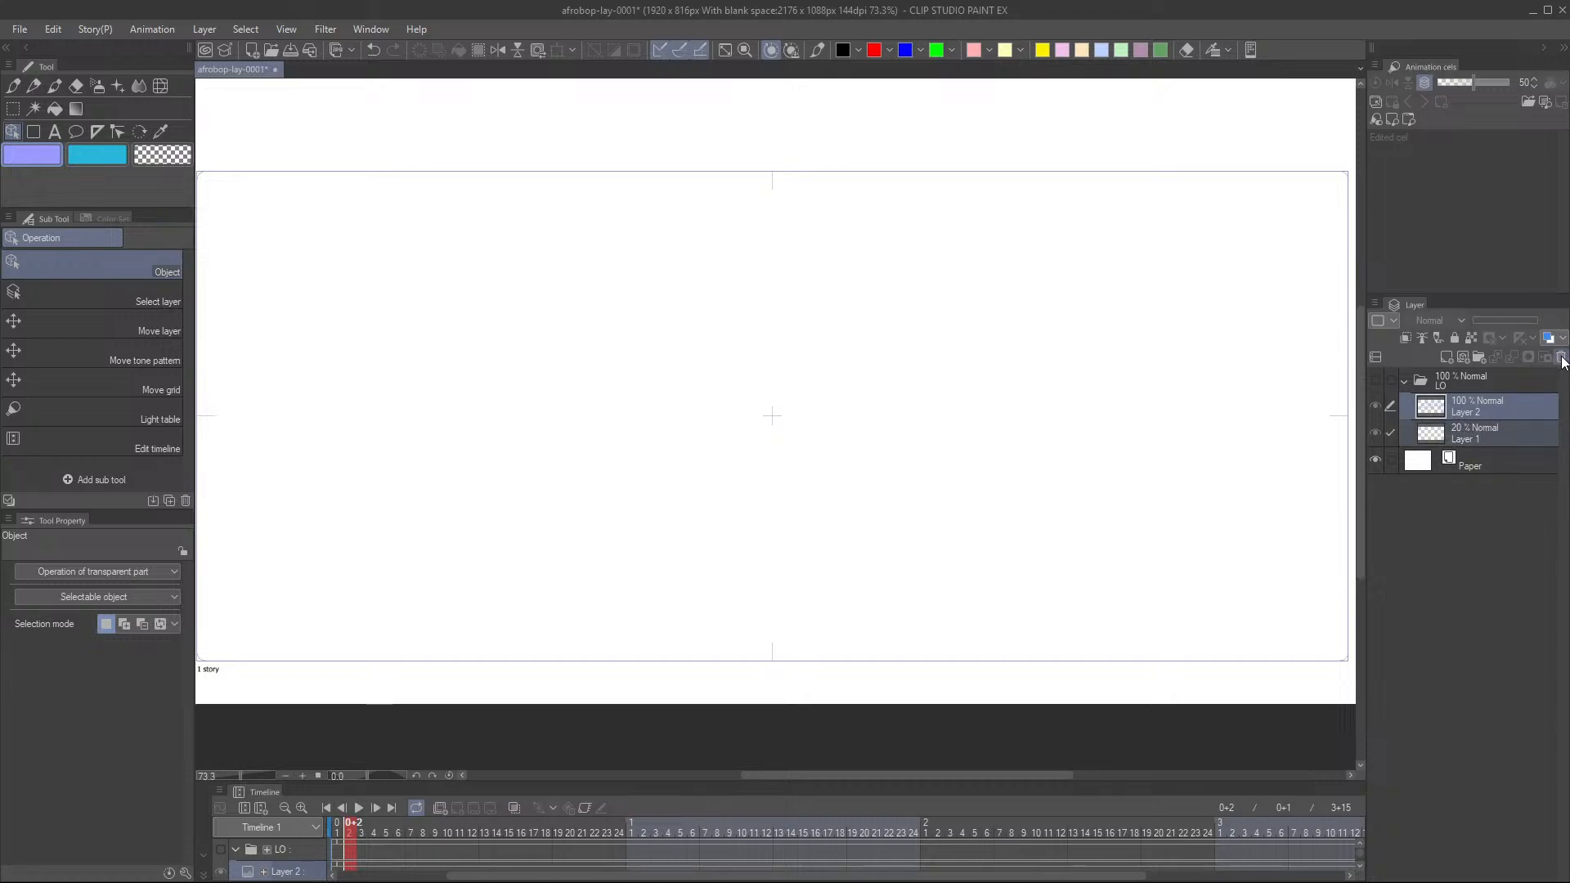
click(1561, 357)
click(1445, 358)
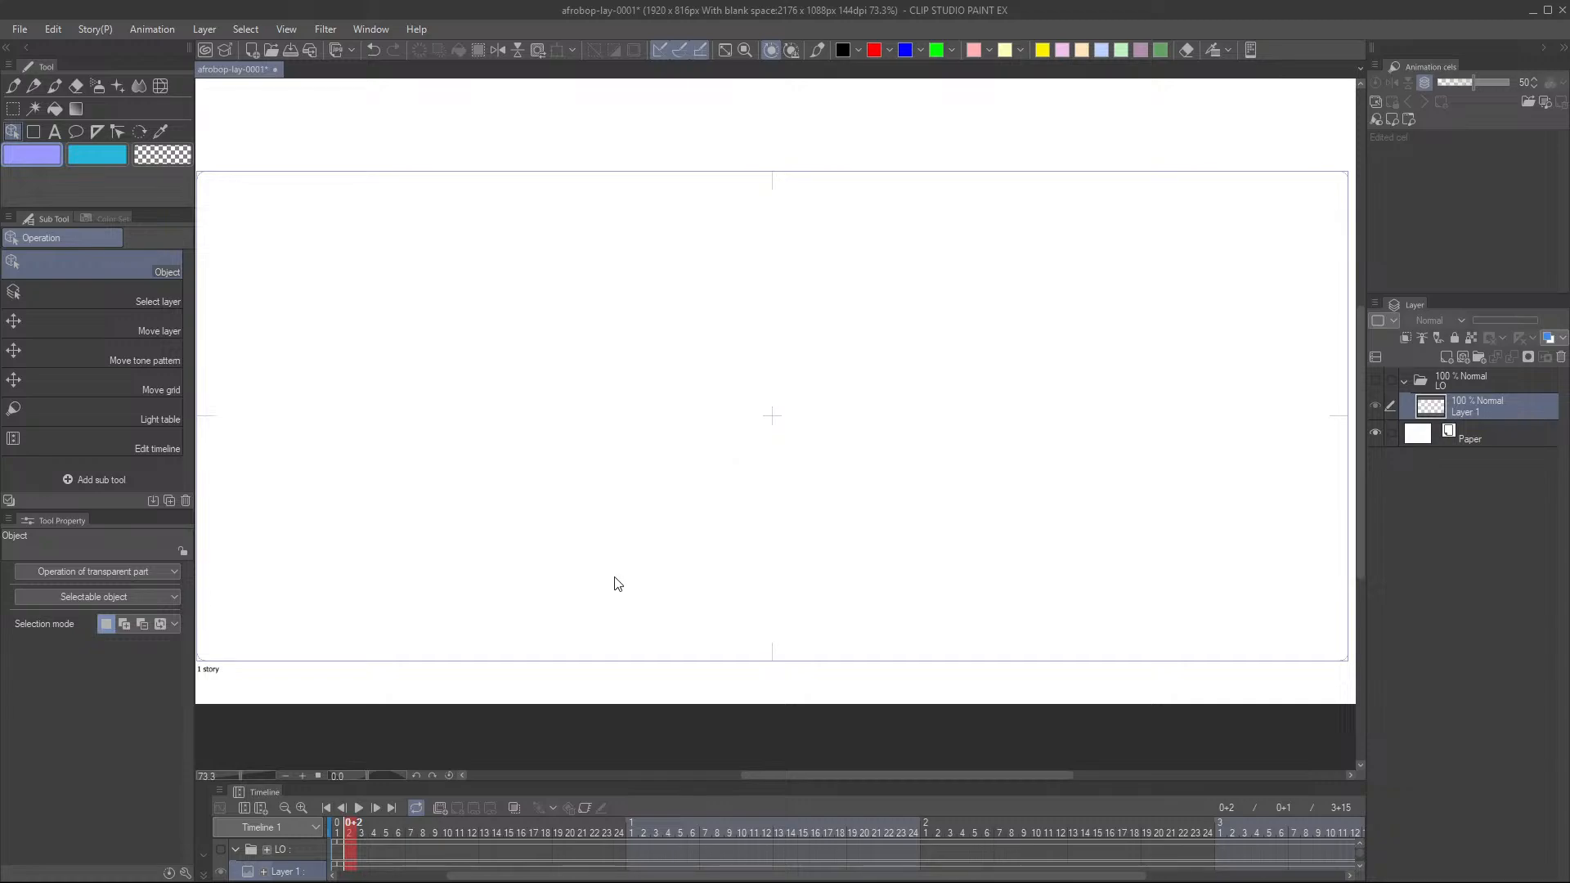
- Set the drawing colour to Blue 40% (R:154 G:154 B:255)
scroll(736, 393, down, 1)
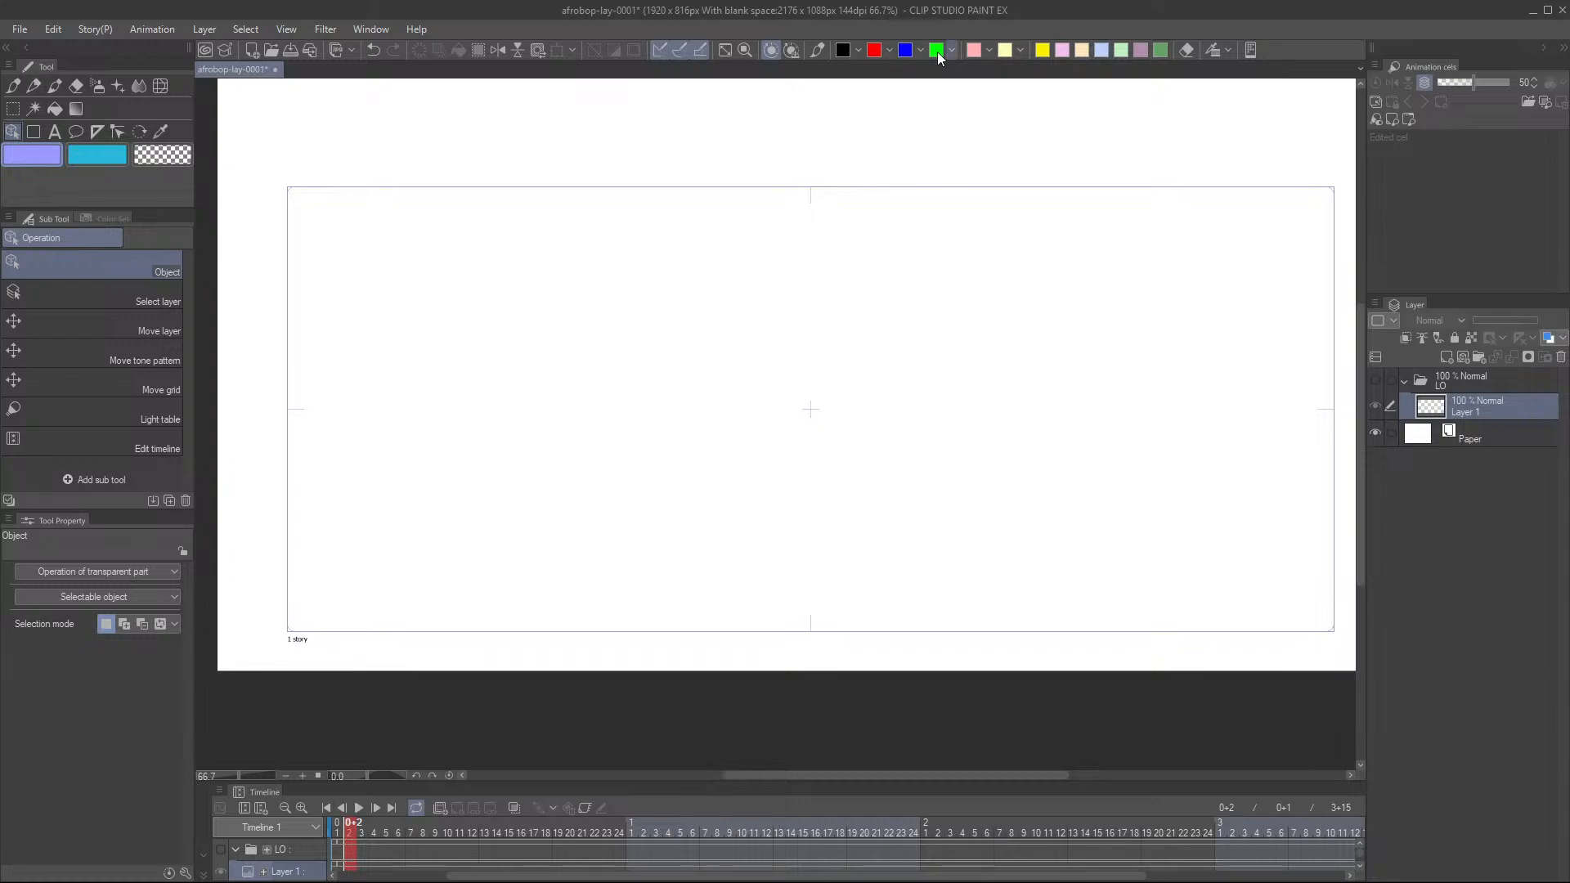
click(847, 59)
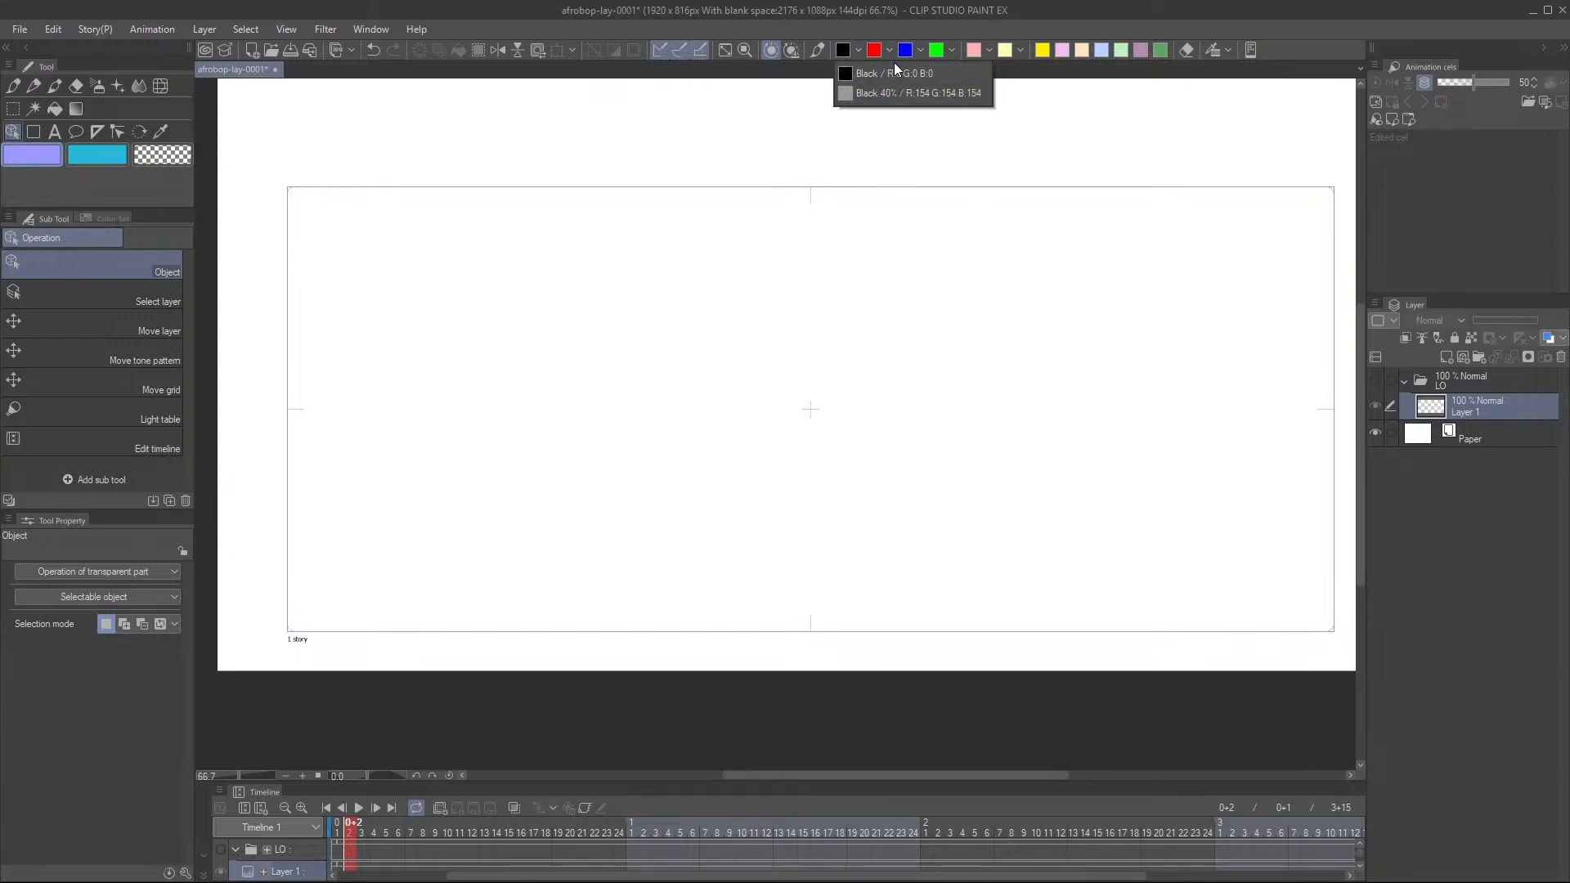
click(920, 52)
click(921, 51)
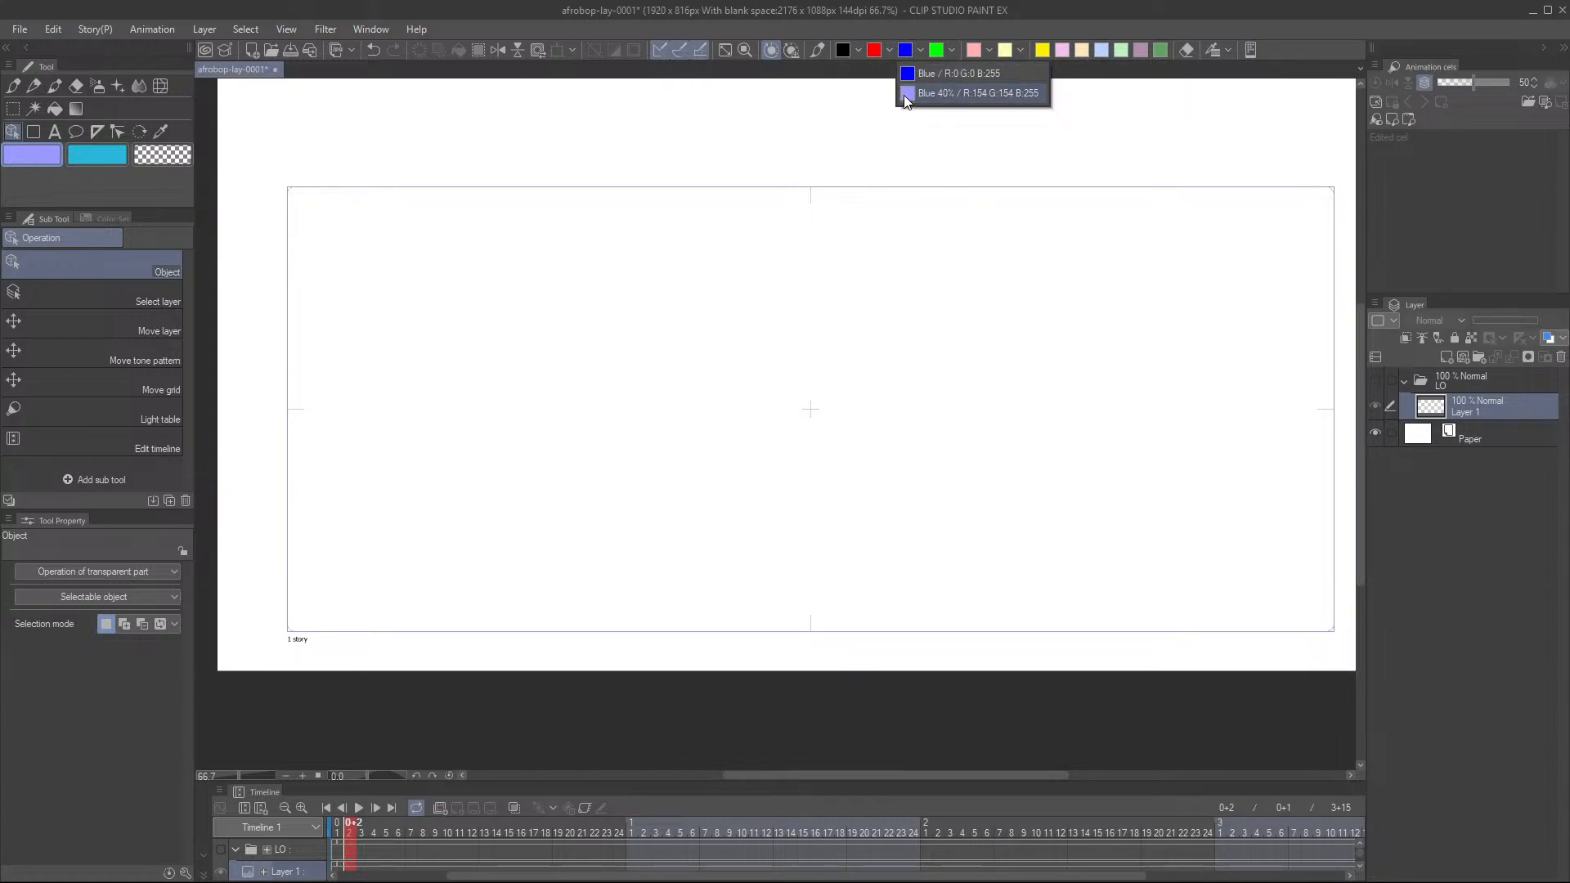
click(905, 95)
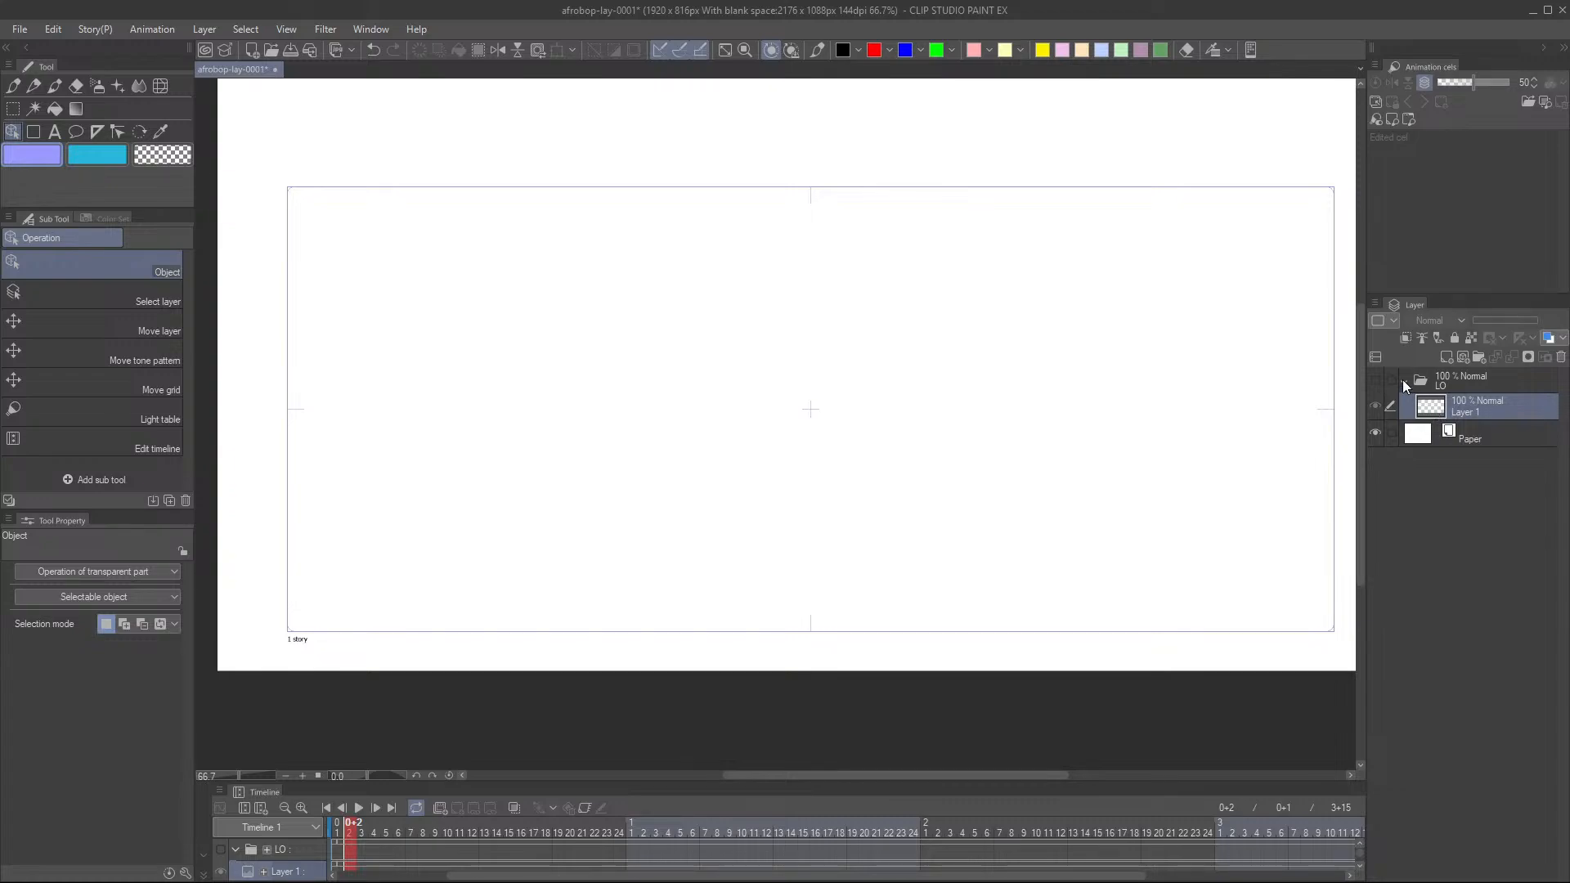
- Switch to the free Anime line Brush with the pale blue drawing colour and make the LO folder visible
key(p)
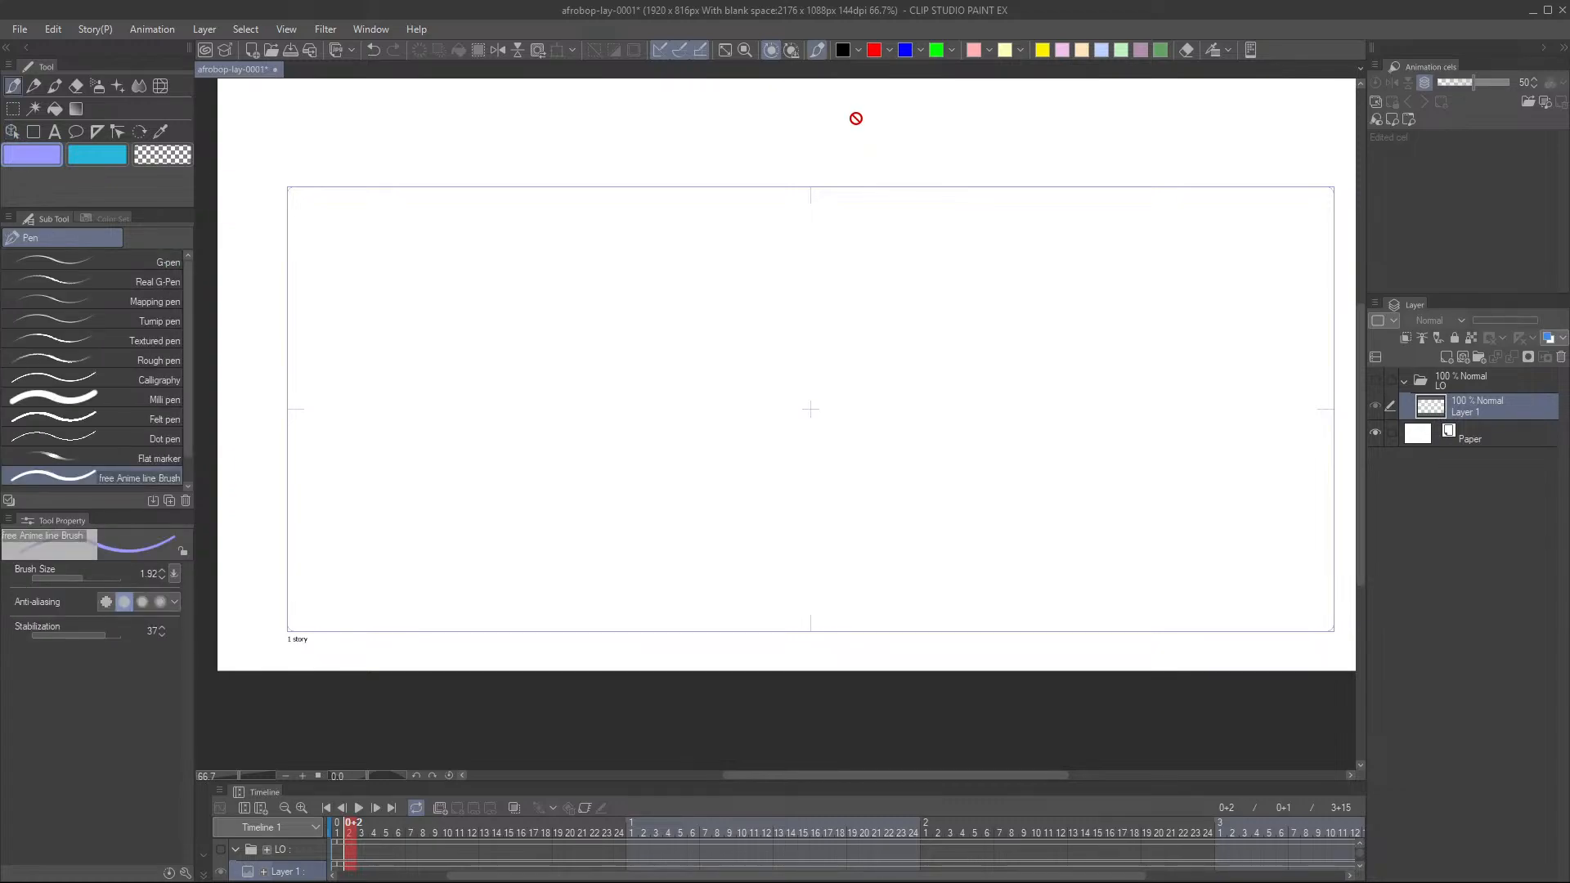
click(905, 51)
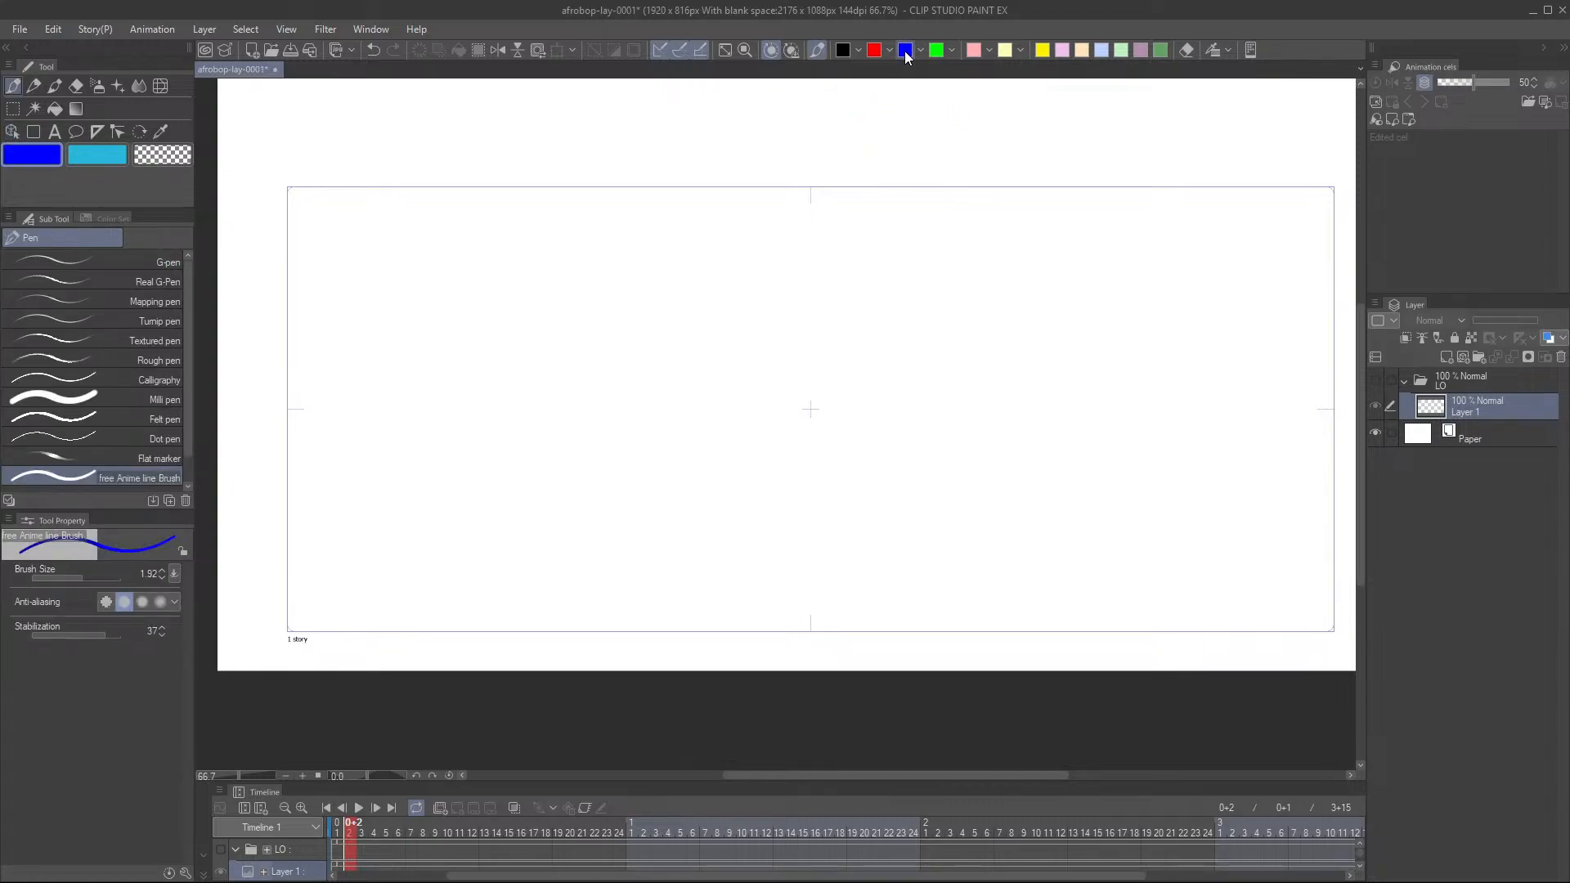
click(921, 50)
click(910, 77)
click(919, 51)
click(965, 92)
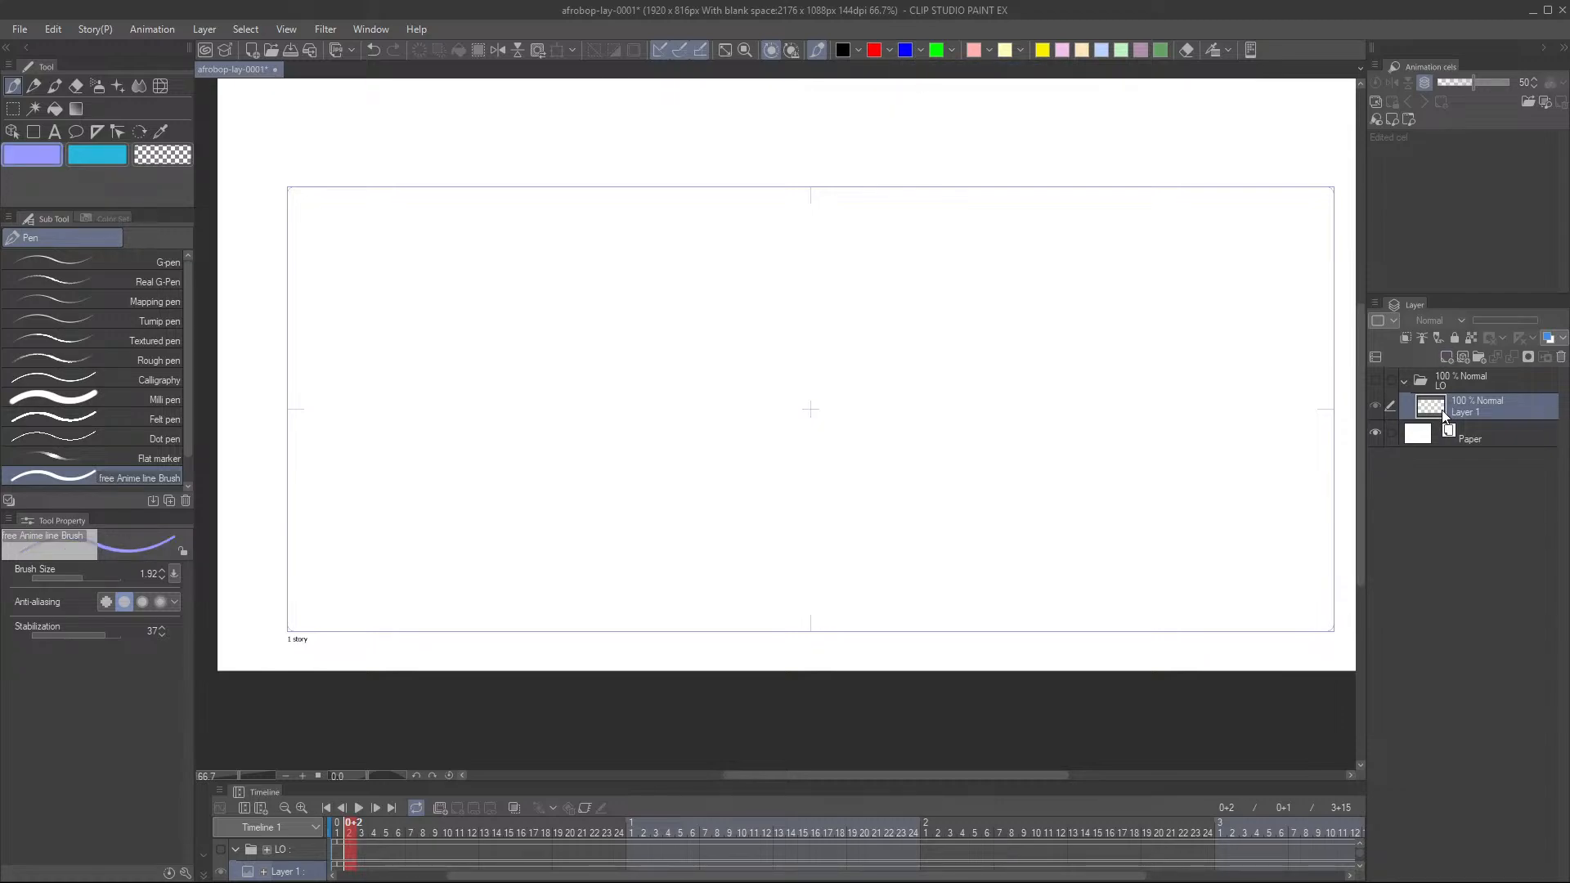
click(1376, 381)
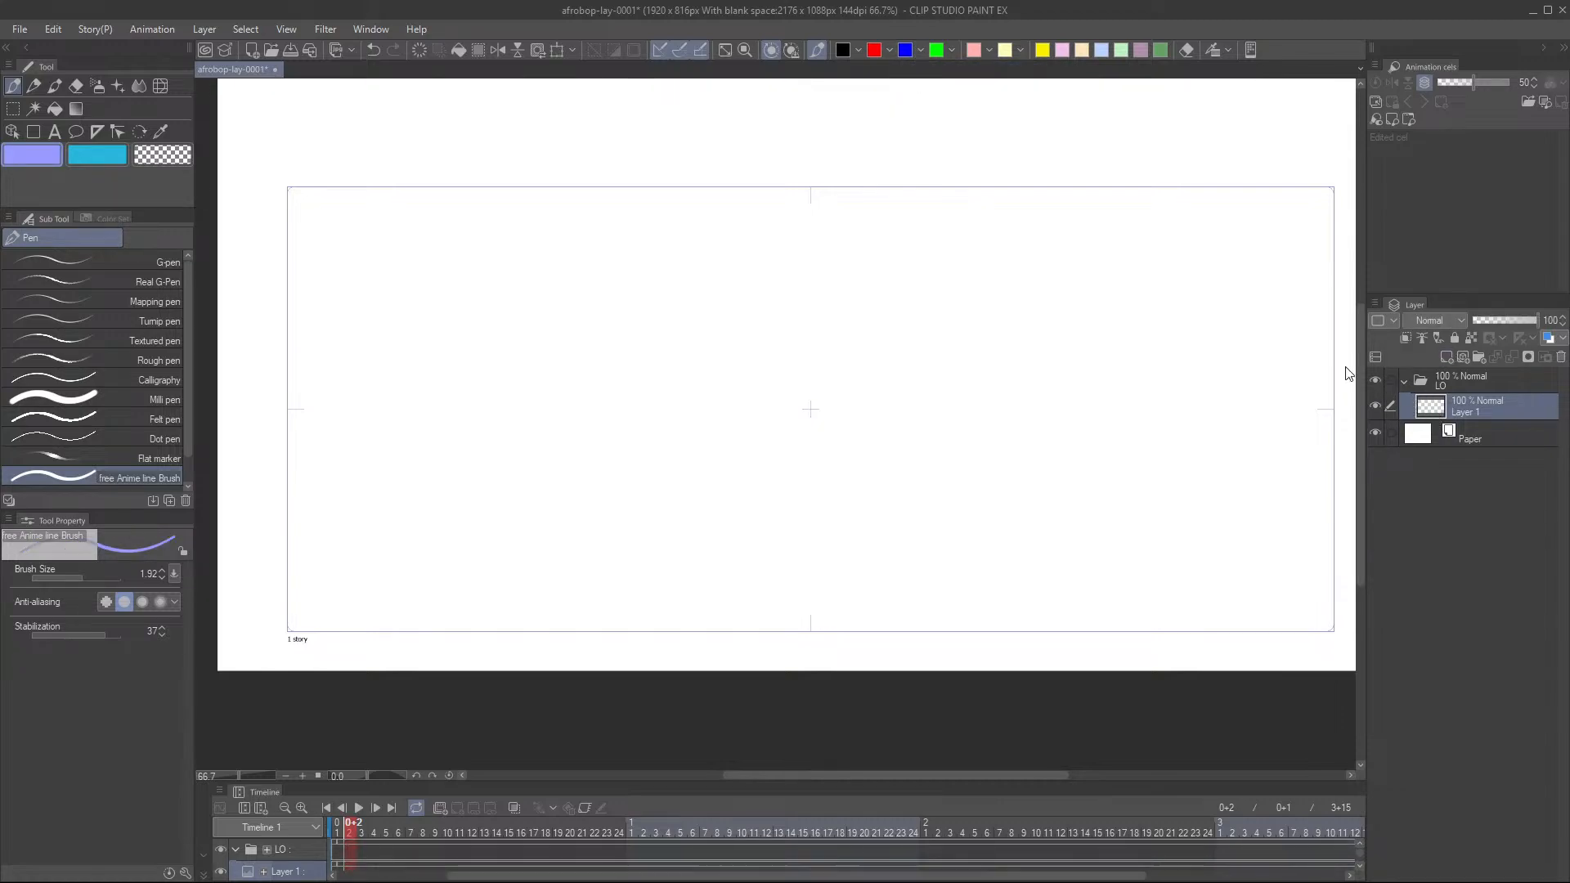
- Undo a trial stroke and set the brush size to 1.39 with stabilization 50
mouse_move(807, 451)
mouse_down()
mouse_move(672, 442)
mouse_move(655, 466)
mouse_move(767, 475)
mouse_up()
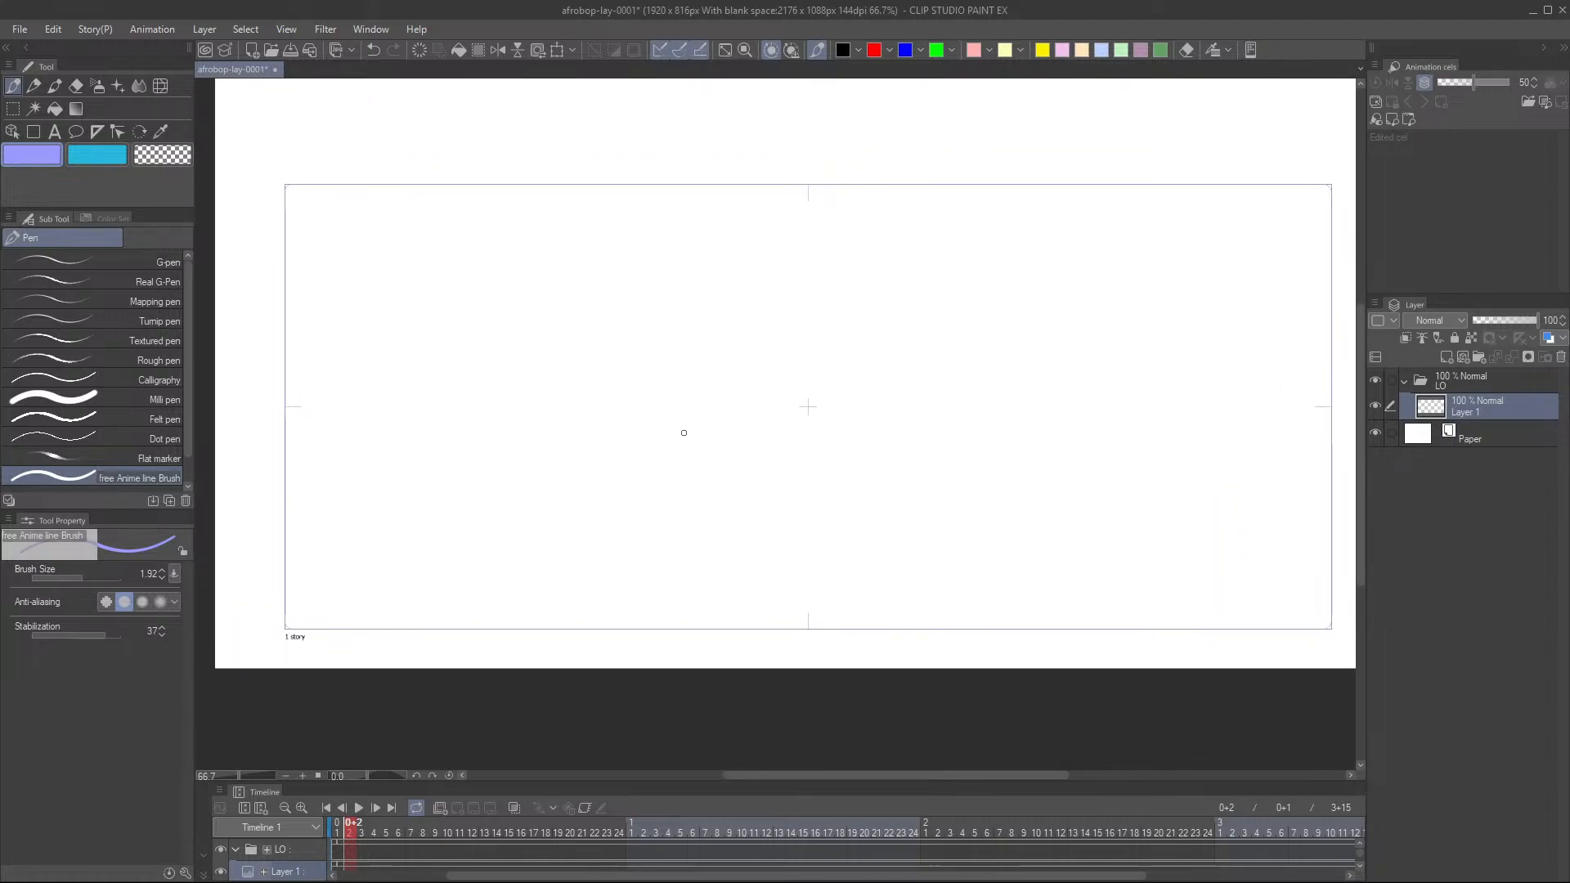
drag(654, 463, 1006, 438)
key(ctrl+z)
key(bracketleft)
key(bracketright)
- Sketch the tabletop outline of a large front desk in perspective in the lower middle of the frame
mouse_move(660, 481)
mouse_down()
mouse_move(974, 461)
mouse_move(1191, 498)
mouse_up()
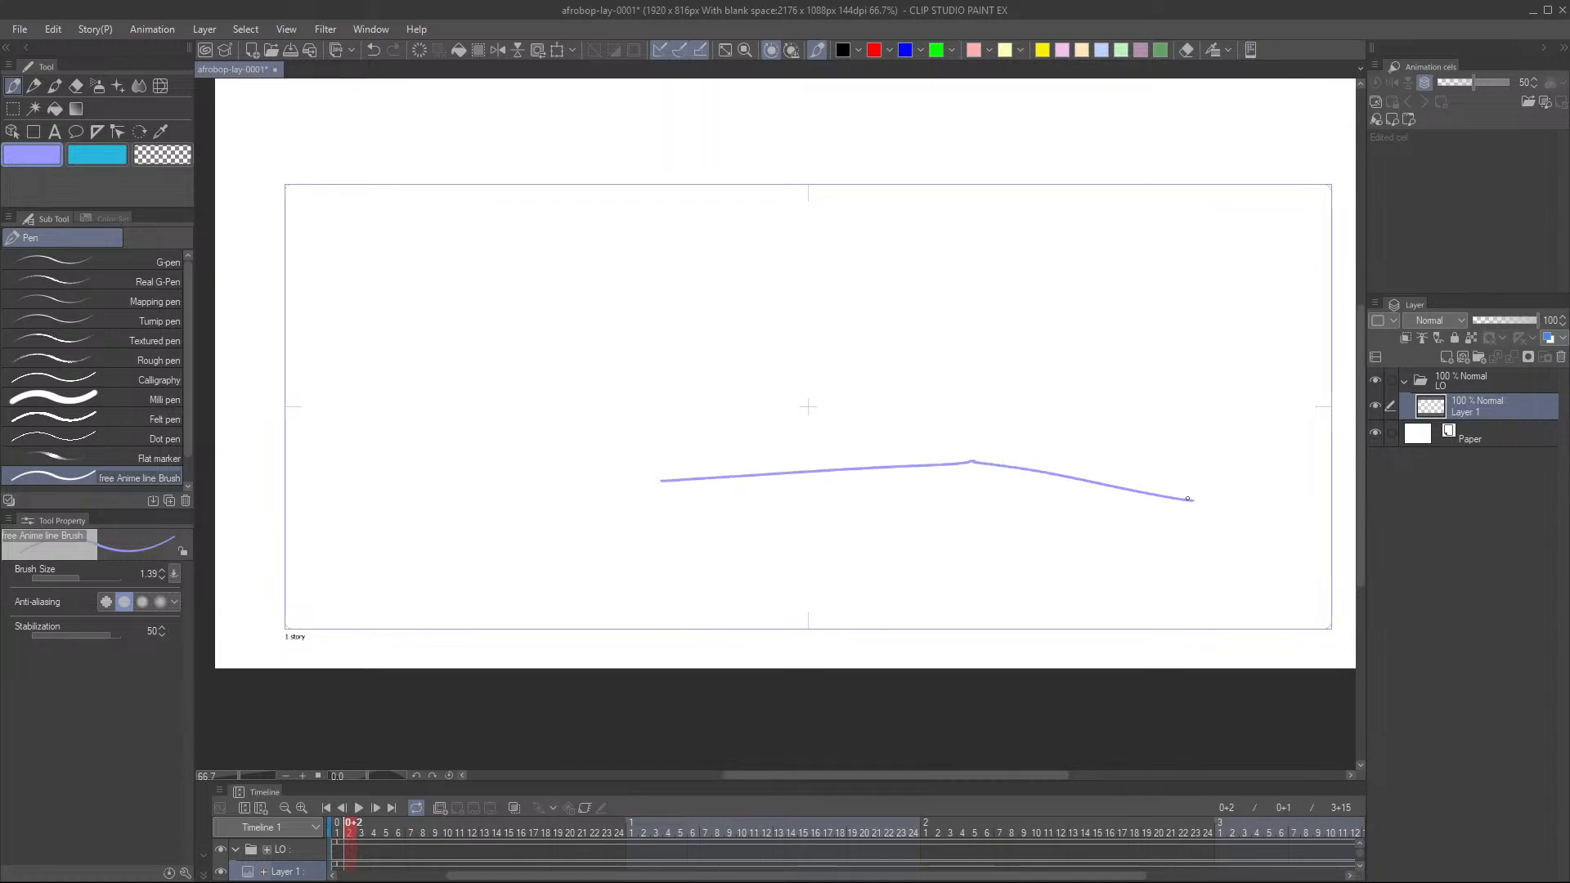
key(ctrl+z)
drag(974, 463, 1154, 491)
mouse_move(664, 482)
mouse_down()
mouse_move(638, 488)
mouse_move(835, 532)
mouse_up()
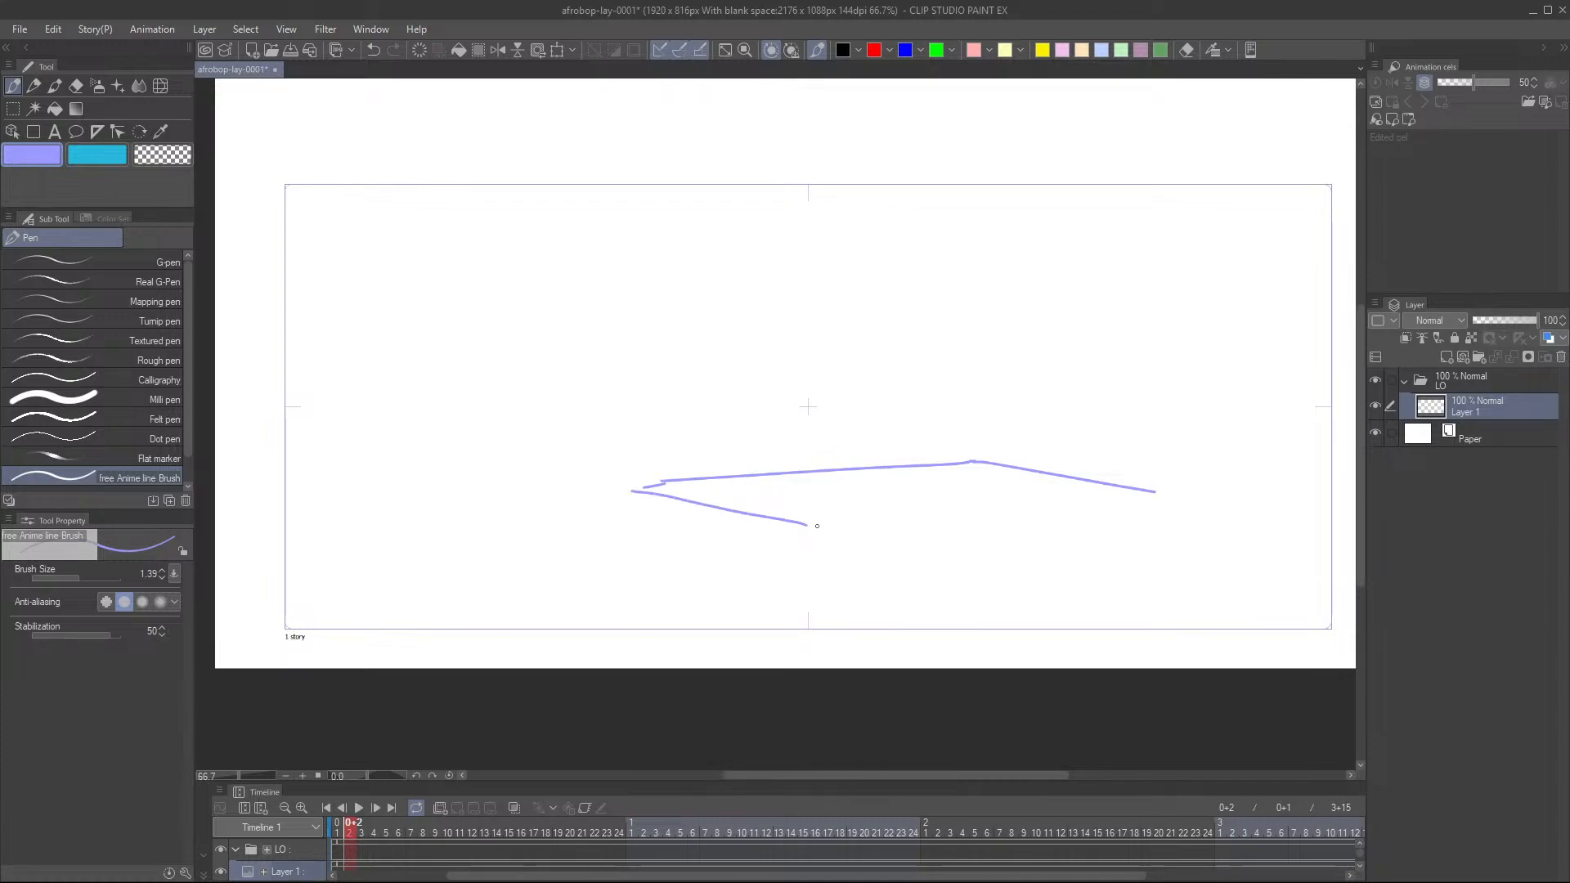
drag(808, 528, 1166, 497)
- Sketch the front desk's vertical corner edges and the lower edges of its two visible side panels
mouse_move(891, 541)
mouse_down()
mouse_move(740, 564)
mouse_move(741, 523)
mouse_move(742, 575)
mouse_up()
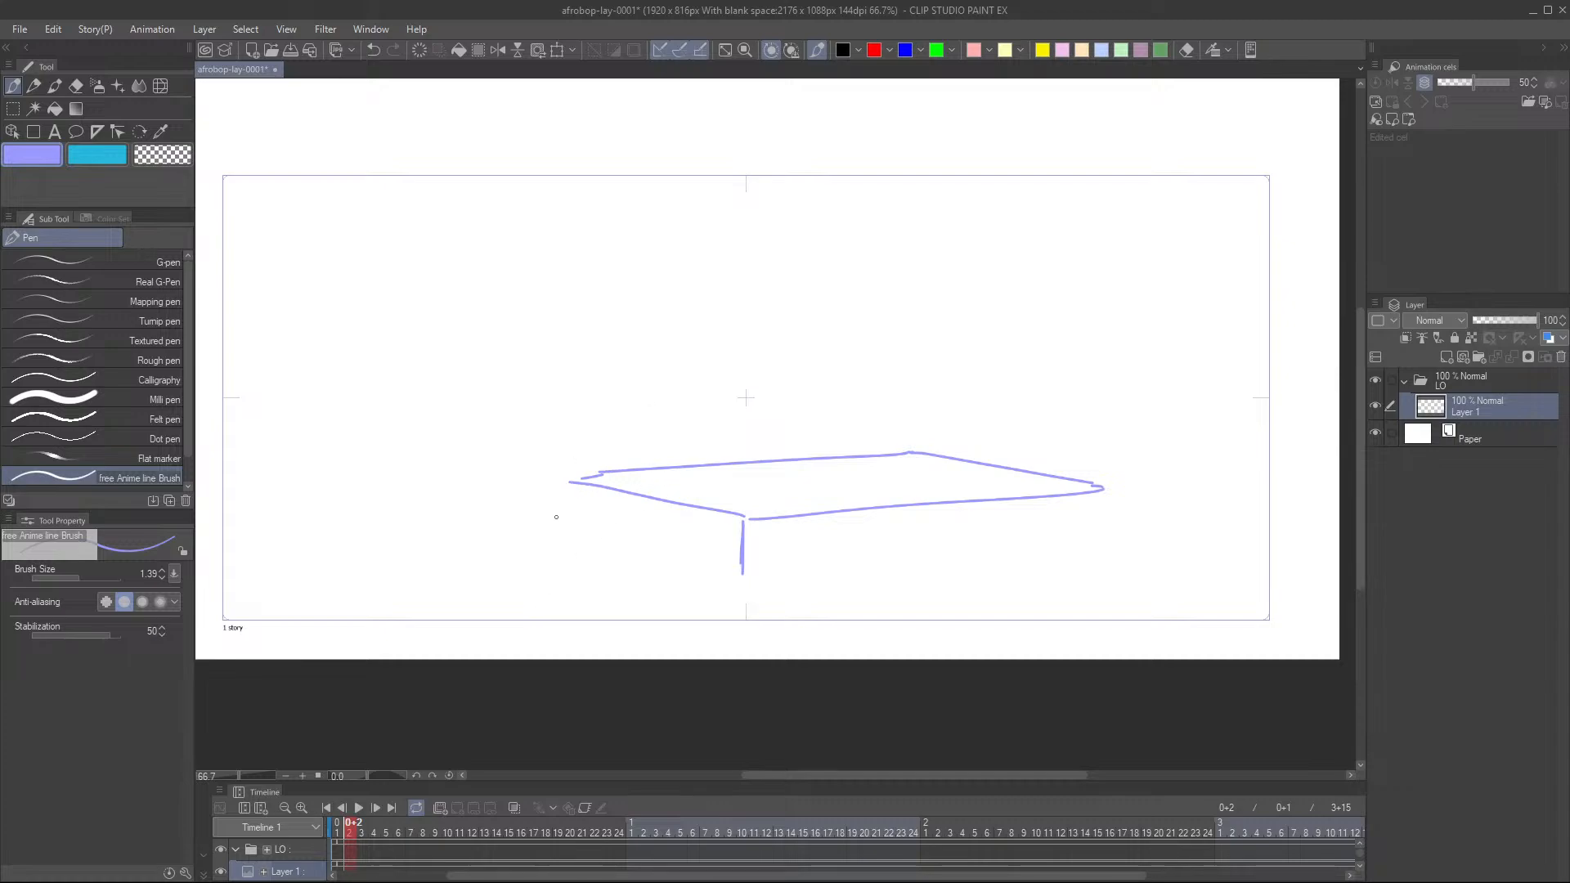
mouse_move(572, 486)
mouse_down()
mouse_move(575, 554)
mouse_move(747, 591)
mouse_move(734, 599)
mouse_up()
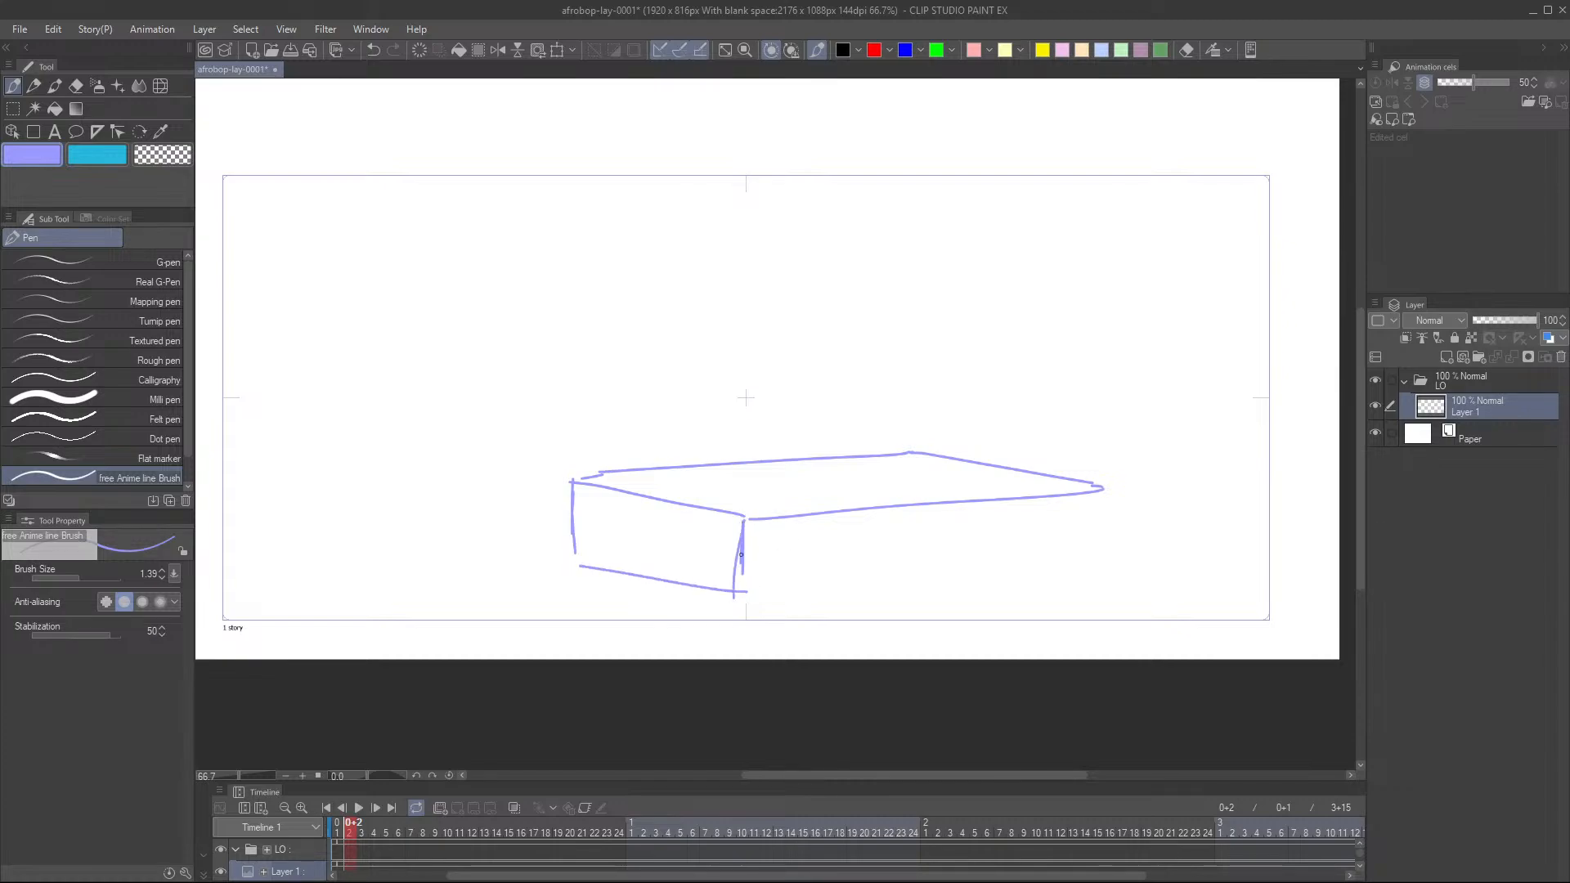
key(ctrl+z)
mouse_move(743, 524)
mouse_down()
mouse_move(741, 582)
mouse_move(787, 592)
mouse_move(1058, 562)
mouse_up()
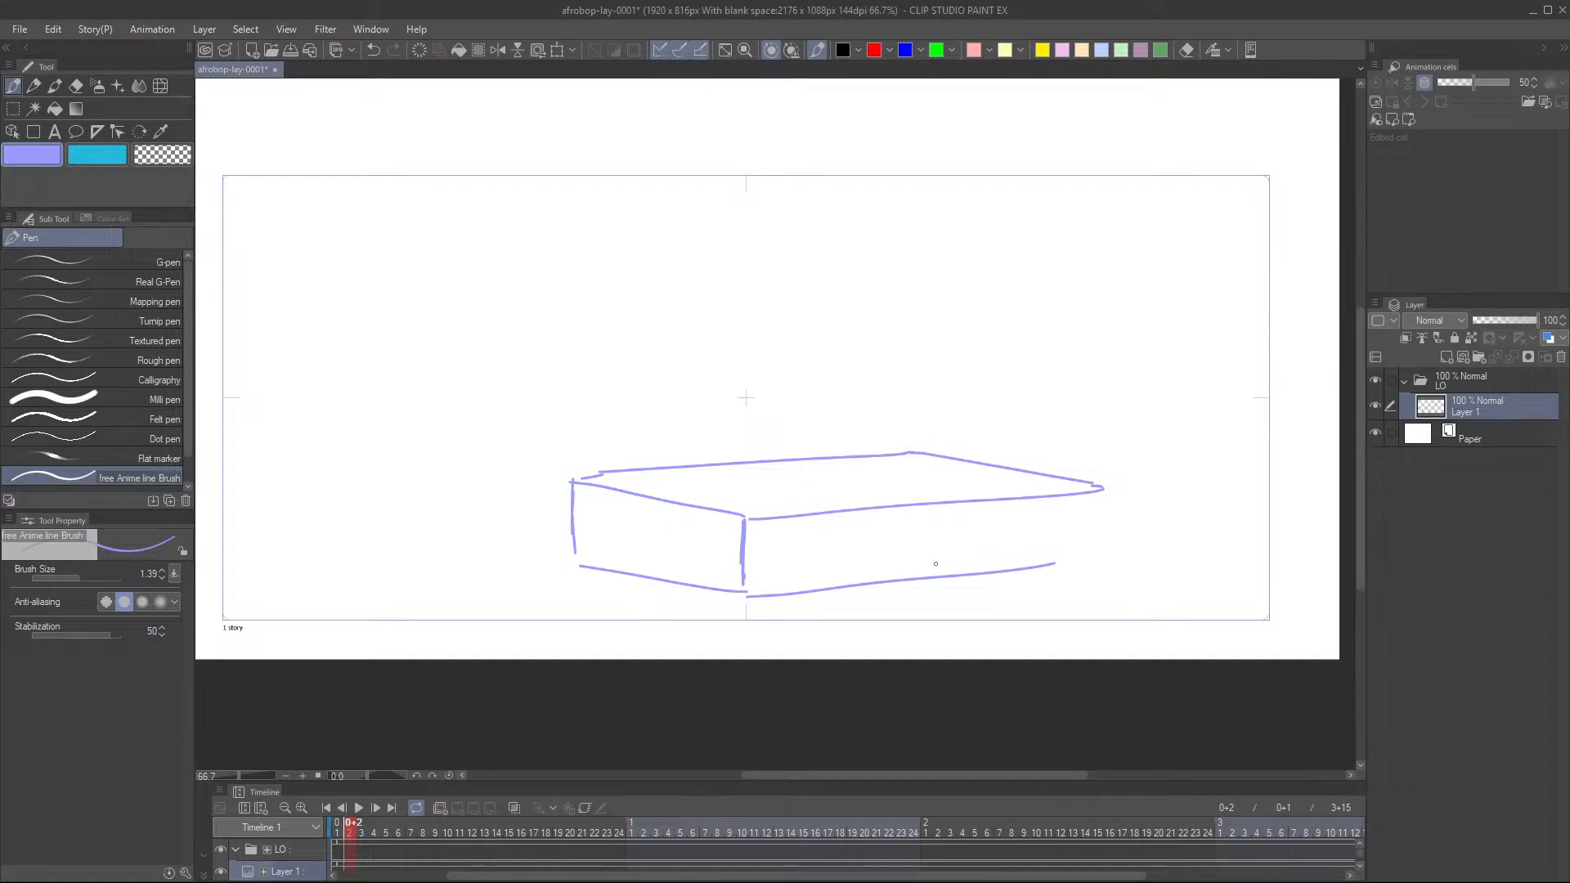
key(ctrl+z)
drag(735, 586, 1076, 559)
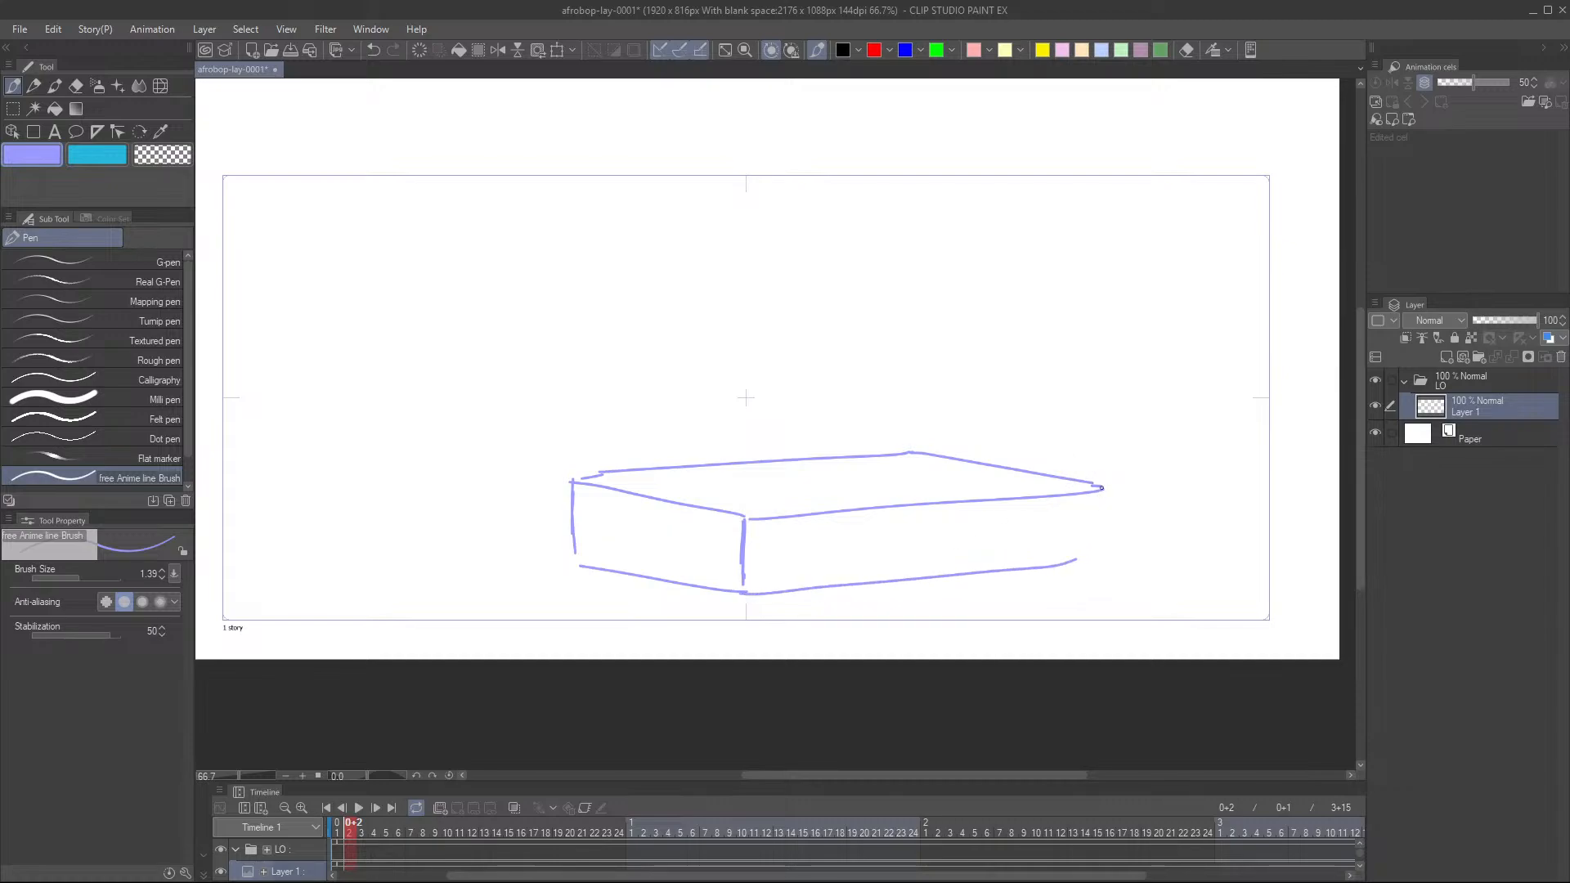
drag(1102, 488, 1099, 538)
- Draw the front desk's legs at its near corner and its left corner
drag(753, 528, 740, 634)
drag(744, 575, 739, 632)
mouse_move(583, 491)
mouse_down()
mouse_move(586, 592)
mouse_move(571, 590)
mouse_up()
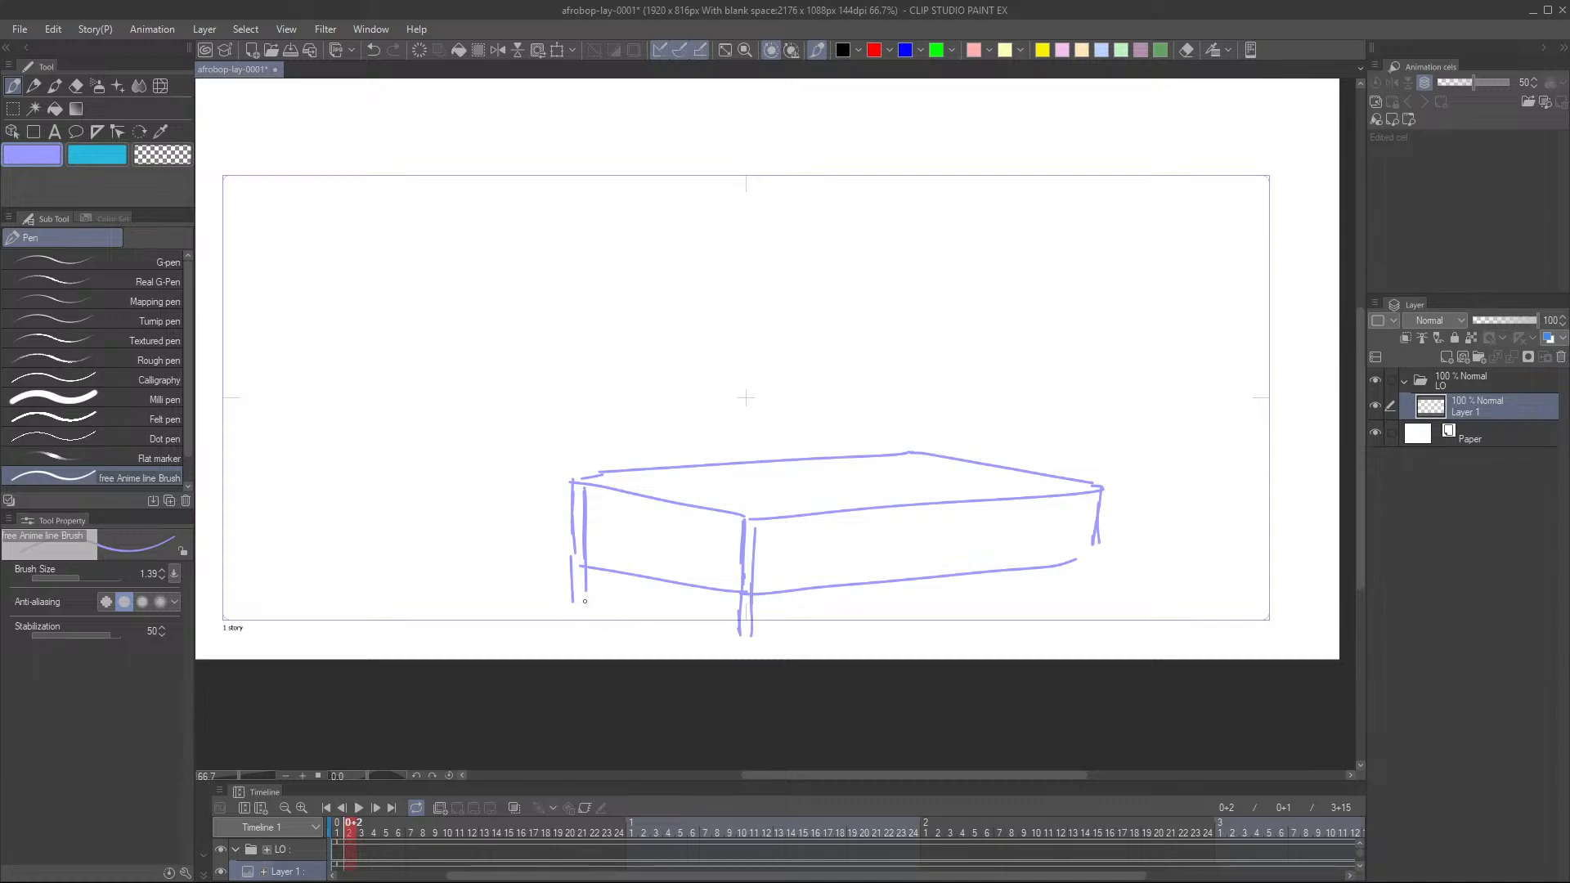
drag(585, 601, 581, 625)
- Sketch two low rectangular chair backs rising behind the far edge of the front desk
mouse_move(823, 544)
mouse_down()
mouse_move(769, 540)
mouse_move(862, 534)
mouse_up()
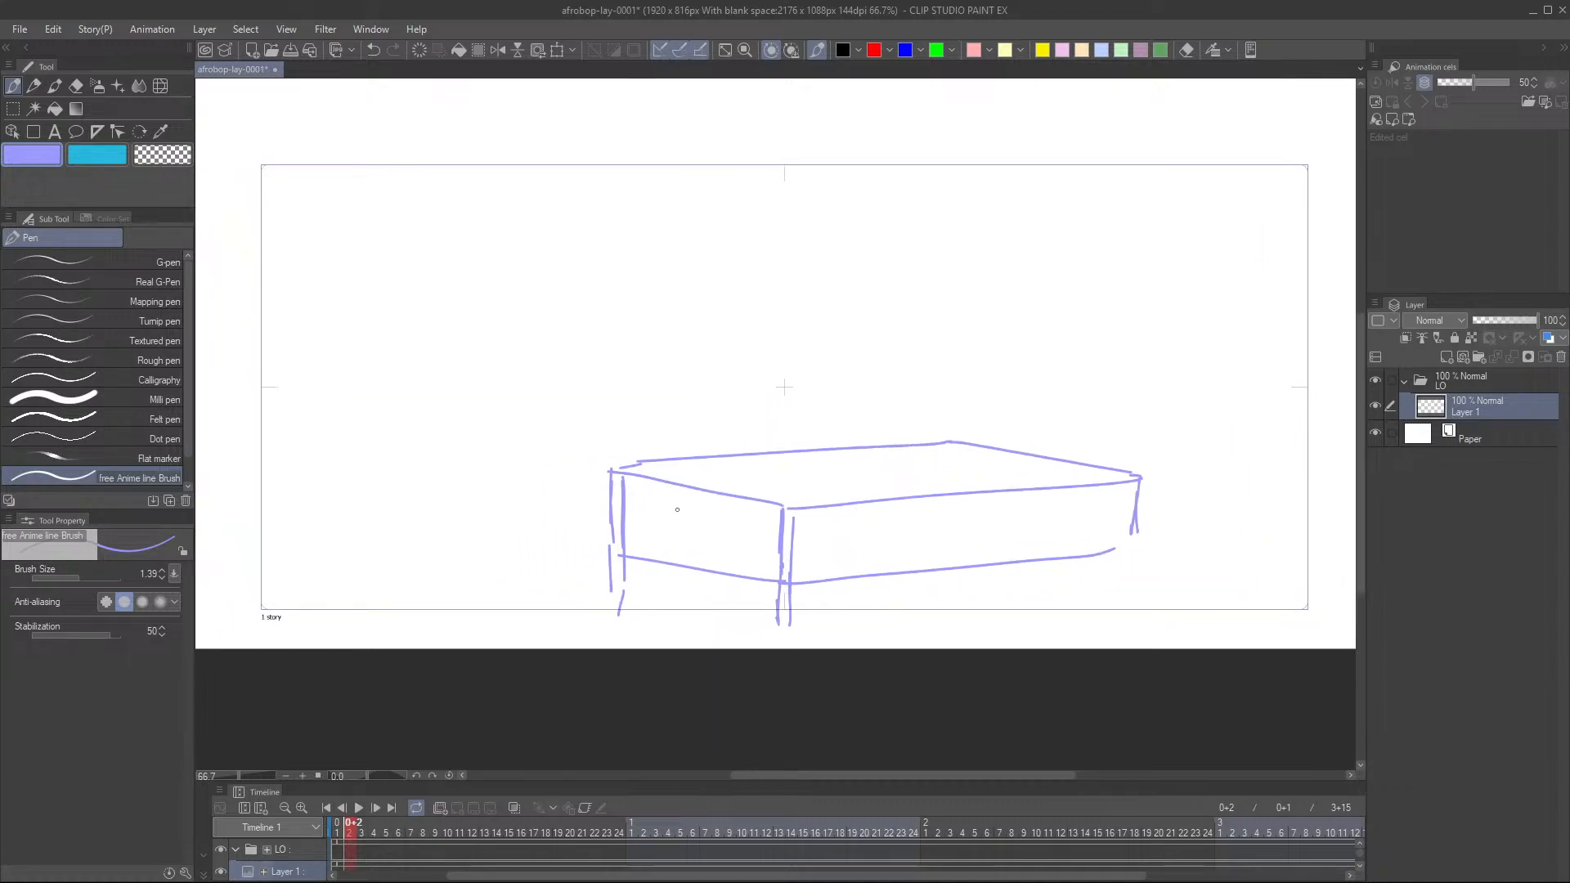
drag(630, 426, 746, 414)
key(ctrl+z)
drag(624, 429, 754, 417)
key(ctrl+z)
drag(624, 426, 768, 416)
drag(744, 422, 747, 452)
drag(626, 431, 628, 457)
mouse_move(811, 426)
mouse_down()
mouse_move(812, 445)
mouse_move(904, 409)
mouse_up()
key(ctrl+z)
key(ctrl+z)
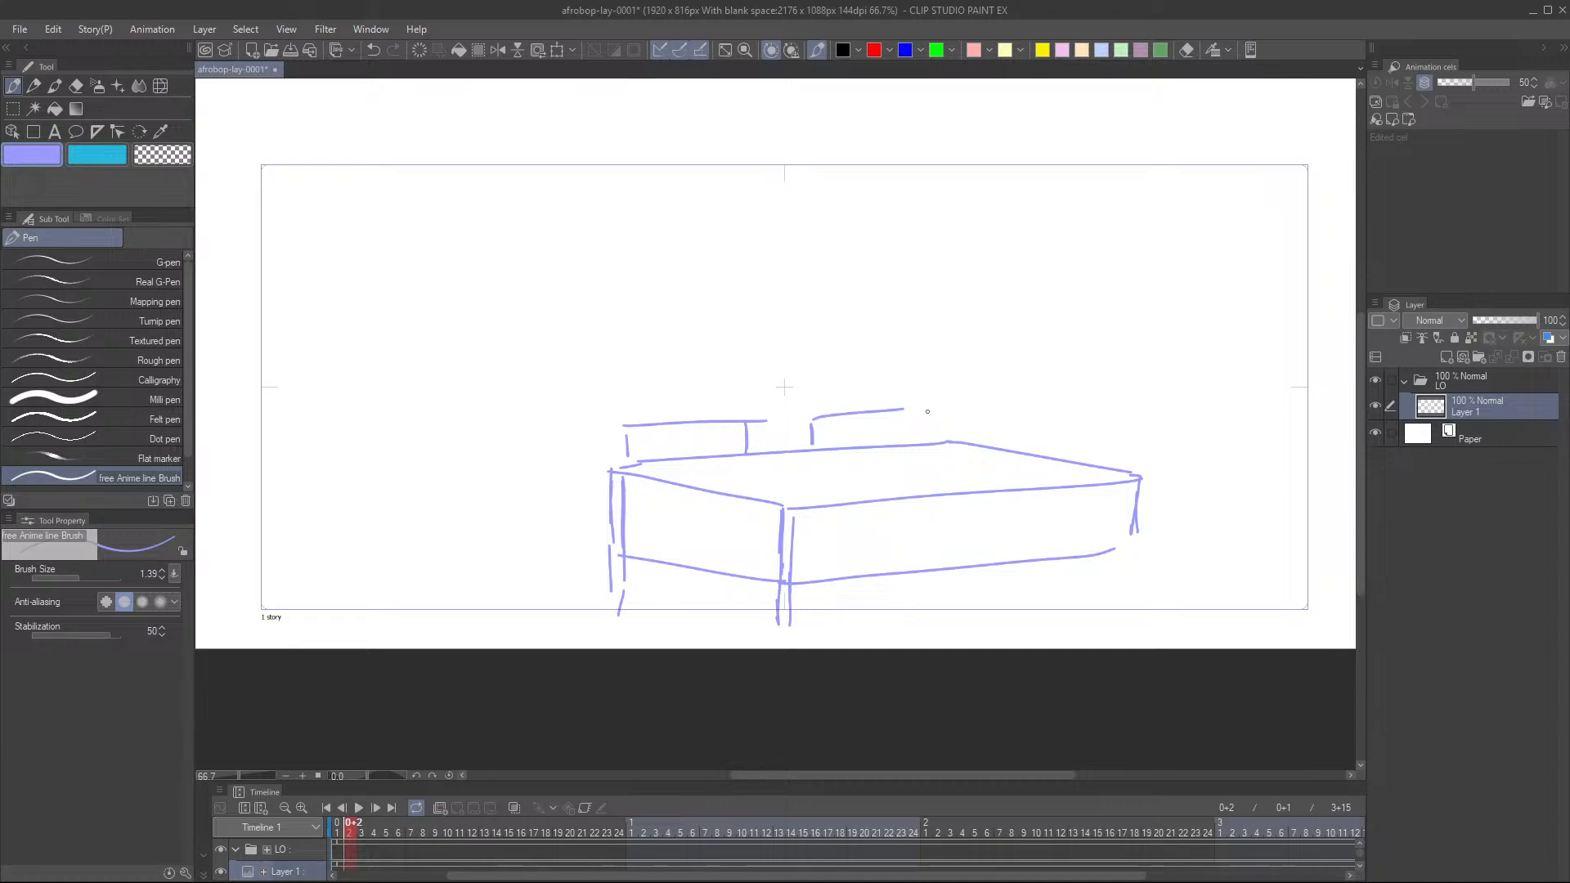
key(ctrl+z)
mouse_move(812, 423)
mouse_down()
mouse_move(911, 419)
mouse_move(916, 437)
mouse_up()
- Sketch a chair in front of the desk's long side, with its backrest, legs and a crossbar
scroll(986, 423, down, 1)
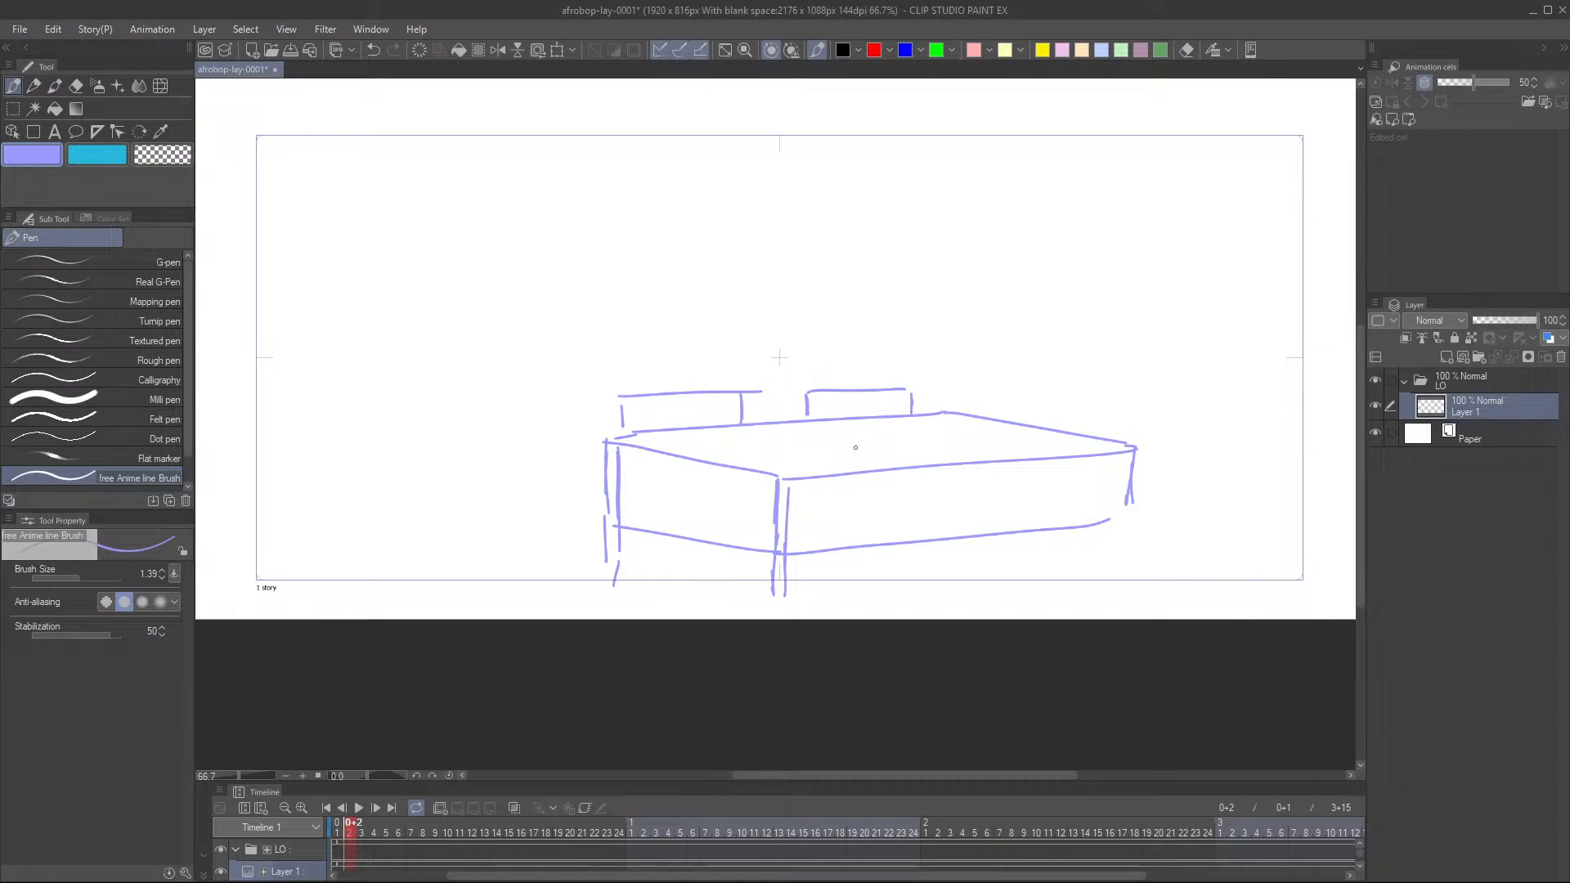
drag(856, 448, 1017, 439)
drag(857, 451, 865, 584)
drag(1014, 440, 1013, 545)
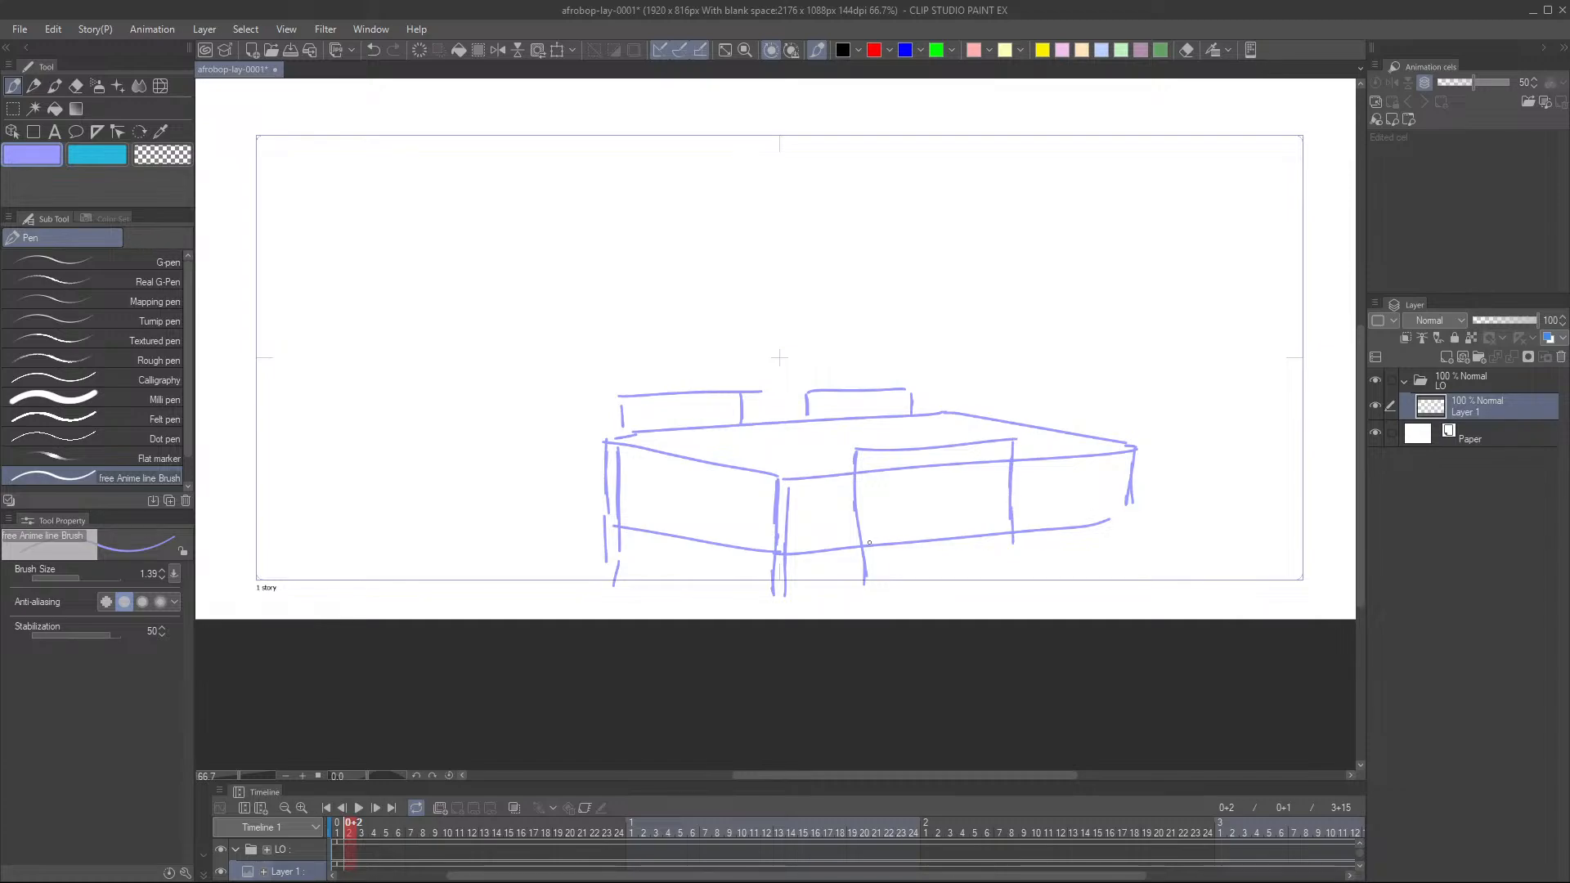
drag(870, 543, 1019, 534)
mouse_move(881, 572)
mouse_down()
mouse_move(1007, 555)
mouse_move(1014, 533)
mouse_move(1014, 596)
mouse_up()
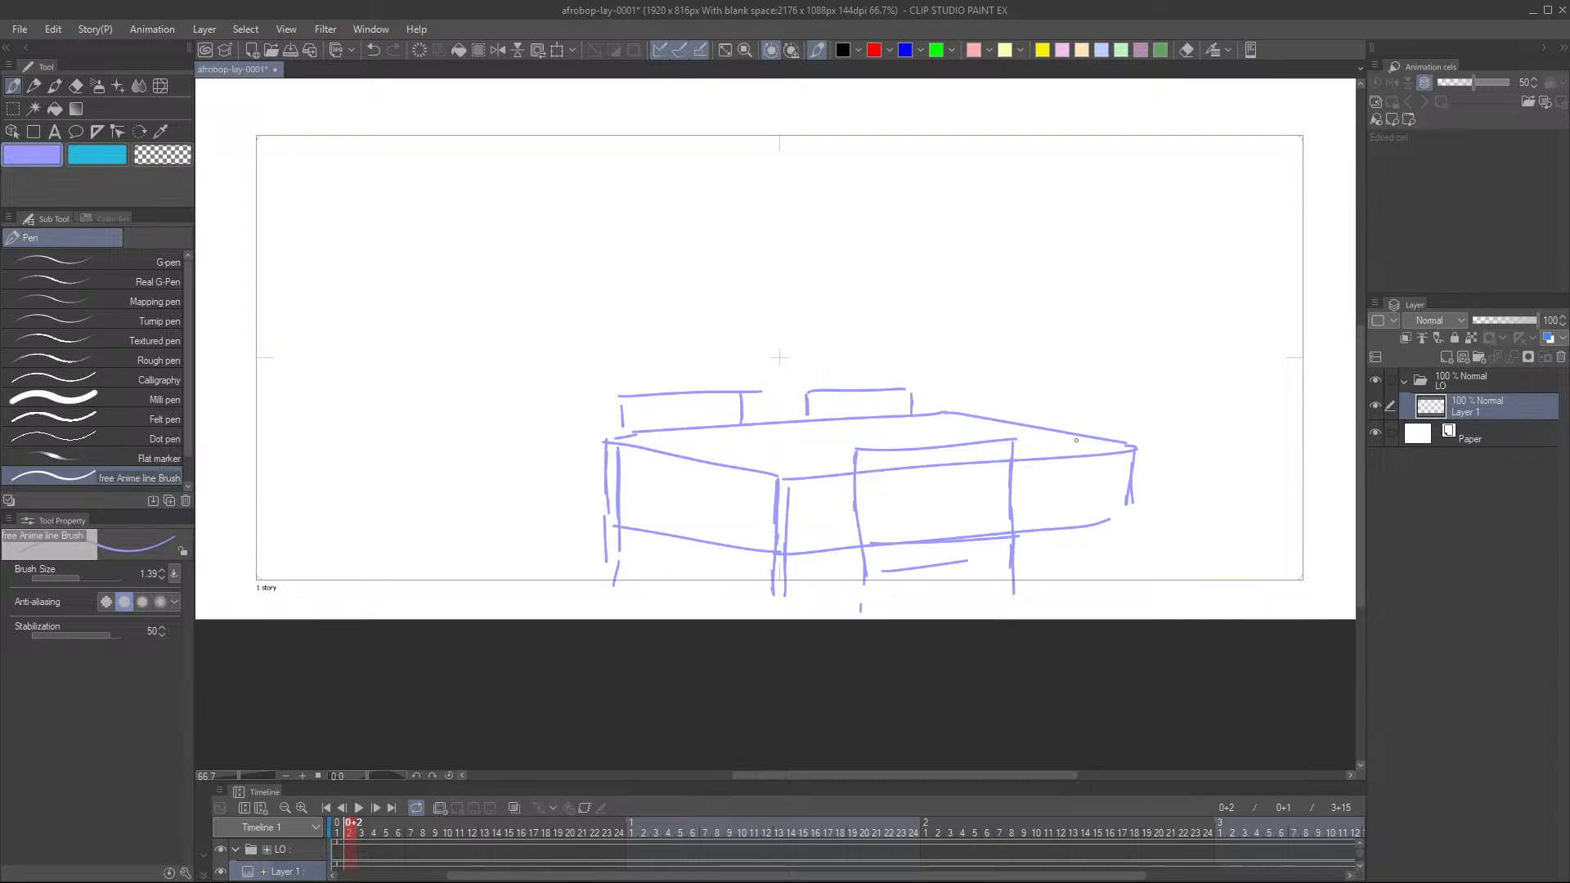
- Sketch the rounded backrest of a chair overlapping the right end of the front desk
mouse_move(1094, 428)
mouse_down()
mouse_move(1075, 548)
mouse_move(1089, 433)
mouse_move(1202, 425)
mouse_move(1169, 431)
mouse_move(1146, 465)
mouse_move(1144, 431)
mouse_move(1136, 520)
mouse_up()
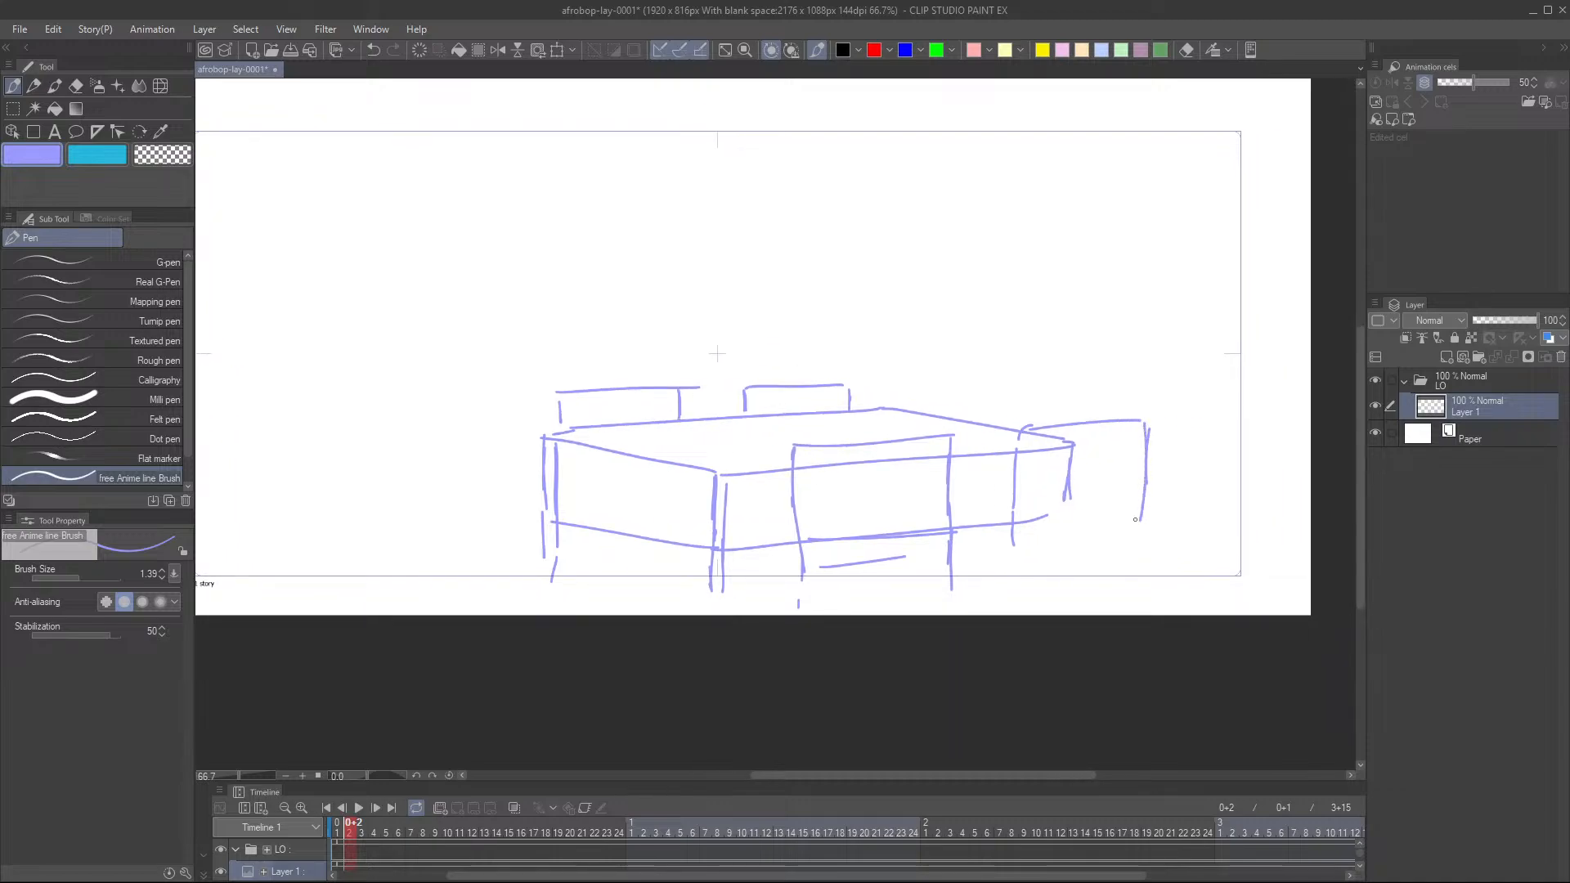
mouse_move(1012, 541)
mouse_down()
mouse_move(1141, 530)
mouse_move(1143, 504)
mouse_move(1139, 540)
mouse_up()
mouse_move(1015, 556)
mouse_down()
mouse_move(1156, 540)
mouse_move(1031, 536)
mouse_move(1015, 510)
mouse_up()
- Add the outer frame, legs and lower crossbars to the chair at the desk's right end
mouse_move(1036, 393)
mouse_down()
mouse_move(1013, 421)
mouse_move(1008, 543)
mouse_up()
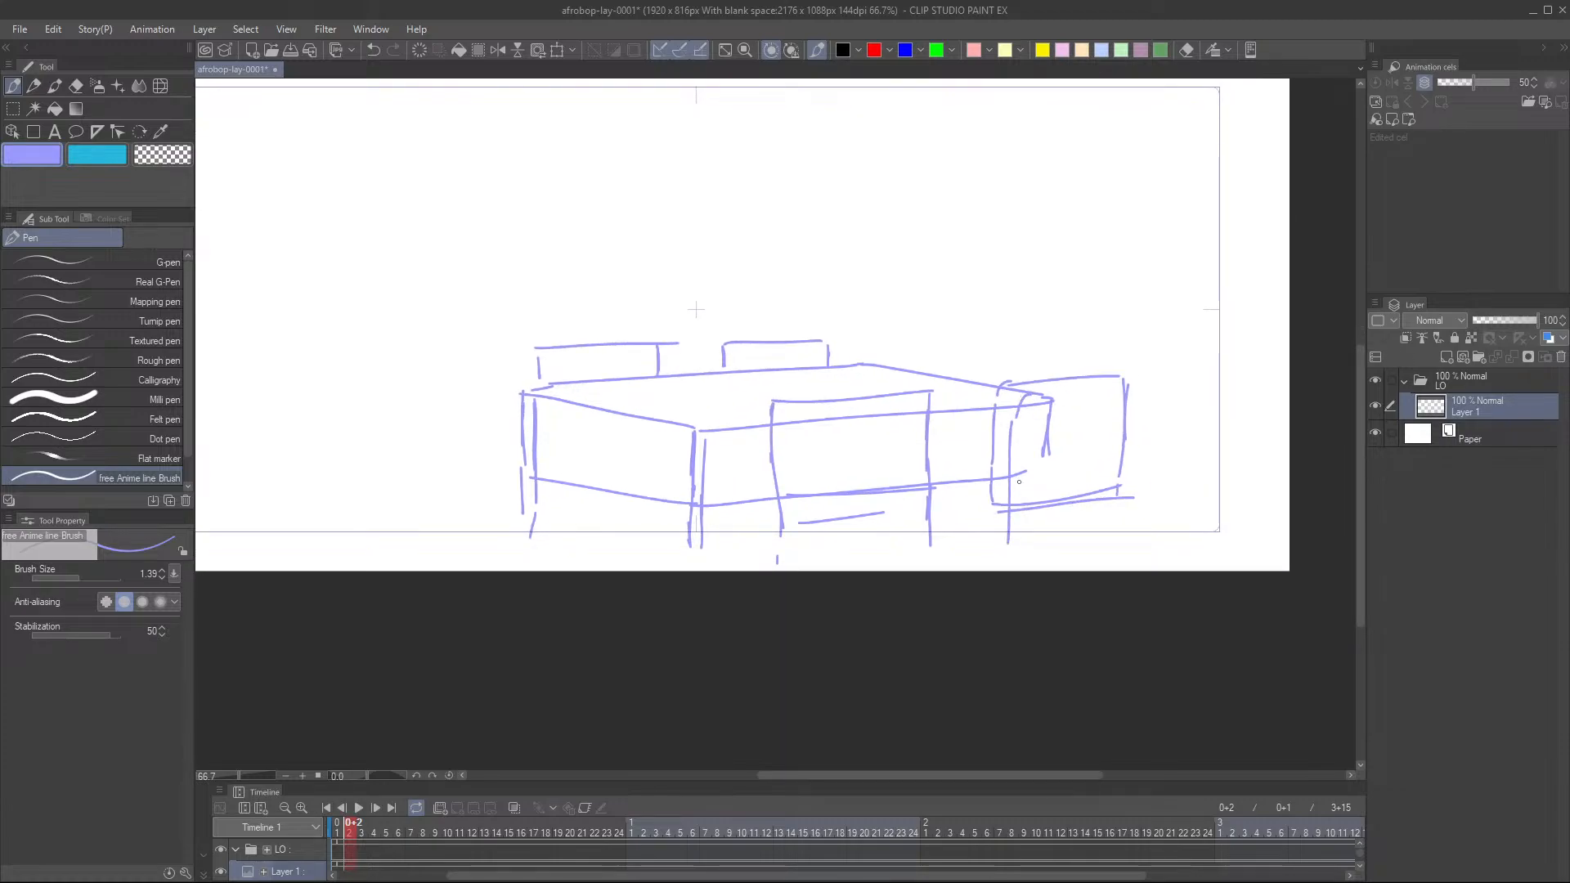
drag(1034, 411, 1022, 553)
mouse_move(1029, 391)
mouse_down()
mouse_move(1116, 390)
mouse_move(1134, 417)
mouse_move(1127, 550)
mouse_up()
drag(1119, 491, 1116, 548)
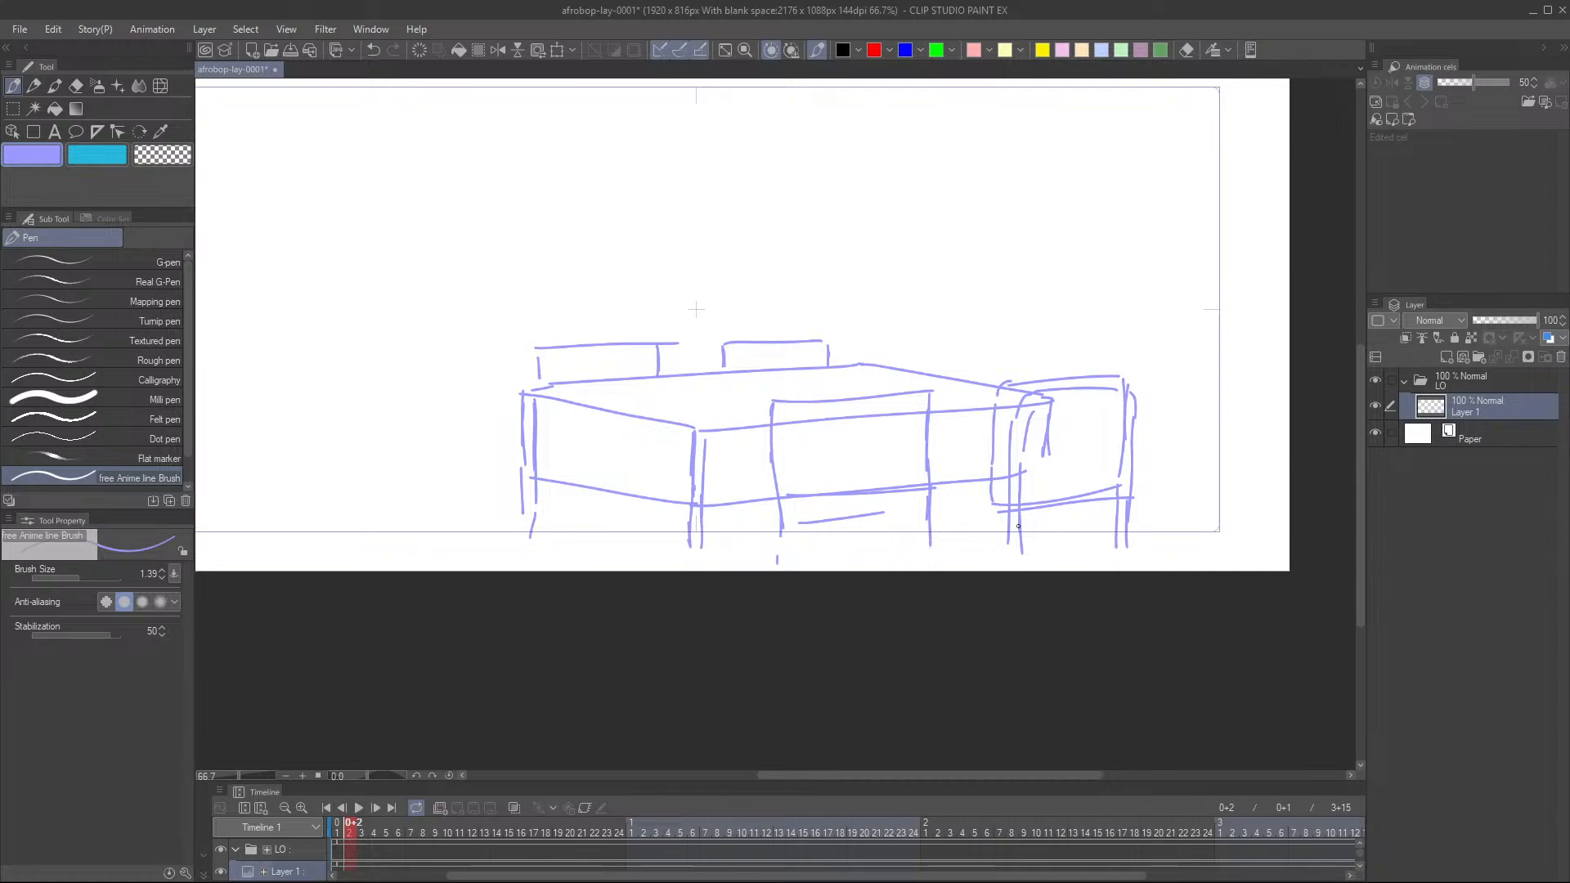
drag(1017, 528, 1116, 540)
drag(1002, 525, 960, 528)
mouse_move(1078, 528)
mouse_down()
mouse_move(1059, 572)
mouse_move(1066, 534)
mouse_up()
- Sketch another chair back with a short leg behind the left corner of the front desk
scroll(1063, 549, down, 2)
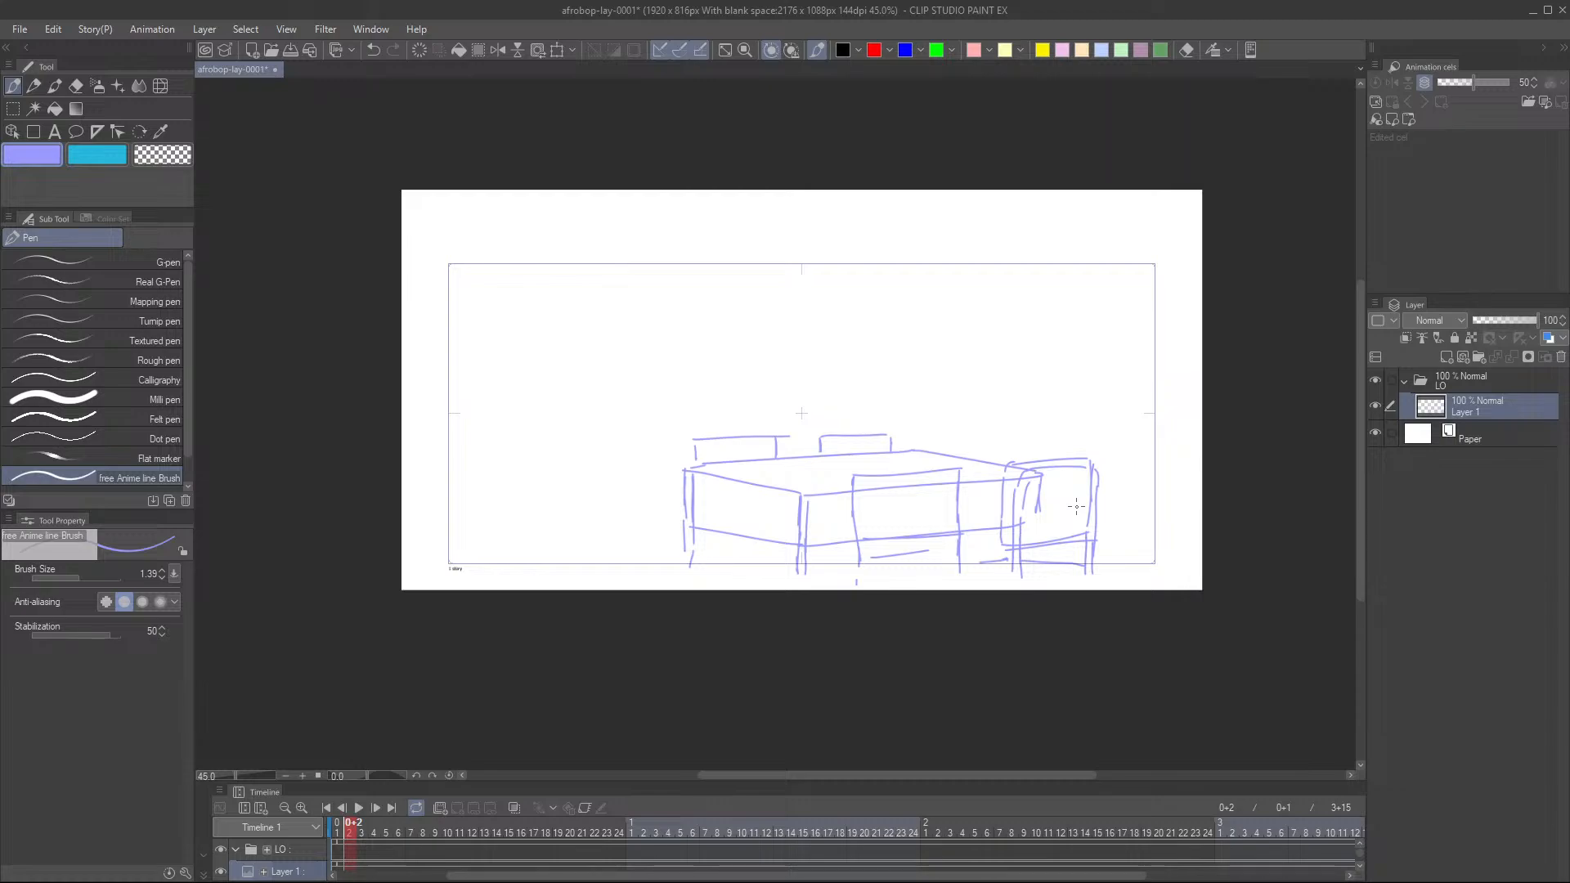
drag(819, 459, 806, 489)
scroll(778, 490, up, 3)
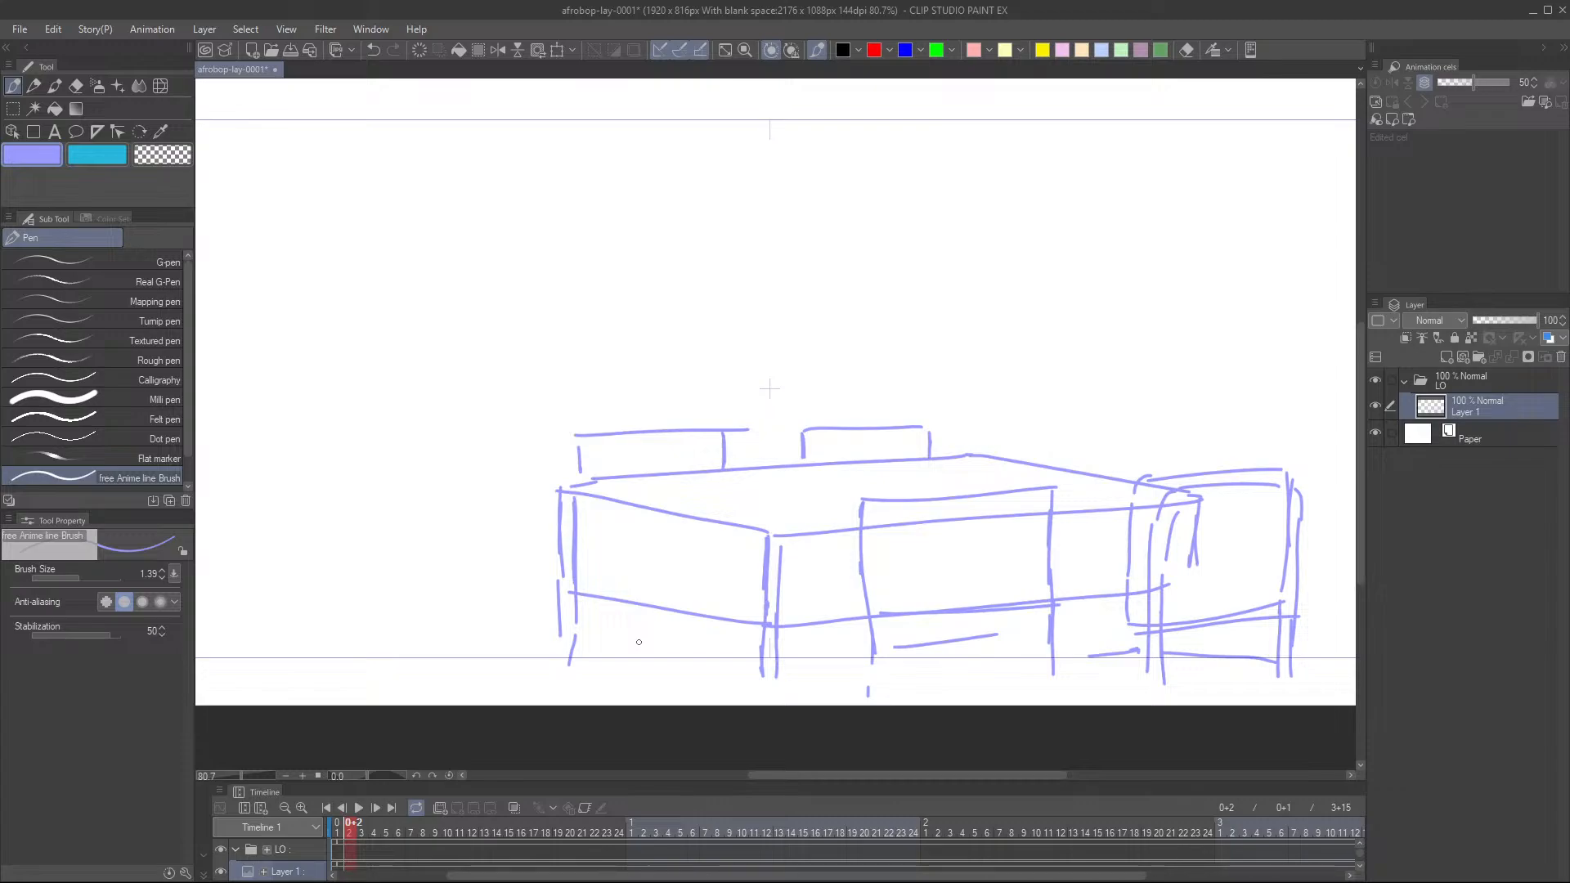
drag(532, 425, 662, 428)
mouse_move(529, 425)
mouse_down()
mouse_move(523, 496)
mouse_move(546, 494)
mouse_move(531, 546)
mouse_up()
drag(538, 493, 547, 541)
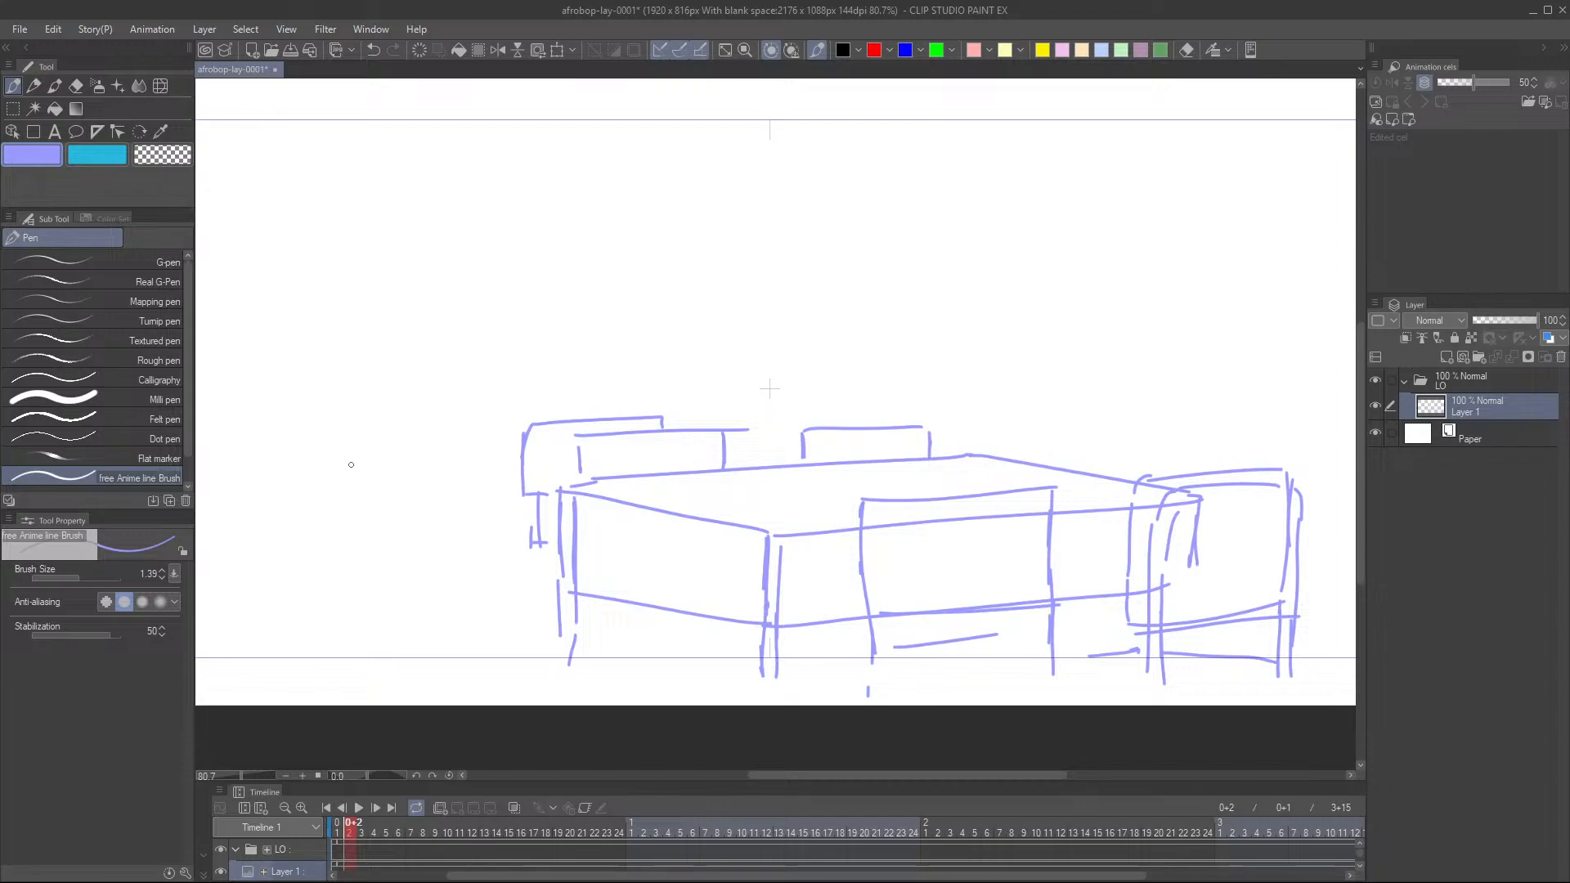
- Sketch a smaller second desk with legs left of the front desk, plus a chair back behind it
mouse_move(418, 459)
mouse_down()
mouse_move(506, 473)
mouse_move(506, 486)
mouse_move(514, 467)
mouse_up()
drag(401, 452, 540, 438)
mouse_move(407, 469)
mouse_down()
mouse_move(408, 534)
mouse_move(510, 544)
mouse_move(496, 636)
mouse_up()
mouse_move(419, 536)
mouse_down()
mouse_move(435, 650)
mouse_move(454, 646)
mouse_up()
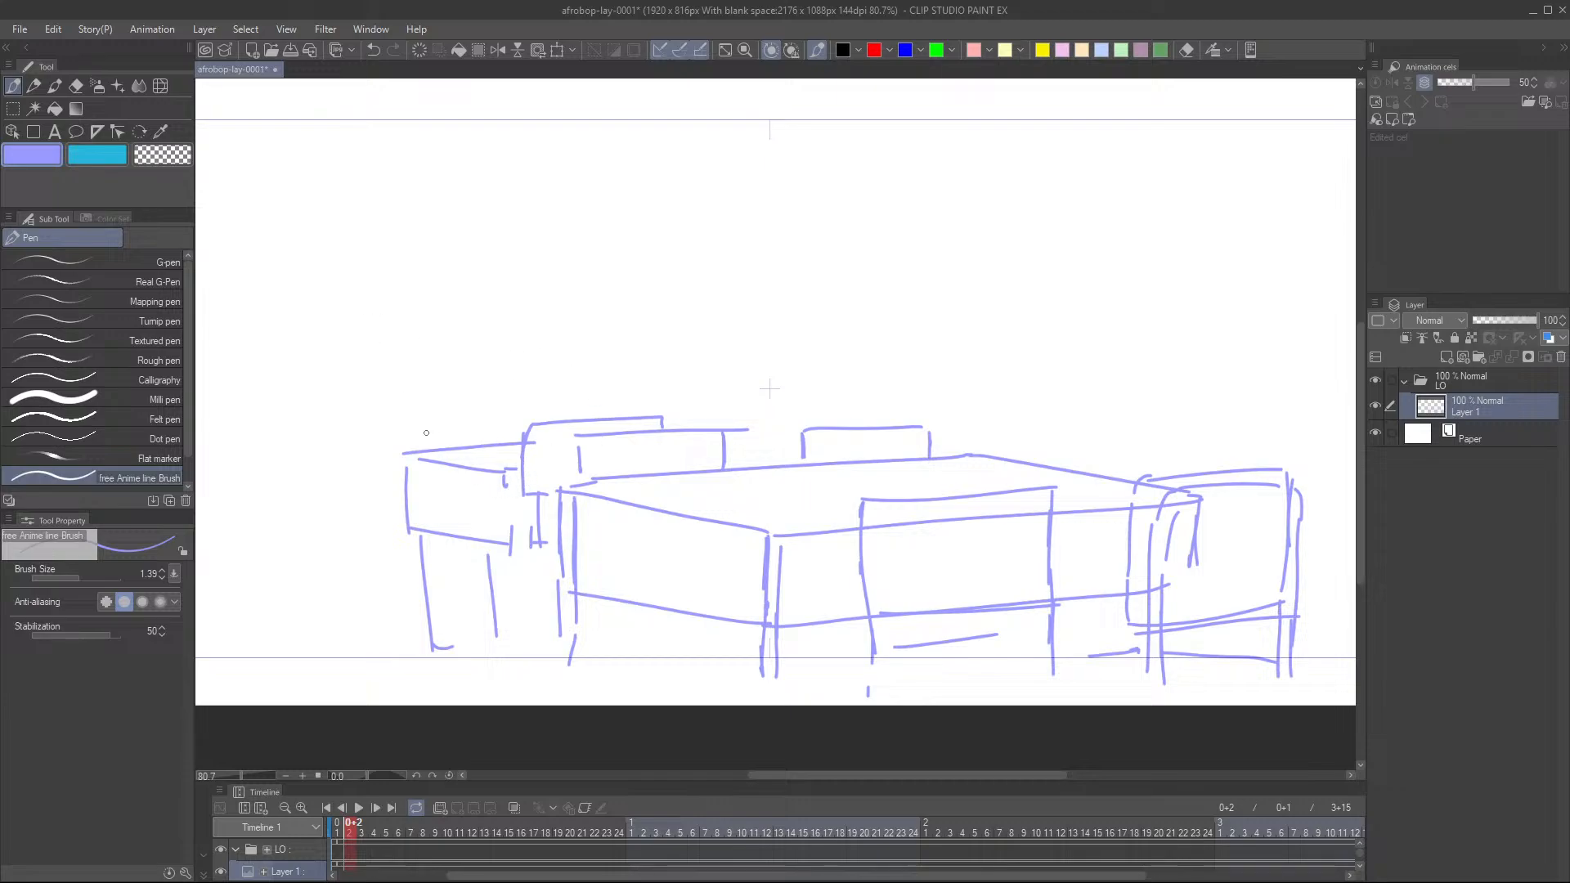
drag(418, 423, 530, 415)
drag(419, 431, 418, 441)
- Sketch the side edge and leg of a further desk behind and left of the second desk
scroll(732, 413, down, 4)
drag(671, 442, 653, 446)
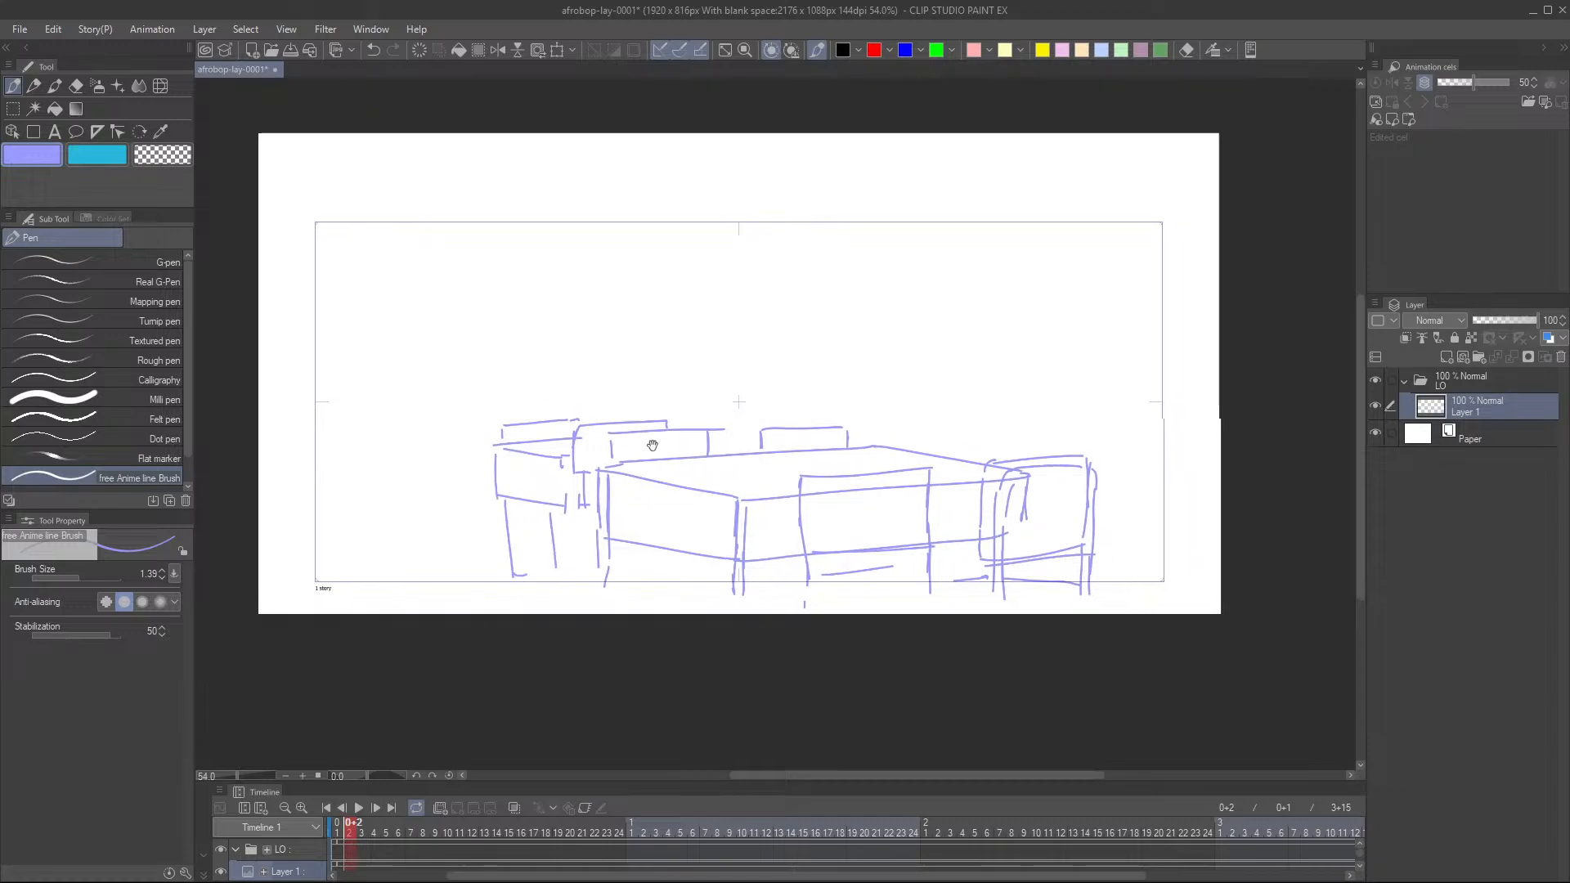
scroll(499, 399, up, 2)
mouse_move(381, 459)
mouse_down()
mouse_move(540, 437)
mouse_move(375, 469)
mouse_move(375, 502)
mouse_move(426, 515)
mouse_move(385, 564)
mouse_move(386, 603)
mouse_up()
drag(390, 524, 391, 577)
scroll(610, 475, down, 4)
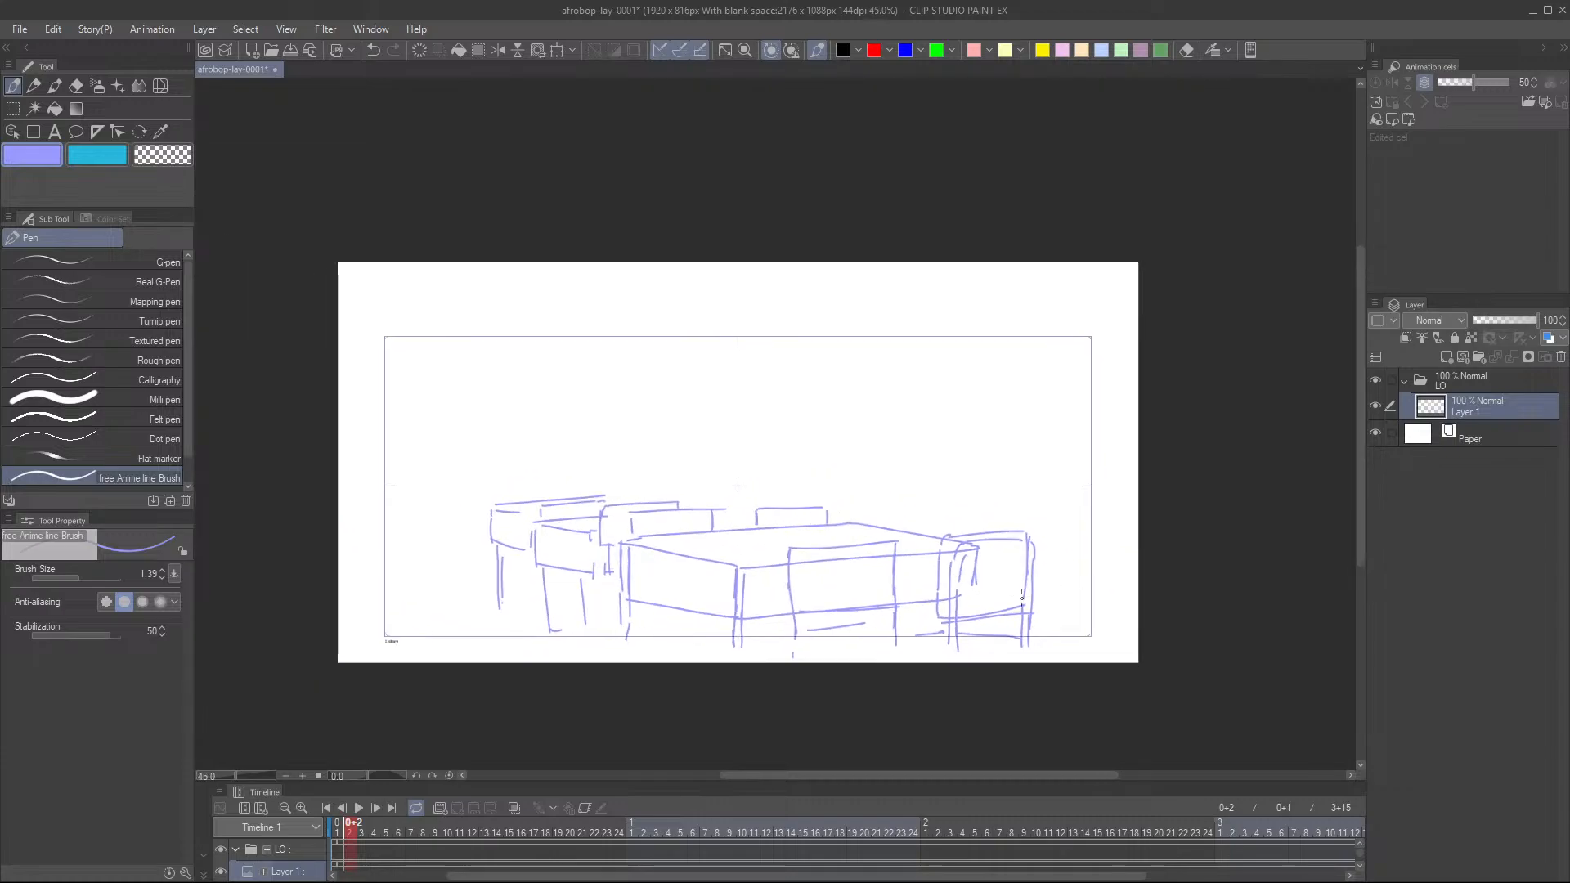
- Draw the floor line and the top and double side edges of a bookcase at the frame's left edge
scroll(509, 556, up, 1)
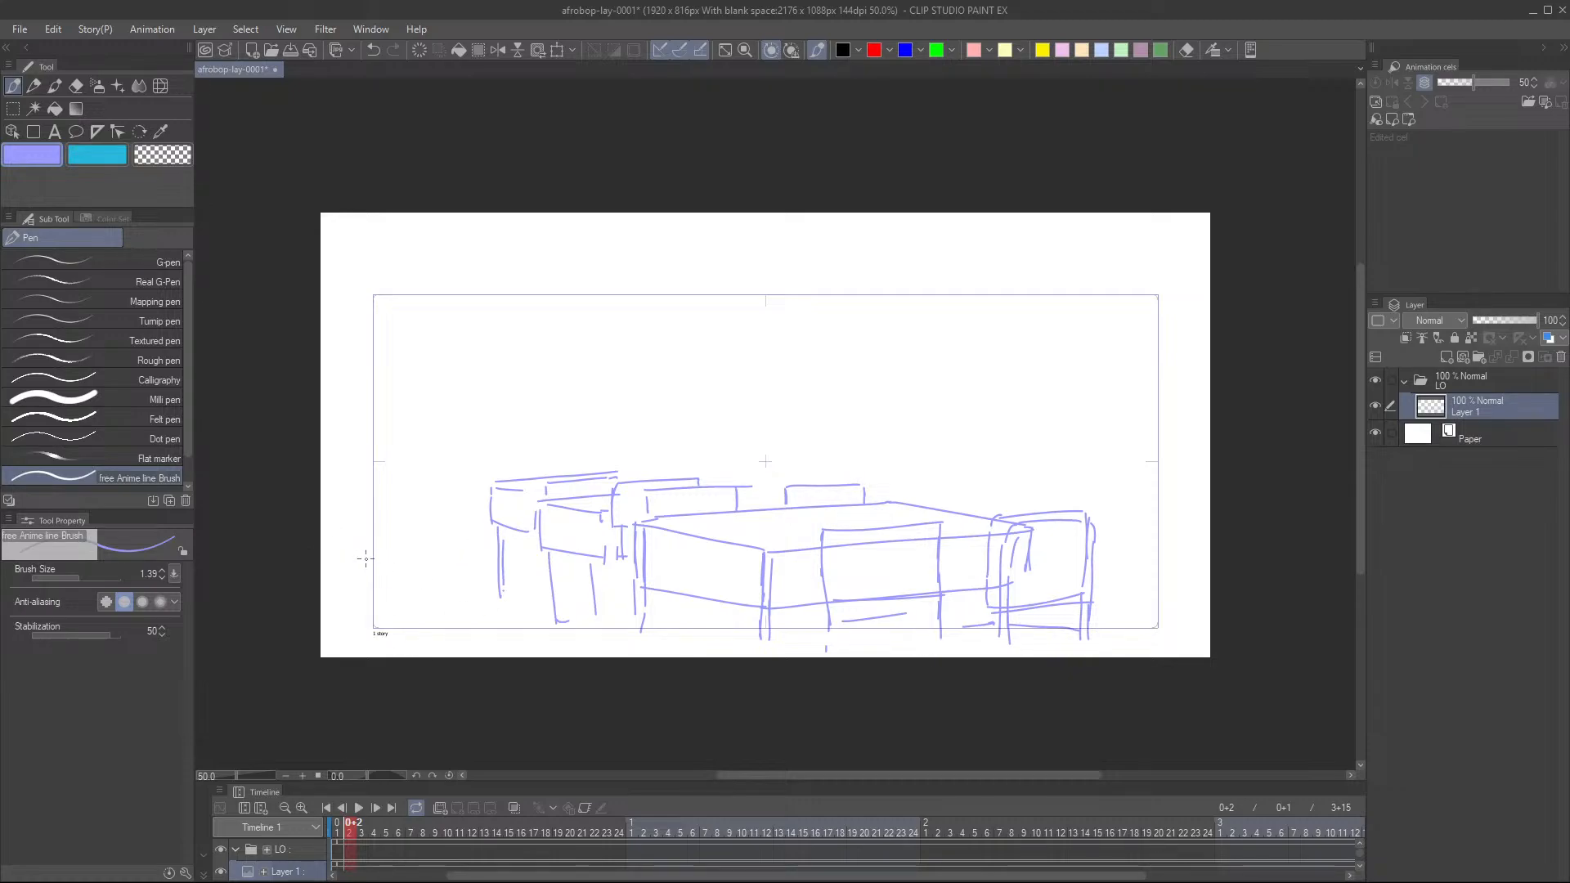
mouse_move(365, 558)
mouse_down()
mouse_move(494, 561)
mouse_move(326, 560)
mouse_up()
drag(344, 416, 409, 414)
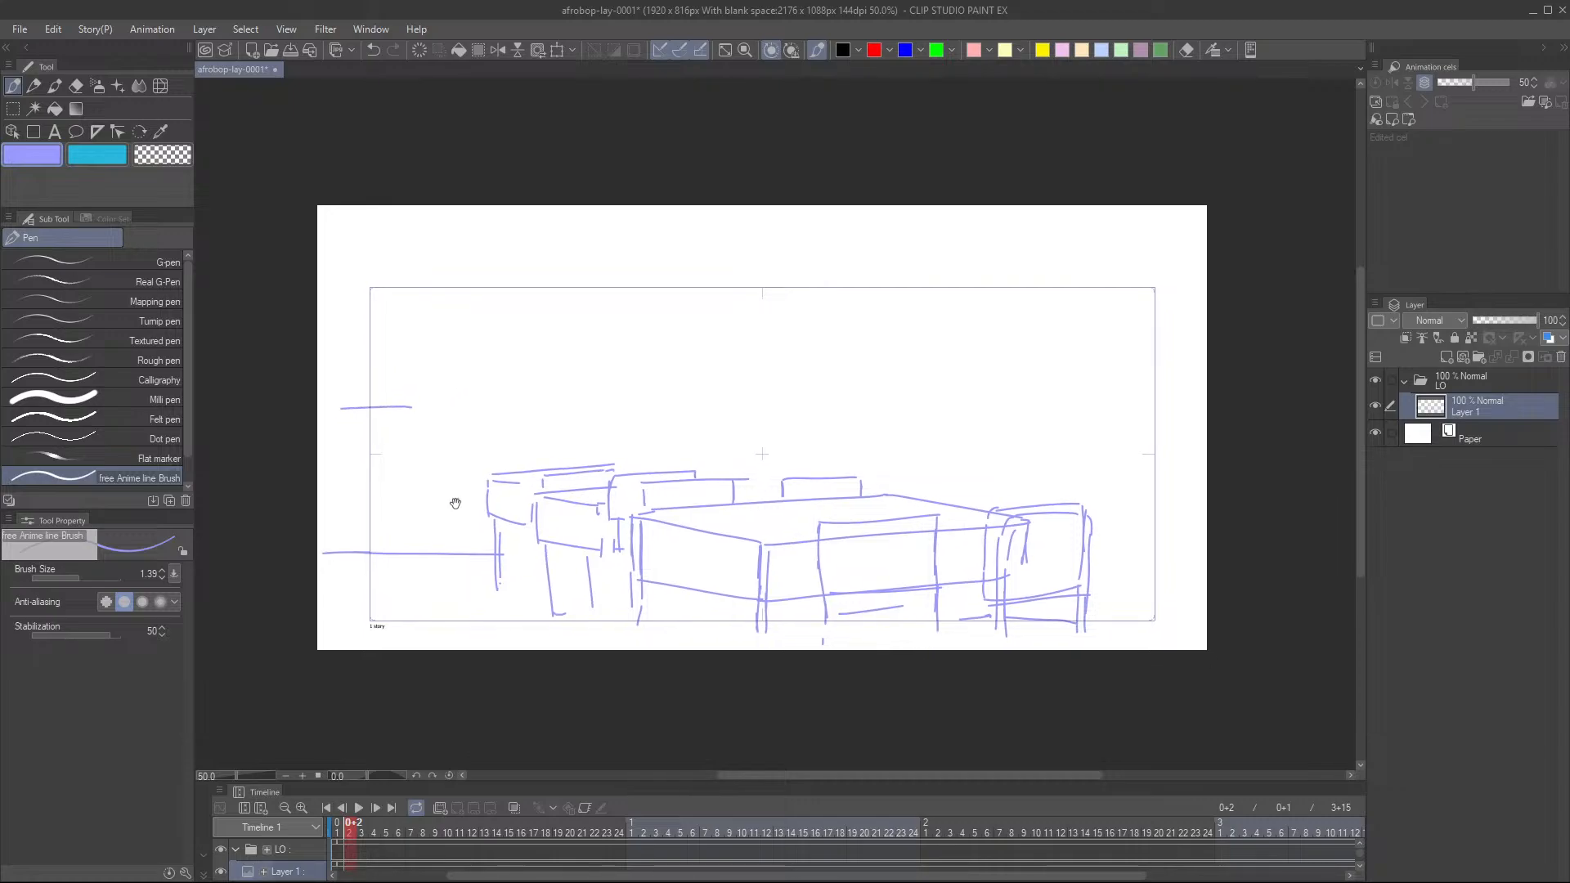
scroll(455, 502, up, 2)
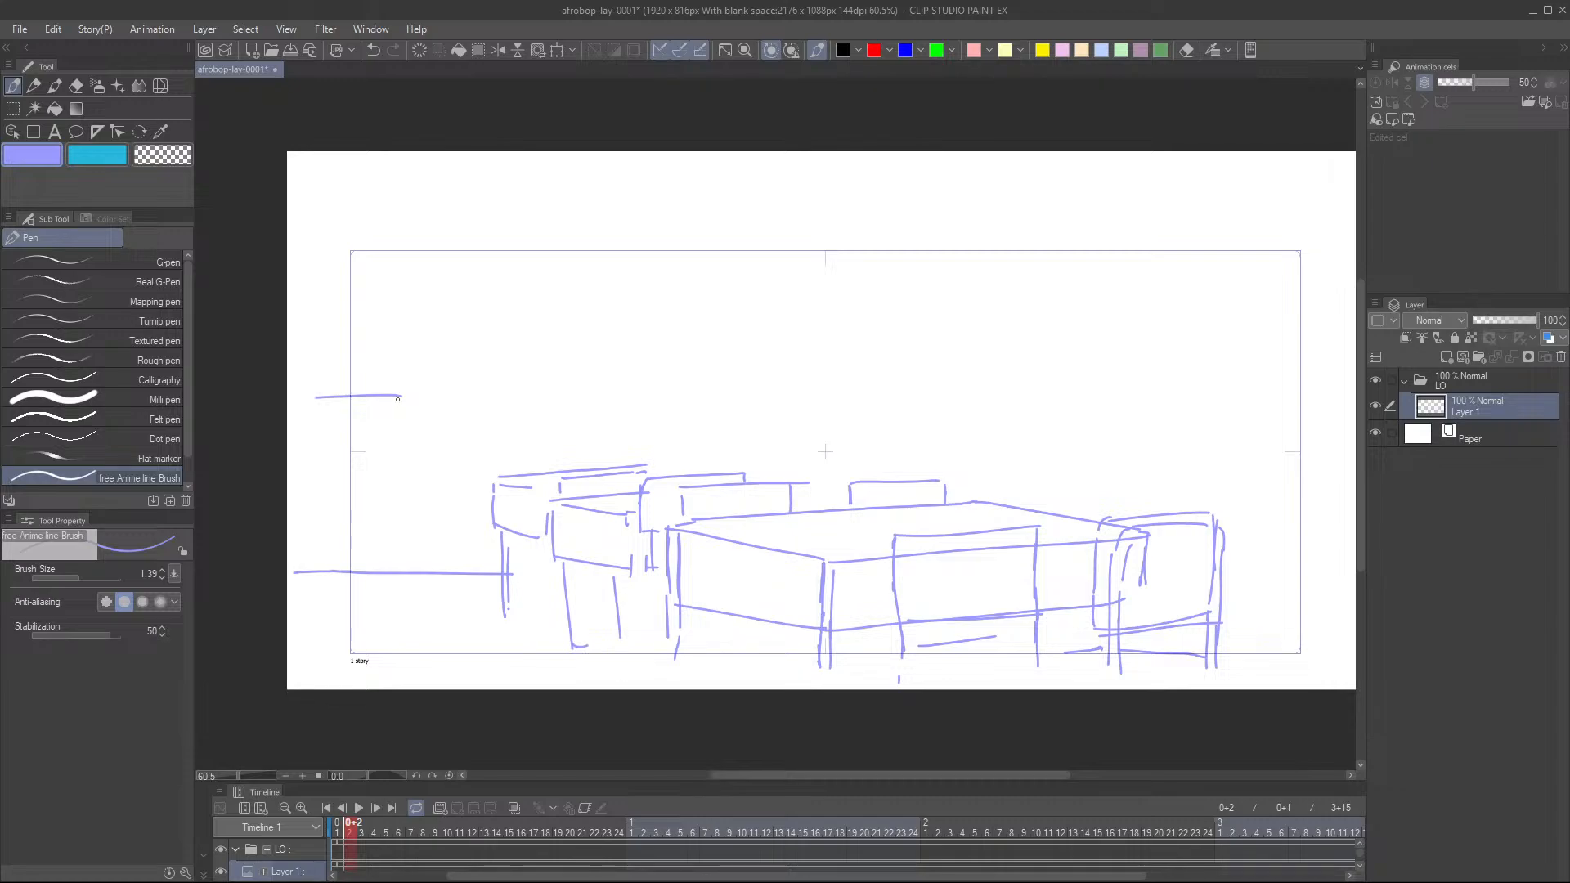
drag(398, 398, 401, 568)
drag(407, 401, 411, 577)
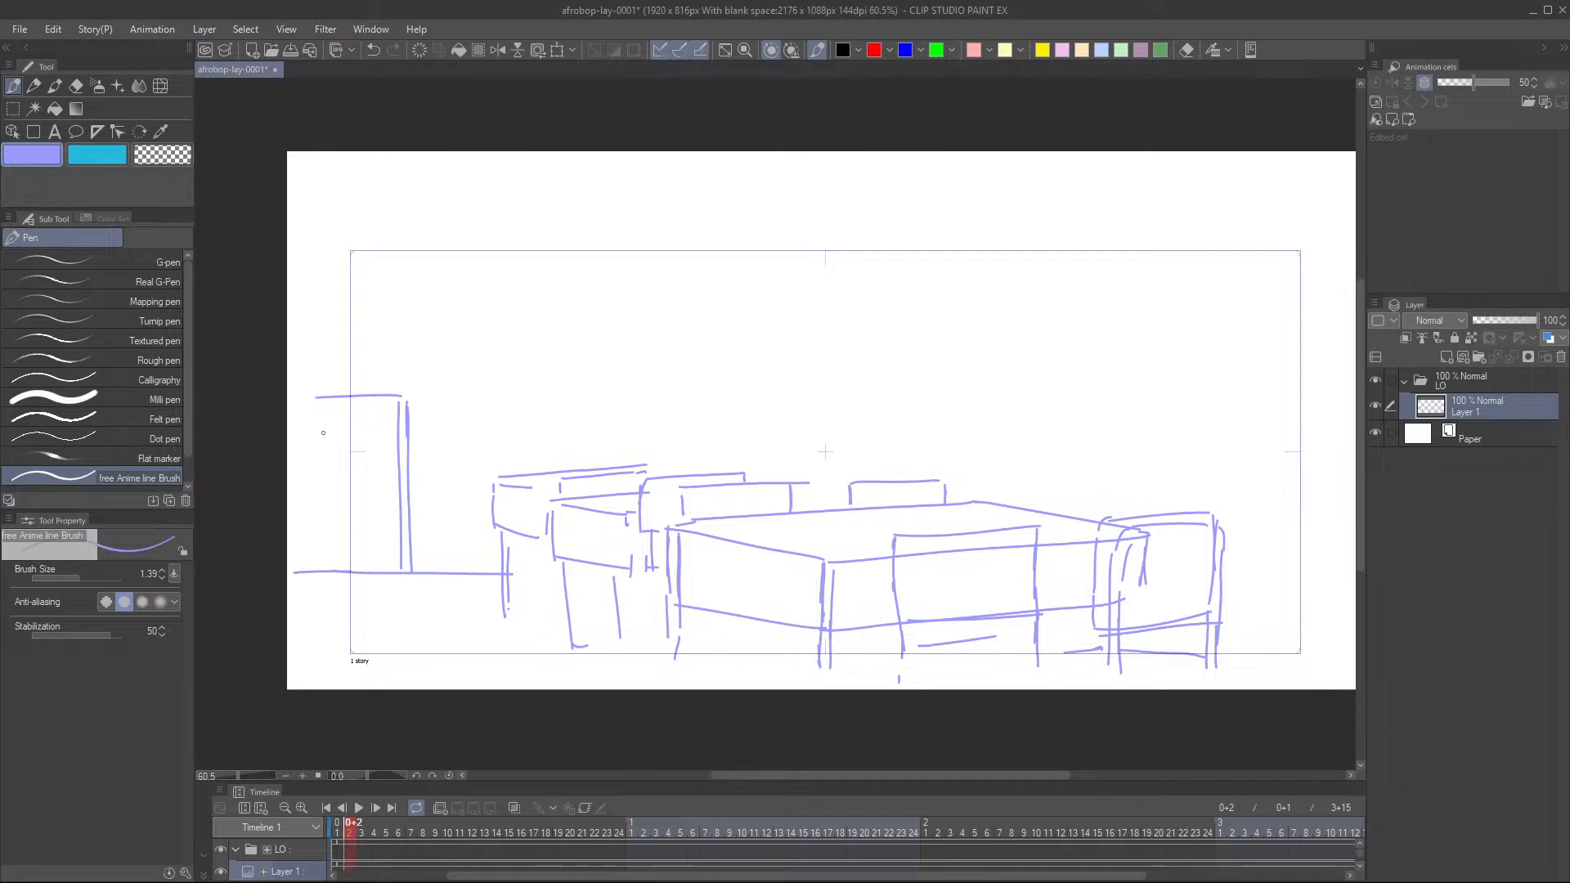
- Draw the horizontal double-line shelves inside the left bookcase
drag(323, 433, 396, 439)
drag(301, 435, 398, 442)
drag(301, 489, 398, 482)
drag(301, 496, 407, 496)
key(ctrl+z)
drag(306, 498, 398, 494)
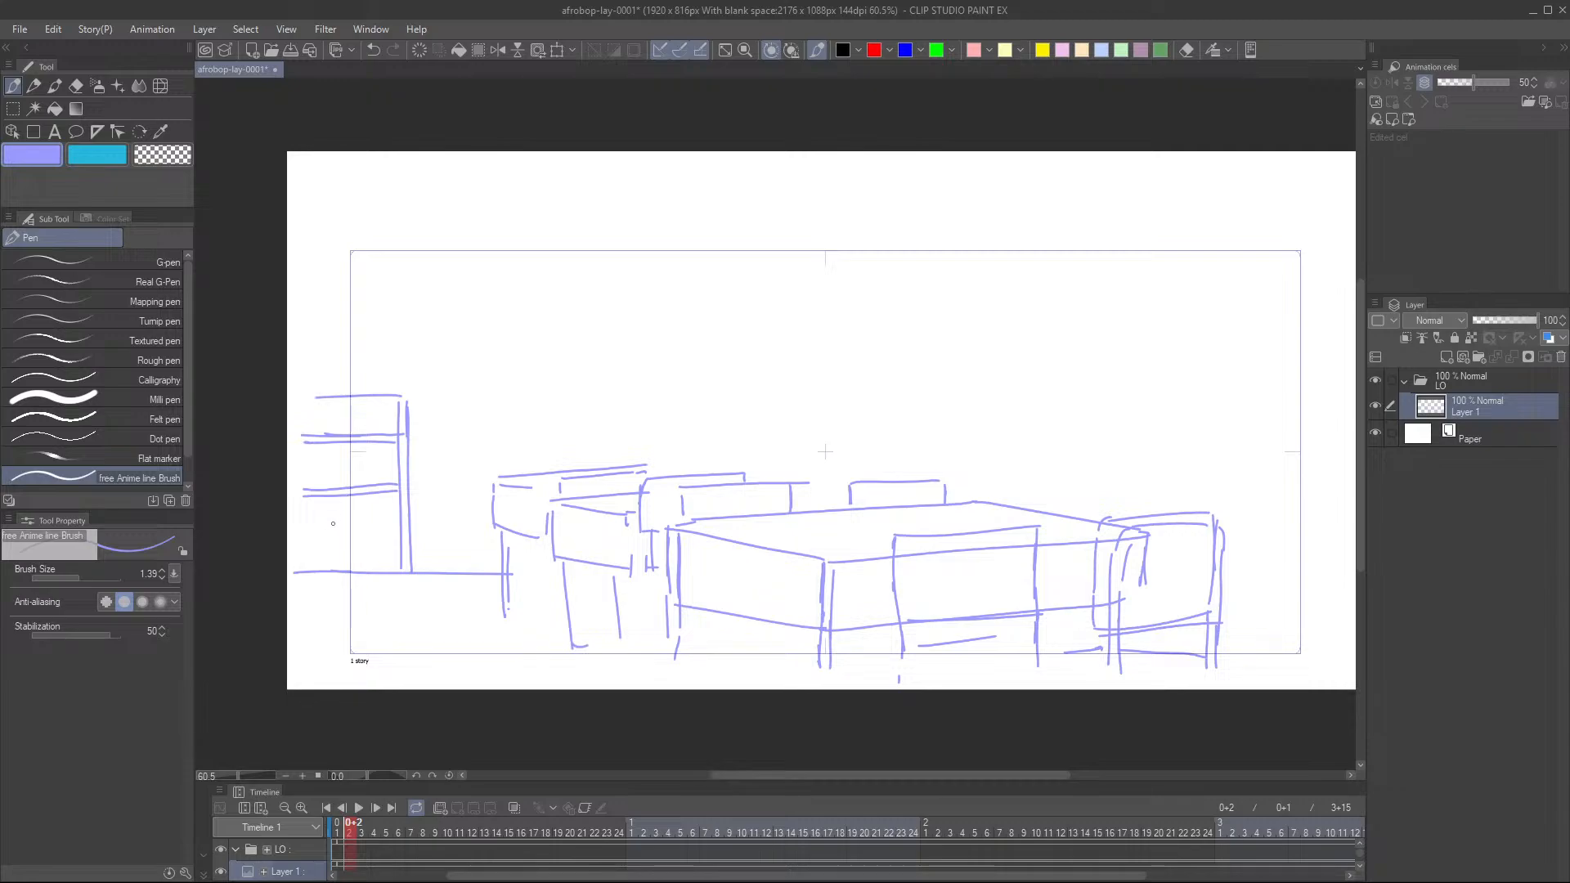
drag(304, 544, 400, 544)
- Add small boxes on the left bookcase's shelves and draw the left upright of a second bookcase beside it
mouse_move(370, 410)
mouse_down()
mouse_move(372, 423)
mouse_move(390, 409)
mouse_move(388, 429)
mouse_up()
mouse_move(375, 471)
mouse_down()
mouse_move(390, 464)
mouse_move(389, 487)
mouse_move(369, 470)
mouse_move(352, 489)
mouse_move(374, 547)
mouse_move(393, 517)
mouse_move(393, 543)
mouse_up()
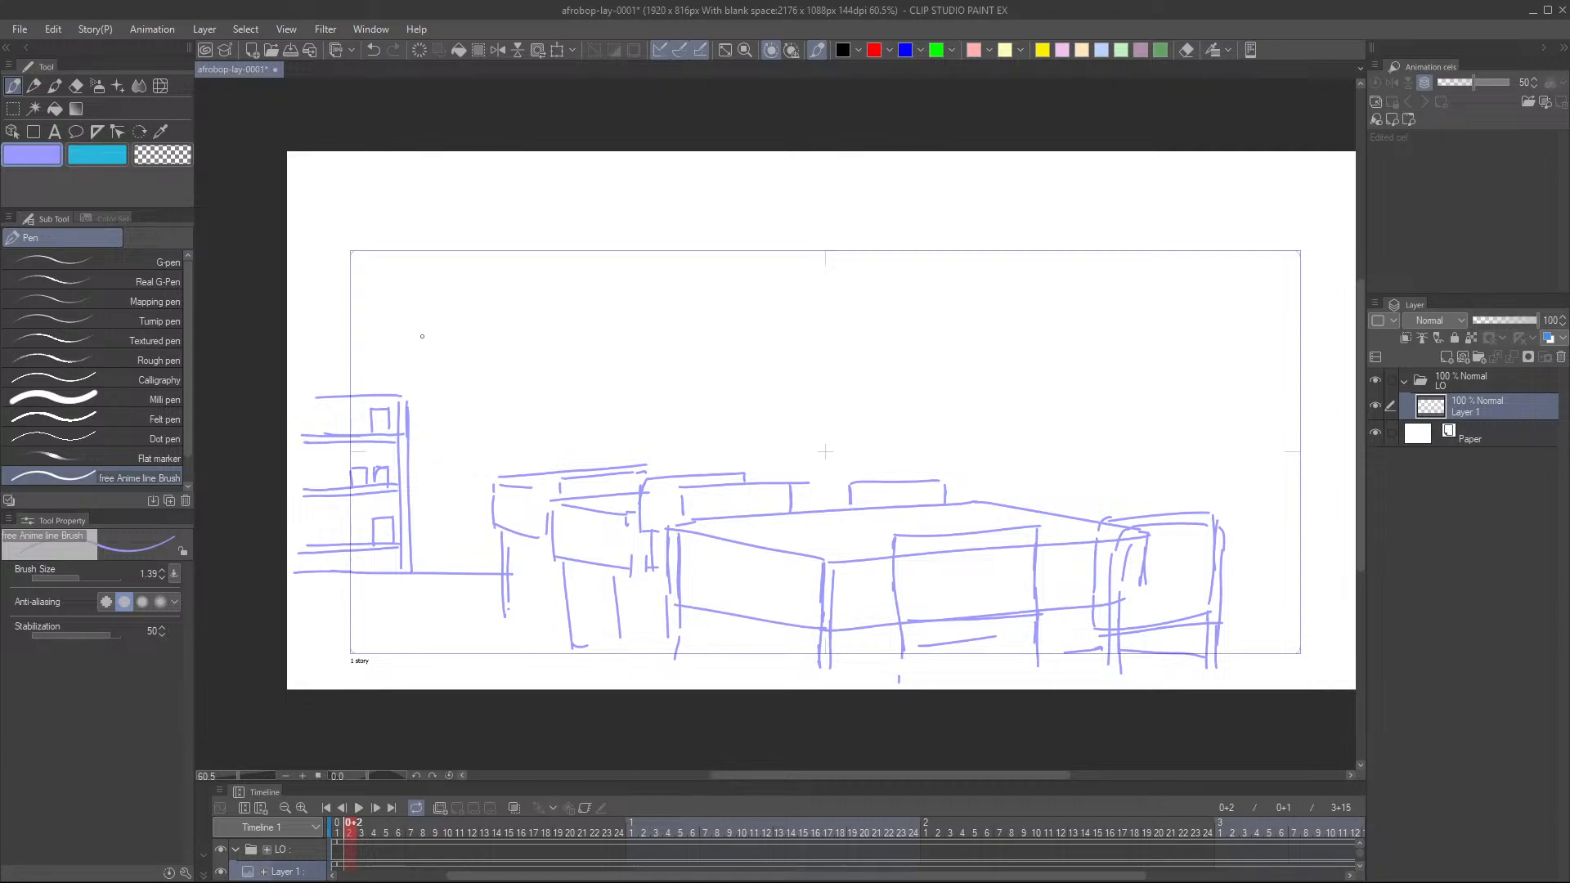
drag(423, 402, 426, 565)
drag(434, 408, 436, 575)
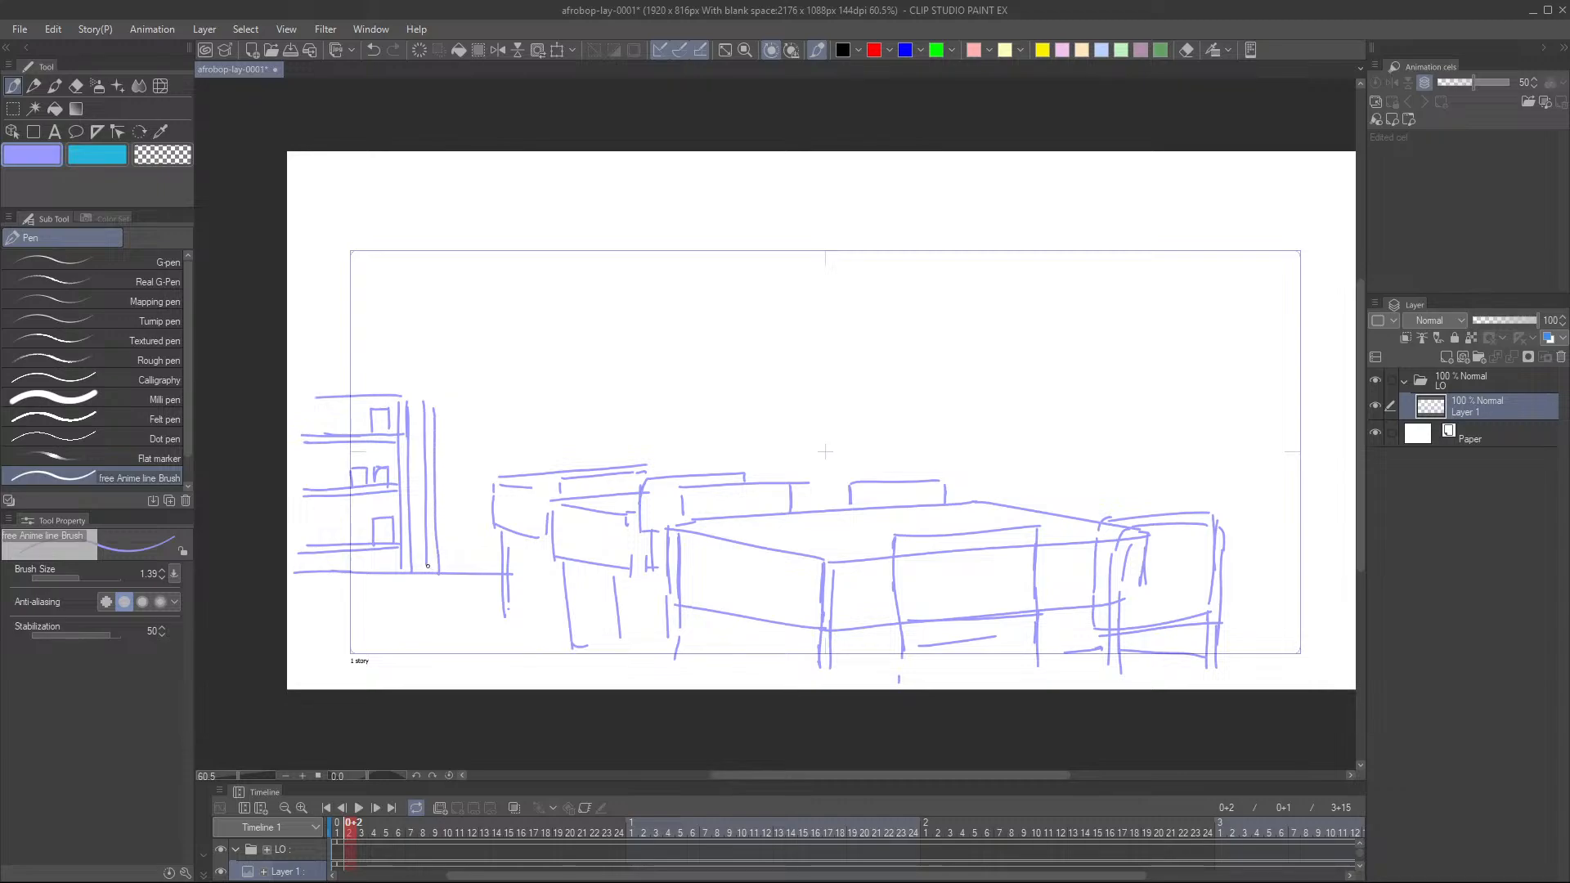
- Draw the second bookcase's double top edge and its right side down to the desks
drag(424, 393, 584, 401)
key(ctrl+z)
drag(450, 394, 596, 392)
mouse_move(438, 400)
mouse_down()
mouse_move(438, 430)
mouse_move(592, 395)
mouse_up()
mouse_move(596, 458)
mouse_down()
mouse_move(602, 394)
mouse_move(603, 466)
mouse_up()
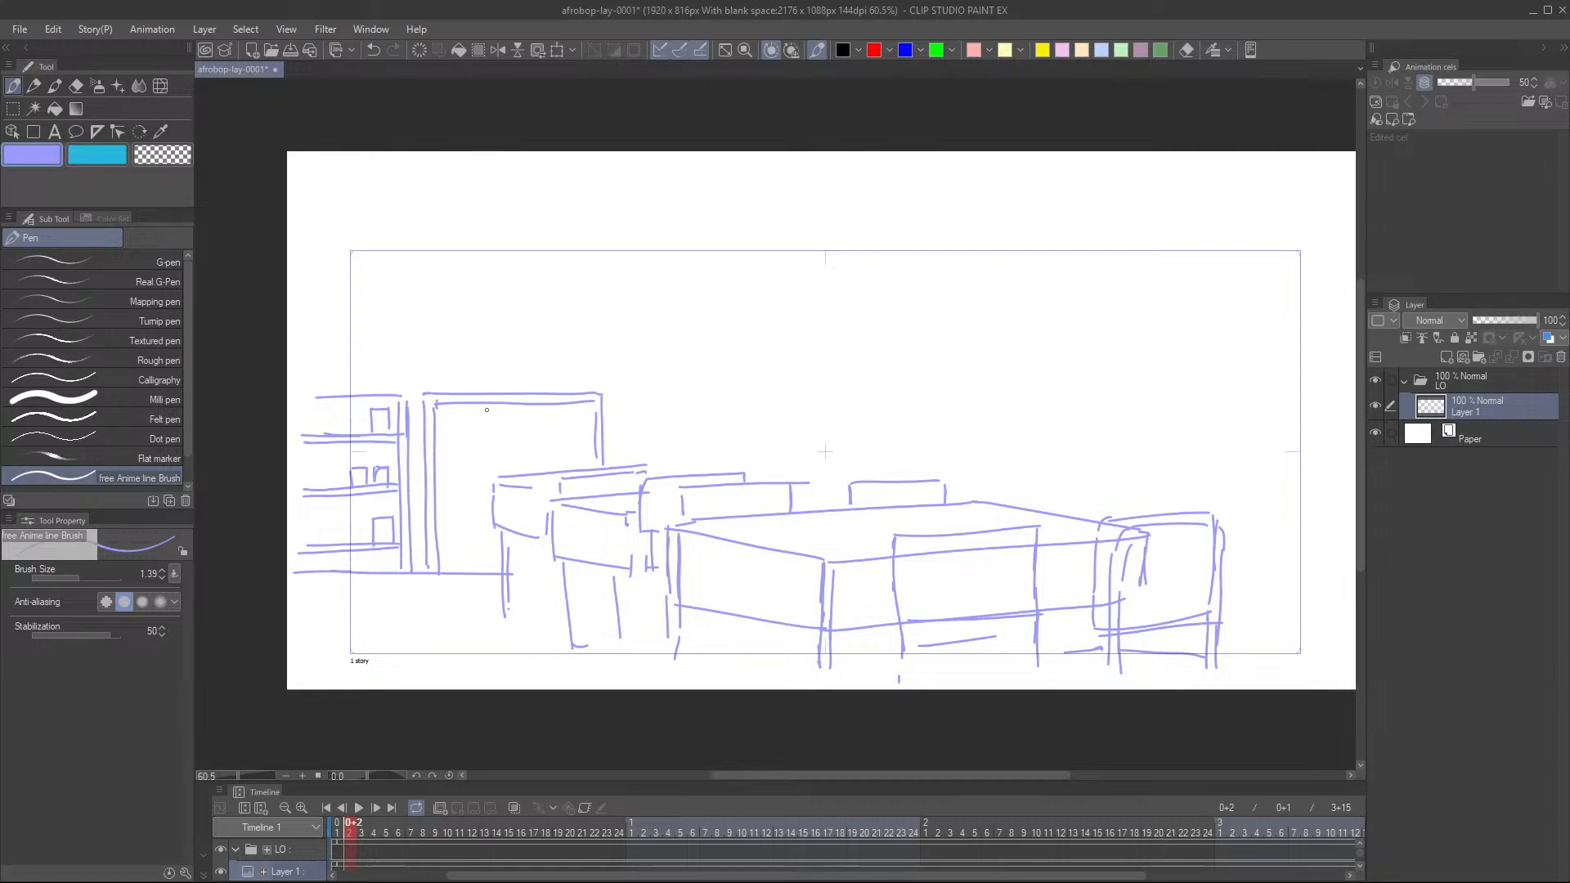
- Draw the second bookcase's horizontal shelves, stopping the lower ones where the desks overlap them
drag(440, 437, 588, 436)
key(ctrl+z)
drag(448, 432, 556, 434)
drag(461, 440, 586, 440)
mouse_move(461, 483)
mouse_down()
mouse_move(492, 486)
mouse_move(489, 535)
mouse_move(462, 541)
mouse_move(499, 541)
mouse_up()
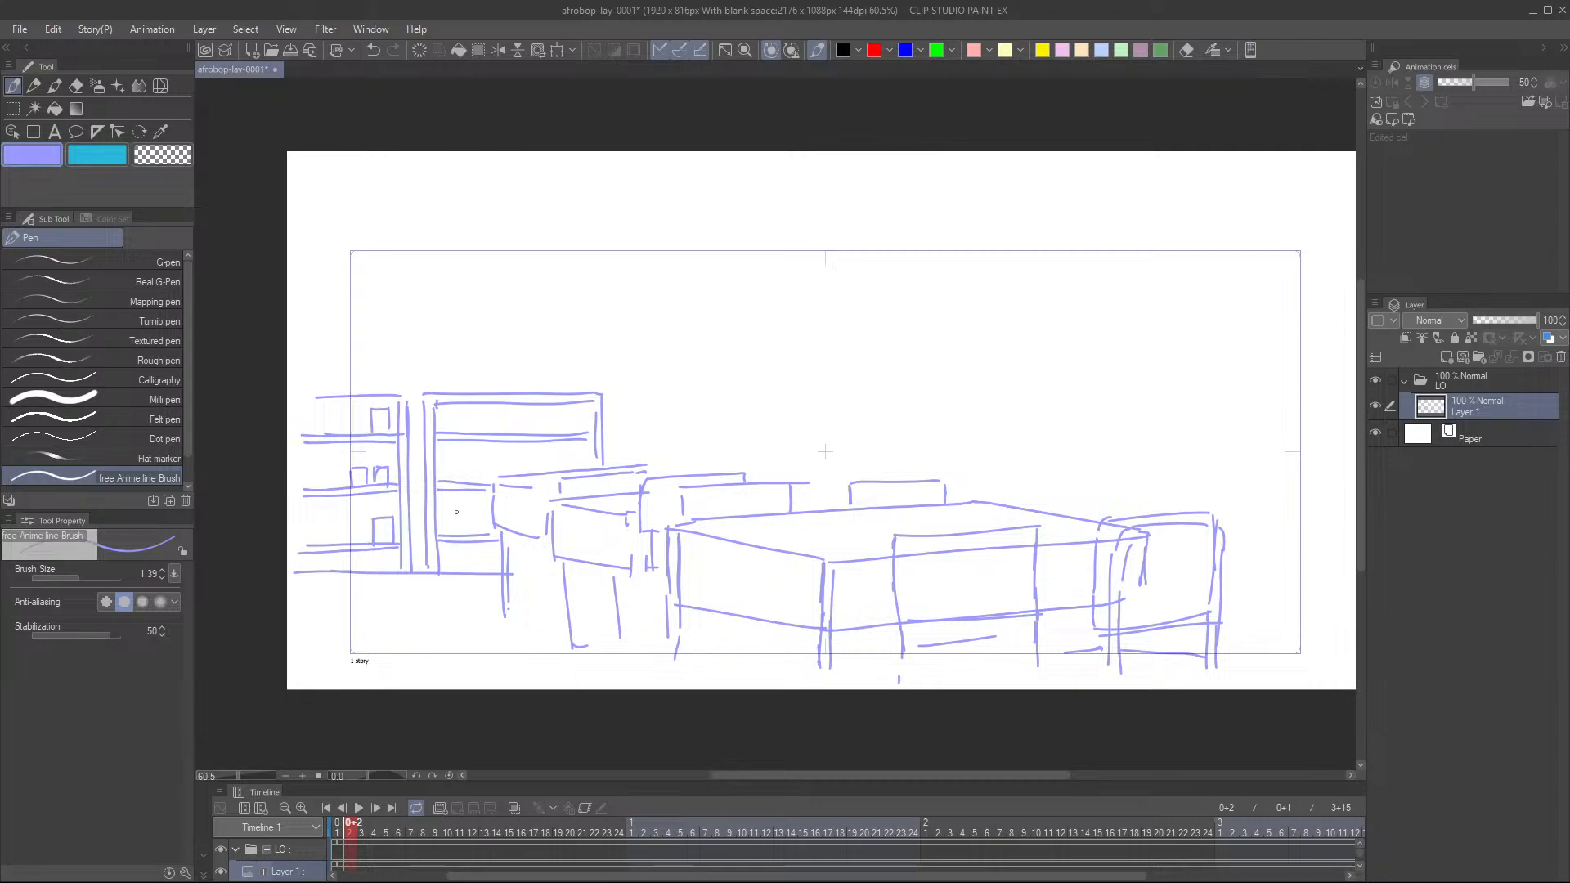
- Draw a row of small boxes along the second bookcase's top shelf
scroll(478, 451, up, 1)
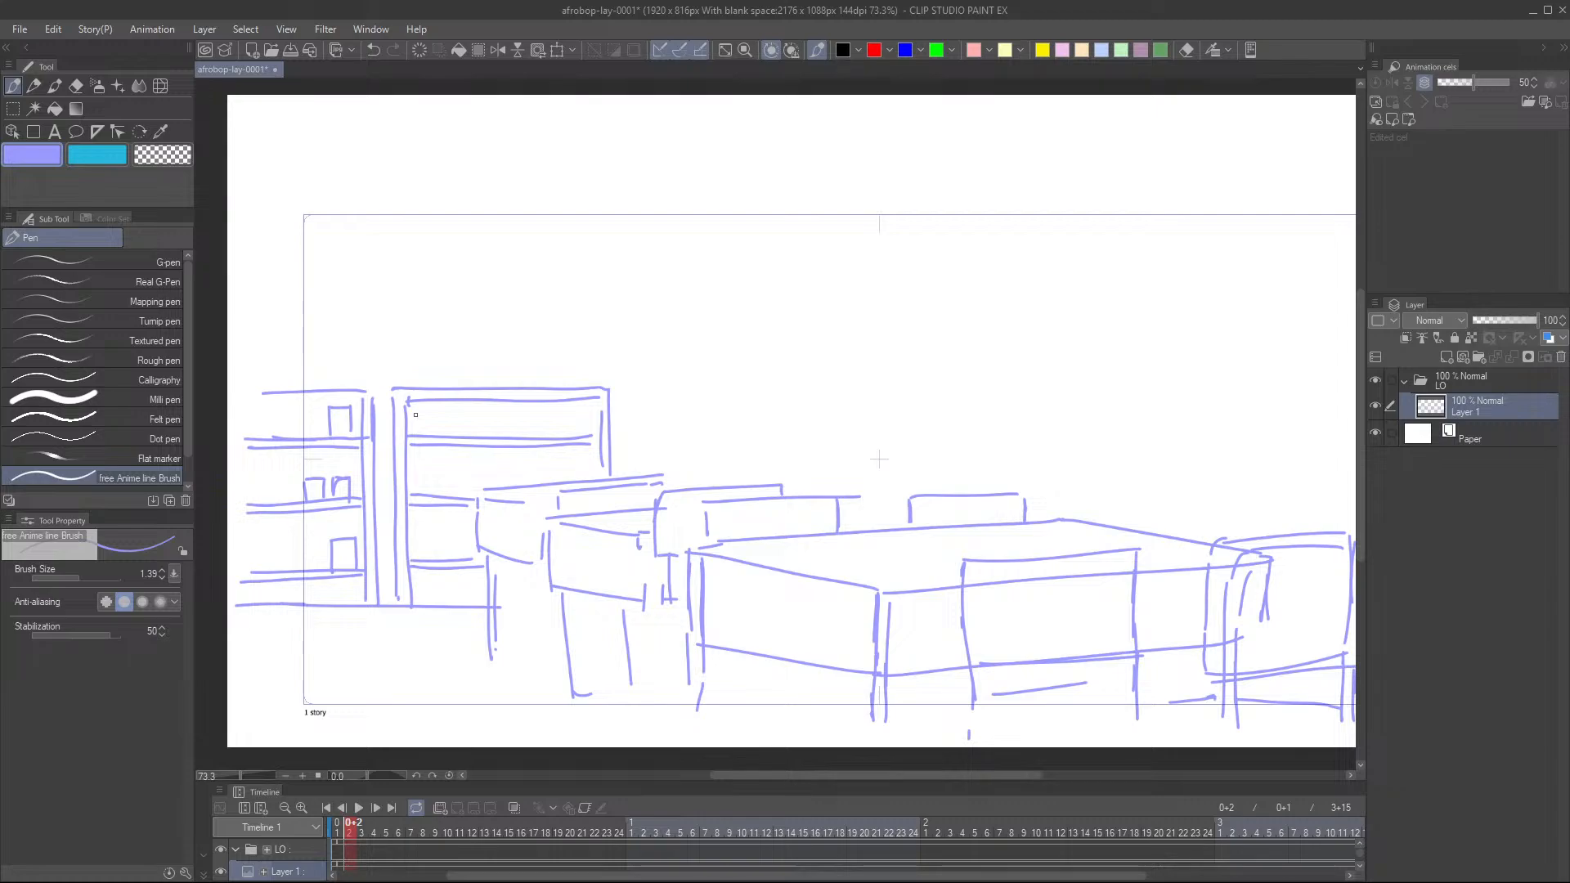
mouse_move(416, 414)
mouse_down()
mouse_move(416, 433)
mouse_move(431, 413)
mouse_move(439, 434)
mouse_move(462, 414)
mouse_move(460, 437)
mouse_up()
drag(486, 413, 484, 434)
drag(493, 415, 490, 433)
mouse_move(539, 420)
mouse_down()
mouse_move(557, 417)
mouse_move(560, 434)
mouse_up()
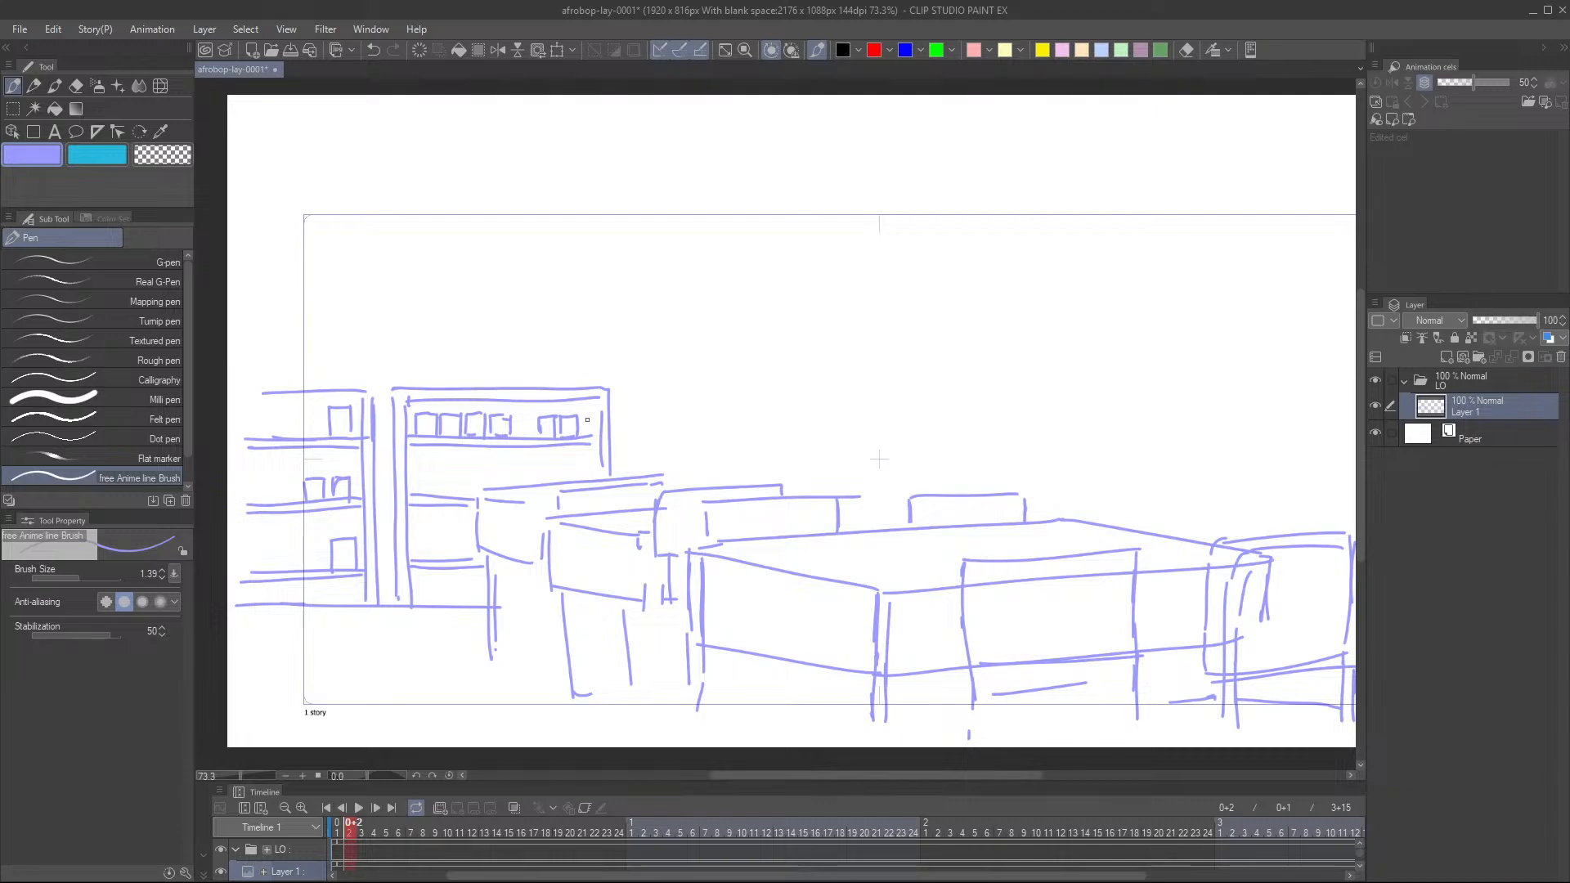
mouse_move(584, 417)
mouse_down()
mouse_move(584, 434)
mouse_move(601, 415)
mouse_move(600, 439)
mouse_up()
- Draw a row of small boxes on the second bookcase's middle shelf and two larger boxes on the shelf below
mouse_move(423, 476)
mouse_down()
mouse_move(423, 493)
mouse_move(439, 474)
mouse_move(481, 490)
mouse_up()
drag(481, 472, 505, 489)
drag(505, 472, 532, 486)
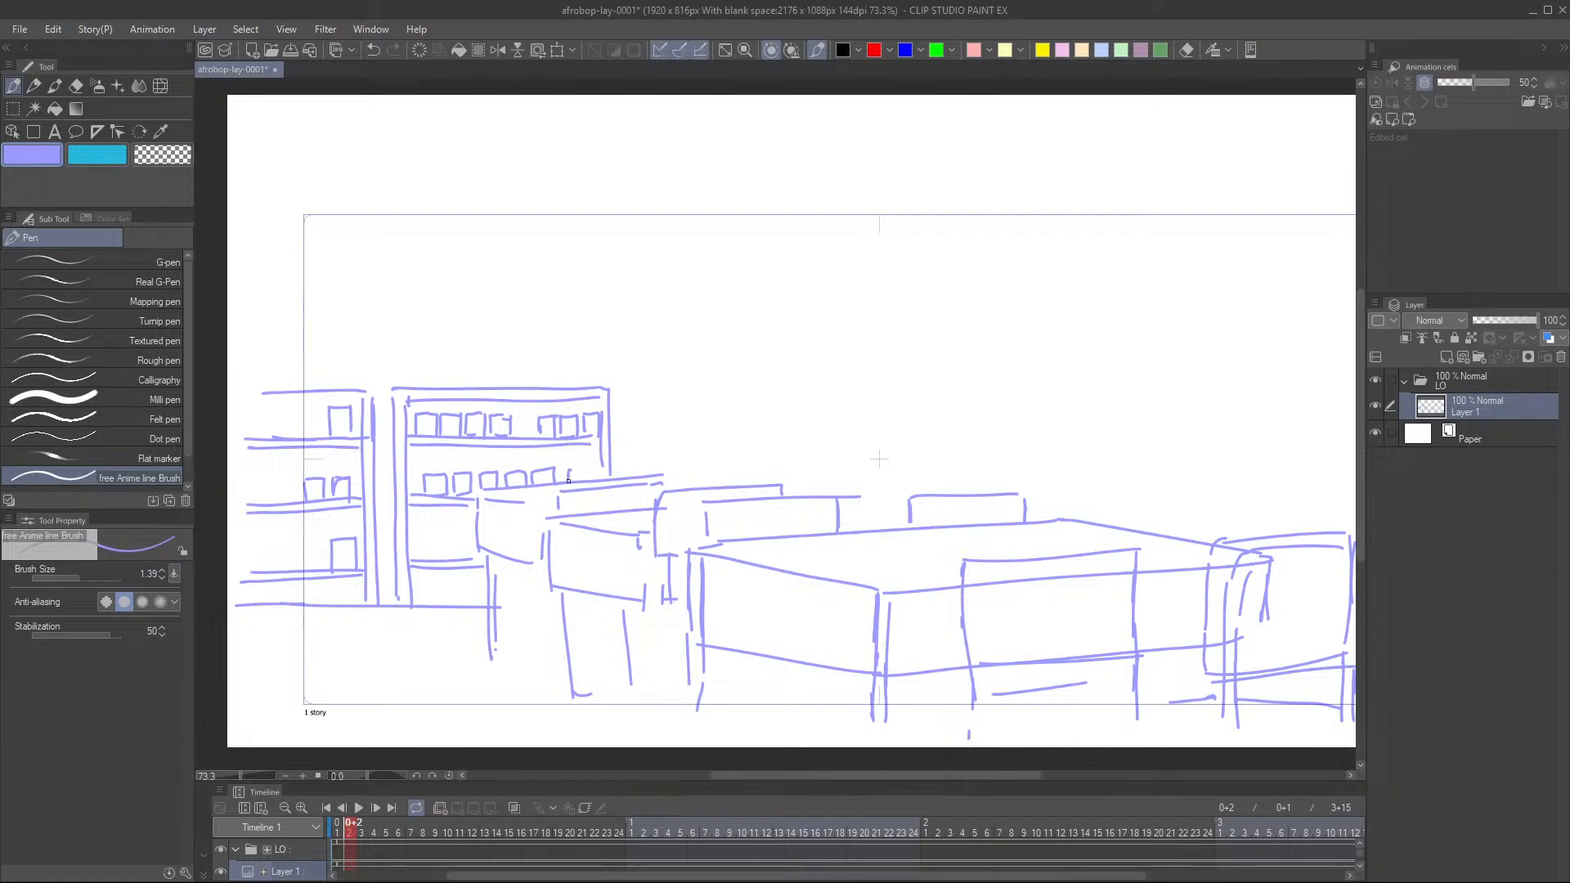
scroll(587, 446, right, 2)
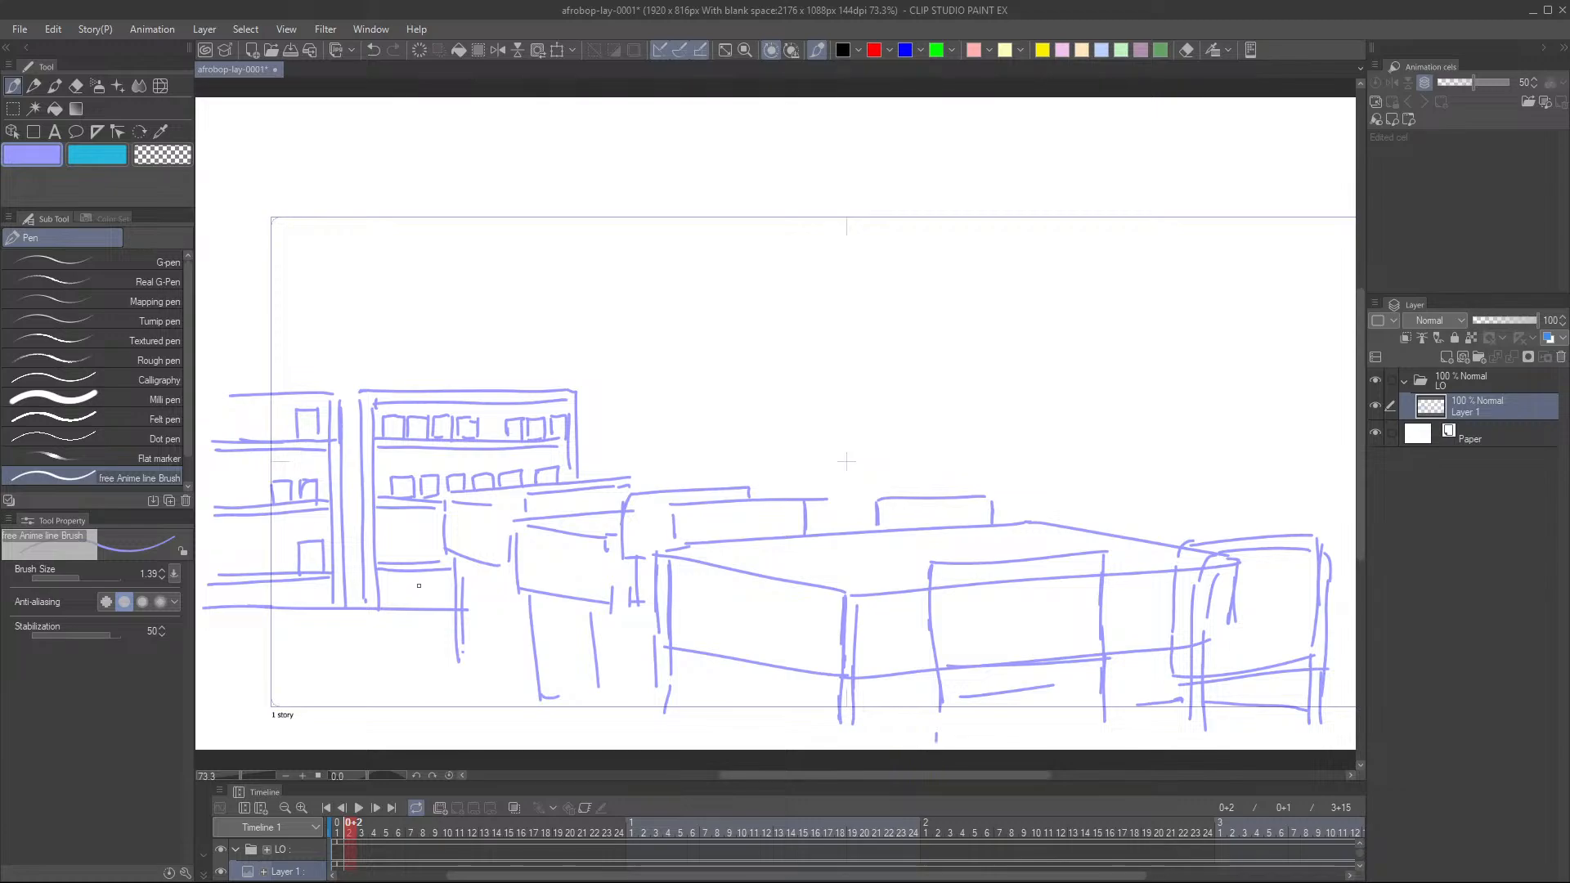
mouse_move(377, 525)
mouse_down()
mouse_move(406, 558)
mouse_move(407, 527)
mouse_move(436, 526)
mouse_move(435, 553)
mouse_move(440, 525)
mouse_move(440, 559)
mouse_up()
scroll(612, 472, down, 2)
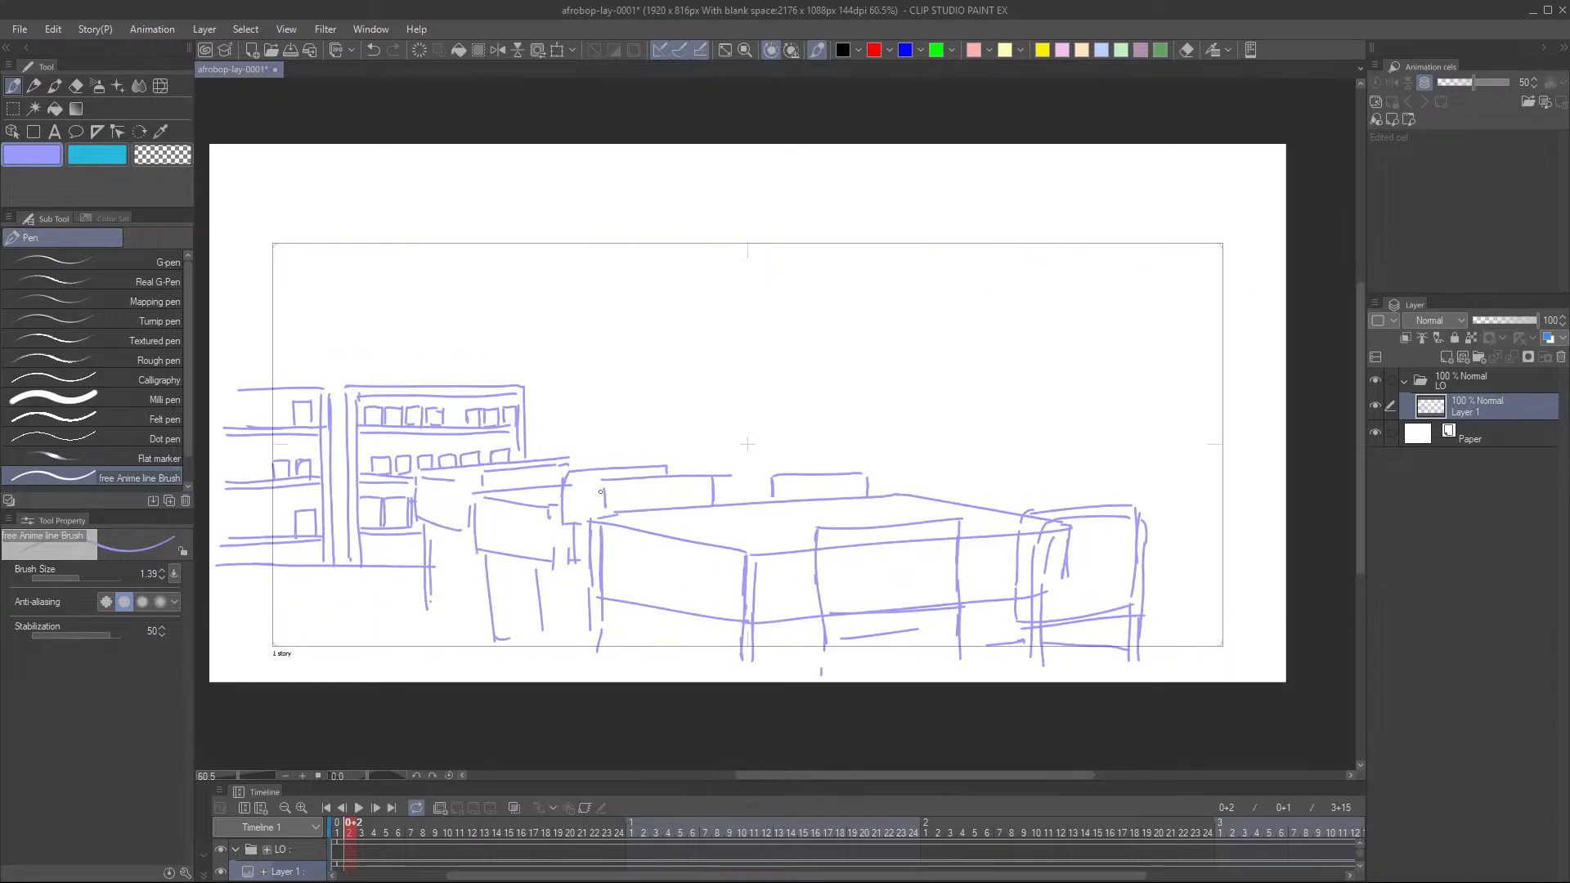
- Draw the outline of a third bookcase beside the second, with a left upright, a double top edge and a right side
scroll(576, 434, up, 1)
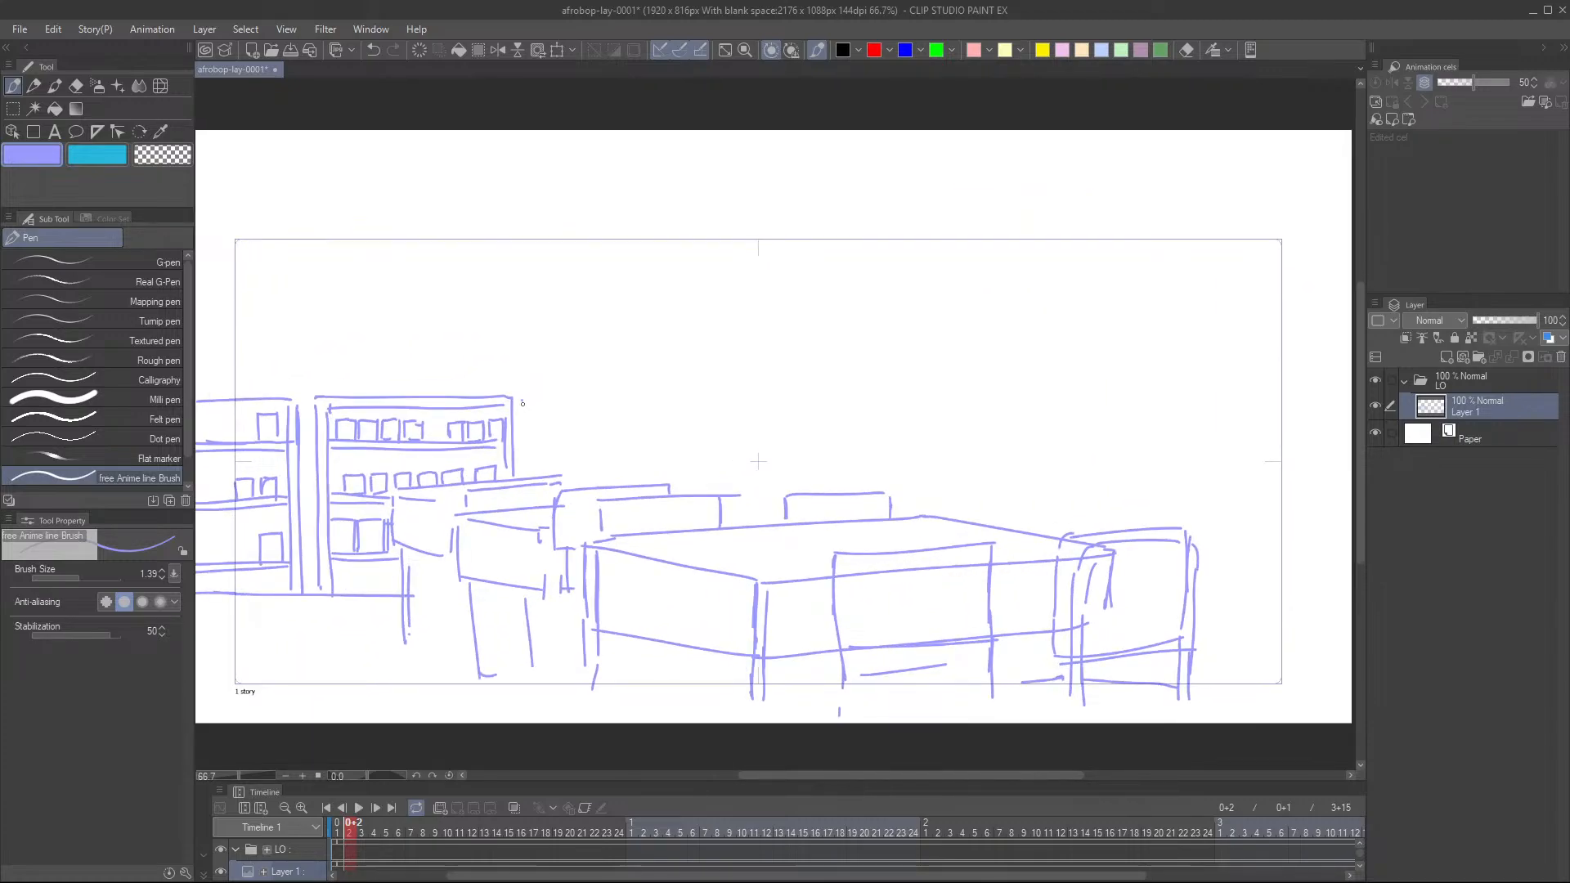
drag(523, 400, 528, 461)
key(ctrl+z)
drag(525, 400, 522, 471)
key(ctrl+z)
drag(530, 404, 530, 465)
drag(538, 393, 710, 391)
mouse_move(532, 403)
mouse_down()
mouse_move(697, 397)
mouse_move(681, 430)
mouse_move(675, 413)
mouse_move(675, 479)
mouse_up()
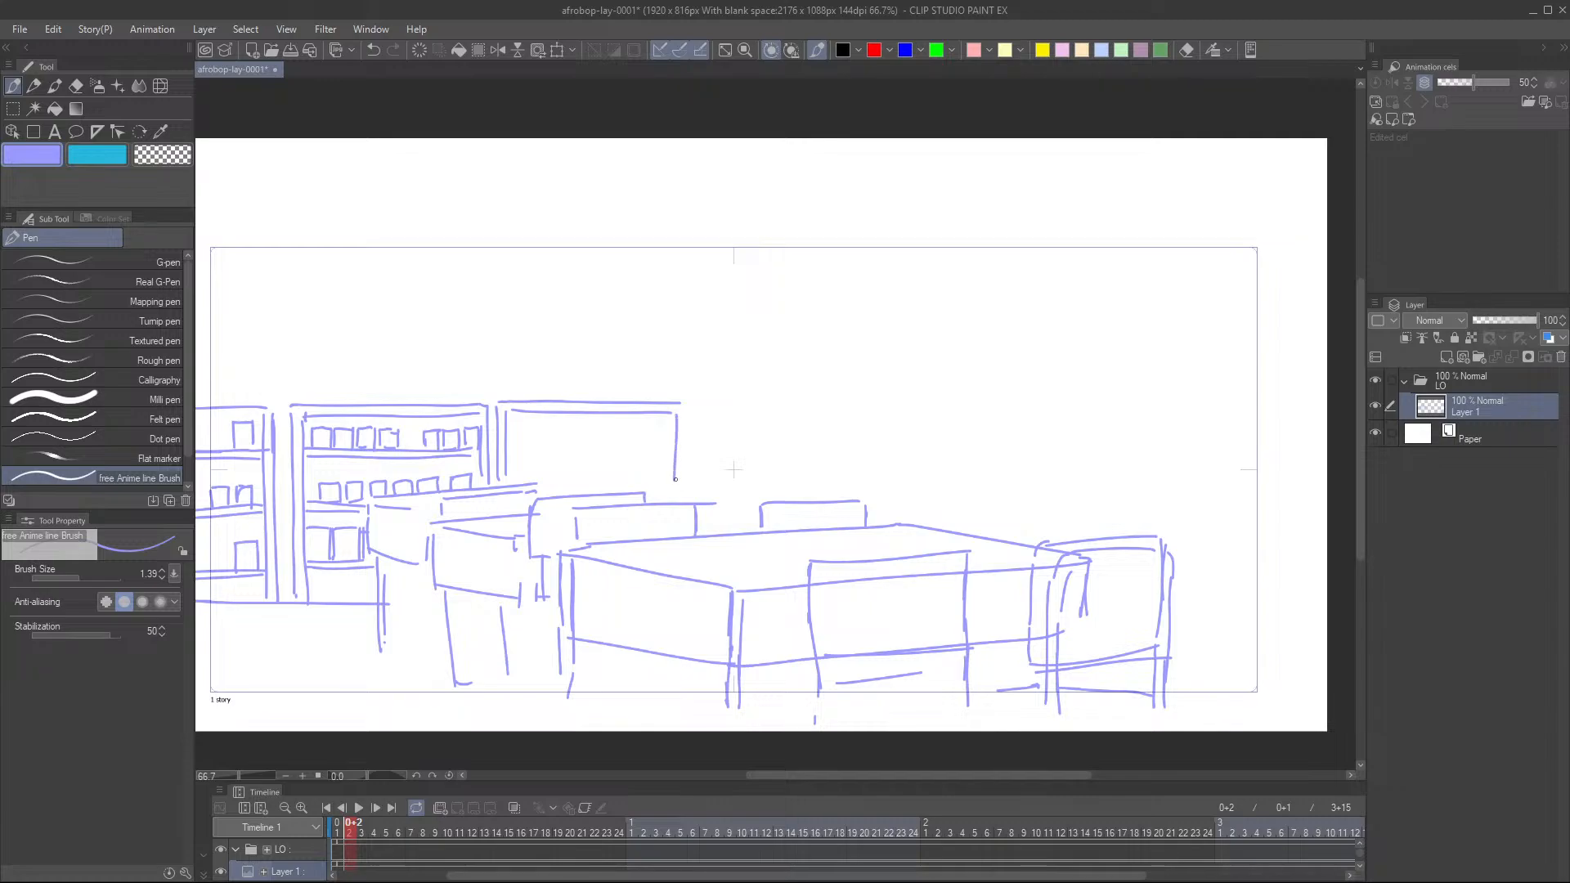
- Double the third bookcase's right side and draw a double-line shelf across its upper part
drag(686, 405, 685, 476)
key(ctrl+z)
drag(684, 407, 681, 483)
drag(509, 448, 663, 455)
key(ctrl+z)
drag(509, 447, 666, 450)
drag(530, 450, 669, 453)
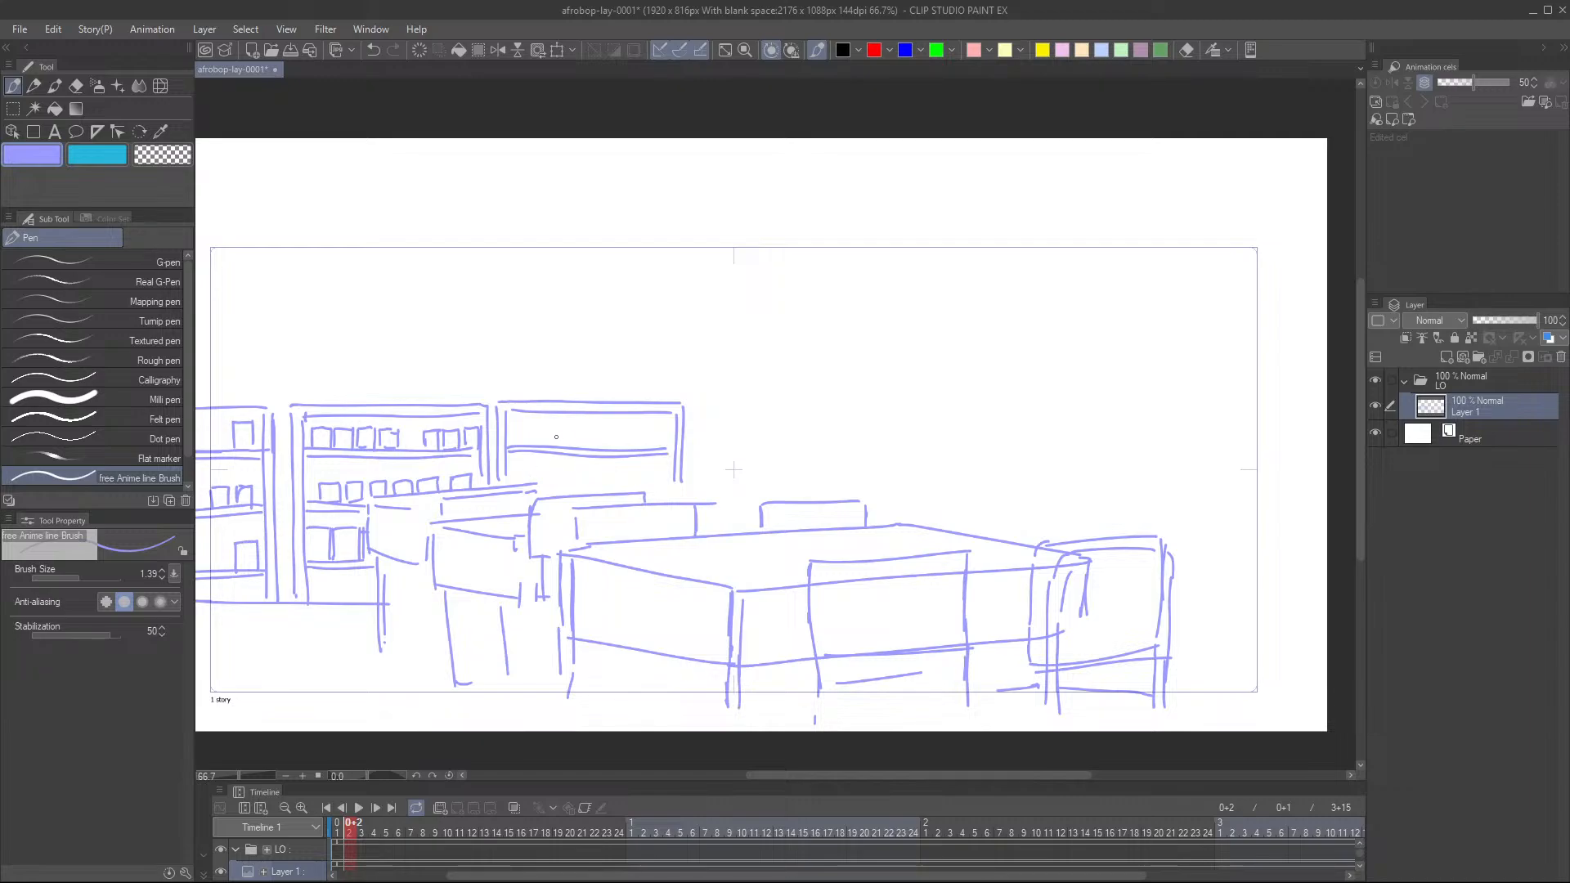
- Draw small boxes in two groups along the third bookcase's top shelf
scroll(556, 436, up, 4)
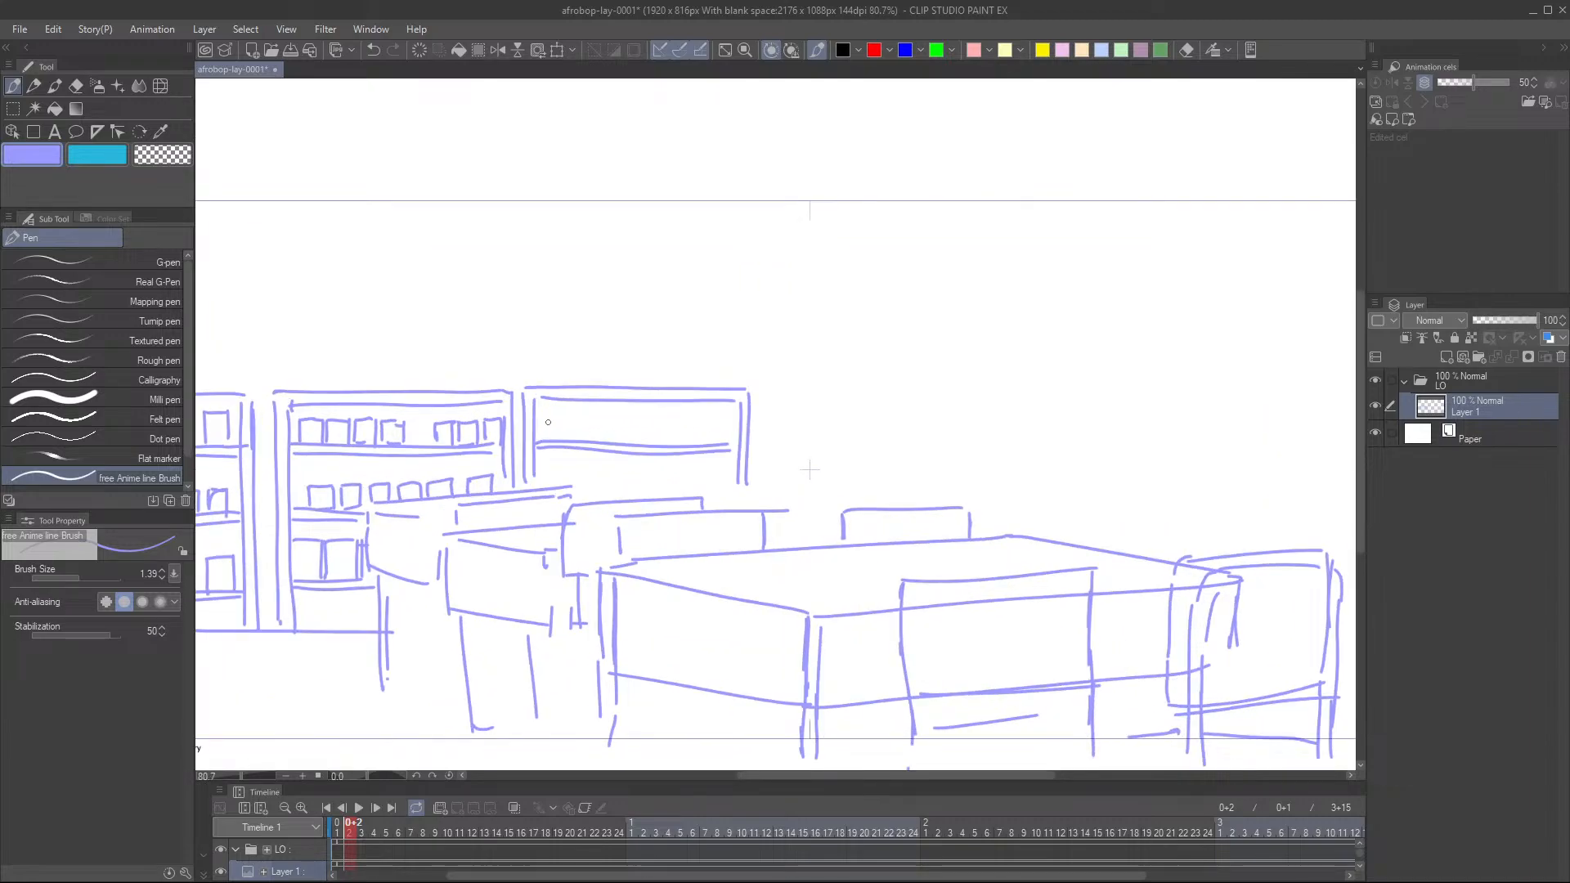
mouse_move(567, 419)
mouse_down()
mouse_move(566, 441)
mouse_move(582, 418)
mouse_move(581, 441)
mouse_move(619, 419)
mouse_move(625, 441)
mouse_move(643, 419)
mouse_move(644, 445)
mouse_move(682, 428)
mouse_move(665, 445)
mouse_move(681, 432)
mouse_move(685, 449)
mouse_up()
key(ctrl+z)
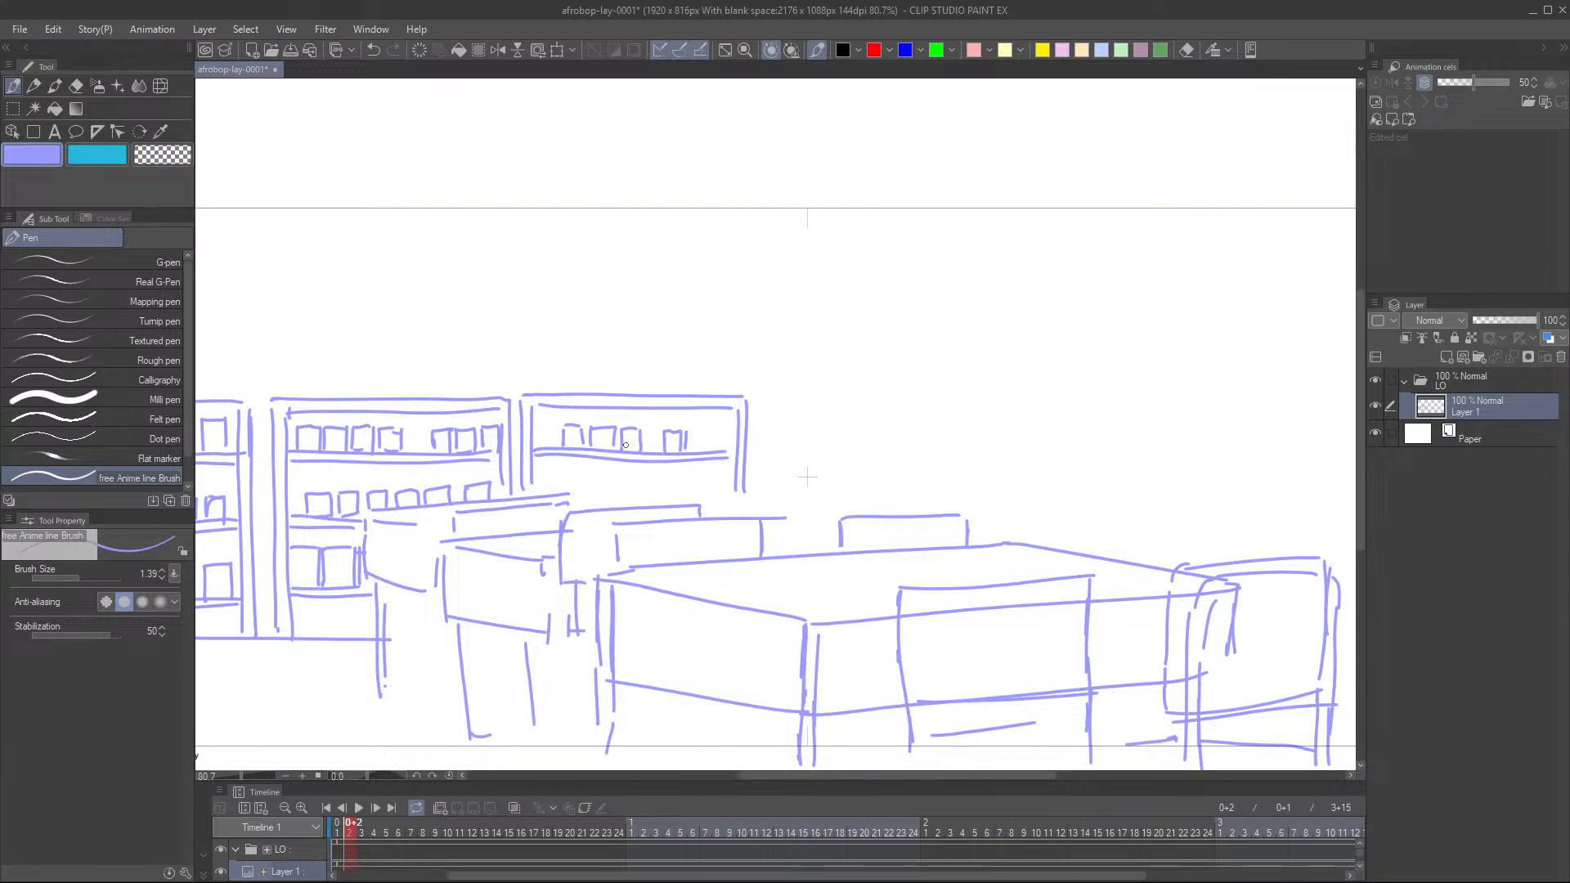
scroll(700, 412, up, 1)
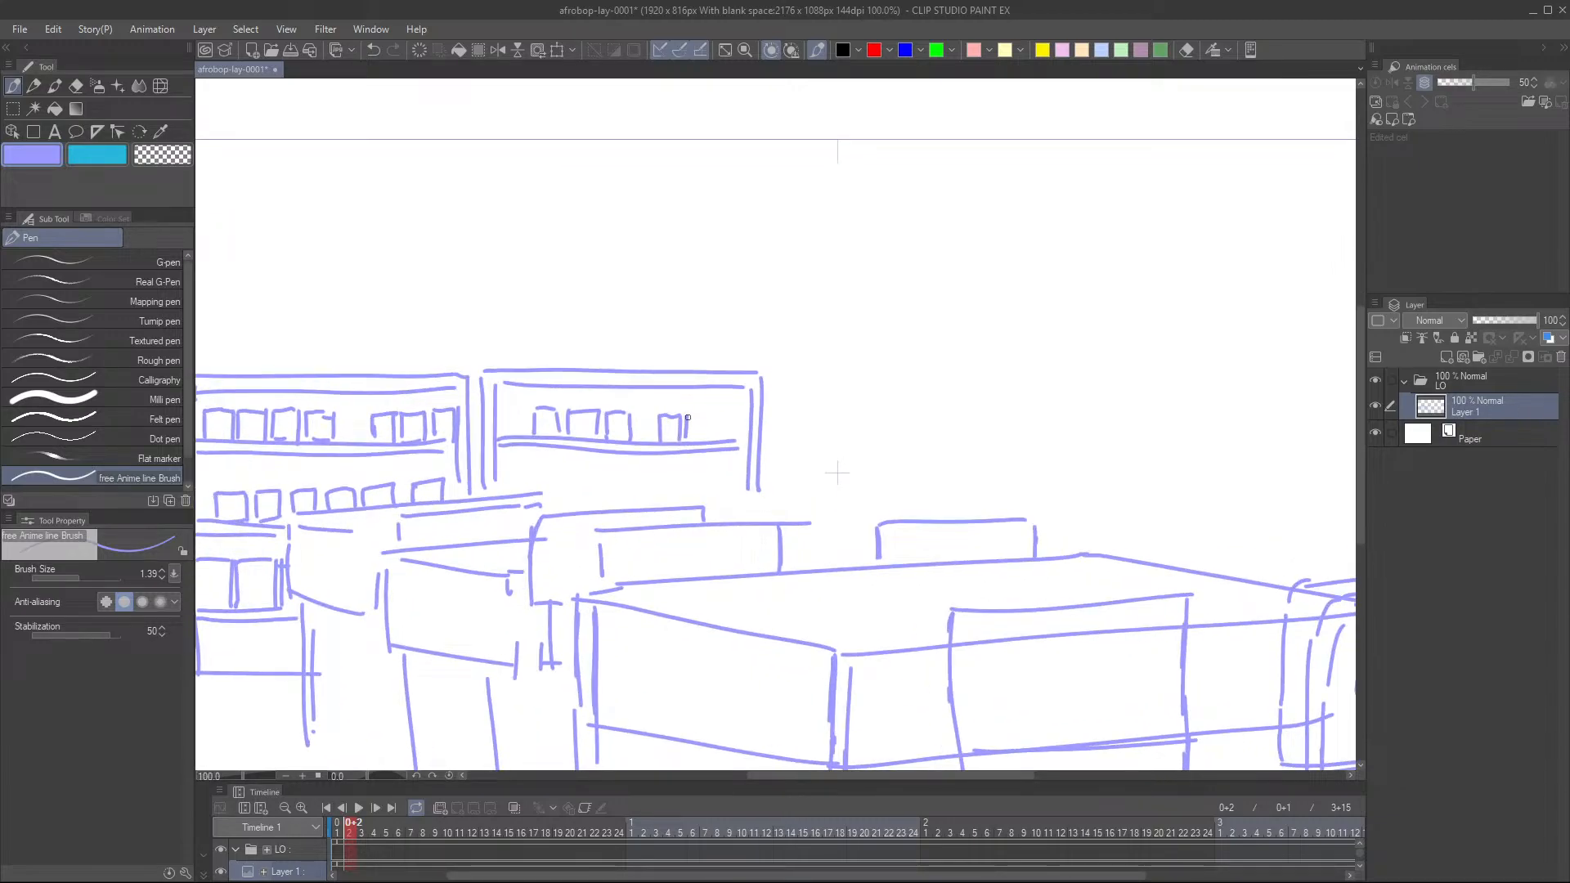
mouse_move(708, 417)
mouse_down()
mouse_move(708, 446)
mouse_move(739, 416)
mouse_move(738, 445)
mouse_move(711, 446)
mouse_up()
- Draw the third bookcase's lower shelf just above the desks and fill it with a row of small boxes
mouse_move(556, 498)
mouse_down()
mouse_move(731, 497)
mouse_move(551, 508)
mouse_move(745, 514)
mouse_up()
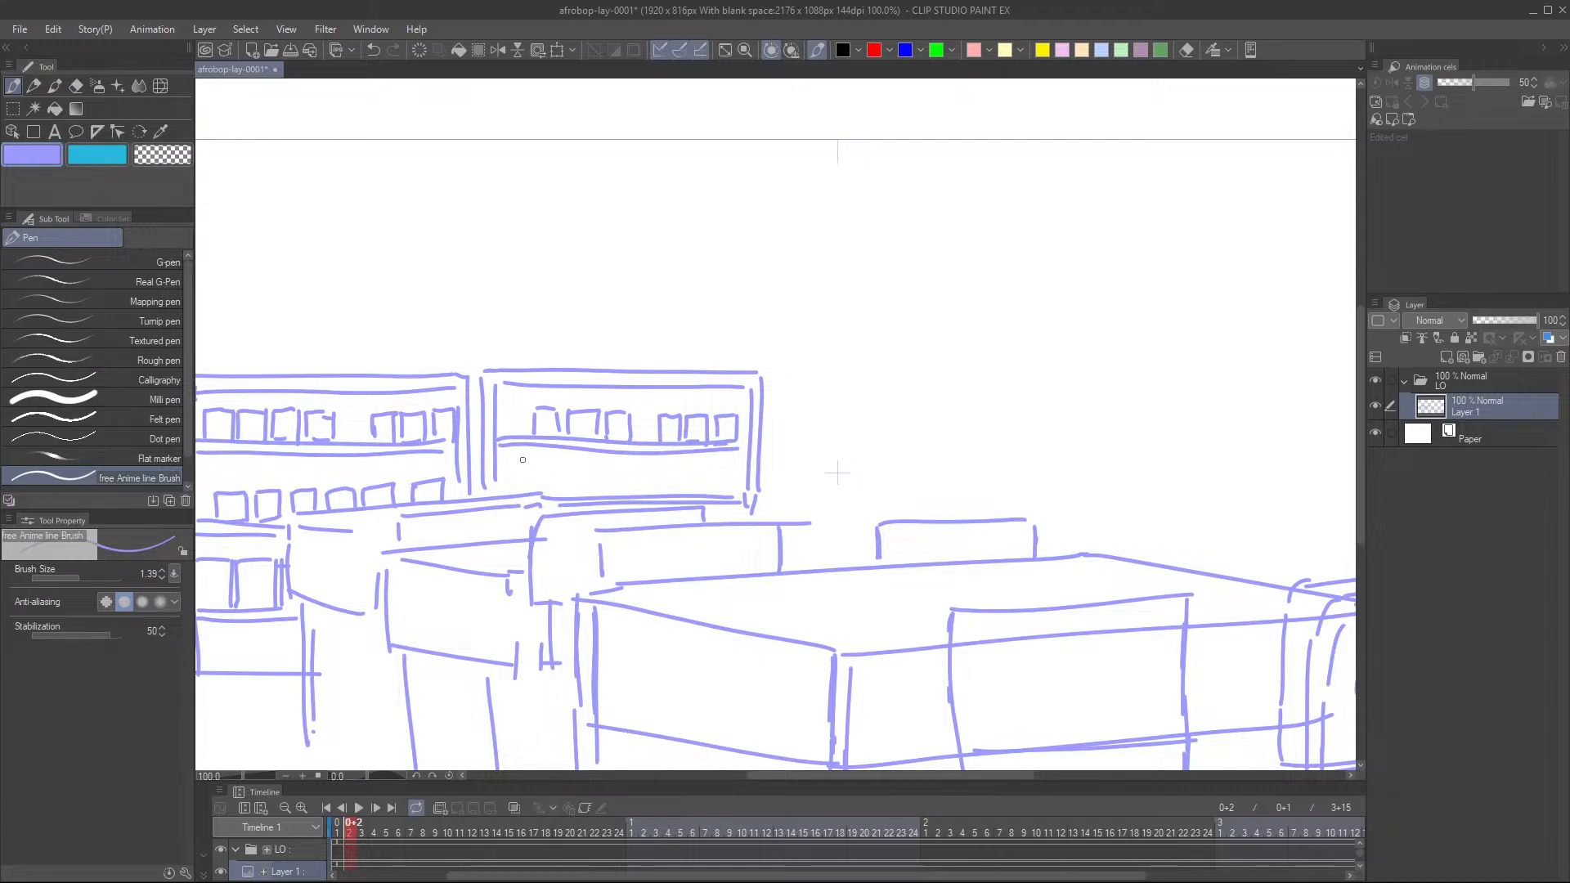
mouse_move(501, 472)
mouse_down()
mouse_move(503, 489)
mouse_move(556, 475)
mouse_move(560, 496)
mouse_move(564, 475)
mouse_move(589, 473)
mouse_move(594, 496)
mouse_move(618, 473)
mouse_move(622, 496)
mouse_move(646, 473)
mouse_move(646, 495)
mouse_move(675, 473)
mouse_move(682, 496)
mouse_up()
mouse_move(682, 473)
mouse_down()
mouse_move(737, 487)
mouse_move(726, 475)
mouse_move(626, 527)
mouse_up()
- Draw two parallel vertical lines beside the third bookcase, from near the frame's top edge down to the desks, as a pillar's left side
scroll(626, 528, down, 2)
drag(704, 439, 687, 419)
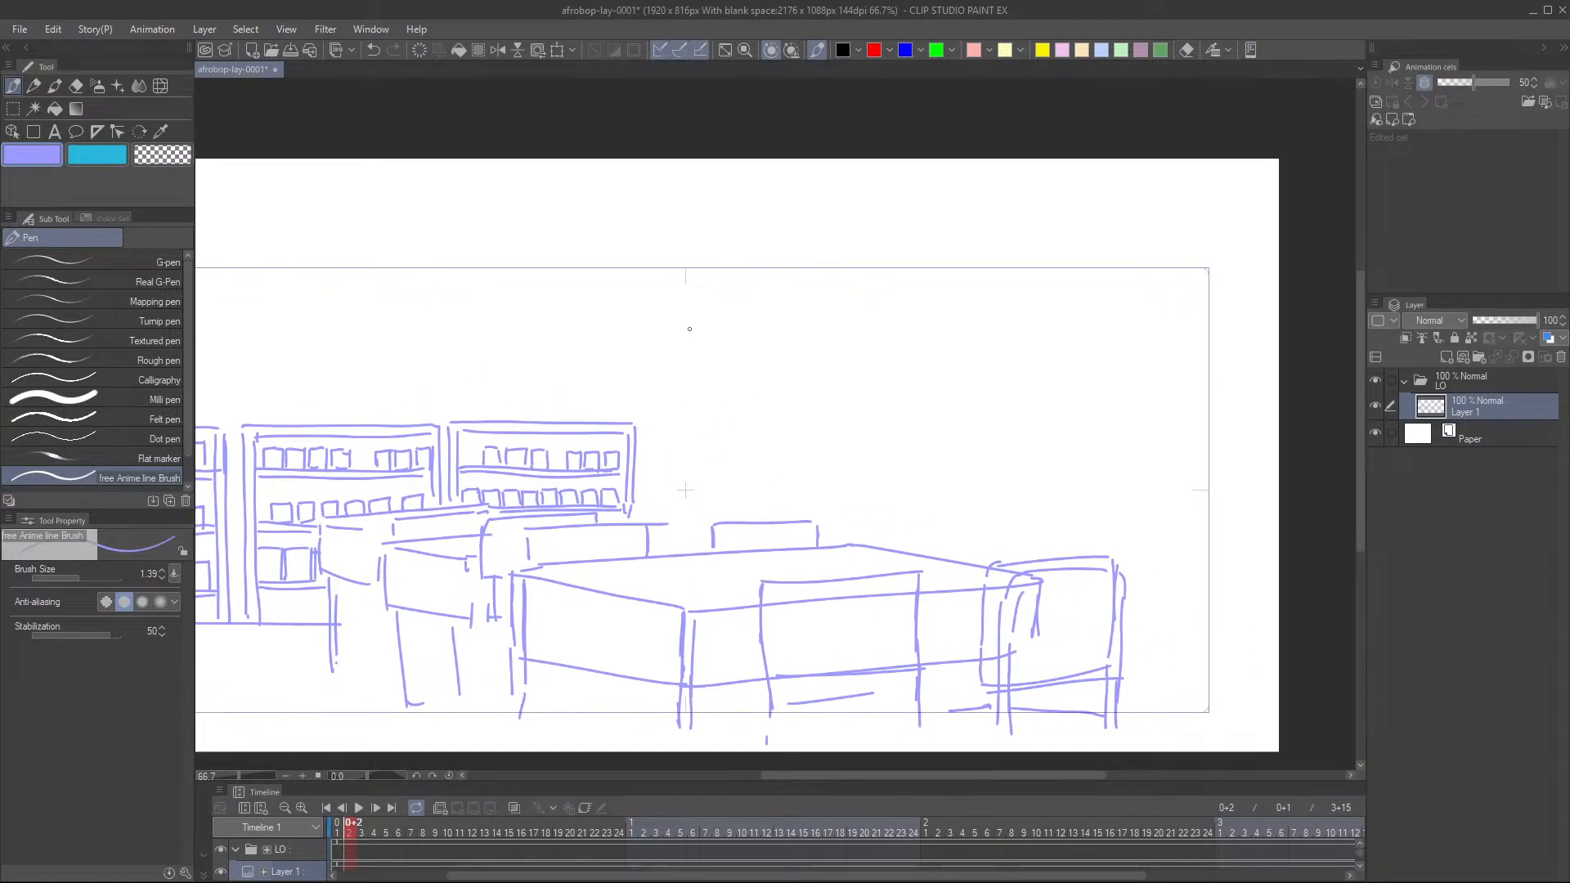
drag(638, 292, 642, 390)
key(ctrl+z)
key(ctrl+z)
drag(651, 270, 655, 517)
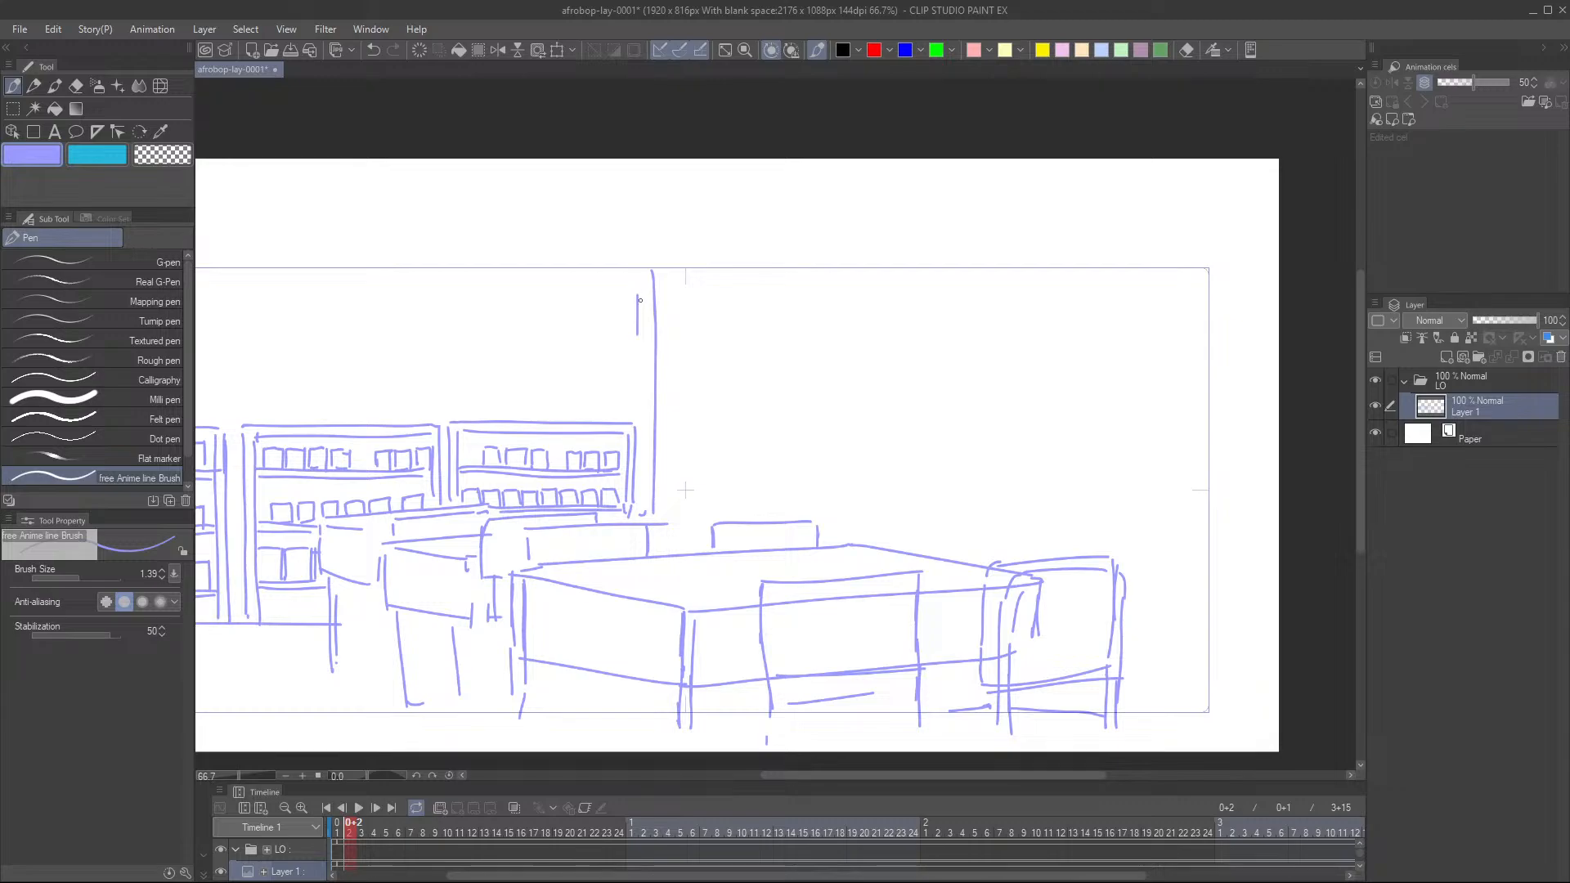
drag(640, 293, 639, 515)
- Close the pillar with a short top edge and draw its right side down to the desks
drag(711, 414, 757, 419)
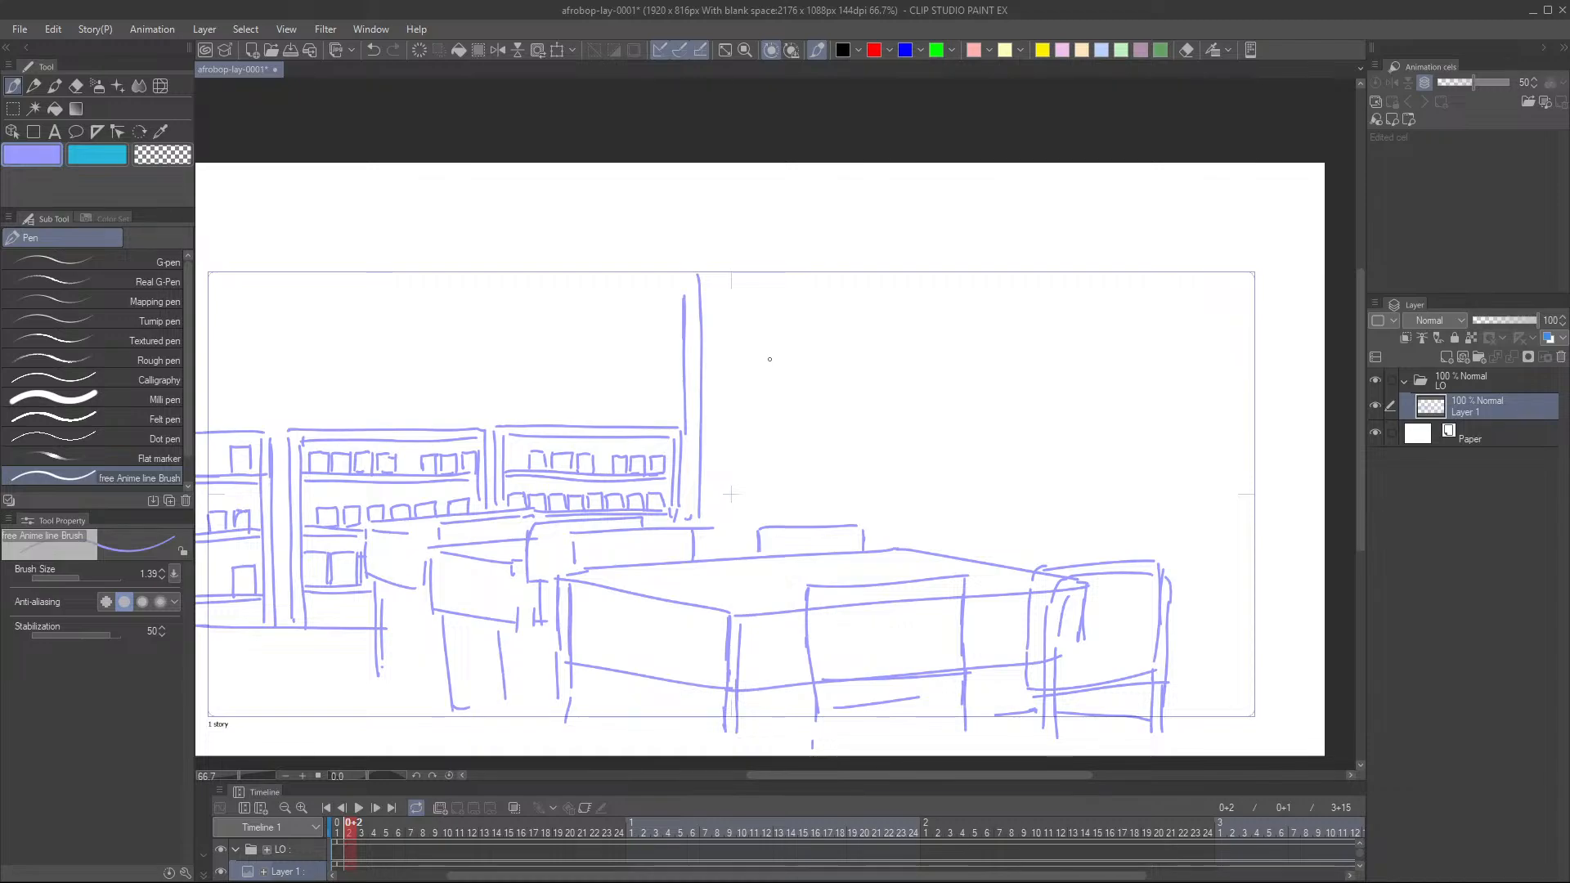
mouse_move(699, 293)
mouse_down()
mouse_move(754, 295)
mouse_move(758, 280)
mouse_move(762, 454)
mouse_up()
key(ctrl+z)
drag(759, 284, 747, 531)
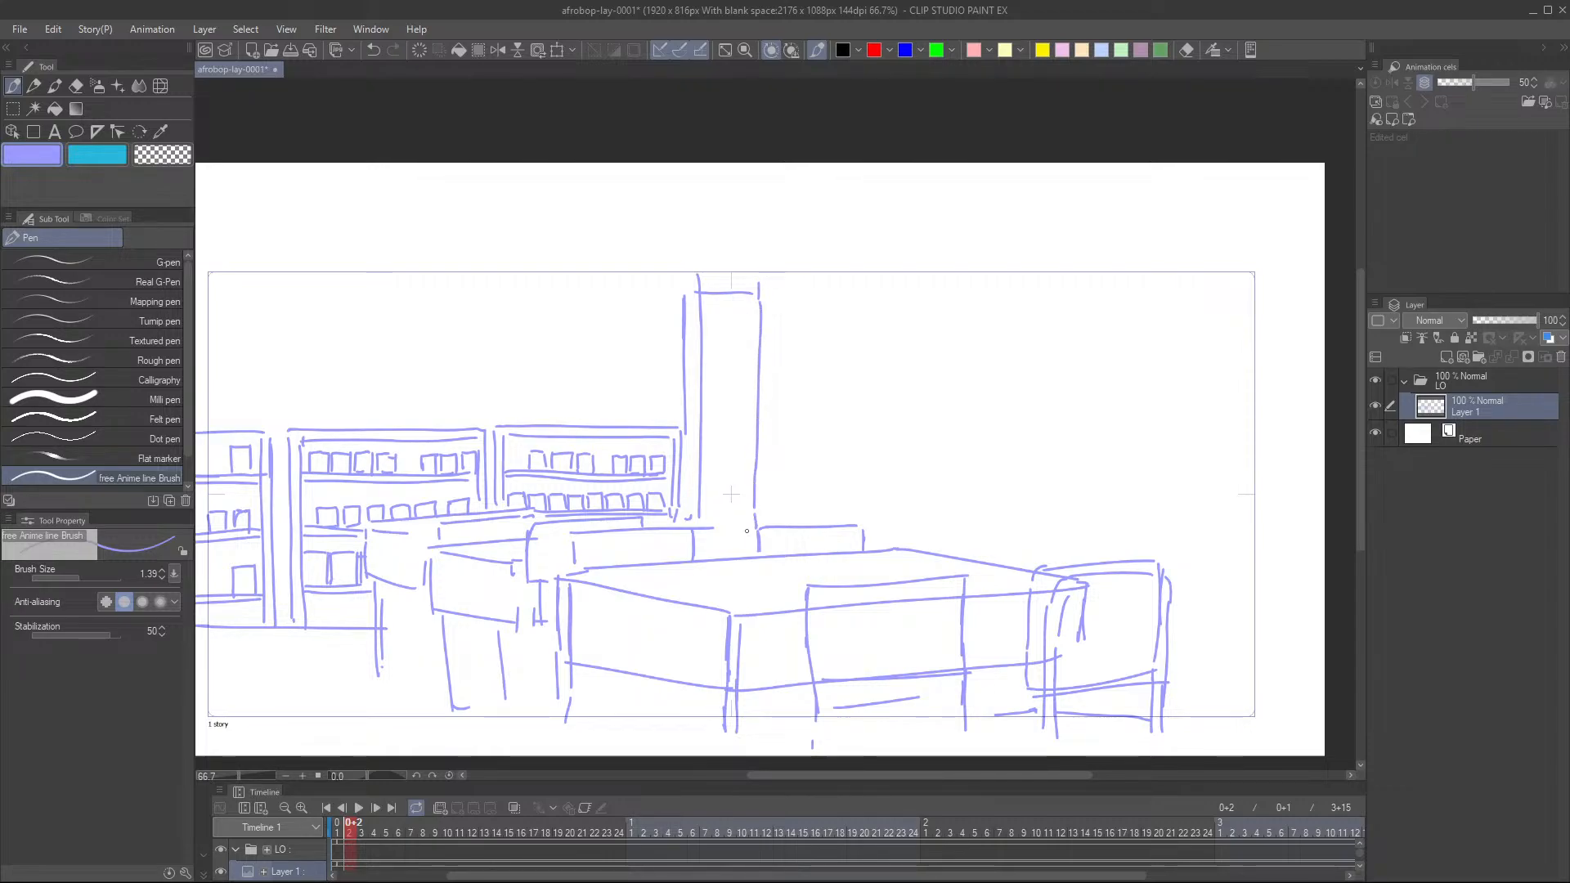
- Draw two parallel ceiling beam lines slanting up and right from the pillar's top corners past the frame
drag(800, 413, 927, 398)
key(ctrl+minus)
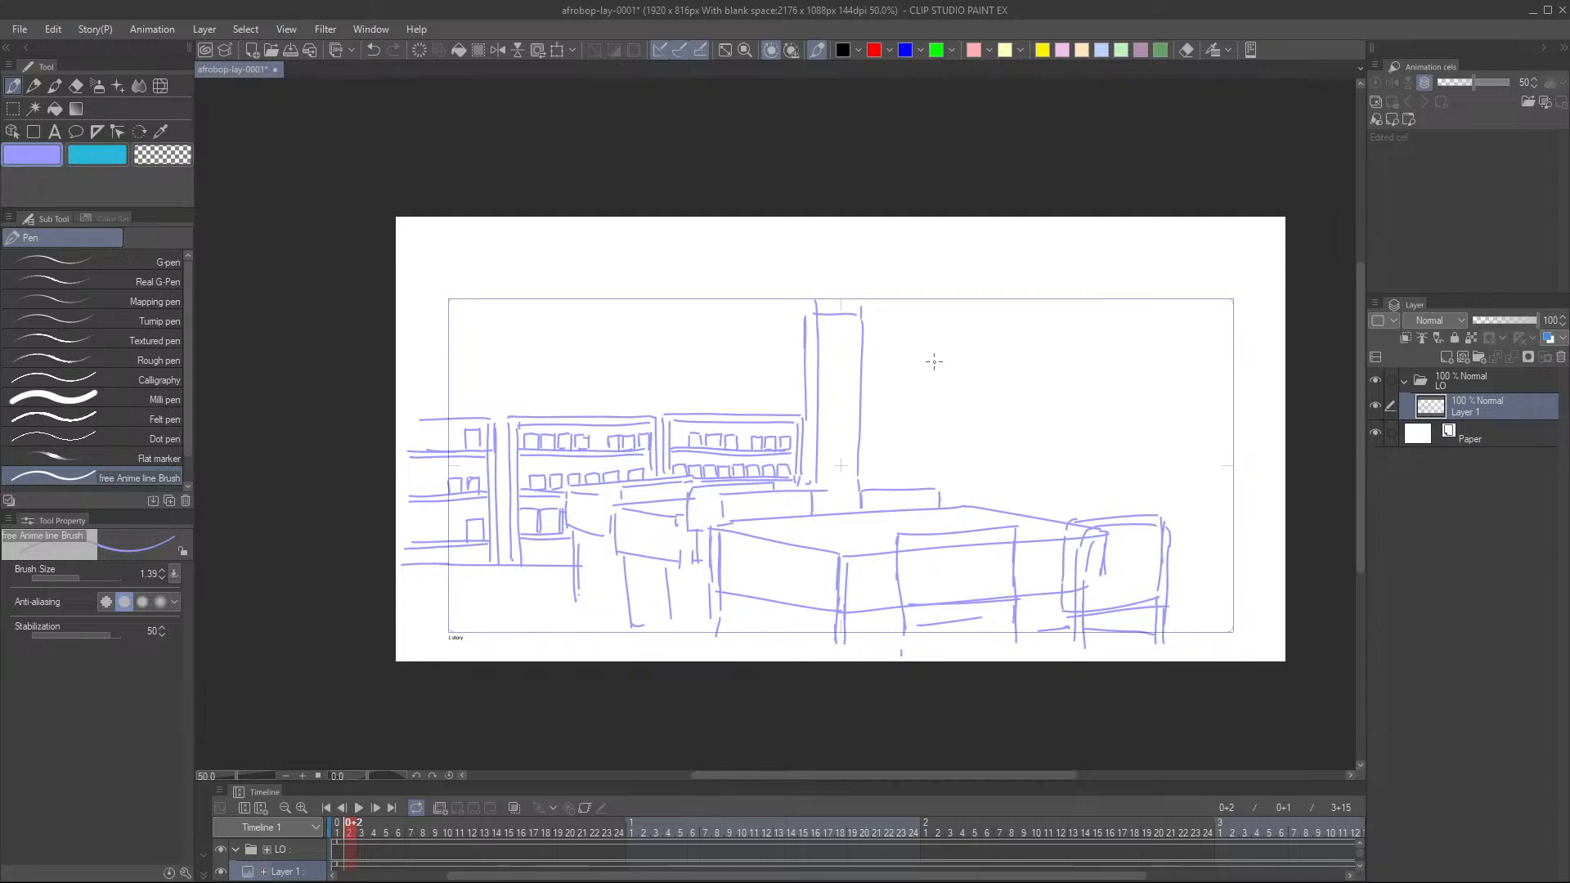
drag(918, 388, 834, 468)
scroll(835, 471, up, 3)
drag(782, 333, 772, 344)
scroll(772, 344, up, 2)
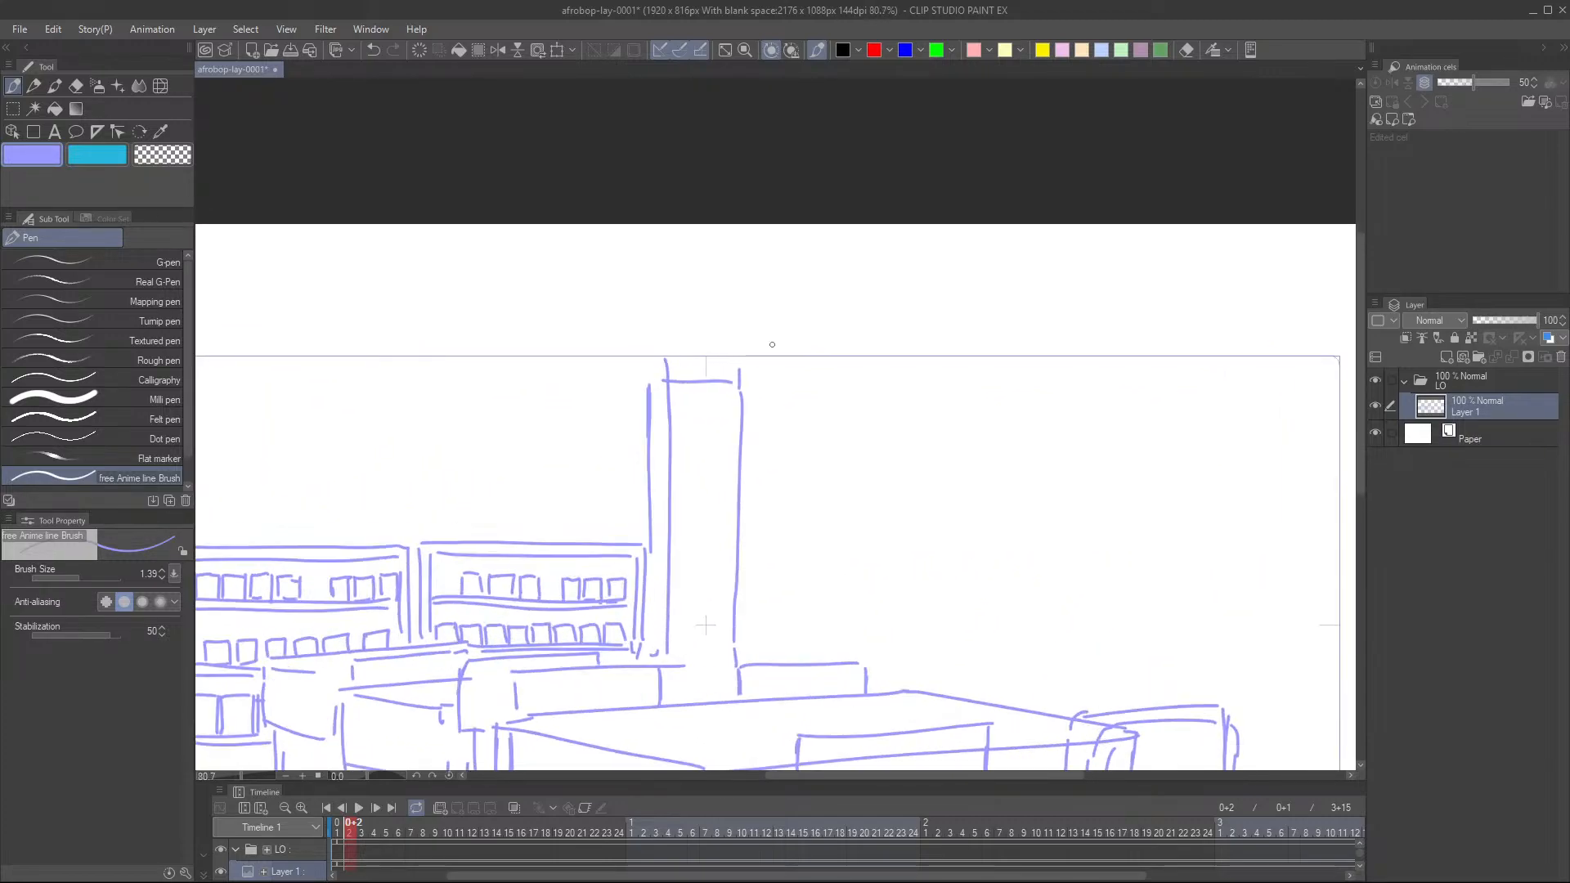
drag(667, 381, 829, 296)
key(ctrl+z)
drag(667, 374, 845, 295)
drag(740, 381, 912, 304)
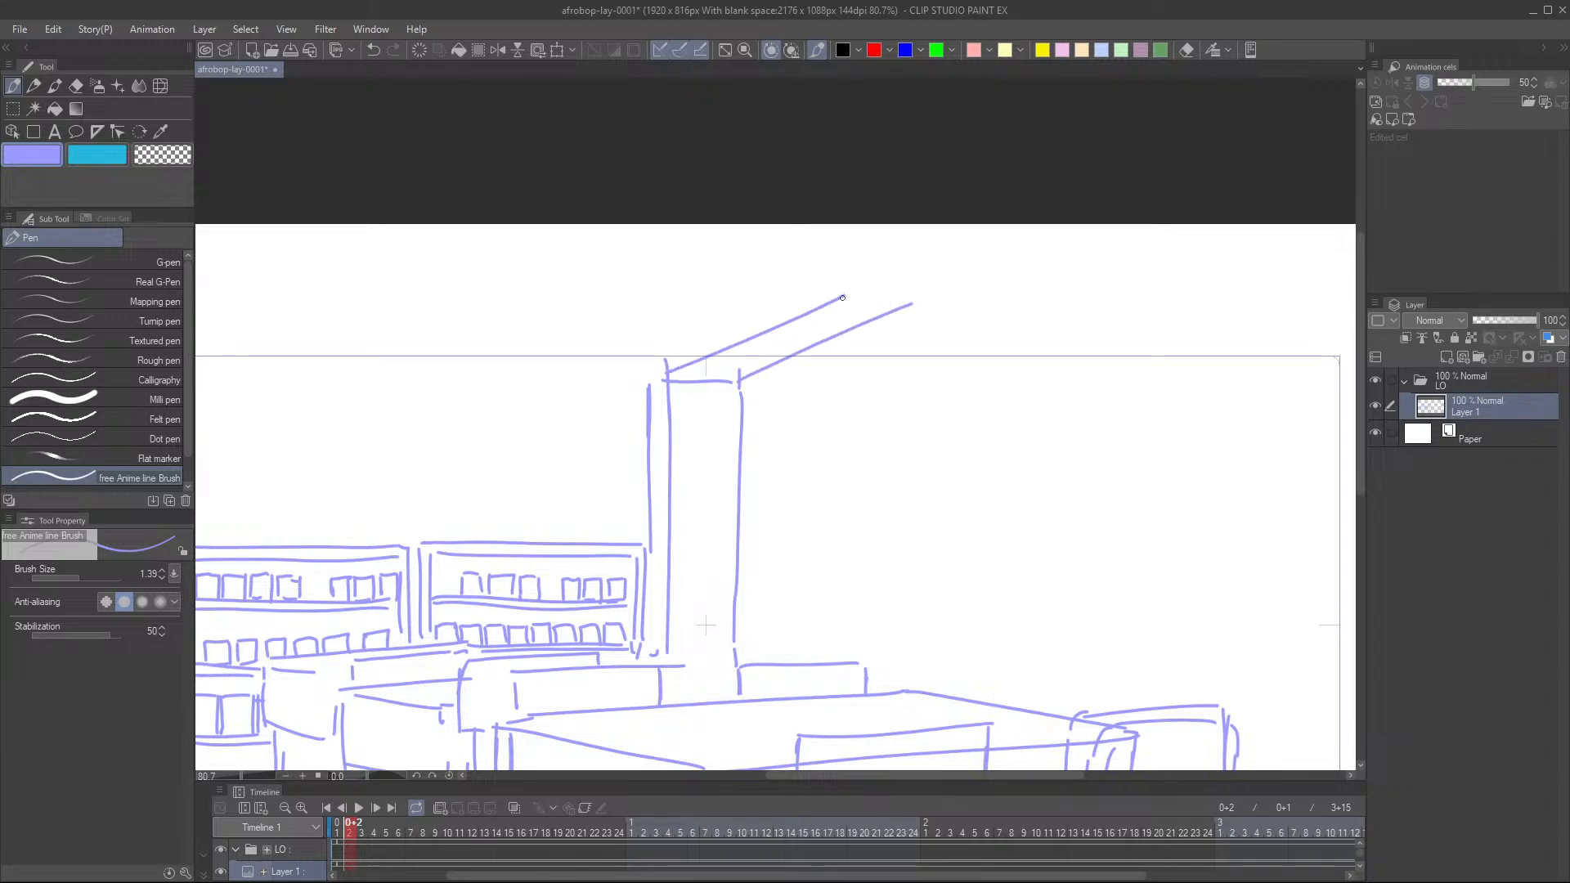
drag(667, 373, 780, 325)
drag(732, 449, 681, 427)
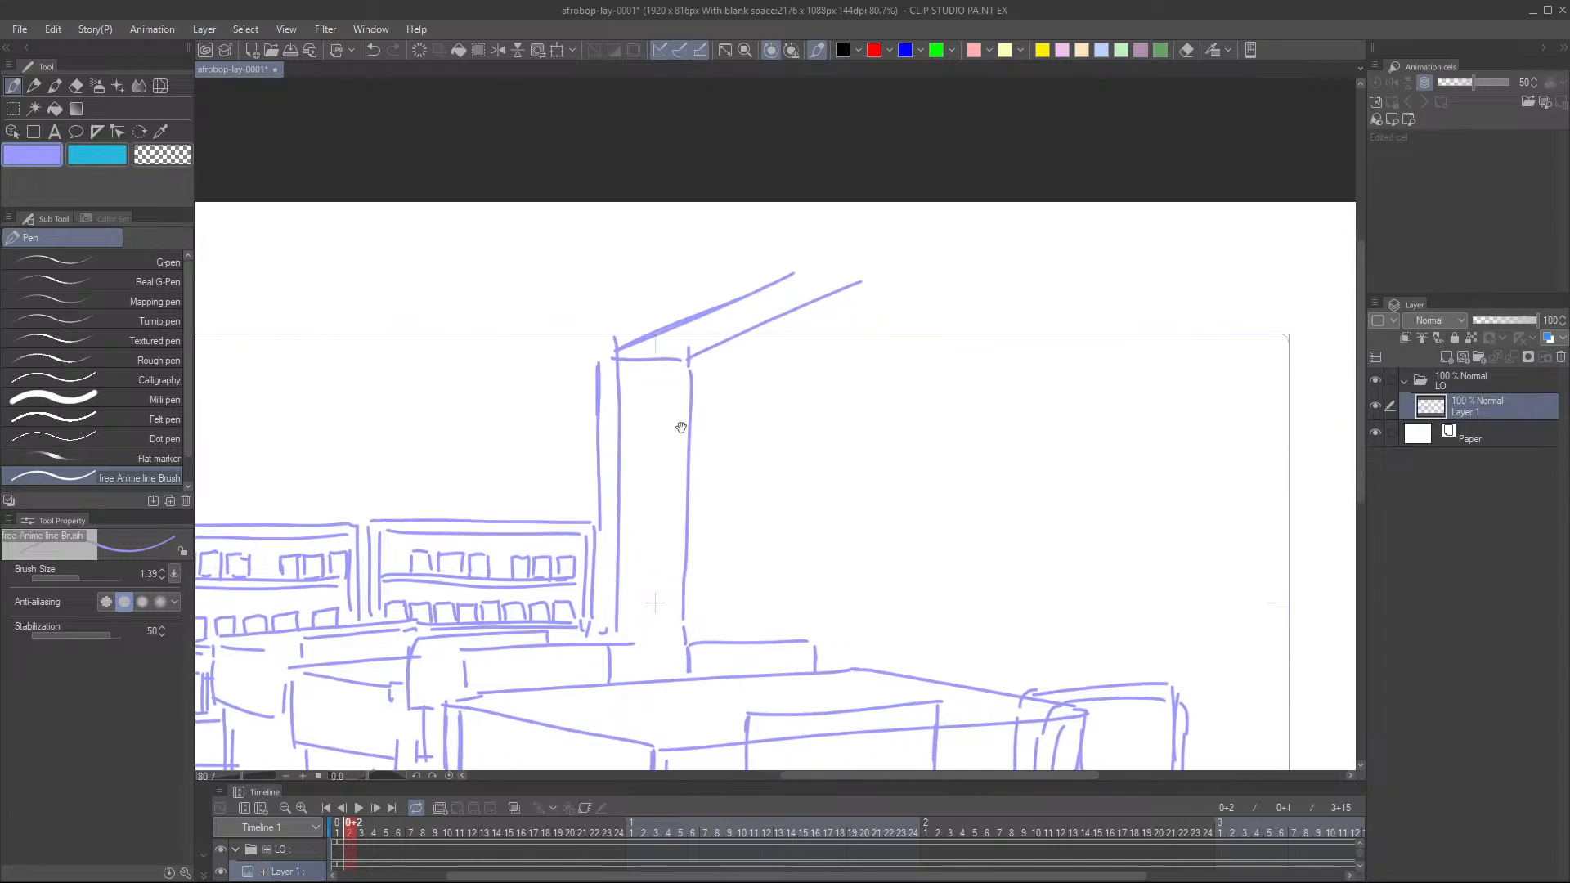
- Draw a long double top edge running right from the pillar, with a short shelf of small boxes under it
mouse_move(798, 507)
mouse_down()
mouse_move(852, 446)
mouse_move(870, 477)
mouse_move(875, 440)
mouse_move(797, 510)
mouse_move(791, 476)
mouse_move(802, 483)
mouse_move(761, 422)
mouse_move(1073, 417)
mouse_up()
scroll(809, 486, down, 3)
scroll(800, 478, up, 1)
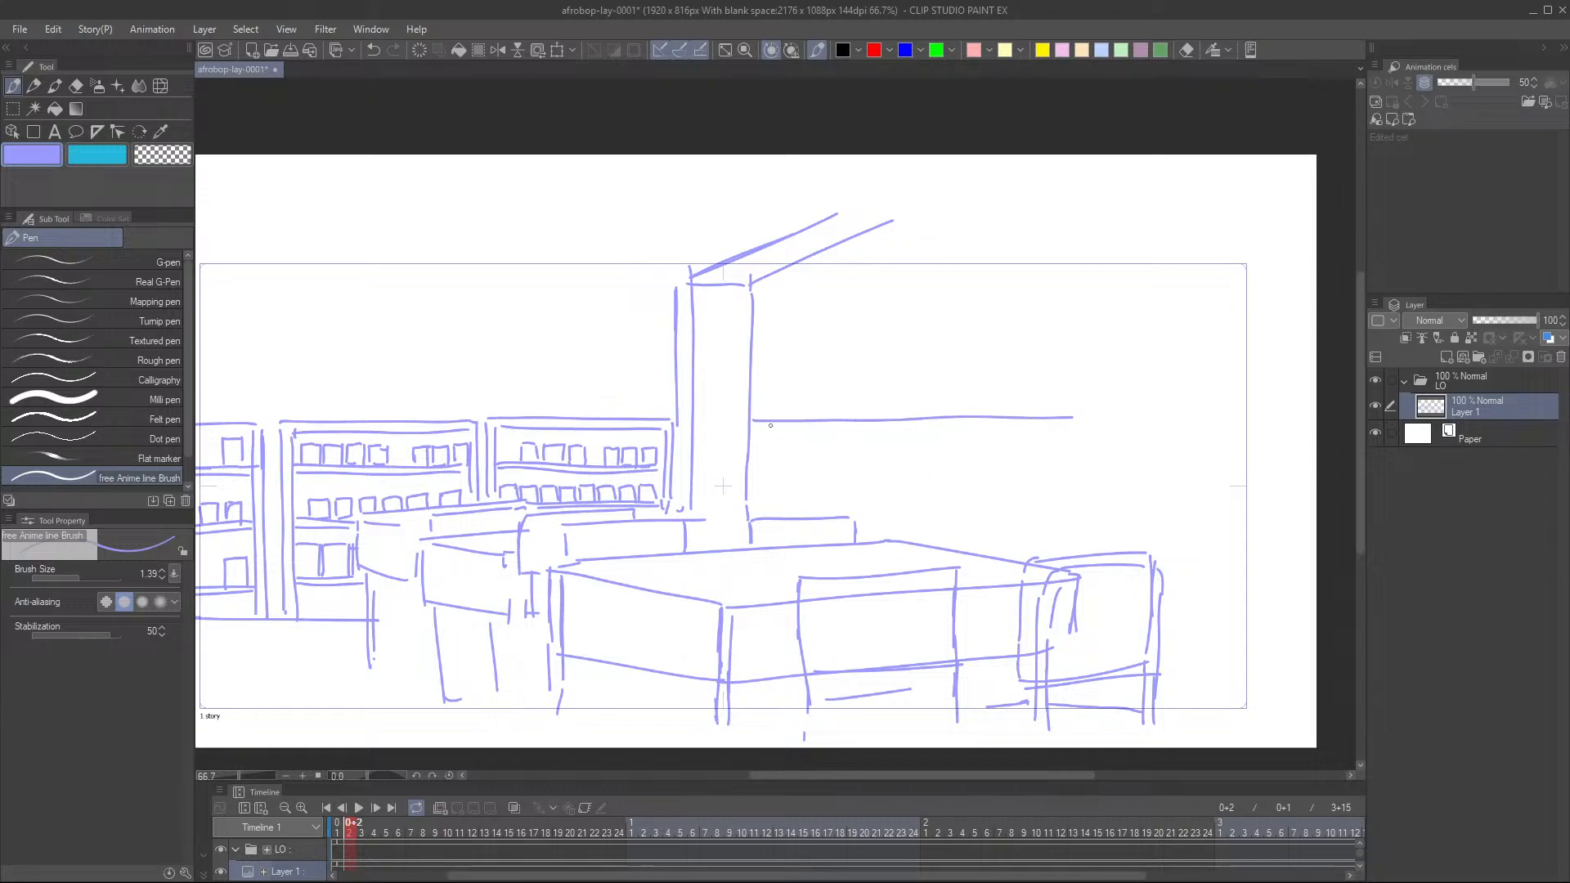
drag(771, 430, 1065, 418)
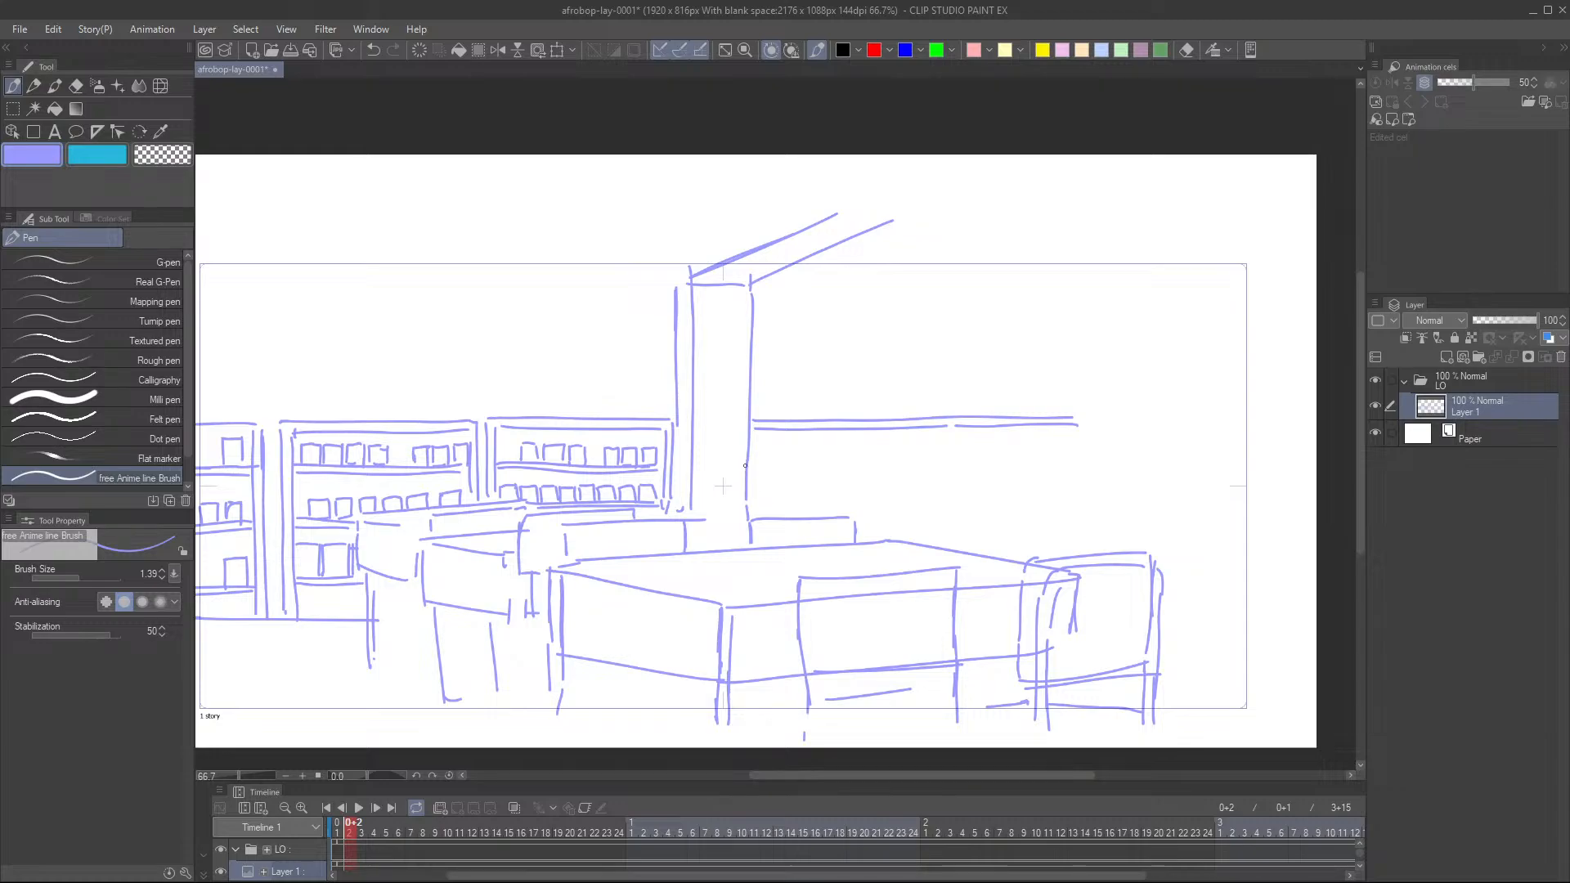
mouse_move(749, 465)
mouse_down()
mouse_move(827, 469)
mouse_move(761, 465)
mouse_move(833, 446)
mouse_move(853, 463)
mouse_up()
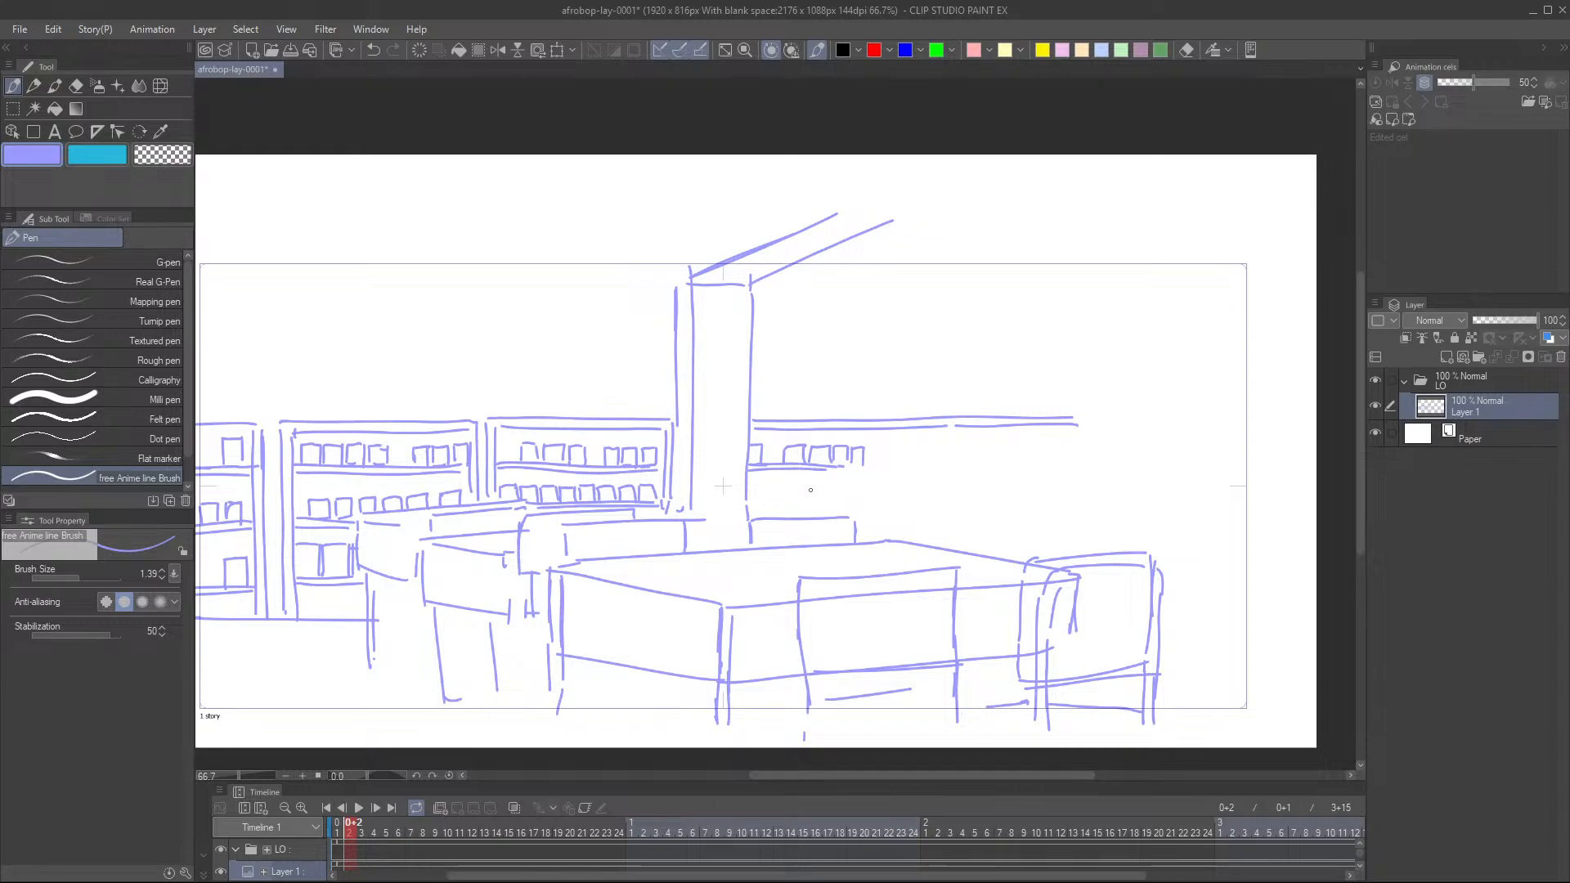
- Draw a slightly sloping double shelf edge behind the central desk and stand two taller books above it
drag(810, 489, 816, 509)
drag(816, 479, 913, 498)
key(ctrl+z)
drag(816, 479, 949, 493)
drag(815, 480, 948, 496)
mouse_move(859, 466)
mouse_down()
mouse_move(881, 468)
mouse_move(864, 481)
mouse_move(888, 439)
mouse_move(889, 469)
mouse_move(893, 433)
mouse_move(888, 477)
mouse_move(892, 441)
mouse_move(914, 442)
mouse_move(918, 477)
mouse_up()
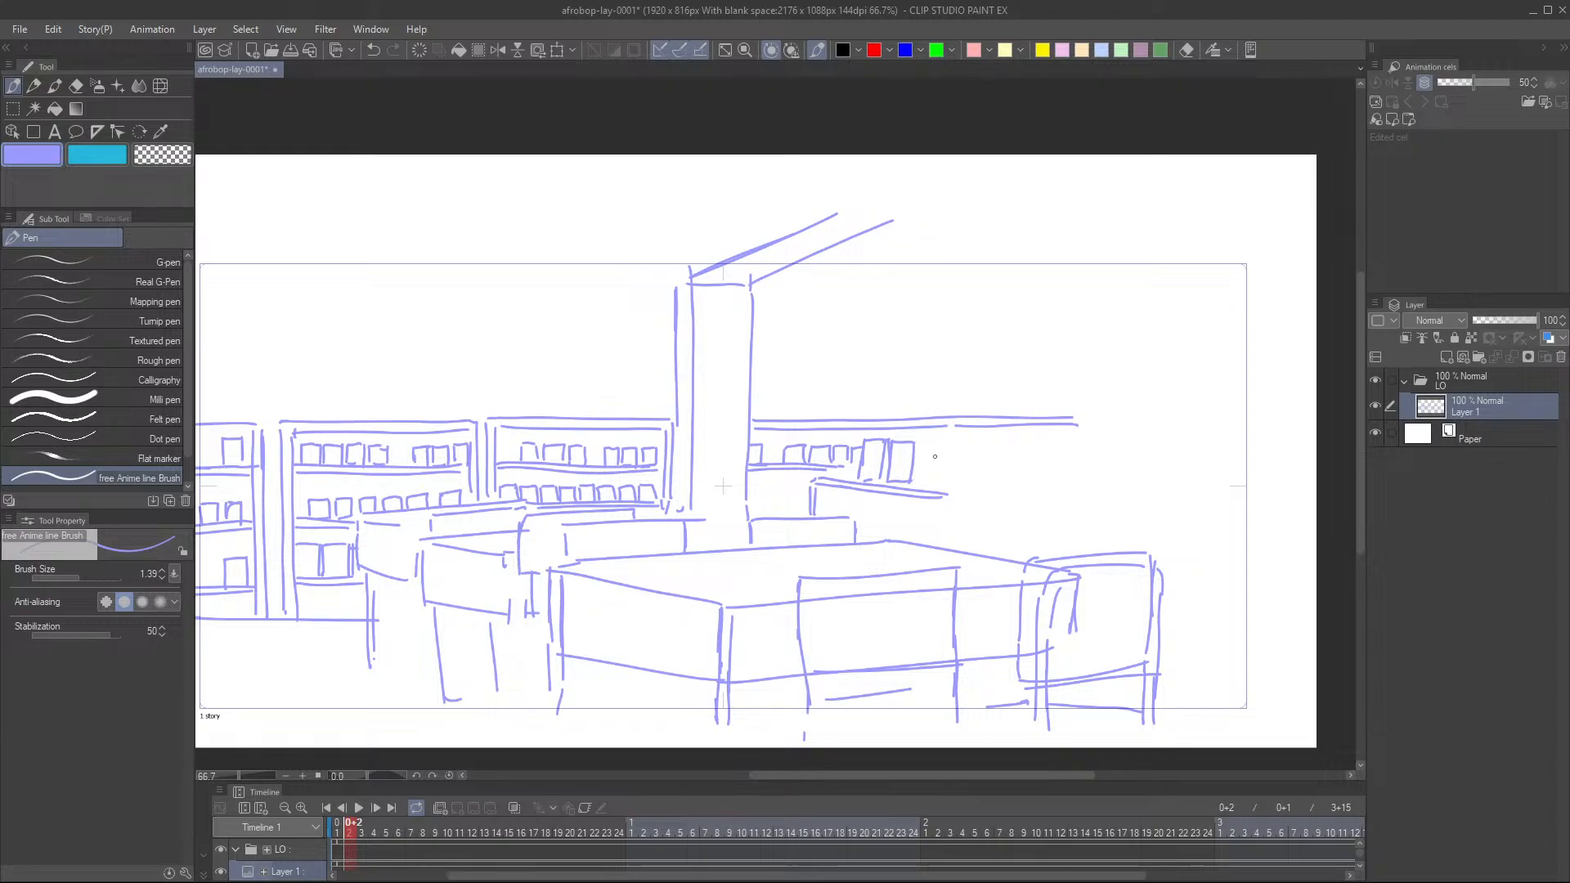
- Draw books beneath the sloping shelf and a group of upright and leaning books above its right end
mouse_move(822, 499)
mouse_down()
mouse_move(823, 515)
mouse_move(863, 503)
mouse_up()
mouse_move(864, 503)
mouse_down()
mouse_move(868, 521)
mouse_move(898, 509)
mouse_move(921, 541)
mouse_up()
mouse_move(950, 448)
mouse_down()
mouse_move(947, 484)
mouse_move(976, 447)
mouse_move(965, 486)
mouse_move(979, 494)
mouse_move(1022, 466)
mouse_up()
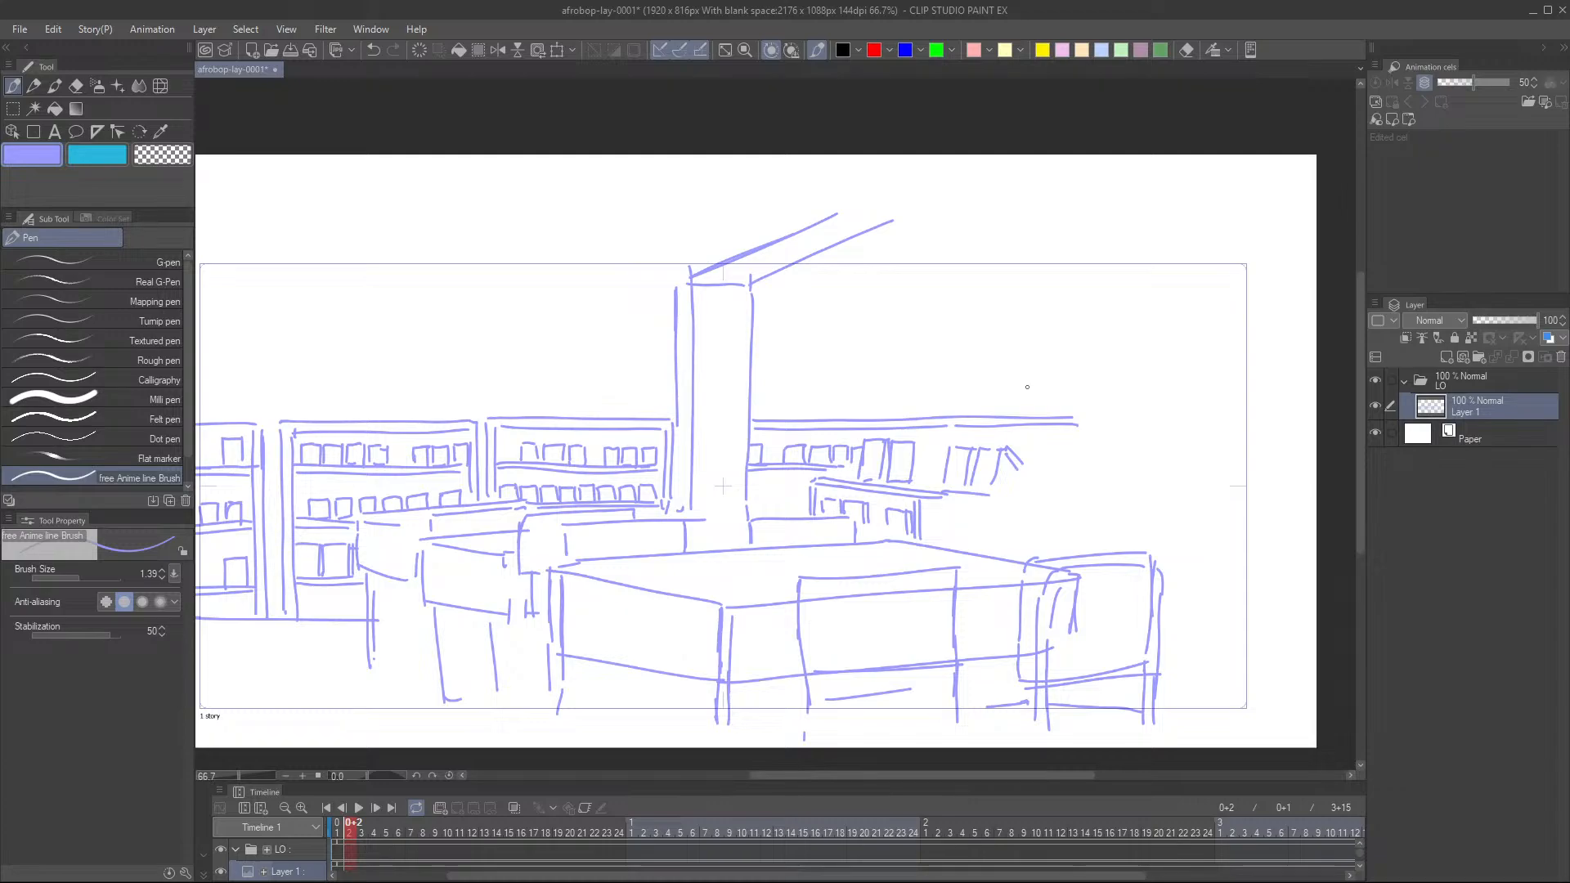
- Draw the low bookcase's corner with its uprights and extend its shelf edge right past the frame
mouse_move(954, 498)
mouse_down()
mouse_move(1032, 487)
mouse_move(946, 518)
mouse_move(946, 547)
mouse_move(1029, 491)
mouse_up()
drag(1006, 500, 1003, 538)
drag(1012, 494, 1219, 520)
key(ctrl+z)
drag(1011, 495, 1270, 514)
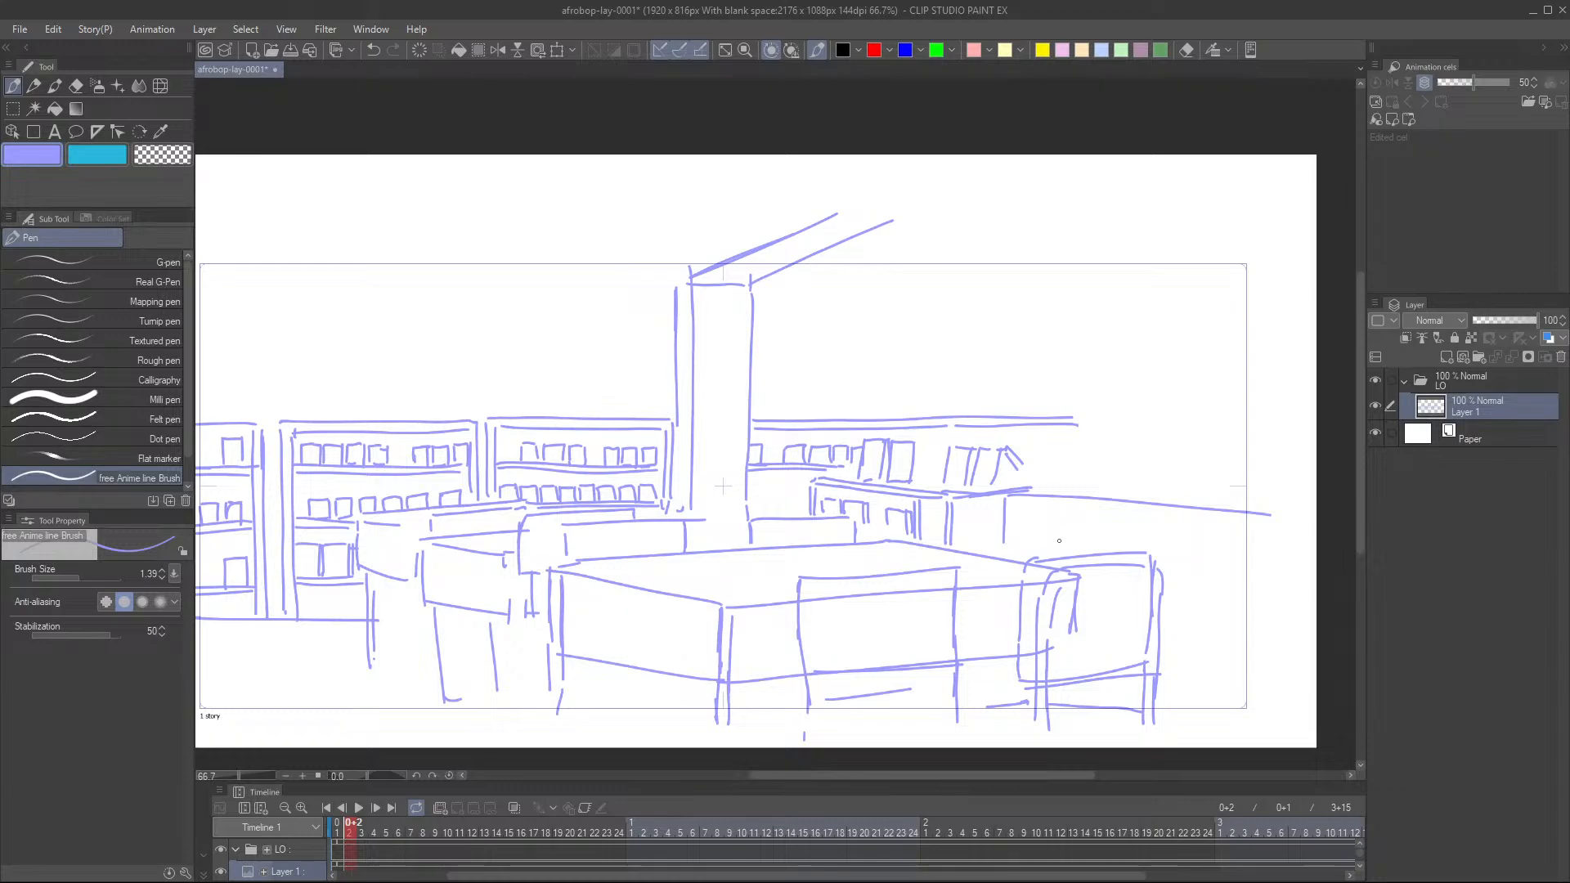
mouse_move(1015, 508)
mouse_down()
mouse_move(1101, 511)
mouse_move(1017, 504)
mouse_move(1270, 521)
mouse_up()
key(ctrl+z)
- Draw a row of slightly tilted books on the right-hand shelf edge
mouse_move(1065, 459)
mouse_down()
mouse_move(1082, 486)
mouse_move(1056, 488)
mouse_move(1101, 463)
mouse_move(1094, 488)
mouse_move(1126, 450)
mouse_move(1128, 482)
mouse_move(1141, 453)
mouse_move(1134, 489)
mouse_up()
key(ctrl+z)
key(ctrl+z)
mouse_move(1092, 488)
mouse_down()
mouse_move(1147, 454)
mouse_move(1180, 456)
mouse_move(1169, 490)
mouse_move(1127, 492)
mouse_move(1161, 493)
mouse_move(1187, 455)
mouse_move(1170, 495)
mouse_up()
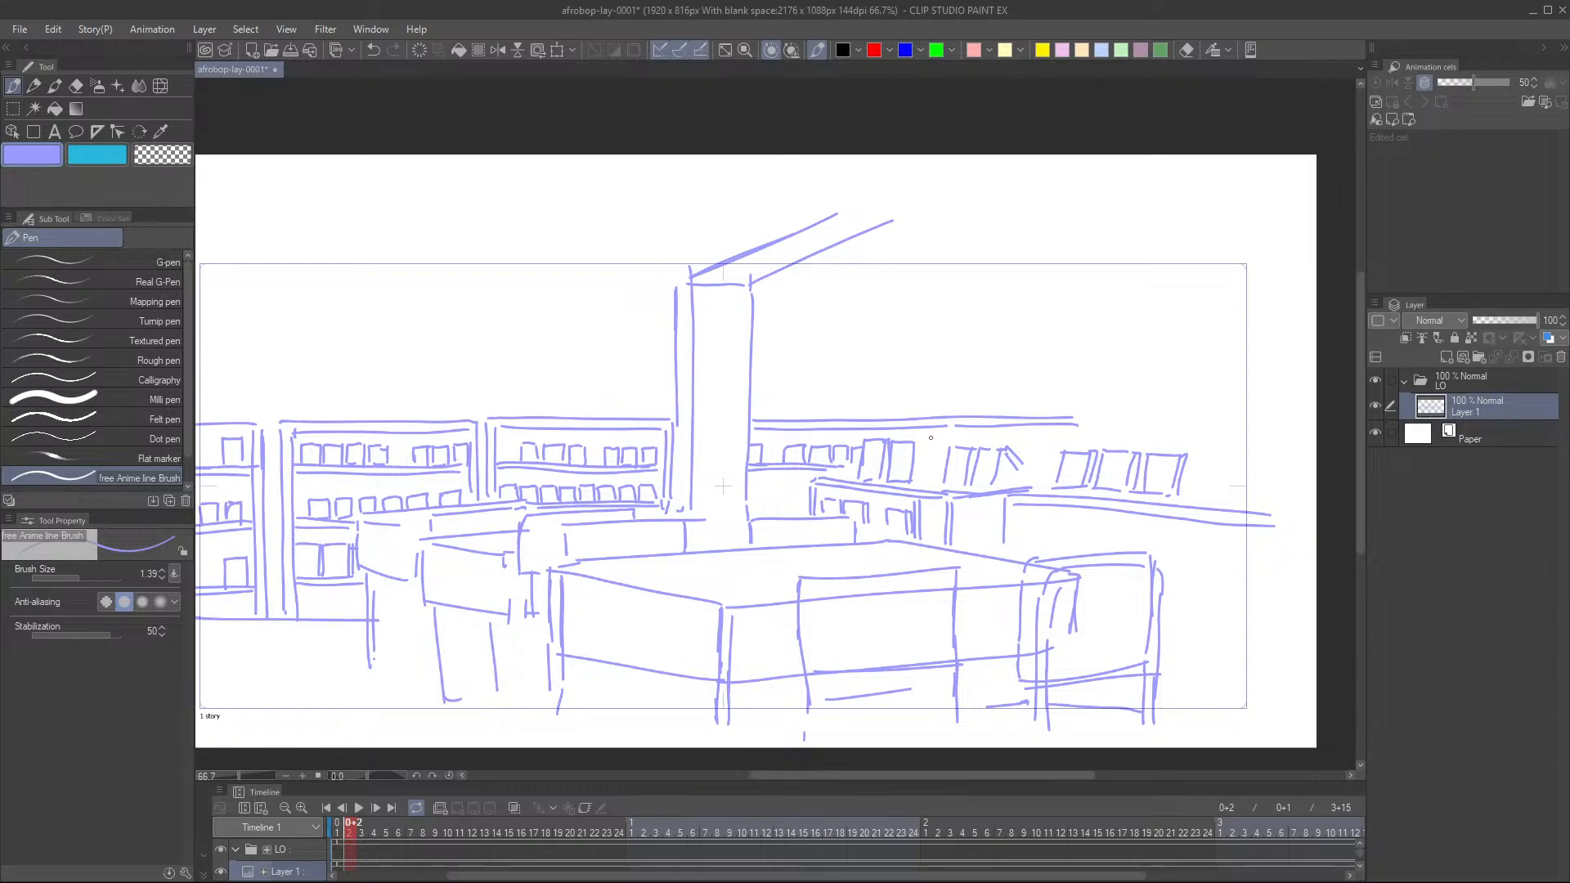
- Draw short divider marks under the long top edge and continue it as a sloping double line past the frame's right side
drag(929, 433, 931, 454)
drag(1070, 430, 1077, 448)
mouse_move(1080, 419)
mouse_down()
mouse_move(1299, 439)
mouse_move(1283, 434)
mouse_up()
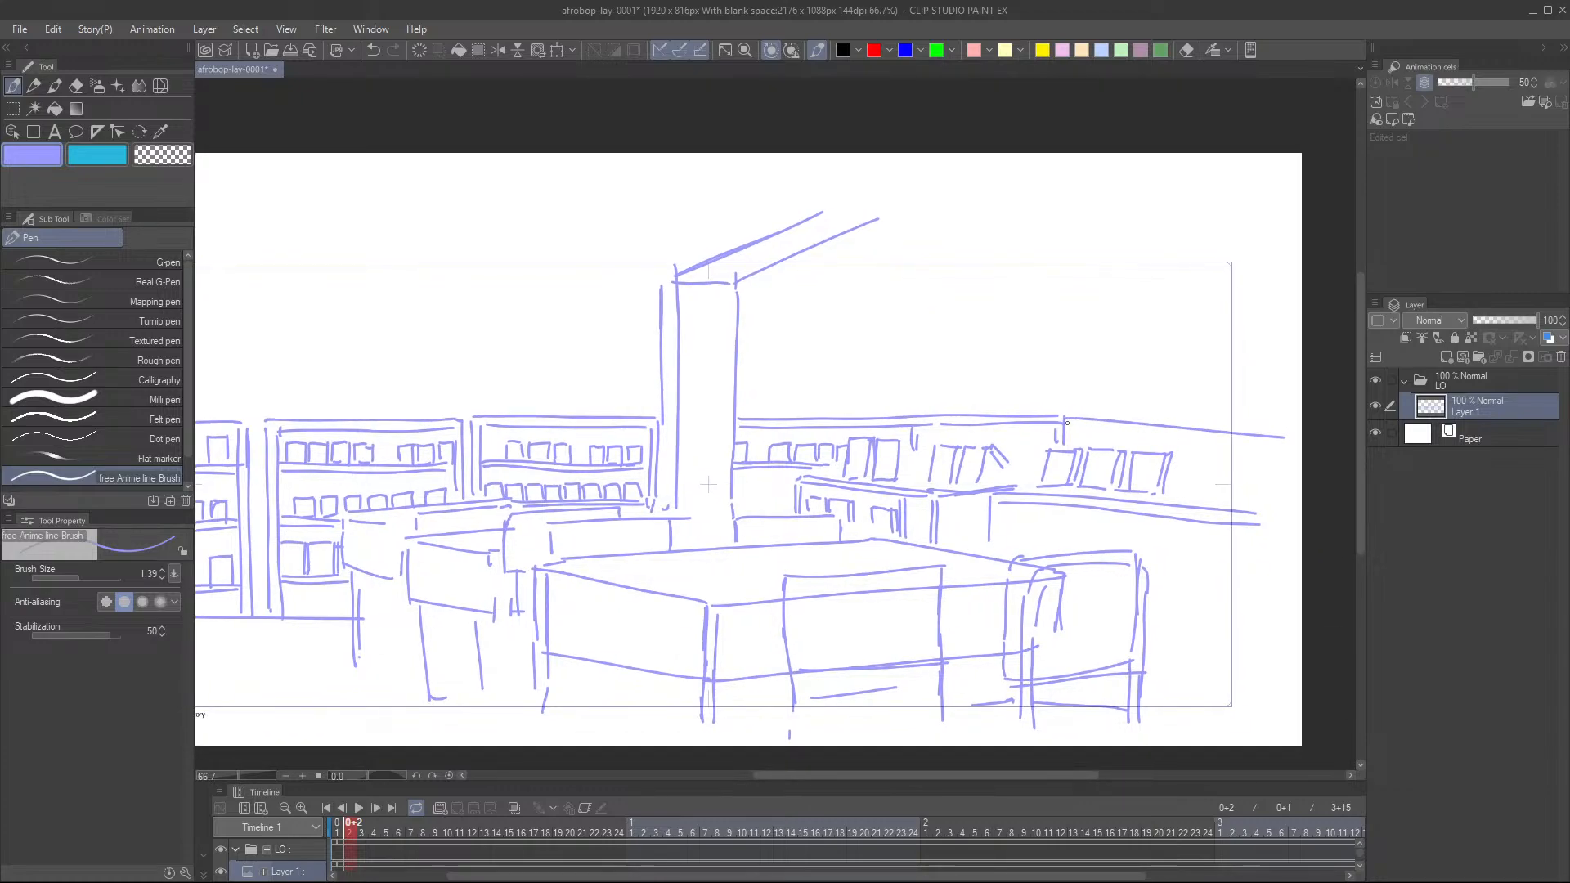
drag(1077, 426, 1293, 447)
mouse_move(1267, 447)
mouse_down()
mouse_move(1265, 476)
mouse_move(1270, 464)
mouse_up()
- Draw two vertical lines rising from the top edge of the right-hand bookcase near its corner
drag(1065, 475, 1032, 485)
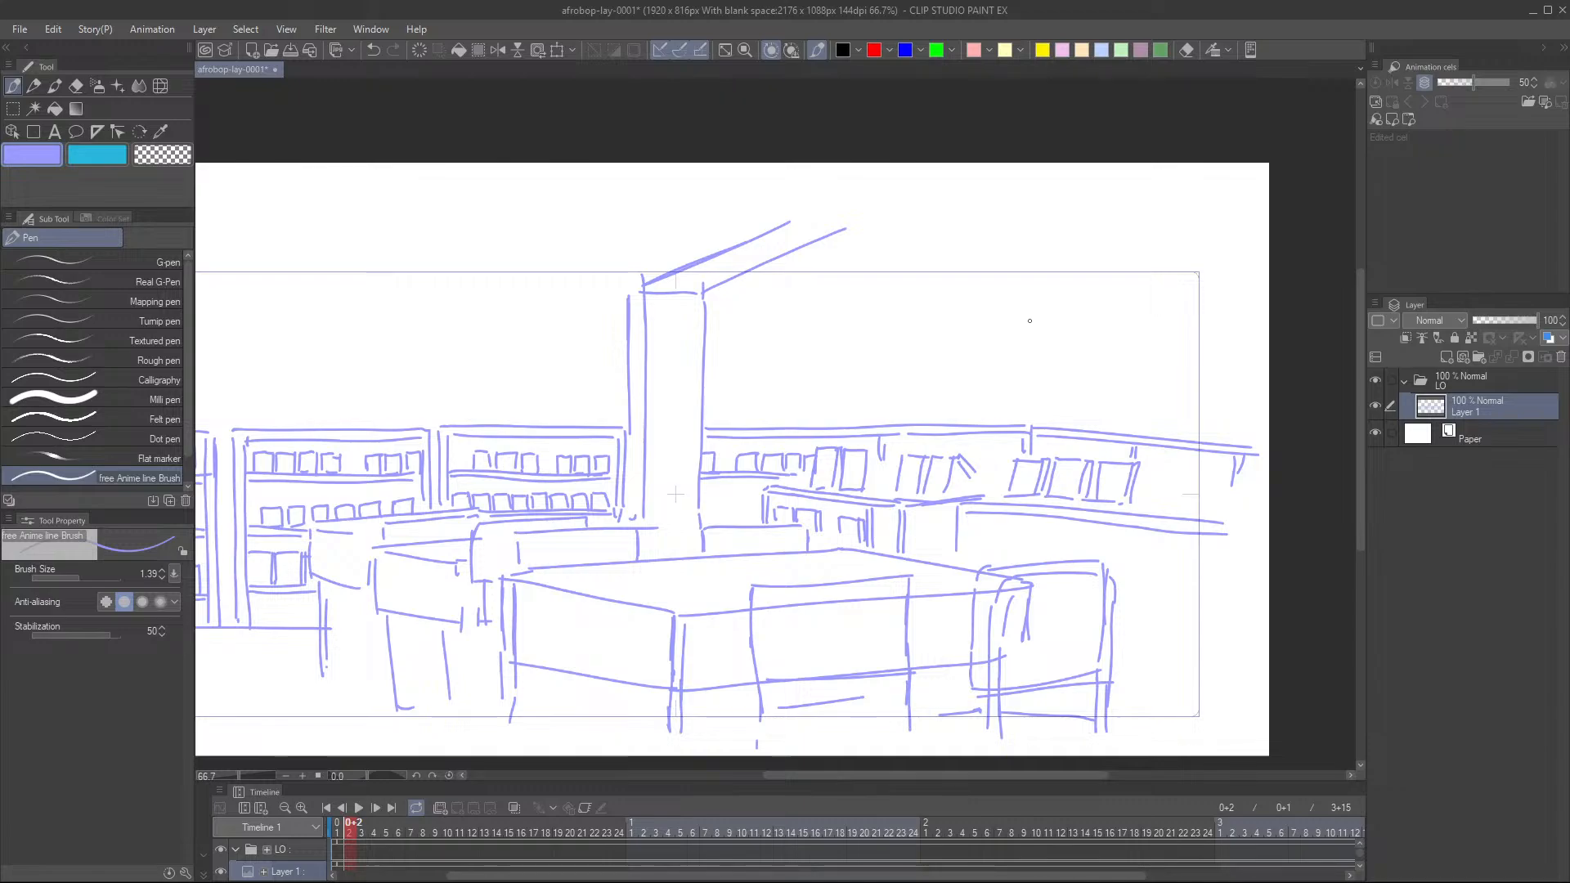
drag(1032, 336, 1031, 422)
drag(1063, 323, 1065, 399)
key(ctrl+z)
drag(1059, 320, 1055, 430)
- Draw a rectangular box at the top of the second vertical line, double its edges and add a double upright beneath it
drag(1059, 365, 1121, 365)
mouse_move(1060, 319)
mouse_down()
mouse_move(1124, 319)
mouse_move(1132, 367)
mouse_up()
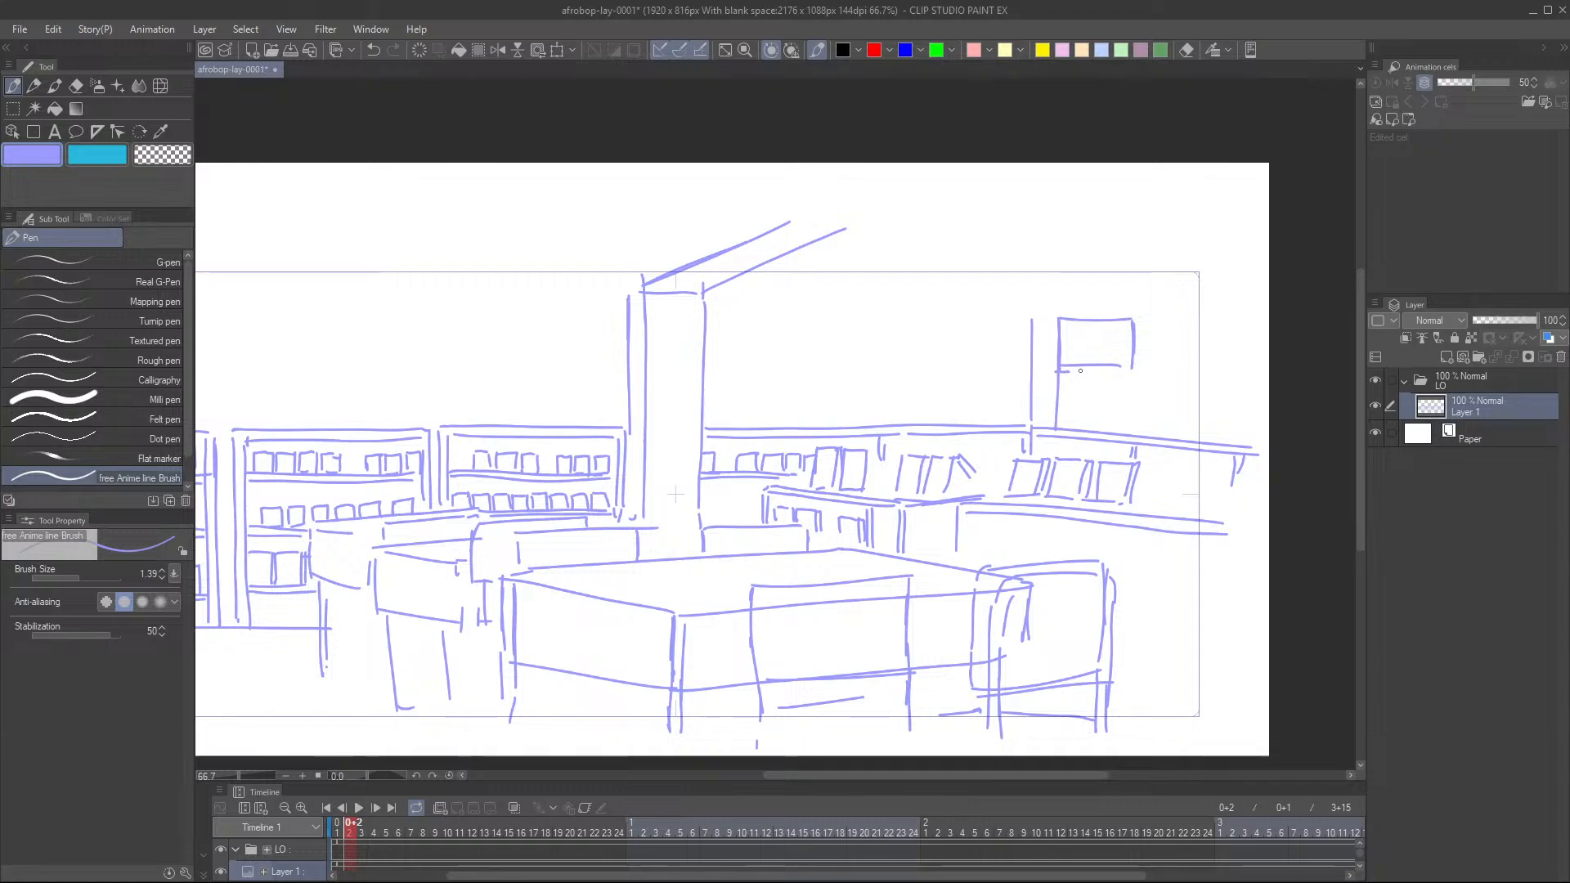
drag(1080, 371, 1133, 370)
mouse_move(1060, 317)
mouse_down()
mouse_move(1138, 316)
mouse_move(1137, 367)
mouse_up()
drag(1078, 373, 1081, 425)
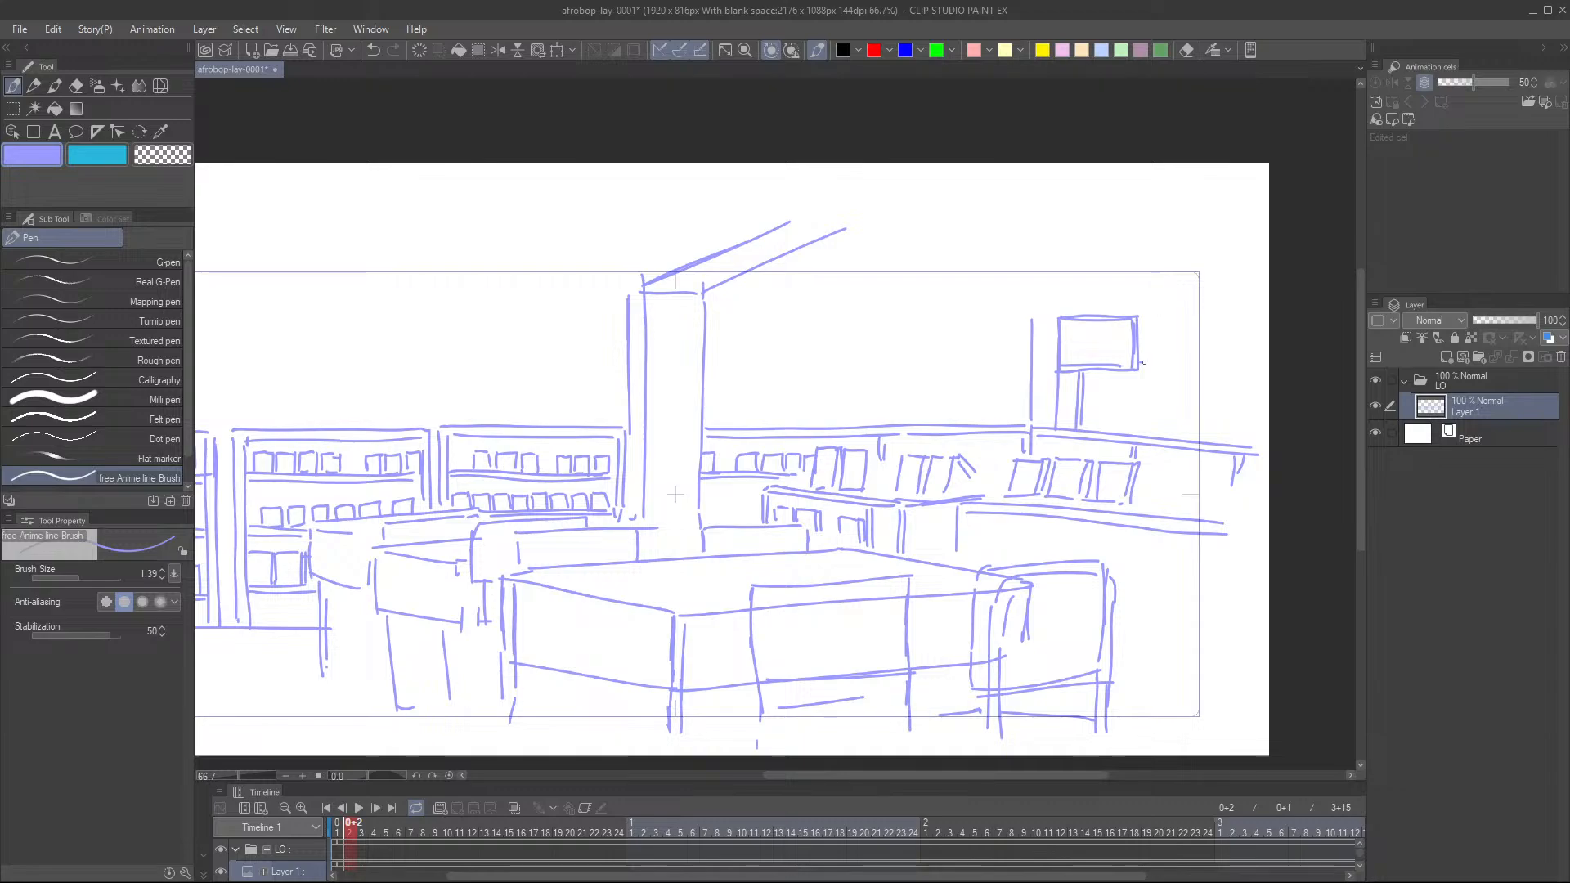
- Draw a lower box beside the rectangular one and a double upright to its right above the bookcase
mouse_move(1139, 362)
mouse_down()
mouse_move(1174, 362)
mouse_move(1145, 368)
mouse_move(1164, 370)
mouse_move(1171, 433)
mouse_up()
drag(1190, 341, 1188, 420)
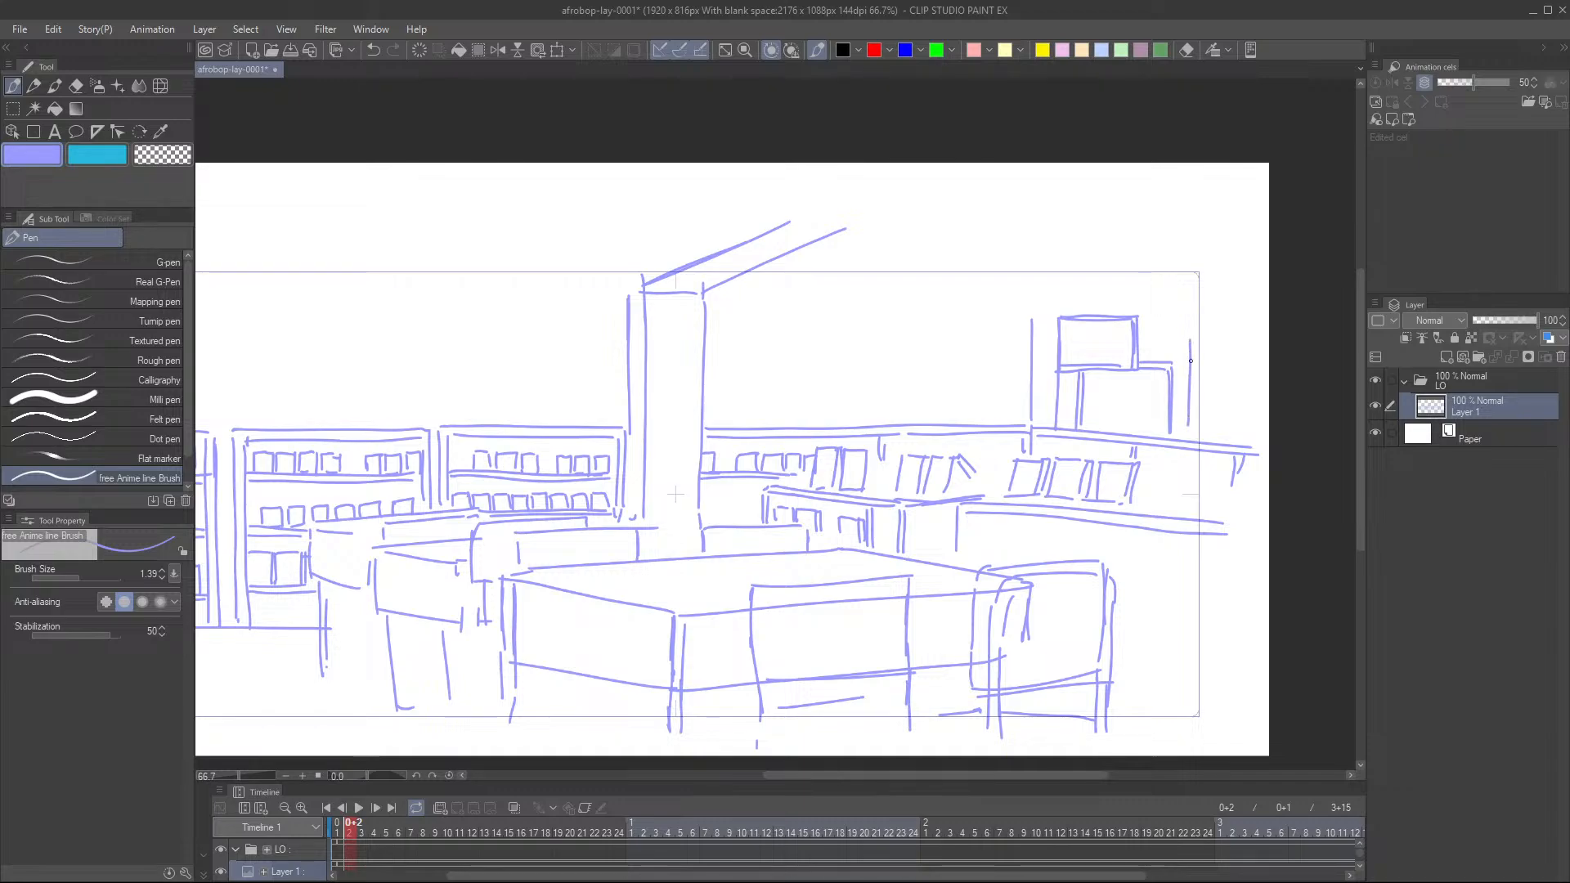
drag(1194, 347, 1187, 434)
- Draw horizontal lines from the double upright to the canvas edge and two long lines above the boxes from the wall corner
drag(1190, 333, 1258, 327)
drag(1144, 330, 1269, 325)
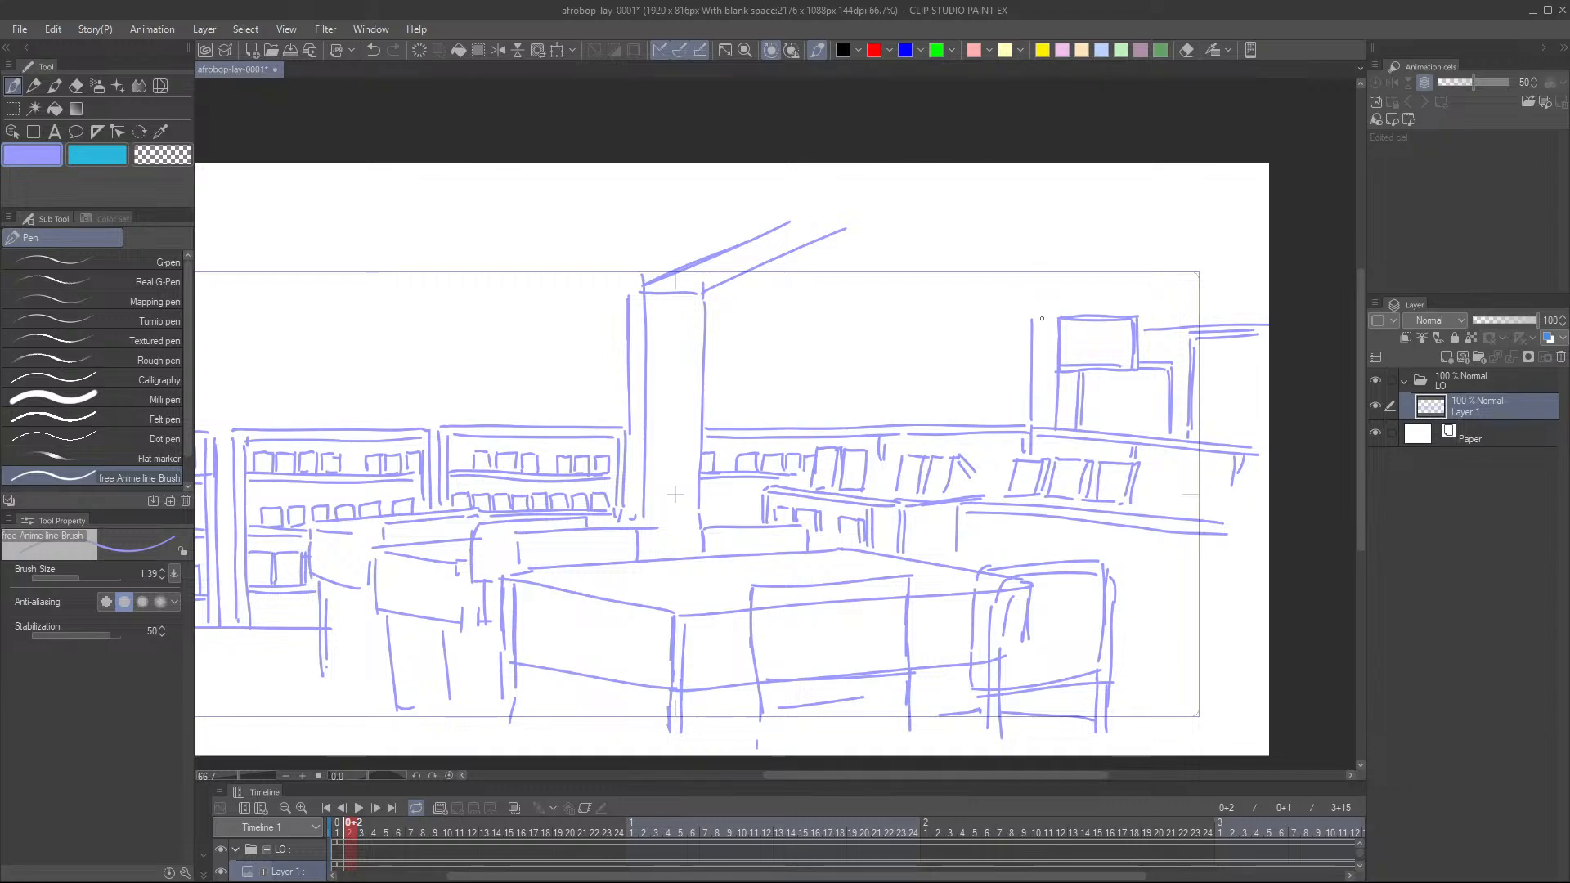
mouse_move(1031, 293)
mouse_down()
mouse_move(1033, 321)
mouse_move(1037, 304)
mouse_move(1214, 311)
mouse_up()
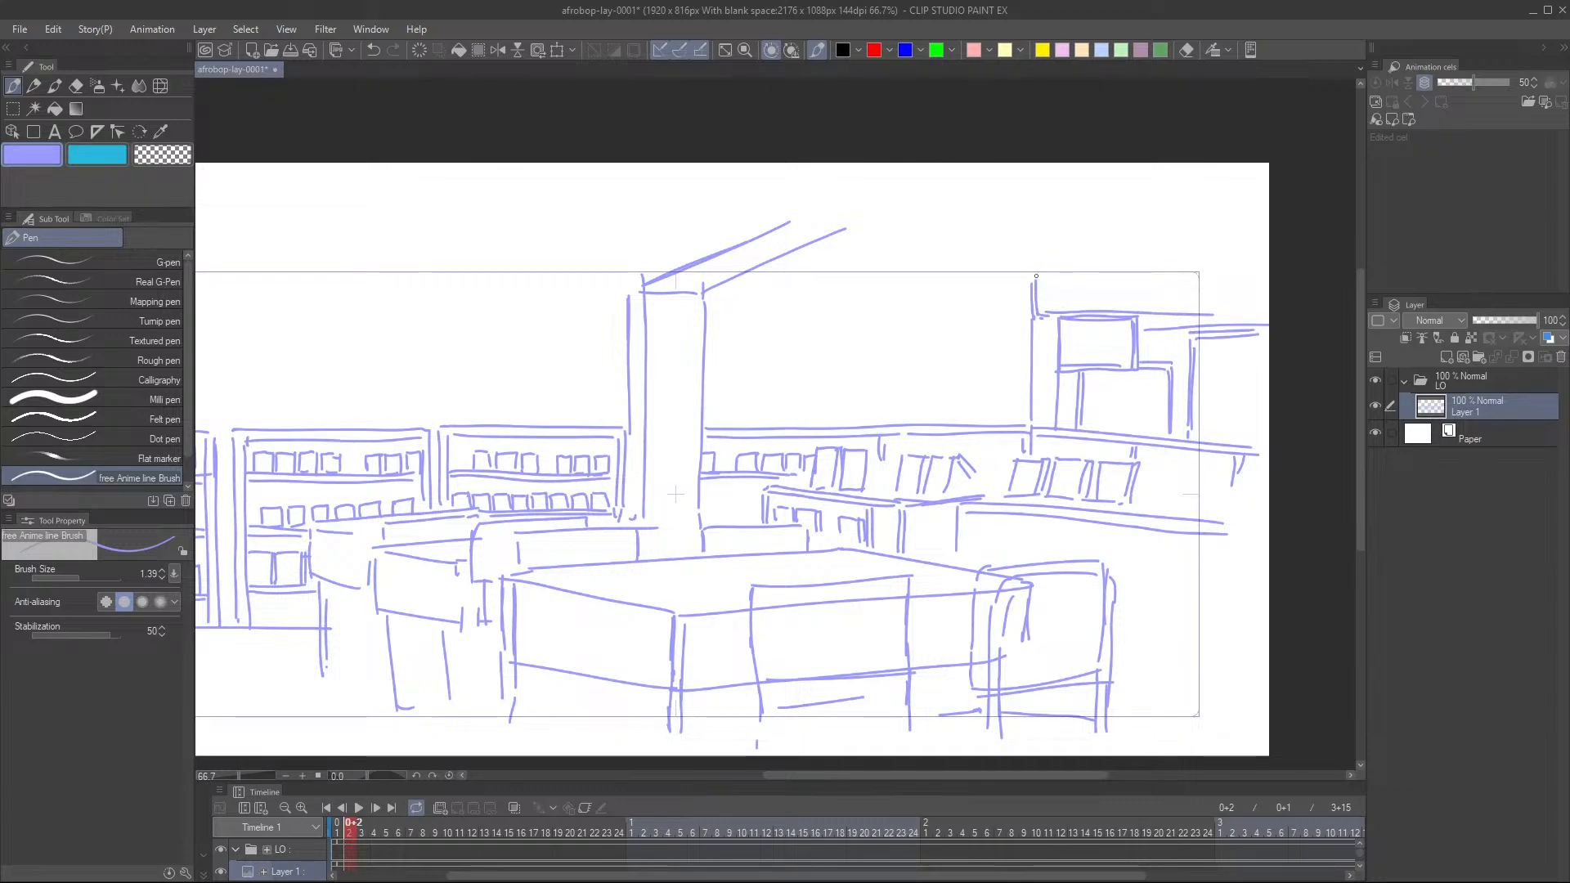
drag(1033, 274, 1266, 252)
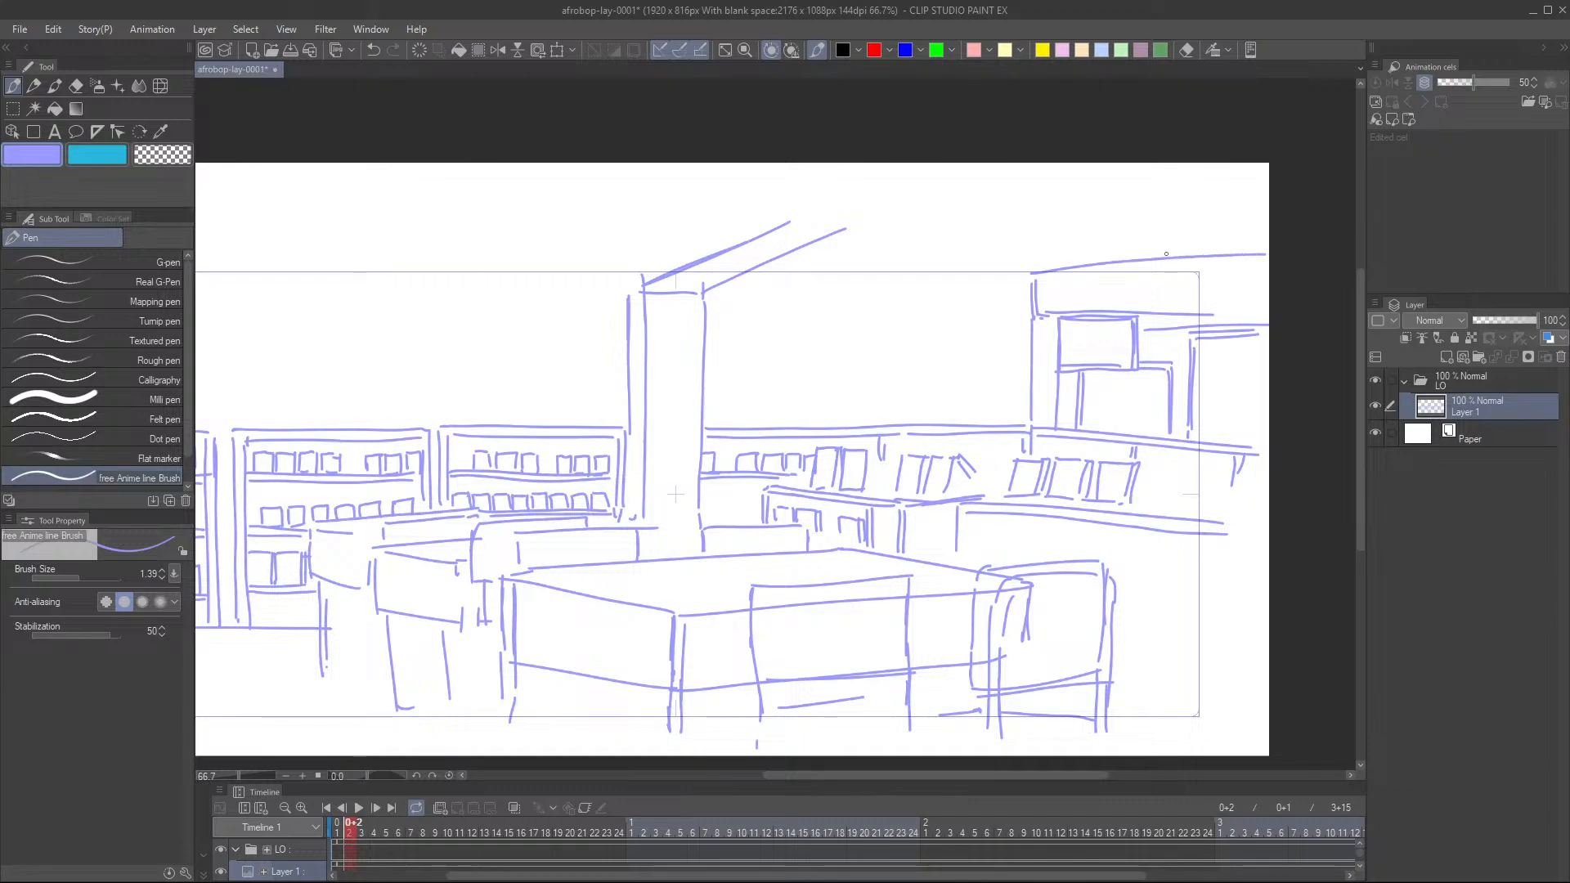
- Redraw the long upper horizontal line running from the top of the wall corner toward the canvas edge
key(ctrl+z)
drag(1032, 272, 1255, 269)
drag(1131, 364, 1093, 354)
scroll(1094, 354, down, 1)
drag(1012, 384, 997, 373)
scroll(997, 373, up, 1)
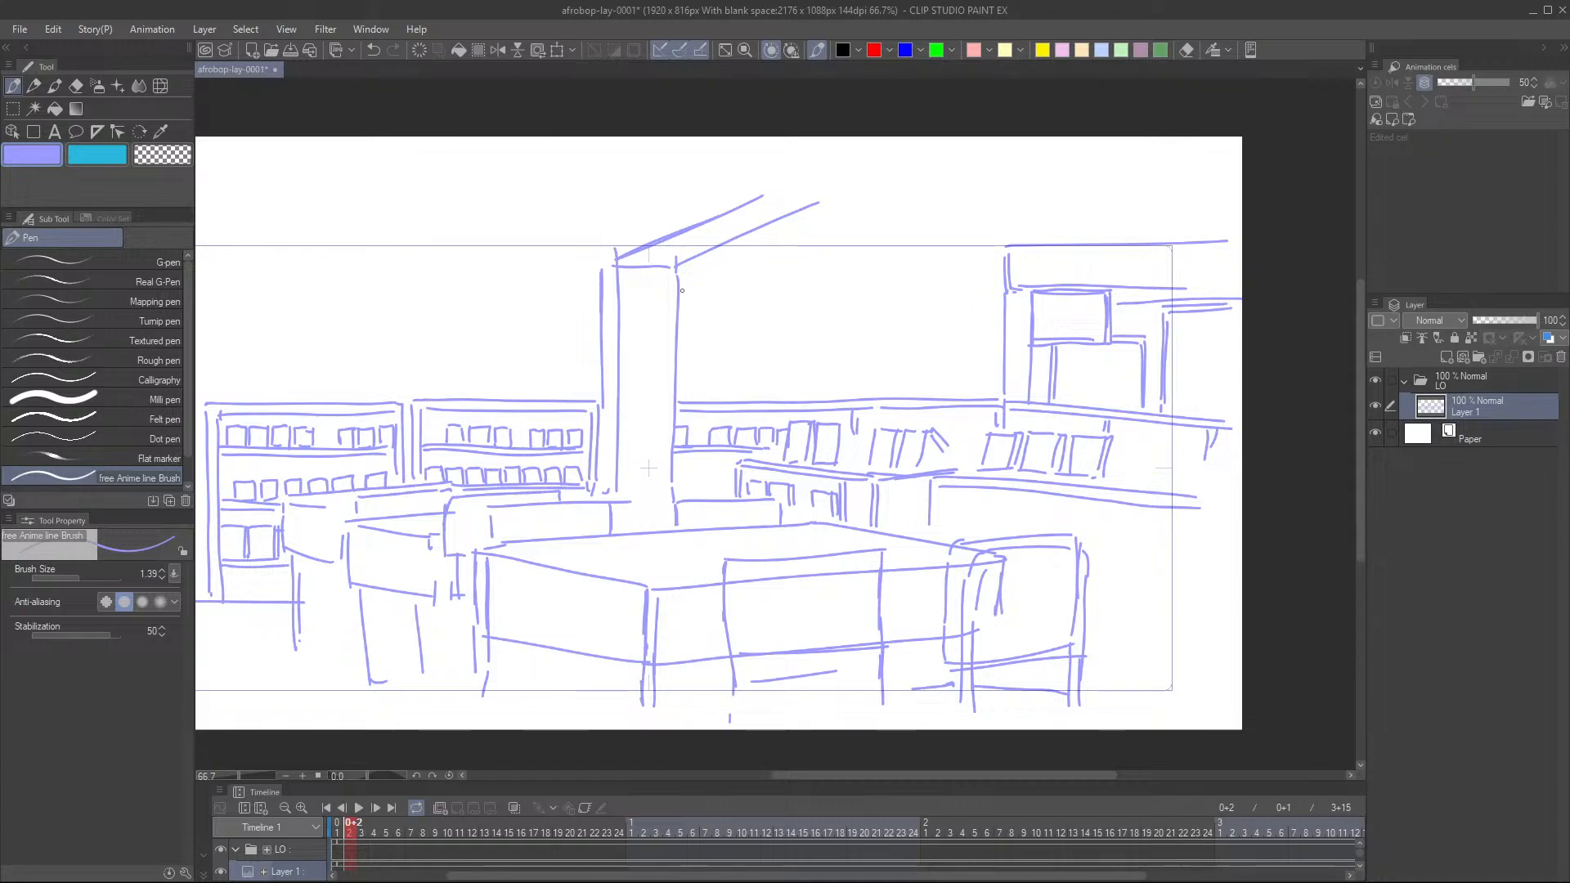
- Draw a horizontal line from the upper part of the pillar to the wall corner and save the file
drag(680, 292, 802, 294)
key(ctrl+z)
drag(679, 290, 1006, 293)
key(ctrl+s)
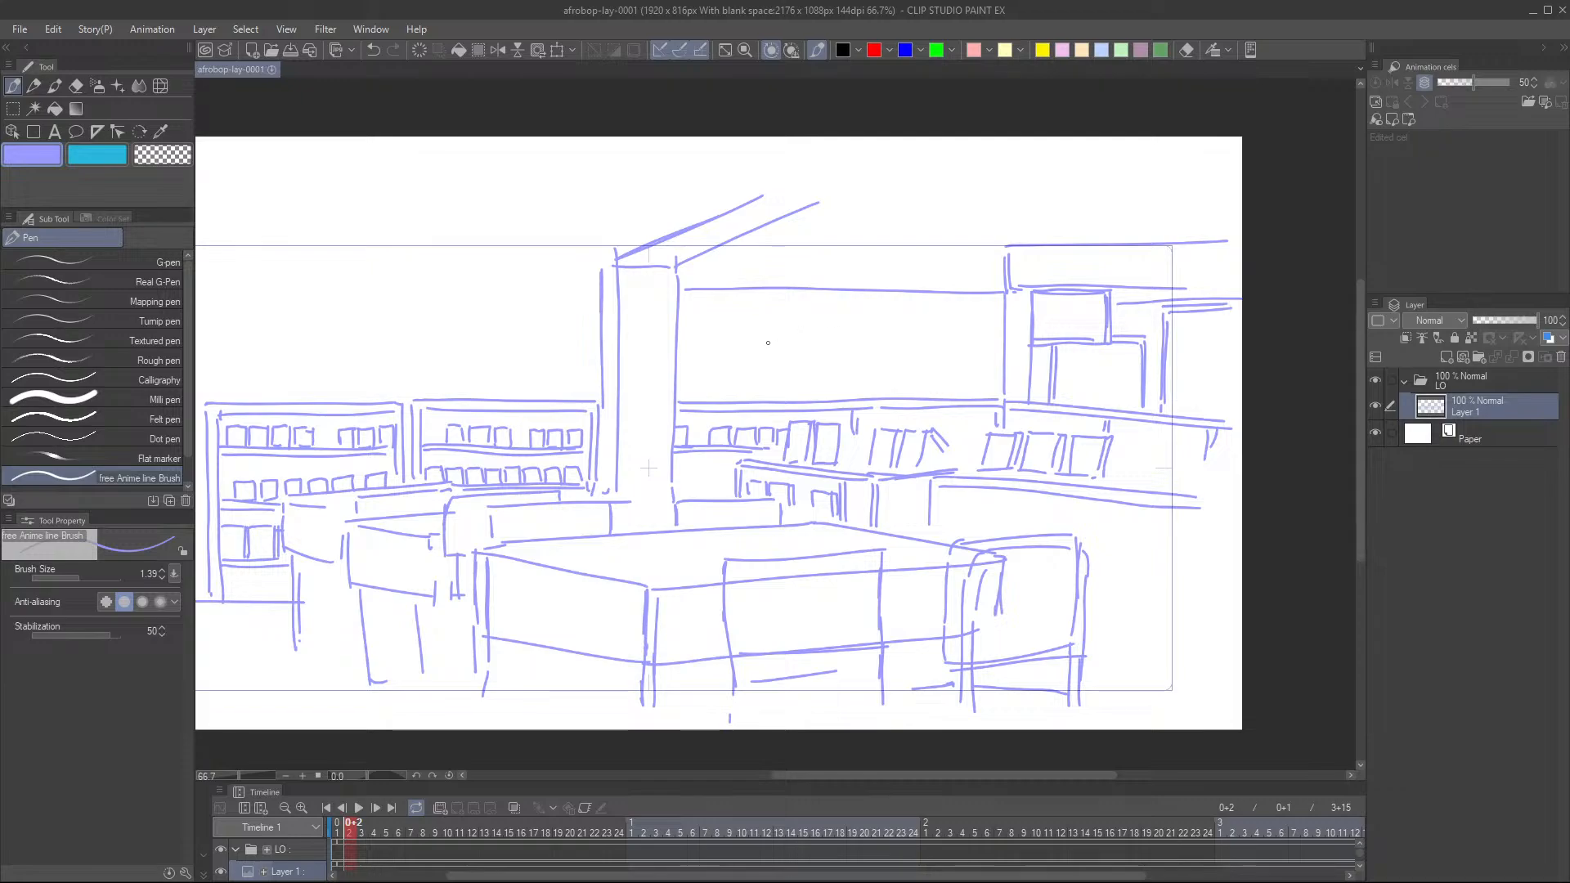
- Draw a lower horizontal line parallel to it, spanning the wall between the pillar and the wall corner
click(725, 361)
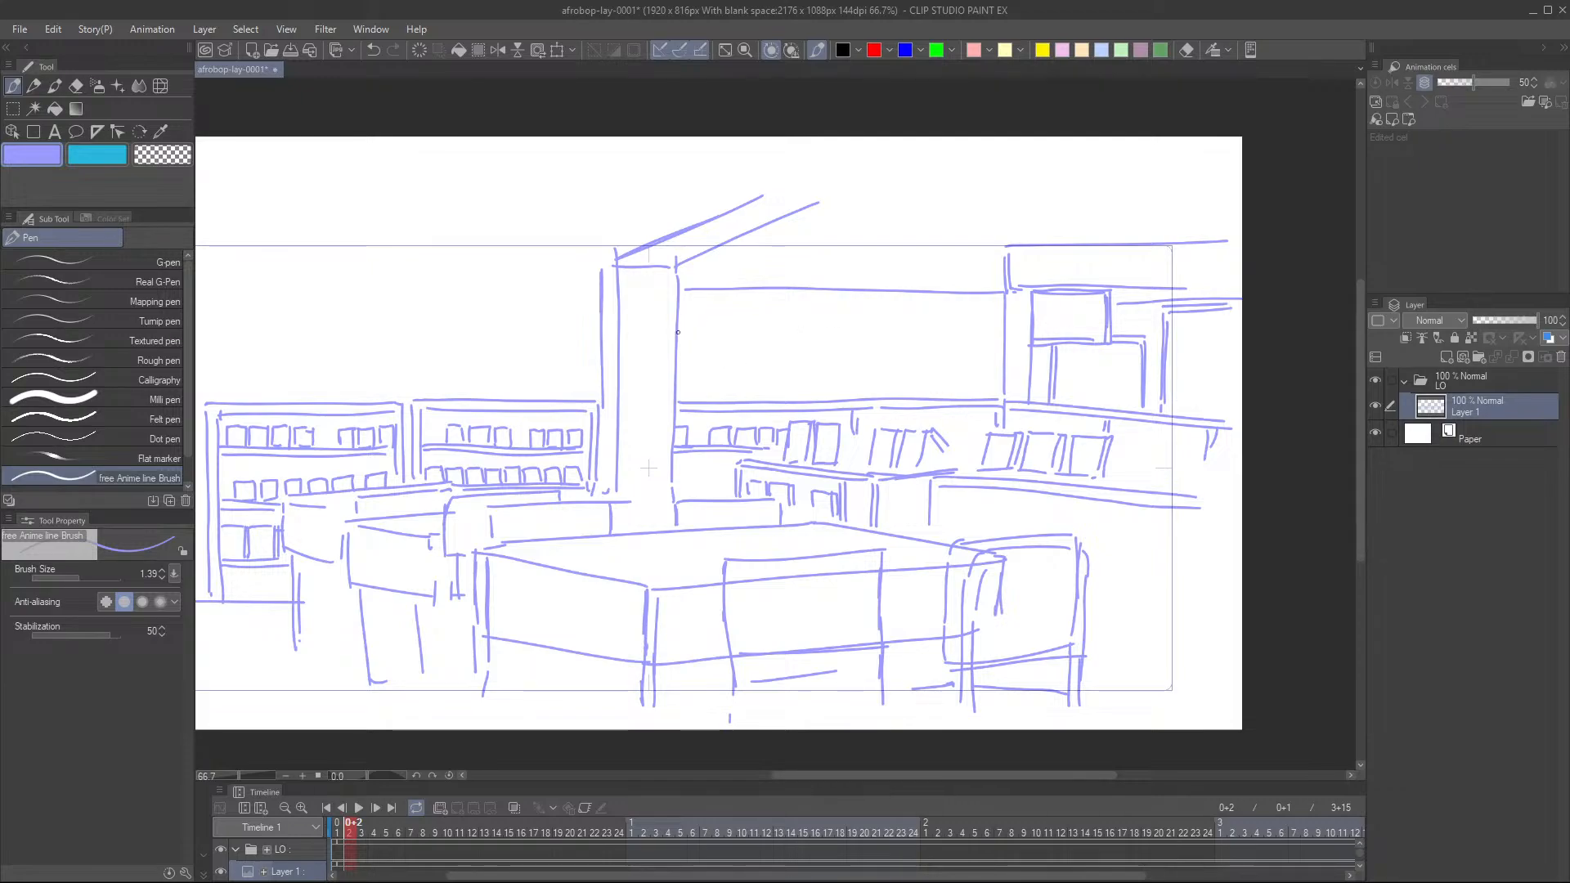
drag(696, 332, 811, 327)
key(ctrl+z)
drag(680, 335, 827, 331)
key(ctrl+z)
drag(682, 338, 997, 339)
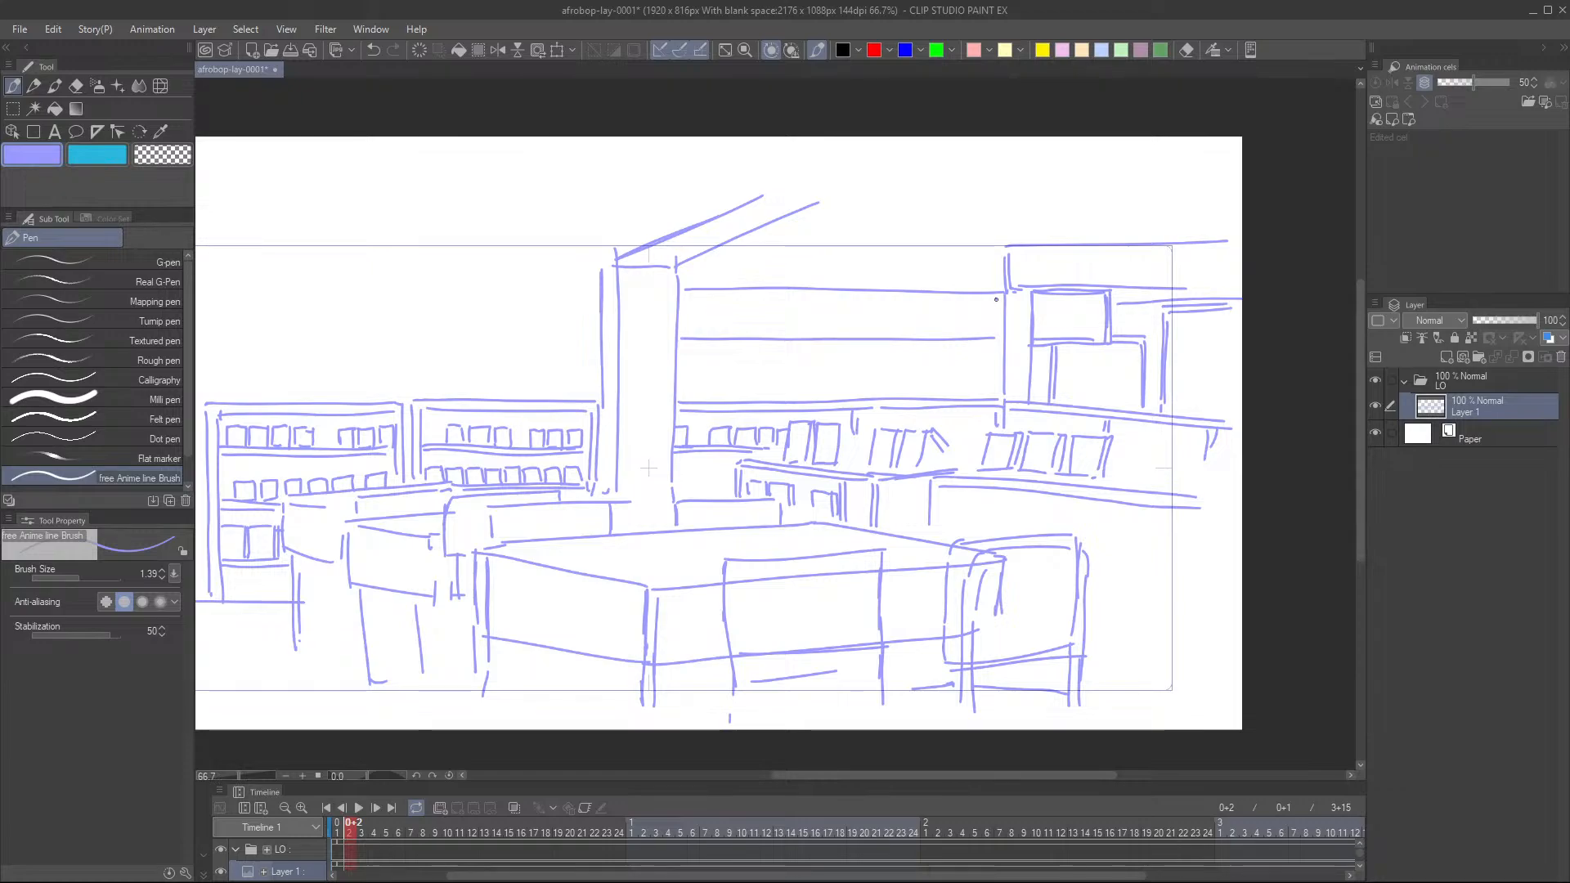
- Draw an upright beside the wall corner and a double upright dividing the wall area between pillar and corner into two sections
drag(996, 297, 997, 402)
drag(865, 292, 866, 406)
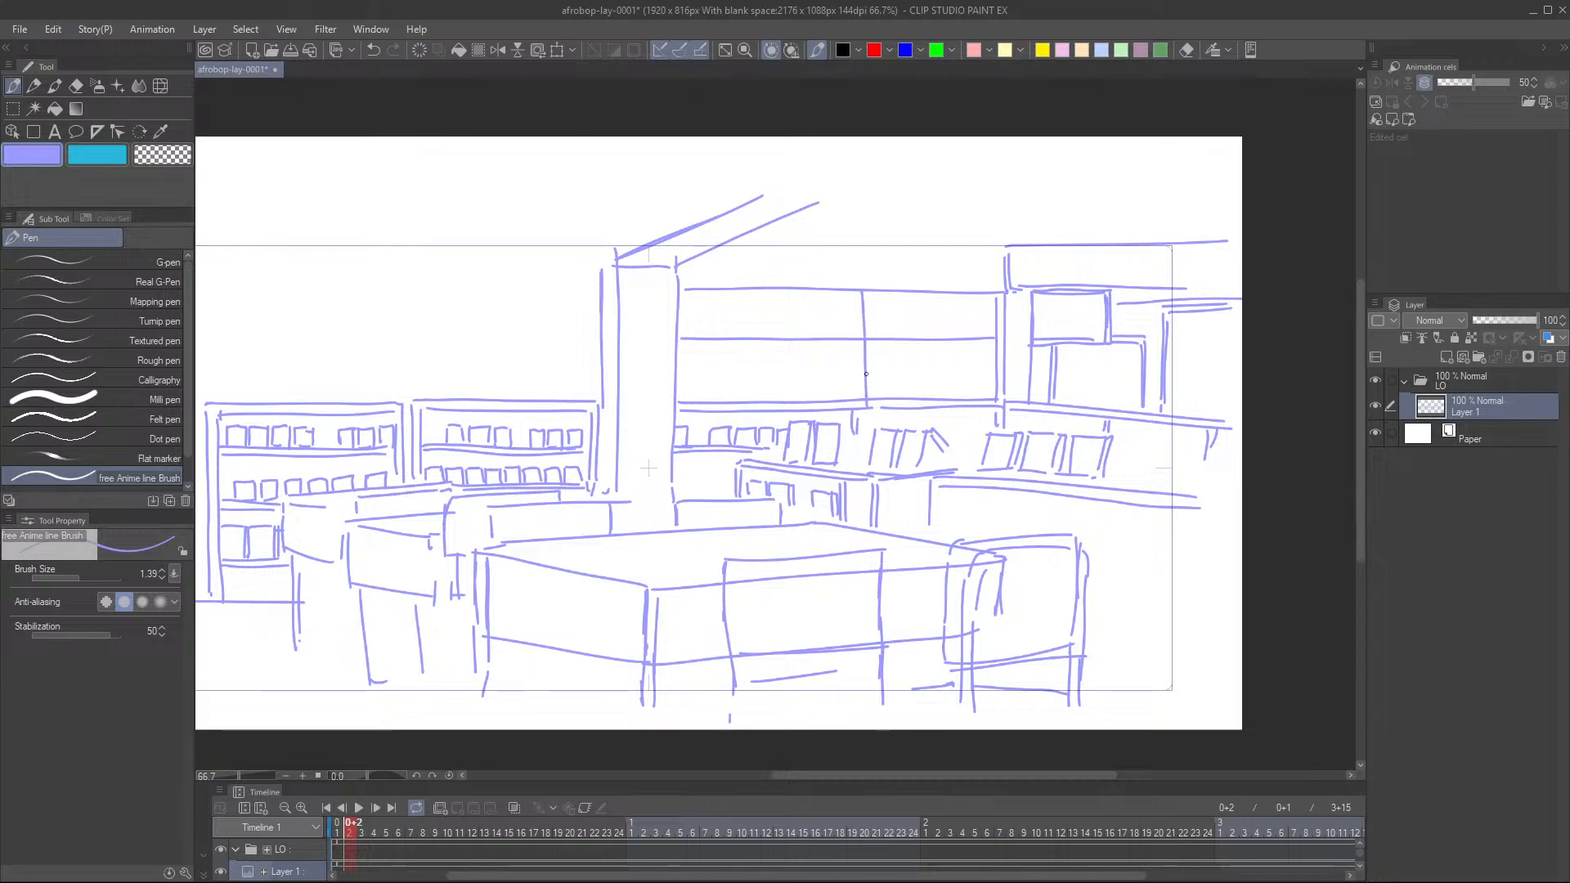
drag(878, 297, 878, 400)
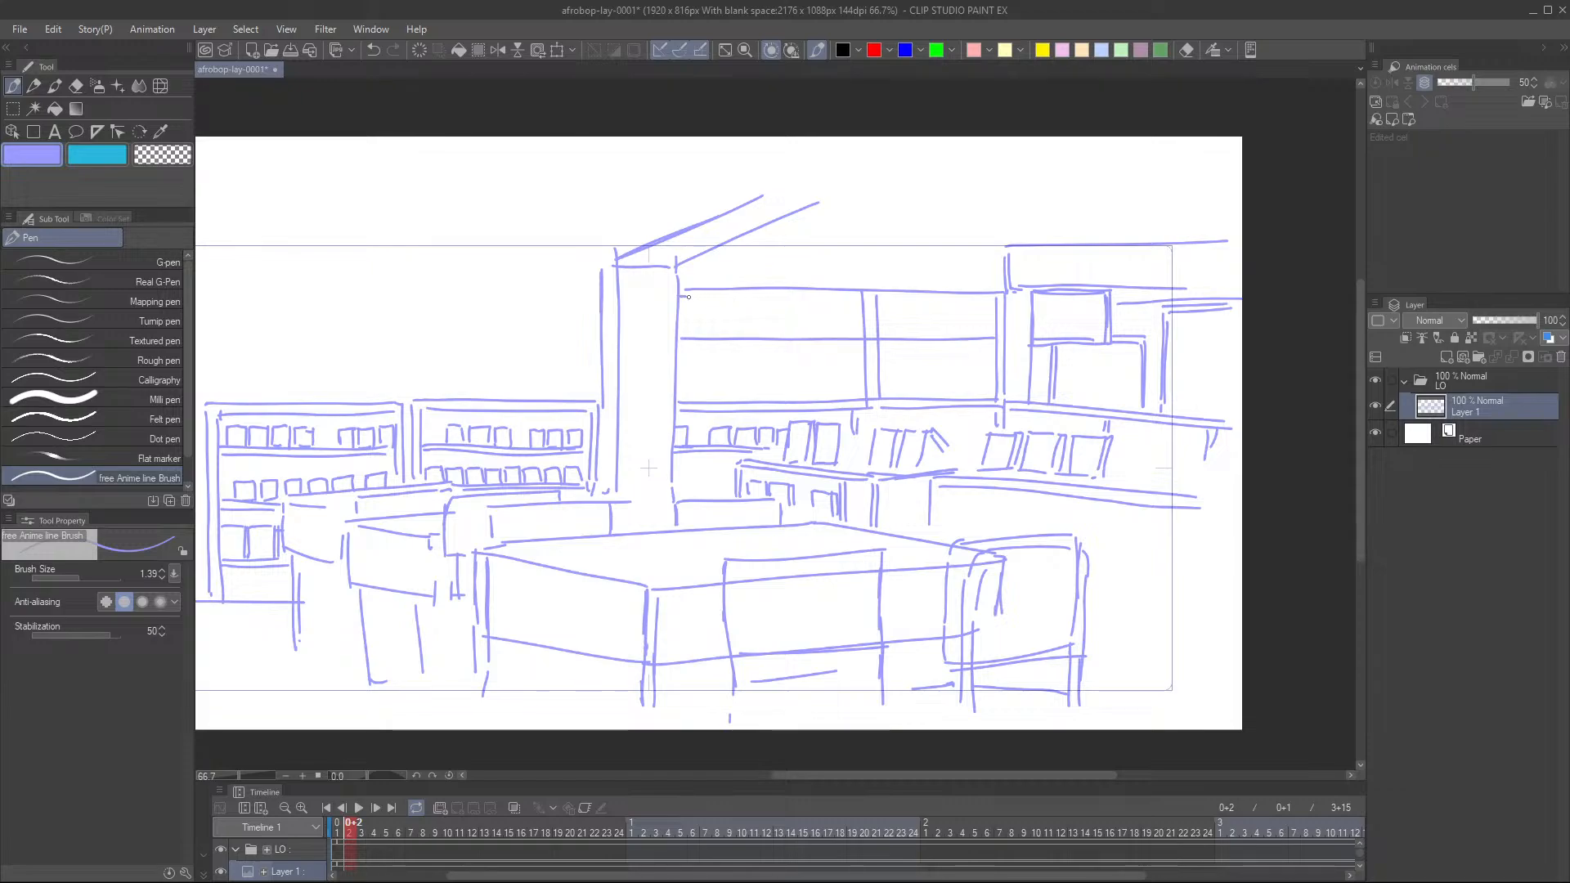
- Double the top line inside both wall sections and the middle horizontal line between the pillar and wall corner
drag(689, 296, 780, 298)
key(ctrl+z)
drag(677, 299, 867, 296)
key(ctrl+z)
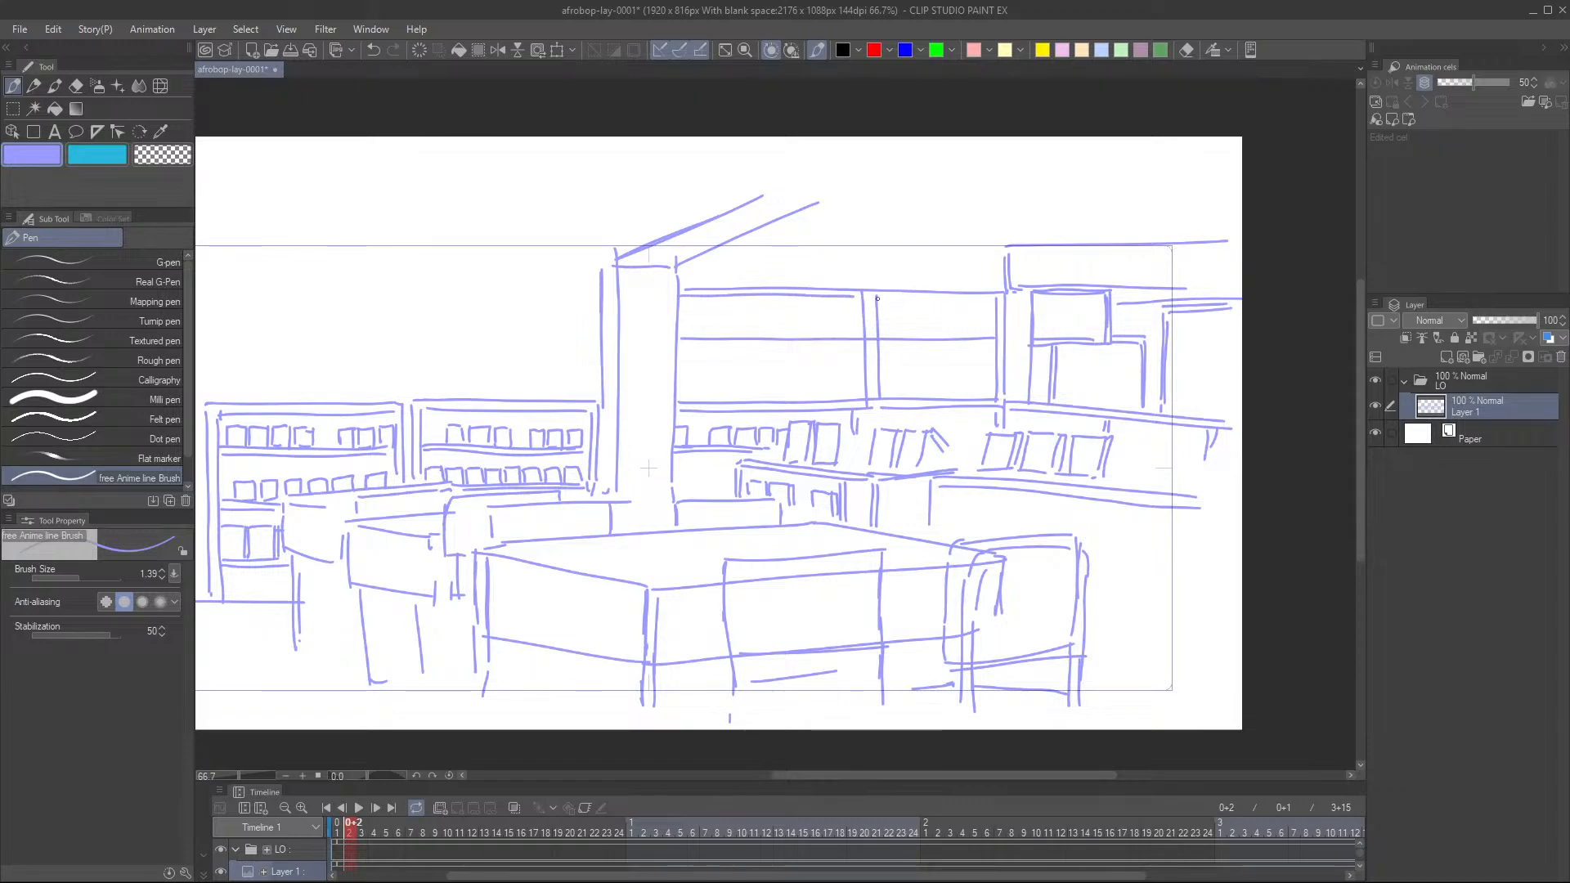
drag(878, 299, 981, 299)
key(ctrl+z)
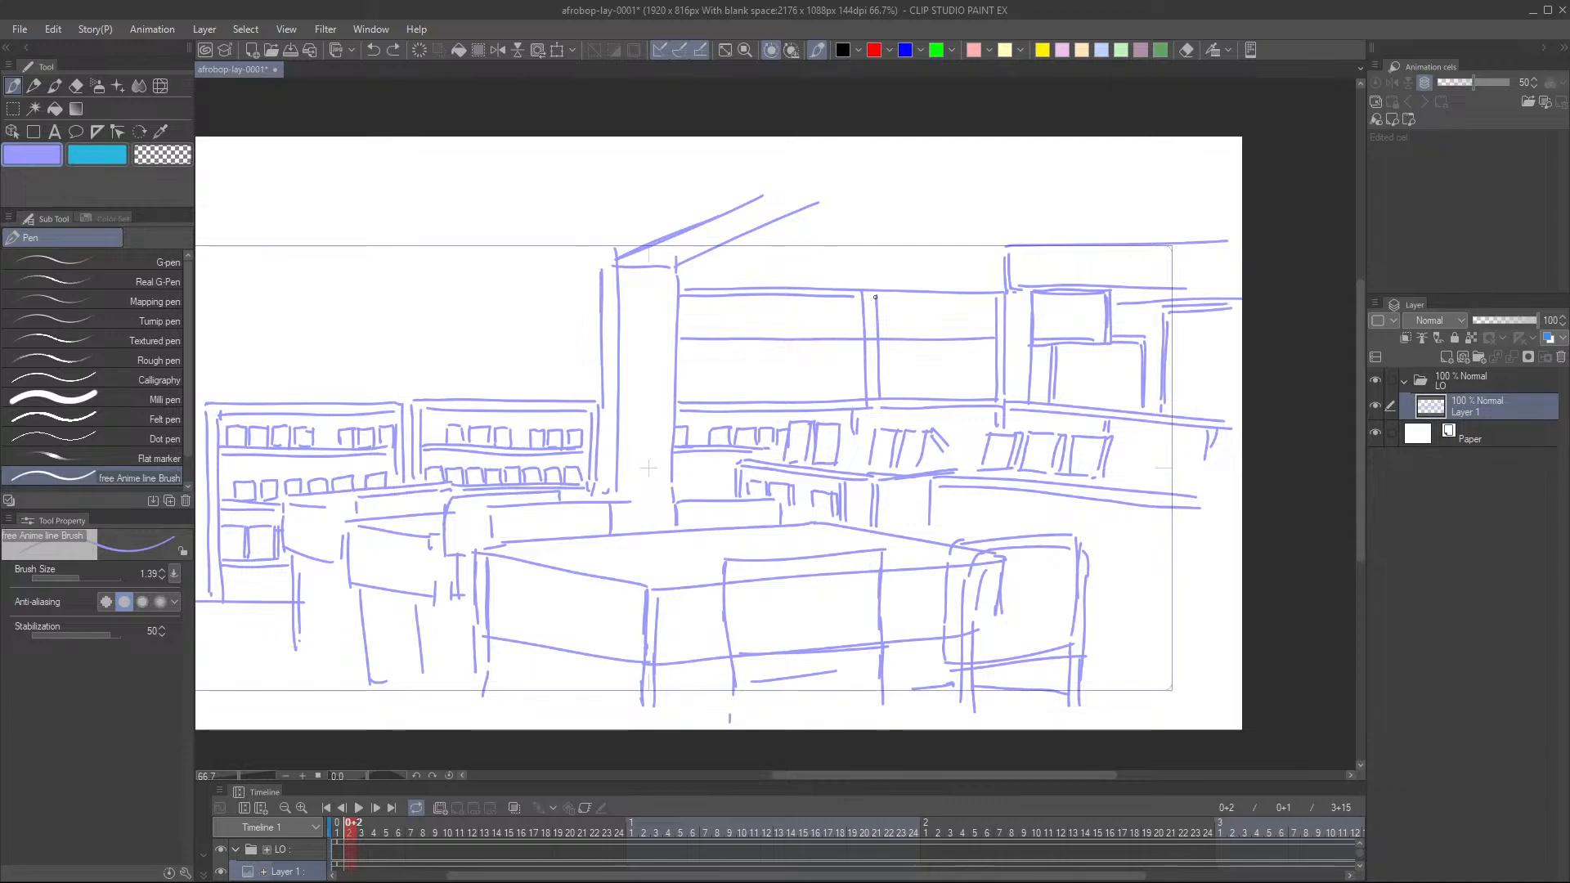
drag(875, 299, 993, 298)
drag(742, 319, 721, 343)
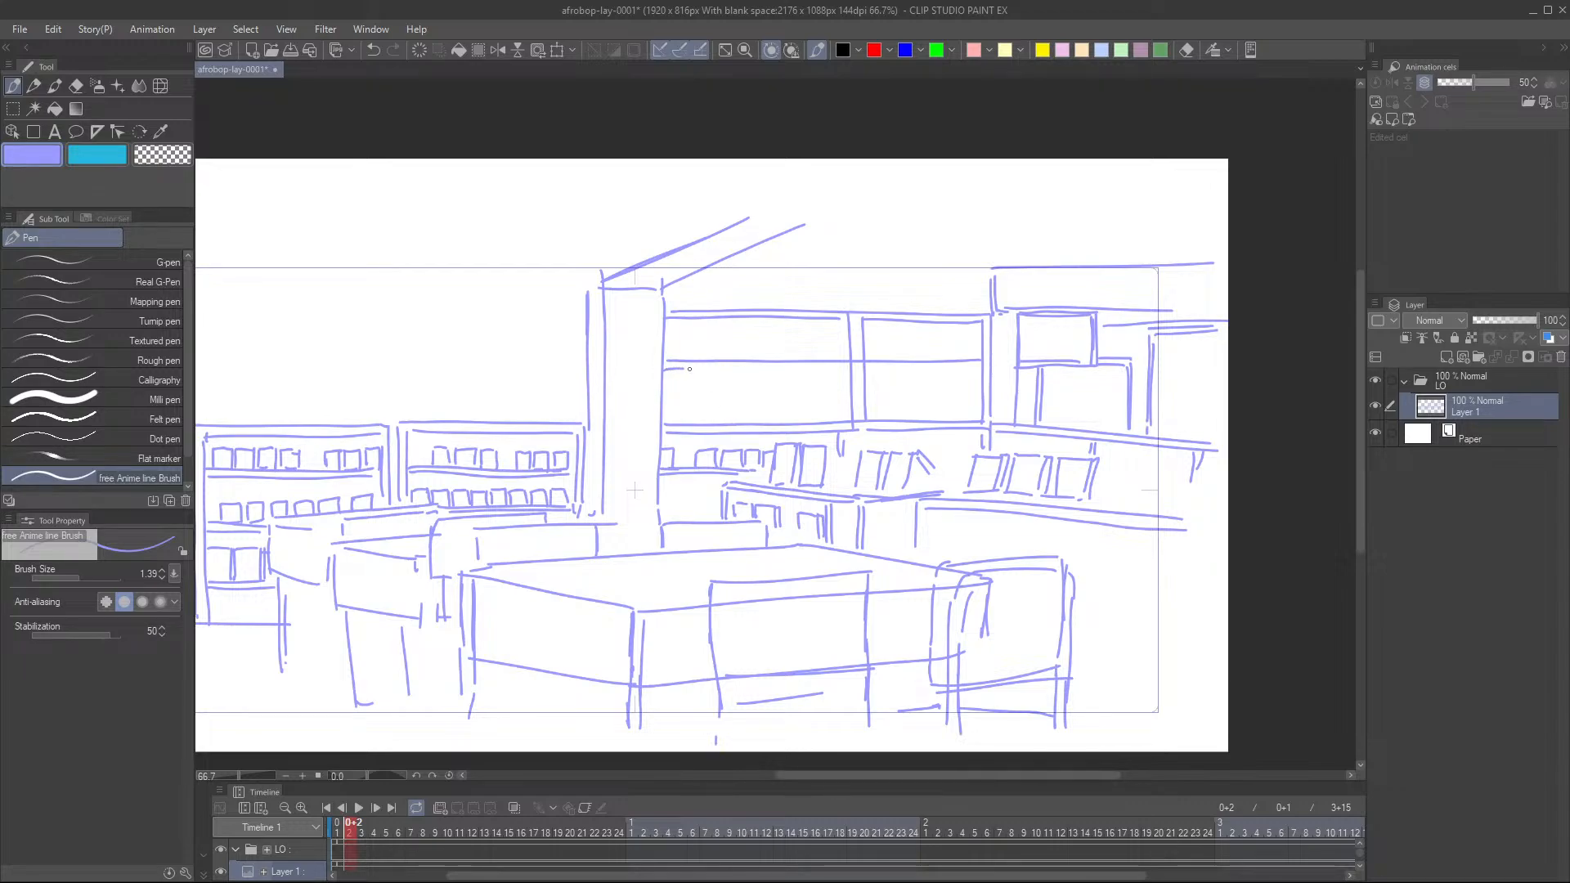
key(ctrl+z)
drag(663, 372, 971, 369)
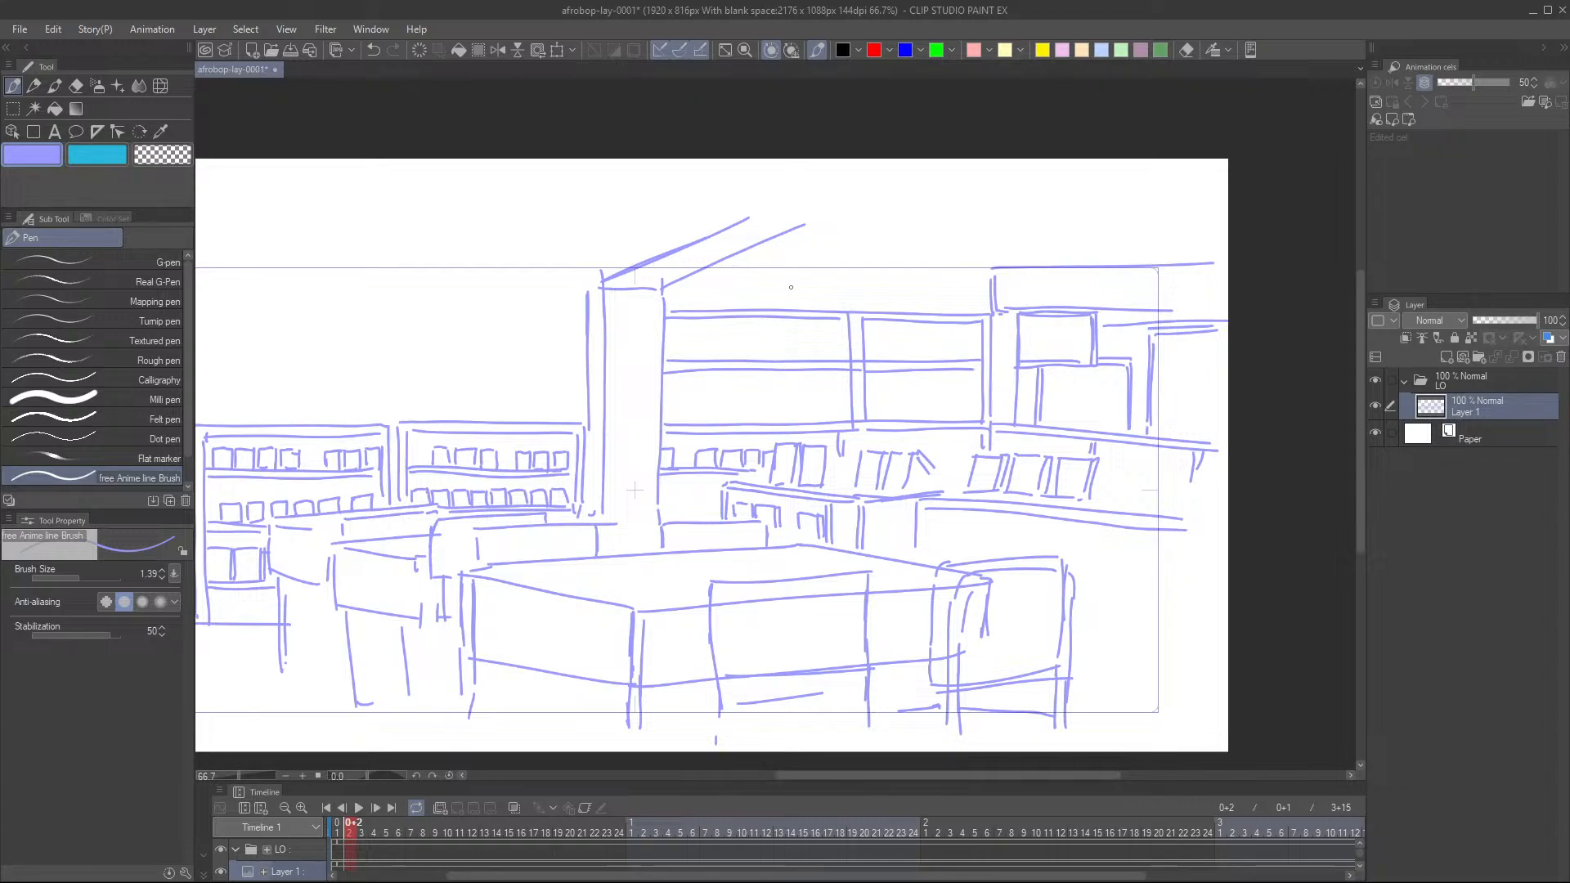
- Add double vertical dividers through the upper and lower rows of both wall sections between pillar and corner
drag(756, 318, 757, 359)
mouse_move(767, 316)
mouse_down()
mouse_move(760, 412)
mouse_move(768, 366)
mouse_move(769, 420)
mouse_up()
drag(929, 325, 932, 361)
drag(925, 376, 930, 422)
key(ctrl+z)
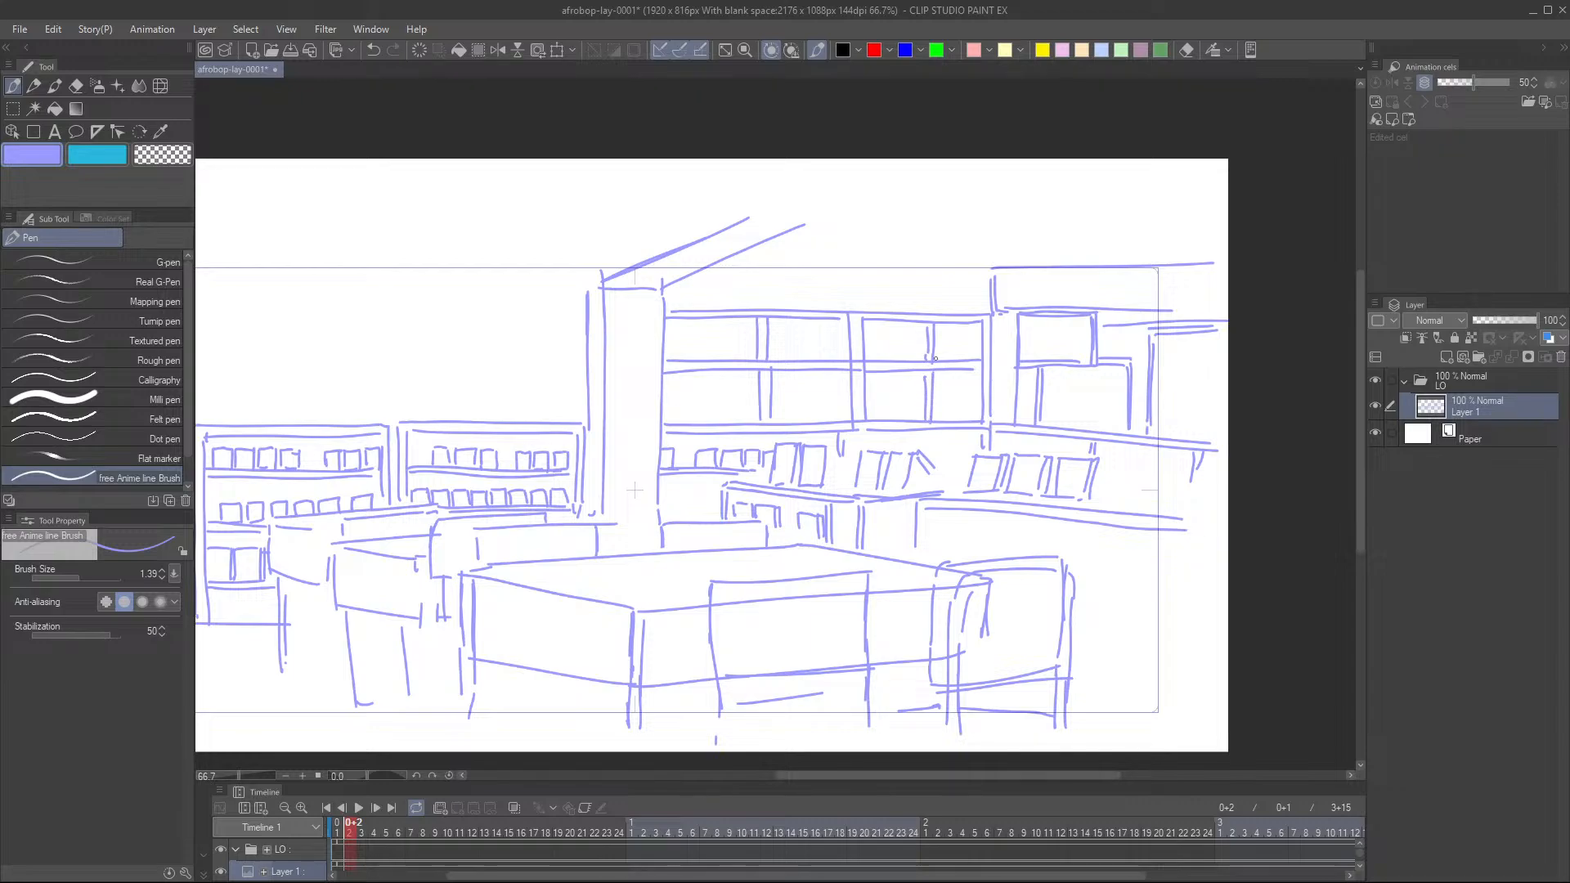
- Draw two doubled horizontal lines across the wall above the left-hand bookcases, from the pillar to the canvas edge
drag(558, 415, 840, 408)
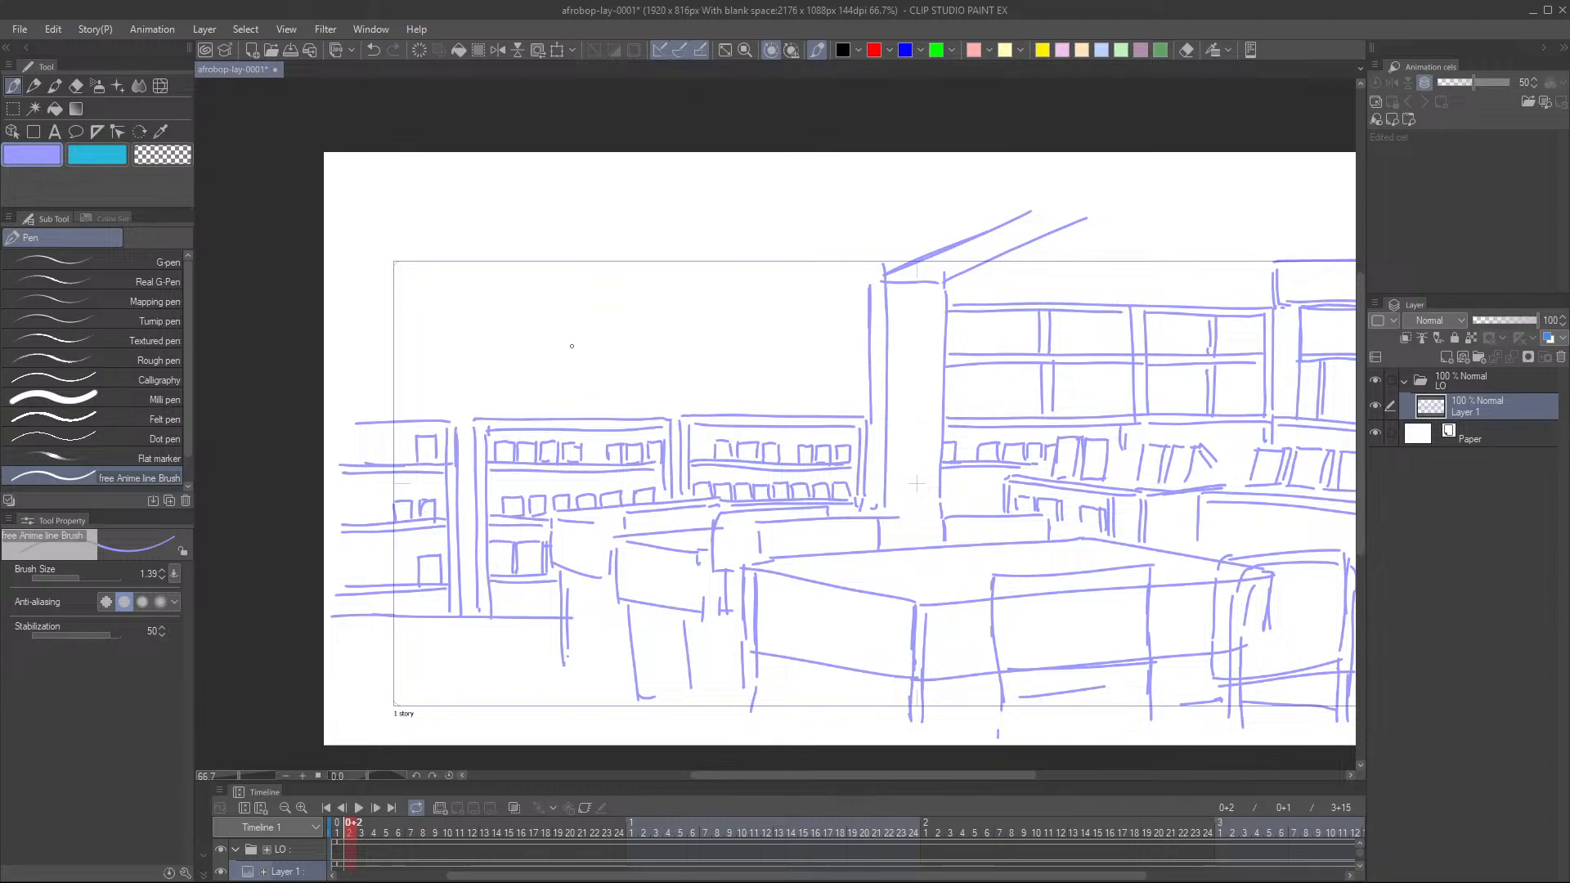
drag(864, 302, 327, 311)
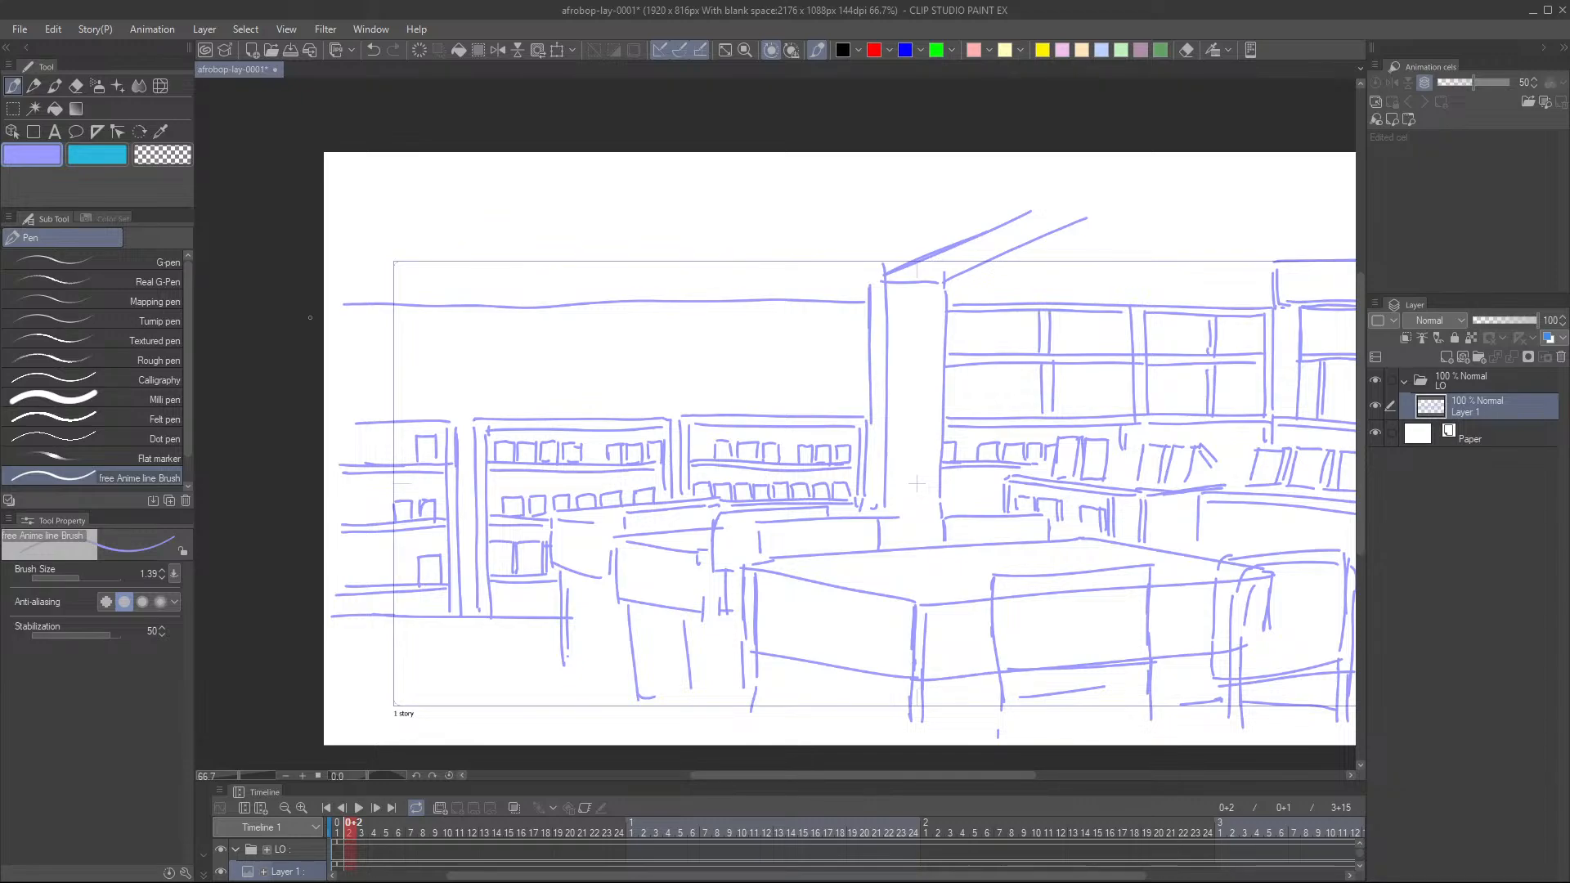
drag(333, 313, 858, 311)
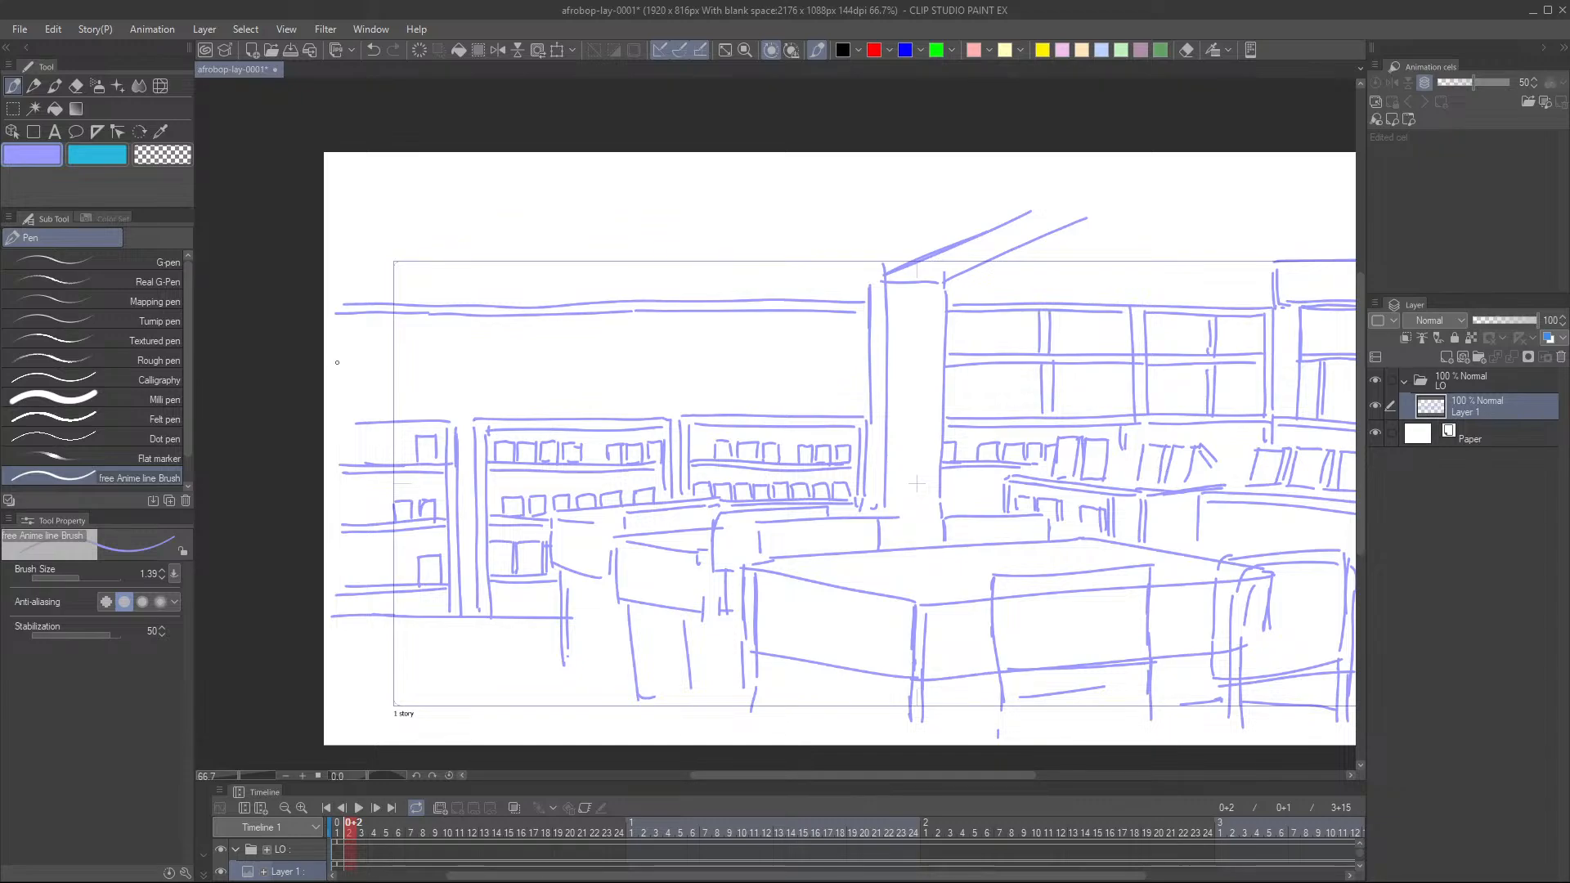
drag(332, 363, 874, 355)
key(ctrl+z)
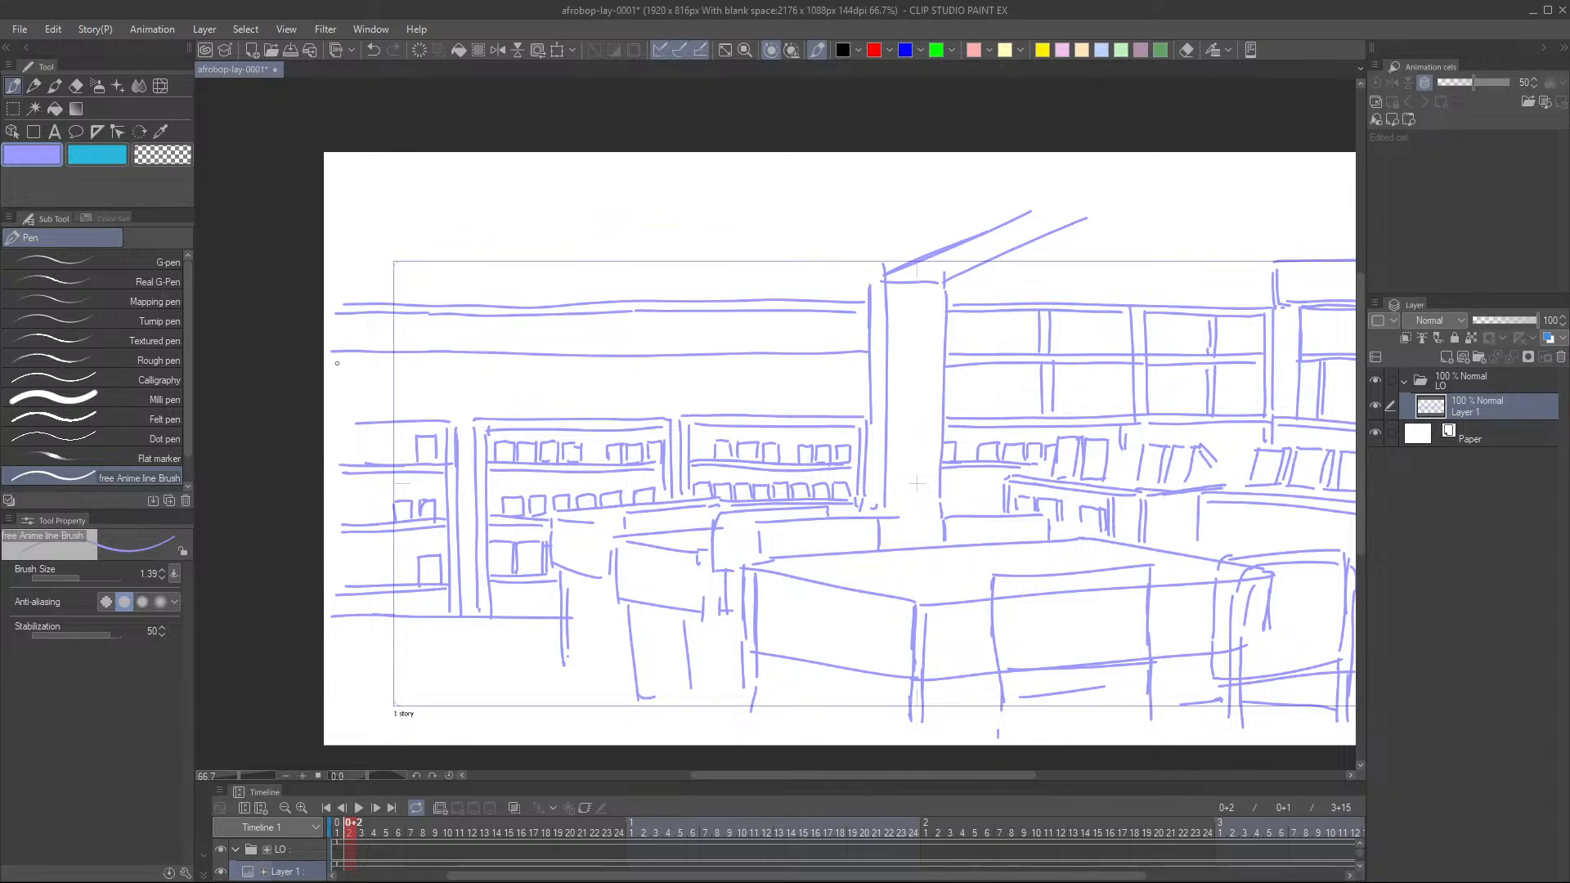
drag(335, 363, 858, 359)
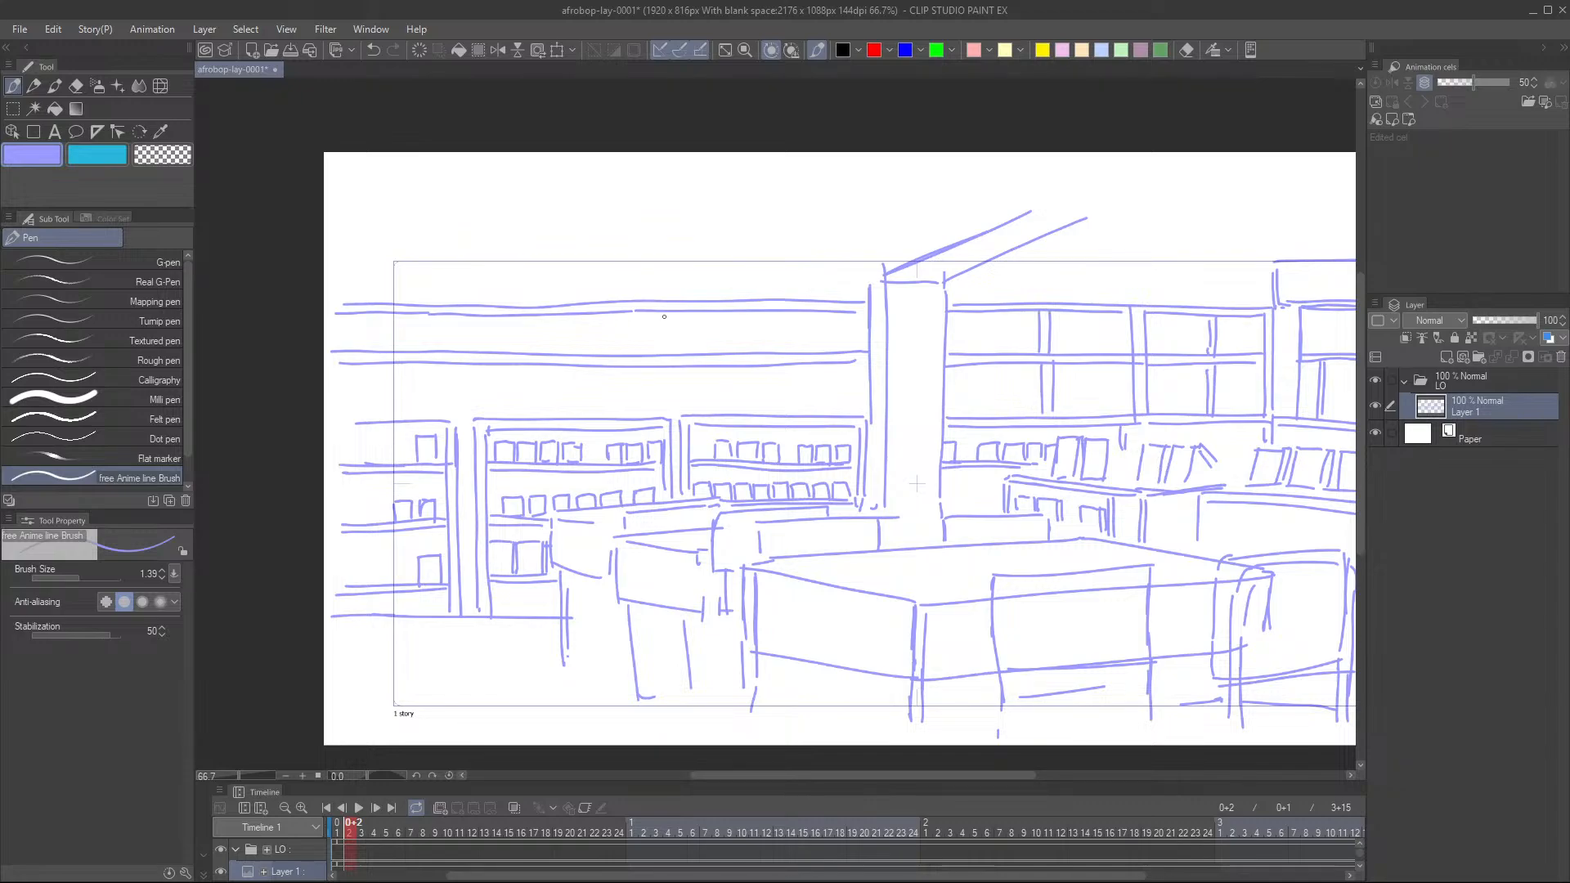
- Add two double vertical dividers on the wall above the left-hand bookcases, aligned with the gaps between the bookcases
mouse_move(663, 315)
mouse_down()
mouse_move(663, 352)
mouse_move(676, 349)
mouse_up()
scroll(673, 417, up, 1)
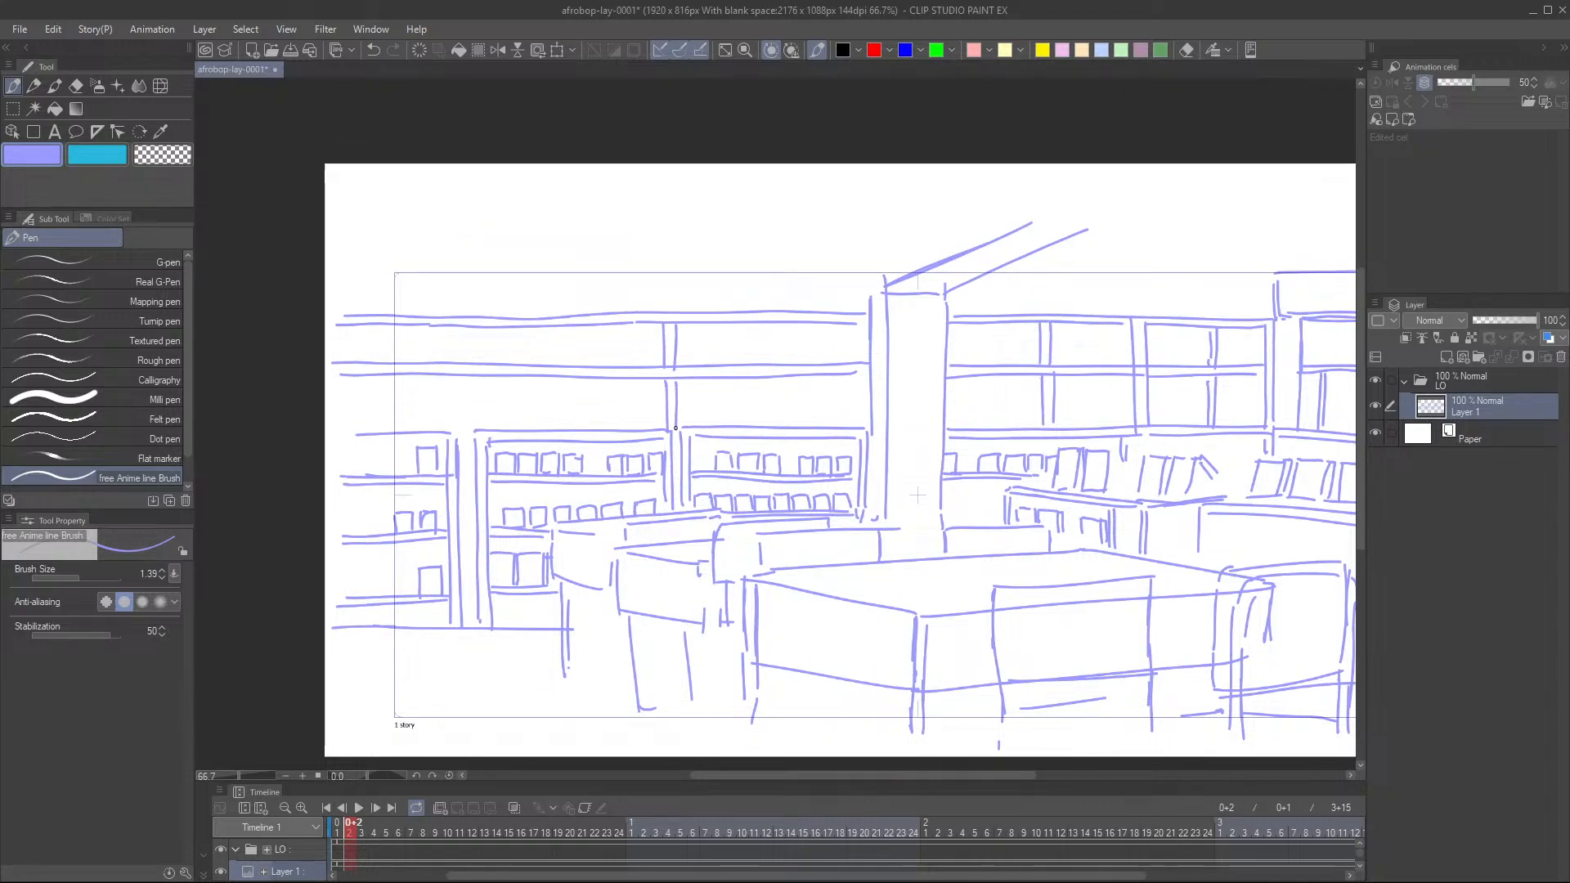
scroll(838, 415, down, 1)
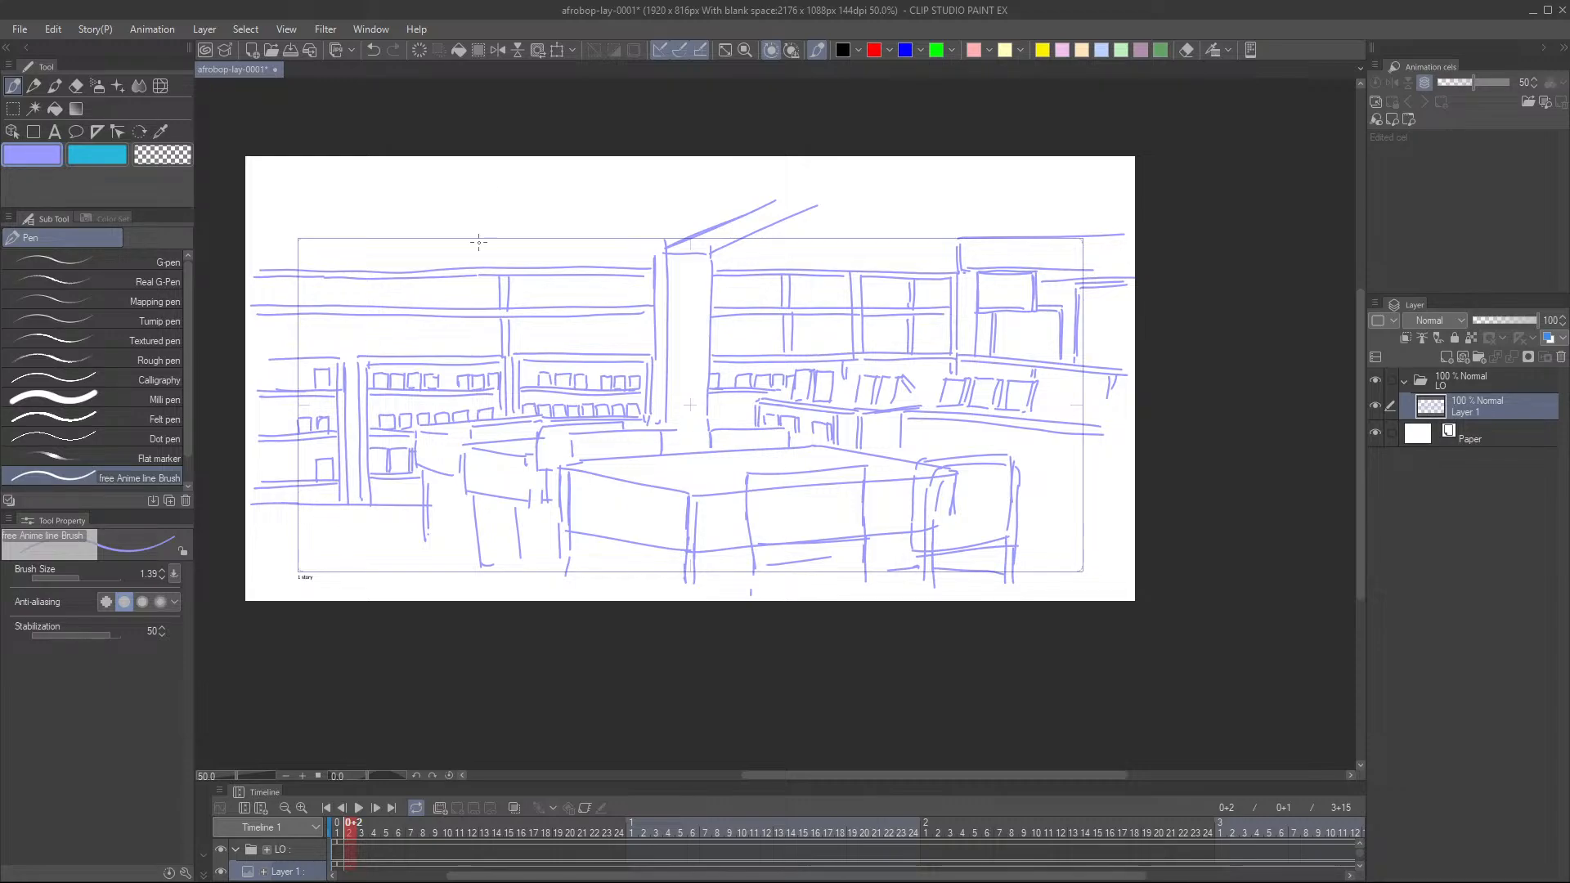
scroll(507, 332, up, 2)
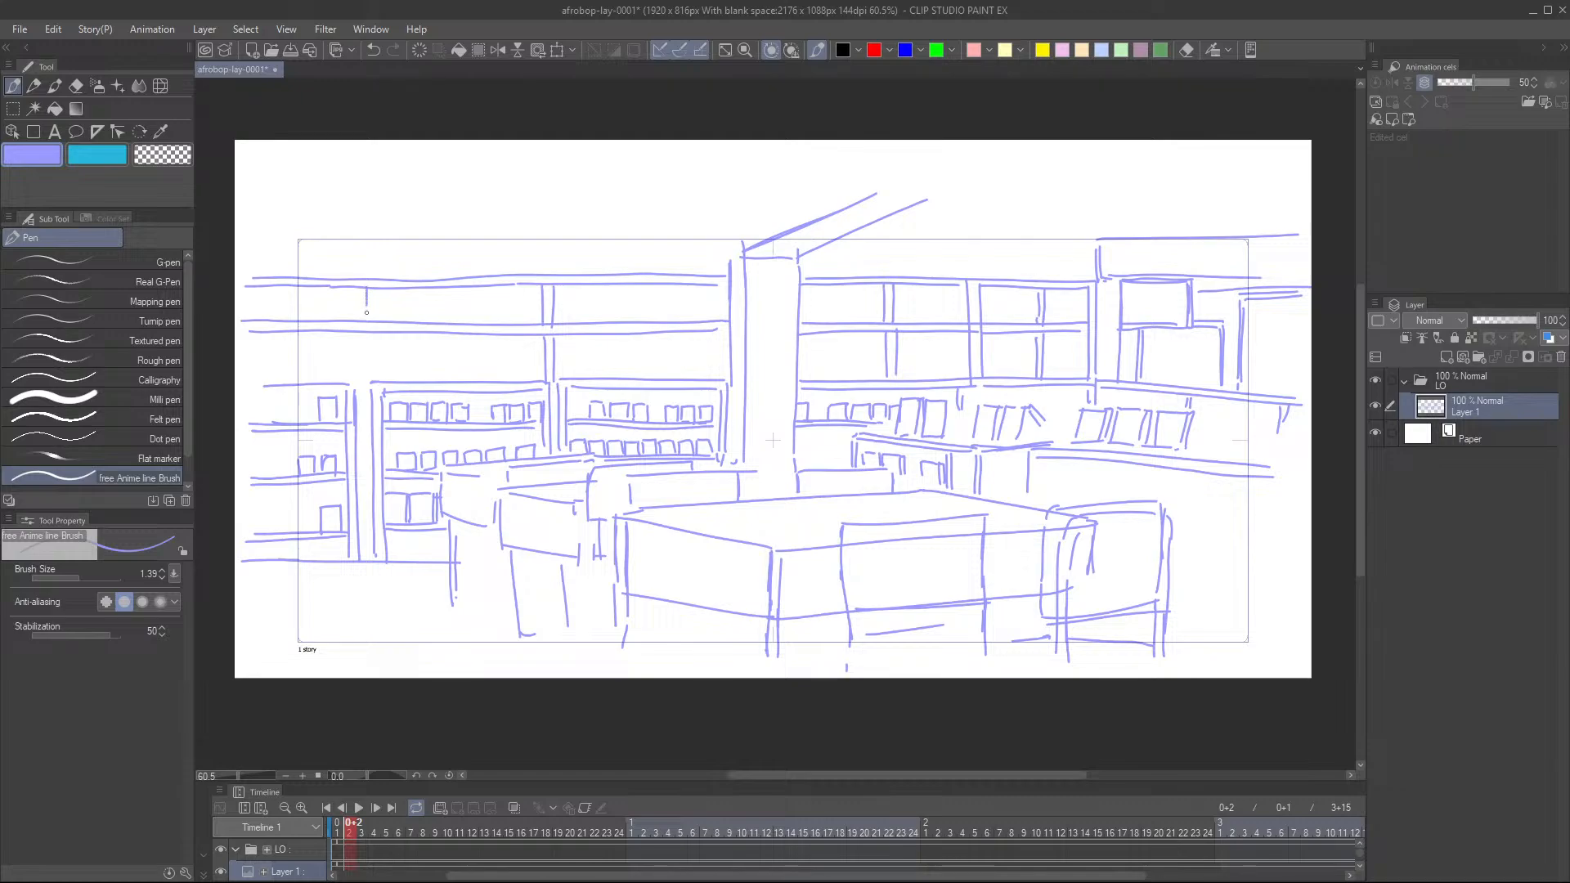
drag(366, 313, 367, 323)
drag(660, 352, 710, 359)
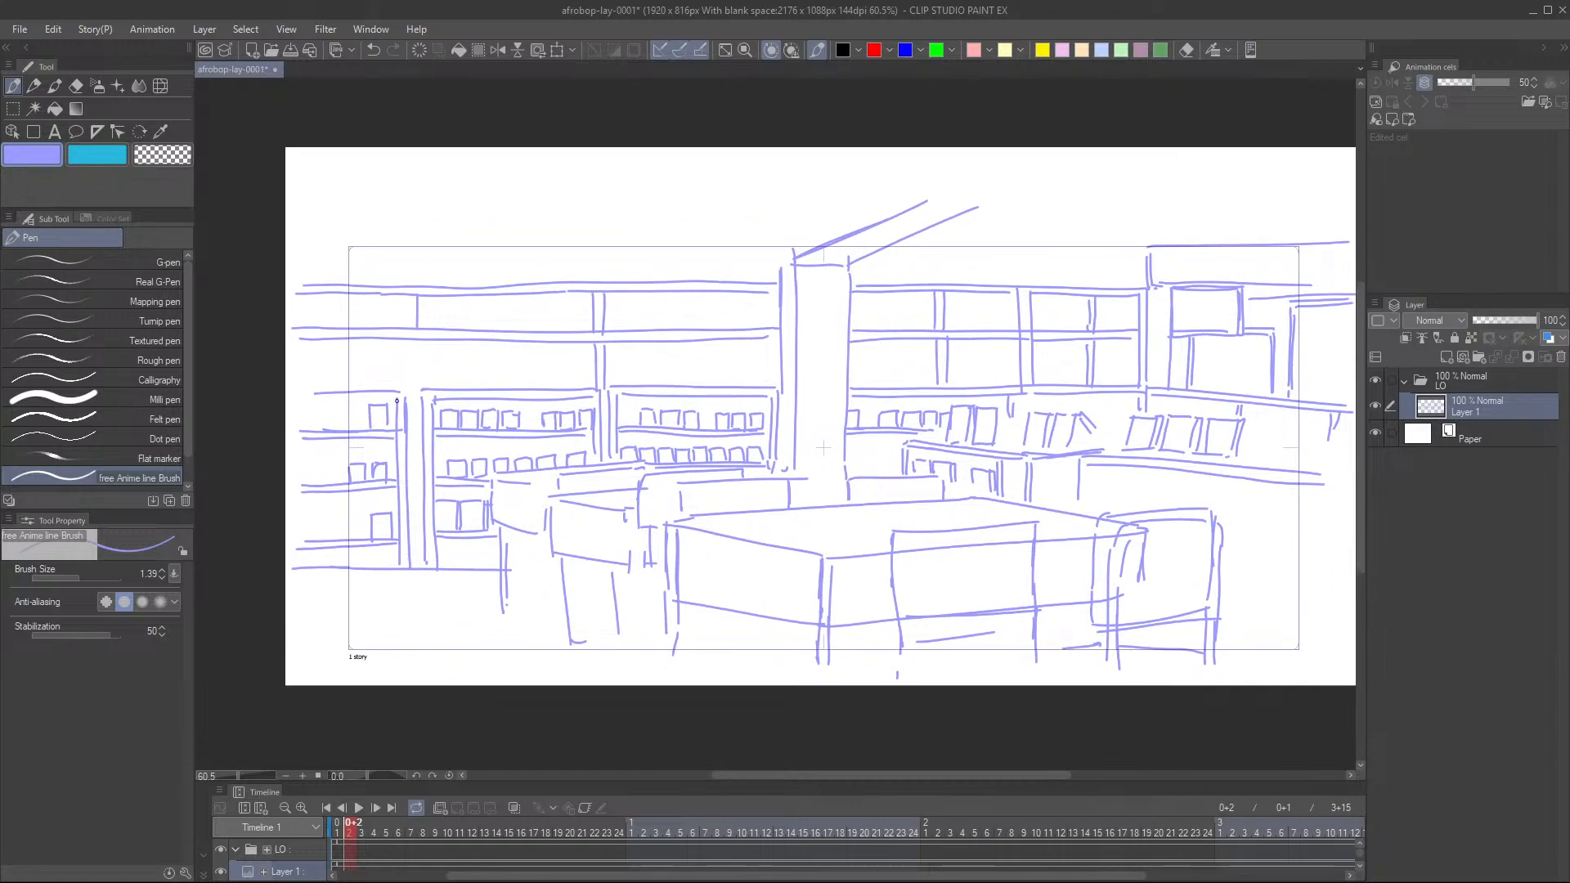
drag(409, 401, 415, 400)
drag(422, 339, 422, 389)
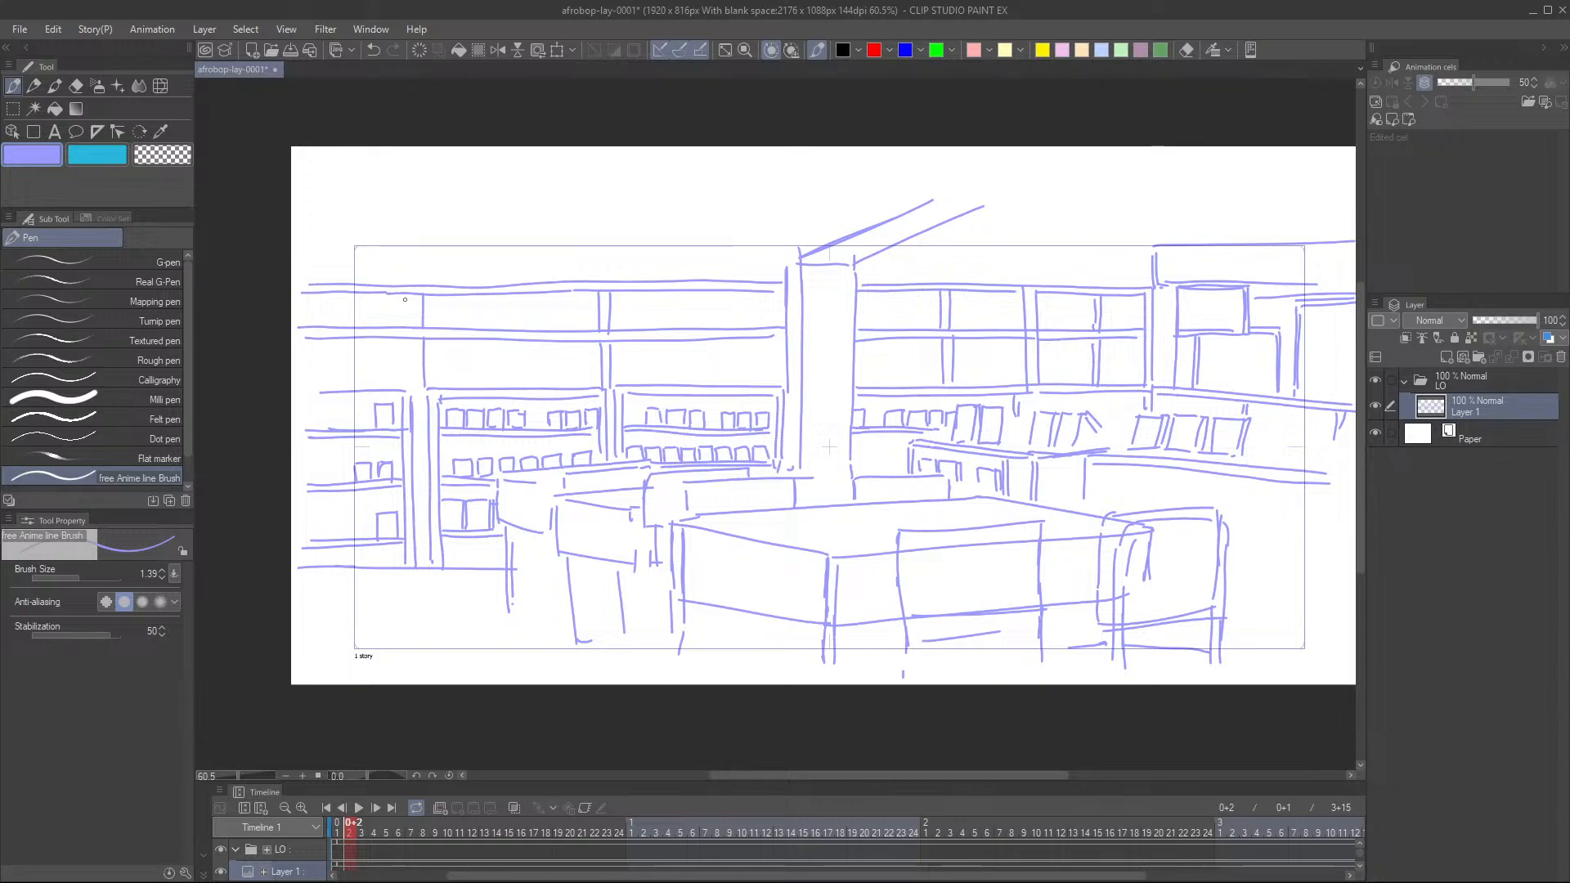
drag(408, 319, 410, 393)
- Draw a long horizontal line above the left wall's doubled top line, from the canvas edge to the pillar
drag(300, 267, 788, 262)
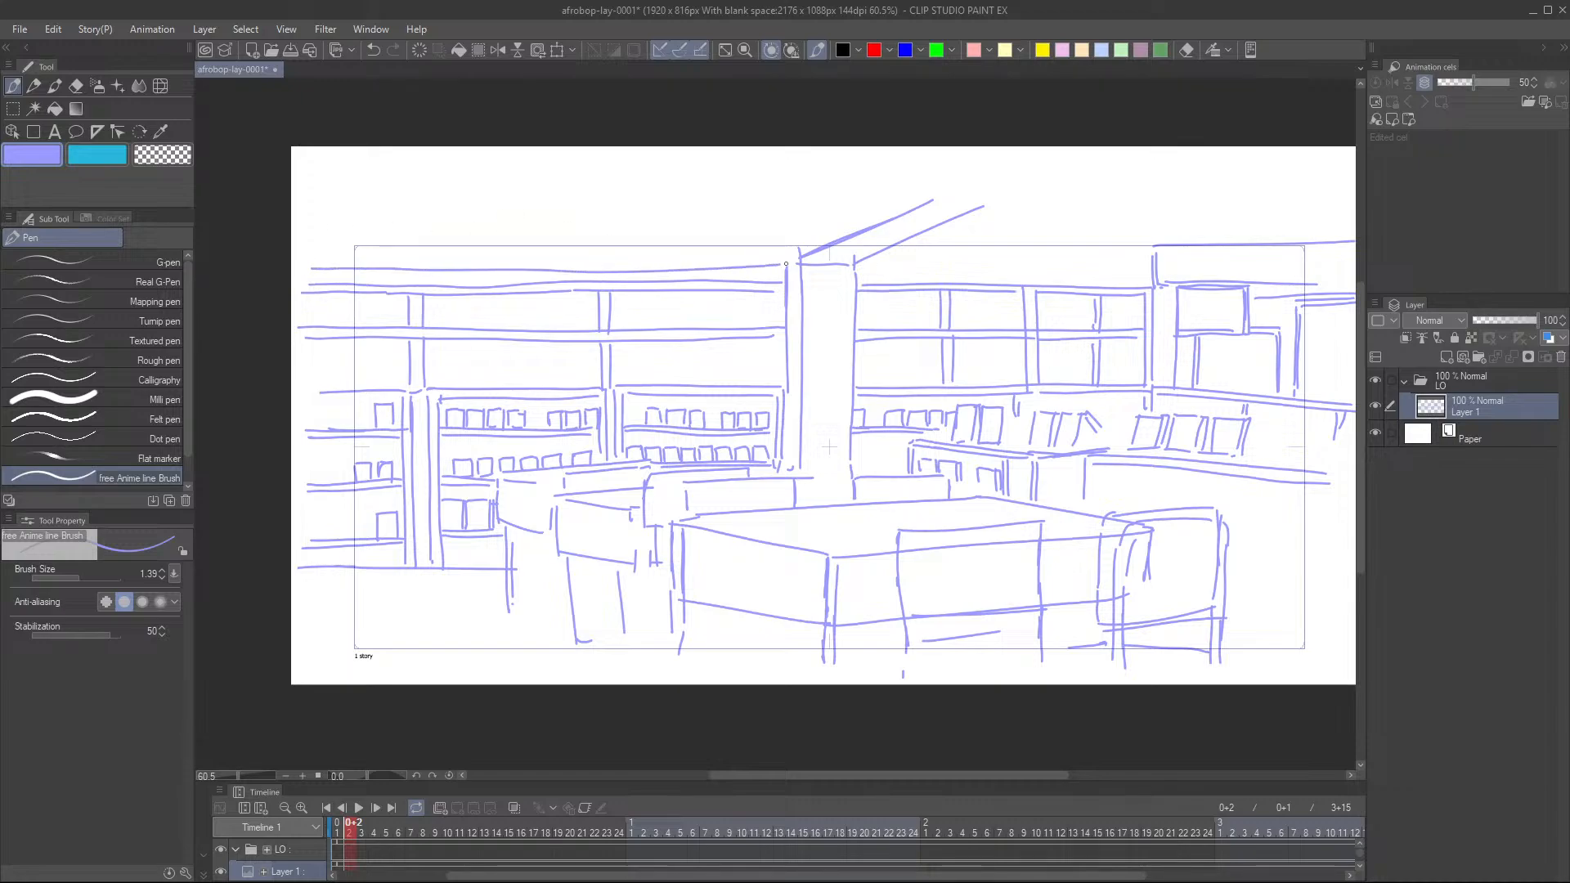
key(ctrl+z)
drag(299, 264, 561, 267)
key(ctrl+z)
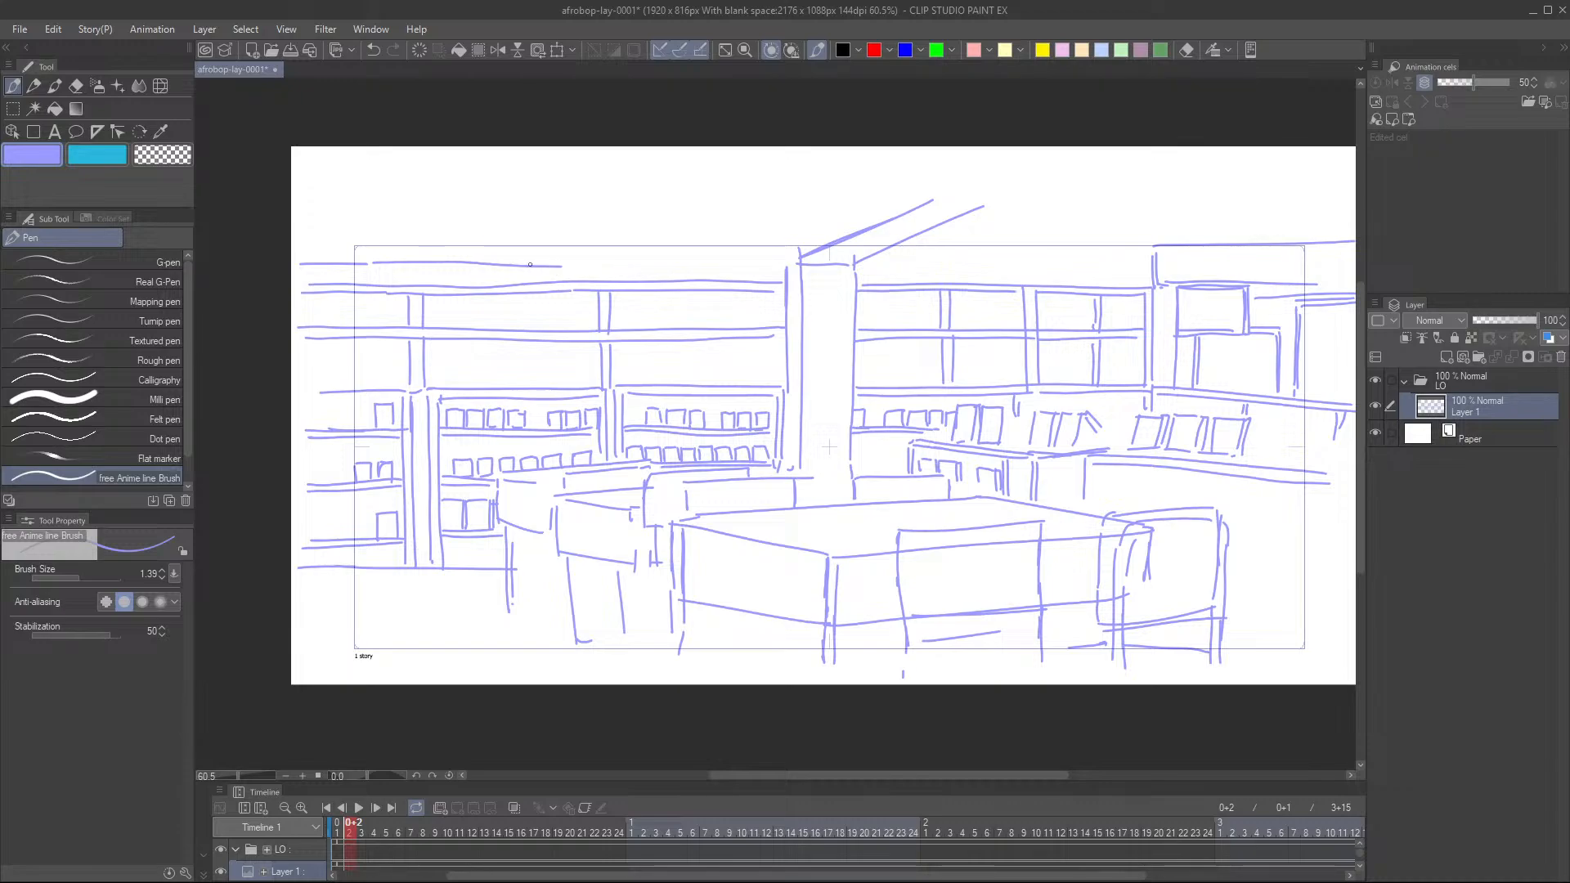
key(ctrl+z)
drag(397, 264, 788, 256)
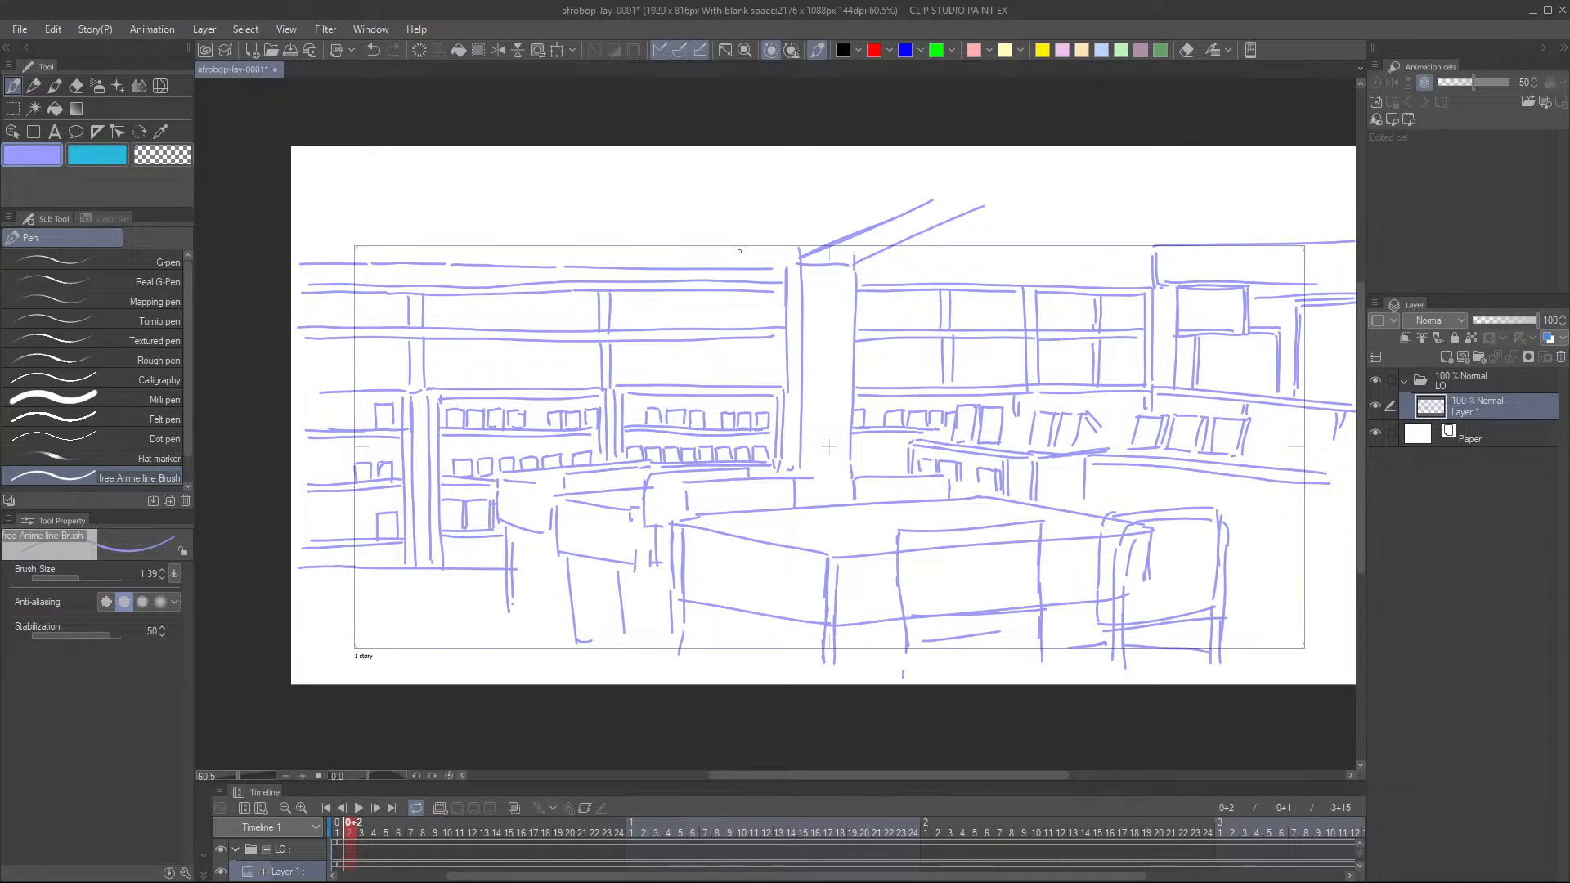
- Double the uppermost horizontal line on the left wall with a second line just above it, reaching the pillar
drag(297, 257, 545, 258)
drag(529, 258, 734, 267)
key(ctrl+z)
key(ctrl+z)
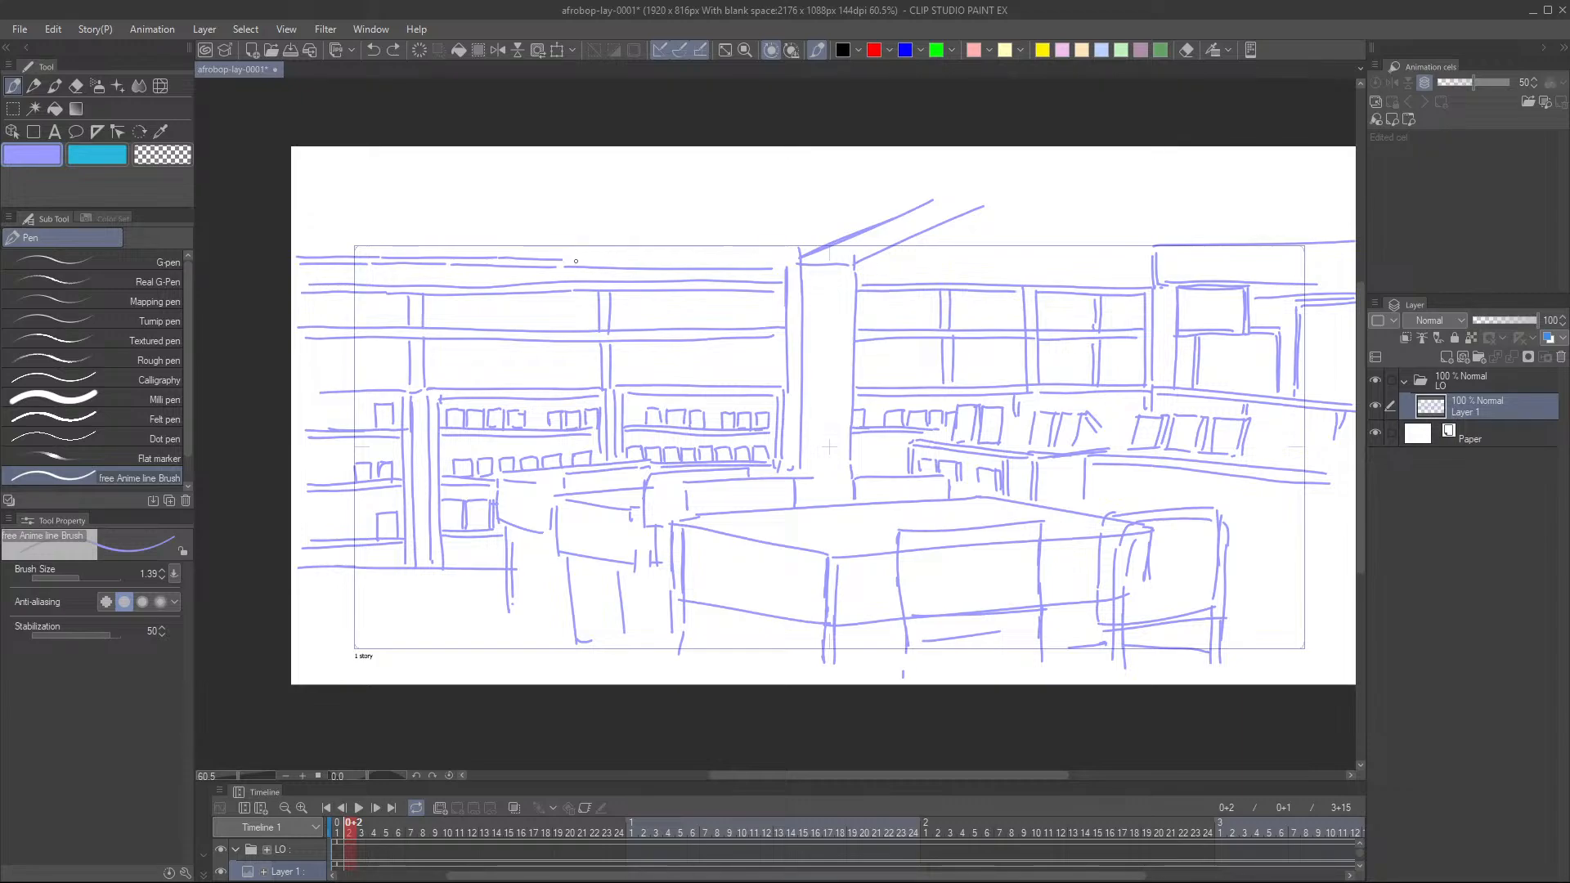
drag(591, 259, 780, 263)
- Draw two parallel horizontal lines above the right-hand wall sections, from the top of the pillar to the wall corner
drag(1038, 410, 977, 419)
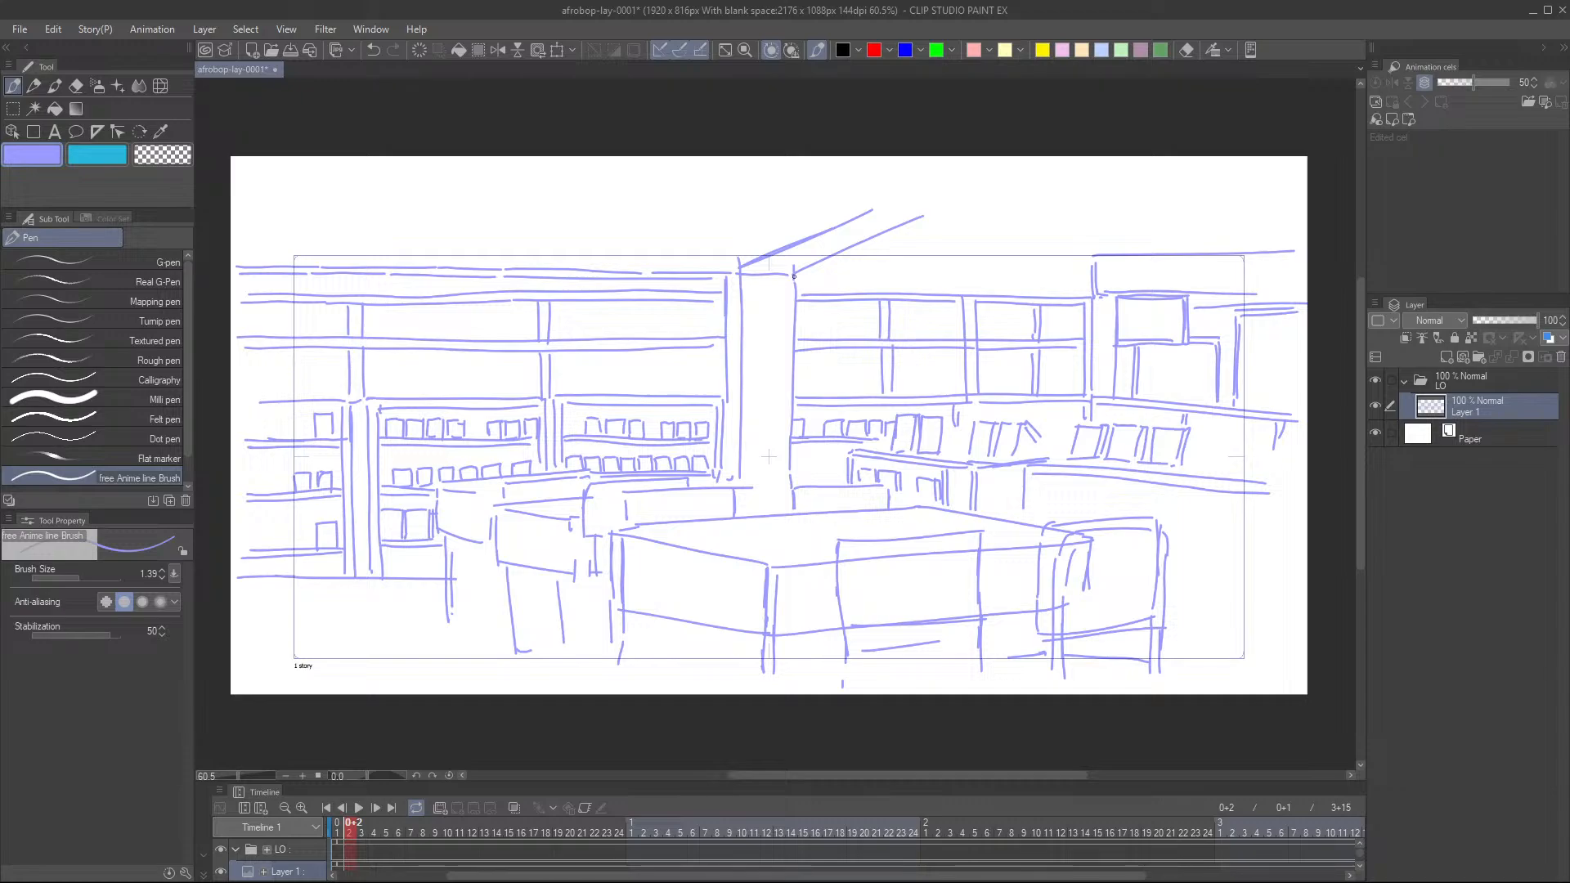
drag(815, 278, 1019, 289)
key(ctrl+z)
key(ctrl+z)
drag(801, 281, 958, 283)
key(ctrl+z)
drag(793, 279, 1086, 285)
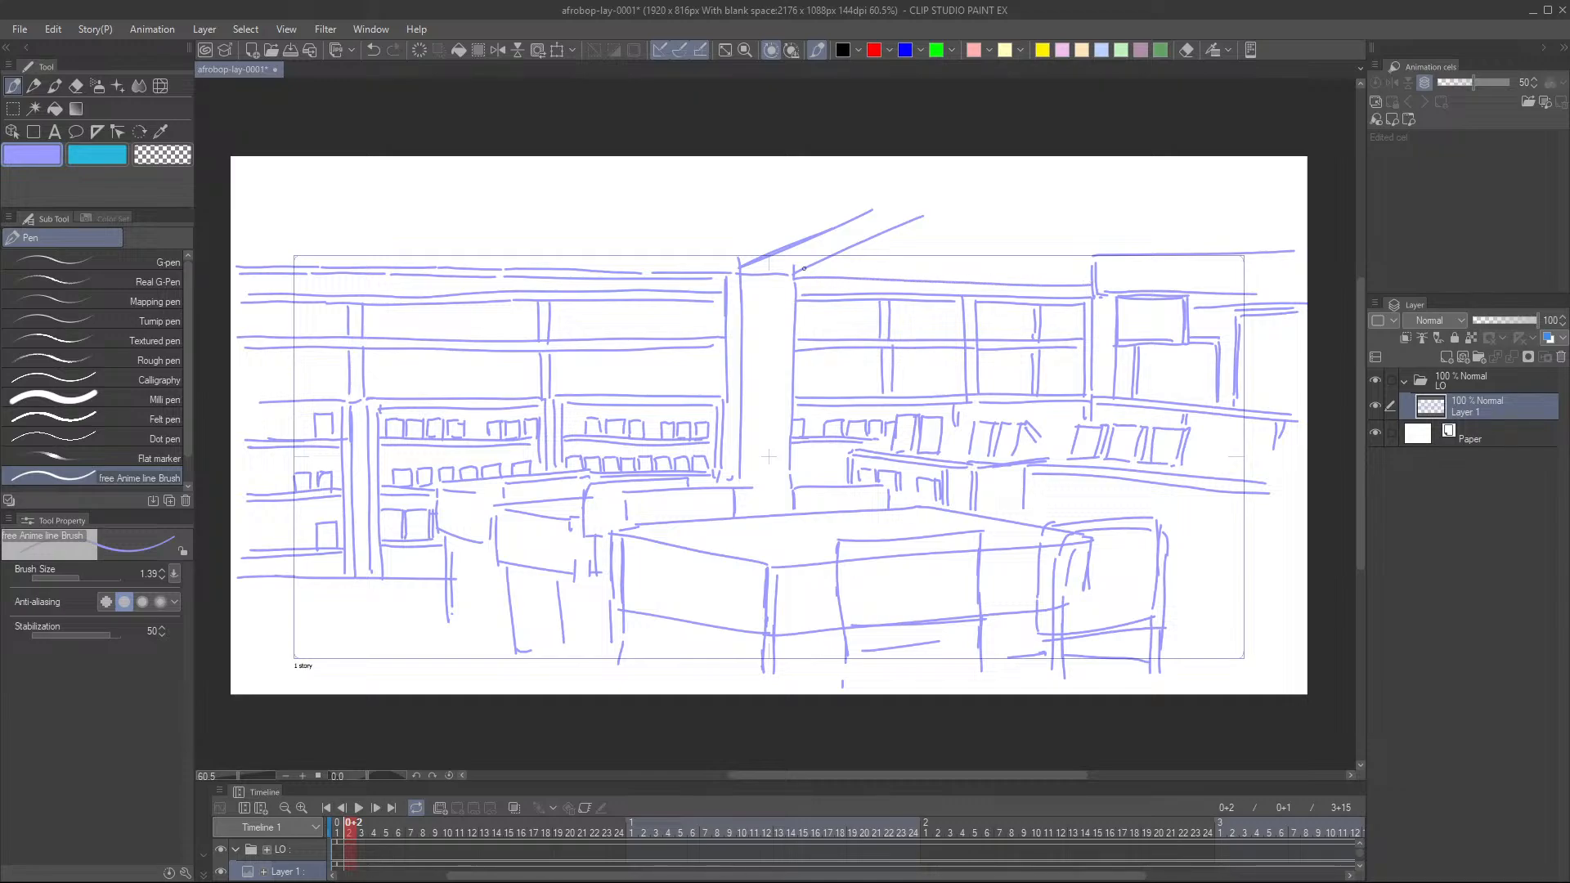
drag(798, 273, 983, 275)
key(ctrl+z)
drag(792, 272, 1089, 280)
- Draw a short upright above the pillar's top corner, a diagonal from its upper end and another diagonal beside the existing beam lines
drag(1129, 402, 1003, 401)
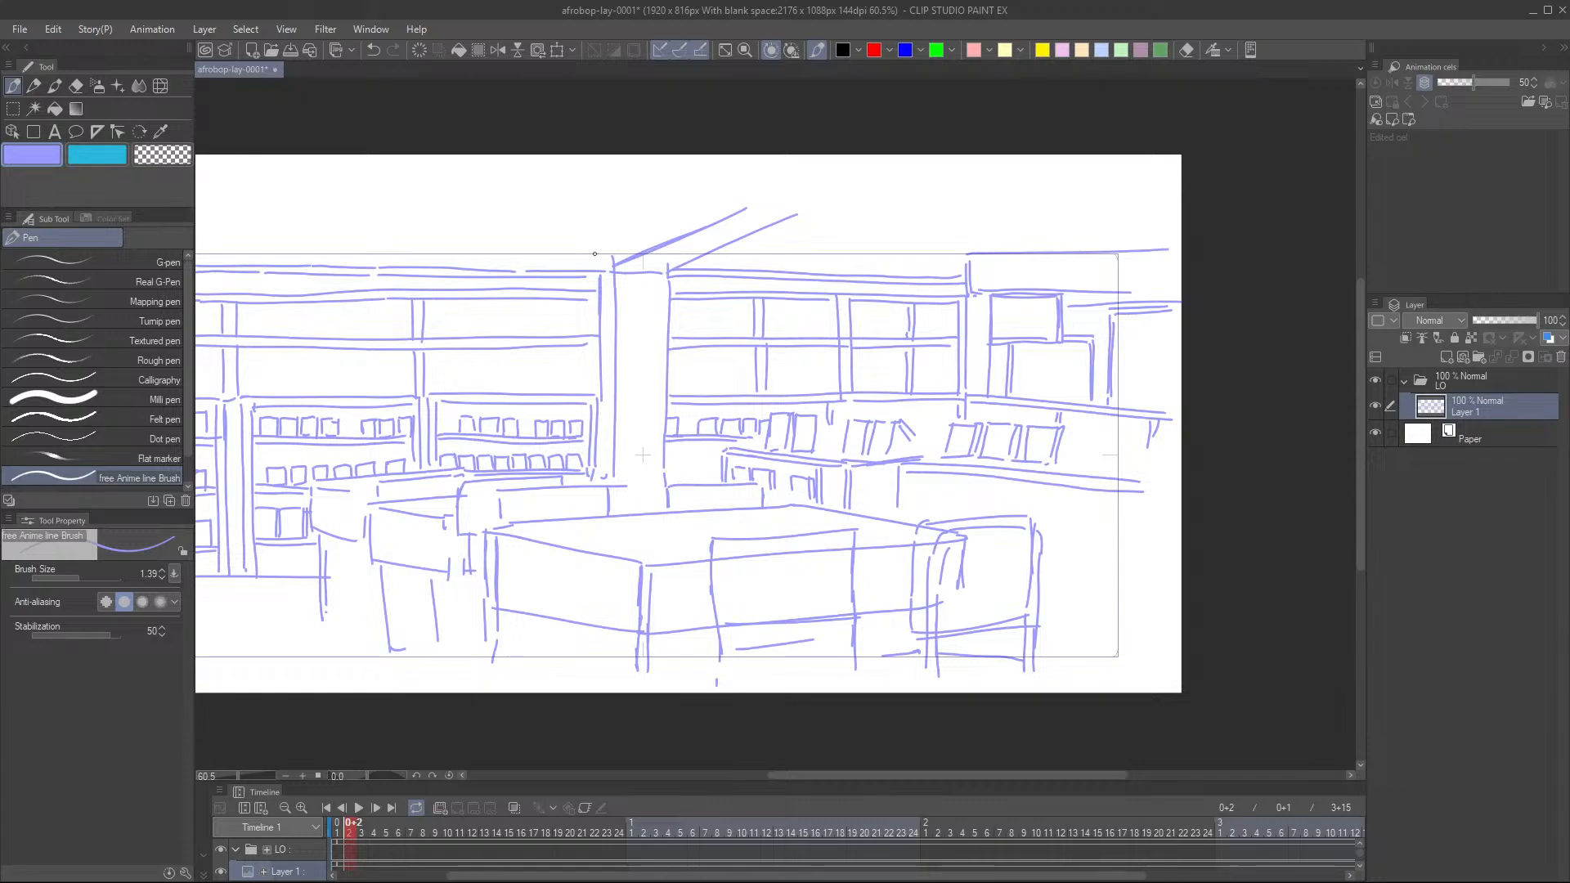
drag(603, 210, 609, 263)
drag(604, 212, 658, 180)
mouse_move(611, 271)
mouse_down()
mouse_move(665, 269)
mouse_move(687, 227)
mouse_move(742, 199)
mouse_up()
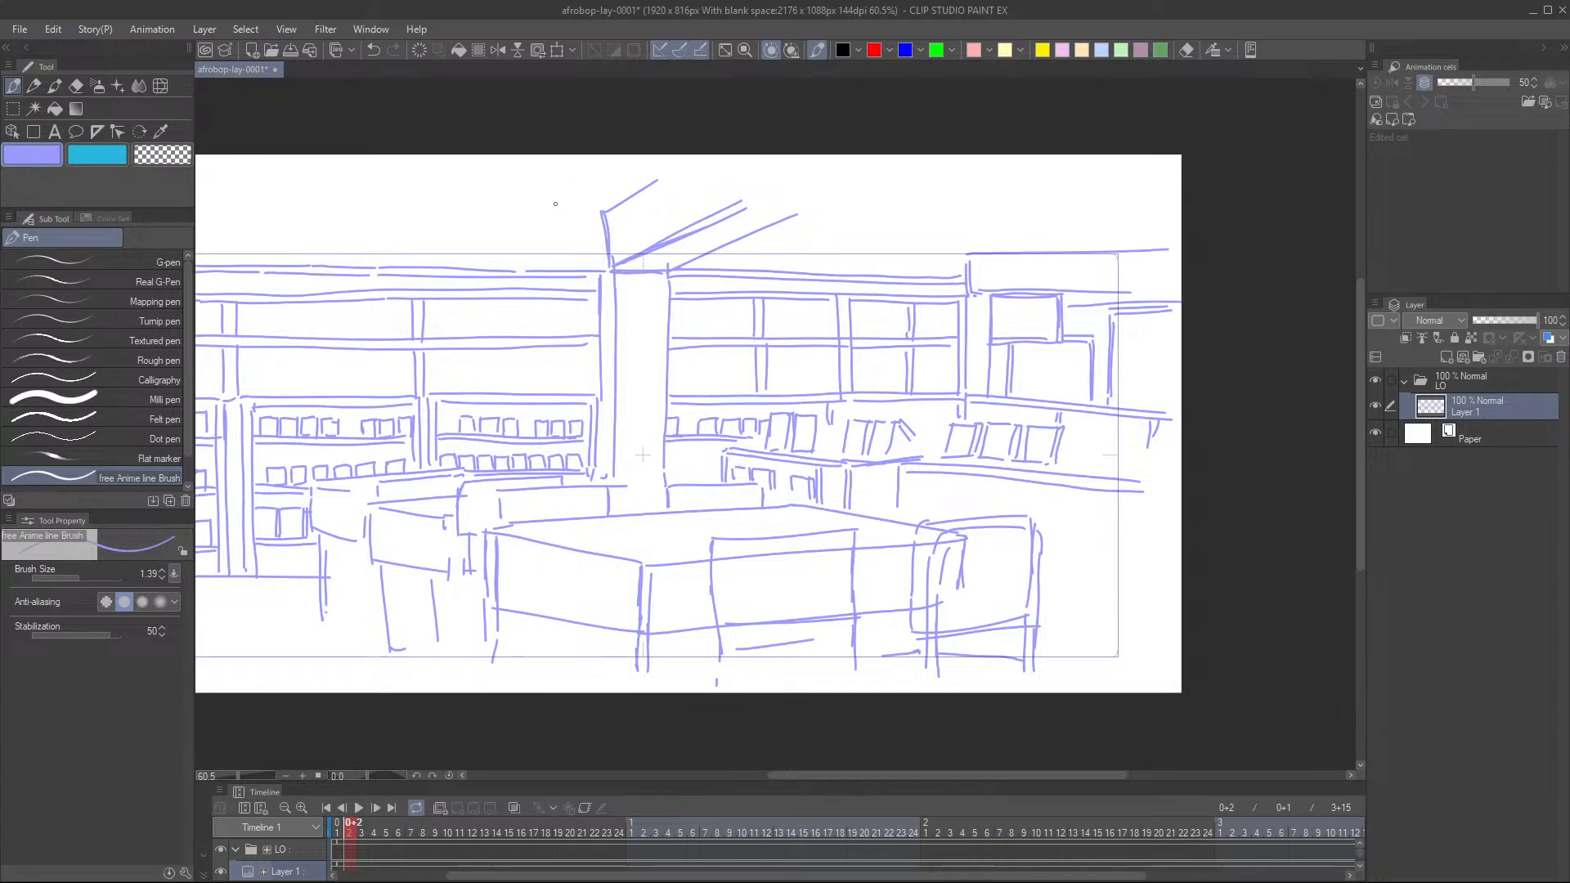
- Try a long horizontal ceiling line extending left from the upper end of the short upright above the pillar
mouse_move(517, 208)
mouse_down()
mouse_move(653, 225)
mouse_move(418, 234)
mouse_up()
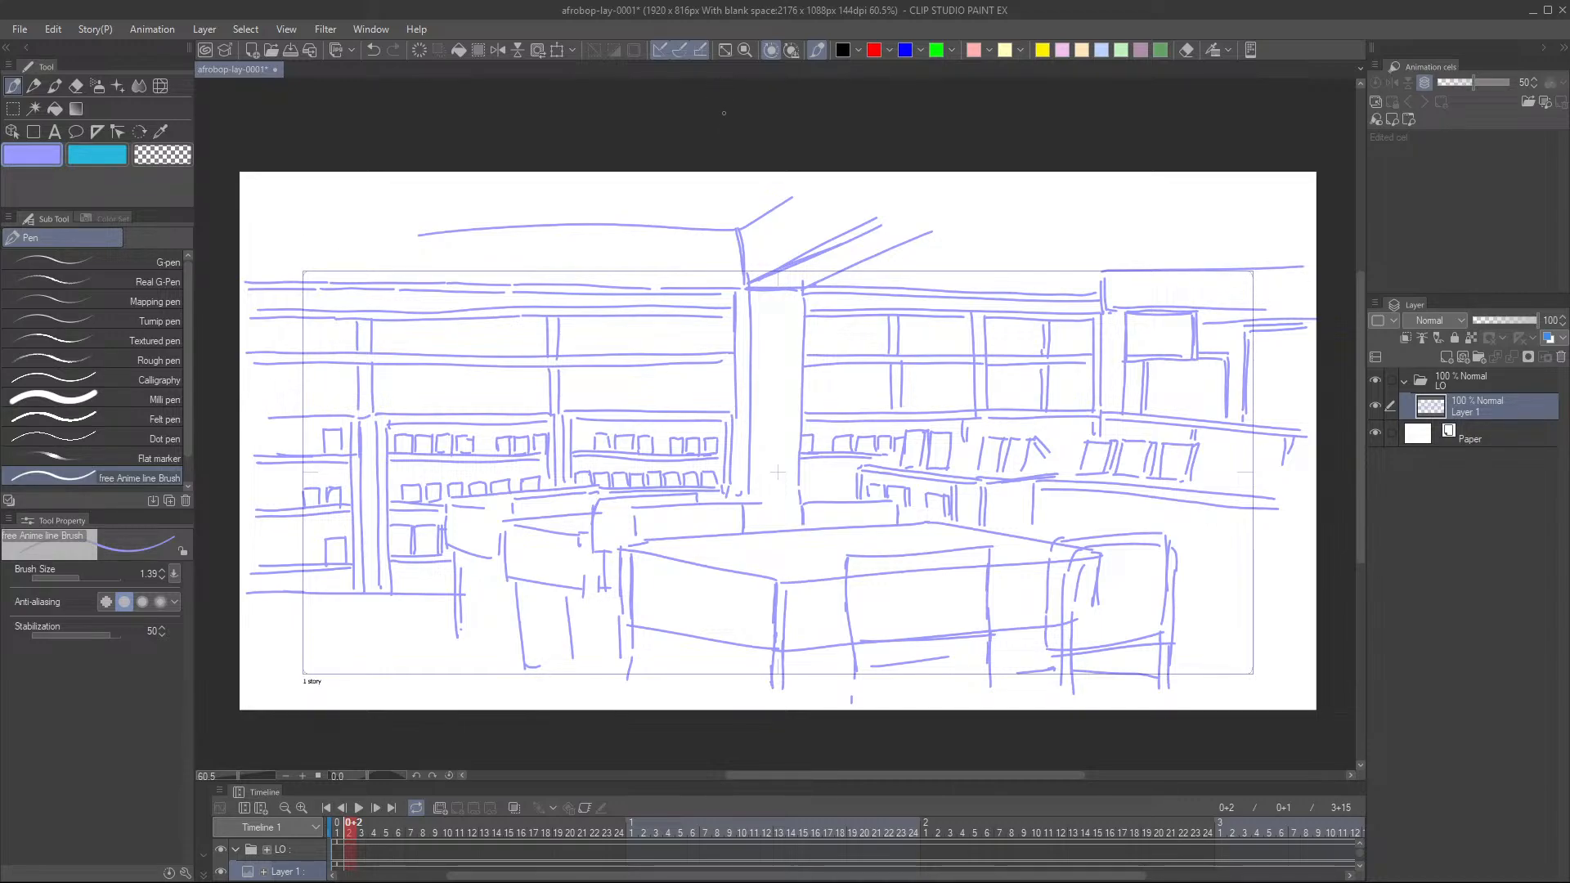
key(ctrl+z)
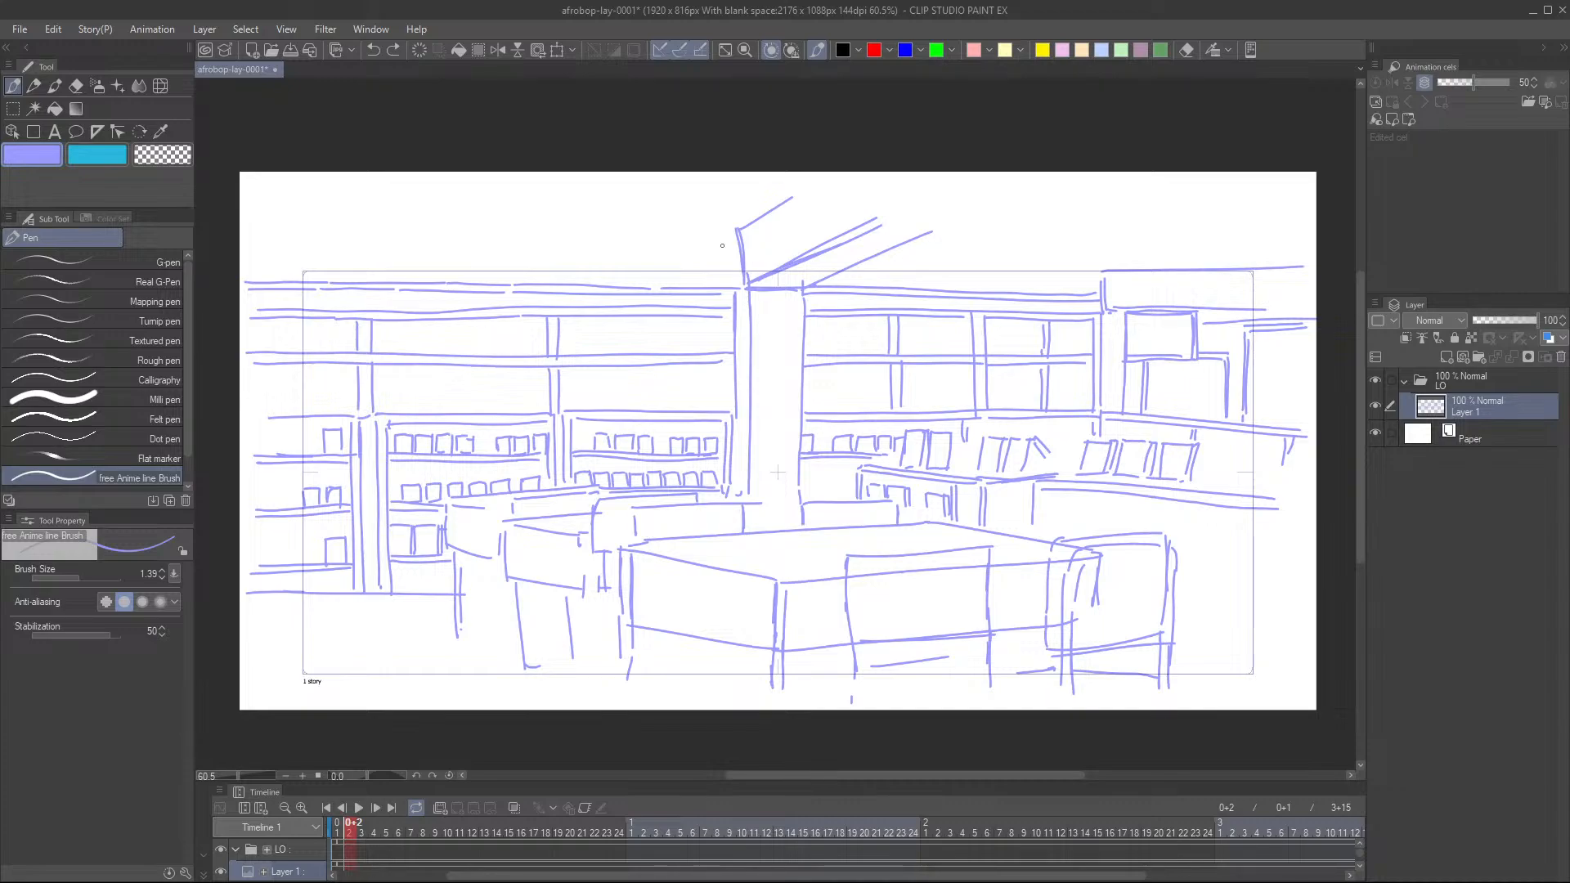
- Double the floor line beneath the left-hand bookcases with a second horizontal stroke
drag(402, 620, 469, 549)
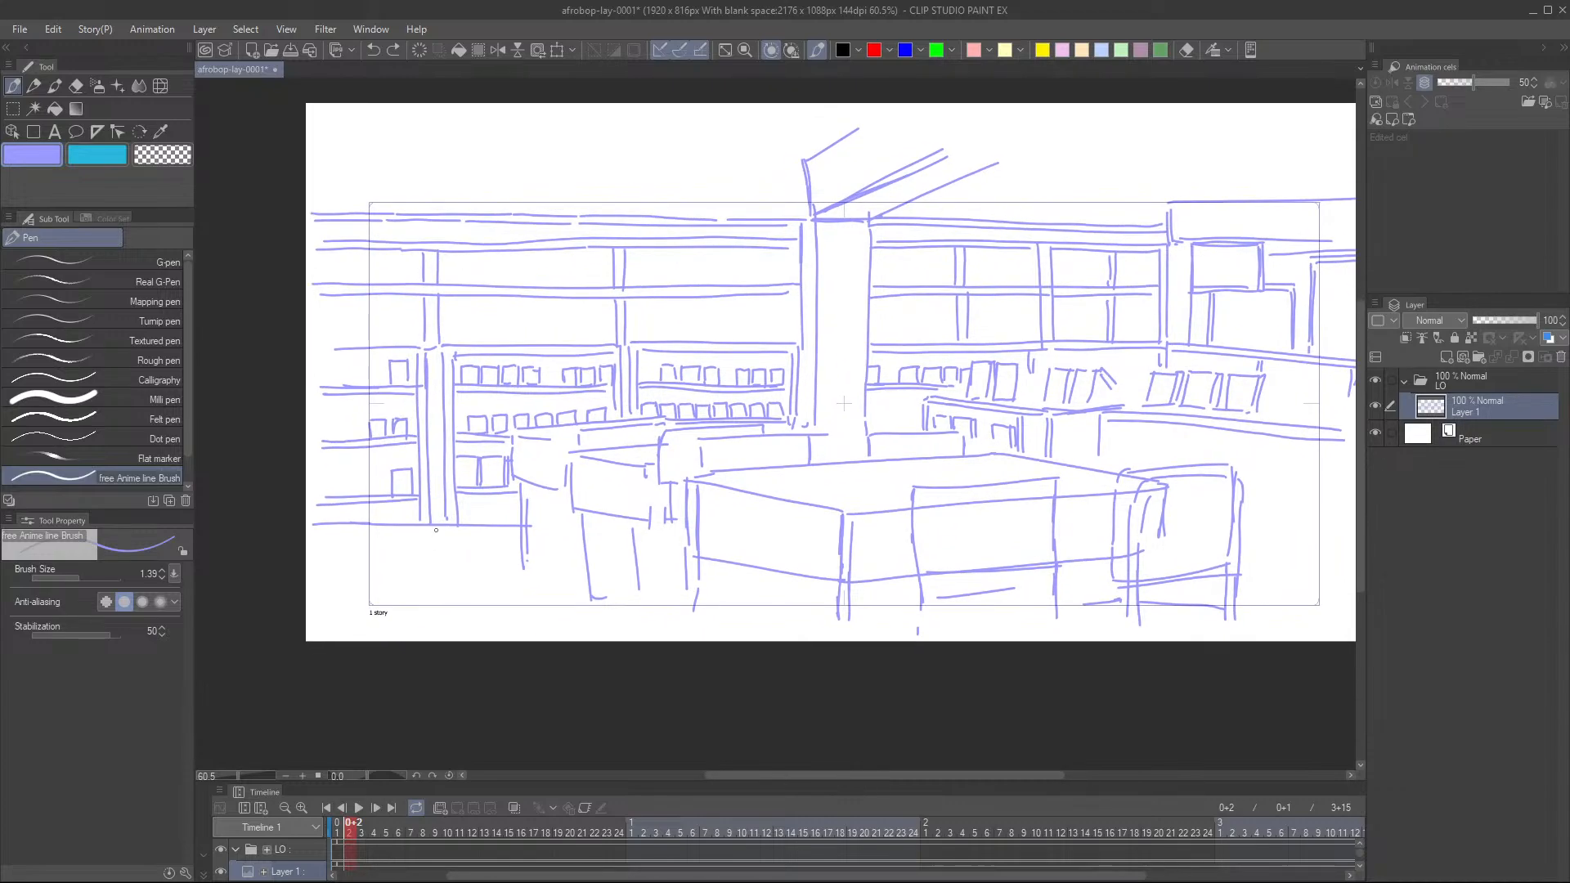
drag(308, 532, 508, 524)
drag(871, 468, 761, 504)
- Lower the opacity of Layer 1, which holds the rough sketch, to 34%
scroll(761, 504, down, 2)
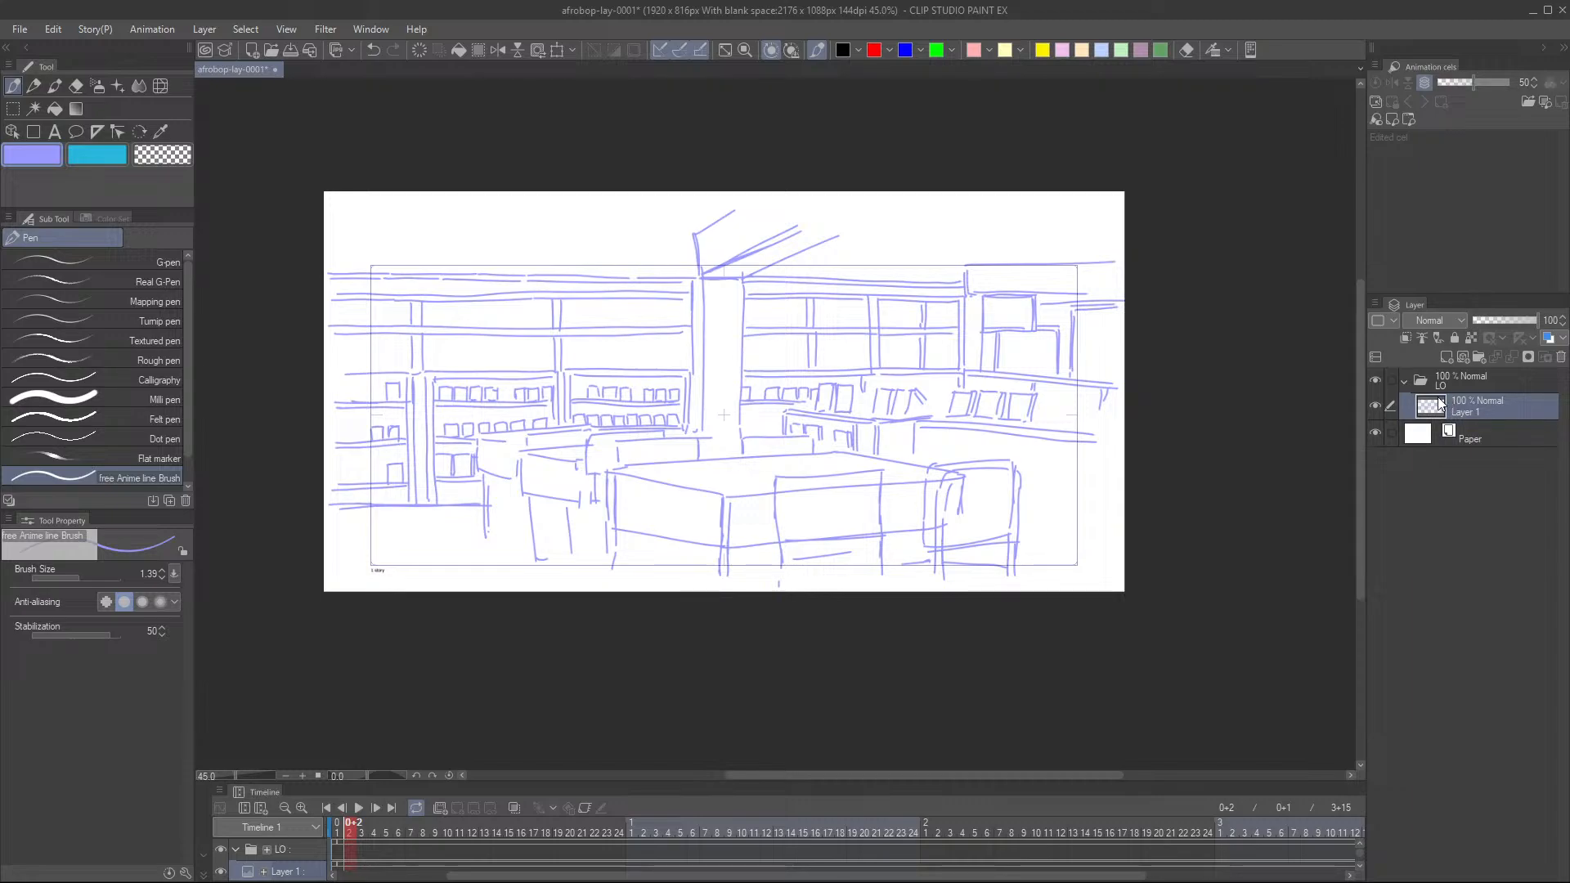
scroll(812, 444, up, 1)
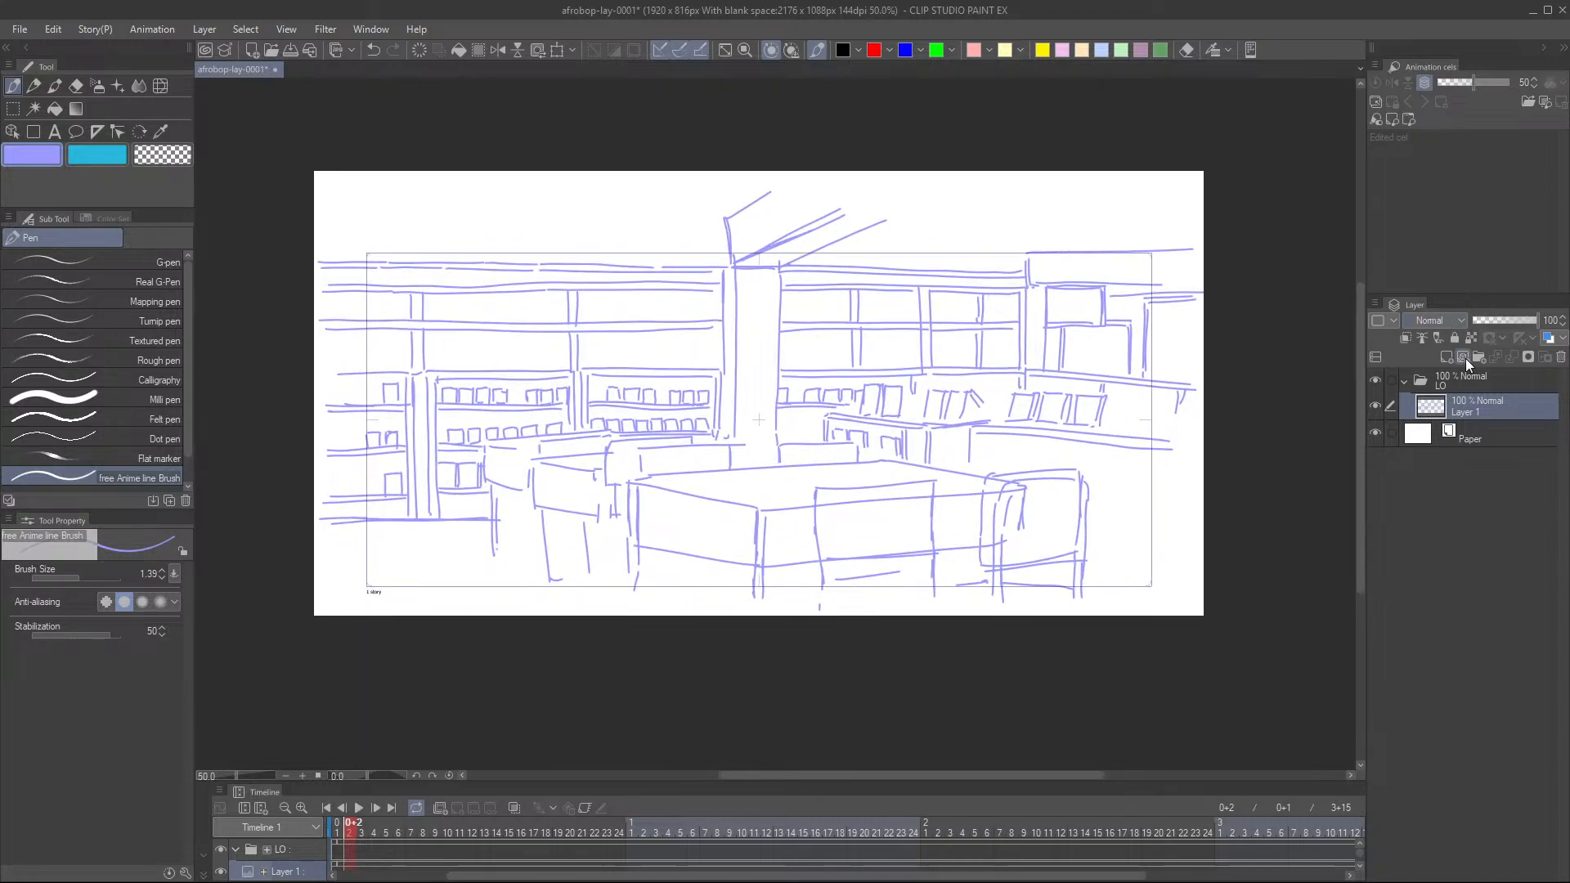
click(1494, 321)
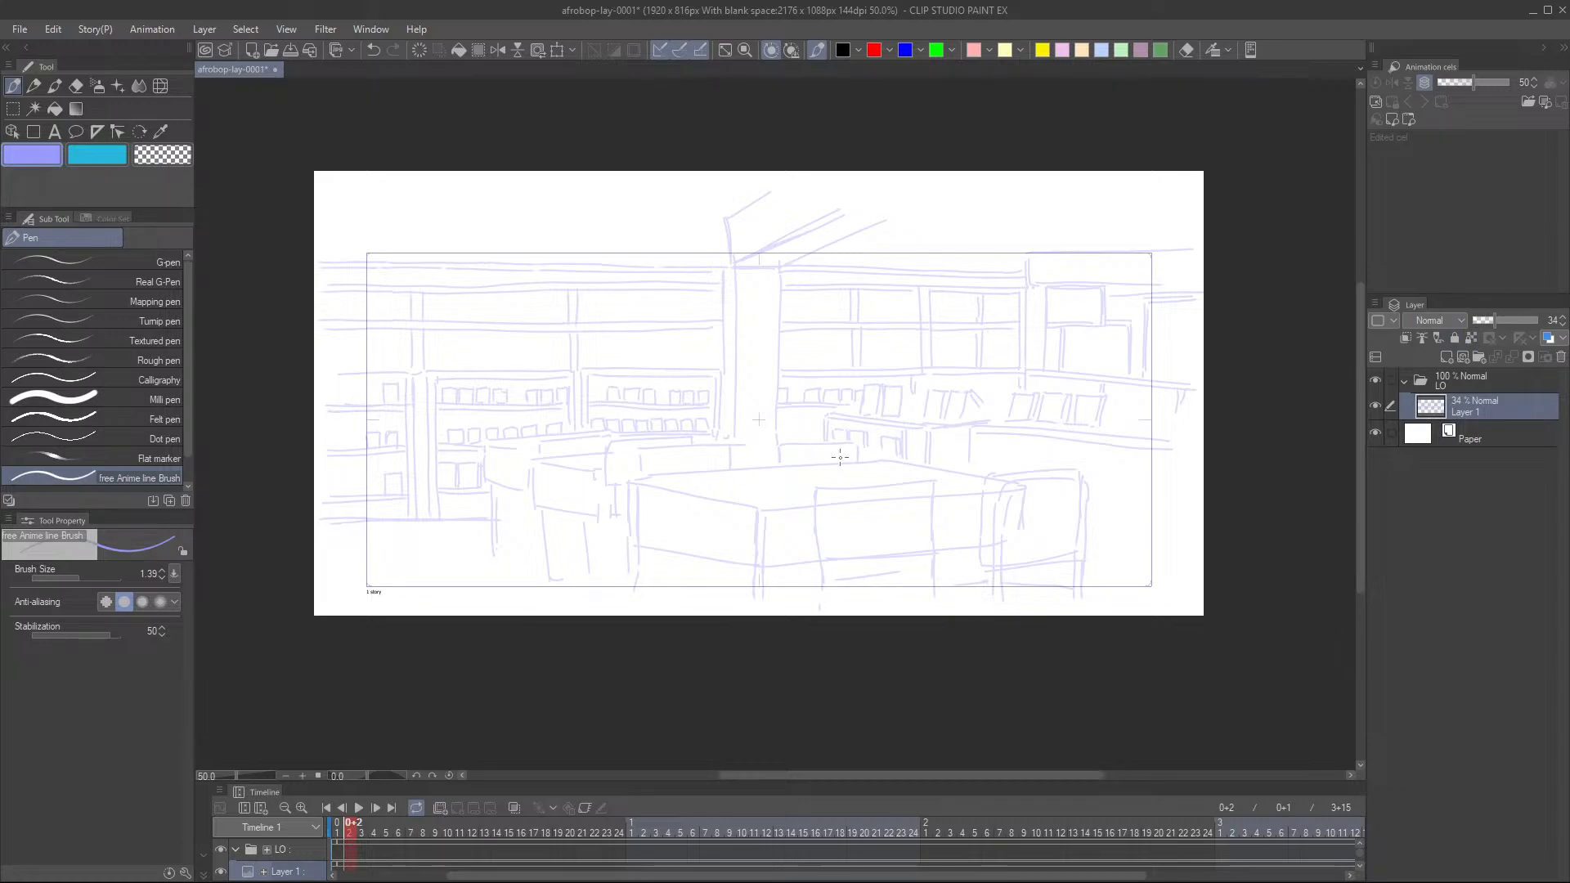
- Add a new raster layer above Layer 1 and set the drawing colour to light red for the characters
drag(840, 457, 852, 470)
scroll(853, 466, up, 2)
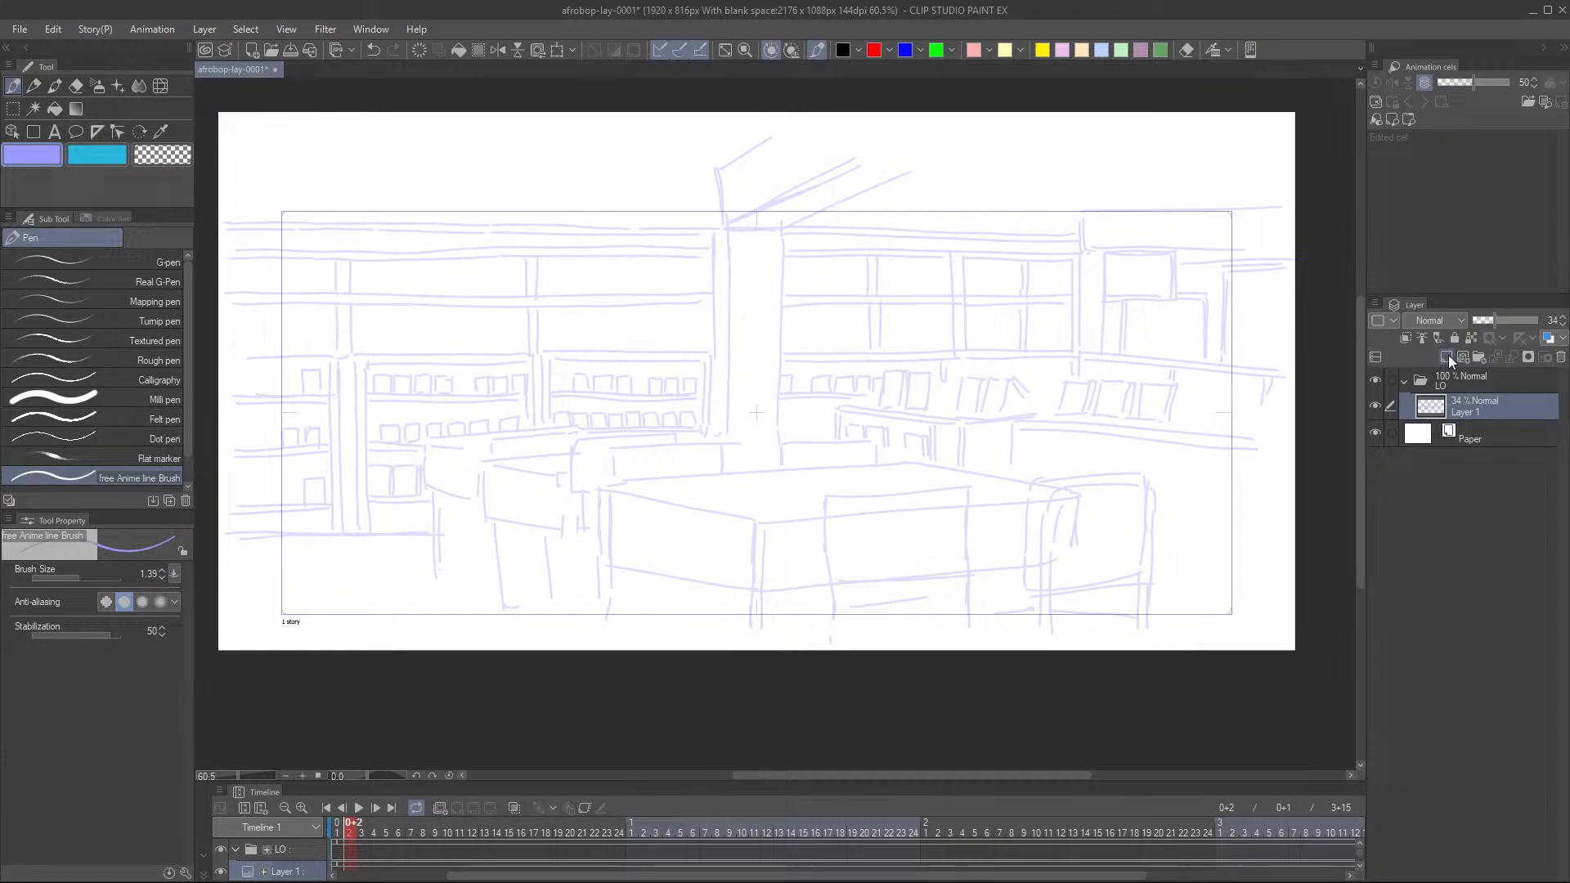
click(1447, 358)
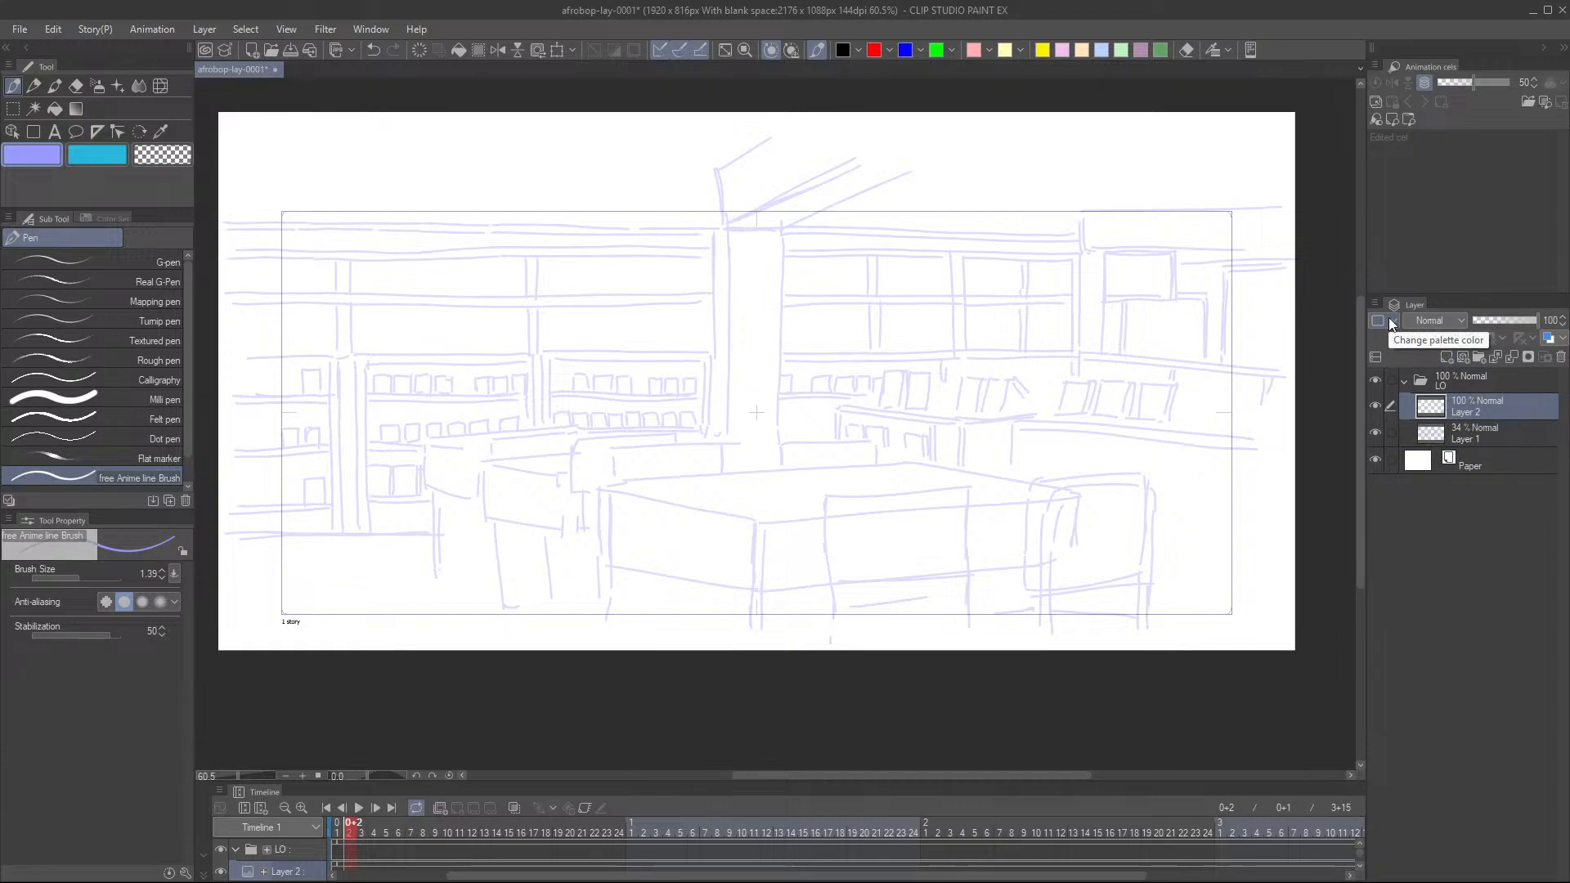
click(843, 51)
scroll(736, 443, up, 1)
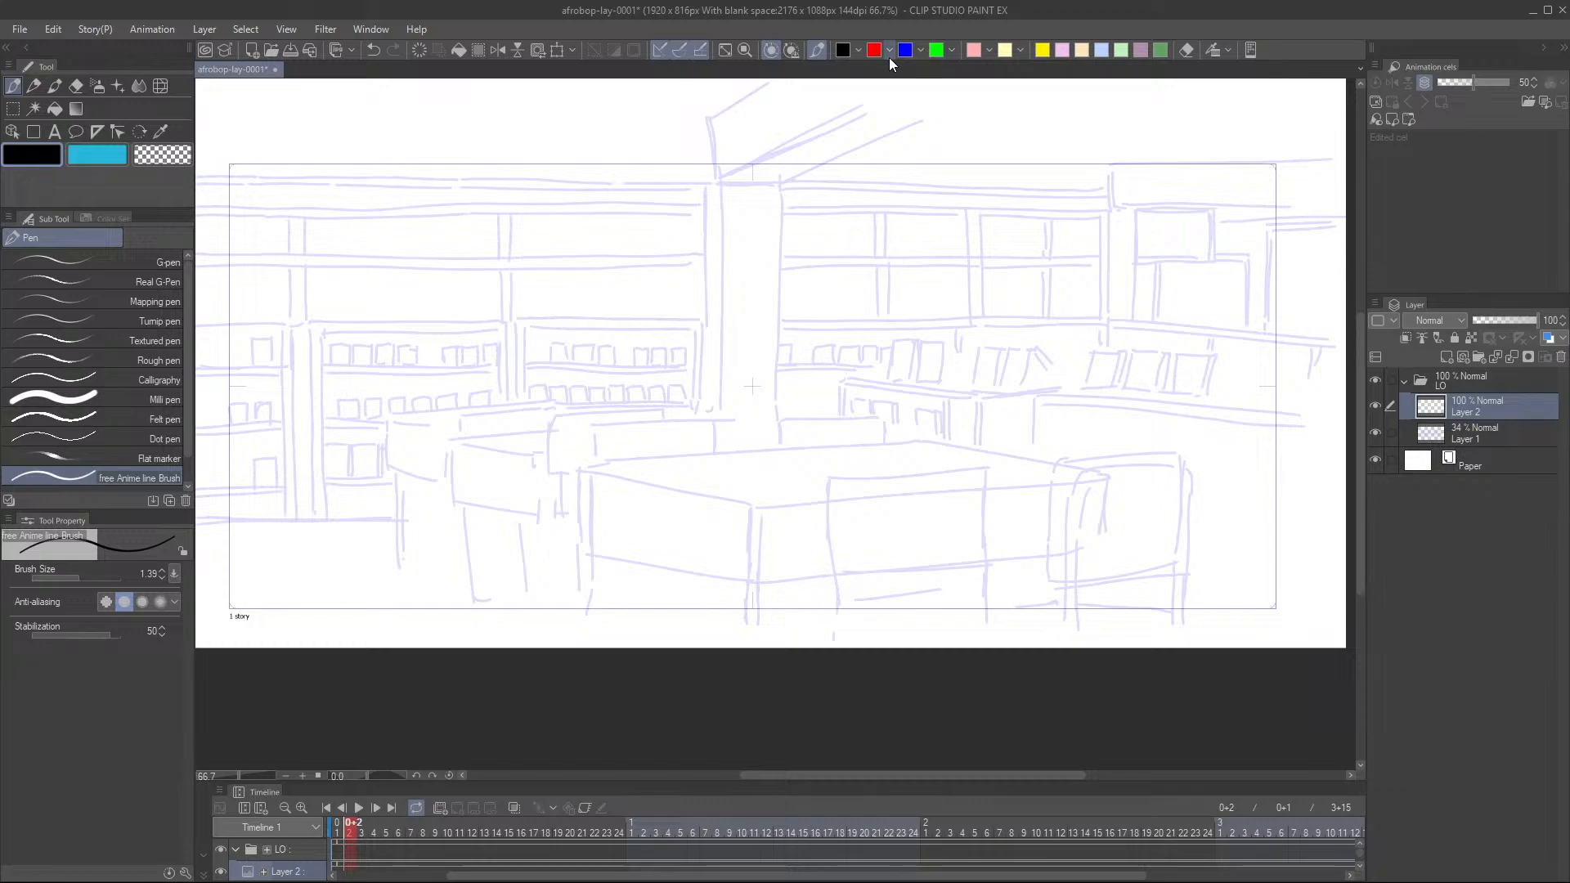
click(889, 51)
click(941, 93)
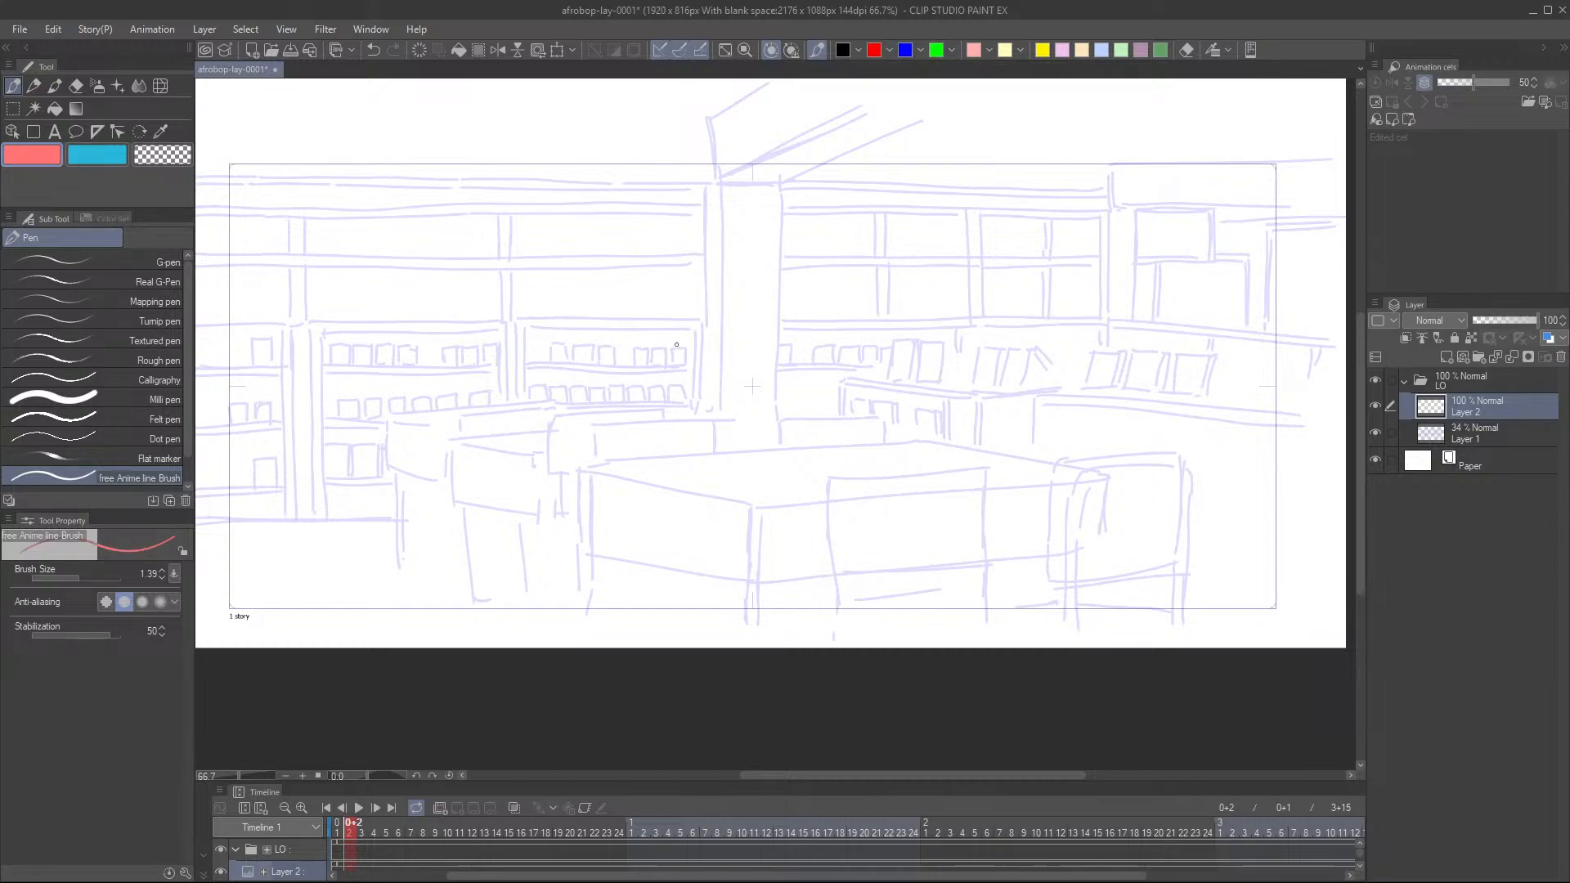
- Rough out a figure seated behind the large front table beside the pillar, with head, neck, torso and both forearms on the tabletop
mouse_move(675, 315)
mouse_down()
mouse_move(693, 374)
mouse_move(699, 318)
mouse_move(674, 318)
mouse_move(661, 356)
mouse_move(670, 318)
mouse_move(658, 352)
mouse_move(691, 315)
mouse_move(677, 320)
mouse_move(698, 317)
mouse_move(714, 344)
mouse_move(707, 327)
mouse_move(694, 374)
mouse_move(664, 371)
mouse_move(698, 378)
mouse_move(664, 369)
mouse_move(657, 396)
mouse_move(675, 393)
mouse_move(656, 397)
mouse_move(694, 396)
mouse_move(630, 451)
mouse_up()
key(ctrl+z)
key(ctrl+z)
key(ctrl+z)
mouse_move(707, 395)
mouse_down()
mouse_move(706, 445)
mouse_move(650, 458)
mouse_up()
drag(691, 390, 676, 427)
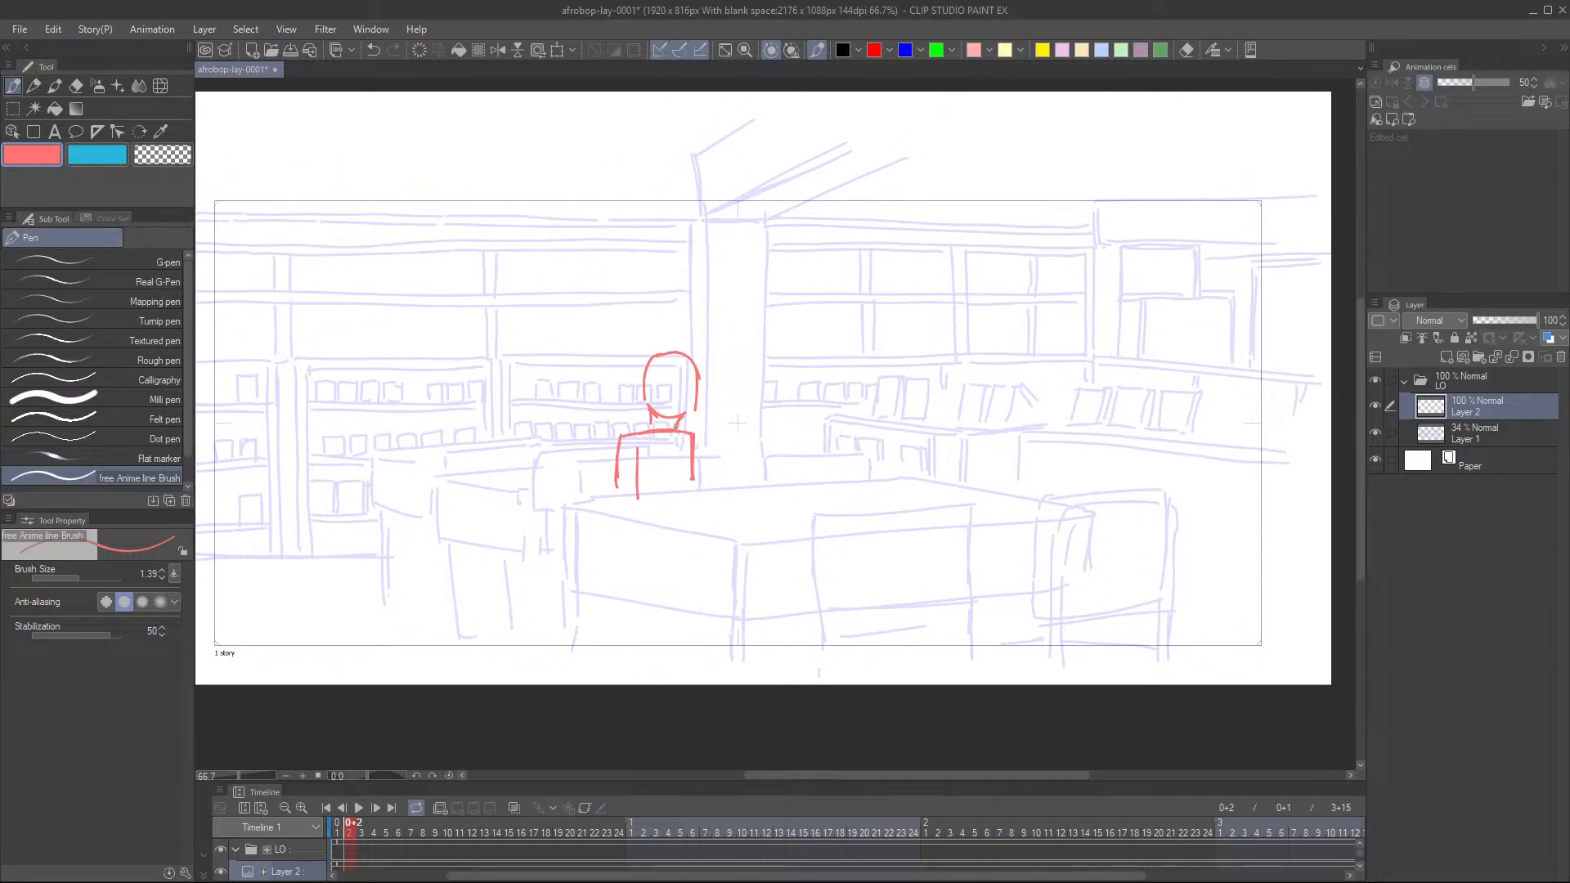
mouse_move(621, 500)
mouse_down()
mouse_move(692, 512)
mouse_move(623, 508)
mouse_move(699, 502)
mouse_move(694, 482)
mouse_move(750, 502)
mouse_up()
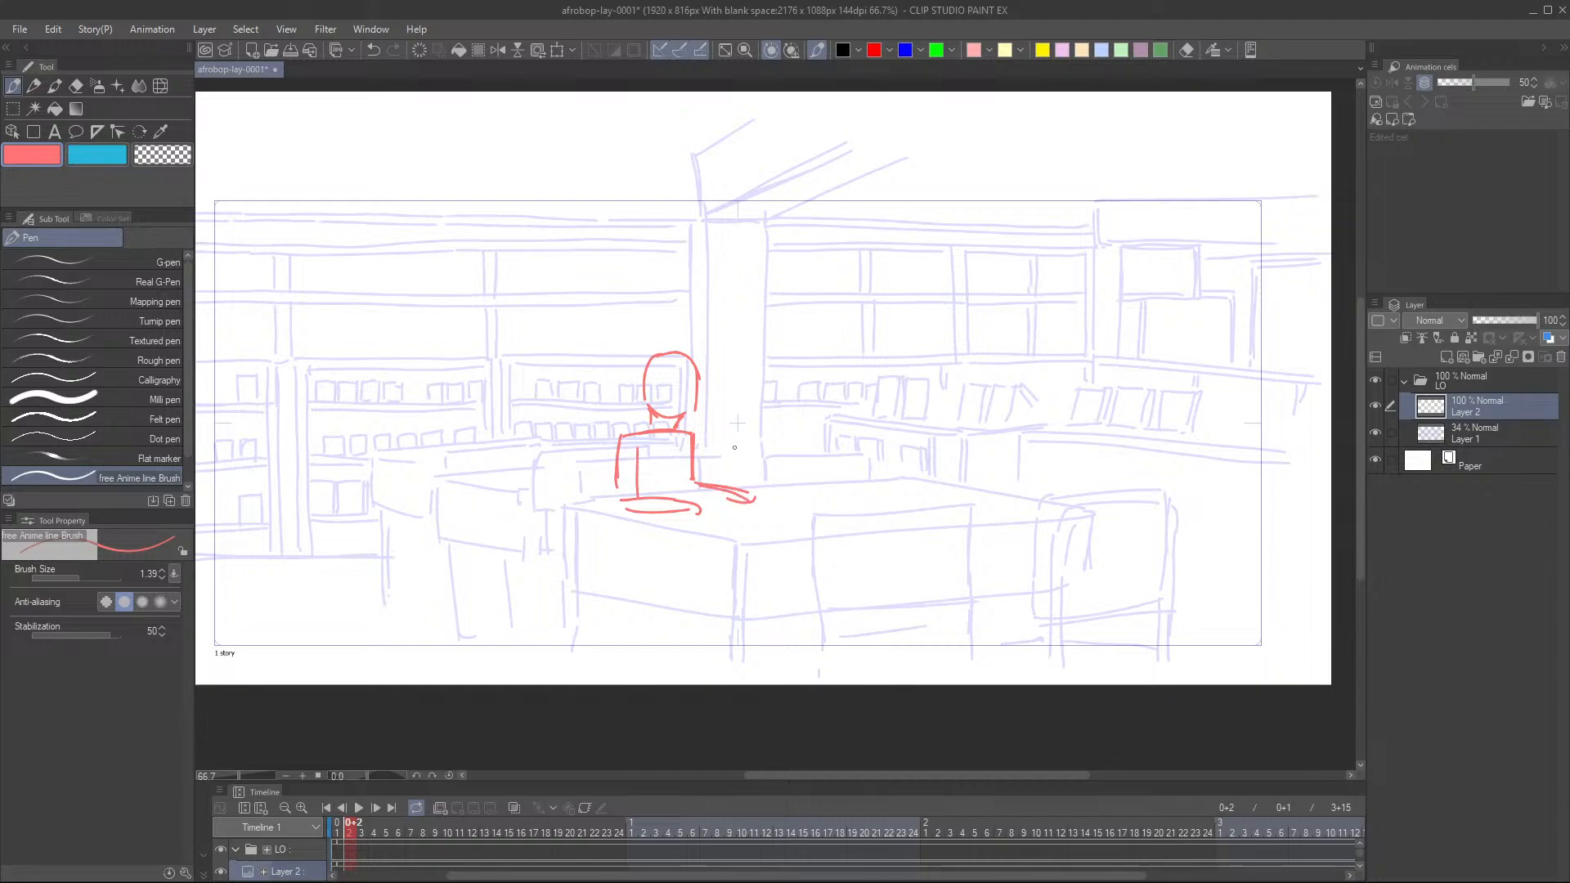
- Rough out a larger figure seen from behind on the chair at the front table, with one arm reaching onto the tabletop
scroll(745, 424, down, 1)
scroll(745, 424, down, 3)
scroll(840, 461, up, 2)
mouse_move(888, 447)
mouse_down()
mouse_move(840, 461)
mouse_move(903, 437)
mouse_up()
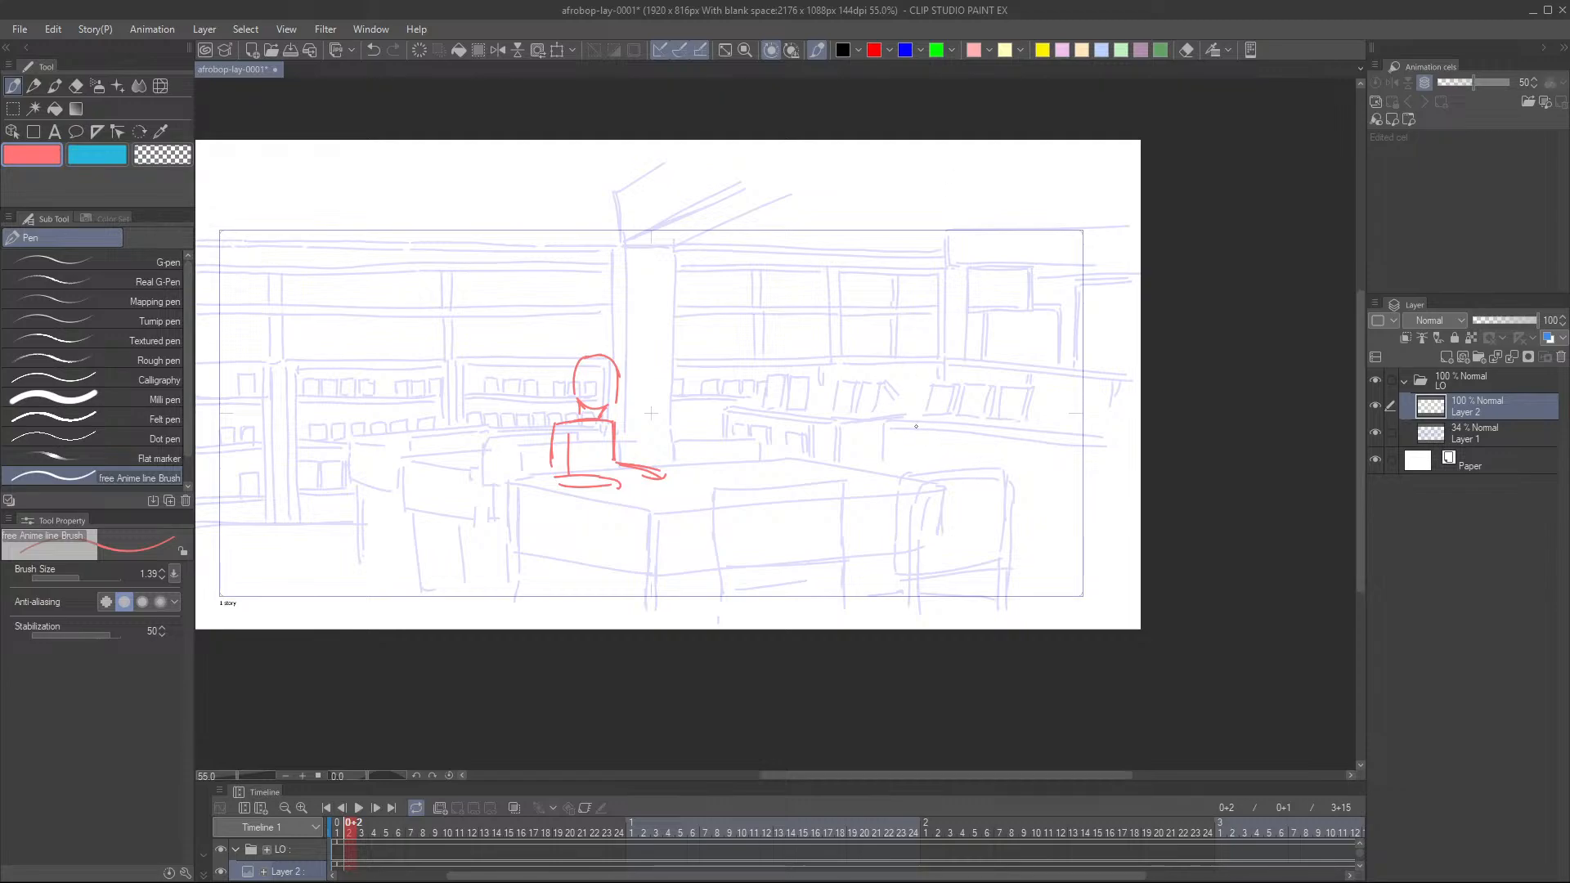
mouse_move(916, 426)
mouse_down()
mouse_move(987, 424)
mouse_move(992, 511)
mouse_move(966, 545)
mouse_move(904, 439)
mouse_move(912, 532)
mouse_move(940, 546)
mouse_move(913, 544)
mouse_up()
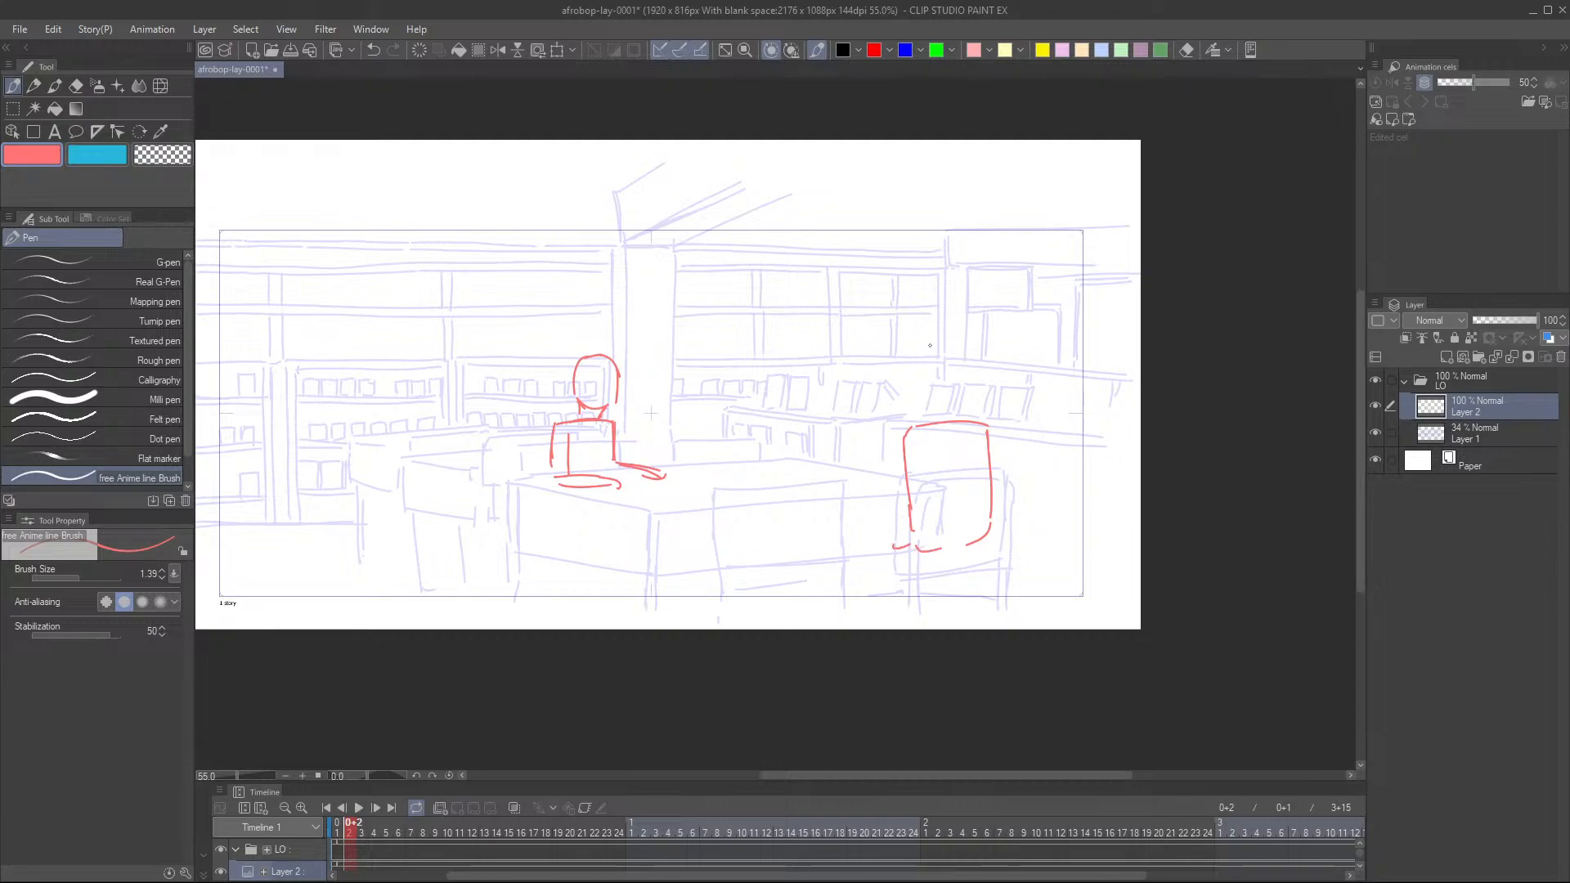
mouse_move(923, 344)
mouse_down()
mouse_move(960, 346)
mouse_move(959, 385)
mouse_move(931, 392)
mouse_move(955, 389)
mouse_move(952, 411)
mouse_move(908, 390)
mouse_move(923, 415)
mouse_move(861, 482)
mouse_up()
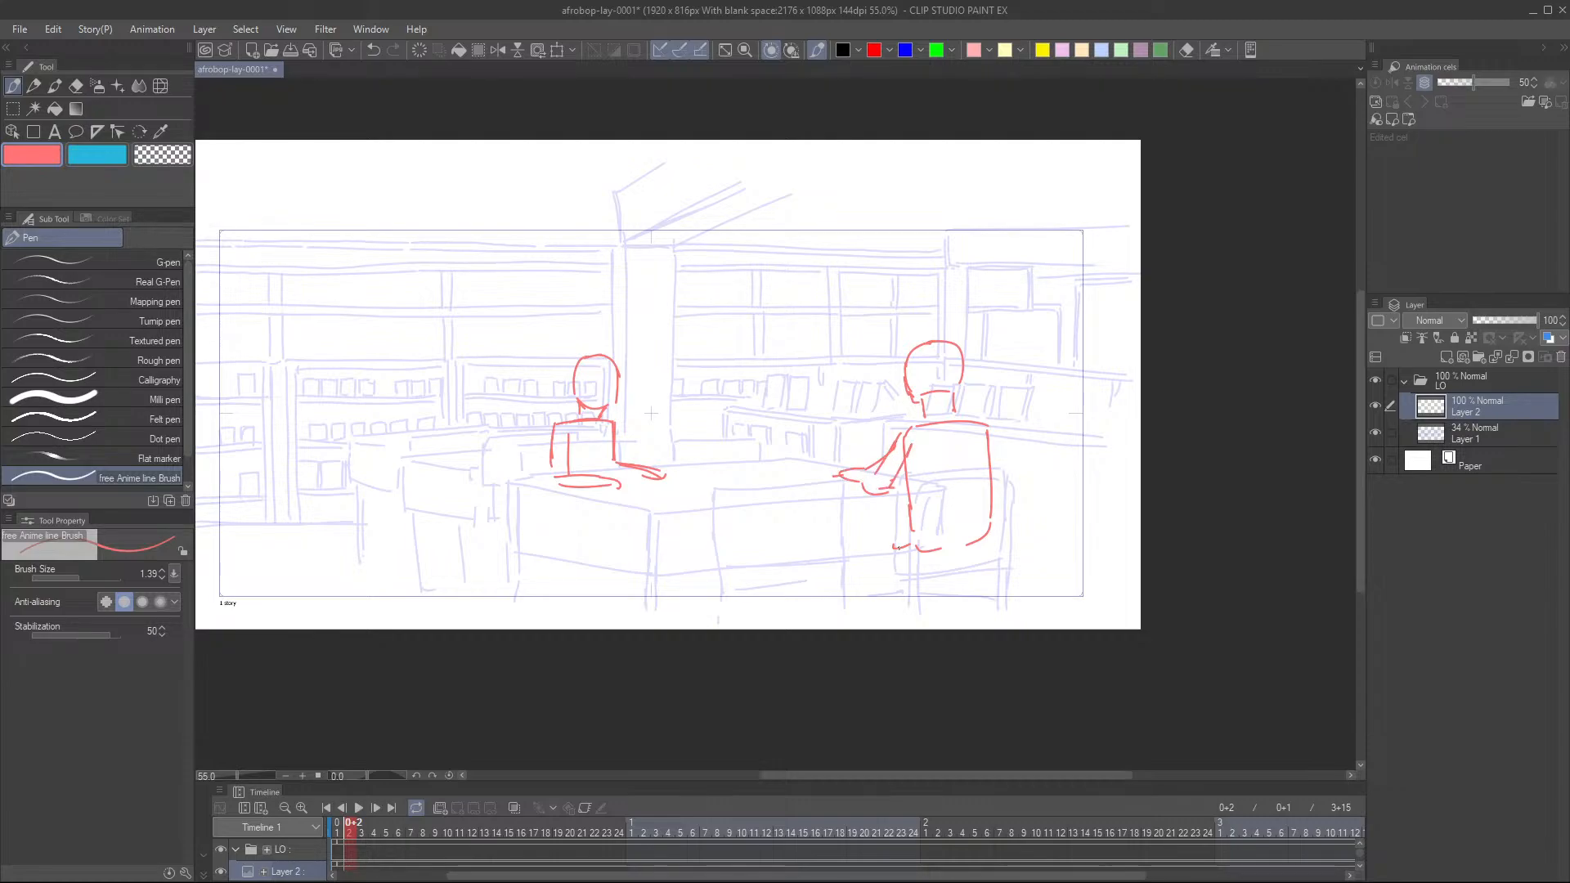
- Rough out a small seated figure with head, torso and arm at the rear desk behind the pillar-side figure
scroll(987, 466, down, 2)
scroll(984, 445, up, 2)
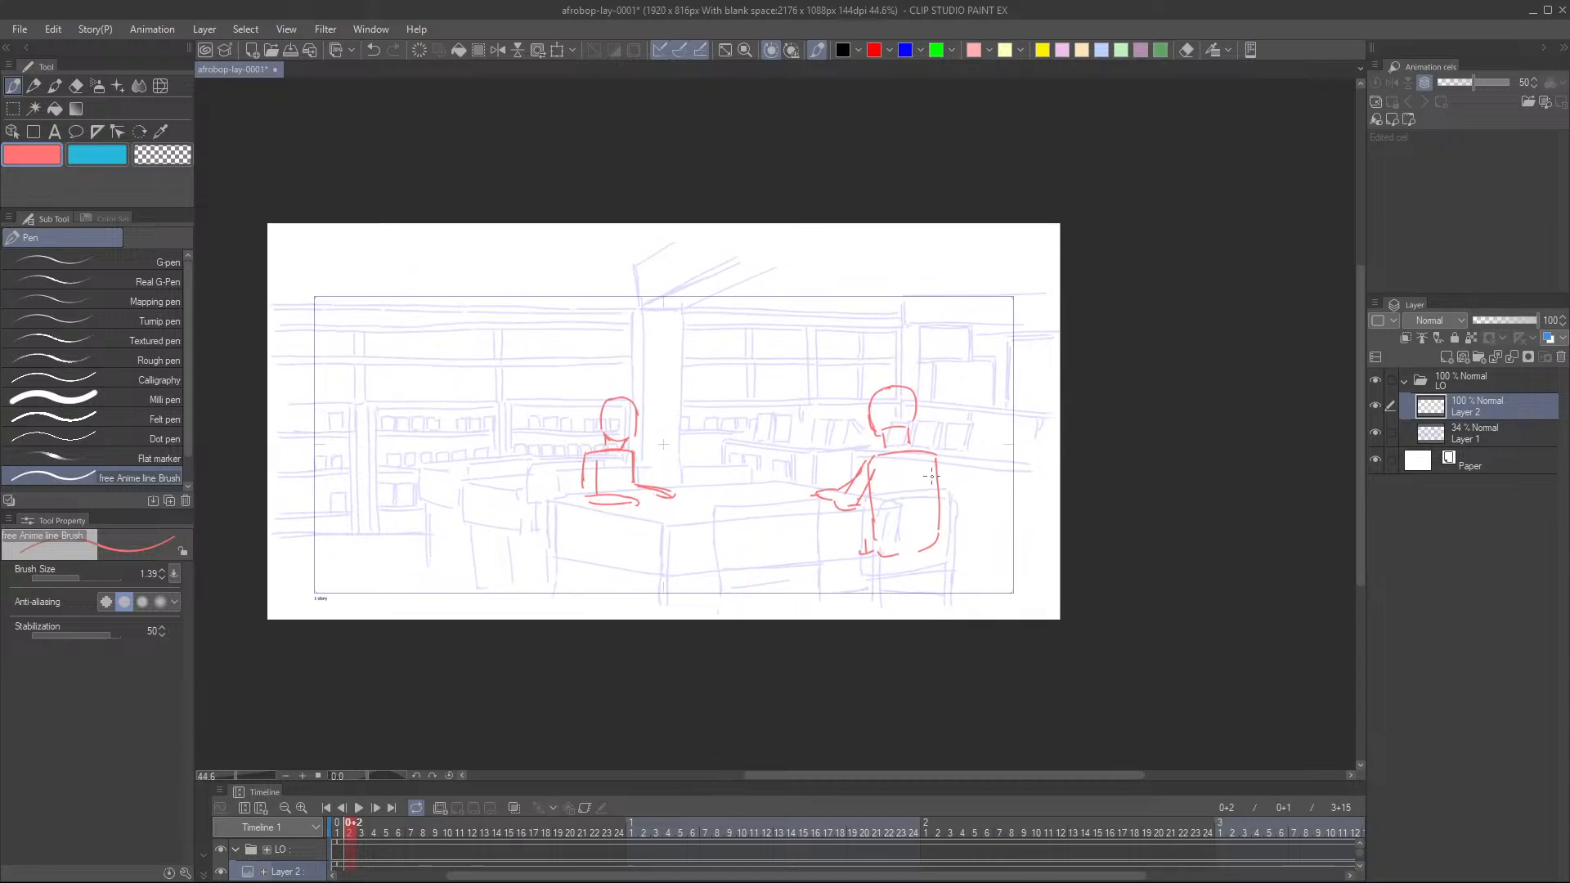
drag(845, 493, 855, 485)
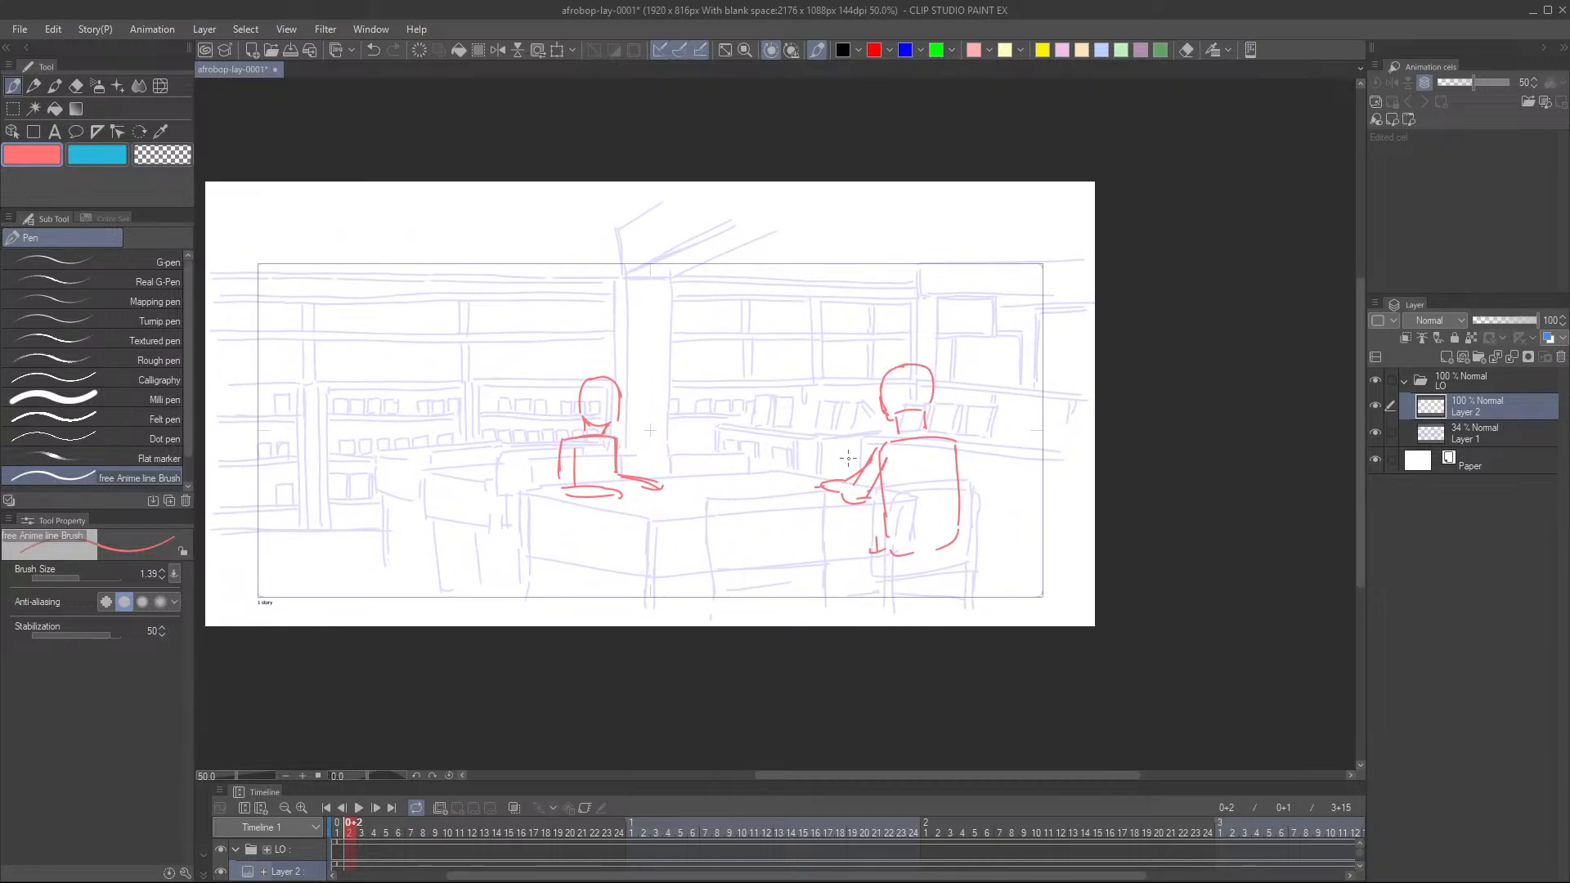
drag(432, 509, 458, 512)
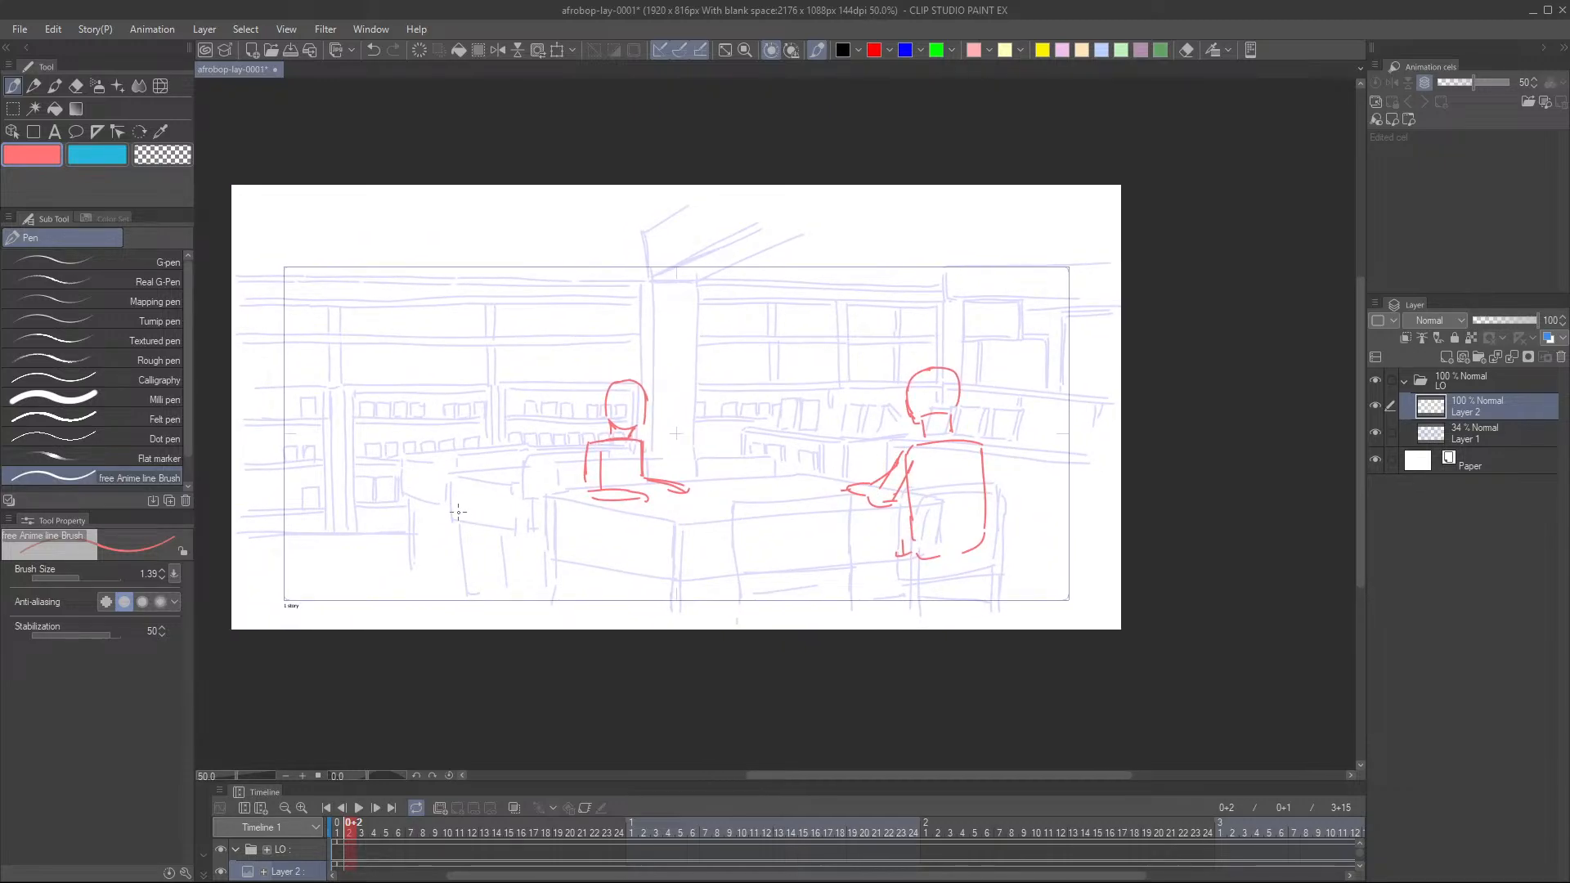
scroll(458, 512, up, 1)
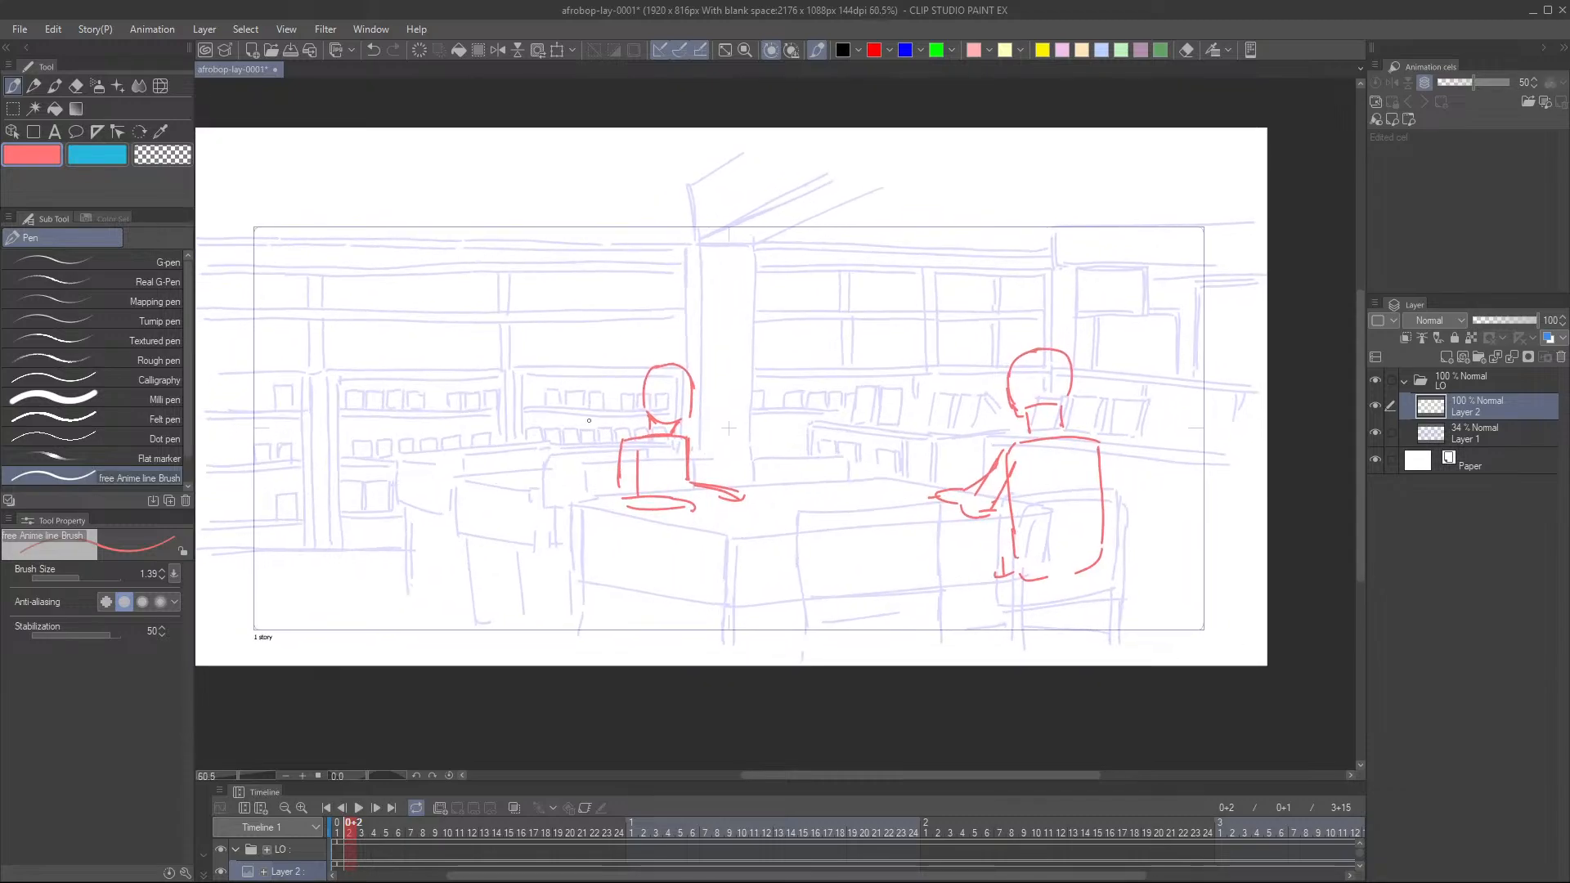
mouse_move(521, 400)
mouse_down()
mouse_move(503, 432)
mouse_move(524, 404)
mouse_move(518, 435)
mouse_move(539, 431)
mouse_move(501, 463)
mouse_move(538, 465)
mouse_up()
drag(656, 474, 705, 444)
mouse_move(551, 441)
mouse_down()
mouse_move(582, 448)
mouse_move(663, 418)
mouse_move(706, 373)
mouse_up()
- Sketch a small standing figure in front of the left-hand bookcase, with head, torso, hips, legs and raised hands
scroll(662, 418, down, 2)
scroll(706, 373, down, 1)
scroll(590, 368, up, 2)
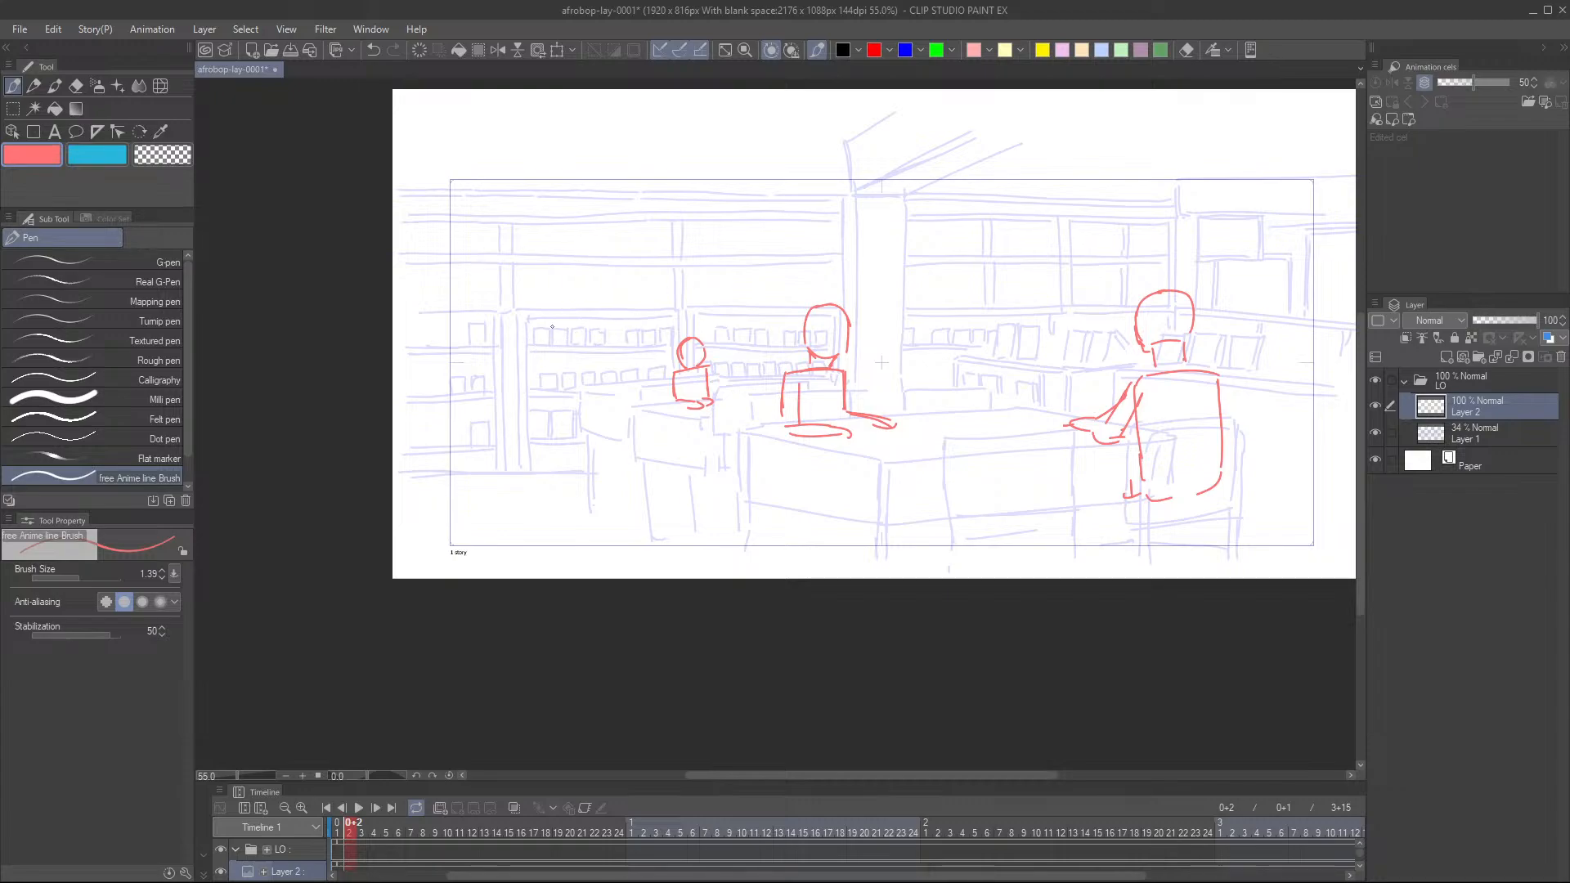
mouse_move(578, 335)
mouse_down()
mouse_move(565, 364)
mouse_move(576, 324)
mouse_move(564, 367)
mouse_move(583, 370)
mouse_move(557, 371)
mouse_move(590, 391)
mouse_up()
mouse_move(595, 398)
mouse_down()
mouse_move(566, 436)
mouse_move(587, 435)
mouse_move(584, 478)
mouse_move(596, 472)
mouse_move(574, 481)
mouse_up()
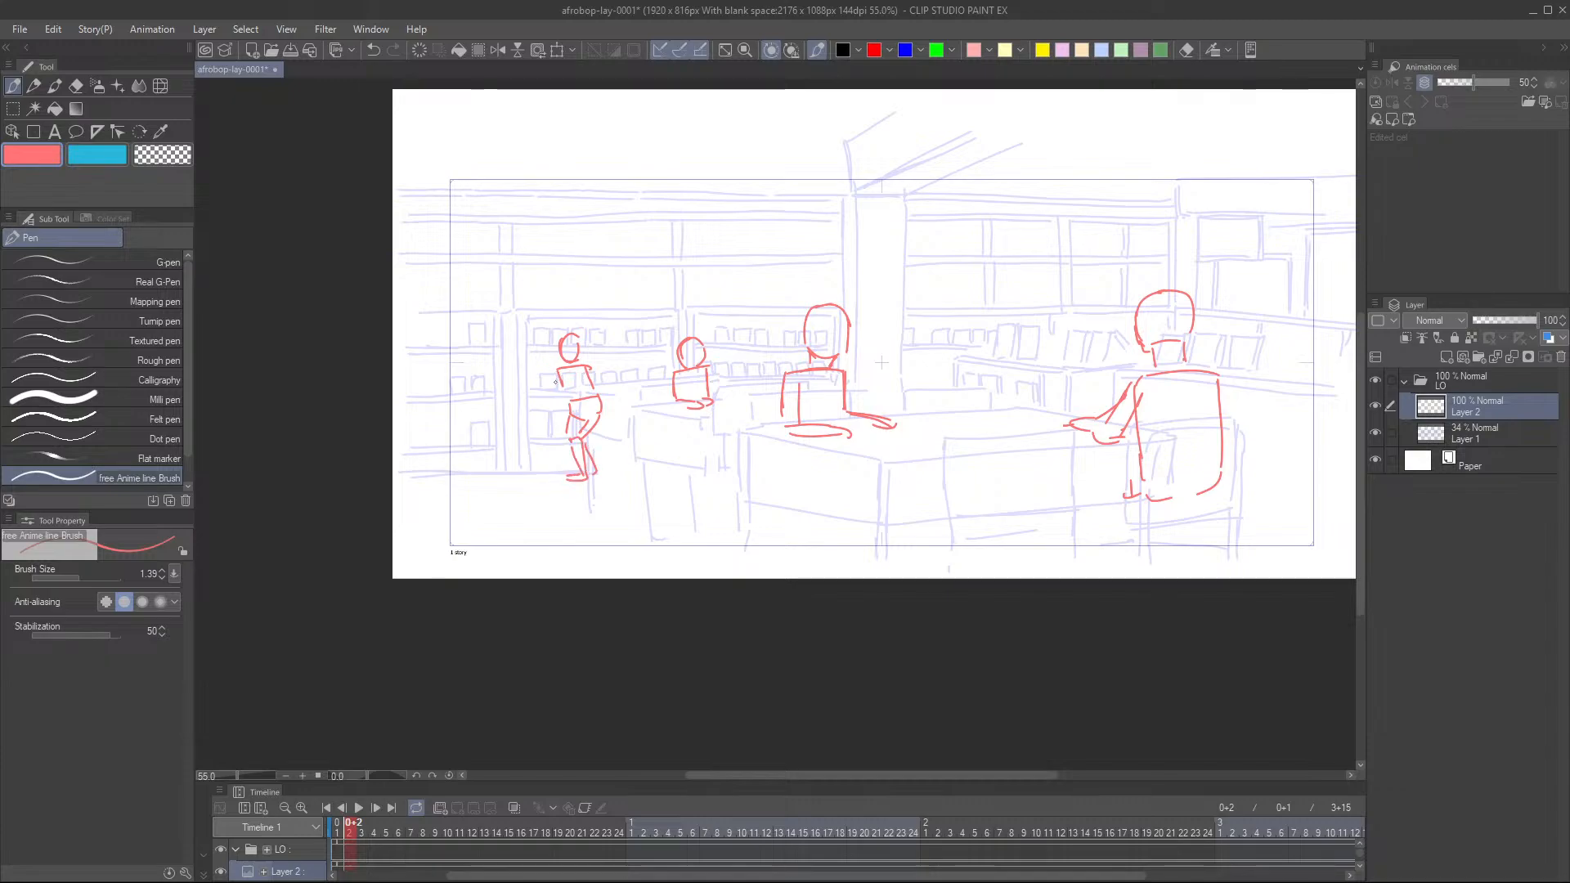
mouse_move(551, 389)
mouse_down()
mouse_move(542, 374)
mouse_move(547, 400)
mouse_move(556, 382)
mouse_up()
drag(681, 432, 676, 430)
- Lasso the small seated figure at the rear desk, delete it and clear the selection
scroll(676, 431, down, 2)
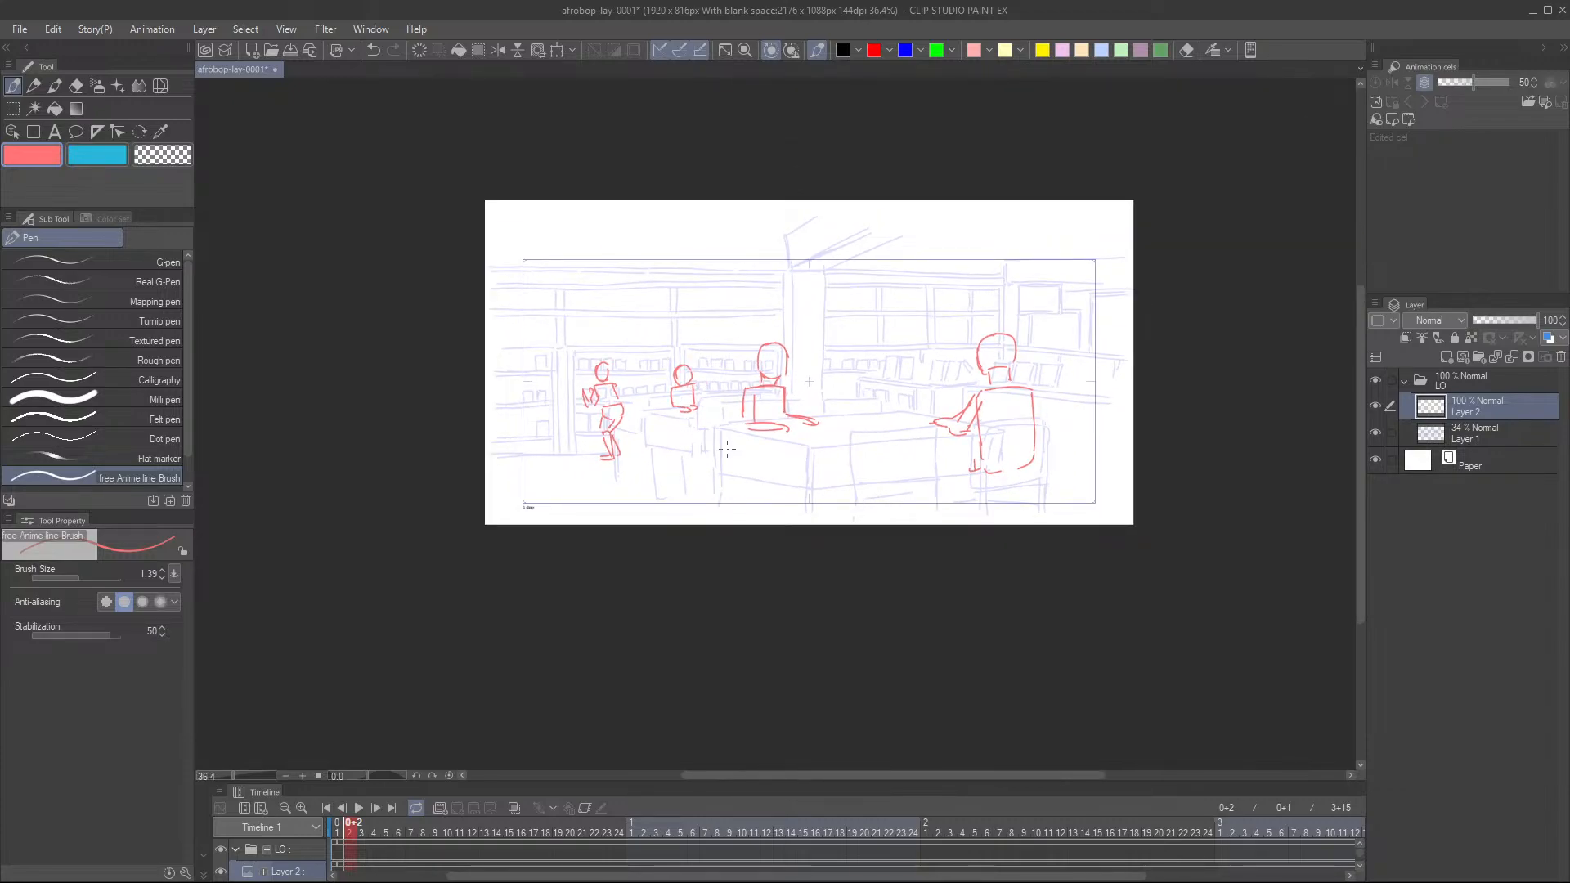
drag(961, 446, 945, 460)
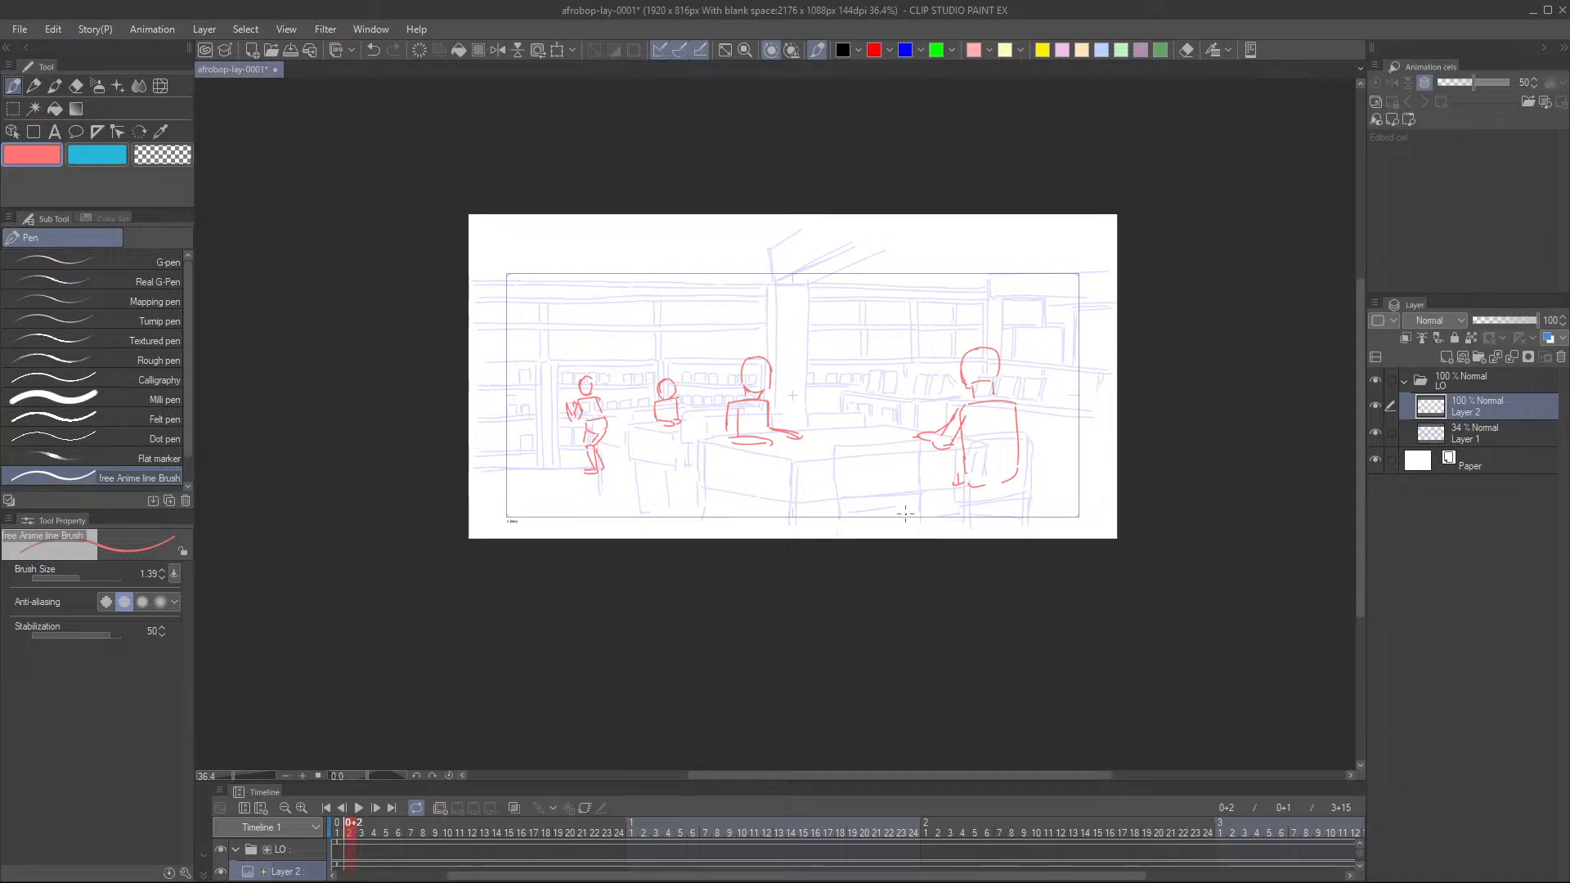
scroll(900, 522, up, 3)
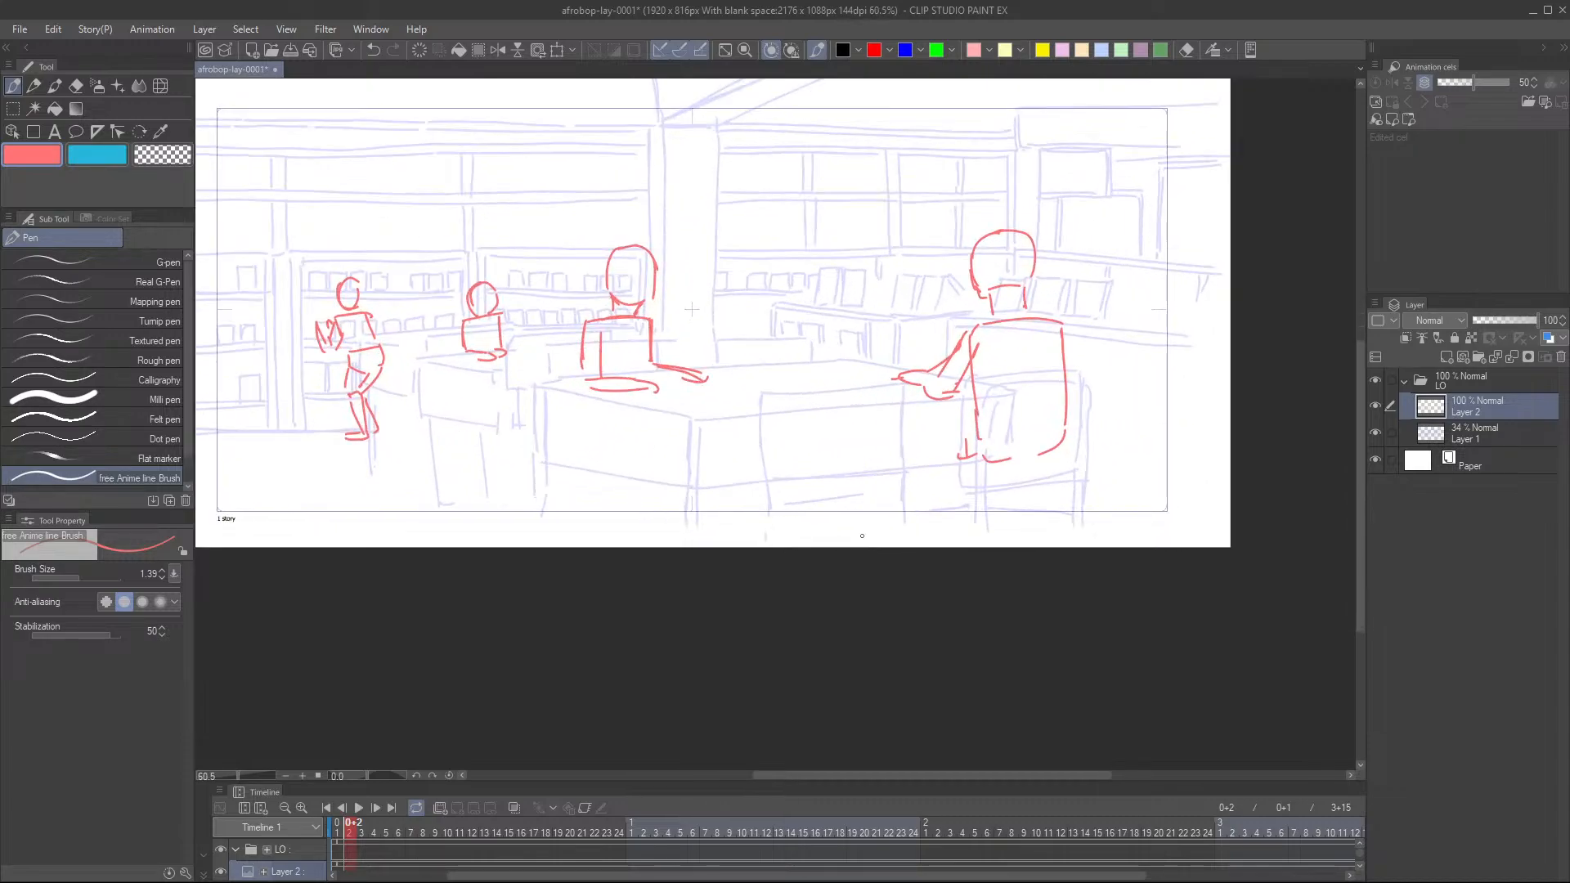
drag(897, 564, 897, 566)
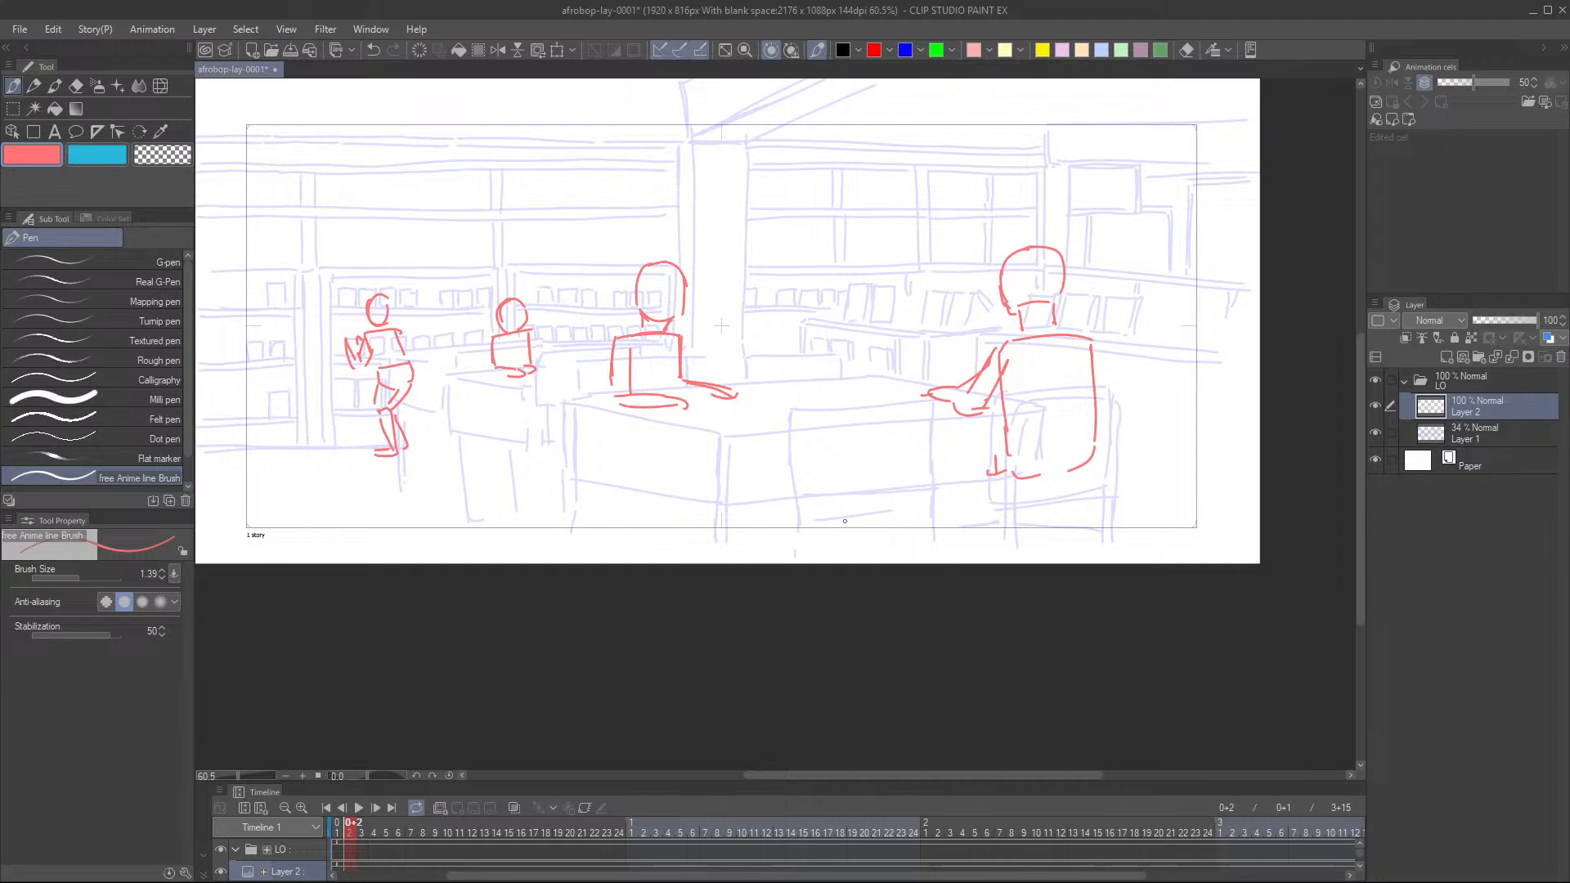
key(m)
click(96, 268)
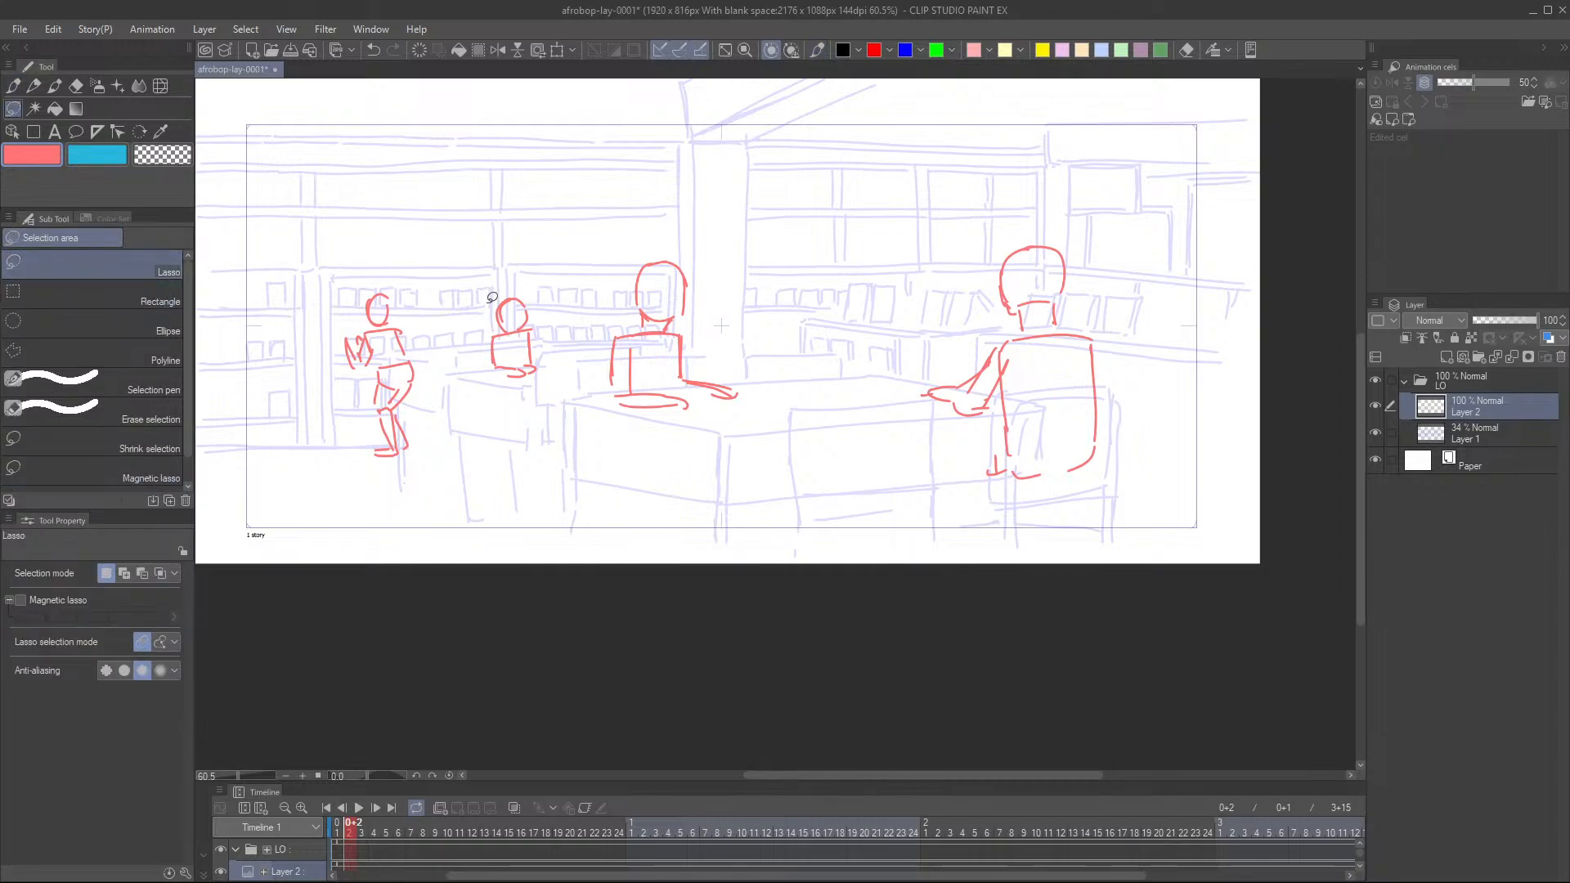
mouse_move(523, 270)
mouse_down()
mouse_move(529, 400)
mouse_move(602, 327)
mouse_up()
click(514, 433)
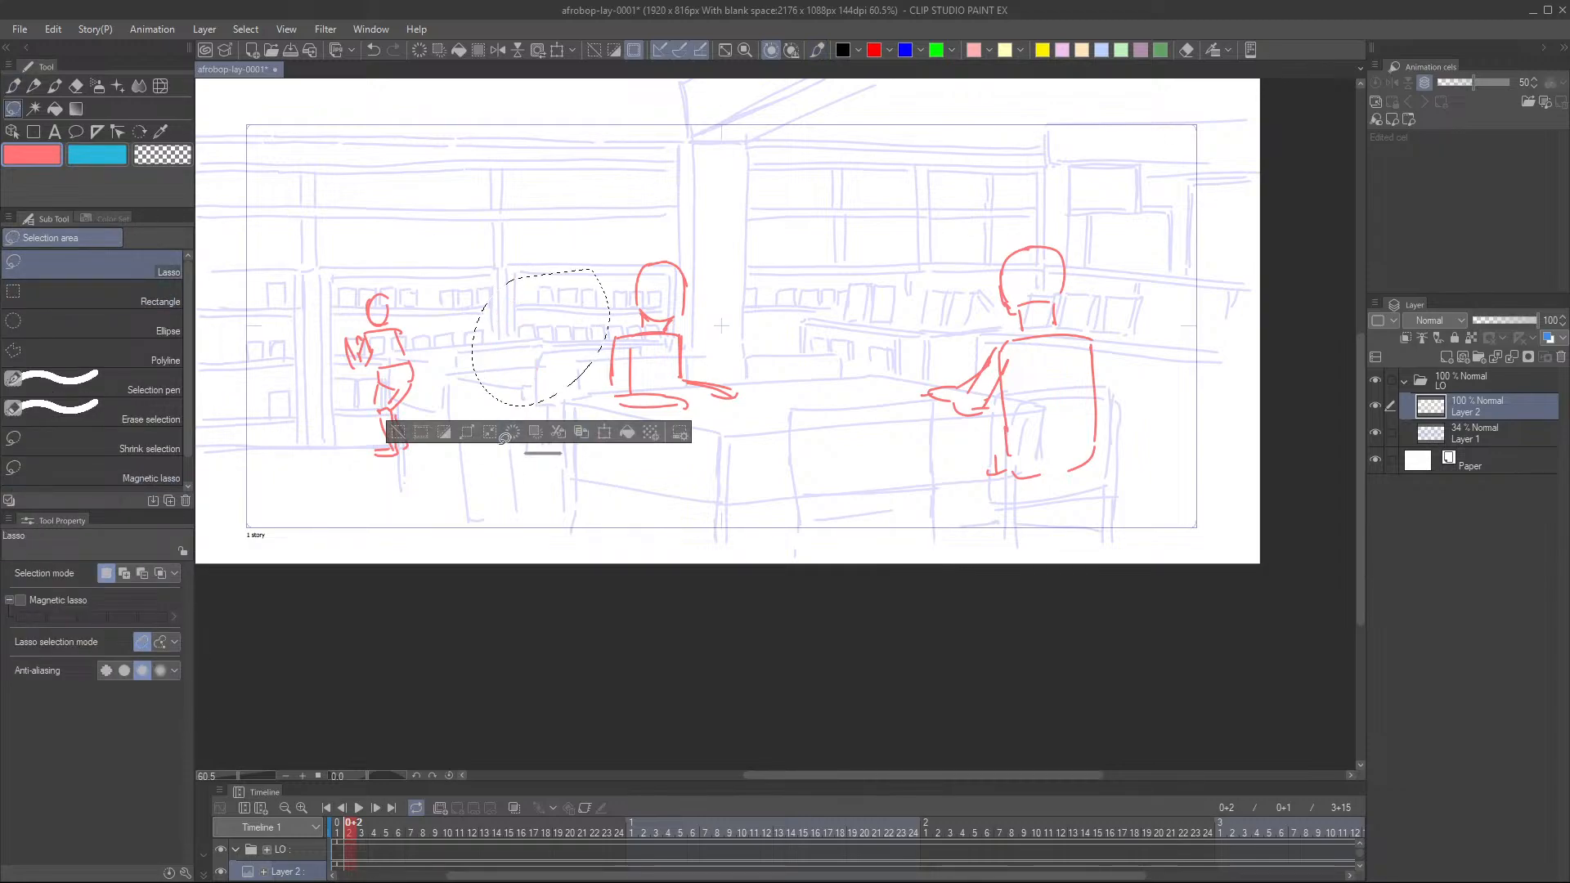
key(p)
key(ctrl+d)
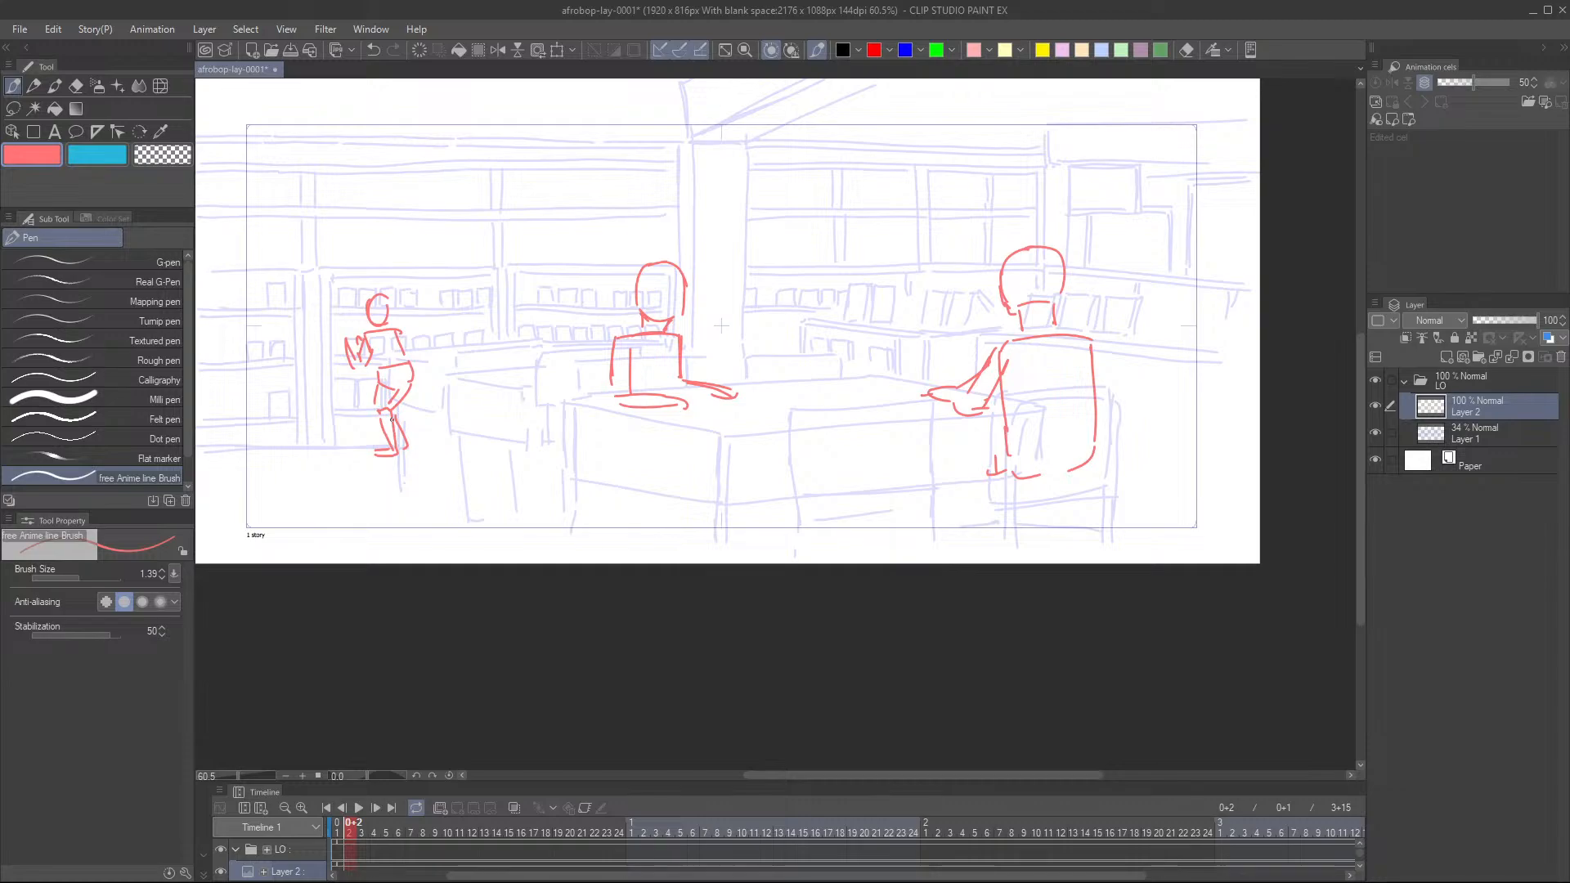
- Add two round hair puffs and face guidelines to the figure seated beside the pillar
drag(659, 222, 829, 264)
scroll(688, 257, up, 1)
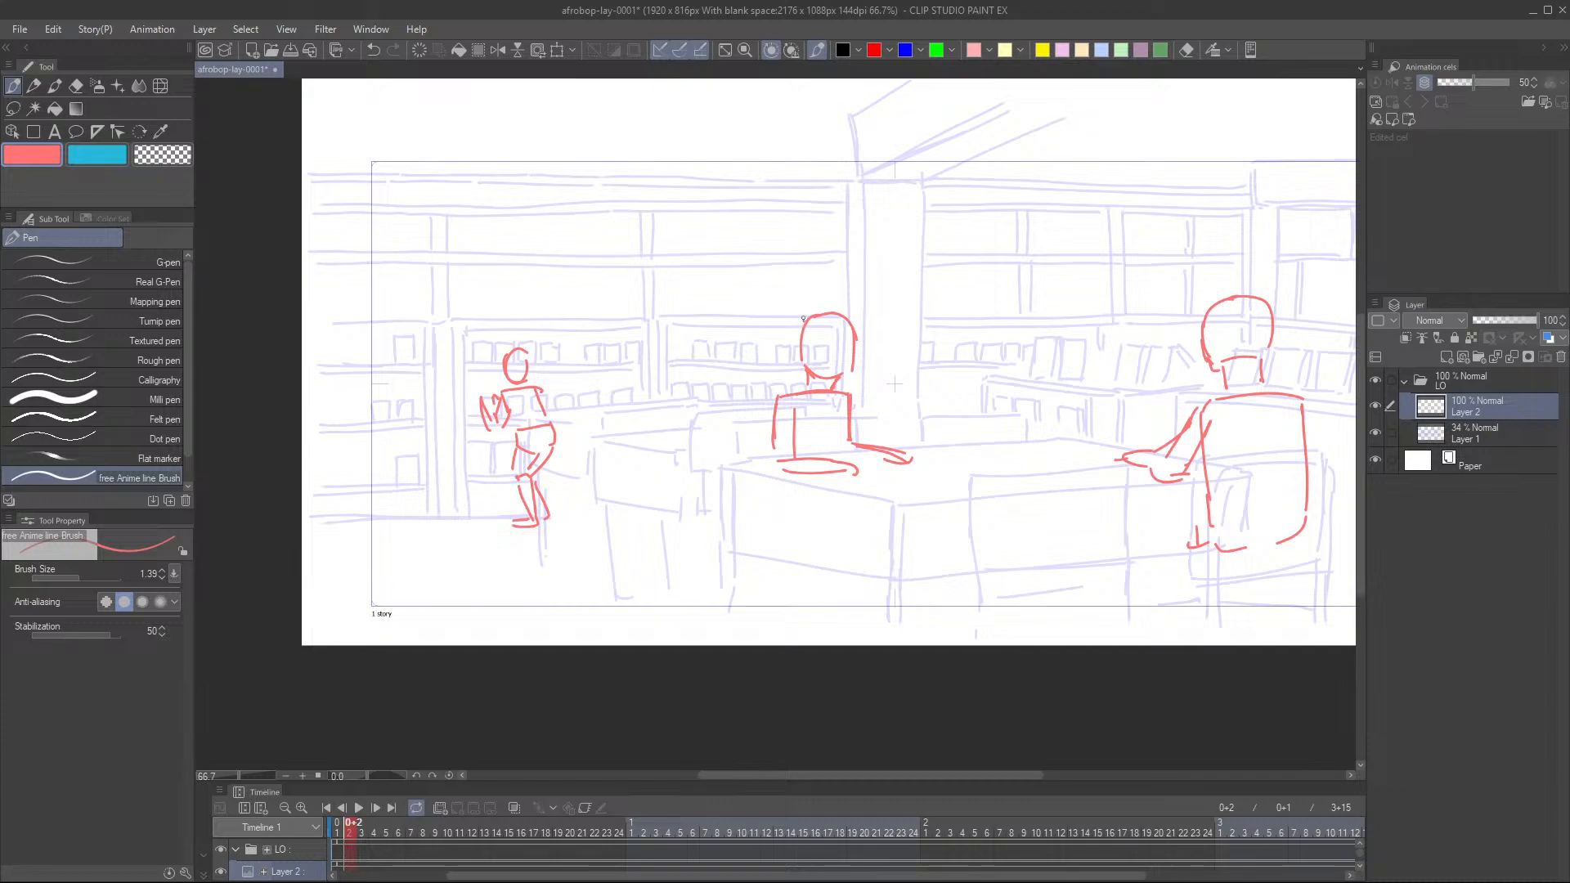
mouse_move(806, 319)
mouse_down()
mouse_move(788, 300)
mouse_move(764, 333)
mouse_move(784, 350)
mouse_move(860, 305)
mouse_move(889, 317)
mouse_move(872, 348)
mouse_move(854, 345)
mouse_up()
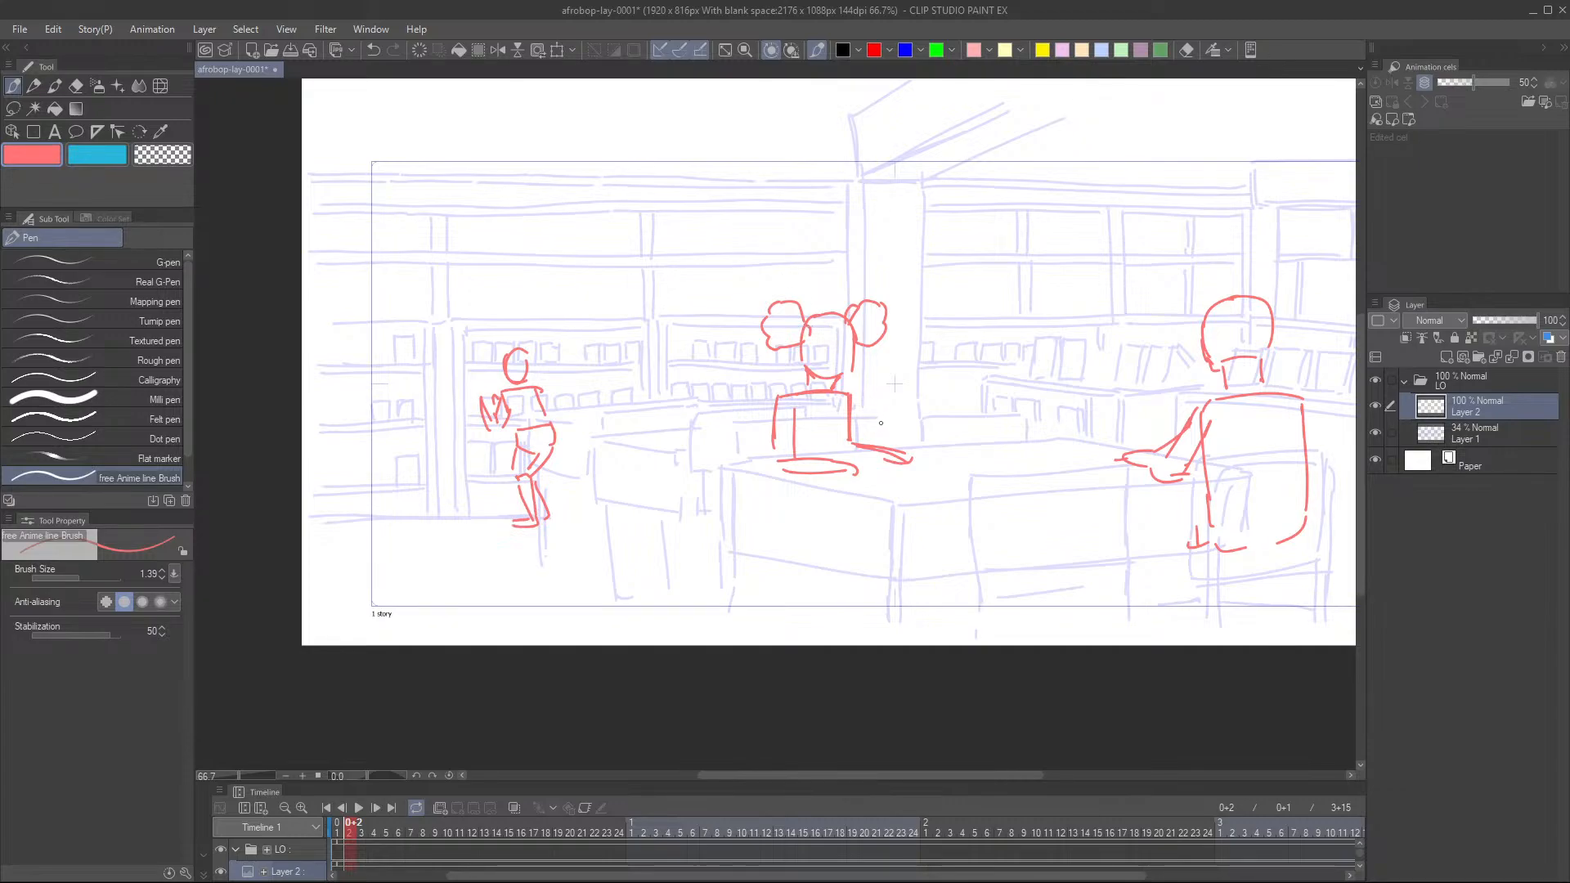
mouse_move(869, 372)
mouse_down()
mouse_move(846, 376)
mouse_move(884, 409)
mouse_move(861, 488)
mouse_up()
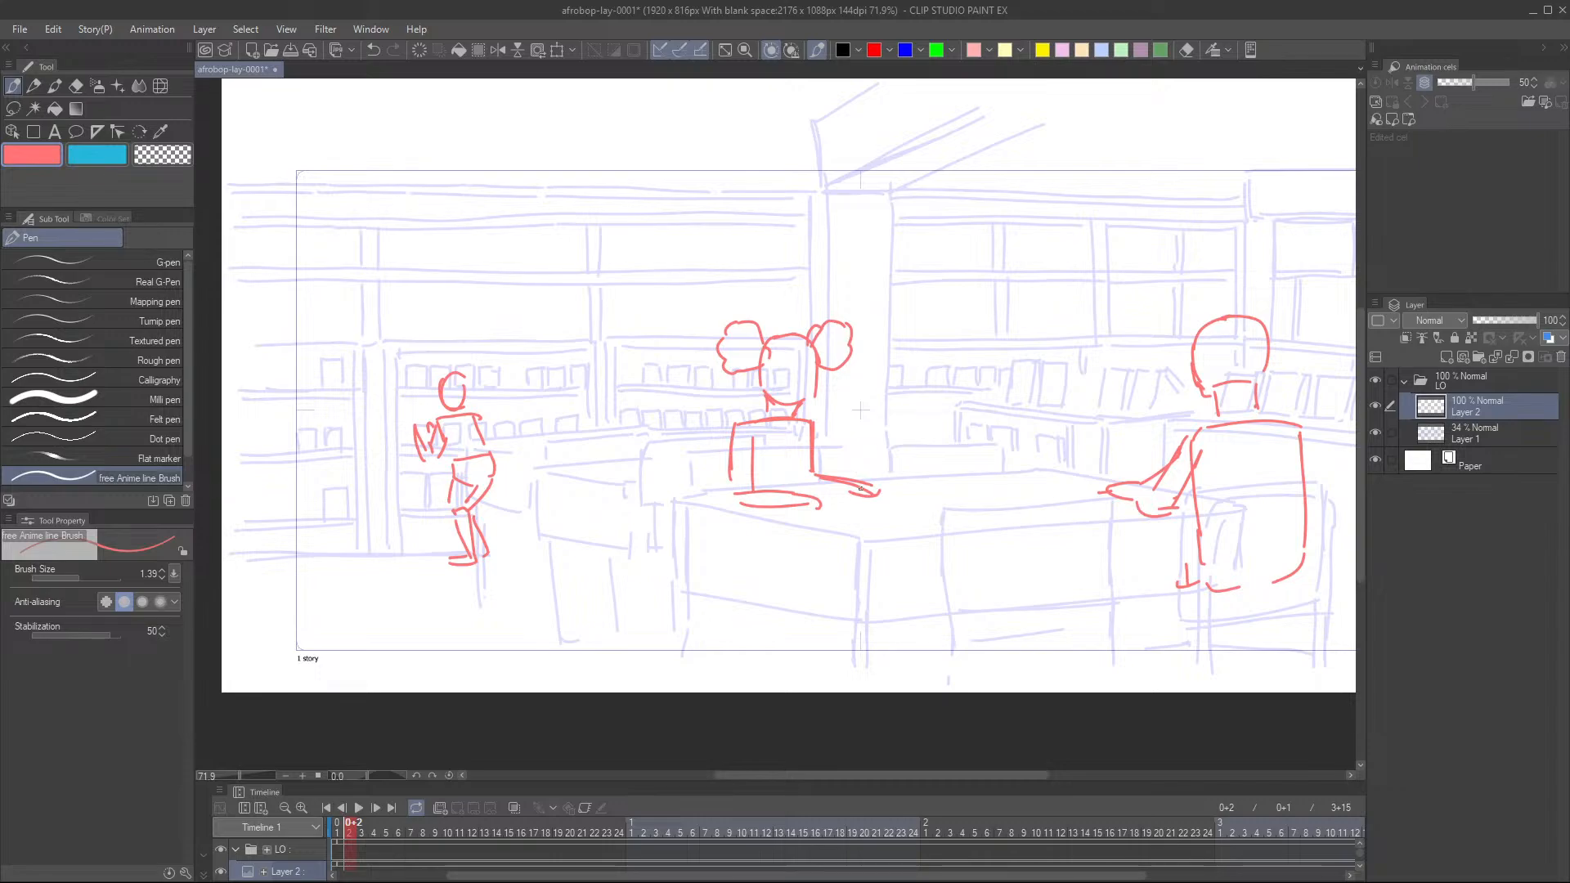
drag(1072, 472, 972, 496)
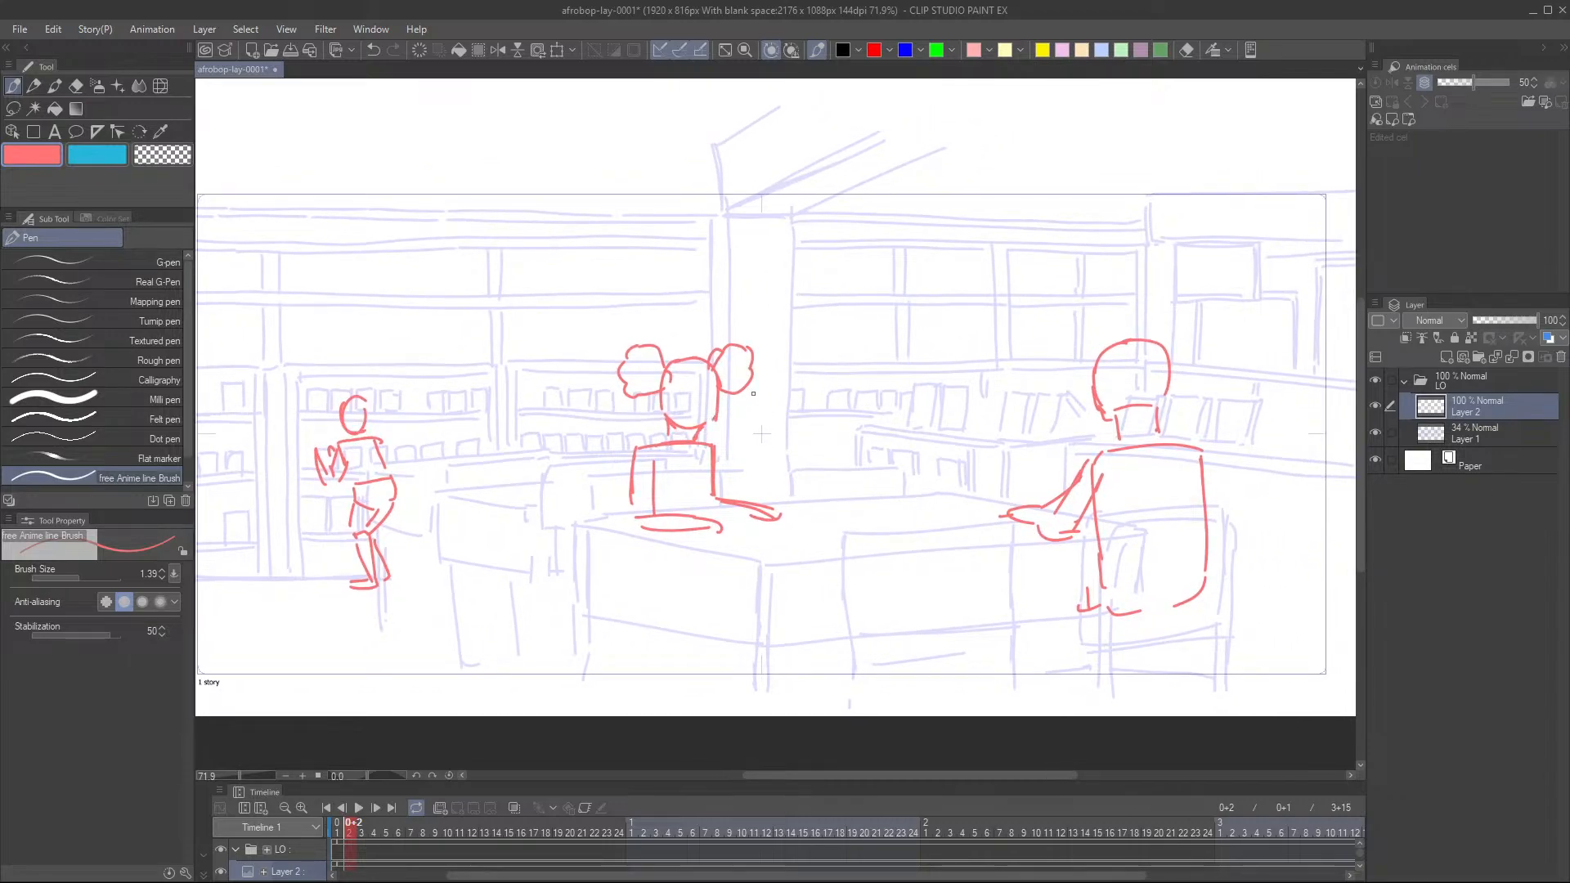
drag(680, 396, 705, 390)
mouse_move(1117, 418)
mouse_down()
mouse_move(1120, 444)
mouse_move(1156, 435)
mouse_up()
drag(553, 496, 612, 469)
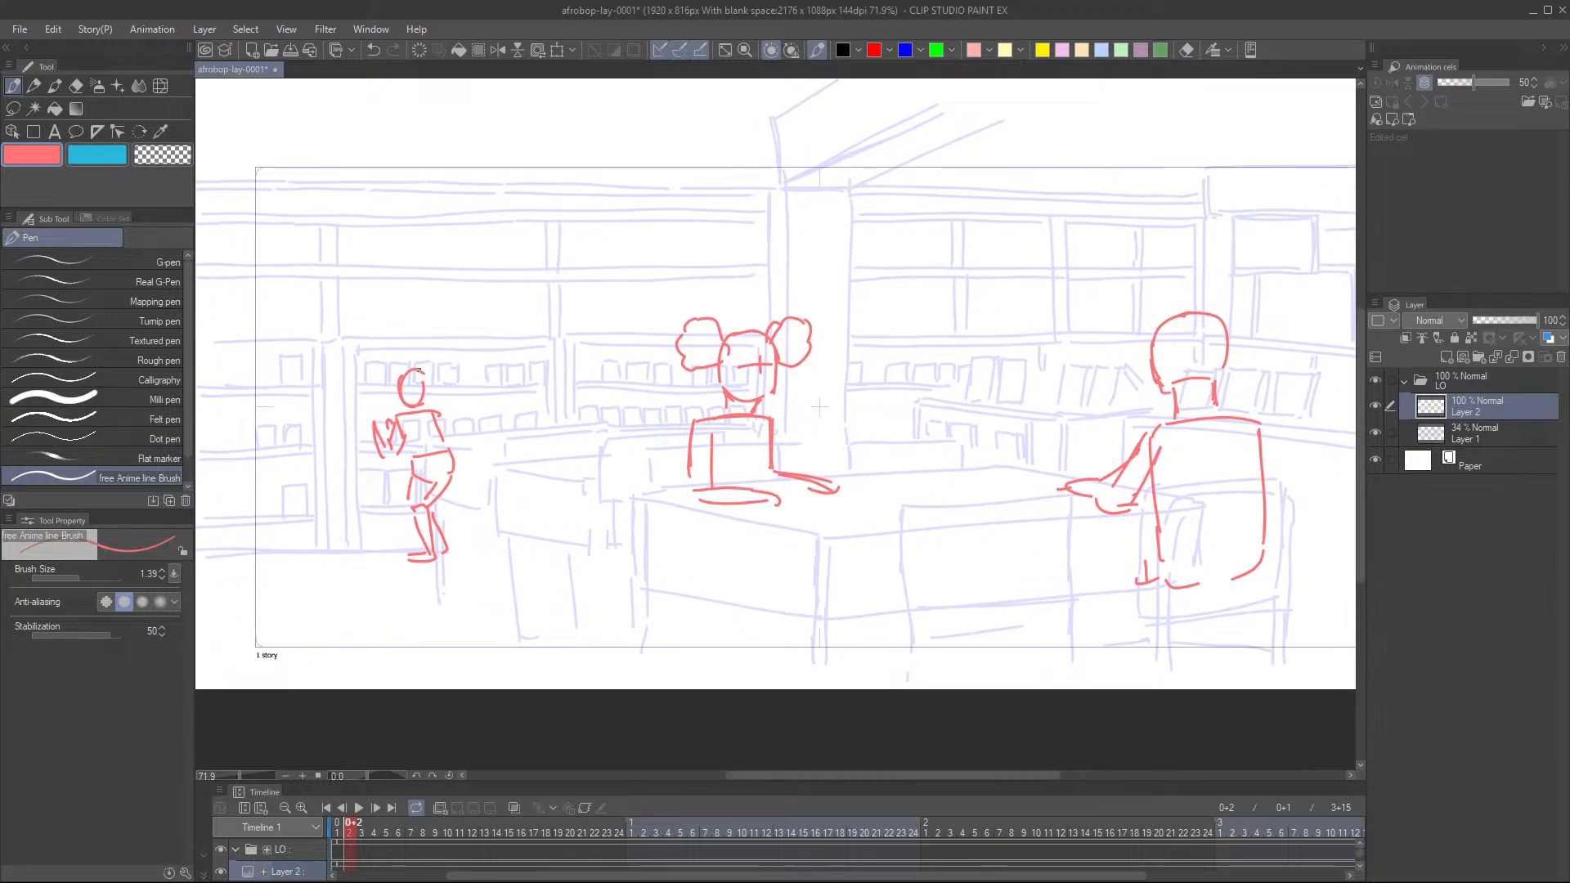
- Scribble a hair bun on top of the standing figure's head and mark the face with a short line
mouse_move(412, 371)
mouse_down()
mouse_move(414, 354)
mouse_move(426, 362)
mouse_move(417, 376)
mouse_up()
drag(903, 480, 831, 463)
key(ctrl+minus)
key(ctrl+minus)
mouse_move(471, 373)
mouse_down()
mouse_move(489, 404)
mouse_move(505, 361)
mouse_up()
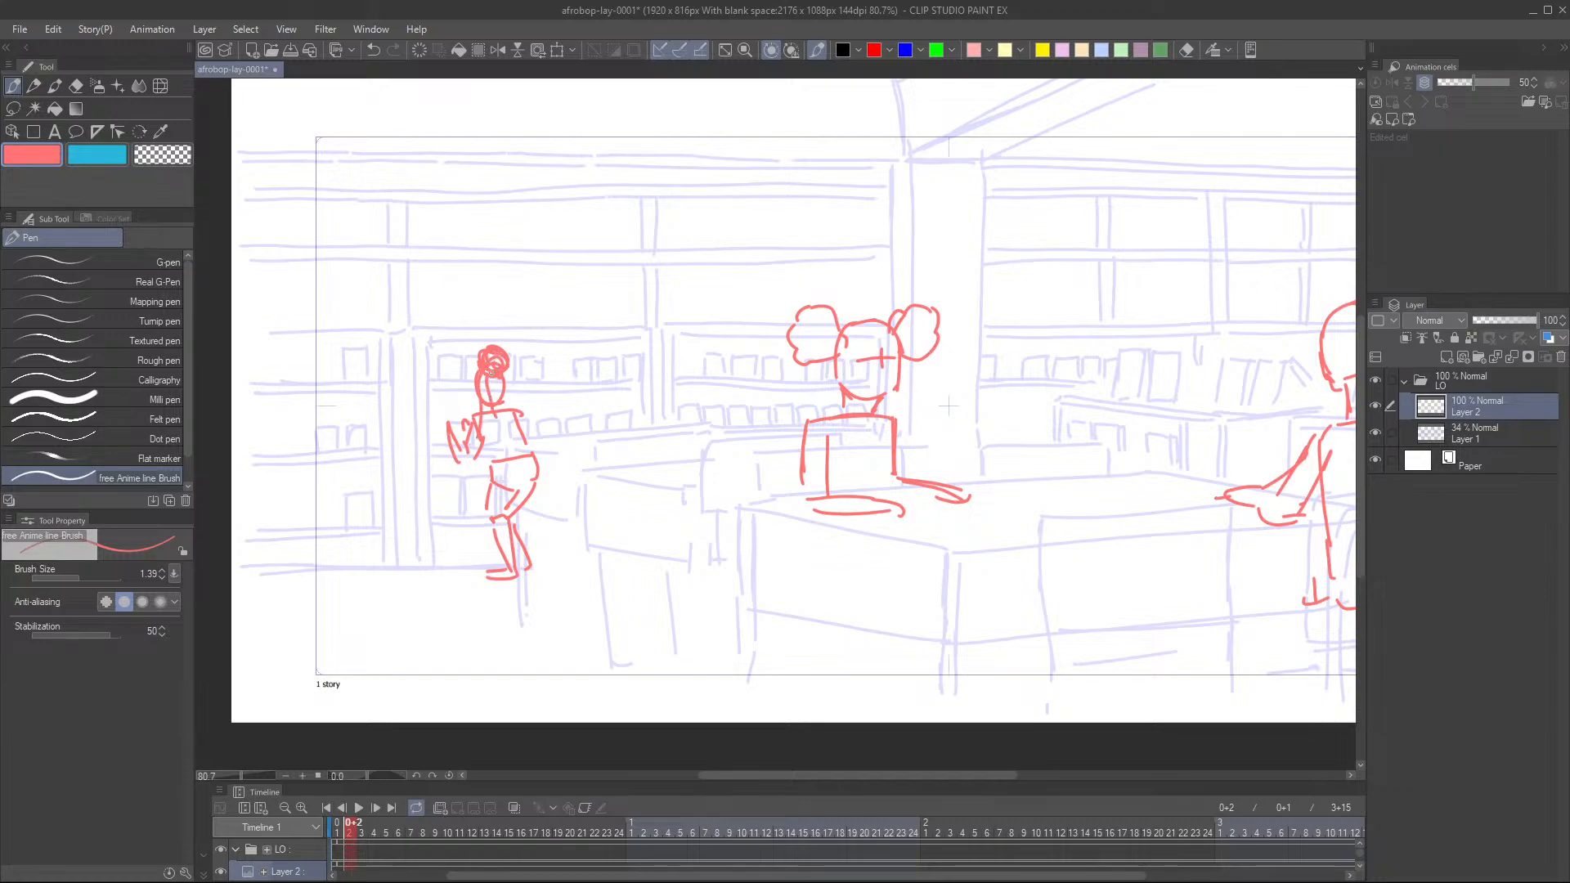
key(ctrl+z)
key(ctrl+z)
drag(489, 396, 502, 394)
drag(876, 290, 818, 411)
drag(807, 238, 972, 465)
key(ctrl+z)
key(ctrl+z)
drag(859, 485, 796, 497)
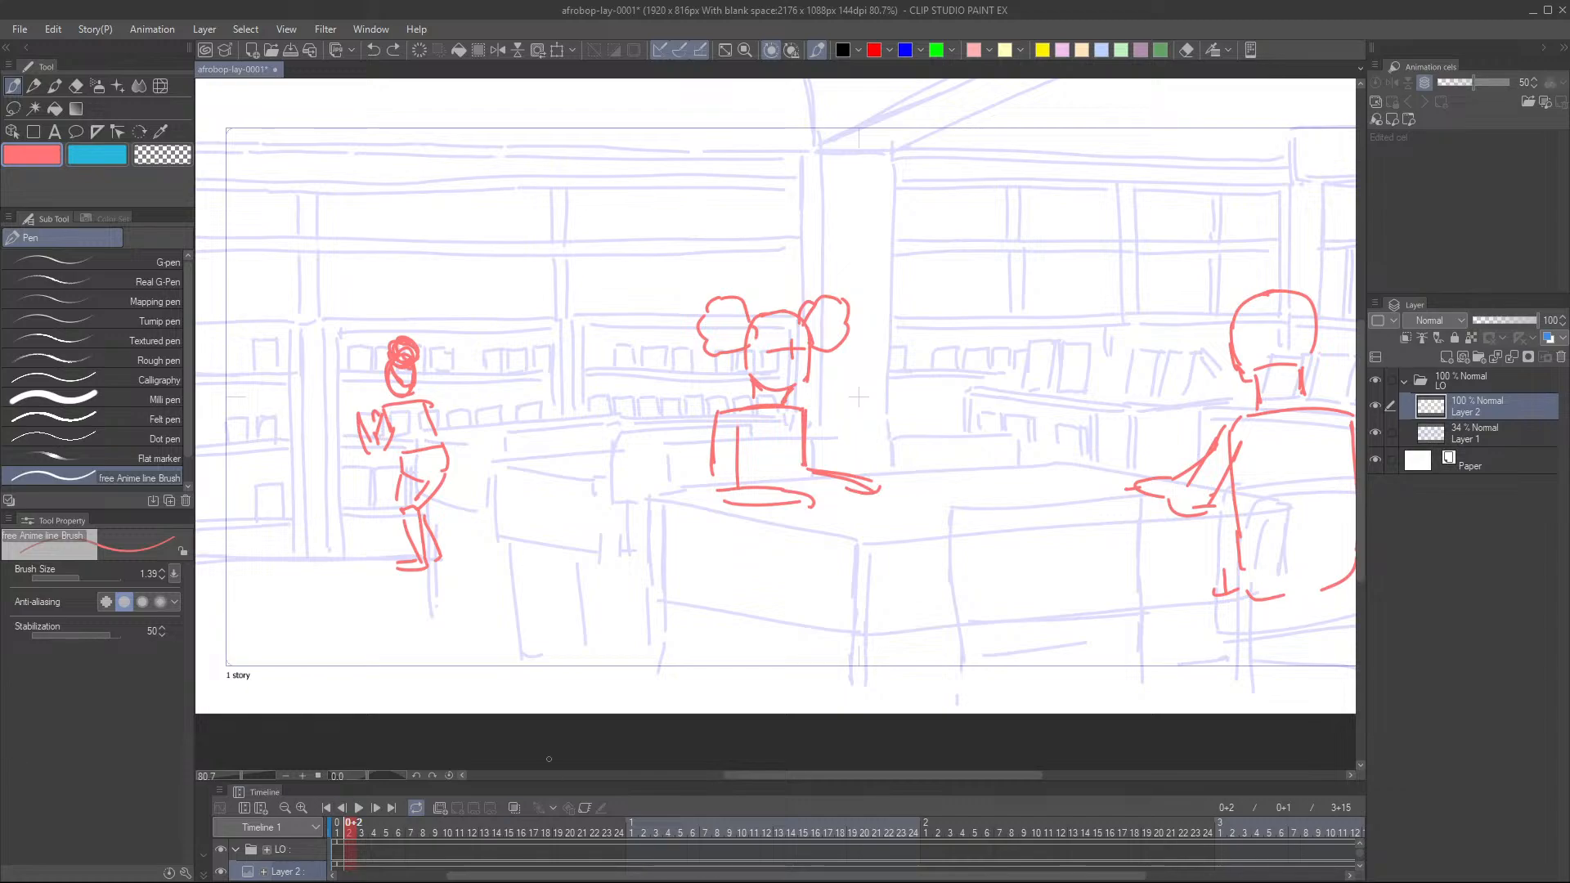
- Lower the opacity of Layer 2, which holds the red character sketch, to 41%
scroll(560, 435, down, 4)
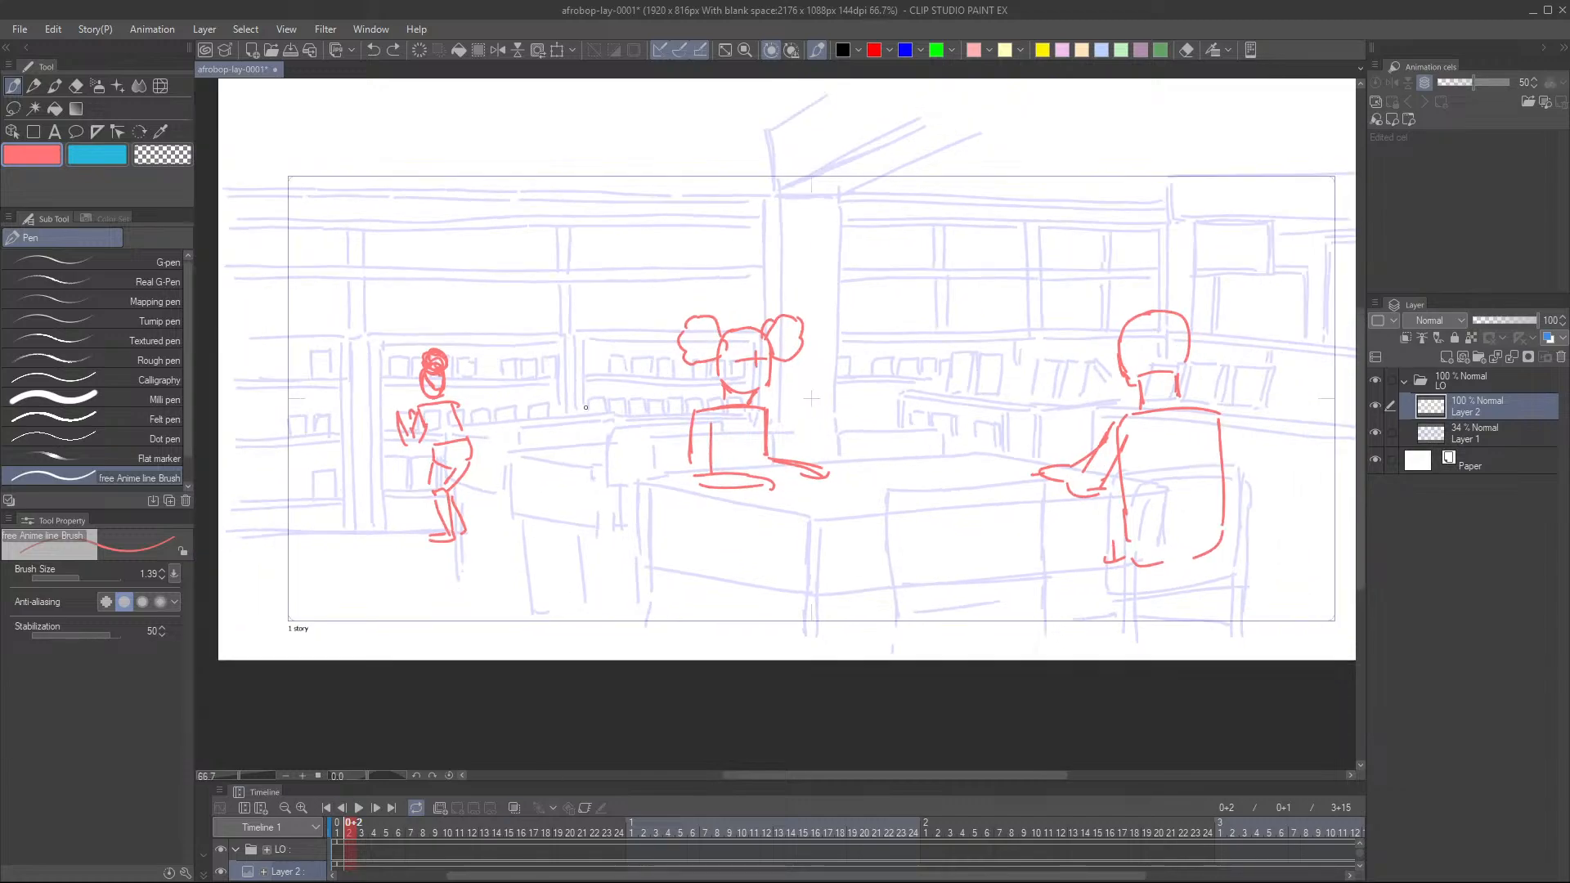
scroll(549, 418, up, 1)
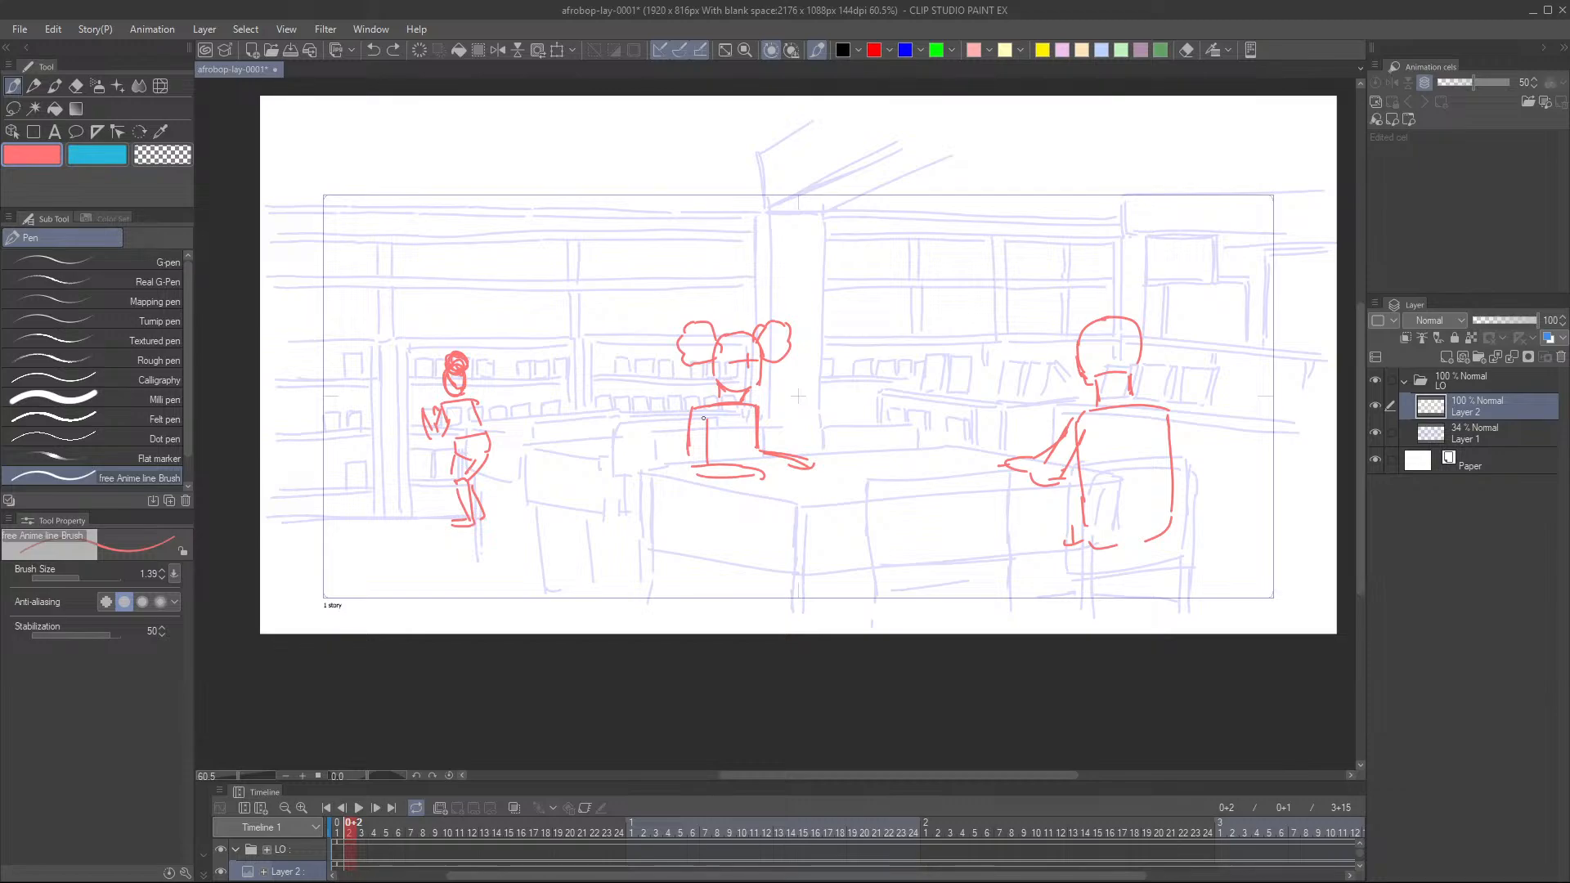
scroll(831, 411, down, 1)
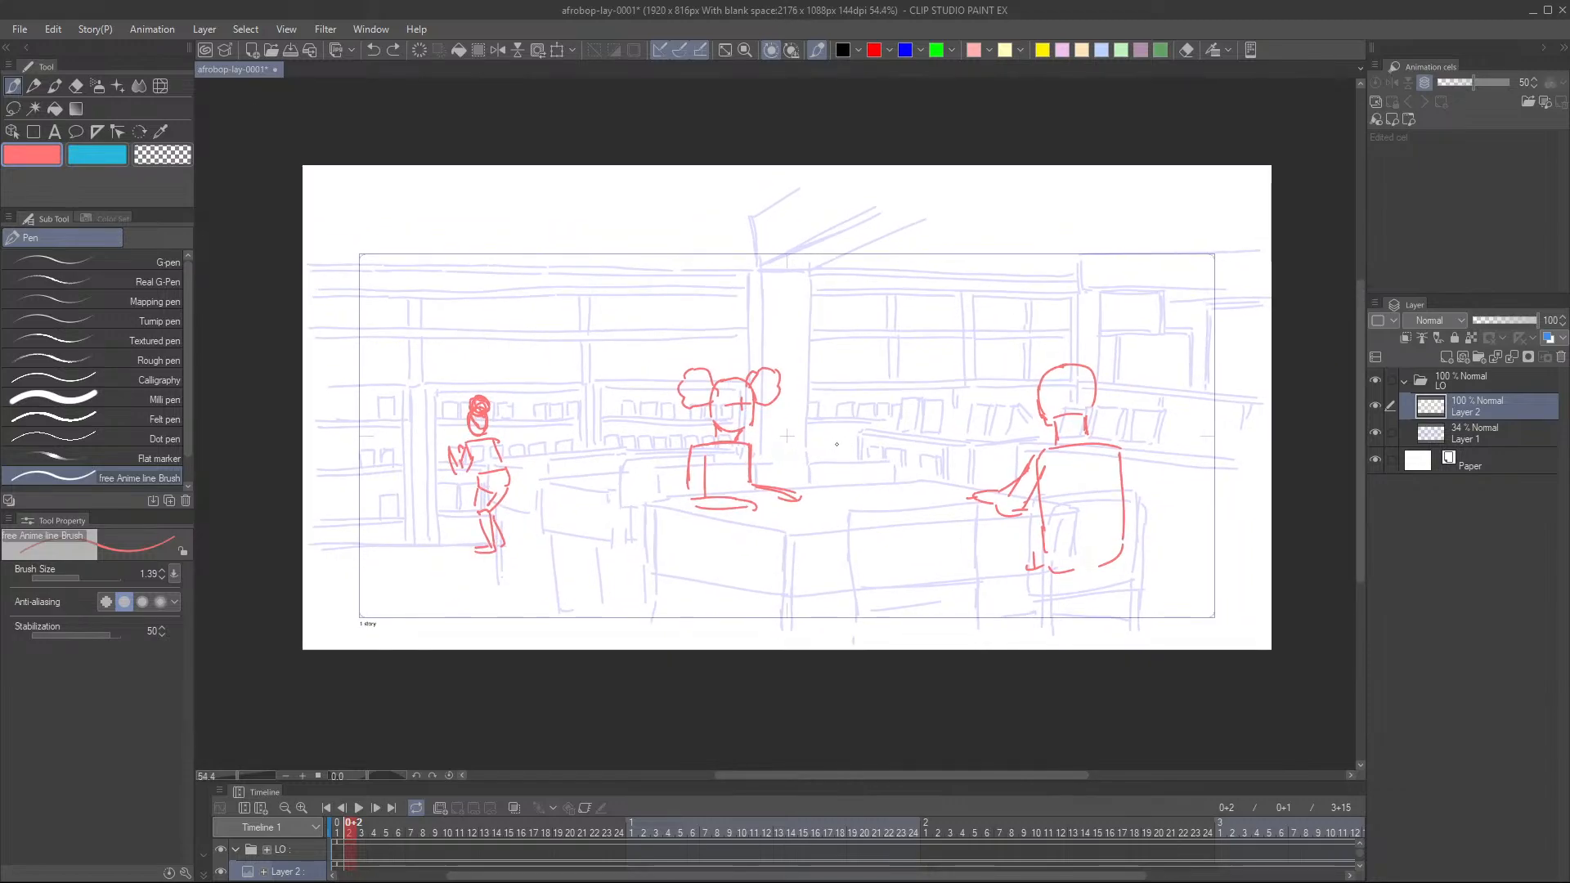
click(1489, 322)
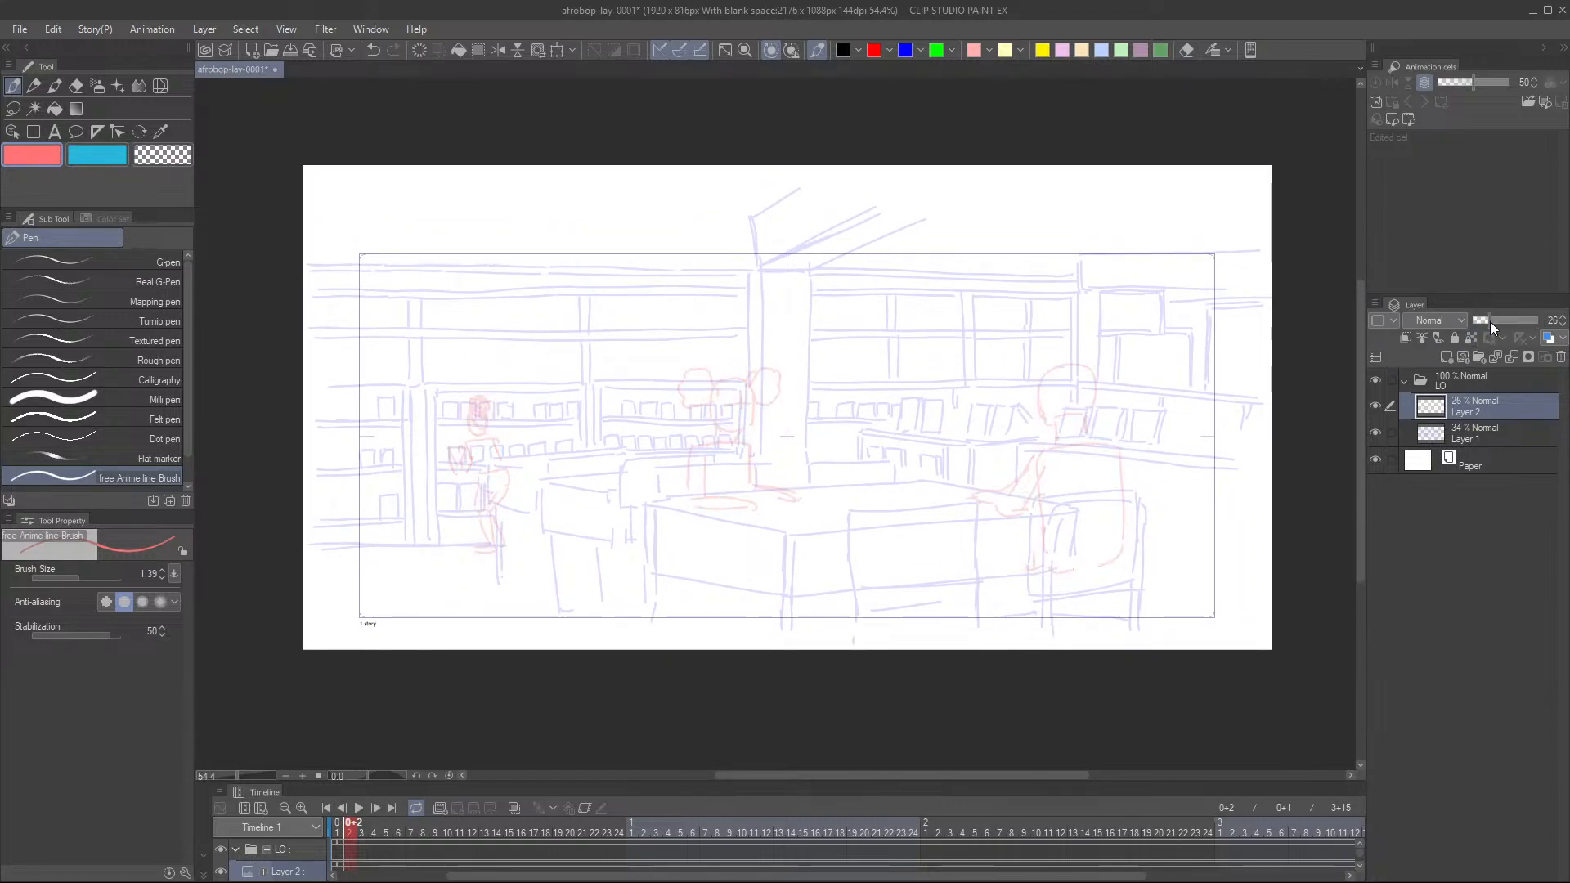
drag(1496, 320, 1499, 323)
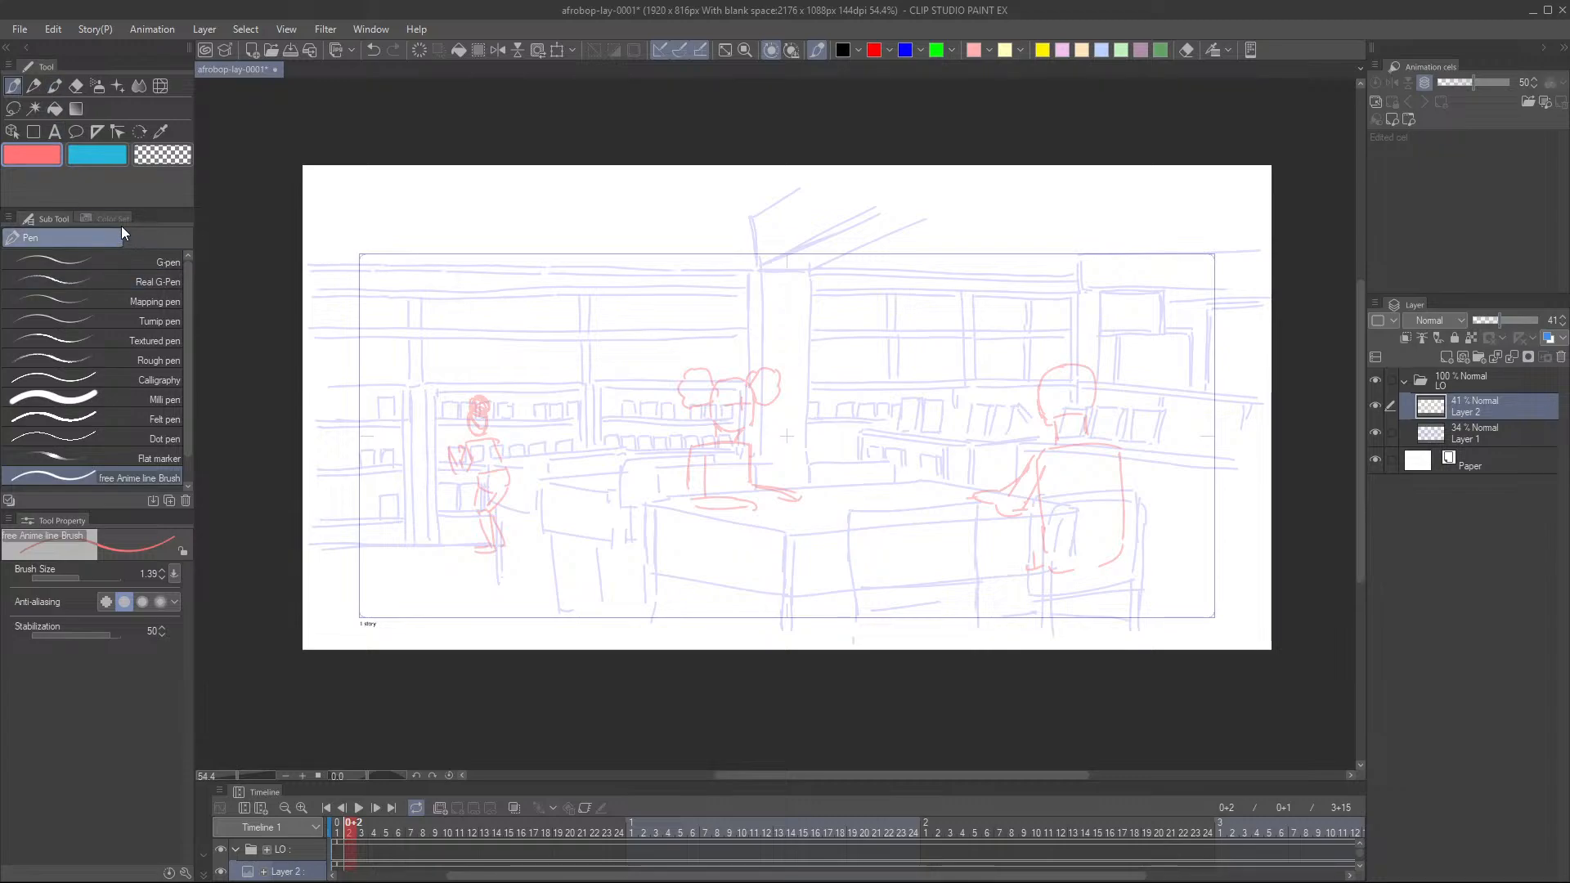
- Choose the Perspective ruler set to add a vanishing point, and create a new layer above Layer 2
click(97, 132)
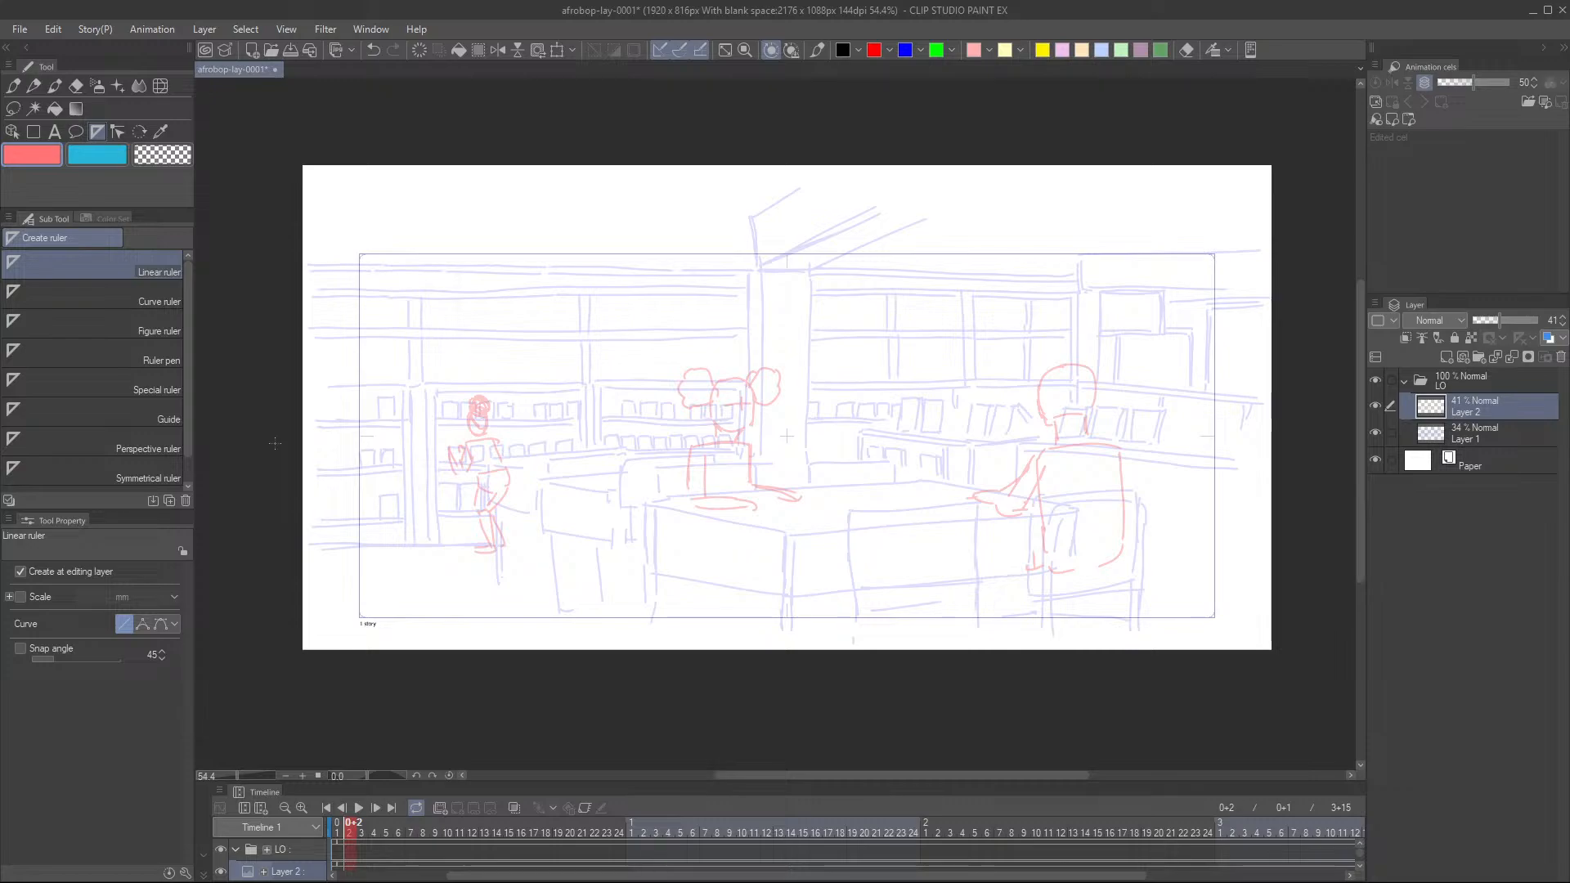
click(160, 446)
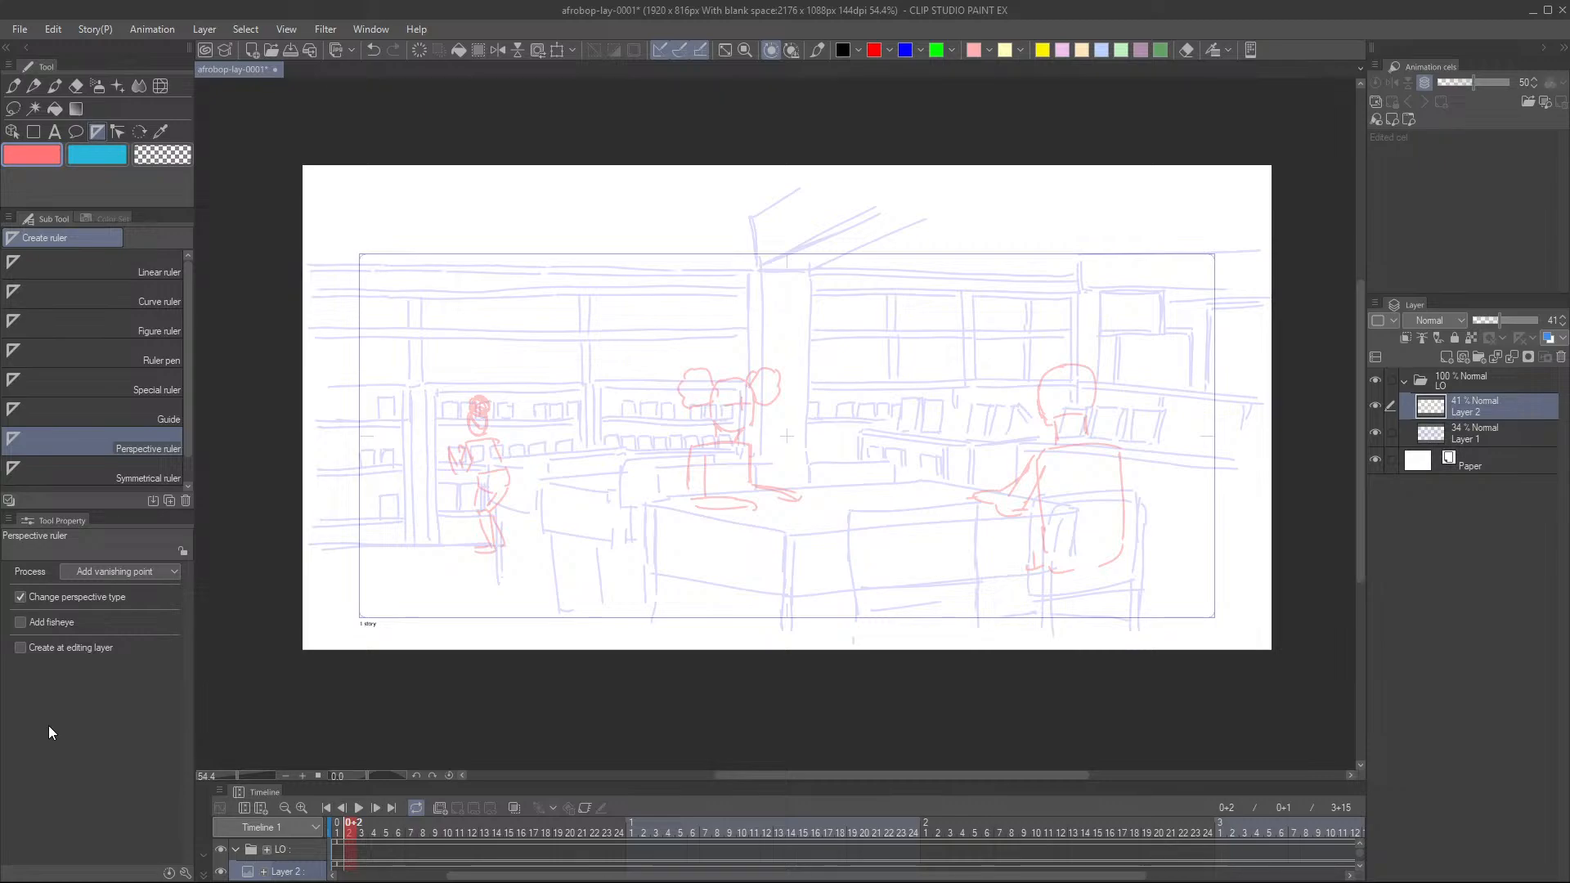
click(1446, 359)
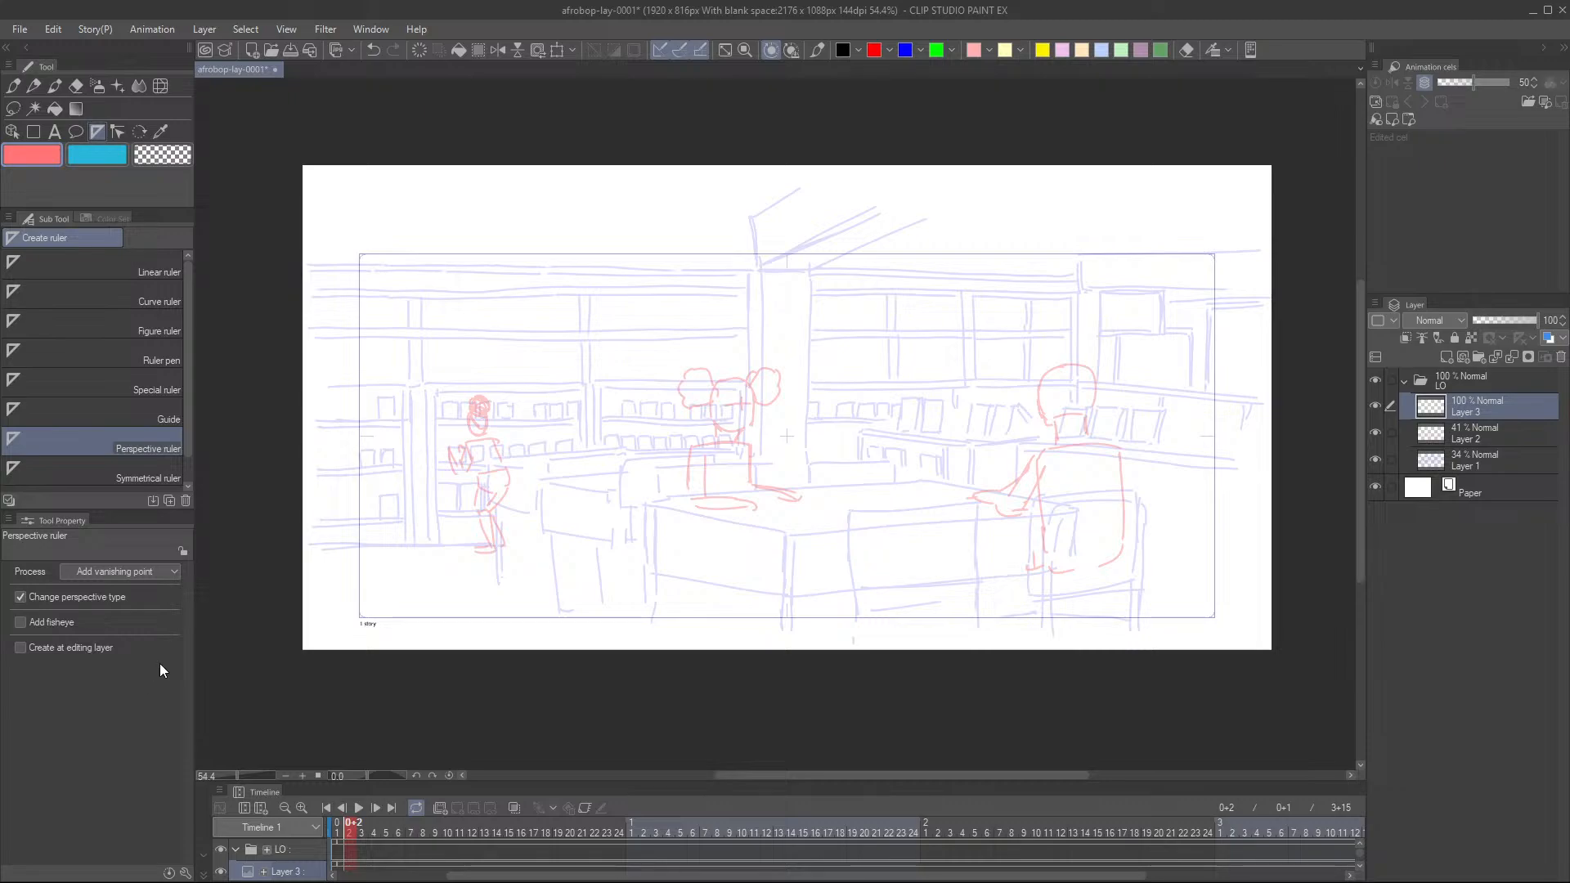
- Try to set a vanishing point from two lines following the large front desk's long edges, and undo the ruler
drag(613, 504, 791, 493)
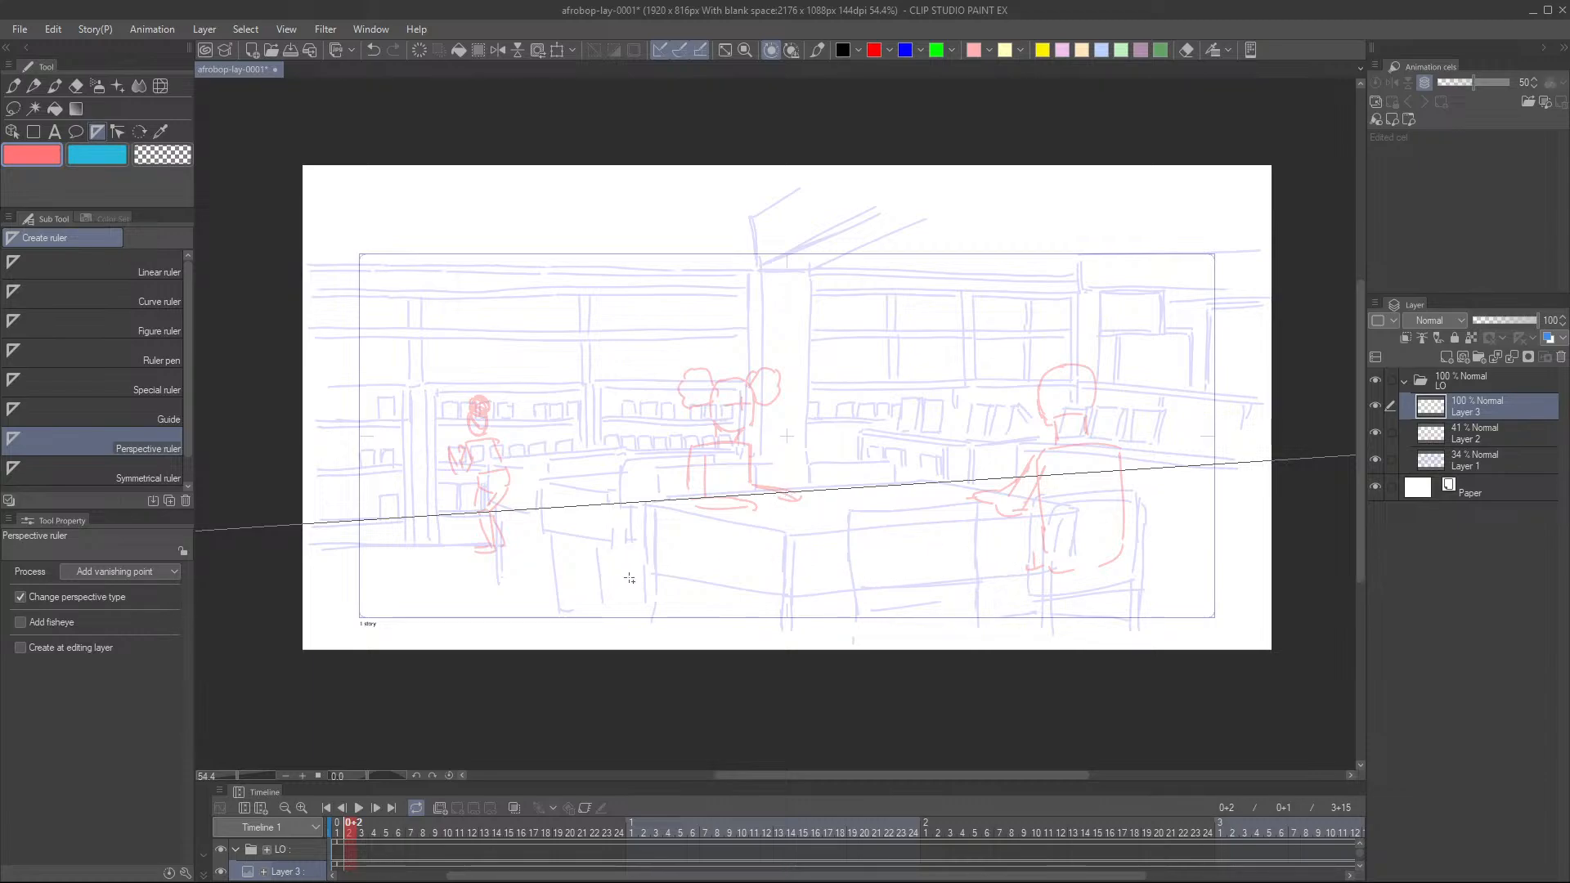
drag(628, 578, 878, 566)
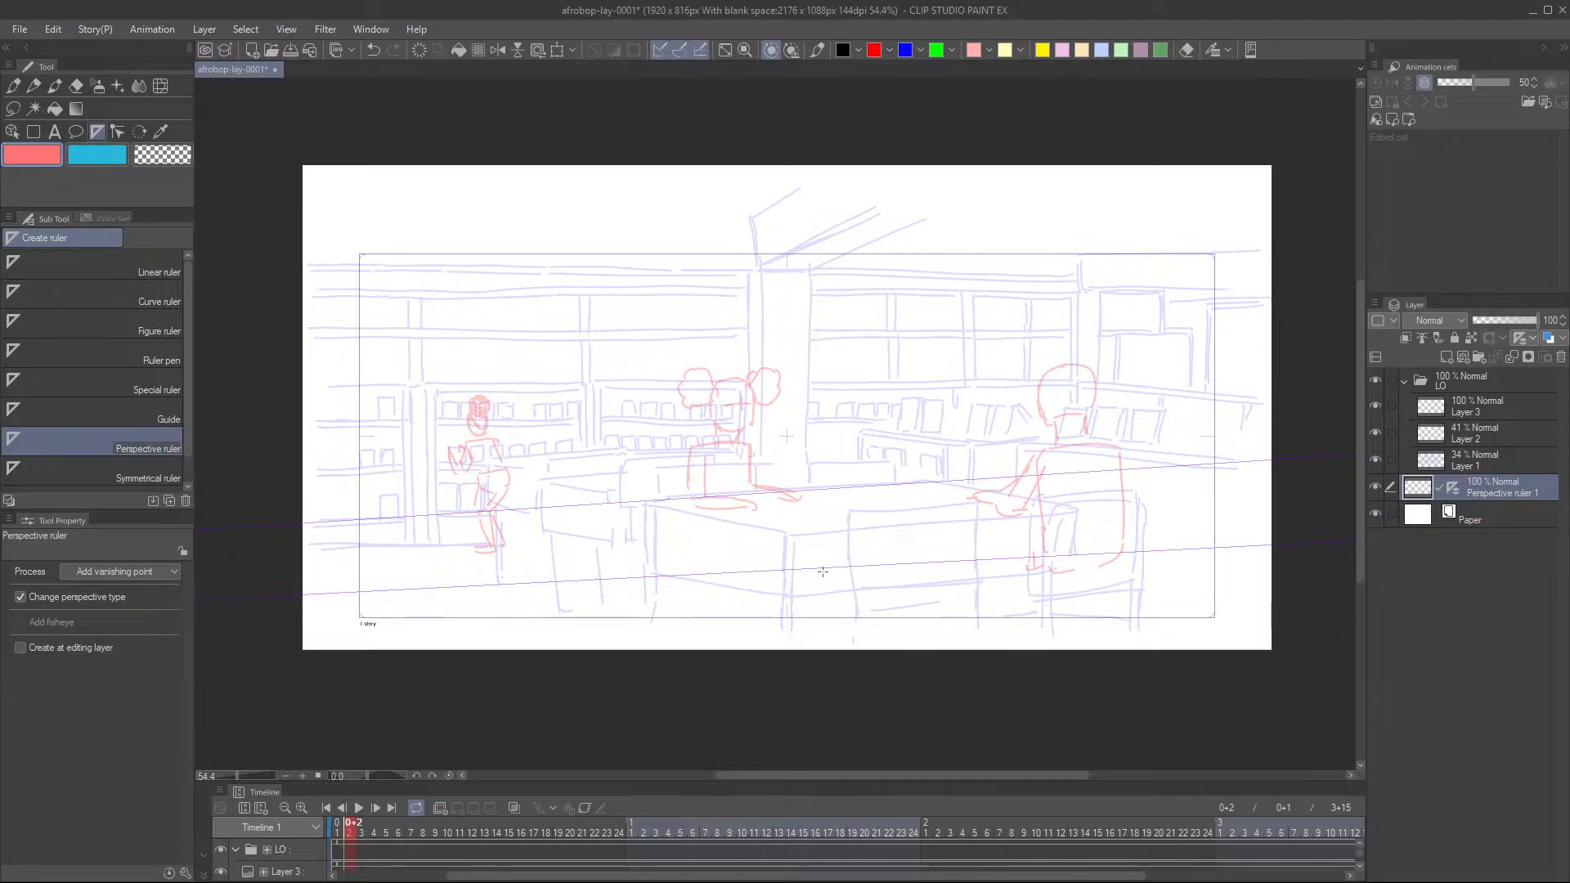
key(ctrl+z)
- Define a vanishing point with one line along the front desk's rear edge and another across its front side
drag(509, 501, 678, 498)
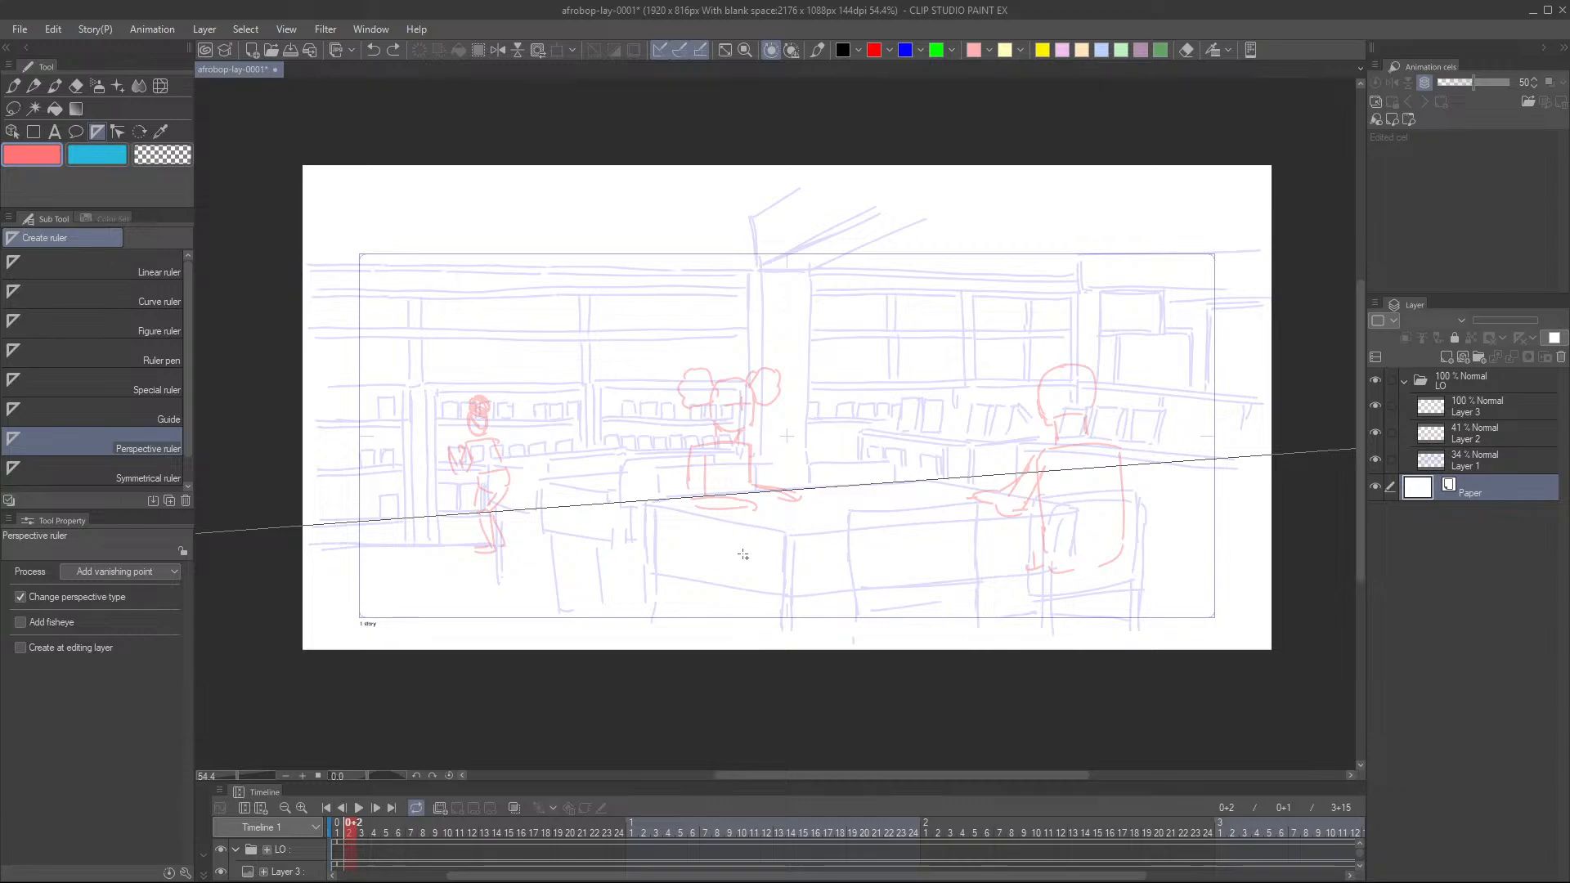
drag(717, 557, 861, 545)
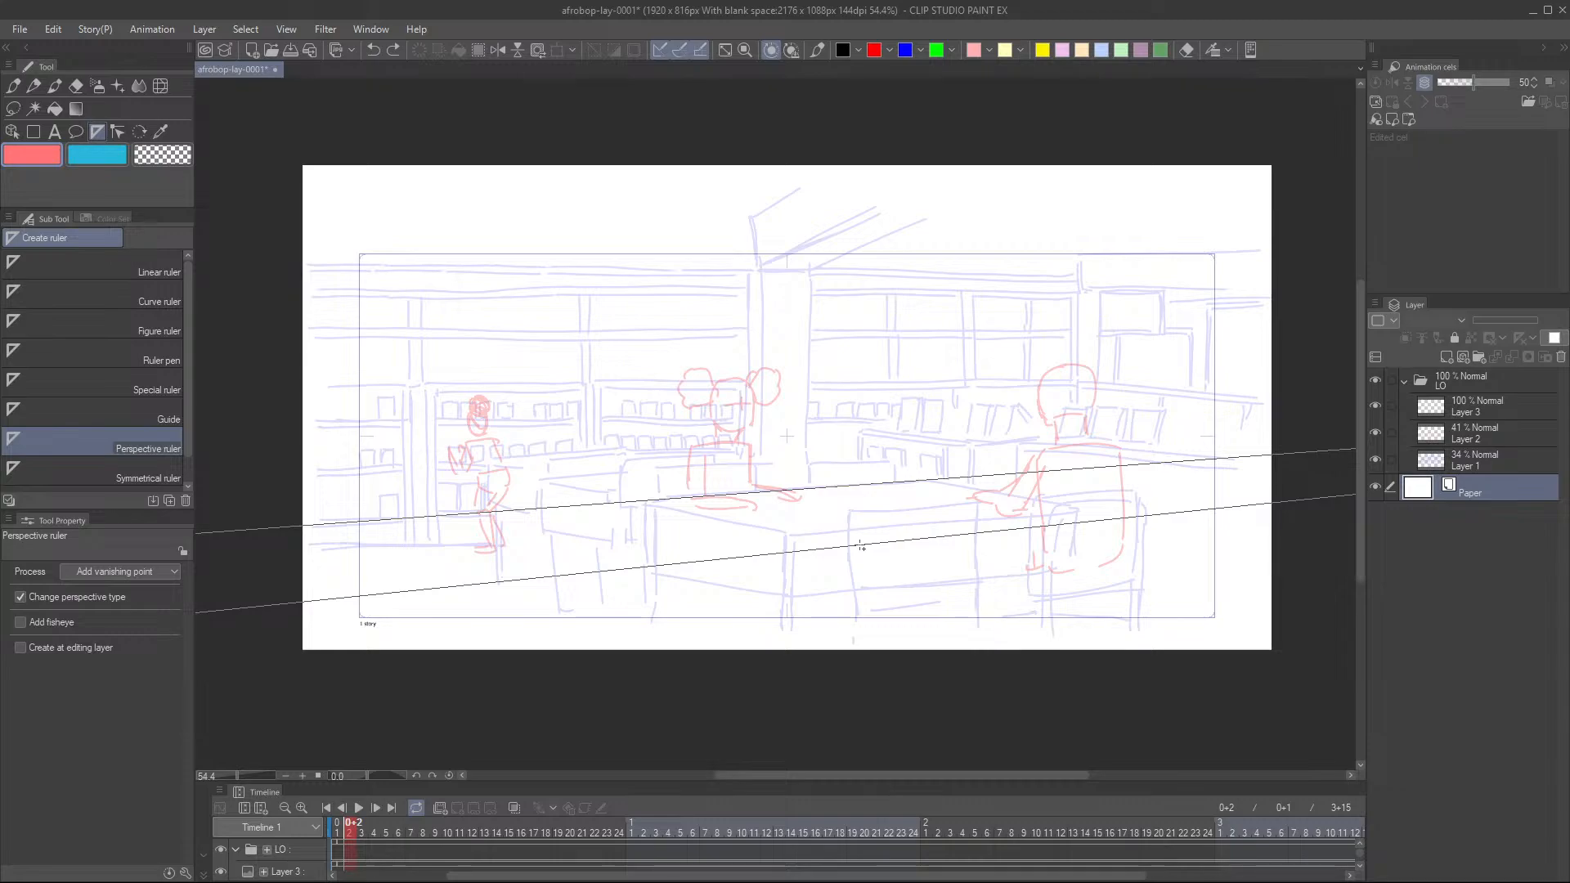
drag(861, 546, 860, 548)
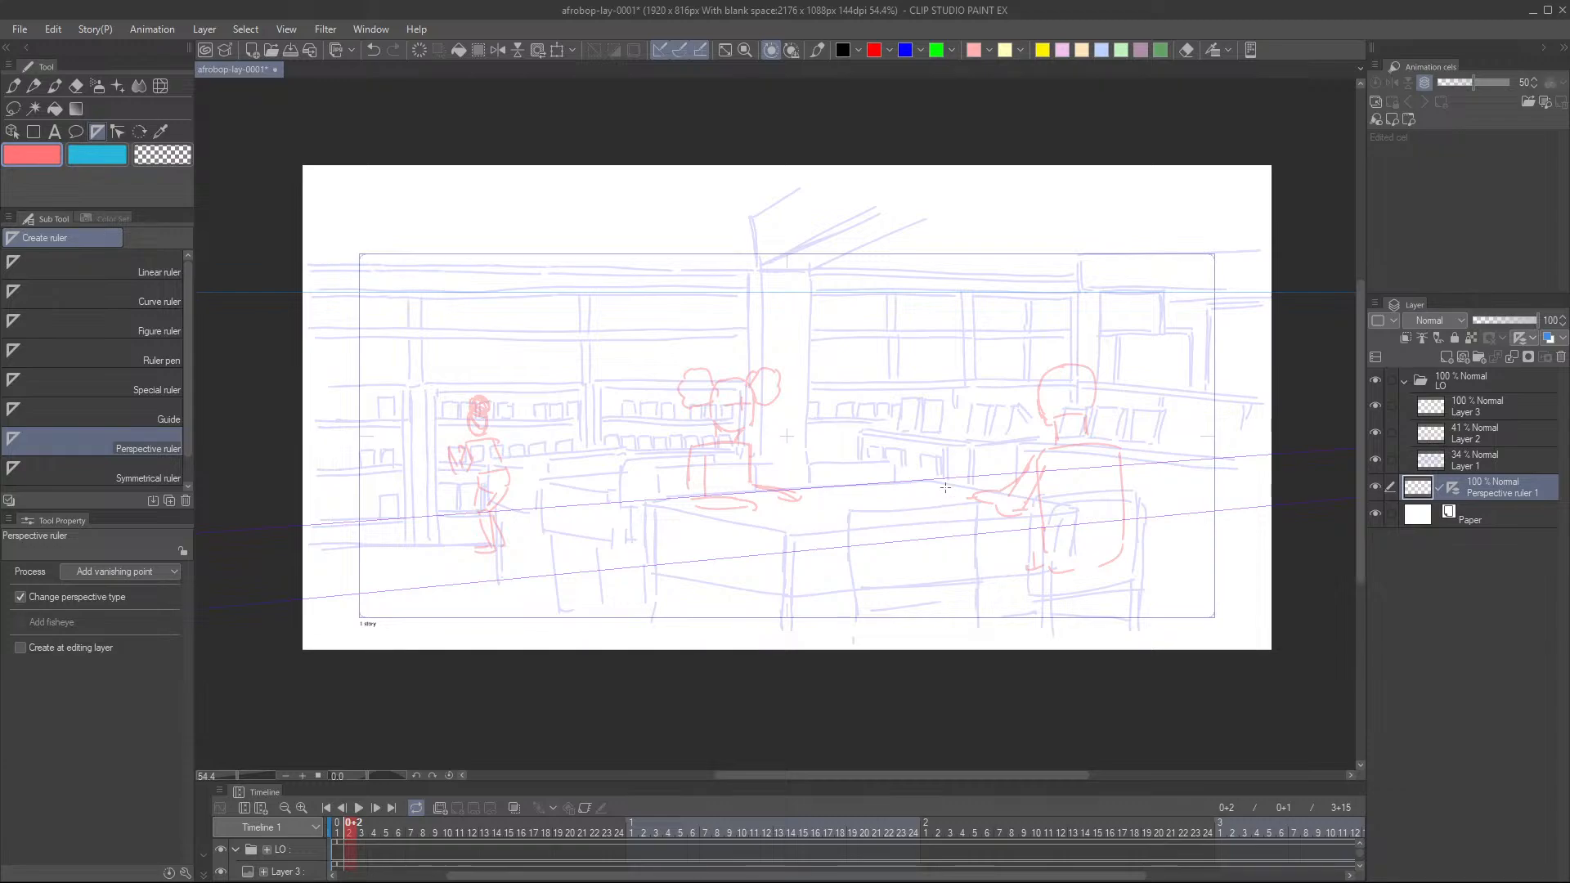
- Examine where the vanishing point and horizon line lie relative to the canvas and the room sketch
scroll(956, 507, down, 4)
scroll(956, 507, down, 8)
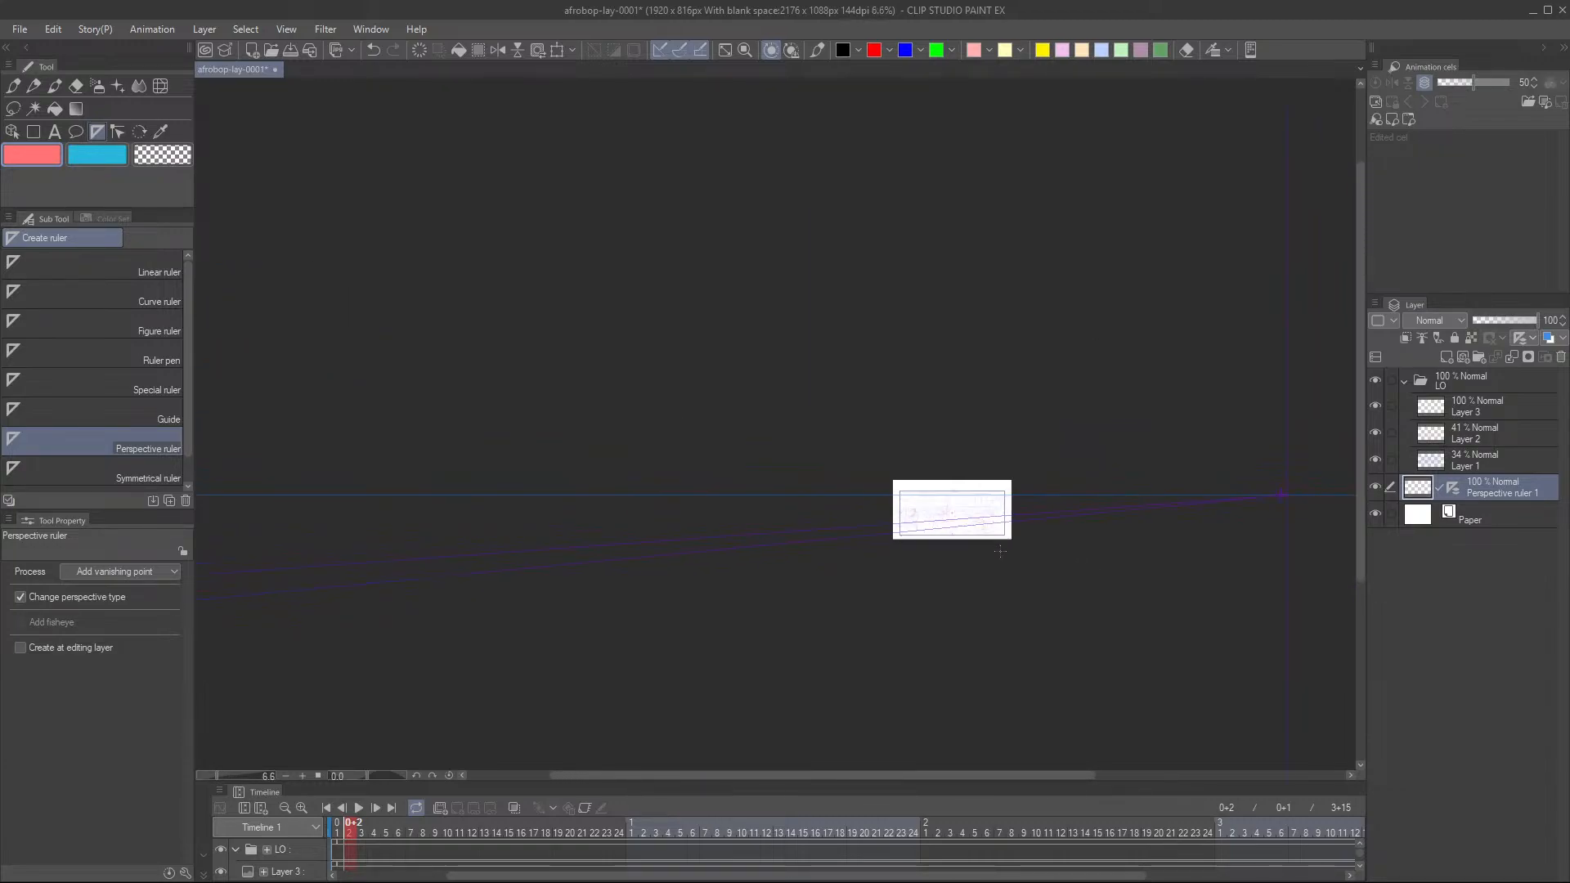
scroll(1006, 568, down, 2)
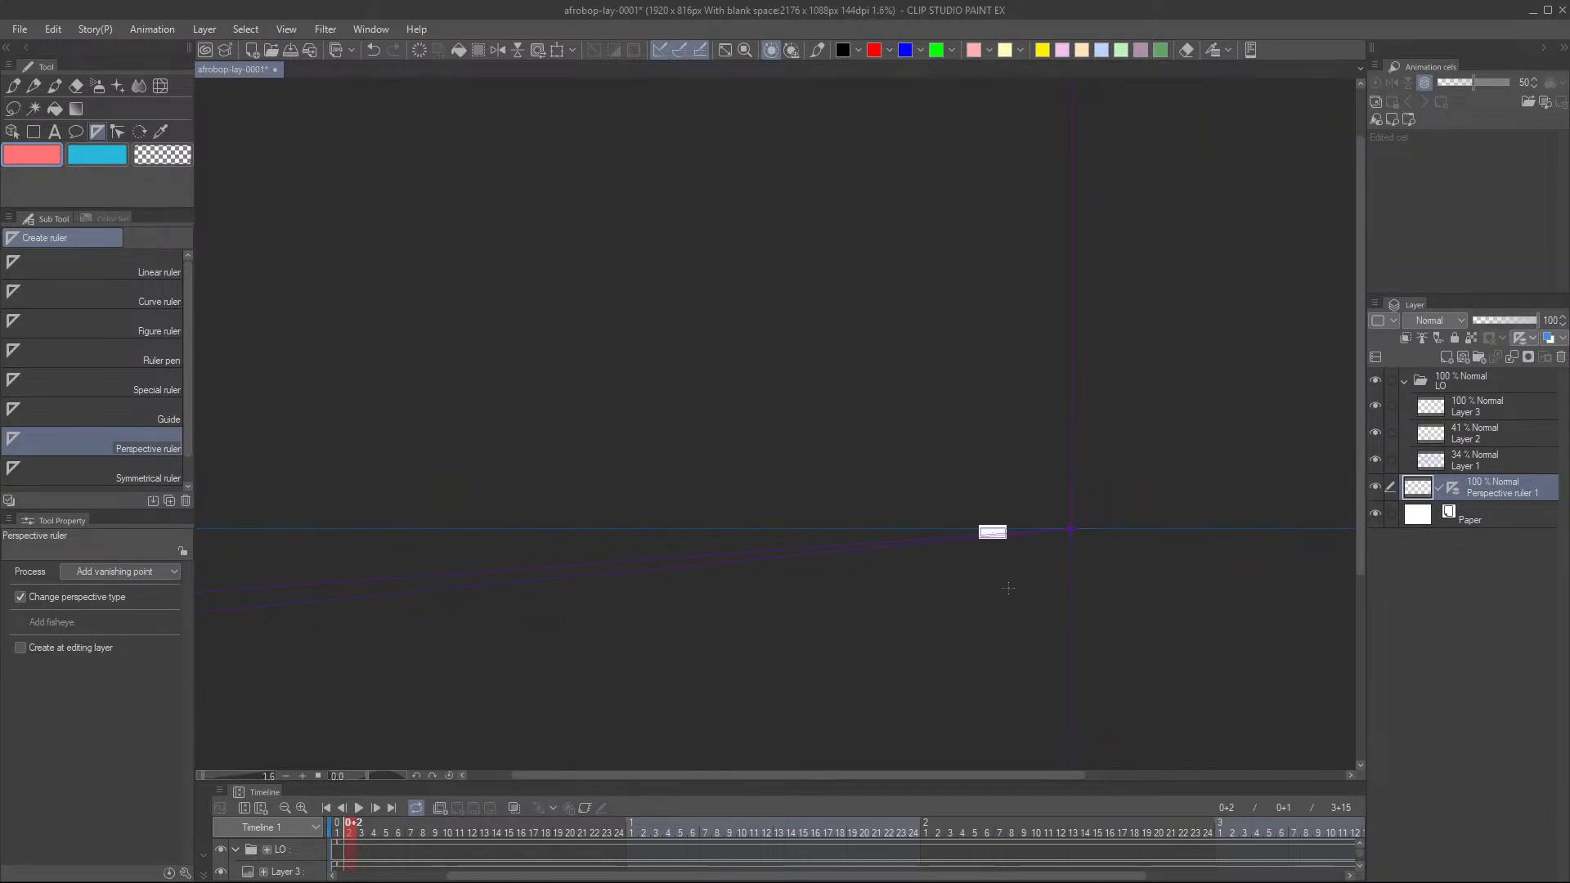
scroll(995, 546, up, 7)
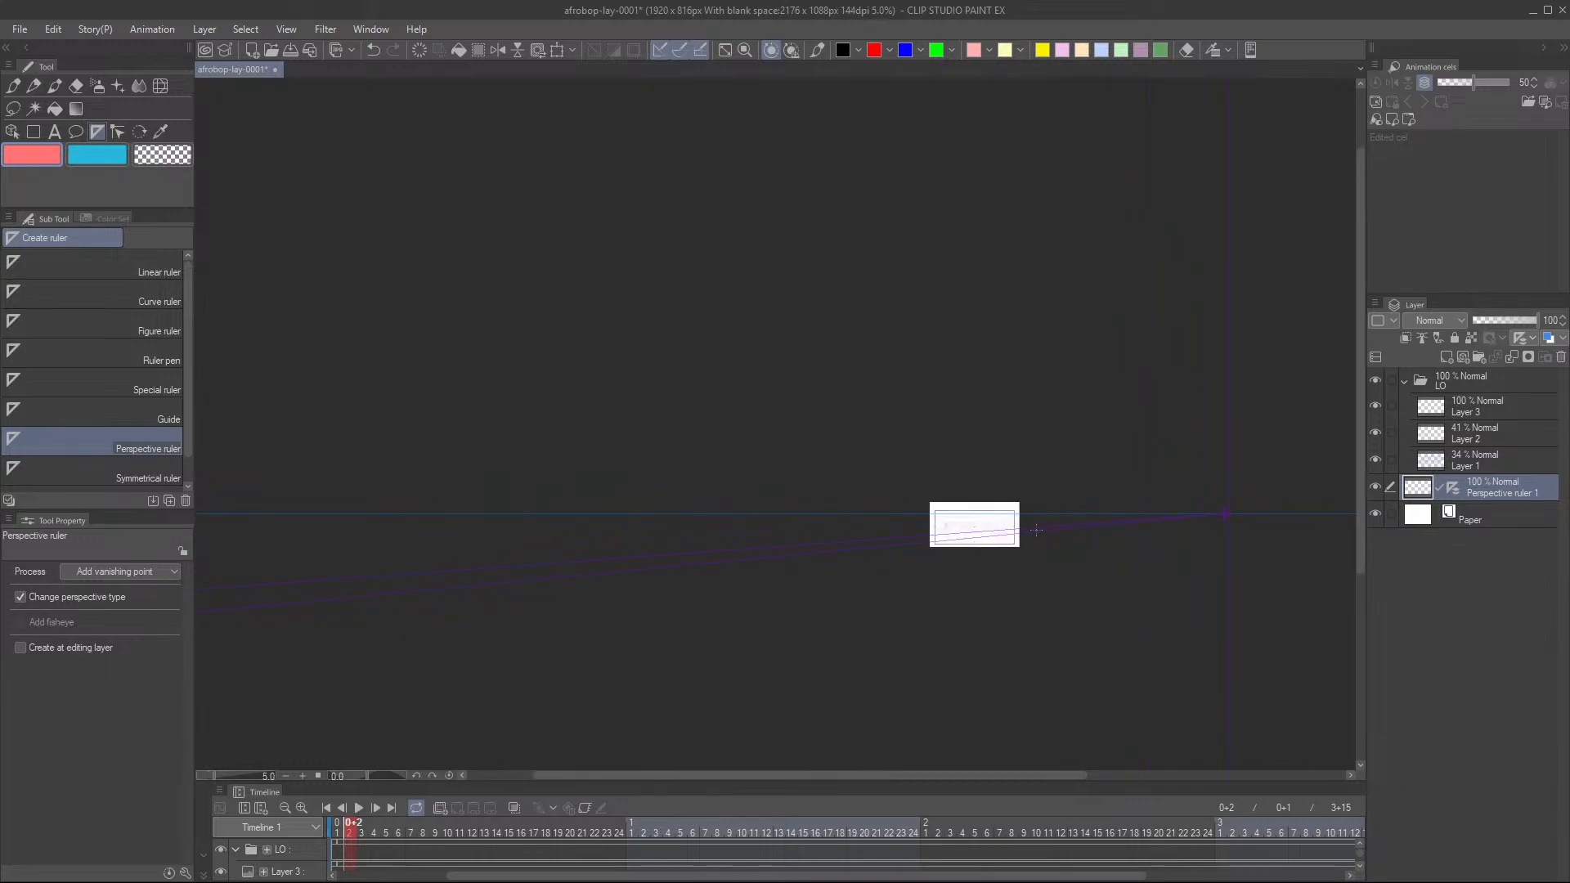
scroll(994, 526, up, 6)
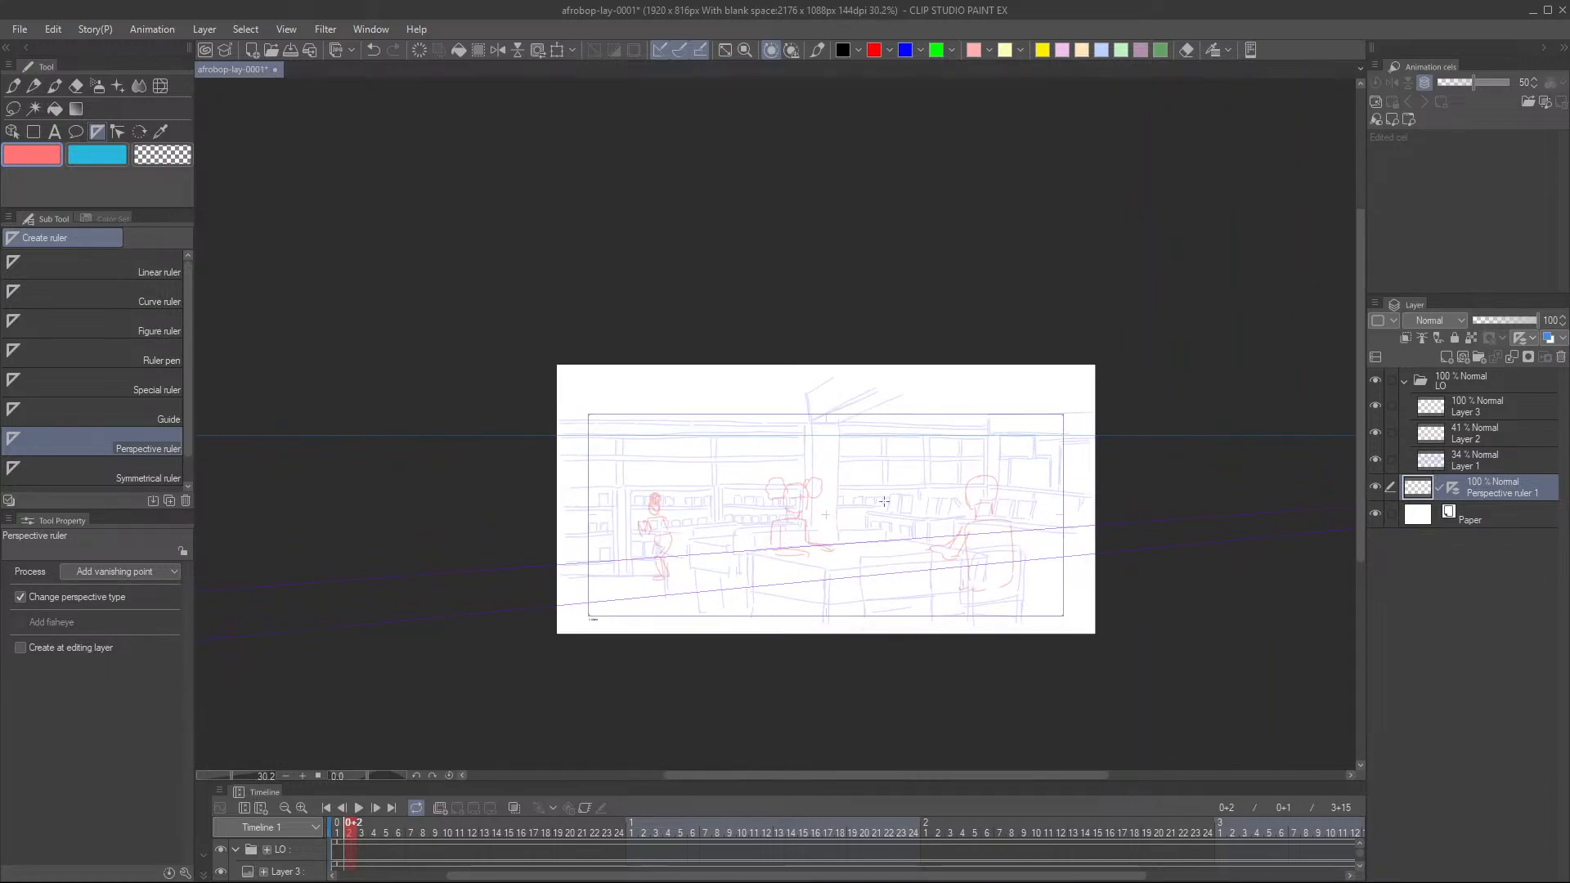
scroll(867, 619, up, 1)
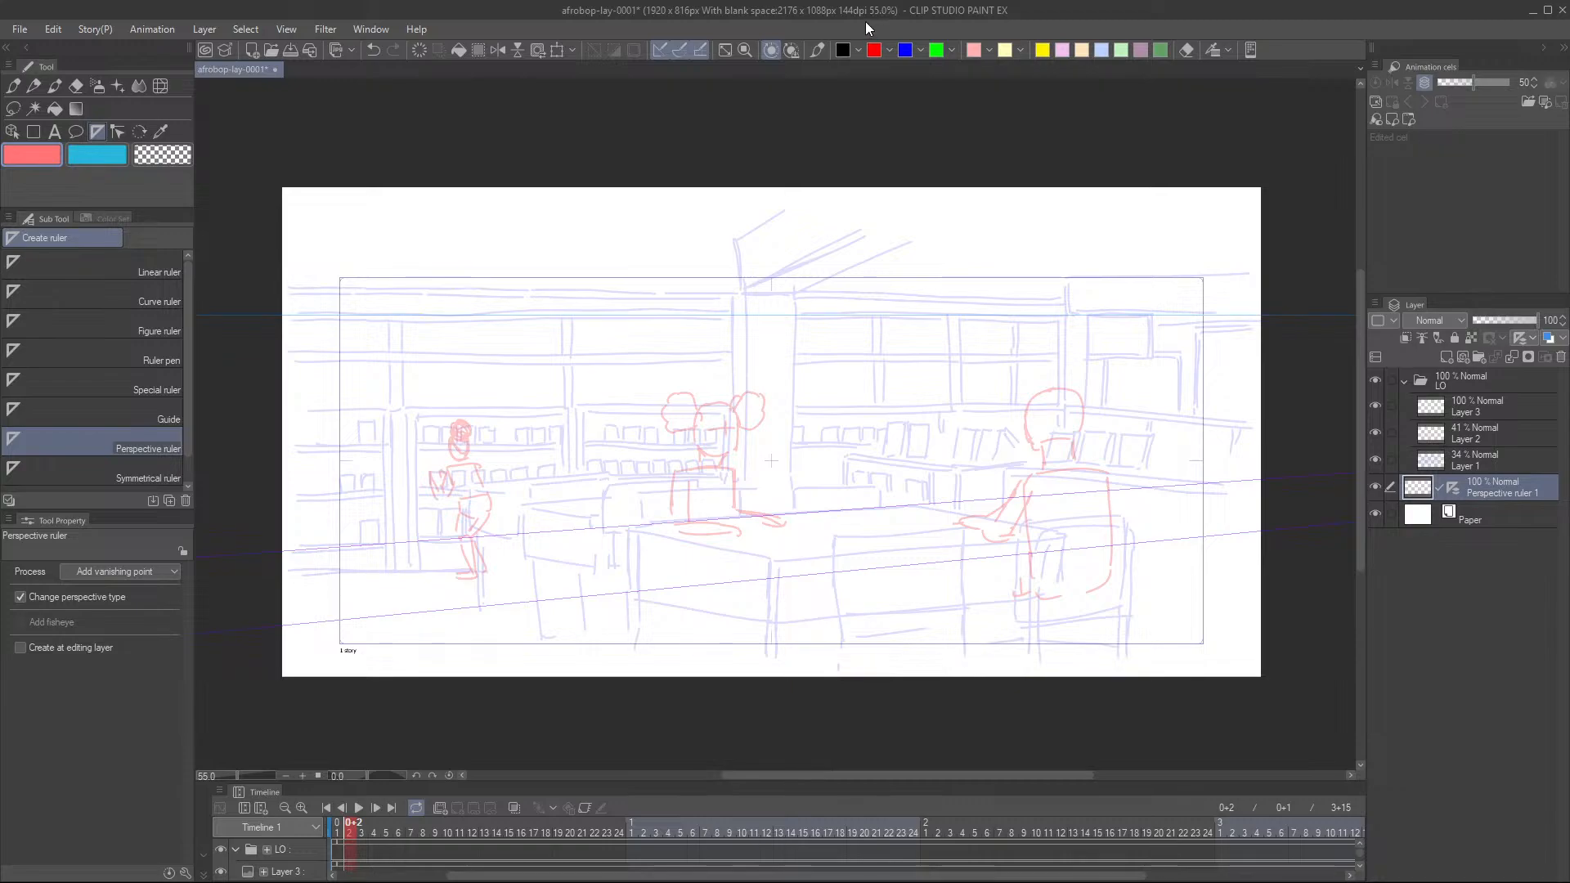
drag(906, 535, 771, 553)
scroll(805, 550, up, 1)
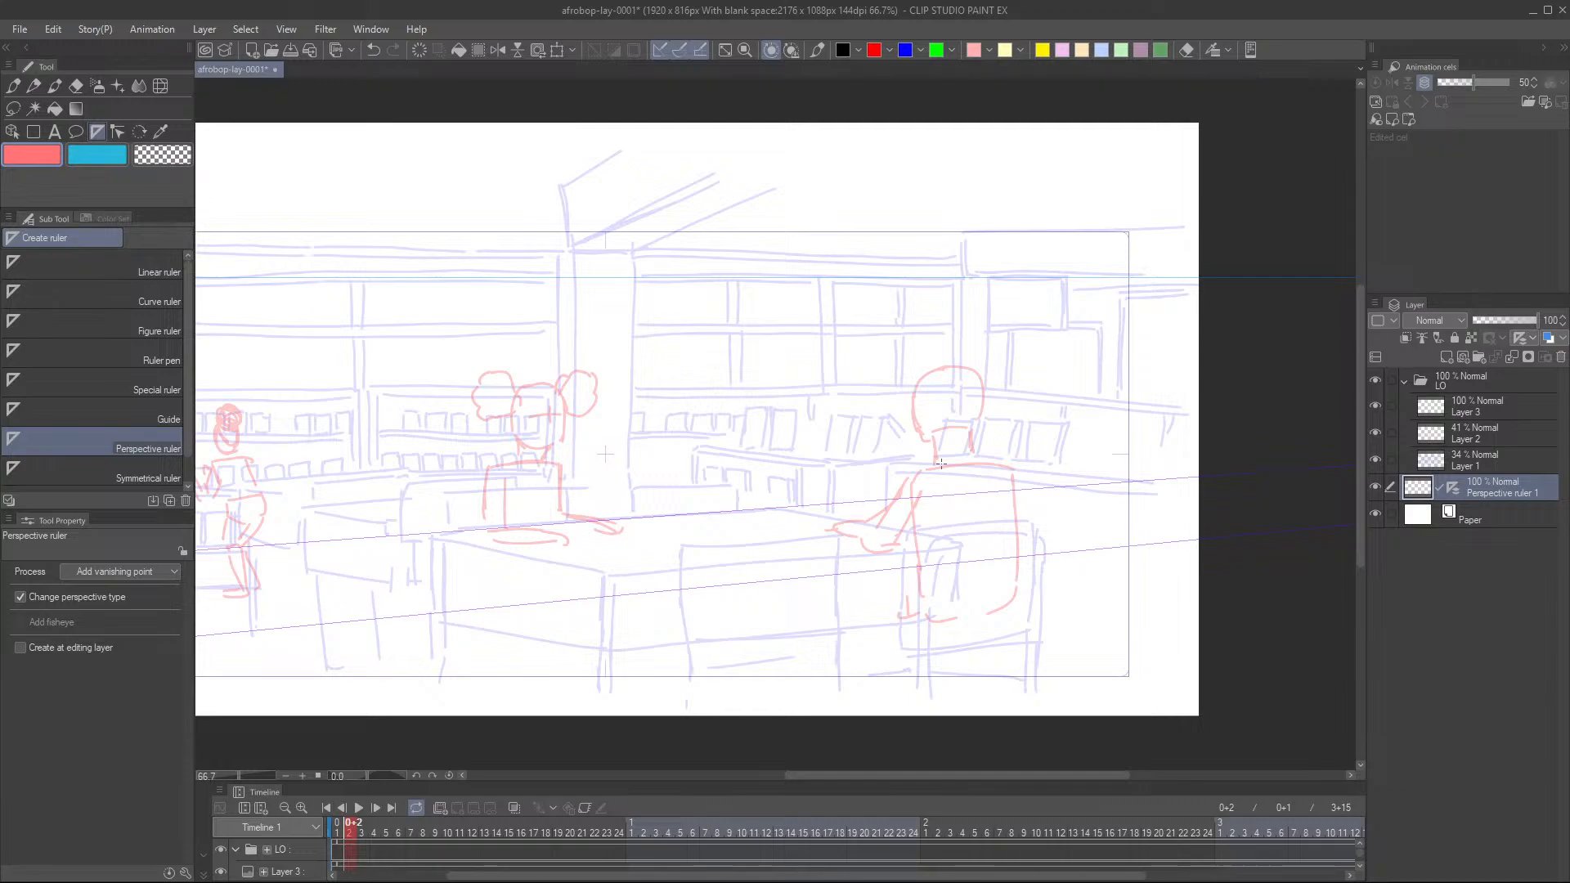
- Delete the vanishing point from the perspective ruler
click(167, 572)
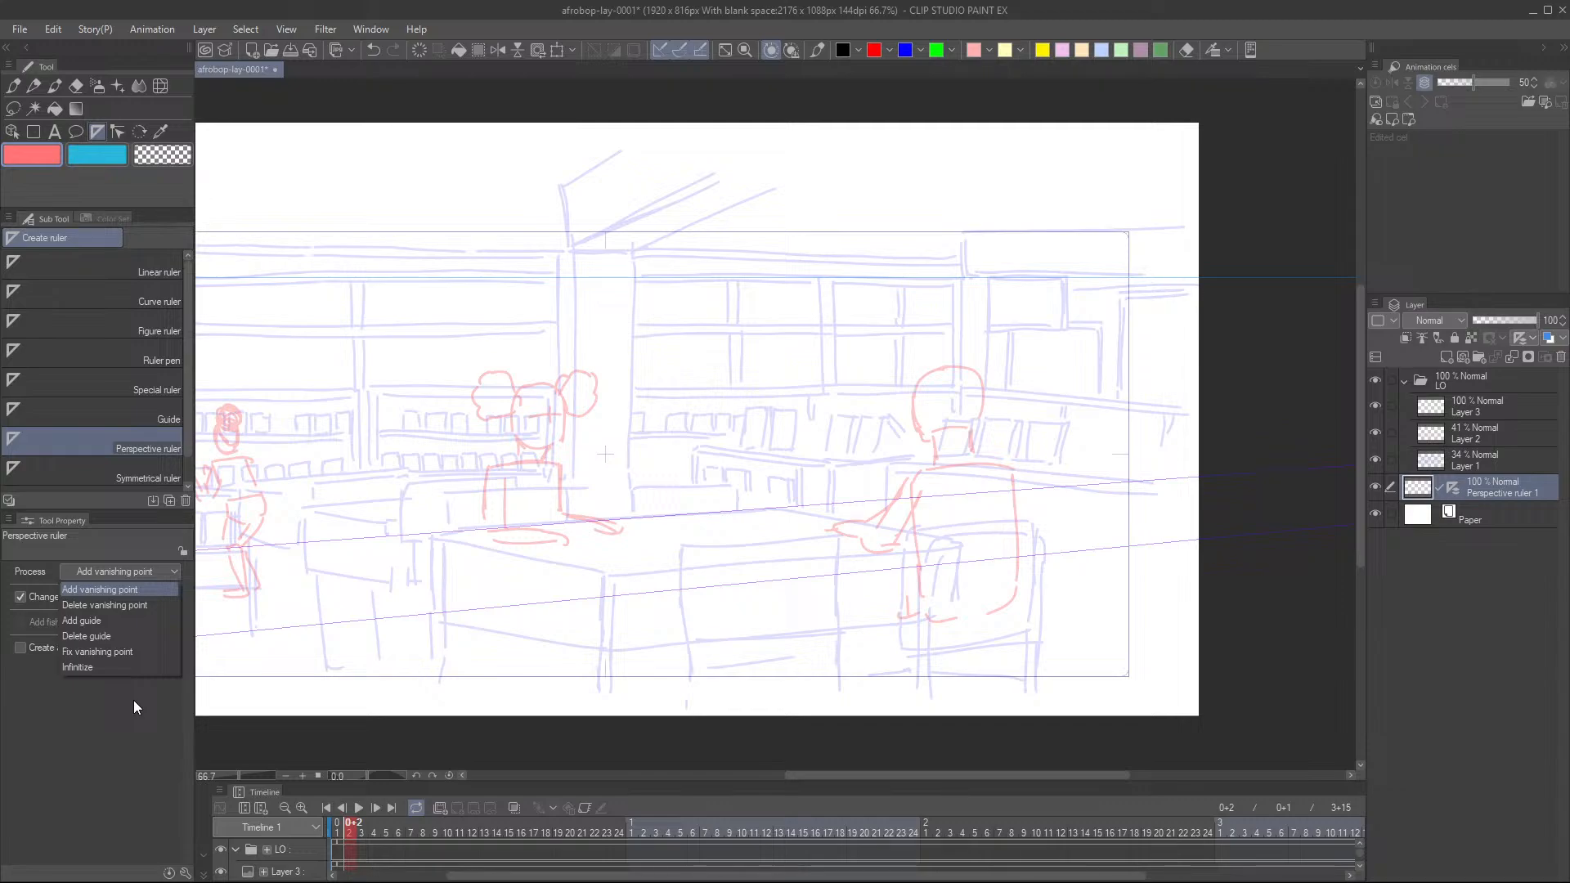
click(125, 606)
click(731, 586)
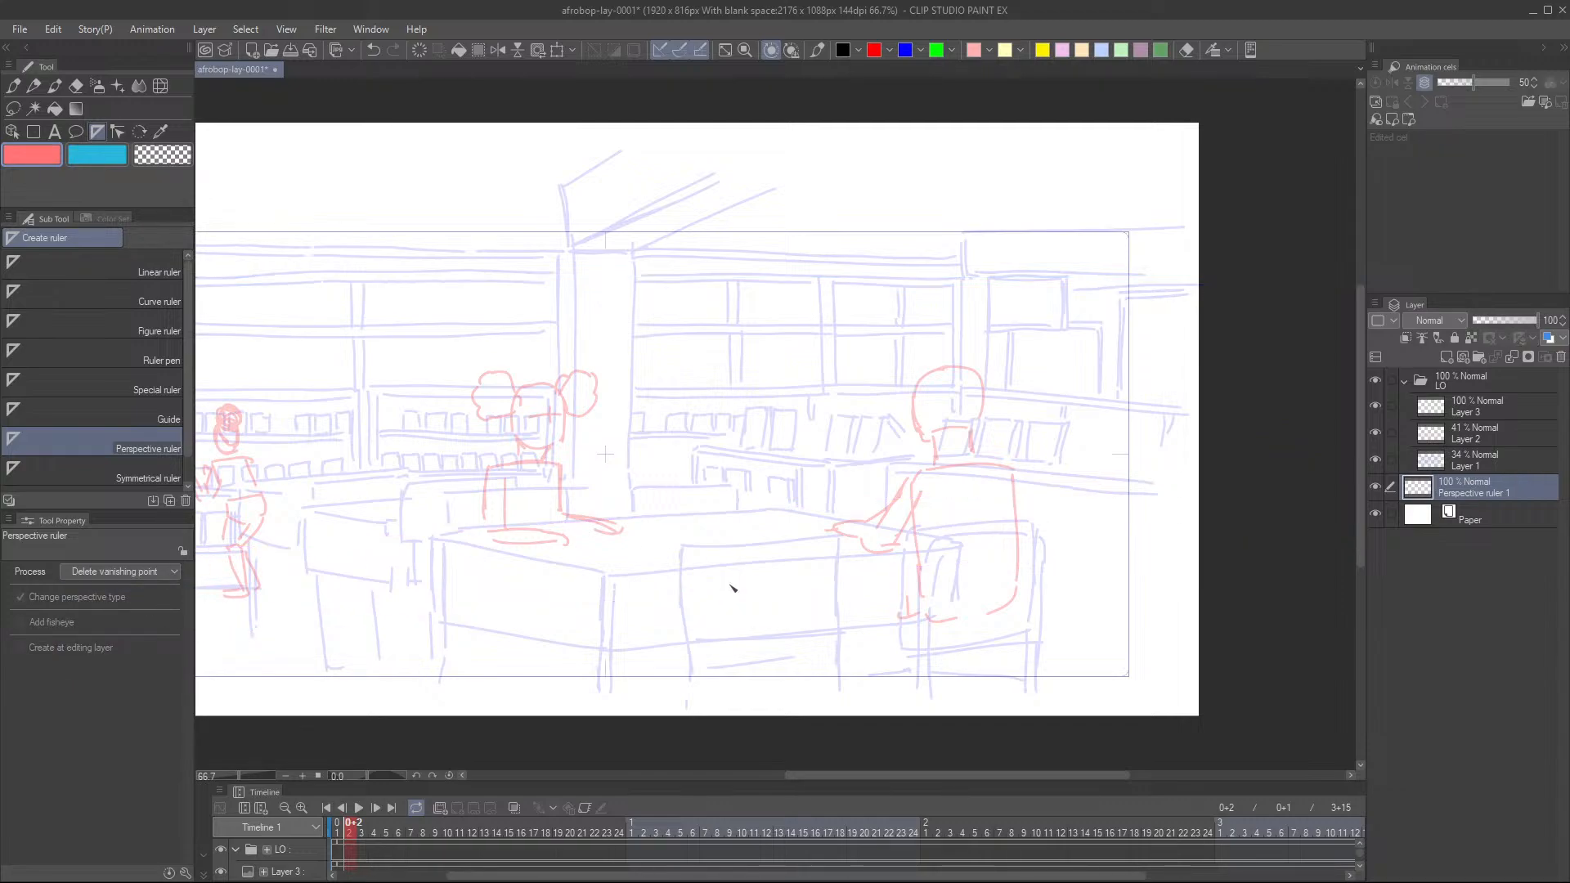
- Try to start a new vanishing point from the front desk's rear edge, and discard the lines
click(132, 571)
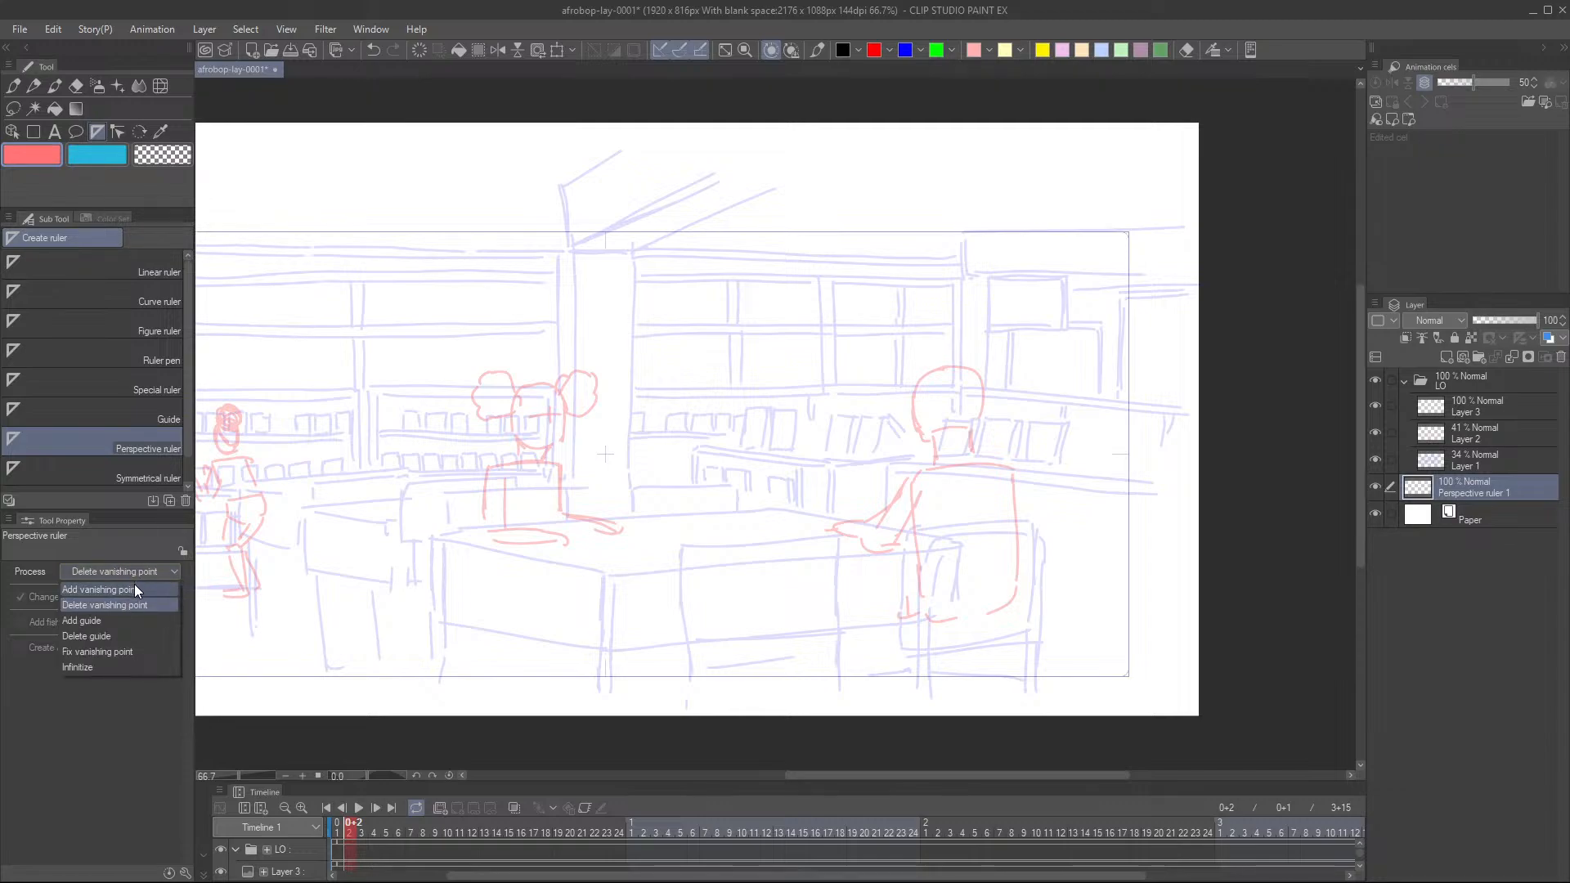
click(131, 587)
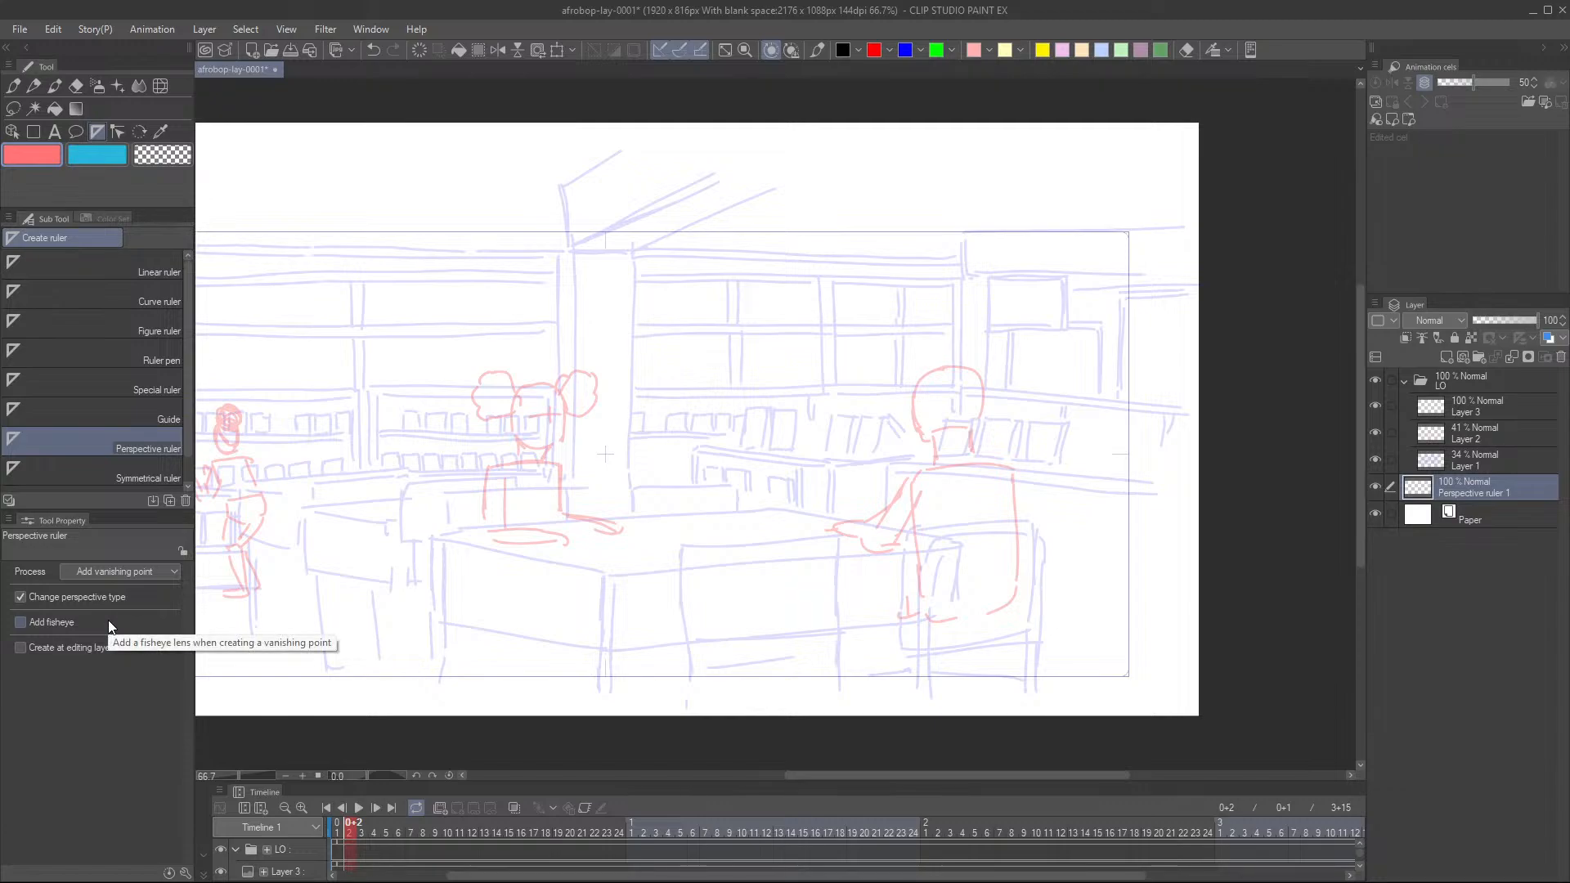
drag(436, 527, 578, 530)
key(ctrl+z)
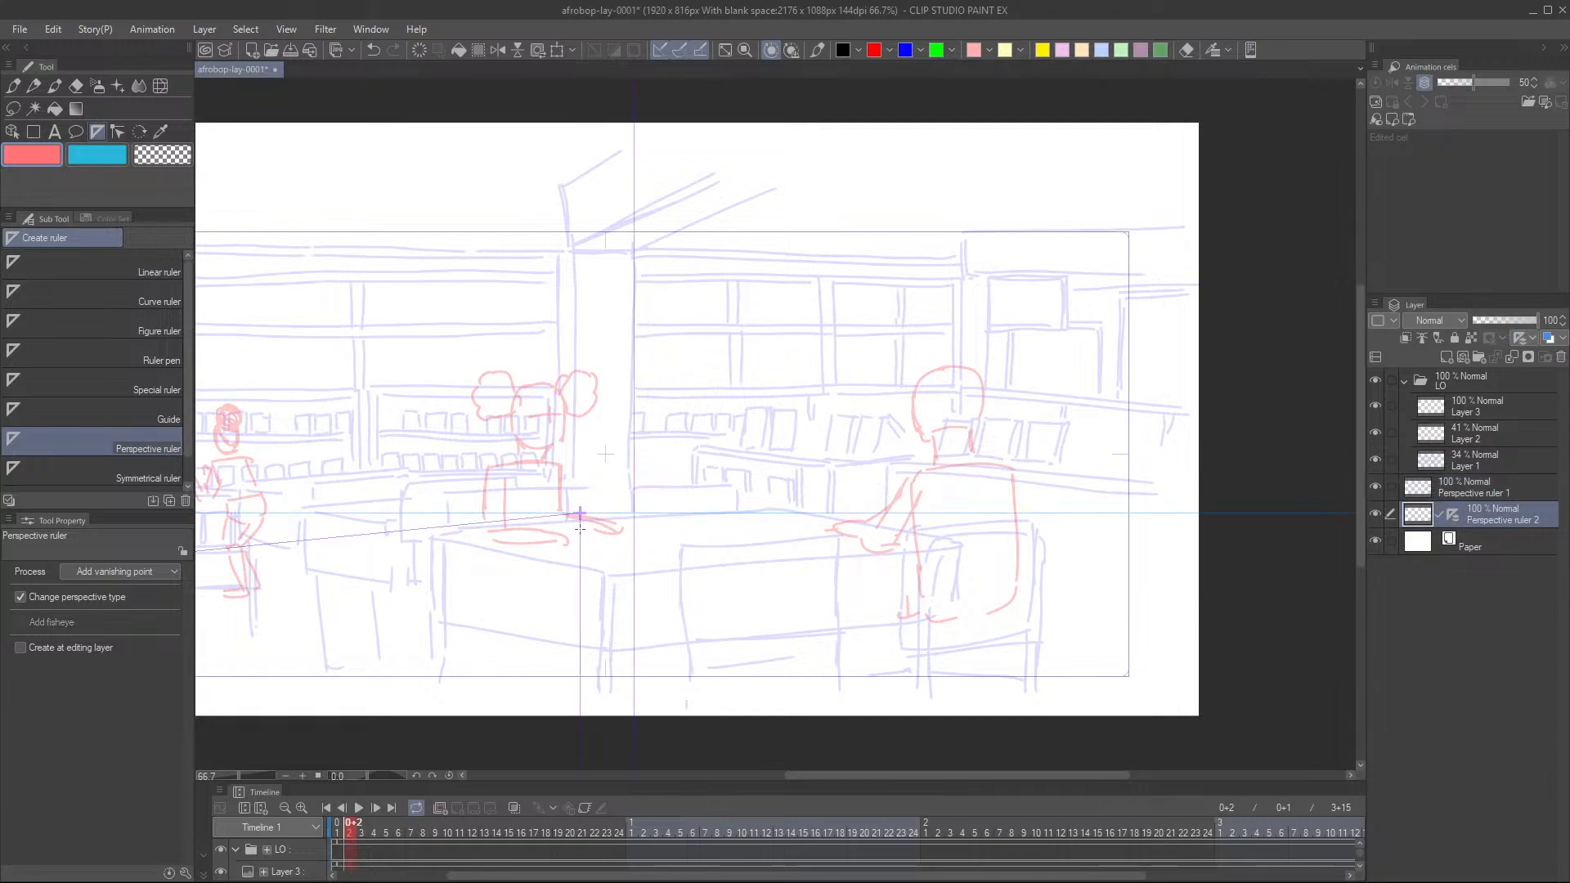
drag(381, 538, 592, 524)
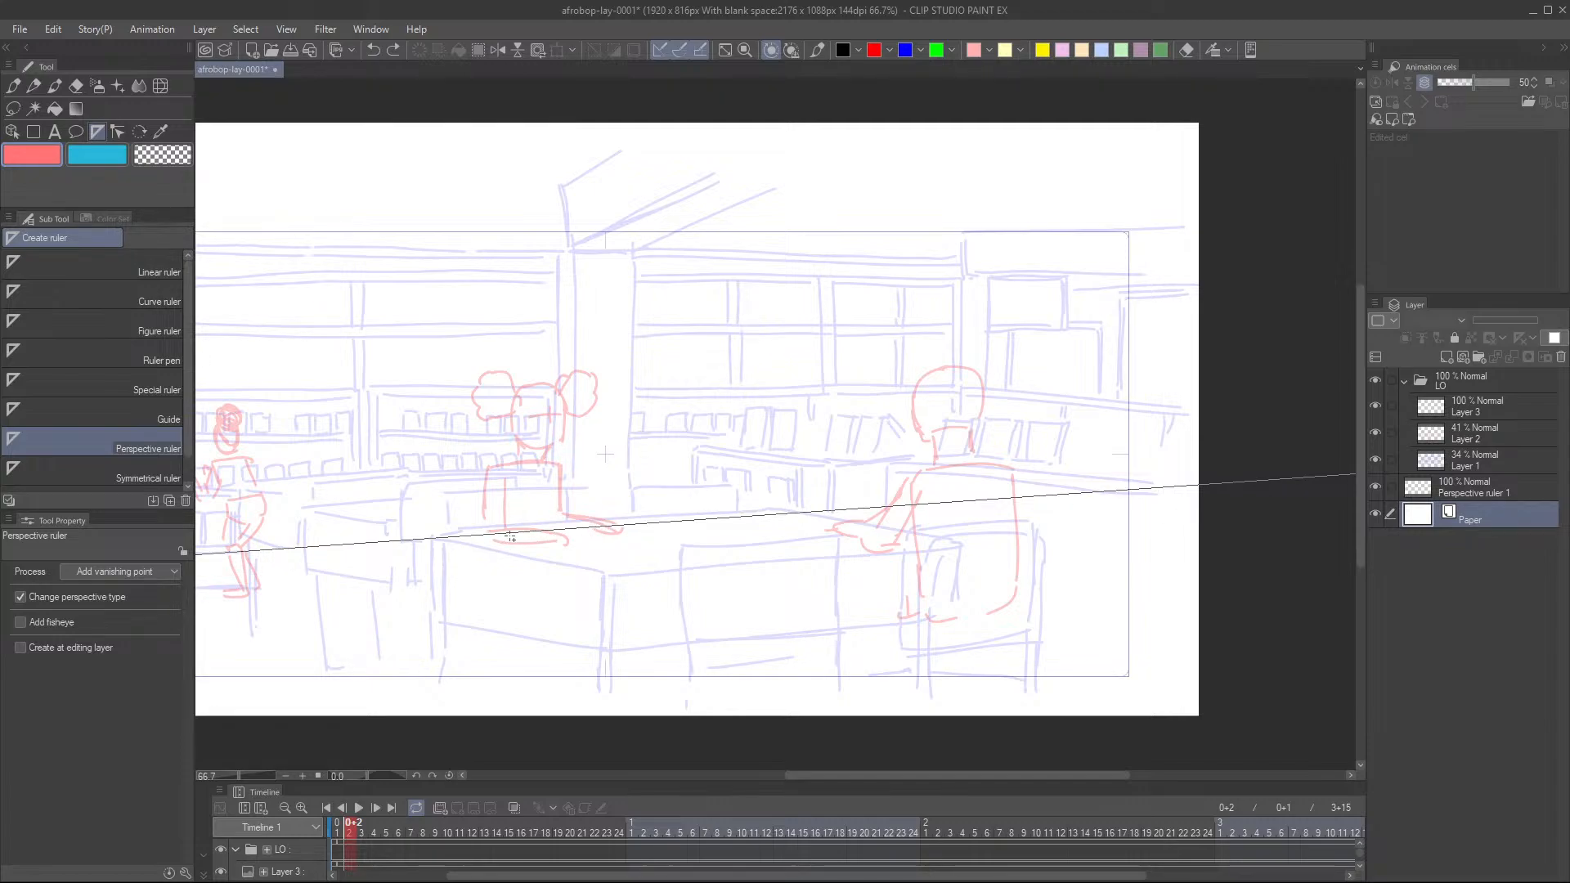
click(149, 573)
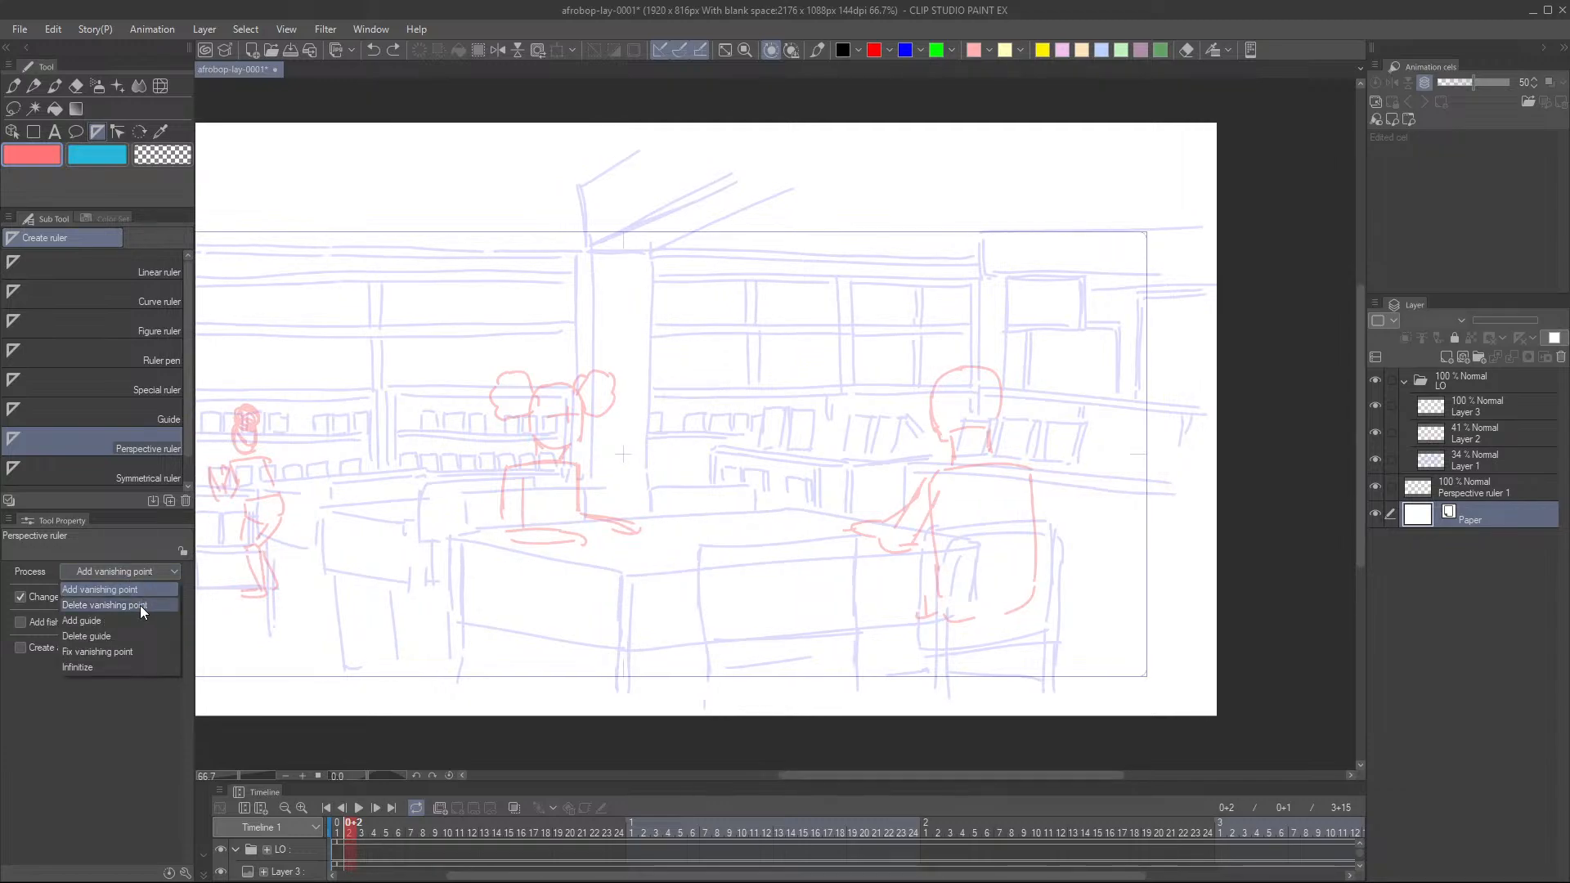
click(142, 605)
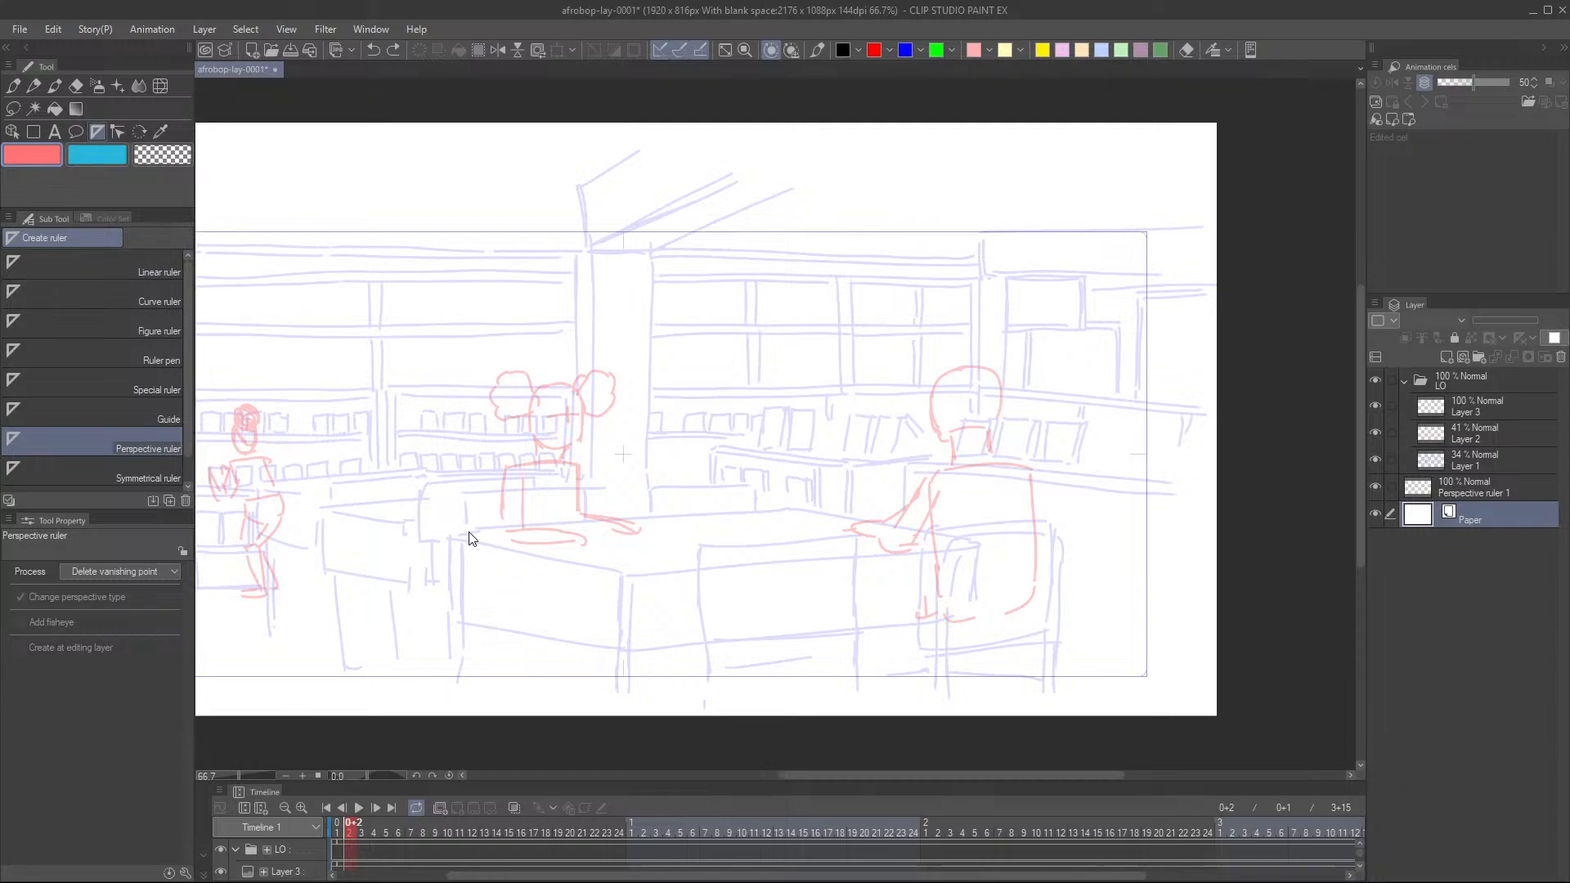
- Create a vanishing point from two lines, one along the large front desk's rear edge and one along its front top edge
click(156, 572)
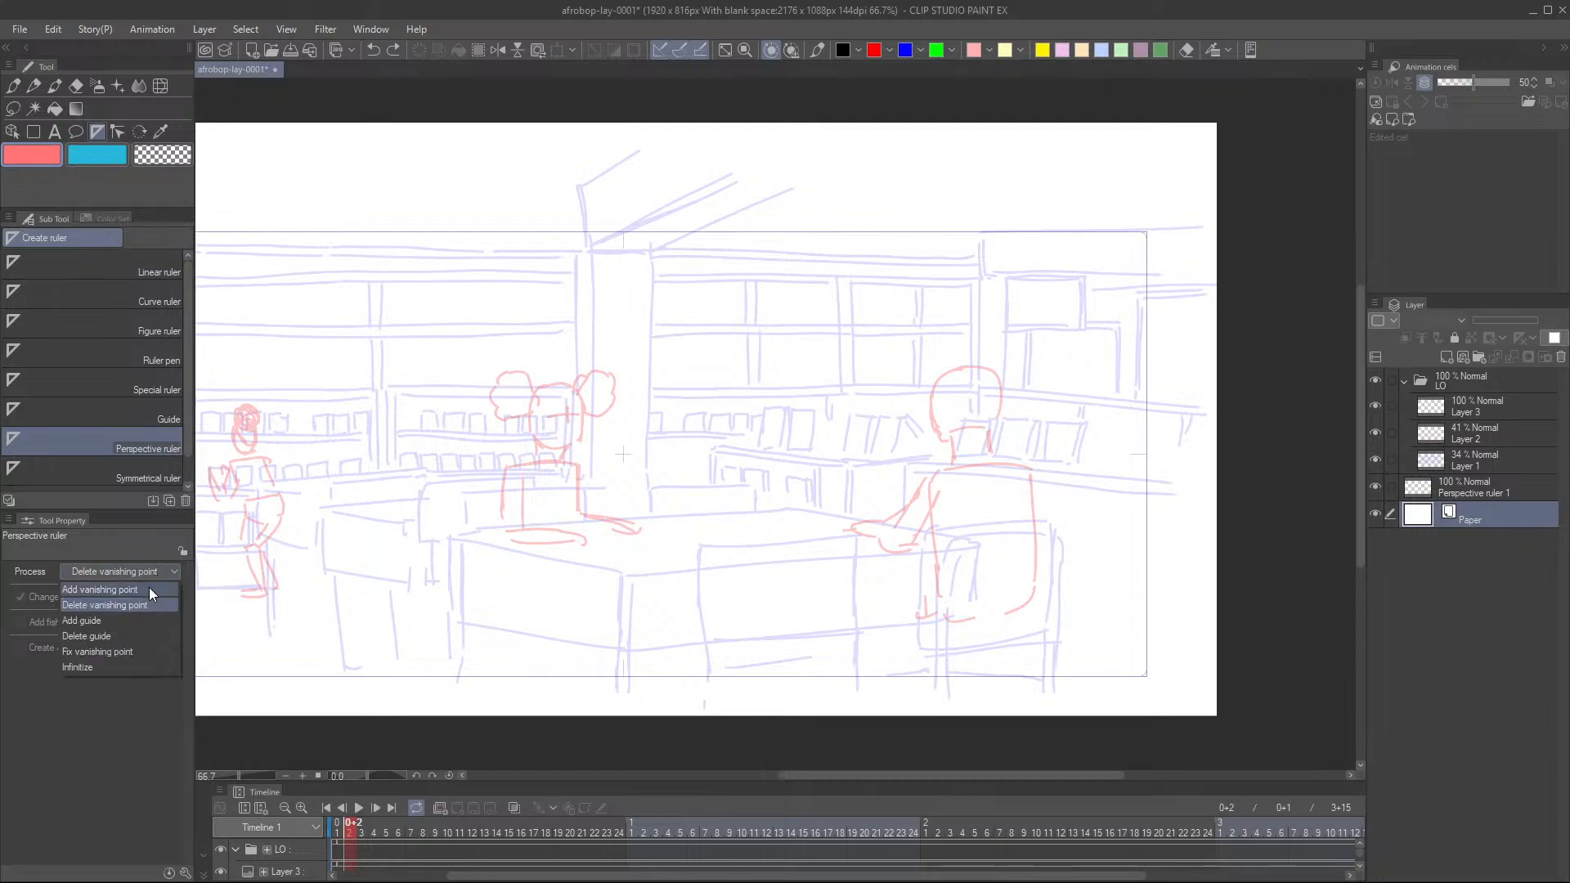
click(149, 587)
mouse_move(448, 533)
mouse_down()
mouse_move(573, 658)
mouse_move(818, 603)
mouse_move(818, 540)
mouse_move(476, 531)
mouse_up()
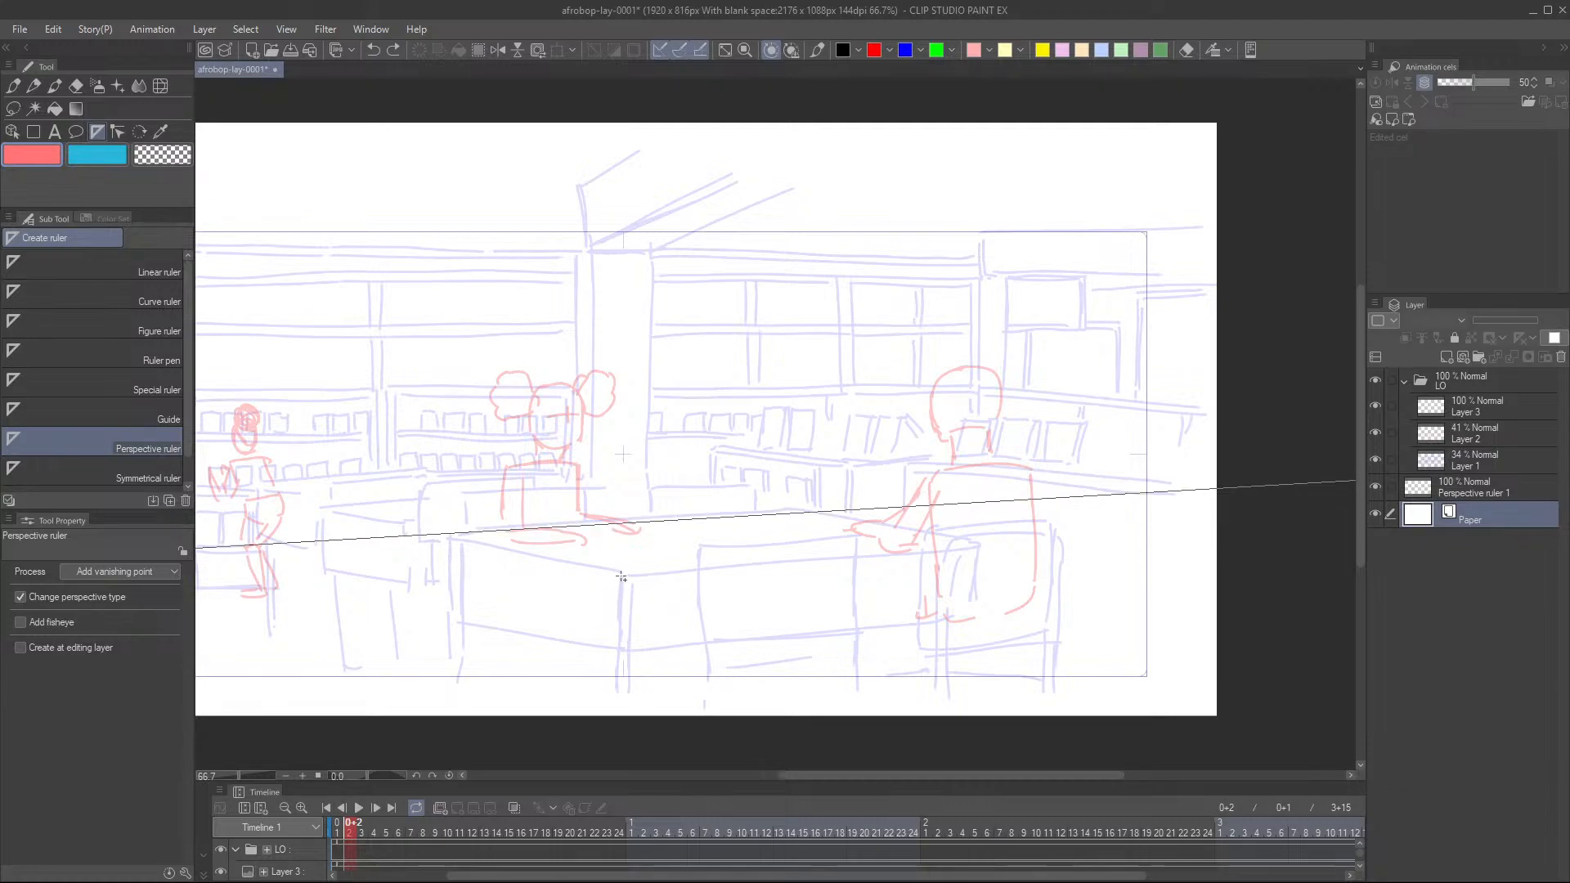
mouse_move(621, 577)
mouse_down()
mouse_move(634, 597)
mouse_move(650, 574)
mouse_up()
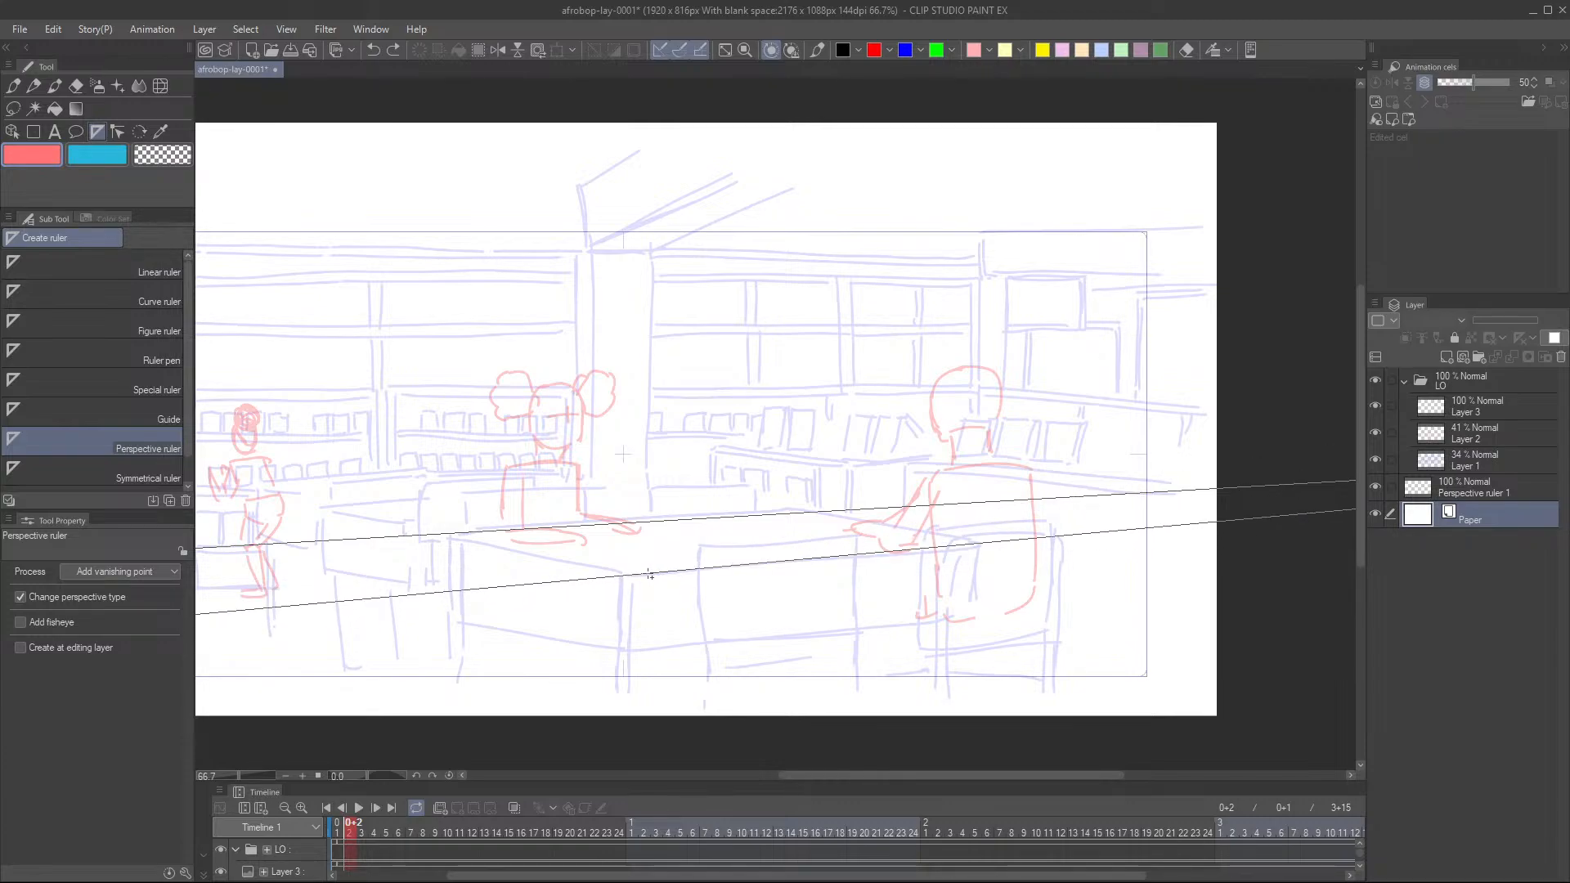
drag(649, 574, 650, 569)
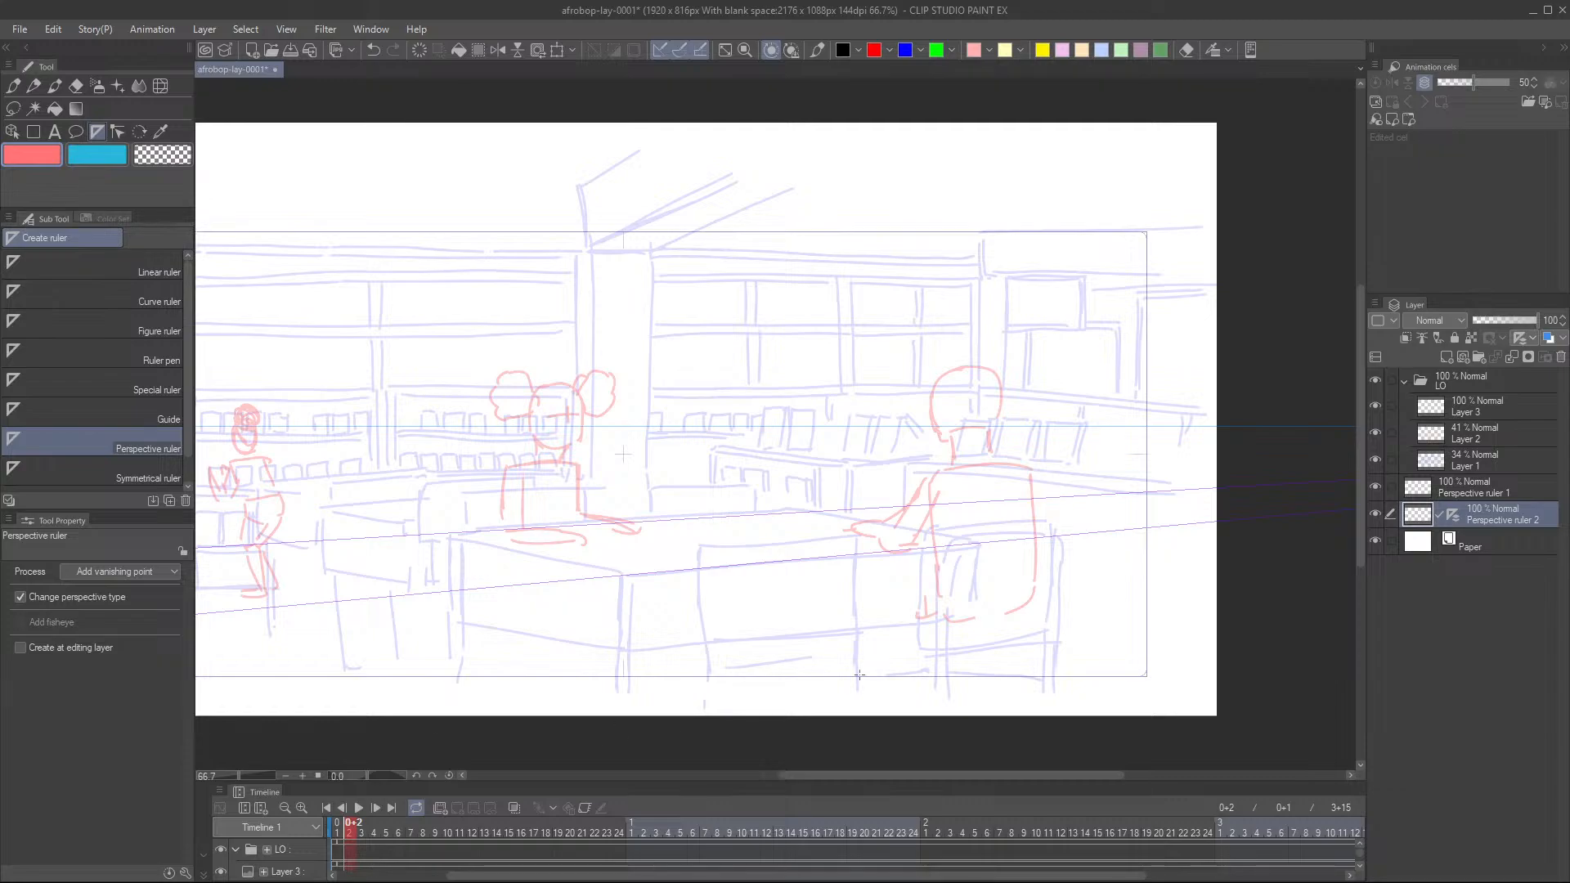
- Try adding extra guides to the vanishing point around the front desk, and undo them
scroll(1027, 547, down, 2)
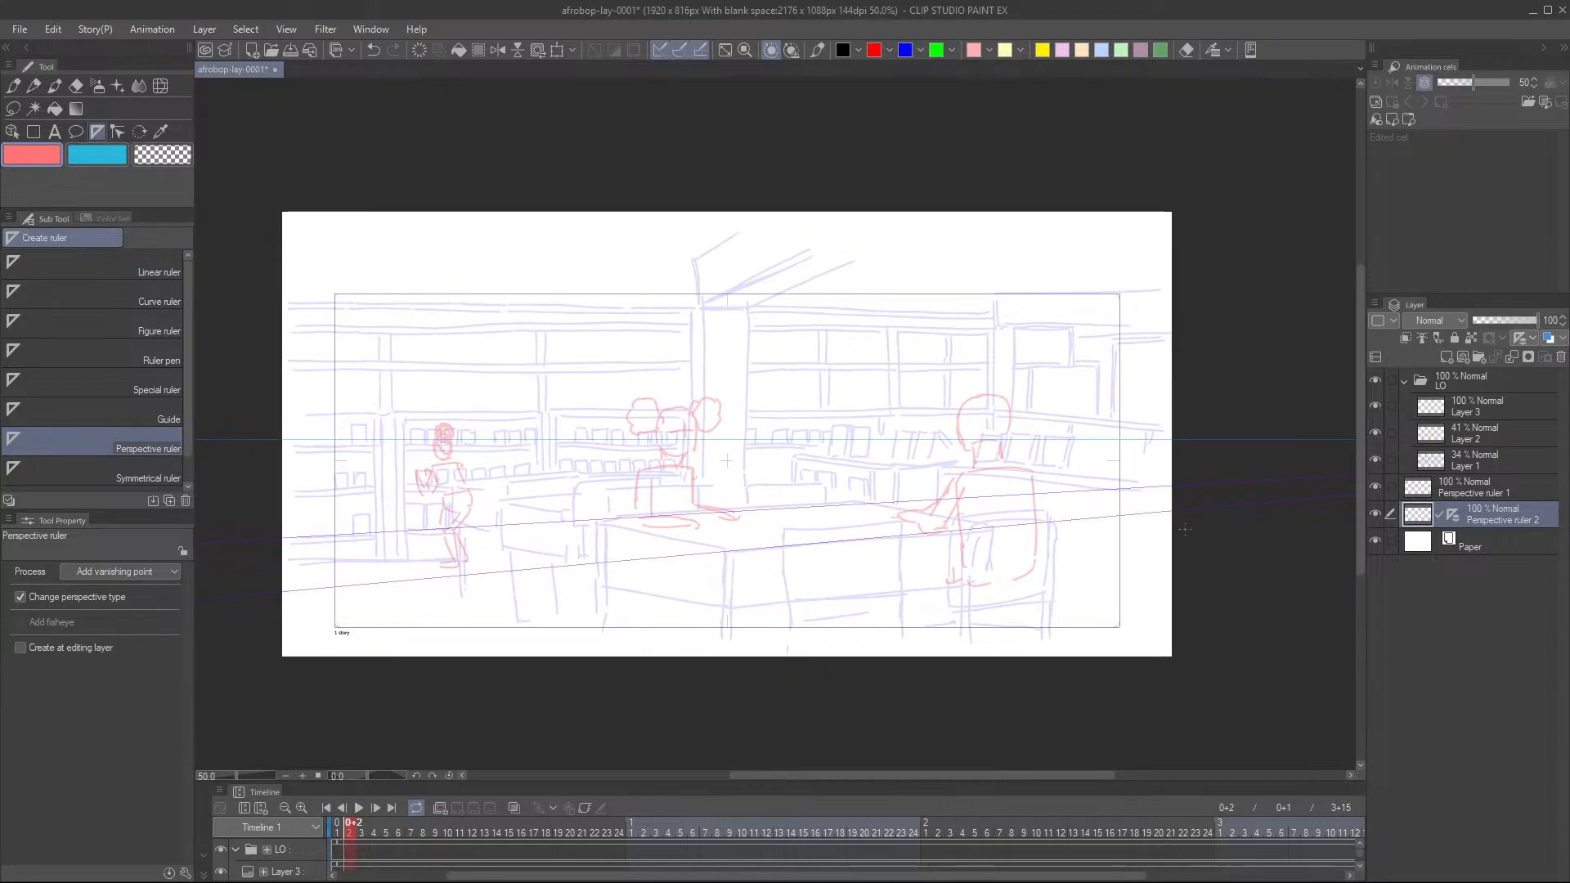
scroll(1026, 547, up, 1)
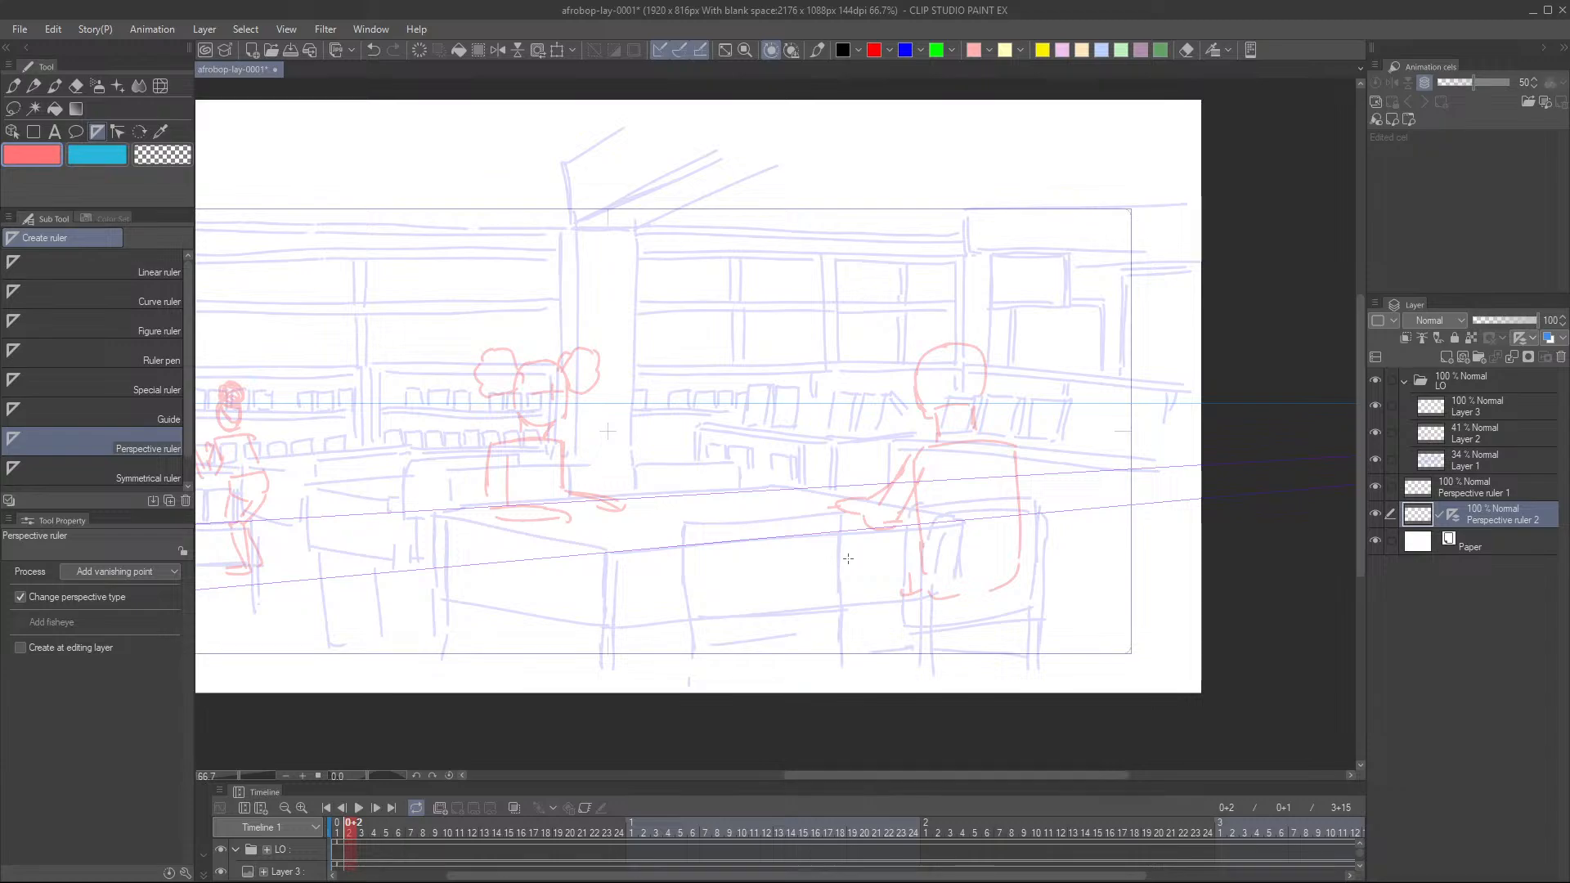
click(146, 571)
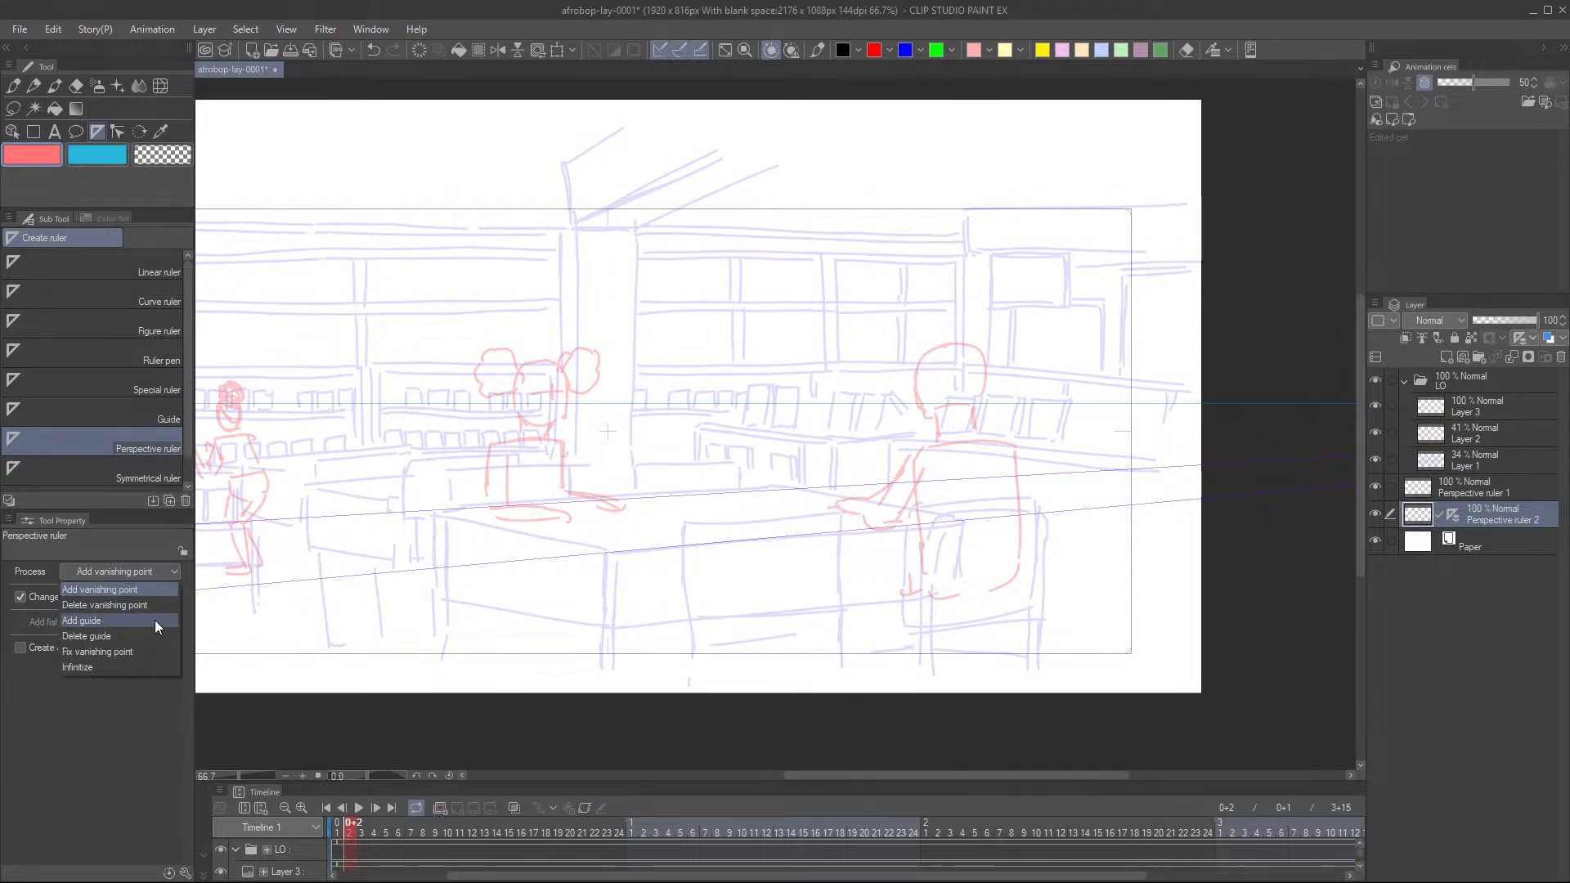
click(81, 621)
click(602, 558)
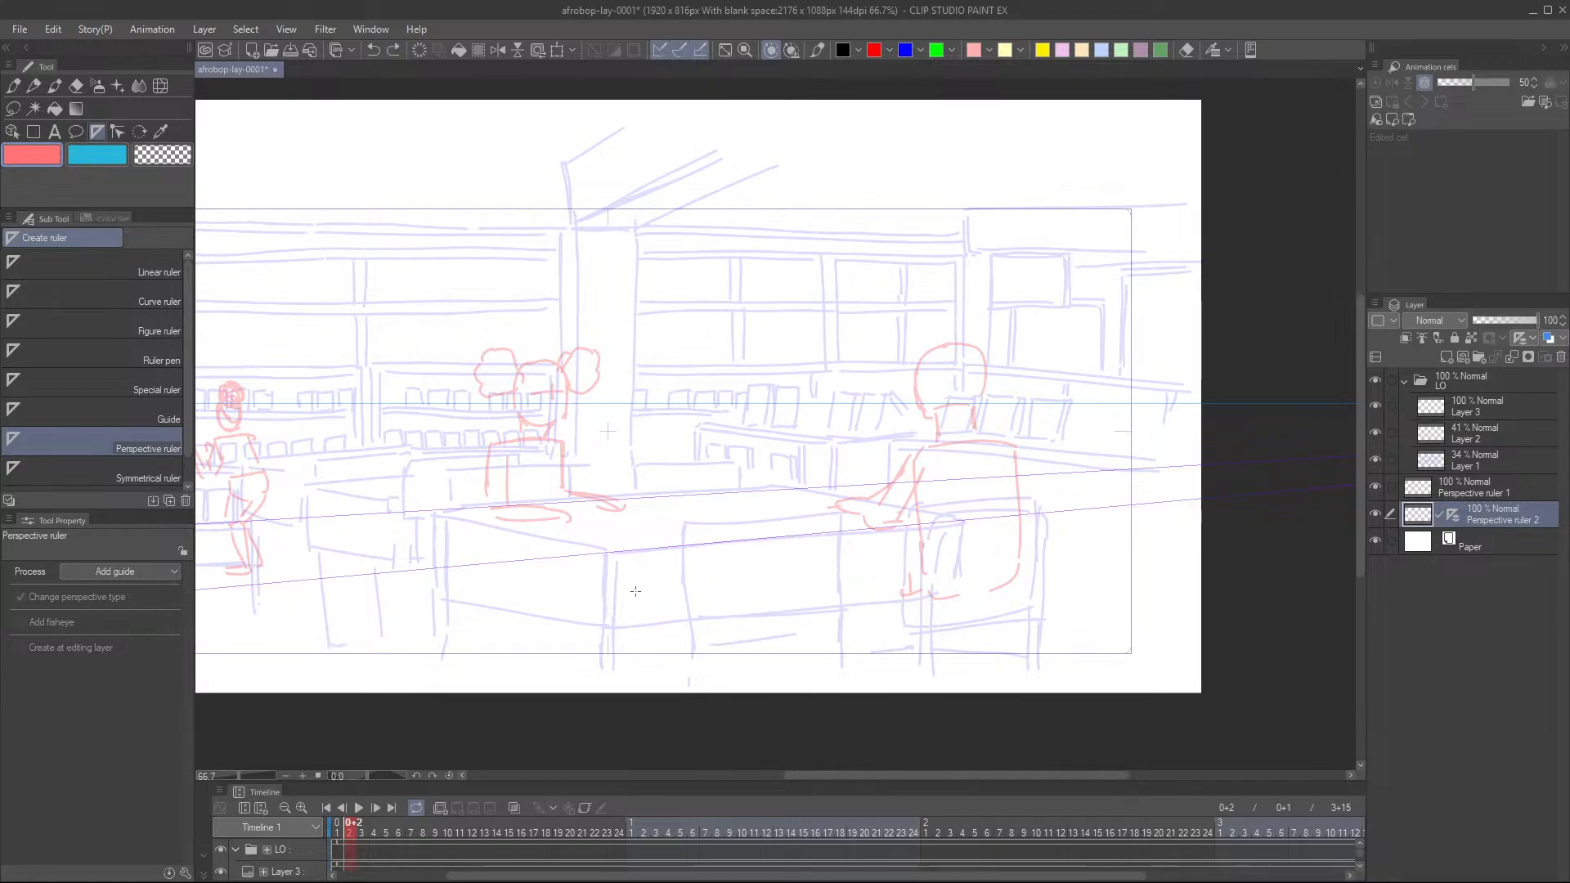
click(606, 640)
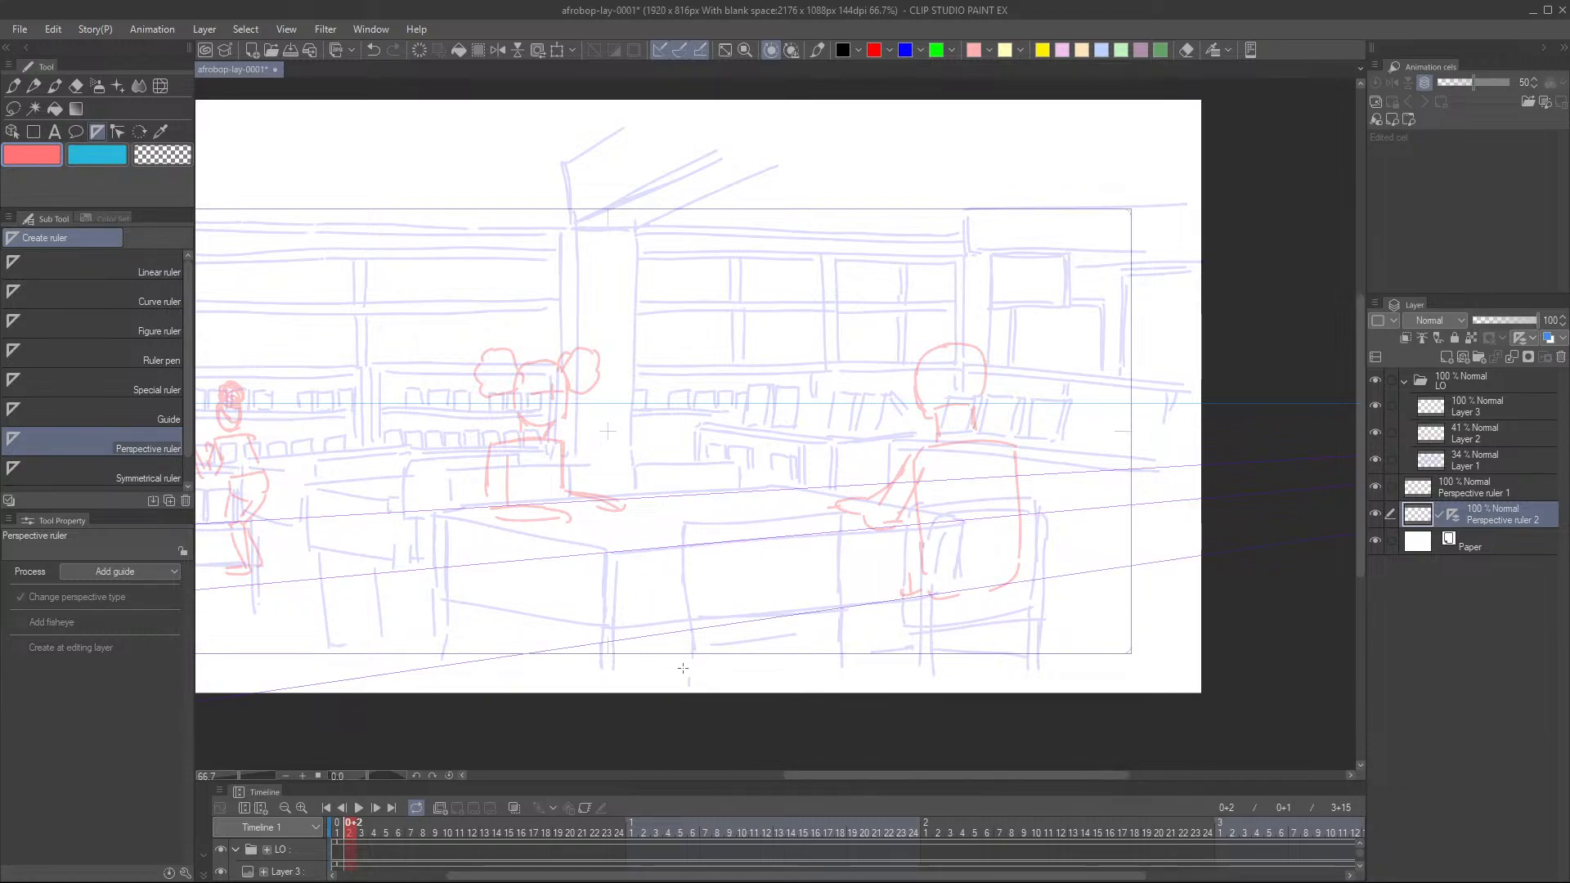
key(ctrl+z)
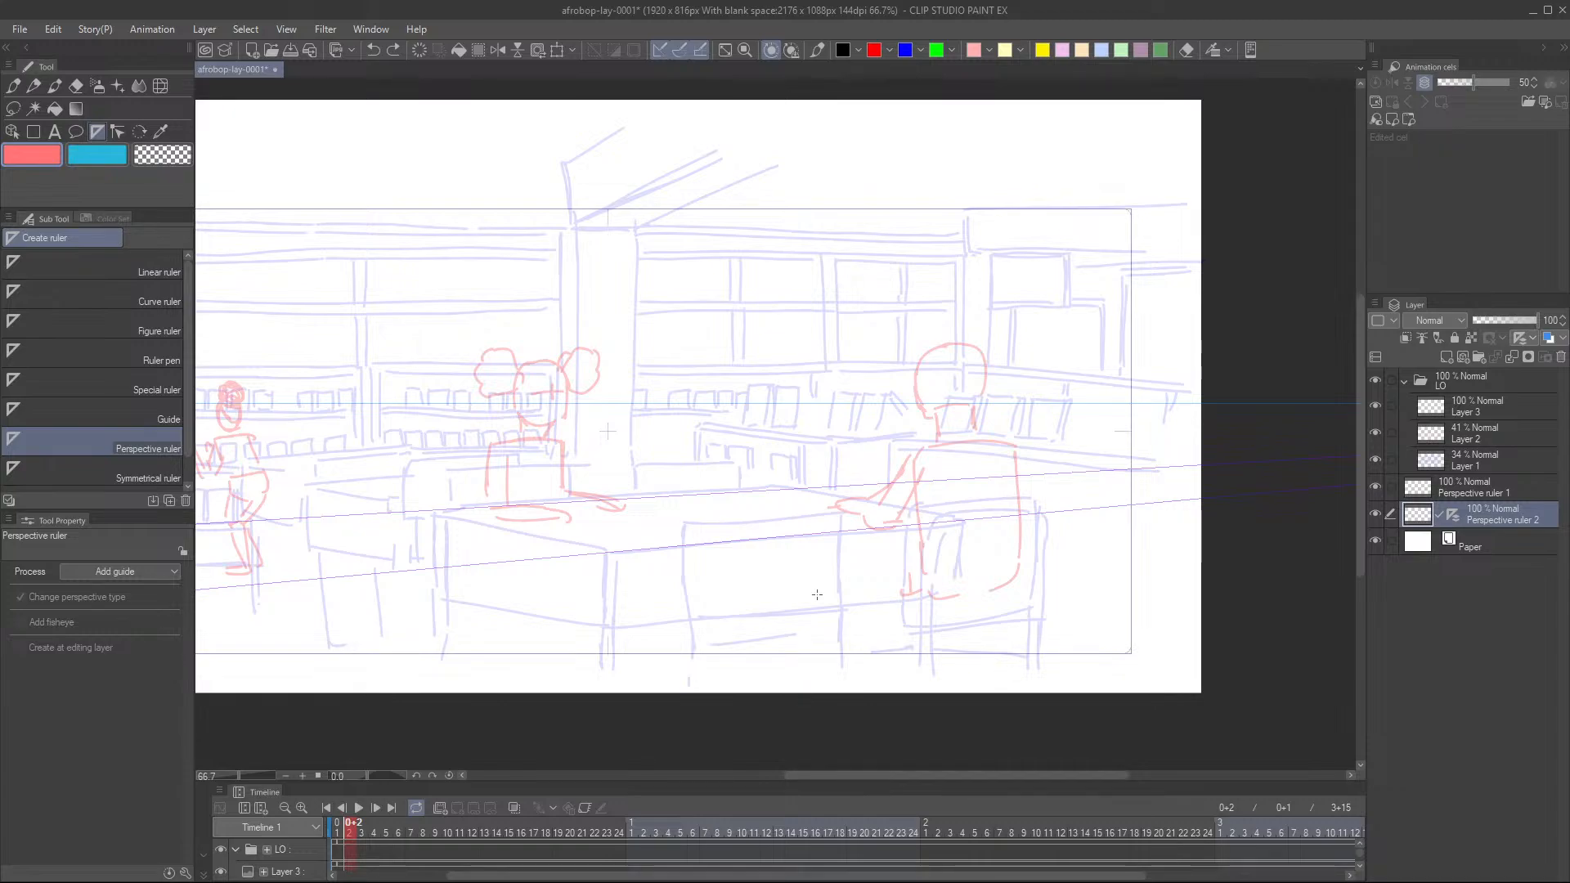
key(ctrl+y)
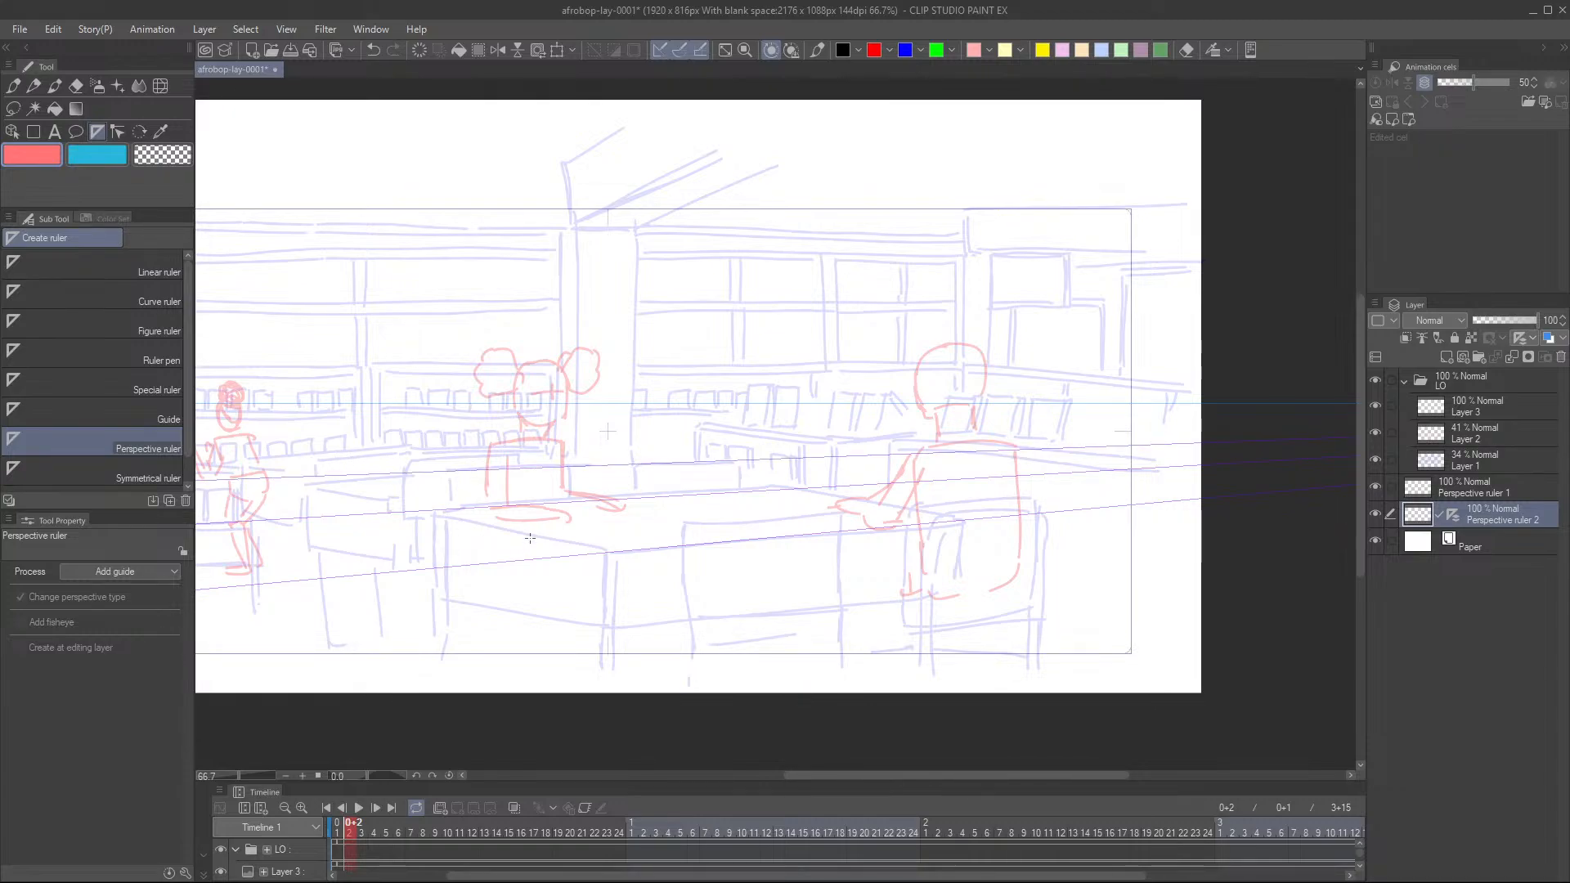
key(ctrl+z)
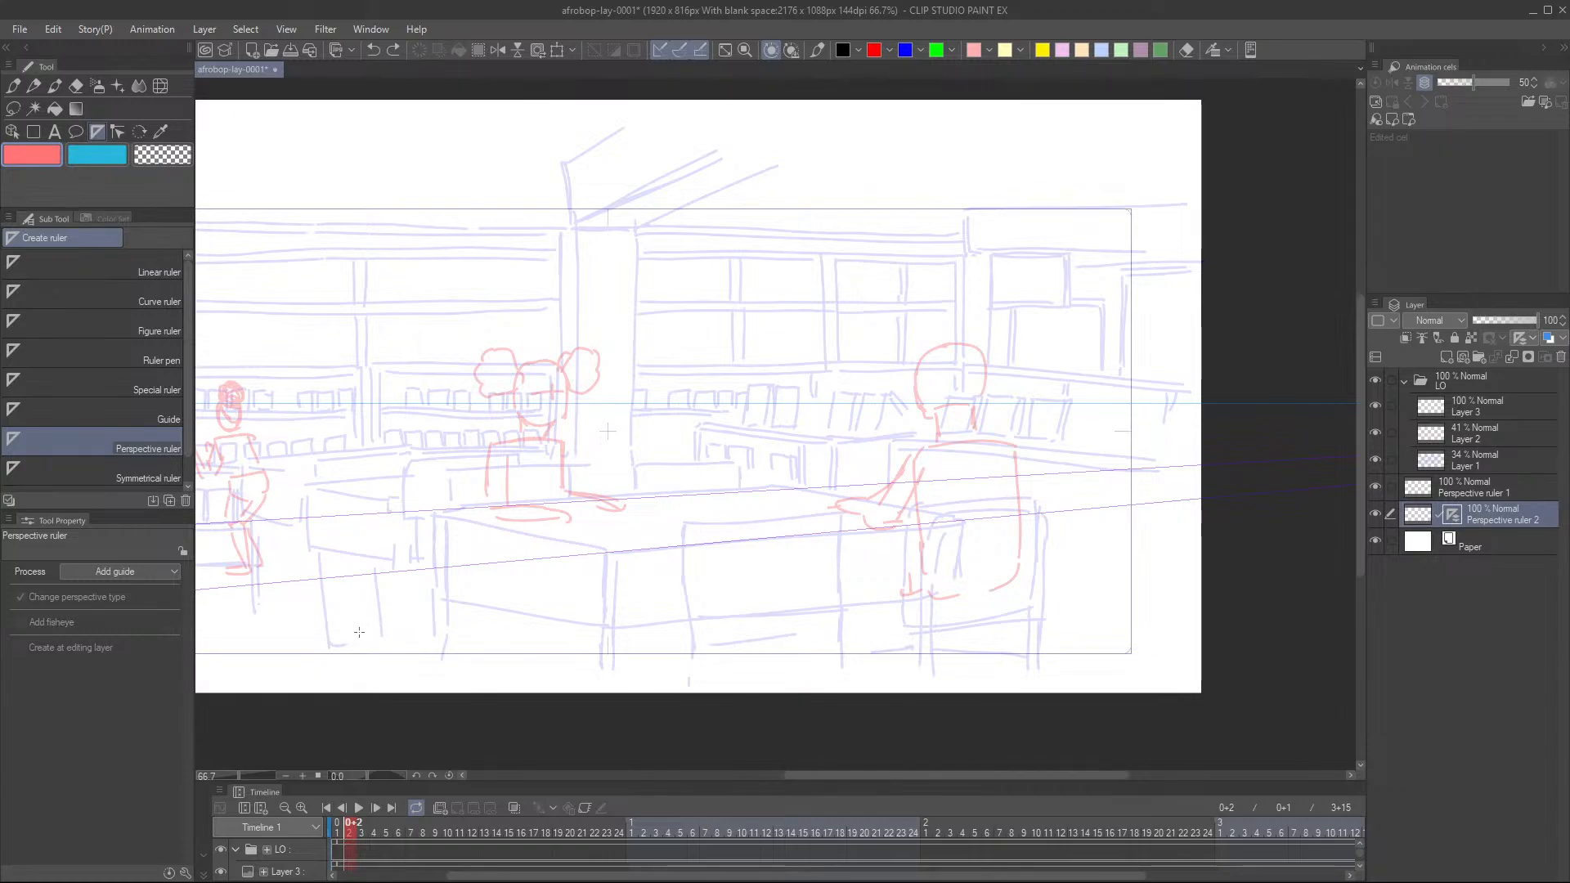
- Set the perspective ruler's process to Add vanishing point
click(141, 571)
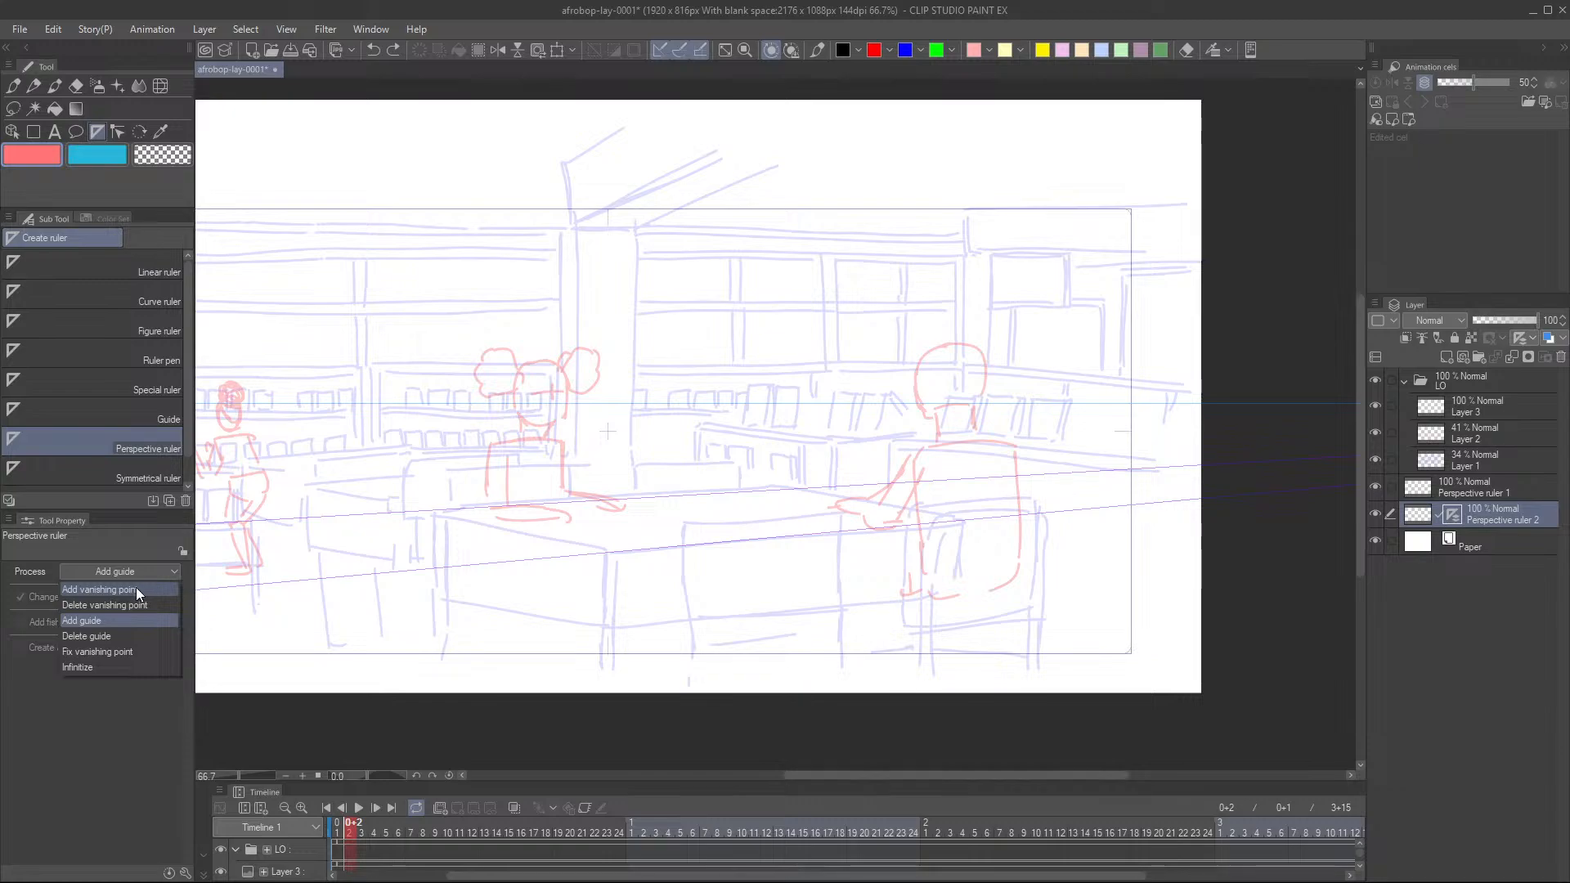
click(136, 587)
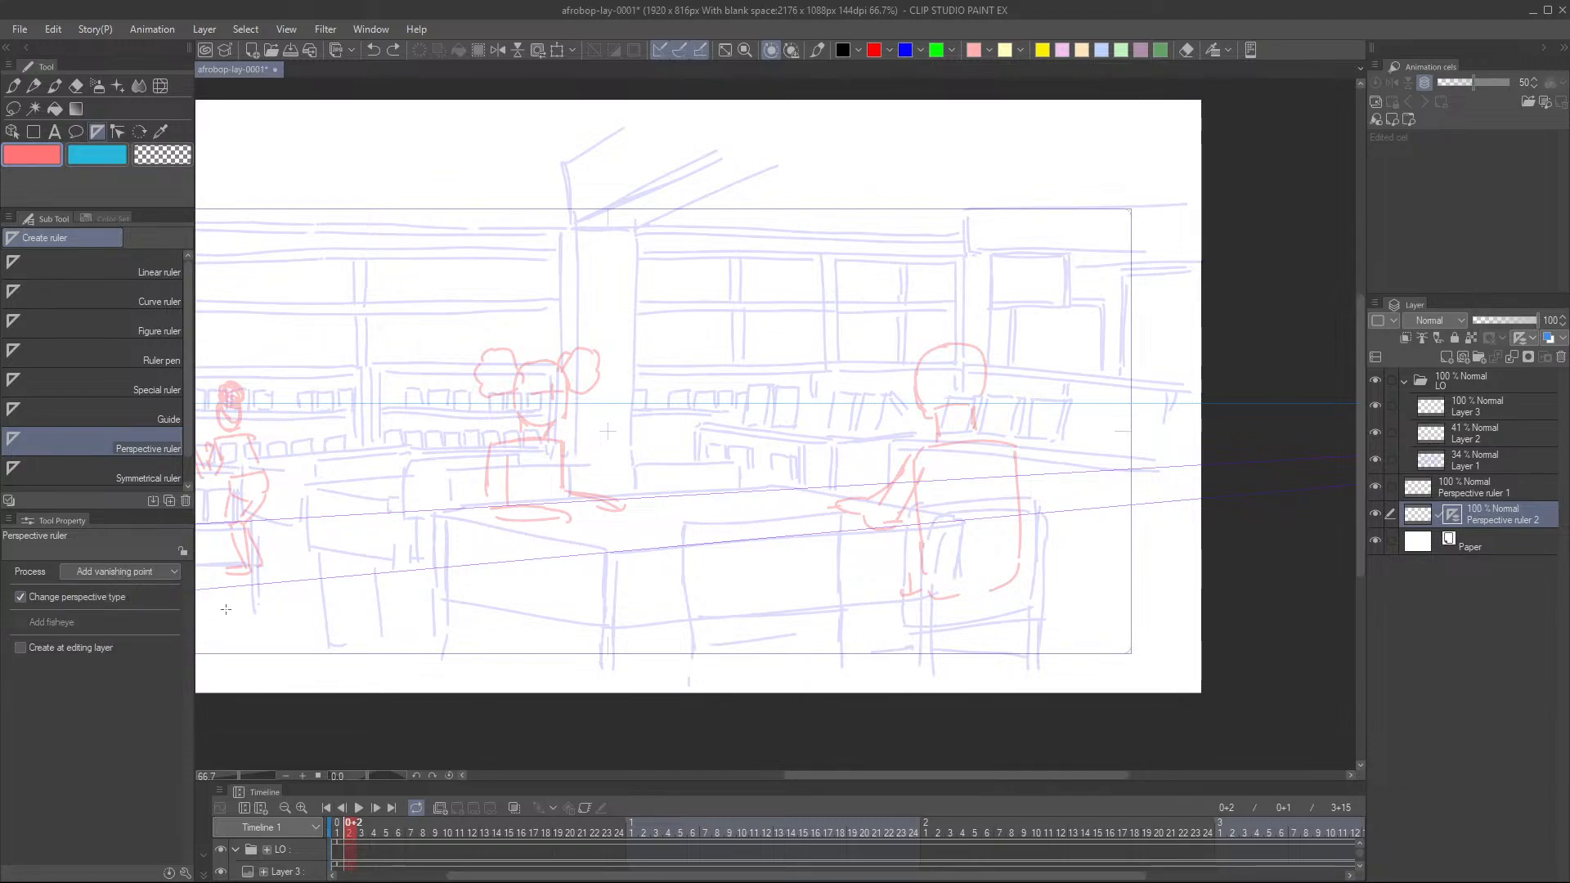
scroll(507, 637, down, 1)
scroll(425, 606, up, 1)
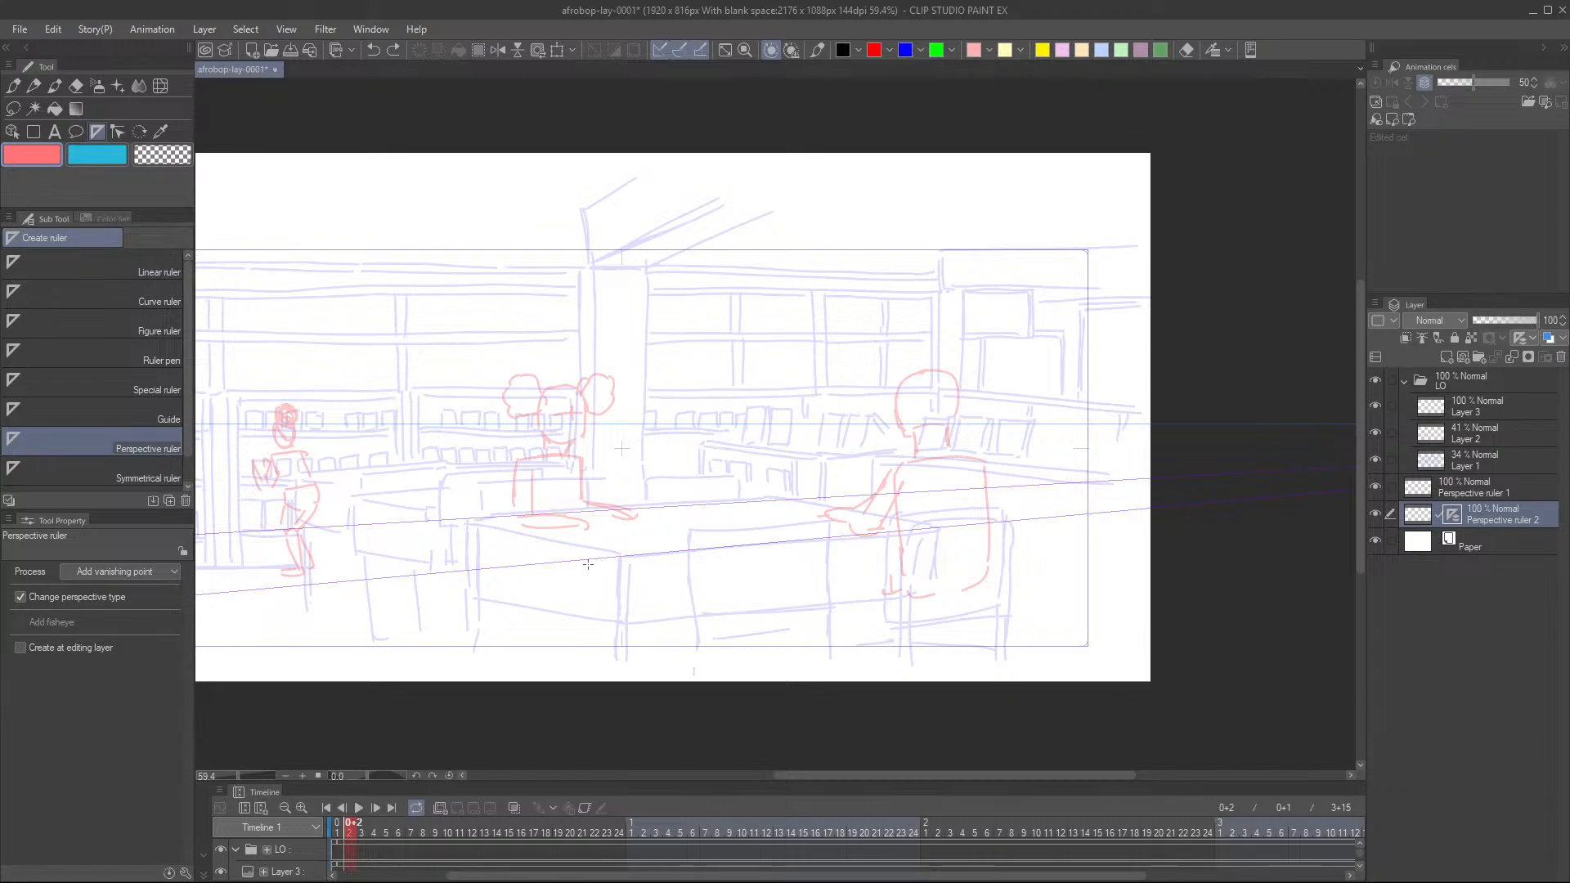
- Try to start a second vanishing point from the top edge of the front desk's left side, and undo the attempts
drag(620, 559, 610, 557)
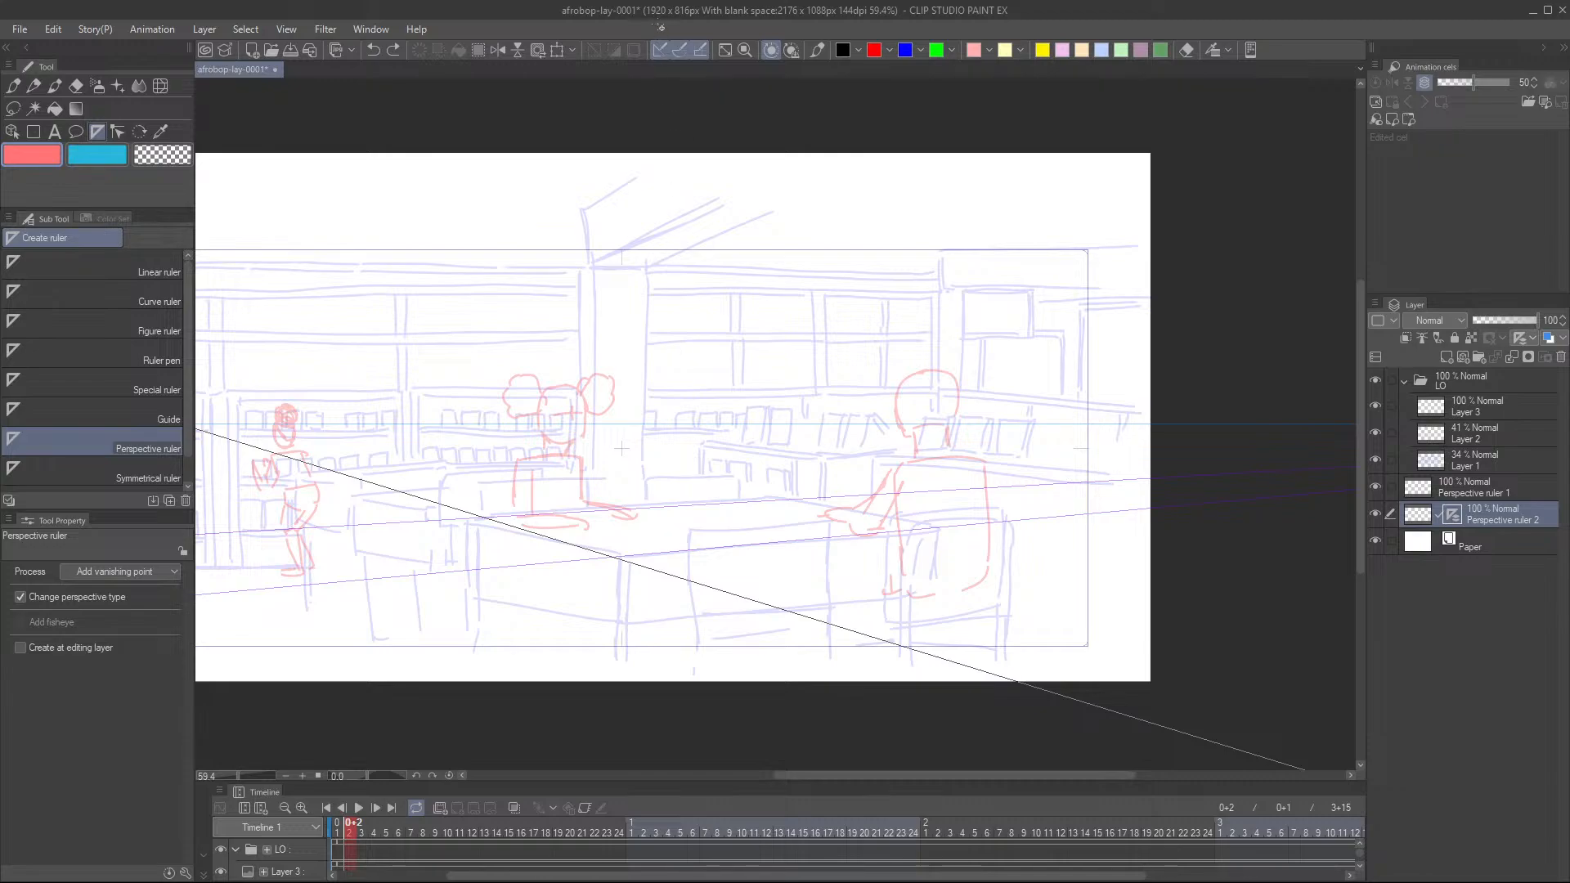
key(ctrl+z)
drag(708, 419, 859, 293)
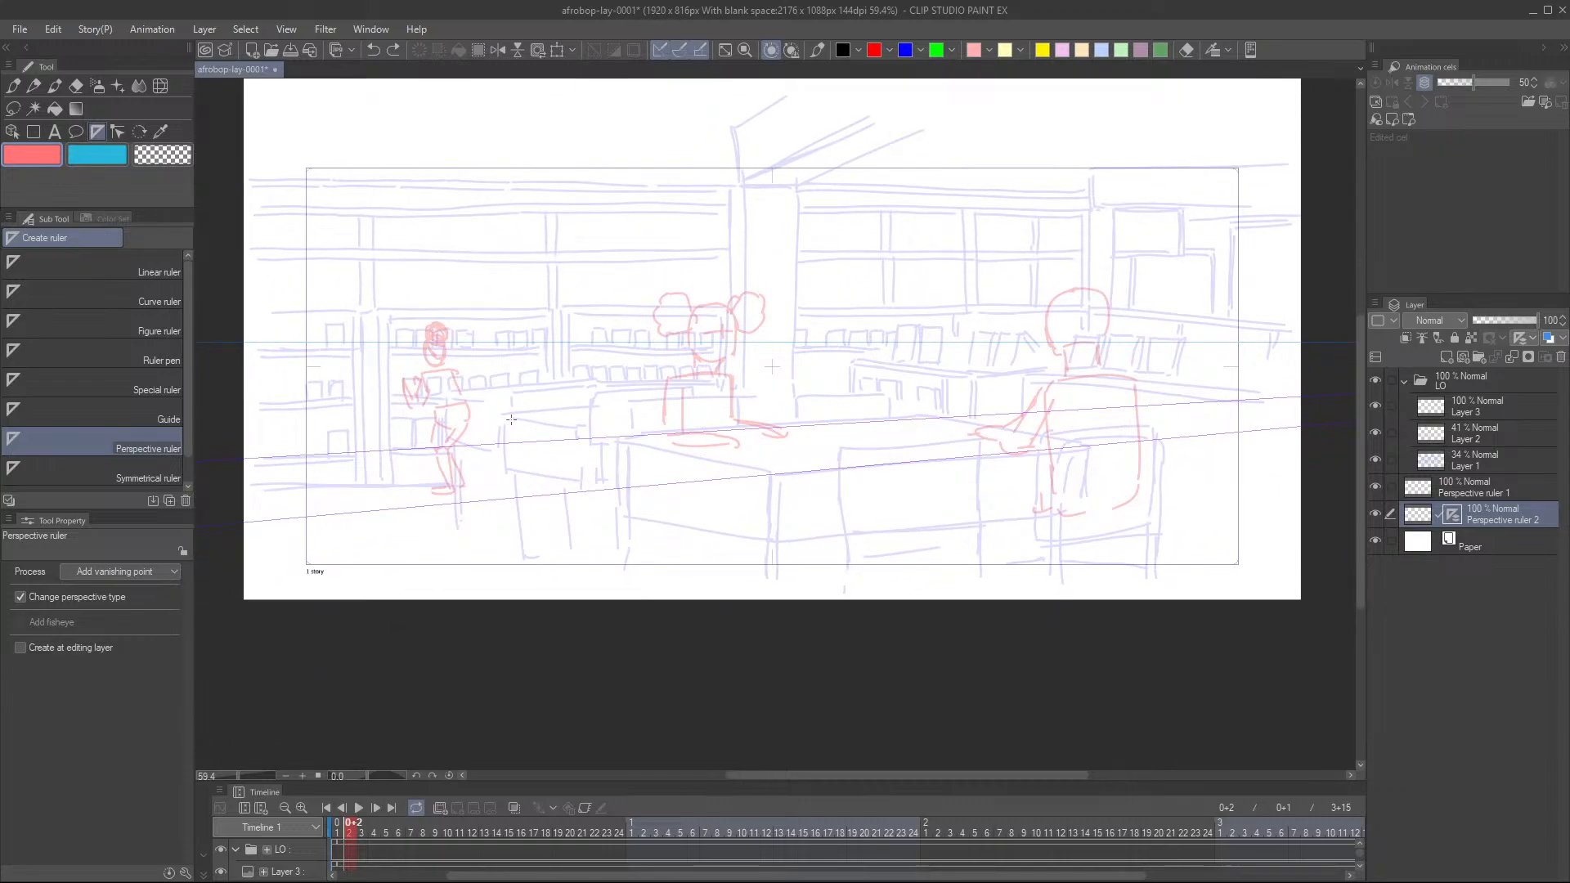
mouse_move(327, 373)
mouse_down()
mouse_move(572, 482)
mouse_move(771, 481)
mouse_up()
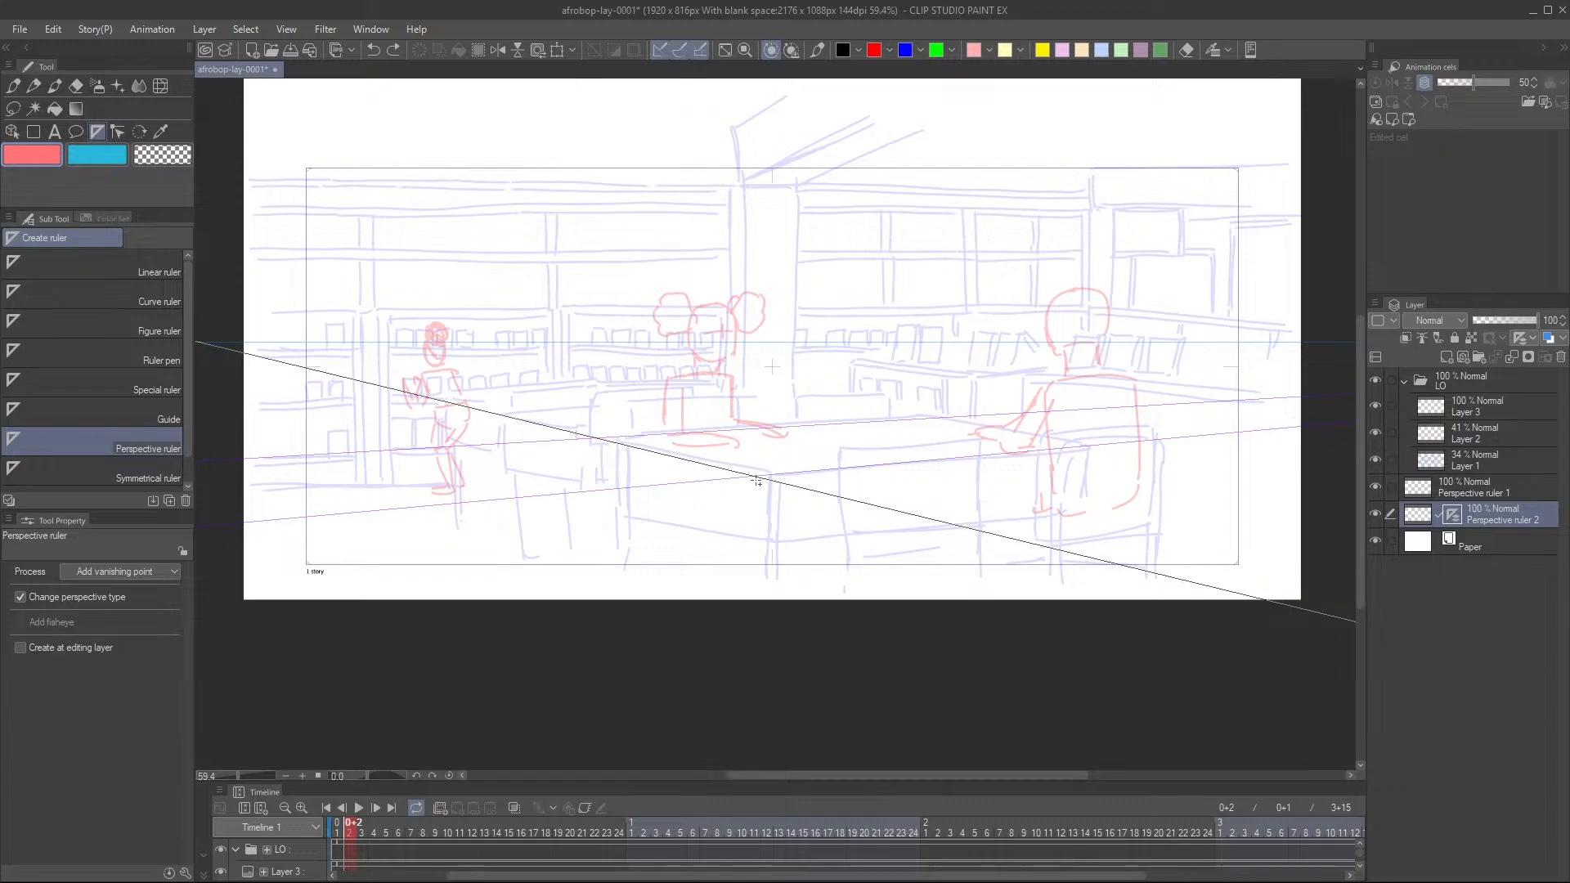
click(760, 478)
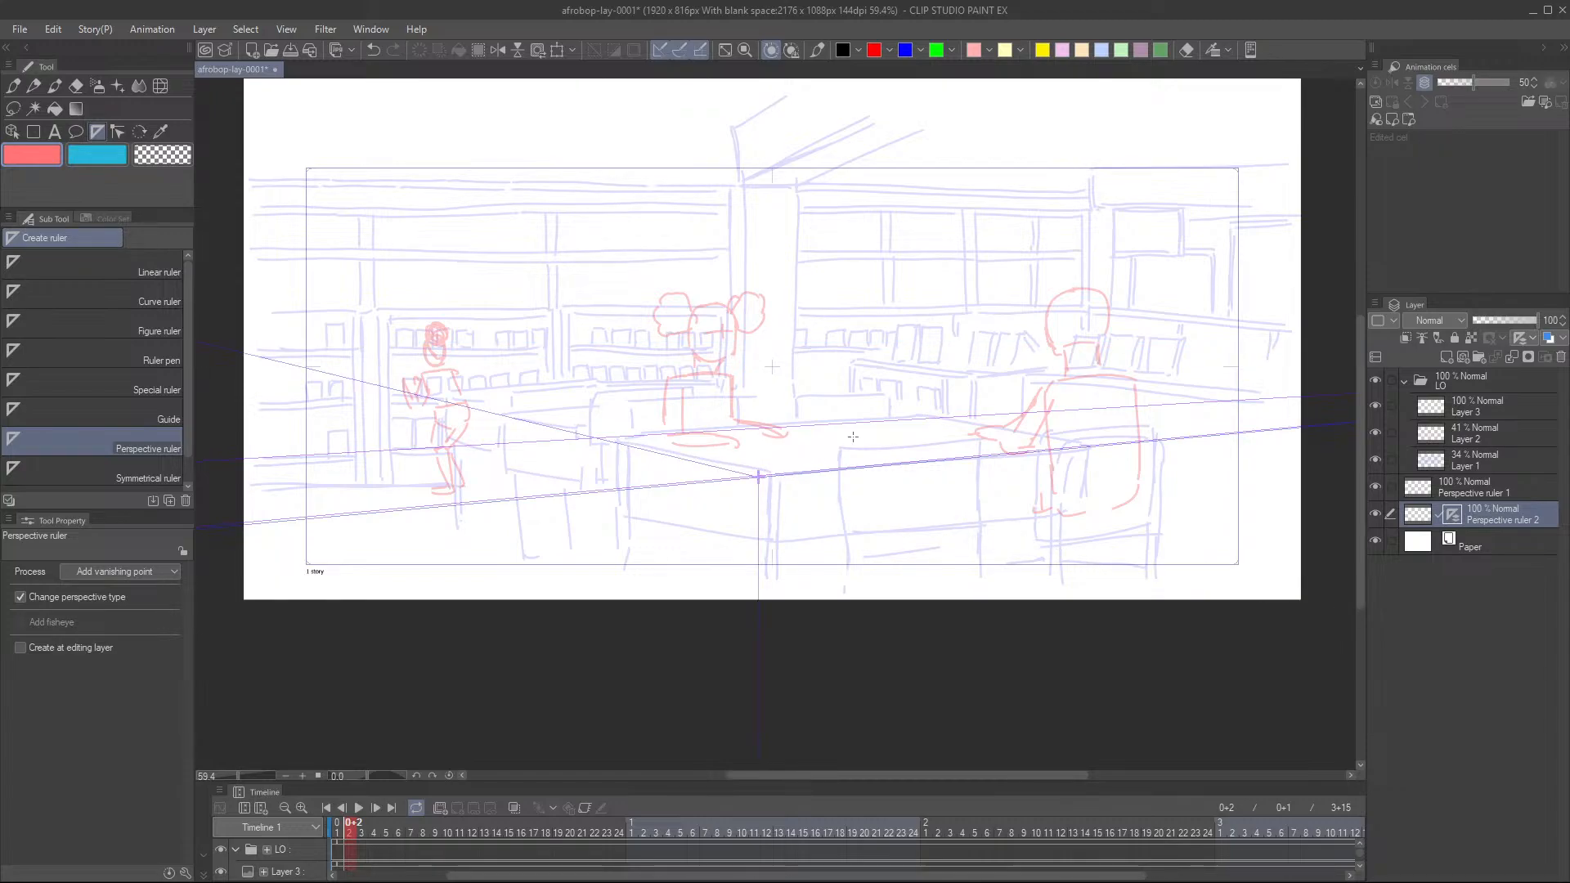
key(ctrl+z)
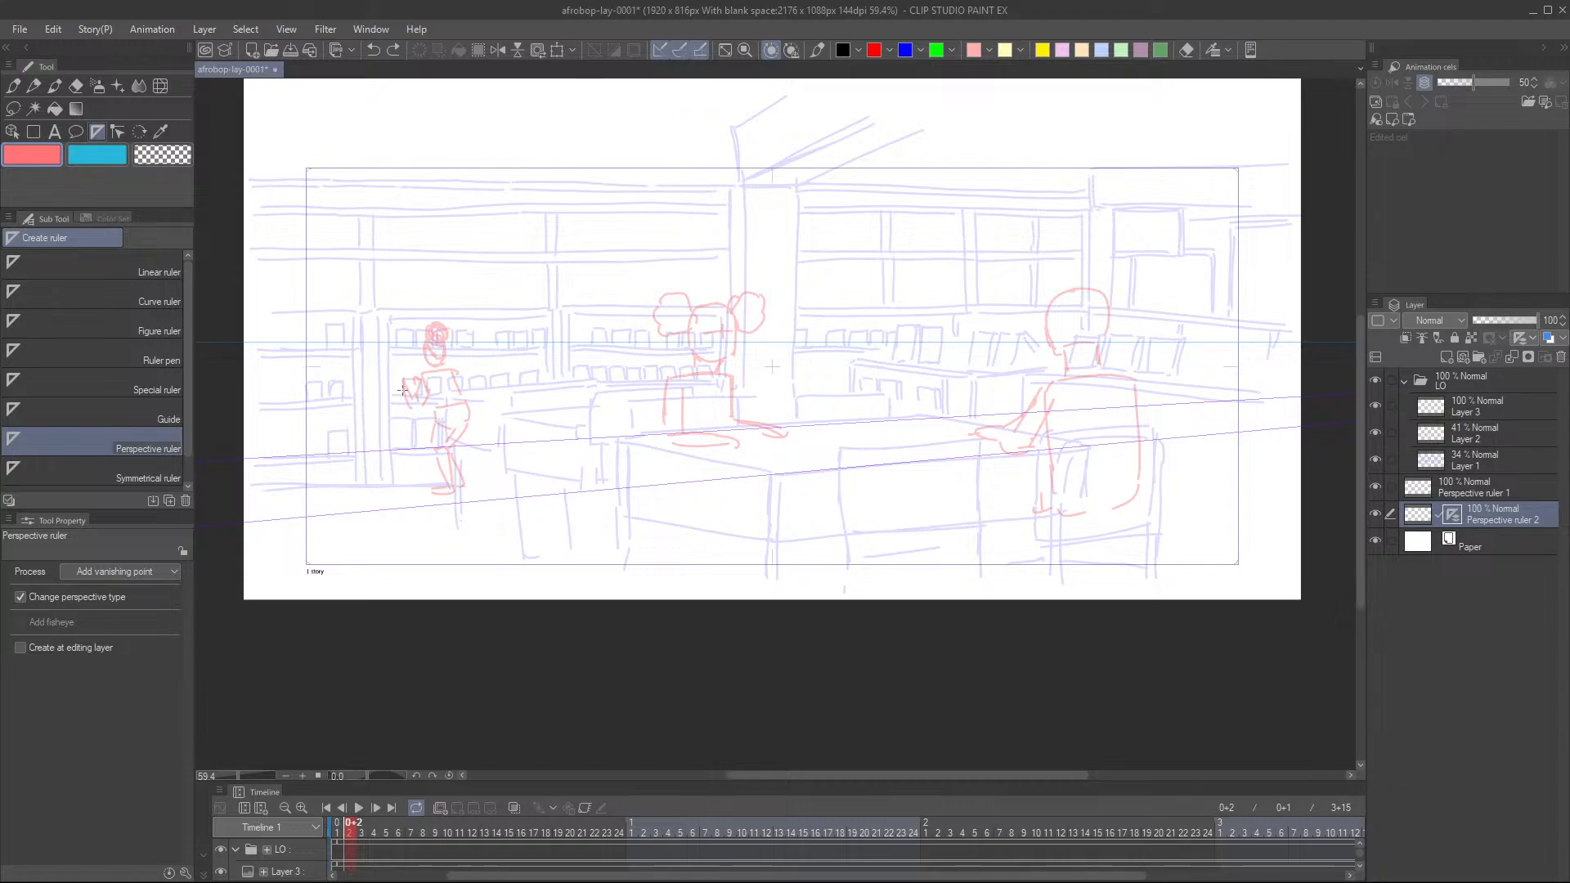
- Create a second vanishing point from two lines, one along the top edge and one along the lower edge of the front desk's left side
drag(402, 389, 795, 481)
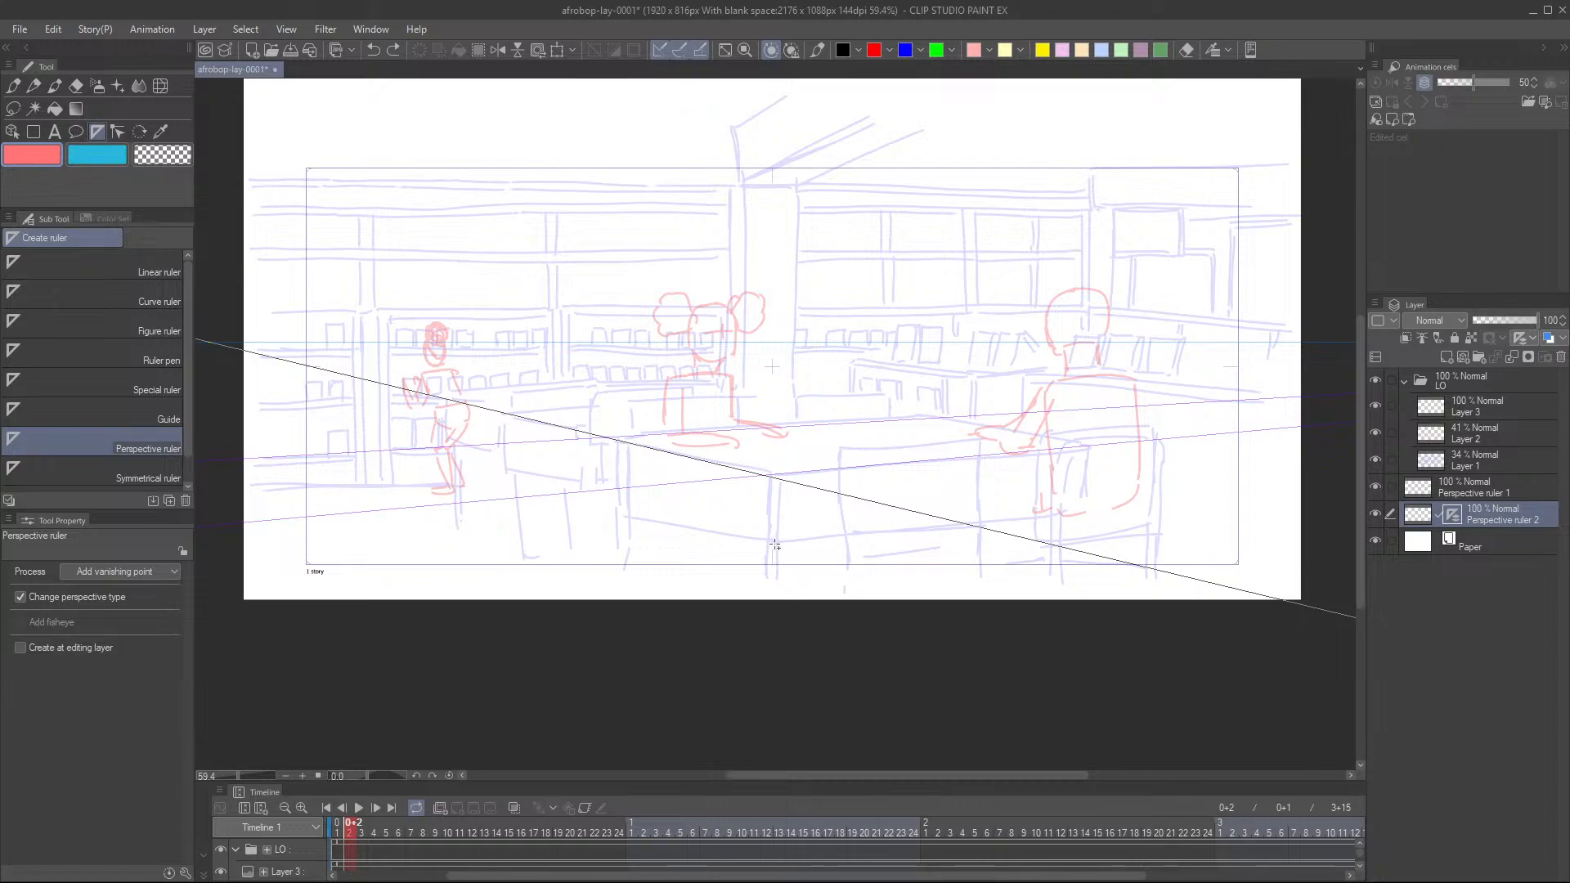
drag(775, 547, 695, 521)
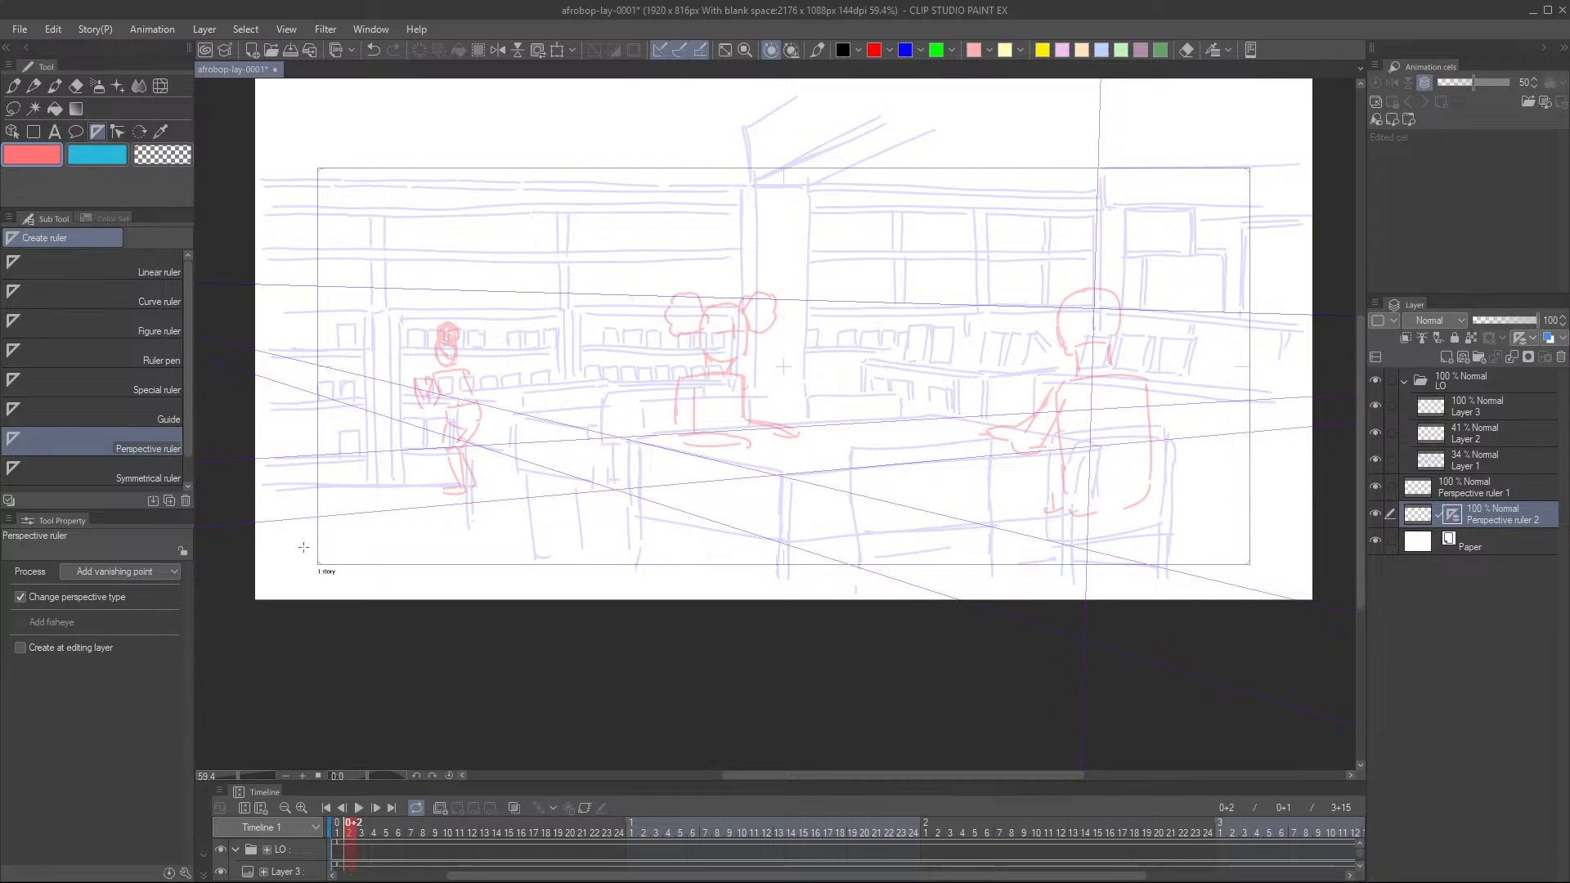
drag(729, 645, 641, 622)
scroll(771, 659, down, 5)
scroll(742, 613, down, 3)
scroll(663, 613, down, 4)
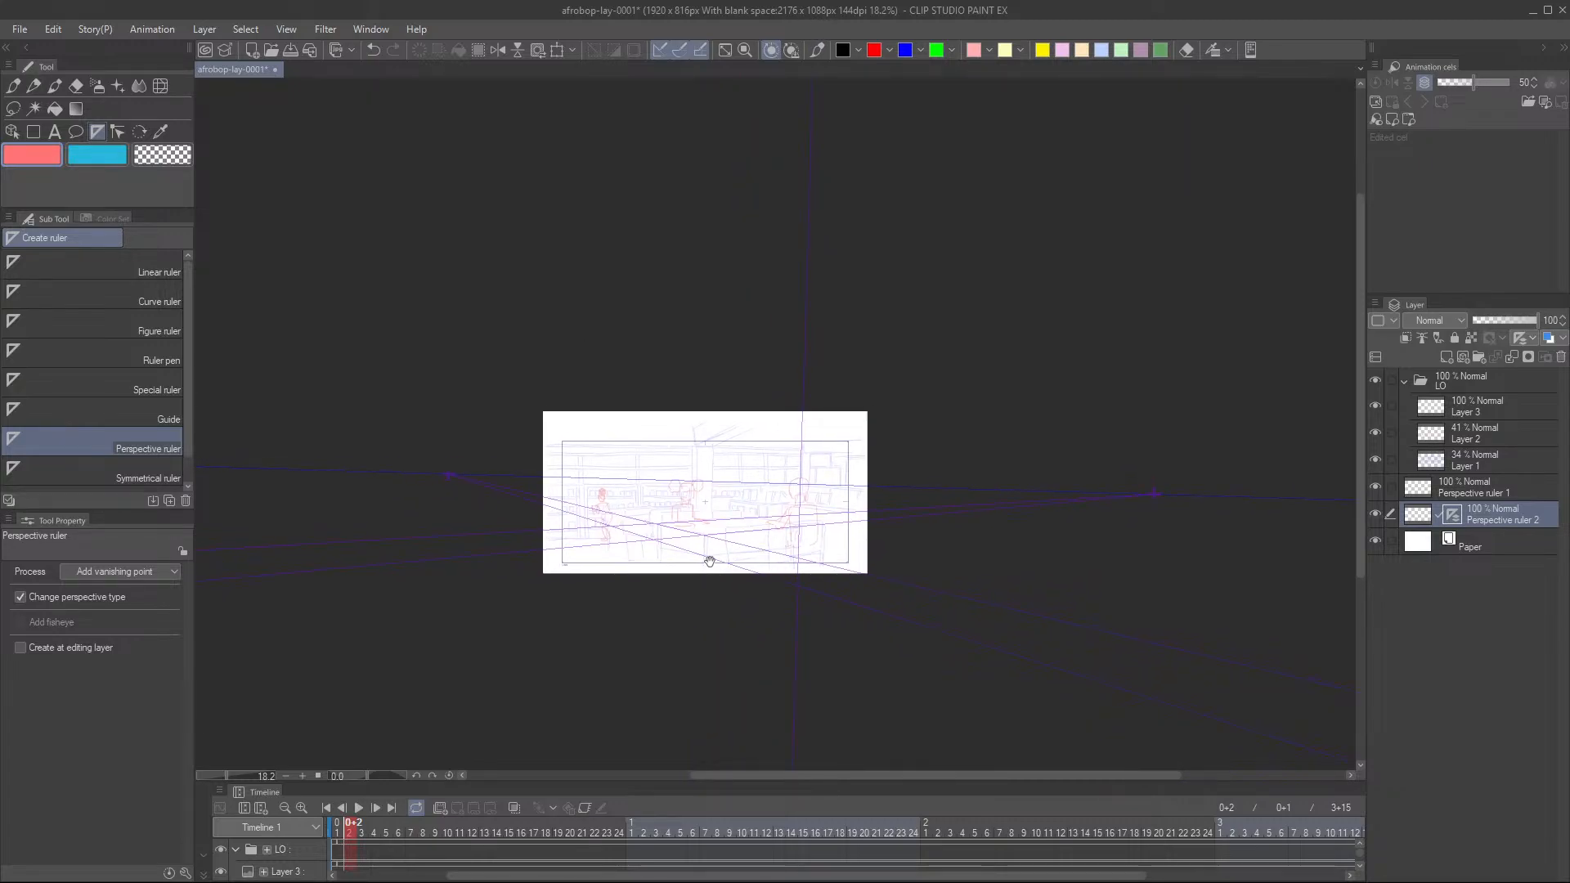
scroll(705, 556, up, 4)
drag(772, 565, 719, 630)
scroll(726, 611, up, 1)
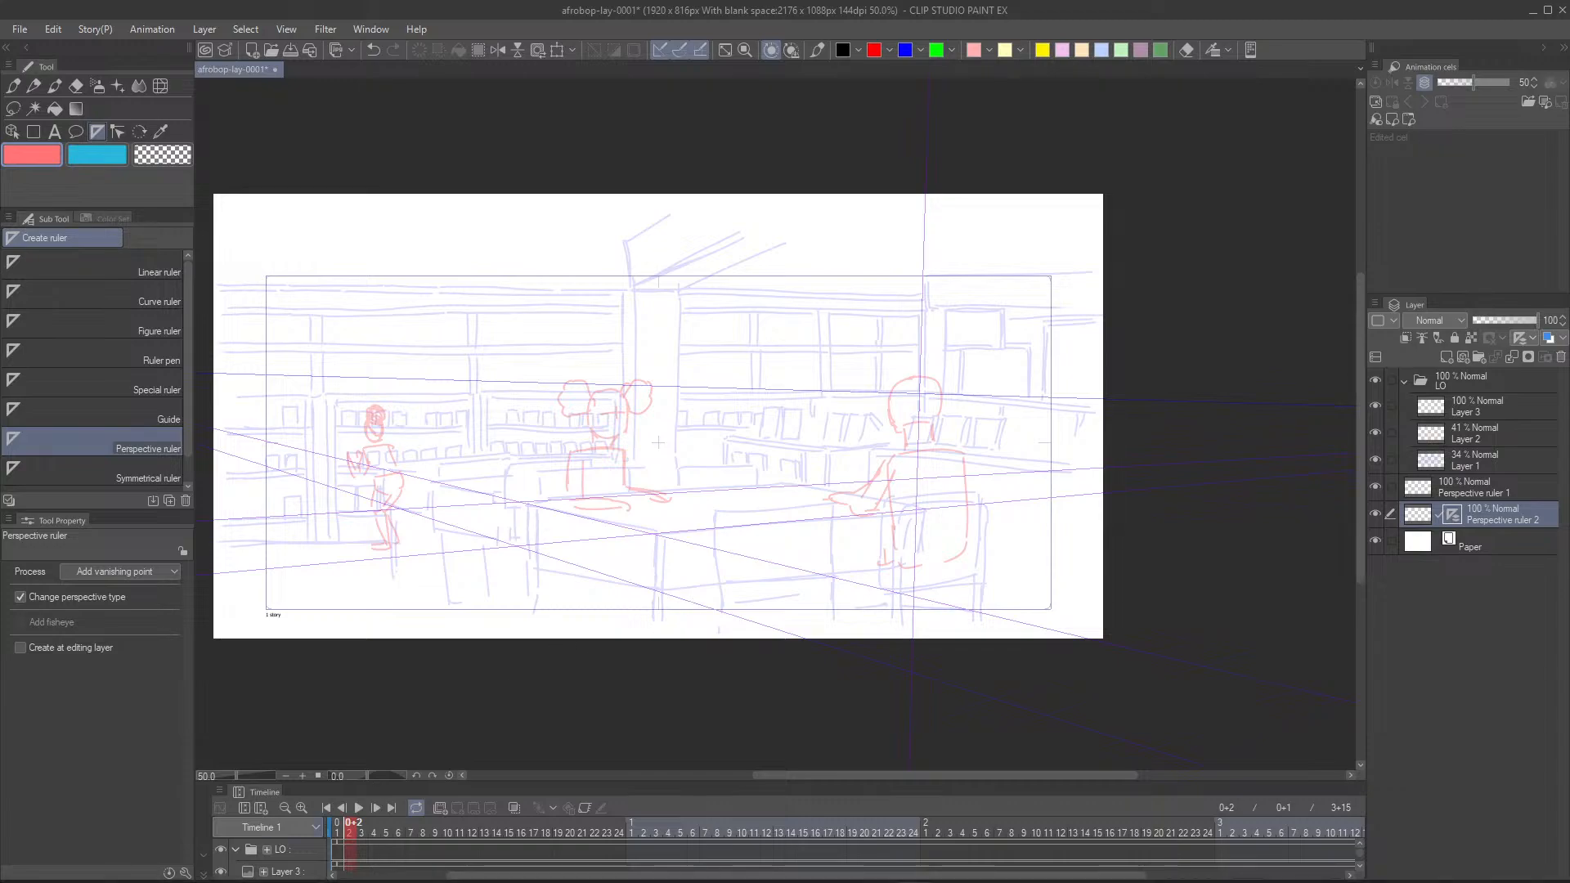
- Save the layout document with its perspective ruler
mouse_move(65, 864)
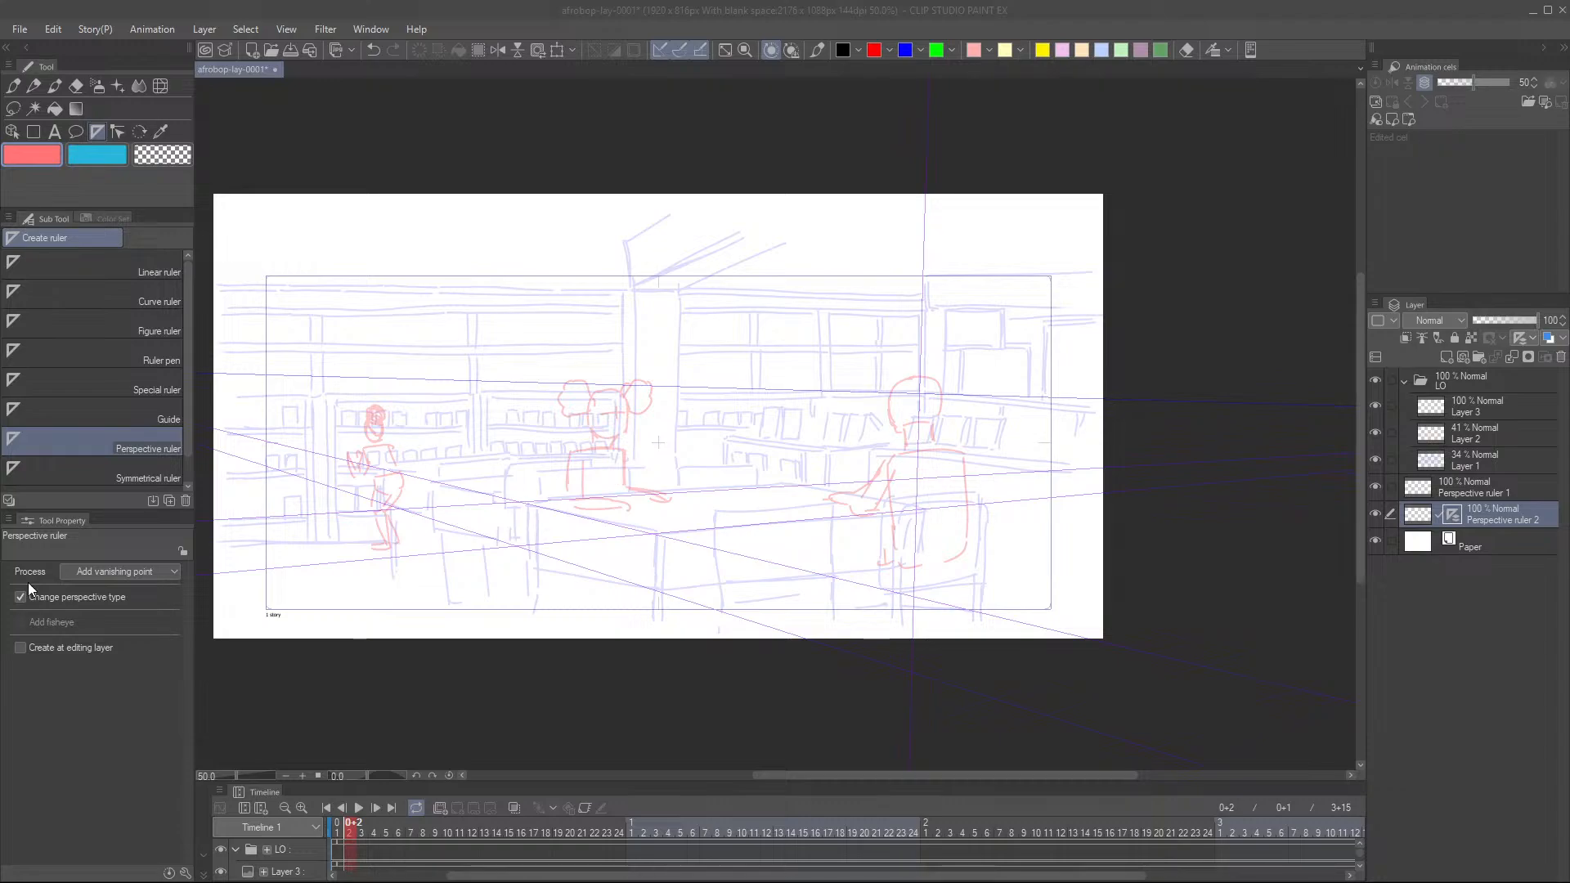
scroll(754, 497, up, 1)
scroll(754, 497, up, 3)
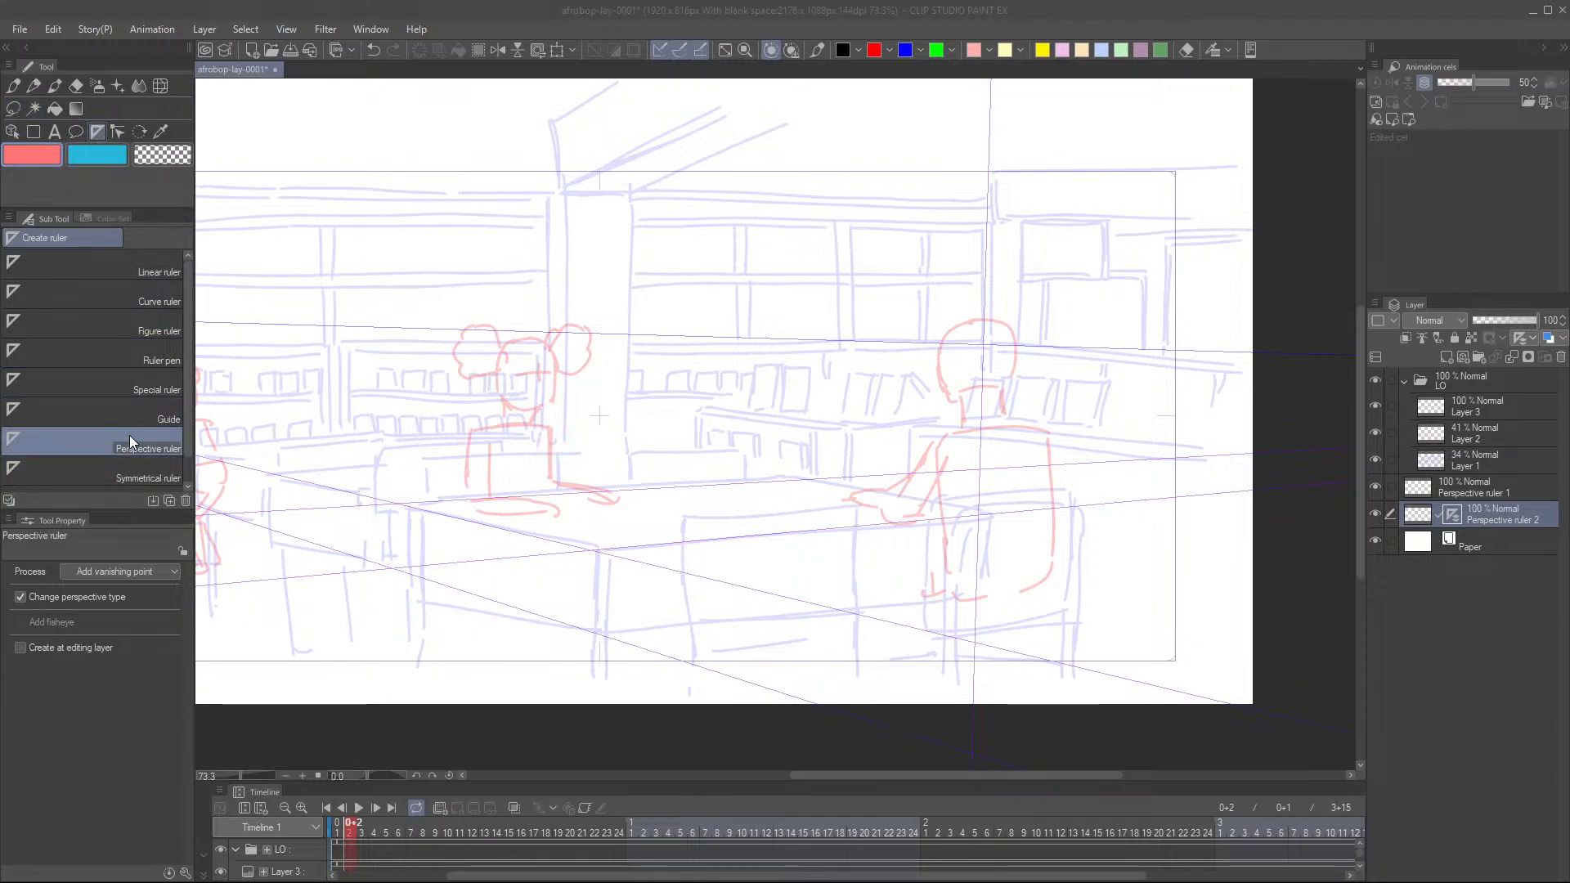
click(352, 14)
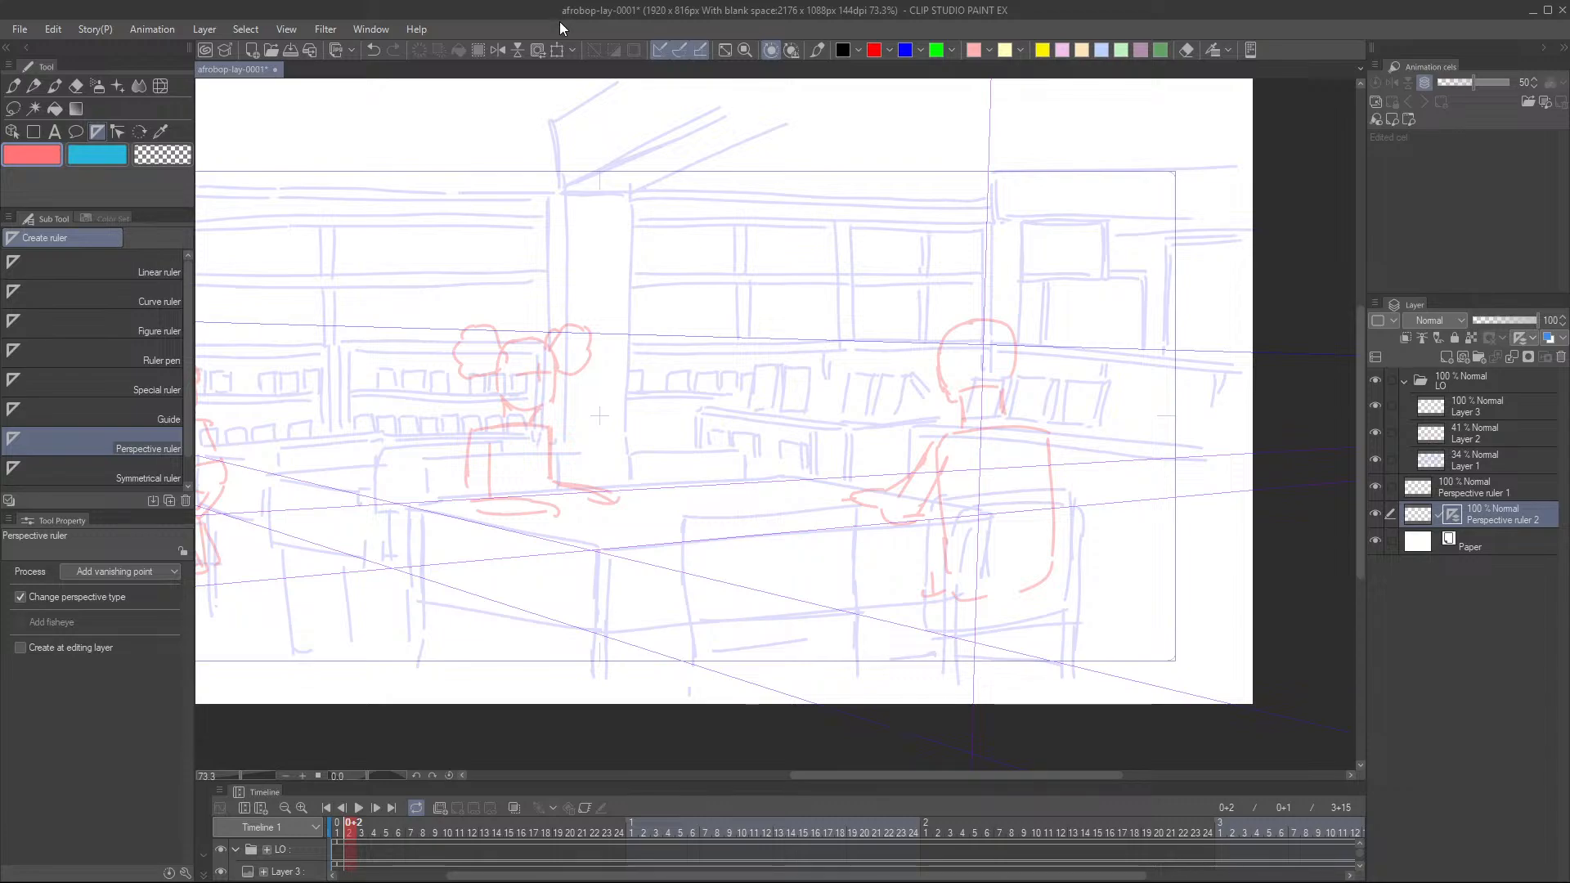
key(ctrl+s)
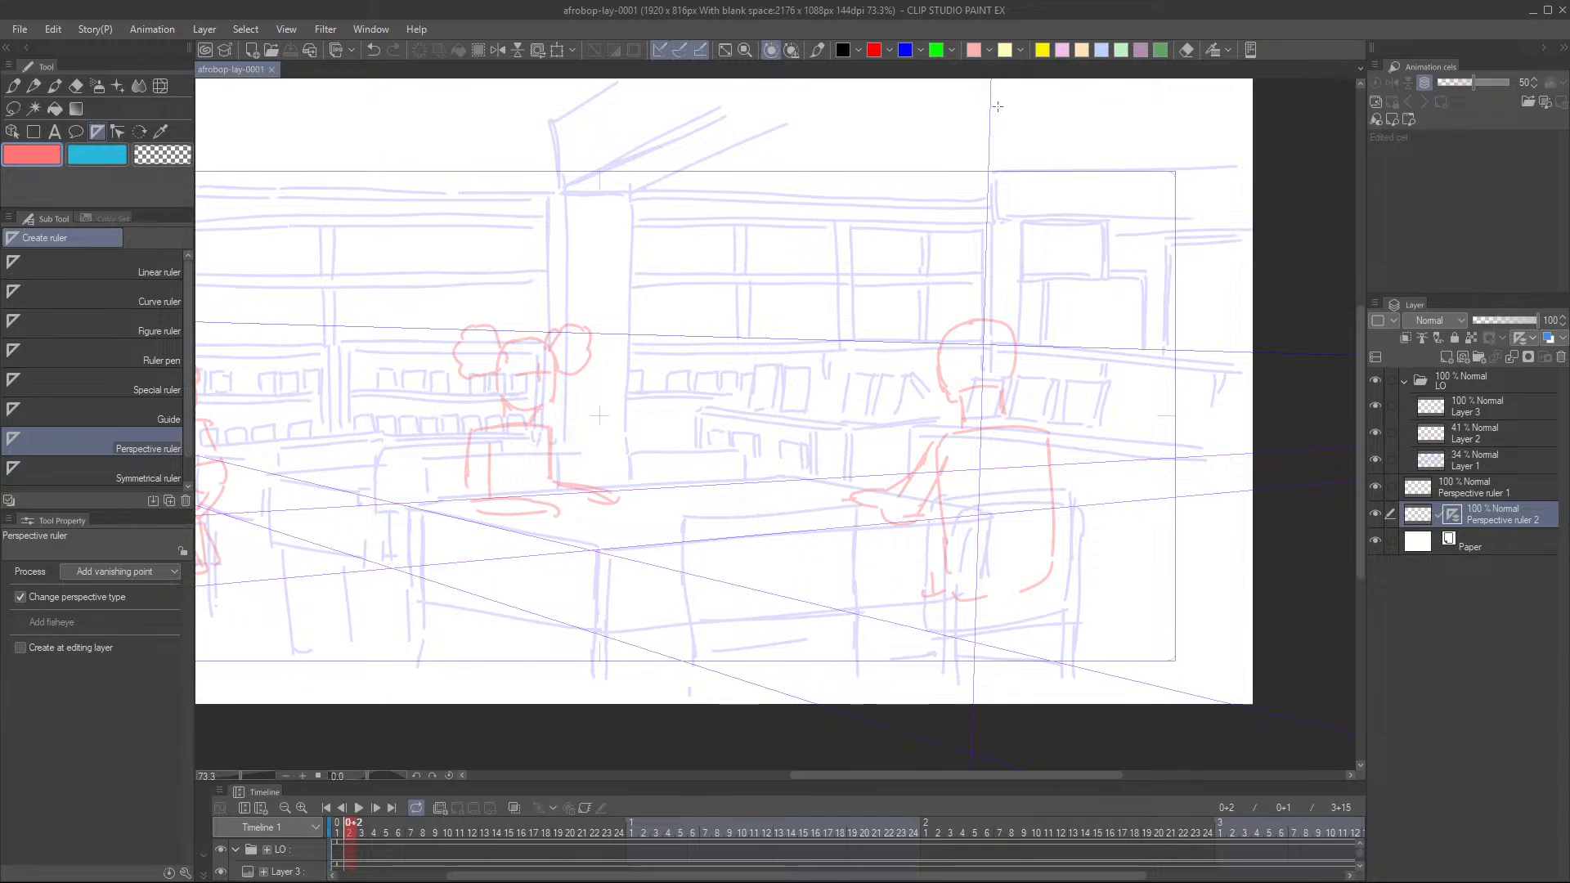
- Examine how the perspective ruler's guide lines and eye level line up with the sketched desks and shelves
scroll(777, 274, down, 4)
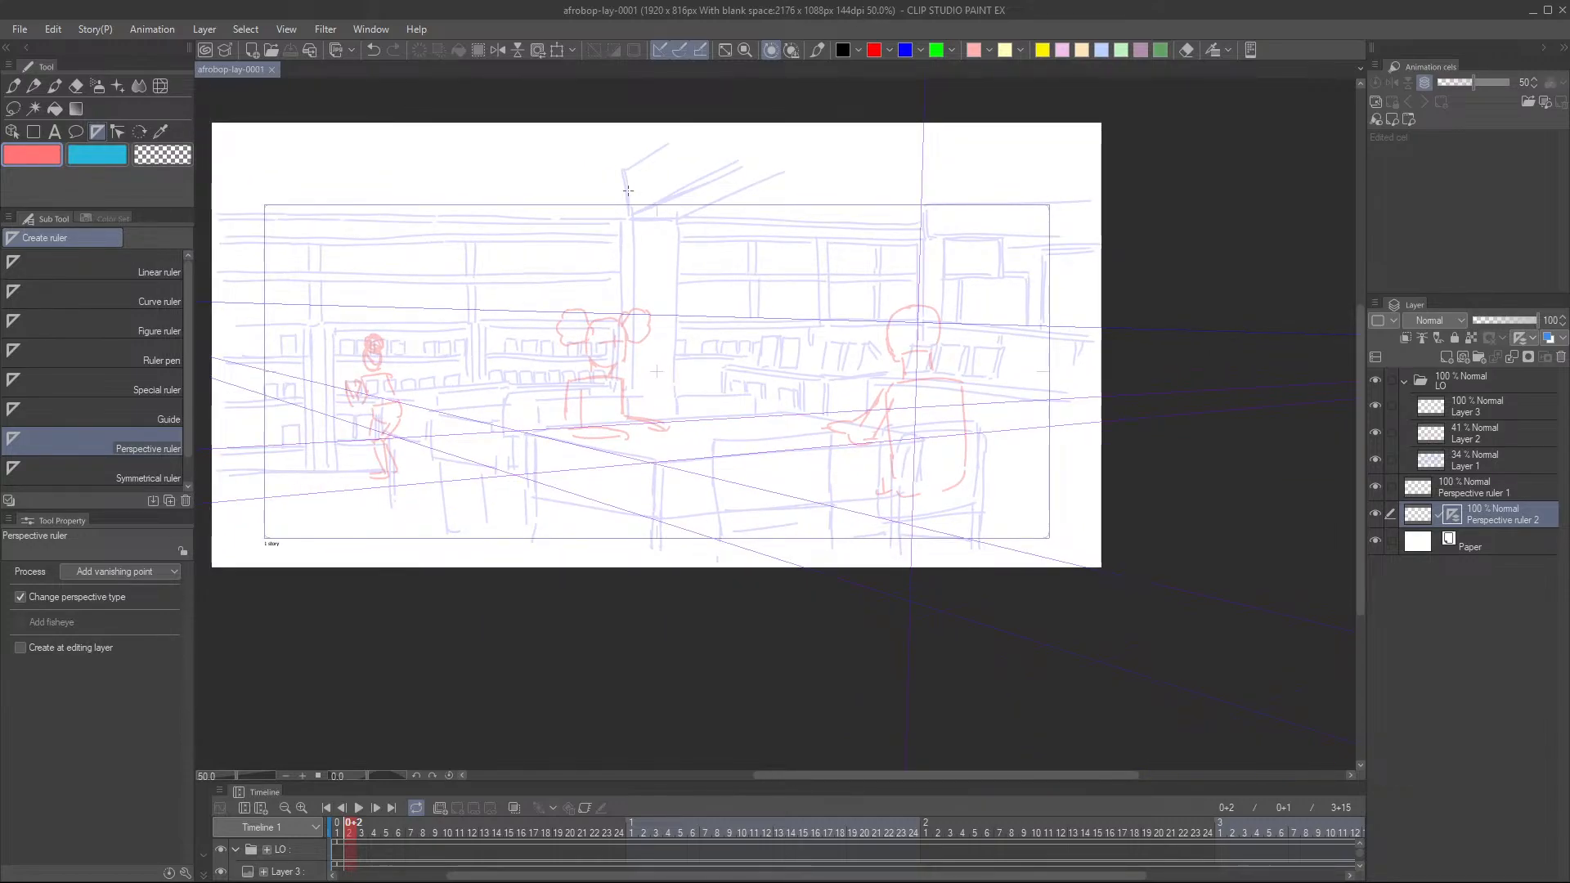
scroll(681, 316, up, 2)
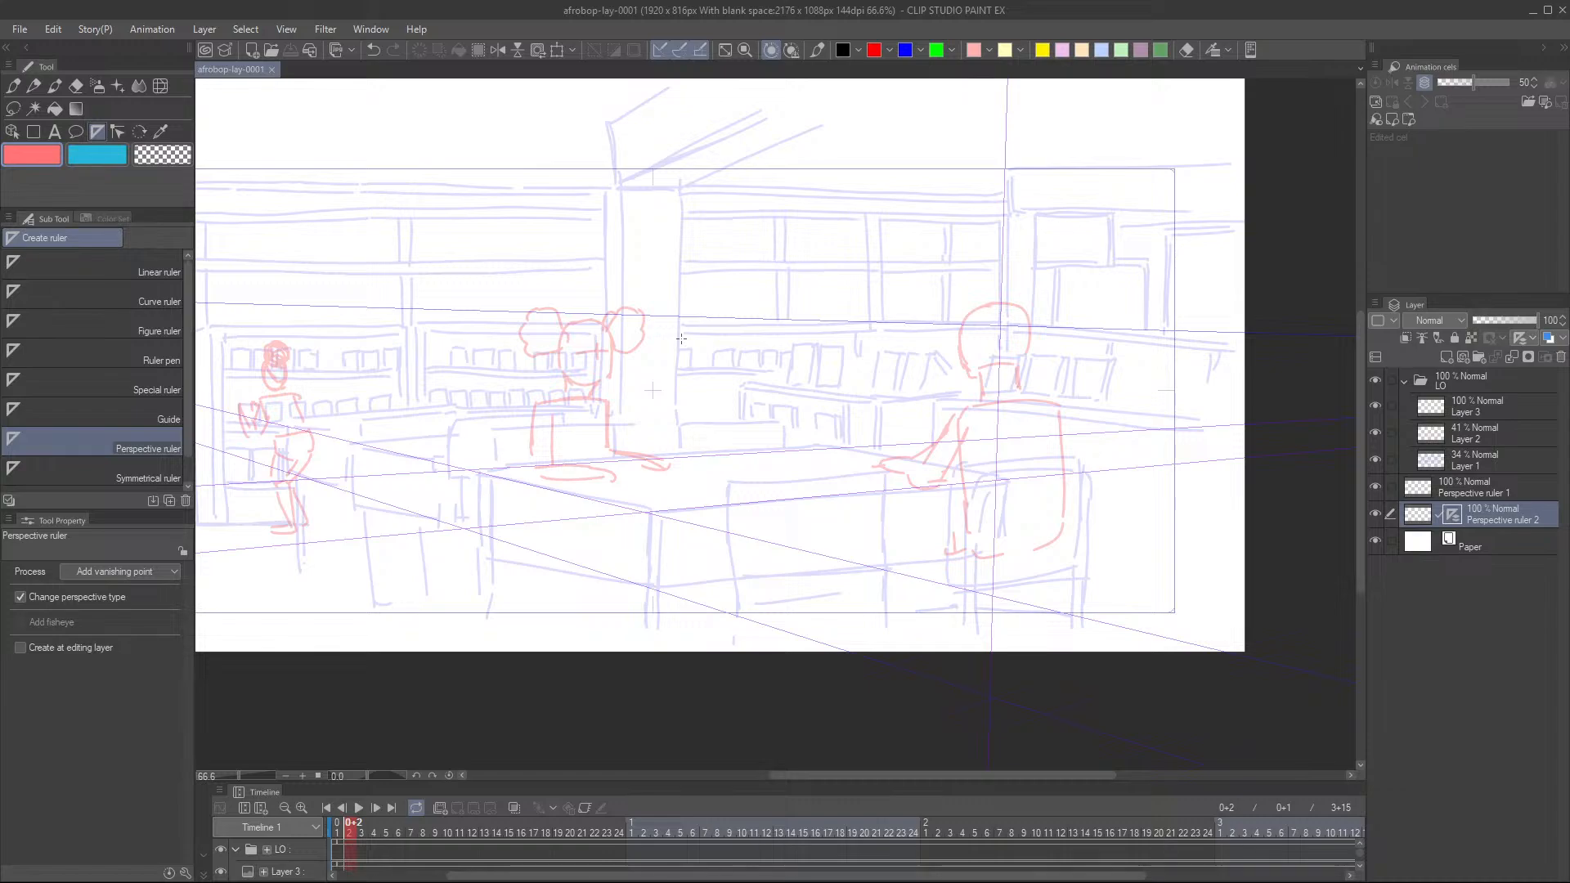
scroll(681, 337, up, 2)
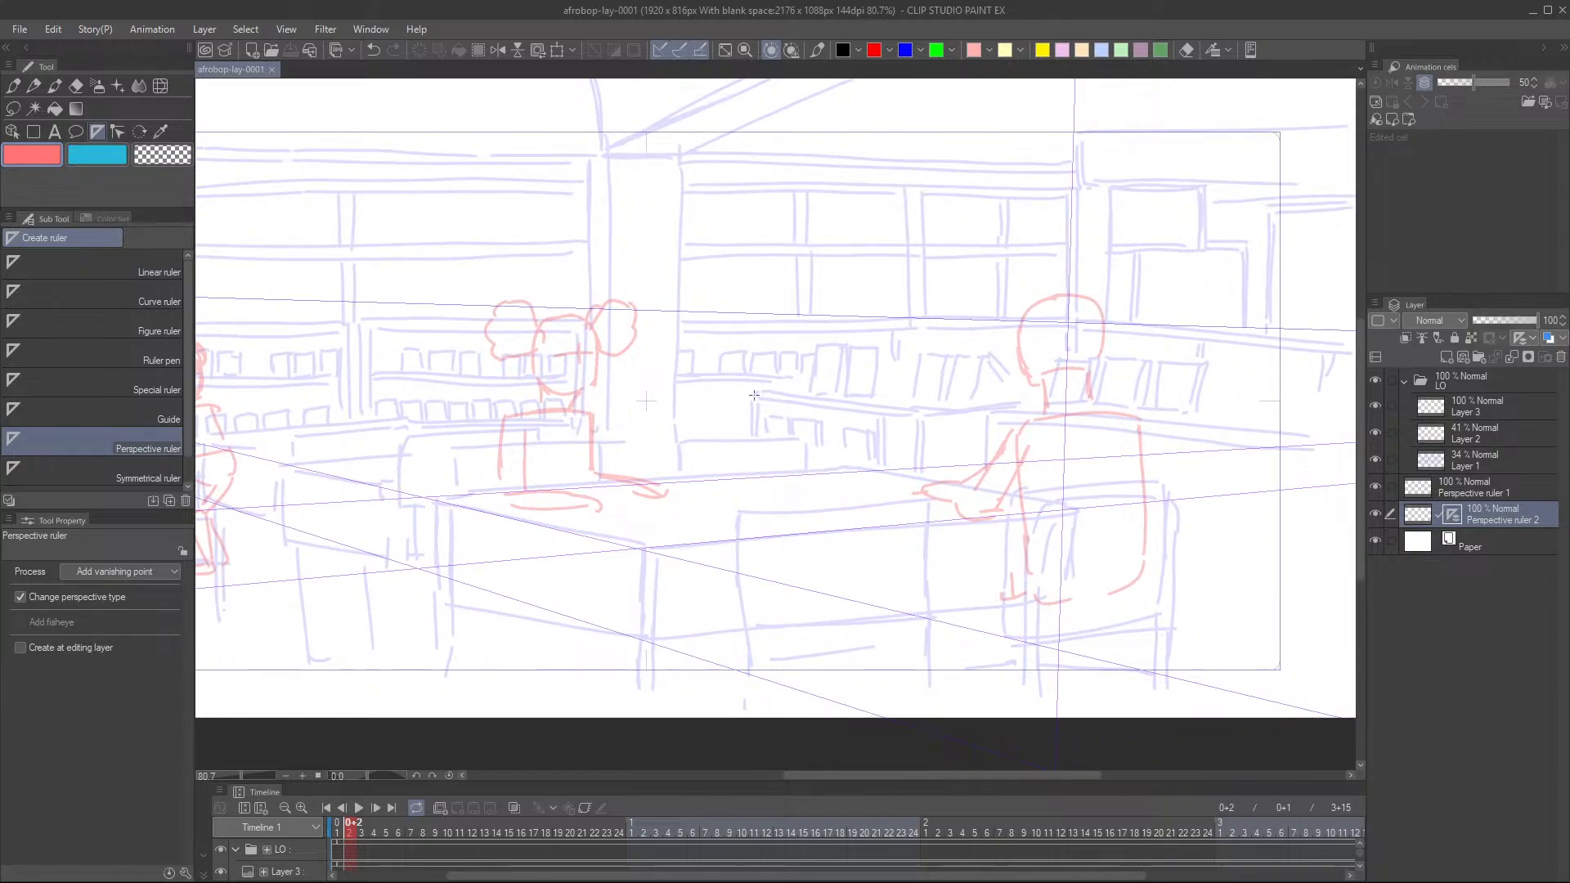
scroll(756, 407, down, 2)
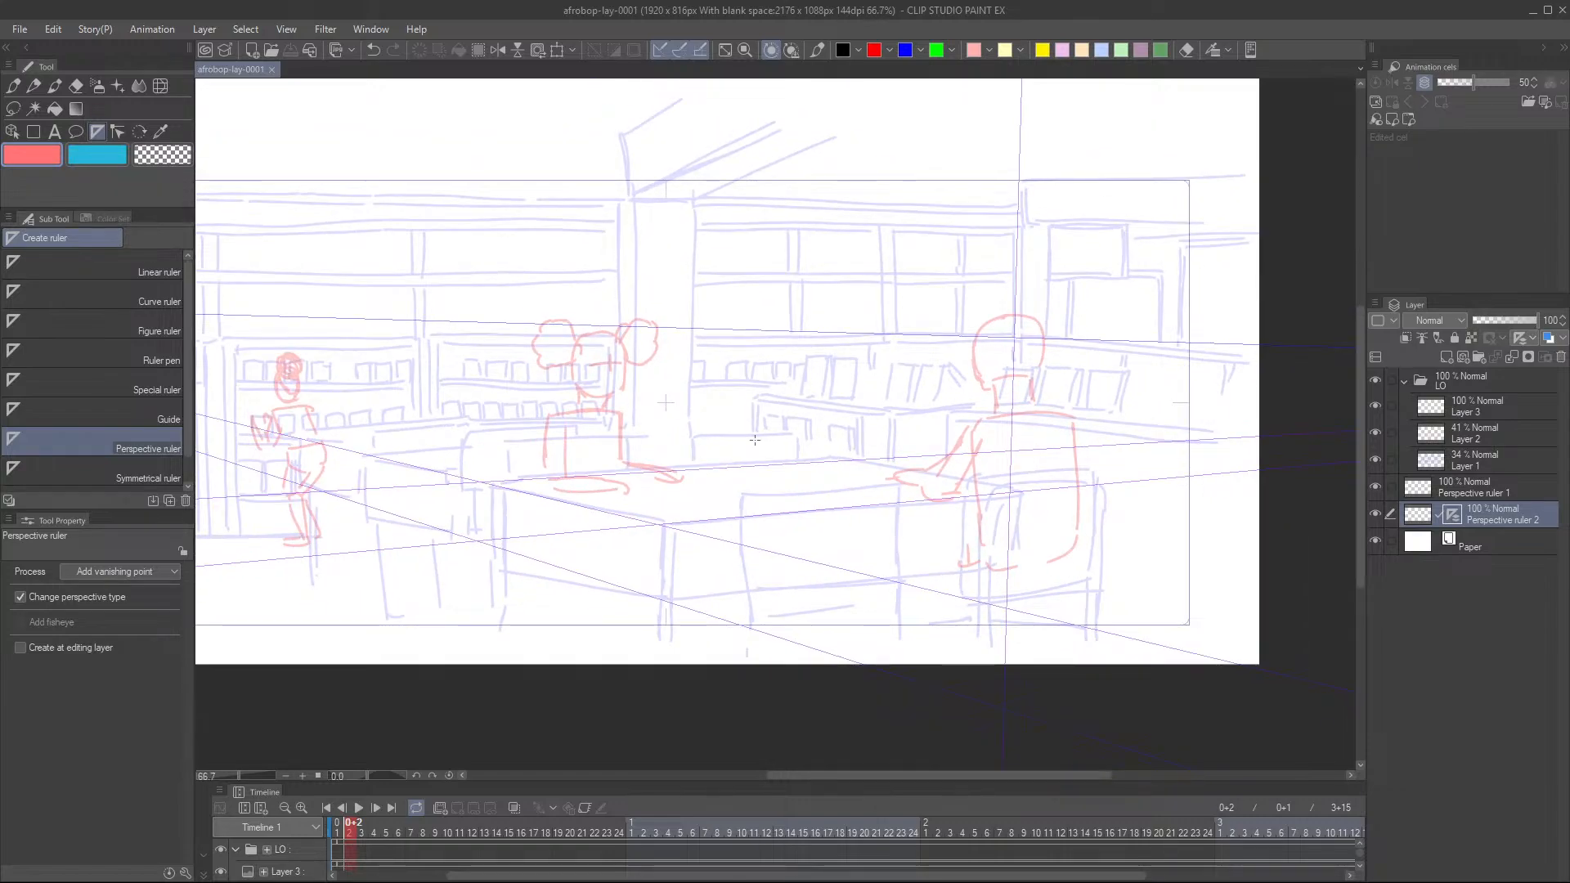
scroll(495, 500, up, 1)
scroll(696, 512, up, 2)
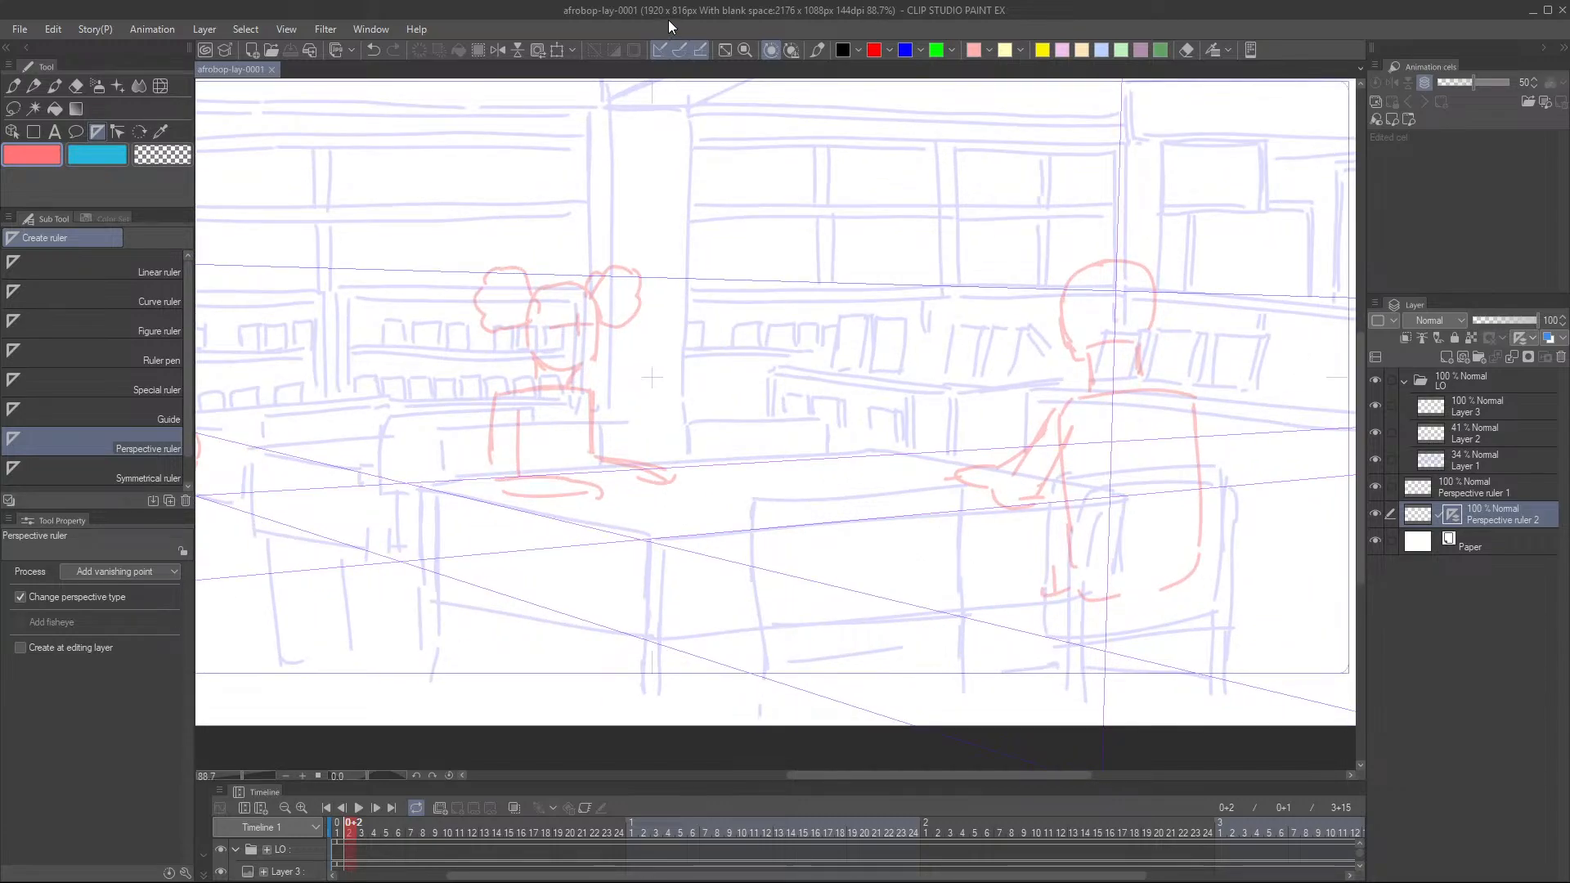
drag(830, 543, 782, 529)
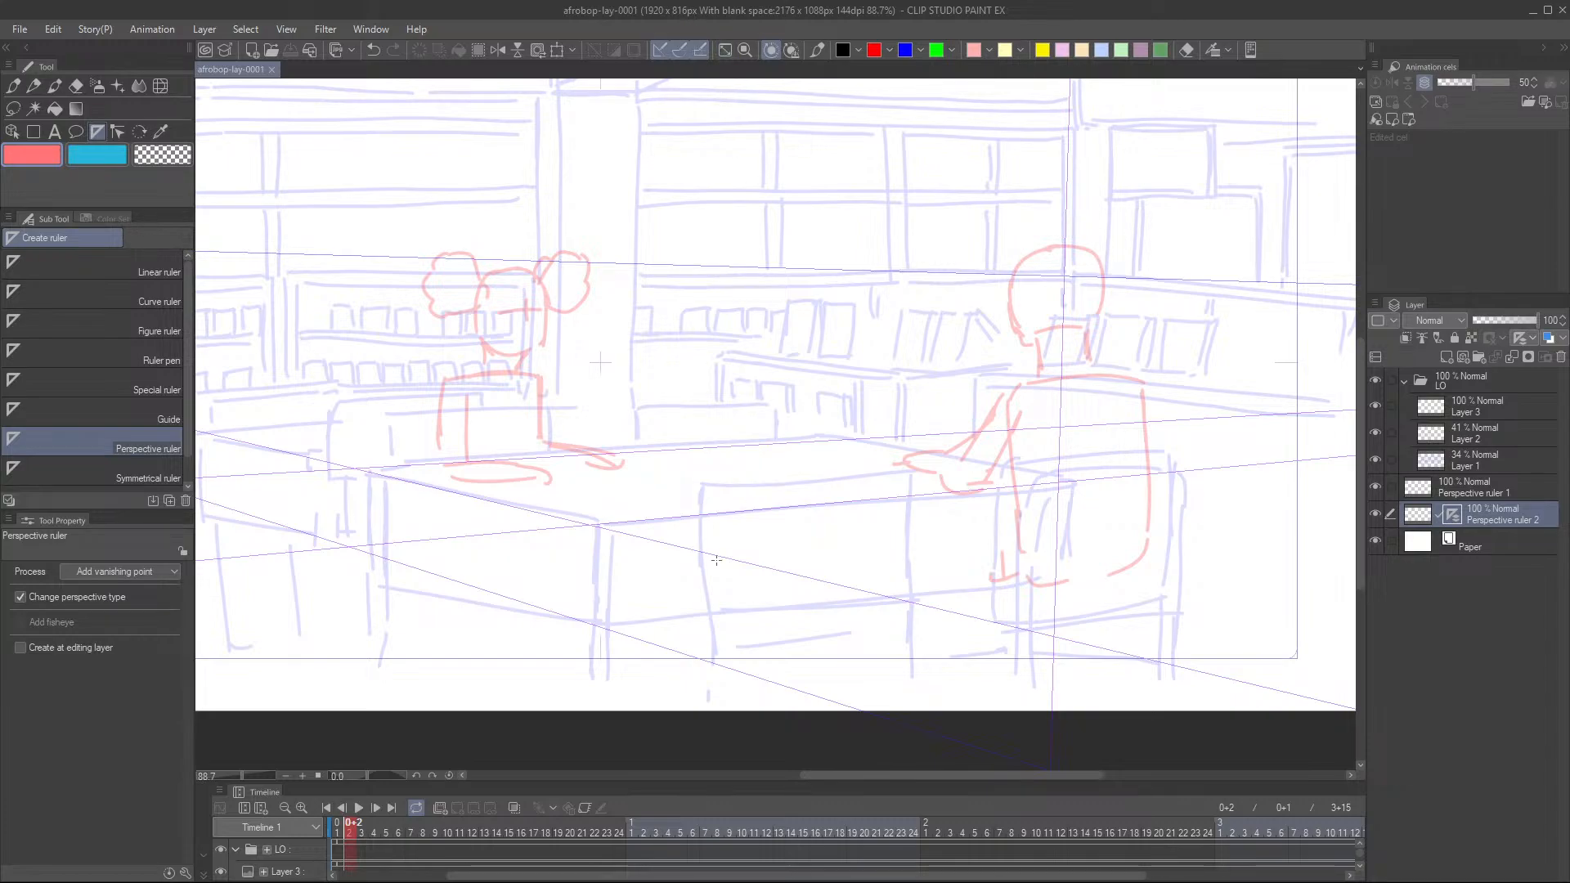
scroll(793, 567, down, 2)
drag(793, 567, 759, 580)
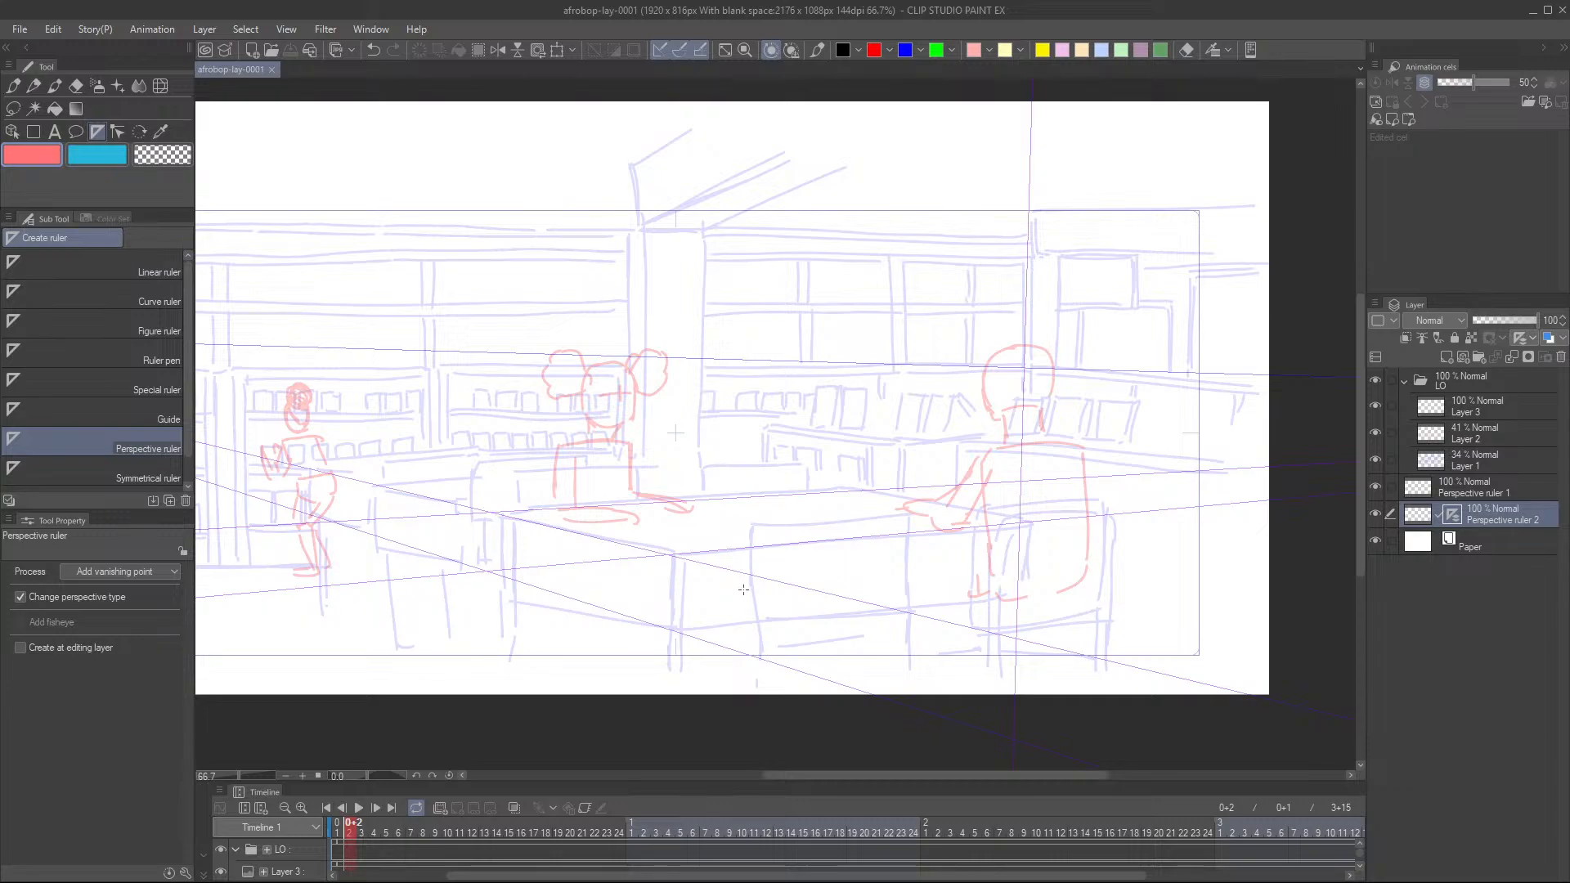
mouse_move(743, 588)
mouse_down()
mouse_move(760, 563)
mouse_move(748, 570)
mouse_up()
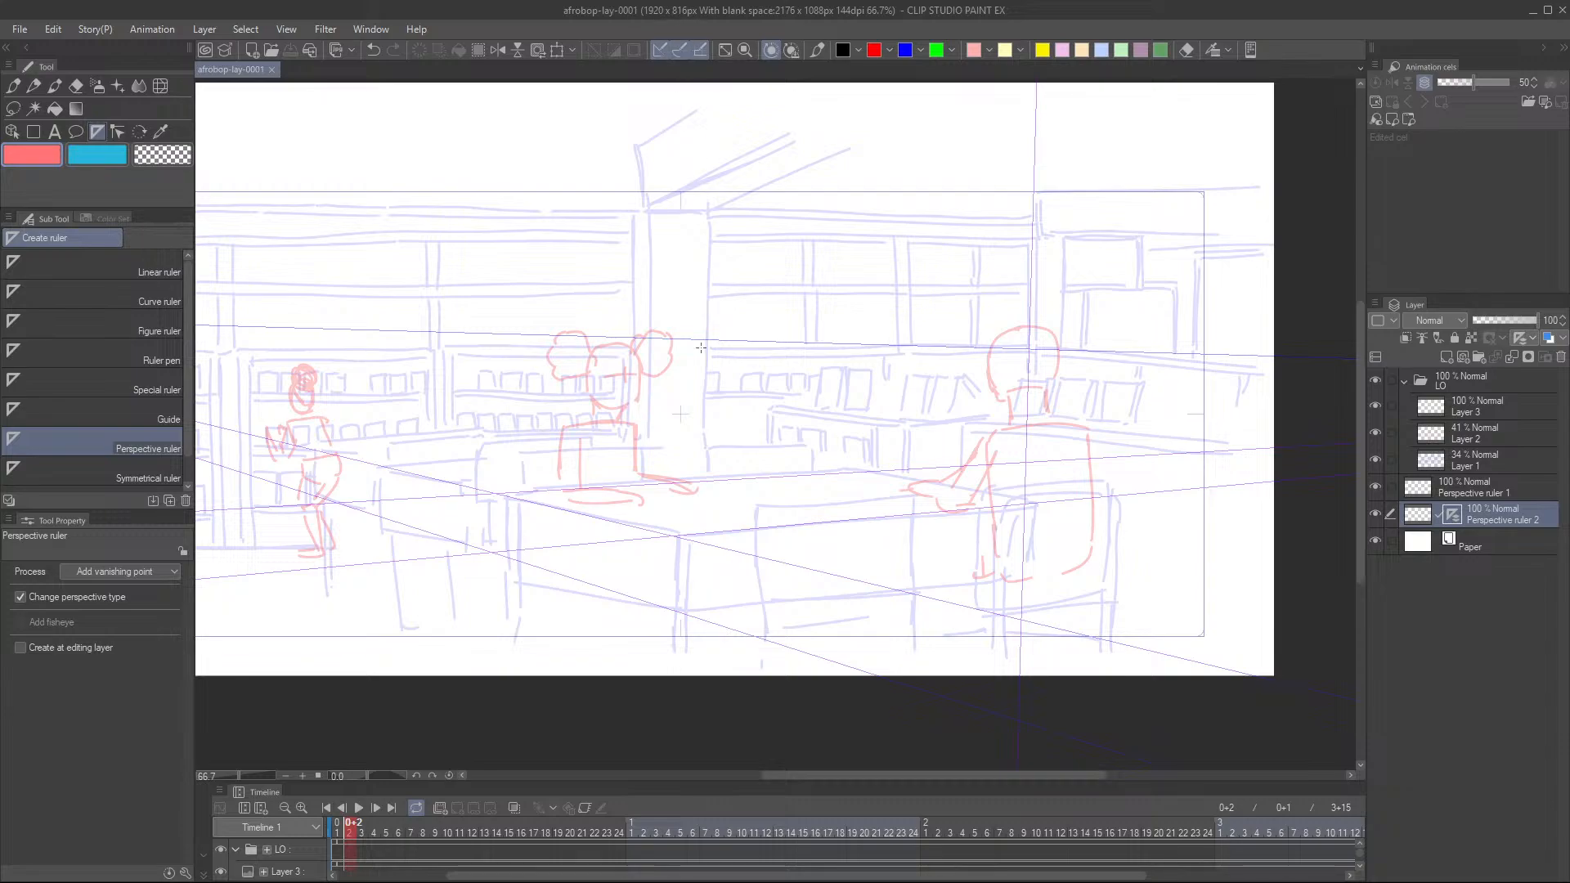
- Use the Object tool to display the perspective ruler's floor-plane grid
key(o)
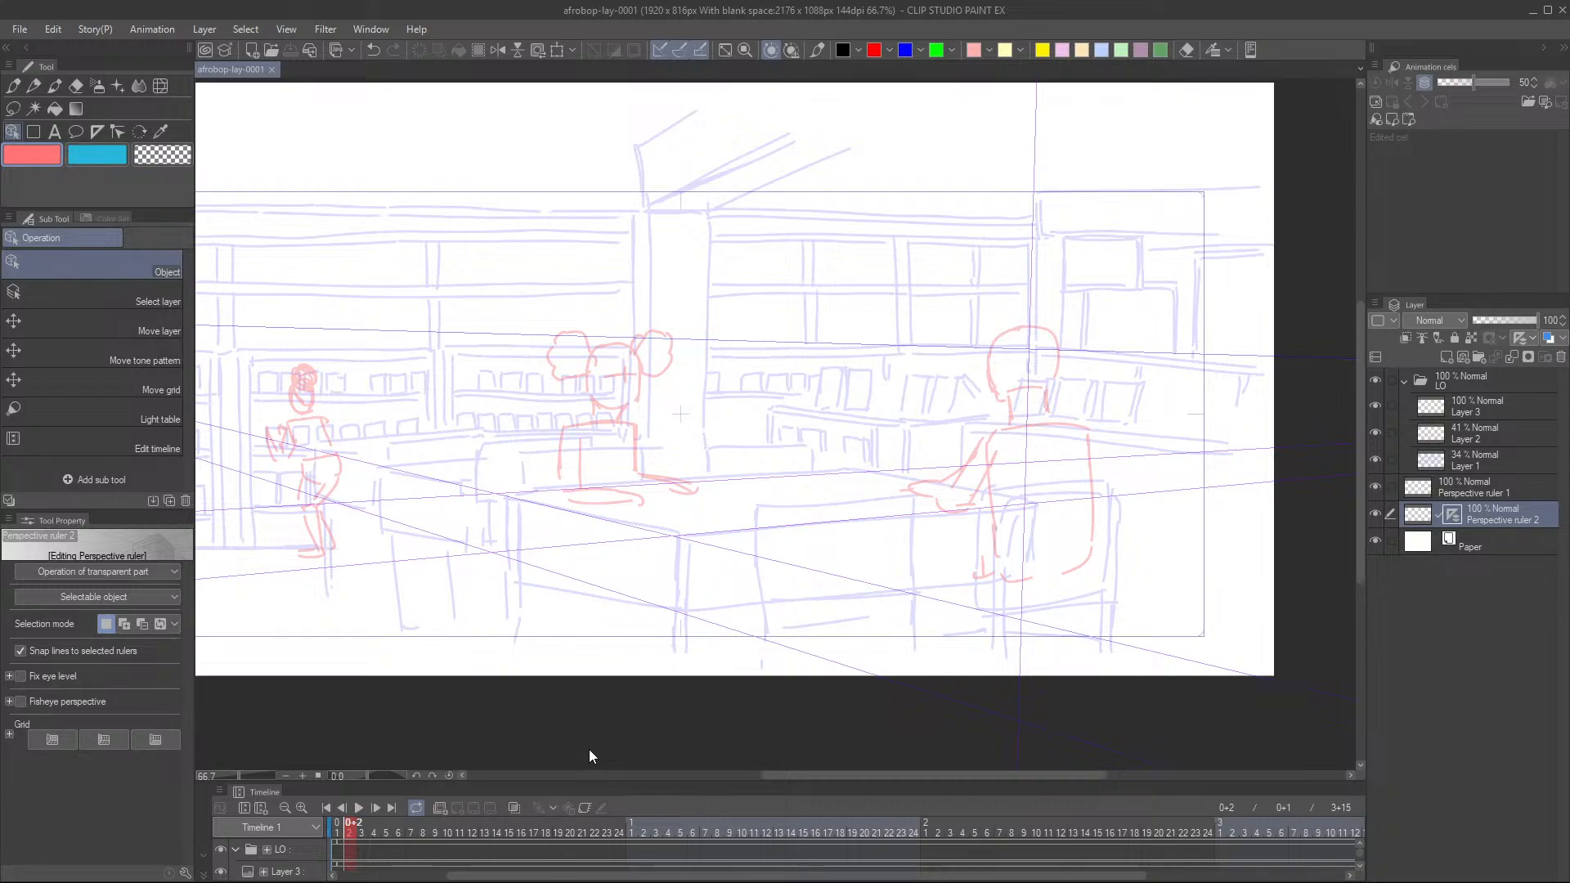
click(157, 742)
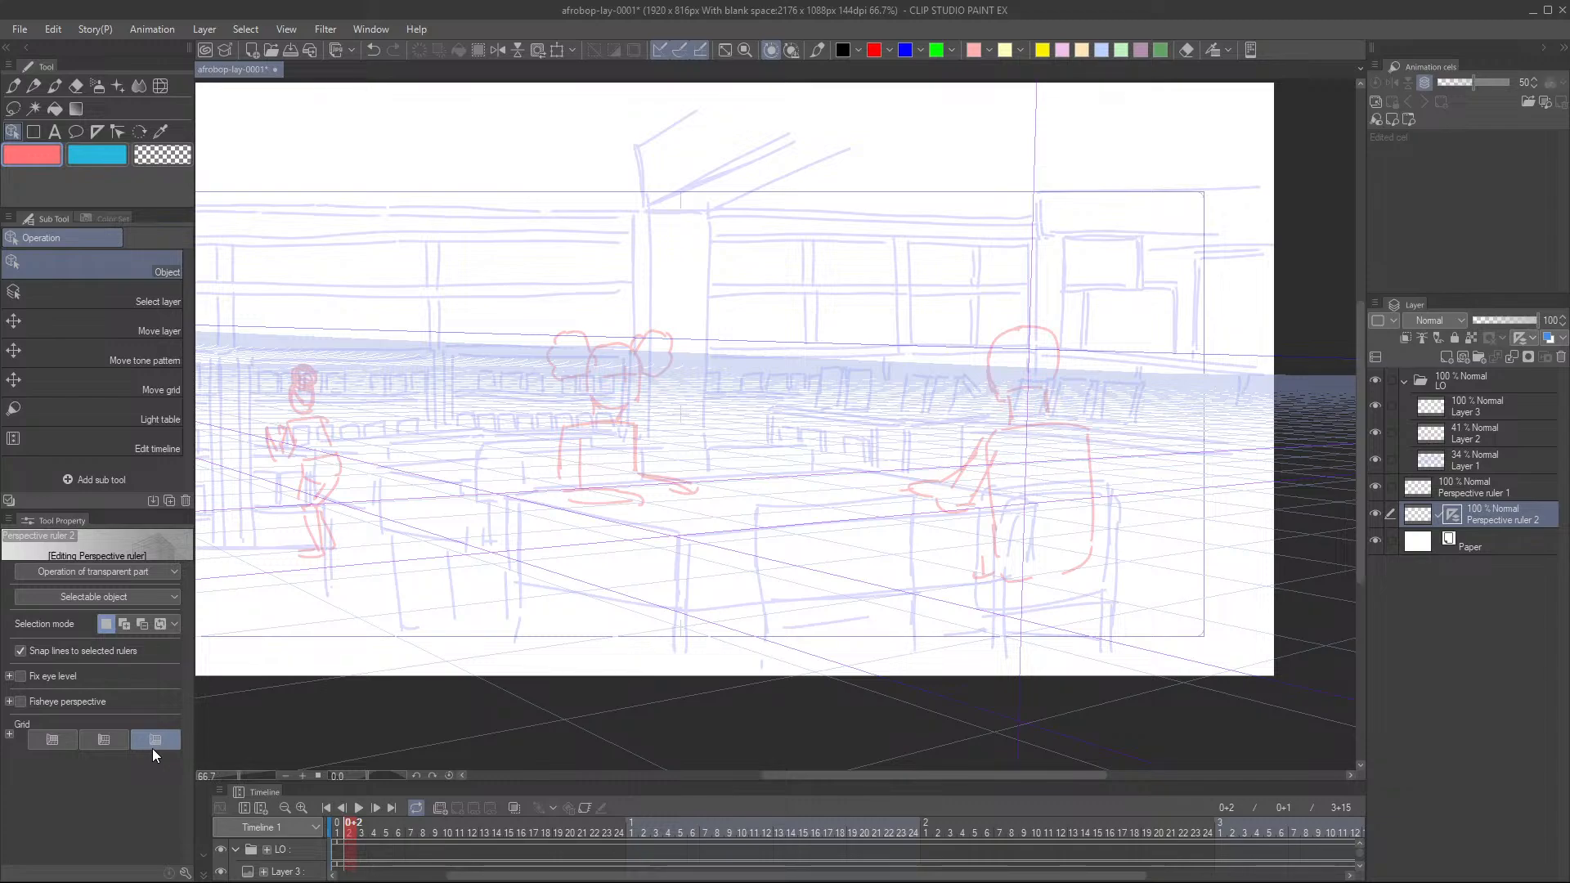
drag(859, 547, 932, 526)
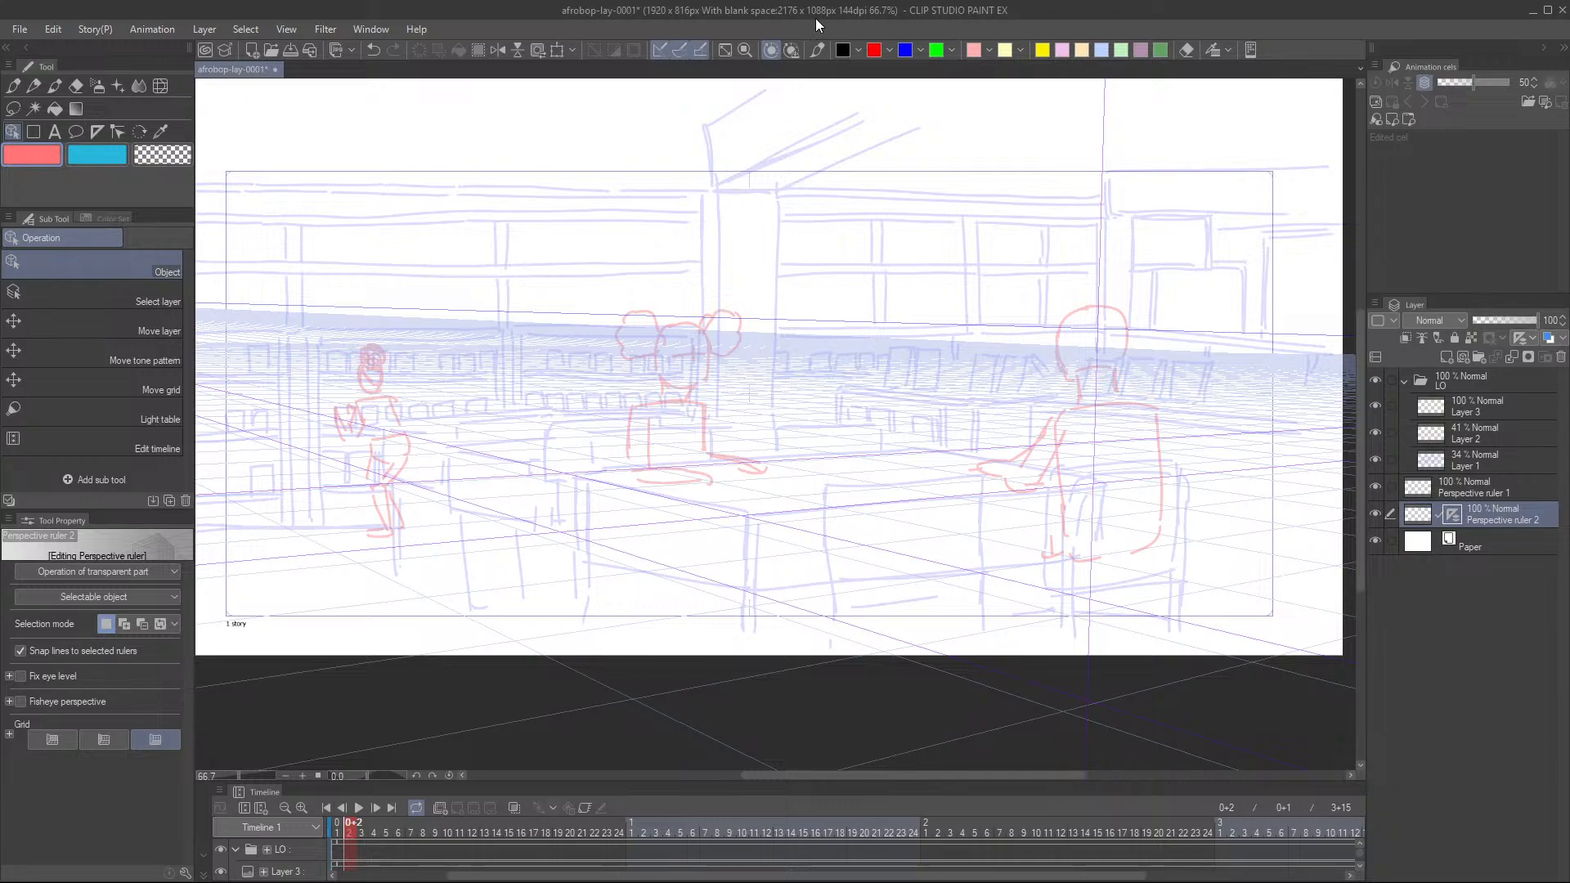
drag(952, 351, 1000, 378)
scroll(999, 377, down, 2)
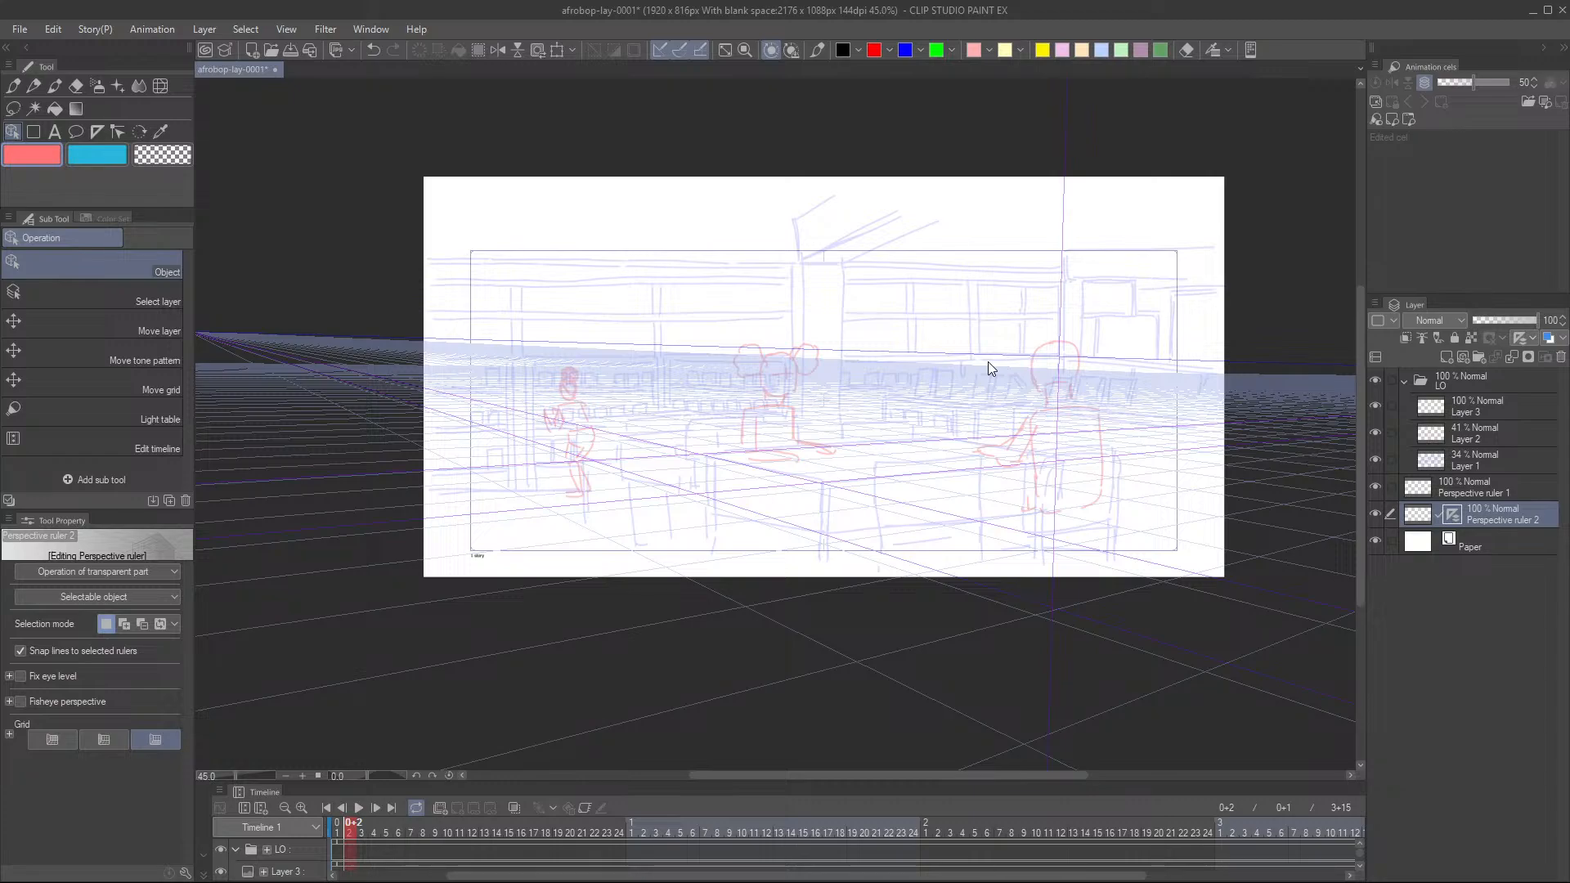
click(60, 741)
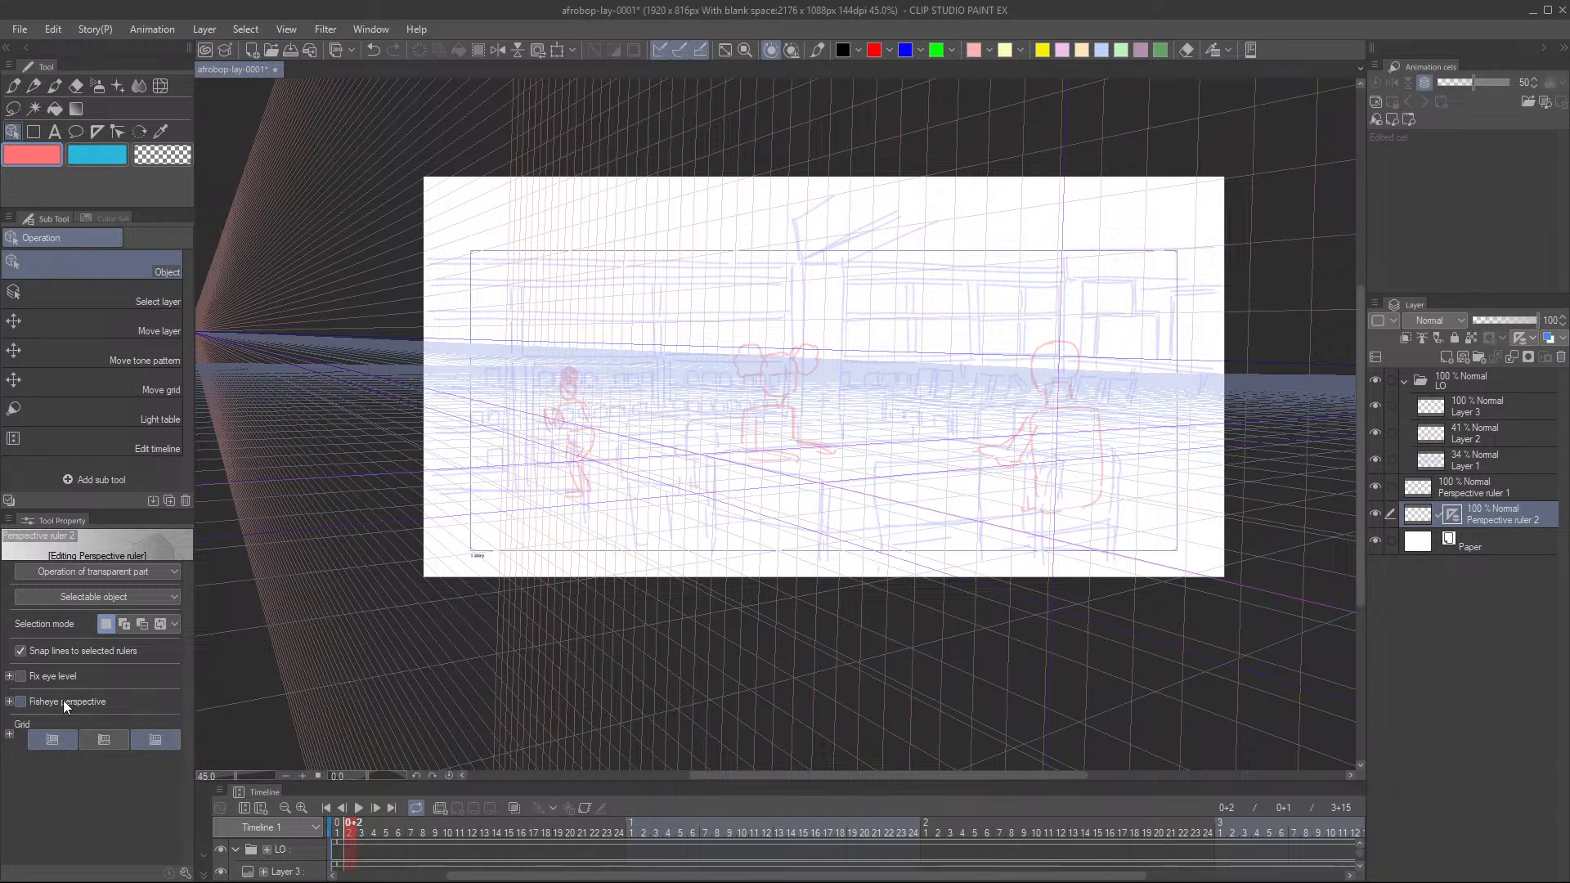
click(52, 739)
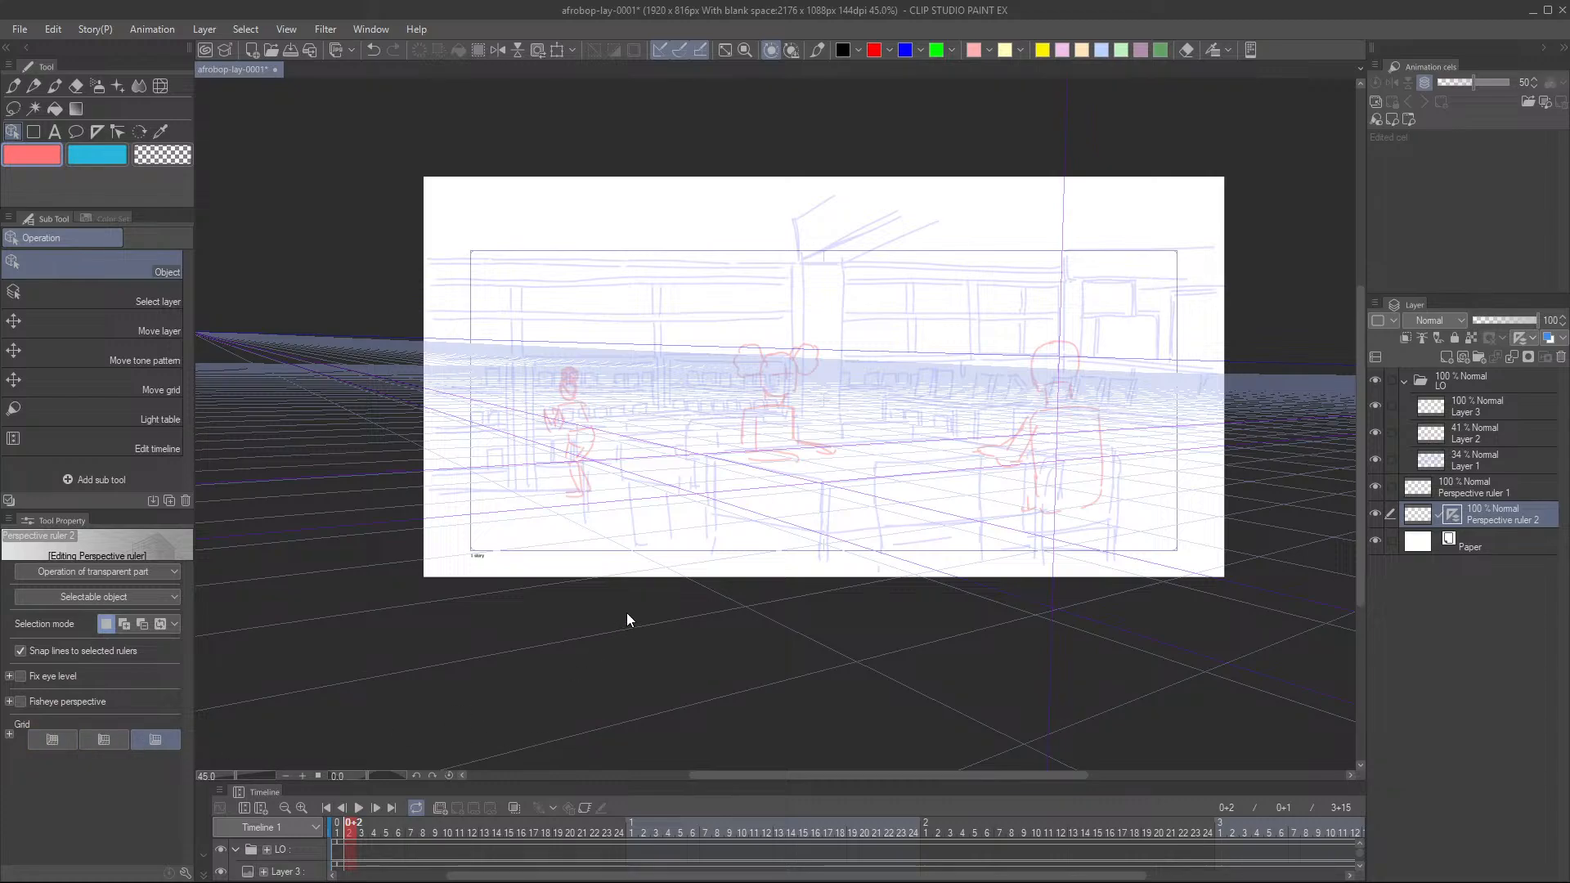
- Deselect the perspective ruler on the Perspective ruler 2 layer, set the drawing colour to black and choose the free Anime line Brush pen
scroll(879, 494, up, 4)
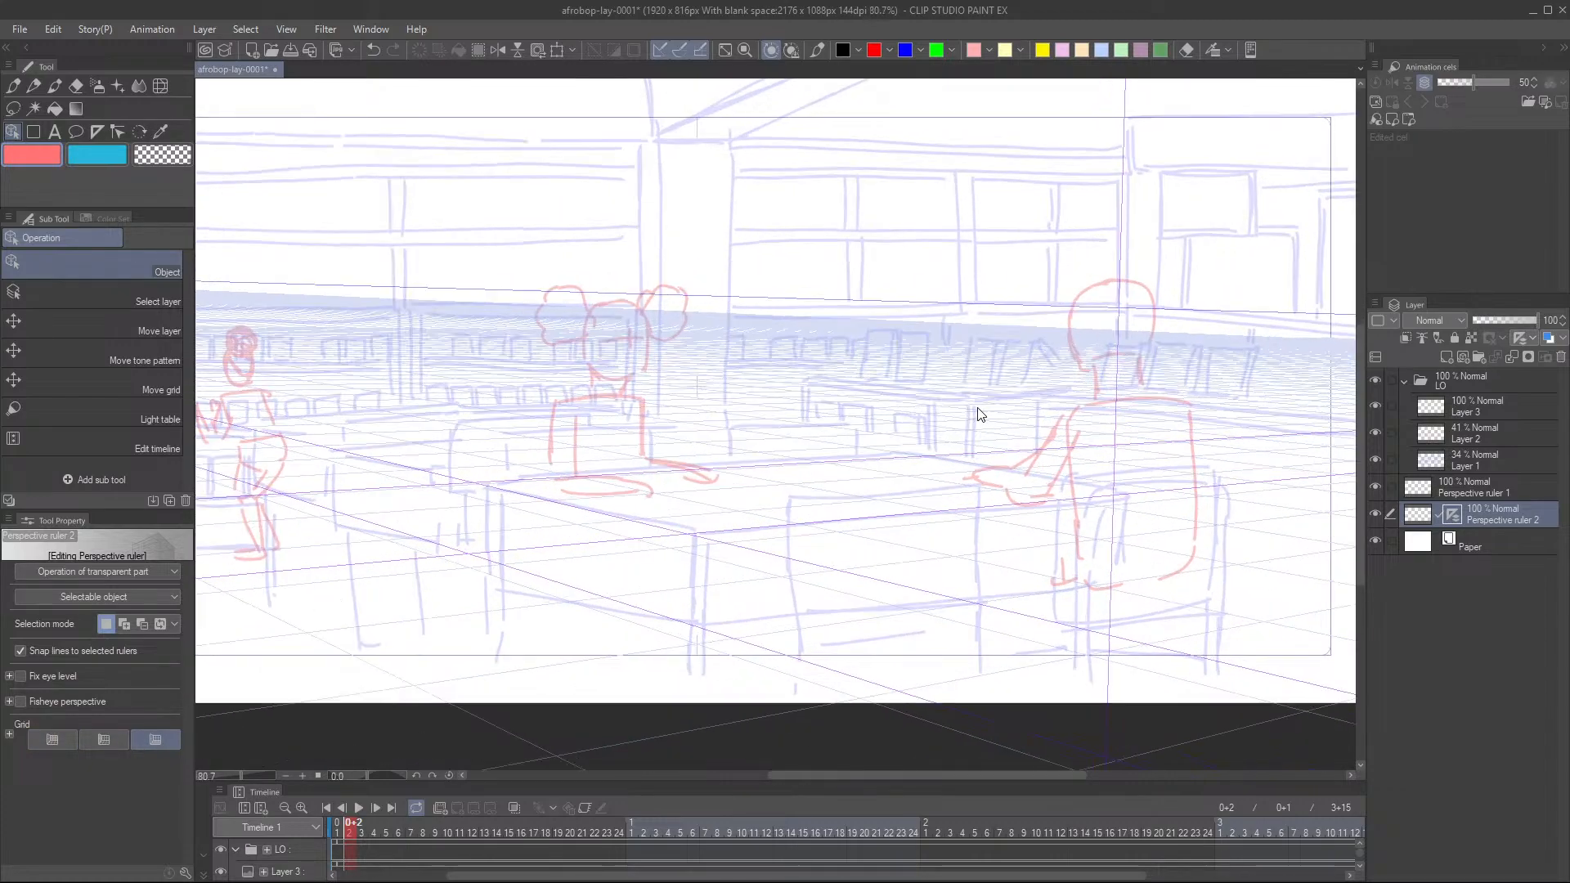
scroll(981, 414, up, 1)
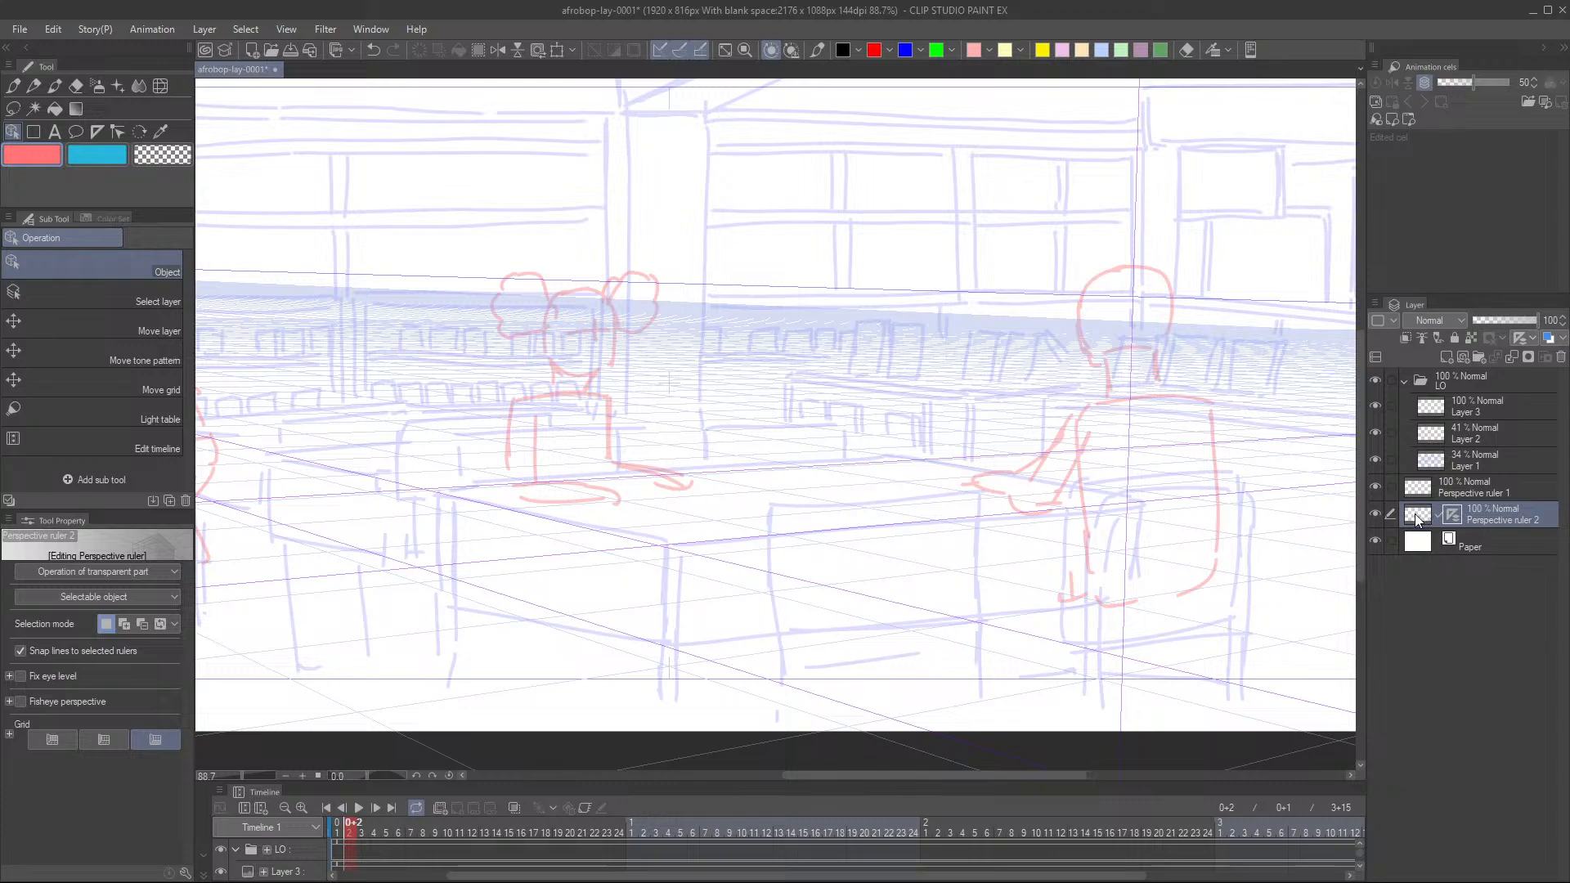
click(1353, 507)
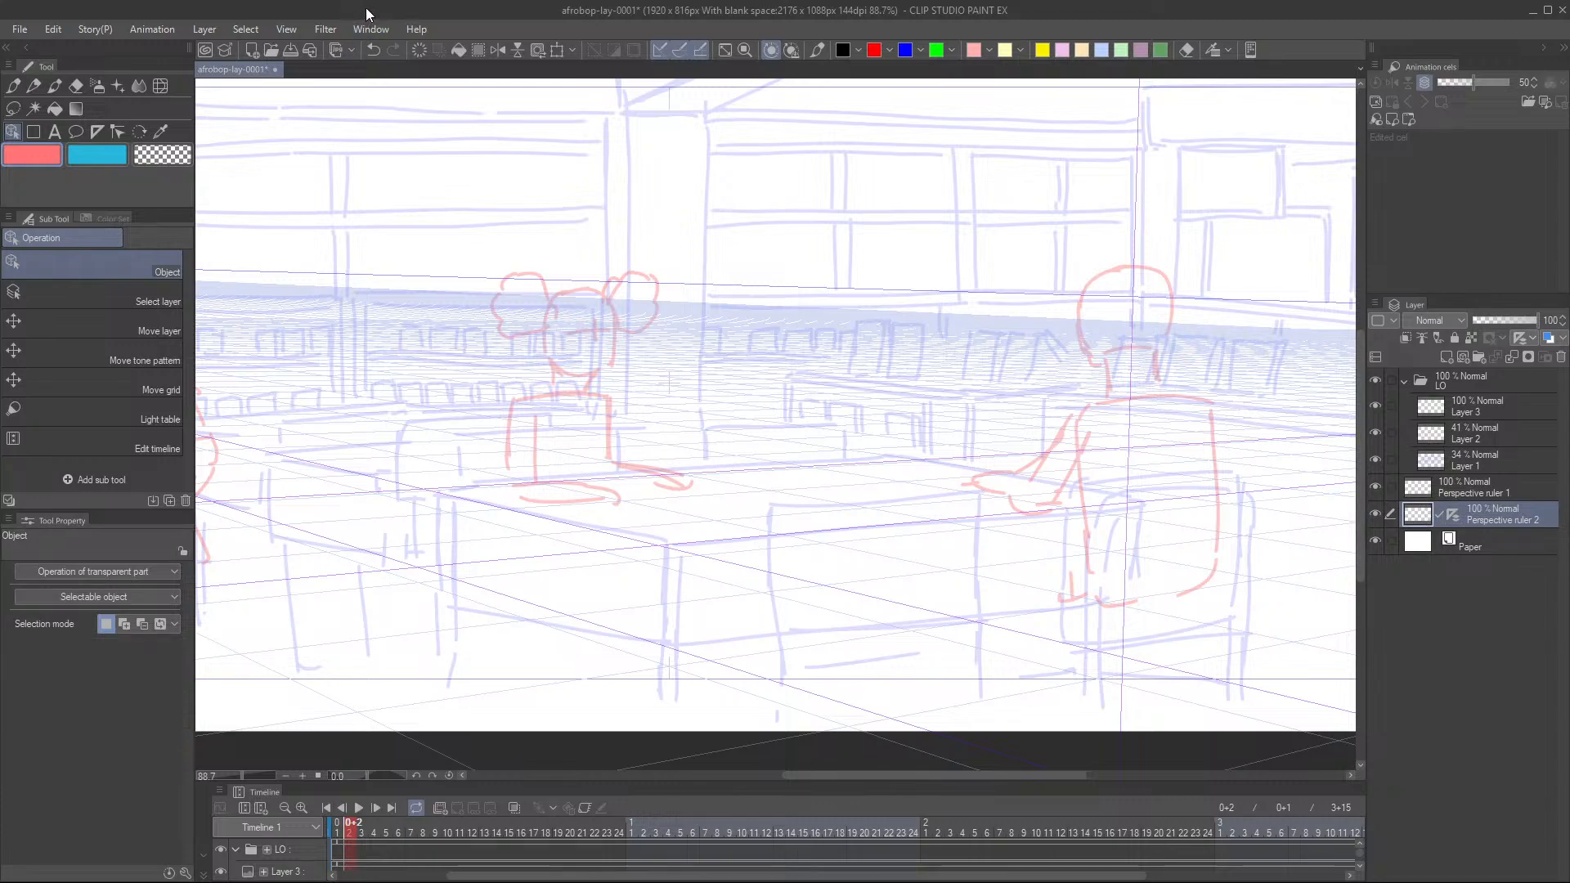
scroll(723, 552, up, 1)
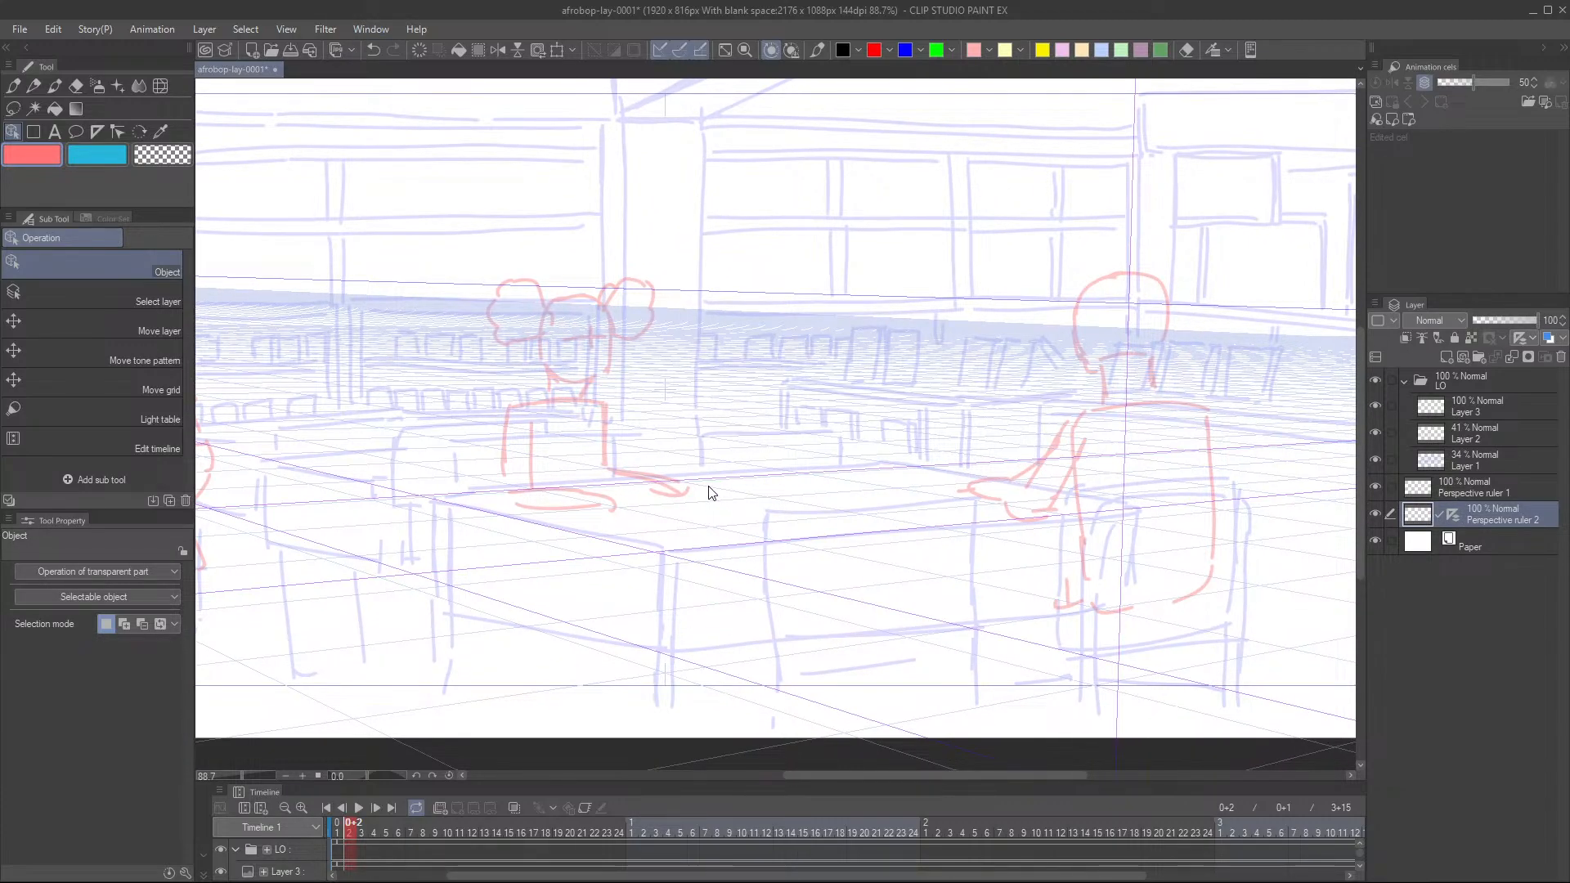
click(843, 50)
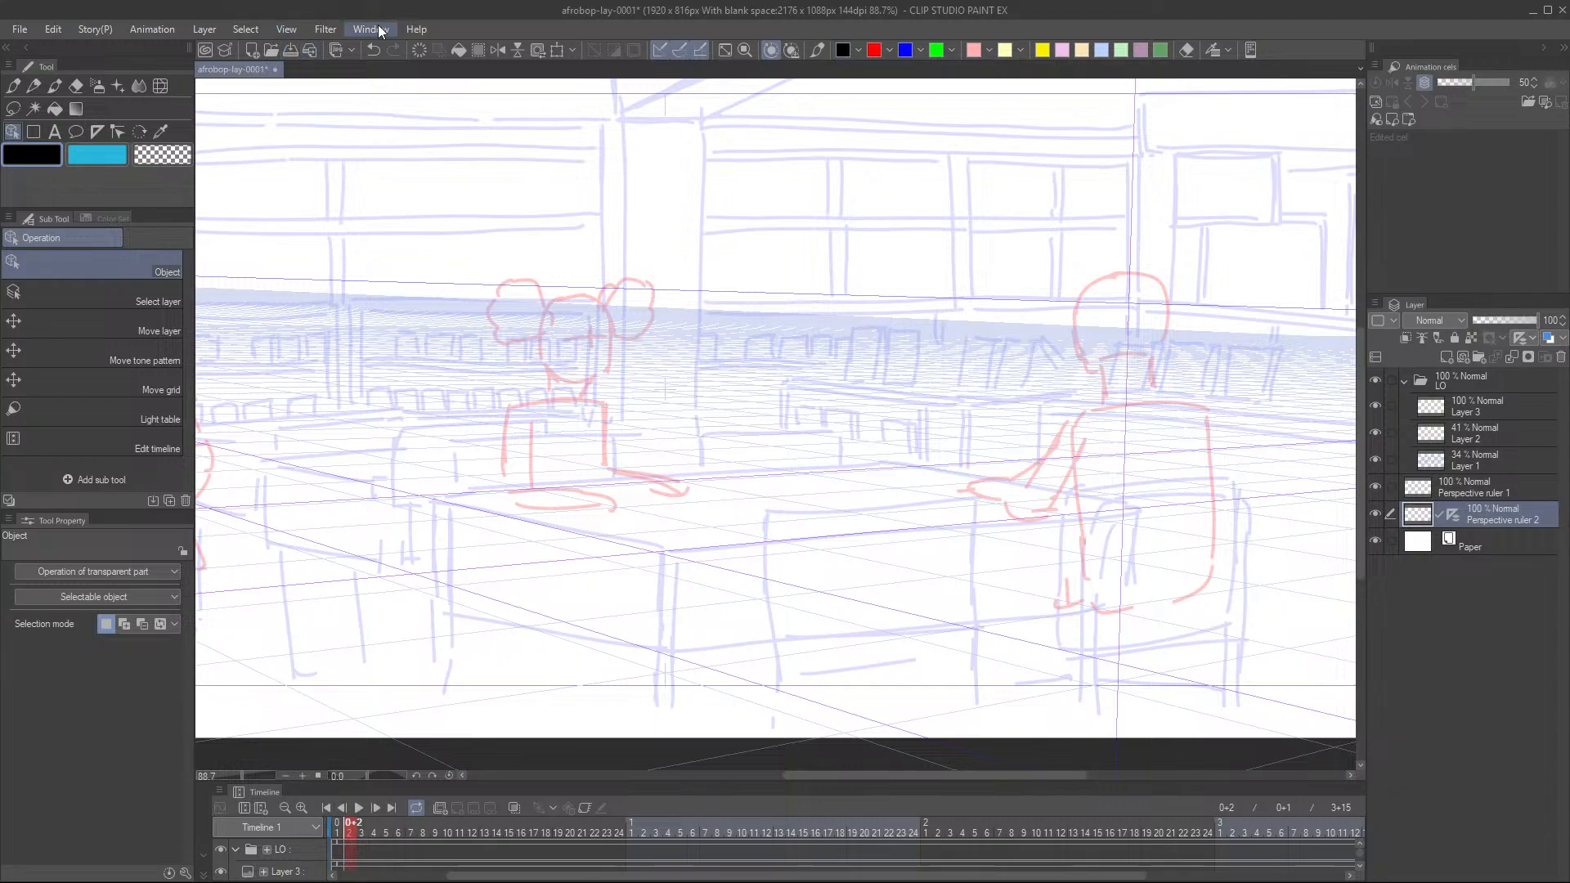
click(817, 51)
drag(664, 564, 861, 543)
key(ctrl+z)
drag(667, 564, 895, 535)
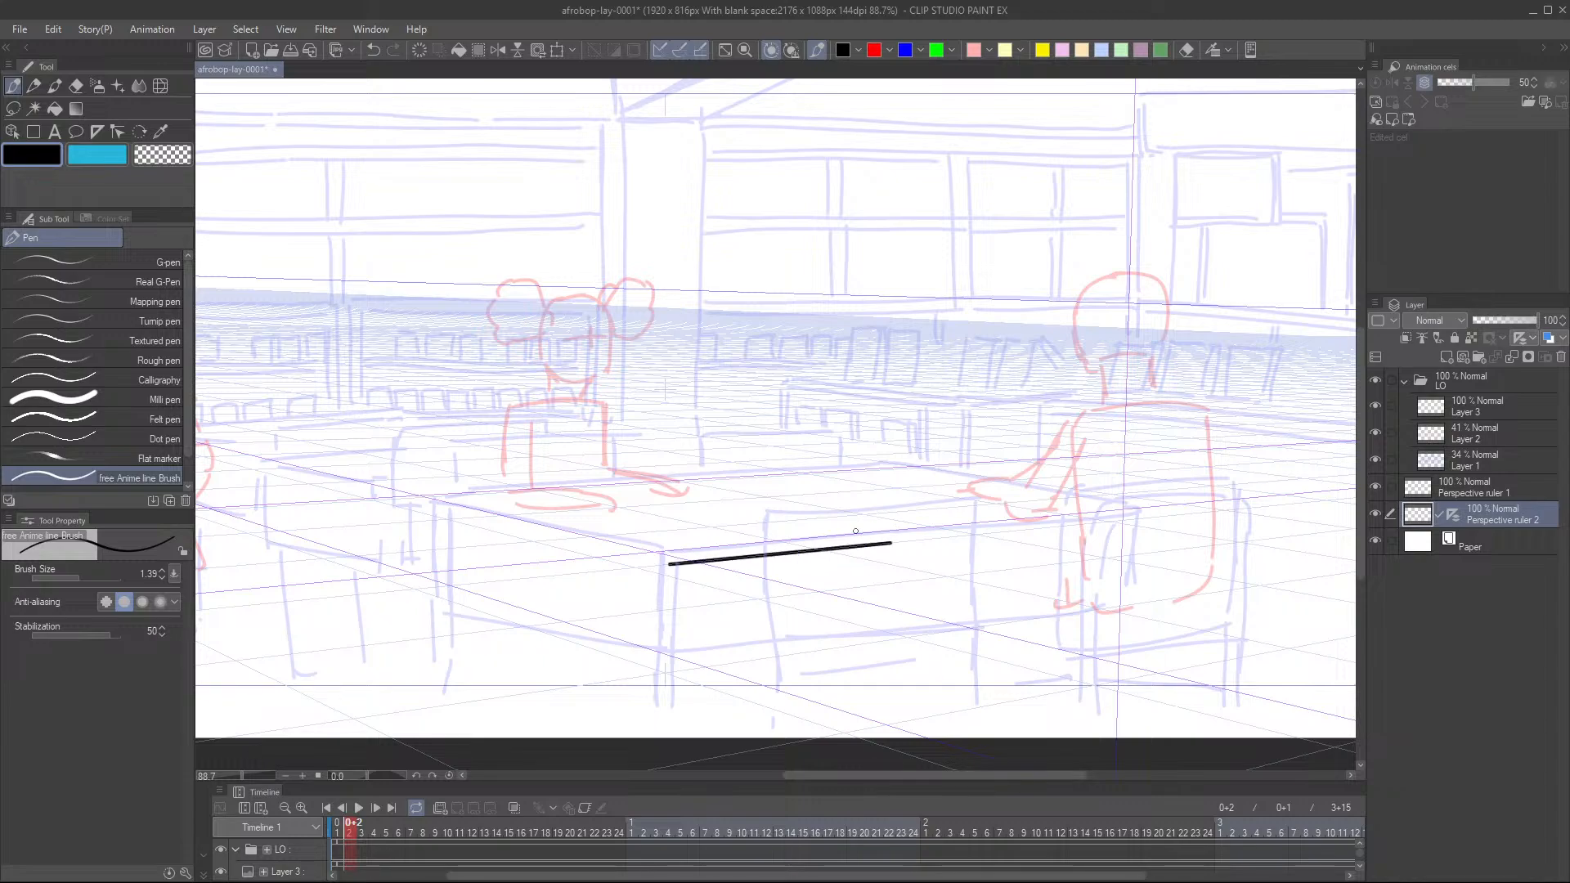
key(ctrl+z)
drag(882, 481, 891, 465)
scroll(812, 456, down, 1)
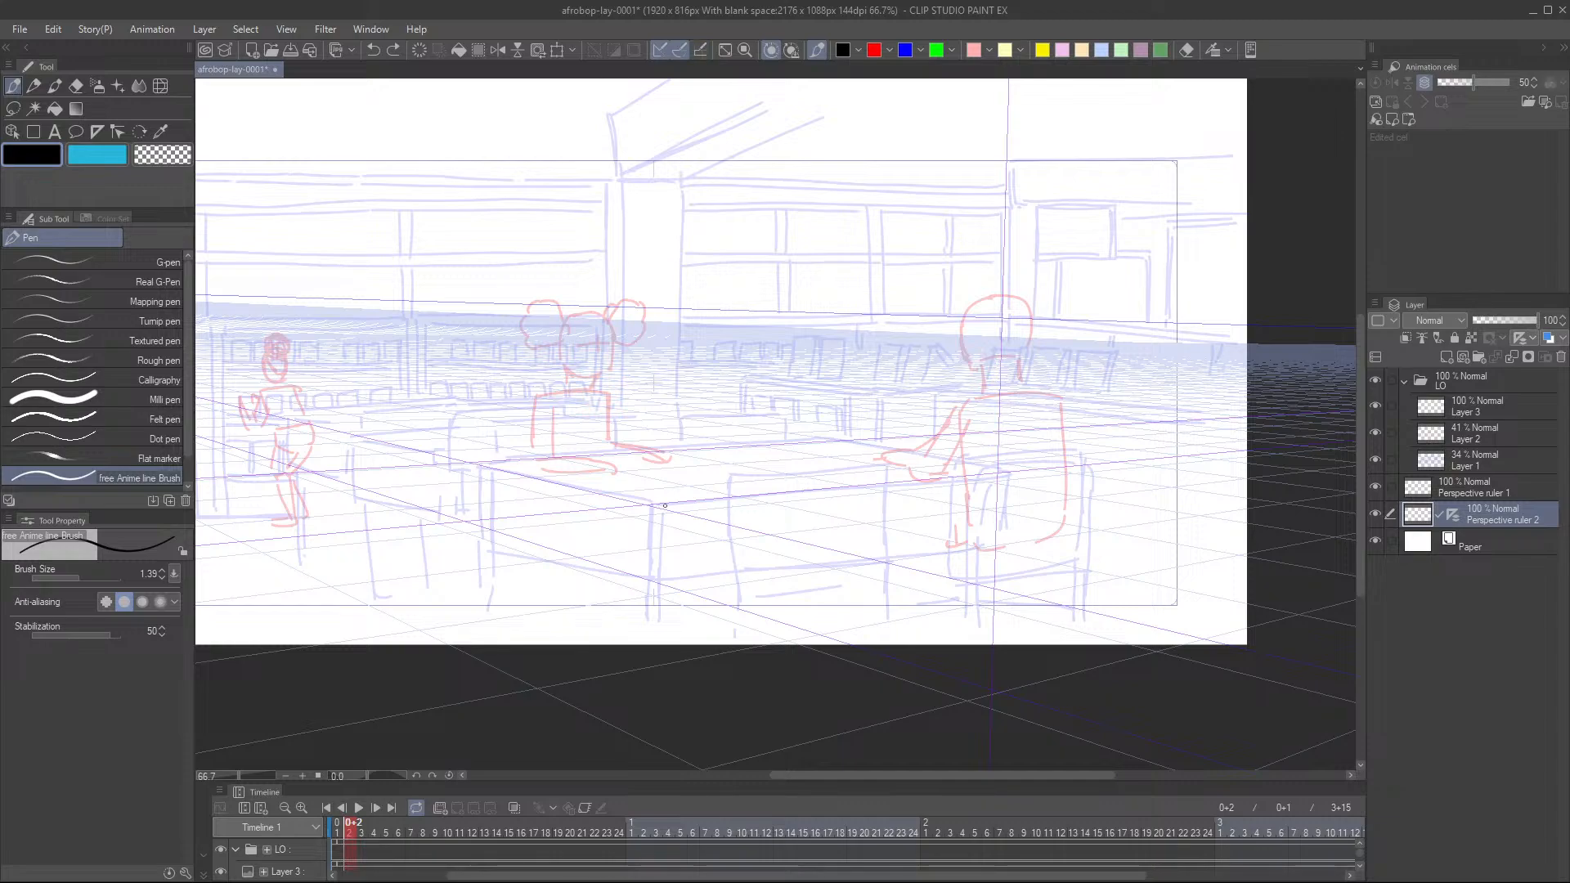
drag(654, 506, 820, 488)
key(ctrl+z)
drag(653, 506, 789, 537)
key(ctrl+z)
drag(653, 506, 1032, 464)
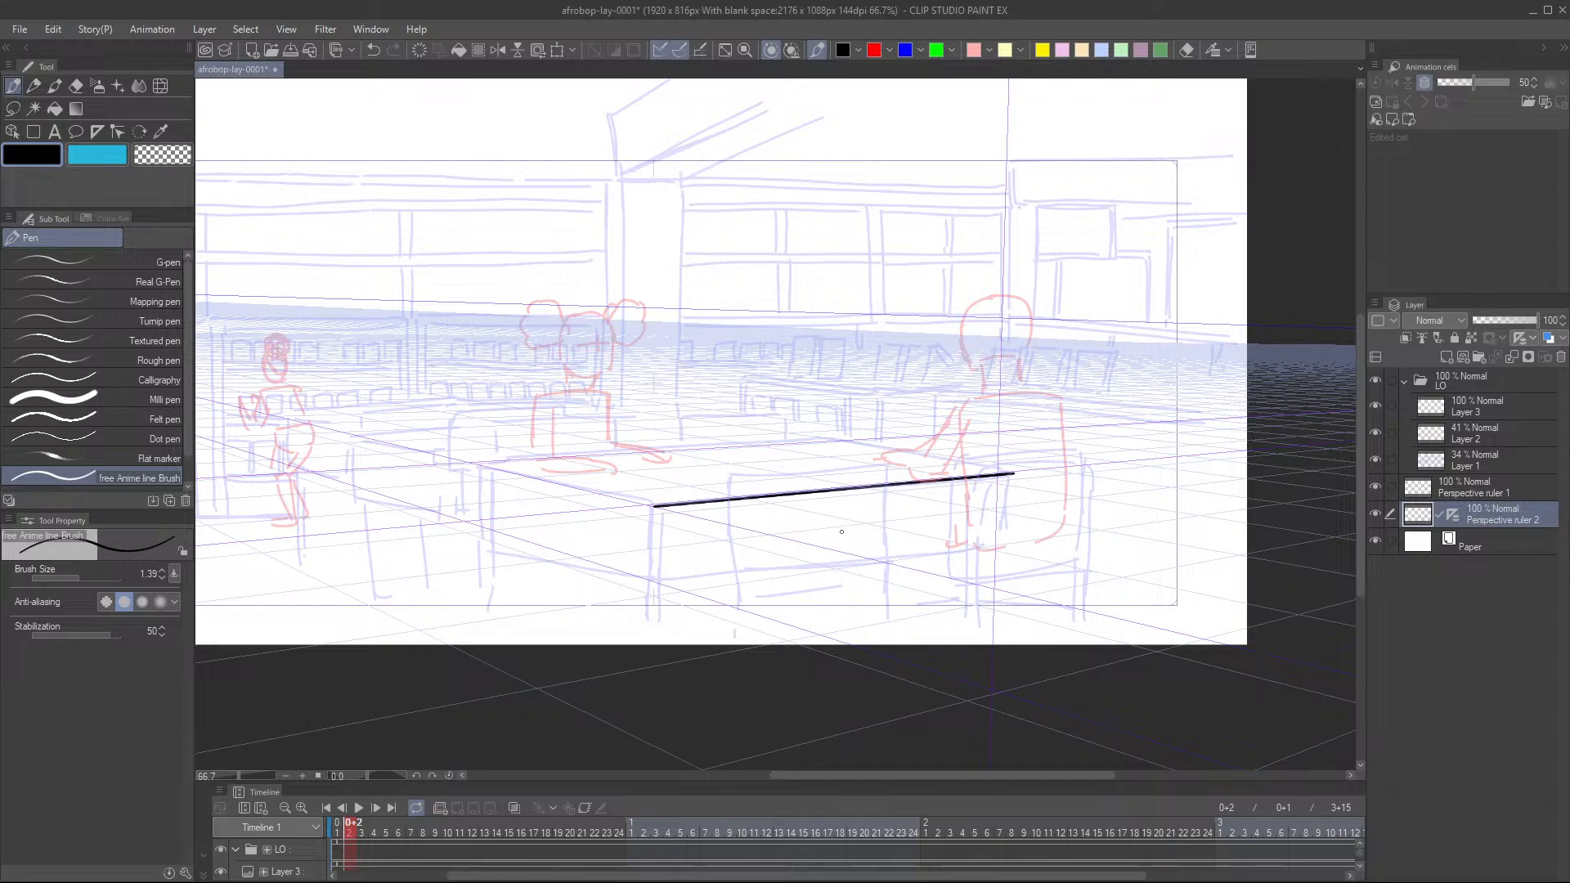
key(ctrl+z)
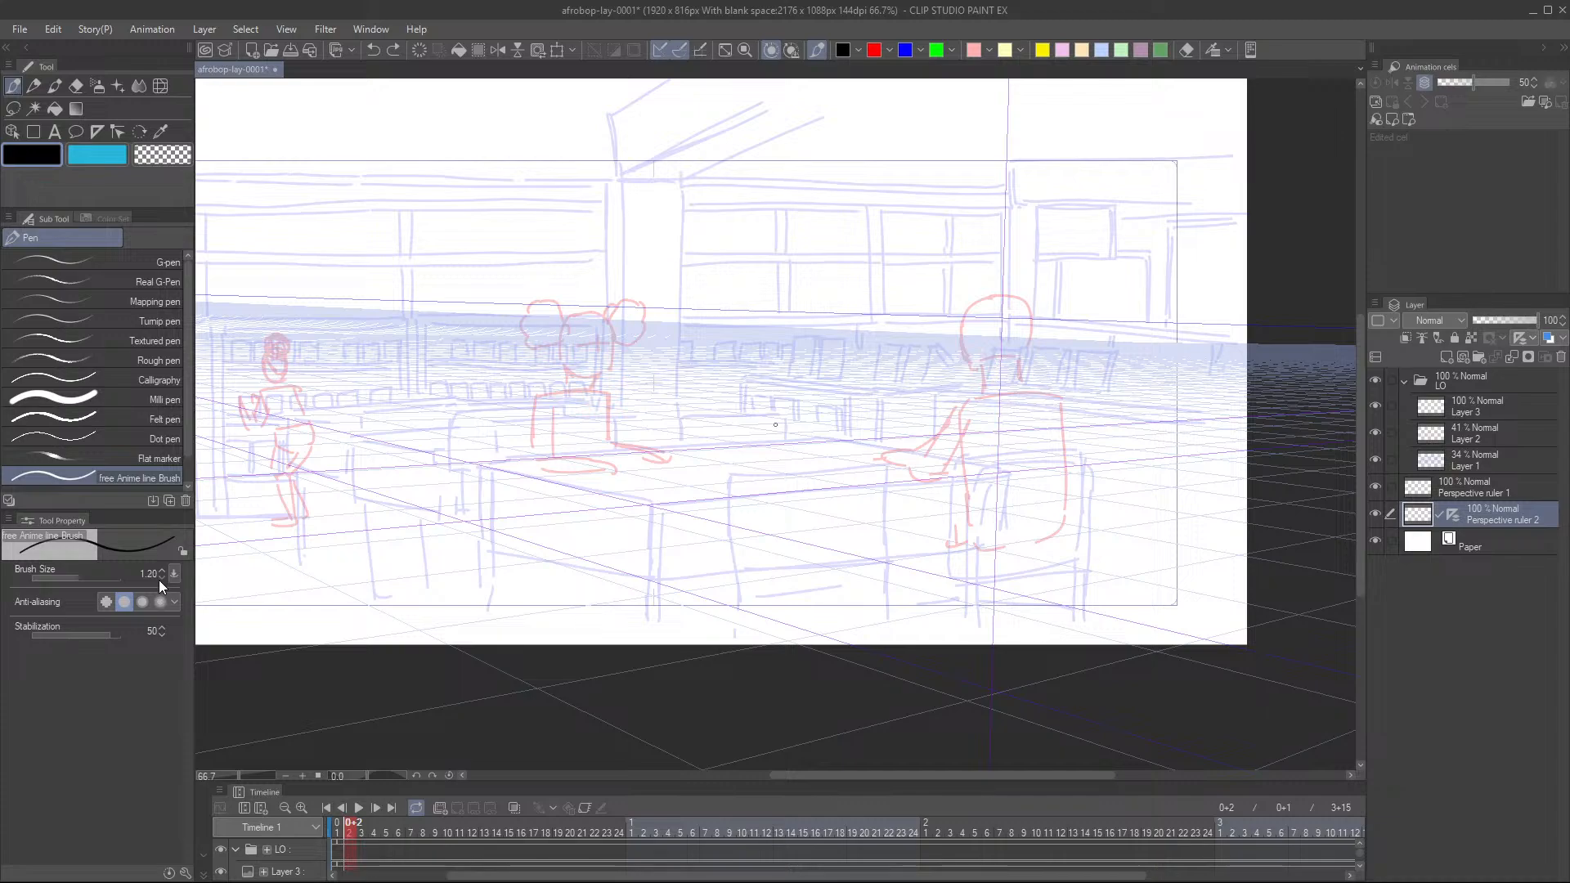
- Set the brush size to 1.00 and ink the tabletop's near long edge from the front corner to the seated right figure
click(160, 578)
drag(658, 506, 1017, 472)
drag(728, 533, 717, 561)
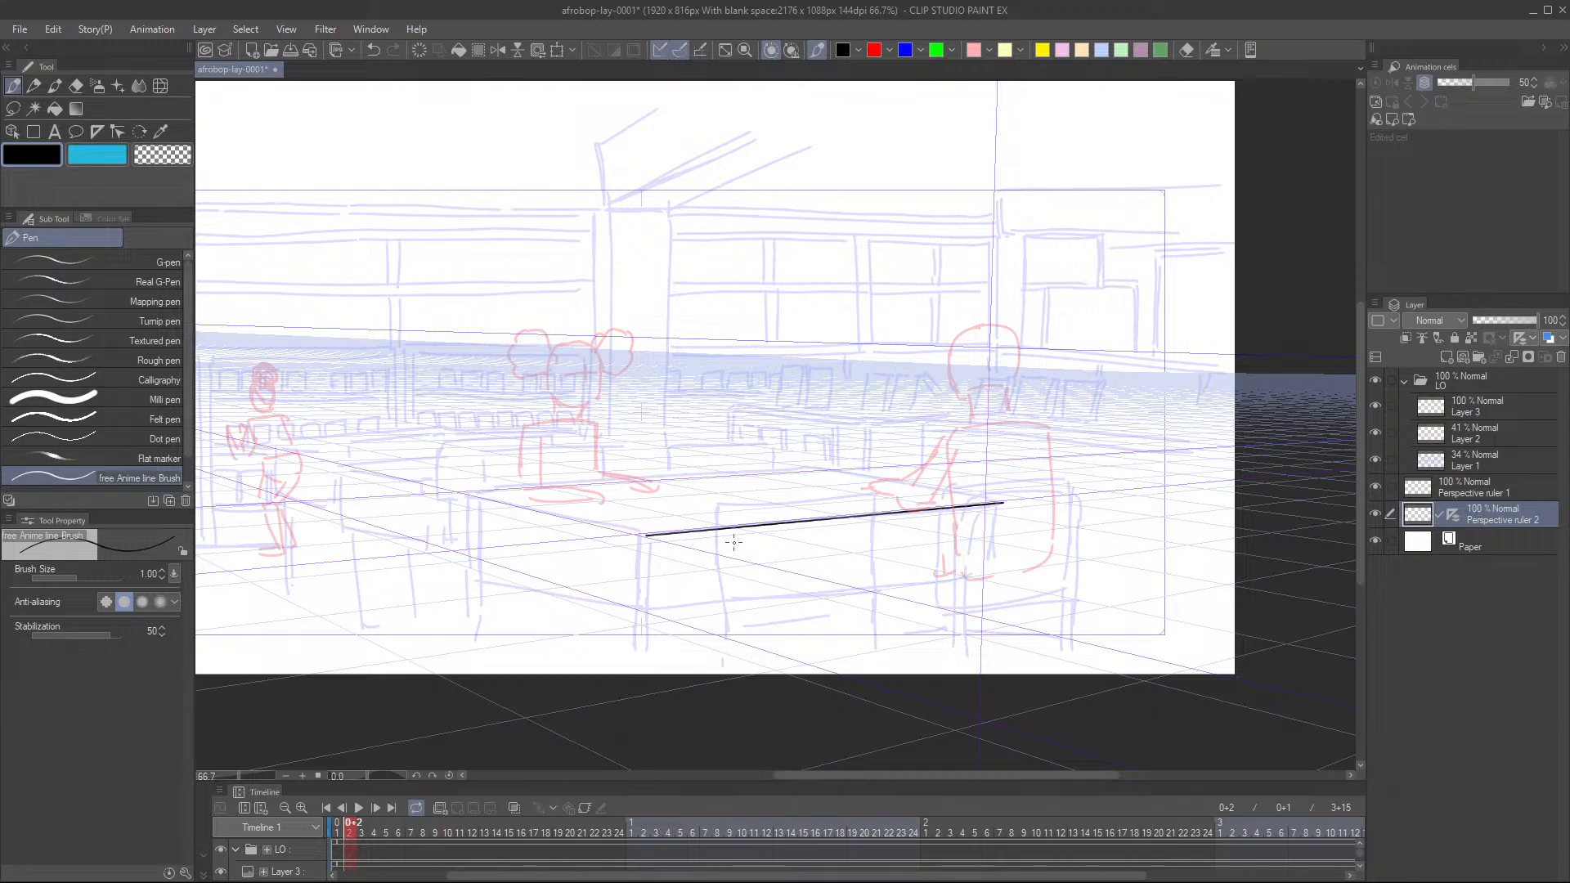
- Draw a second line just below and parallel to the tabletop's near long edge to give the board thickness
scroll(734, 542, up, 4)
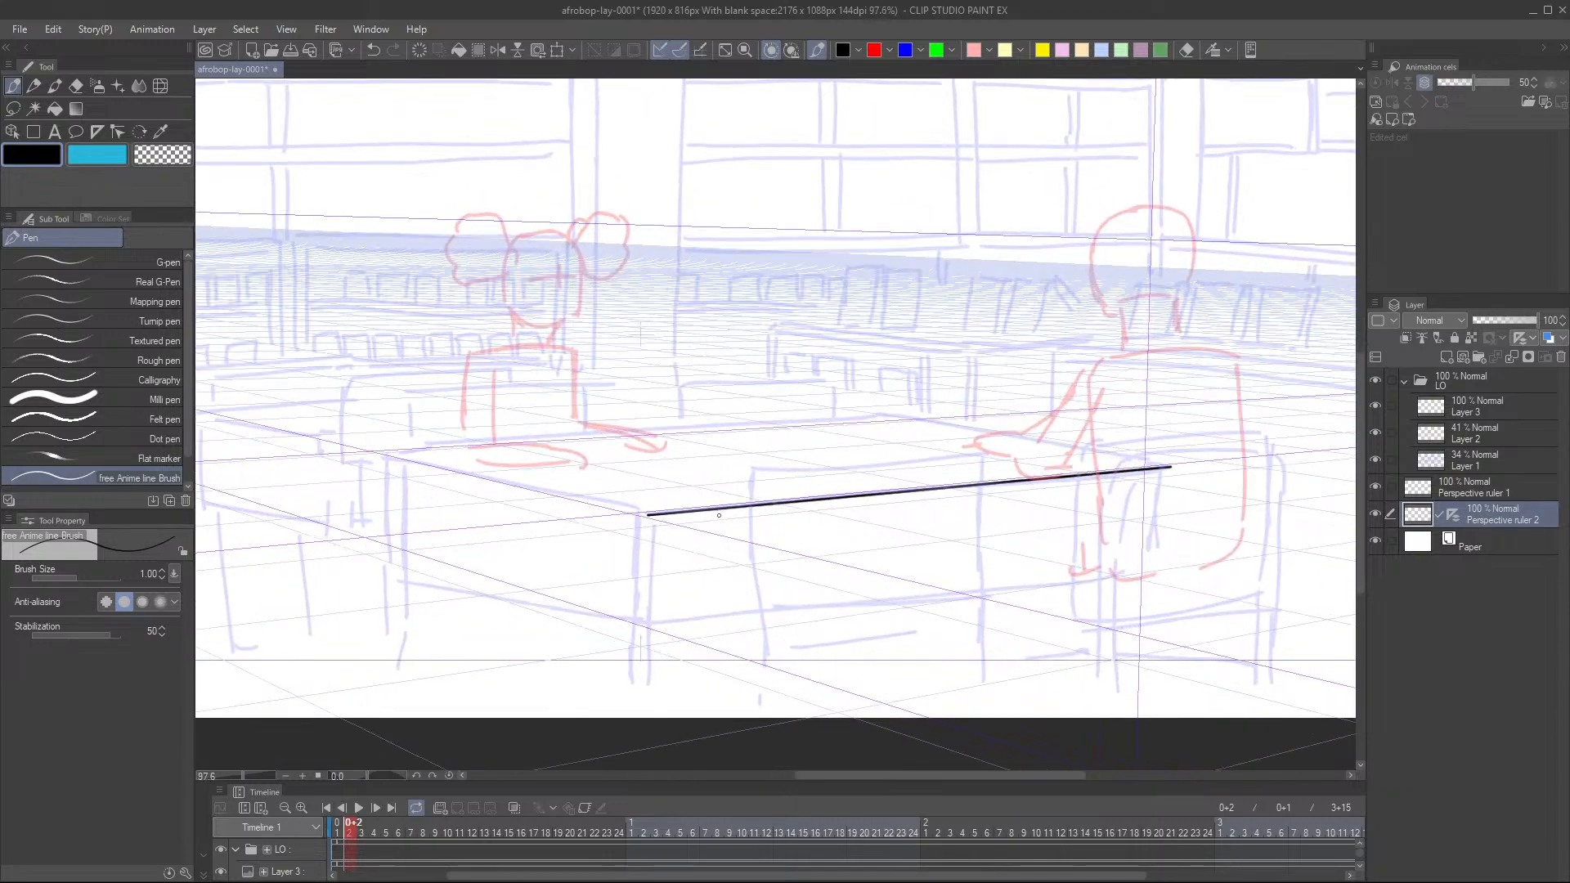
scroll(722, 517, up, 3)
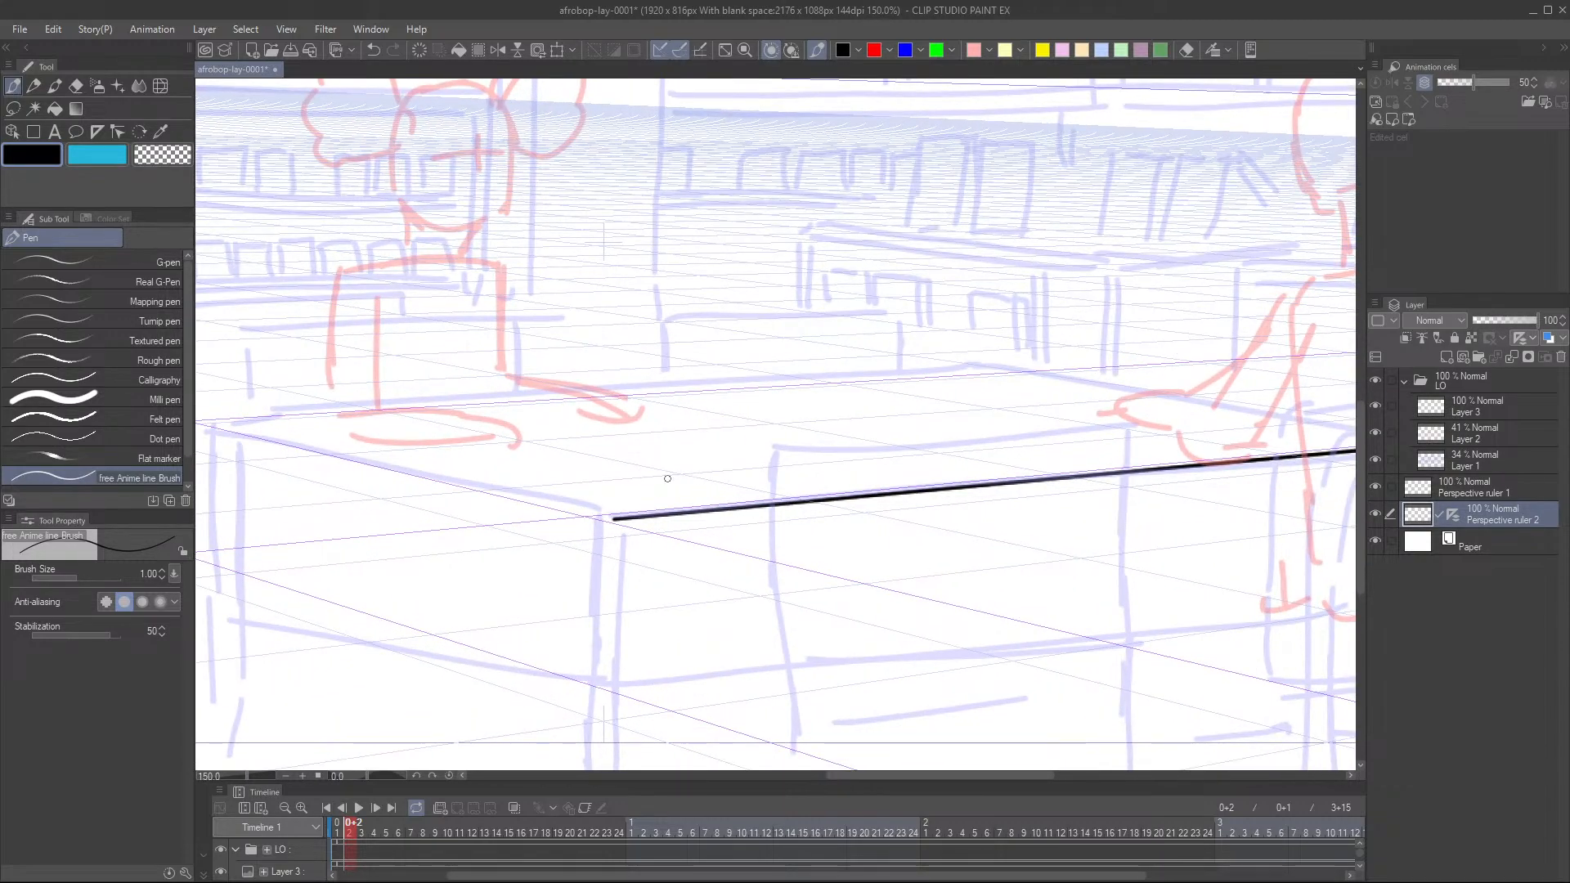
drag(725, 513, 595, 536)
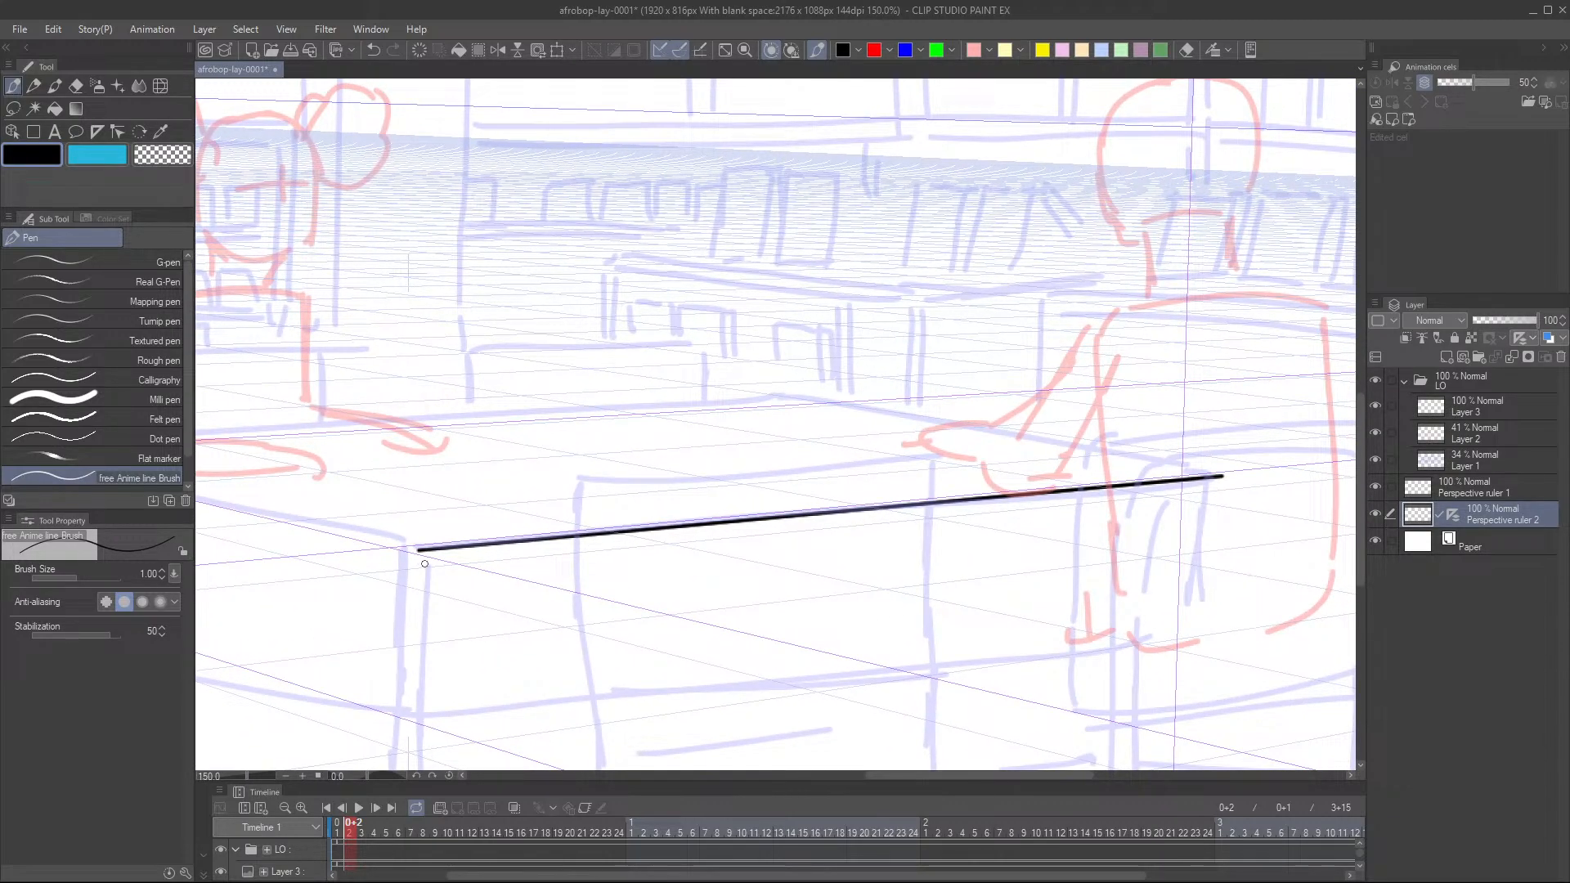
mouse_move(421, 564)
mouse_down()
mouse_move(497, 581)
mouse_move(493, 561)
mouse_move(1212, 491)
mouse_up()
key(ctrl+z)
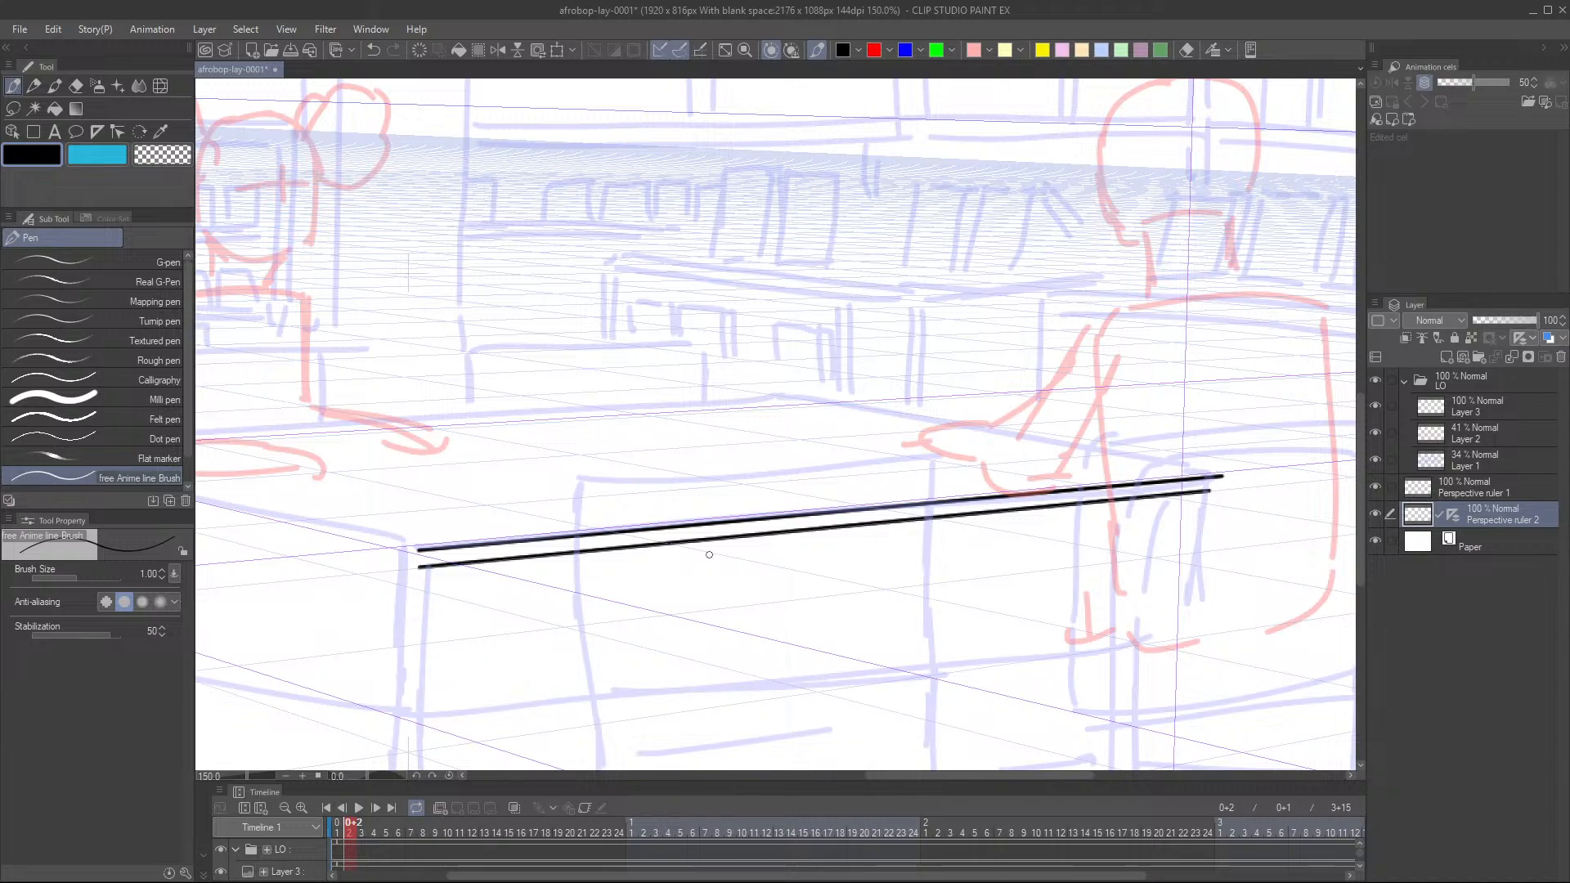
- Ink the tabletop's far long edge over the rough sketch, from the far left corner to the back corner
drag(566, 581, 622, 585)
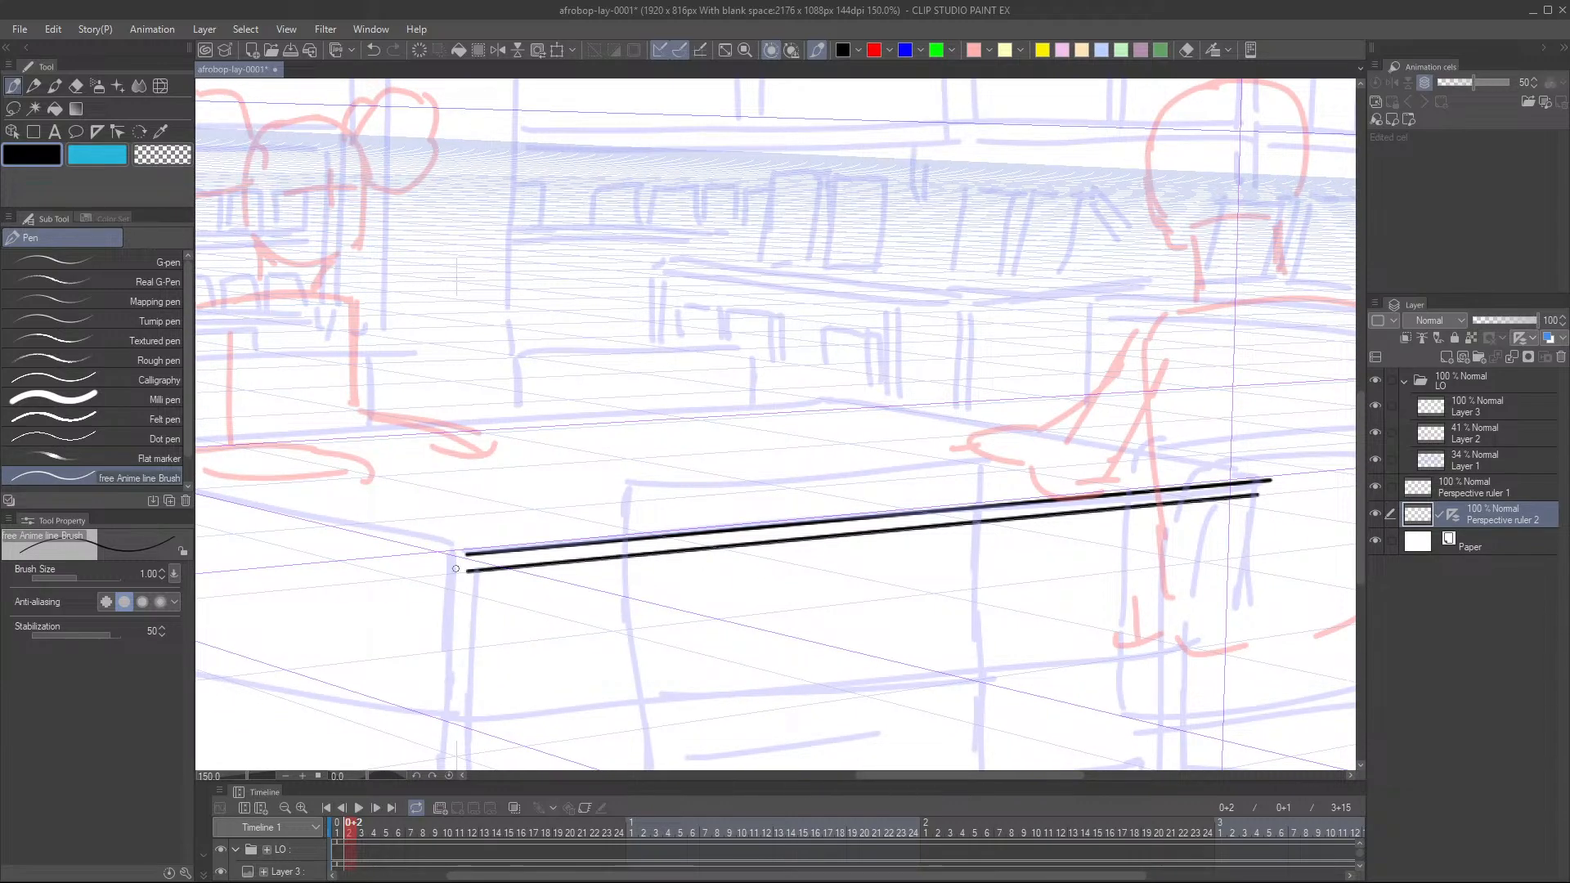
scroll(736, 609, down, 3)
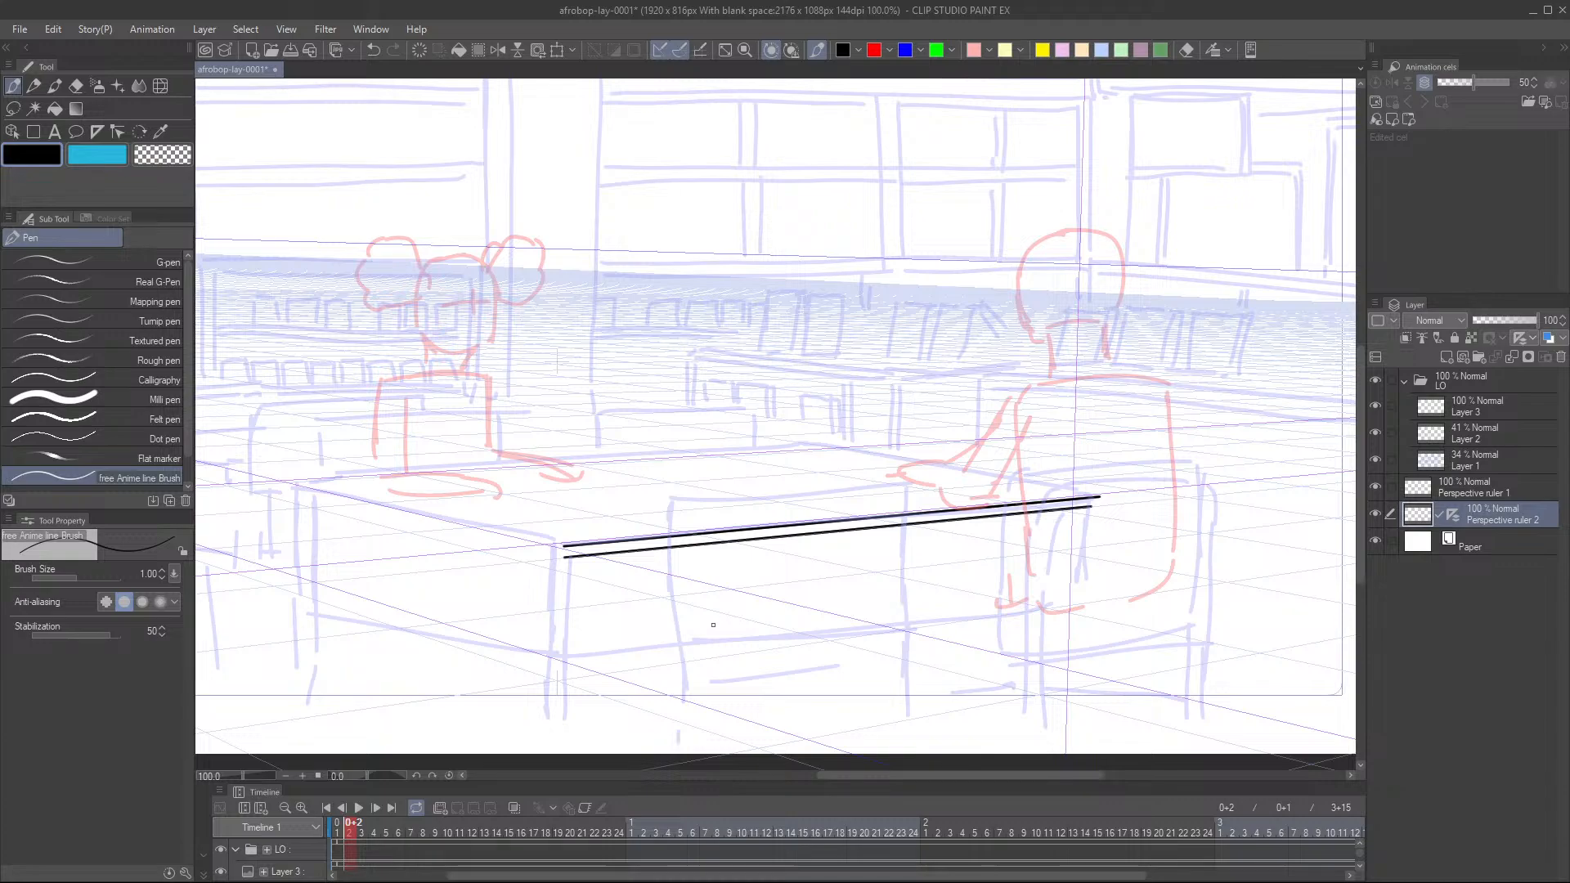
drag(715, 636, 701, 599)
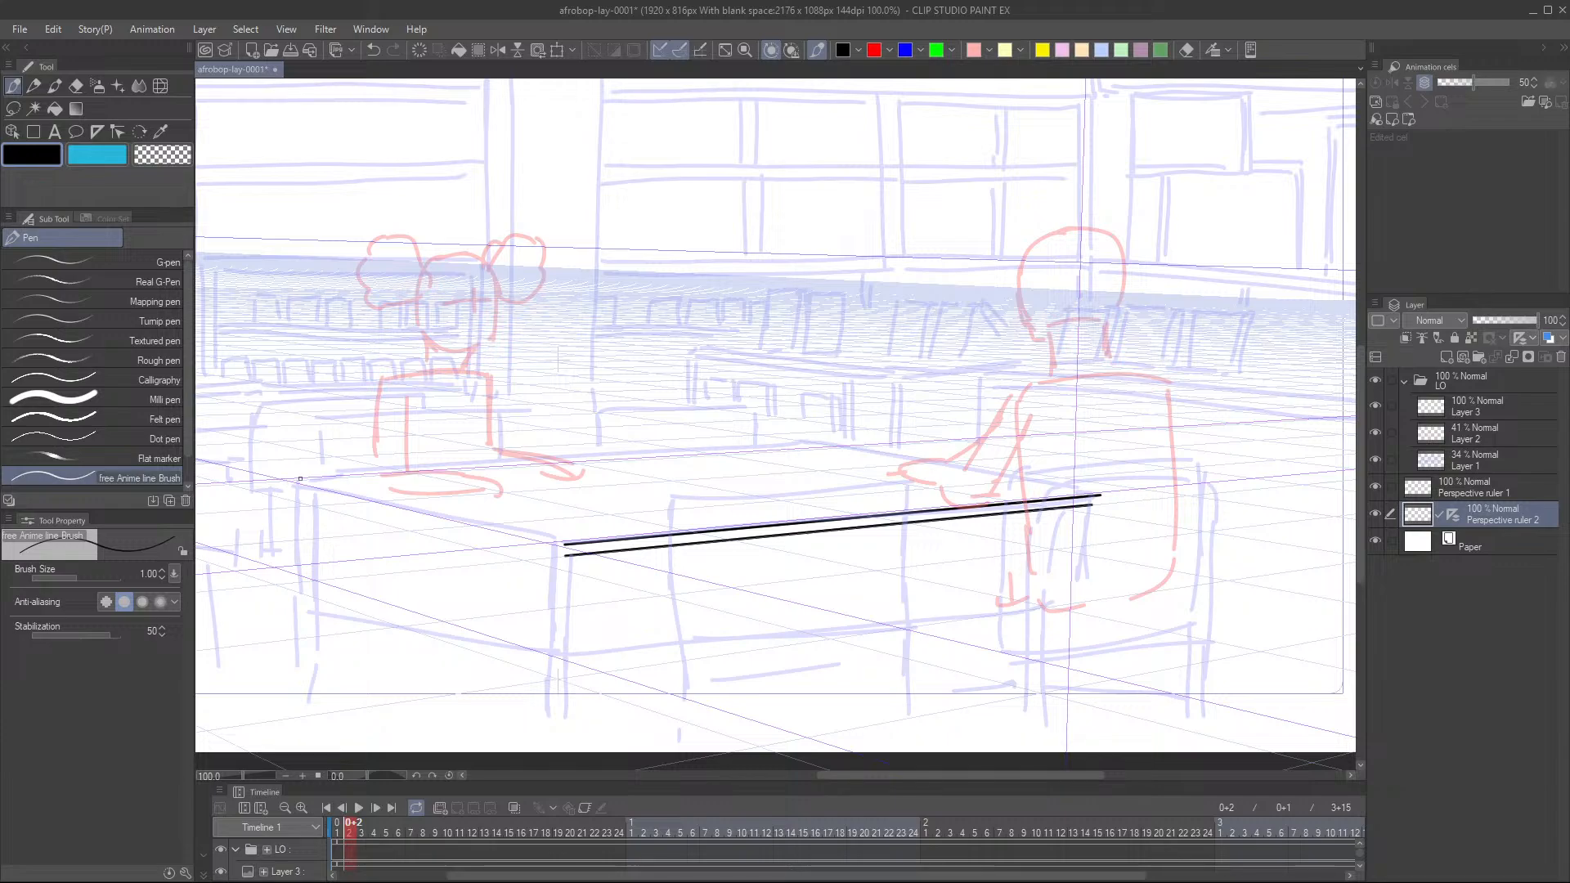
drag(300, 479, 474, 470)
drag(497, 471, 826, 447)
- Ink the tabletop's left short side as two parallel lines from the front corner, closing its thickness at the far left corner
drag(426, 558, 464, 557)
drag(597, 545, 566, 565)
scroll(573, 565, up, 2)
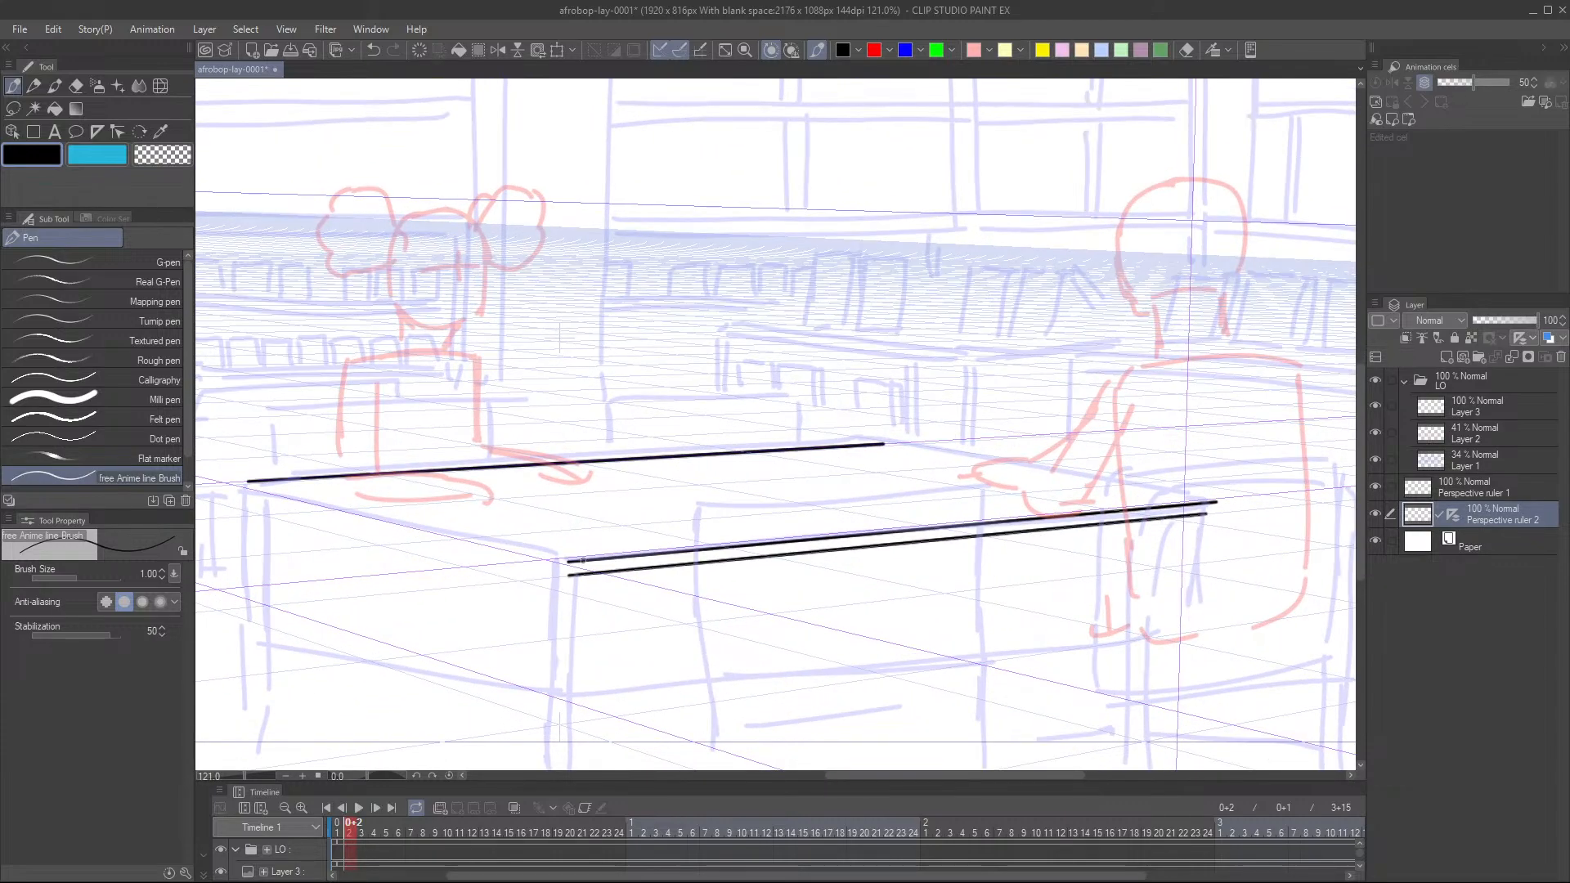
drag(456, 576, 485, 564)
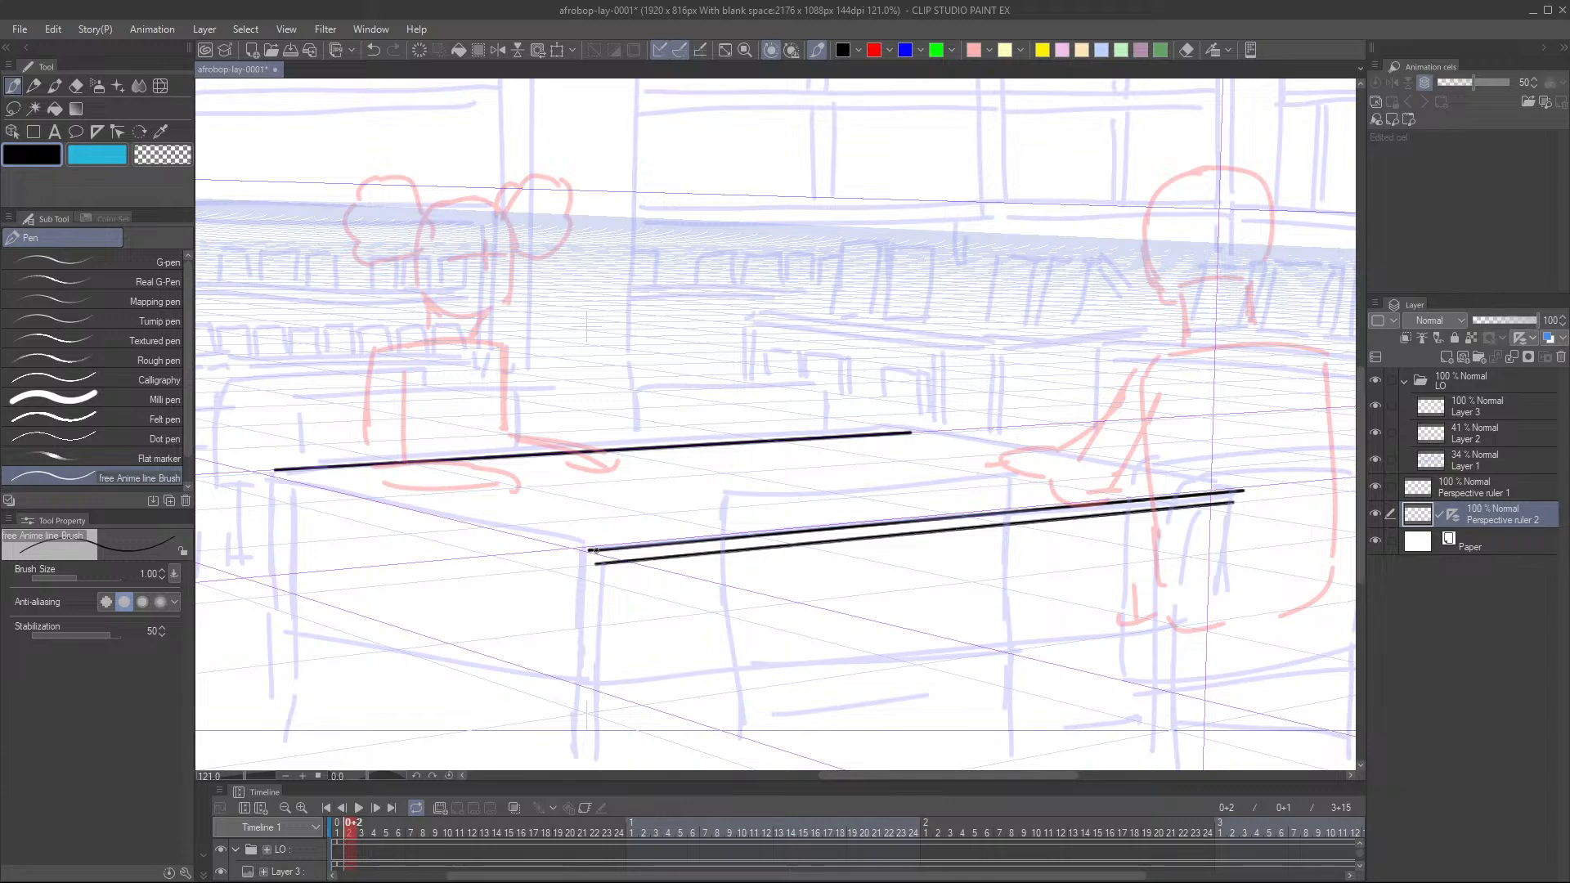
key(ctrl+z)
drag(595, 550, 259, 471)
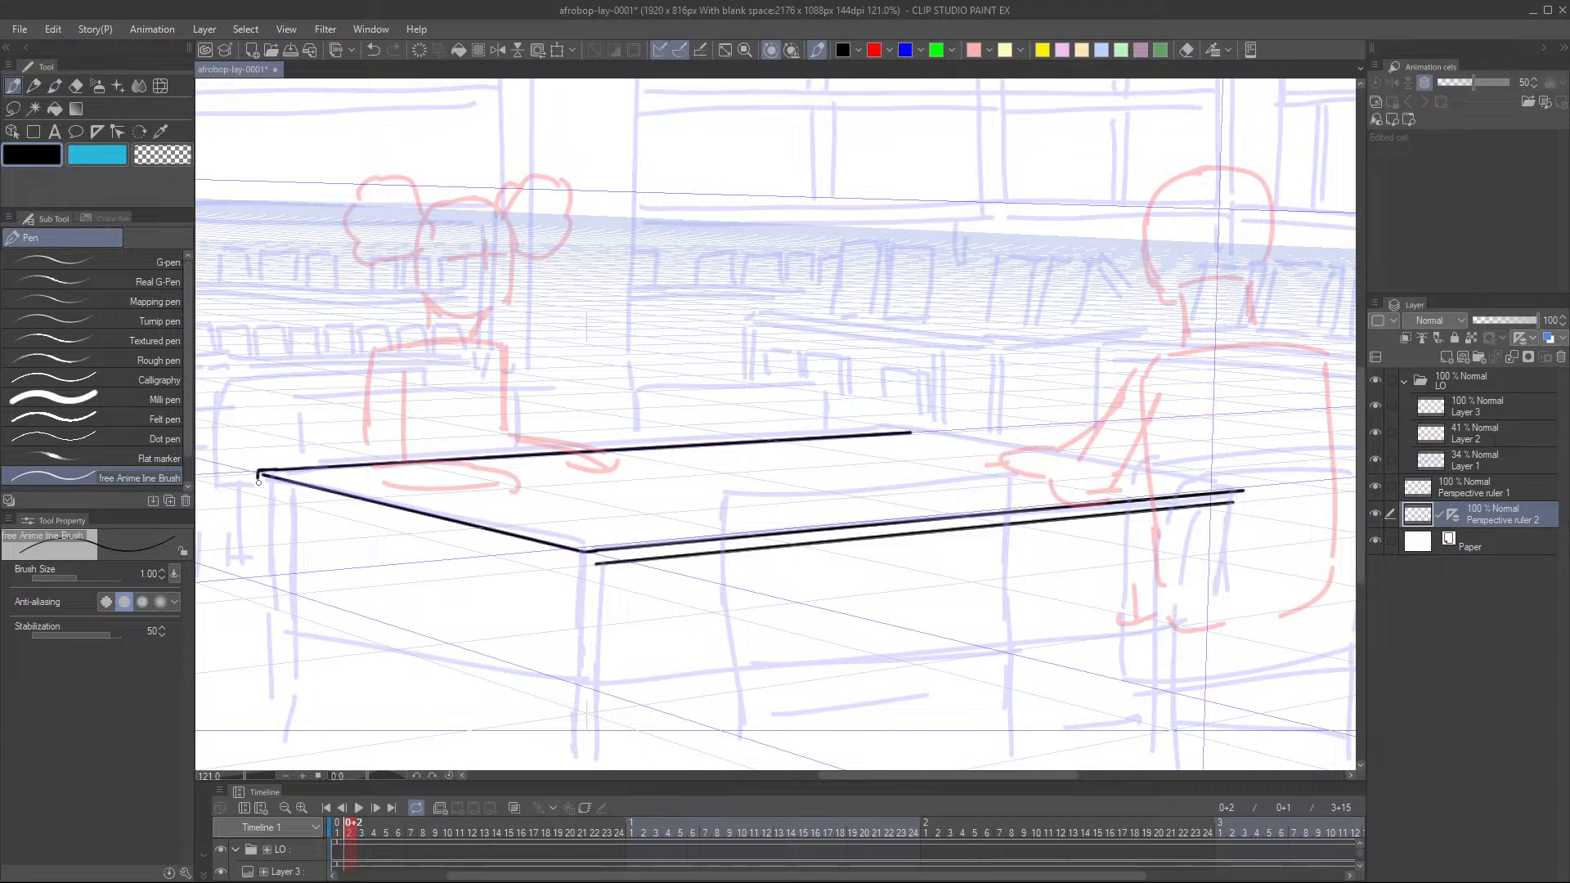
key(ctrl+z)
drag(587, 565, 258, 491)
key(ctrl+z)
- Ink the tabletop's right short side from the back corner to the near edge and close the board's thickness there
scroll(645, 617, down, 3)
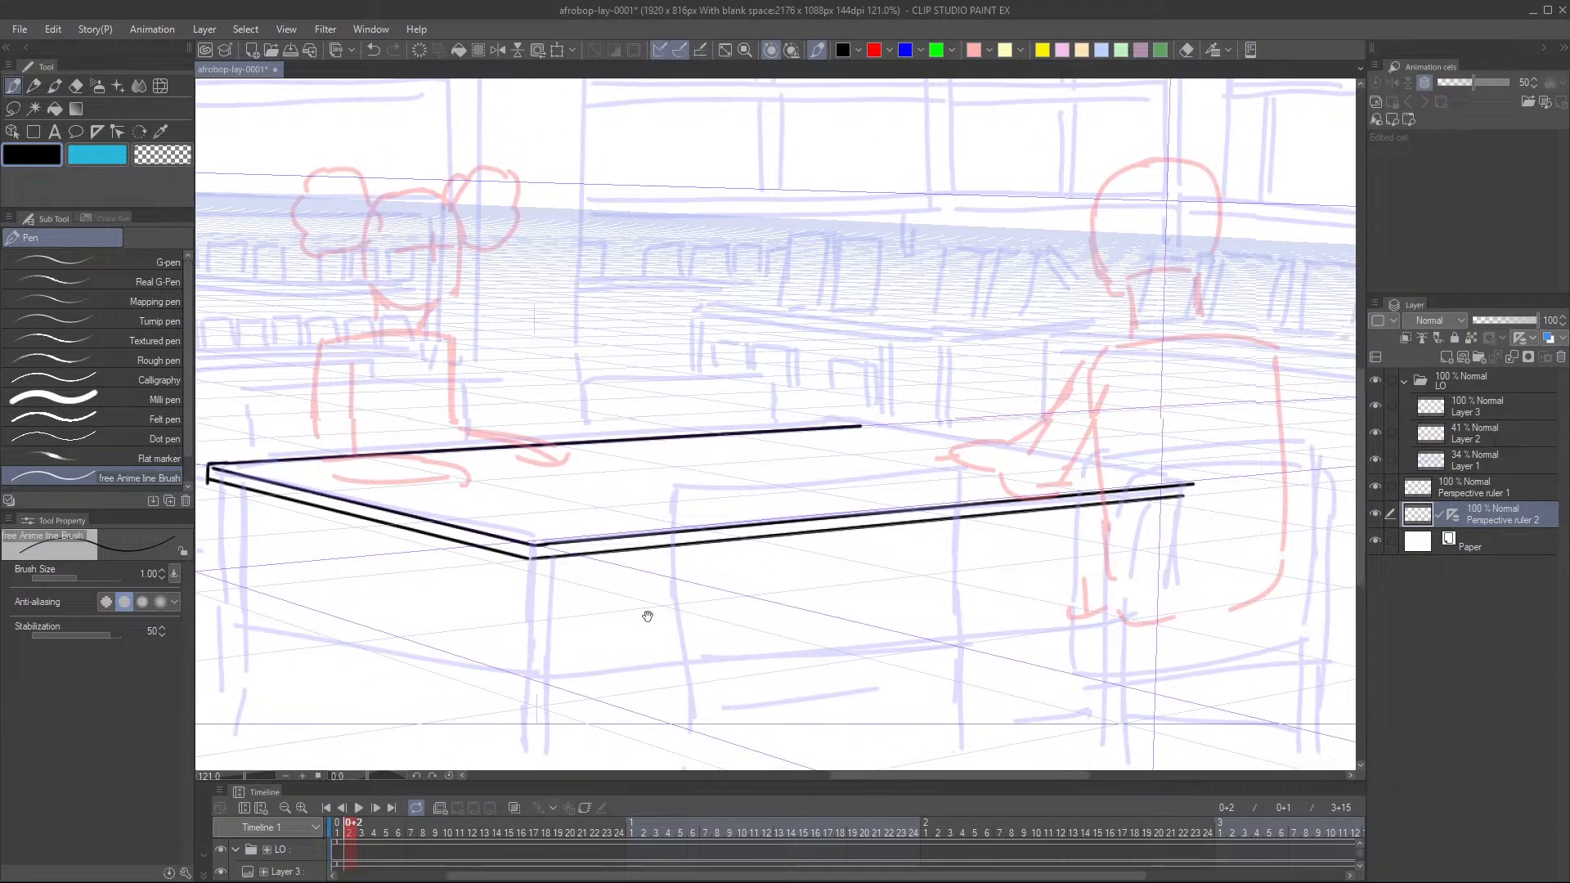
scroll(659, 517, up, 2)
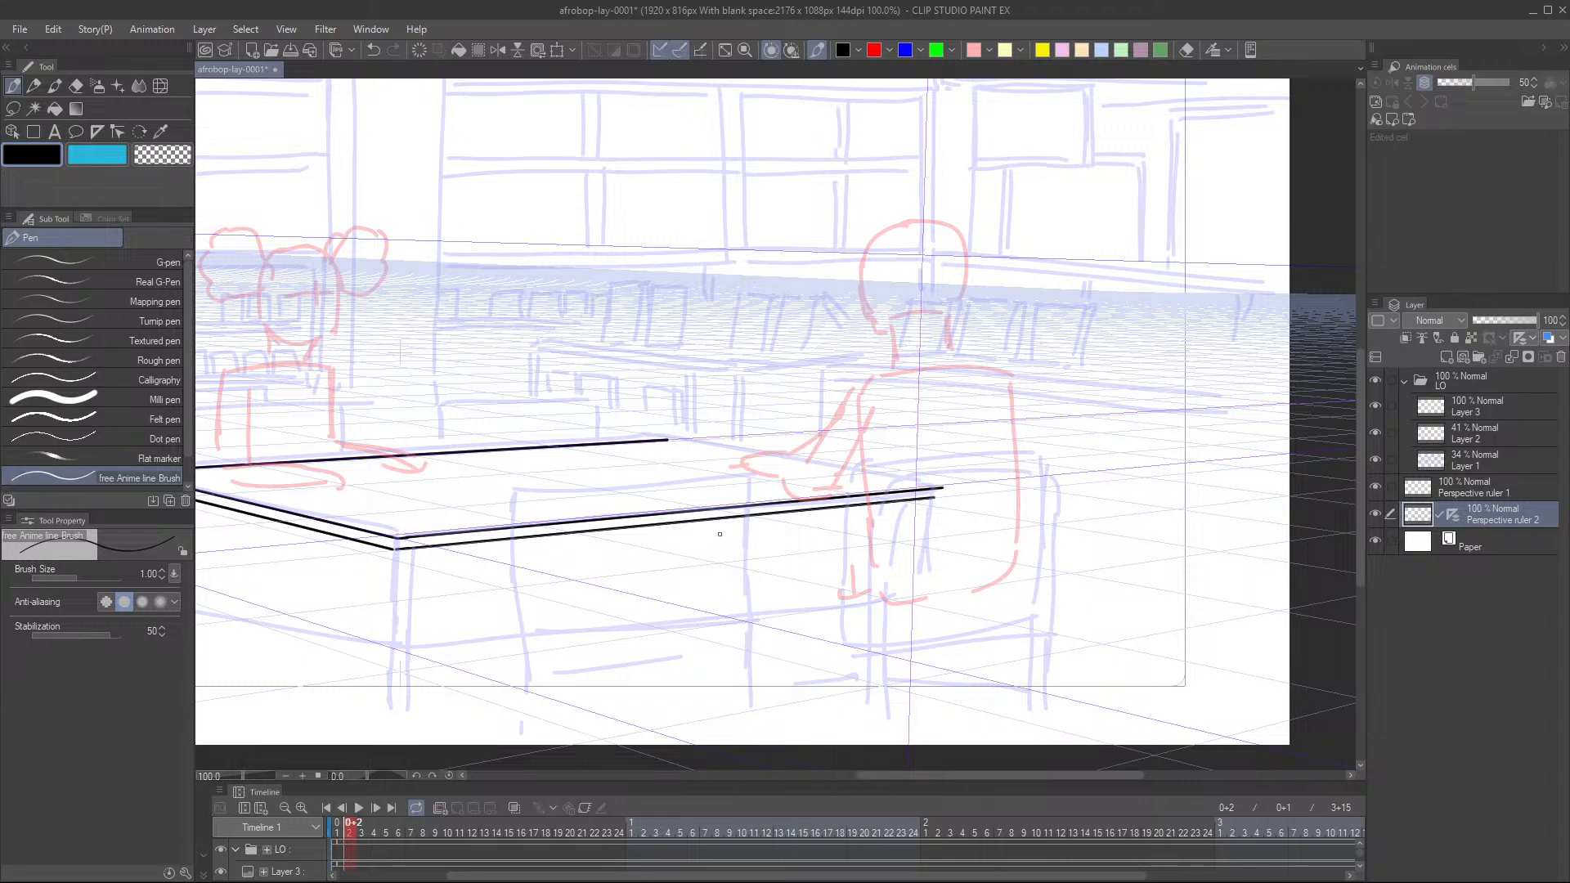
mouse_move(669, 442)
mouse_down()
mouse_move(761, 458)
mouse_move(738, 441)
mouse_move(669, 440)
mouse_move(970, 500)
mouse_up()
key(ctrl+z)
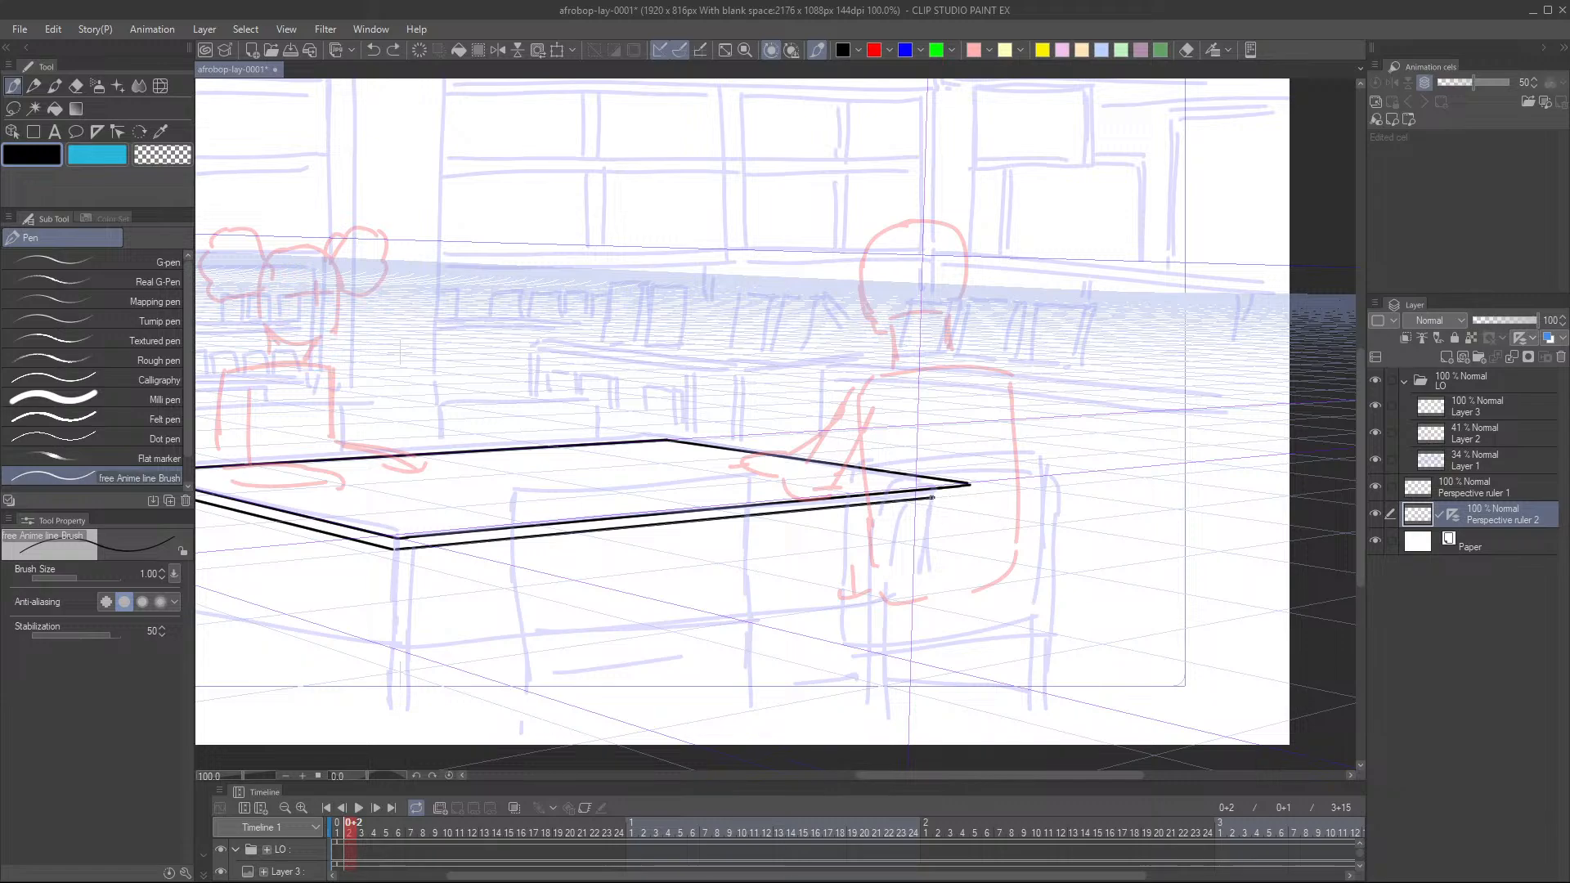
drag(962, 492, 997, 471)
- Draw the table's front corner leg as three vertical lines running down to the canvas edge, snapped to the perspective ruler
drag(997, 487, 891, 548)
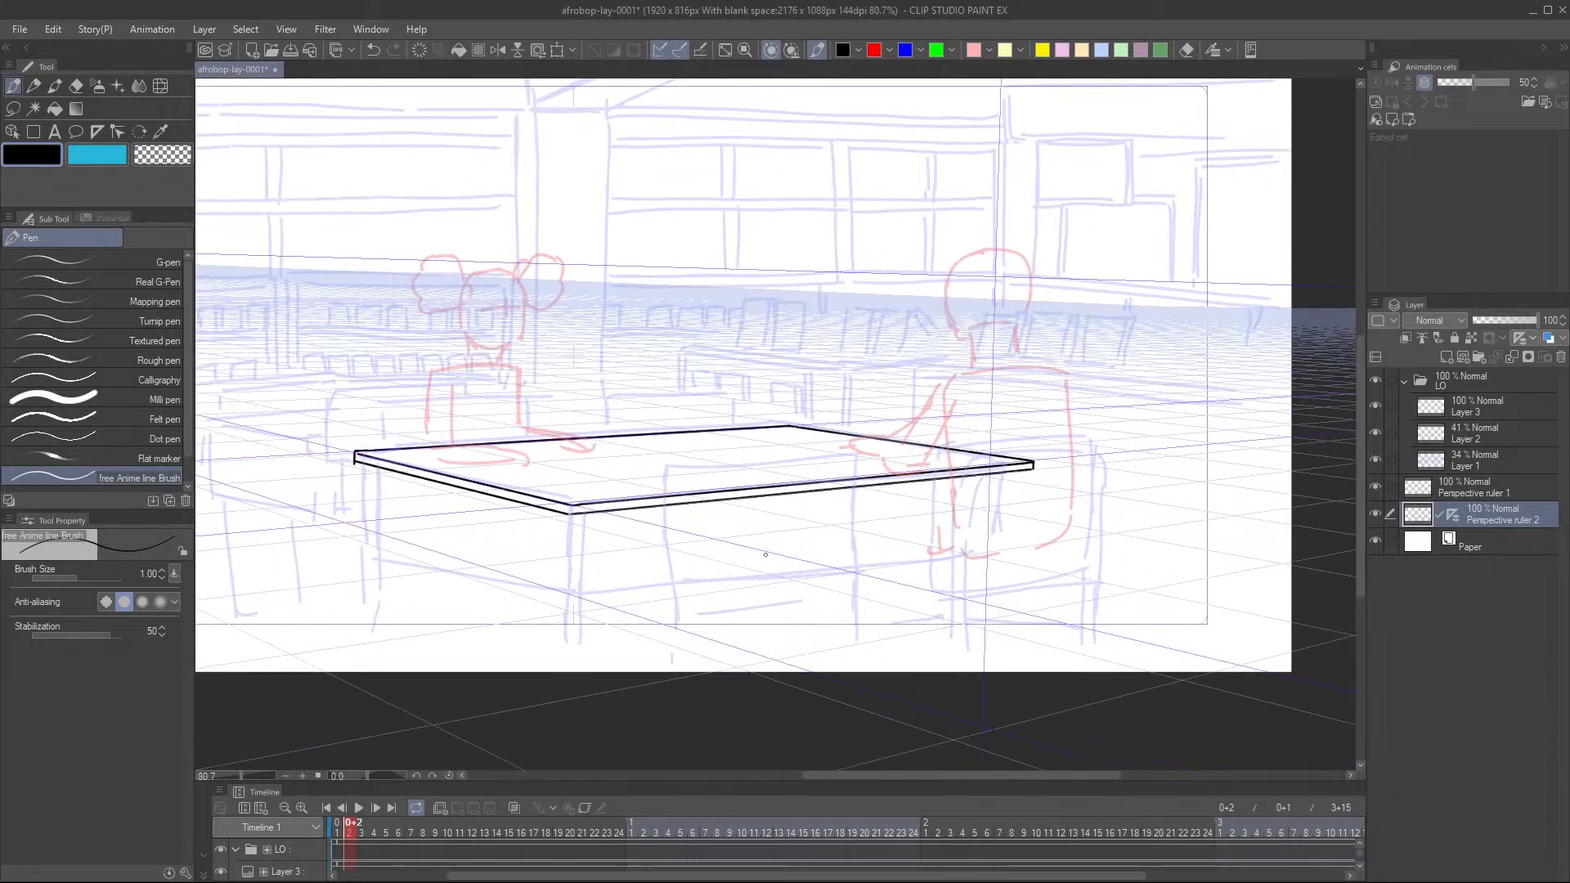
drag(680, 558, 756, 566)
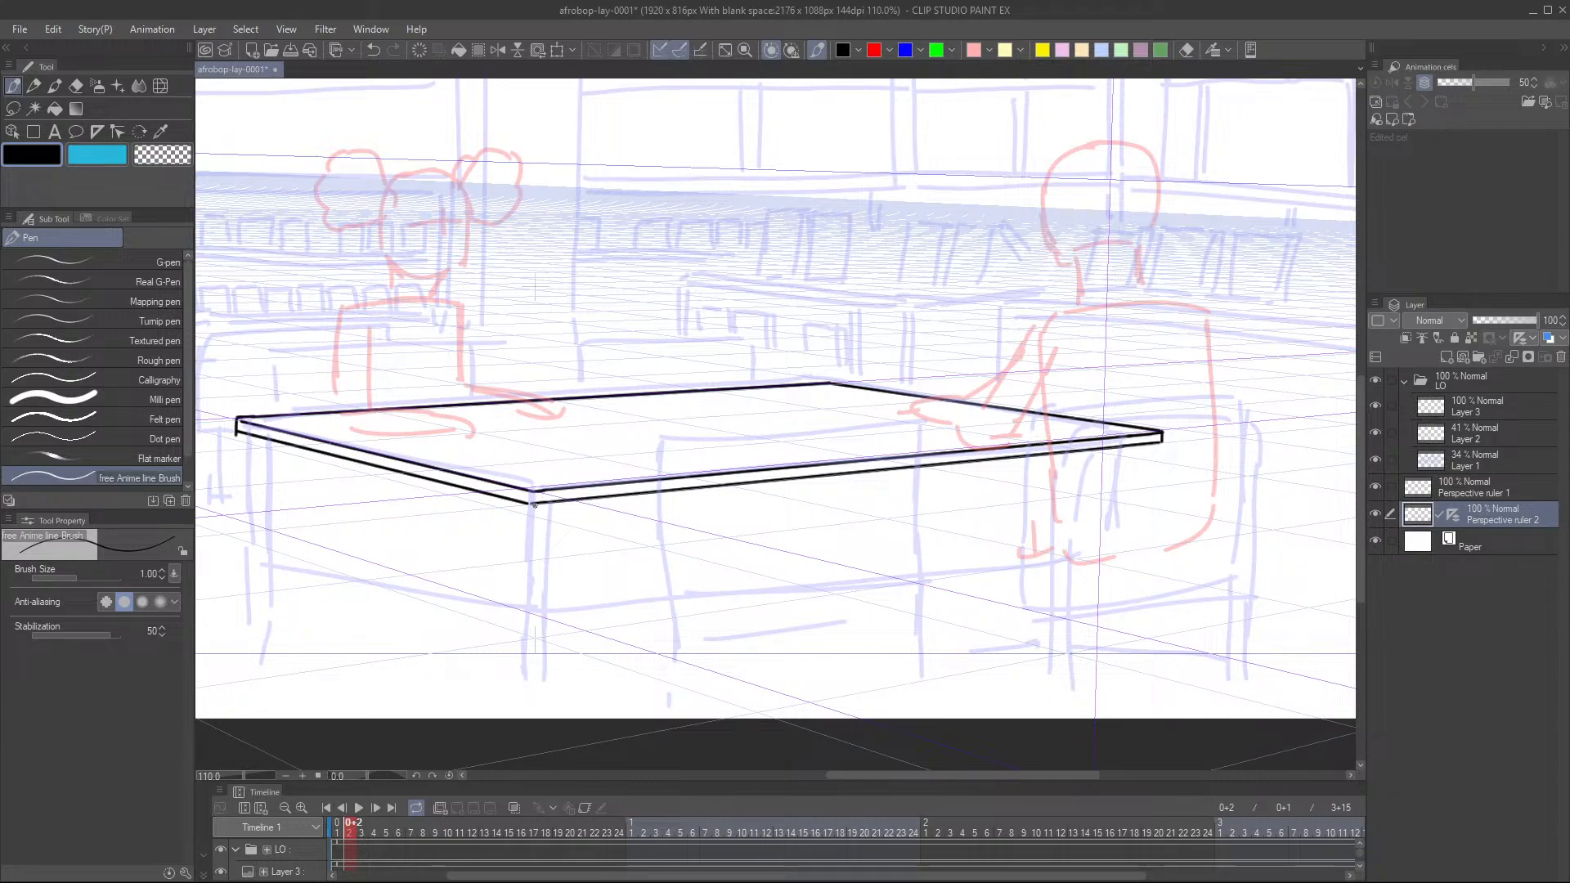
mouse_move(535, 505)
mouse_down()
mouse_move(542, 648)
mouse_move(566, 533)
mouse_move(531, 630)
mouse_move(533, 720)
mouse_up()
key(ctrl+z)
drag(557, 504, 551, 718)
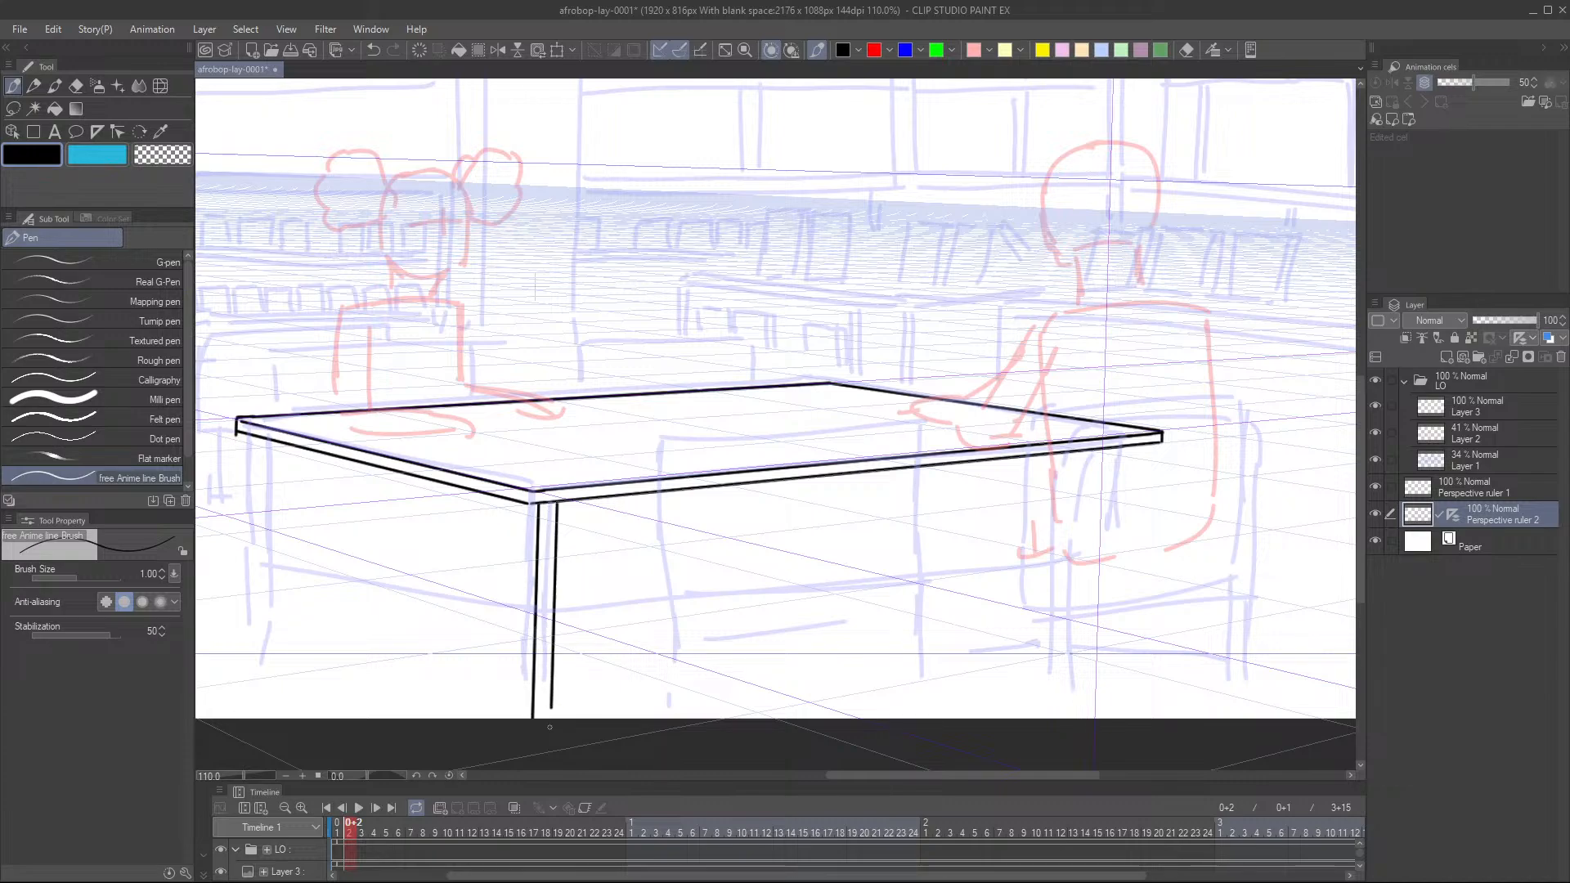
drag(648, 589, 783, 540)
scroll(791, 515, down, 4)
scroll(687, 507, up, 4)
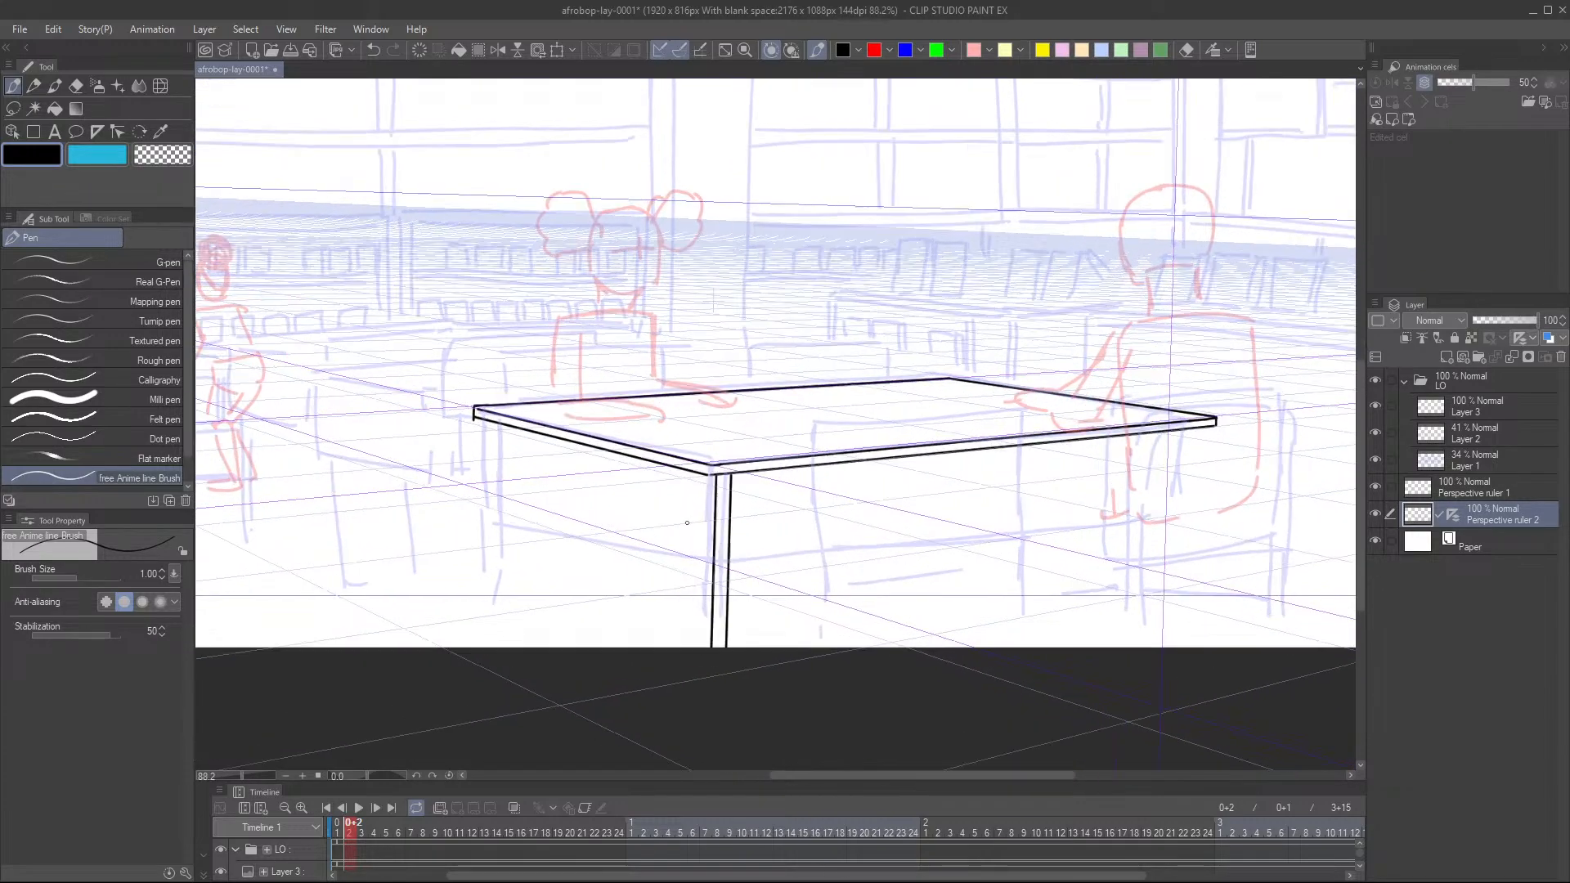
drag(714, 471, 711, 674)
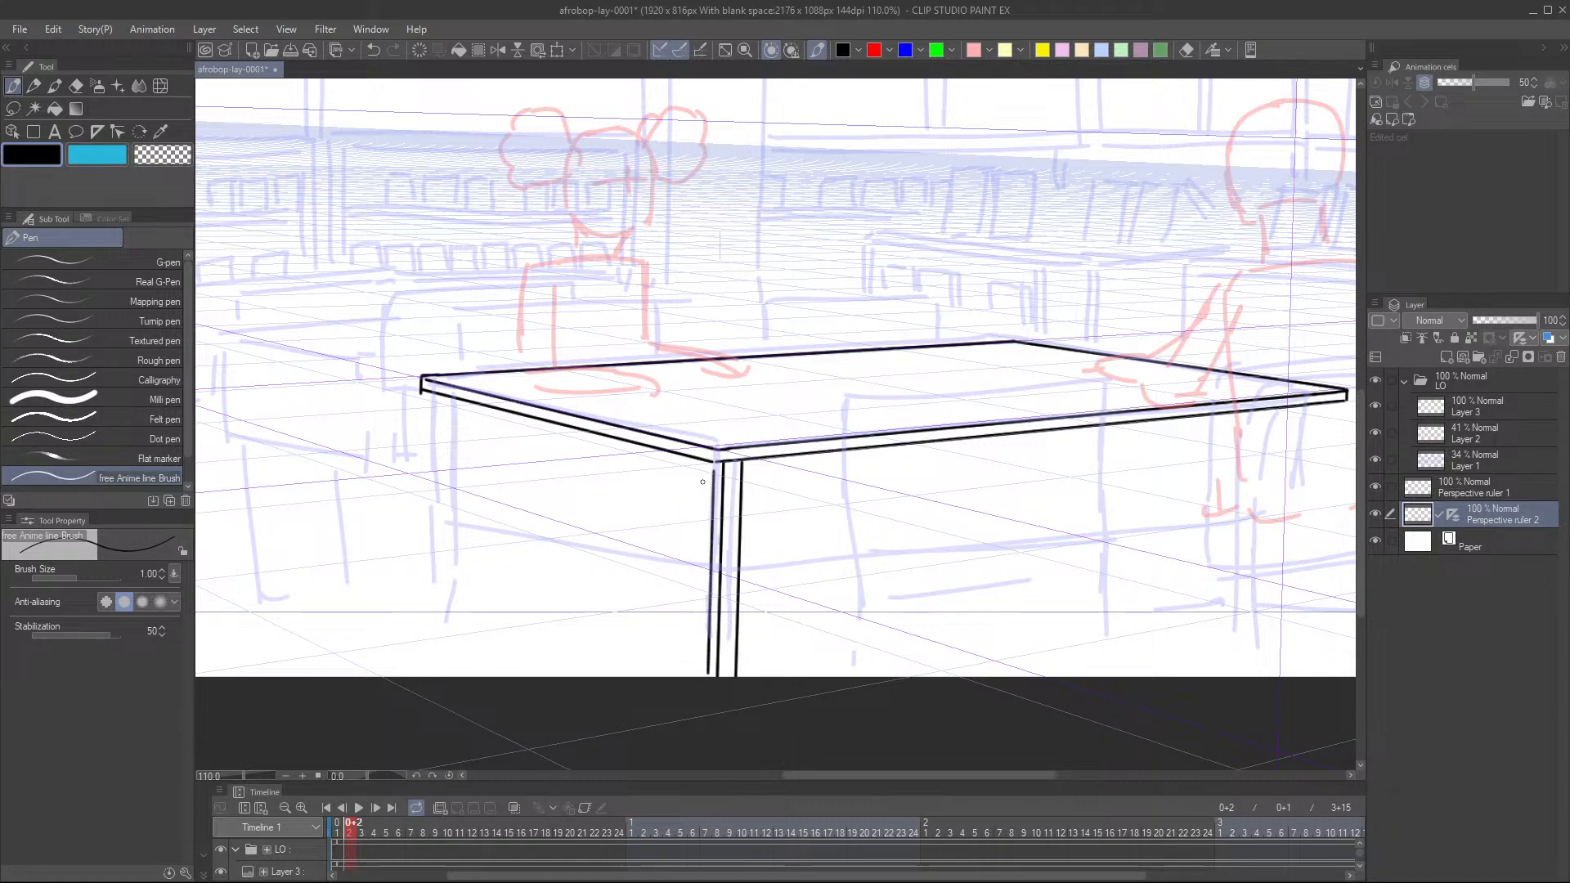
- Draw a rail line beneath the tabletop's left short side and the outer vertical line of the left leg
mouse_move(712, 471)
mouse_down()
mouse_move(498, 417)
mouse_move(439, 423)
mouse_up()
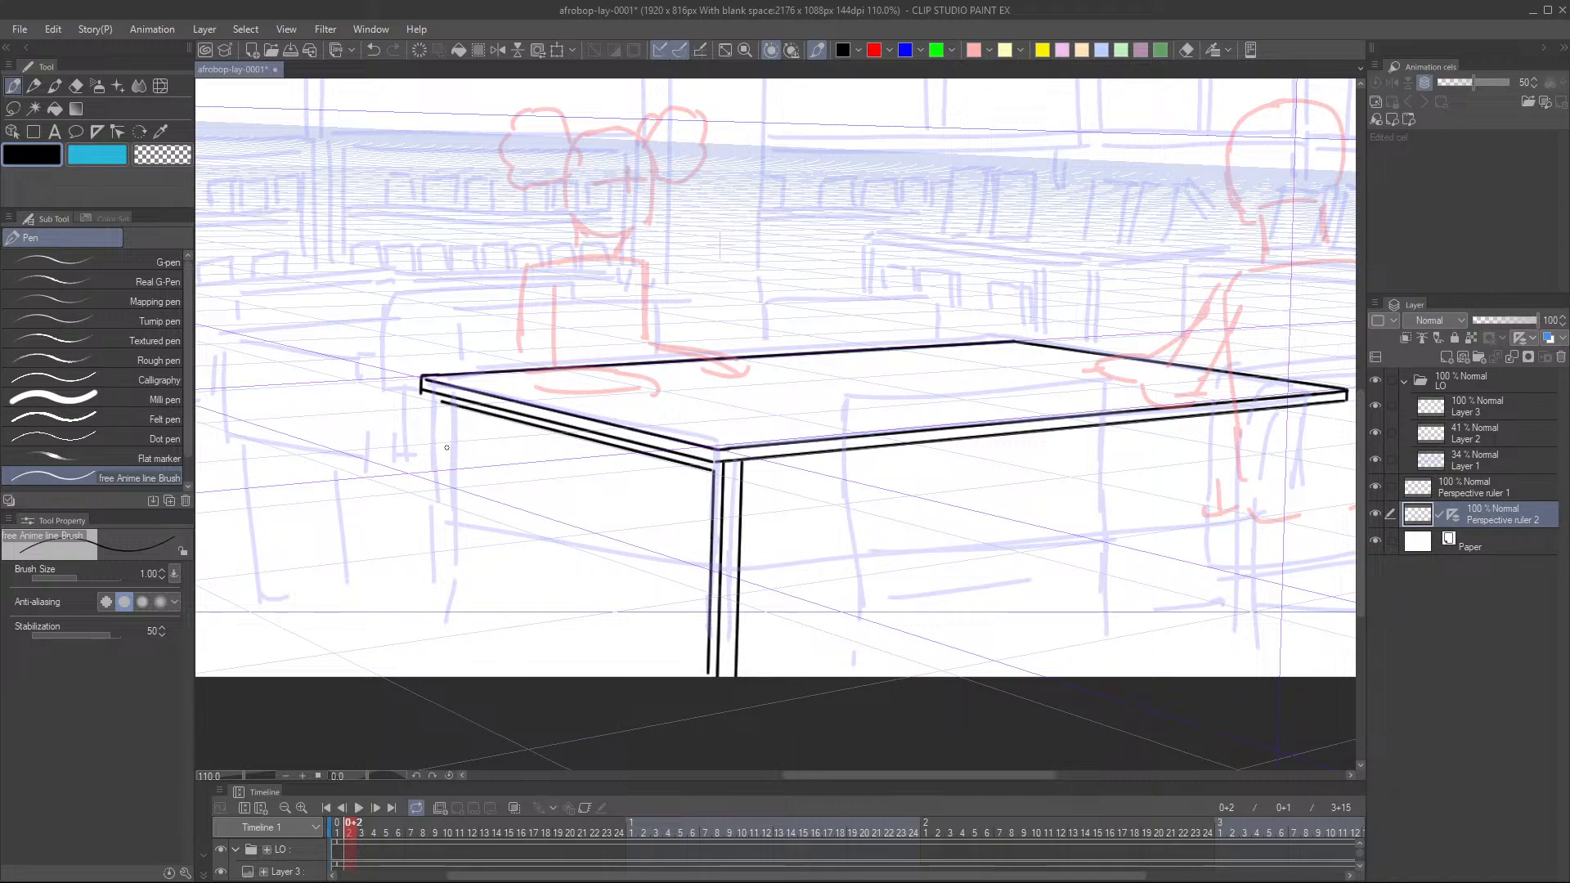
drag(436, 396, 427, 677)
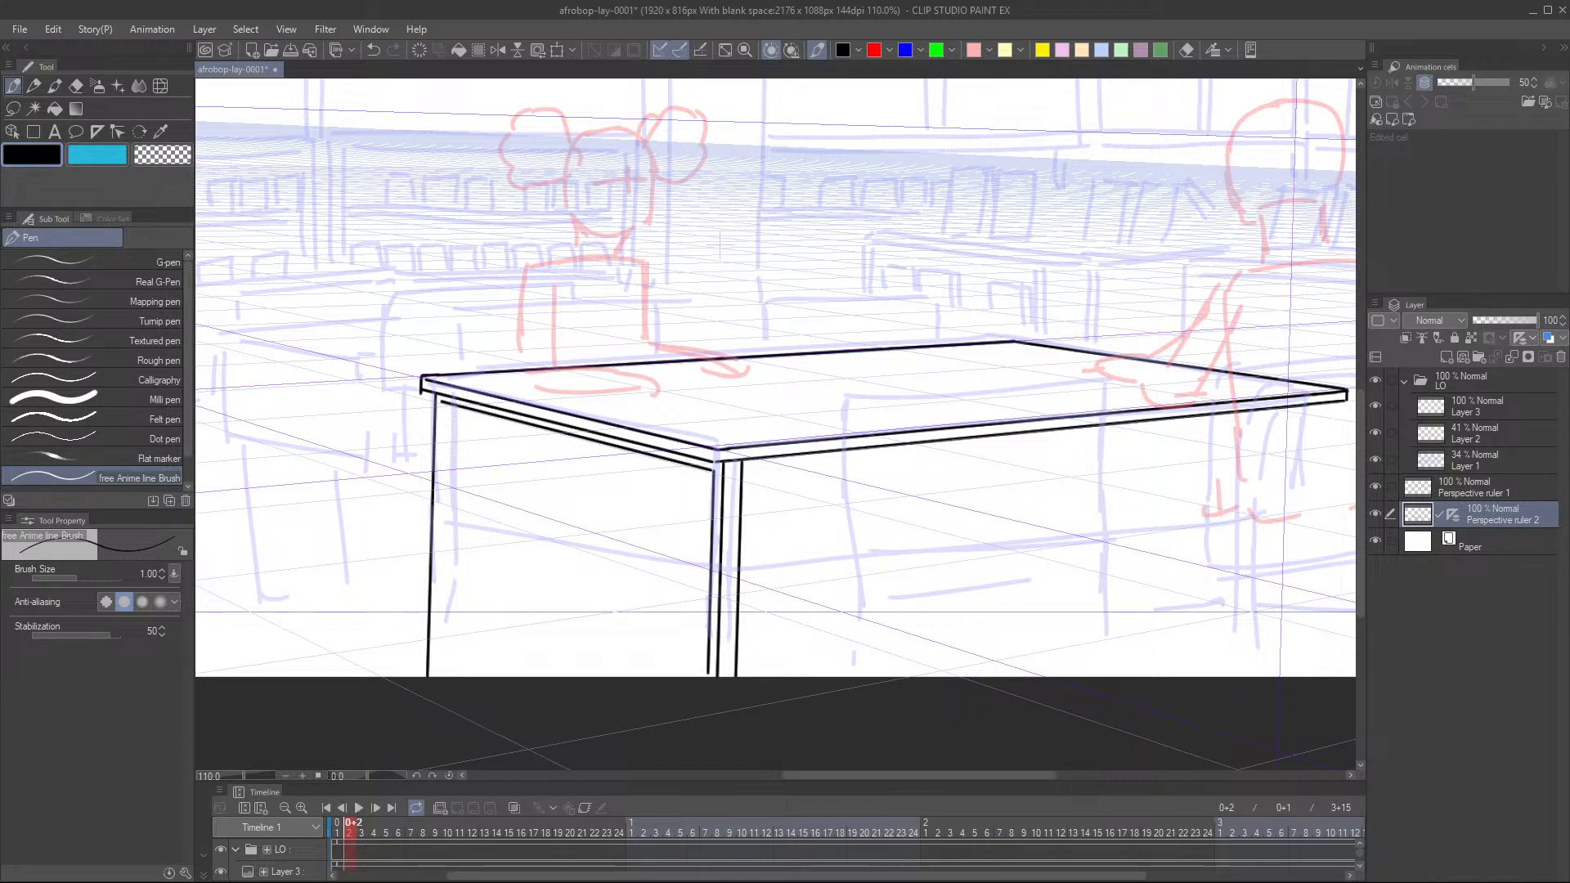
click(1331, 12)
drag(1275, 437, 1084, 471)
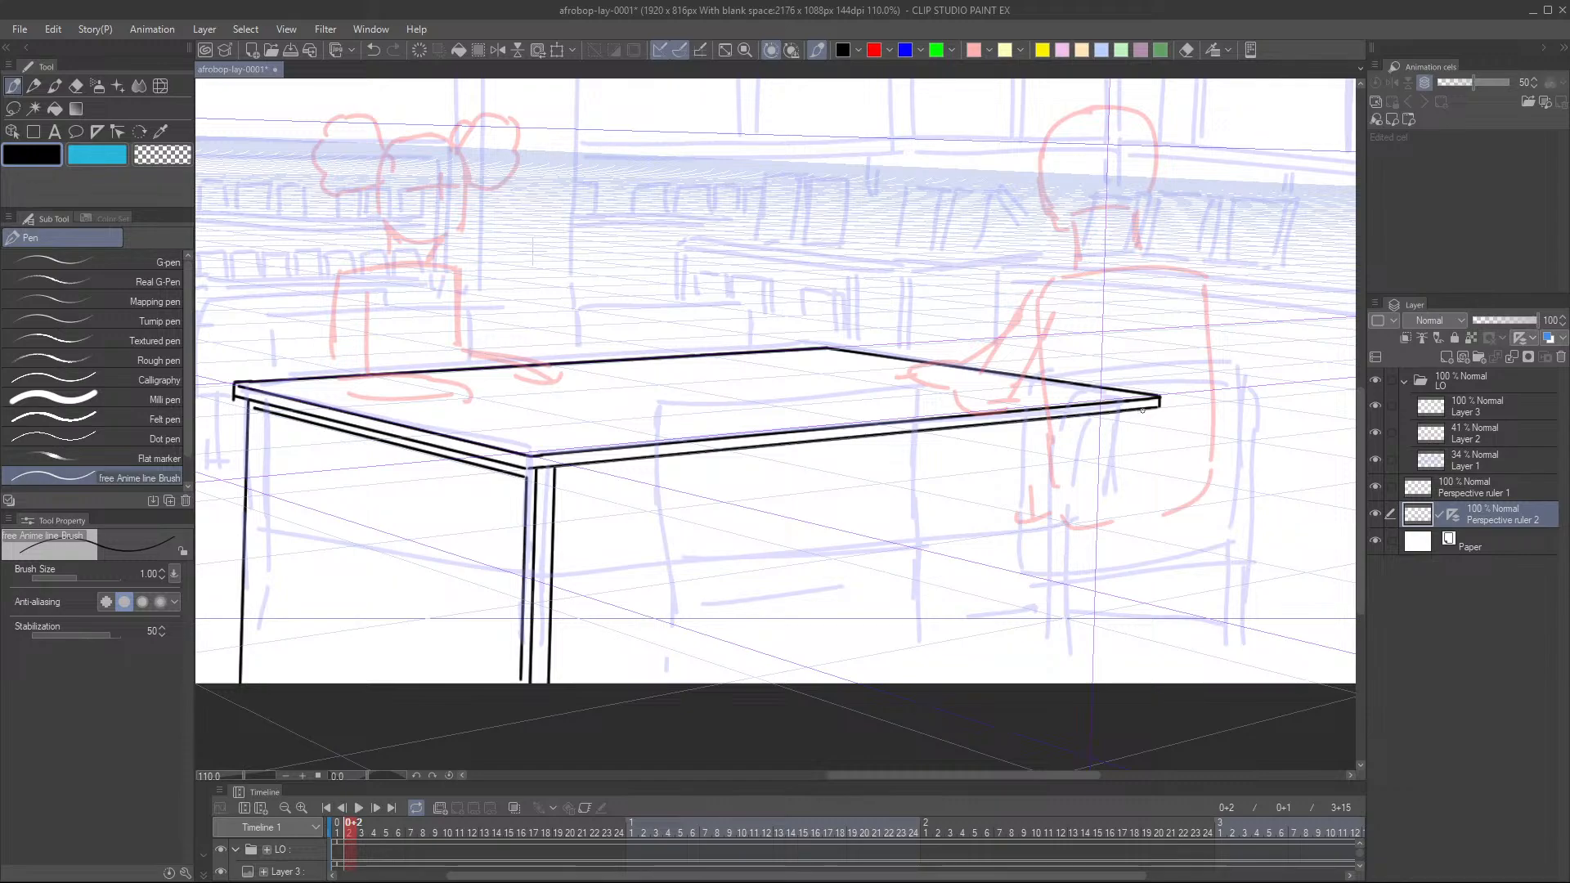
- Draw the table's right leg as three vertical lines down to the canvas edge and add the left leg's two inner vertical lines
drag(1143, 409, 1134, 675)
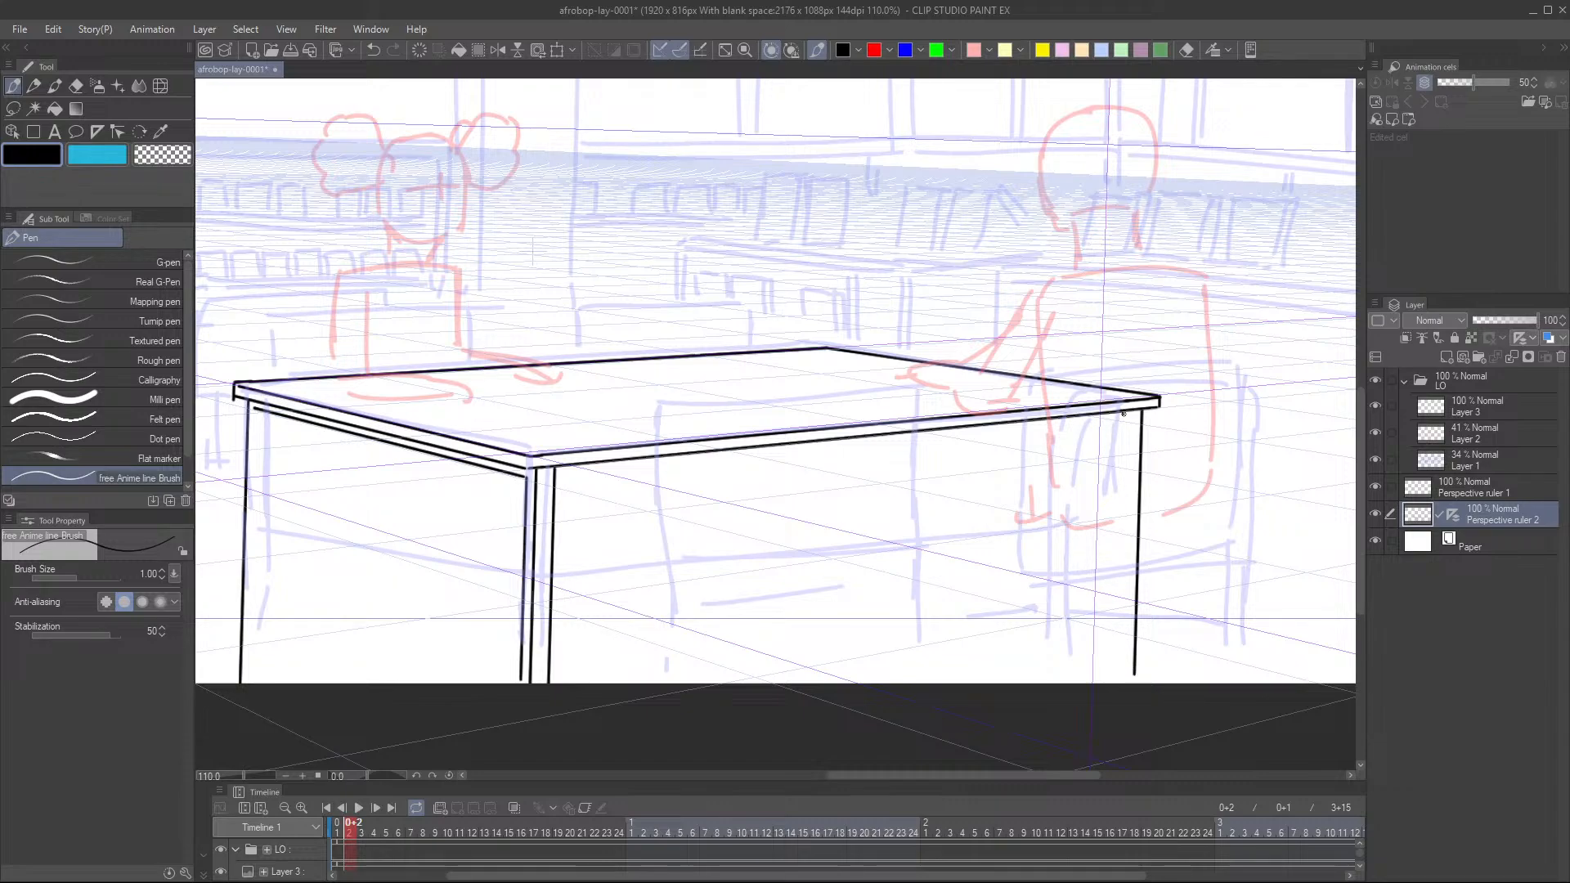
drag(1124, 431, 1120, 684)
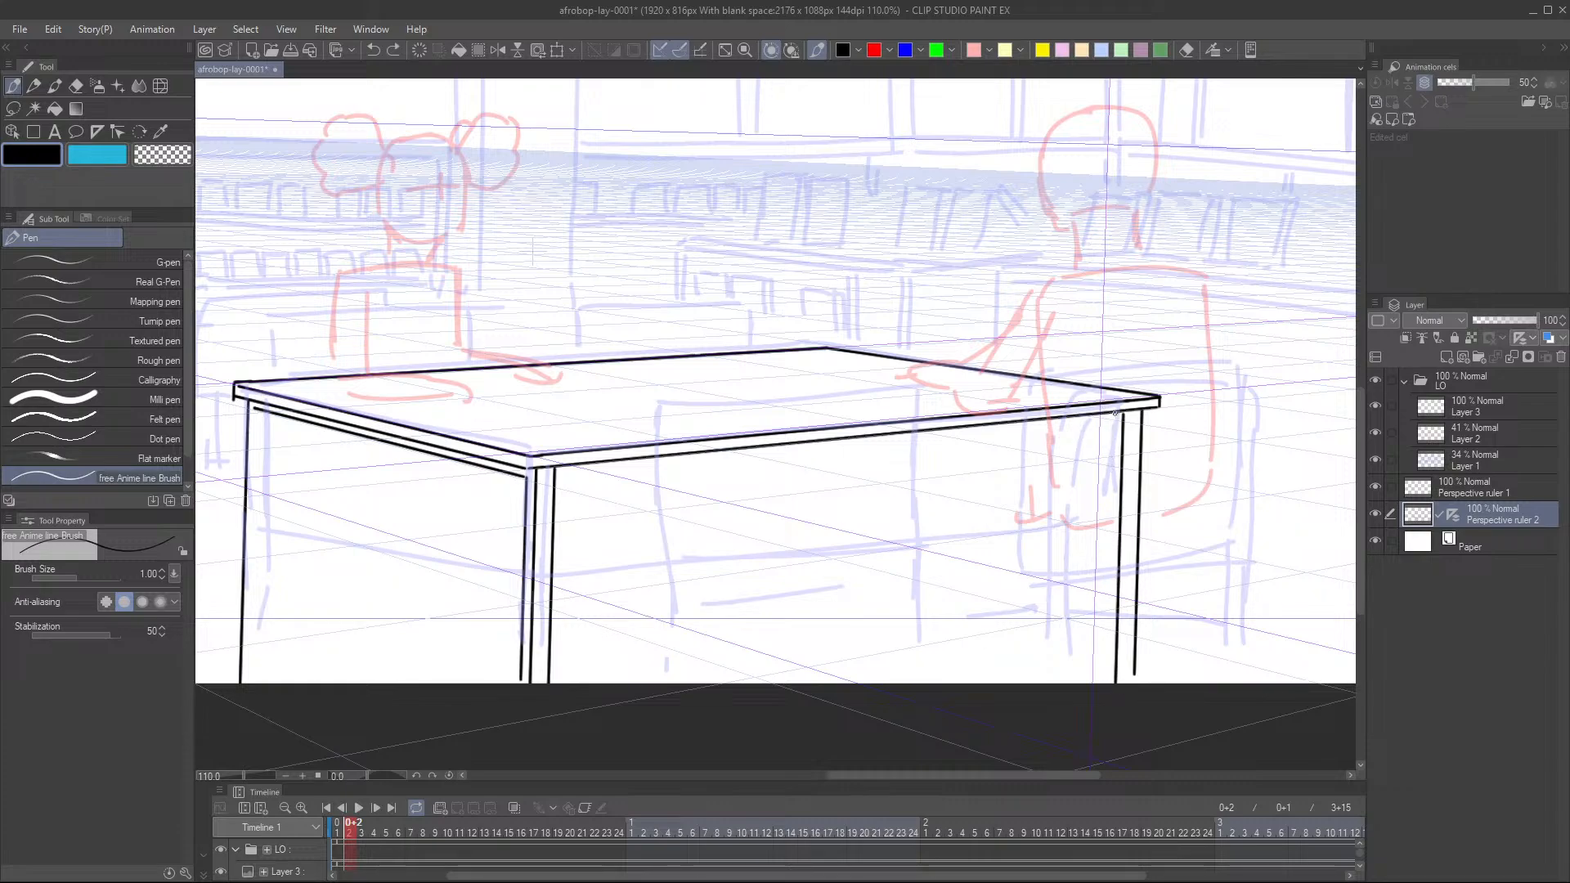
drag(1117, 412, 1107, 683)
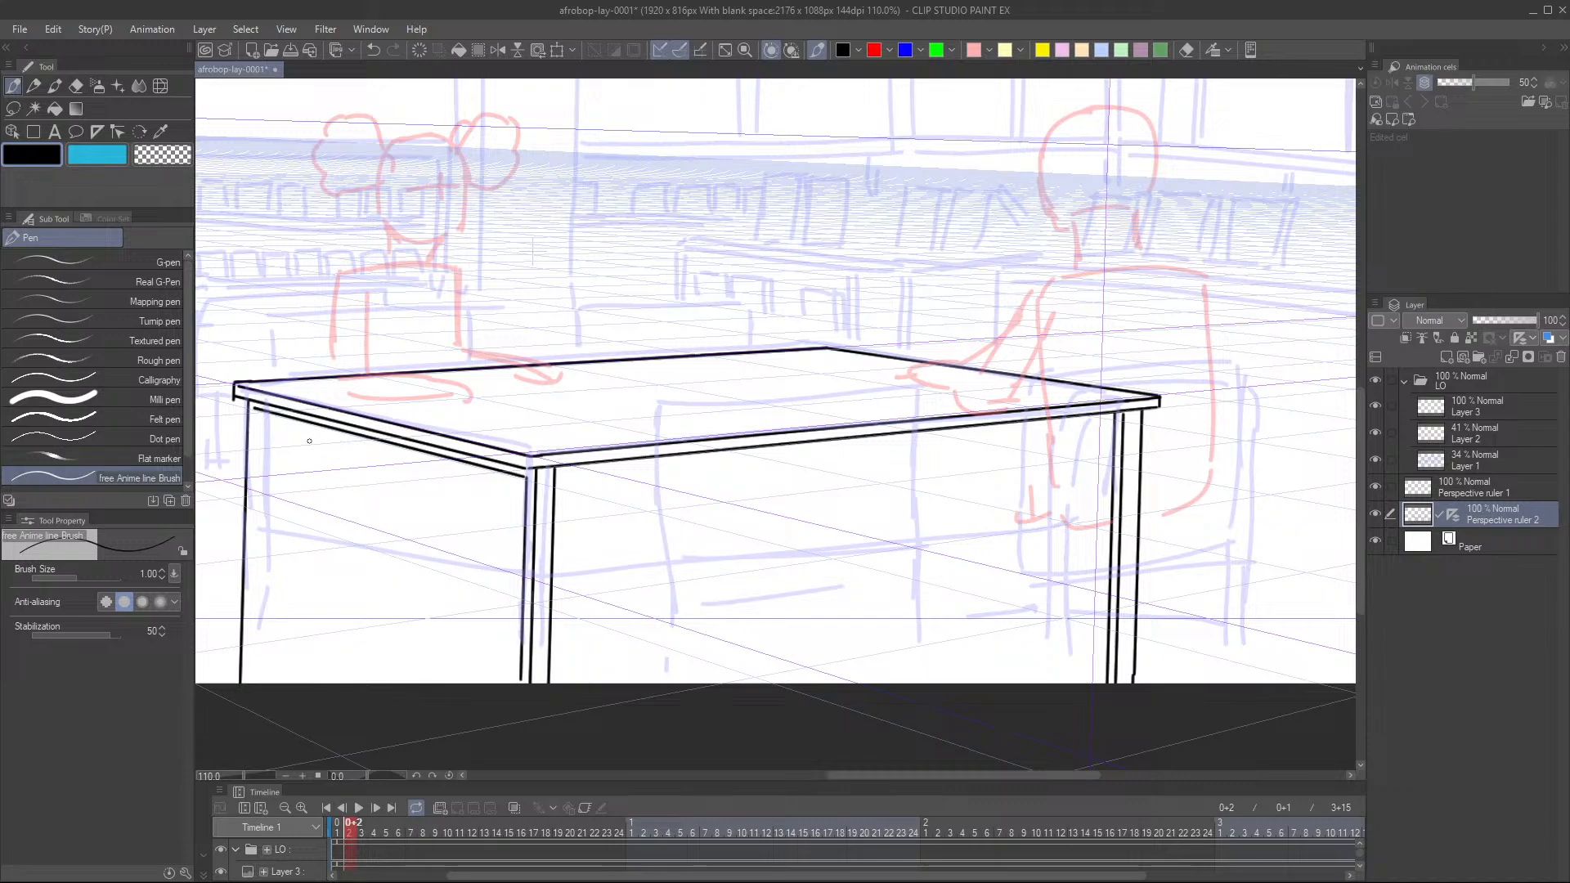
drag(252, 407, 244, 684)
drag(270, 414, 264, 701)
- Draw the lower shelf's front edge as two parallel perspective lines between the front corner leg and the right leg
scroll(759, 531, down, 4)
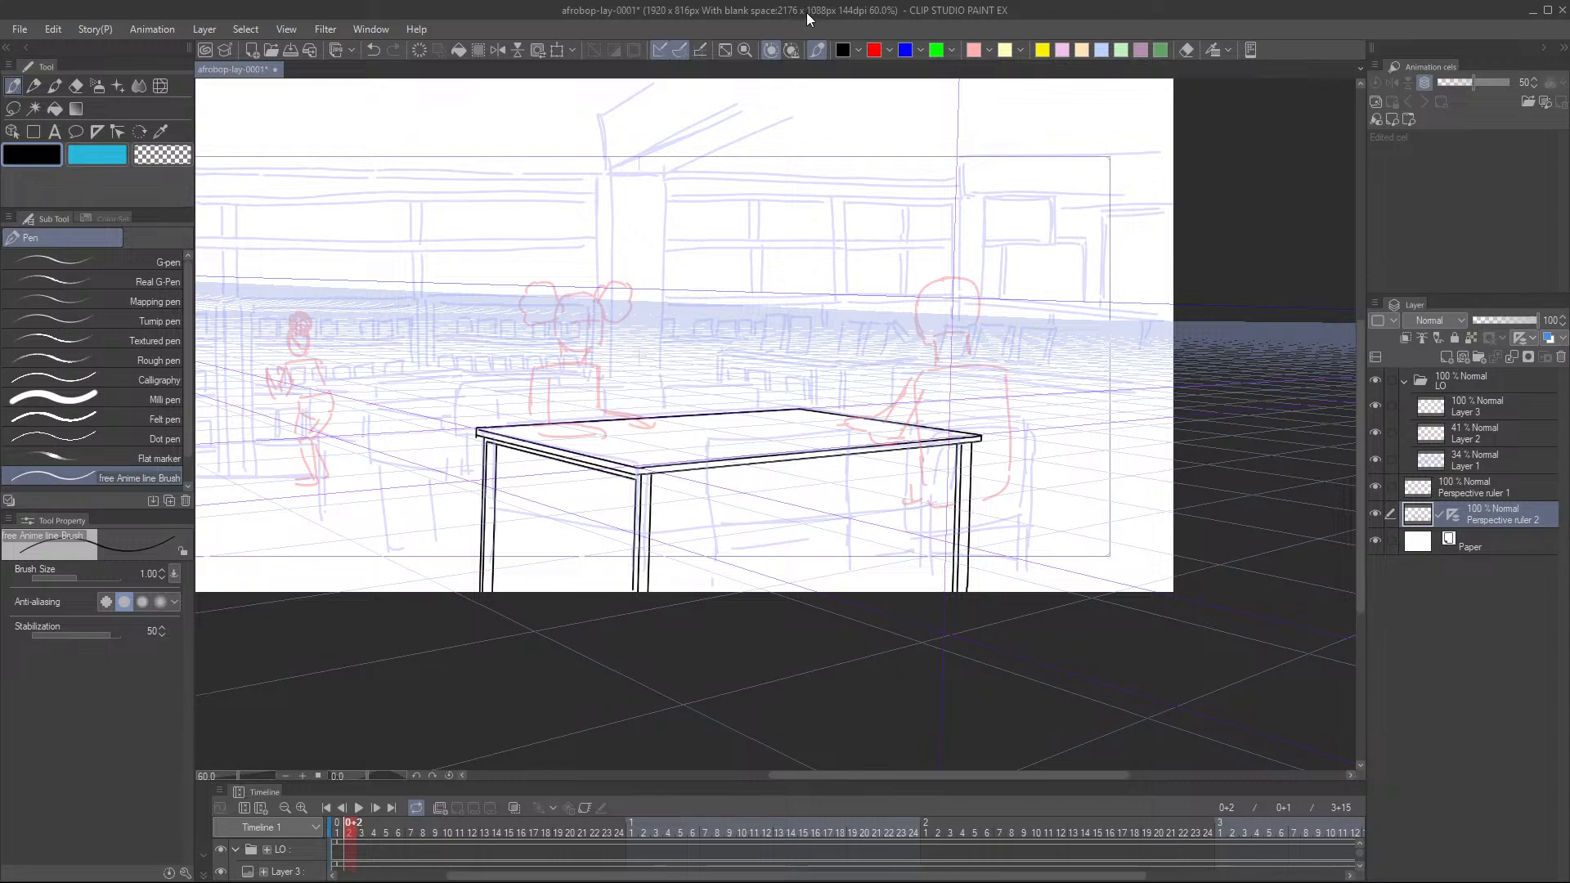
drag(761, 496, 763, 530)
scroll(763, 530, up, 4)
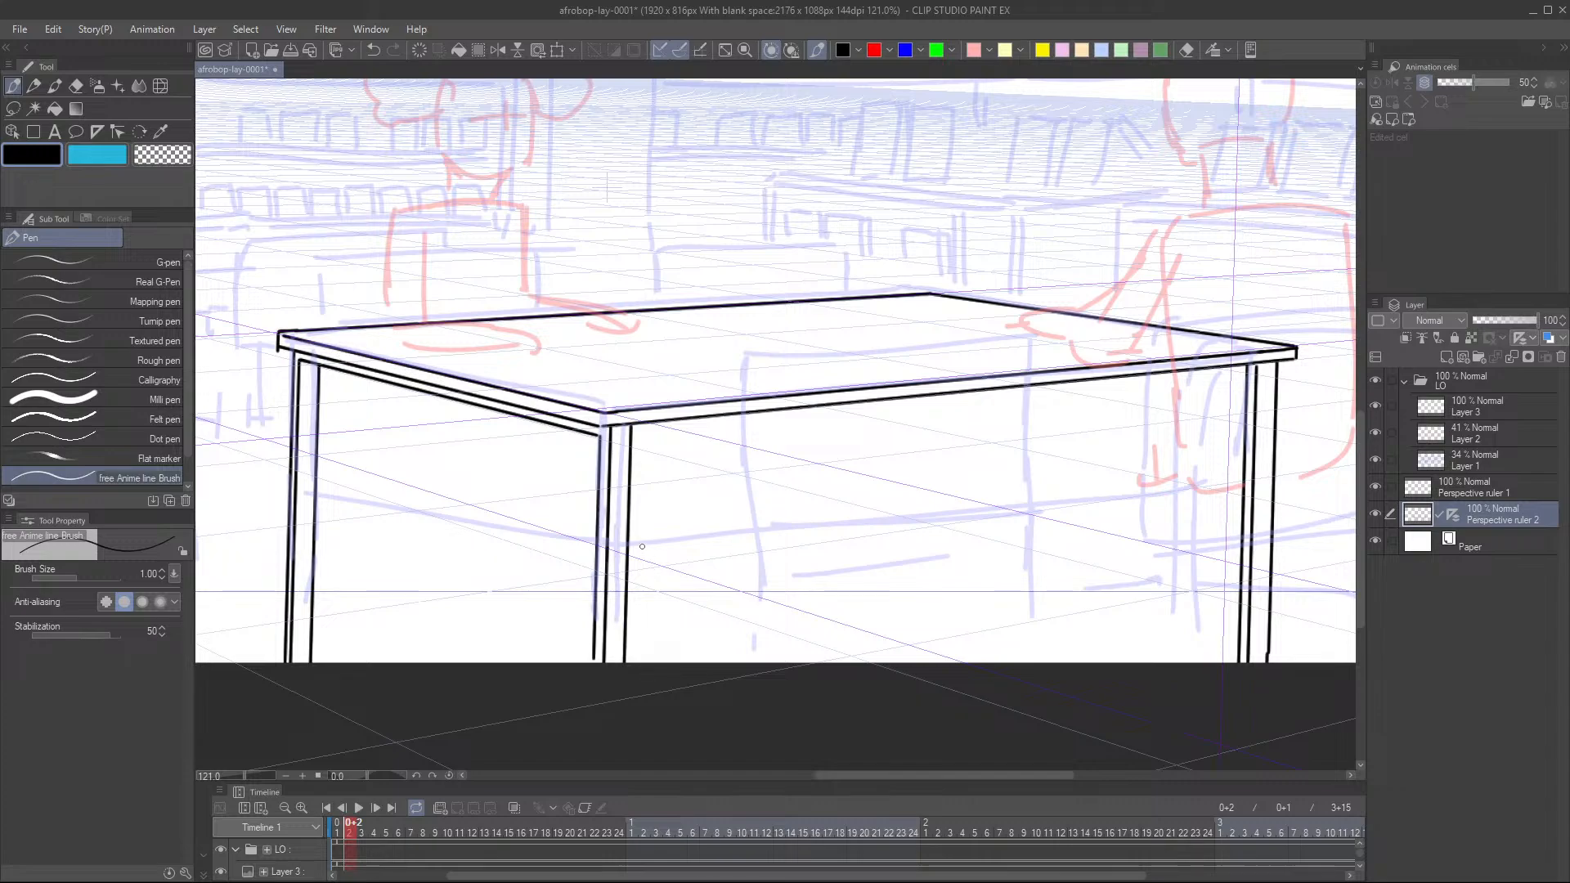
mouse_move(661, 538)
mouse_down()
mouse_move(641, 545)
mouse_move(805, 528)
mouse_up()
key(ctrl+z)
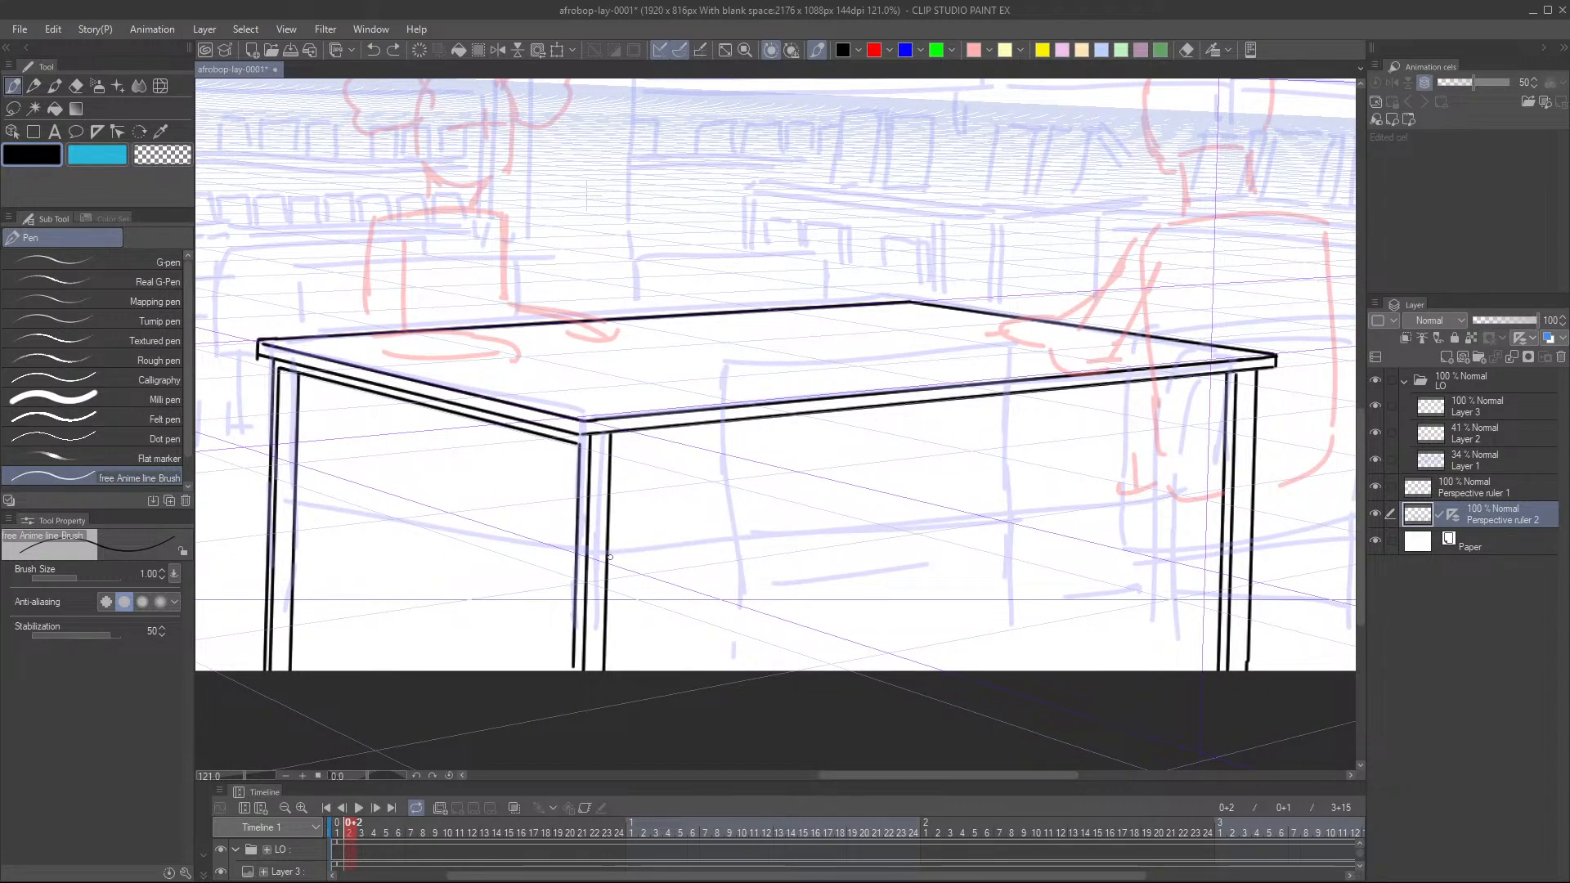
mouse_move(610, 557)
mouse_down()
mouse_move(1181, 474)
mouse_move(1209, 474)
mouse_move(1231, 504)
mouse_up()
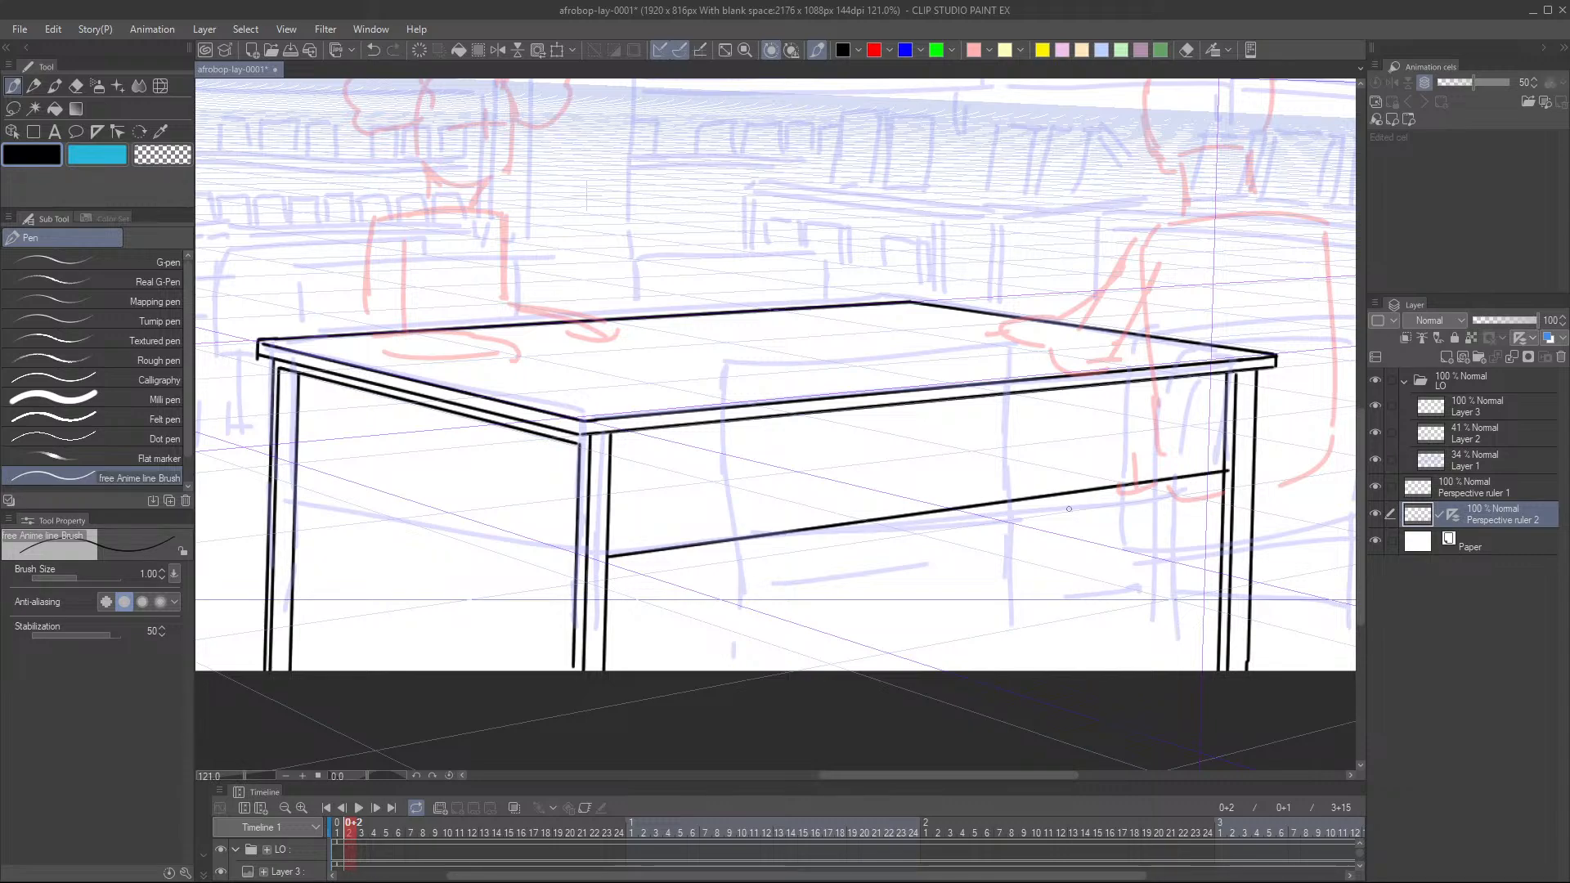
mouse_move(607, 571)
mouse_down()
mouse_move(1189, 489)
mouse_move(1229, 500)
mouse_move(1112, 477)
mouse_up()
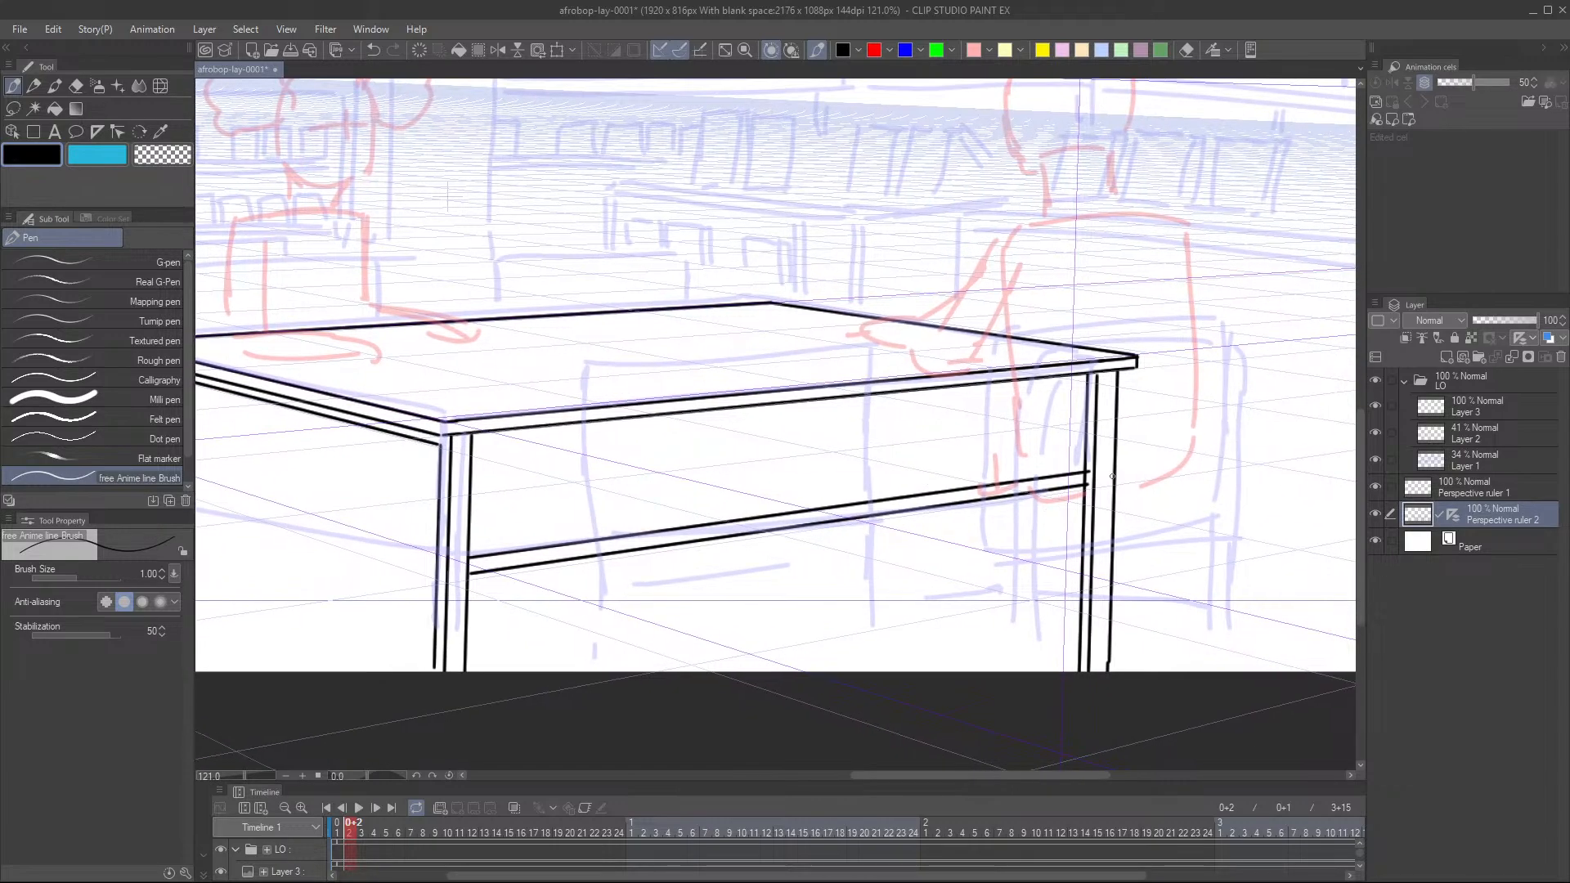
mouse_move(458, 583)
mouse_down()
mouse_move(605, 573)
mouse_move(554, 536)
mouse_move(351, 472)
mouse_move(302, 489)
mouse_up()
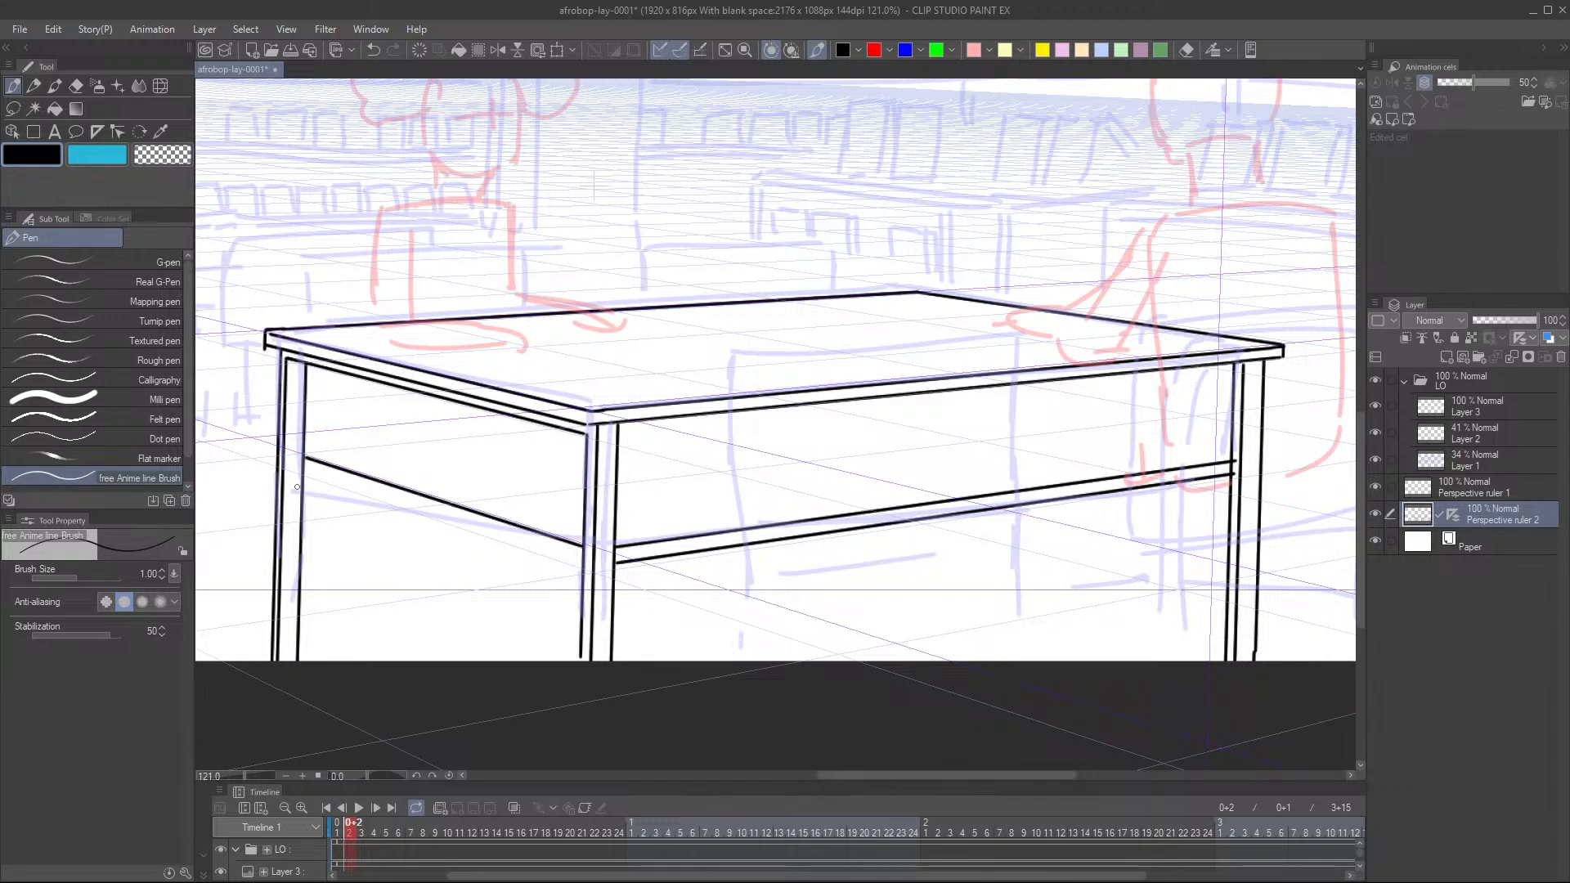
drag(291, 481, 265, 469)
key(ctrl+z)
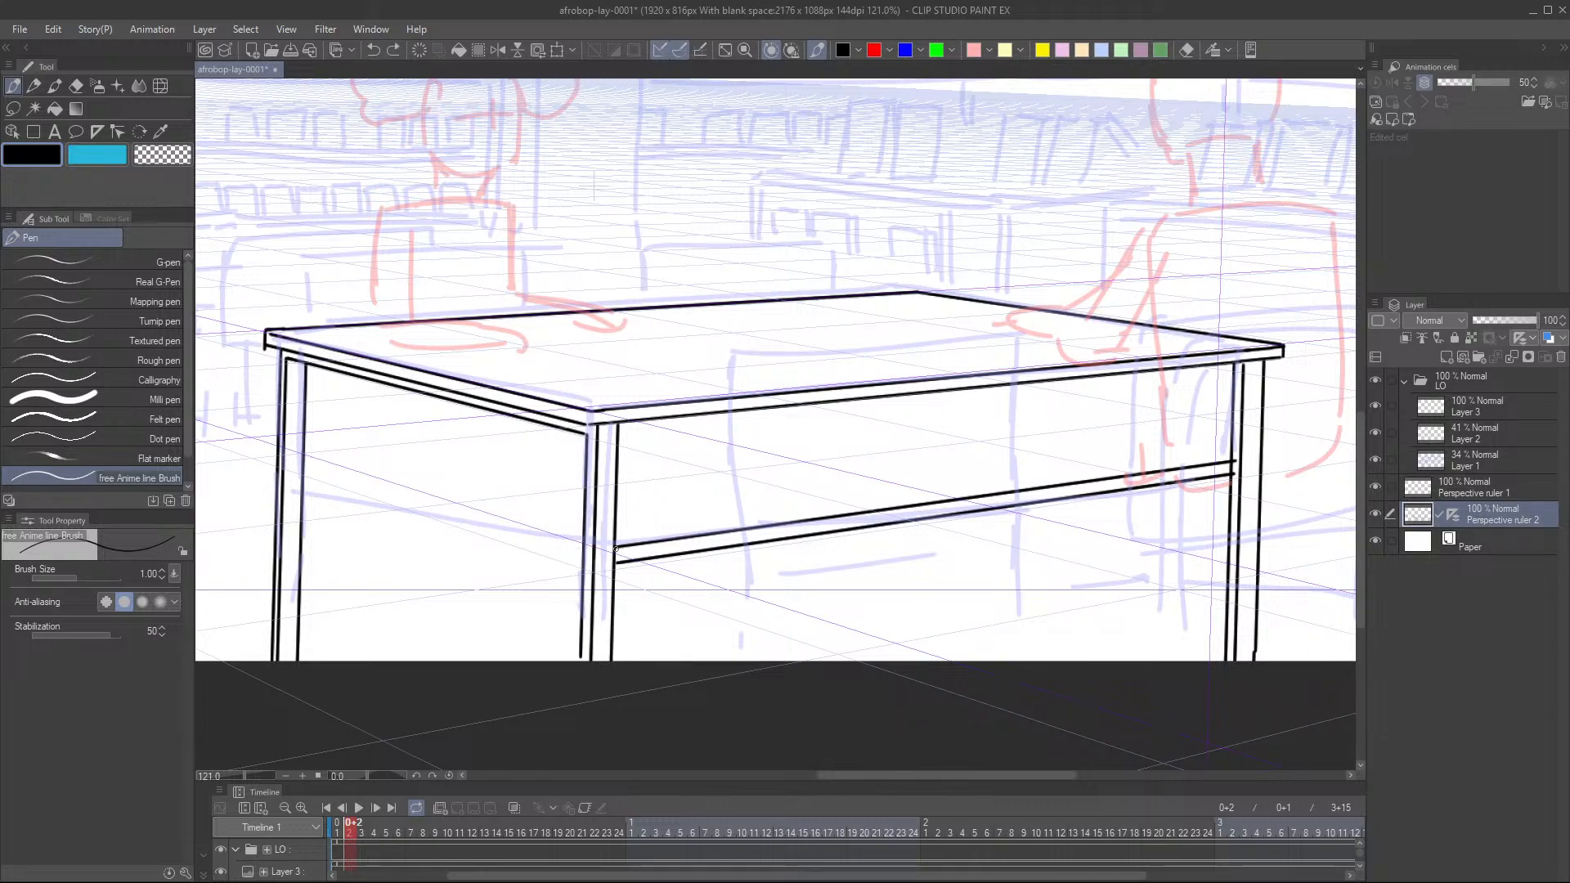
- Extend both shelf edge lines past the front corner leg and erase the parts crossing the leg with the Vector eraser
mouse_move(613, 545)
mouse_down()
mouse_move(550, 557)
mouse_move(554, 571)
mouse_up()
scroll(619, 564, up, 2)
key(e)
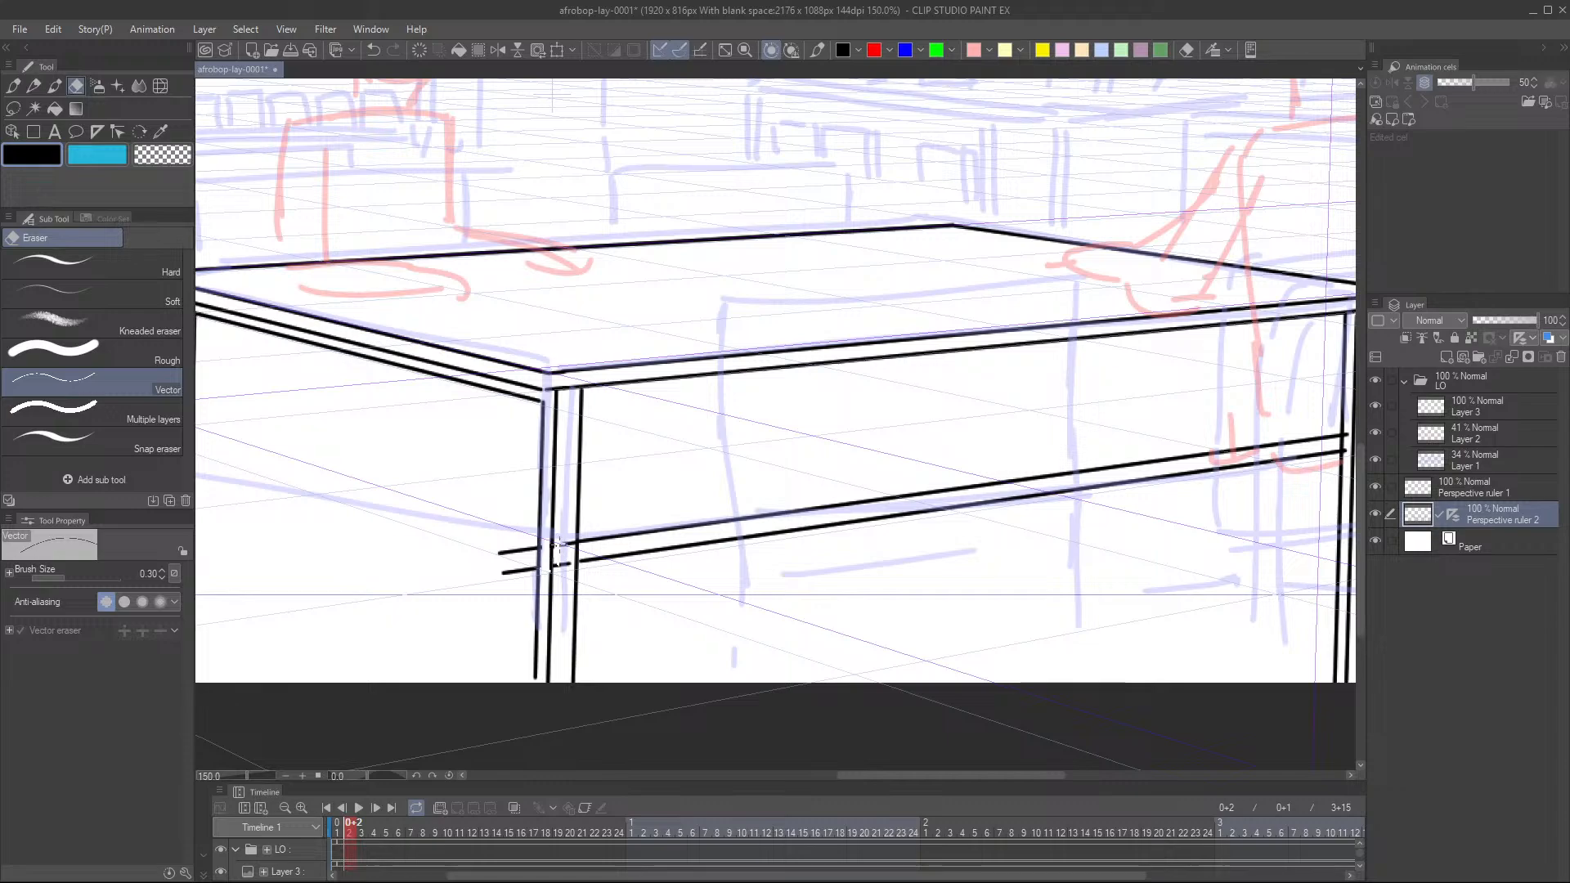
mouse_move(569, 537)
mouse_down()
mouse_move(558, 565)
mouse_move(573, 538)
mouse_up()
key(p)
- Draw the shelf's left short side as two parallel lines running past the left leg, closing its thickness at the front corner
scroll(556, 564, down, 4)
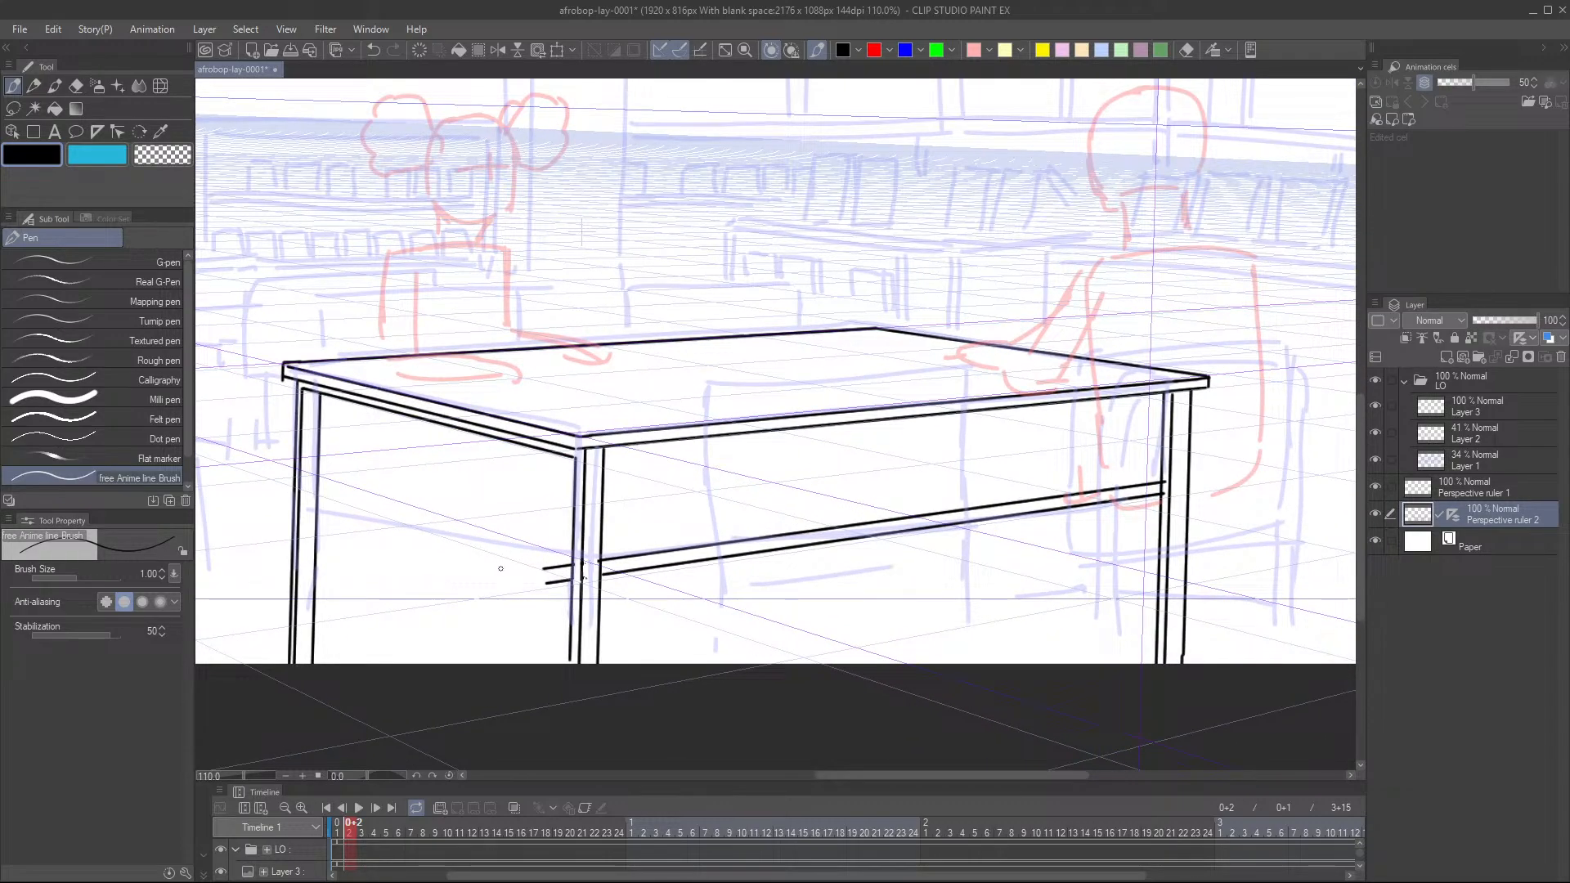
drag(510, 559, 405, 561)
key(ctrl+z)
drag(543, 569, 266, 477)
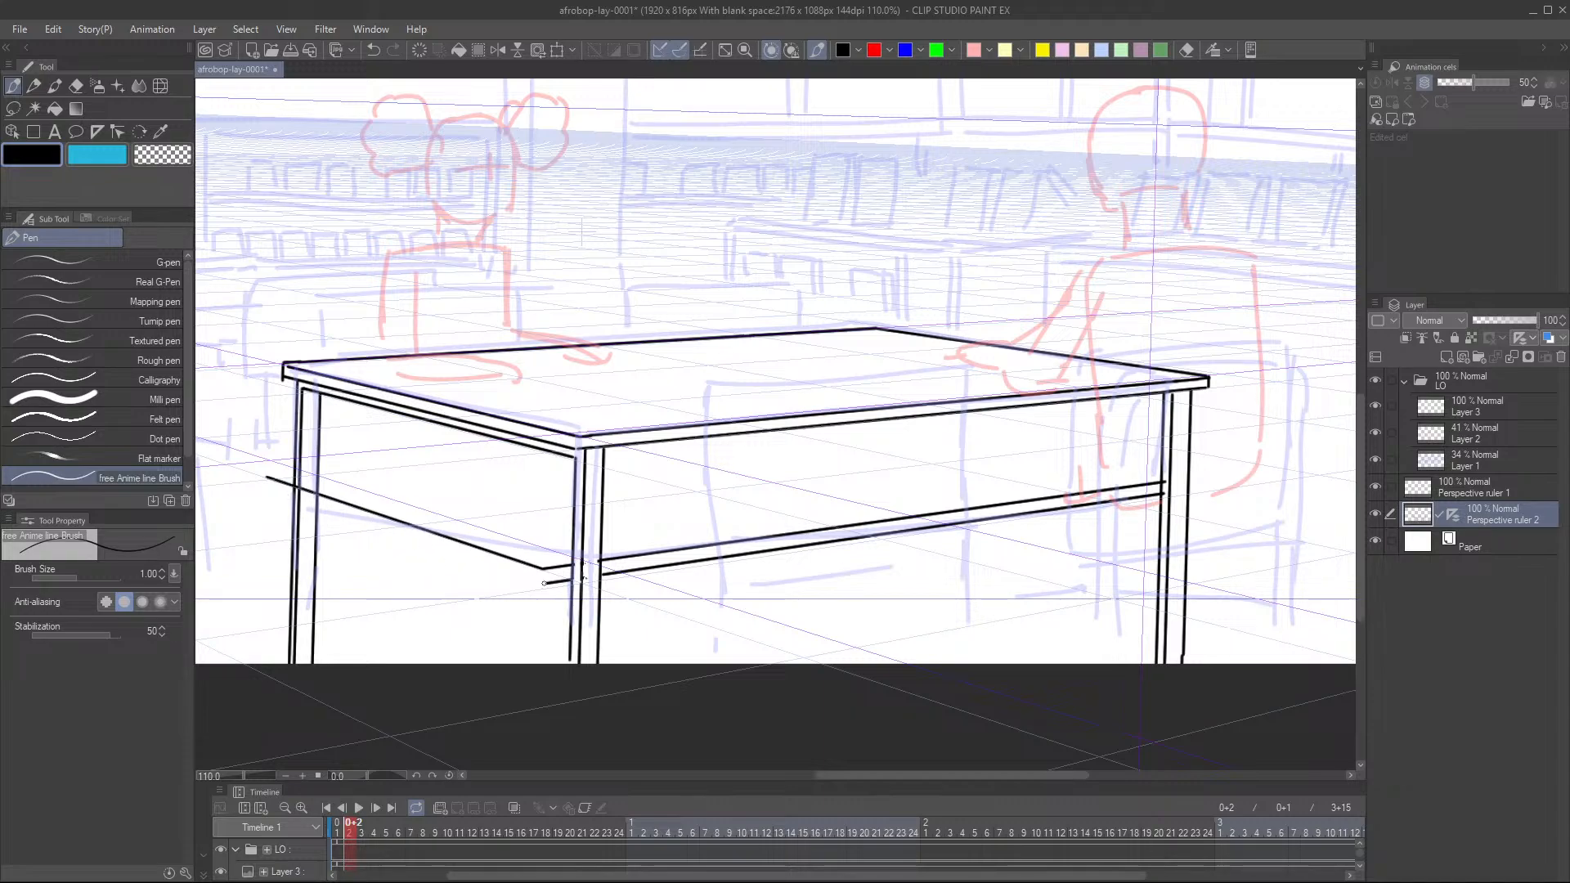
drag(543, 583, 333, 616)
key(ctrl+z)
drag(272, 491, 545, 583)
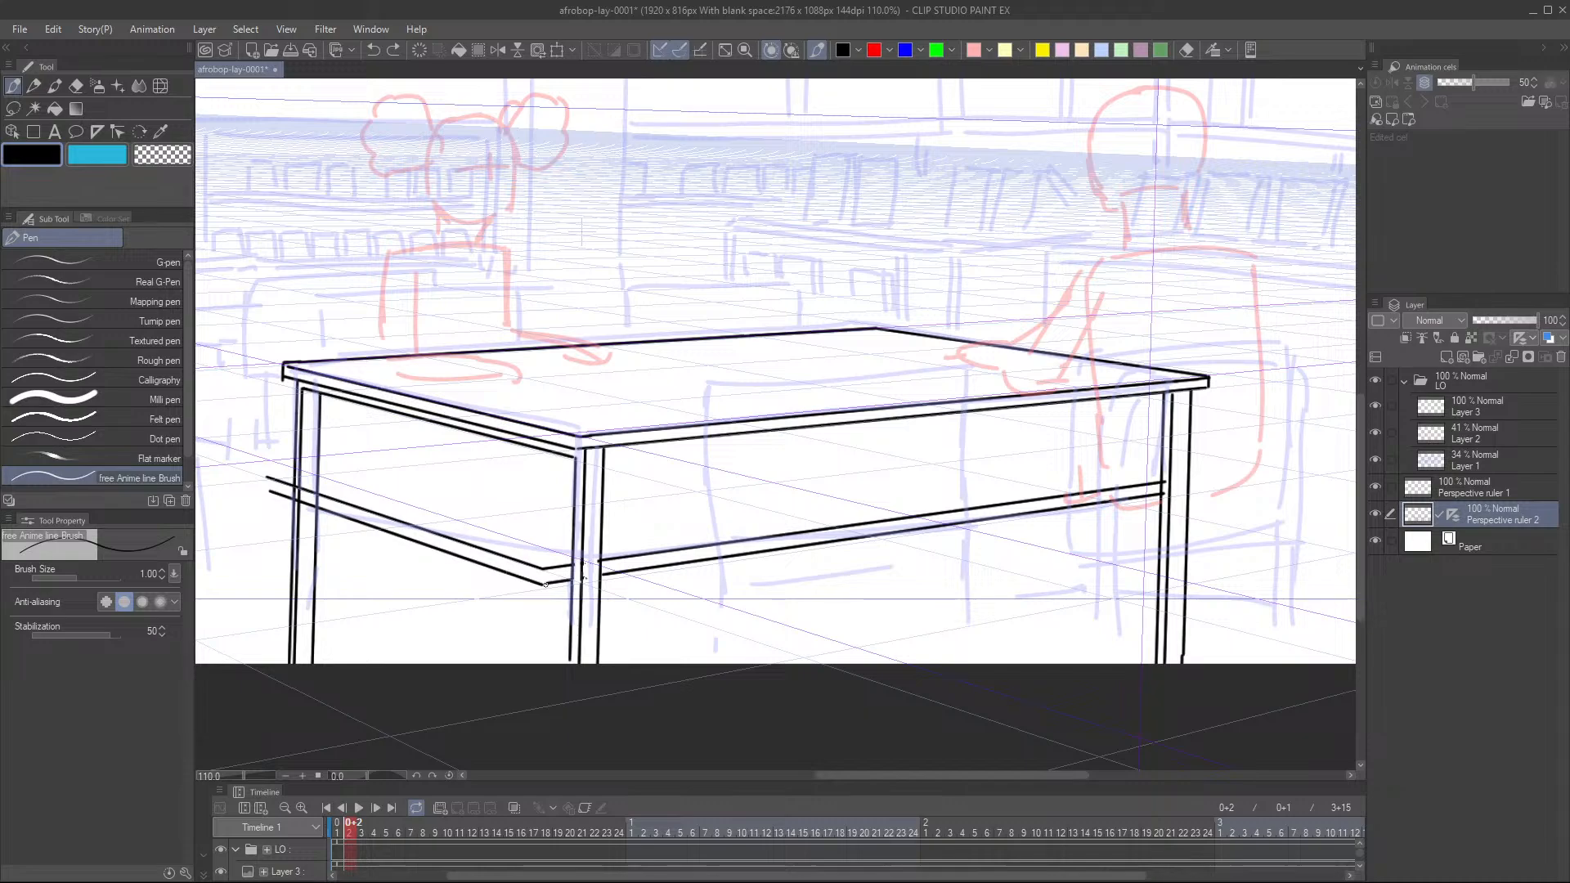
key(ctrl+z)
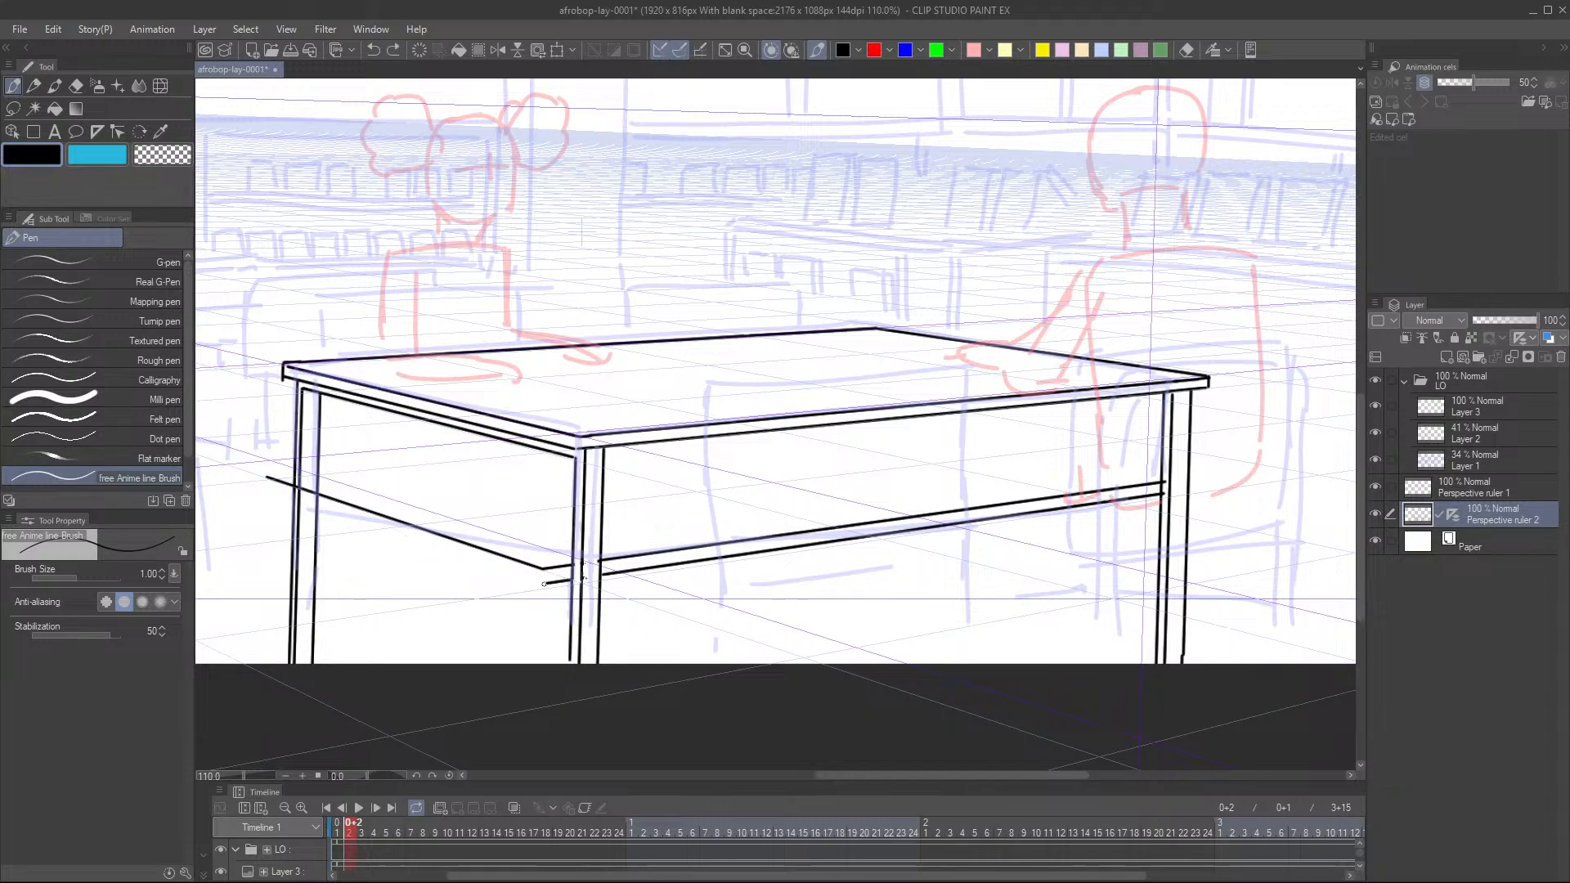
drag(543, 573, 446, 601)
key(ctrl+z)
drag(541, 583, 271, 502)
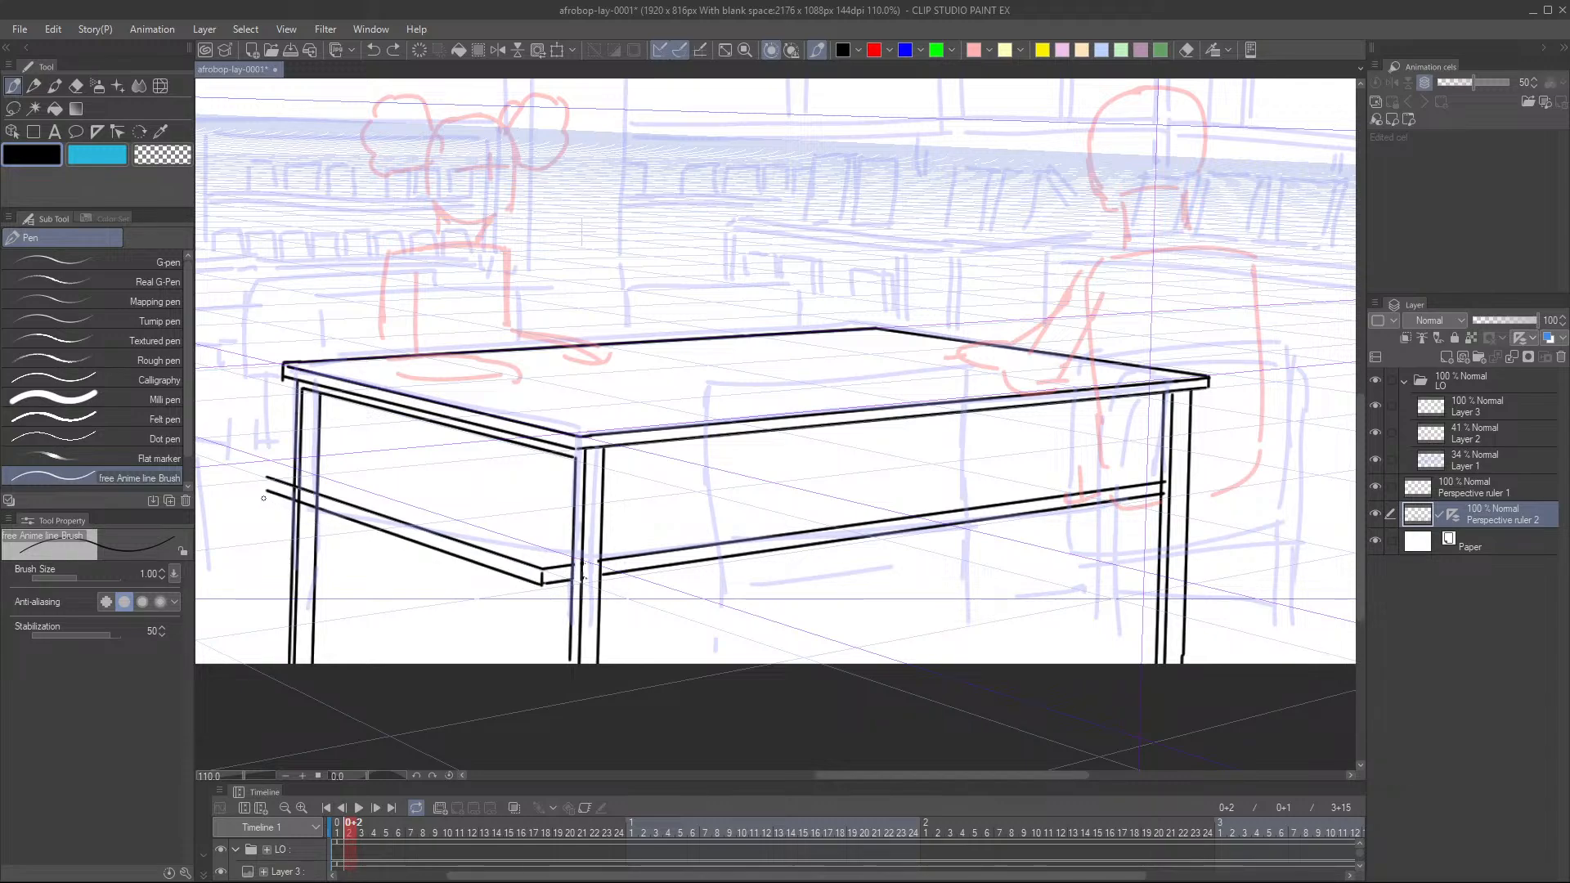
- Close the shelf's thickness at its far left end and draw its back edge from there toward the front corner leg
scroll(687, 515, down, 3)
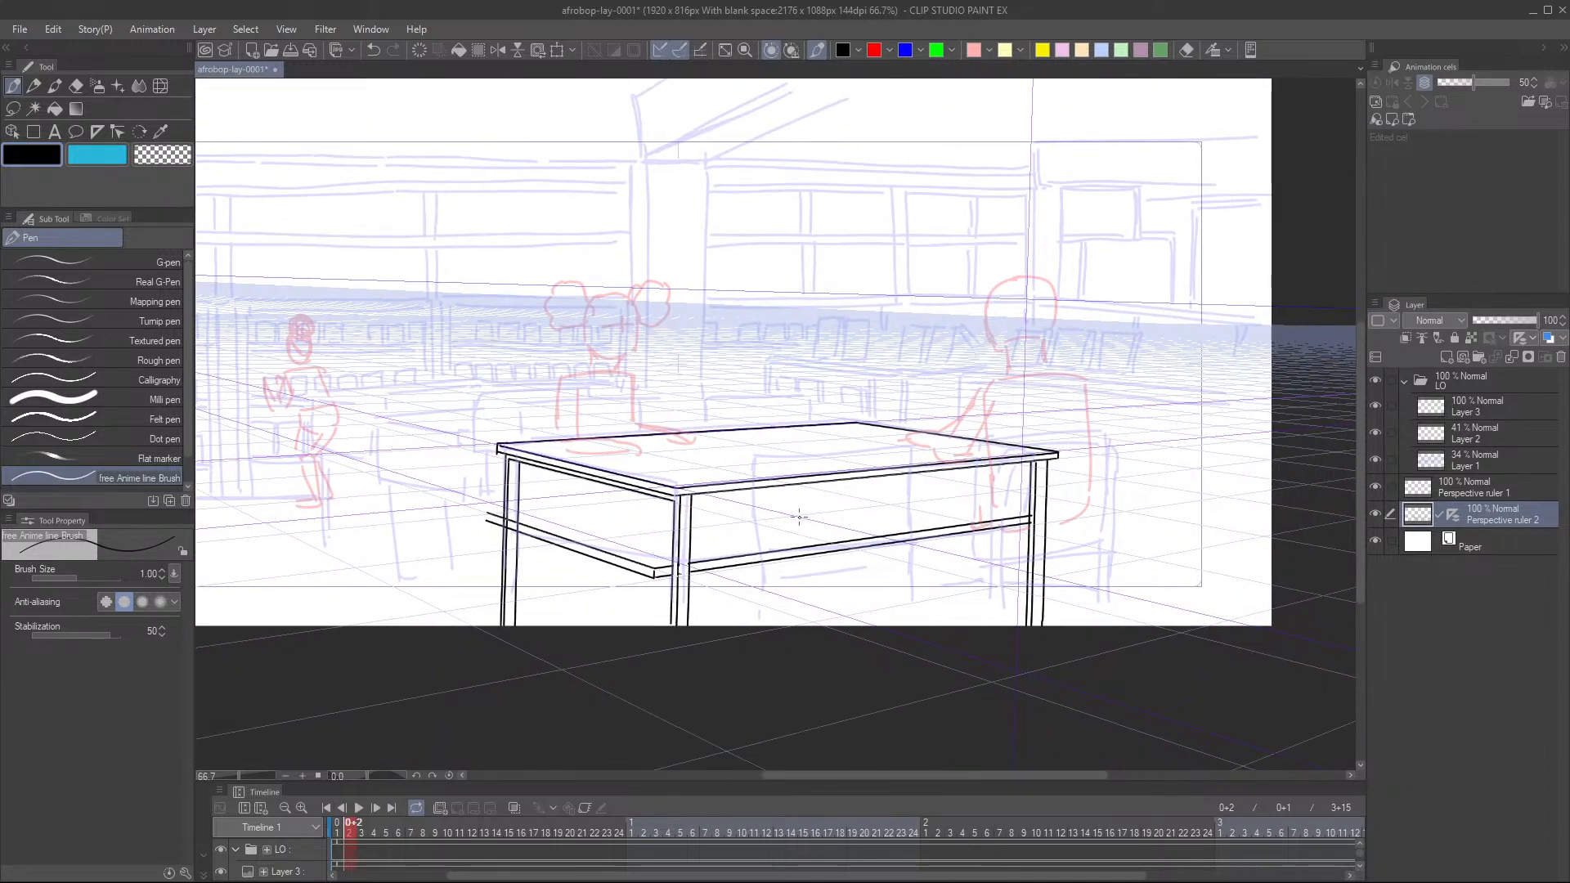
drag(799, 517, 776, 496)
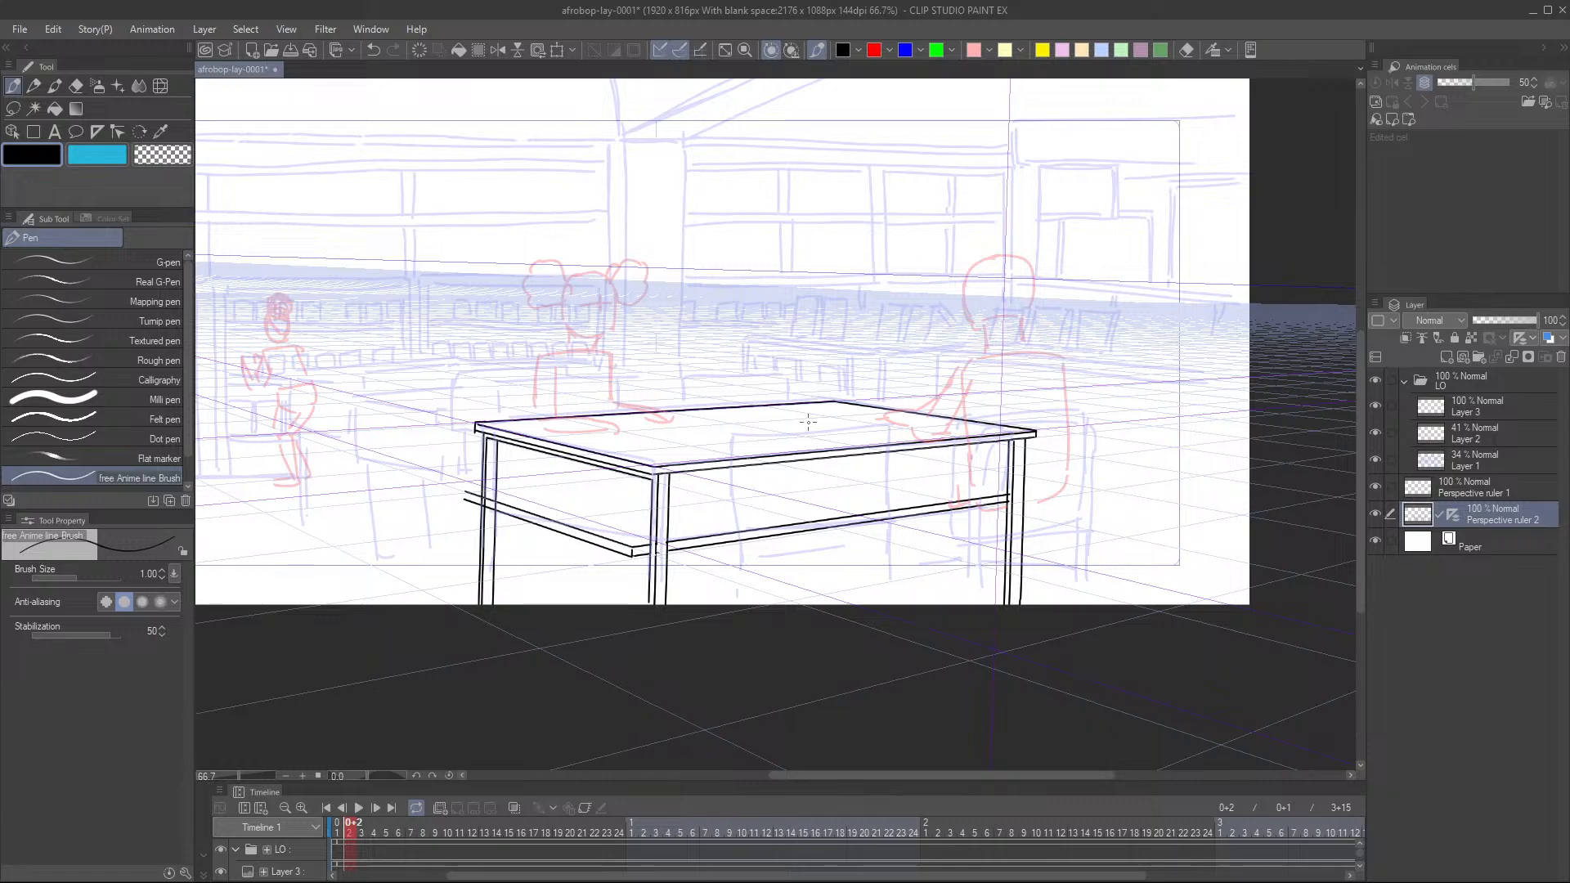
scroll(534, 496, up, 7)
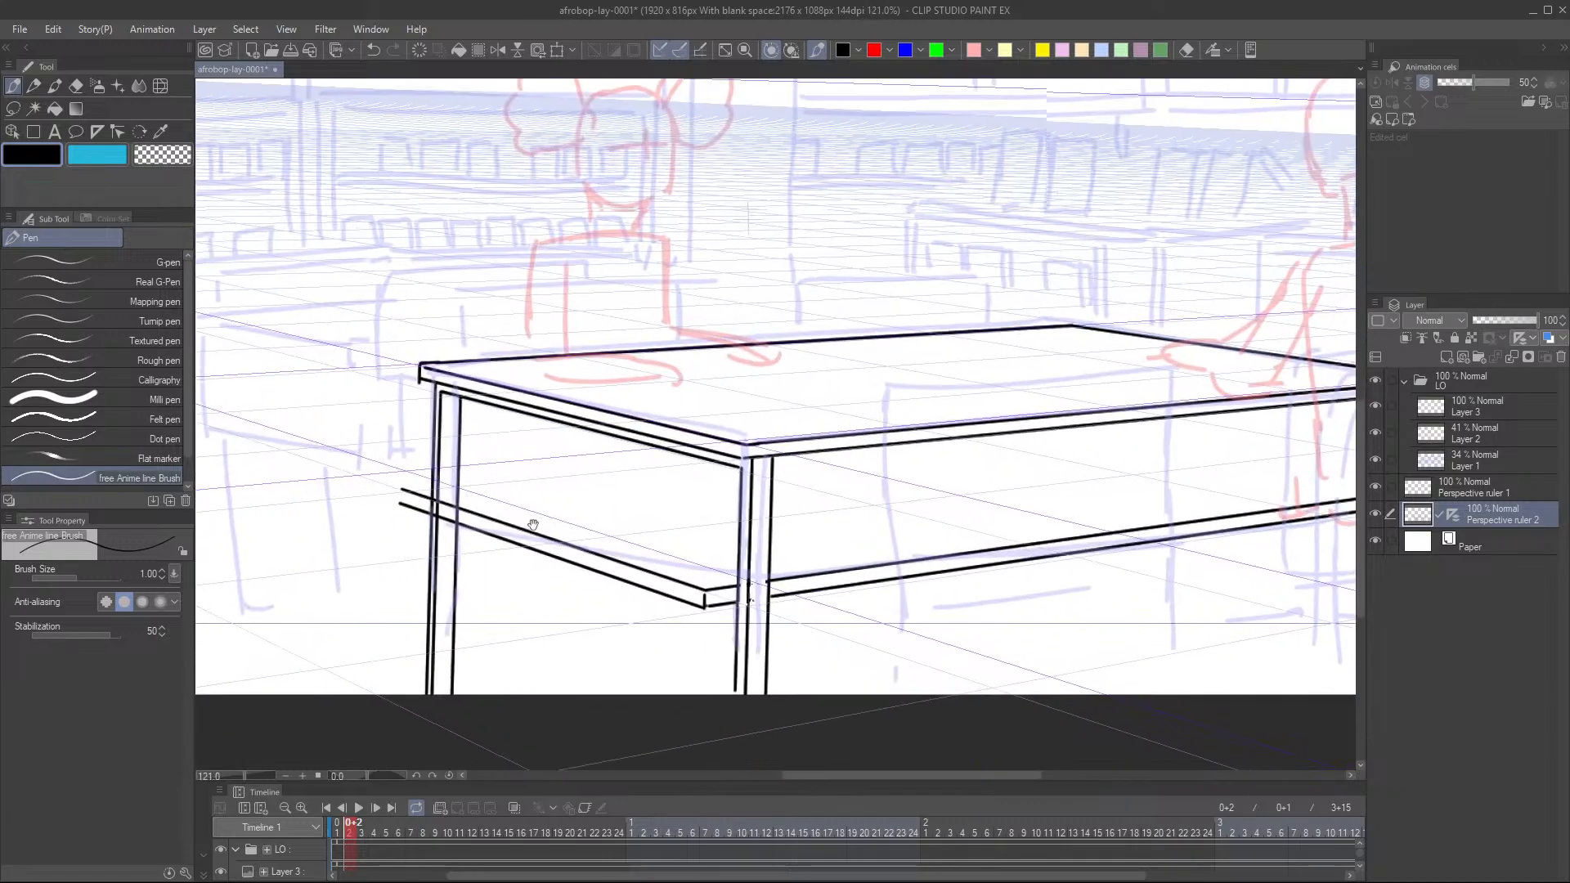
drag(530, 526, 438, 542)
scroll(438, 542, up, 2)
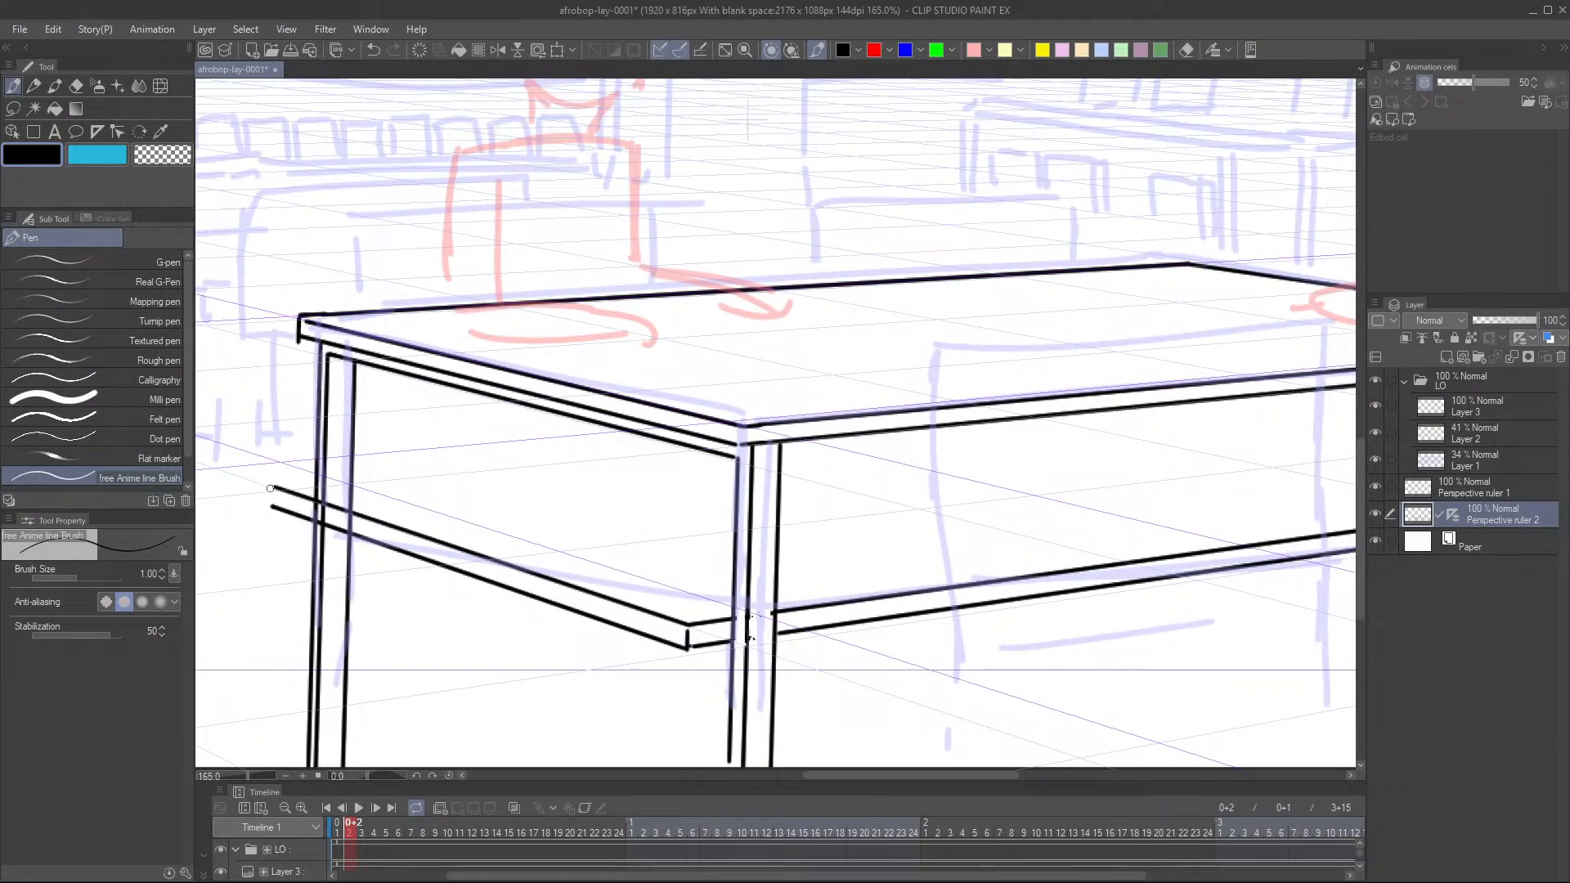
drag(316, 506, 315, 520)
scroll(411, 467, down, 3)
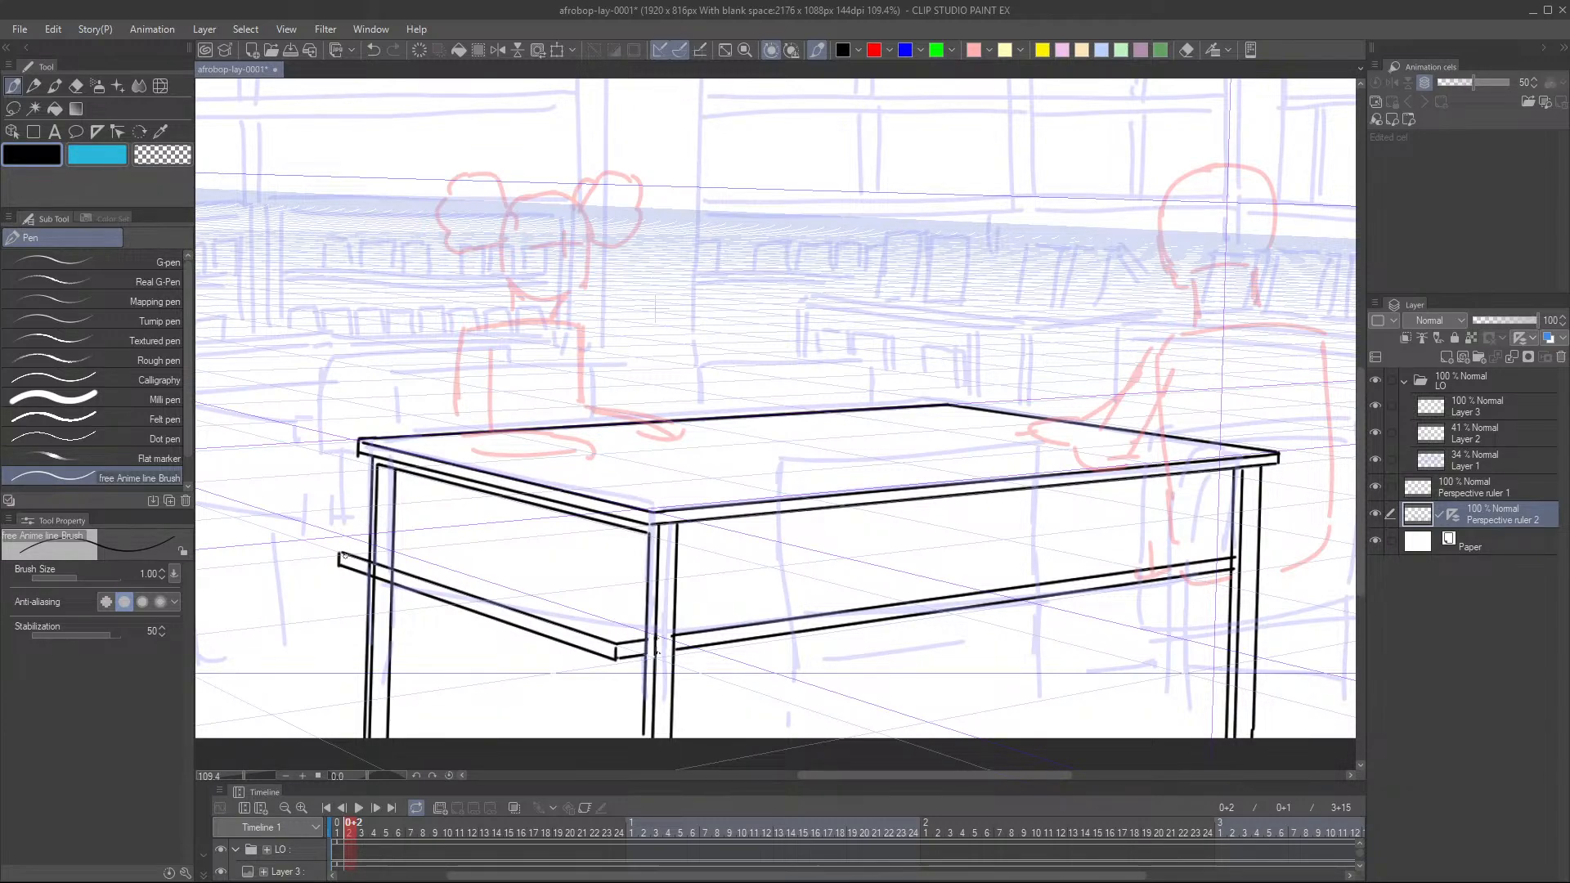
drag(342, 552, 619, 518)
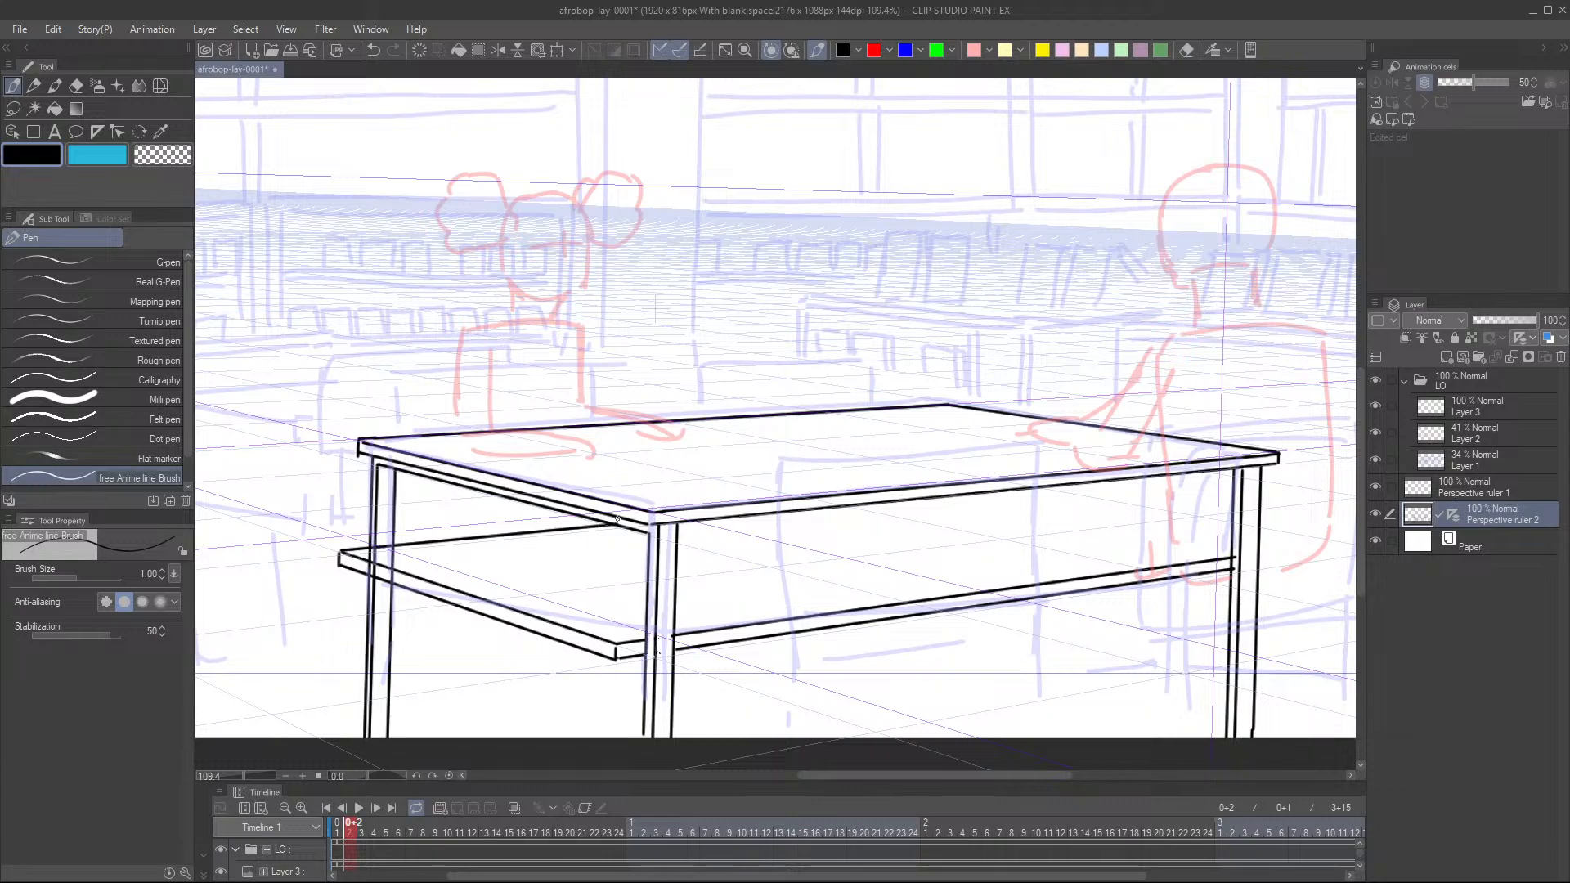
- Erase the left leg's lines where they cross the shelf's side edge with the Vector eraser
scroll(657, 651, down, 5)
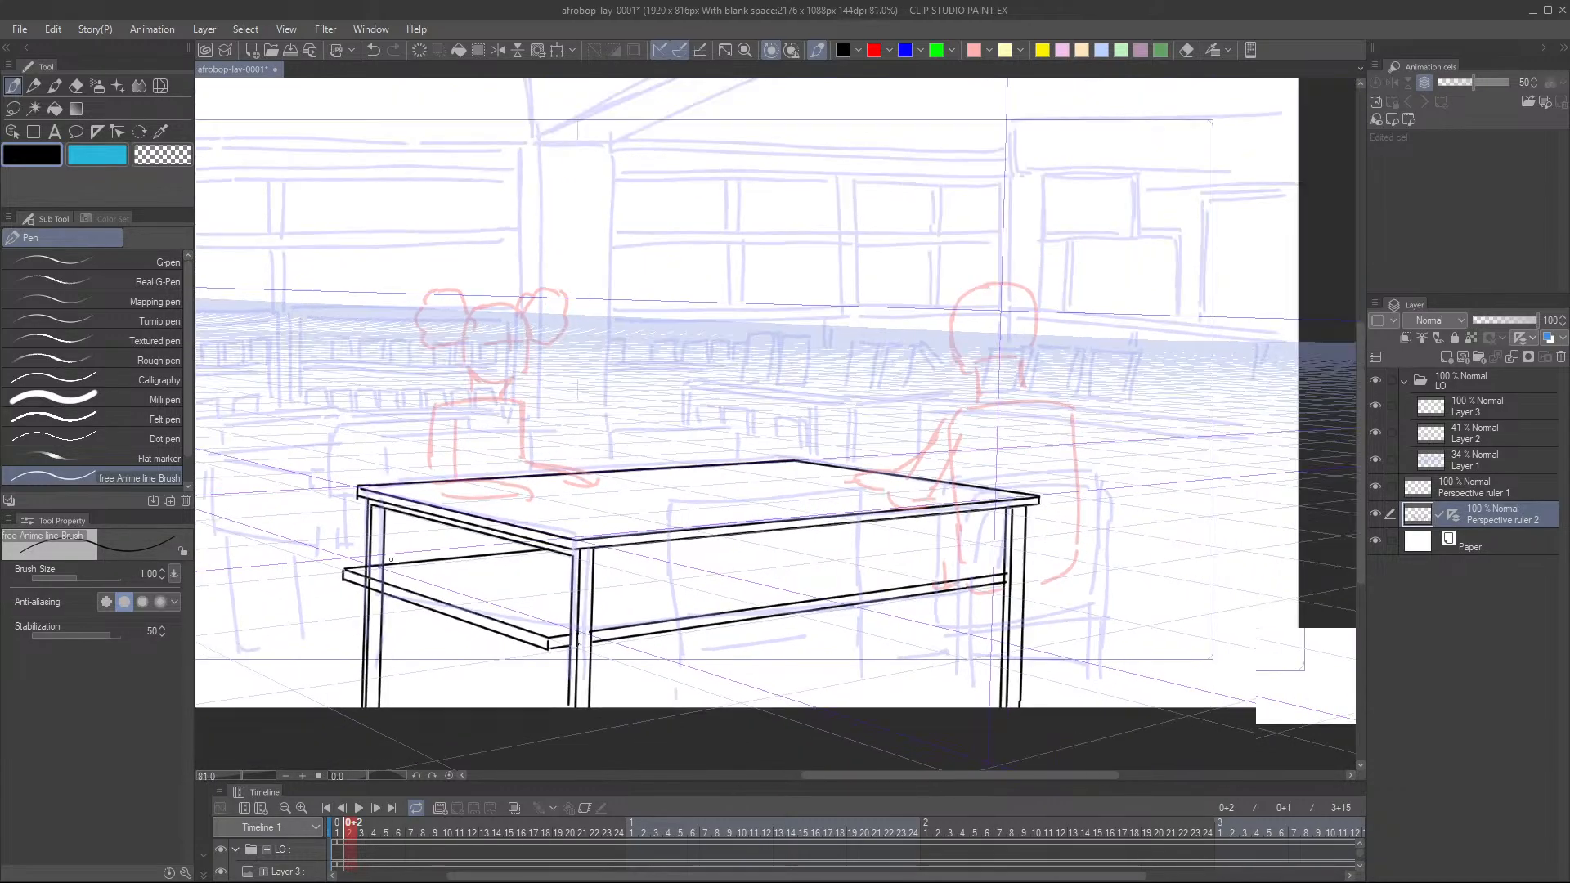
scroll(594, 557, up, 5)
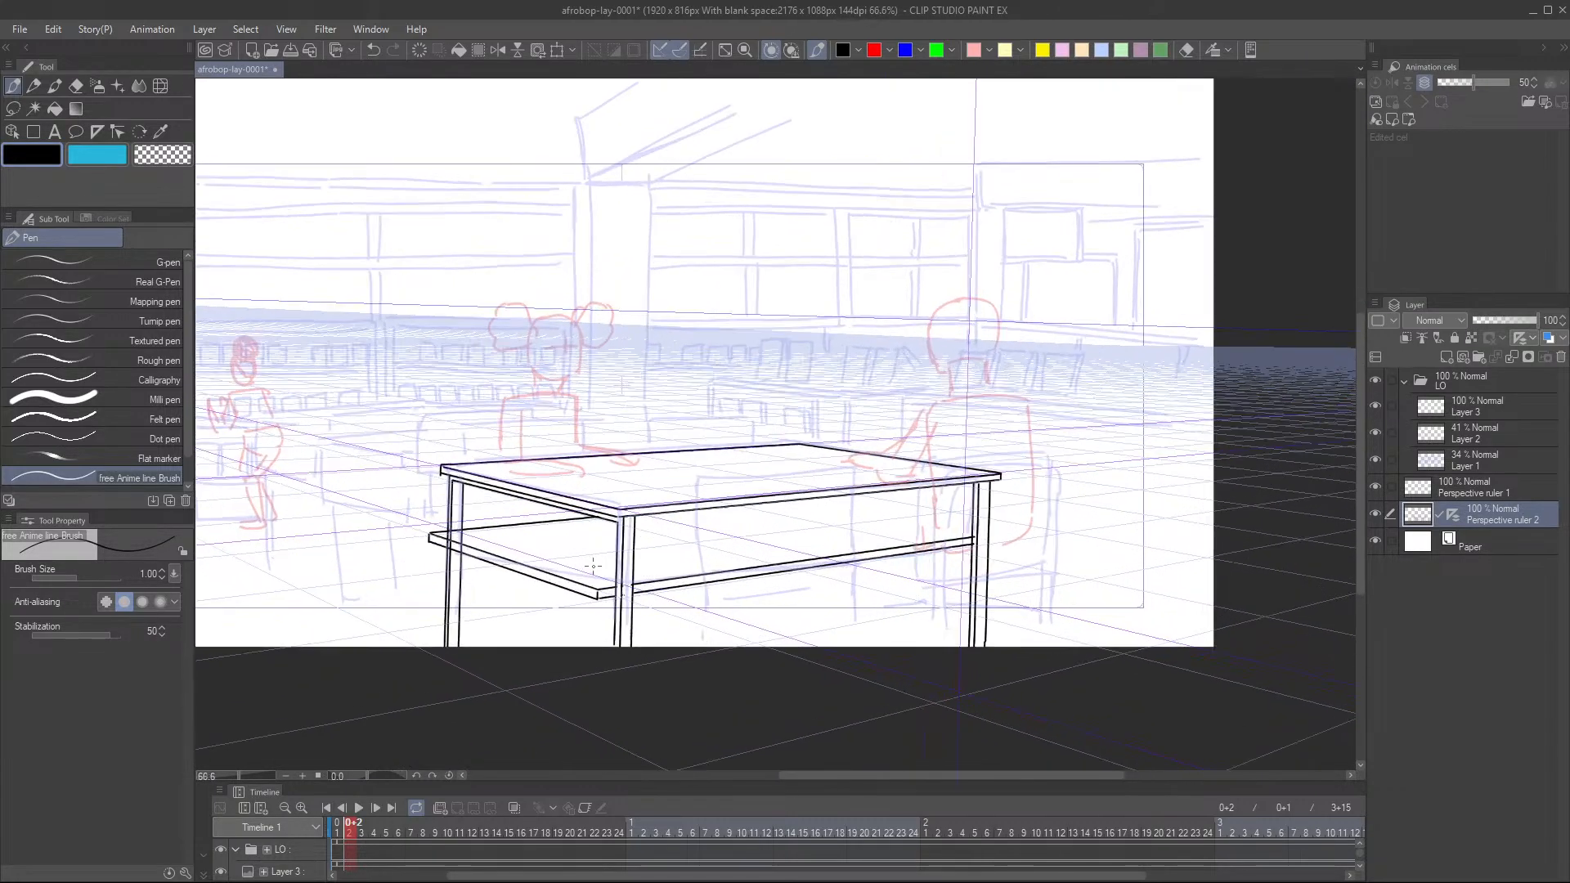
scroll(443, 564, up, 2)
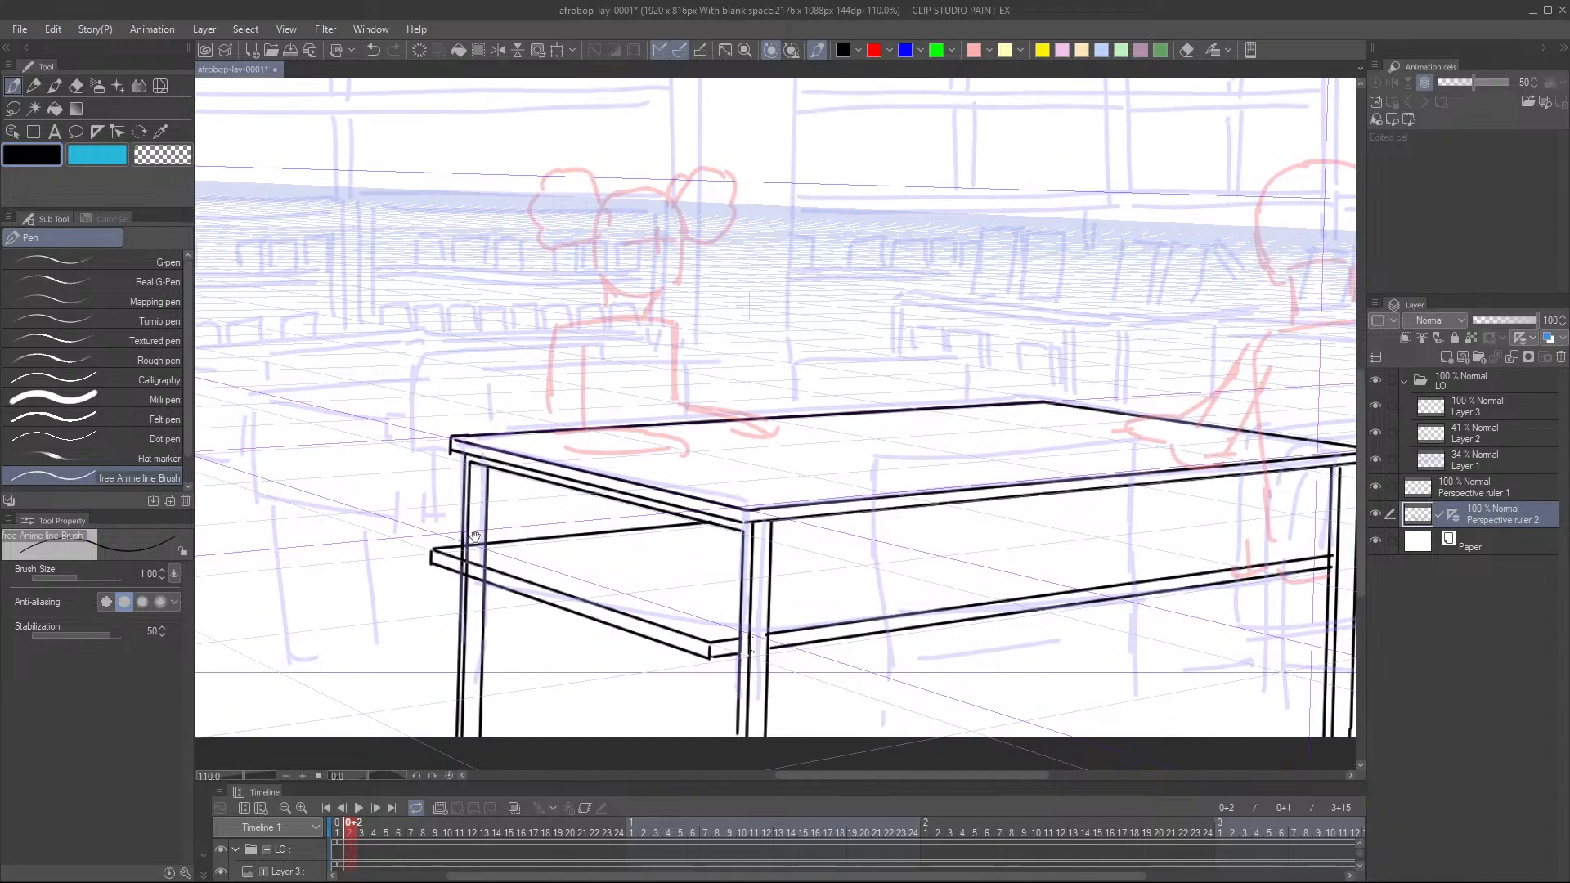
key(e)
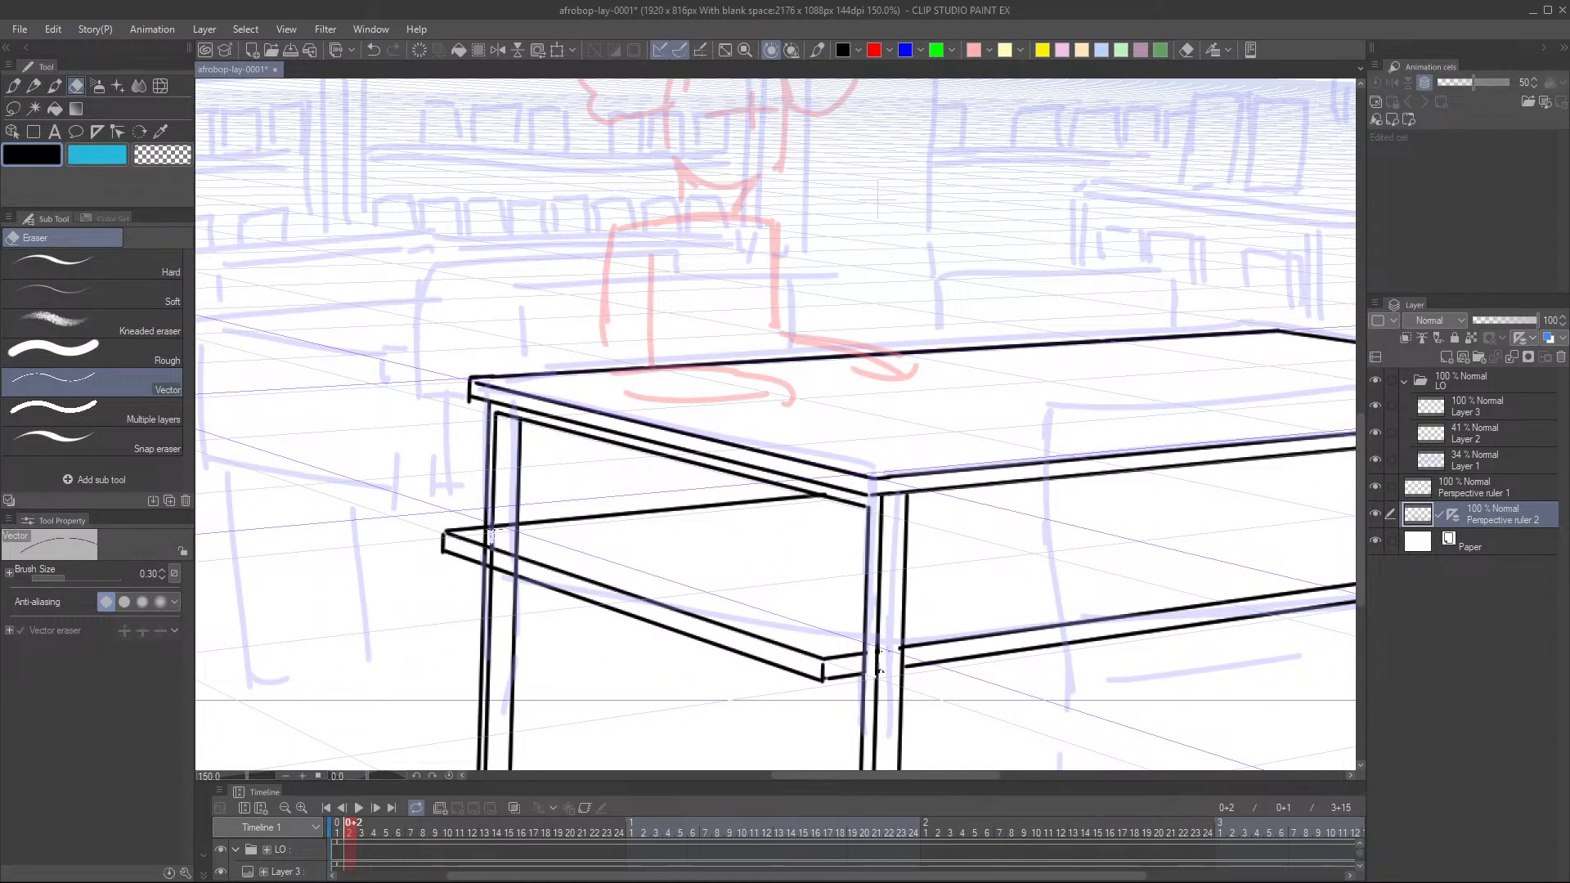
drag(493, 530, 515, 539)
mouse_move(491, 546)
mouse_down()
mouse_move(488, 559)
mouse_move(516, 560)
mouse_up()
key(p)
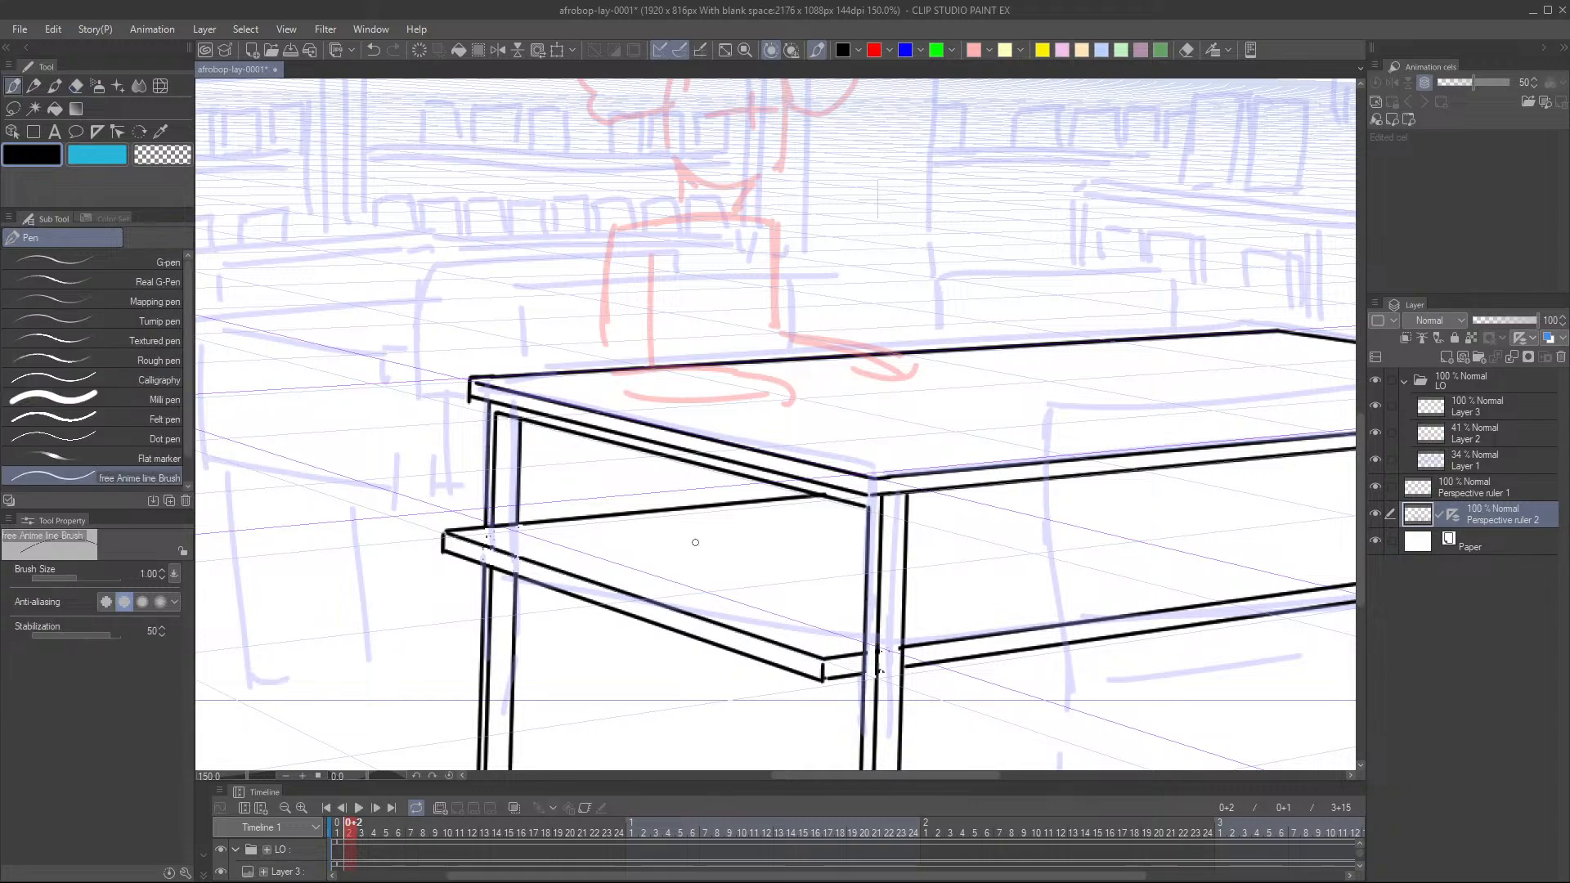
- Draw the shelf's right short side from beneath the tabletop to just past the right leg and close its thickness there
scroll(860, 484, down, 5)
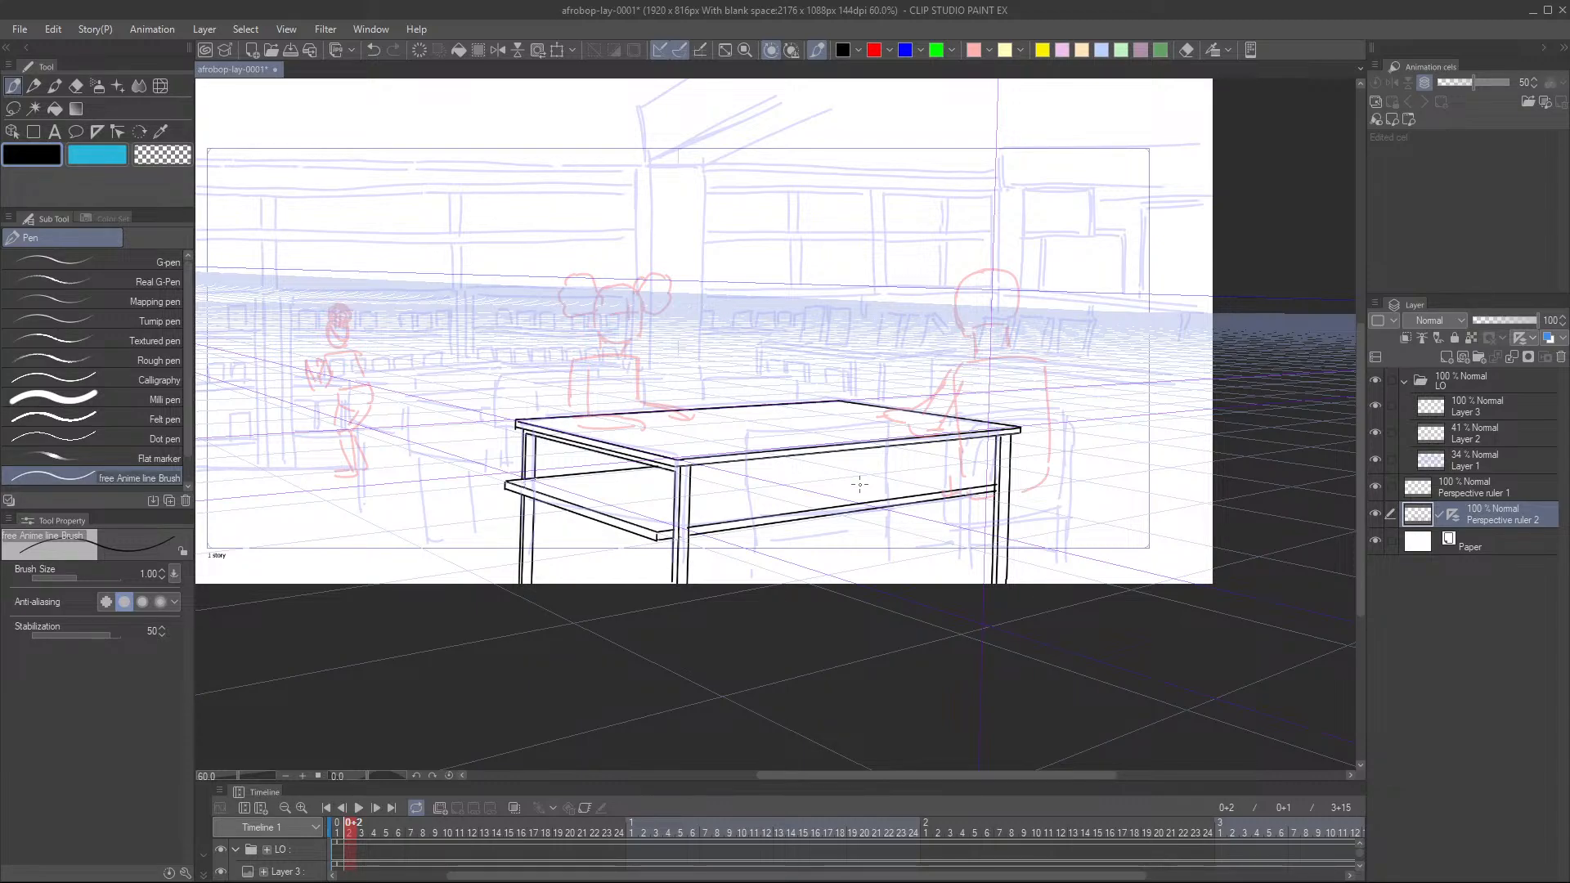
mouse_move(897, 467)
mouse_down()
mouse_move(826, 531)
mouse_move(915, 552)
mouse_up()
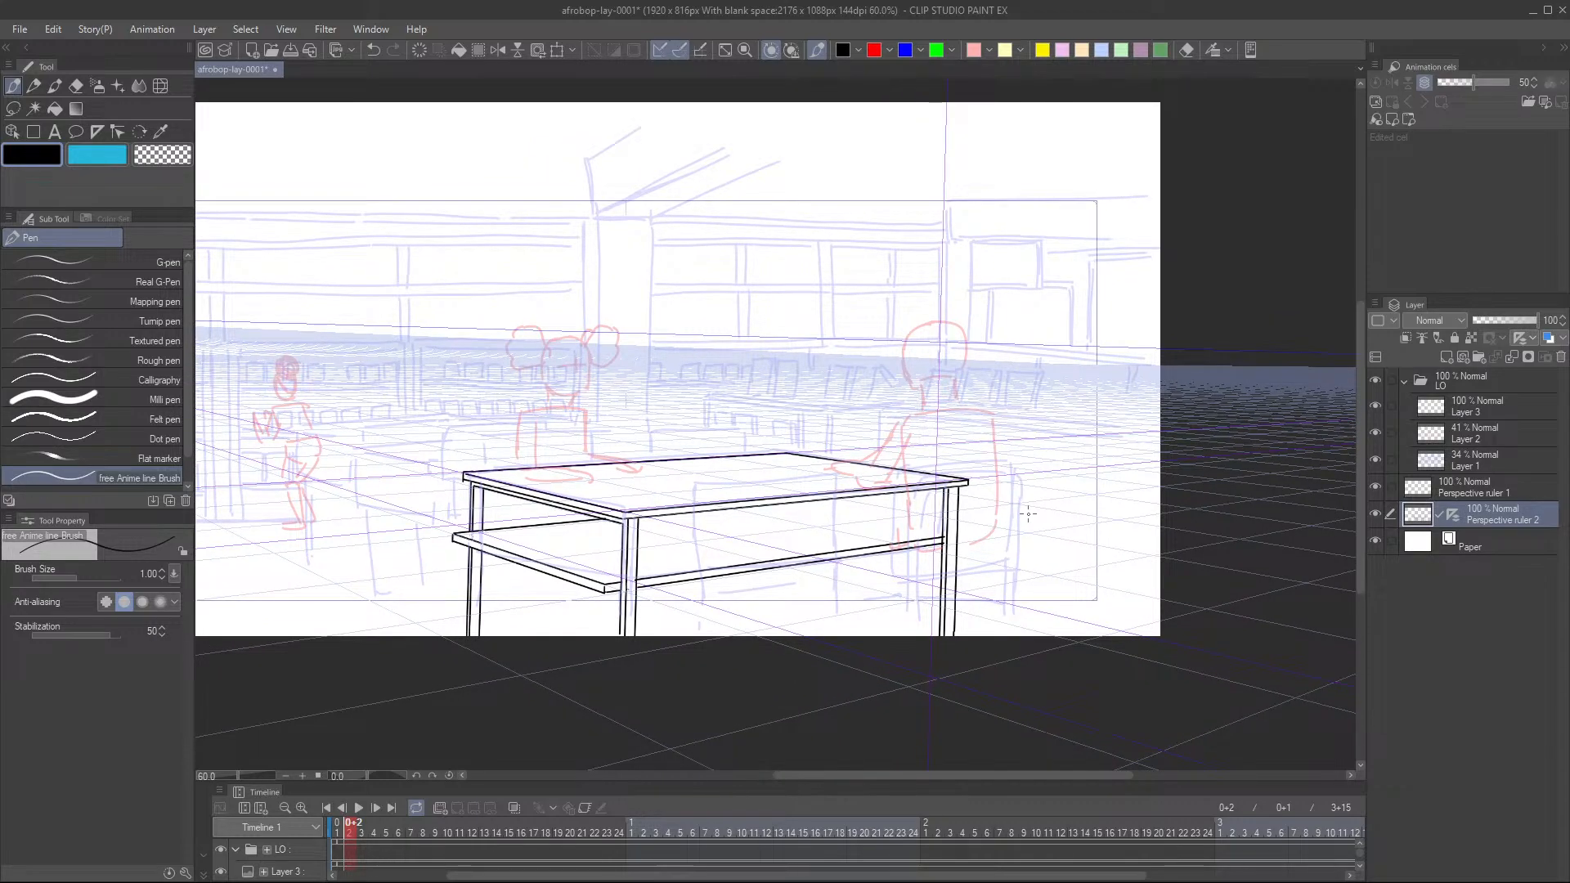
scroll(929, 557, up, 3)
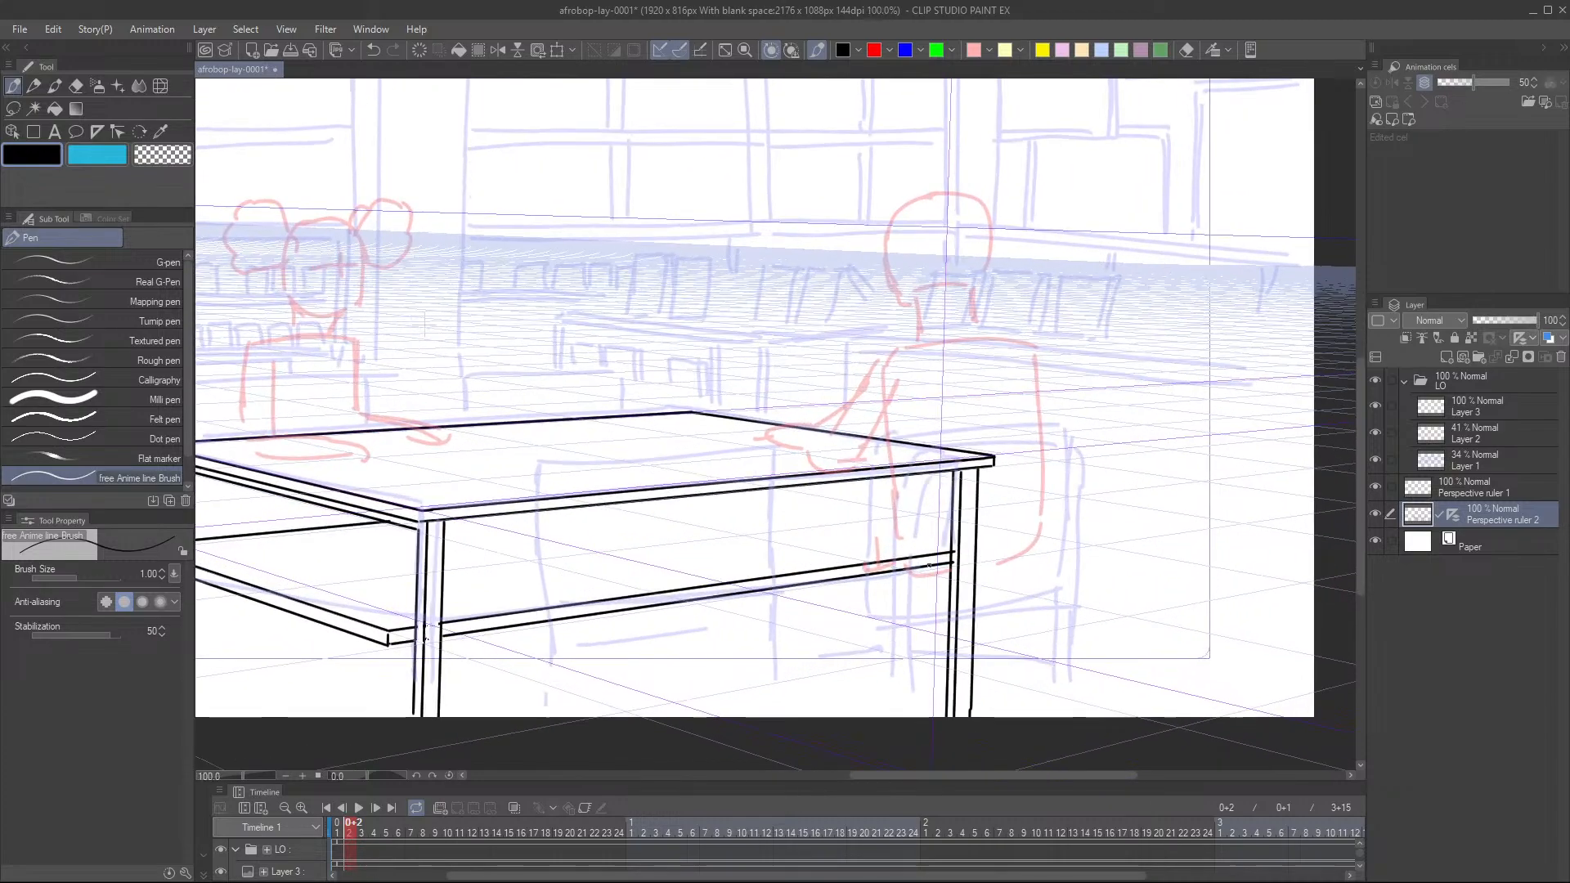
scroll(974, 552, up, 2)
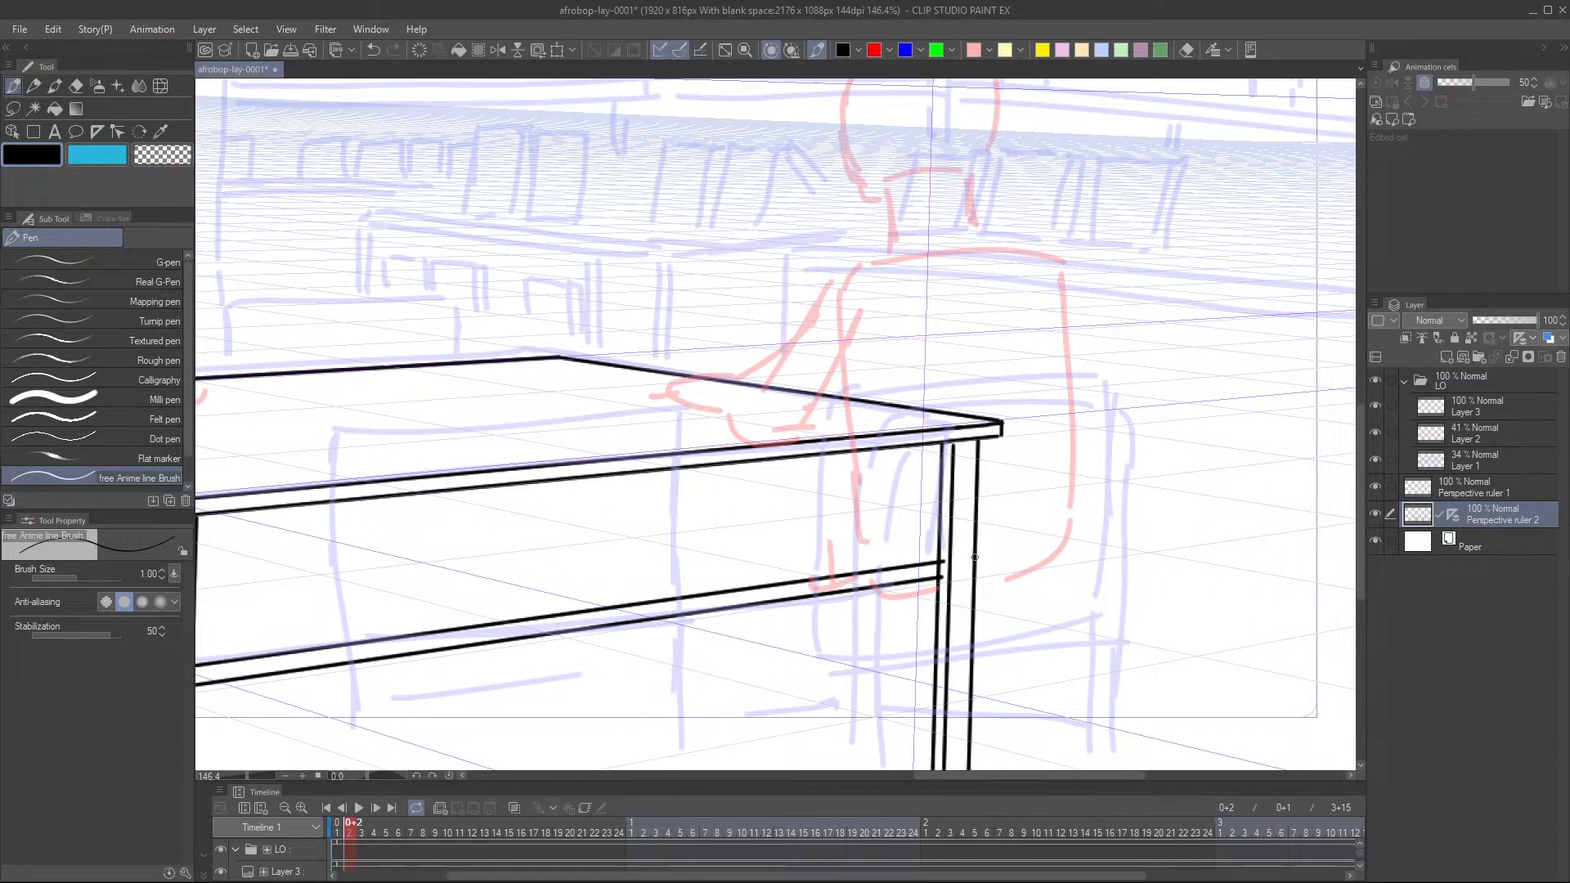
mouse_move(976, 557)
mouse_down()
mouse_move(790, 513)
mouse_move(579, 478)
mouse_up()
drag(988, 561, 968, 558)
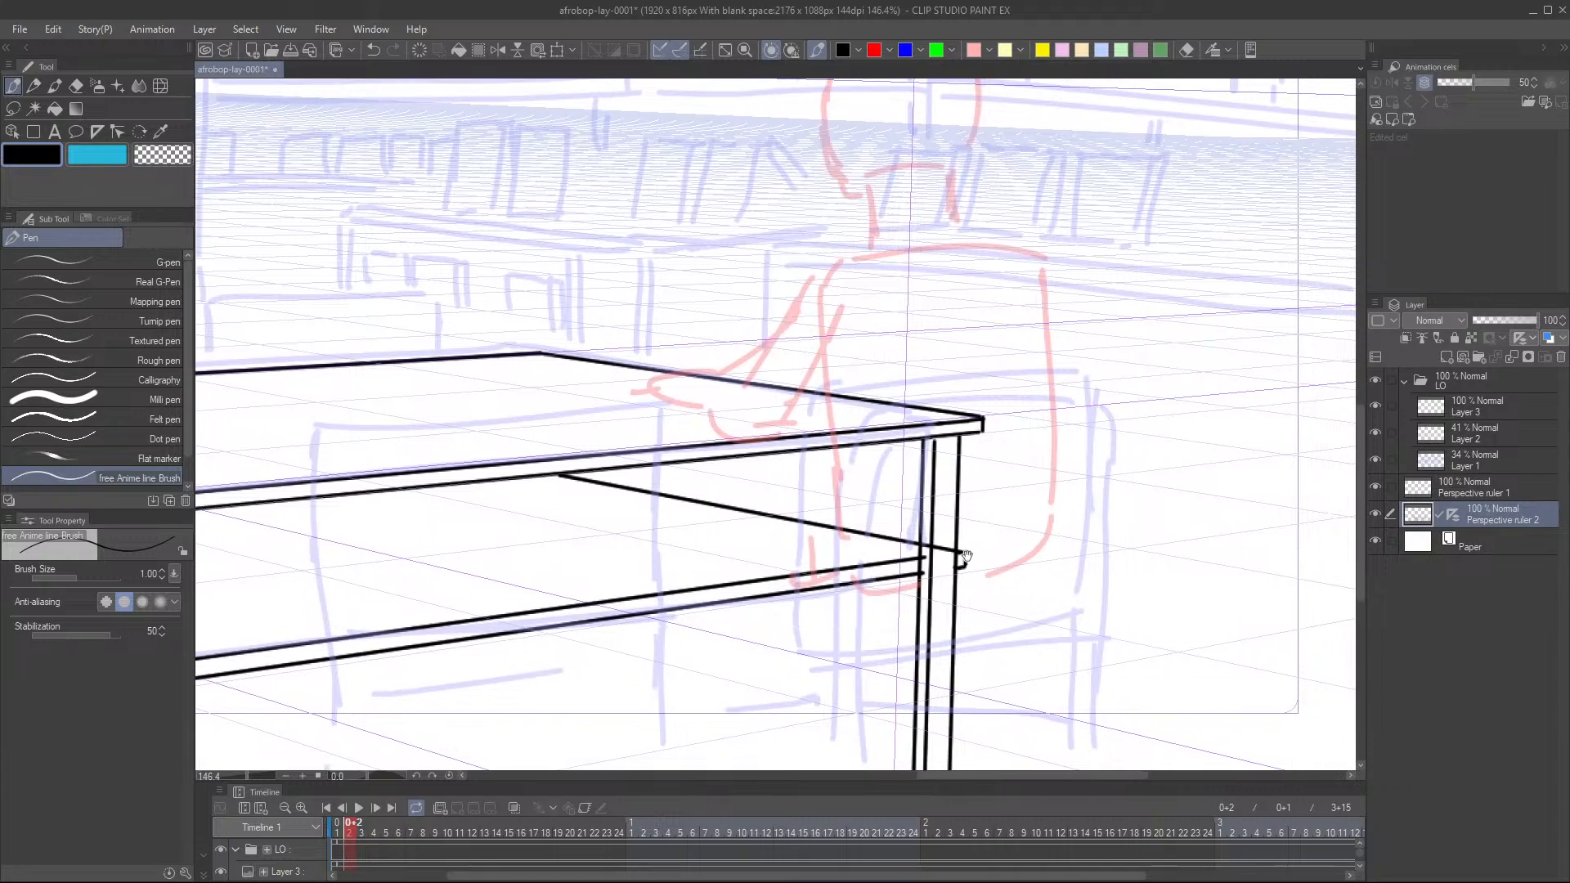
scroll(987, 522, down, 4)
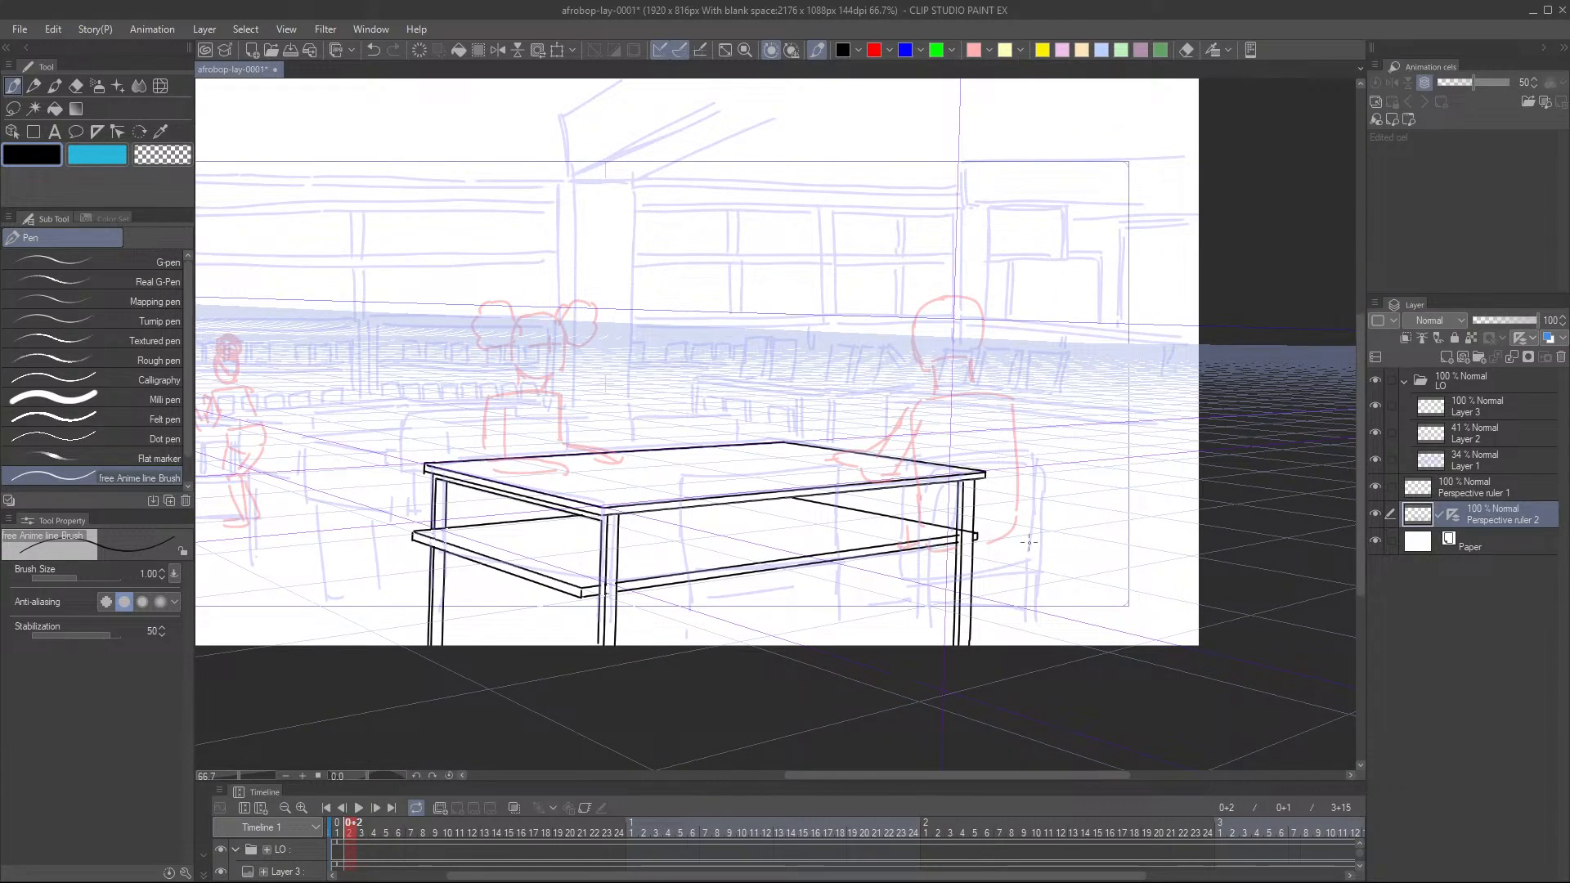
scroll(1029, 542, up, 4)
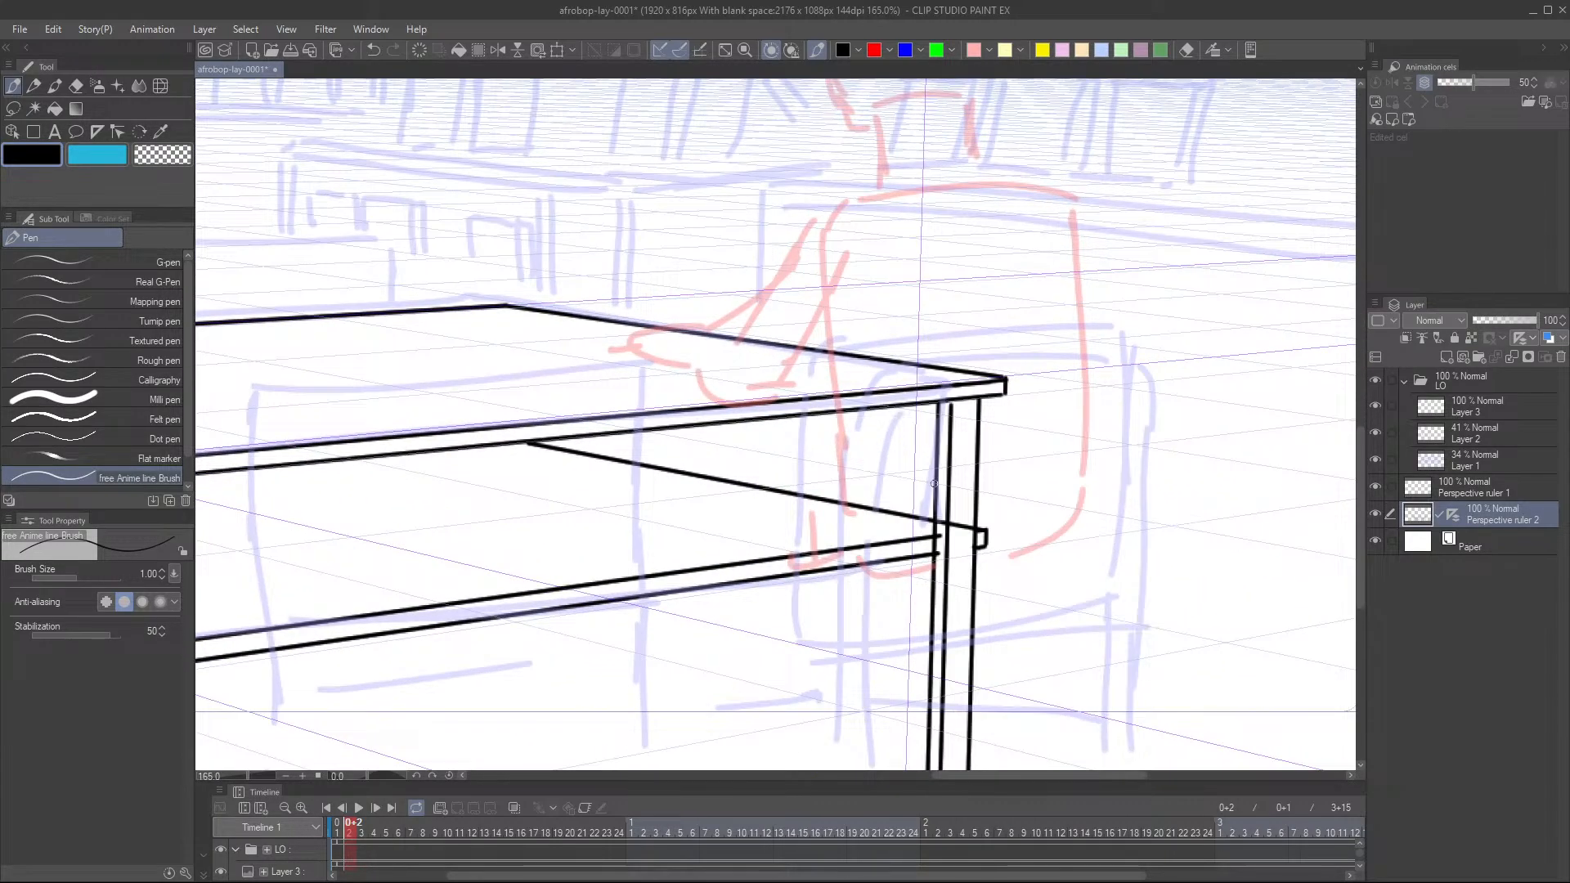
scroll(935, 484, up, 1)
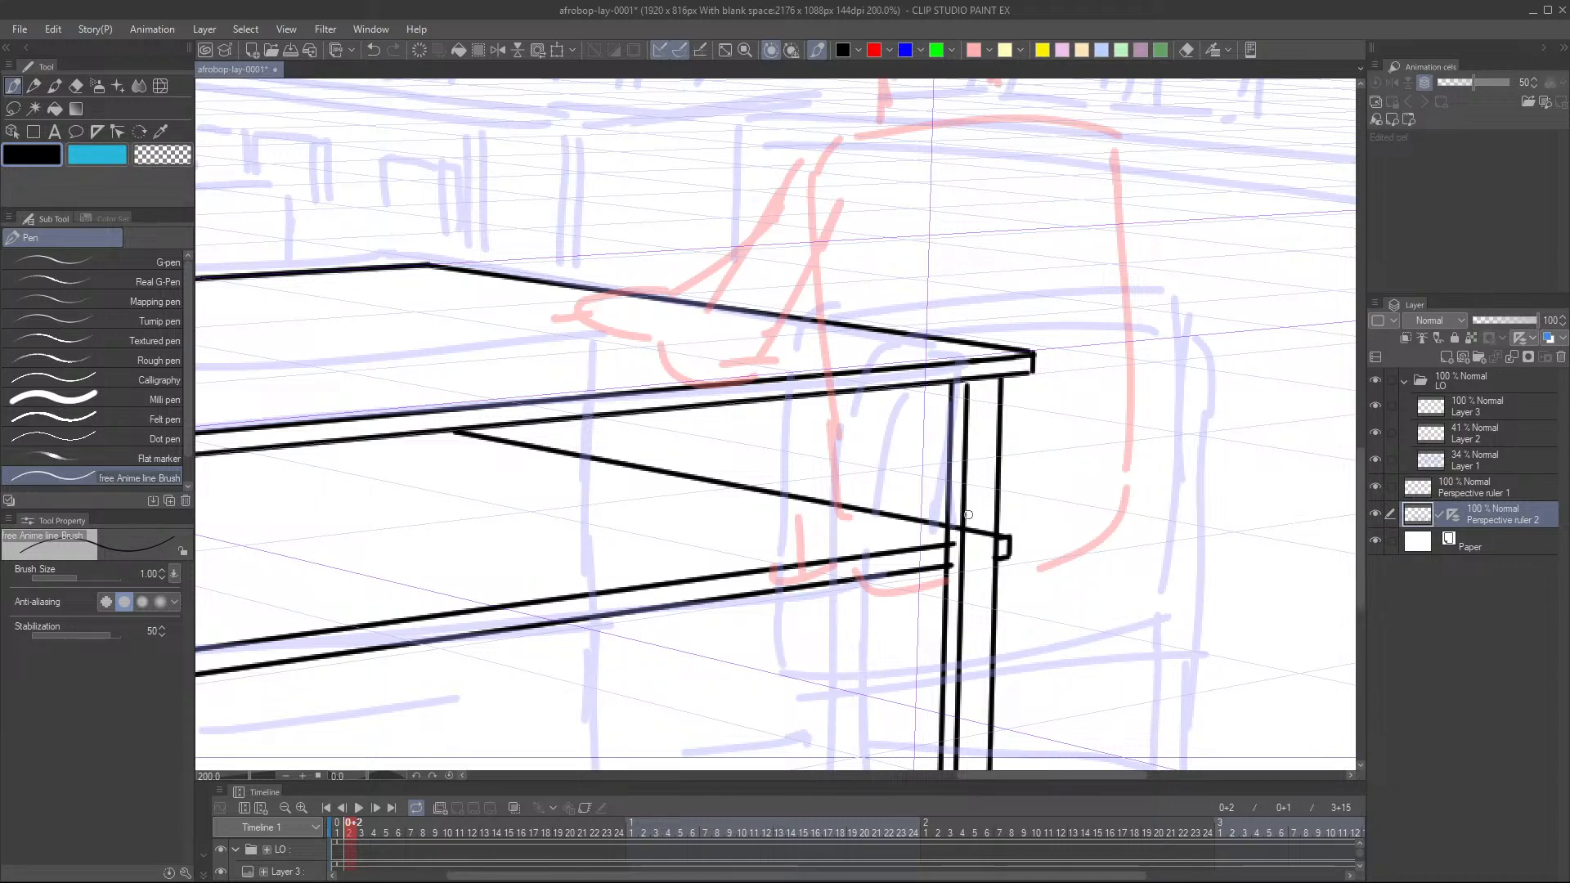
- Erase the shelf's short side edge where it crosses the right table leg with the Vector eraser
key(e)
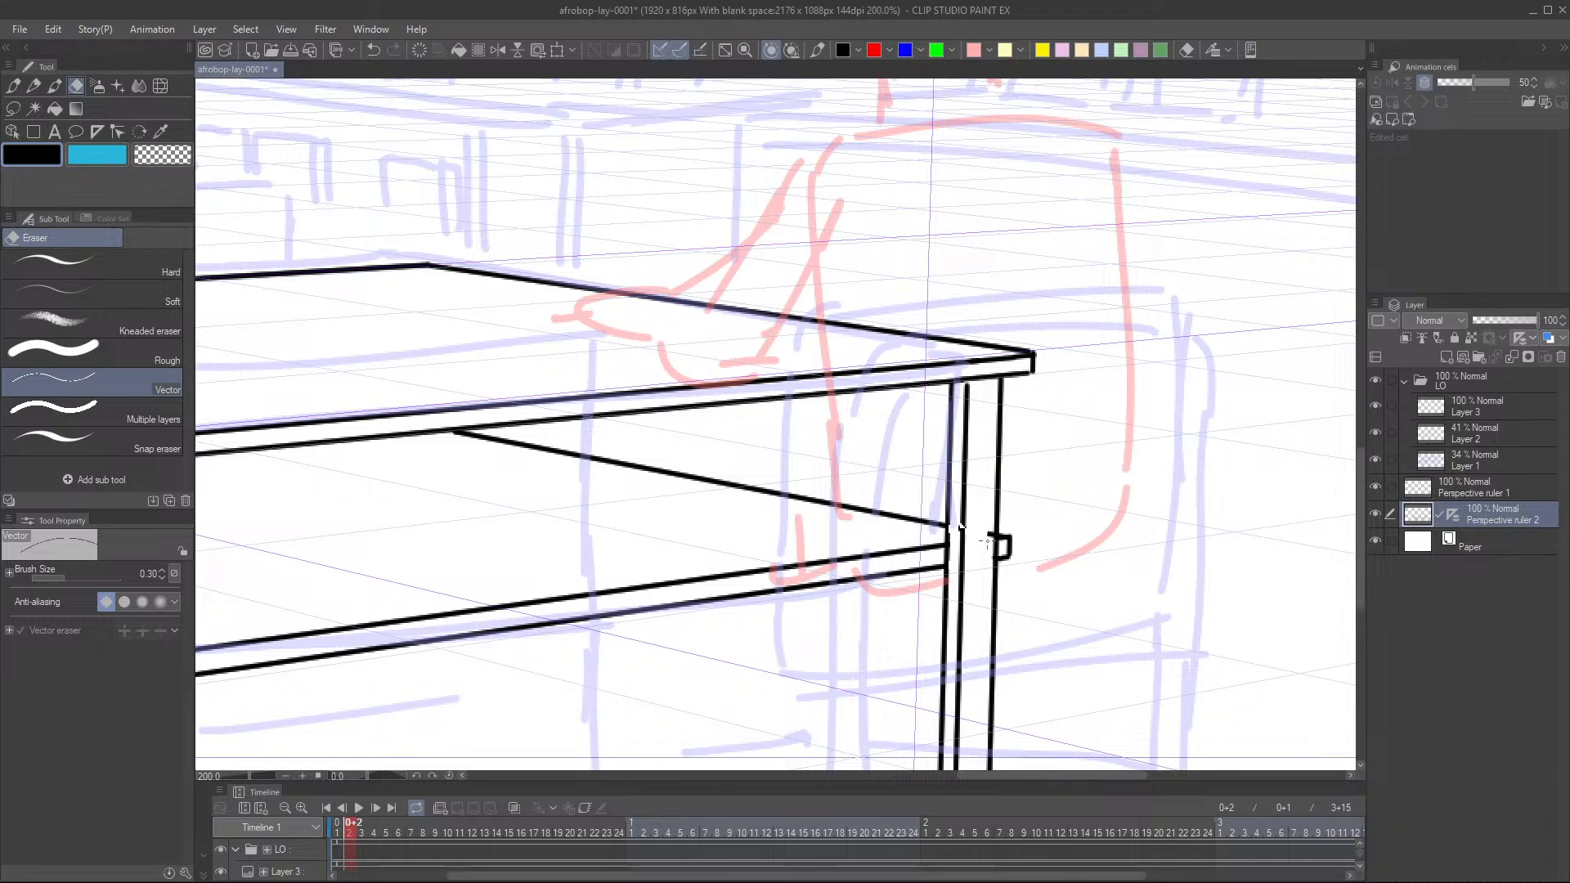
key(p)
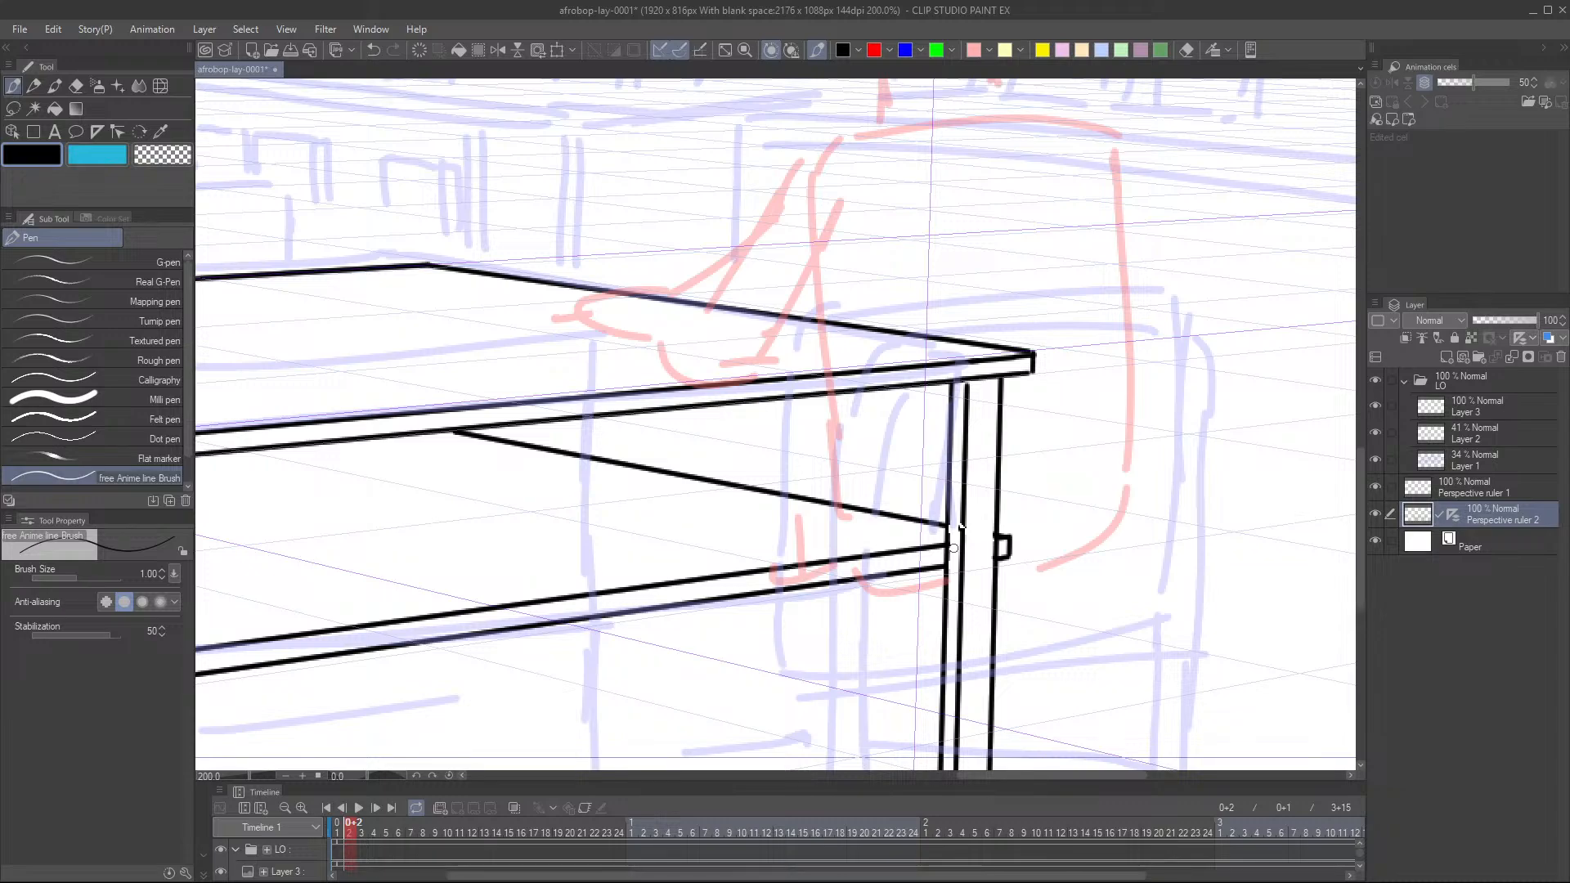
scroll(953, 548, down, 5)
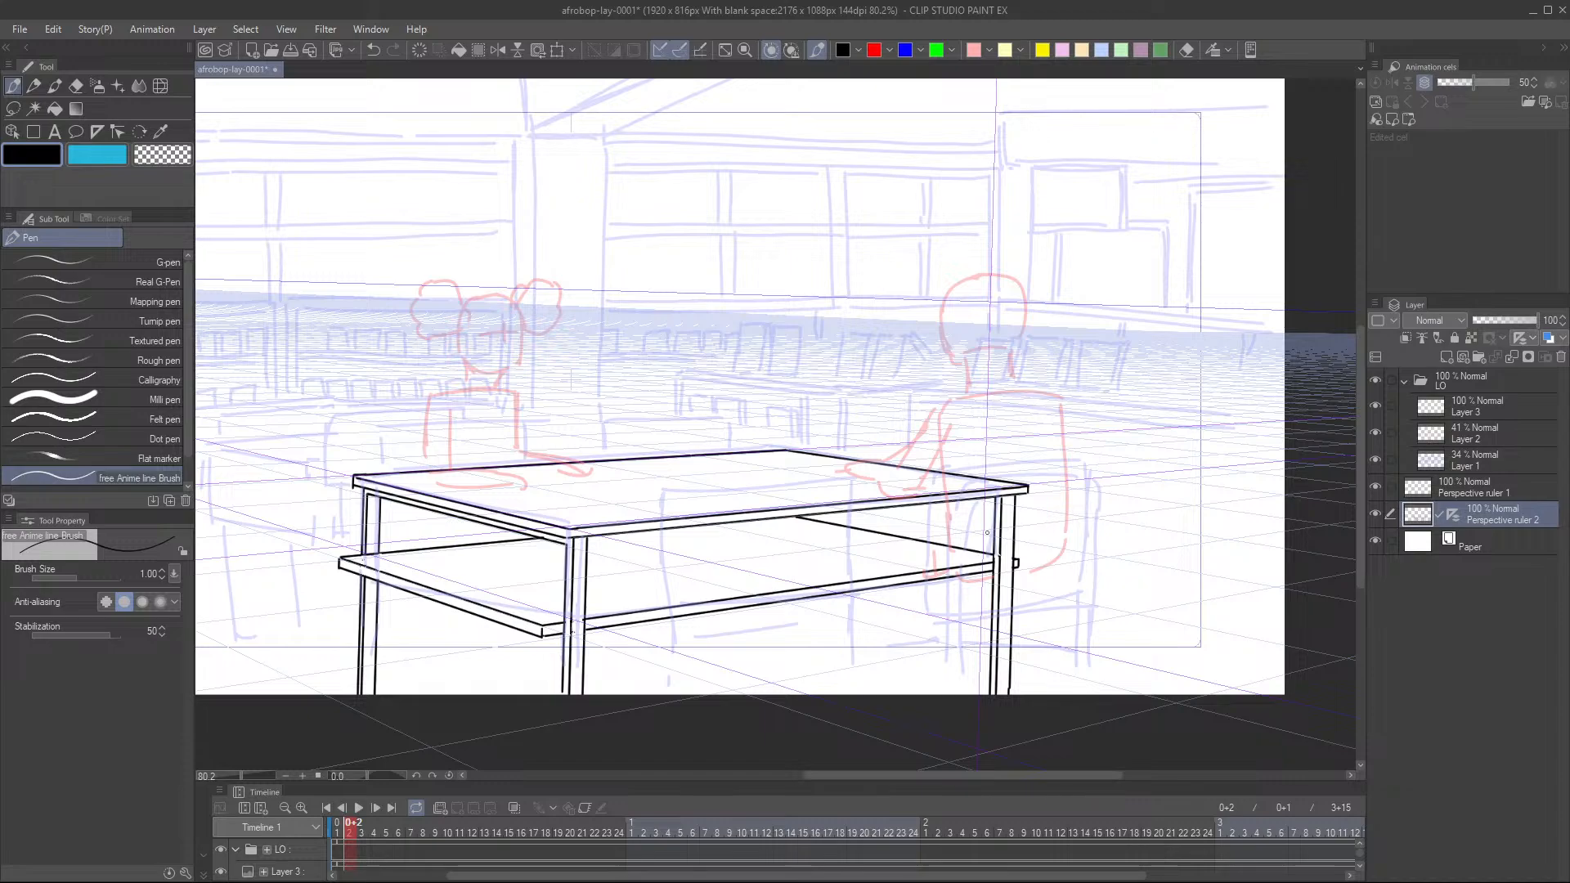
drag(972, 554, 1005, 531)
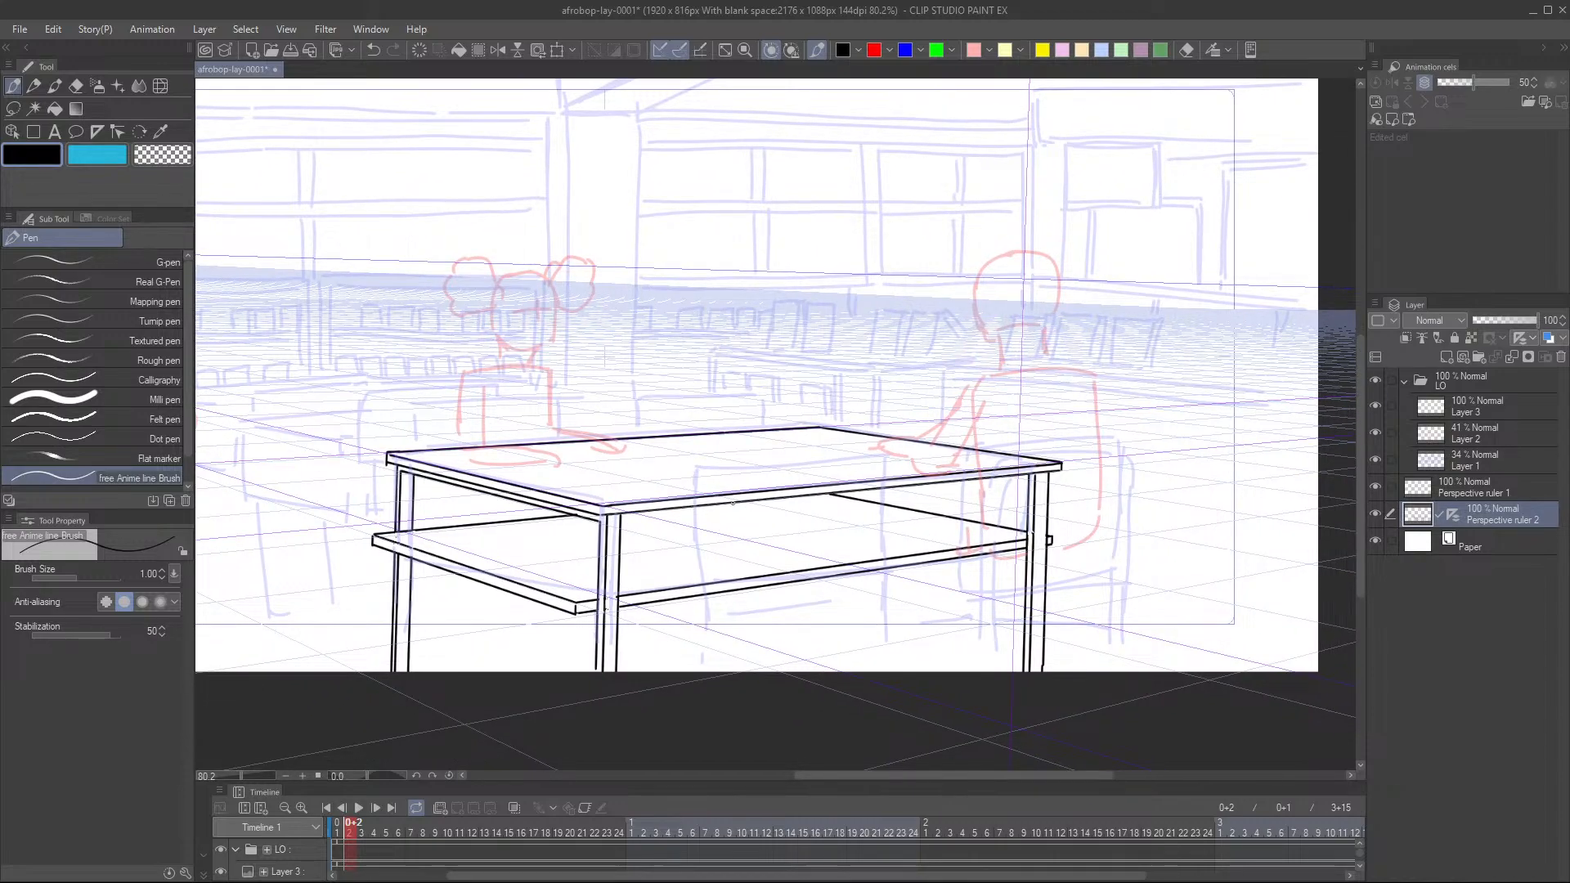
drag(733, 502, 735, 501)
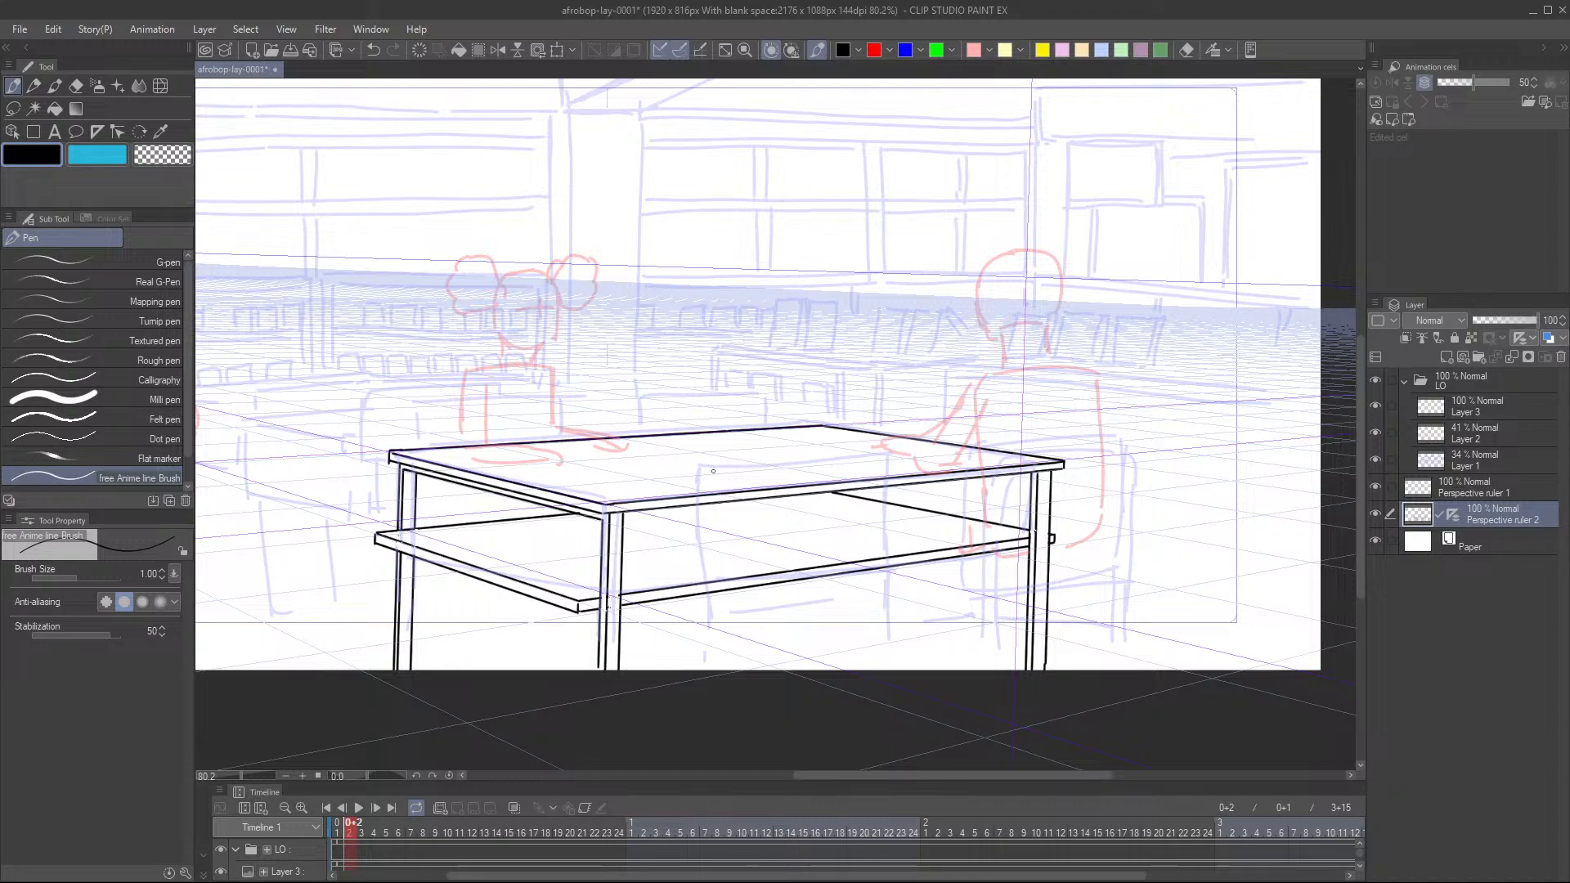
- Draw the outline of a chair back in front of the table, with two uprights joined by a top edge, and save the file
drag(733, 466, 726, 672)
drag(757, 527, 718, 540)
scroll(718, 539, up, 3)
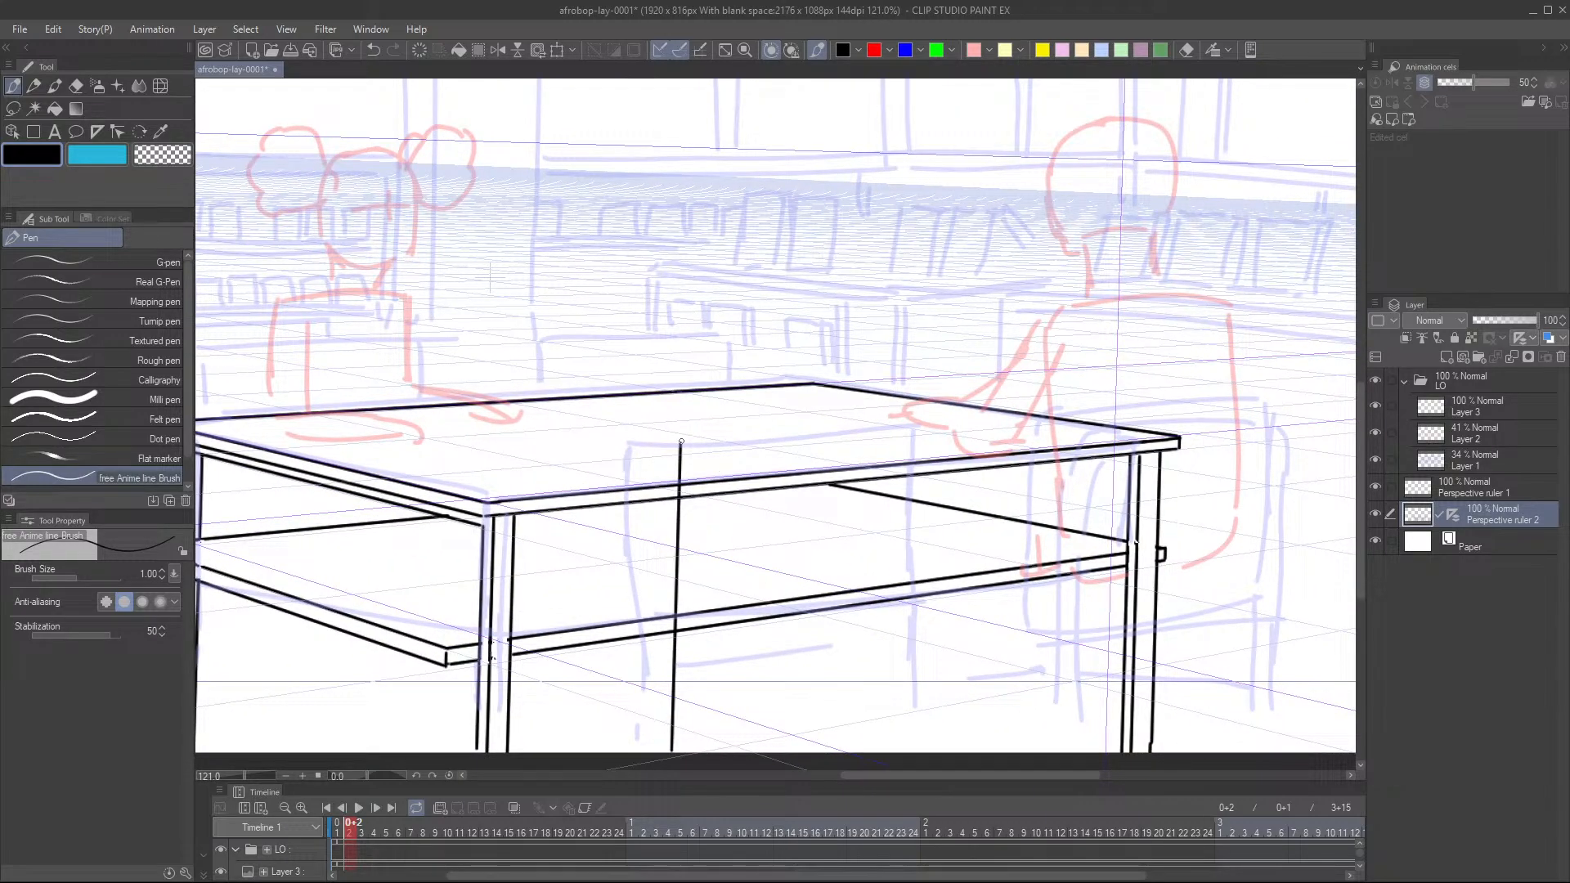
drag(683, 442, 942, 422)
mouse_move(946, 424)
mouse_down()
mouse_move(937, 690)
mouse_move(954, 757)
mouse_up()
scroll(991, 518, down, 6)
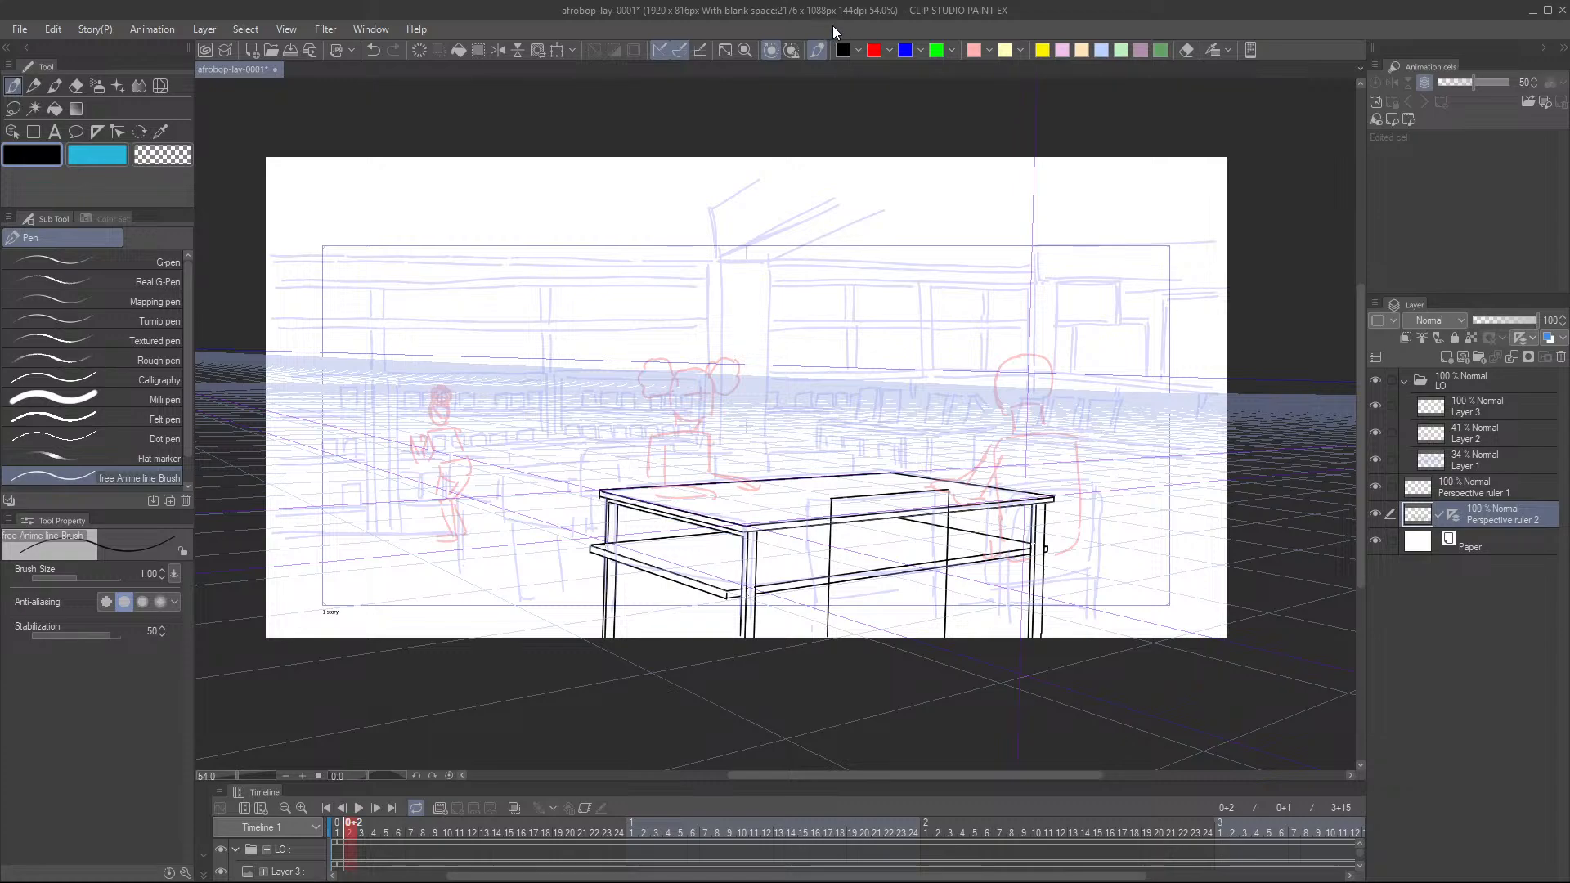
scroll(892, 430, up, 5)
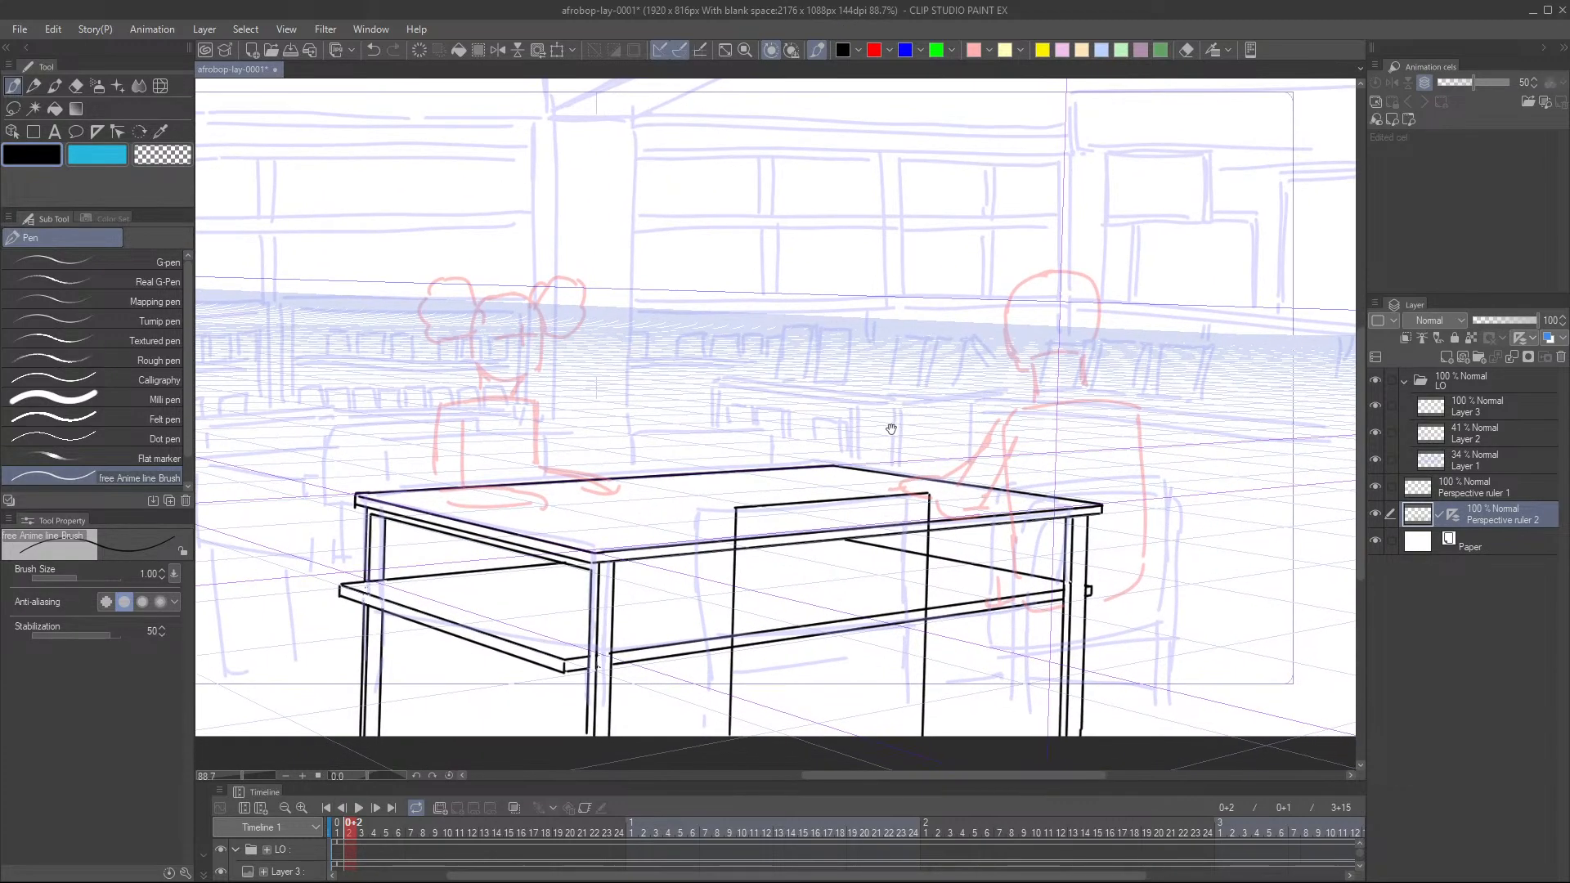
drag(893, 431, 892, 430)
key(ctrl+s)
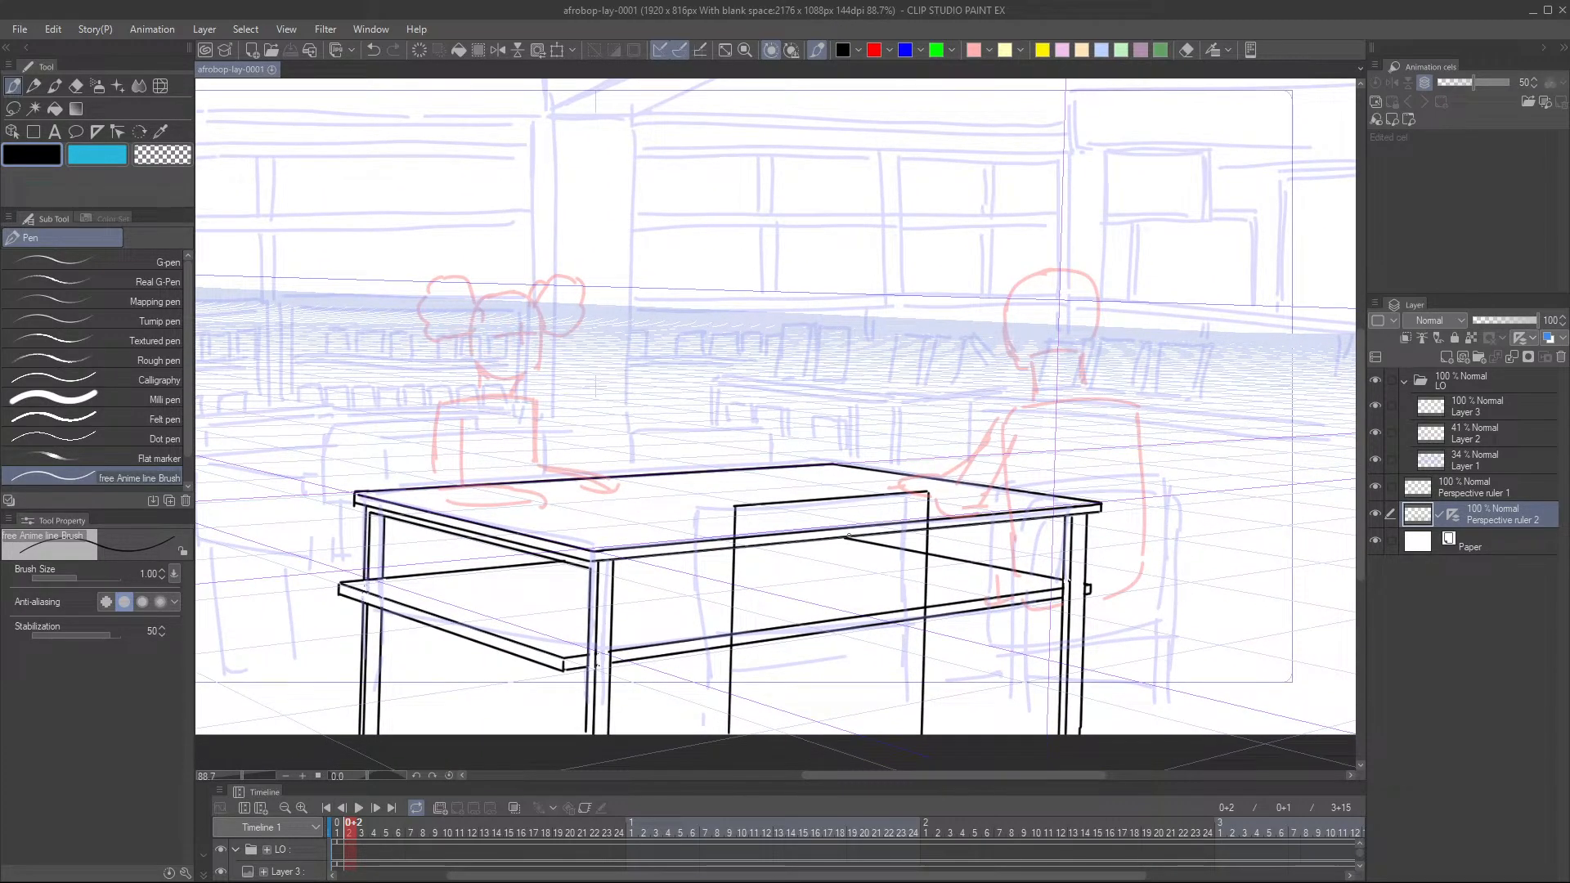
- Double the chair back's outer left upright and add parallel lines beneath its top edge for the rail's thickness
mouse_move(761, 520)
mouse_down()
mouse_move(773, 410)
mouse_move(742, 407)
mouse_move(682, 455)
mouse_move(671, 442)
mouse_move(690, 431)
mouse_move(682, 695)
mouse_up()
key(ctrl+z)
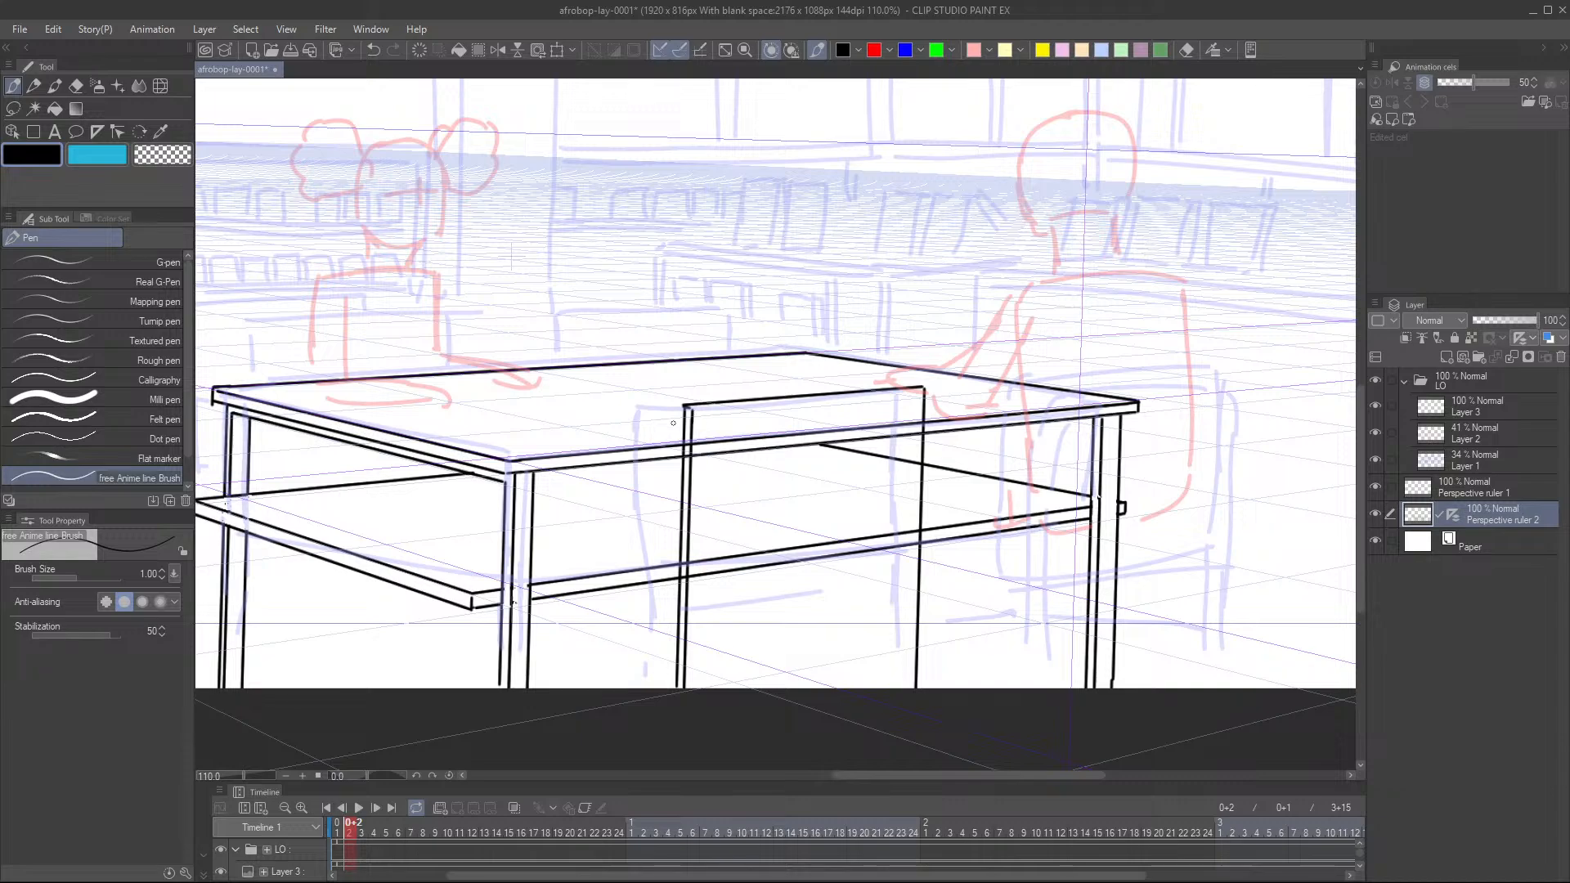
drag(689, 406, 926, 389)
drag(706, 423, 811, 416)
key(ctrl+z)
drag(710, 414, 908, 405)
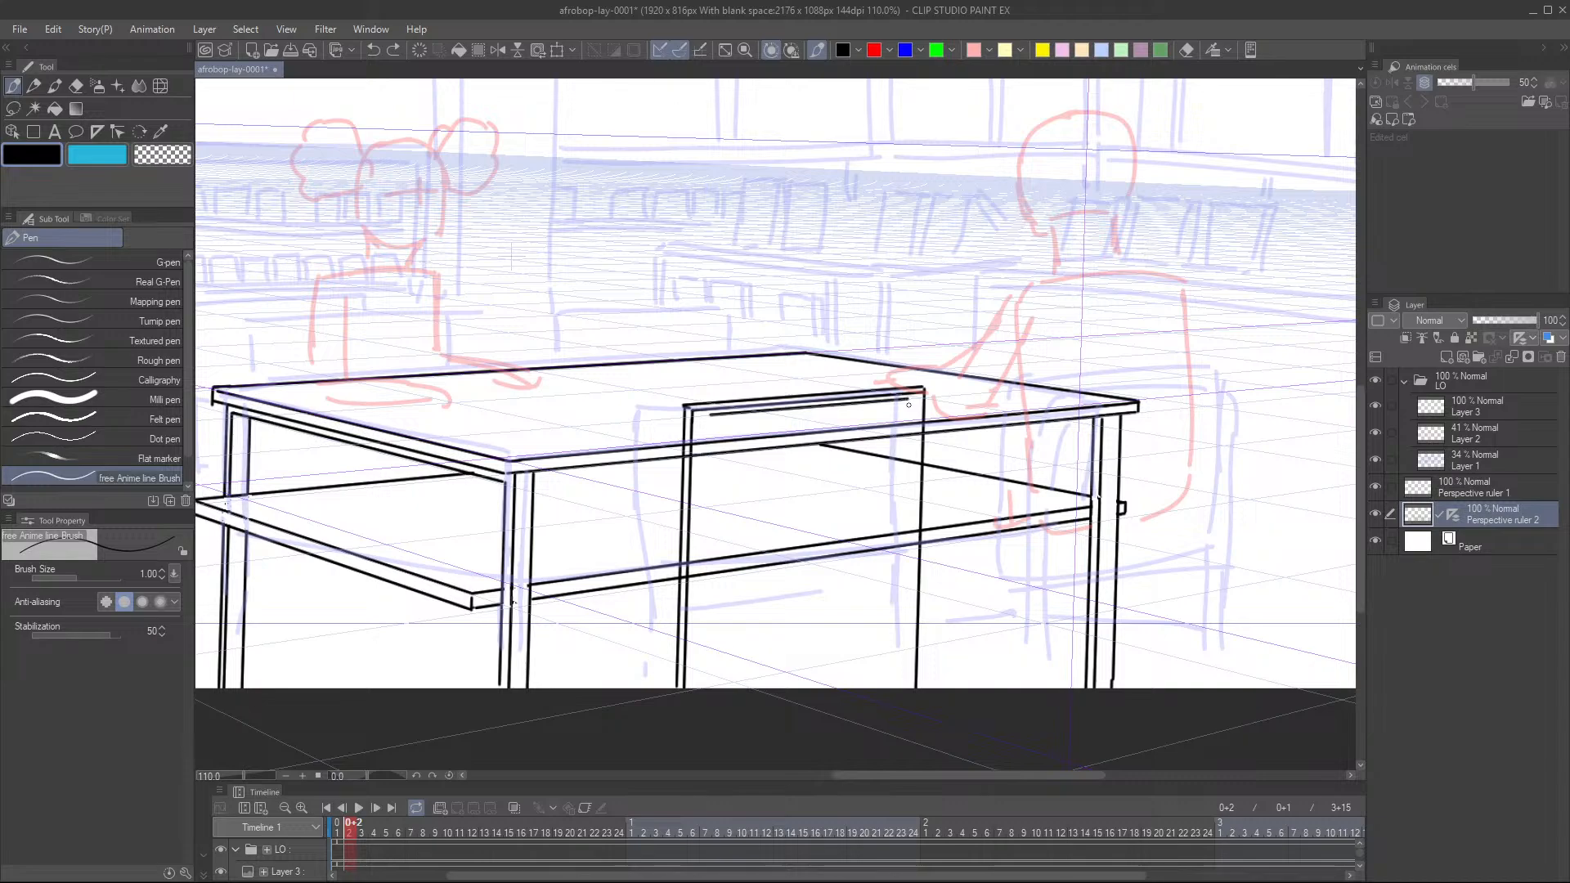
drag(719, 424, 913, 401)
- Draw two closely spaced inner lines down the chair back's left side and a short line under the rail's right end
drag(706, 436, 701, 481)
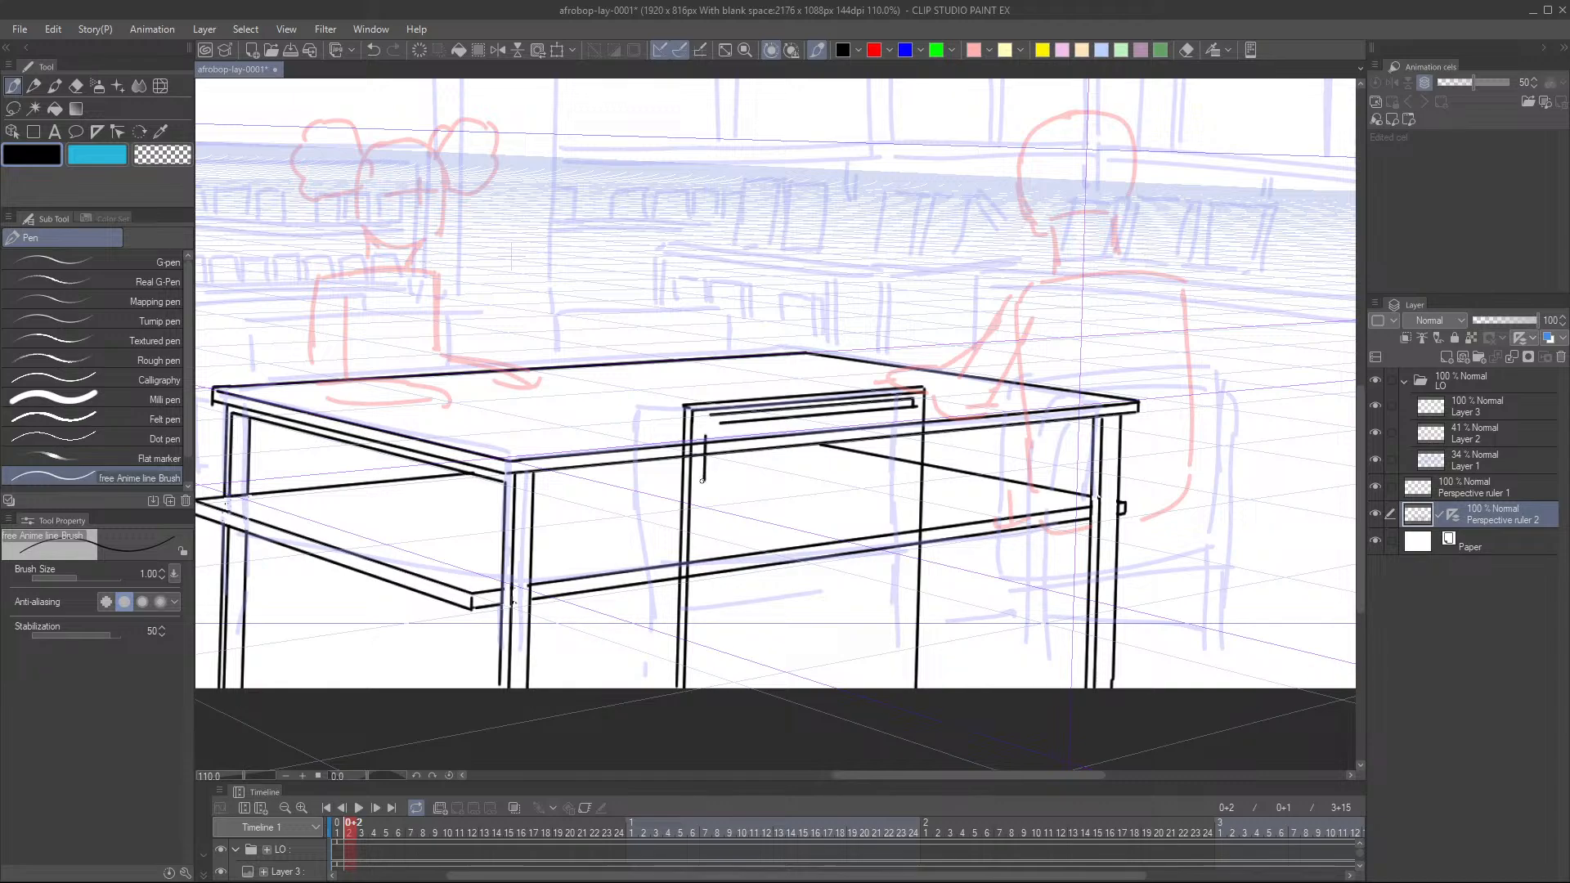
key(ctrl+z)
drag(708, 440, 701, 690)
key(ctrl+z)
drag(712, 424, 708, 537)
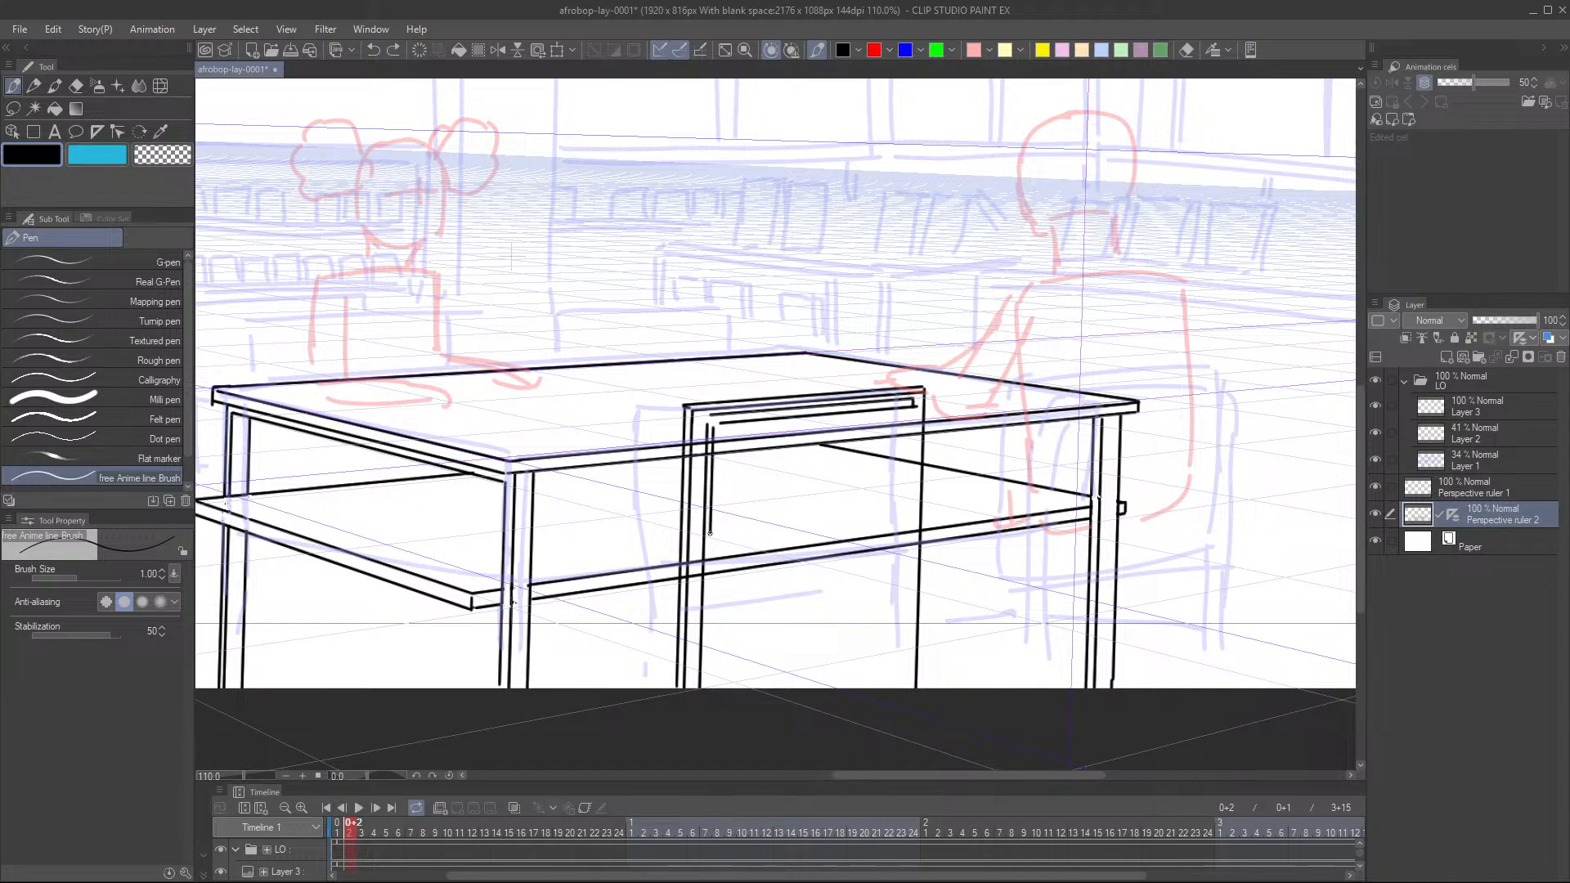
key(ctrl+z)
mouse_move(717, 422)
mouse_down()
mouse_move(705, 629)
mouse_move(684, 687)
mouse_up()
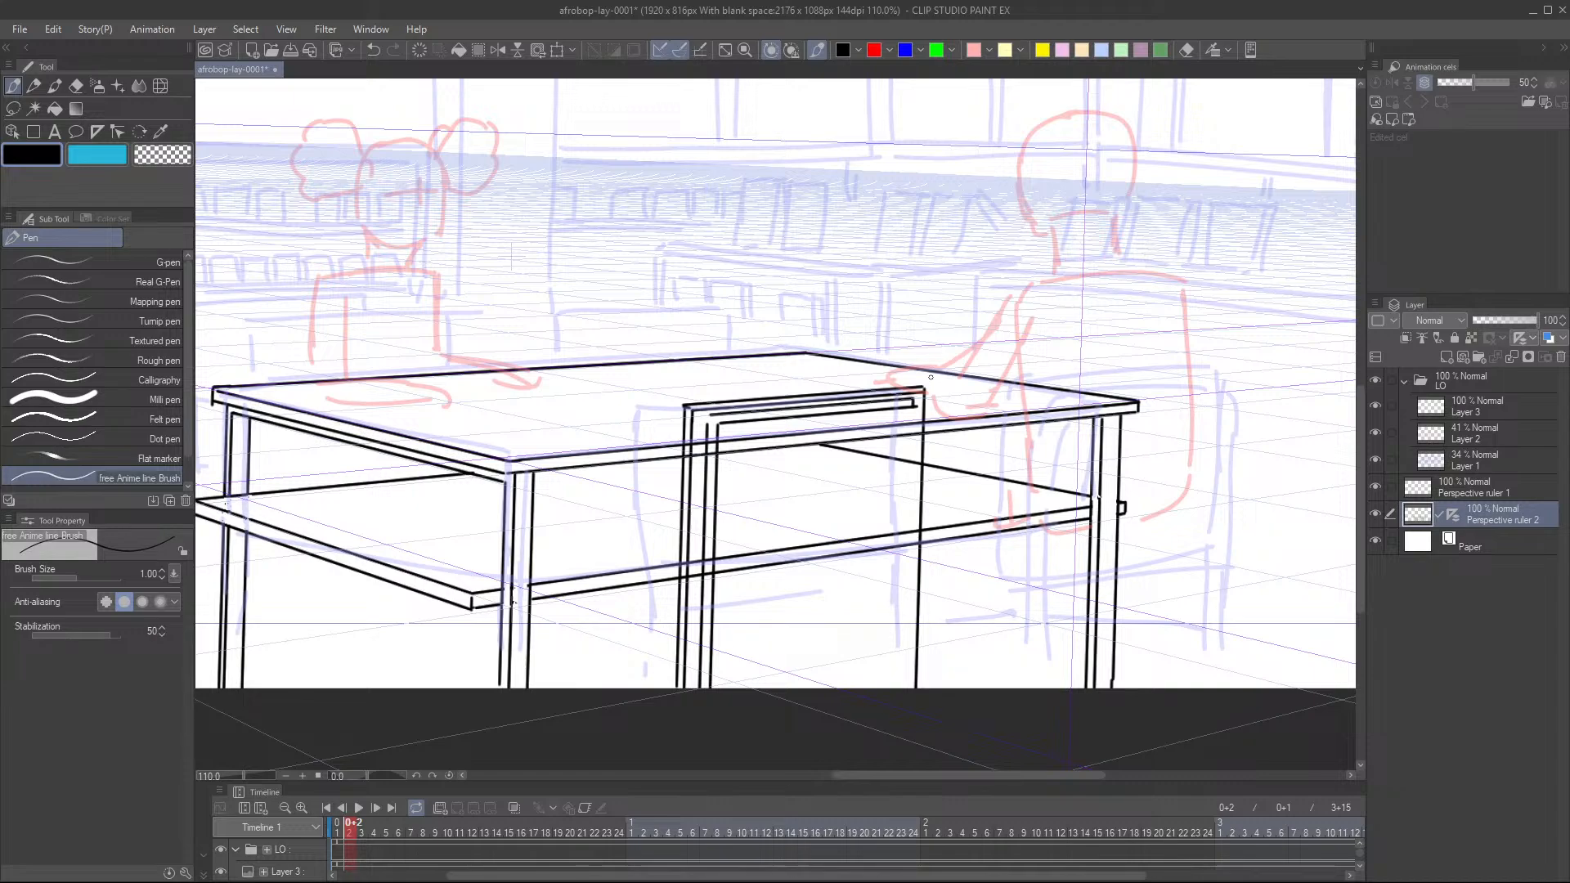
drag(915, 404, 923, 422)
- Enlarge the Vector eraser to 1.14 and erase the tabletop and shelf edges where they cross the chair back's left post
key(e)
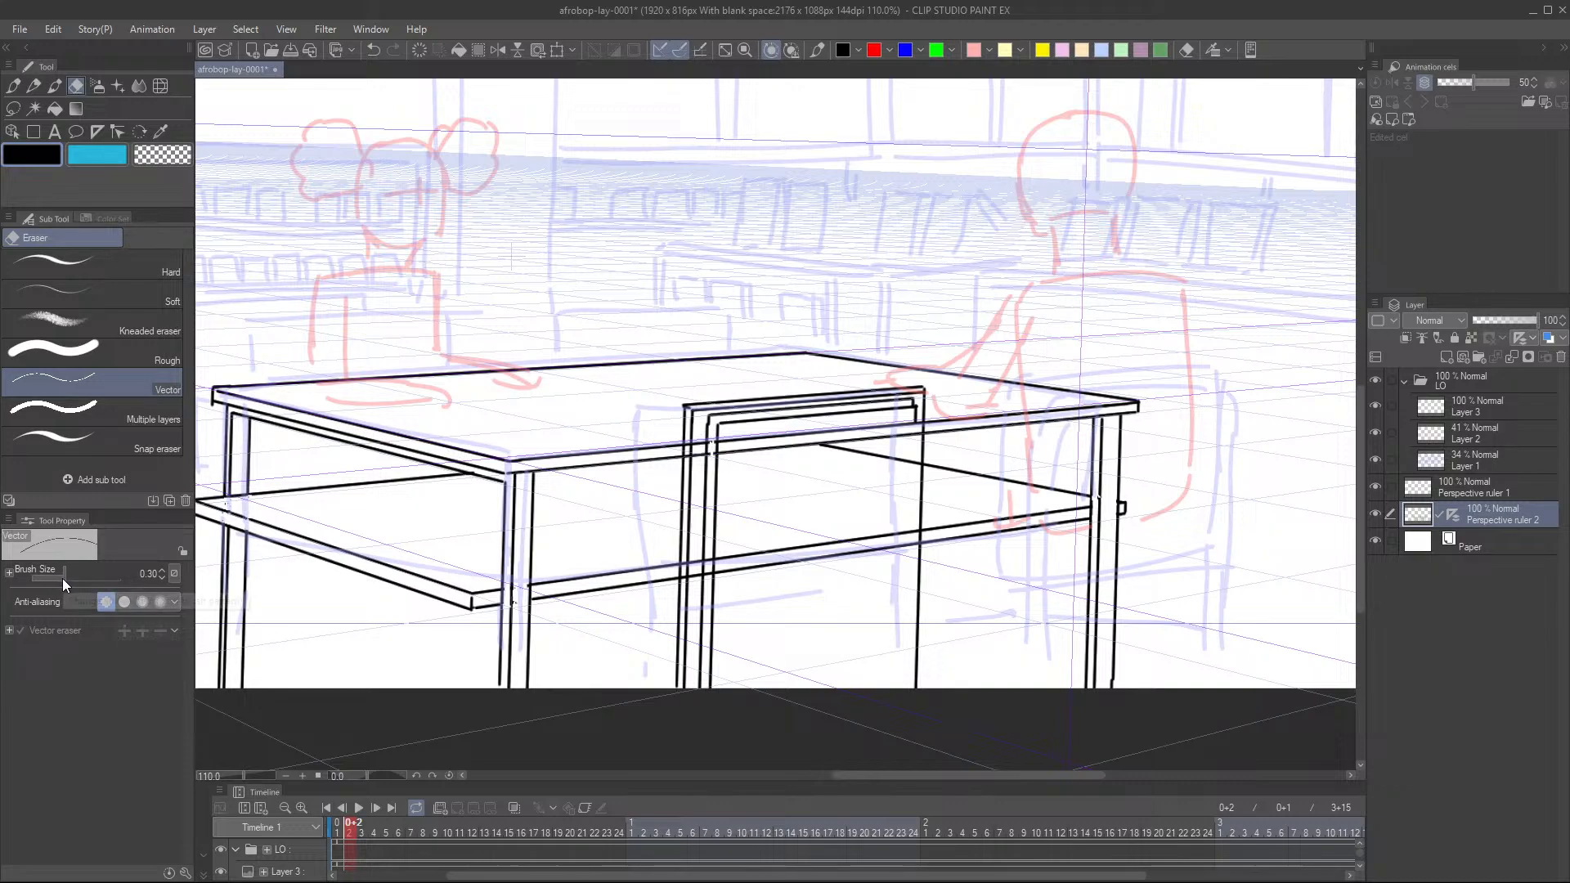
drag(62, 577, 67, 579)
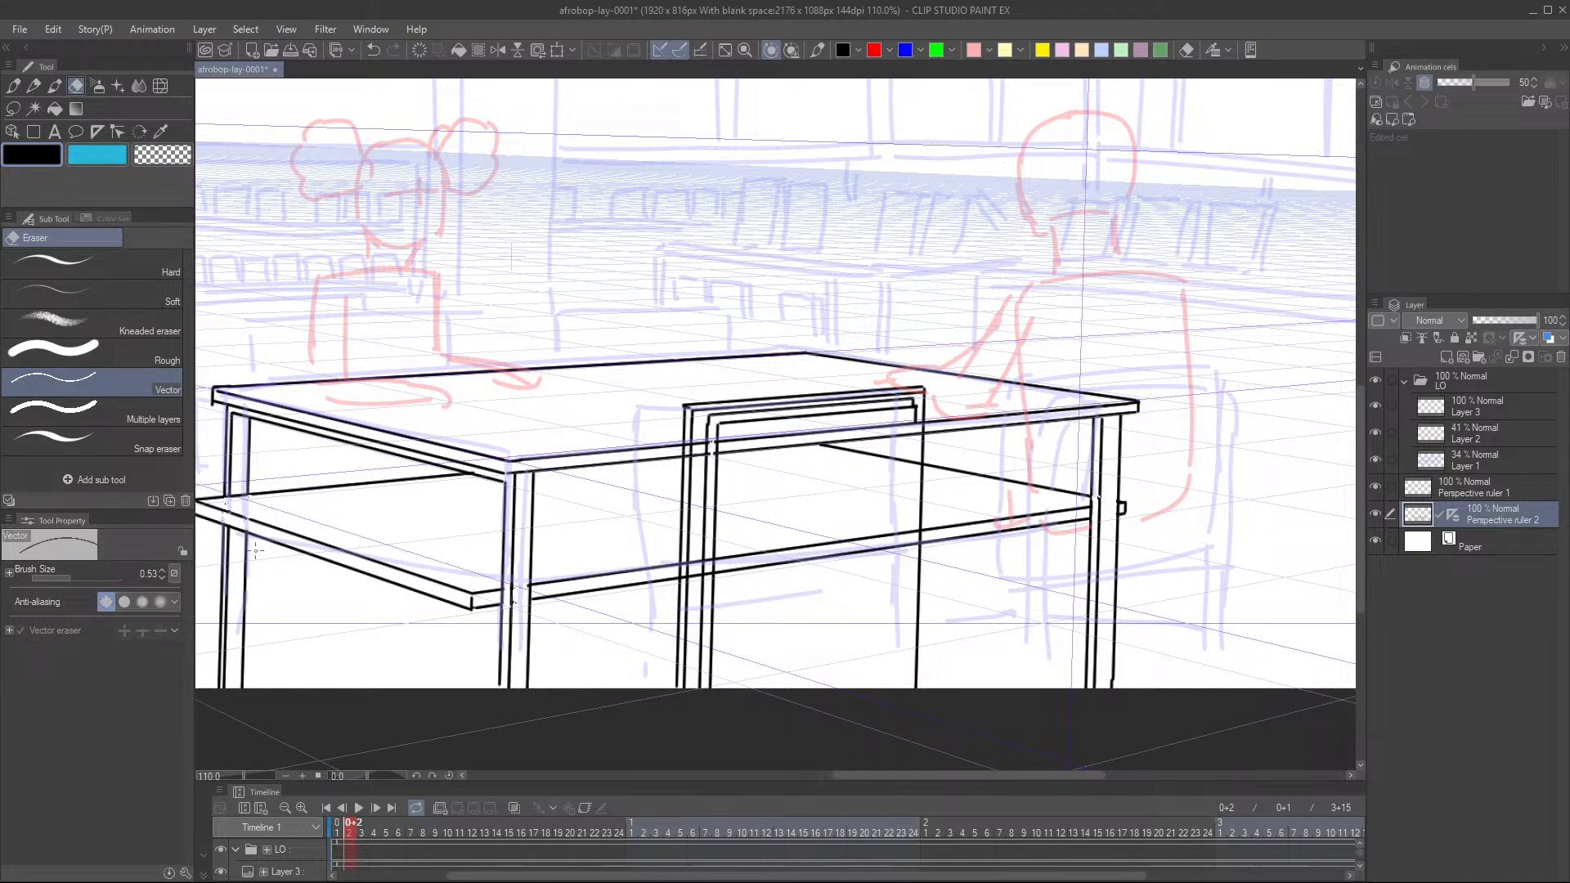
click(77, 579)
drag(698, 442, 687, 463)
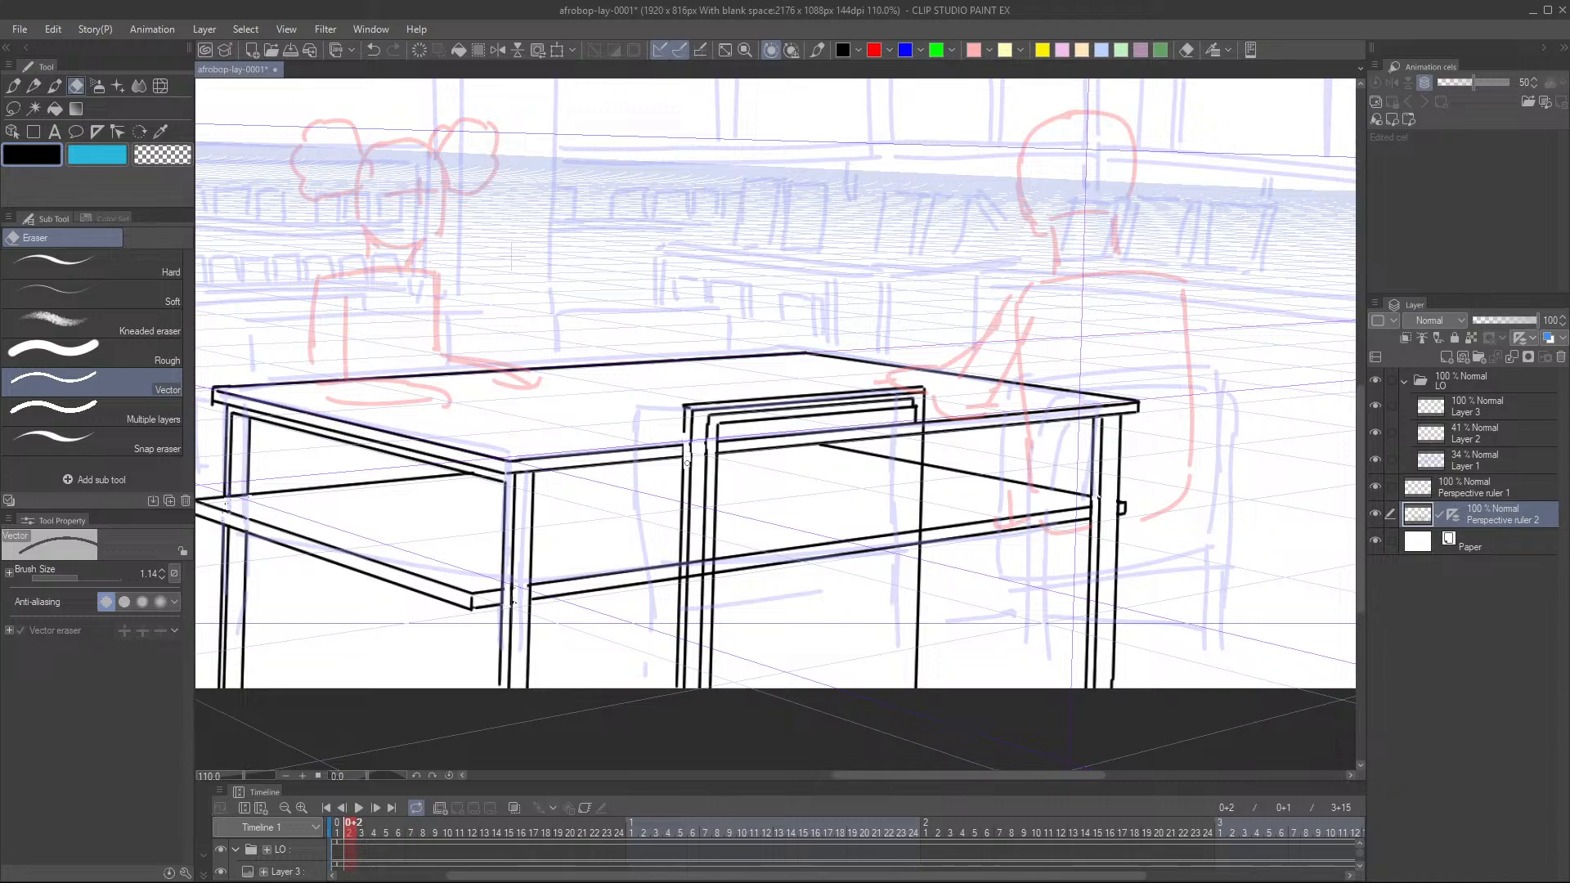
key(p)
mouse_move(779, 500)
mouse_down()
mouse_move(782, 448)
mouse_move(770, 467)
mouse_up()
scroll(778, 449, down, 4)
scroll(769, 467, up, 4)
key(e)
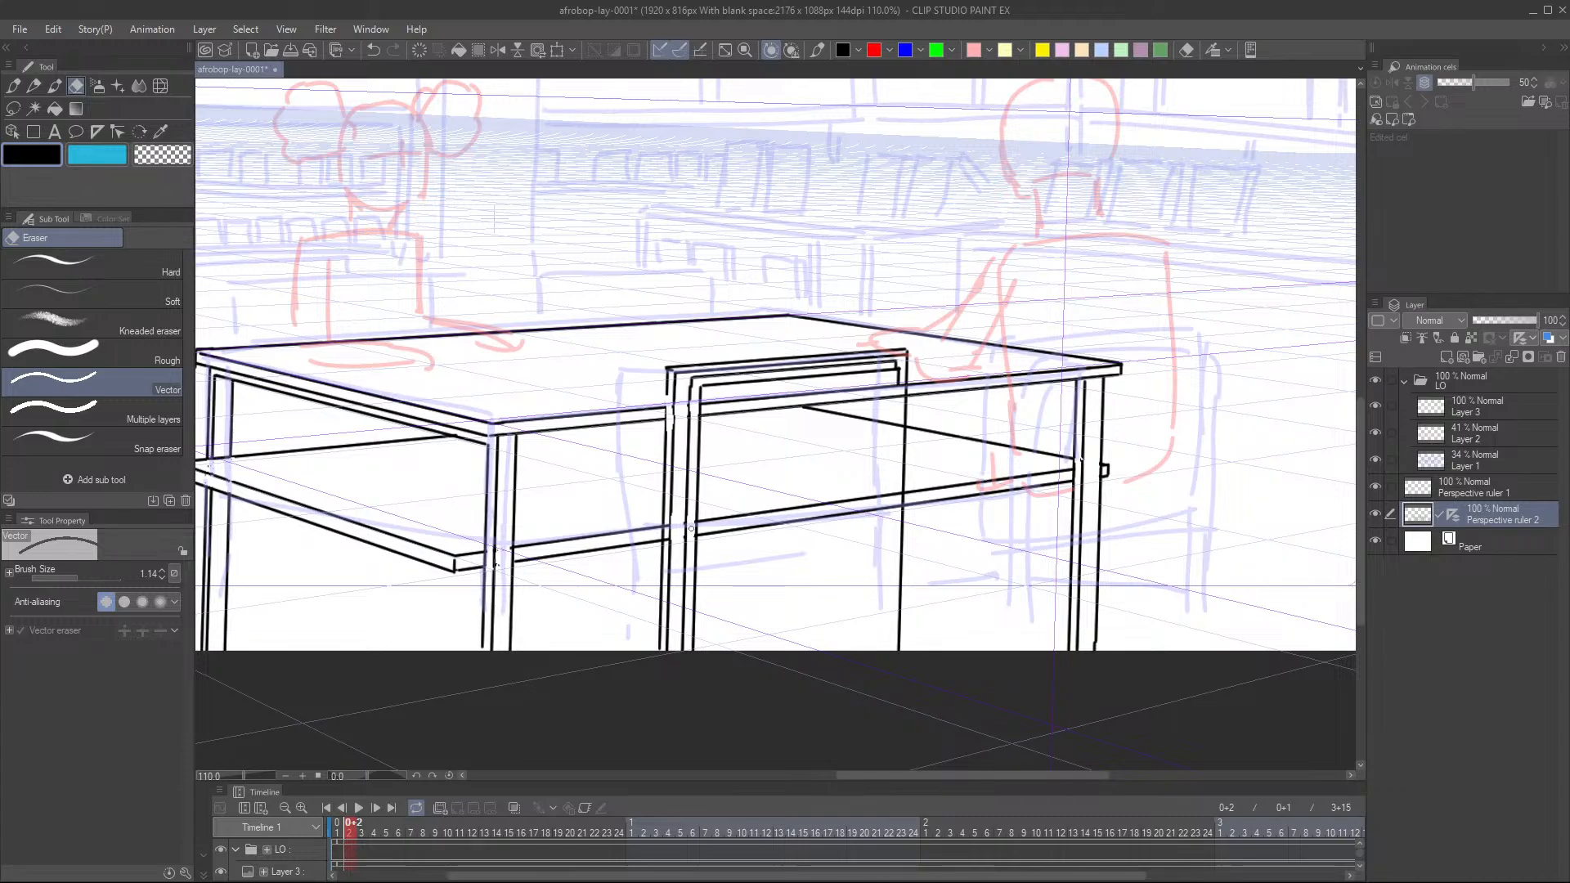
drag(669, 530, 667, 548)
key(p)
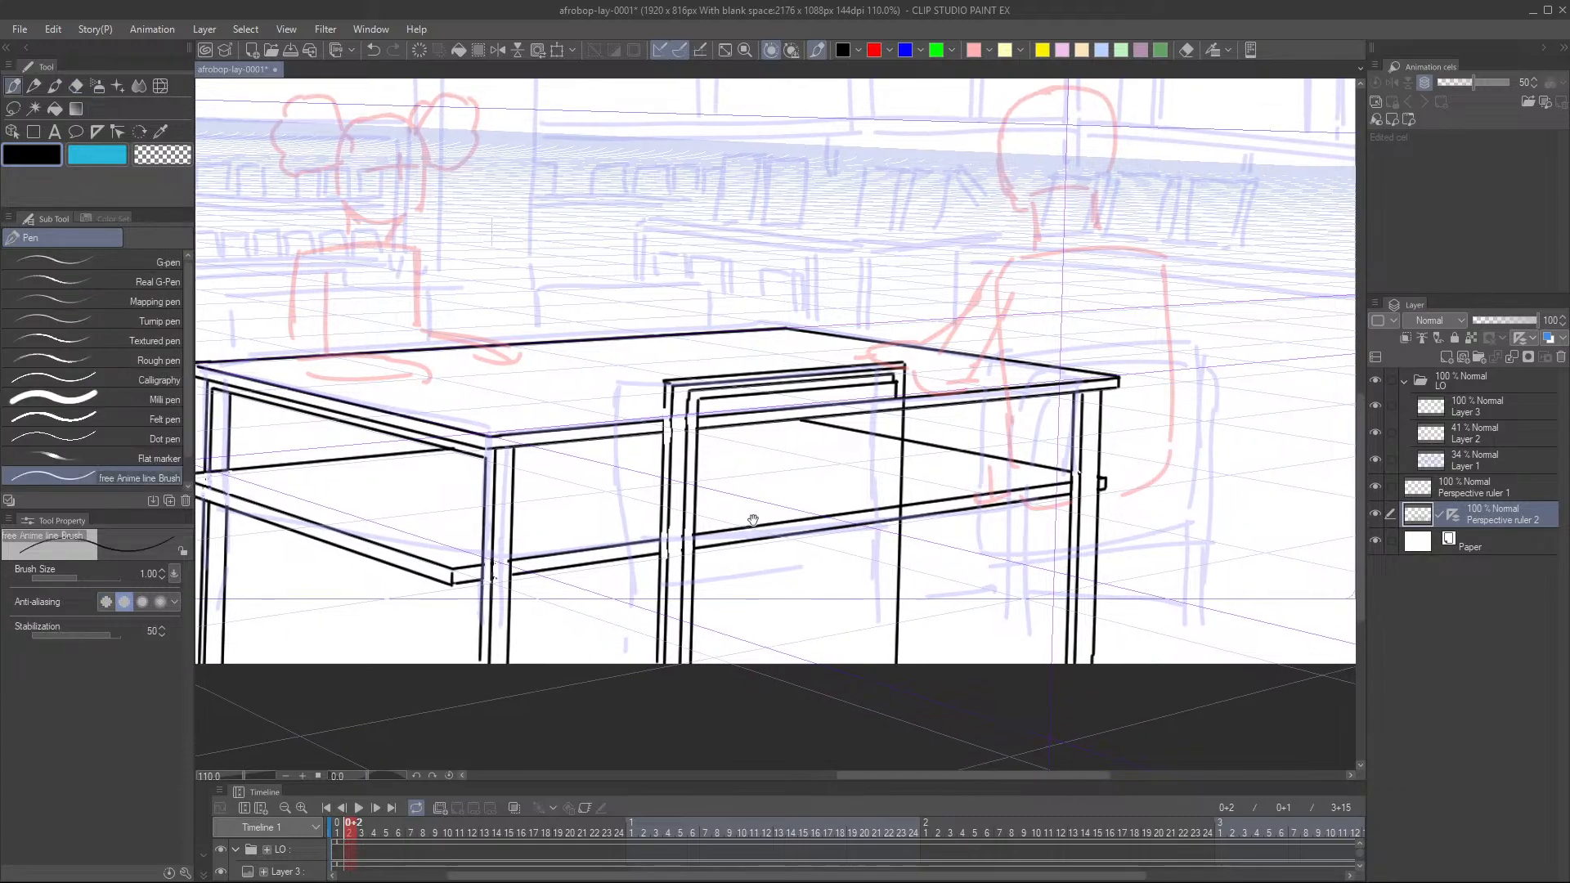
- Draw the top and left edges of the chair back's inner opening and erase the table lines crossing the new strip
scroll(721, 484, down, 3)
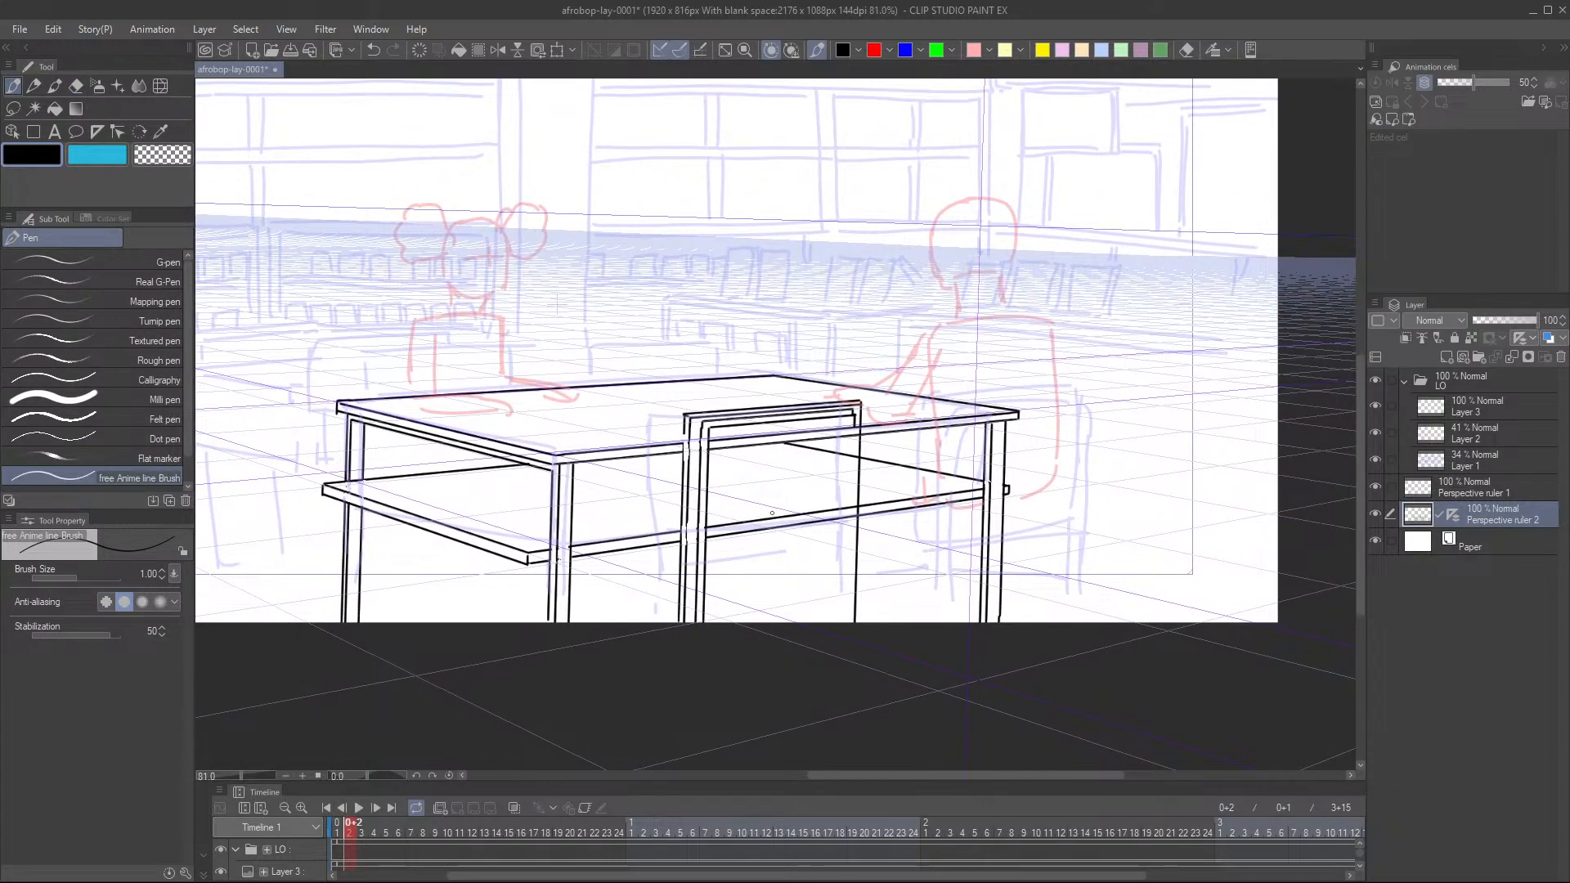
scroll(801, 504, up, 3)
drag(807, 462, 803, 456)
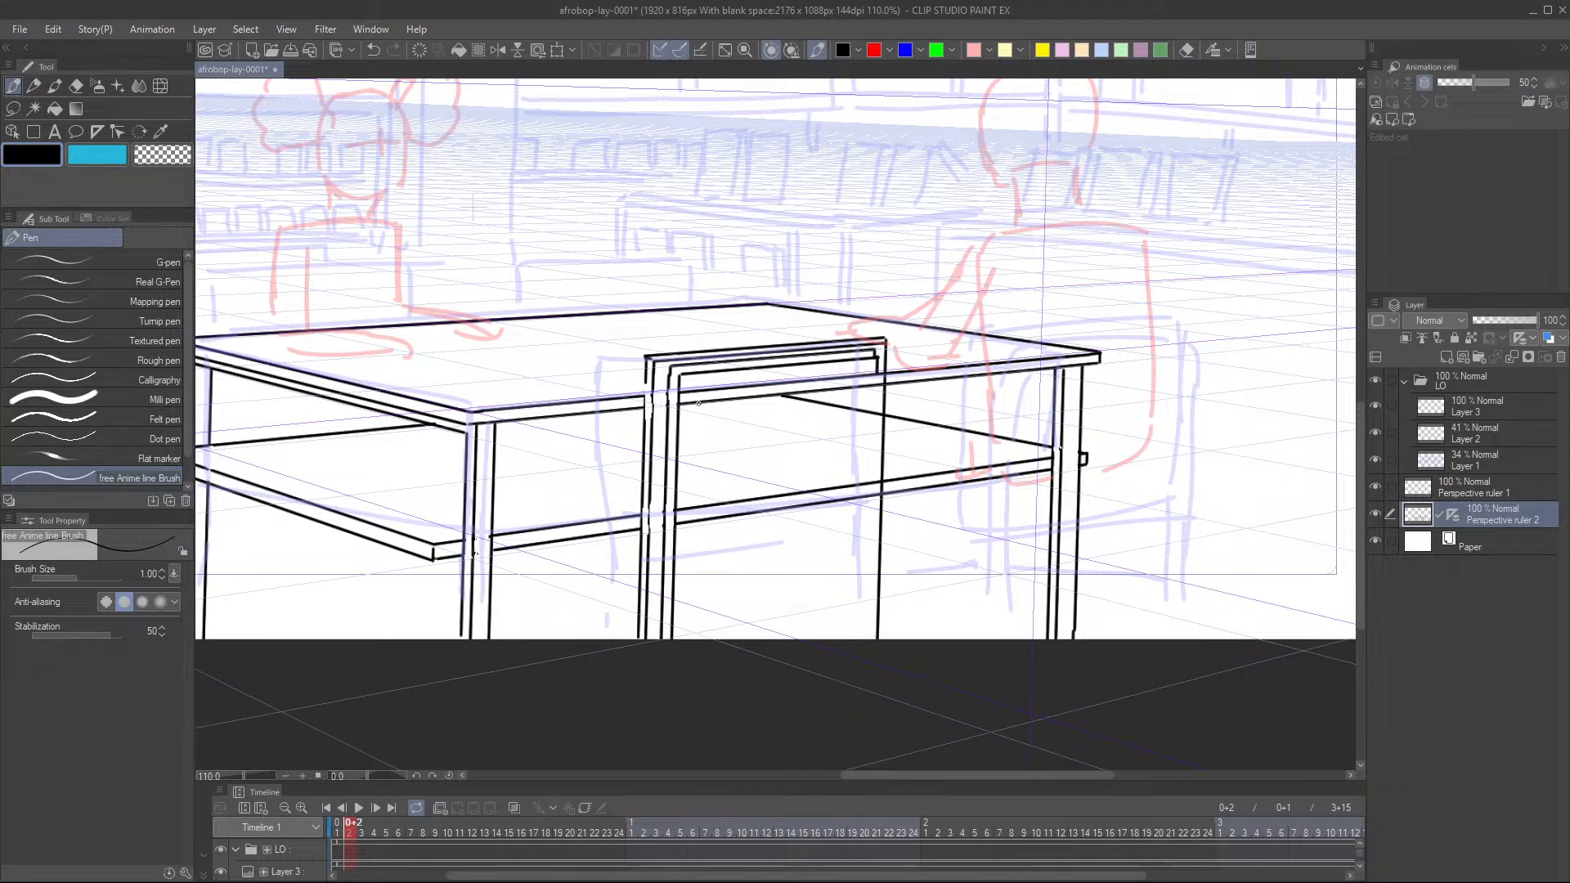
drag(698, 390, 863, 375)
drag(693, 398, 687, 641)
key(e)
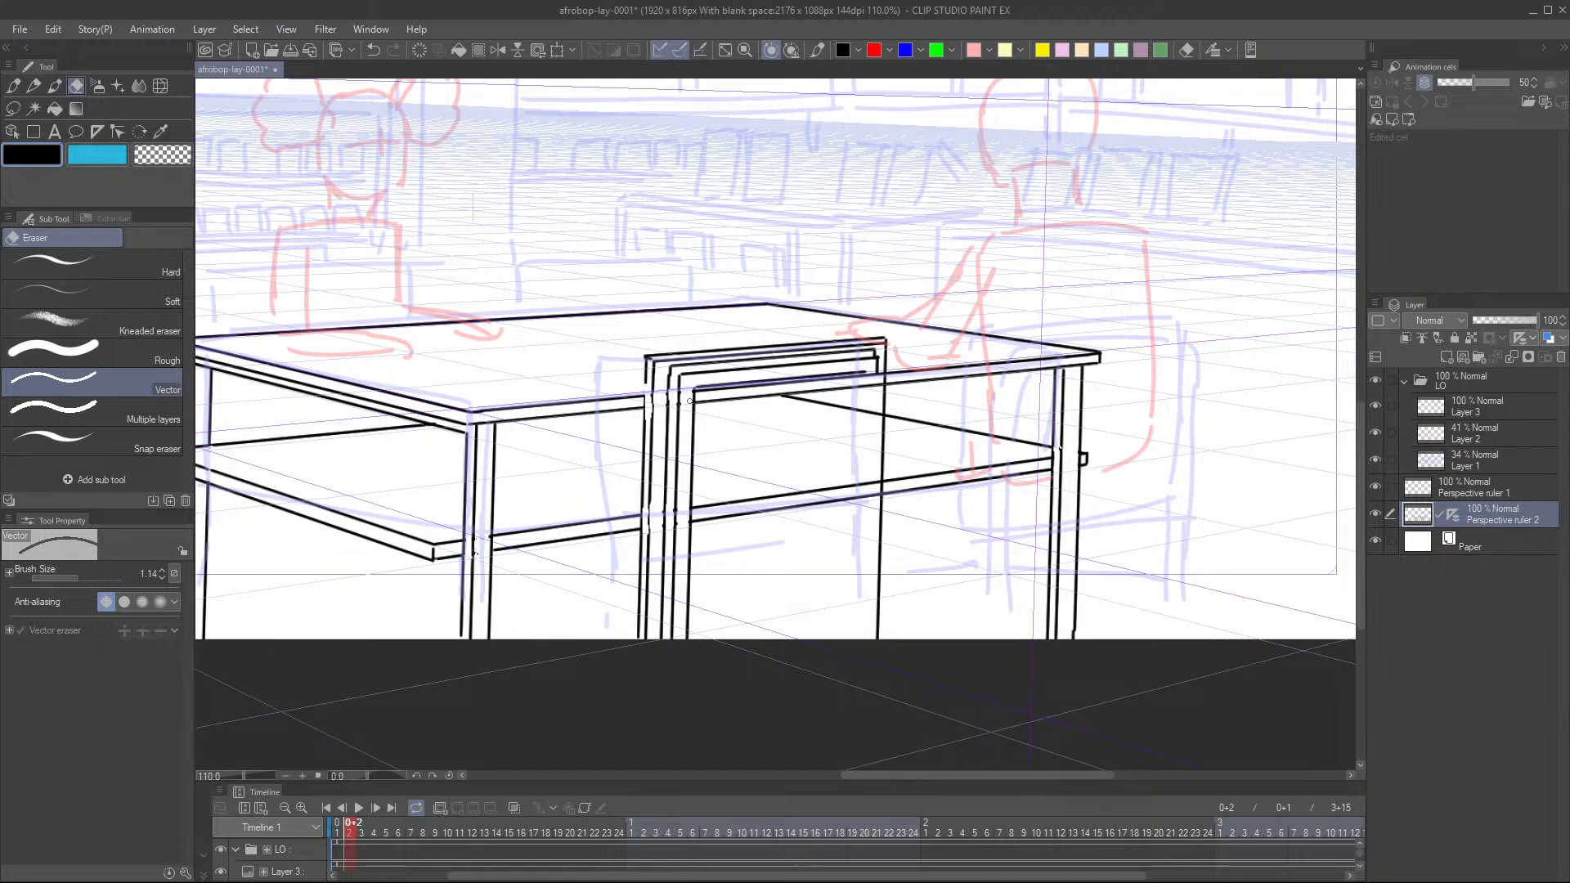
key(p)
- Draw the right post's inner line parallel to the chair back's outer right edge, down to the page's lower edge
scroll(694, 378, down, 3)
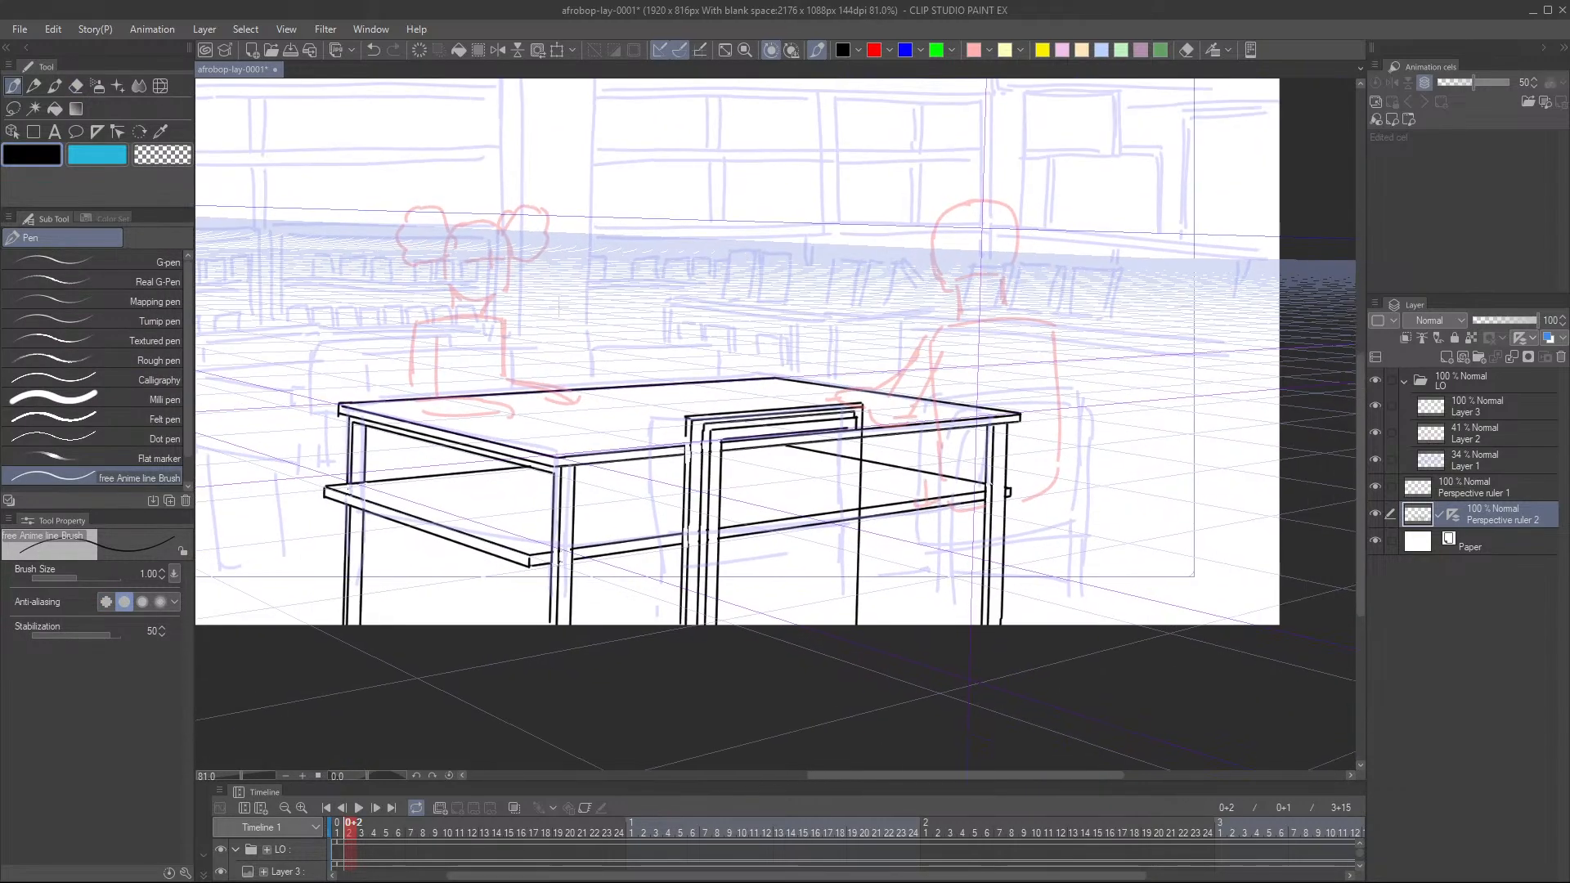
scroll(739, 461, up, 2)
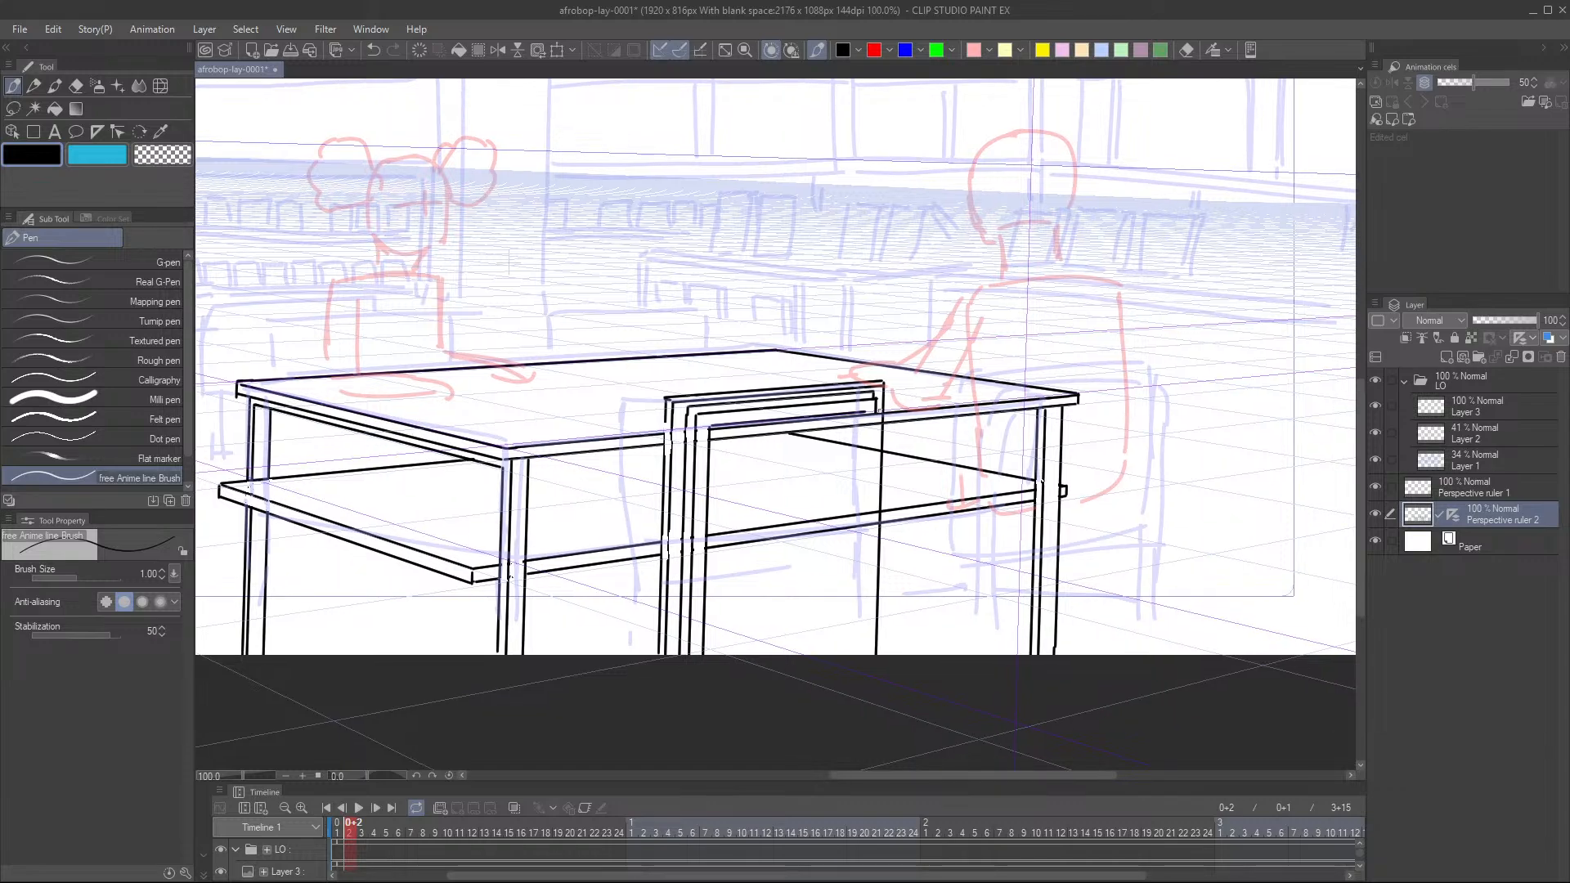
drag(862, 412, 864, 478)
key(ctrl+z)
drag(871, 410, 856, 660)
scroll(868, 455, down, 5)
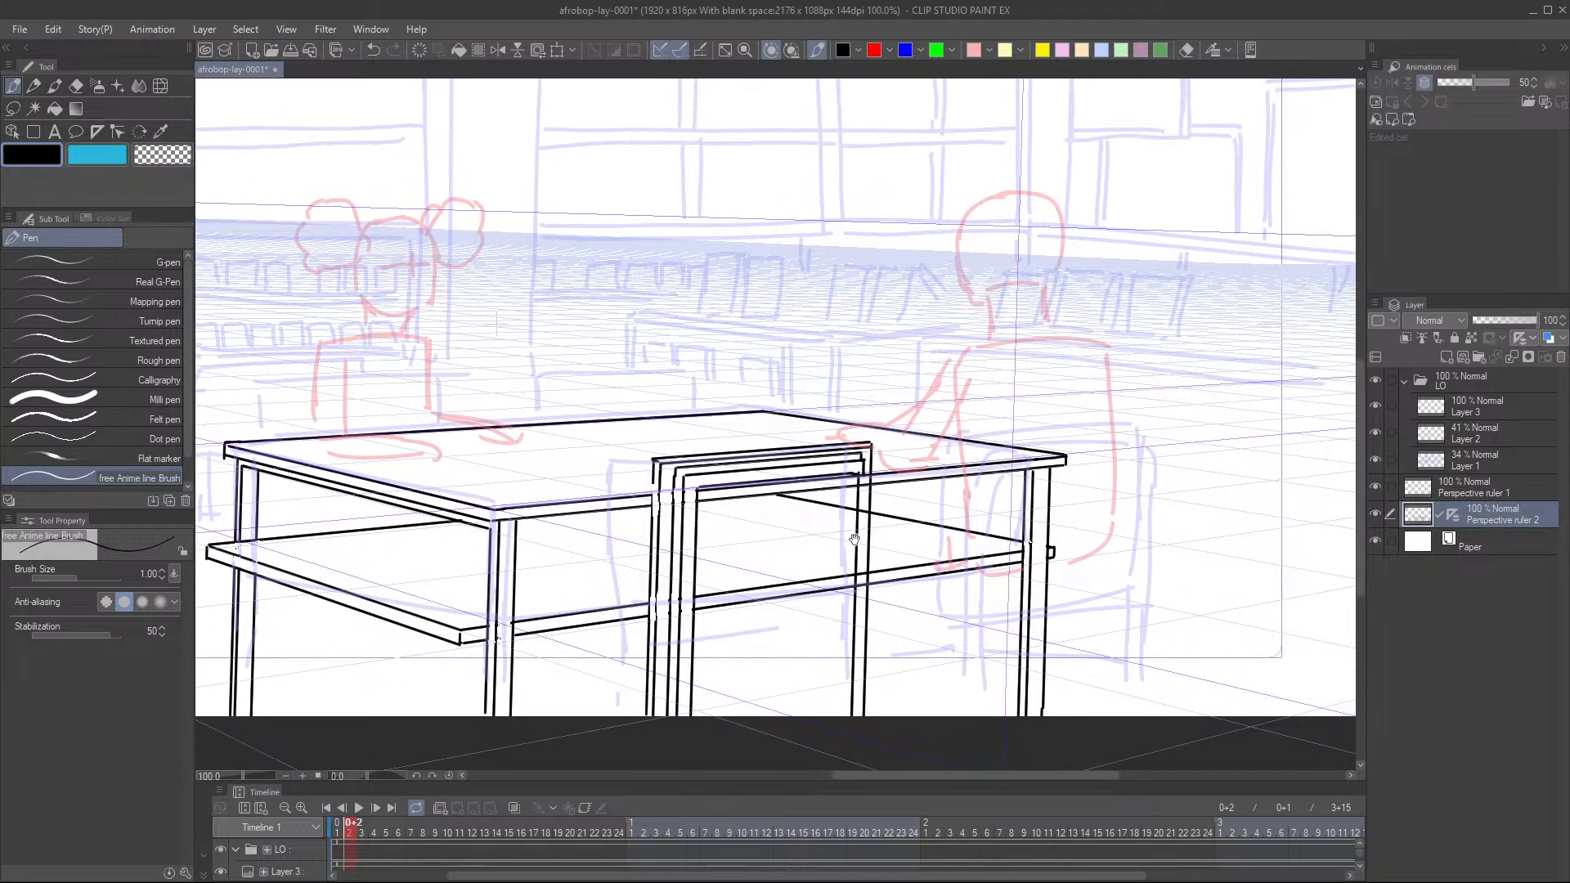
scroll(867, 491, up, 3)
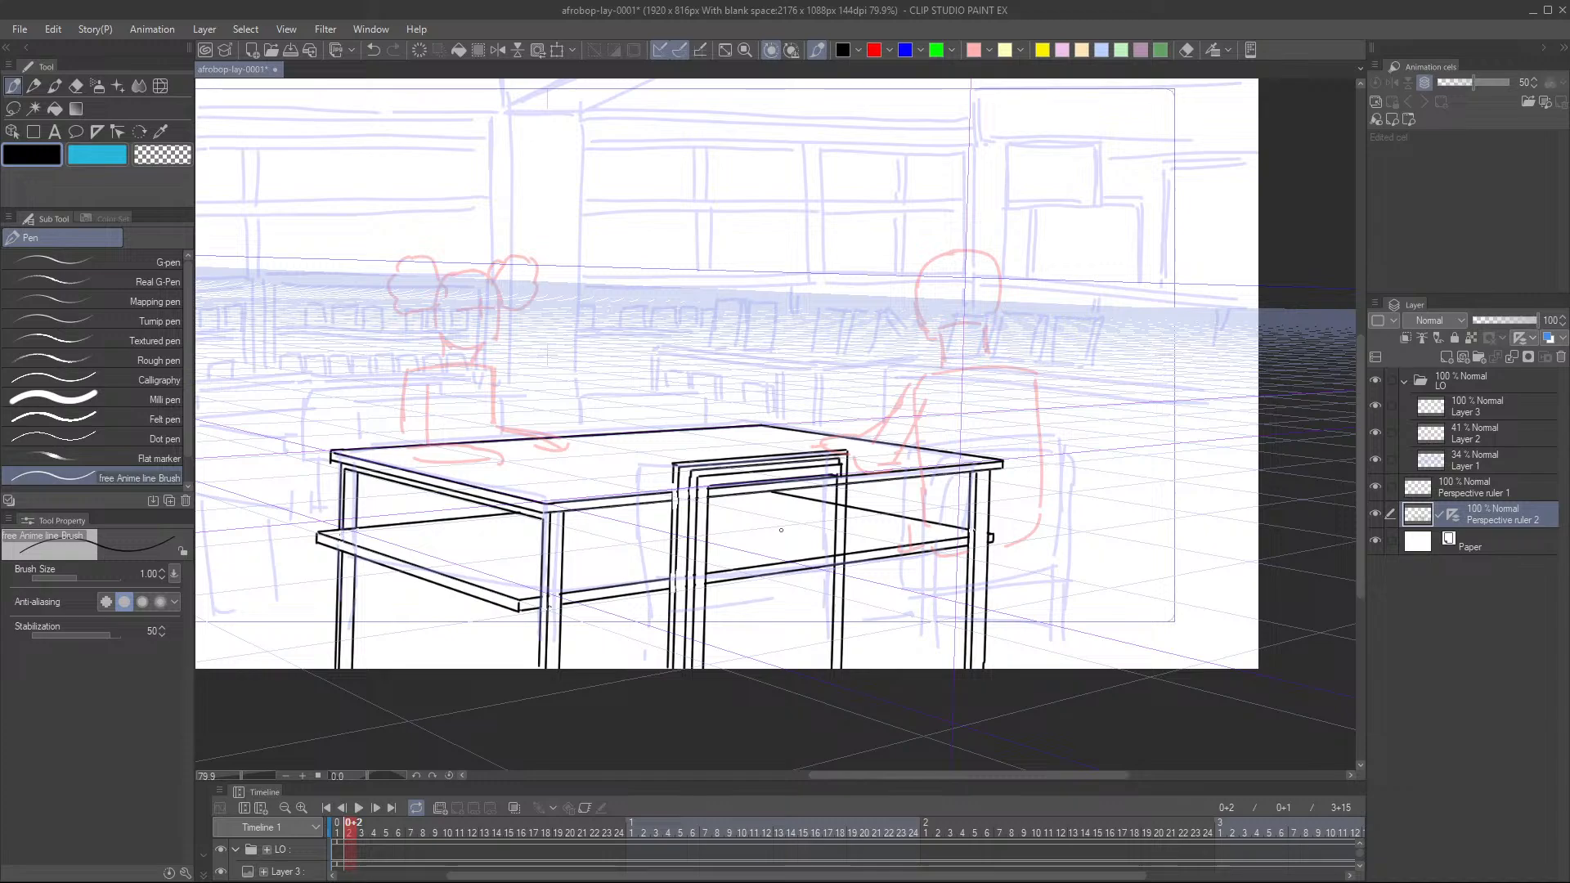
- Draw a second inner line down the right post, starting at the right end of the opening's top edge
drag(832, 477, 842, 448)
scroll(841, 447, up, 2)
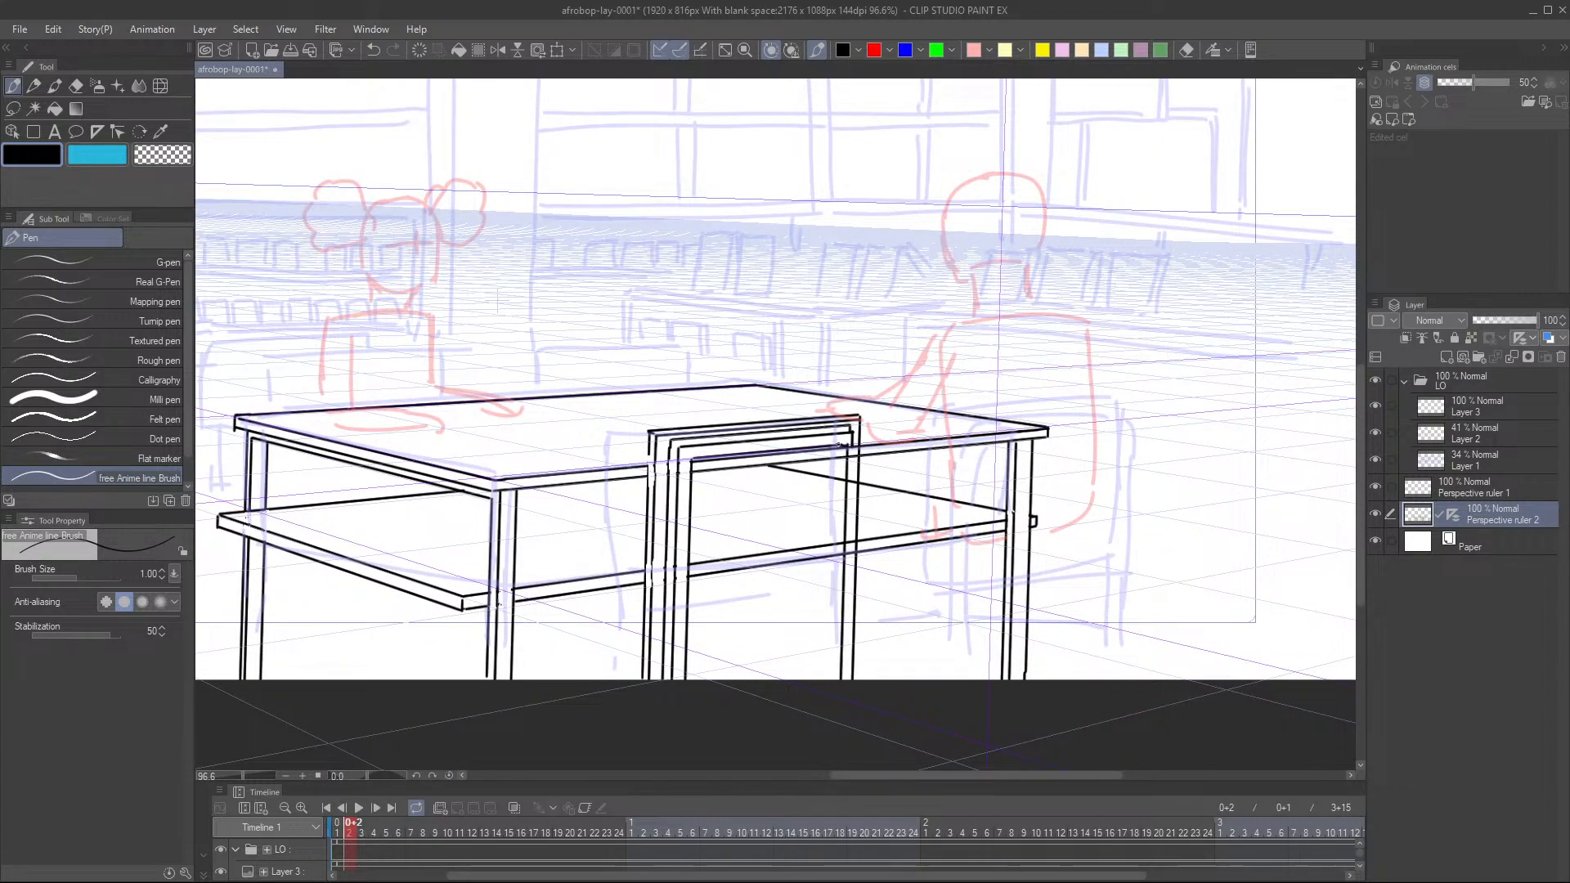
drag(833, 476, 833, 514)
key(ctrl+z)
drag(836, 444, 838, 677)
drag(771, 559, 747, 586)
- Erase the tabletop's front edge and the shelf's side edge inside the chair back, plus the table lines crossing its right post
scroll(746, 586, up, 2)
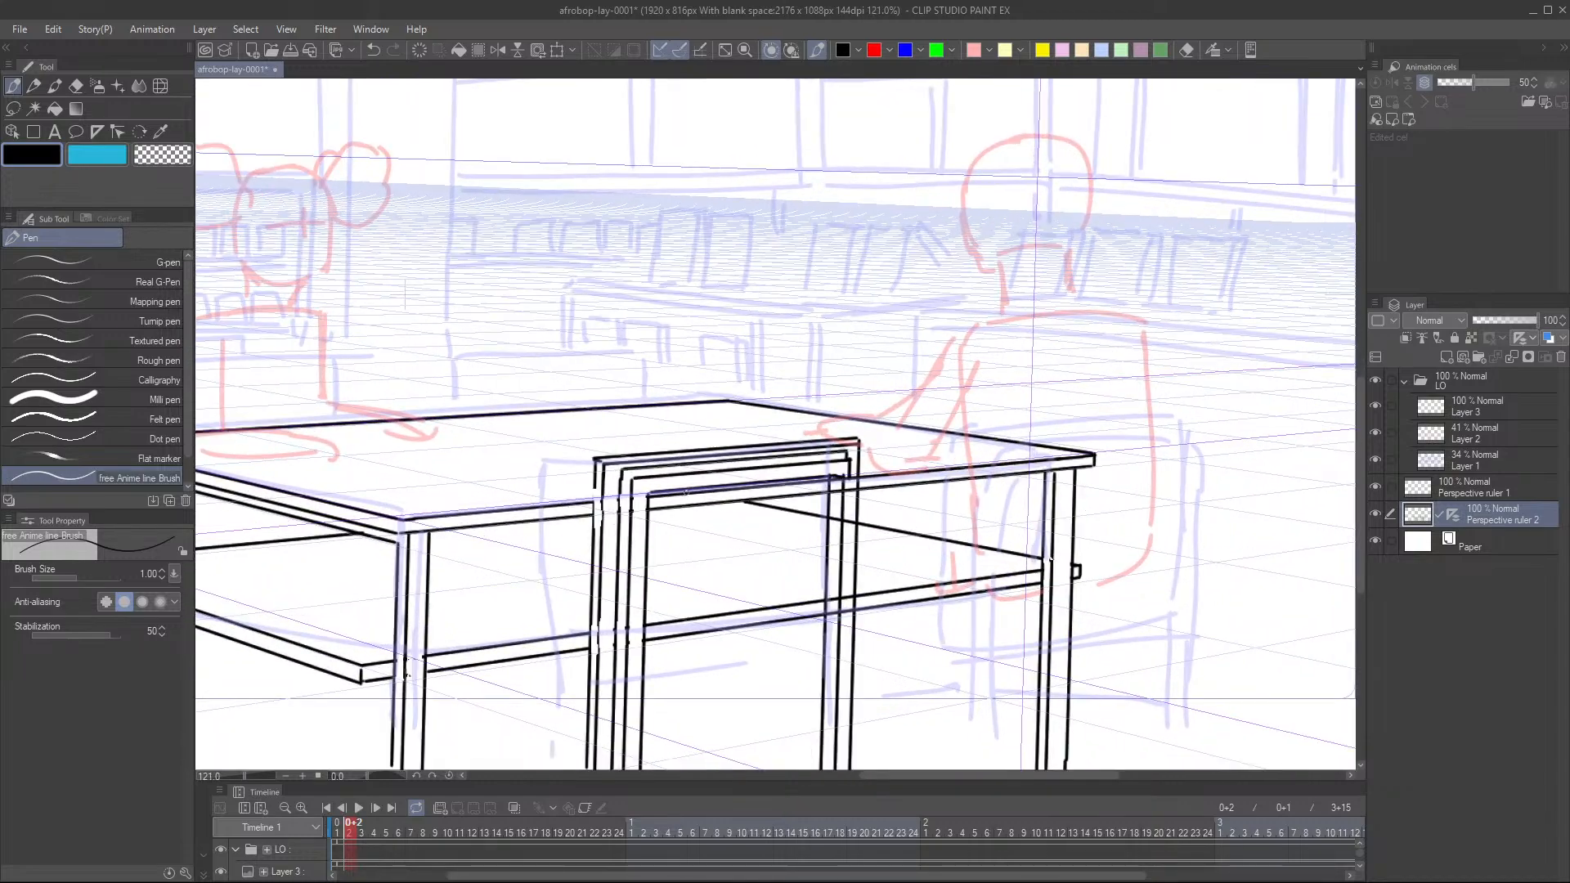
key(e)
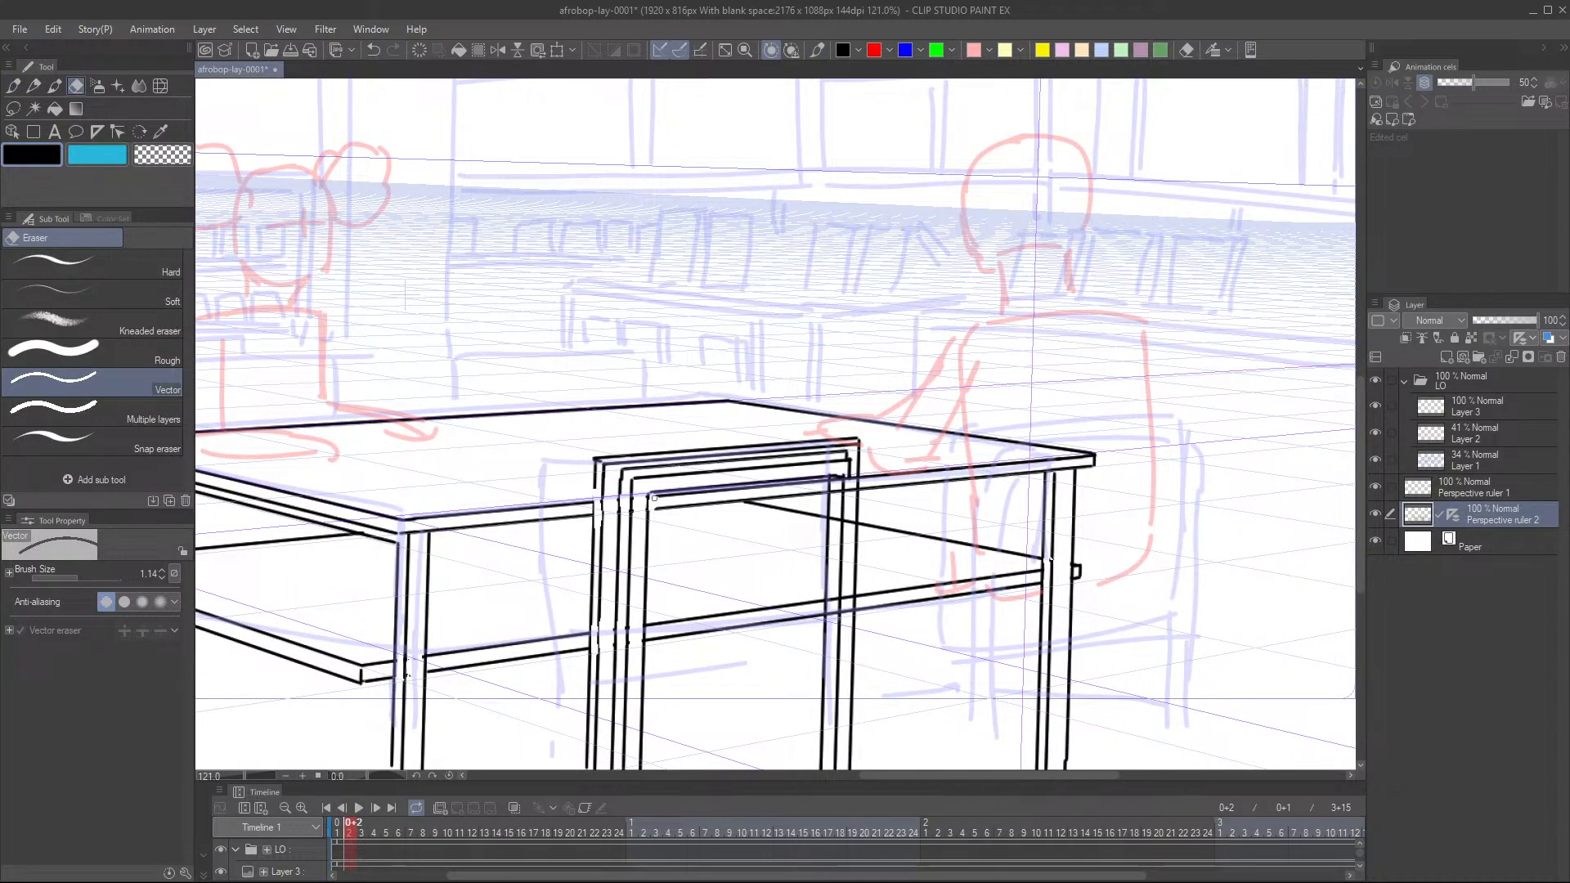
mouse_move(652, 500)
mouse_down()
mouse_move(763, 486)
mouse_move(671, 510)
mouse_up()
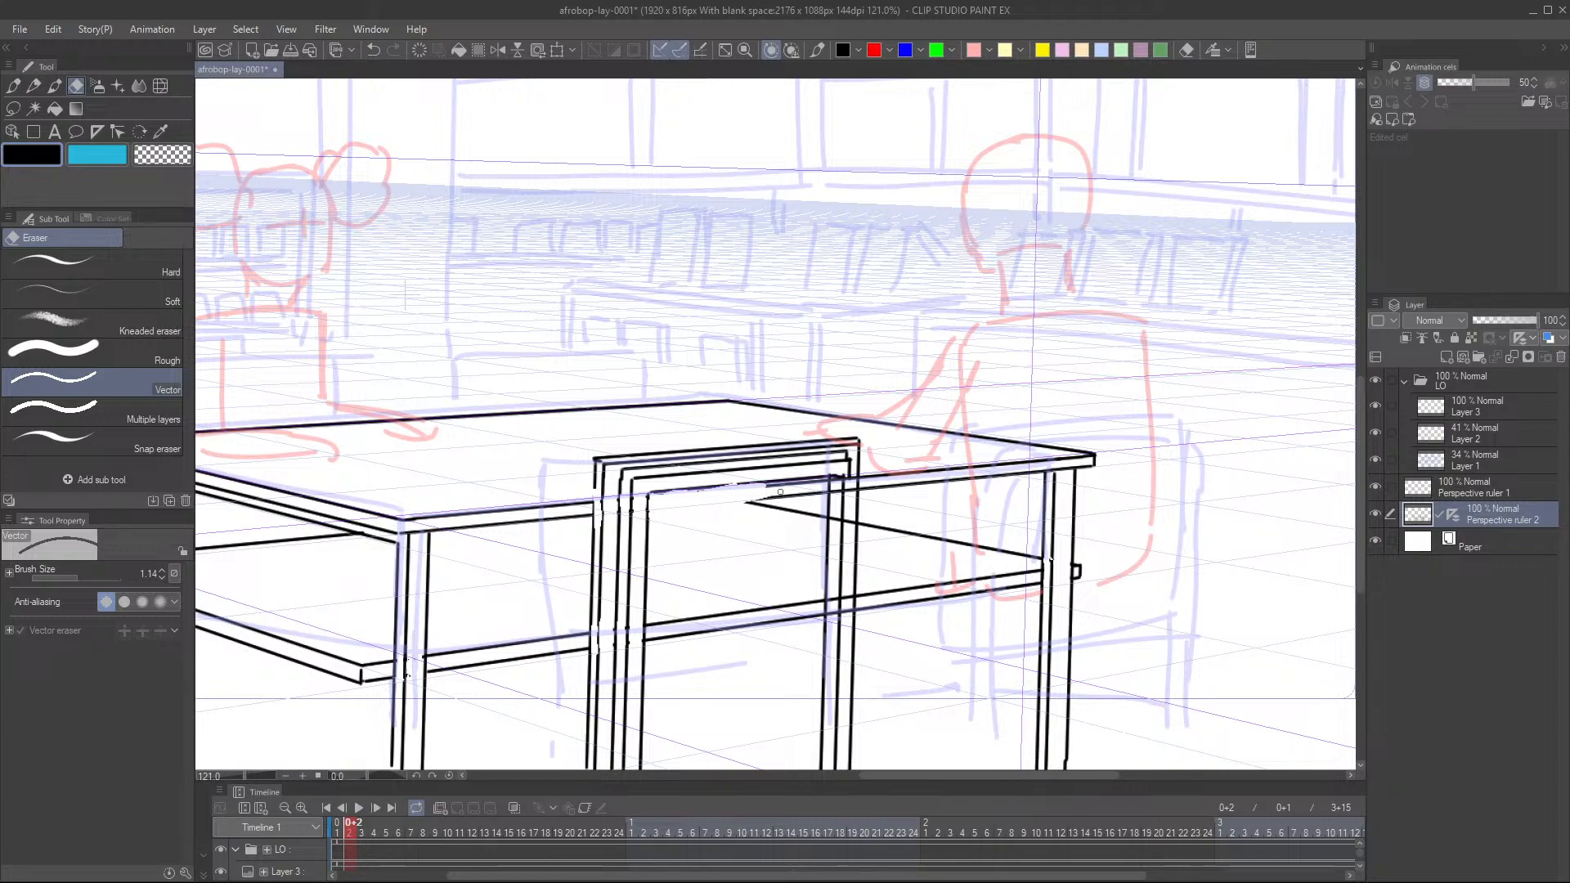
mouse_move(780, 491)
mouse_down()
mouse_move(827, 482)
mouse_move(759, 498)
mouse_move(809, 495)
mouse_move(790, 504)
mouse_move(819, 517)
mouse_up()
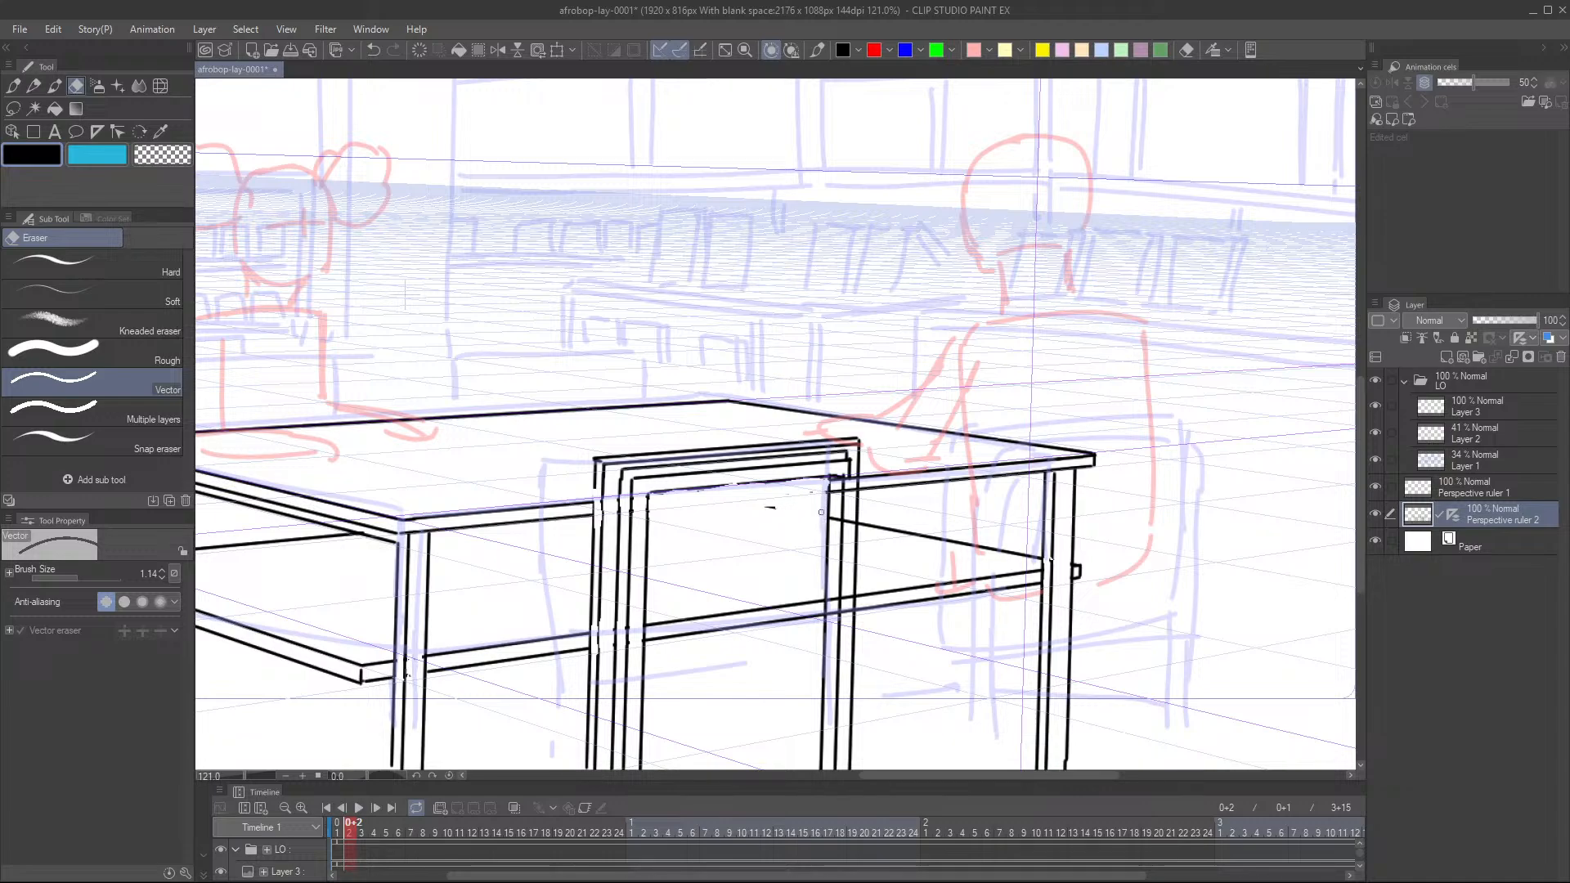
key(p)
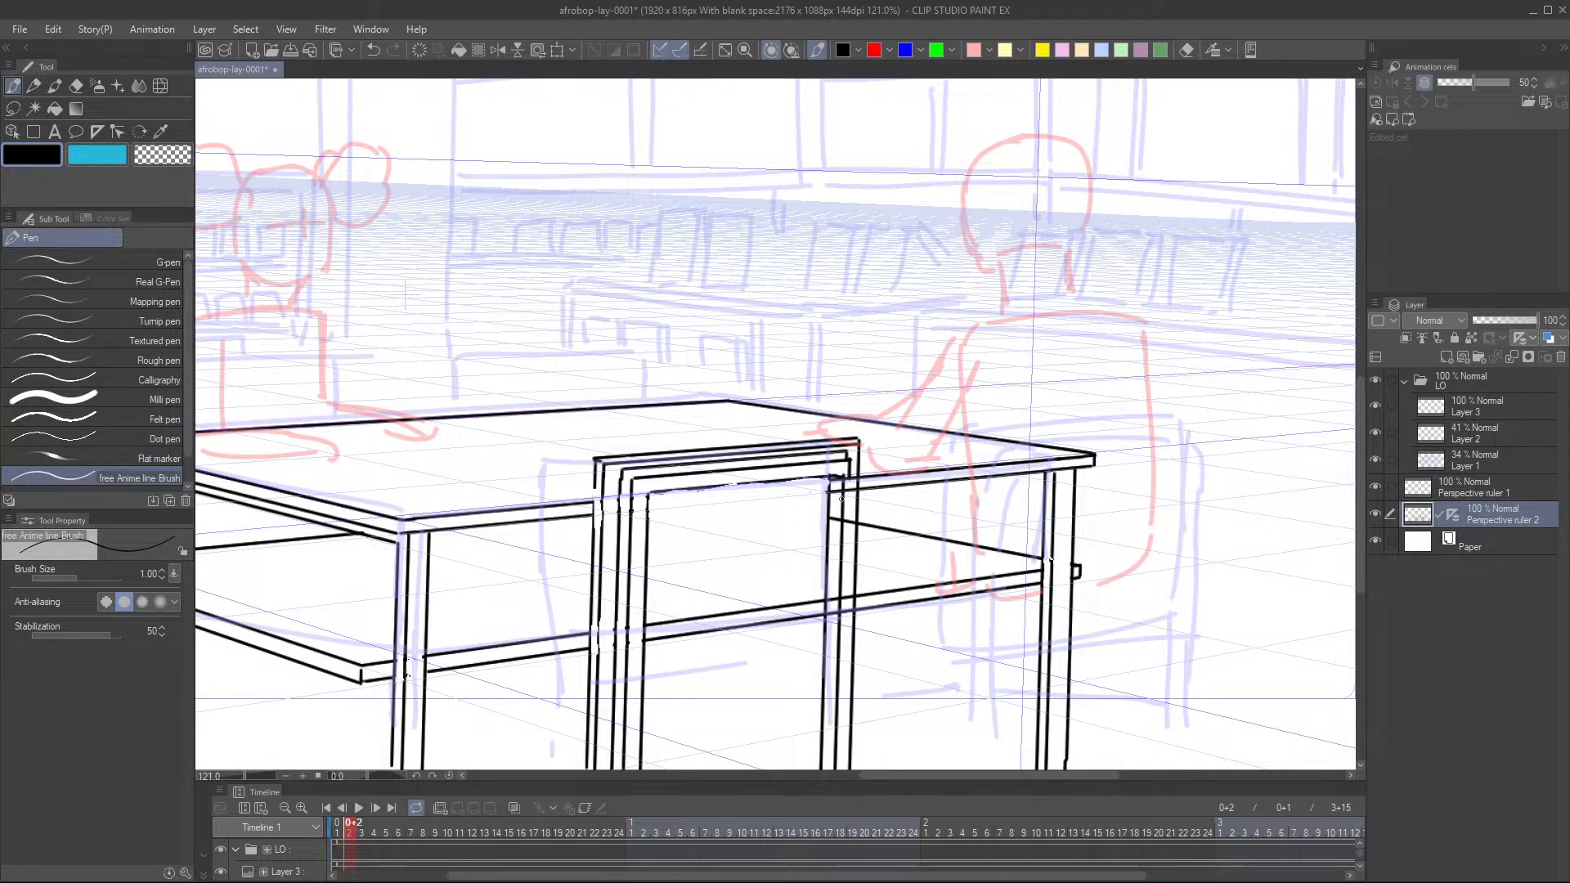
key(e)
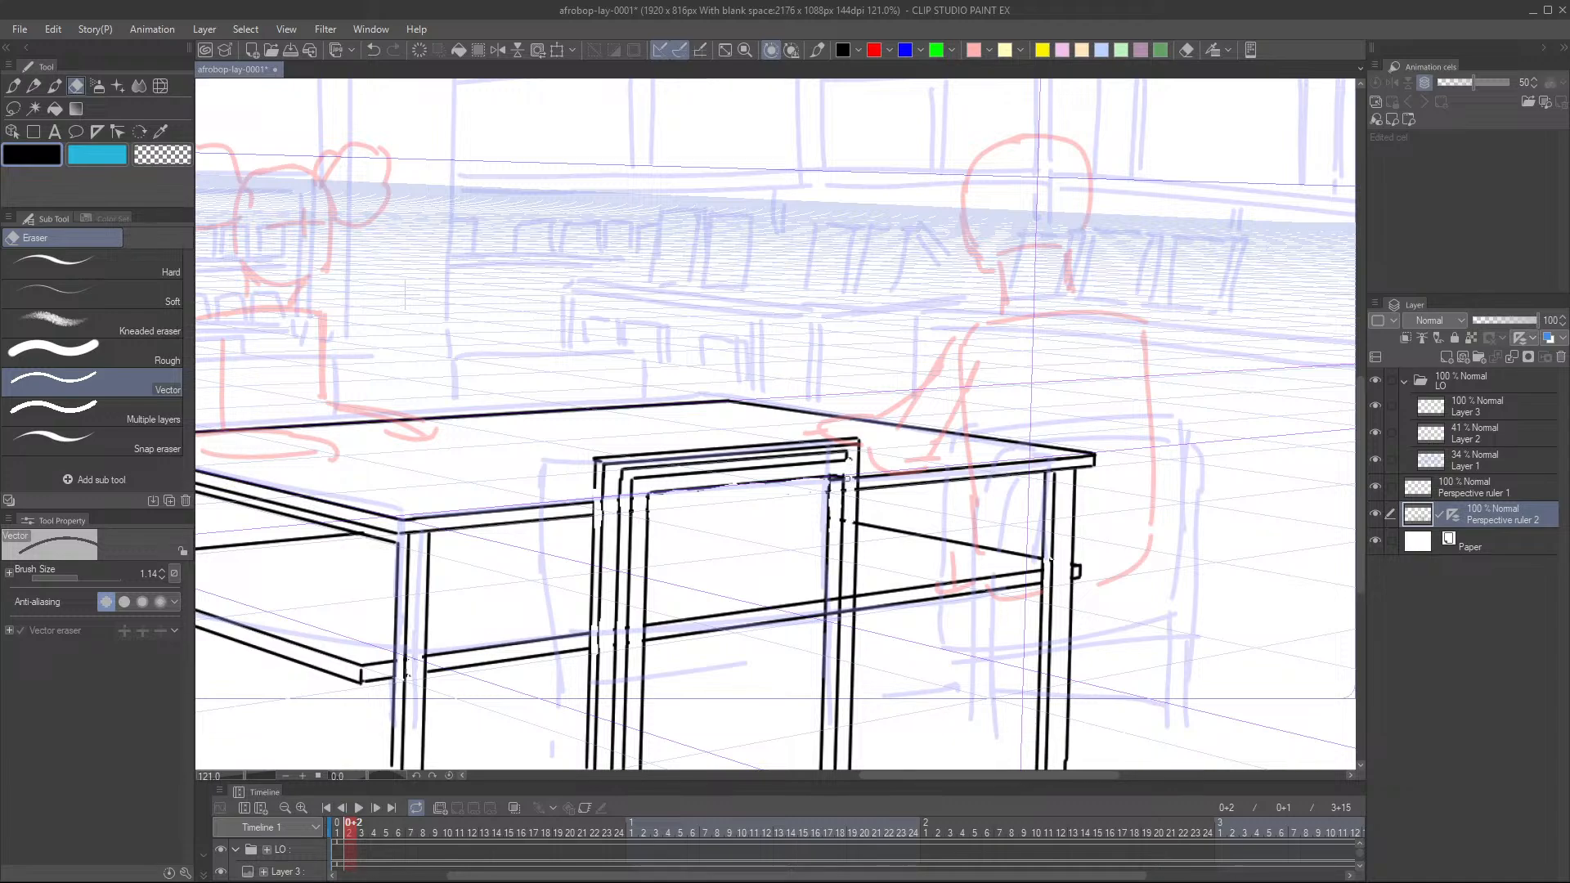
drag(846, 547, 845, 622)
key(p)
scroll(835, 583, down, 4)
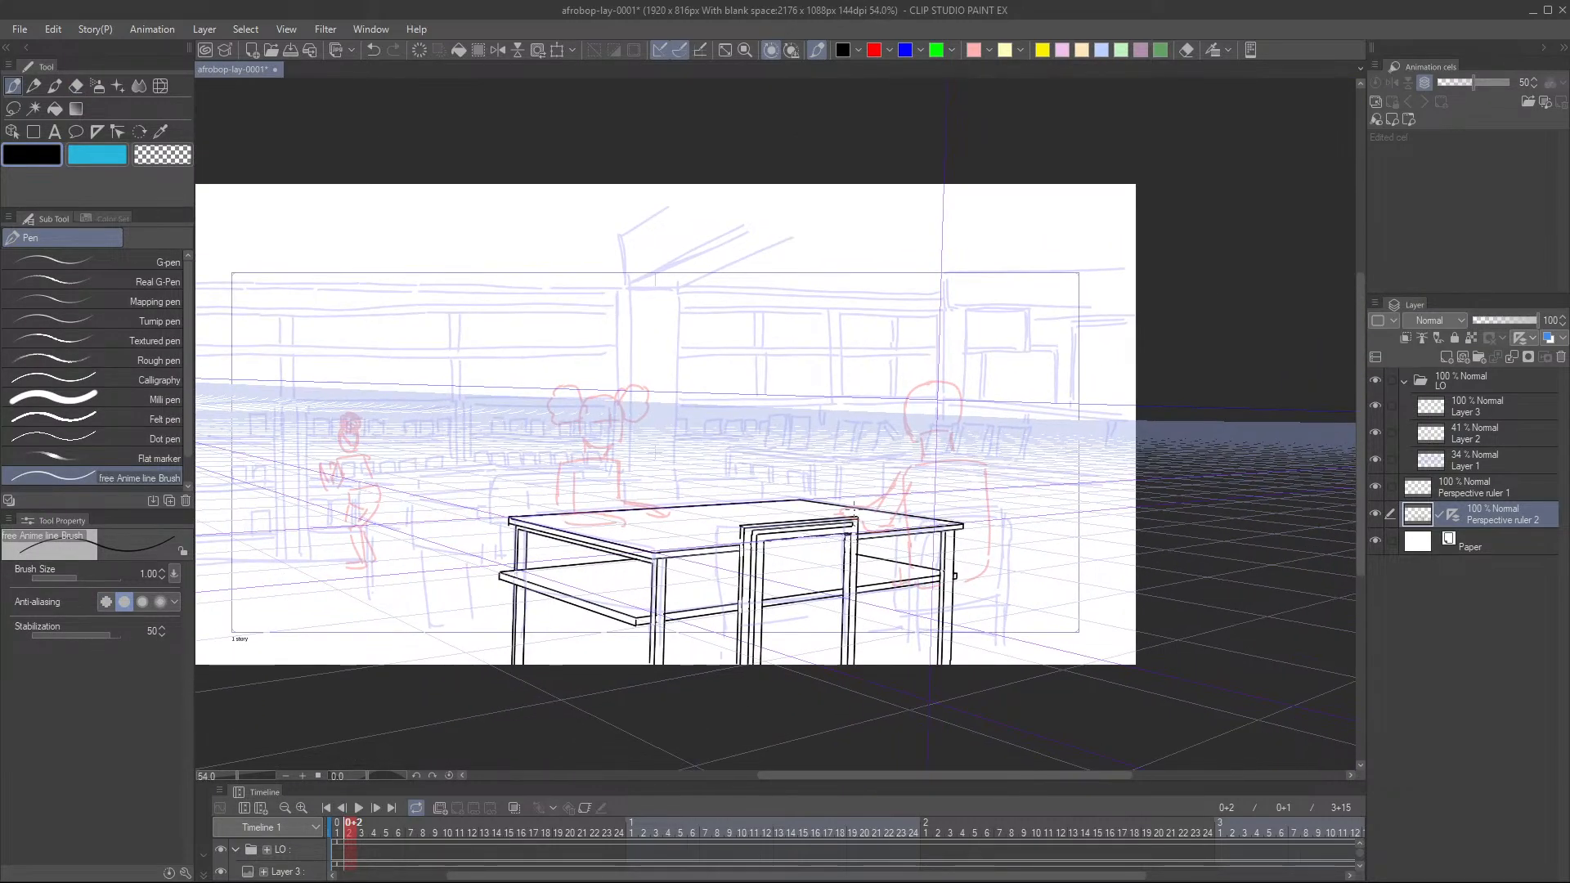
scroll(853, 507, up, 3)
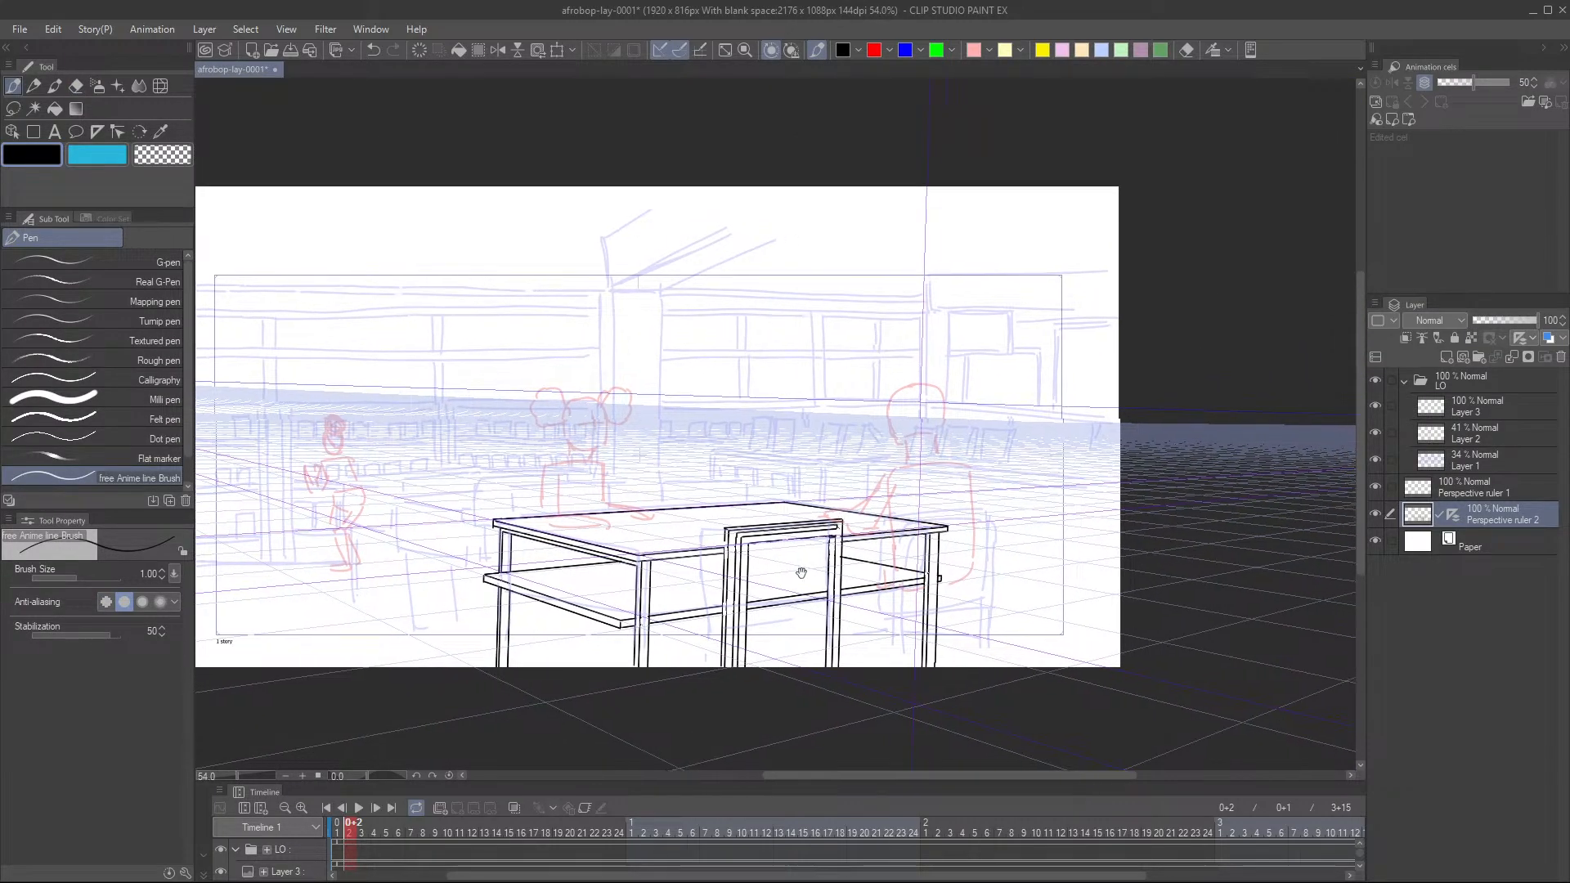
- Erase the shelf's front edge lines that cross the chair back's inner opening
scroll(753, 588, up, 2)
key(e)
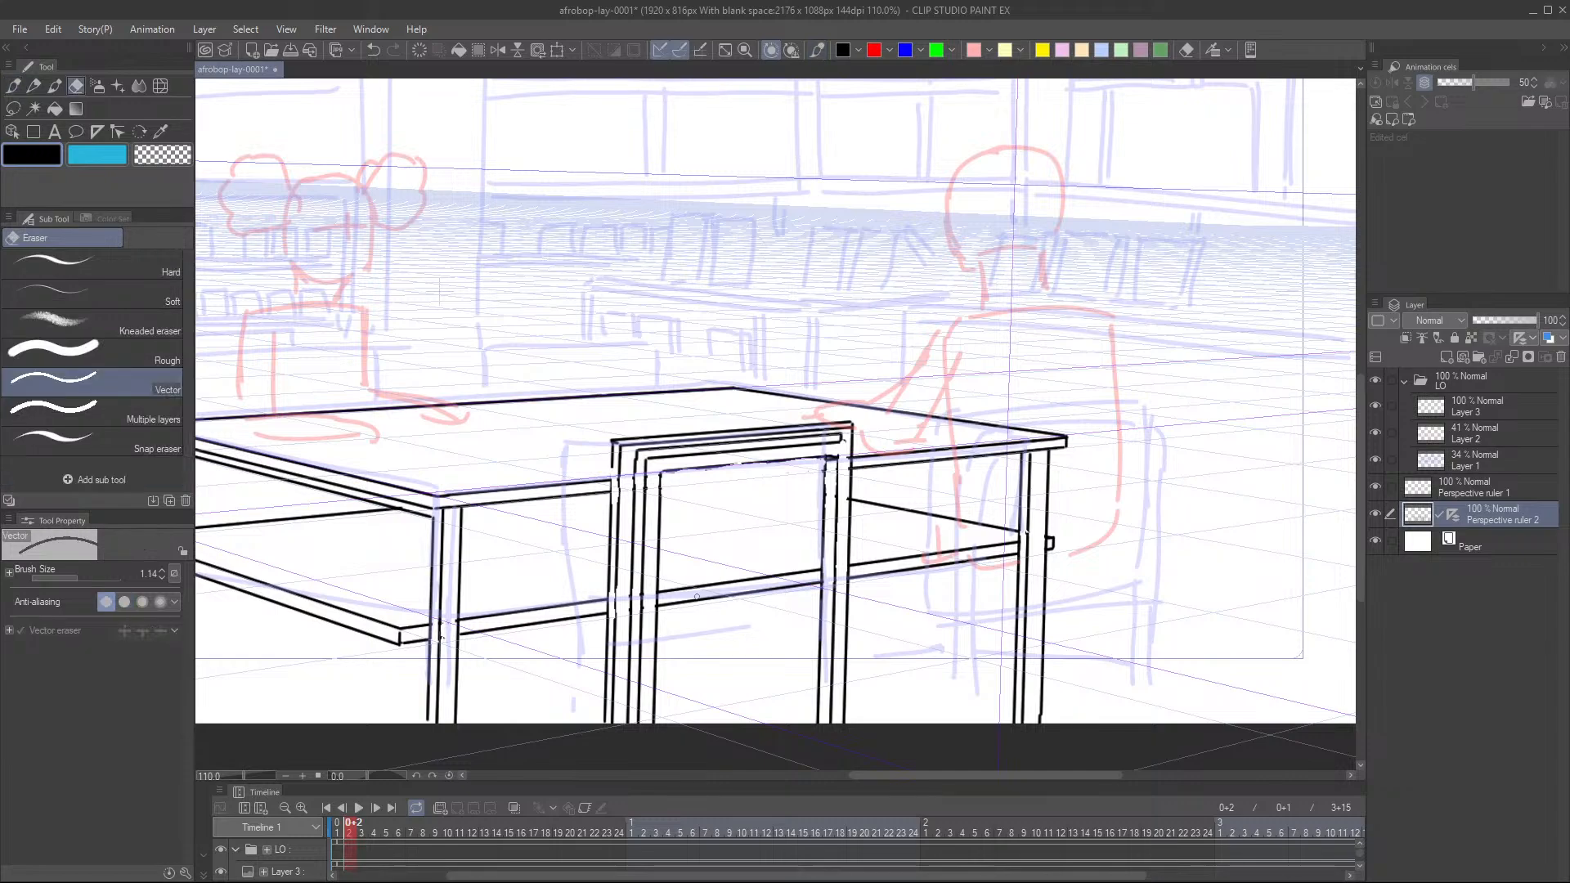
mouse_move(677, 600)
mouse_down()
mouse_move(660, 605)
mouse_move(679, 606)
mouse_up()
key(p)
key(m)
mouse_move(813, 582)
mouse_down()
mouse_move(763, 535)
mouse_move(667, 574)
mouse_move(690, 632)
mouse_move(813, 590)
mouse_up()
key(p)
key(Delete)
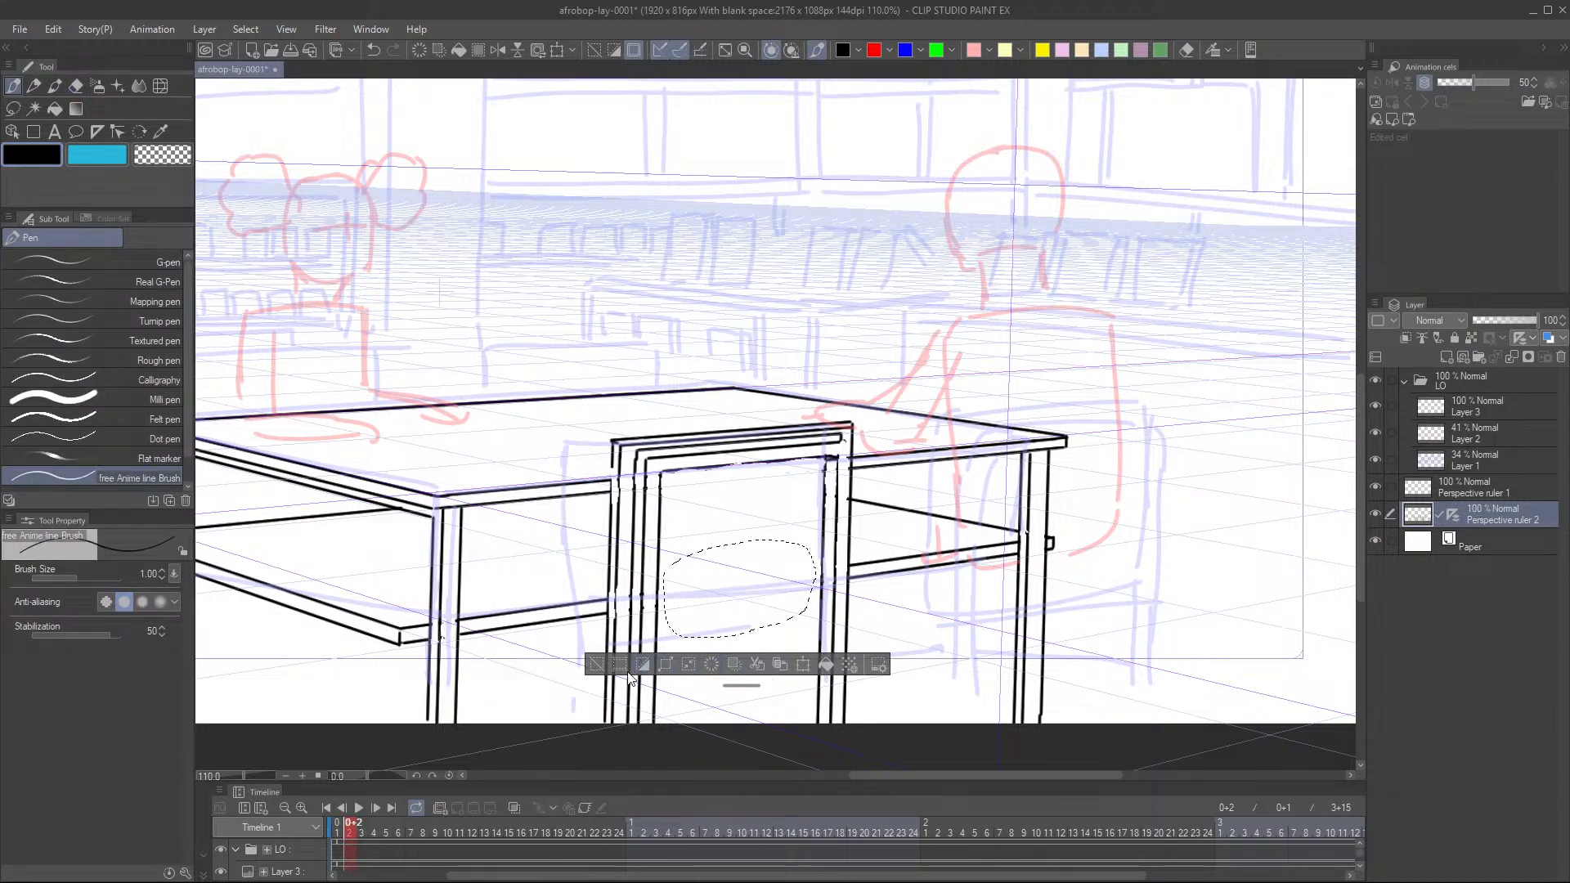
key(ctrl+d)
scroll(720, 471, down, 3)
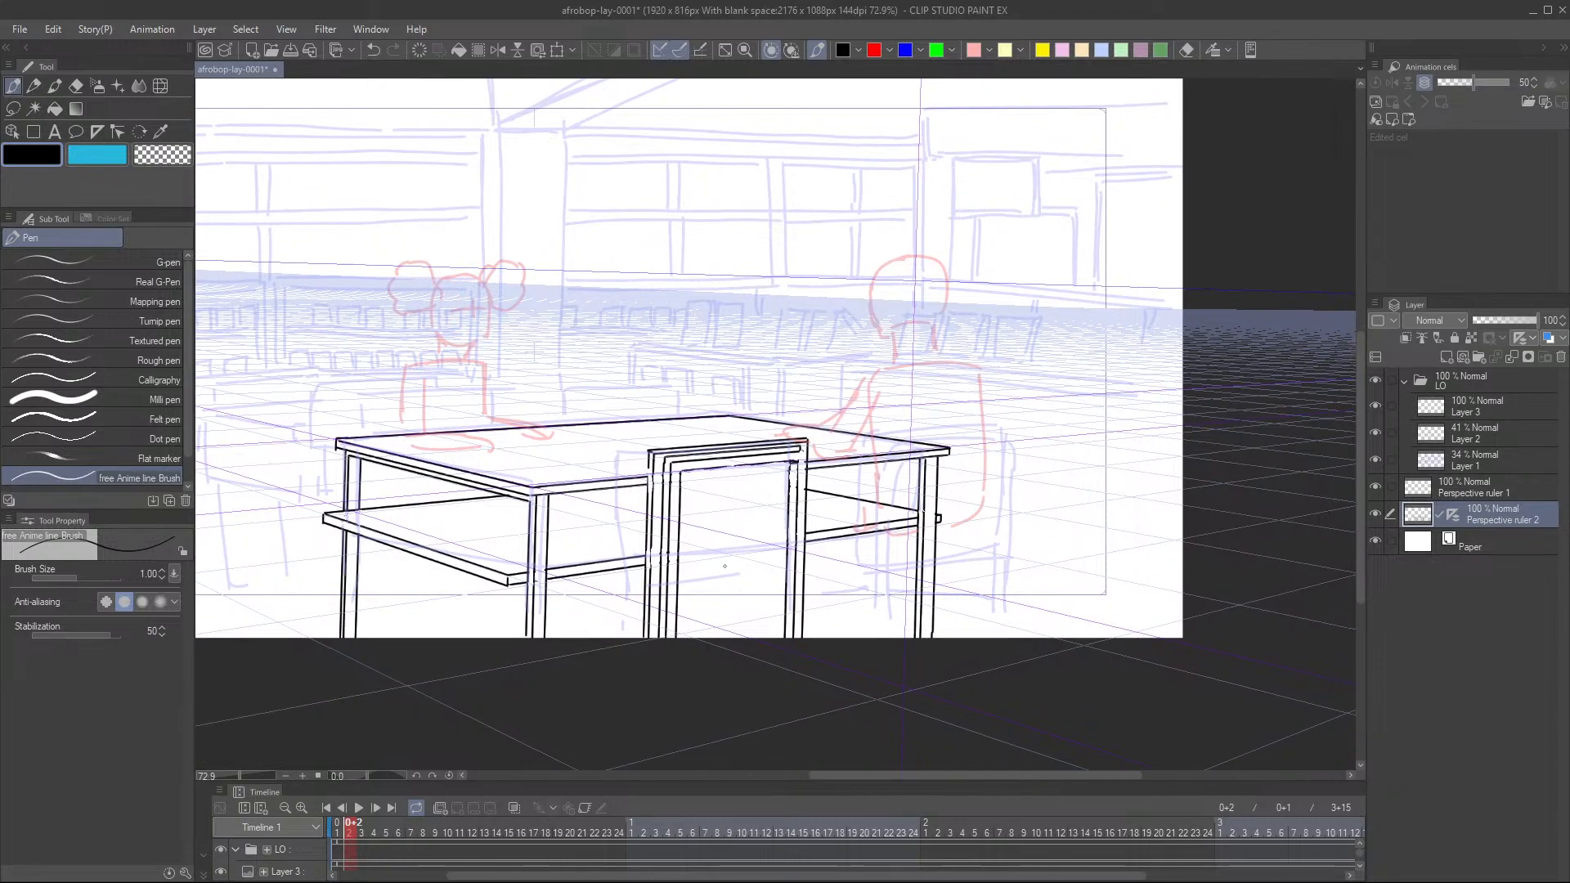
- Draw a crossbar's upper and lower edges in perspective across the chair back's inner opening
scroll(689, 564, up, 2)
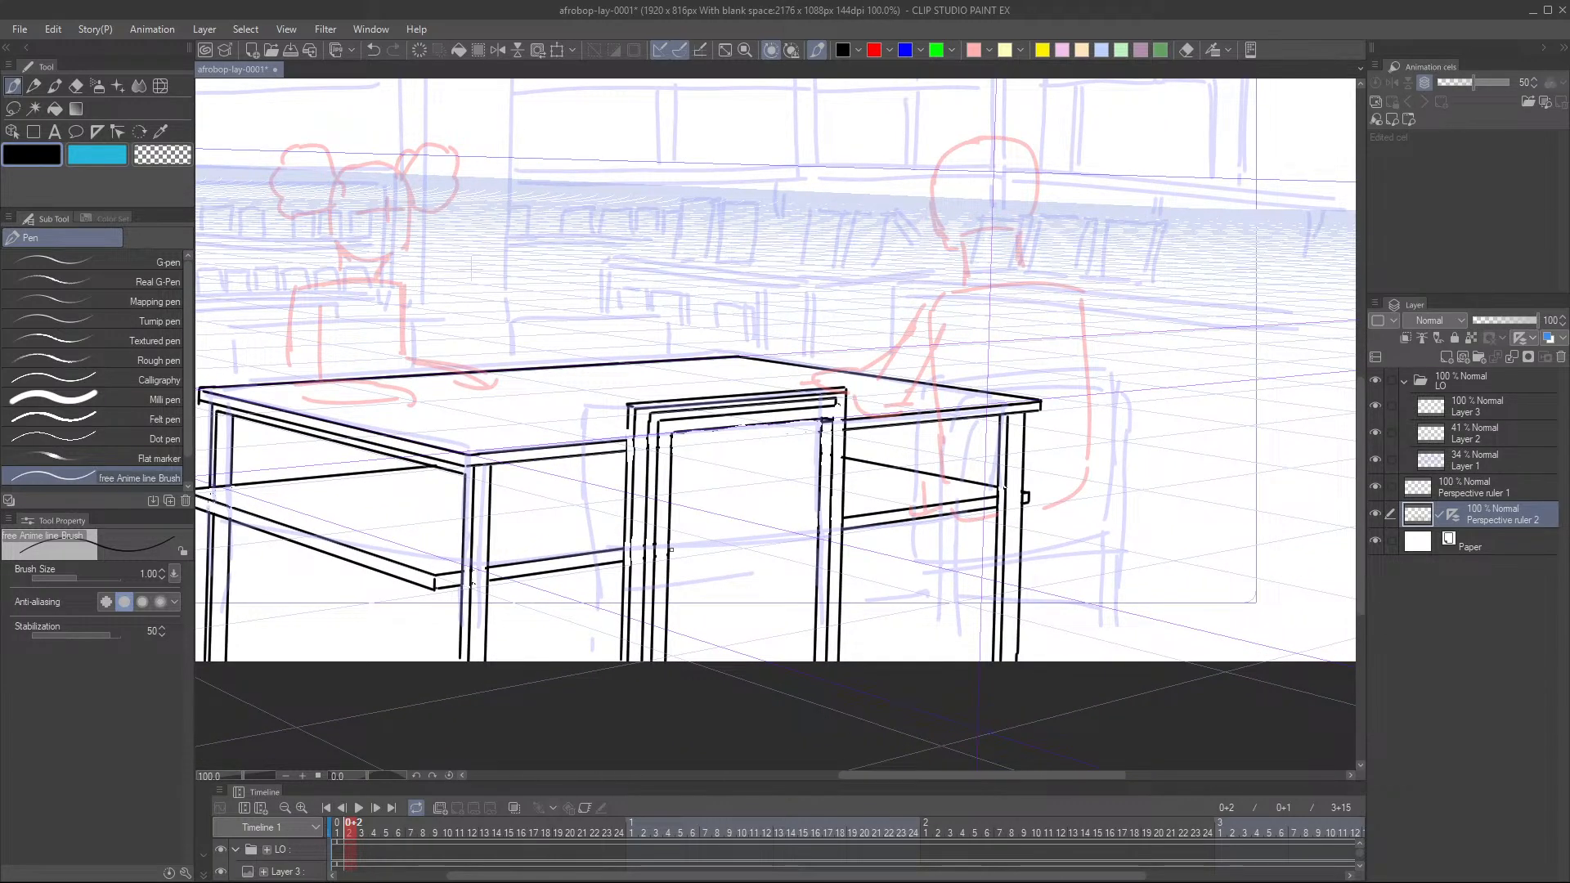
drag(668, 548, 828, 530)
mouse_move(670, 545)
mouse_down()
mouse_move(721, 559)
mouse_move(711, 539)
mouse_move(828, 523)
mouse_up()
key(ctrl+z)
mouse_move(669, 562)
mouse_down()
mouse_move(822, 536)
mouse_move(796, 521)
mouse_move(837, 497)
mouse_up()
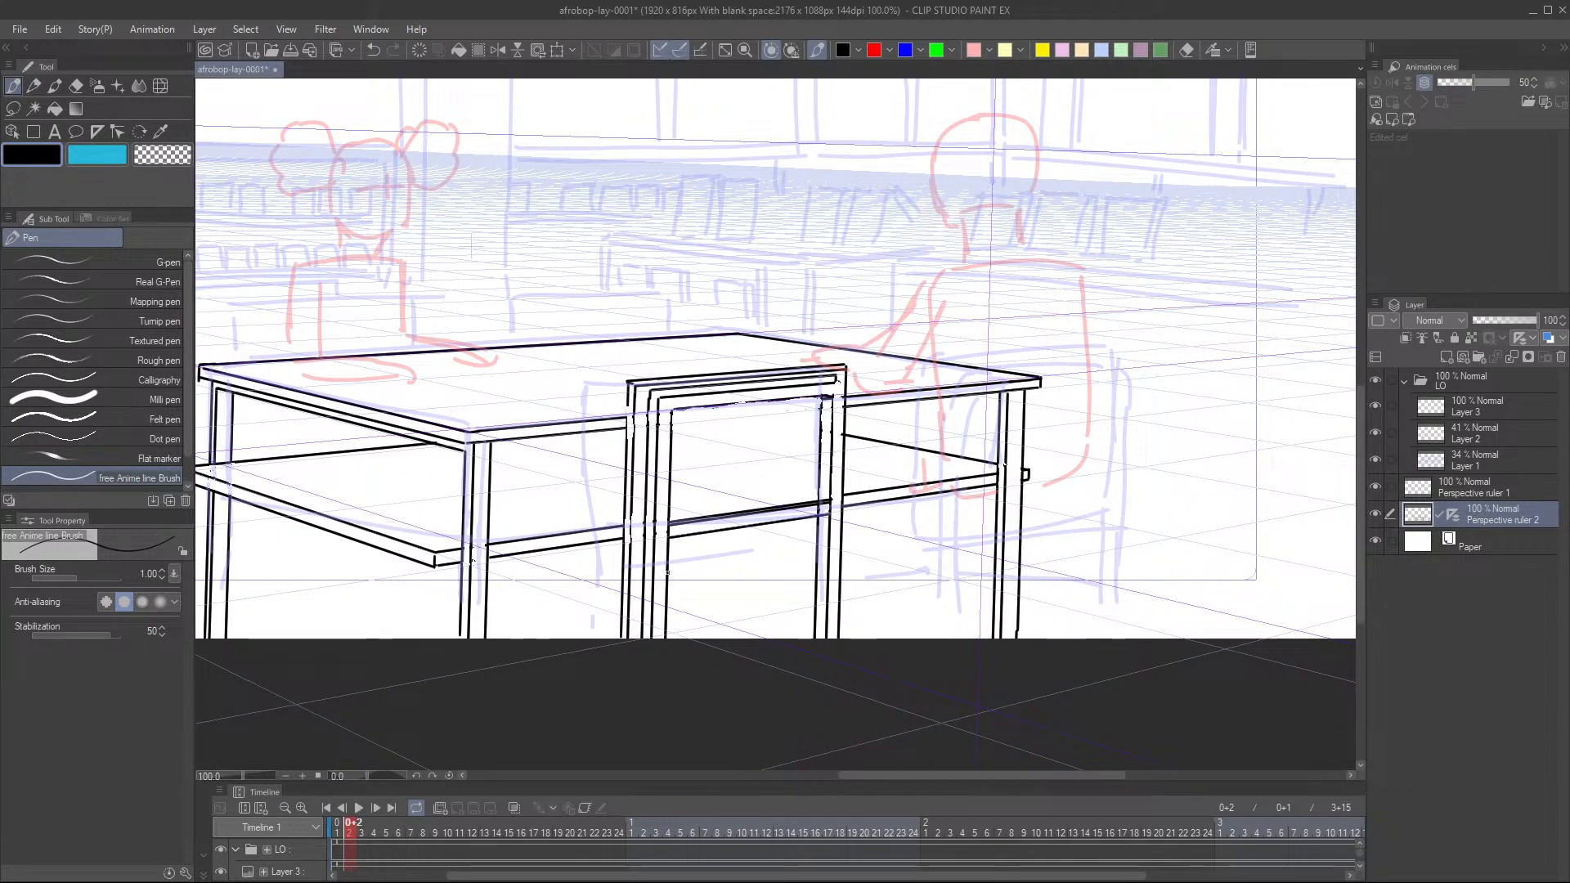
drag(665, 572, 811, 550)
- Close the lower end of the chair back's outer left strip with a short edge and erase the lines beneath it
drag(833, 450, 769, 453)
mouse_move(871, 481)
mouse_down()
mouse_move(856, 449)
mouse_move(834, 474)
mouse_move(846, 455)
mouse_move(777, 450)
mouse_up()
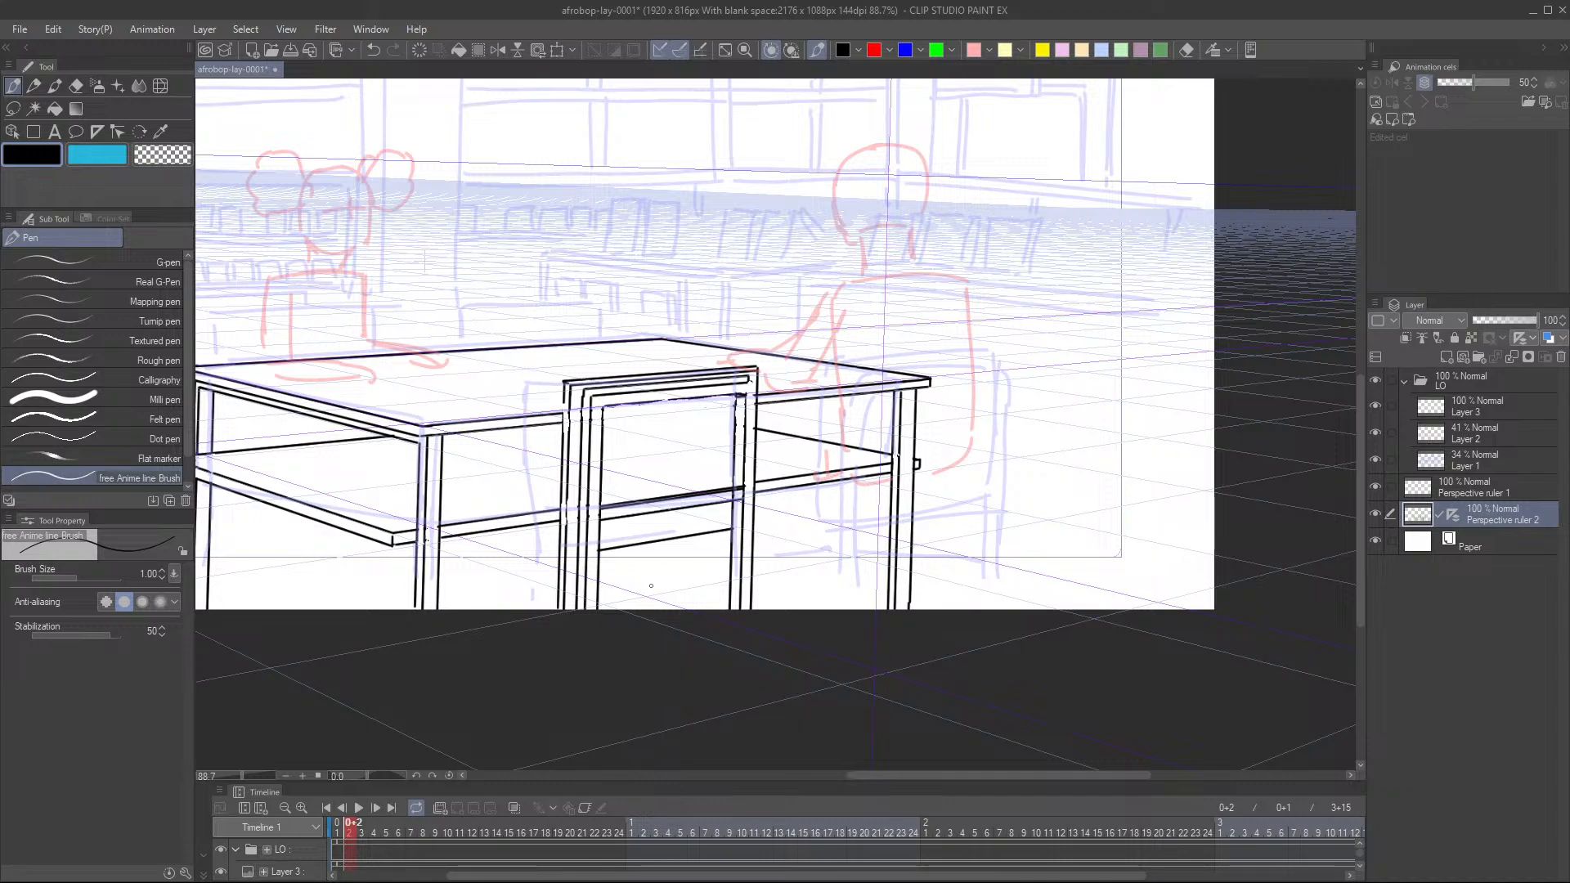
mouse_move(593, 542)
mouse_down()
mouse_move(626, 542)
mouse_move(555, 563)
mouse_up()
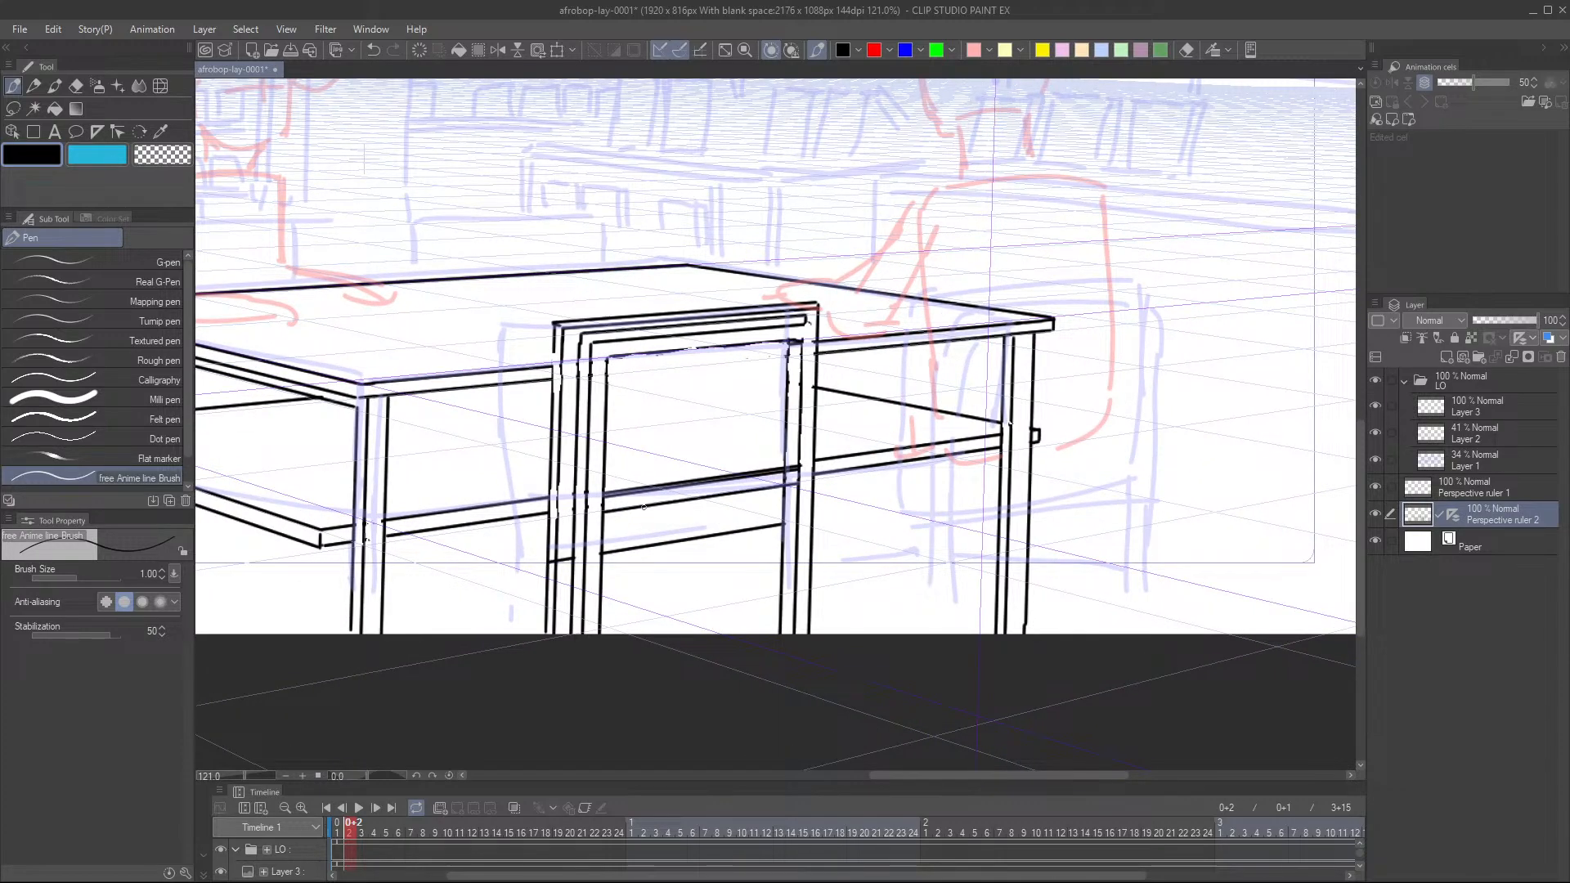
key(e)
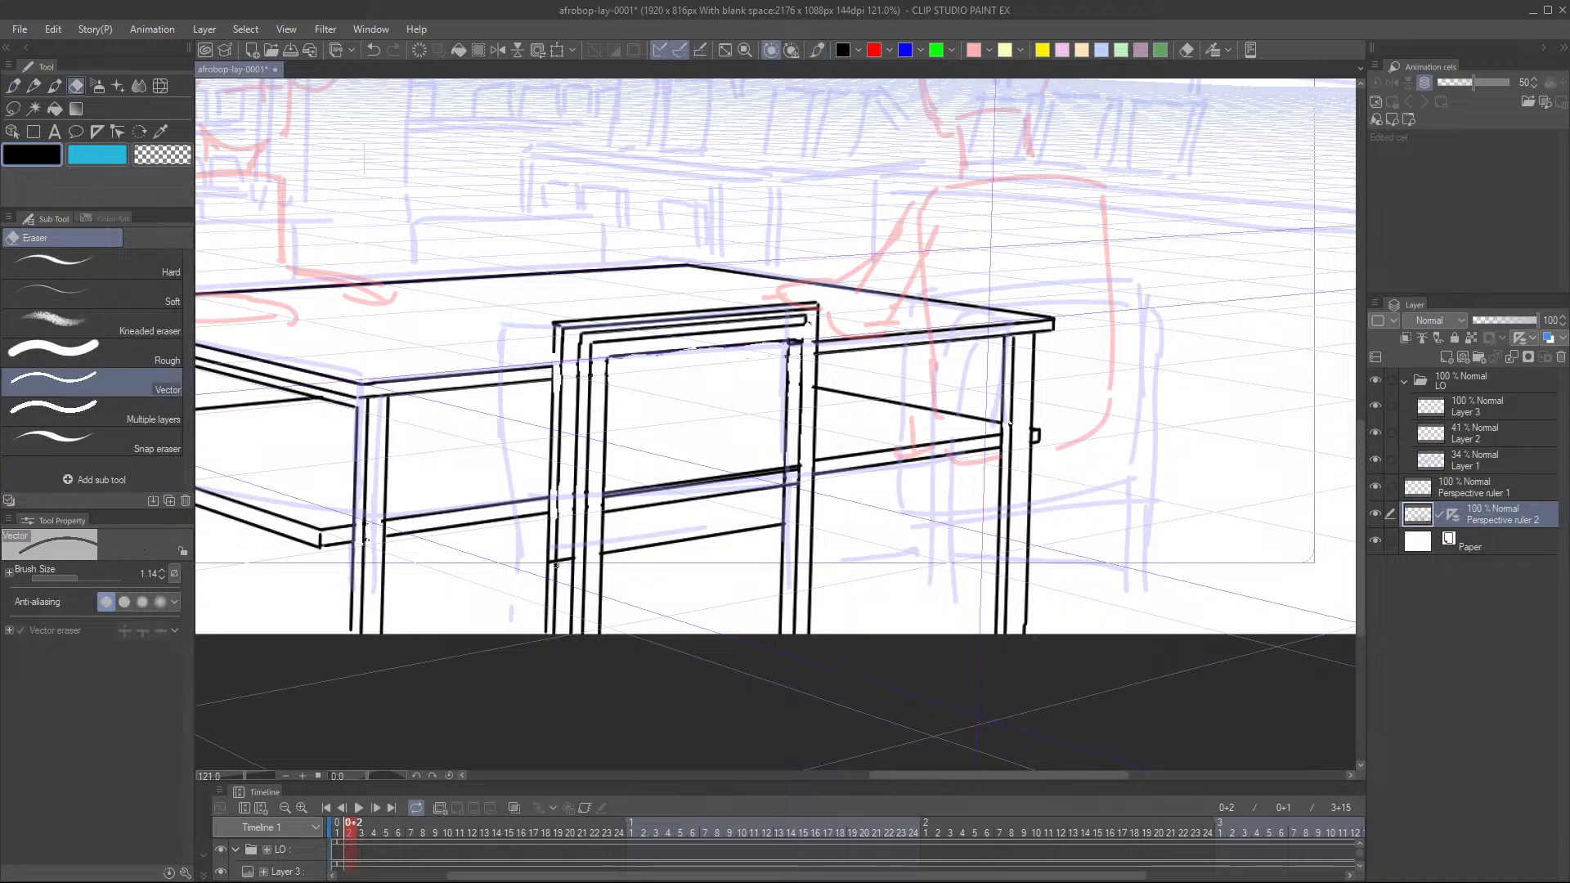
mouse_move(547, 600)
mouse_down()
mouse_move(547, 615)
mouse_move(548, 601)
mouse_up()
key(p)
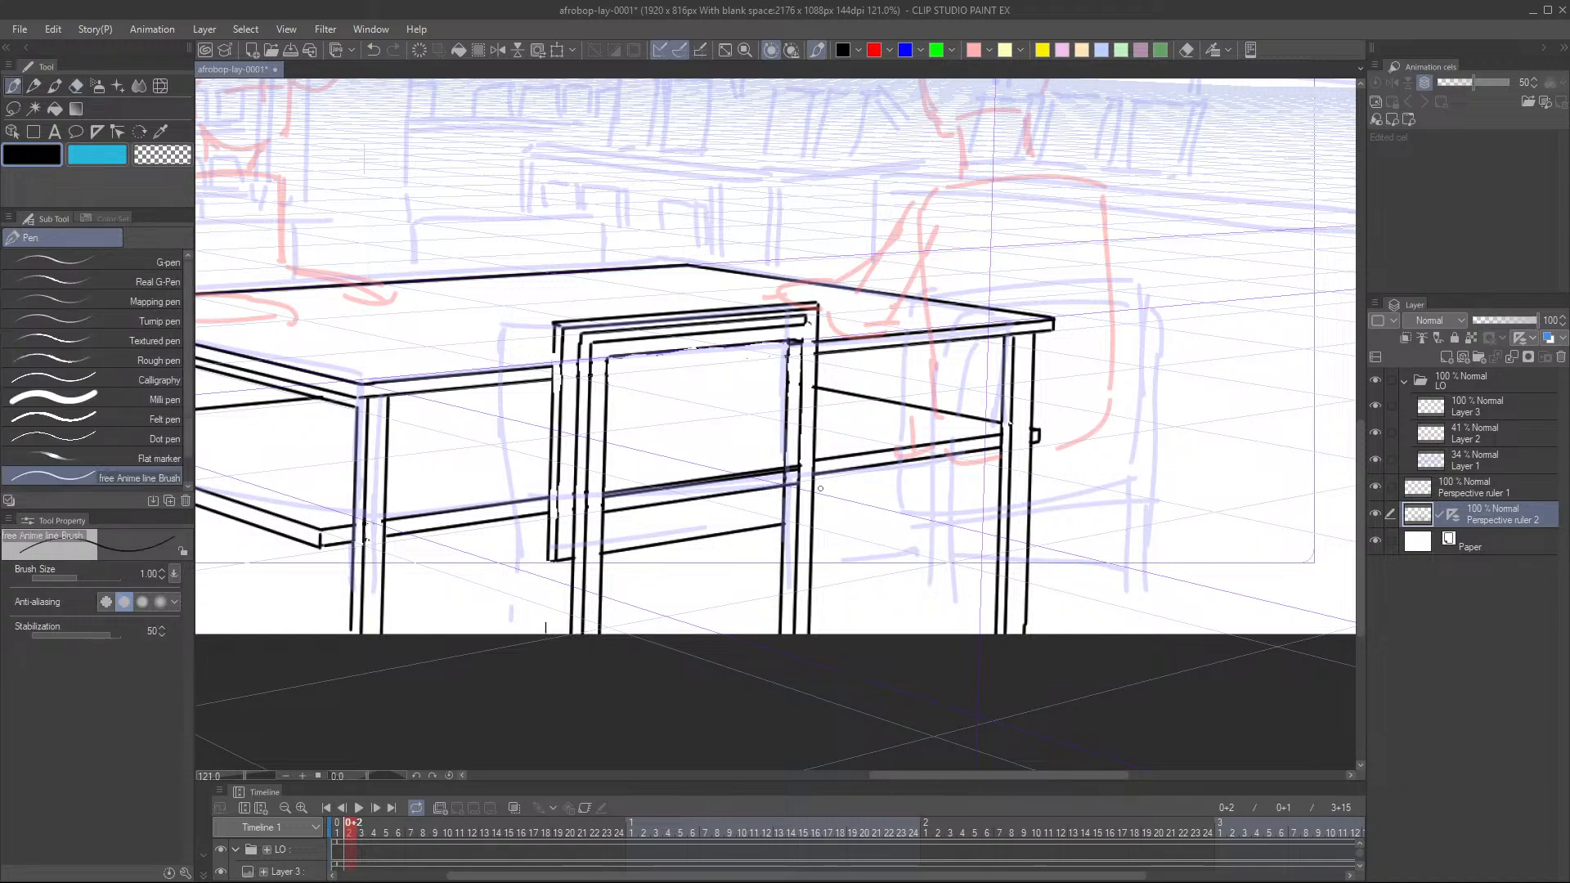
- Draw the top edge of a second chair back in perspective, behind the table's right corner
scroll(823, 472, down, 3)
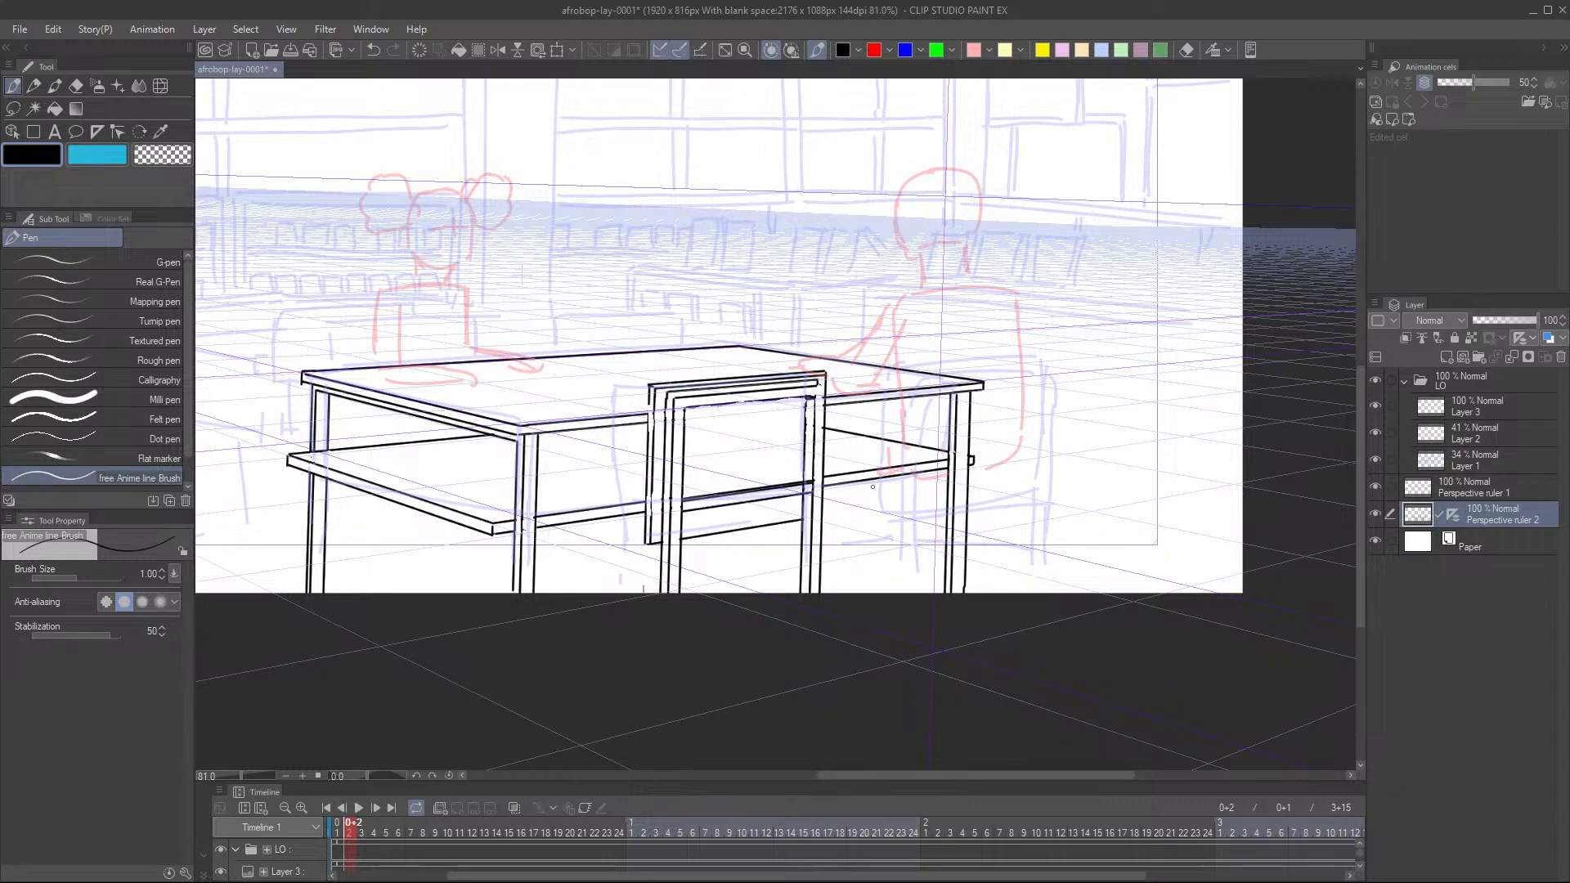
drag(872, 486, 863, 486)
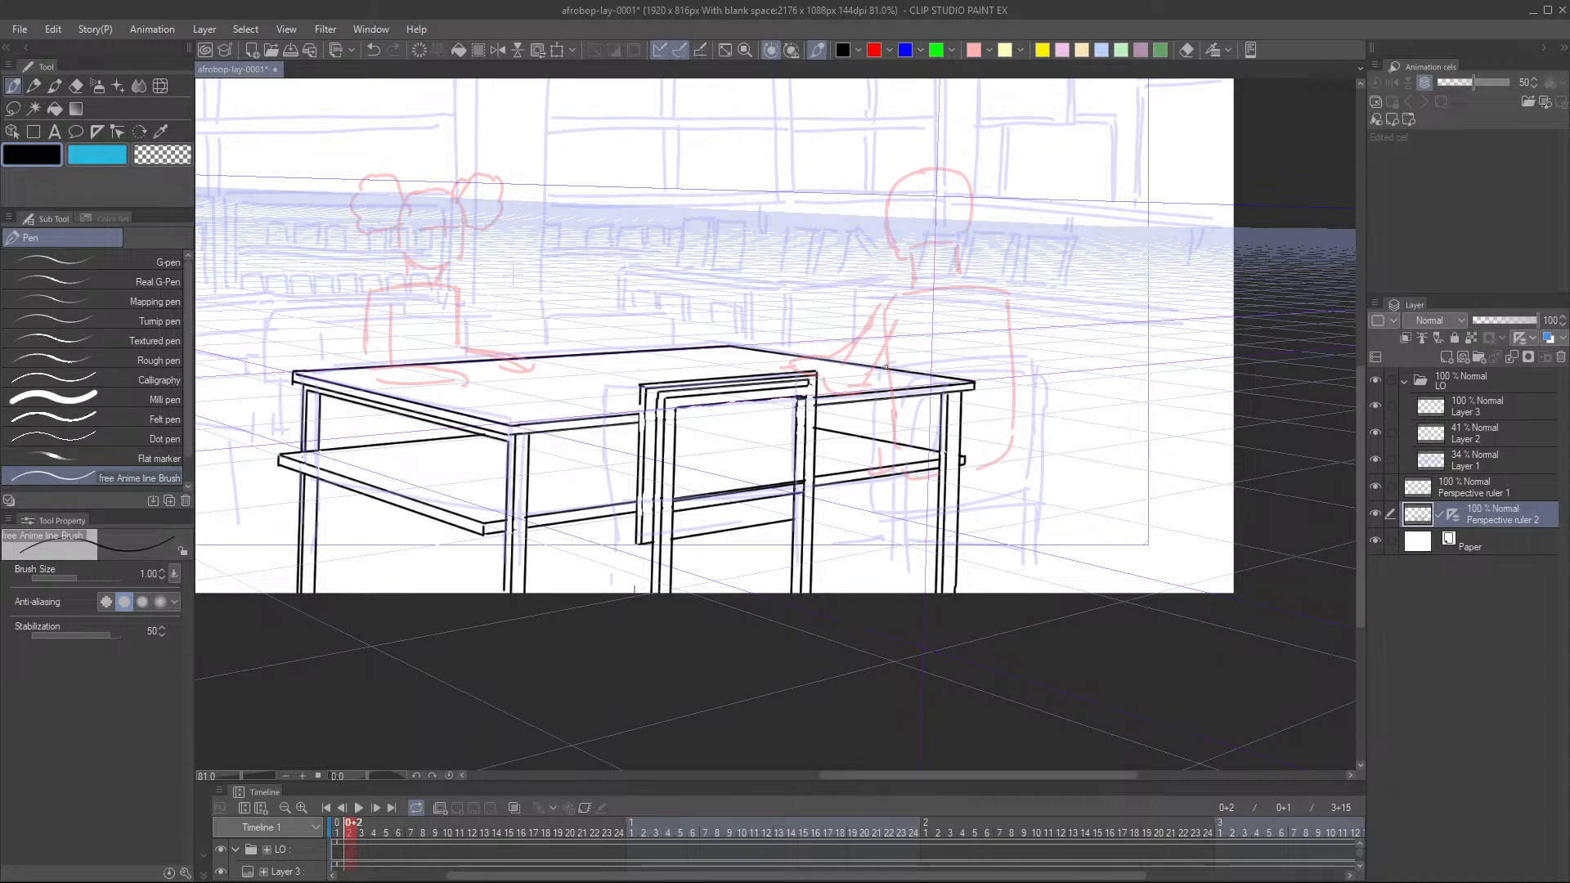
drag(887, 368, 1003, 383)
key(ctrl+z)
drag(887, 365, 1043, 357)
drag(918, 399, 886, 409)
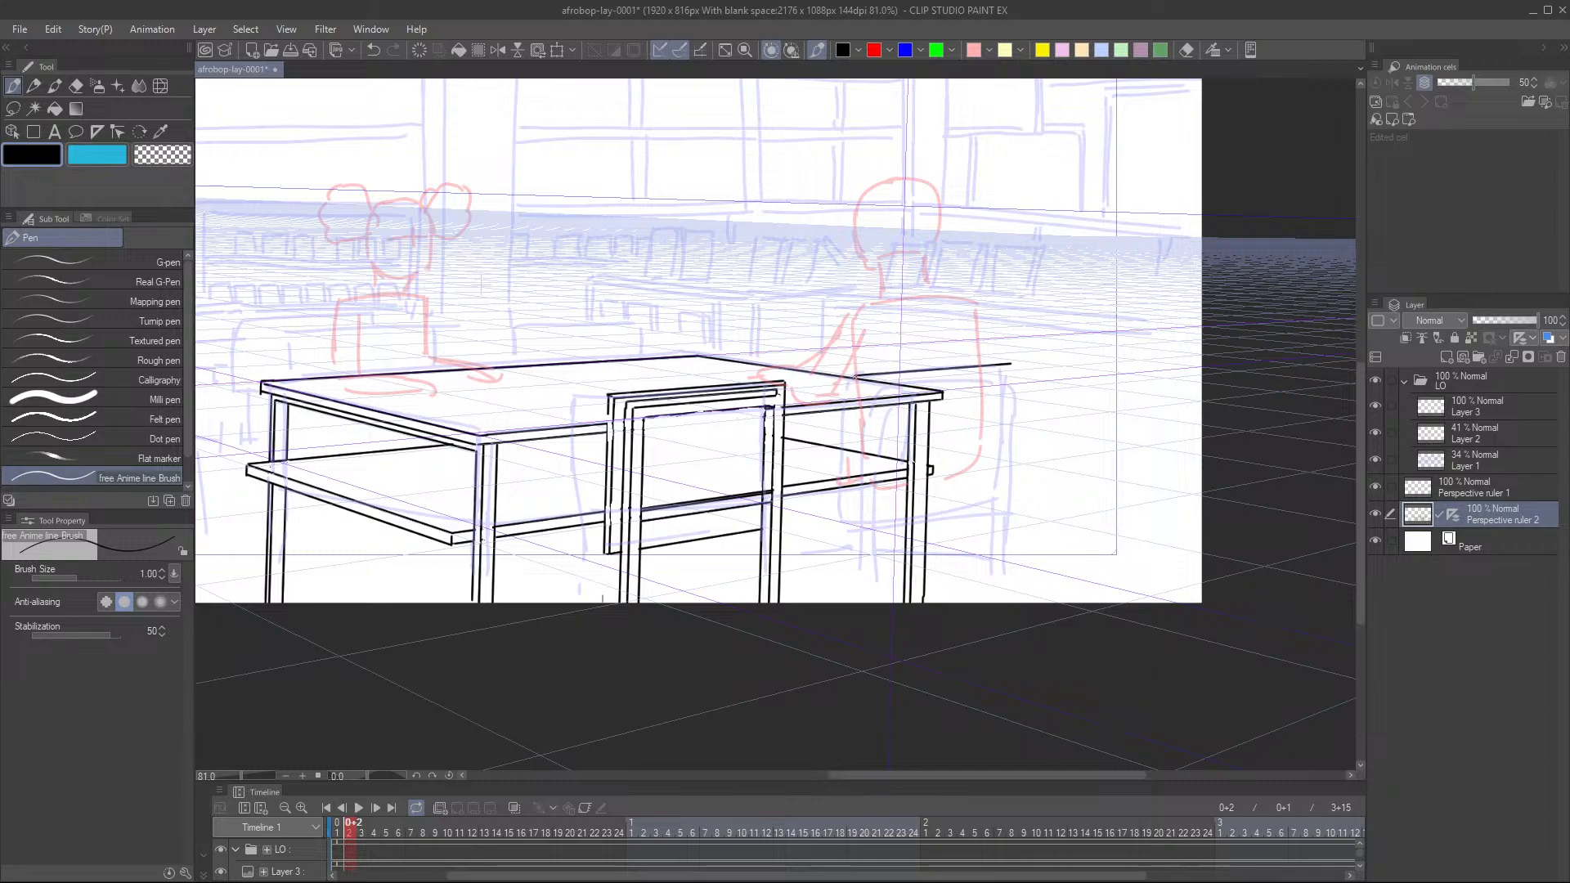
- Complete the second chair back's outline with its left, bottom and right edges
mouse_move(854, 381)
mouse_down()
mouse_move(844, 523)
mouse_move(949, 543)
mouse_up()
key(ctrl+z)
drag(849, 521, 971, 550)
key(ctrl+z)
drag(847, 521, 1007, 495)
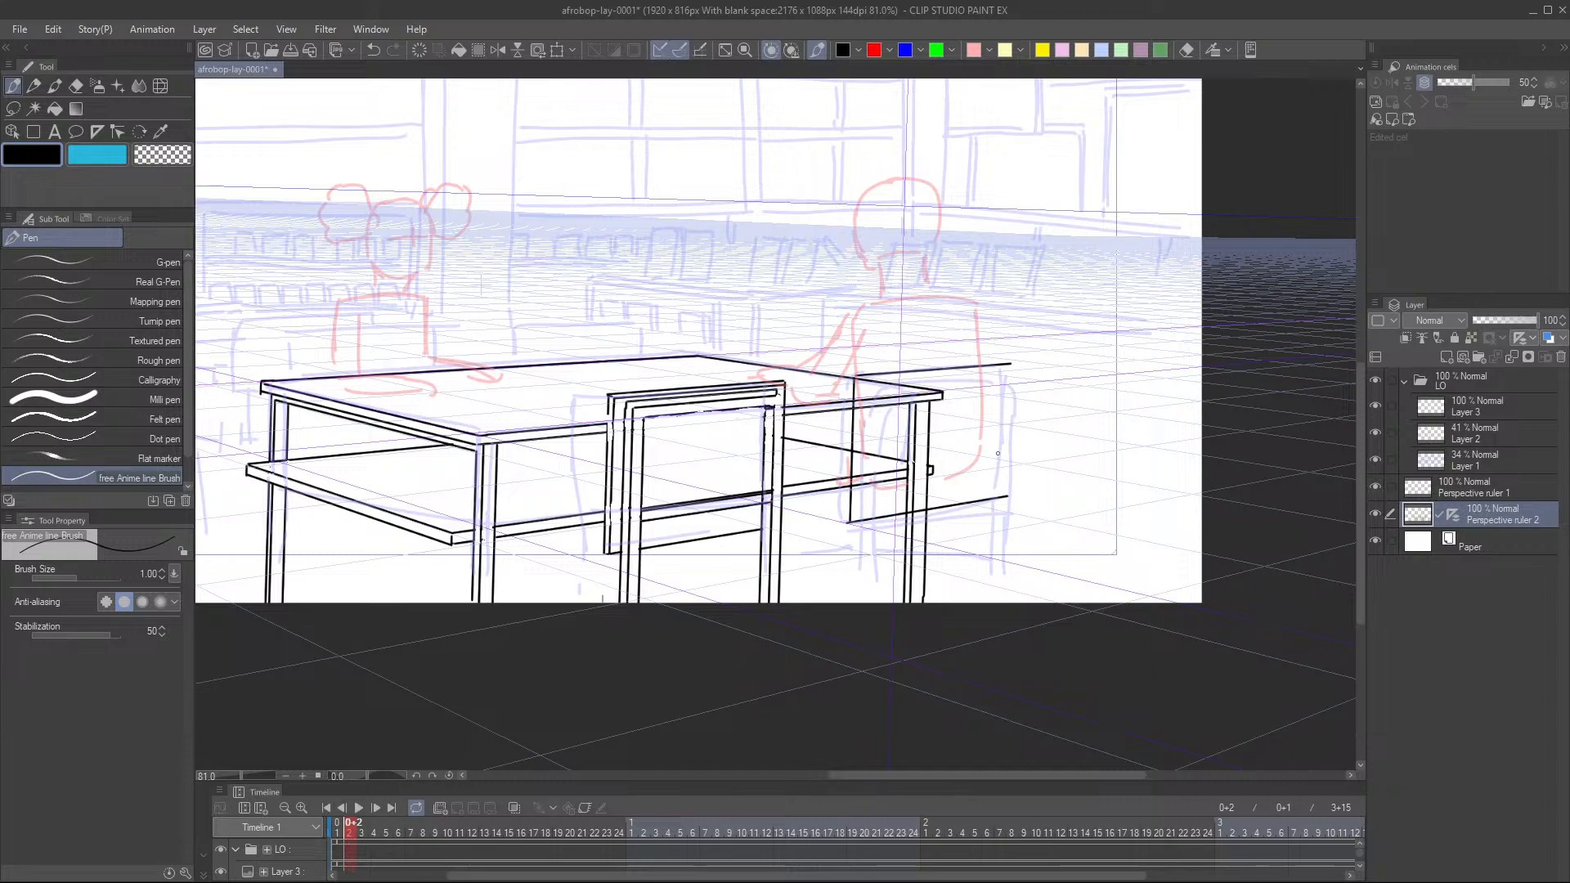
mouse_move(1012, 363)
mouse_down()
mouse_move(1004, 500)
mouse_move(1006, 466)
mouse_up()
- Add thickness to the second chair back with a parallel line inside its left edge and another under its top edge
scroll(1006, 466, down, 1)
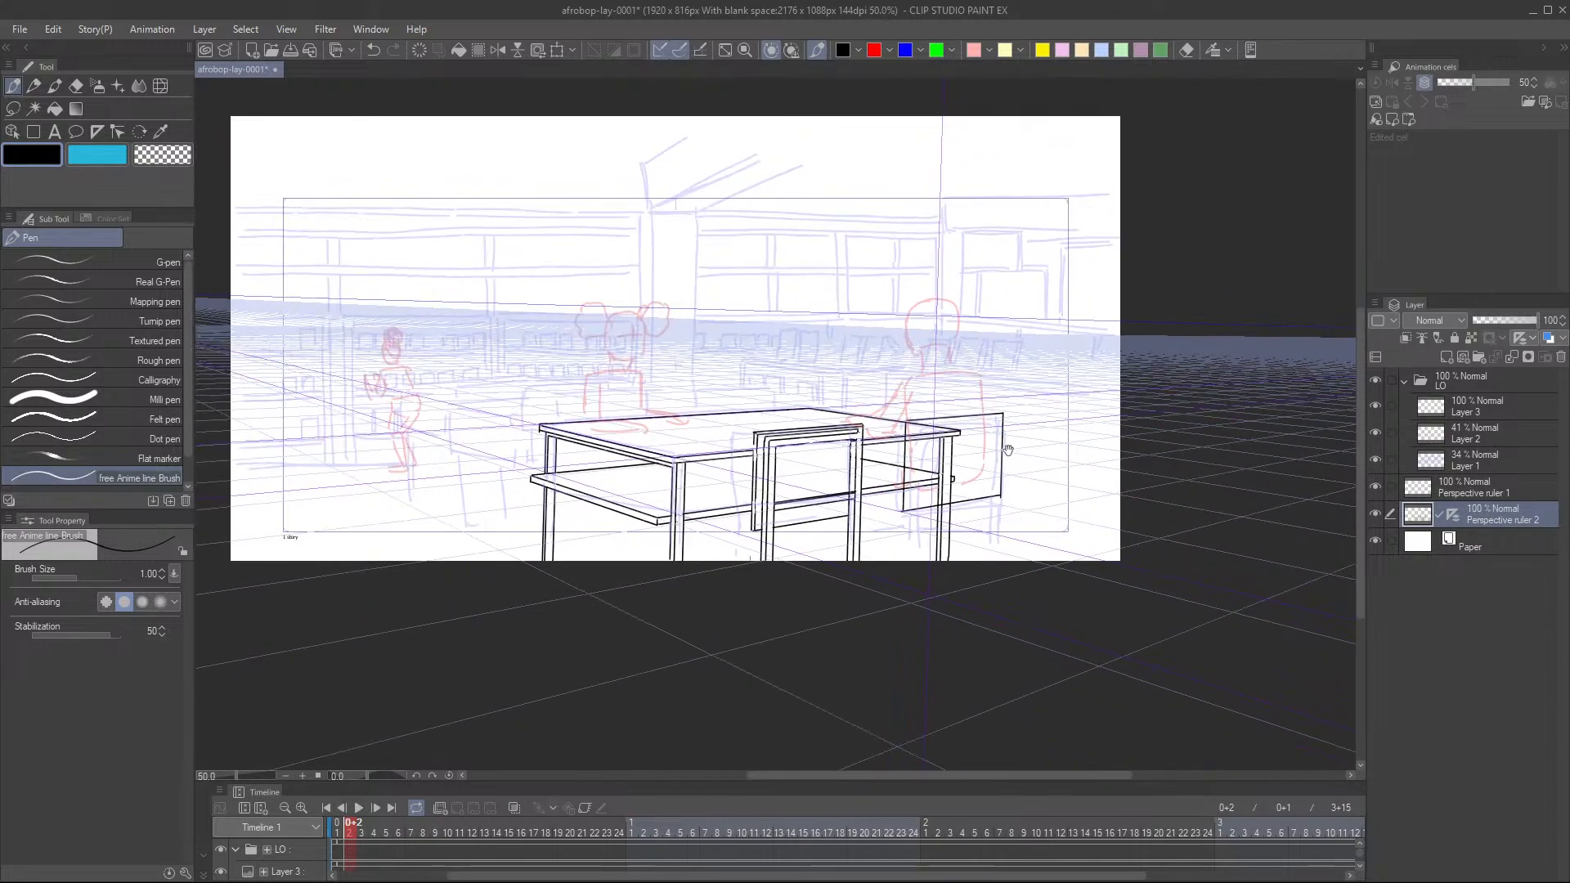
scroll(910, 460, up, 2)
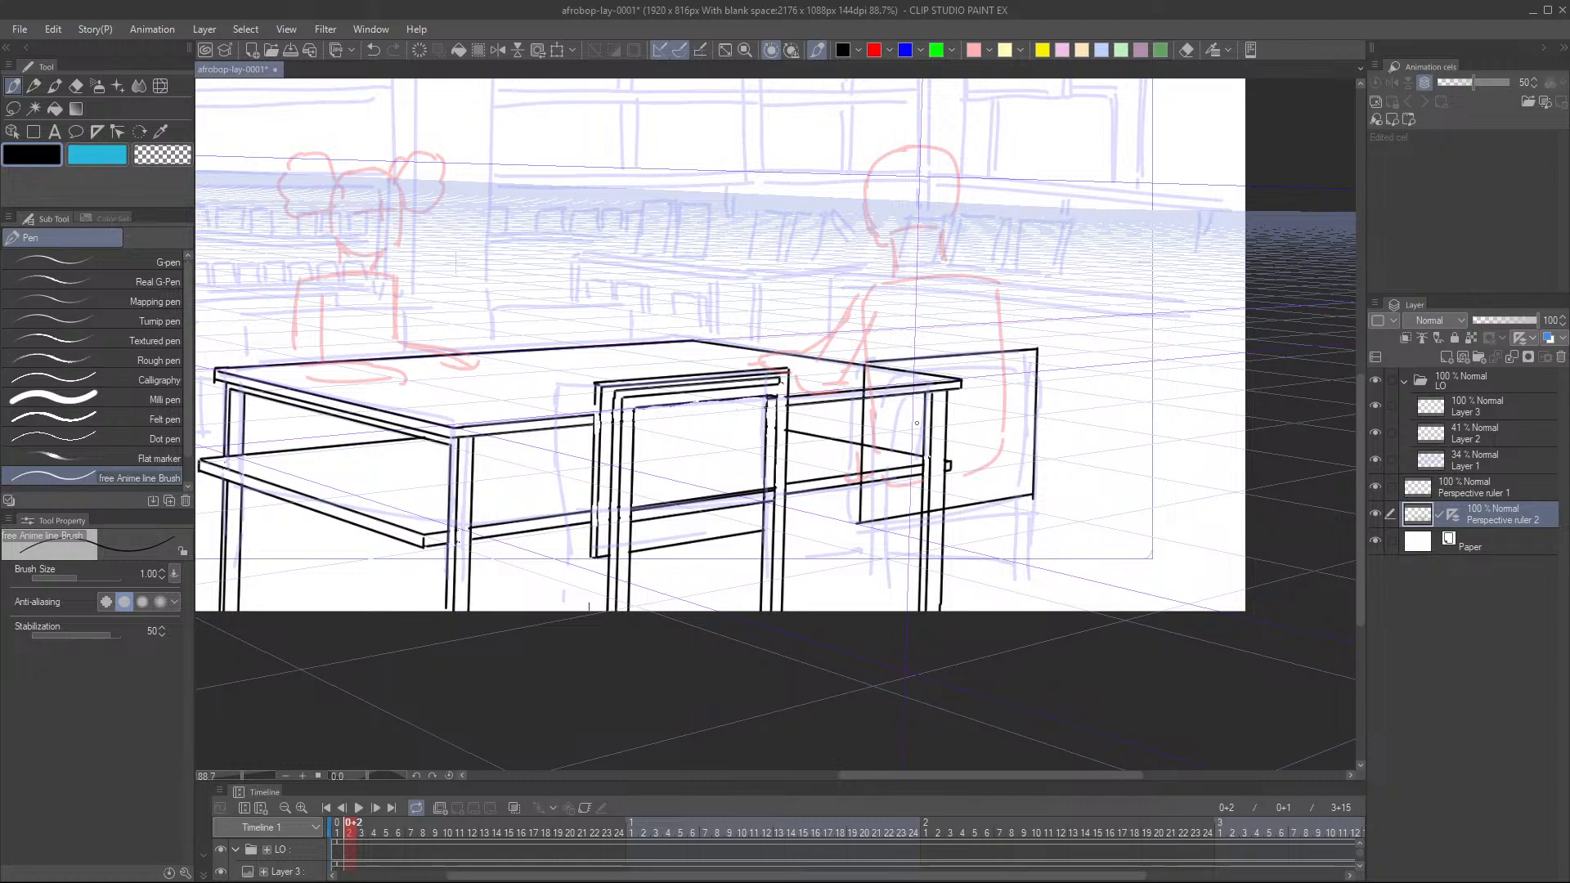
scroll(910, 460, up, 2)
drag(957, 435, 912, 419)
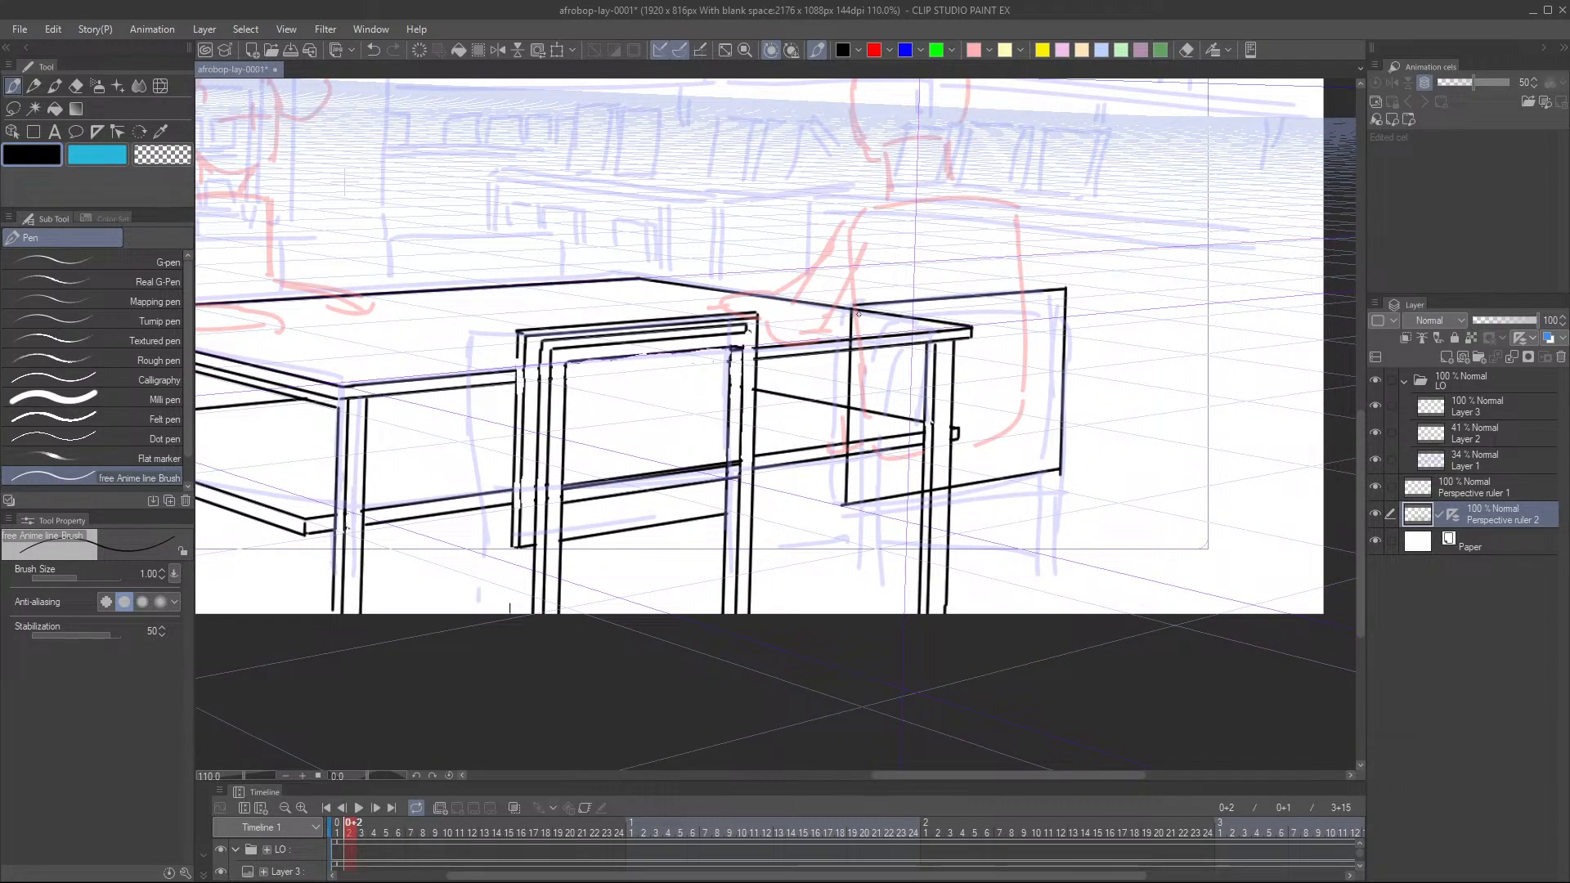
key(ctrl+z)
drag(859, 313, 843, 506)
drag(856, 310, 964, 302)
drag(1034, 296, 1064, 288)
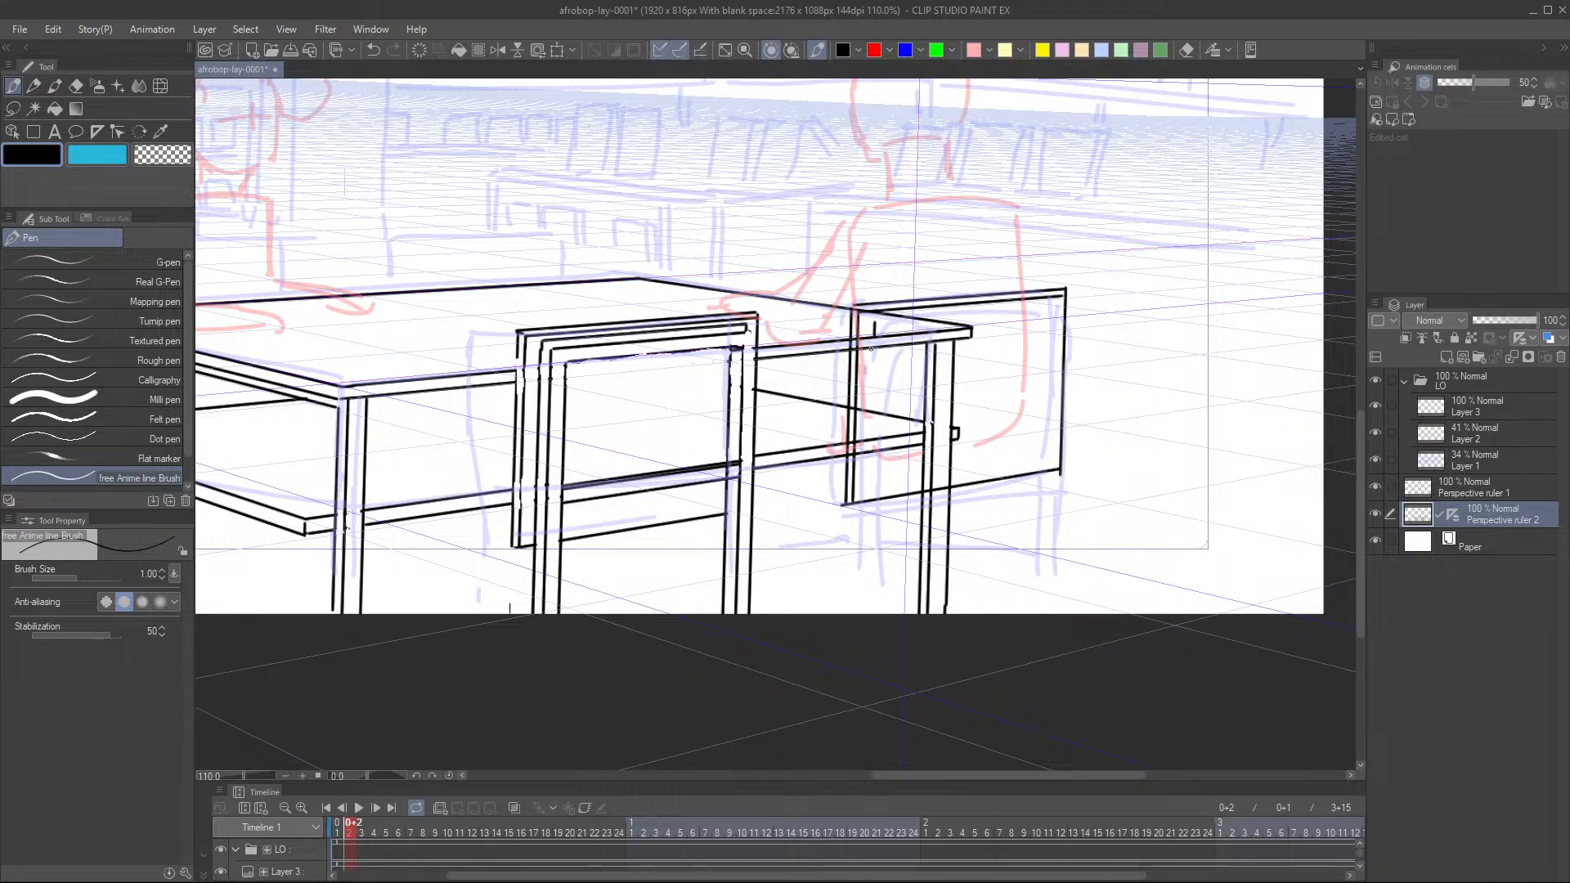
- Draw the second chair's near frame: two left post lines down to the page's lower edge, the top edge and the outer right edge
drag(875, 320, 848, 638)
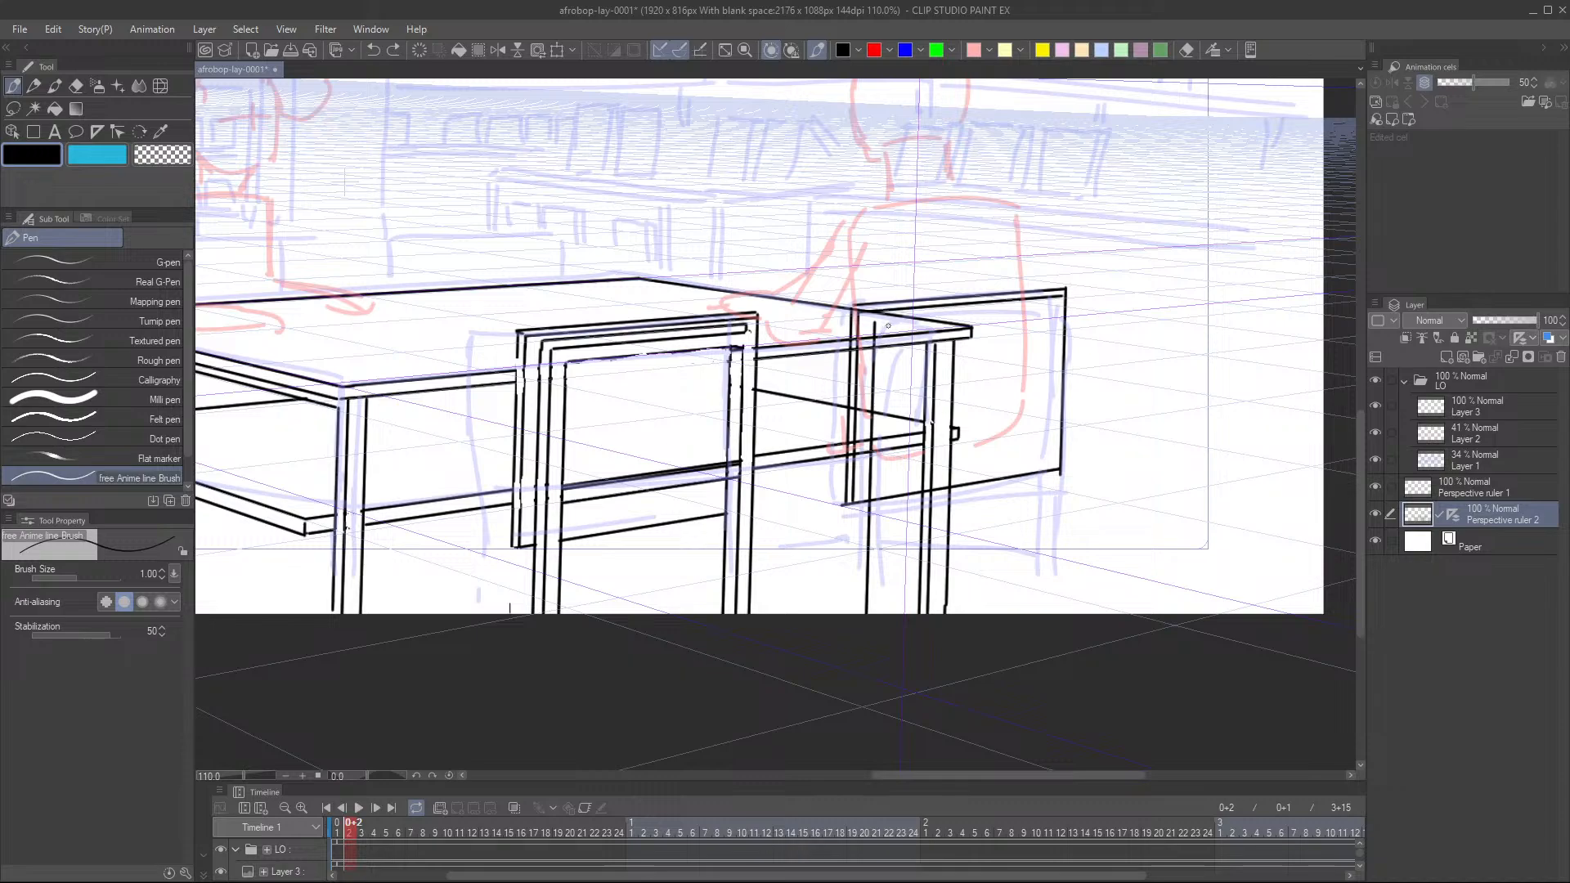
drag(885, 328, 872, 596)
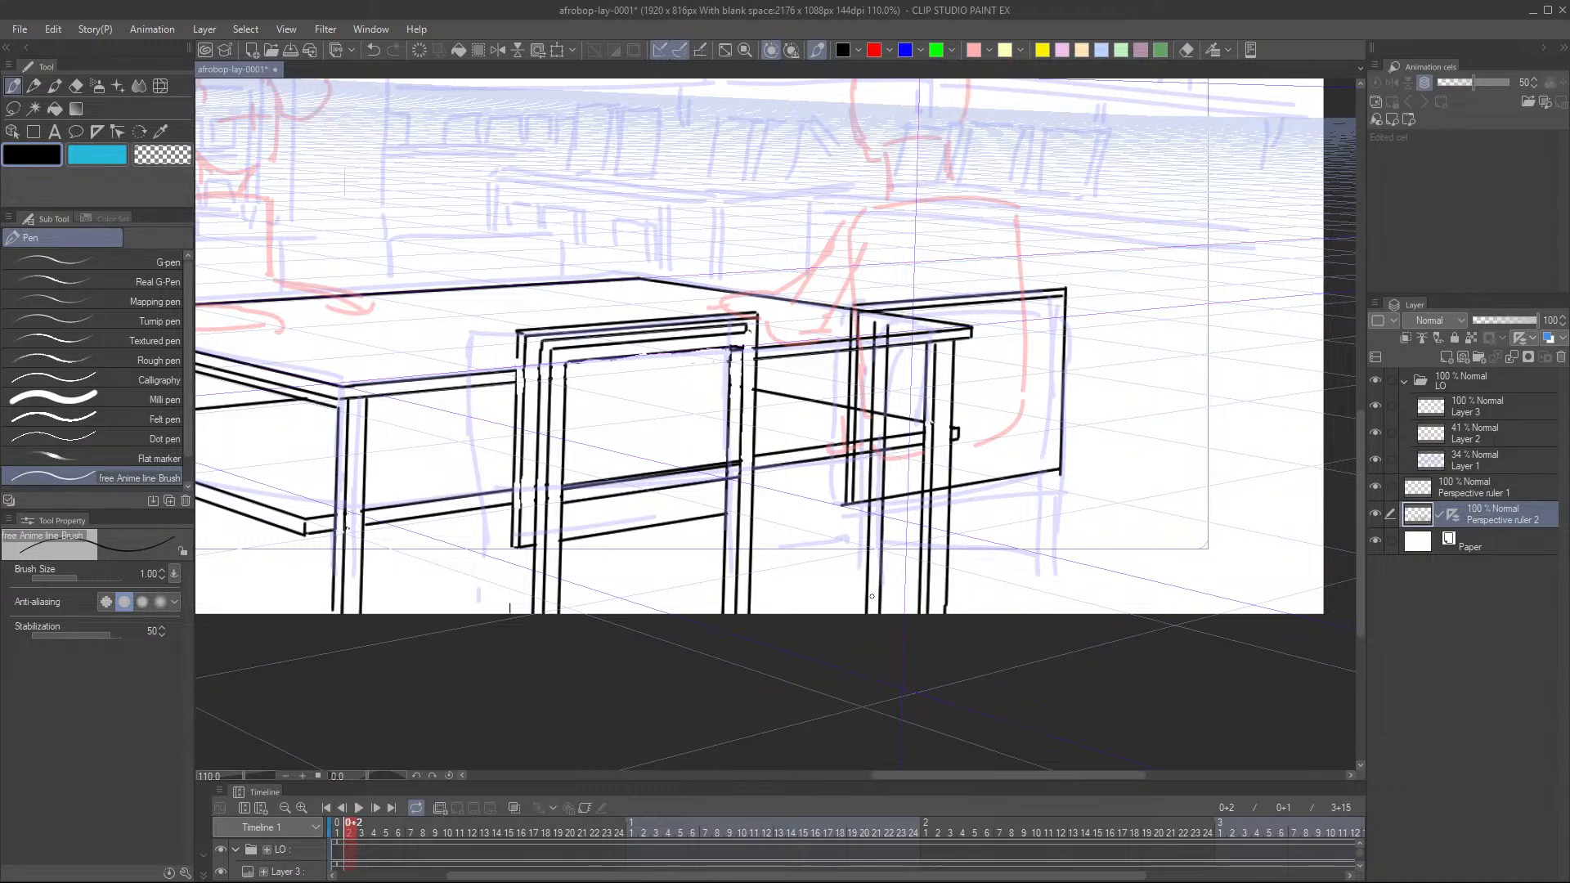
drag(880, 324, 1049, 314)
drag(1069, 308, 1071, 663)
- Draw the seat's far edge in perspective from the first chair's right post across to the table's right leg
scroll(1019, 326, down, 4)
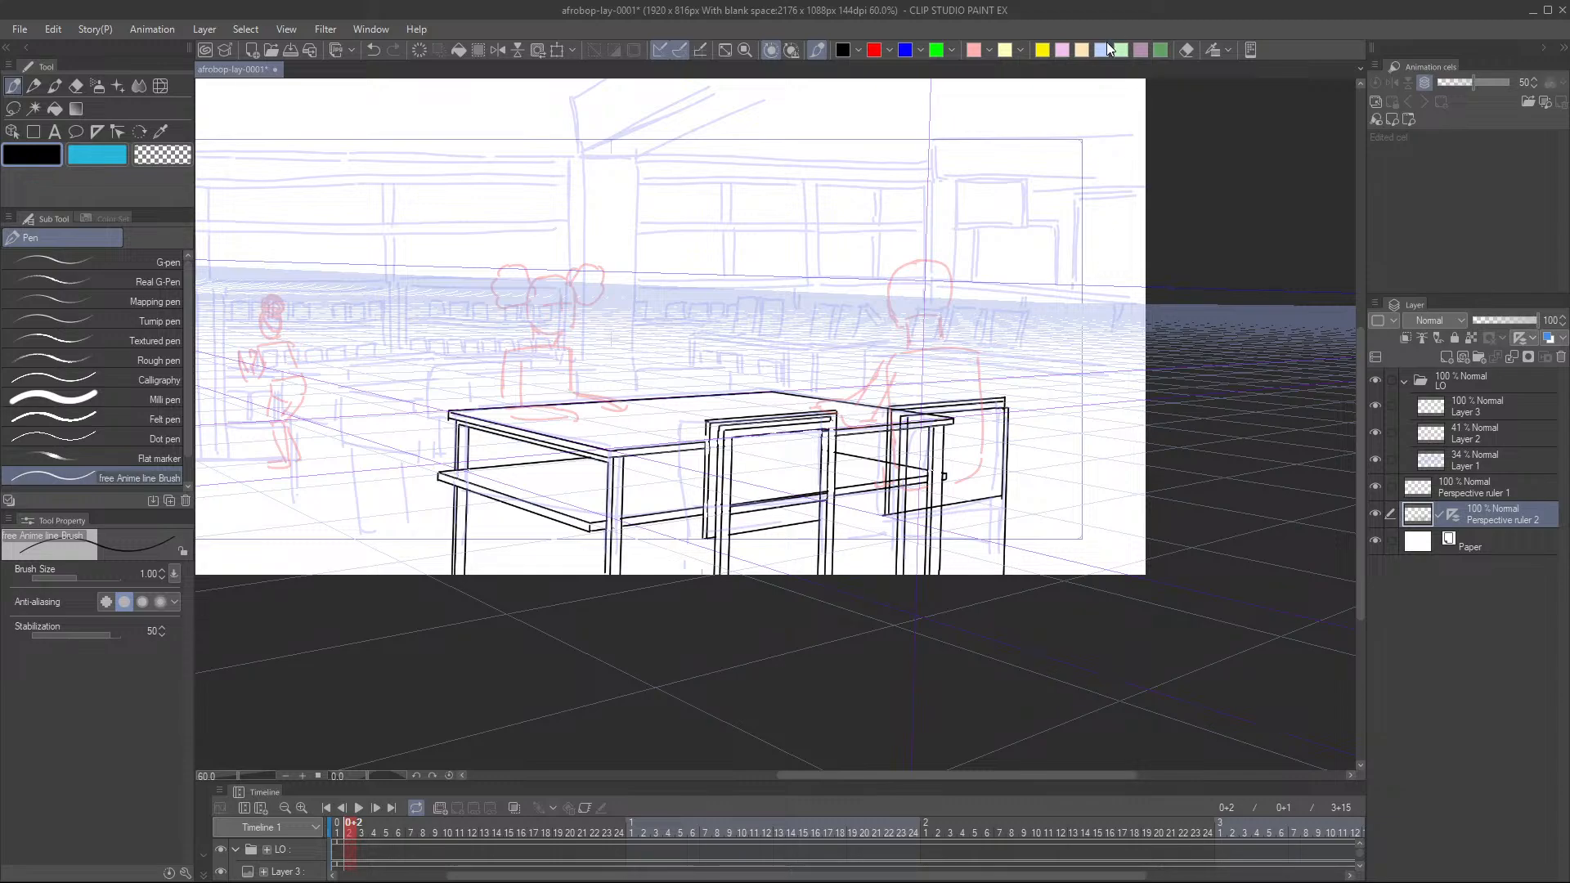
drag(1022, 417, 928, 450)
scroll(959, 420, up, 5)
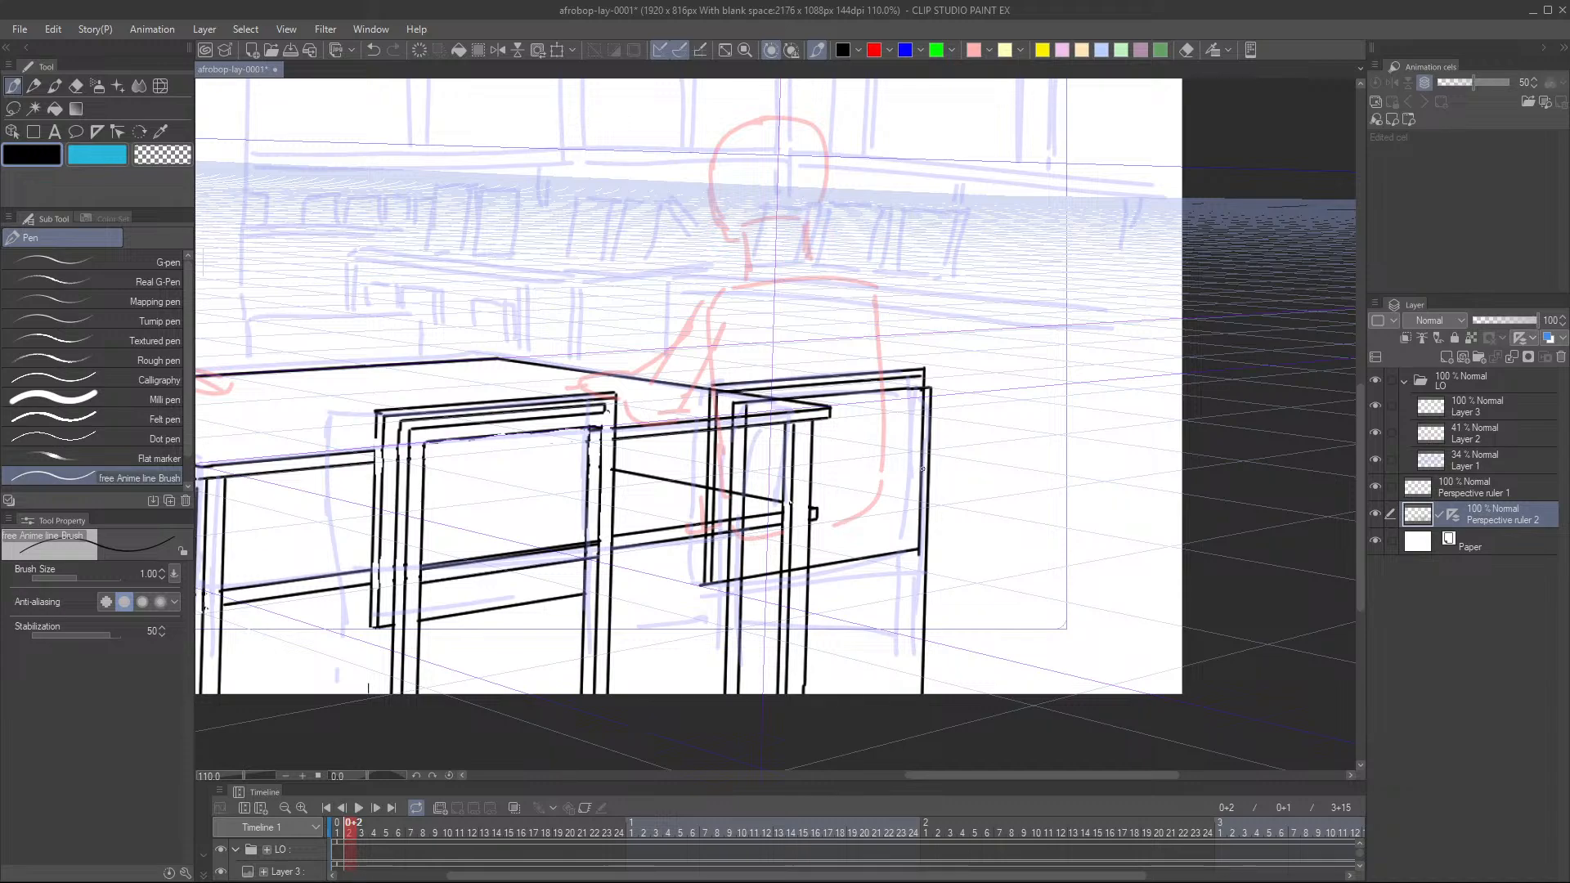
scroll(924, 469, down, 3)
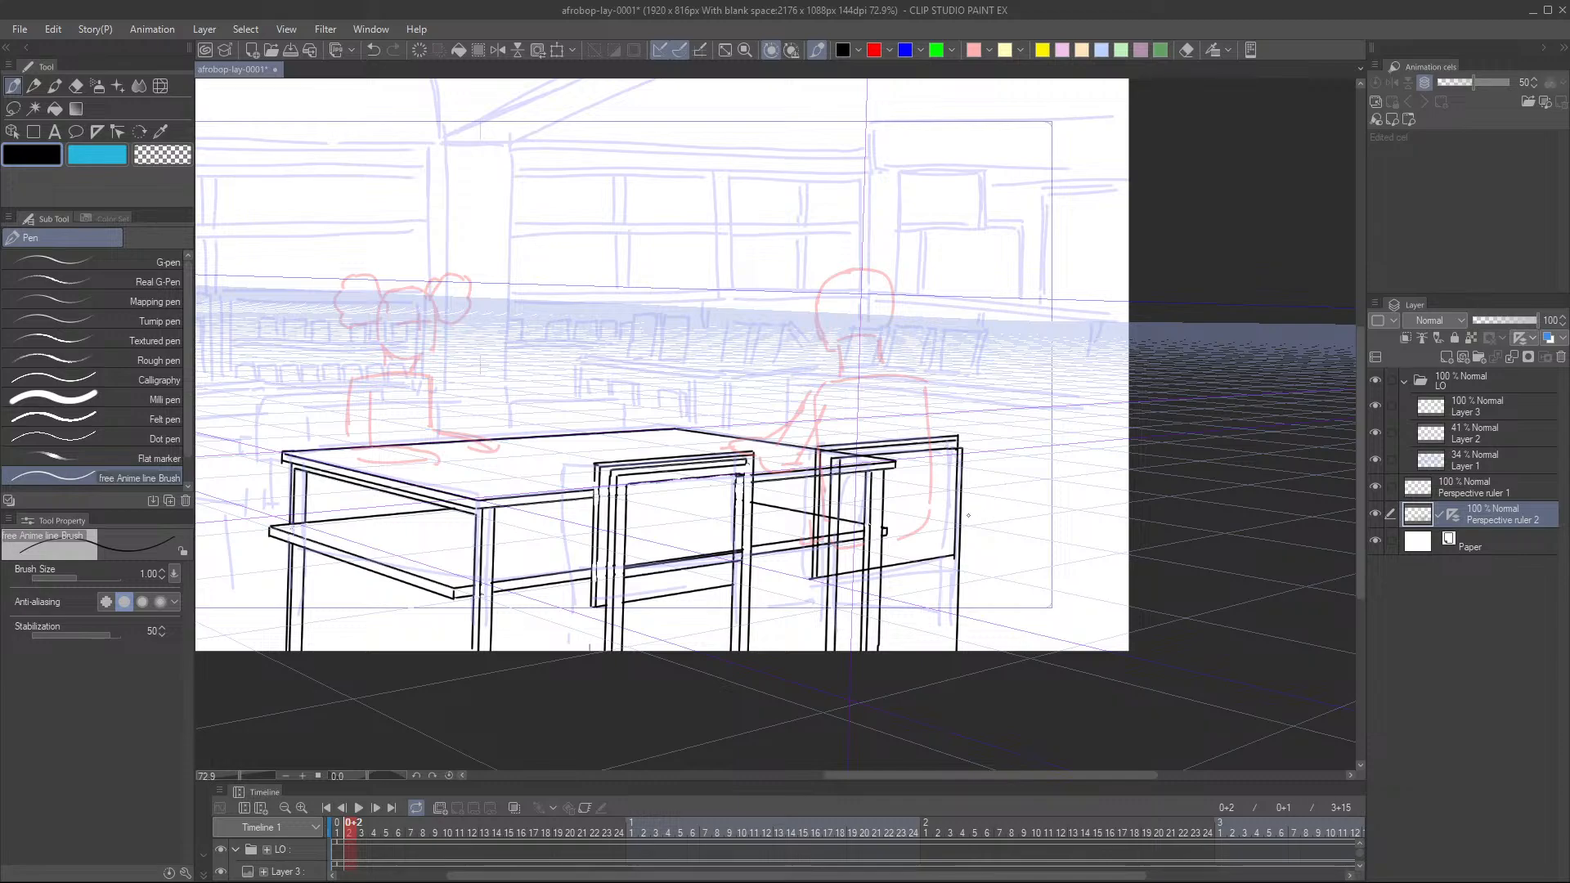
scroll(899, 646, up, 3)
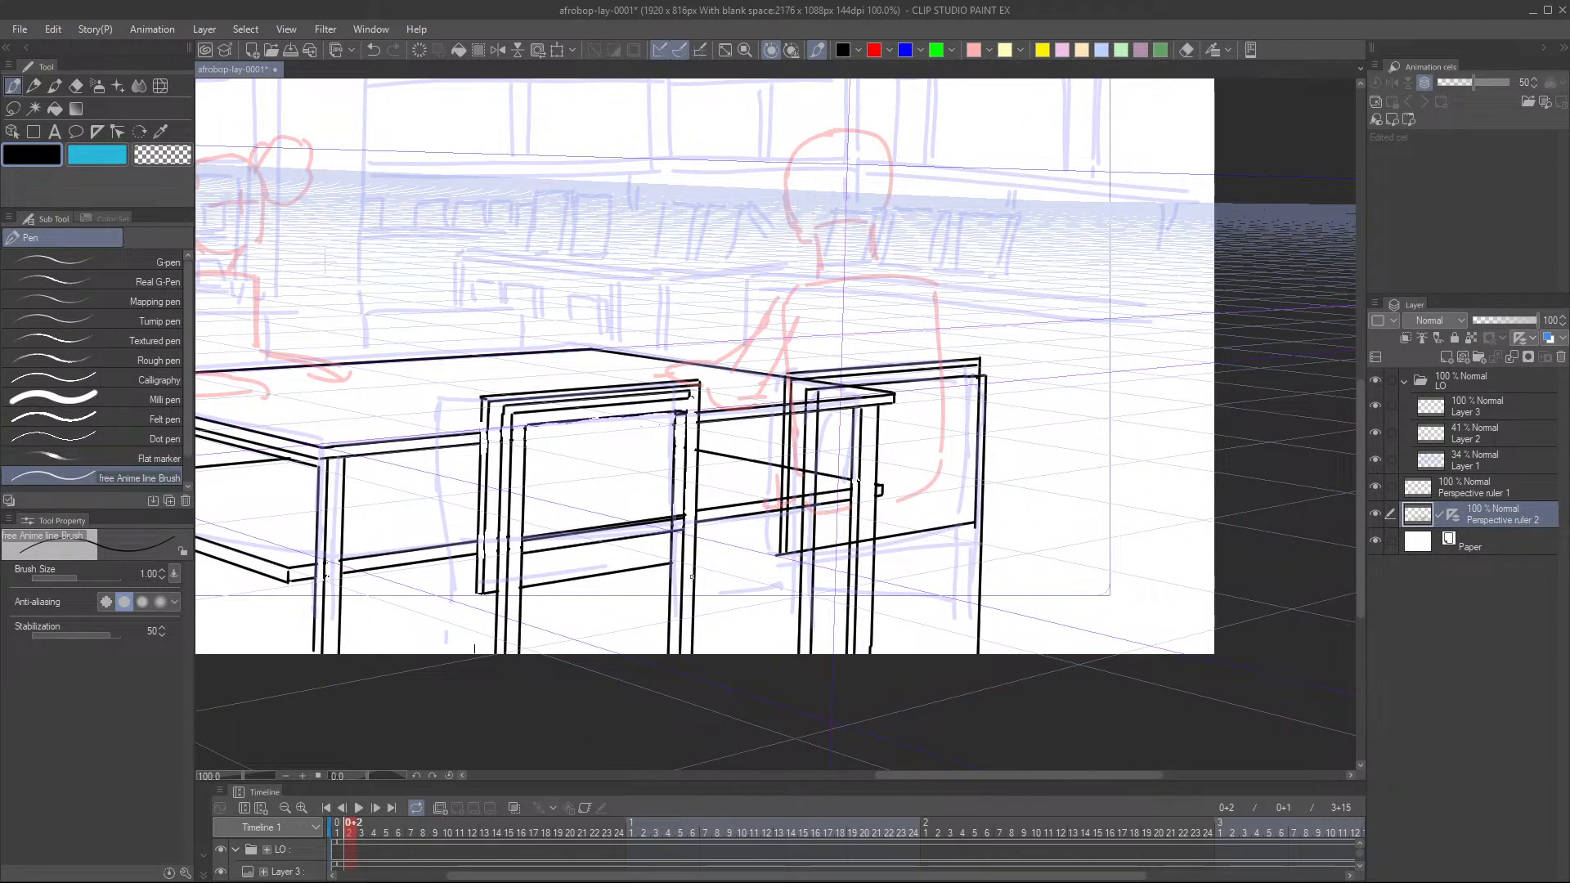
drag(692, 578, 786, 560)
key(ctrl+z)
drag(693, 583, 800, 575)
- Draw the inner line of the second chair's right post down to the page's lower edge
drag(971, 394, 970, 485)
key(ctrl+z)
drag(971, 412, 970, 471)
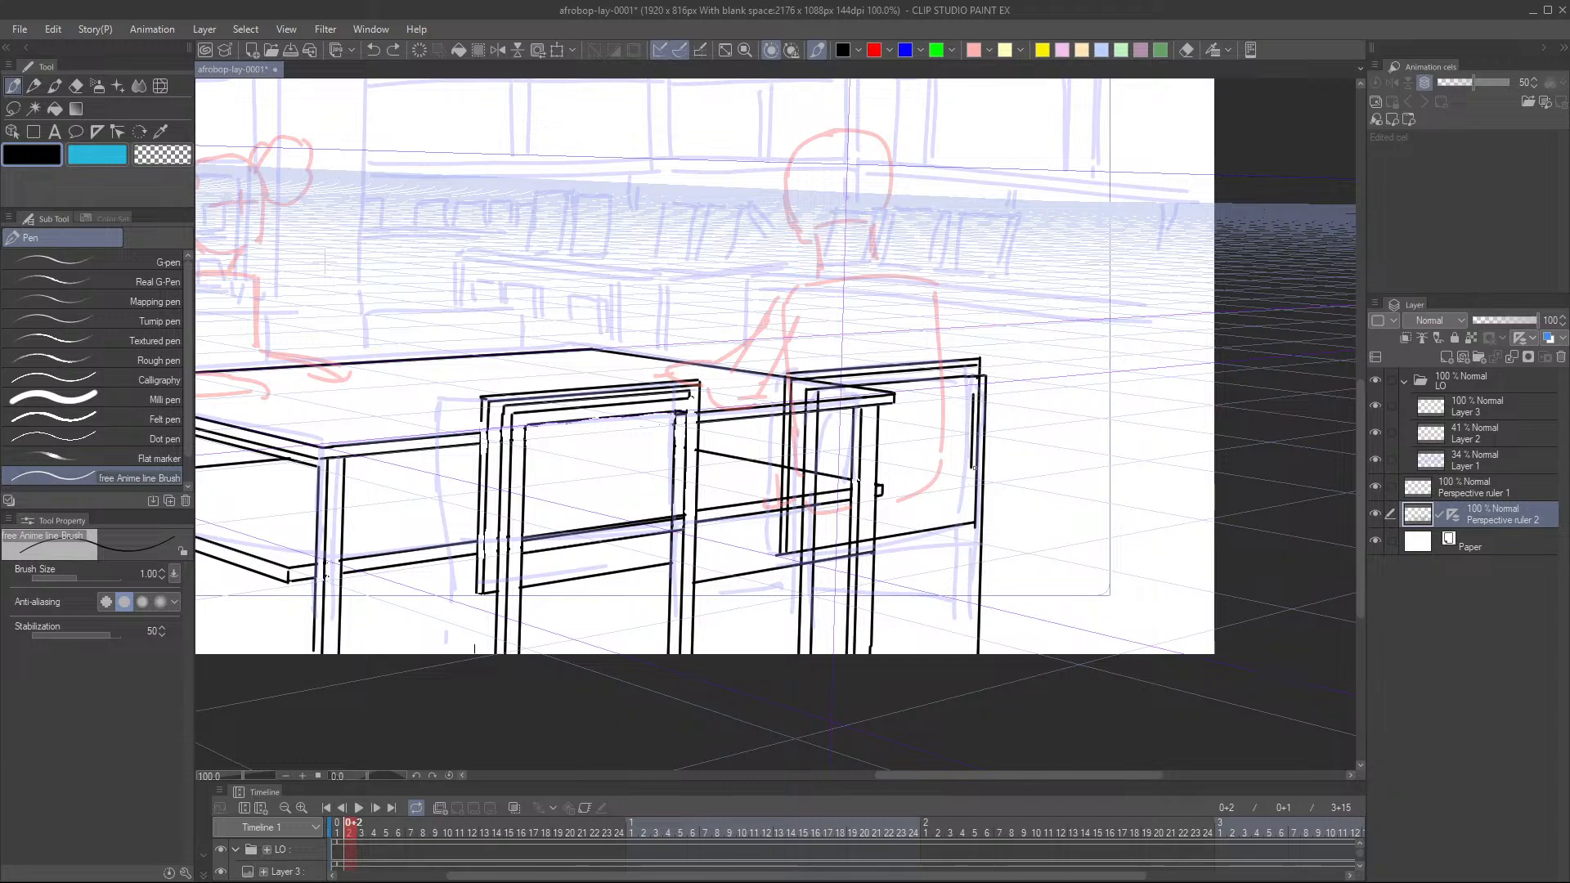
key(ctrl+z)
drag(972, 396, 969, 652)
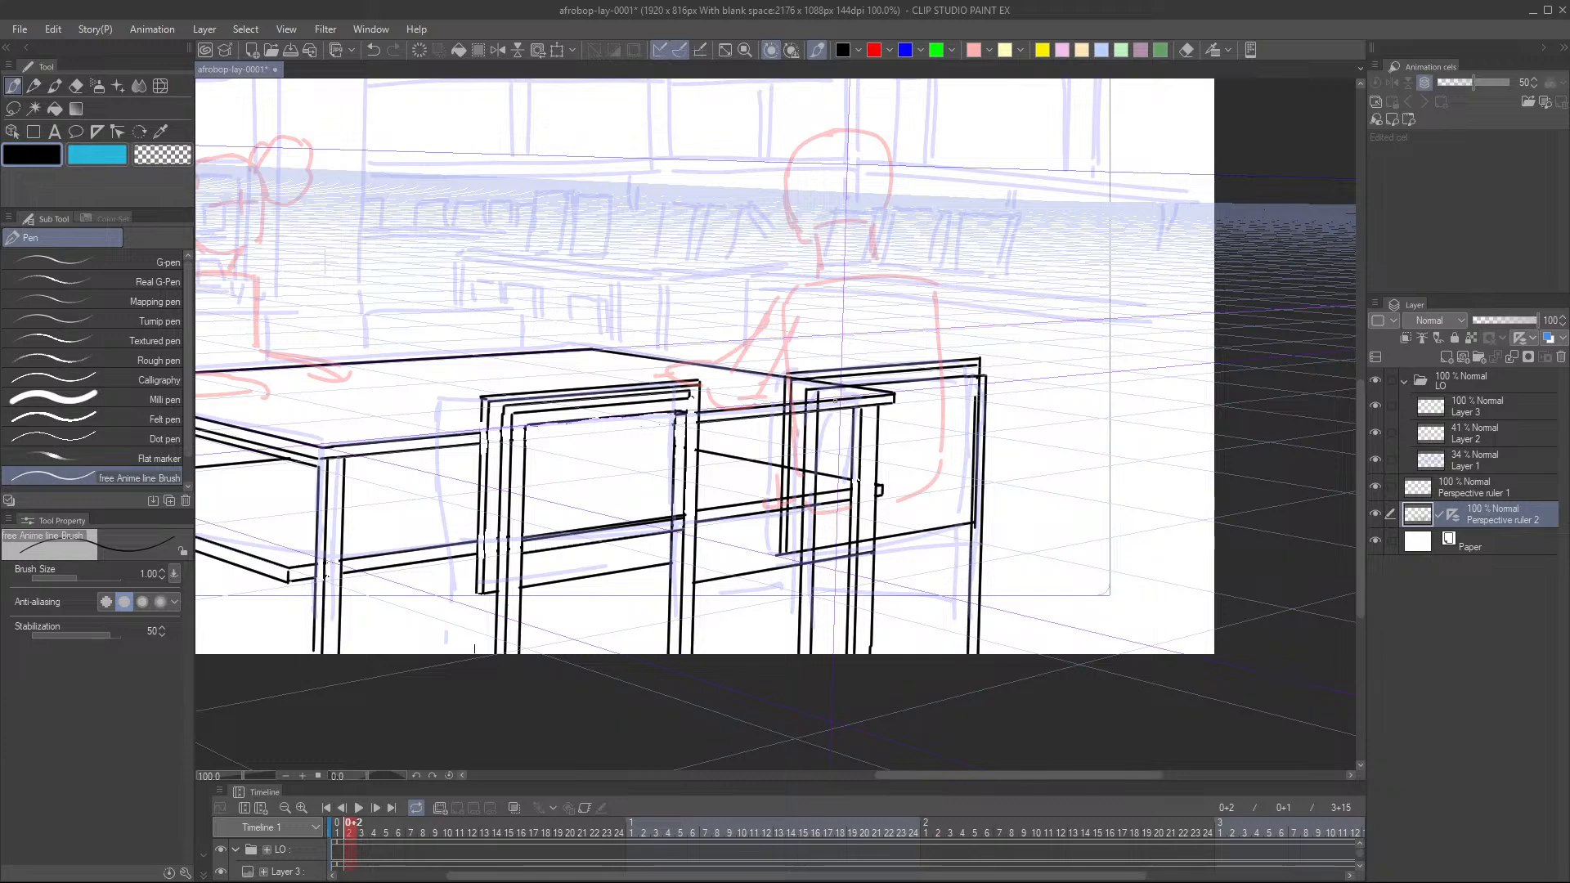
- Draw the seat's right, front and left edges in perspective, and add a parallel line under the front edge for its thickness
drag(886, 522, 881, 534)
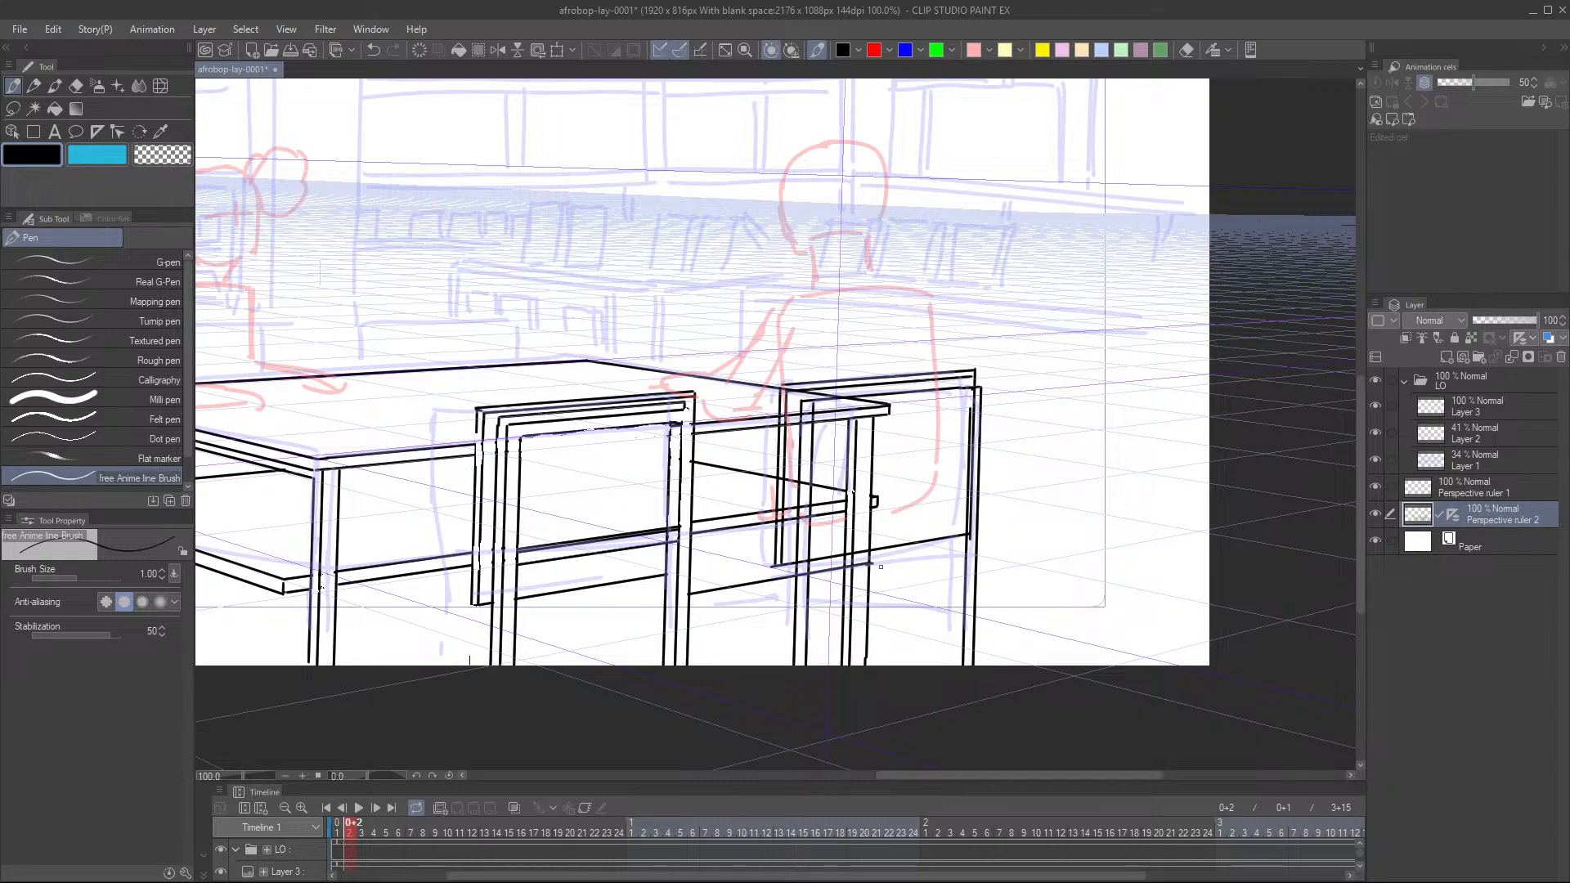
mouse_move(881, 567)
mouse_down()
mouse_move(1021, 601)
mouse_move(775, 652)
mouse_up()
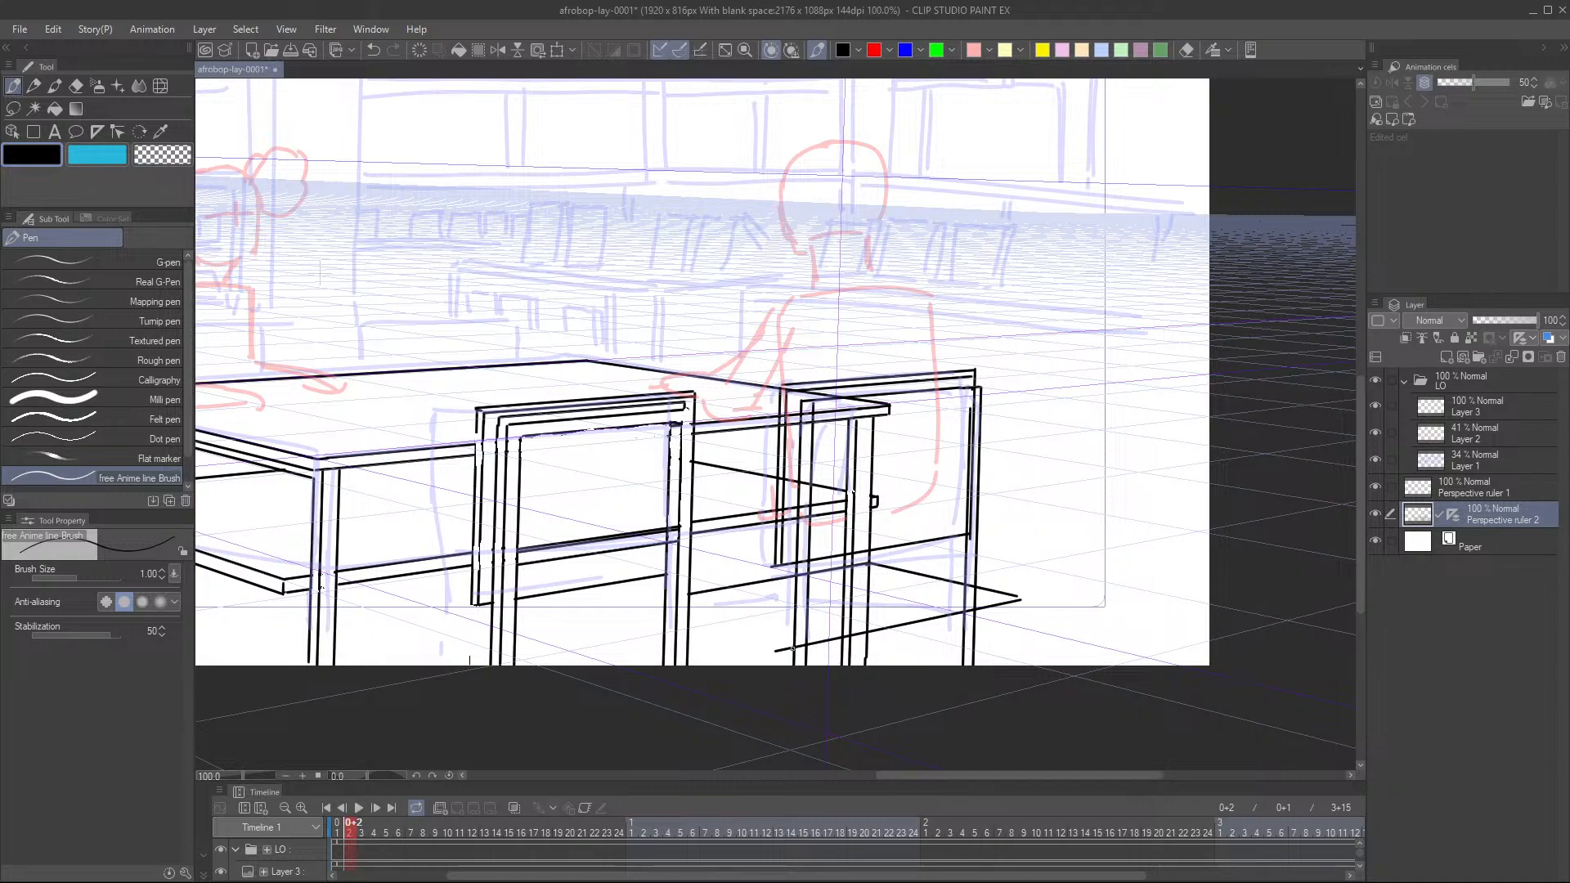
drag(779, 651, 679, 624)
mouse_move(779, 651)
mouse_down()
mouse_move(1020, 600)
mouse_move(1021, 631)
mouse_up()
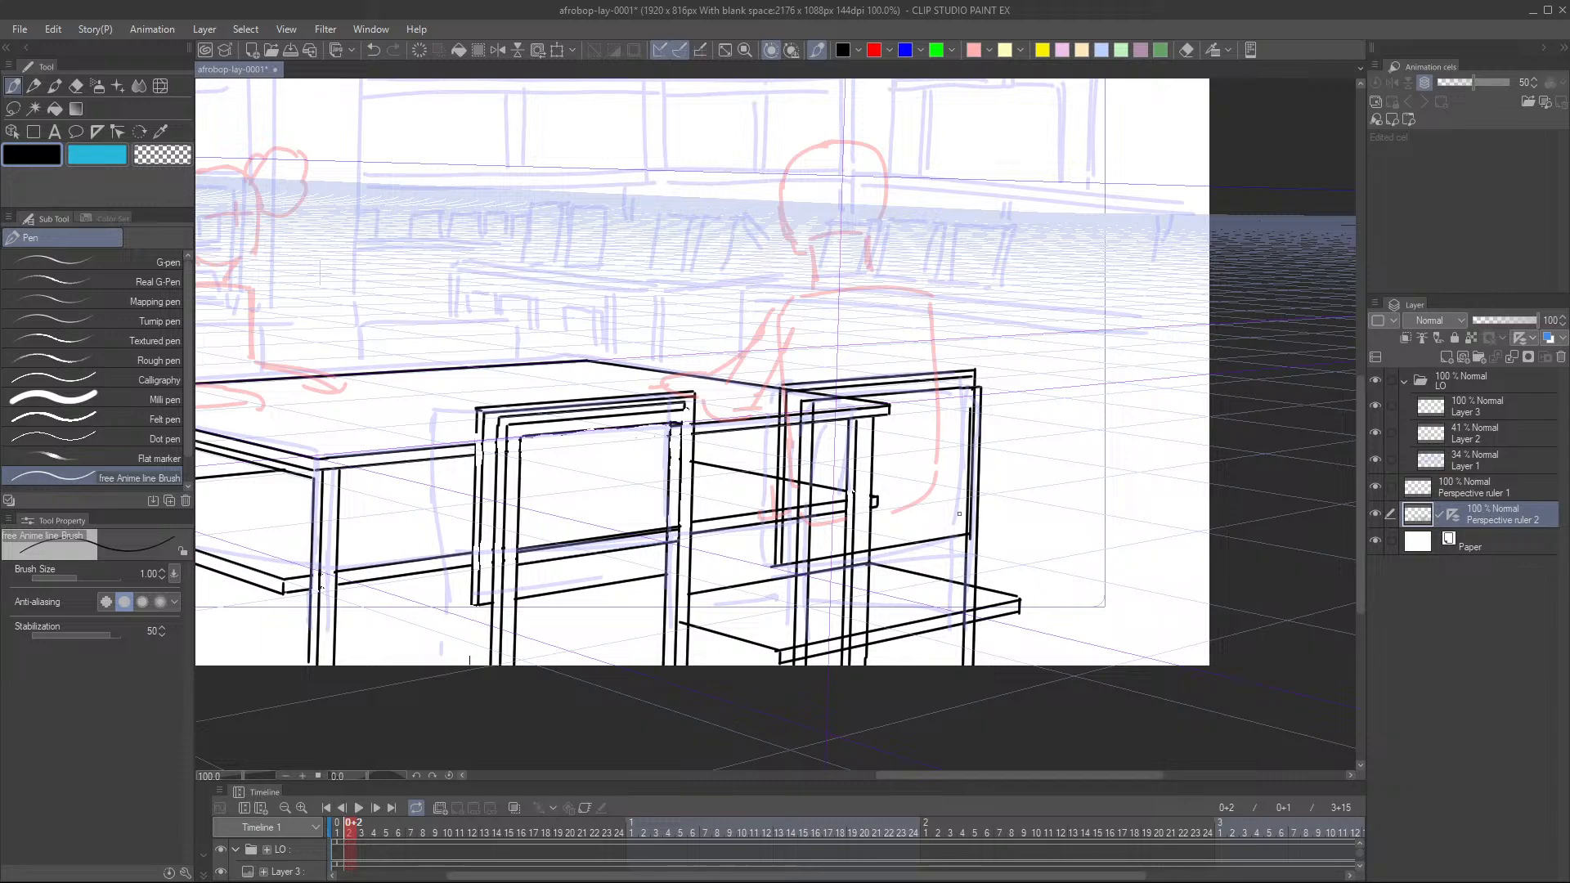
- Move the Perspective ruler 2 layer above the LO folder and collapse the folder
scroll(959, 514, down, 3)
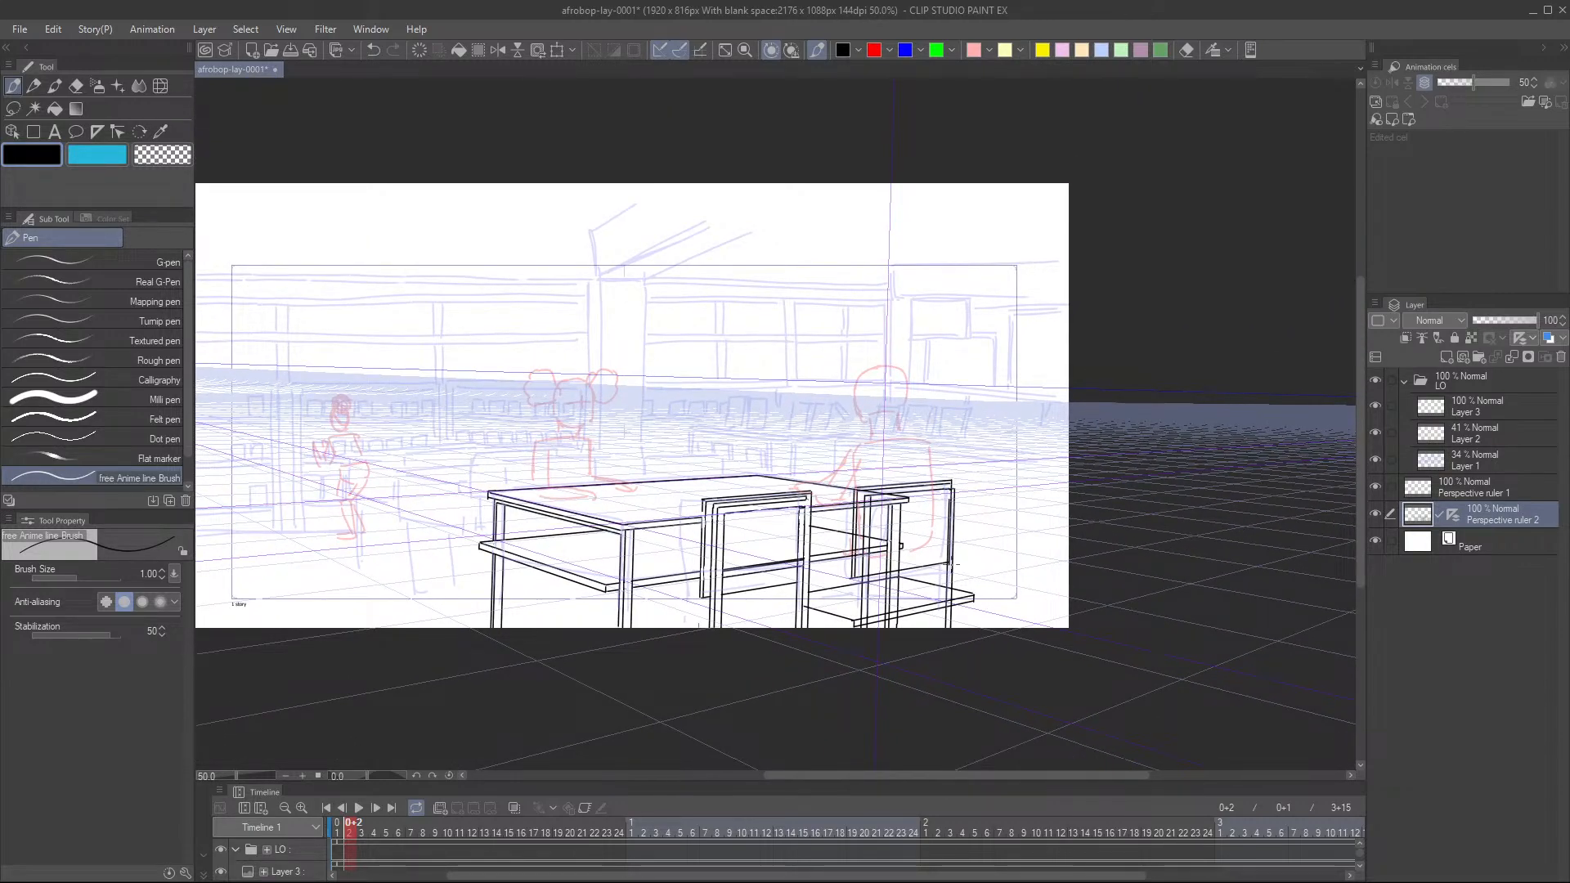
drag(917, 547, 1053, 492)
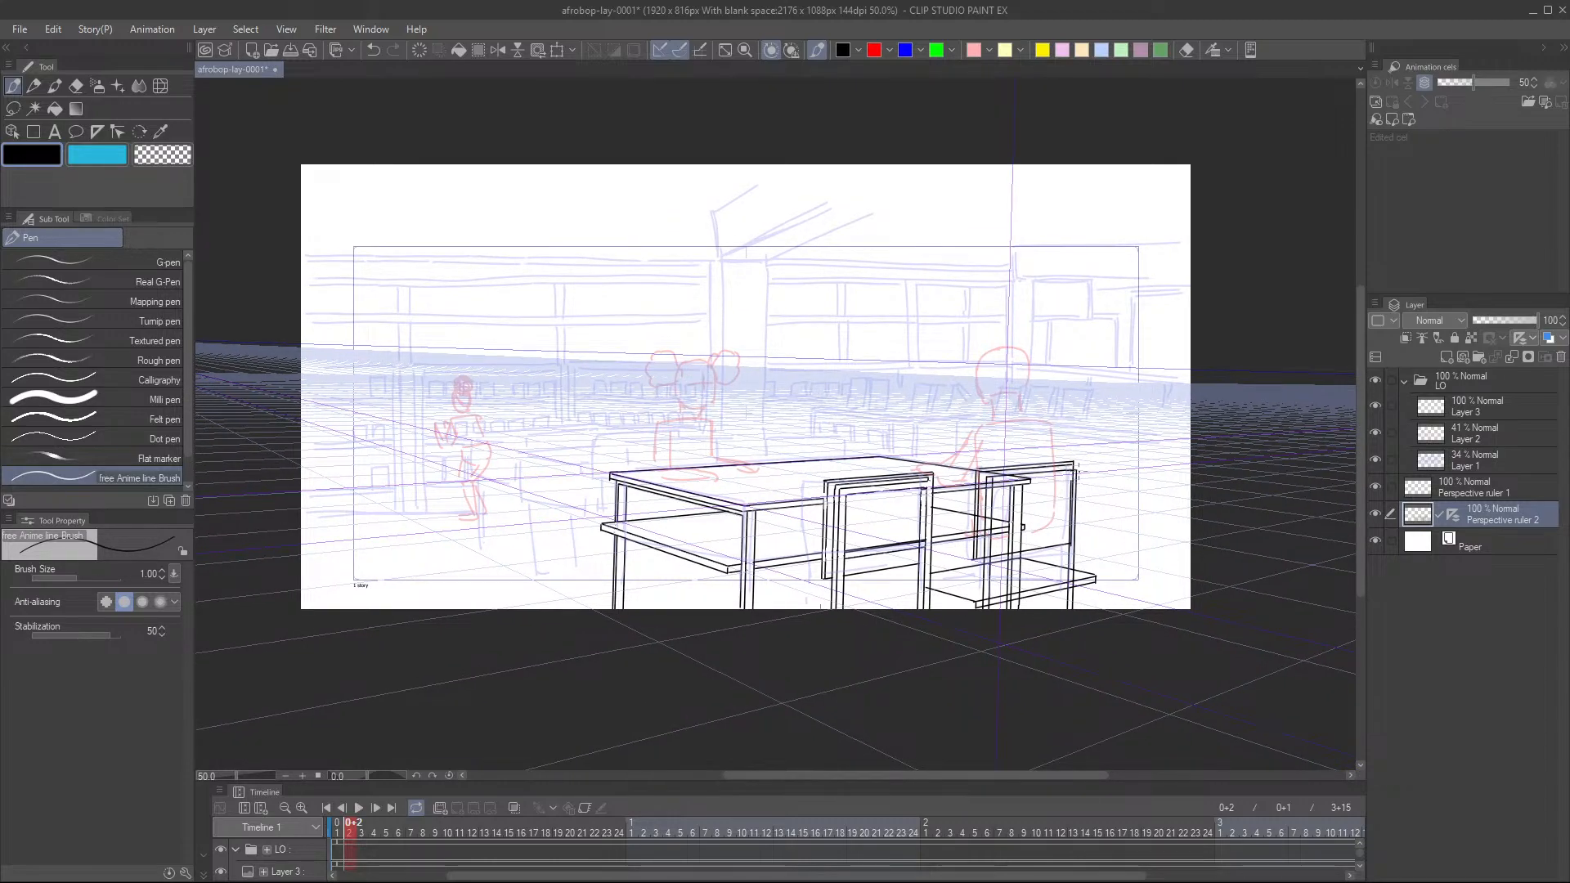
drag(810, 472, 905, 460)
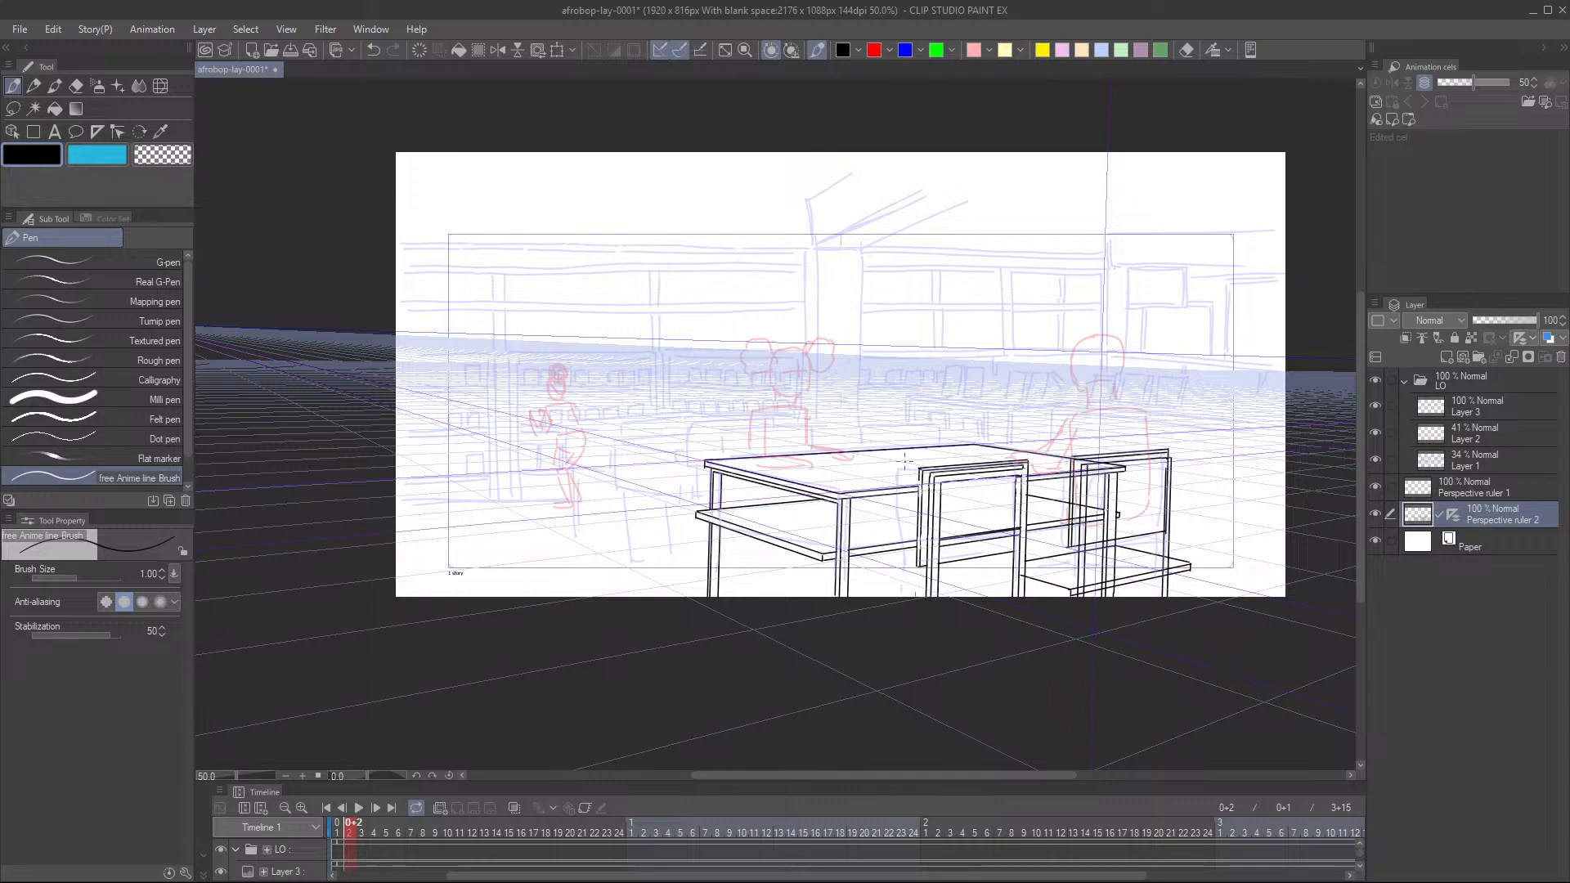
scroll(941, 444, up, 1)
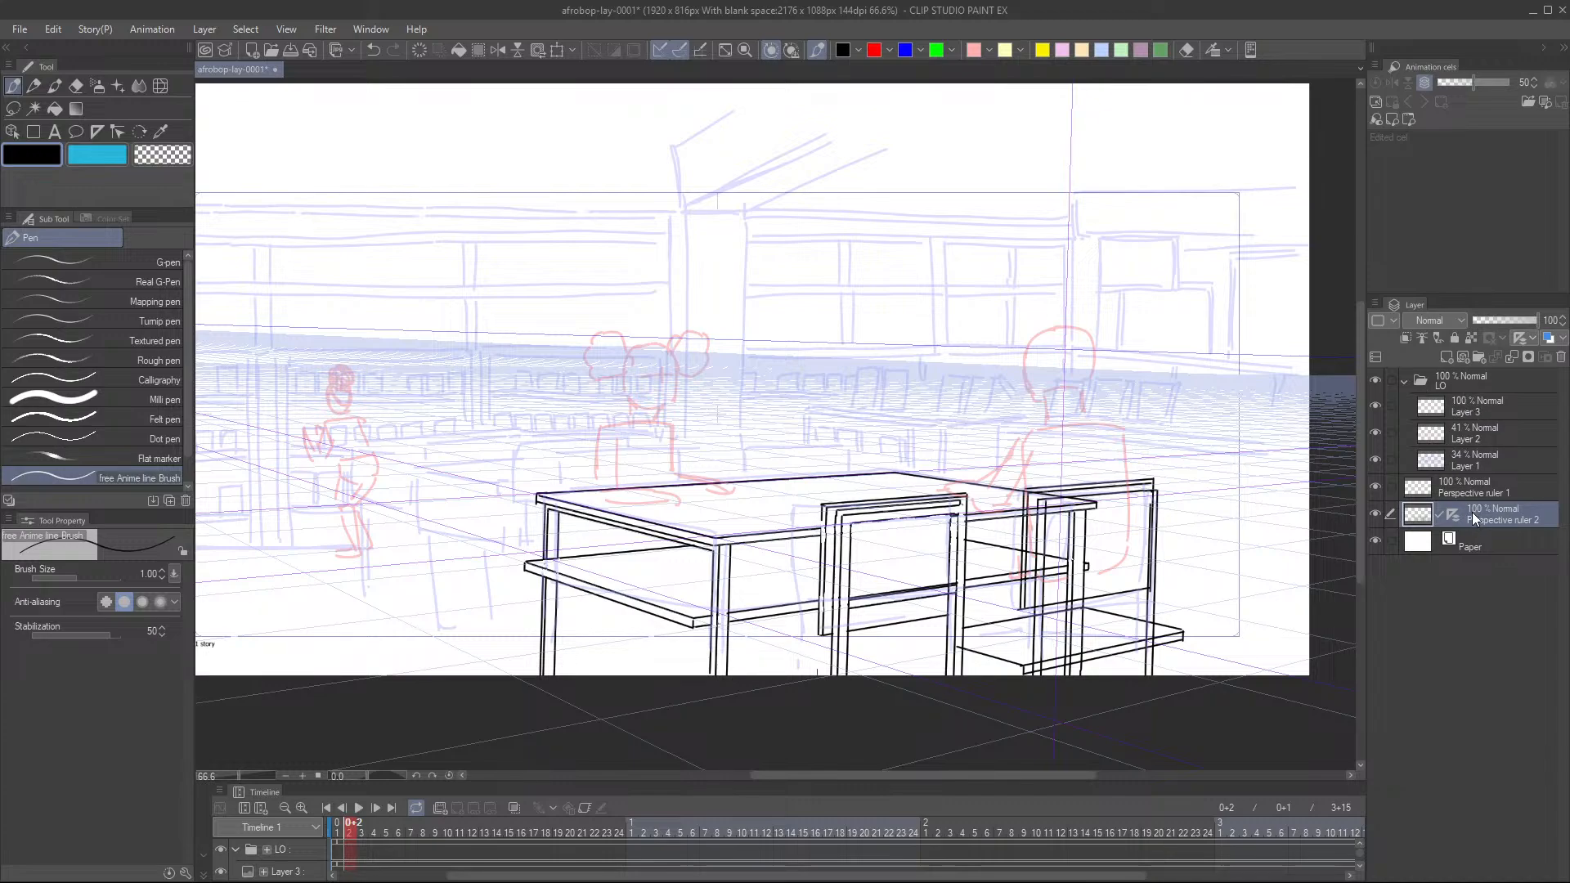
drag(1471, 512, 1489, 375)
click(1401, 409)
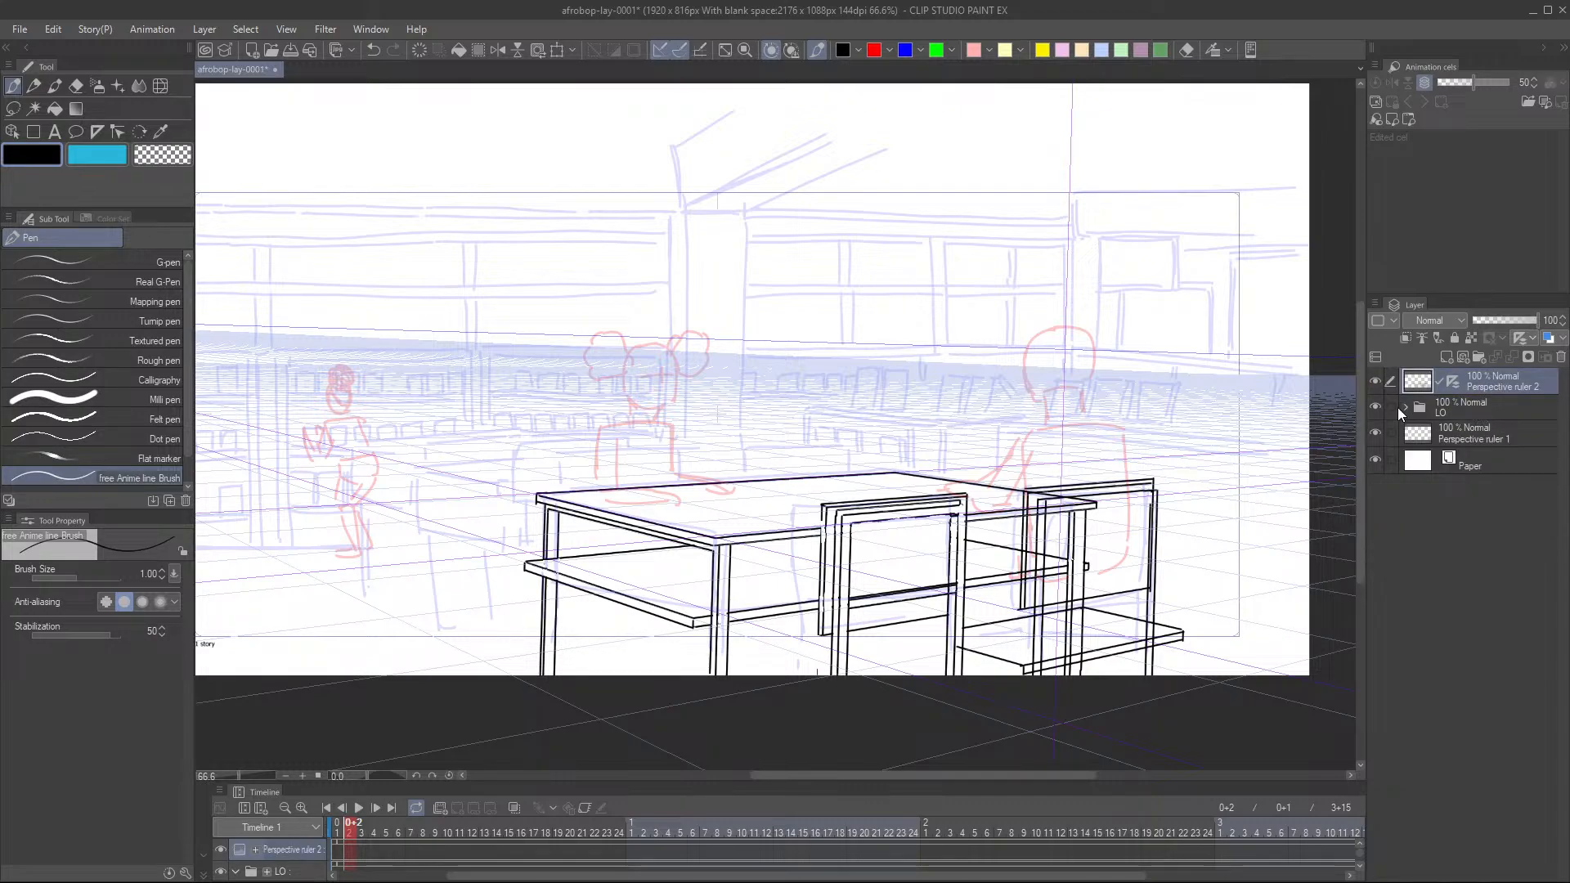
- Toggle the LO folder's visibility off and on, and add a new vector layer above Perspective ruler 2
click(1377, 406)
click(1377, 405)
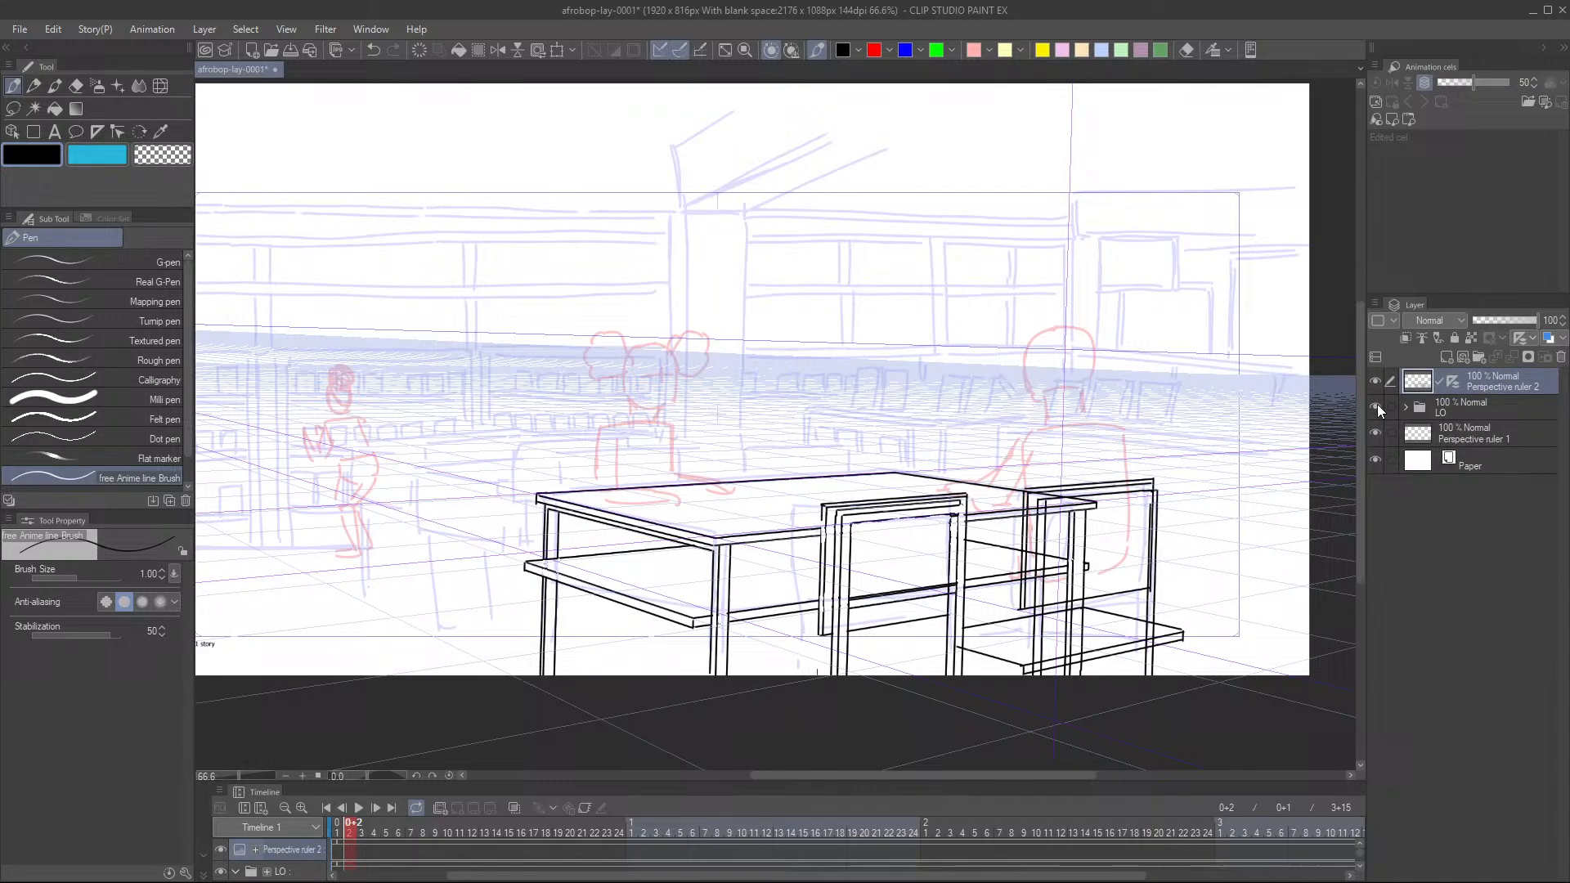
click(1463, 356)
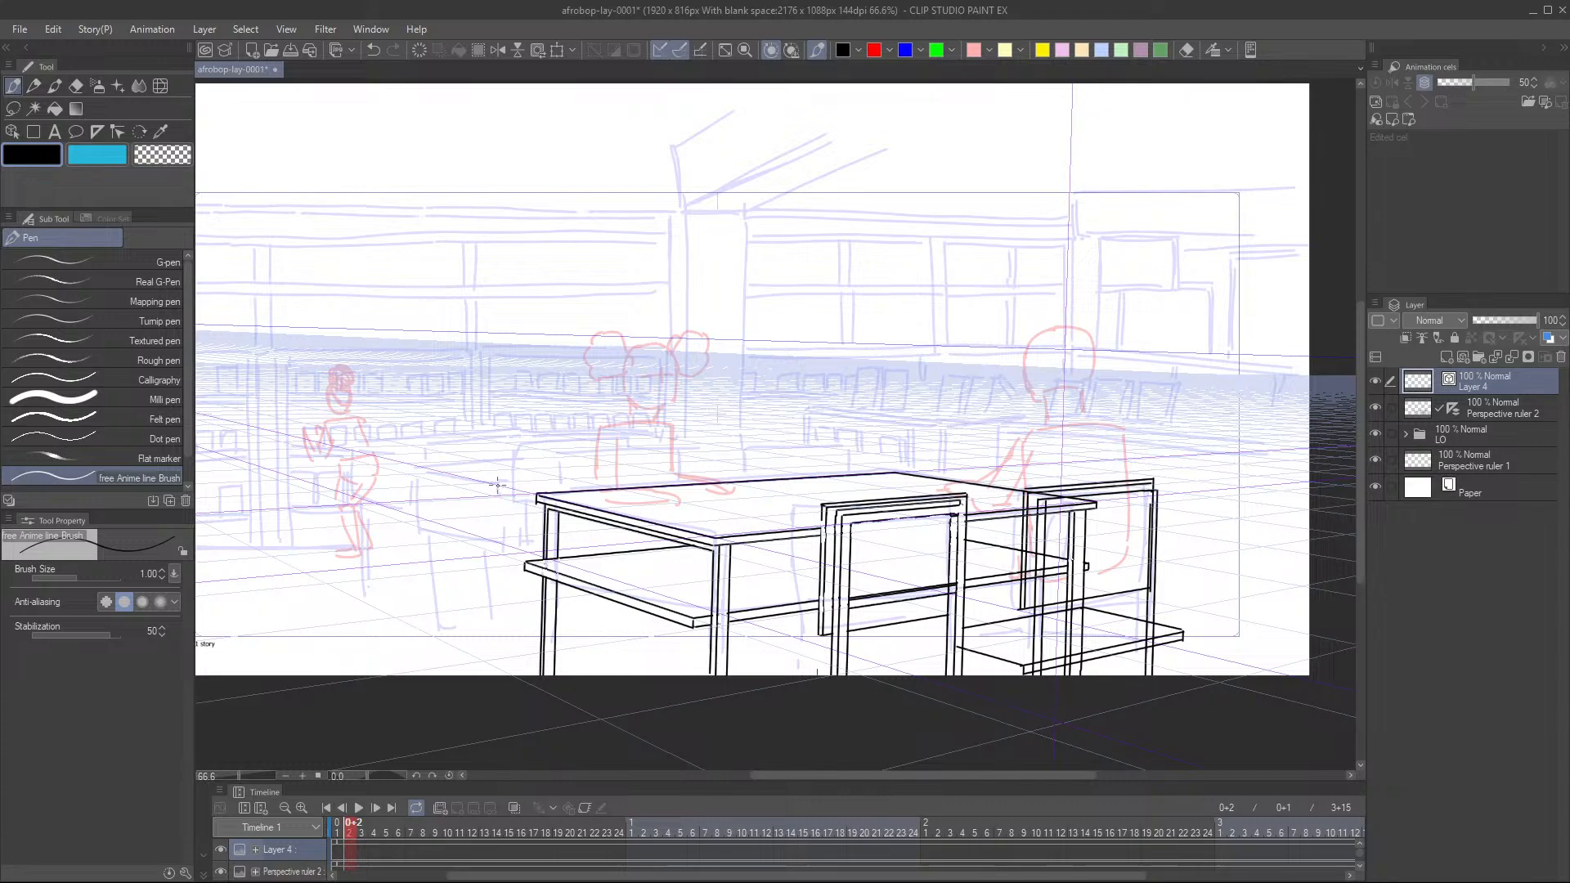
- Draw the front edge of a second tabletop just behind the foreground table, following the perspective ruler
mouse_move(502, 499)
mouse_down()
mouse_move(557, 504)
mouse_move(498, 511)
mouse_move(520, 517)
mouse_up()
drag(615, 528, 691, 537)
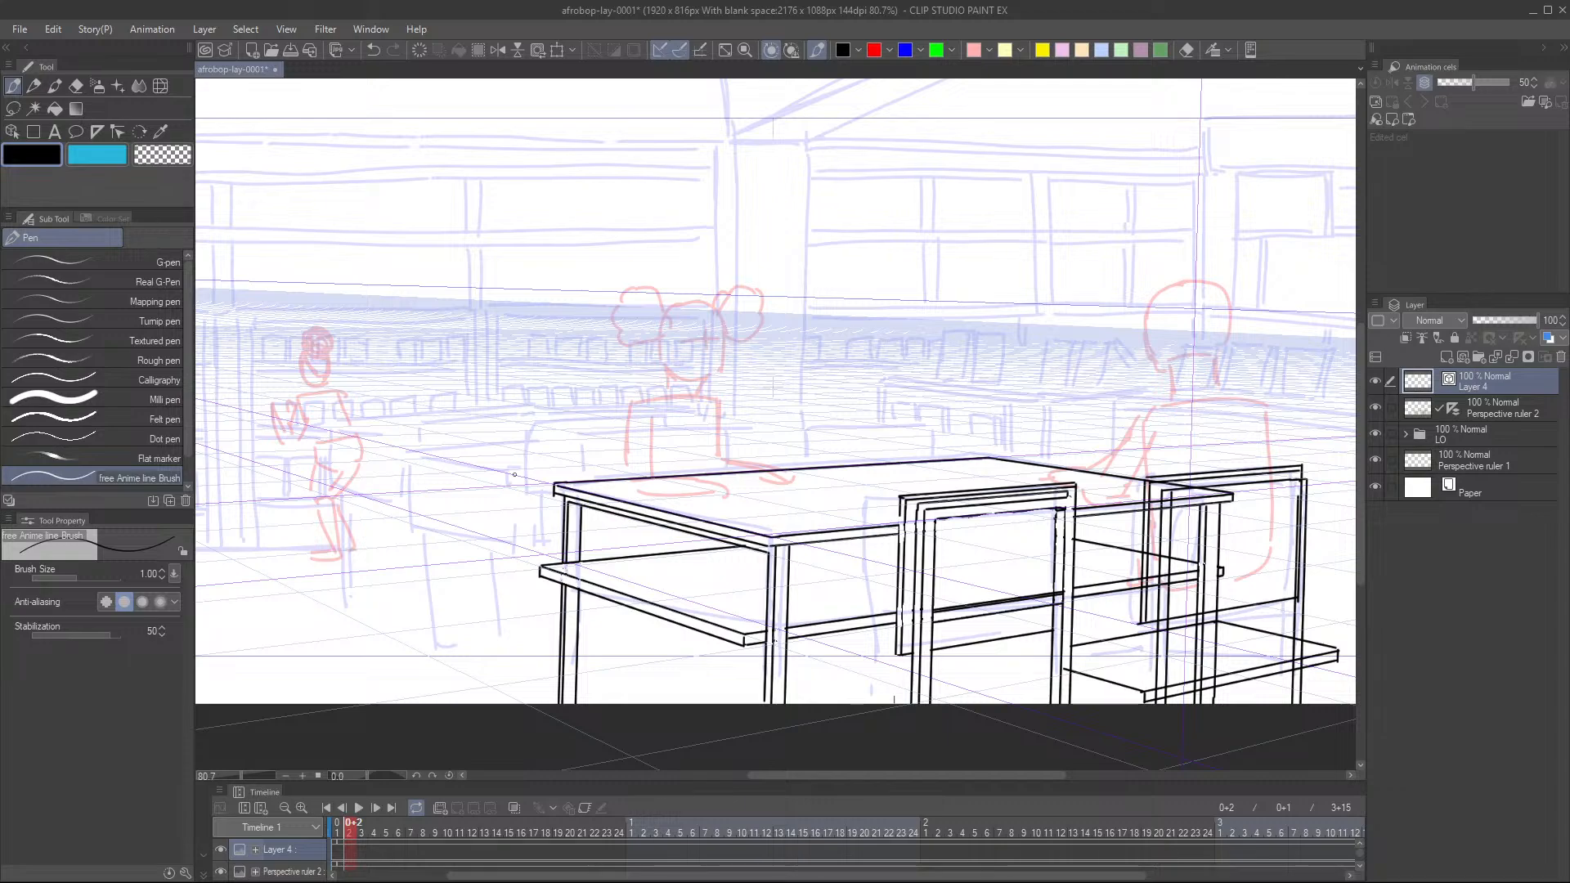
mouse_move(434, 458)
mouse_down()
mouse_move(866, 438)
mouse_move(850, 479)
mouse_move(876, 478)
mouse_move(766, 476)
mouse_up()
key(ctrl+z)
scroll(637, 470, up, 5)
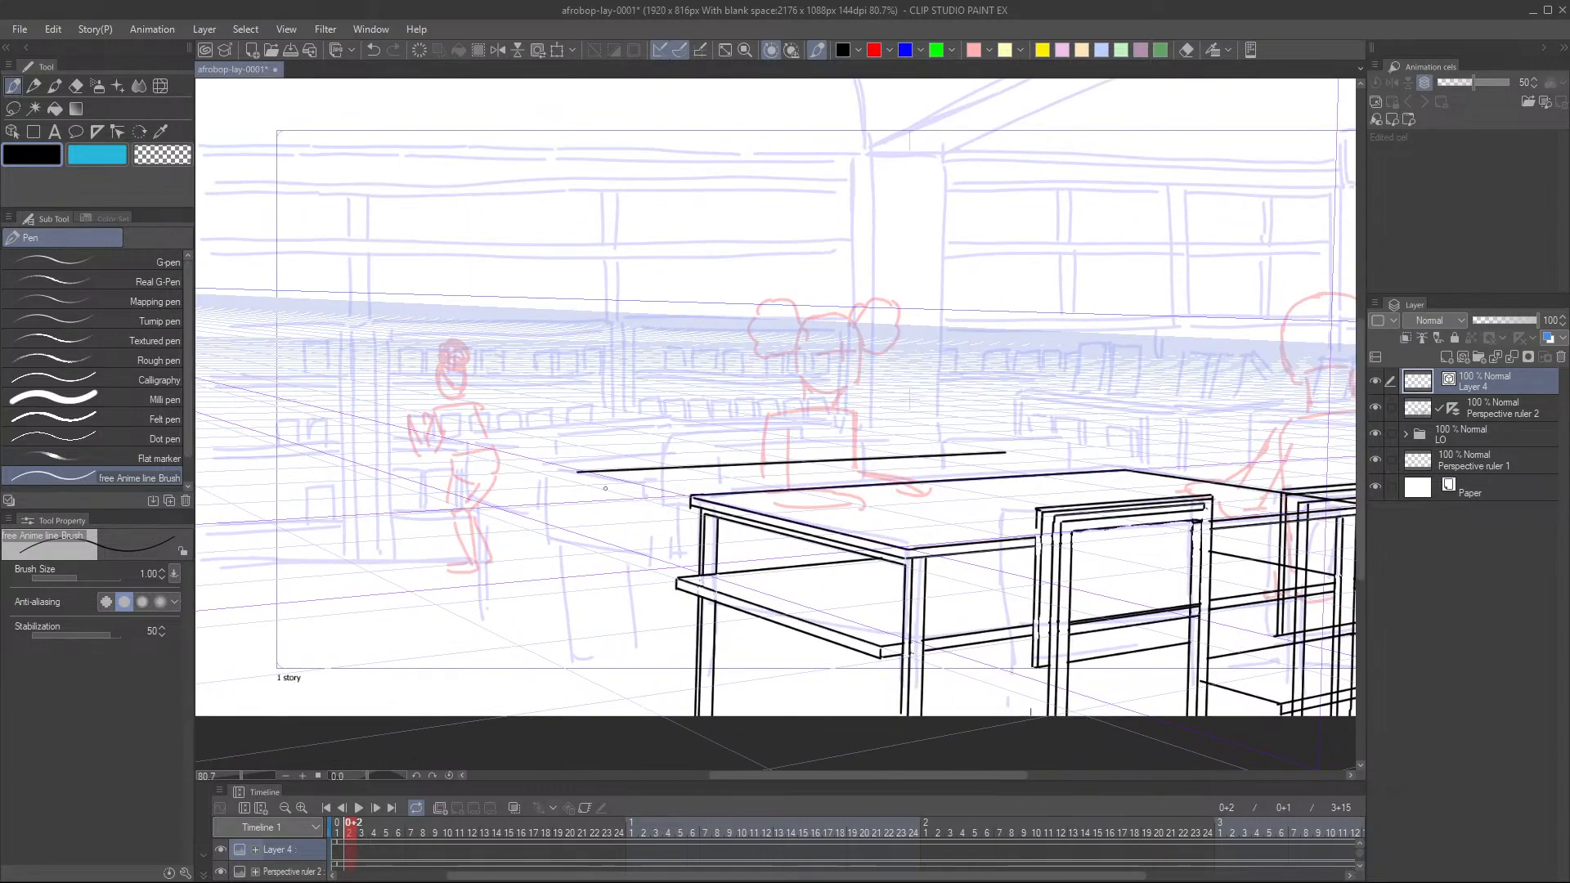
scroll(632, 496, down, 3)
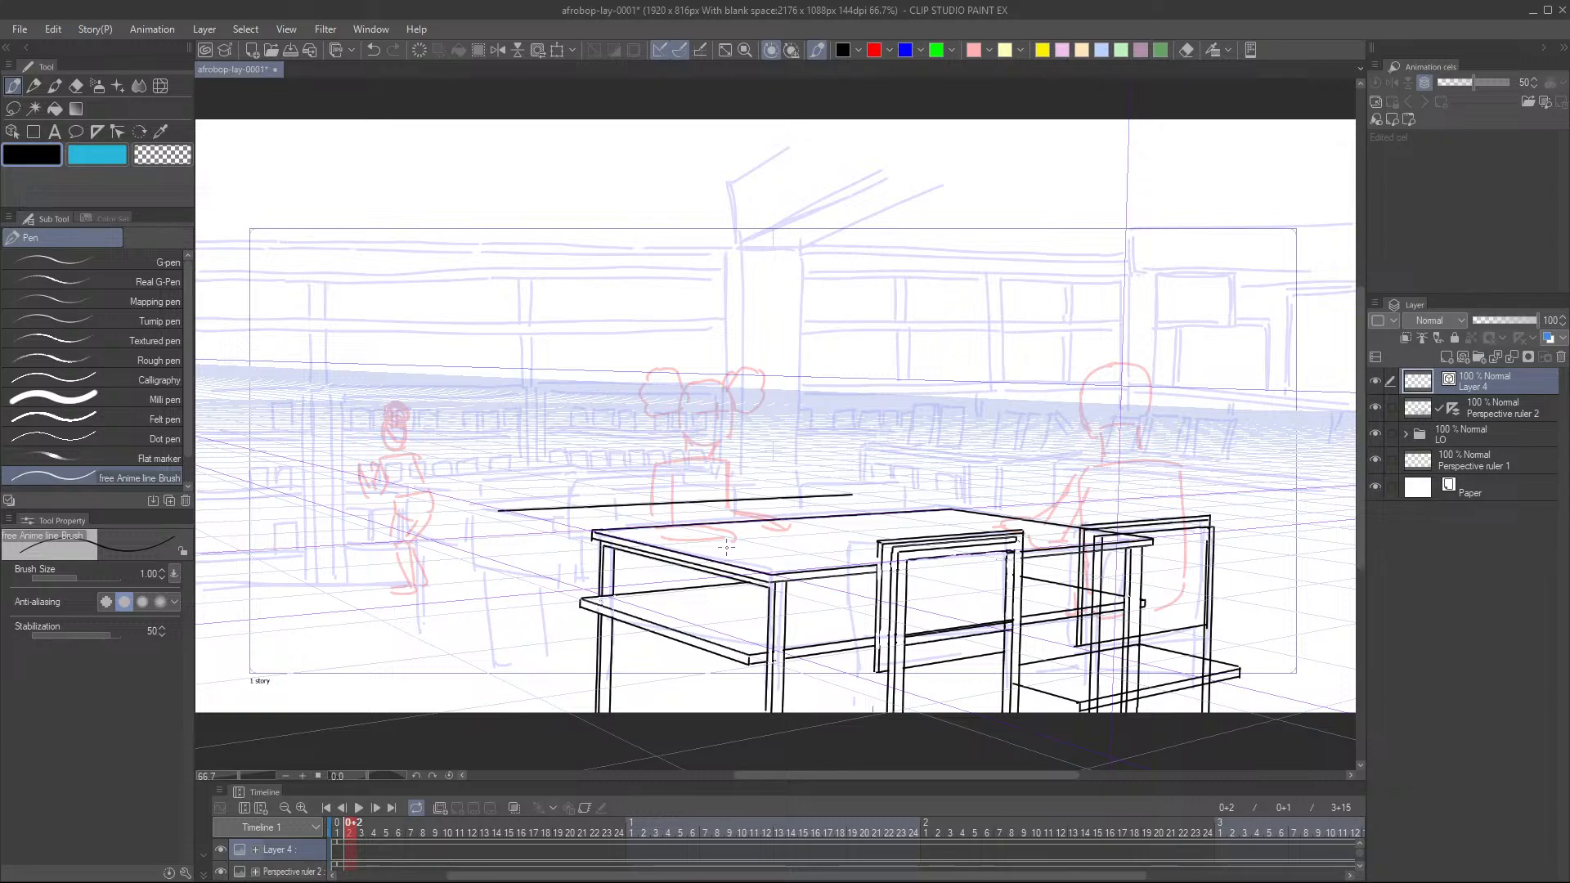
mouse_move(776, 588)
mouse_down()
mouse_move(787, 614)
mouse_move(801, 592)
mouse_up()
scroll(529, 526, up, 5)
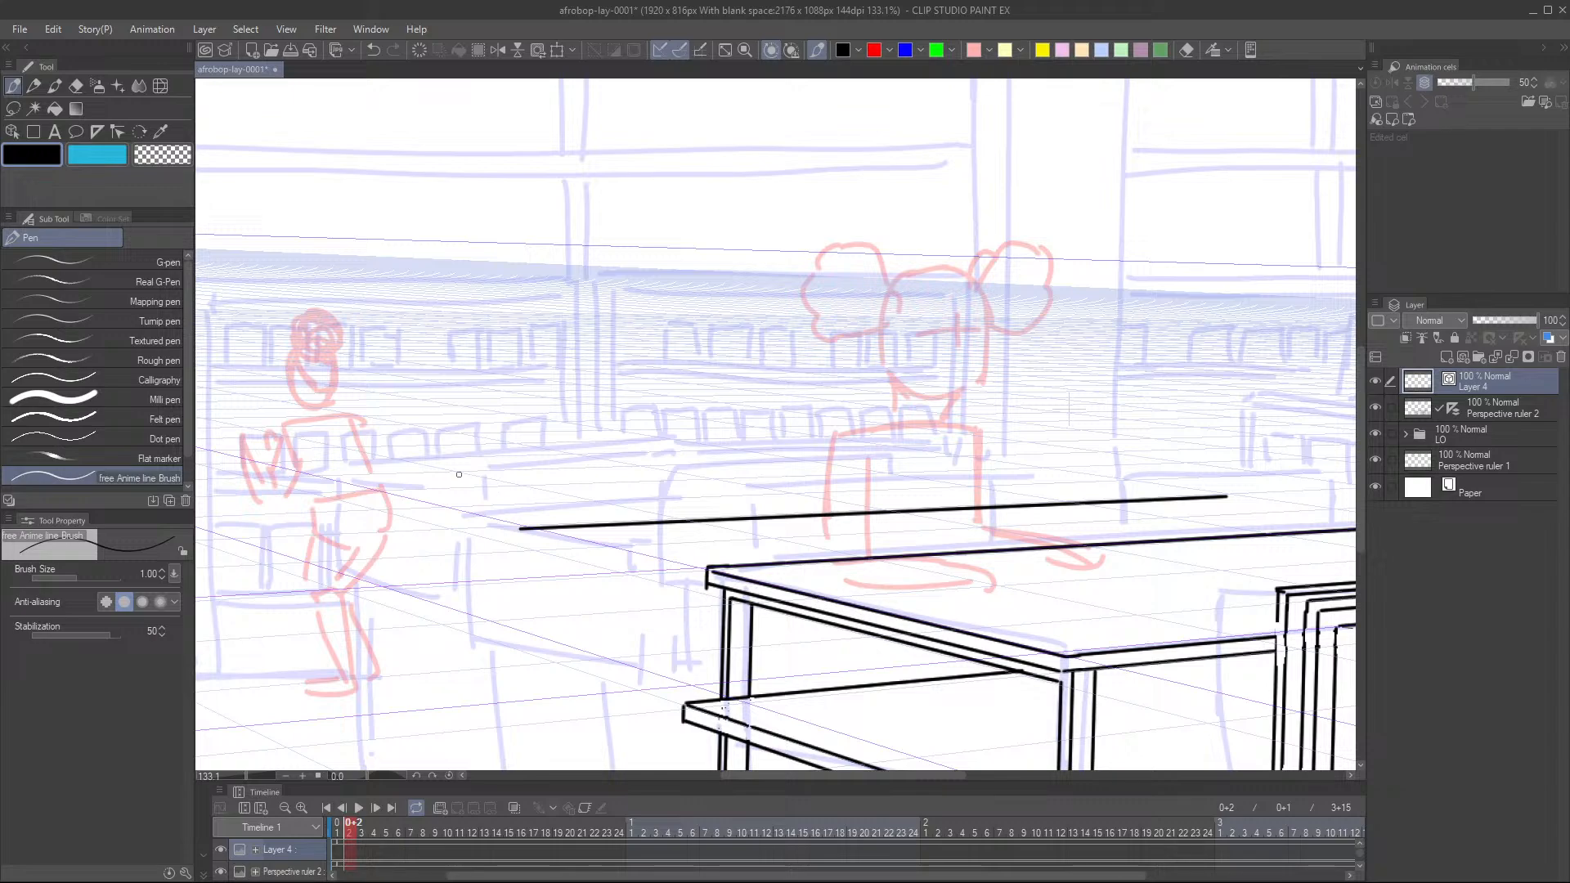
- Draw the second tabletop's back, right and left edges in perspective to close its outline
drag(323, 478, 985, 466)
drag(1192, 535, 1089, 516)
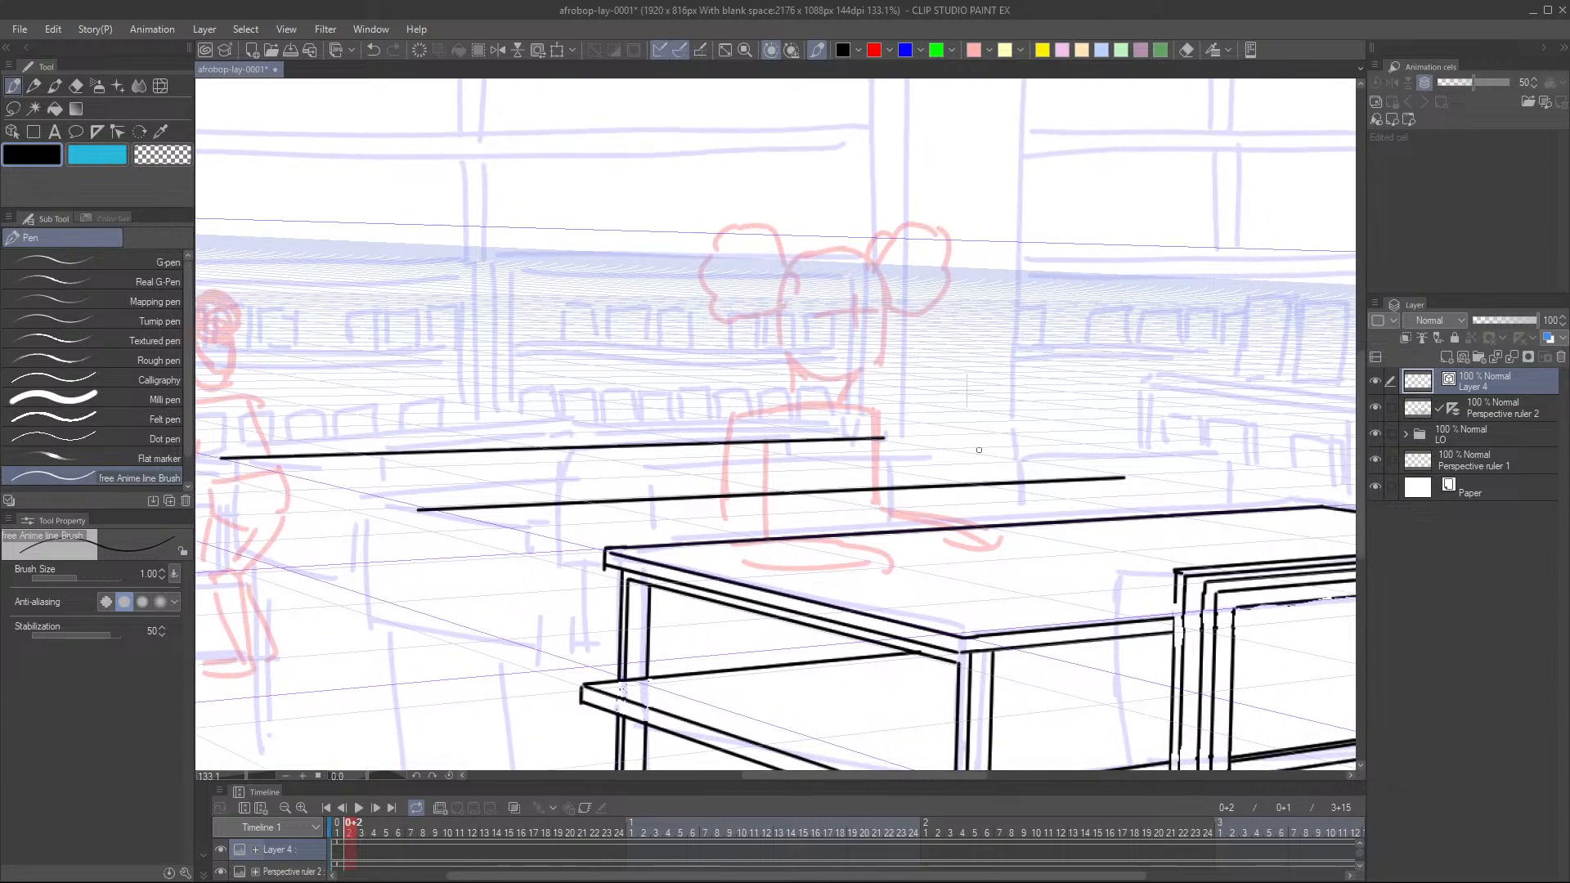
mouse_move(881, 440)
mouse_down()
mouse_move(1122, 481)
mouse_move(1108, 490)
mouse_up()
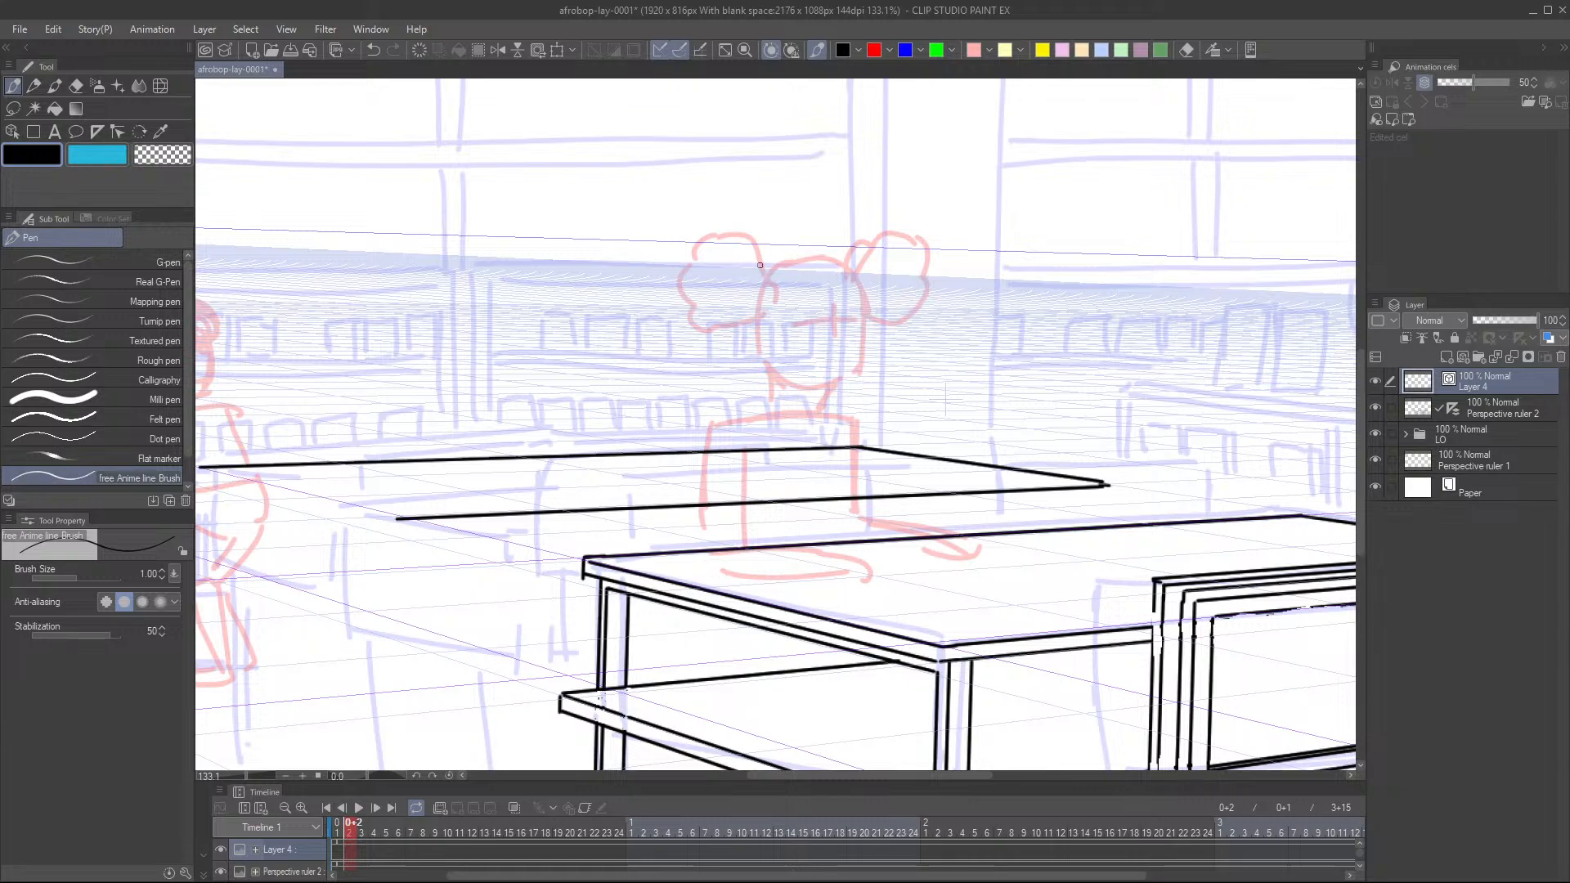
click(537, 50)
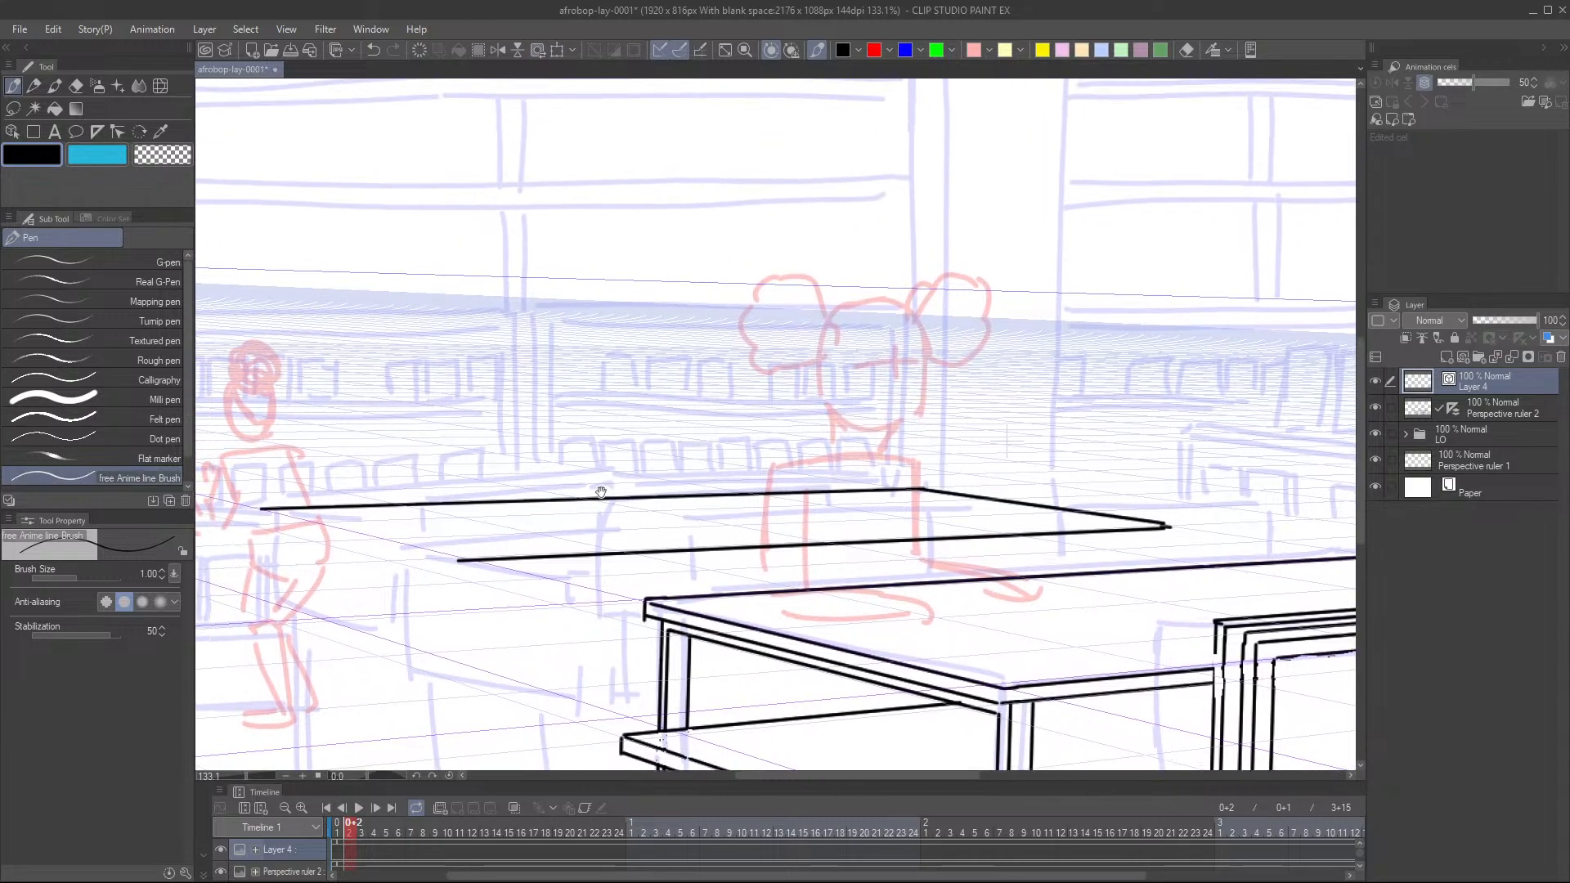
drag(496, 537, 353, 504)
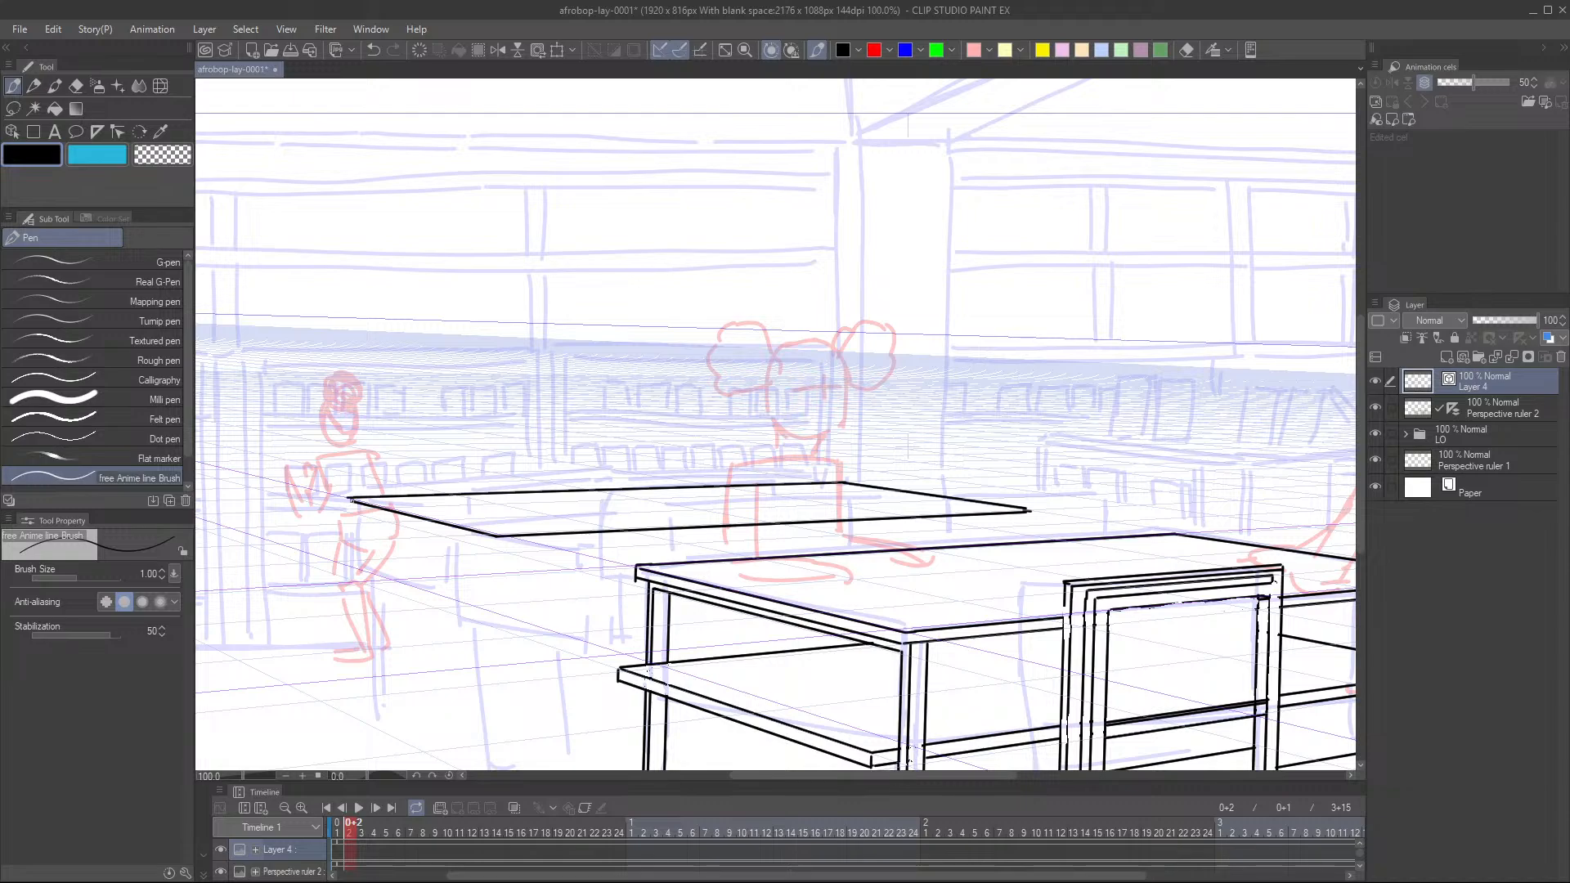
drag(597, 552, 595, 535)
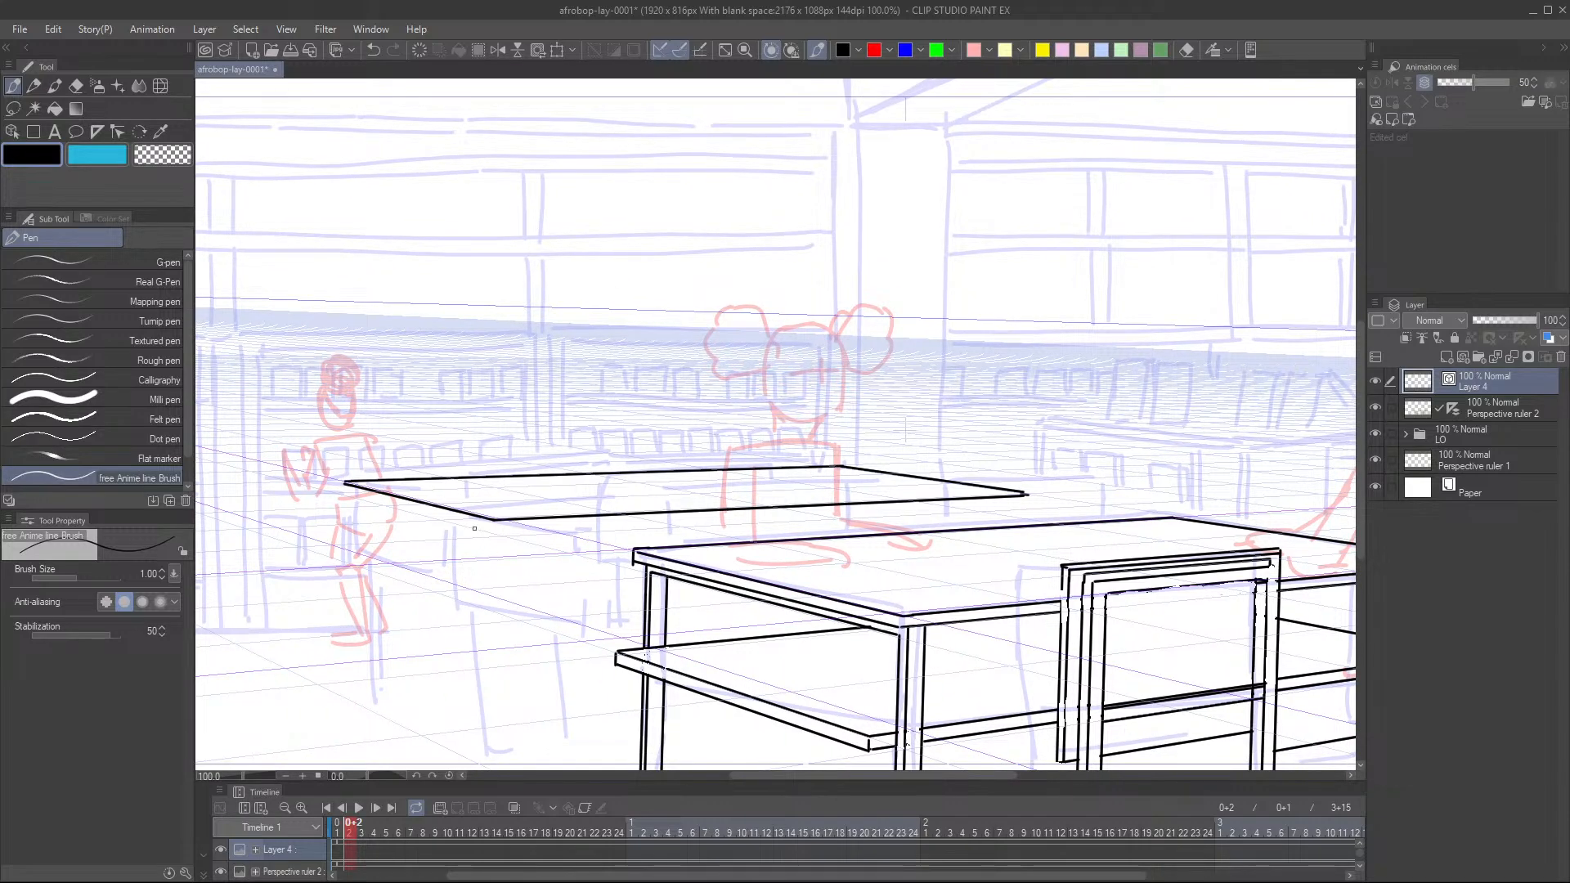
- Add parallel lines under the second tabletop's front and left edges for its thickness
mouse_move(495, 520)
mouse_down()
mouse_move(828, 514)
mouse_move(1029, 484)
mouse_up()
scroll(899, 491, down, 5)
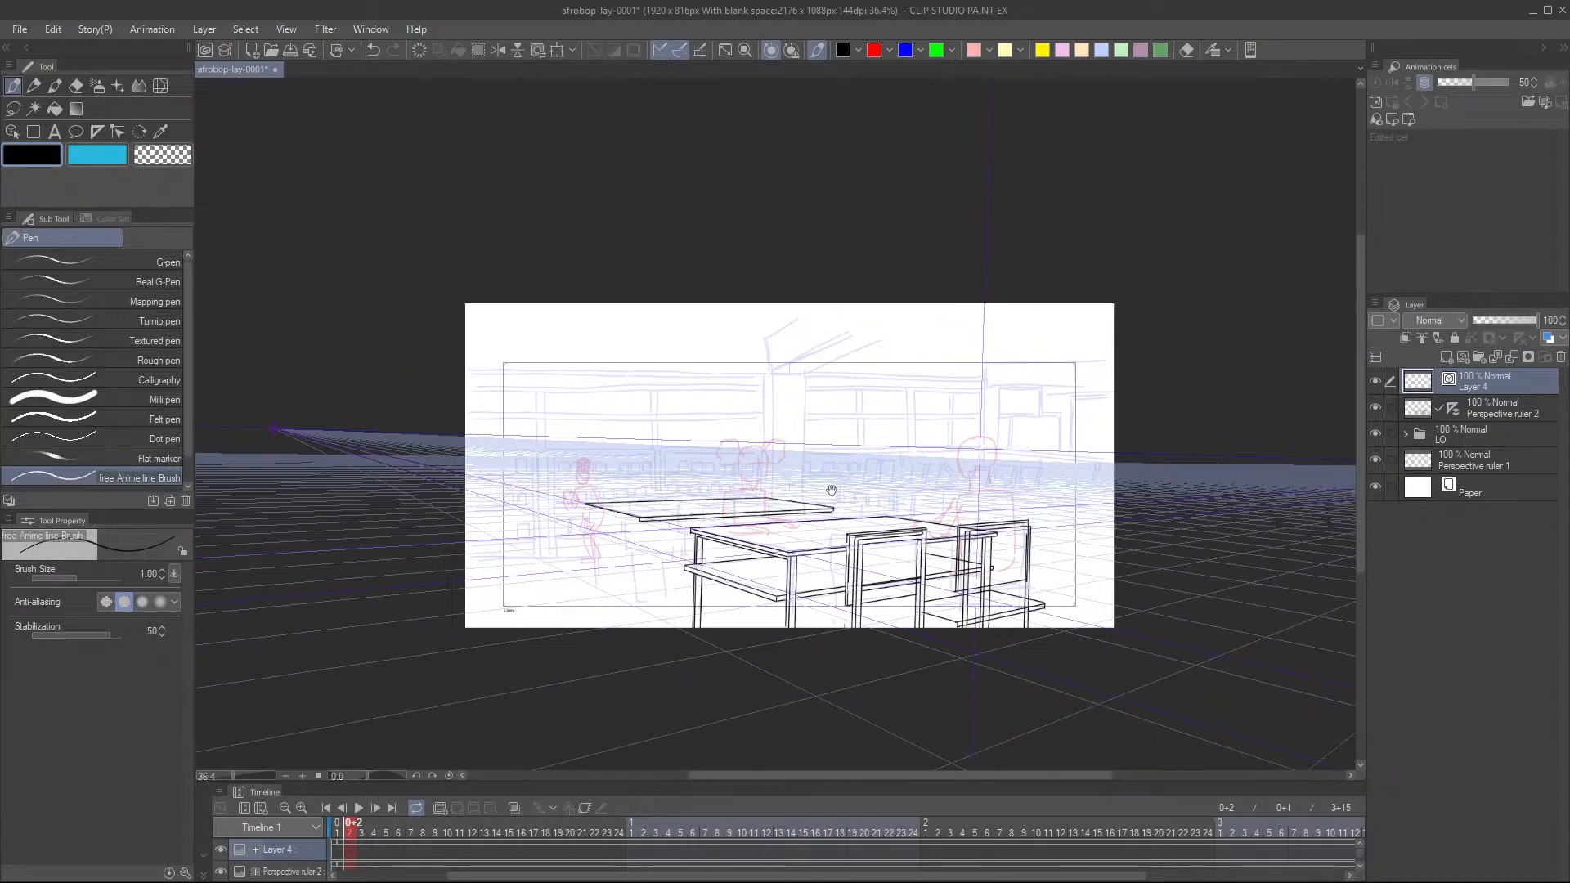
drag(831, 491, 779, 471)
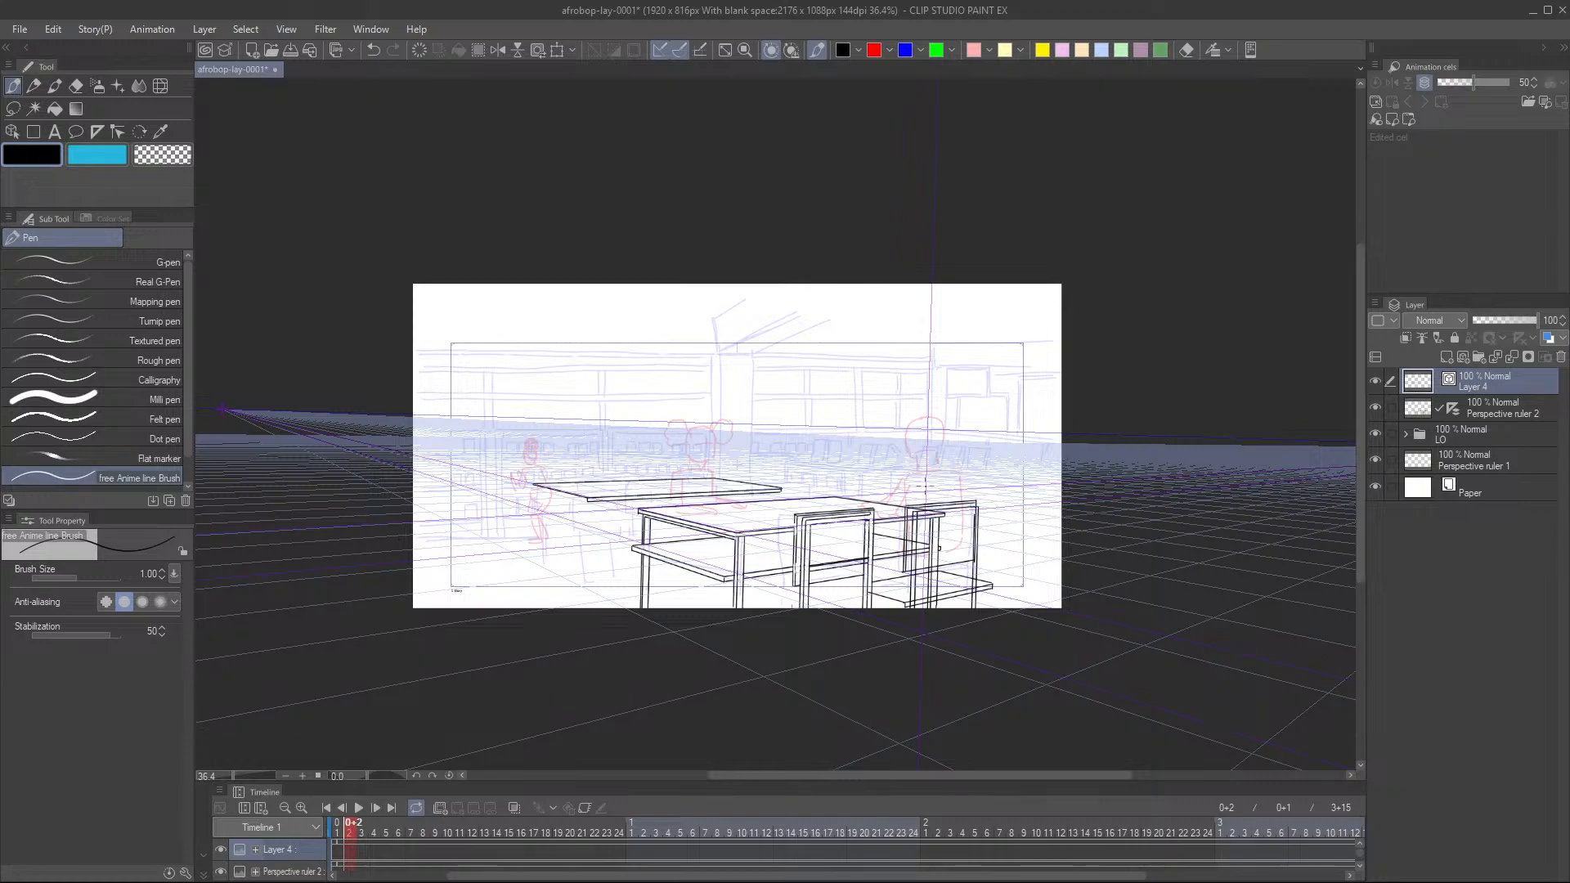
scroll(626, 503, up, 3)
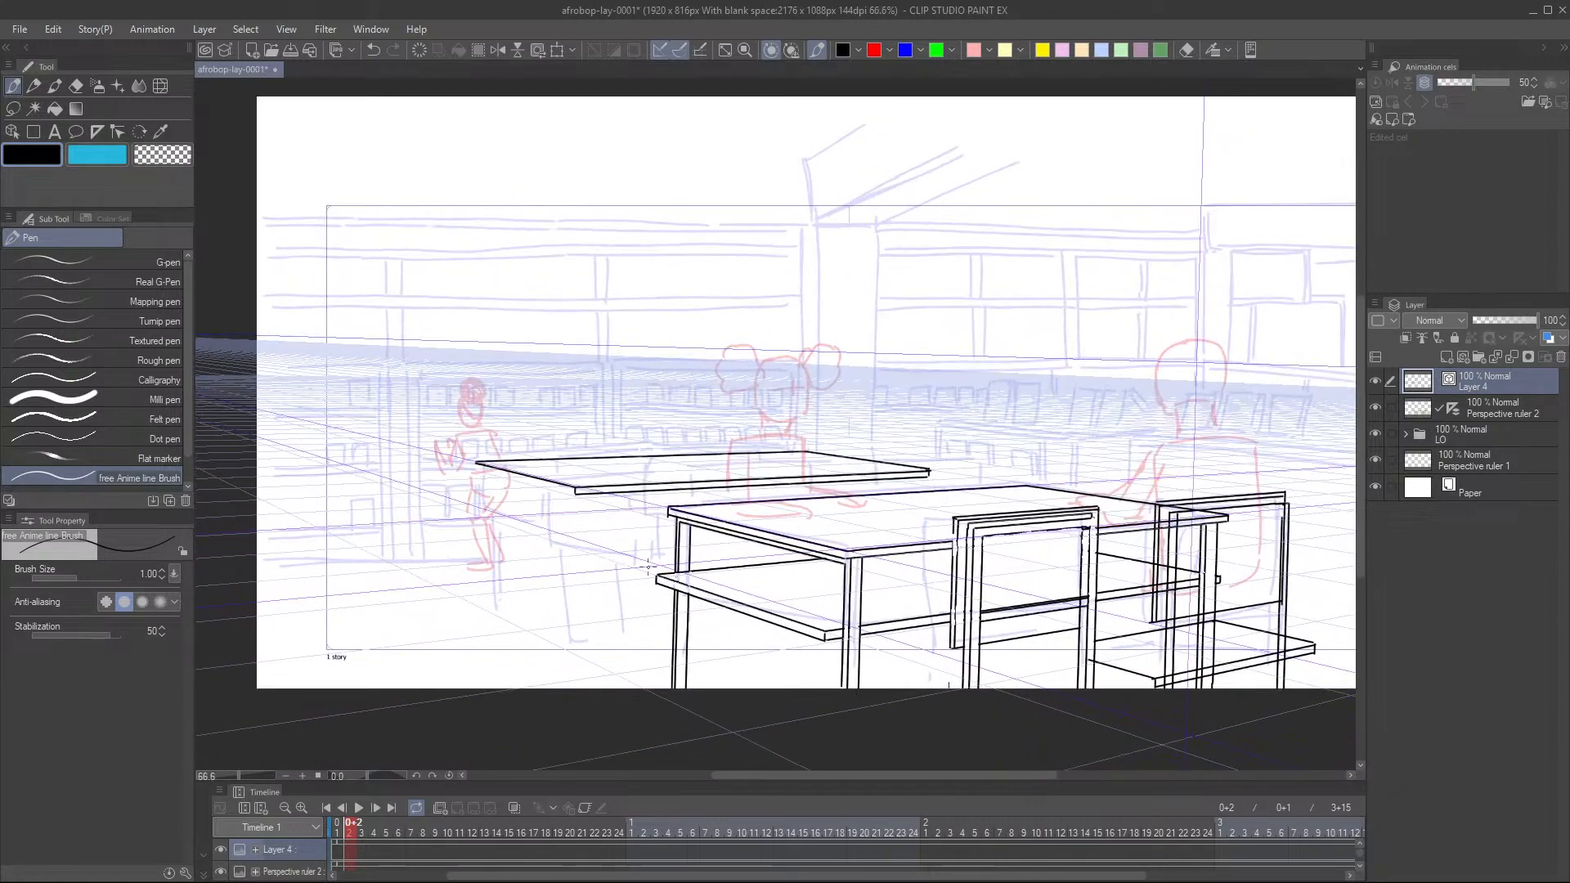
scroll(538, 463, up, 3)
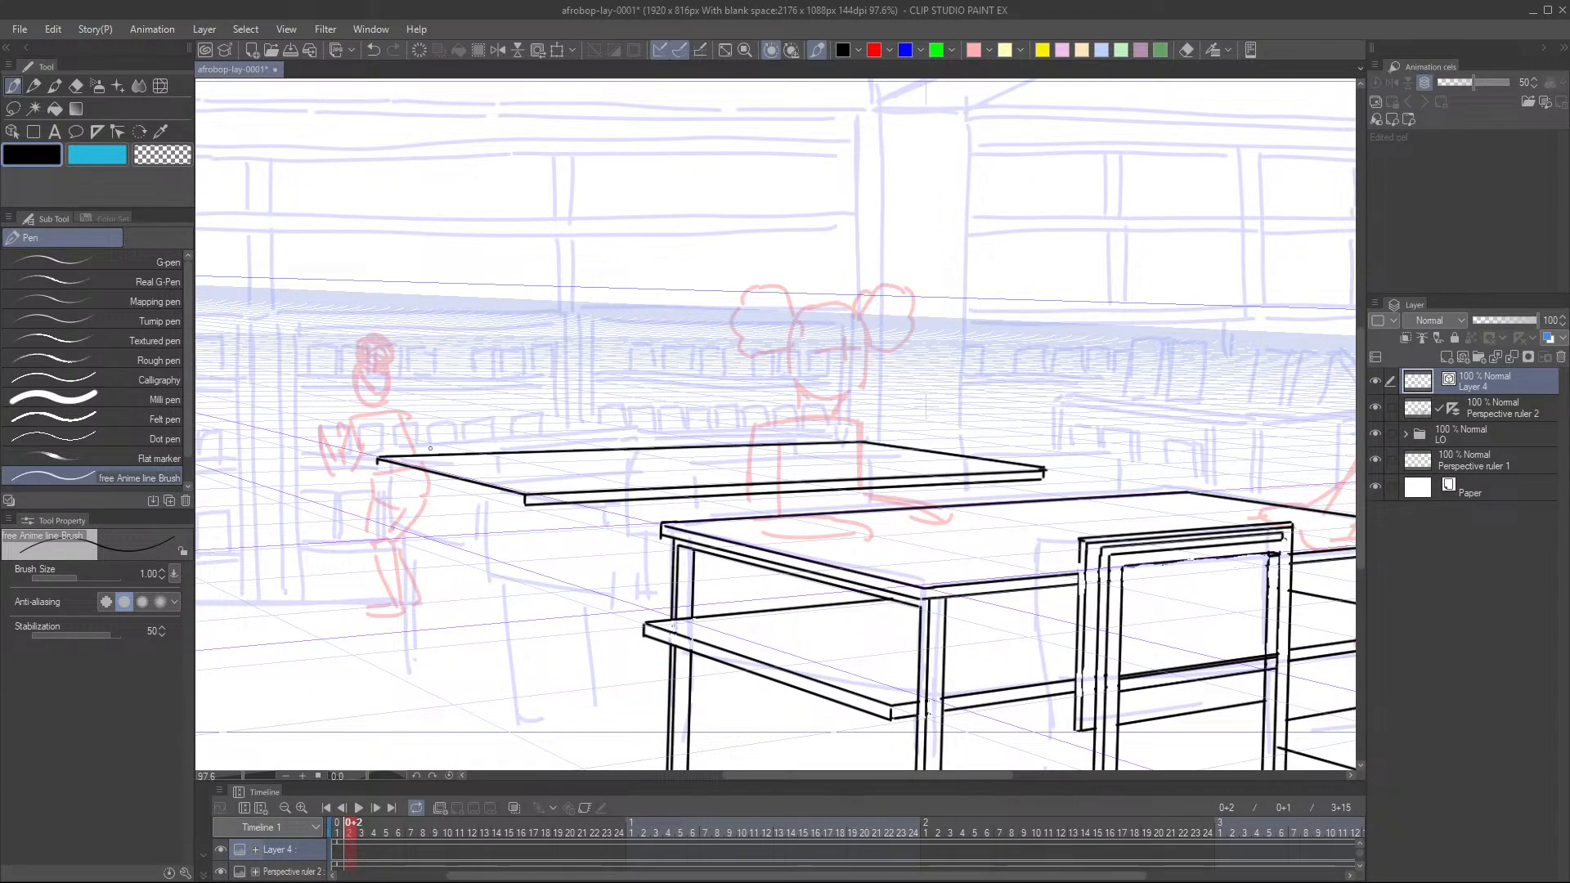
drag(522, 505, 379, 462)
- Draw the second table's front corner leg as three vertical lines down to the page's lower edge
scroll(675, 570, down, 3)
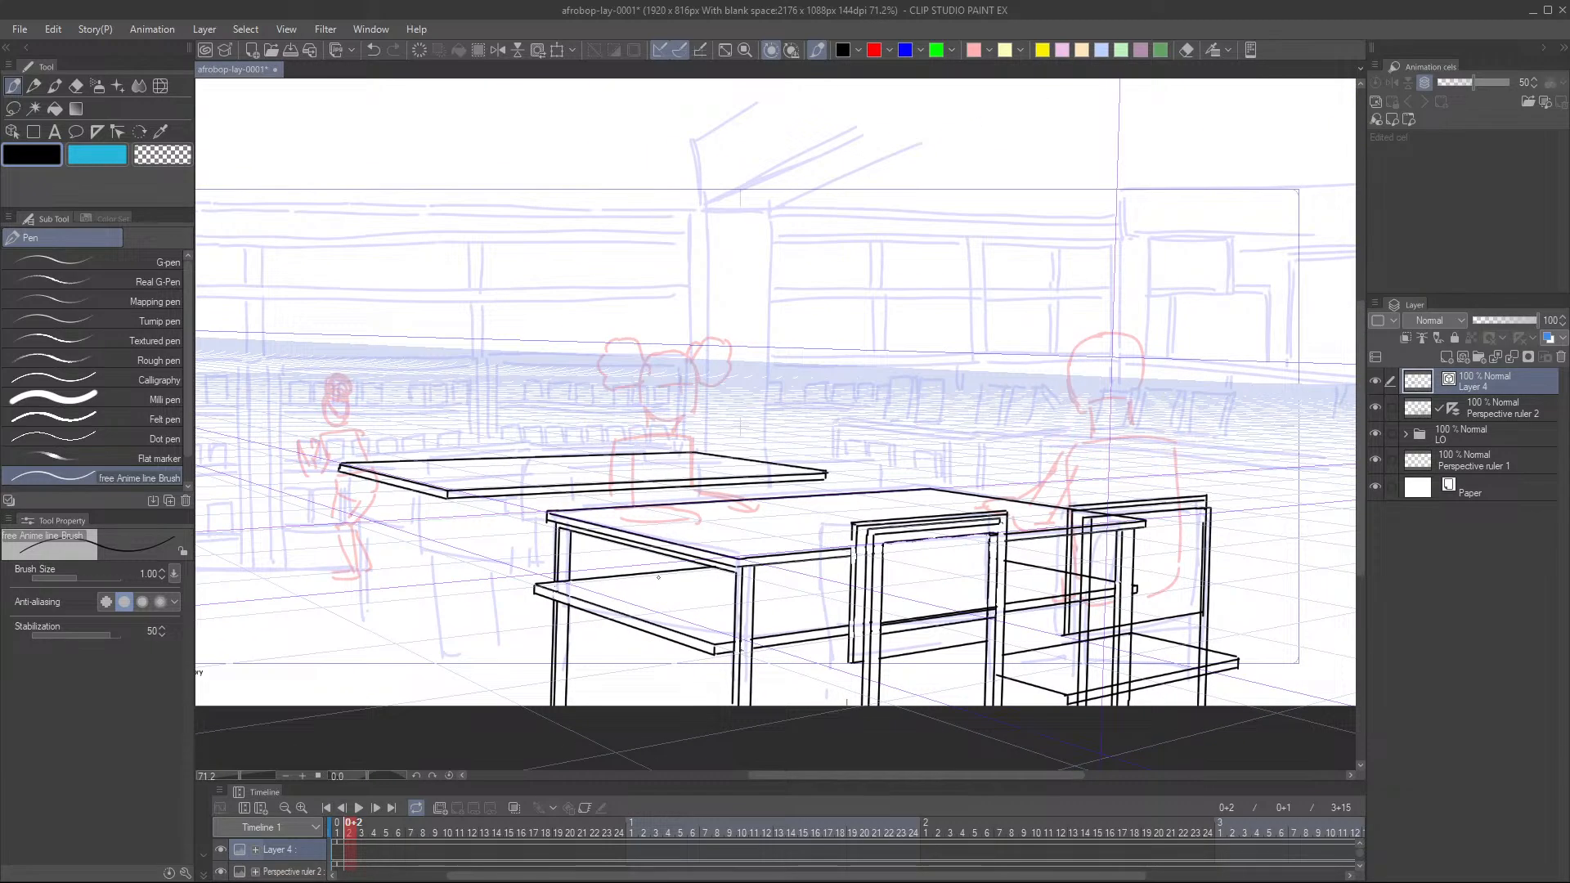
scroll(508, 550, up, 3)
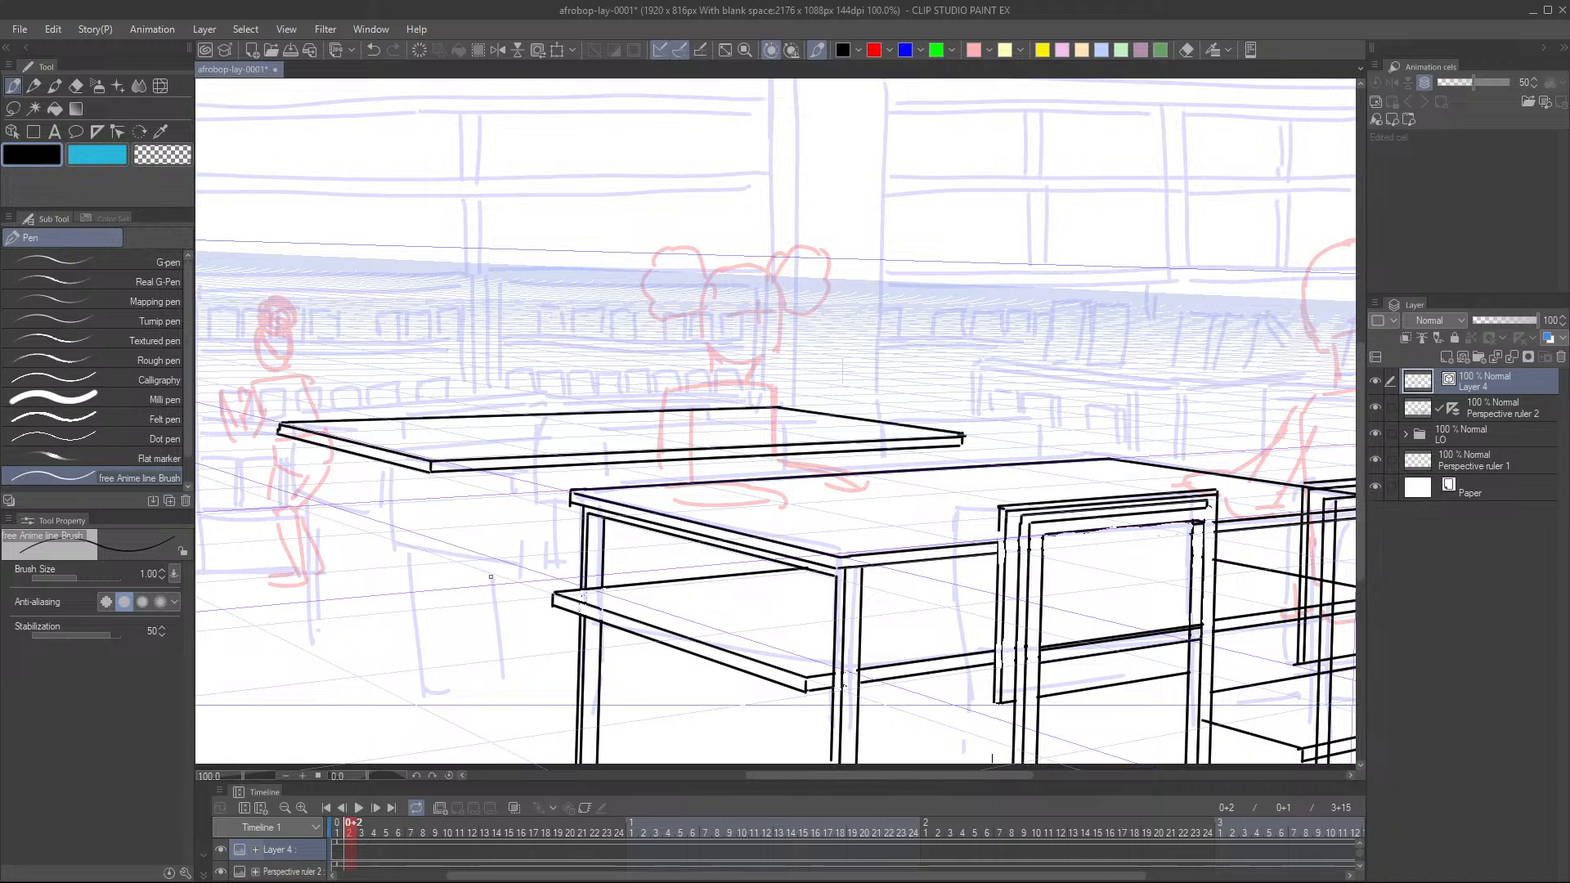
scroll(830, 473, down, 2)
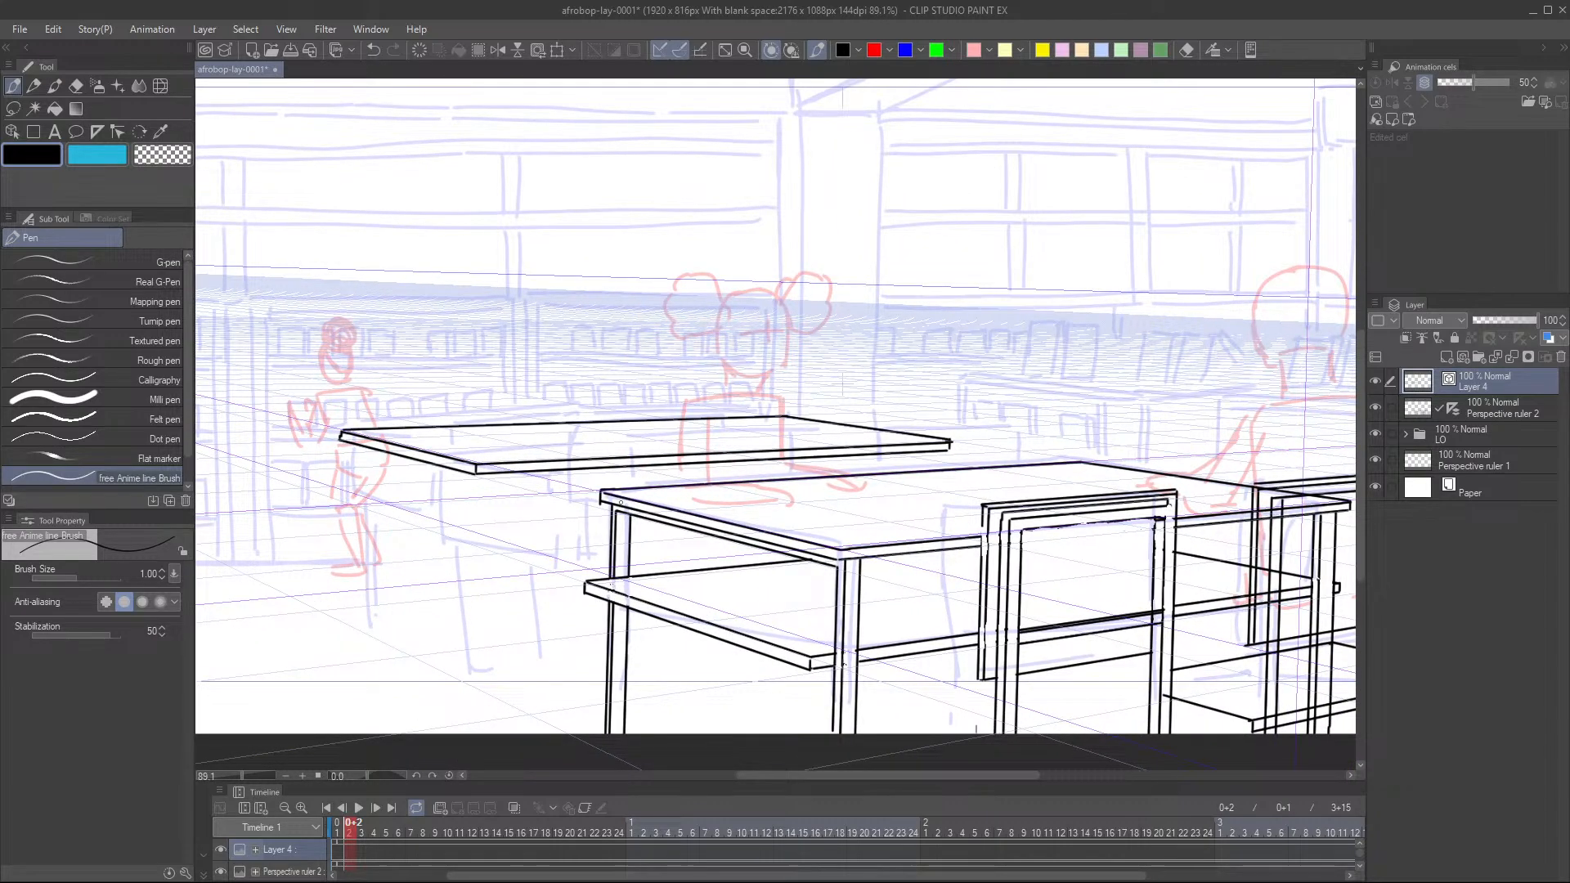
drag(525, 608, 533, 589)
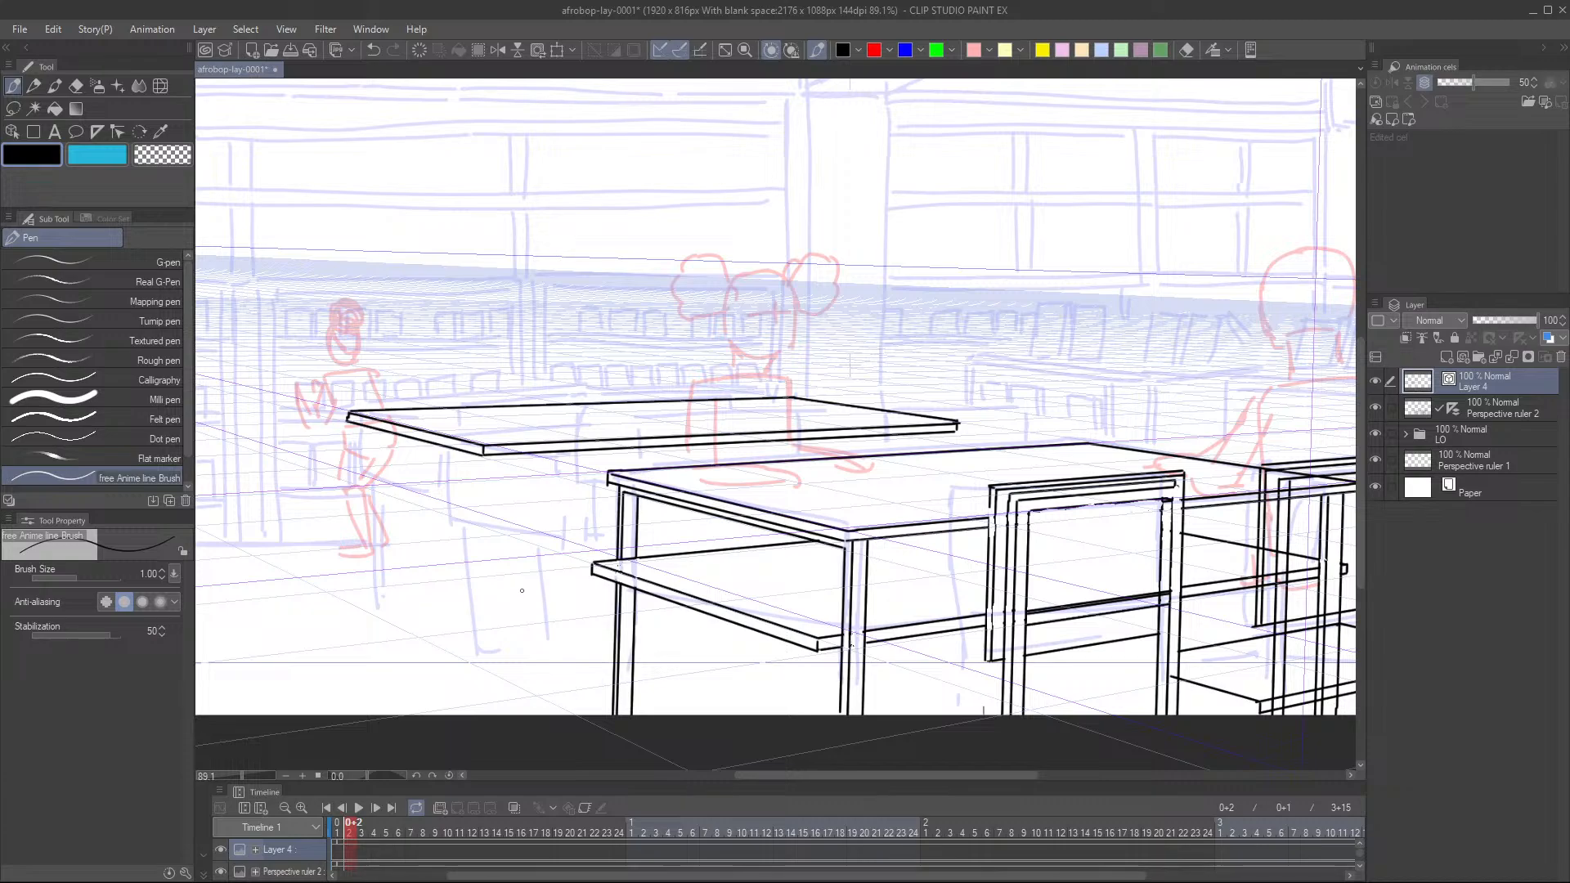
drag(494, 458, 485, 718)
scroll(528, 550, down, 3)
scroll(527, 550, up, 3)
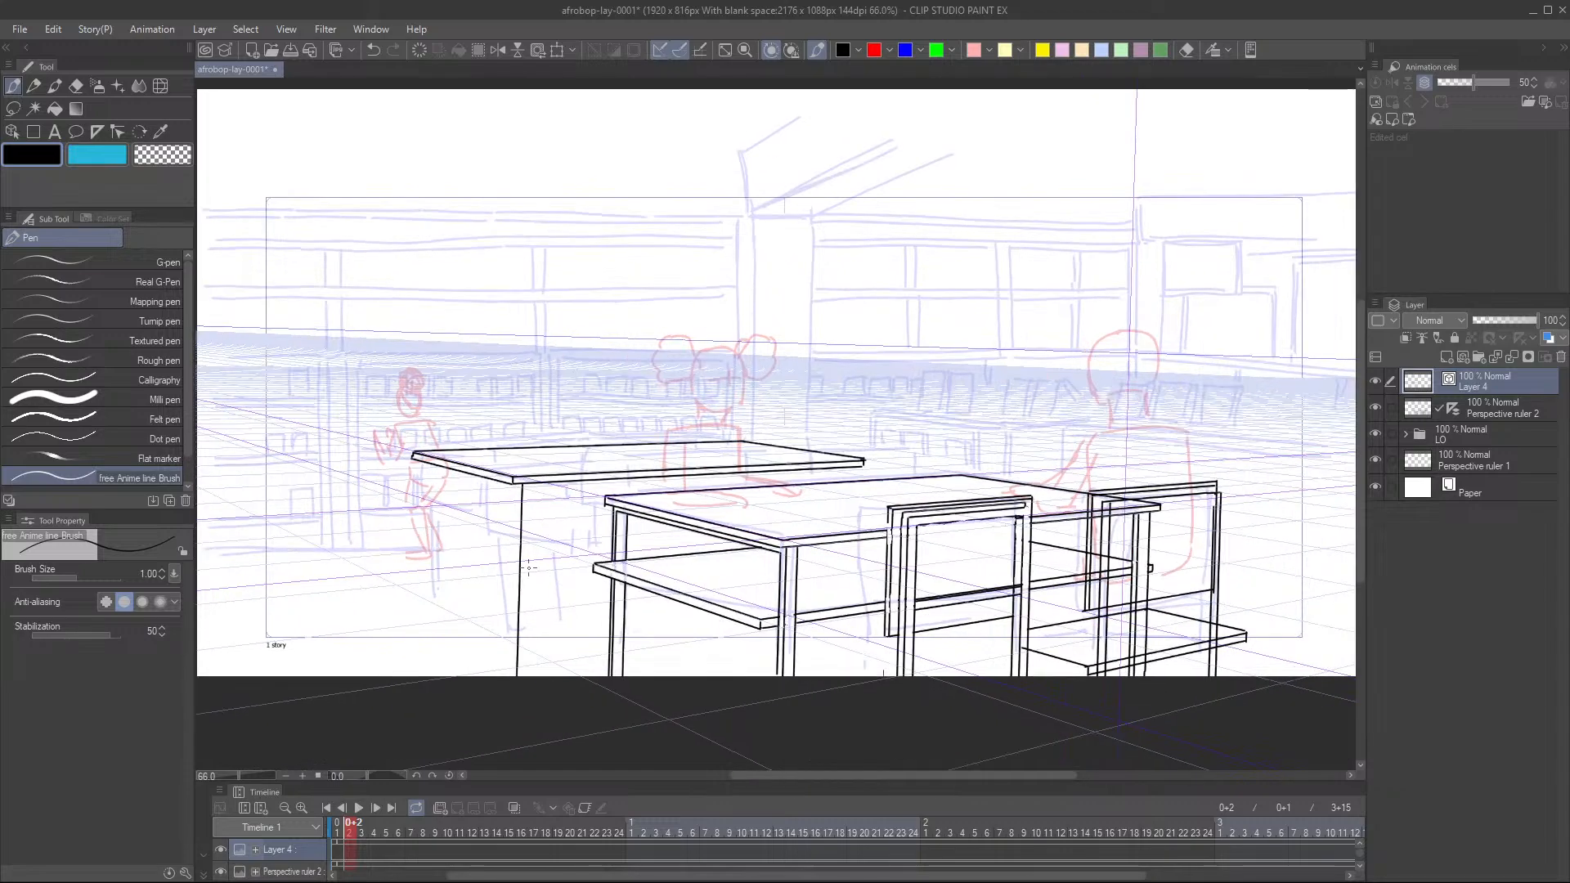
drag(527, 454, 515, 725)
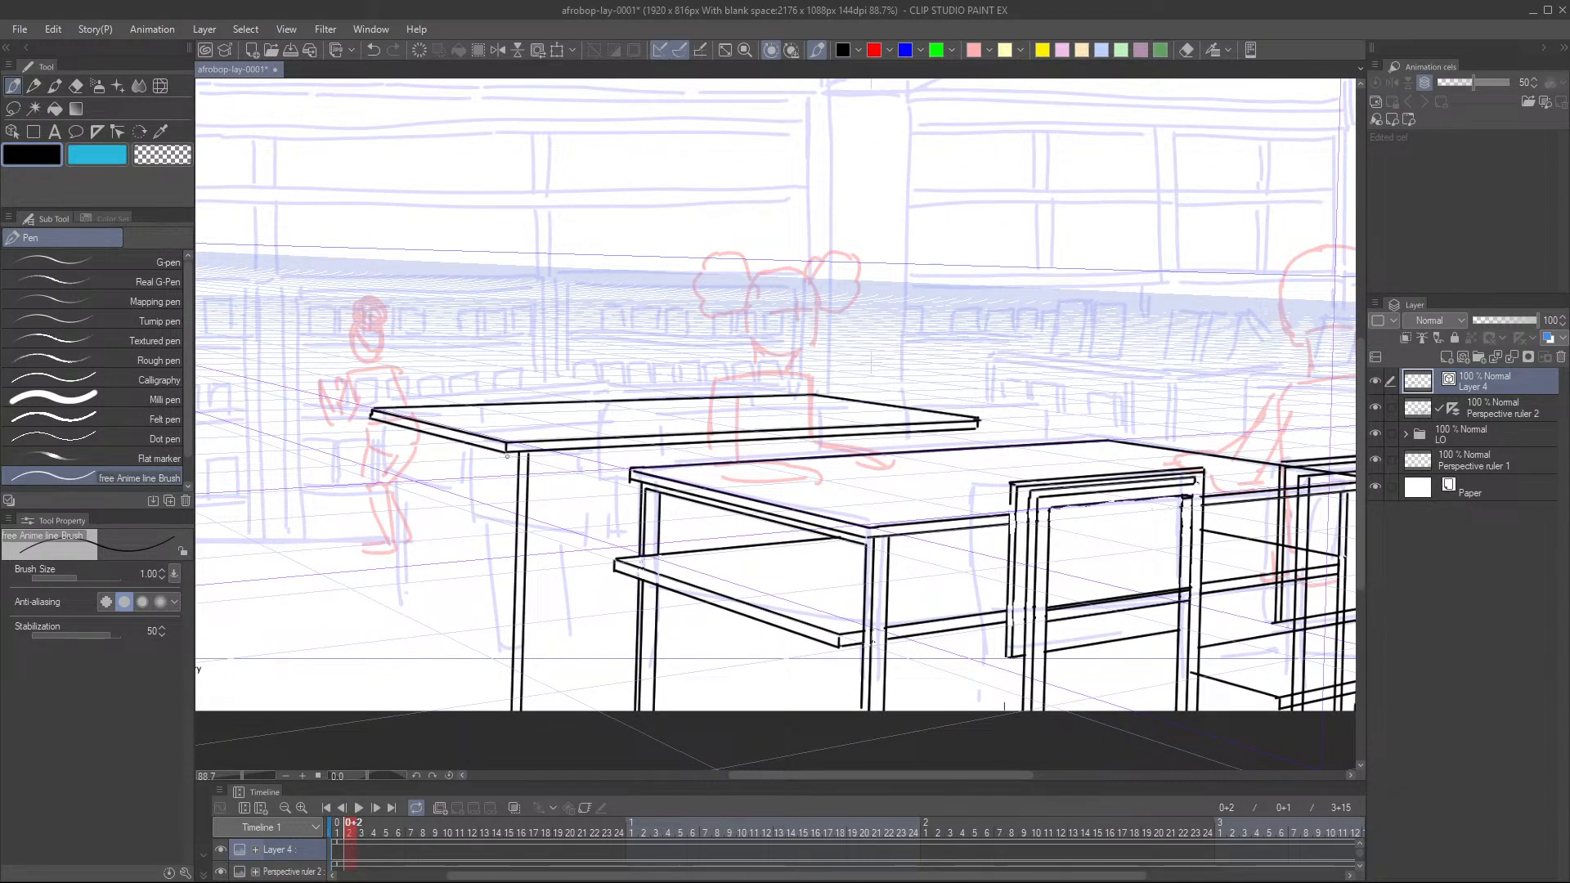
drag(513, 455, 503, 711)
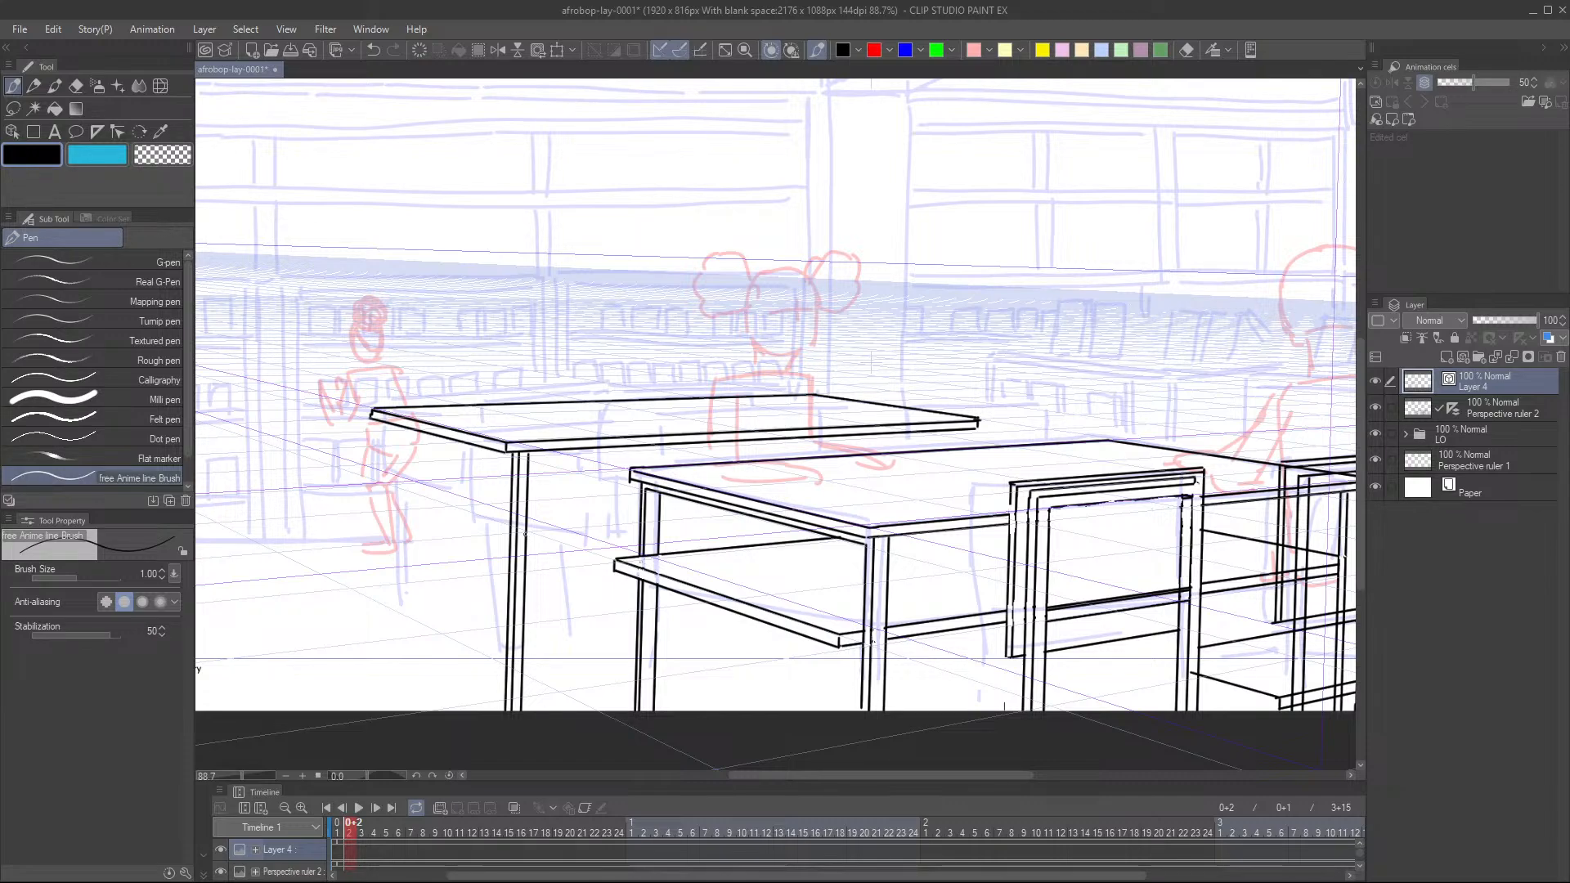
- Draw two parallel perspective lines from the front corner leg towards the foreground table for the lower shelf's front edge
drag(525, 533, 740, 515)
drag(527, 527, 723, 511)
scroll(780, 544, up, 2)
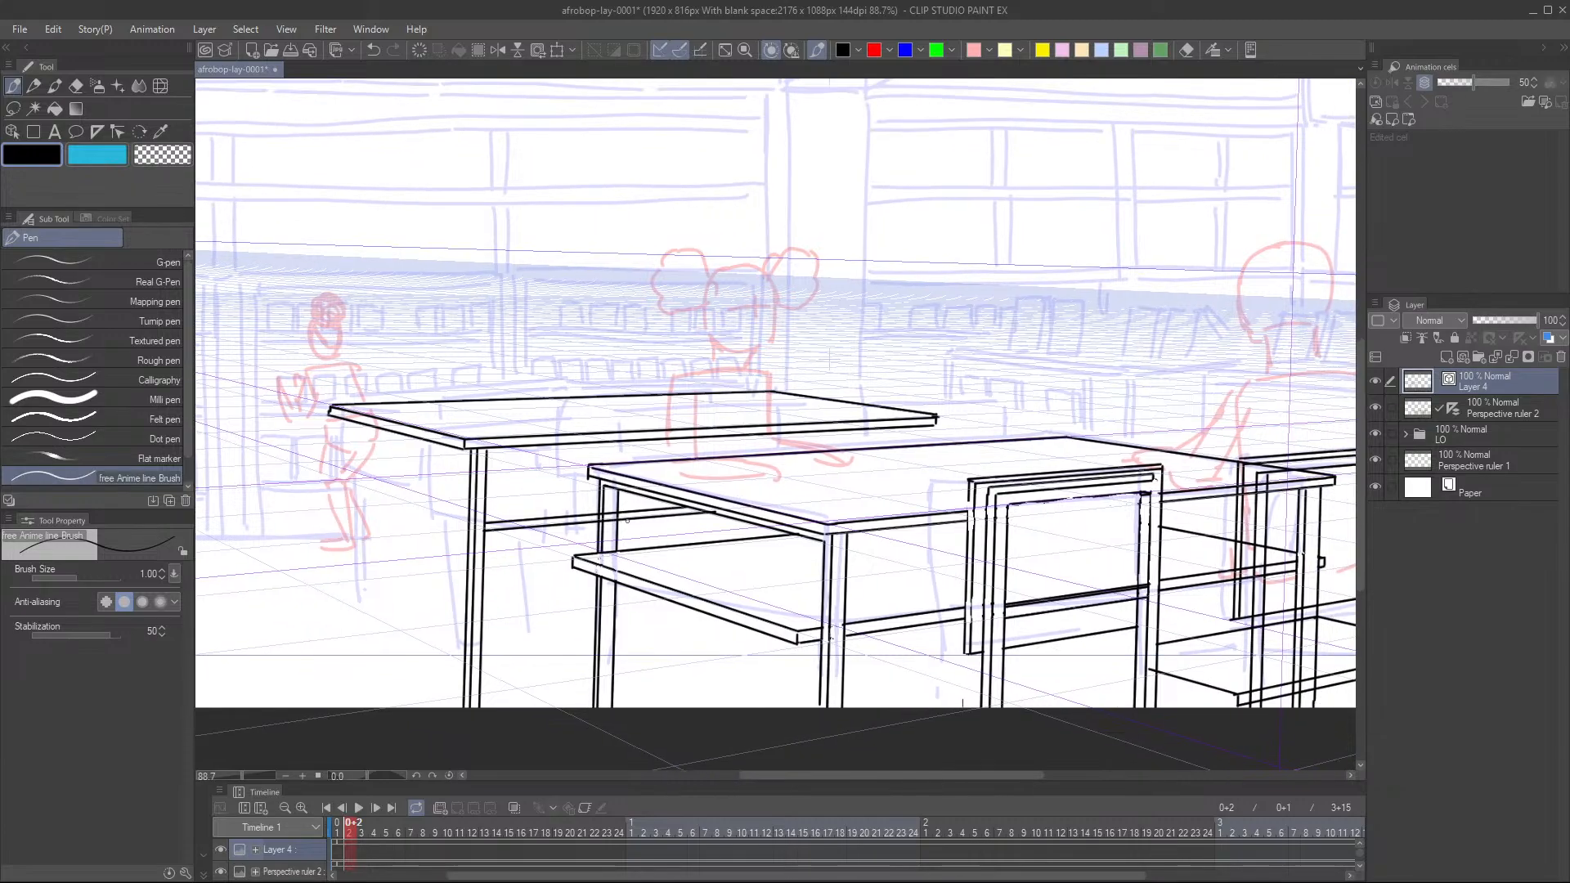
key(e)
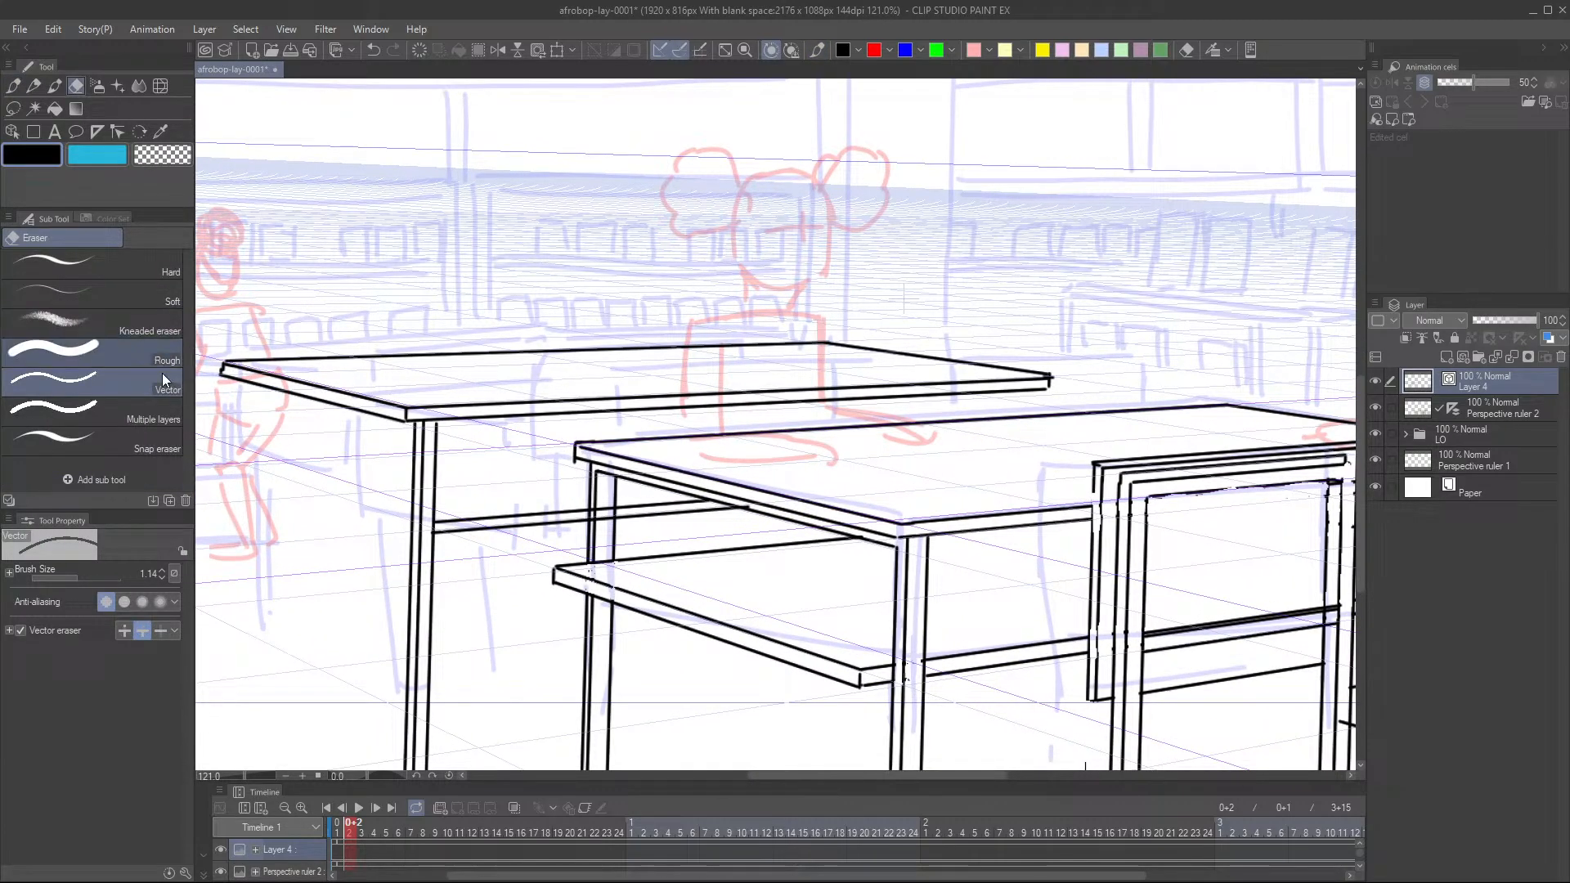
mouse_move(602, 512)
mouse_down()
mouse_move(605, 530)
mouse_move(637, 509)
mouse_up()
key(p)
key(ctrl+z)
- Extend the shelf's front edge a little past the outer side of the front corner leg and close it with a short vertical line
scroll(637, 507, down, 3)
scroll(517, 522, up, 1)
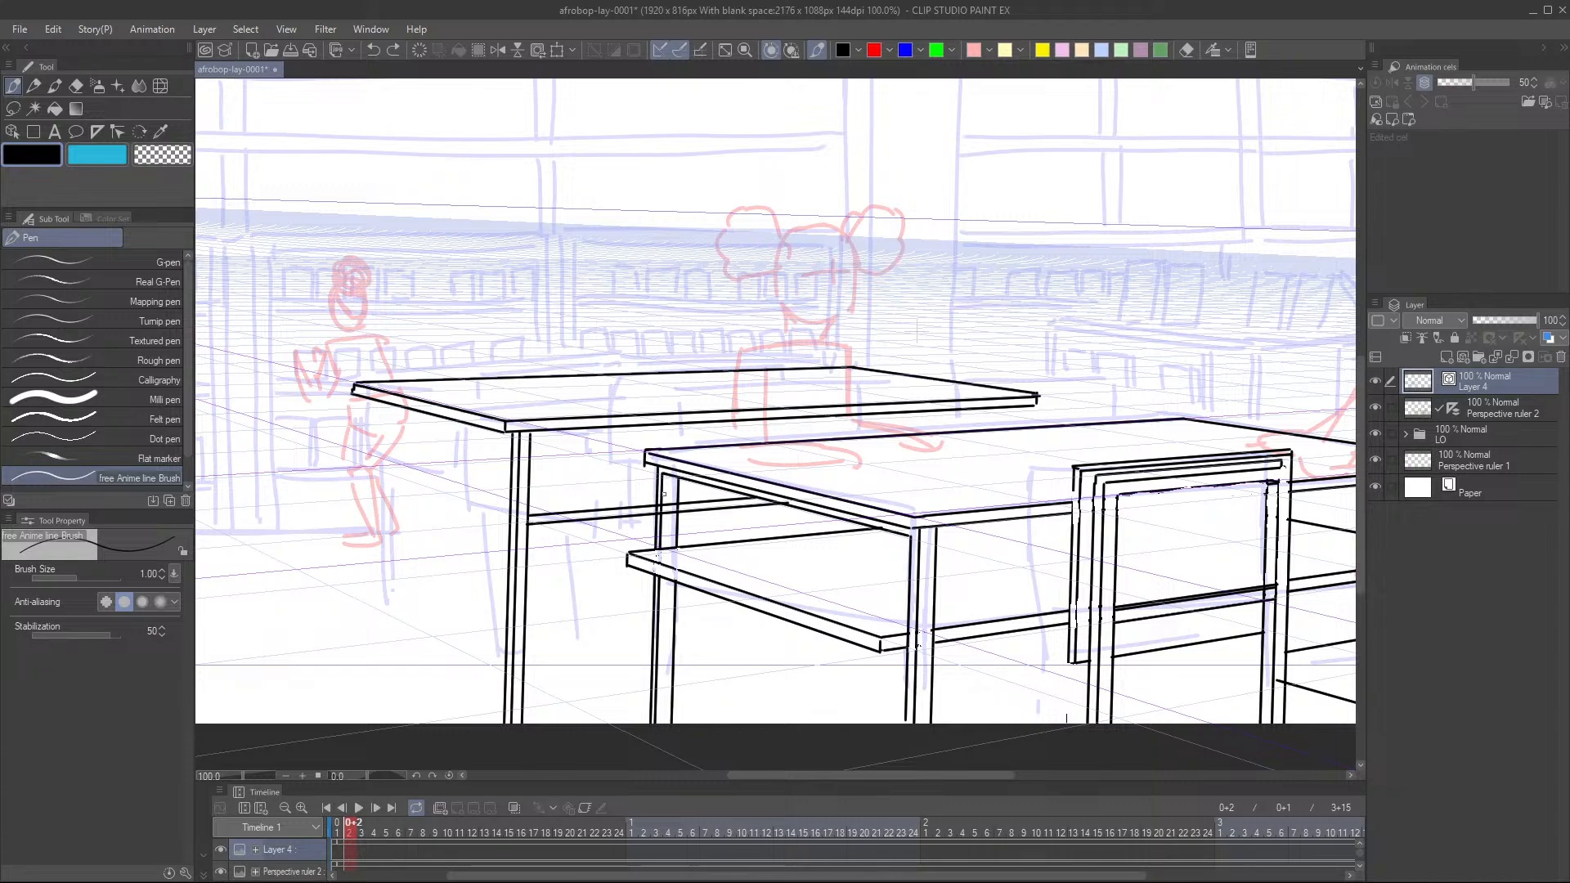
drag(663, 493, 615, 530)
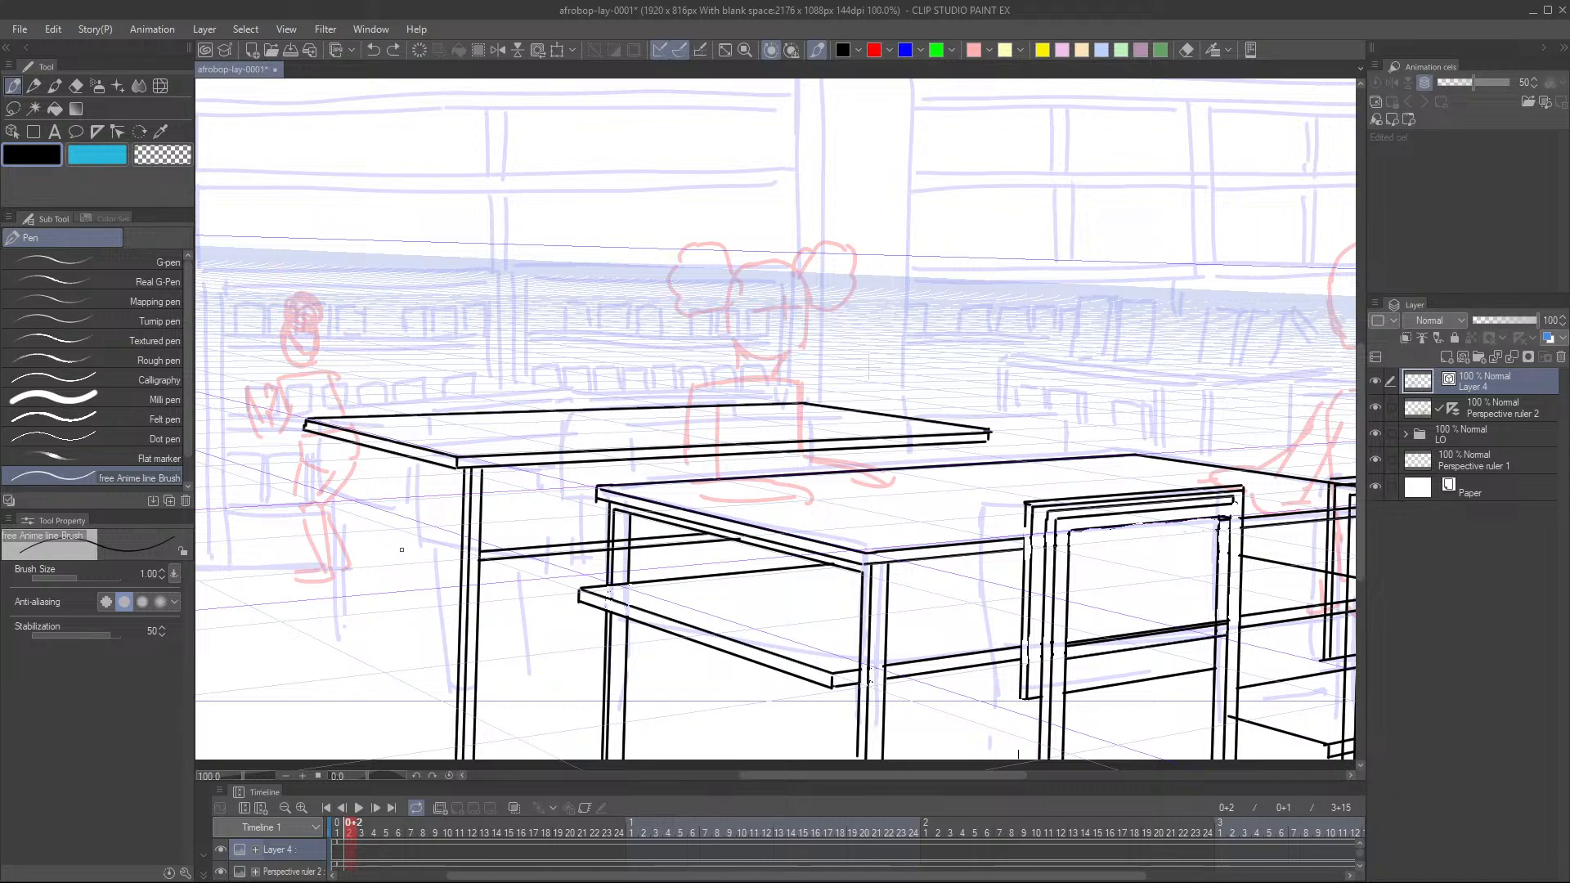
drag(401, 550, 507, 567)
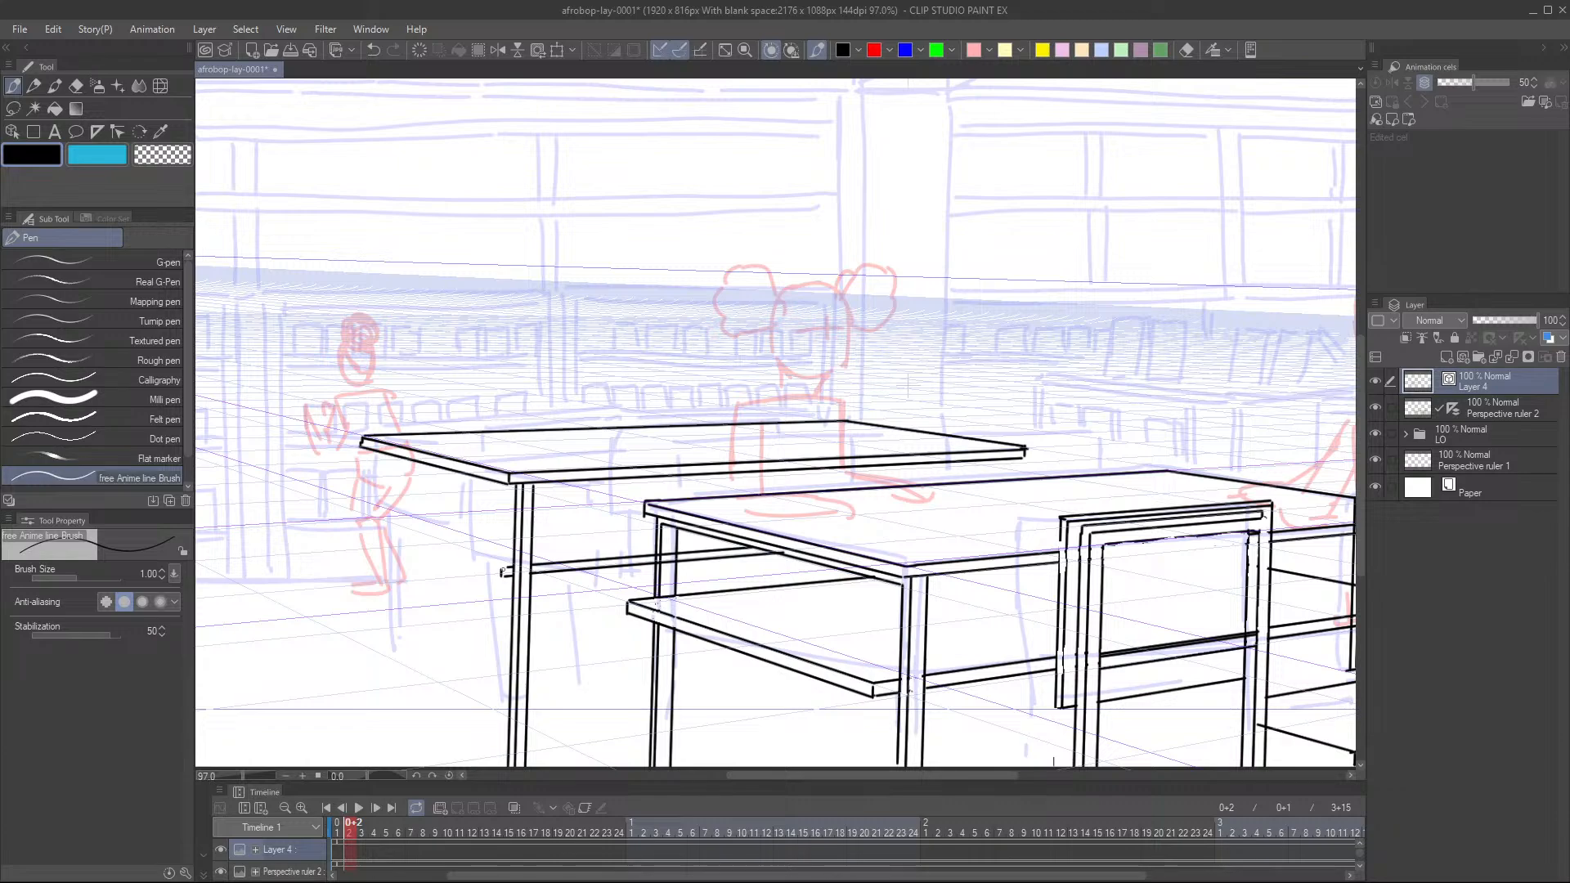
drag(469, 525, 502, 503)
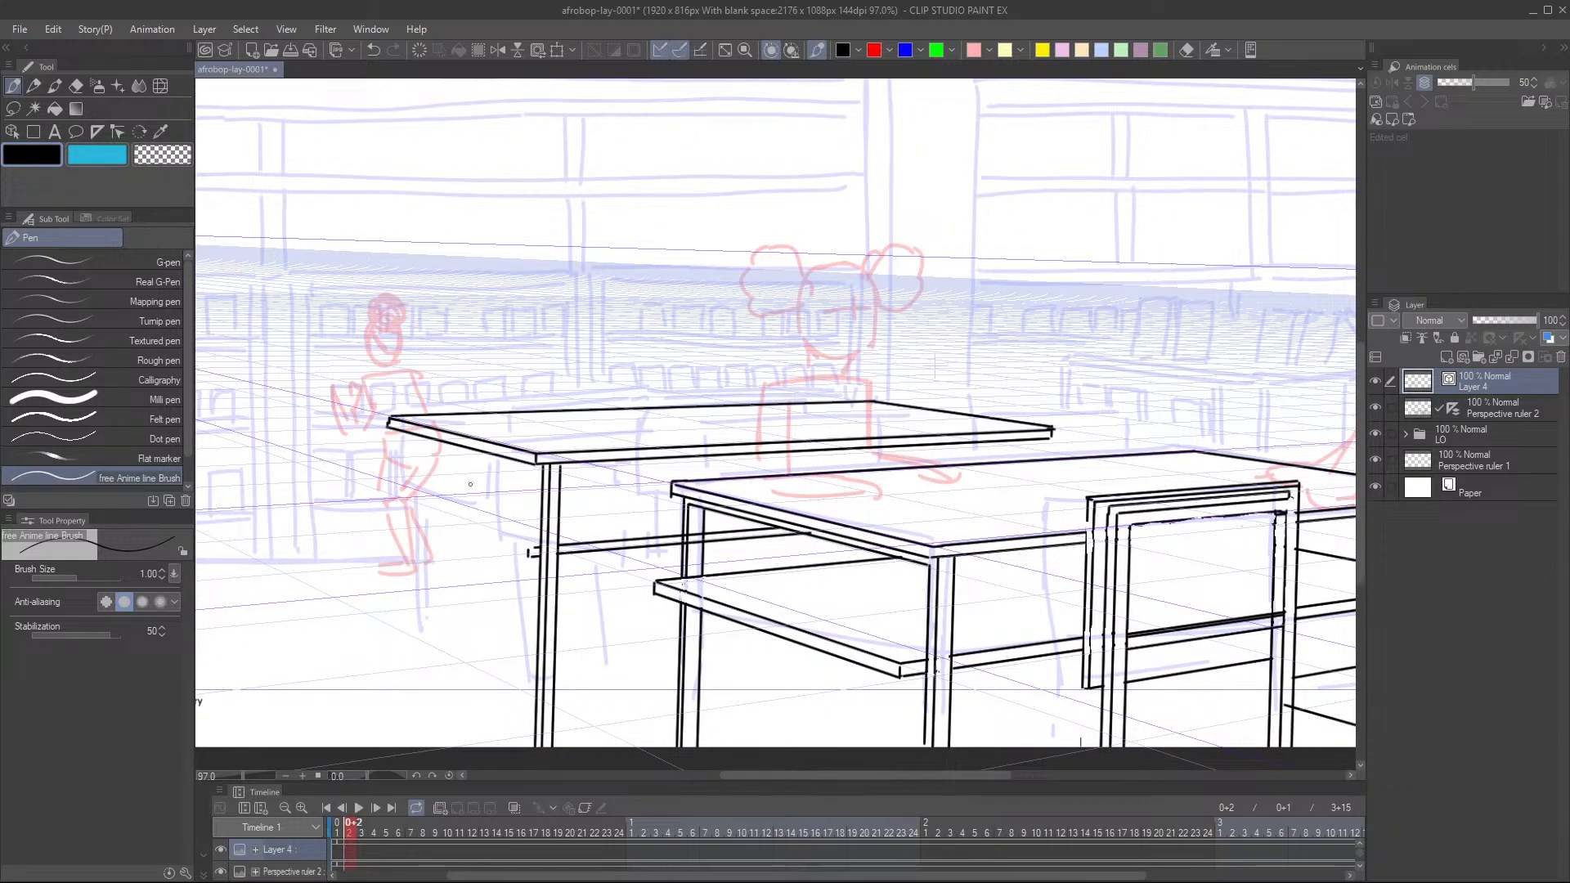
- Draw the leg under the second tabletop's far left corner as three vertical lines down to the page's lower edge
drag(404, 433, 396, 726)
drag(426, 593, 424, 590)
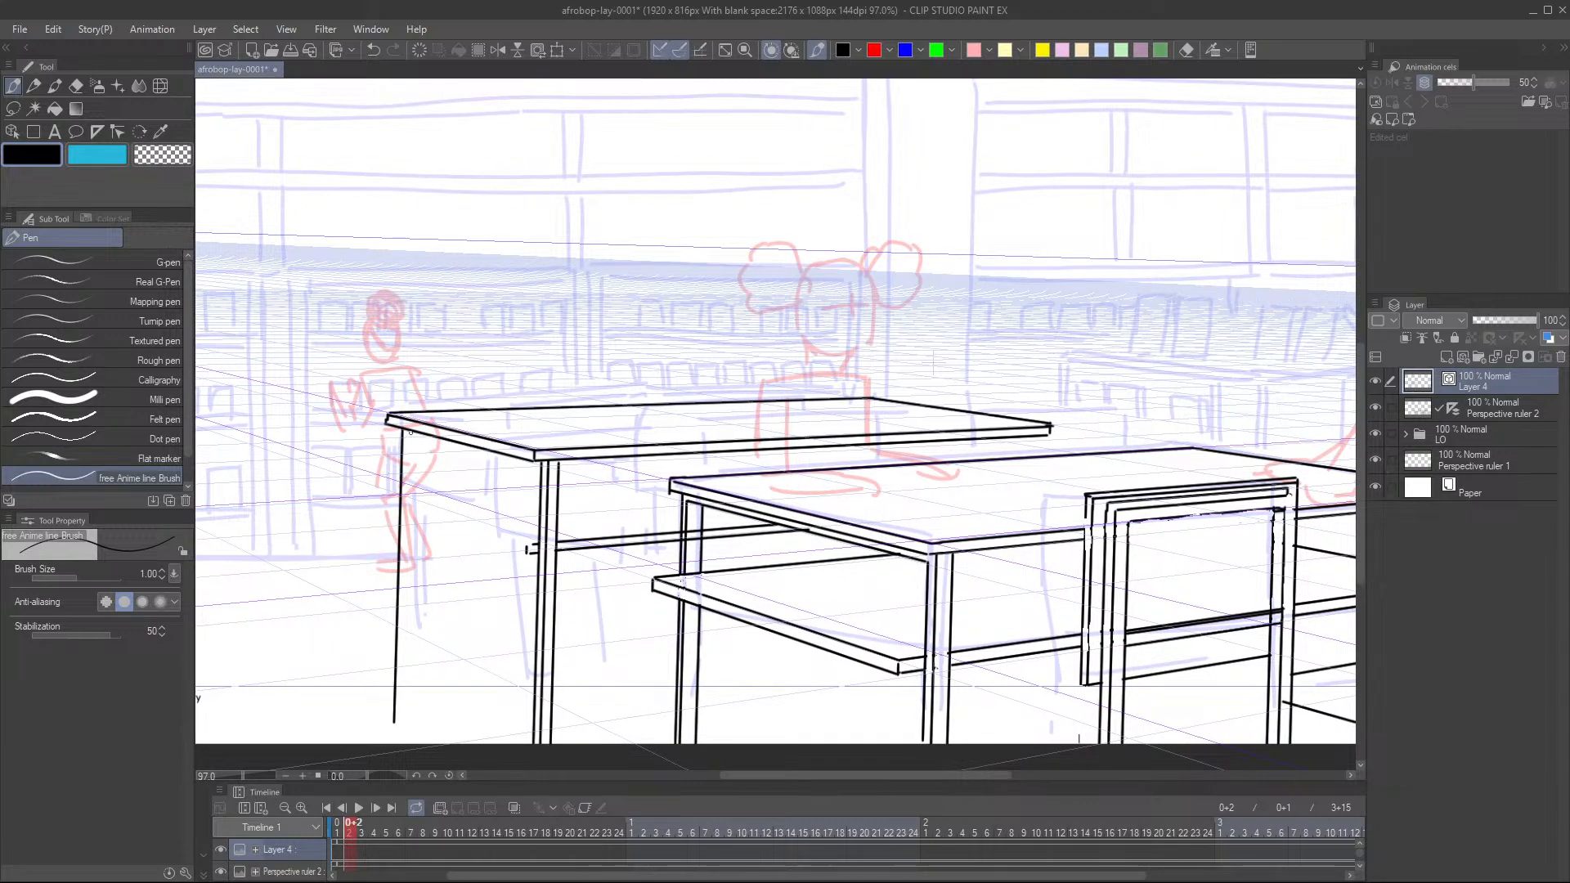
drag(410, 431, 403, 732)
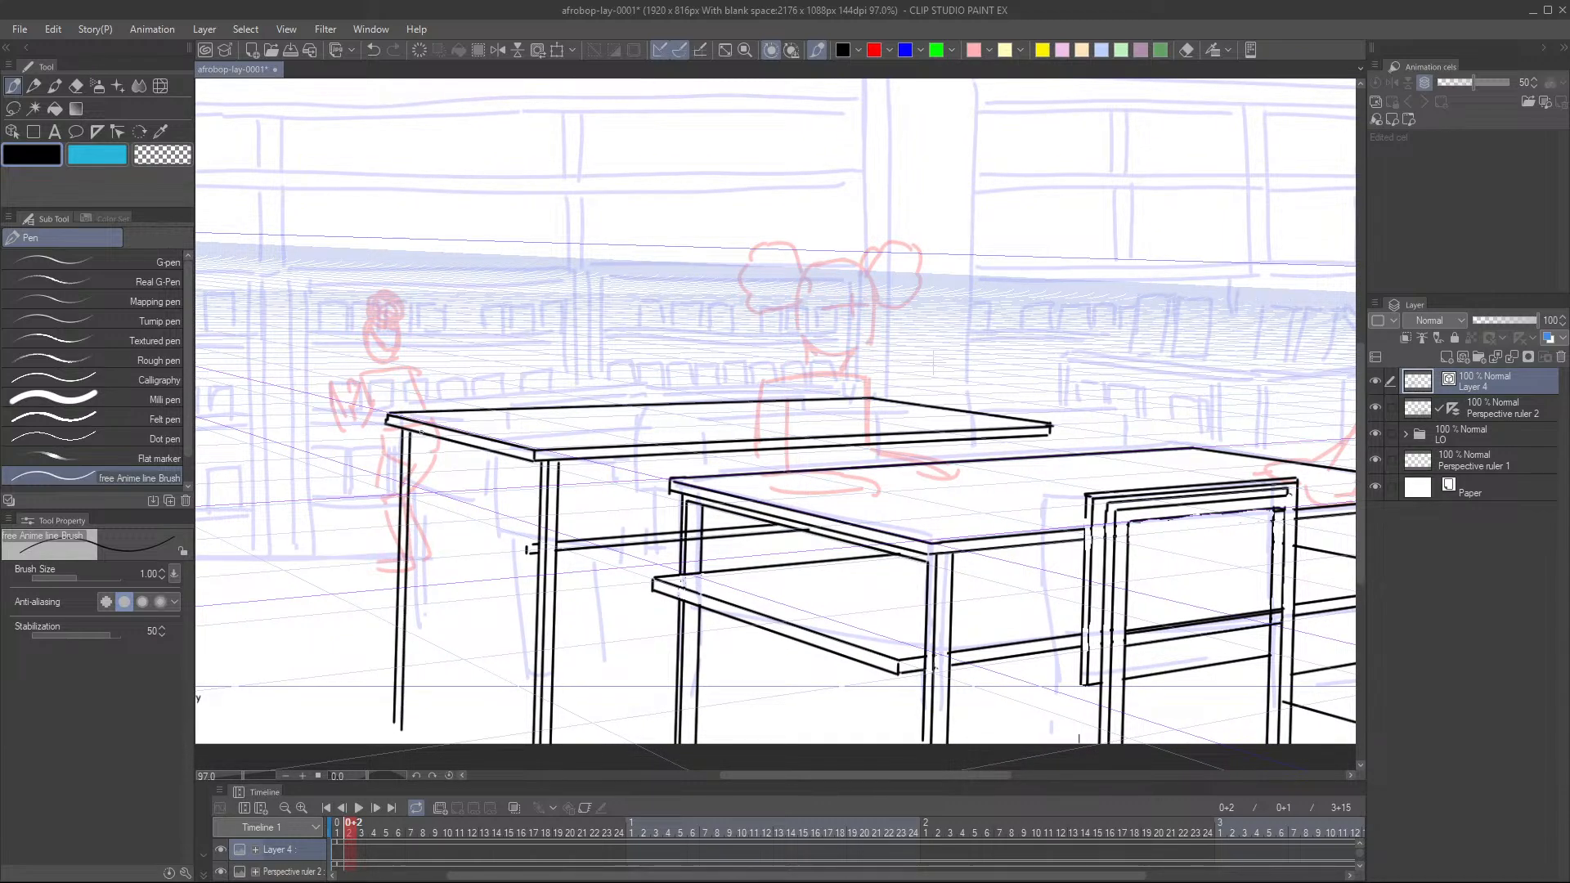
drag(415, 433, 402, 732)
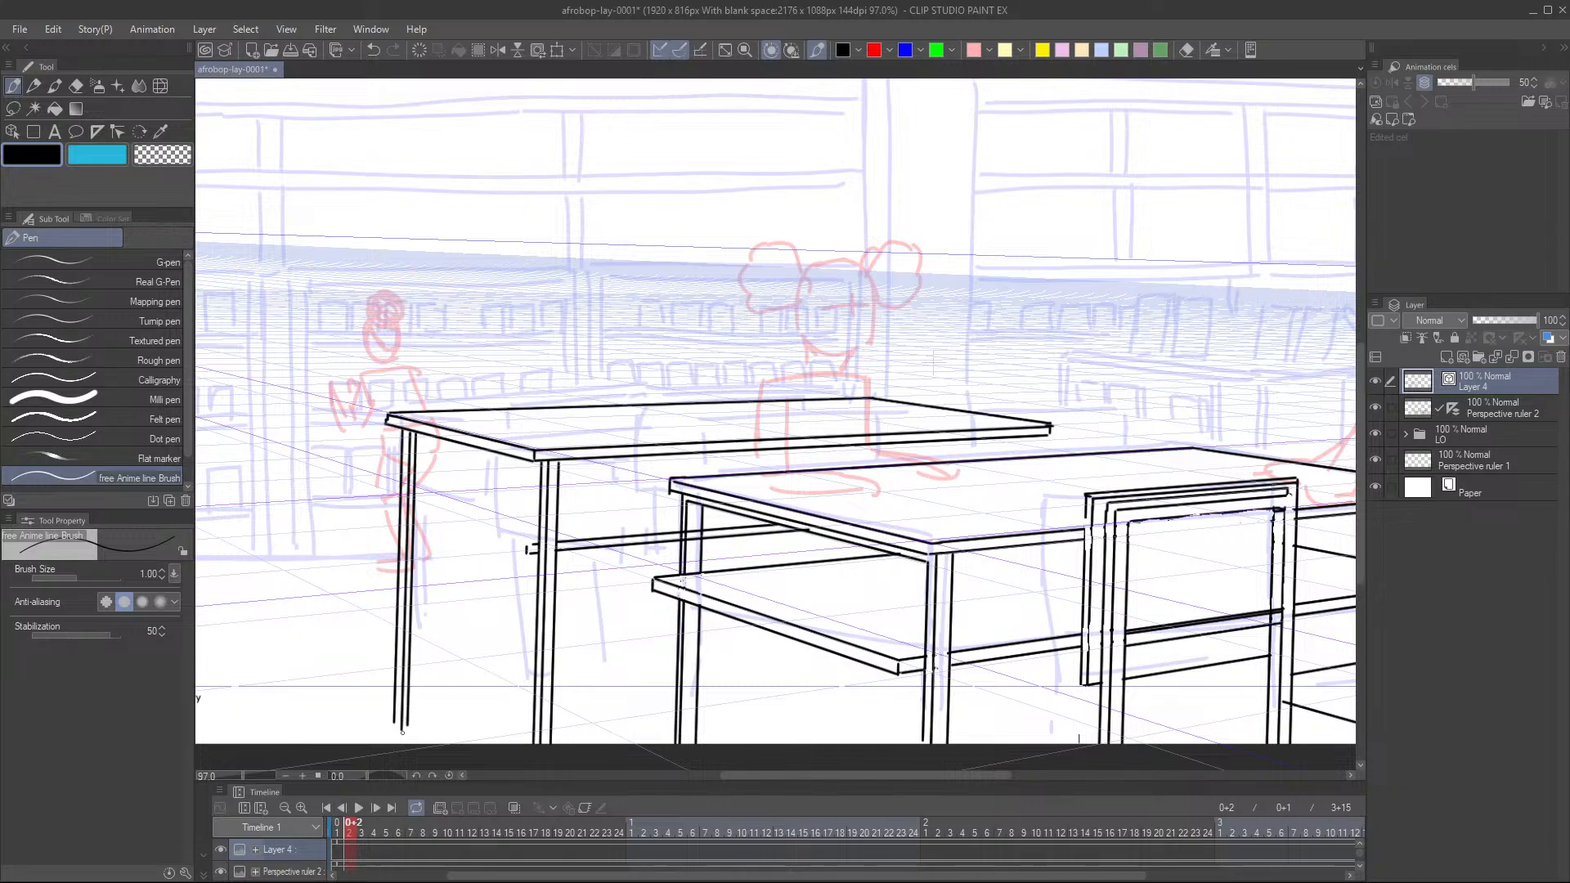
drag(545, 596, 549, 554)
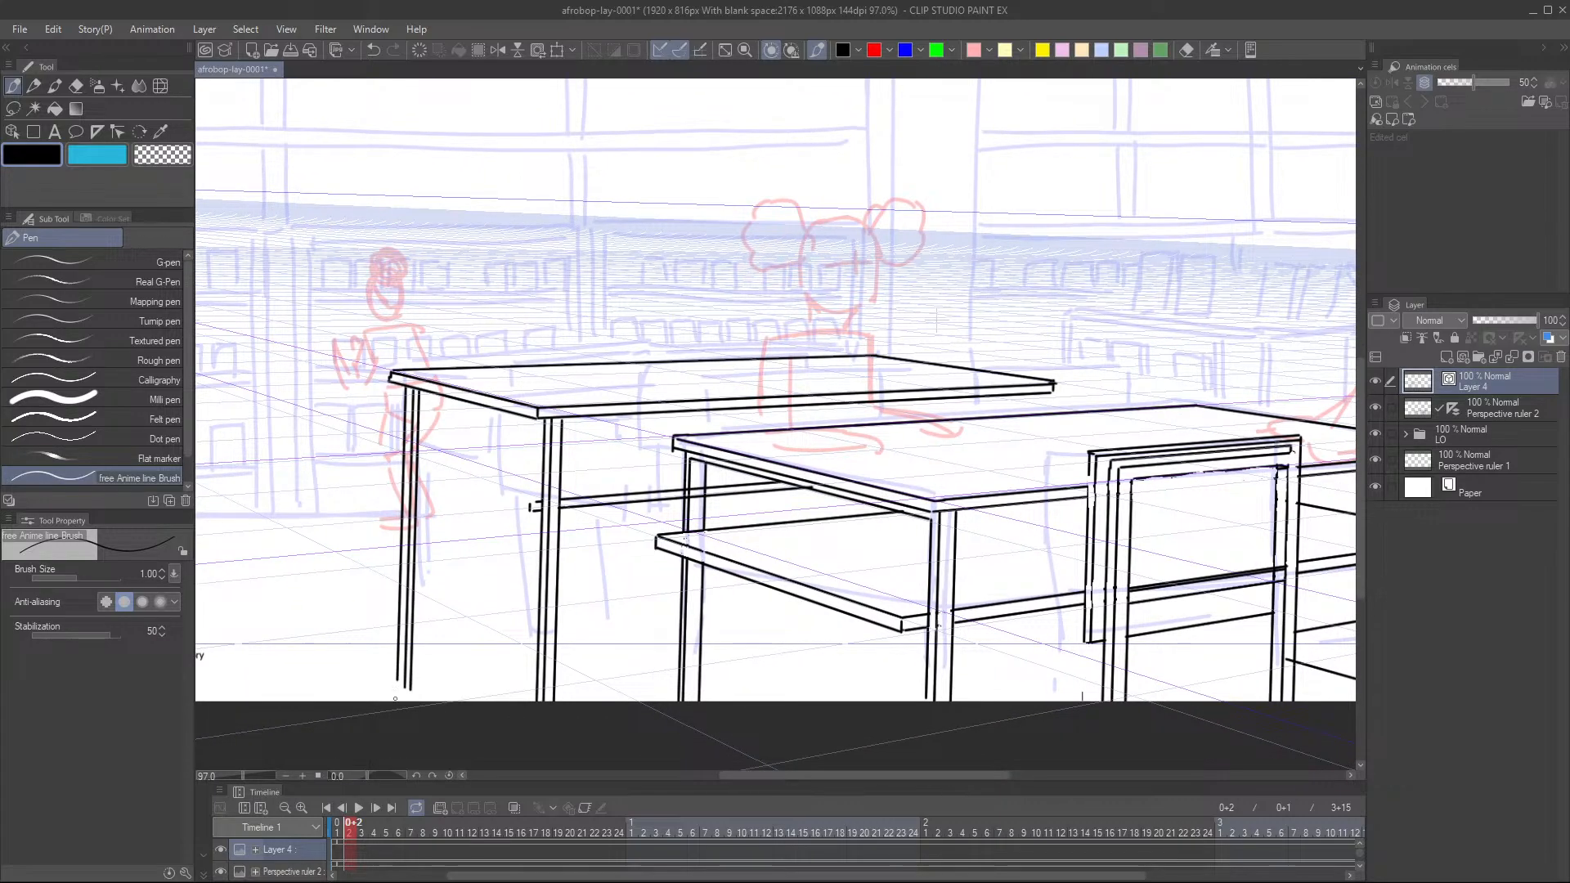
scroll(490, 638, down, 1)
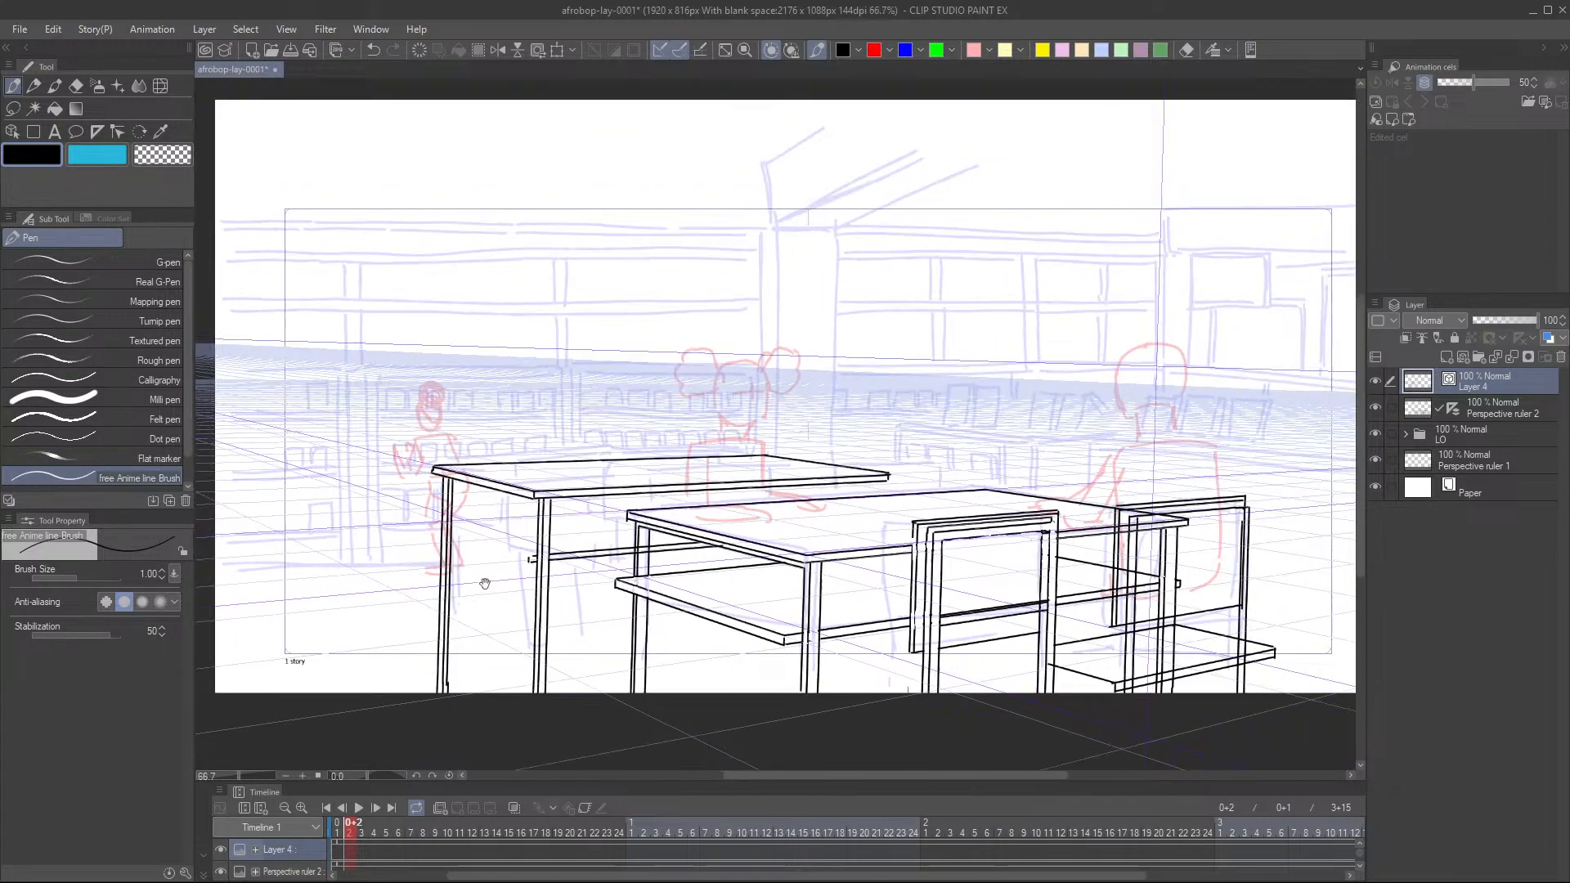
drag(485, 583, 475, 591)
- Draw the second table's shelf left and back edges in perspective, and add a parallel line under the left edge for its thickness
scroll(468, 572, up, 3)
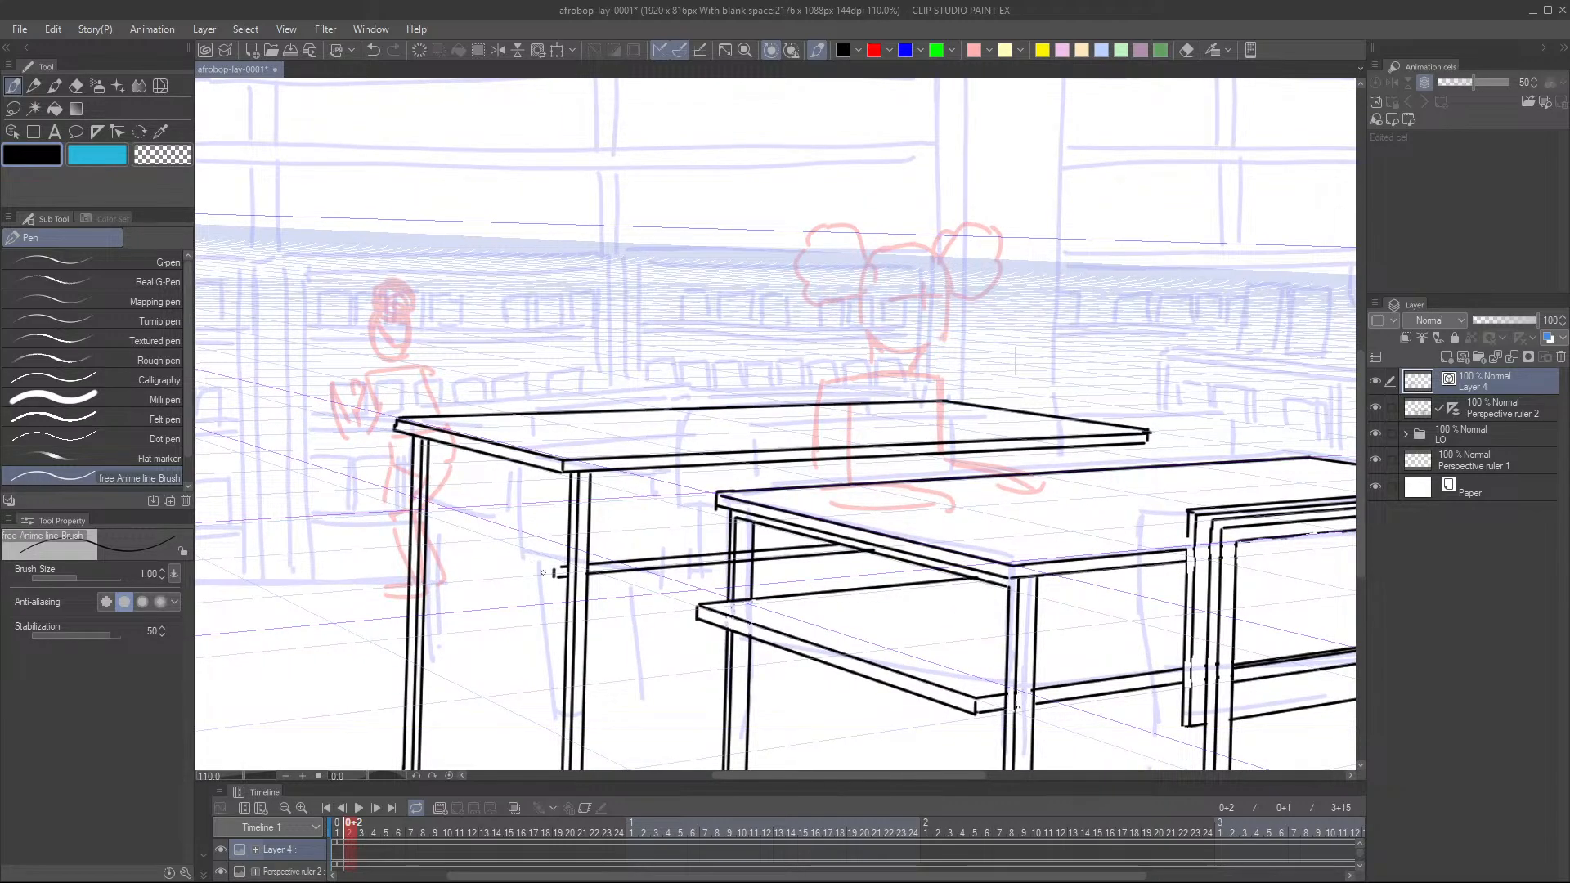
drag(555, 569, 399, 581)
key(ctrl+z)
mouse_move(553, 570)
mouse_down()
mouse_move(396, 514)
mouse_move(866, 481)
mouse_up()
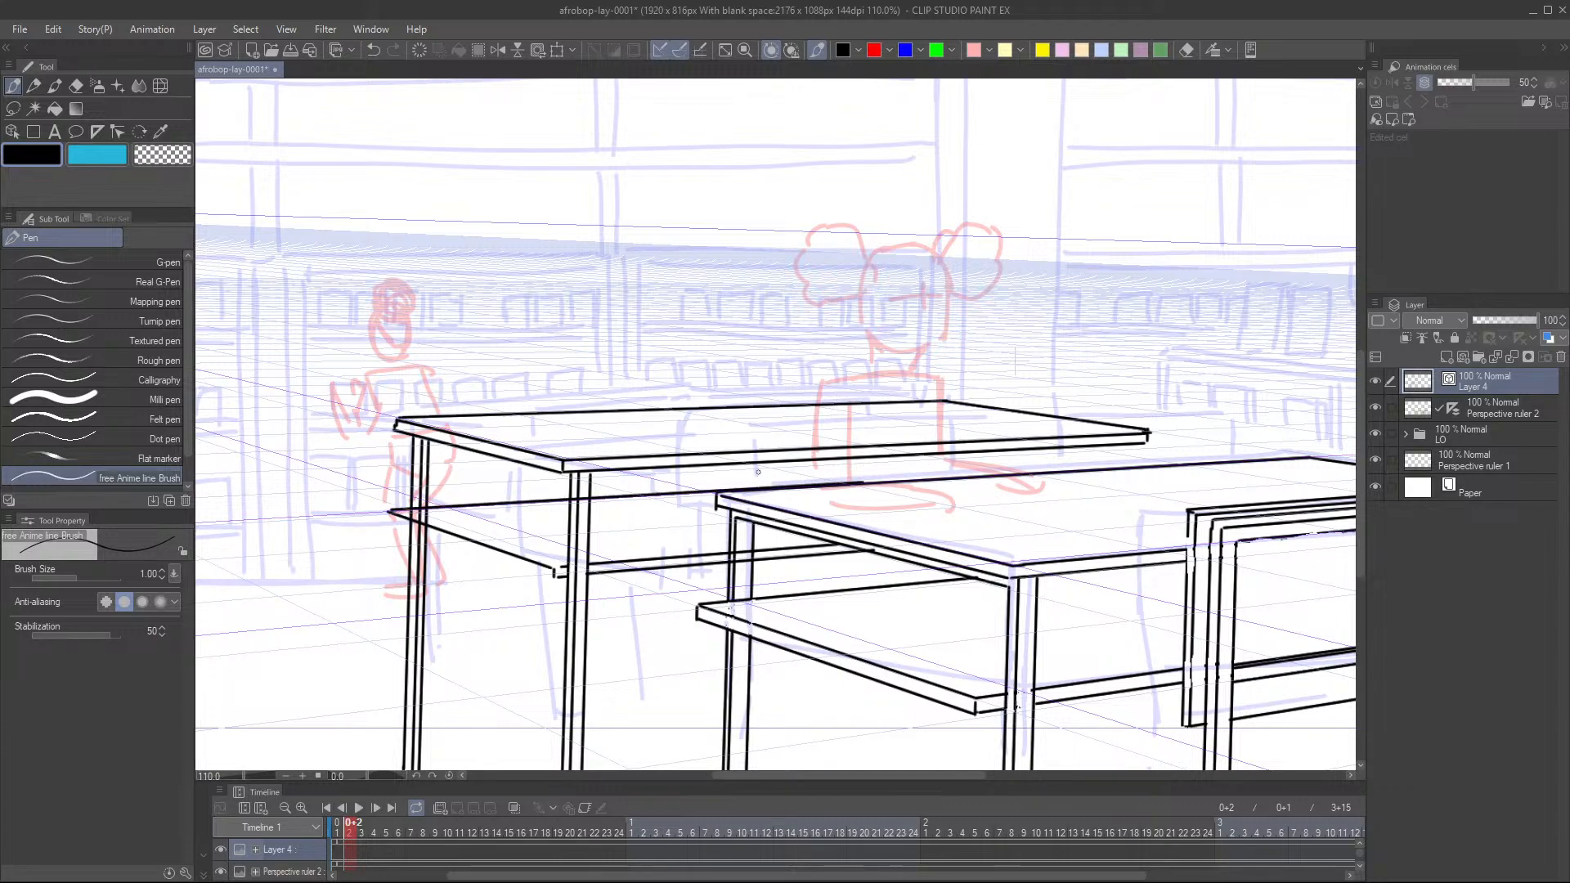
mouse_move(387, 512)
mouse_down()
mouse_move(386, 526)
mouse_move(472, 550)
mouse_move(479, 518)
mouse_up()
key(ctrl+z)
key(ctrl+z)
drag(553, 576, 388, 530)
scroll(702, 484, down, 5)
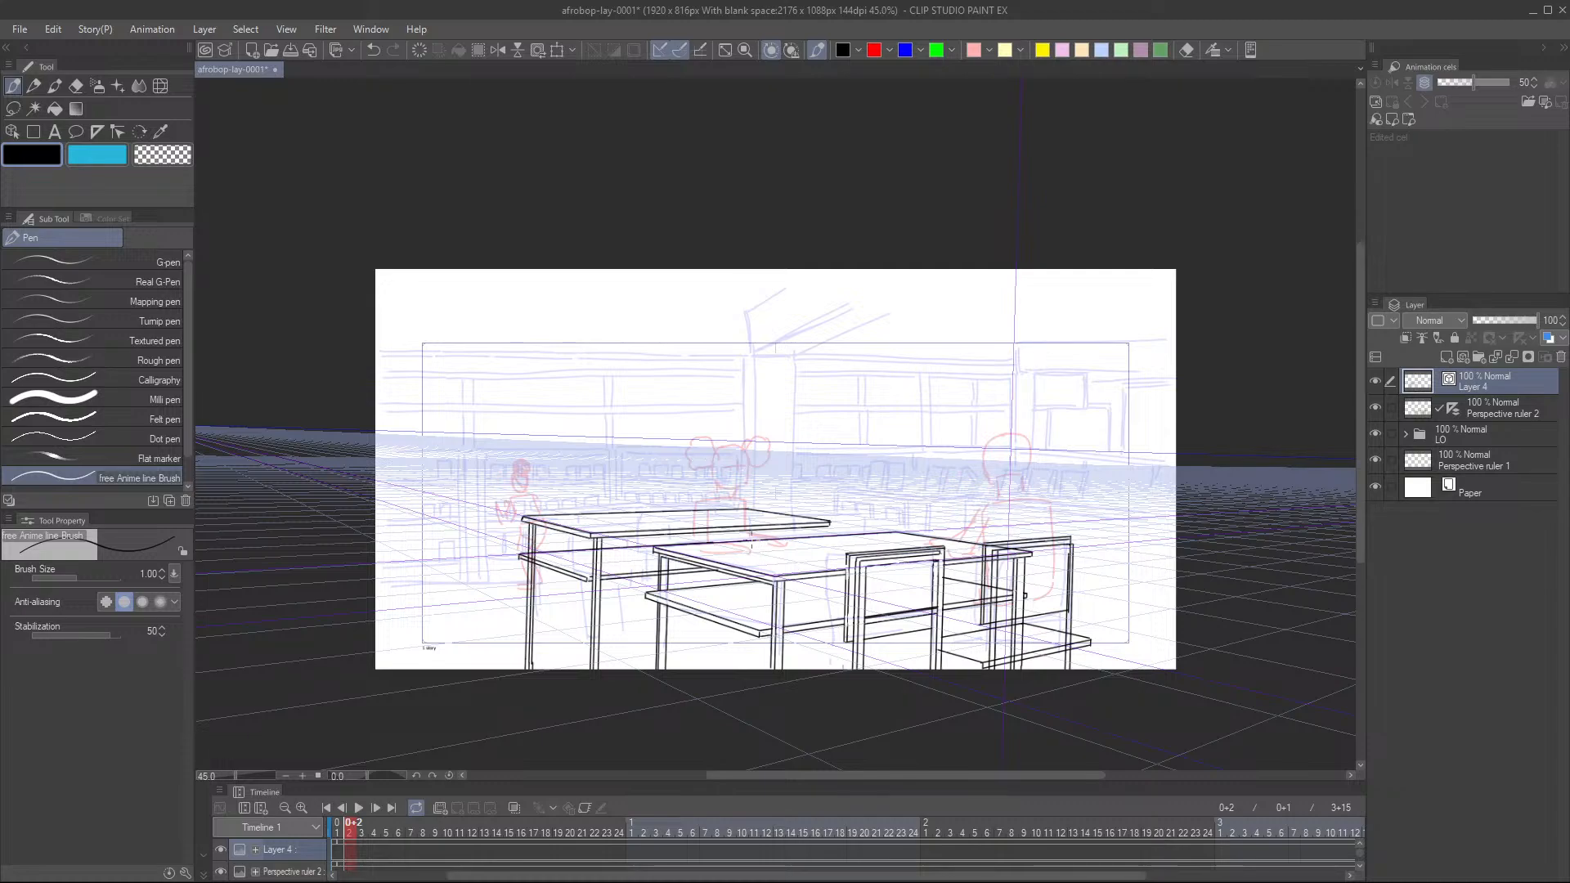
scroll(608, 534, up, 5)
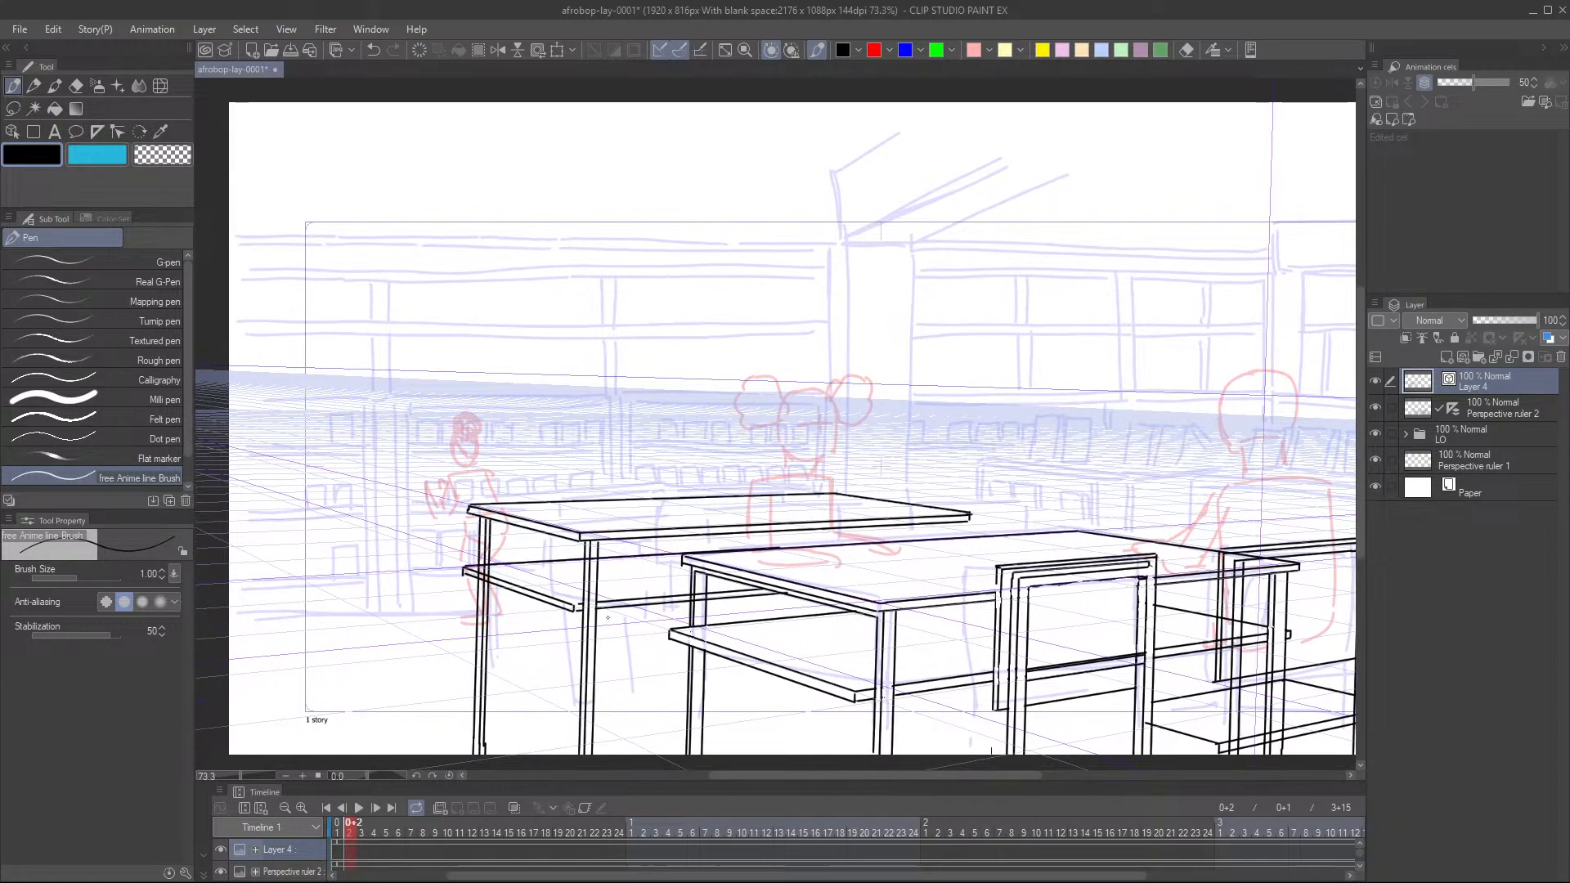
- Erase the second table's far left leg lines where they cross the thickness of the shelf's left edge
scroll(608, 617, up, 3)
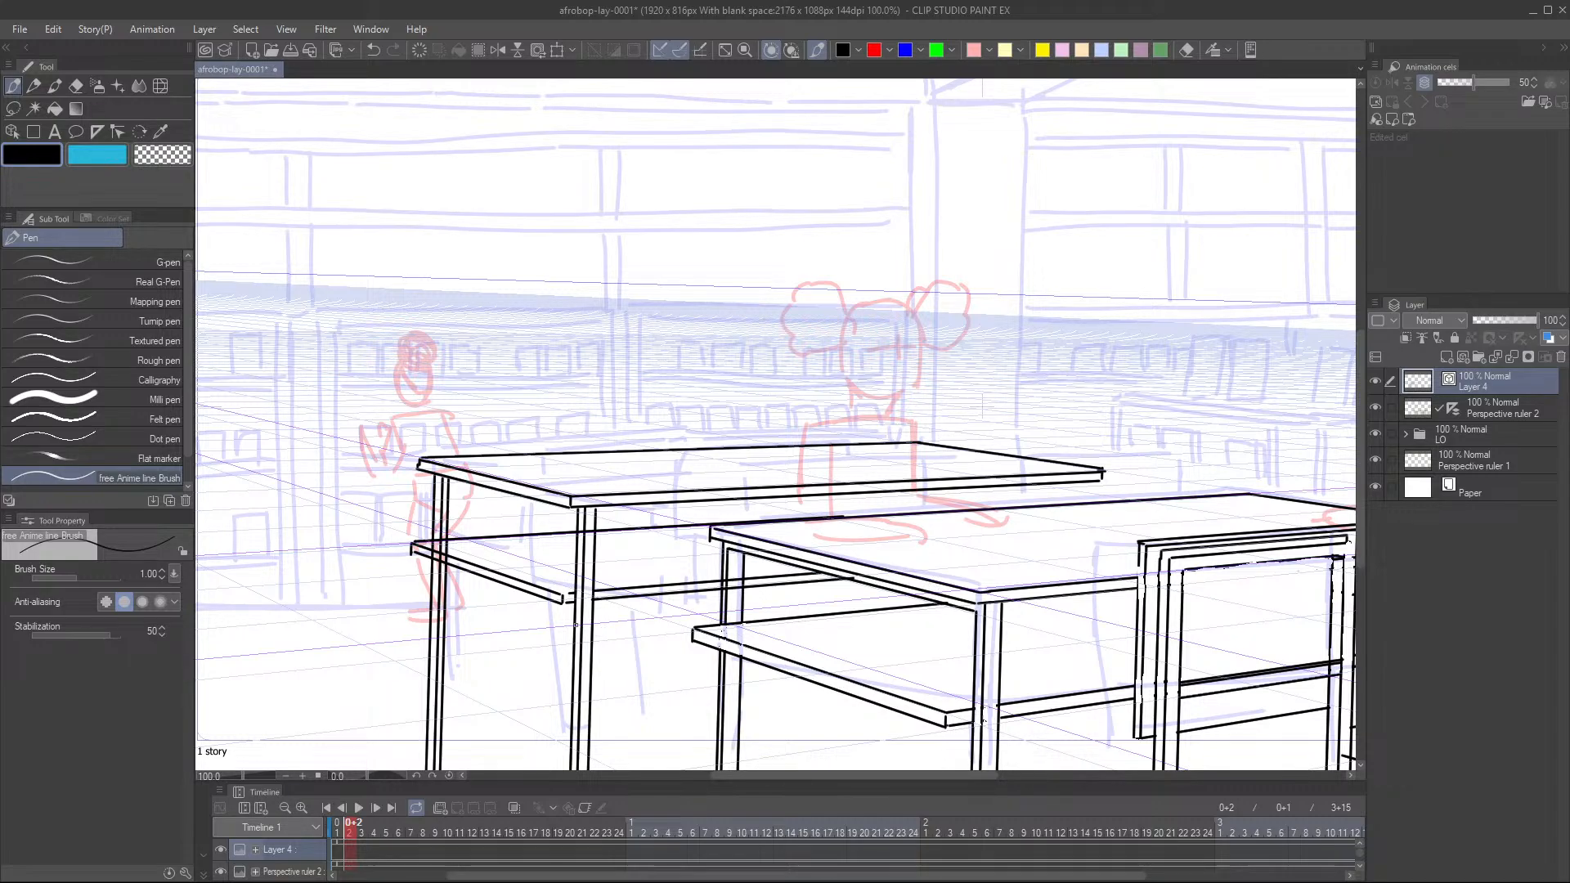
scroll(462, 554, up, 2)
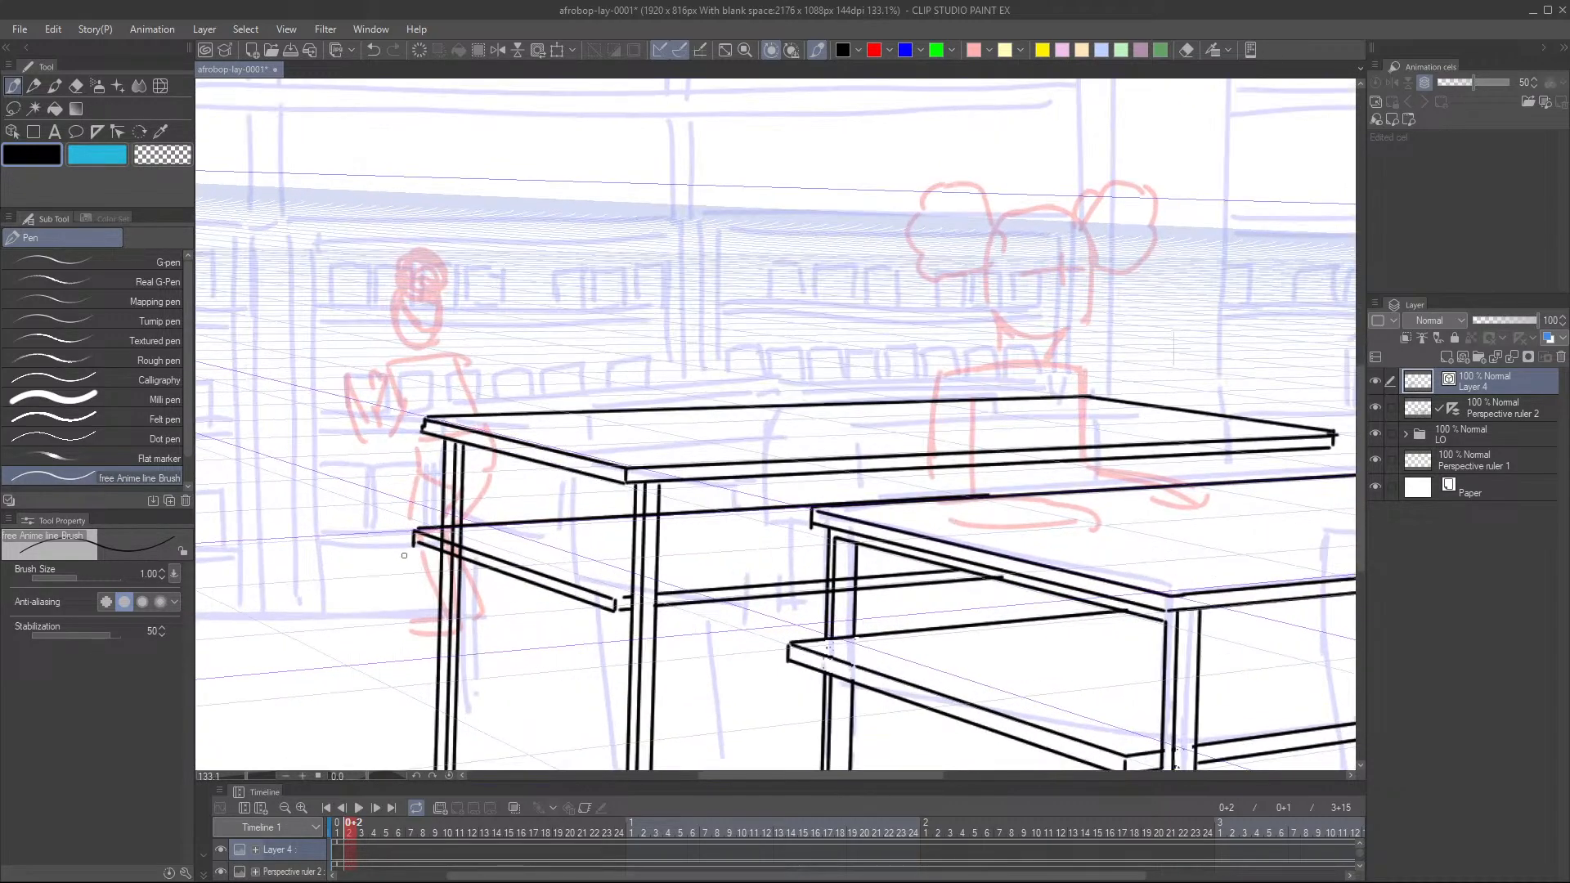
key(e)
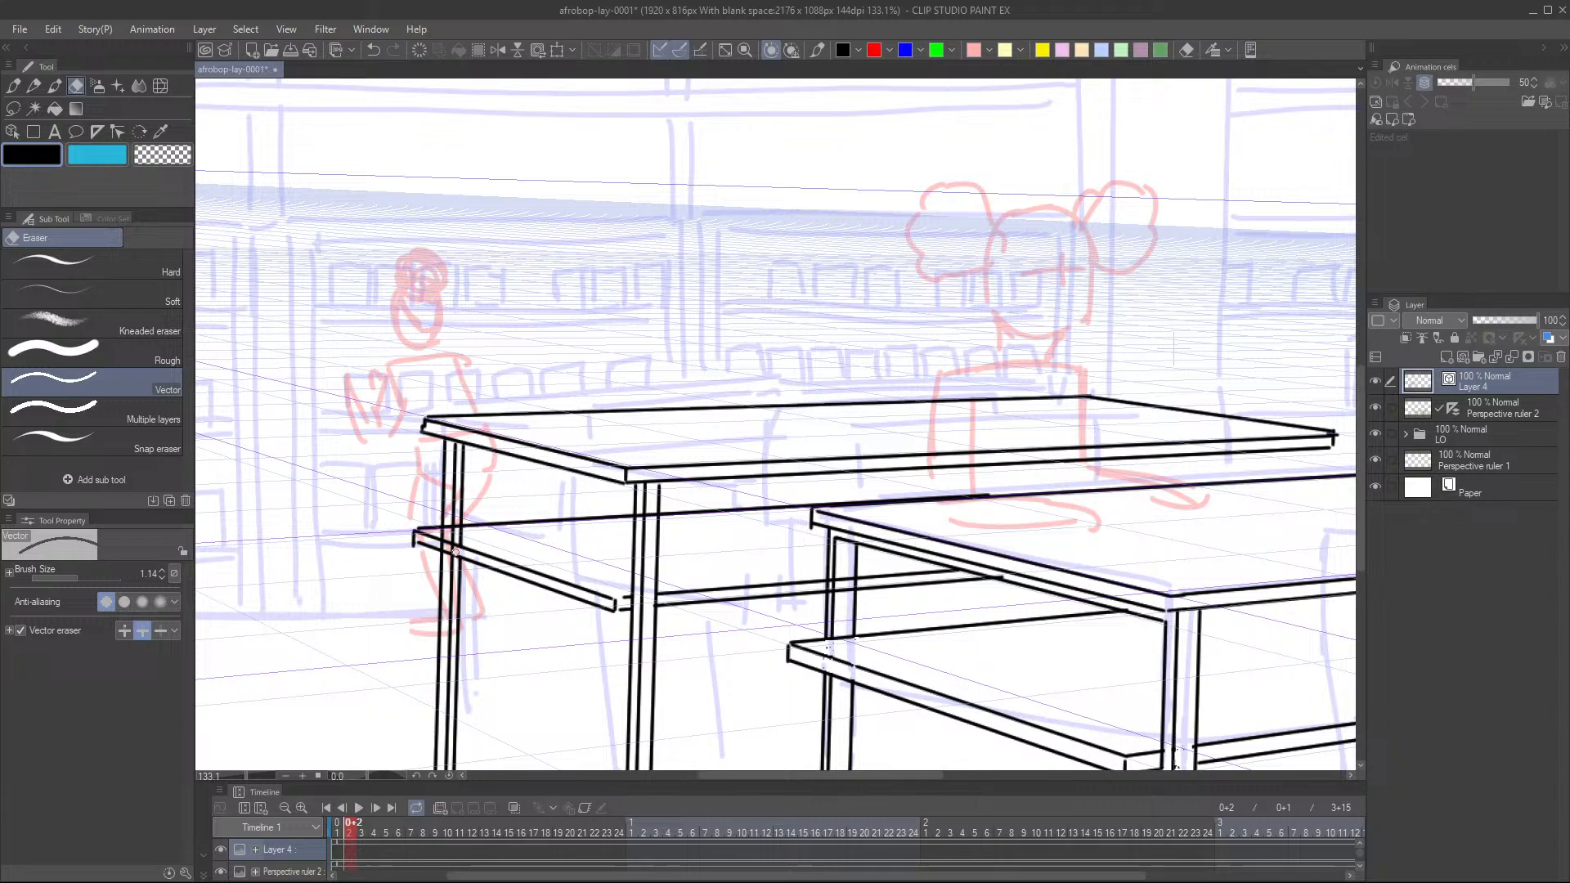
click(442, 544)
key(ctrl+z)
key(p)
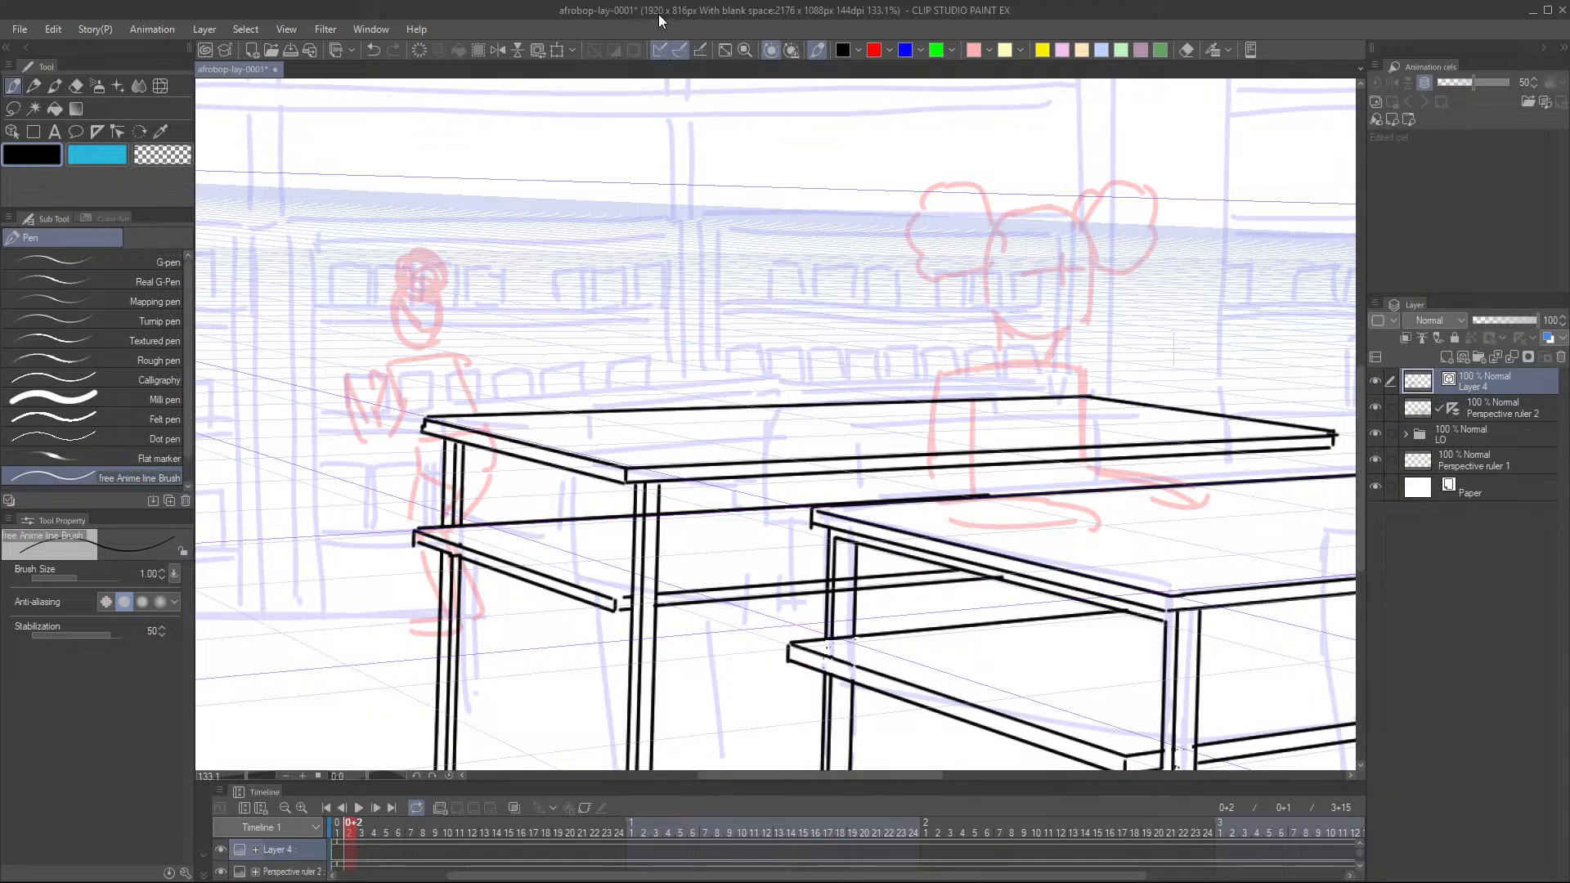
- Erase the part of the second table's shelf back edge that shows between the front corner leg's lines
mouse_move(652, 517)
mouse_down()
mouse_move(665, 530)
mouse_move(691, 517)
mouse_up()
scroll(691, 517, up, 2)
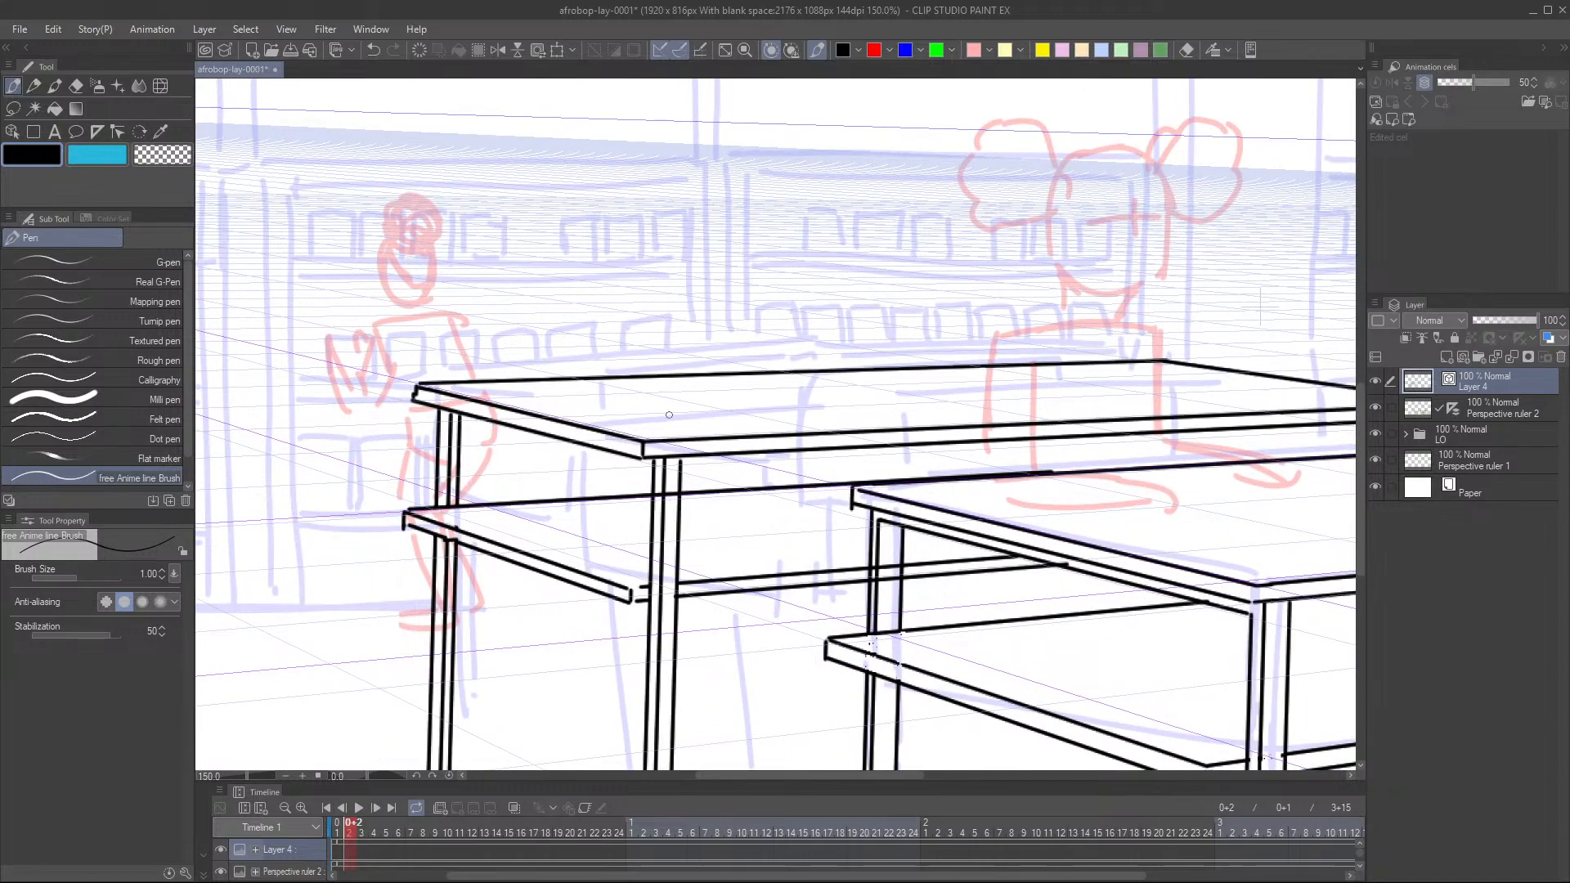
key(e)
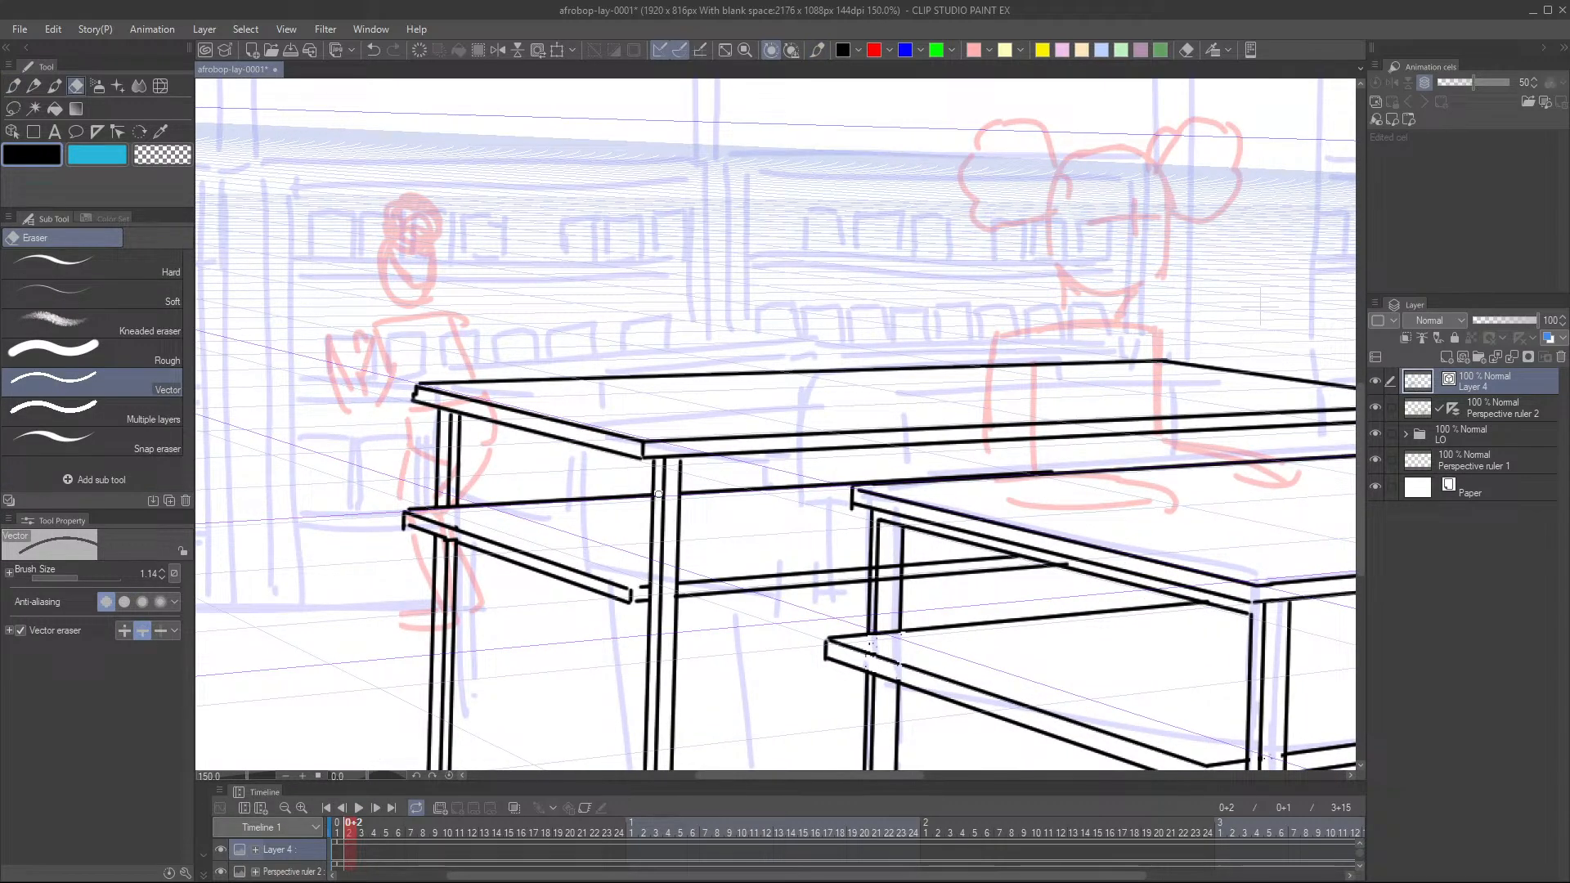
click(72, 579)
key(p)
scroll(646, 589, down, 5)
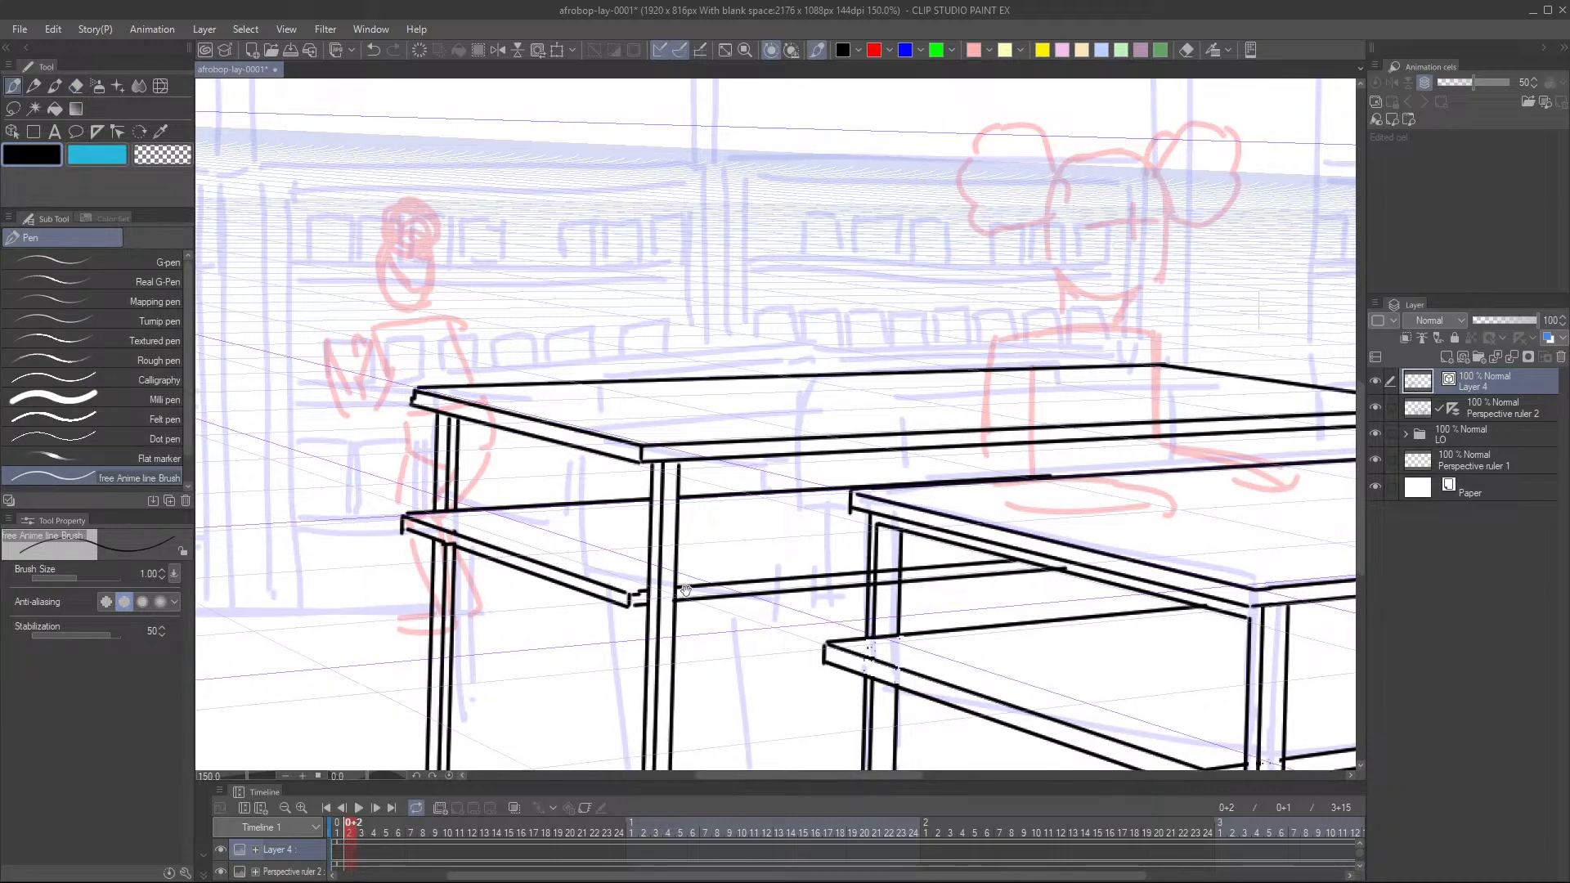
- Draw the short visible part of the leg under the second tabletop's right corner, down to the foreground tabletop
scroll(666, 615, up, 3)
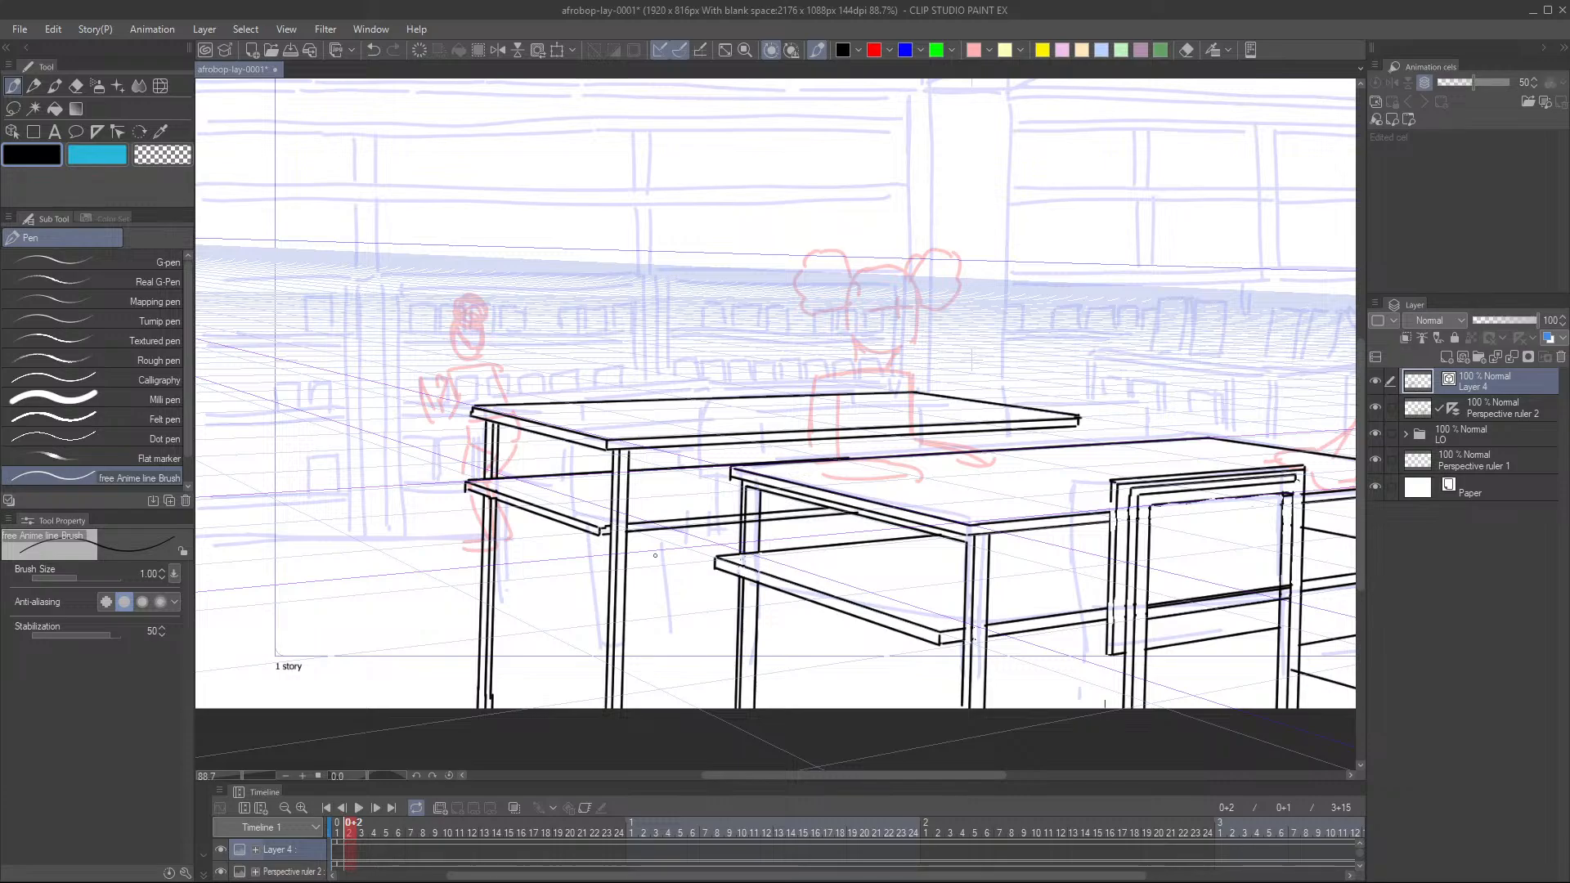
scroll(568, 565, down, 2)
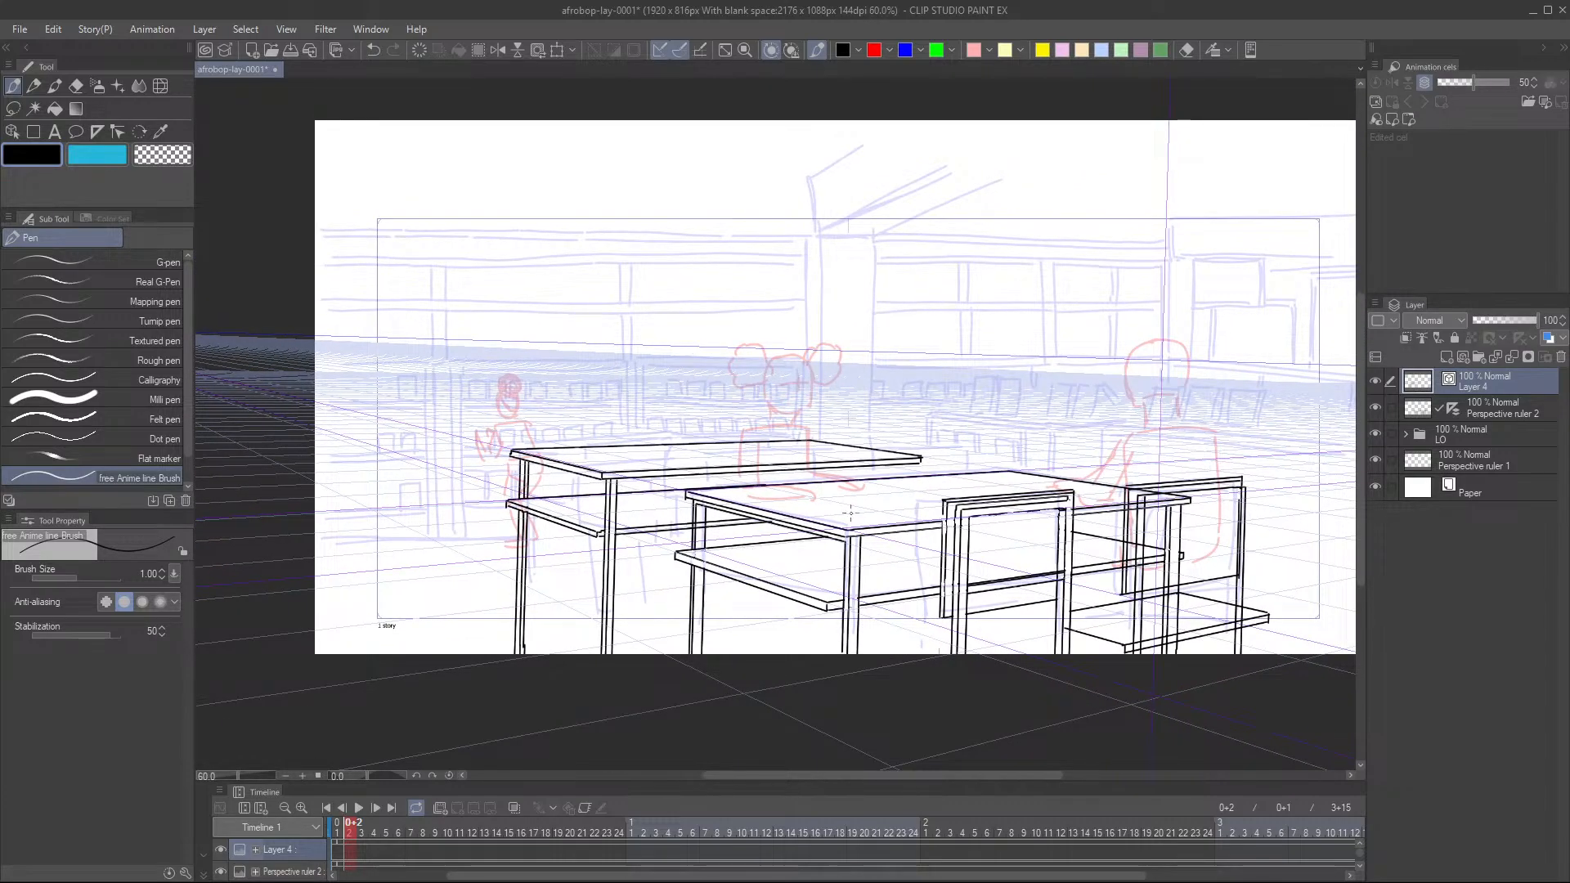
scroll(901, 490, up, 2)
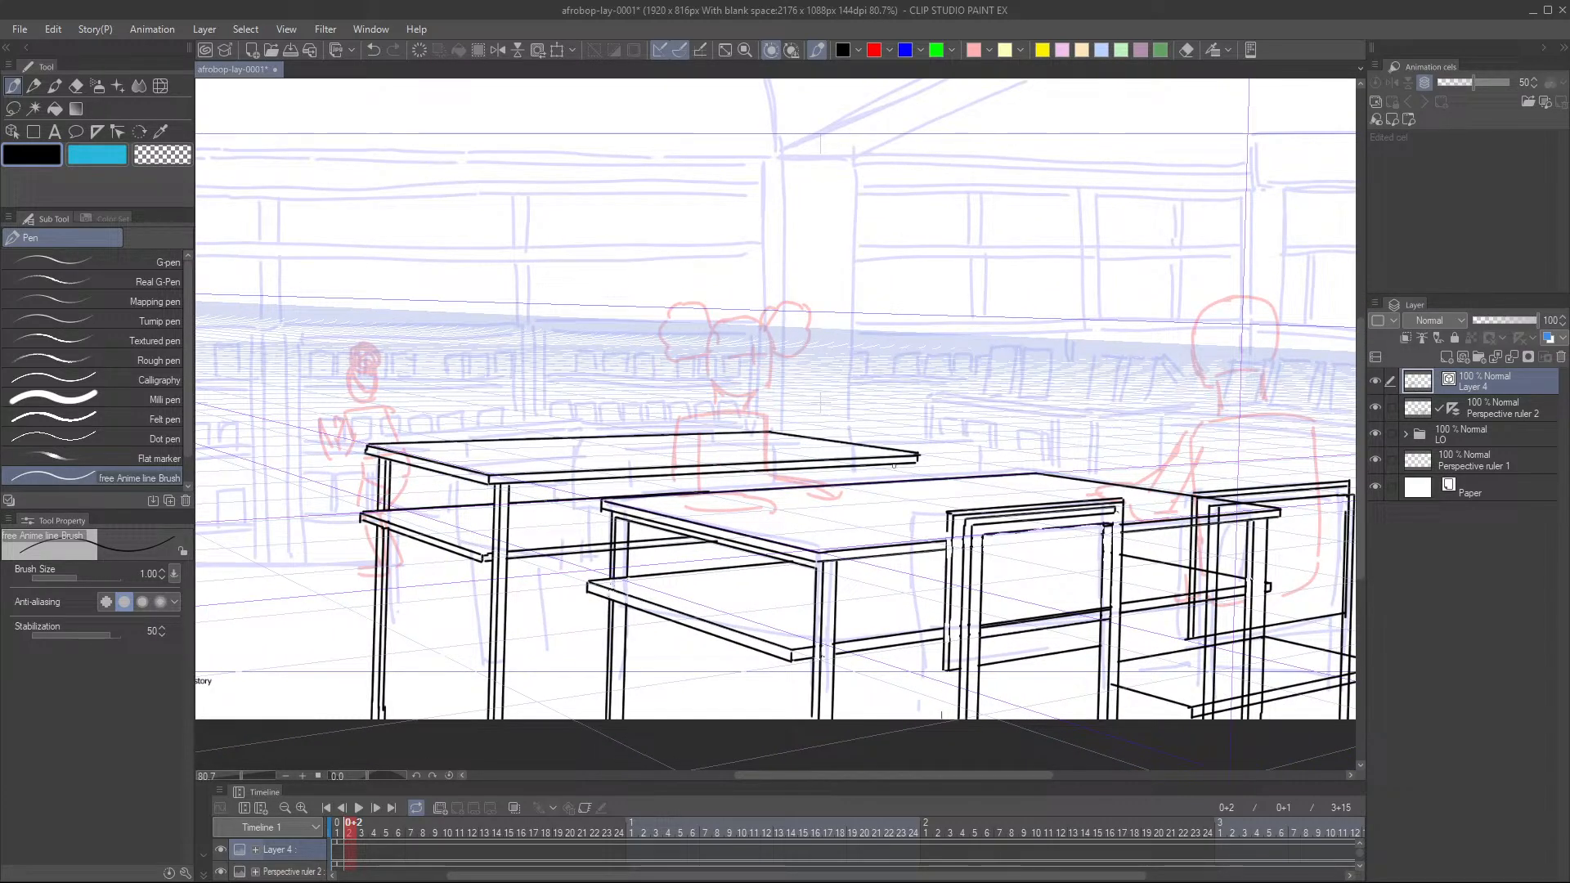
drag(893, 466, 907, 481)
scroll(1002, 453, down, 3)
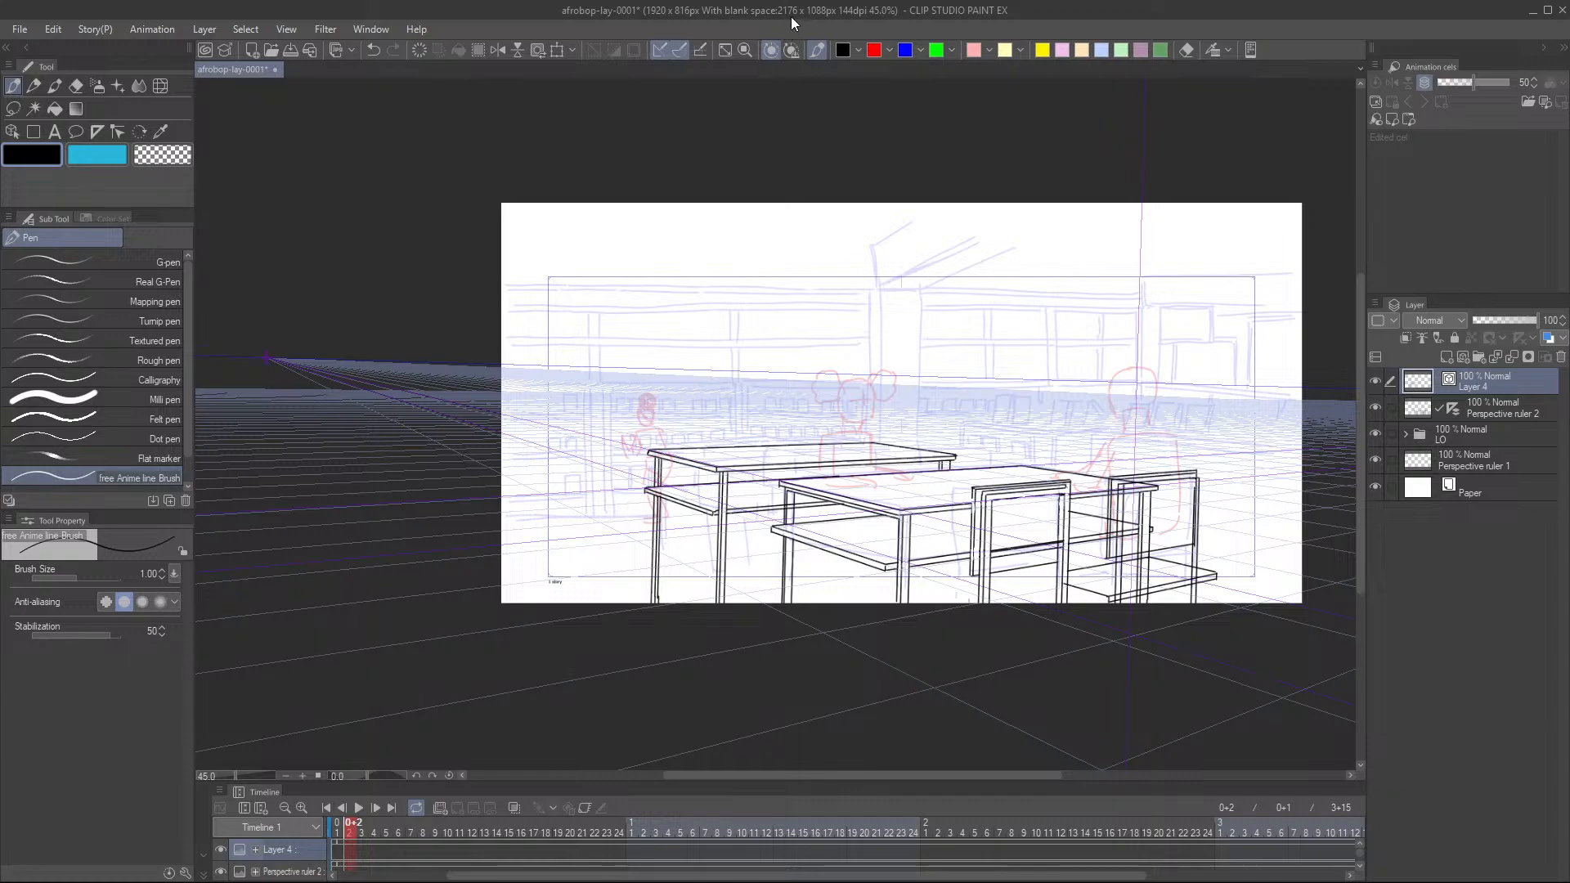
- Outline a third tabletop in perspective behind and to the left of the second table, and save the file
drag(745, 456, 700, 491)
scroll(702, 487, up, 3)
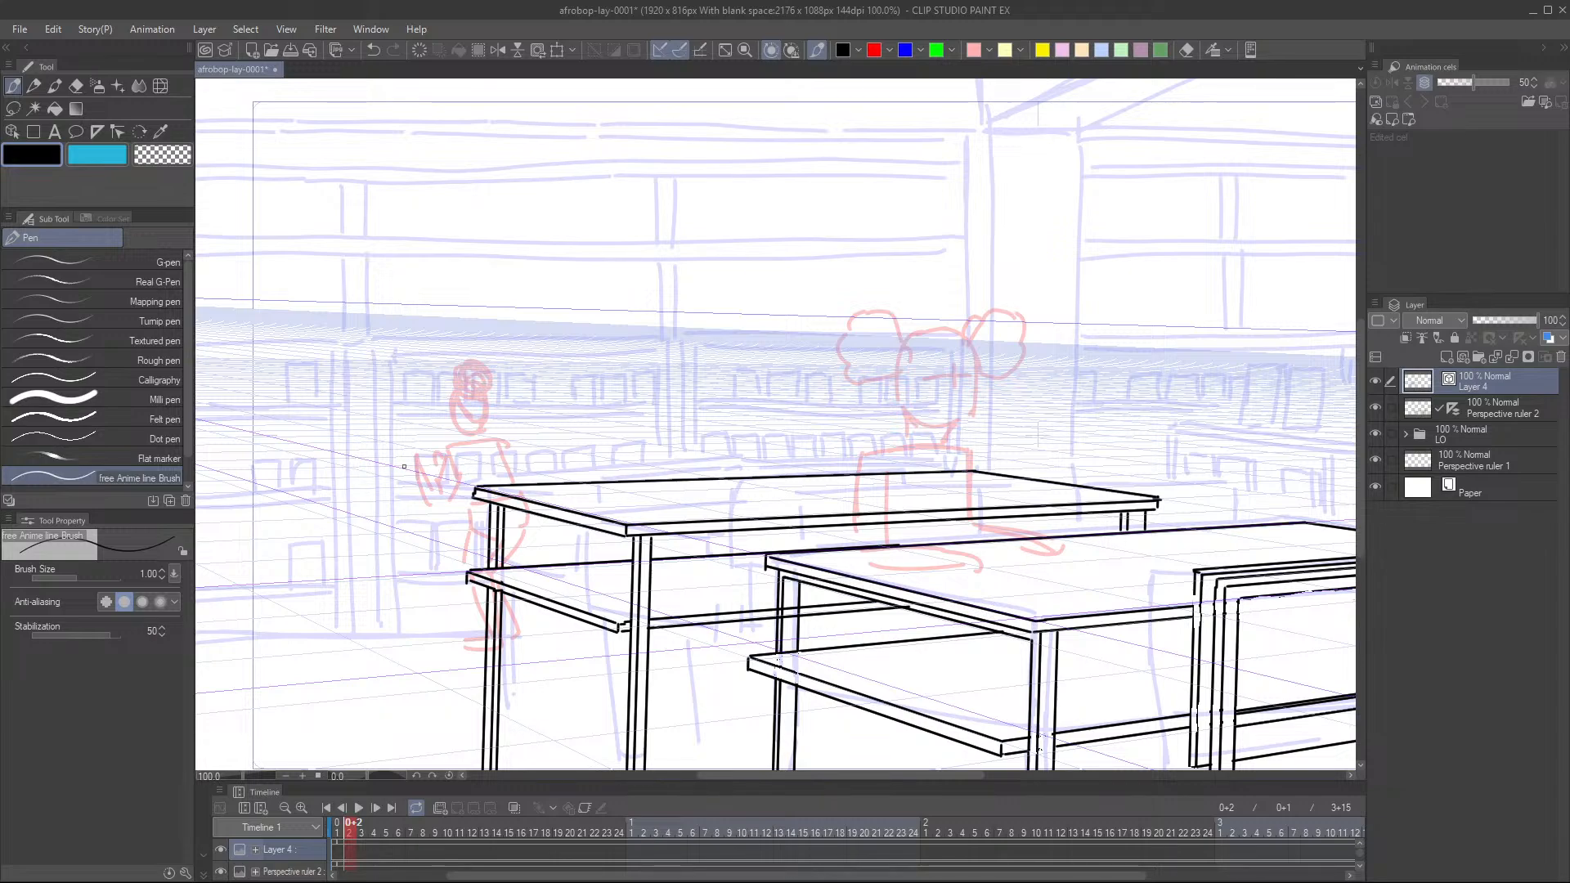
drag(397, 466, 859, 469)
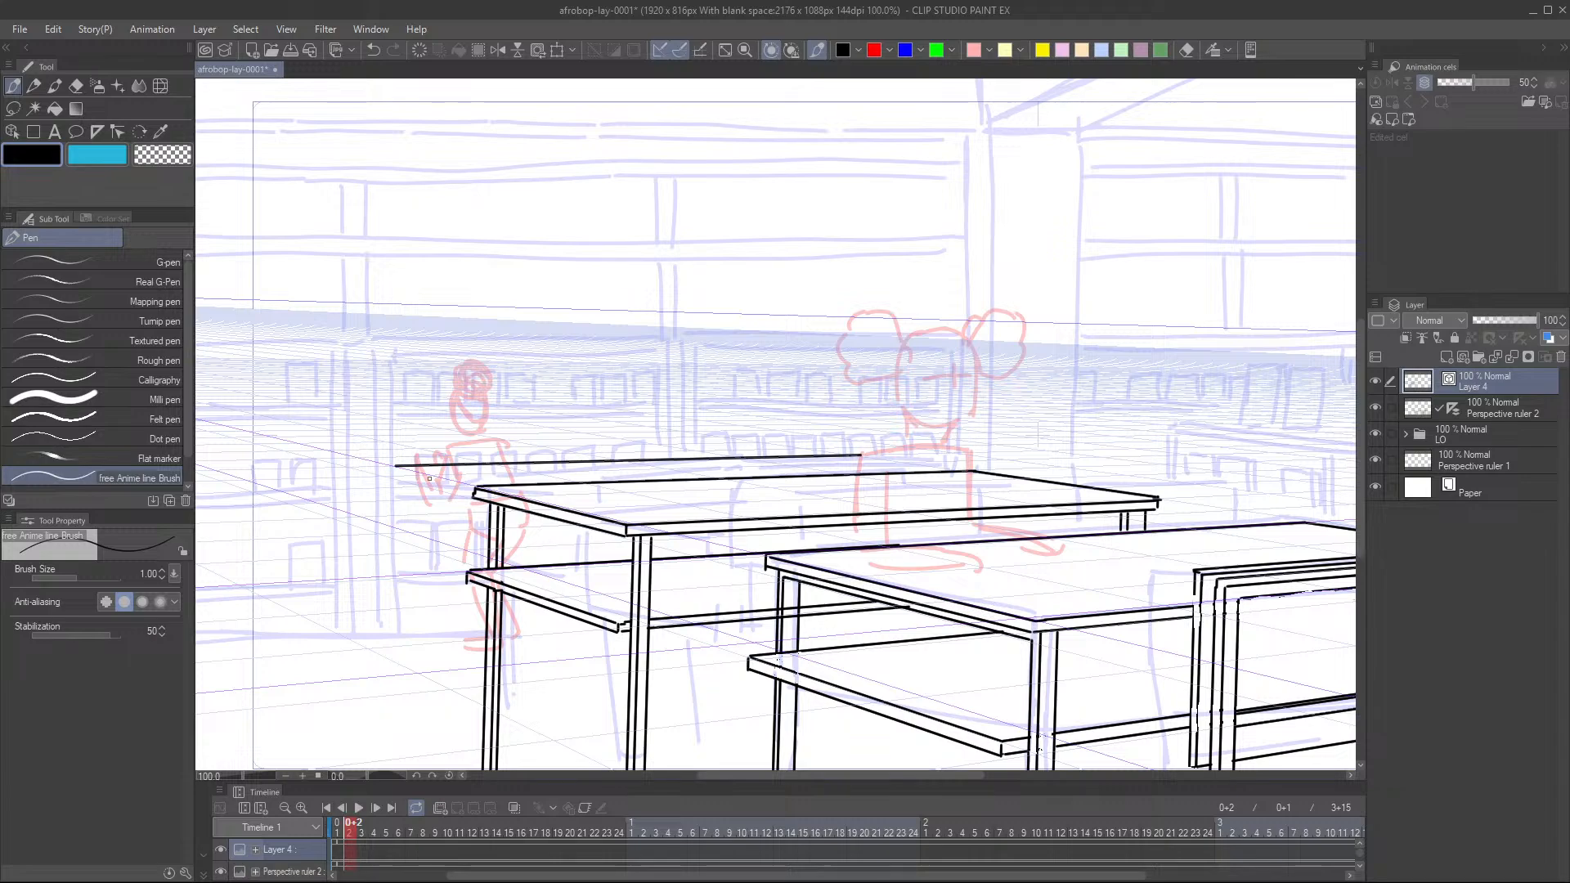
mouse_move(390, 466)
mouse_down()
mouse_move(326, 452)
mouse_move(491, 435)
mouse_move(659, 454)
mouse_move(725, 448)
mouse_move(722, 436)
mouse_move(857, 457)
mouse_up()
key(ctrl+z)
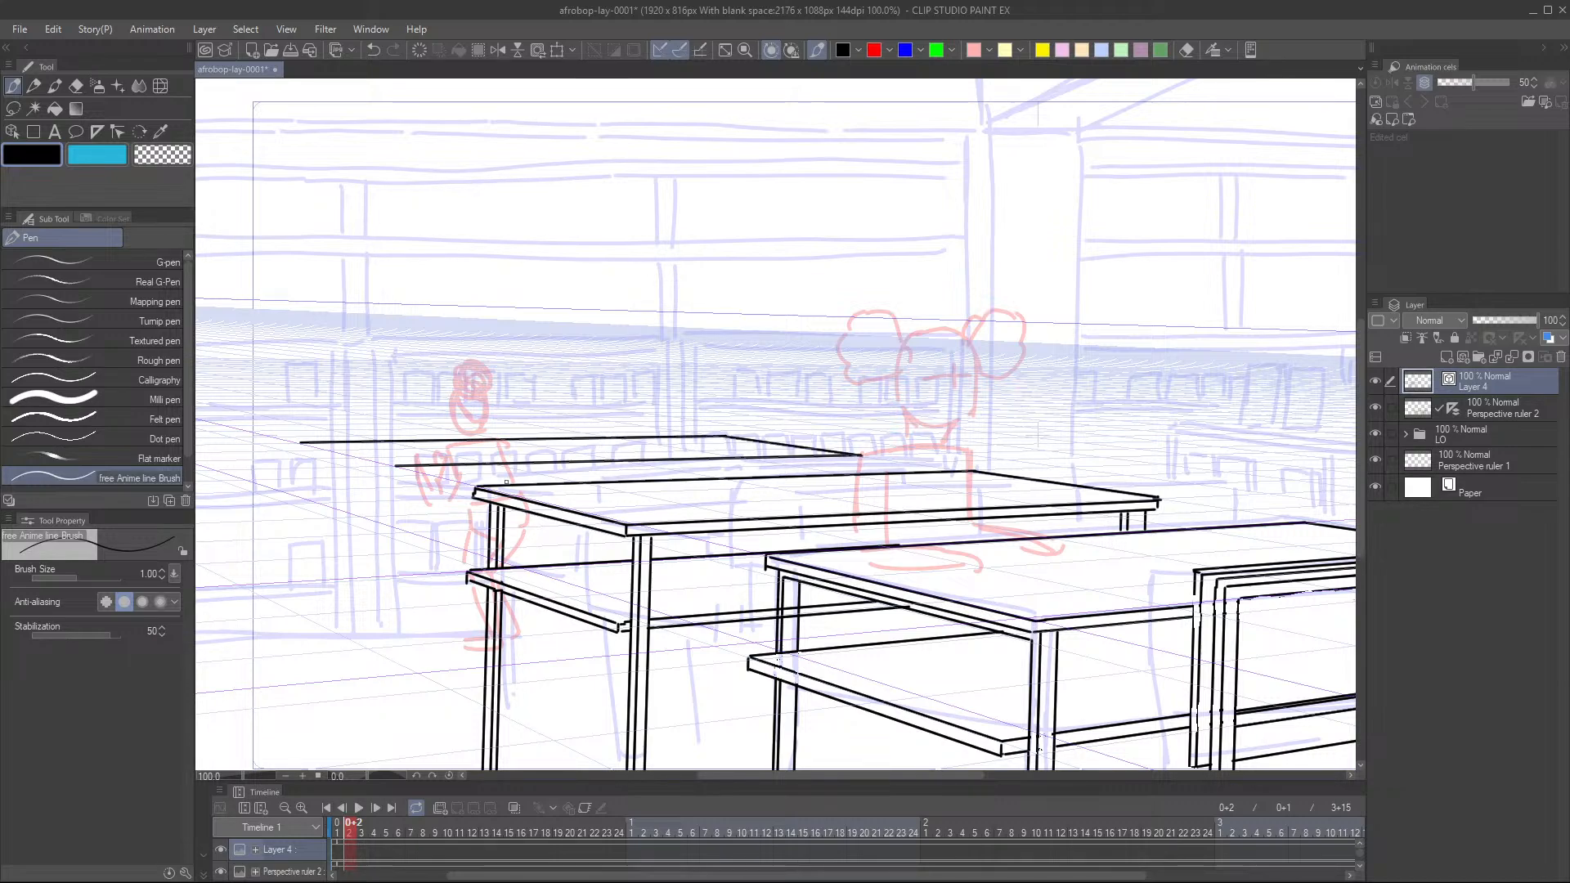
drag(396, 465, 300, 443)
scroll(576, 539, down, 2)
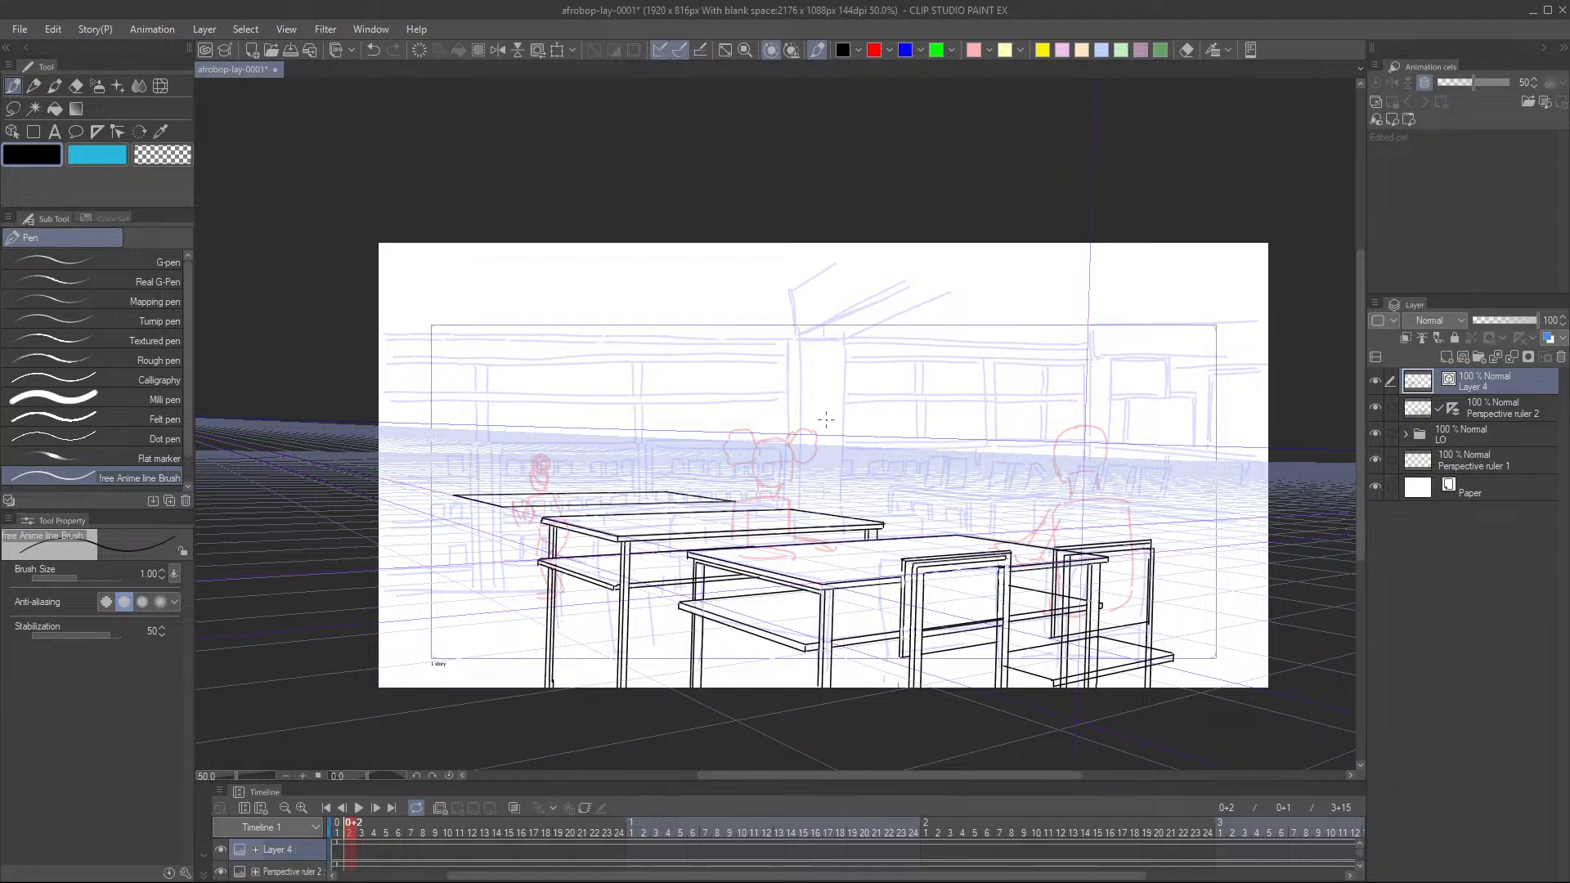
key(ctrl+s)
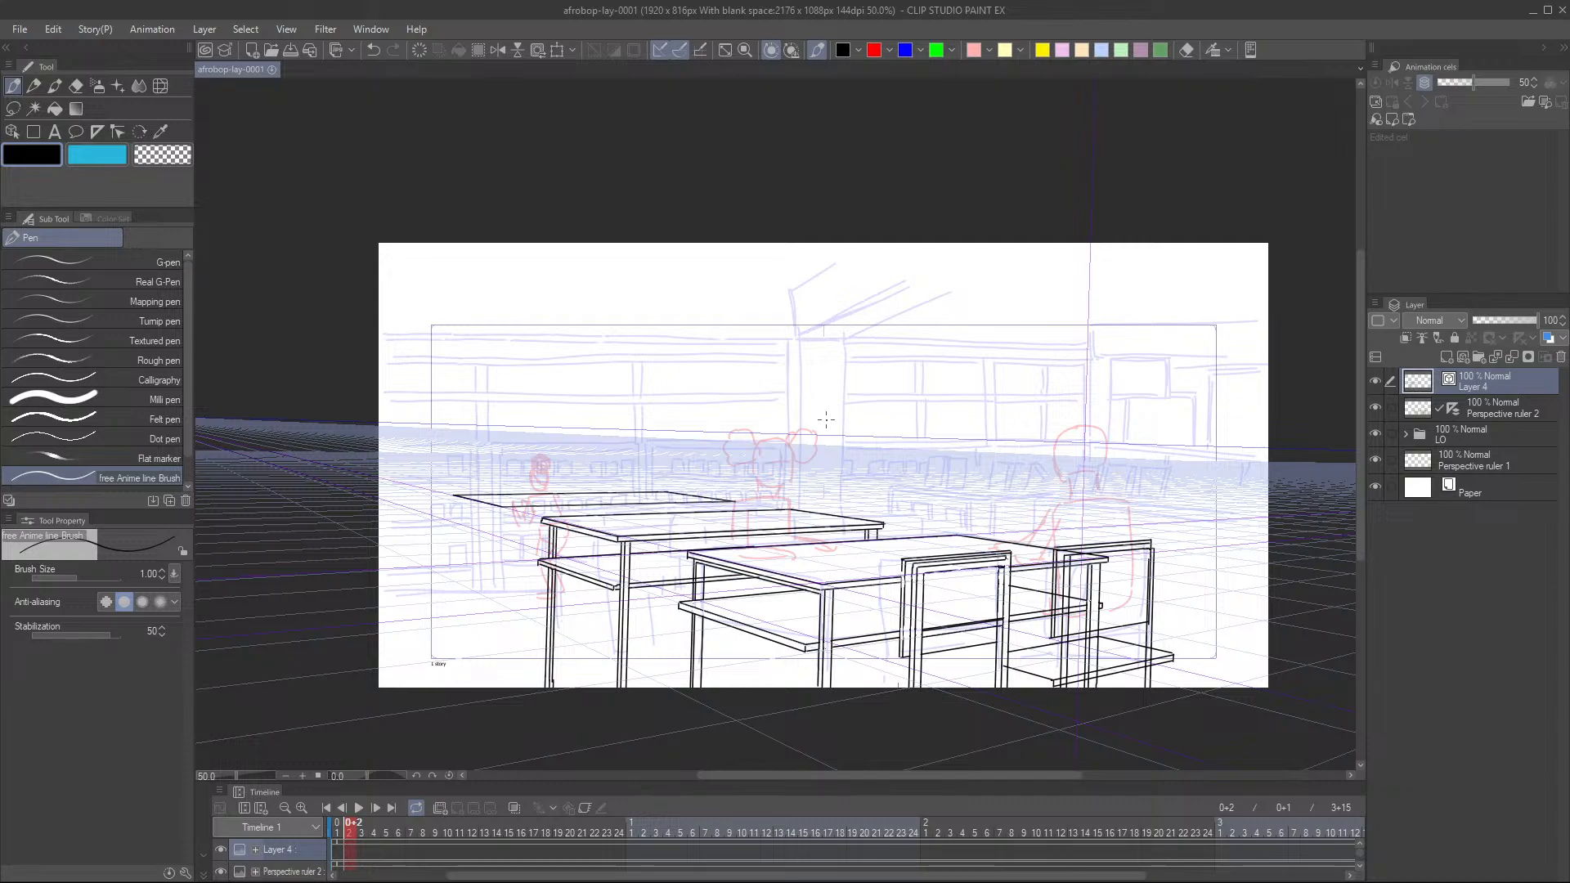
- Add the third tabletop's thickness with parallel lines under its front and left edges and short corner verticals, and save the file
click(826, 419)
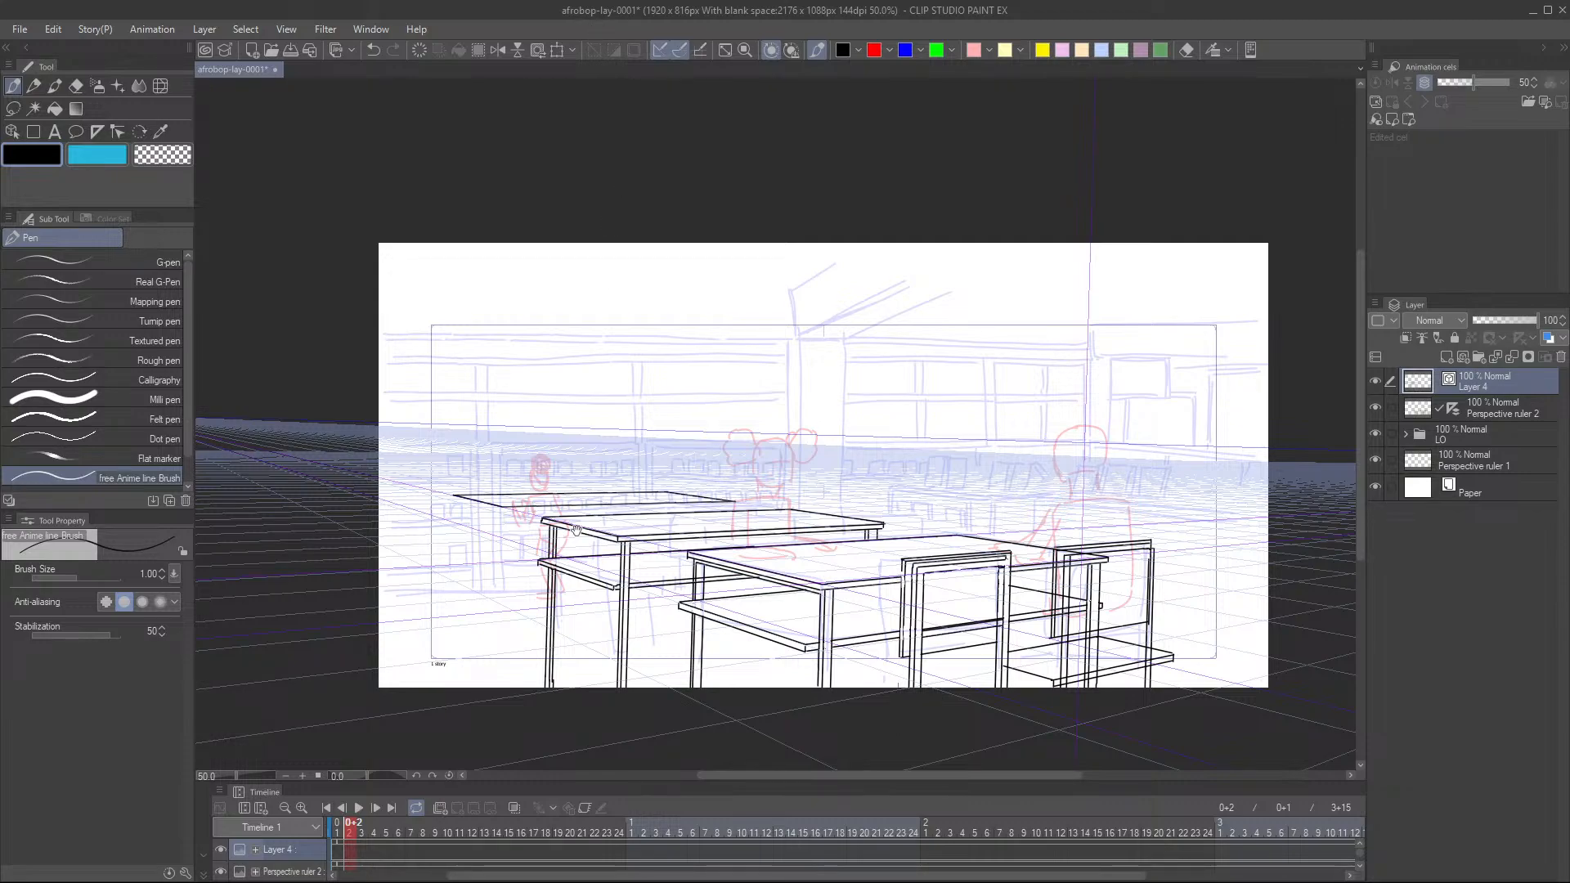
scroll(572, 532, up, 3)
scroll(595, 512, up, 2)
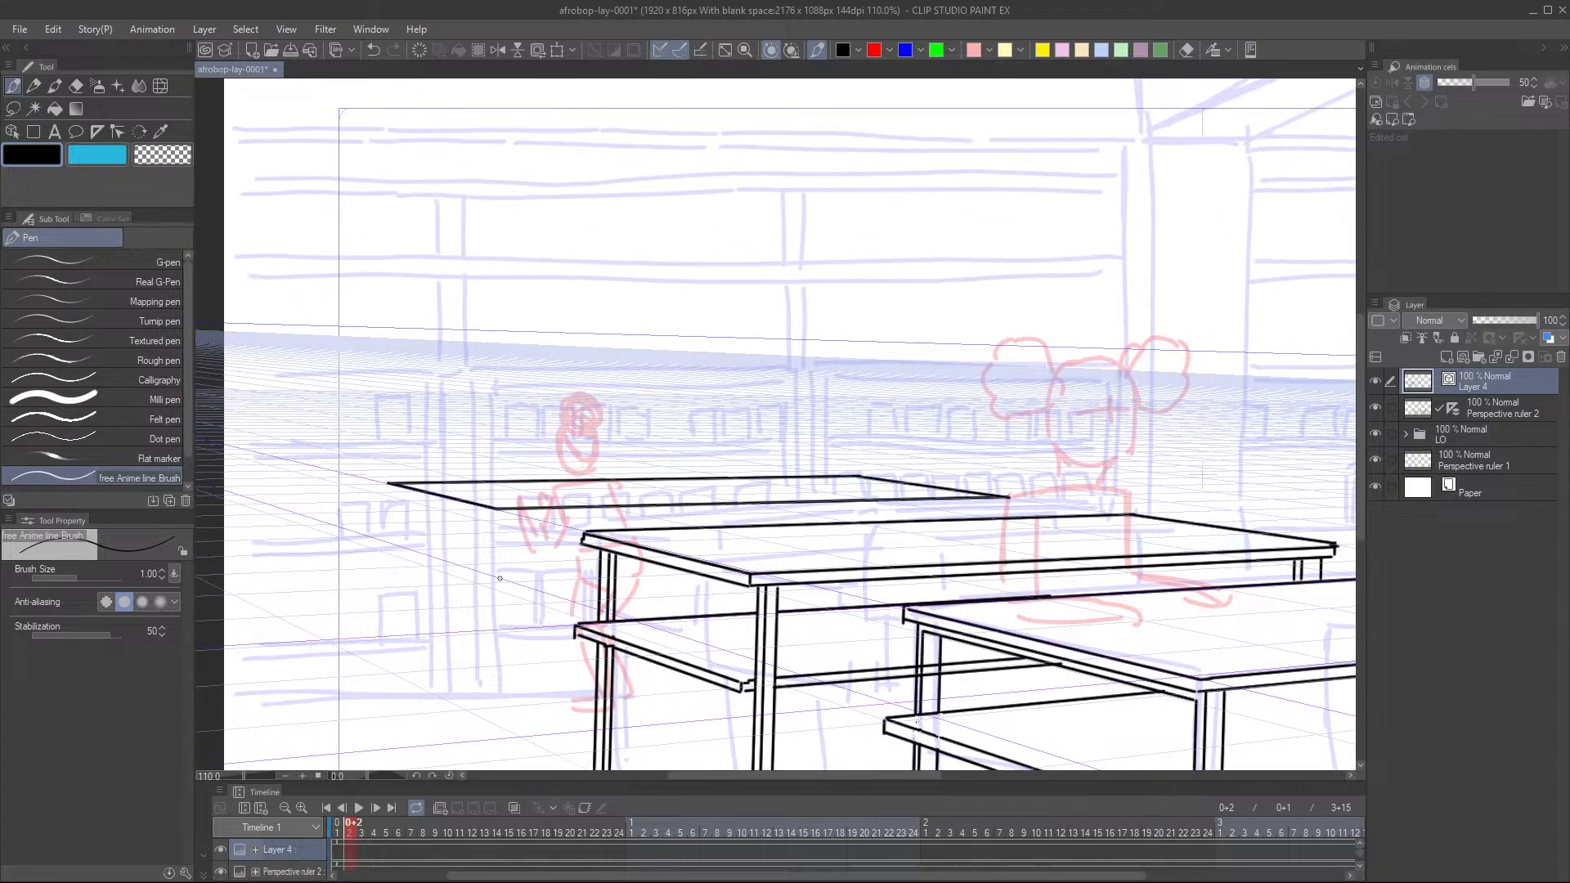
mouse_move(495, 506)
mouse_down()
mouse_move(497, 519)
mouse_move(1002, 504)
mouse_up()
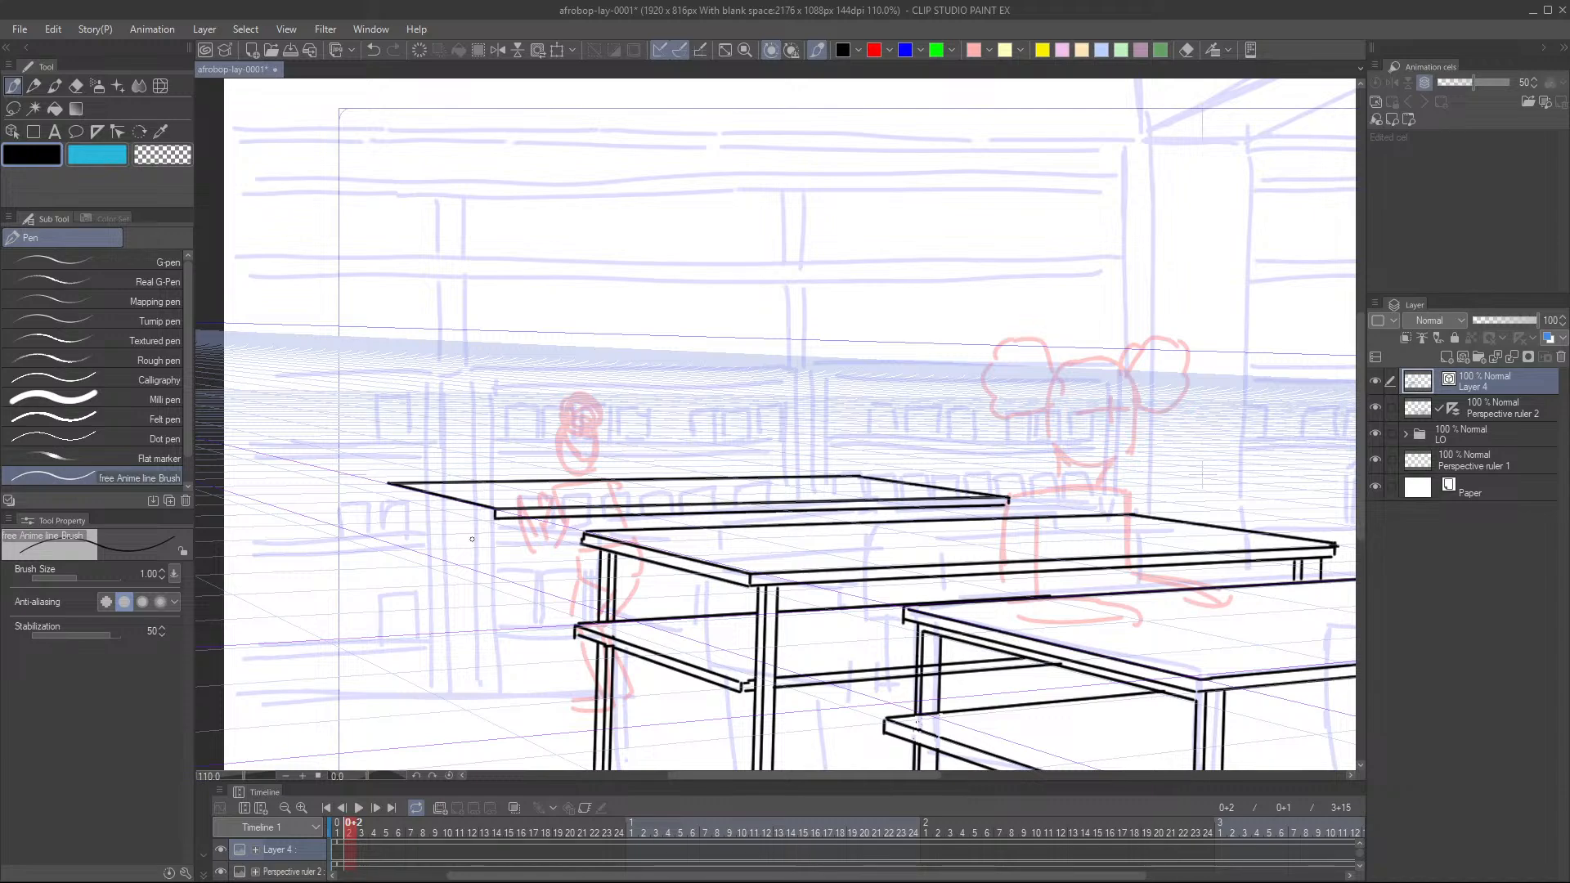
drag(387, 484, 385, 494)
drag(496, 517, 388, 501)
drag(640, 522, 612, 538)
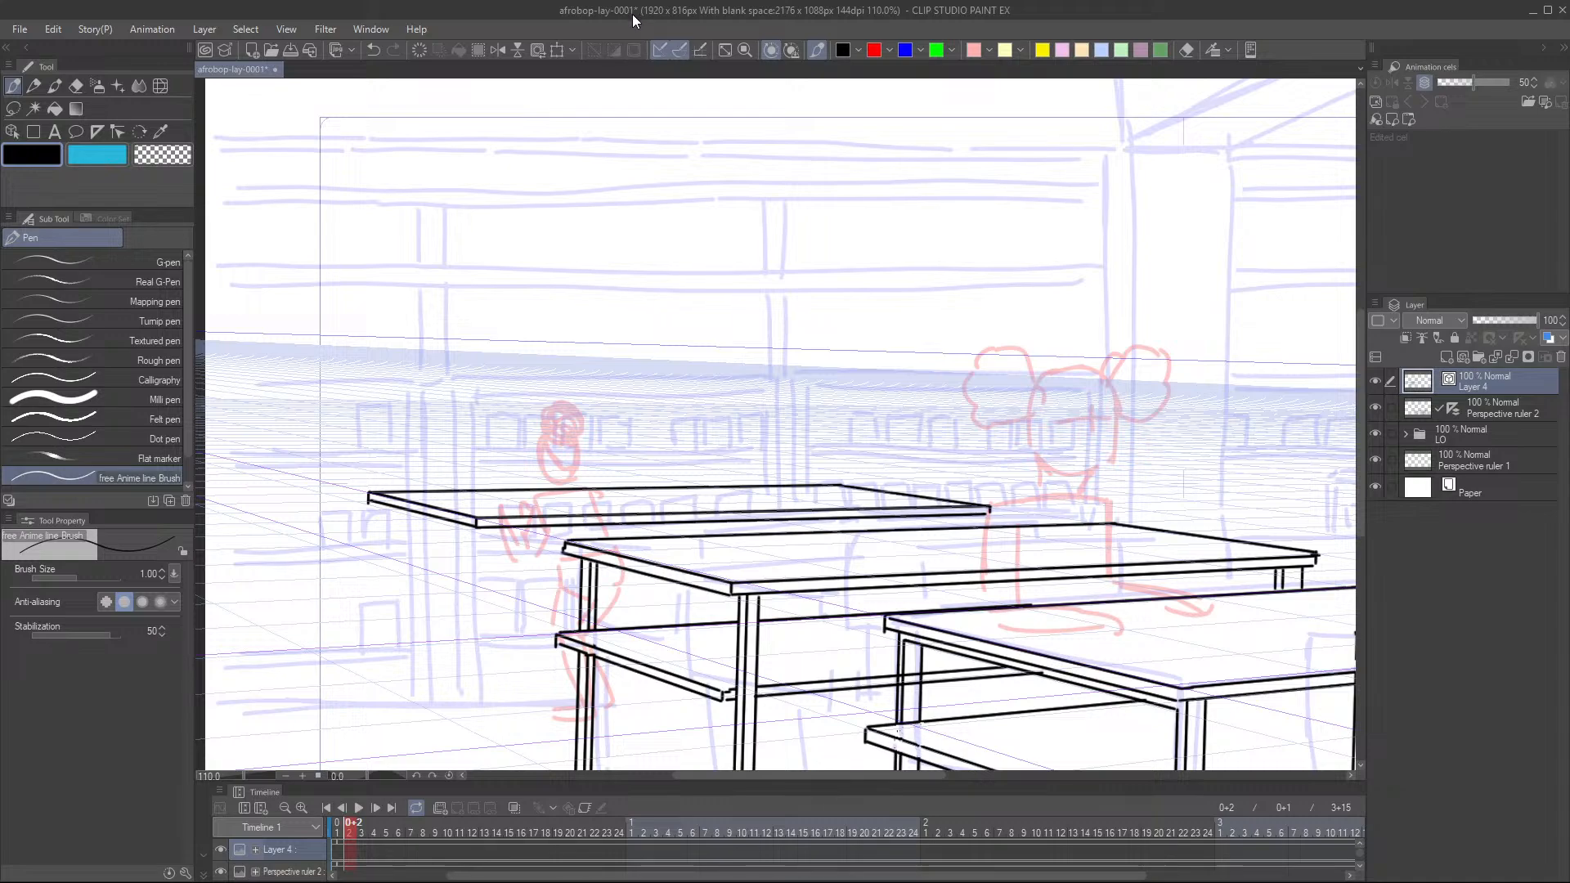
key(ctrl+s)
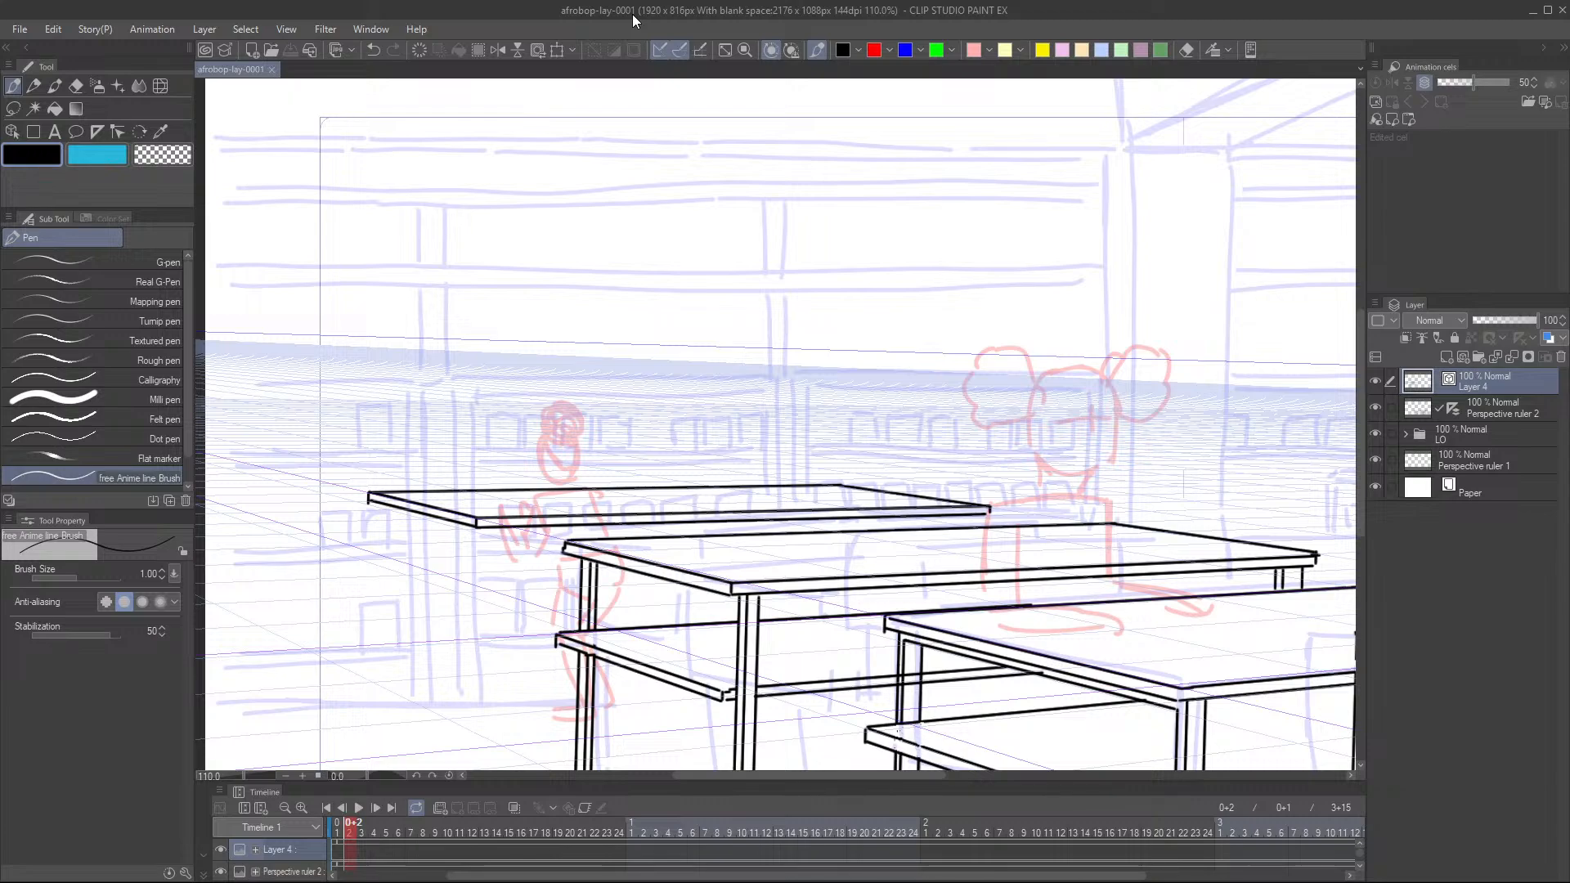
- Draw the short visible part of the leg under the third tabletop's right corner and save the file
drag(975, 515, 950, 528)
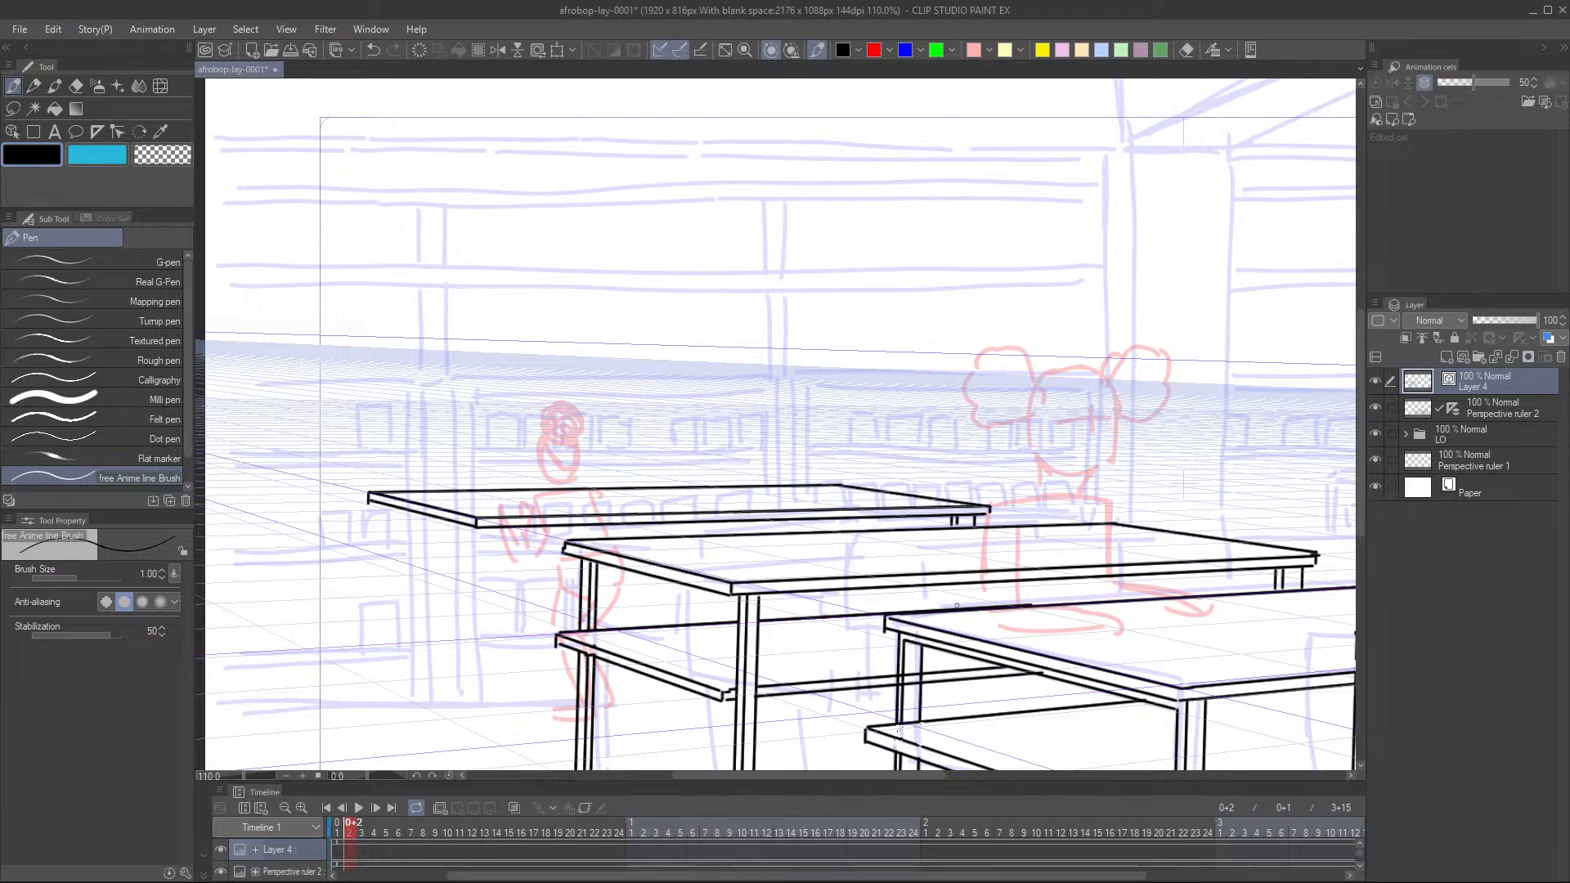
scroll(873, 322, down, 3)
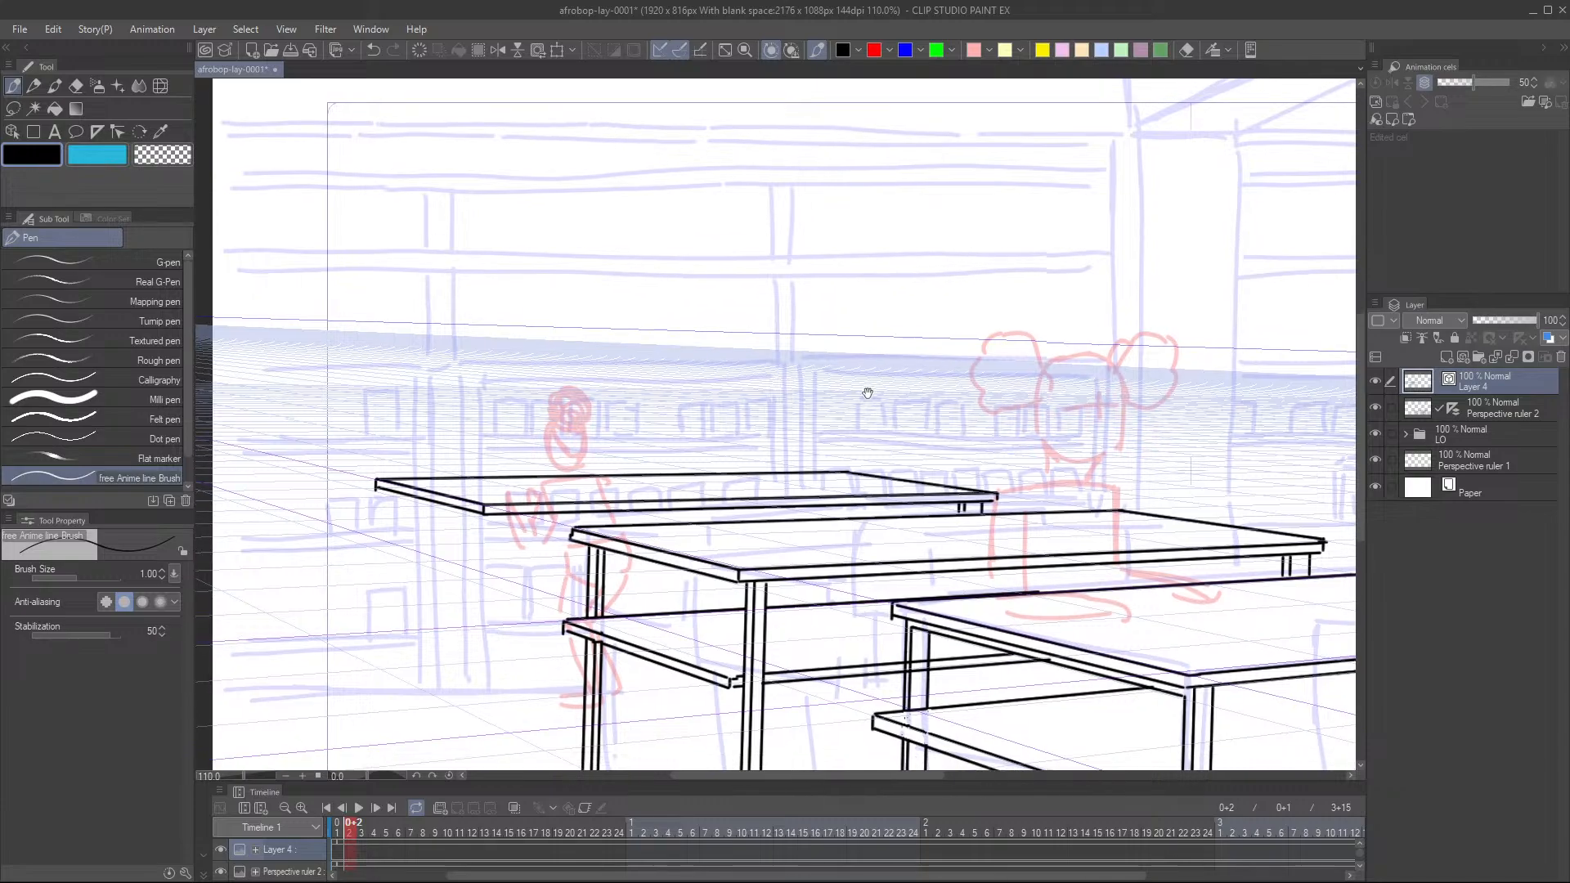
scroll(881, 329, down, 1)
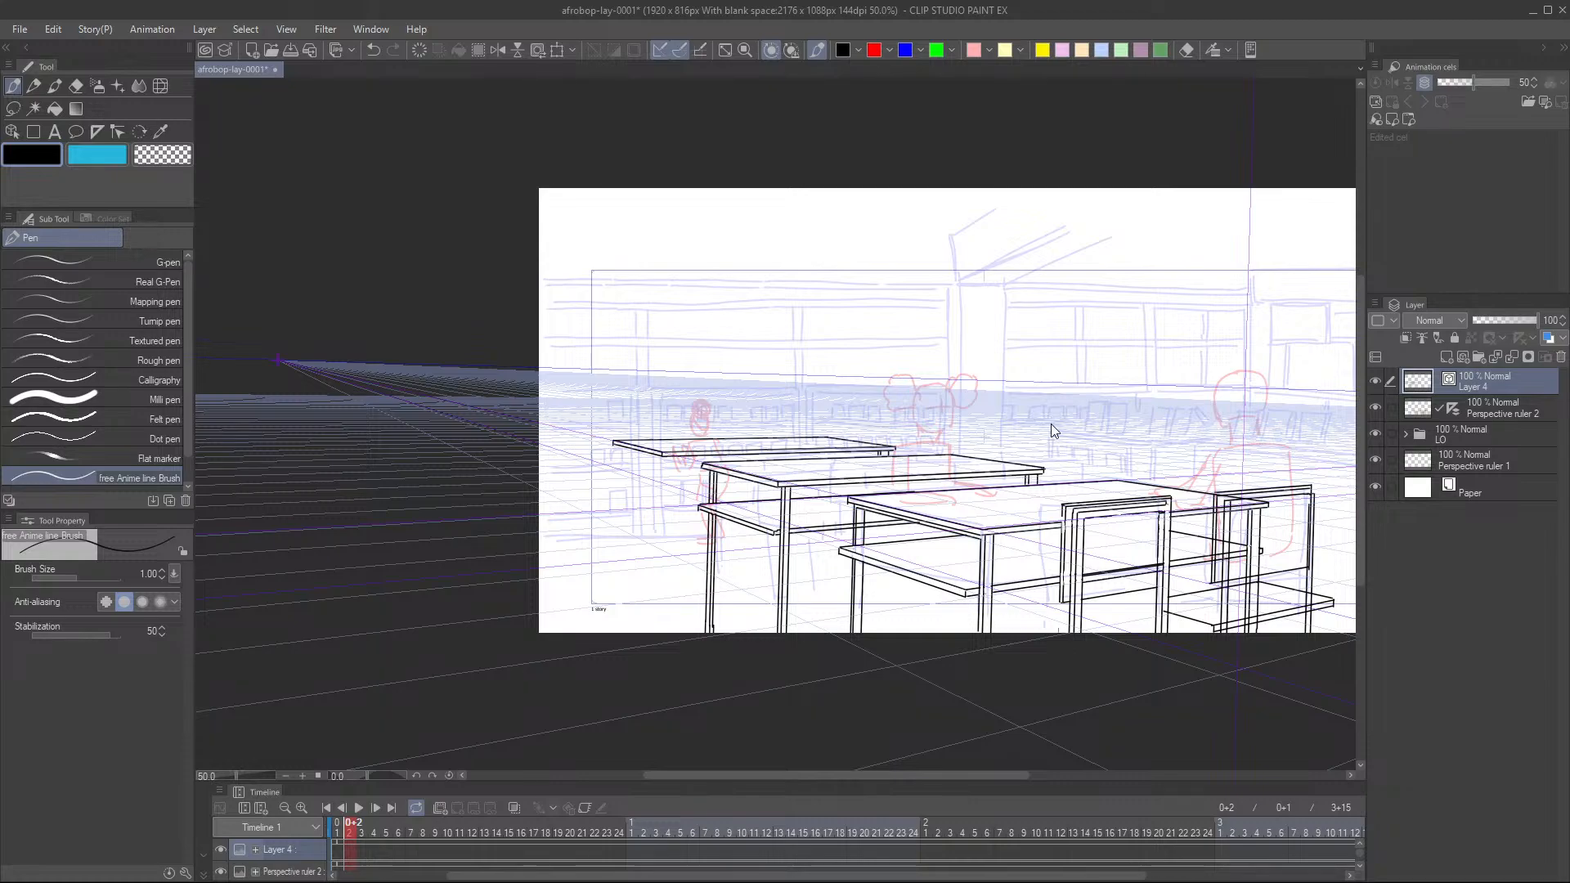
key(ctrl+s)
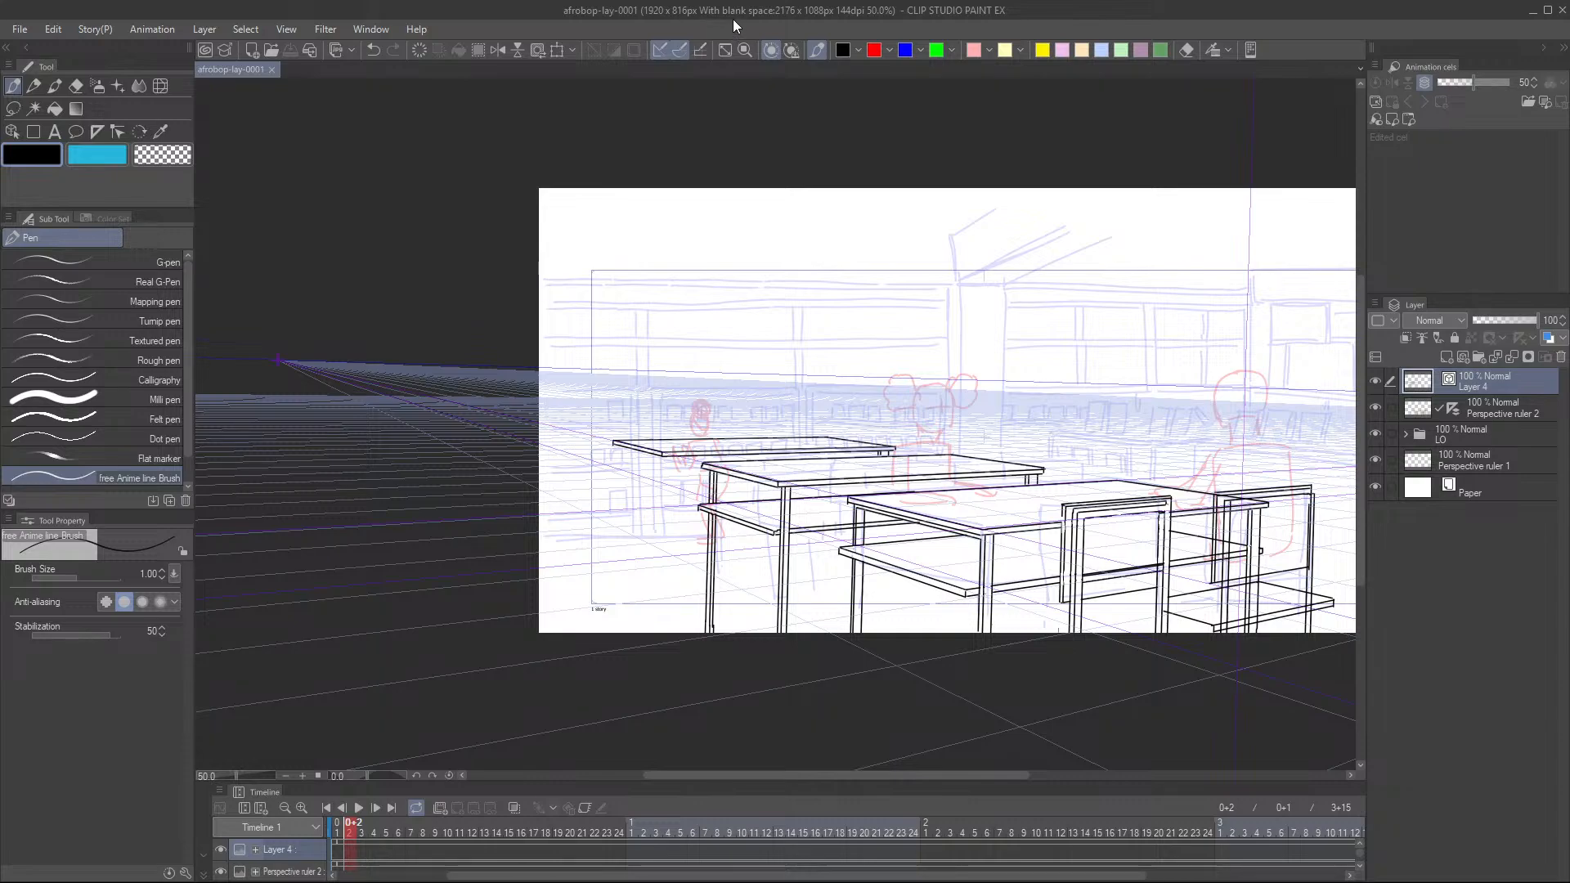
- Draw the leg under the third tabletop's far left corner as close vertical lines ending above the story frame's lower edge
scroll(804, 488, up, 5)
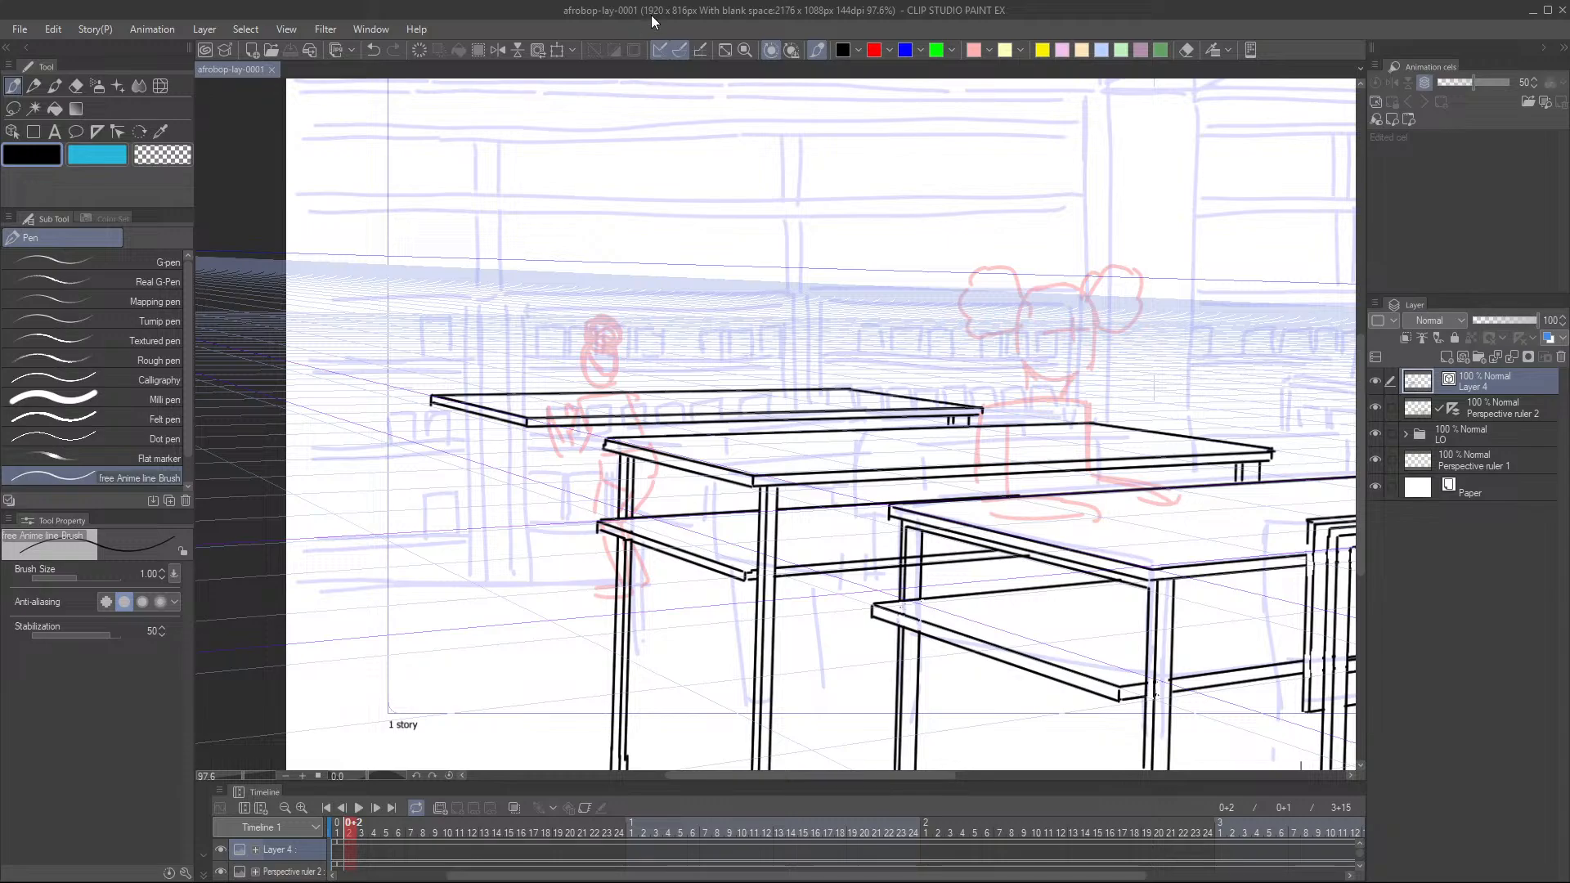
scroll(728, 85, down, 3)
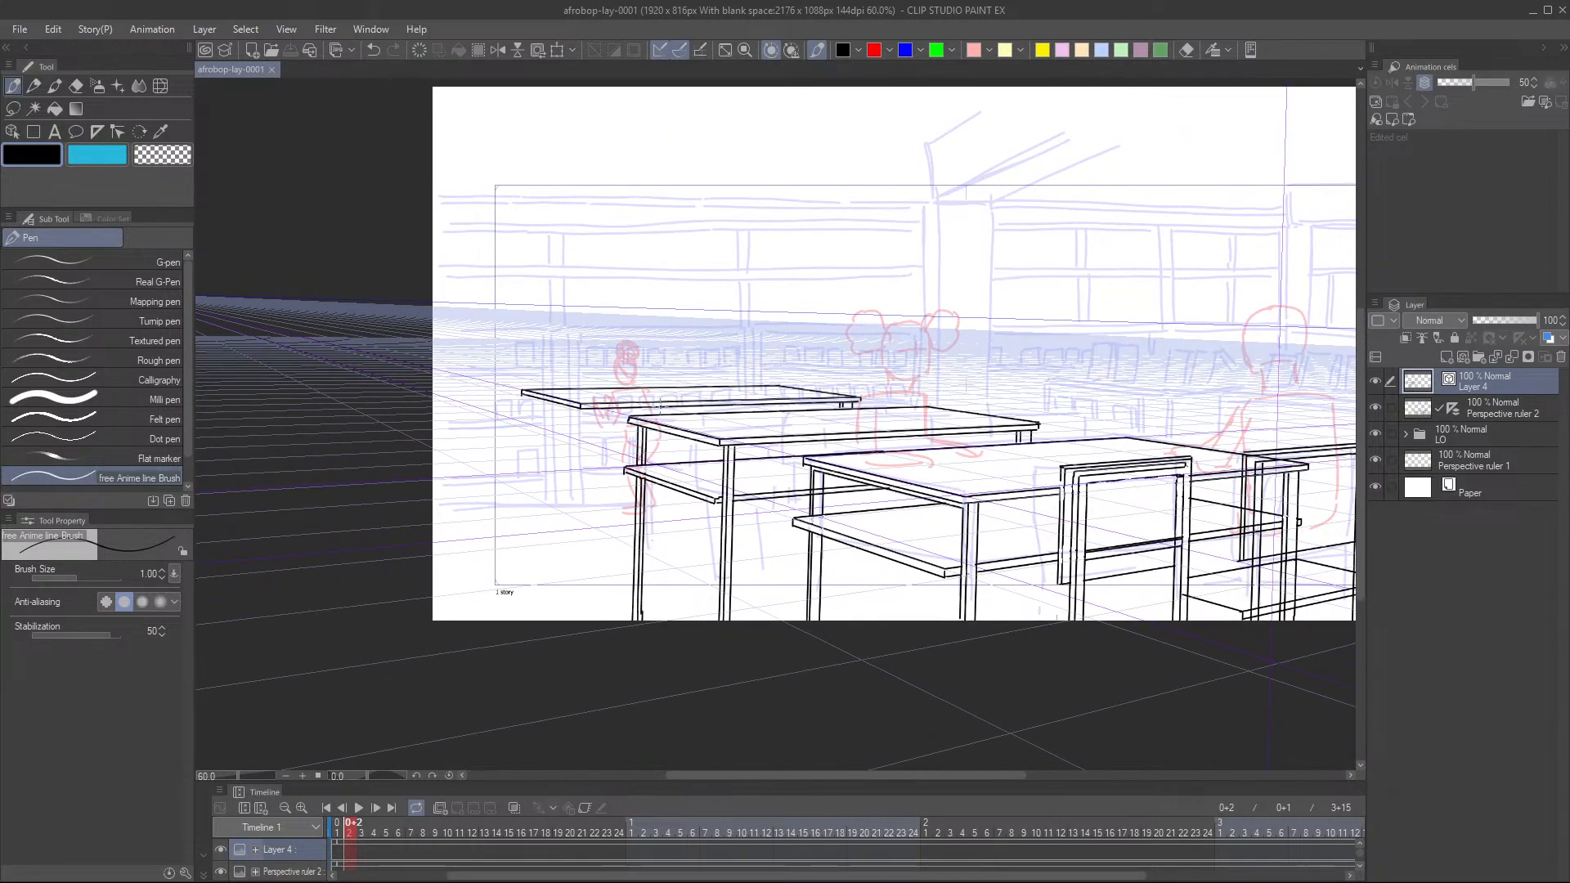
scroll(630, 433, up, 3)
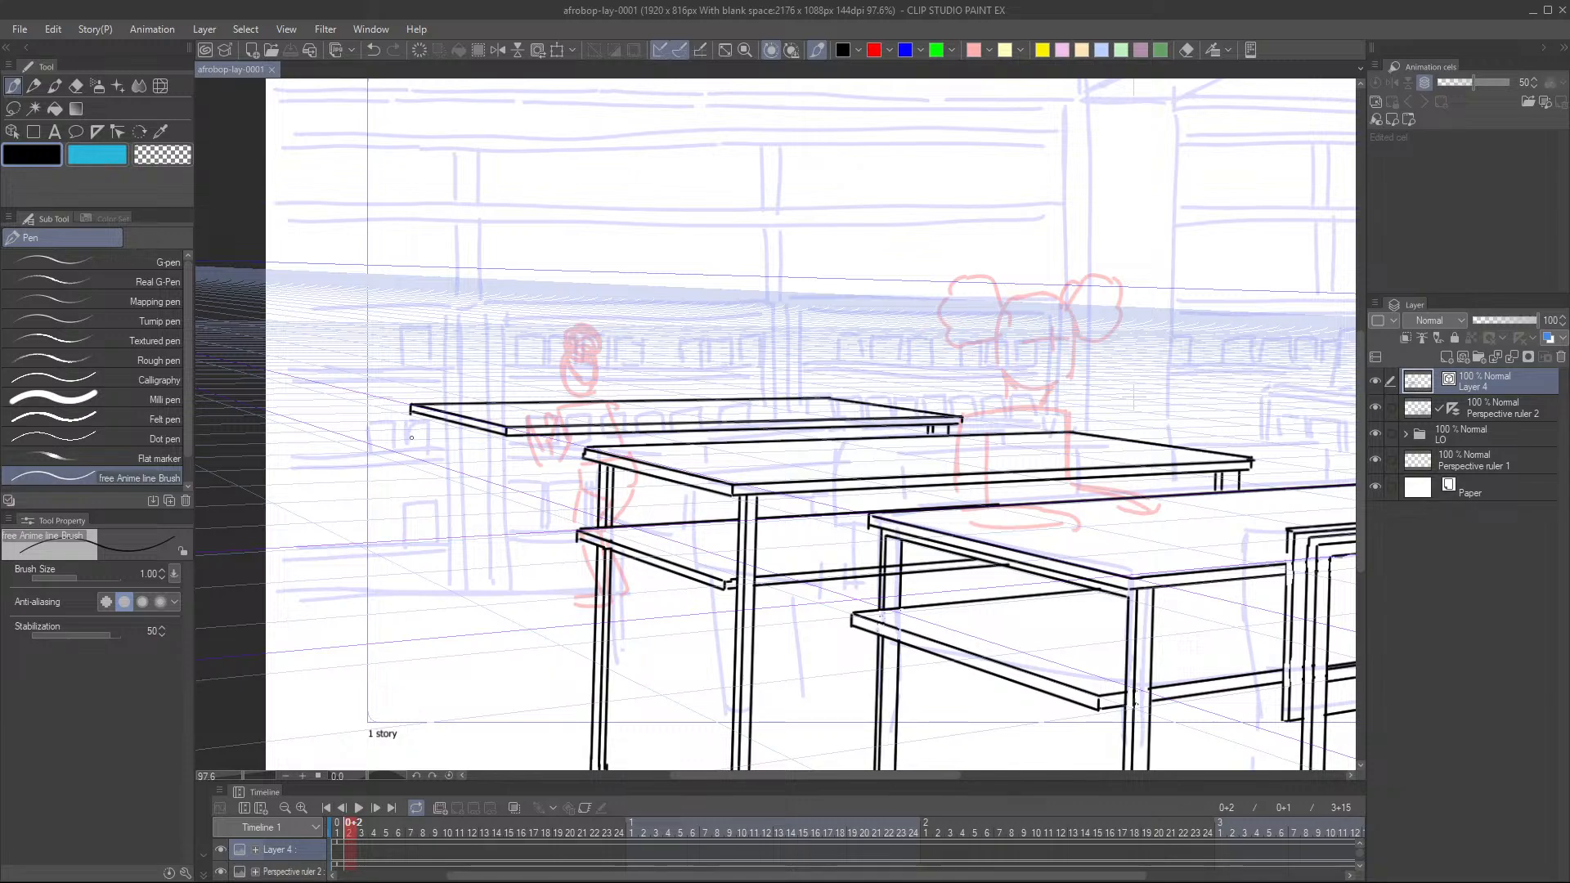
drag(423, 418, 425, 575)
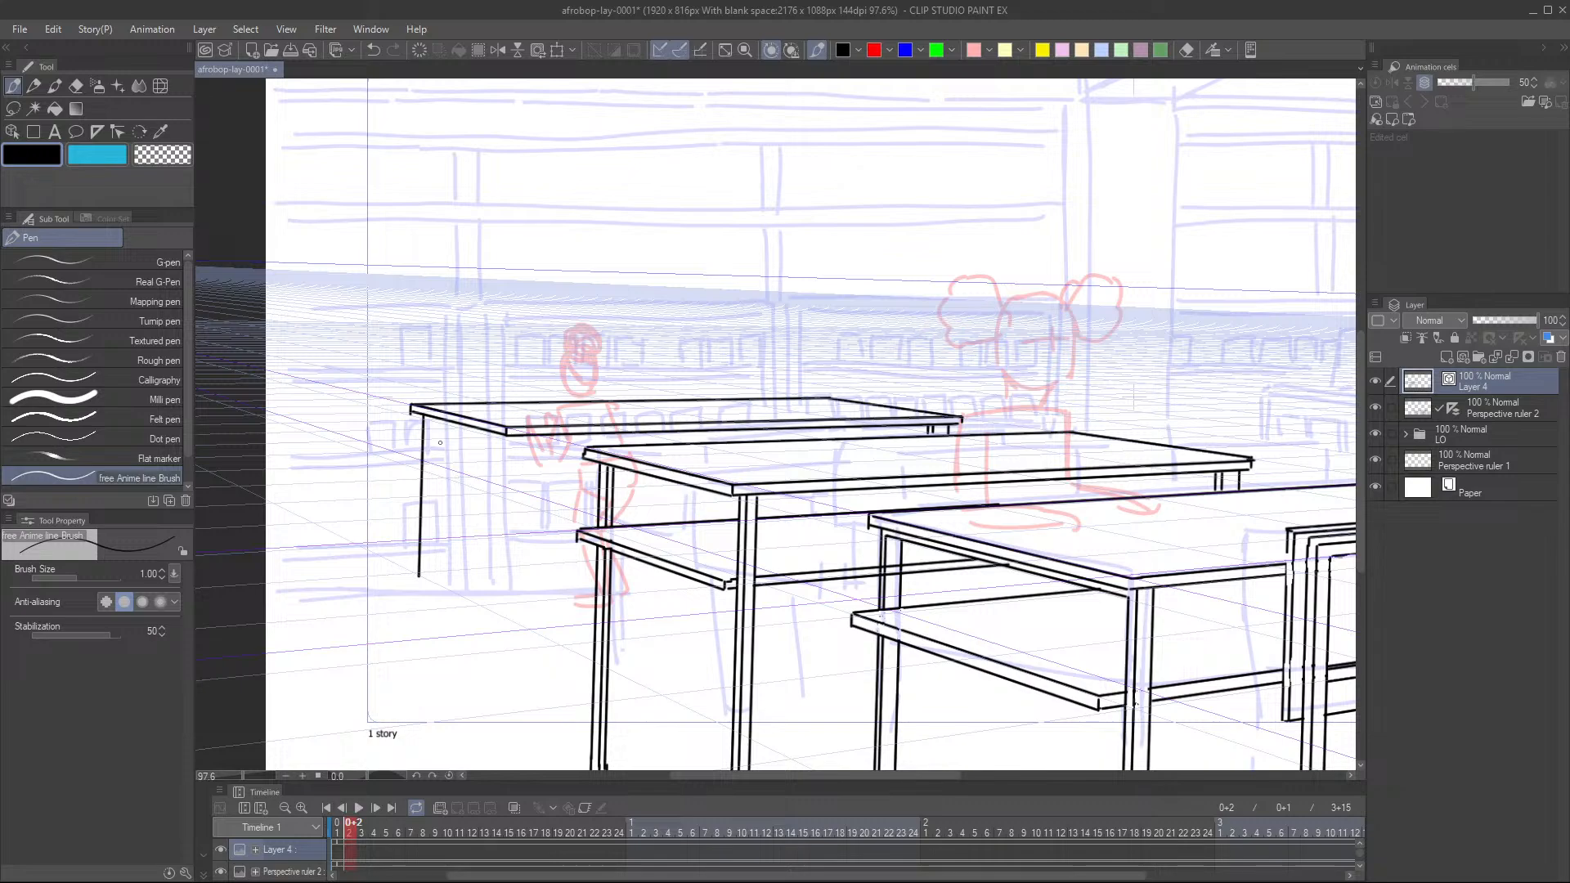
drag(426, 417, 422, 579)
drag(435, 421, 425, 582)
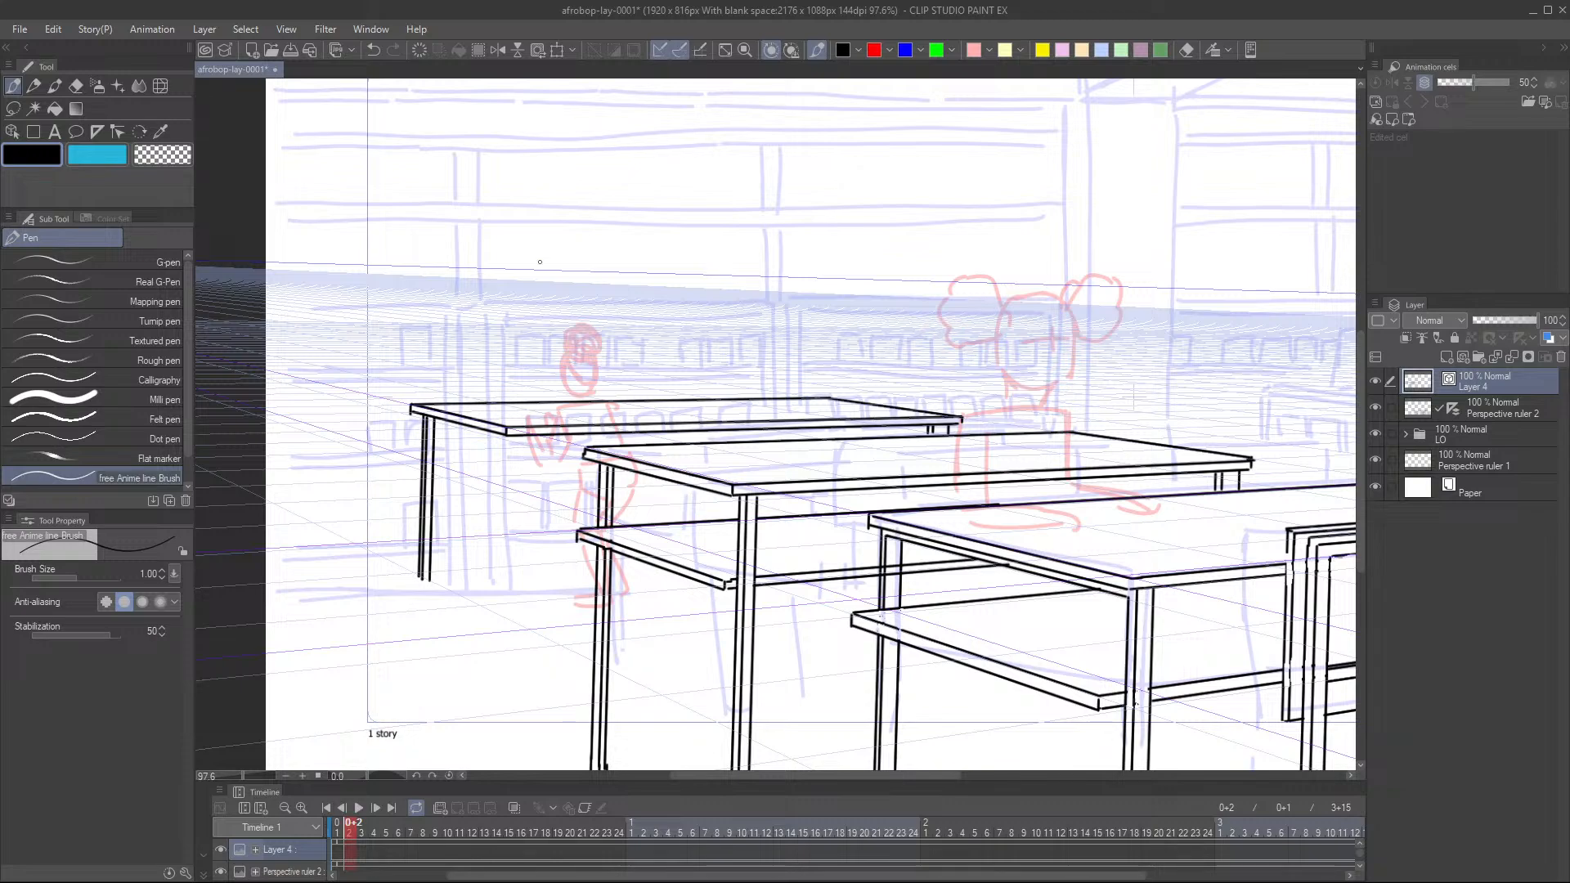
- Draw the third table's front corner leg as two vertical lines, longer than the far left leg, and close it with a short bottom line
scroll(732, 237, down, 3)
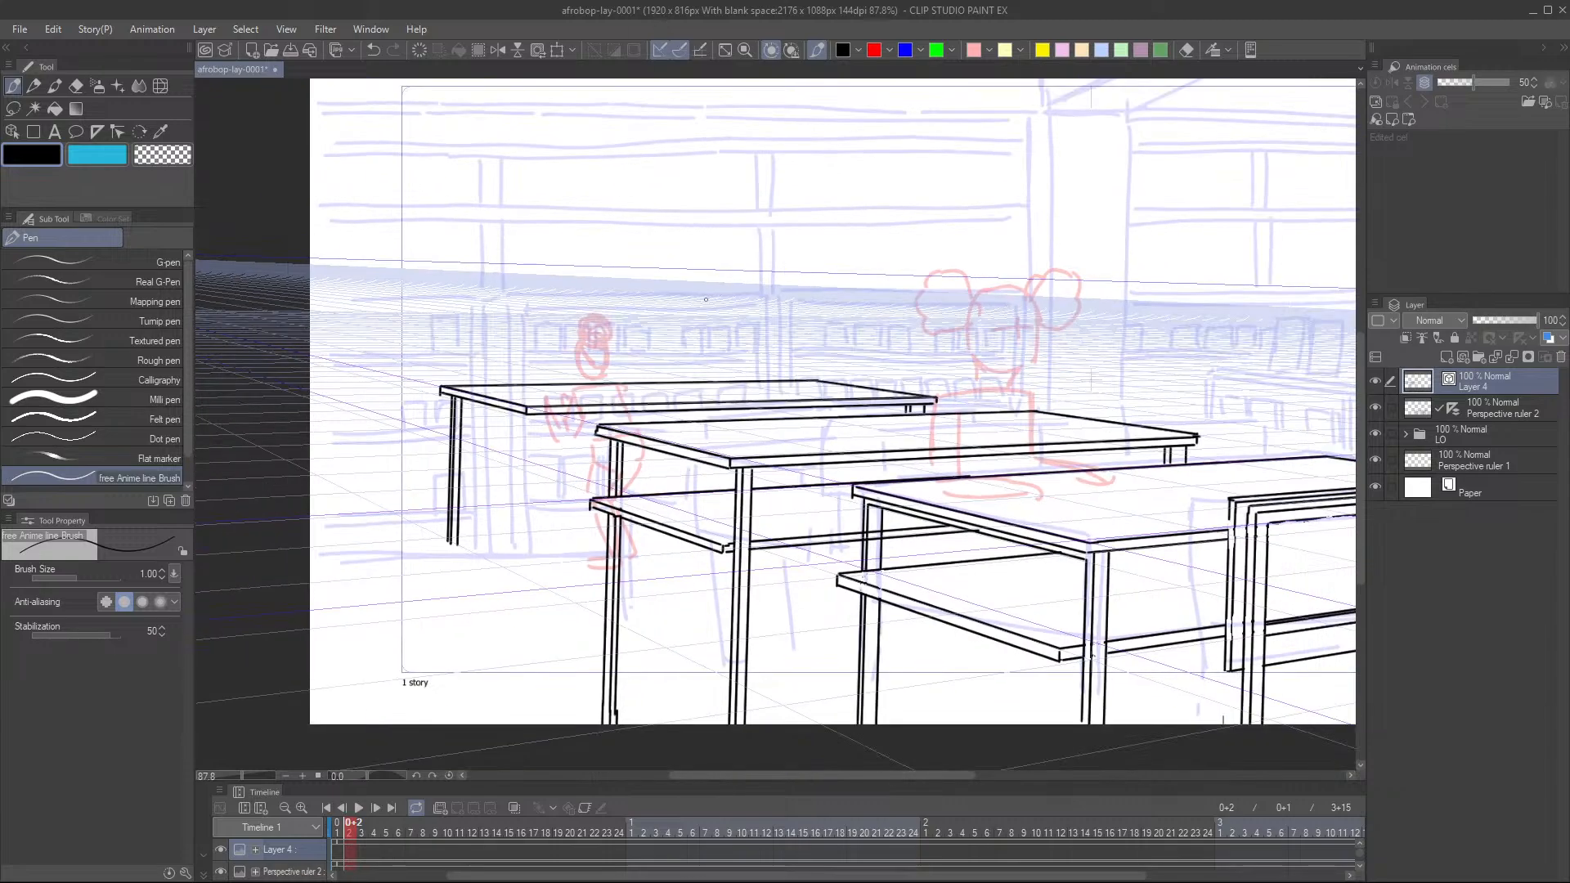
drag(733, 237, 634, 406)
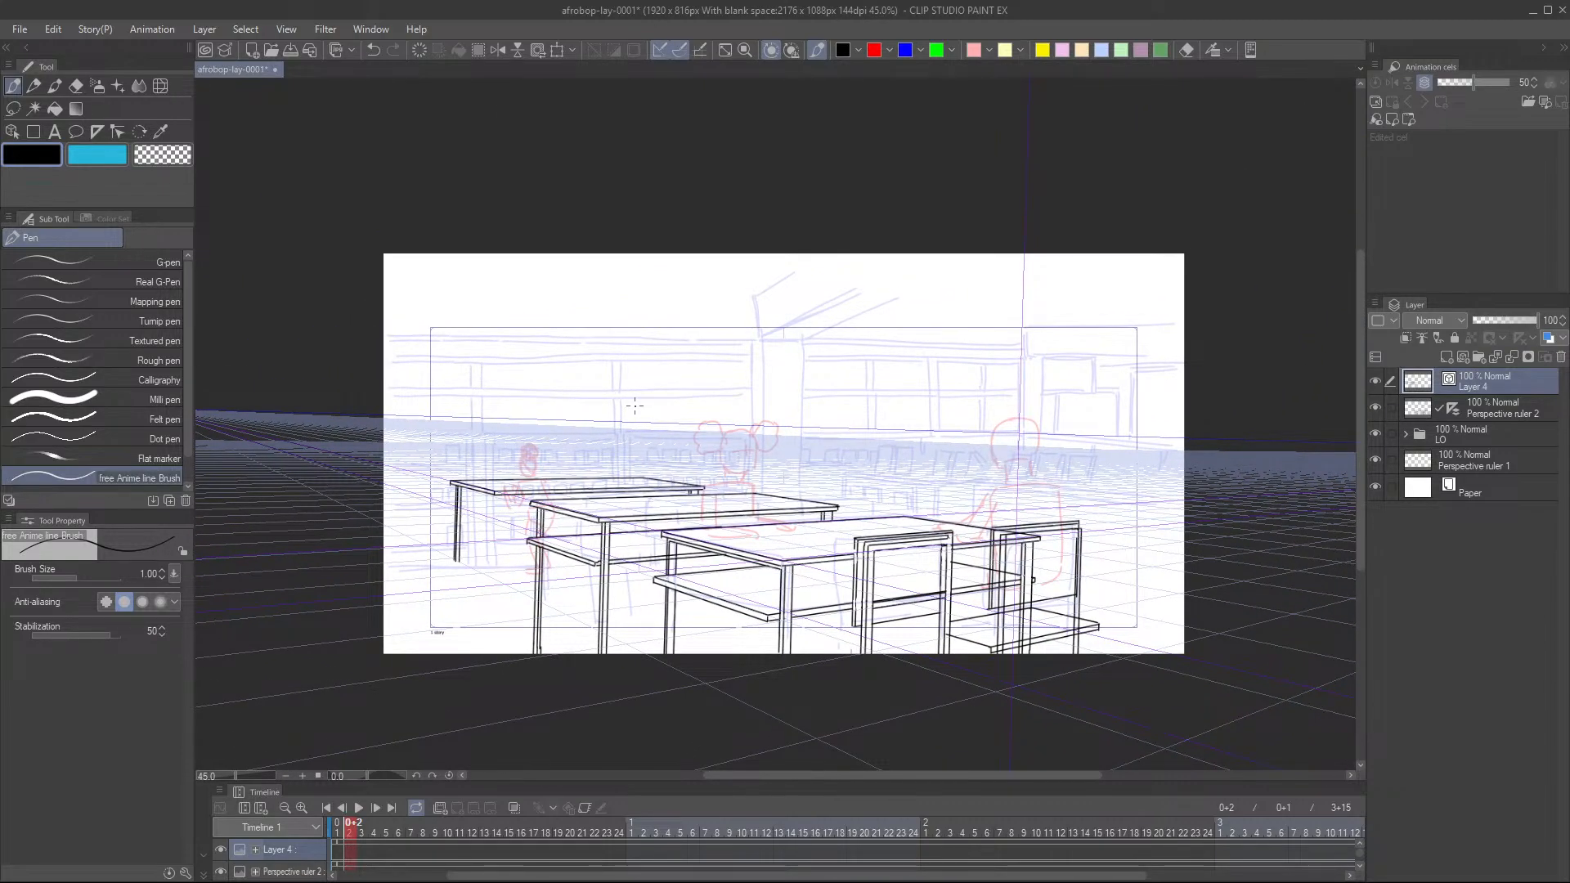
scroll(502, 595, up, 4)
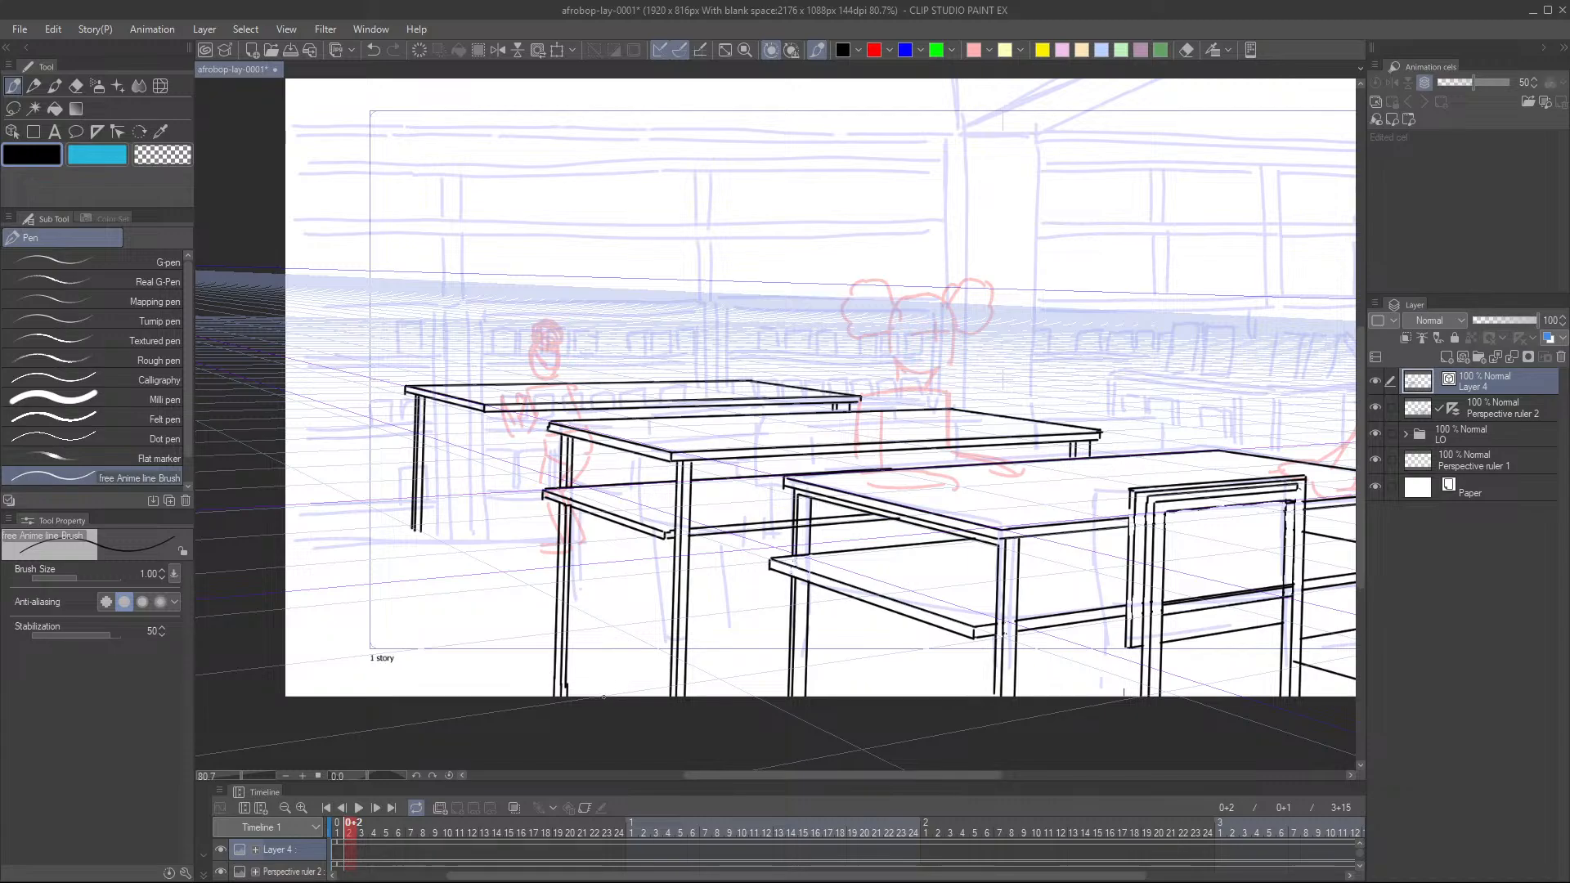
scroll(458, 425, up, 3)
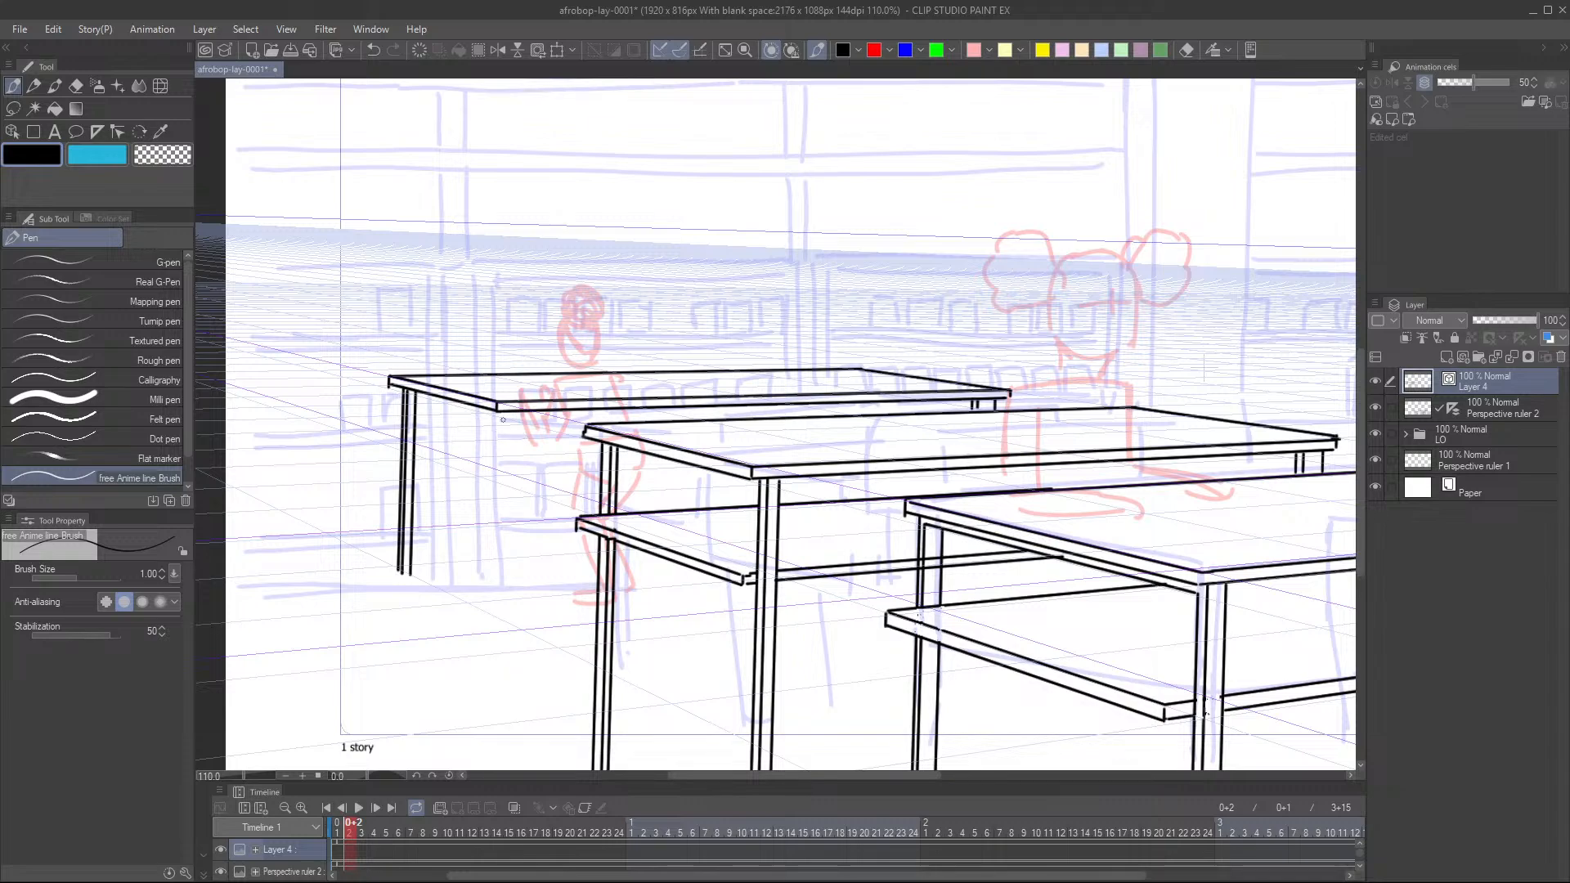
drag(493, 413, 486, 630)
mouse_move(504, 415)
mouse_down()
mouse_move(485, 656)
mouse_move(499, 654)
mouse_move(505, 569)
mouse_move(493, 646)
mouse_up()
key(ctrl+z)
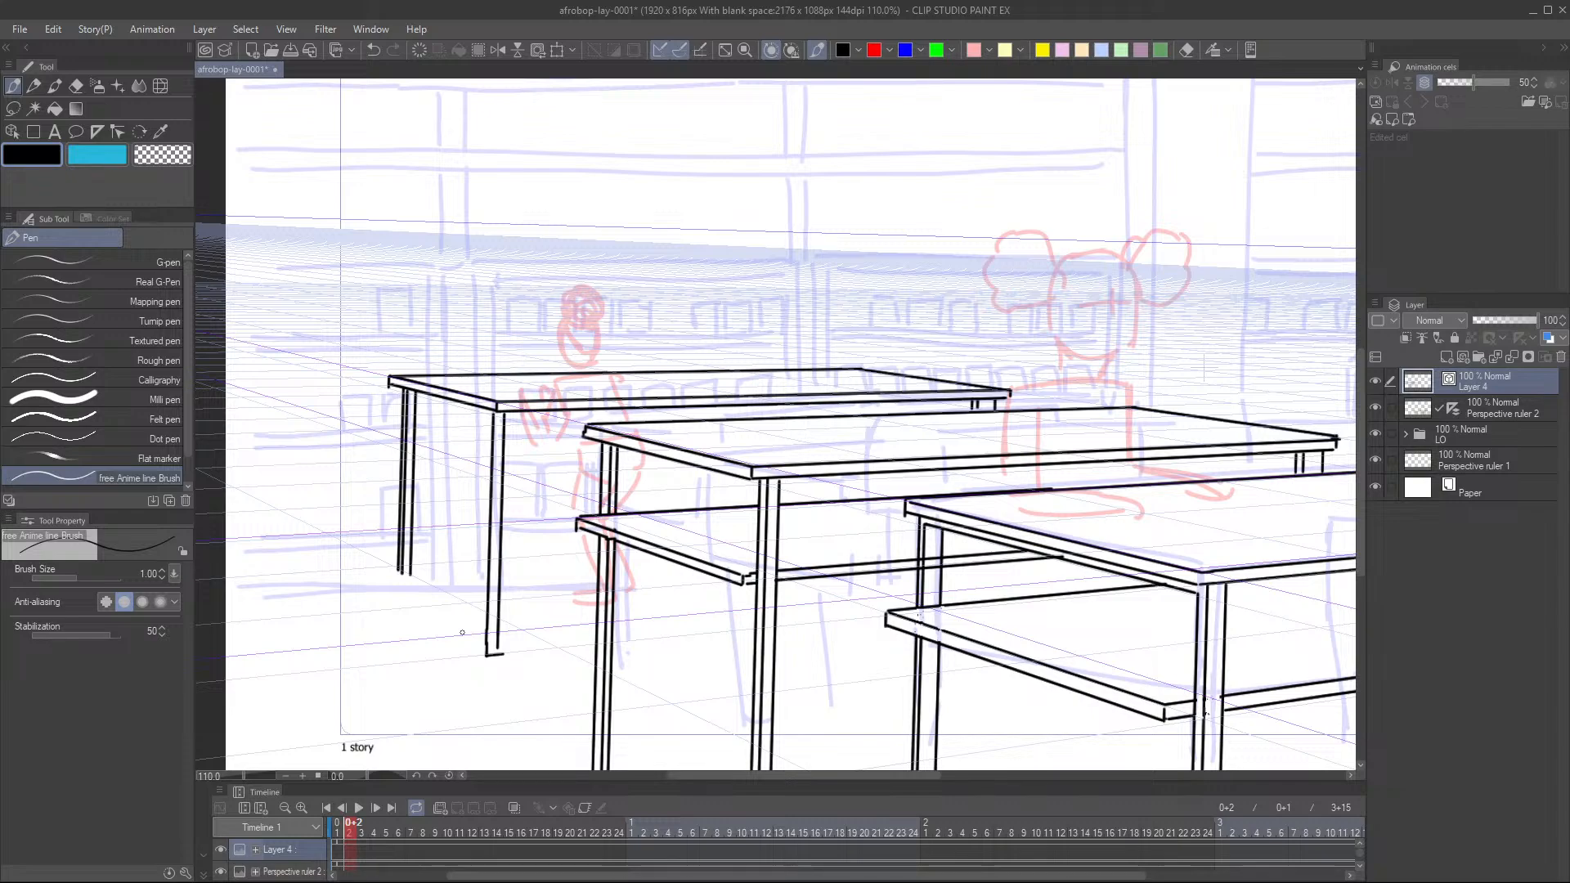
- Add the inner vertical to the third table's front corner leg and draw a floor guideline from its foot across the second table's far left leg
drag(488, 412, 490, 651)
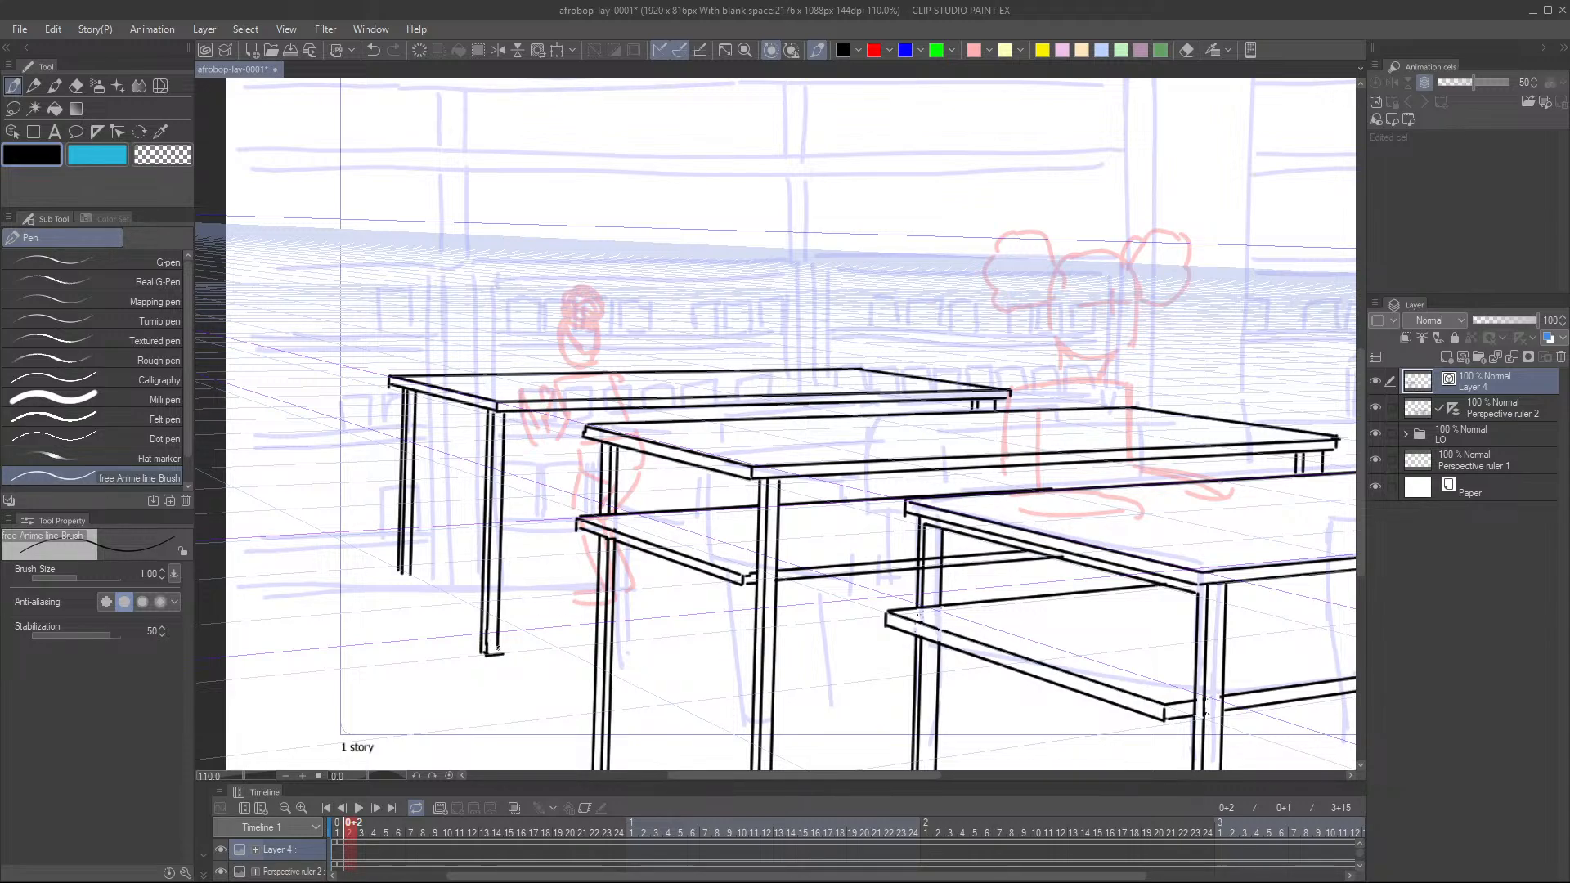
drag(482, 654, 663, 753)
drag(694, 694, 687, 606)
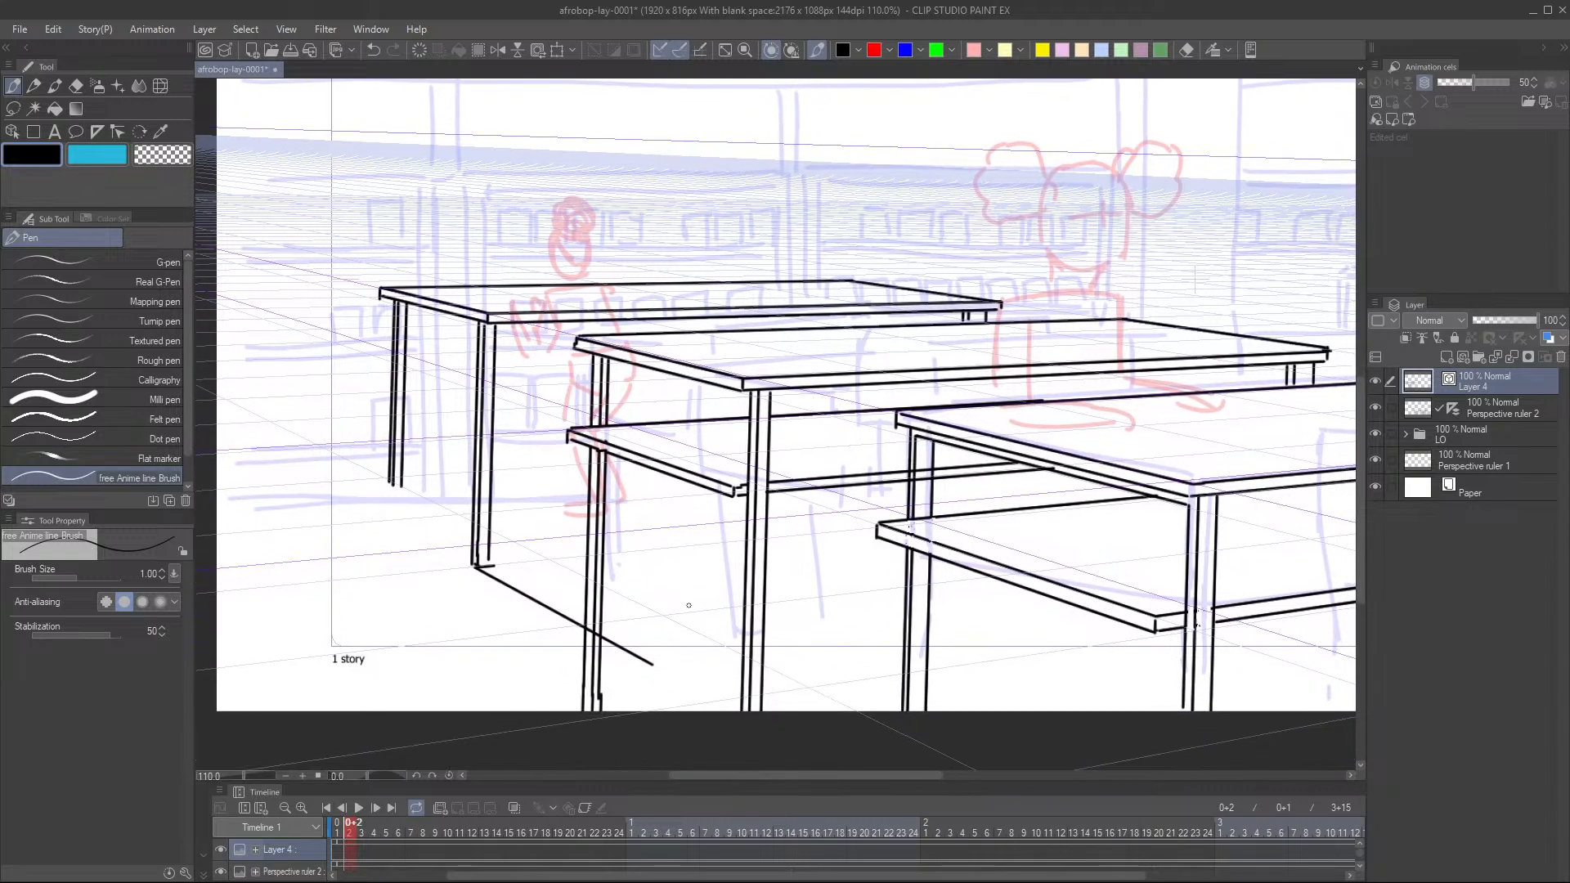
drag(649, 664, 761, 702)
key(ctrl+z)
drag(652, 664, 766, 722)
scroll(643, 609, up, 3)
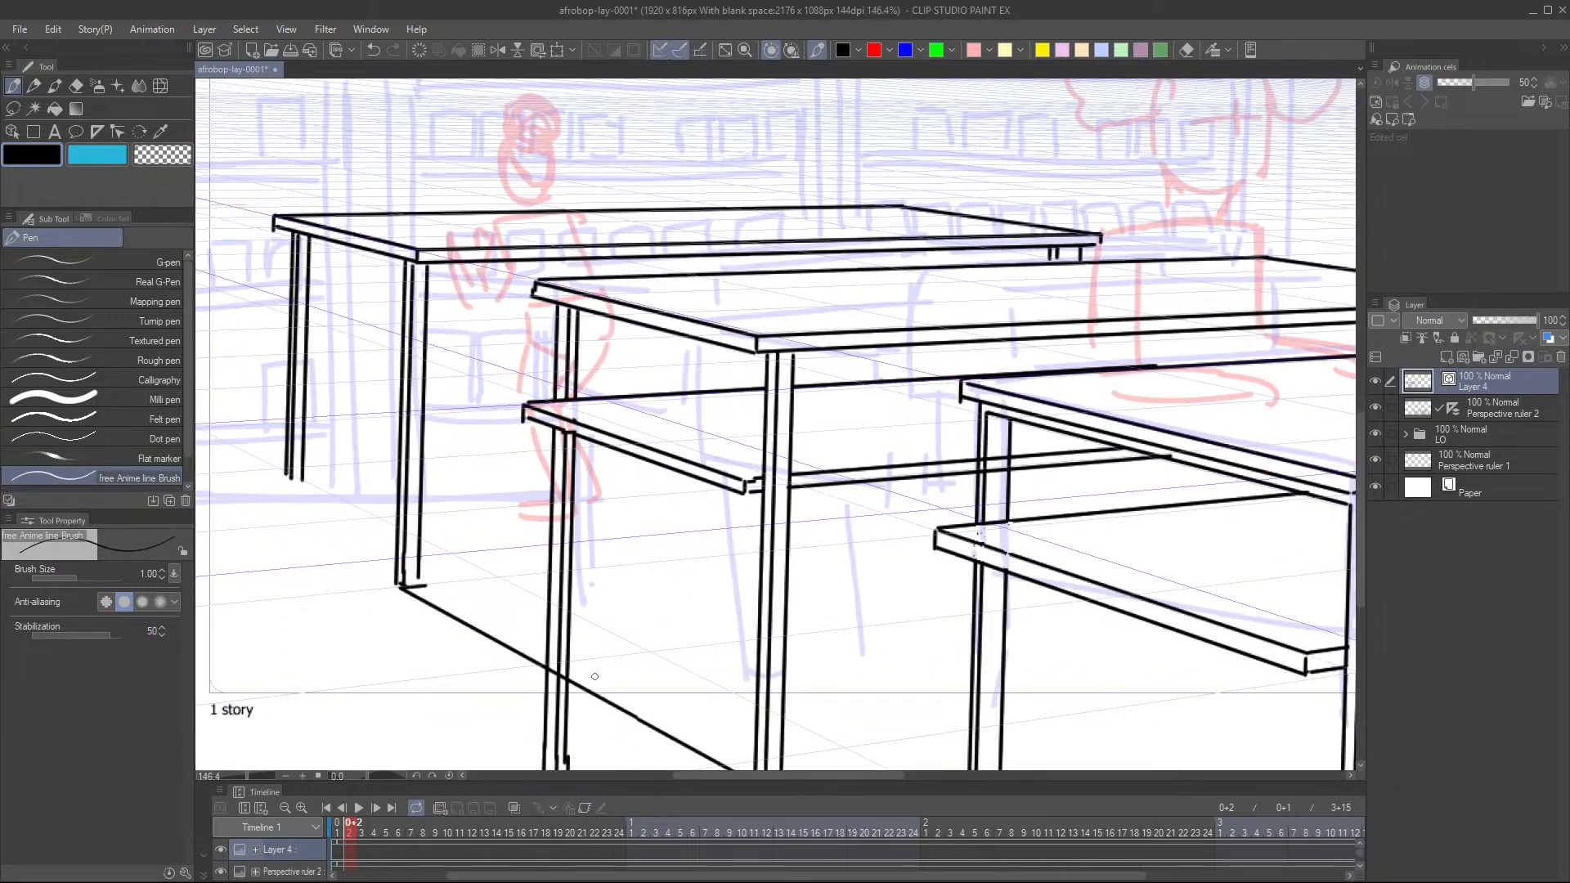
- Trim the second table's far left leg at the floor guideline with the vector eraser, removing the leg and guideline parts beyond their crossing
key(e)
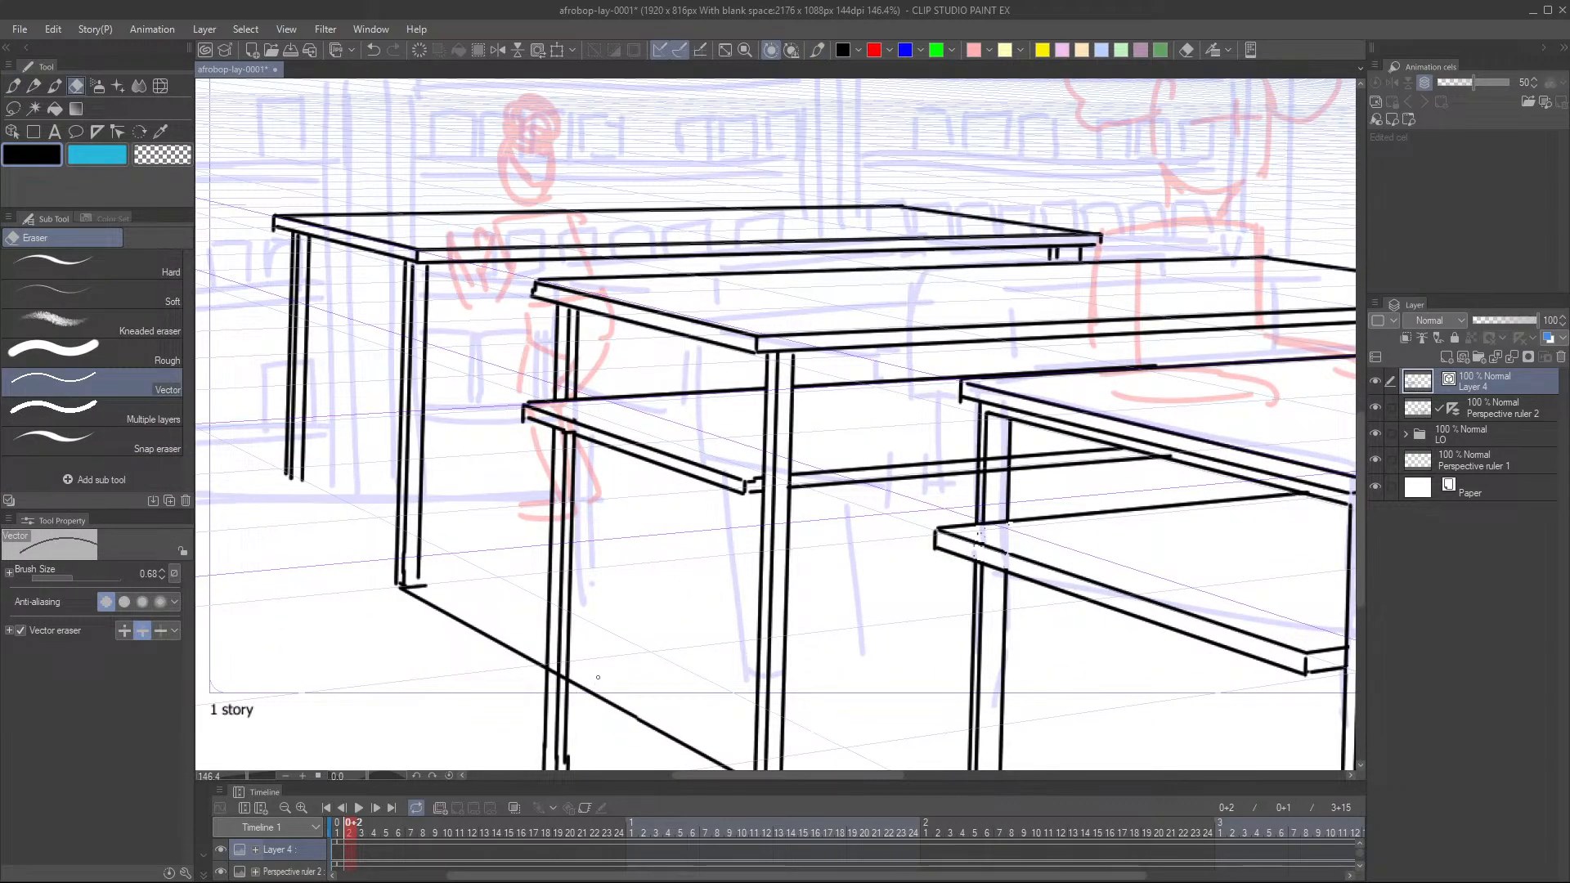
mouse_move(588, 689)
mouse_down()
mouse_move(648, 702)
mouse_move(663, 747)
mouse_up()
drag(574, 718, 569, 690)
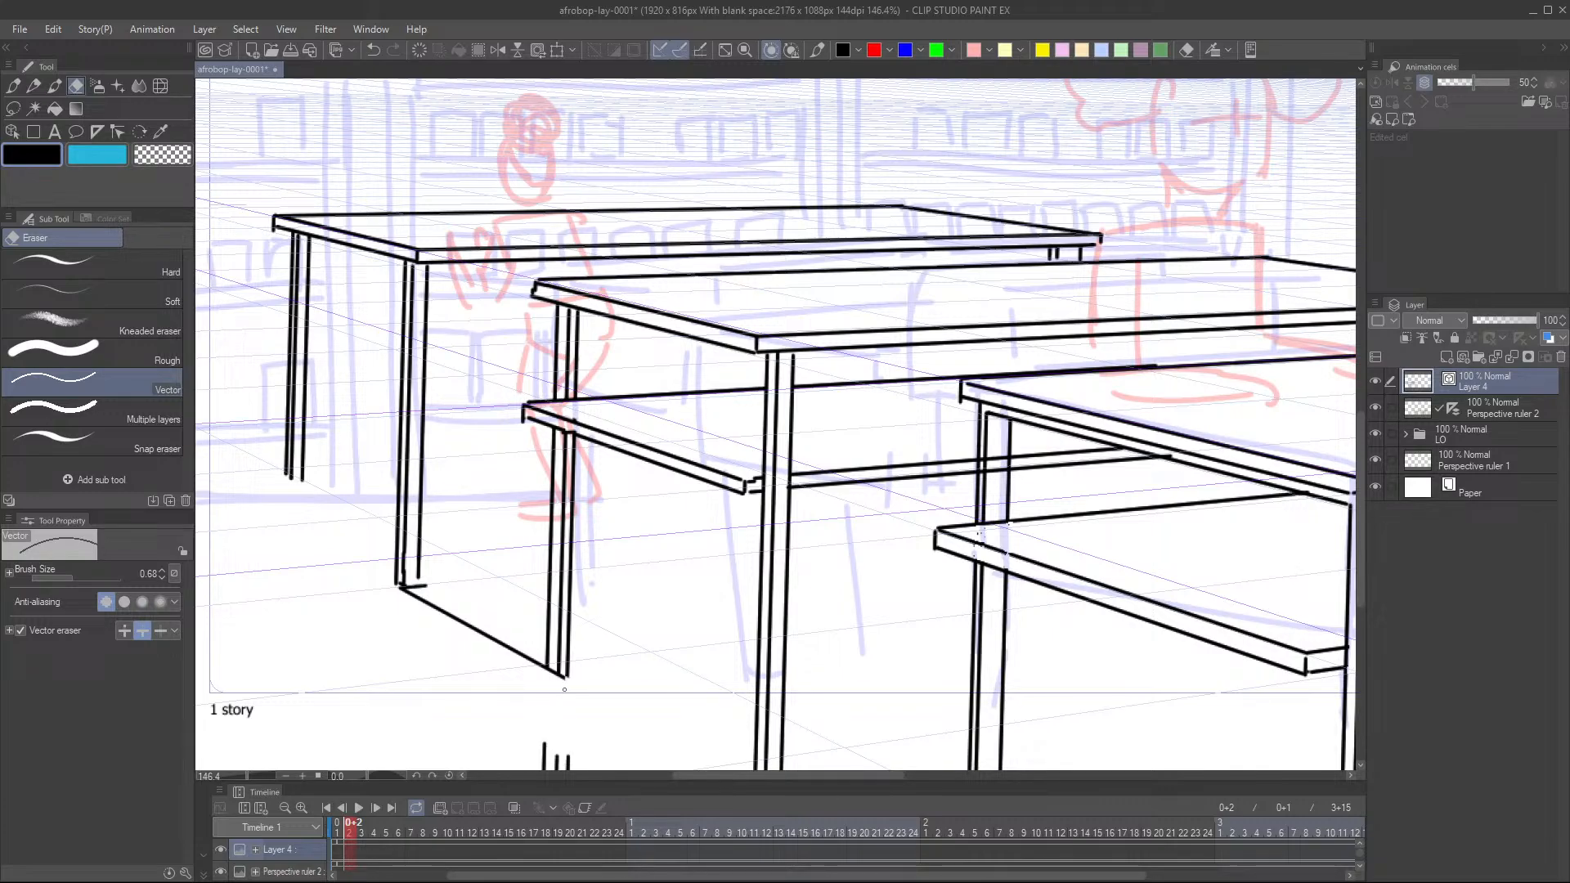
key(p)
scroll(564, 690, up, 2)
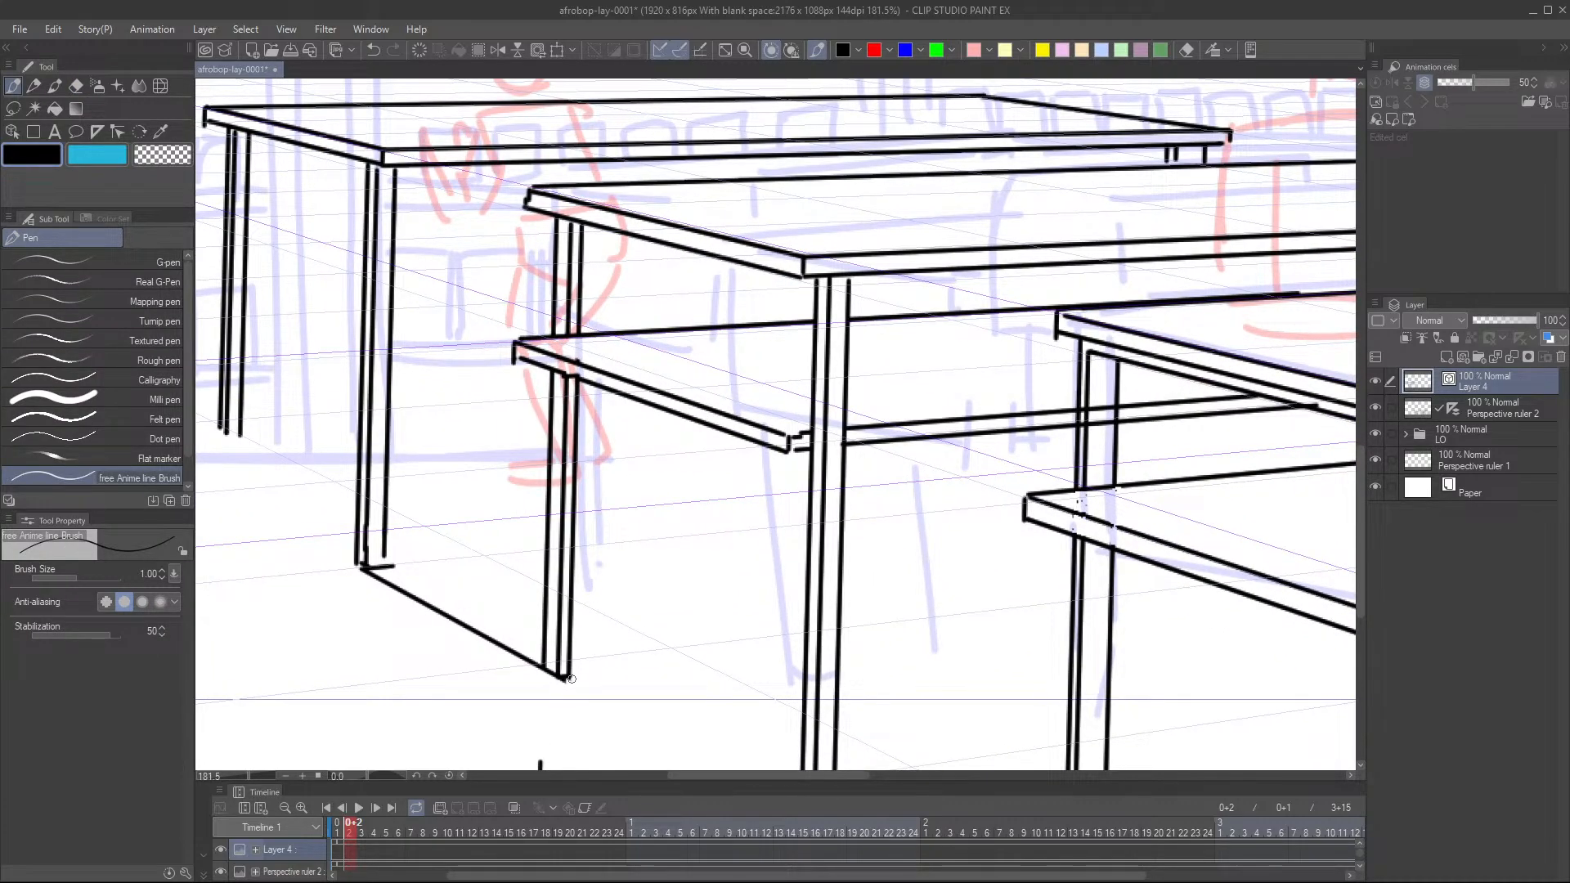
key(e)
drag(572, 685, 560, 684)
key(p)
scroll(450, 602, down, 3)
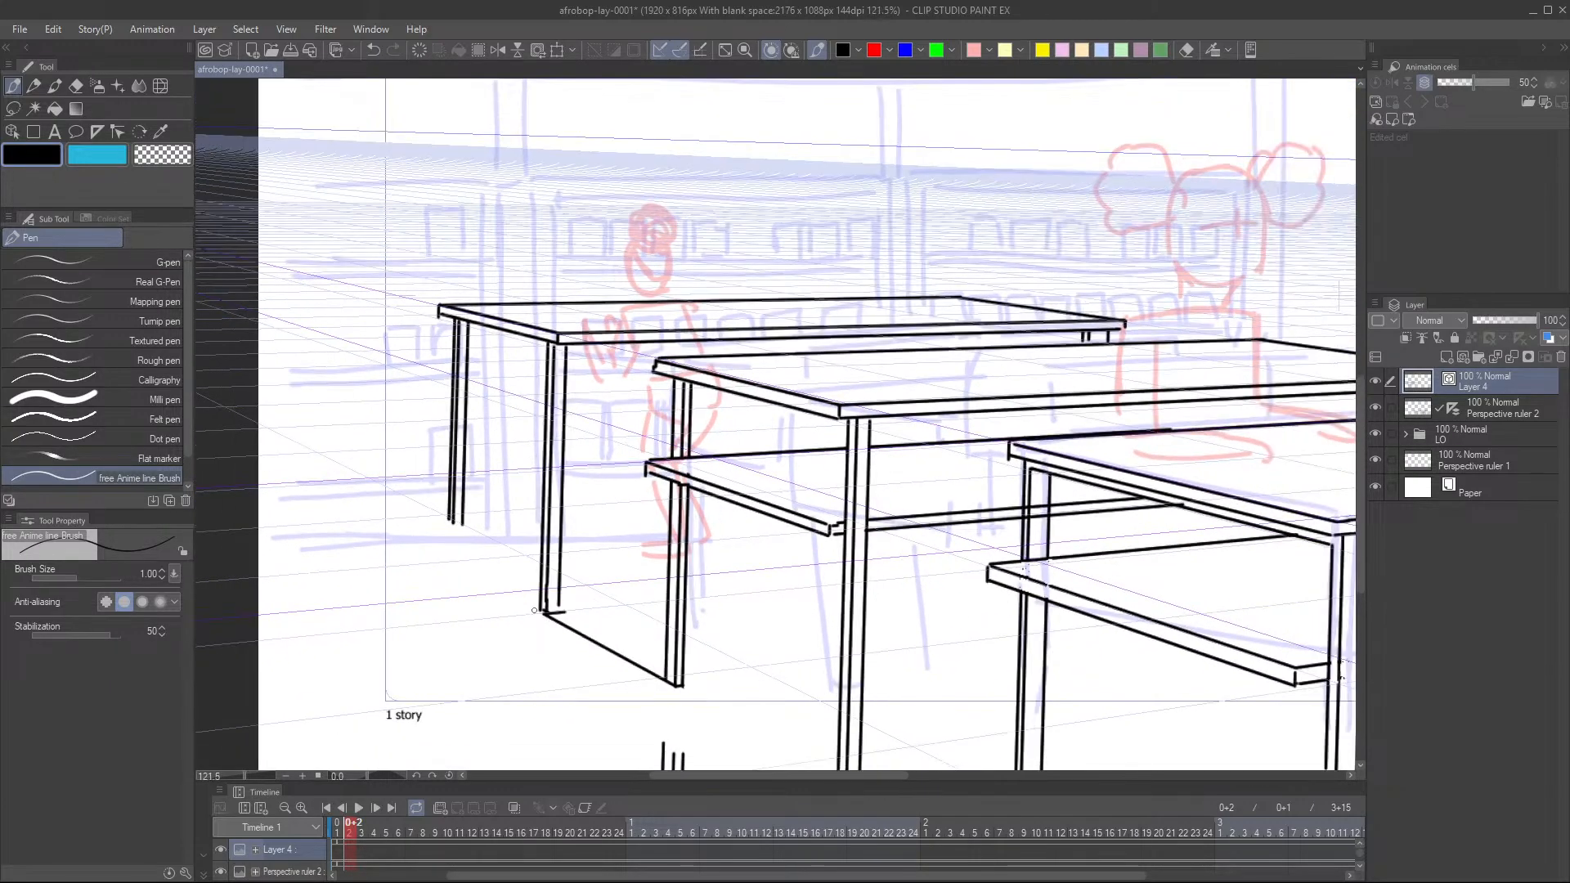
- Extend the floor guideline back to the canvas's left edge and lengthen the third table's far left leg down to it
drag(538, 610, 268, 462)
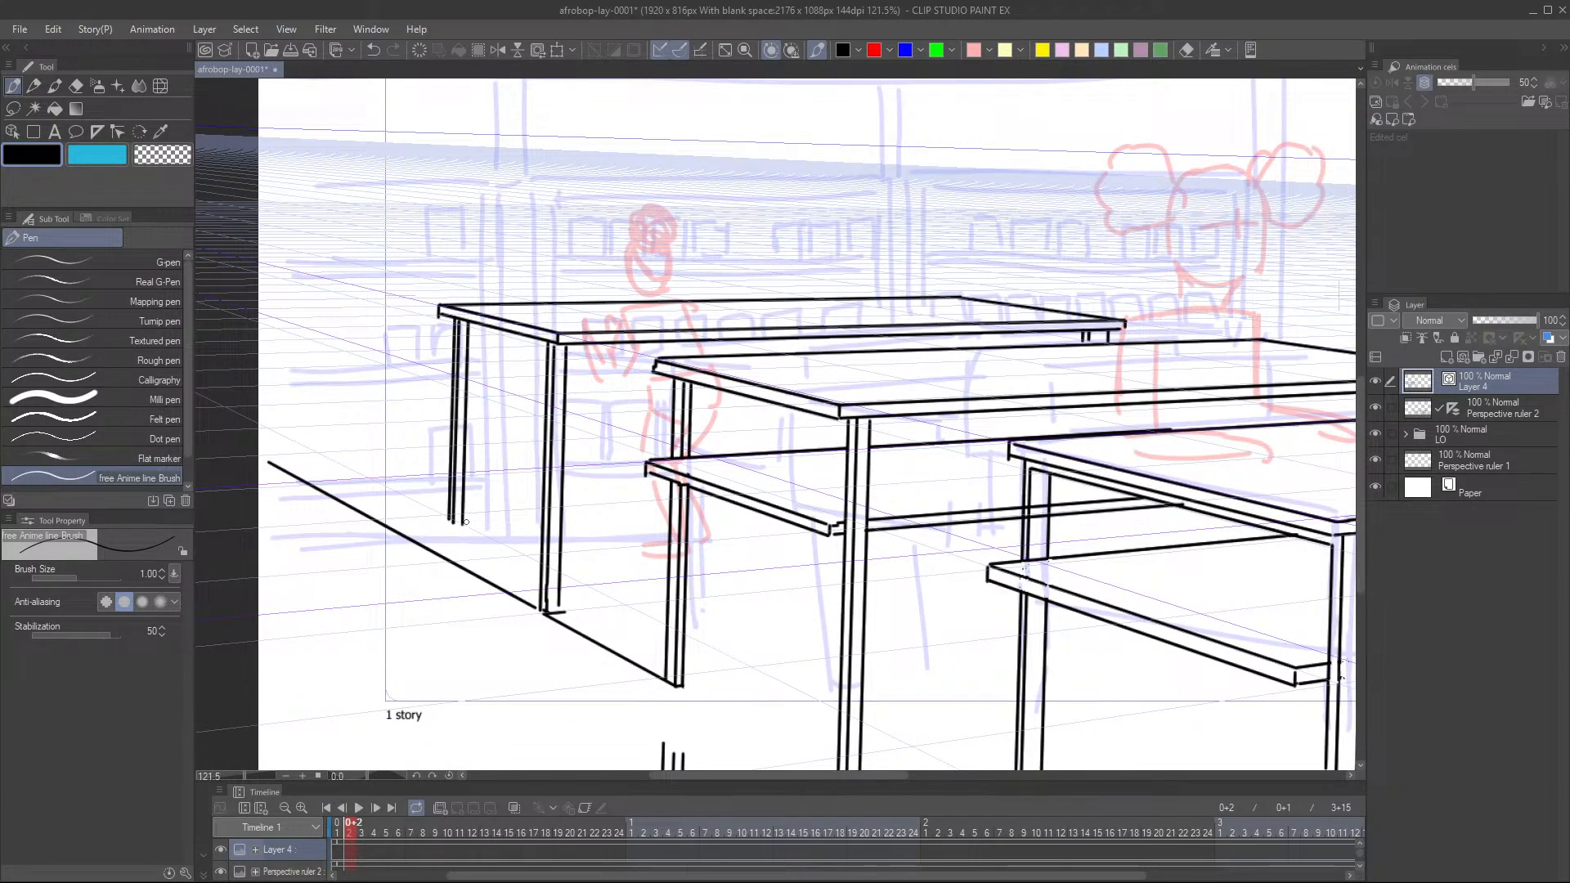
scroll(461, 533, up, 1)
drag(444, 523, 445, 586)
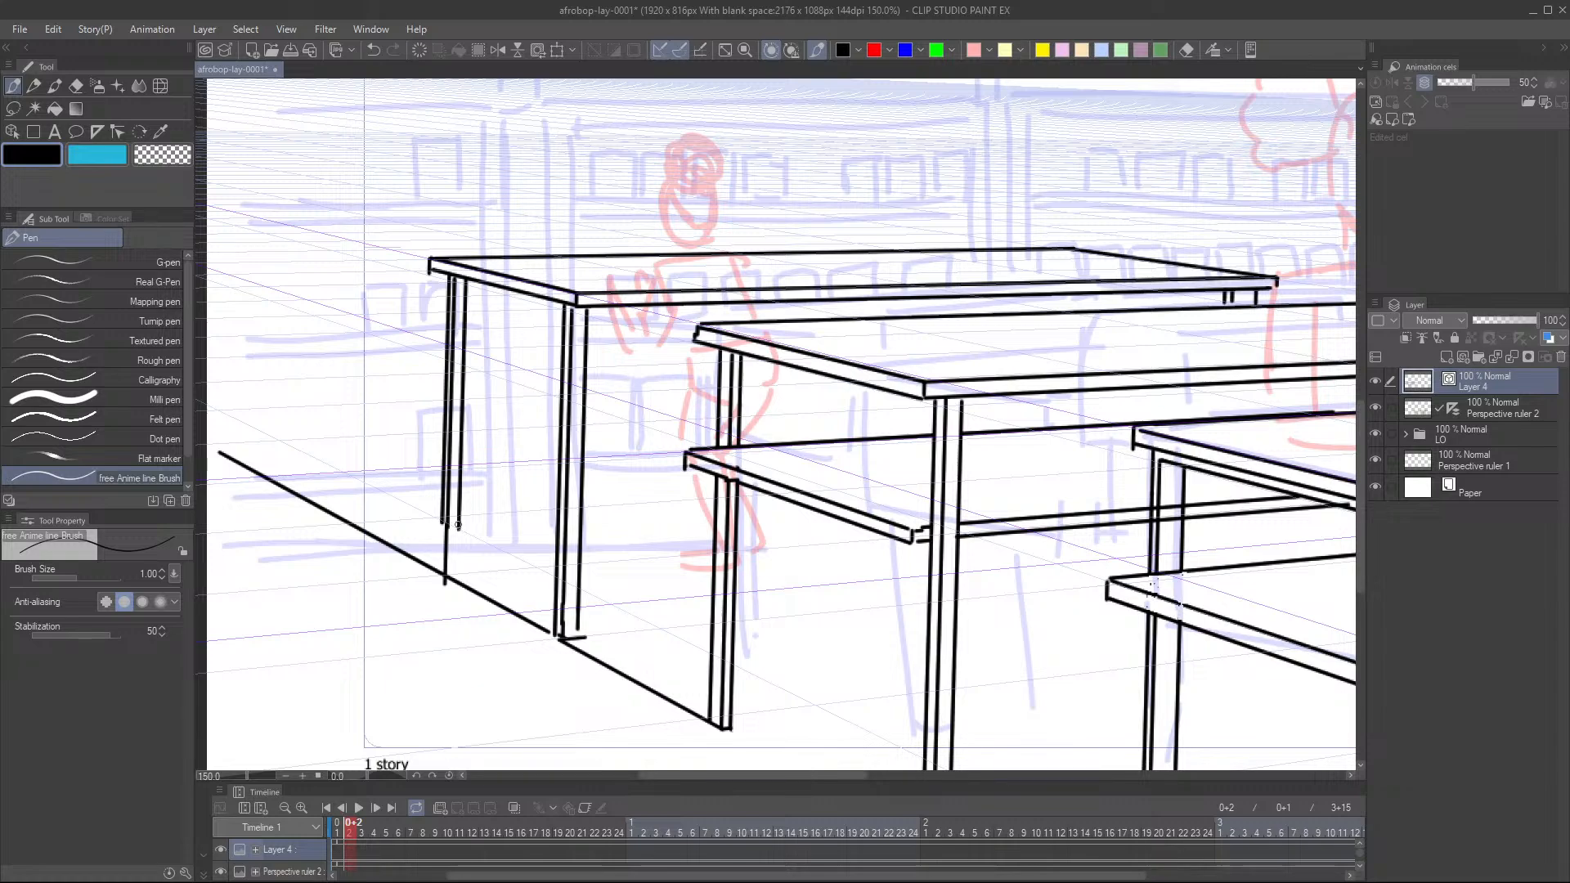
drag(455, 525, 464, 576)
mouse_move(442, 521)
mouse_down()
mouse_move(440, 581)
mouse_move(461, 589)
mouse_move(442, 583)
mouse_up()
- Erase the overshooting leg ends and the guideline stretches between the table legs, leaving only the part left of the far left leg
key(e)
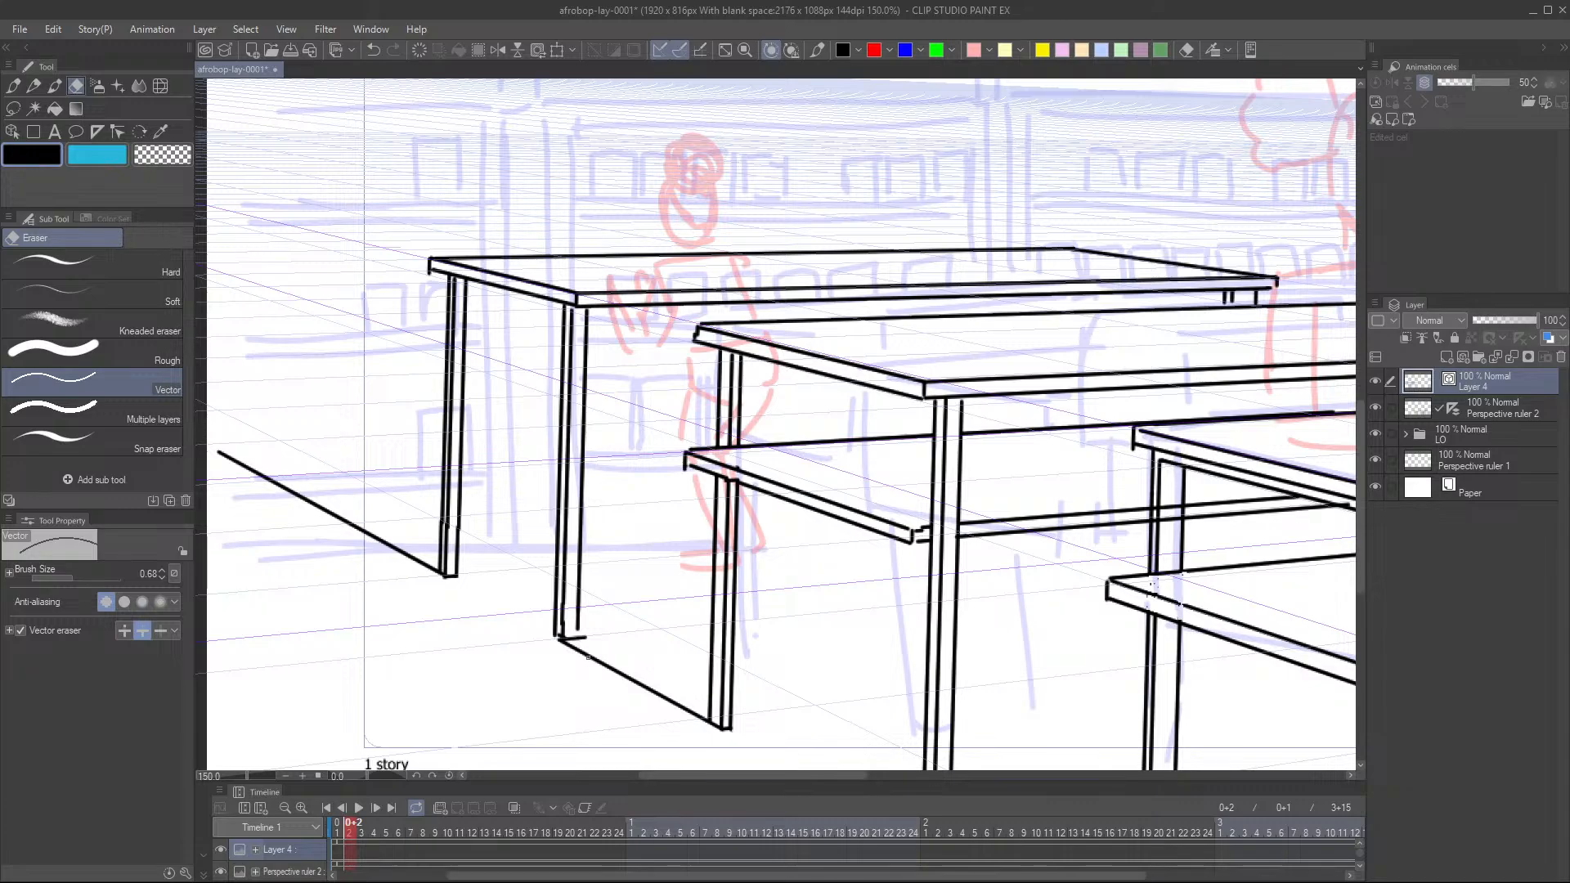
drag(587, 657, 665, 706)
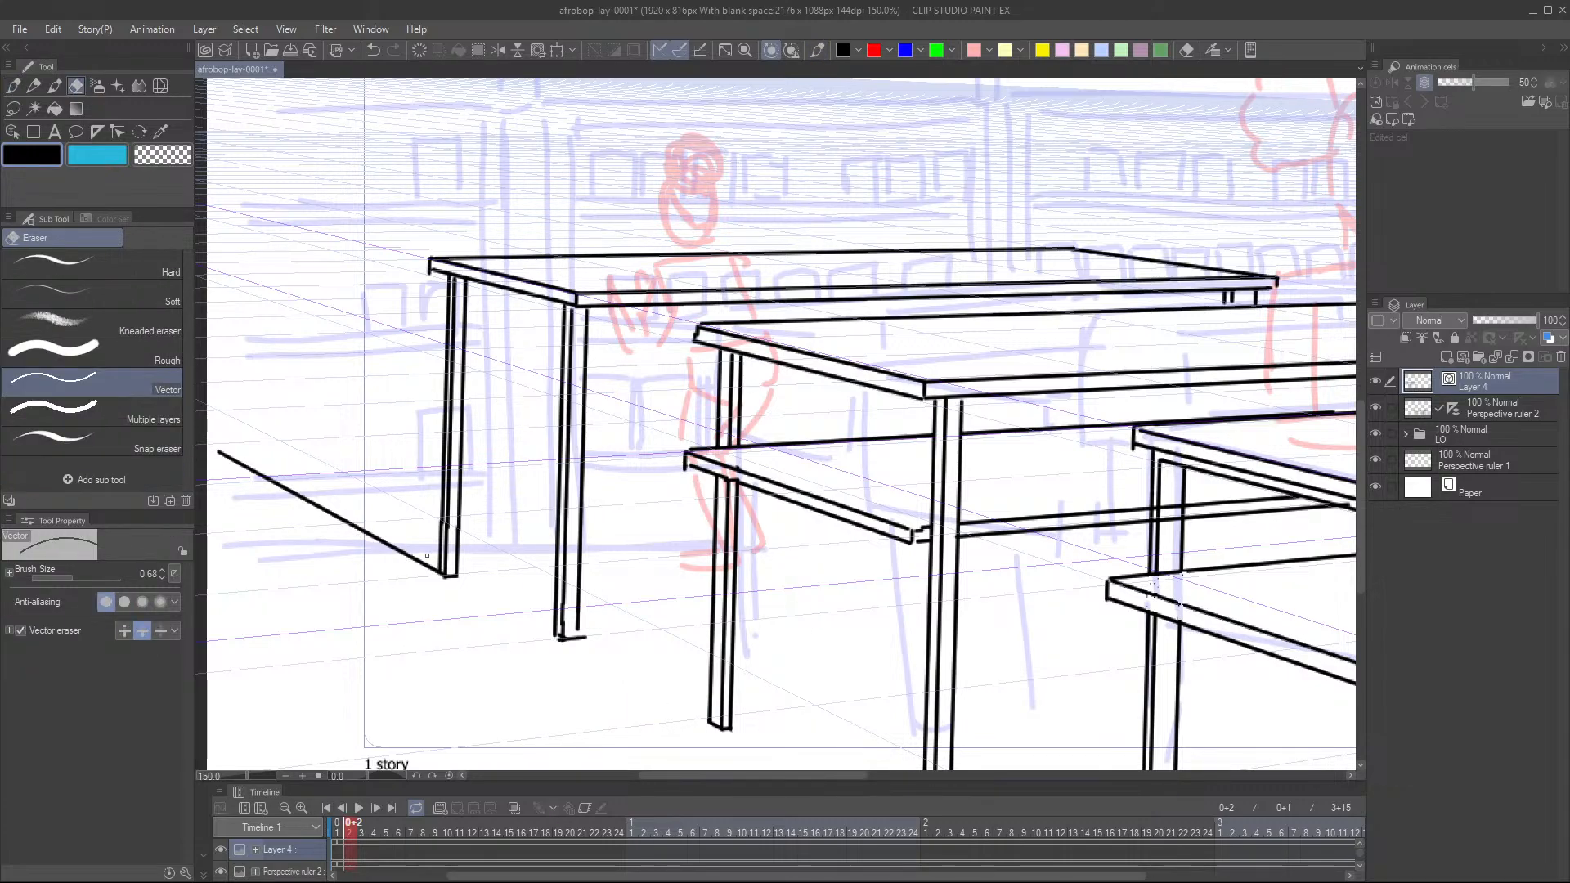
scroll(423, 546, down, 5)
key(p)
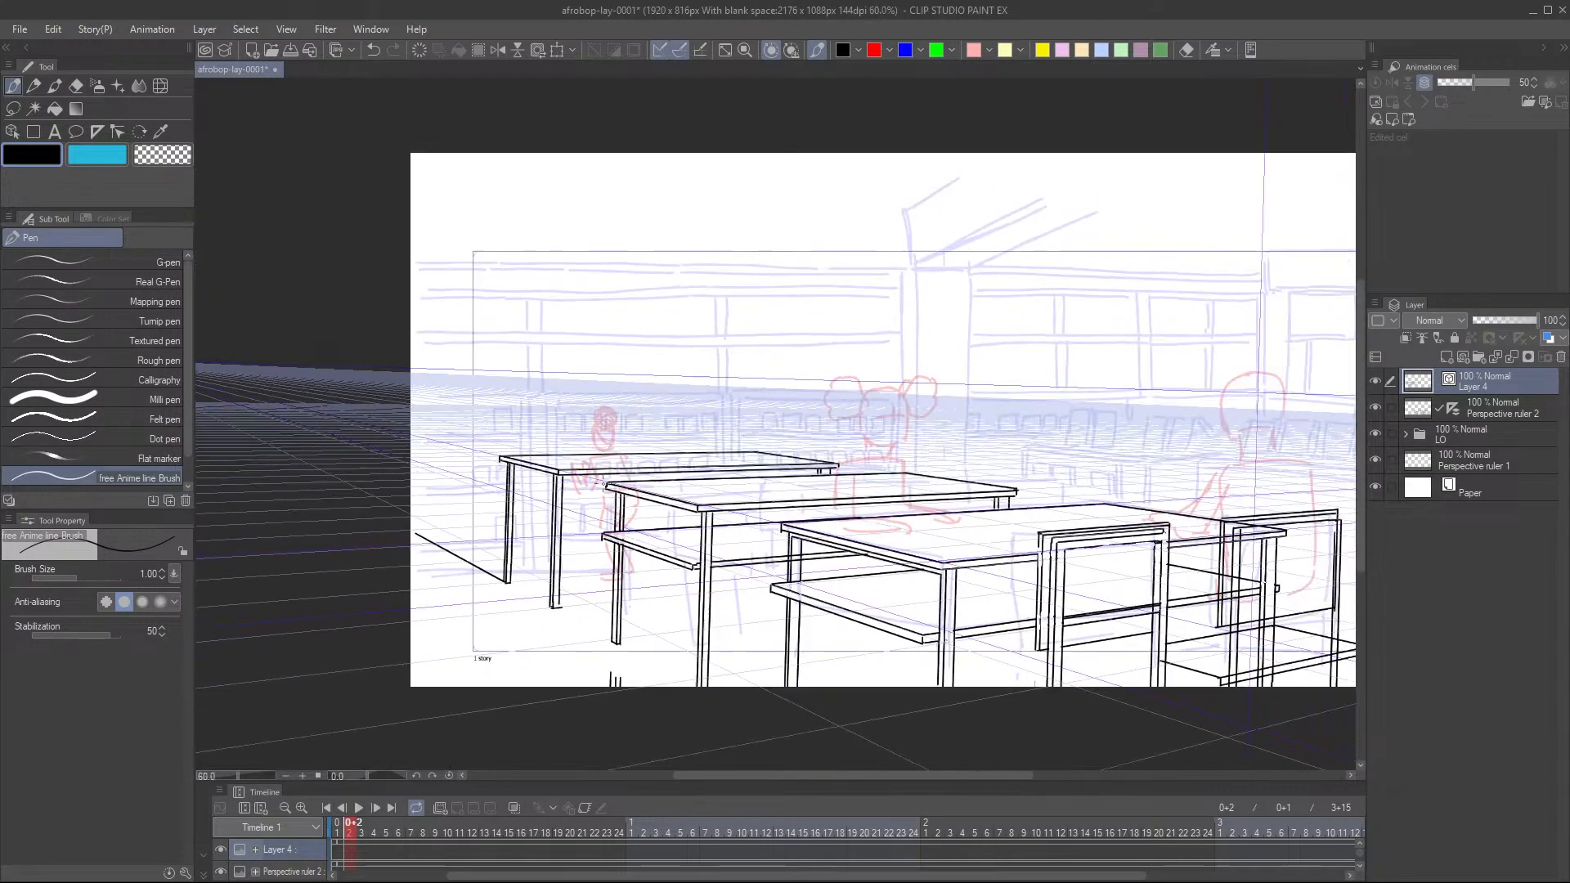
drag(683, 559, 694, 566)
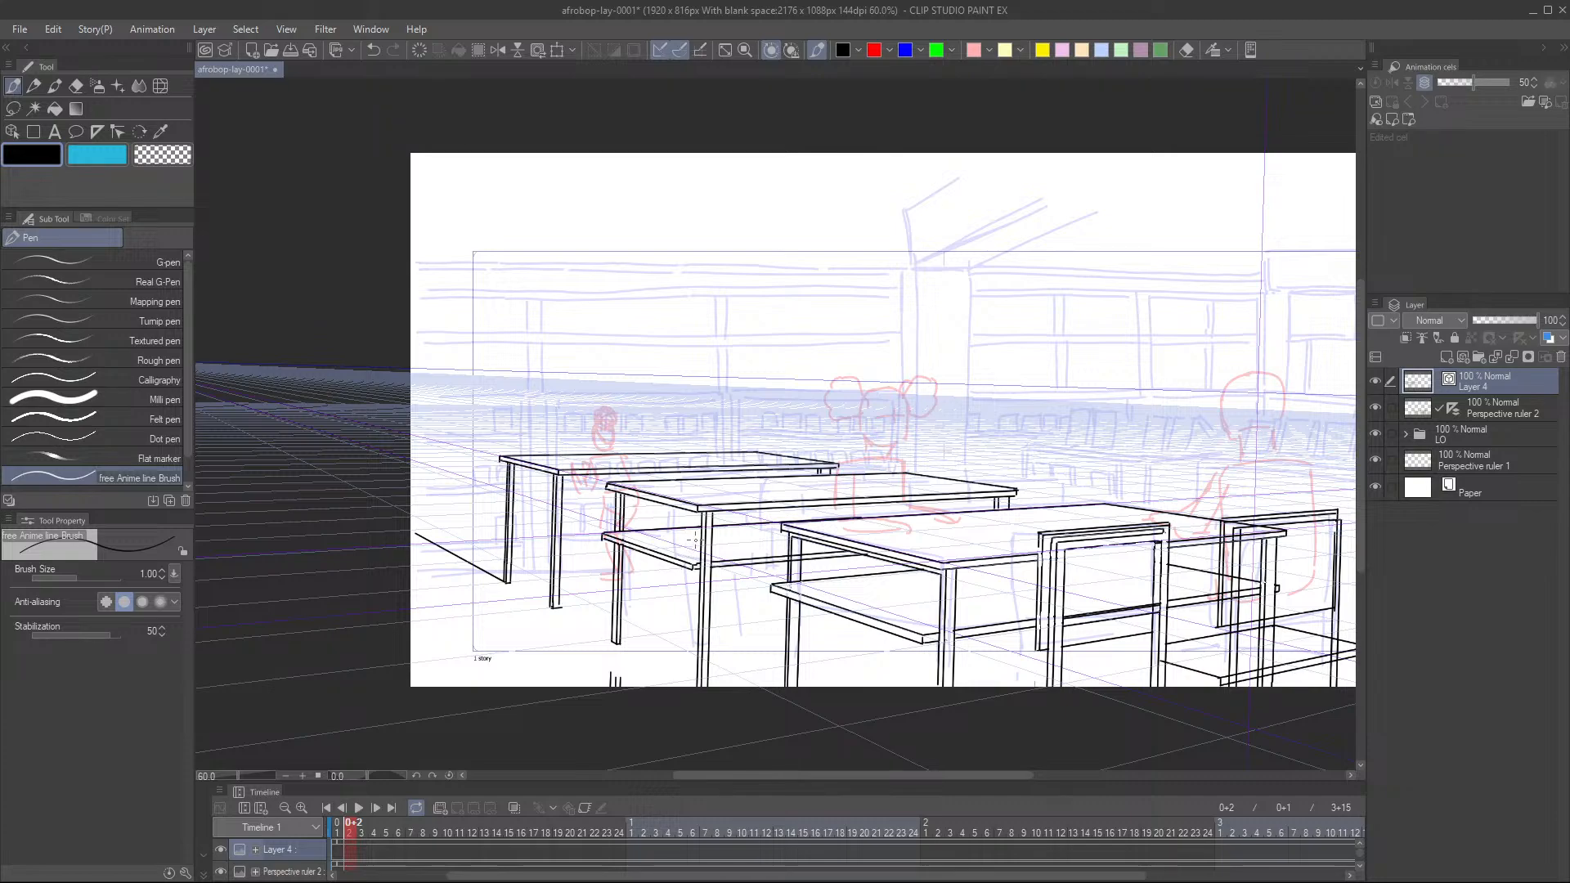
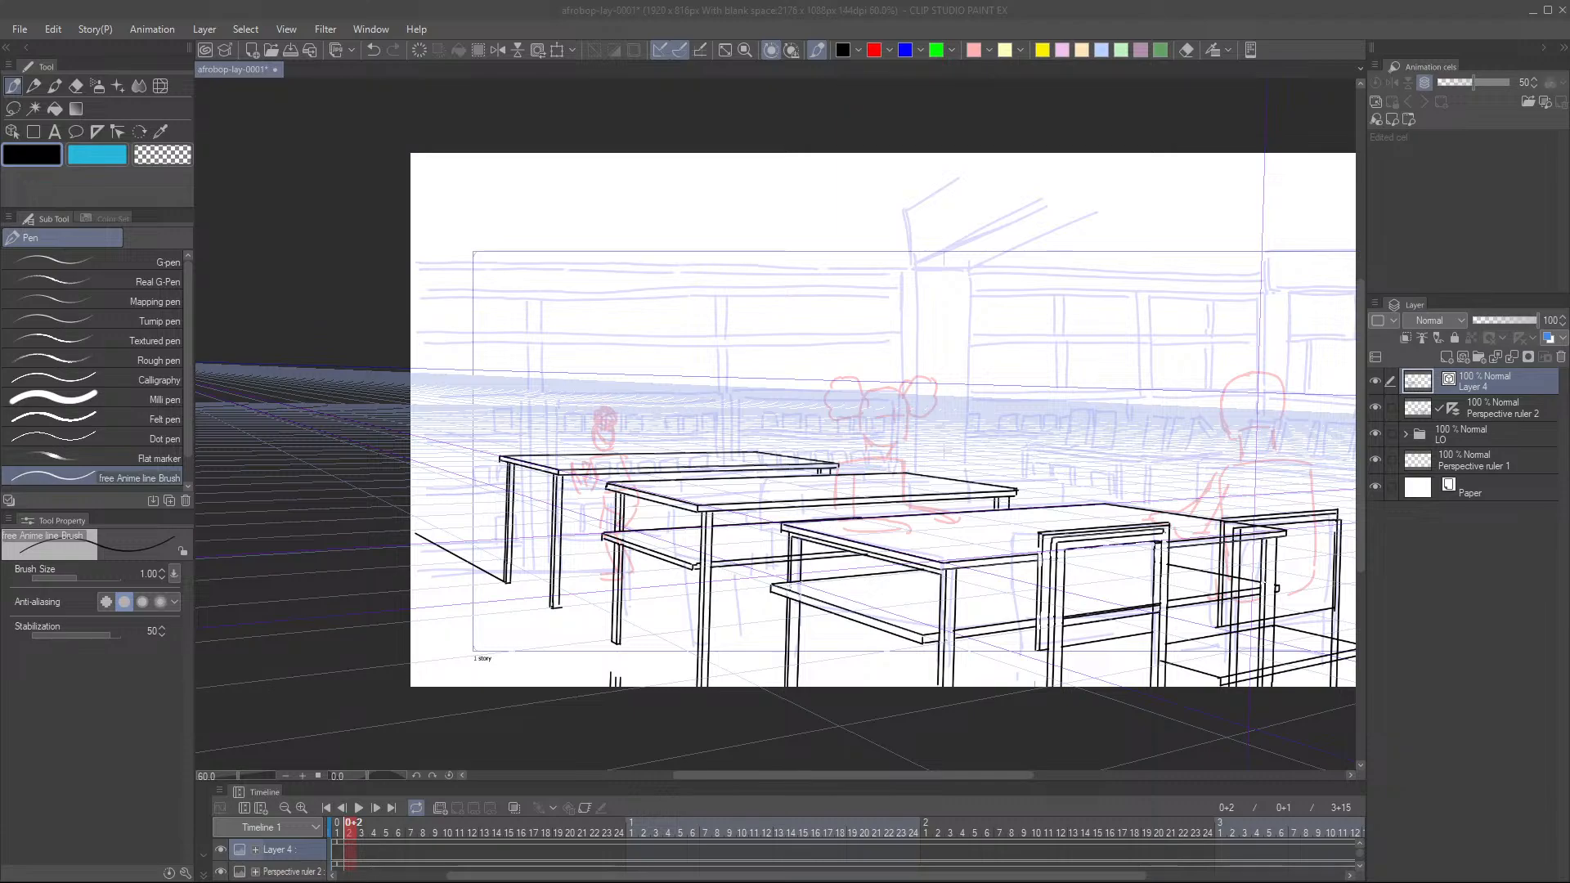
- Draw the upper outline of a shelf under the third tabletop, with its back, left side and front edges following the perspective
click(880, 13)
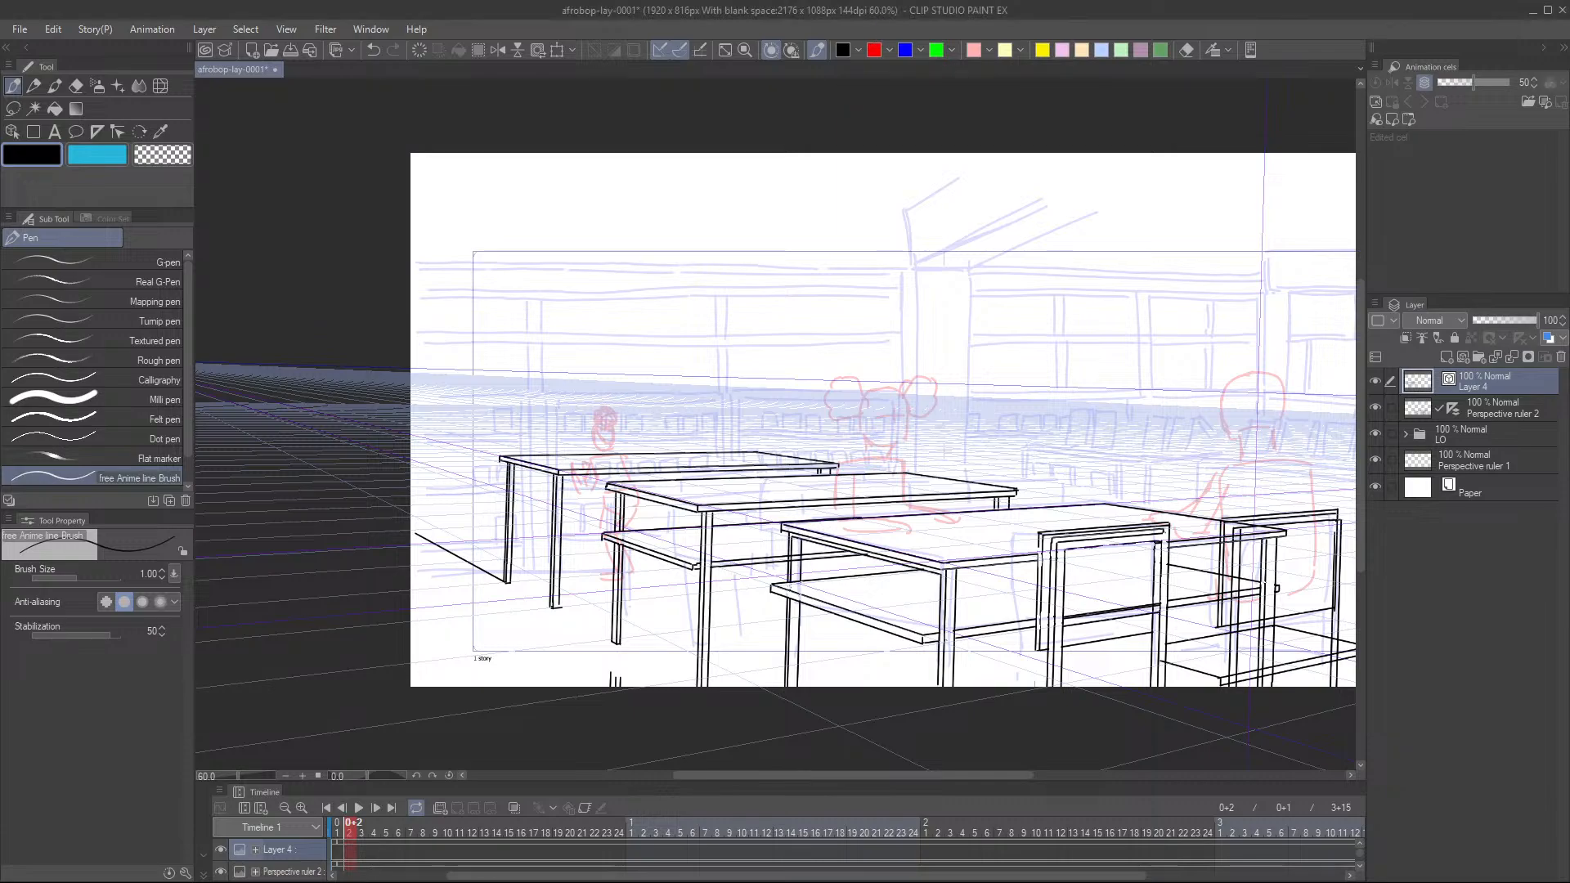
scroll(743, 507, up, 5)
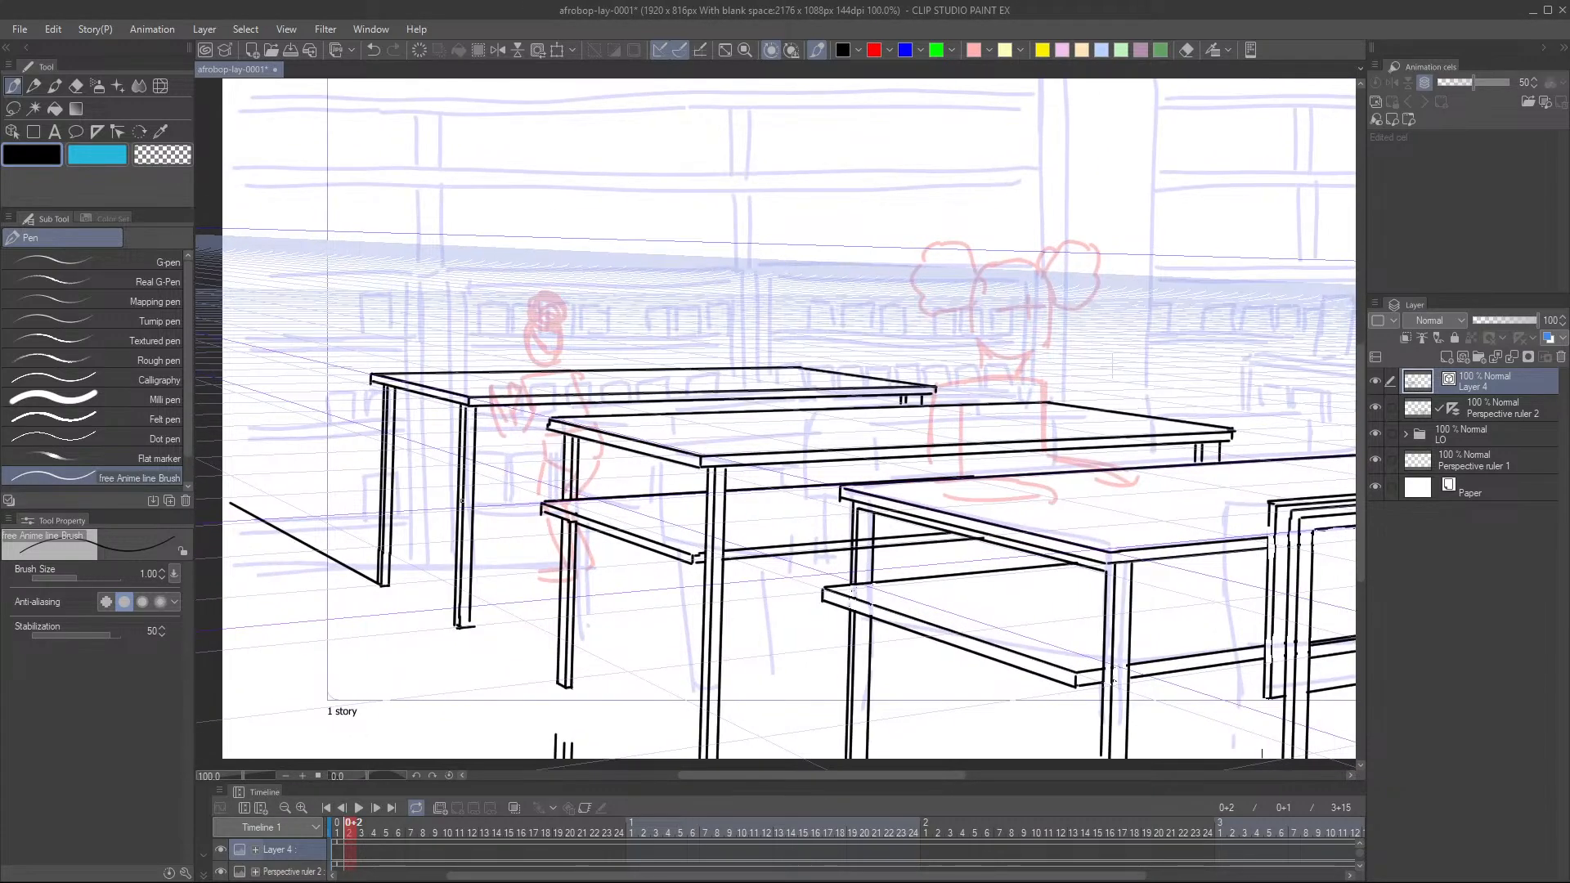
scroll(454, 529, up, 1)
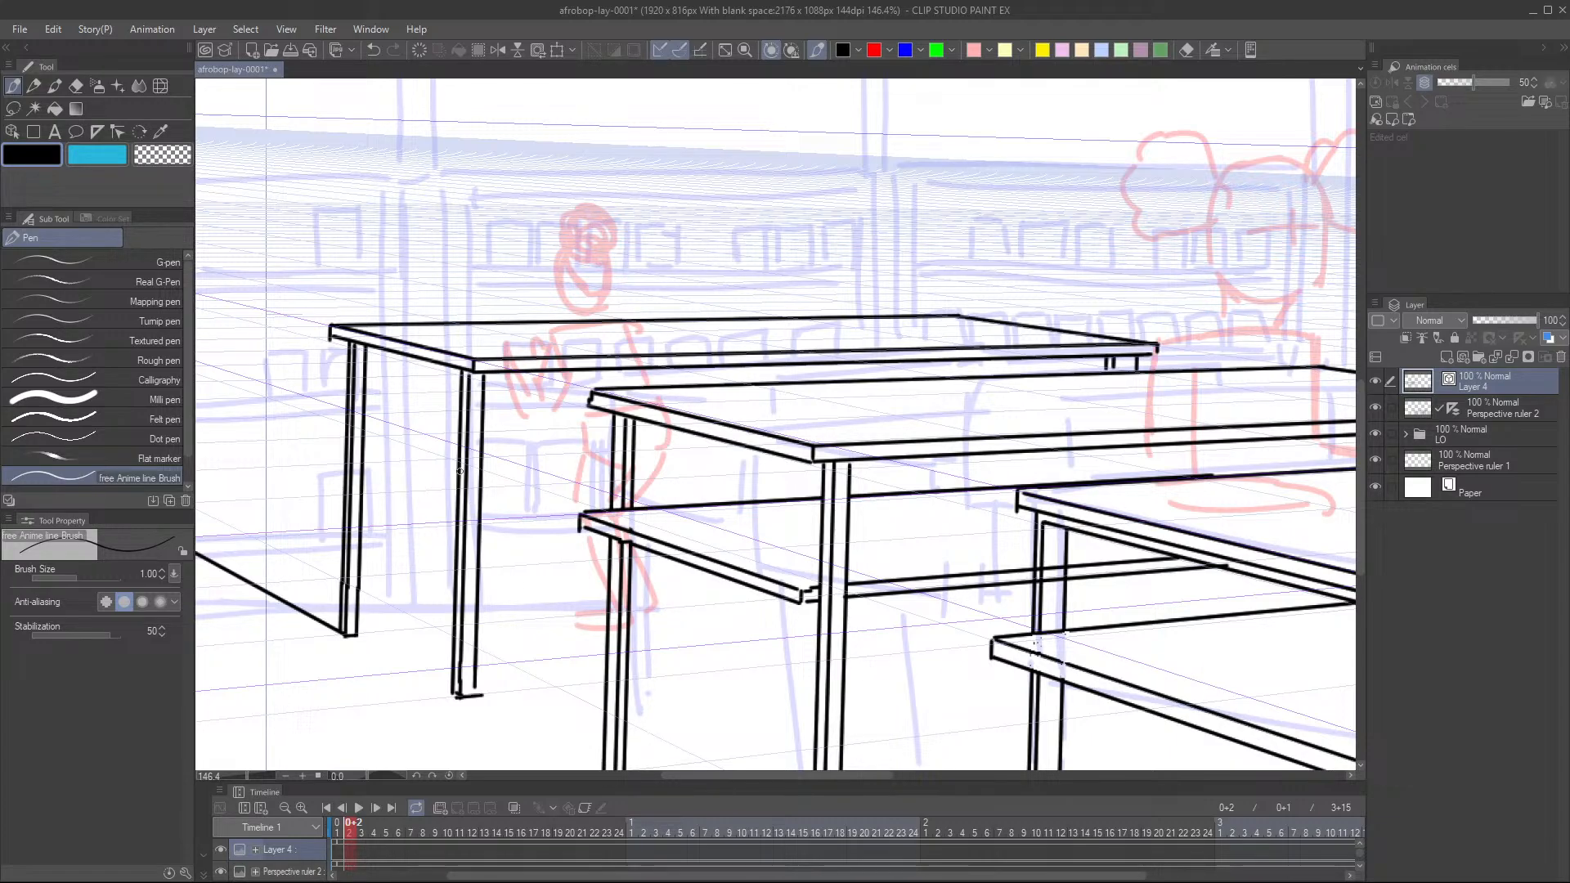
mouse_move(460, 471)
mouse_down()
mouse_move(330, 427)
mouse_move(544, 430)
mouse_up()
mouse_move(483, 471)
mouse_down()
mouse_move(617, 461)
mouse_move(709, 483)
mouse_move(687, 458)
mouse_move(766, 454)
mouse_up()
key(ctrl+z)
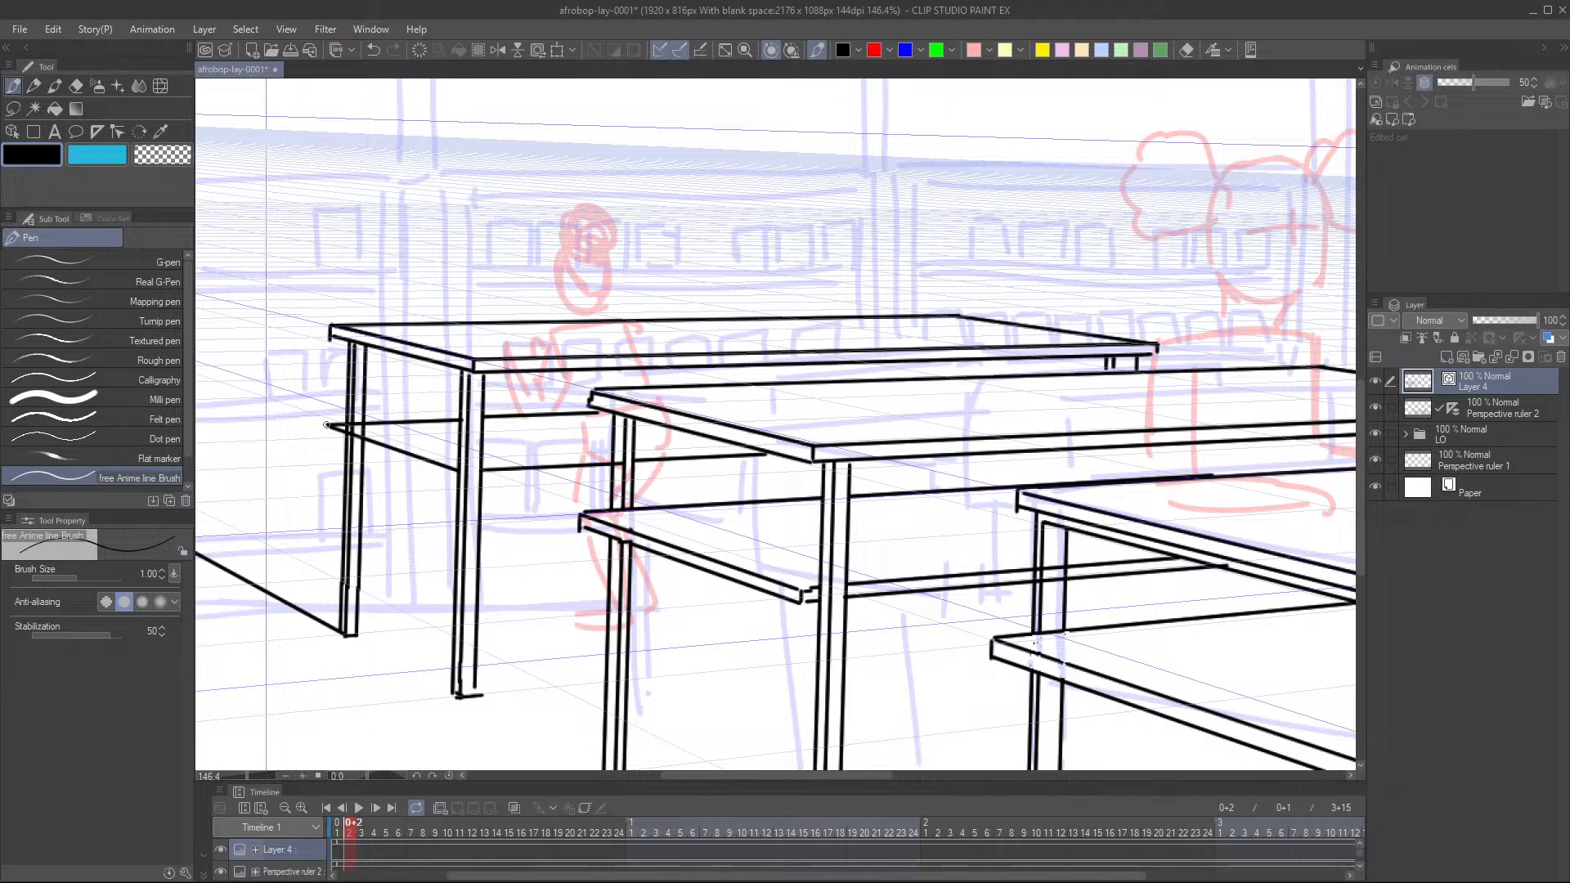
- Add the third table's shelf thickness with parallel lines just under its left side and front edges
drag(326, 428, 457, 485)
key(ctrl+z)
key(ctrl+z)
drag(325, 436, 451, 480)
drag(481, 478, 778, 462)
scroll(679, 554, down, 3)
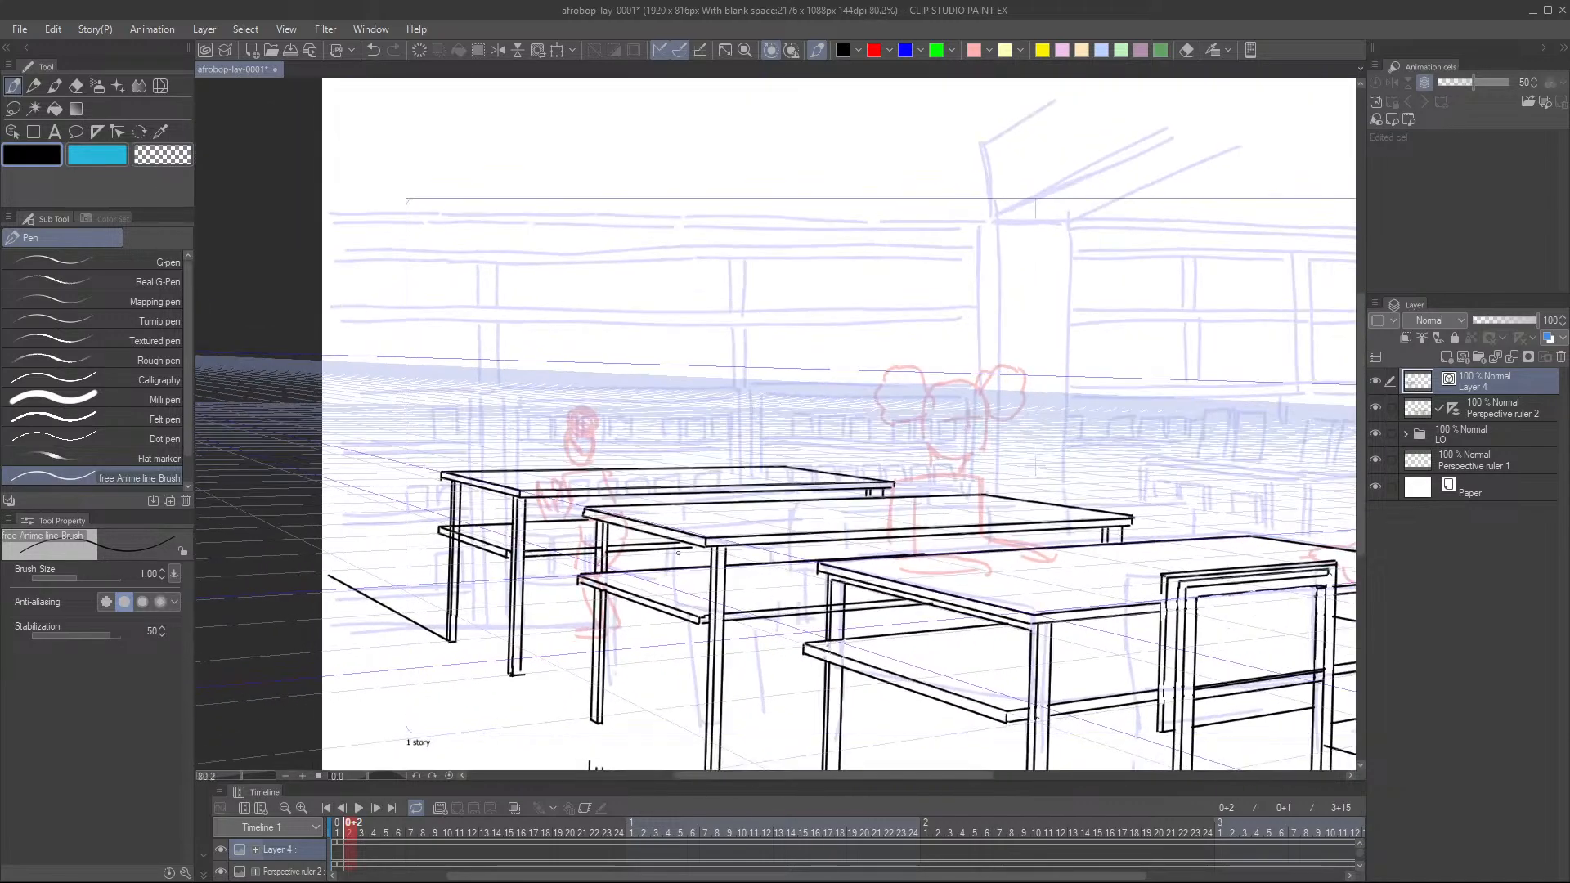
- Erase the far left leg's lines where they cross the third table's shelf board
drag(678, 554, 640, 523)
scroll(703, 478, down, 2)
drag(703, 478, 753, 446)
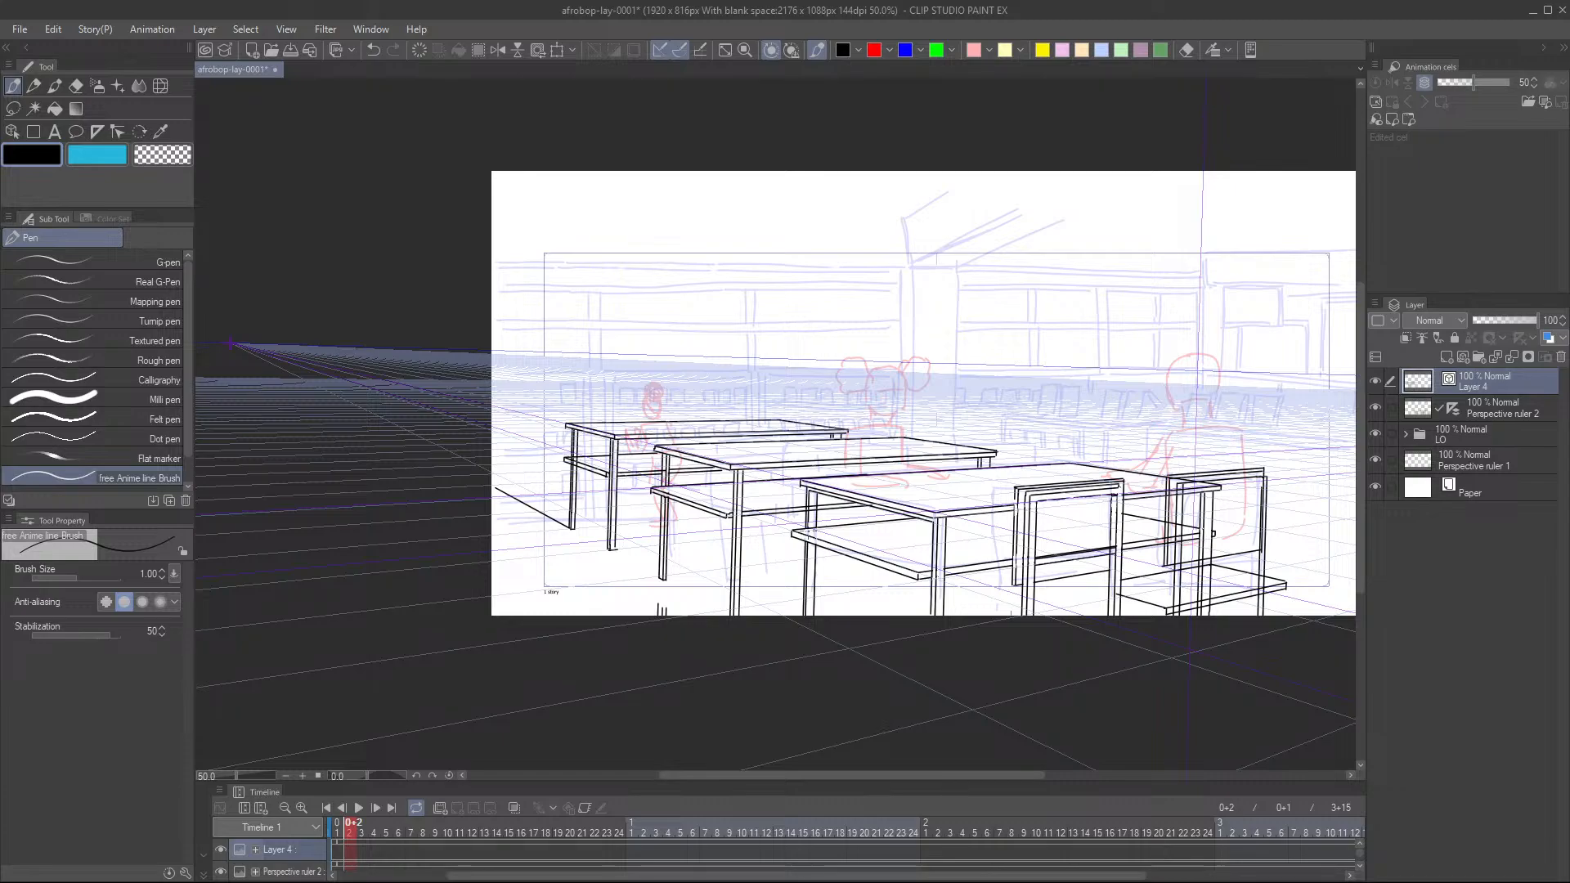
drag(677, 371, 635, 383)
scroll(619, 466, up, 5)
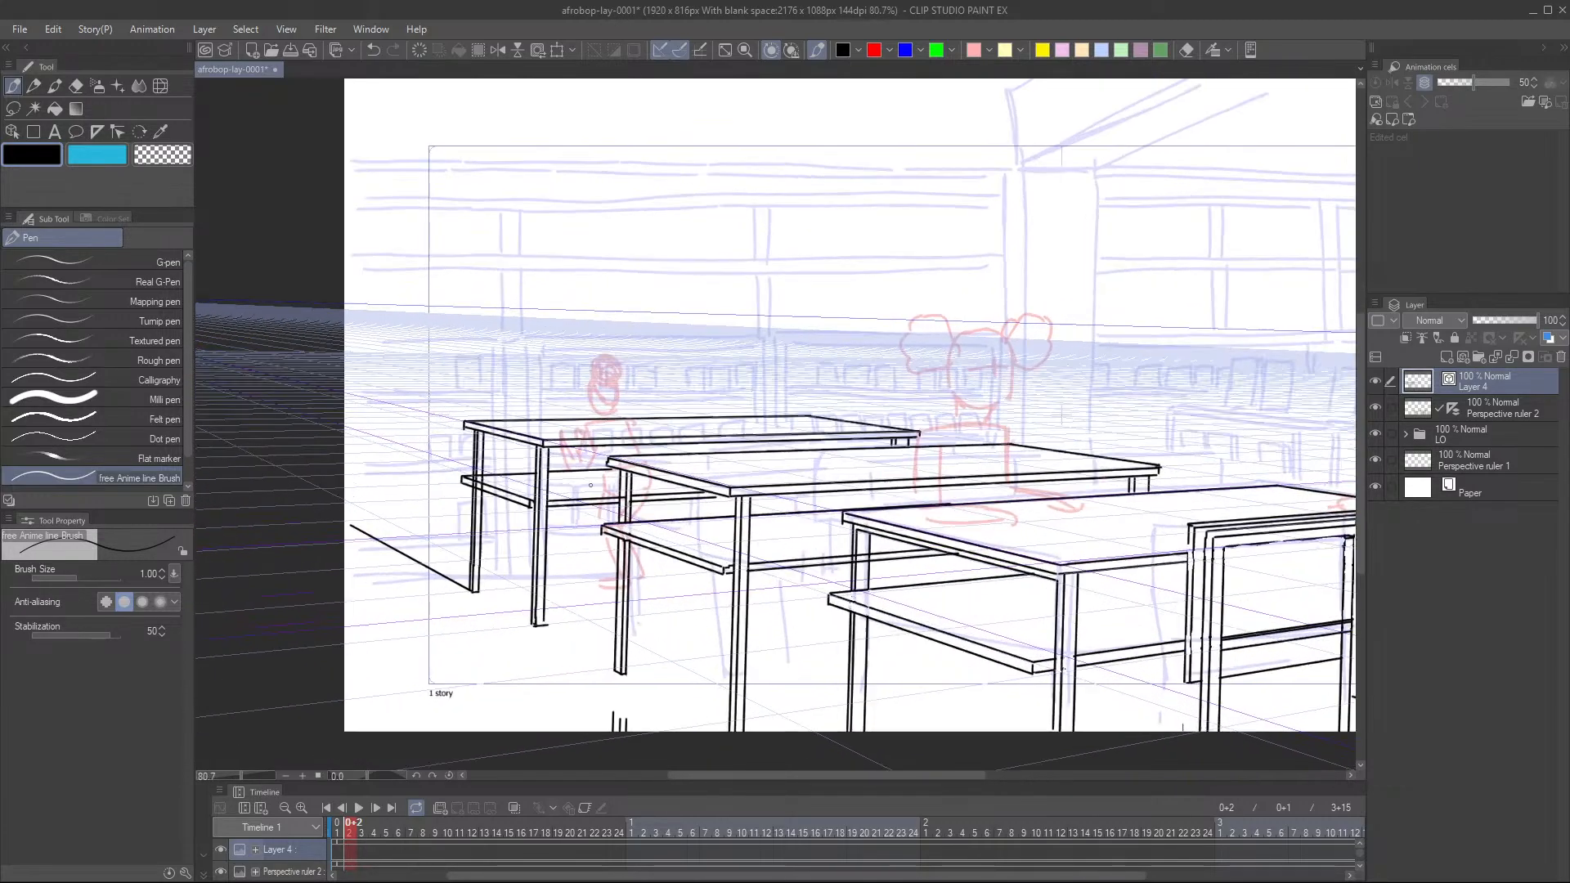
scroll(396, 524, up, 4)
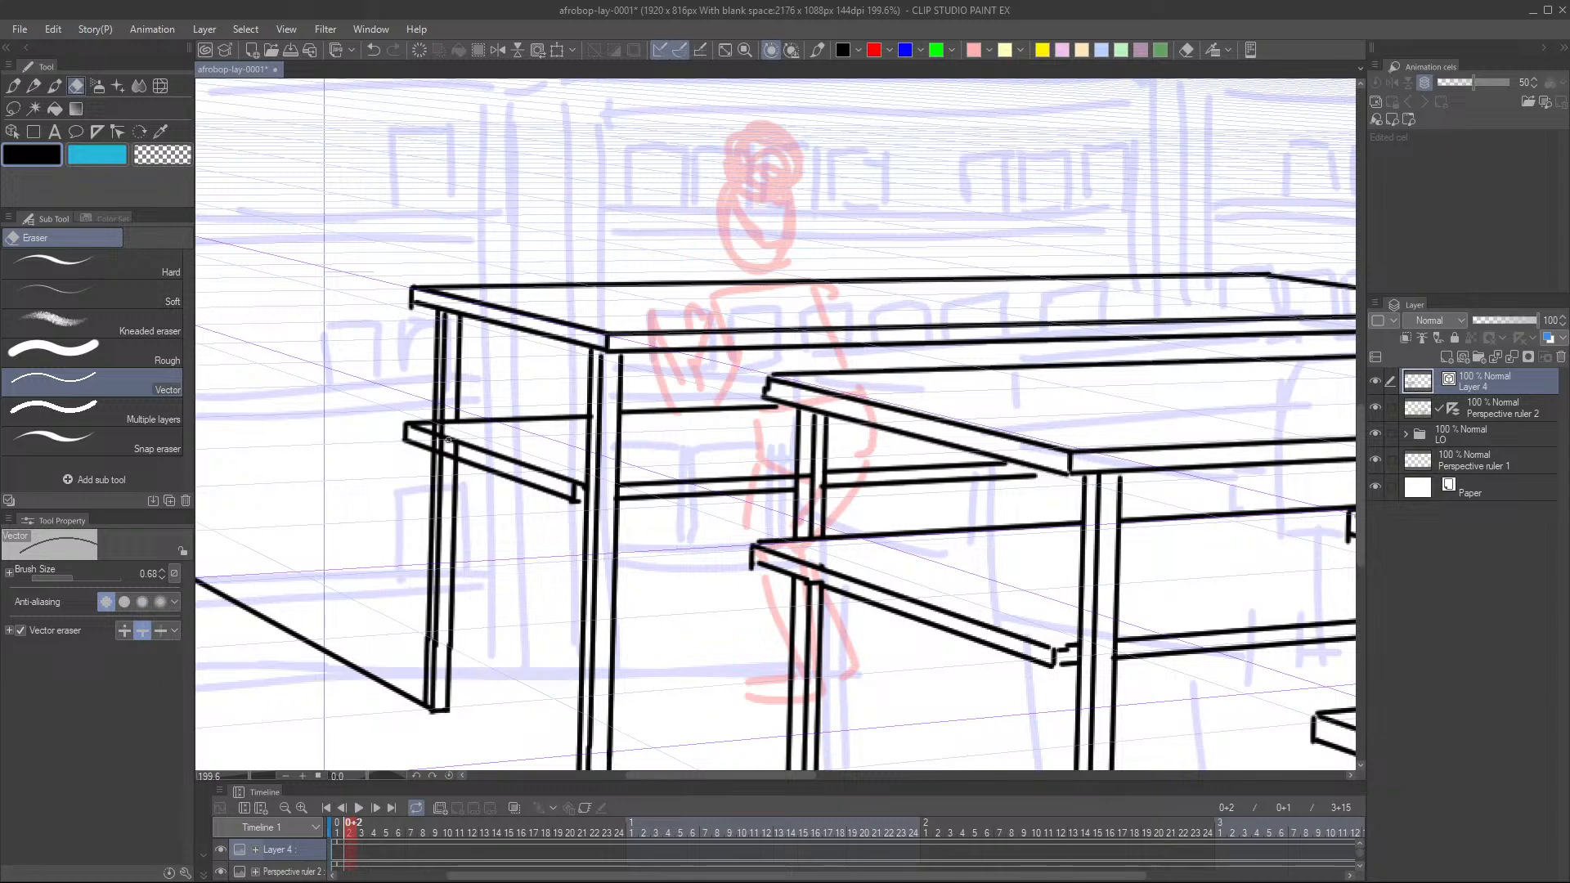
key(e)
key(p)
- Examine the third table's shelf up close and the whole row of tables against the rough layout
scroll(523, 603, down, 3)
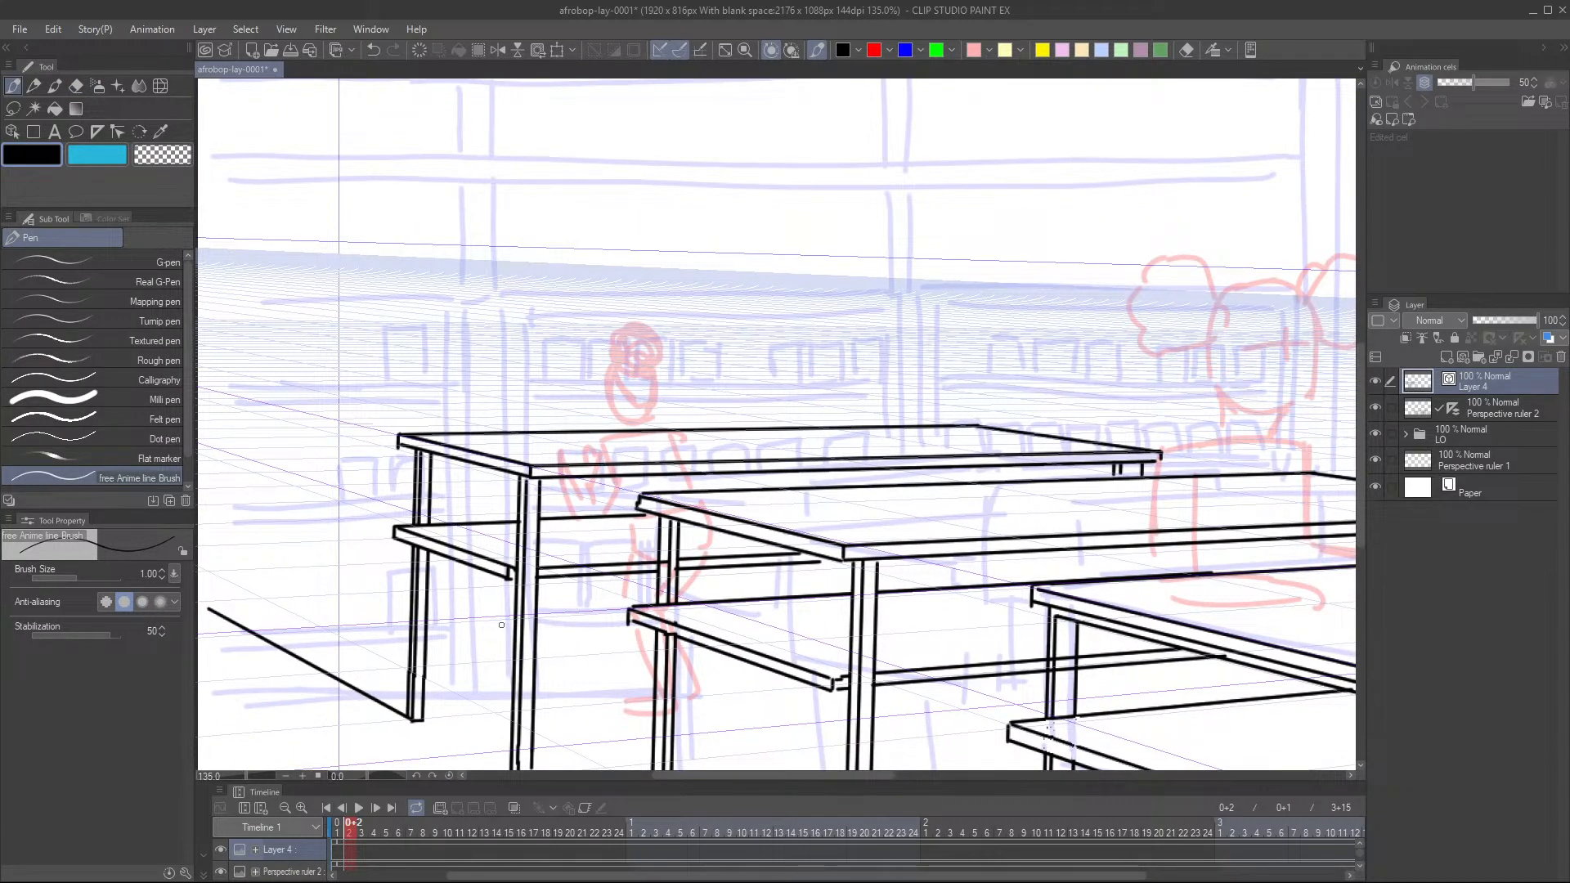
scroll(501, 625, up, 3)
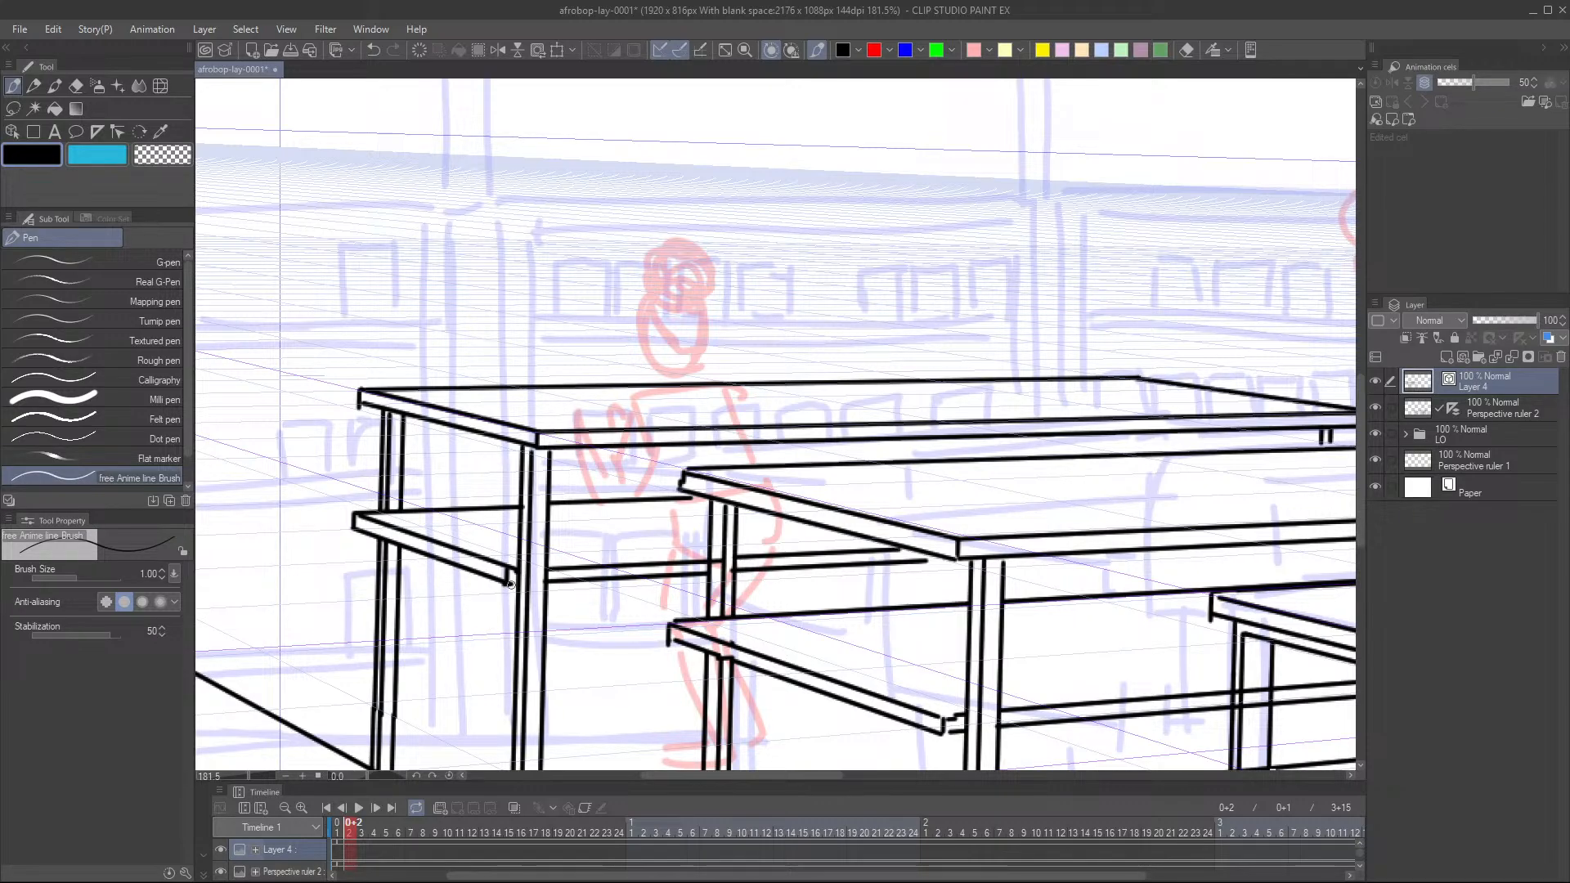
scroll(531, 629, down, 4)
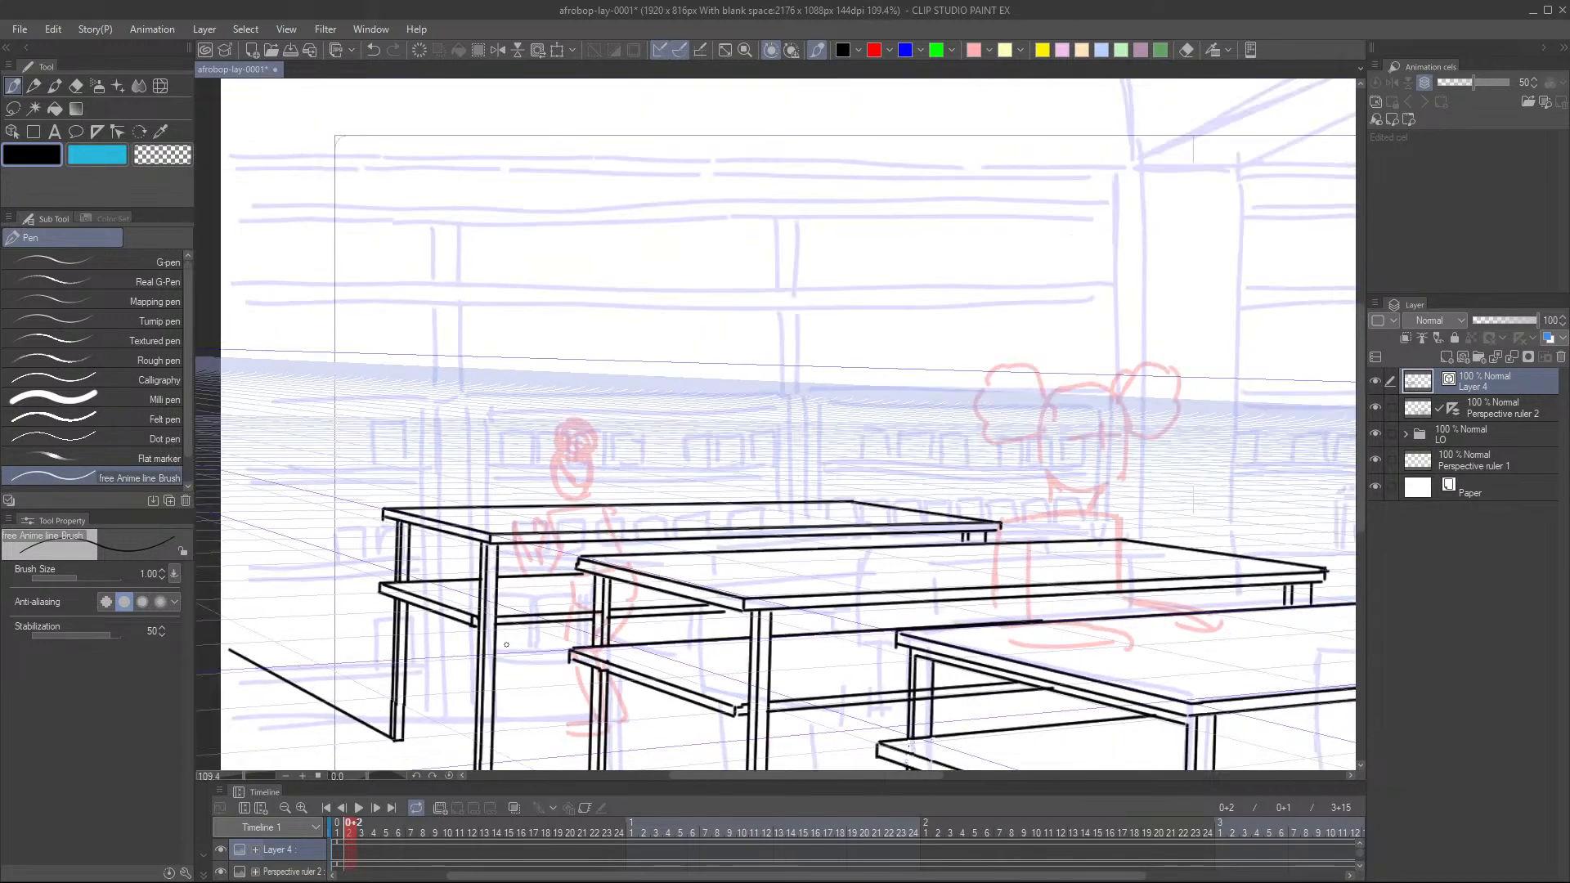
scroll(506, 644, down, 3)
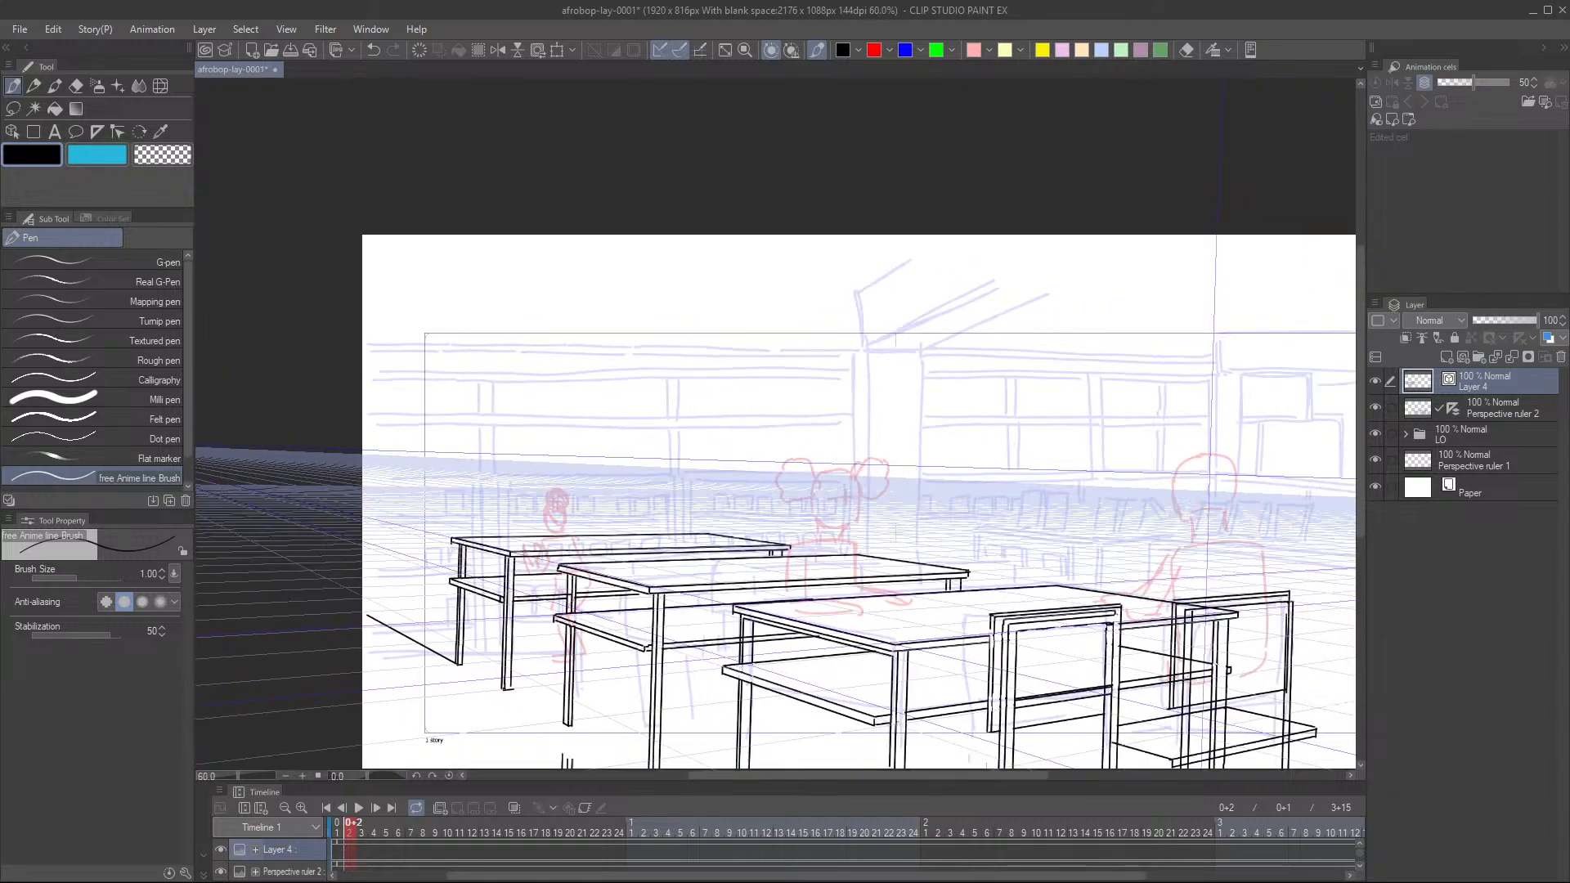
drag(782, 529, 785, 528)
drag(656, 587, 623, 531)
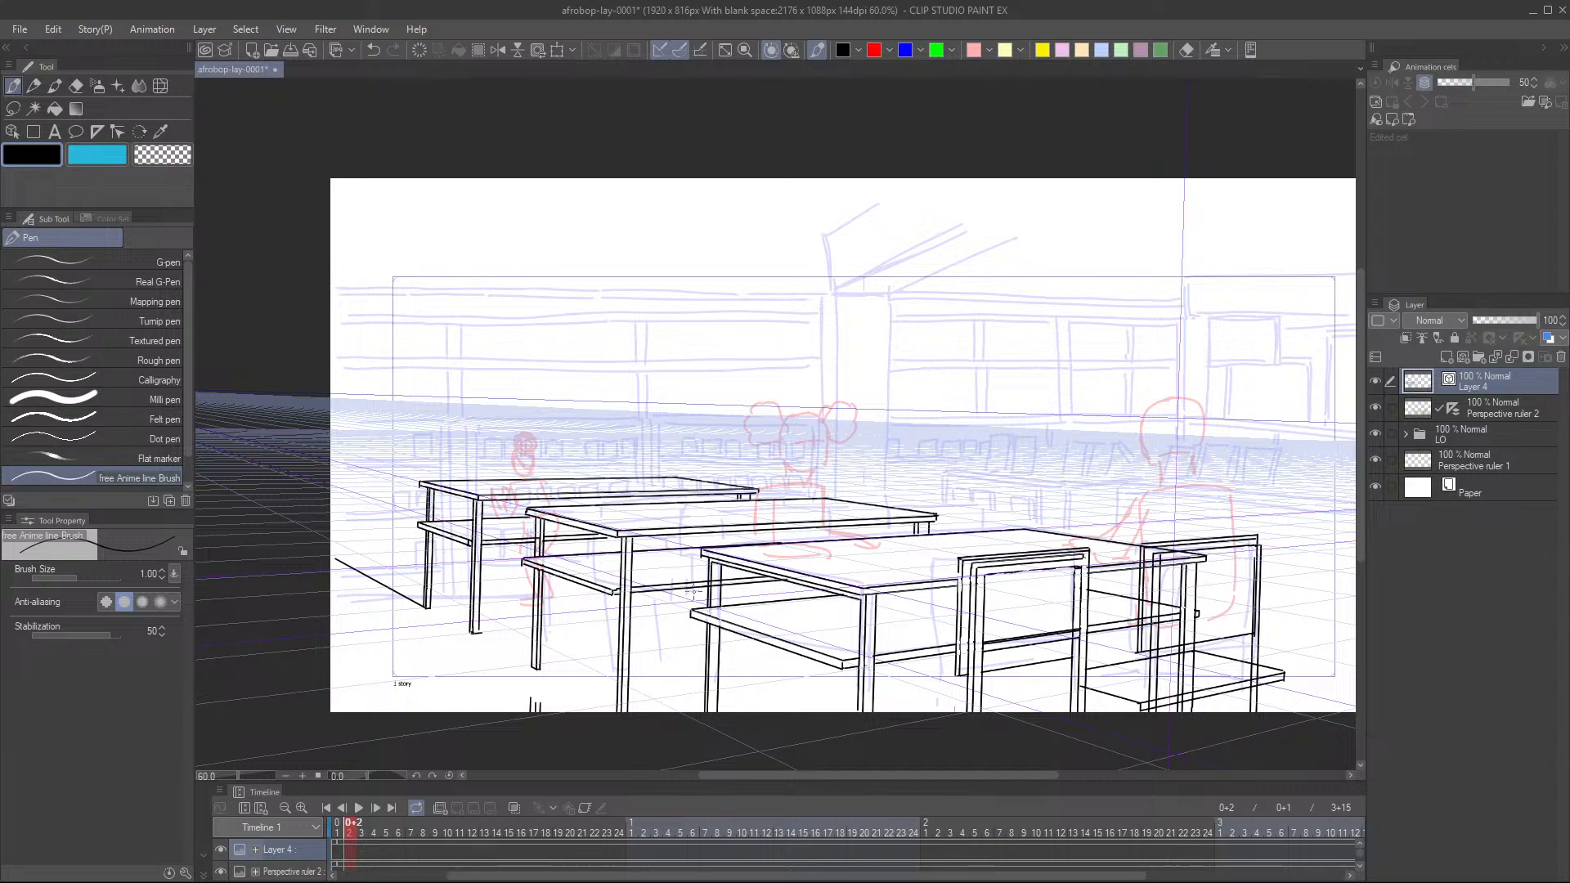
mouse_move(480, 570)
mouse_down()
mouse_move(459, 526)
mouse_move(464, 576)
mouse_up()
scroll(461, 536, up, 2)
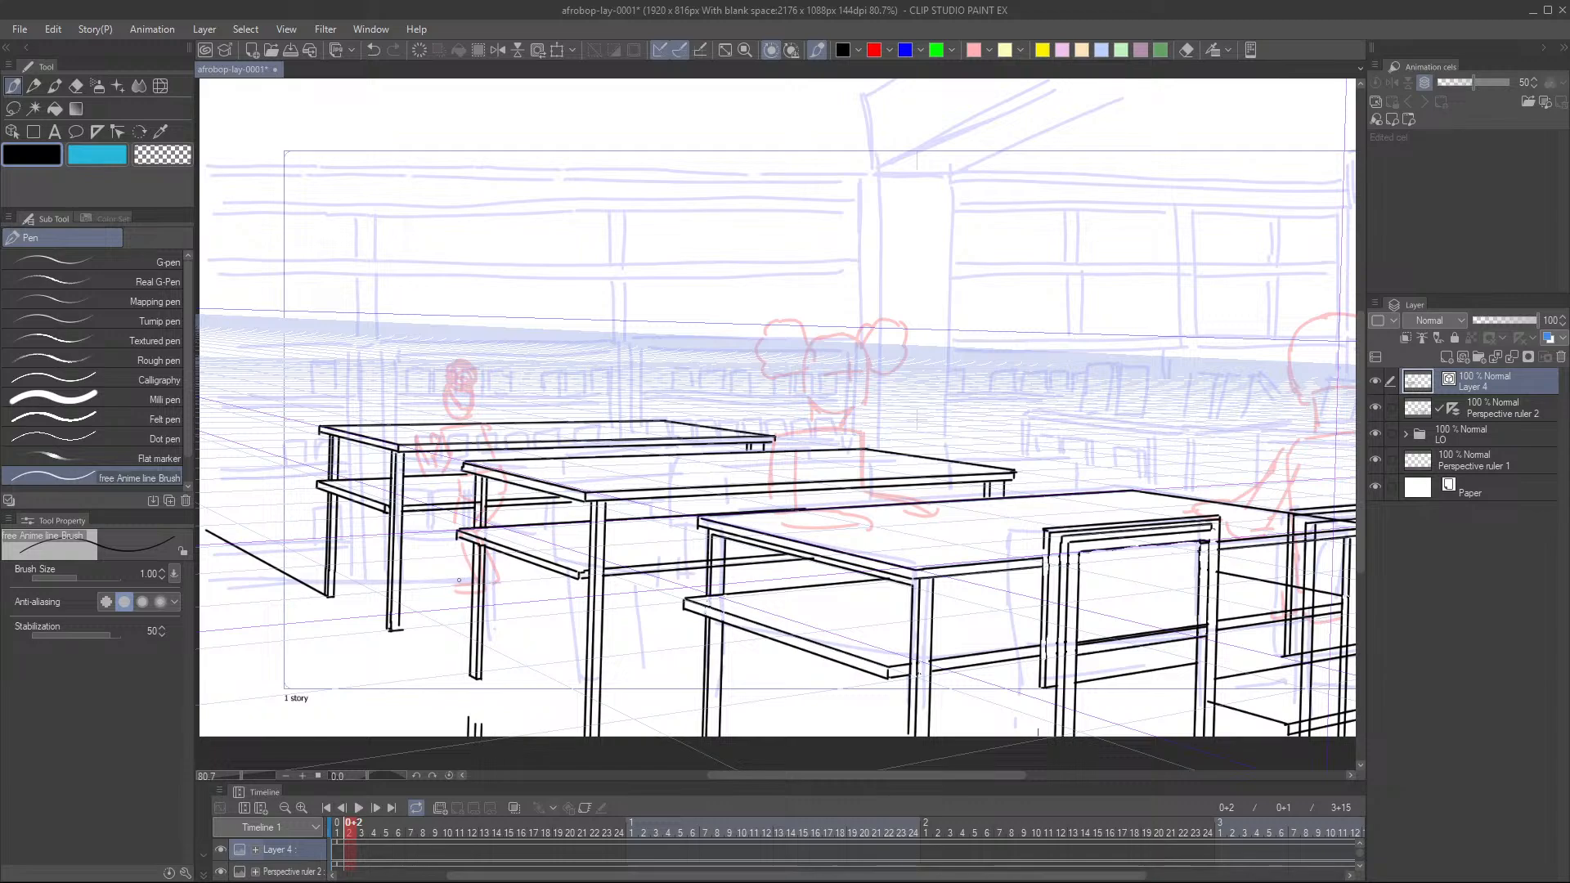
scroll(459, 589, down, 1)
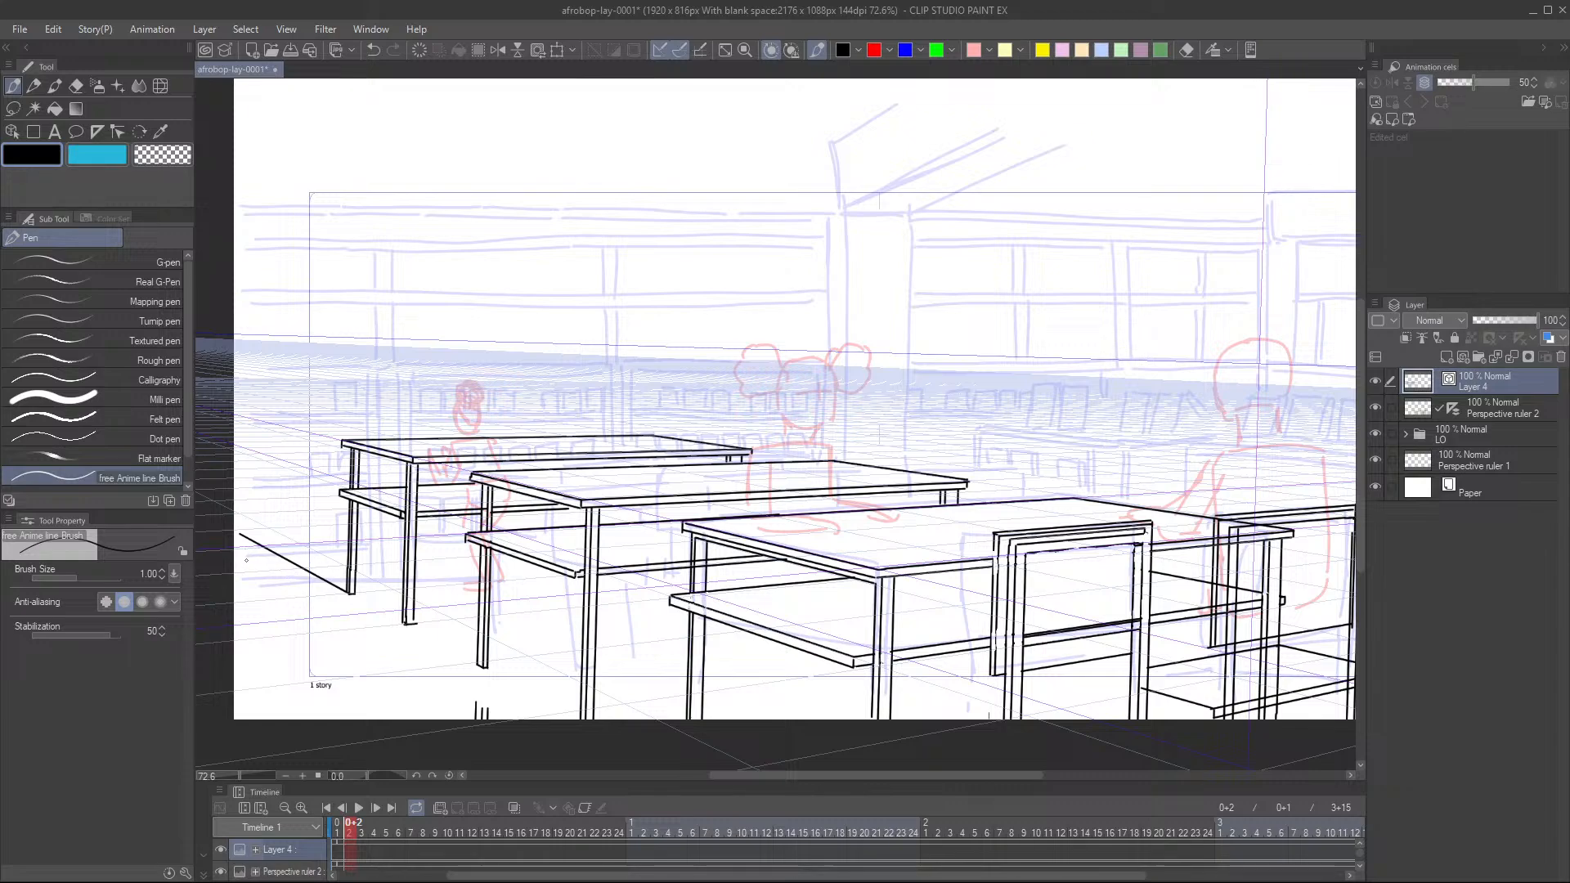
drag(241, 548, 334, 541)
key(ctrl+z)
scroll(327, 553, down, 2)
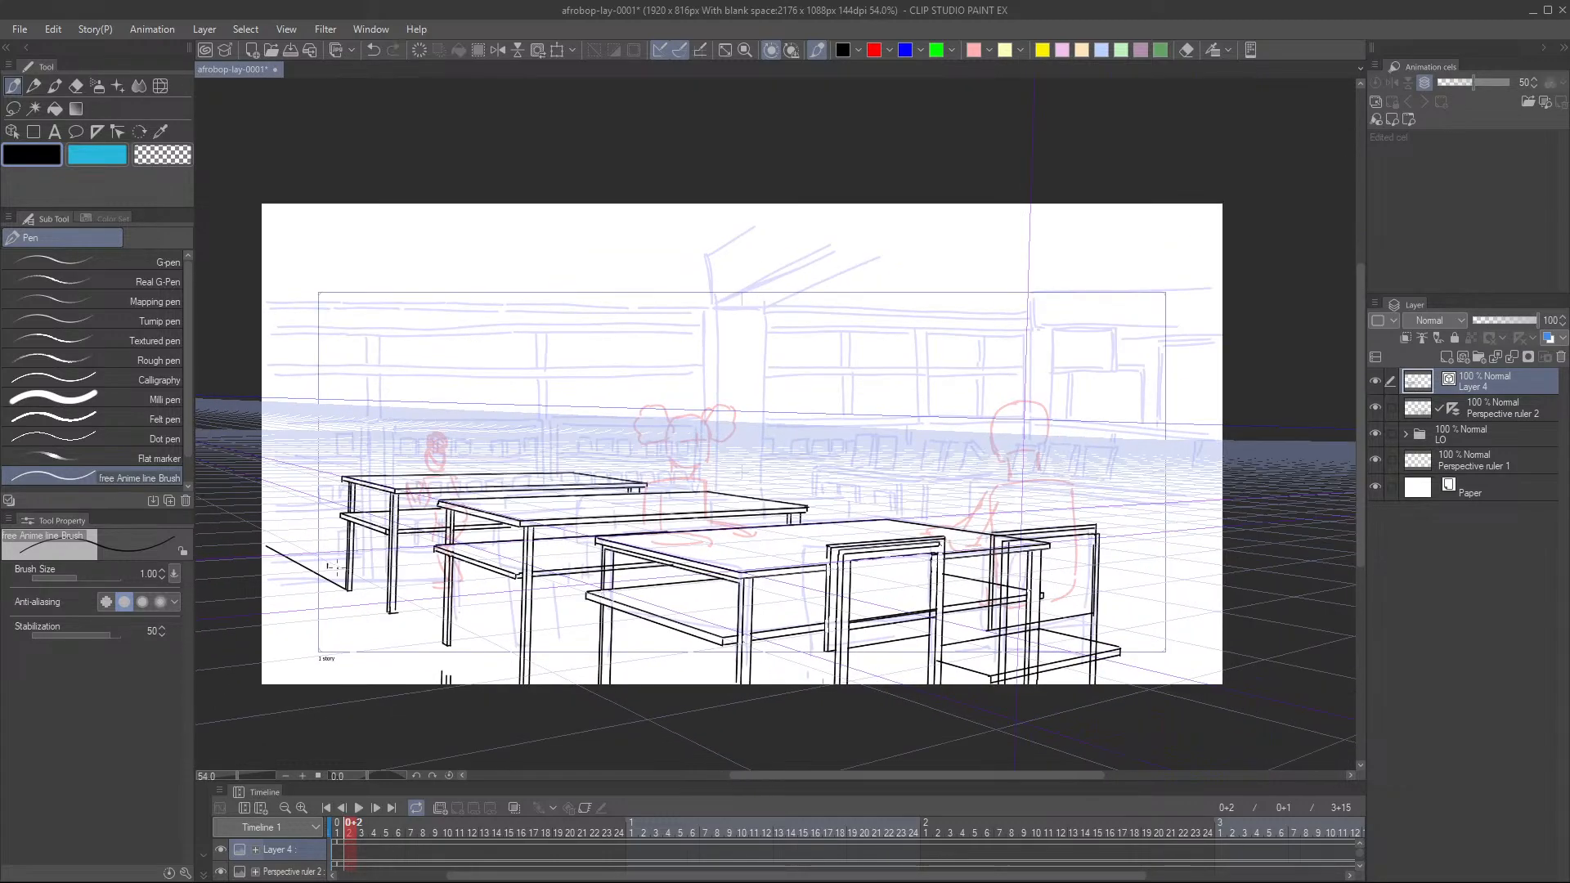
- Add a new vector layer between Layer 4 and the Perspective ruler 2 layer
scroll(323, 564, up, 1)
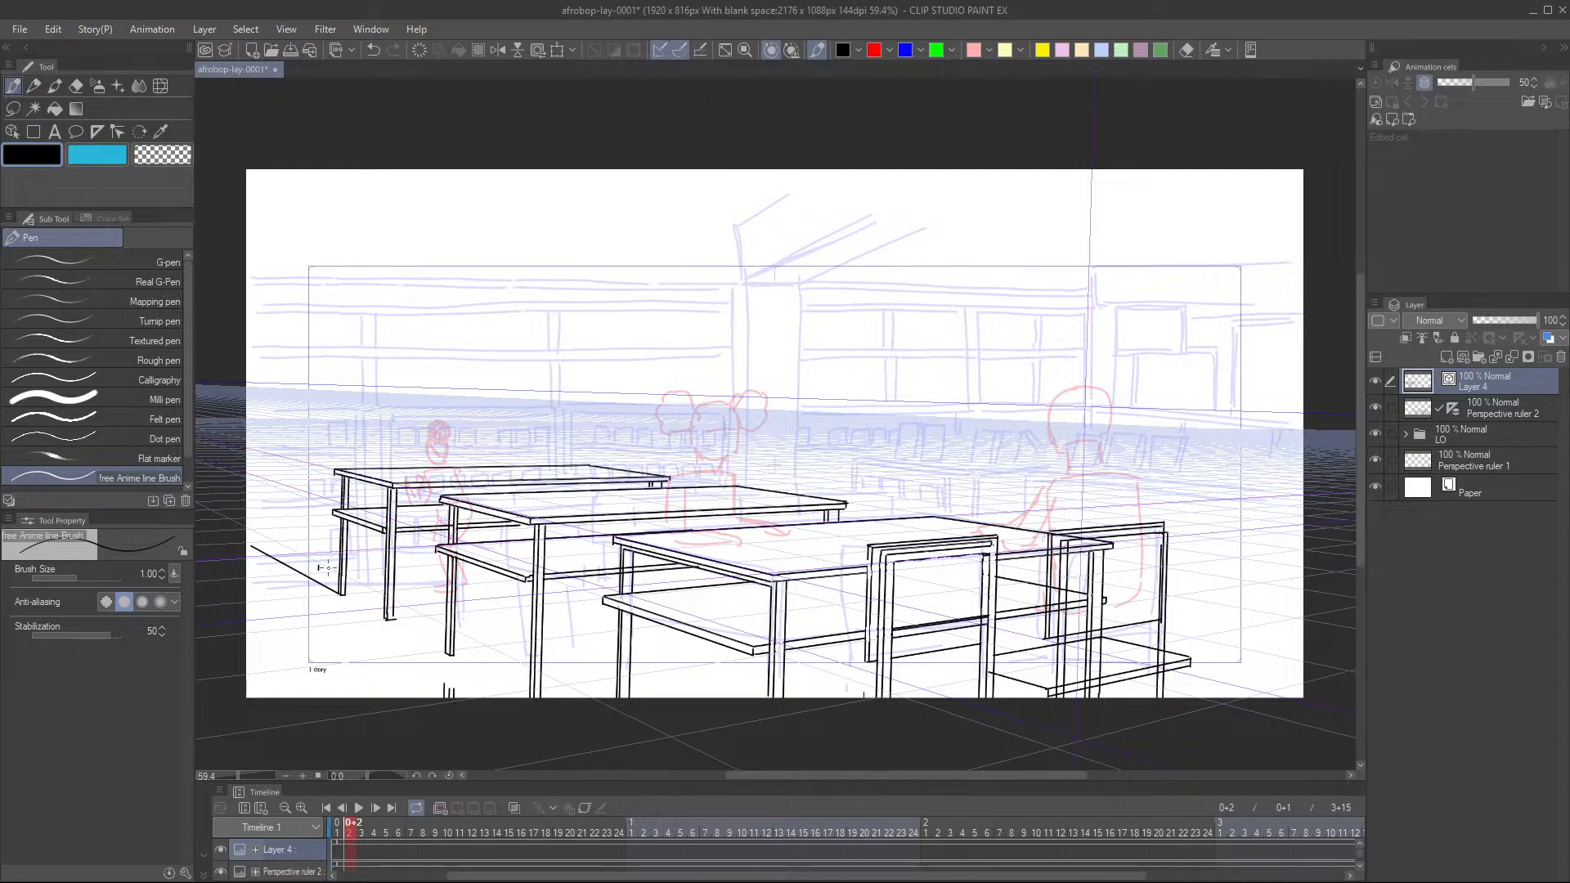
click(1465, 412)
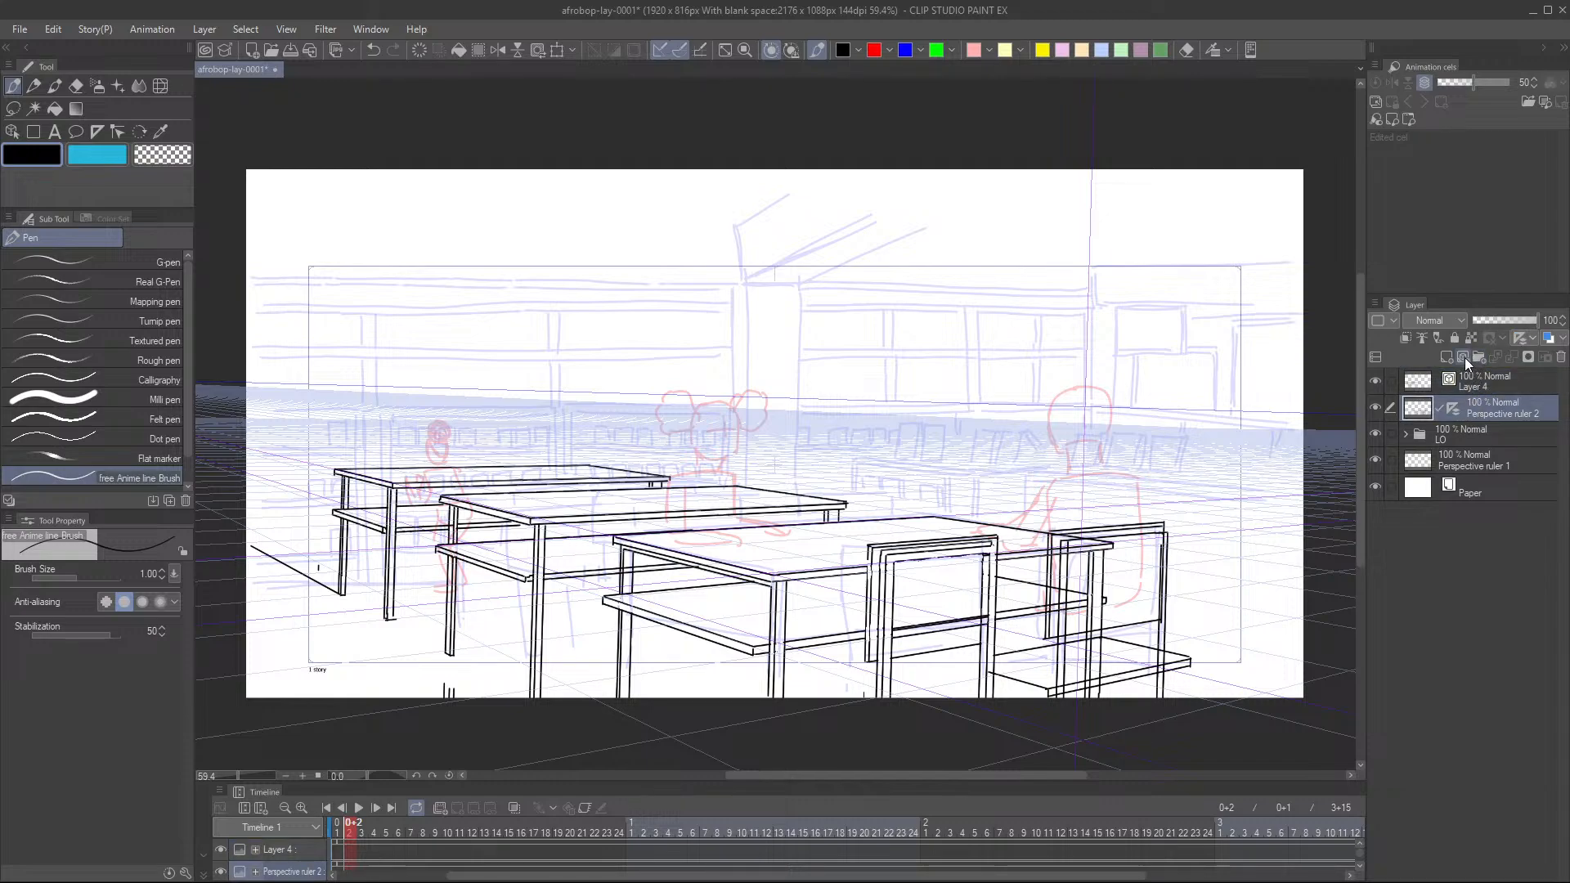
click(1464, 358)
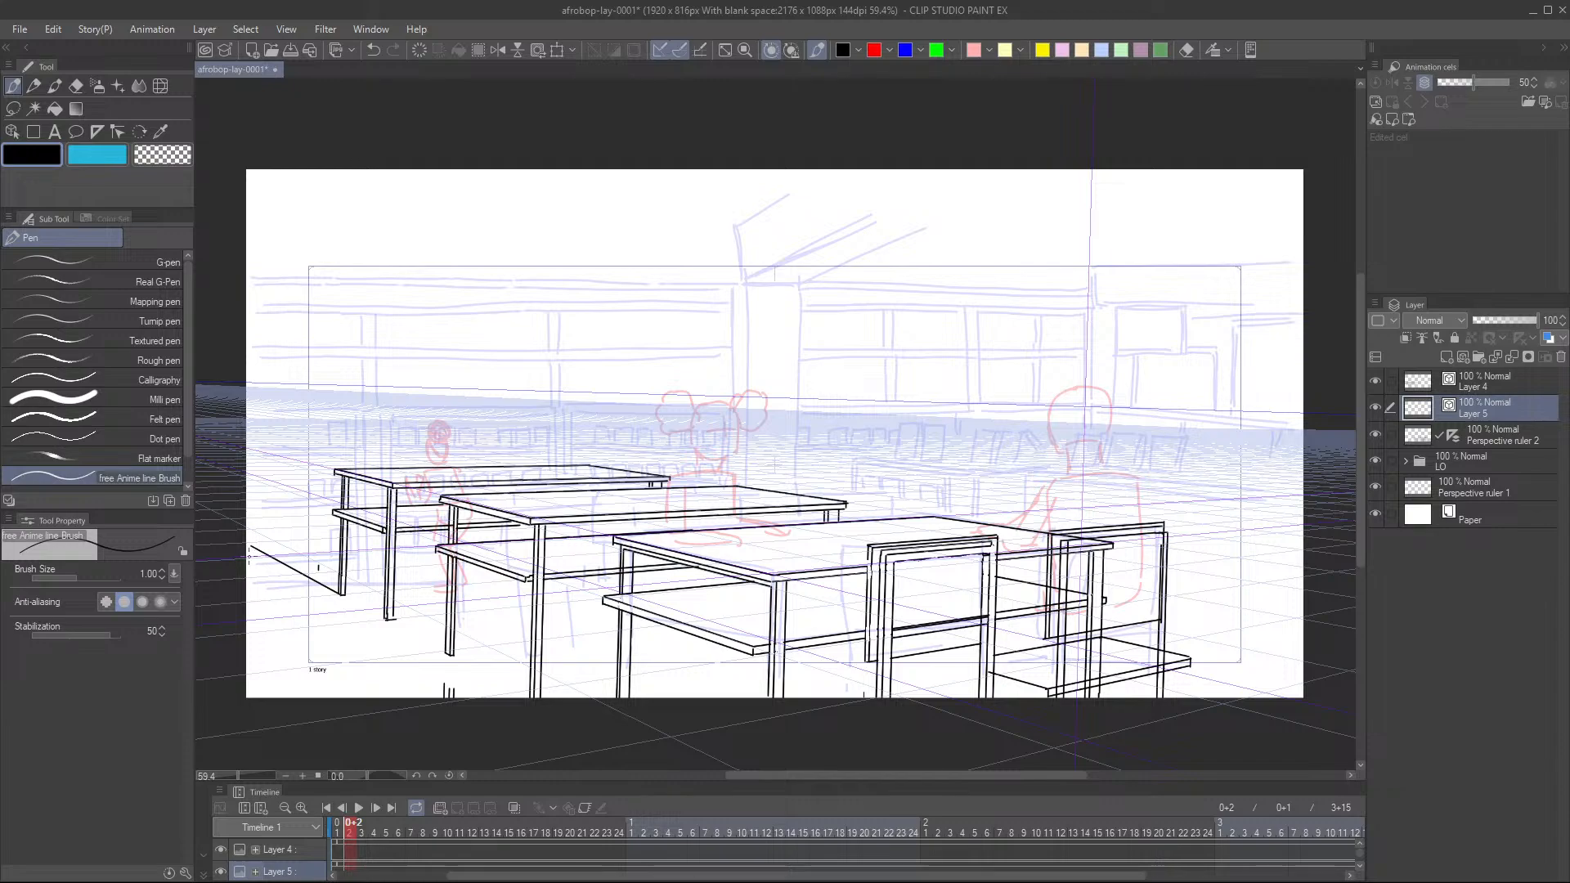
- Draw the back wall's long floor line from the canvas's left edge behind the tables, and the room corner's vertical line near its right end
drag(252, 554, 413, 651)
key(ctrl+z)
mouse_move(250, 558)
mouse_down()
mouse_move(507, 555)
mouse_move(1086, 509)
mouse_up()
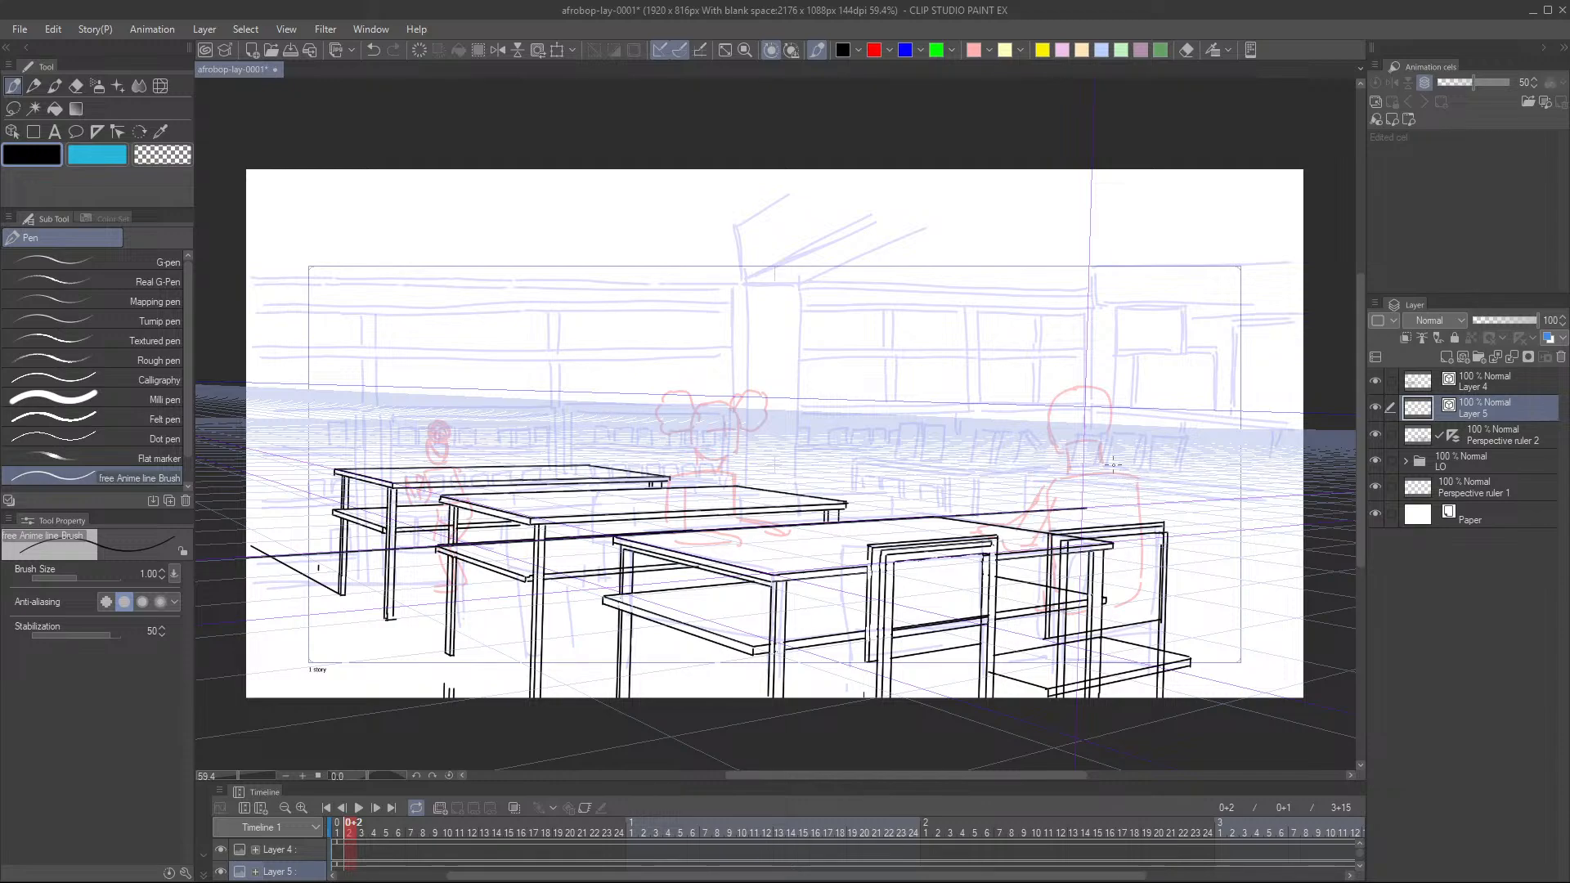
mouse_move(1065, 486)
mouse_down()
mouse_move(1128, 407)
mouse_move(1131, 245)
mouse_move(1159, 211)
mouse_move(1160, 144)
mouse_up()
mouse_move(1153, 440)
mouse_down()
mouse_move(1083, 466)
mouse_move(1051, 447)
mouse_up()
scroll(1079, 459, down, 4)
scroll(1013, 458, up, 3)
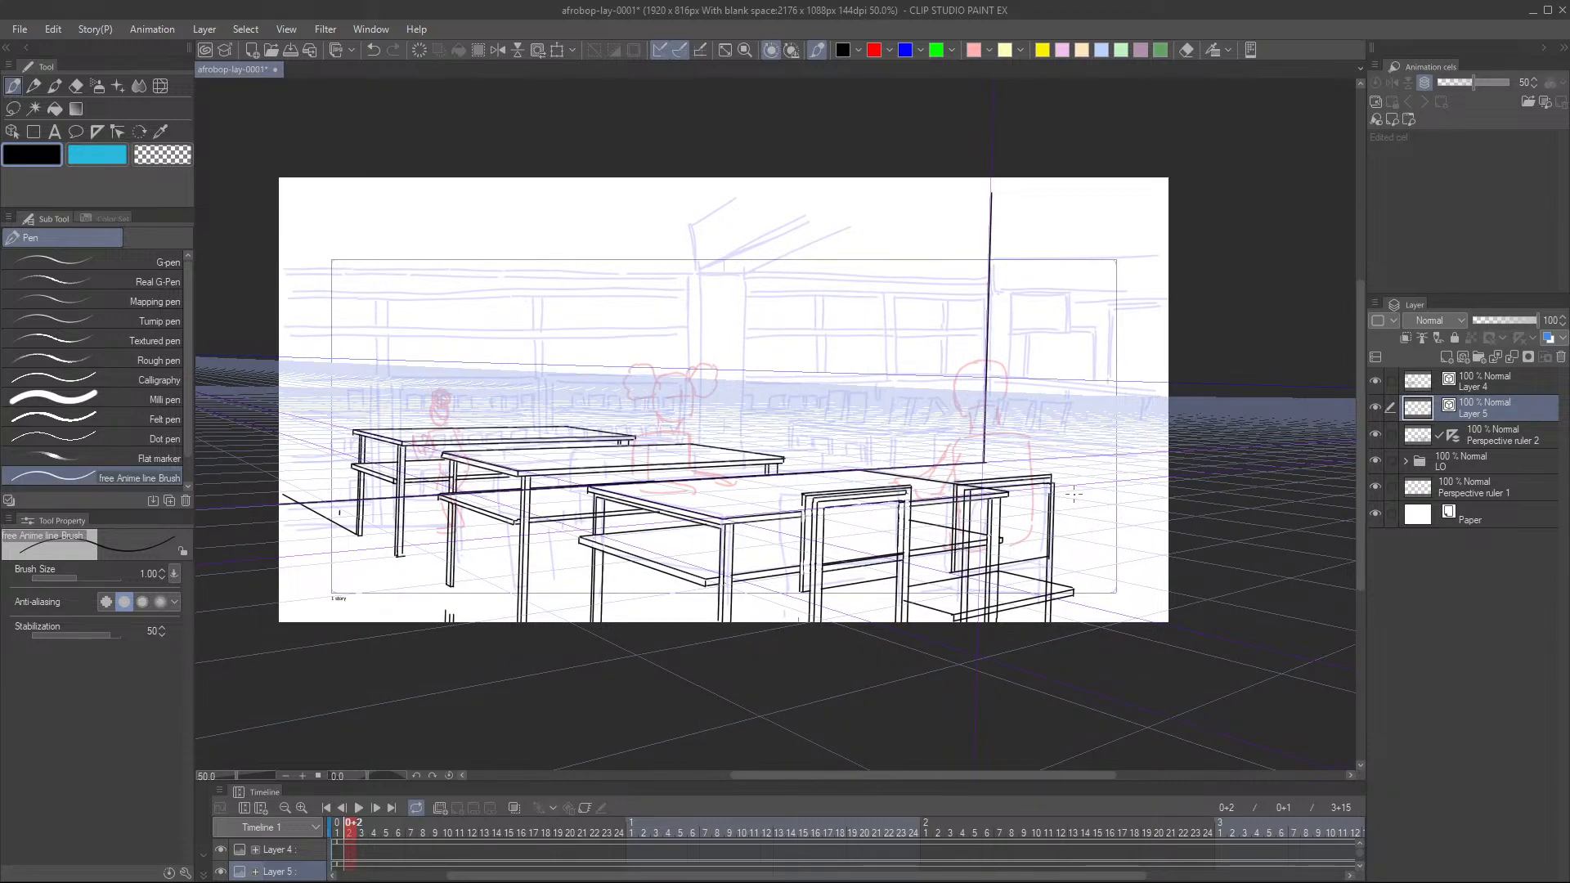
- On Layer 4, erase the stray diagonal line near the canvas's left edge beside the far table's legs
drag(1077, 500, 1111, 502)
scroll(1111, 501, down, 2)
scroll(1111, 501, down, 2)
drag(658, 501, 655, 522)
scroll(655, 522, up, 8)
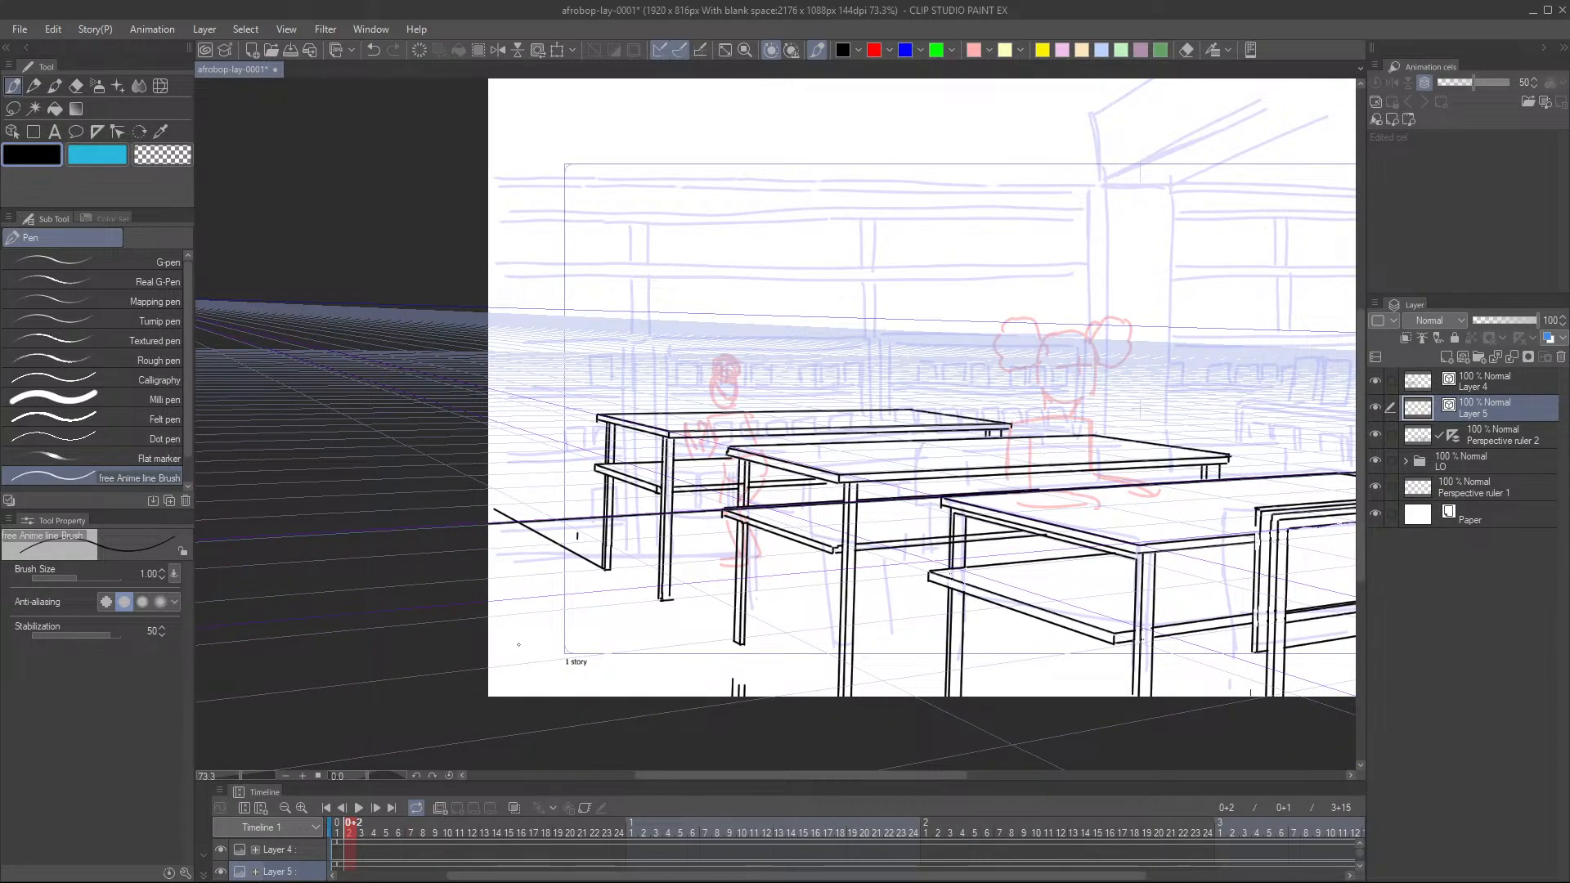
key(e)
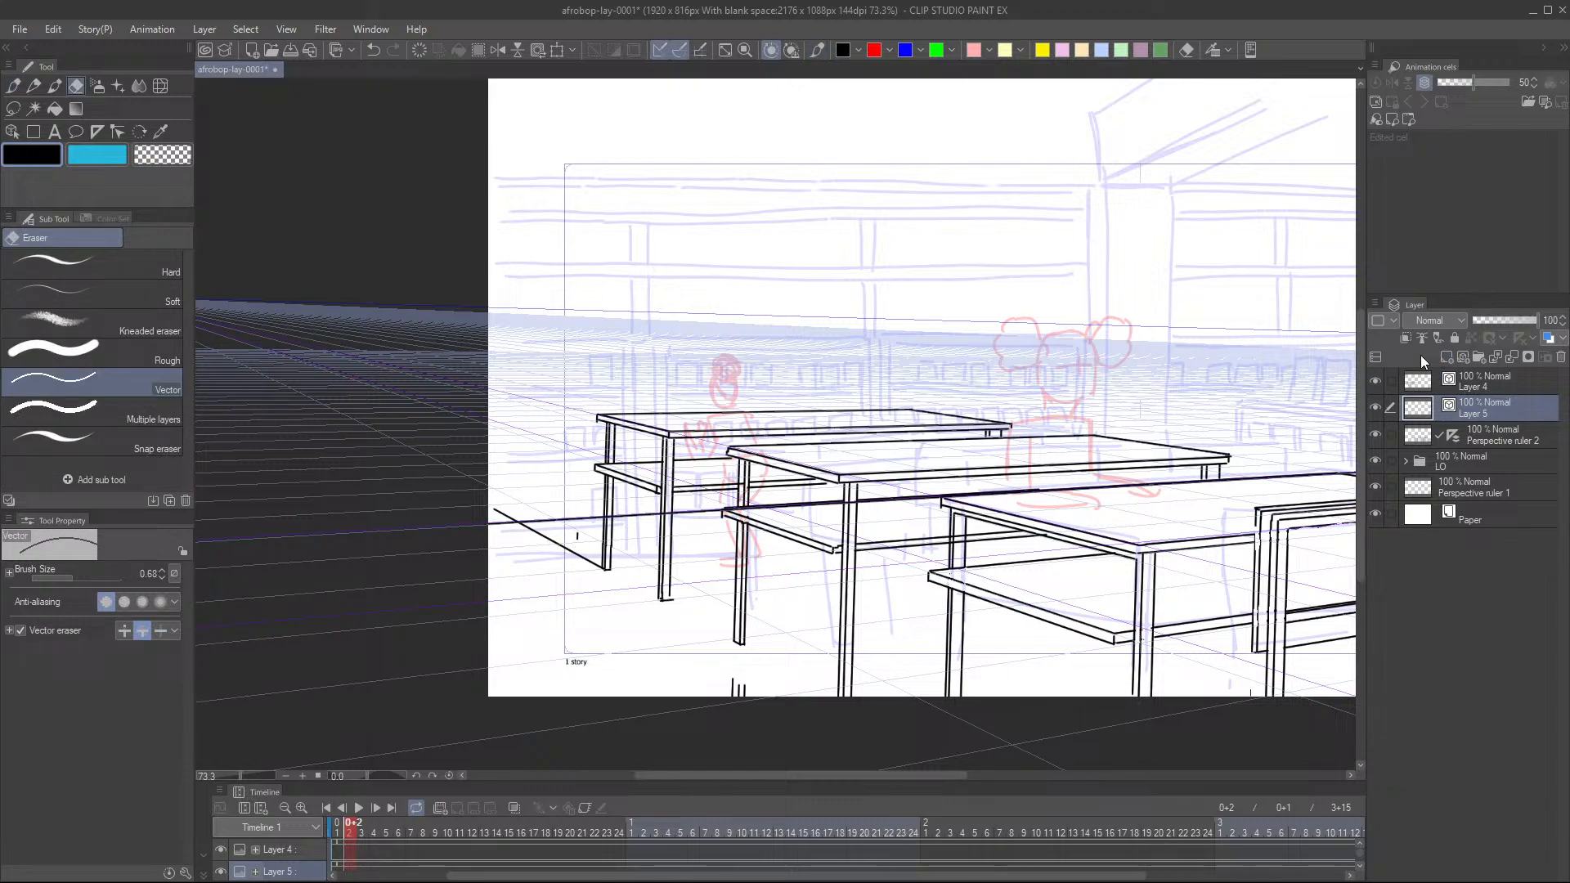
click(1474, 388)
mouse_move(555, 520)
mouse_down()
mouse_move(534, 564)
mouse_move(587, 535)
mouse_move(496, 596)
mouse_move(485, 521)
mouse_move(514, 505)
mouse_up()
- Switch back to the pen and save the drawing file
key(p)
scroll(570, 619, down, 4)
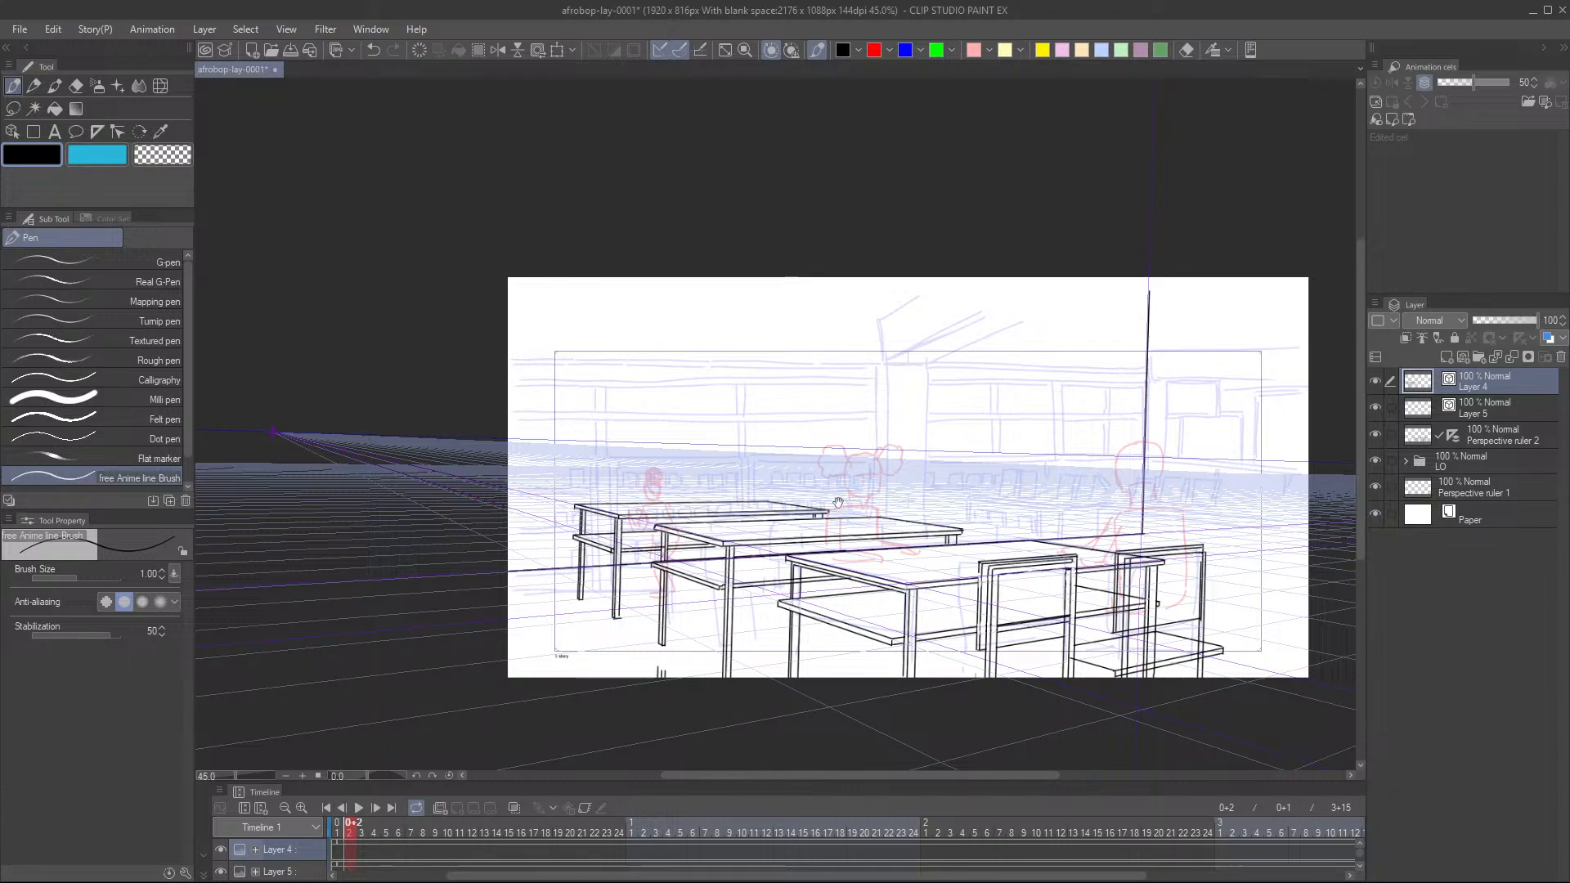
scroll(837, 503, up, 2)
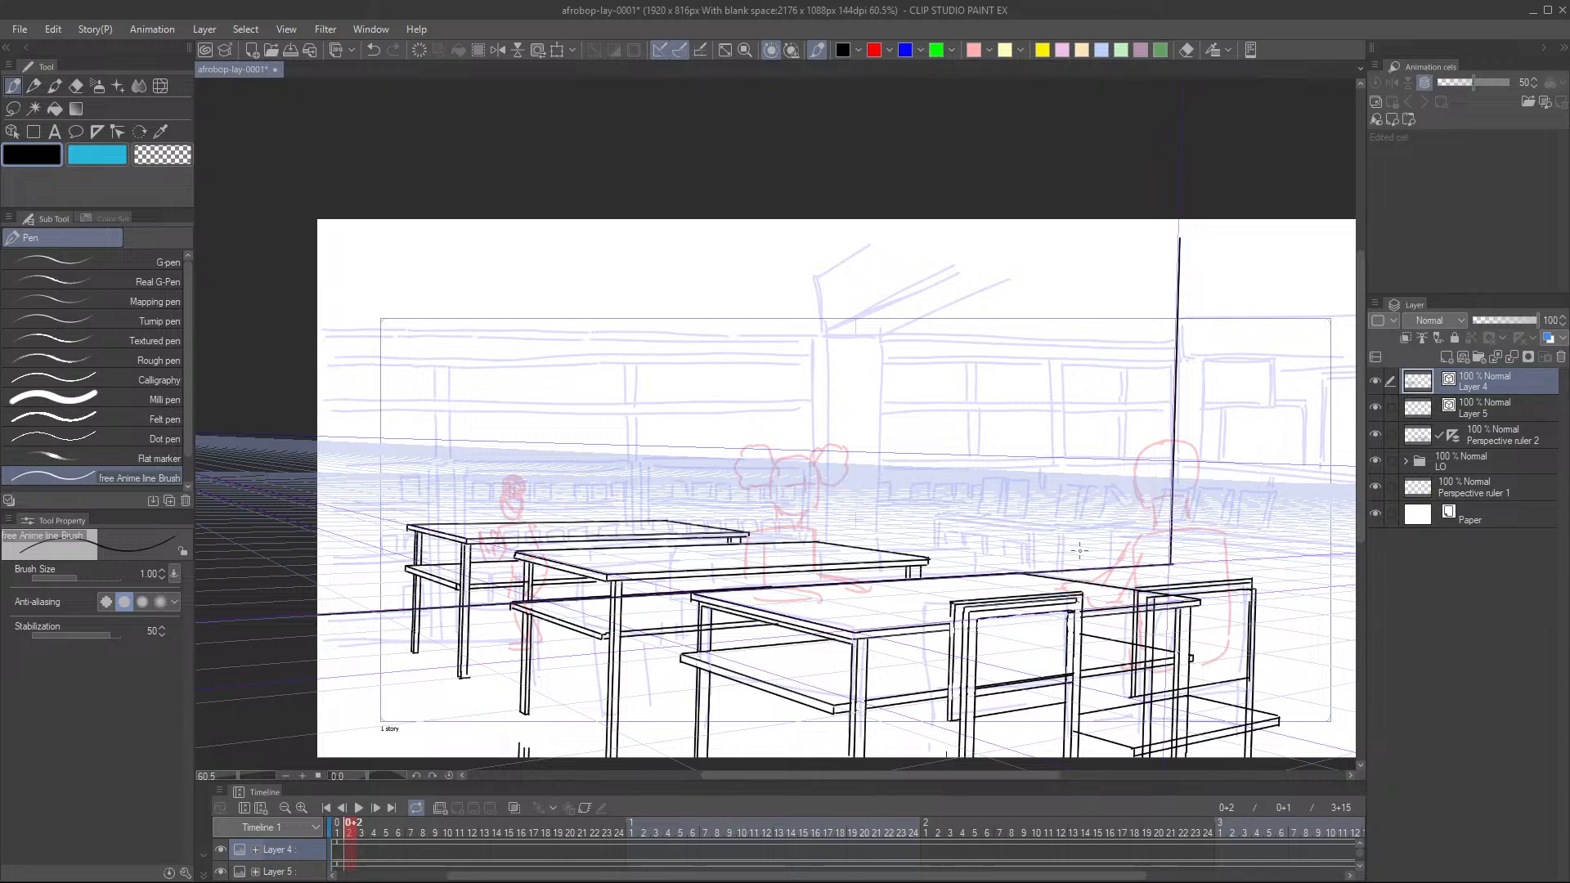
scroll(442, 556, up, 2)
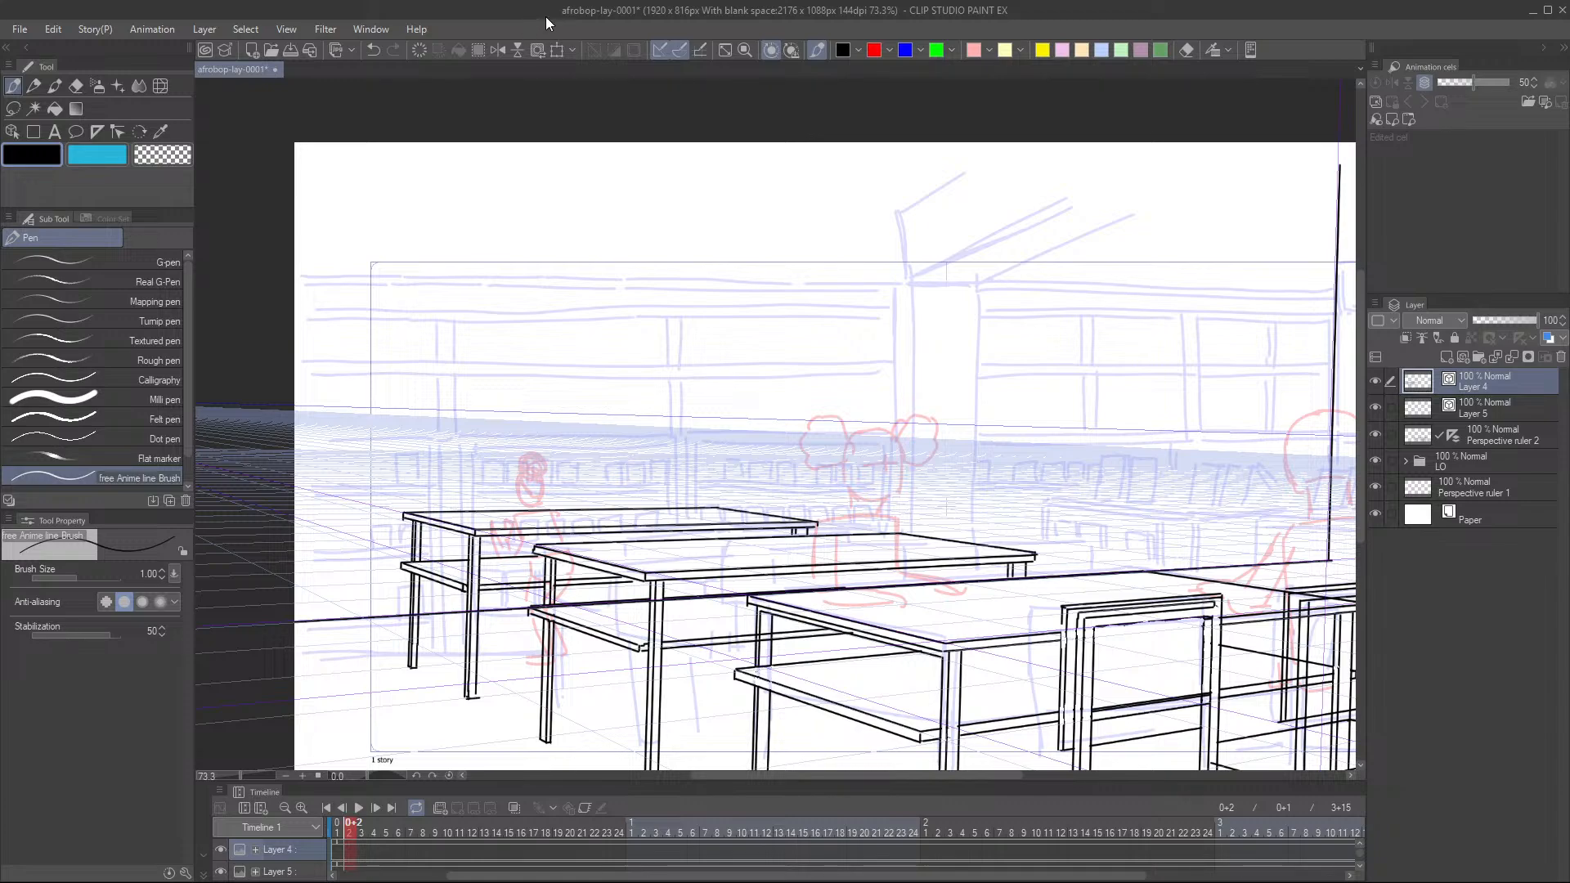
click(288, 50)
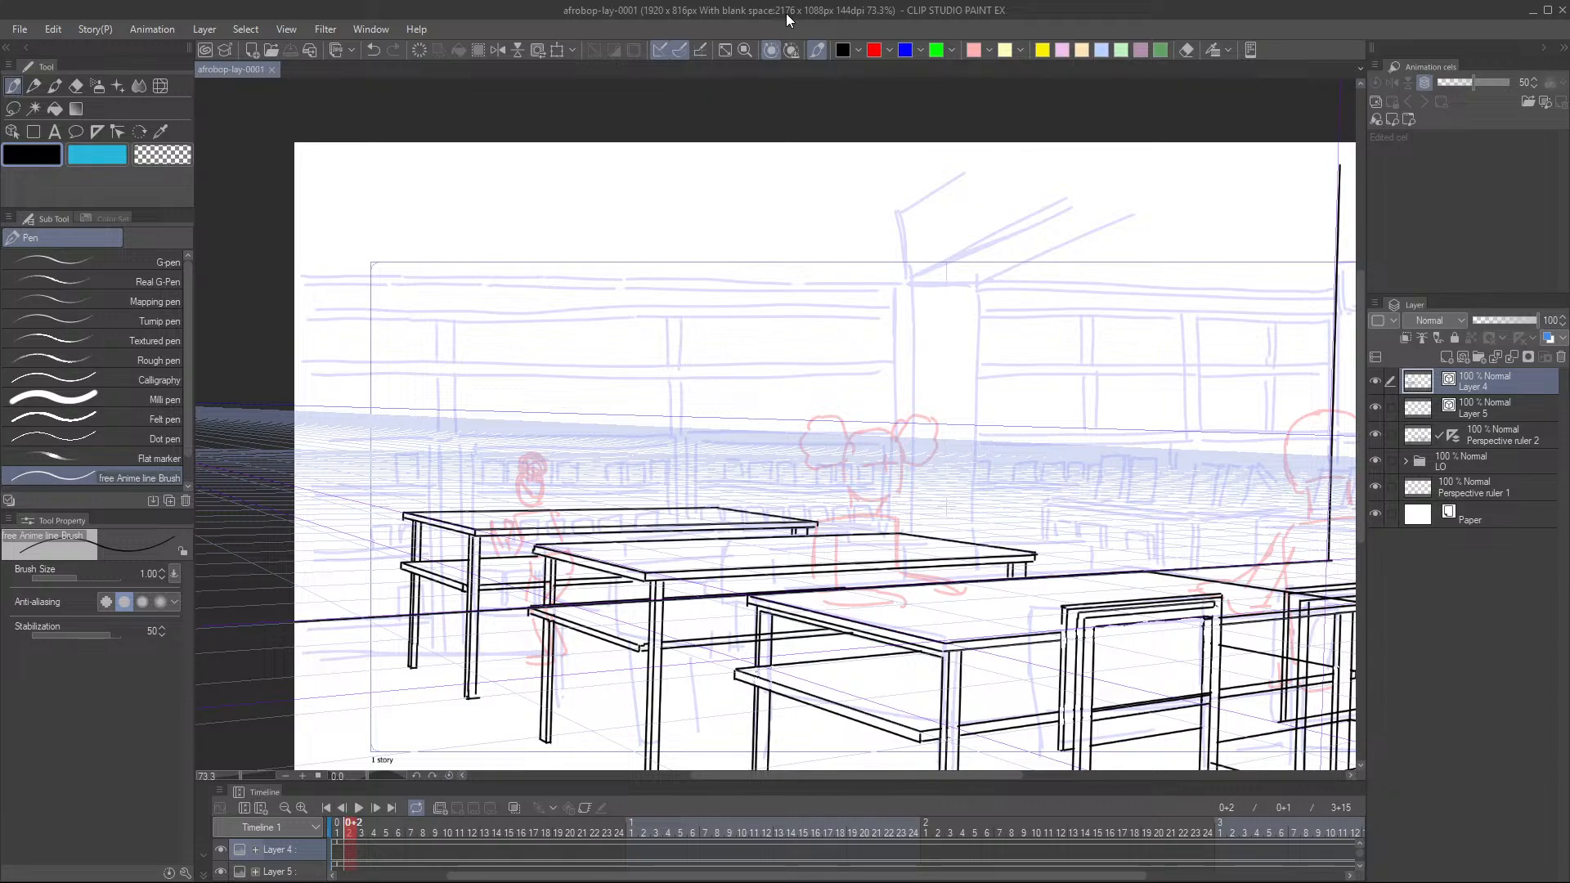
drag(871, 403, 711, 454)
scroll(841, 435, down, 2)
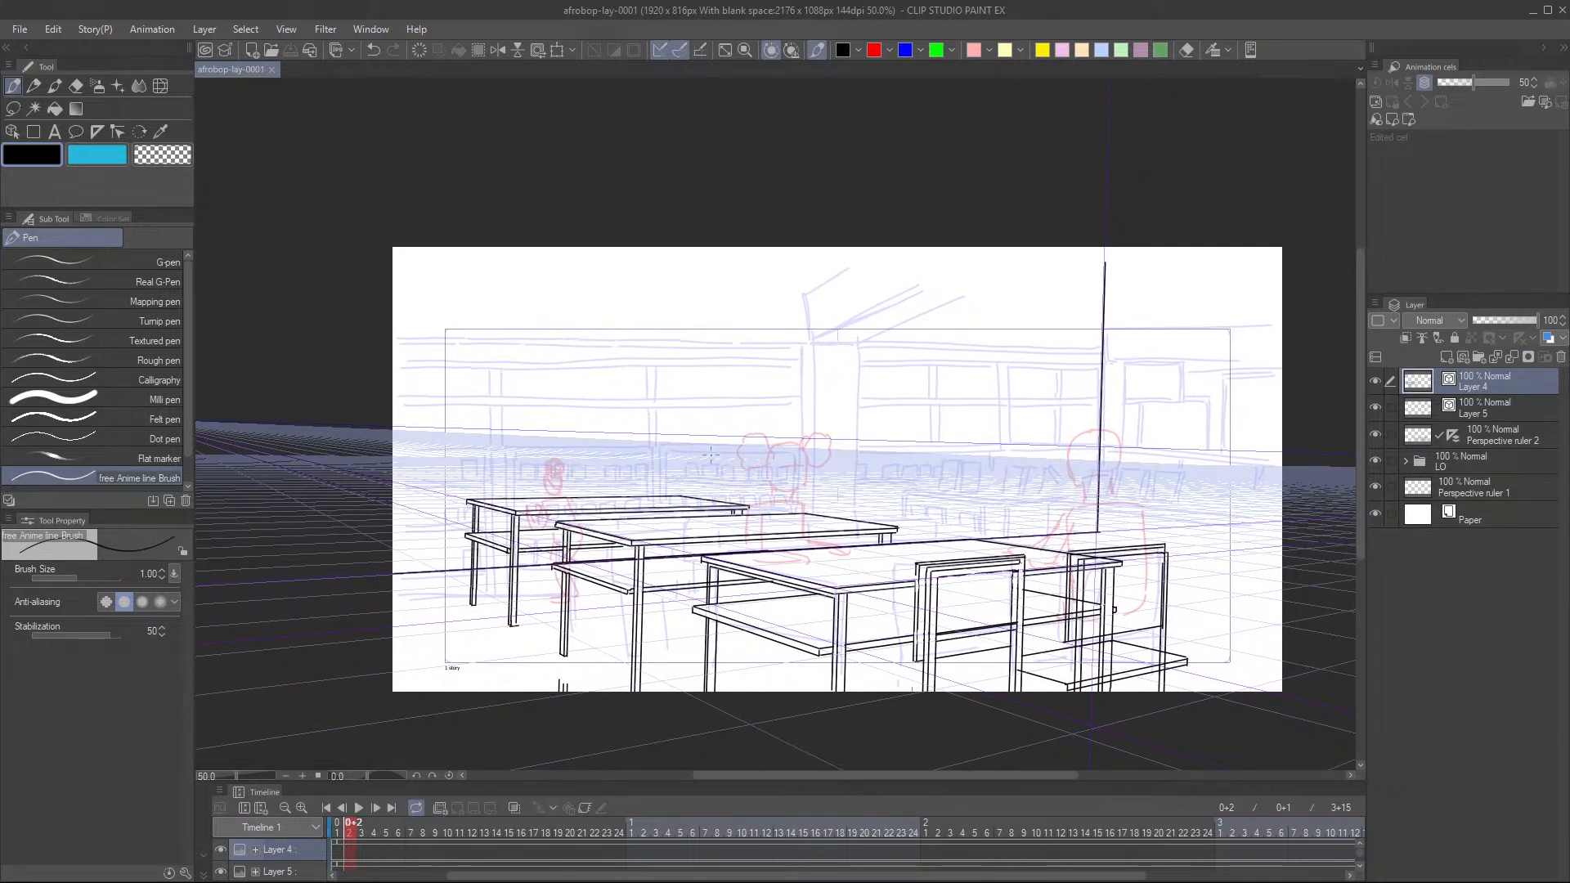
scroll(610, 494, up, 1)
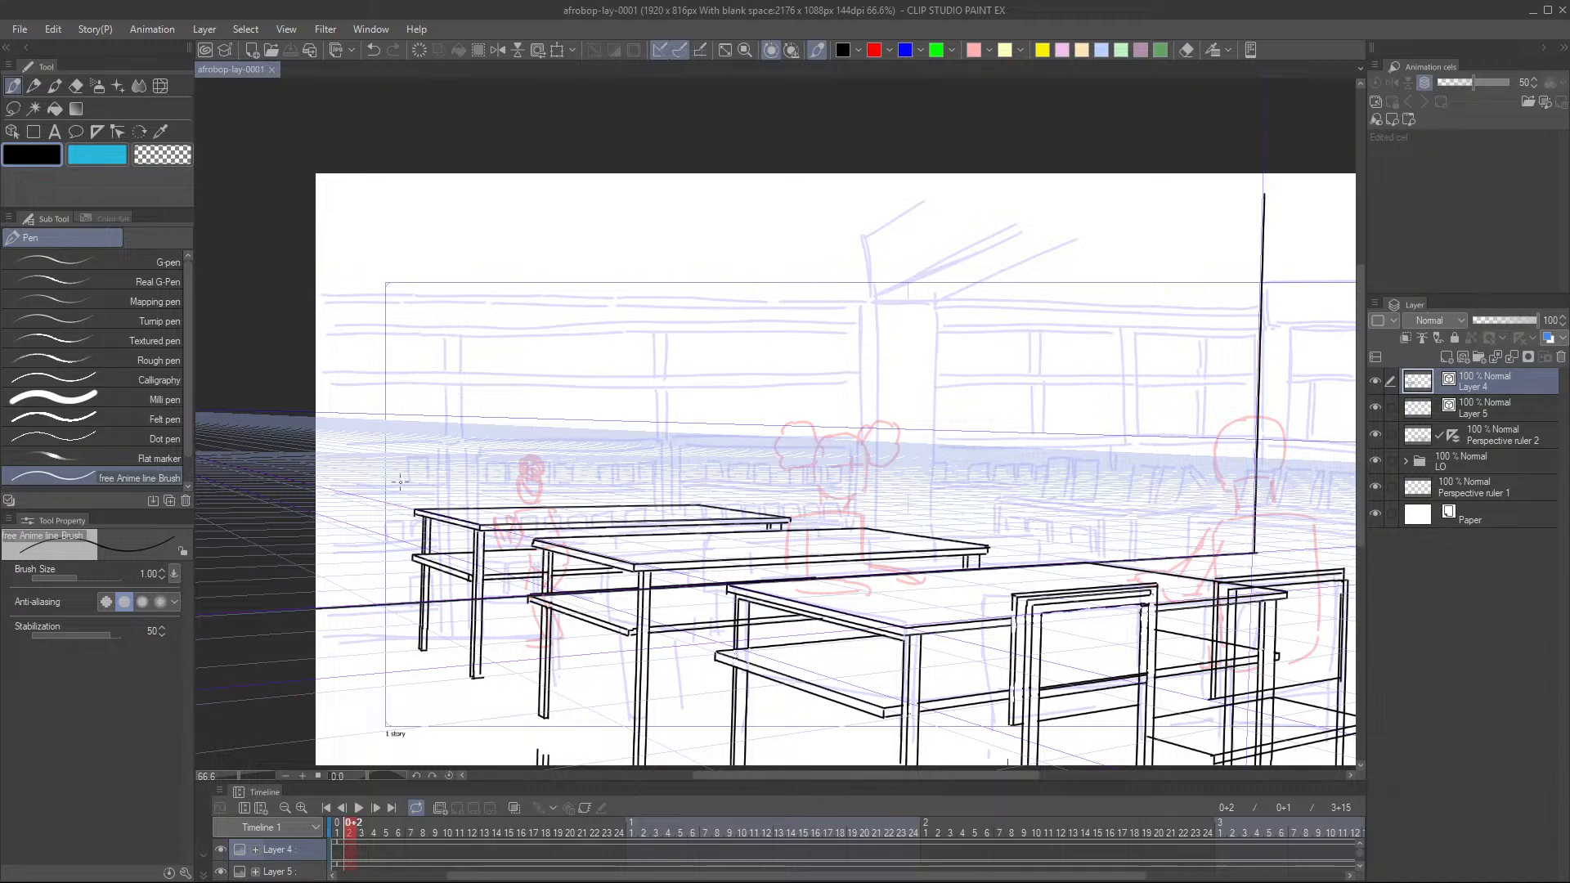
mouse_move(330, 429)
mouse_down()
mouse_move(905, 456)
mouse_move(1259, 452)
mouse_up()
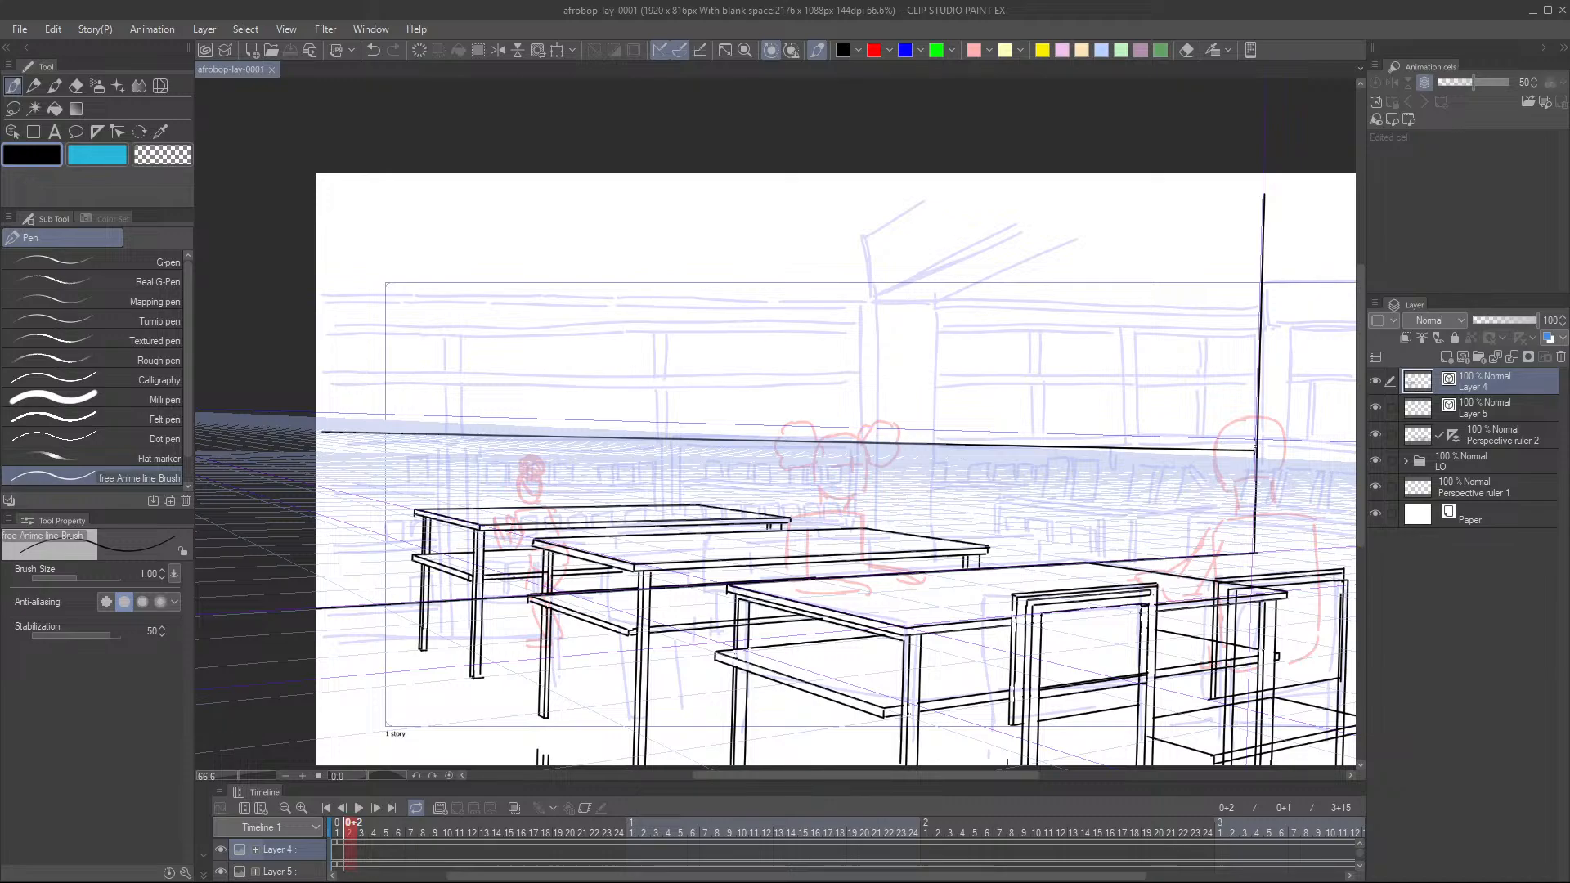
drag(1153, 485, 1132, 430)
scroll(1133, 430, down, 1)
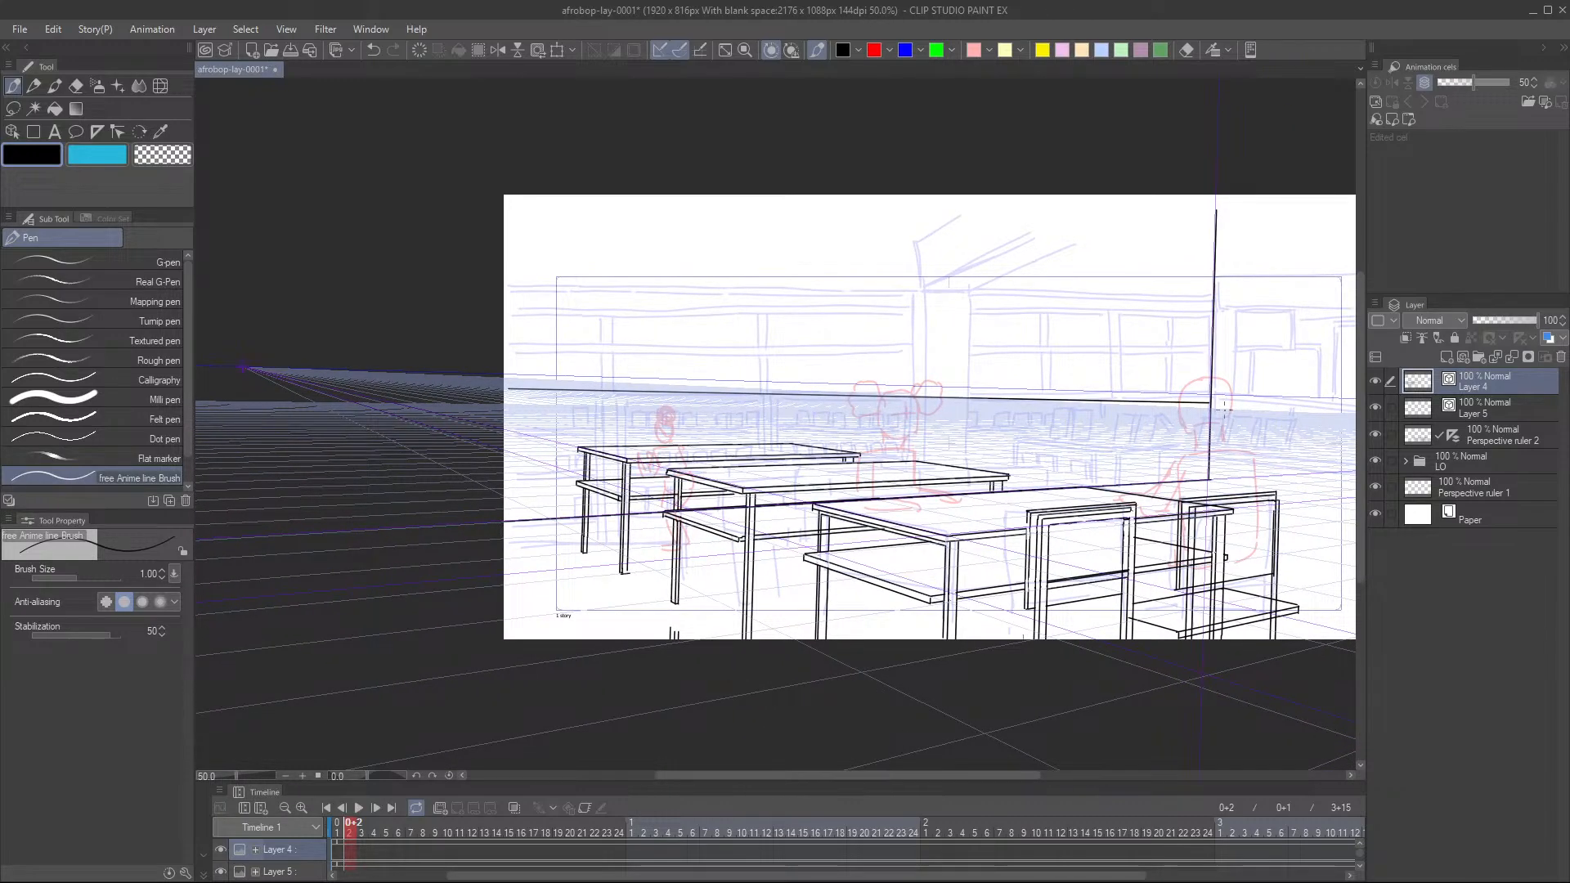
scroll(596, 450, up, 3)
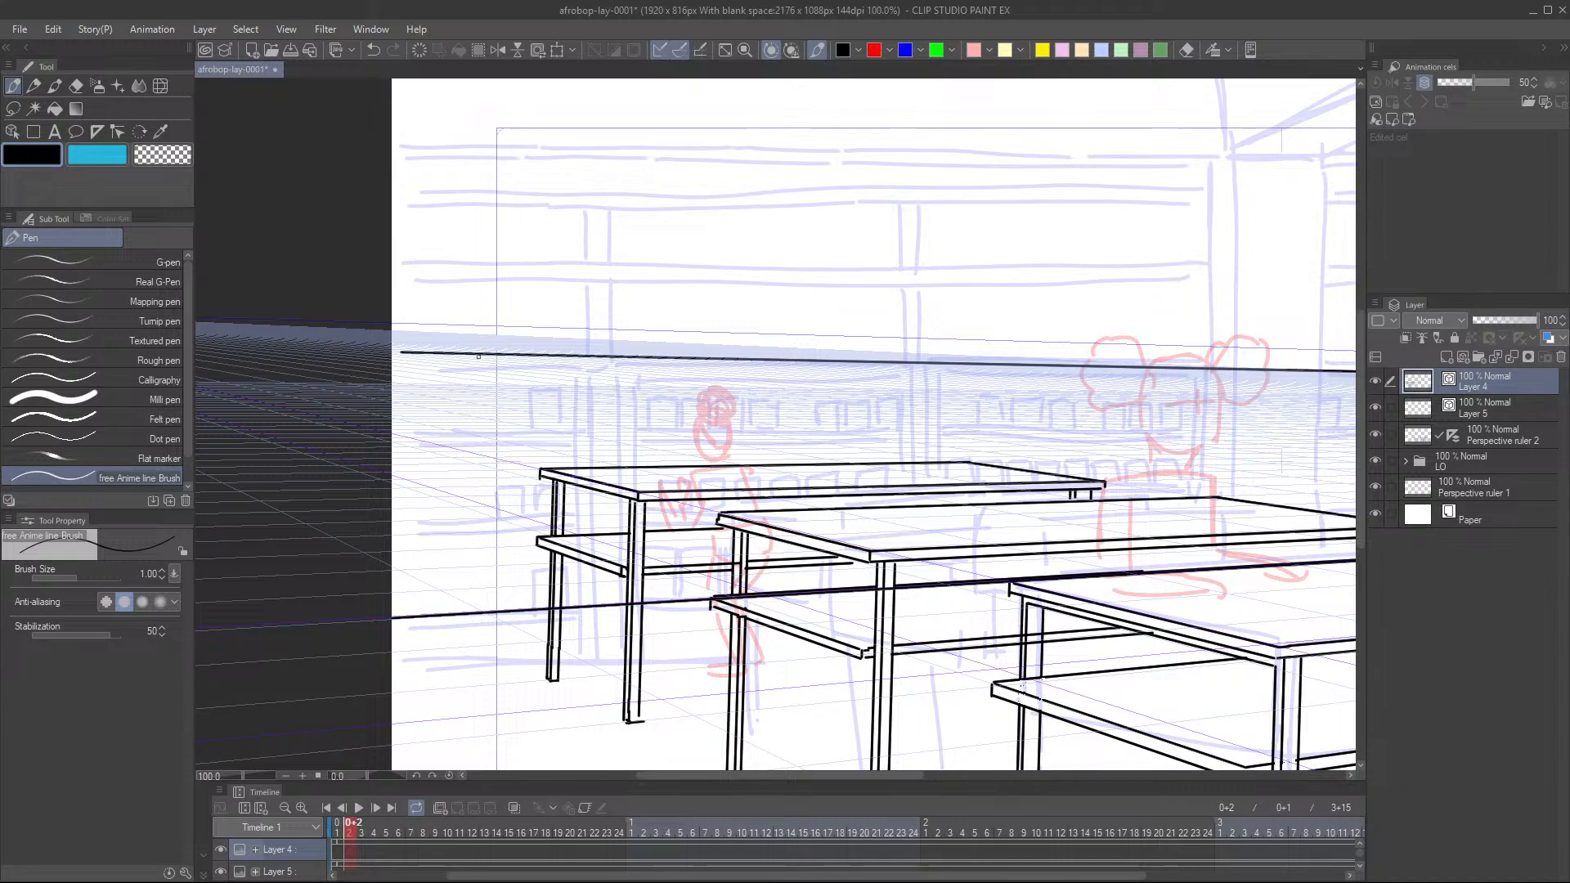
drag(465, 354, 452, 610)
drag(476, 356, 473, 566)
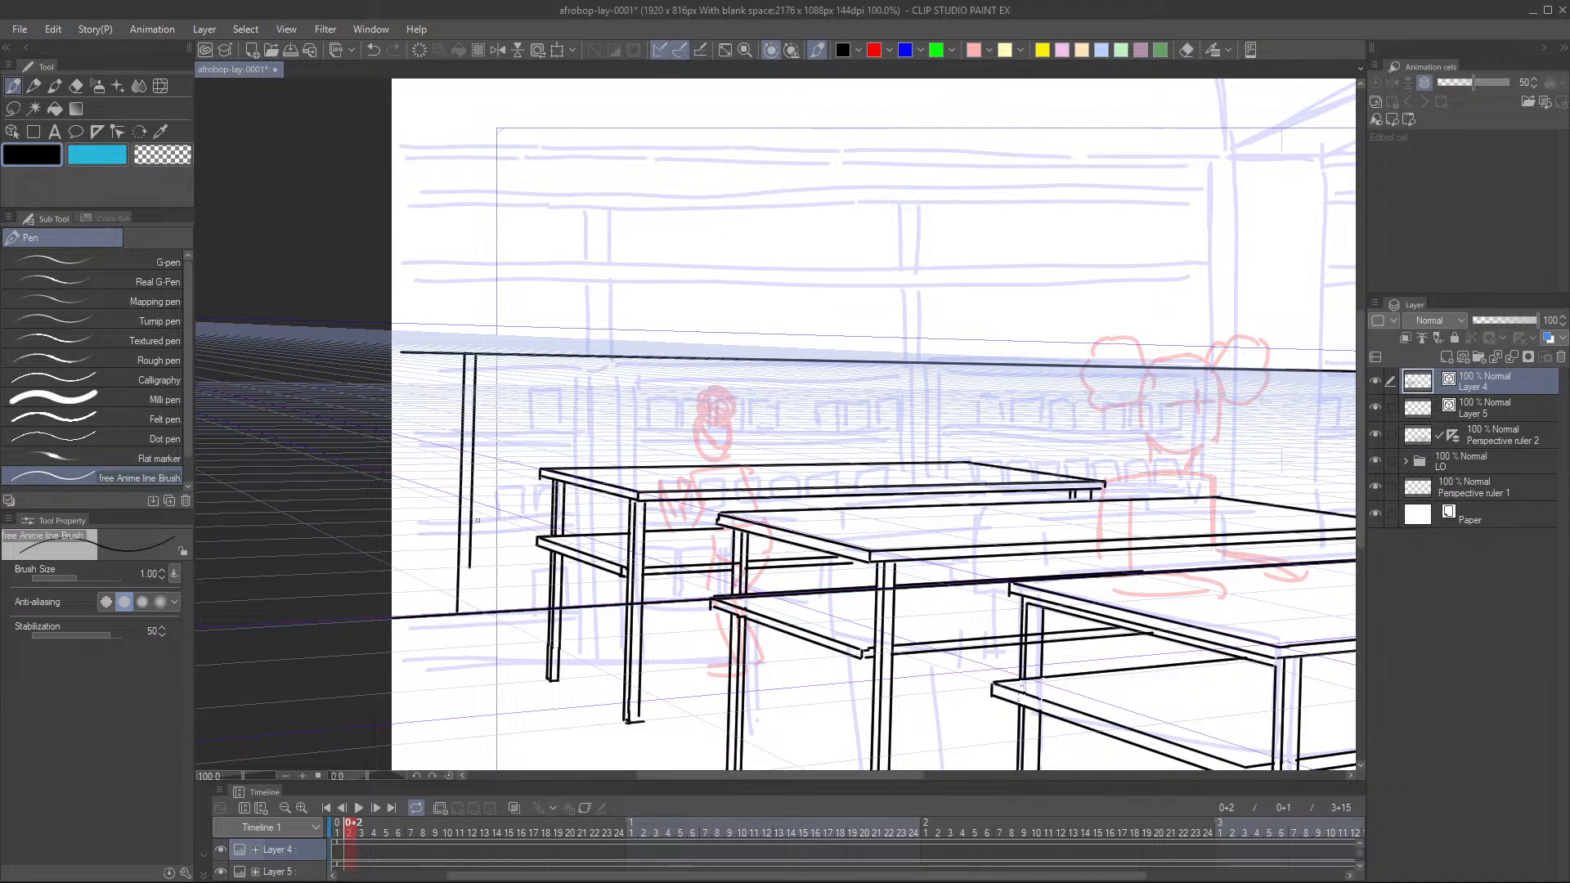
key(ctrl+z)
key(ctrl+z)
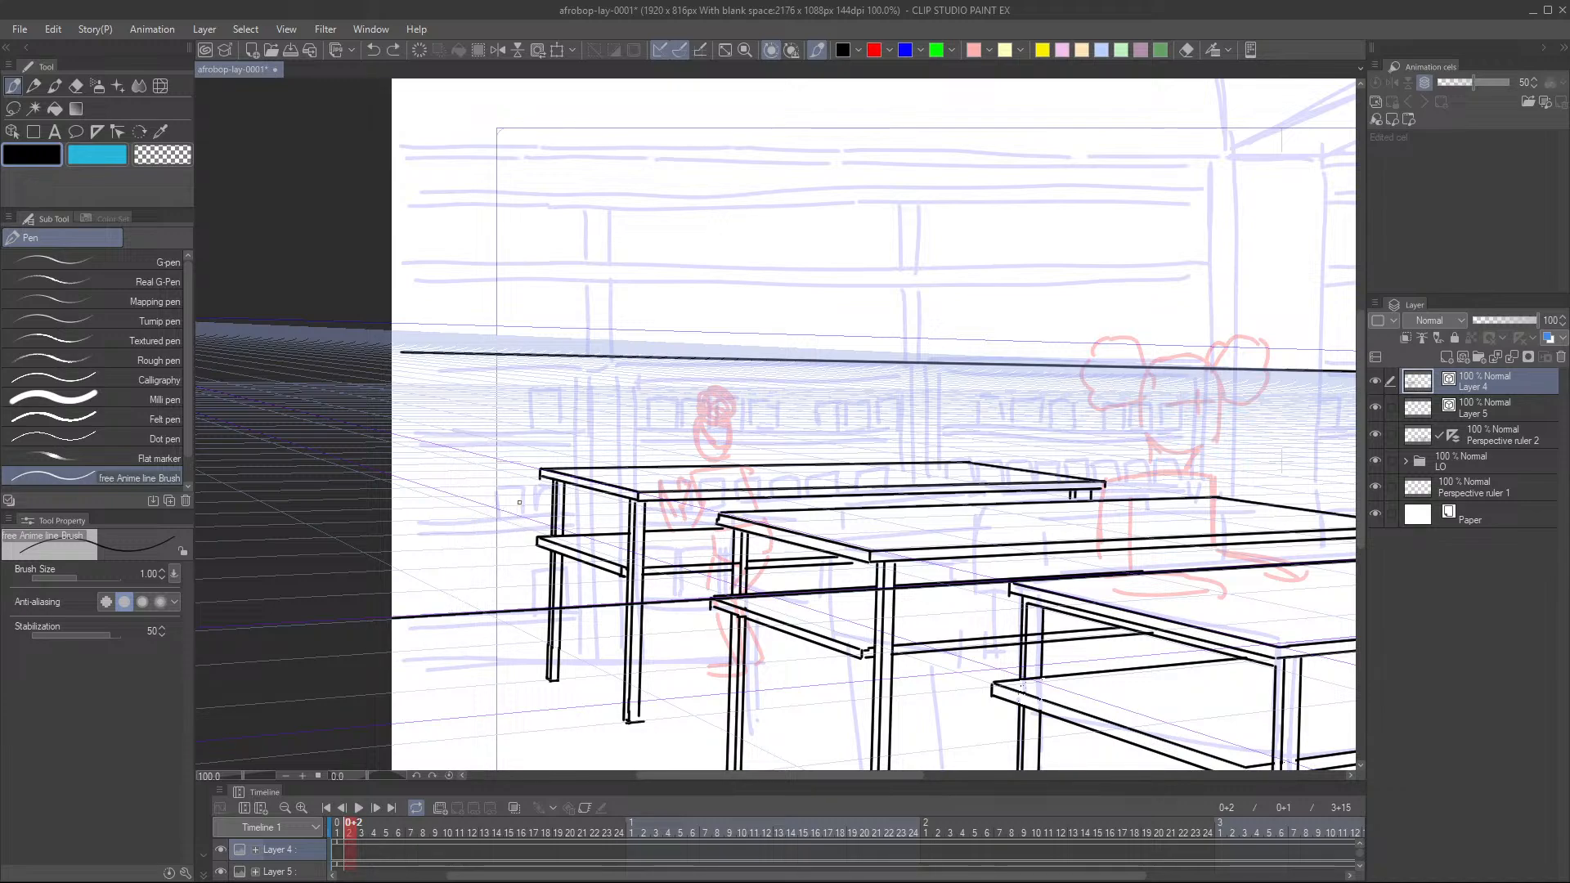
click(1376, 381)
click(1376, 382)
click(1375, 381)
click(1375, 381)
mouse_move(1111, 491)
mouse_down()
mouse_move(887, 536)
mouse_move(916, 520)
mouse_up()
scroll(887, 536, down, 1)
key(ctrl+z)
key(ctrl+z)
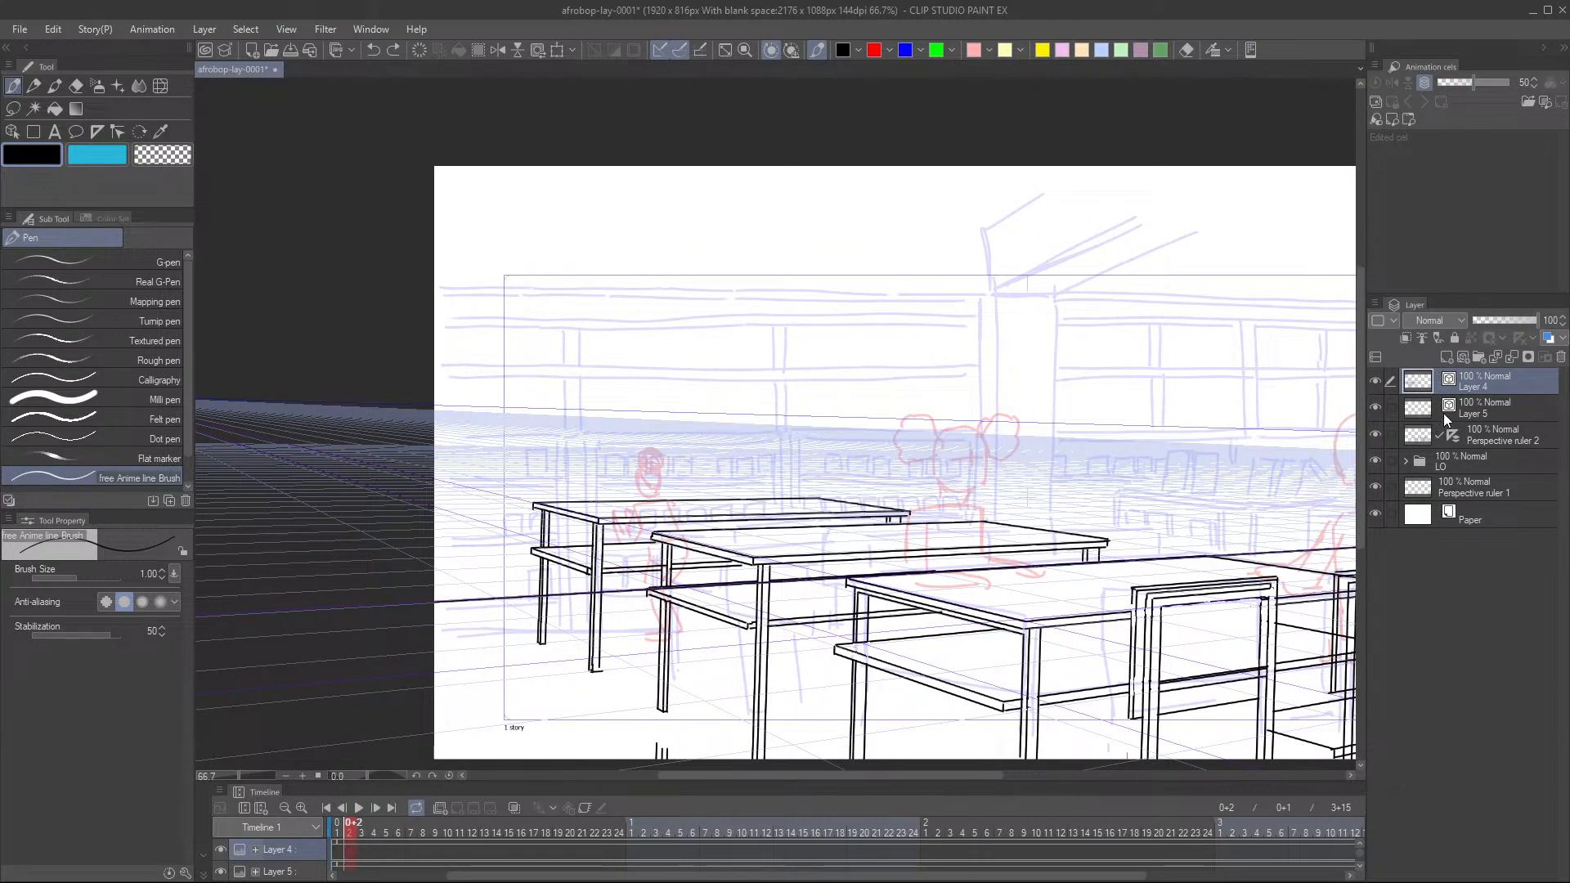
key(ctrl+z)
- Check Layer 4's contents, and on Layer 5 draw a shelf unit's double vertical upright near the canvas's left edge down to the floor line
click(1375, 381)
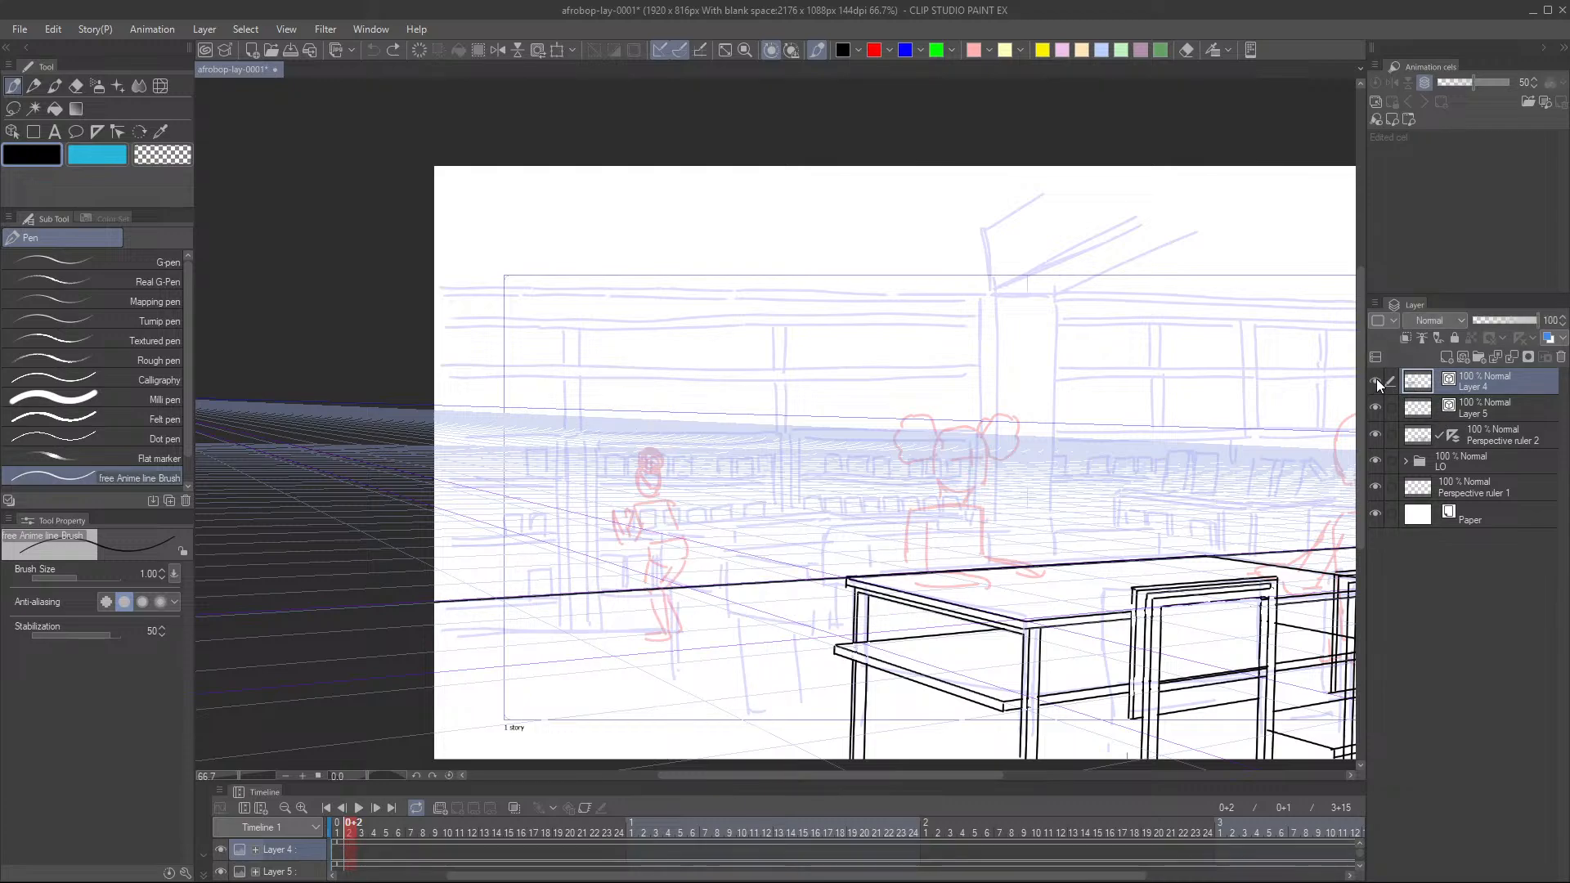
click(1376, 380)
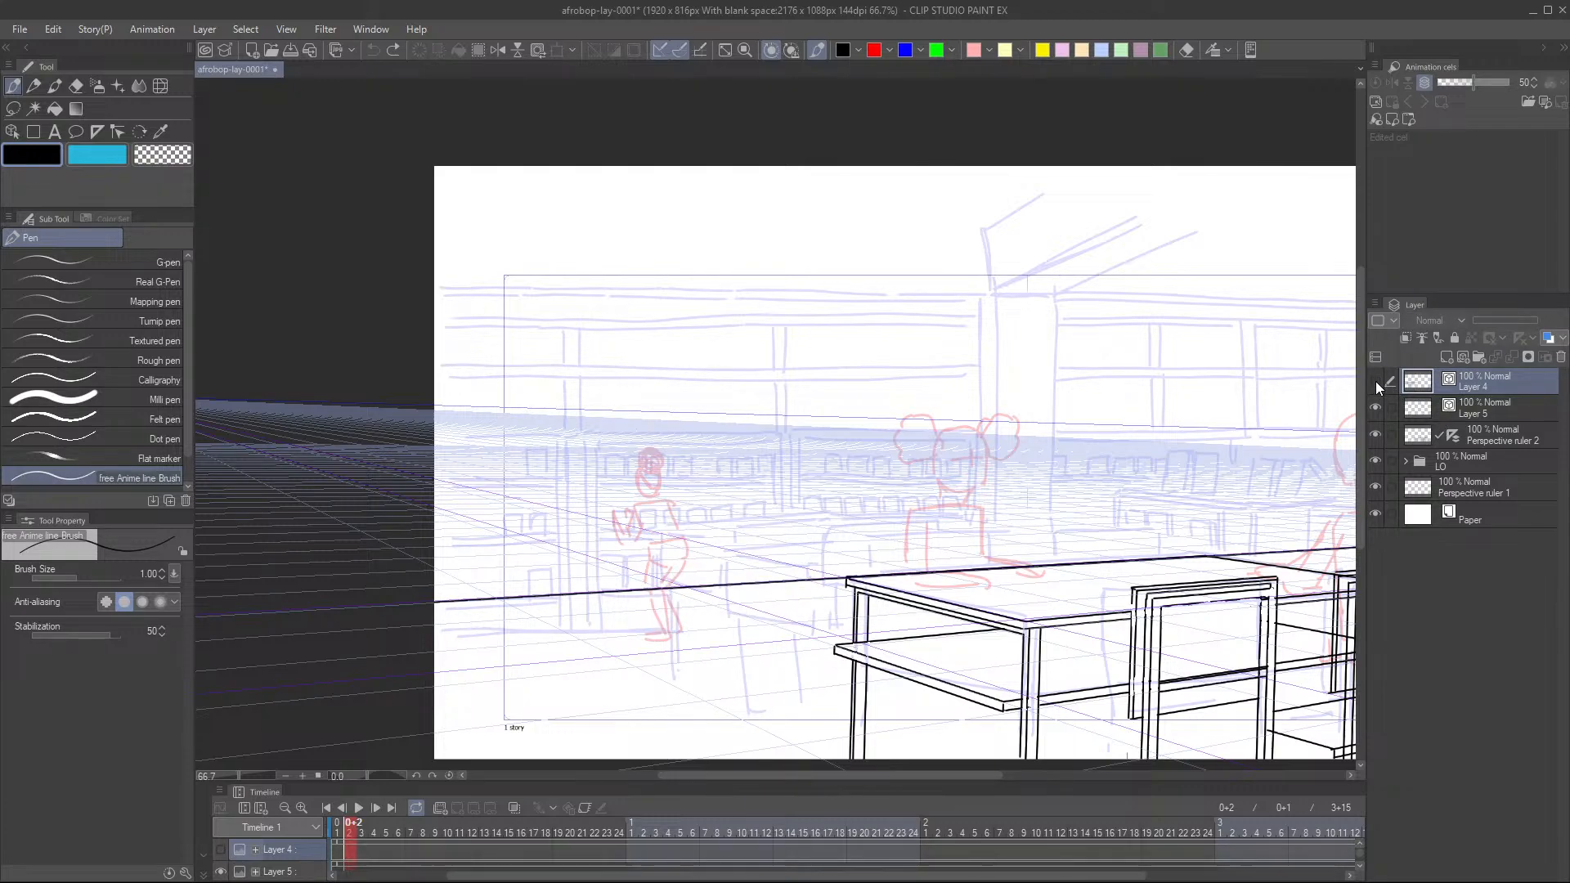
click(1377, 381)
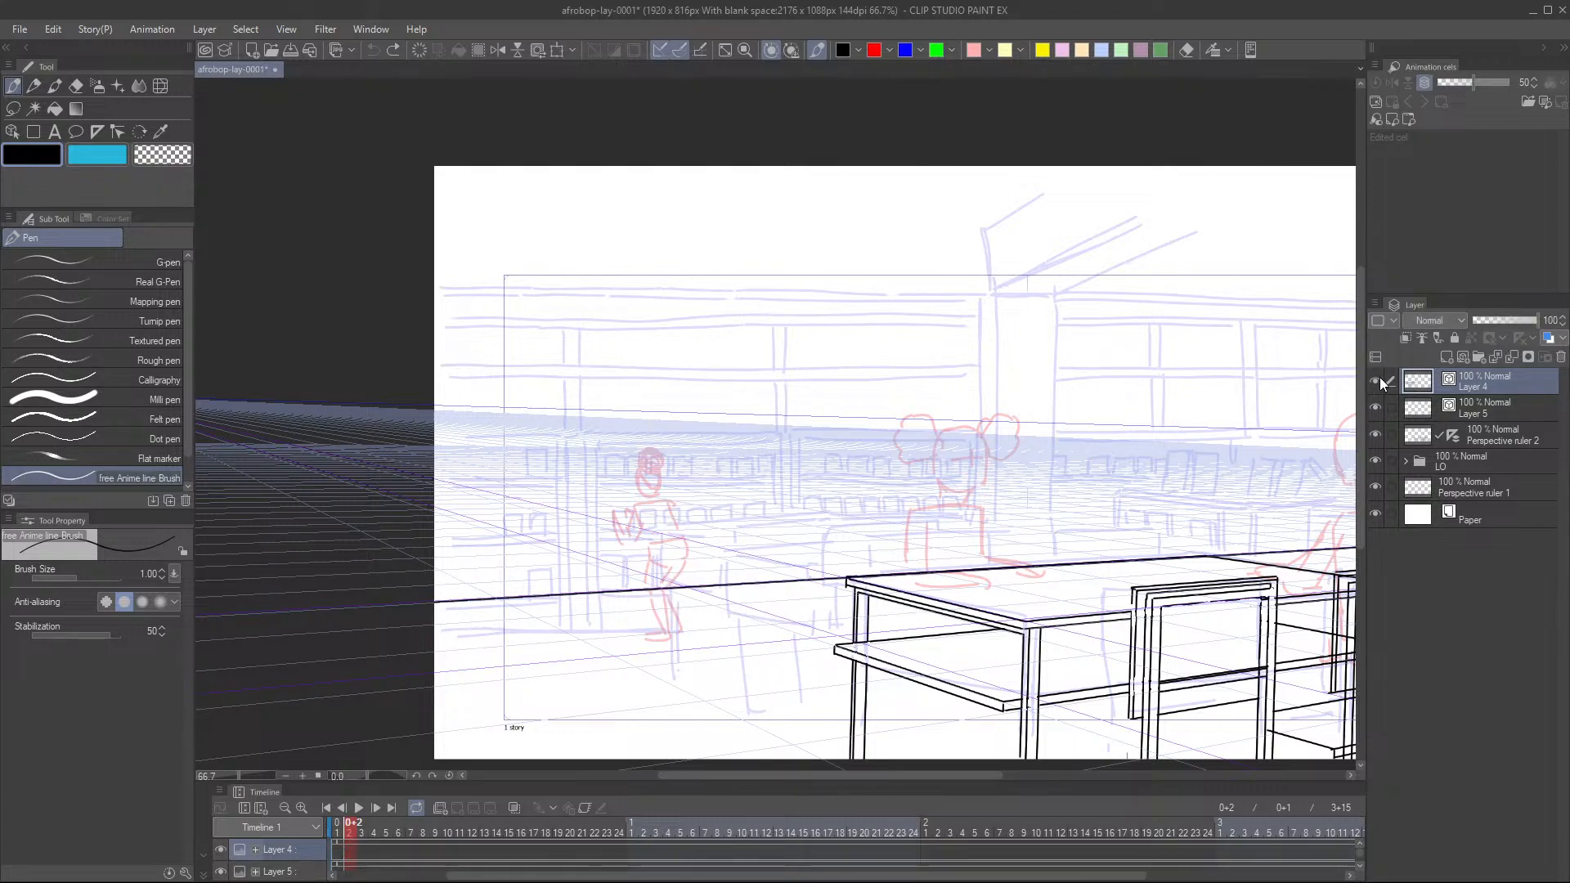
click(1469, 409)
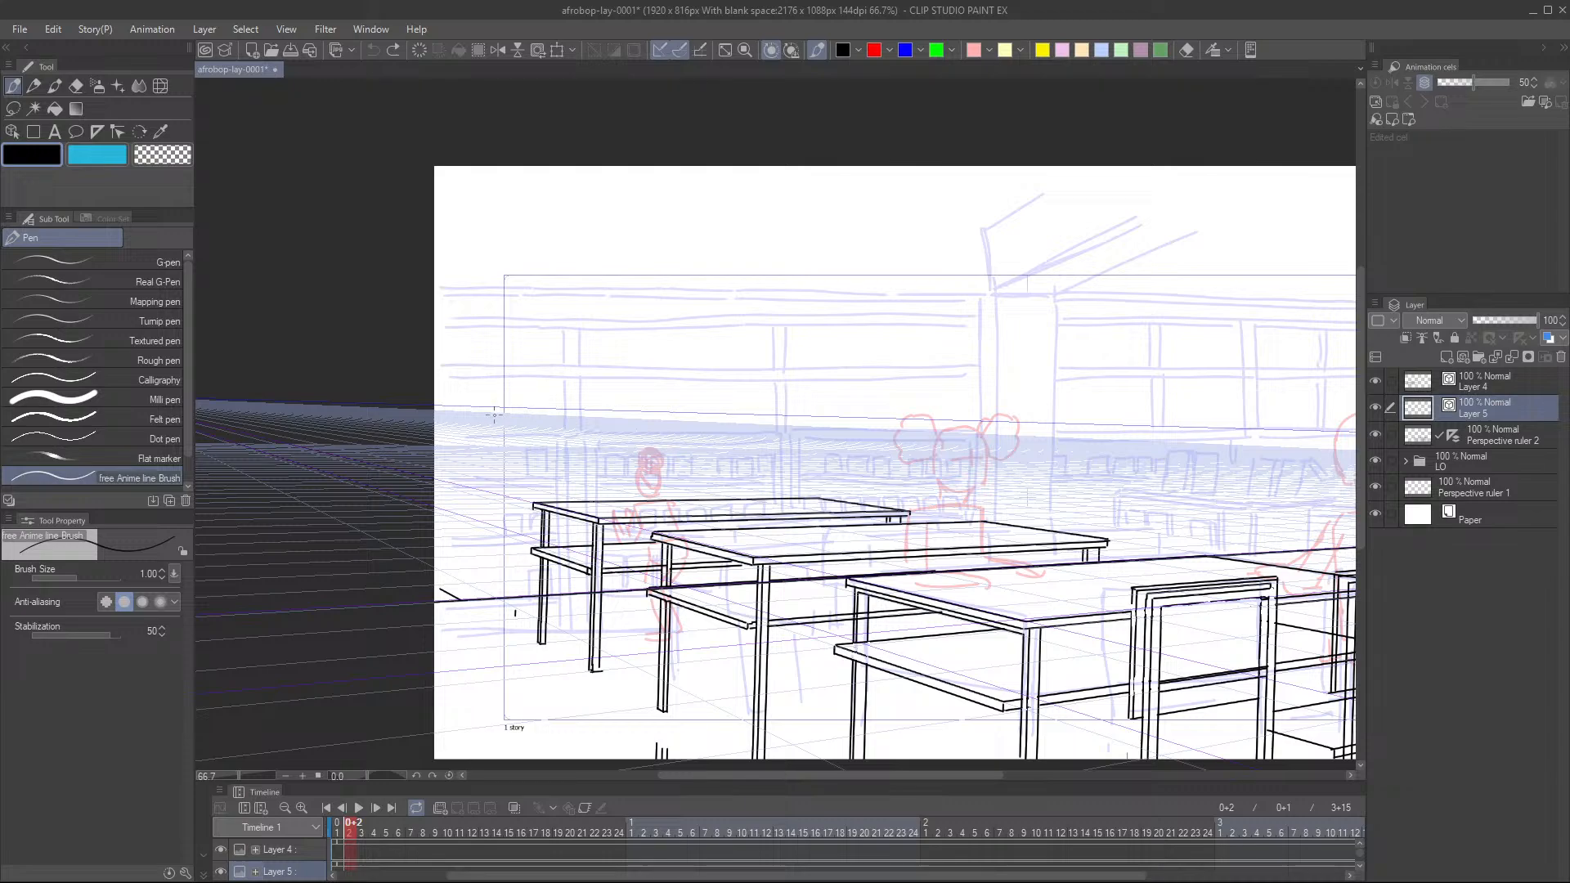
drag(494, 415, 490, 590)
drag(496, 414, 499, 597)
- Draw the shelf unit's top edge and the double line of its first shelf from the upright to the canvas's left edge
drag(483, 514, 489, 525)
scroll(488, 526, up, 3)
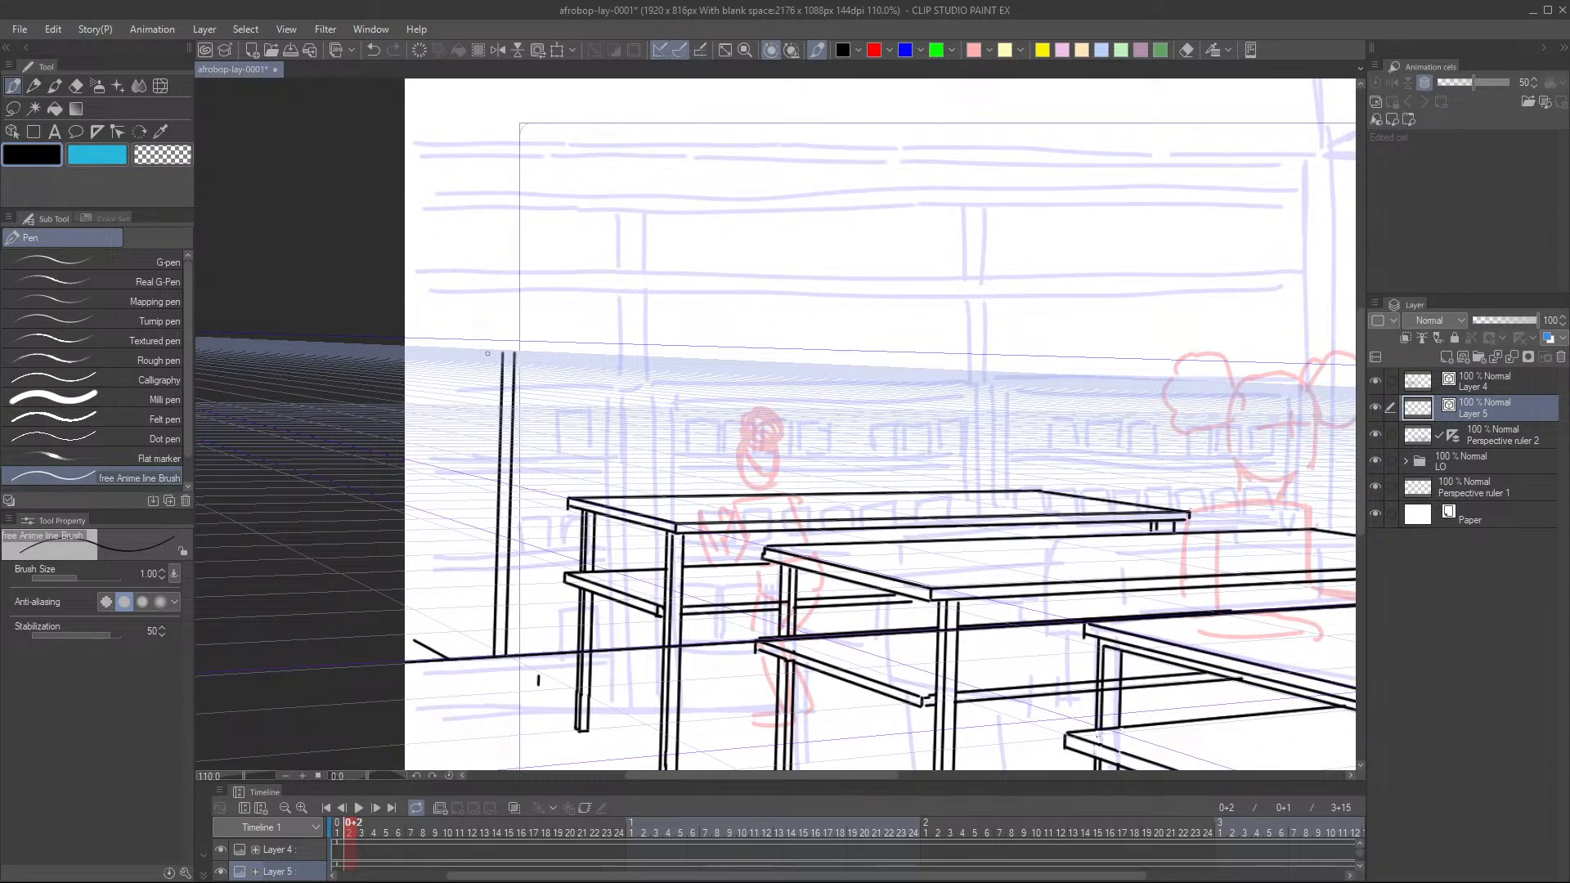
drag(502, 353, 406, 349)
key(ctrl+z)
drag(502, 356, 406, 353)
drag(511, 348, 224, 483)
mouse_move(406, 394)
mouse_down()
mouse_move(490, 408)
mouse_move(501, 394)
mouse_move(322, 420)
mouse_up()
key(ctrl+z)
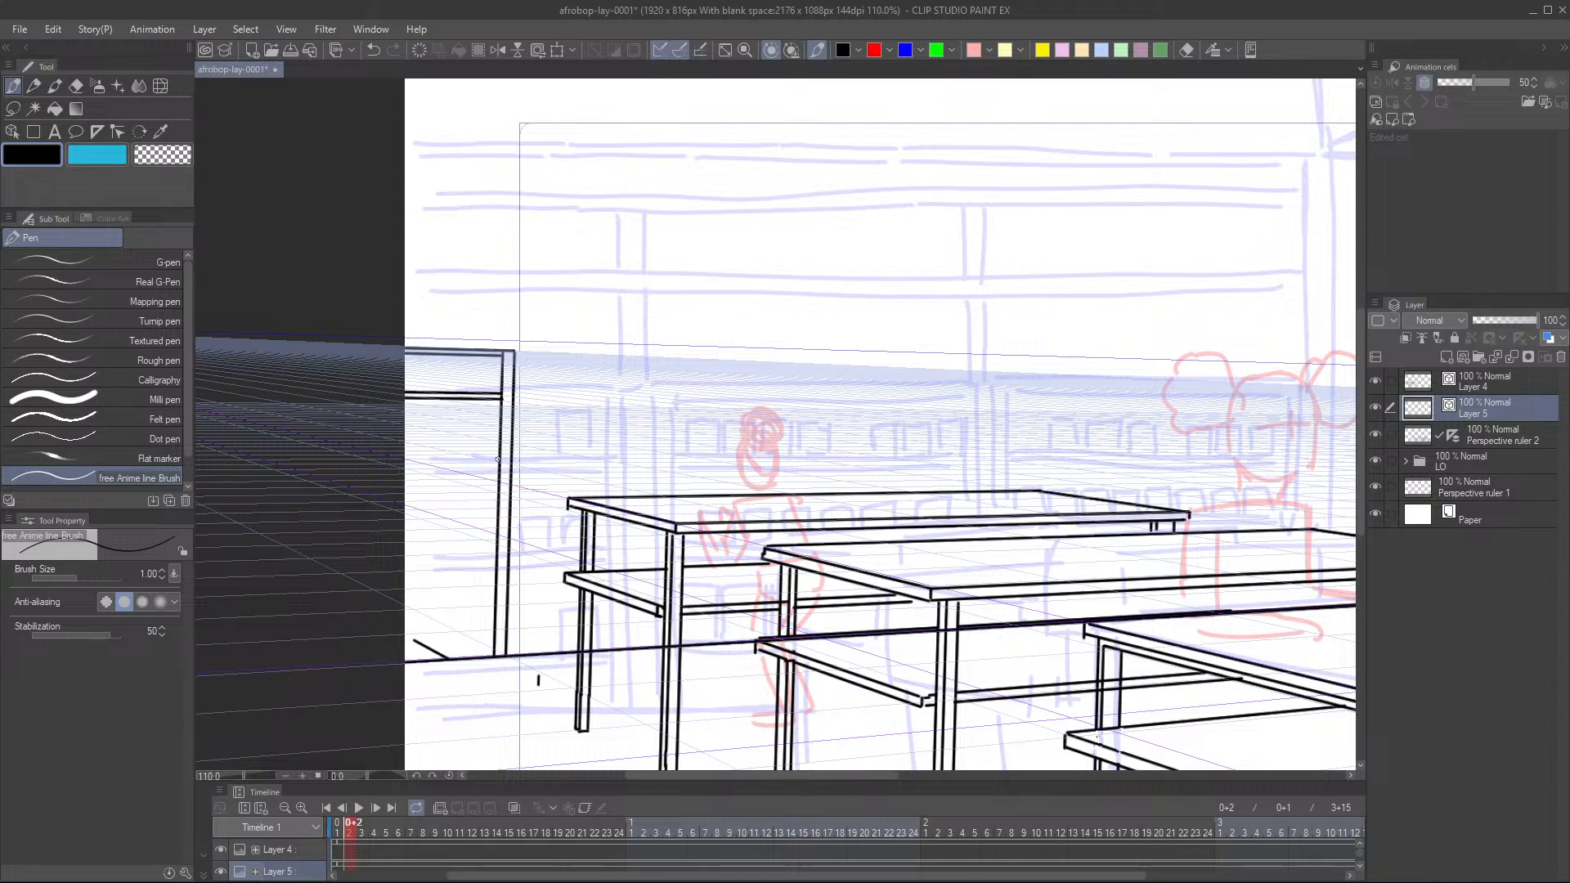
- Draw the double line of the shelf unit's second shelf from the upright to the canvas's left edge
drag(499, 460, 401, 440)
key(ctrl+z)
drag(500, 460, 401, 440)
key(ctrl+z)
drag(500, 459, 399, 461)
drag(500, 467, 399, 474)
- Draw the shelf unit's third shelf below the second, from the upright to the canvas's left edge
drag(668, 532, 557, 543)
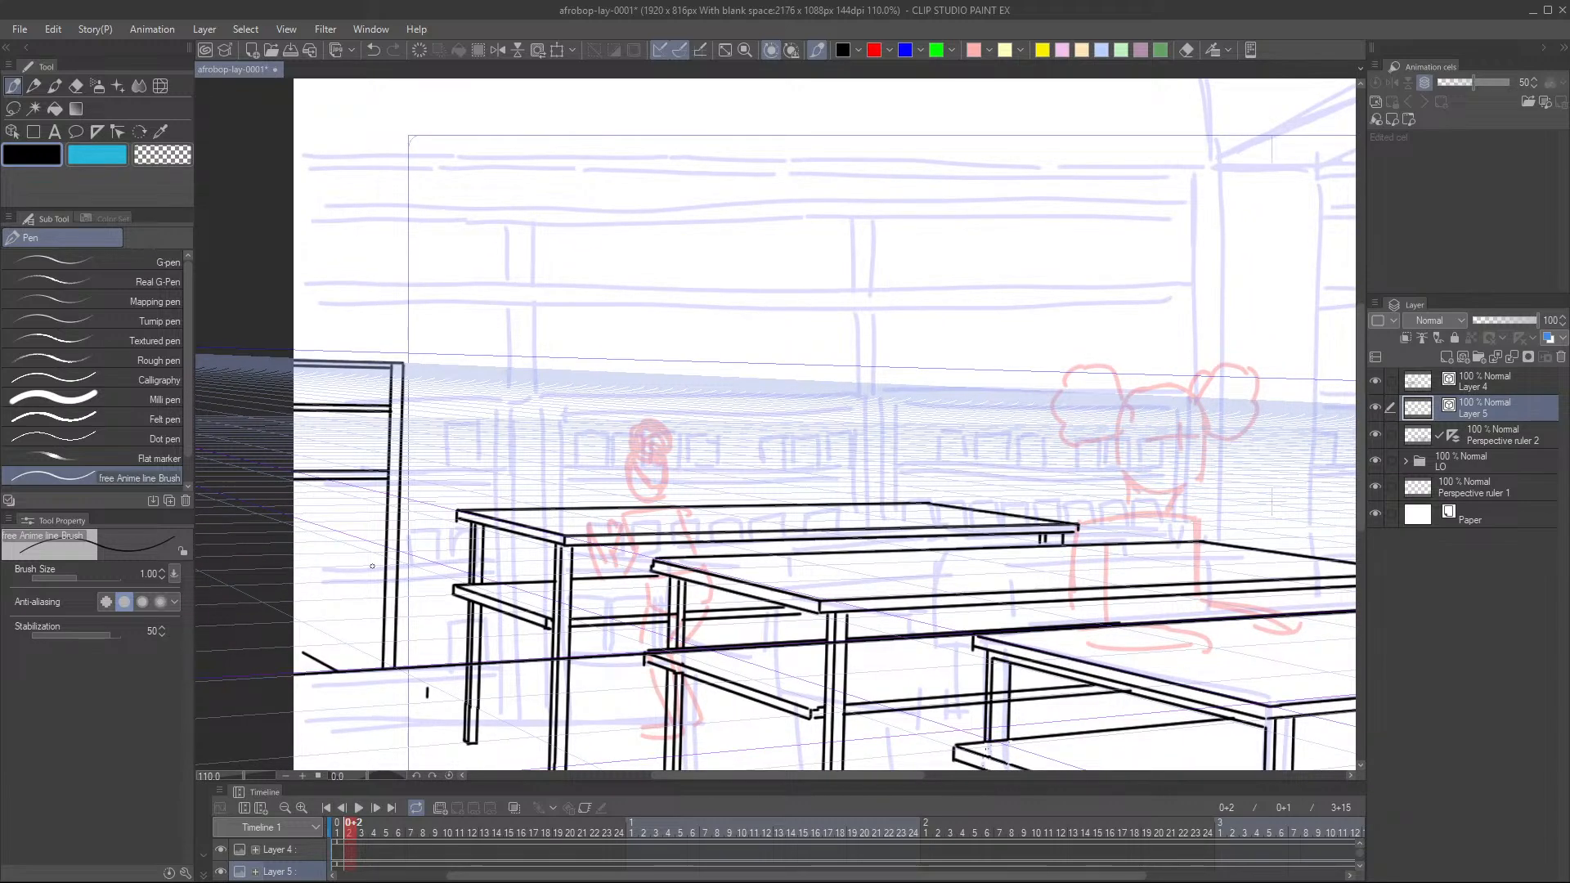
drag(383, 564, 252, 582)
key(ctrl+z)
drag(383, 574, 292, 540)
key(ctrl+z)
drag(384, 569, 239, 593)
scroll(636, 491, down, 3)
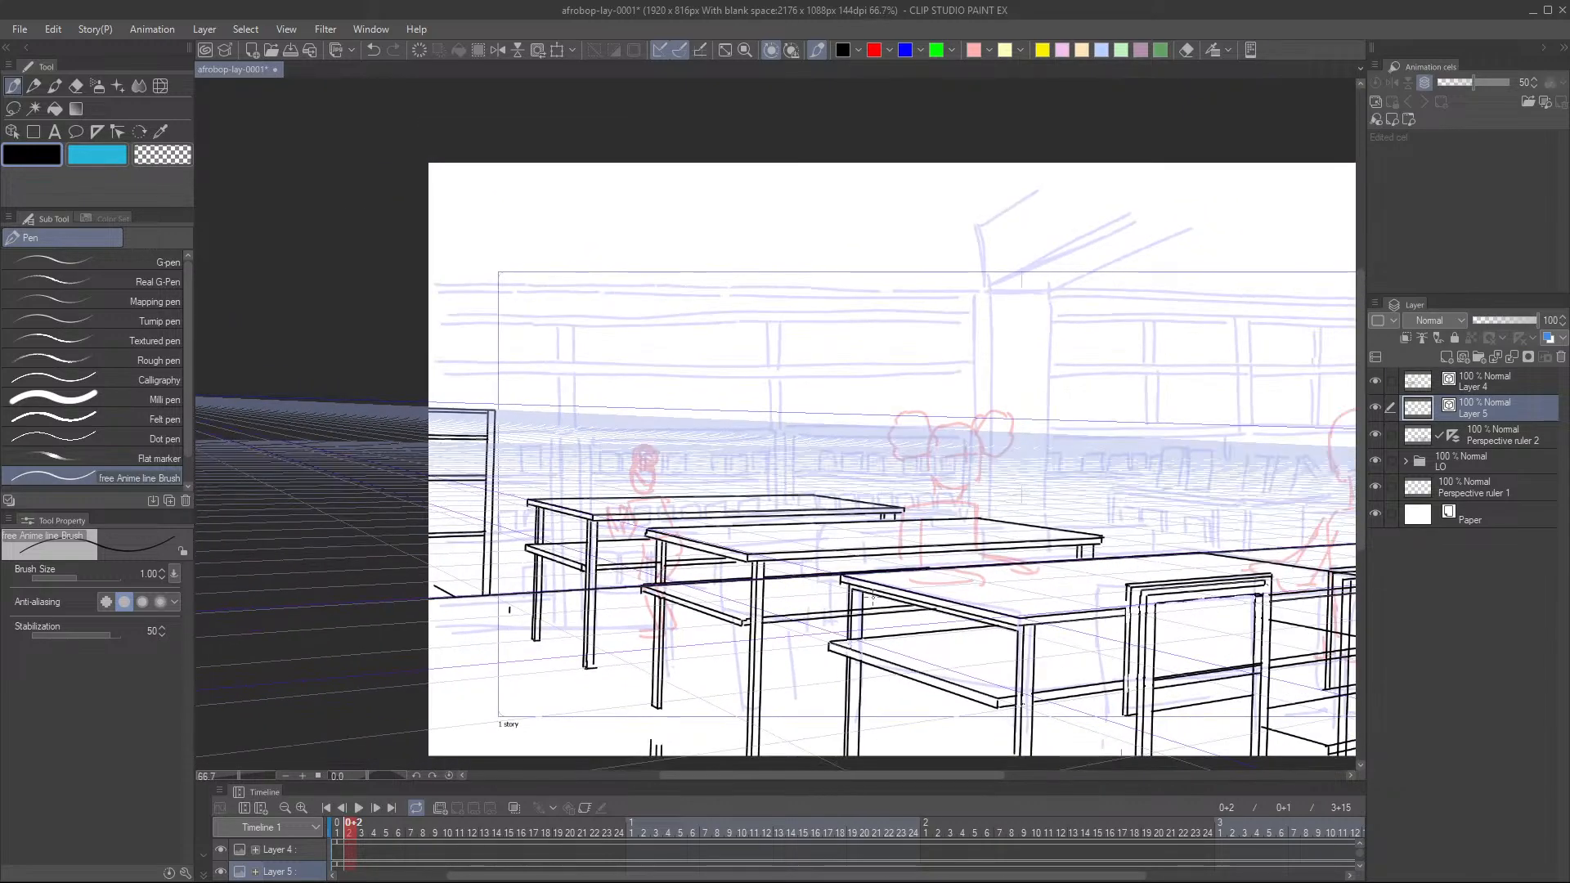
- On Layer 4, erase the remaining stray diagonal and the small tick on the floor near the shelf unit
scroll(479, 599, up, 2)
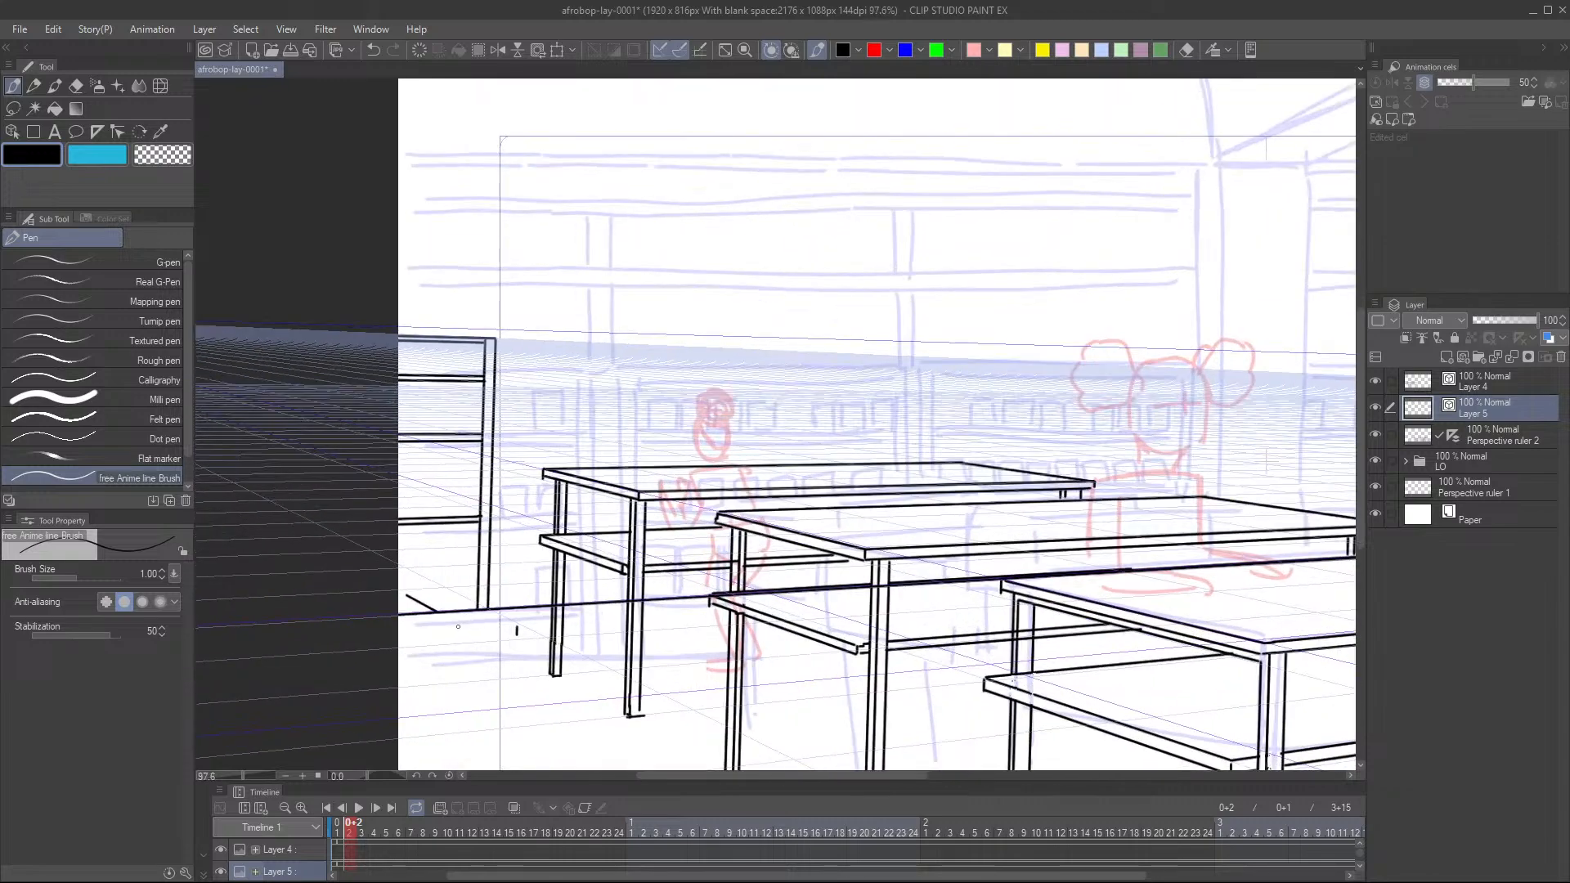
key(e)
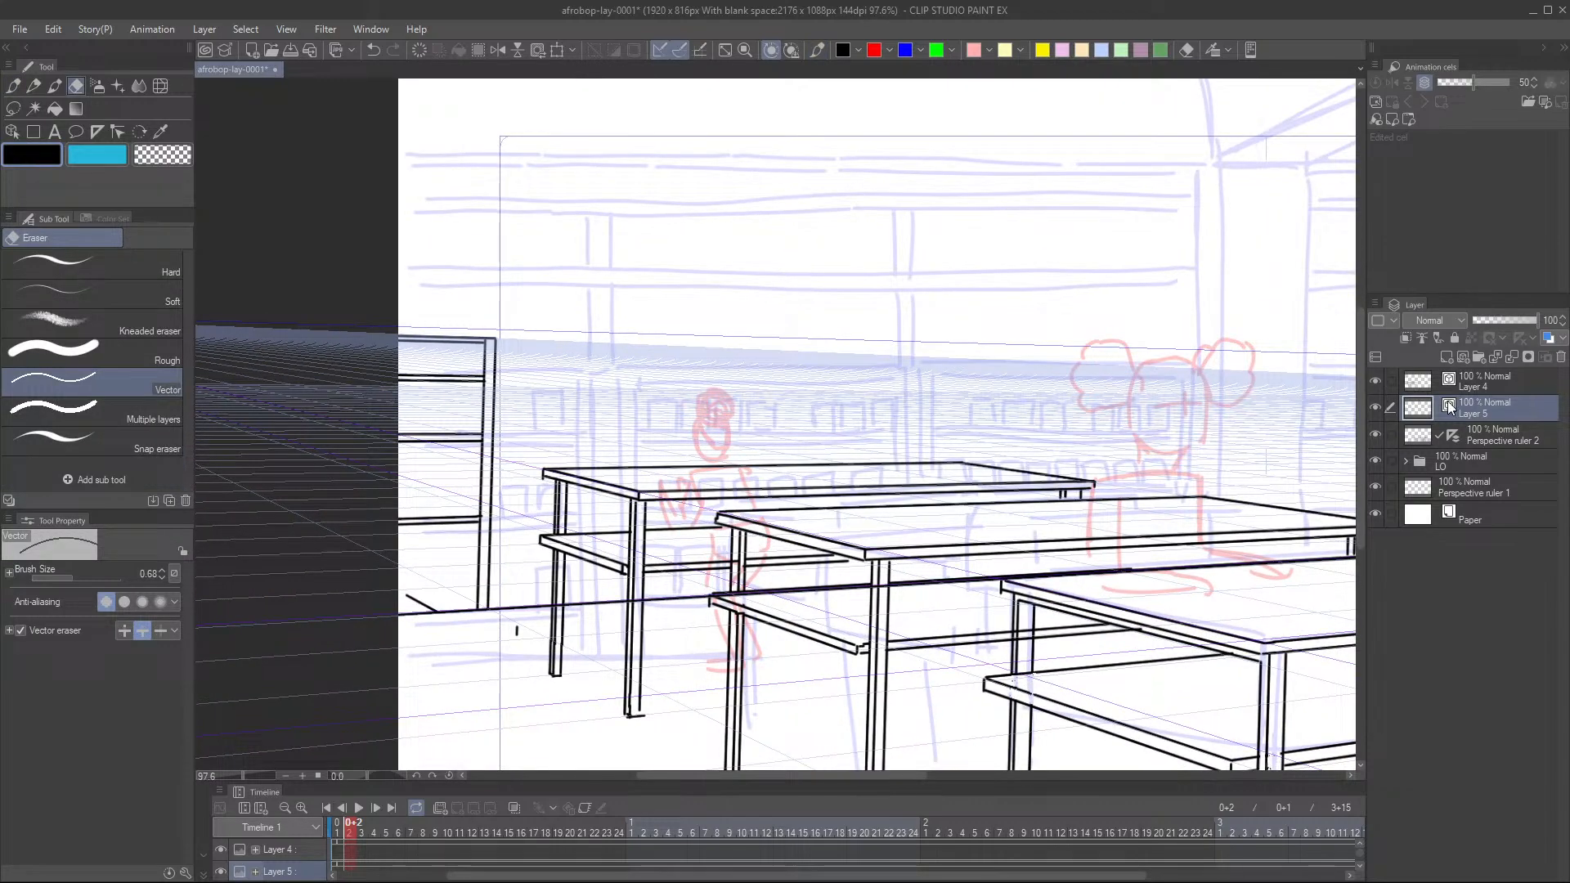
key(alt+bracketright)
click(411, 604)
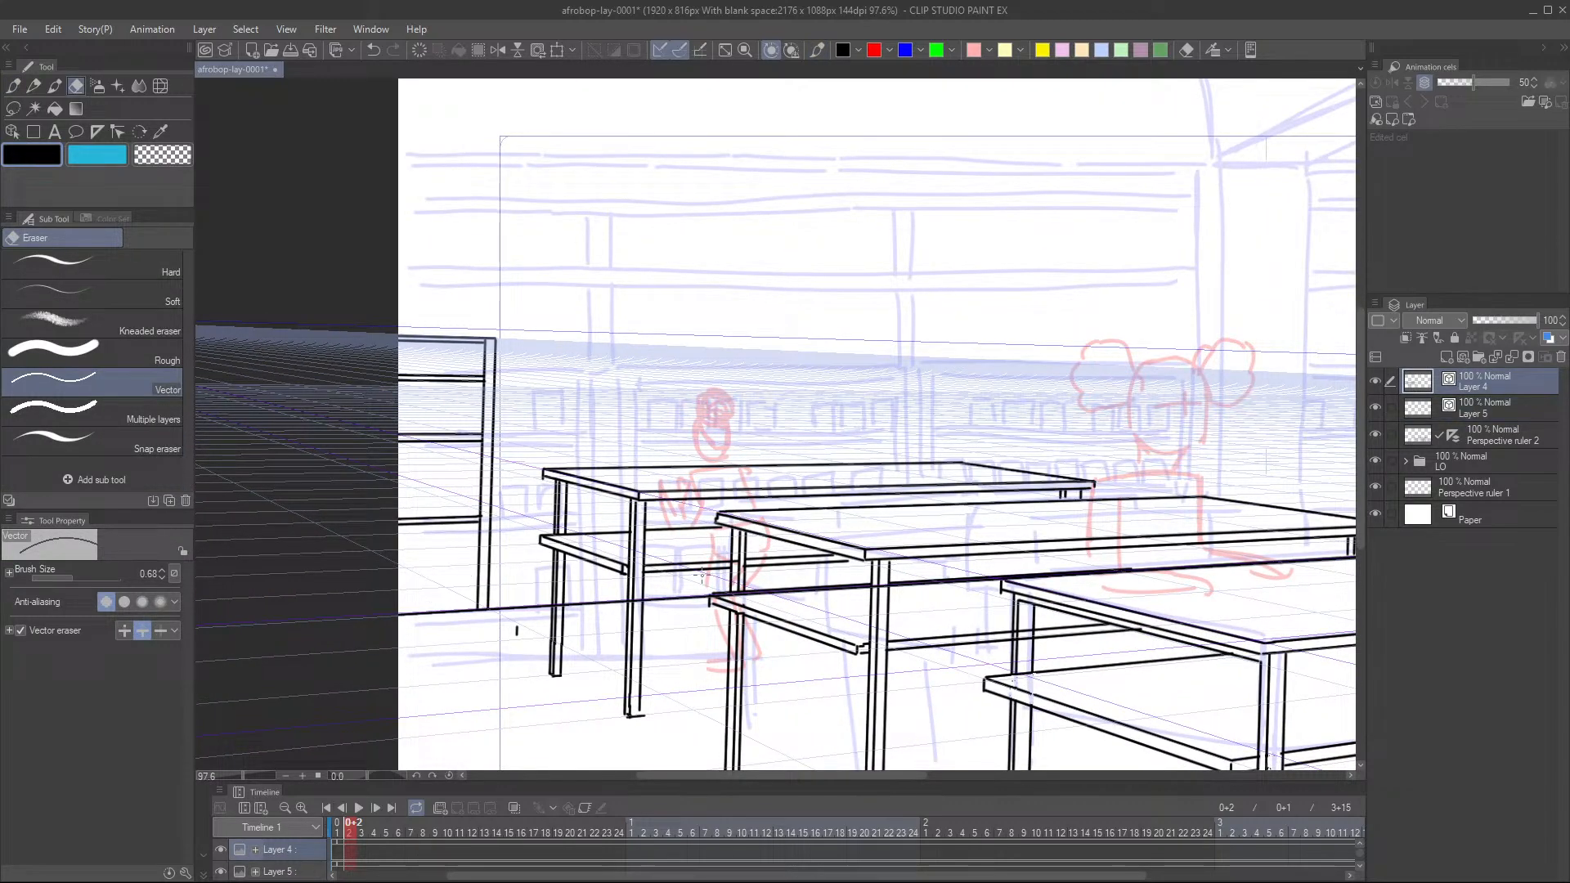
click(516, 632)
- On Layer 5, draw the shelf unit's bottom line just above the floor line, from the upright to the canvas's left edge
key(p)
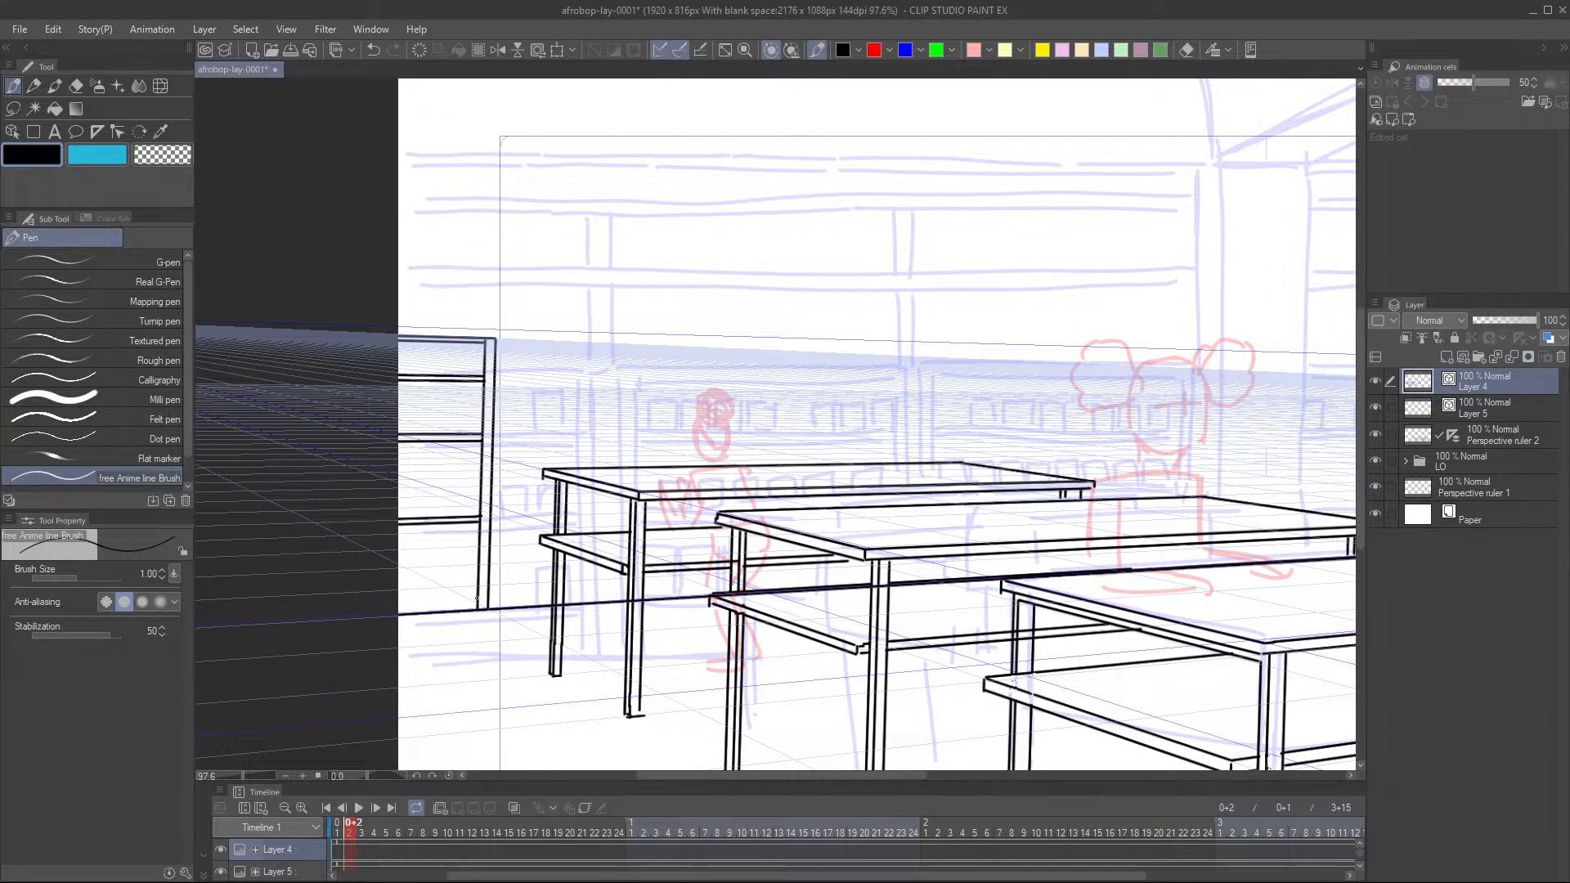
drag(487, 595, 413, 604)
key(ctrl+z)
key(alt+[)
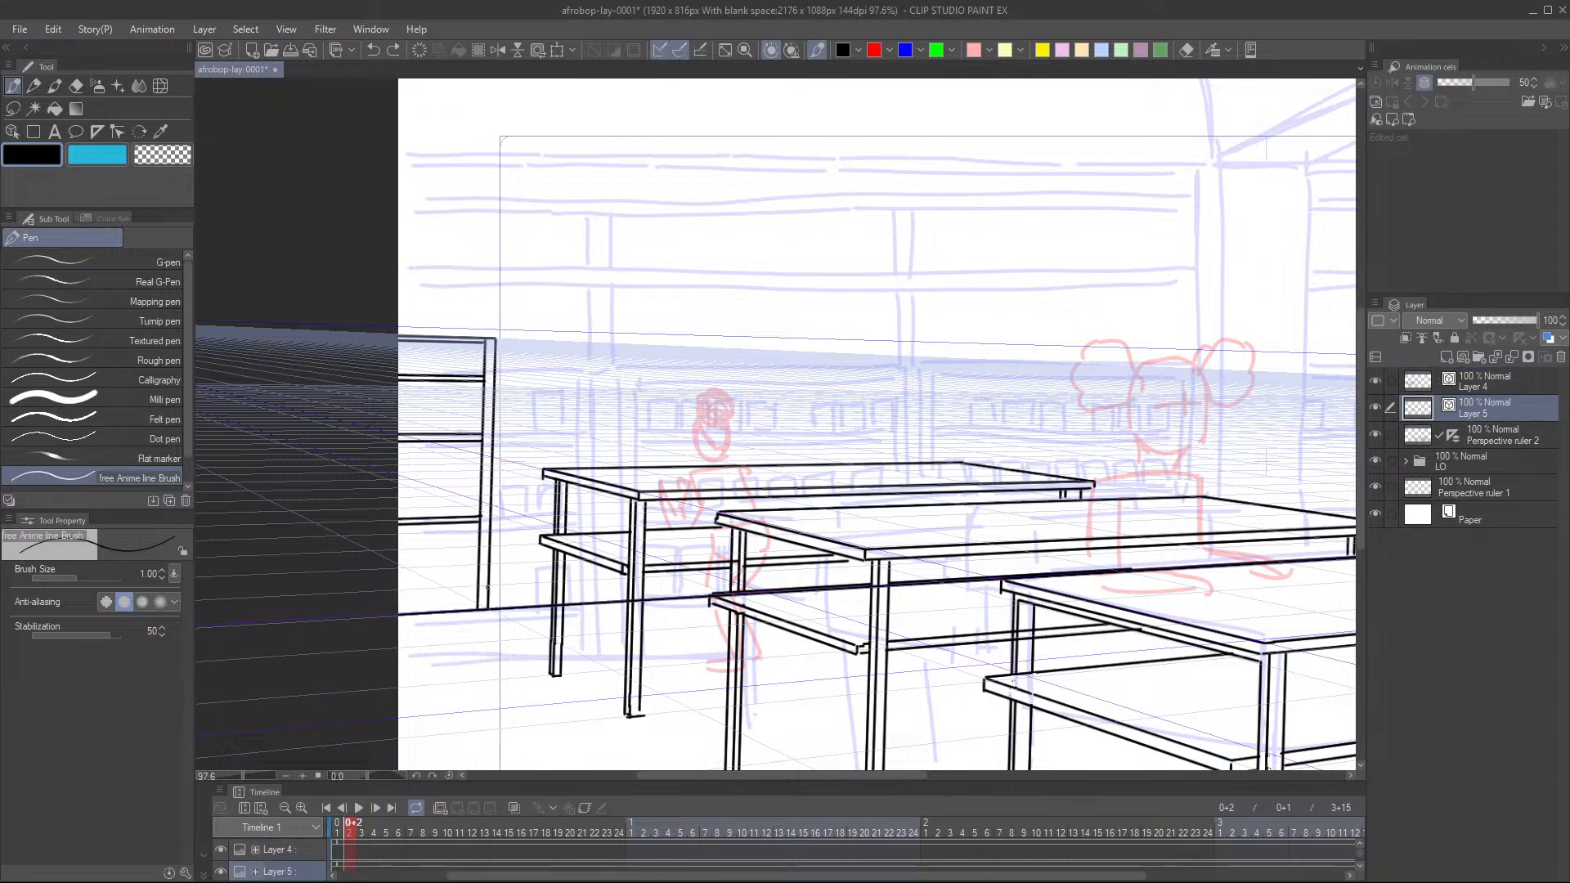
drag(487, 595, 397, 599)
- Draw the long top edge of the next wall units, starting beside the shelf unit's upright and running along the back wall
drag(504, 626, 493, 636)
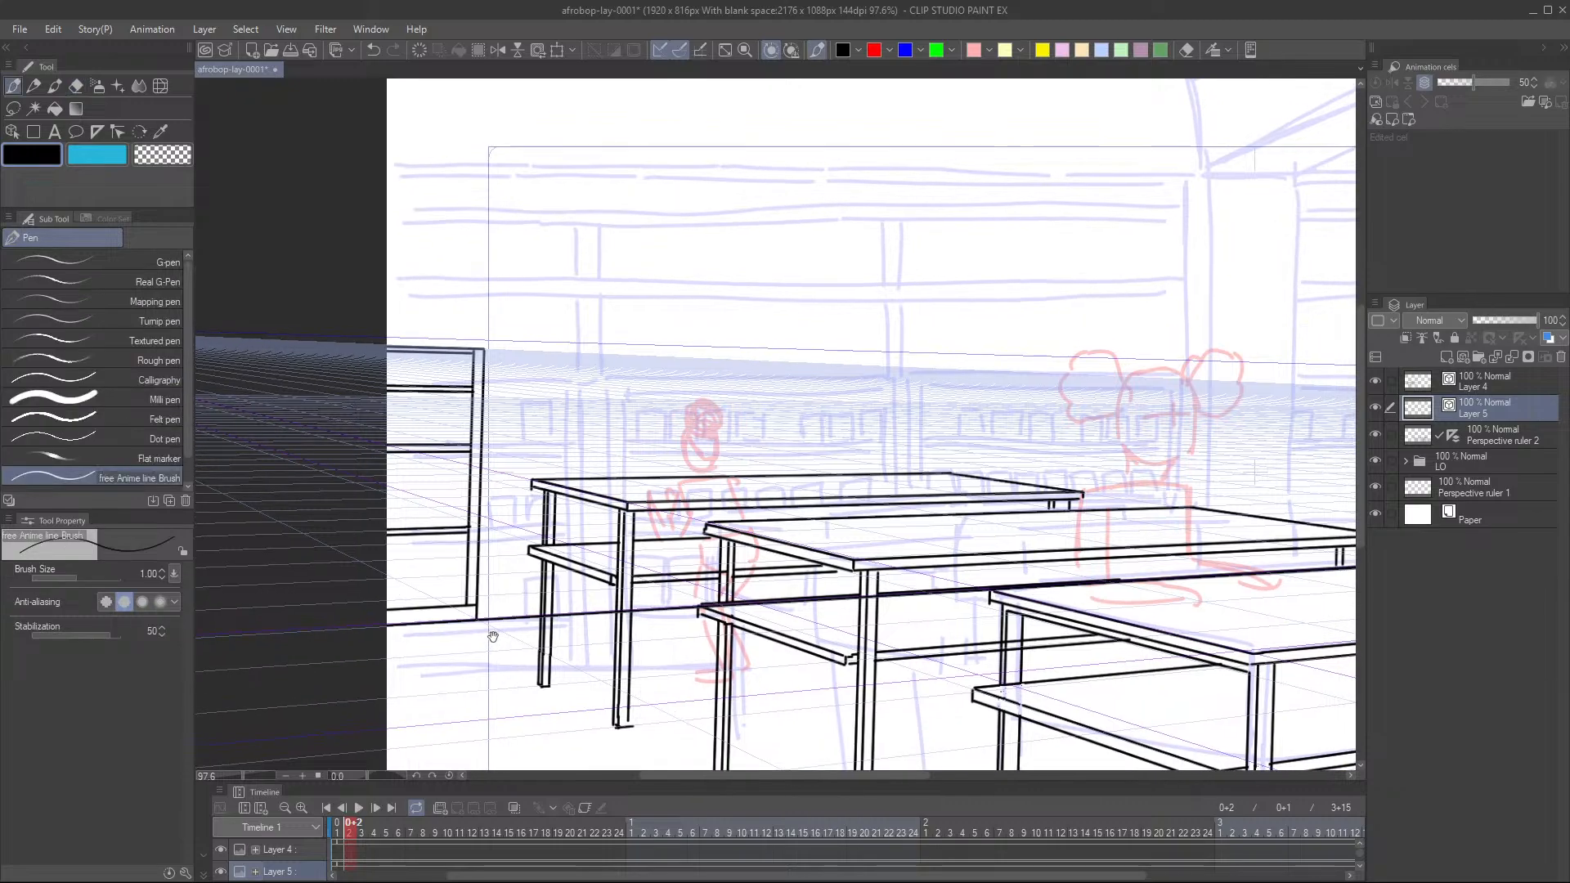
scroll(493, 636, down, 3)
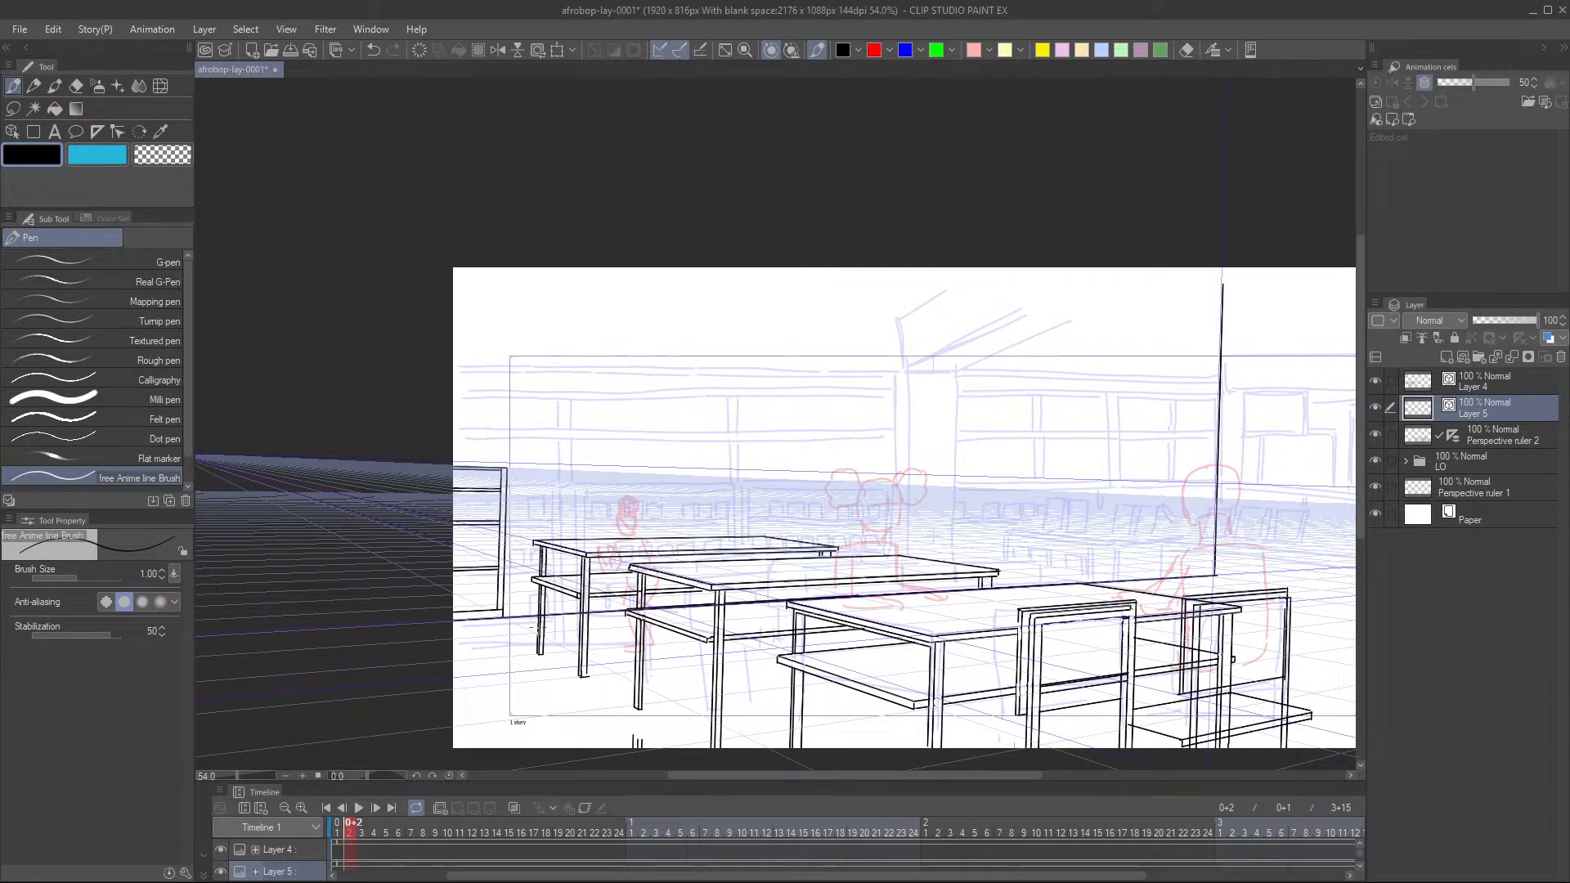
scroll(533, 628, up, 3)
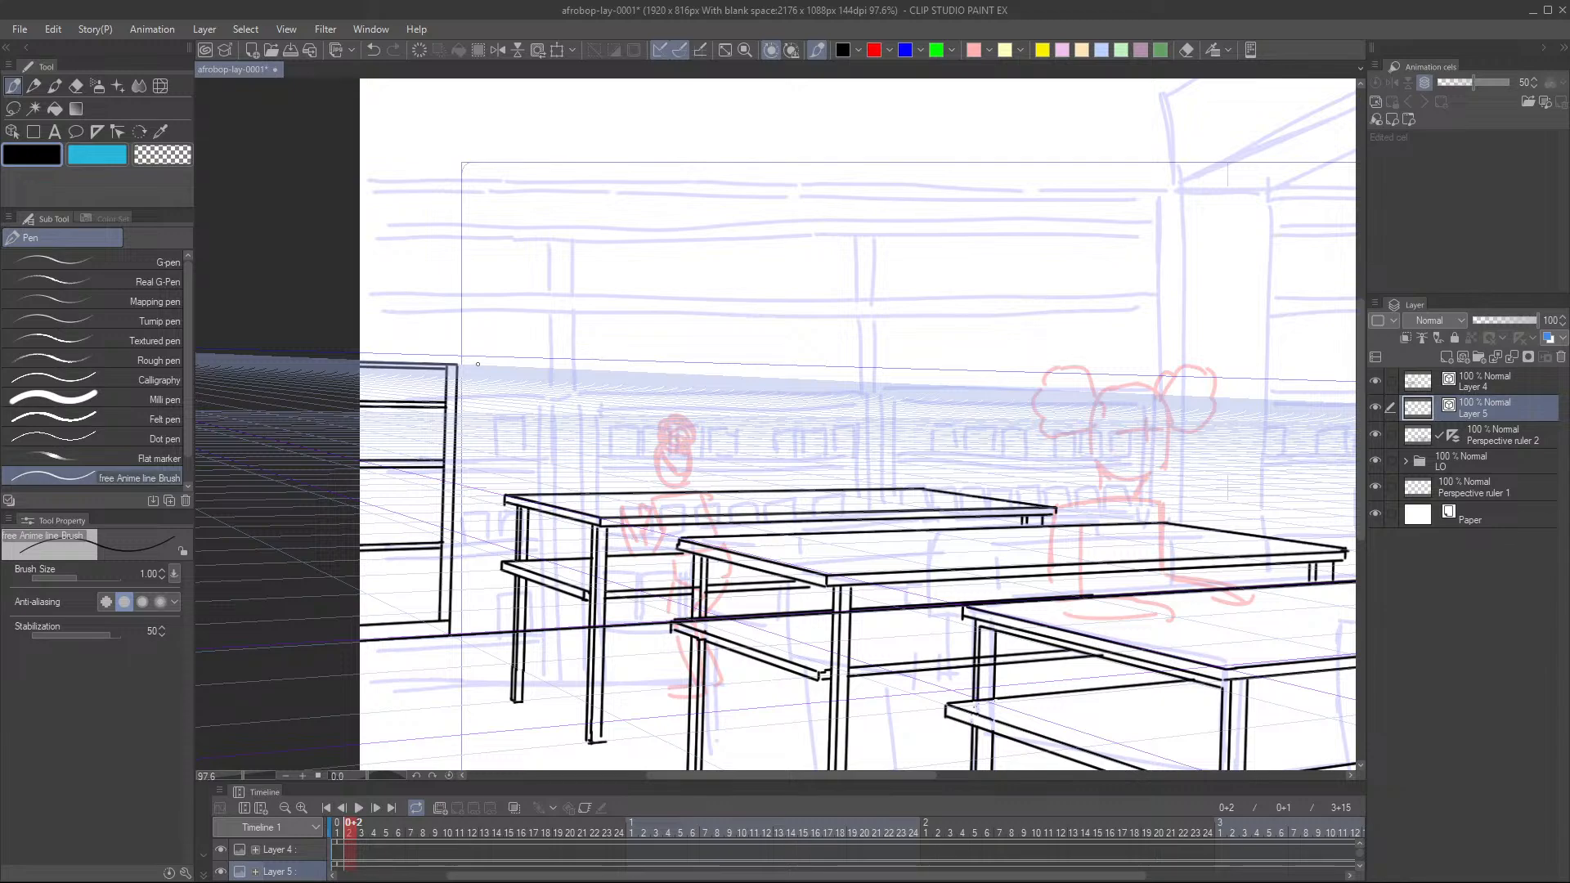
key(ctrl+z)
drag(472, 366, 1521, 409)
- Extend the wall units' top edge from its right end to just past the room corner's vertical line
mouse_move(1129, 449)
mouse_down()
mouse_move(888, 484)
mouse_move(975, 473)
mouse_up()
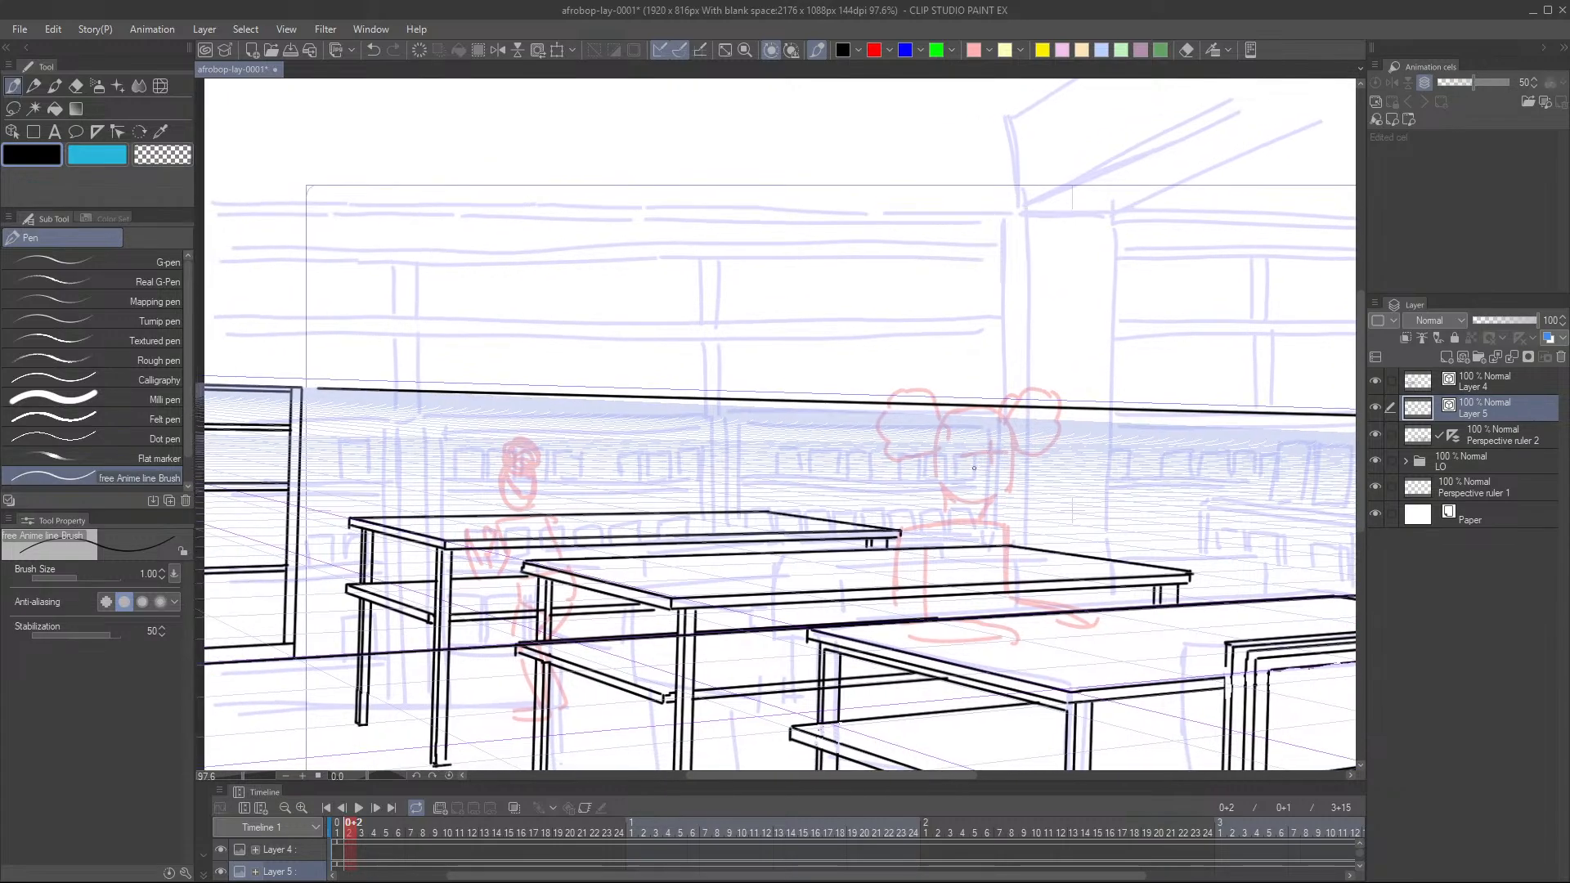
key(ctrl+minus)
mouse_move(1269, 445)
mouse_down()
mouse_move(1331, 456)
mouse_move(1198, 445)
mouse_up()
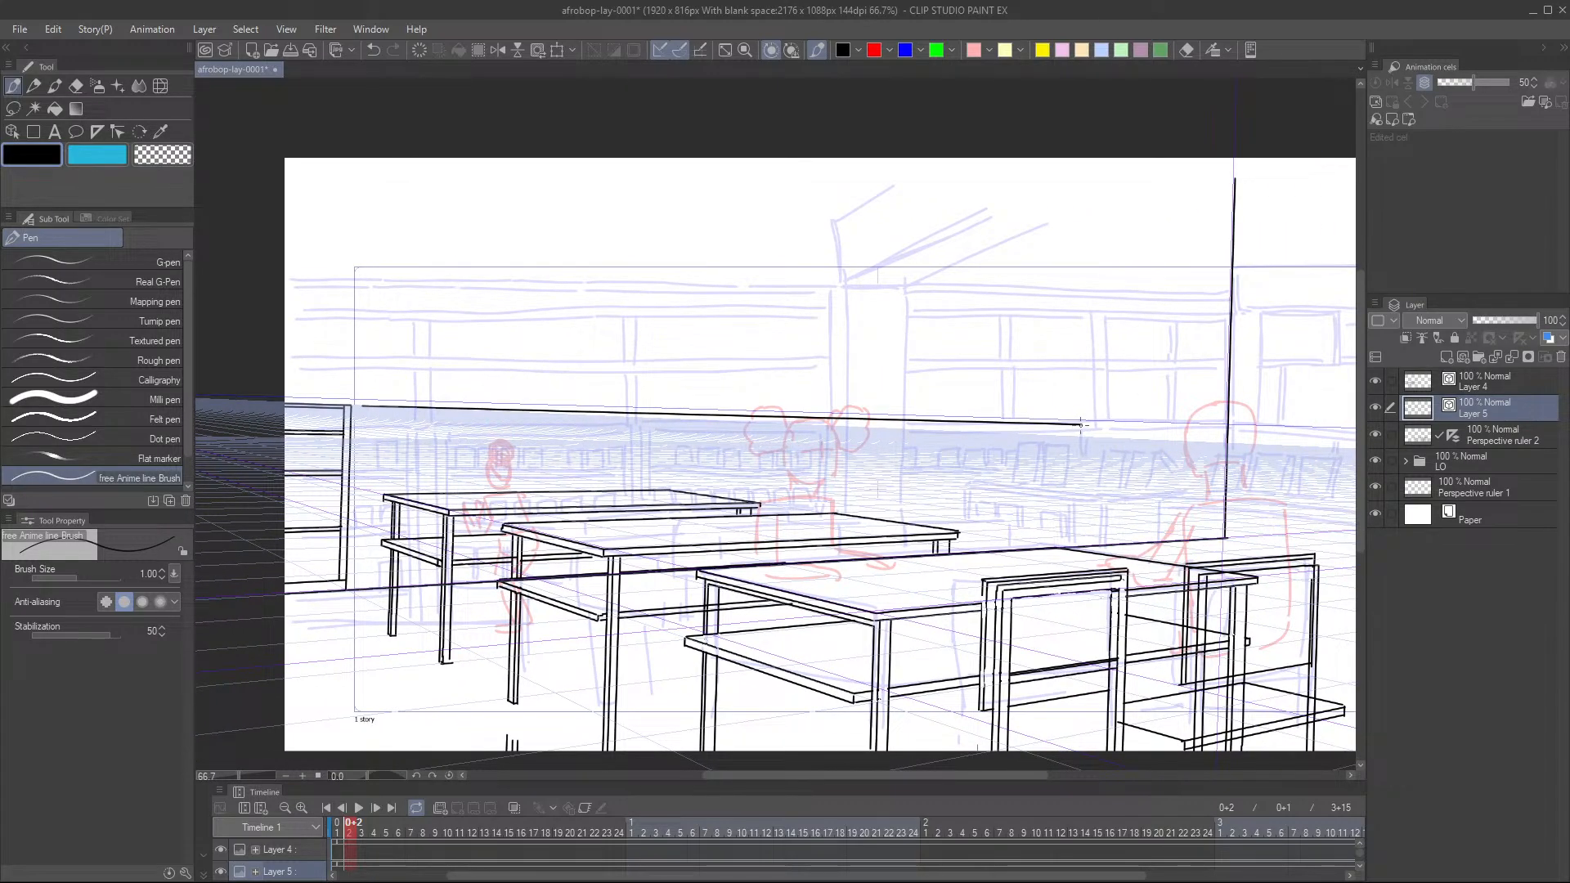
drag(1108, 428, 1259, 432)
key(ctrl+z)
drag(1081, 426, 1256, 431)
- Draw the next wall unit's double vertical upright beside the shelf unit, from the long top edge down to the floor line
drag(416, 472, 407, 445)
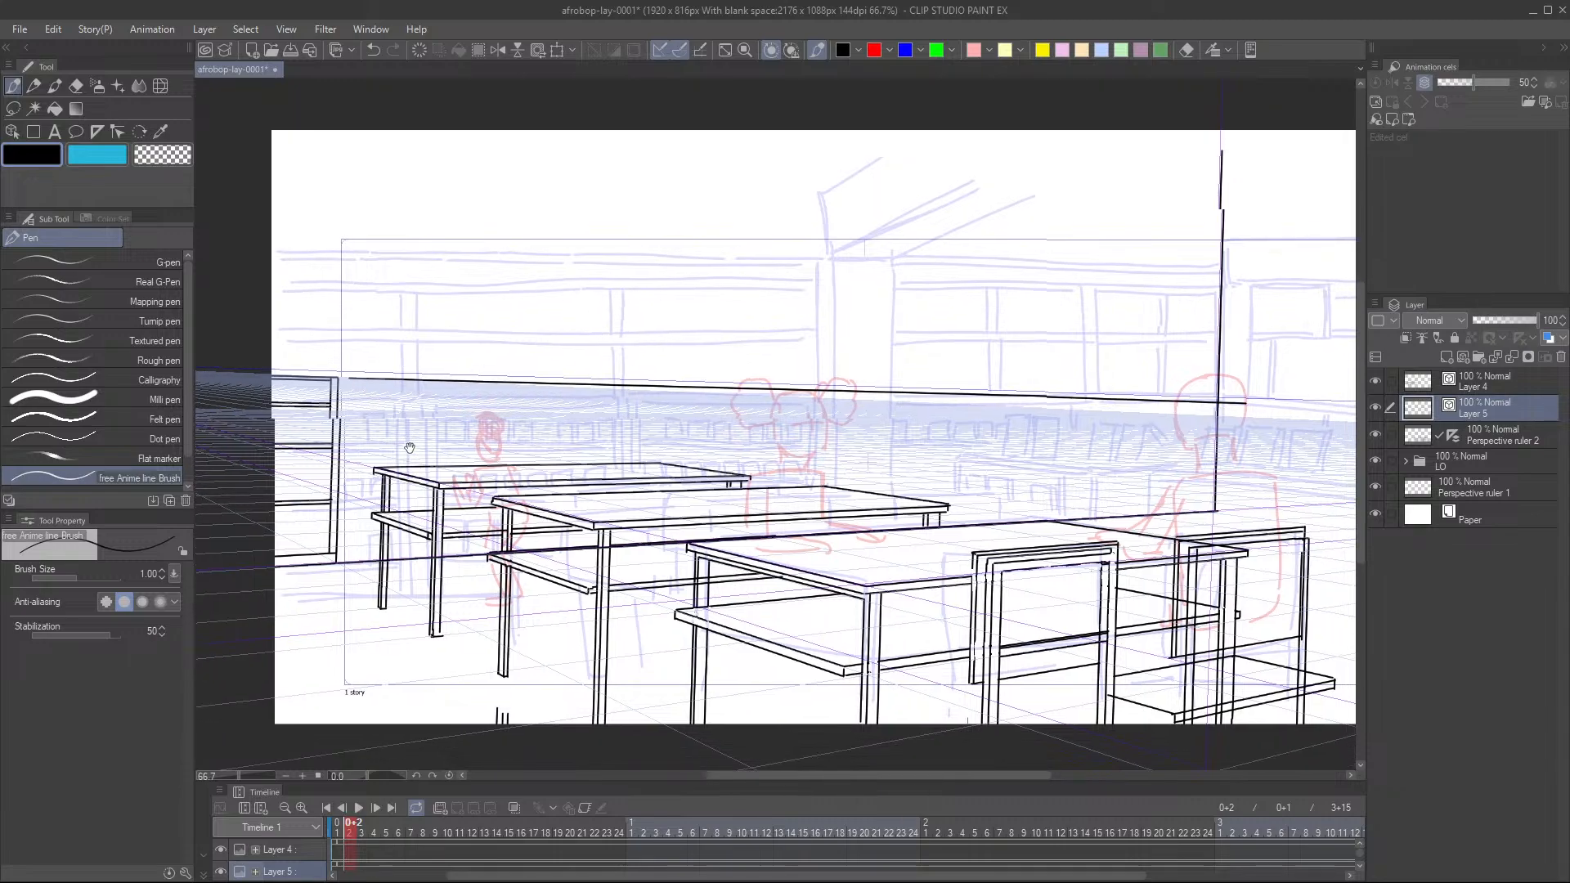
scroll(408, 471, up, 2)
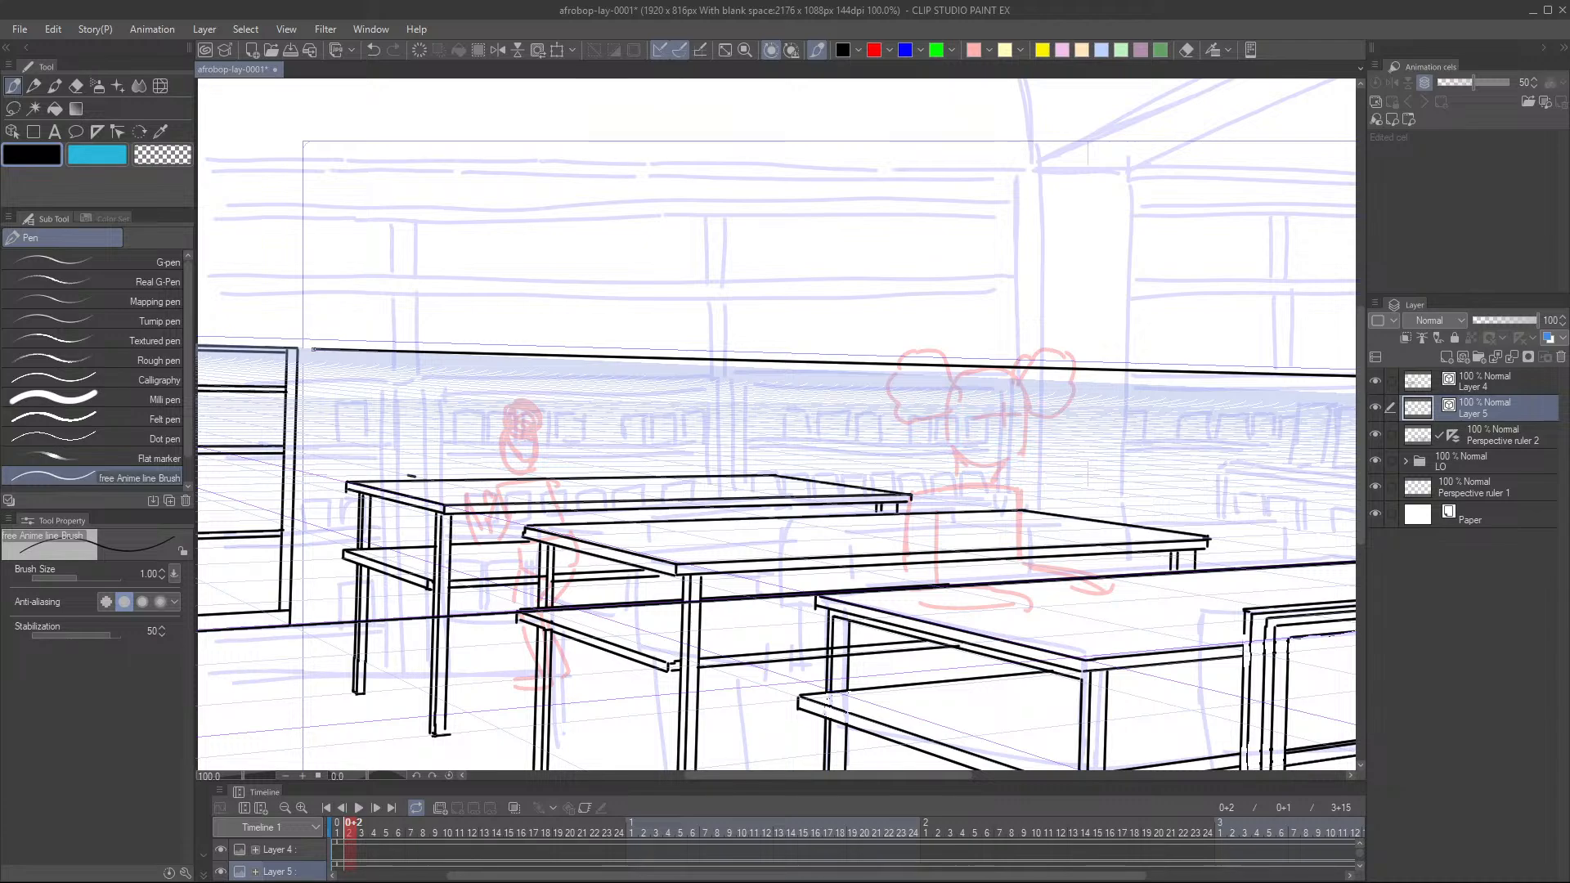
drag(313, 349, 316, 603)
drag(306, 350, 306, 613)
key(ctrl+z)
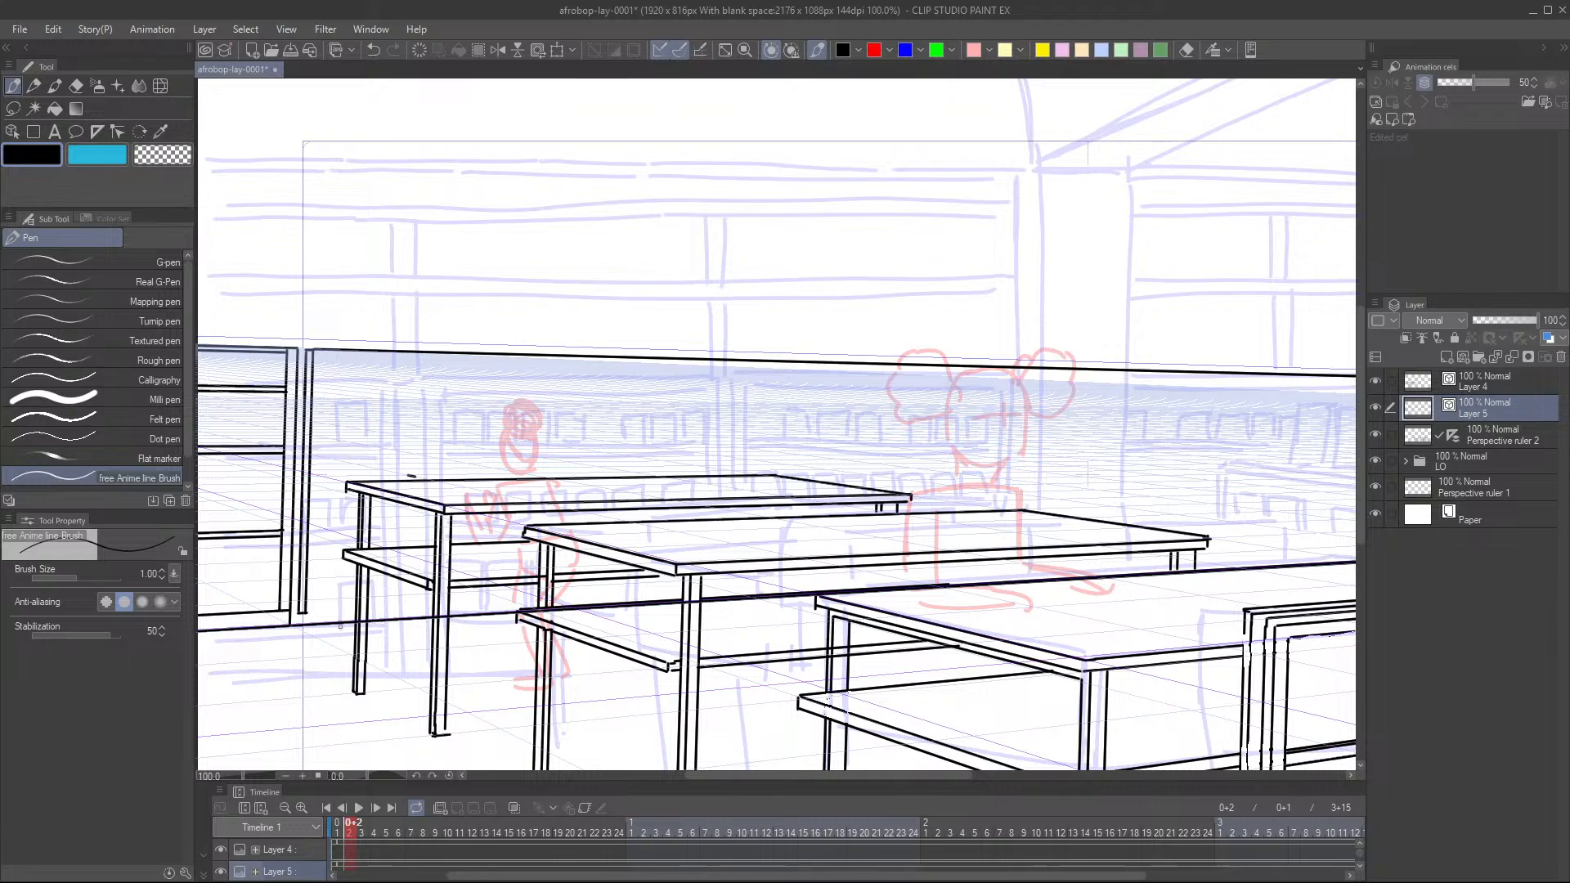
- Draw a second line just below the wall units' long top edge, from the upright to the room corner
drag(313, 606, 298, 610)
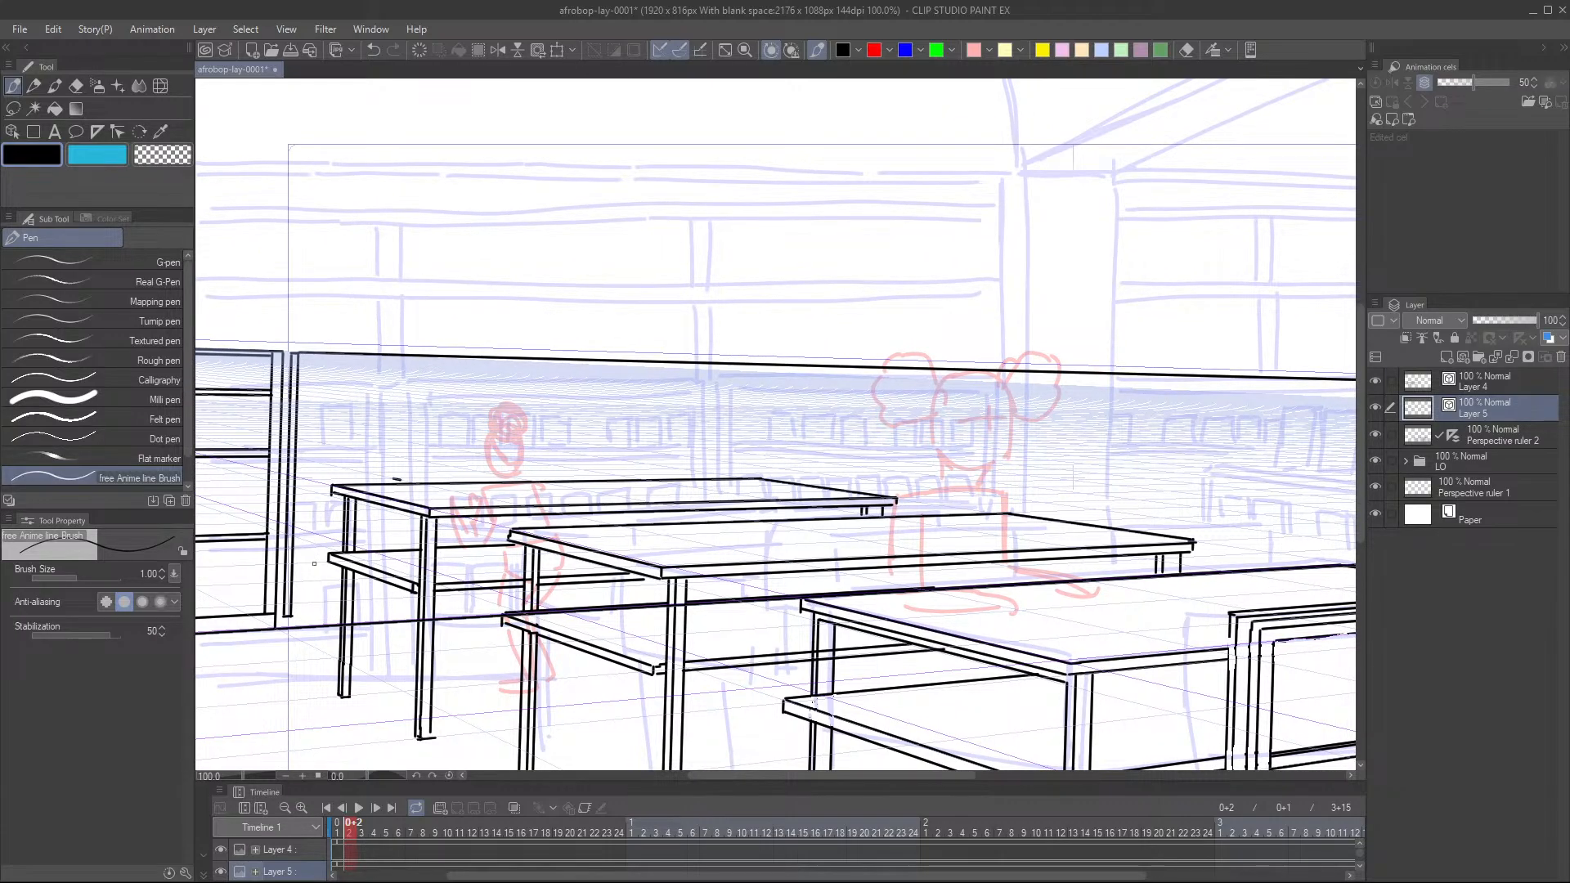
scroll(314, 564, down, 3)
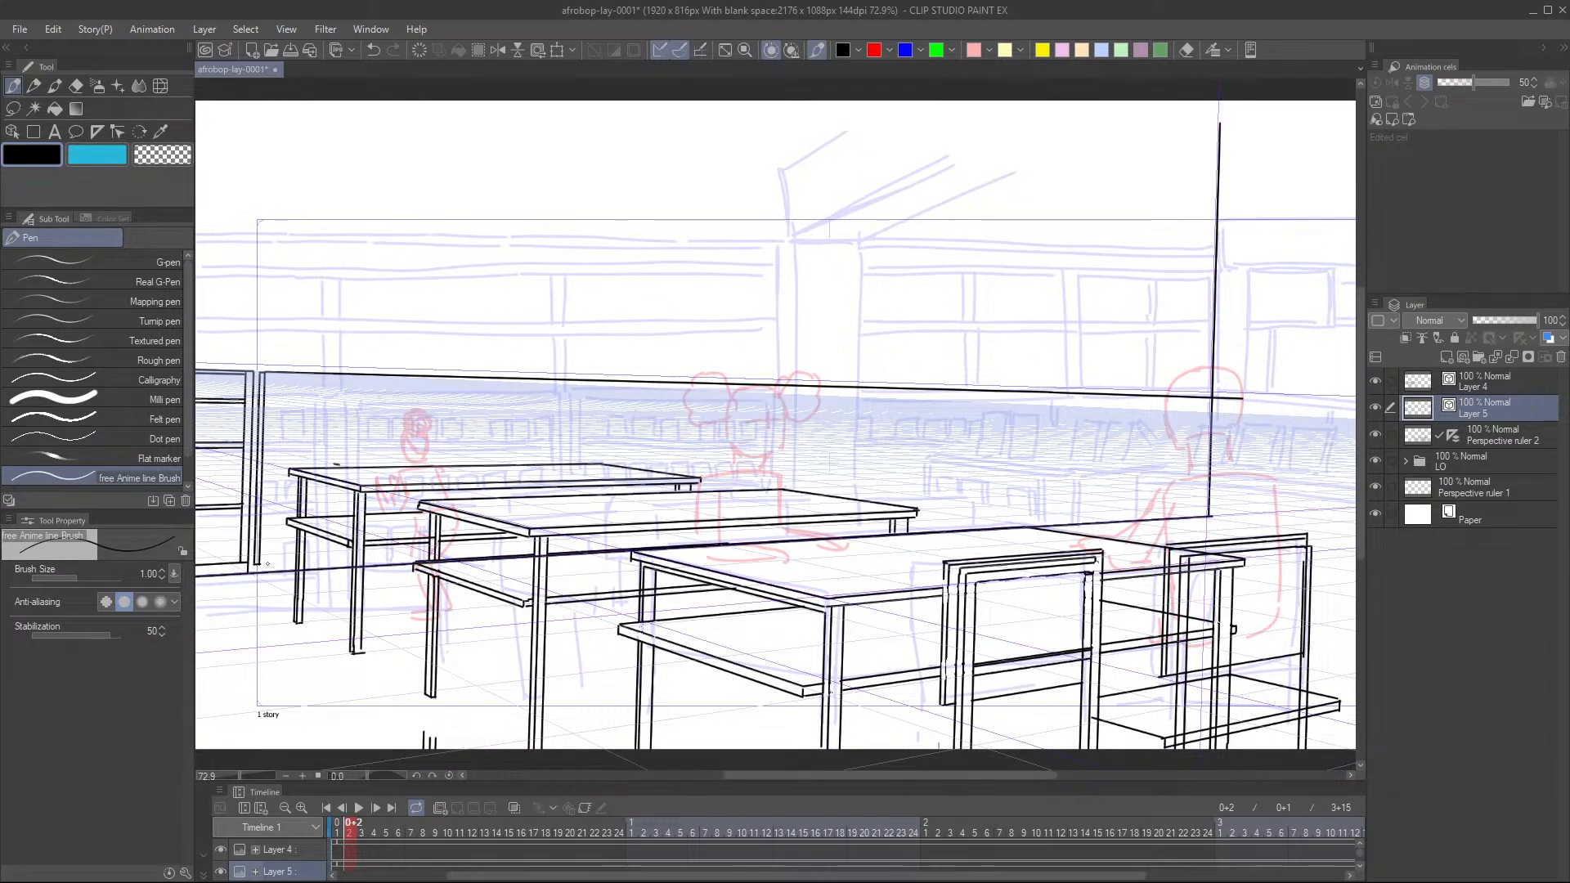
mouse_move(258, 562)
mouse_down()
mouse_move(1179, 514)
mouse_move(301, 580)
mouse_up()
scroll(301, 581, up, 3)
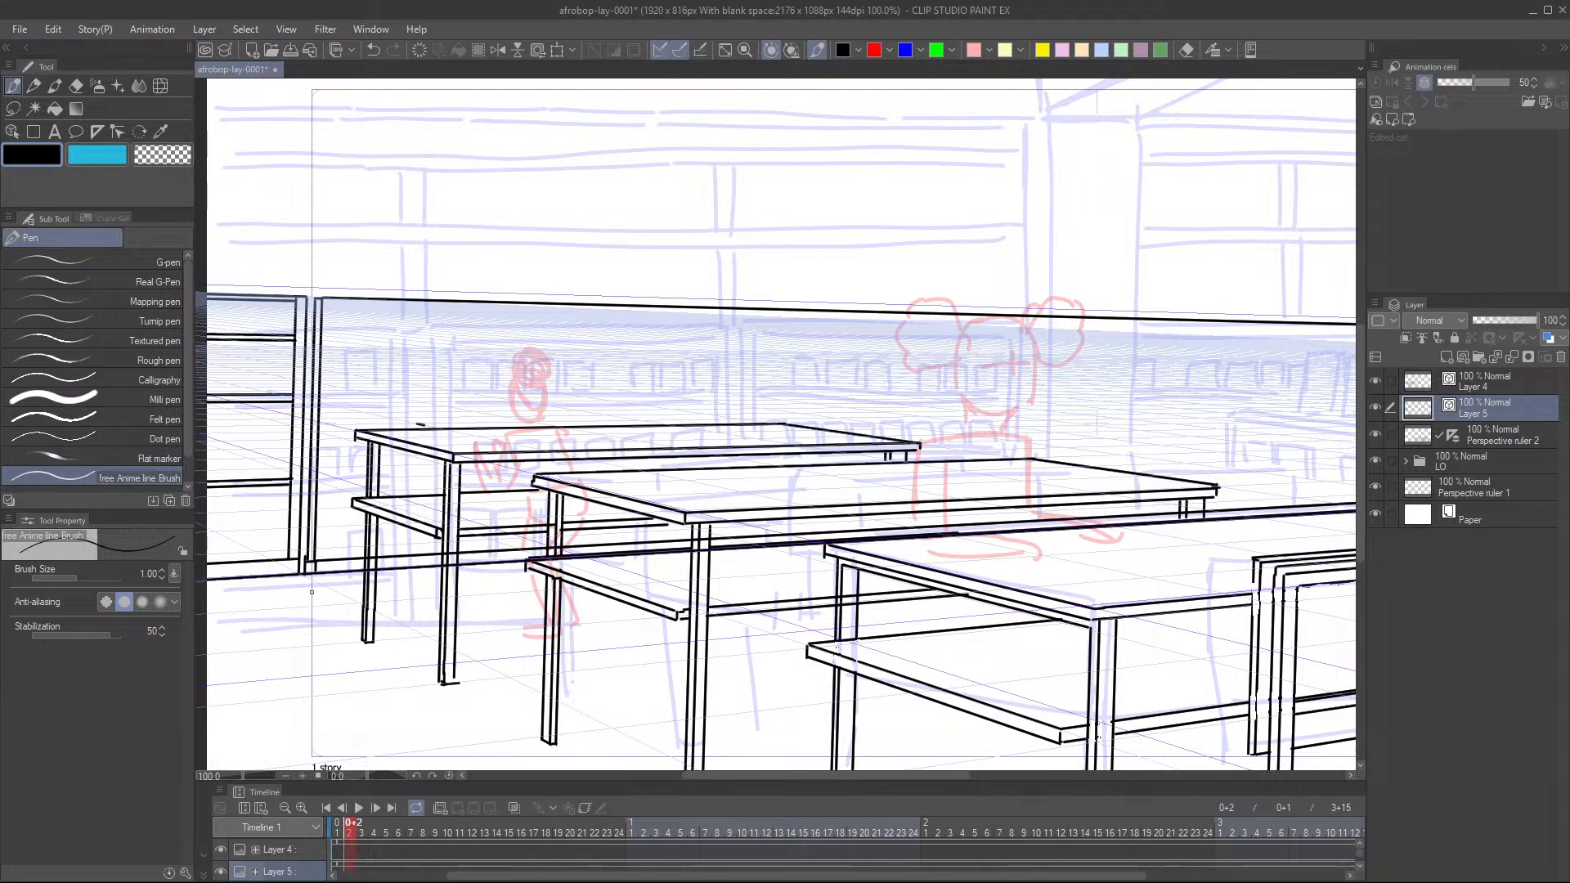
drag(358, 586, 354, 602)
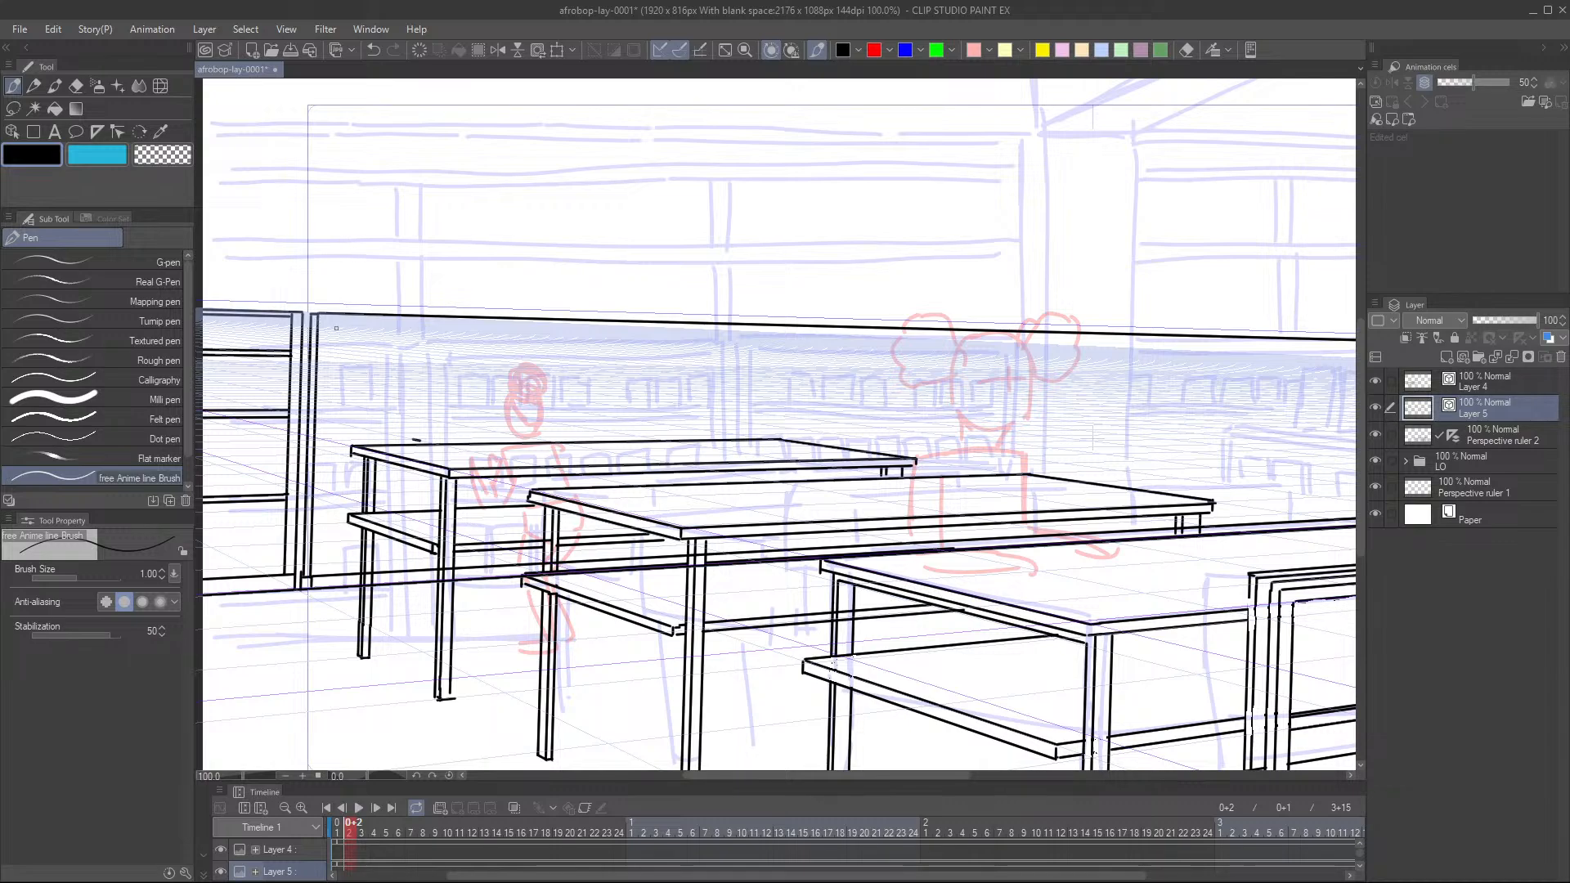
key(ctrl+z)
drag(332, 318, 815, 342)
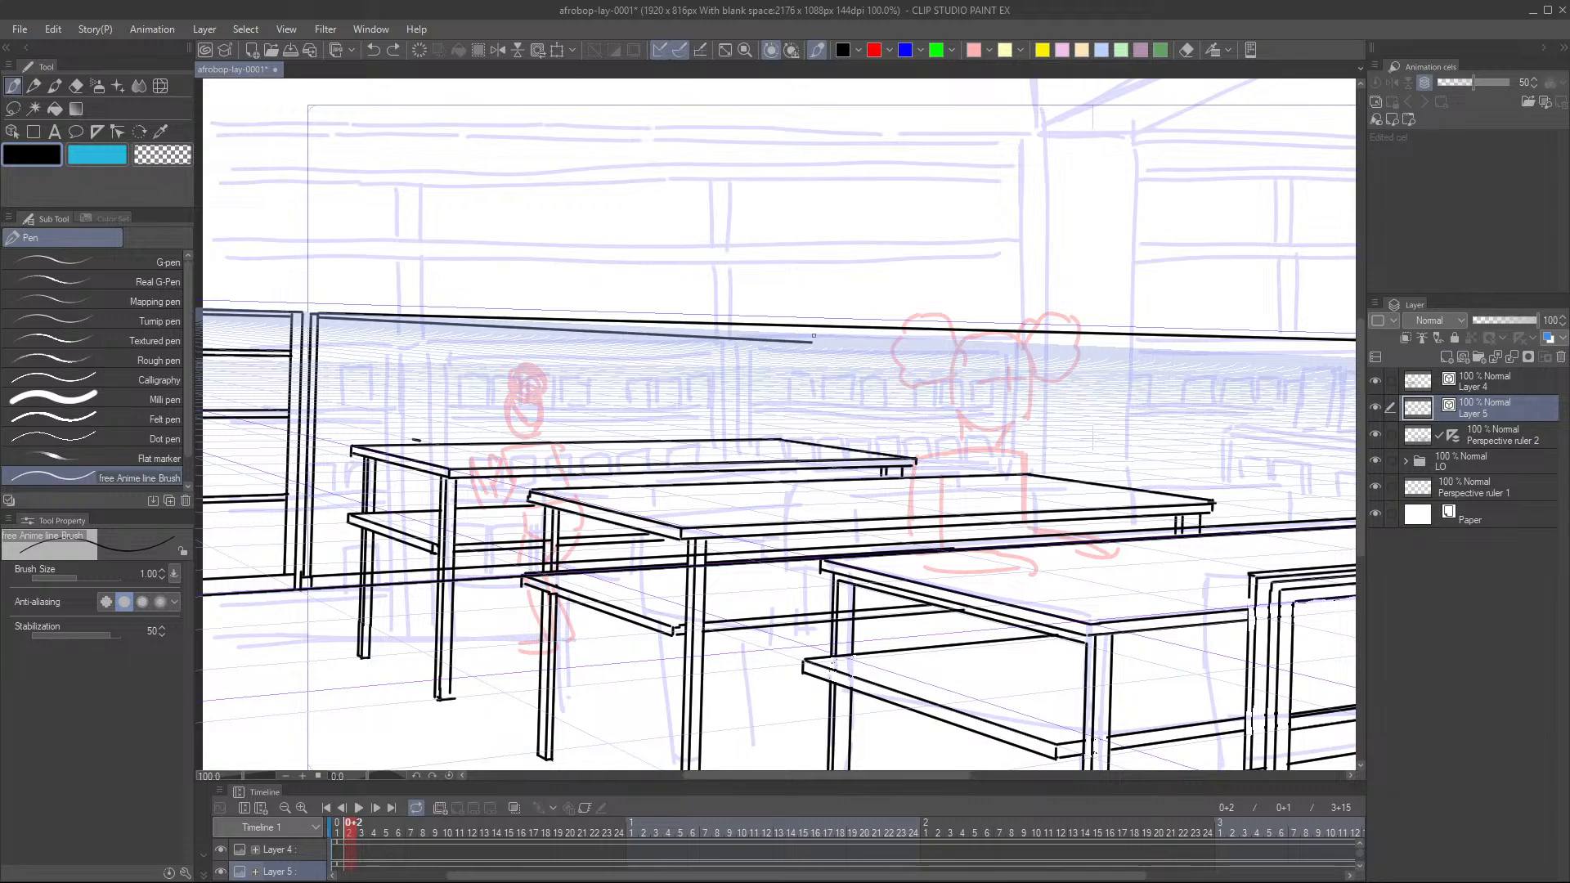
key(ctrl+z)
mouse_move(319, 317)
mouse_down()
mouse_move(917, 322)
mouse_move(1168, 345)
mouse_up()
scroll(618, 568, down, 3)
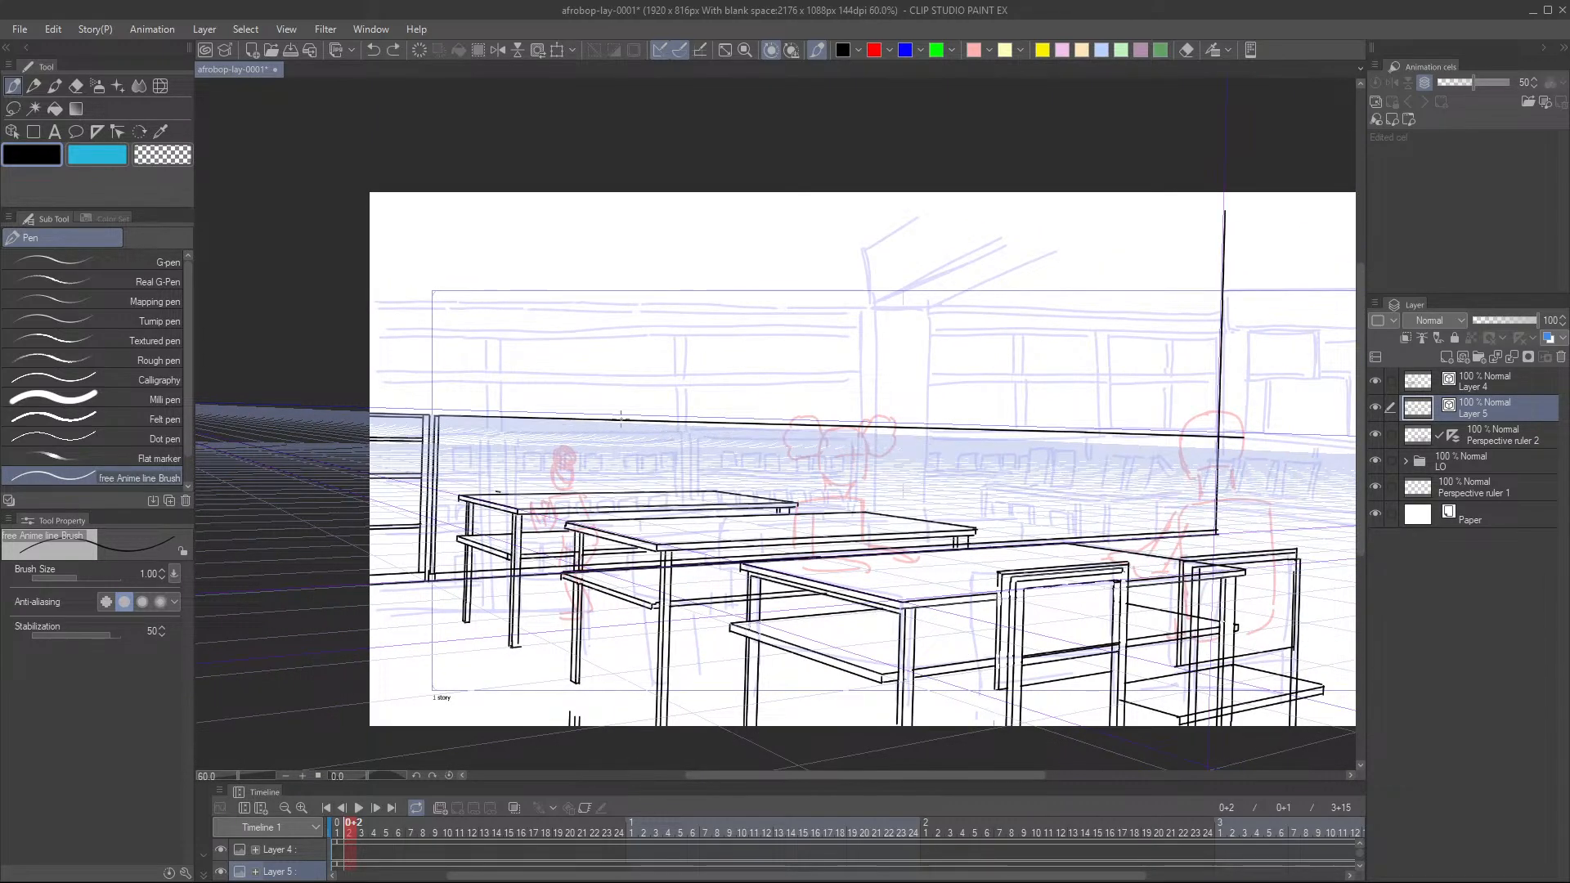
drag(442, 420, 1231, 437)
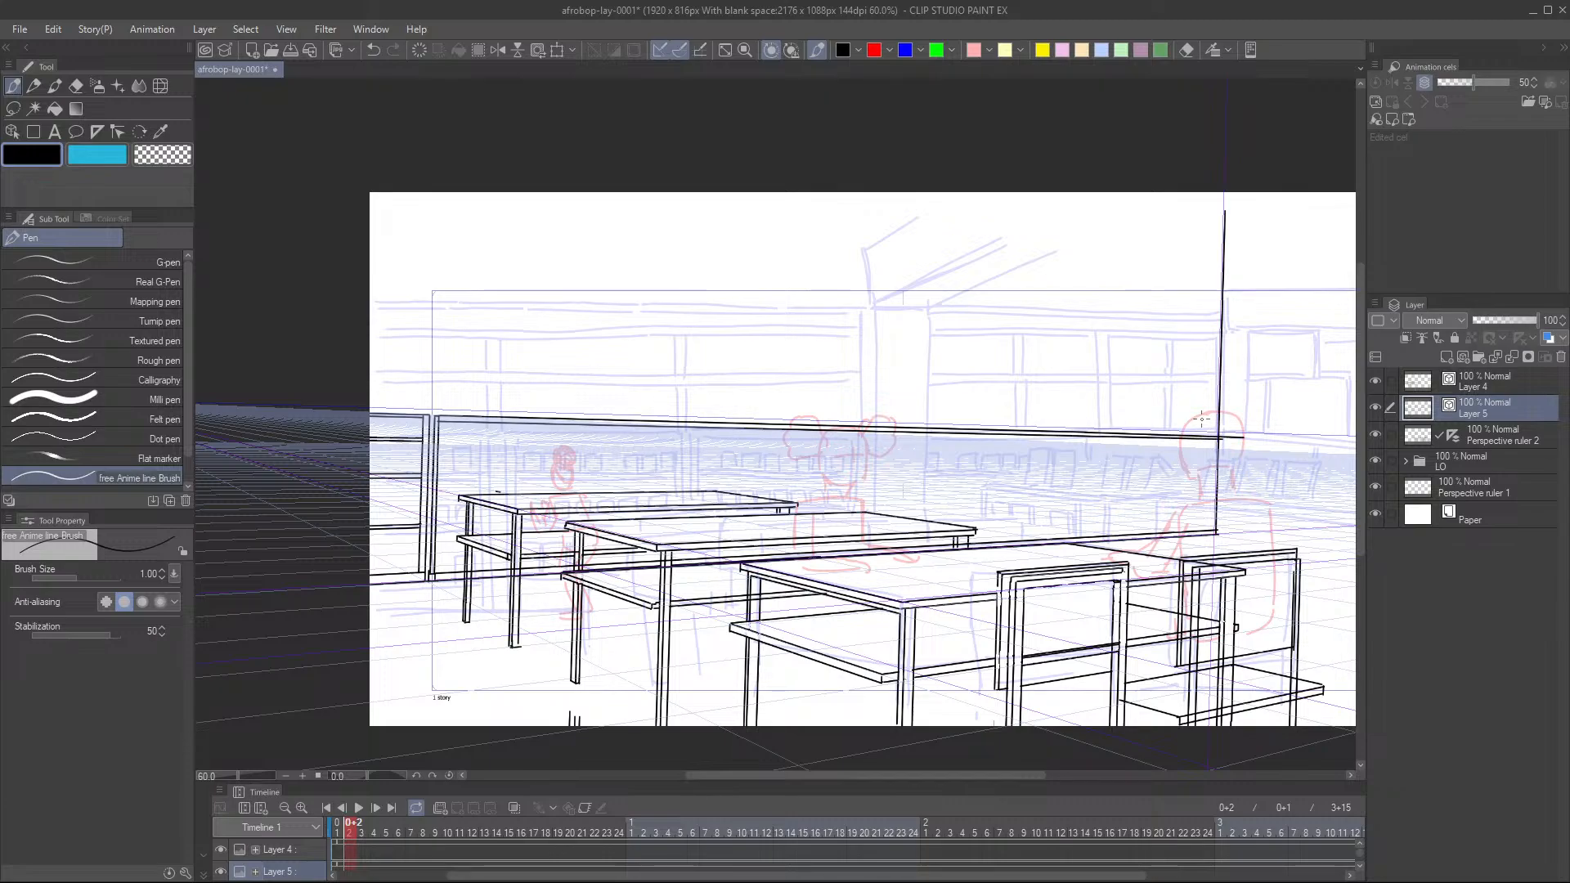
- Draw a double vertical divider in the wall units, from the top edge down to the floor line behind the rear table
scroll(506, 406, up, 3)
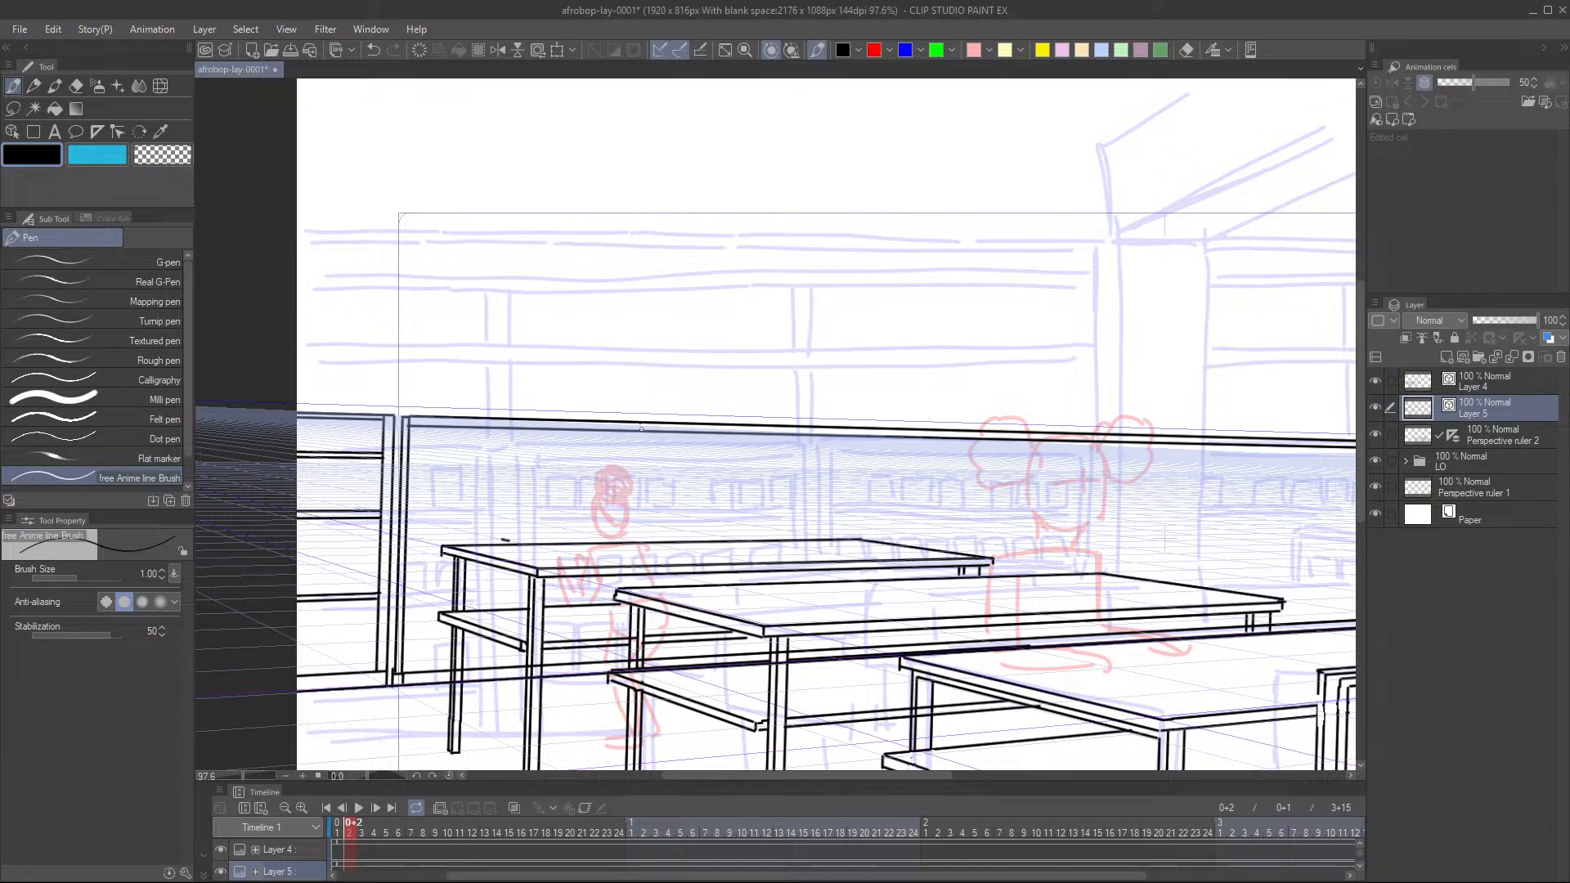
drag(641, 428, 631, 526)
key(ctrl+z)
drag(649, 424, 645, 542)
drag(653, 426, 645, 670)
drag(643, 541, 644, 647)
key(ctrl+z)
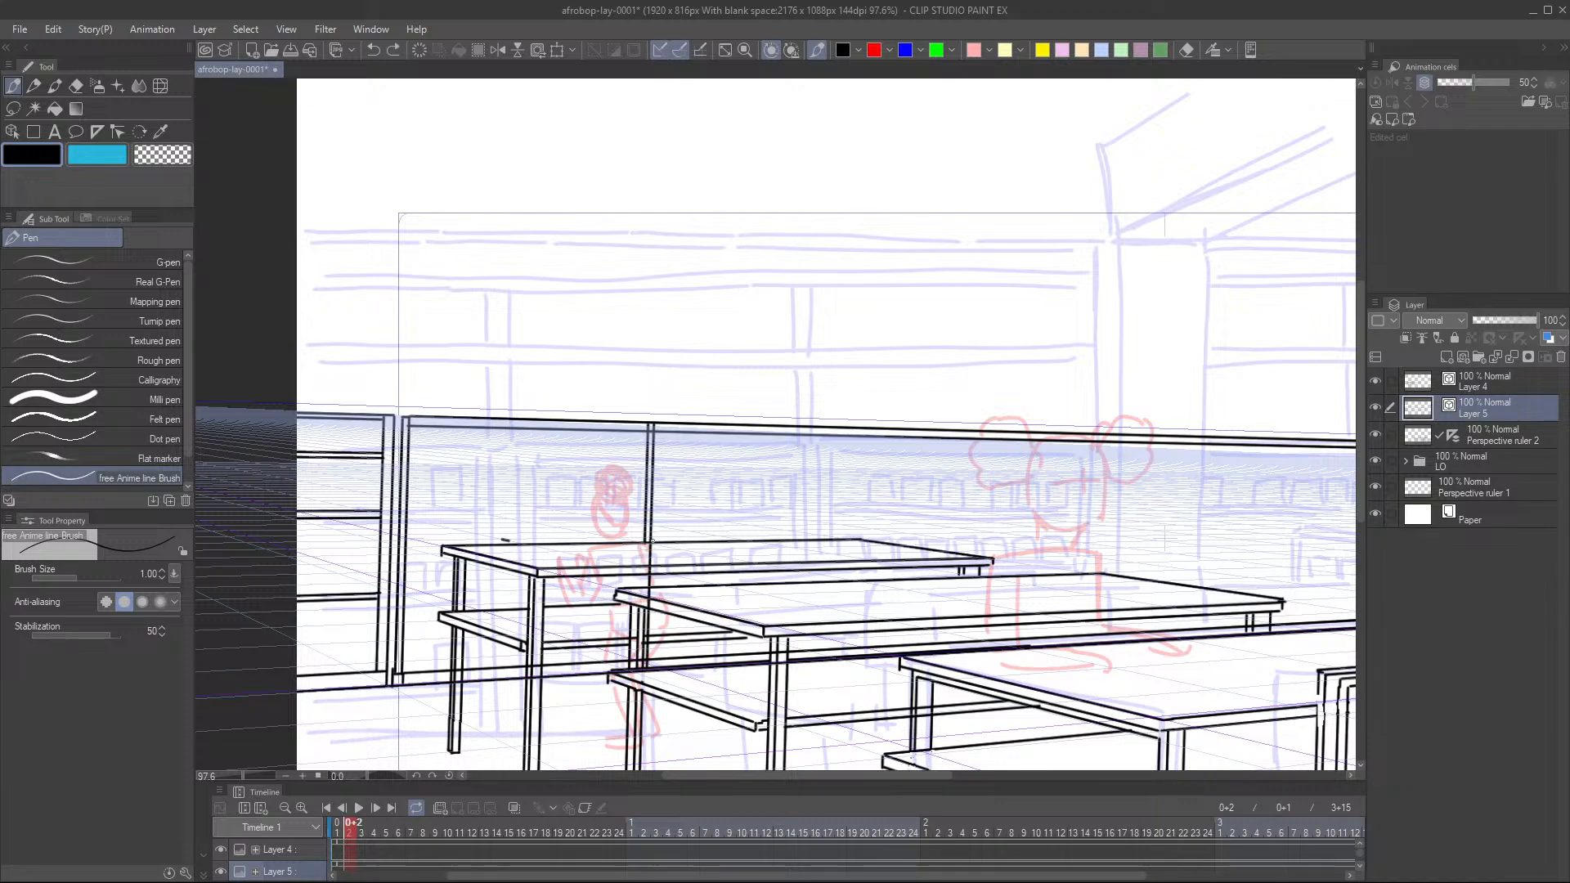
drag(646, 538, 644, 657)
key(ctrl+z)
drag(646, 542, 643, 653)
- Try to trim the wall units' top edge where the vertical divider meets it, using the Vector eraser
key(w)
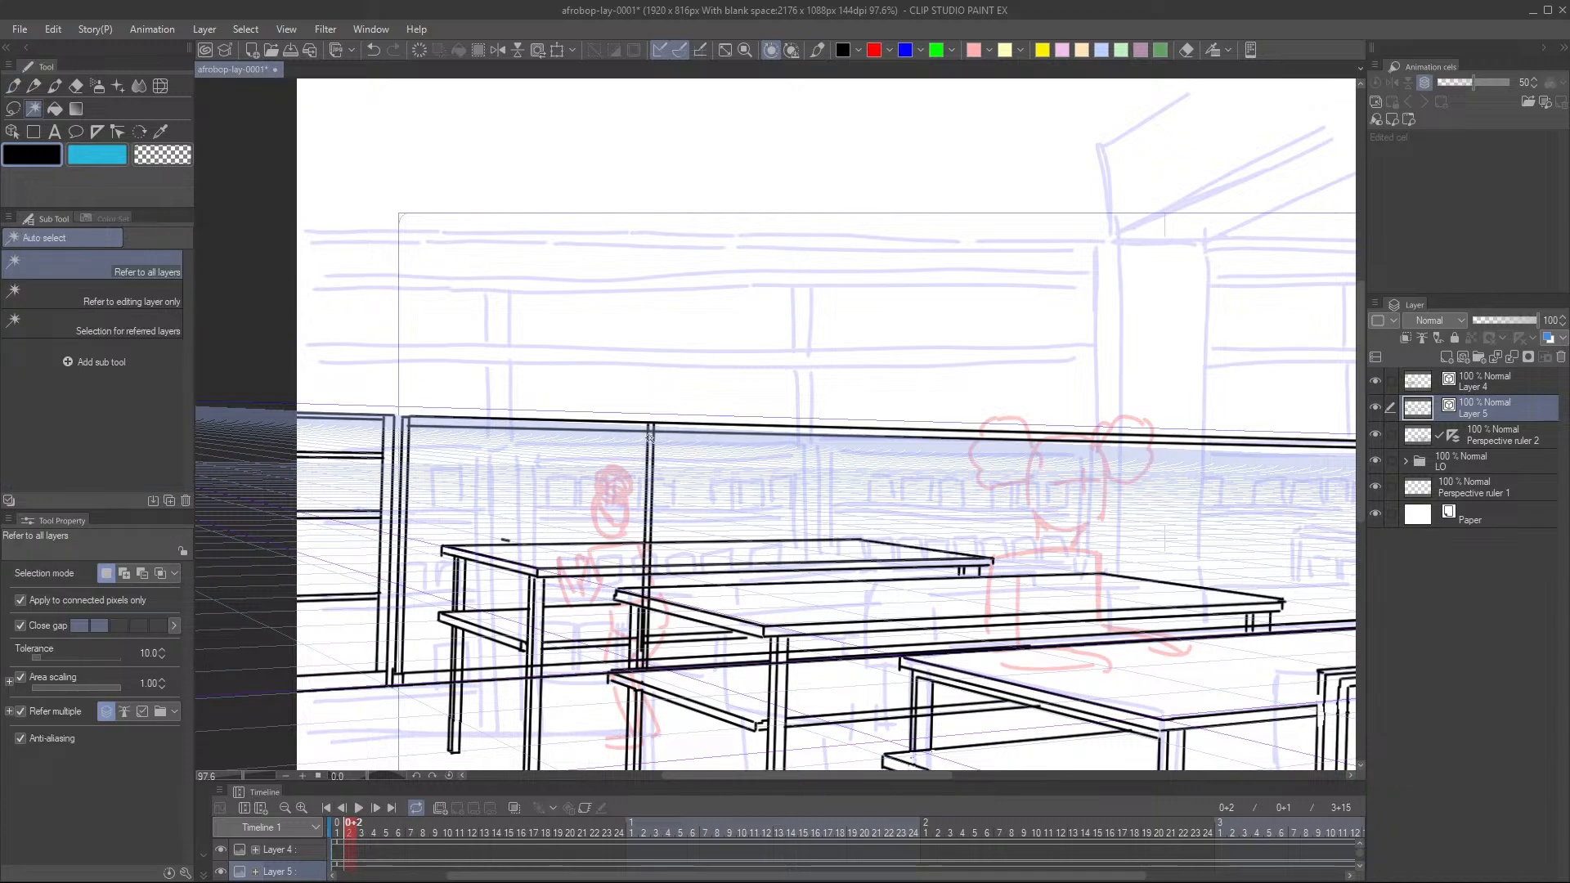
key(p)
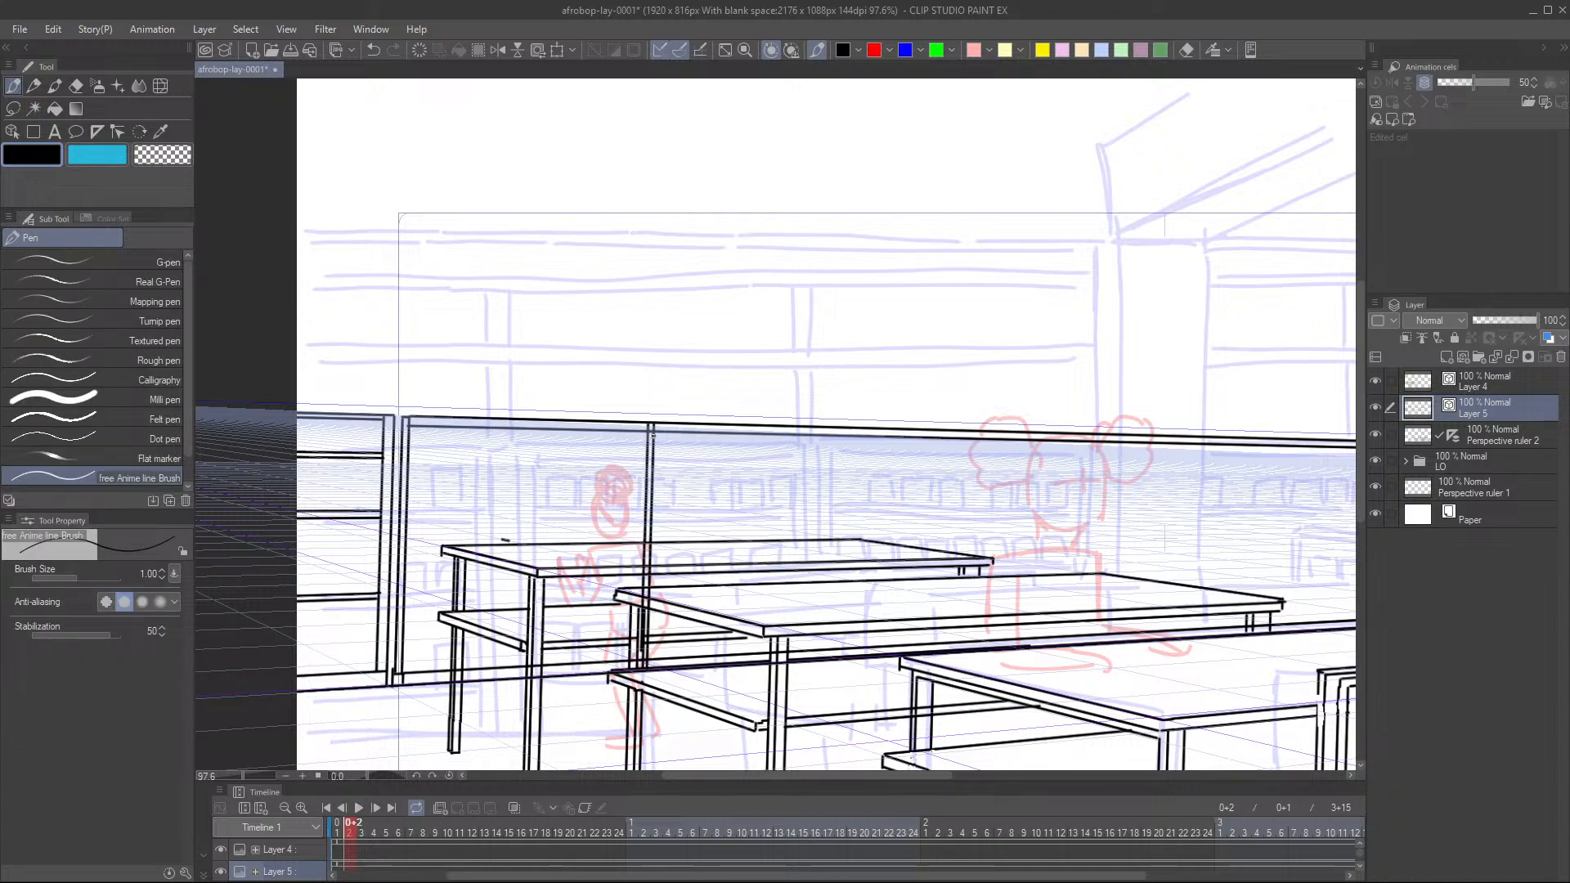
key(e)
click(651, 426)
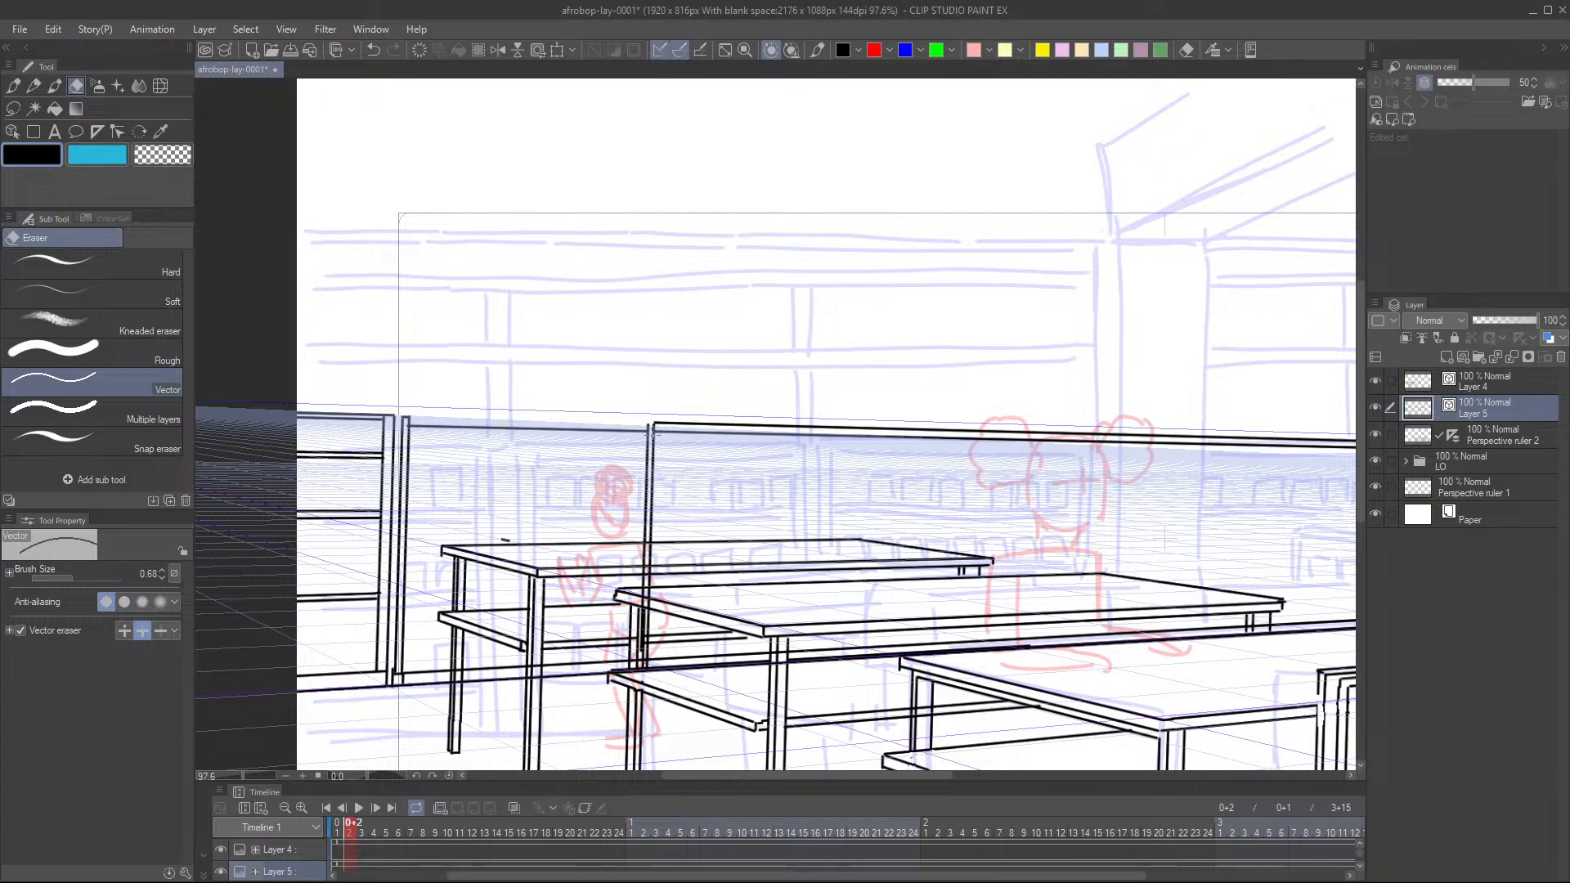
key(p)
key(ctrl+z)
key(e)
click(652, 420)
key(p)
key(ctrl+z)
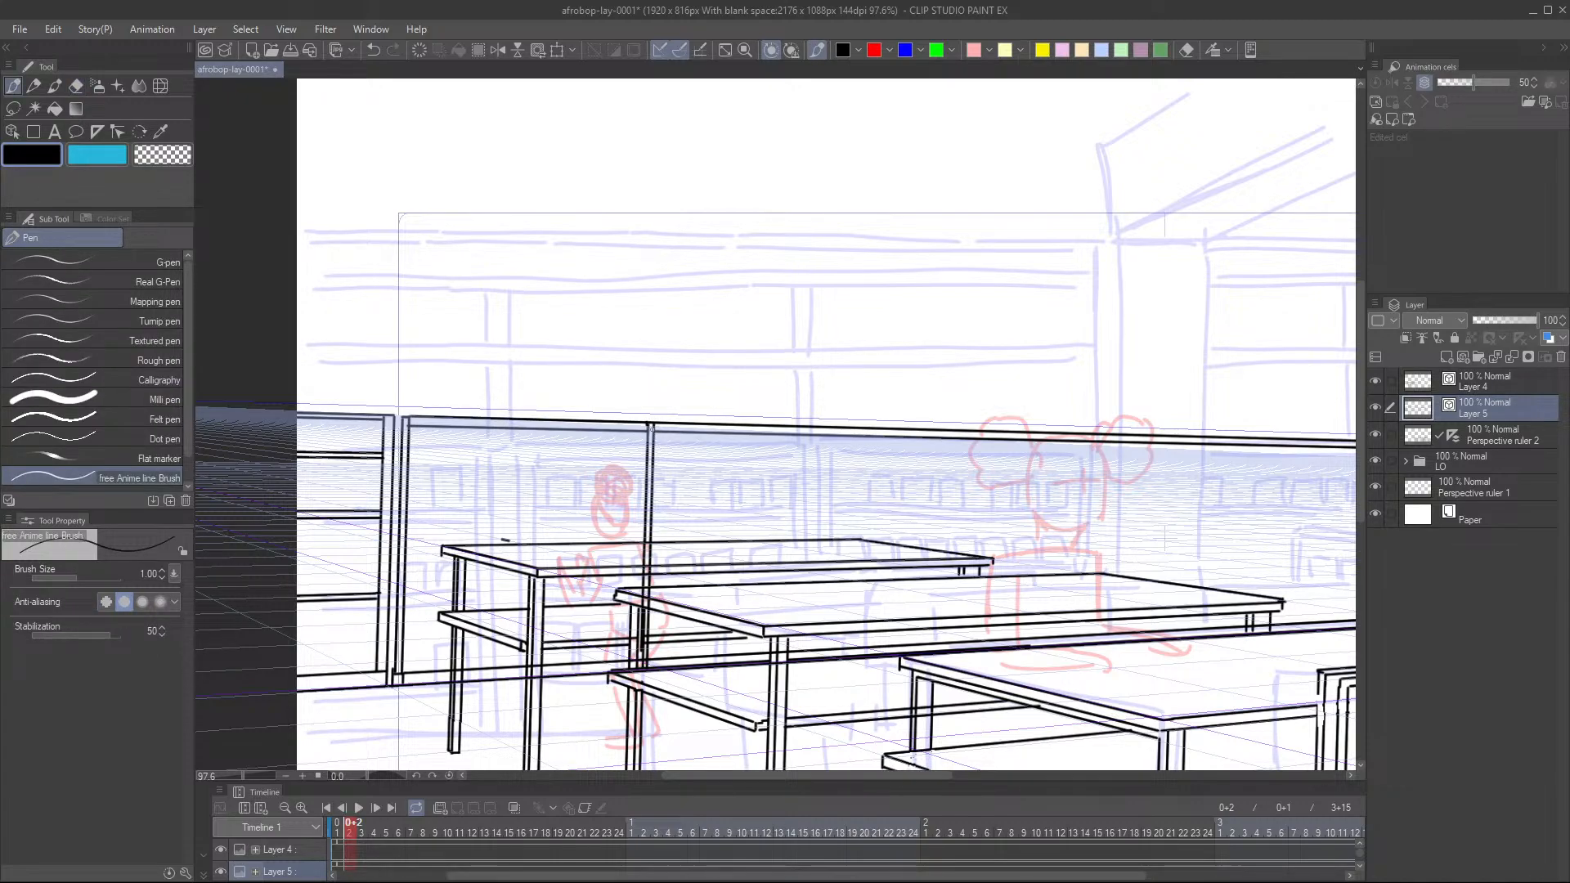
key(e)
key(p)
- Draw the wall units' upper and middle shelf lines in perspective, from the upright to just past the room corner's vertical line
scroll(695, 458, down, 6)
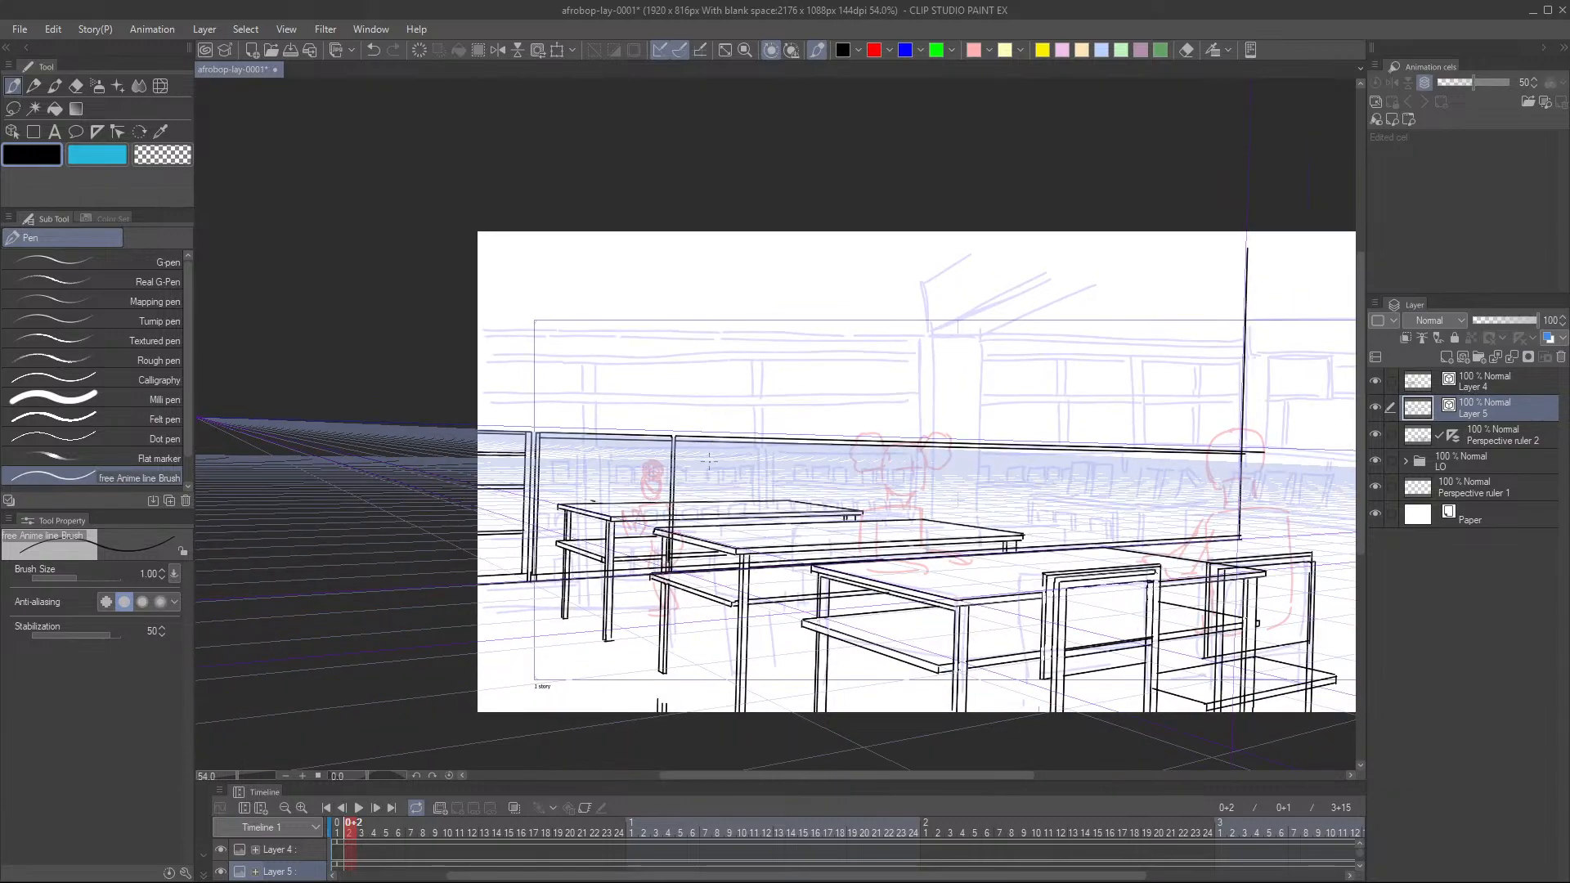
scroll(695, 491, up, 4)
drag(556, 489, 592, 492)
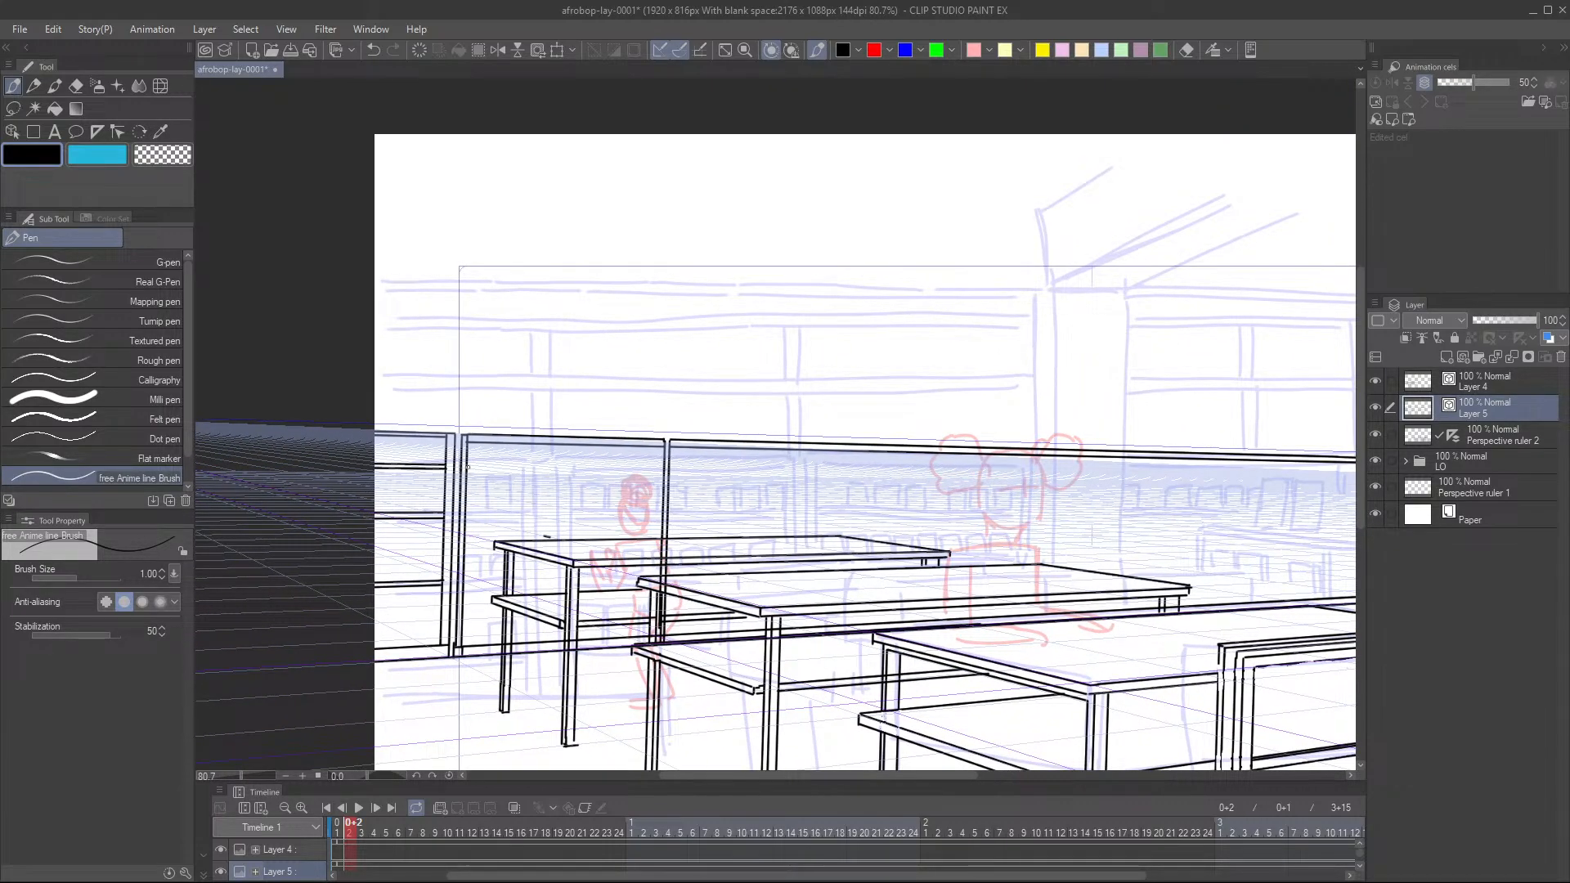
mouse_move(475, 469)
mouse_down()
mouse_move(603, 471)
mouse_move(599, 511)
mouse_move(583, 417)
mouse_move(659, 473)
mouse_move(1190, 487)
mouse_up()
key(ctrl+z)
scroll(627, 494, down, 4)
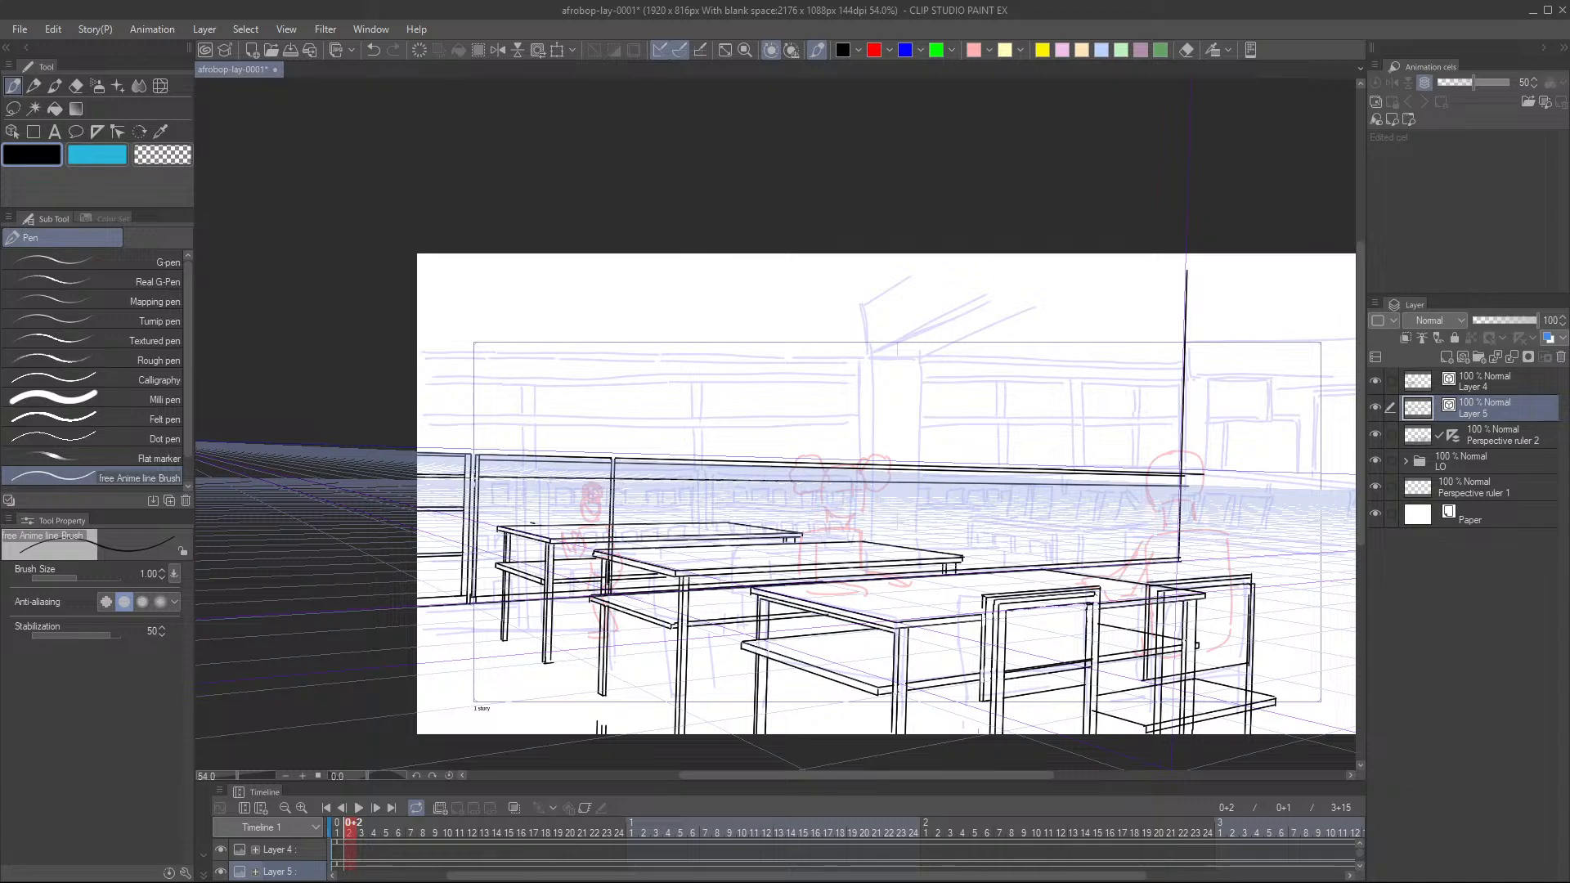
drag(479, 473, 1193, 484)
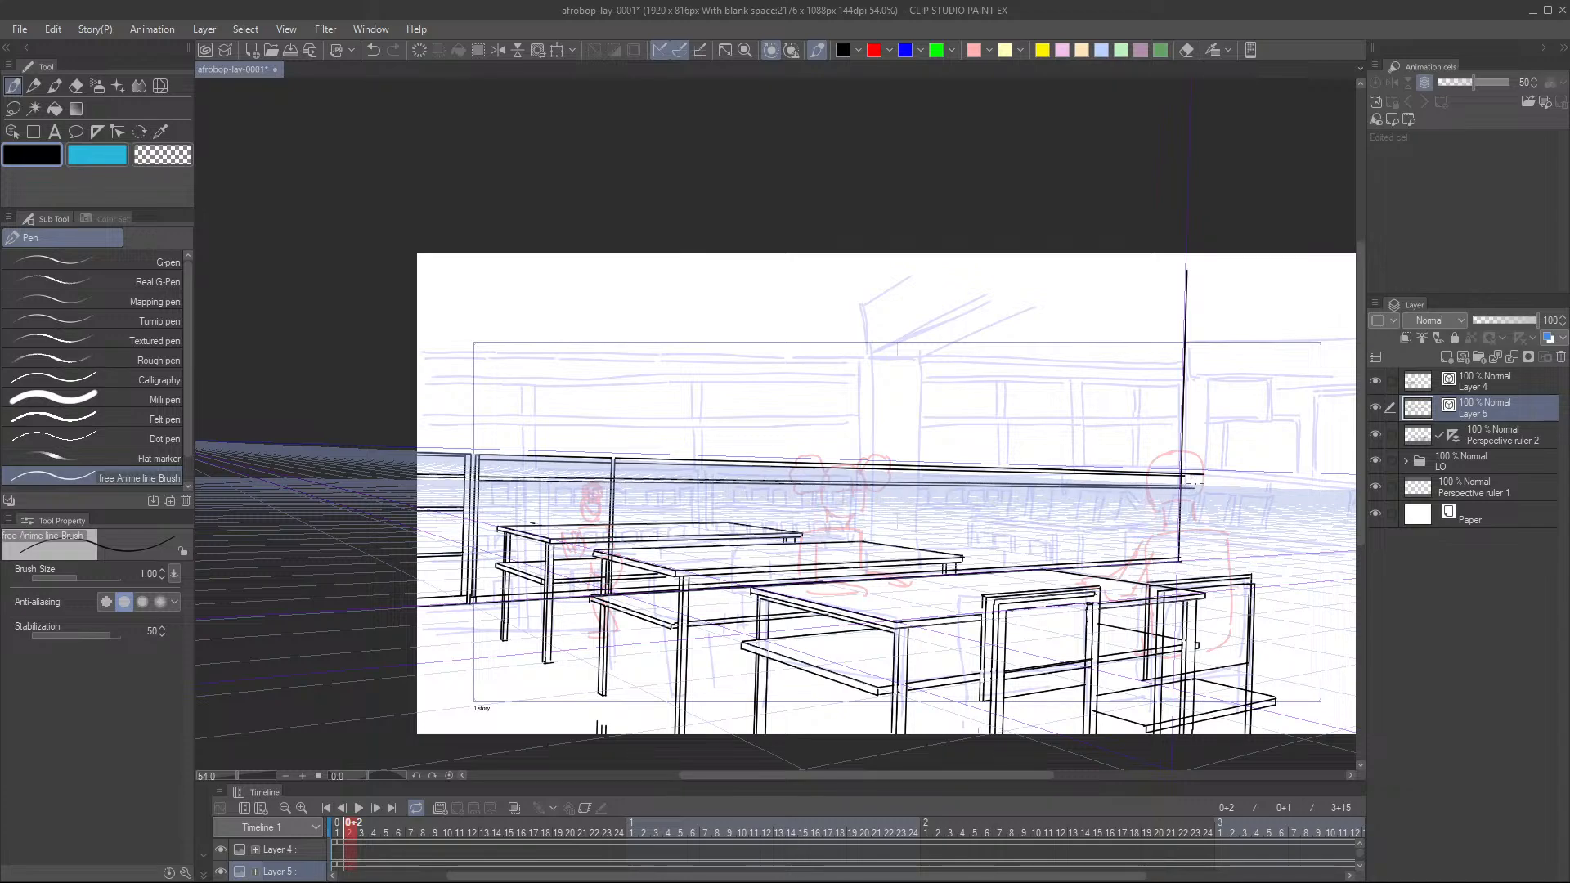
drag(481, 505, 1187, 515)
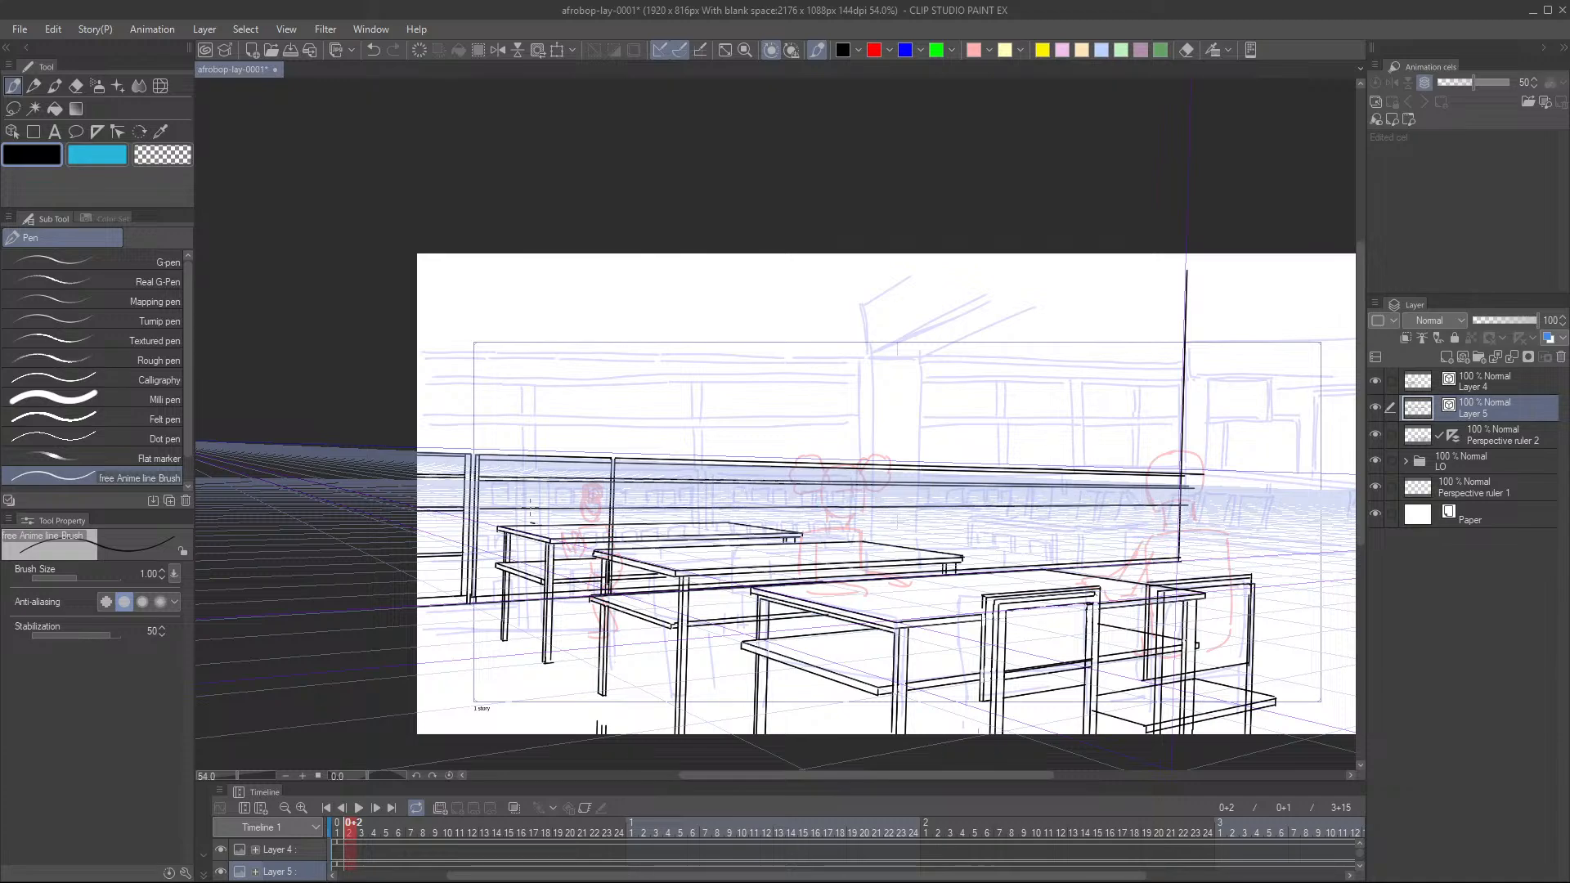
drag(479, 508, 1190, 508)
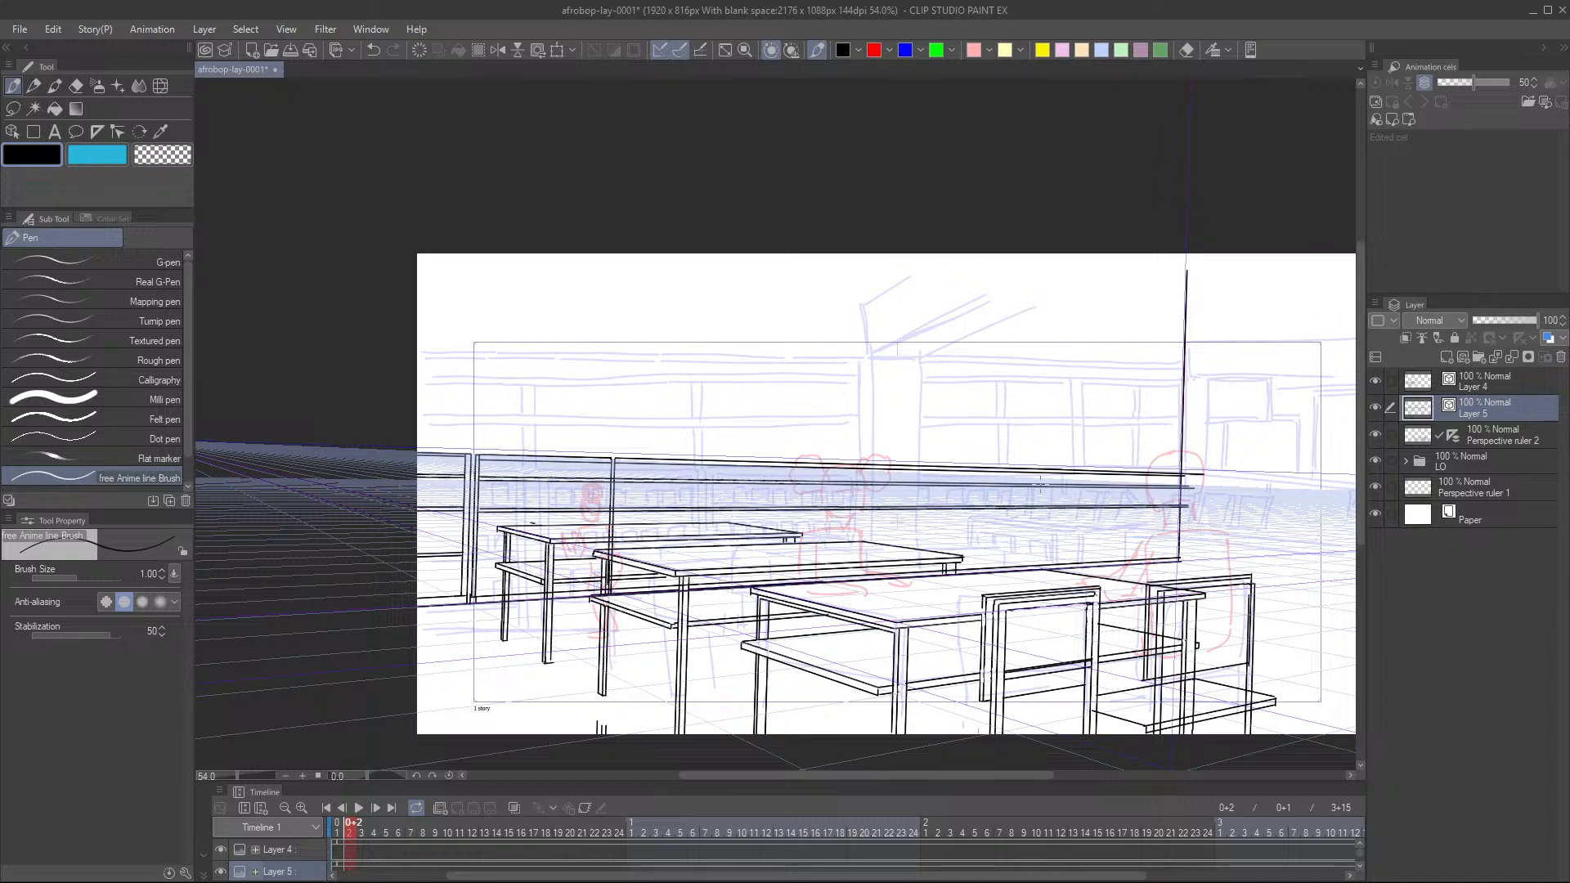
- Draw the wall units' lower shelf as a double line from the upright to the room corner, and save the file
drag(479, 550, 898, 688)
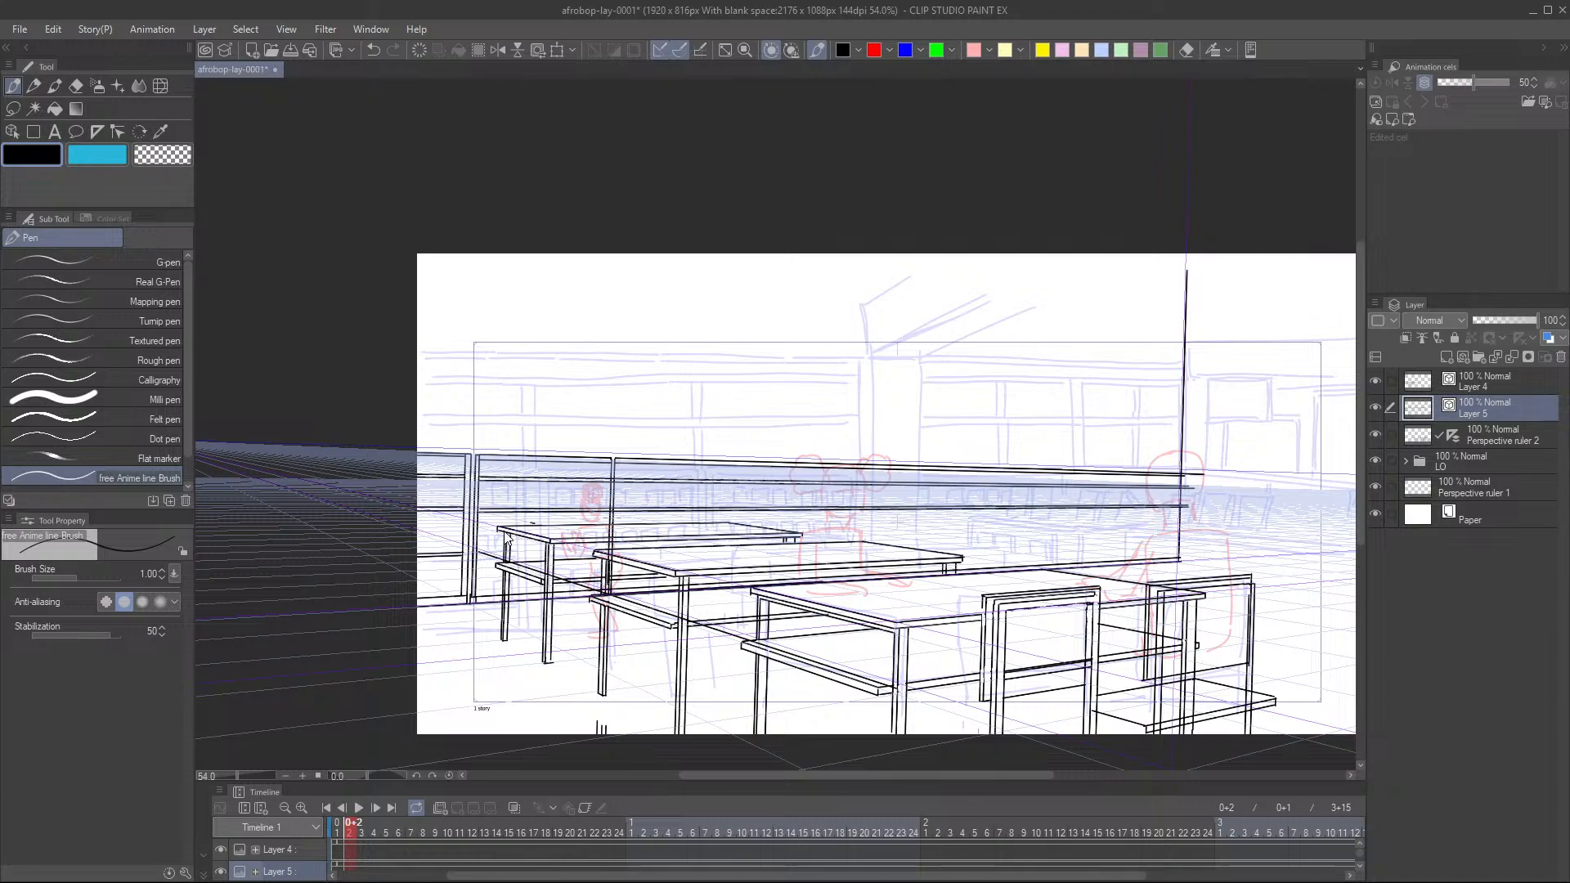
key(ctrl+z)
drag(476, 554, 1164, 518)
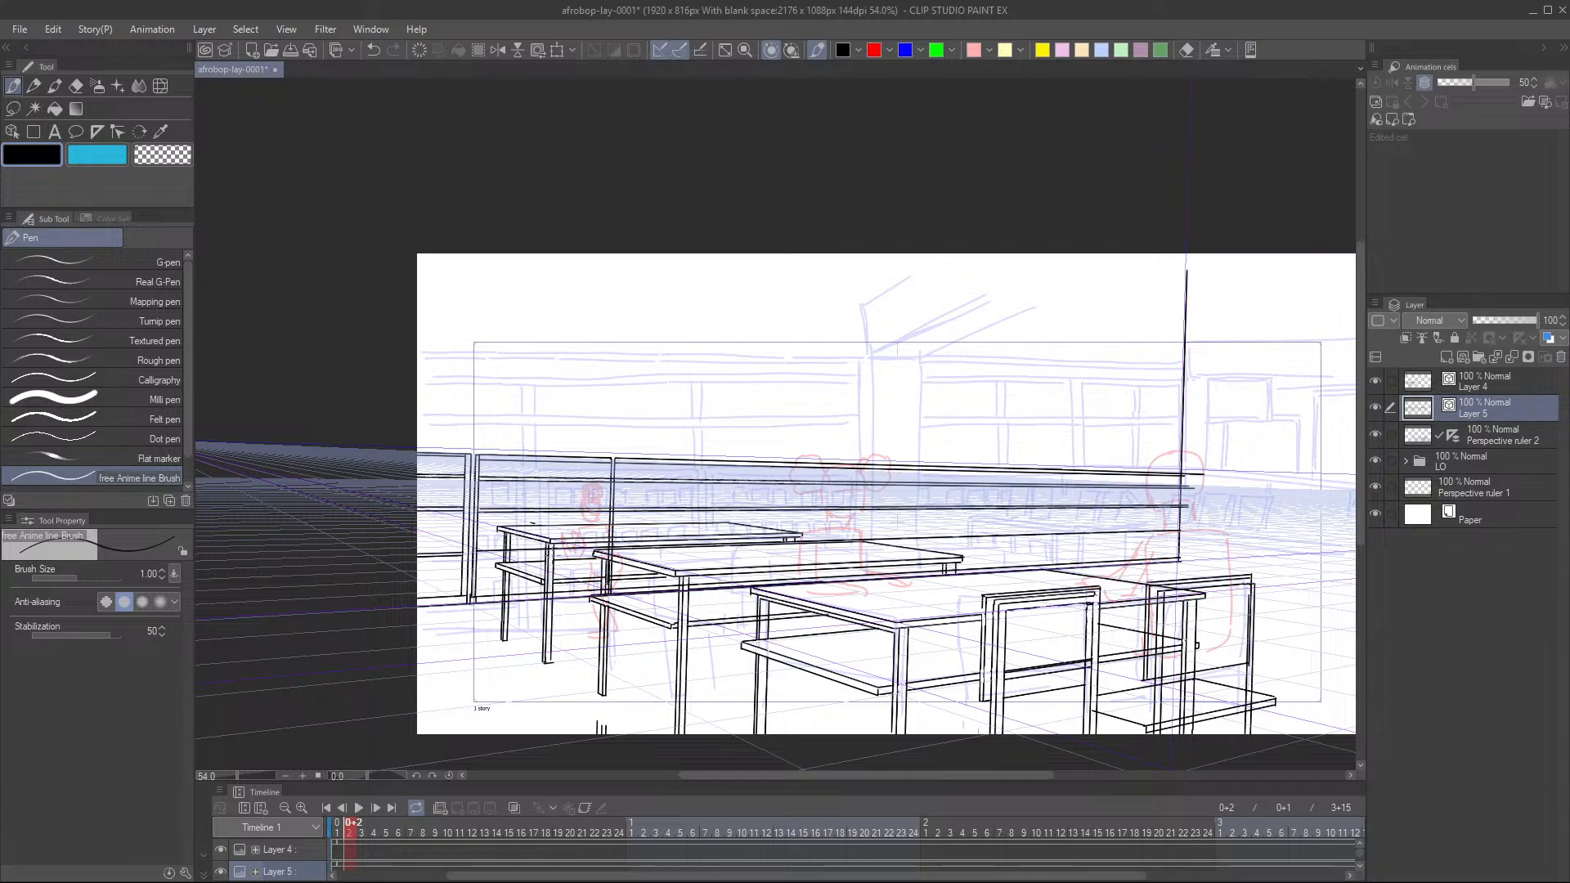
drag(474, 556, 1175, 518)
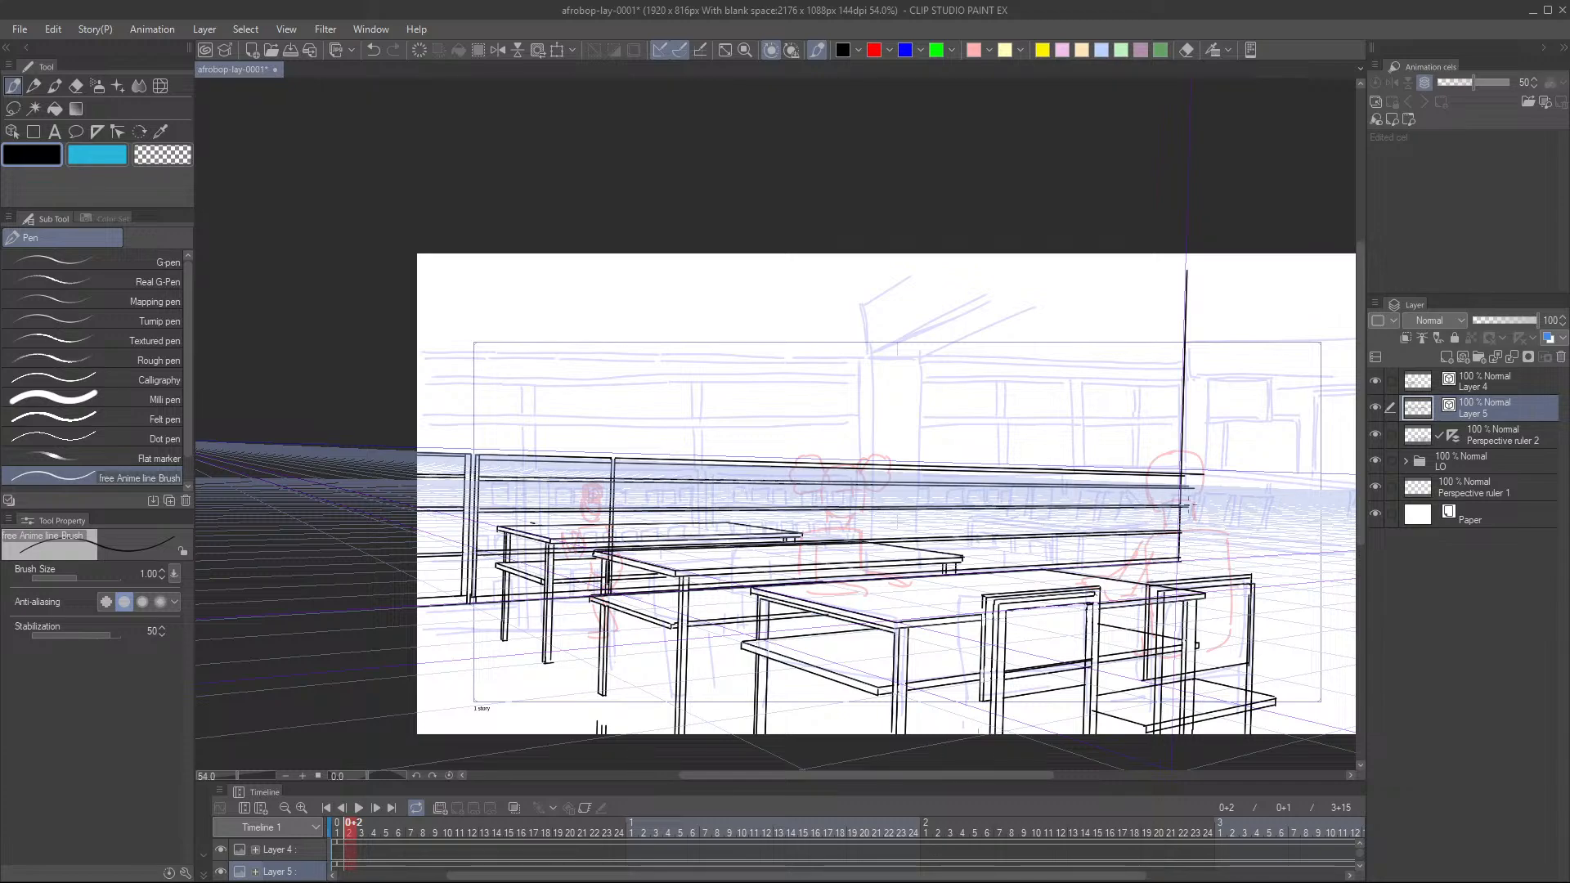
drag(910, 522, 907, 537)
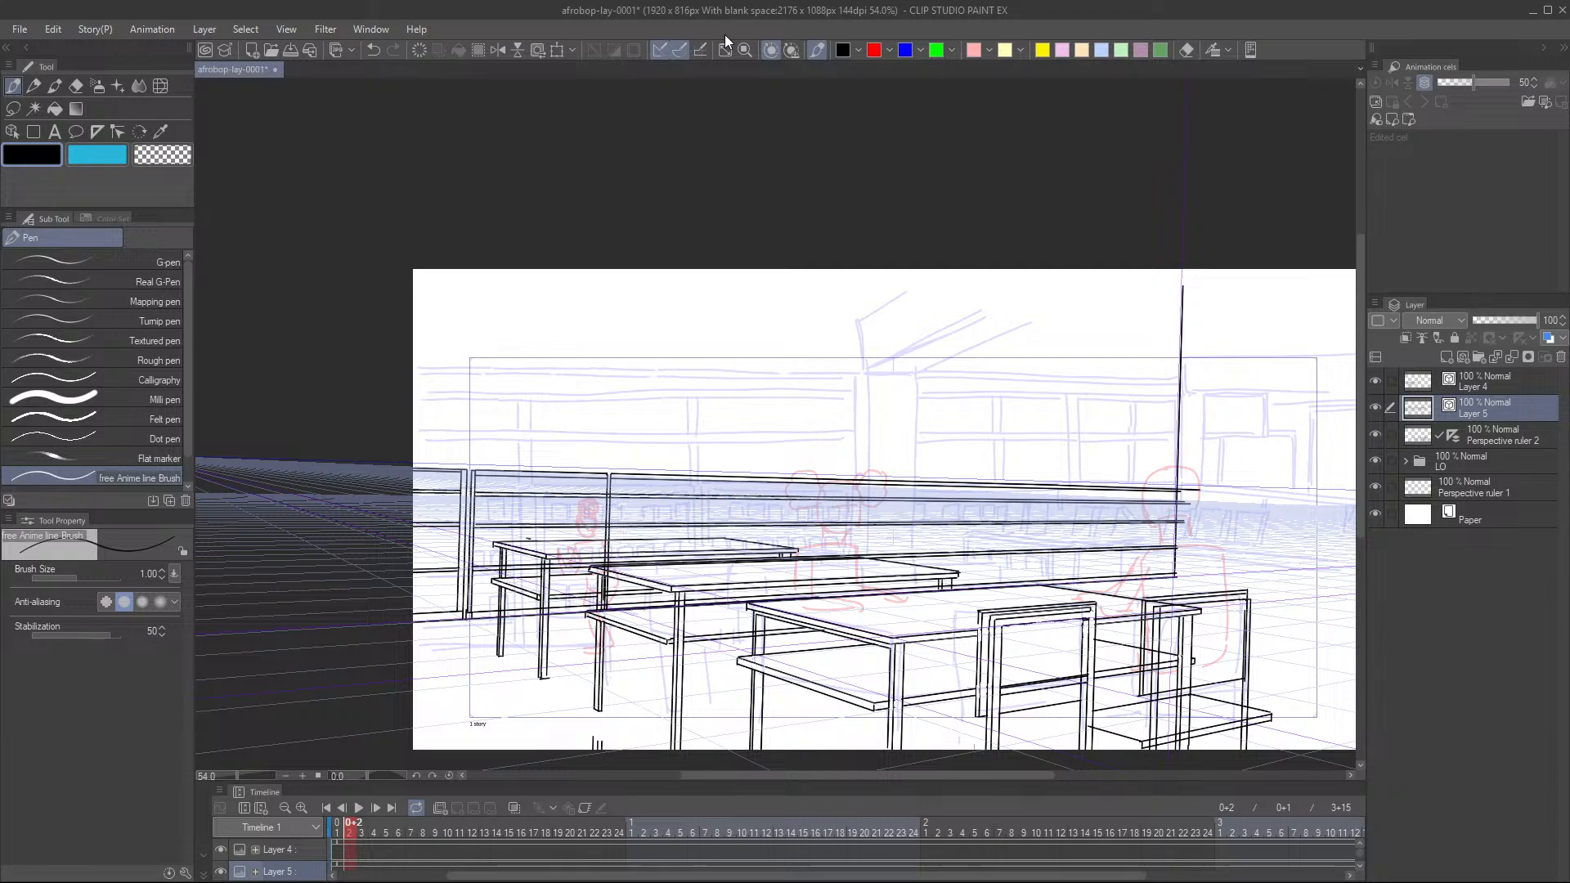
key(ctrl+s)
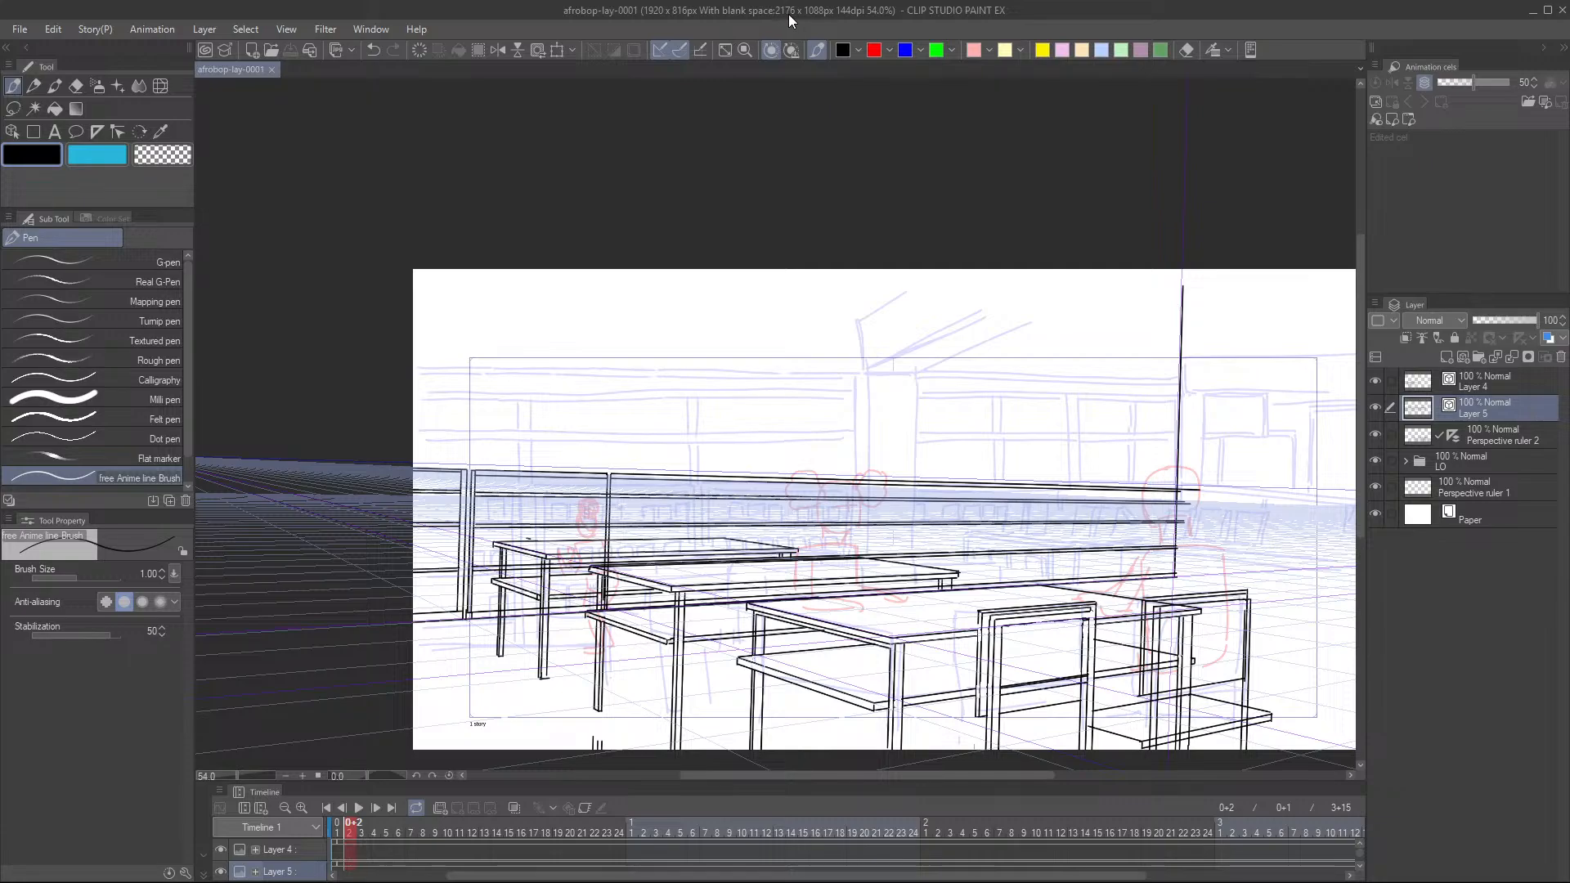
- Trim the rail lines crossing the narrow wall post behind the rear desk with the vector eraser
scroll(739, 504, up, 5)
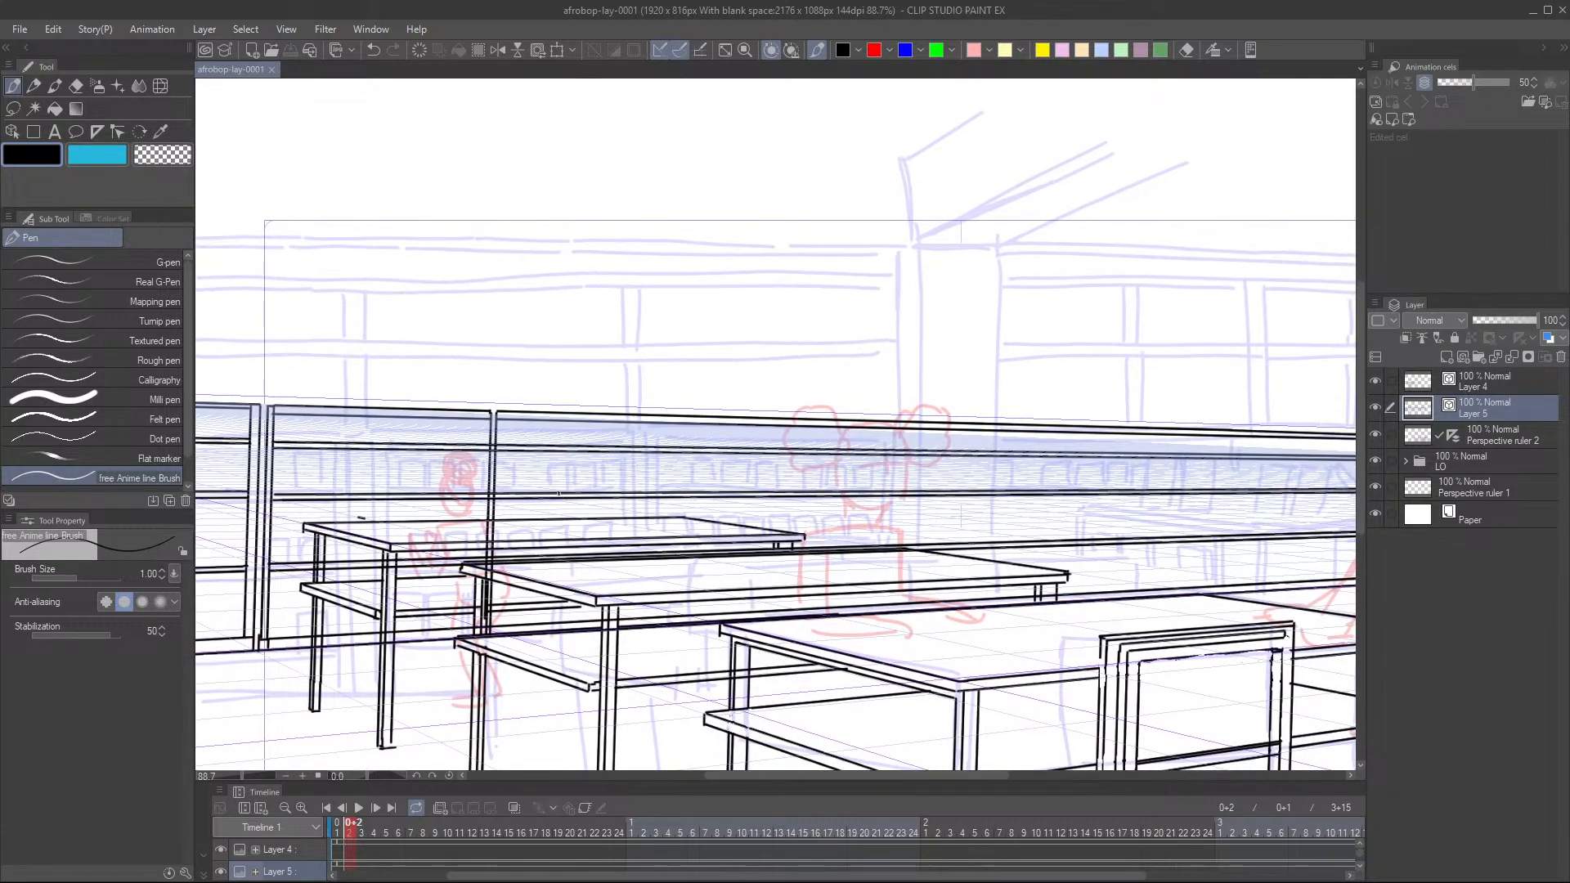
key(e)
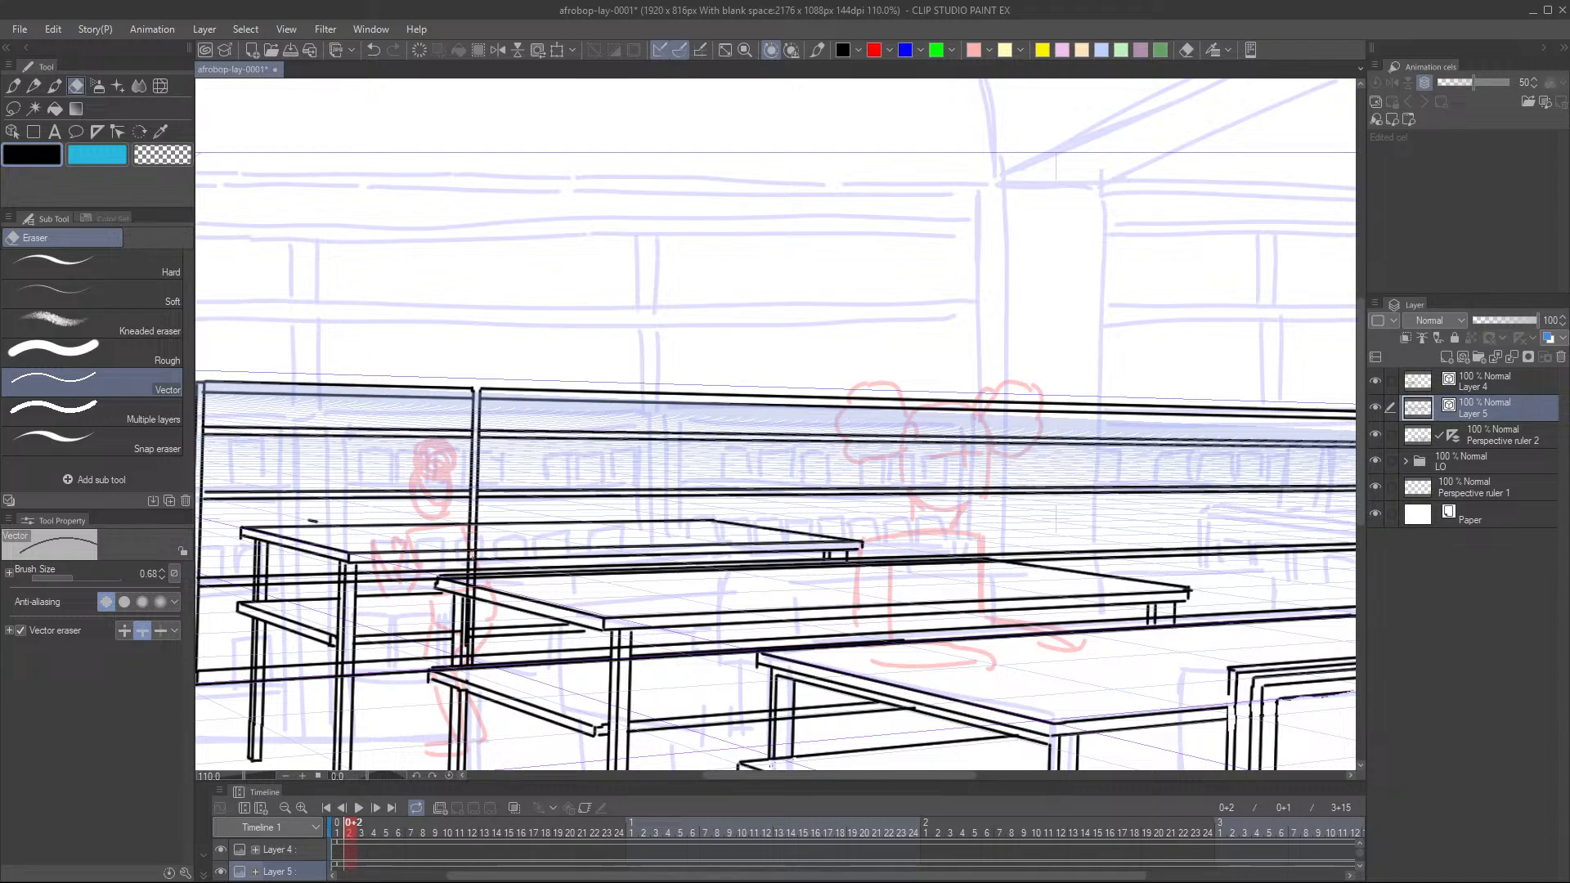
key(p)
scroll(758, 492, down, 1)
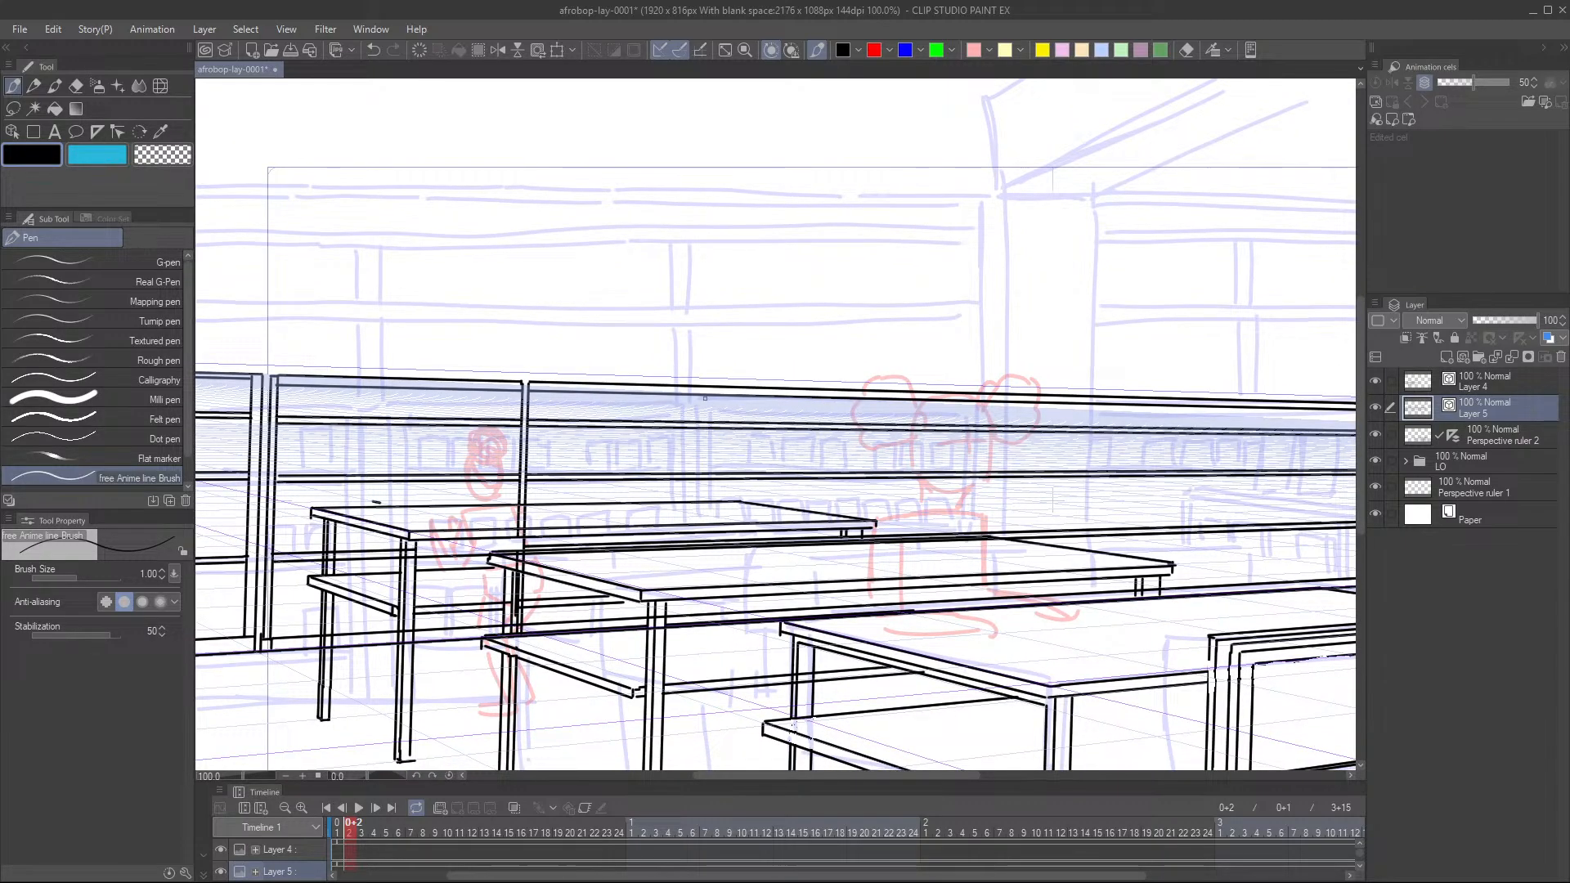
- Draw two close parallel vertical lines in perspective as another wall post, from the upper rail down to the rear desk
drag(714, 391, 708, 502)
key(ctrl+z)
drag(559, 522, 660, 512)
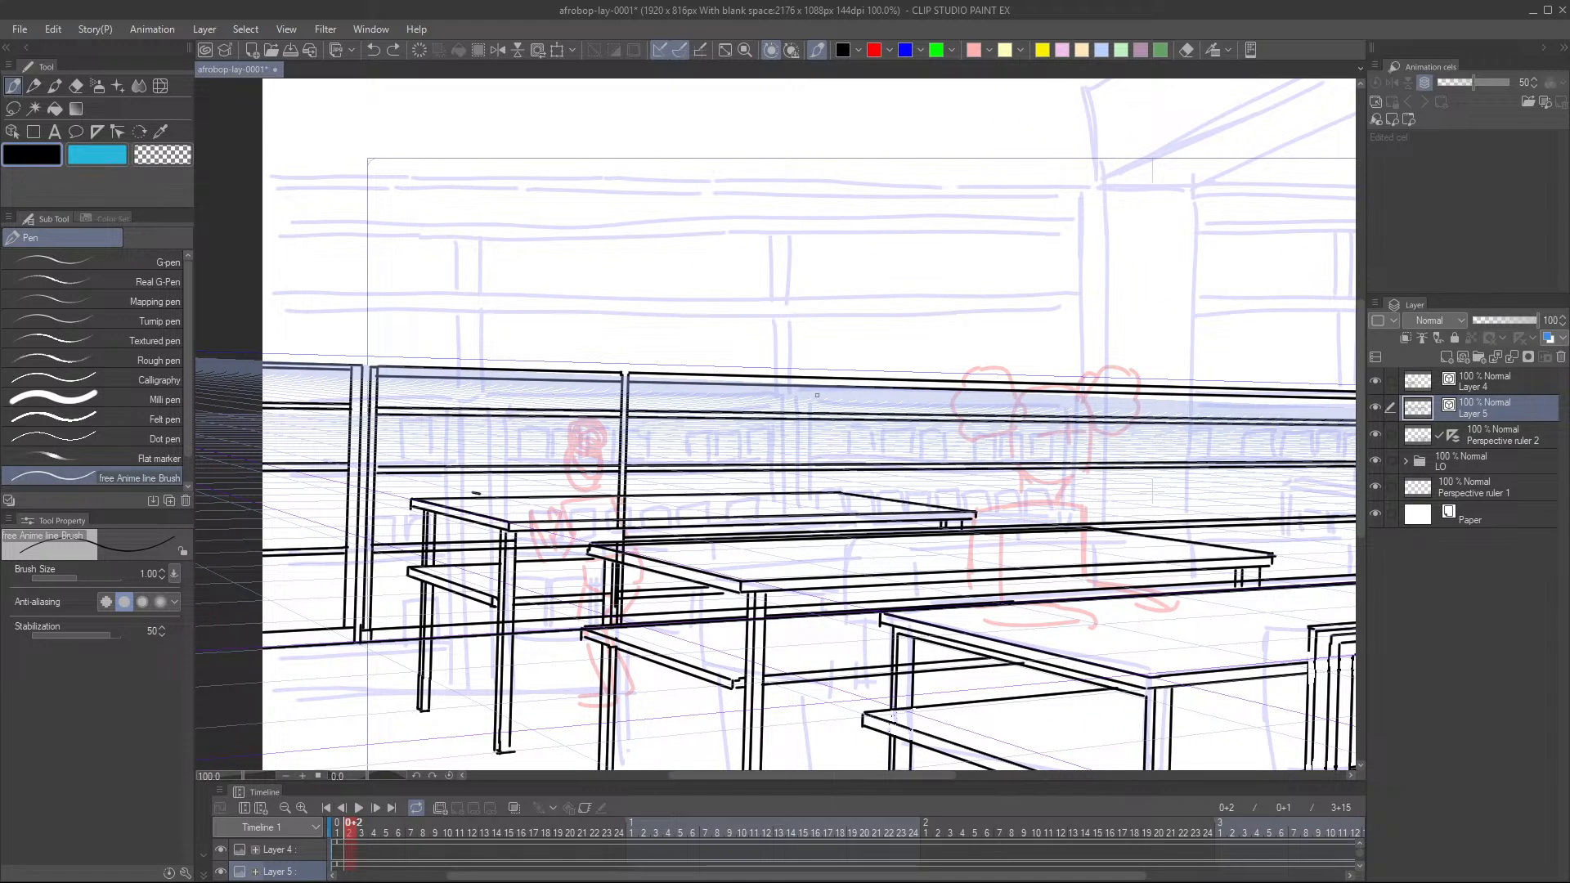
drag(909, 385, 903, 506)
drag(918, 382, 913, 502)
key(ctrl+z)
drag(917, 381, 914, 502)
key(e)
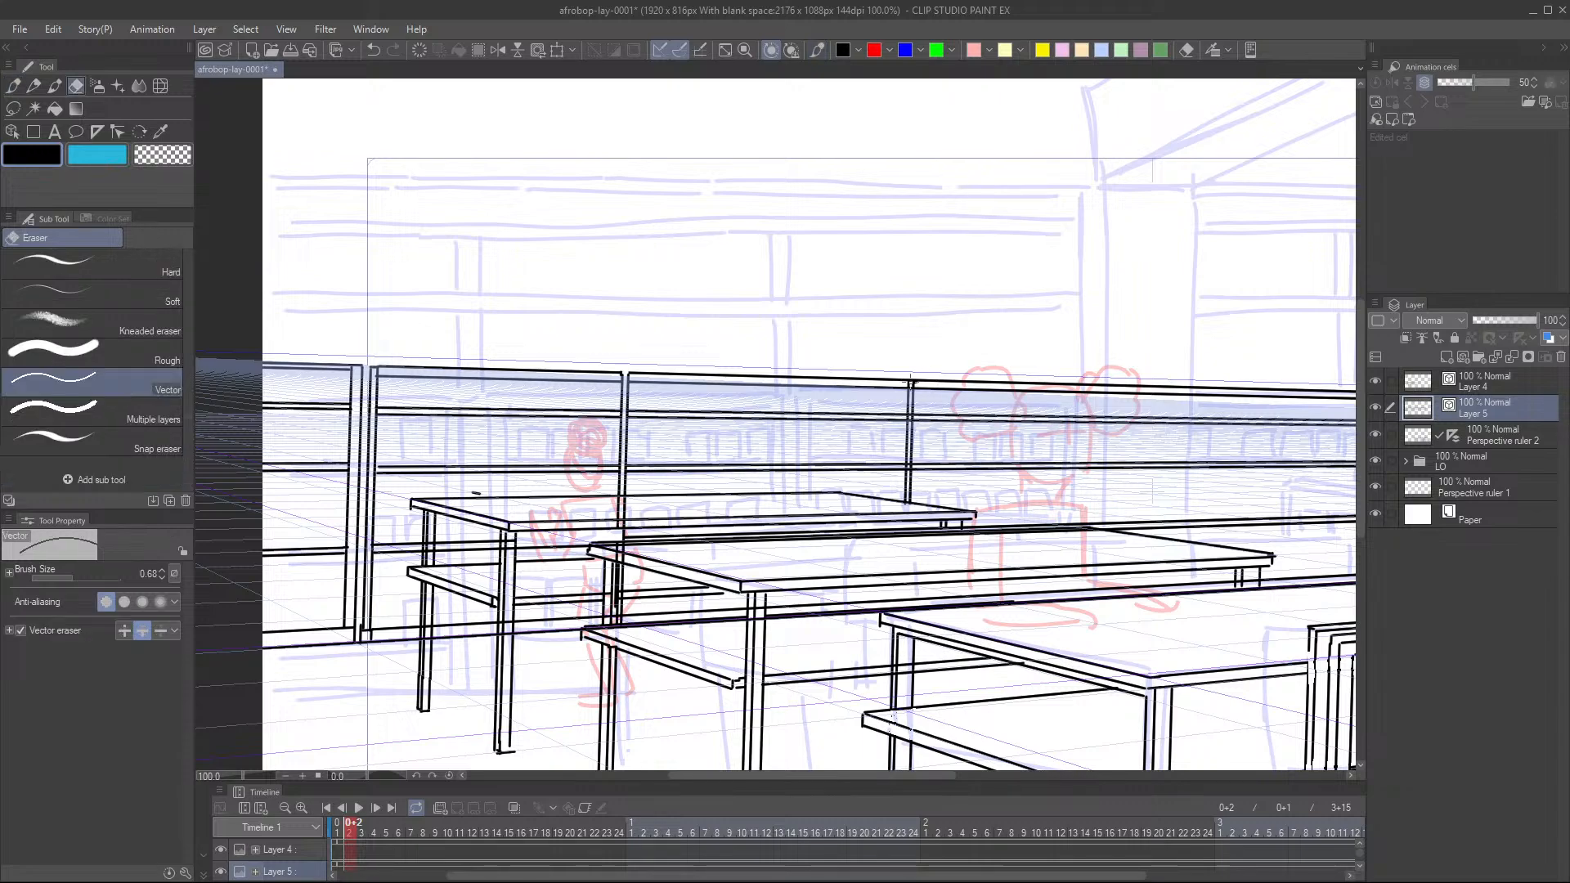
- Erase the rail segments and line overshoots between the new wall post's two vertical lines
mouse_move(915, 377)
mouse_down()
mouse_move(915, 401)
mouse_move(797, 411)
mouse_up()
key(p)
key(ctrl+z)
drag(810, 444, 887, 443)
key(e)
drag(777, 406, 771, 411)
key(ctrl+z)
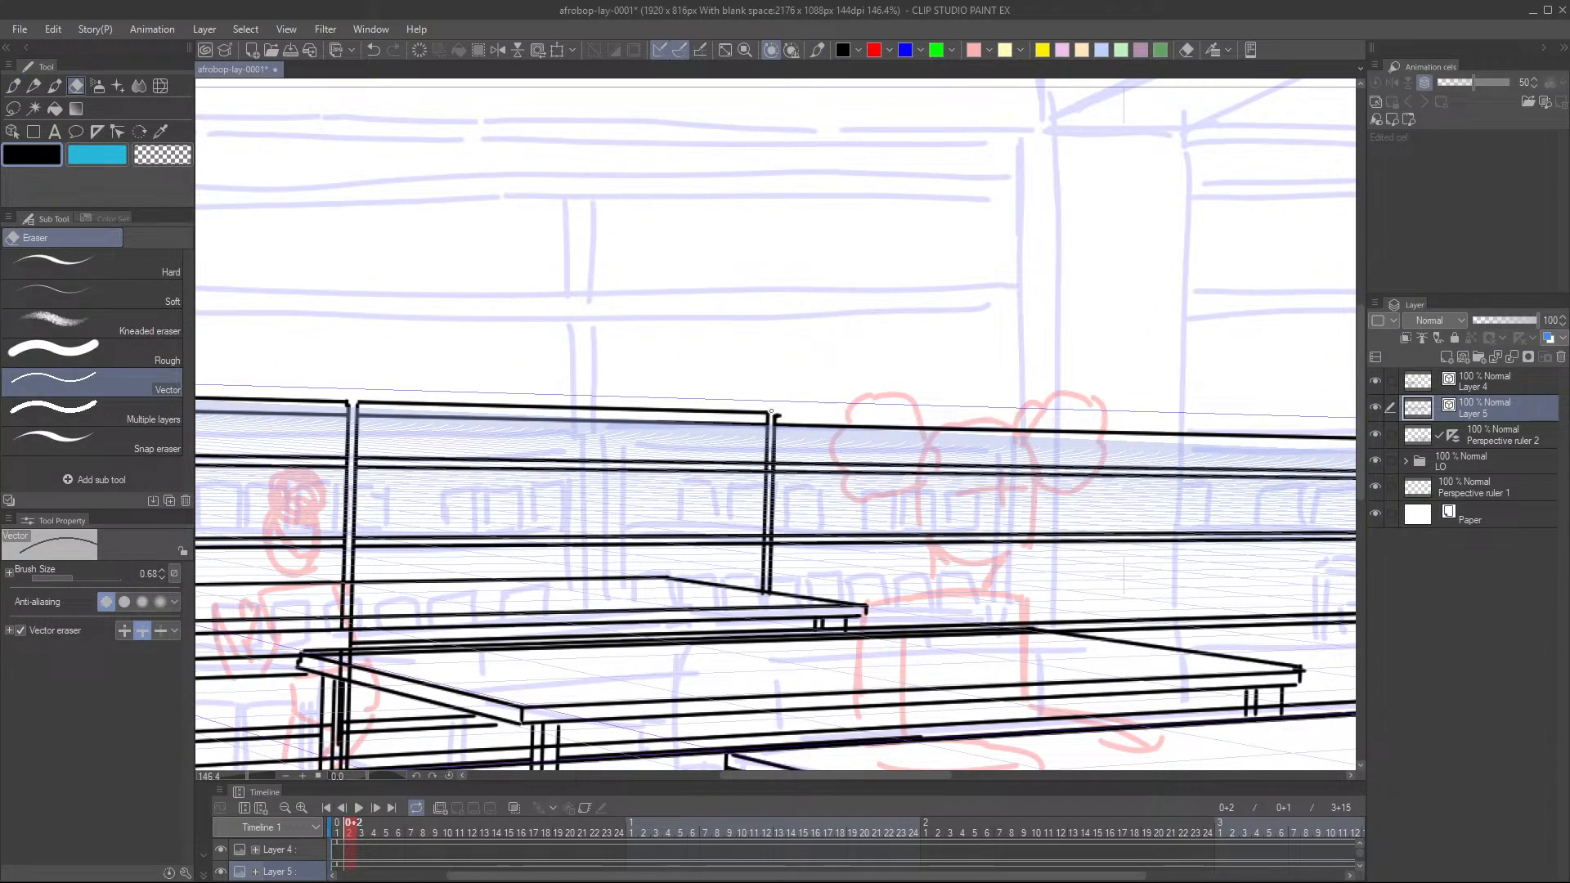
key(ctrl+z)
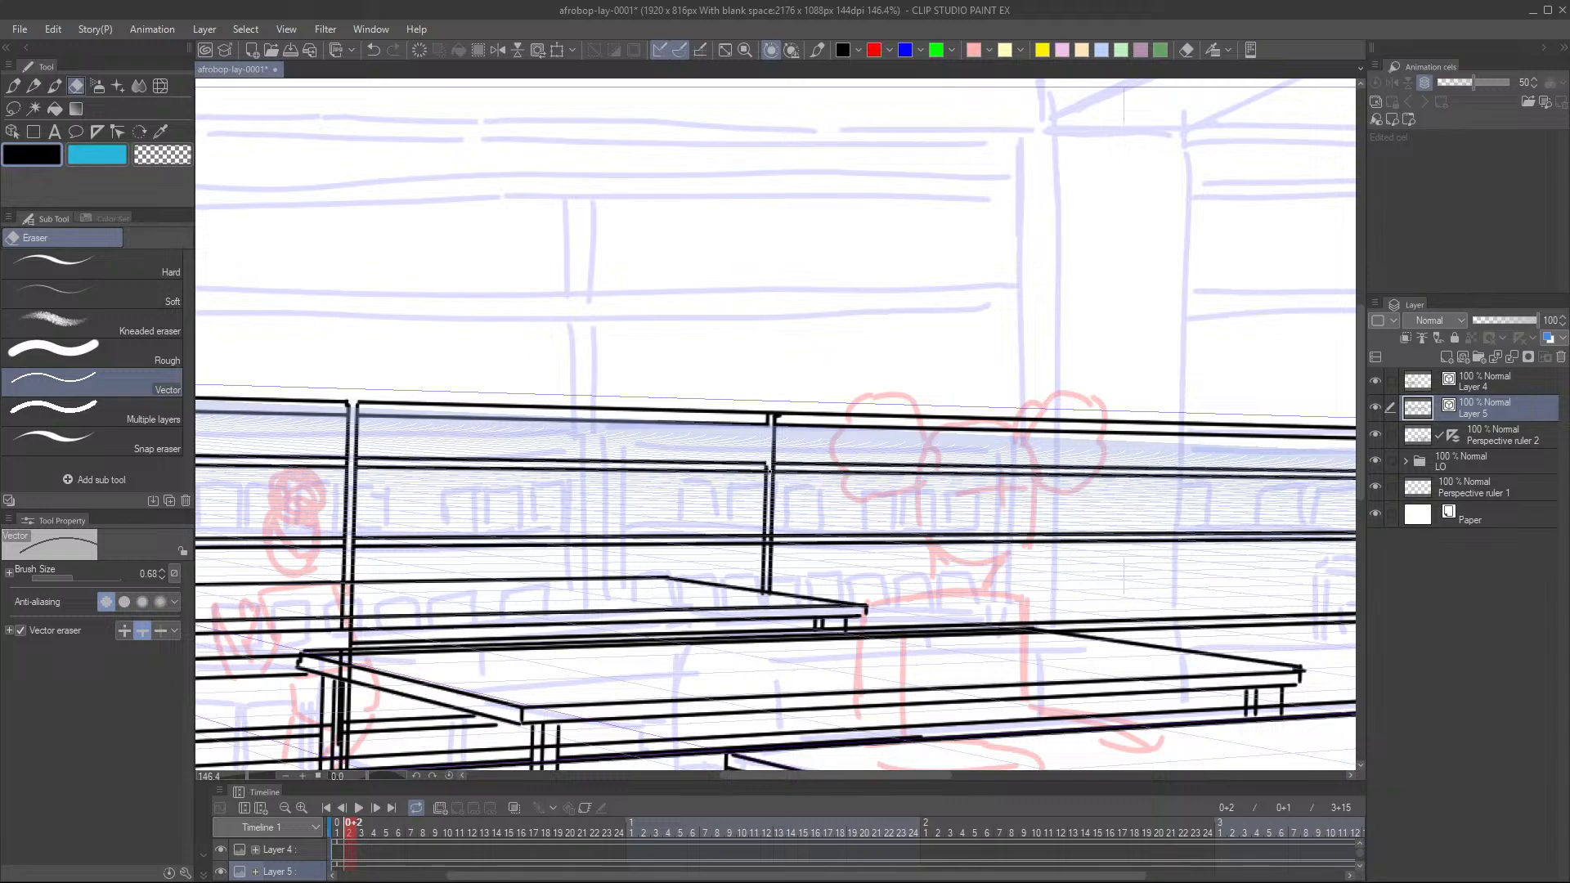
key(p)
key(e)
drag(70, 576, 63, 581)
drag(771, 411, 772, 421)
key(ctrl+z)
drag(769, 531, 766, 546)
key(p)
- Save the layout file
scroll(766, 604, down, 4)
scroll(827, 558, down, 2)
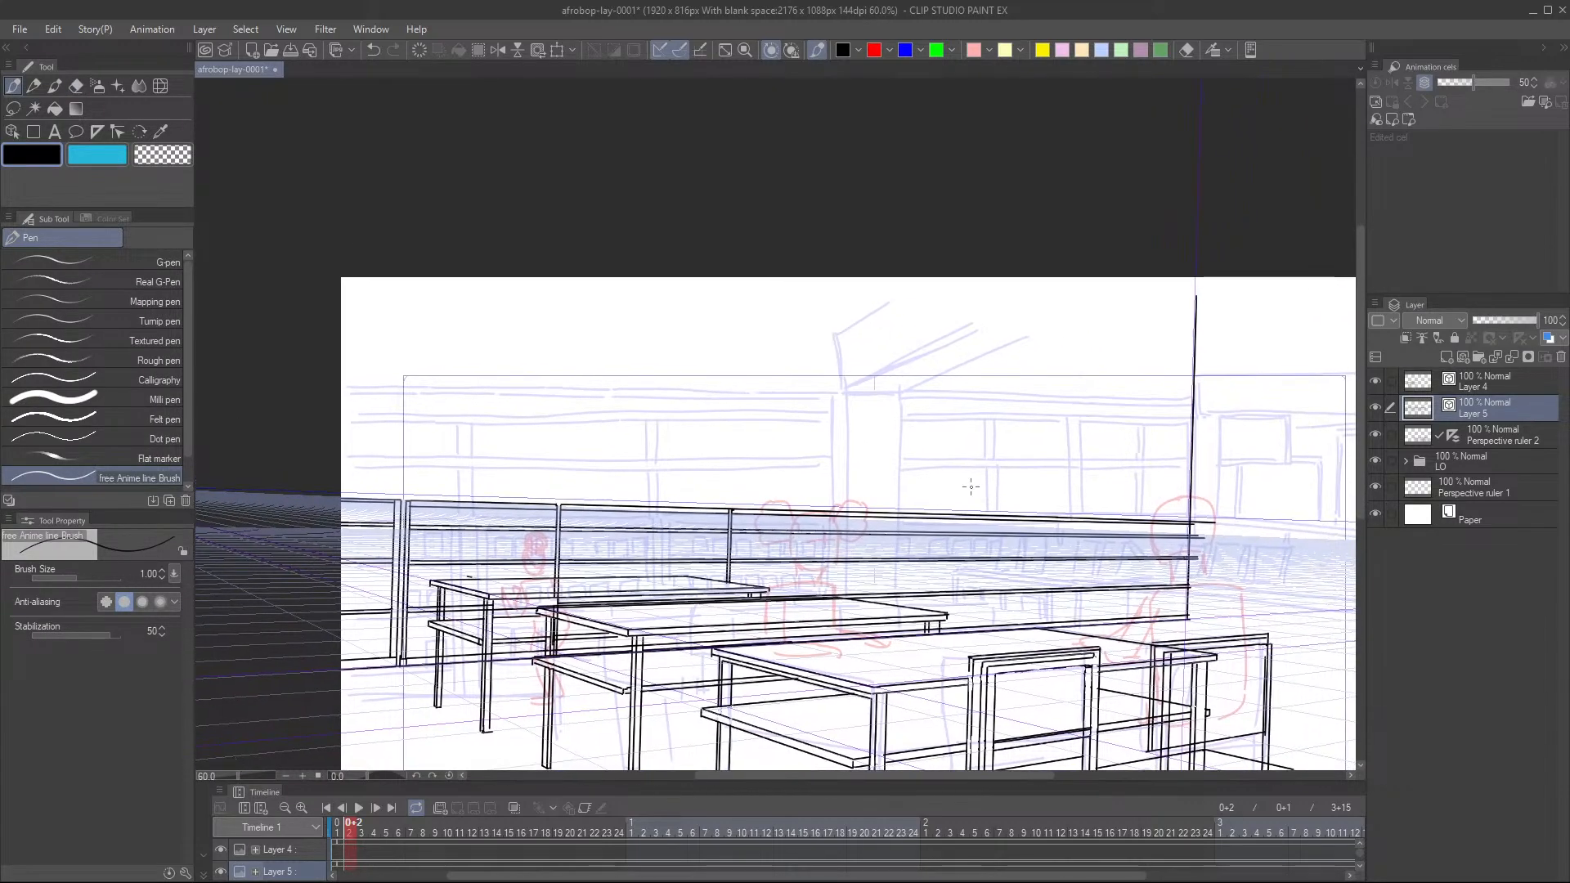
drag(906, 507, 916, 503)
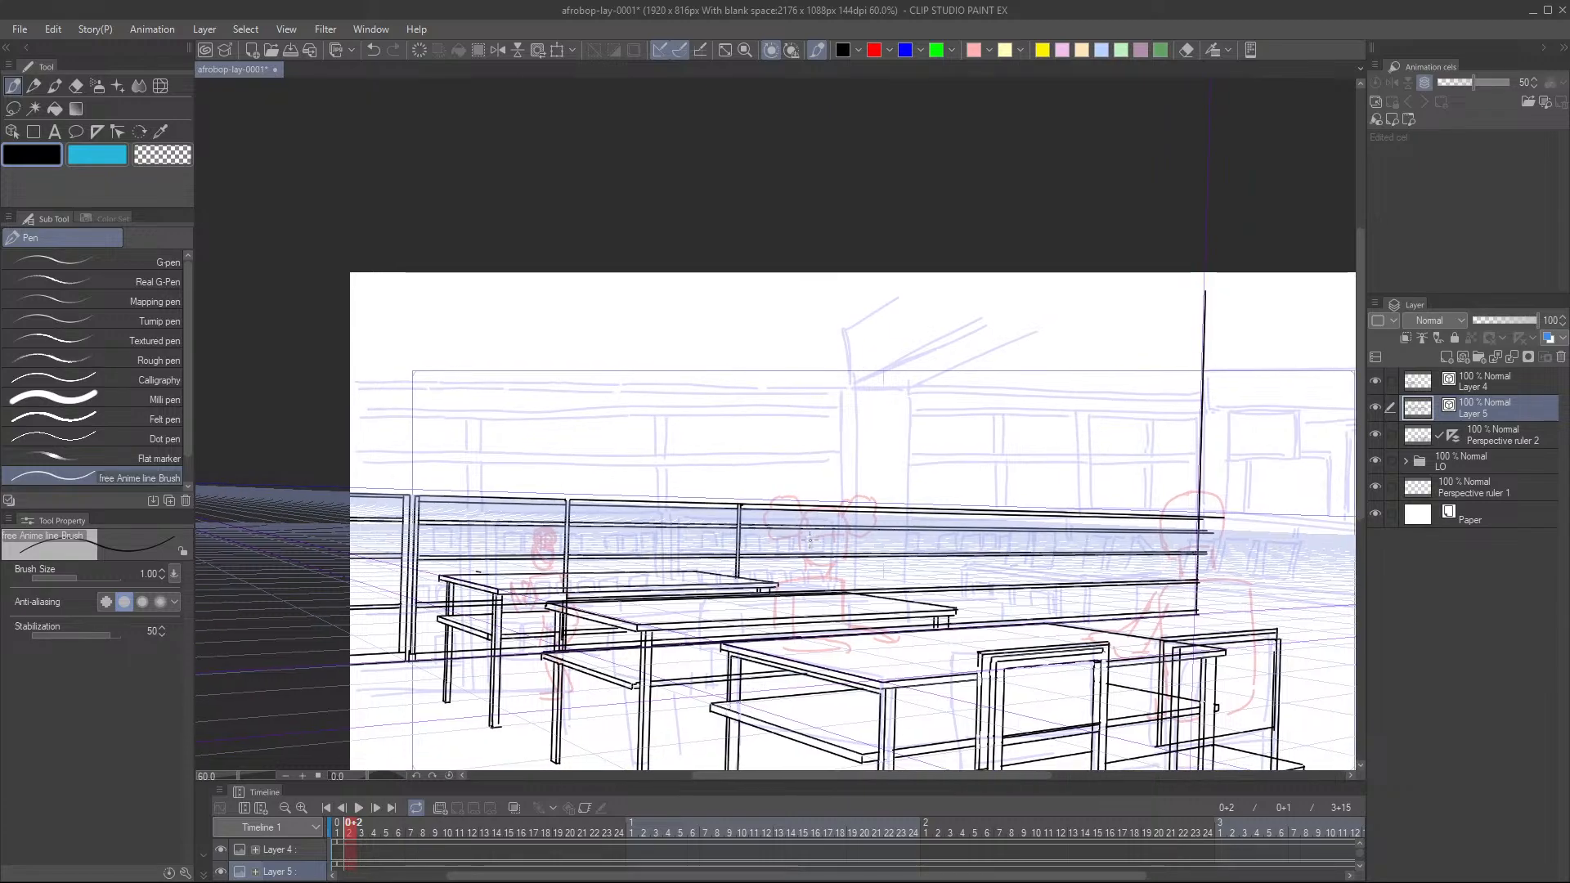
drag(764, 515, 850, 463)
scroll(829, 521, up, 2)
scroll(841, 521, down, 3)
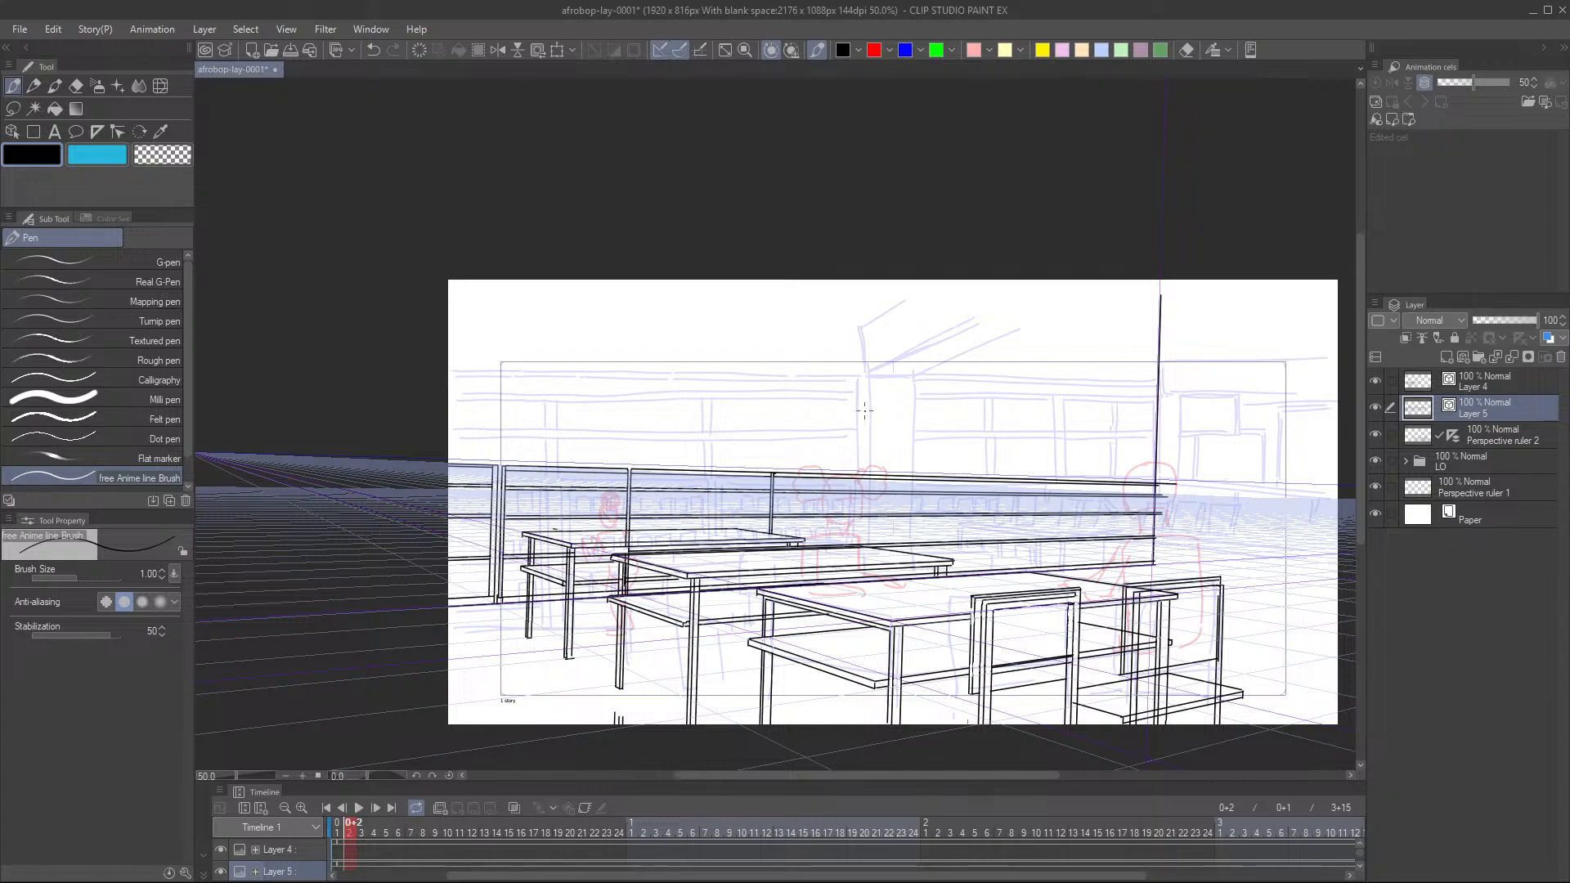
key(ctrl+s)
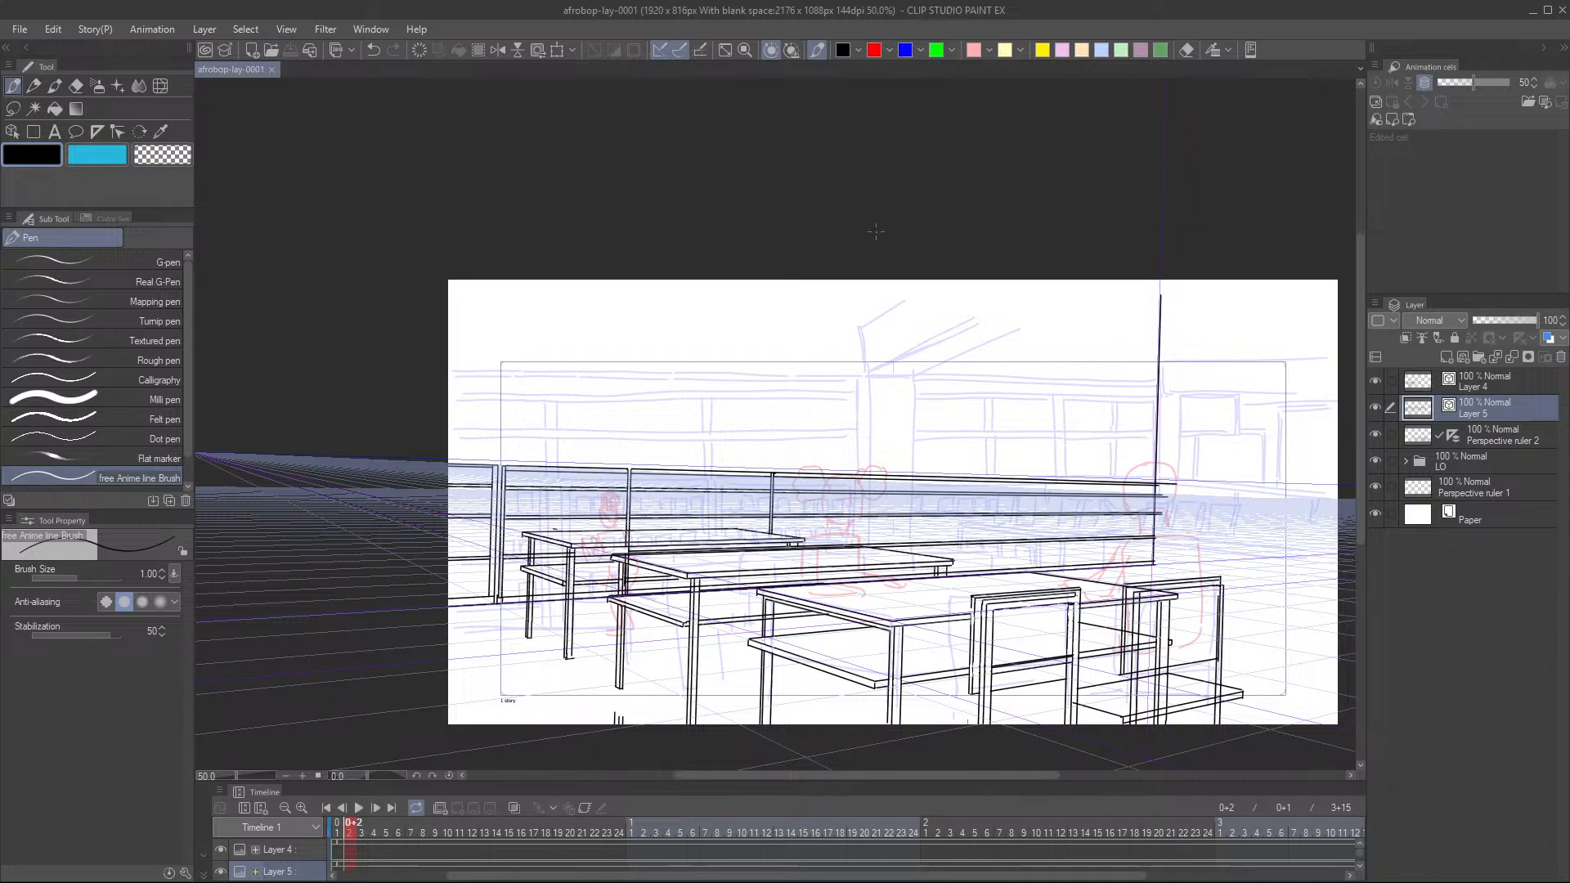
- Draw a tall vertical line beside the newest wall post up to the frame's upper edge and erase the rail segments between them
scroll(756, 439, up, 2)
drag(769, 500, 728, 444)
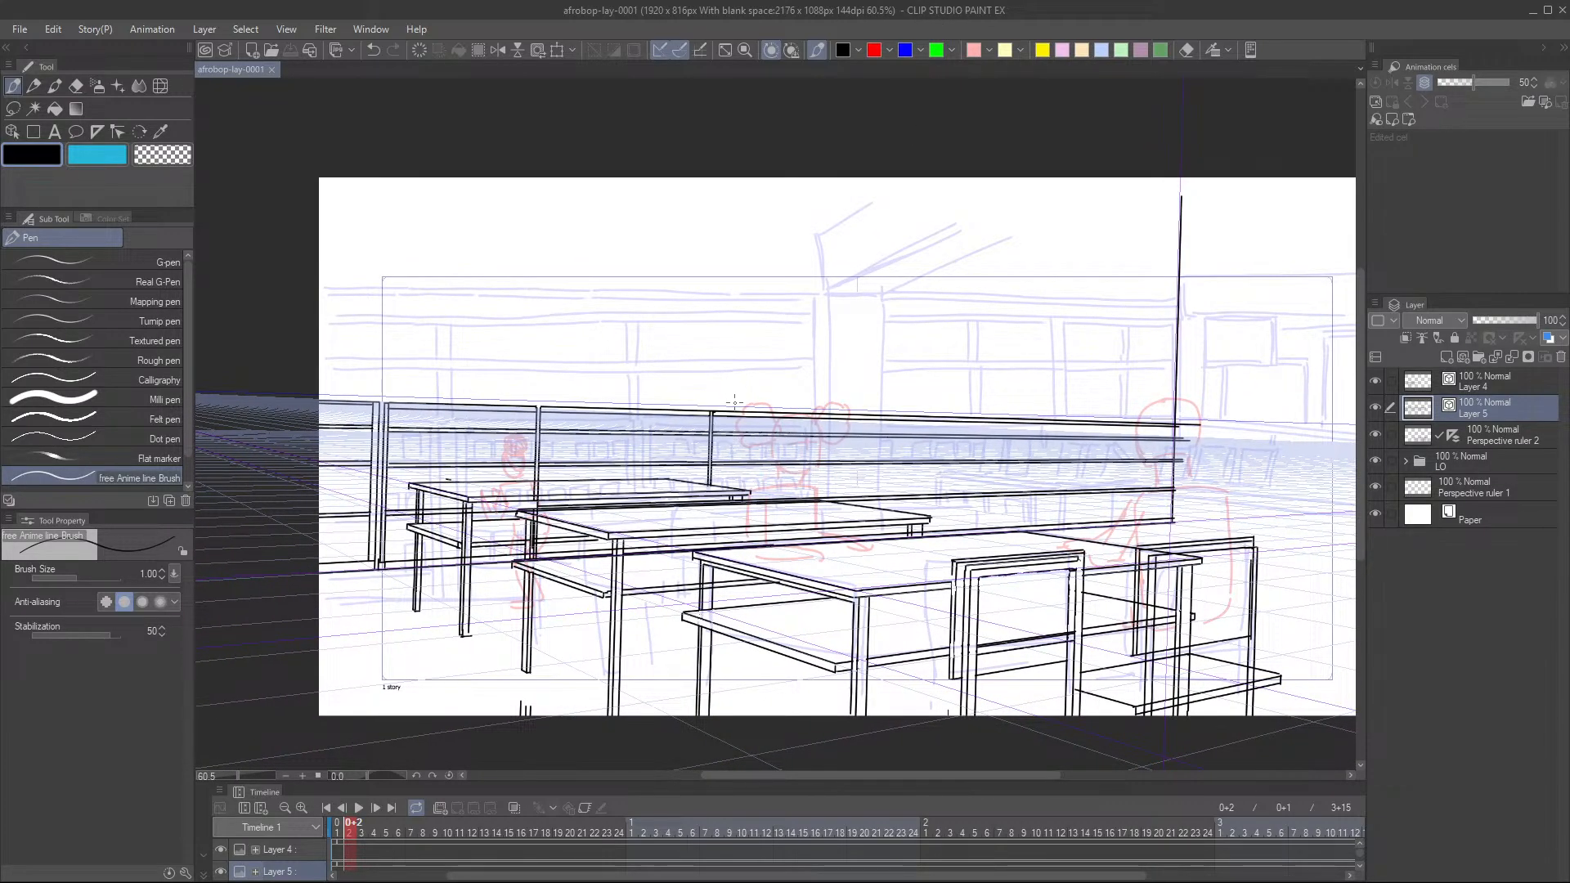
drag(726, 279, 719, 484)
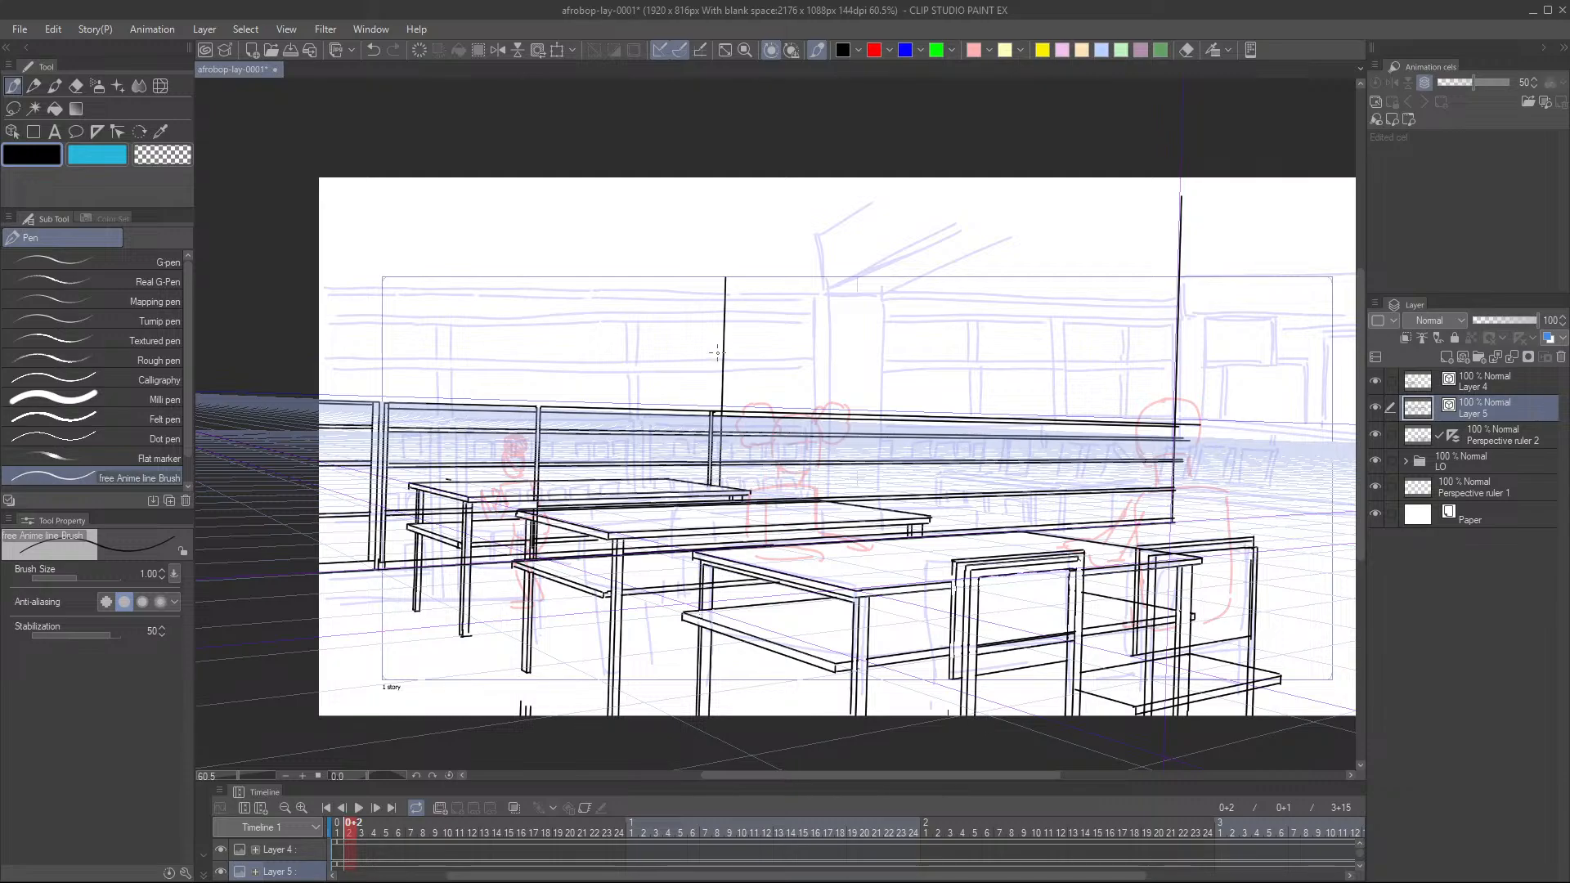
scroll(710, 287, up, 5)
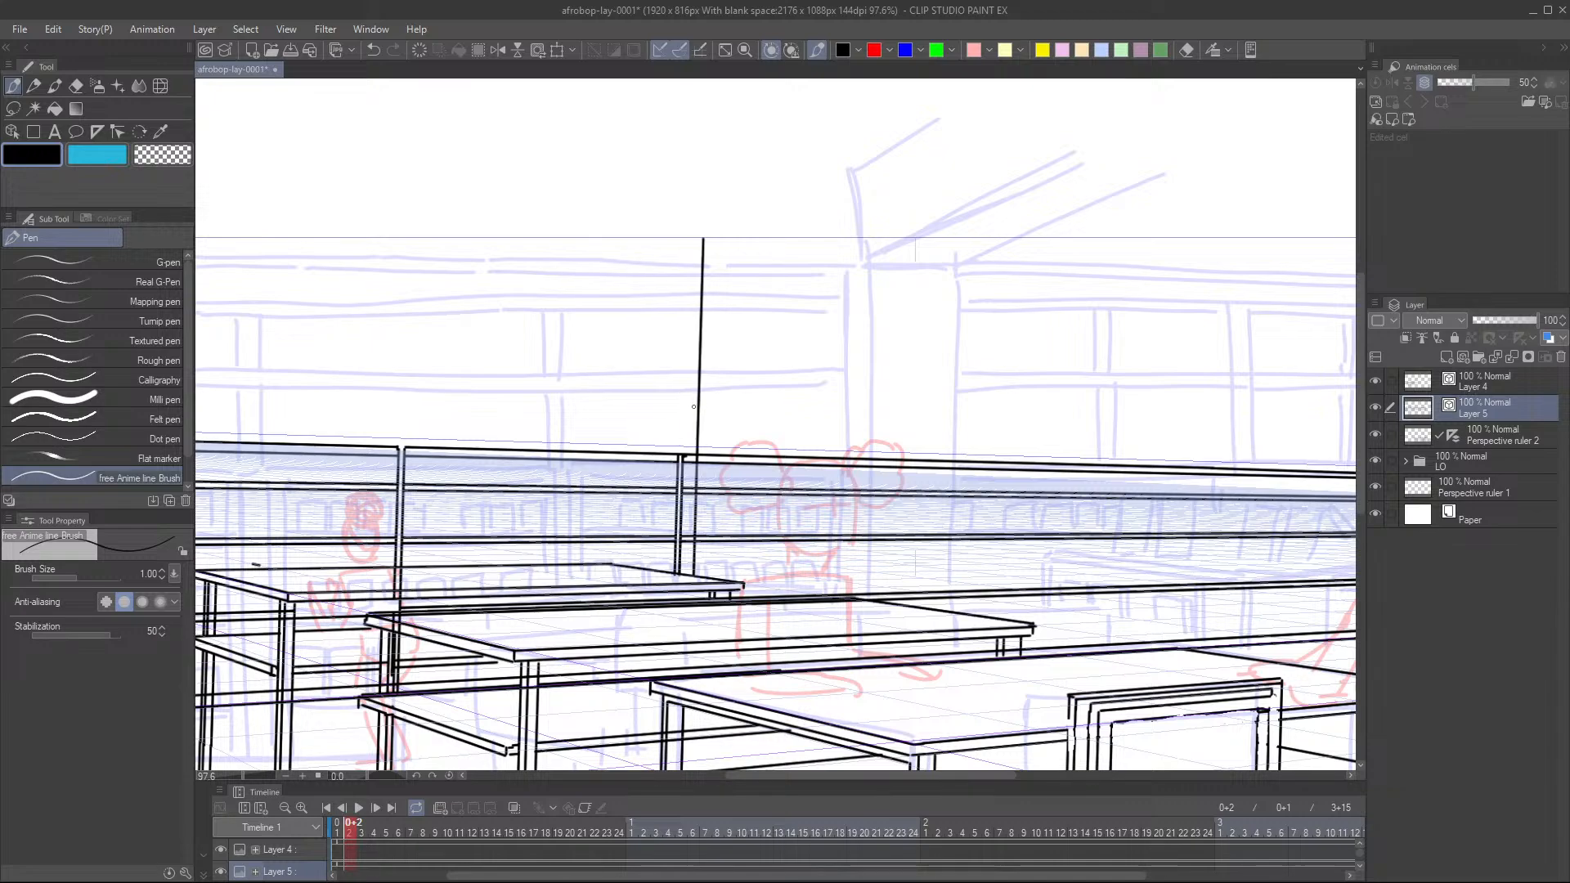
key(e)
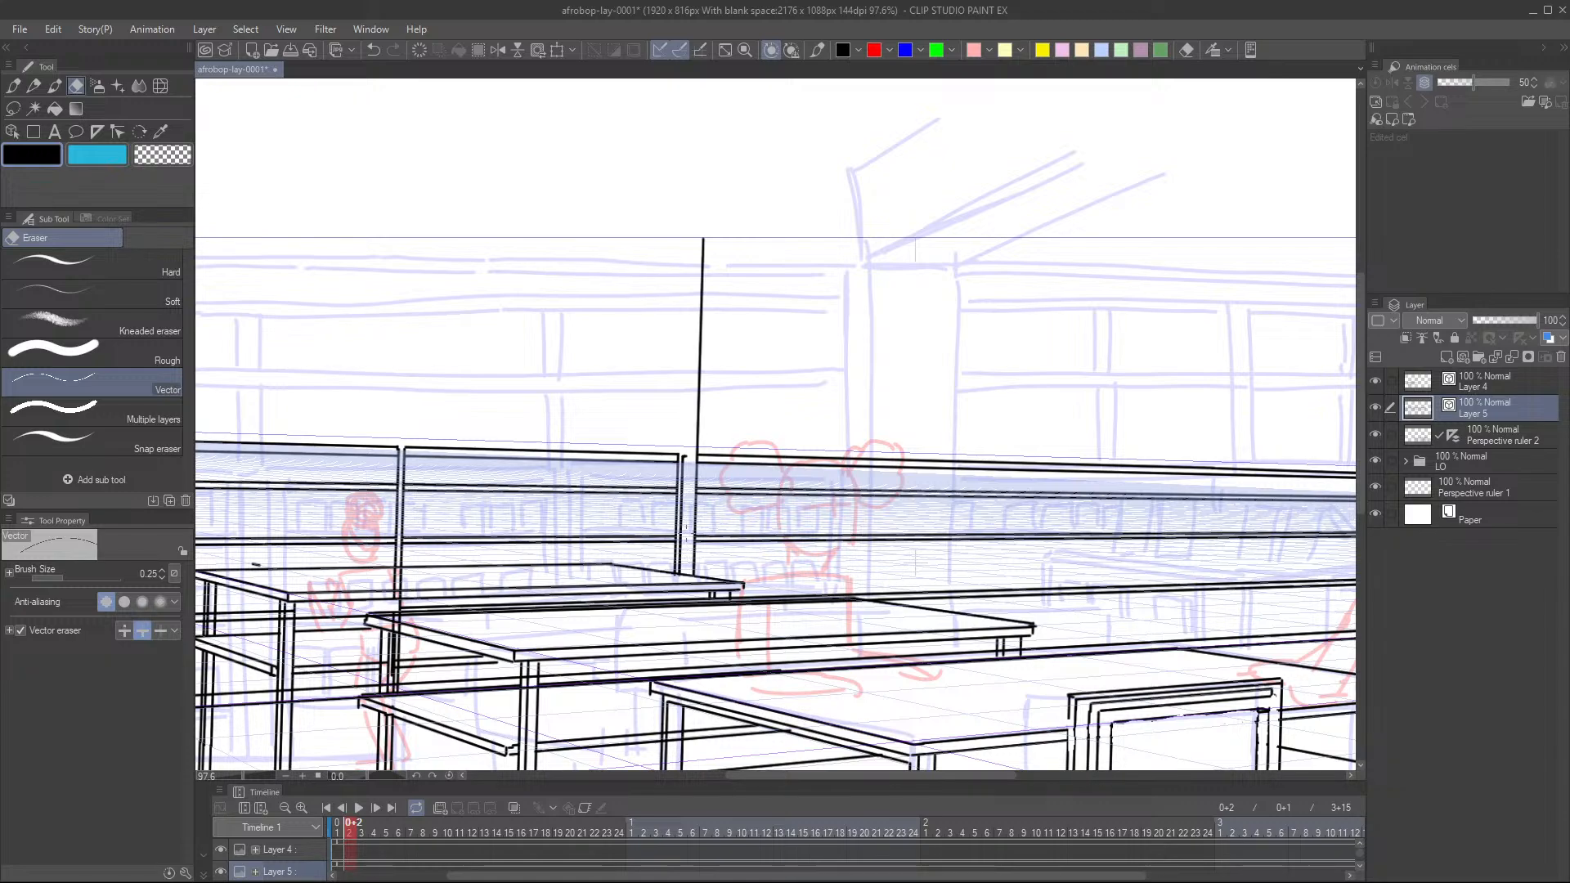
key(p)
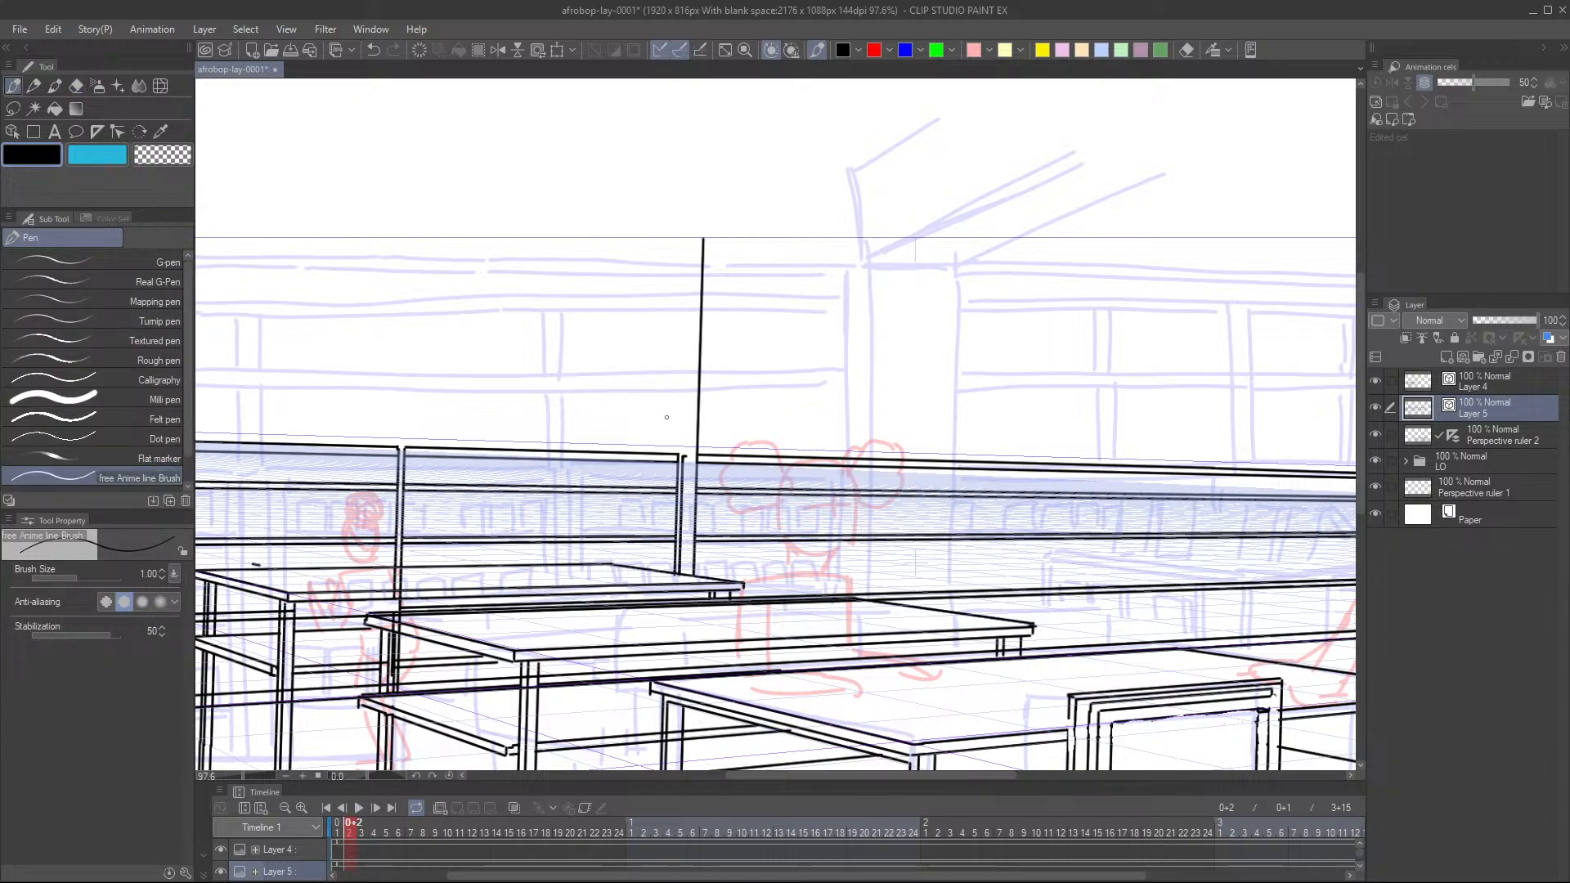
- Extend the wall post's outer edge upward with a vertical line reaching the frame's upper edge
drag(675, 453, 680, 237)
drag(749, 365, 761, 393)
scroll(771, 395, down, 8)
scroll(761, 393, up, 4)
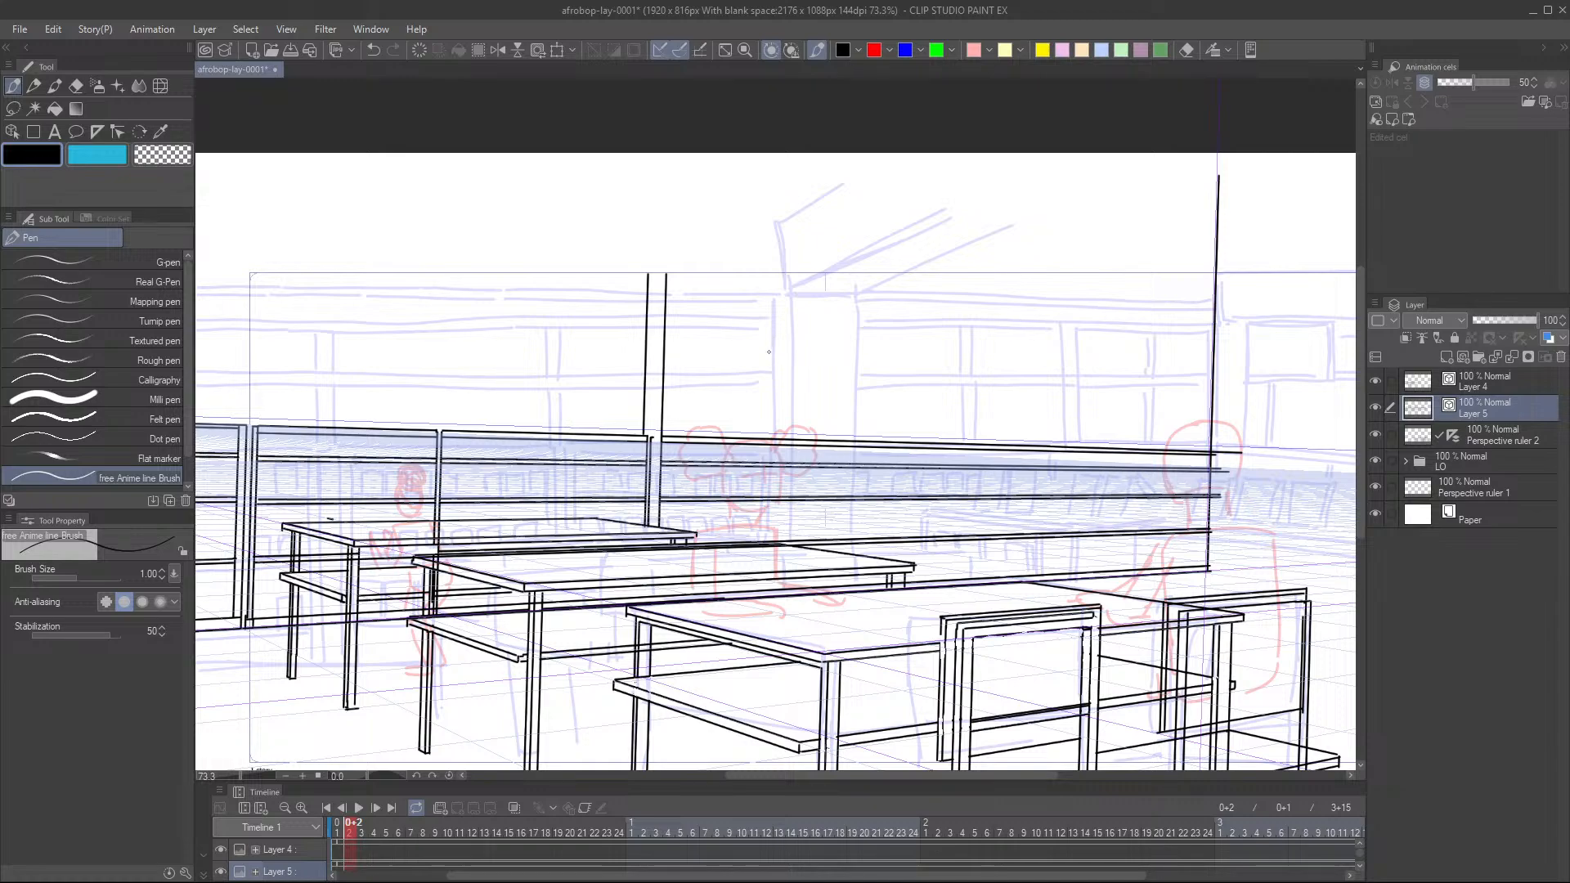
- Draw the pillar's far vertical edge from the frame's upper edge down to the desks and erase the rails crossing the pillar
drag(724, 274, 718, 452)
key(ctrl+z)
drag(733, 273, 725, 540)
mouse_move(744, 412)
mouse_down()
mouse_move(879, 369)
mouse_move(854, 360)
mouse_move(800, 417)
mouse_move(809, 432)
mouse_up()
key(e)
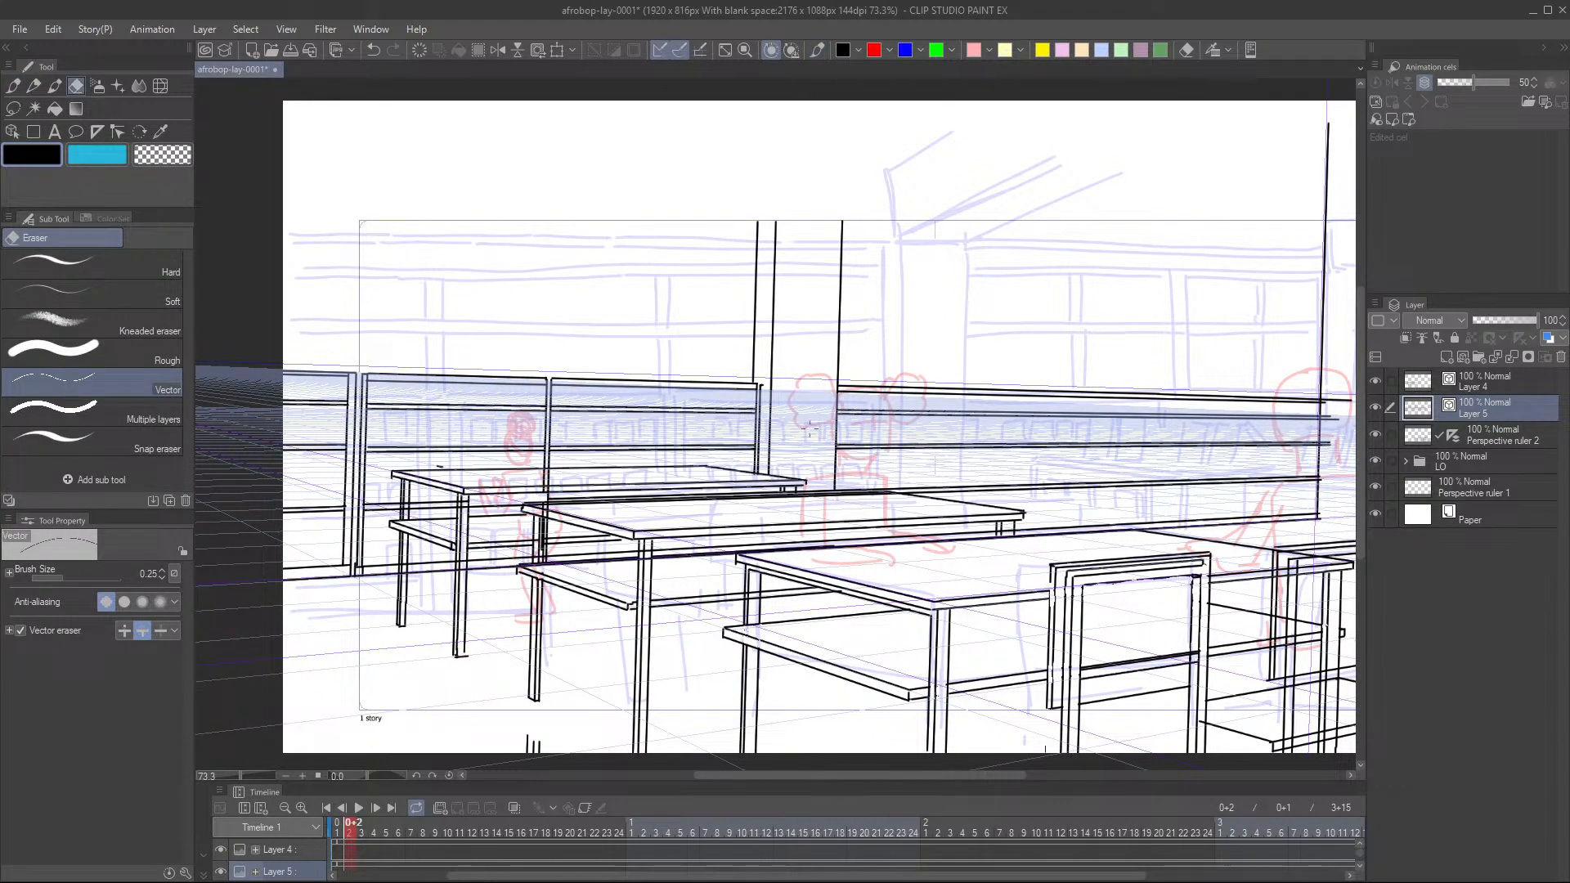
key(p)
- Draw parallel vertical lines rising from the middle wall post to the frame's upper edge as a window divider
scroll(822, 421, down, 5)
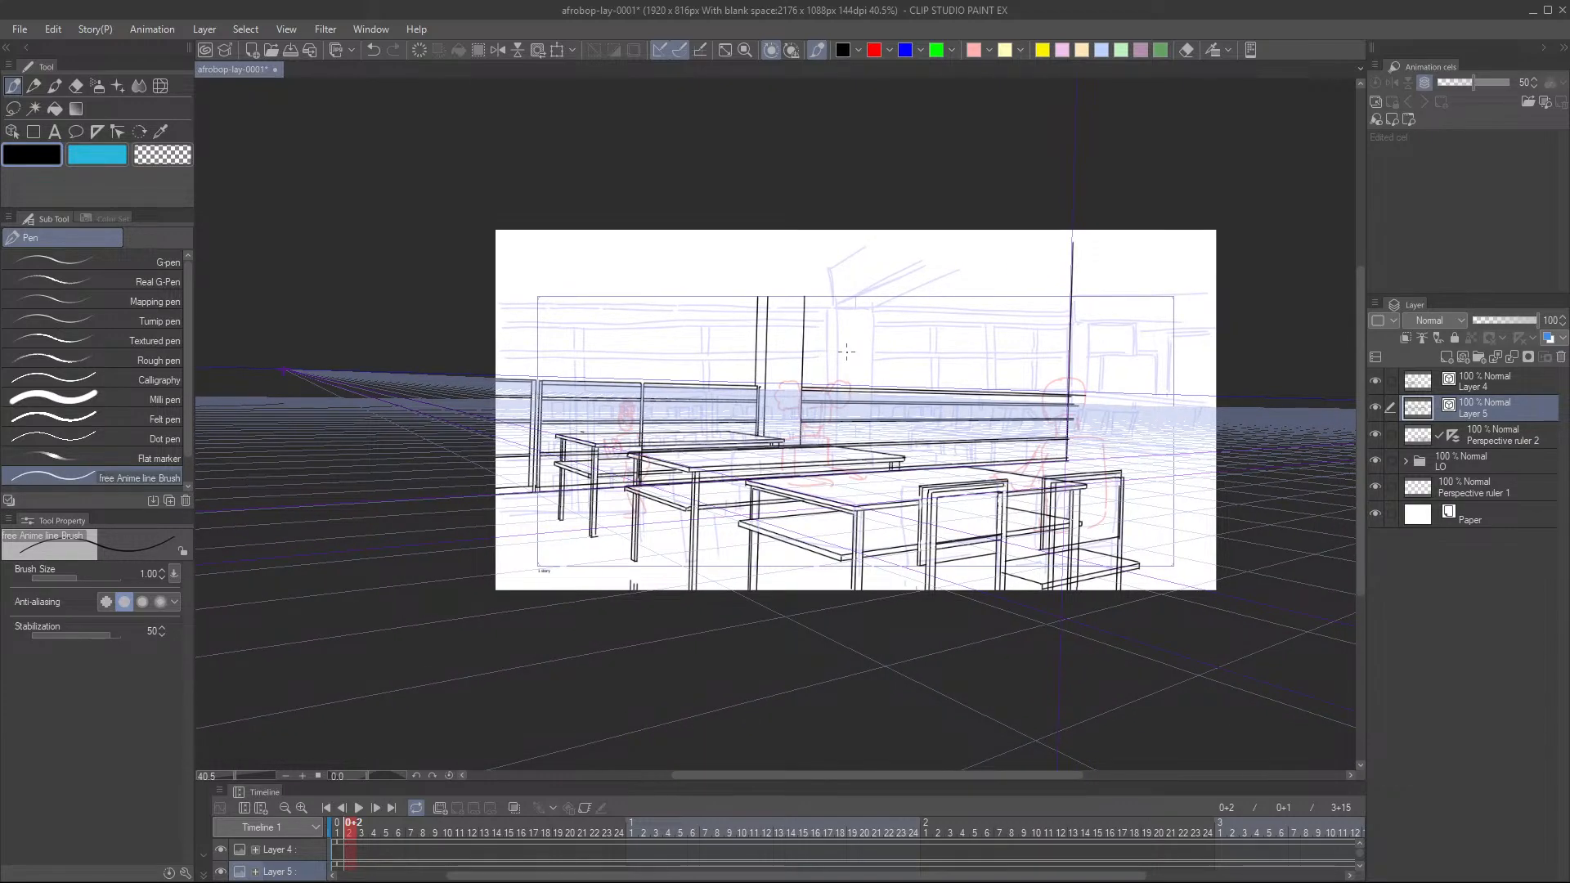
scroll(846, 352, up, 3)
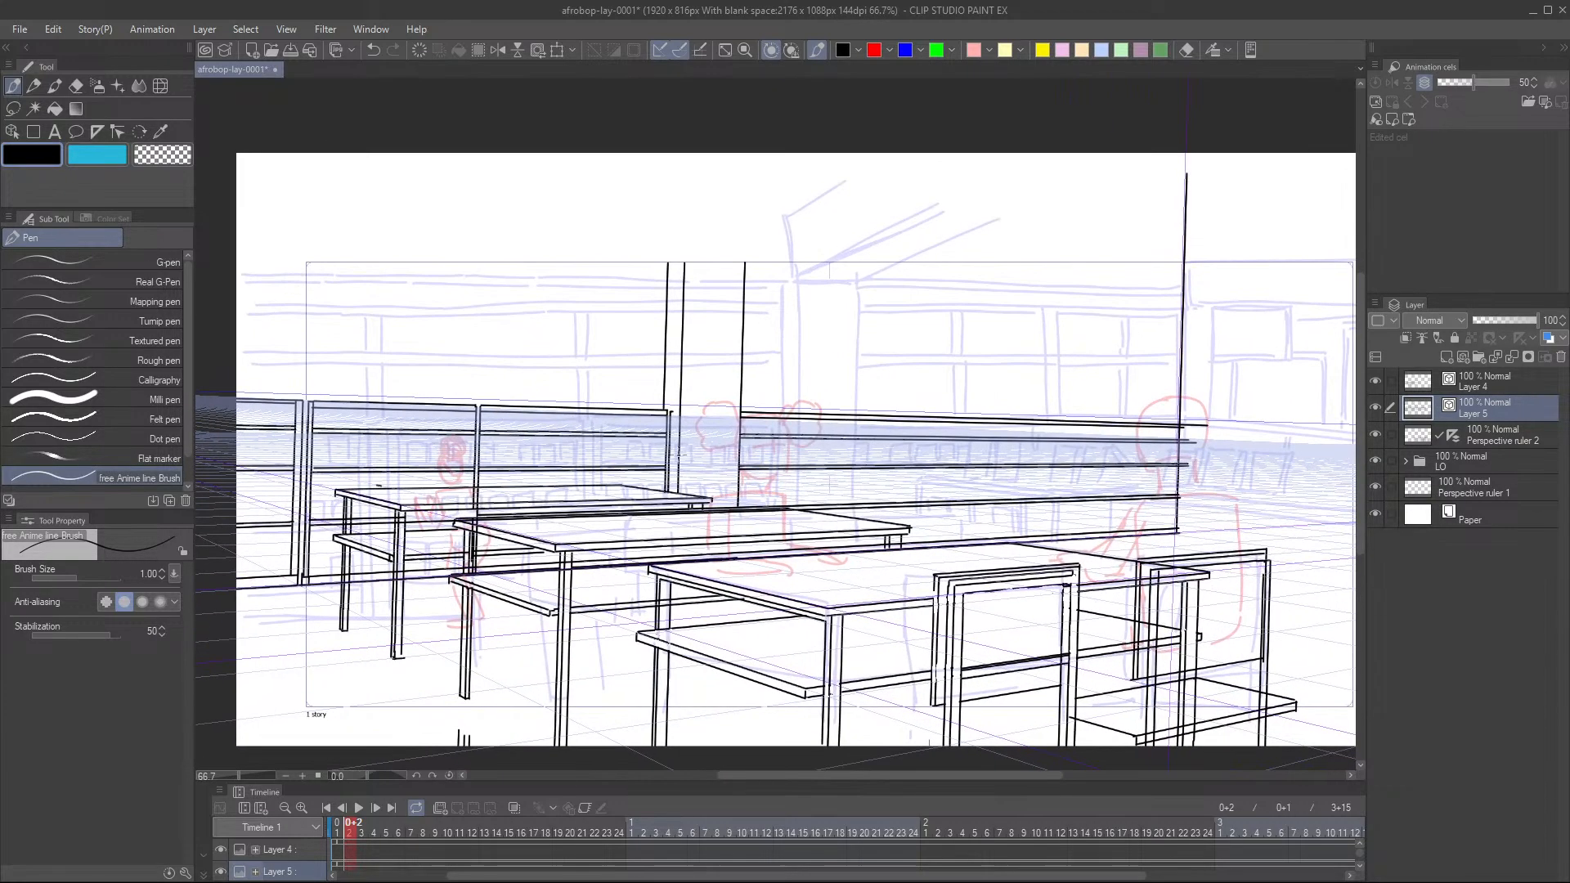
scroll(628, 482, down, 2)
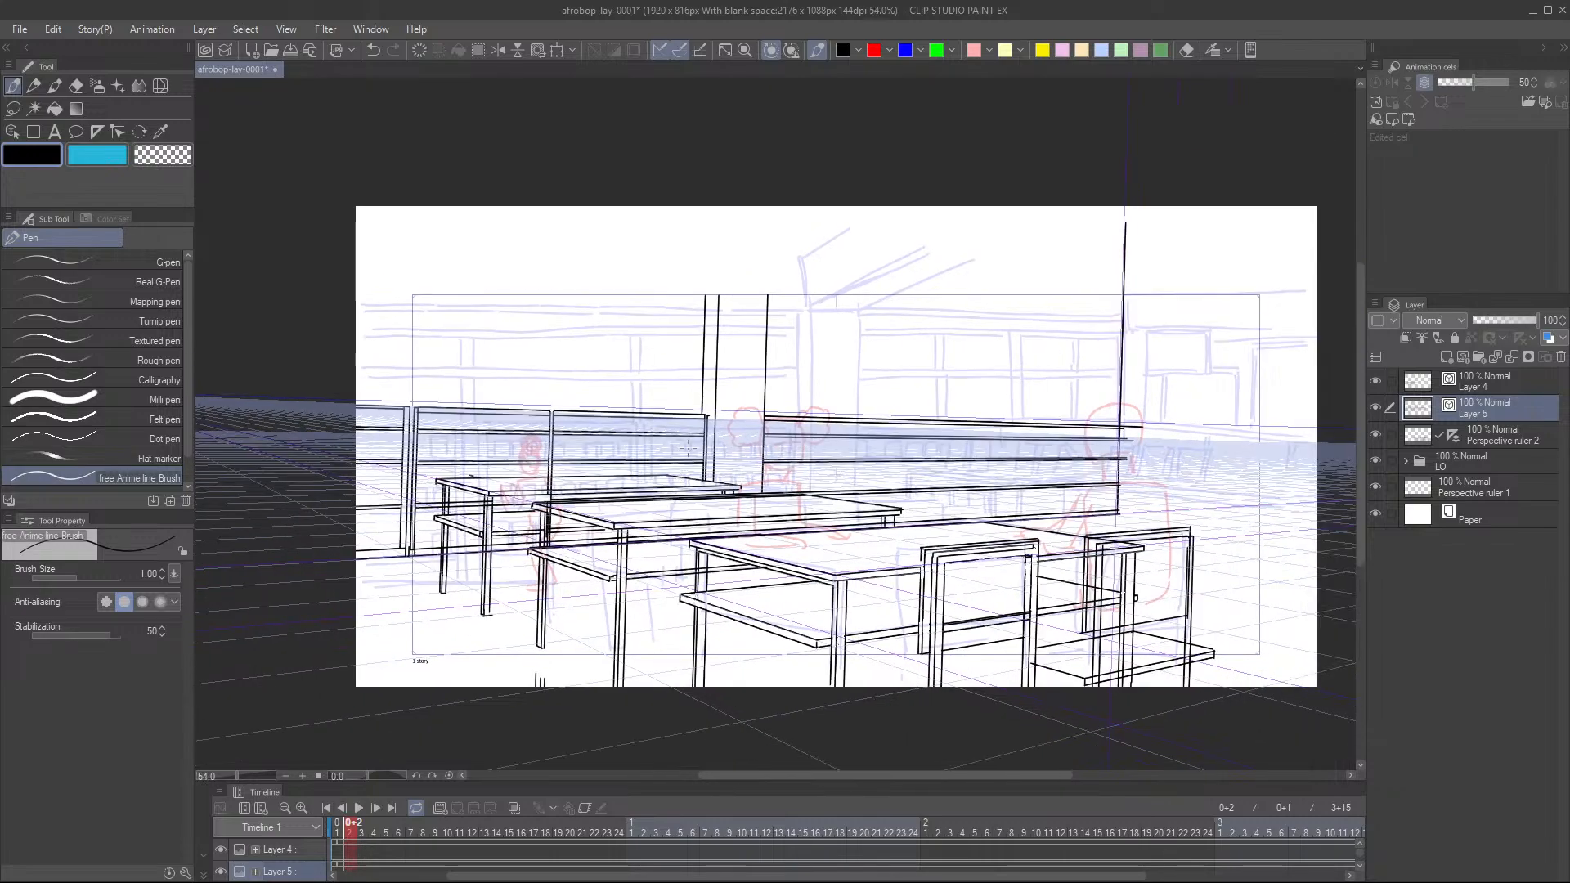
scroll(709, 427, up, 2)
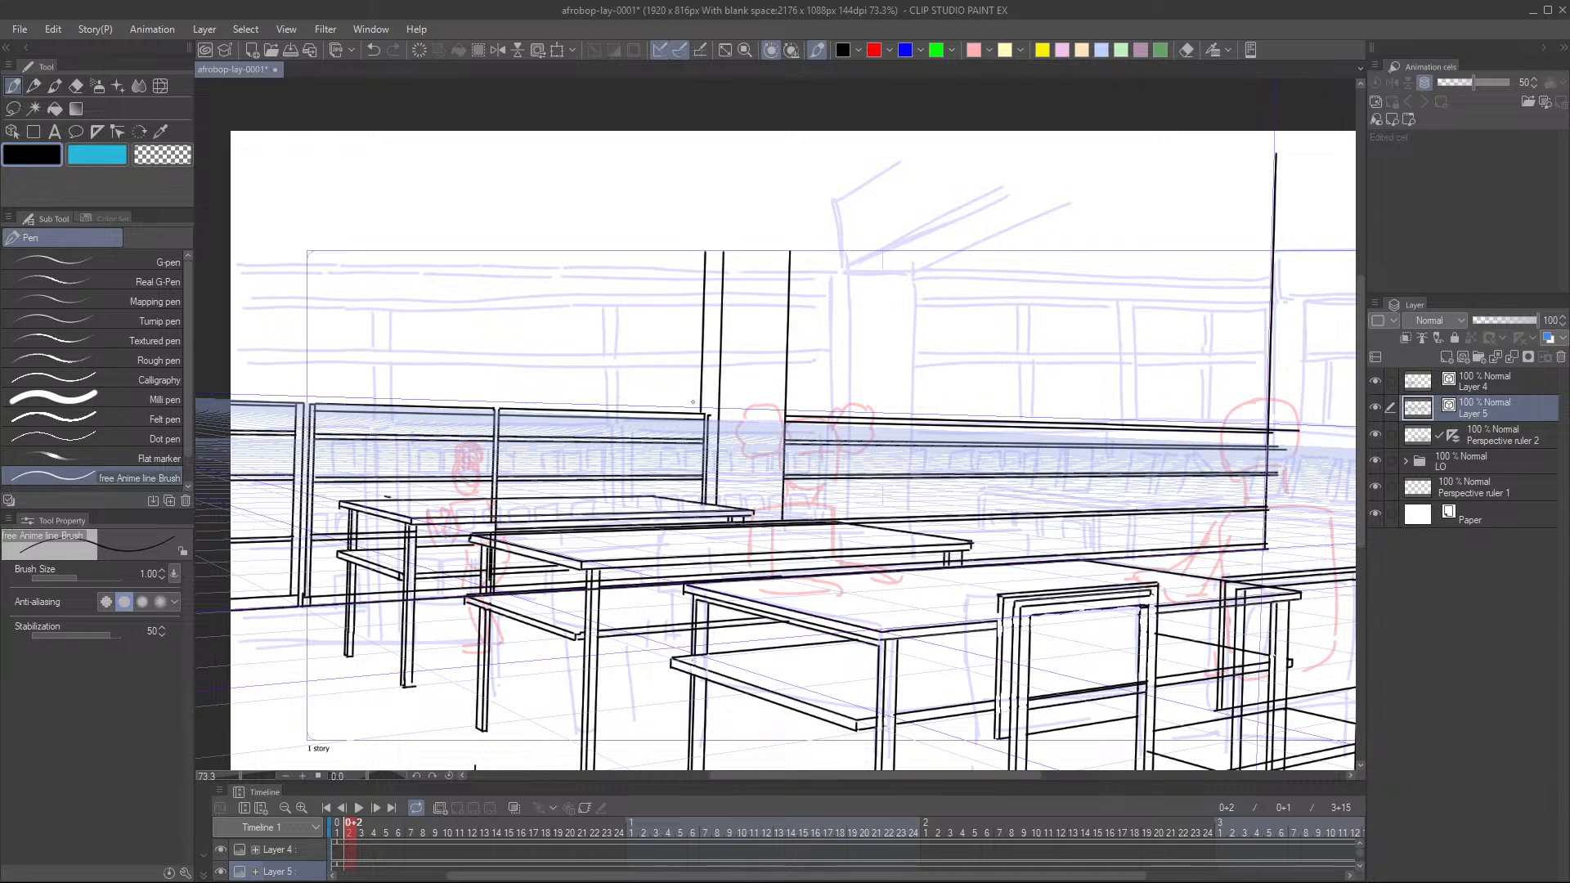
drag(628, 374, 642, 376)
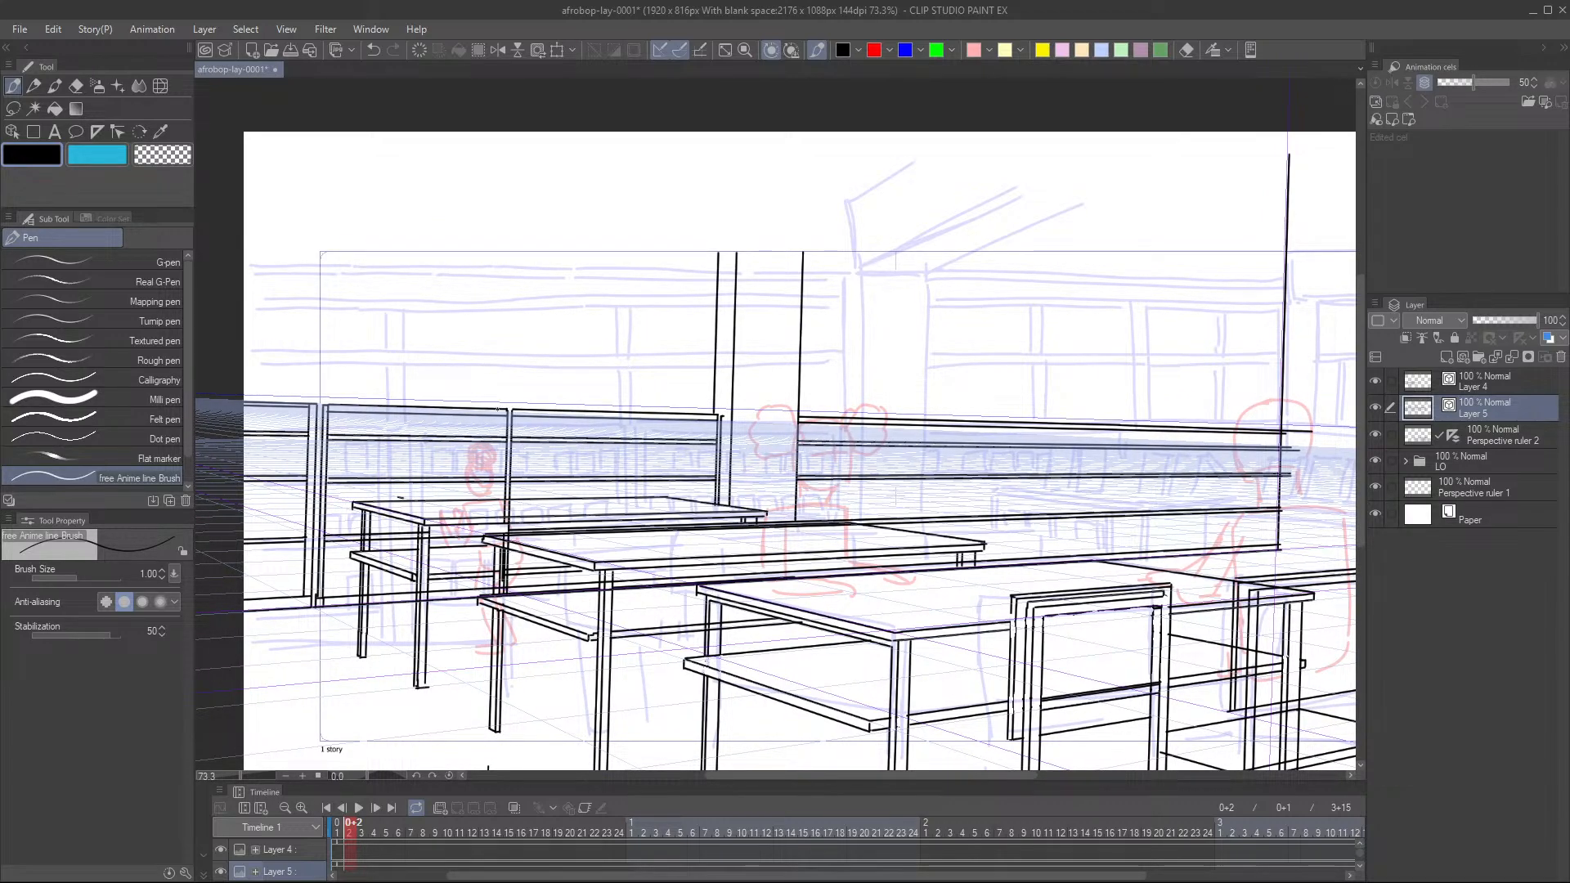
mouse_move(497, 408)
mouse_down()
mouse_move(499, 241)
mouse_move(505, 409)
mouse_up()
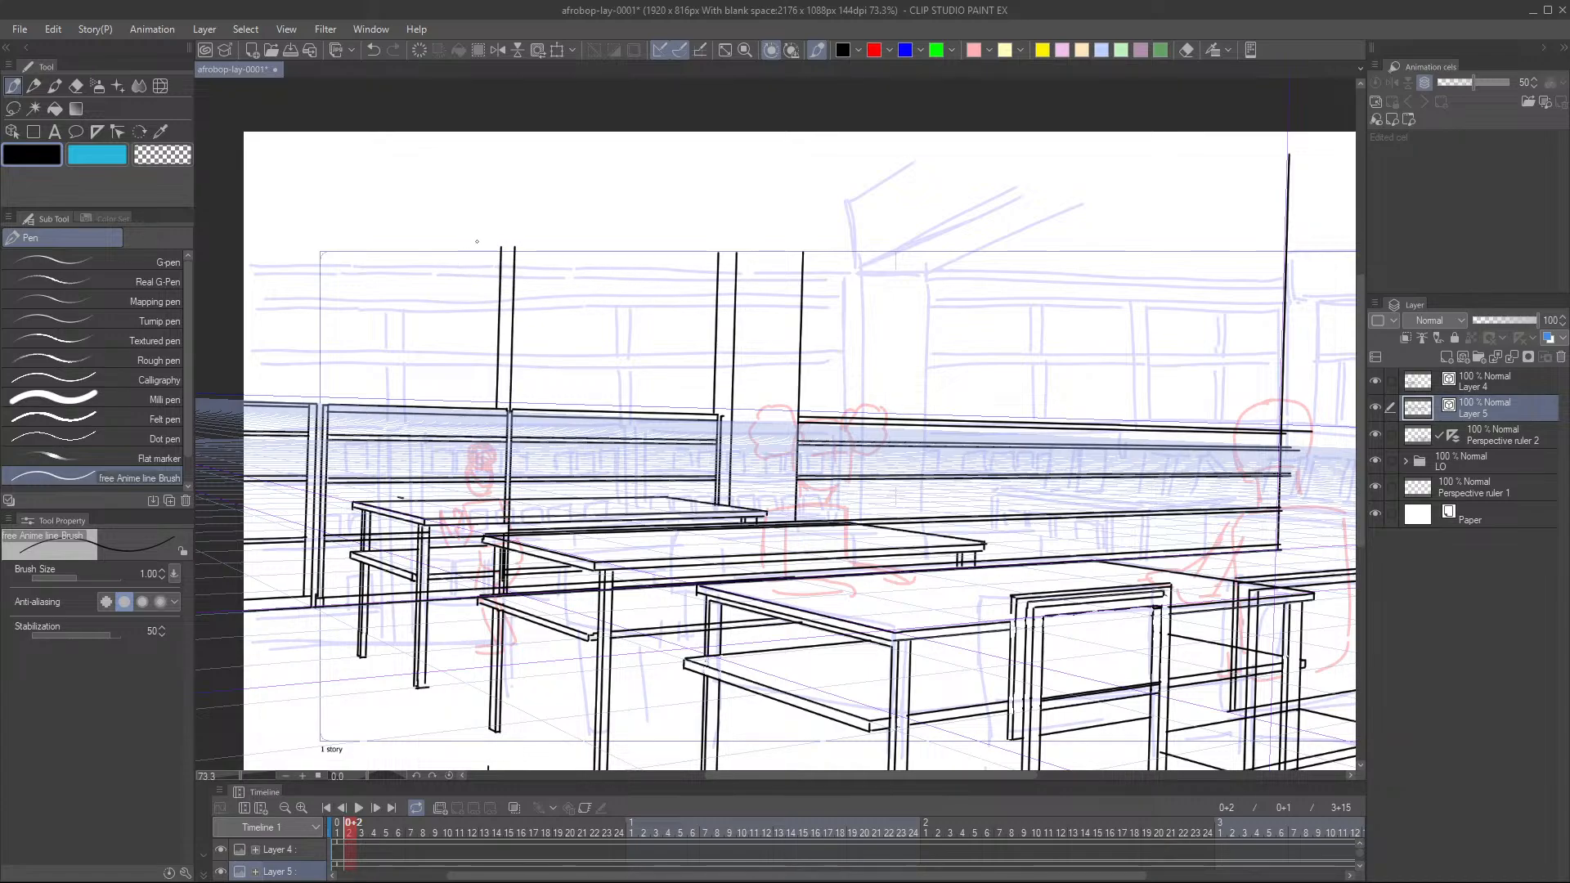
drag(495, 248, 493, 407)
key(ctrl+z)
- Draw vertical window divider lines rising from the wall's upper rail near the canvas's left edge to above the frame
scroll(654, 353, down, 2)
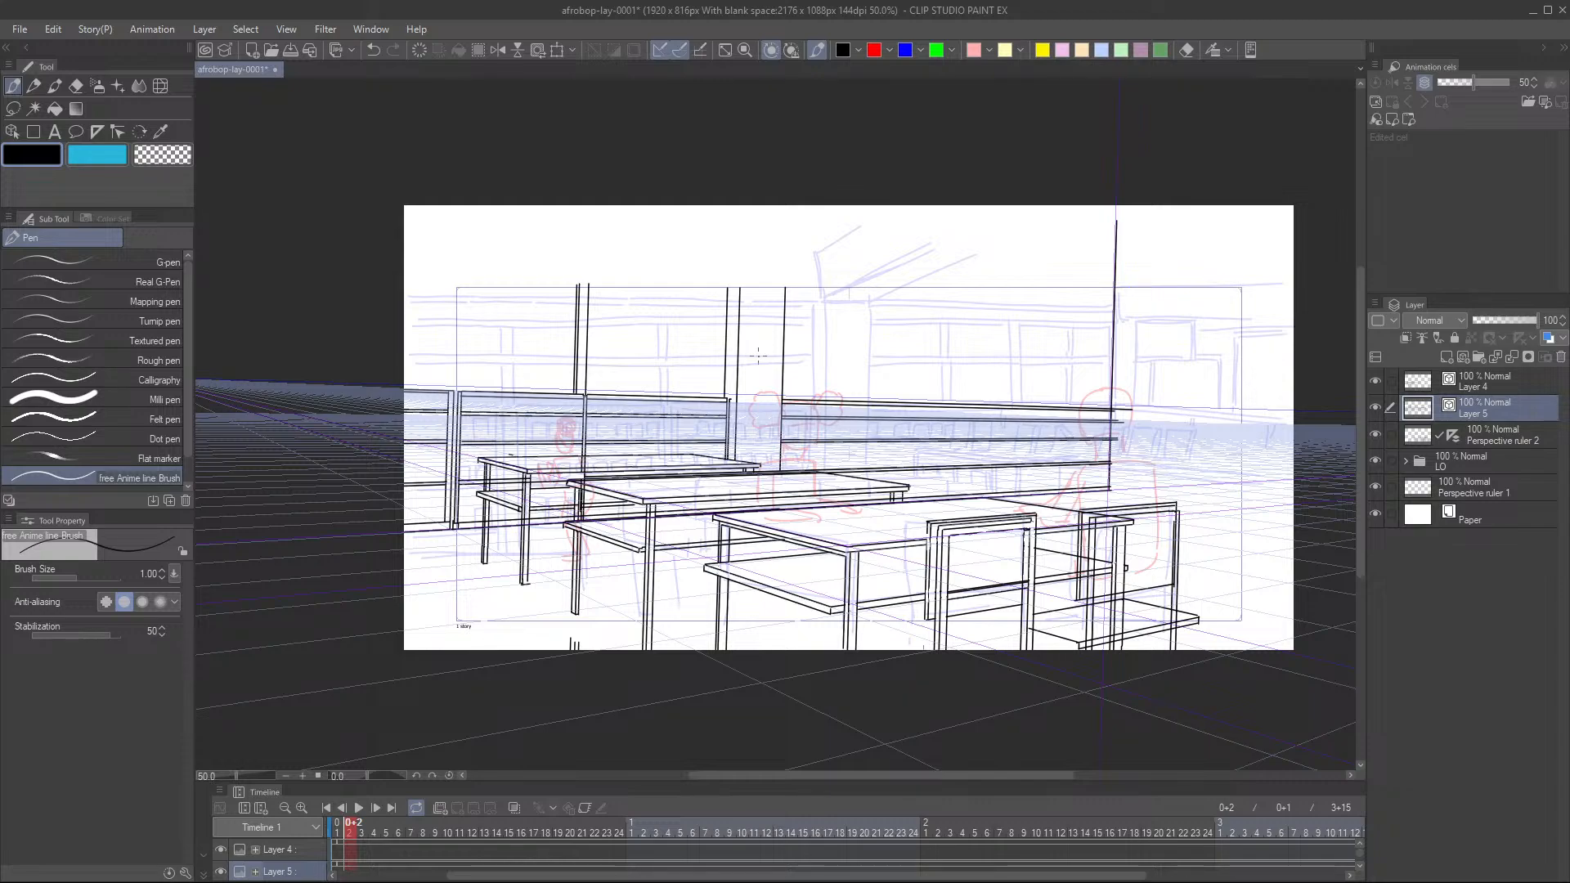
key(ctrl+plus)
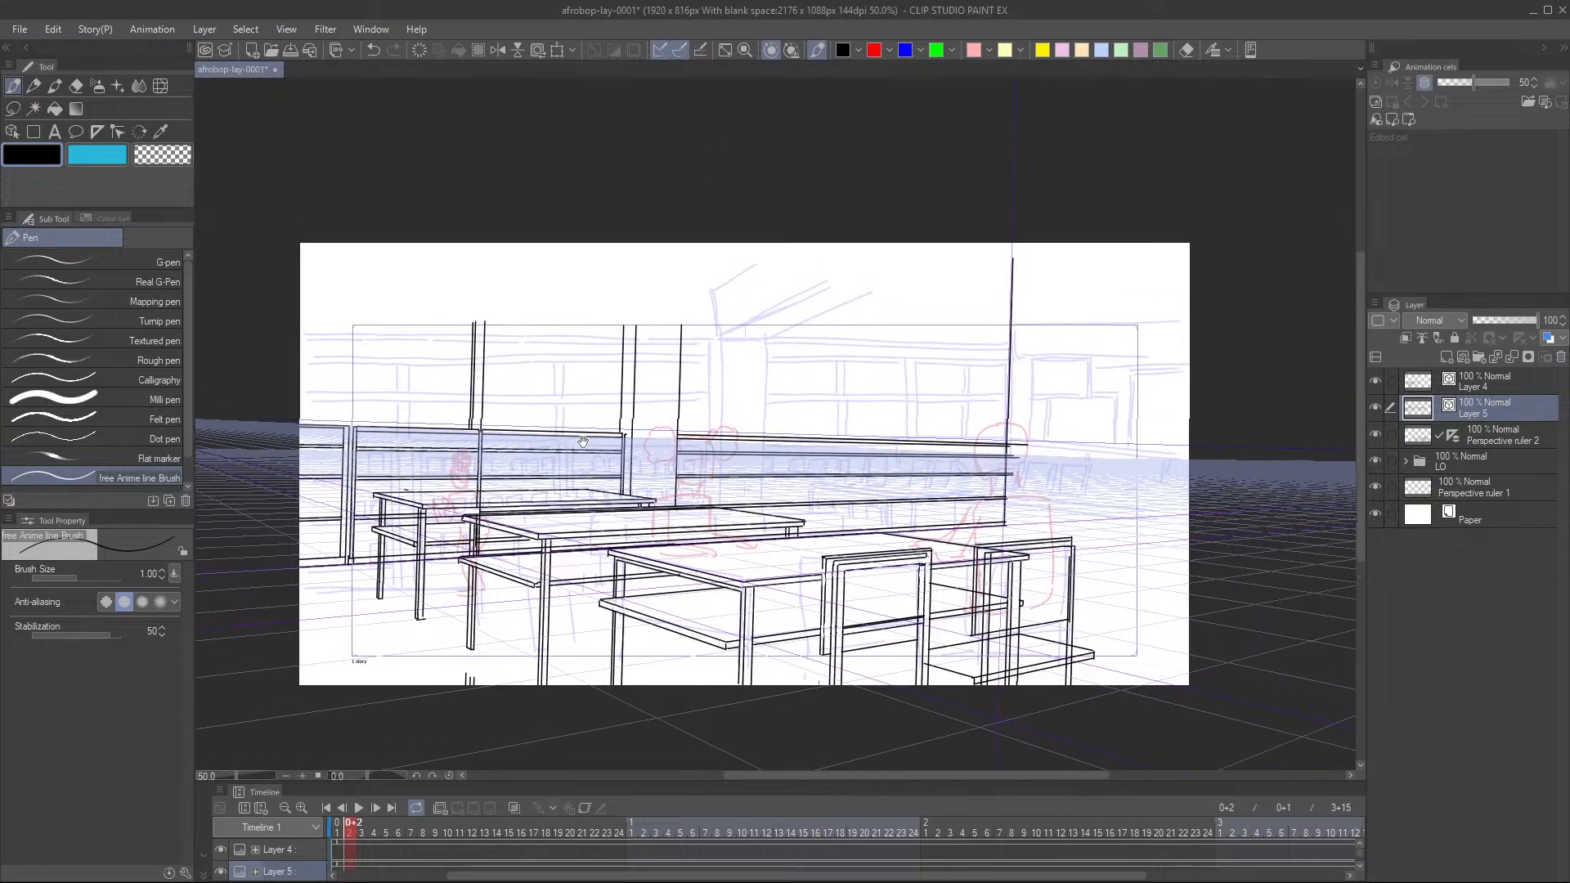
drag(504, 456, 552, 454)
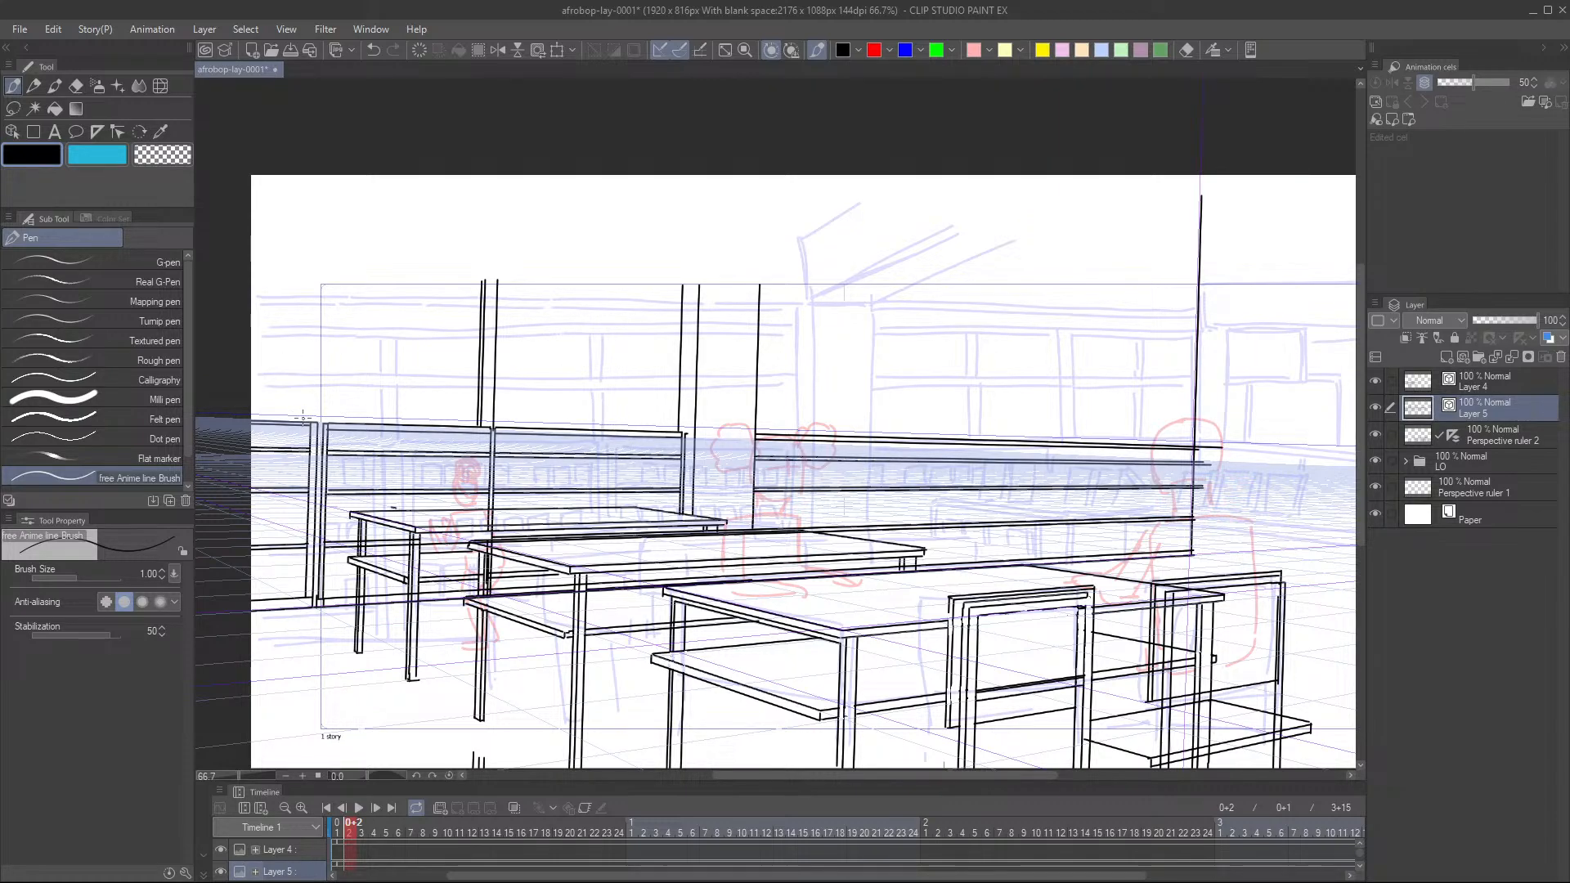
drag(302, 418, 306, 291)
mouse_move(307, 278)
mouse_down()
mouse_move(306, 295)
mouse_move(307, 263)
mouse_up()
key(ctrl+z)
mouse_move(284, 419)
mouse_down()
mouse_move(305, 257)
mouse_move(286, 418)
mouse_up()
key(ctrl+z)
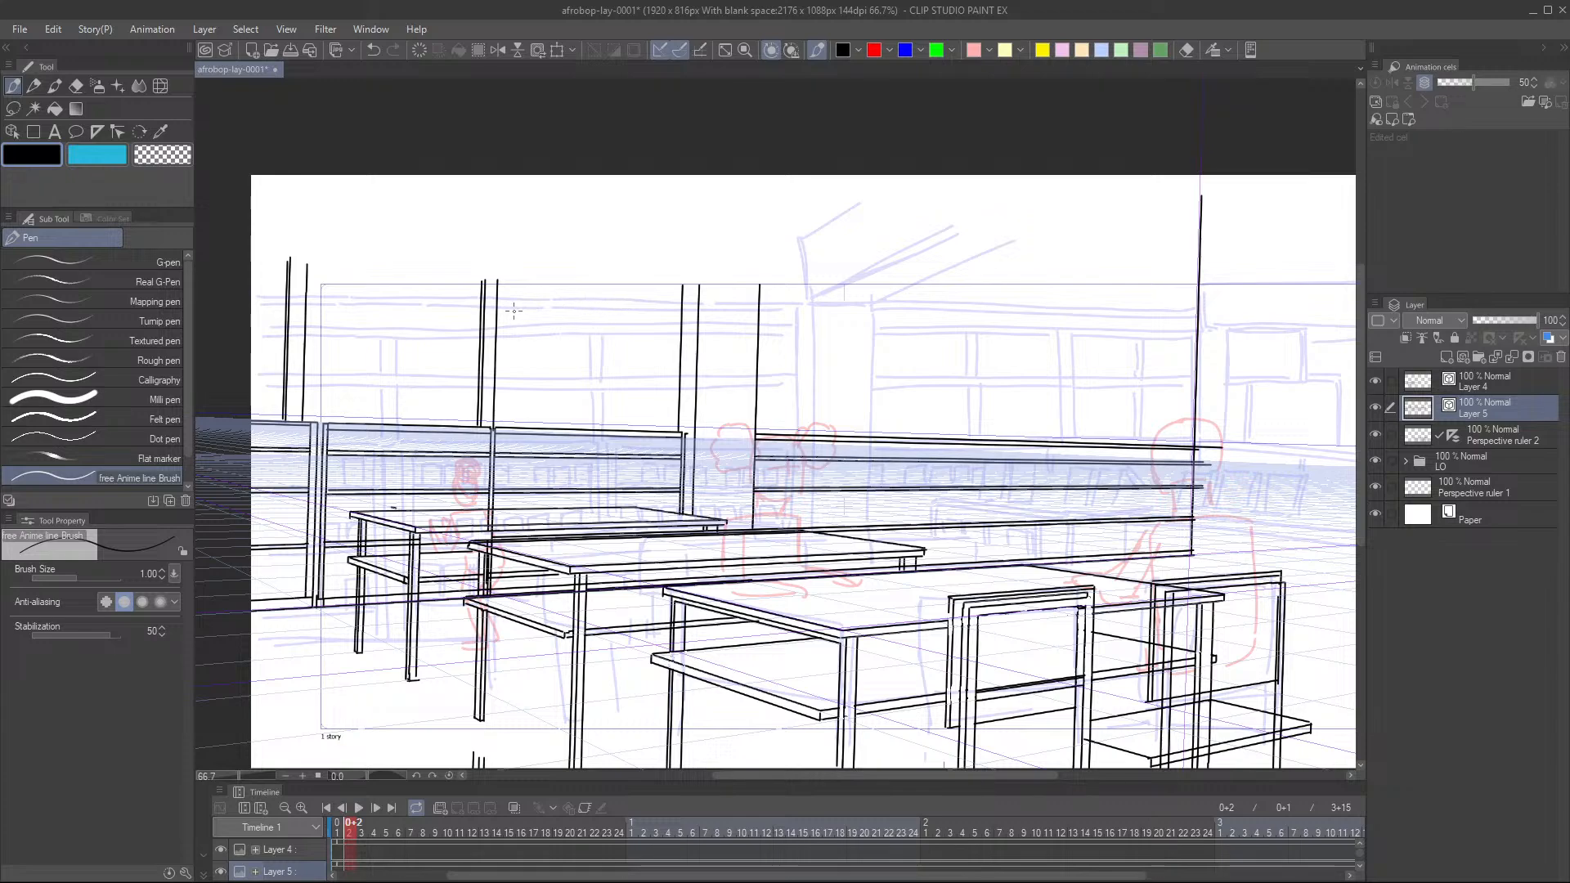
drag(498, 310, 631, 320)
key(ctrl+z)
drag(497, 313, 637, 292)
key(ctrl+z)
drag(497, 316, 659, 331)
key(ctrl+z)
drag(257, 309, 687, 340)
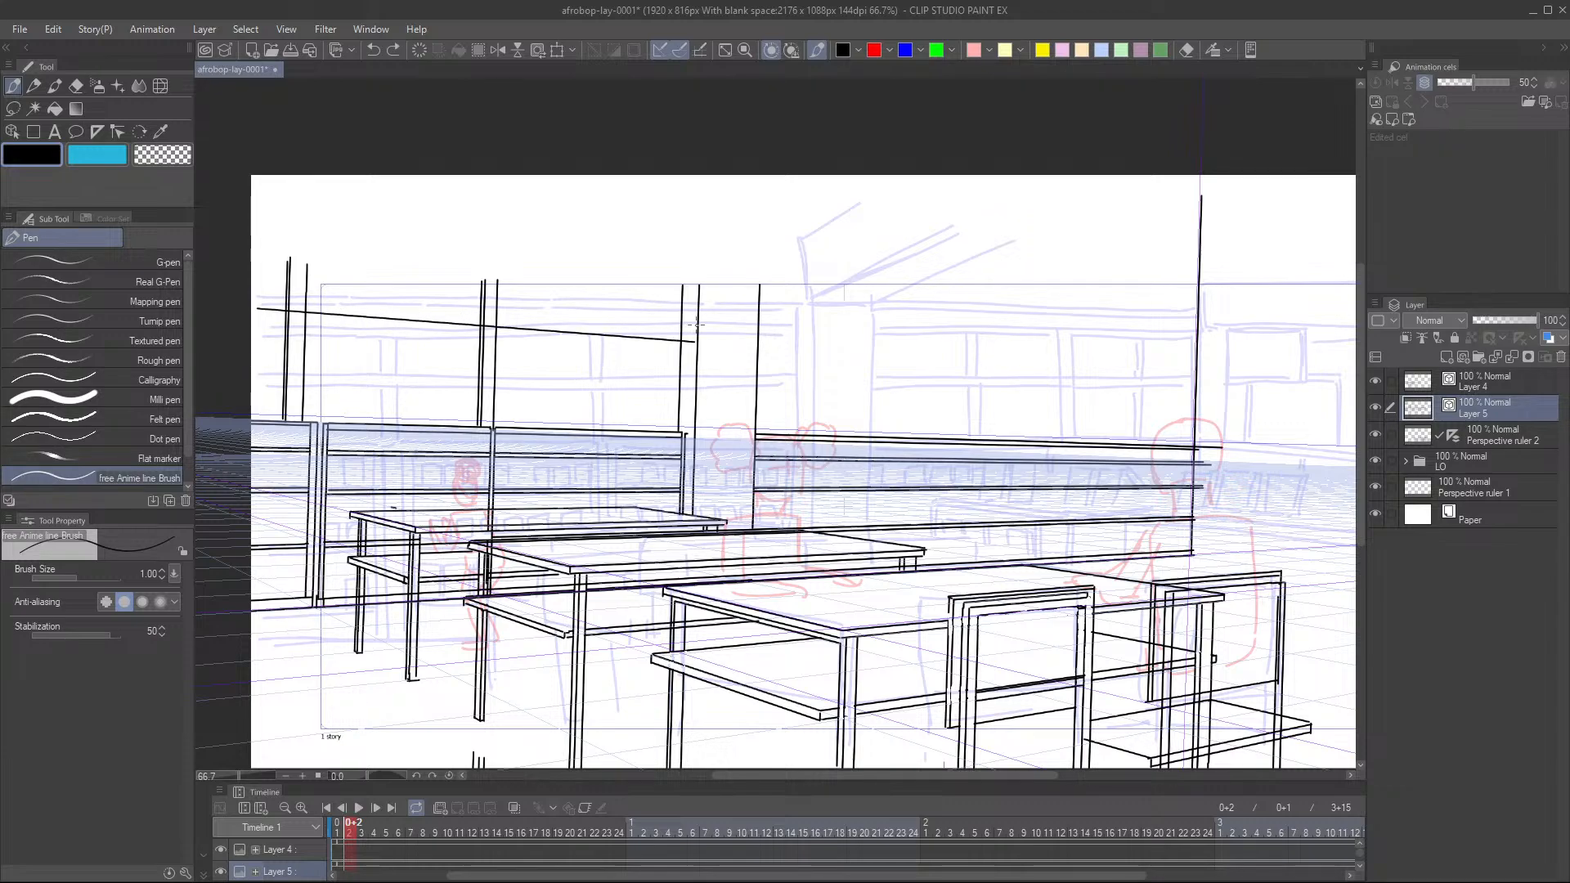
key(ctrl+z)
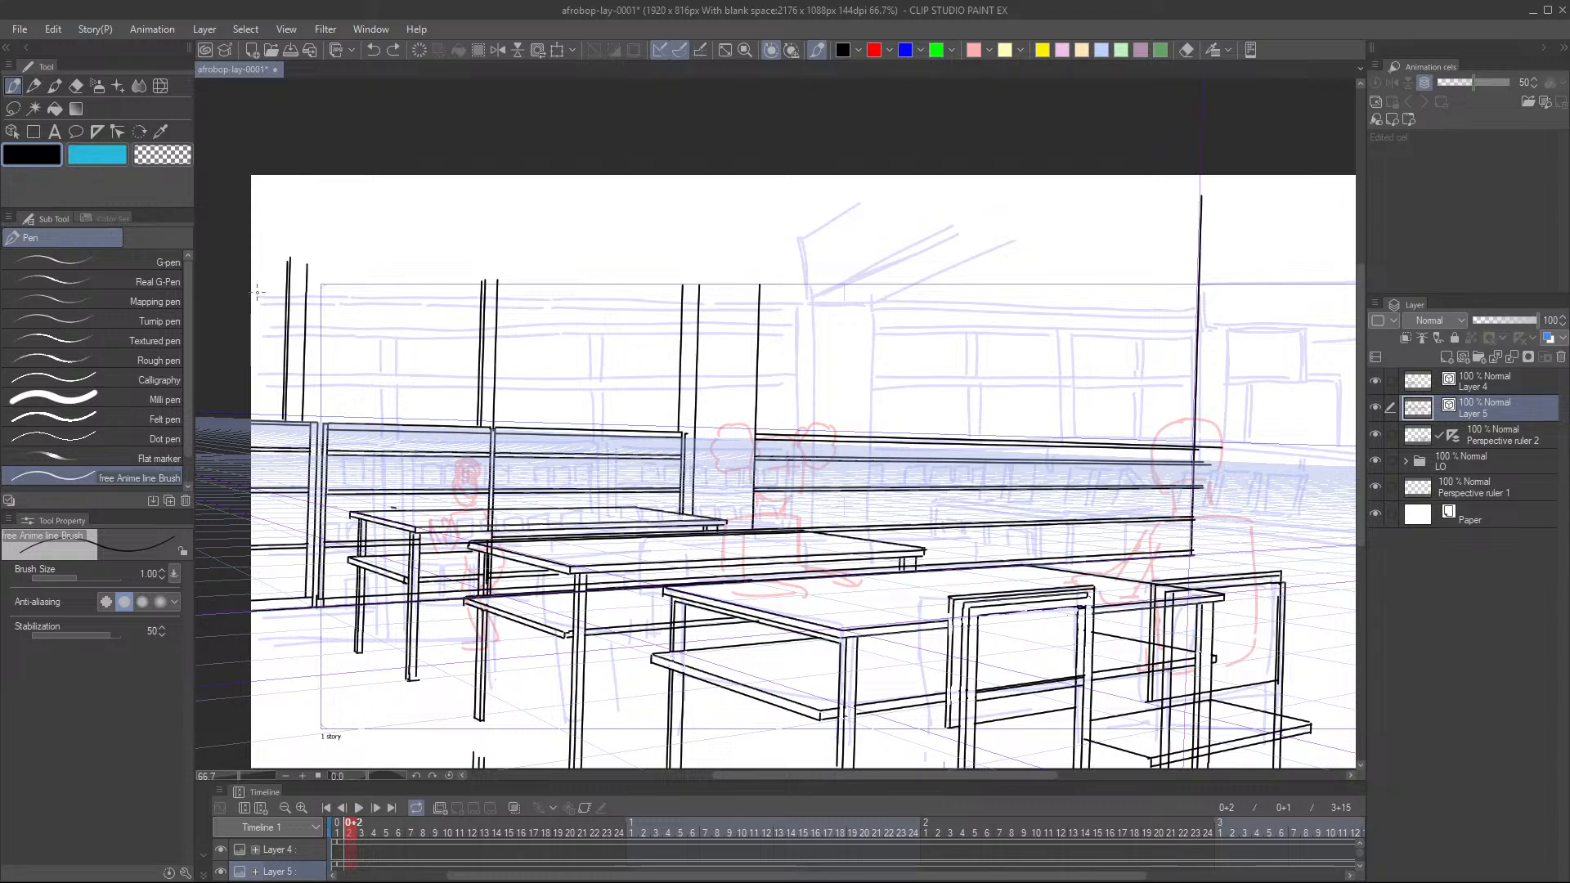
mouse_move(250, 290)
mouse_down()
mouse_move(773, 303)
mouse_move(1218, 368)
mouse_up()
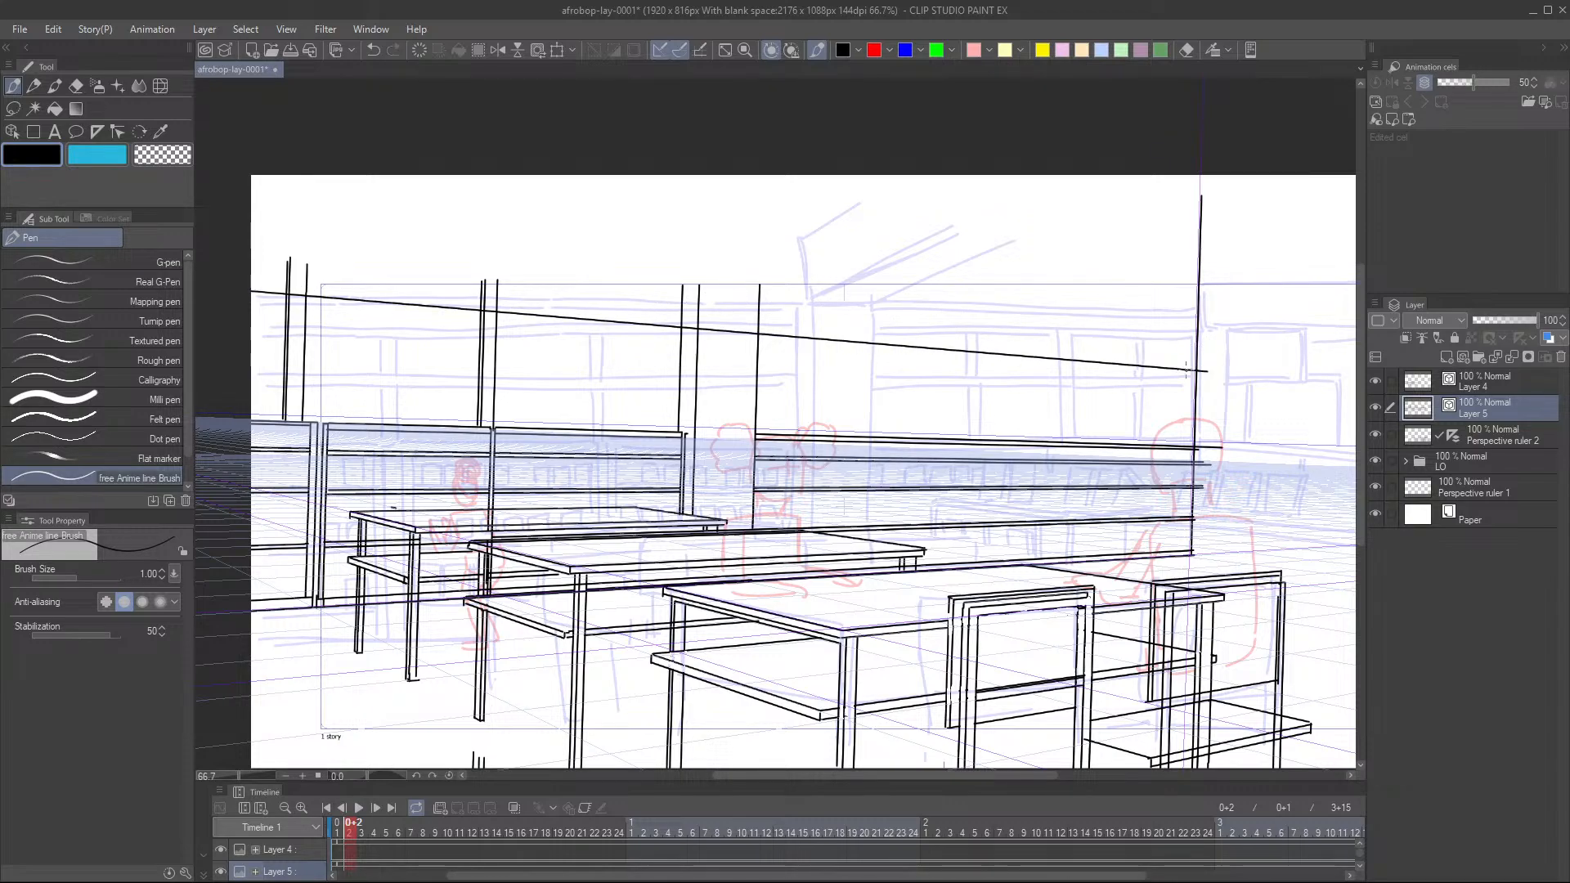
key(ctrl+z)
drag(250, 310, 693, 173)
key(ctrl+z)
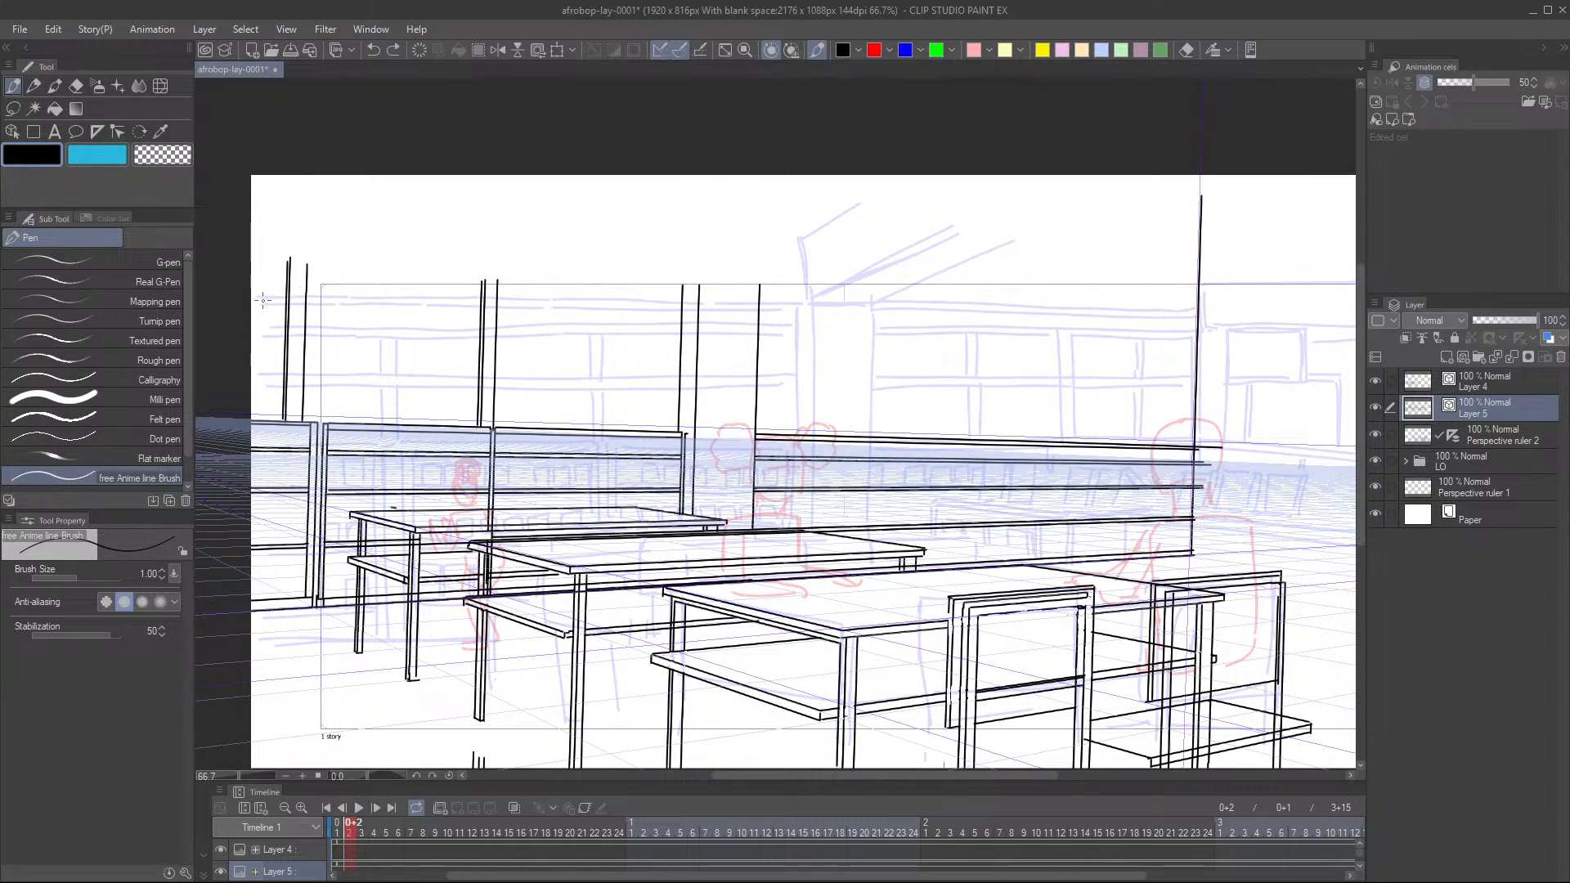
mouse_move(254, 303)
mouse_down()
mouse_move(607, 315)
mouse_move(1137, 373)
mouse_up()
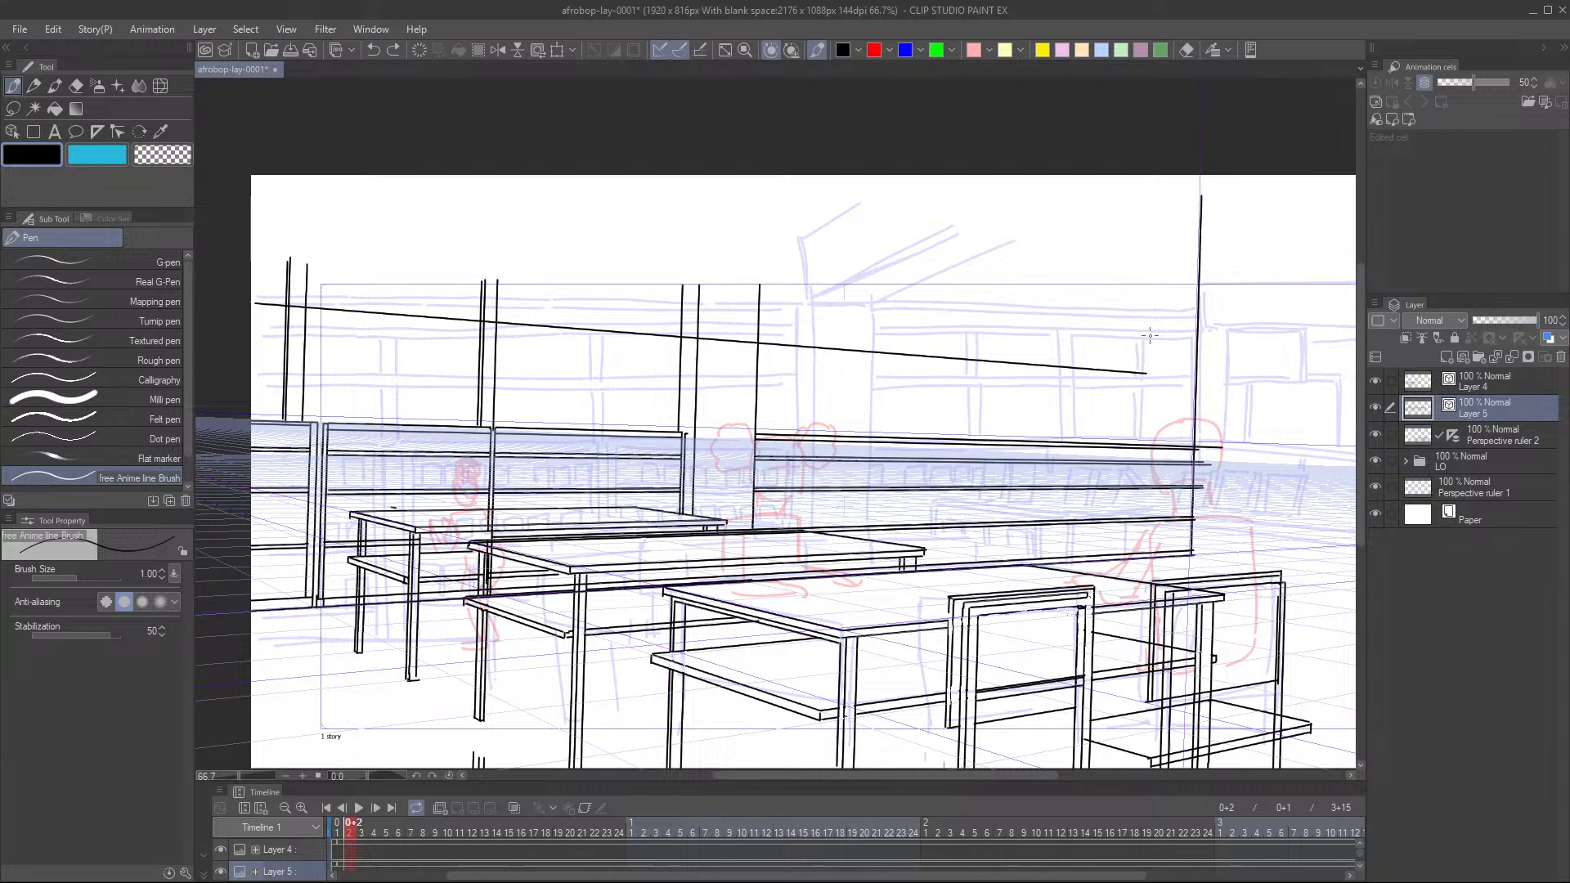
key(ctrl+z)
- Draw a long receding line along the top of the window wall, from just past the far room corner to the canvas's left side
drag(1224, 316, 697, 245)
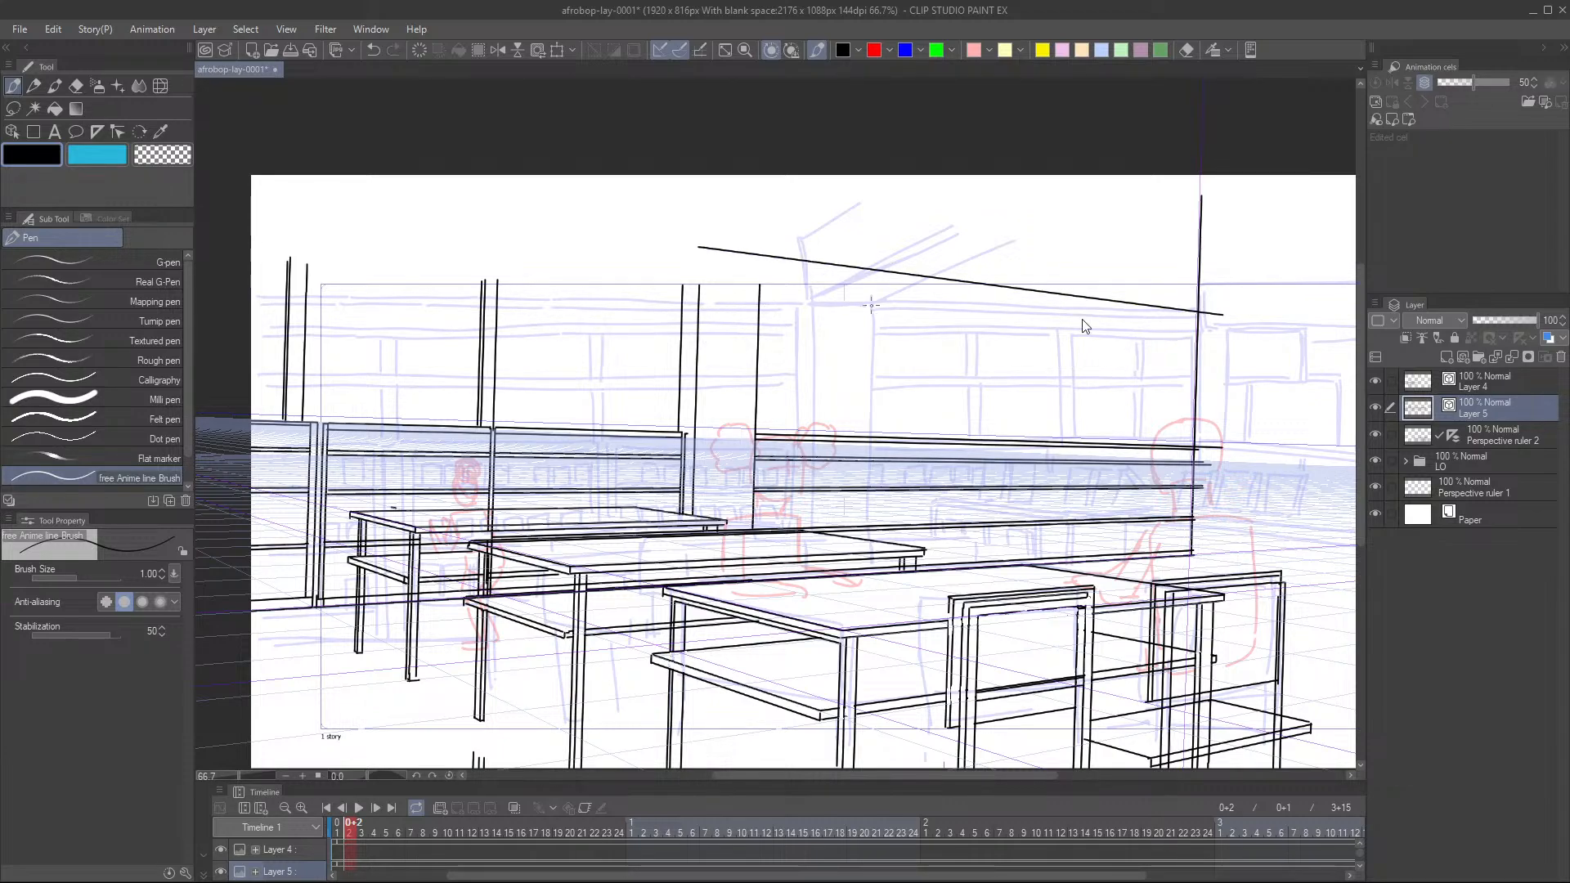
key(ctrl+z)
drag(1230, 340, 266, 235)
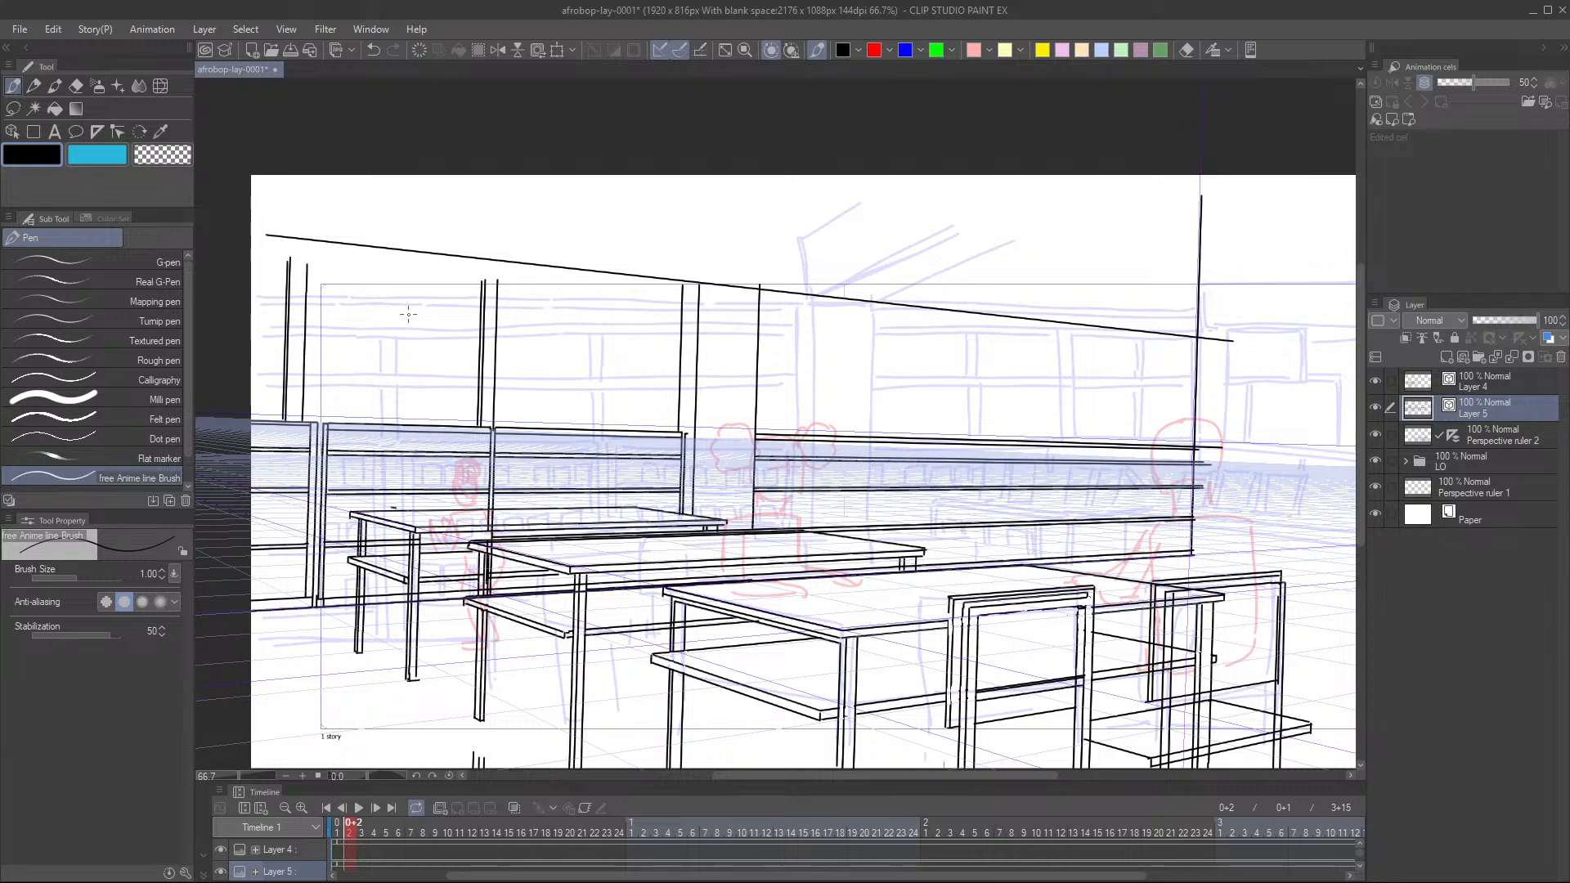
key(ctrl+z)
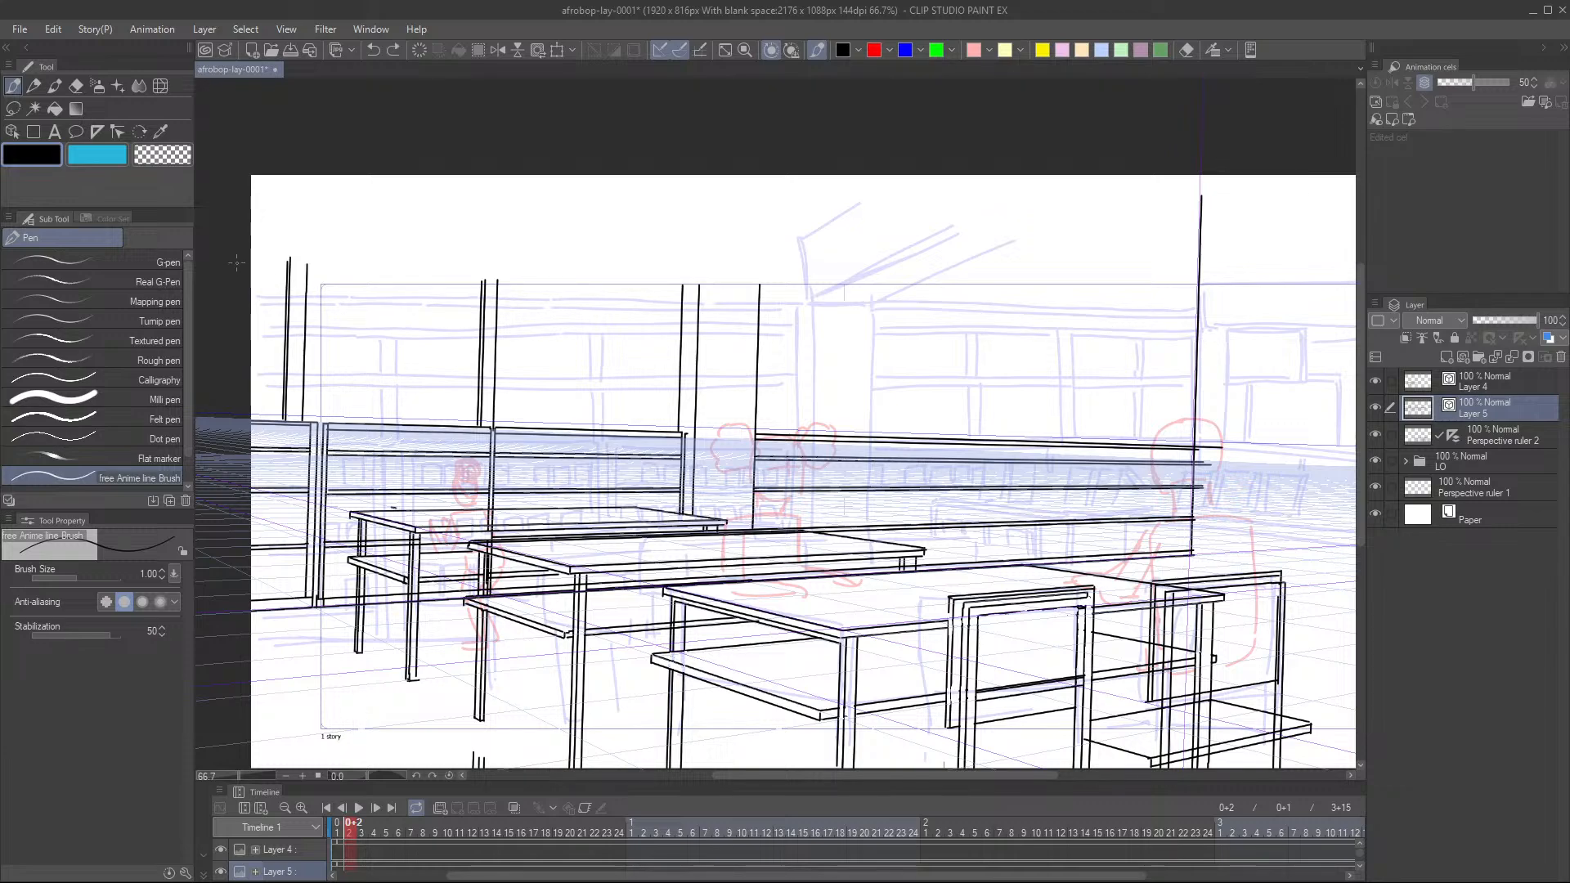
drag(247, 264, 1392, 372)
key(ctrl+z)
mouse_move(254, 291)
mouse_down()
mouse_move(1057, 362)
mouse_move(1257, 332)
mouse_up()
key(ctrl+z)
mouse_move(250, 291)
mouse_down()
mouse_move(896, 347)
mouse_move(1267, 339)
mouse_up()
key(ctrl+z)
mouse_move(245, 261)
mouse_down()
mouse_move(874, 300)
mouse_move(1231, 356)
mouse_up()
scroll(793, 397, down, 3)
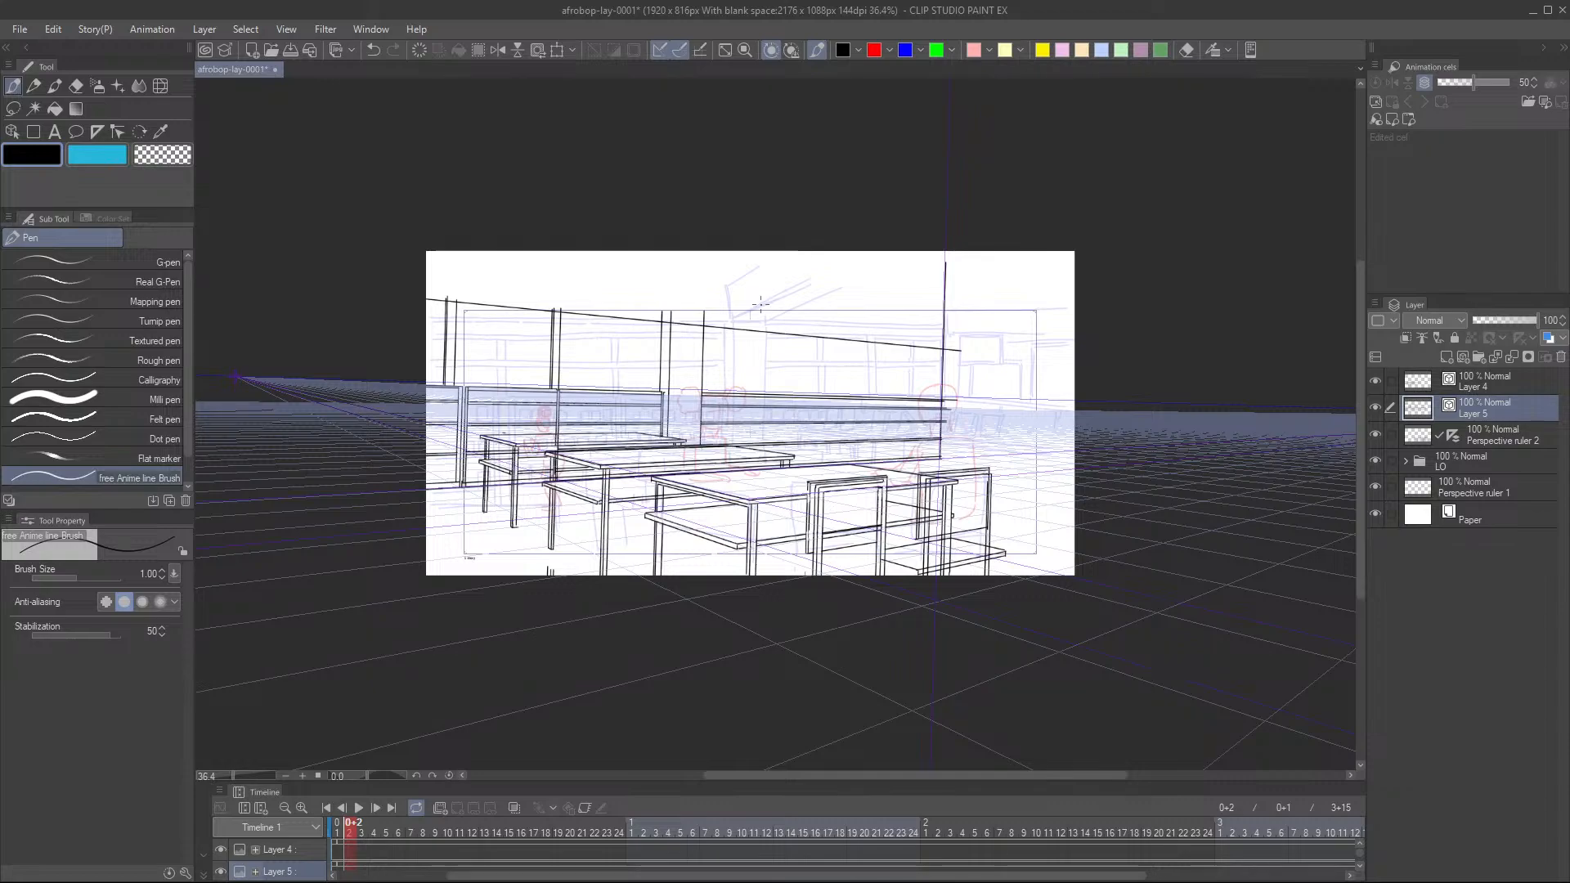
scroll(744, 376, up, 2)
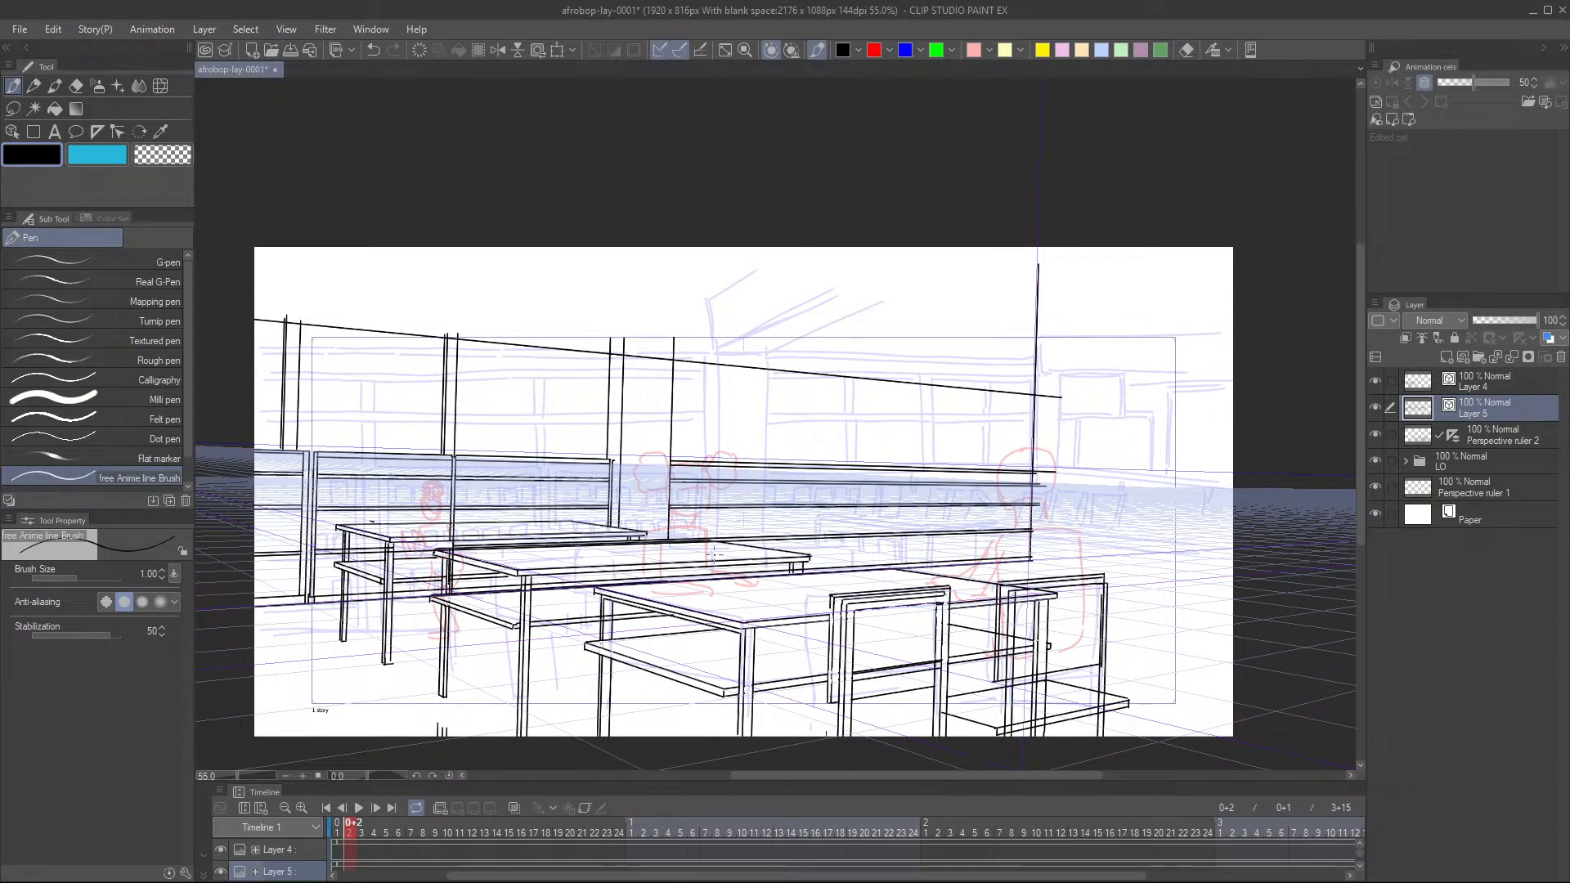
scroll(417, 390, up, 1)
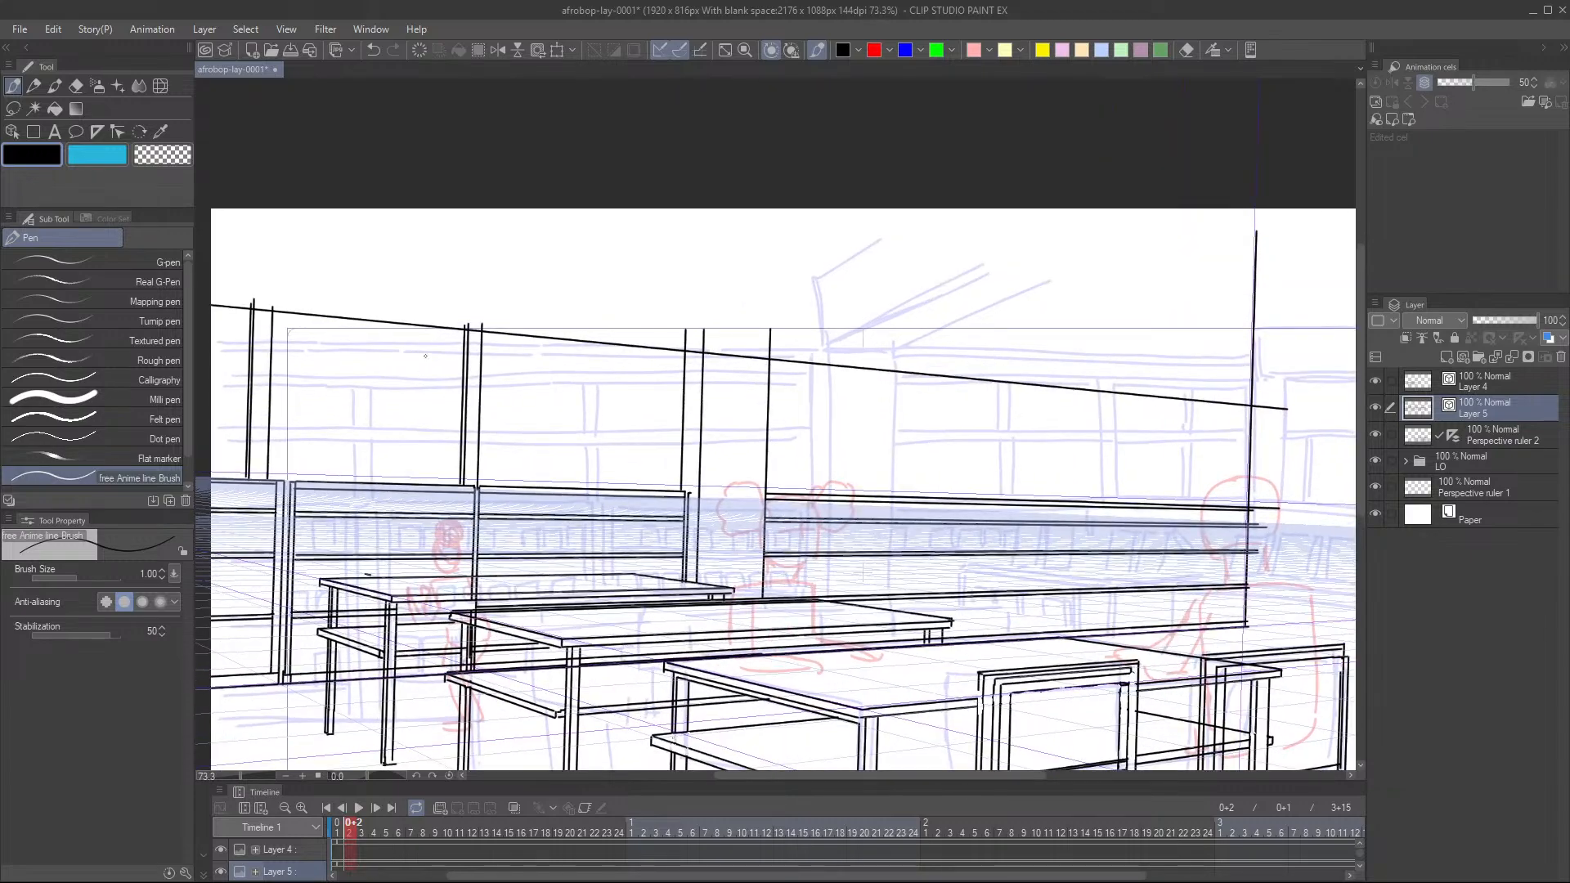
key(ctrl+z)
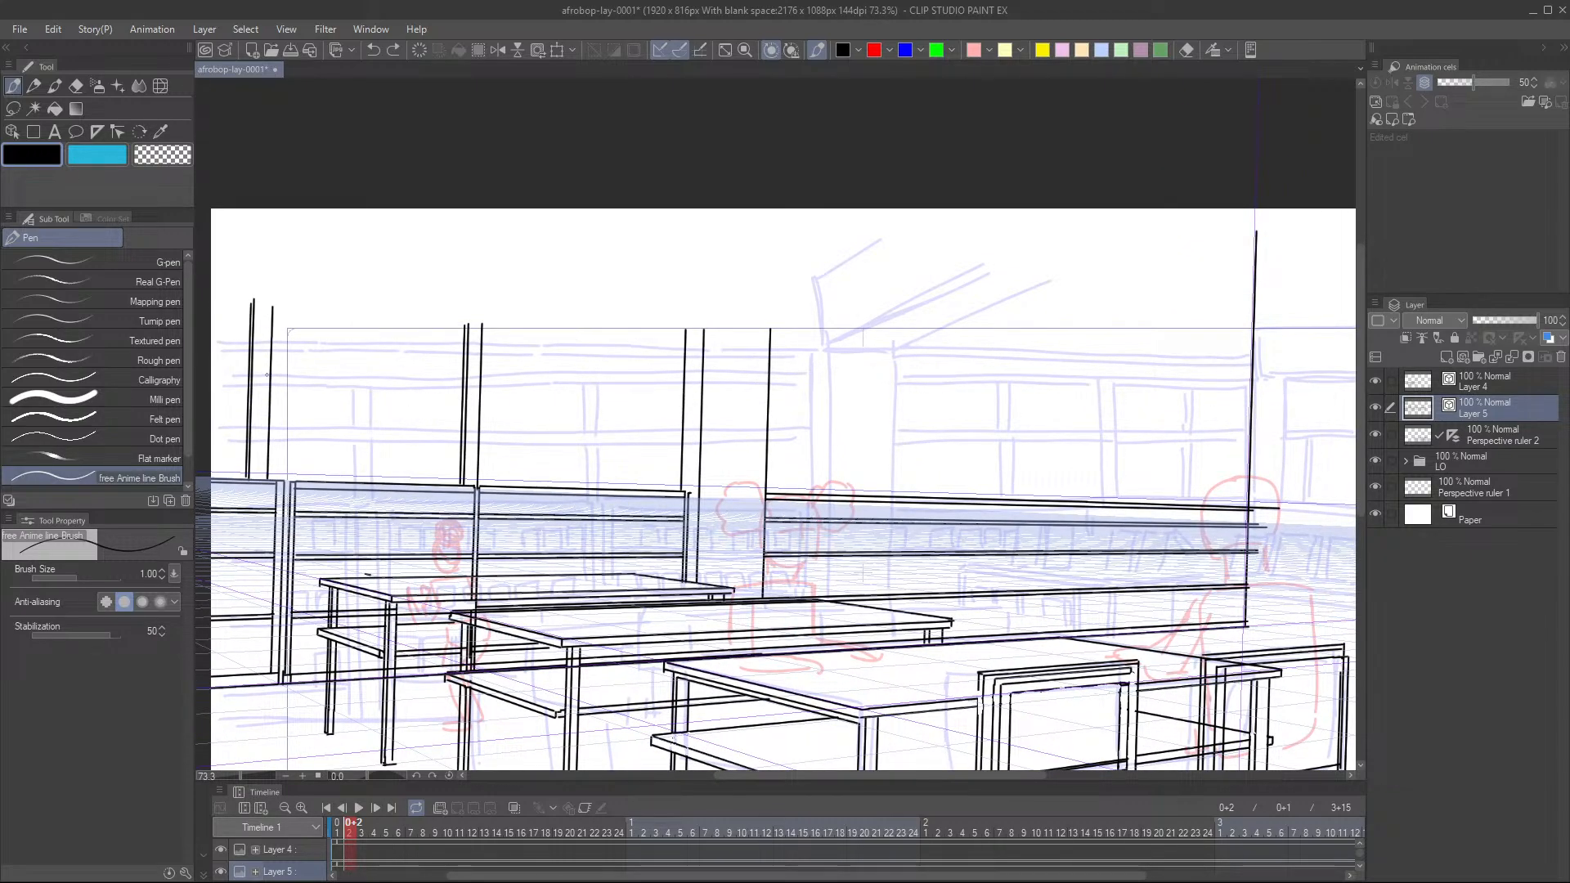
- Draw two parallel receding lines across the window wall as a middle rail, from the canvas's left-side divider to the far room corner
mouse_move(268, 374)
mouse_down()
mouse_move(578, 377)
mouse_move(1267, 426)
mouse_up()
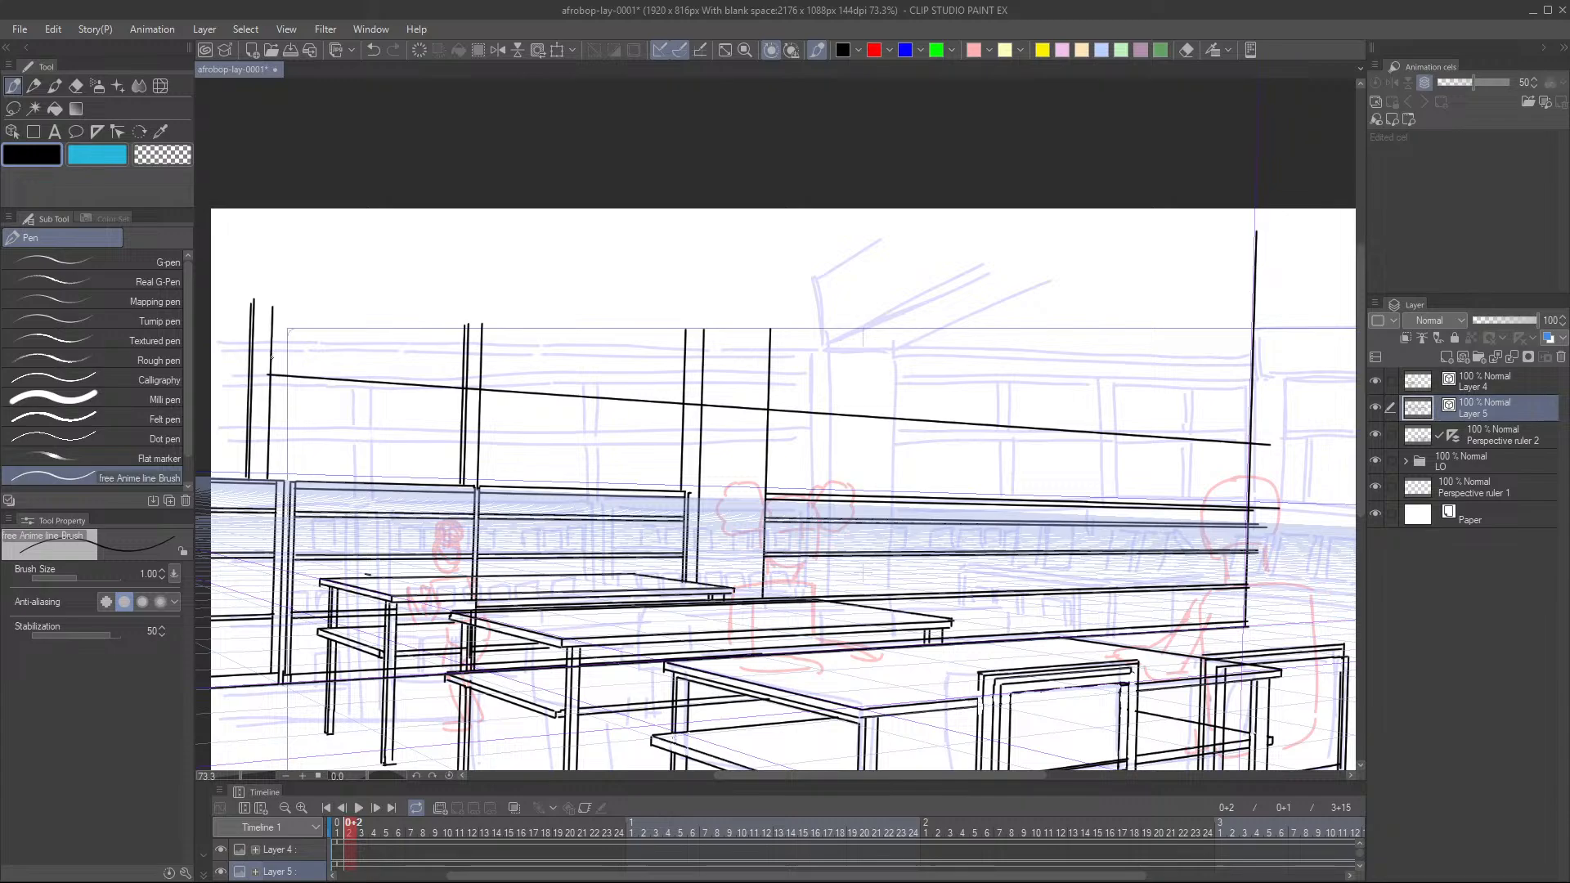
mouse_move(271, 357)
mouse_down()
mouse_move(414, 357)
mouse_move(1251, 456)
mouse_up()
scroll(971, 363, down, 3)
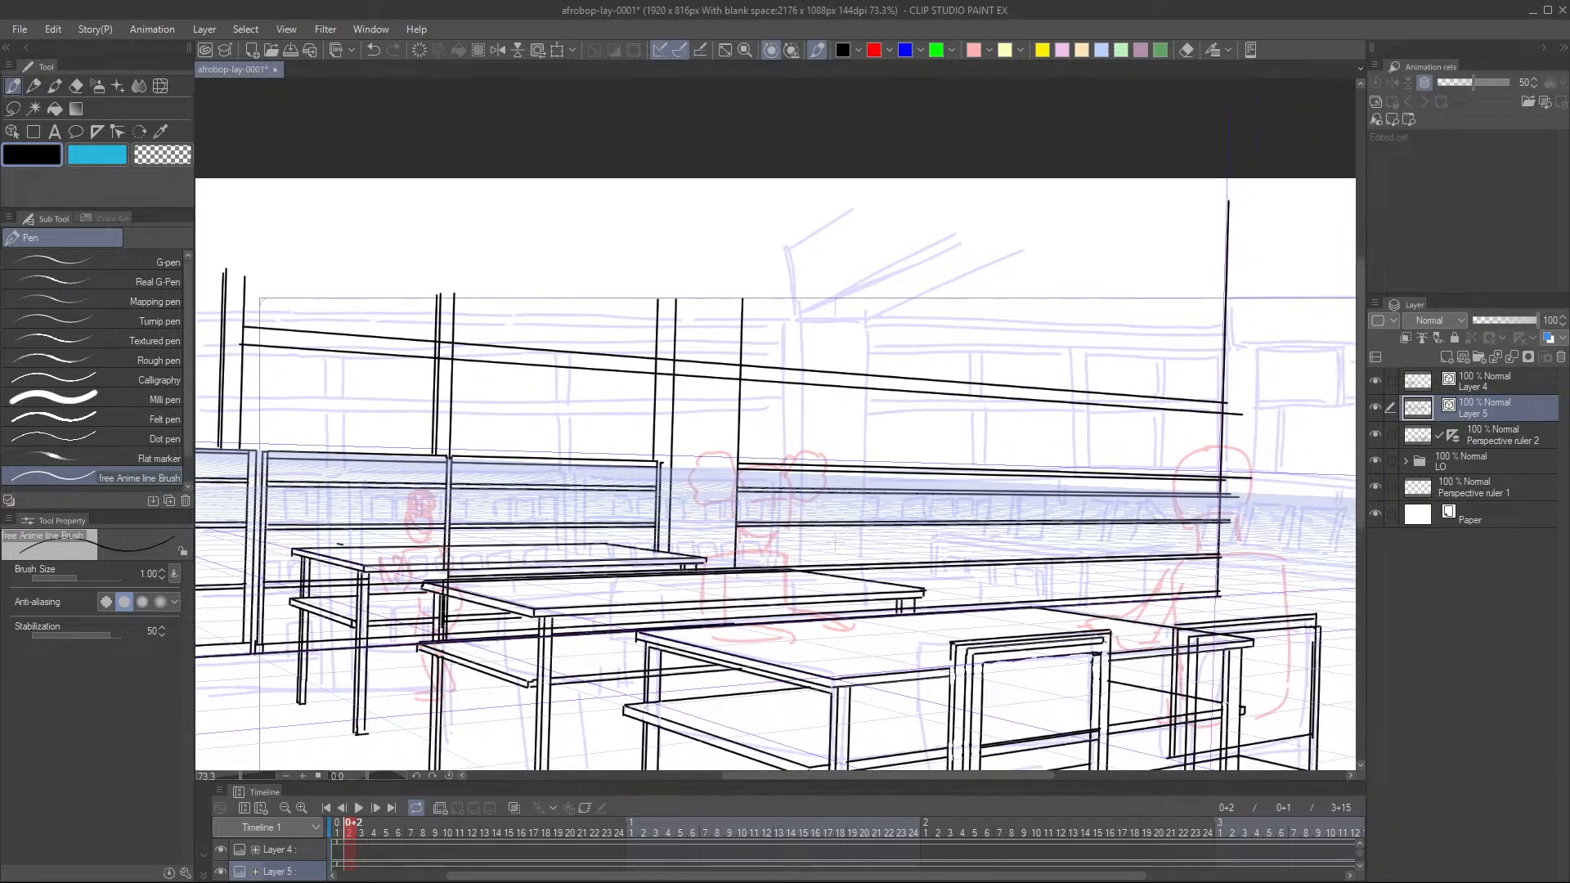
scroll(773, 425, up, 3)
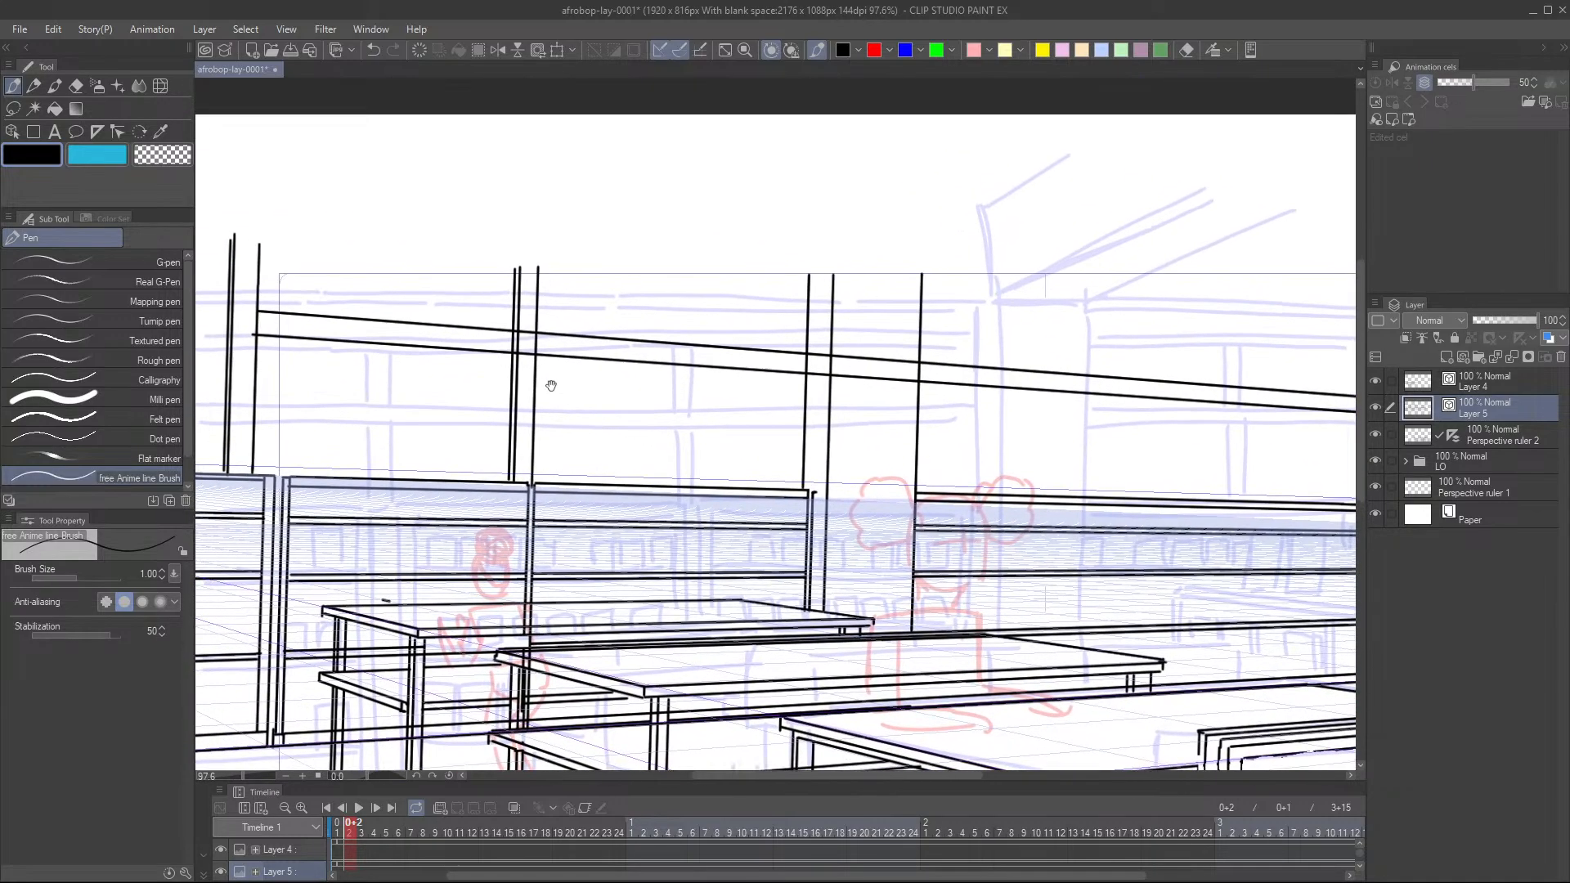
- Erase the line segments where the middle window rail crosses the middle vertical divider, using the Vector eraser
drag(551, 385, 548, 391)
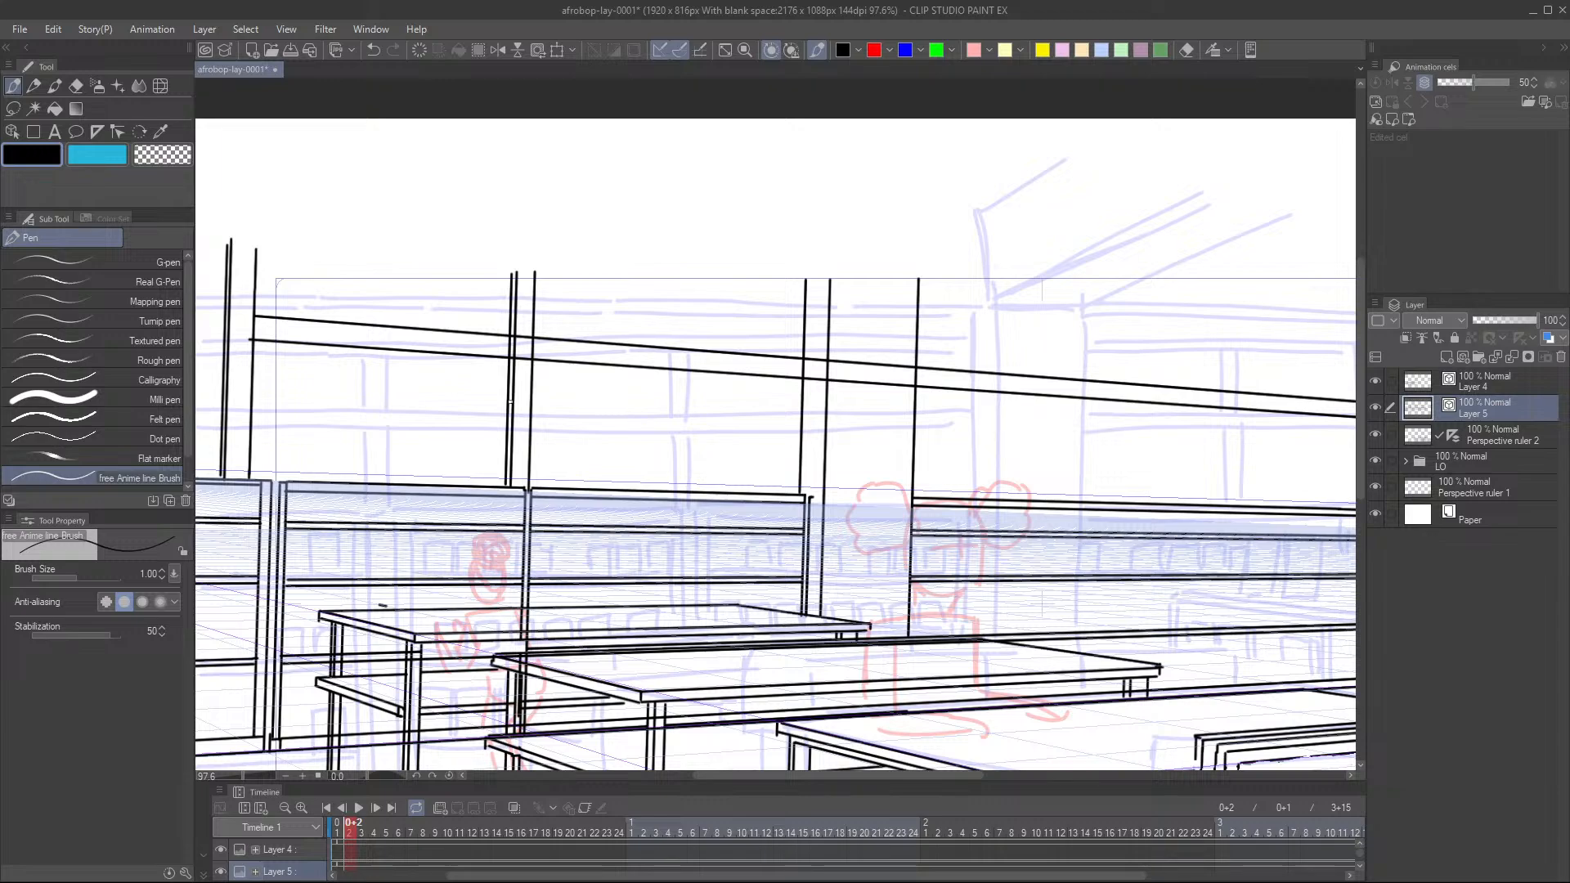
key(e)
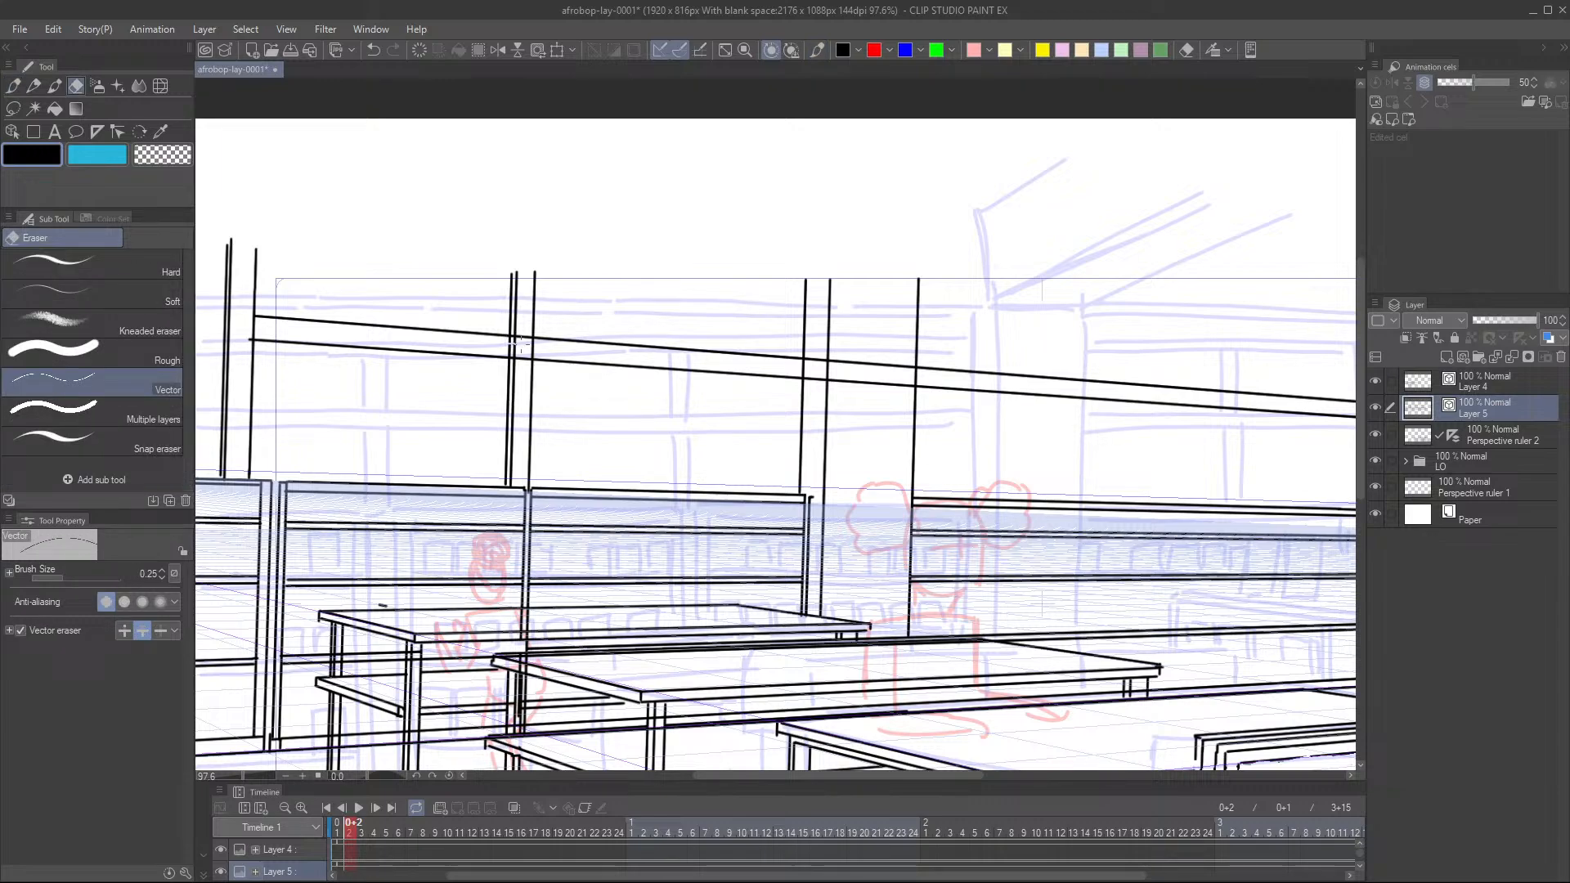
click(516, 347)
click(525, 336)
click(522, 357)
click(533, 348)
key(p)
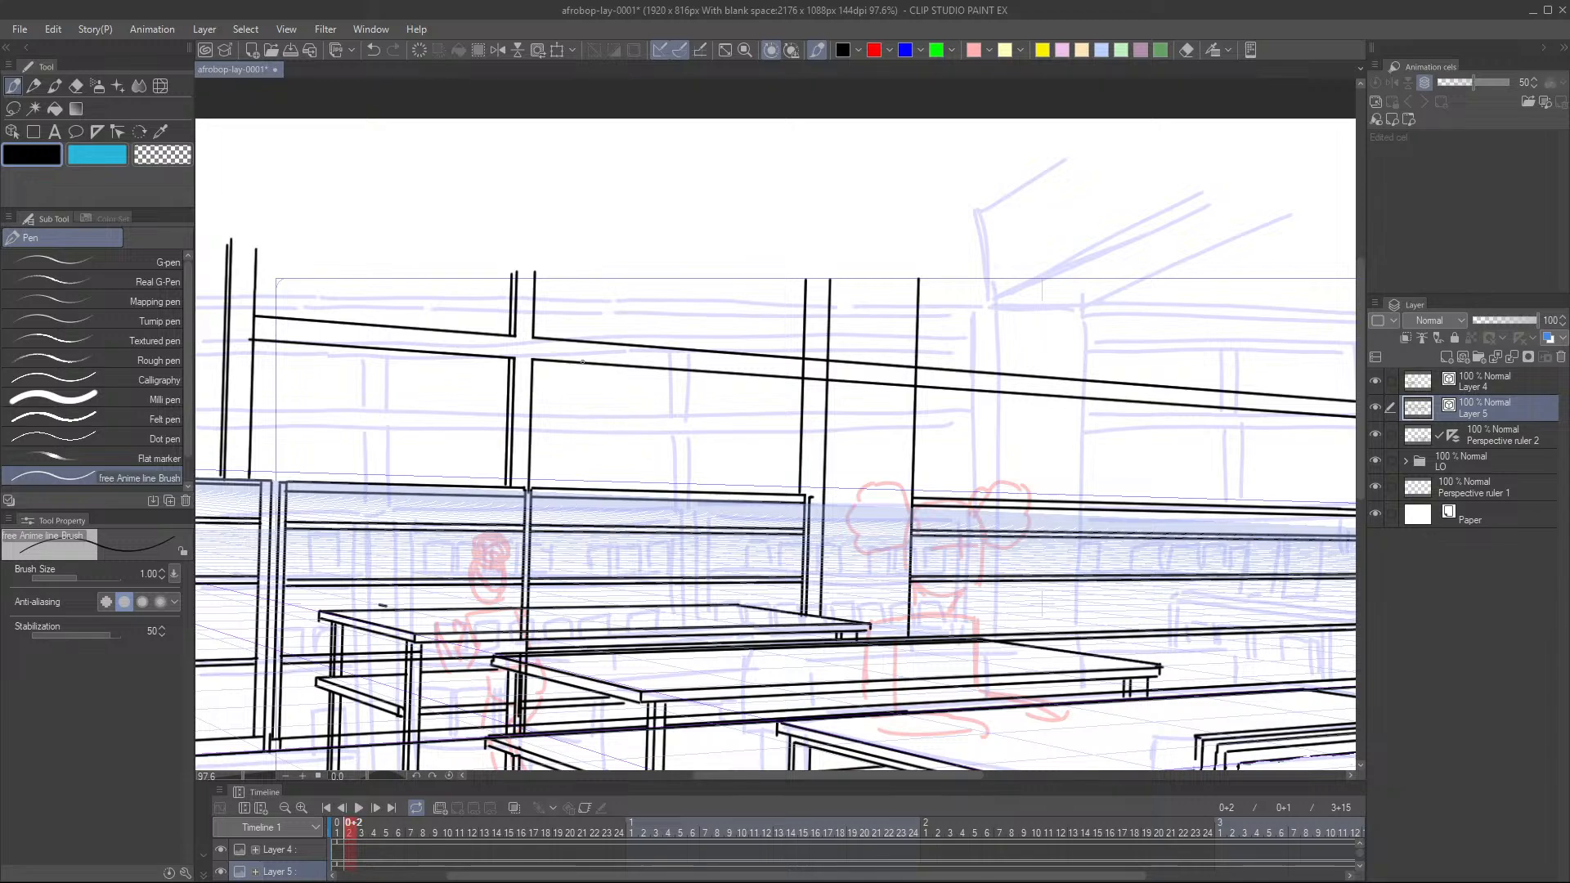
- Draw two parallel receding lines above the window dividers as the window wall's top rail, reaching the far room corner
drag(231, 216, 1357, 337)
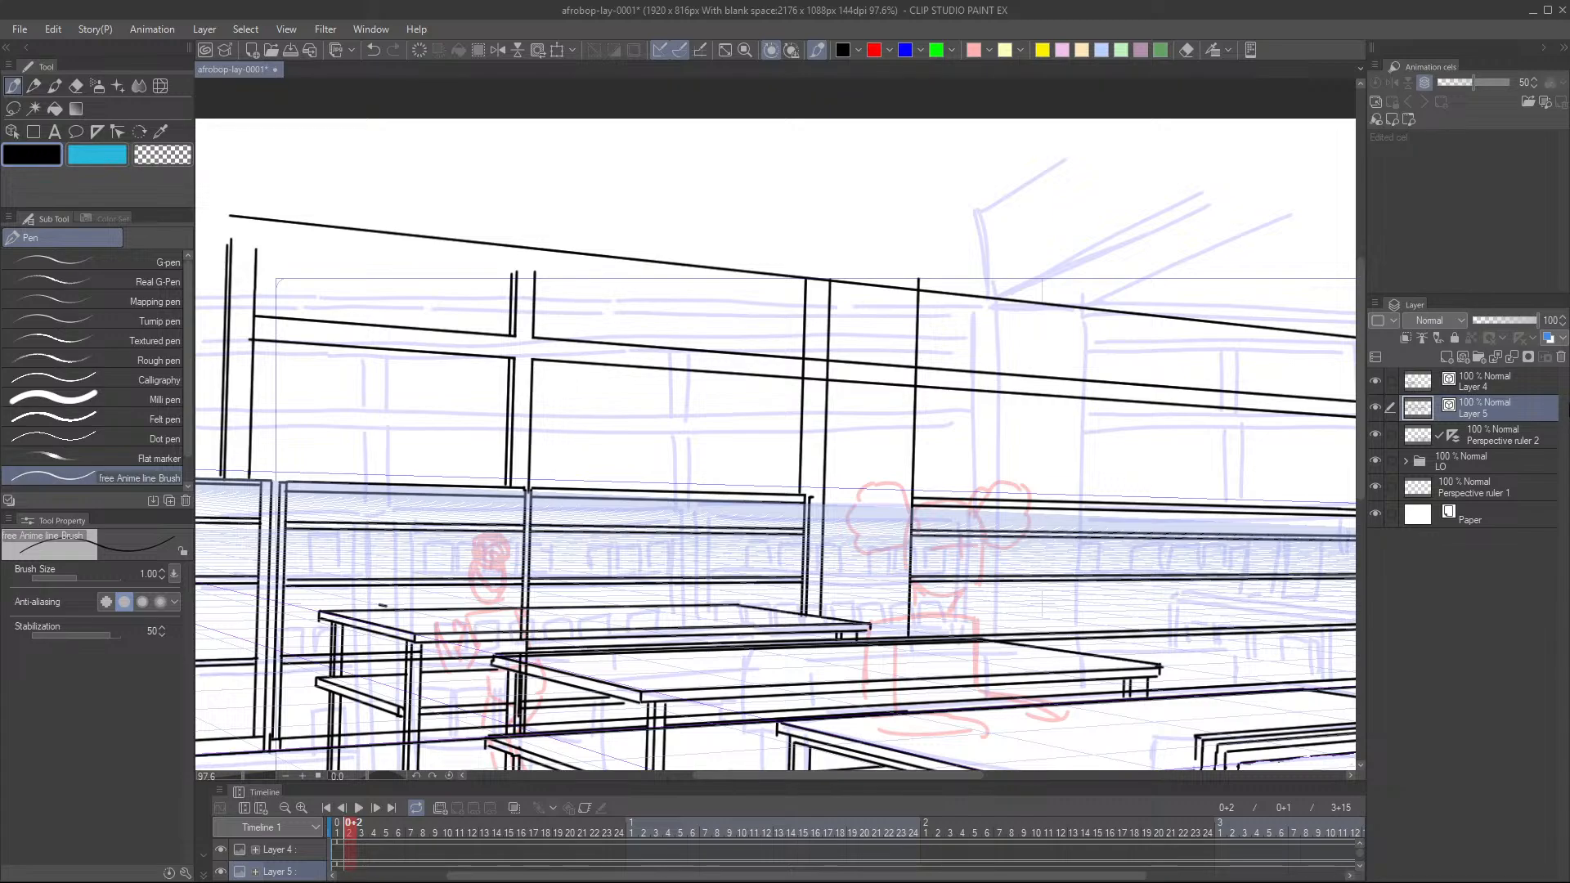
scroll(840, 471, down, 4)
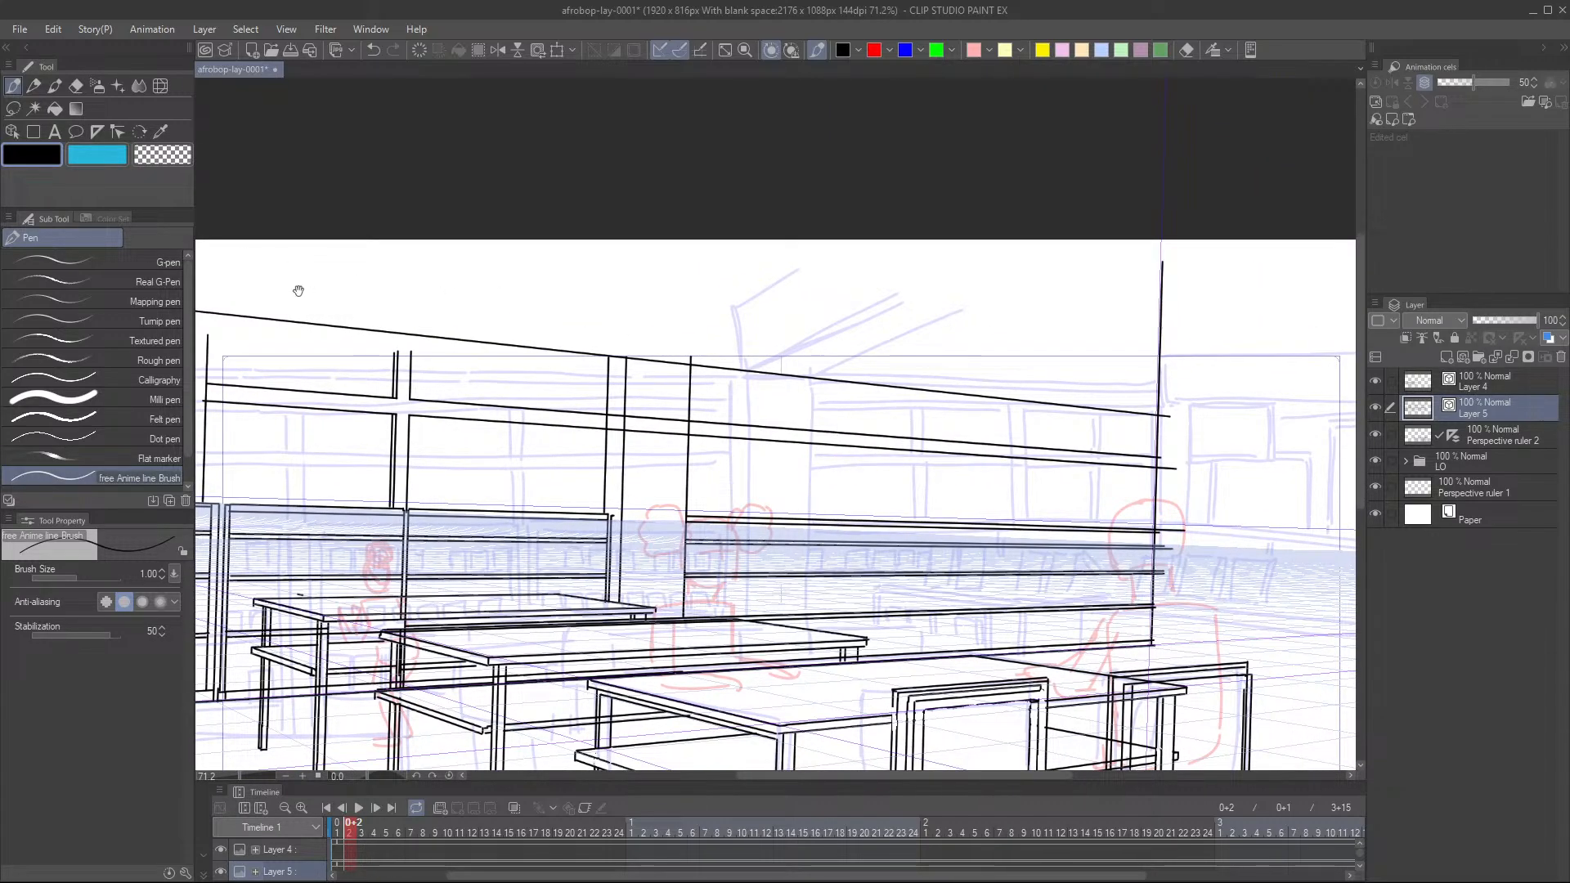
mouse_move(297, 291)
mouse_down()
mouse_move(367, 287)
mouse_move(490, 327)
mouse_move(1240, 435)
mouse_up()
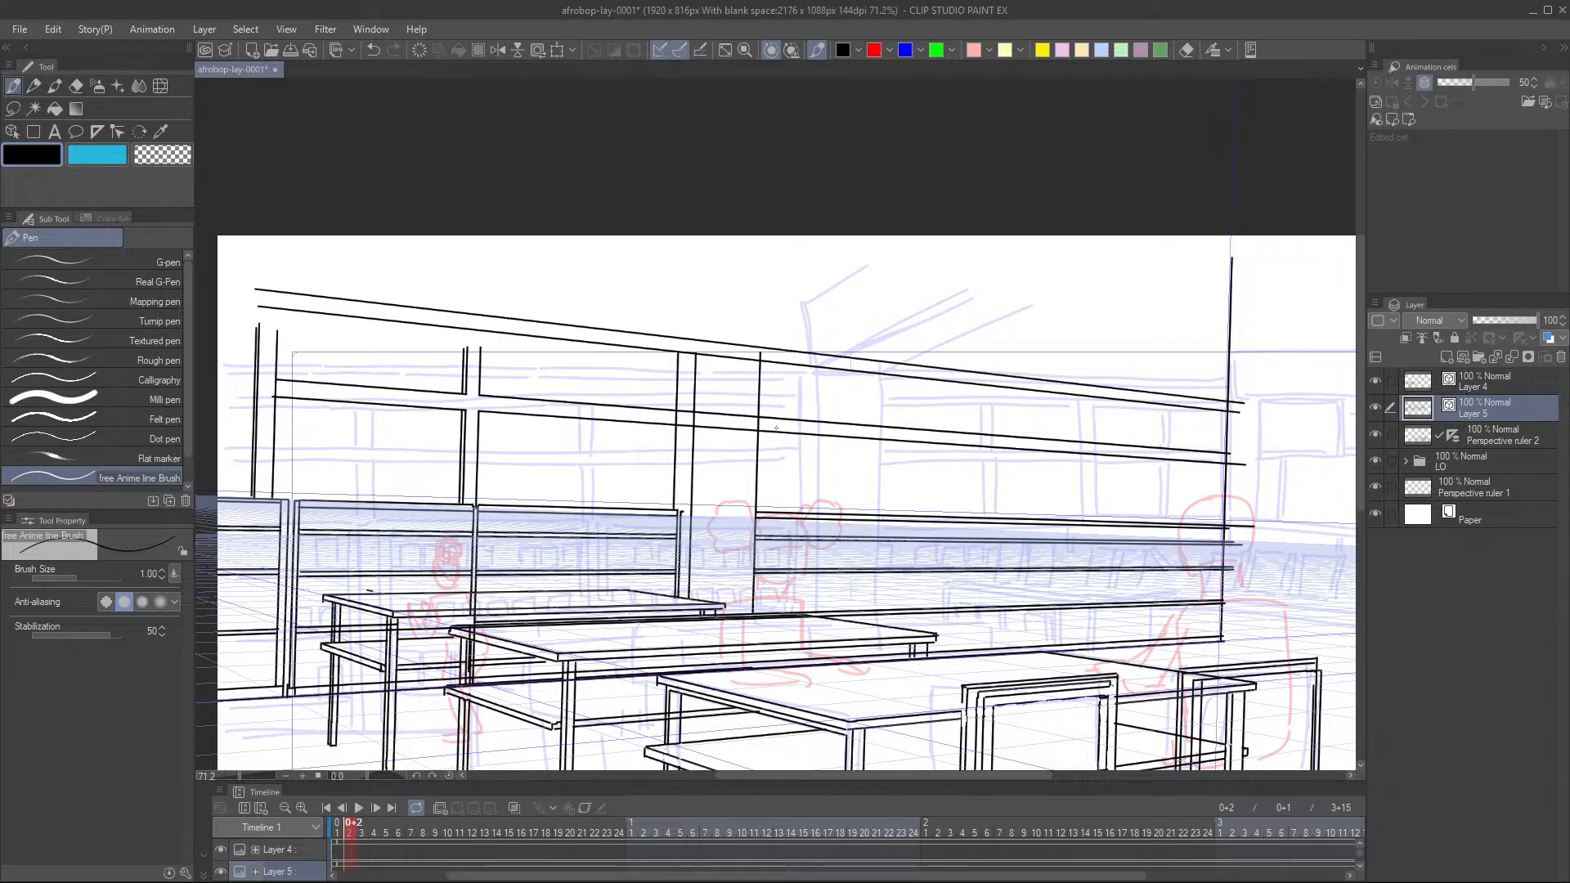
- Extend the pillar's vertical edges up to the window wall's top rail and erase the top rail lines crossing the pillar
scroll(654, 346, up, 1)
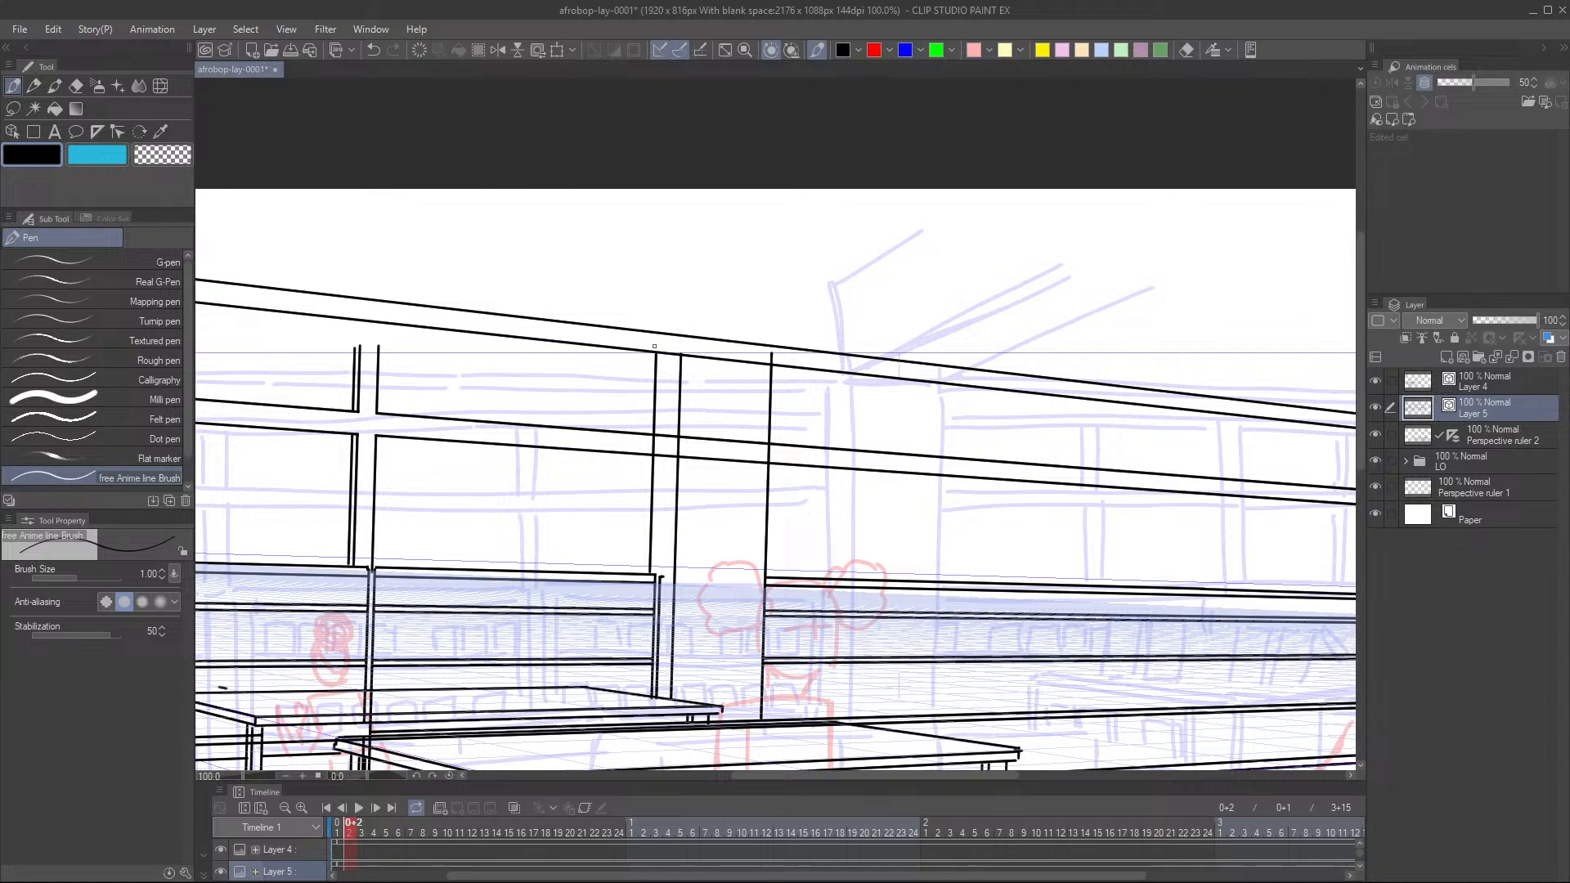
mouse_move(684, 333)
mouse_down()
mouse_move(682, 359)
mouse_move(656, 360)
mouse_up()
key(ctrl+z)
mouse_move(770, 337)
mouse_down()
mouse_move(770, 376)
mouse_move(730, 364)
mouse_up()
key(e)
key(p)
scroll(771, 321, down, 2)
scroll(753, 385, down, 3)
- Erase the middle window rail lines that cross the pillar
key(e)
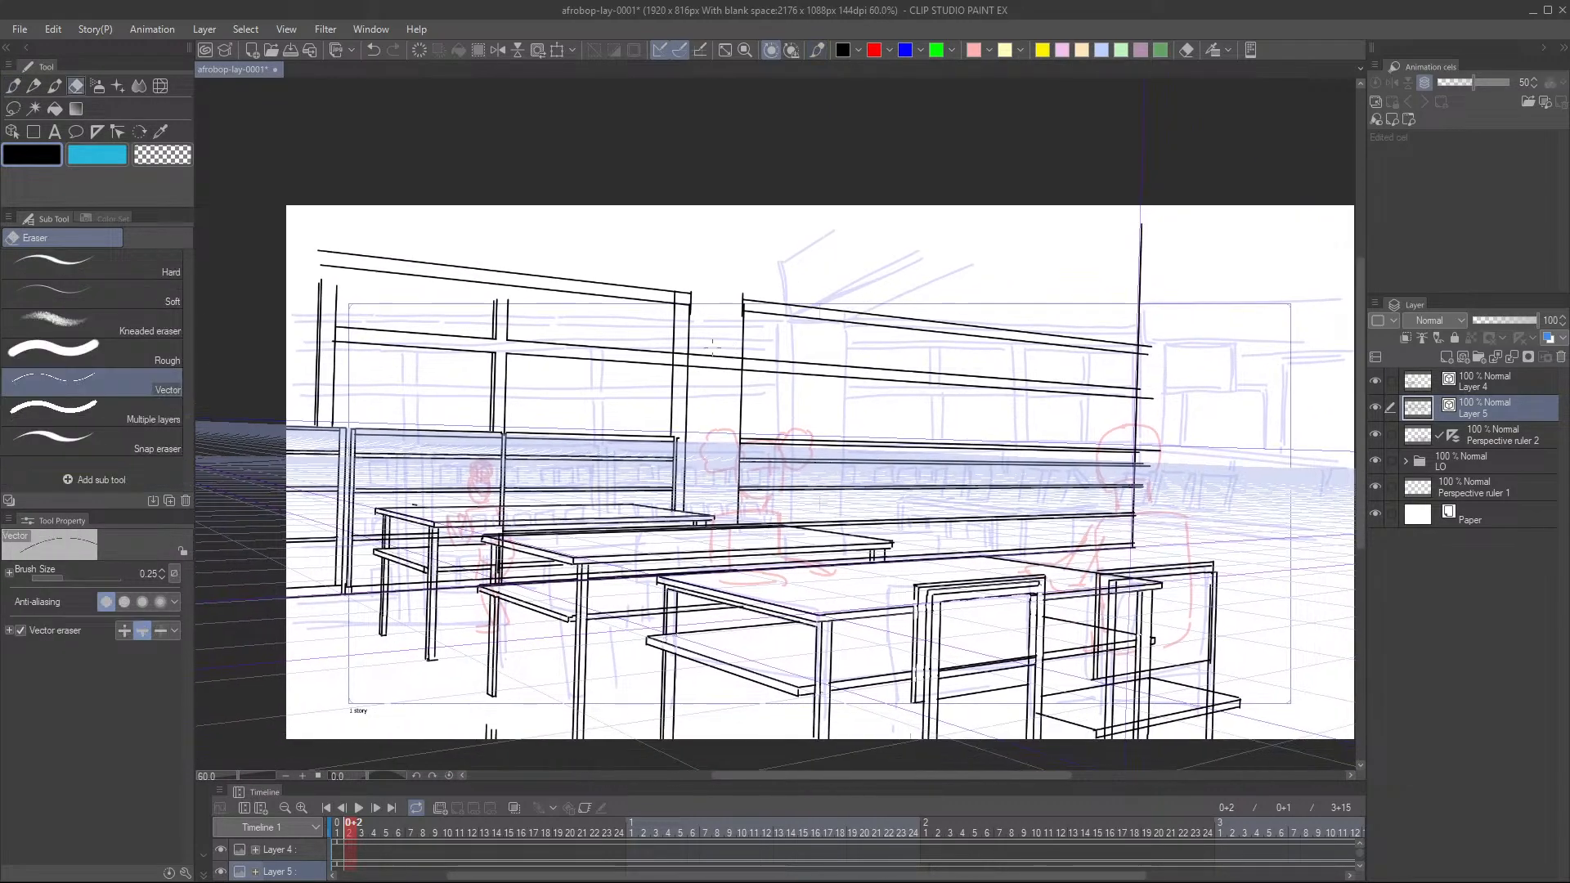
scroll(707, 358, up, 3)
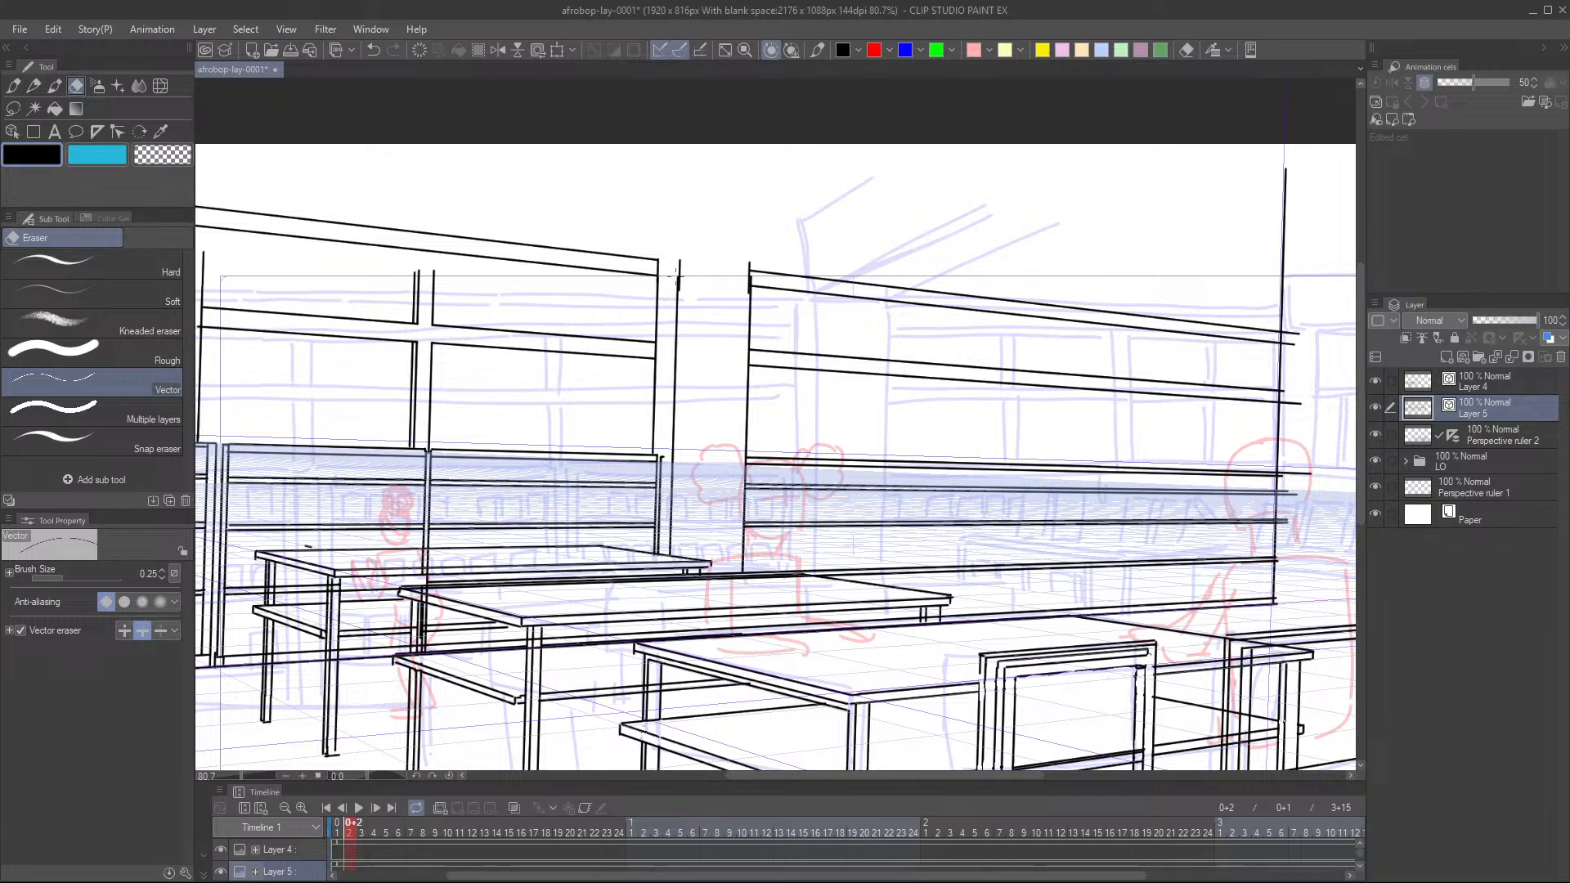
key(p)
scroll(915, 346, down, 2)
scroll(915, 346, down, 2)
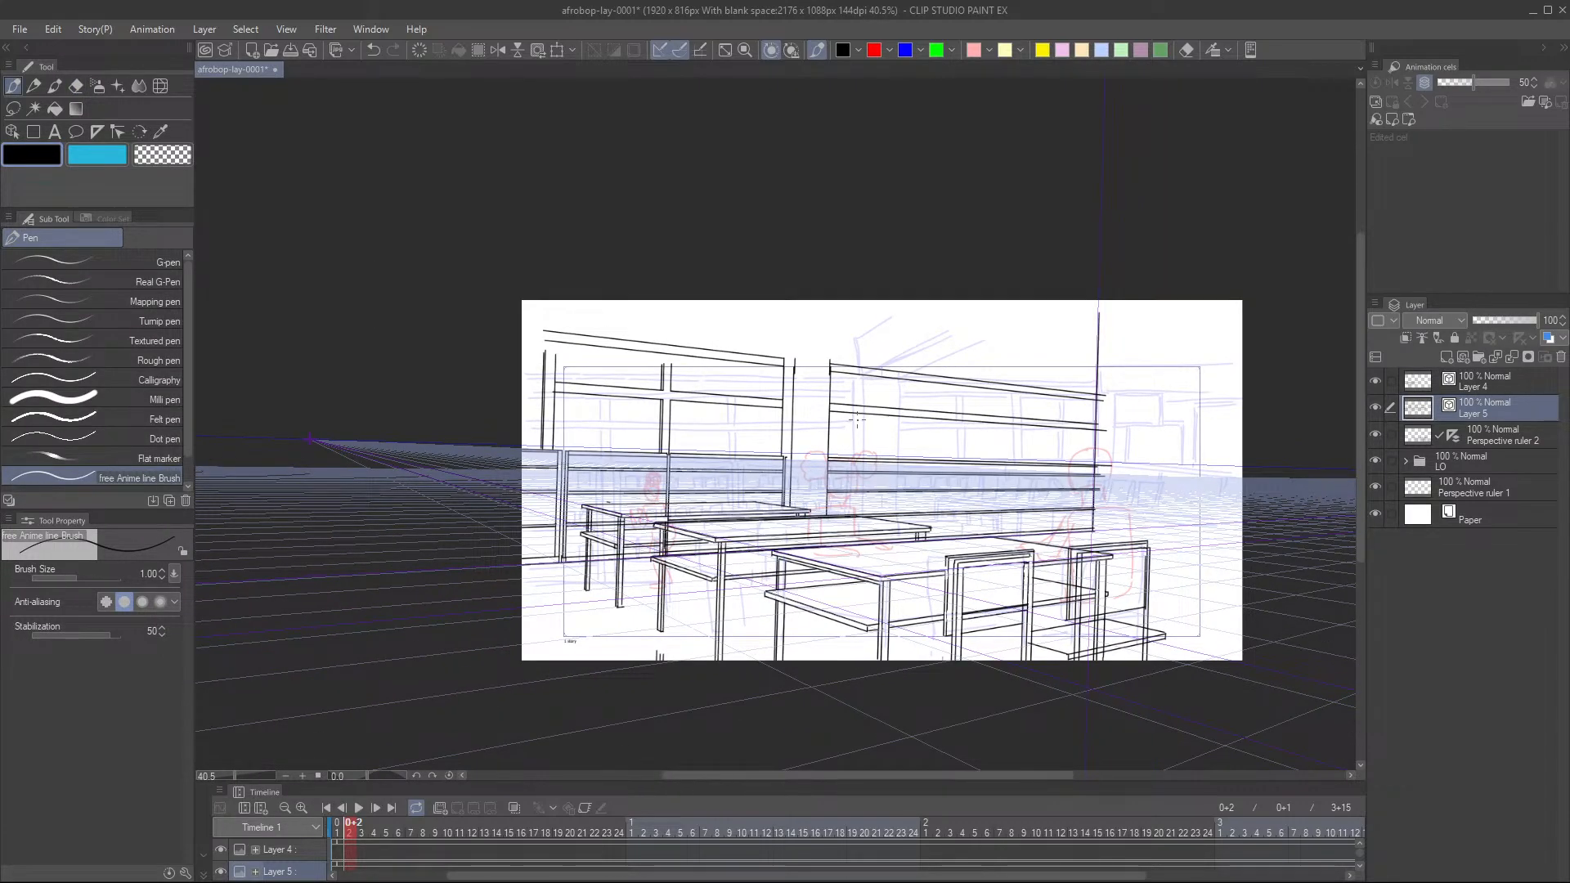
- Extend the middle vertical window divider up to the underside of the top rail
scroll(857, 420, up, 3)
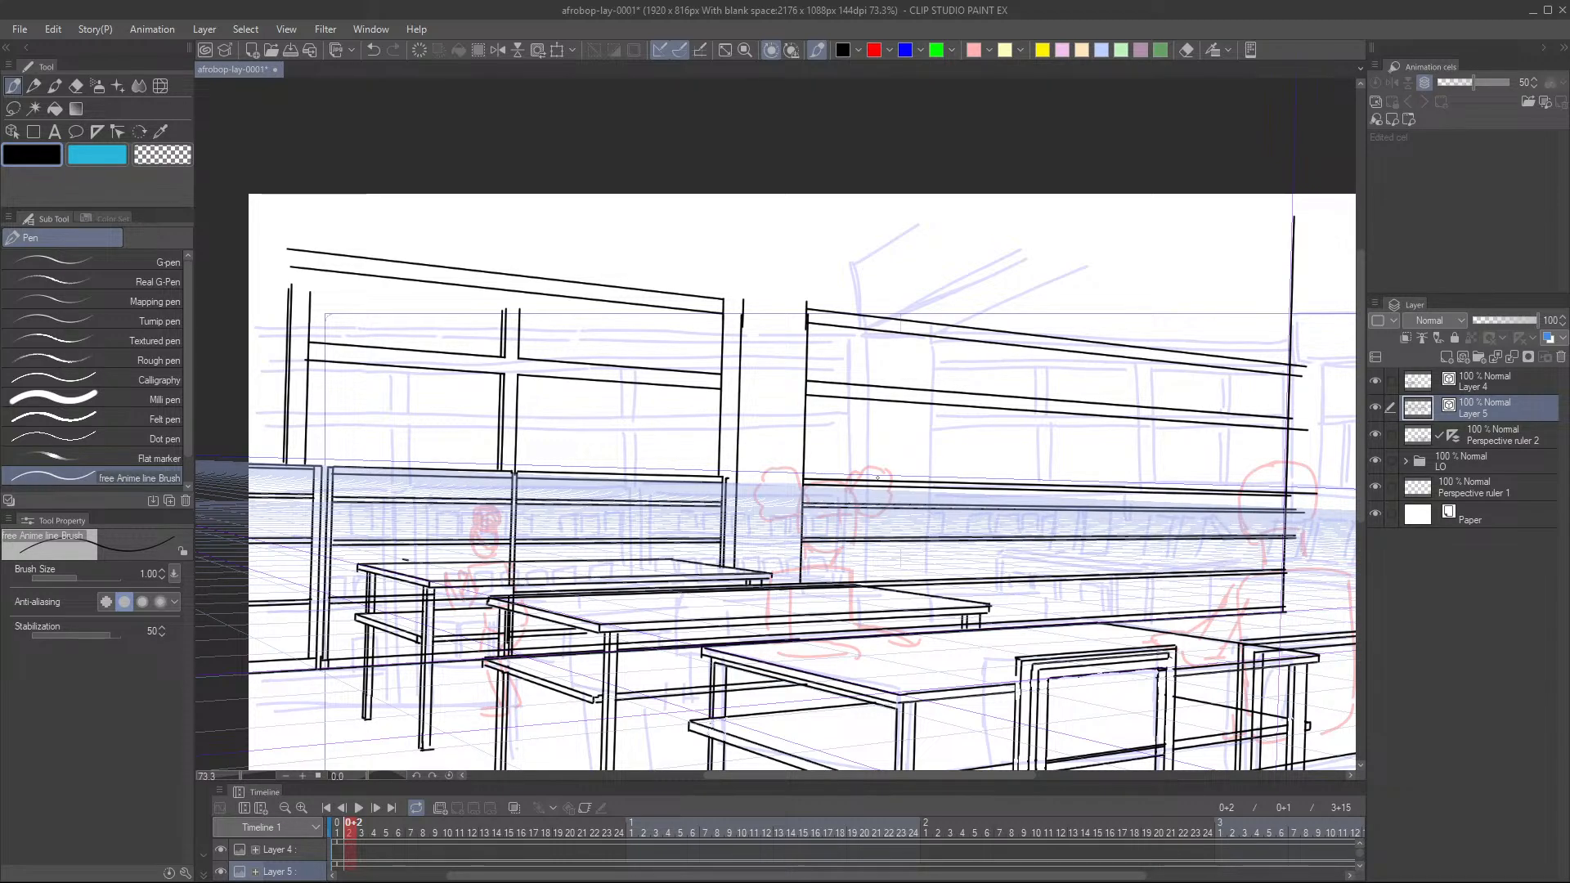
scroll(494, 325, up, 2)
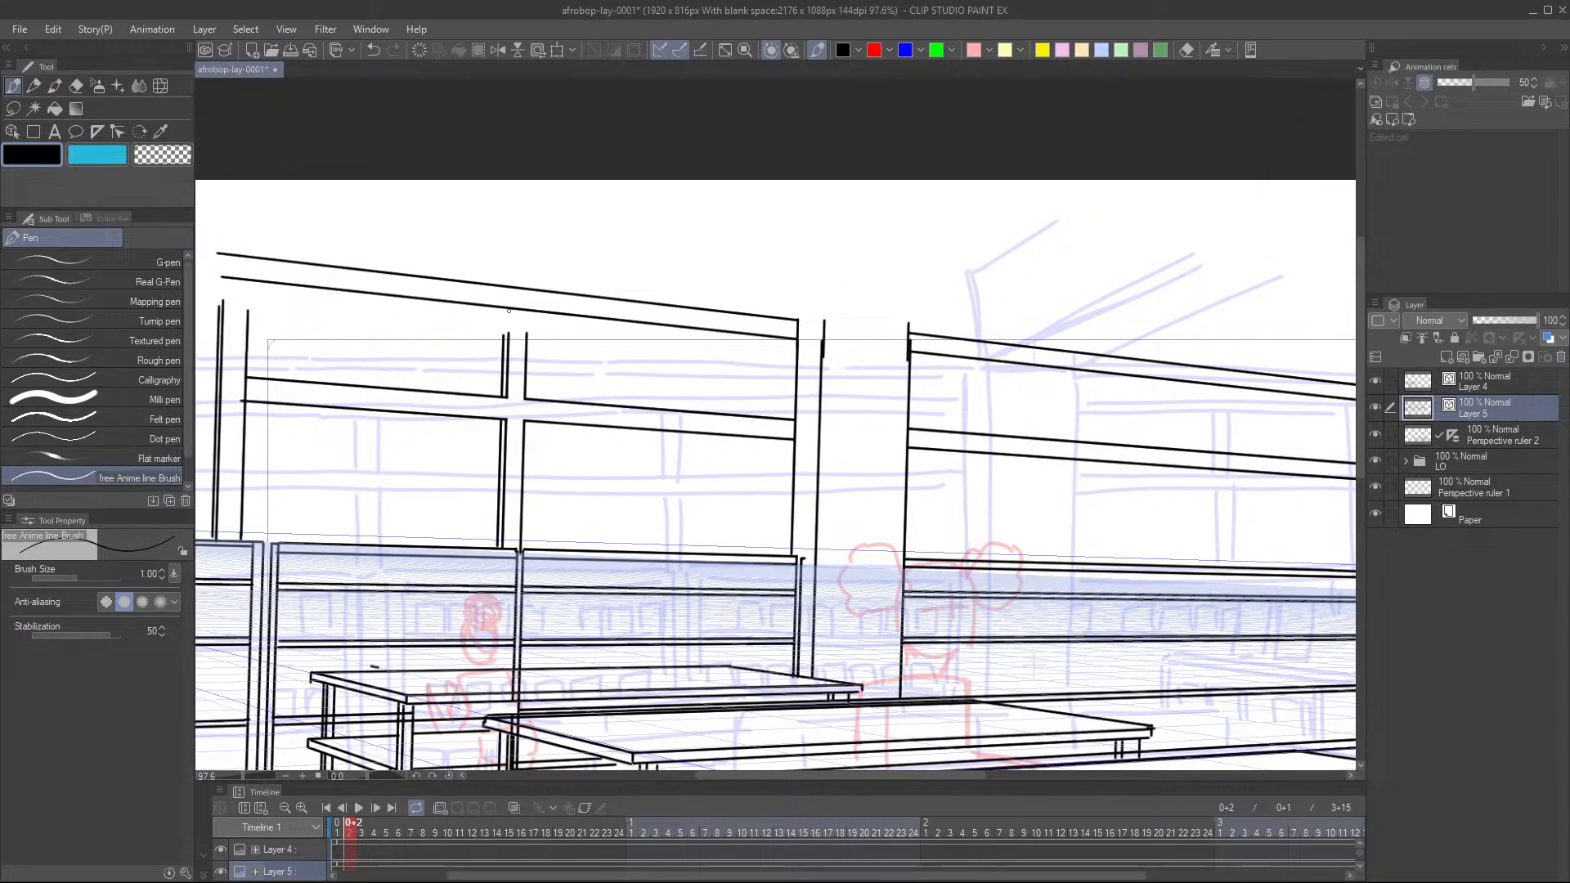
mouse_move(509, 339)
mouse_down()
mouse_move(508, 311)
mouse_move(527, 314)
mouse_move(504, 310)
mouse_up()
key(ctrl+z)
key(ctrl+y)
key(ctrl+z)
key(ctrl+y)
scroll(591, 419, down, 4)
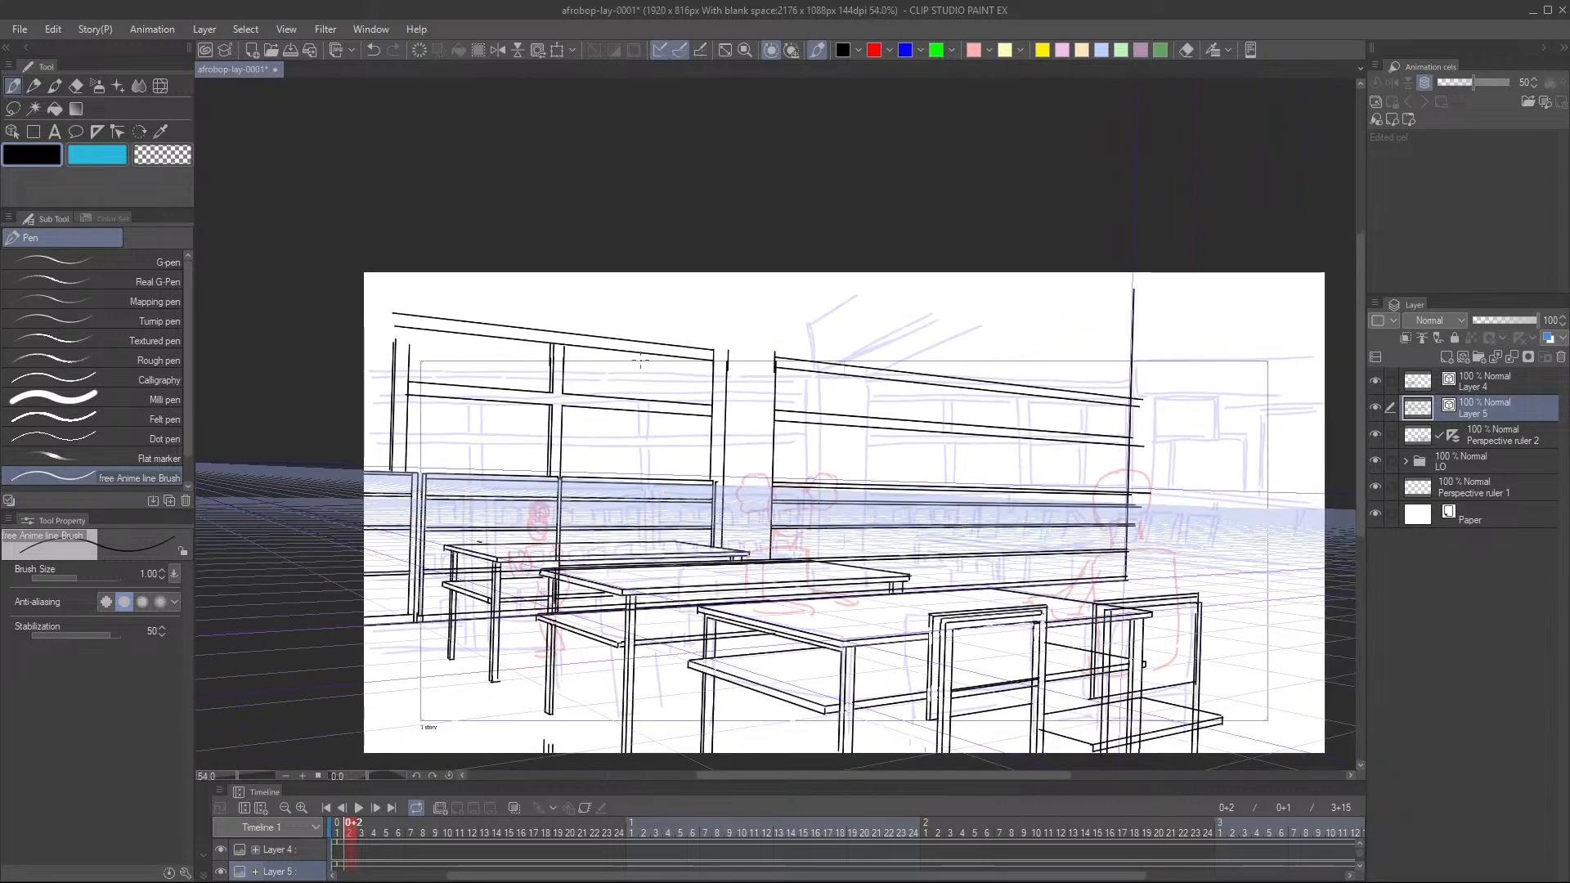
scroll(591, 419, up, 3)
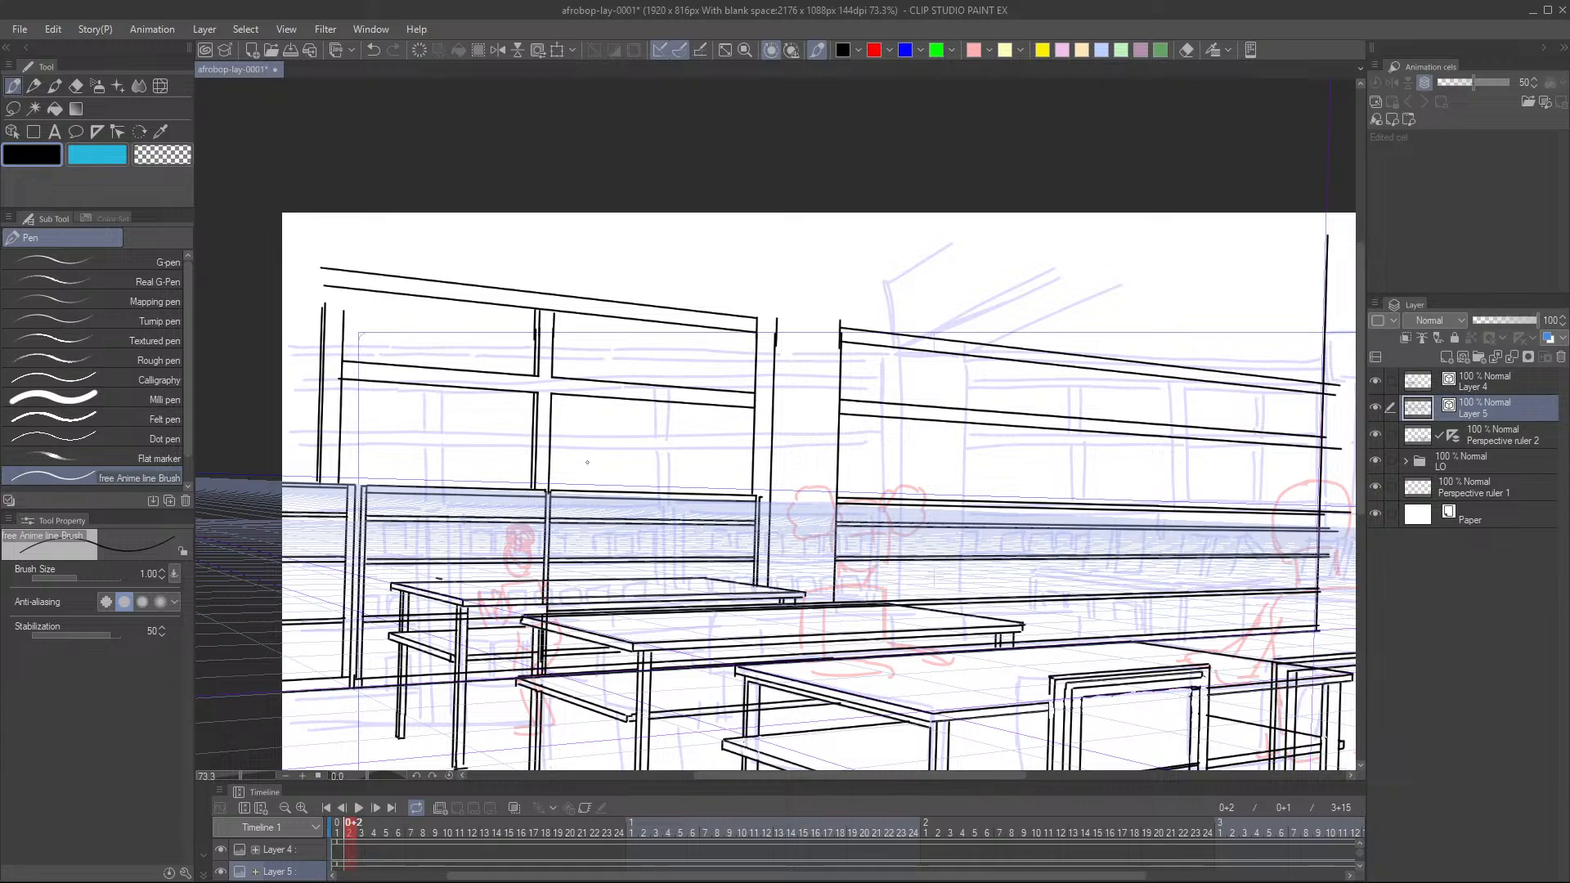
- Extend the vertical divider lines near the canvas's left edge up to the underside of the top rail
scroll(605, 458, up, 3)
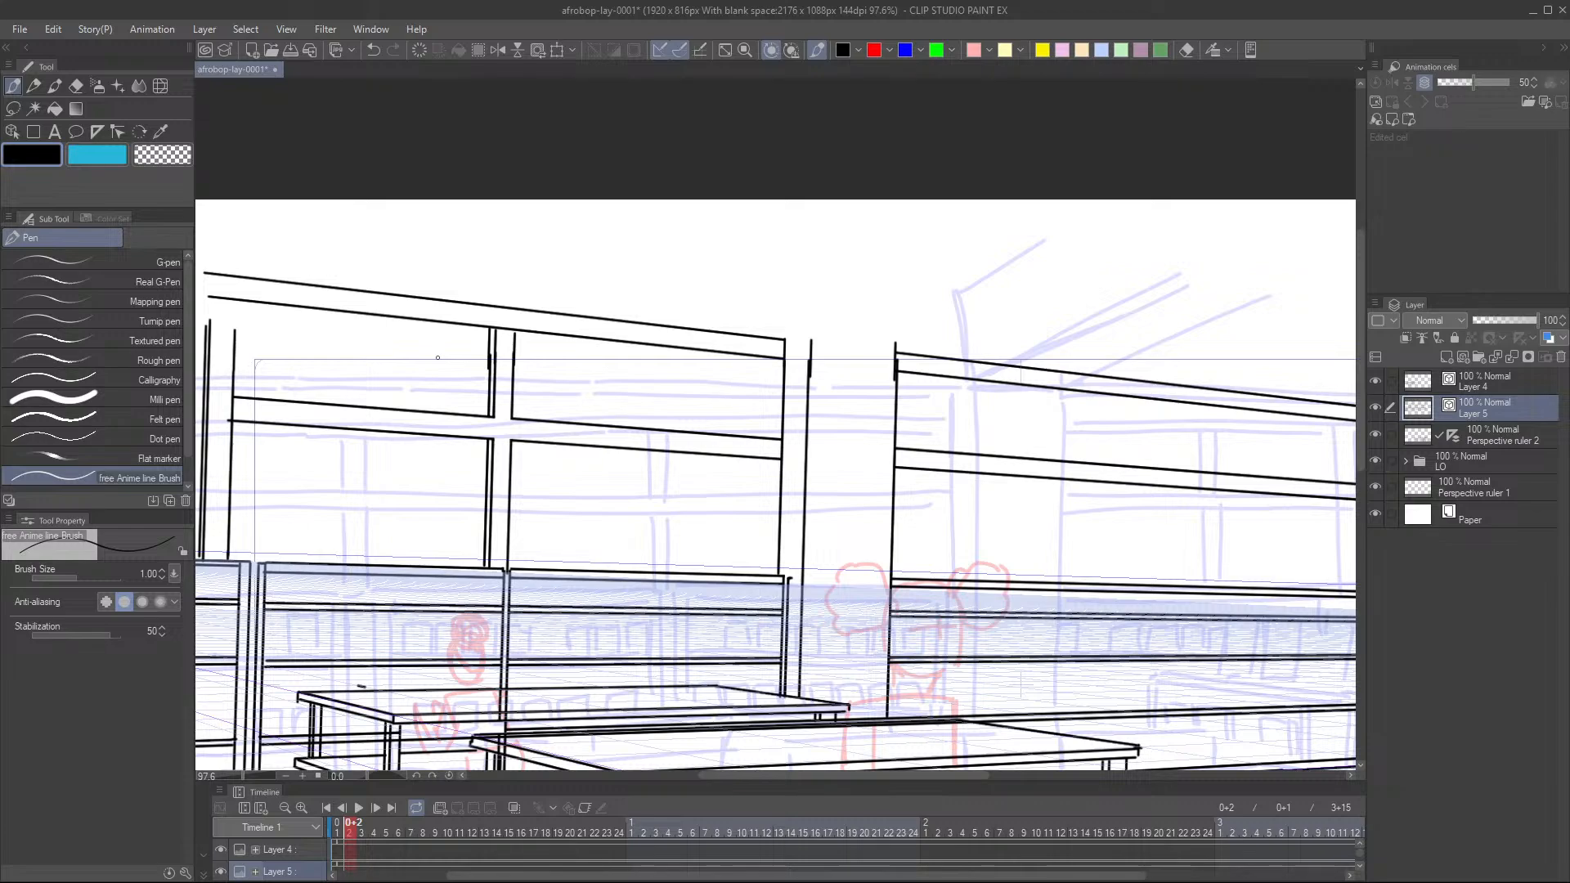
drag(310, 368, 474, 371)
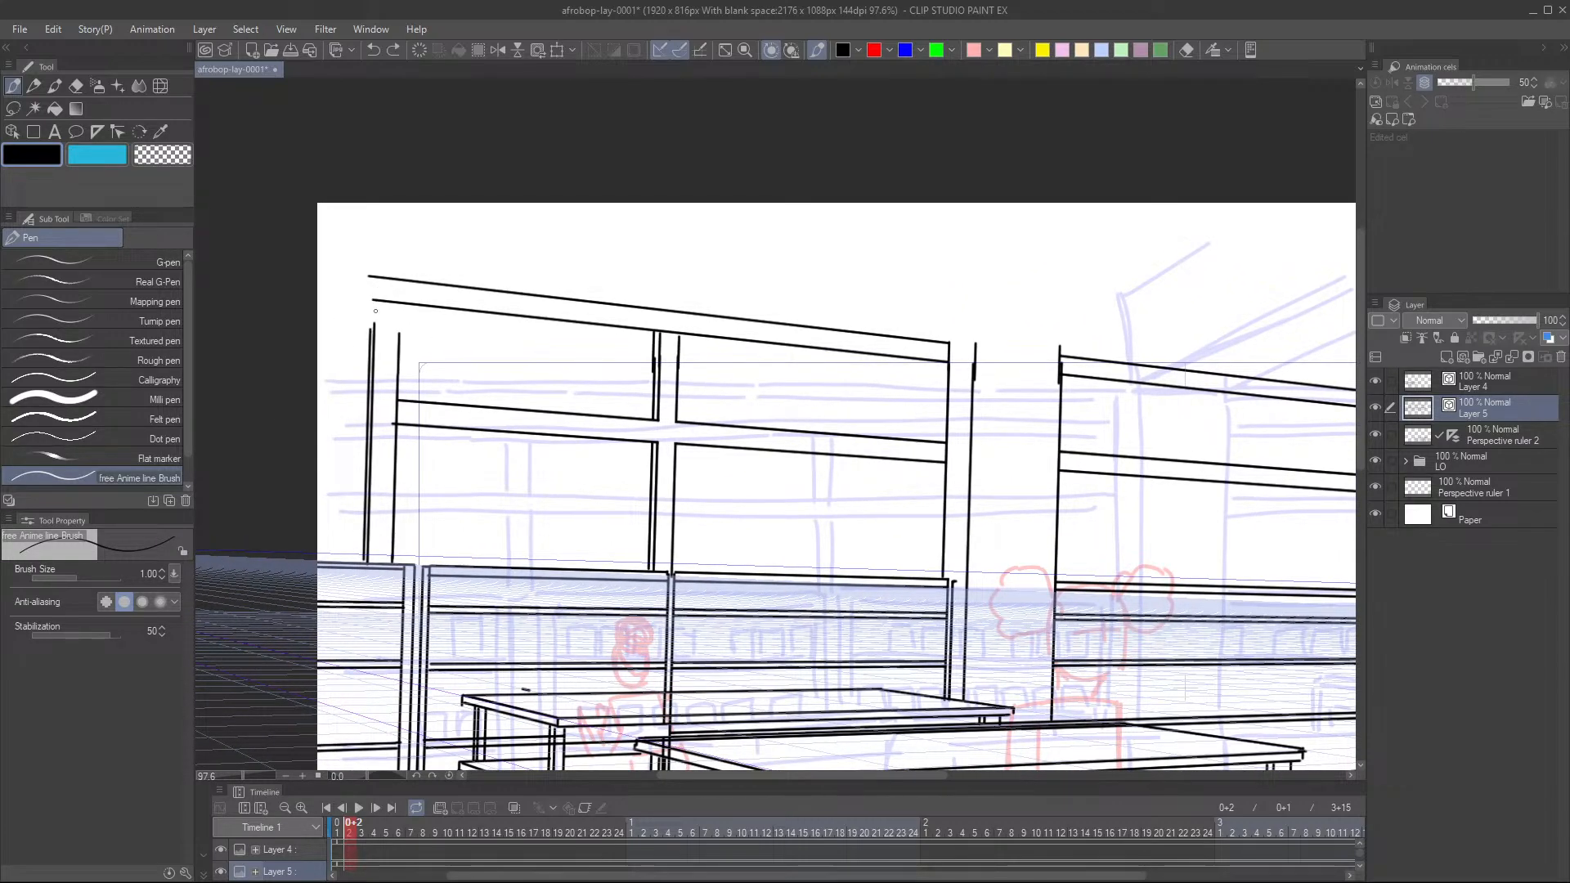
drag(372, 328, 372, 300)
key(ctrl+z)
mouse_move(373, 327)
mouse_down()
mouse_move(372, 299)
mouse_move(373, 335)
mouse_move(400, 336)
mouse_up()
key(ctrl+z)
scroll(764, 474, down, 4)
scroll(771, 519, up, 3)
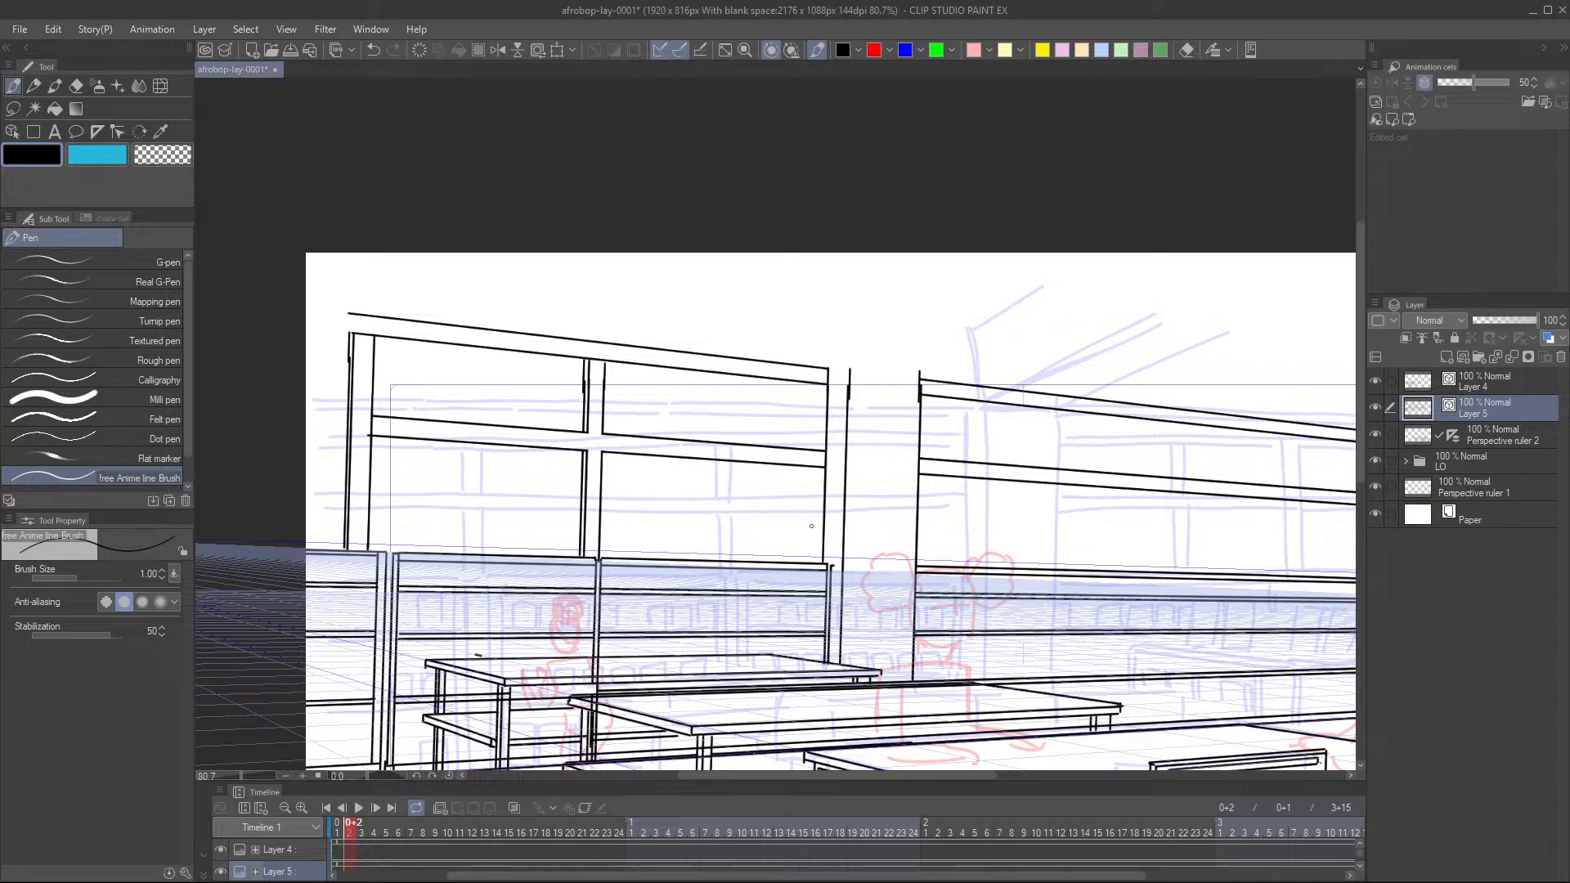
- Draw a vertical inner frame line just beside the pillar, from the top rail down to the lower wall's upper rail
scroll(754, 490, up, 2)
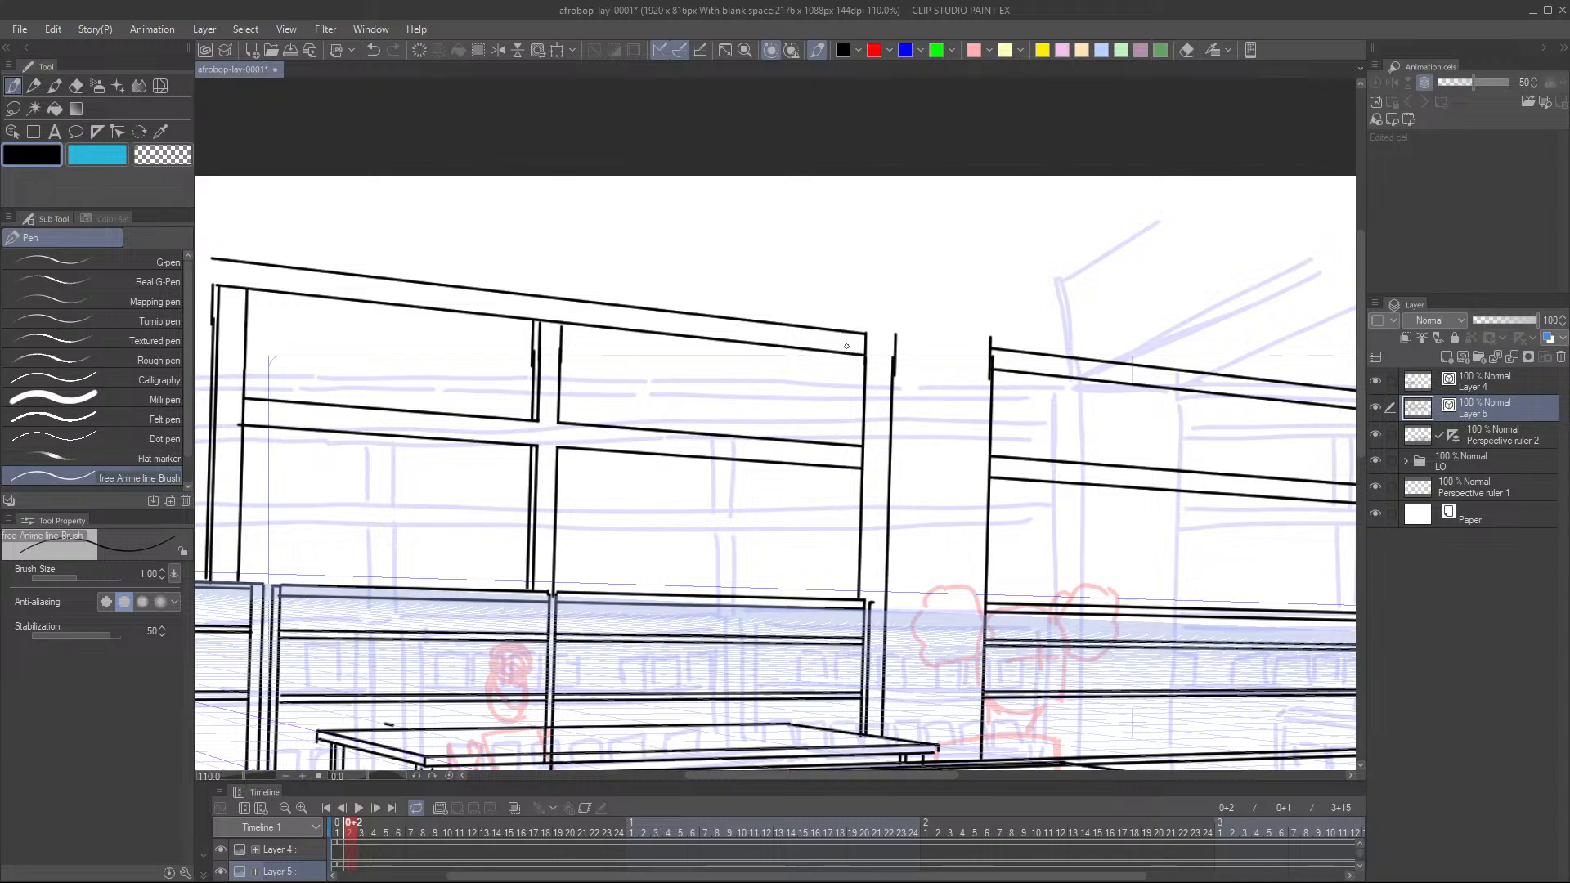
drag(847, 353, 843, 485)
key(ctrl+z)
drag(848, 358, 843, 601)
- Erase the middle rail's excess line ends inside the new frame strip beside the pillar
key(w)
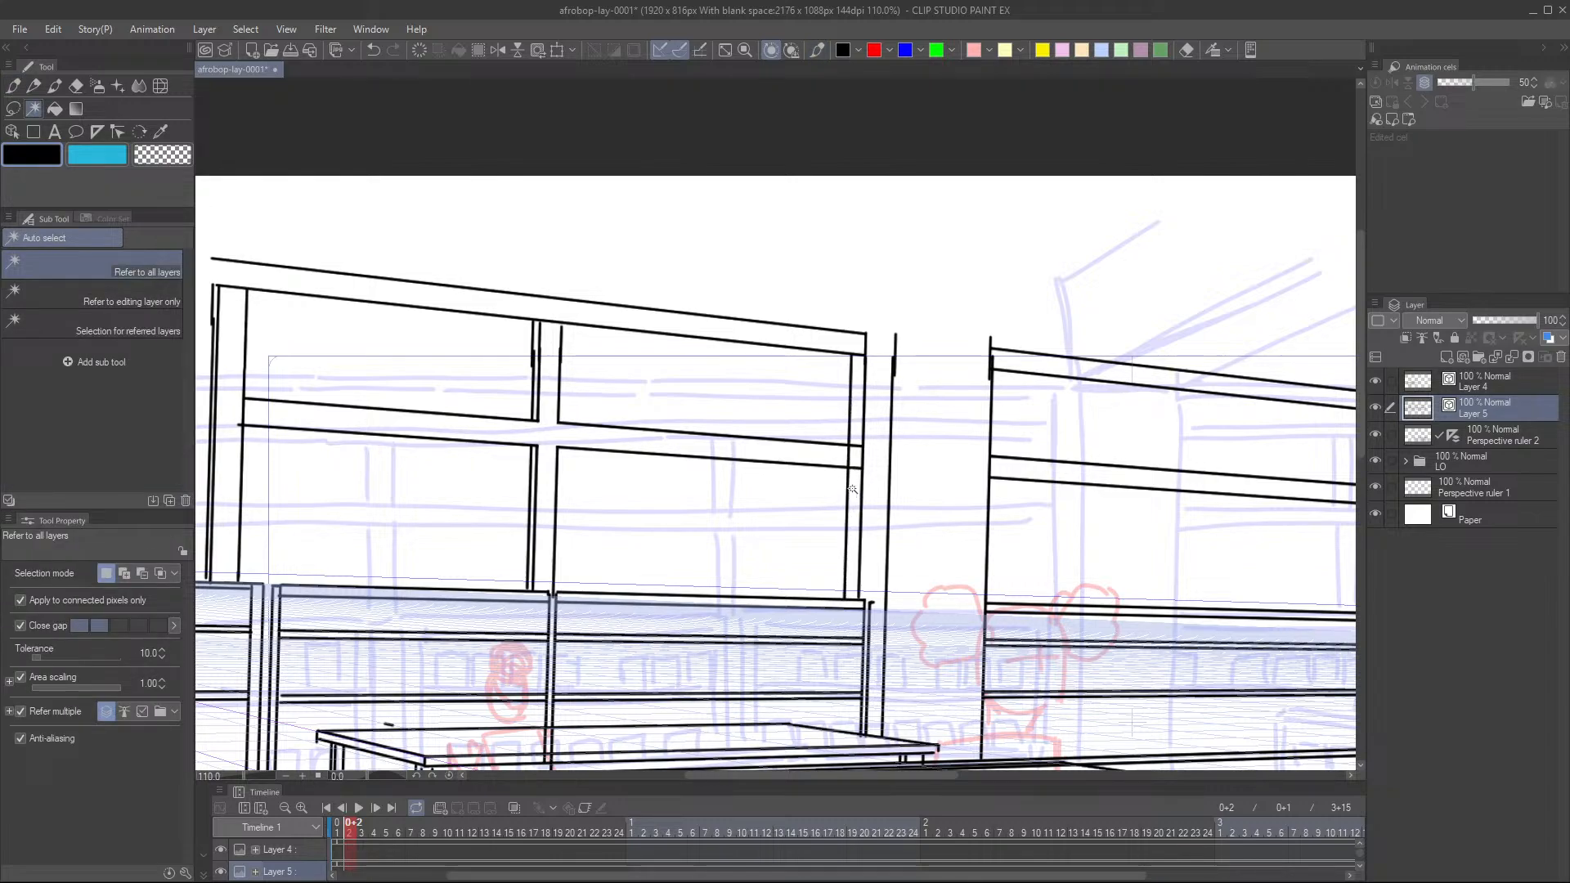
key(e)
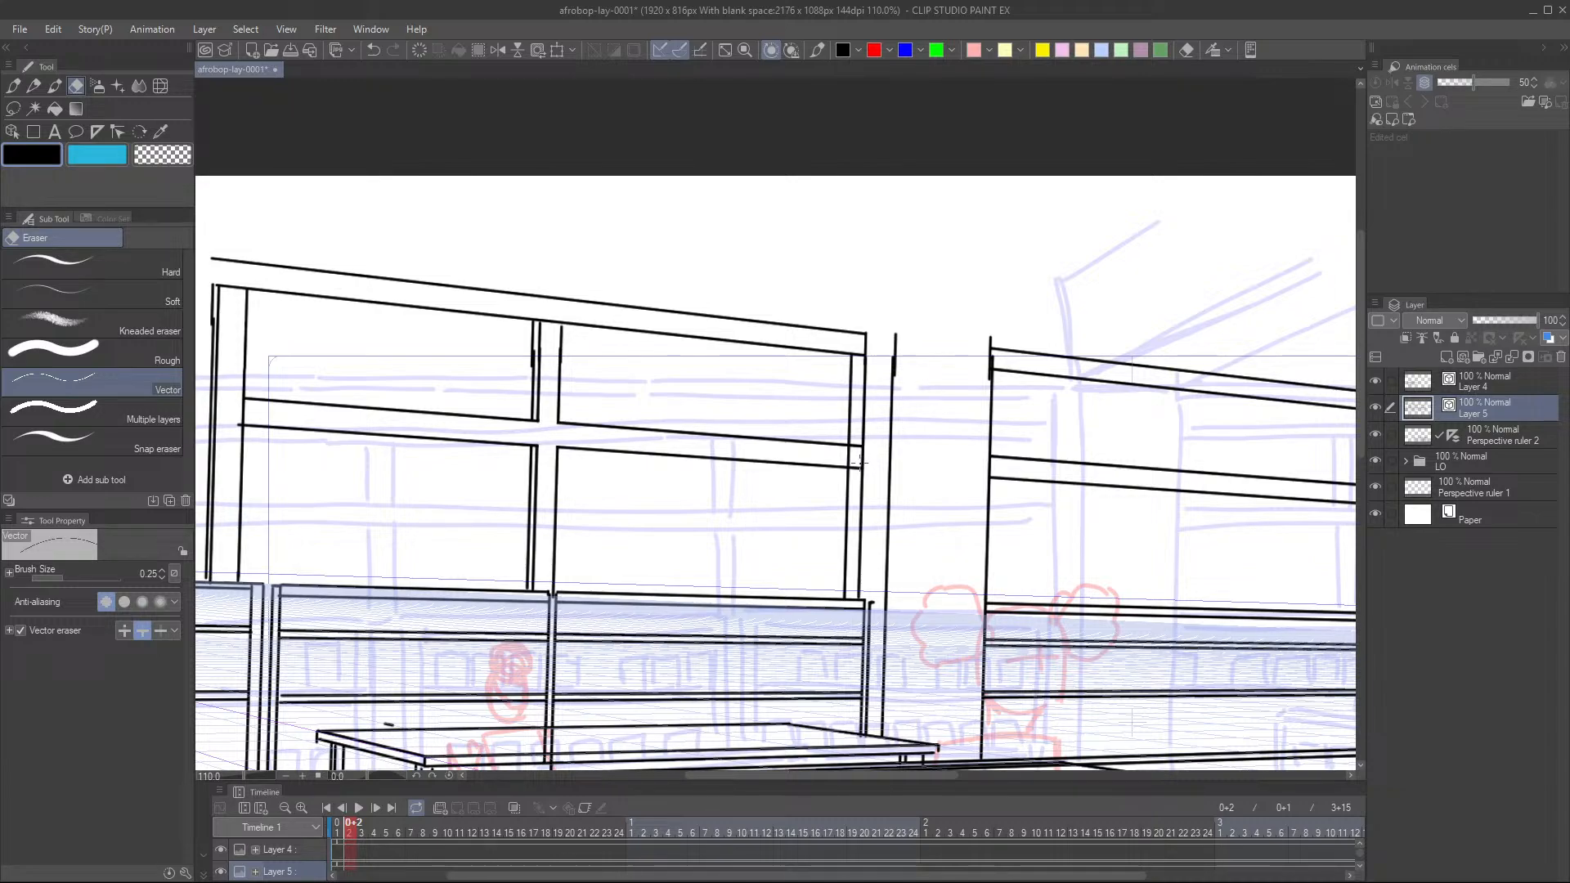
key(p)
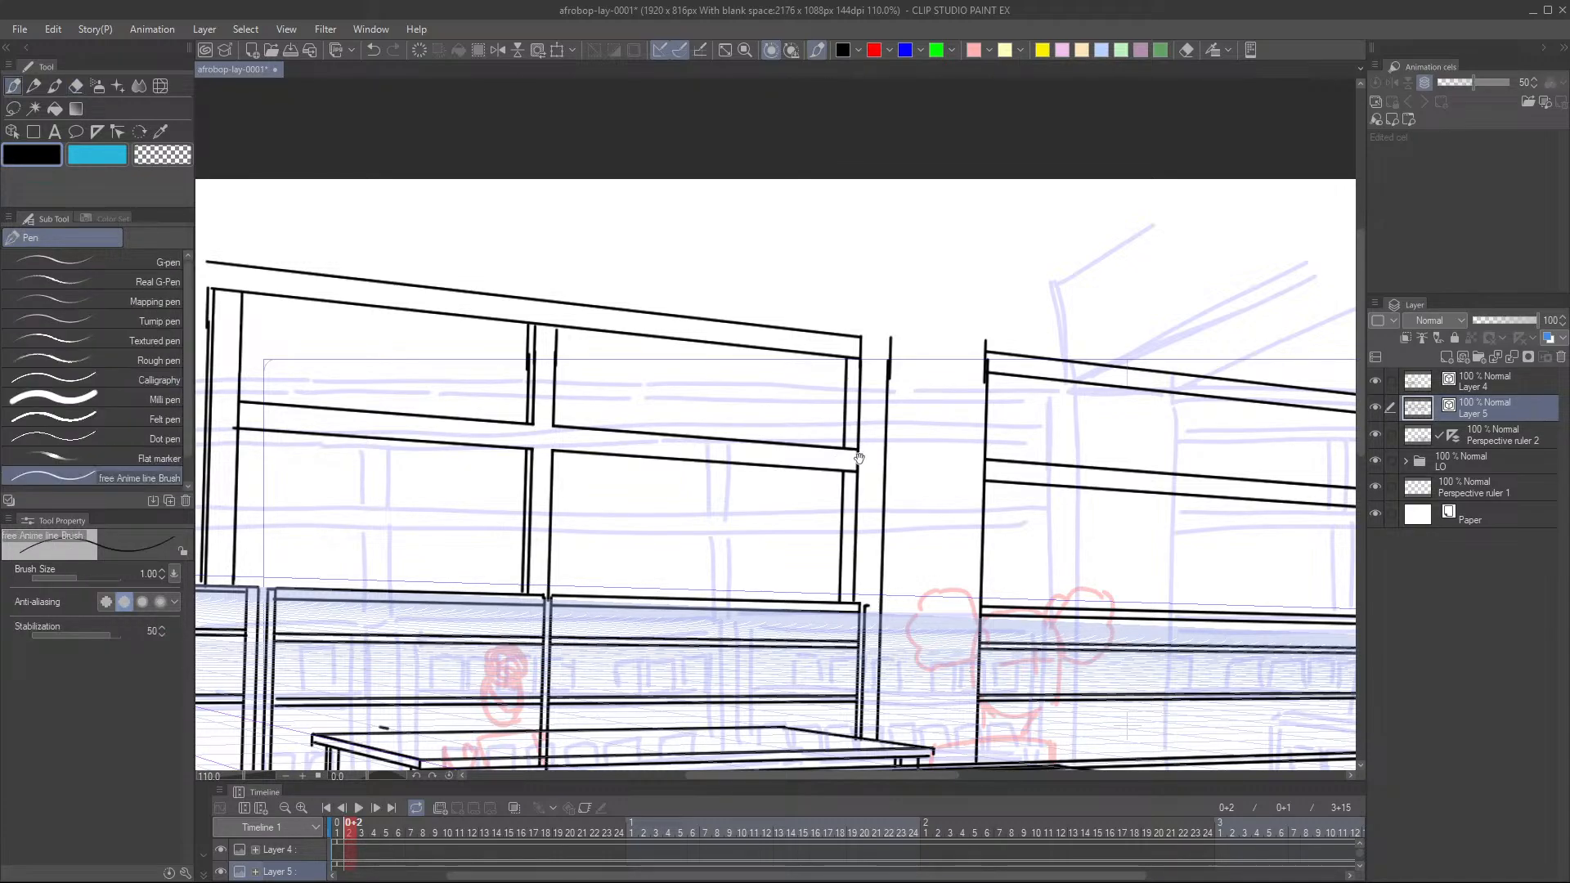
scroll(846, 456, down, 3)
scroll(862, 459, down, 3)
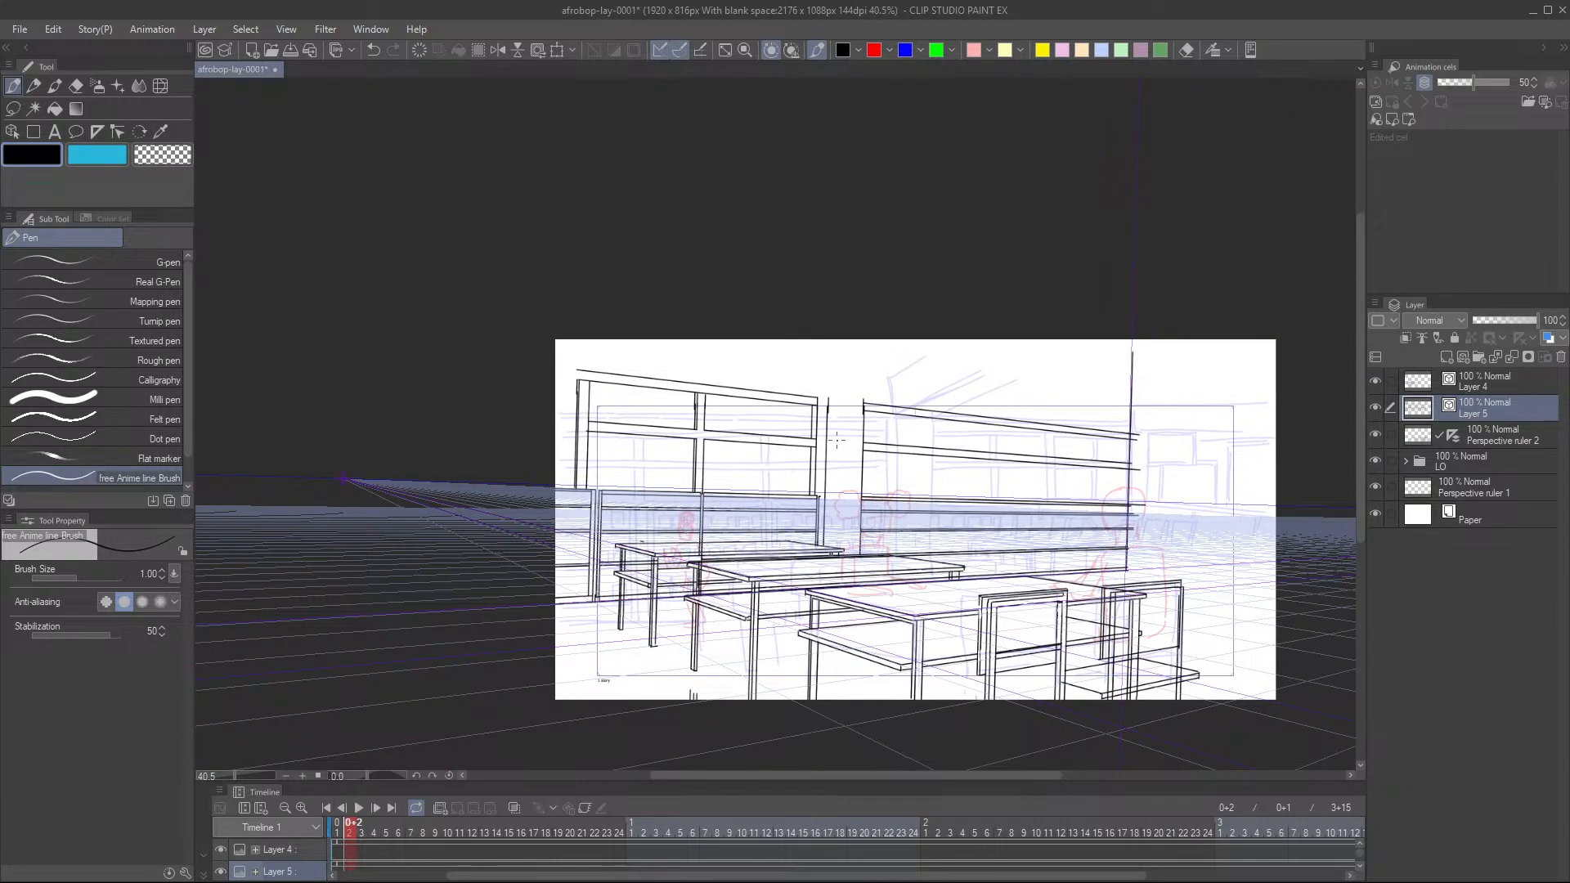
- Continue the middle window rail beyond the leftmost divider to the canvas's left edge
scroll(836, 440, up, 3)
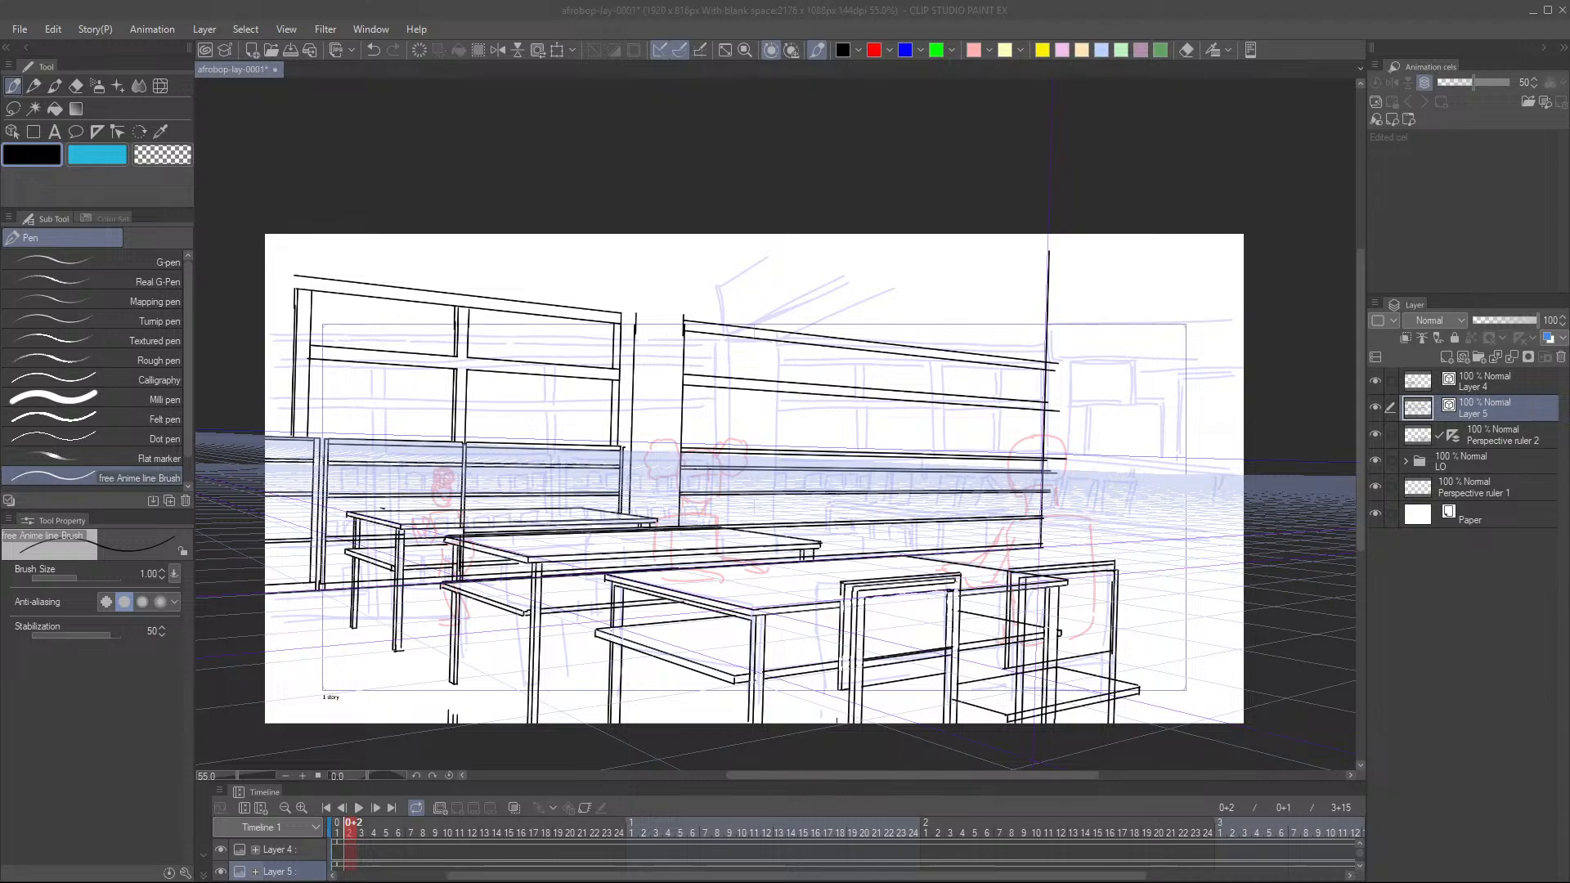
click(472, 8)
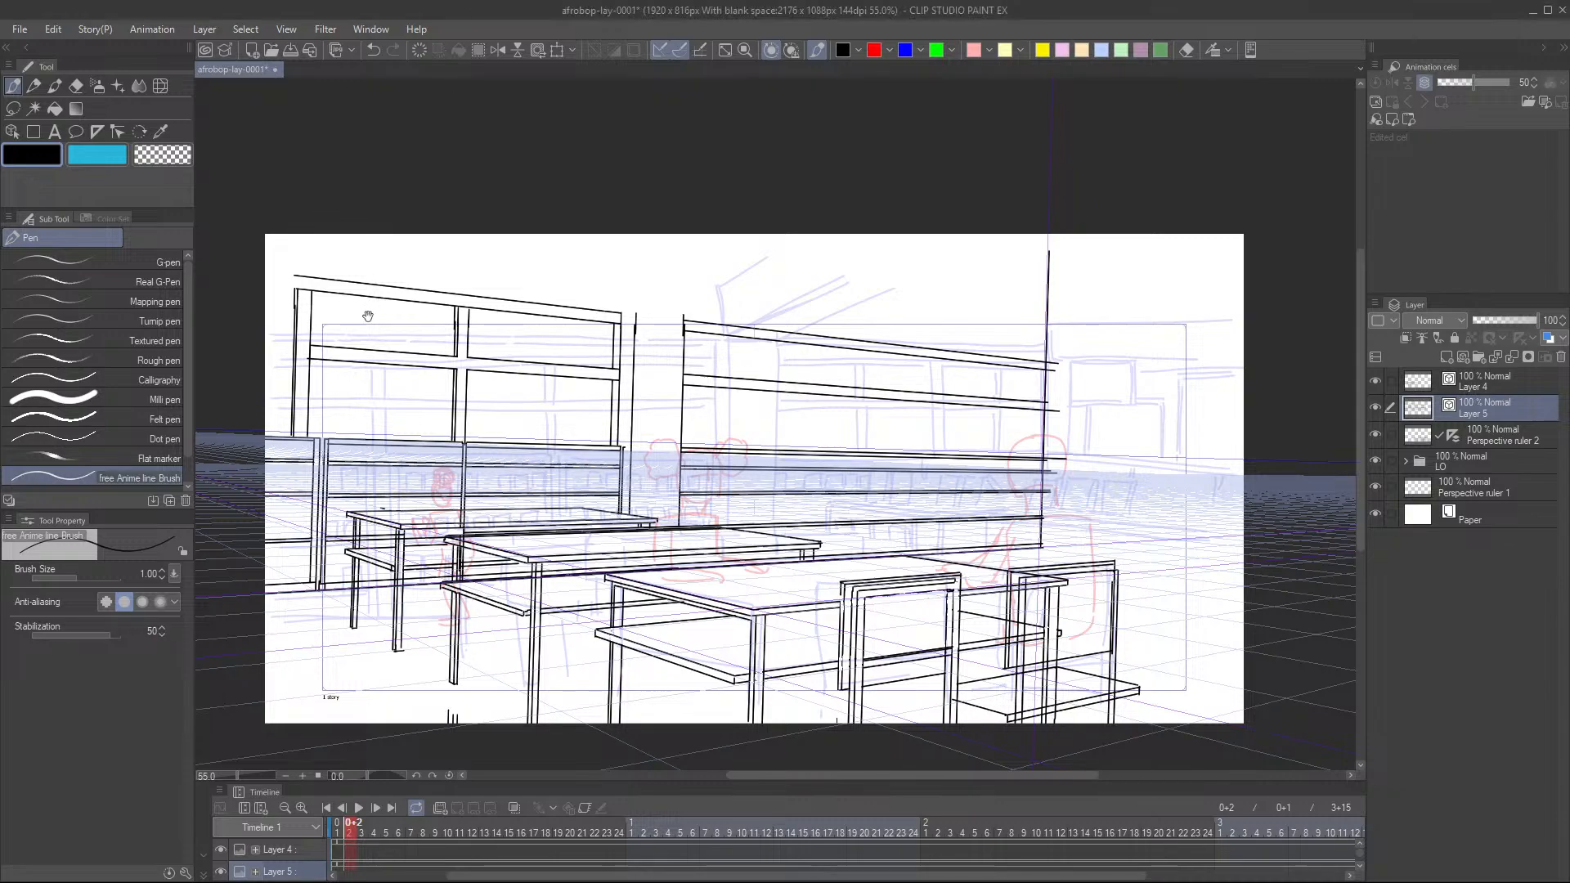
scroll(368, 317, up, 3)
mouse_move(265, 380)
mouse_down()
mouse_move(226, 376)
mouse_move(231, 393)
mouse_move(226, 376)
mouse_up()
key(ctrl+z)
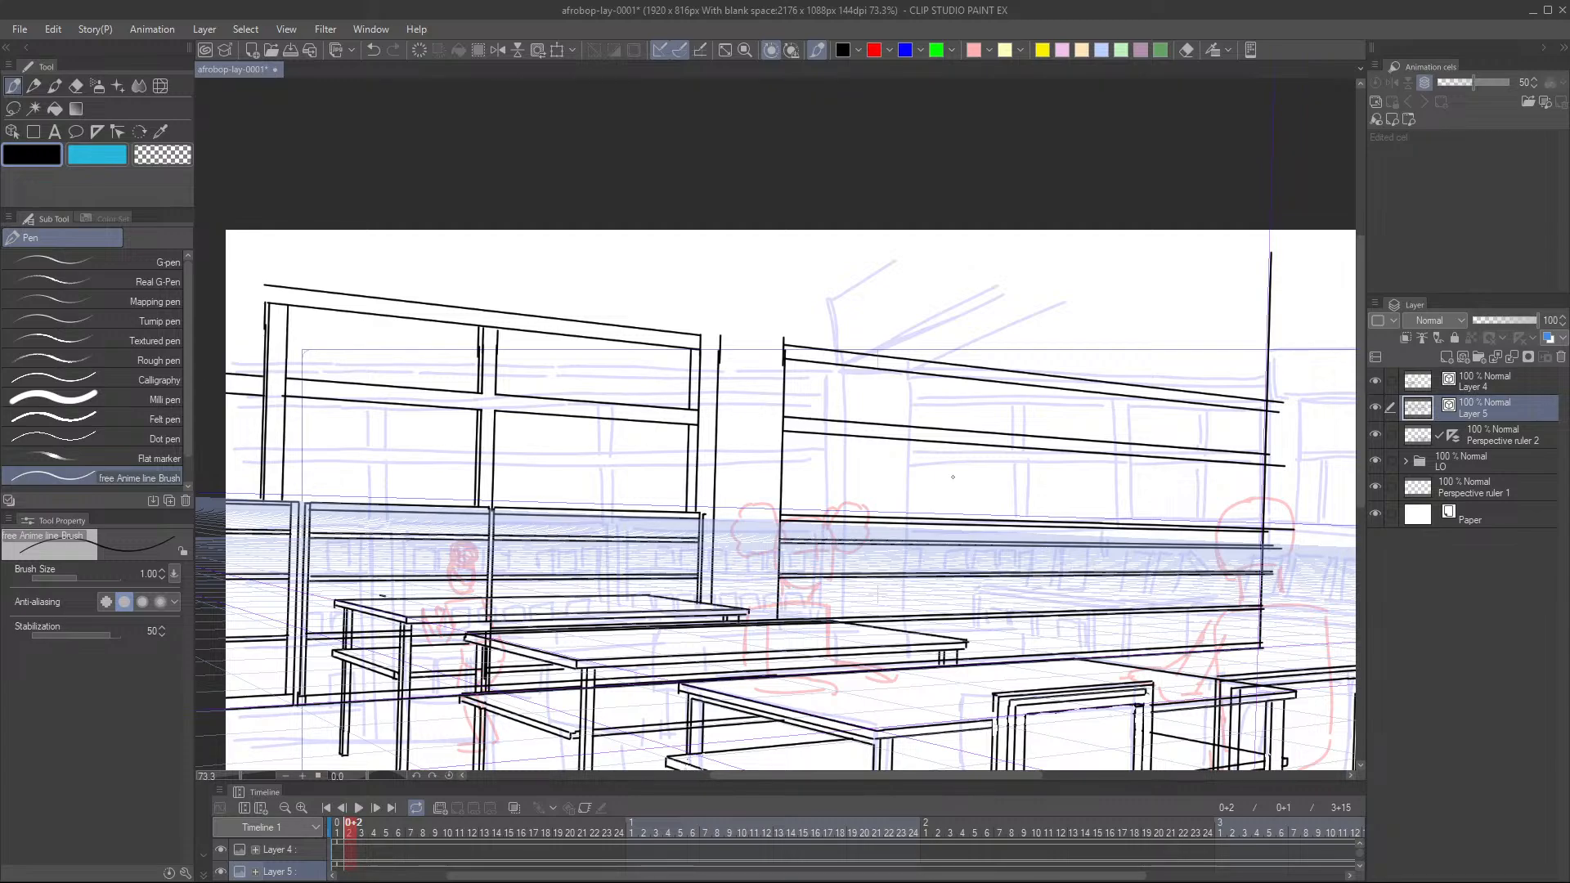
drag(953, 477, 851, 499)
drag(745, 556, 771, 557)
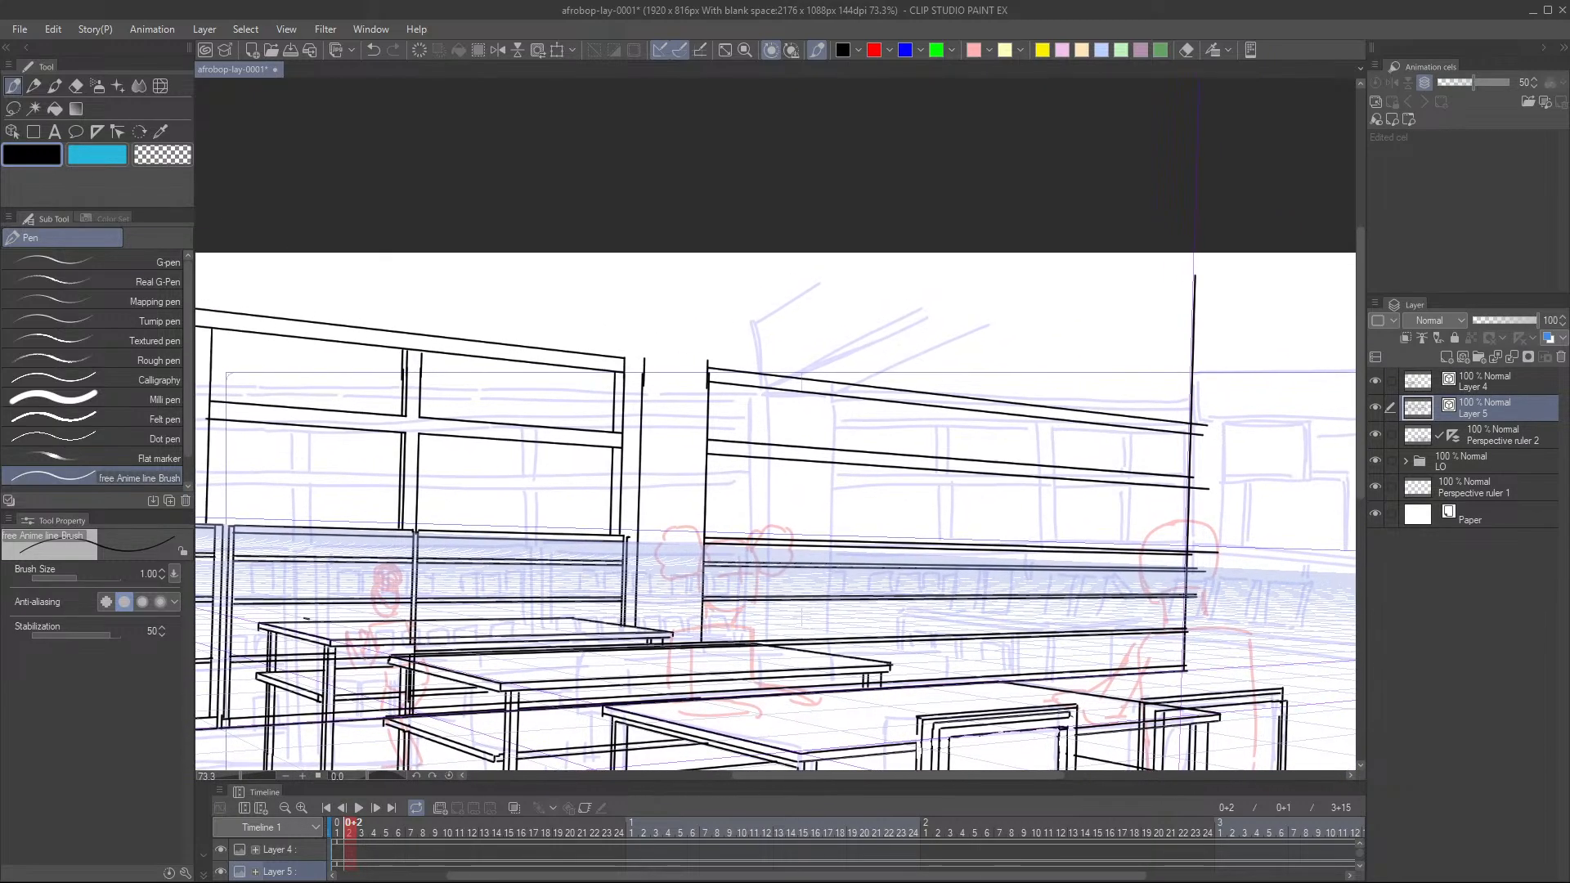
drag(889, 484, 914, 480)
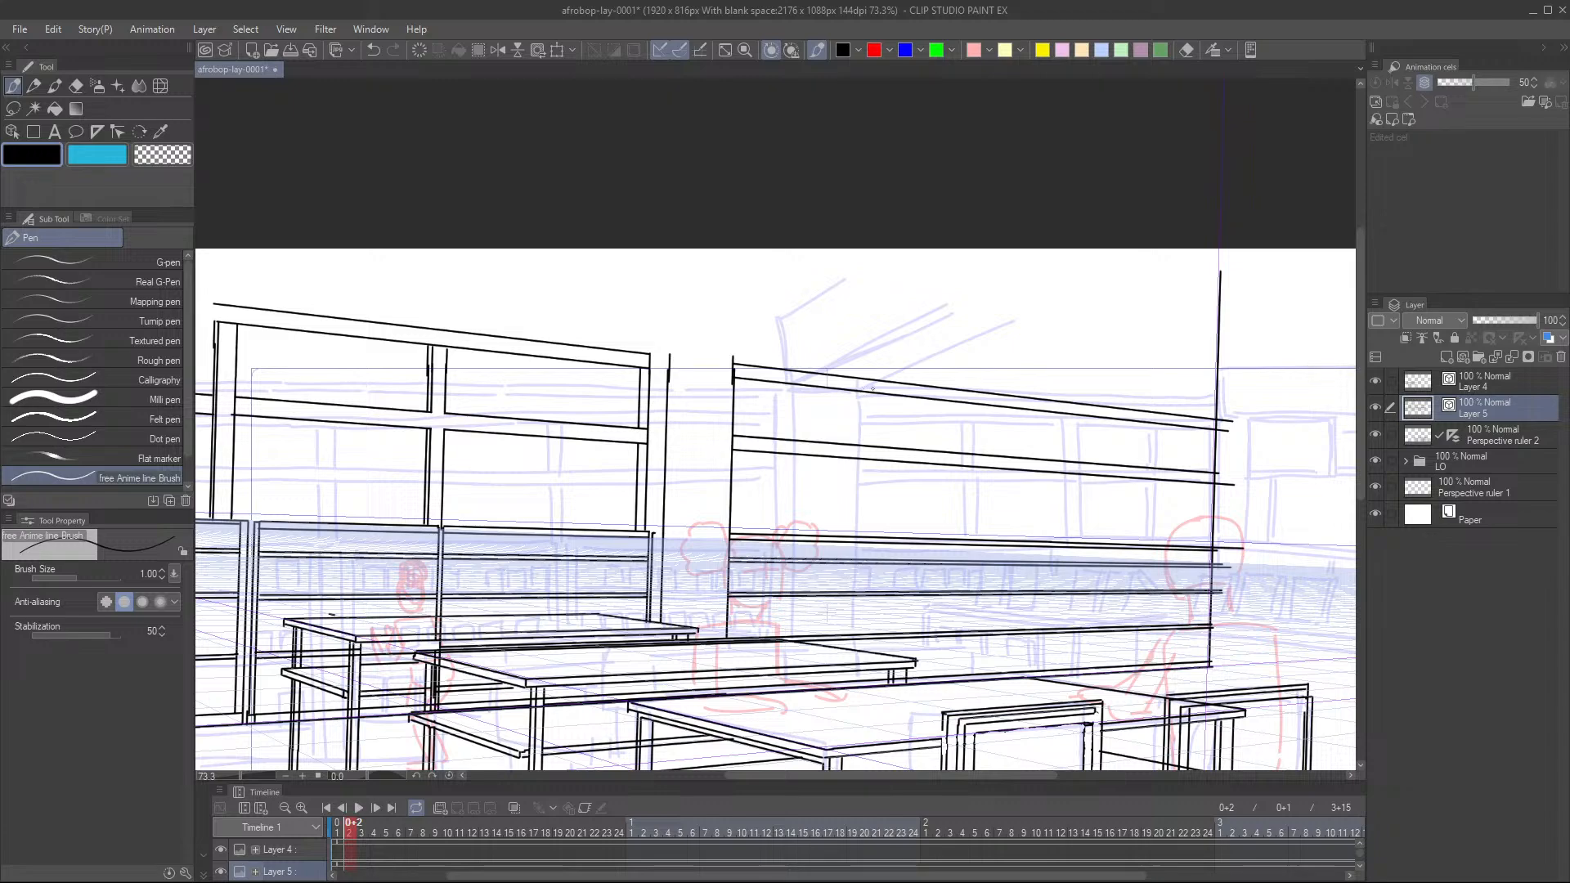
- Draw a double vertical divider in the far window section, from the top rail to the sill, nearest the pillar
drag(867, 384, 863, 537)
drag(852, 379, 850, 513)
key(ctrl+z)
drag(852, 378, 851, 537)
- Draw a second double vertical divider in the middle of the far window section, from top rail to sill
drag(994, 445, 911, 443)
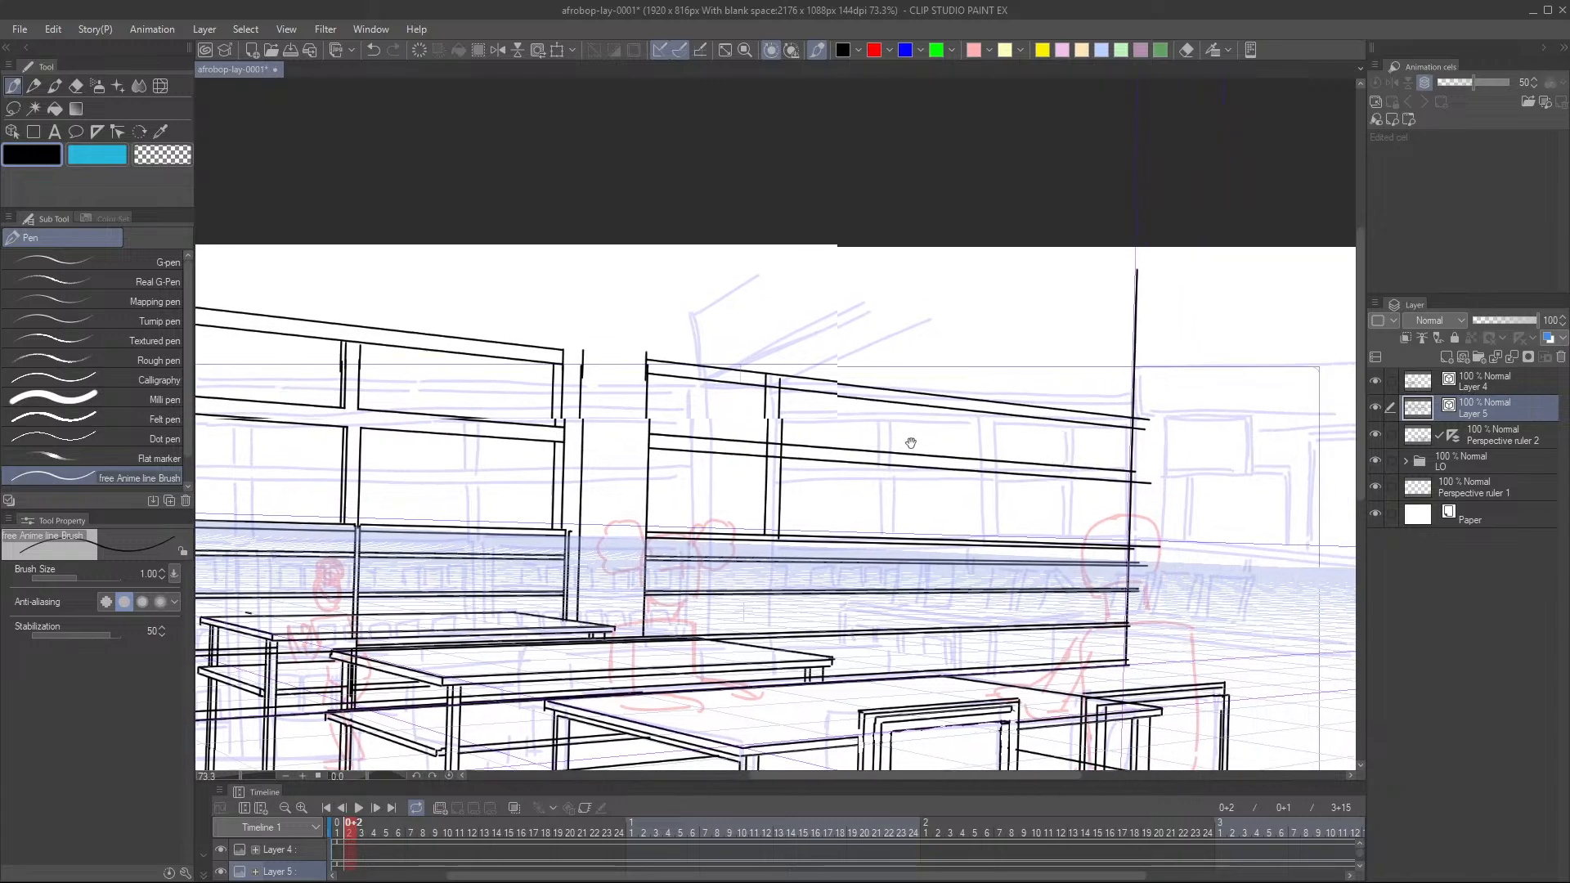
scroll(911, 442, down, 2)
scroll(883, 376, up, 3)
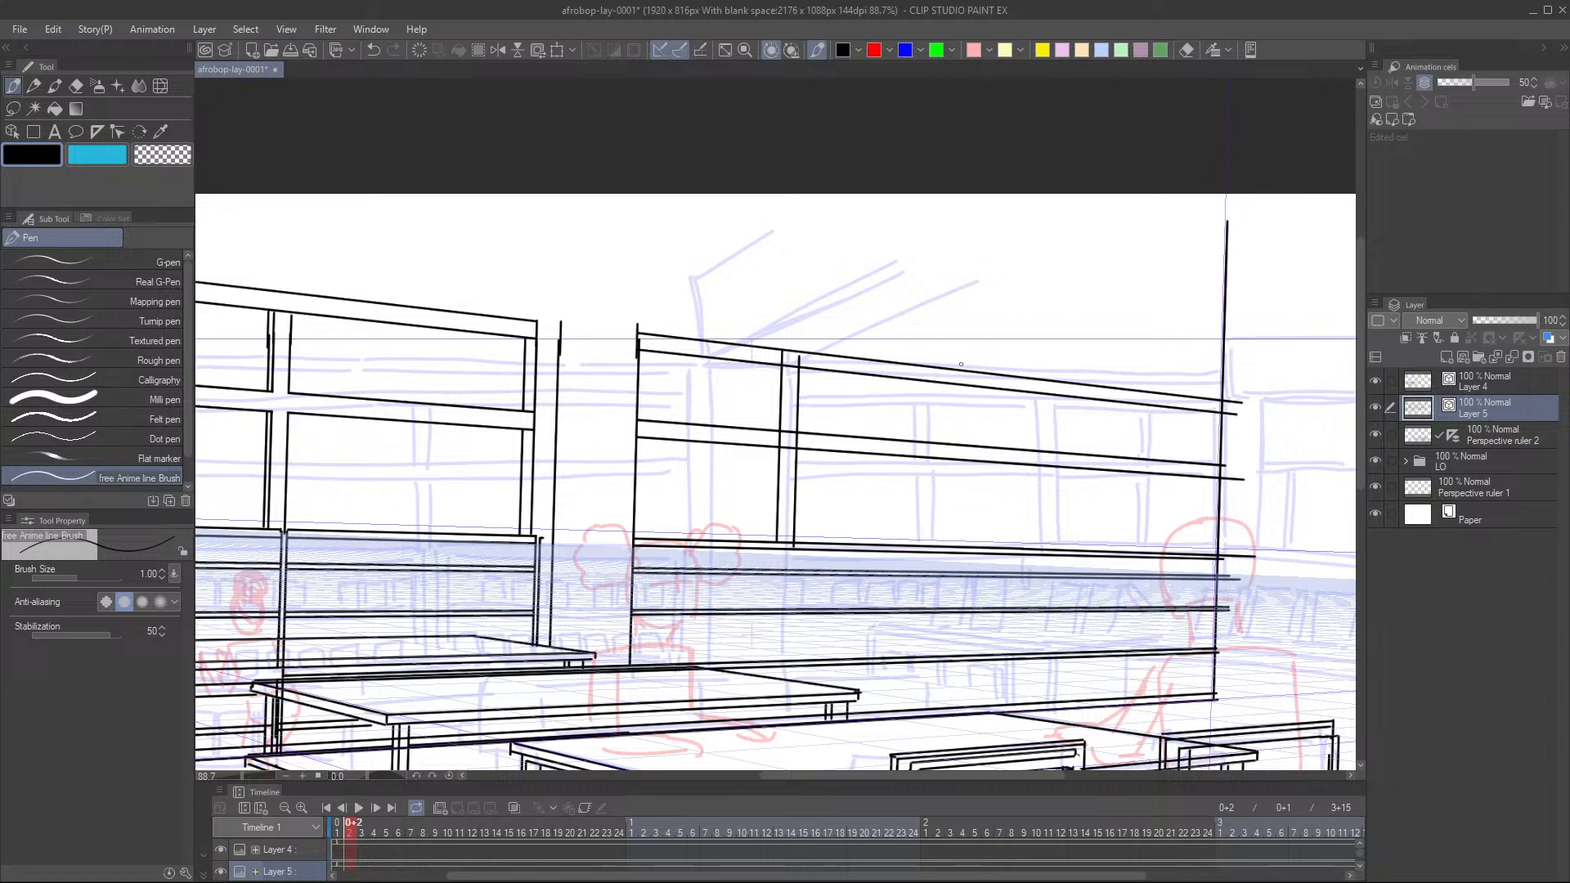
drag(938, 370, 934, 543)
drag(951, 373, 944, 542)
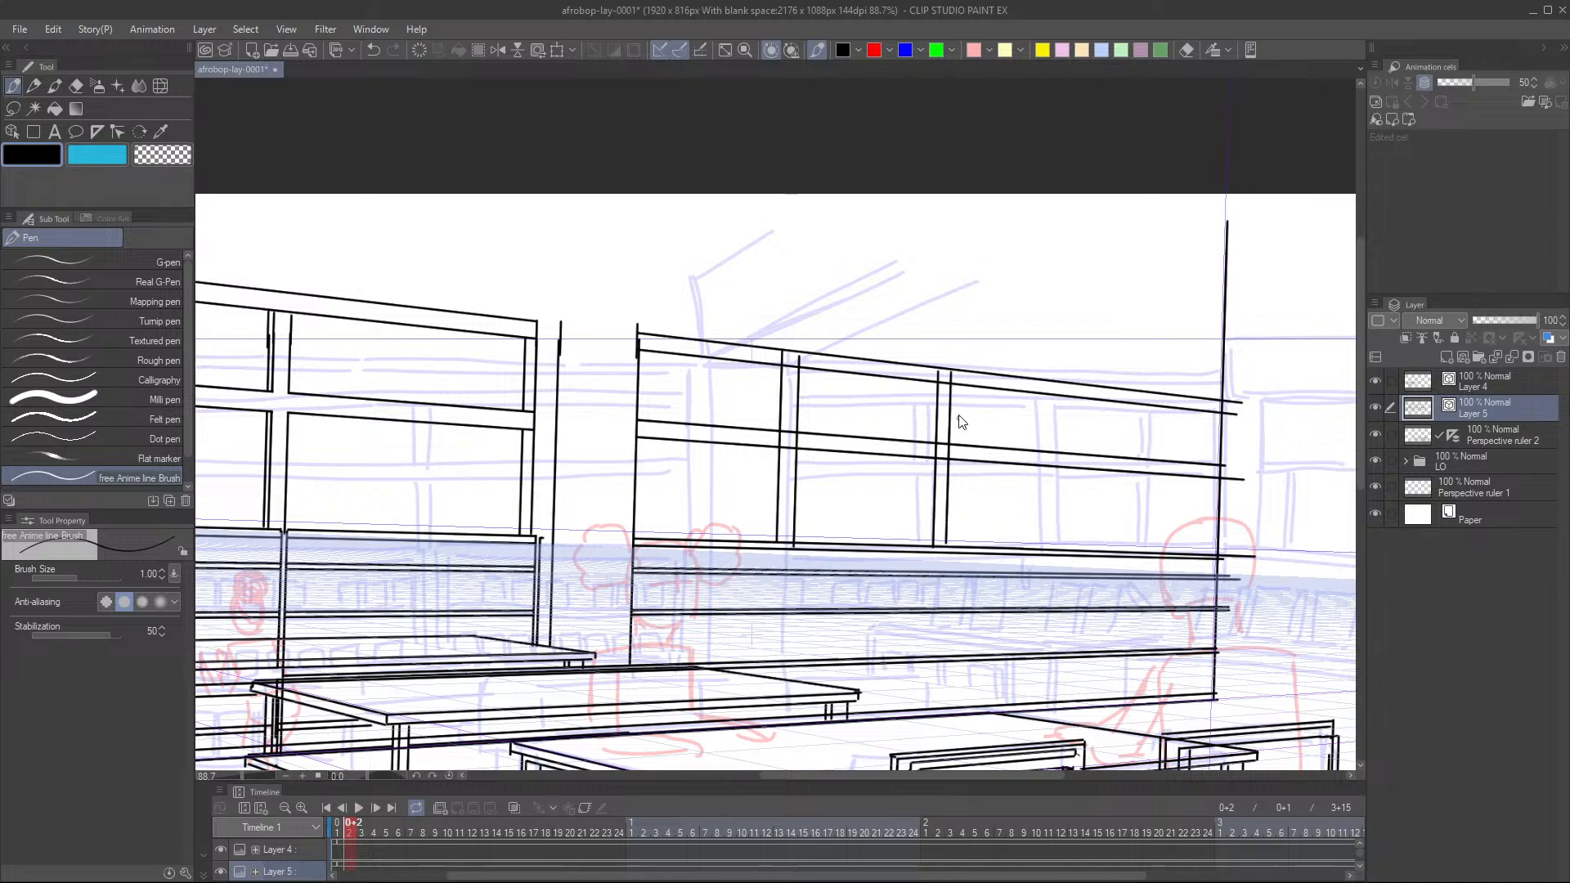
key(ctrl+z)
drag(953, 372, 947, 546)
- Erase the rail pieces crossing inside the two new dividers of the far window section
drag(964, 460, 861, 479)
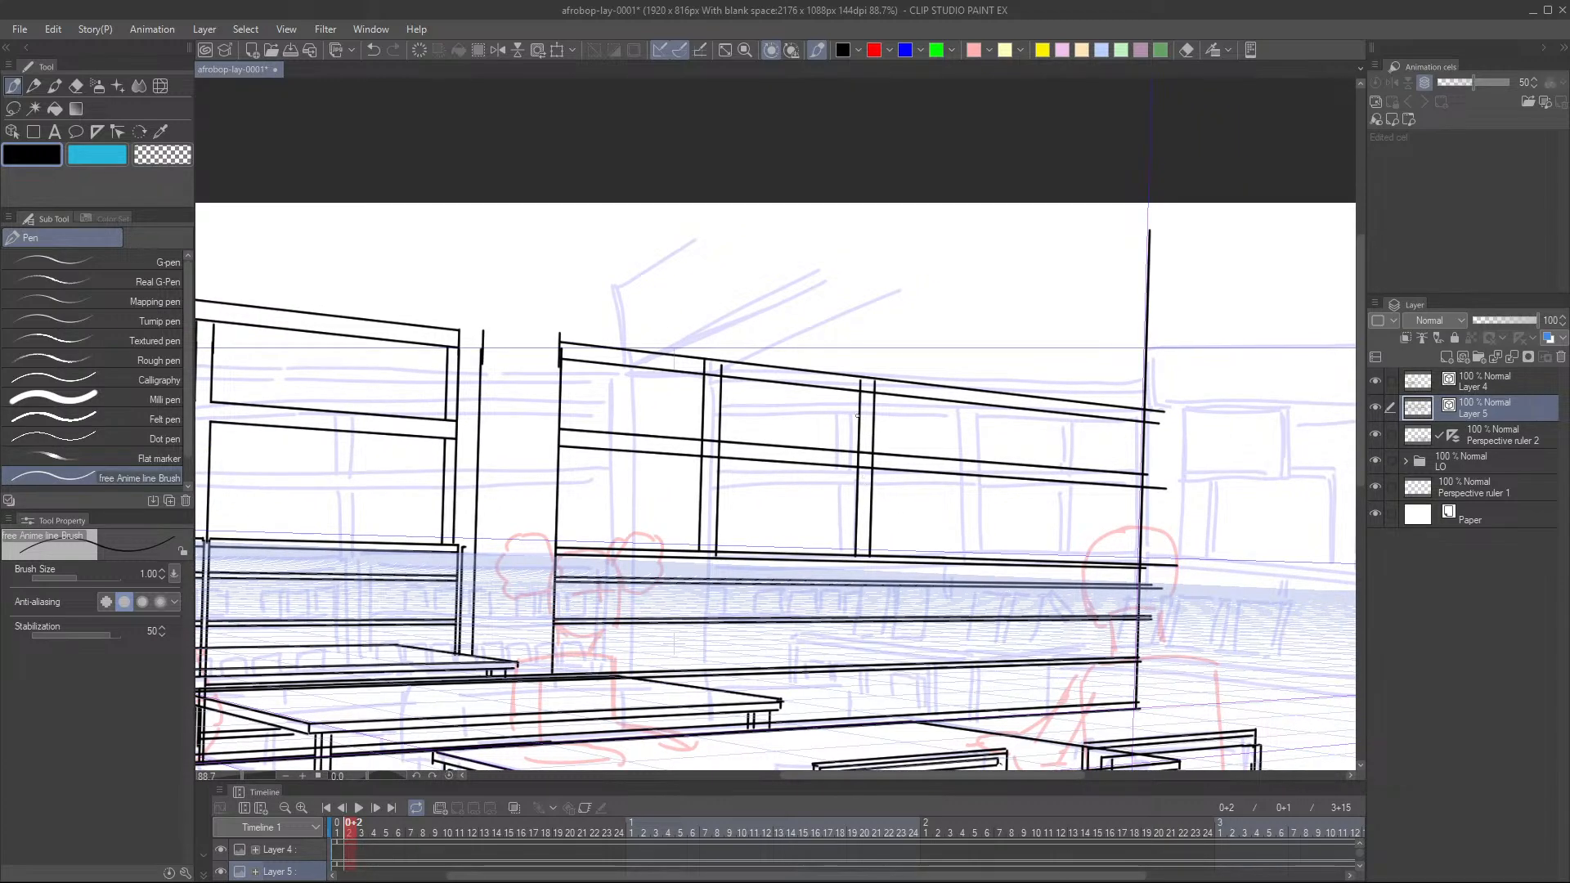
key(e)
mouse_move(710, 458)
mouse_down()
mouse_move(791, 417)
mouse_move(844, 464)
mouse_move(866, 448)
mouse_move(860, 487)
mouse_move(696, 448)
mouse_up()
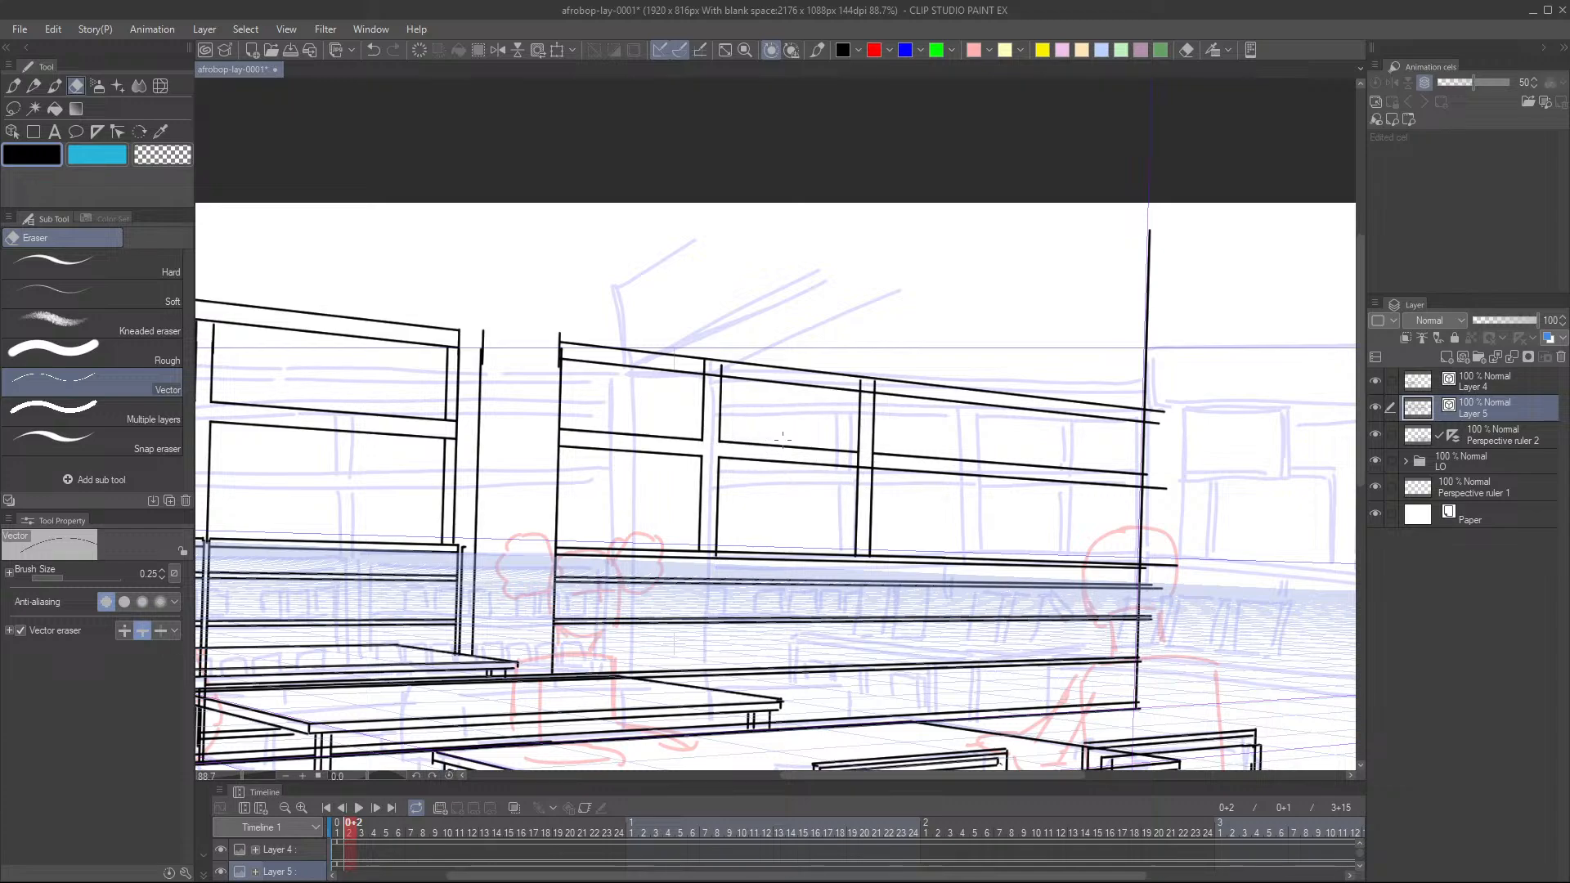
drag(864, 456, 859, 448)
drag(710, 366, 712, 381)
drag(871, 387, 868, 398)
- Draw a third double divider between the second one and the room corner, and erase the rail pieces inside it
key(p)
scroll(942, 513, down, 1)
scroll(942, 512, down, 4)
drag(942, 513, 893, 506)
scroll(910, 489, up, 4)
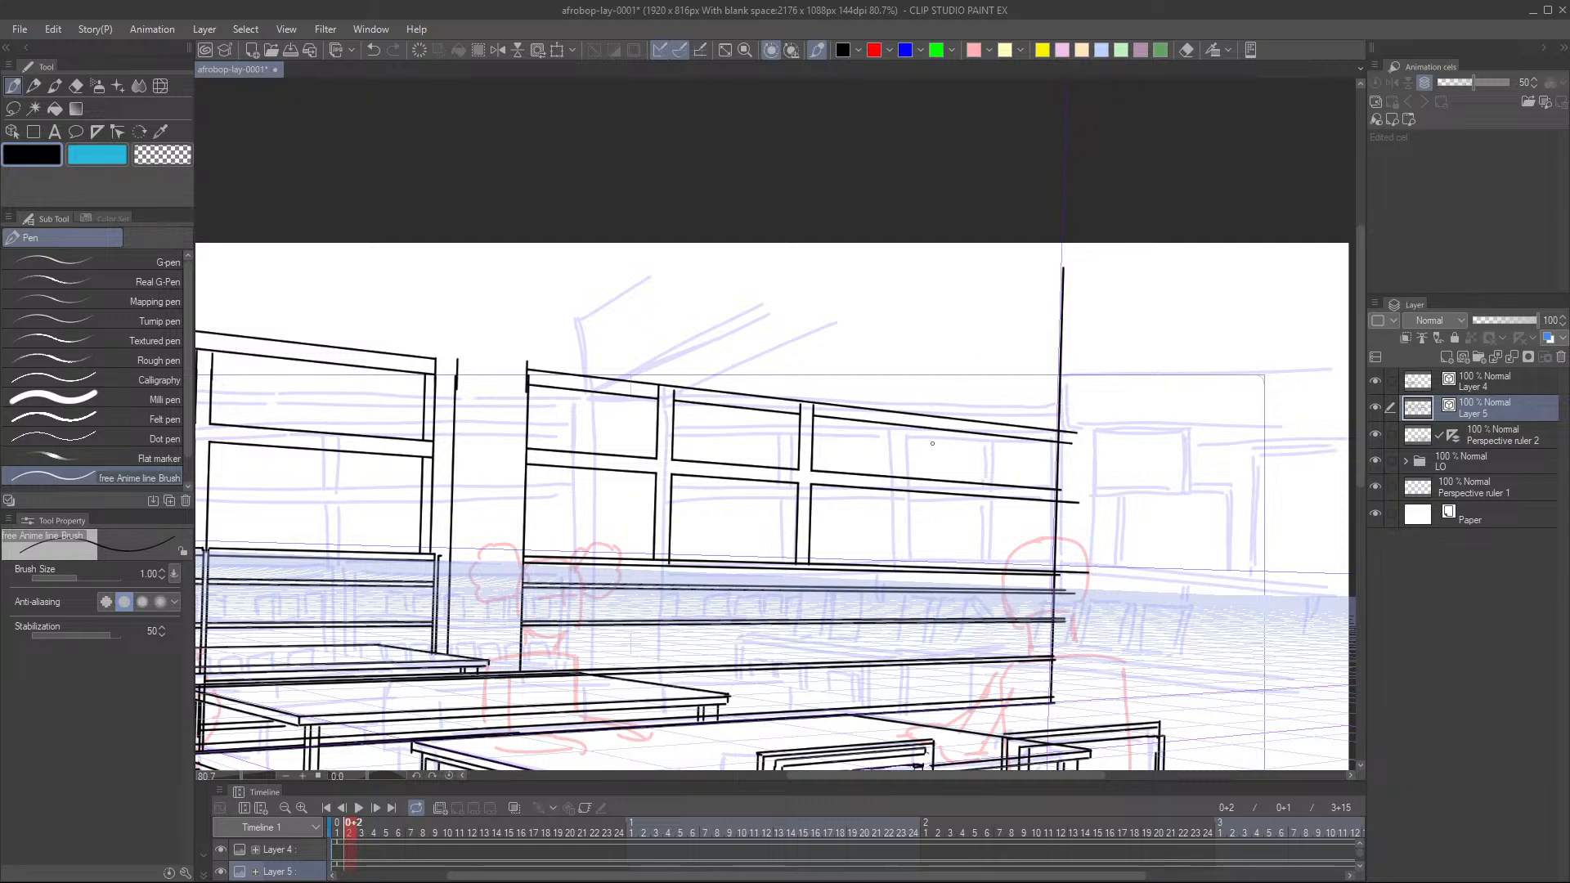
drag(932, 420, 927, 566)
drag(944, 422, 942, 547)
key(ctrl+z)
drag(945, 422, 938, 493)
key(ctrl+z)
drag(941, 420, 941, 510)
key(ctrl+z)
drag(940, 419, 938, 535)
key(ctrl+z)
drag(941, 417, 936, 566)
key(e)
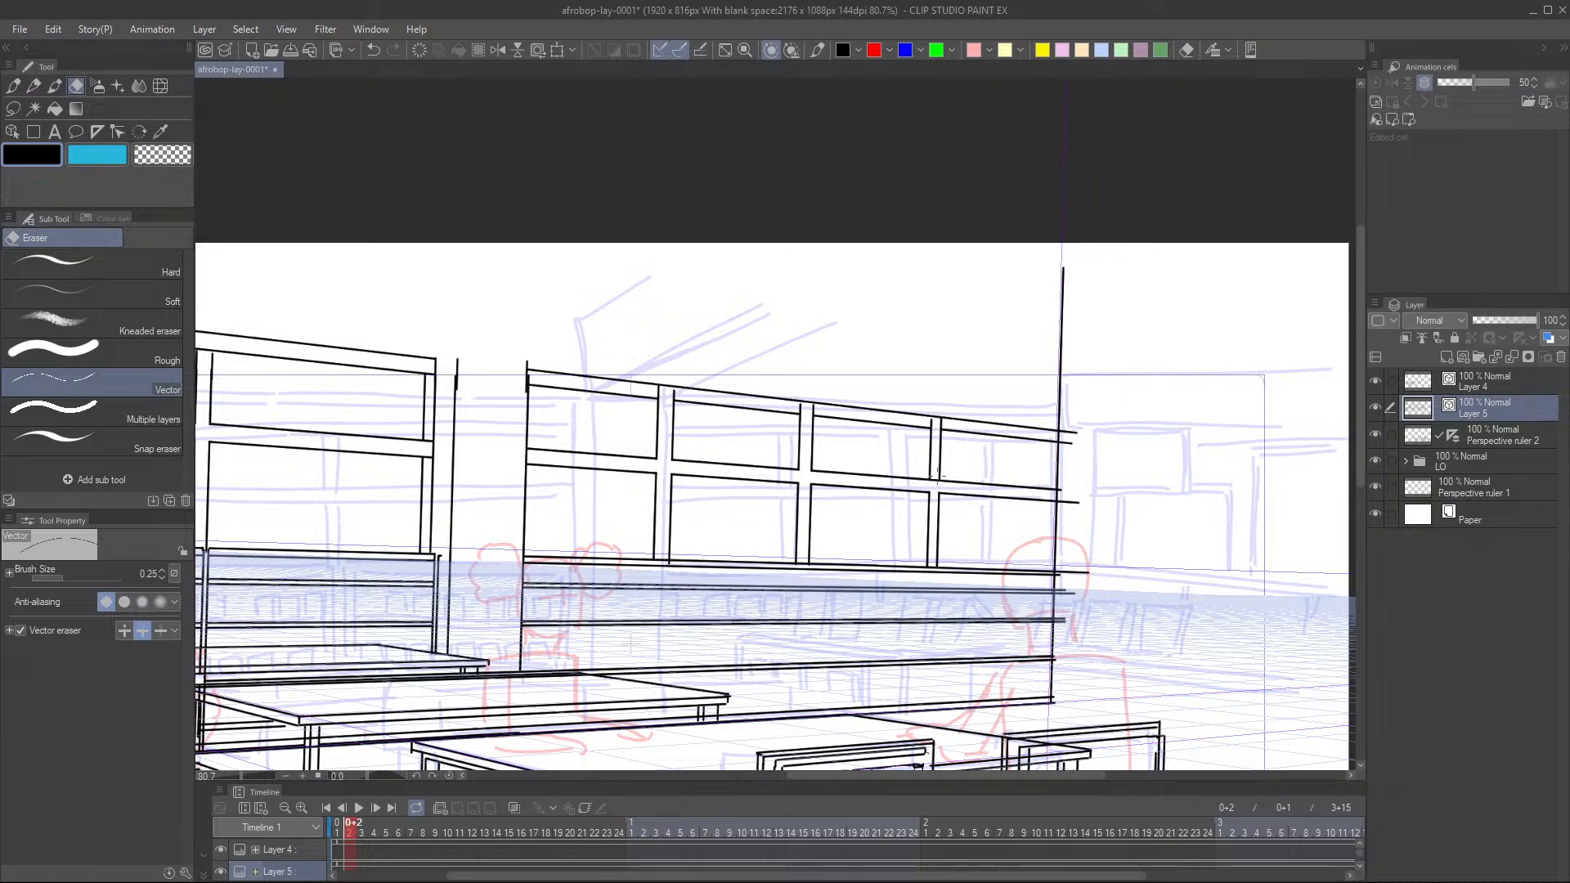
key(p)
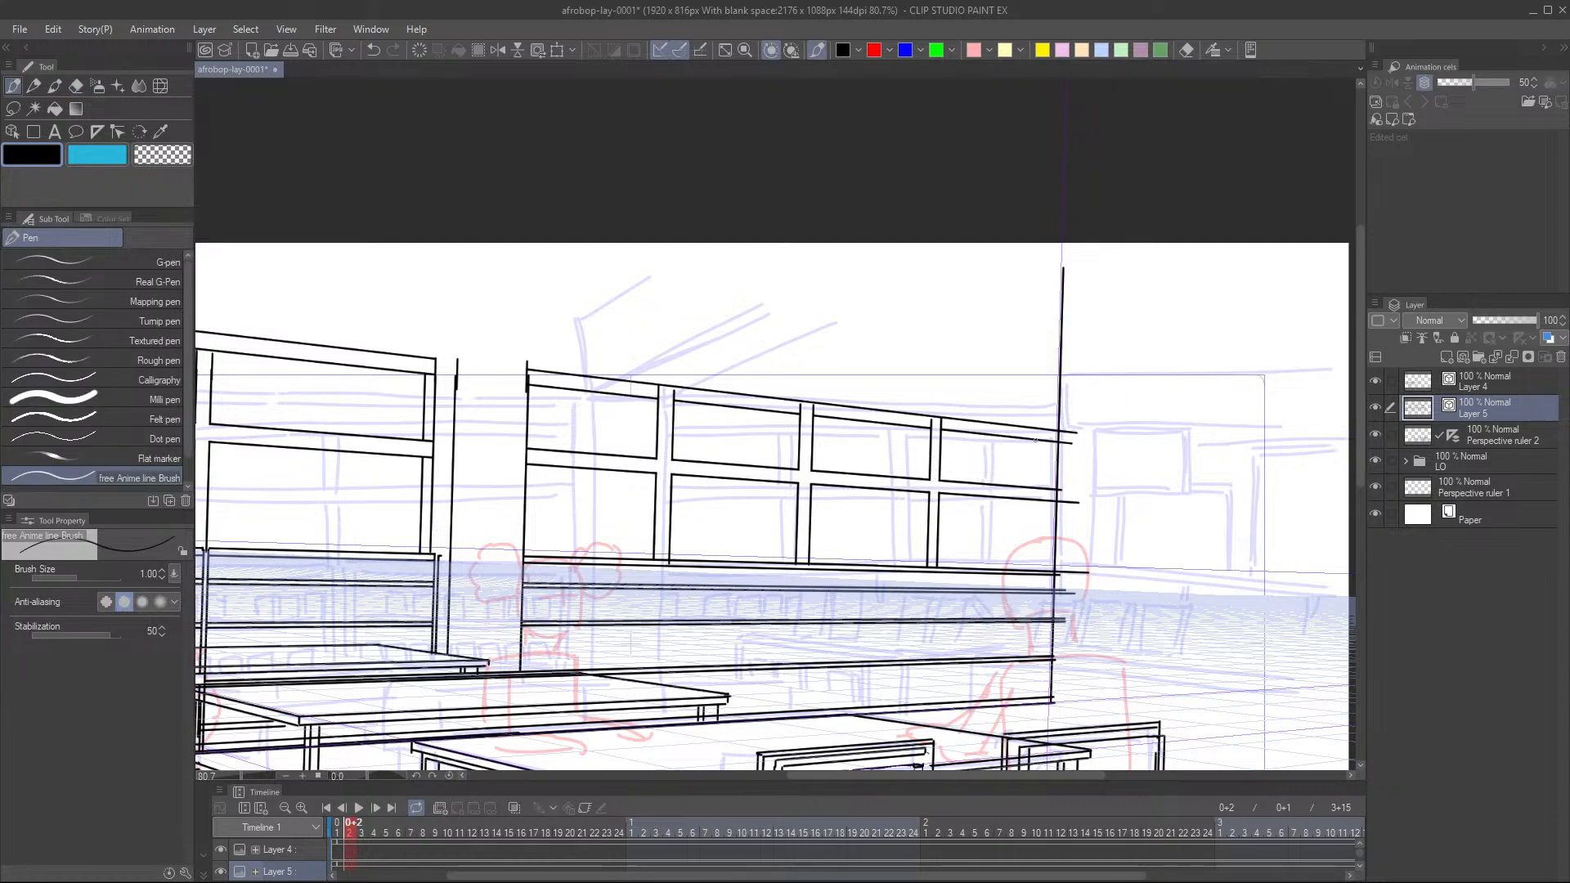
- Draw a vertical inner frame line just beside the room corner, from the top rail down to the sill
drag(1049, 449, 1043, 536)
key(ctrl+z)
drag(1050, 433, 1043, 562)
key(ctrl+z)
drag(1044, 429, 1044, 565)
key(ctrl+z)
drag(1045, 431, 1040, 570)
- Erase the rail ends that stick out past the room's corner line and cross the narrow frame strip beside it
key(e)
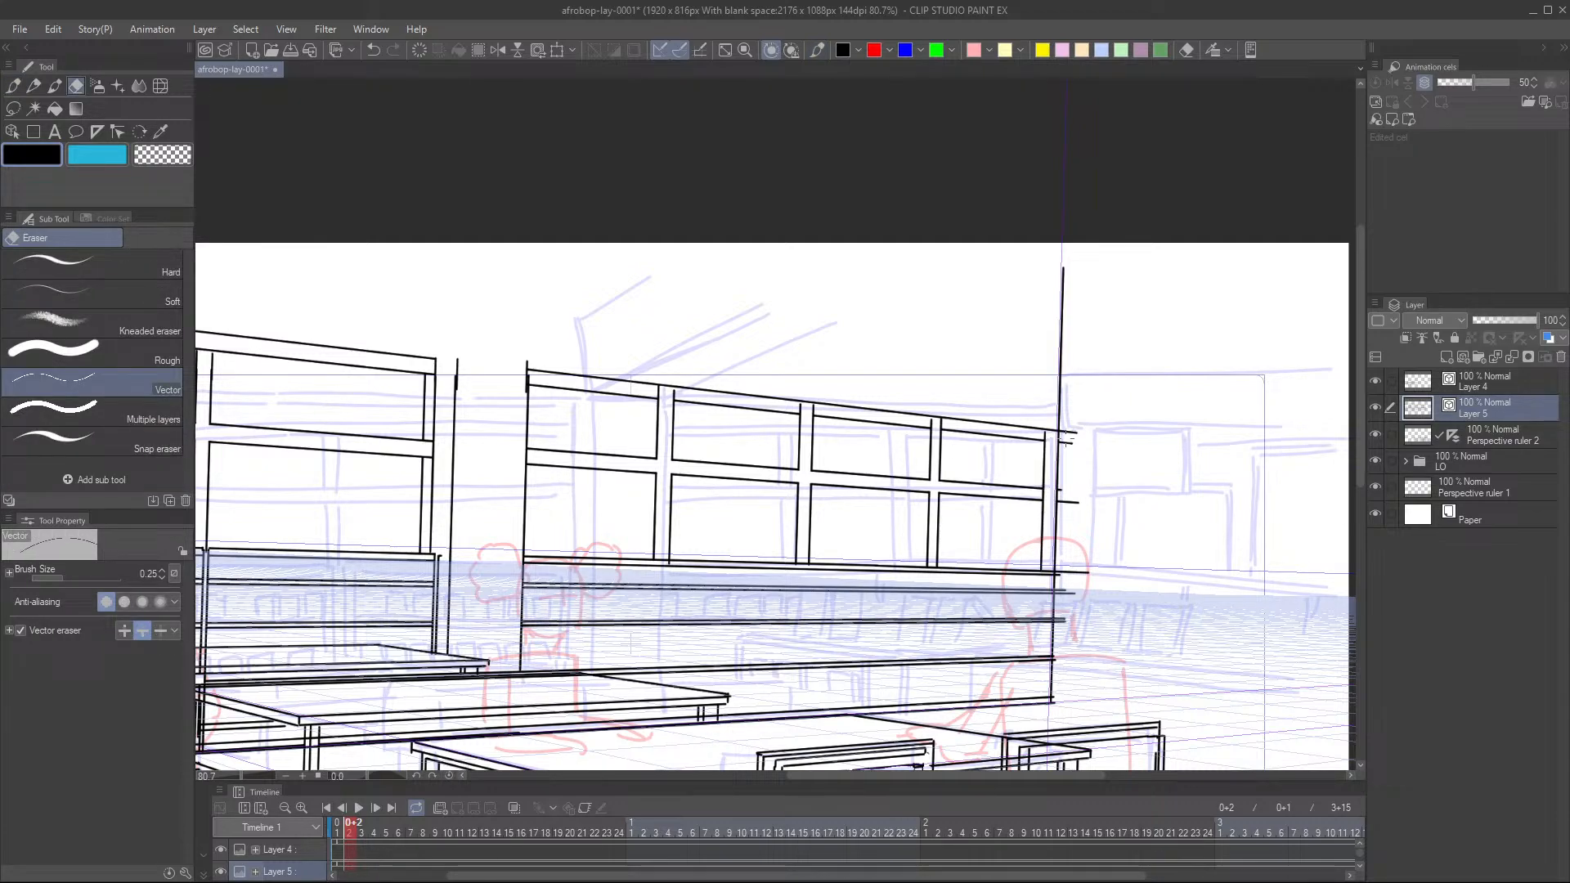
click(1068, 434)
click(1067, 502)
key(p)
mouse_move(1063, 564)
mouse_down()
mouse_move(1012, 491)
mouse_move(1017, 522)
mouse_move(875, 527)
mouse_move(903, 492)
mouse_move(937, 504)
mouse_up()
key(e)
click(1011, 546)
key(p)
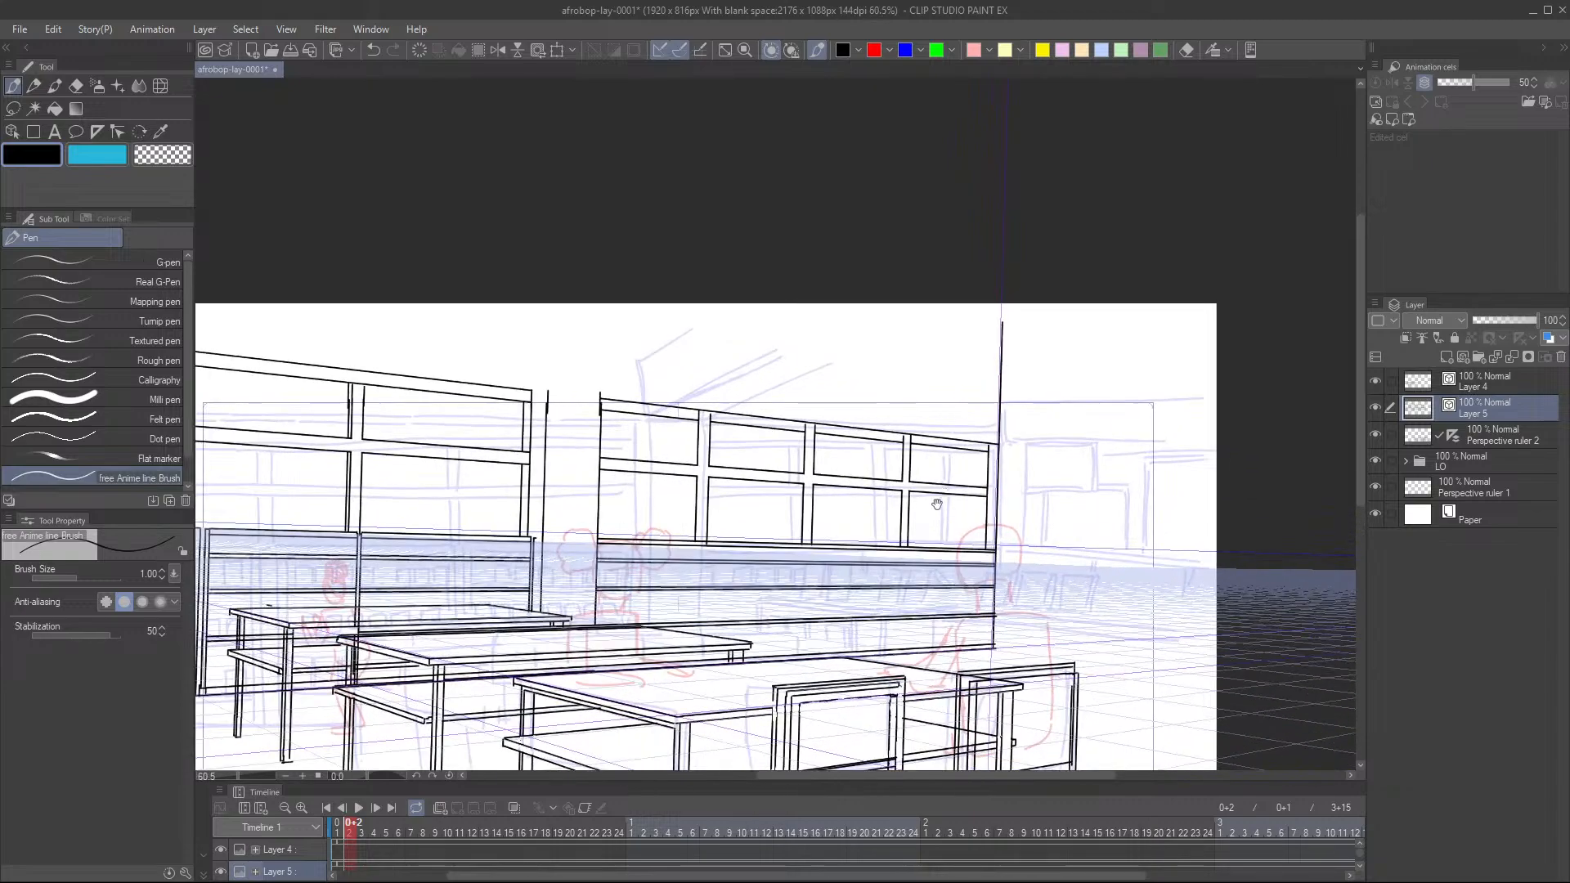
- Draw the ceiling line above the windows in perspective, from the room corner to the canvas's upper edge
scroll(937, 503, up, 1)
drag(942, 451, 944, 468)
scroll(945, 468, up, 3)
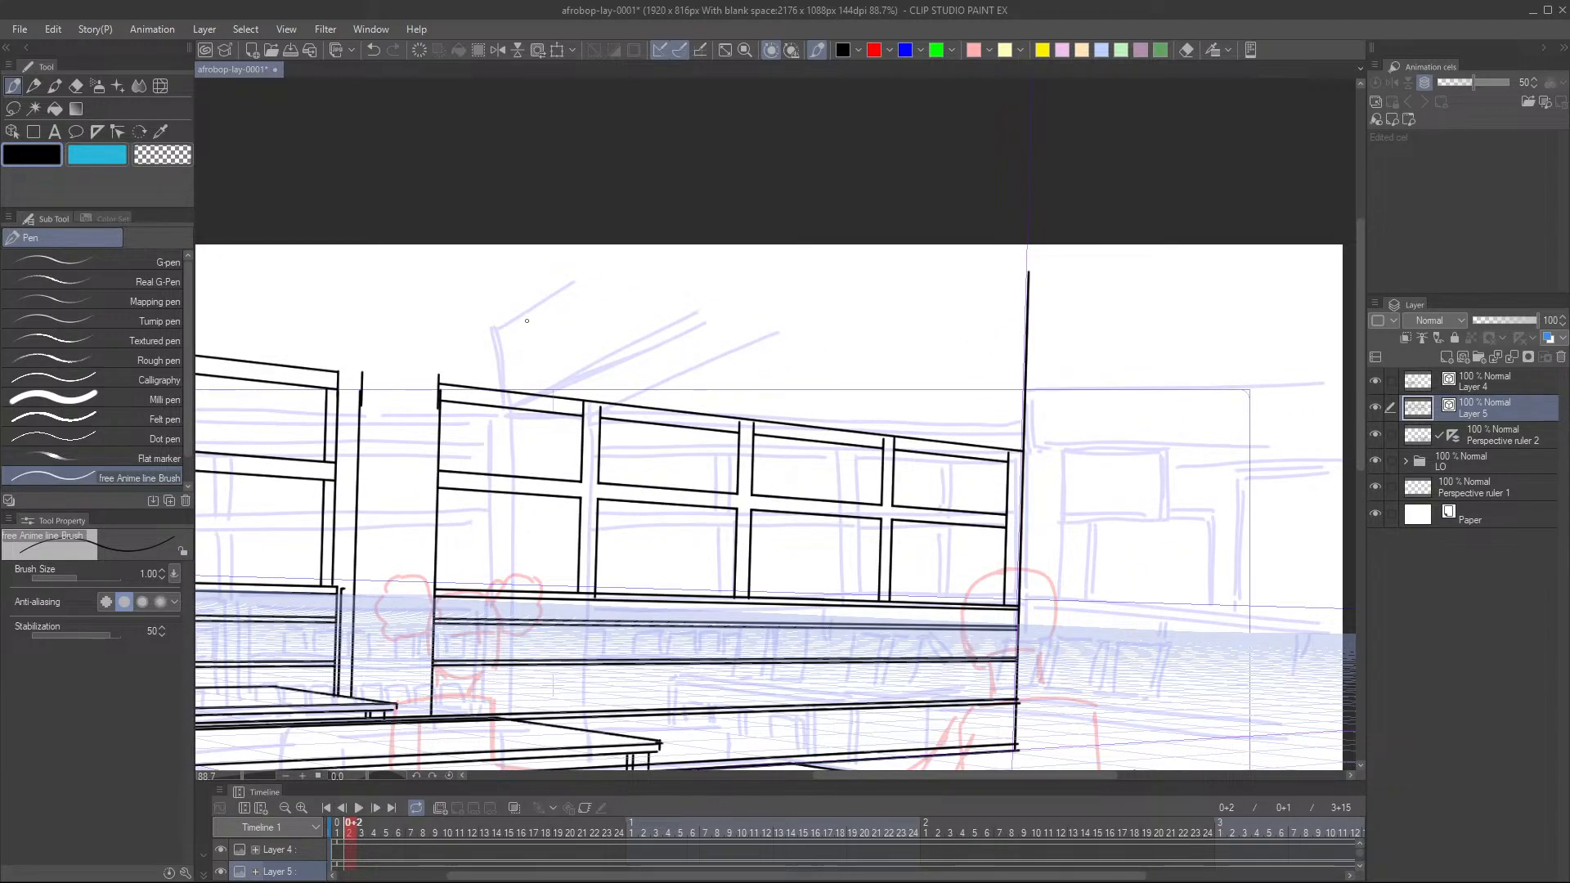
mouse_move(462, 330)
mouse_down()
mouse_move(752, 359)
mouse_move(998, 401)
mouse_up()
key(ctrl+z)
scroll(1037, 397, down, 2)
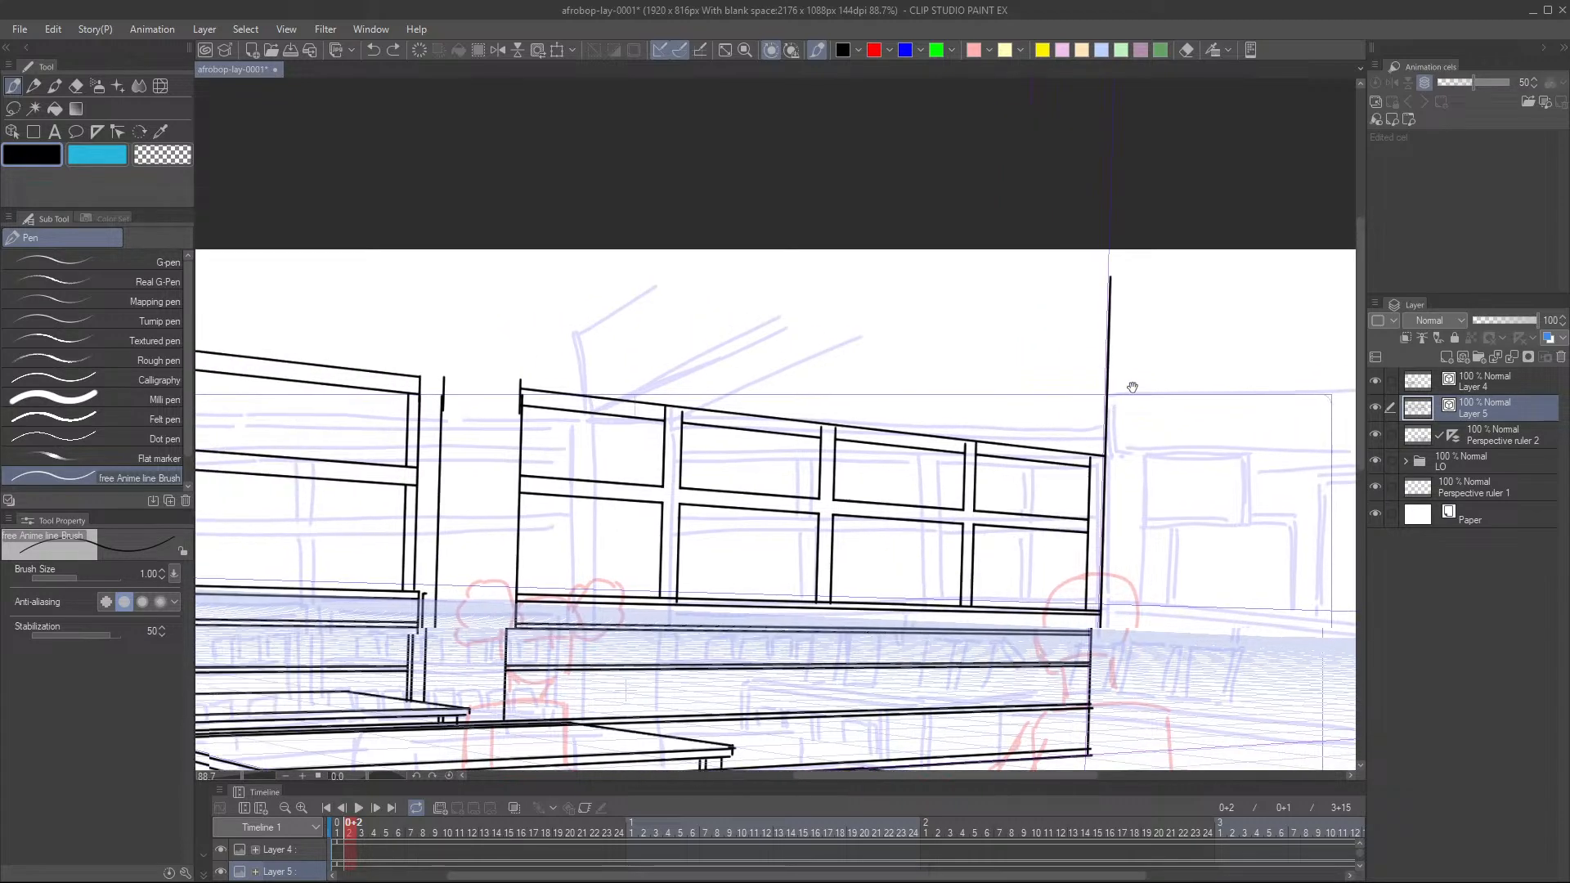
drag(1137, 384, 365, 272)
drag(1134, 454, 1144, 445)
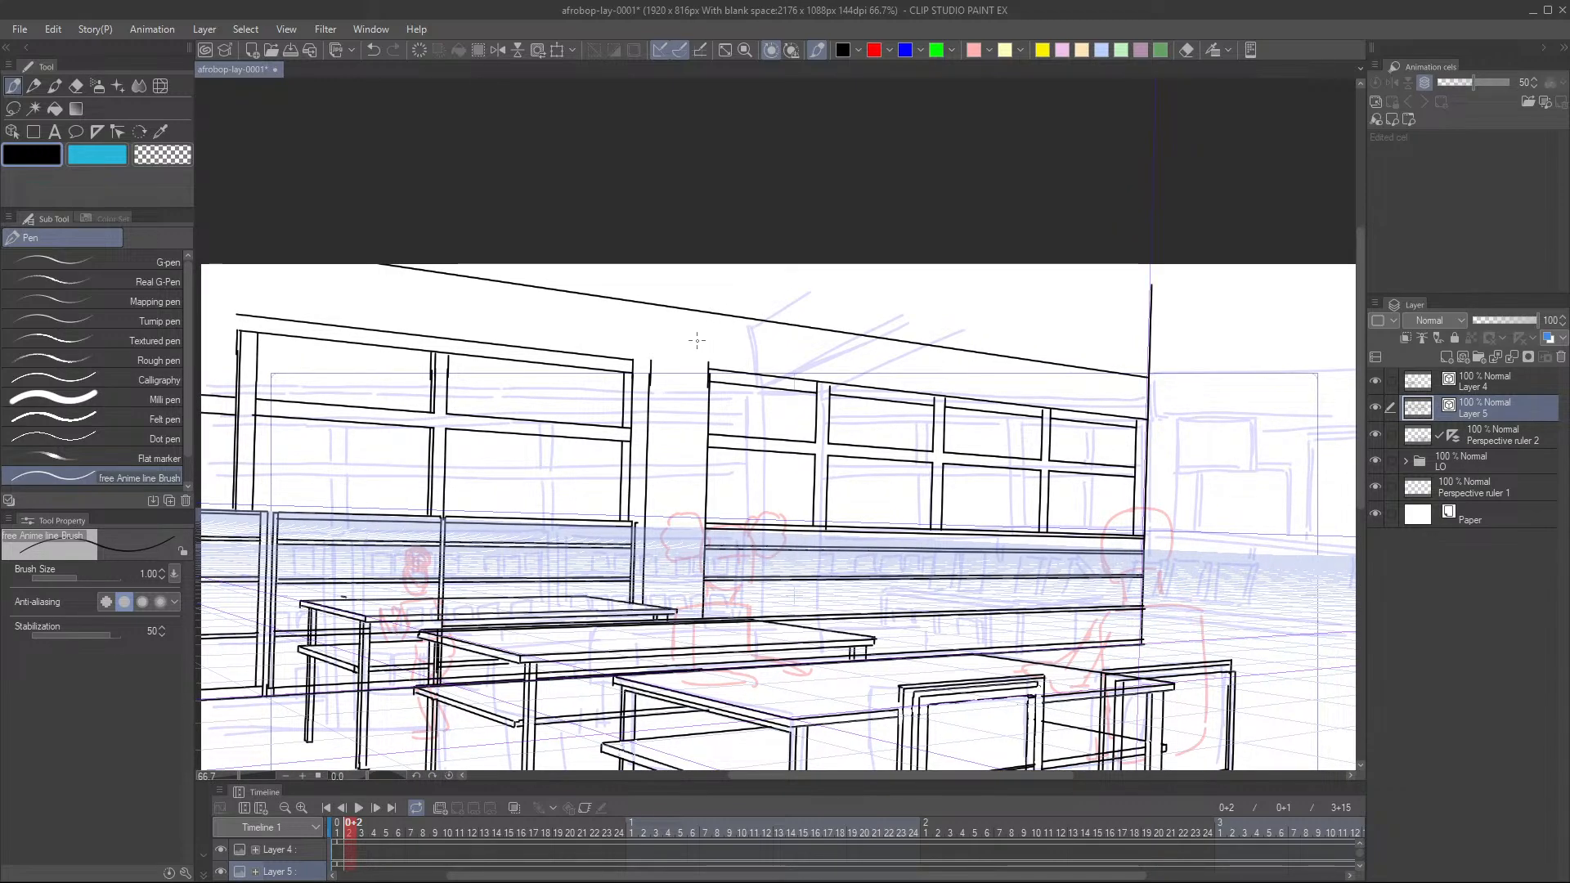
- Cap the pillar's top and draw the ceiling beam's two lower edges from its corners to the canvas's upper edge
mouse_move(651, 344)
mouse_down()
mouse_move(651, 376)
mouse_move(710, 353)
mouse_move(708, 388)
mouse_up()
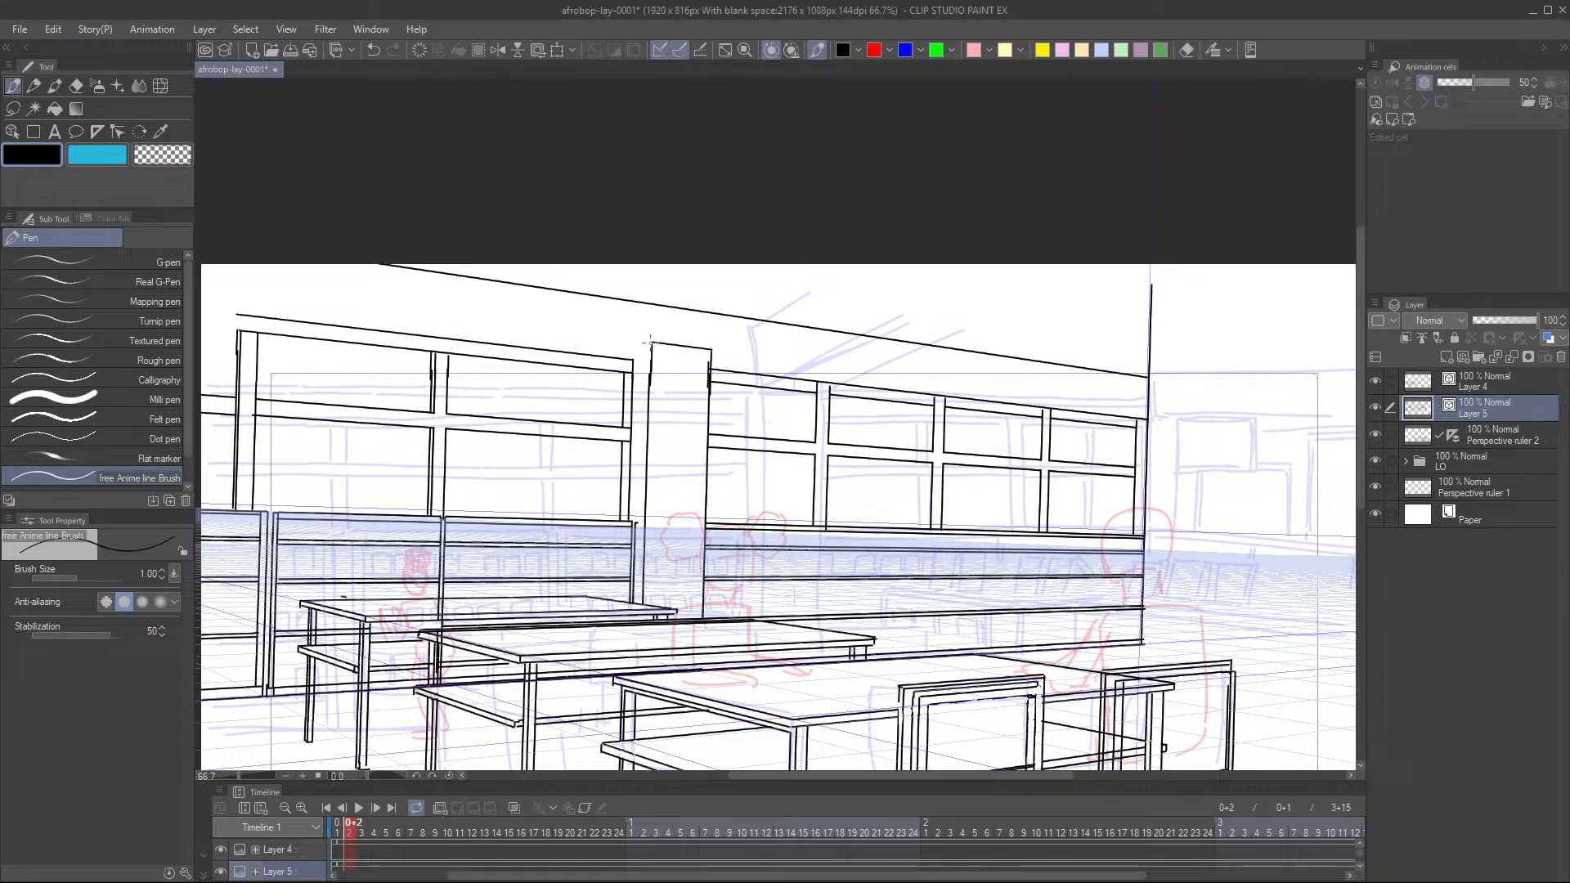
drag(651, 342, 763, 320)
drag(846, 229, 908, 180)
key(ctrl+z)
drag(652, 344, 901, 164)
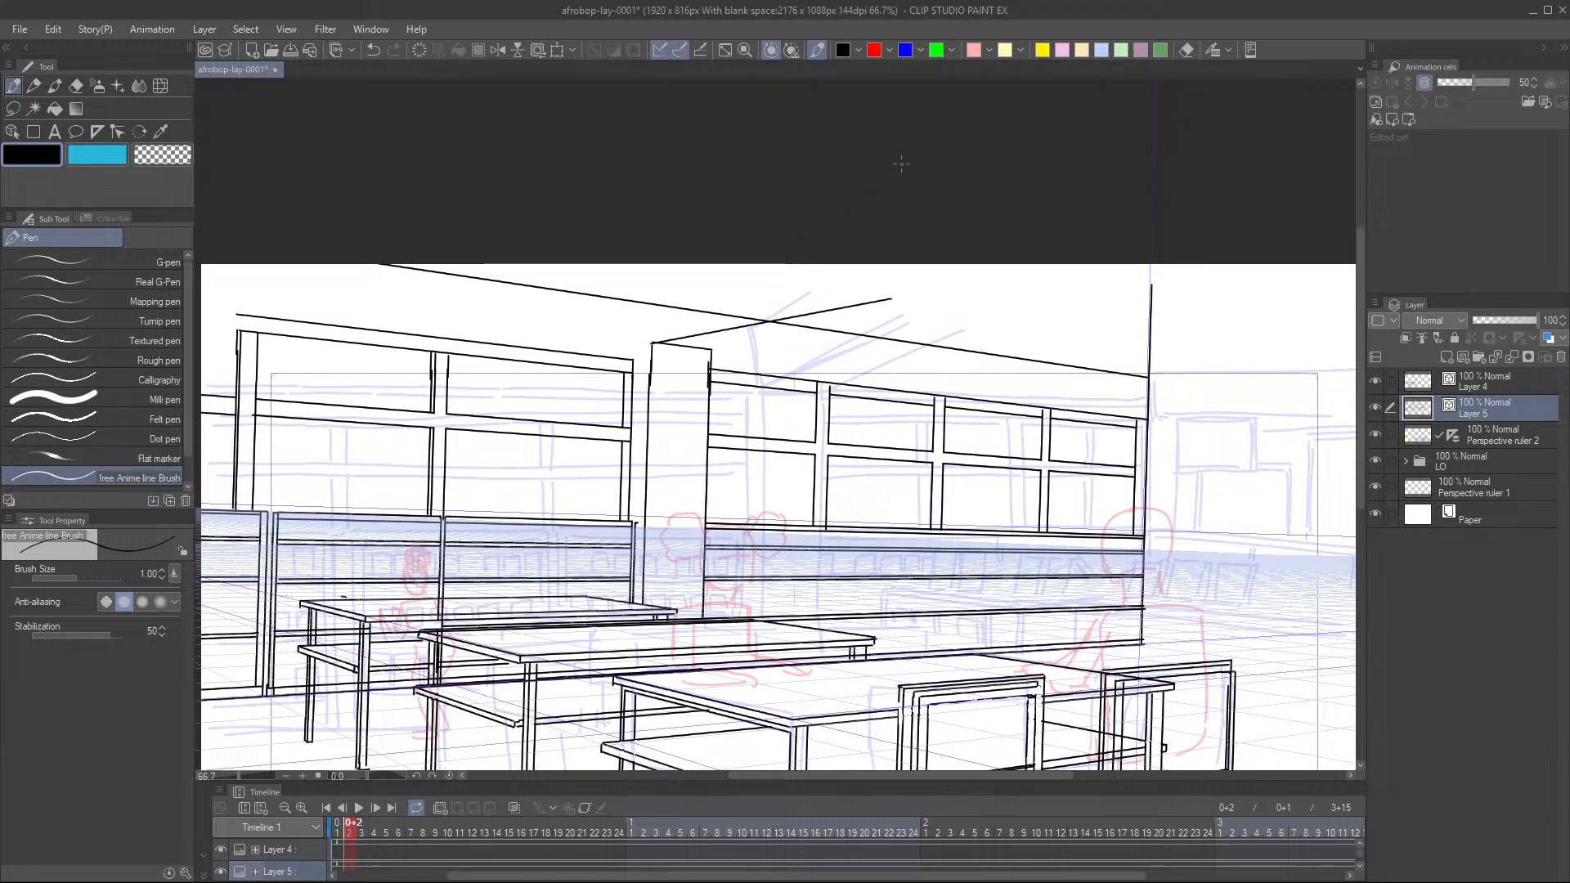
key(ctrl+z)
drag(651, 342, 1063, 264)
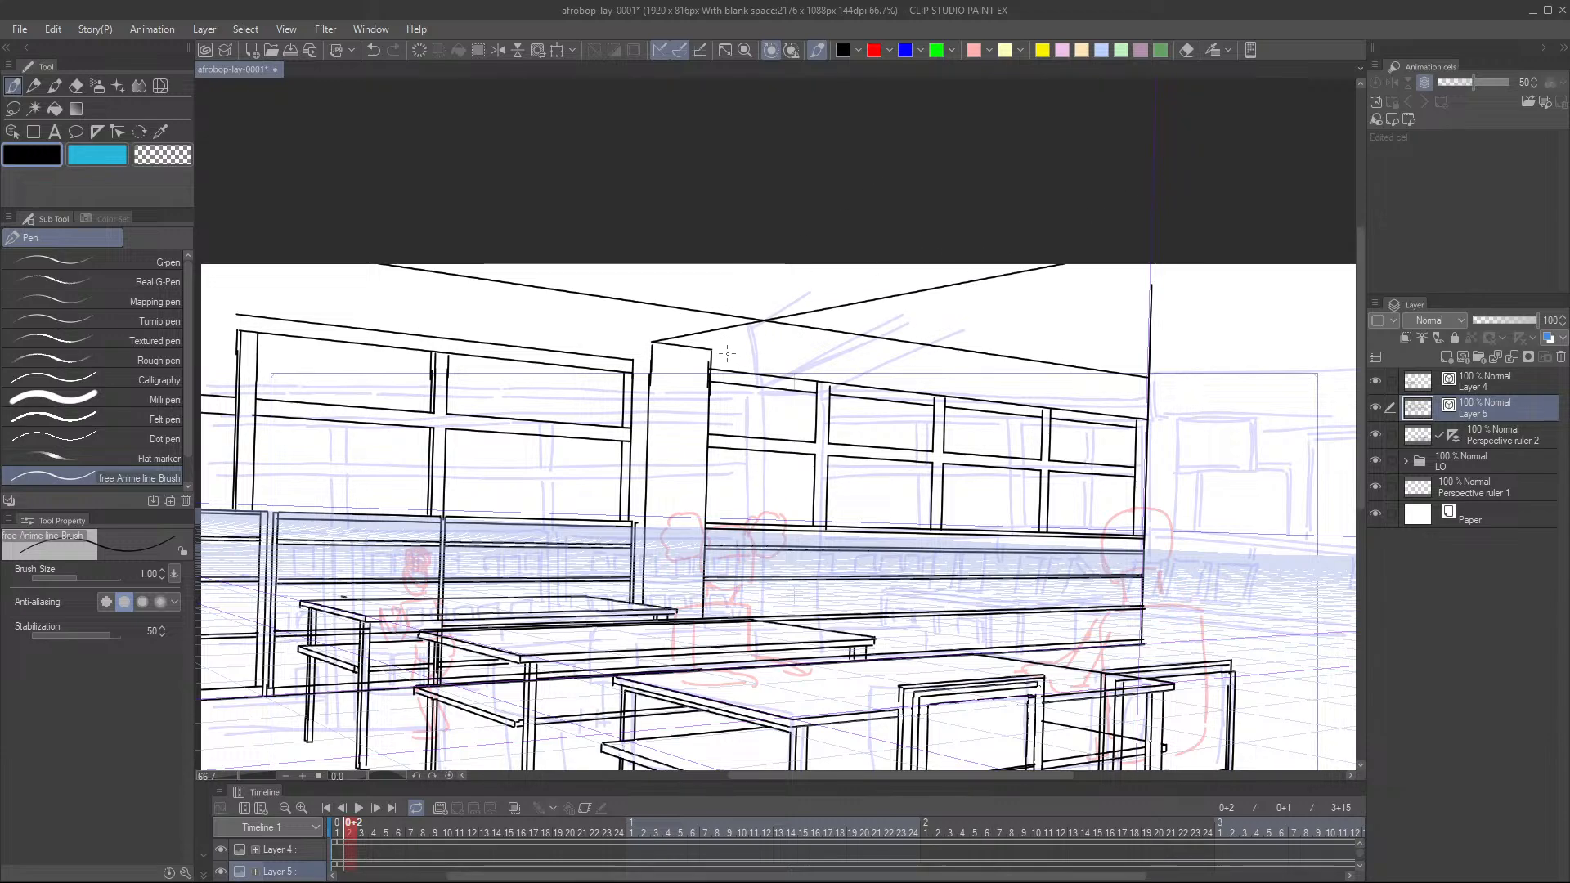
drag(710, 351, 1067, 397)
key(ctrl+z)
drag(711, 352, 1246, 262)
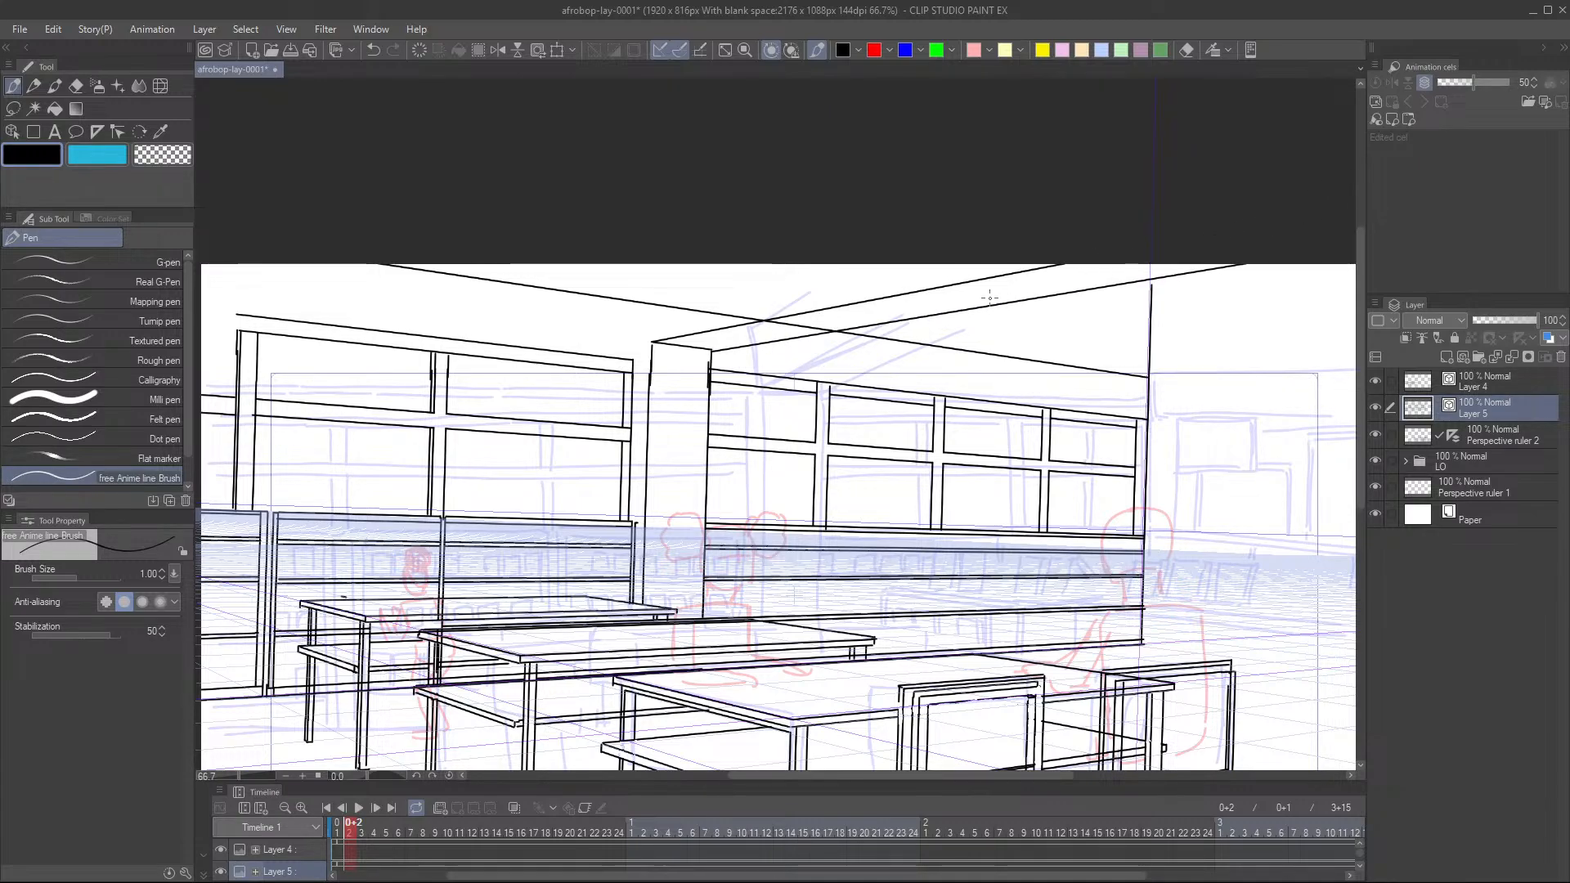
- Erase the piece of the ceiling line that crosses between the beam's two lower edges
scroll(949, 329, down, 1)
scroll(949, 330, up, 1)
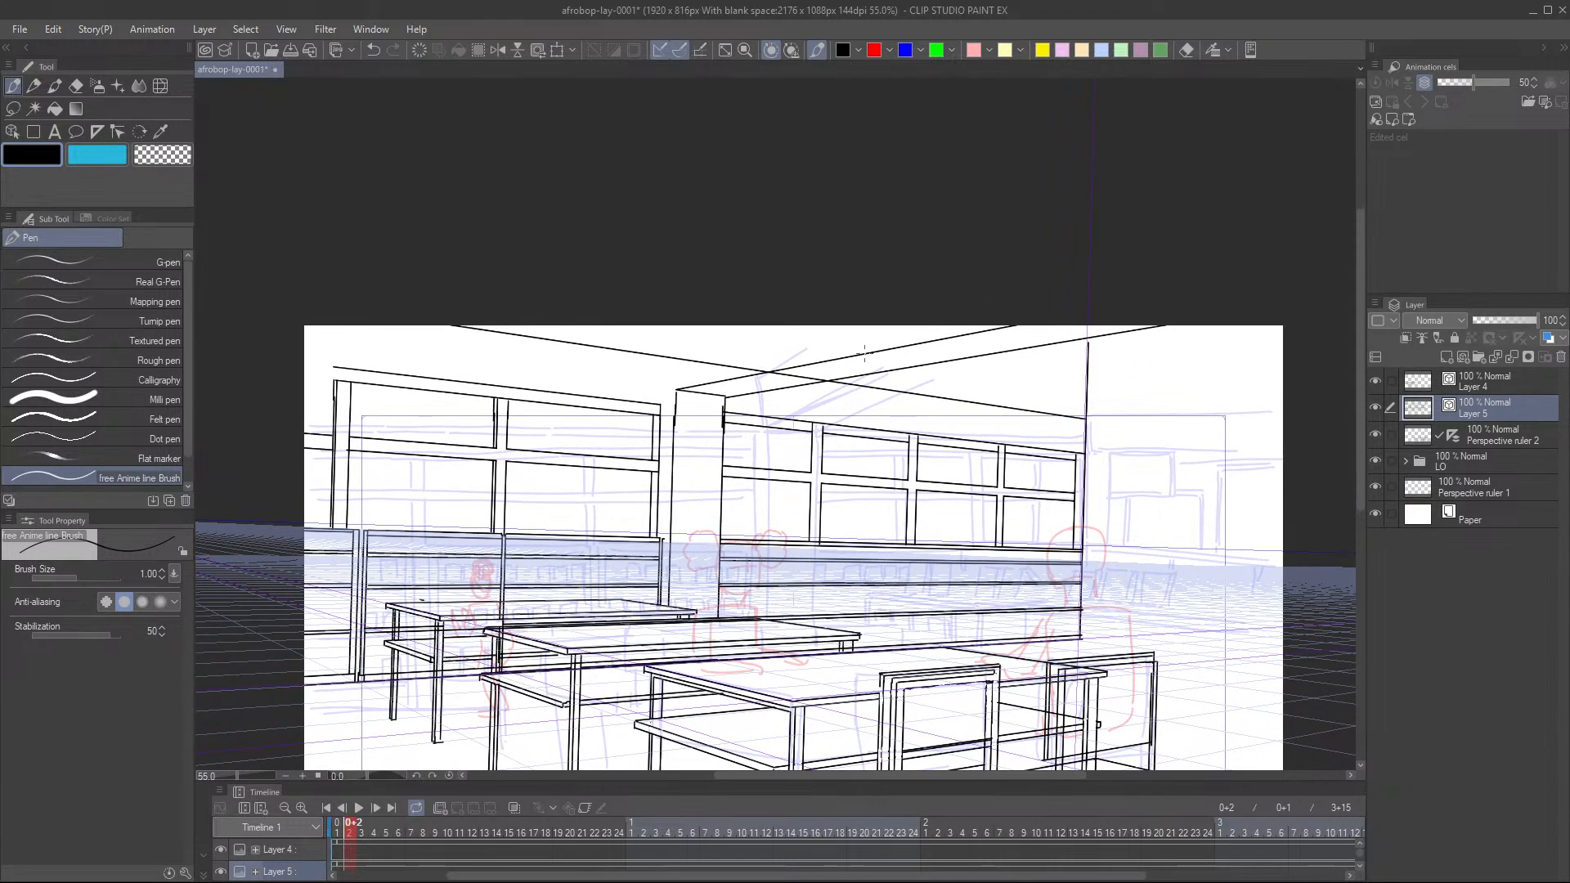
scroll(923, 398, up, 1)
key(e)
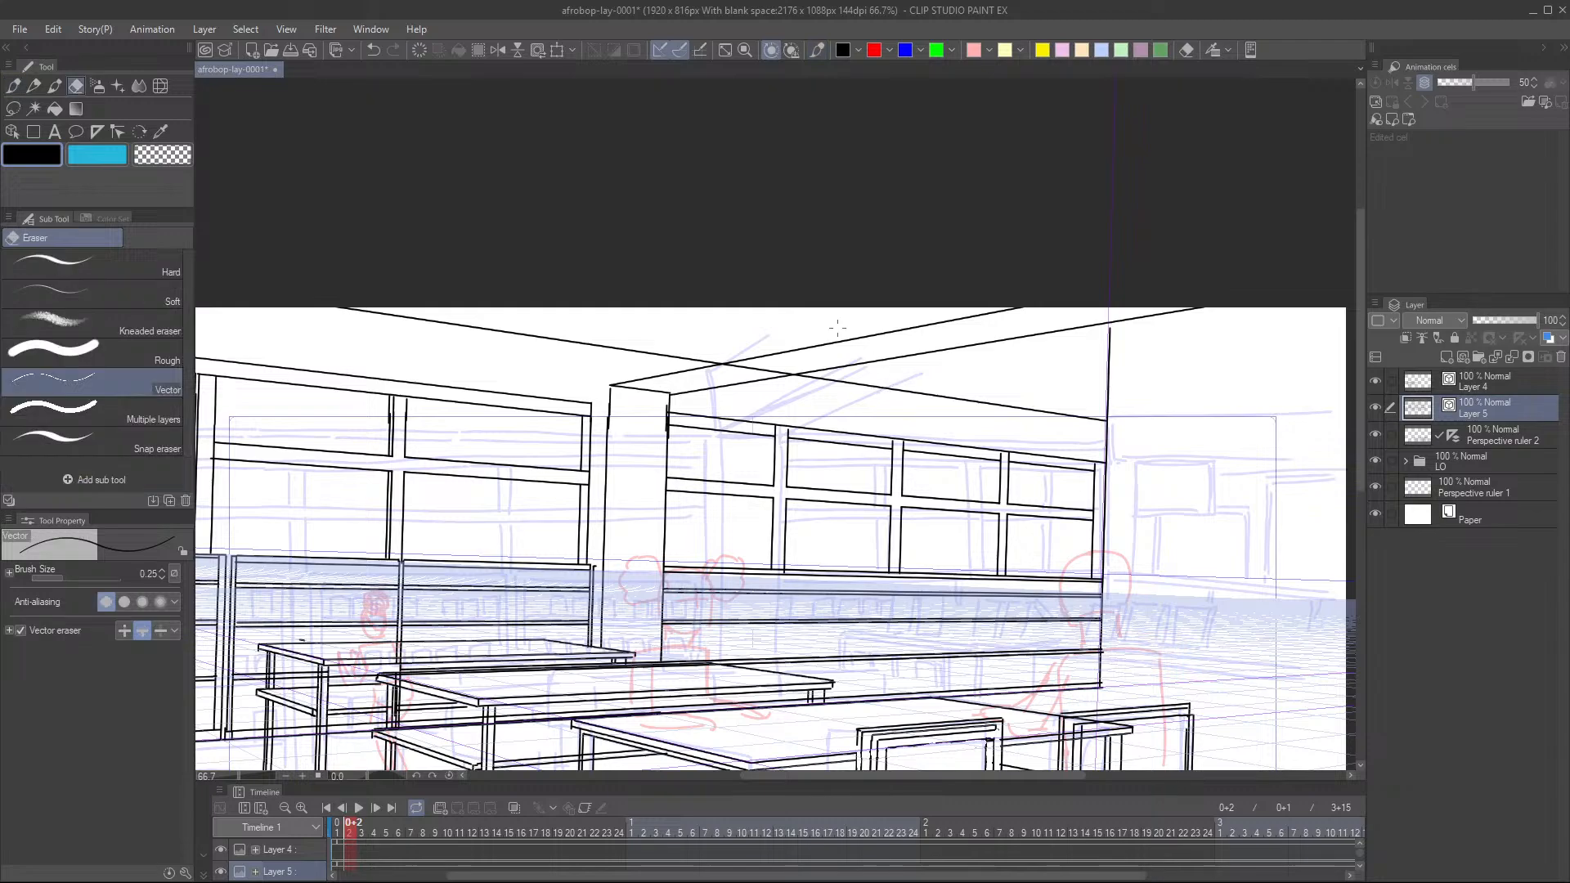
- Draw the beam's vertical end edge above the pillar and its upper edge, erasing the ceiling line behind the beam's side
key(p)
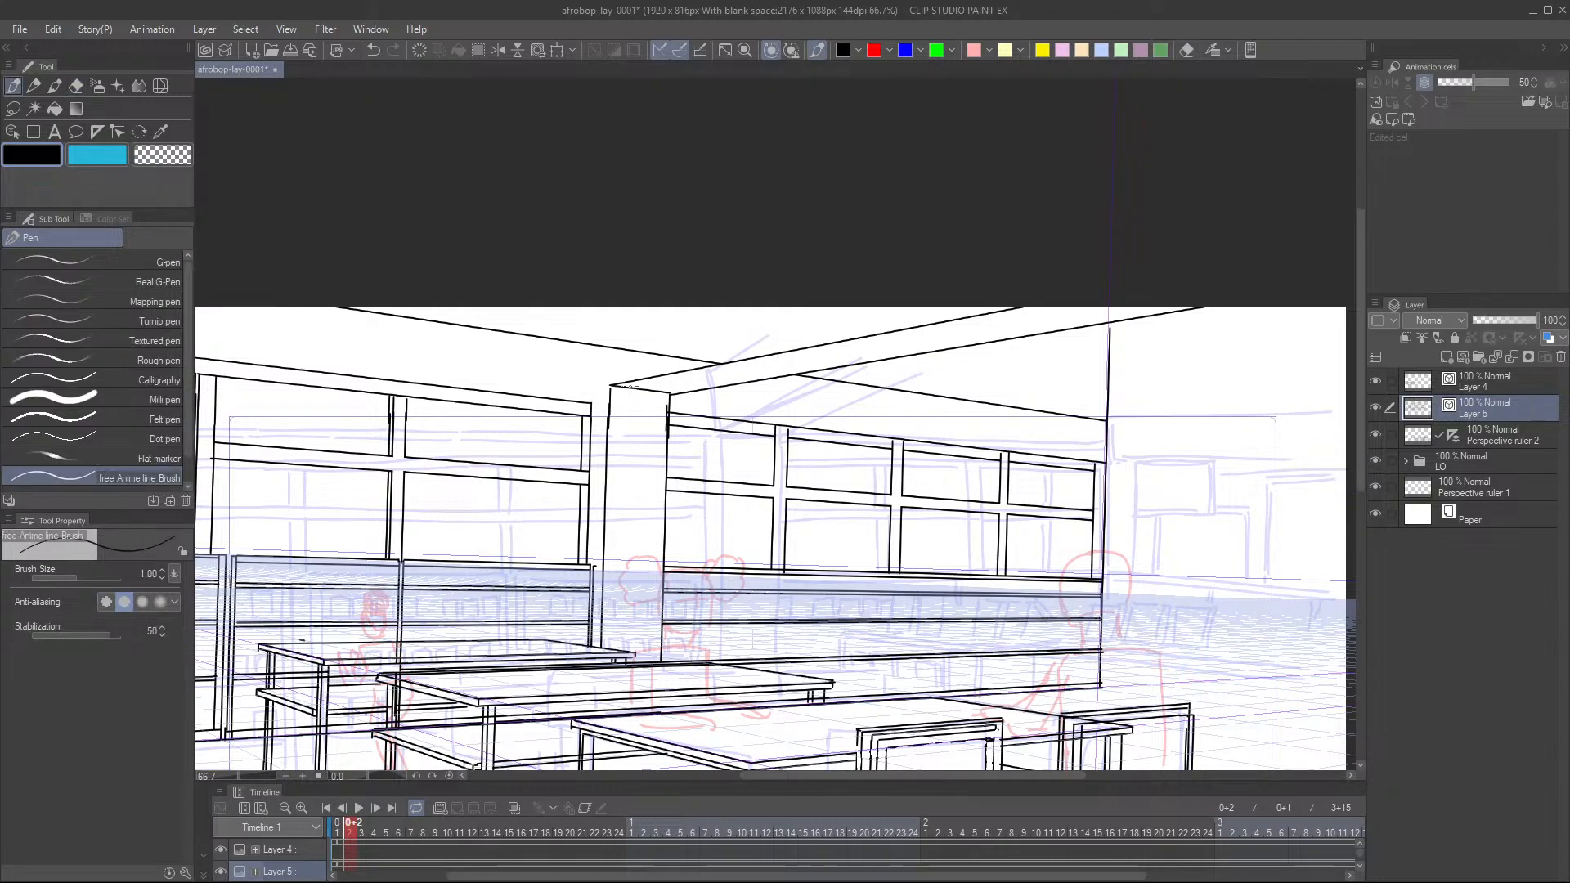
drag(609, 325, 612, 383)
key(e)
click(663, 356)
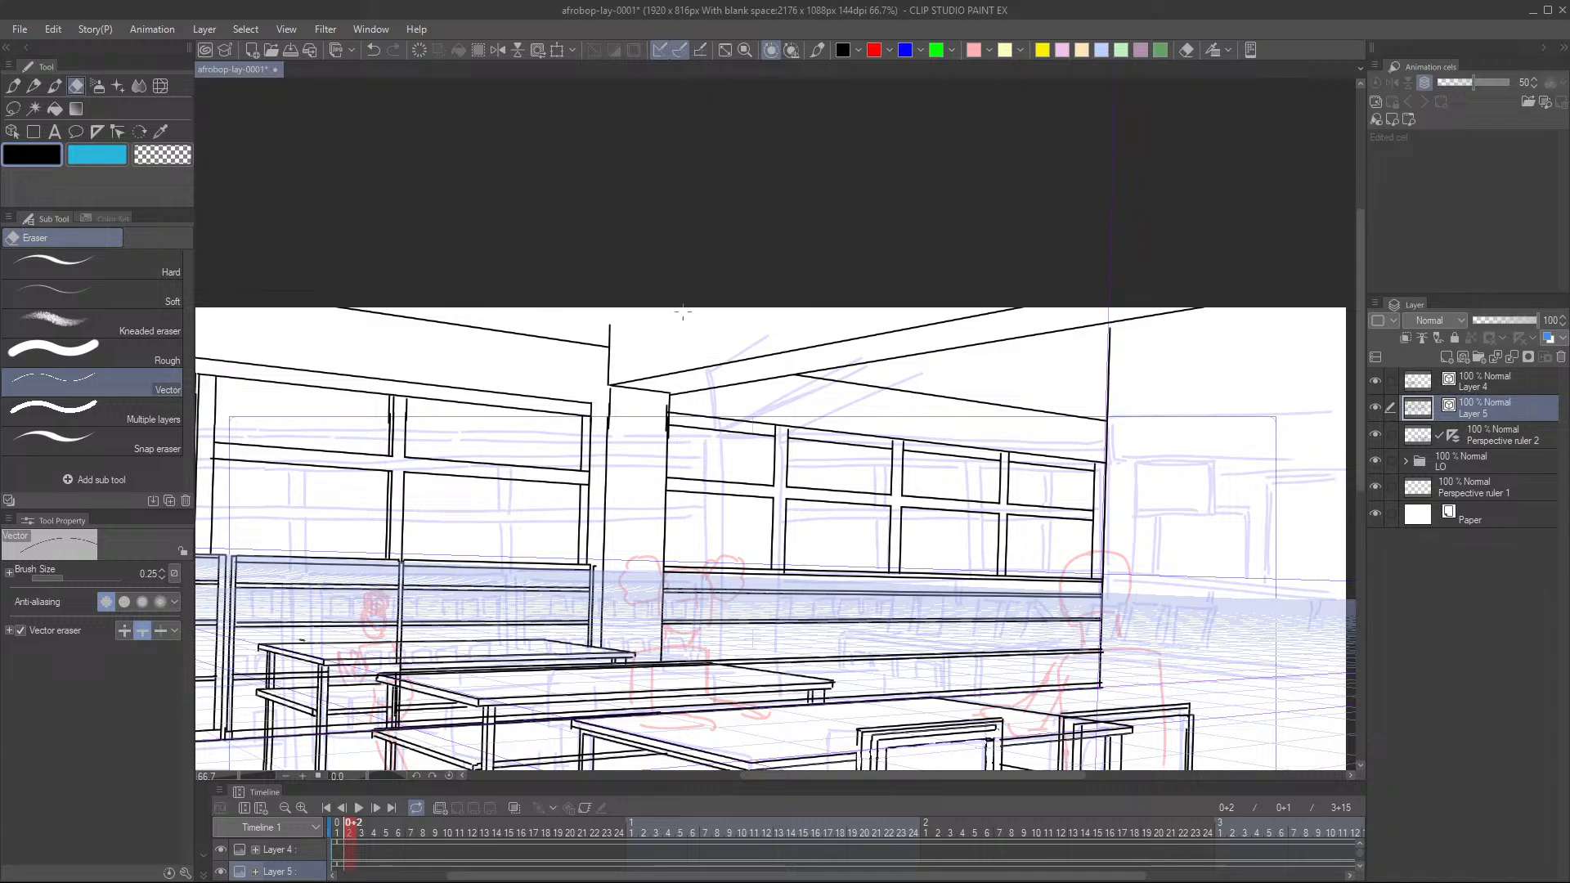
key(p)
drag(609, 324, 744, 284)
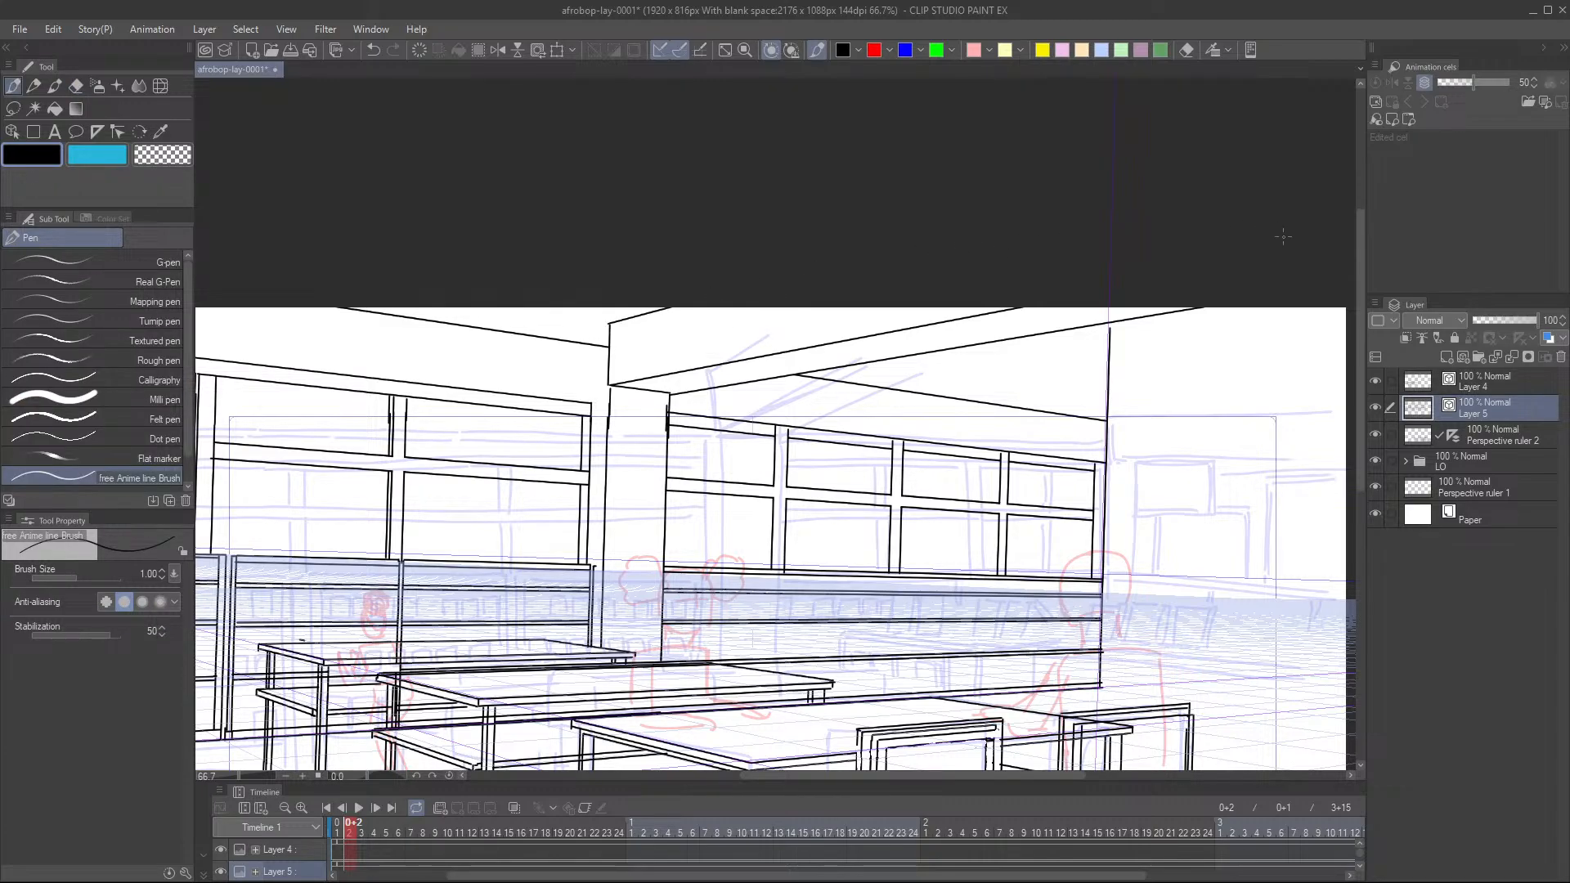
- Draw a double vertical divider on the far lower wall, from beneath the windows down to the desks
key(ctrl+minus)
key(ctrl+minus)
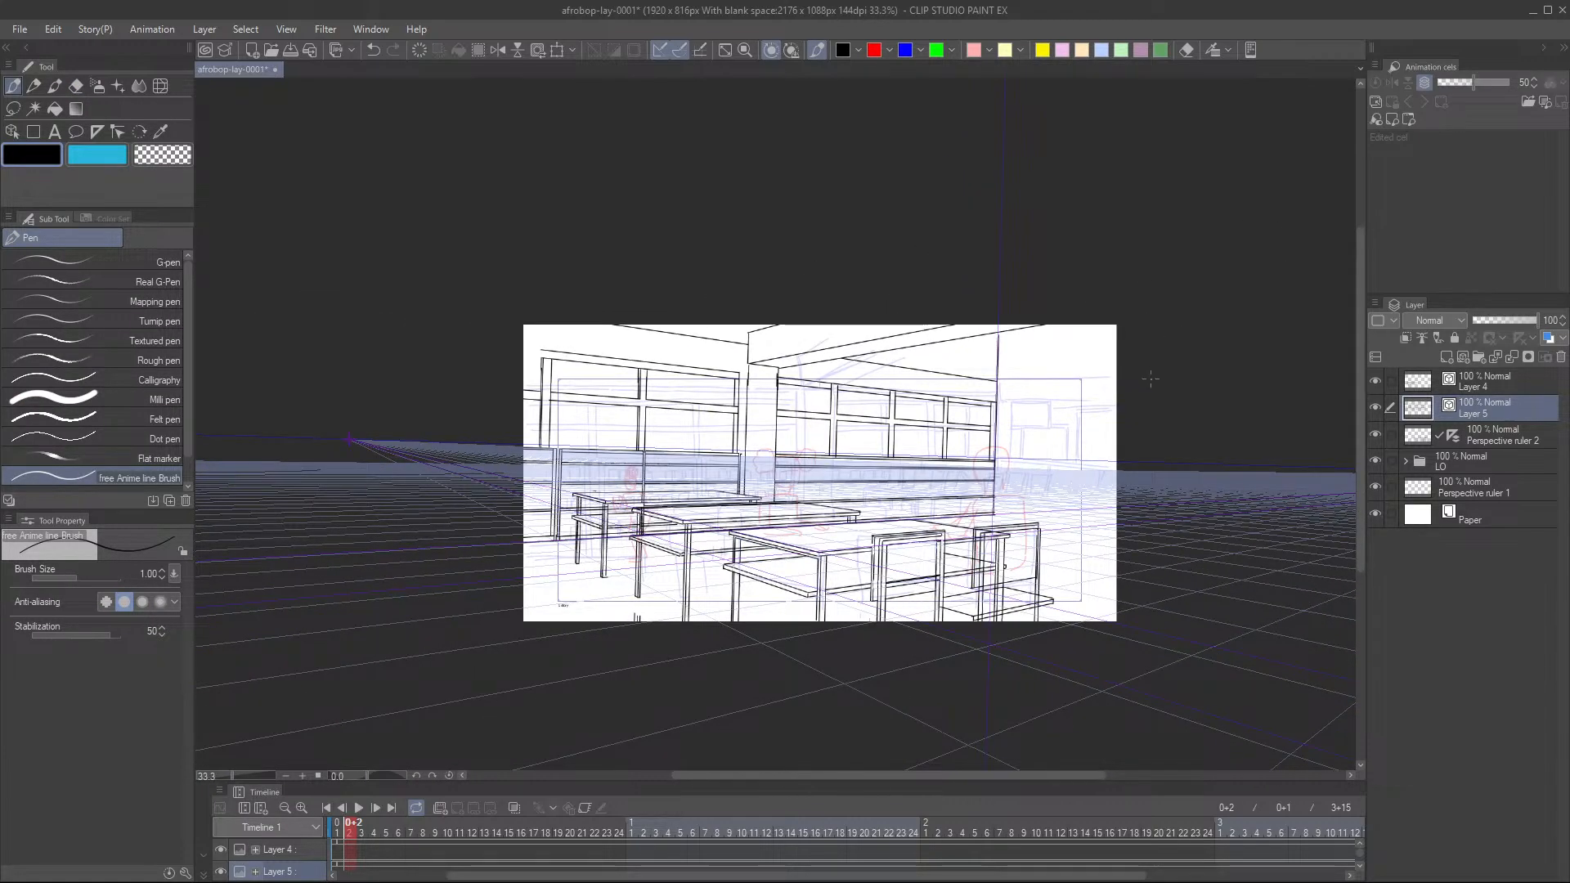
scroll(1161, 462, up, 3)
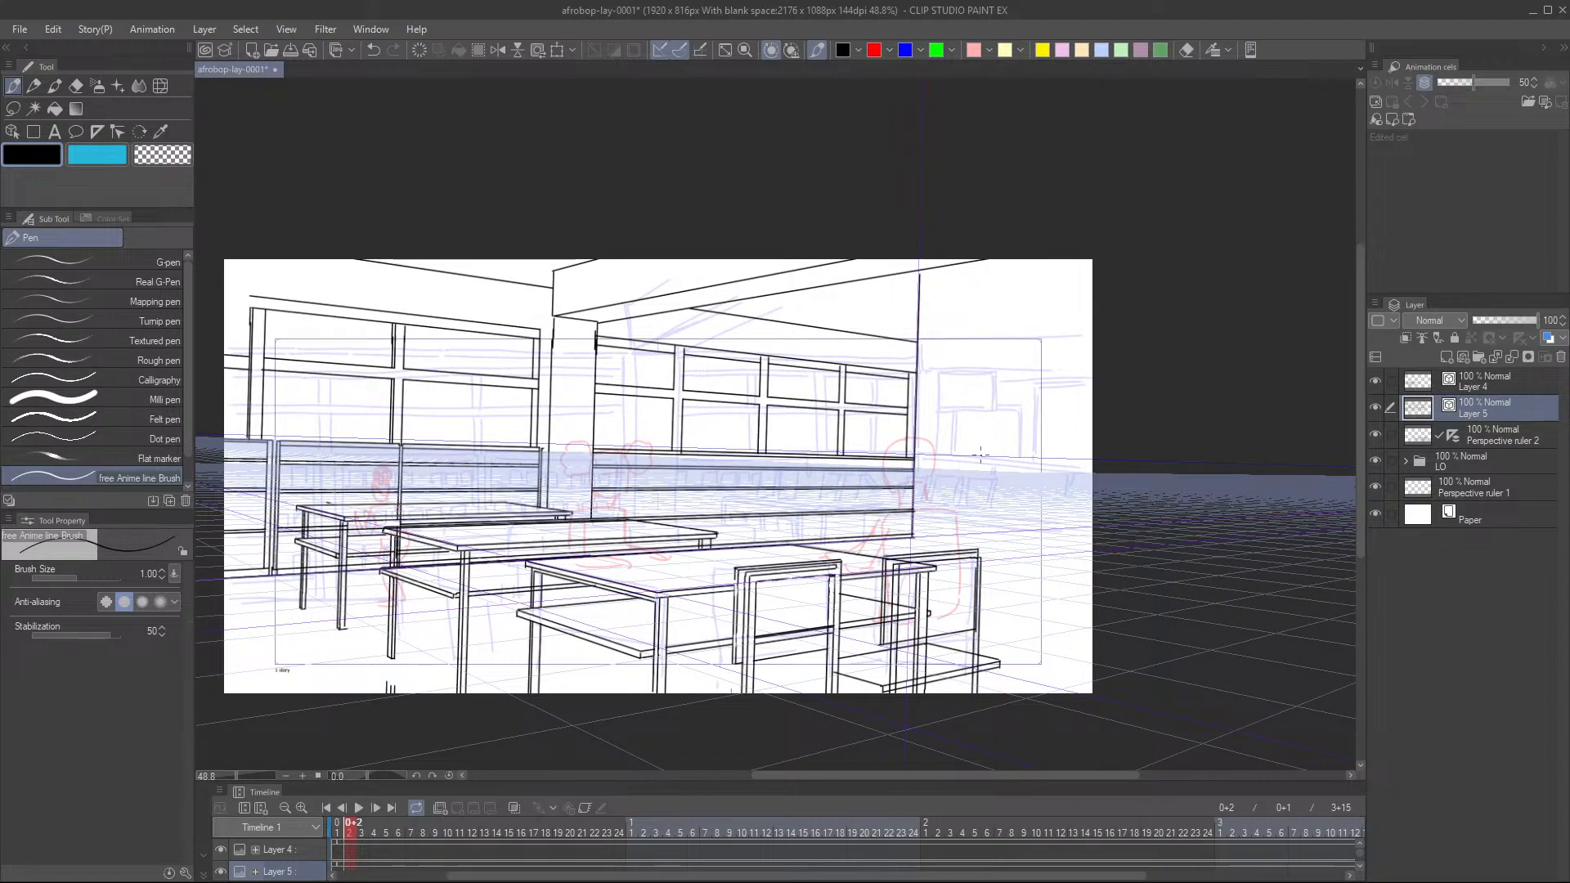
scroll(850, 436, up, 2)
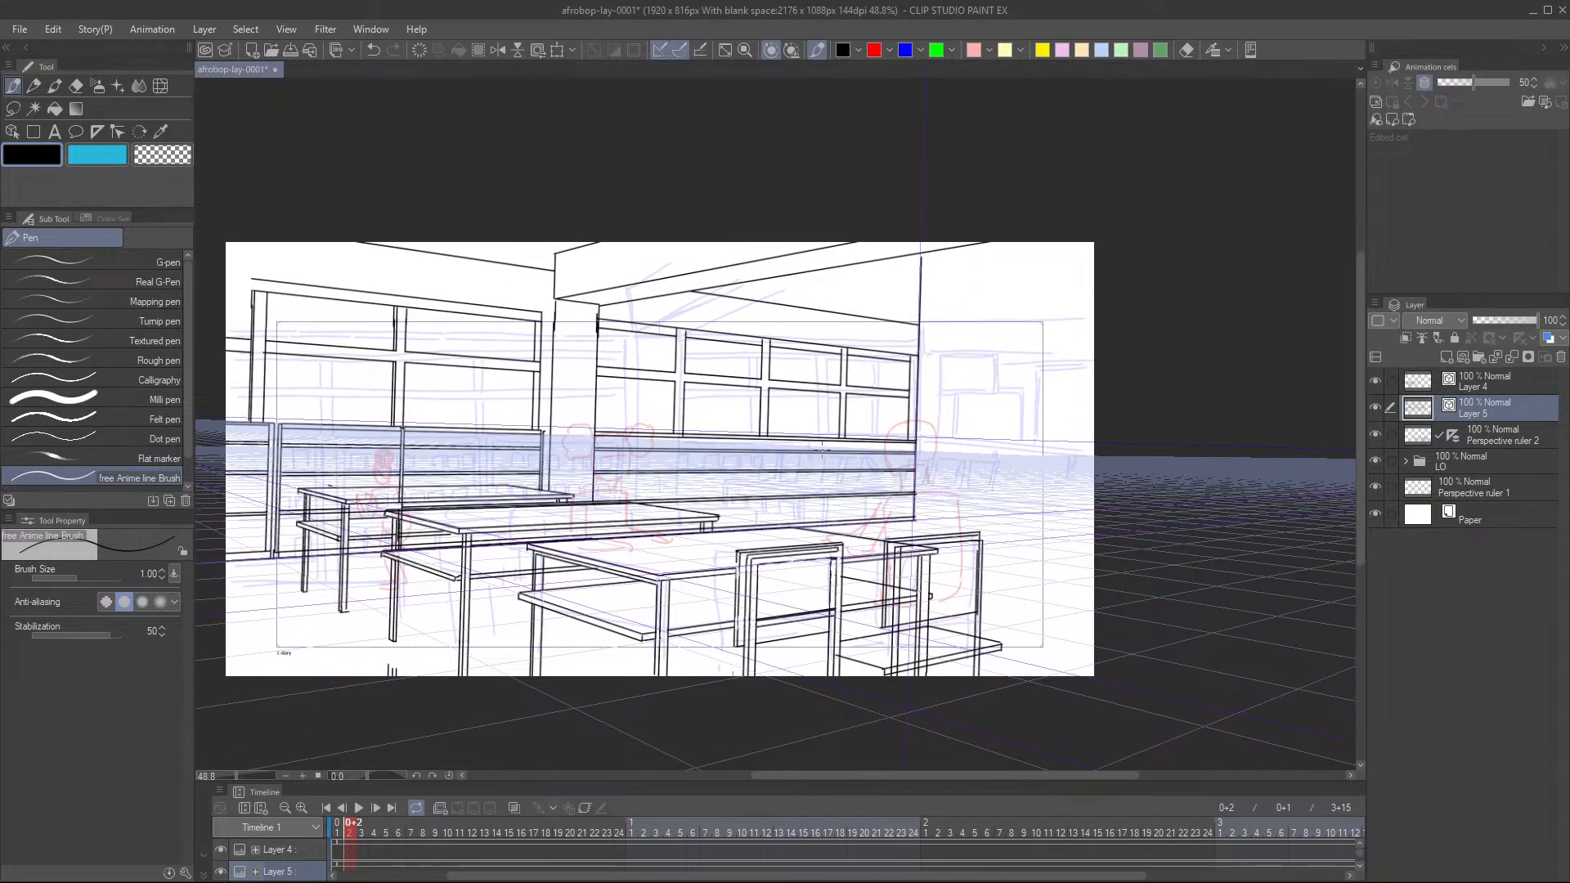
scroll(756, 475, up, 2)
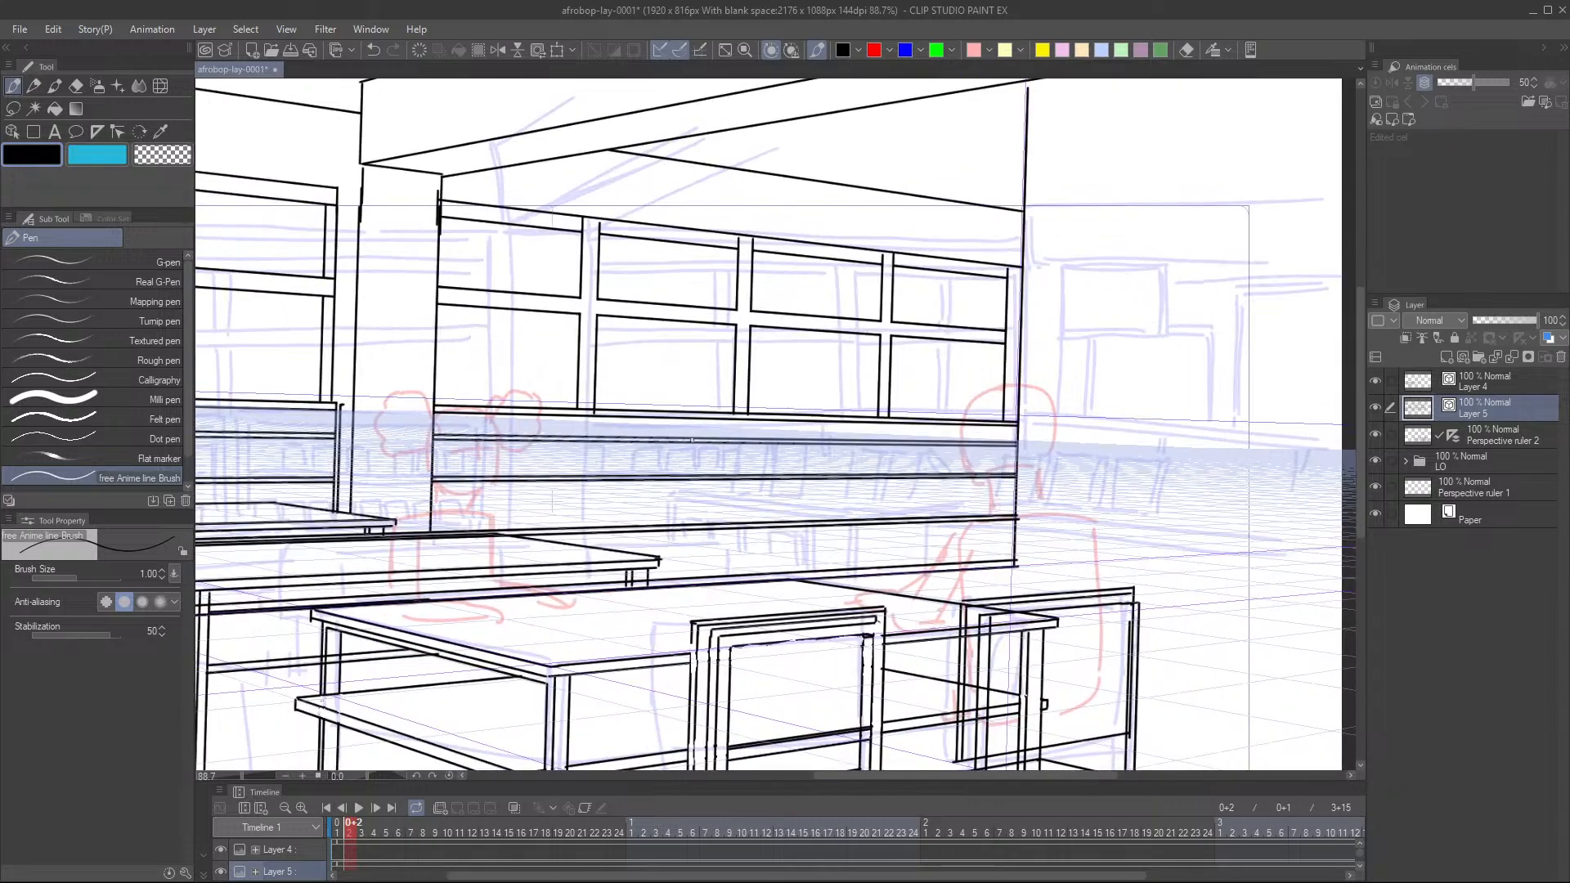
drag(618, 413, 612, 588)
drag(622, 430, 610, 584)
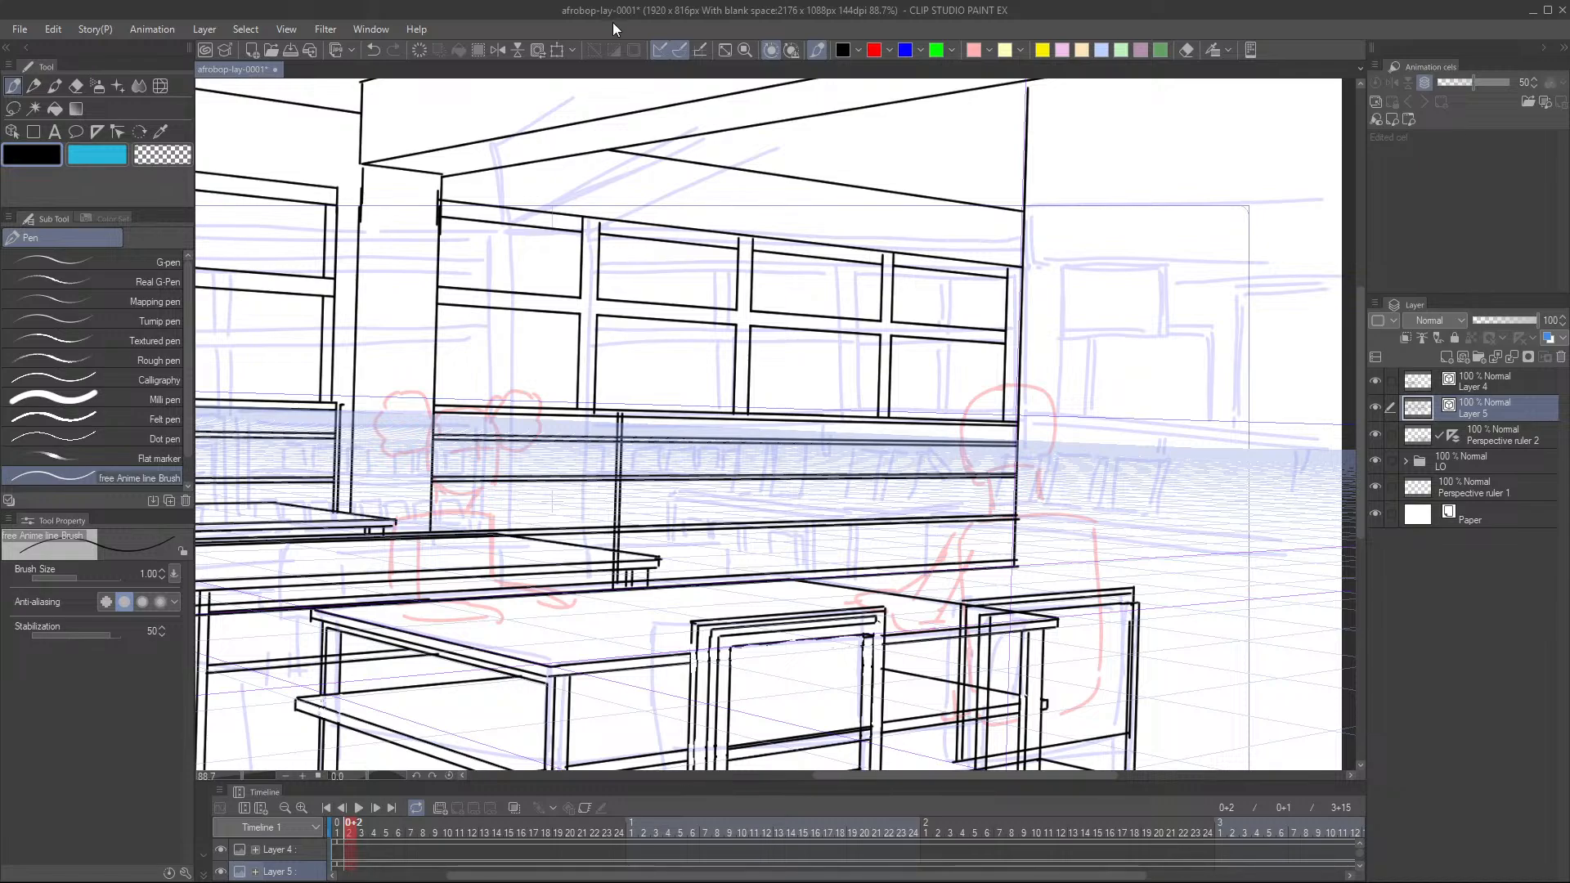
- Clean up the rail line crossing inside the lower wall's new divider with the vector eraser
drag(659, 416, 645, 389)
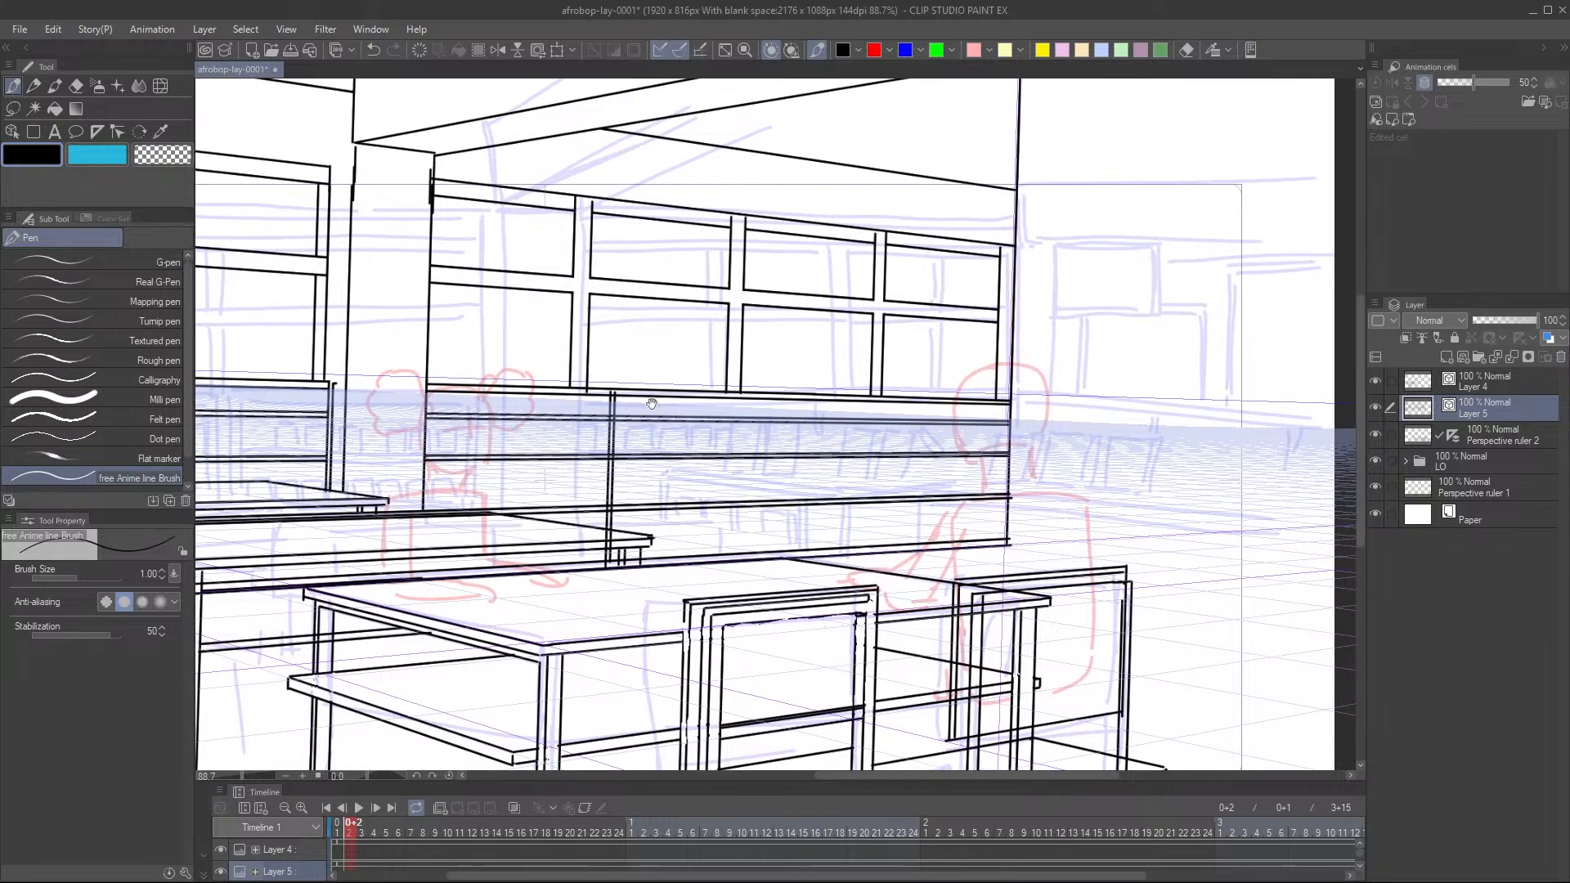
scroll(638, 388, up, 2)
key(ctrl+z)
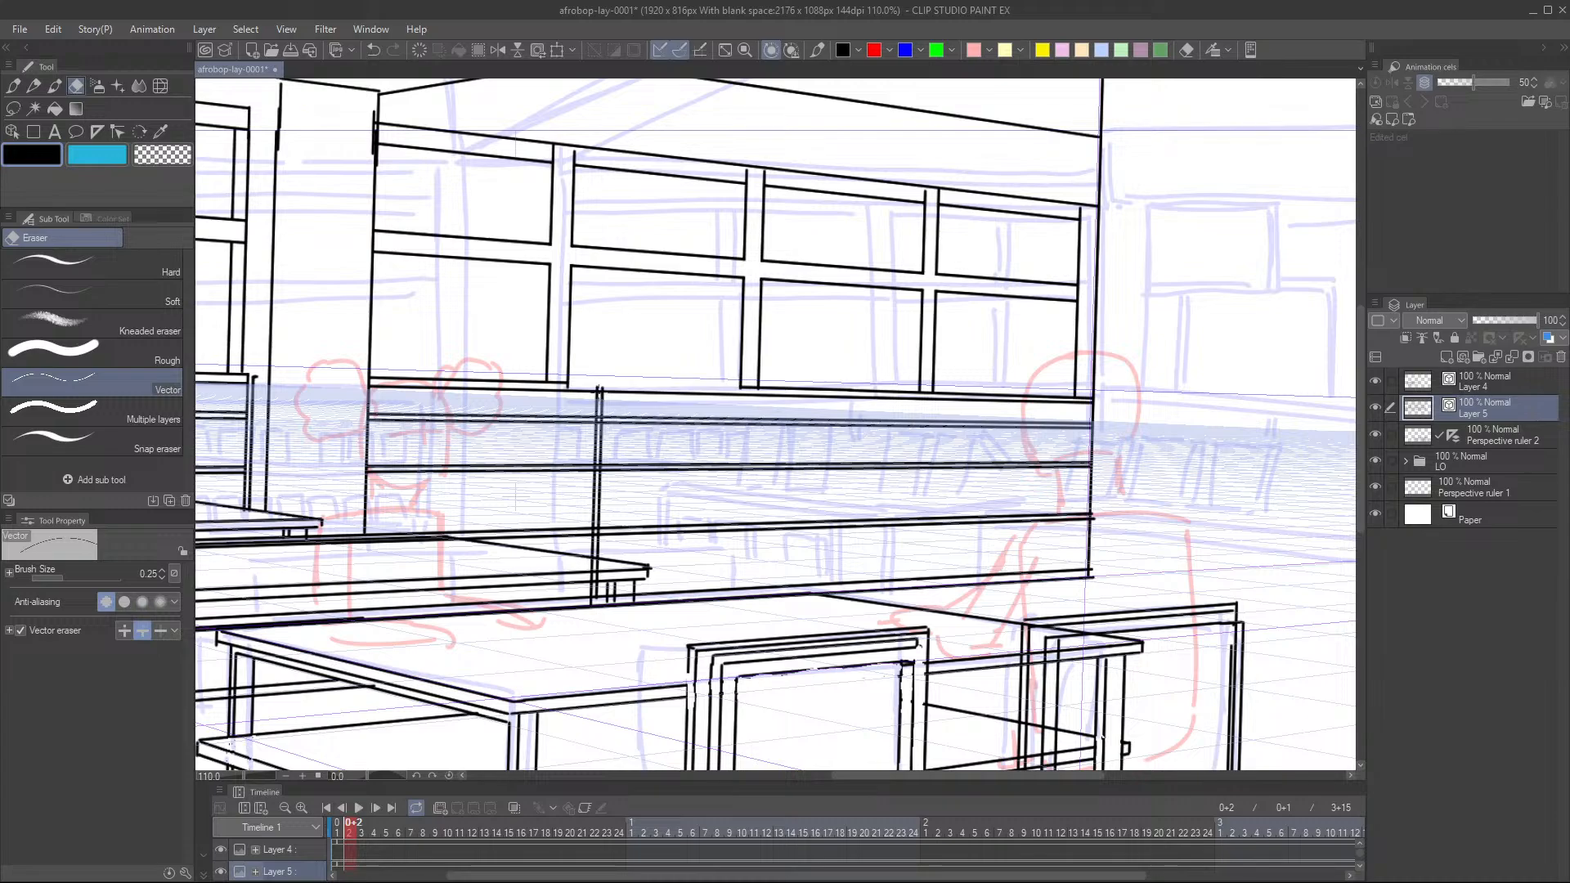
key(e)
click(600, 418)
key(p)
- Draw two more double vertical dividers on the far lower wall, between the first divider and the room corner
drag(883, 447, 881, 454)
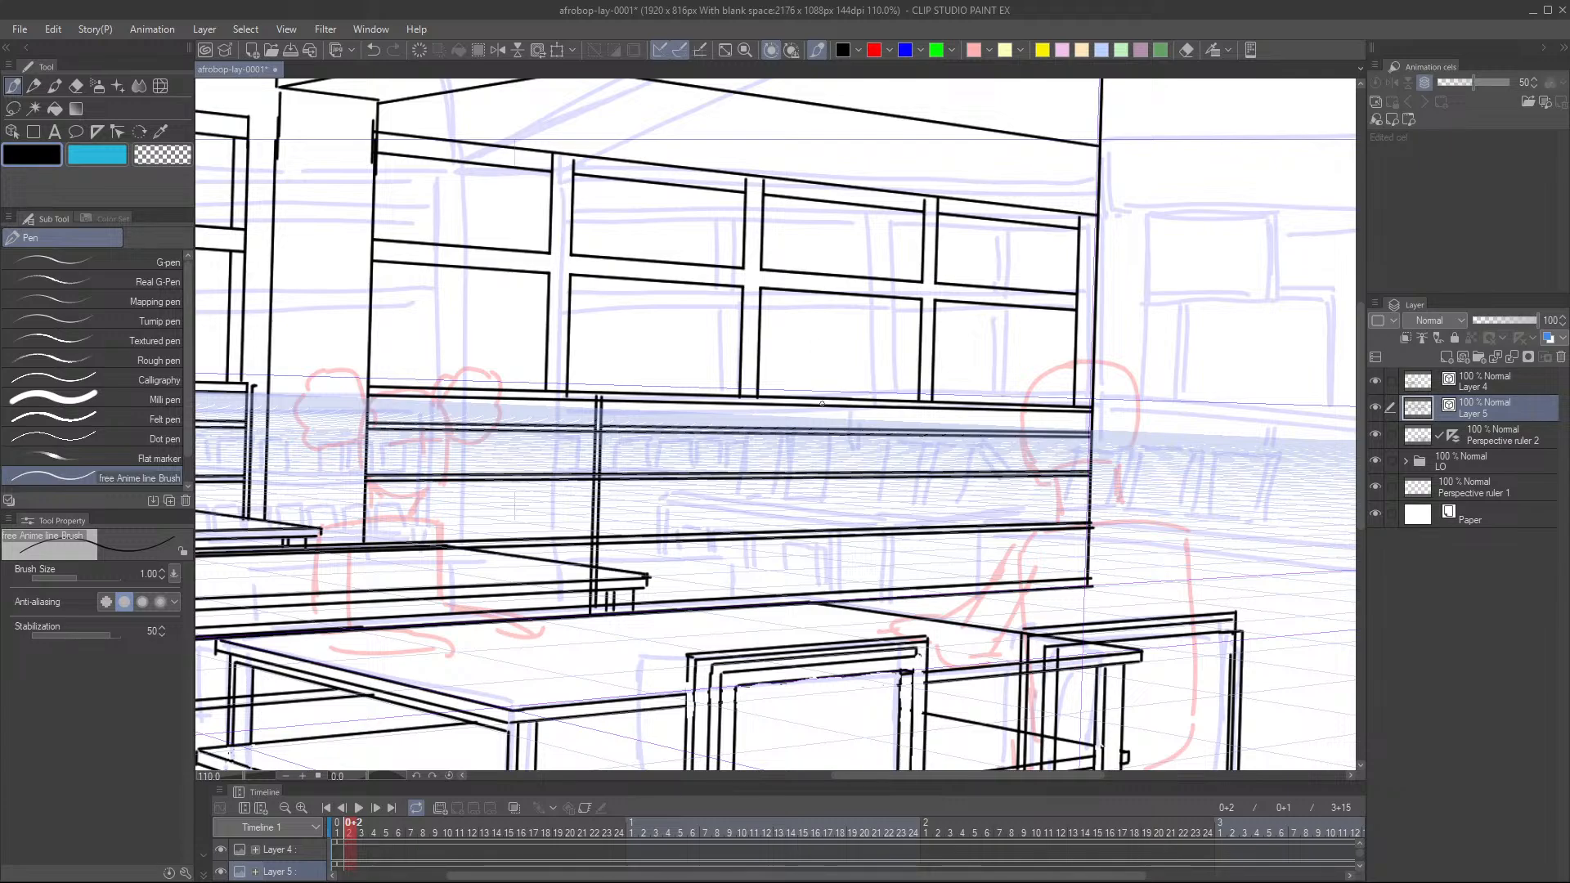
mouse_move(823, 403)
mouse_down()
mouse_move(823, 603)
mouse_move(823, 483)
mouse_move(823, 597)
mouse_up()
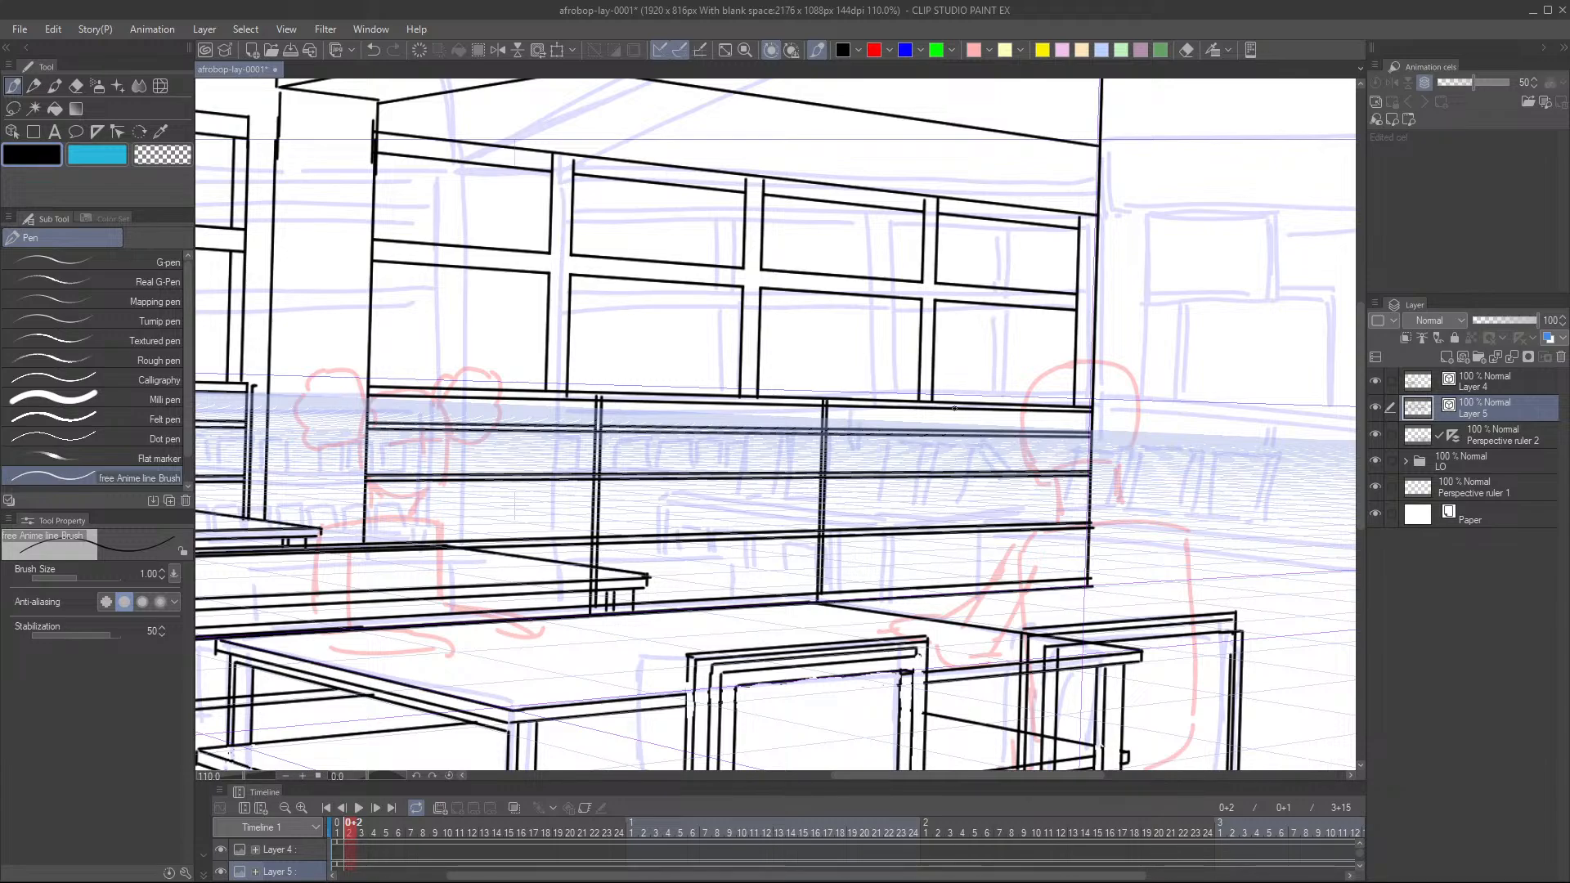
drag(963, 407, 959, 587)
drag(967, 404, 955, 593)
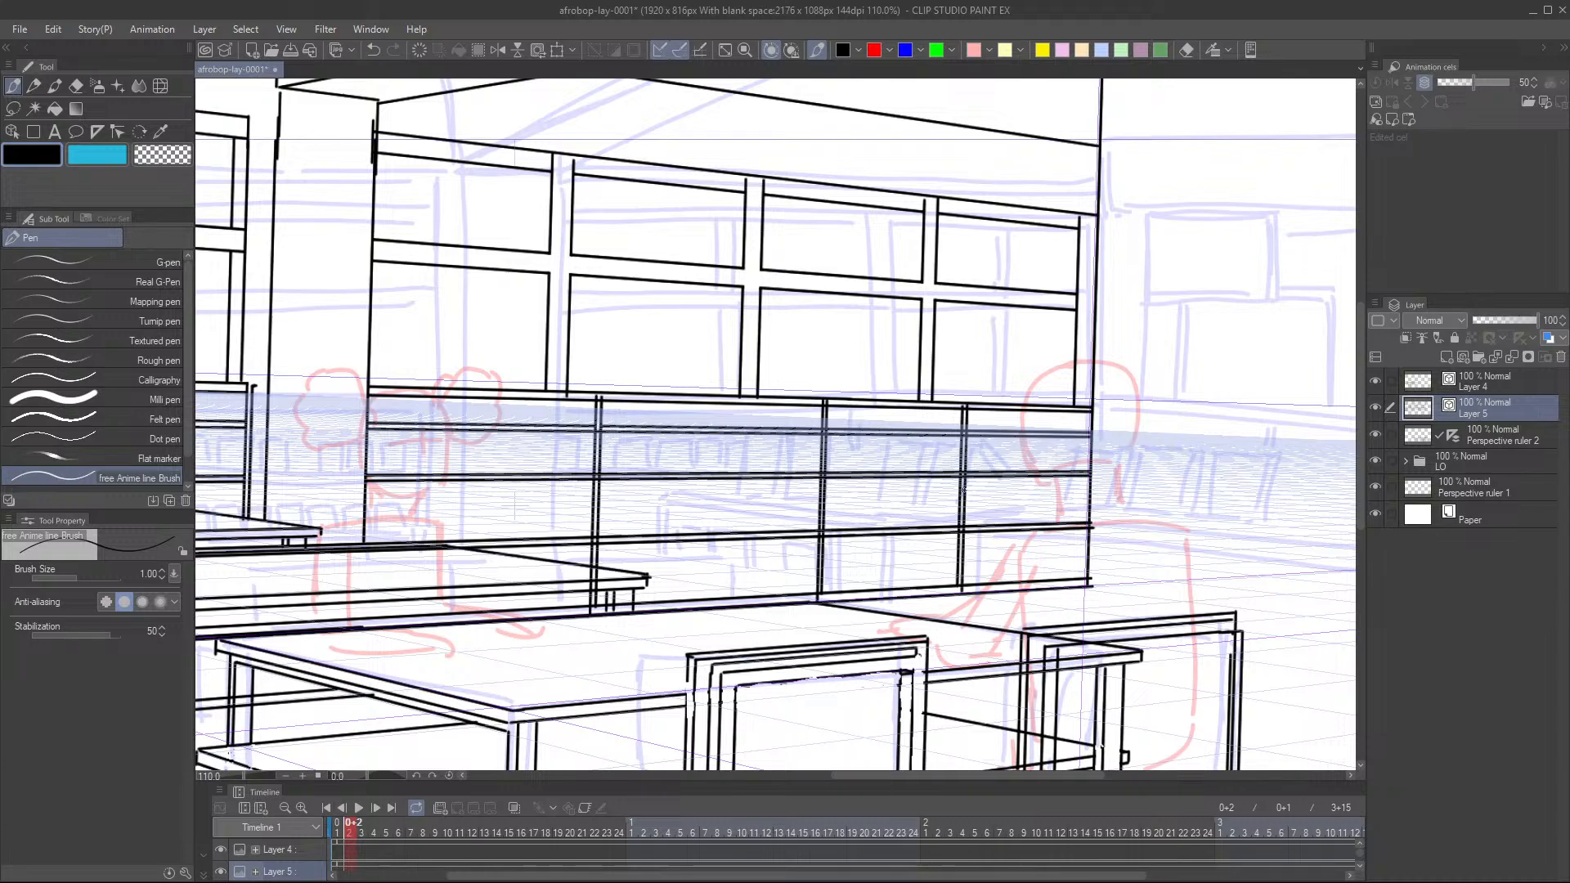
- Draw a short vertical line on the lower wall between the pillar and the first divider, redoing the first attempt
scroll(955, 593, down, 3)
scroll(959, 554, down, 2)
drag(969, 538, 903, 499)
scroll(903, 499, up, 1)
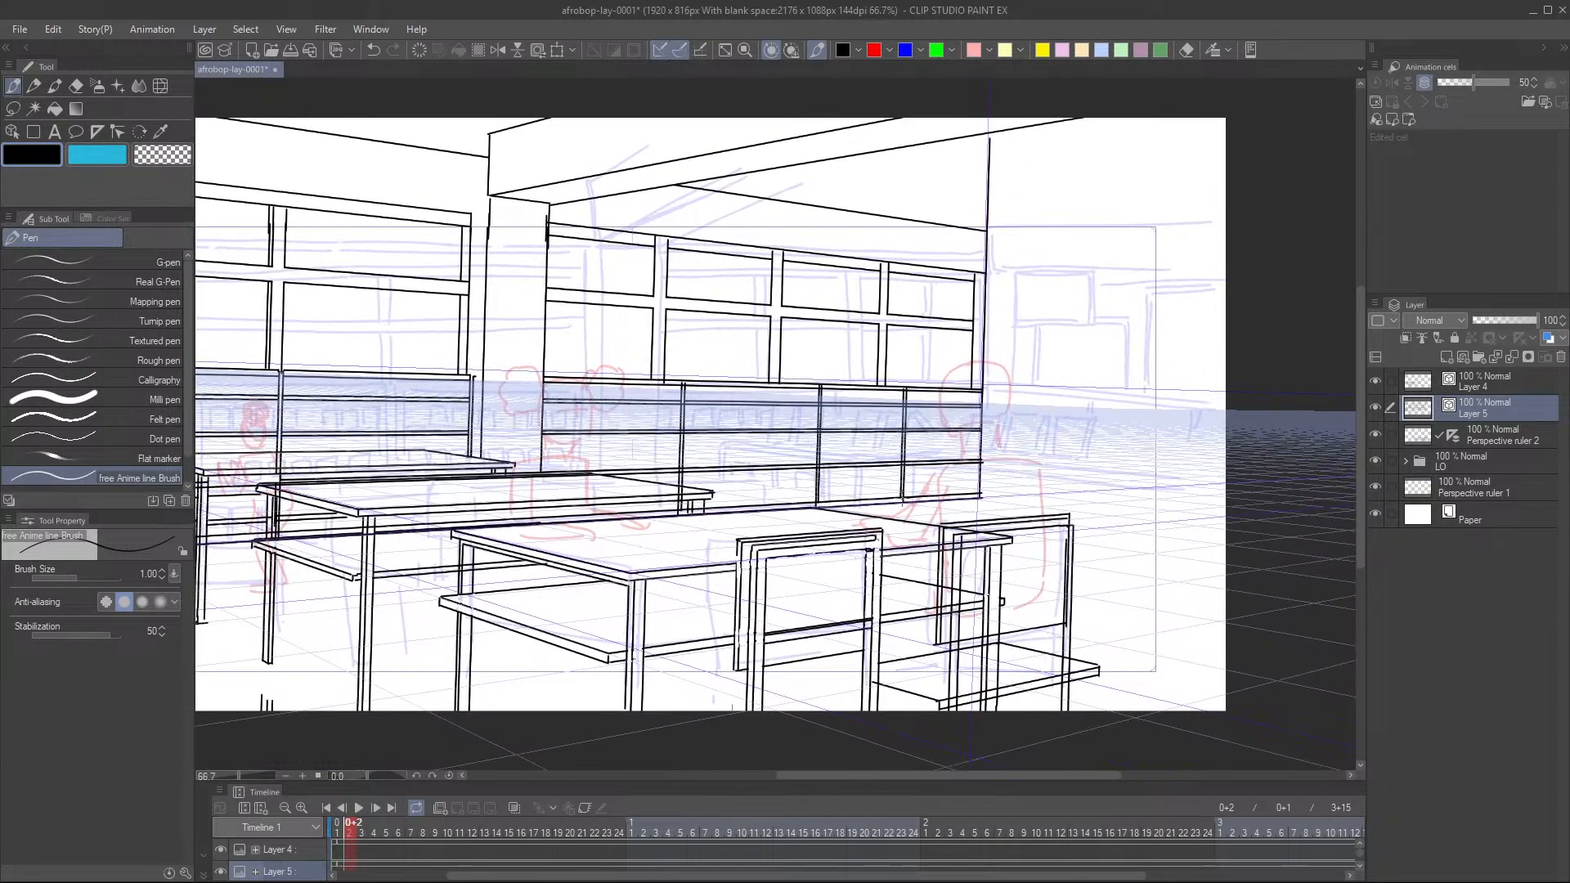
drag(793, 487, 794, 492)
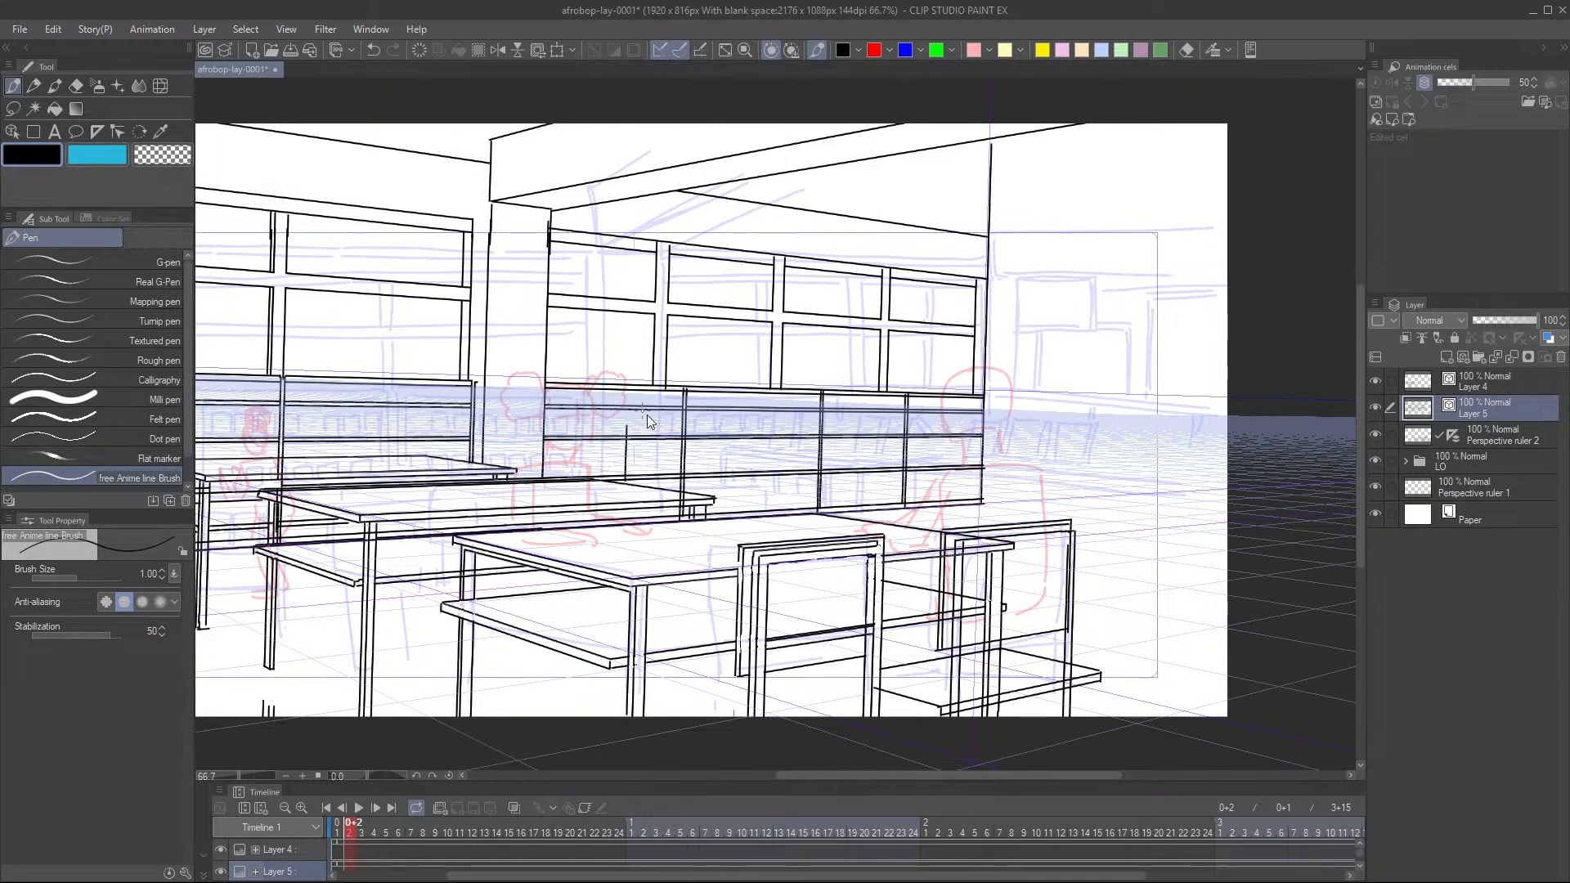
key(ctrl+z)
drag(619, 420, 619, 471)
drag(848, 507, 820, 512)
scroll(820, 512, down, 3)
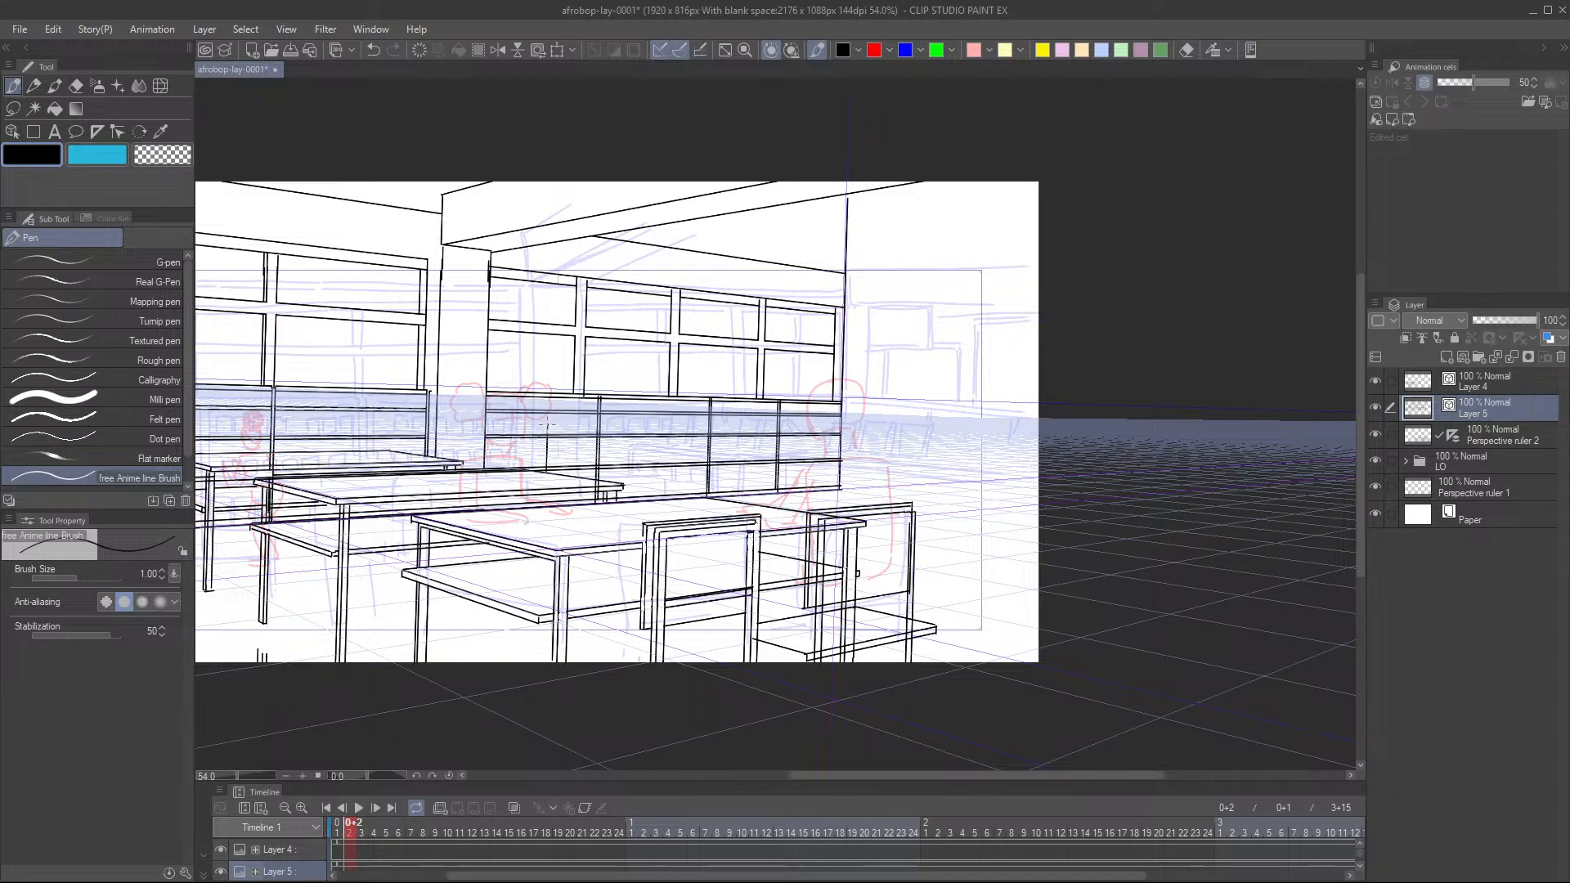
- Draw the near end edge and long top edge of a counter in front of the far lower wall, running to the canvas edge
drag(575, 437, 1040, 466)
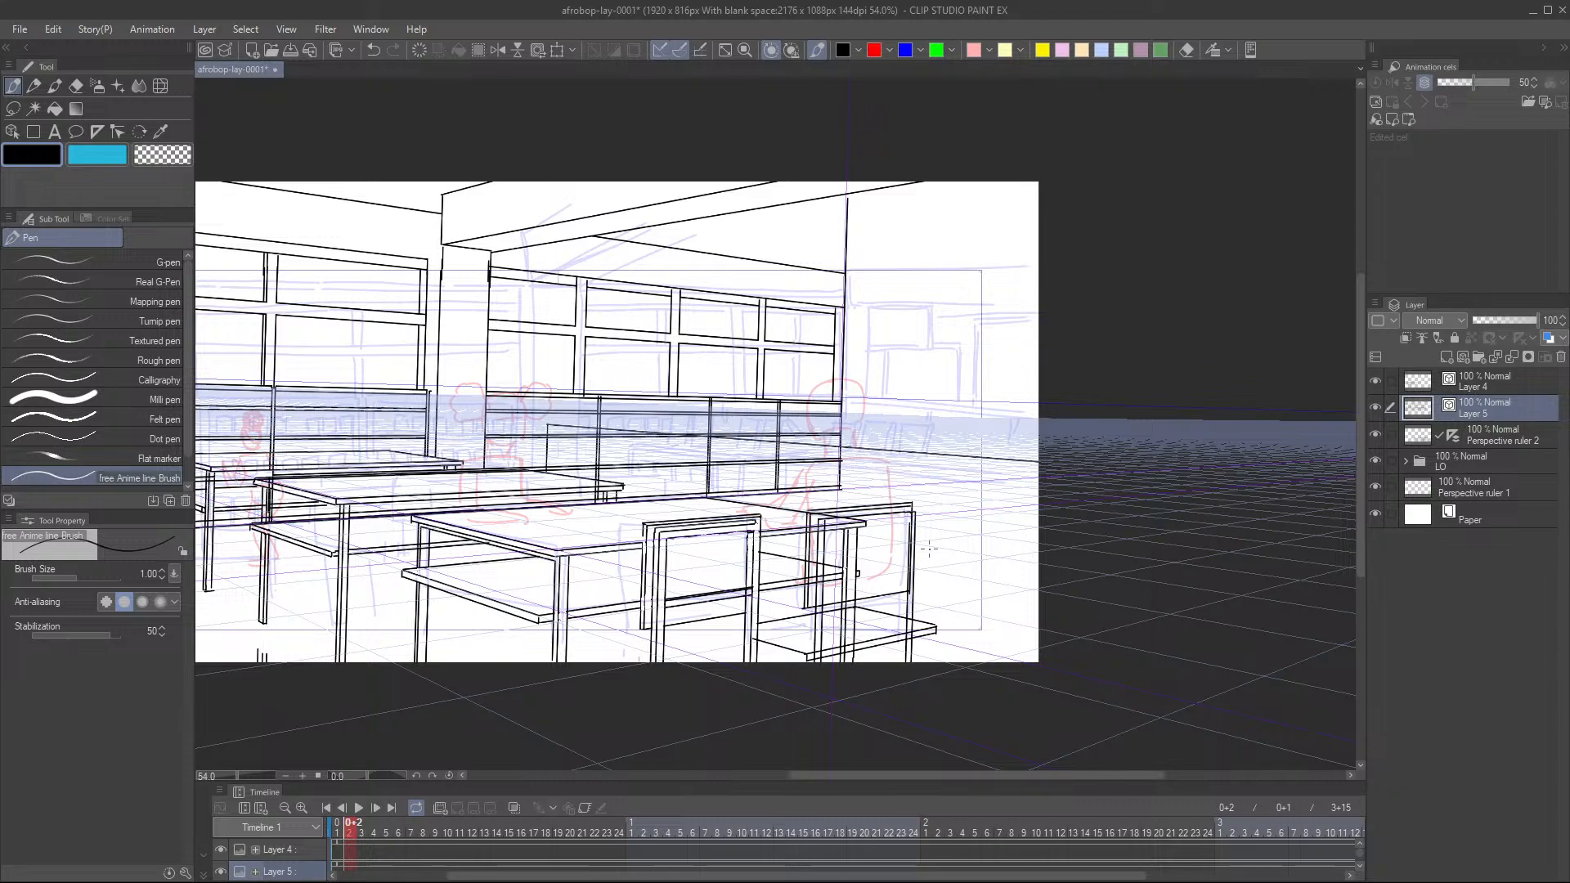
mouse_move(855, 484)
mouse_down()
mouse_move(912, 500)
mouse_move(814, 504)
mouse_up()
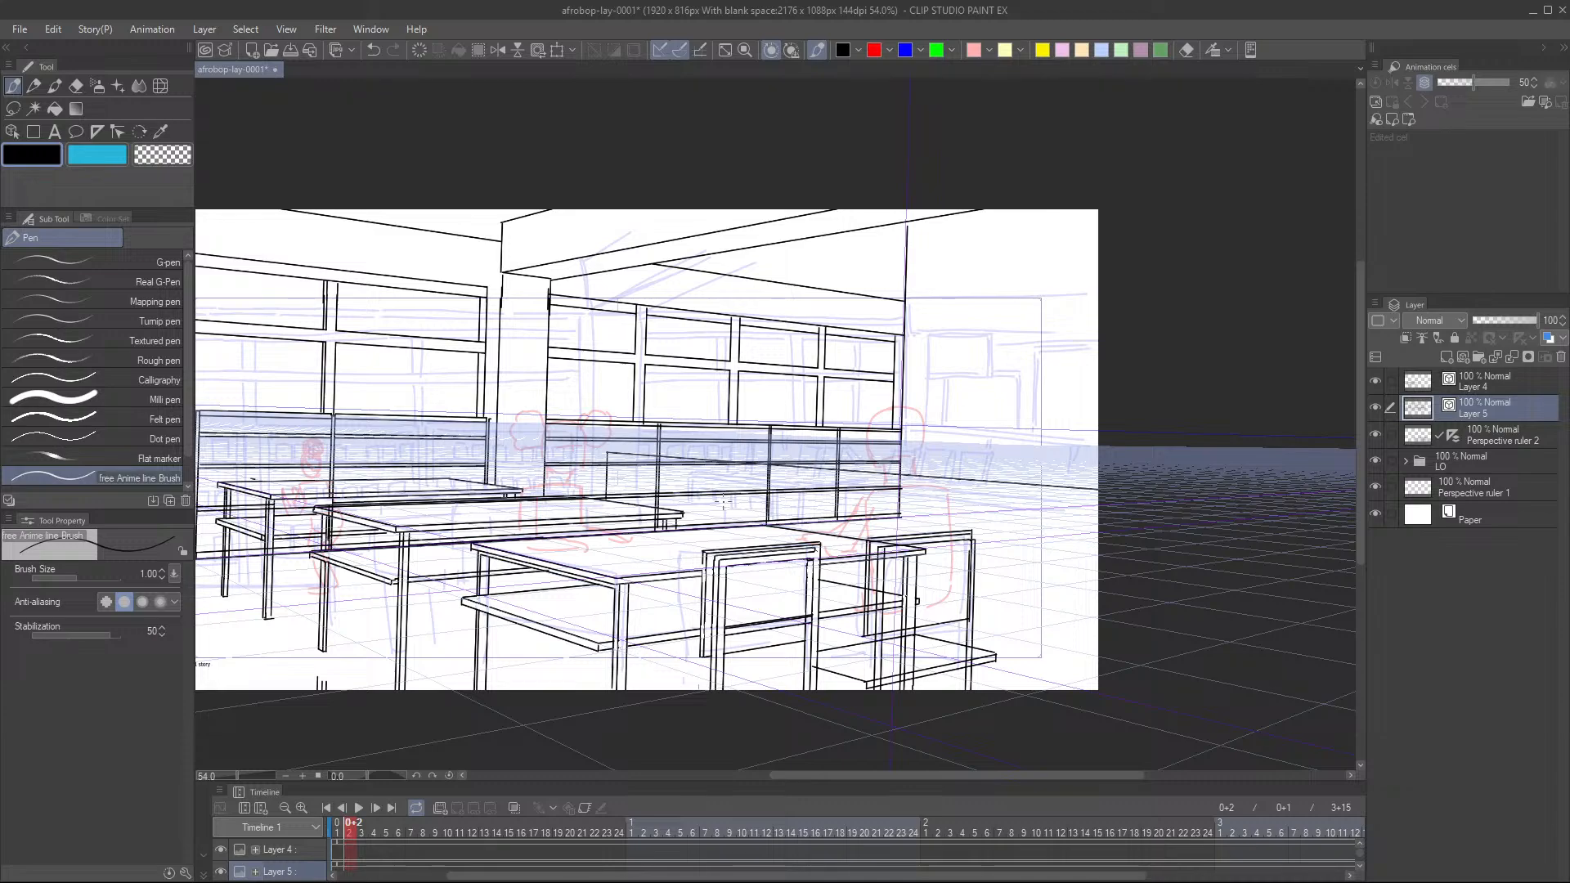
- Erase the far lower wall's rail and divider lines that fall below the new counter edge with the vector eraser
scroll(723, 502, up, 4)
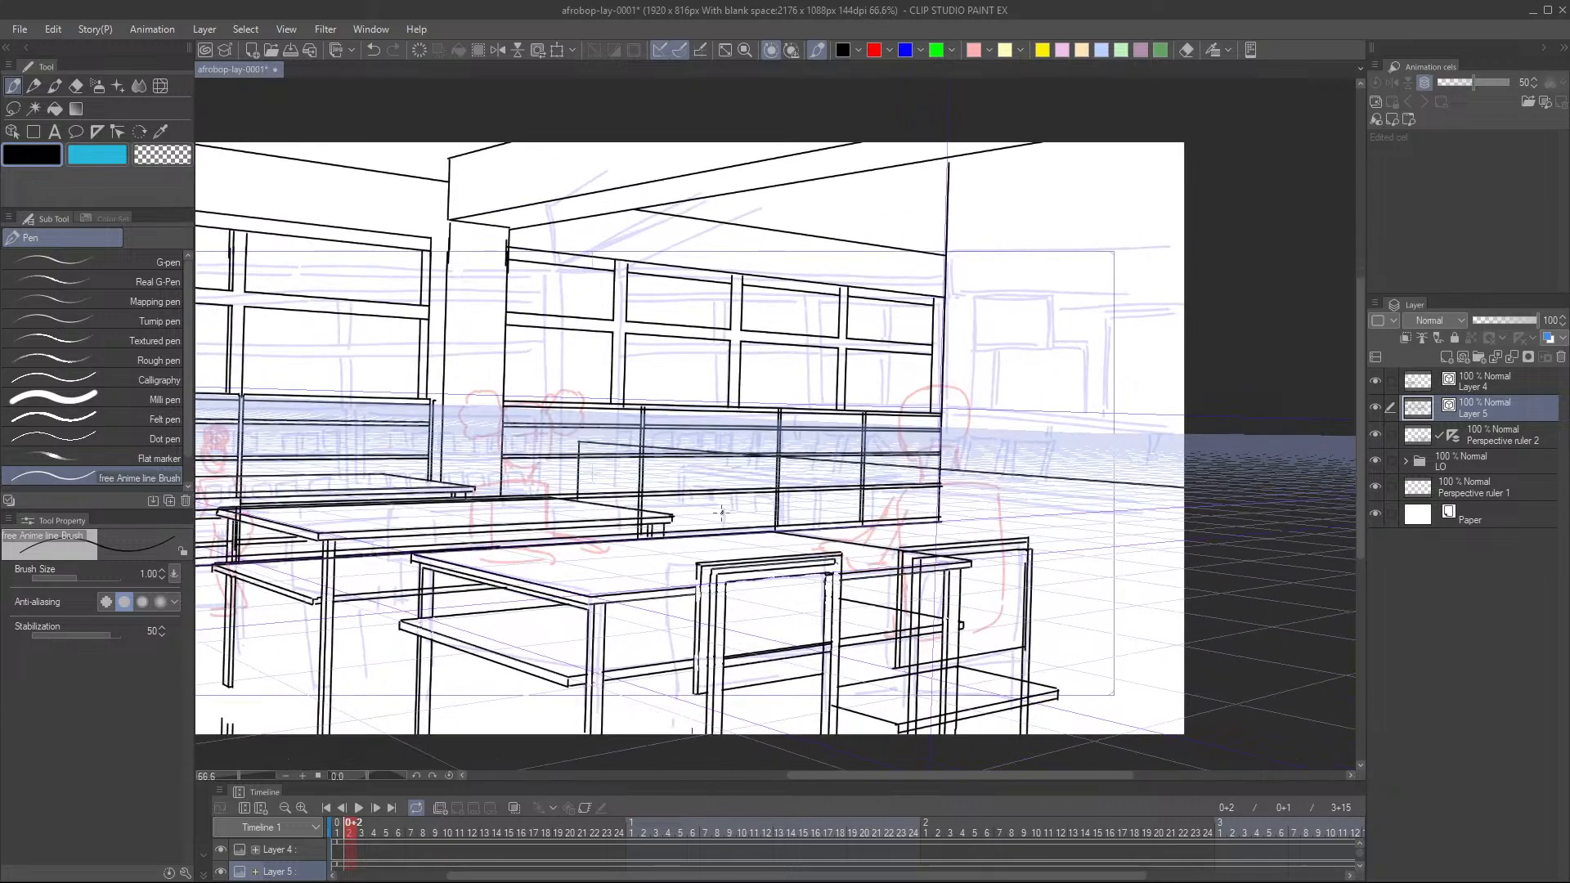
key(e)
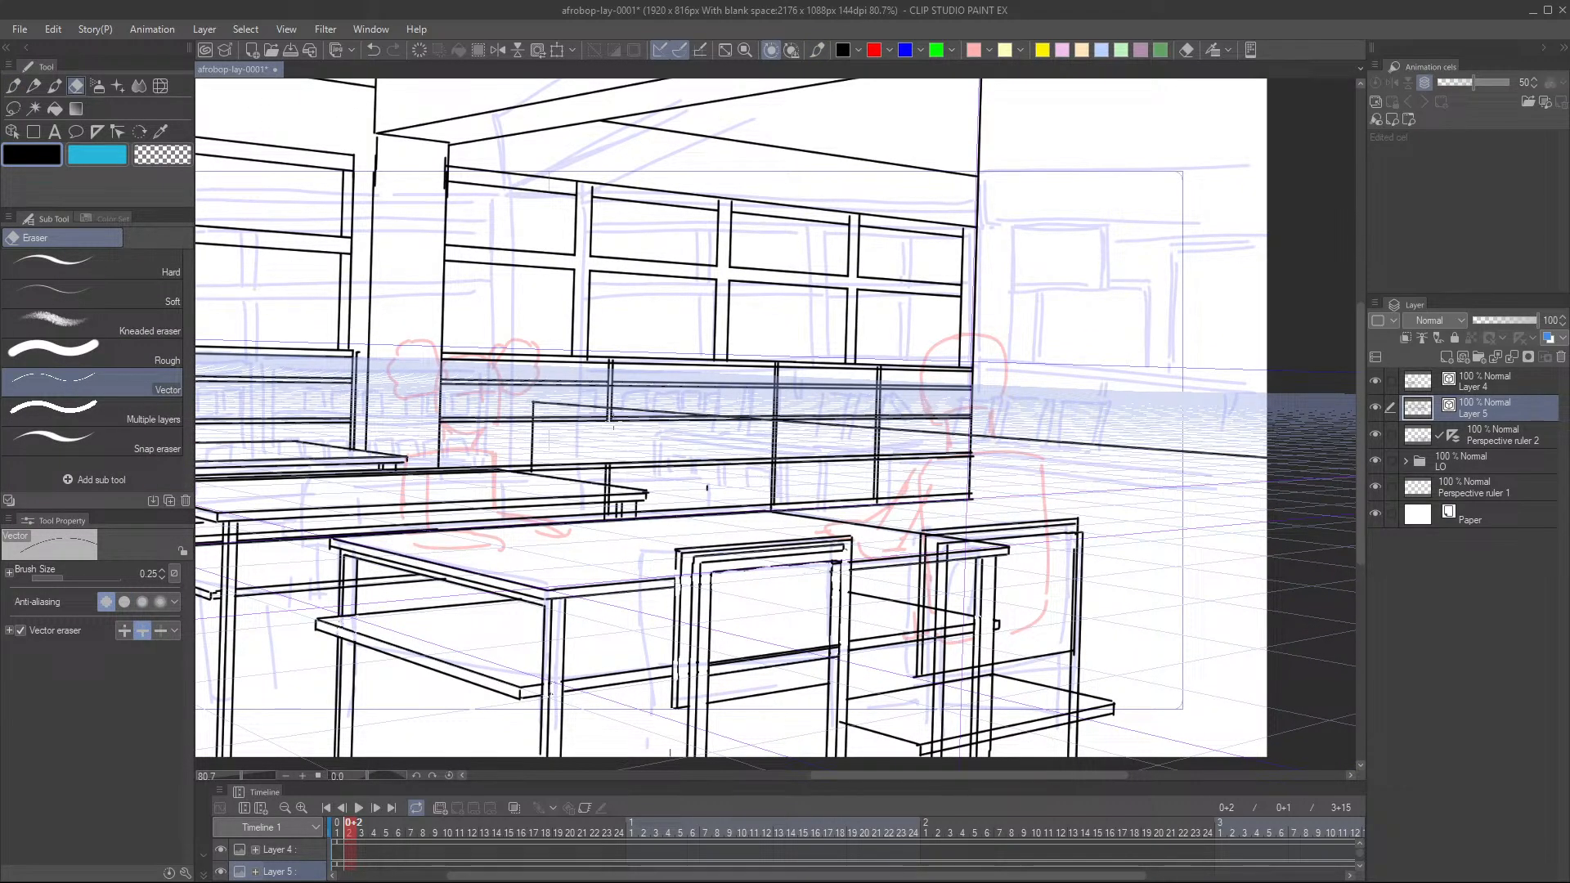
click(564, 421)
mouse_move(613, 475)
mouse_down()
mouse_move(659, 473)
mouse_move(659, 451)
mouse_move(698, 450)
mouse_move(632, 425)
mouse_up()
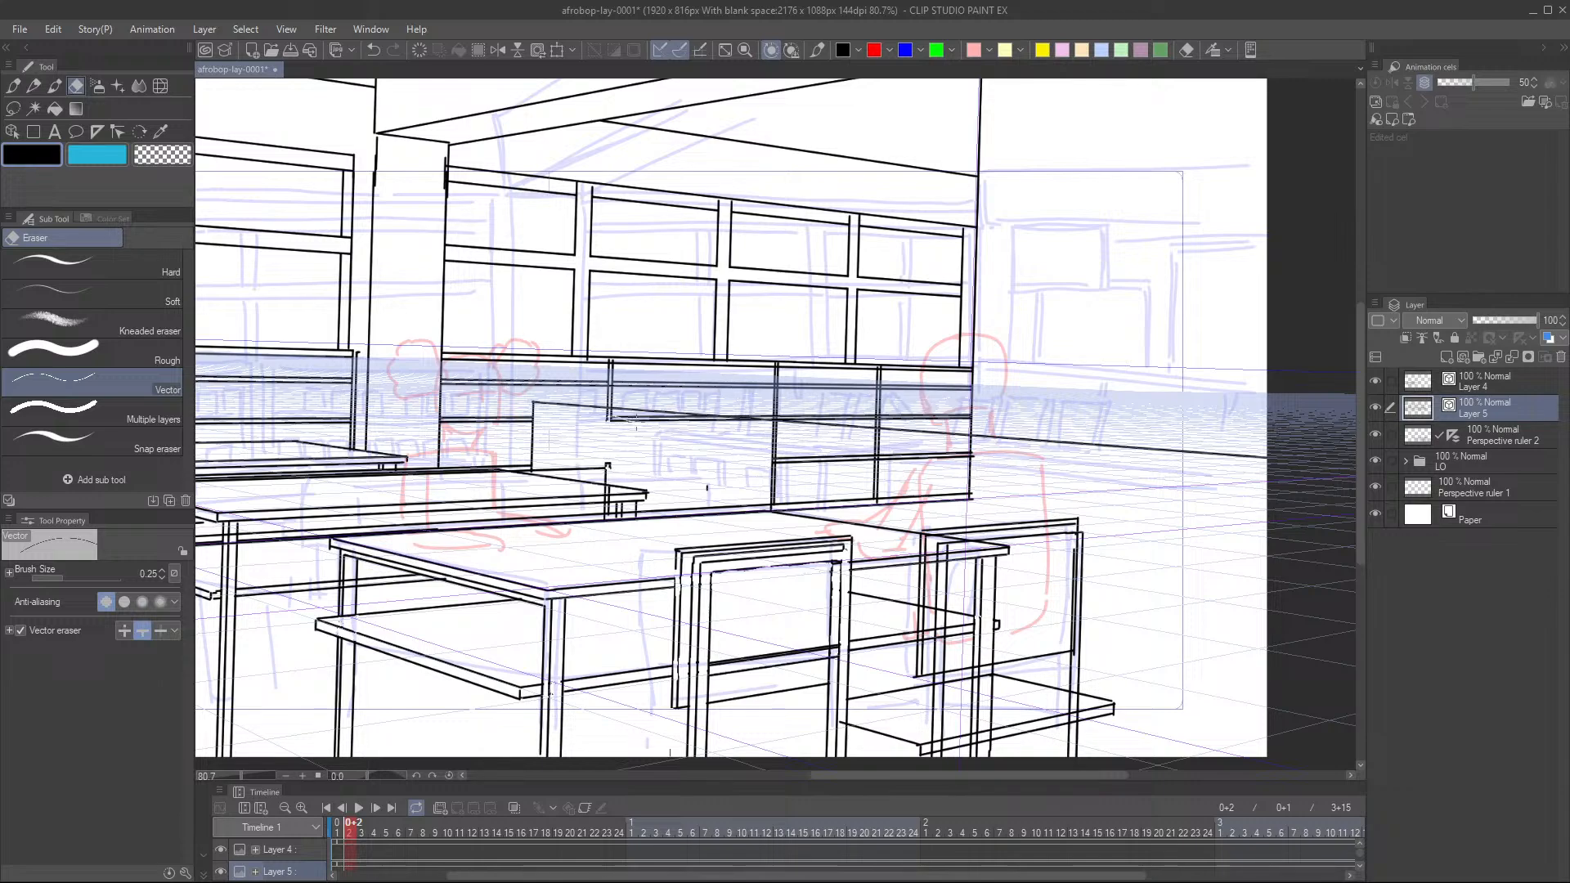
click(636, 419)
click(773, 441)
click(785, 461)
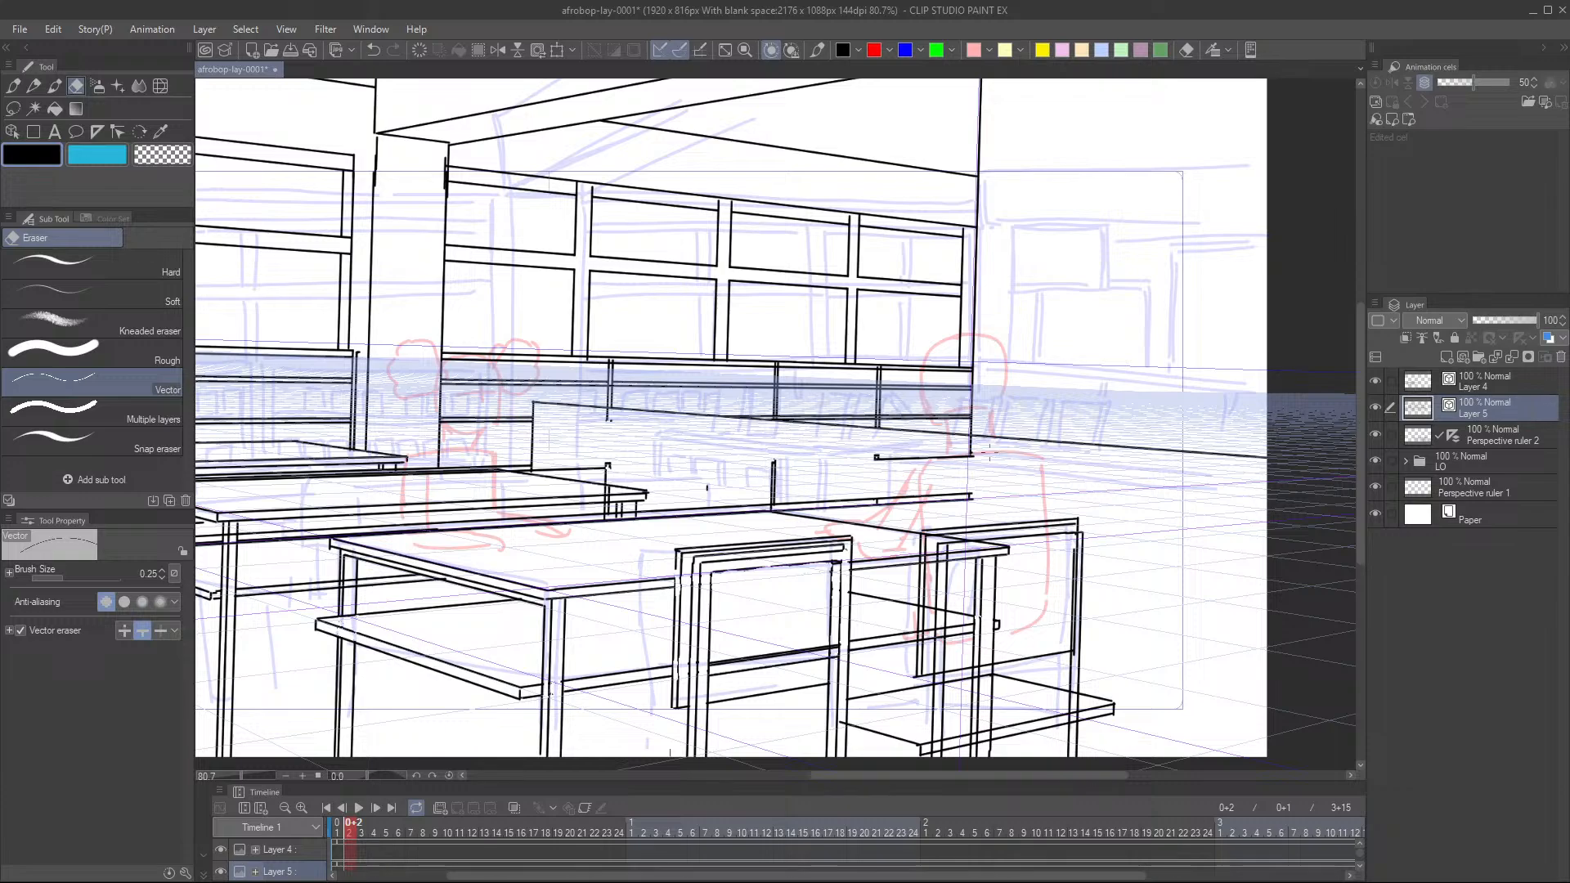
click(969, 458)
click(773, 484)
click(916, 495)
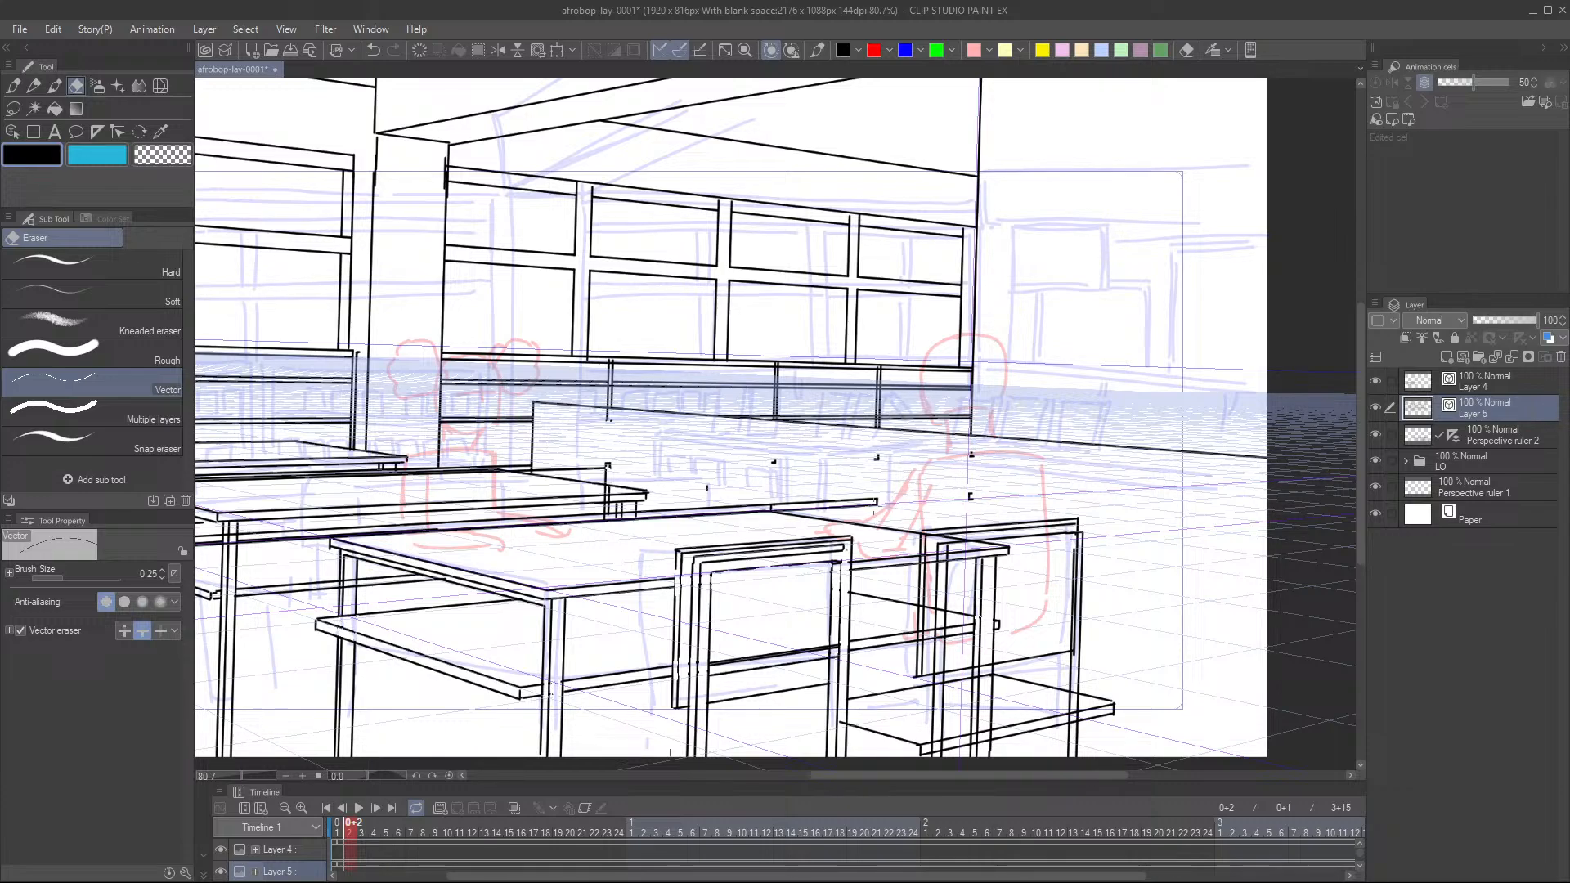
click(863, 508)
- Draw a second long perspective line just beneath the counter's top edge with the pen, redoing the first attempt
scroll(787, 620, down, 3)
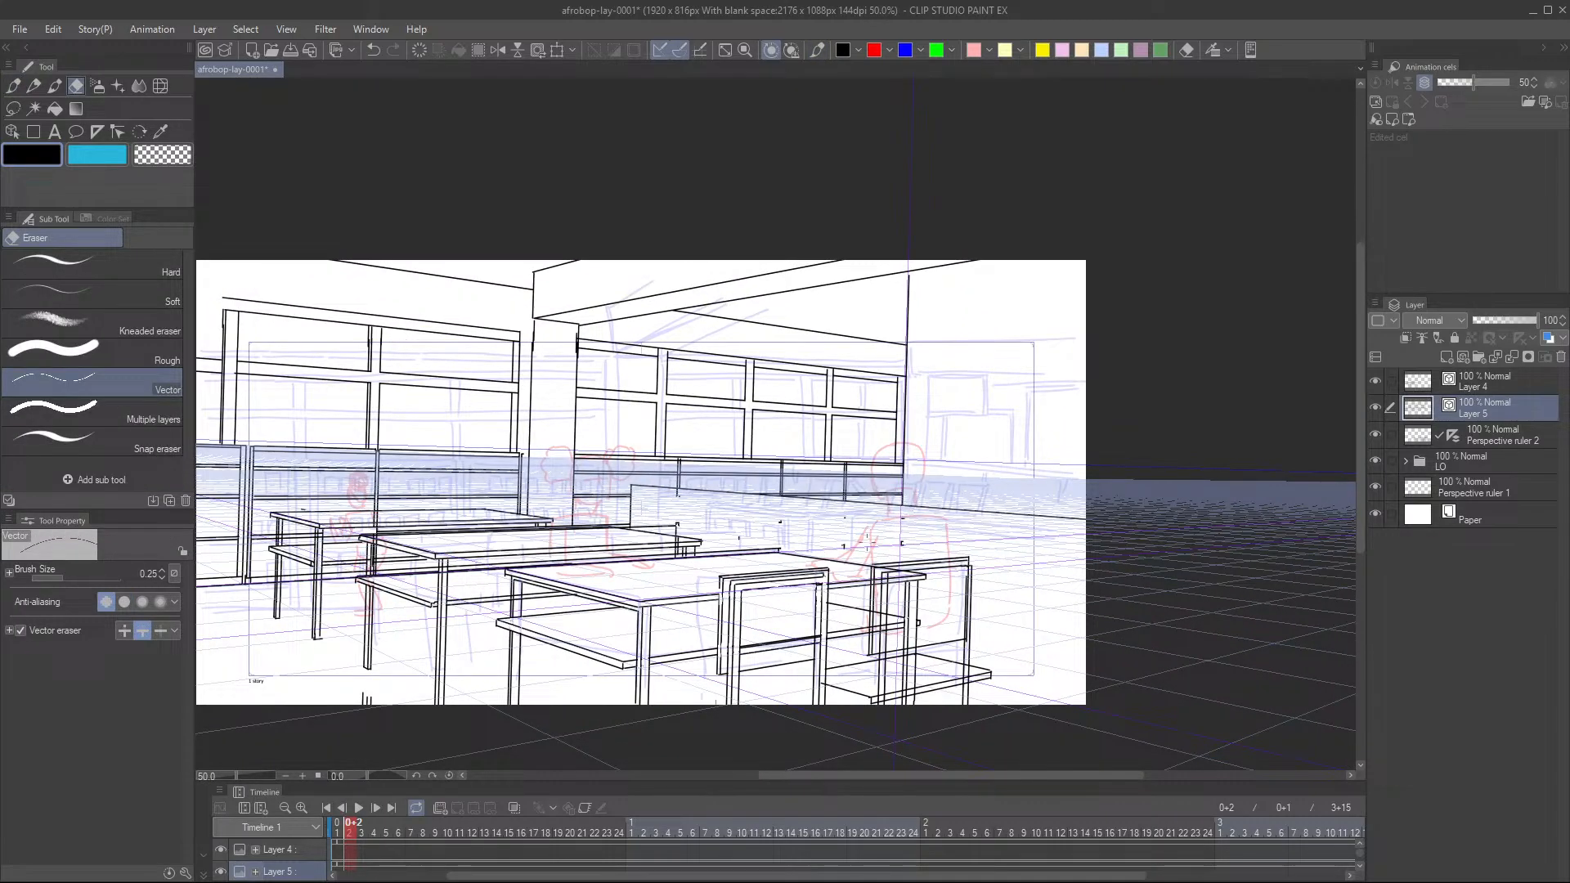
key(p)
scroll(838, 534, up, 1)
scroll(838, 534, up, 2)
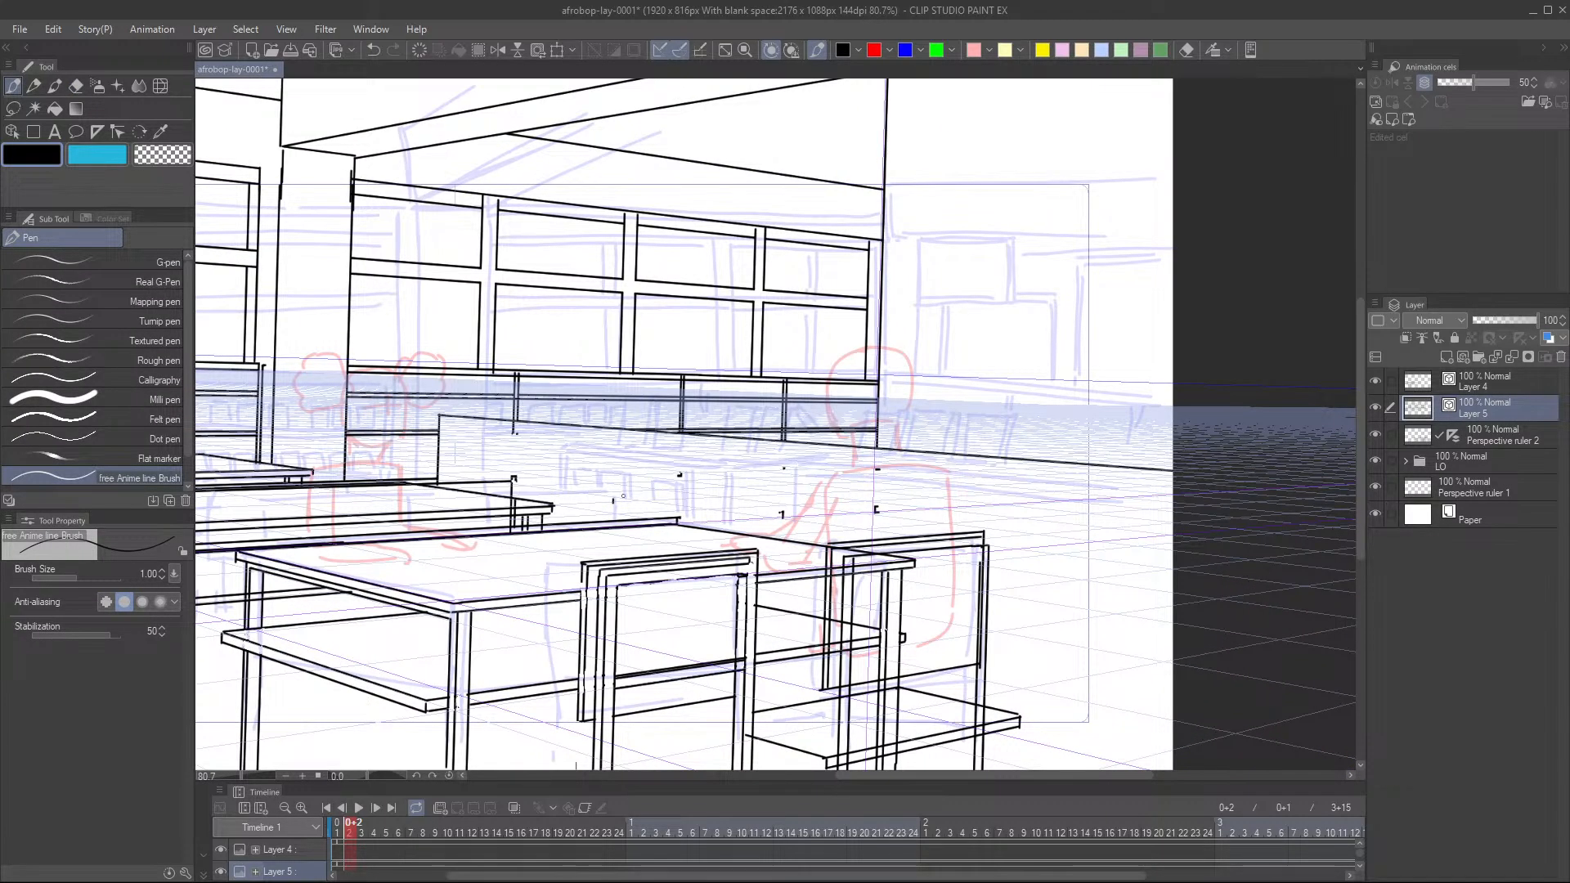
drag(442, 425, 643, 422)
key(ctrl+z)
drag(442, 424, 1175, 488)
- Double the counter's end vertical and draw a double vertical divider across its front down to the desk
drag(1028, 524, 972, 464)
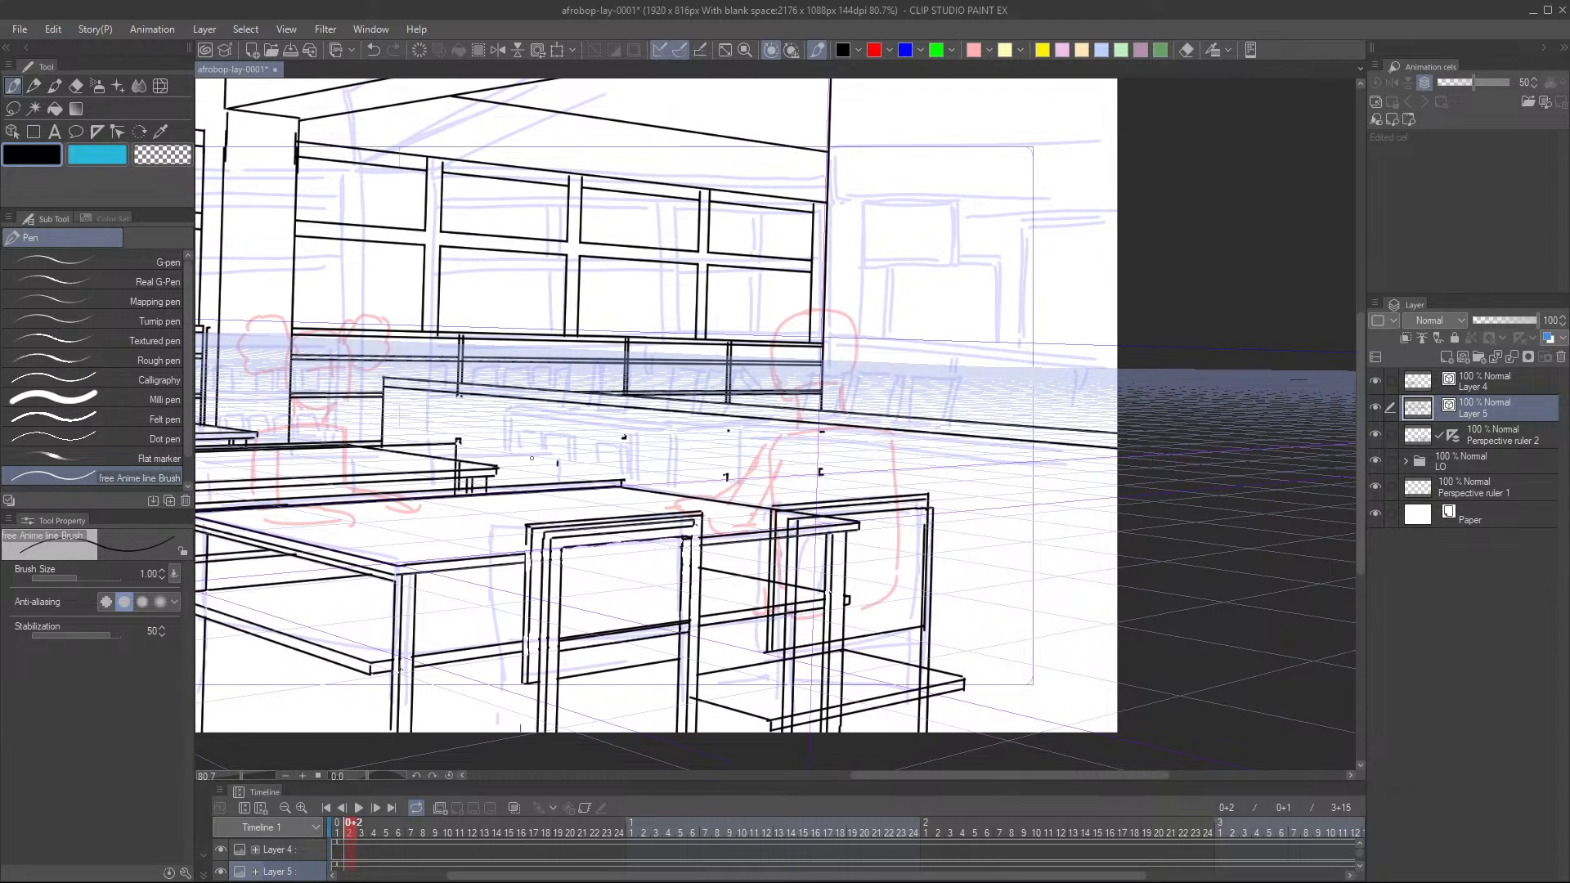
drag(387, 393, 385, 452)
drag(552, 391, 552, 483)
drag(555, 390, 552, 494)
mouse_move(760, 453)
mouse_down()
mouse_move(728, 409)
mouse_move(724, 488)
mouse_up()
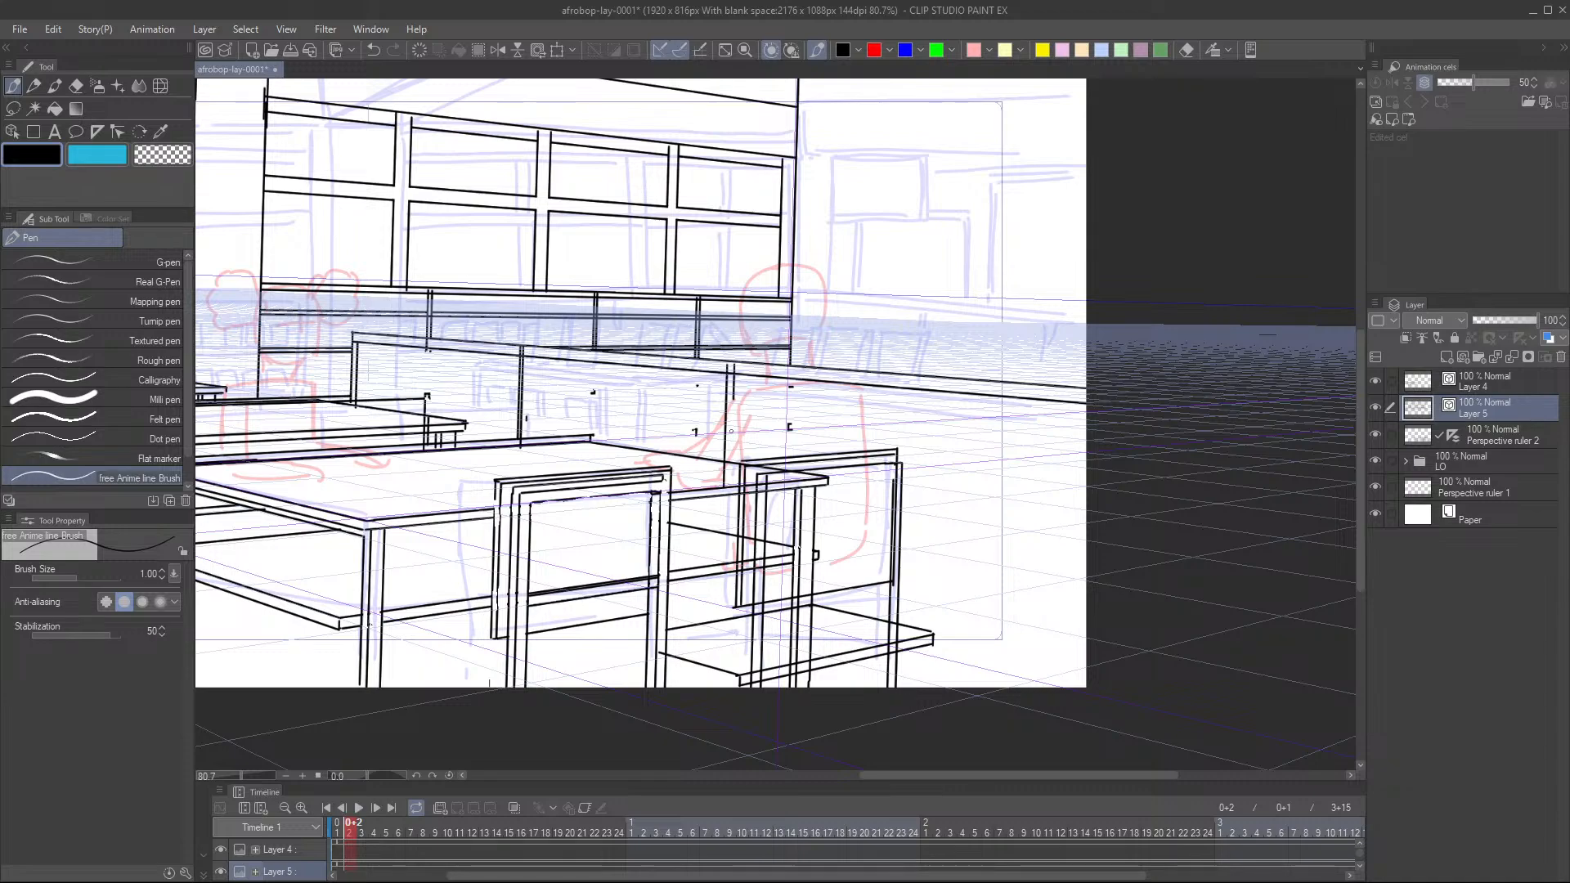
drag(735, 366, 731, 484)
key(ctrl+z)
drag(735, 365, 728, 491)
key(ctrl+z)
drag(734, 366, 733, 489)
drag(971, 440, 901, 404)
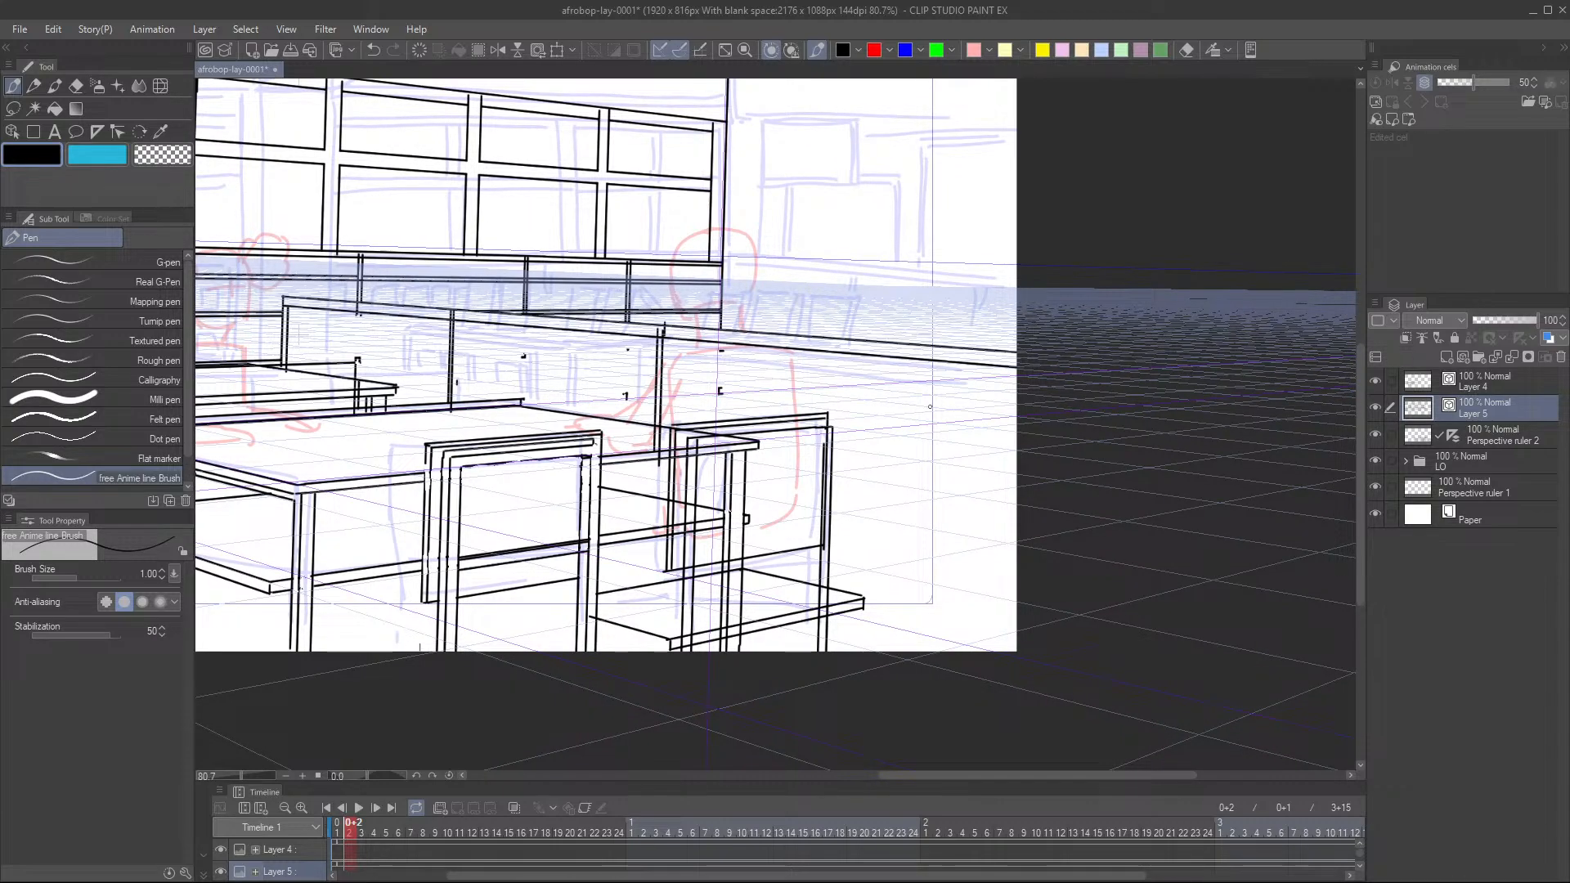
key(ctrl+z)
key(ctrl+z)
key(ctrl+z)
drag(731, 335, 727, 432)
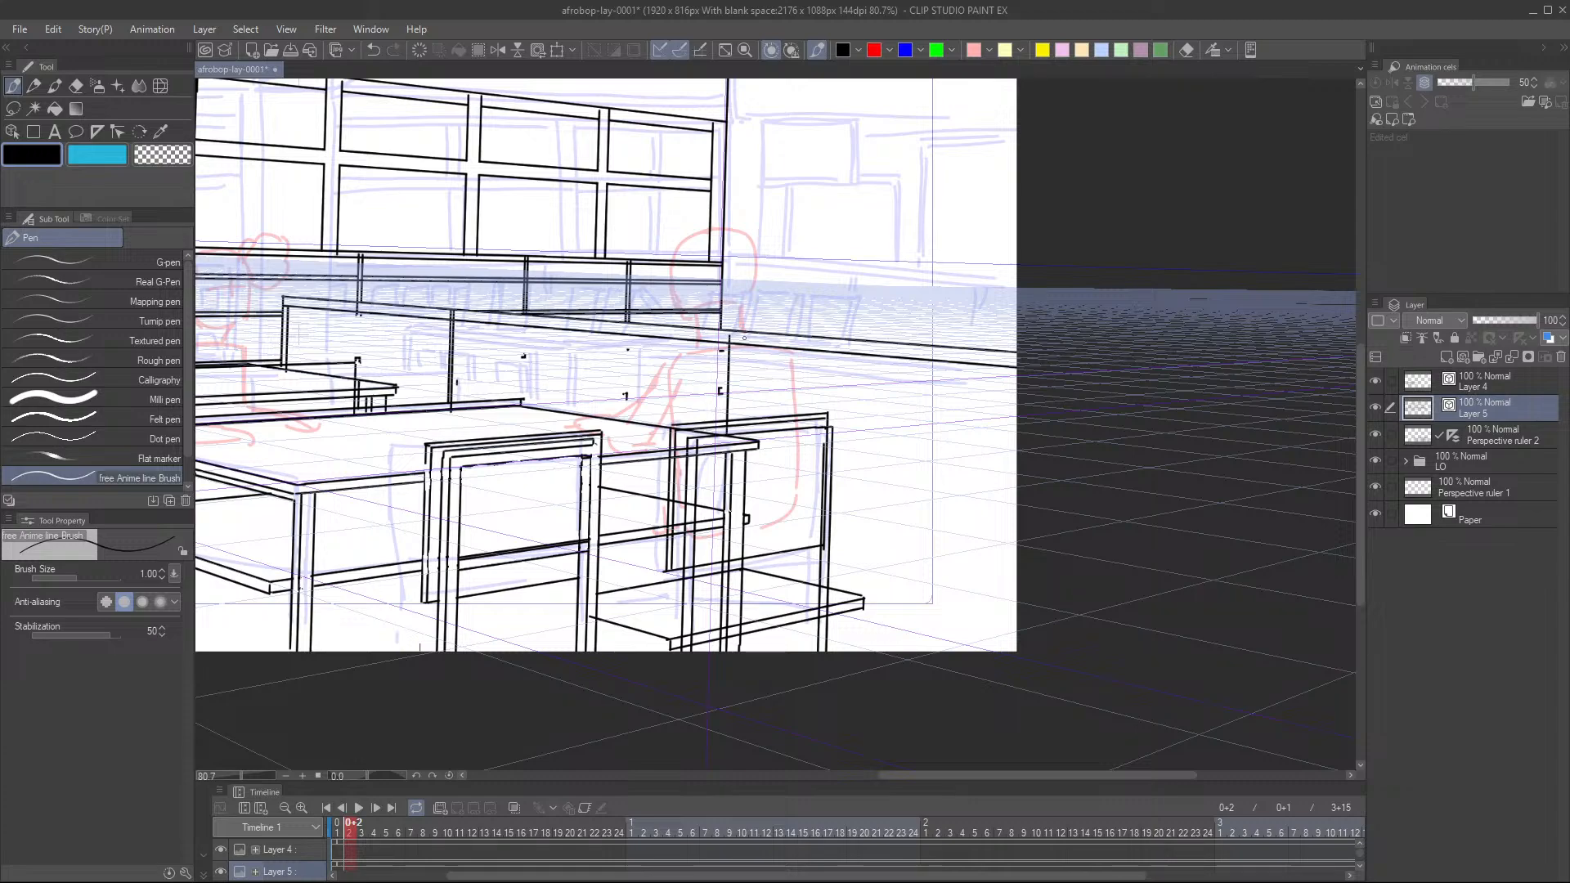
key(ctrl+z)
- Draw a double vertical divider on the counter front beside the room corner, redoing its second line
drag(736, 329, 730, 427)
drag(747, 335, 740, 433)
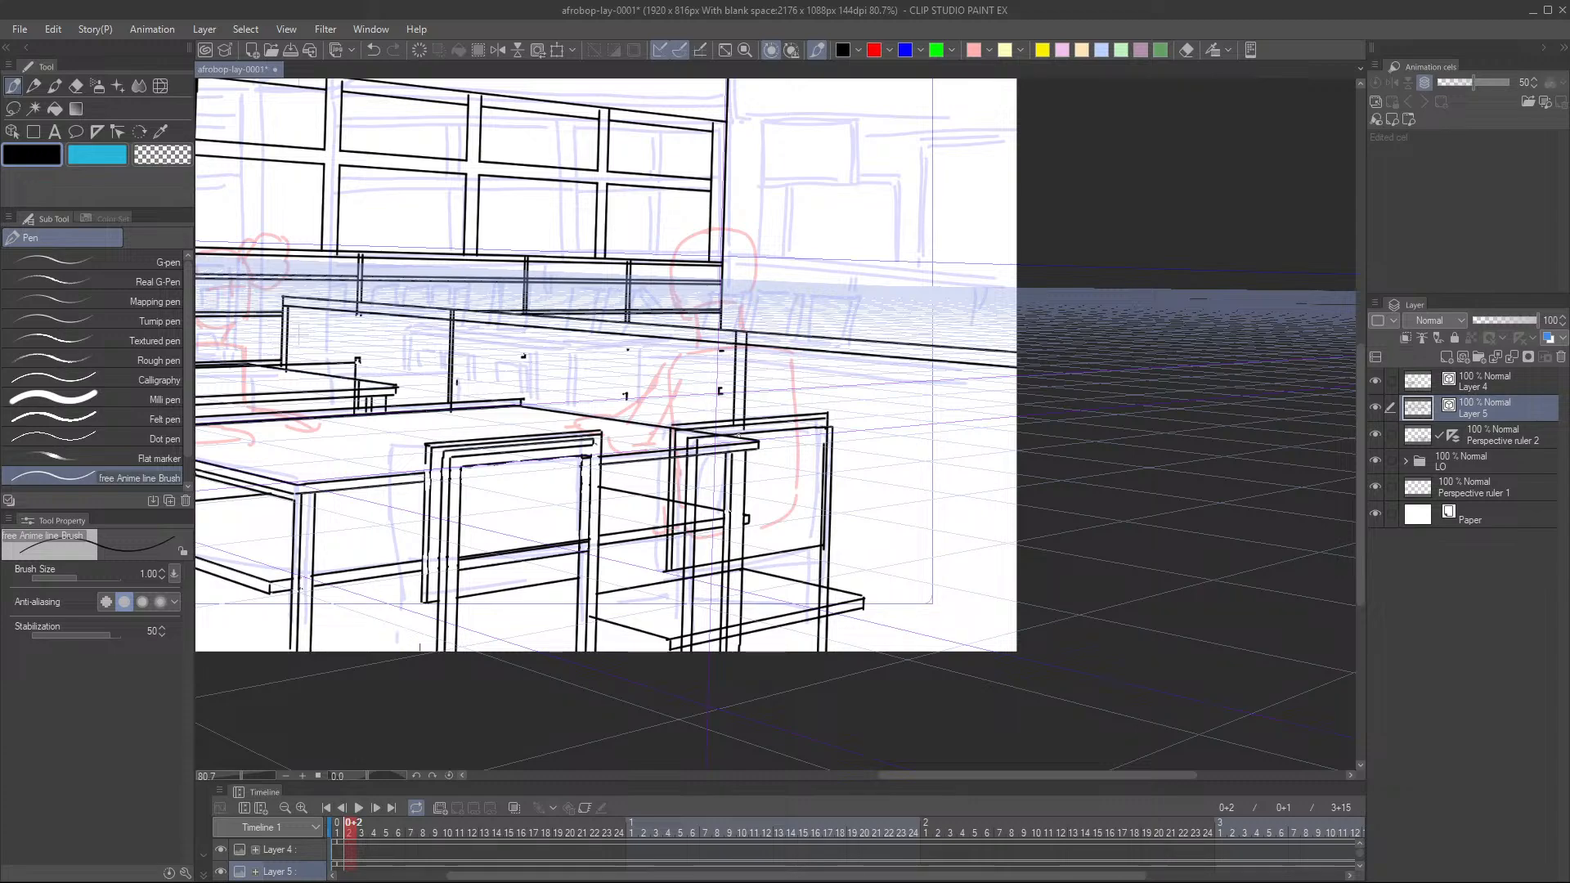
key(ctrl+z)
drag(745, 332, 740, 443)
- Clean up the counter's edge lines crossing the new double divider with the vector eraser, undoing the first erasure
drag(916, 486, 906, 496)
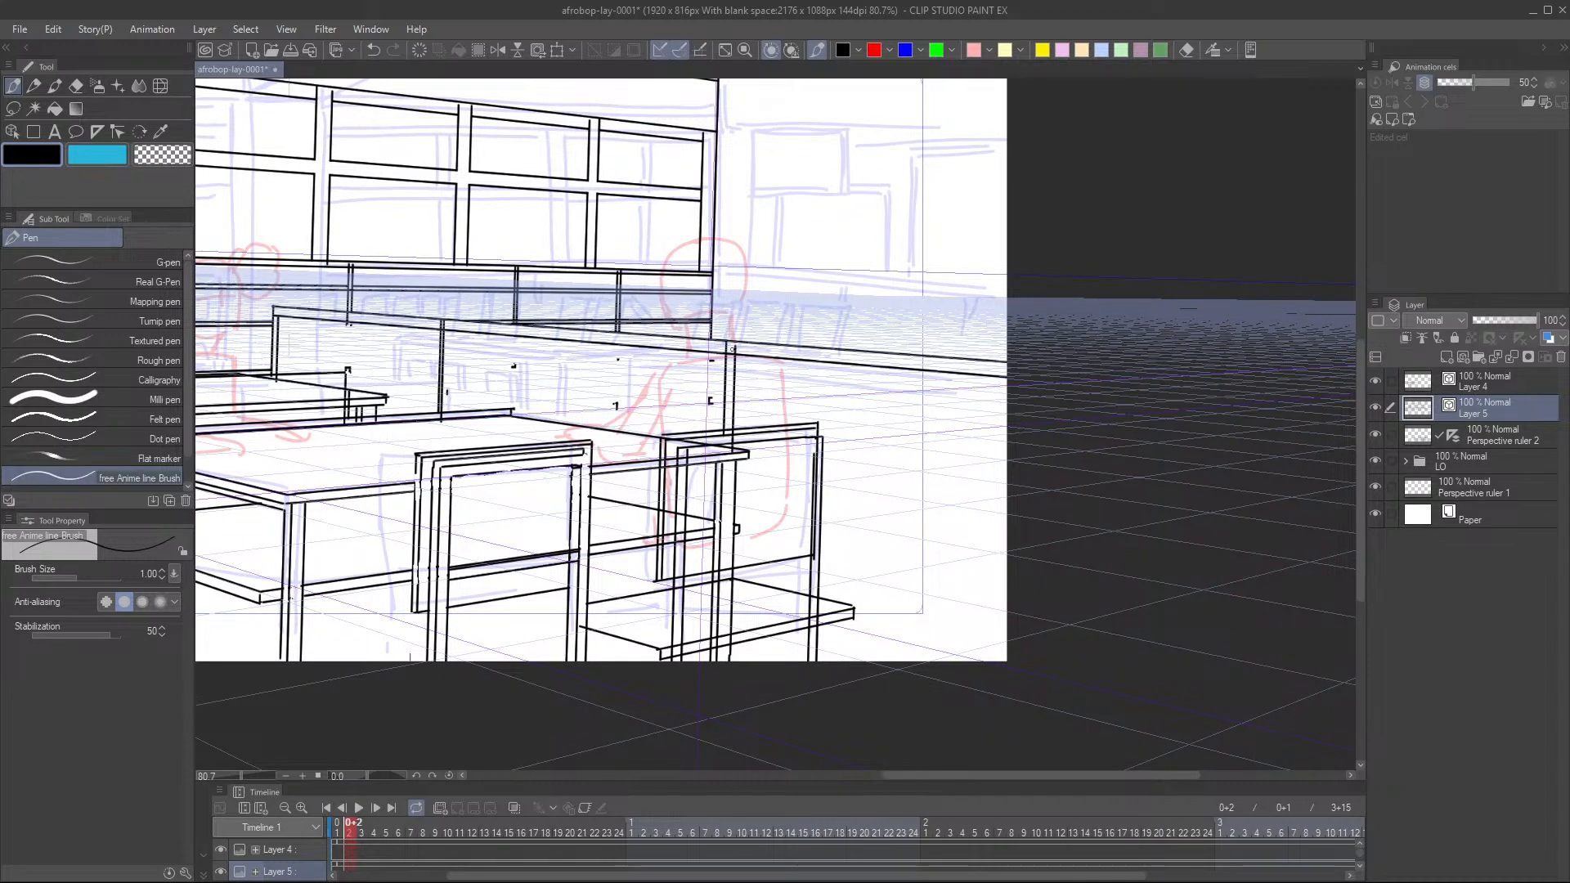
scroll(738, 335, up, 2)
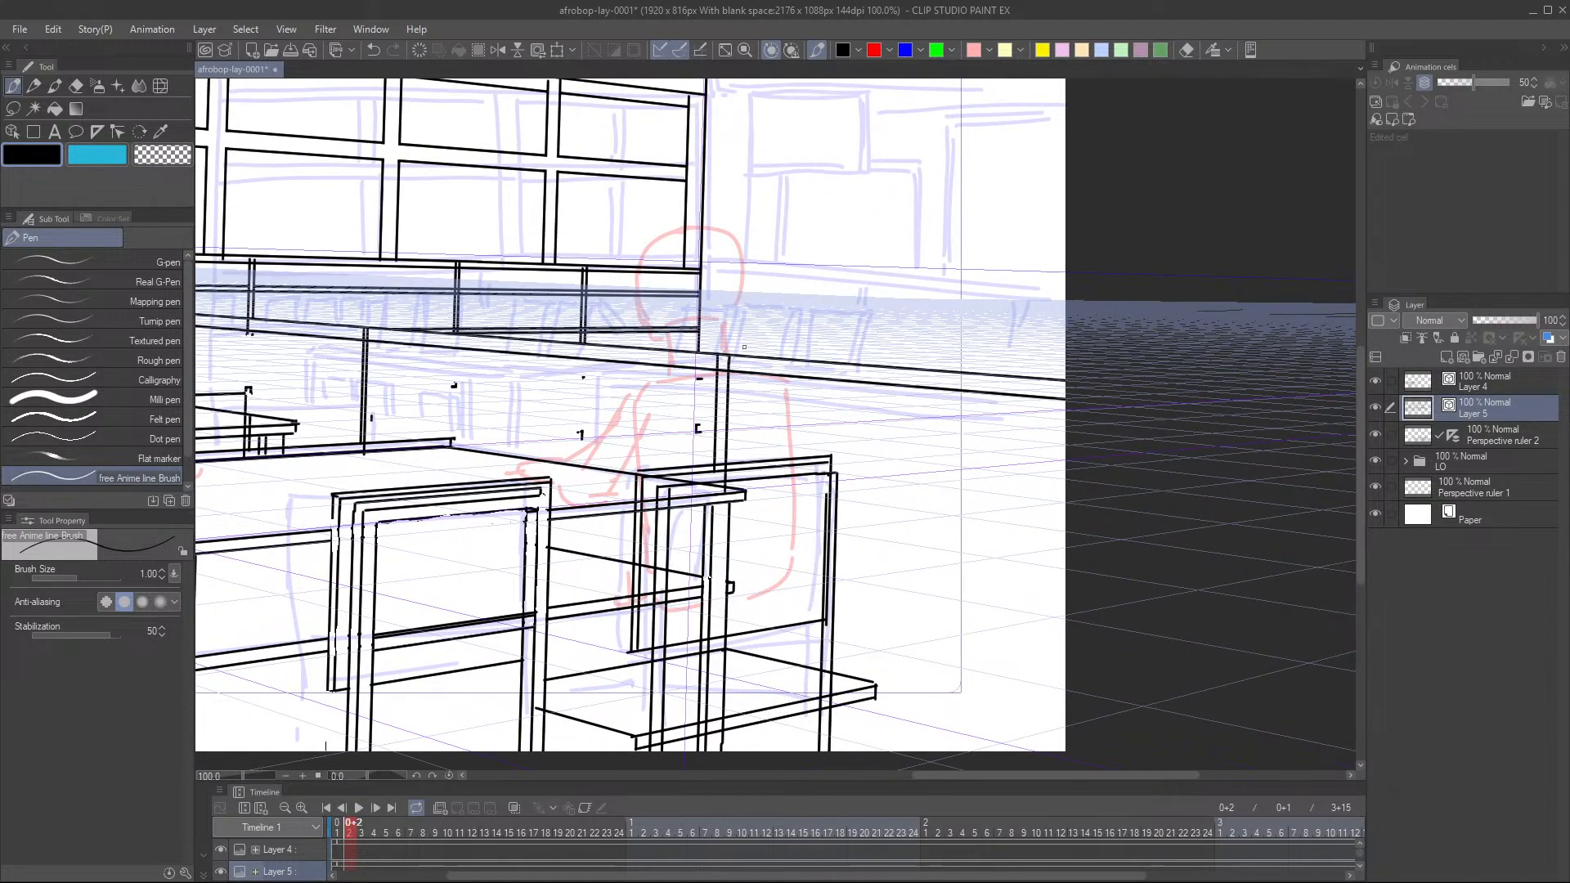
key(e)
click(726, 355)
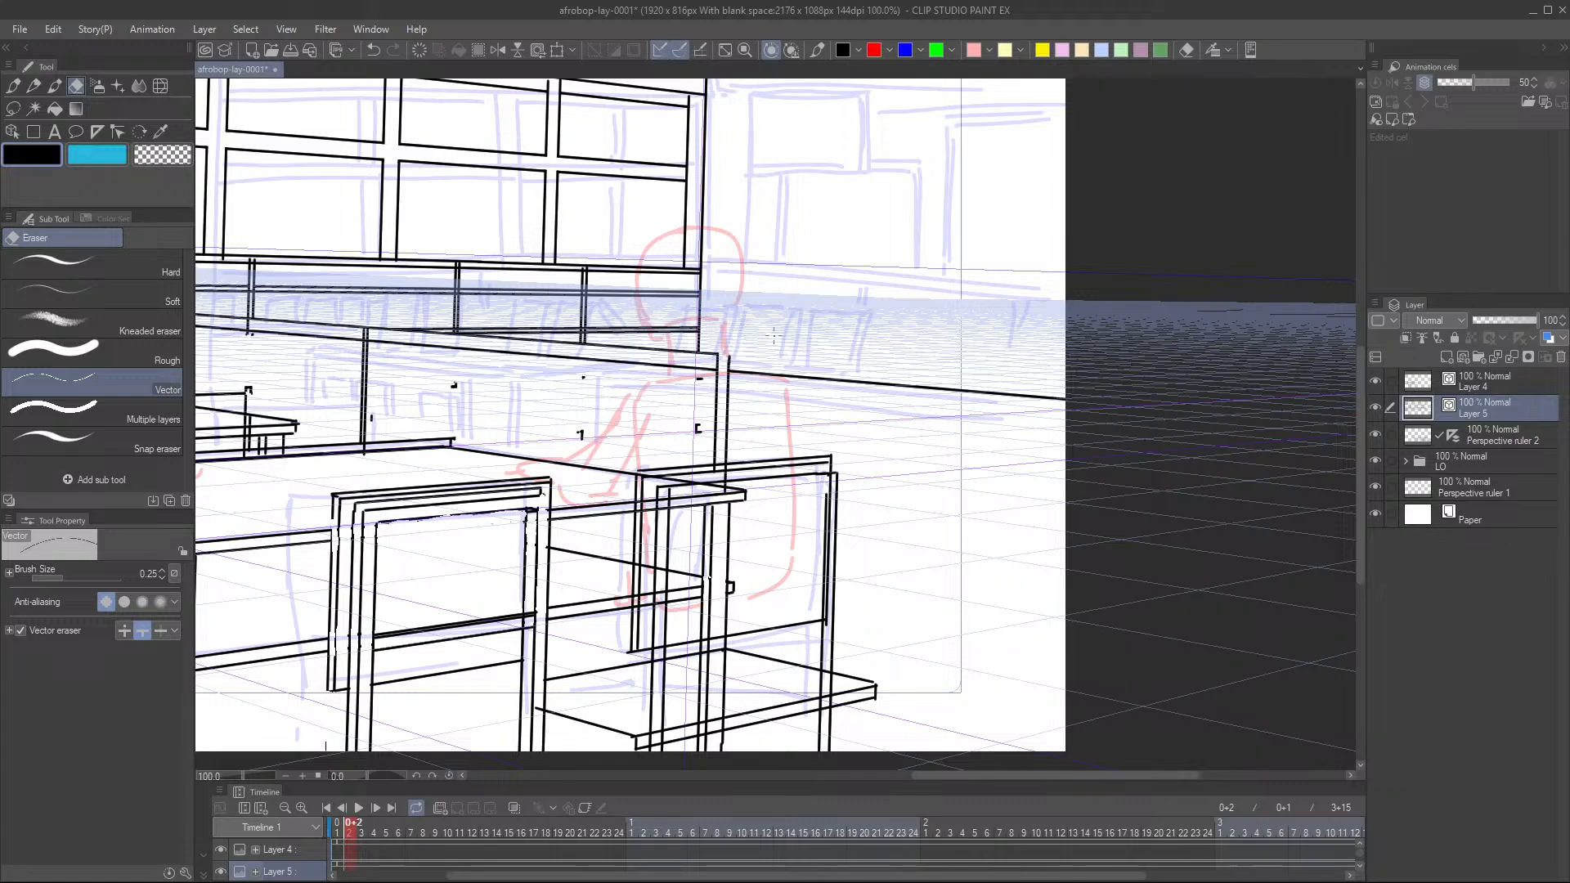
key(p)
key(ctrl+z)
key(e)
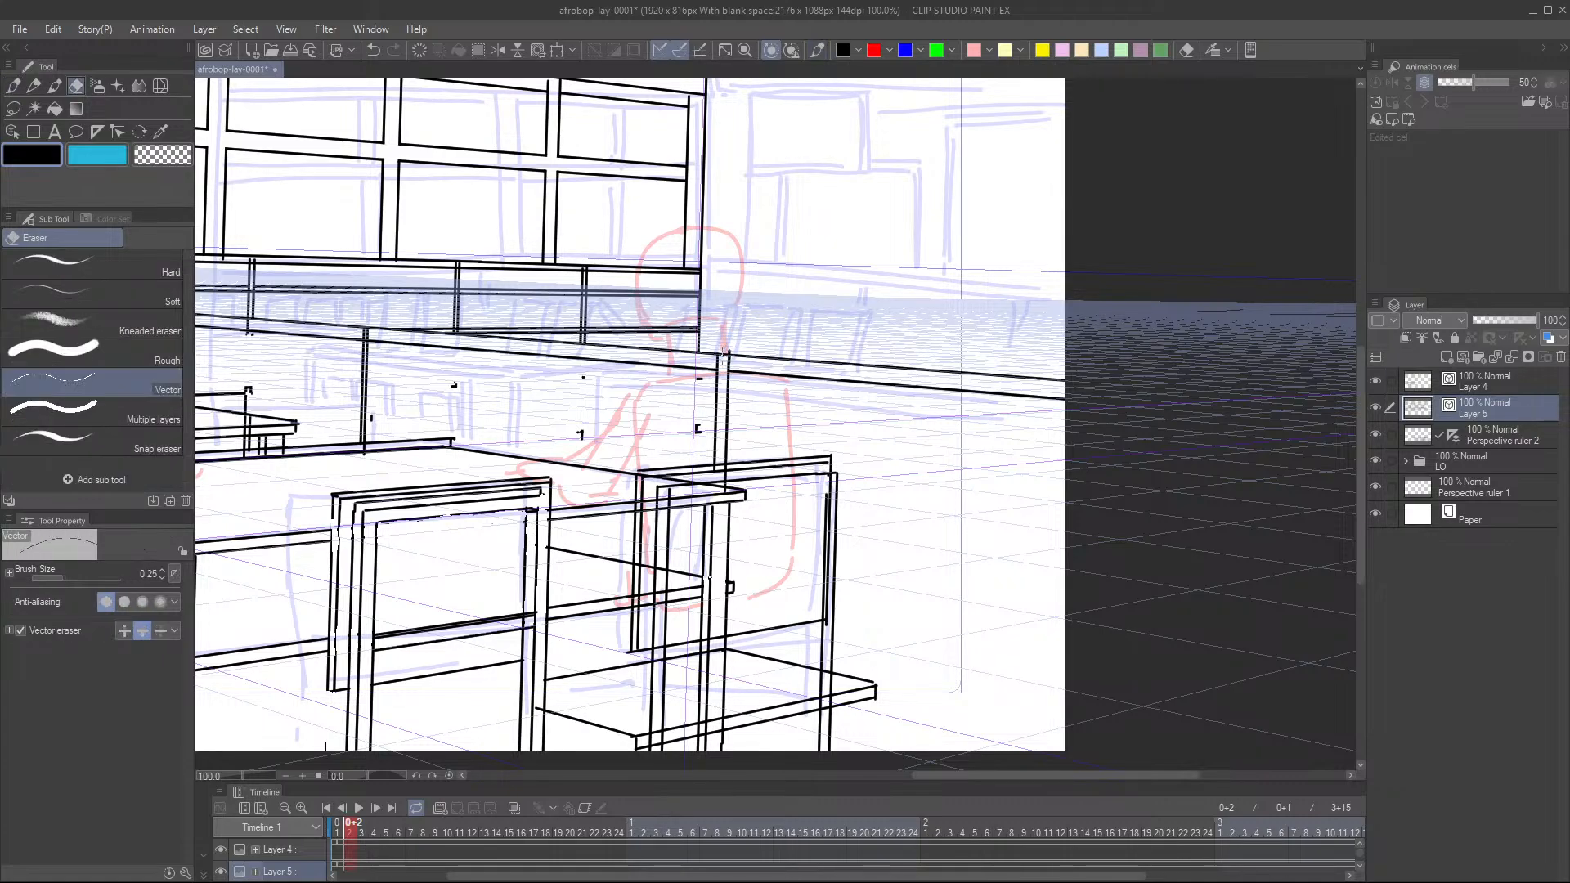
- Draw an inner vertical beside the counter's end post and a third long line beneath its top edge, trimming the overlap
scroll(754, 336, down, 4)
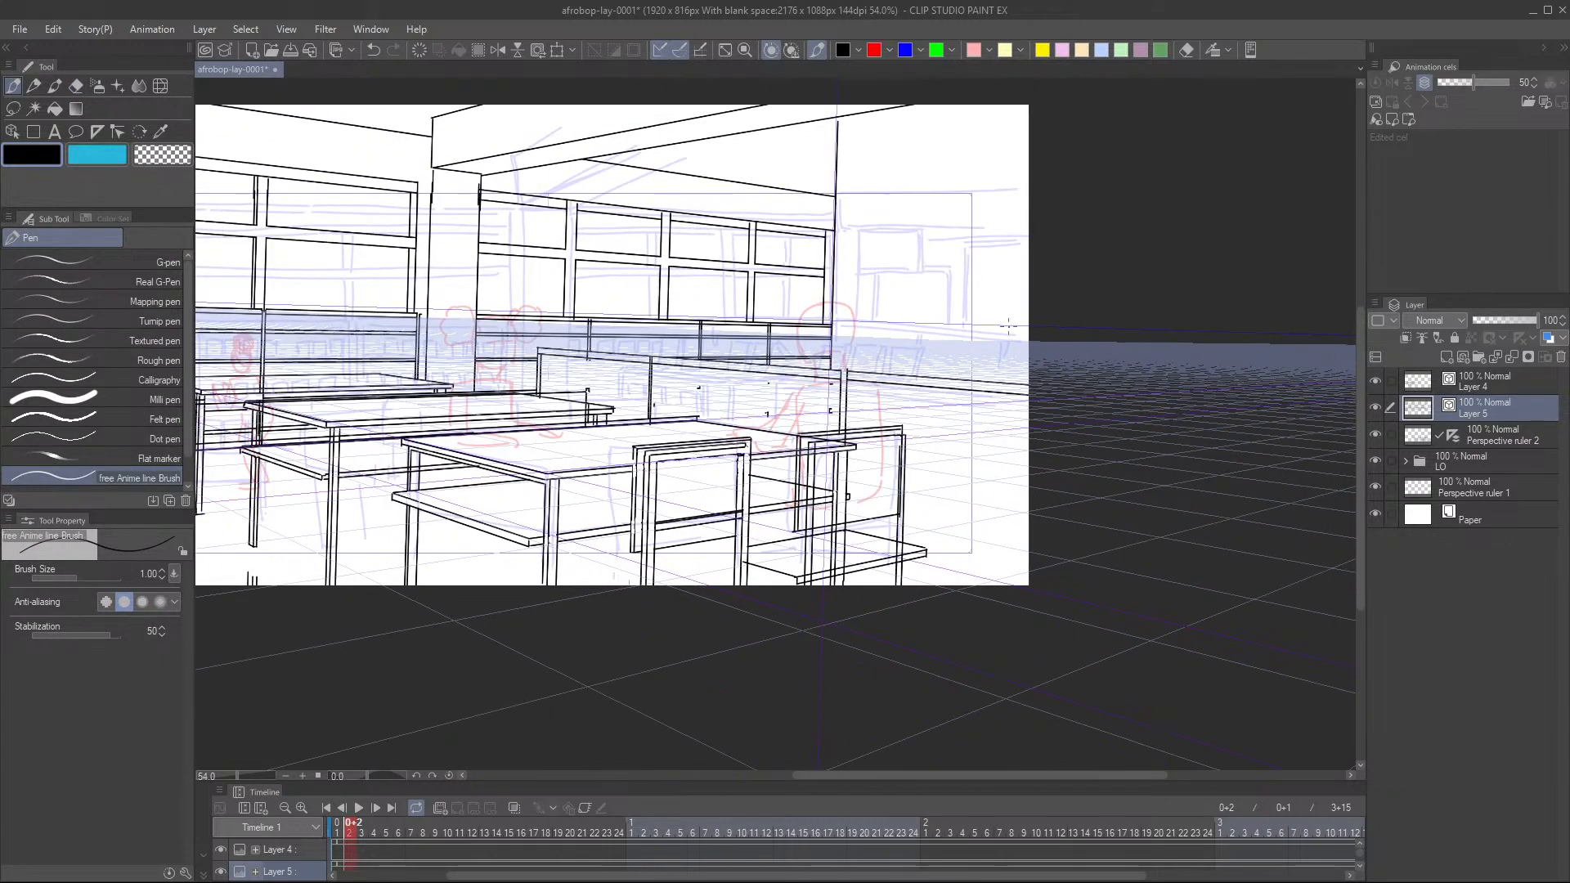
key(p)
scroll(673, 467, up, 2)
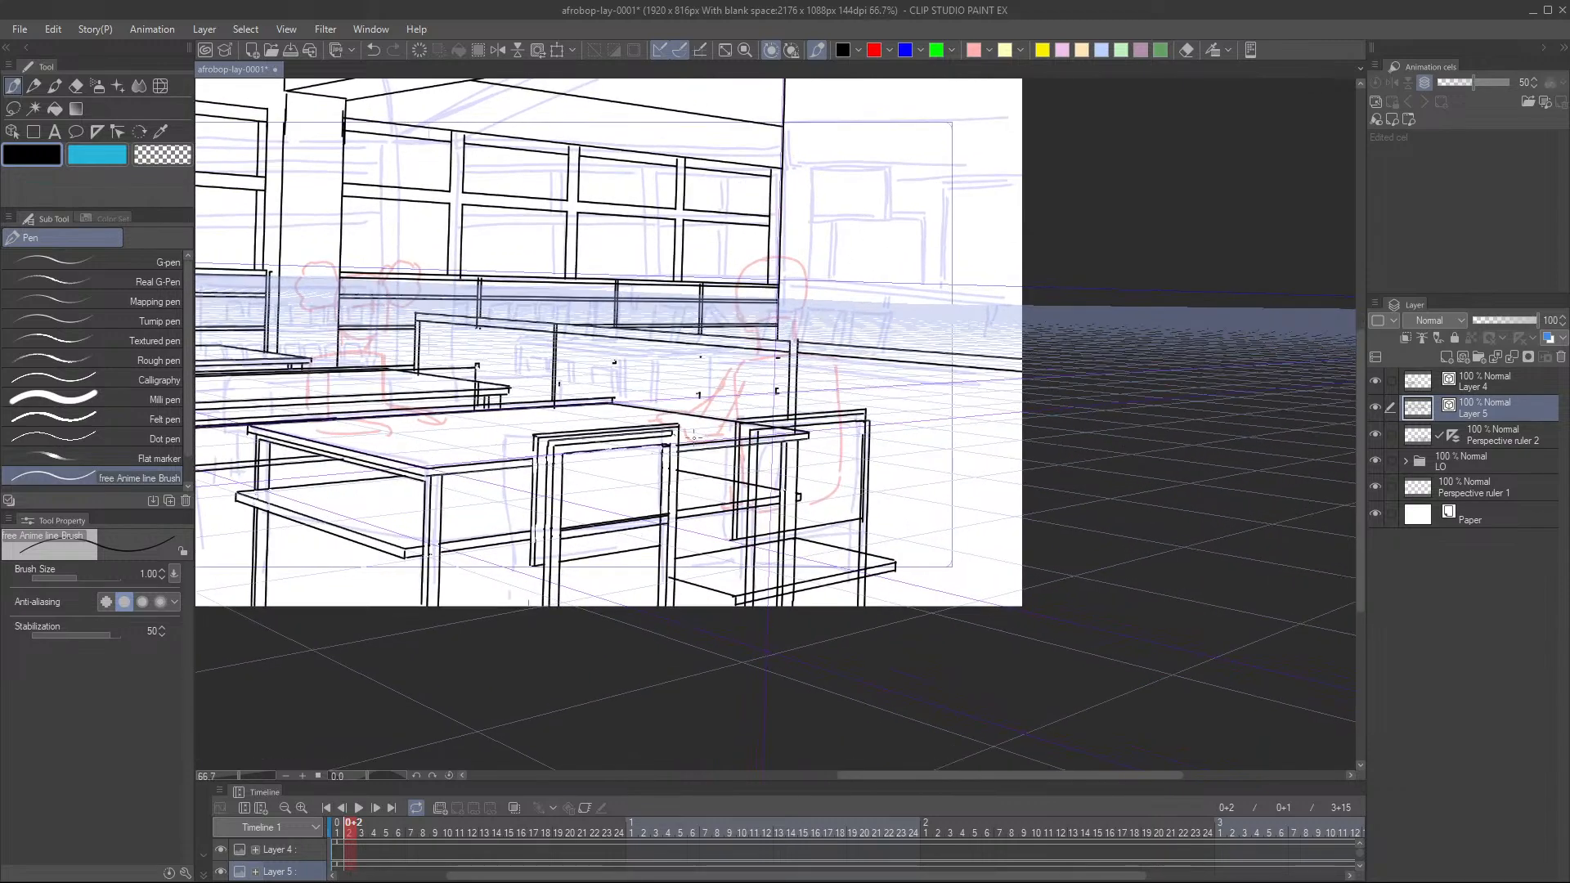
scroll(456, 378, up, 3)
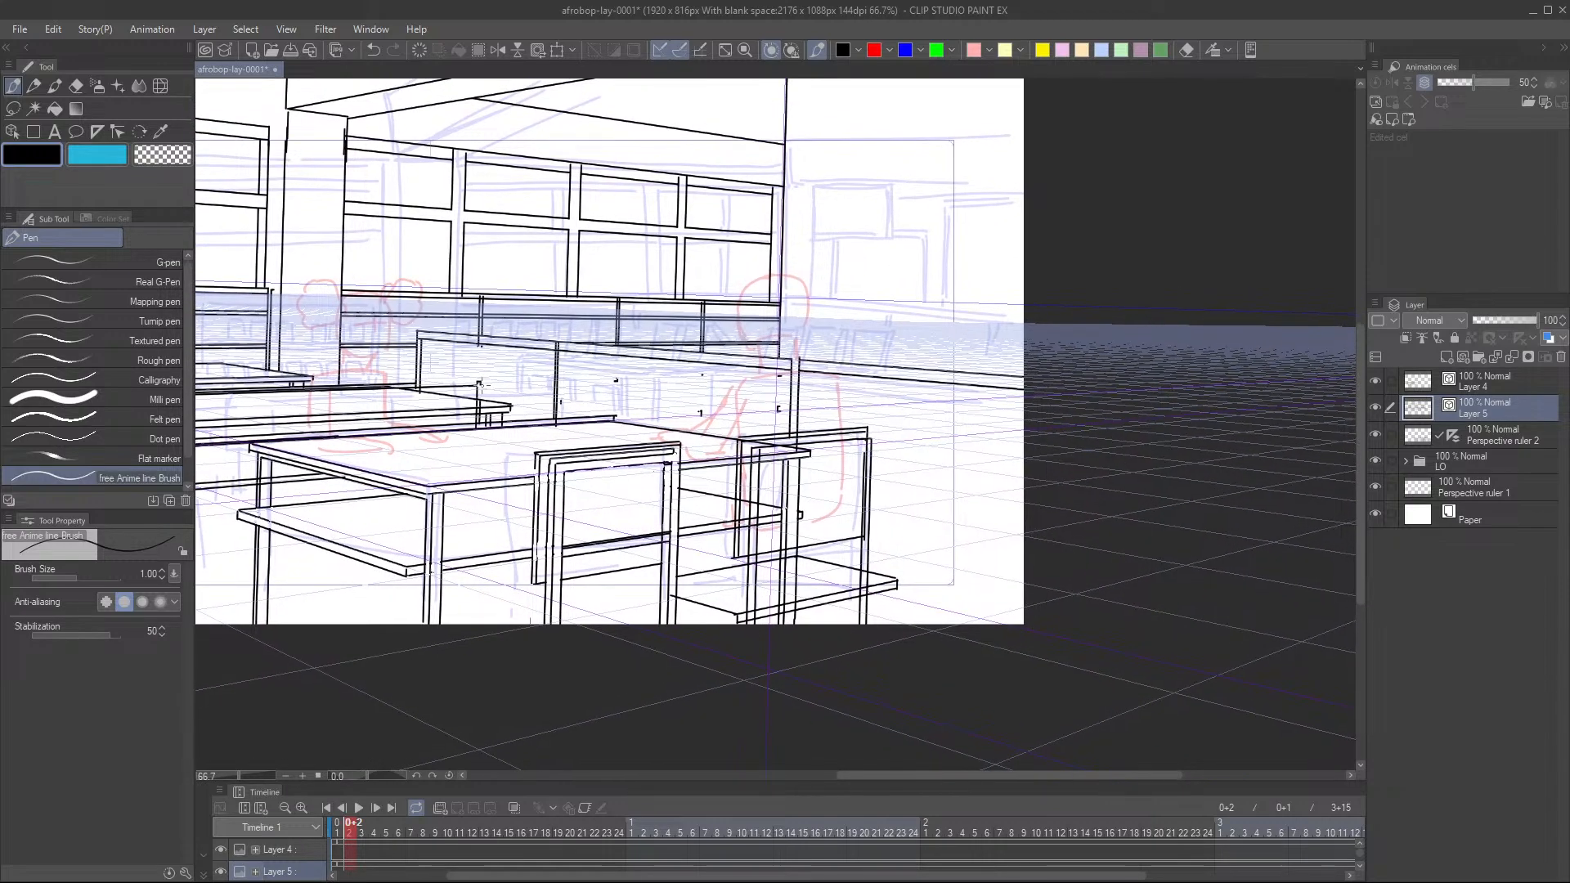
drag(418, 319, 415, 418)
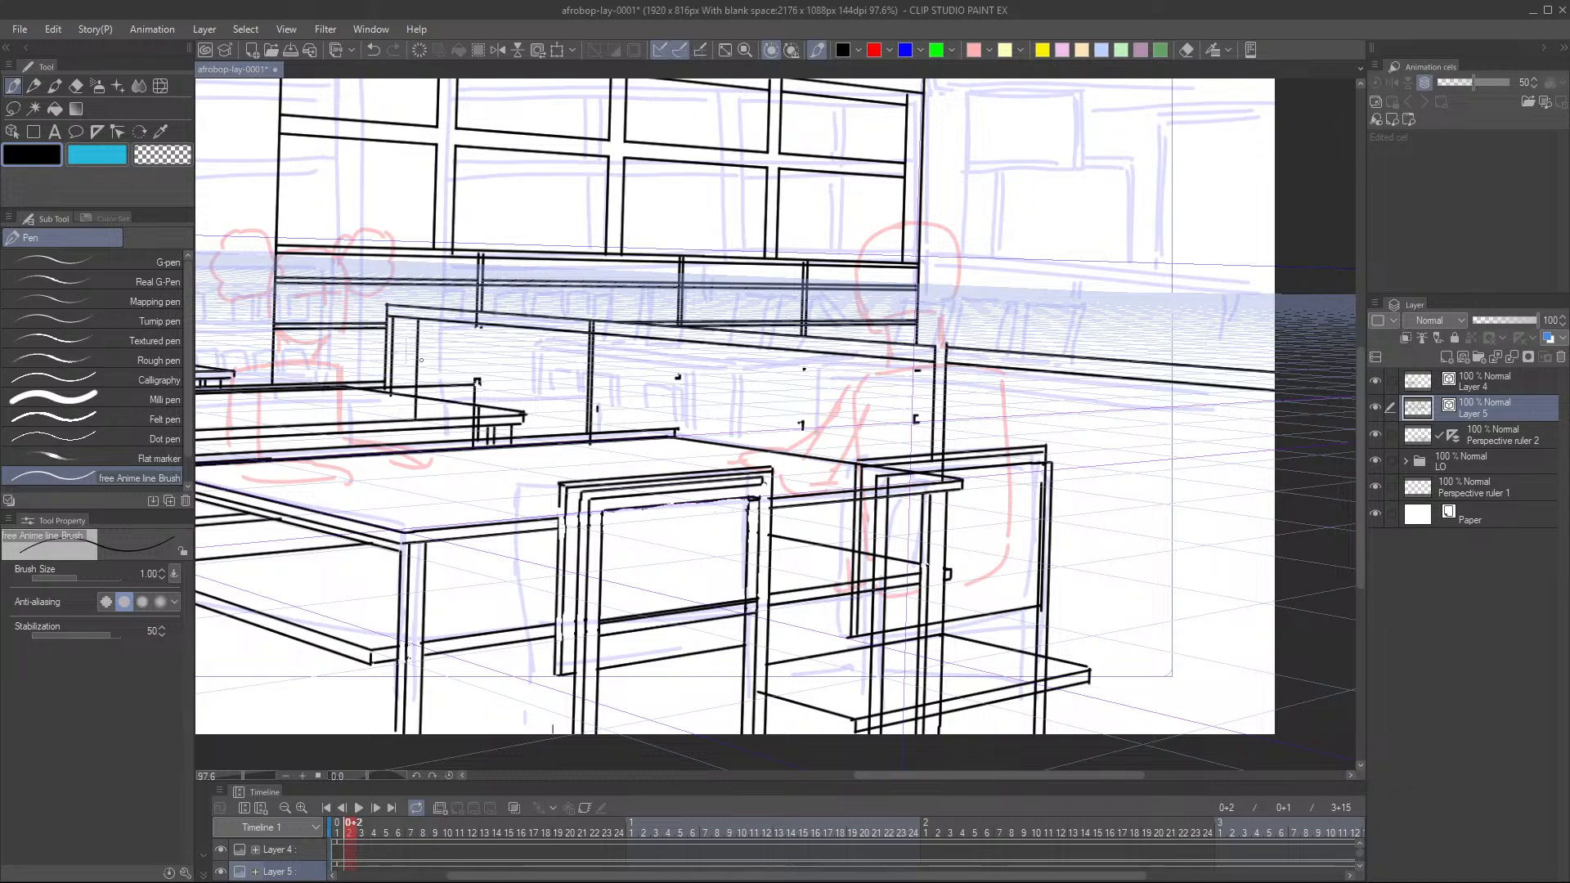
key(e)
mouse_move(403, 381)
mouse_down()
mouse_move(446, 426)
mouse_move(451, 397)
mouse_move(416, 412)
mouse_move(405, 371)
mouse_move(479, 368)
mouse_move(833, 439)
mouse_move(1275, 487)
mouse_up()
key(p)
scroll(442, 424, down, 3)
scroll(416, 414, up, 2)
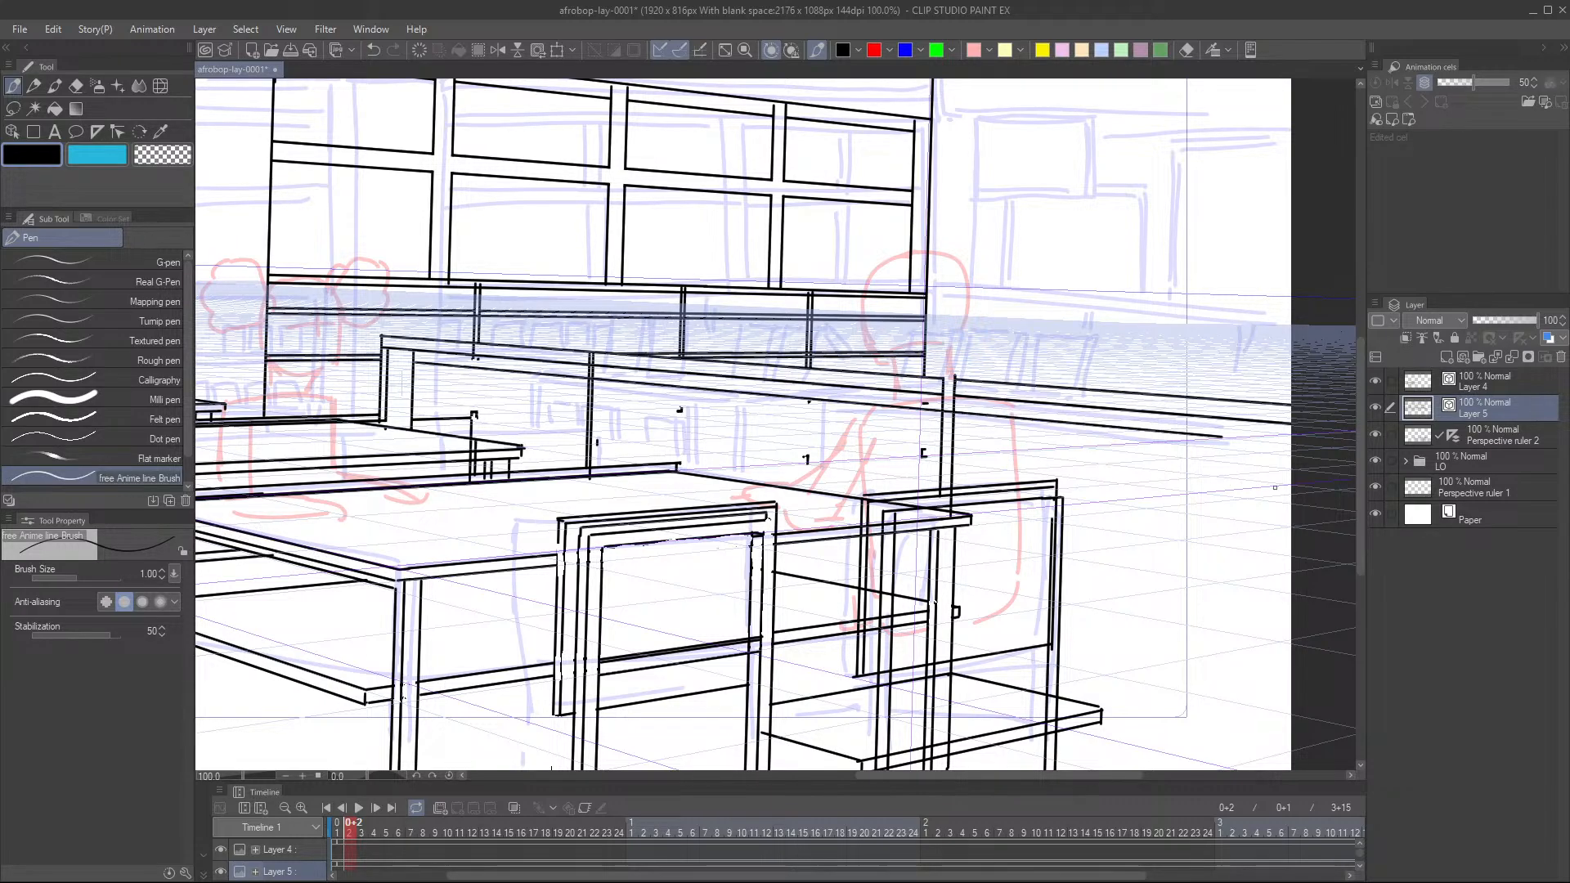
- Draw the far edge of the counter top in perspective from its end corner, undoing a stray attempt
scroll(961, 450, down, 4)
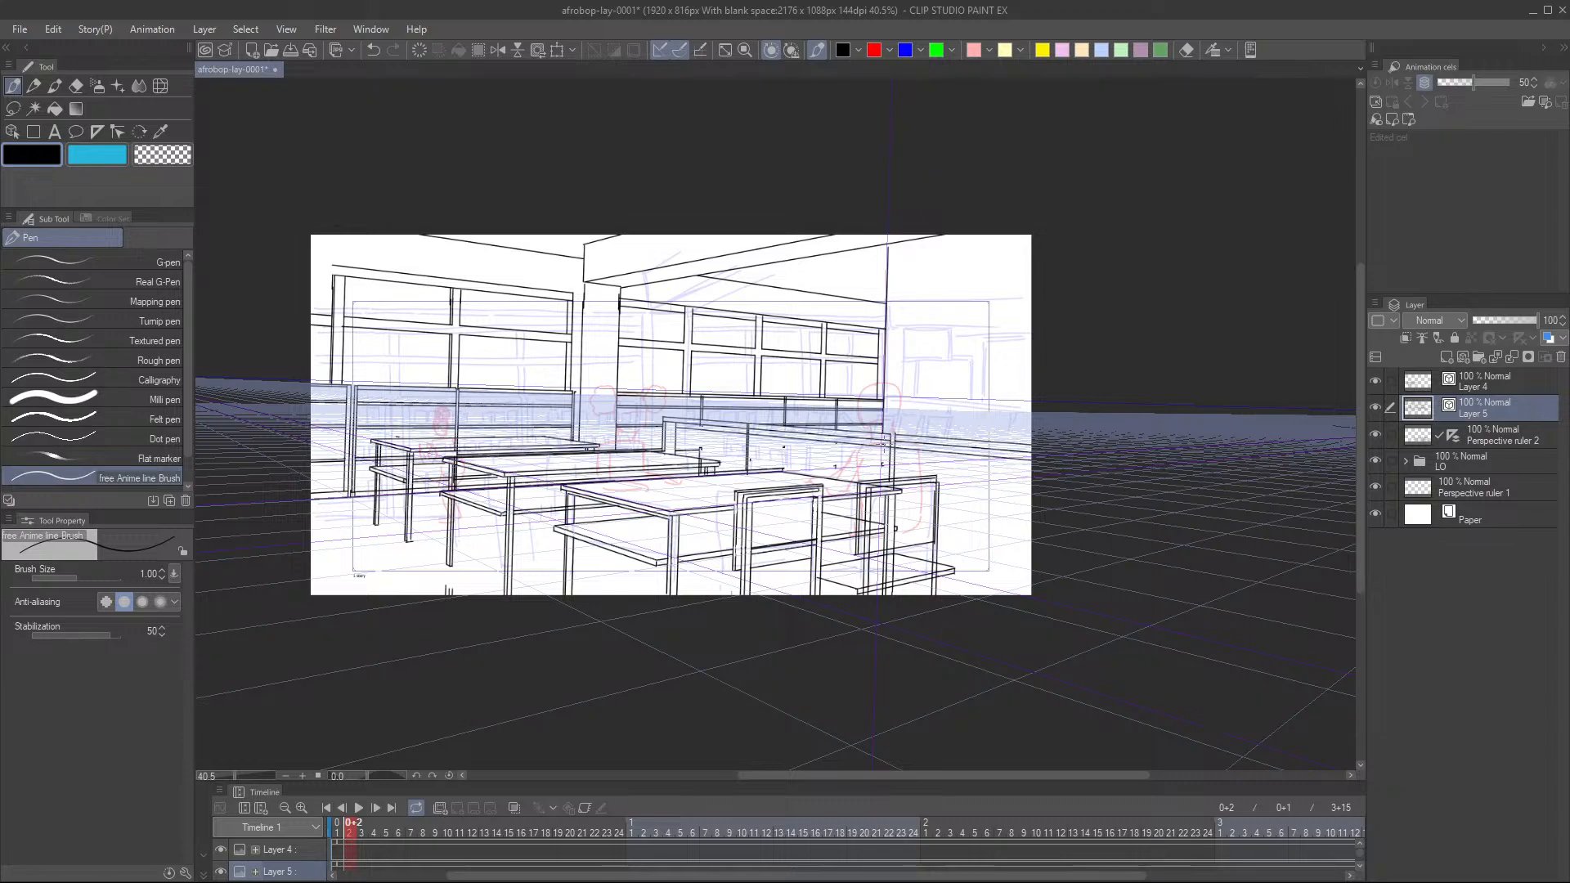
scroll(884, 441, up, 3)
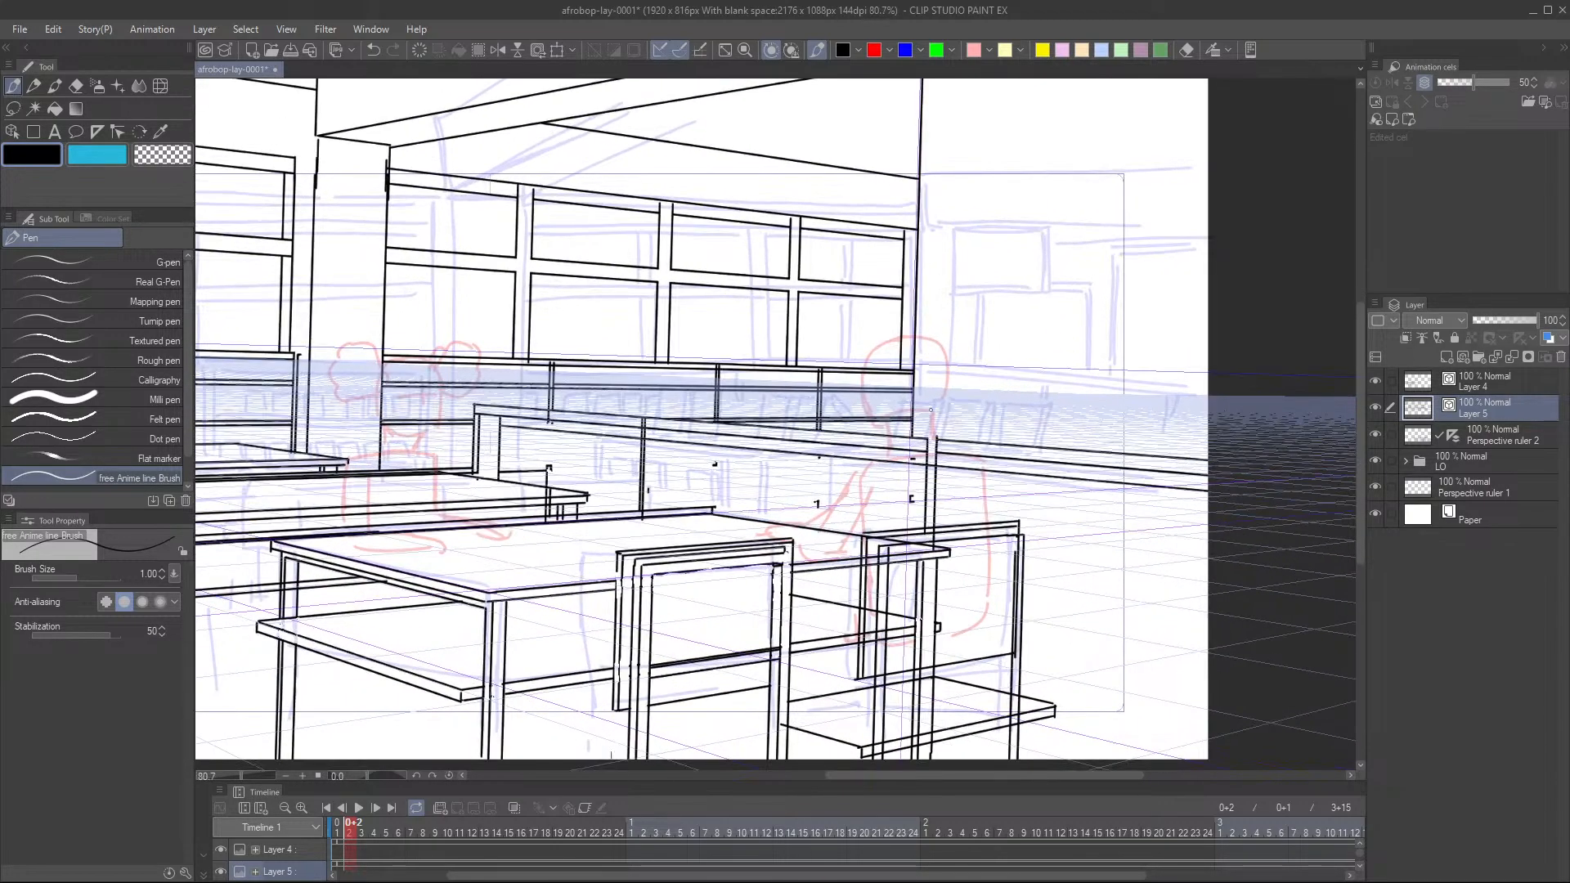
mouse_move(475, 405)
mouse_down()
mouse_move(560, 409)
mouse_move(544, 404)
mouse_up()
key(ctrl+z)
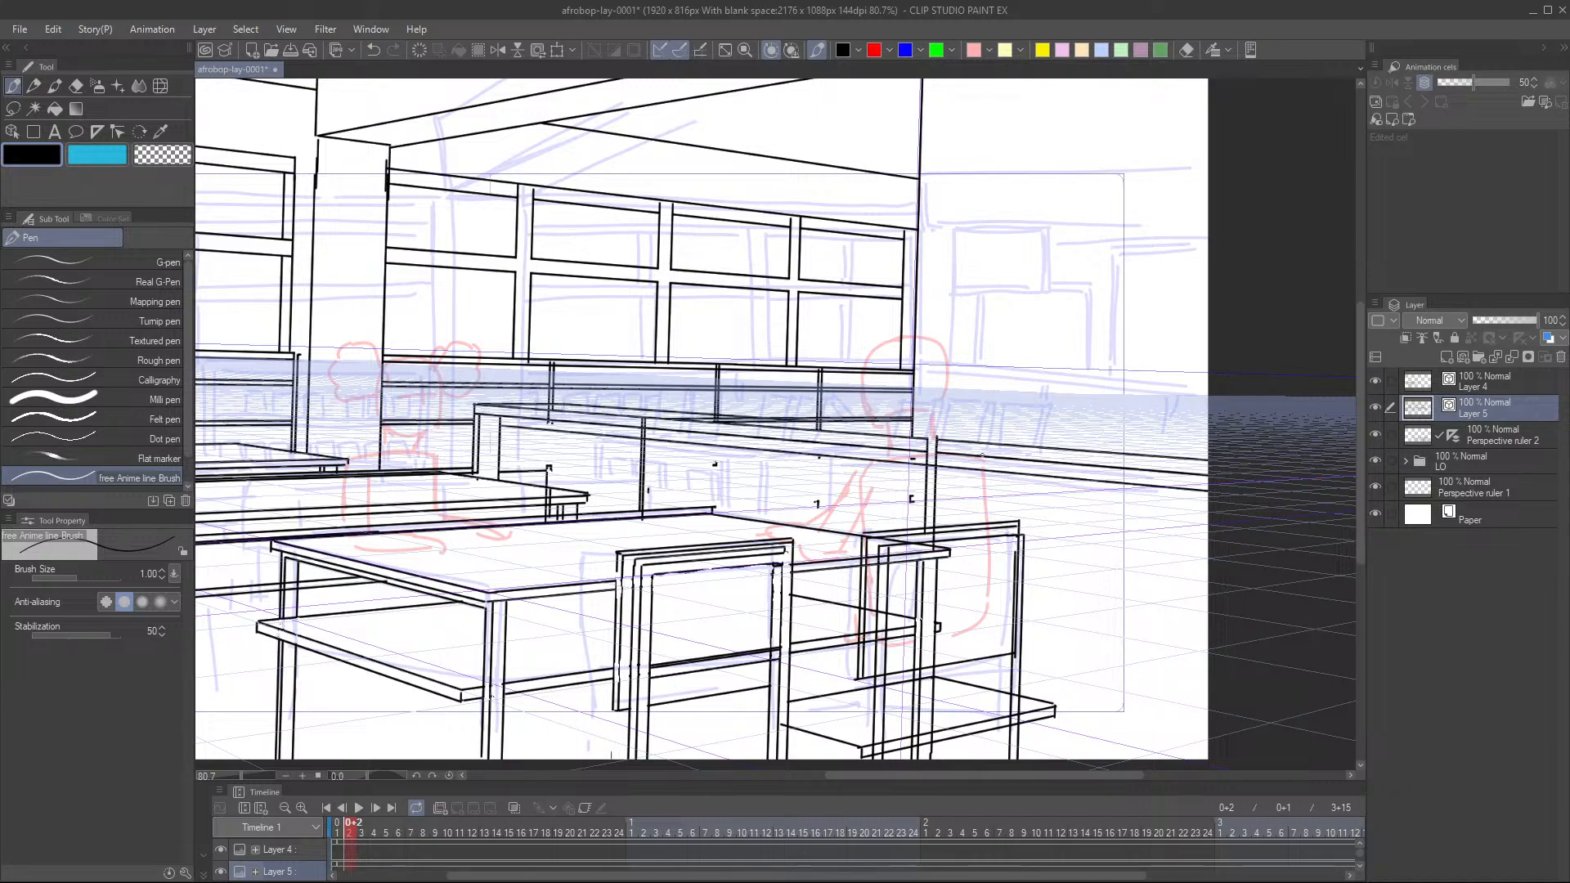
- Draw a double perspective line for a lower shelf across the counter front to the canvas edge, redoing failed strokes
scroll(1210, 524, down, 4)
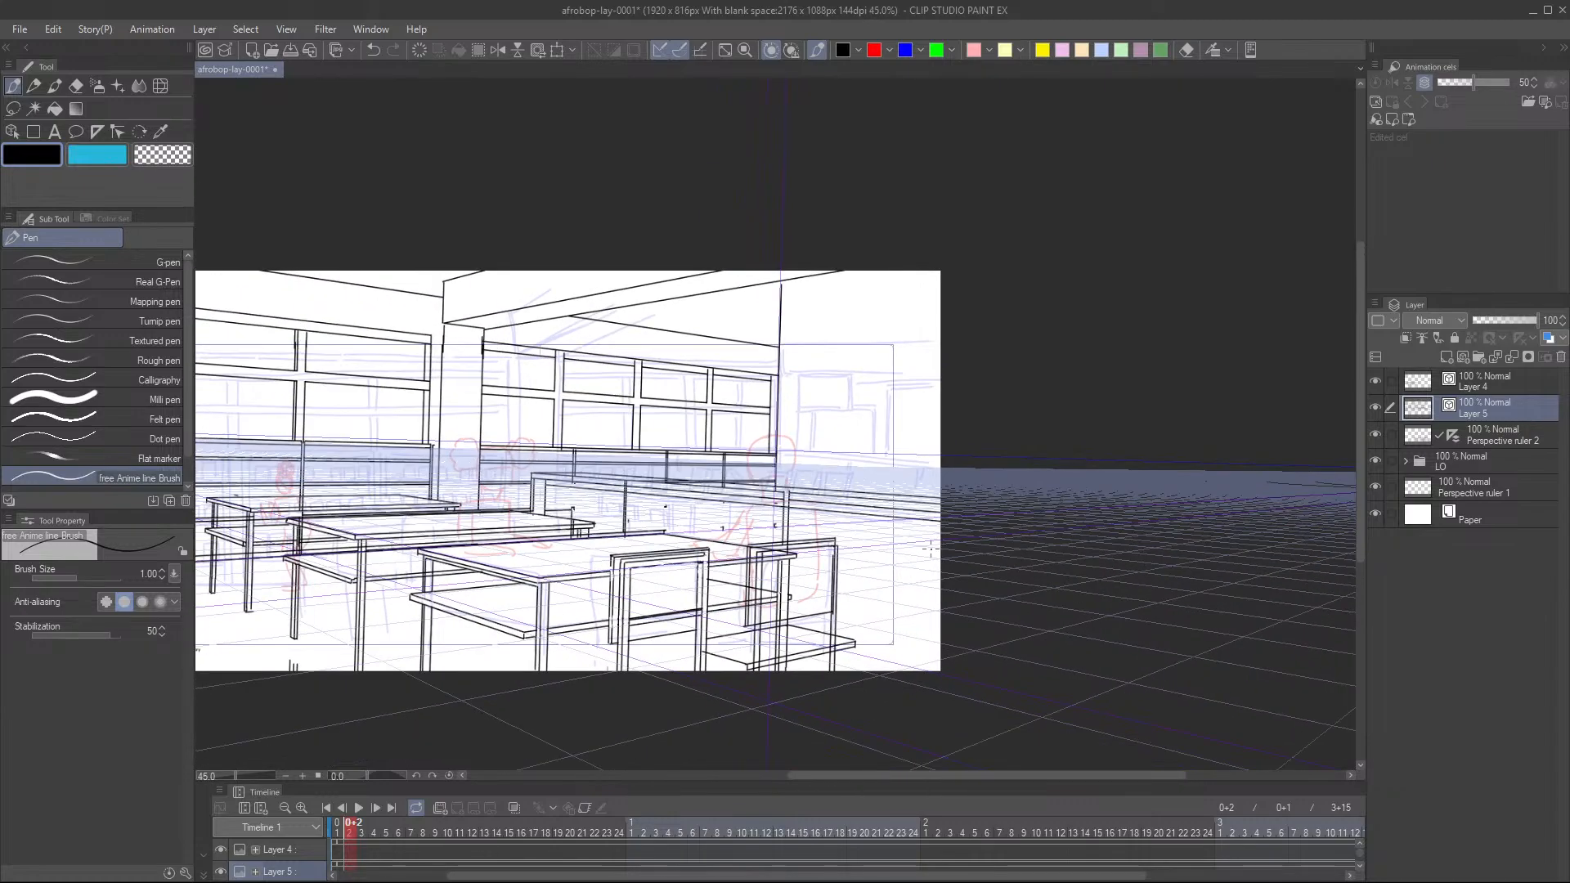
drag(886, 560, 947, 550)
scroll(1003, 524, down, 2)
scroll(913, 560, up, 4)
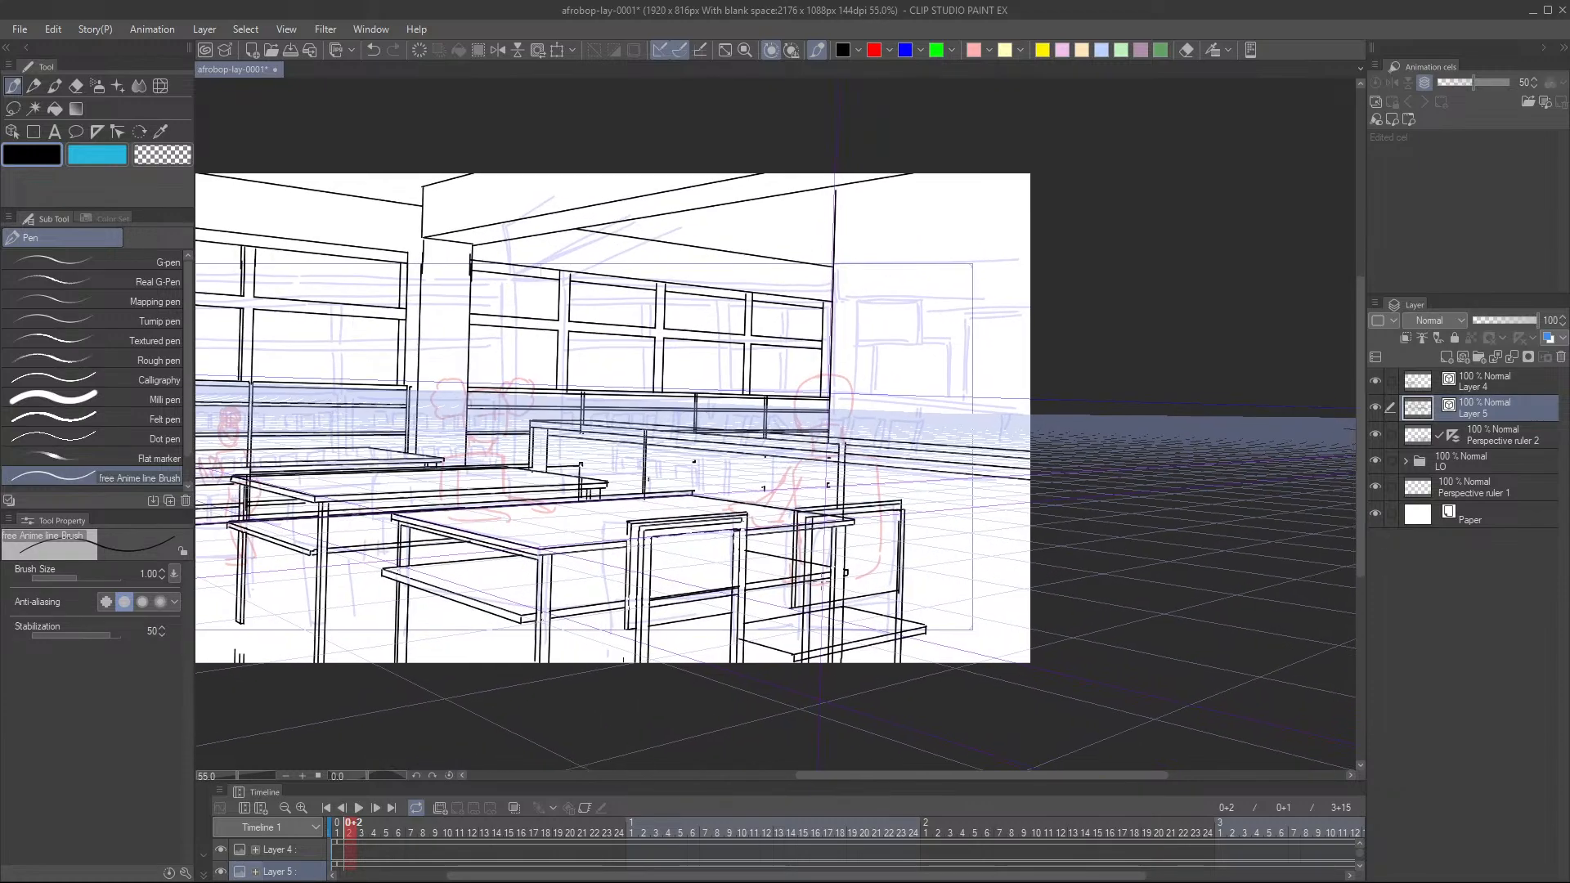
drag(800, 590, 941, 591)
scroll(940, 589, up, 2)
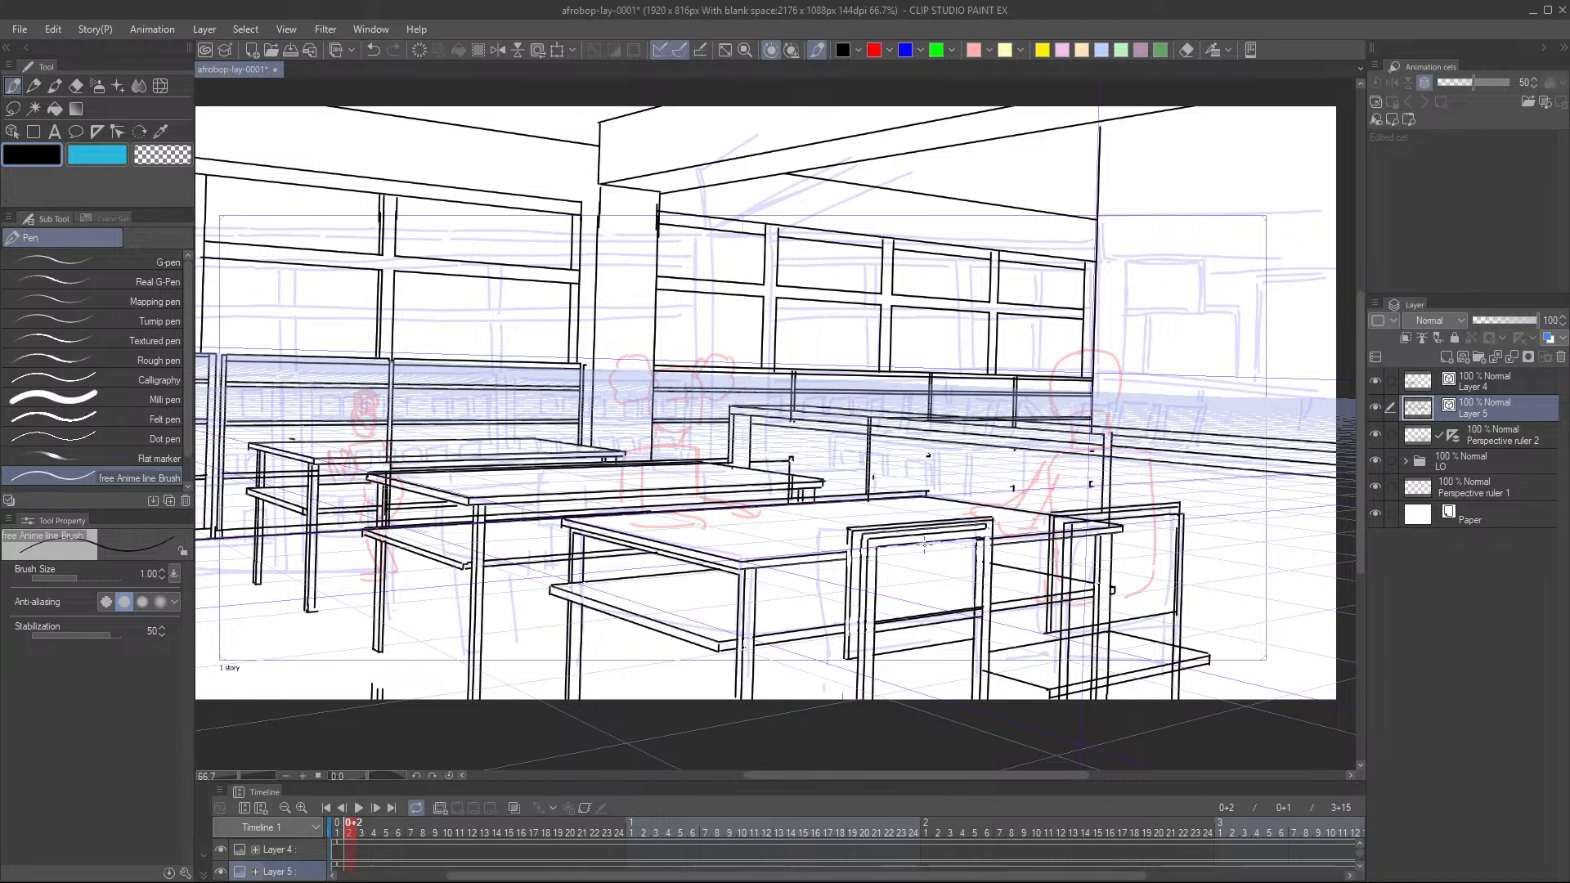
drag(870, 456, 753, 462)
scroll(753, 463, up, 4)
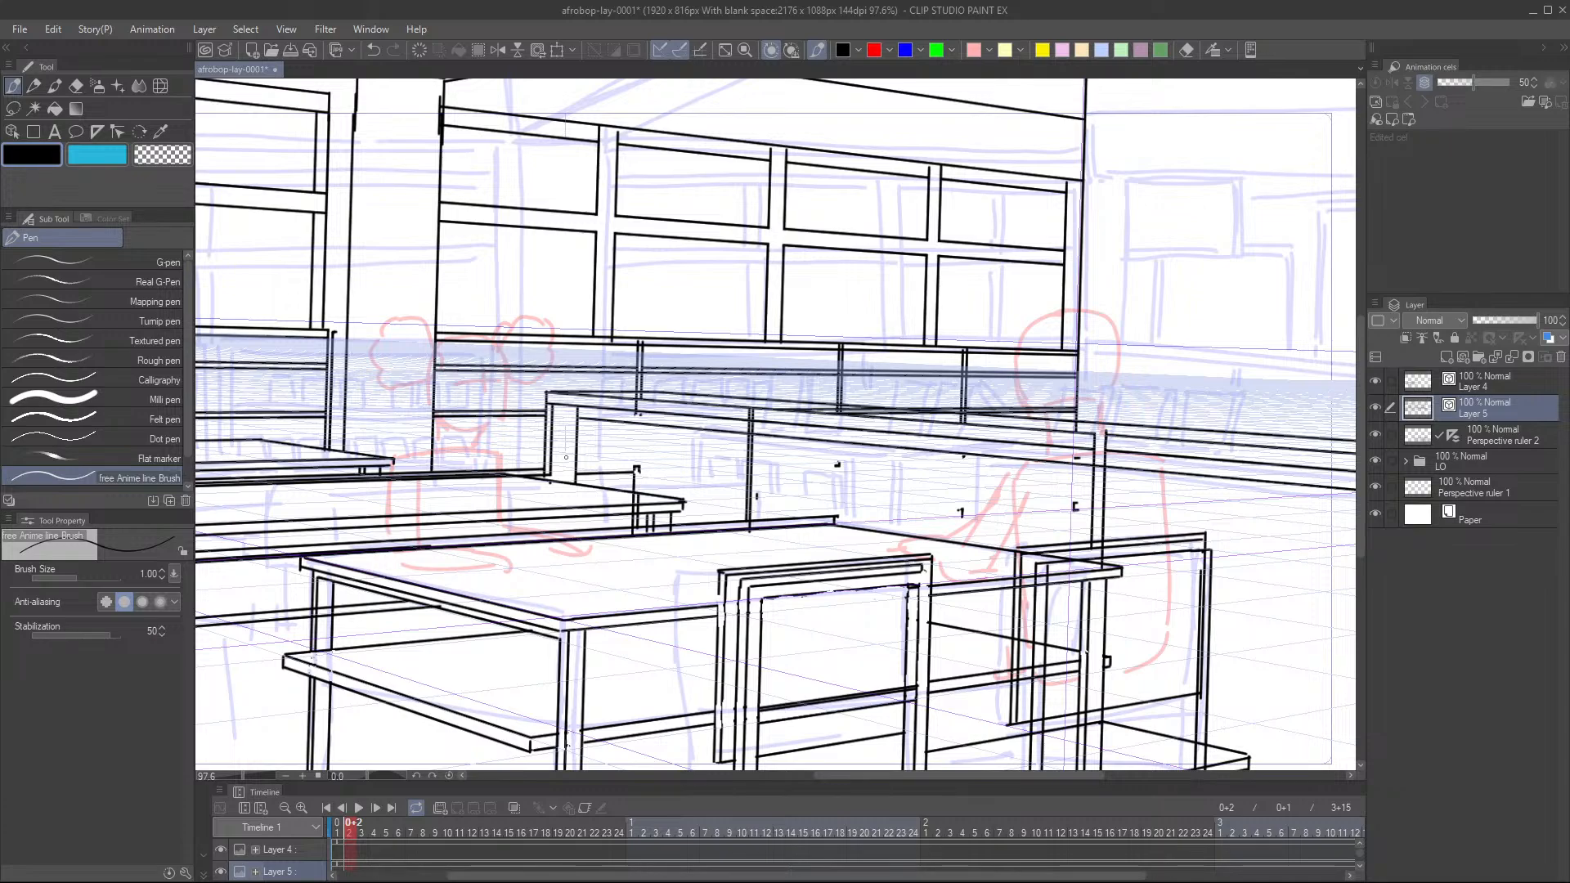
mouse_move(563, 458)
mouse_down()
mouse_move(594, 457)
mouse_move(494, 408)
mouse_move(1251, 503)
mouse_up()
key(ctrl+z)
drag(1331, 571, 1415, 601)
mouse_move(498, 425)
mouse_down()
mouse_move(425, 388)
mouse_move(503, 378)
mouse_move(487, 388)
mouse_move(1360, 499)
mouse_up()
key(ctrl+z)
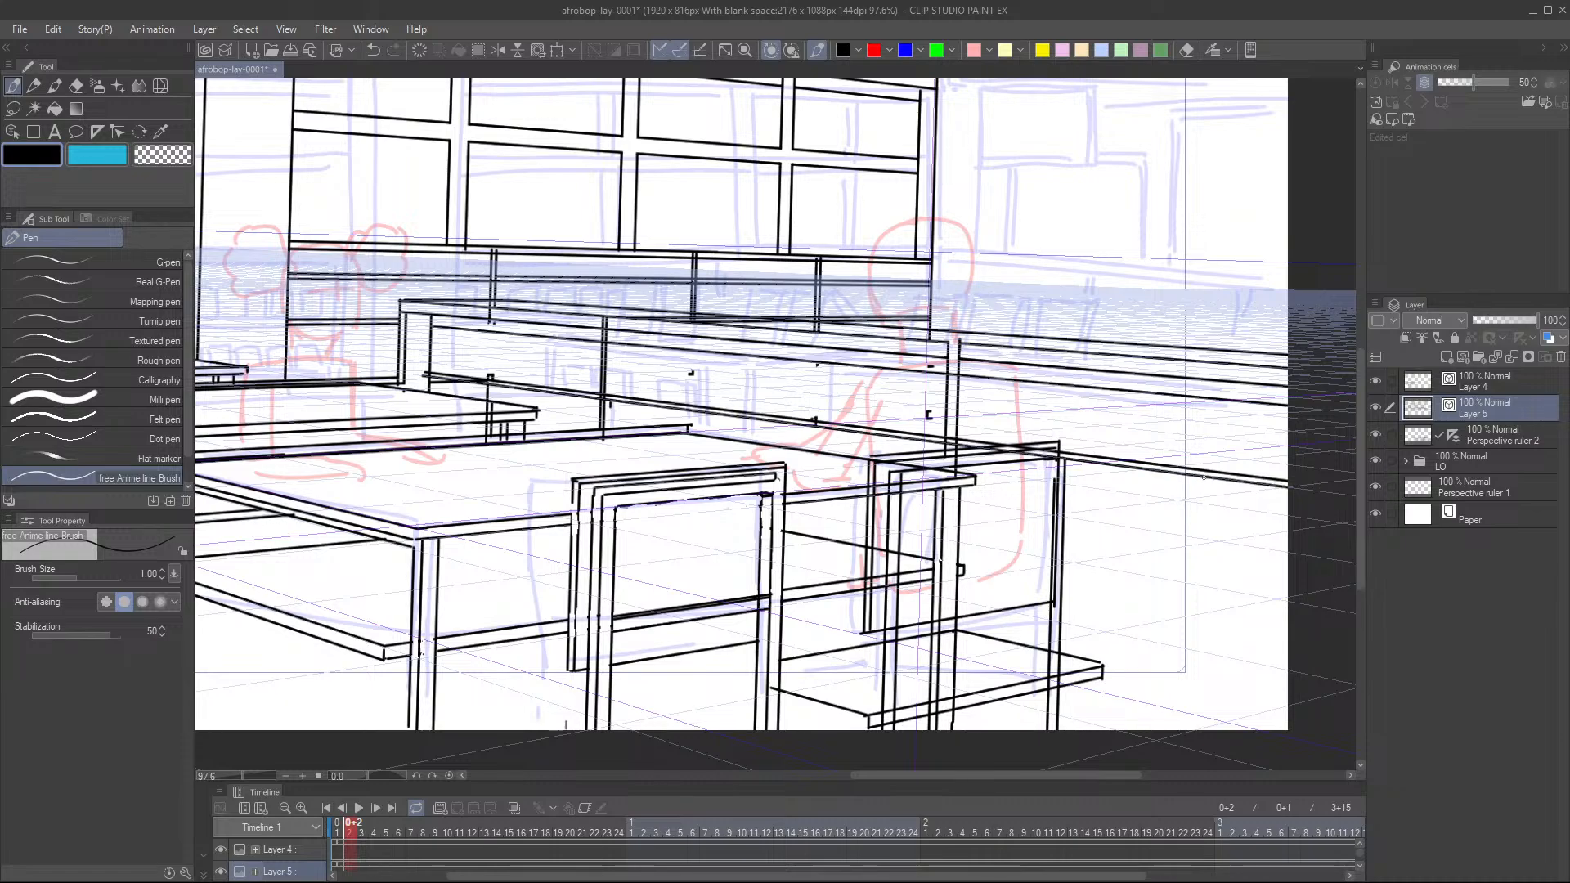
- Draw the lower shelf's short end edge and its long far edge running to the canvas edge
drag(973, 473, 922, 479)
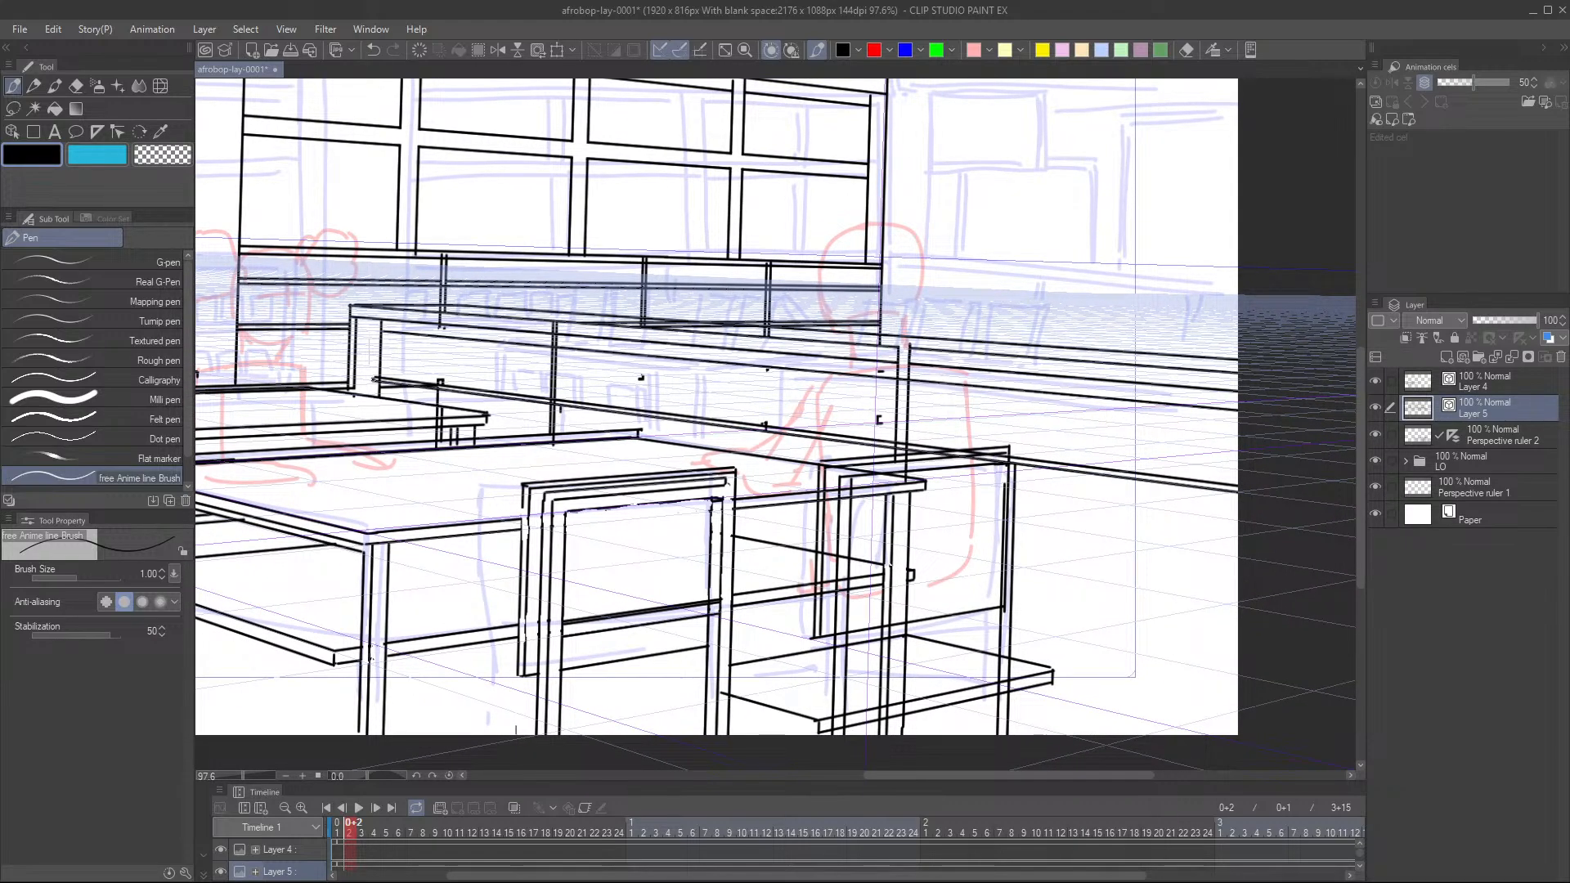
drag(372, 378, 449, 377)
drag(450, 373, 1239, 466)
drag(1214, 536, 1067, 560)
scroll(1059, 541, down, 5)
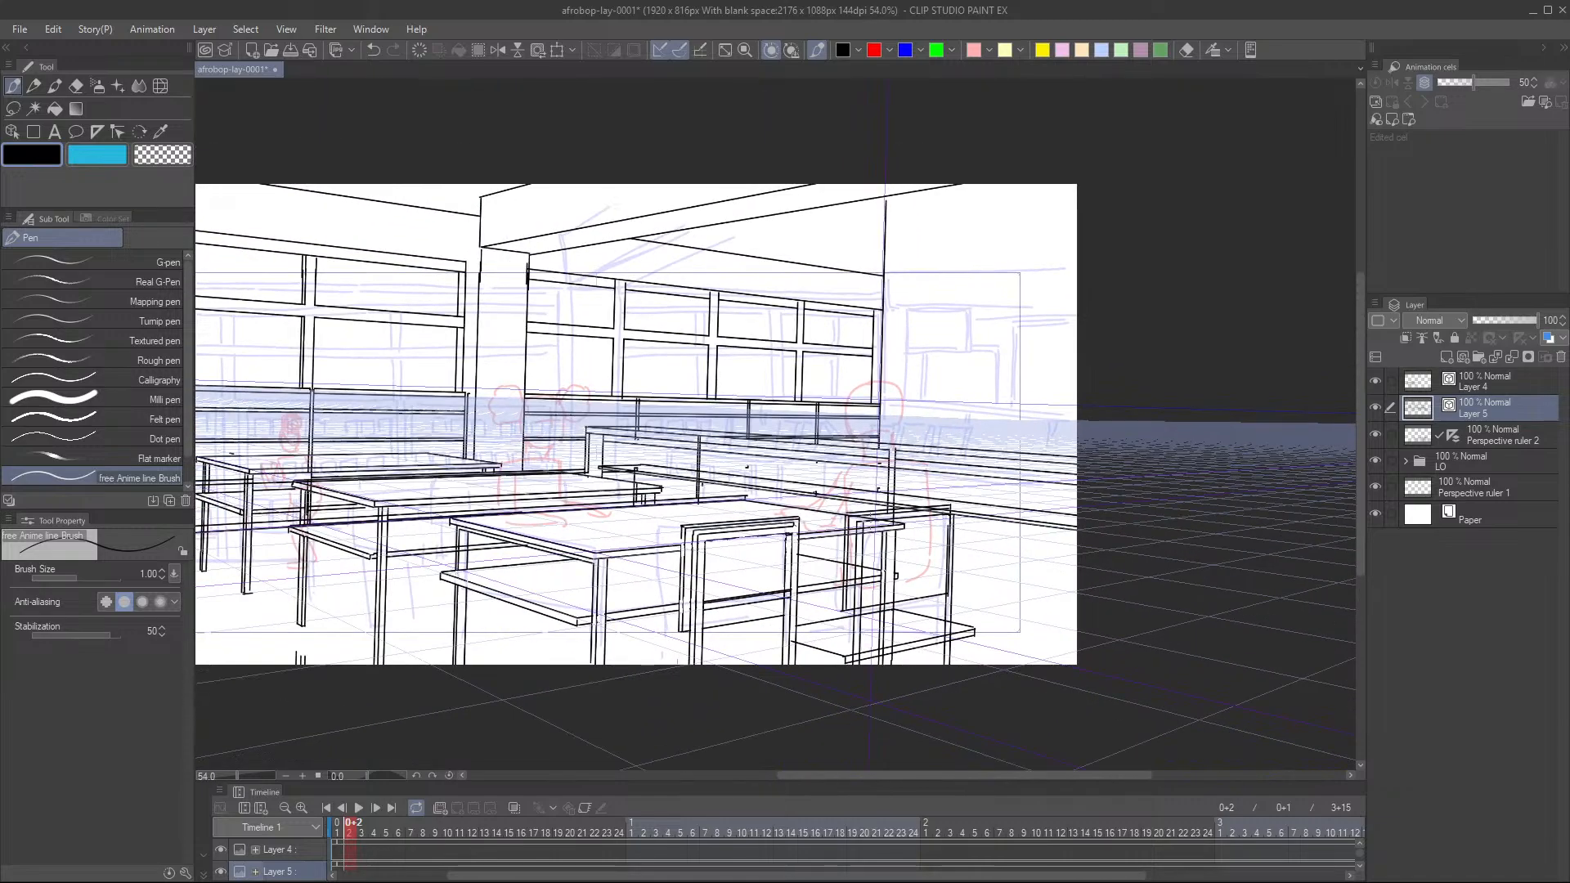
drag(789, 511, 762, 501)
scroll(748, 511, up, 6)
mouse_move(608, 458)
mouse_down()
mouse_move(539, 462)
mouse_move(673, 453)
mouse_up()
scroll(540, 462, up, 3)
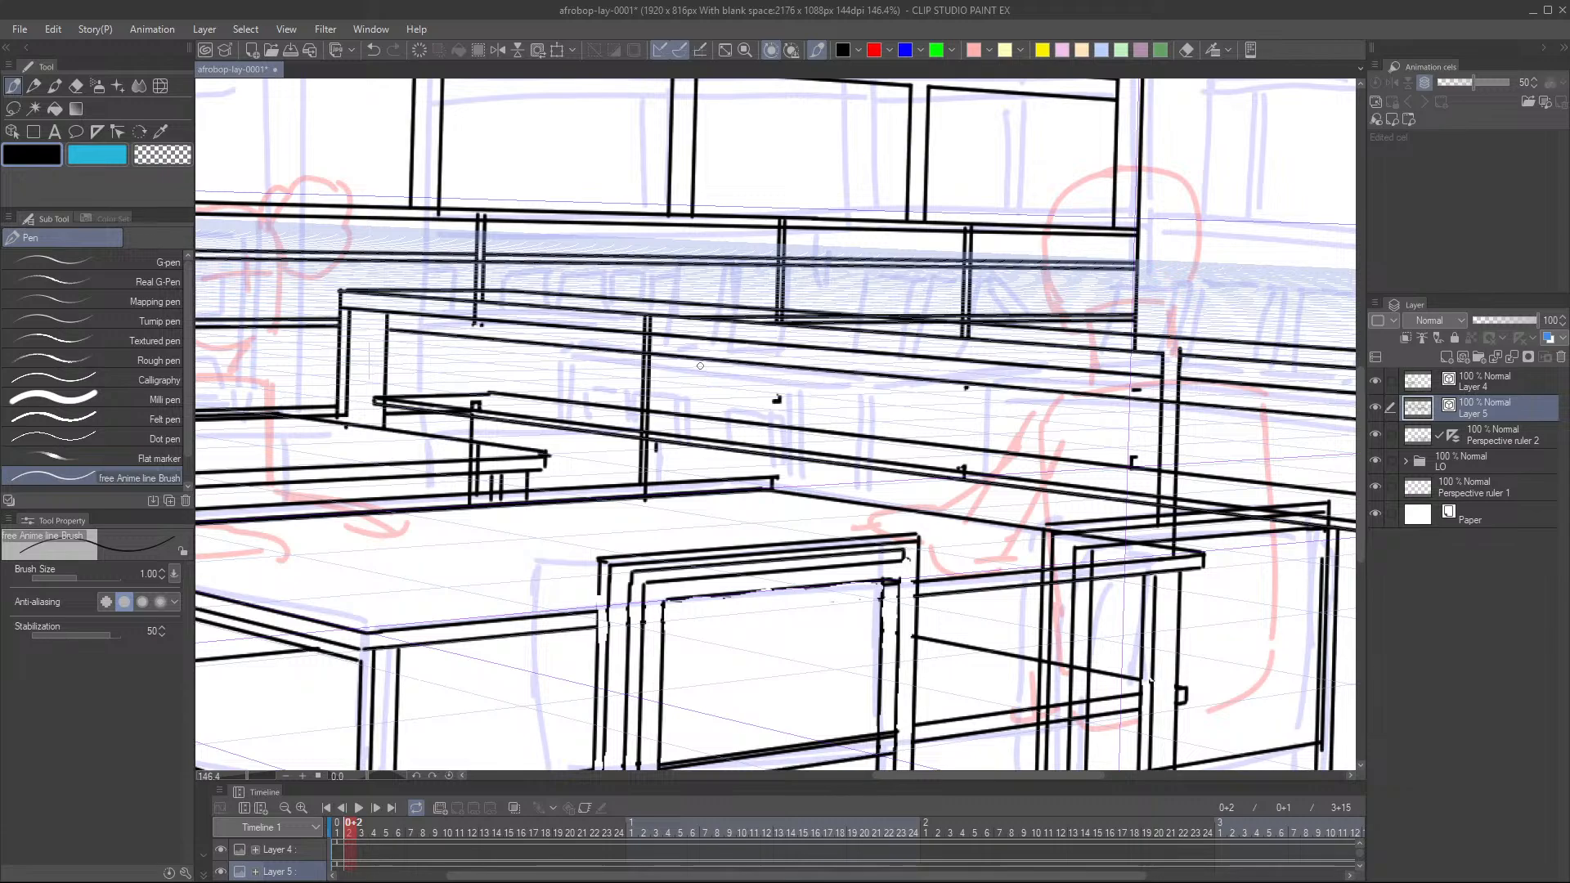
scroll(696, 320, down, 10)
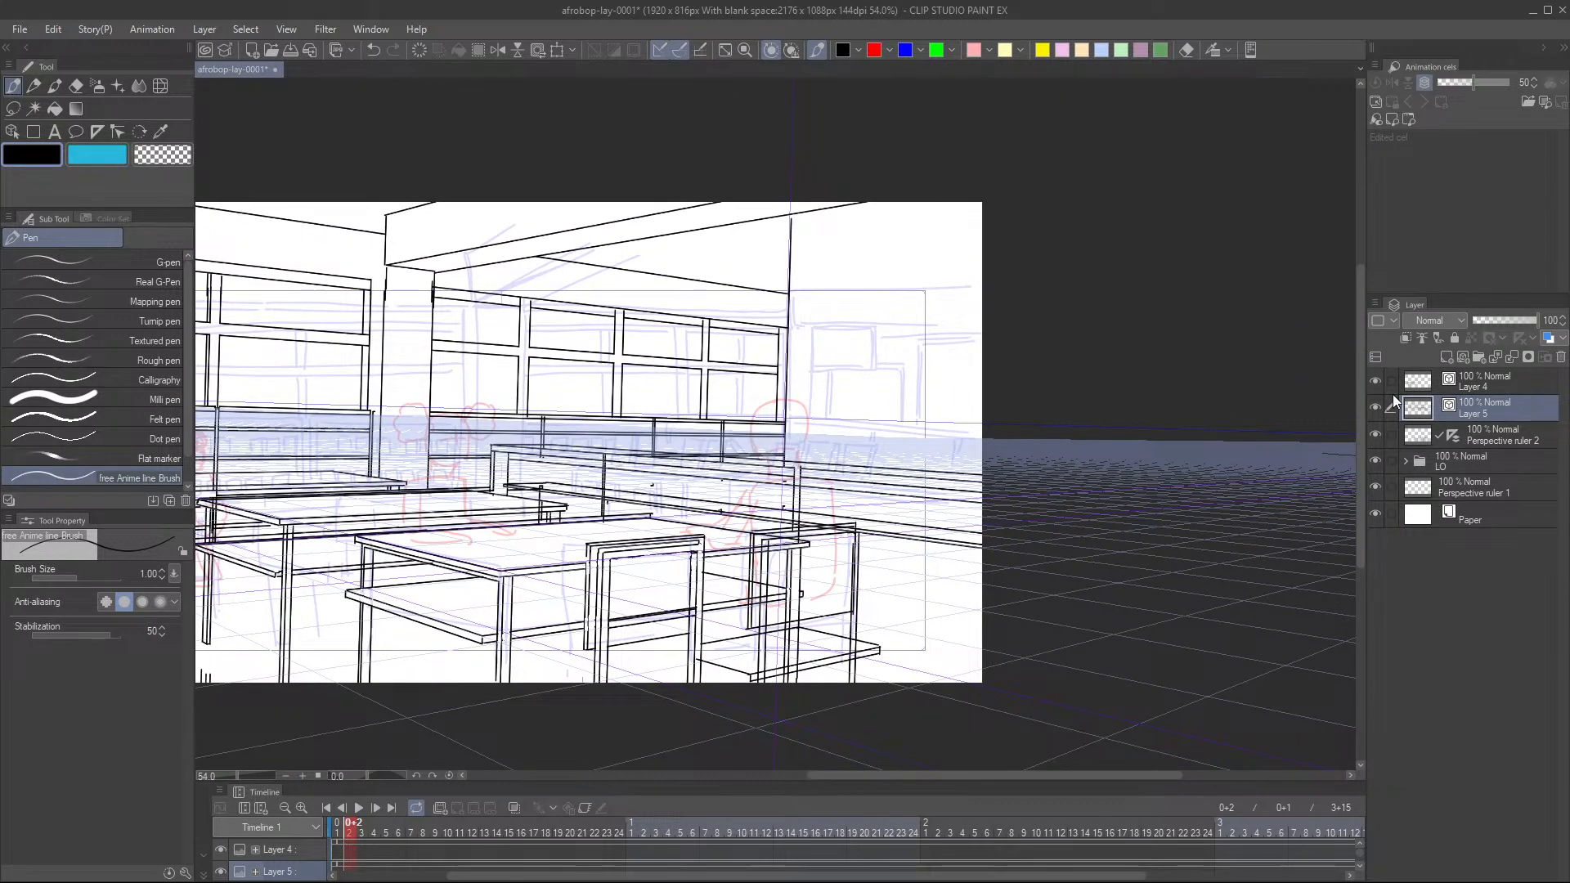
- Check the counter and window line work with Layer 4 and Perspective ruler 2 temporarily hidden, and restore their visibility
click(1375, 381)
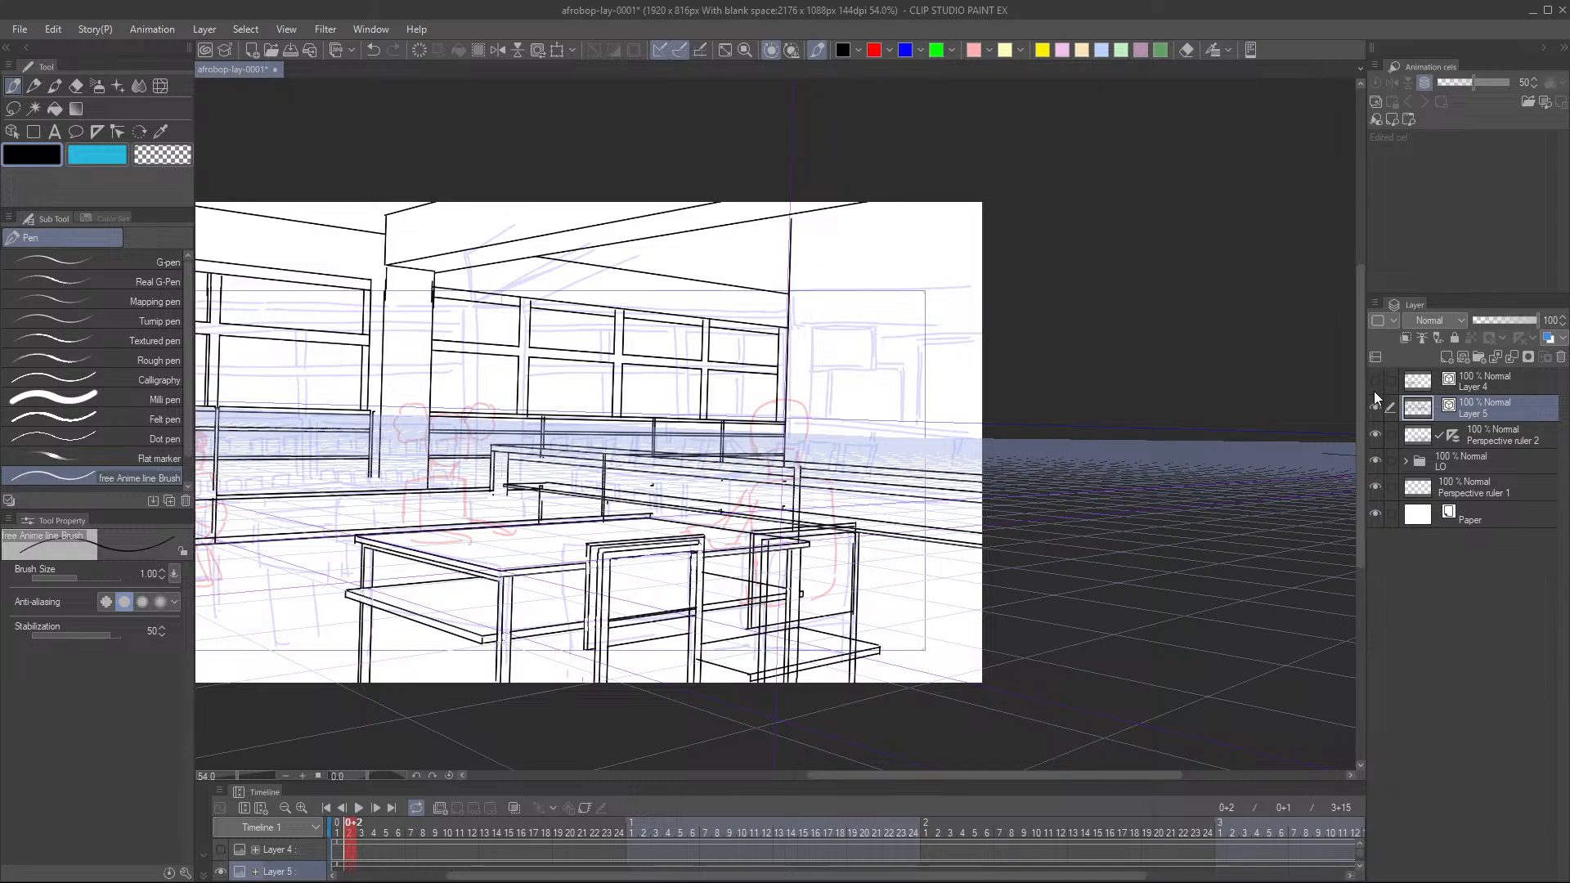
click(1375, 435)
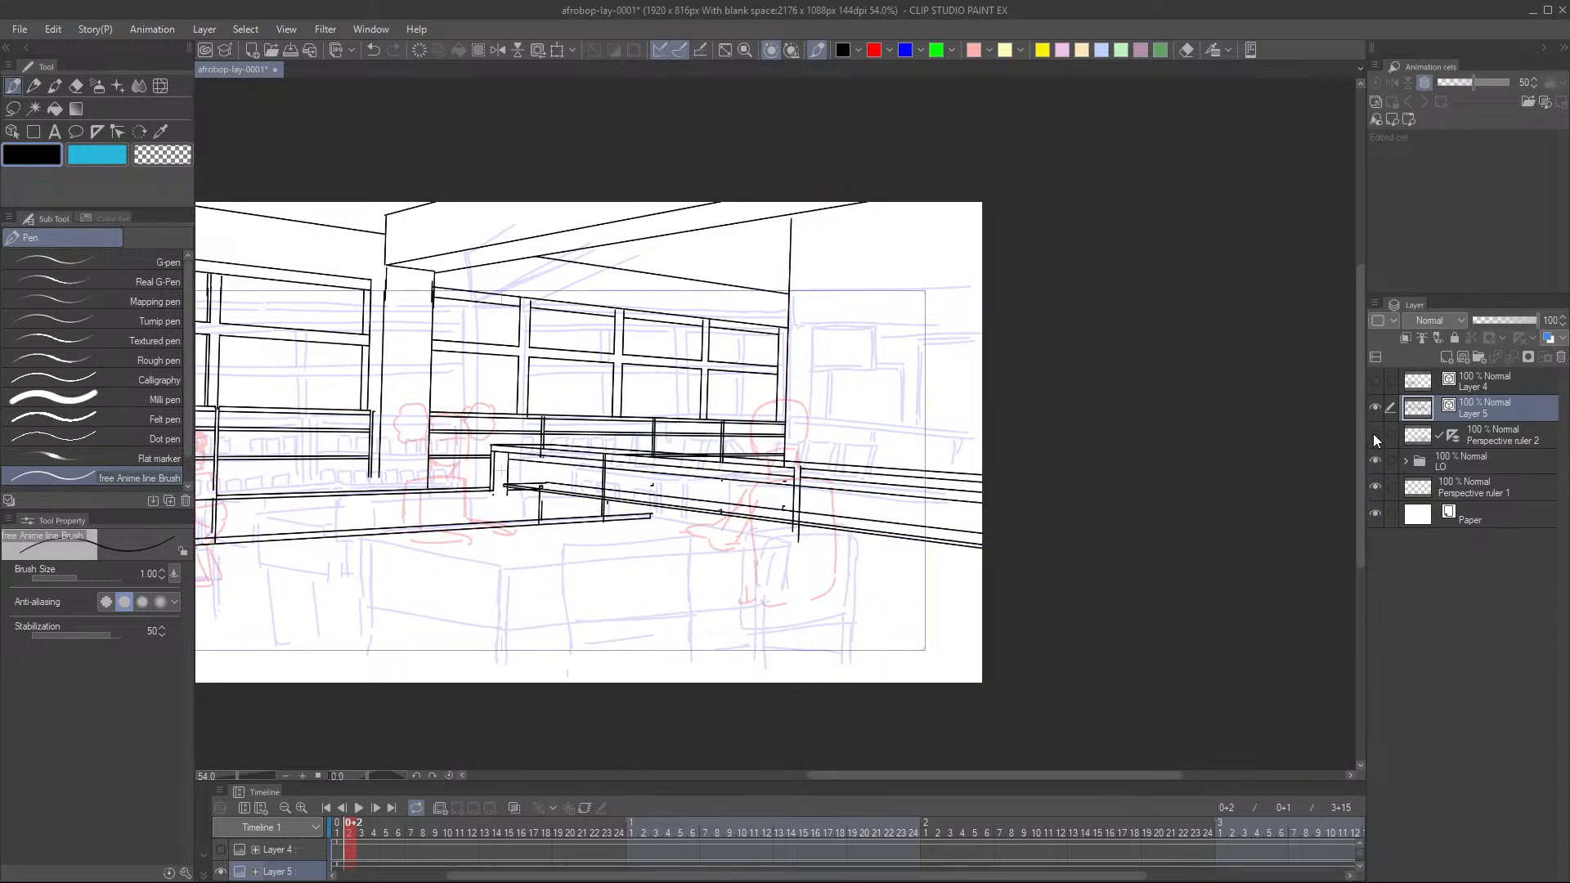
click(1375, 435)
scroll(833, 445, up, 2)
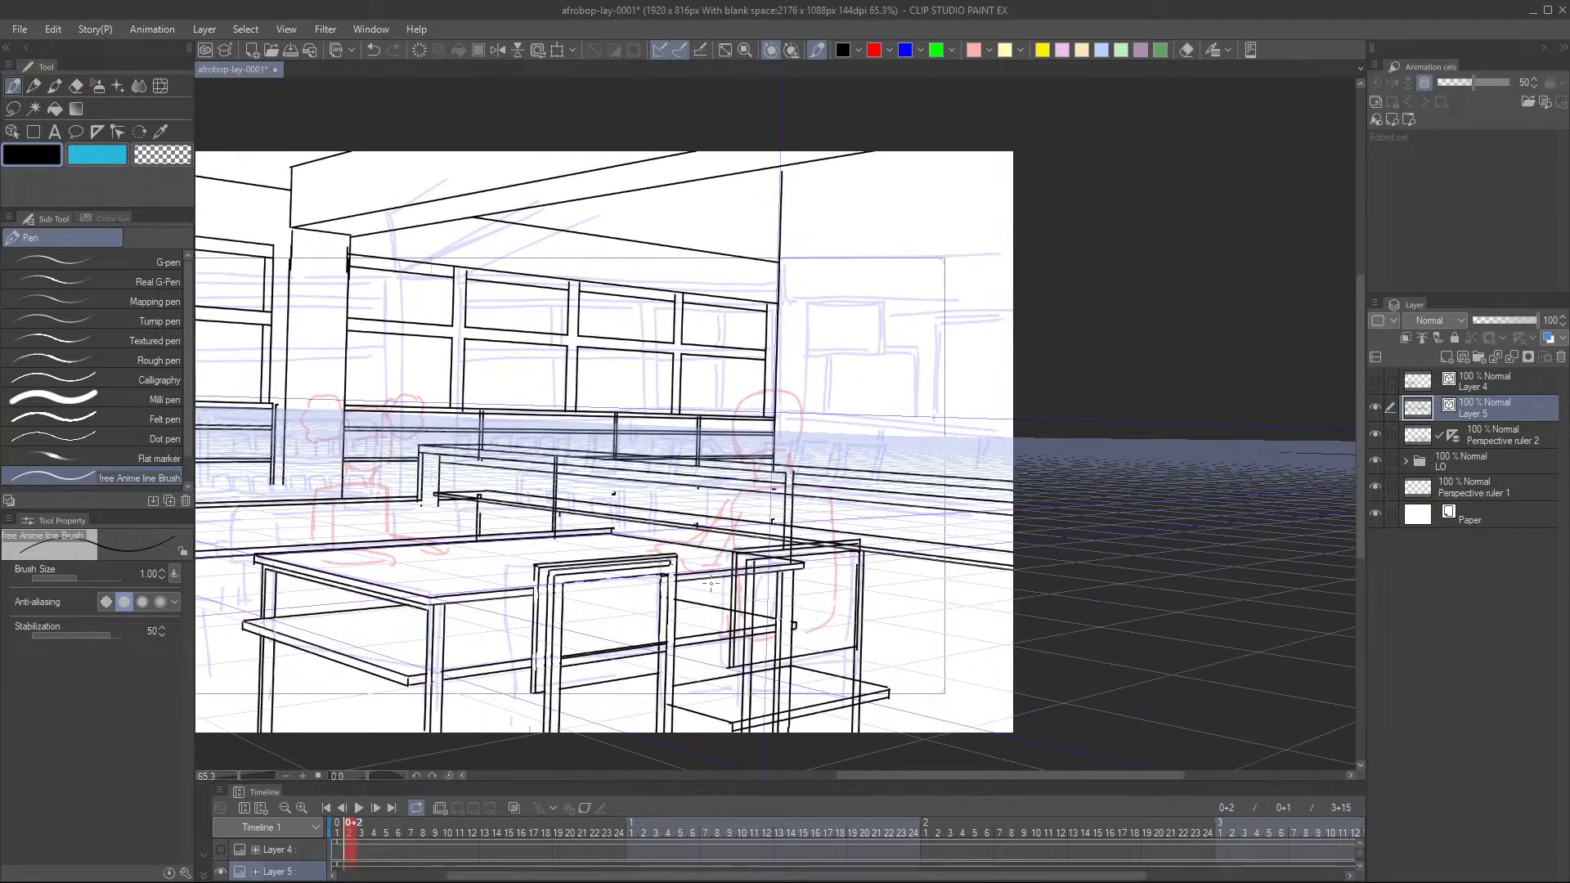
scroll(712, 584, up, 2)
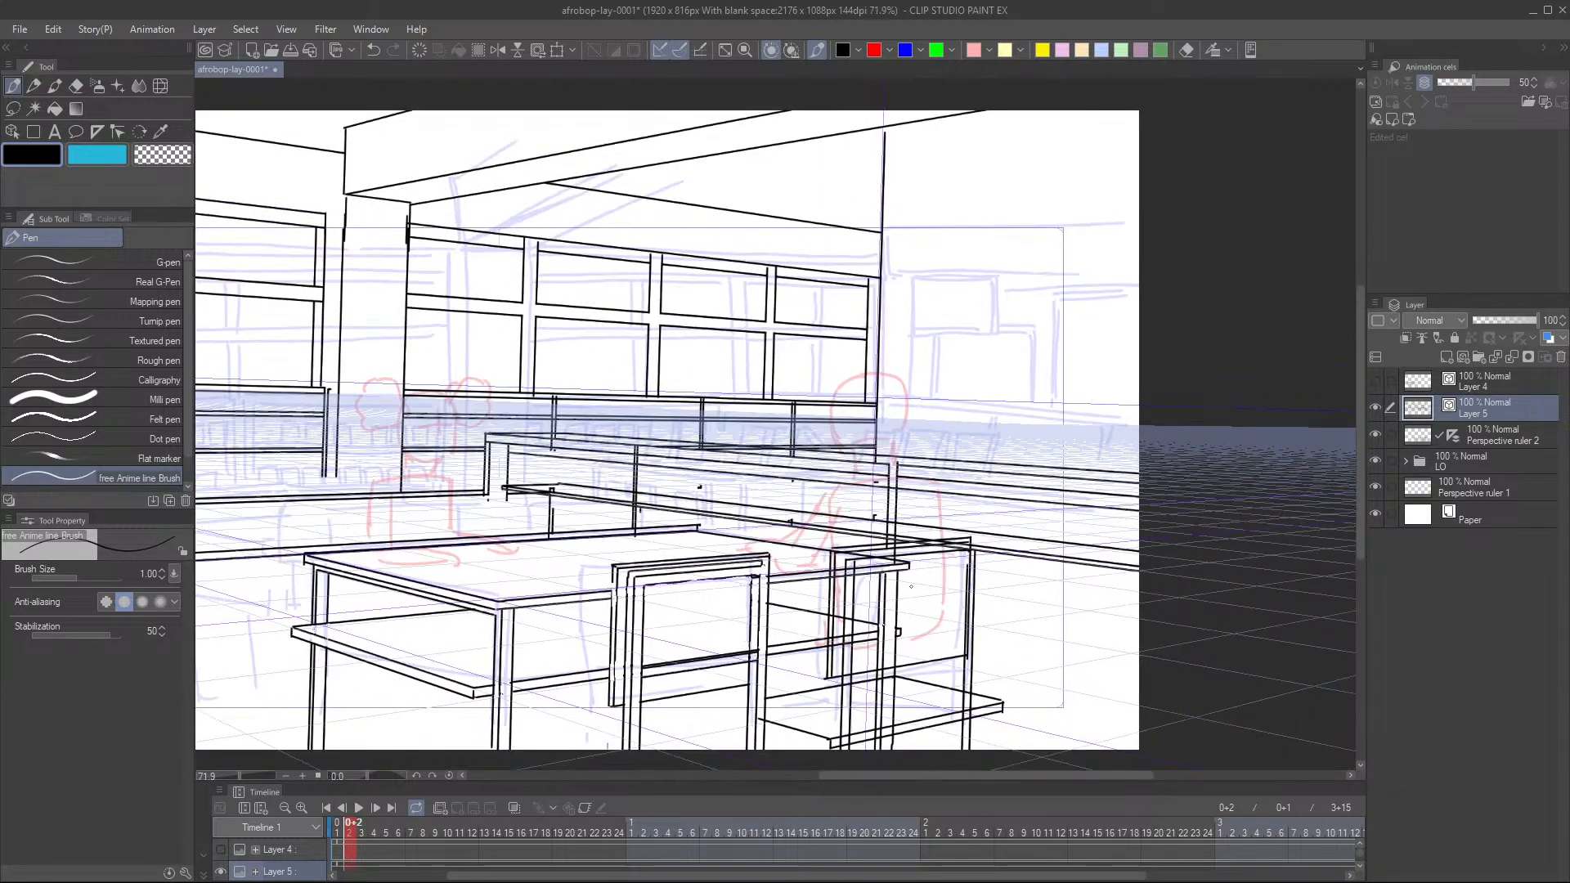
scroll(911, 587, down, 4)
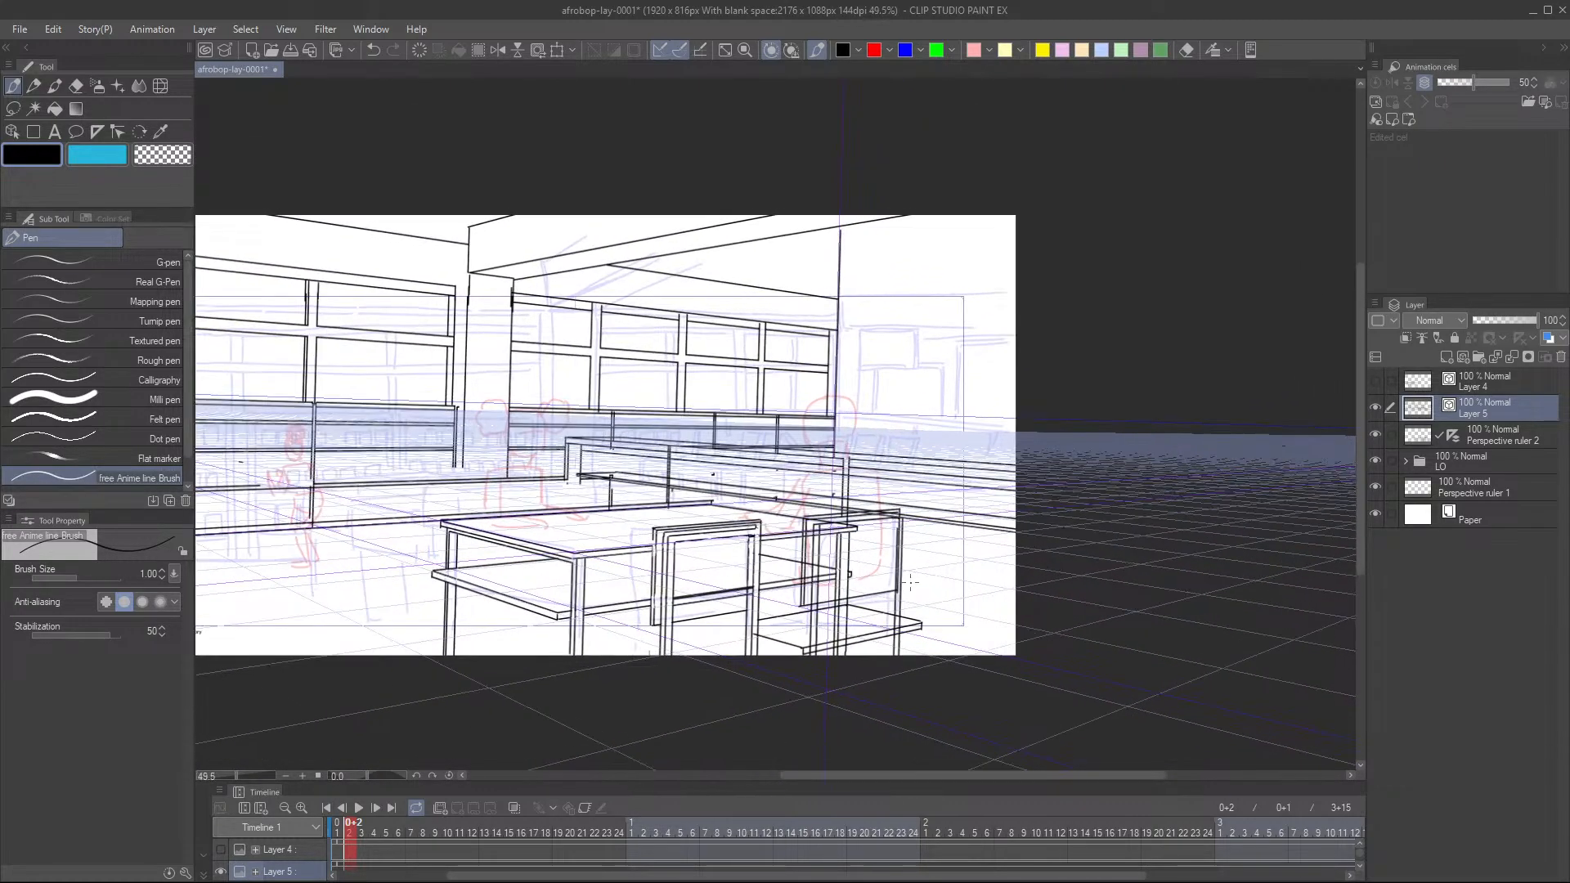
scroll(910, 582, up, 2)
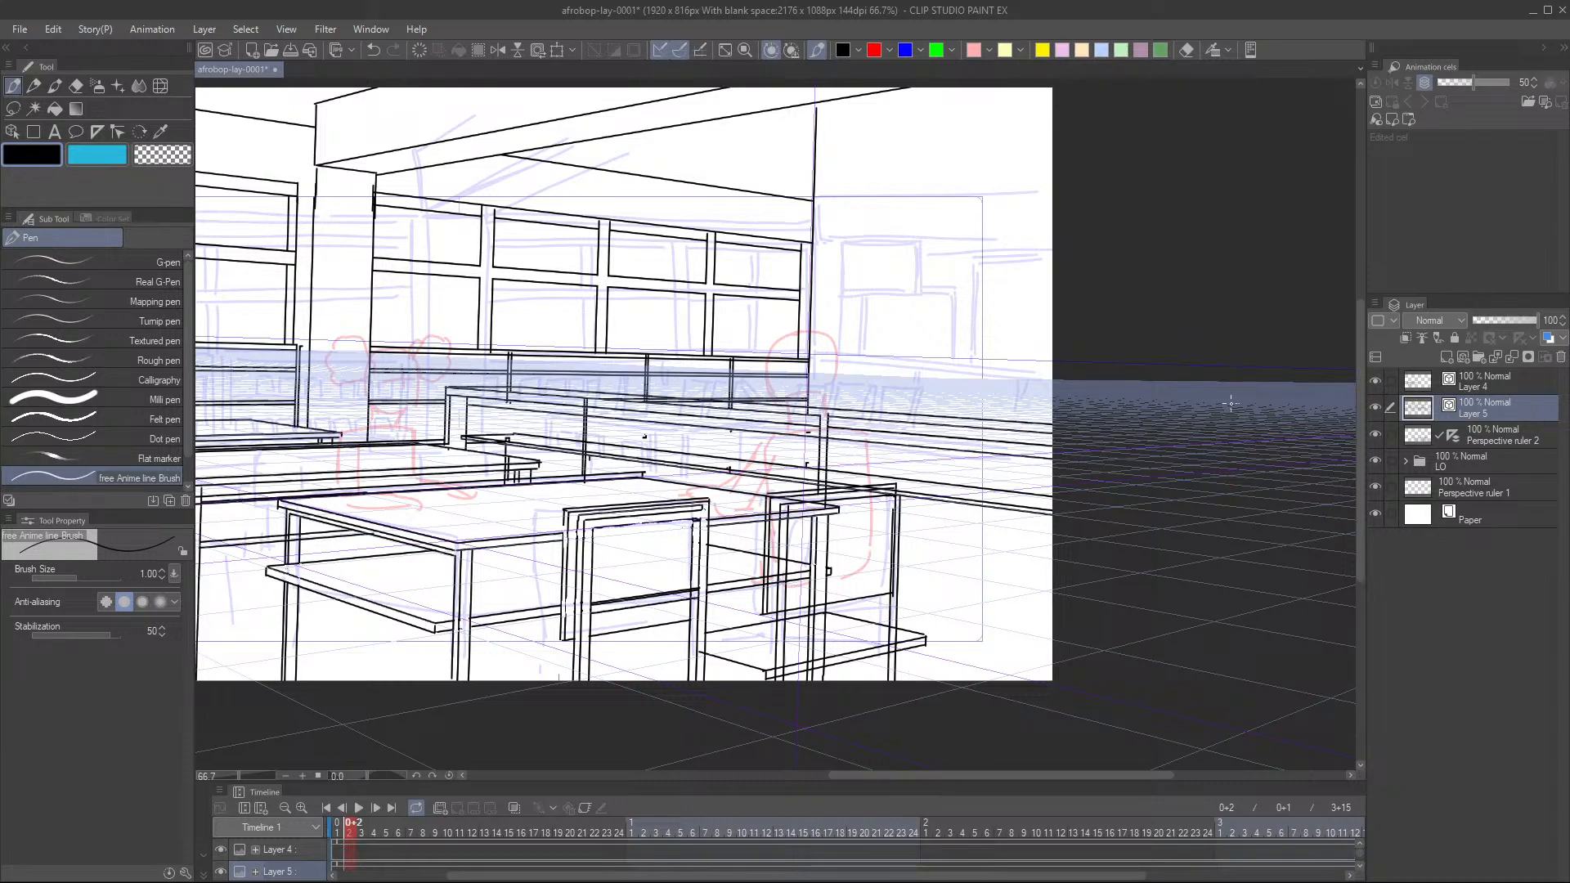
- Draw a double perspective sill line along the right wall to the canvas edge, with two double vertical dividers beneath it
drag(608, 583, 721, 580)
scroll(660, 597, down, 3)
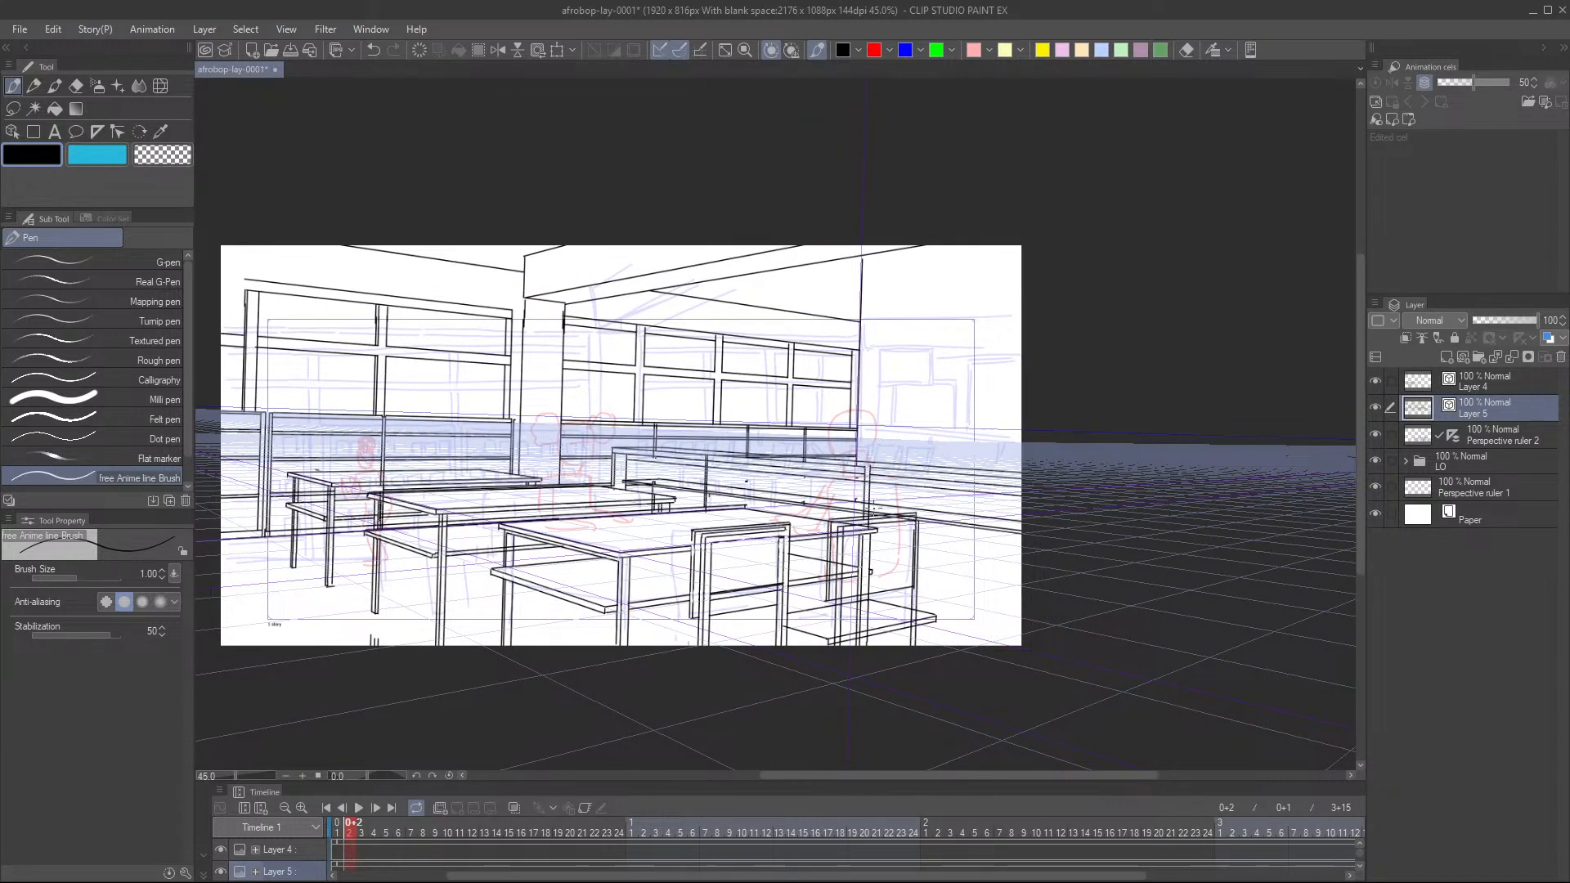
drag(872, 512, 838, 498)
scroll(853, 515, up, 2)
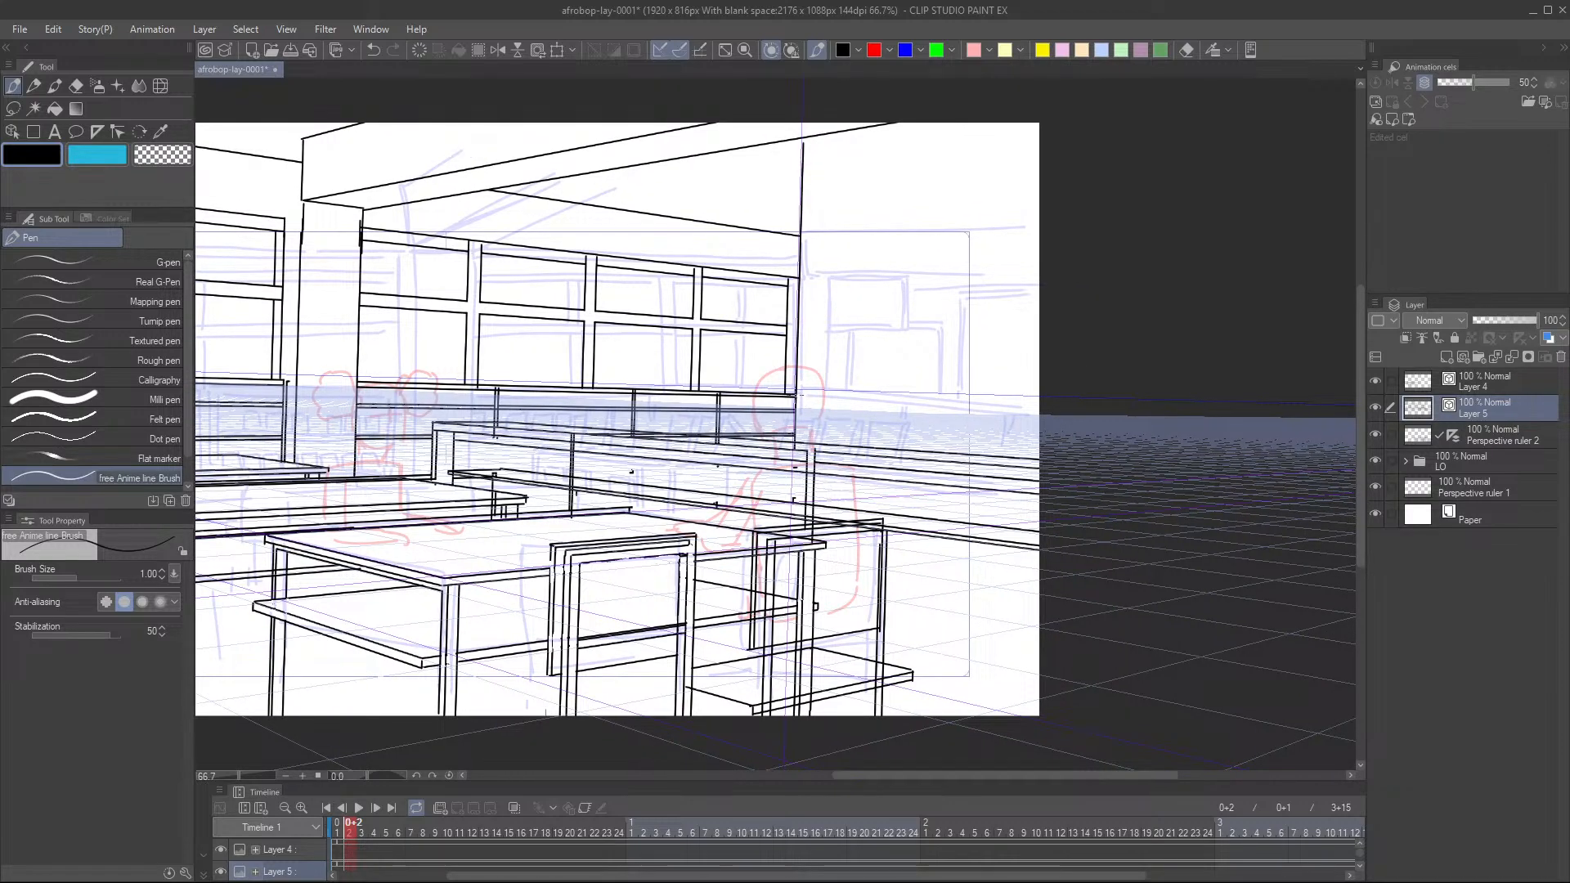
drag(807, 399, 1192, 438)
drag(795, 399, 1175, 428)
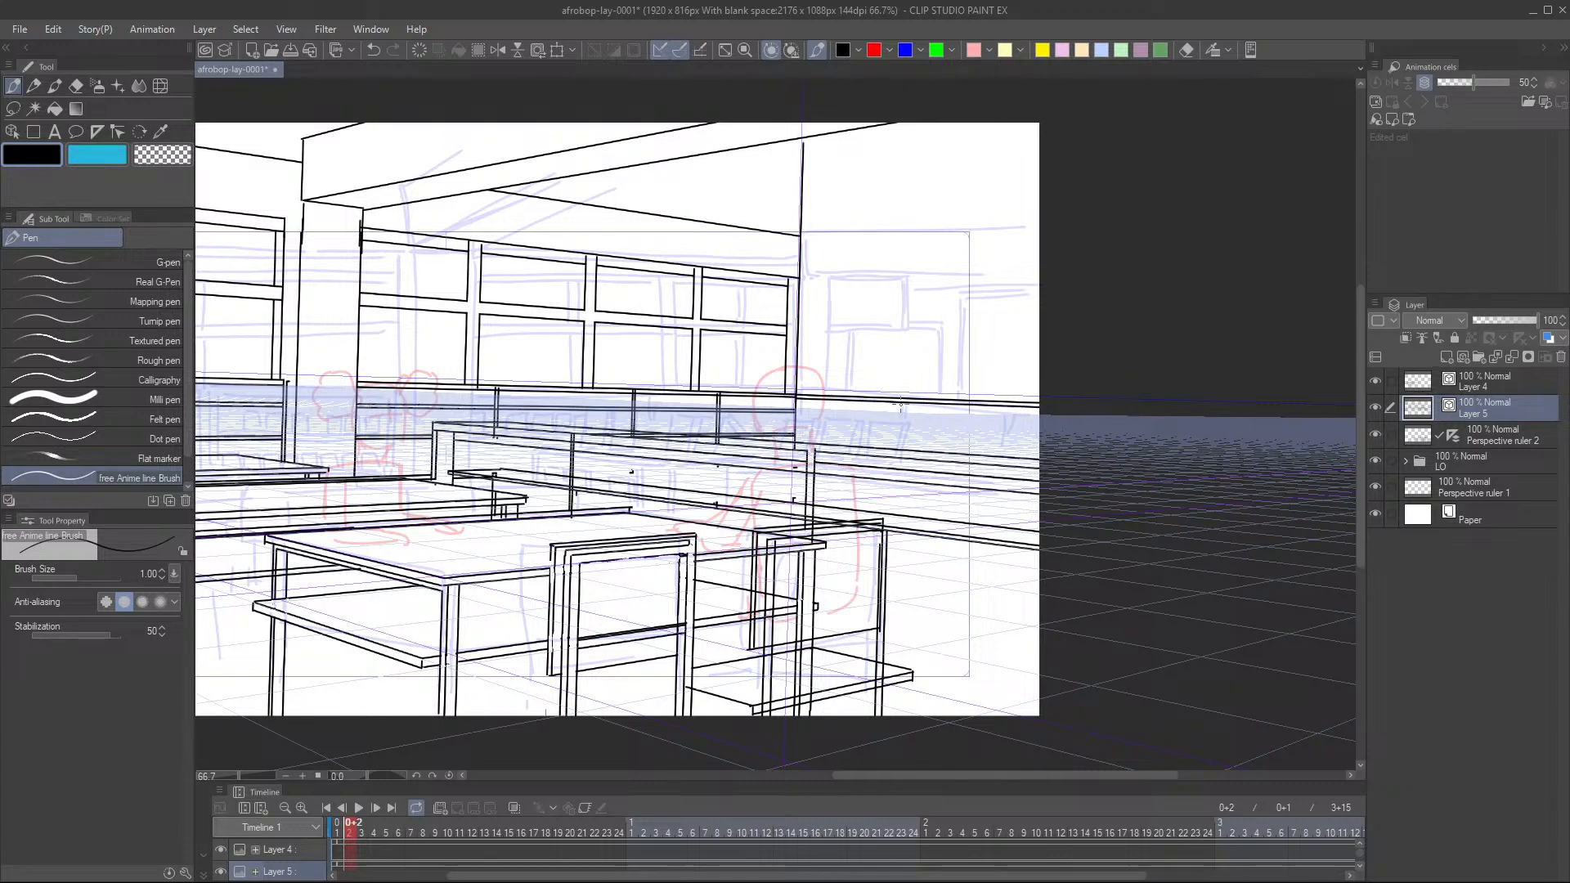
drag(900, 402, 902, 455)
key(ctrl+z)
drag(1017, 402, 1022, 454)
- Draw the right wall's ceiling line and a double trim line below it to the canvas edge, plus a short vertical at the room corner
drag(803, 277, 1226, 216)
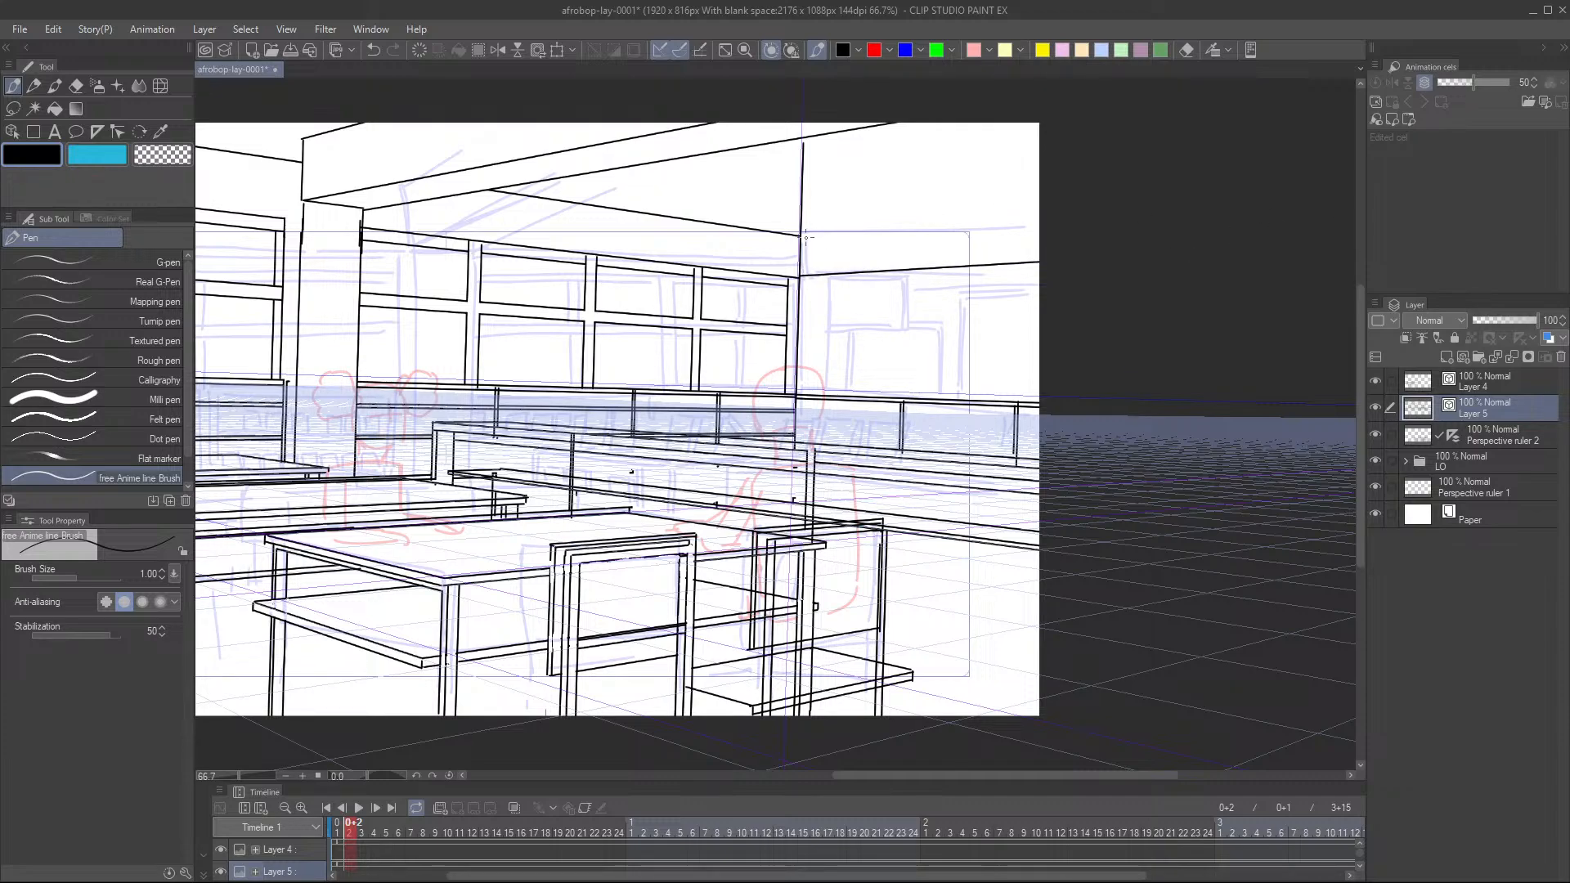
drag(801, 237, 1063, 213)
drag(1039, 361, 981, 398)
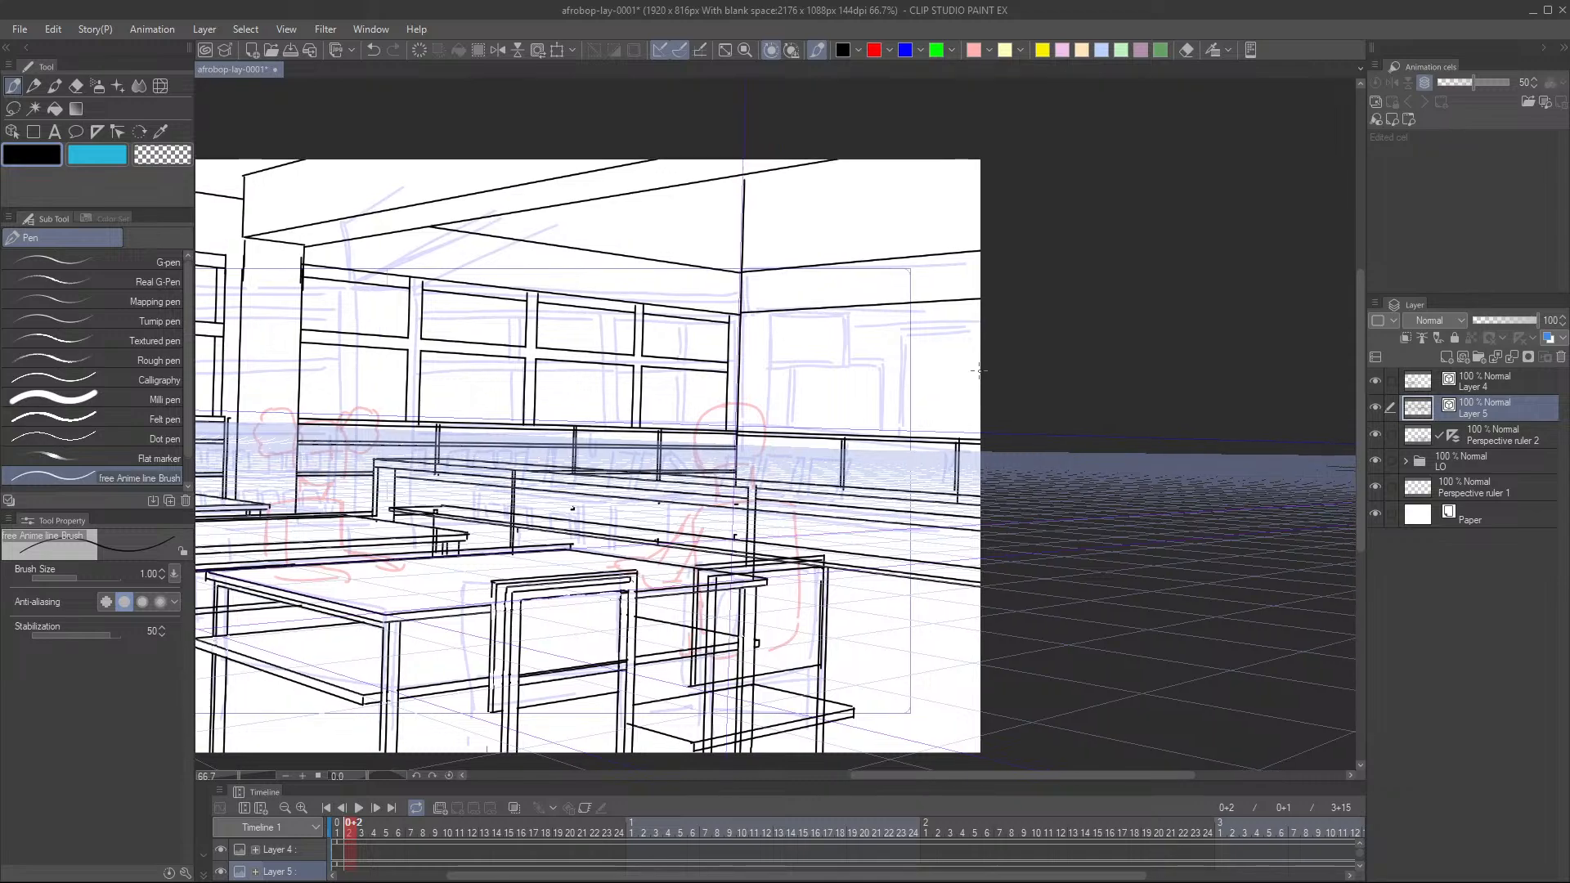
scroll(929, 359, up, 2)
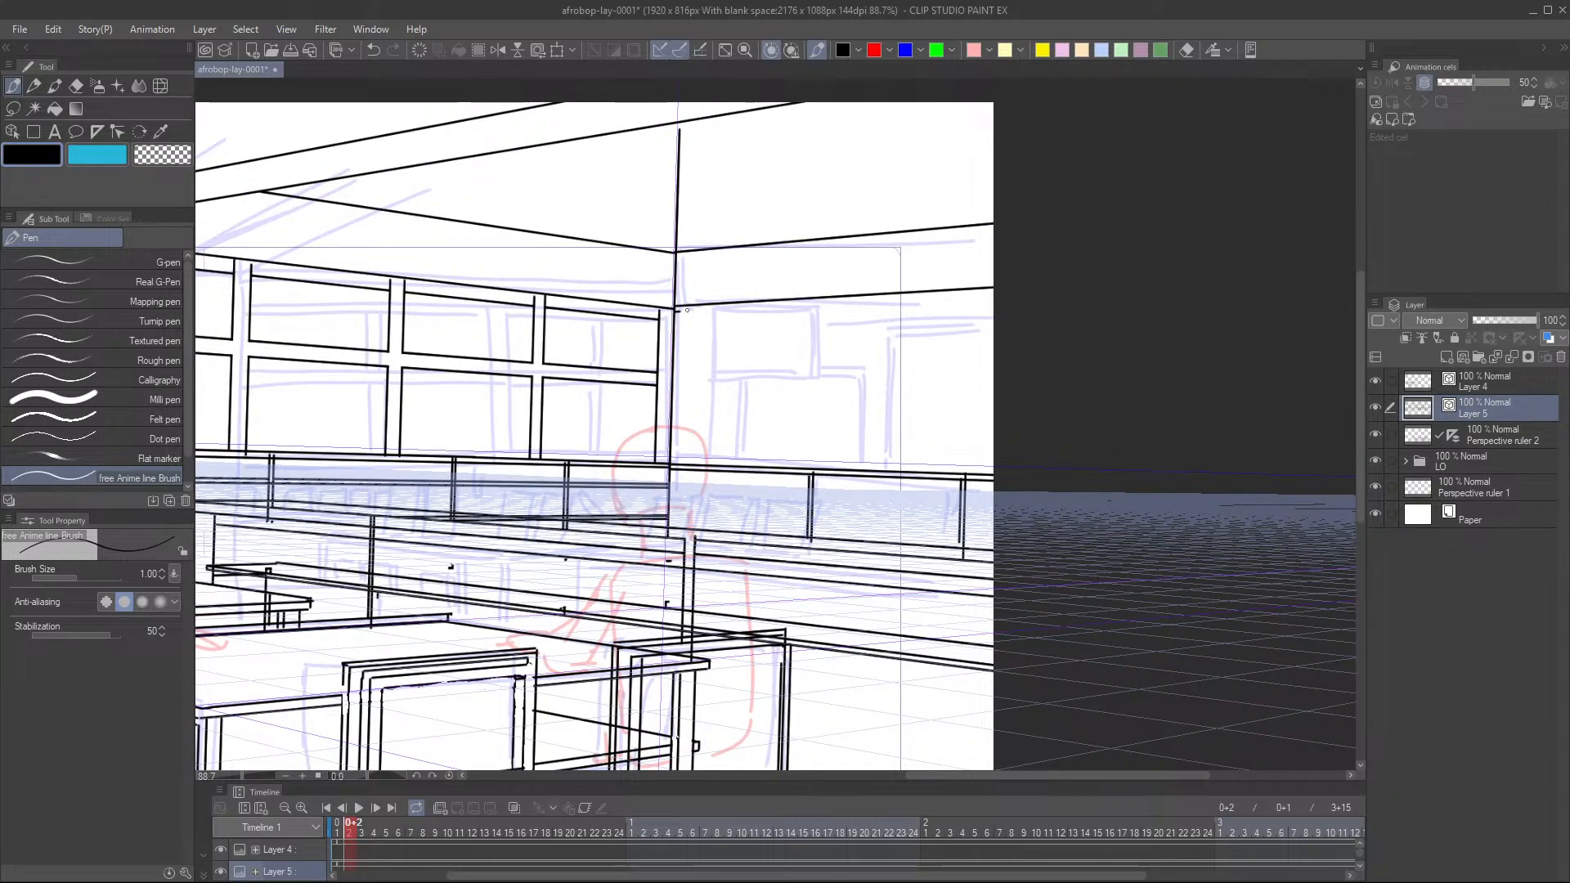
drag(676, 311, 993, 292)
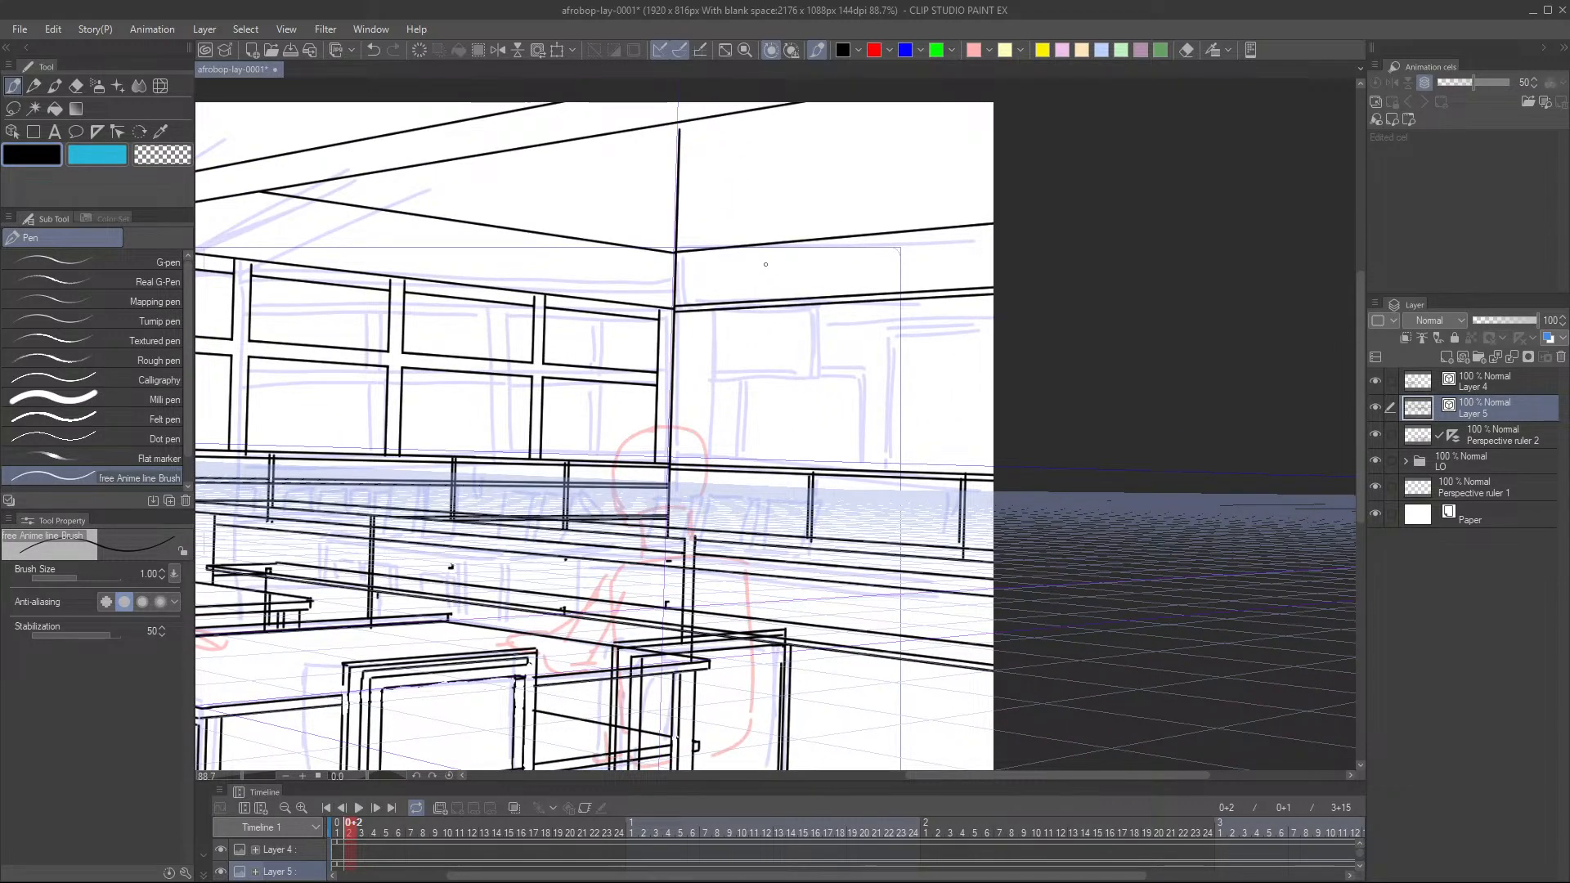
drag(684, 240, 681, 300)
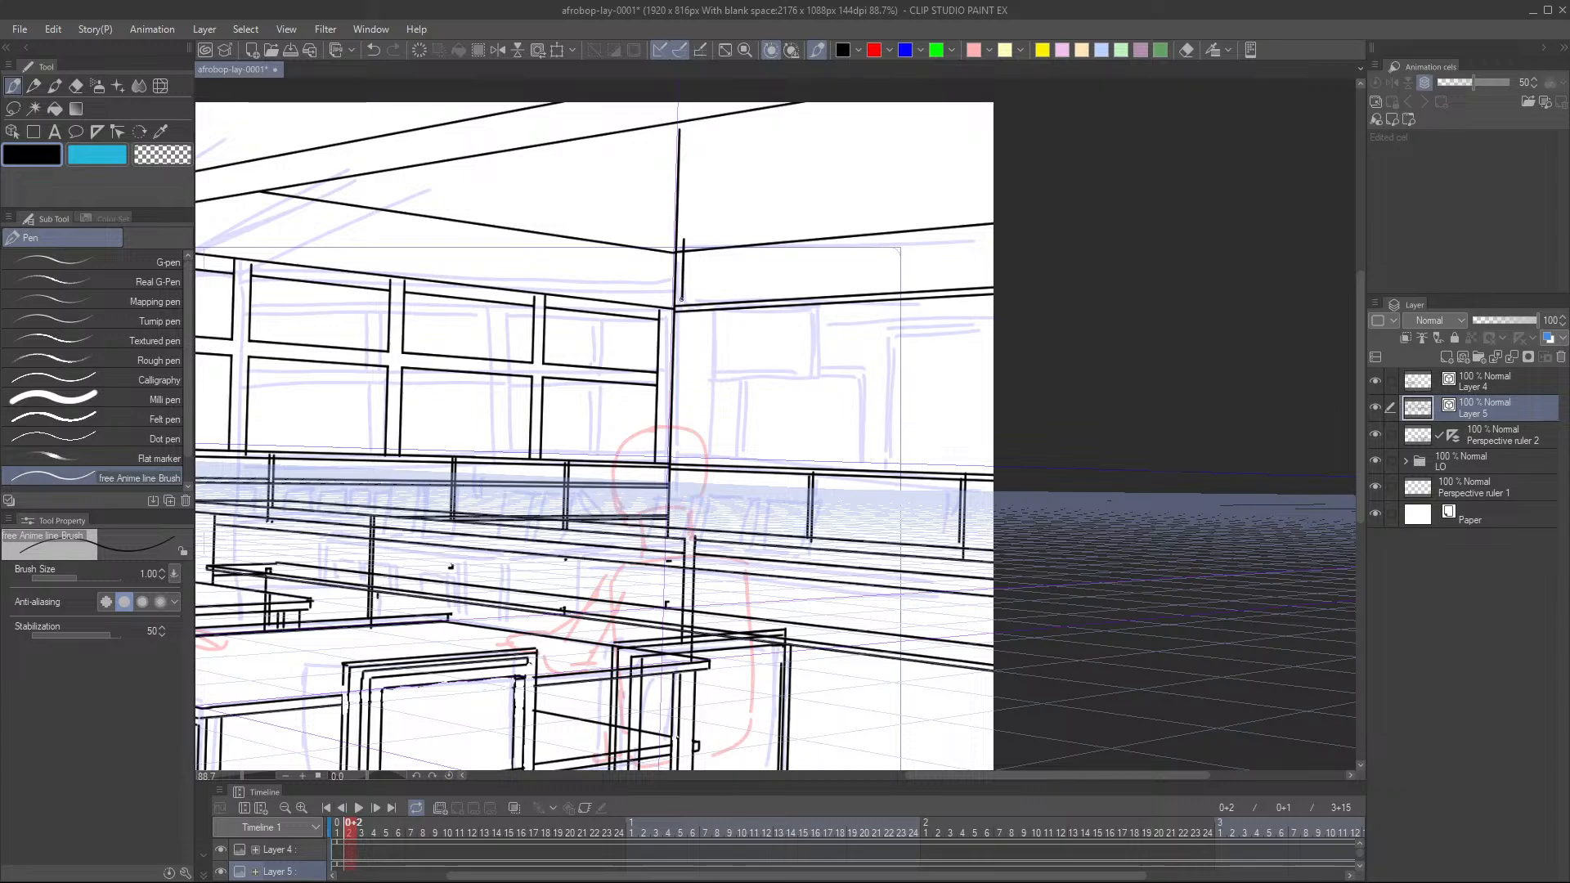
scroll(1055, 353, down, 5)
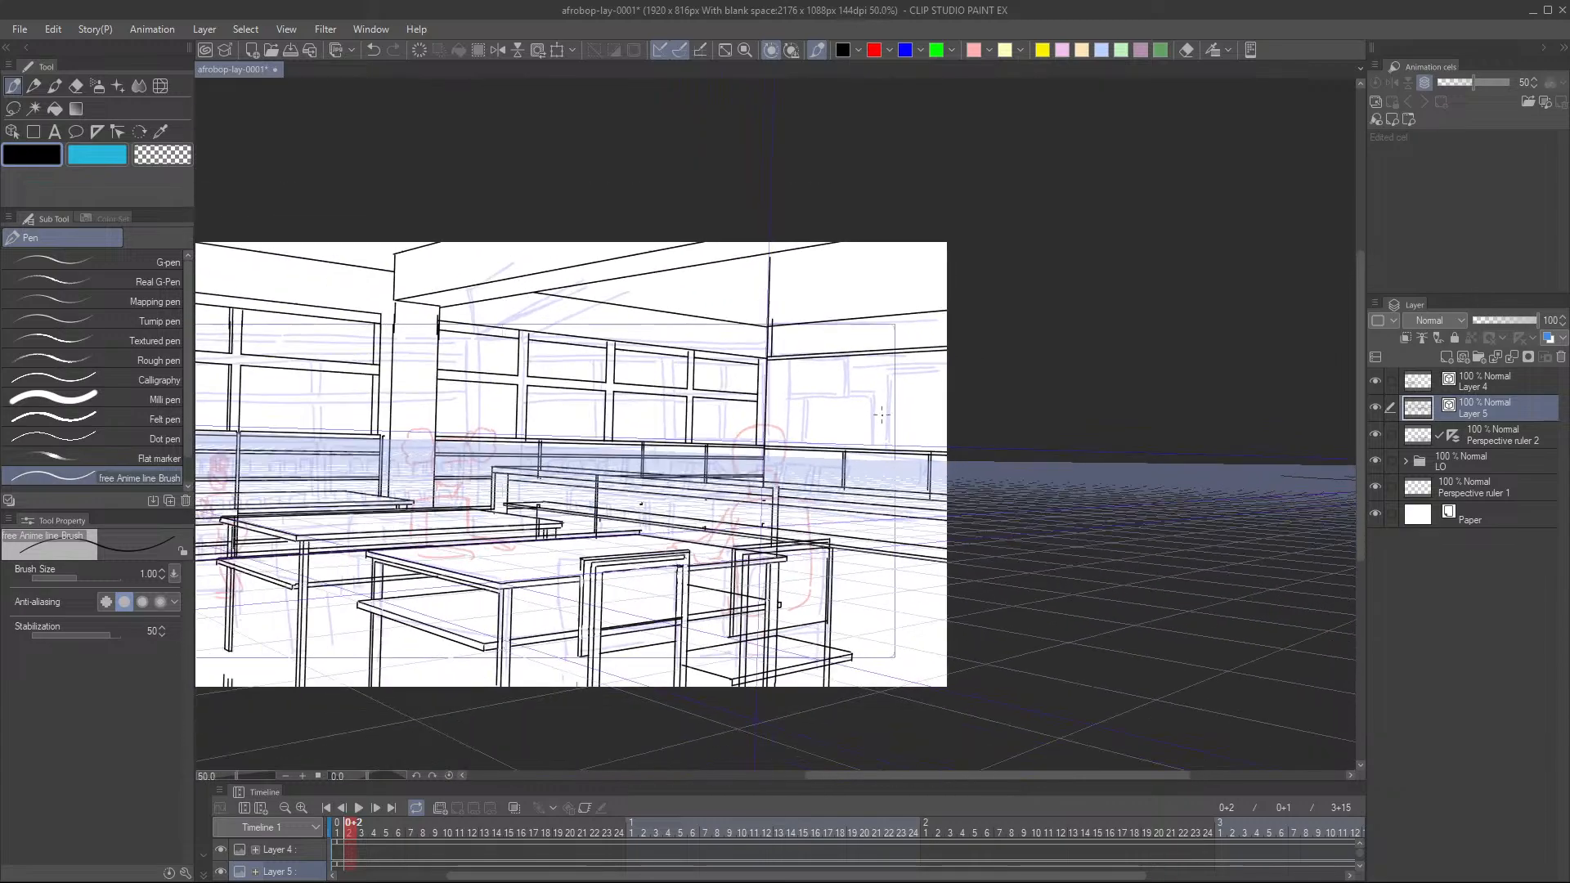
drag(1011, 401, 1022, 402)
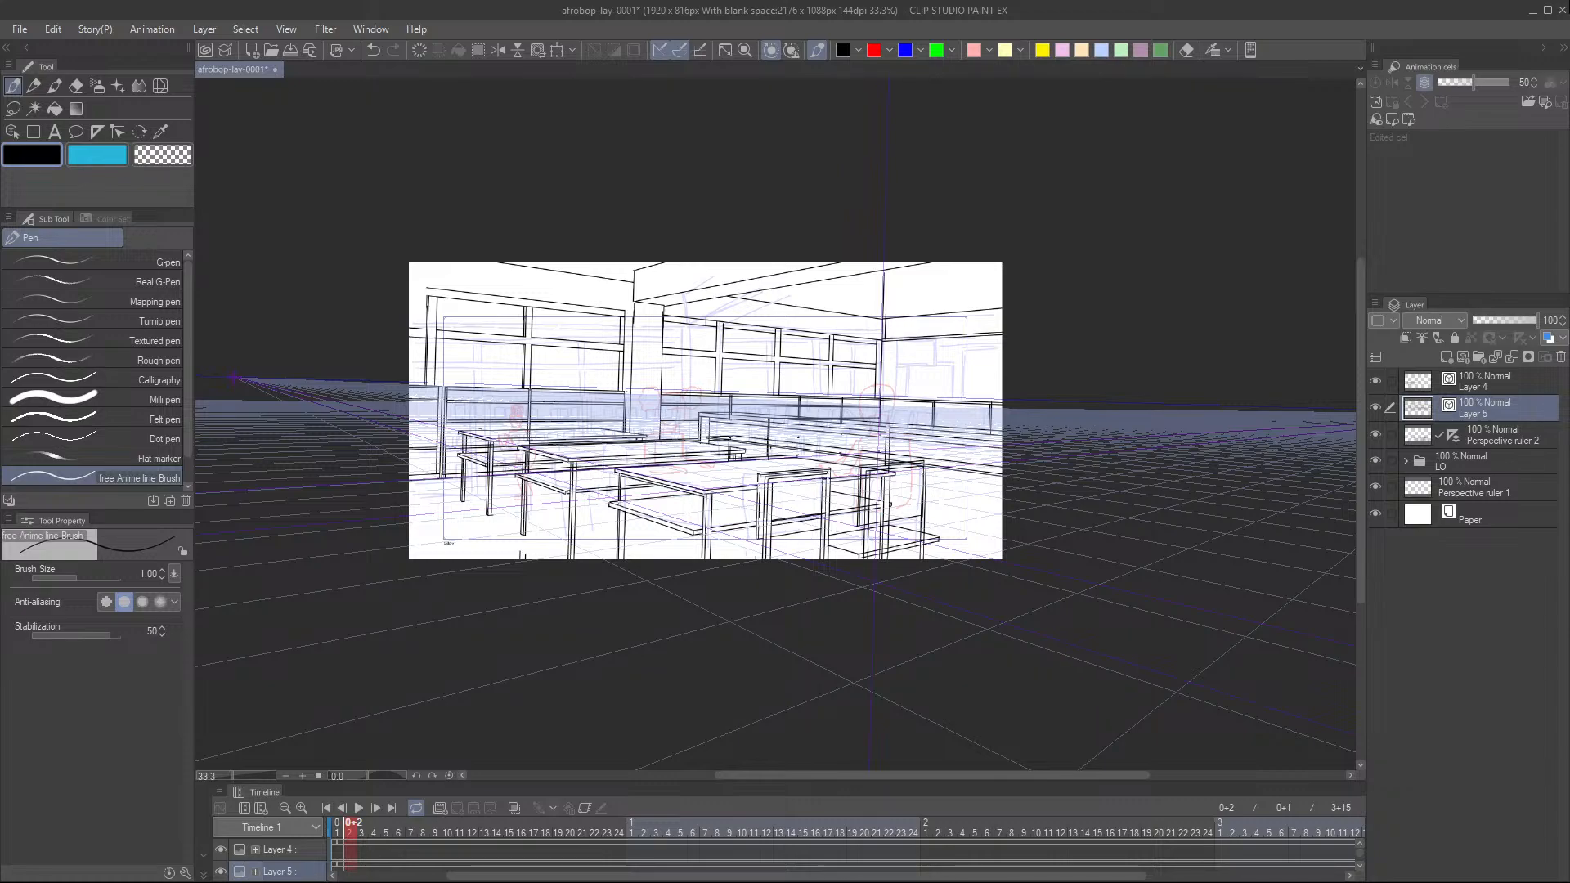
- Draw the outer outline of a rectangular frame standing on the sill of the right wall, near the room corner
scroll(976, 262, up, 5)
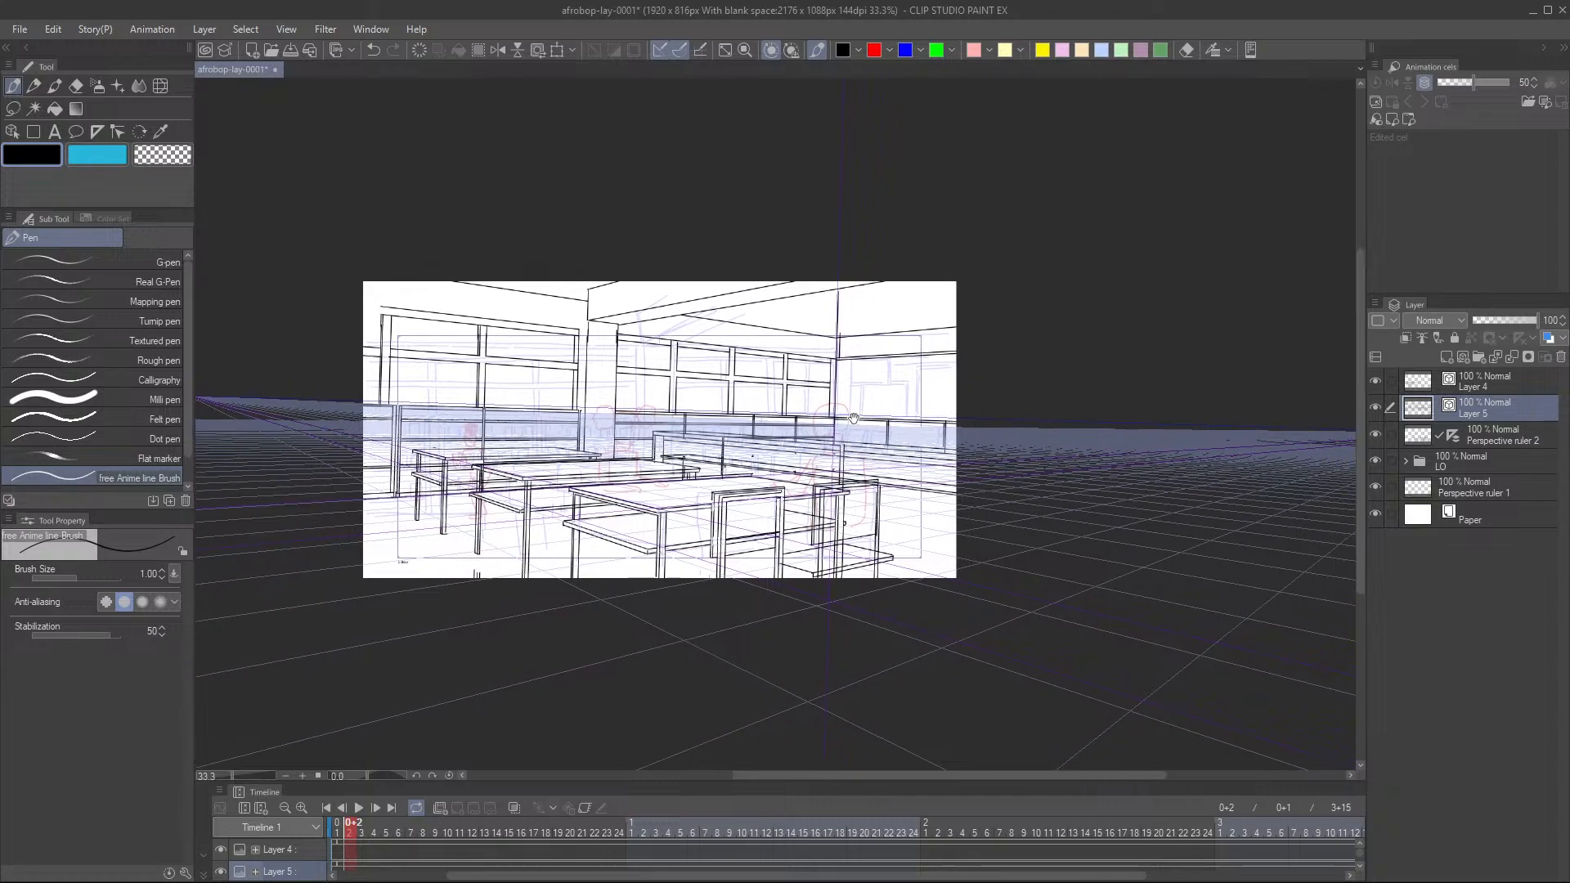
drag(848, 508, 775, 503)
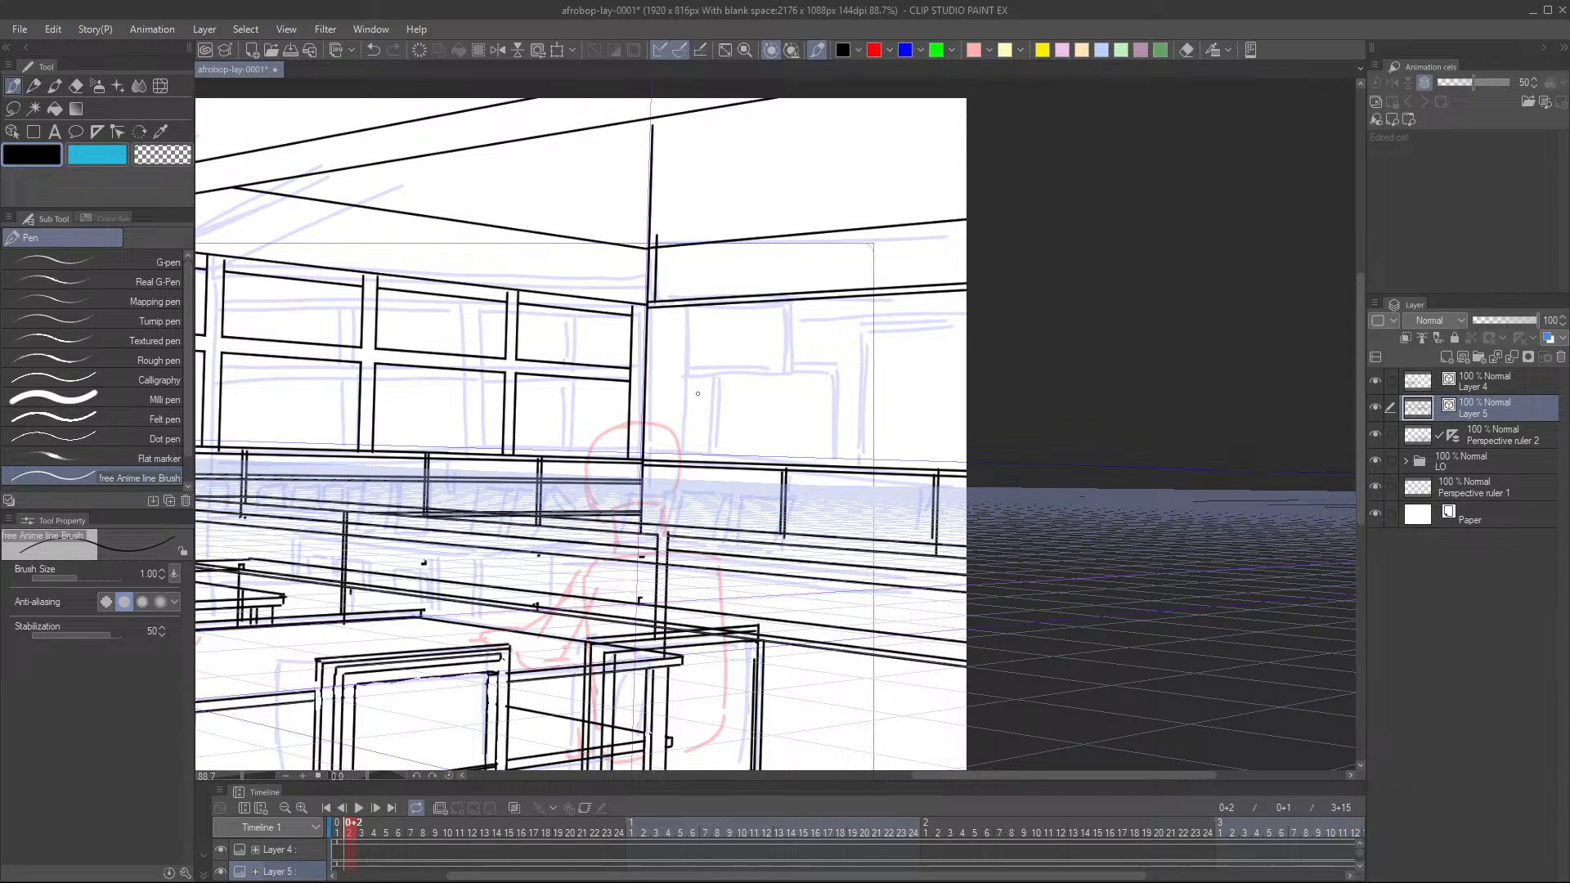
drag(694, 361, 696, 456)
mouse_move(694, 365)
mouse_down()
mouse_move(854, 359)
mouse_move(852, 463)
mouse_up()
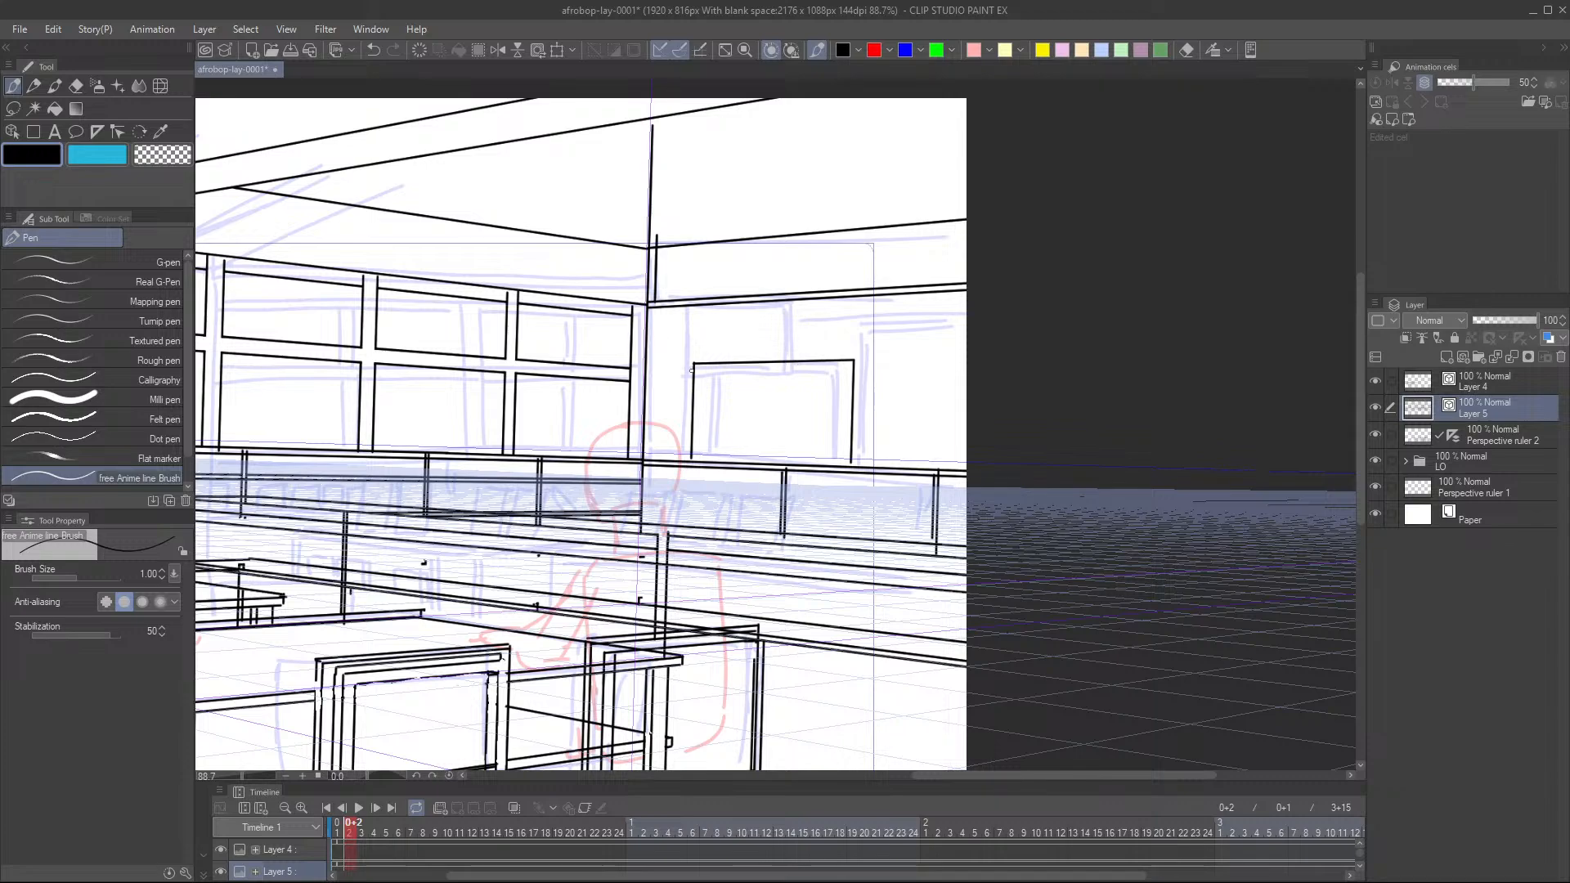
- Add an inner parallel outline to the sides and top of the right wall's frame, redoing stray strokes
drag(698, 369, 696, 476)
key(ctrl+z)
drag(696, 372, 697, 459)
drag(698, 367, 847, 364)
key(ctrl+z)
key(ctrl+z)
drag(697, 367, 846, 355)
key(ctrl+z)
mouse_move(849, 366)
mouse_down()
mouse_move(844, 466)
mouse_move(851, 399)
mouse_move(855, 451)
mouse_up()
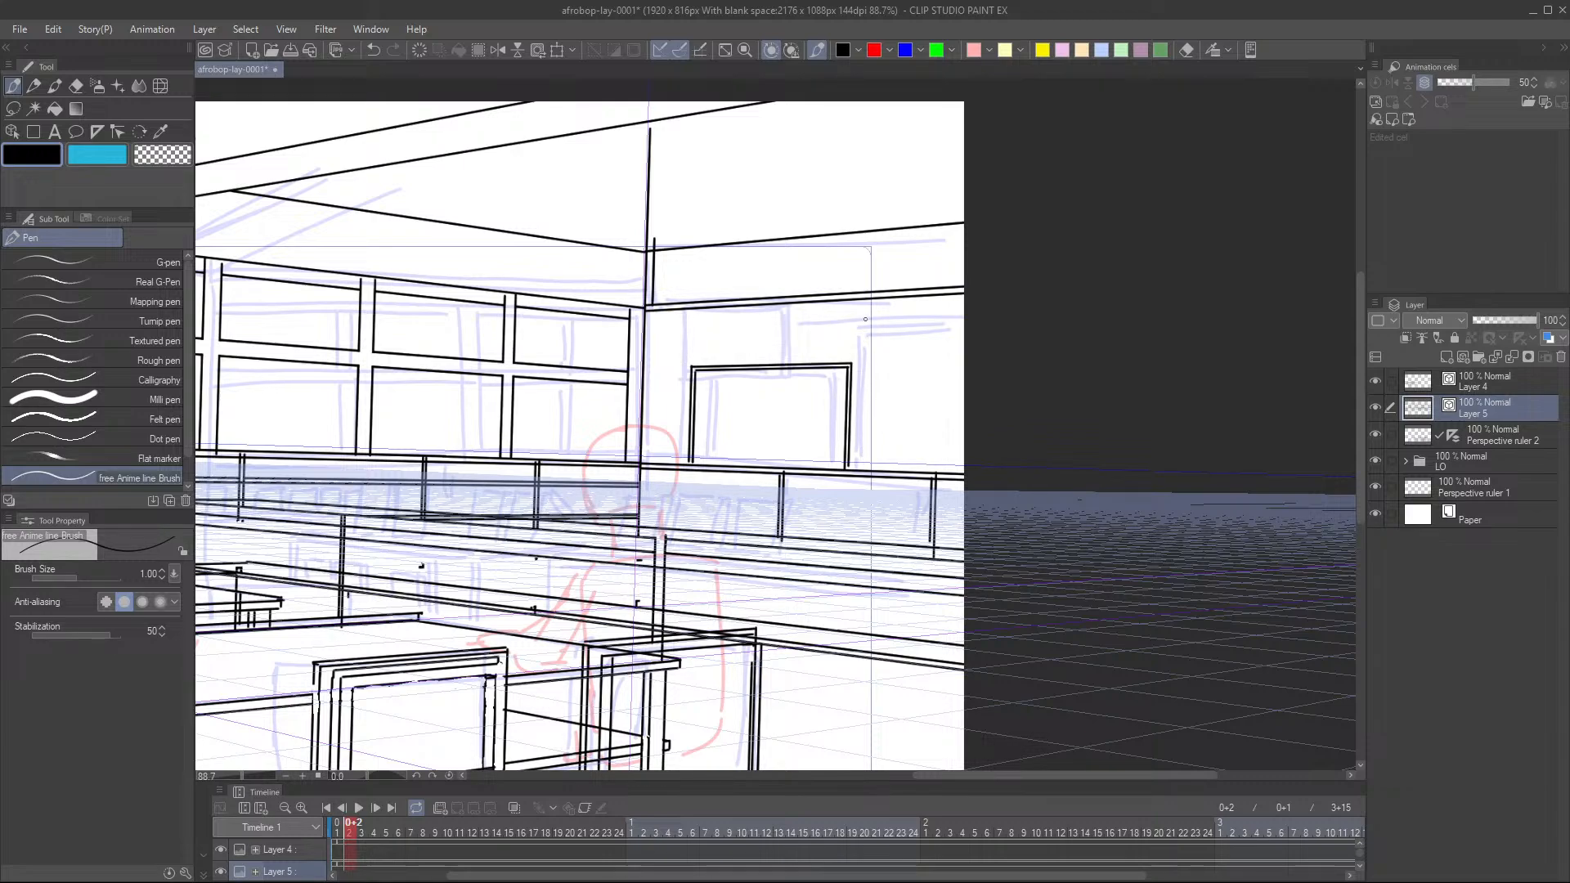
- Draw a taller double-outlined frame beside the first, with its top running to the canvas edge, and save the file
drag(867, 316, 863, 466)
drag(887, 310, 991, 295)
key(ctrl+z)
drag(867, 317, 981, 304)
mouse_move(870, 322)
mouse_down()
mouse_move(942, 316)
mouse_move(891, 321)
mouse_move(969, 331)
mouse_up()
key(ctrl+z)
key(ctrl+z)
drag(871, 319, 964, 314)
scroll(874, 311, down, 4)
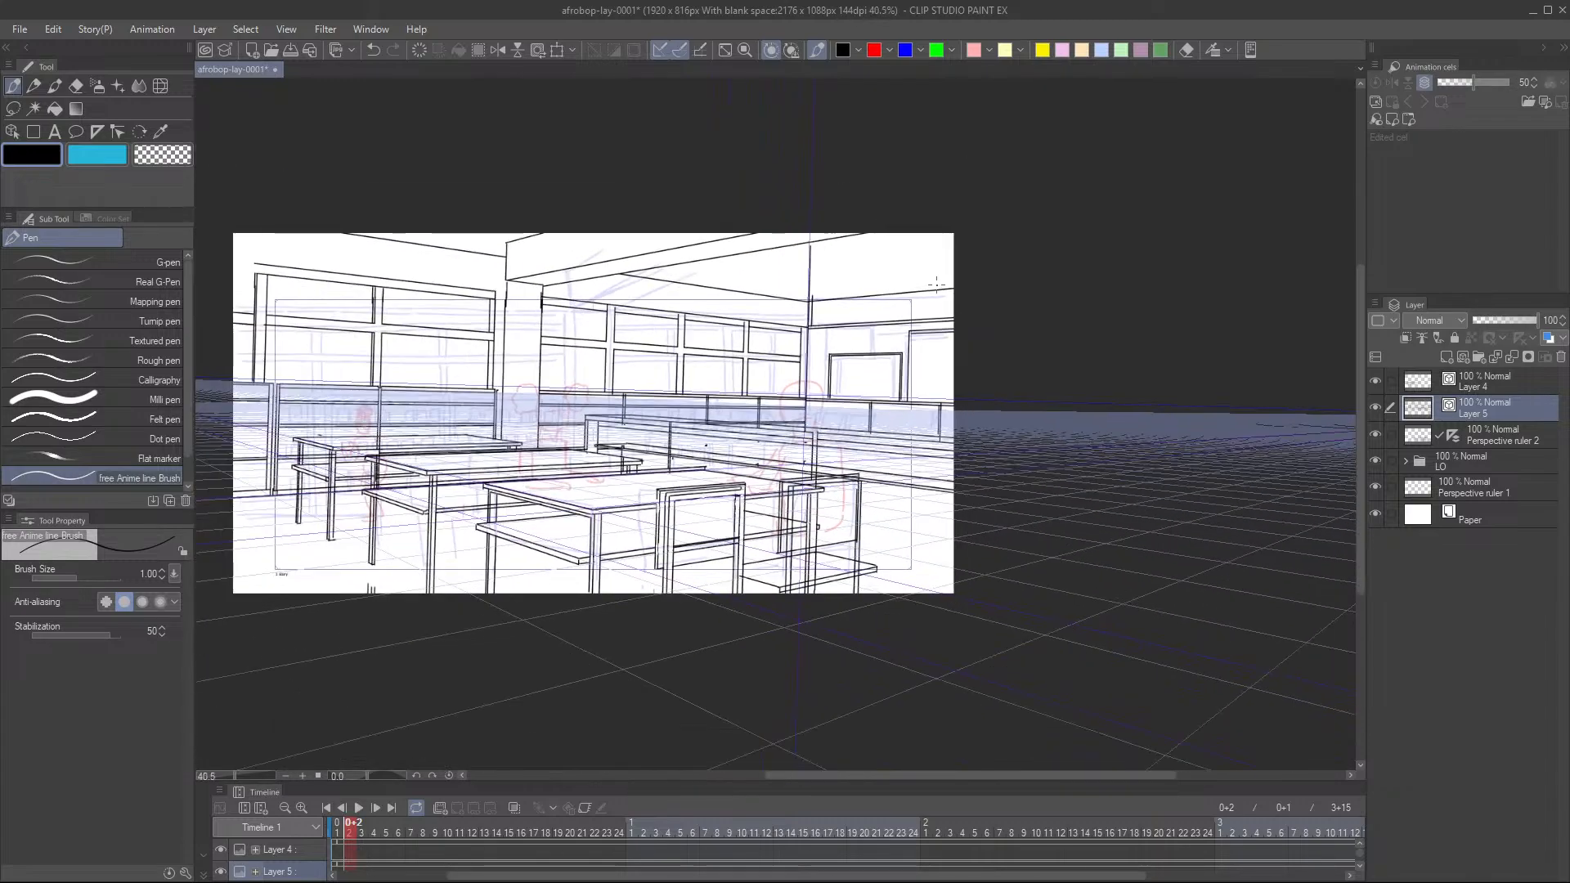
key(ctrl+s)
- Extend the top line of the left window wall out to the left canvas edge
scroll(268, 294, up, 2)
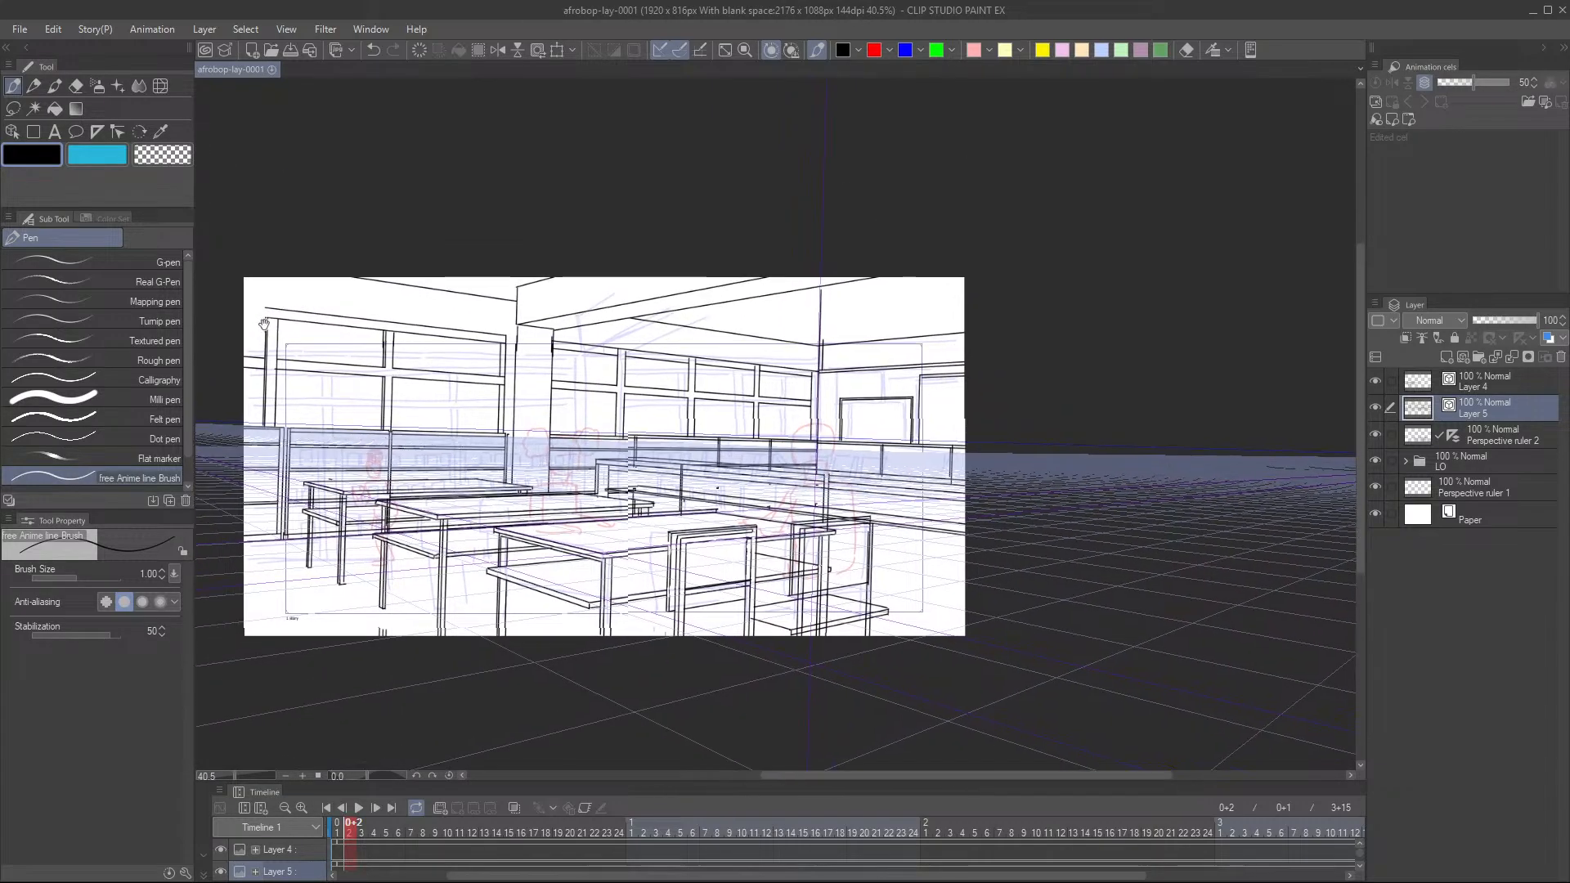
mouse_move(264, 313)
mouse_down()
mouse_move(221, 308)
mouse_move(219, 291)
mouse_up()
mouse_move(1251, 406)
mouse_down()
mouse_move(1105, 369)
mouse_move(962, 417)
mouse_move(957, 388)
mouse_move(946, 509)
mouse_up()
scroll(957, 389, up, 2)
drag(989, 449, 1055, 415)
scroll(1014, 427, down, 3)
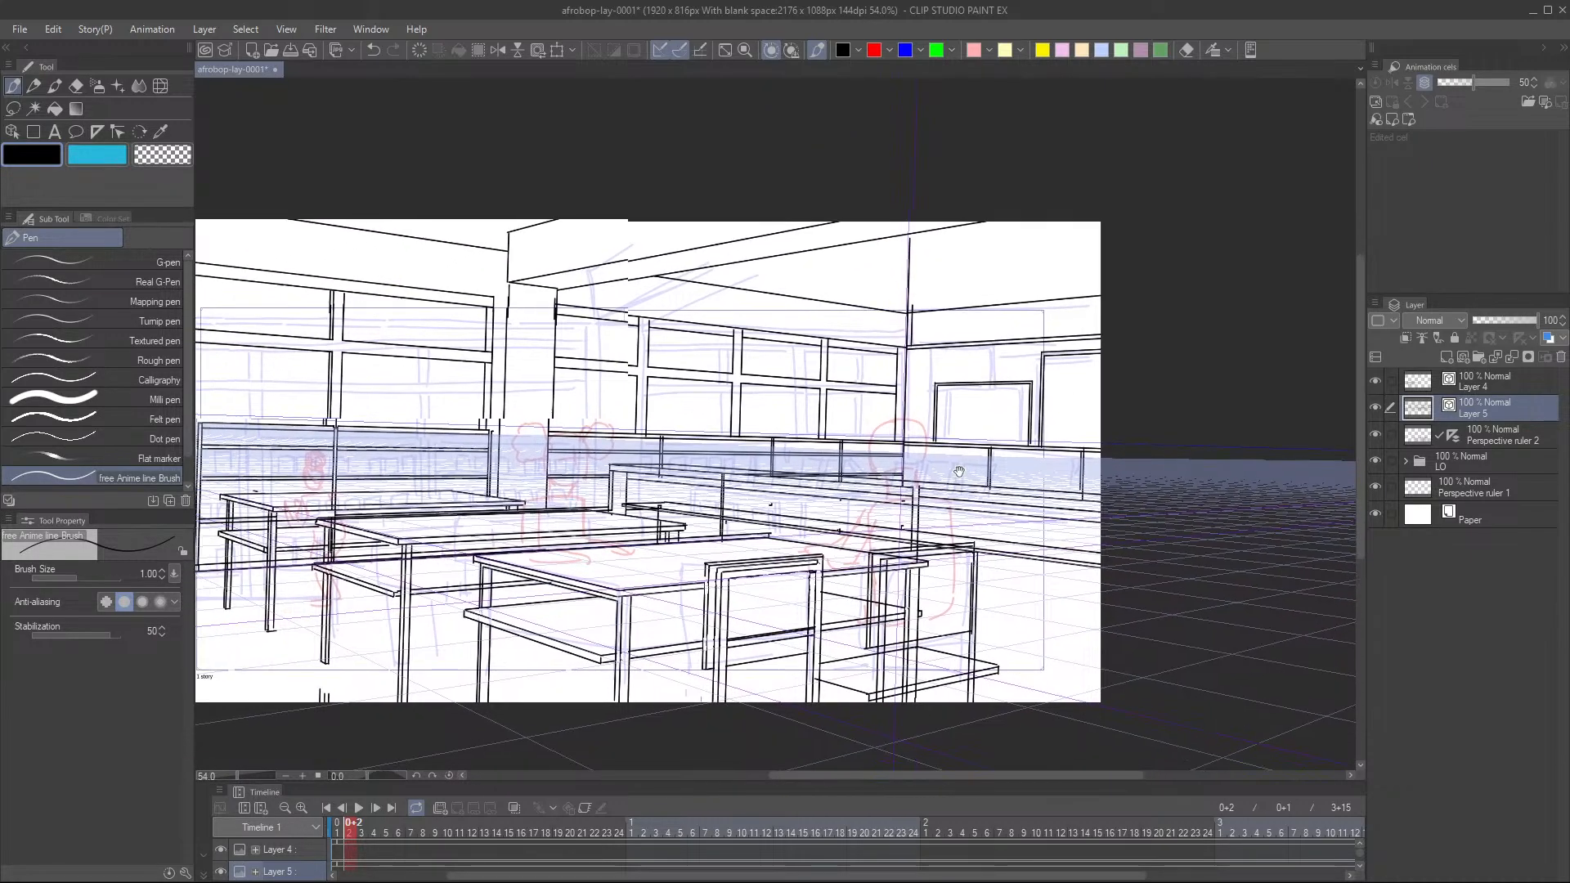
scroll(973, 474, up, 2)
drag(965, 466, 981, 463)
scroll(1022, 437, down, 2)
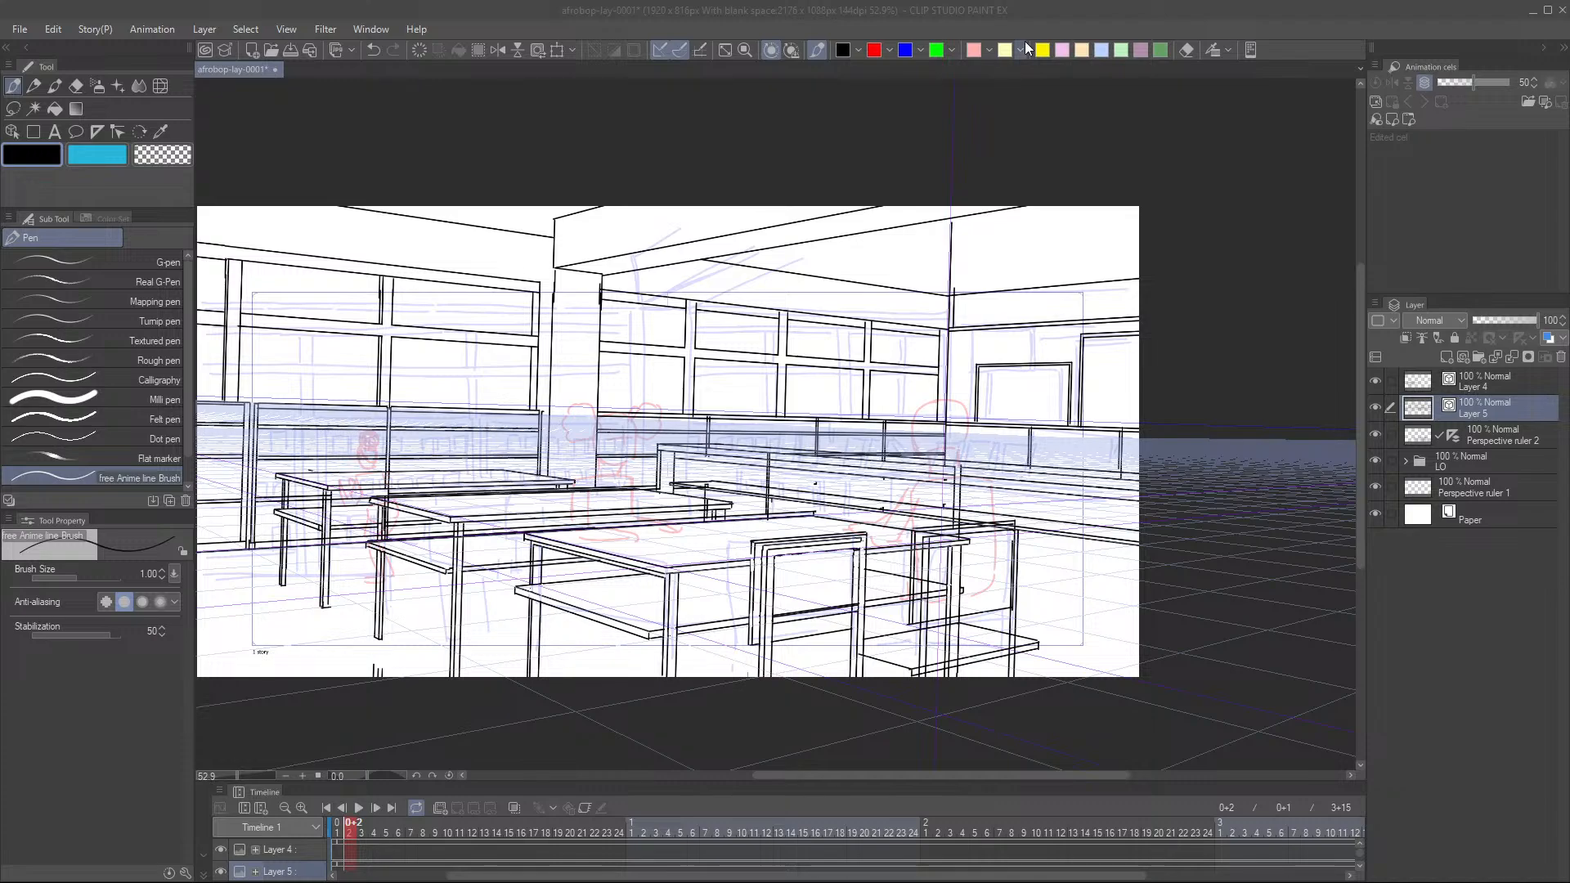
- Draw a small box outline high on the right wall against the room corner, overlapping the first frame, redoing stray strokes
click(1037, 16)
drag(973, 403, 944, 428)
scroll(945, 428, up, 1)
scroll(945, 427, up, 4)
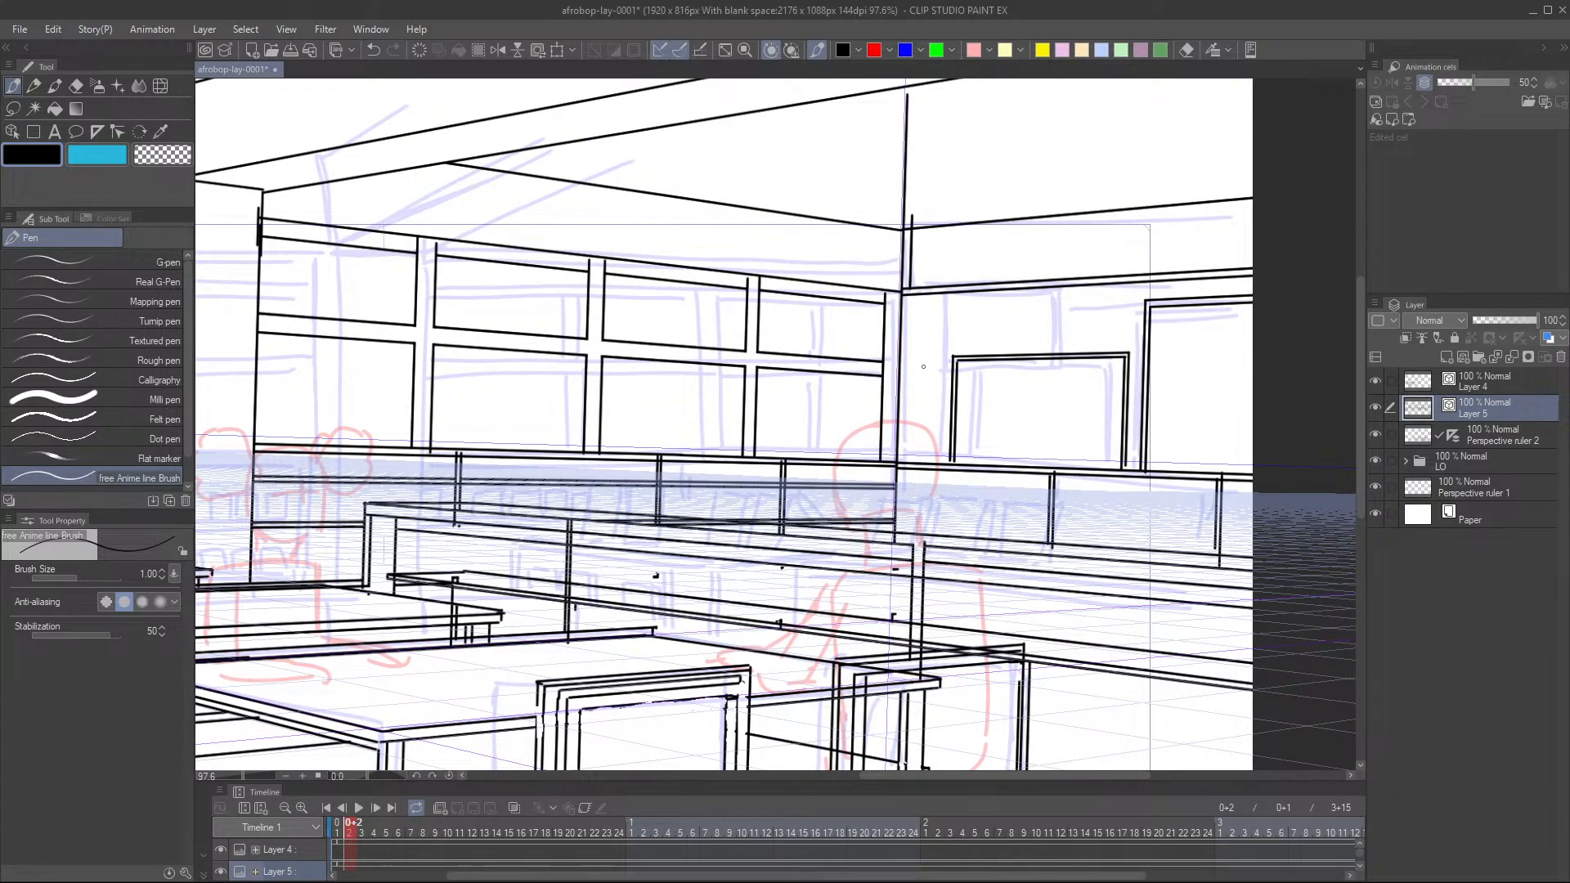
drag(895, 368, 998, 374)
drag(993, 296, 996, 365)
key(ctrl+z)
drag(1002, 302, 999, 367)
drag(902, 300, 998, 293)
key(ctrl+z)
mouse_move(901, 299)
mouse_down()
mouse_move(1000, 293)
mouse_move(1000, 334)
mouse_up()
- Erase the part of the frame that shows through the small box, using the Vector eraser, and return to the pen
key(e)
click(972, 357)
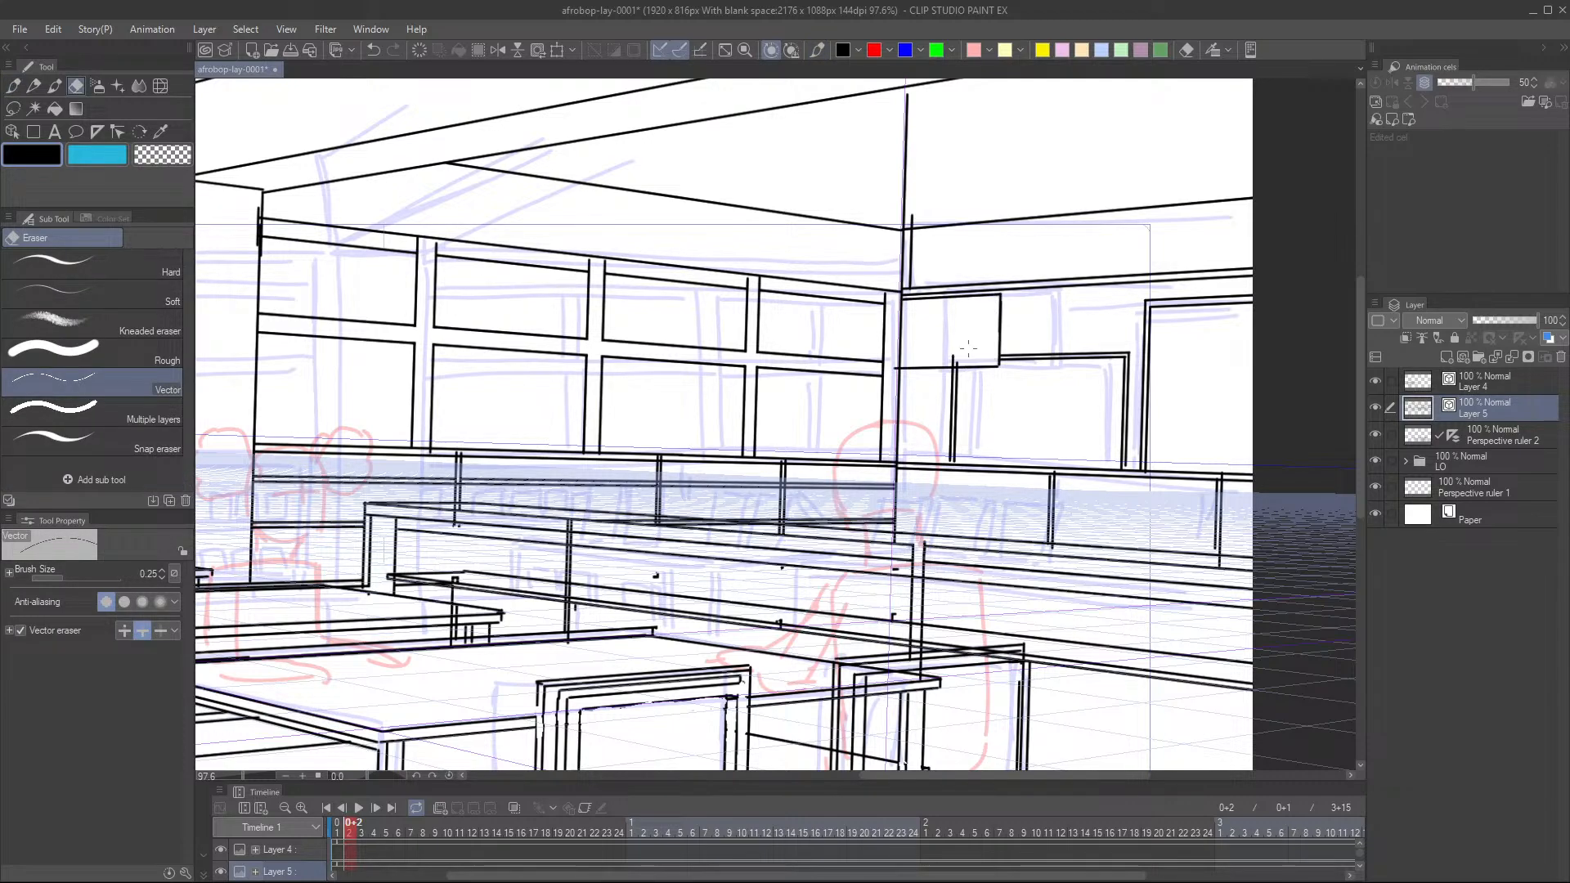
key(p)
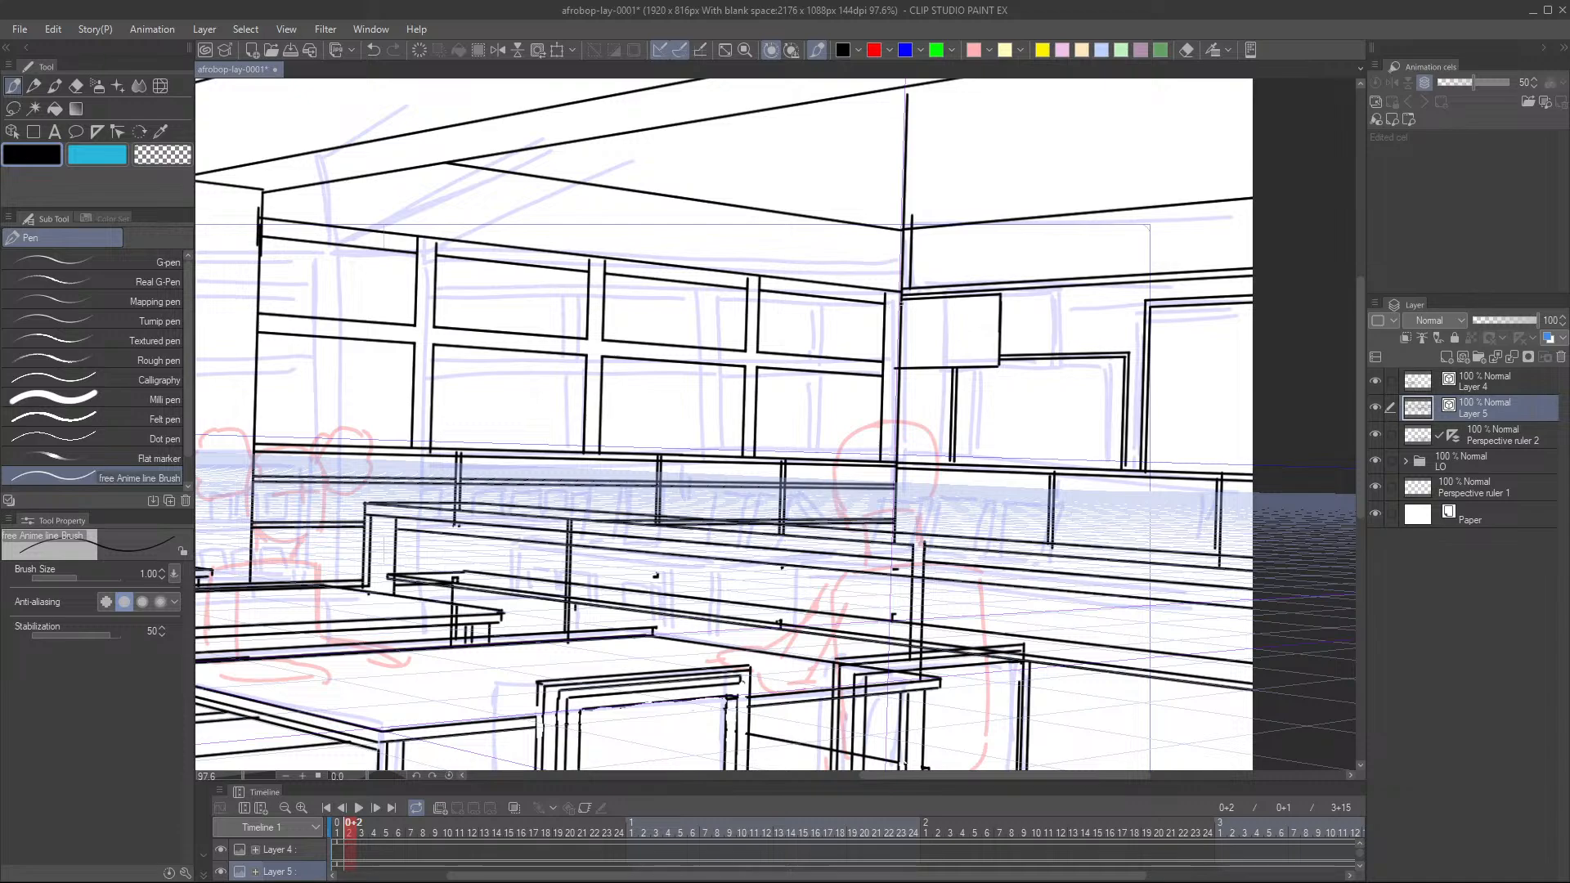
- Double the small box's edges with parallel inner lines and add its side edge at the room corner, undoing stray strokes
mouse_move(899, 301)
mouse_down()
mouse_move(998, 298)
mouse_move(996, 364)
mouse_up()
mouse_move(892, 364)
mouse_down()
mouse_move(991, 362)
mouse_move(916, 388)
mouse_up()
key(ctrl+z)
key(ctrl+z)
key(ctrl+z)
key(ctrl+z)
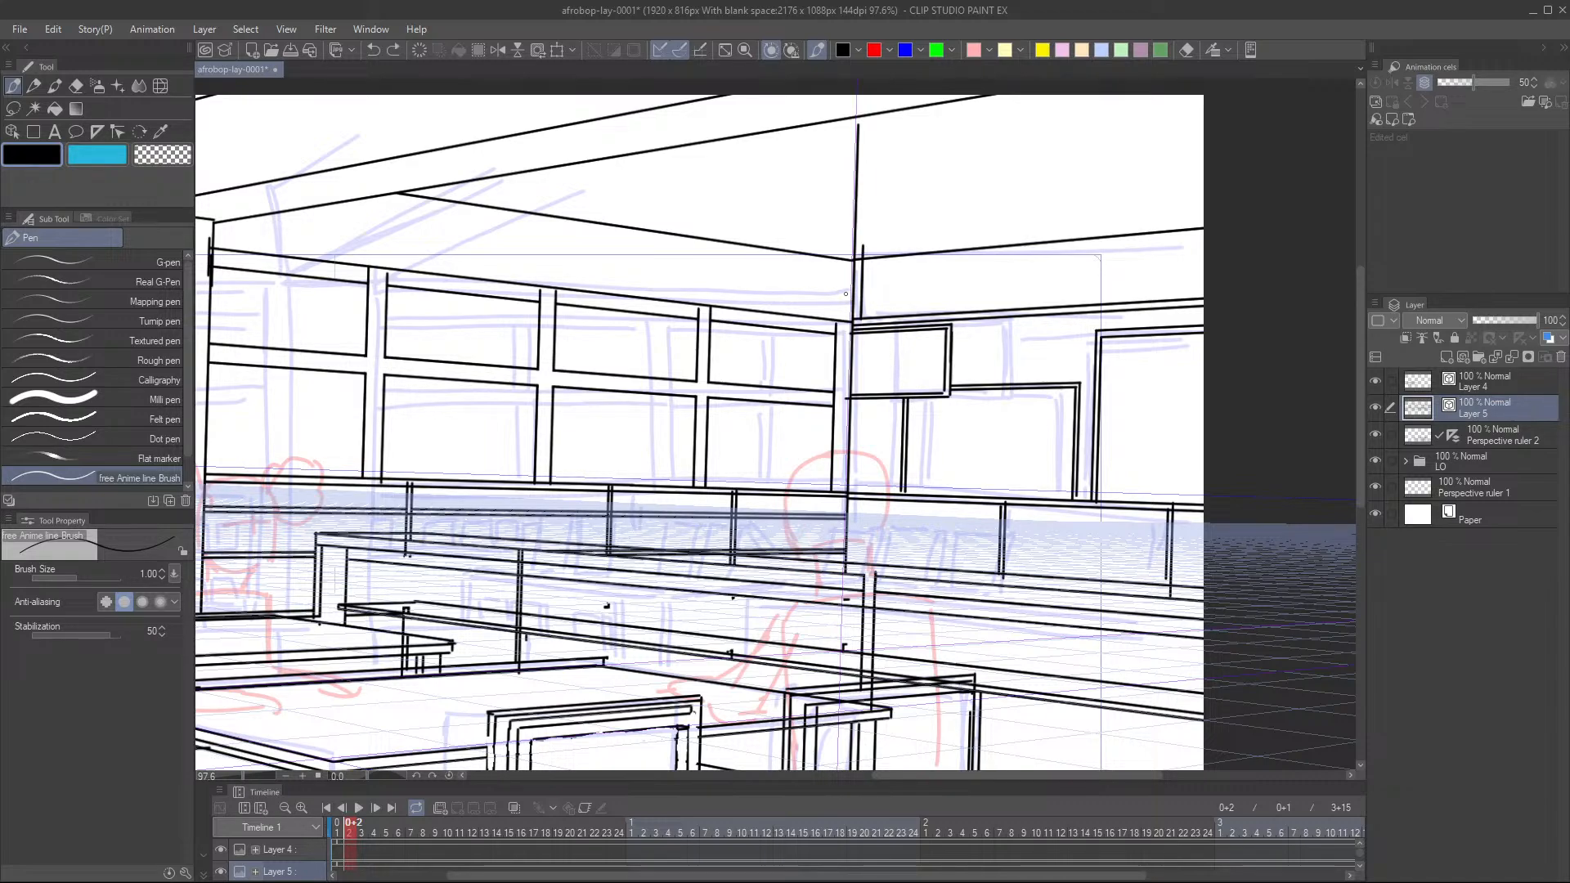
drag(845, 332, 848, 394)
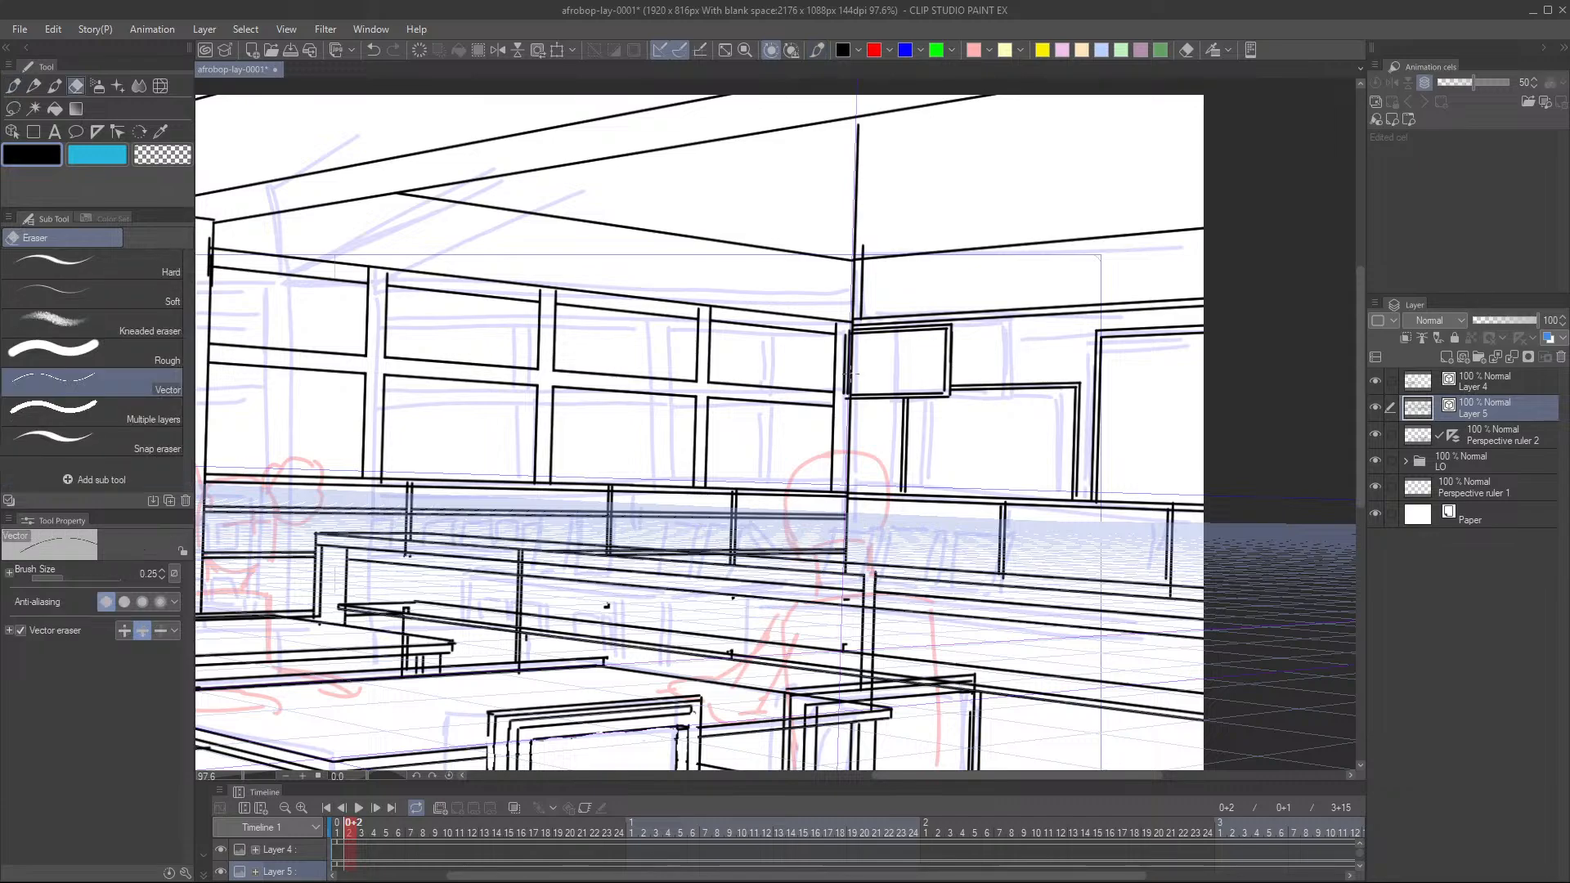
- Examine the whole classroom layout, checking how the right wall fits with the counter and tables
scroll(958, 368, down, 4)
scroll(958, 369, down, 2)
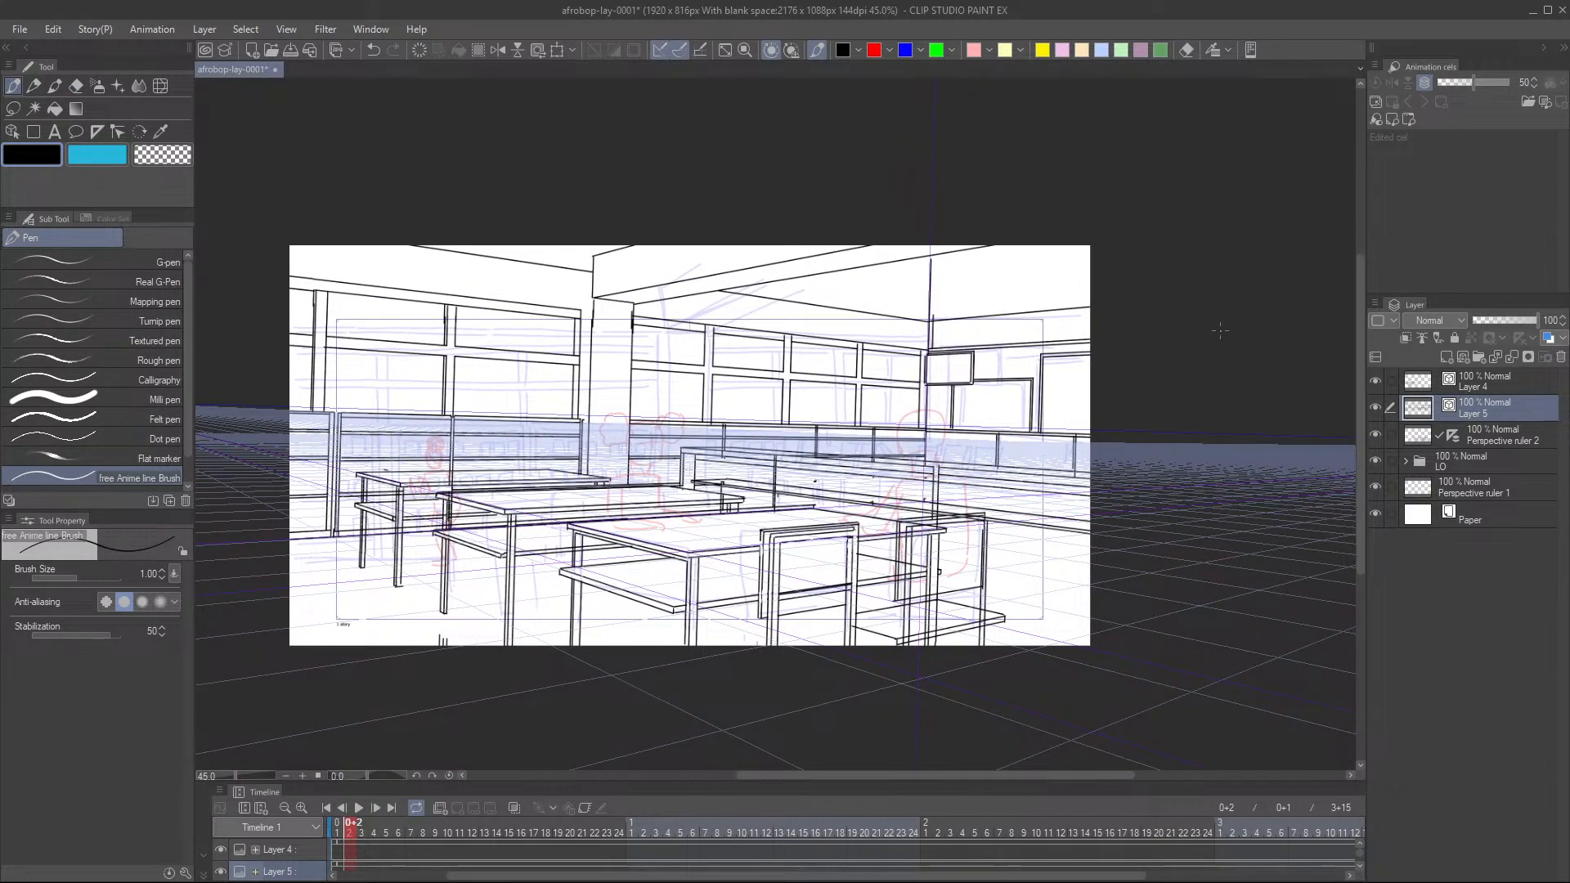
drag(950, 501, 974, 507)
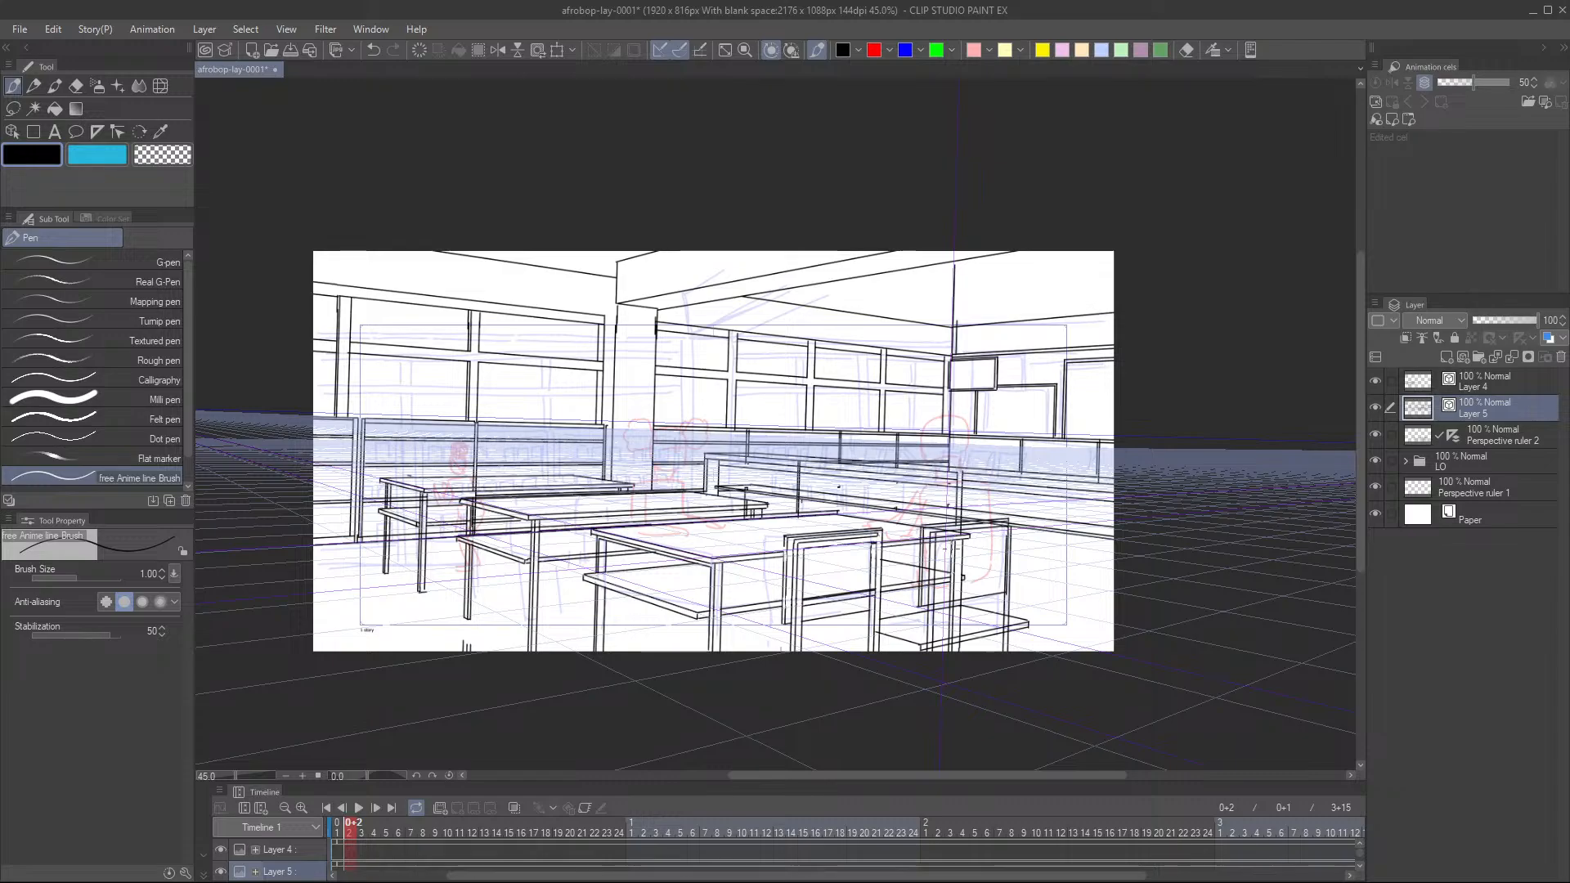
scroll(938, 554, down, 1)
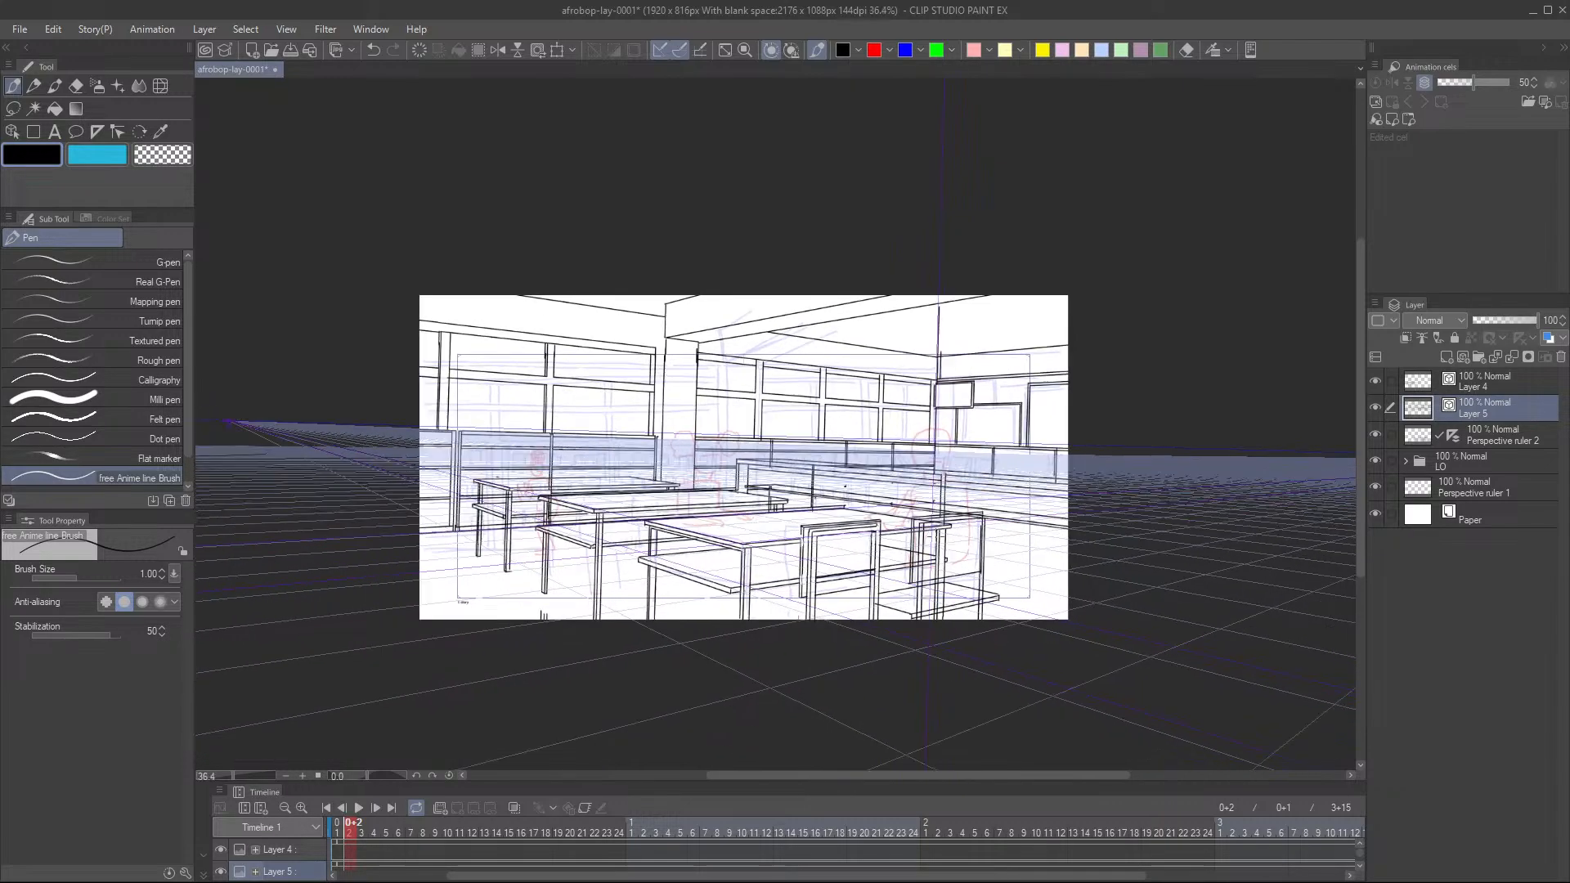
scroll(928, 536, up, 2)
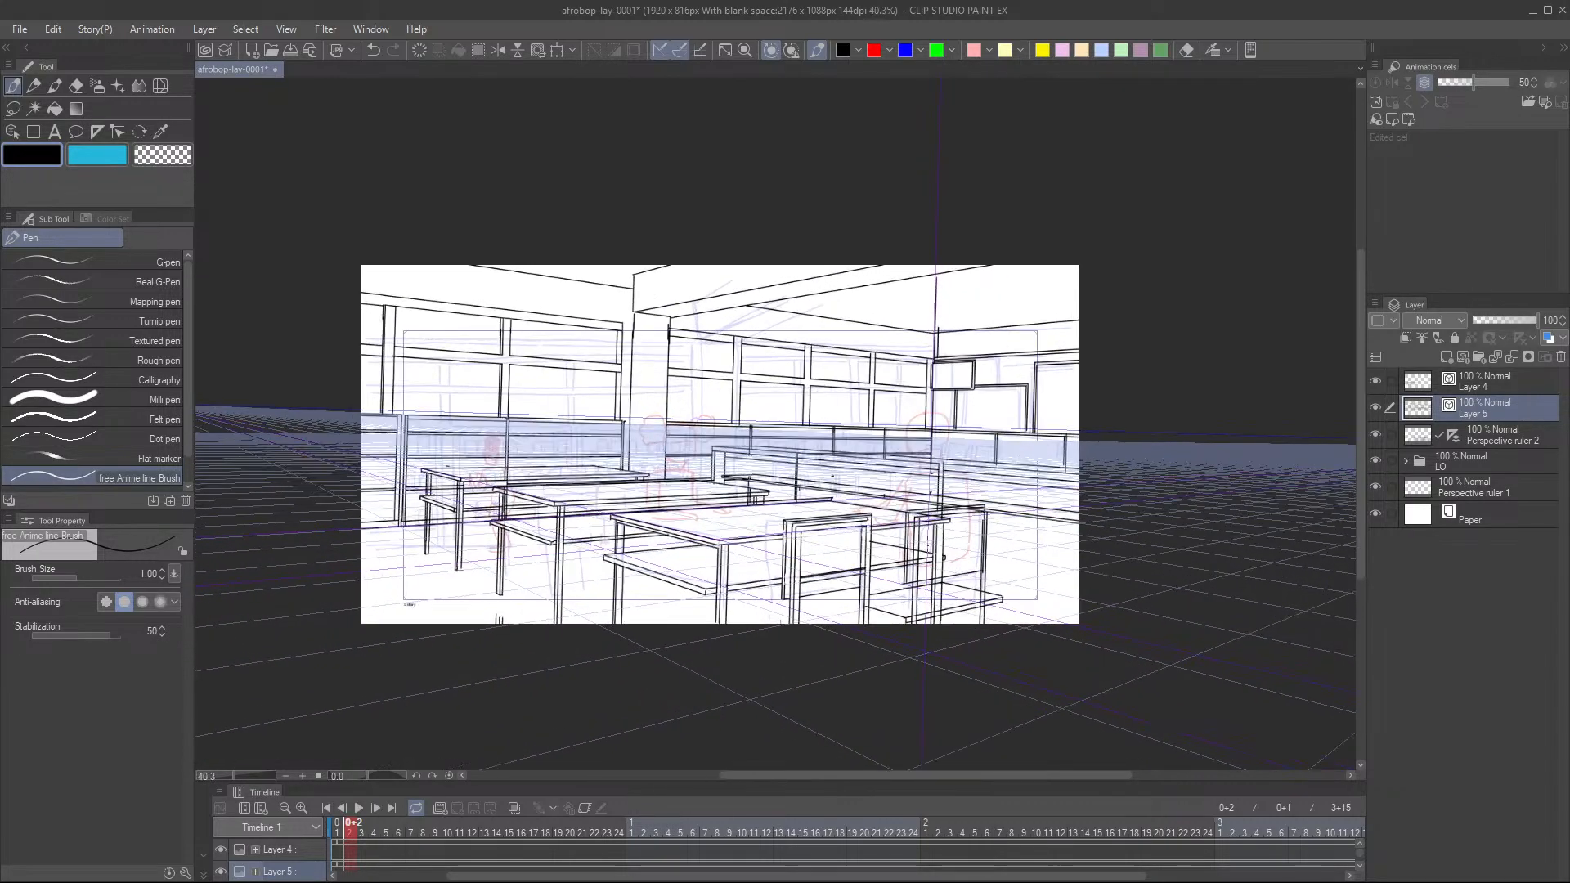
scroll(924, 550, up, 2)
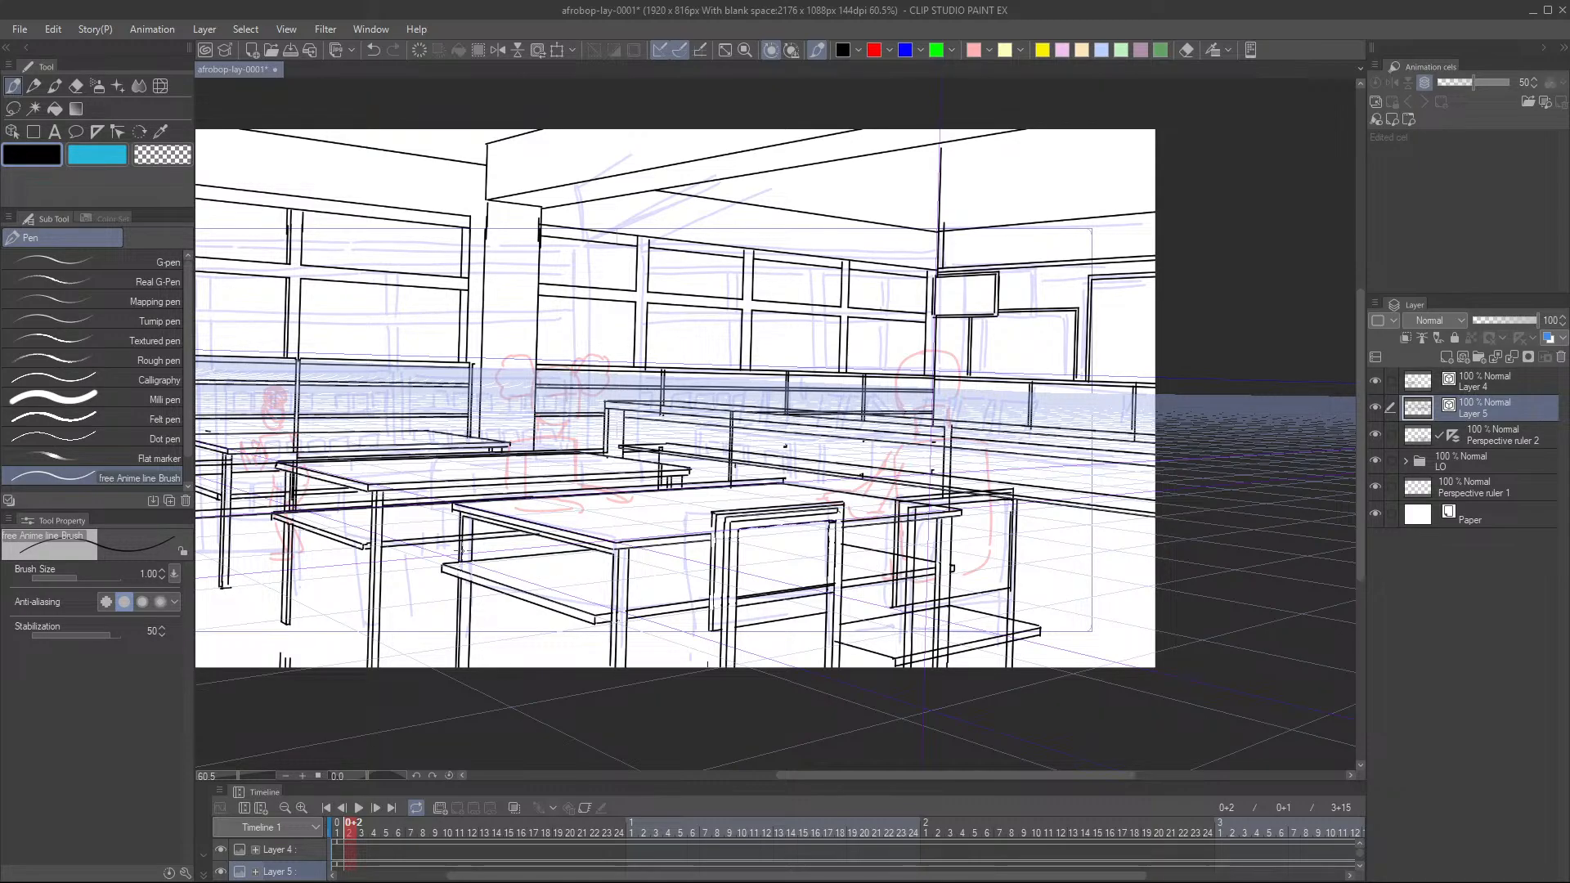
drag(697, 573, 782, 582)
scroll(761, 582, down, 2)
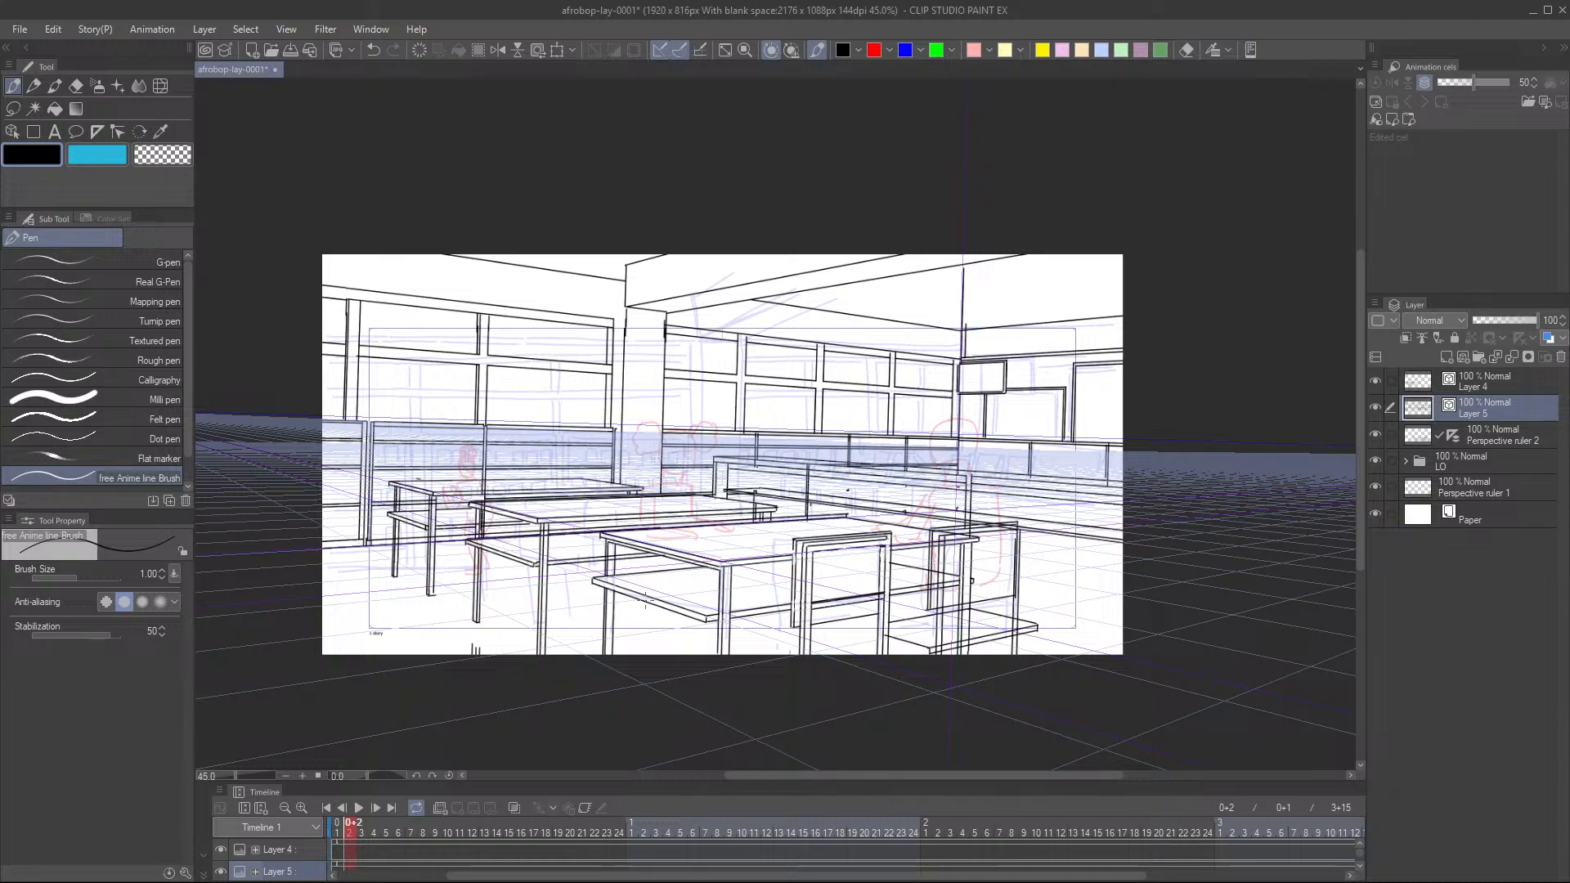
- Draw the edges of a crossing beam over the ceiling above the far right corner of the room, following the perspective
scroll(652, 540, up, 2)
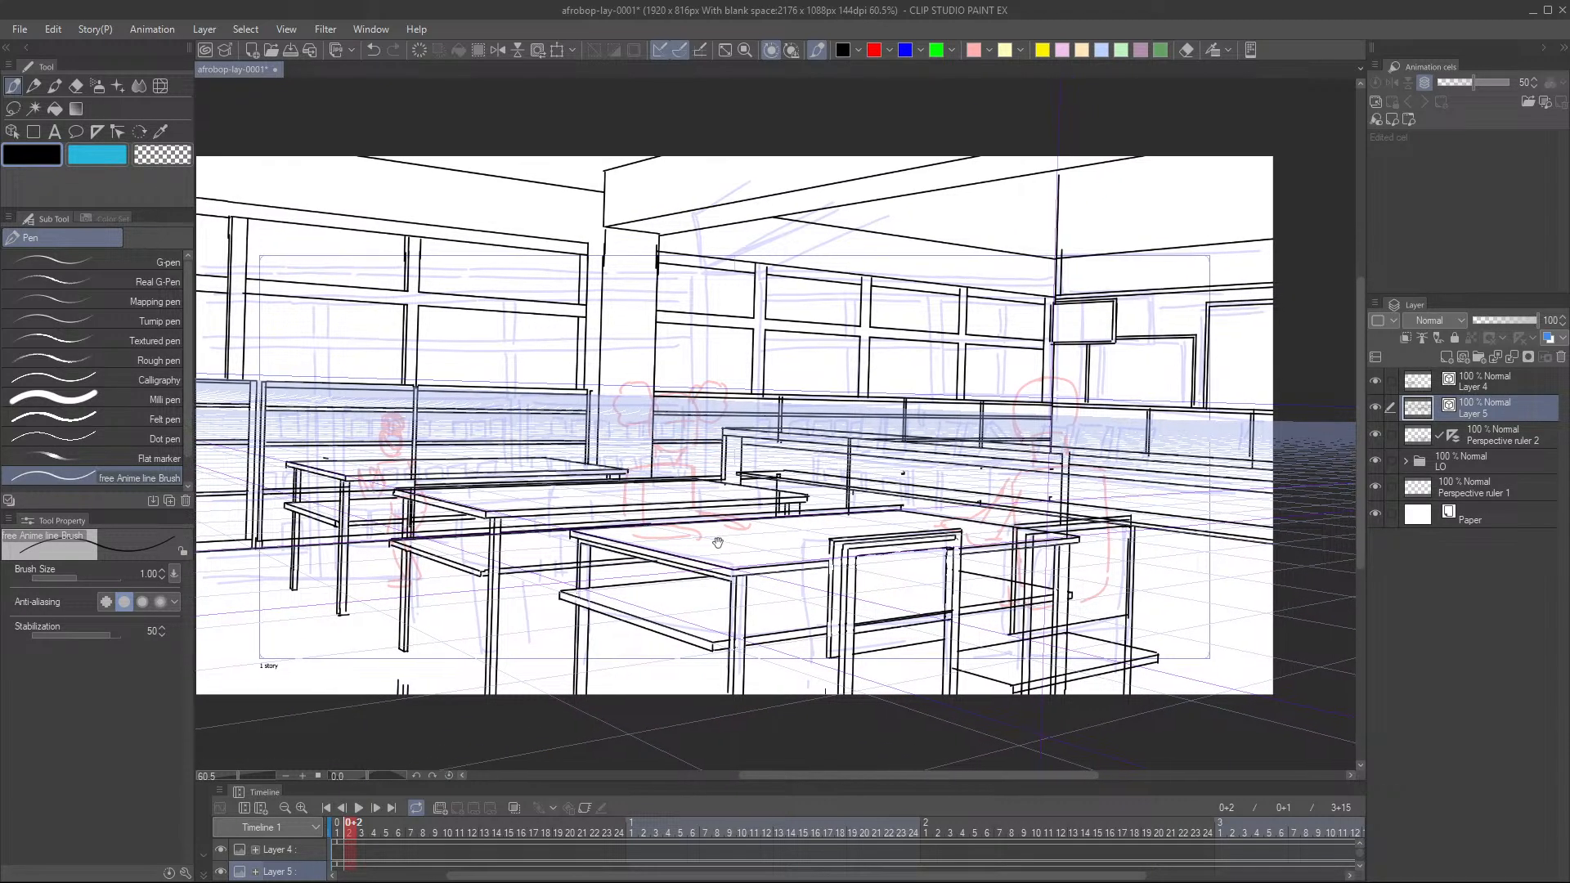
scroll(966, 512, down, 2)
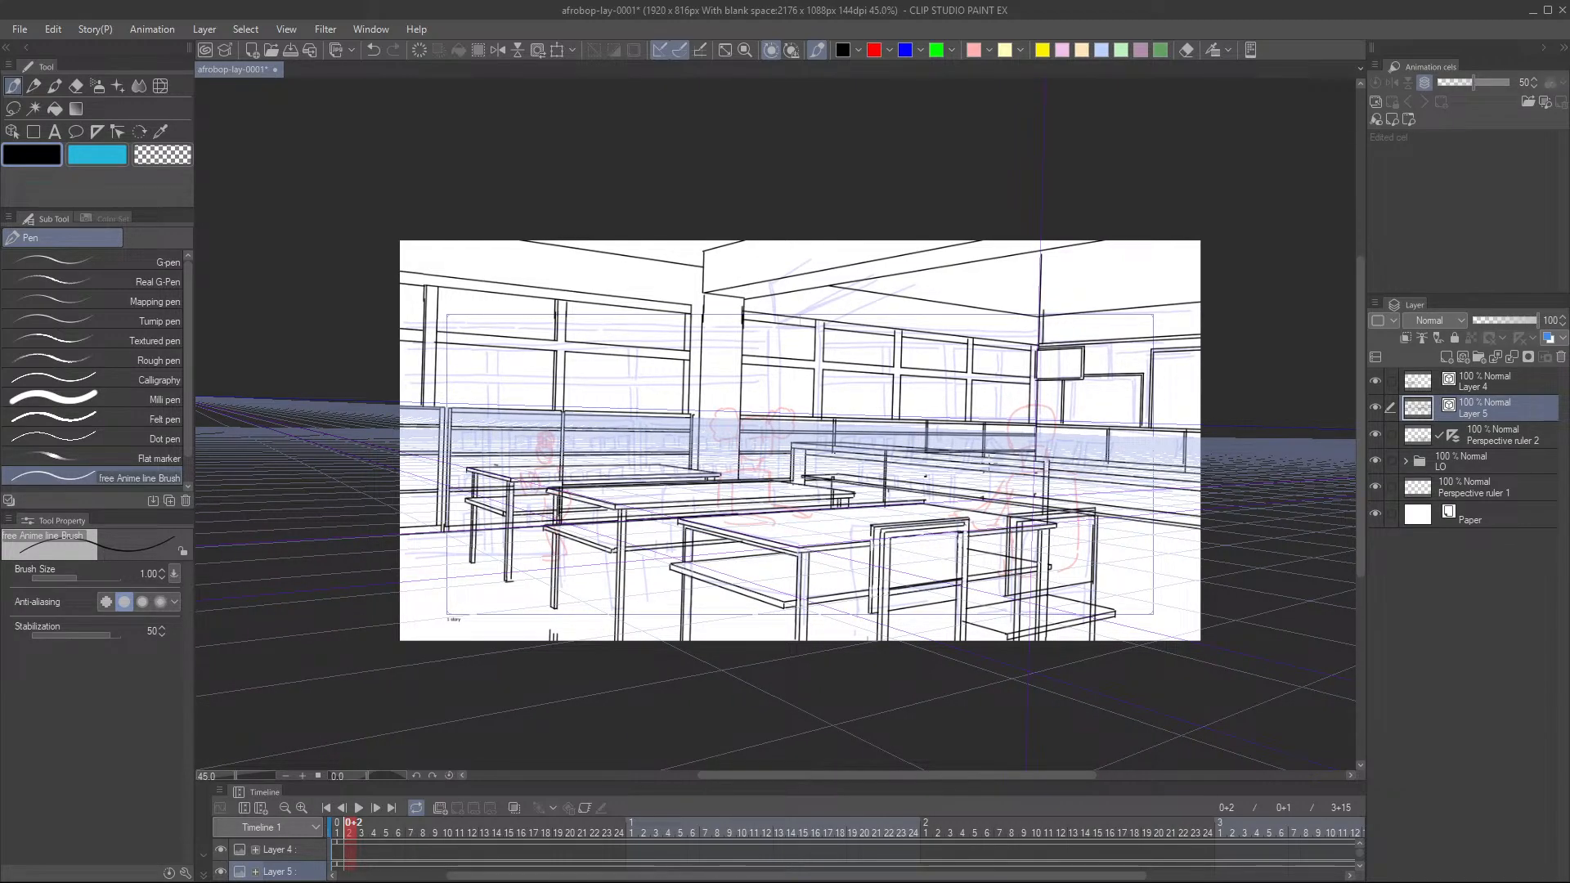
scroll(1097, 406, up, 2)
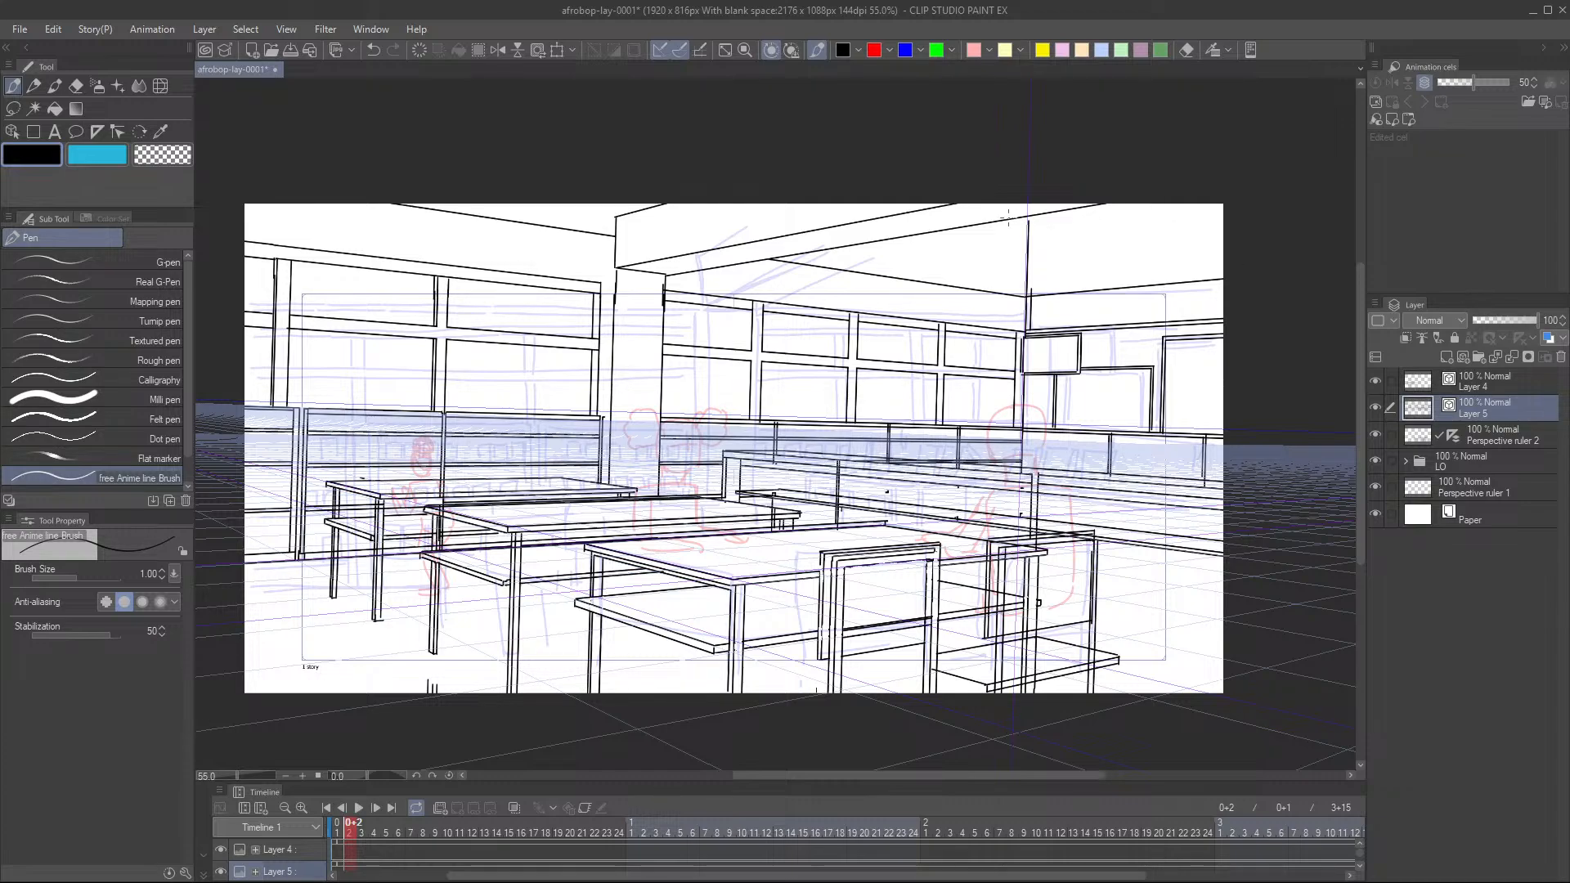
drag(912, 214, 1099, 187)
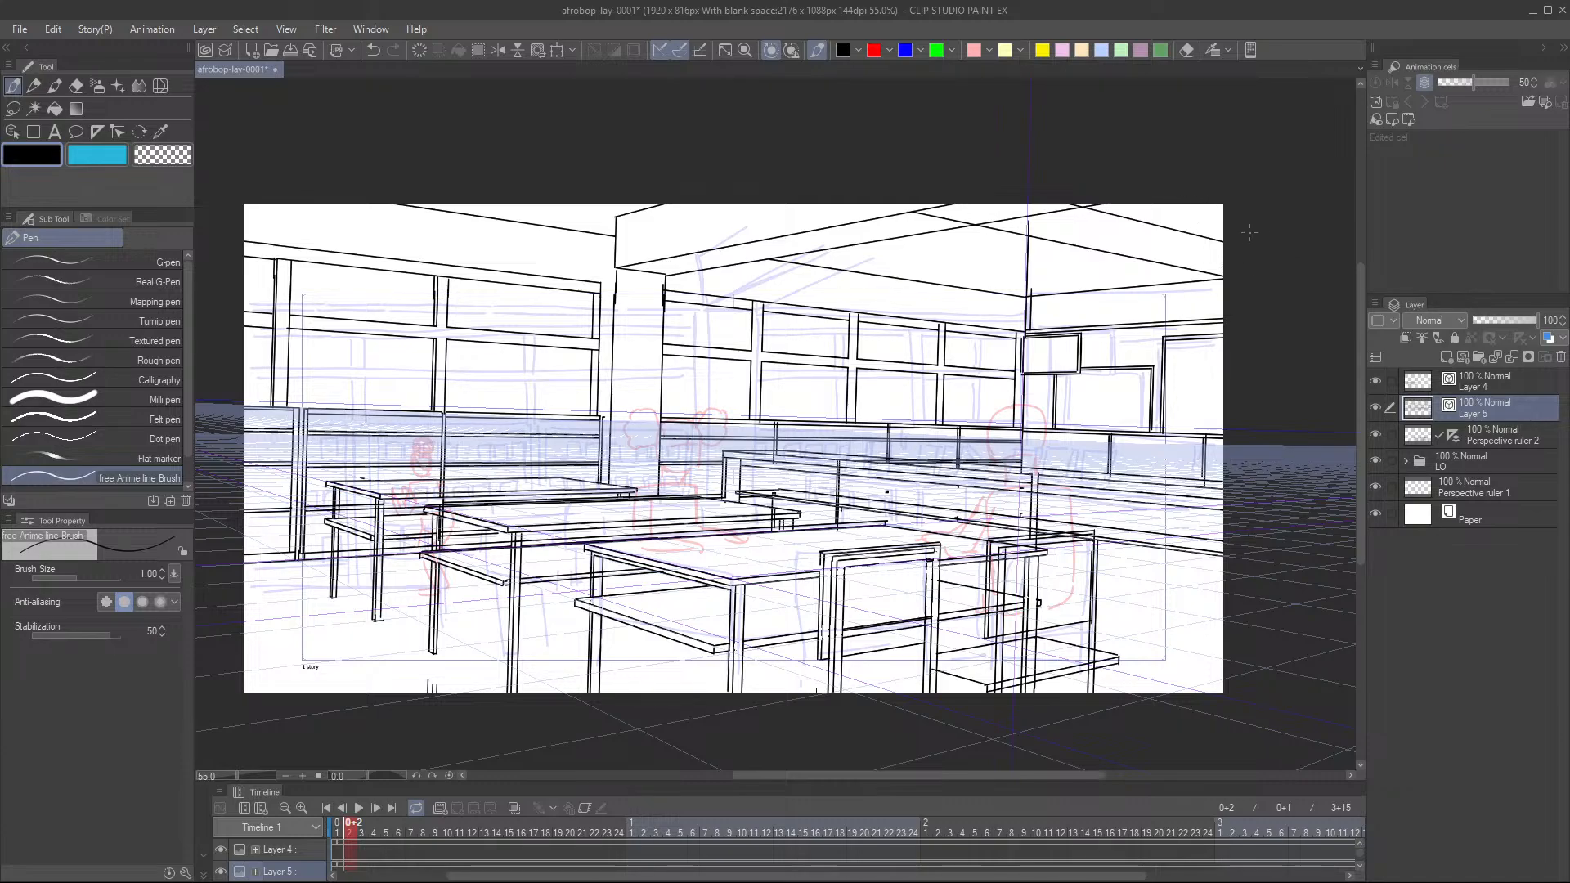
- Erase the crossing beam's line where it passes over the long ceiling beam, and add a short edge line on the long beam
scroll(1240, 315, down, 3)
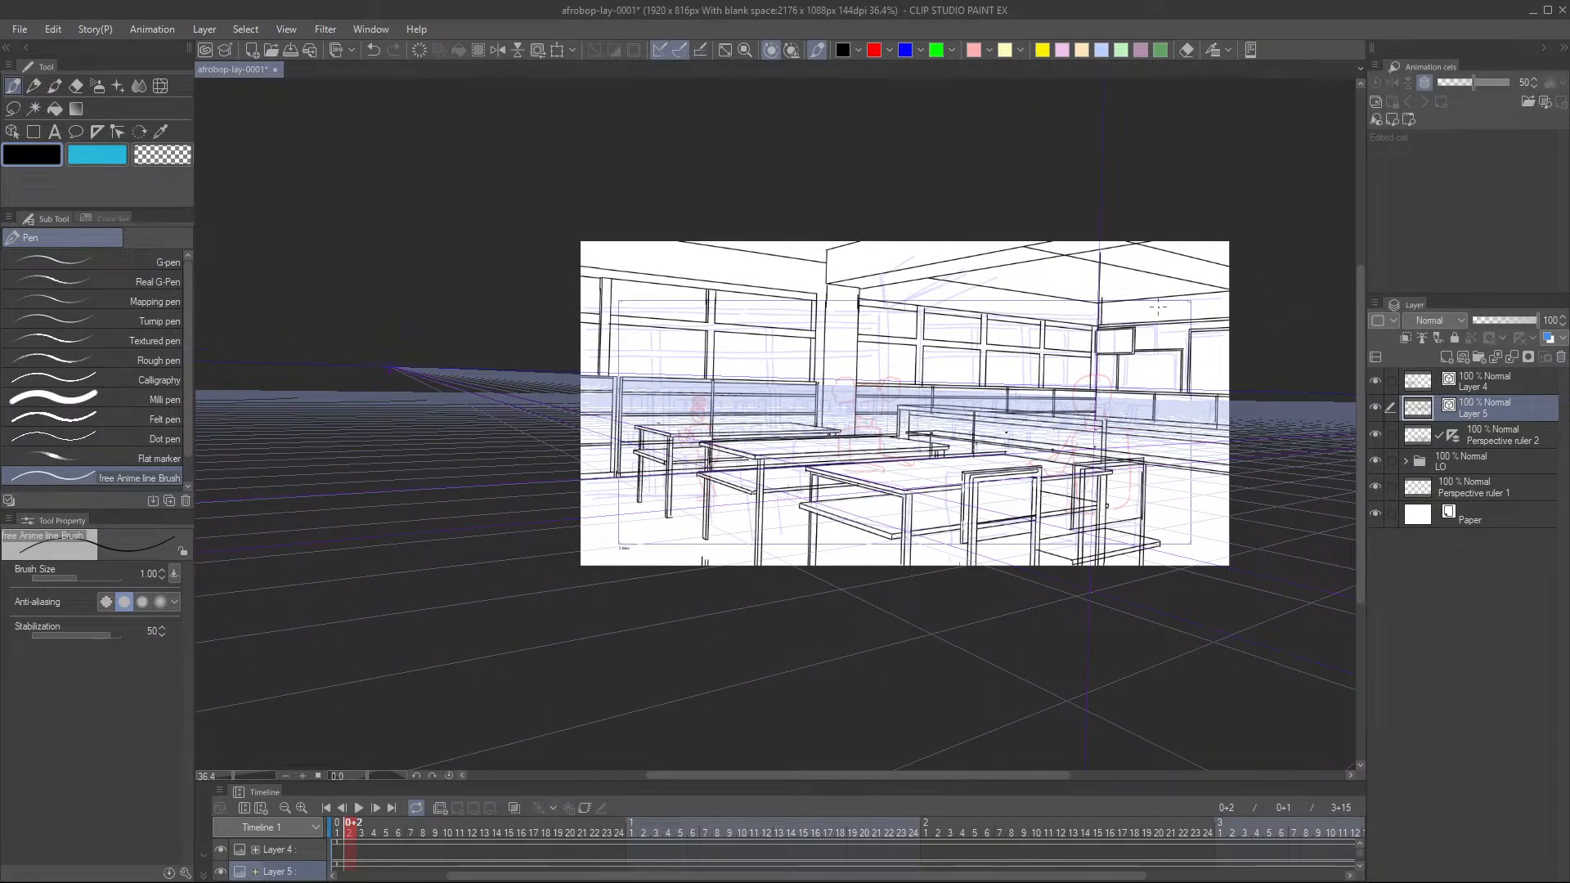
scroll(1158, 308, up, 3)
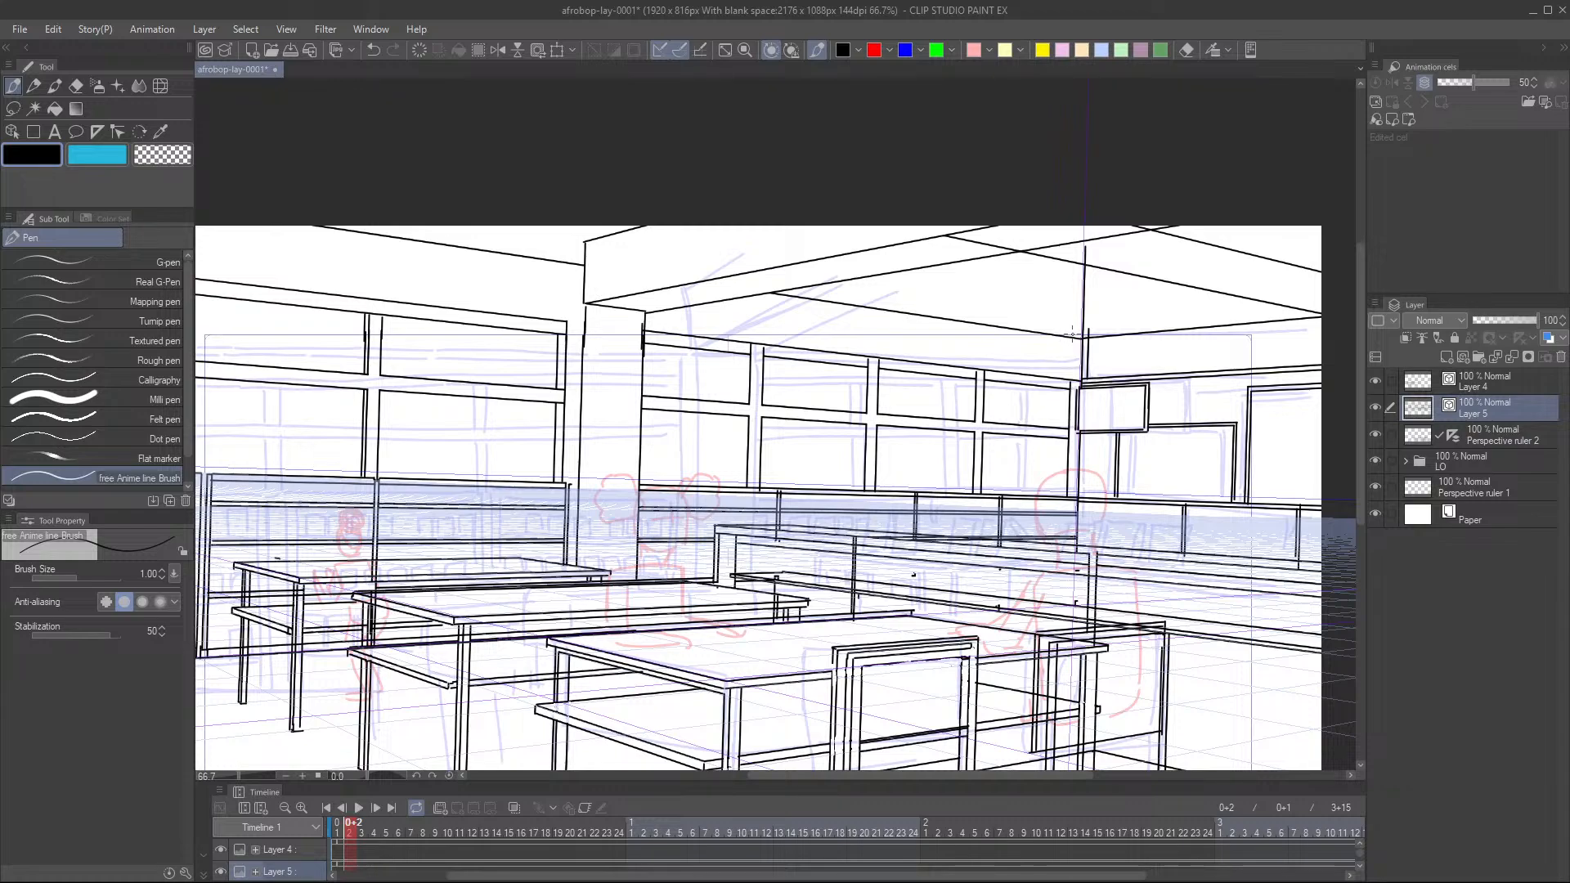
key(e)
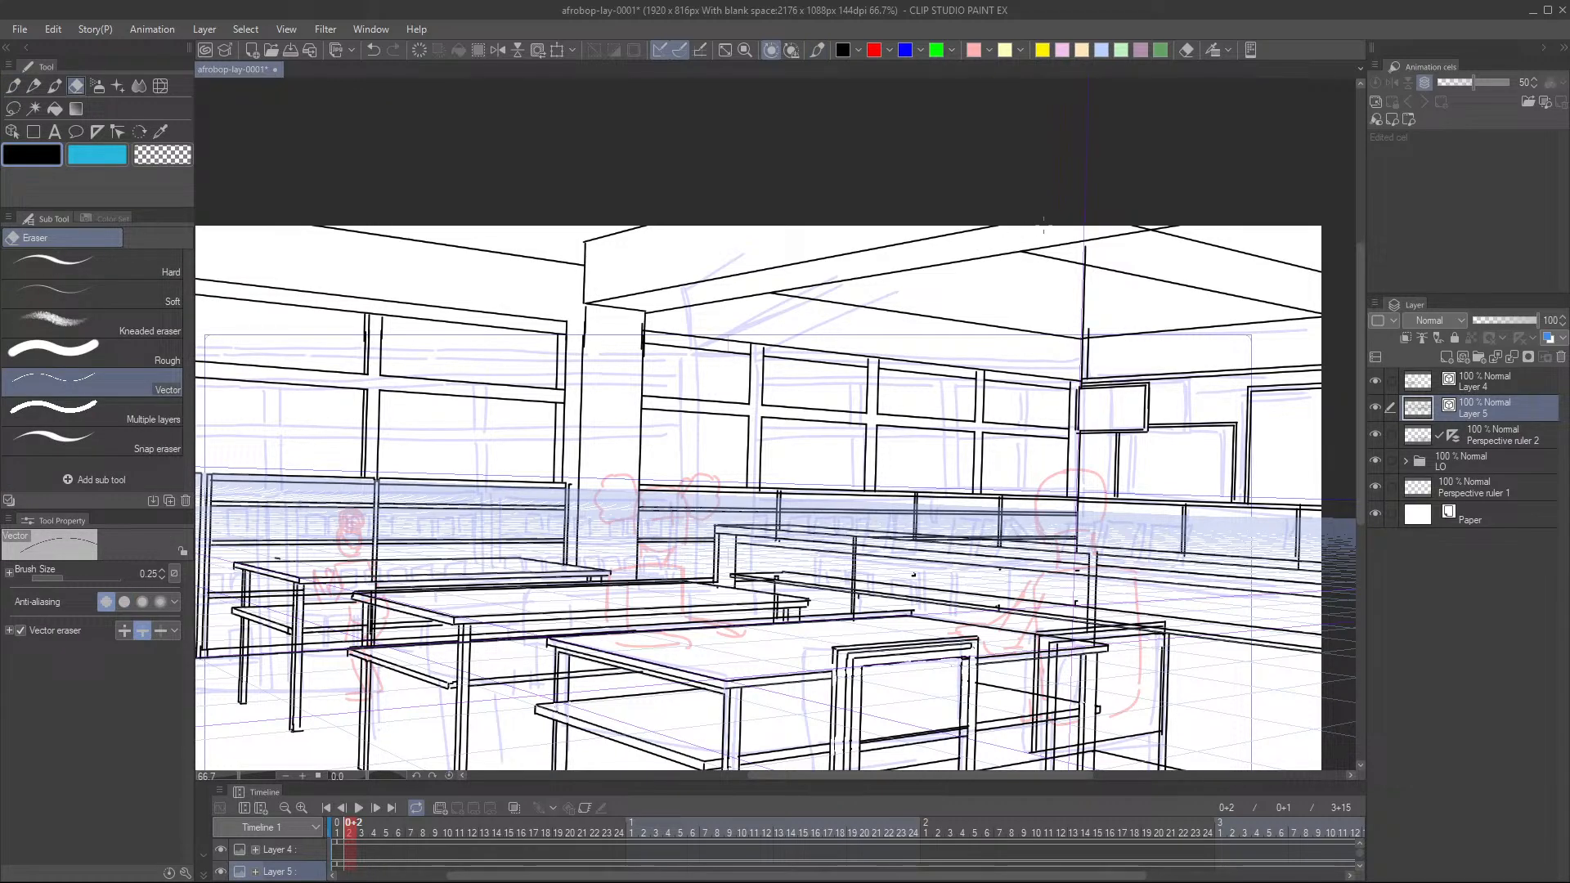
key(p)
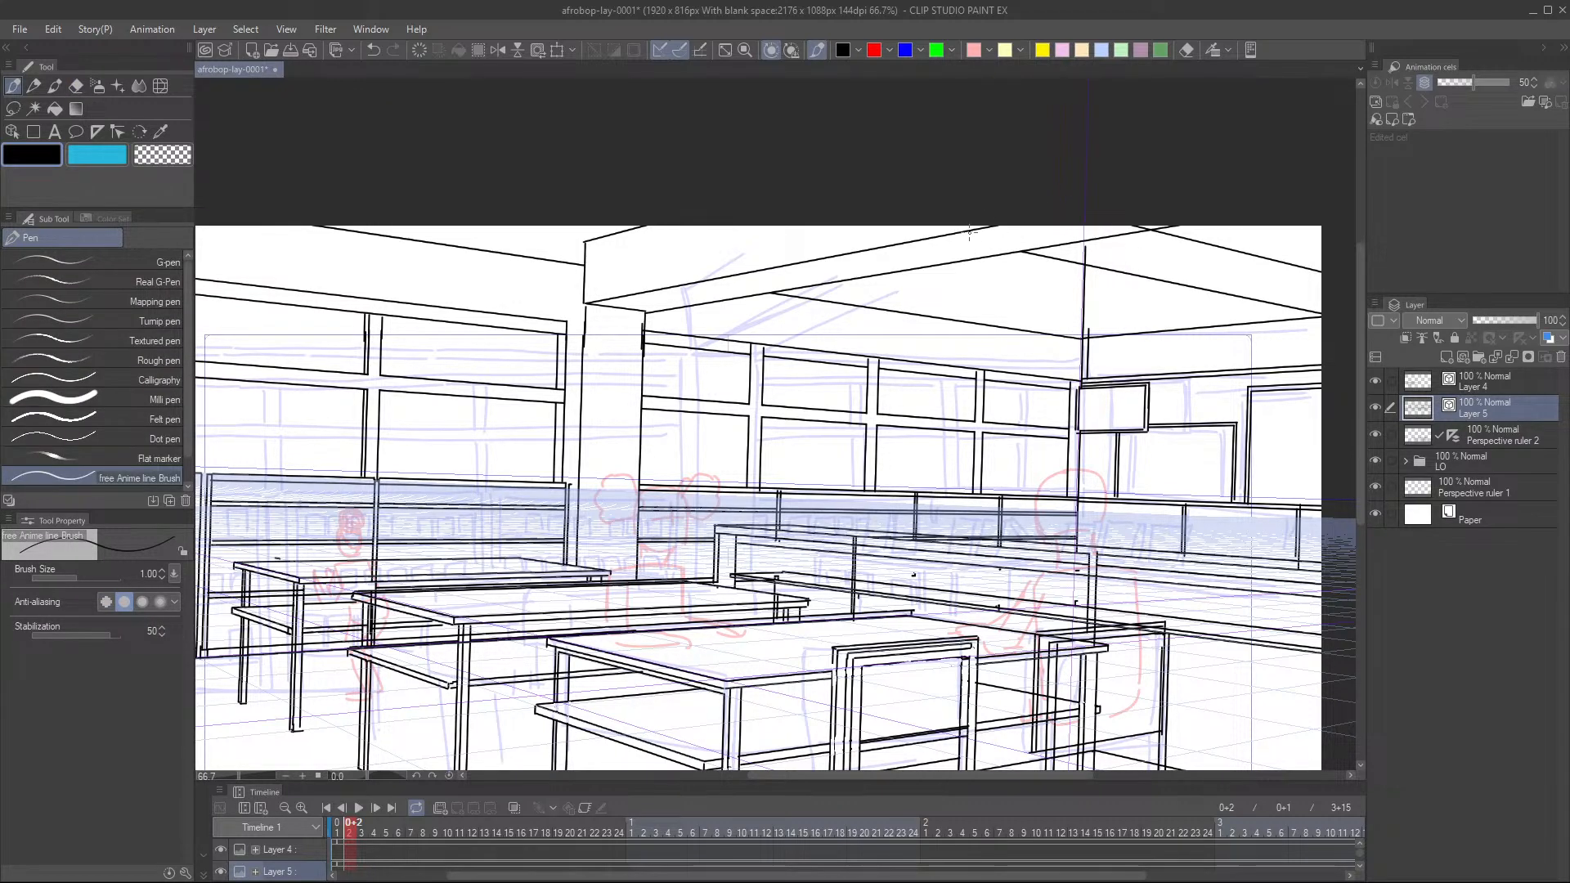
drag(970, 232, 709, 90)
mouse_move(1117, 463)
mouse_down()
mouse_move(914, 492)
mouse_move(909, 506)
mouse_up()
- Trim the room corner's vertical lines where they overshoot the ceiling and crossing beam with the Vector eraser, and return to the pen
scroll(880, 330, up, 2)
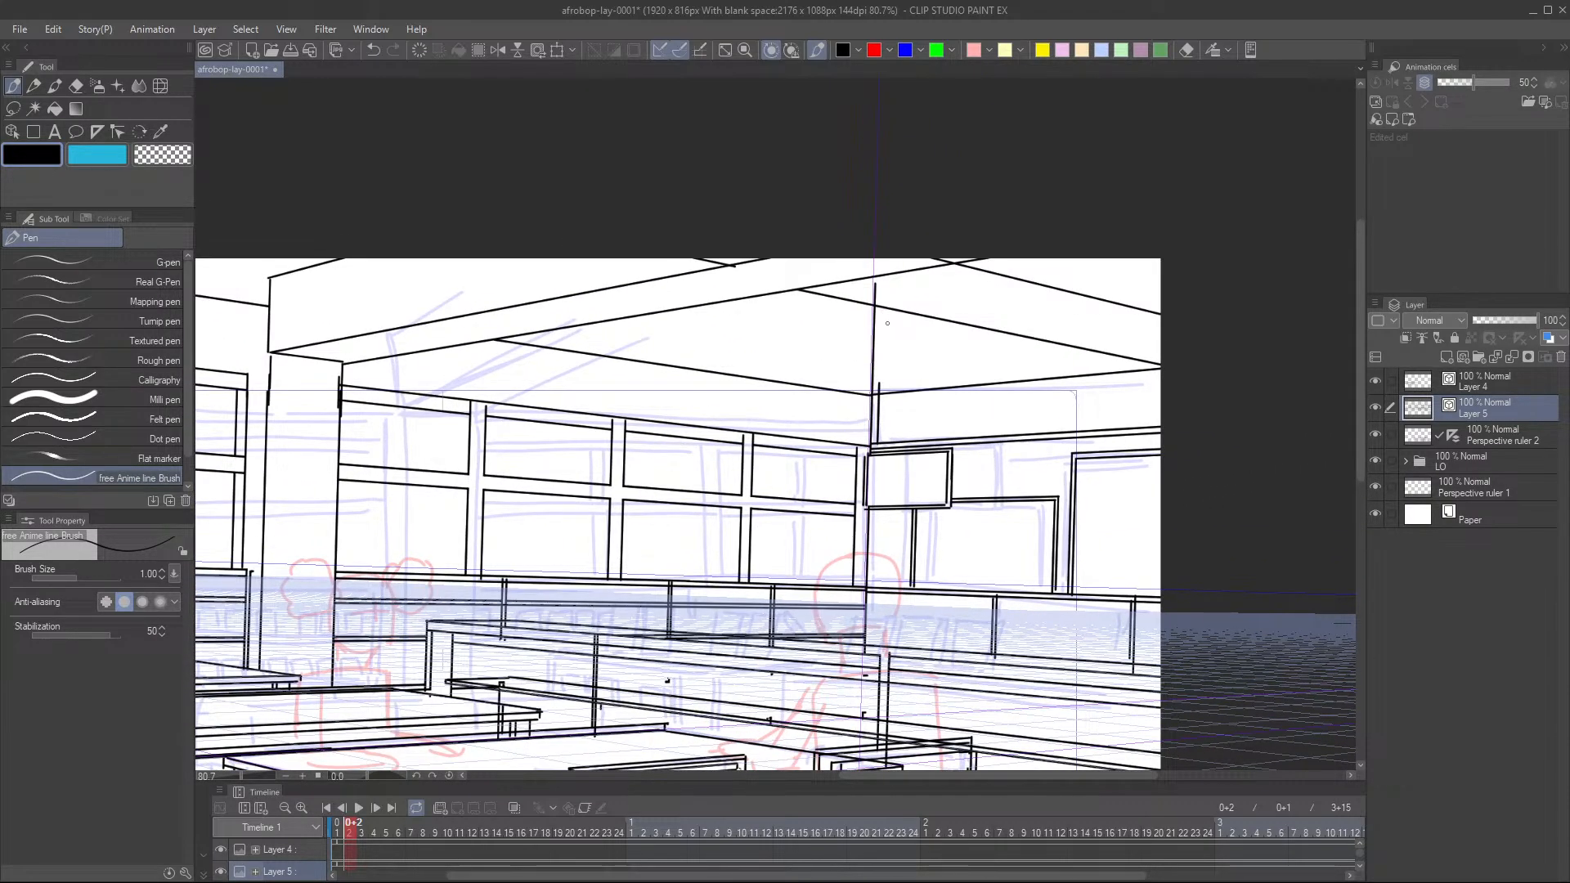
key(e)
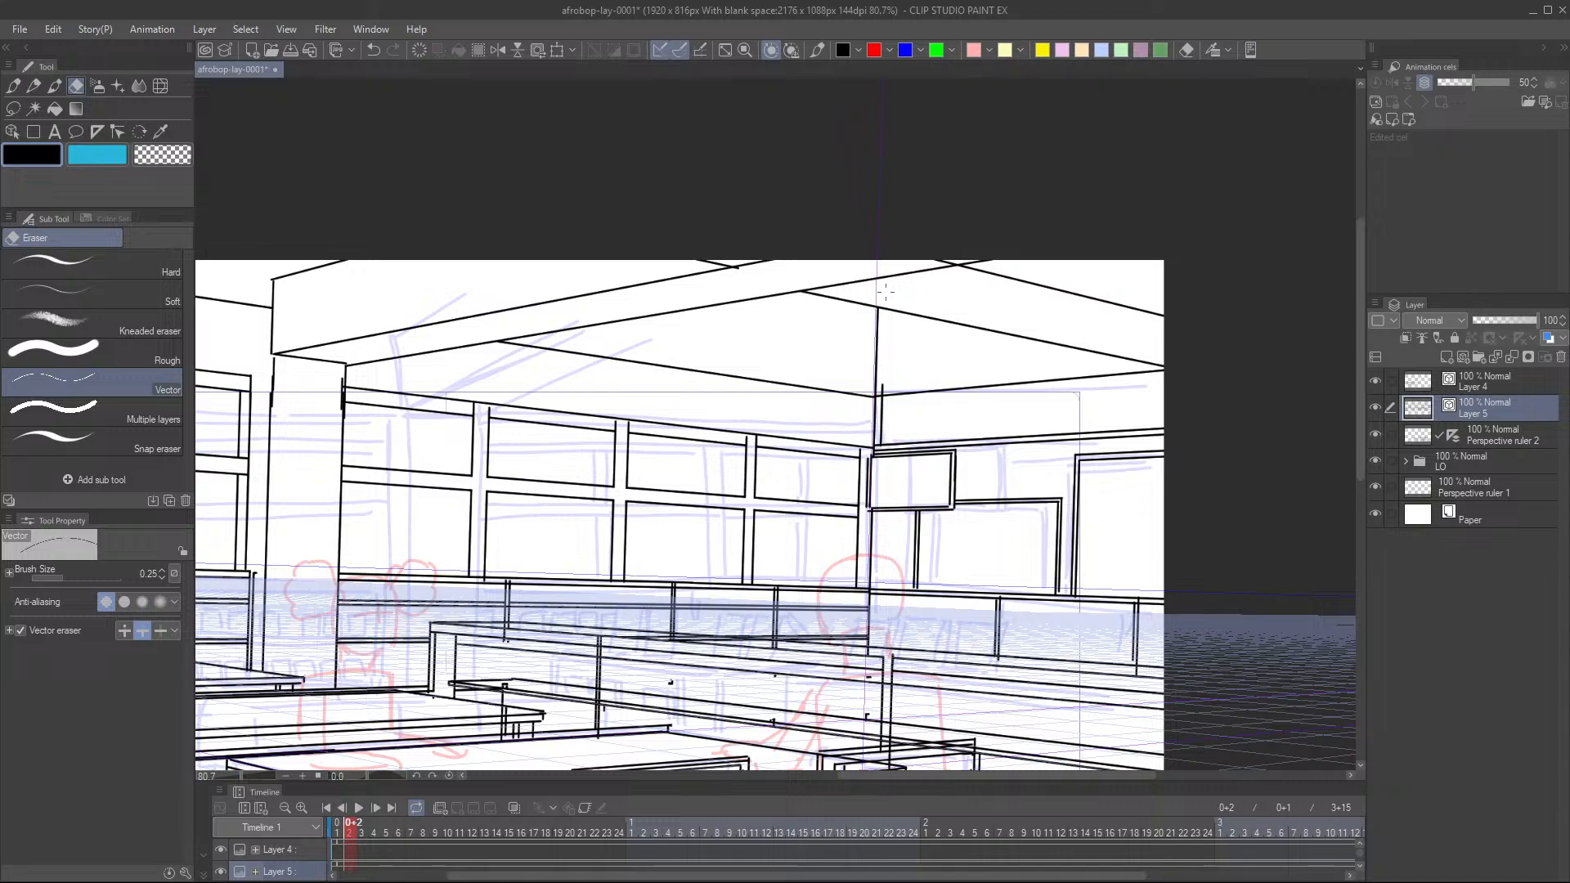
key(p)
key(e)
key(p)
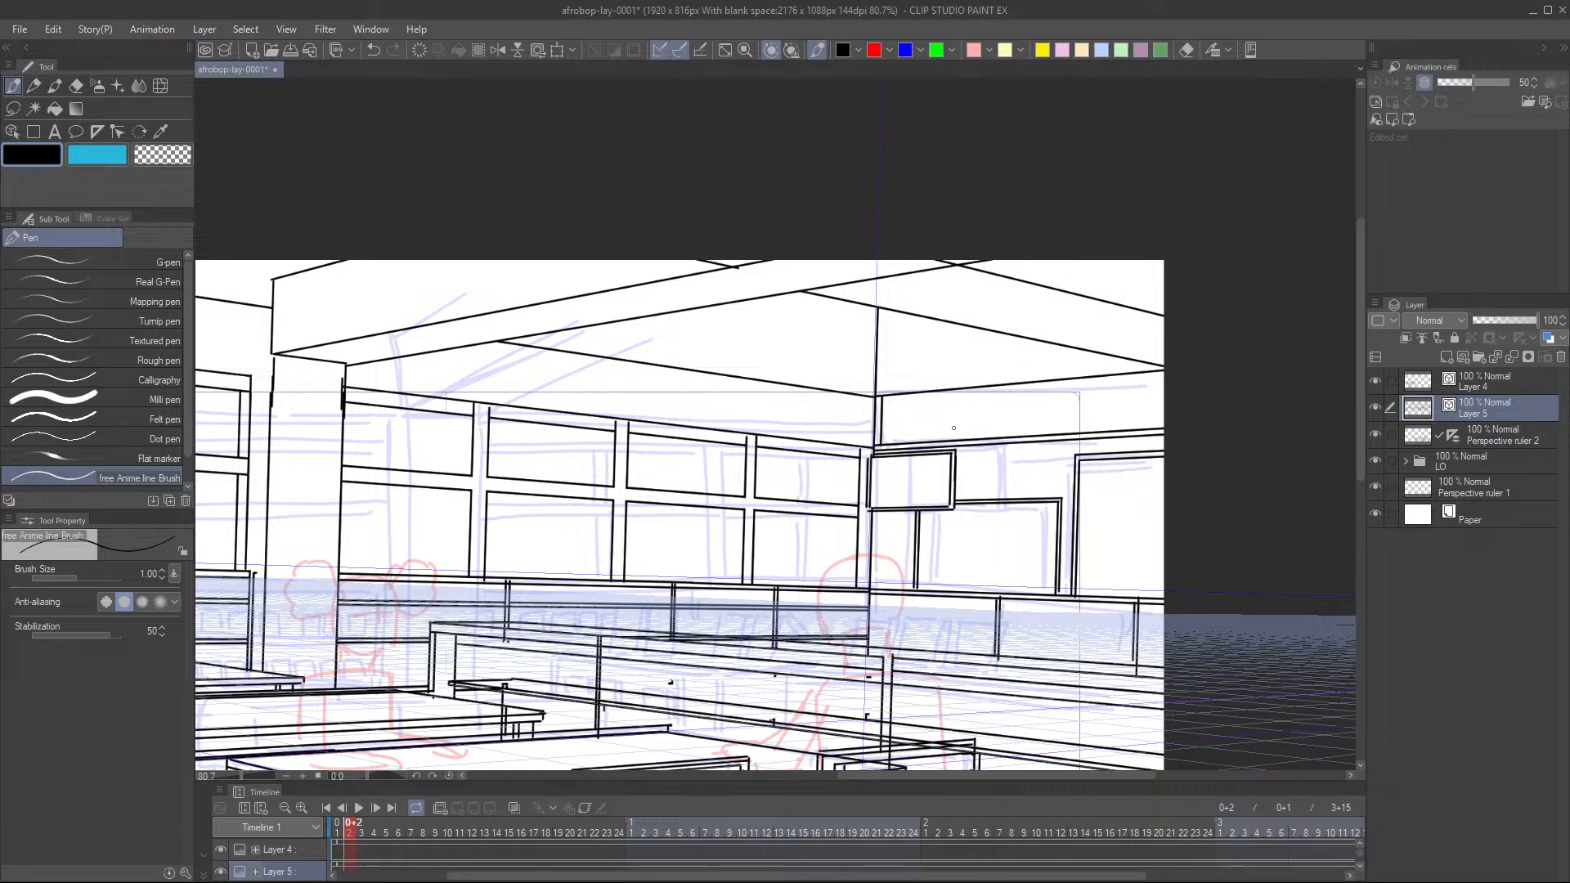
scroll(954, 426, down, 2)
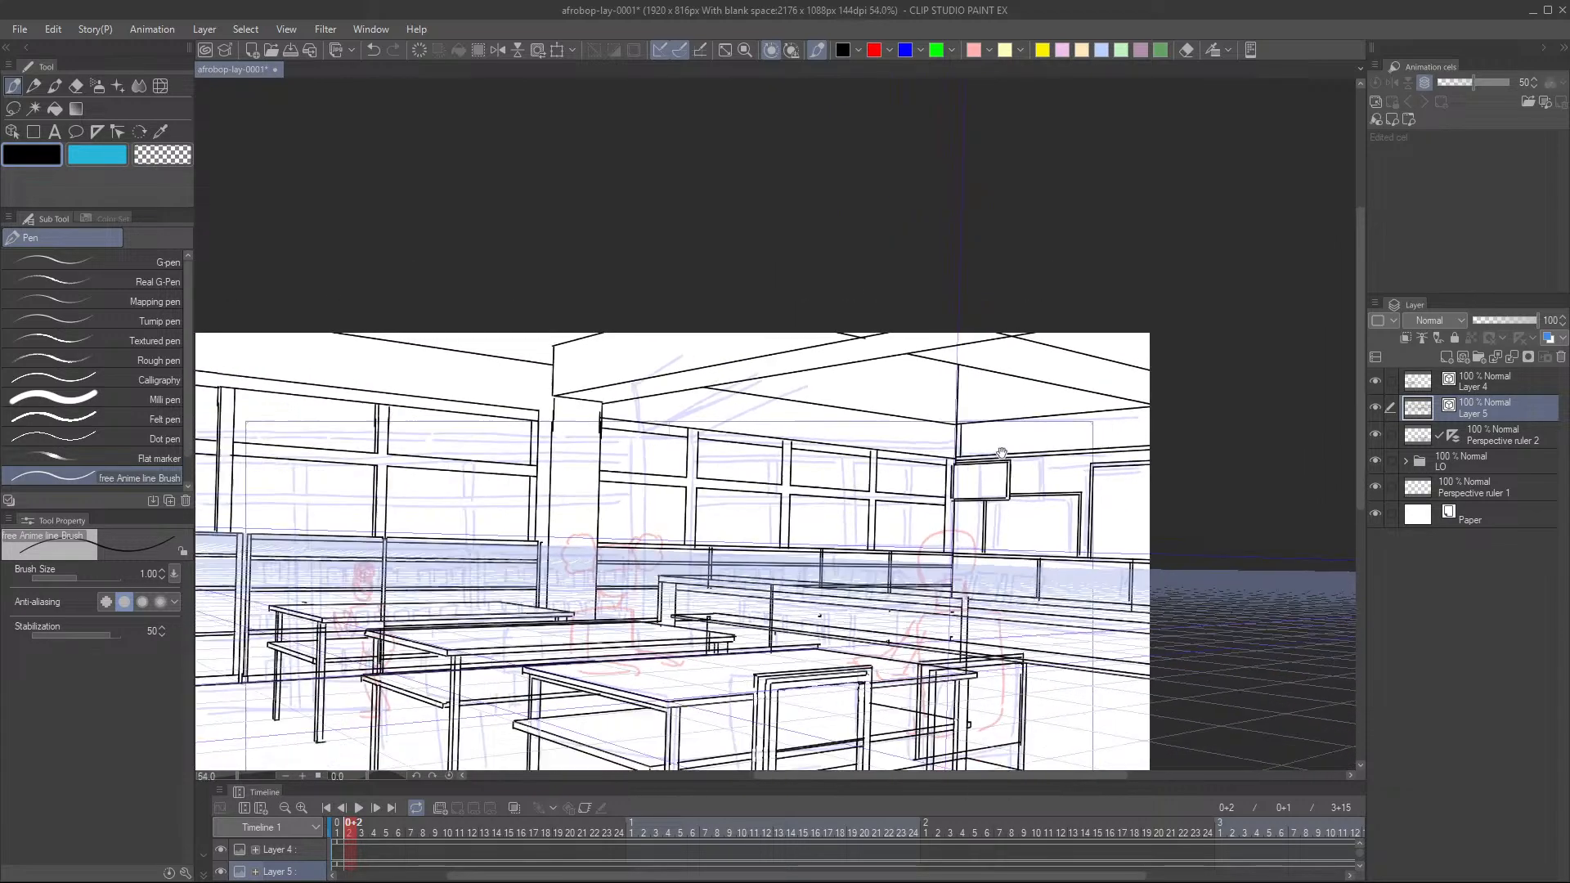
scroll(994, 442, down, 2)
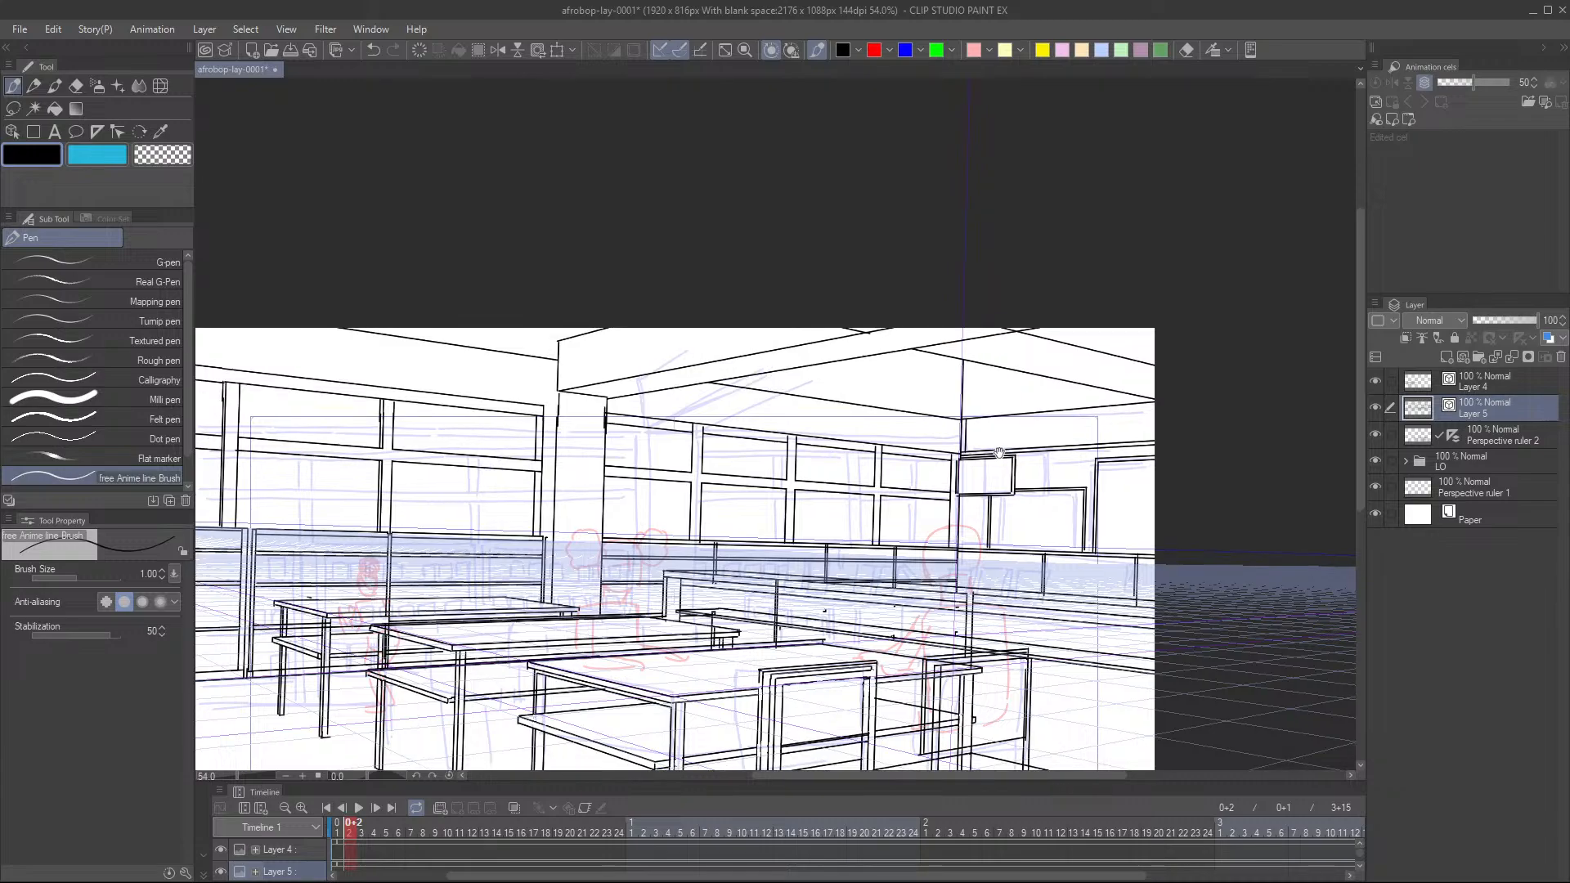
drag(1056, 442, 1017, 465)
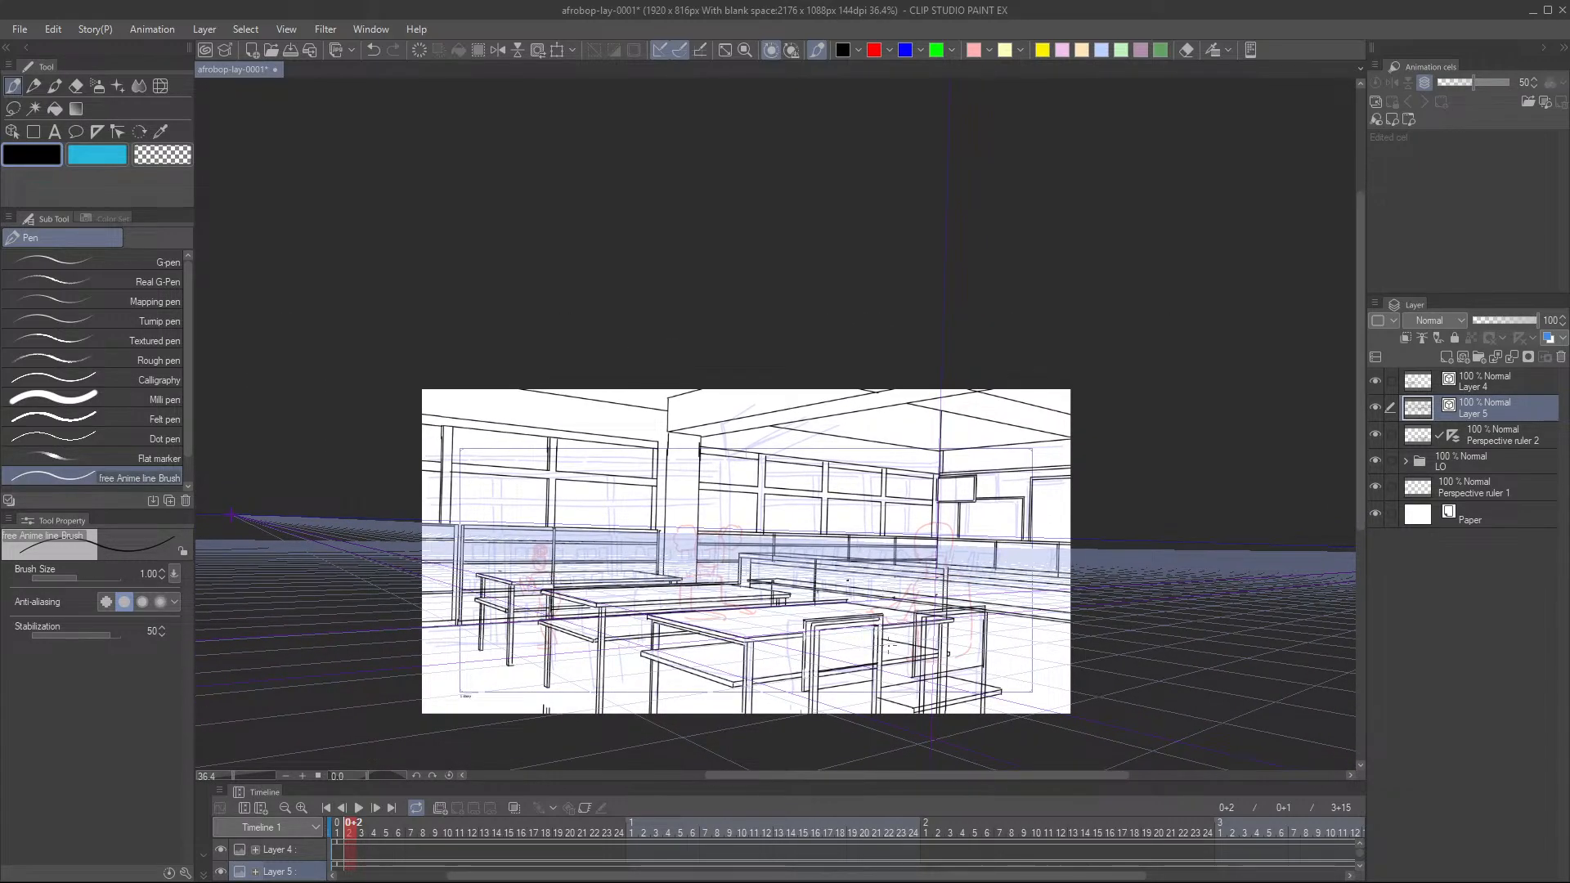
drag(997, 554, 1058, 500)
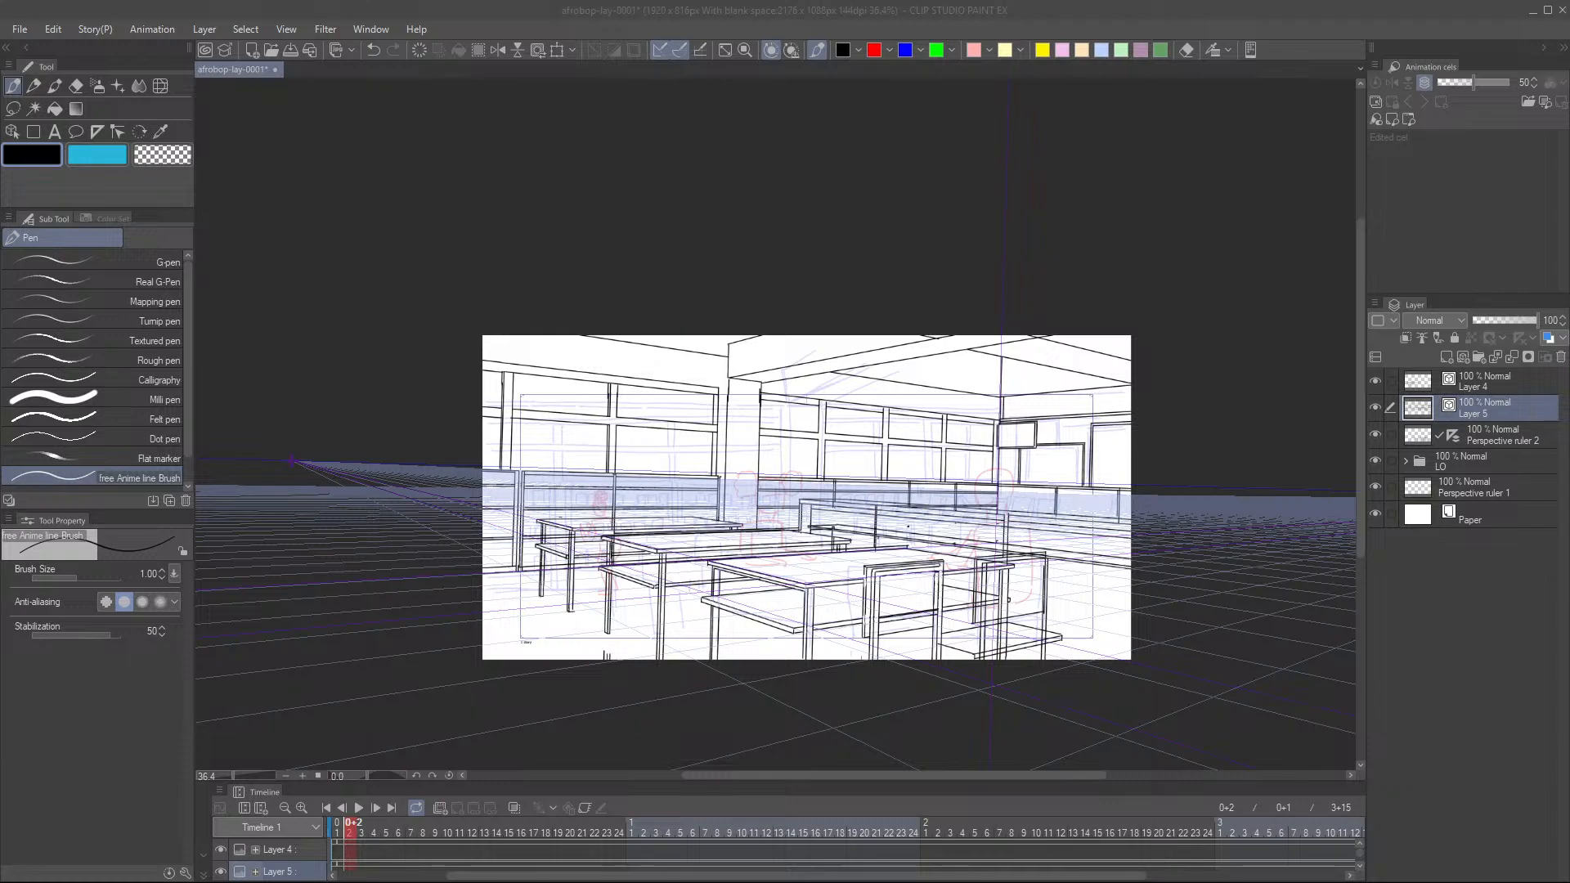
click(373, 13)
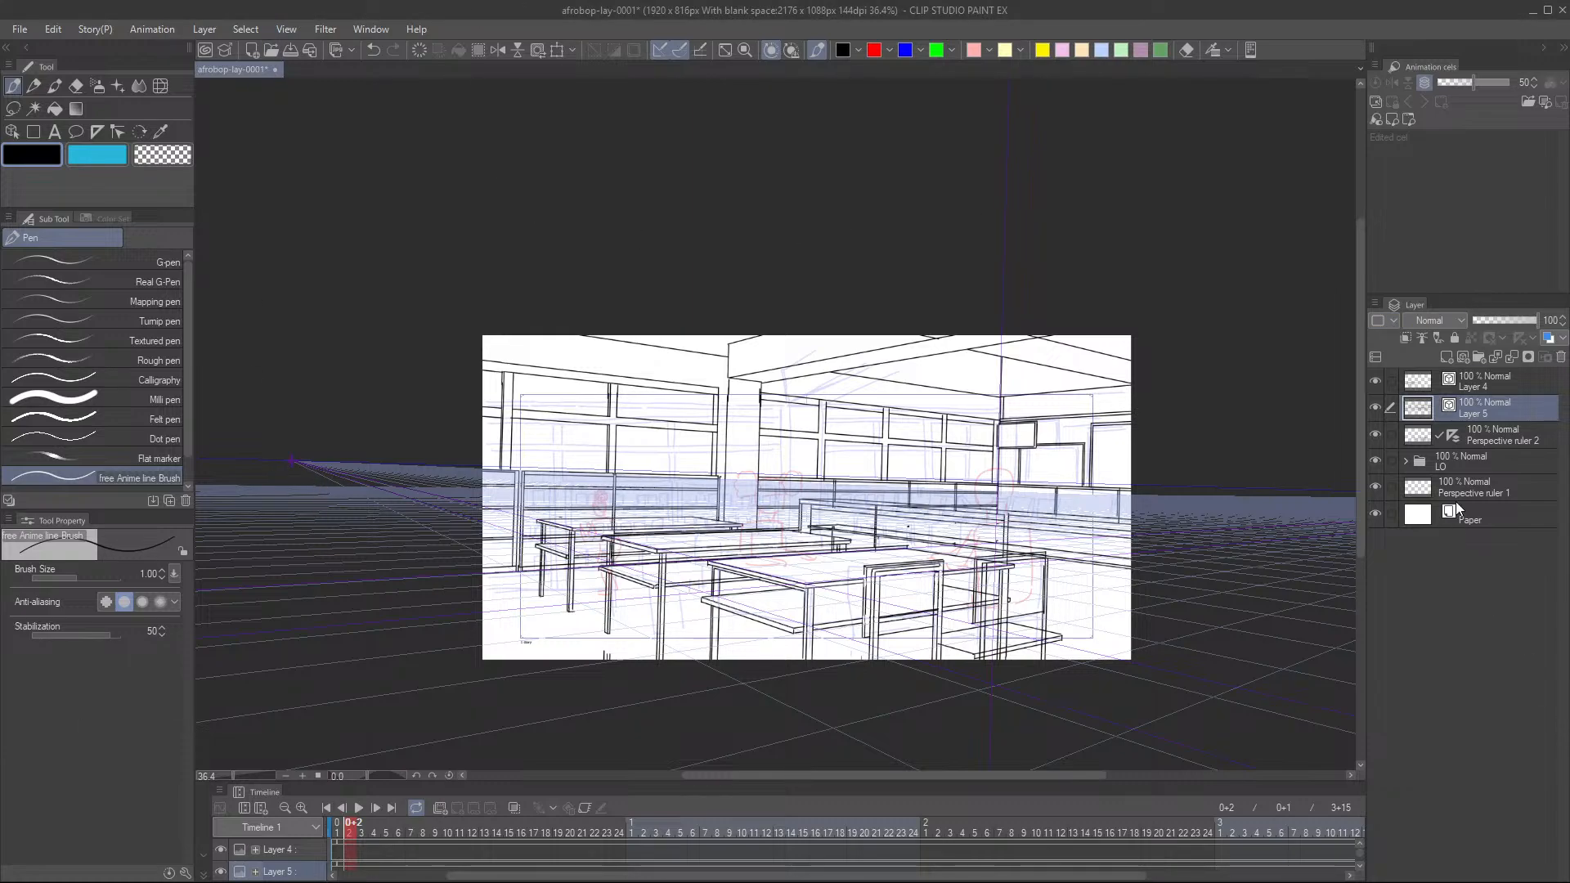
- Select Perspective ruler 2 for editing with the Object tool
click(1464, 442)
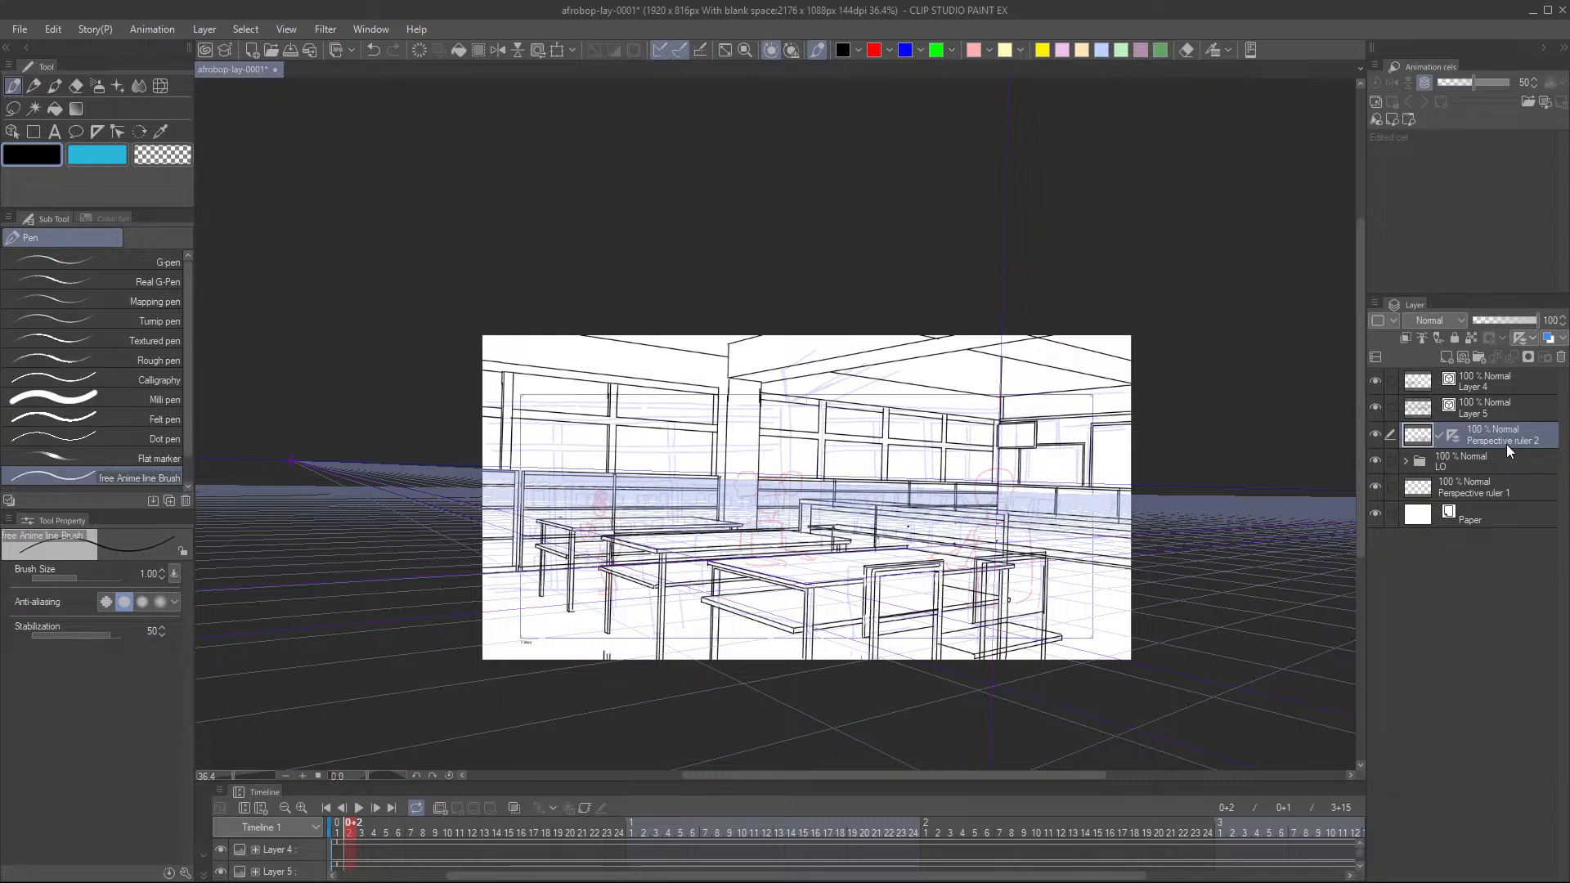
key(o)
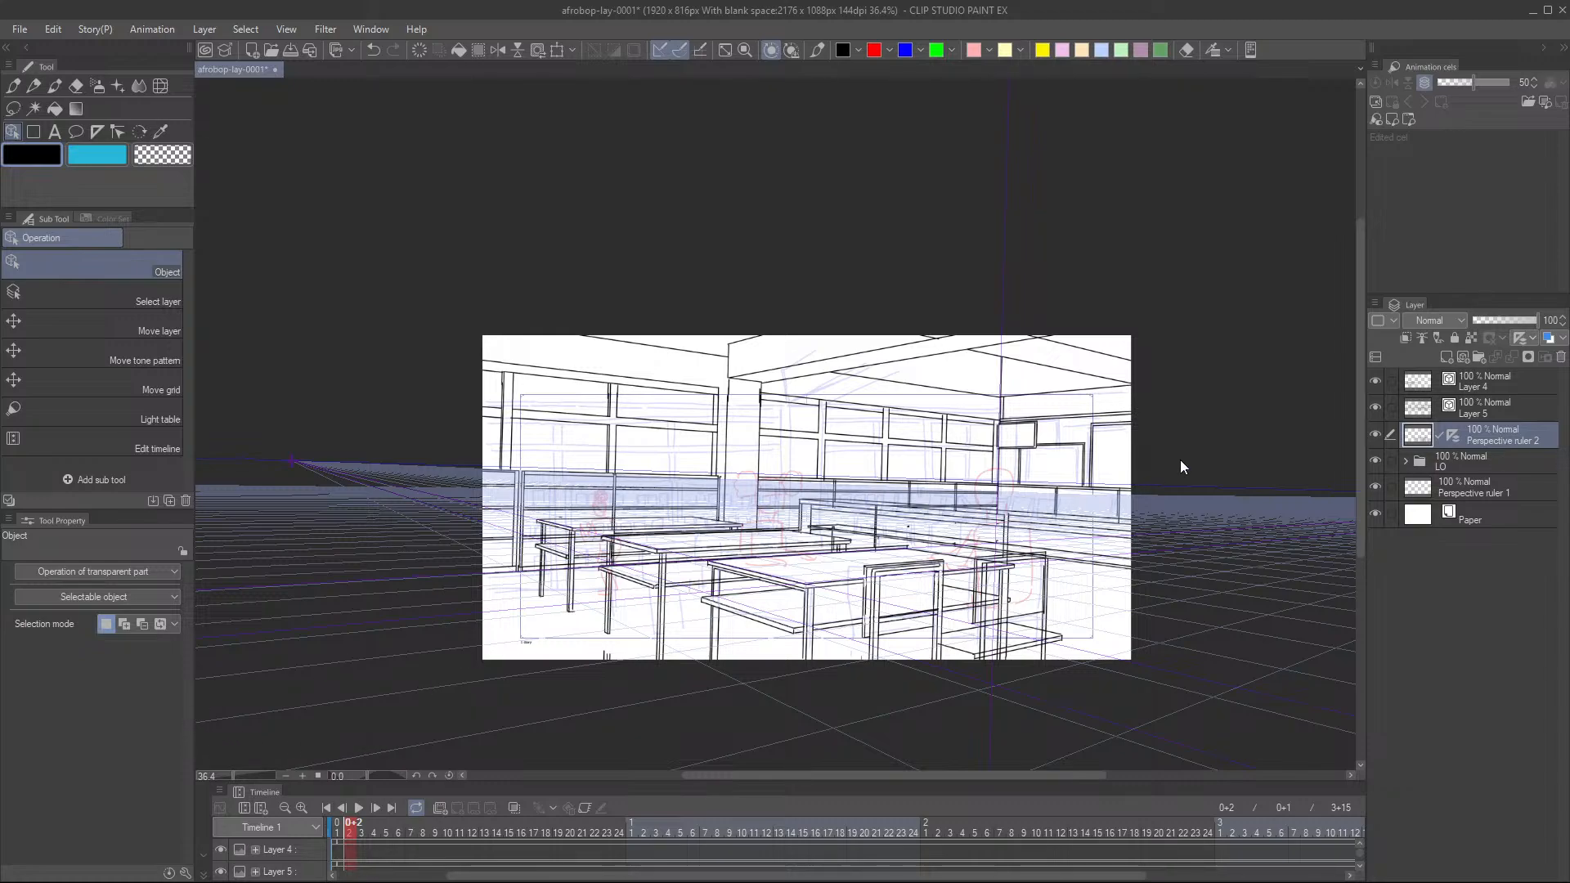
click(1451, 433)
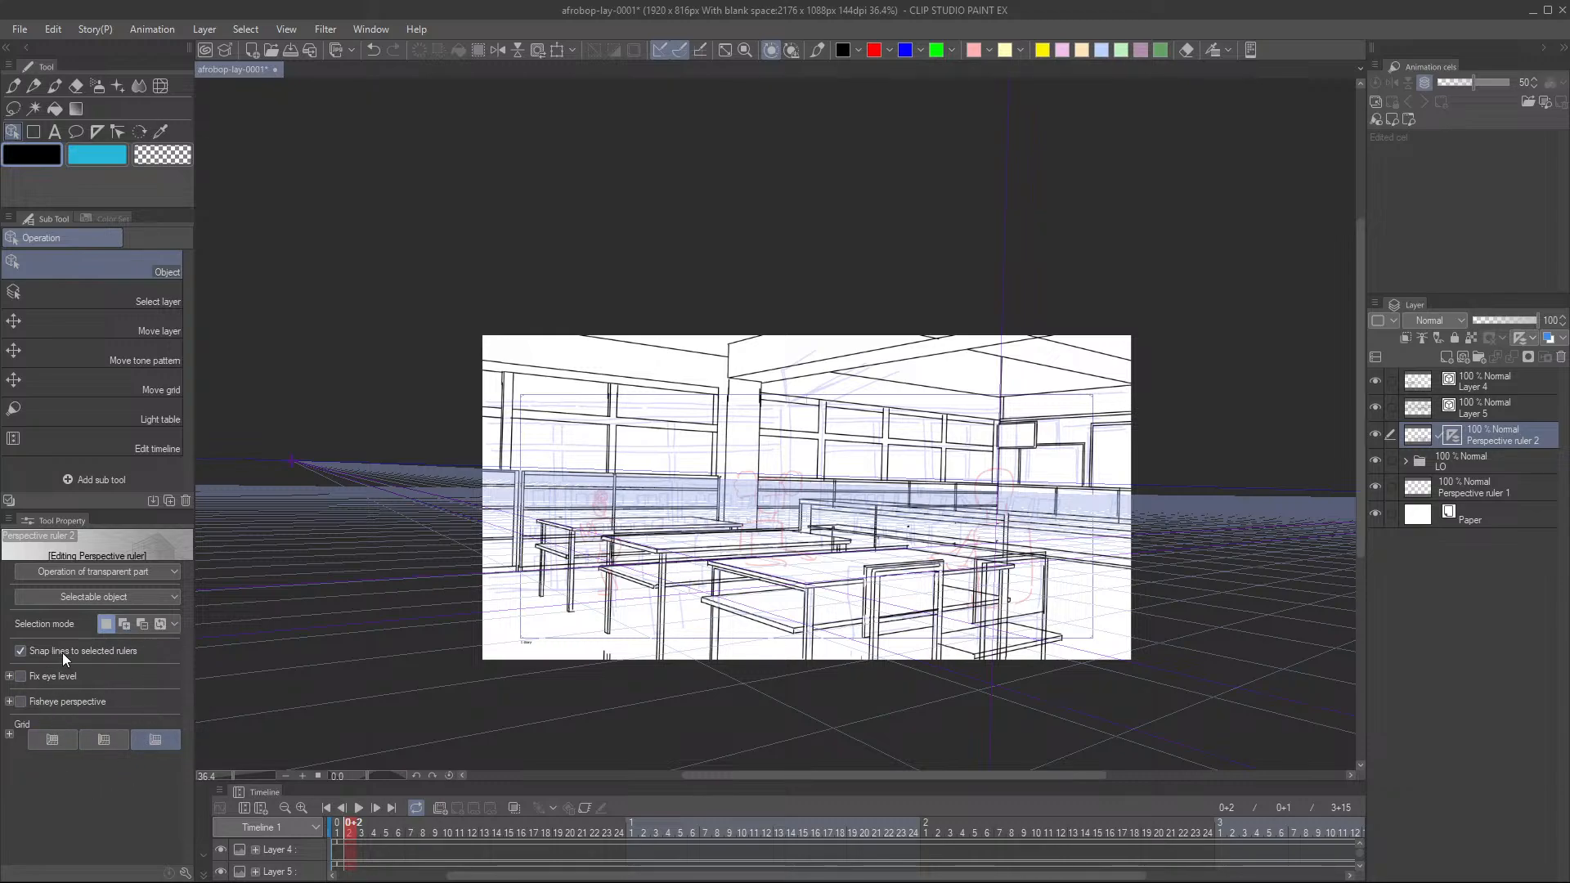
- Try the perspective ruler's grid planes in different combinations, ending with one vertical plane shown together with the floor grid
click(152, 741)
click(152, 741)
click(152, 741)
click(152, 741)
click(109, 739)
click(57, 736)
click(56, 736)
click(56, 736)
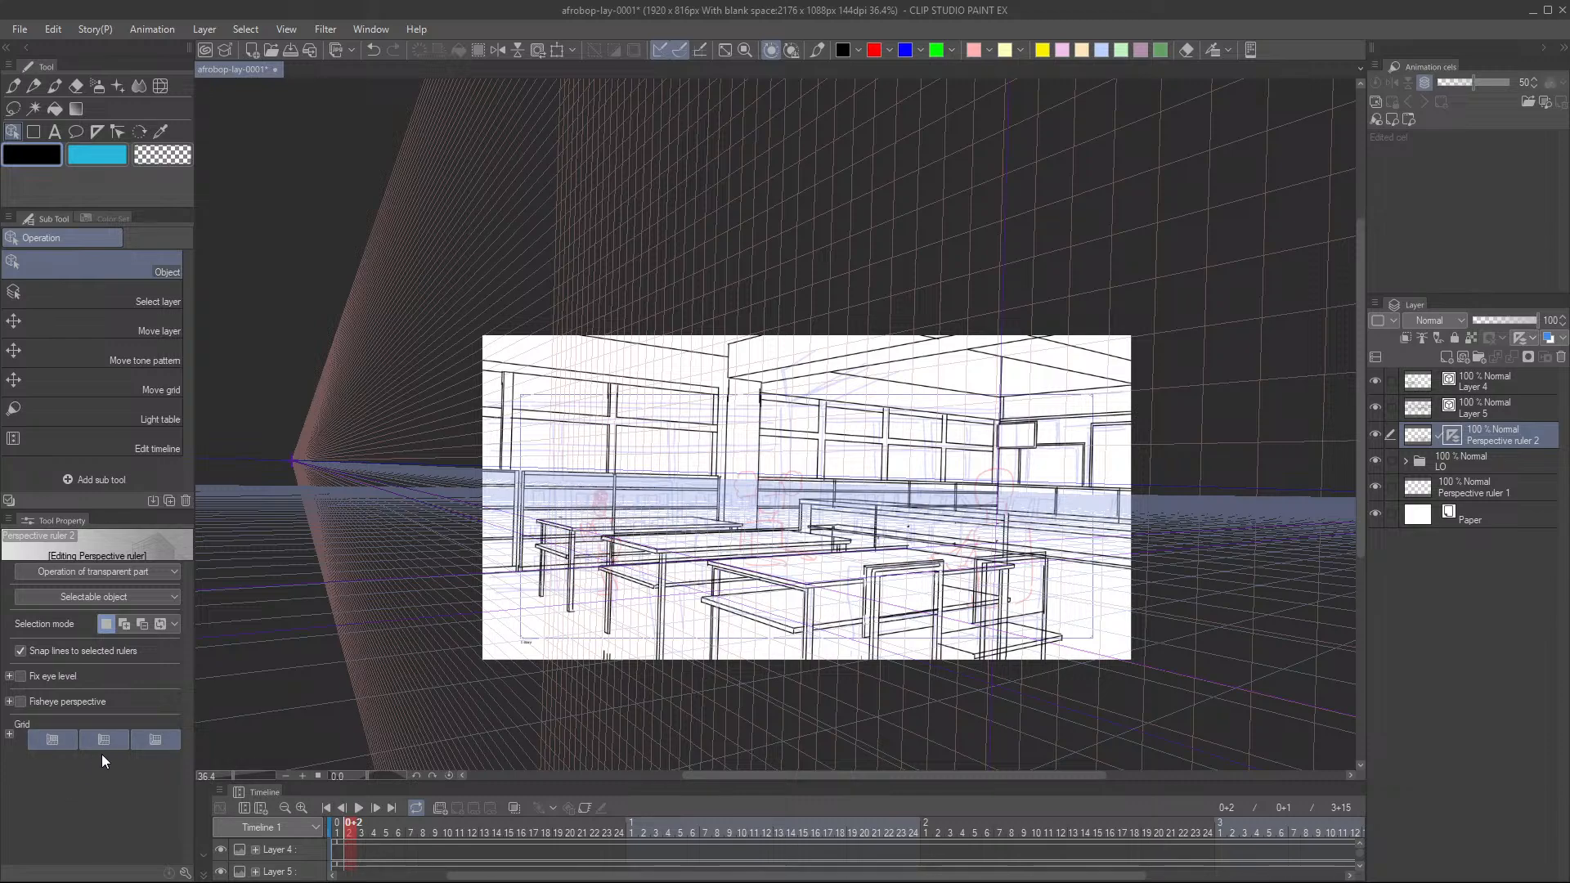
click(60, 738)
click(61, 738)
- Set the perspective ruler's grid size to 6.2 in its detailed settings
click(184, 871)
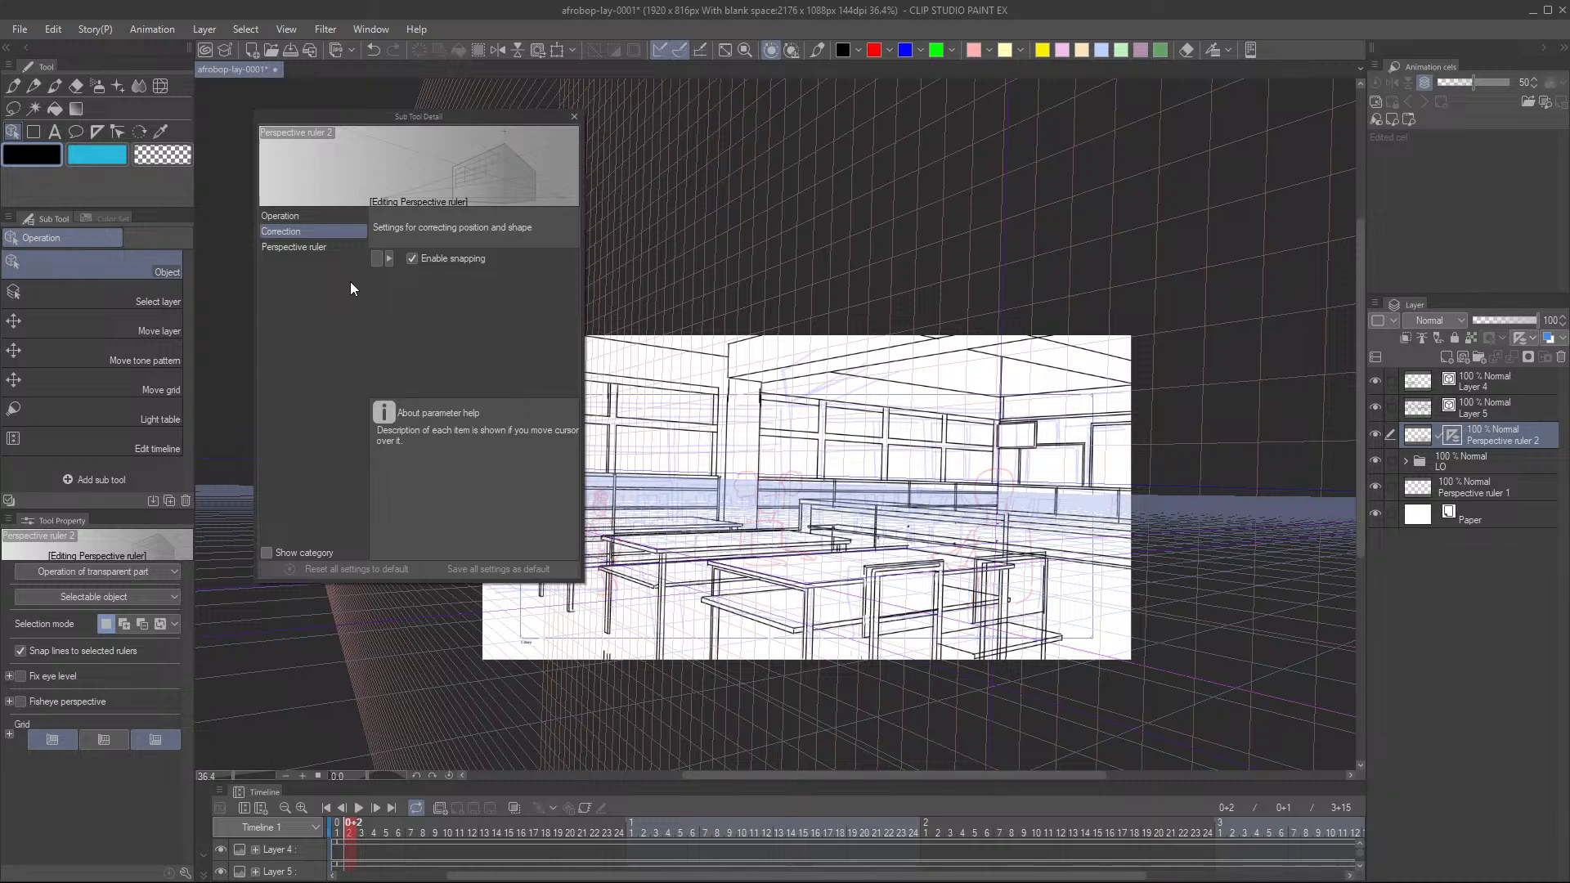
click(308, 252)
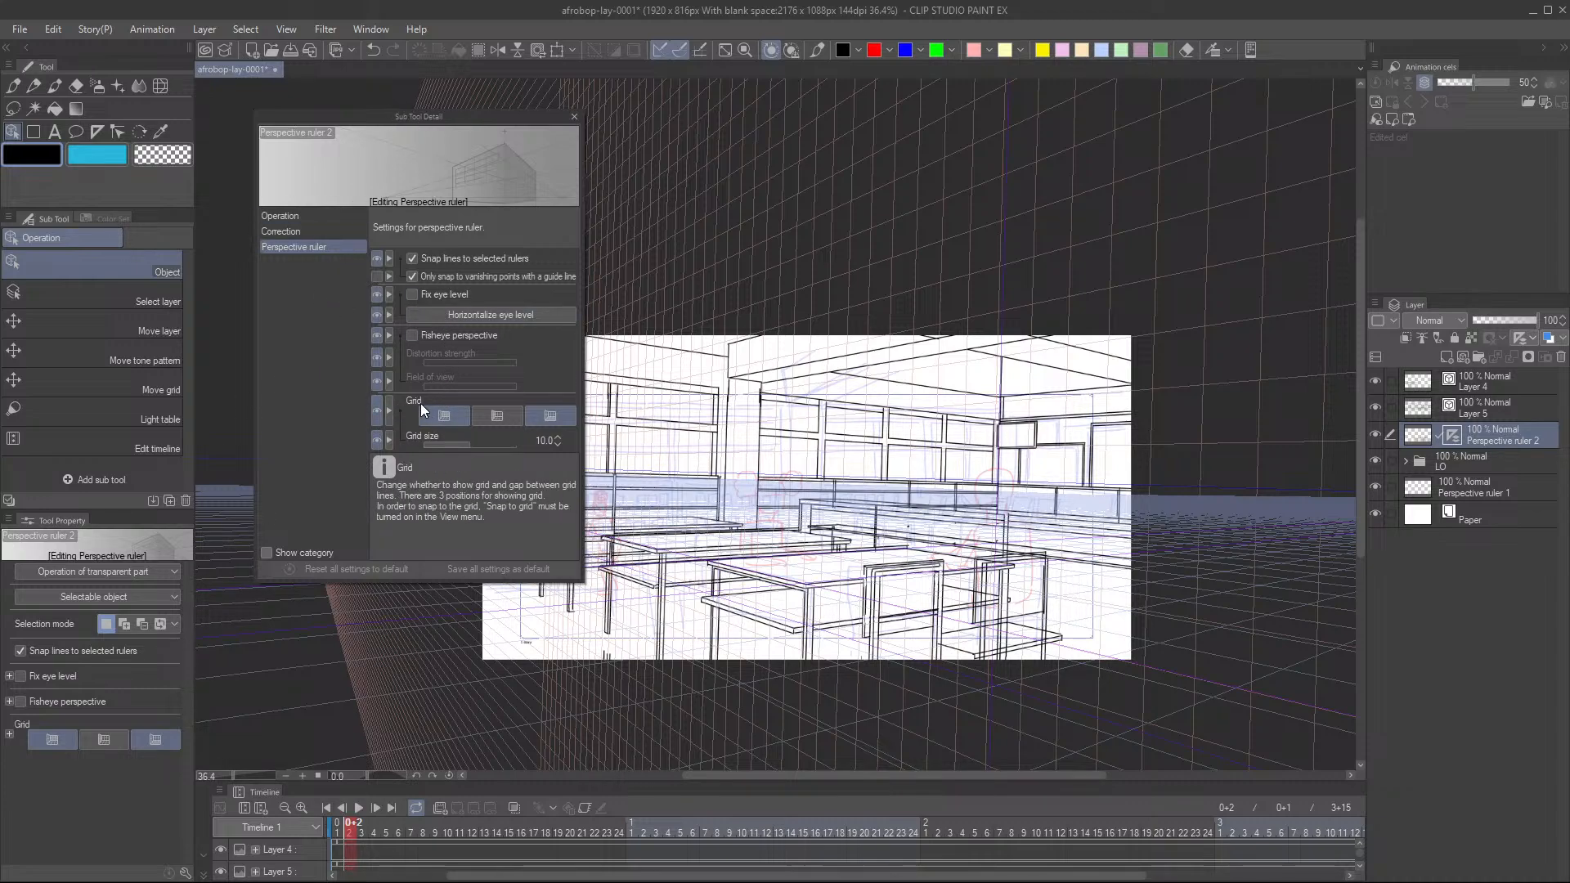
click(376, 415)
click(376, 415)
click(376, 415)
click(377, 416)
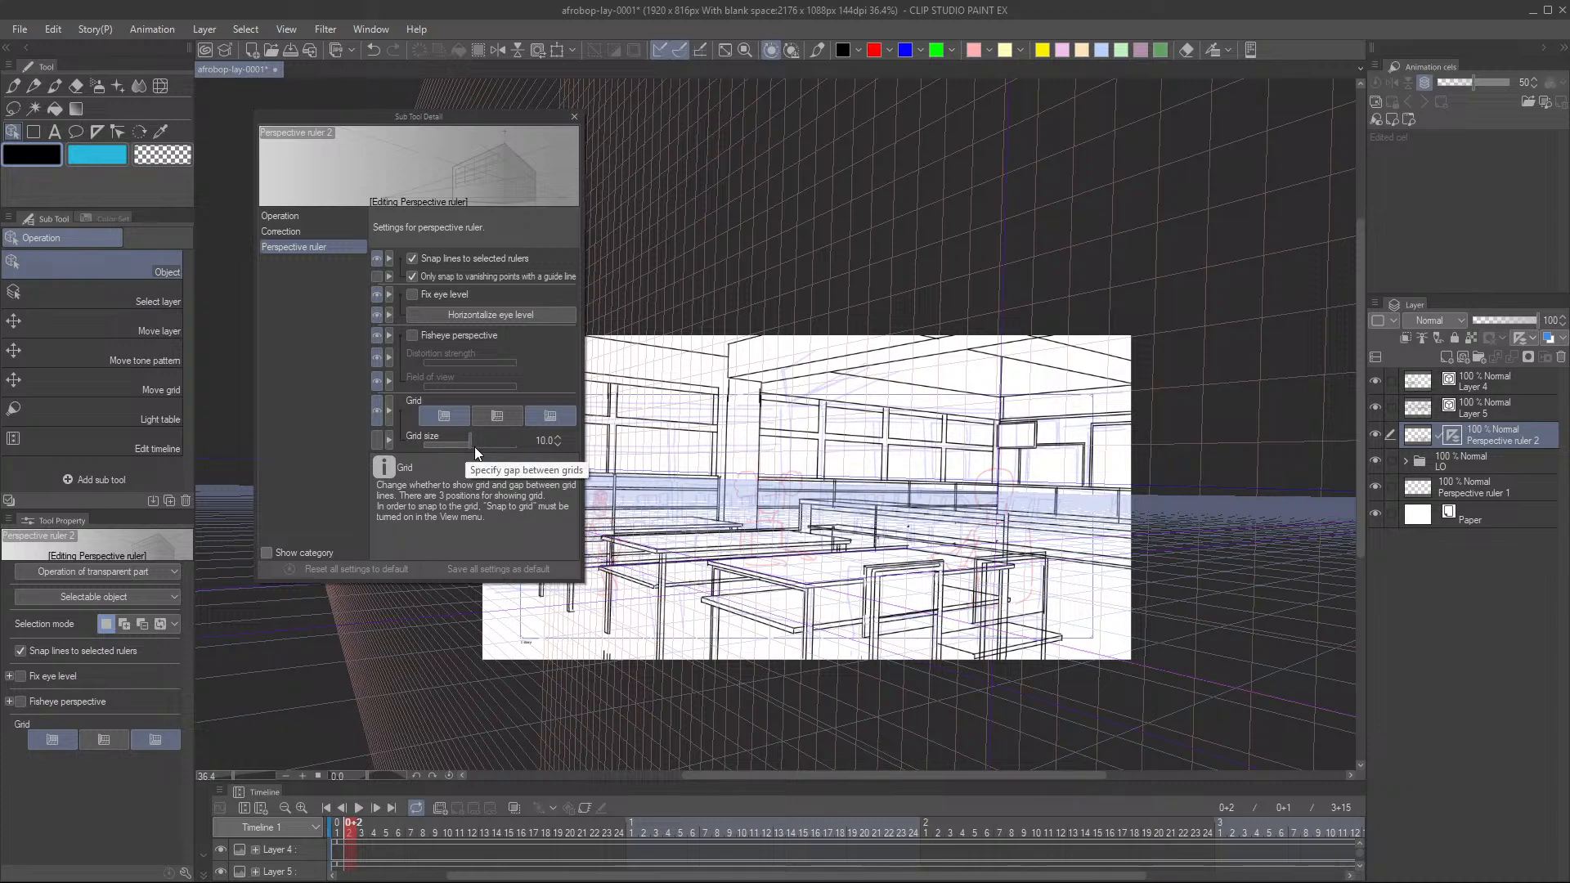
mouse_move(474, 447)
mouse_down()
mouse_move(503, 446)
mouse_move(450, 445)
mouse_move(464, 445)
mouse_up()
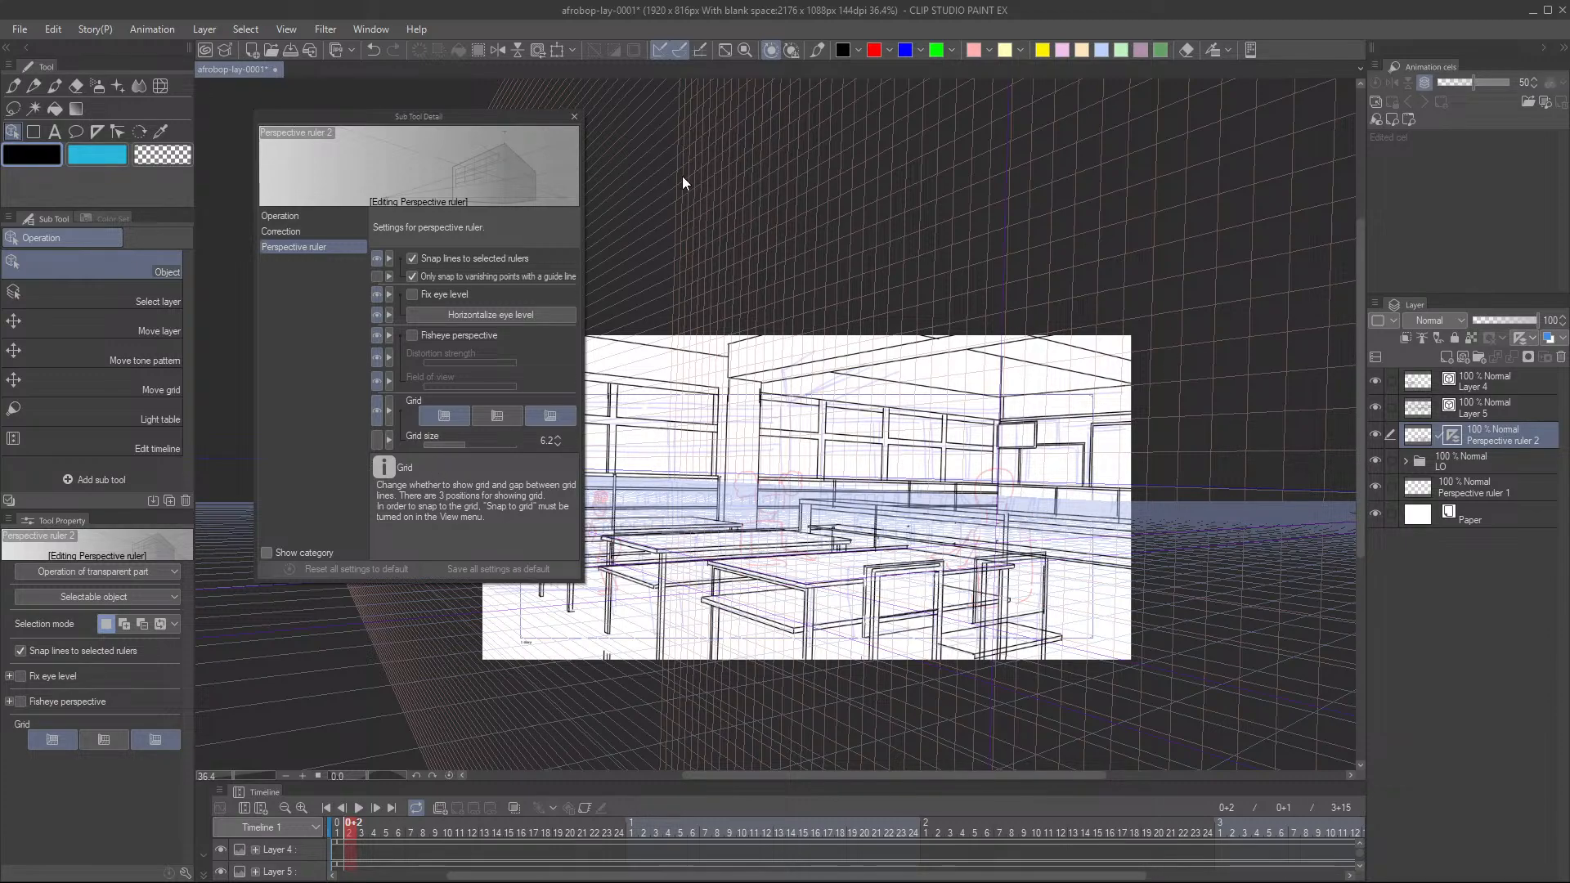
click(575, 116)
- Hide the perspective ruler's vertical grid planes and leave only the floor grid displayed
scroll(889, 467, down, 1)
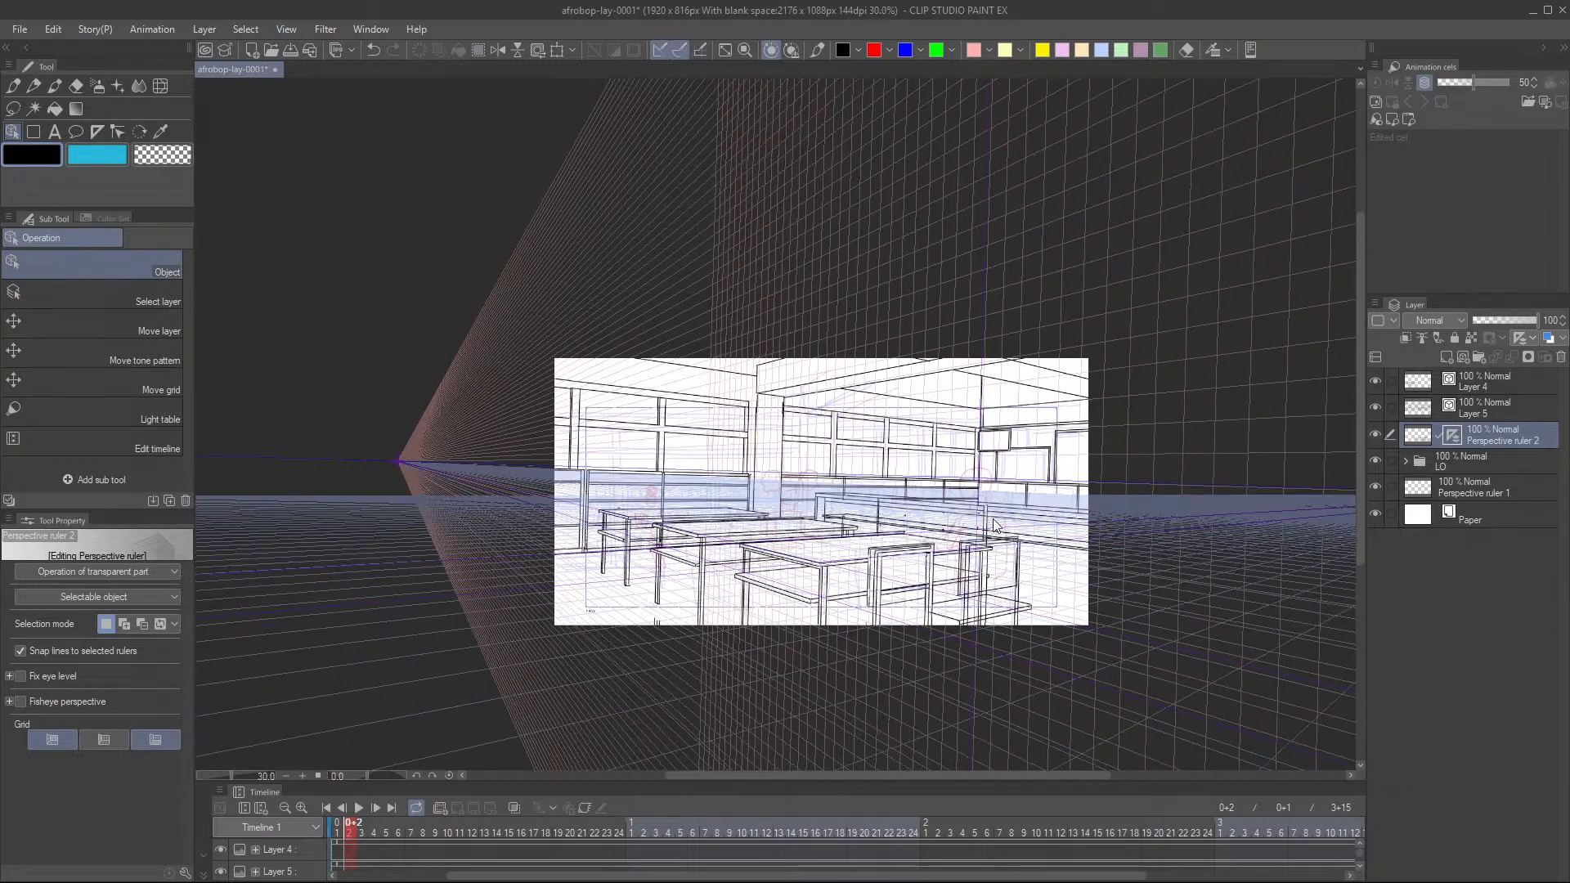
scroll(783, 489, up, 2)
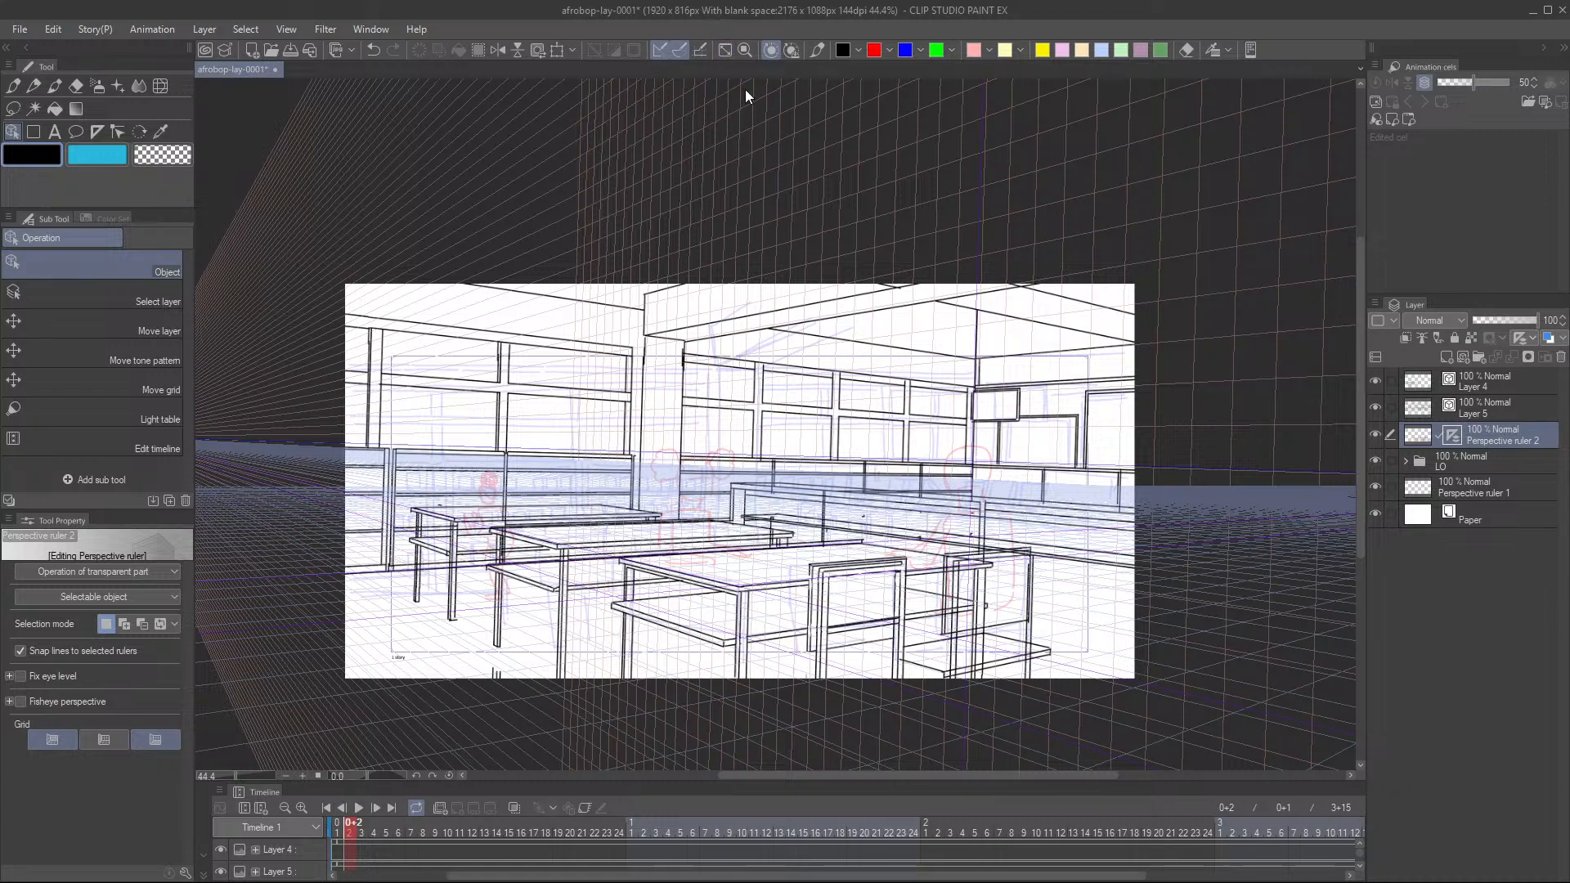
drag(792, 469, 841, 467)
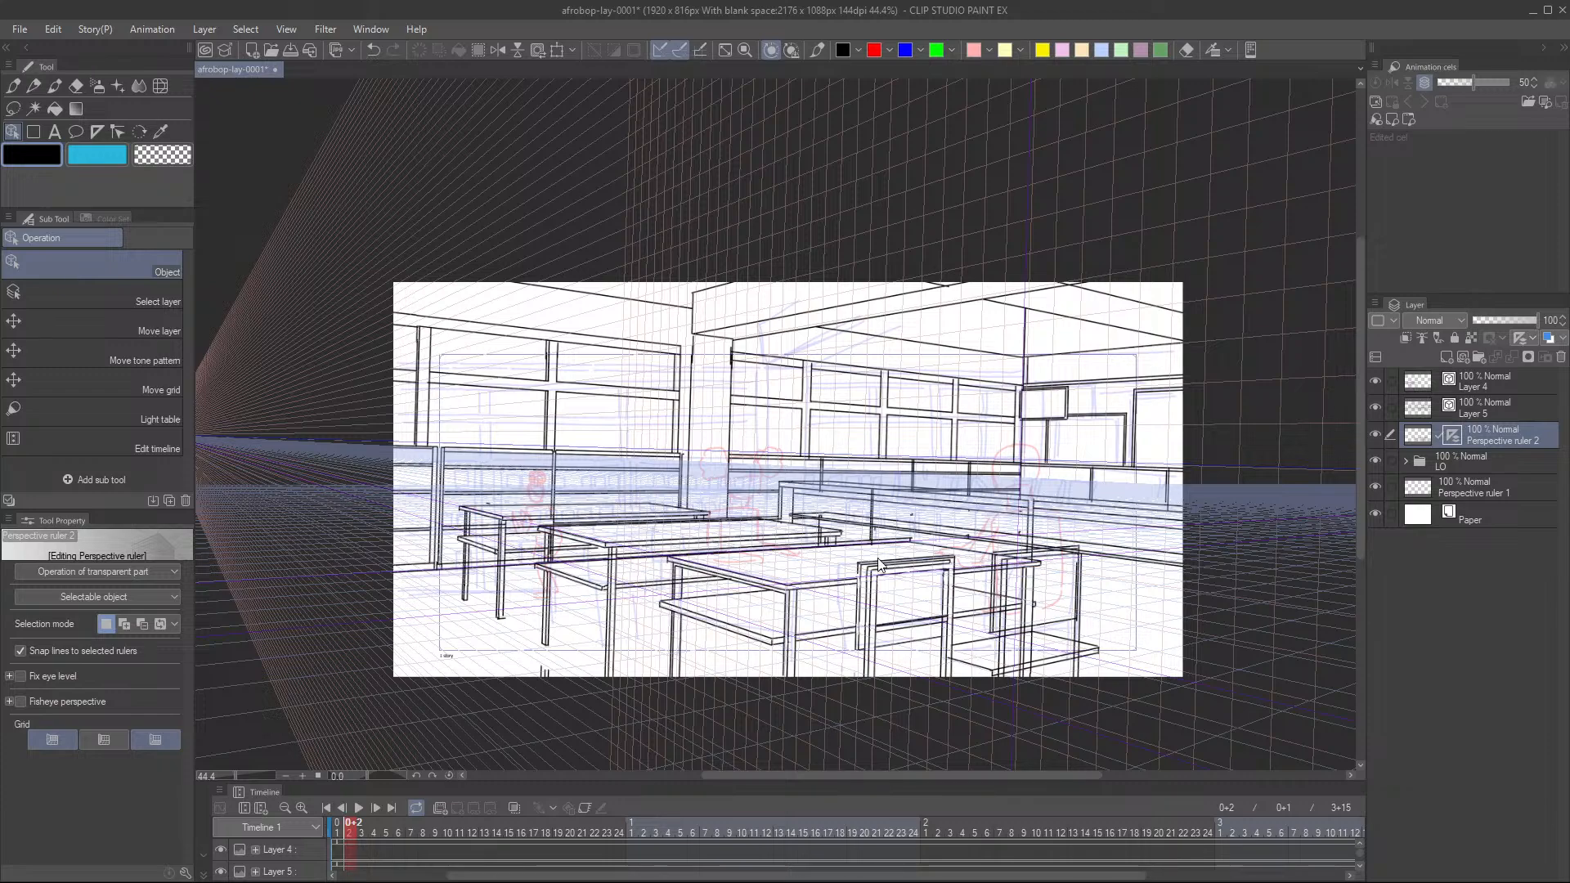
click(64, 736)
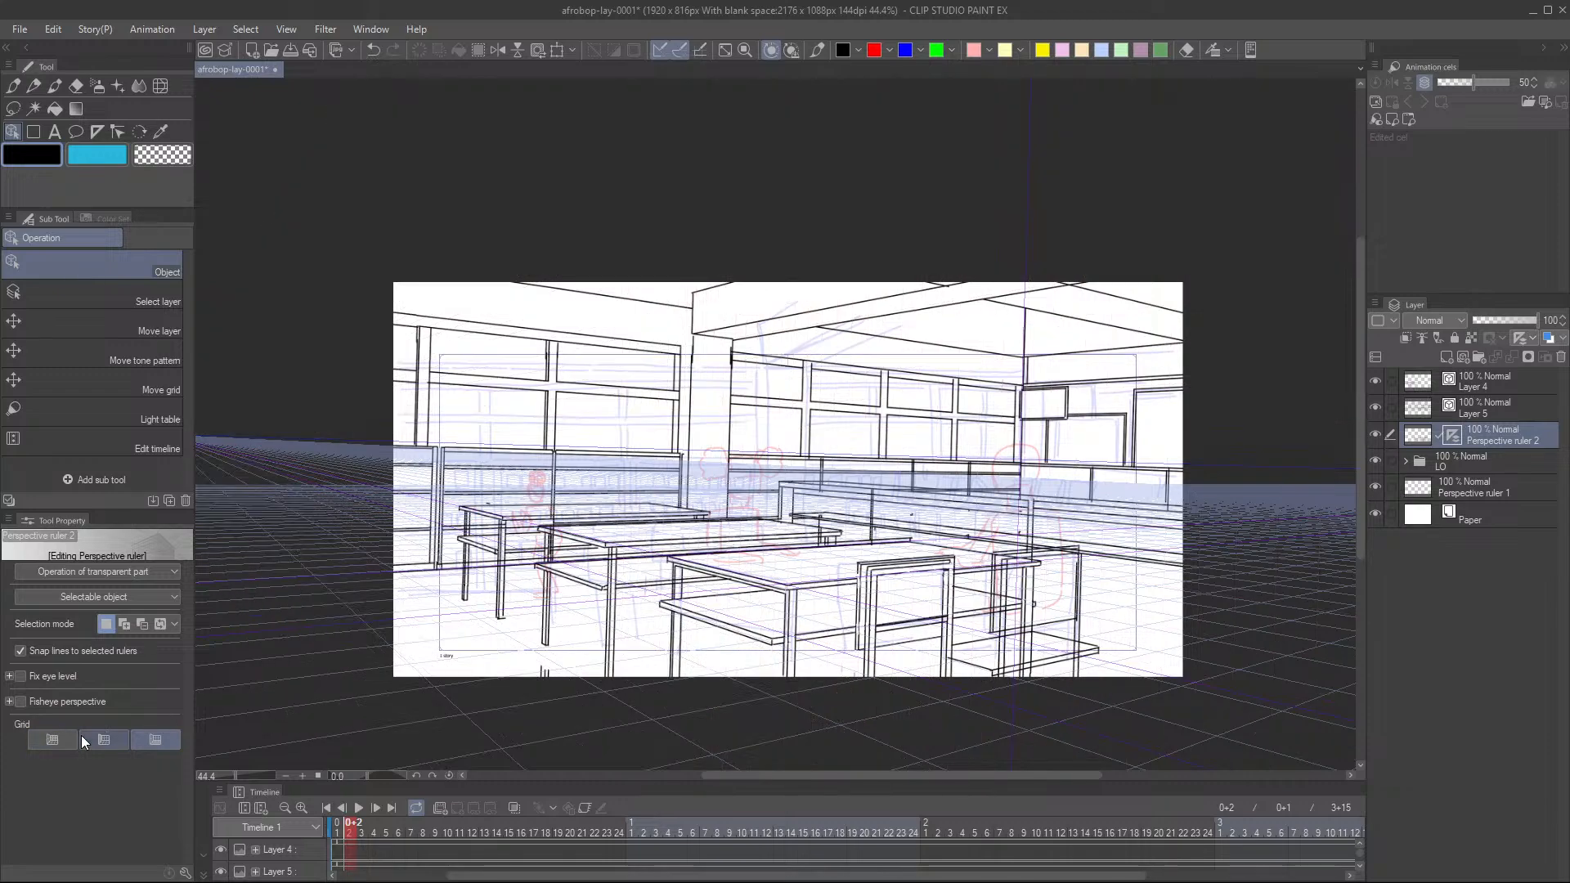
click(141, 737)
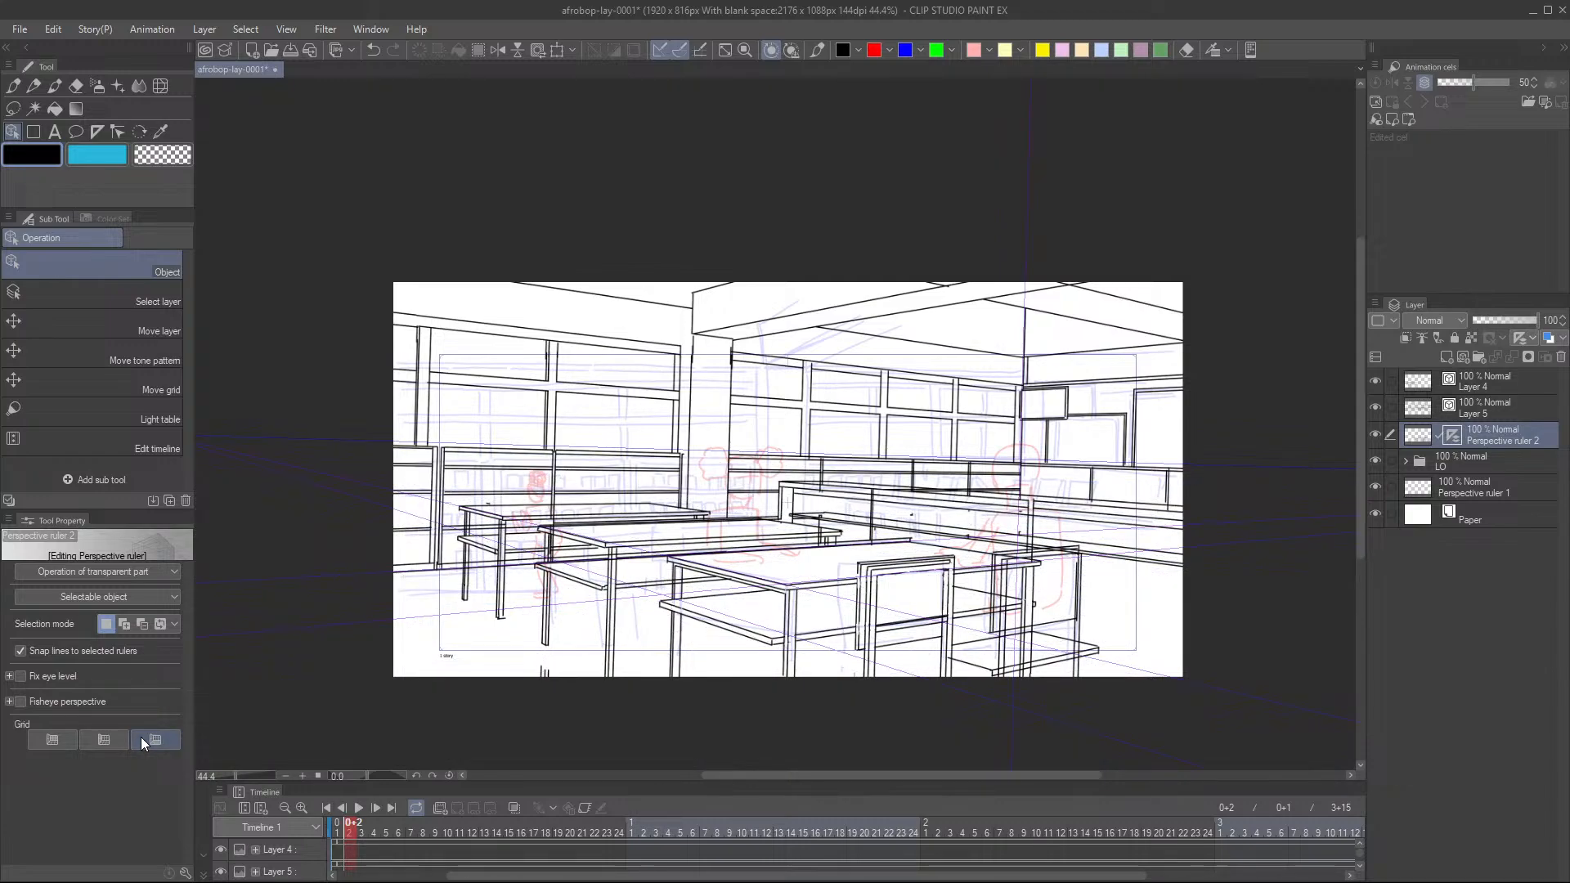
click(141, 737)
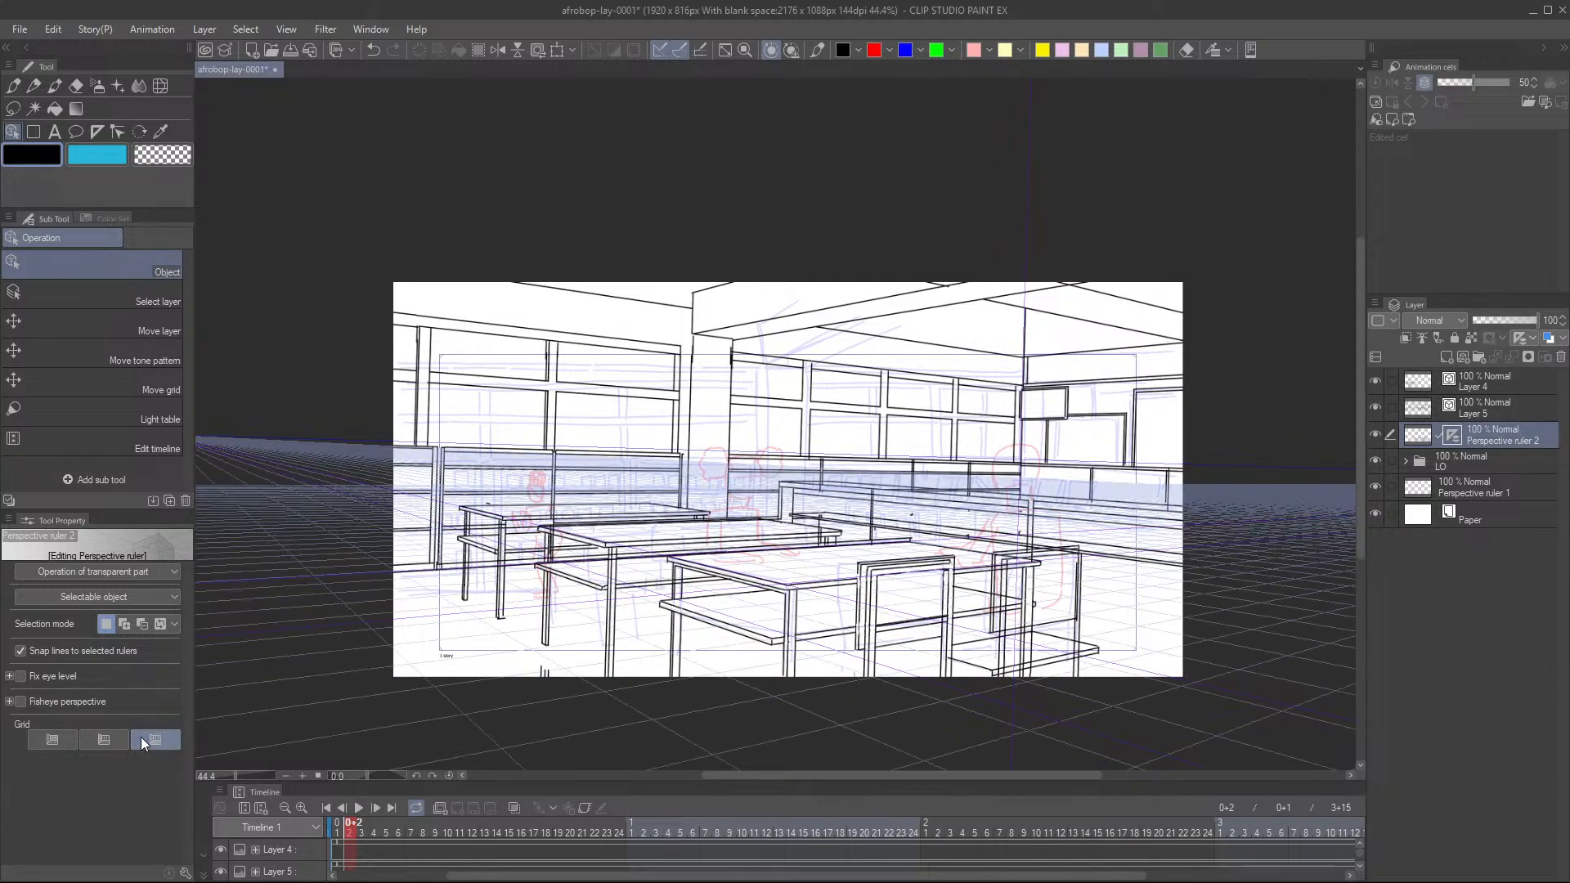
- Look over the tables and right wall of the layout, and make Layer 4 the active layer
scroll(776, 585, up, 3)
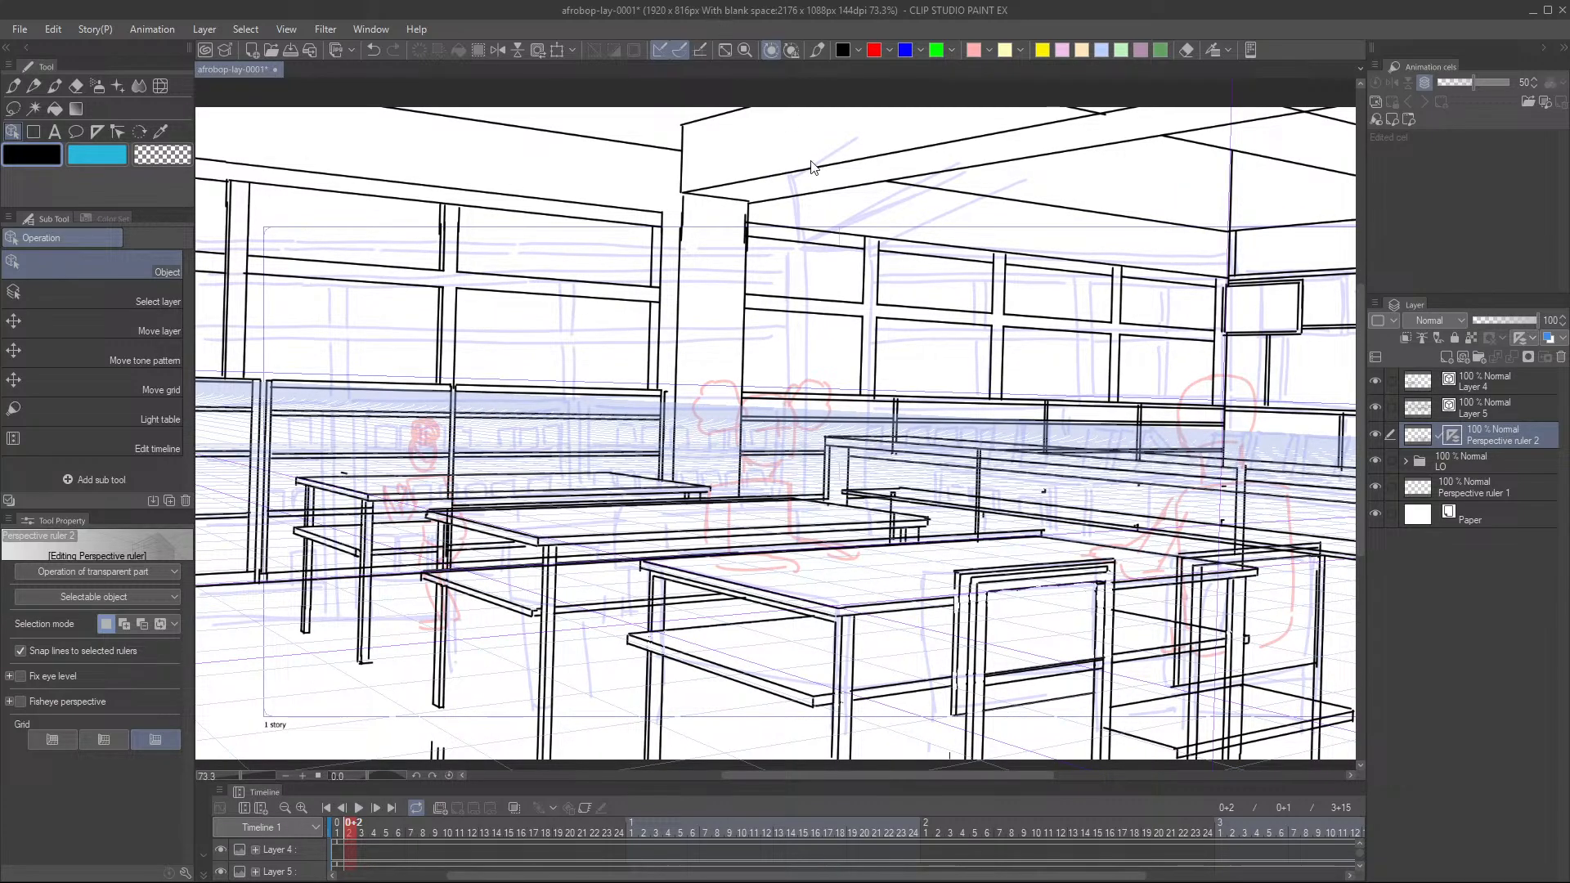
drag(865, 557, 762, 519)
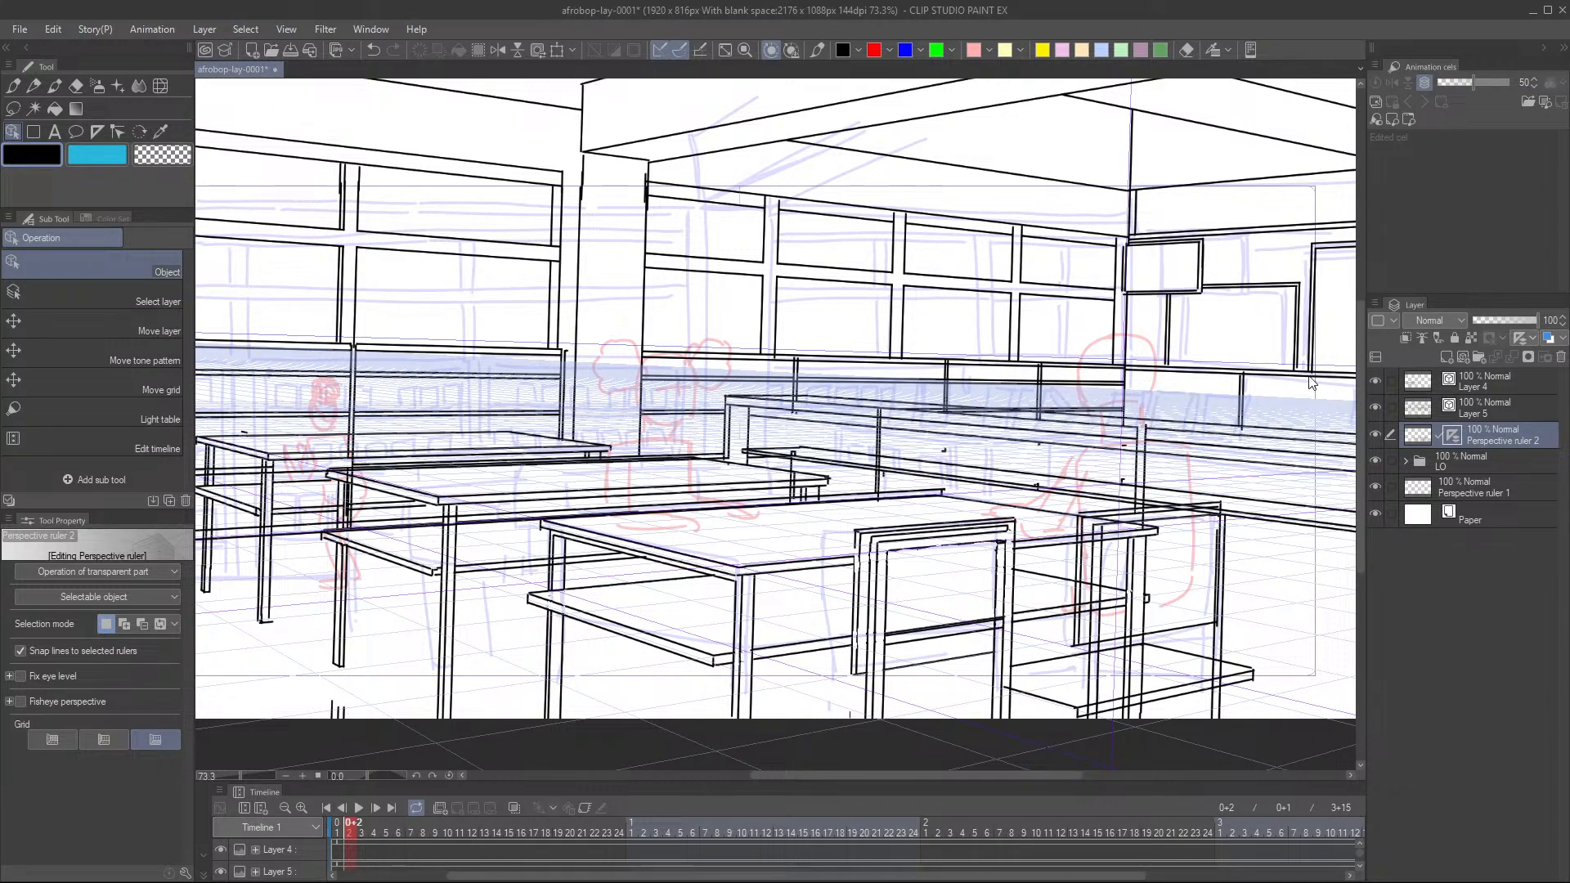
scroll(1051, 313, down, 1)
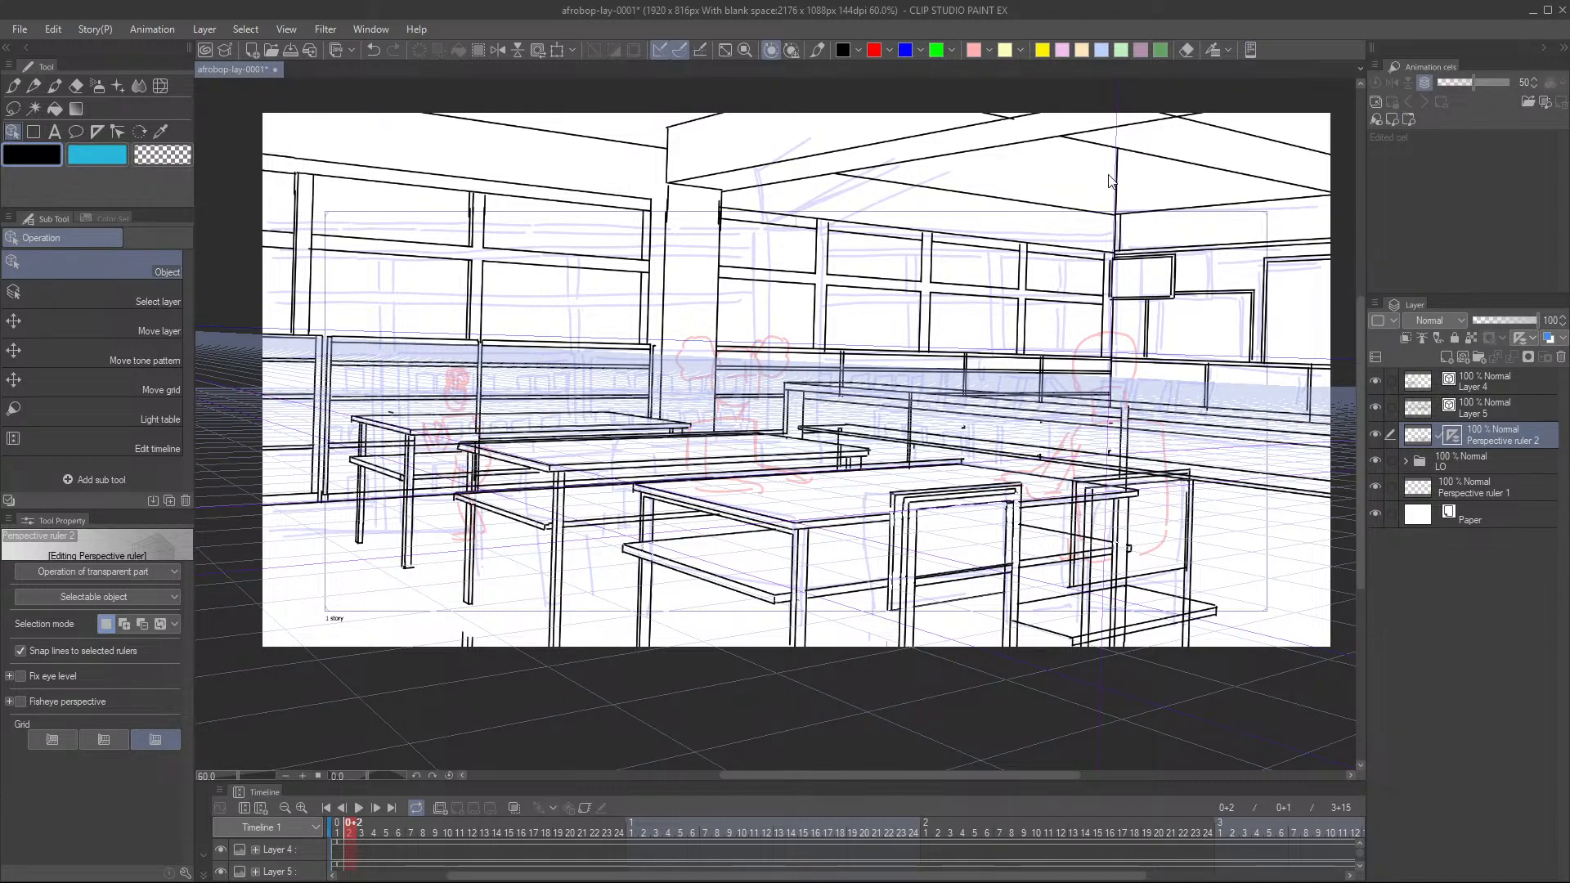
click(1485, 378)
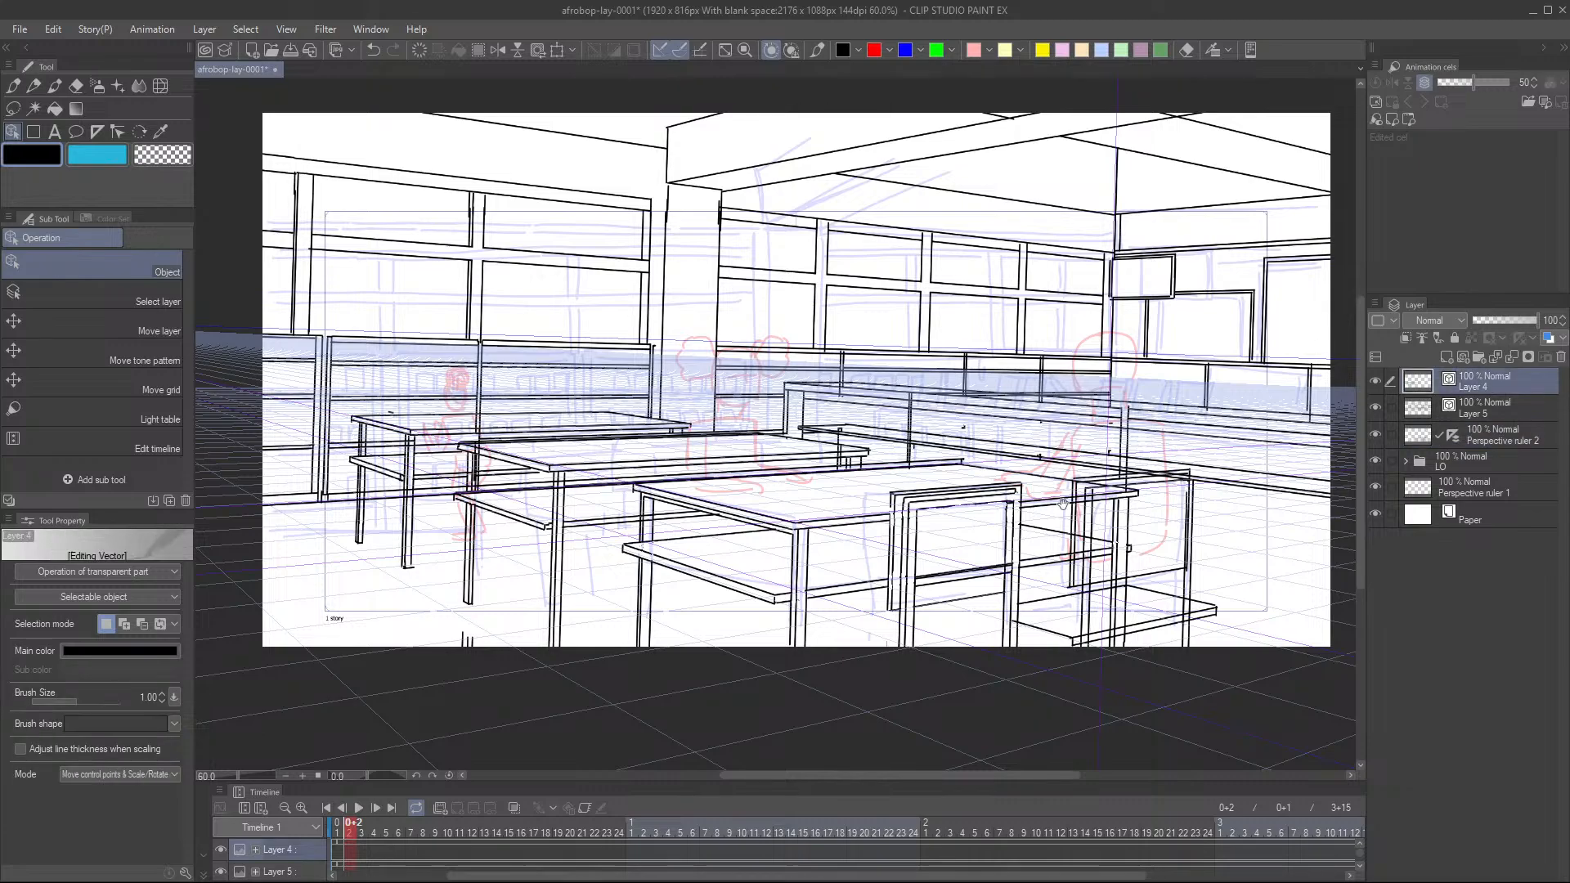
drag(1063, 496, 1040, 518)
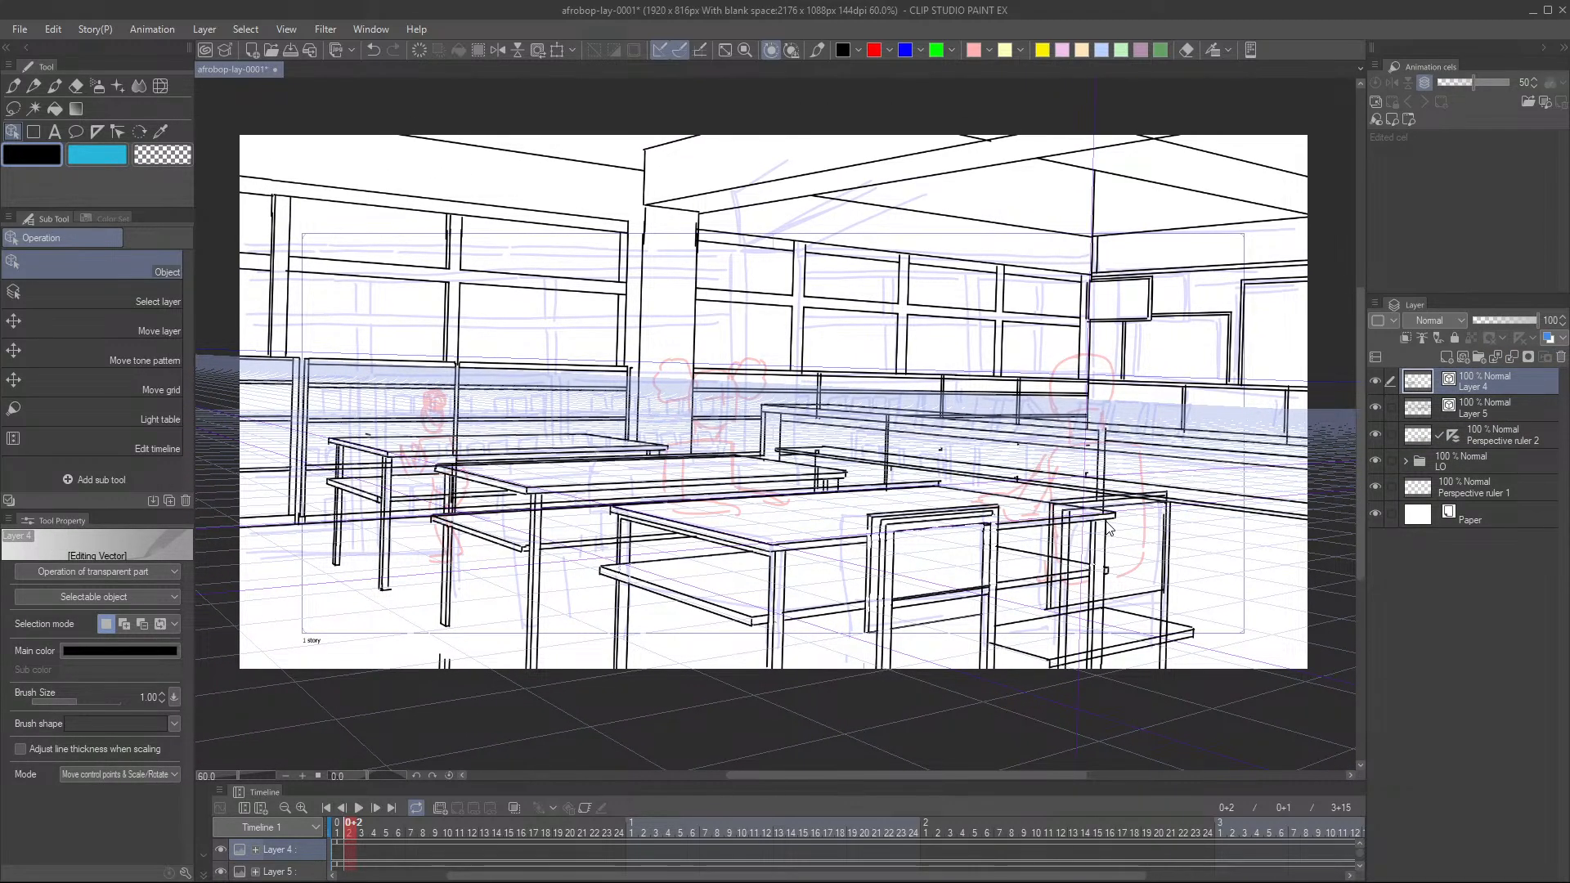
- Group Layer 4, Layer 5 and Perspective ruler 2 into a new layer folder and collapse it
ctrl+click(1500, 407)
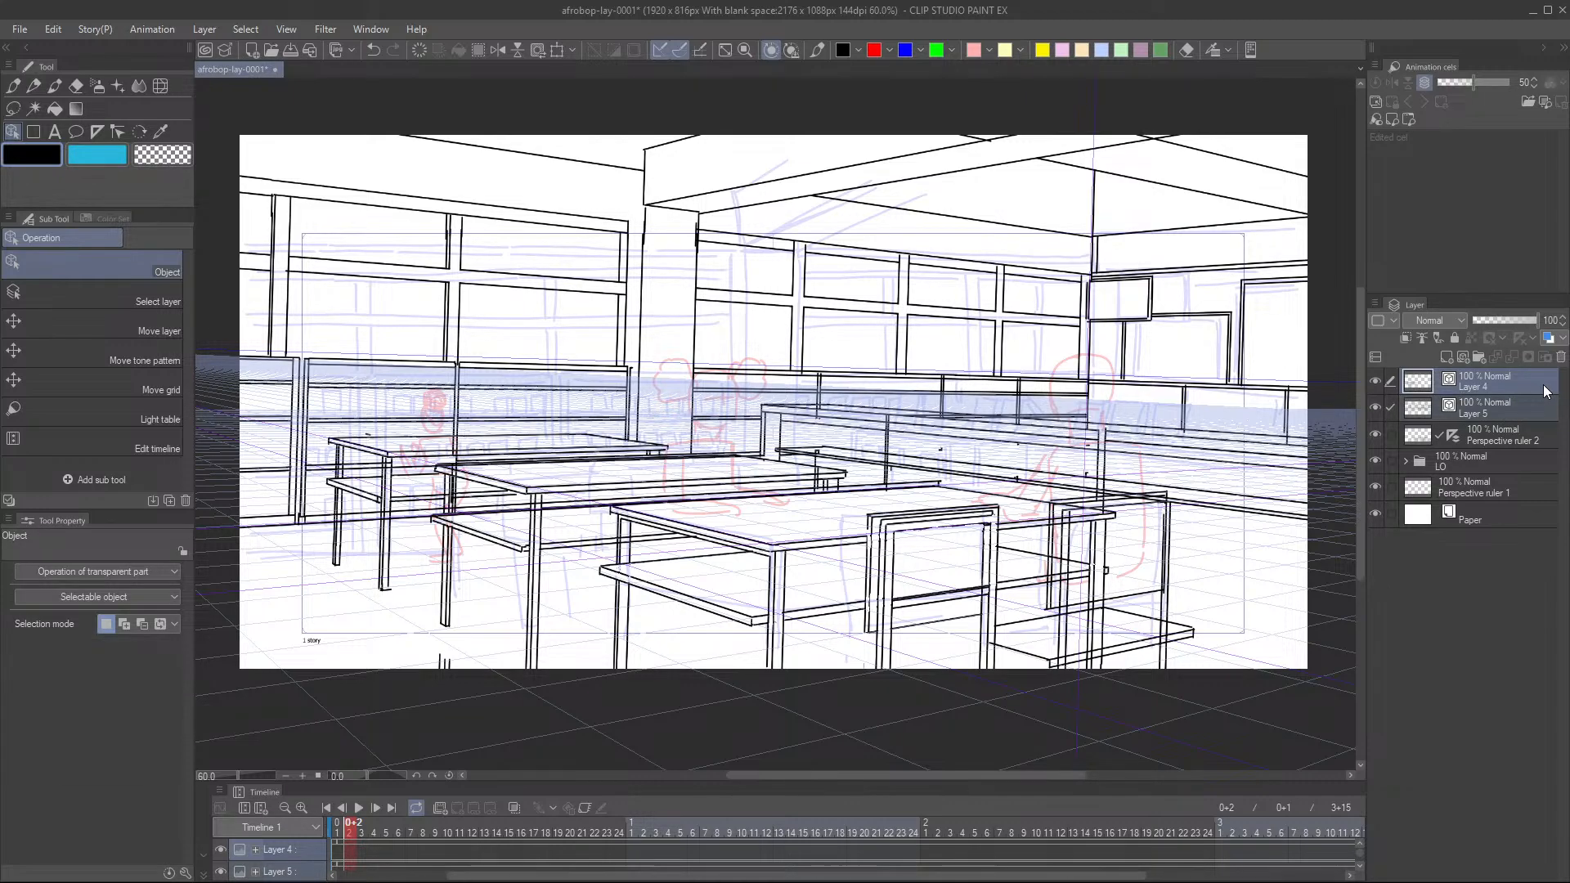
click(1459, 435)
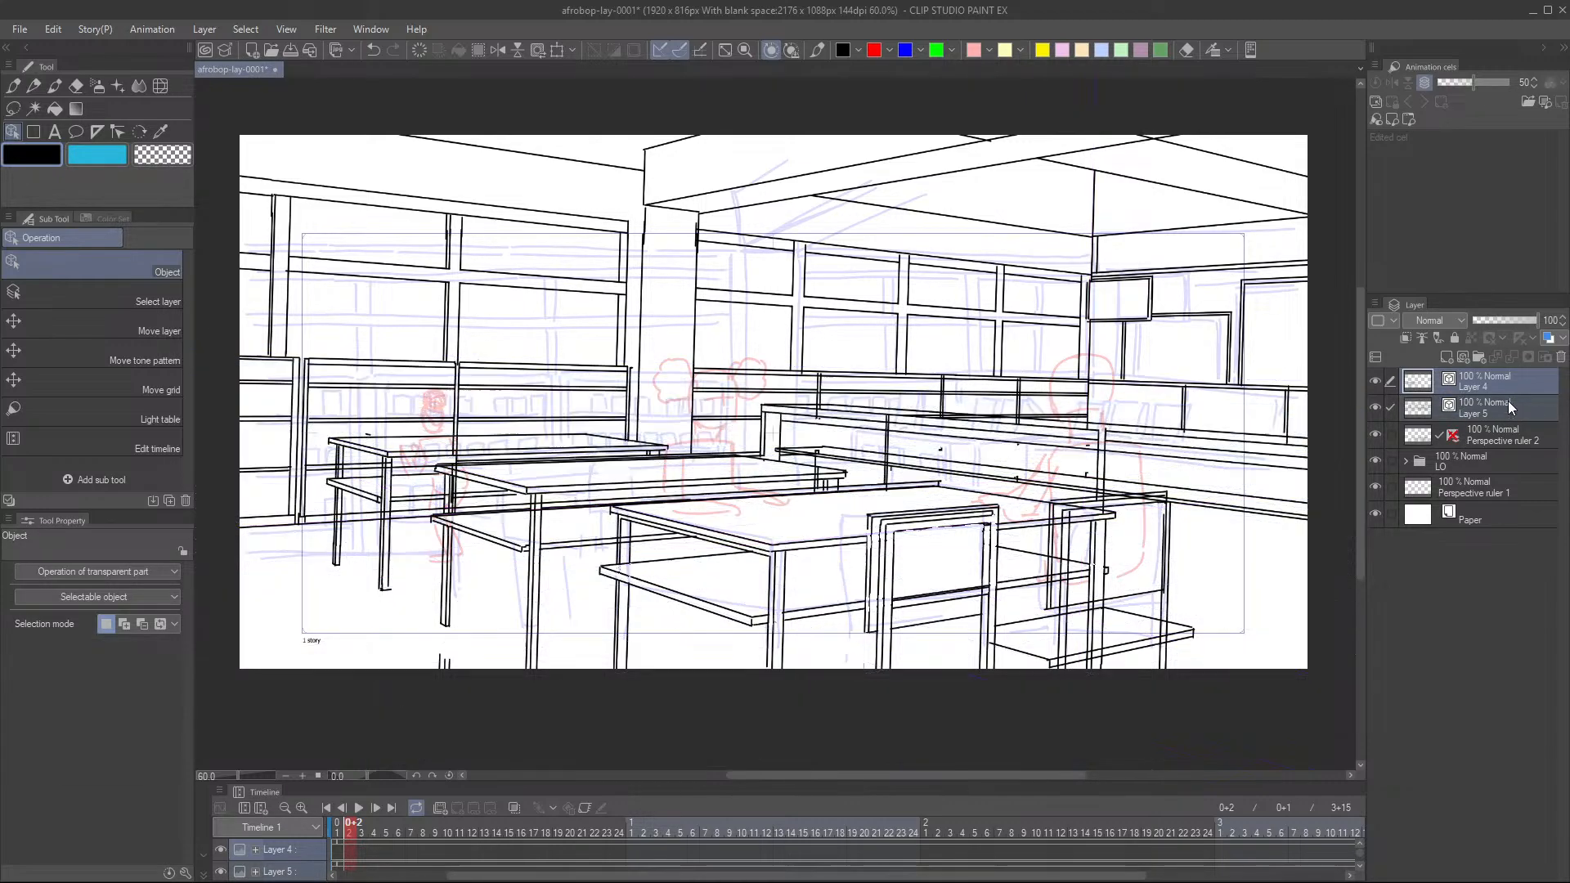
click(1452, 436)
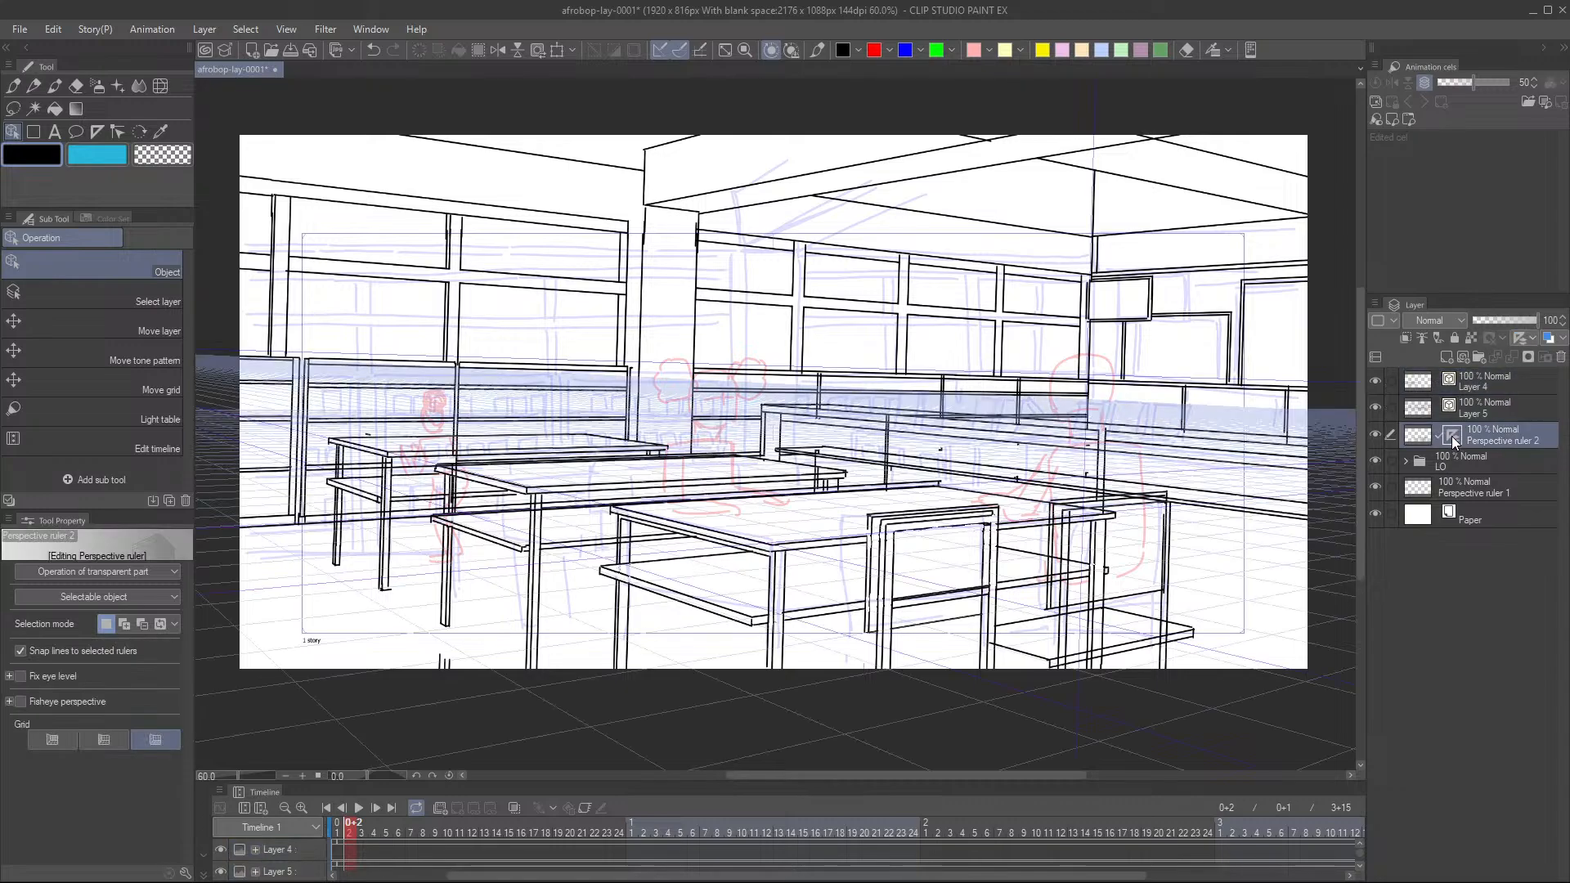
ctrl+click(1503, 410)
ctrl+click(1510, 381)
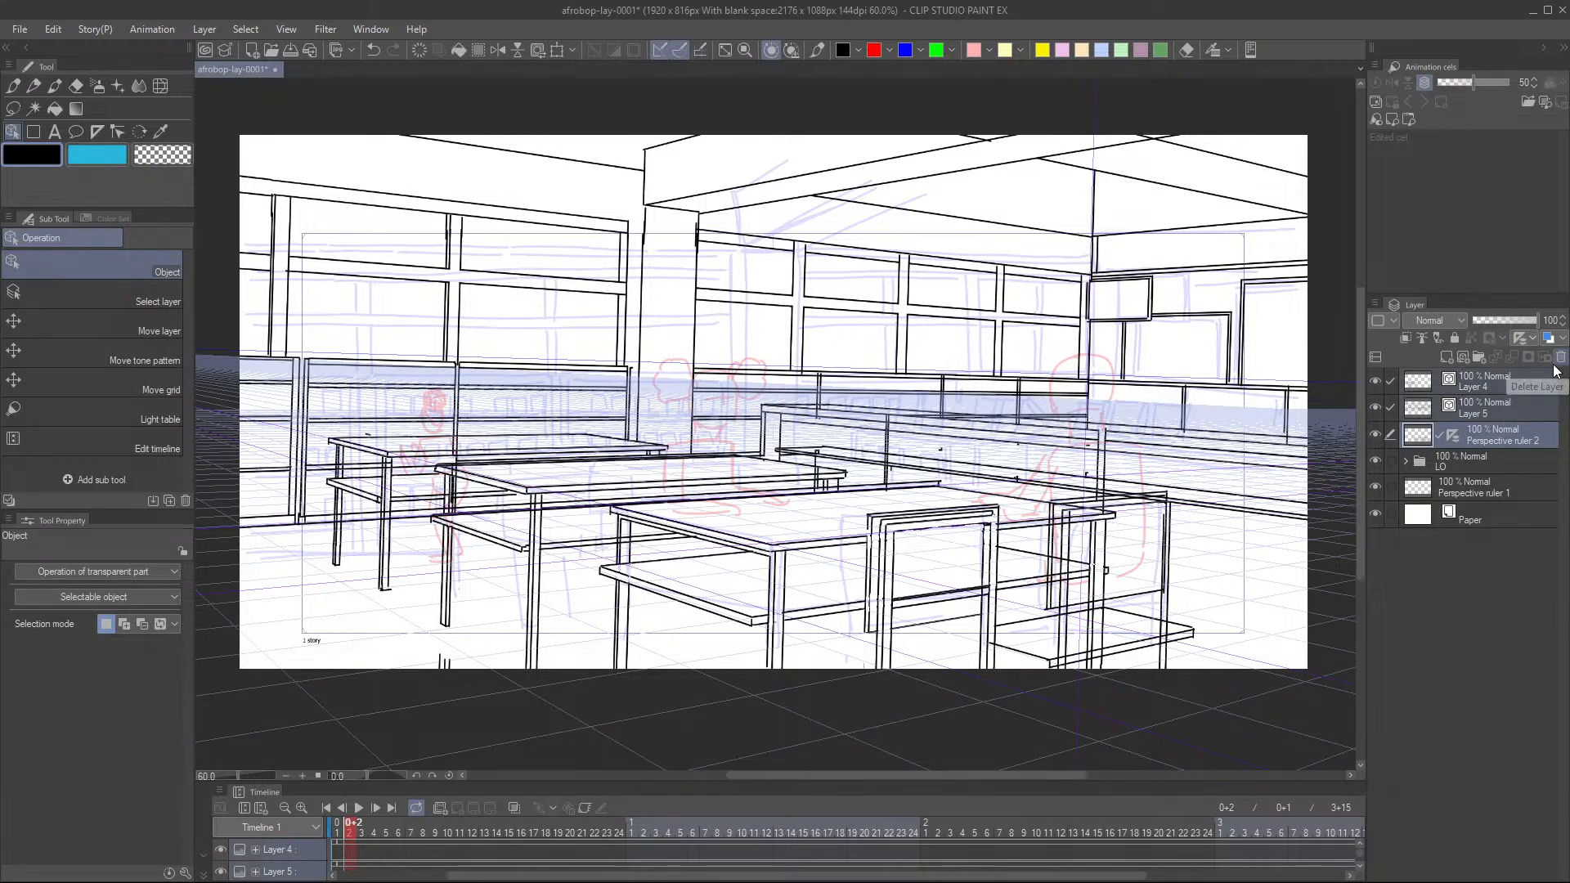
right_click(1489, 391)
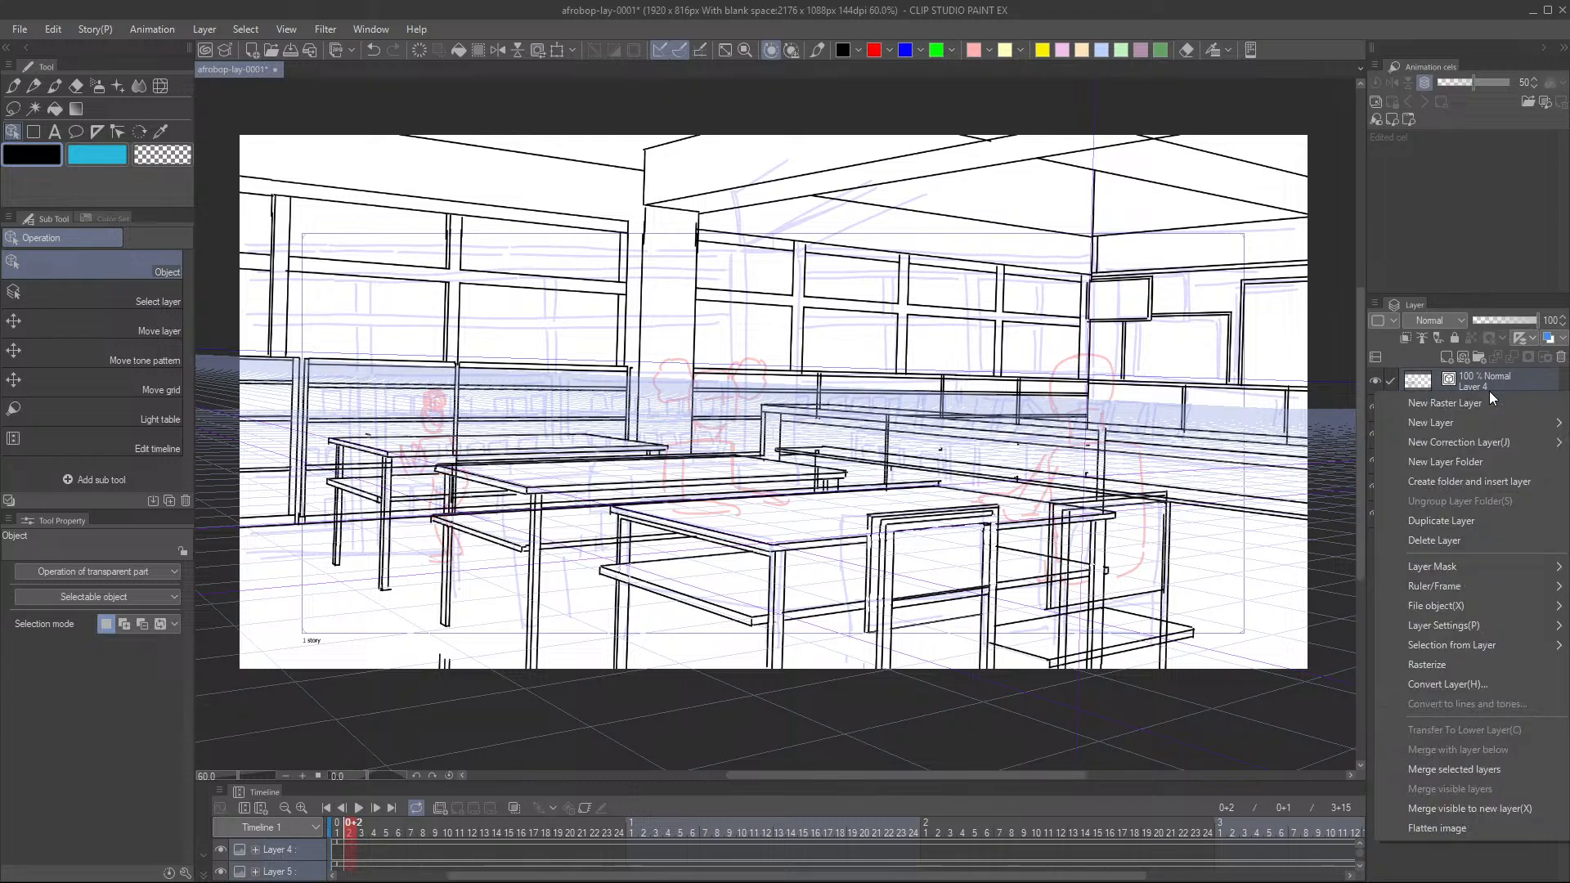
click(1492, 480)
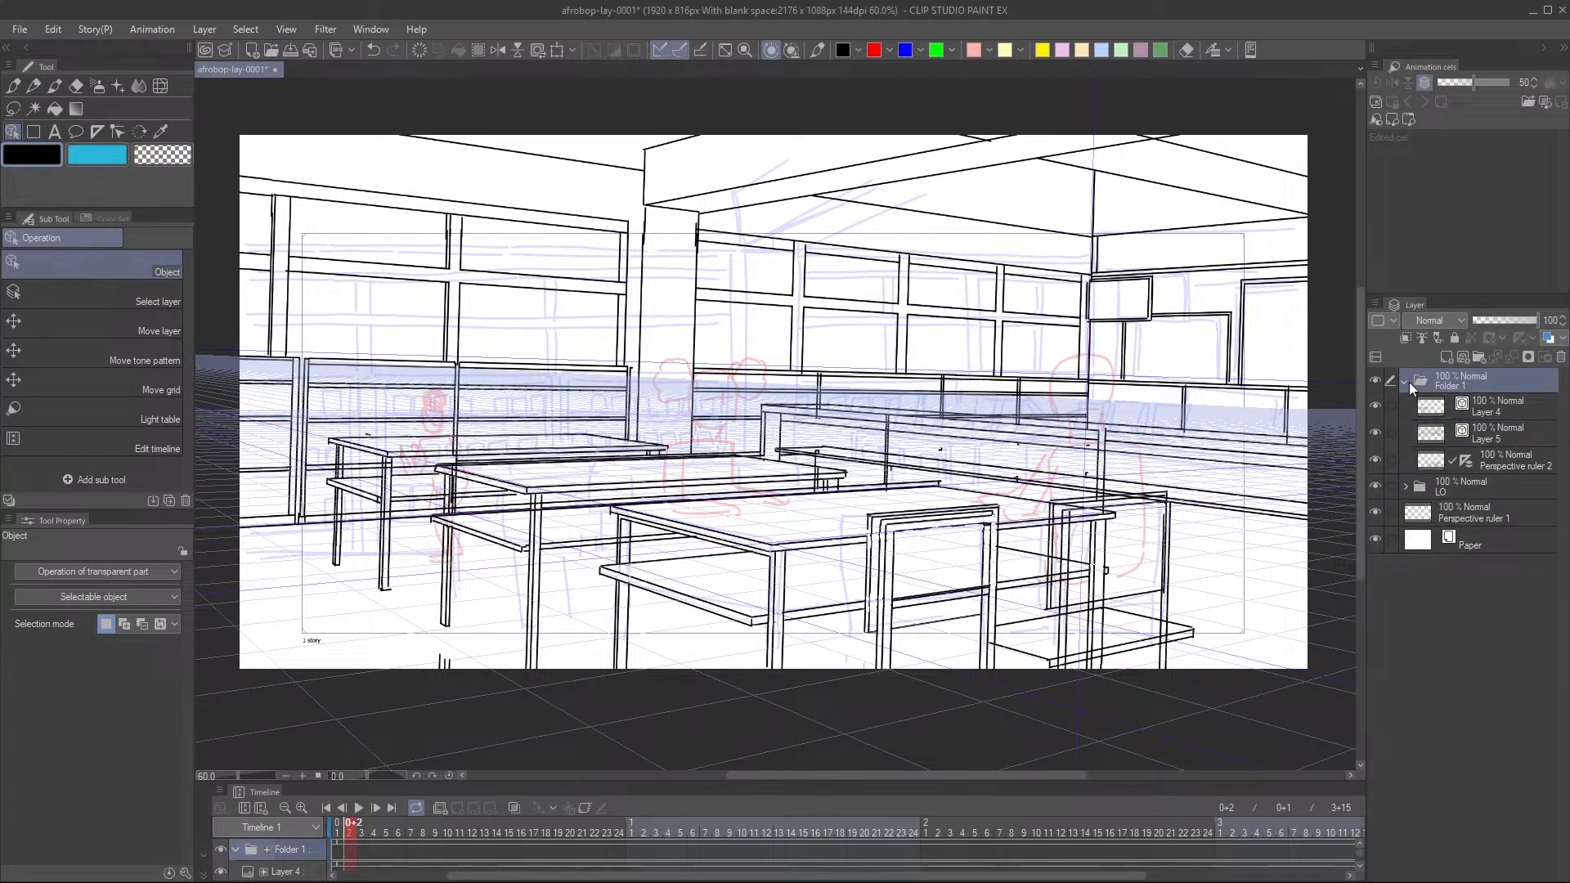
click(1407, 381)
- Lower the opacity of Folder 1 to 21% and hide the LO folder
click(1493, 320)
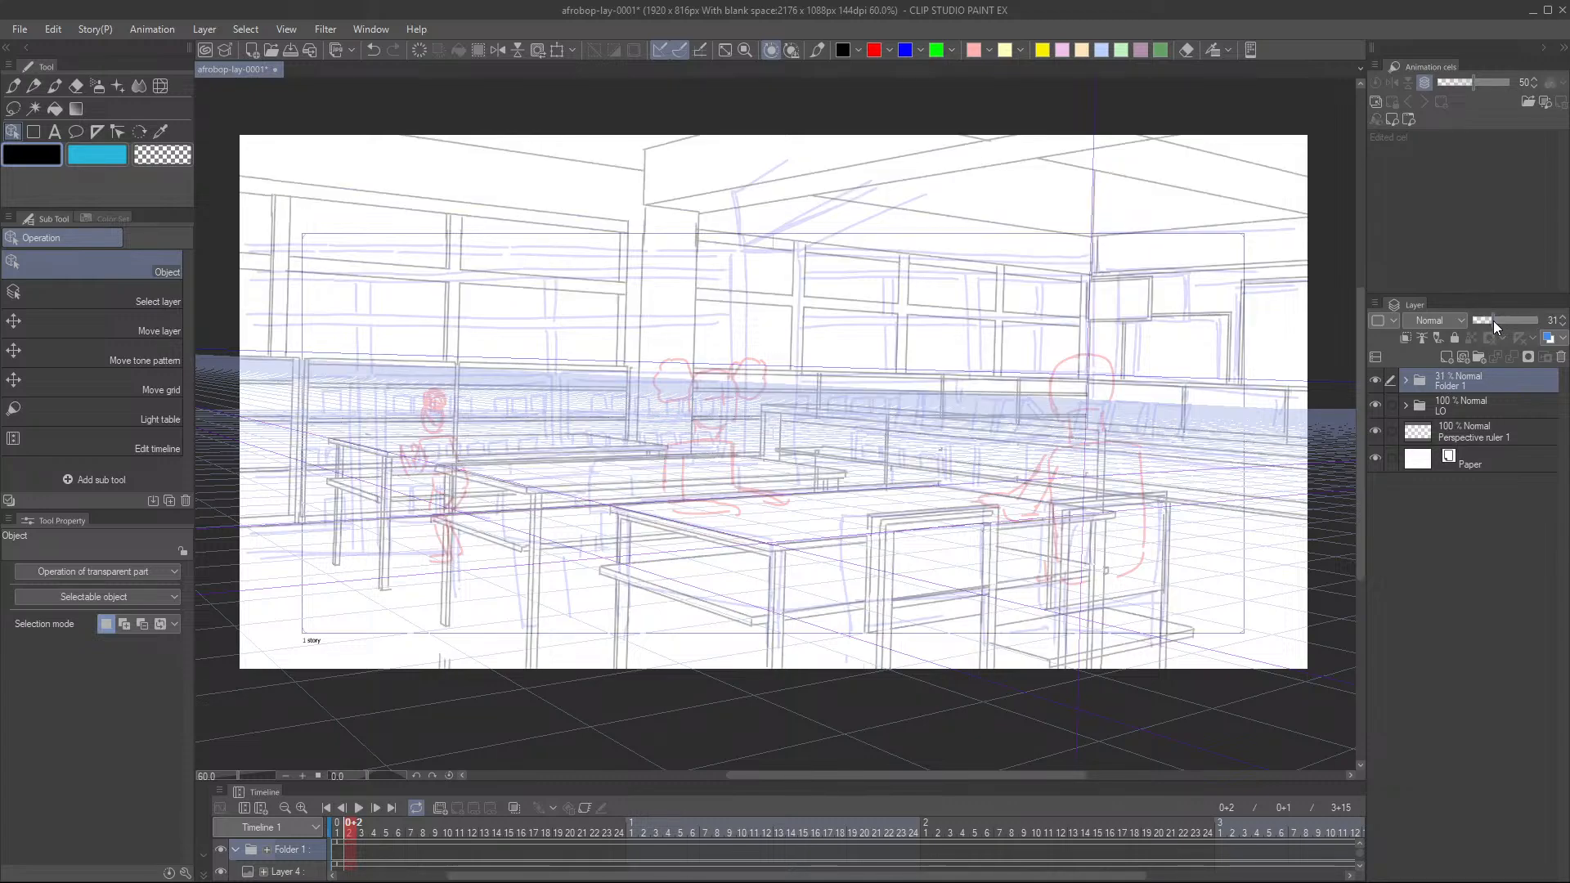
drag(1488, 318, 1486, 320)
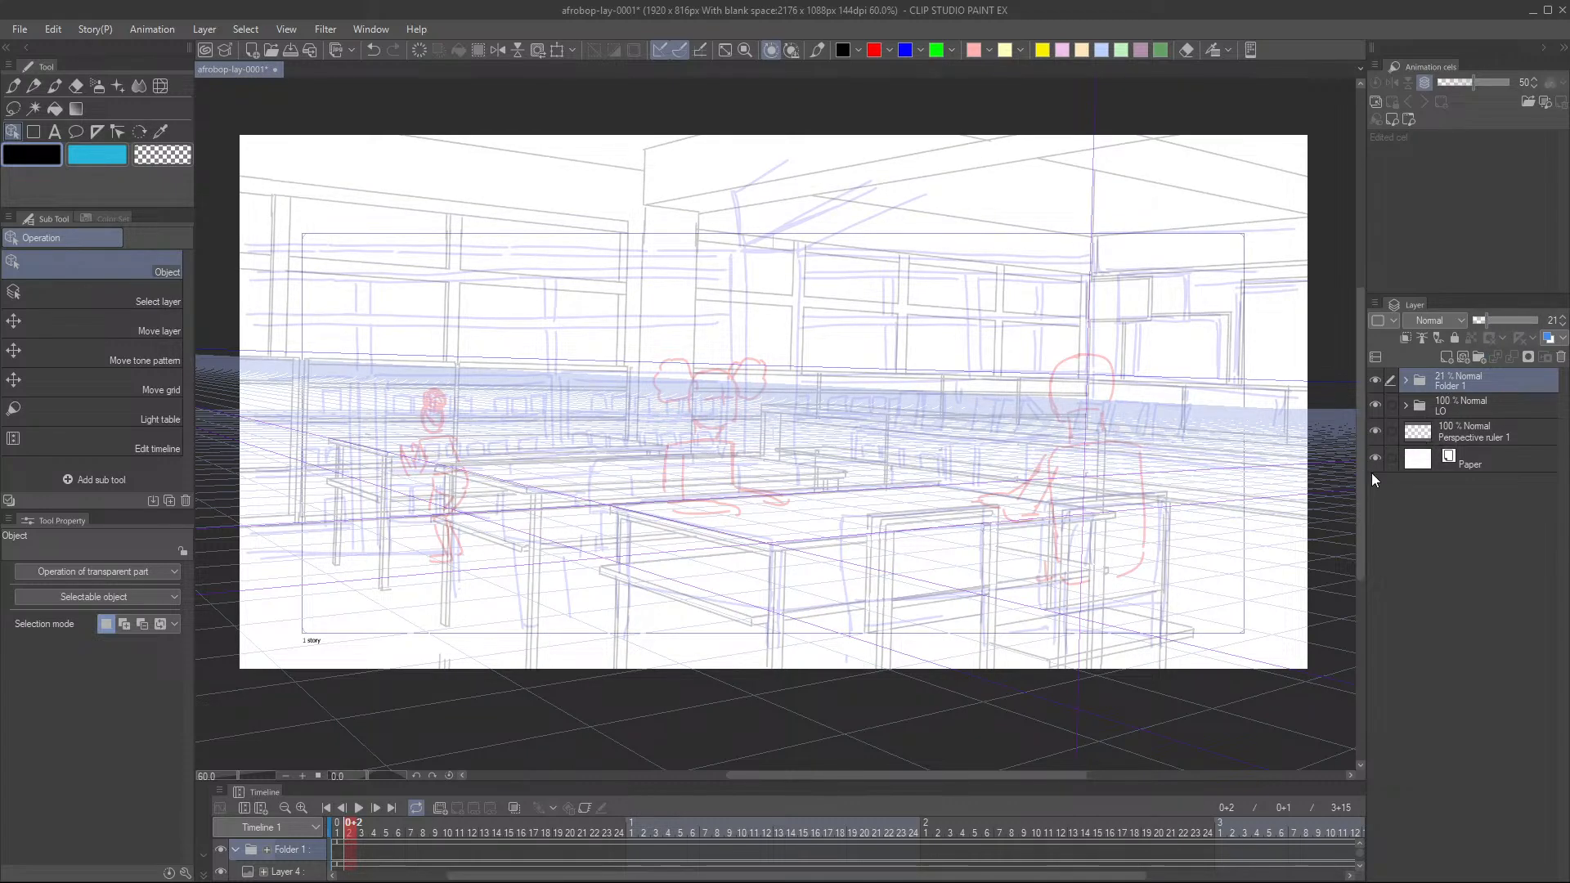
click(1376, 405)
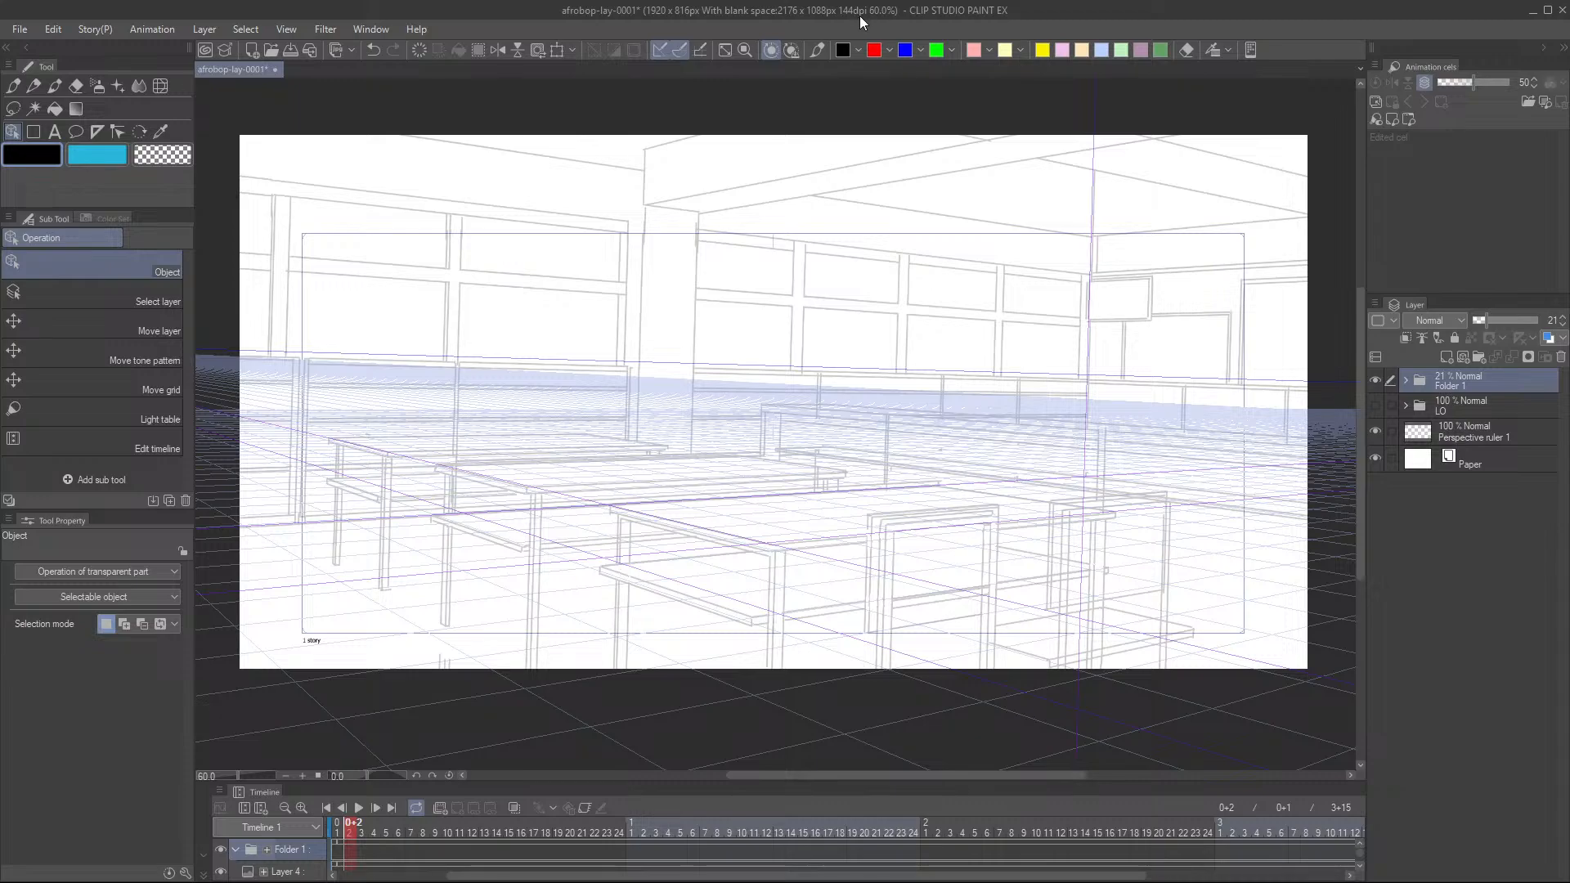
- Add a vector layer above Folder 1 and set up the free Anime line Brush in red
drag(983, 537, 1014, 505)
scroll(1013, 516, up, 2)
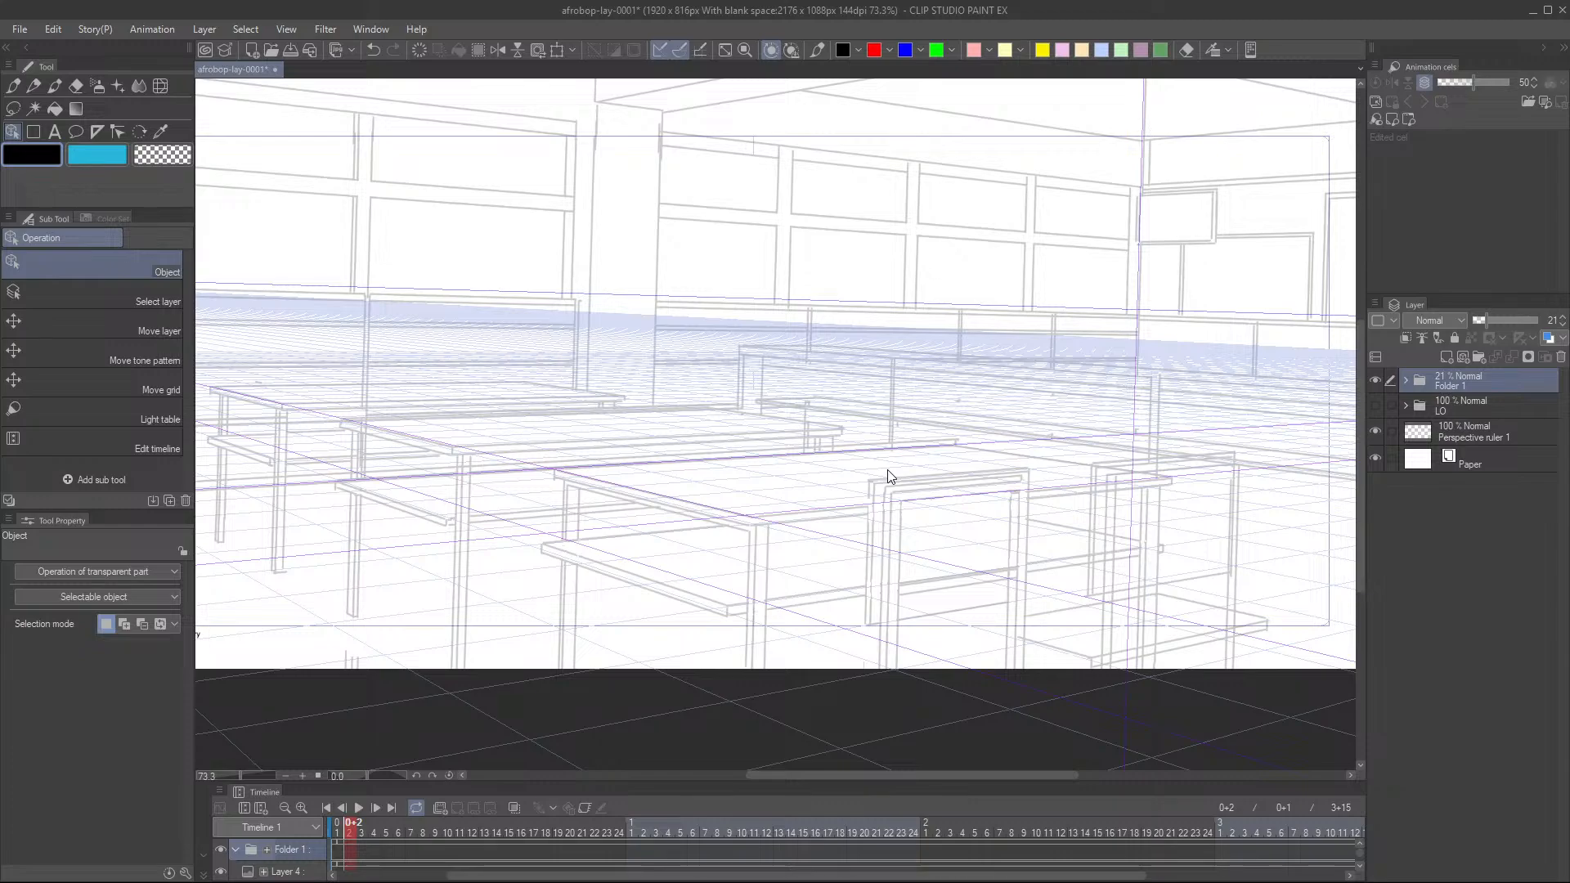
click(1464, 358)
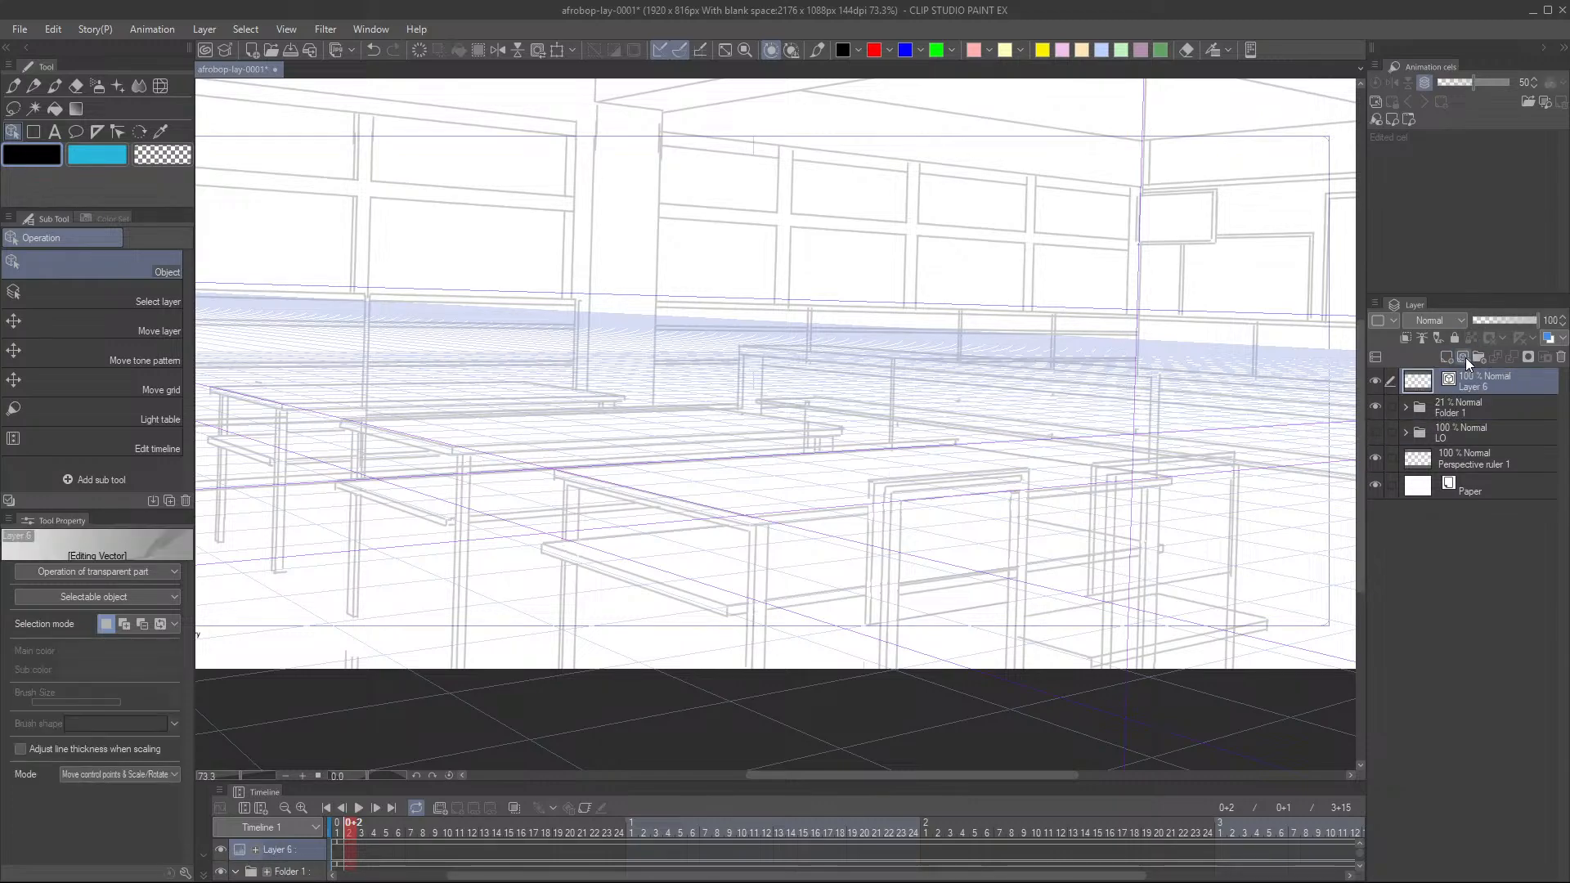
click(874, 51)
click(818, 51)
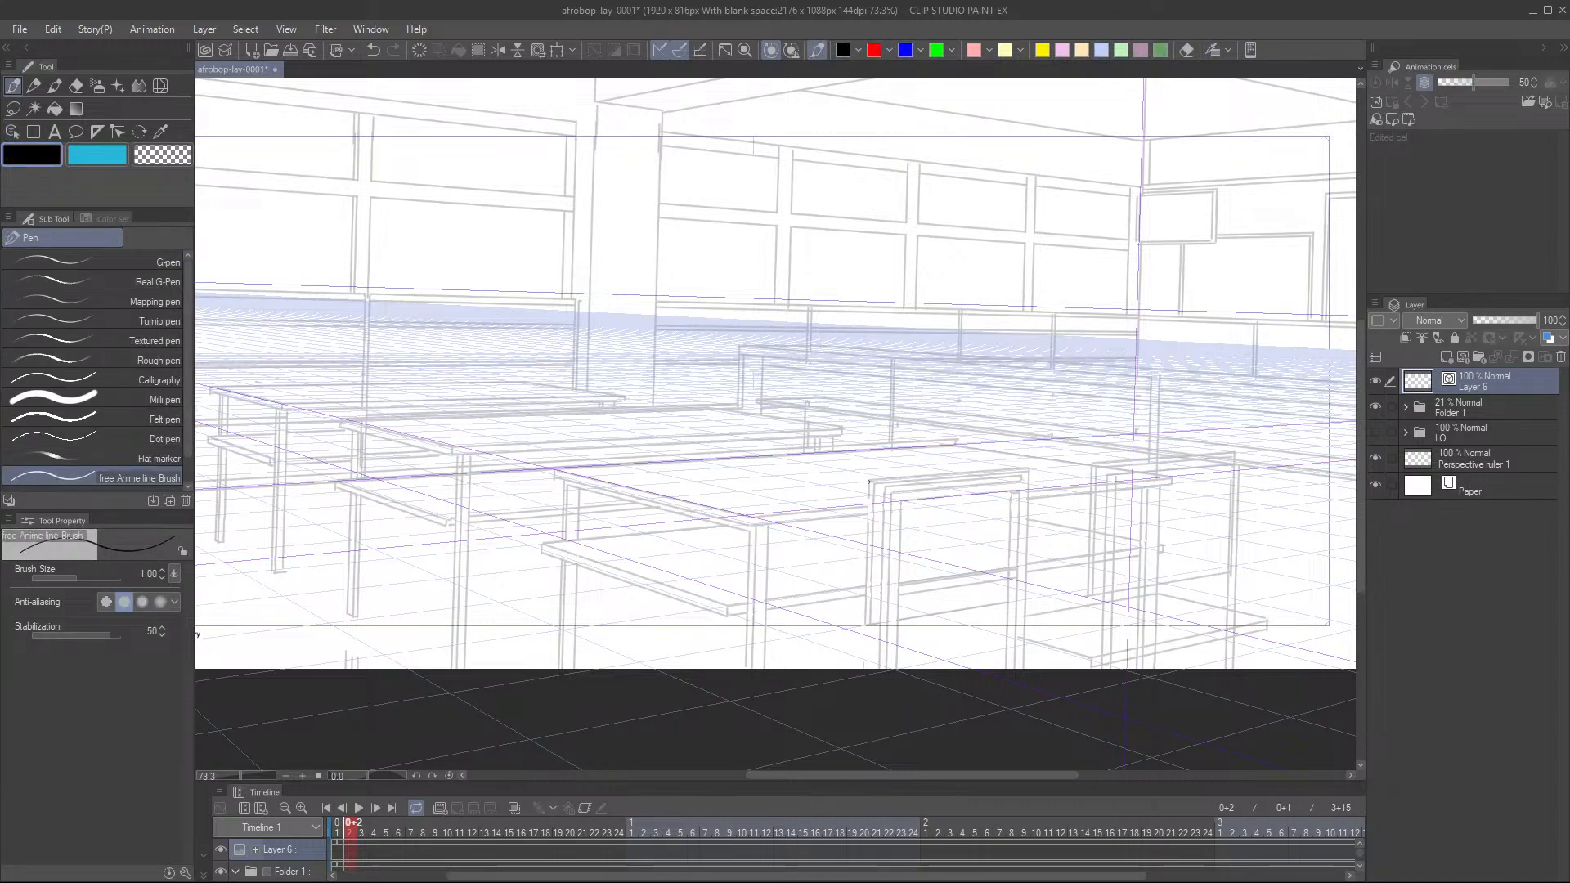
mouse_move(869, 482)
mouse_down()
mouse_move(594, 476)
mouse_move(596, 431)
mouse_up()
key(ctrl+z)
click(874, 51)
- Draw four red perspective guidelines from the top corners of the two foreground chair backs, receding across the tables toward the far left
drag(868, 478, 252, 366)
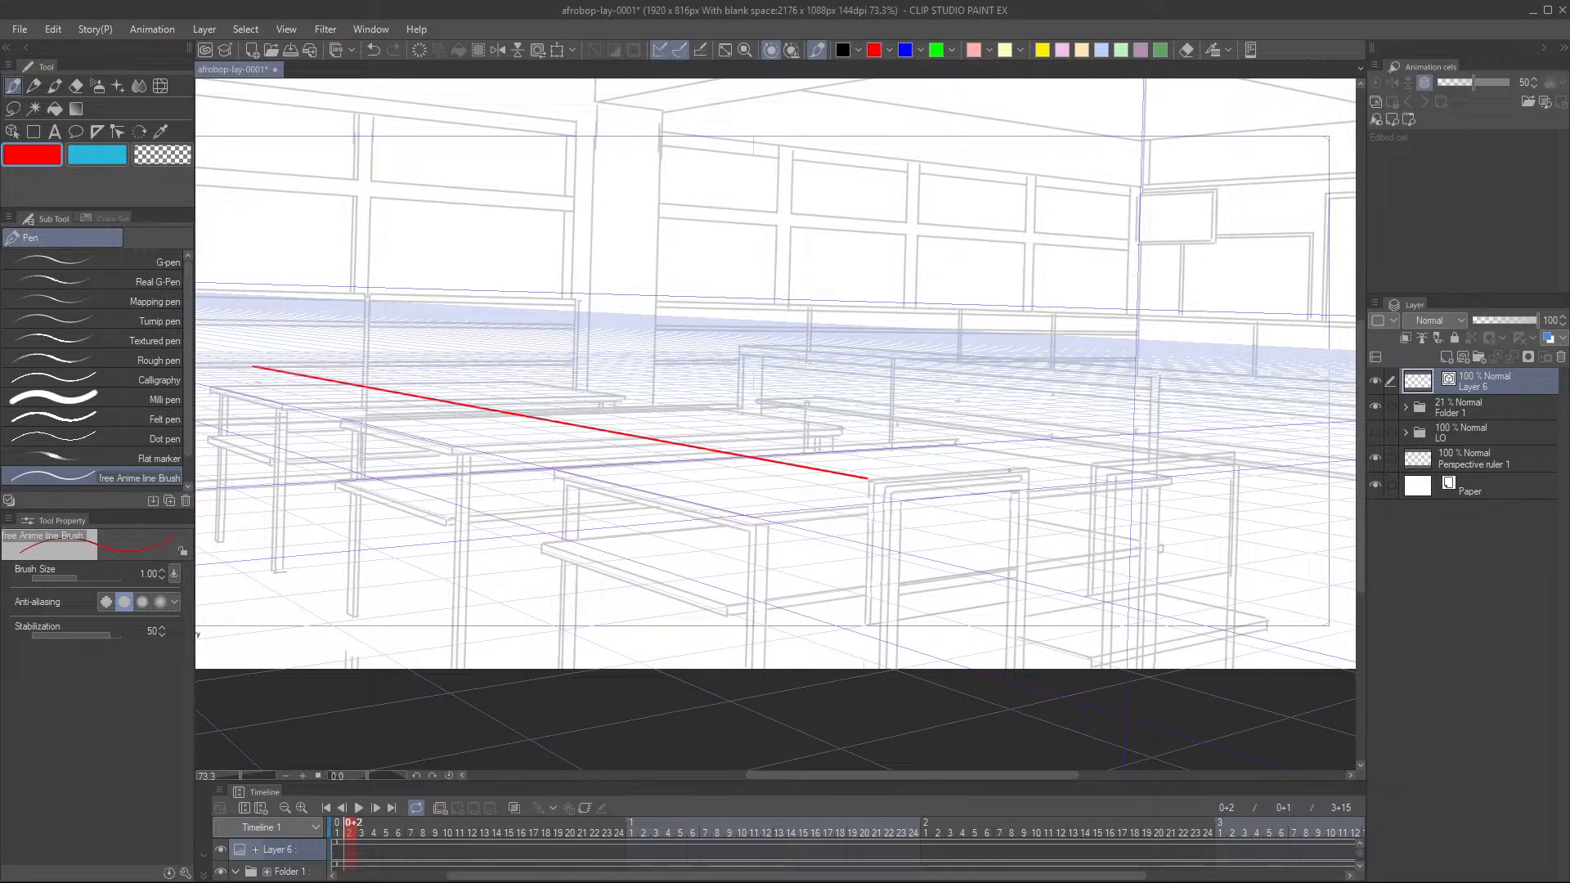
drag(1026, 467, 594, 498)
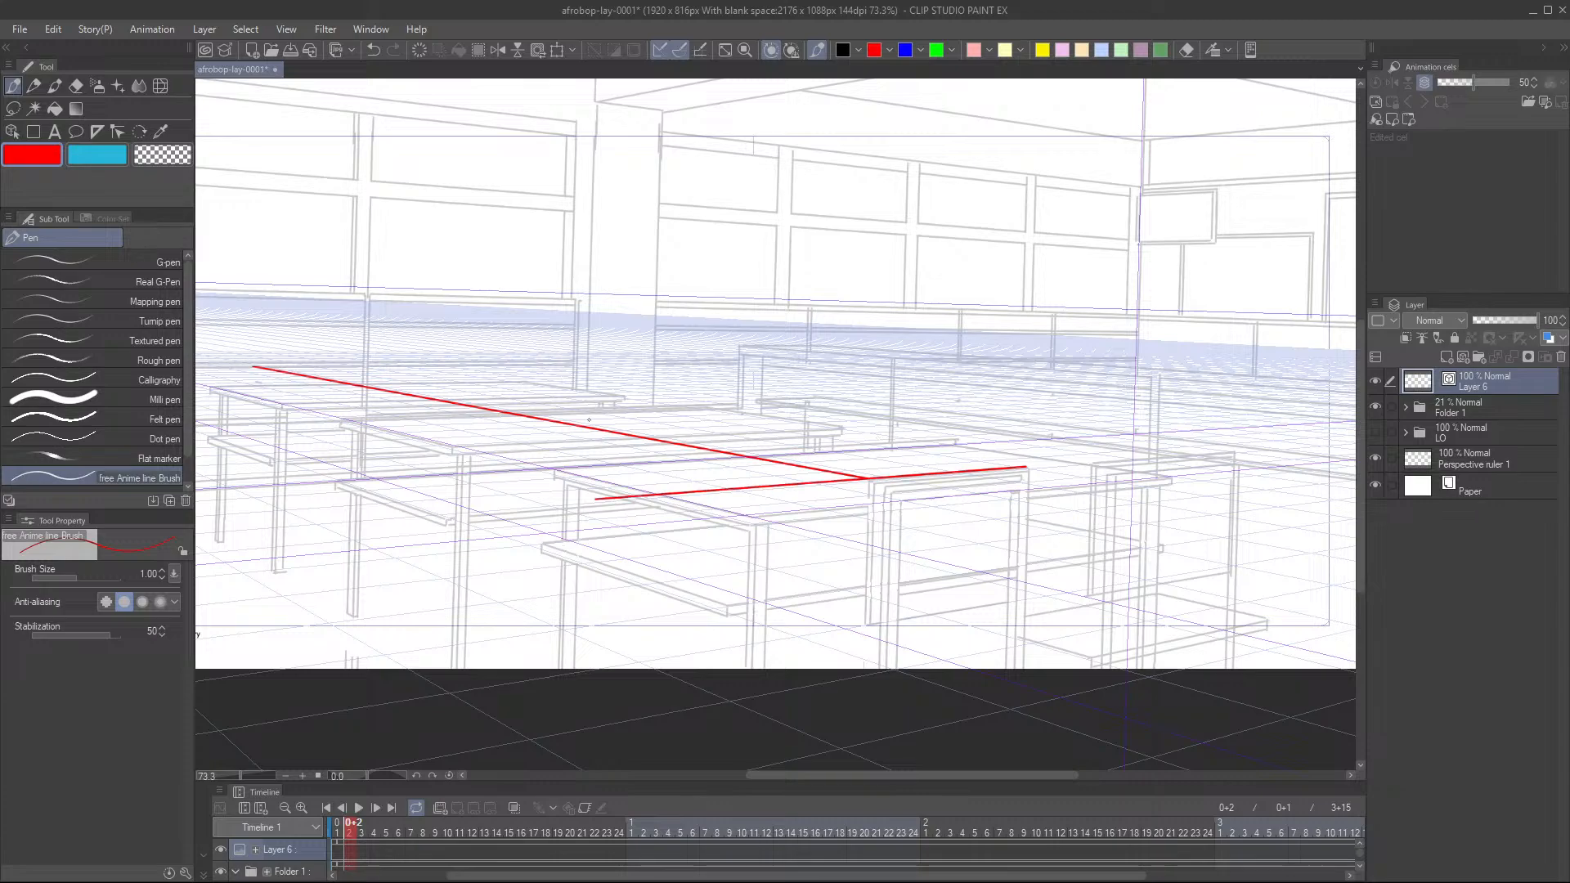
key(ctrl+z)
mouse_move(1026, 467)
mouse_down()
mouse_move(921, 432)
mouse_move(299, 358)
mouse_up()
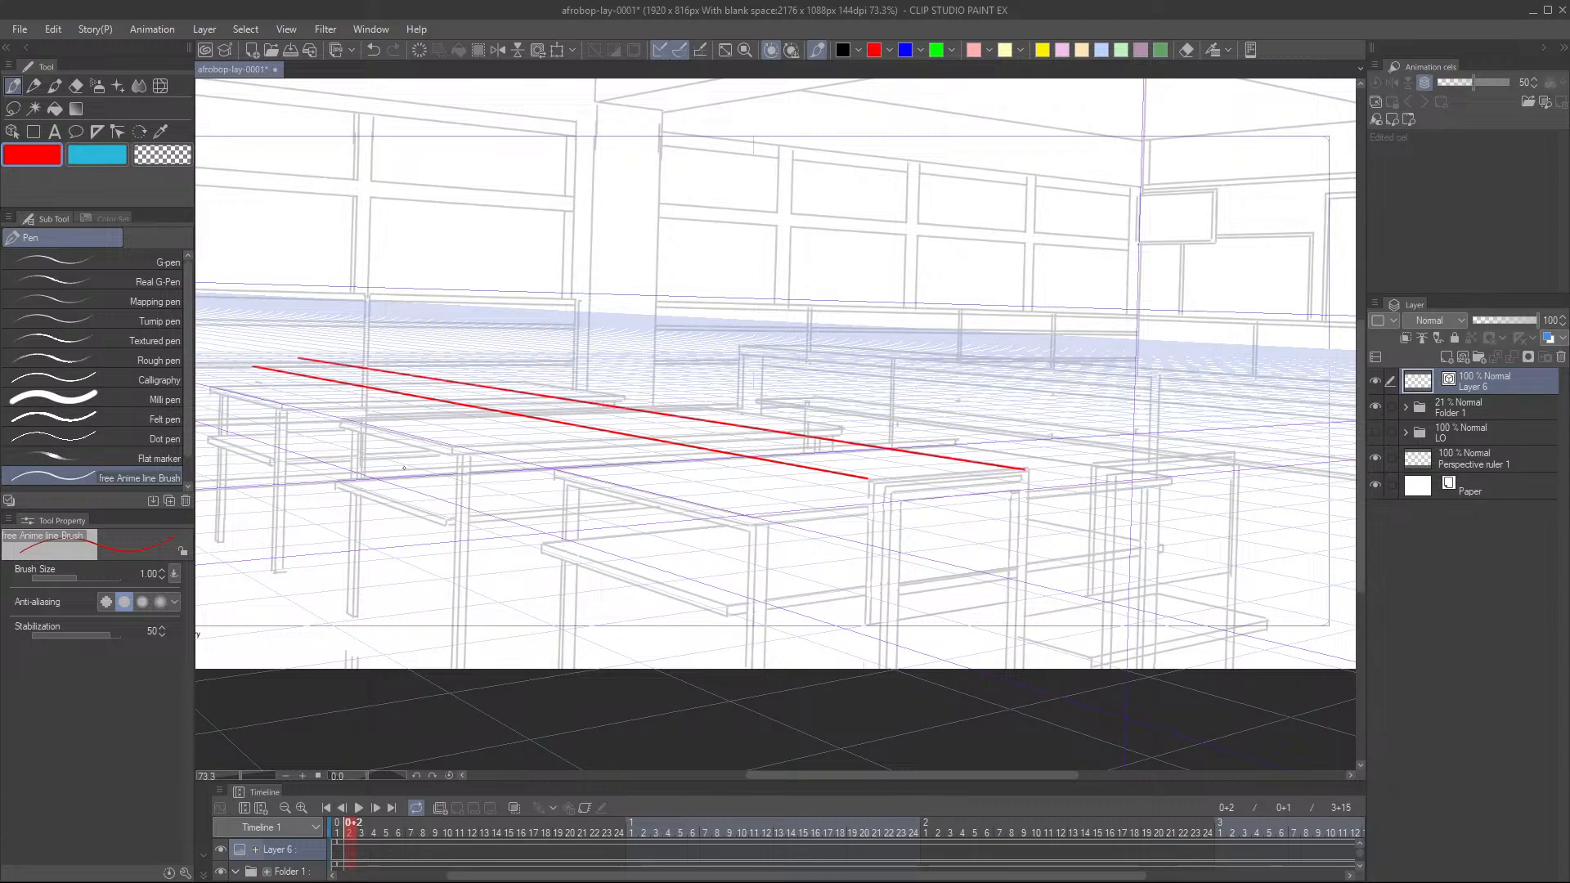
mouse_move(1094, 464)
mouse_down()
mouse_move(731, 406)
mouse_move(436, 395)
mouse_move(383, 364)
mouse_up()
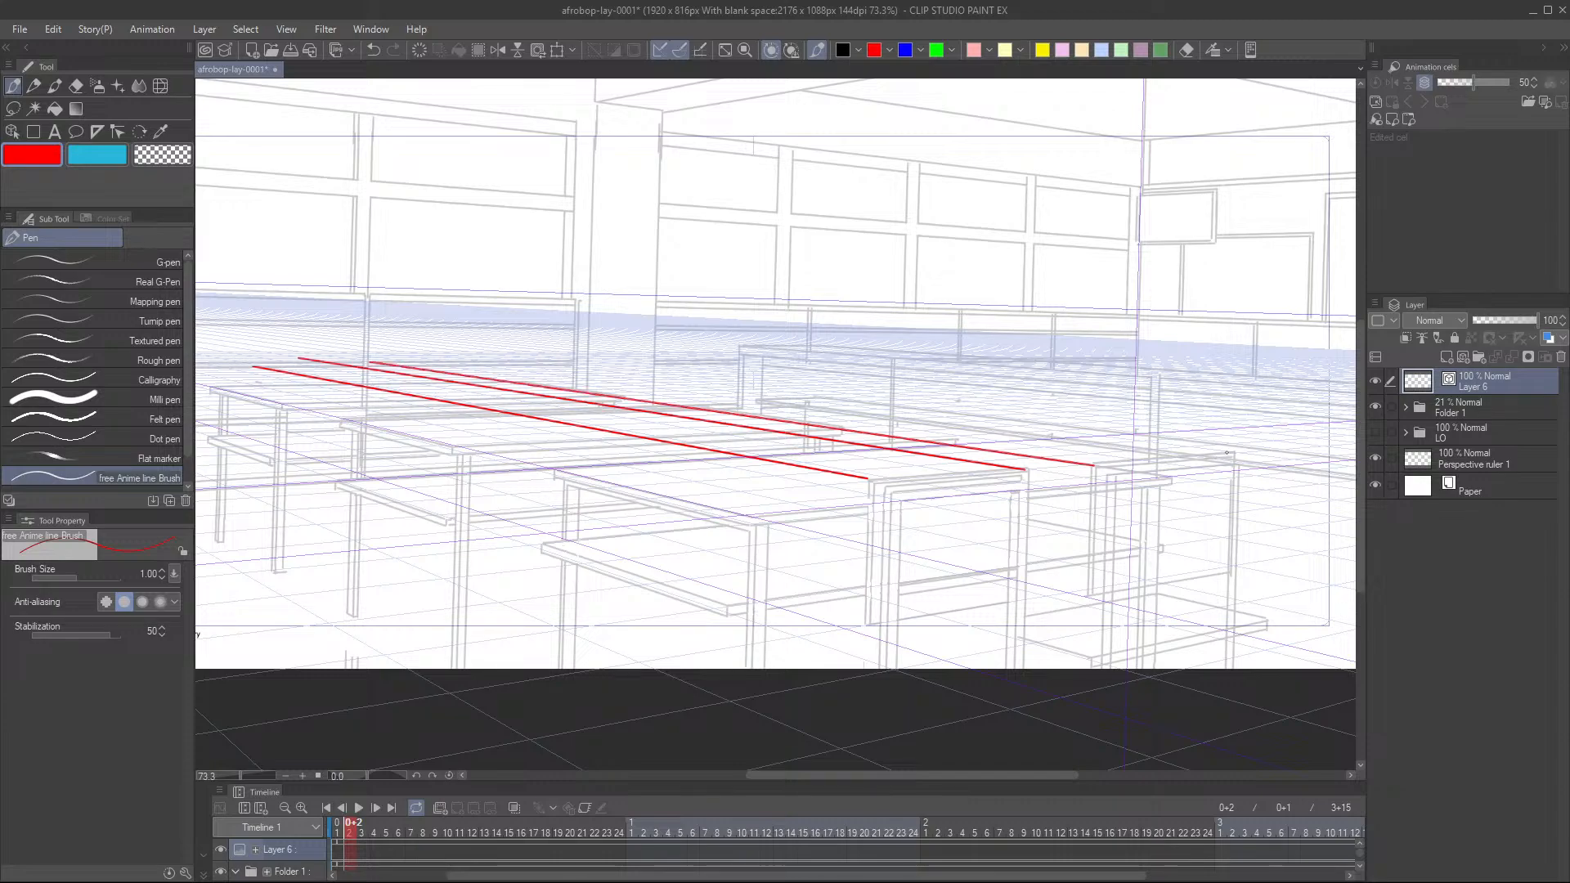
mouse_move(1230, 453)
mouse_down()
mouse_move(649, 382)
mouse_move(434, 385)
mouse_up()
- Lower the red guideline layer's opacity to 48% and add a new vector layer above it
scroll(1079, 480, down, 1)
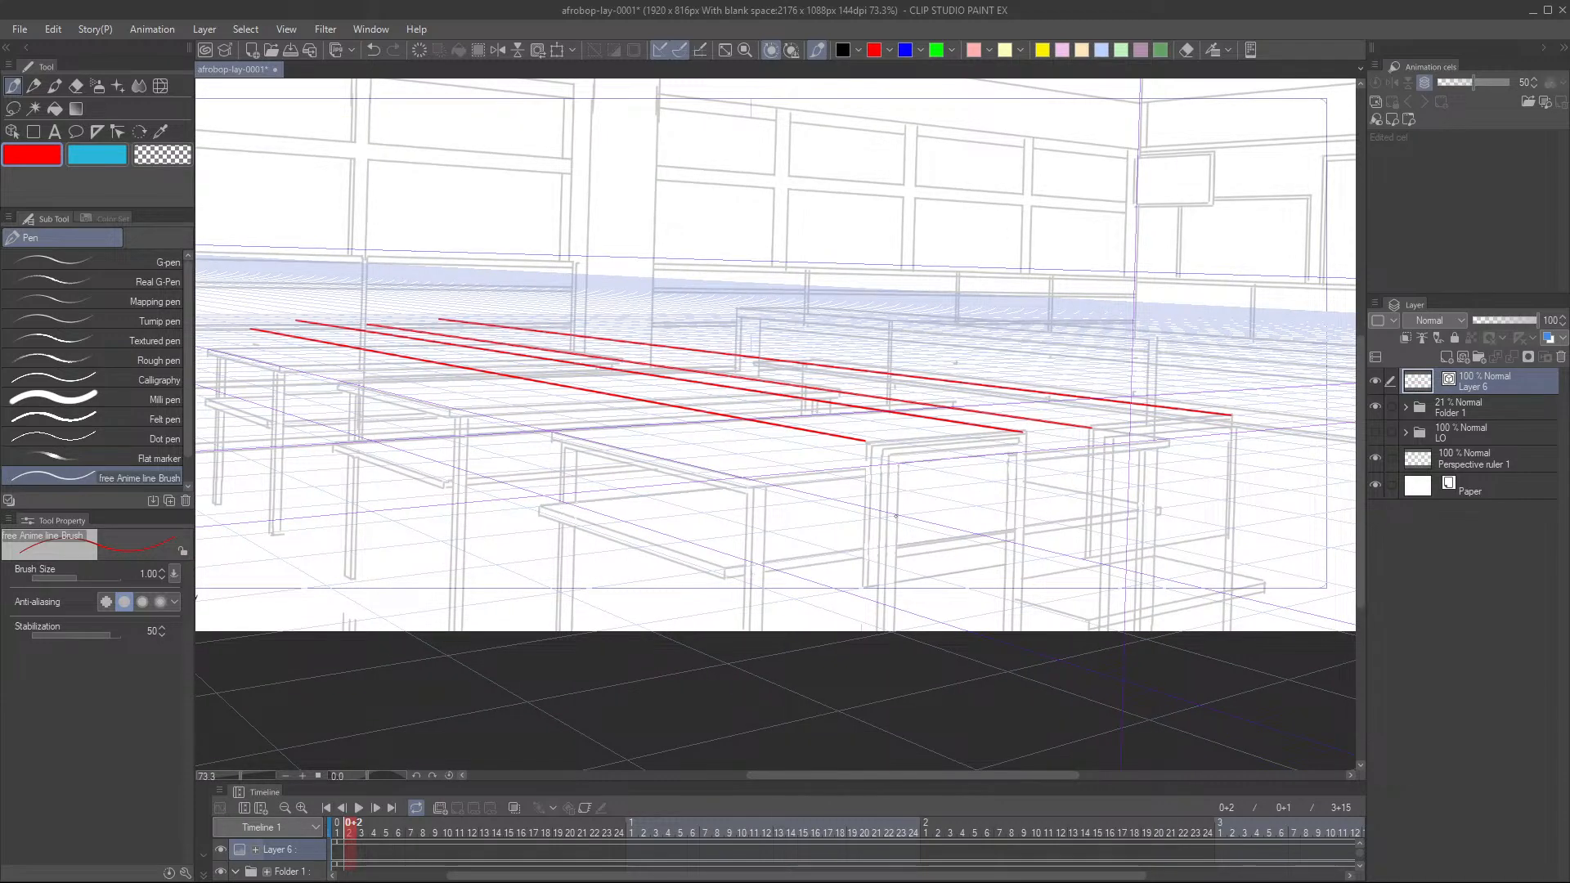
drag(743, 445, 698, 428)
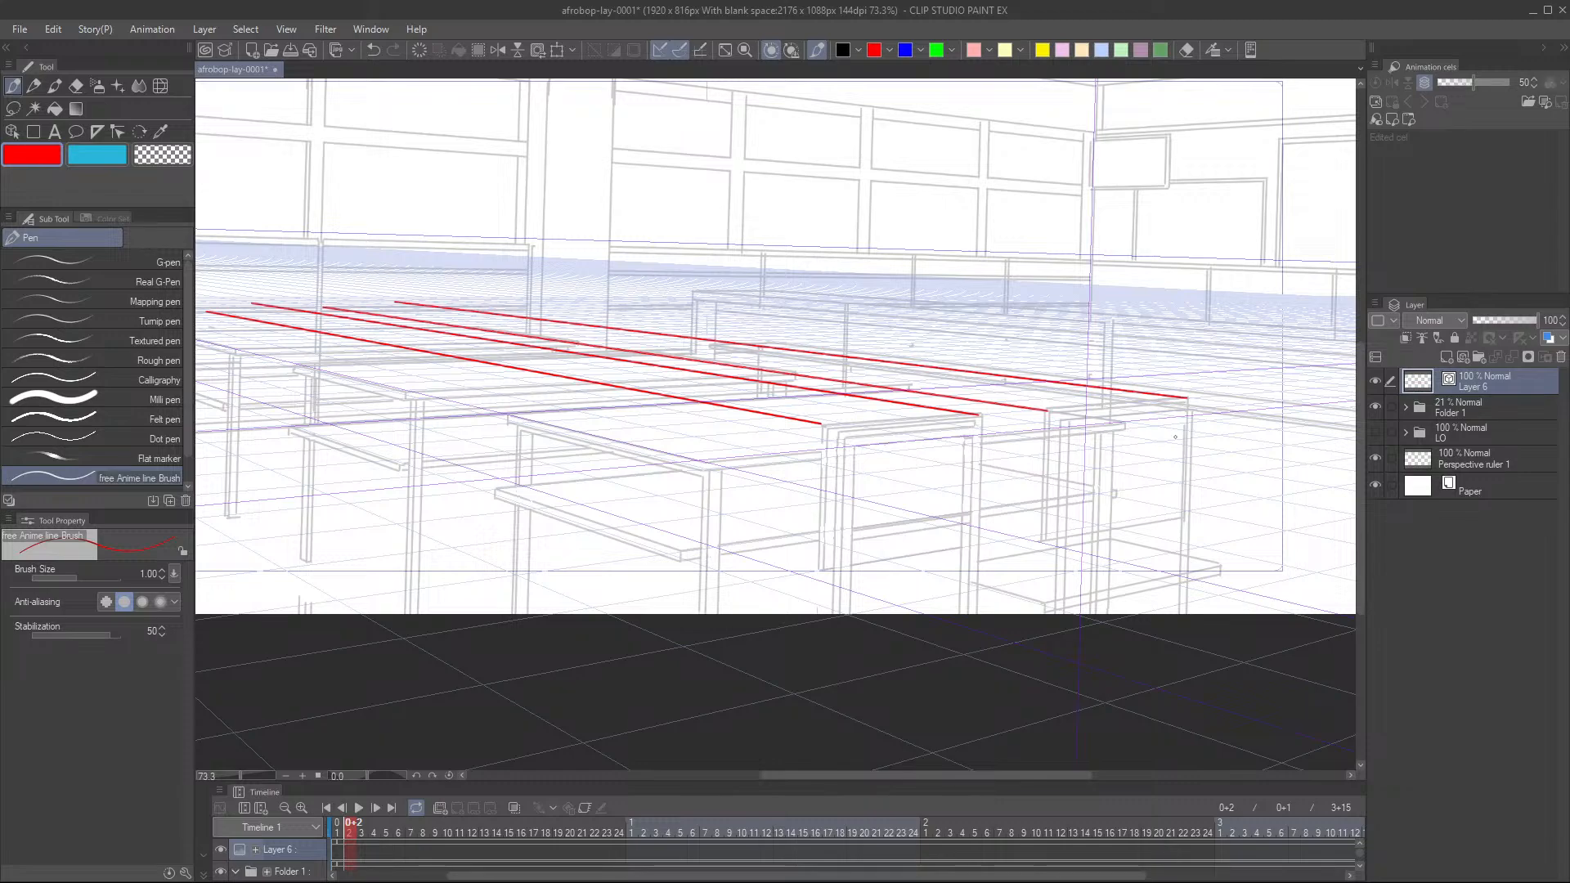
mouse_move(989, 511)
mouse_down()
mouse_move(1062, 494)
mouse_move(962, 513)
mouse_up()
scroll(1055, 494, down, 2)
scroll(962, 513, up, 1)
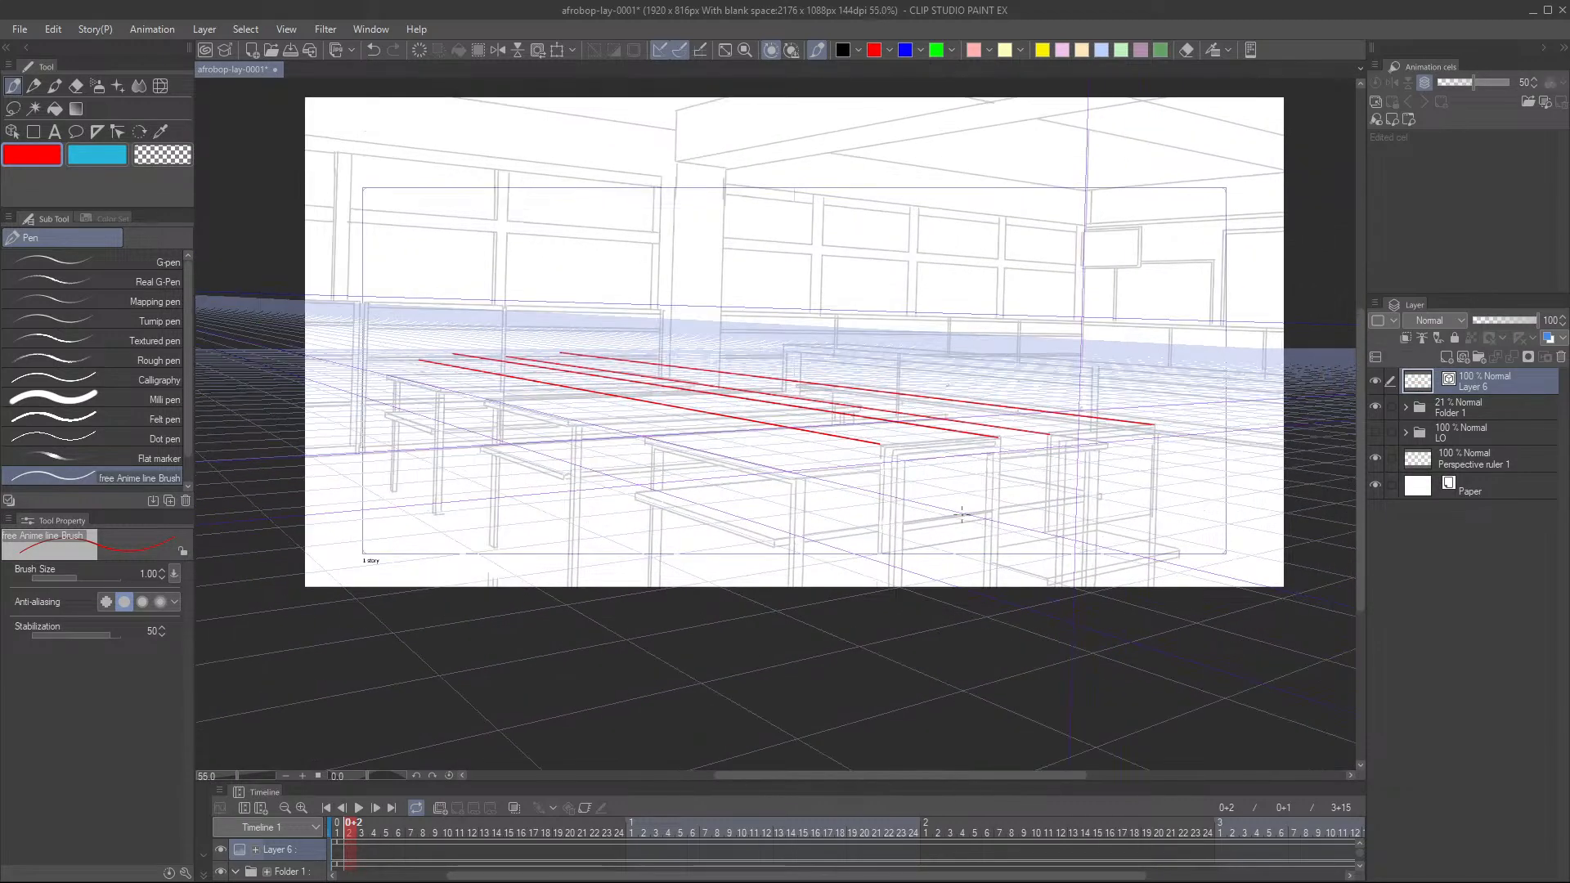
scroll(962, 513, up, 1)
click(1504, 321)
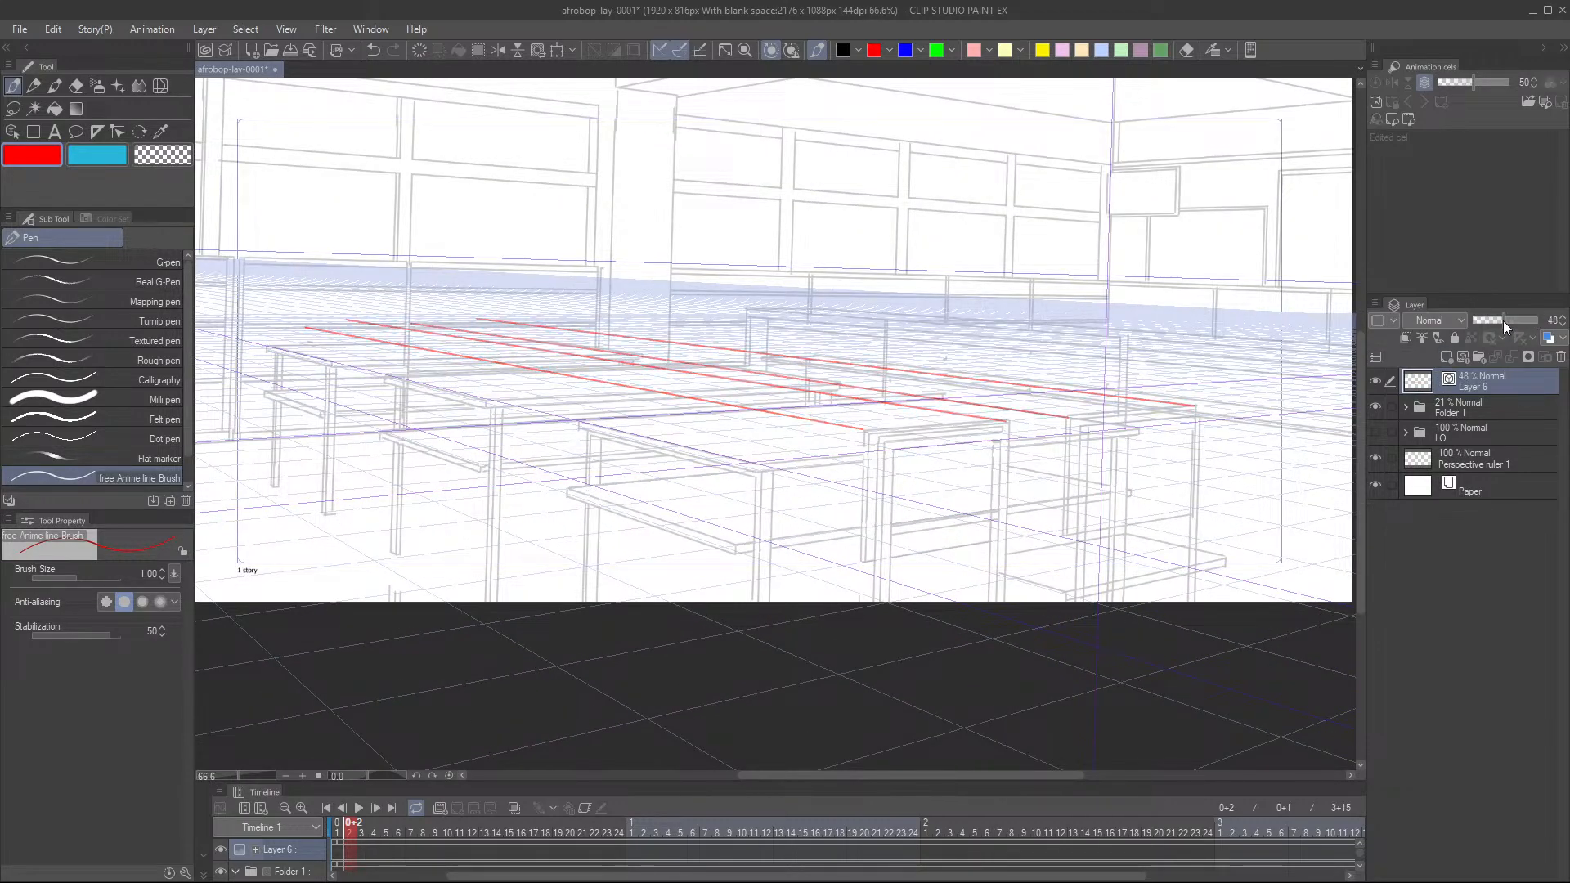
click(1463, 357)
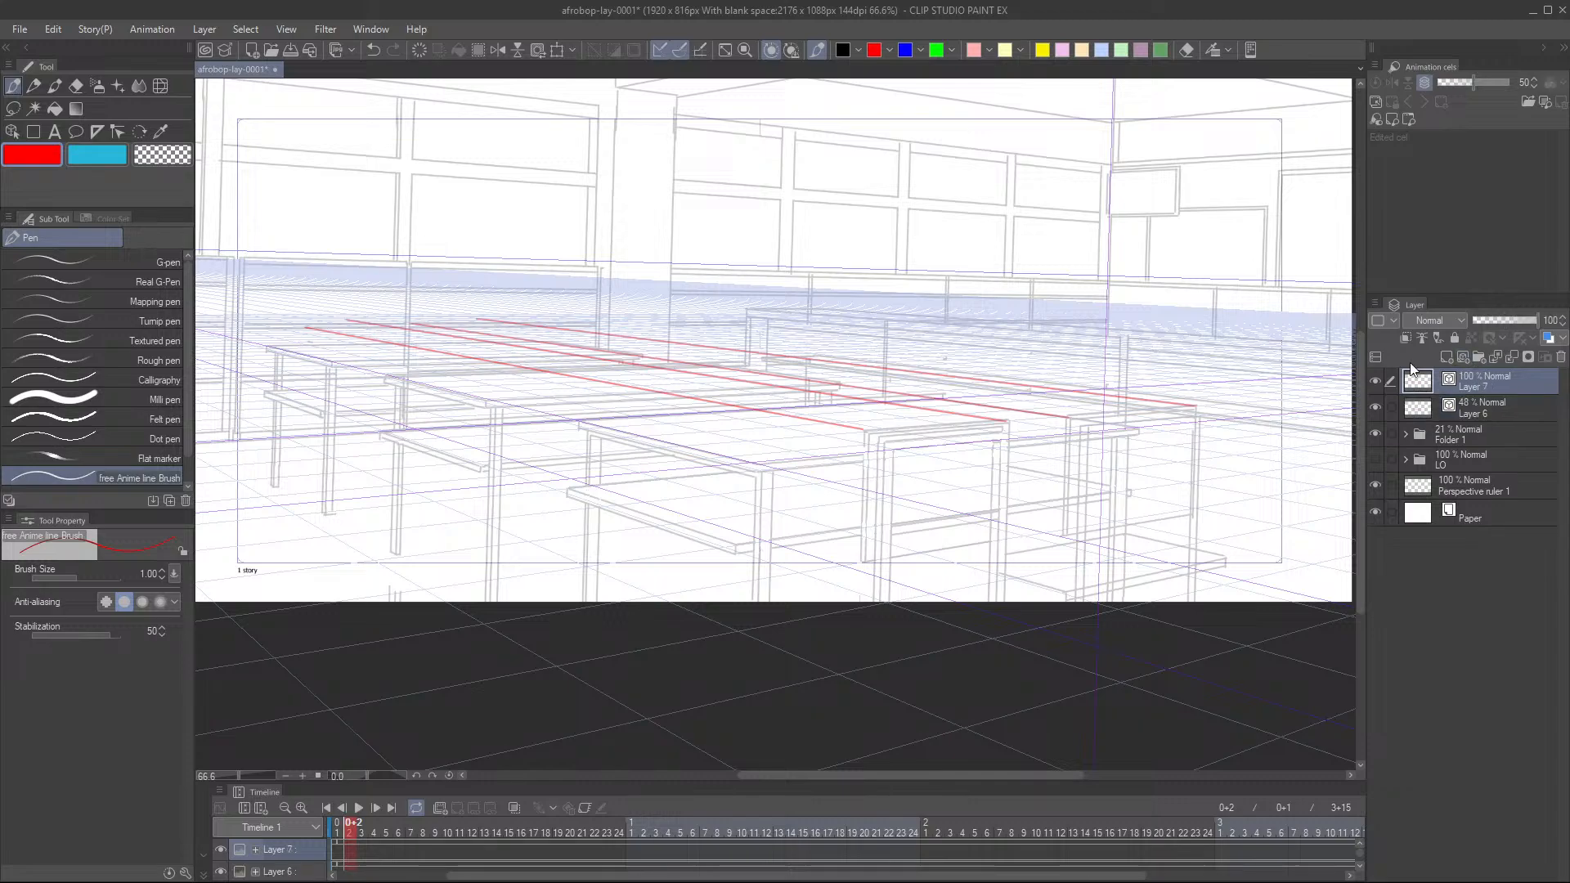
- Draw a chair back in black on Layer 7, with two posts and a top rail between the left pair of red guidelines
scroll(714, 515, up, 2)
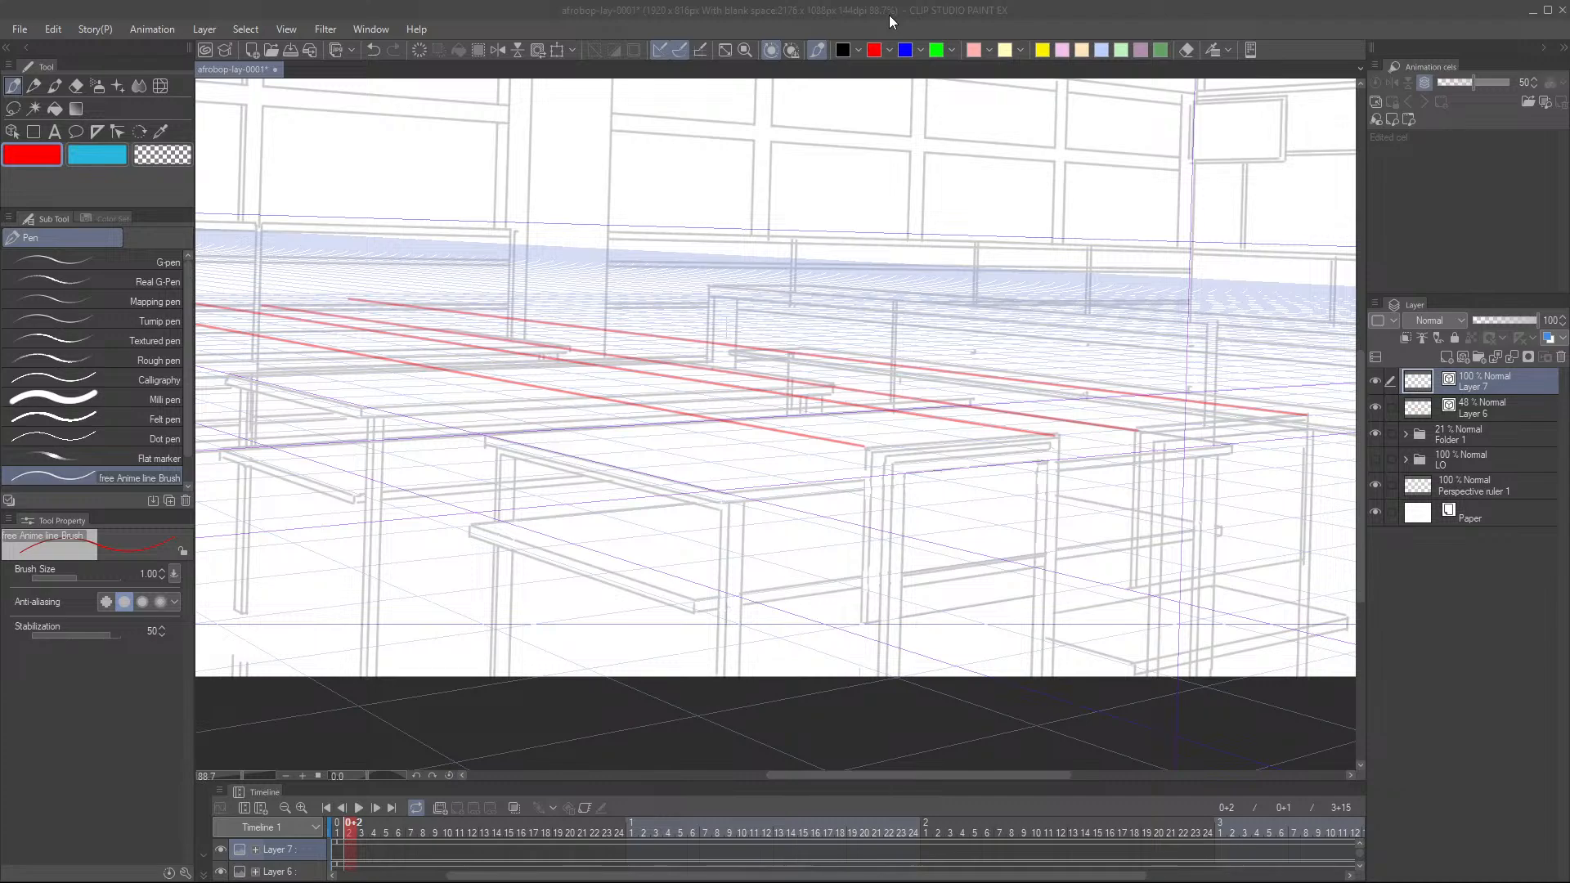
click(1484, 381)
click(843, 50)
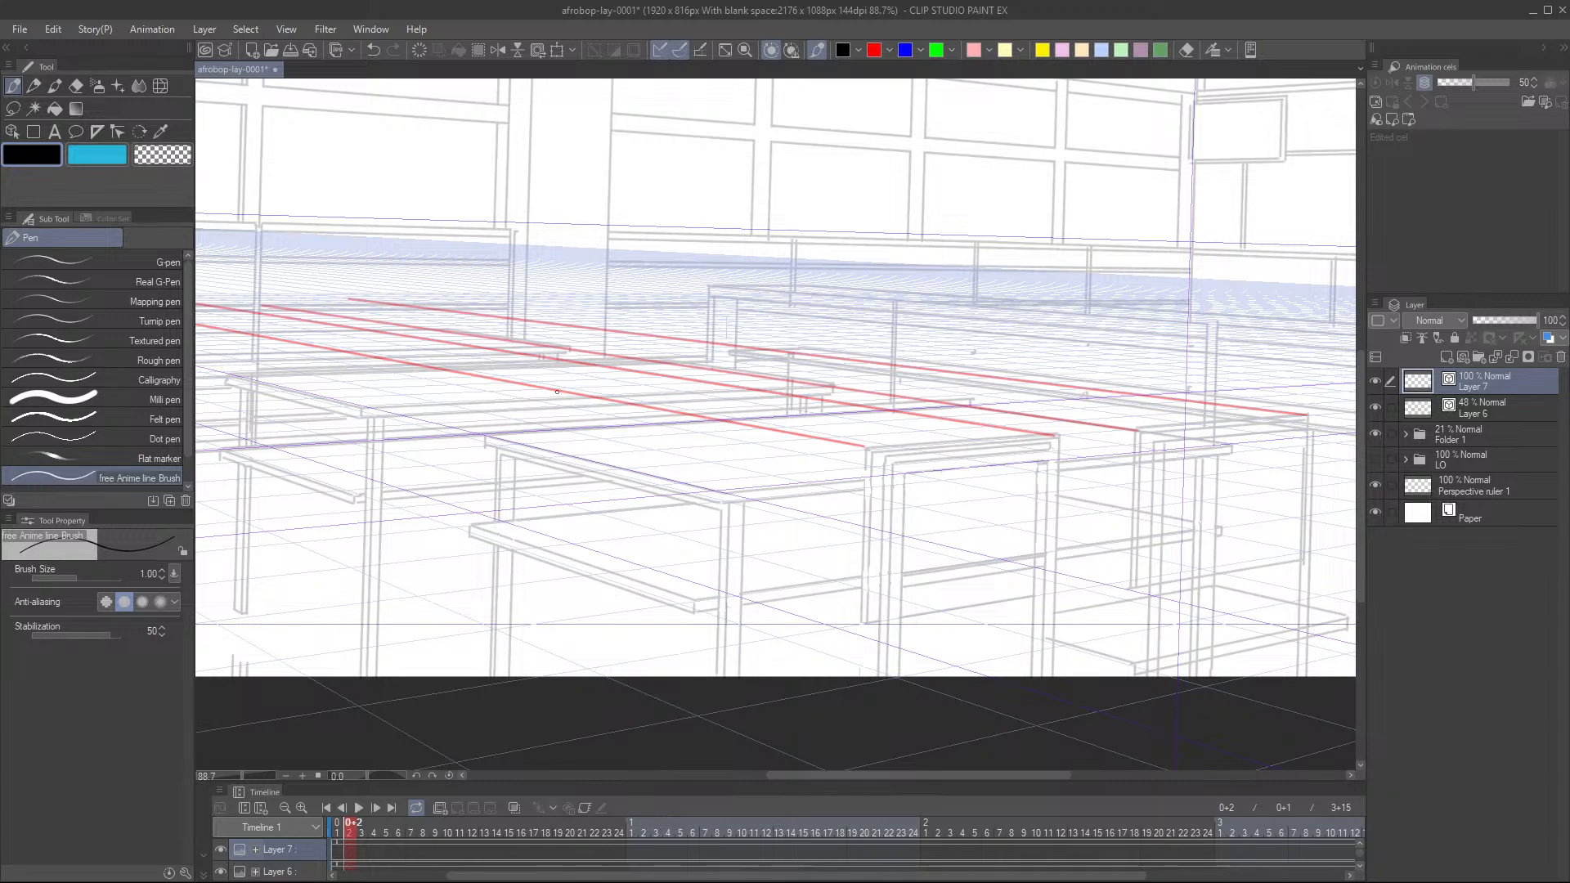
drag(557, 391, 556, 430)
drag(557, 392, 713, 385)
drag(718, 386, 717, 424)
mouse_move(795, 415)
mouse_down()
mouse_move(797, 390)
mouse_move(965, 375)
mouse_up()
key(ctrl+z)
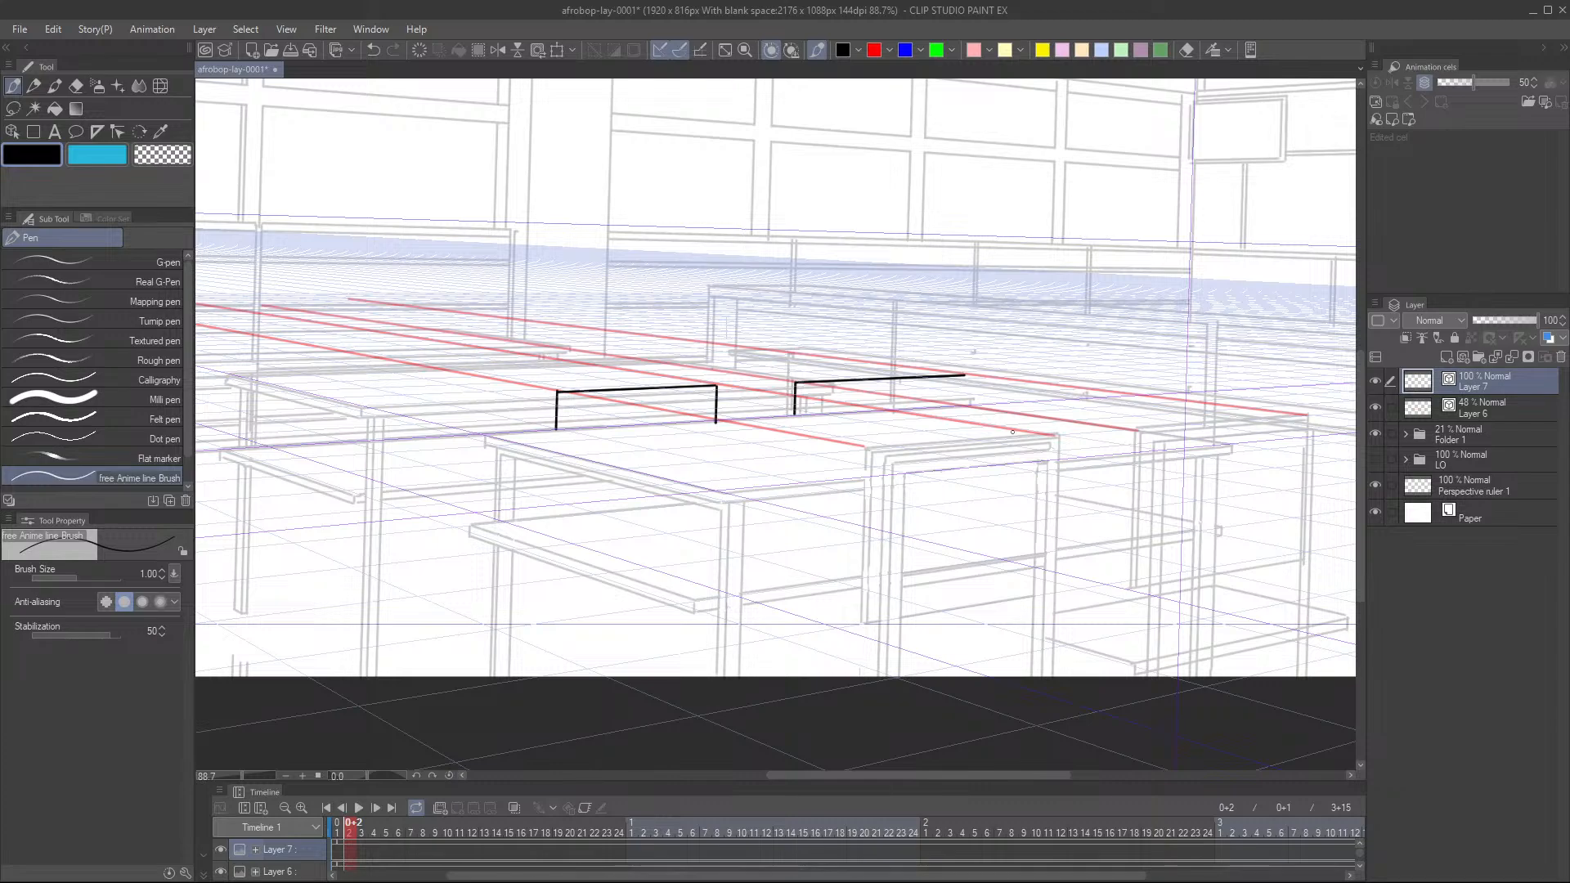
key(ctrl+z)
key(ctrl+z)
- Draw a second black chair back with two posts and a top rail along the right pair of red guidelines
mouse_move(819, 412)
mouse_down()
mouse_move(825, 386)
mouse_move(993, 373)
mouse_move(983, 426)
mouse_up()
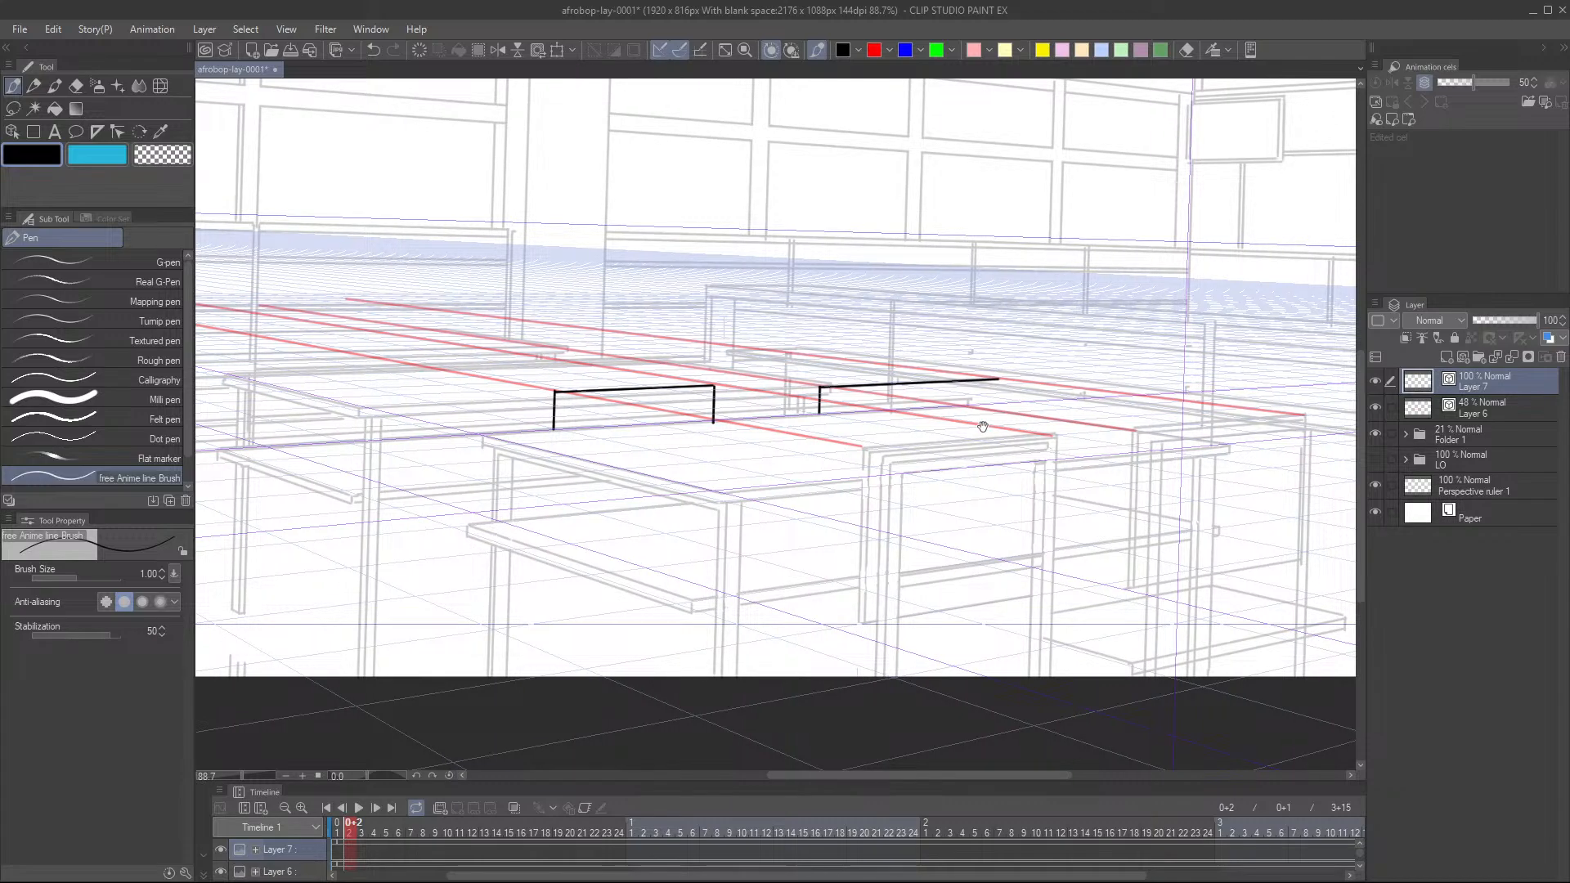
scroll(1084, 480, down, 3)
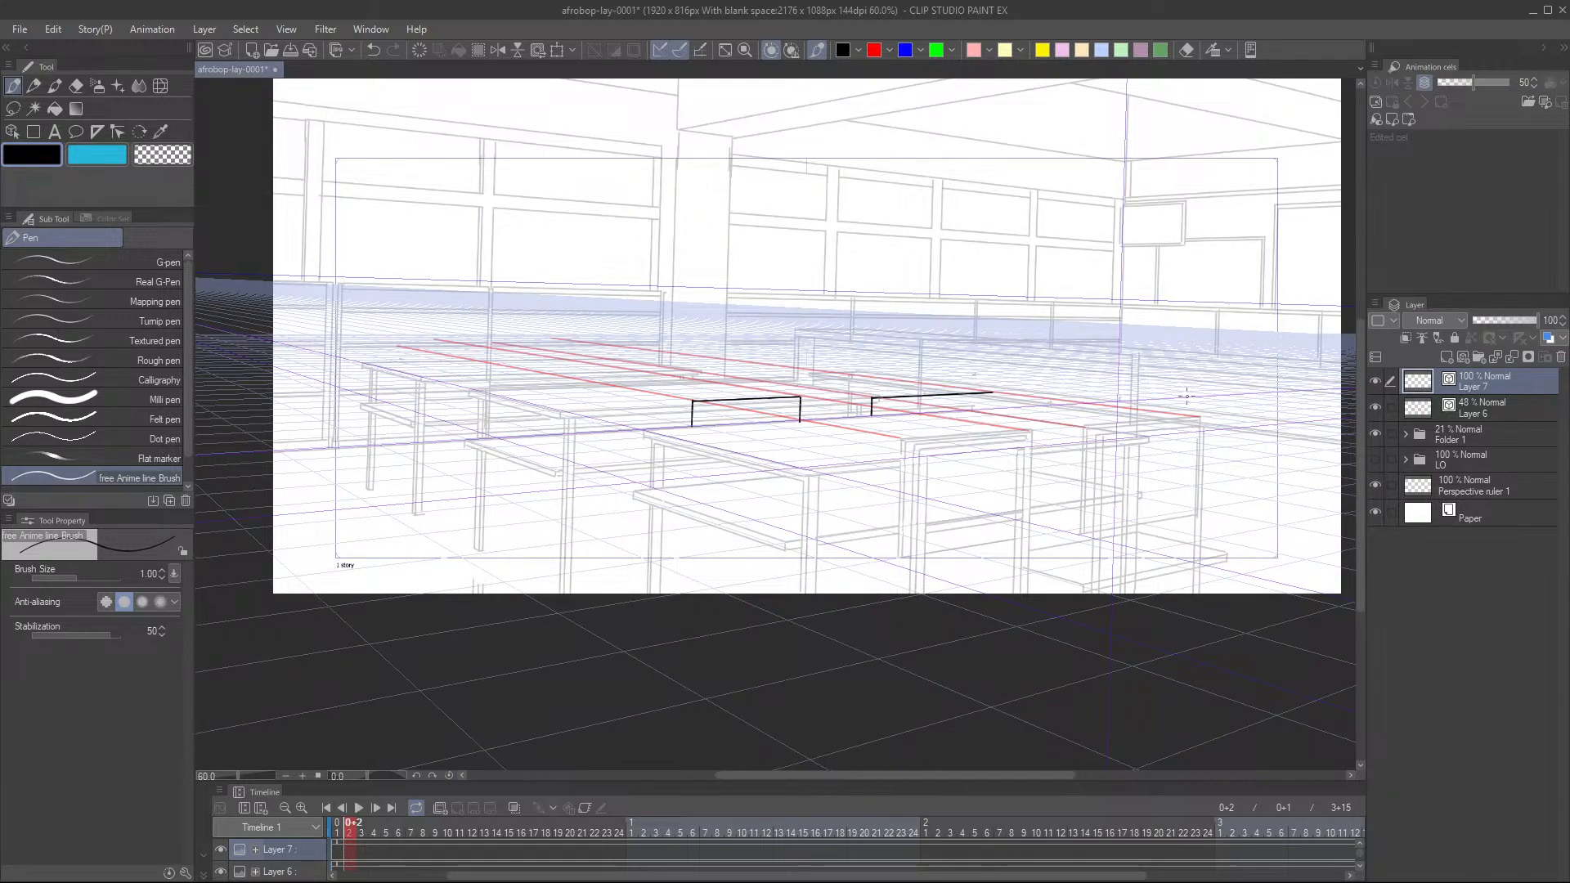
scroll(1187, 396, up, 3)
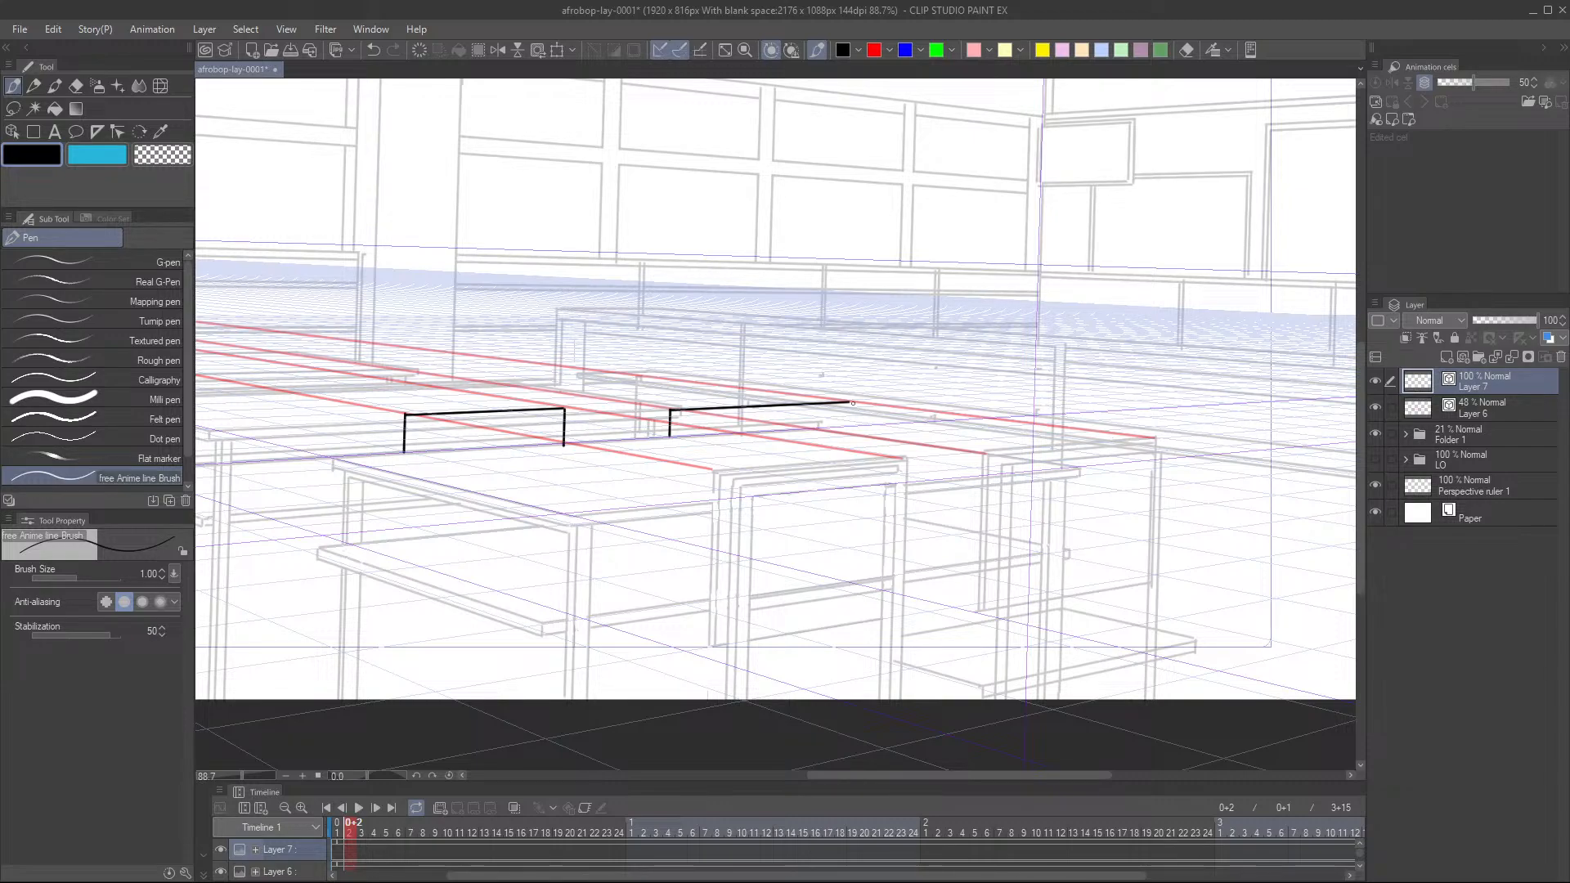
drag(848, 402, 848, 426)
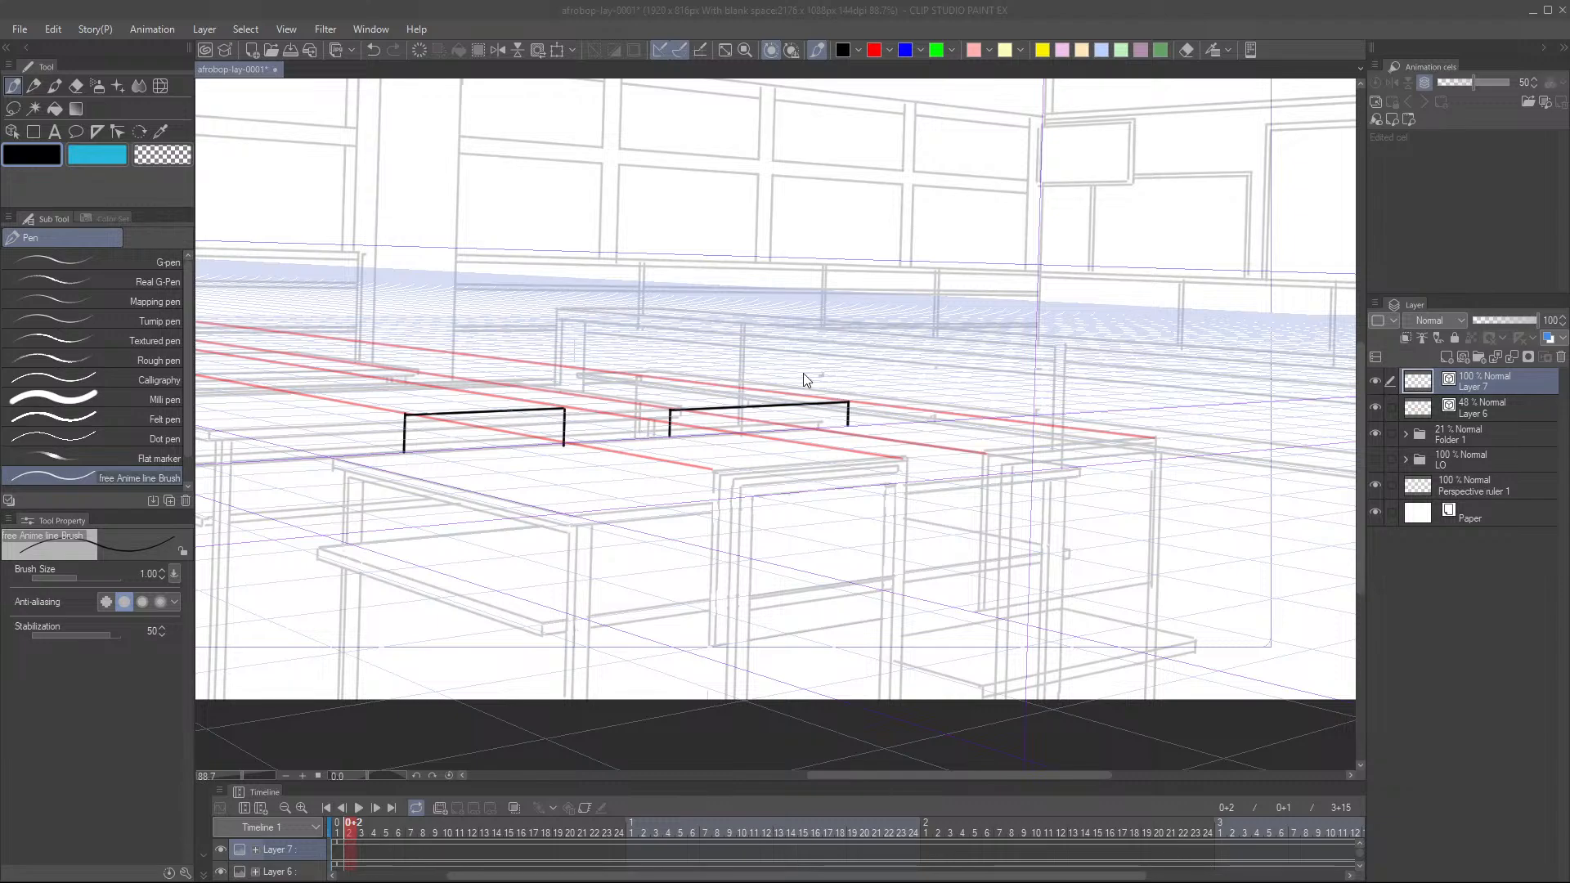
- Narrow the second chair back by adding a right post further in and erasing the excess rail and outer post with the Vector eraser
click(816, 405)
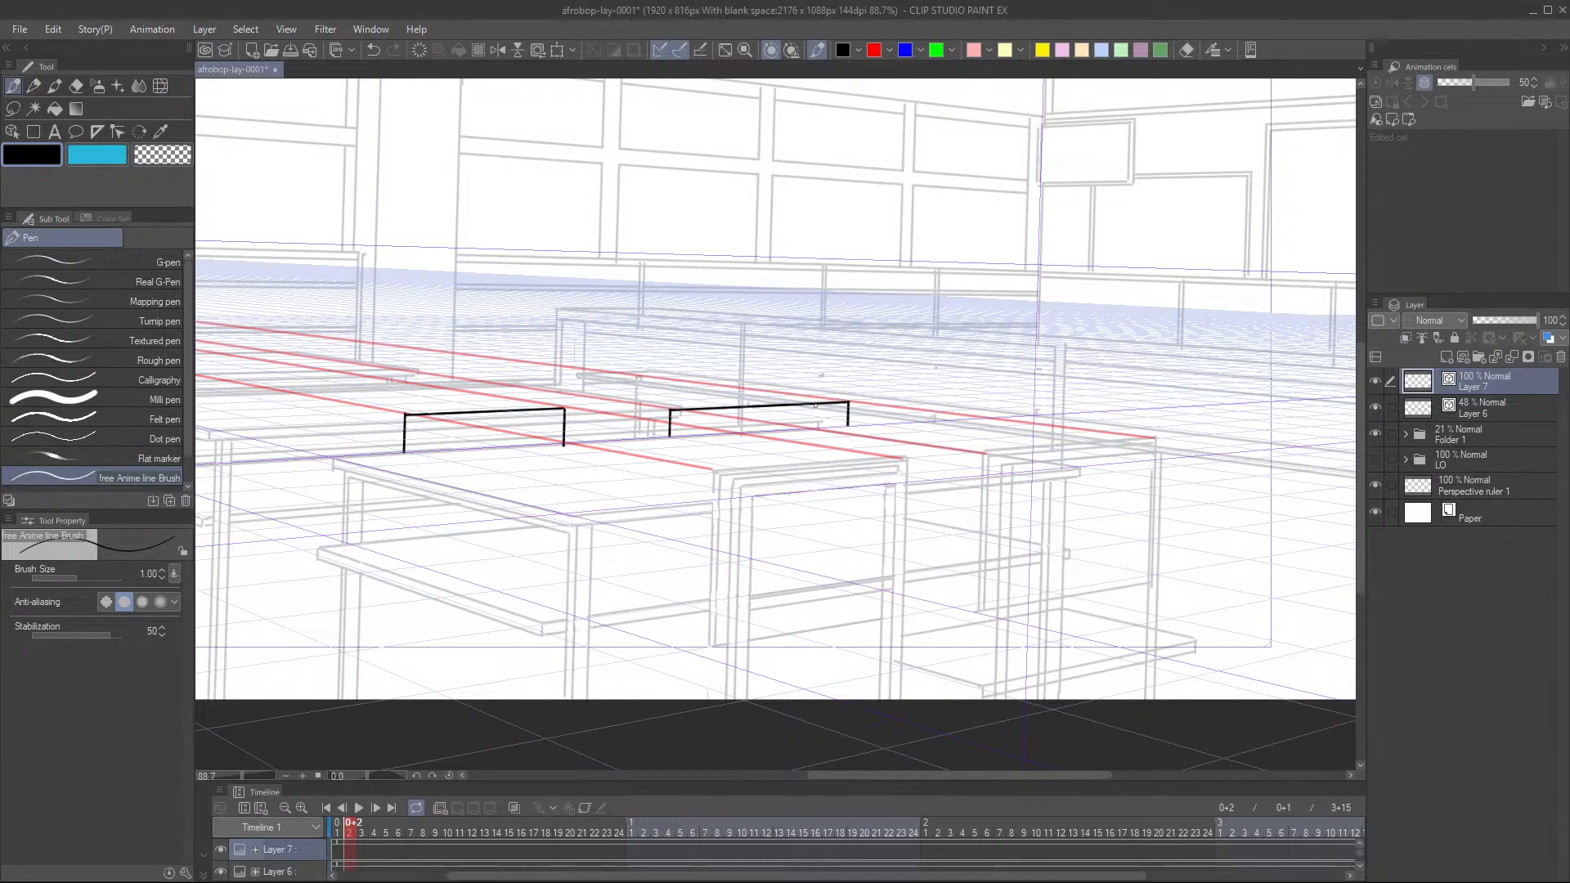
drag(814, 404, 814, 427)
scroll(884, 386, down, 2)
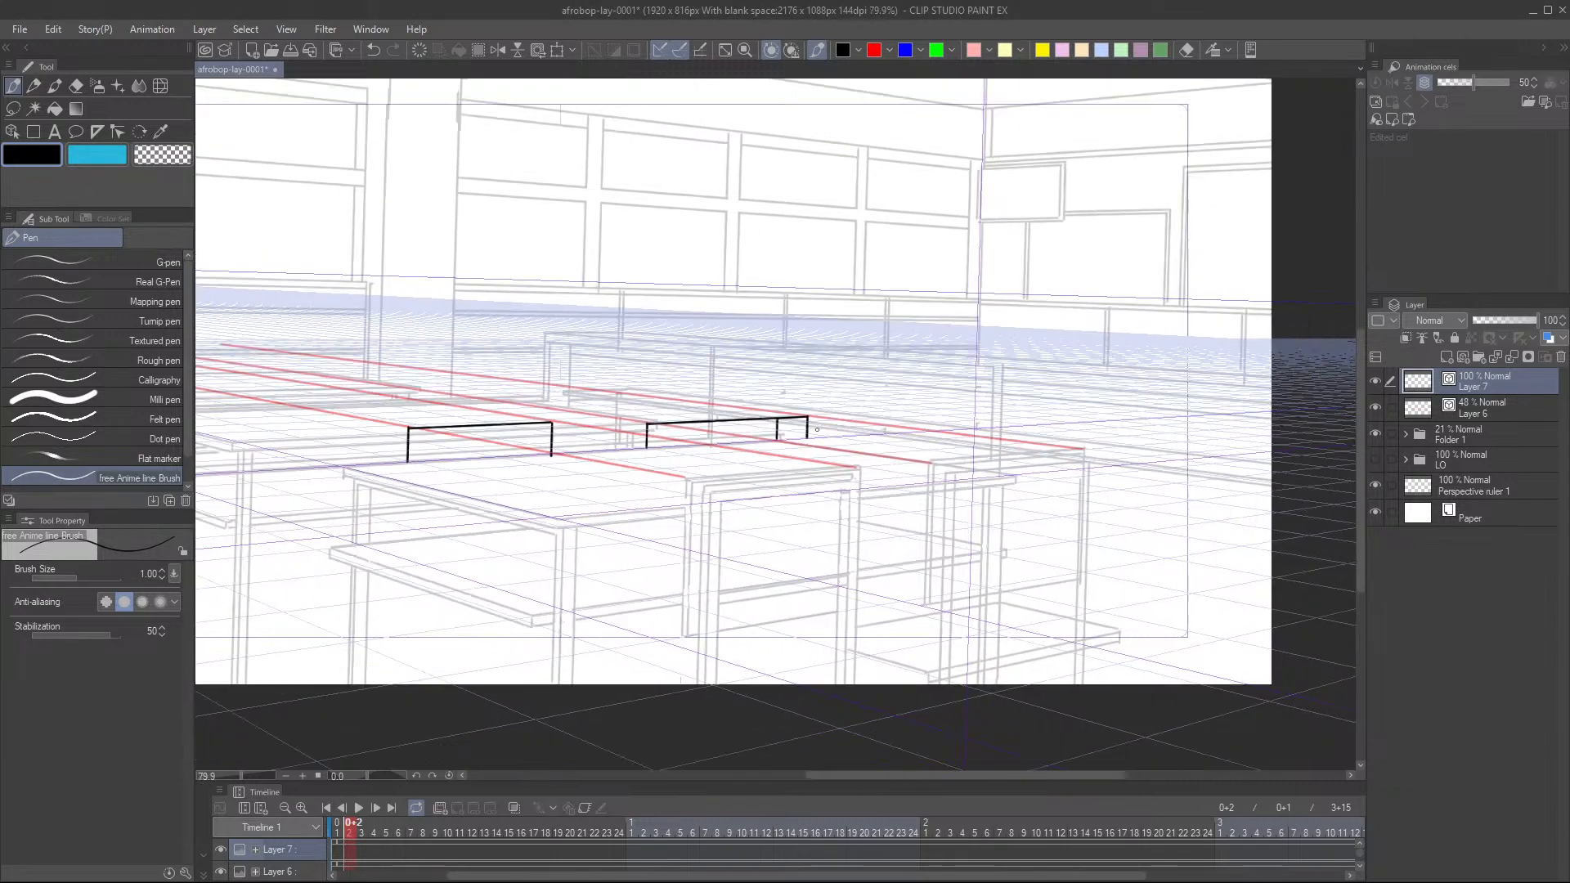
drag(804, 453, 773, 450)
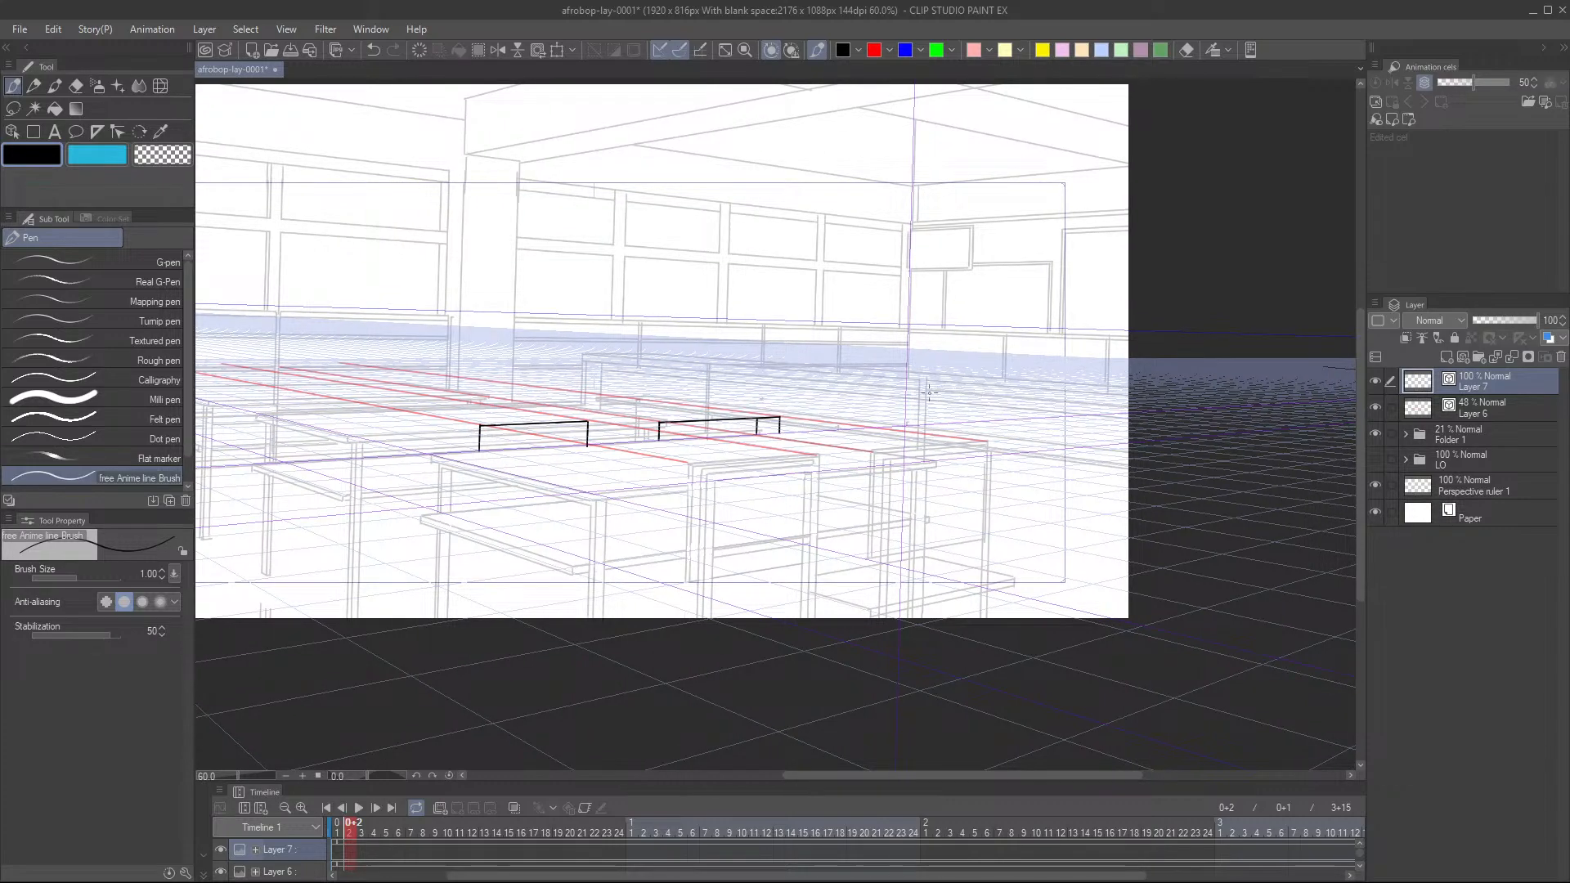
scroll(982, 391, up, 1)
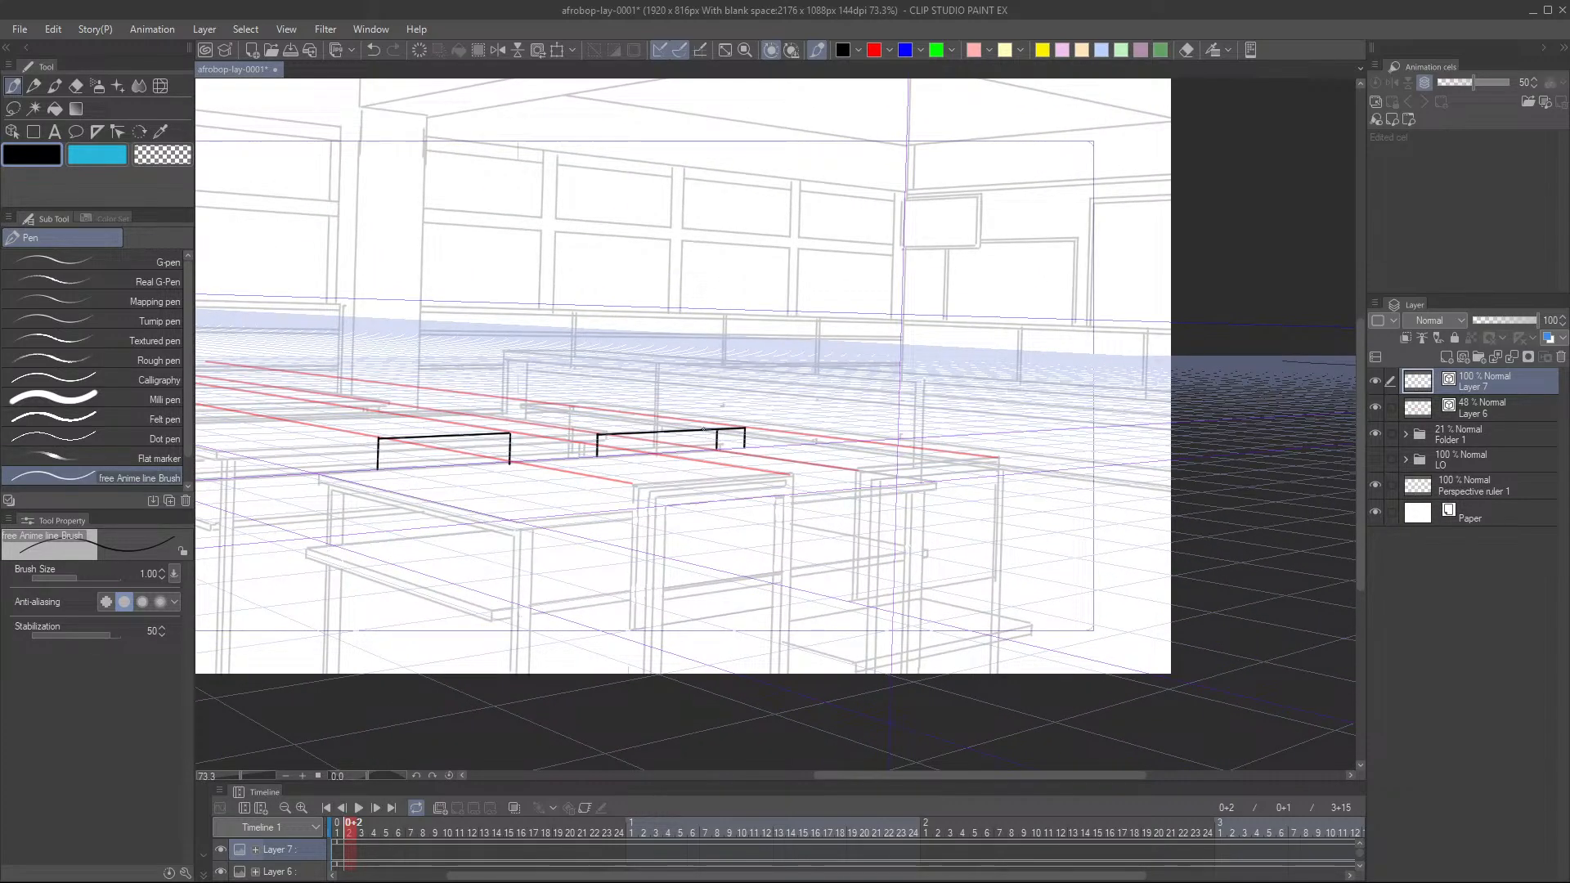
key(e)
drag(722, 433, 740, 426)
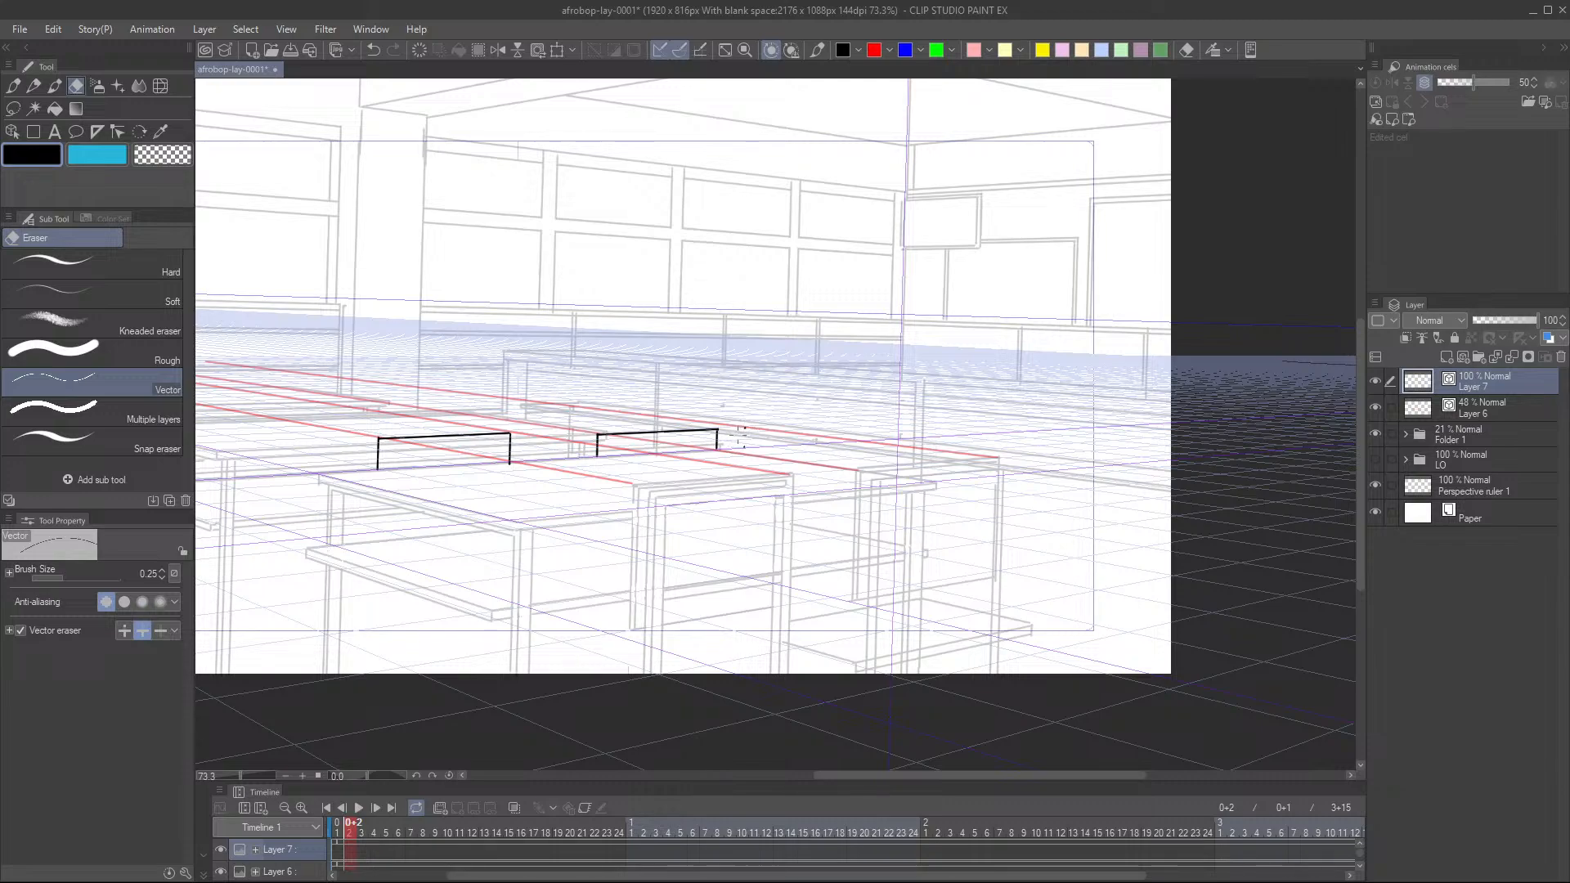
key(p)
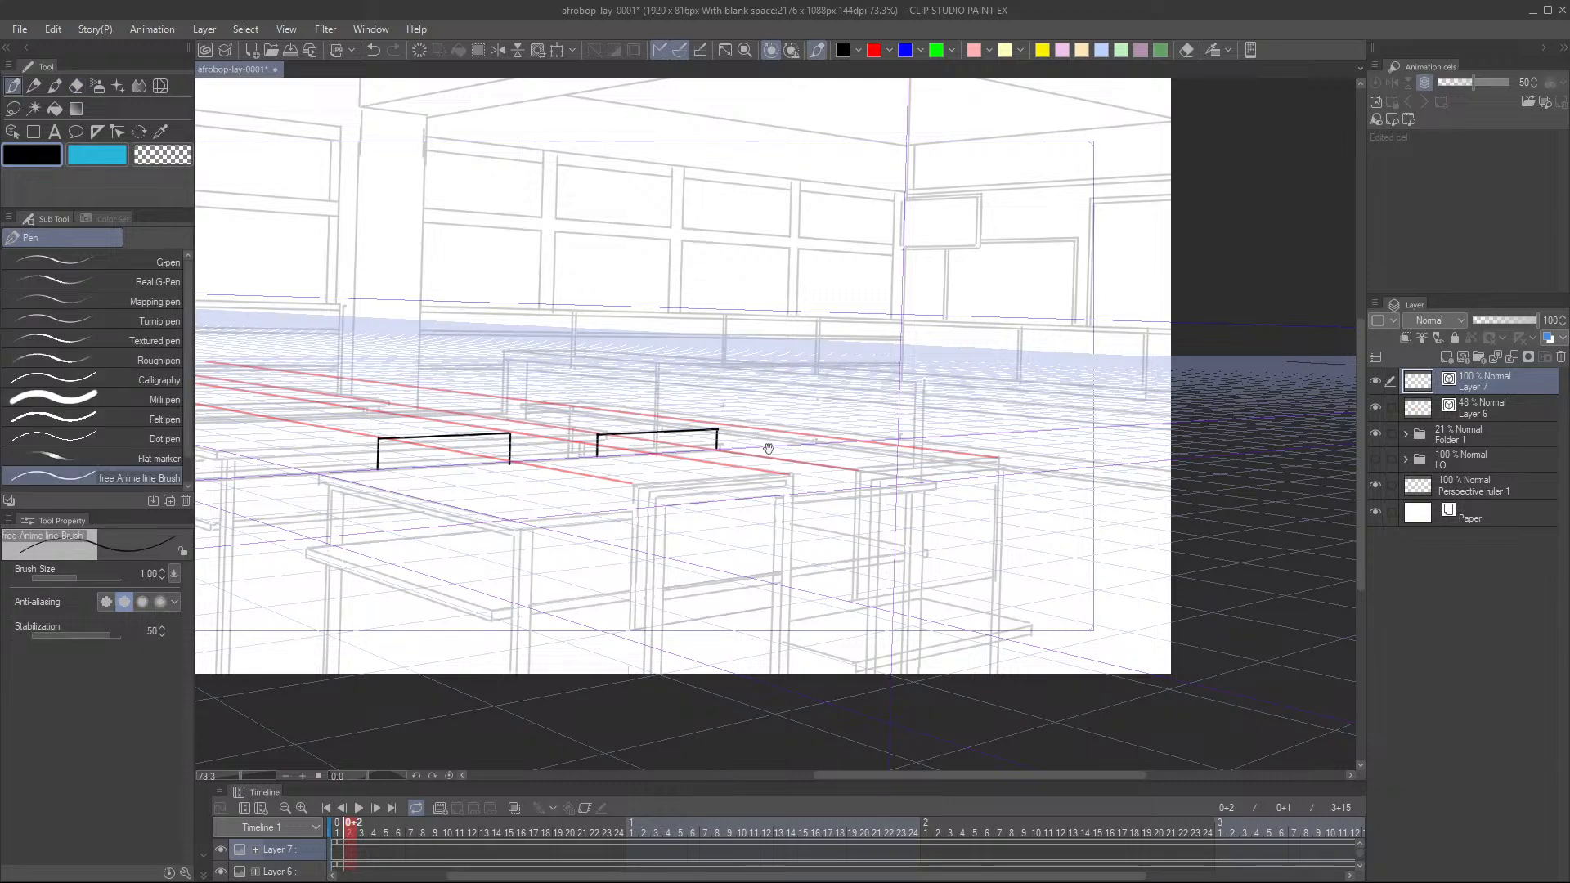
scroll(768, 445, down, 3)
mouse_move(835, 471)
mouse_down()
mouse_move(958, 436)
mouse_move(904, 438)
mouse_move(946, 444)
mouse_up()
scroll(955, 439, up, 2)
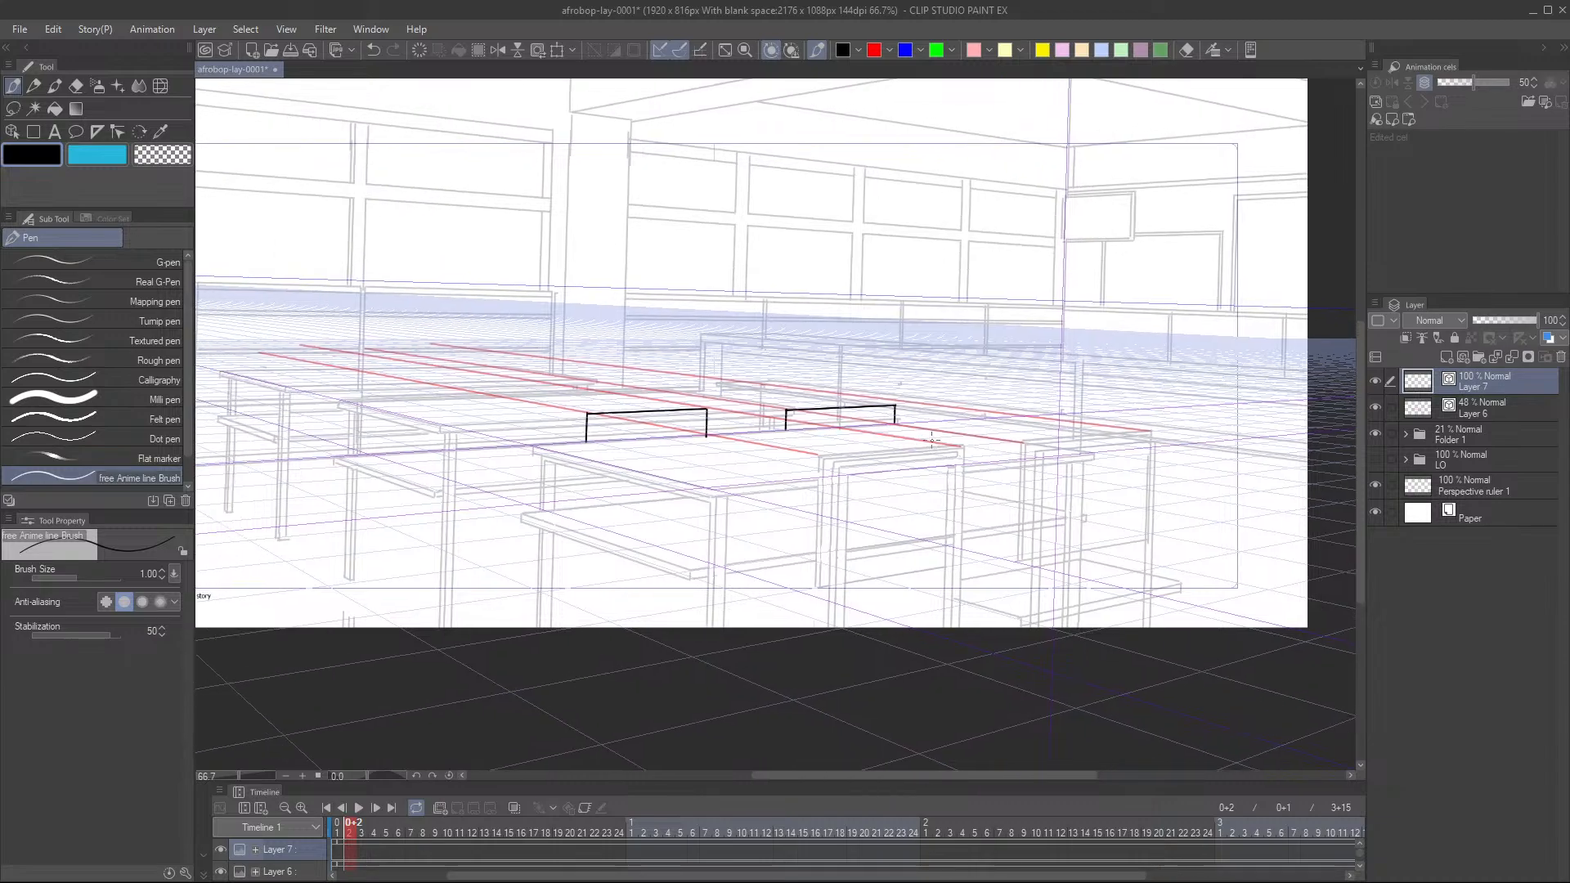
- Erase most of the farthest receding red guideline on Layer 6 with the Vector eraser
click(1480, 411)
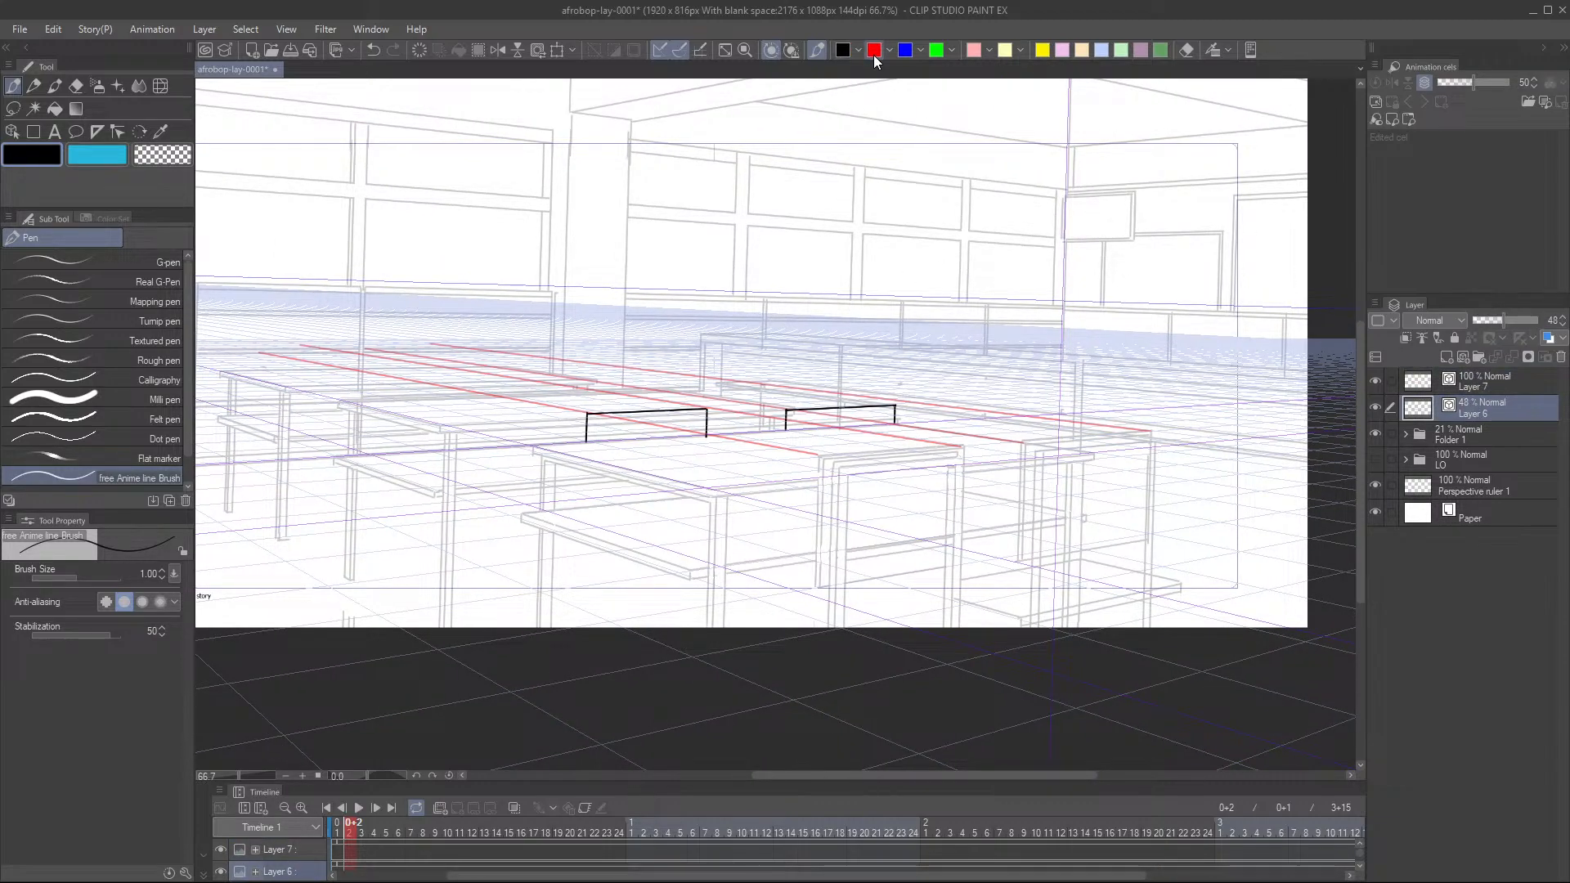
key(e)
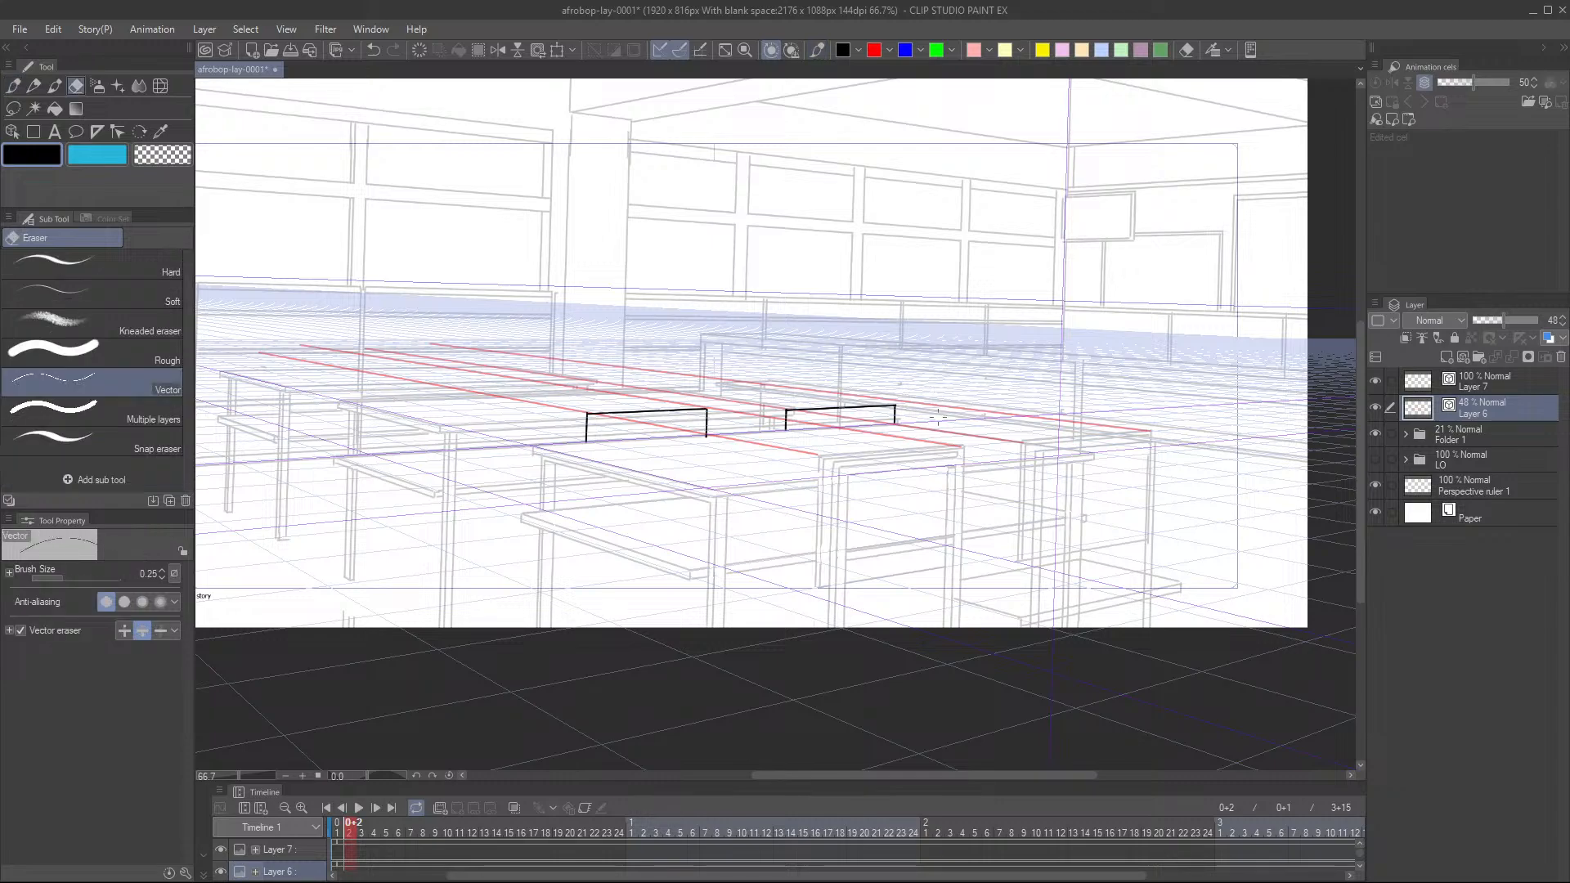
drag(984, 399, 995, 423)
mouse_move(790, 396)
mouse_down()
mouse_move(719, 398)
mouse_move(715, 361)
mouse_move(761, 386)
mouse_up()
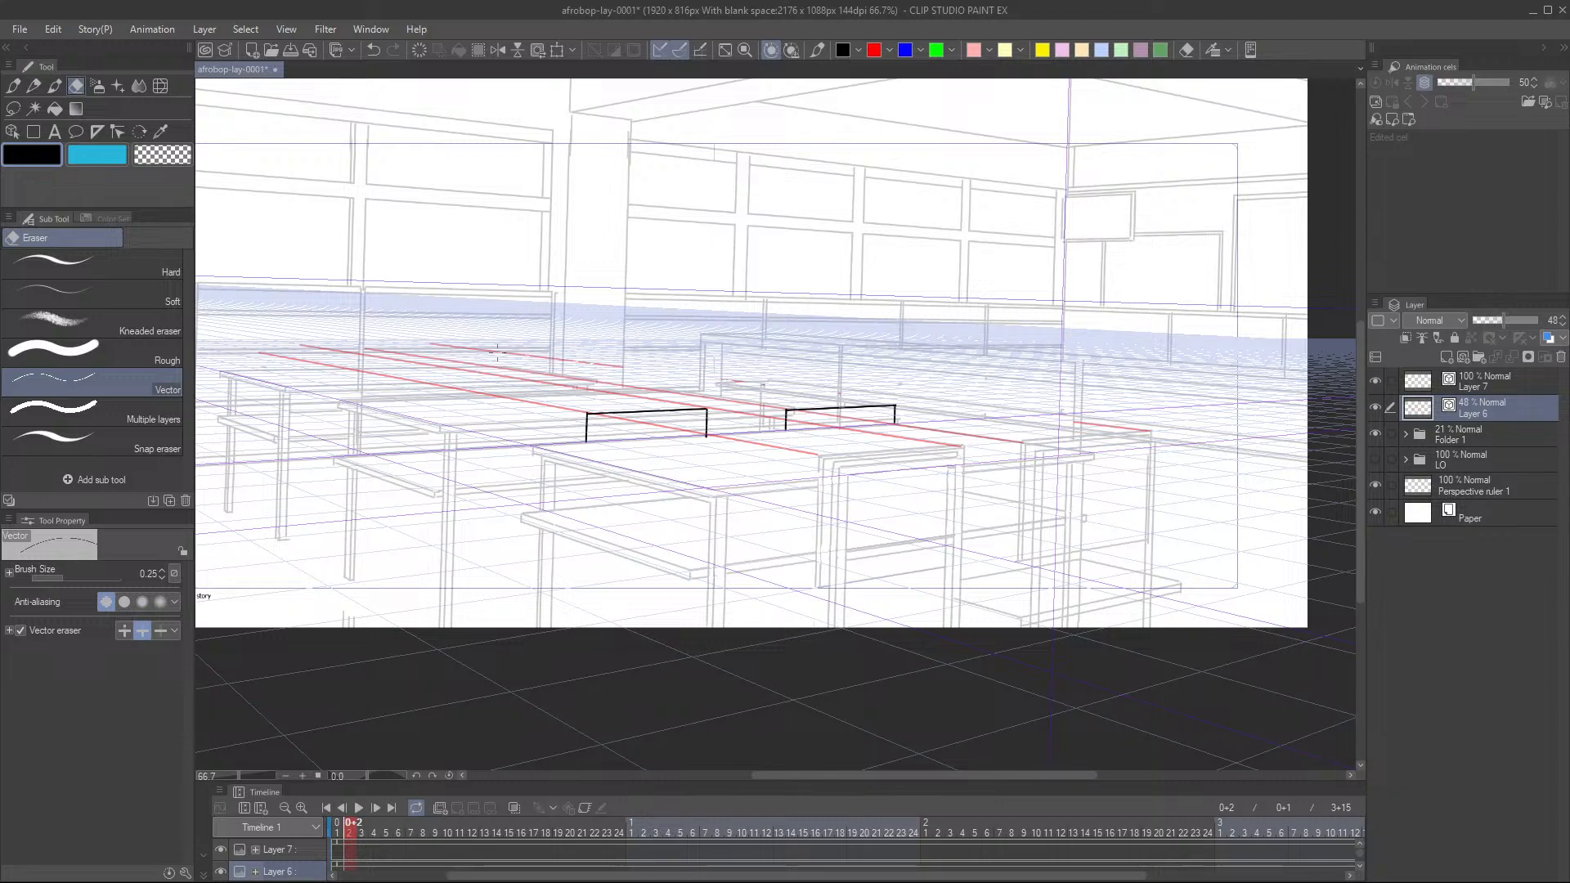
drag(496, 351, 572, 363)
- Draw a red guideline on Layer 6 receding from the top outer corner of the right chair back, and reselect Layer 7
key(p)
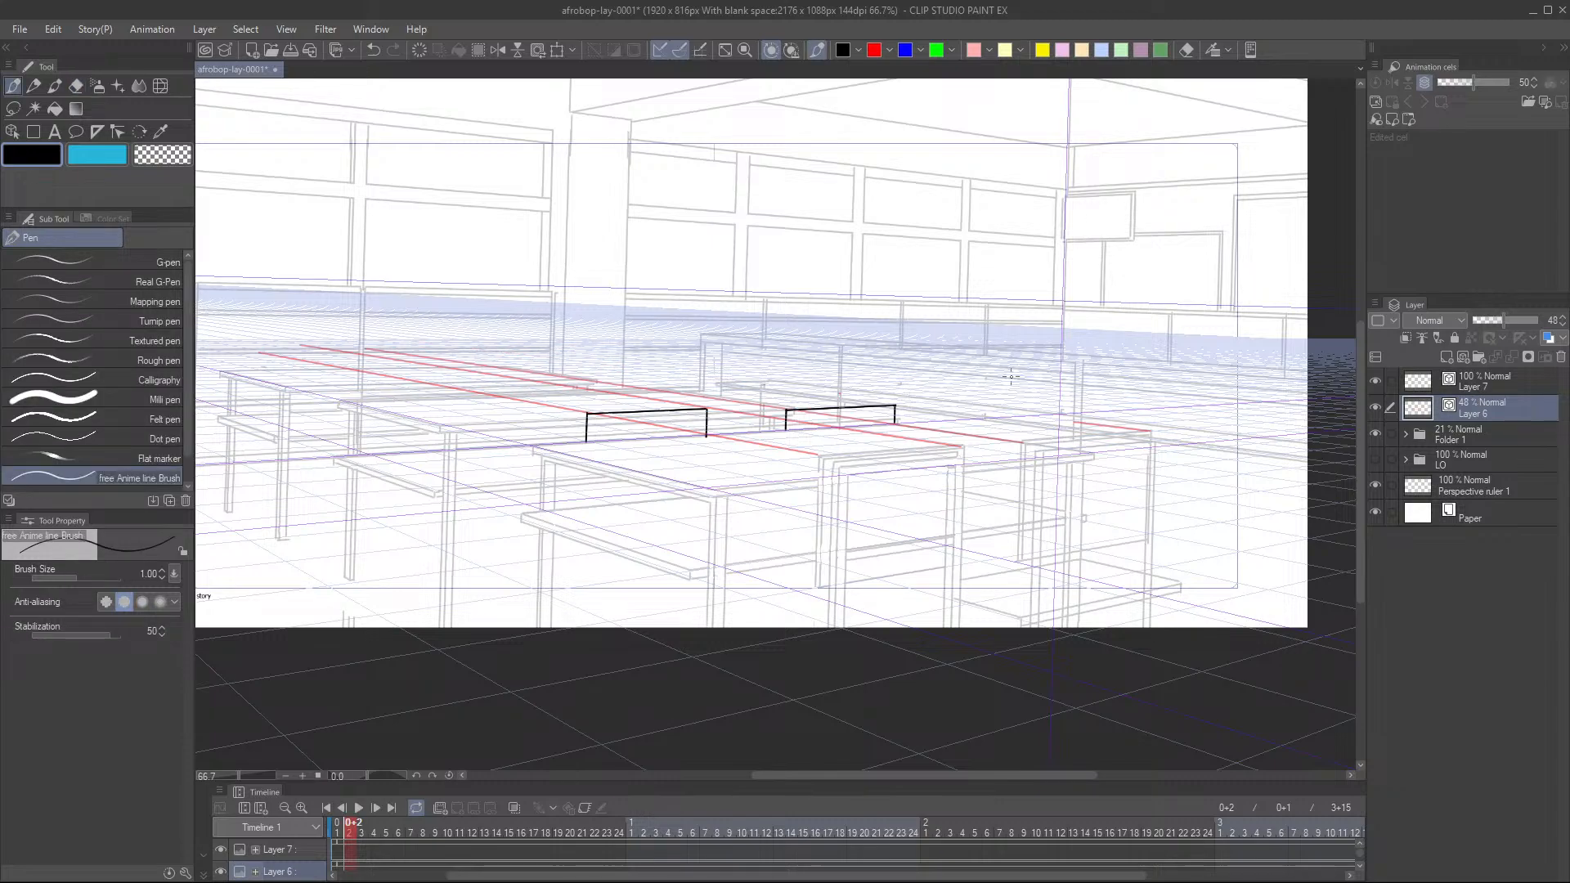
click(875, 51)
mouse_move(900, 413)
mouse_down()
mouse_move(724, 388)
mouse_move(423, 388)
mouse_move(355, 407)
mouse_up()
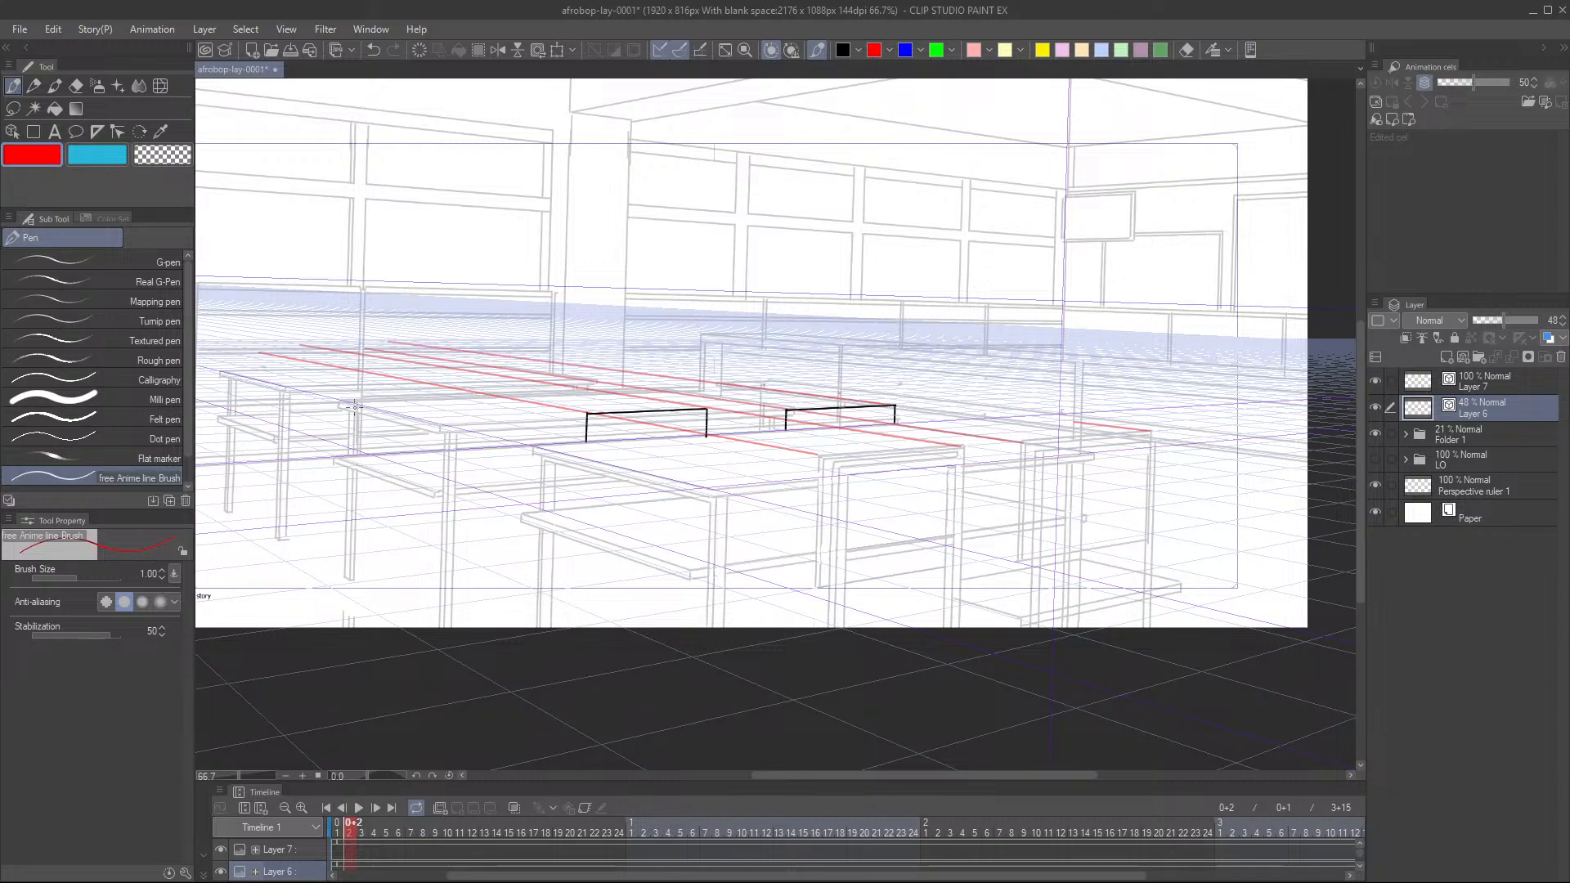
click(1496, 381)
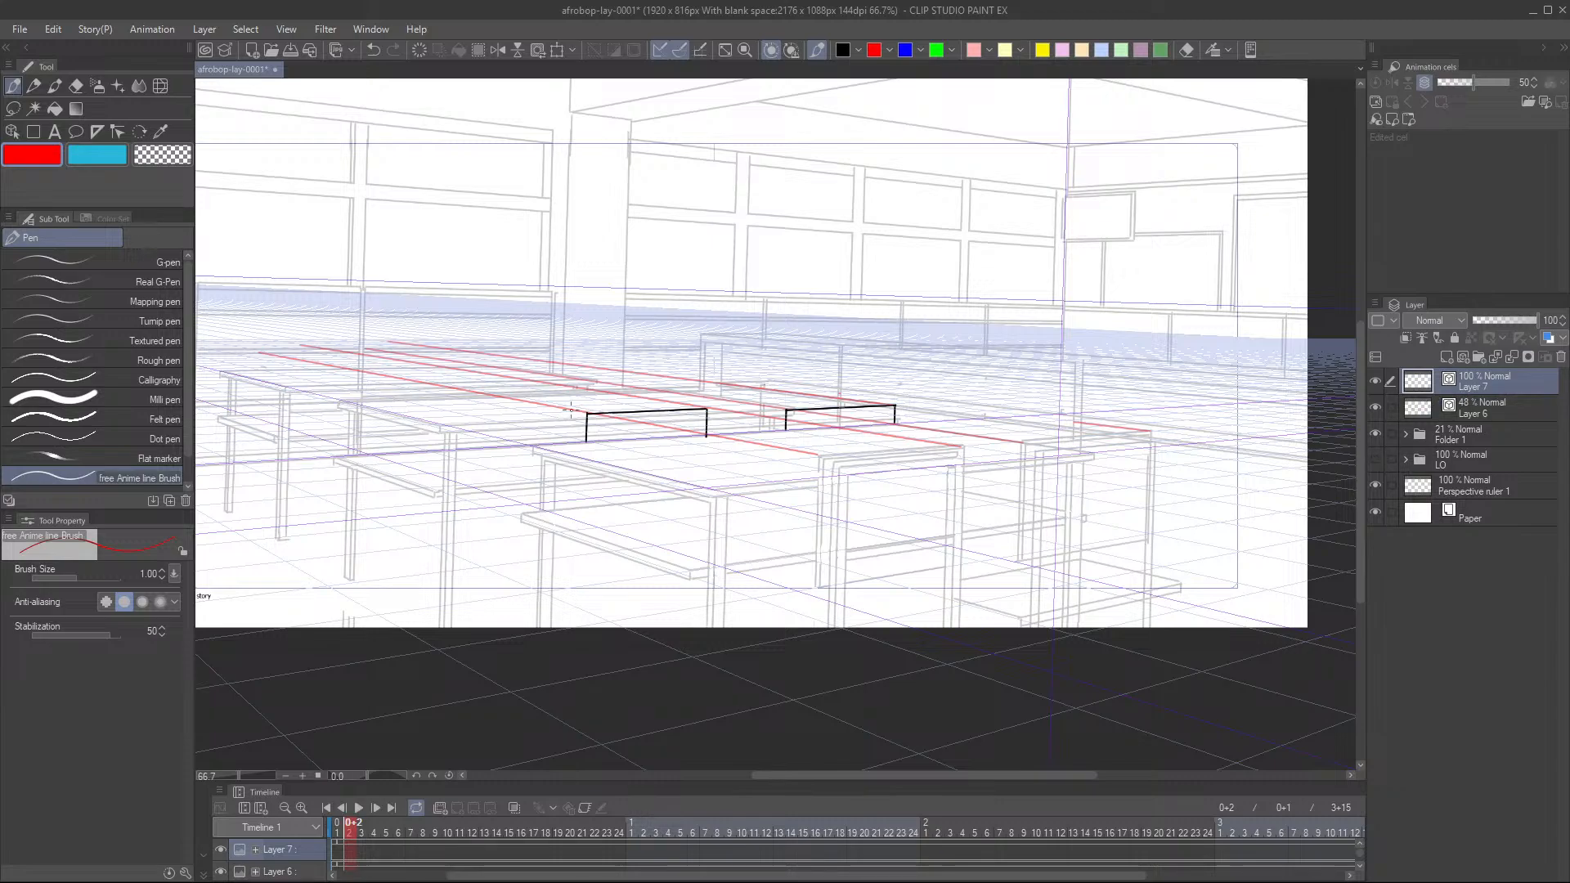
drag(566, 433, 578, 469)
scroll(578, 470, up, 4)
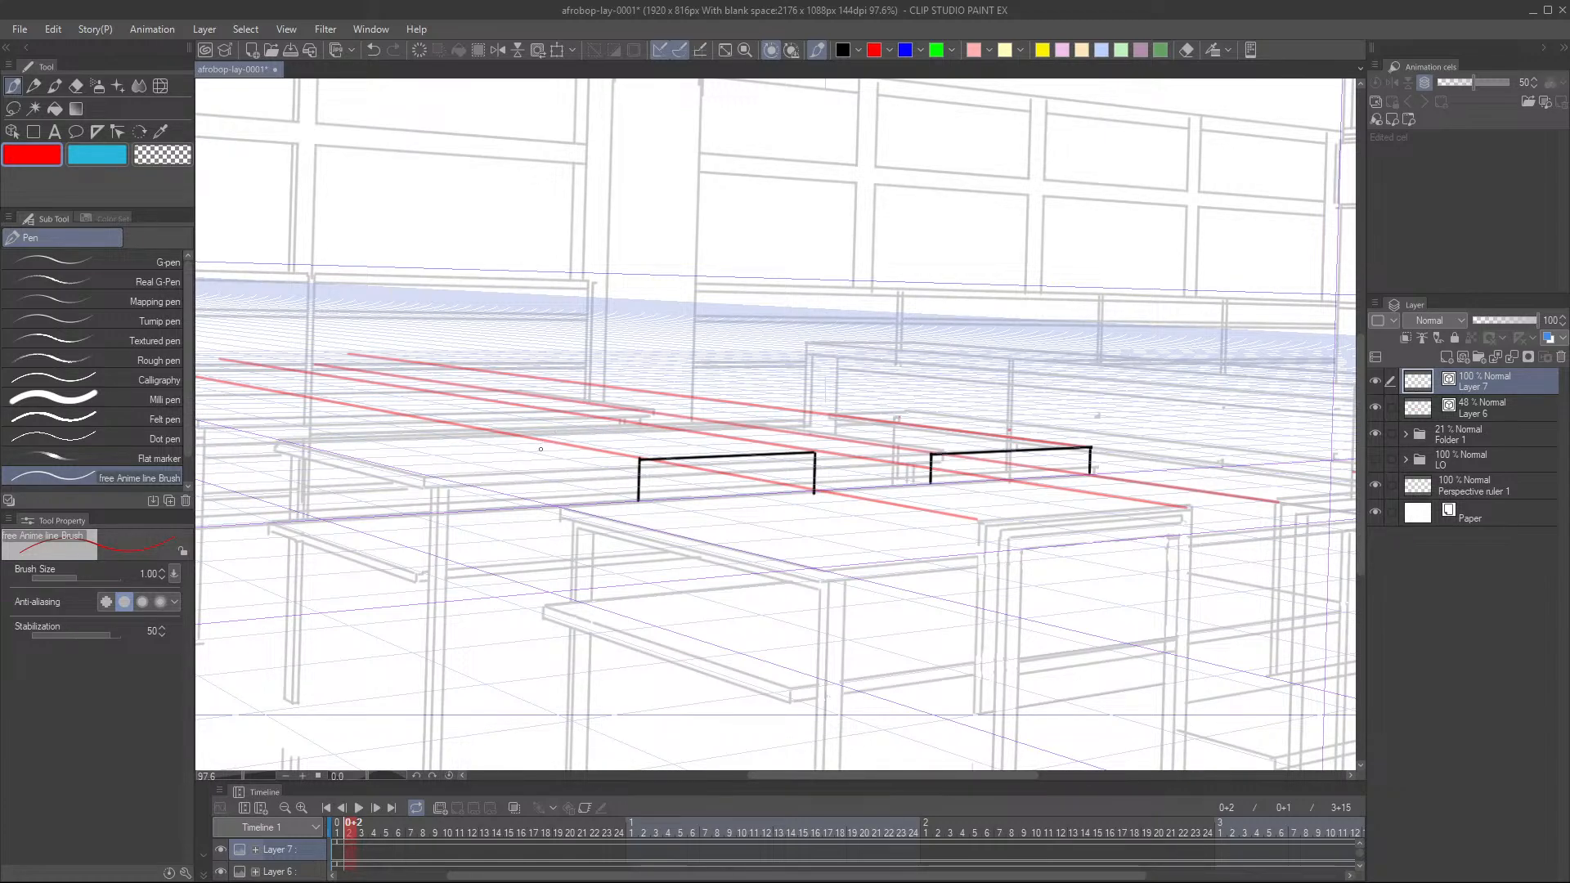
drag(540, 440, 542, 481)
key(ctrl+z)
- Draw a chair back in black behind the left one, with a long near post, short bottom edge, top rail and short far post
click(842, 50)
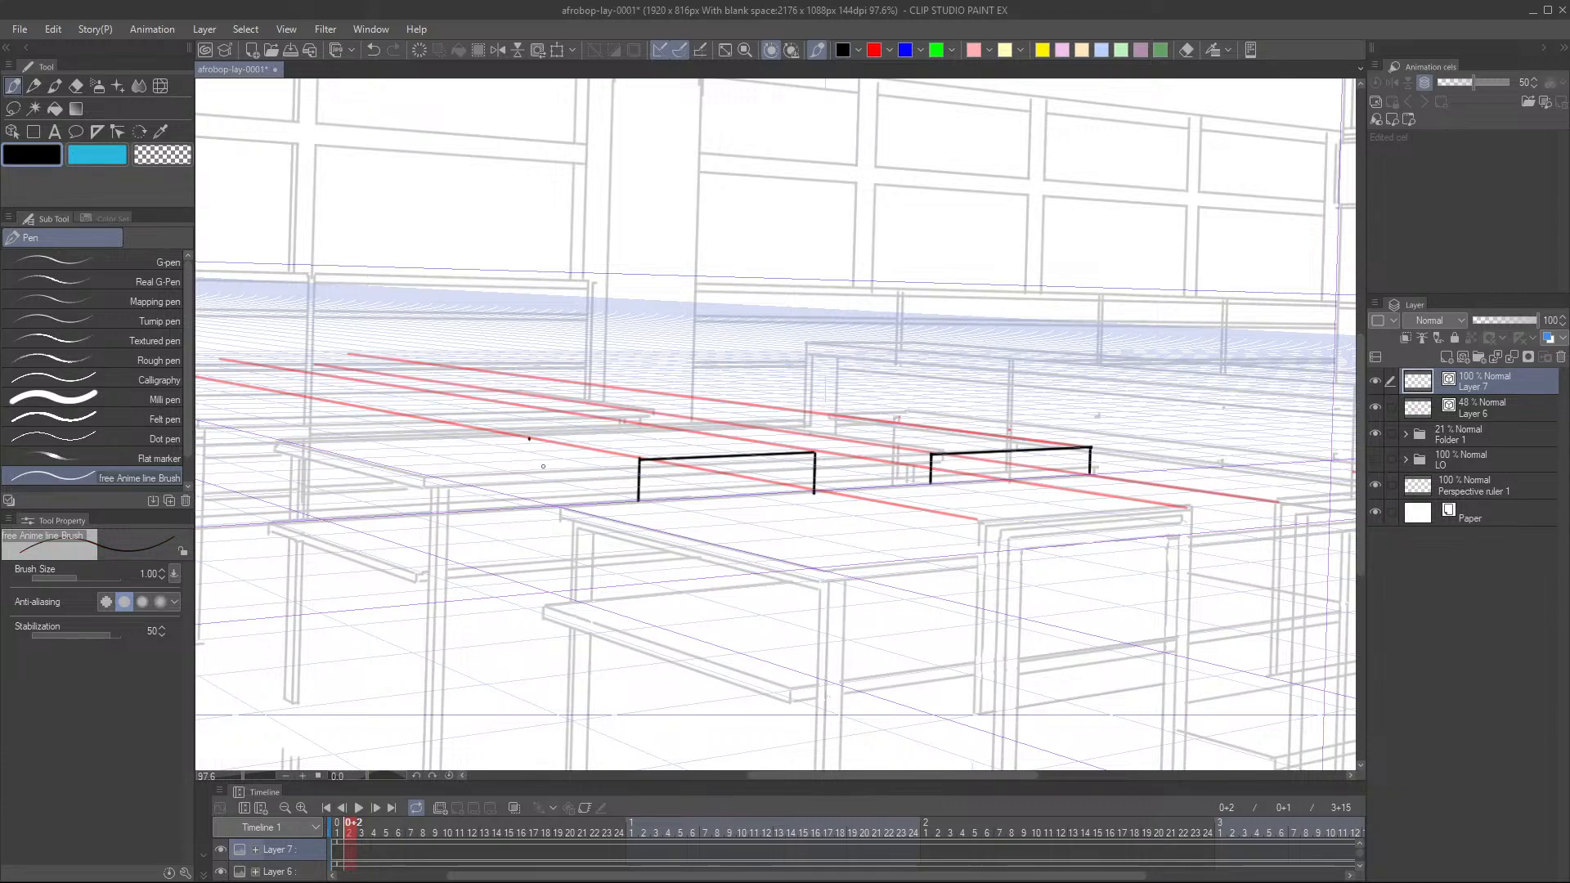
drag(544, 439, 542, 548)
drag(539, 550, 572, 549)
drag(545, 439, 658, 456)
key(ctrl+z)
mouse_move(544, 441)
mouse_down()
mouse_move(727, 429)
mouse_move(711, 456)
mouse_up()
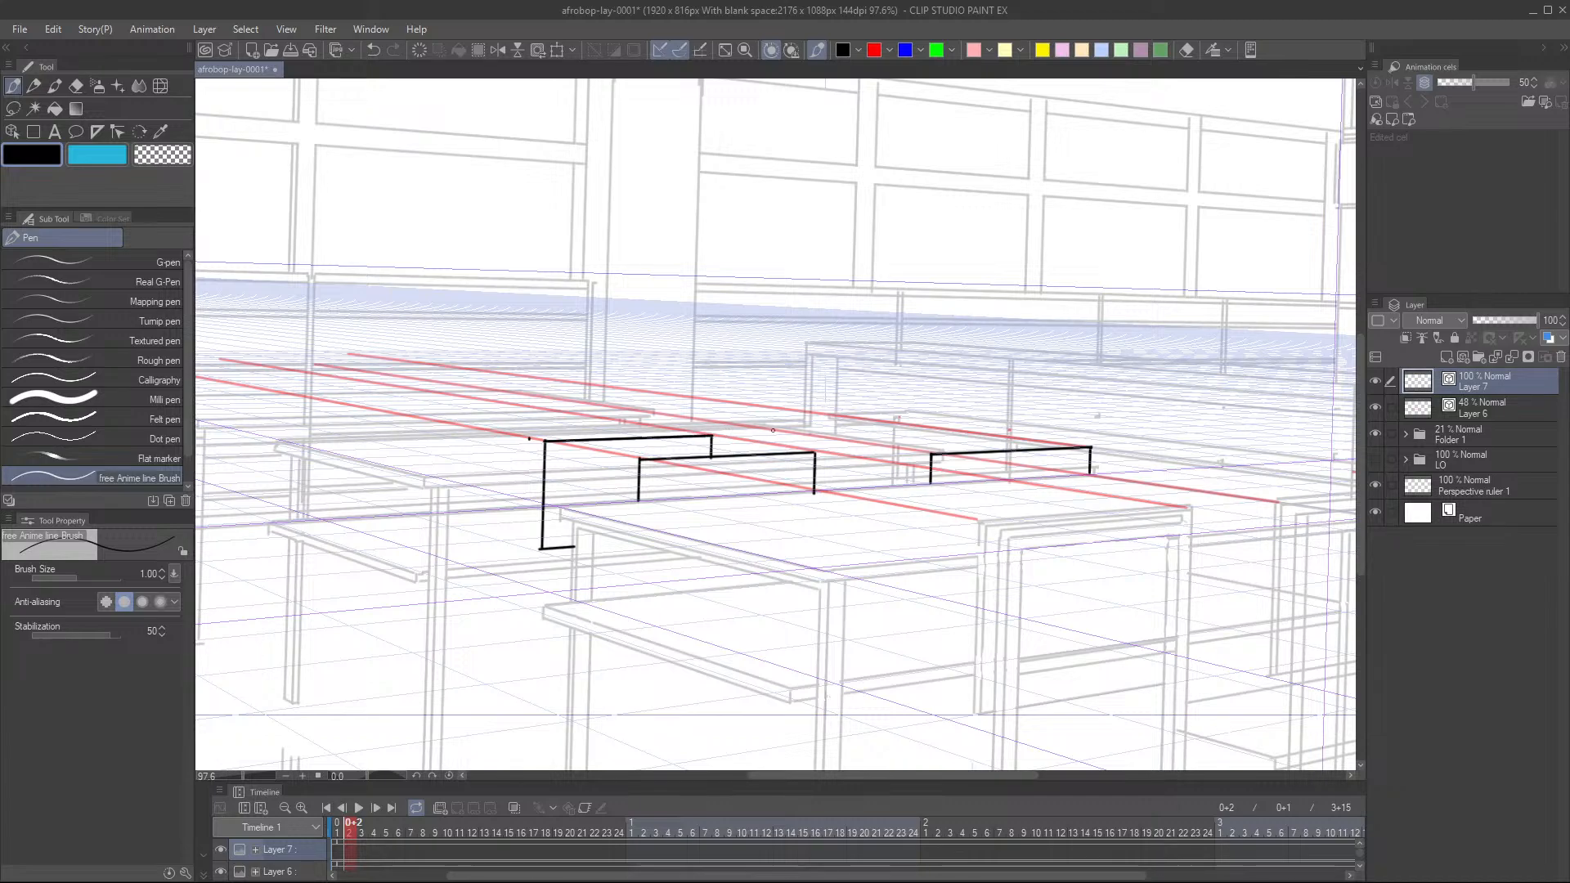
- Add thickness to the new left chair back with two longer inner post lines and two inner lines under the top rail
scroll(758, 486, down, 4)
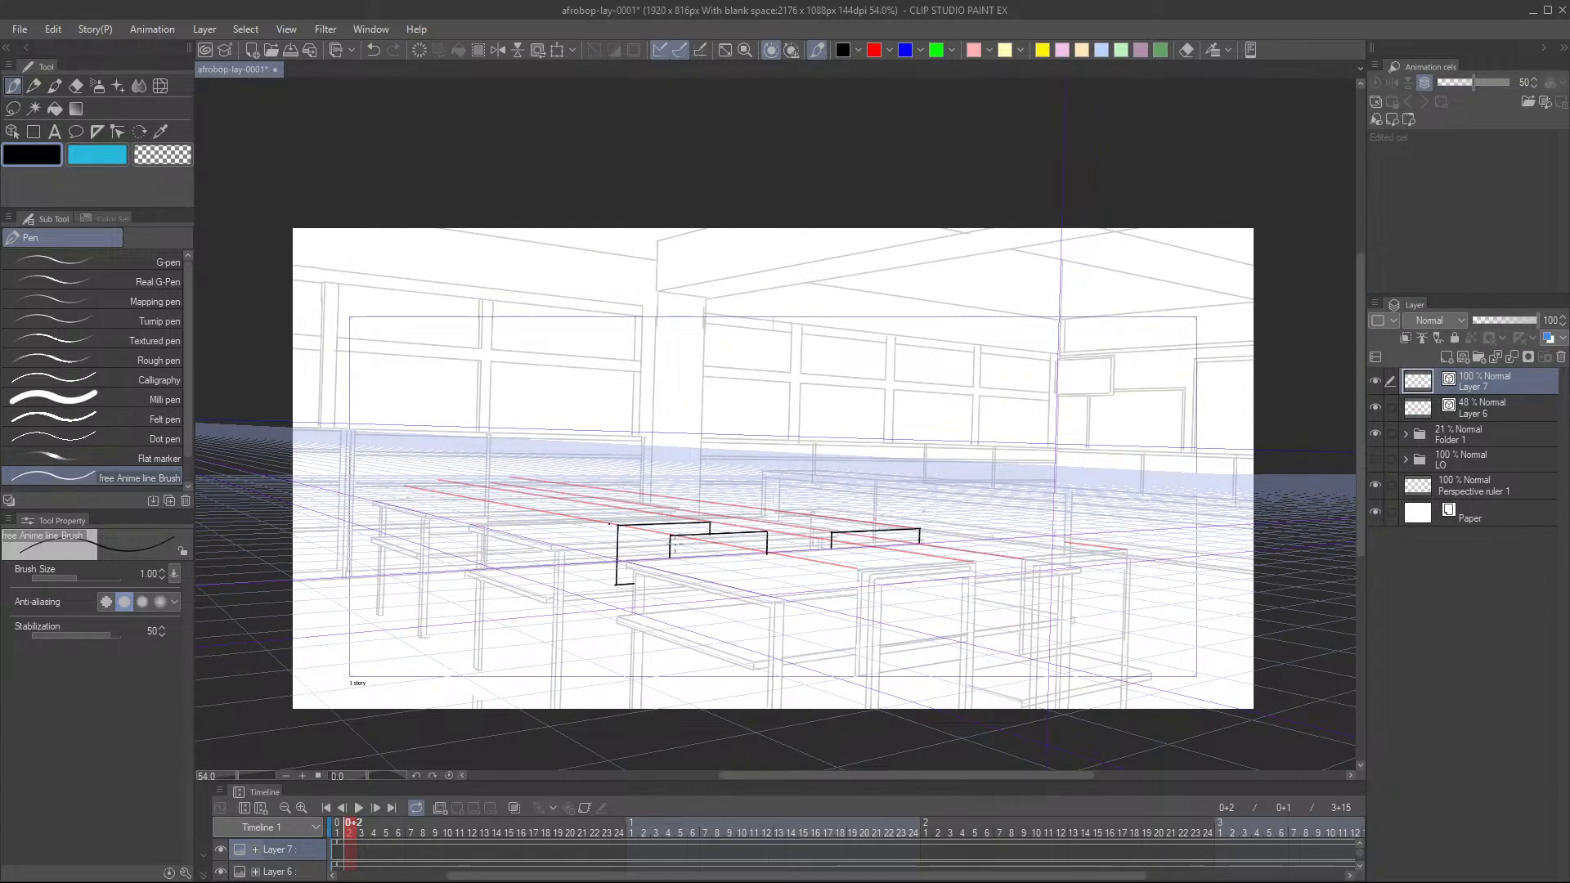
scroll(717, 538, up, 3)
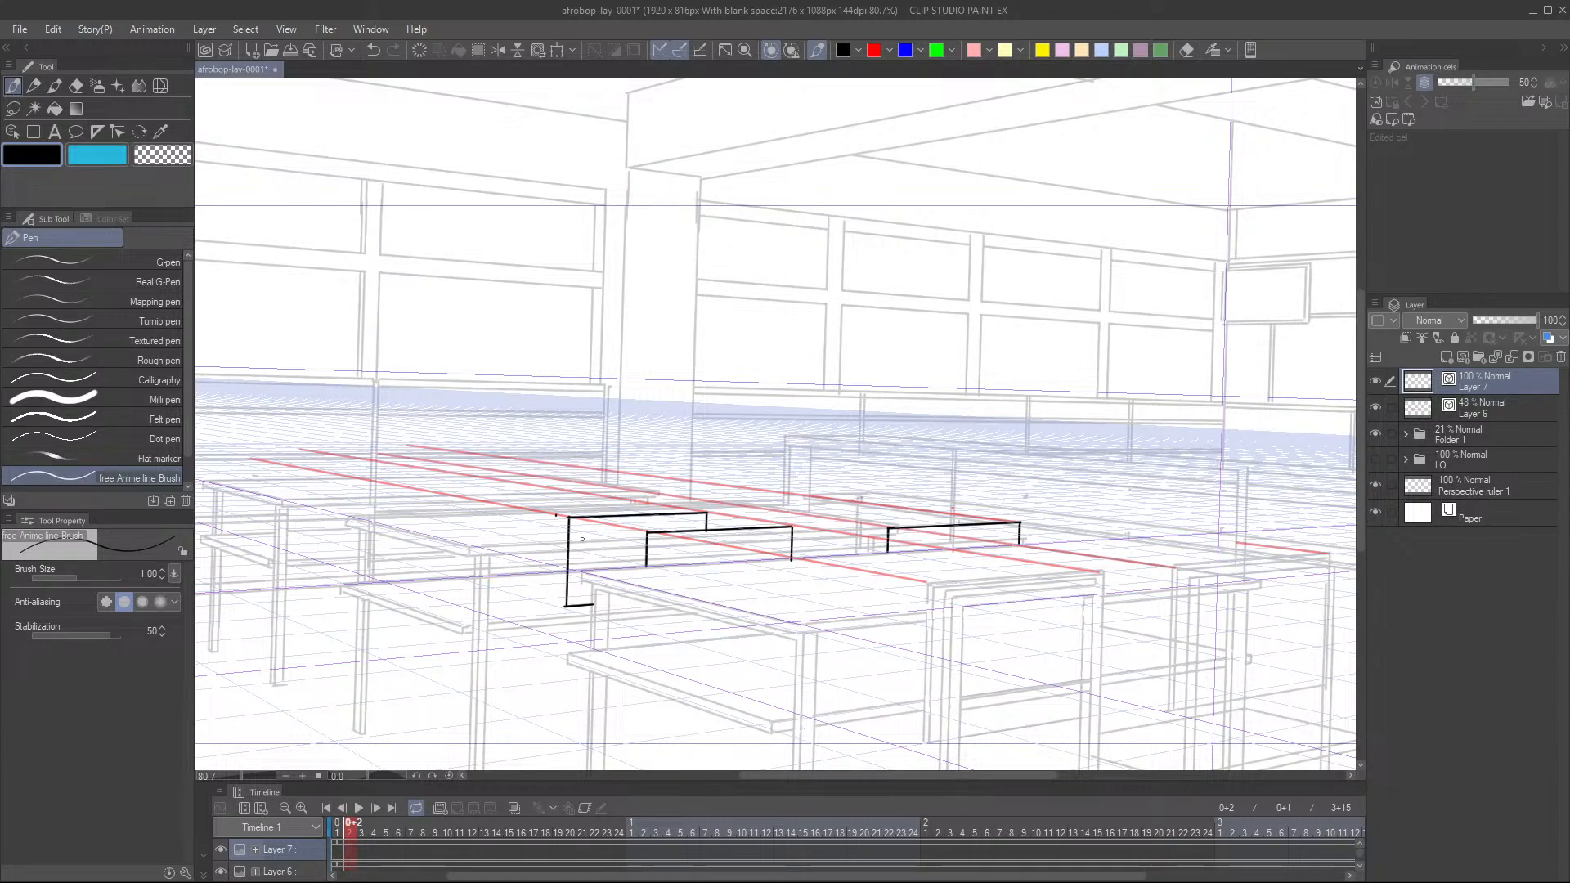
drag(583, 525, 580, 646)
drag(588, 528, 581, 647)
key(ctrl+z)
drag(590, 525, 707, 521)
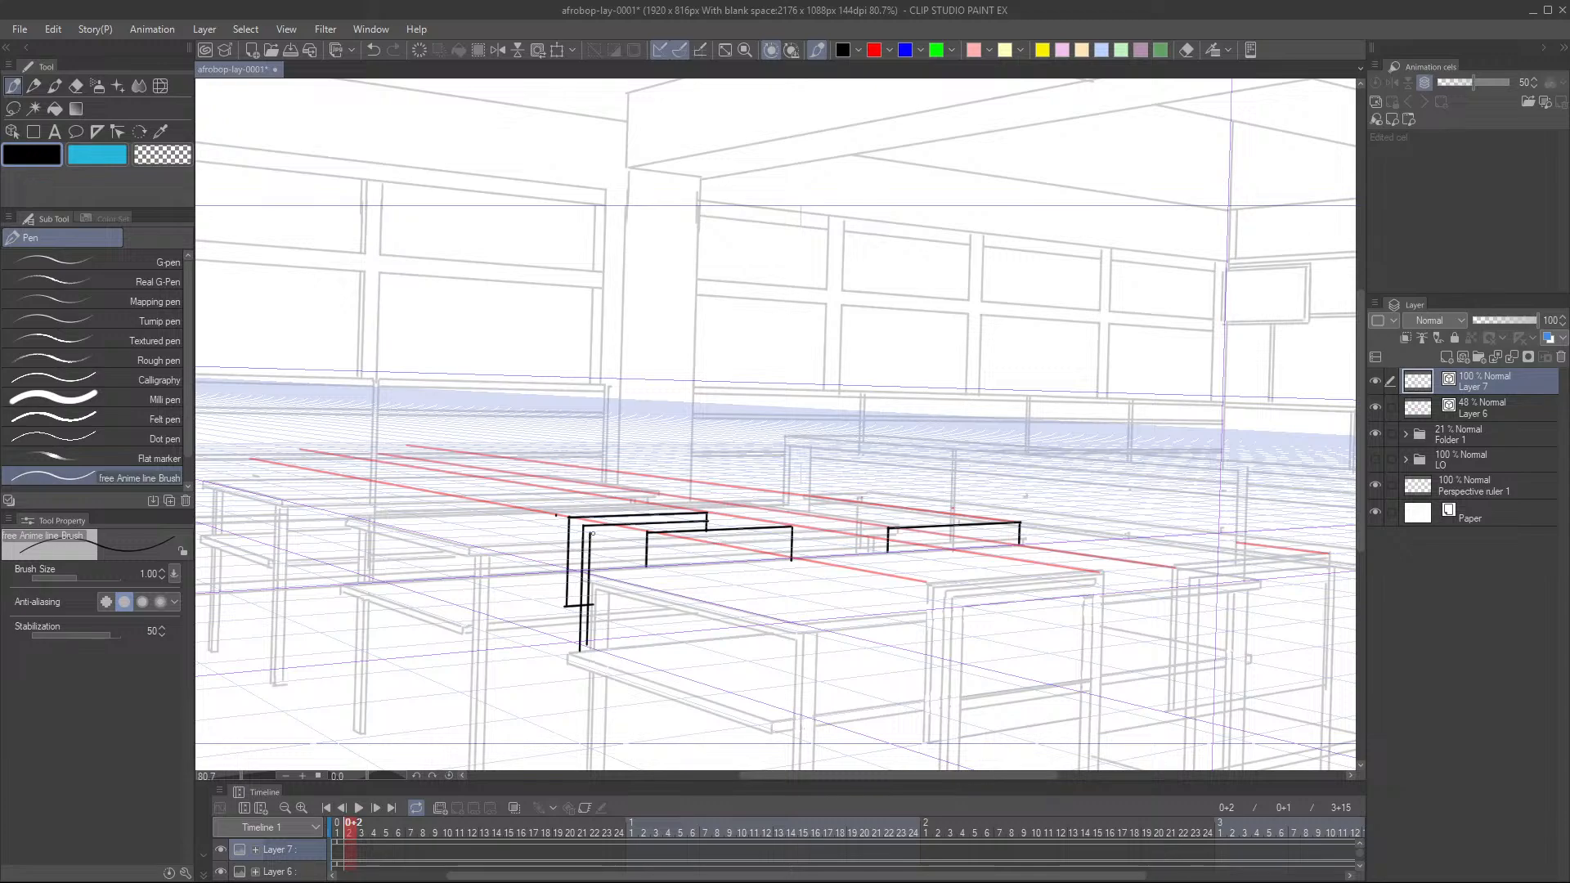
drag(592, 534, 710, 528)
- Extend the left chair's rear leg downward with two parallel lines closed at the foot
scroll(598, 571, down, 3)
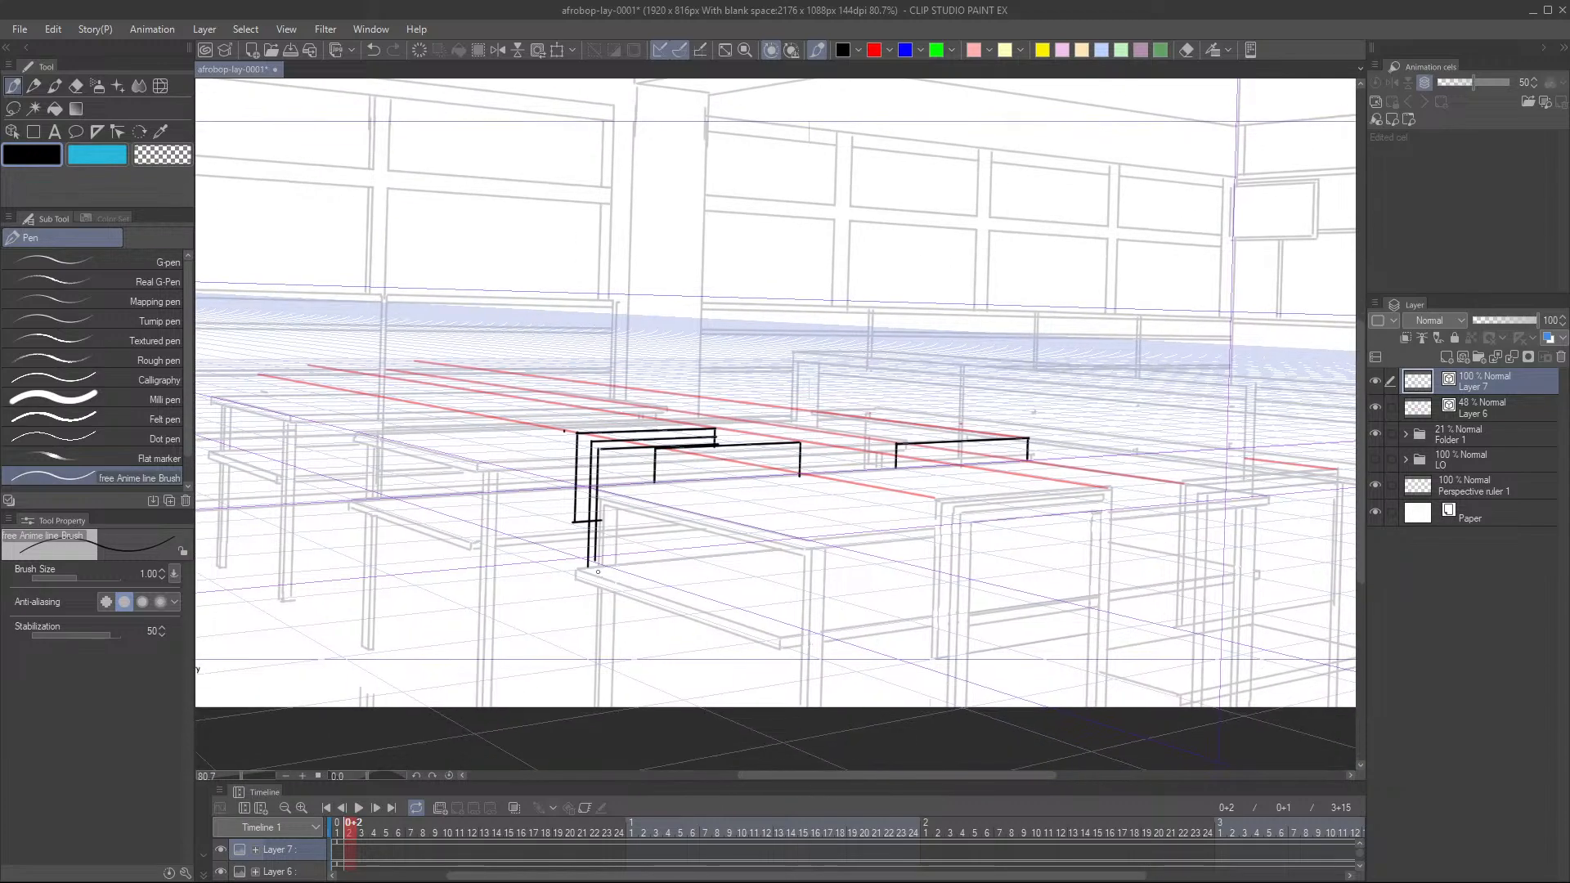
scroll(597, 572, down, 2)
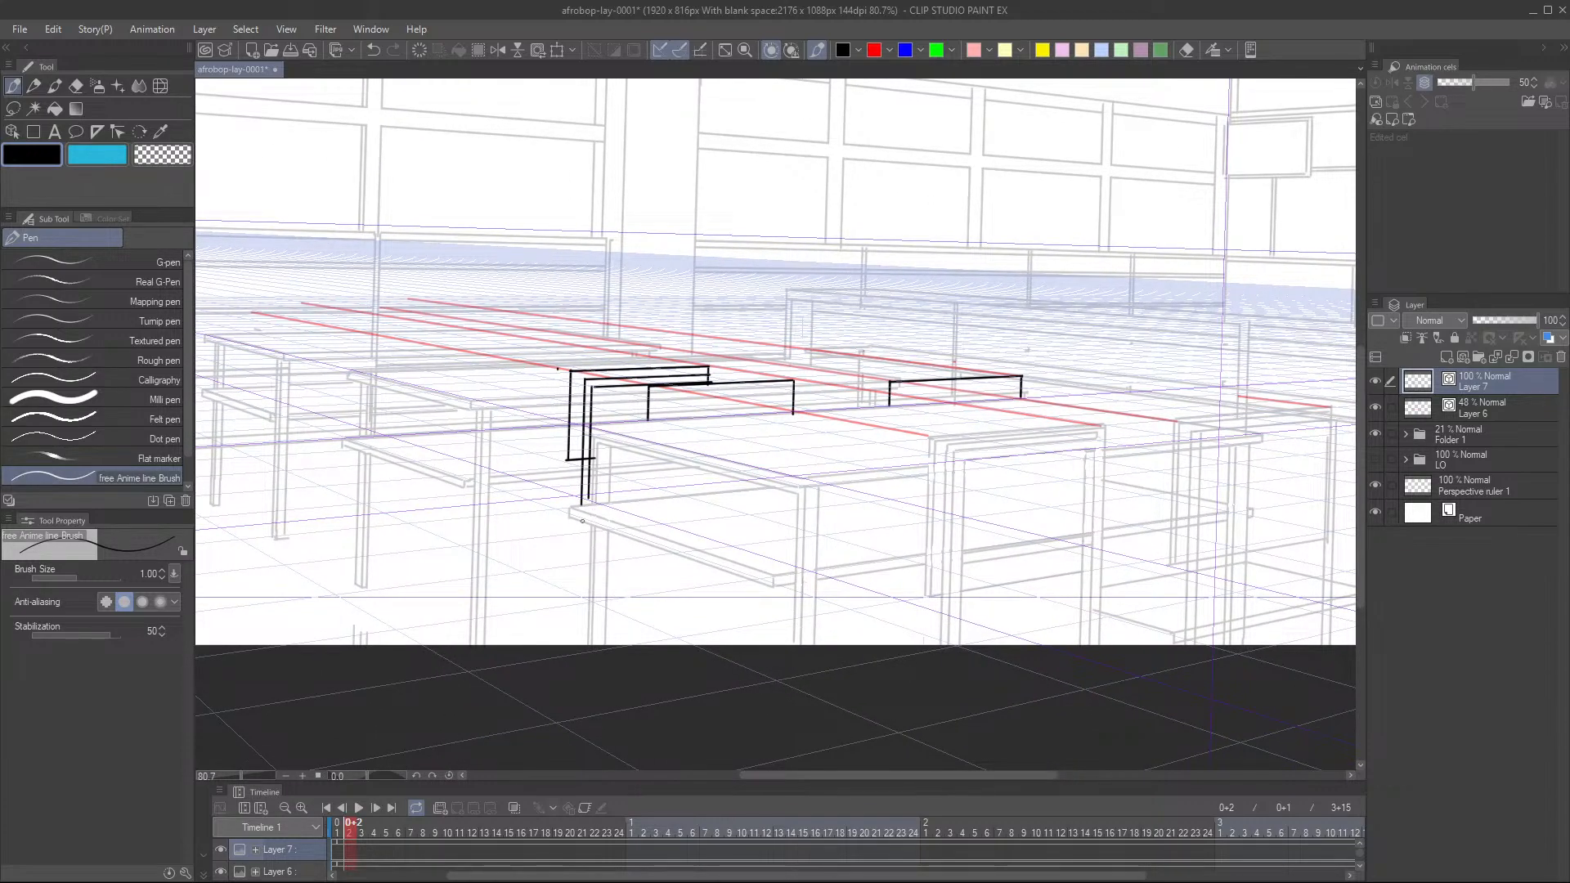
drag(578, 522, 577, 581)
drag(588, 502, 583, 591)
scroll(599, 557, down, 3)
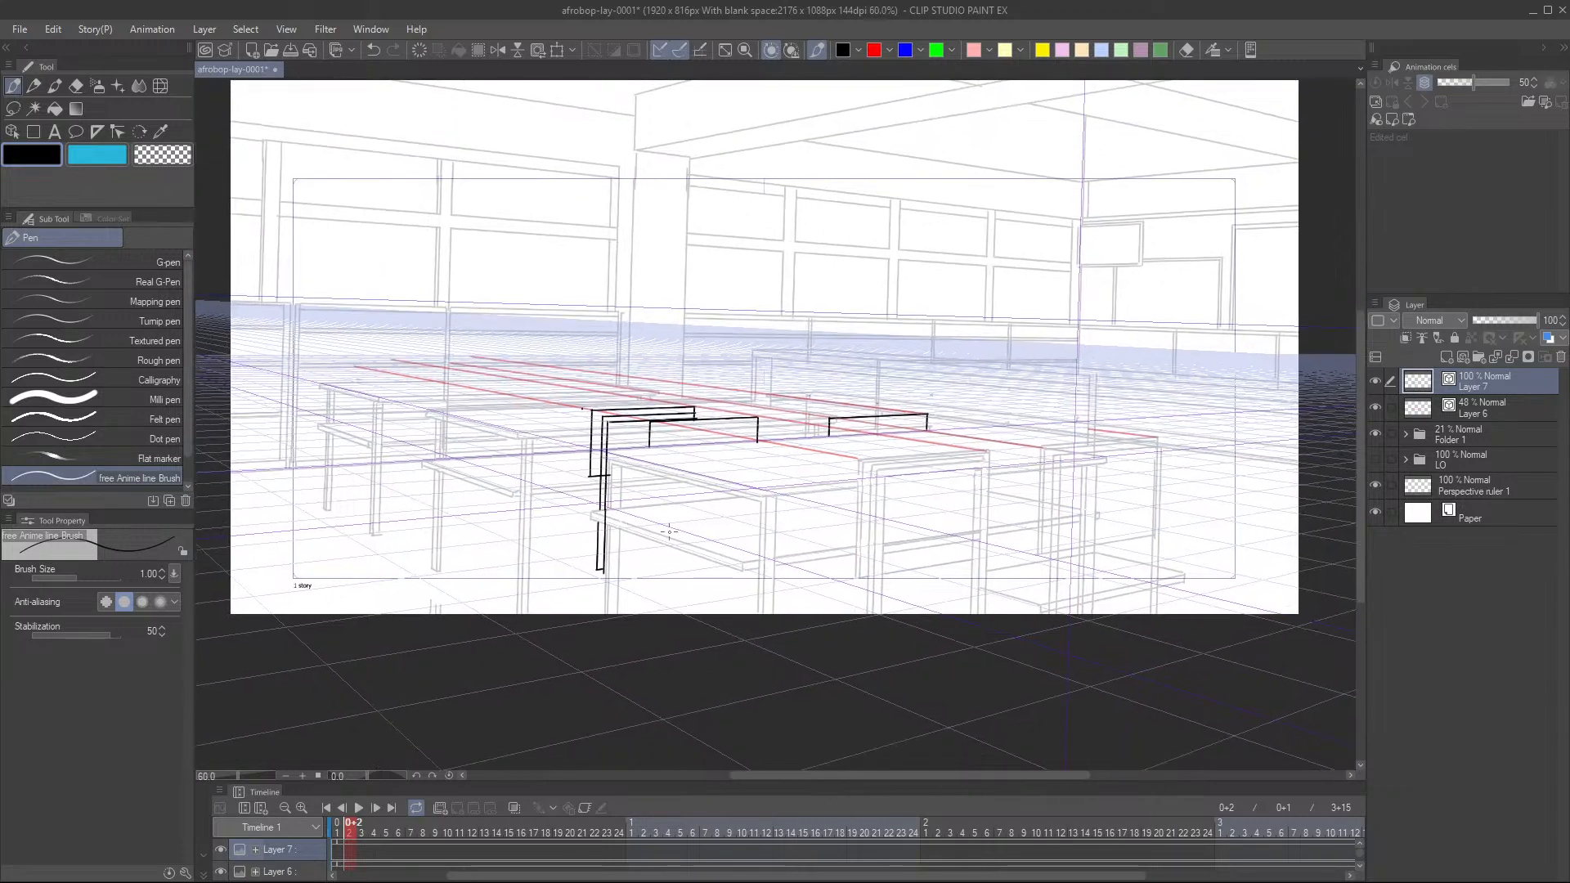
- Draw the left chair's seat in perspective, with a rear edge meeting the leg and a doubled side edge
scroll(577, 505, up, 3)
mouse_move(597, 522)
mouse_down()
mouse_move(507, 512)
mouse_move(550, 504)
mouse_up()
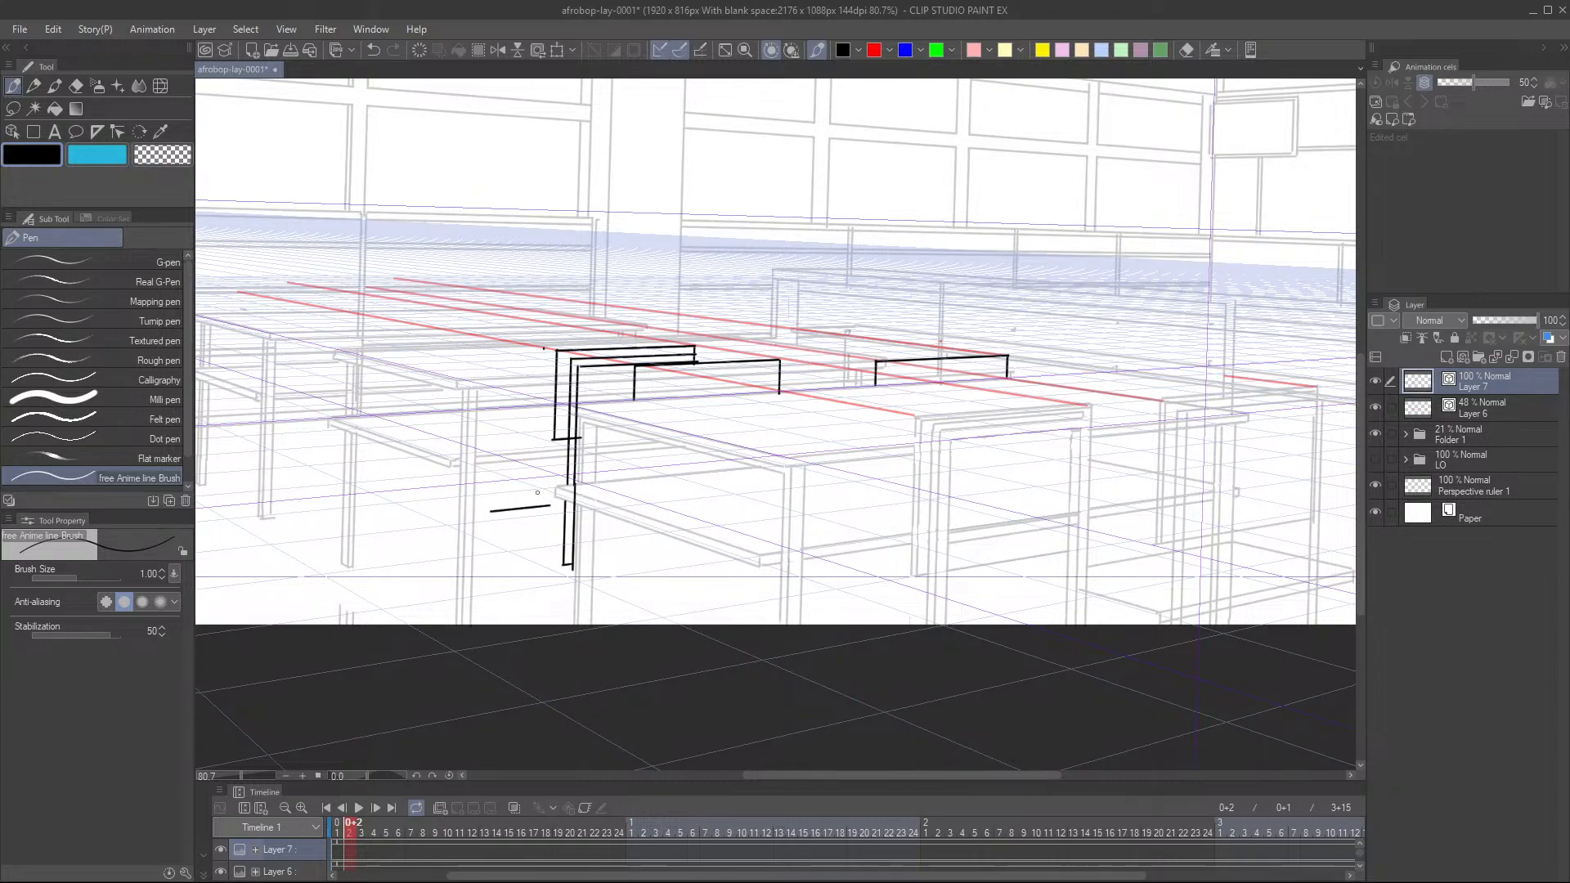
key(ctrl+z)
drag(510, 478, 573, 473)
drag(499, 492, 568, 514)
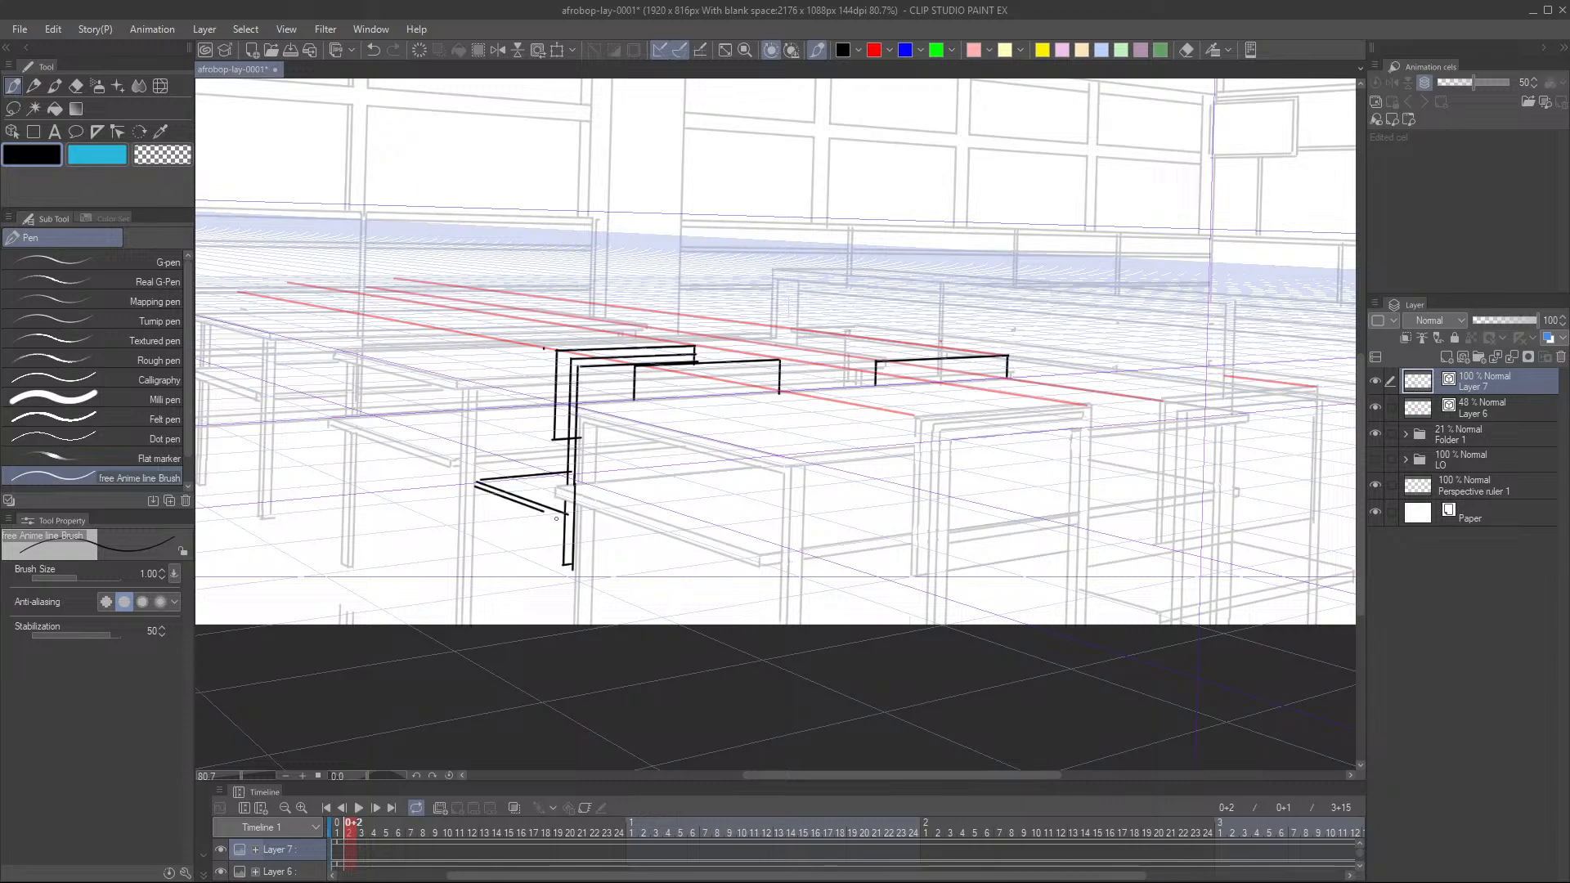
- Draw the left chair's front leg as parallel vertical lines from the seat down to the canvas's lower edge
scroll(543, 507, down, 3)
scroll(527, 494, up, 1)
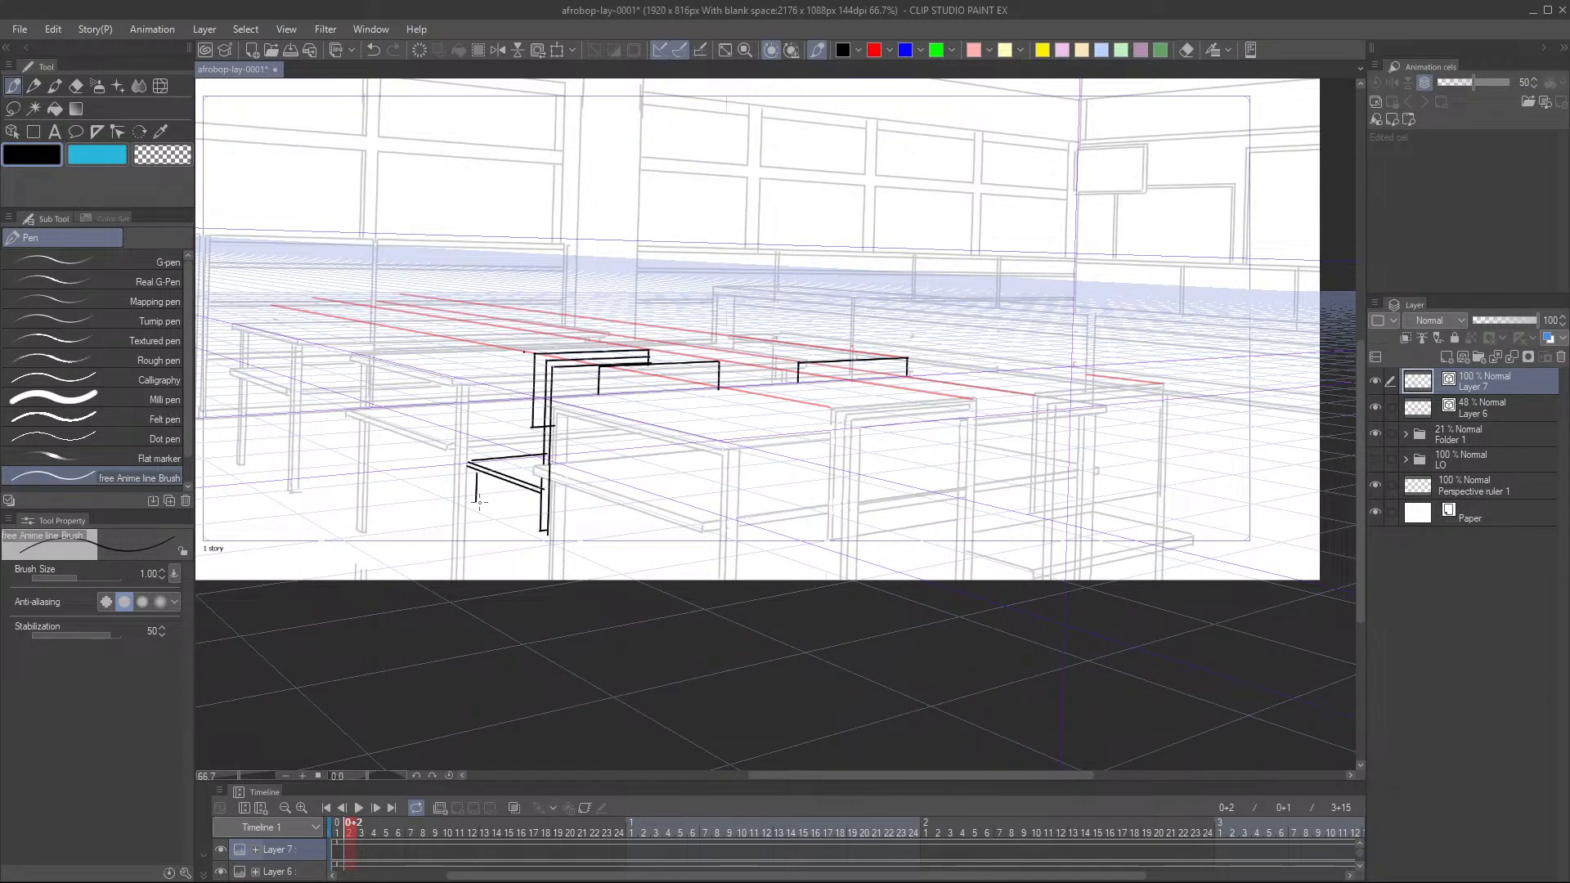
key(ctrl+z)
drag(477, 471, 478, 570)
drag(484, 471, 481, 572)
drag(489, 473, 487, 573)
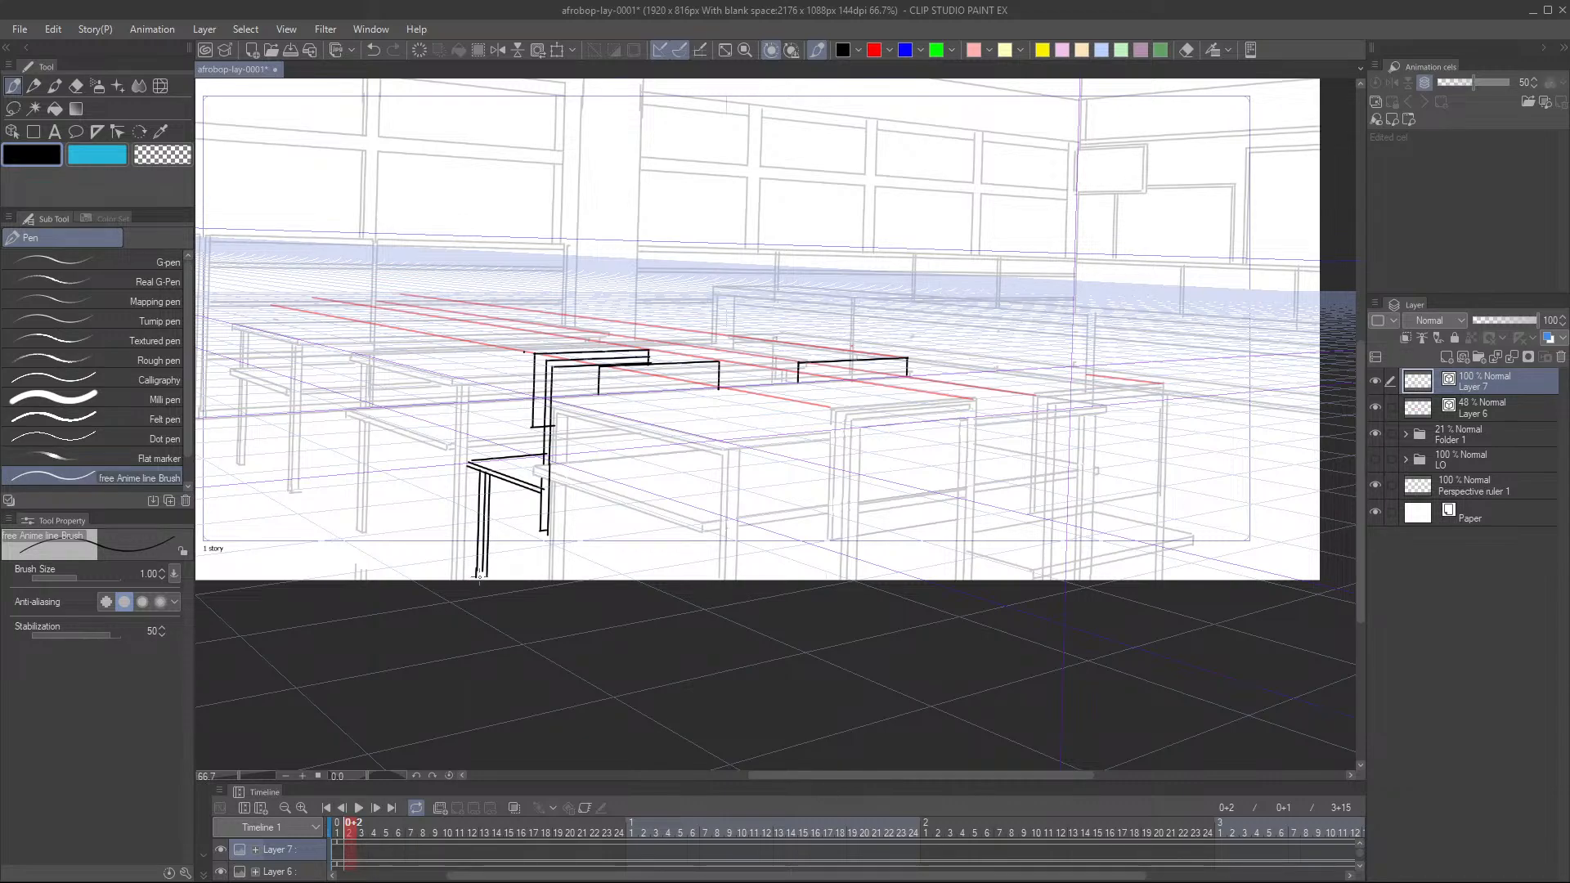
- Lengthen the left chair's rear leg to the canvas's lower edge
scroll(546, 527, down, 1)
scroll(522, 487, down, 1)
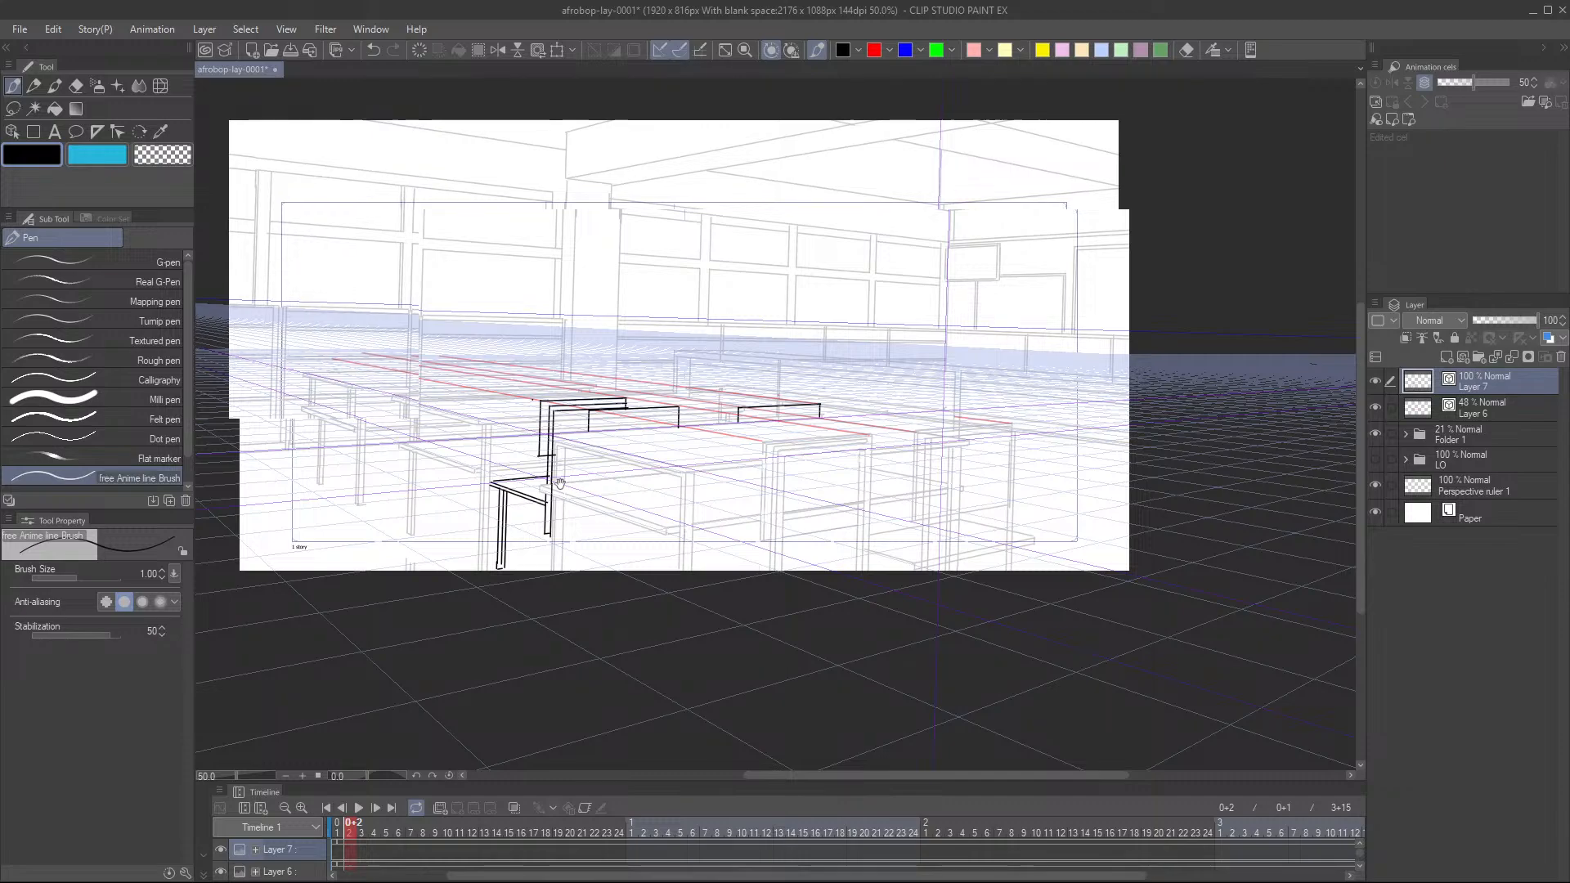
scroll(522, 487, up, 2)
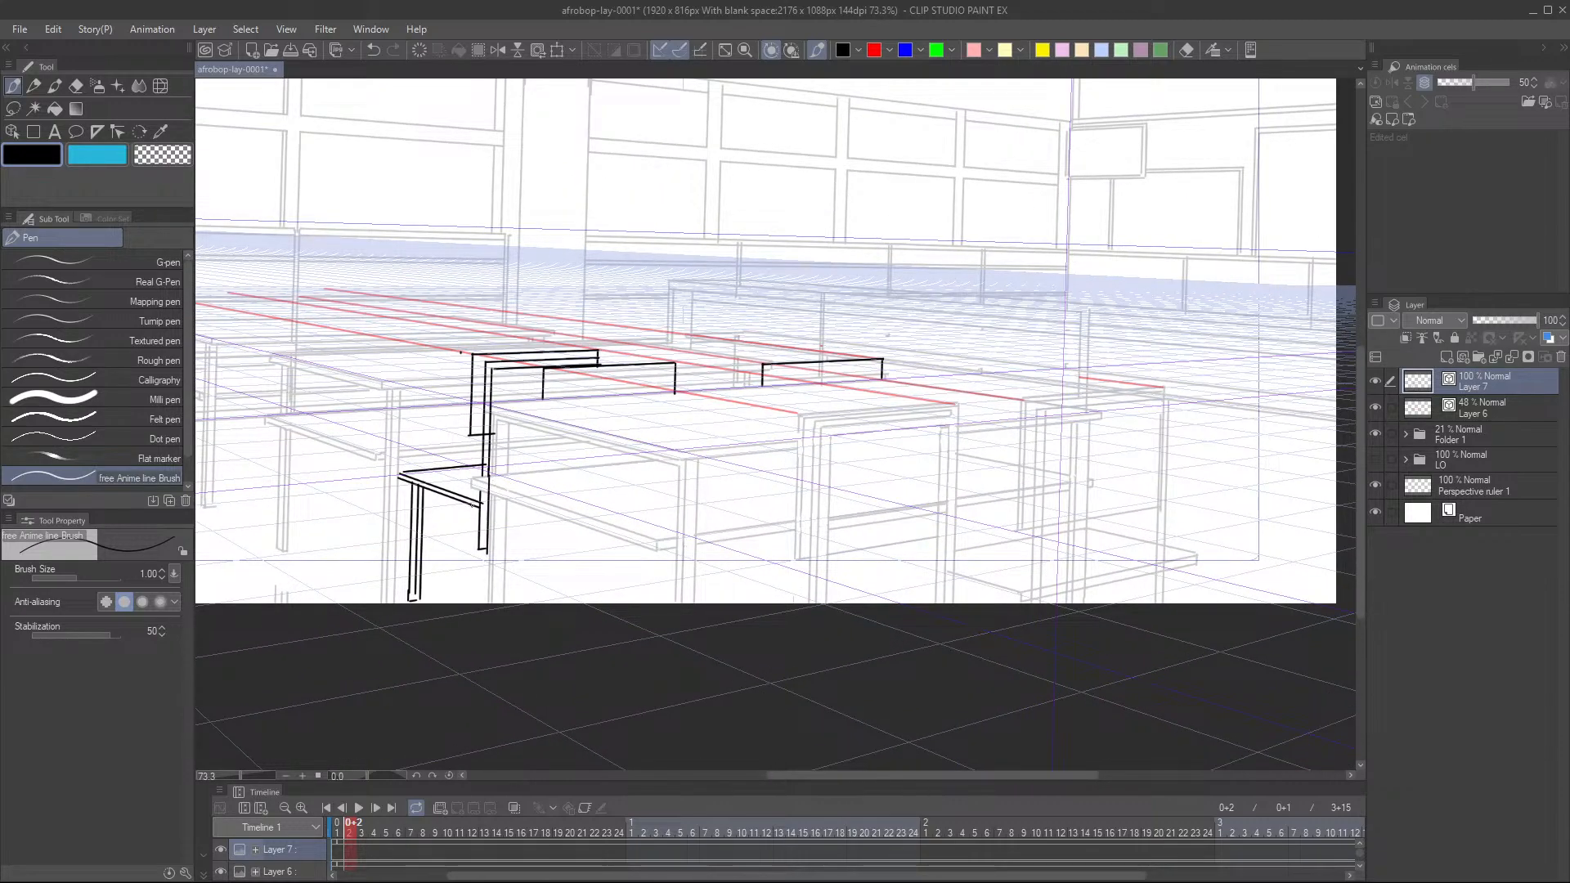
drag(477, 507, 485, 610)
- Draw another chair back between the two existing pairs, with an outer frame and inner lines for its thickness
scroll(601, 515, down, 2)
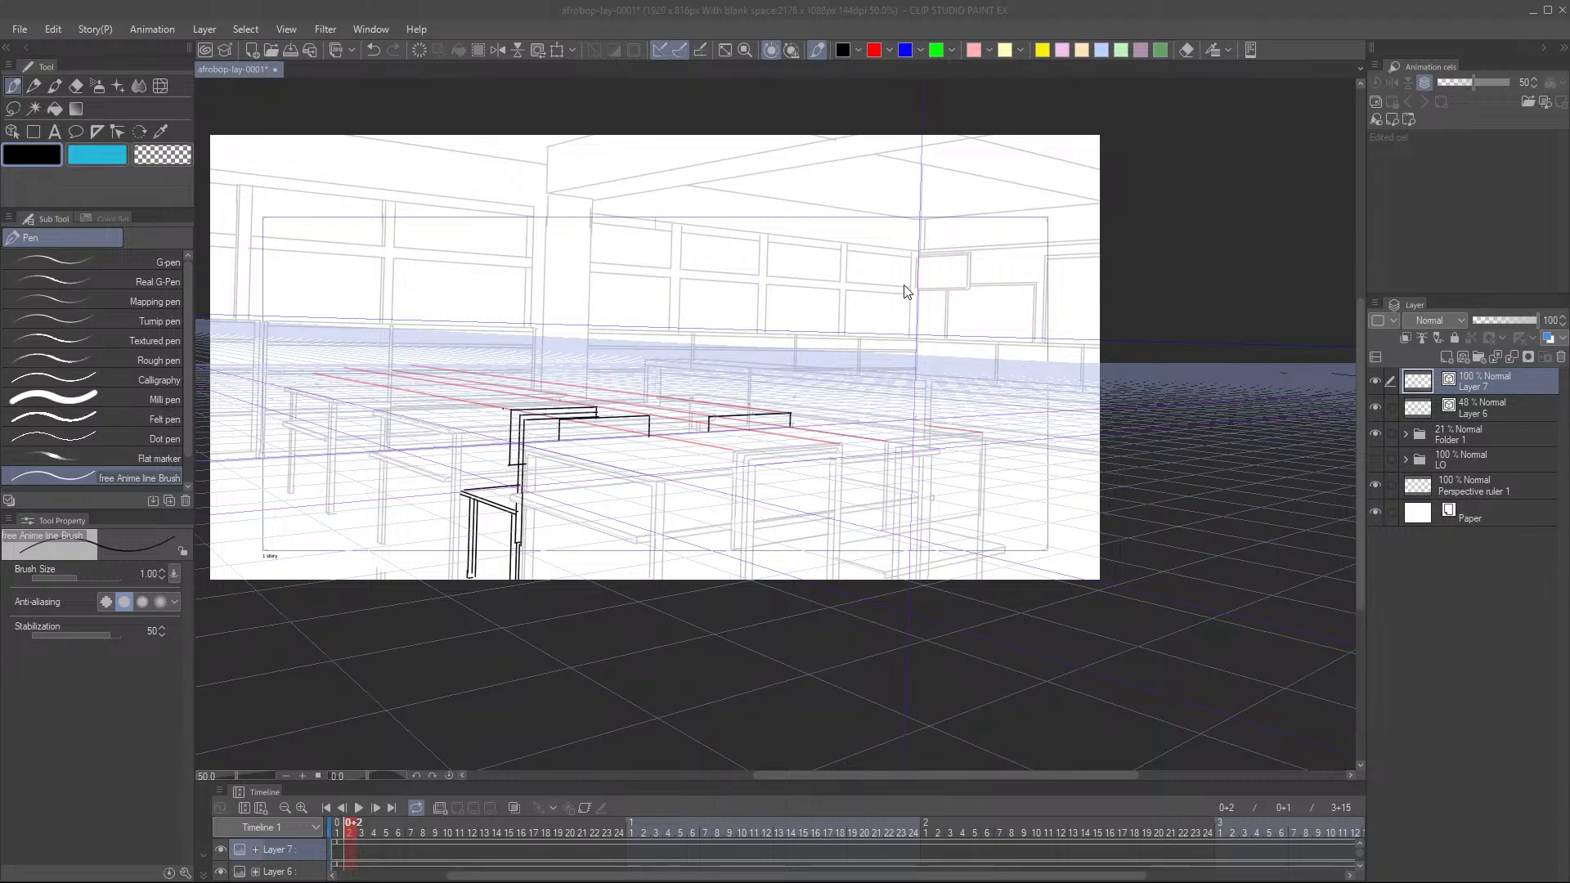
scroll(707, 385, up, 3)
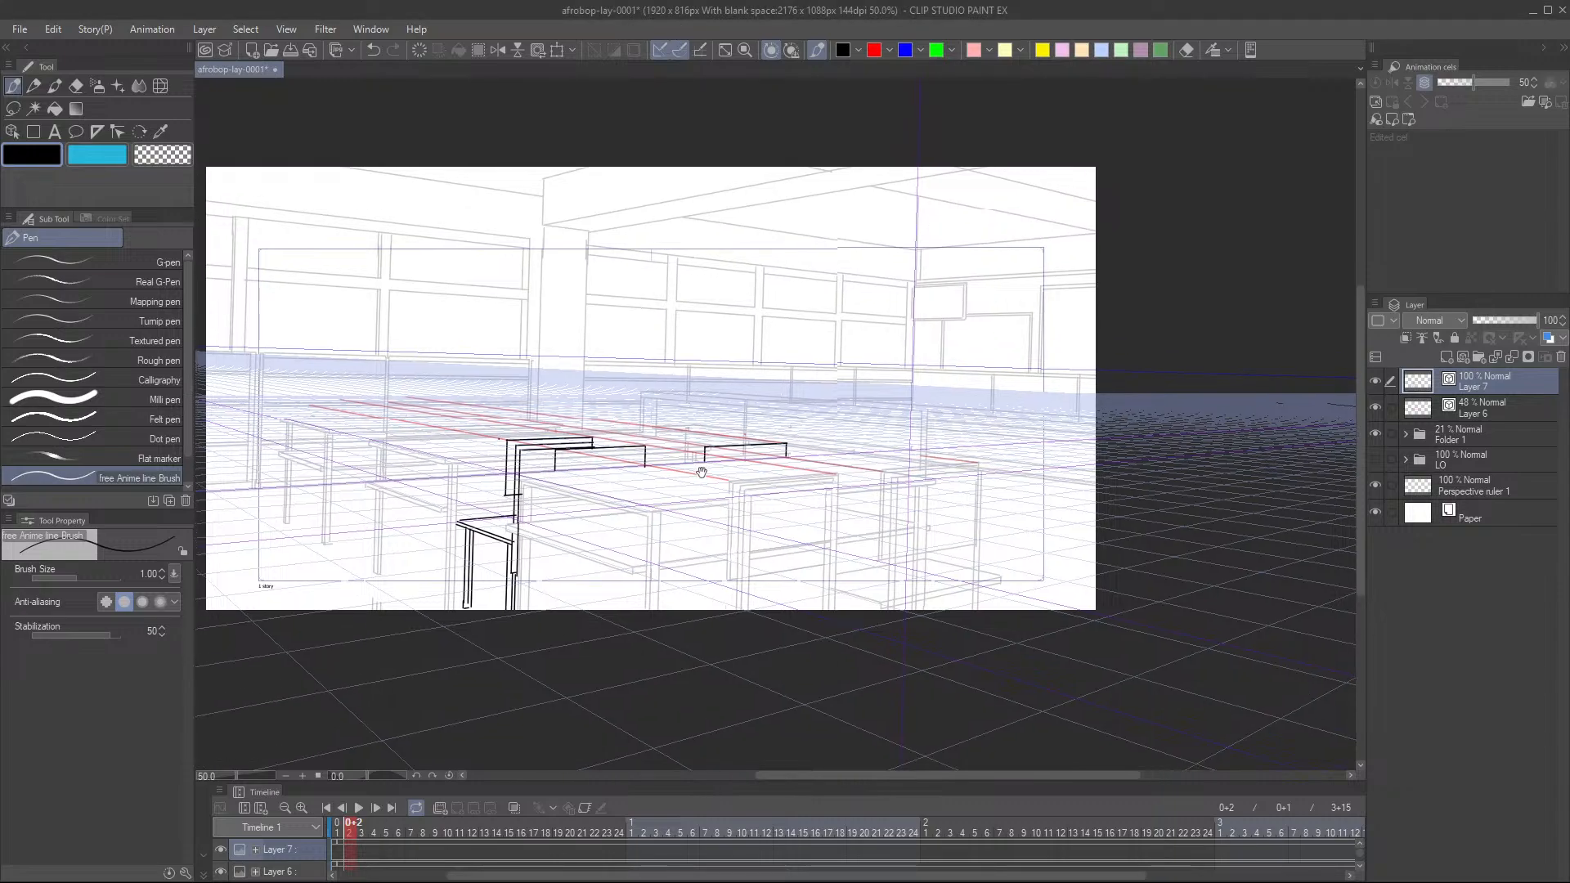
drag(660, 523, 722, 504)
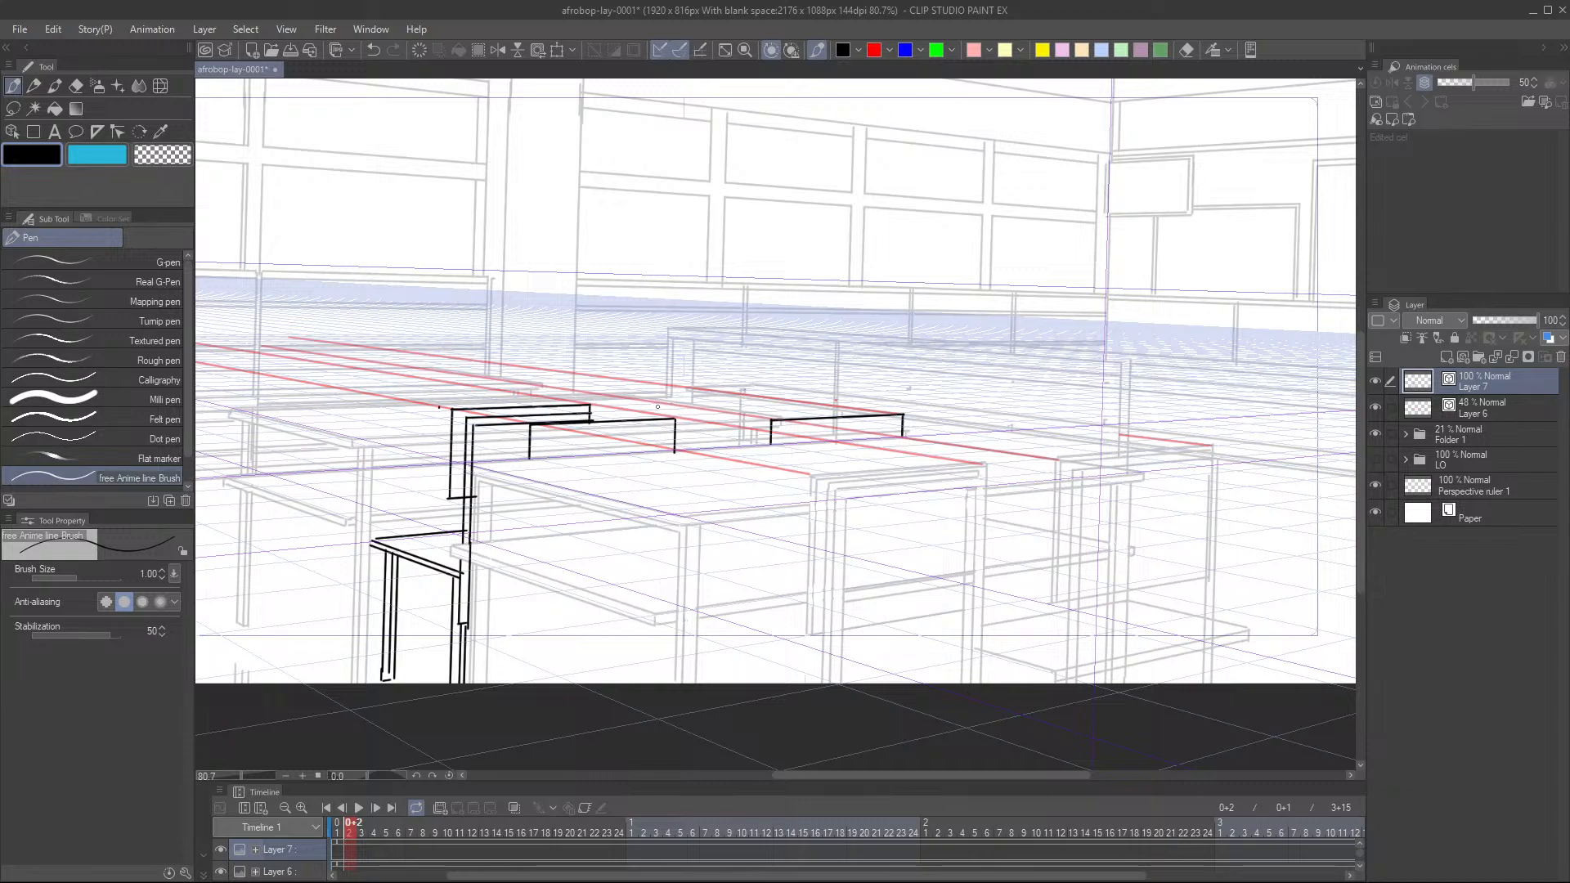
mouse_move(656, 403)
mouse_down()
mouse_move(656, 417)
mouse_move(769, 398)
mouse_move(771, 421)
mouse_up()
drag(667, 410, 770, 406)
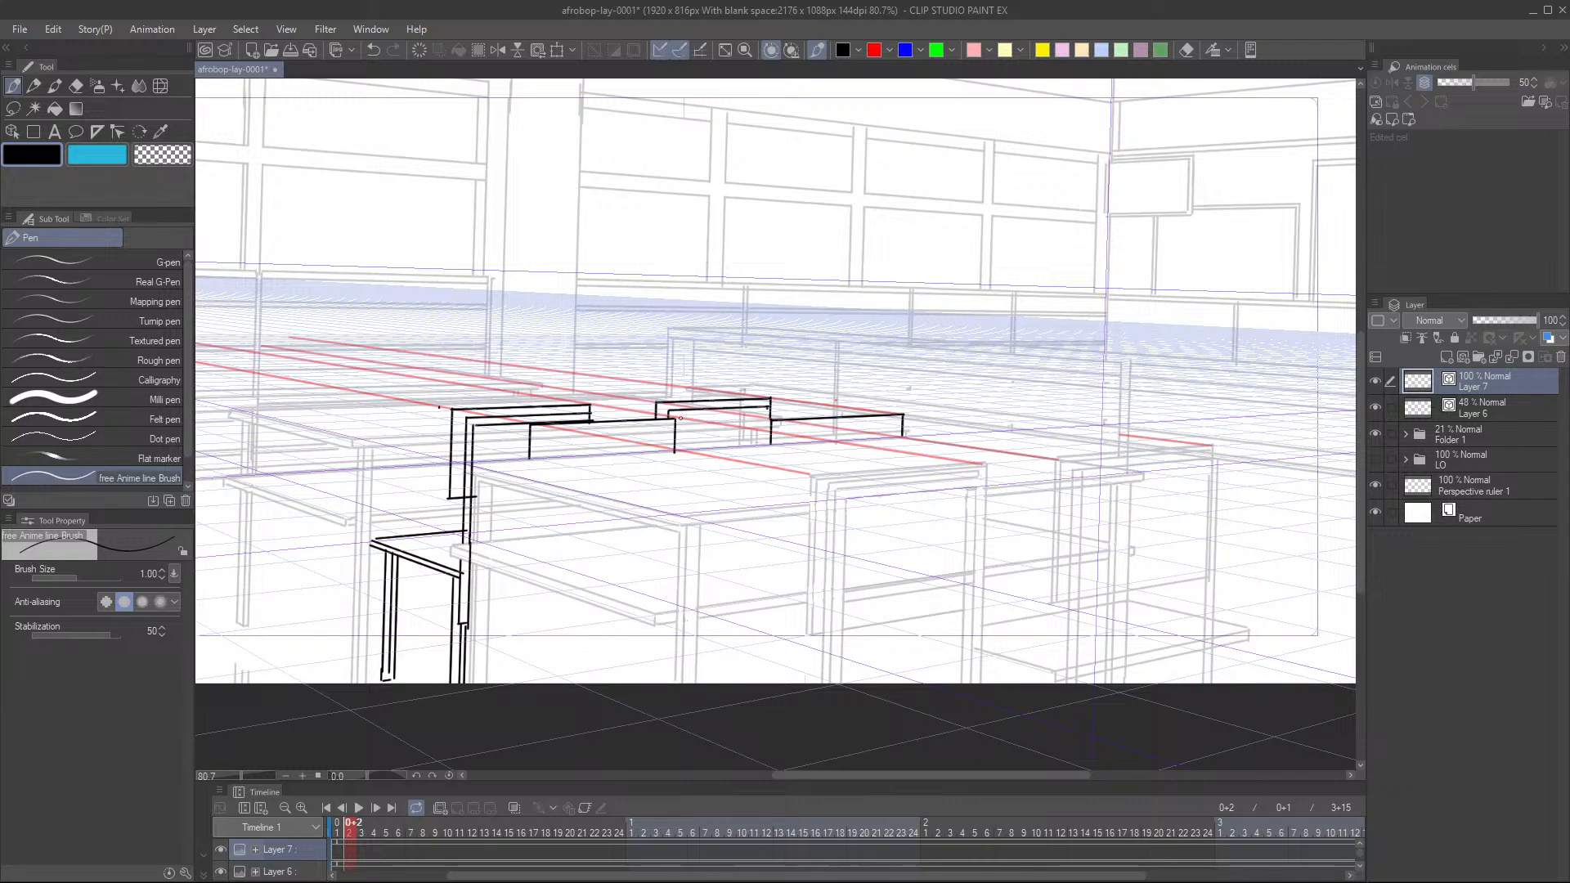
mouse_move(676, 440)
mouse_down()
mouse_move(716, 414)
mouse_move(763, 411)
mouse_move(762, 432)
mouse_up()
- Add a parallel line along the left chair back's outer post to thicken it
scroll(762, 432, down, 5)
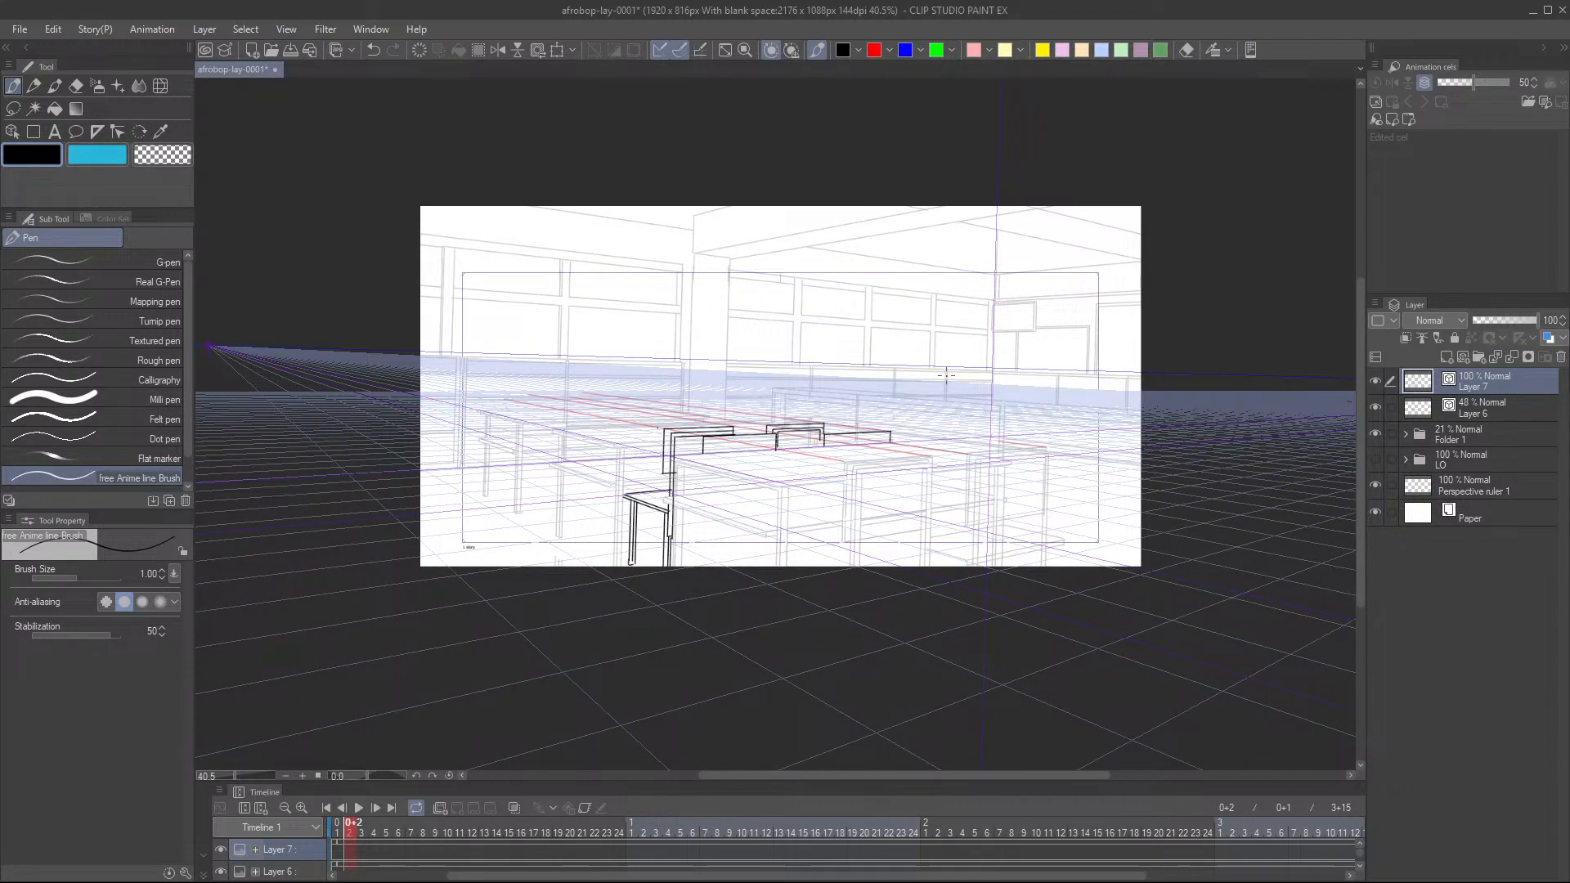
scroll(663, 405, up, 5)
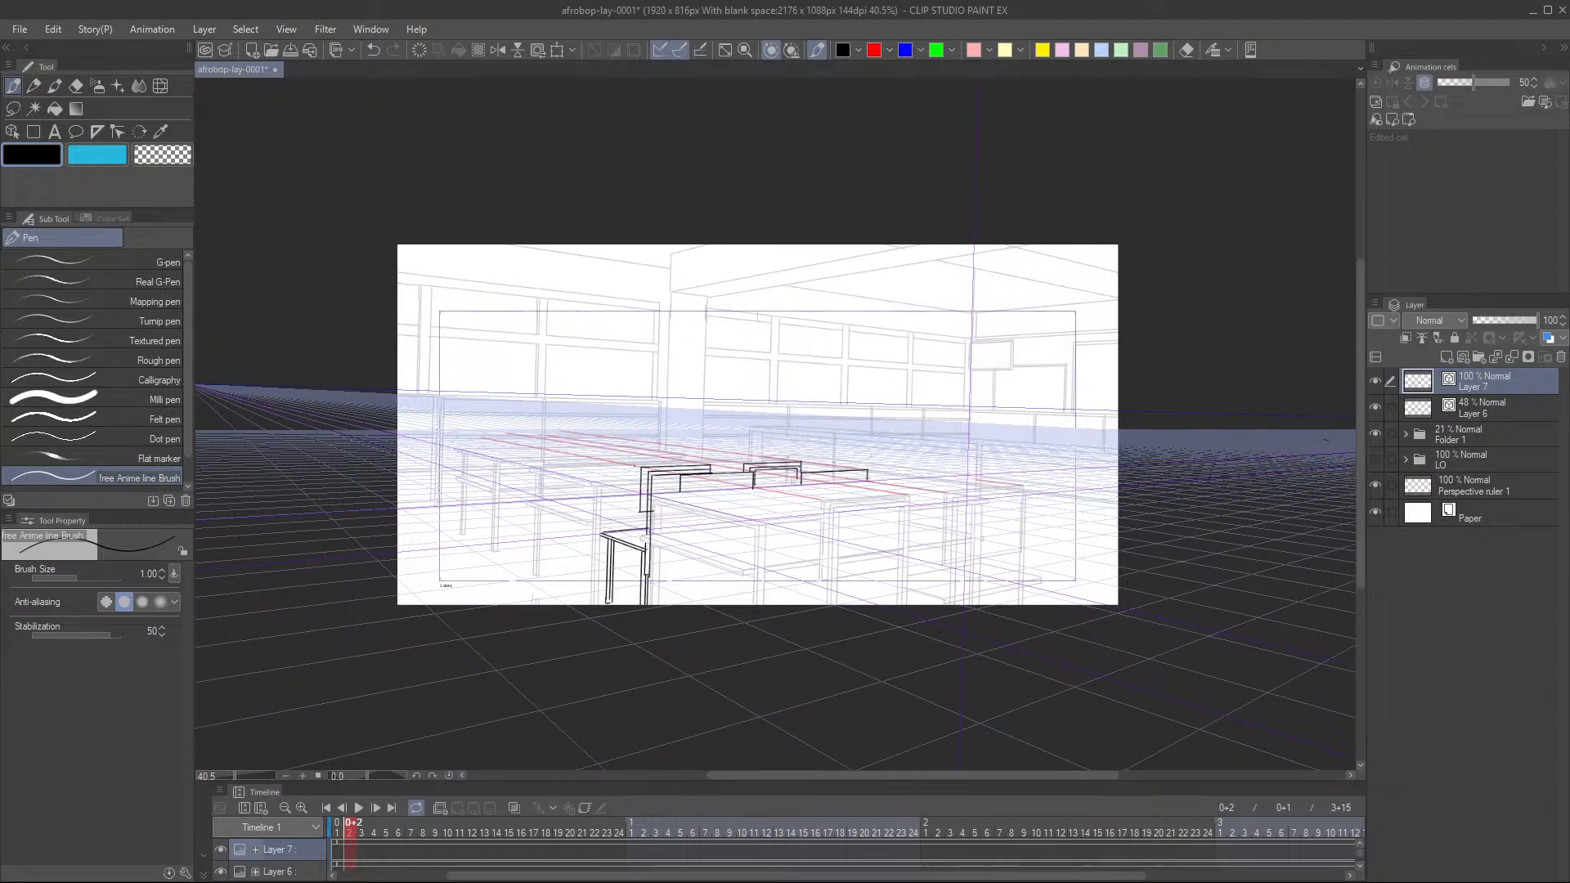
scroll(658, 488, up, 2)
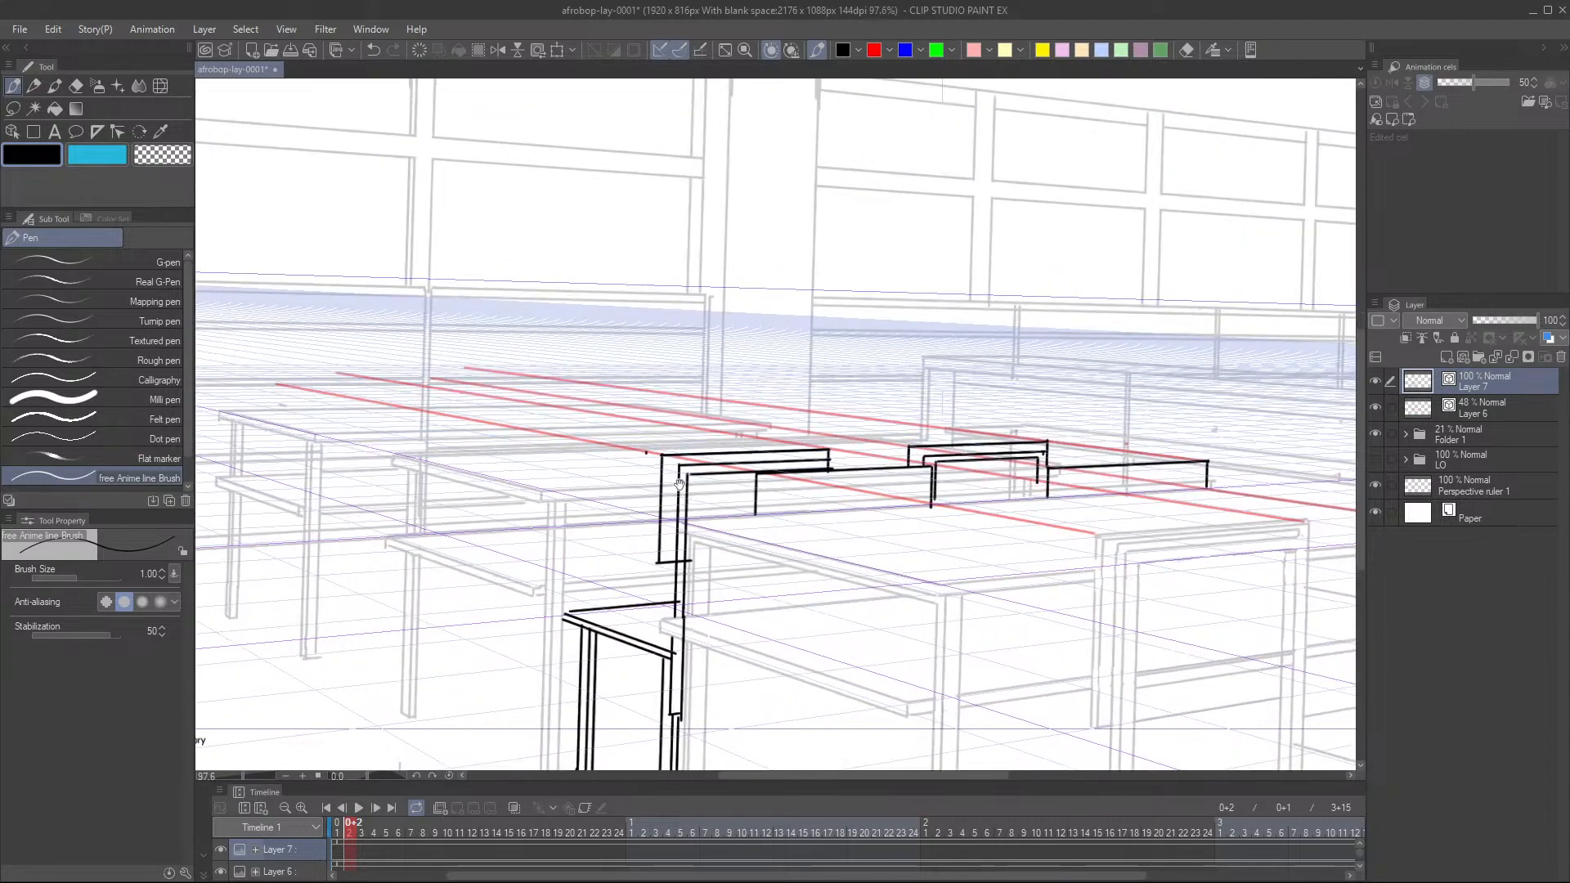
drag(656, 456, 664, 561)
- Examine the chair placement across the whole layout, toggling Layer 7's visibility to compare
scroll(763, 471, down, 2)
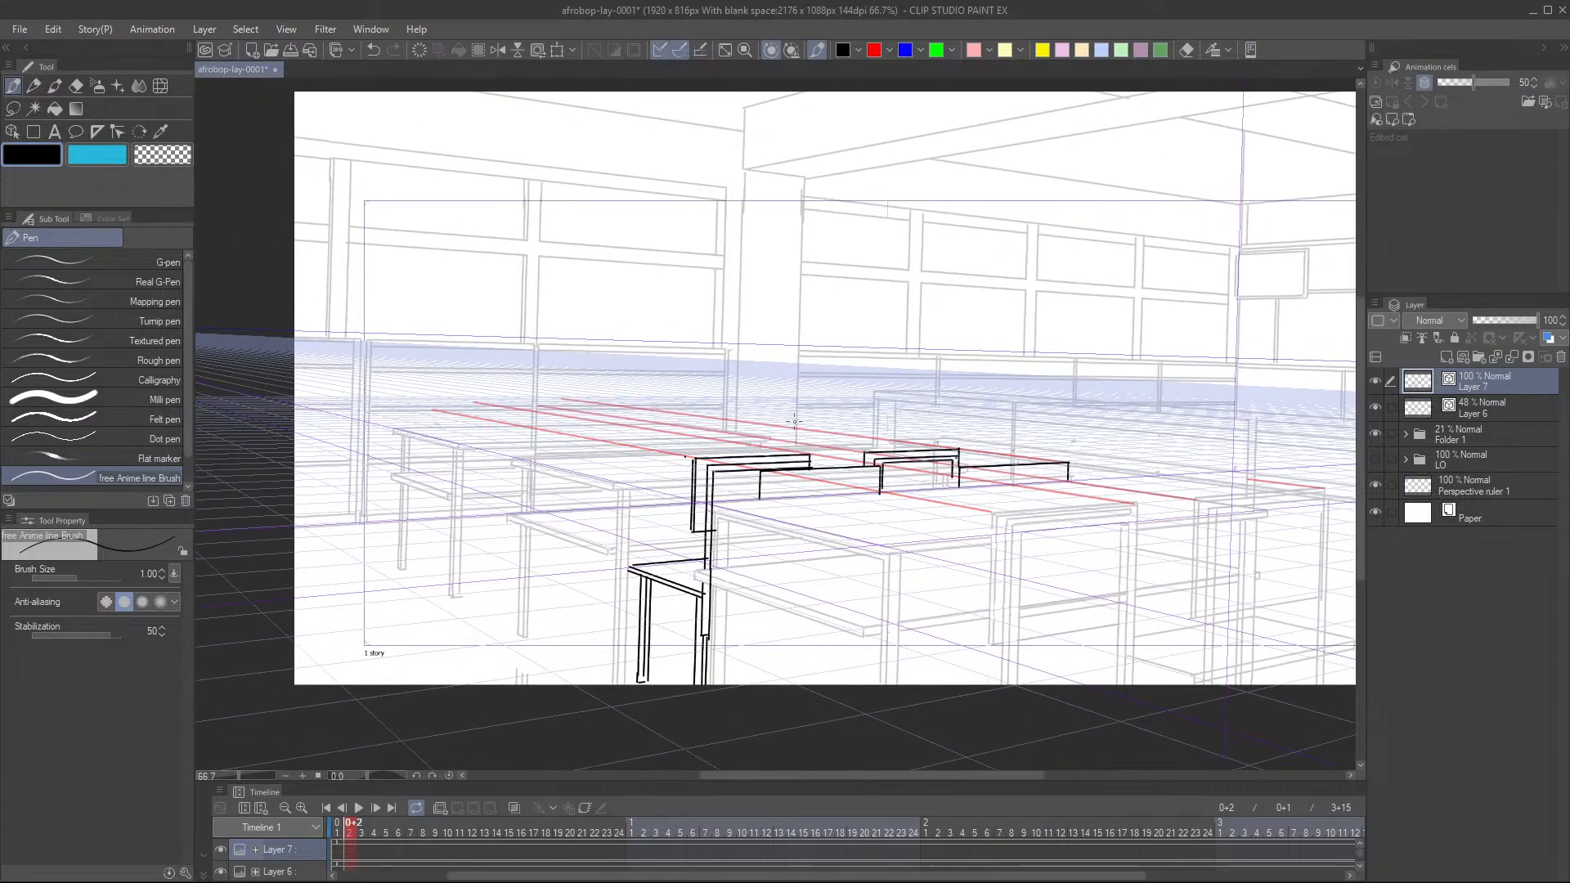
scroll(946, 496, down, 2)
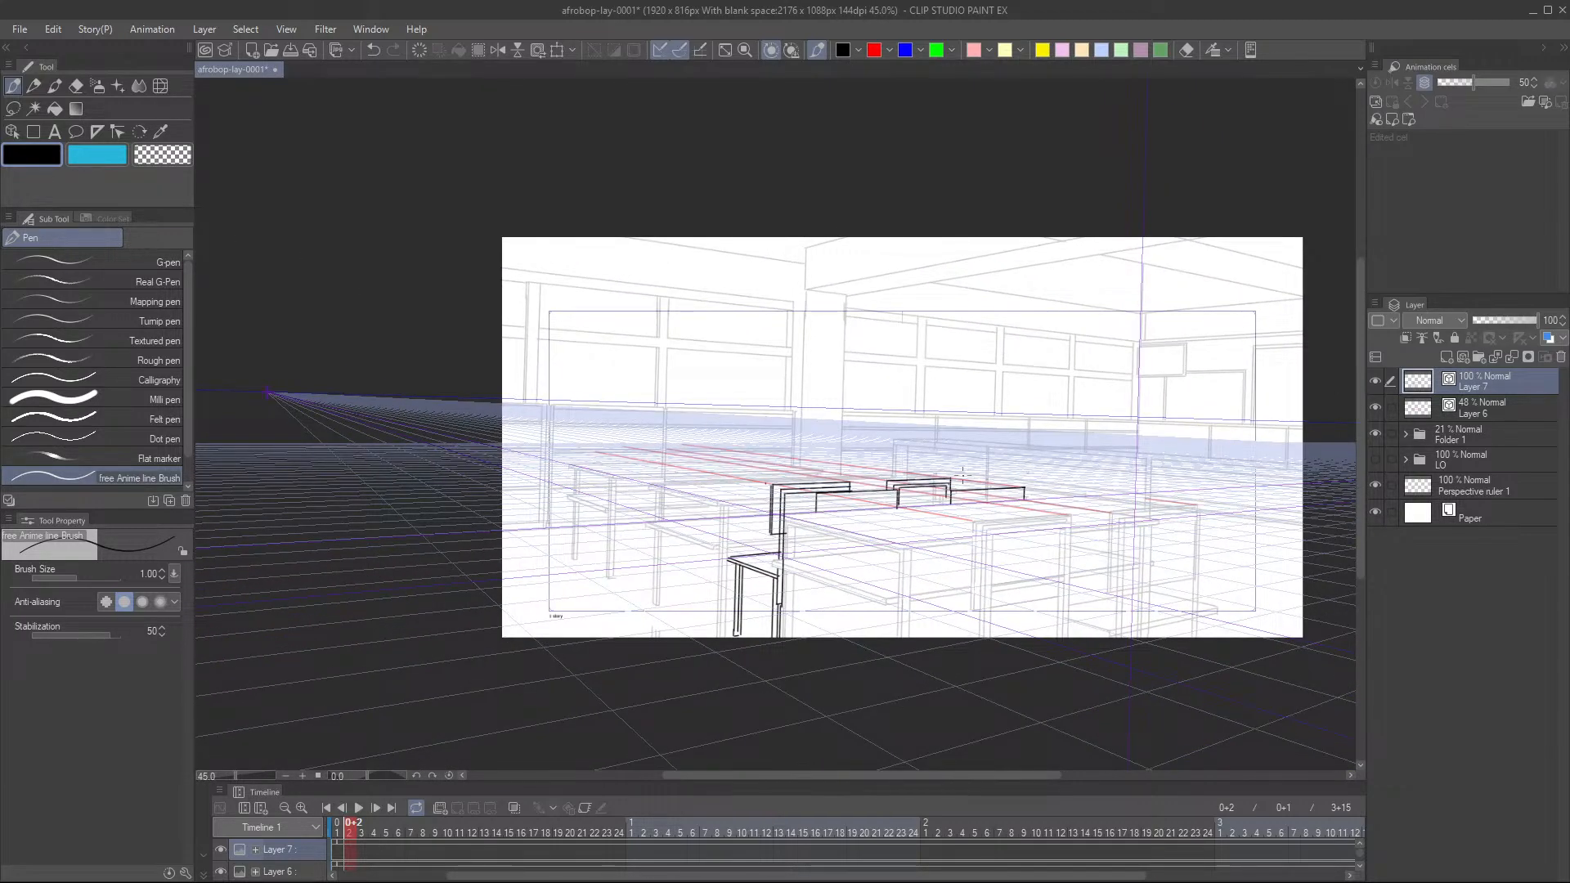
scroll(769, 518, up, 3)
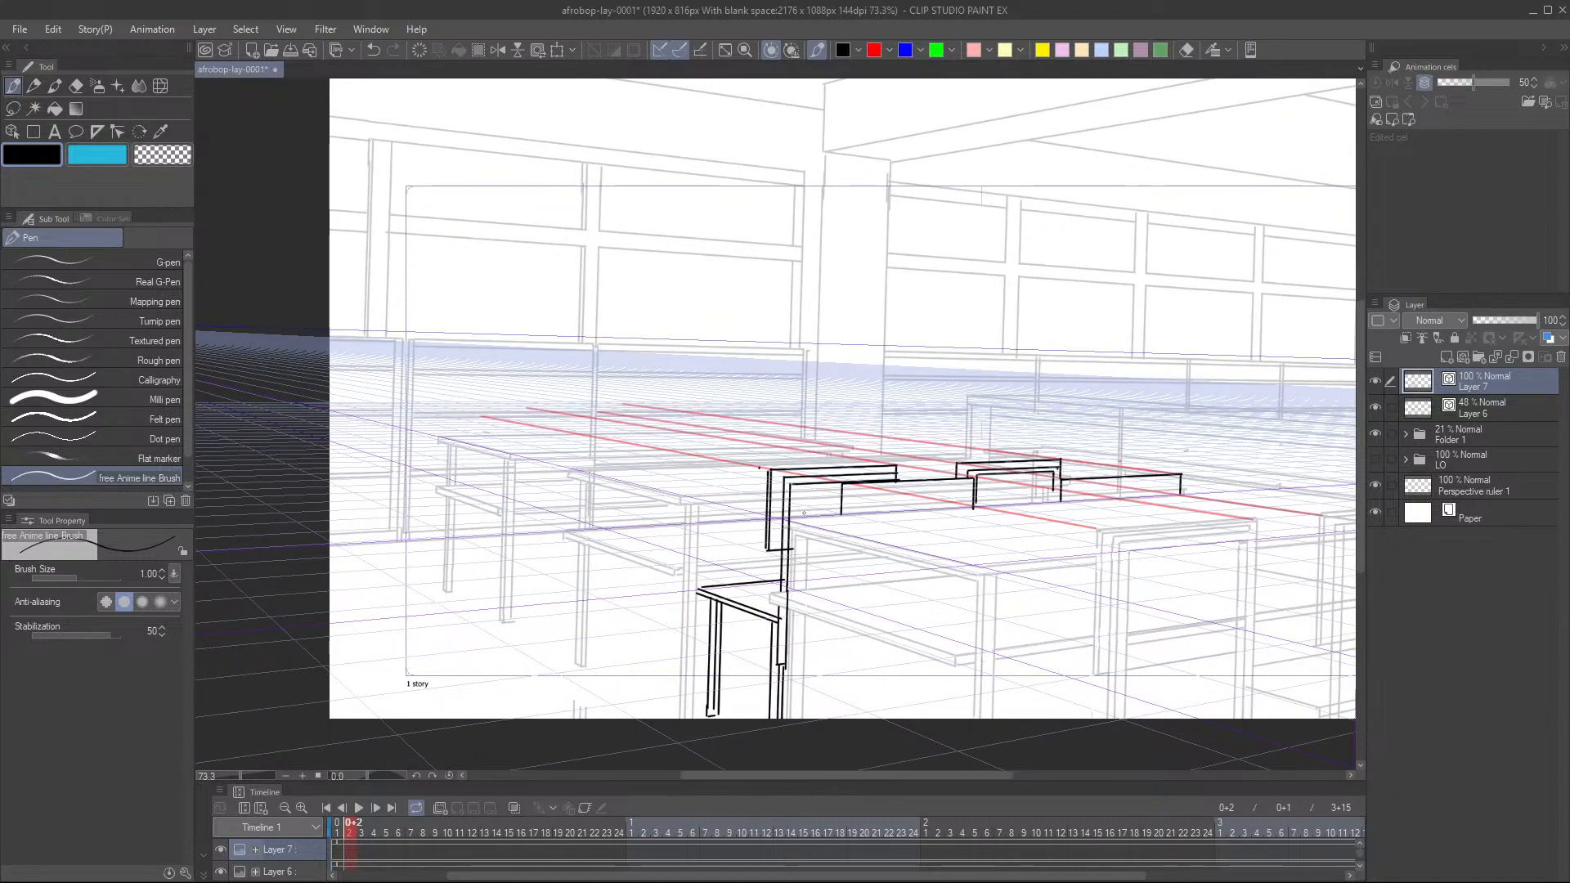
click(1377, 381)
click(1379, 380)
drag(980, 525, 846, 548)
scroll(914, 536, down, 2)
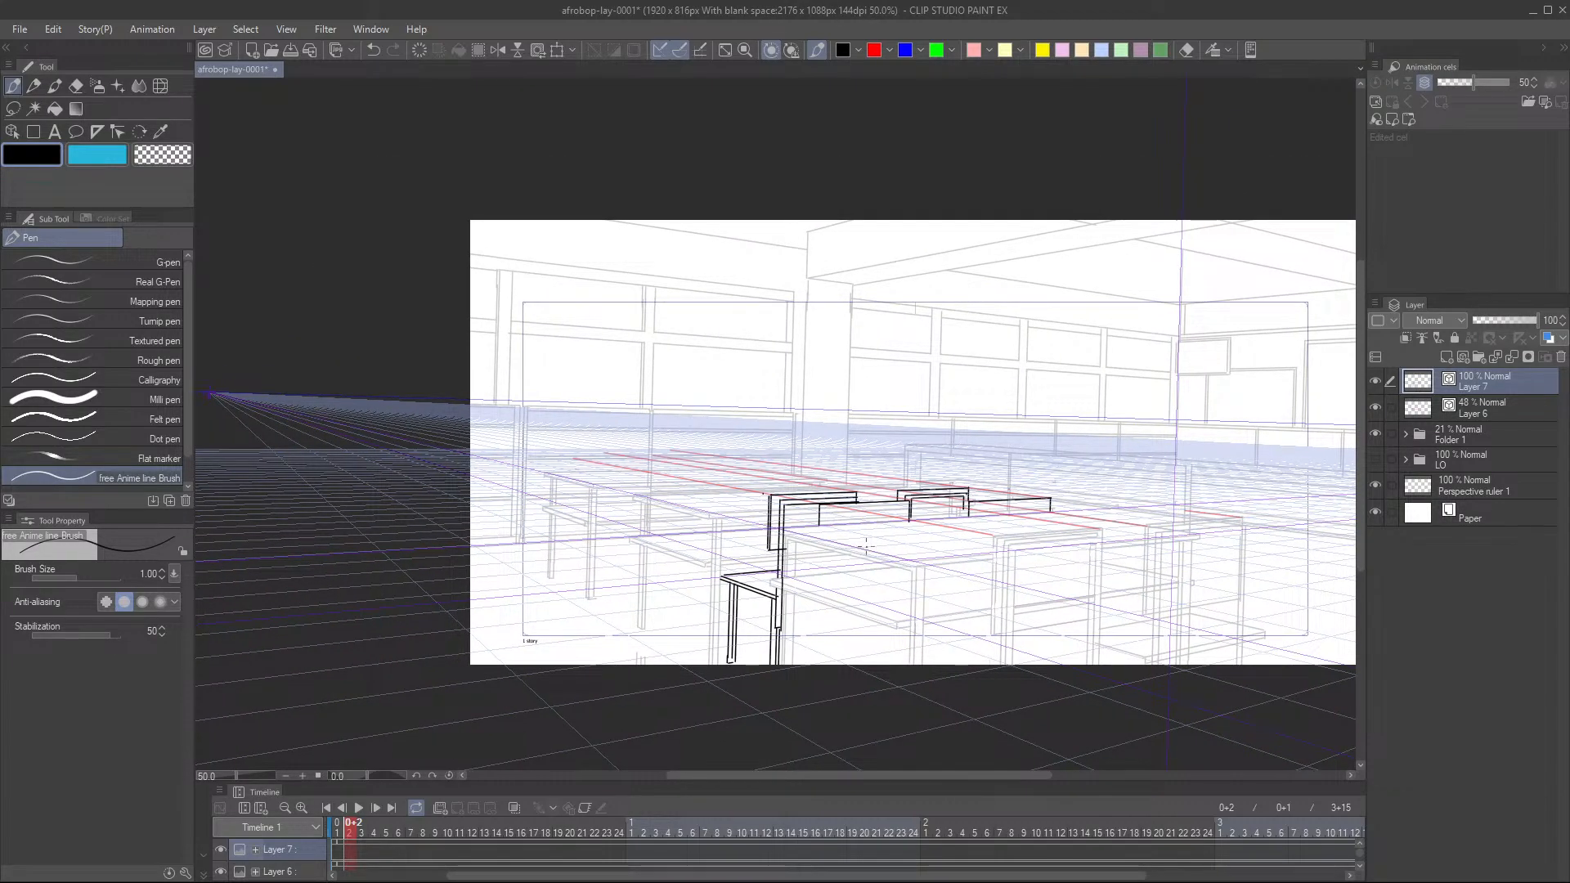
drag(842, 535, 758, 563)
- Draw two black chair backs along the red guidelines at the next table further back, and save the file
scroll(759, 563, up, 2)
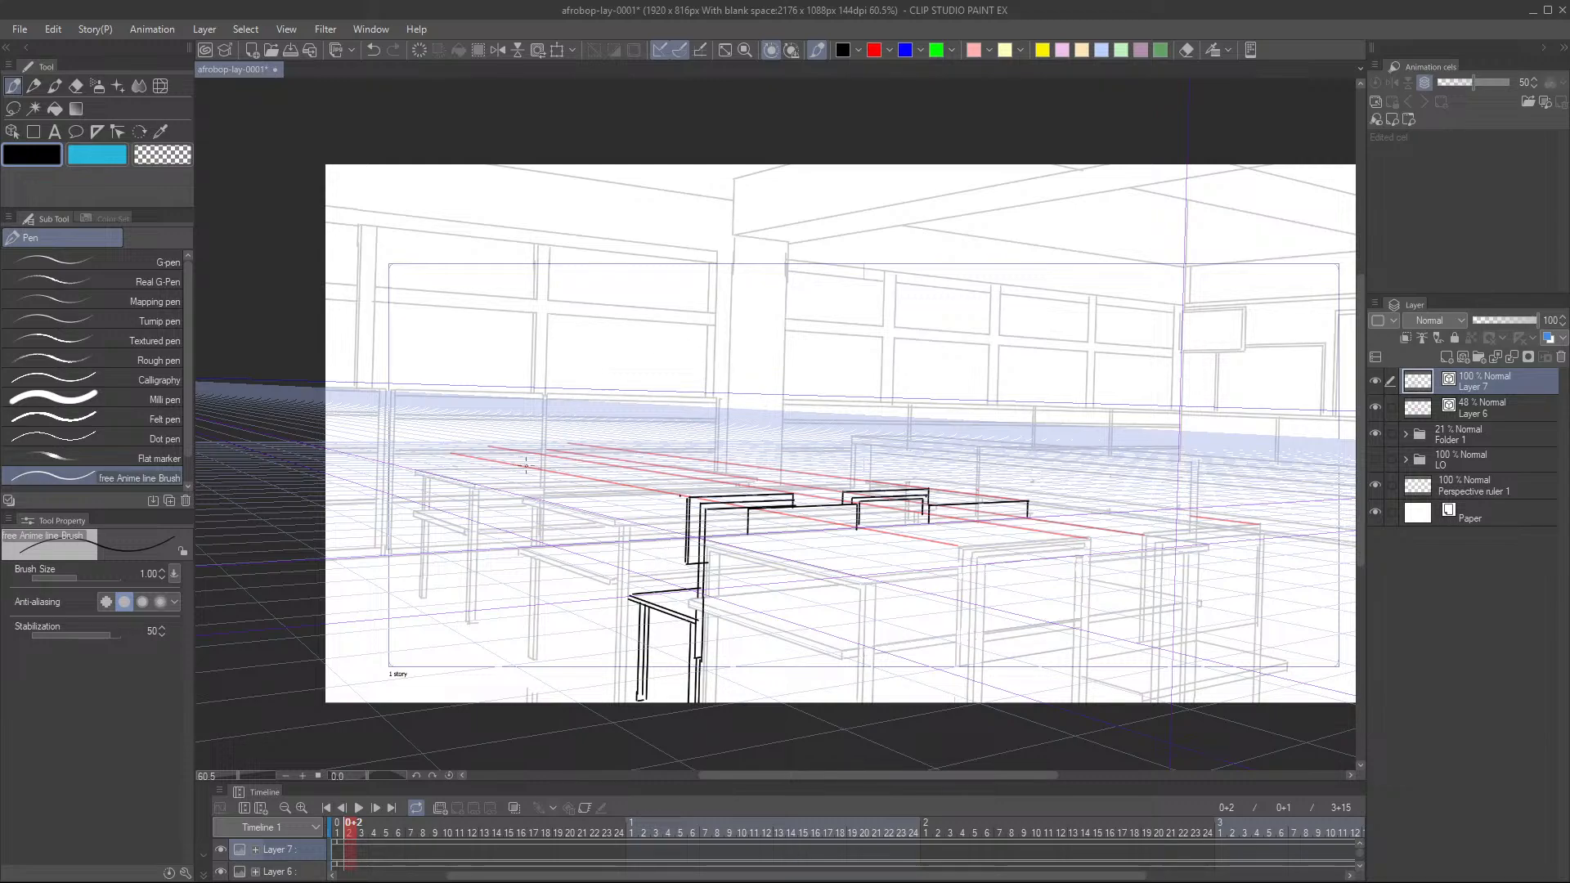
drag(525, 466, 611, 467)
mouse_move(527, 490)
mouse_down()
mouse_move(527, 467)
mouse_move(610, 490)
mouse_up()
key(ctrl+s)
drag(652, 466, 729, 463)
mouse_move(649, 465)
mouse_down()
mouse_move(649, 494)
mouse_move(726, 491)
mouse_move(698, 446)
mouse_up()
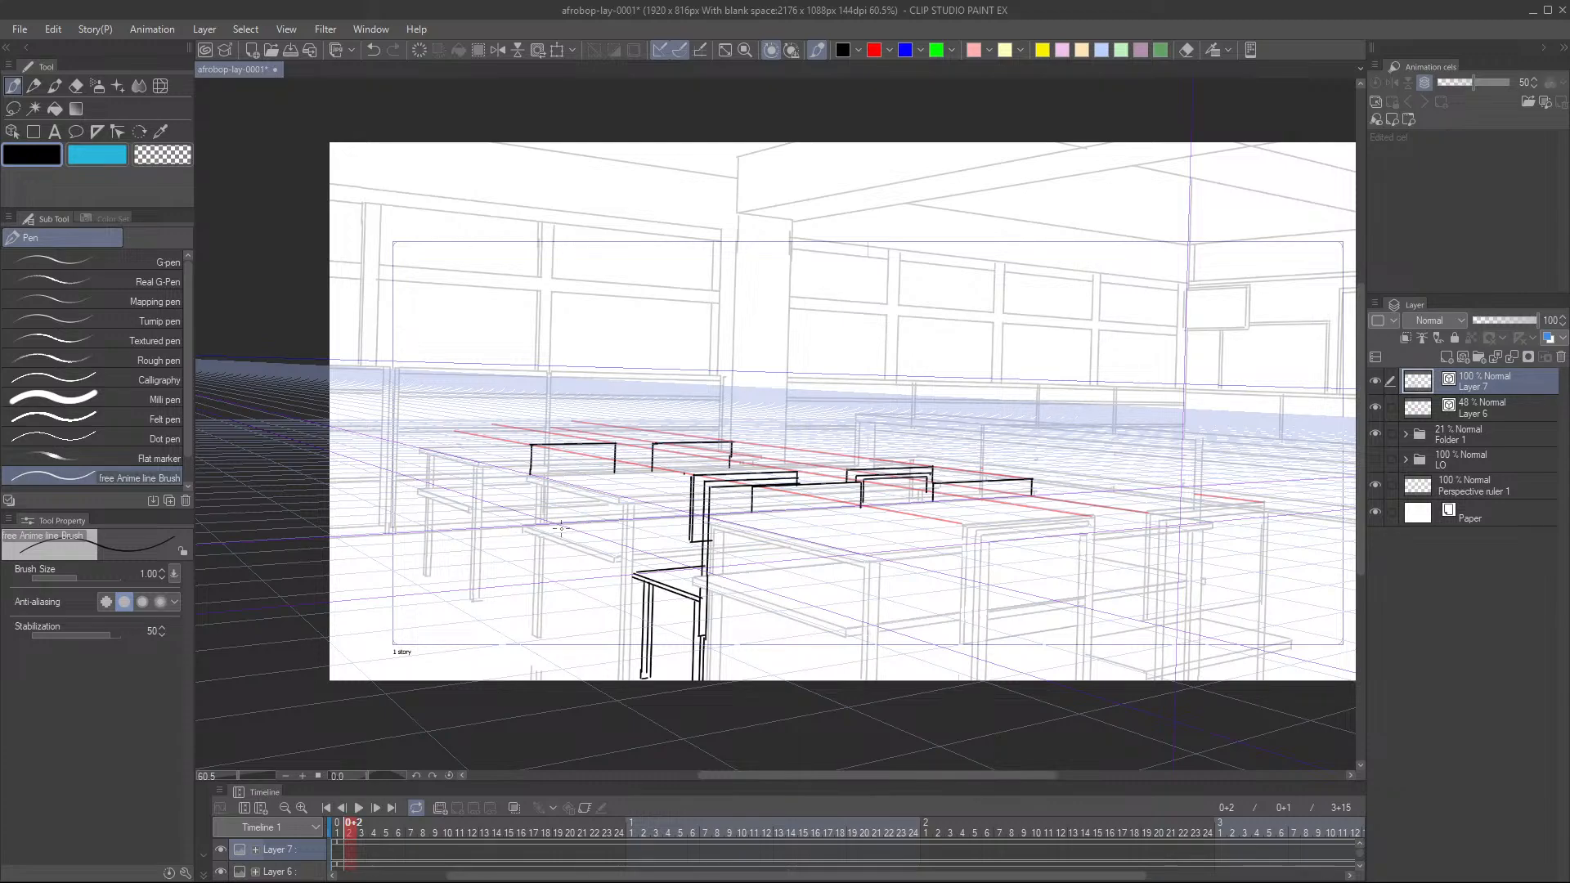
- Draw the seat edges and legs of the second chair, behind the foreground chair on the left side of the room
mouse_move(485, 521)
mouse_down()
mouse_move(528, 534)
mouse_move(533, 511)
mouse_move(495, 527)
mouse_move(530, 538)
mouse_move(524, 622)
mouse_up()
drag(526, 533, 525, 619)
drag(488, 527, 486, 602)
drag(493, 527, 491, 603)
scroll(618, 553, down, 5)
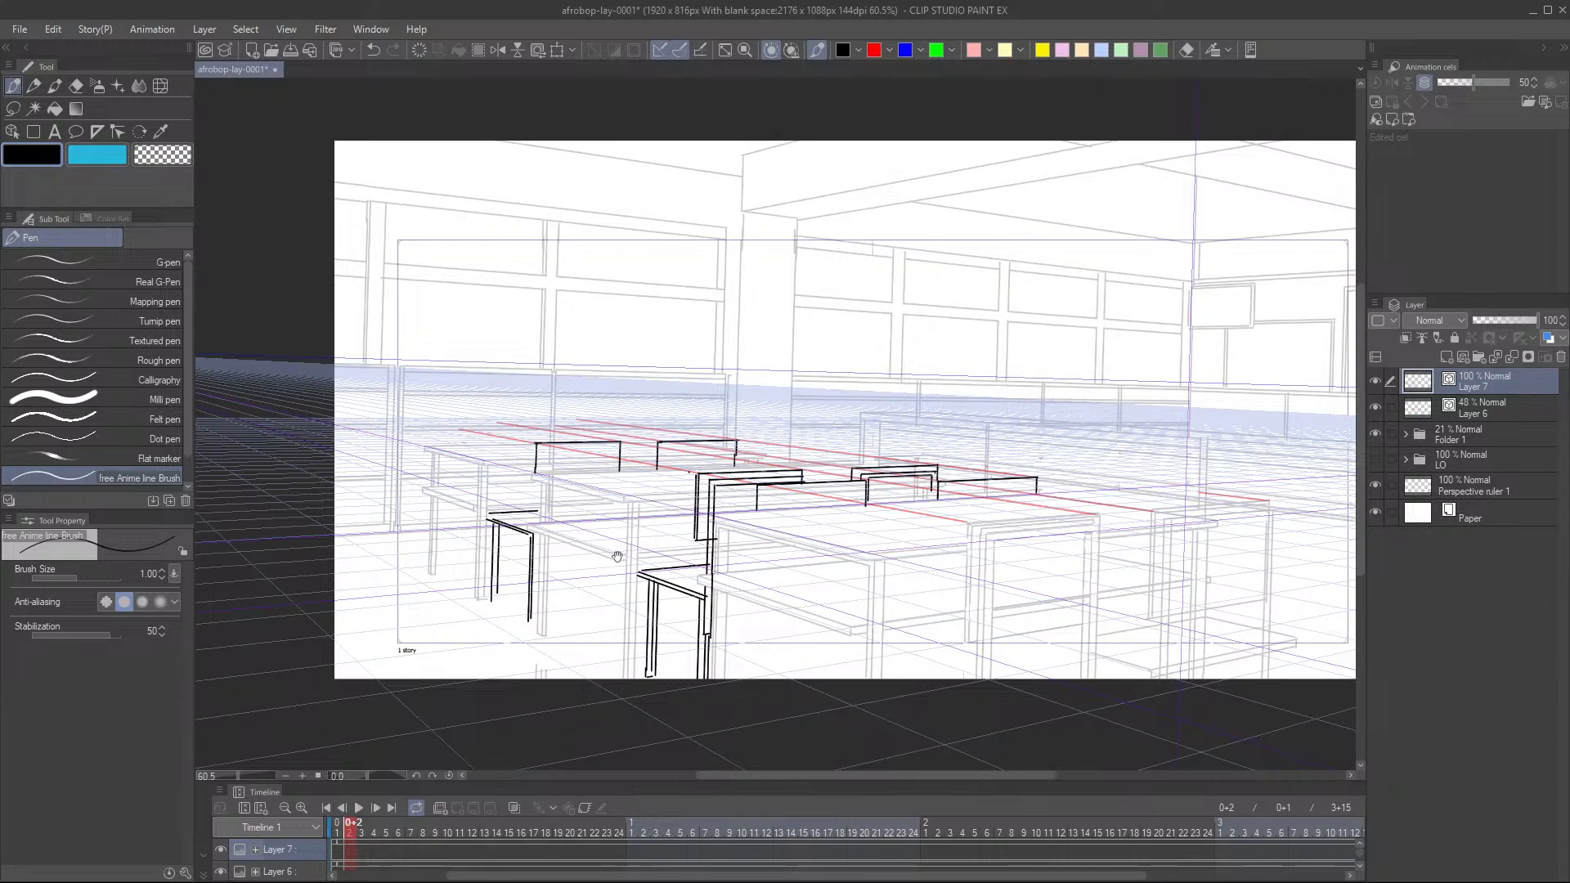
scroll(765, 523, up, 3)
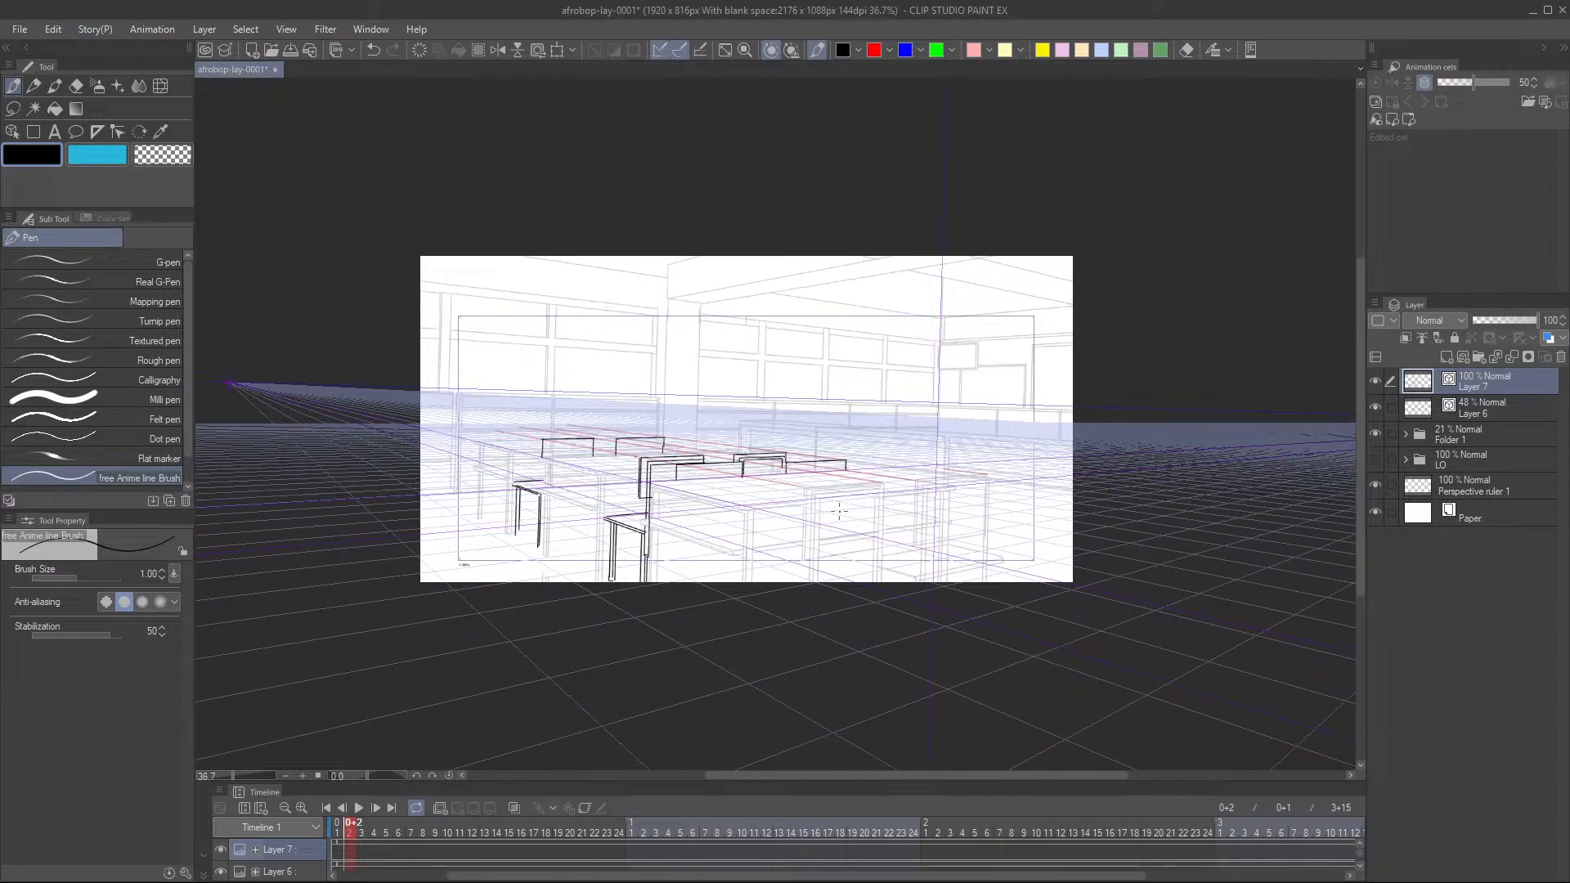
- Draw two small chair backs along the red guidelines in the row furthest back, redoing the misplaced strokes
scroll(441, 443, up, 2)
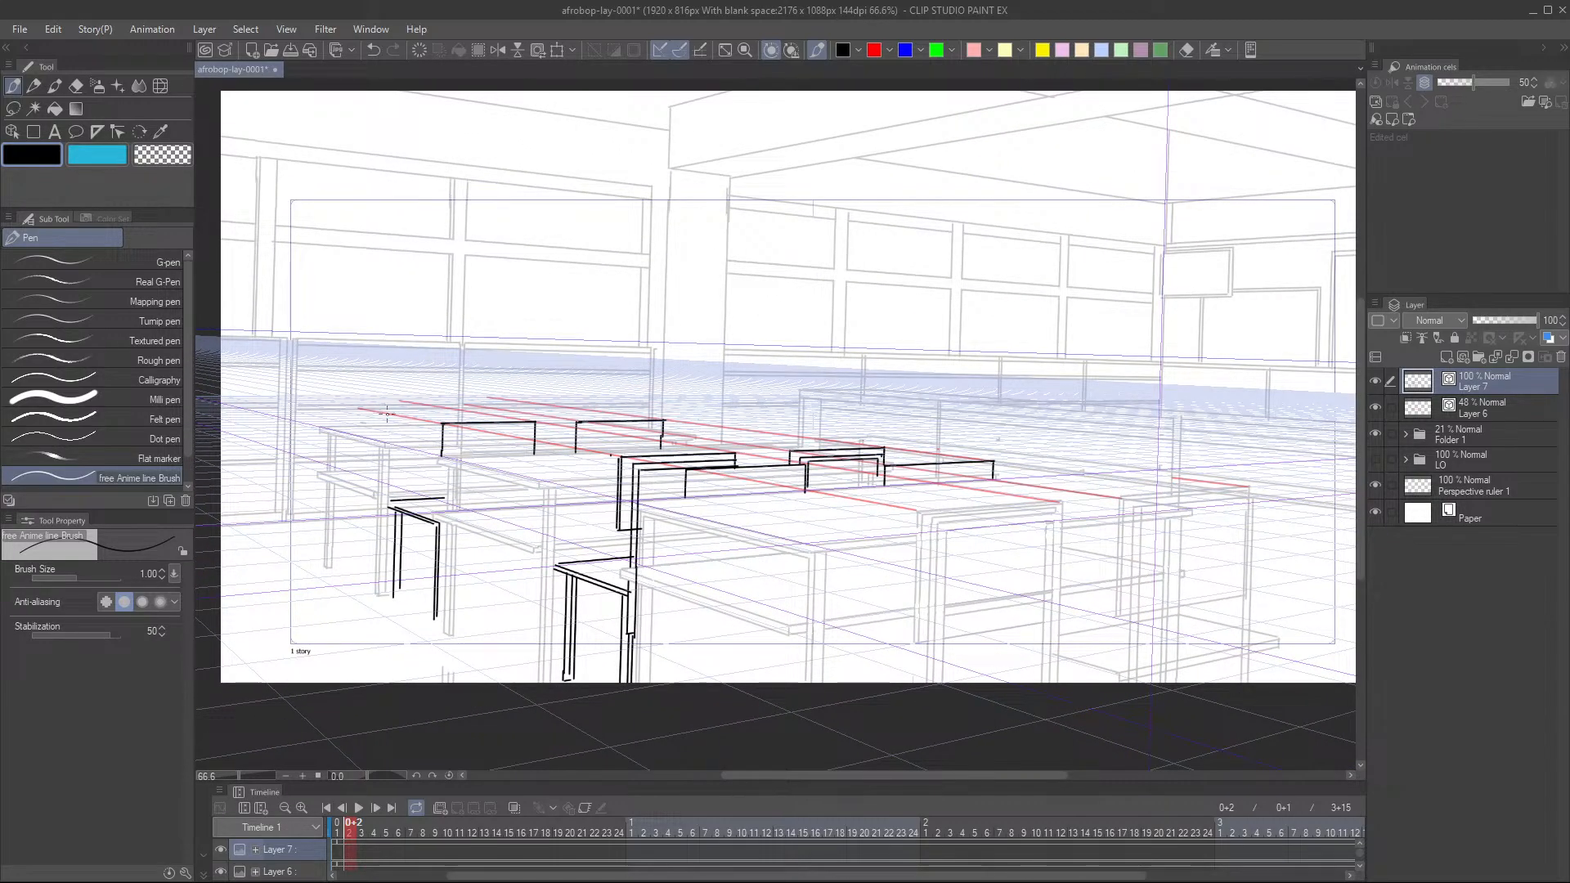
mouse_move(382, 414)
mouse_down()
mouse_move(460, 407)
mouse_move(387, 426)
mouse_up()
key(ctrl+z)
key(ctrl+z)
mouse_move(504, 410)
mouse_down()
mouse_move(572, 407)
mouse_move(504, 420)
mouse_up()
scroll(577, 409, down, 2)
scroll(488, 407, up, 2)
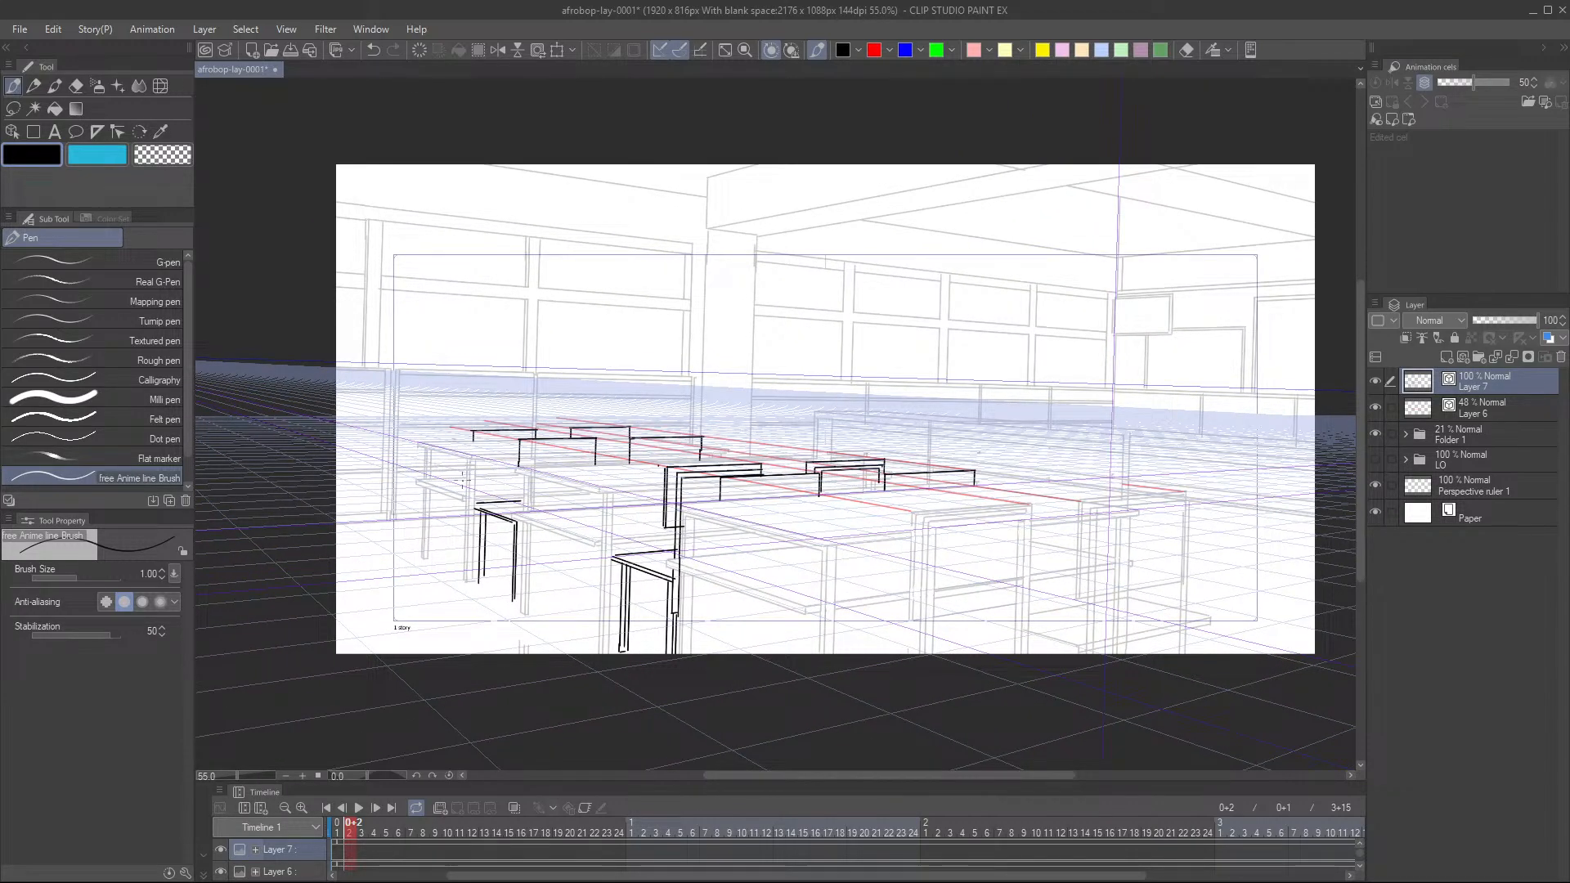
scroll(673, 456, down, 2)
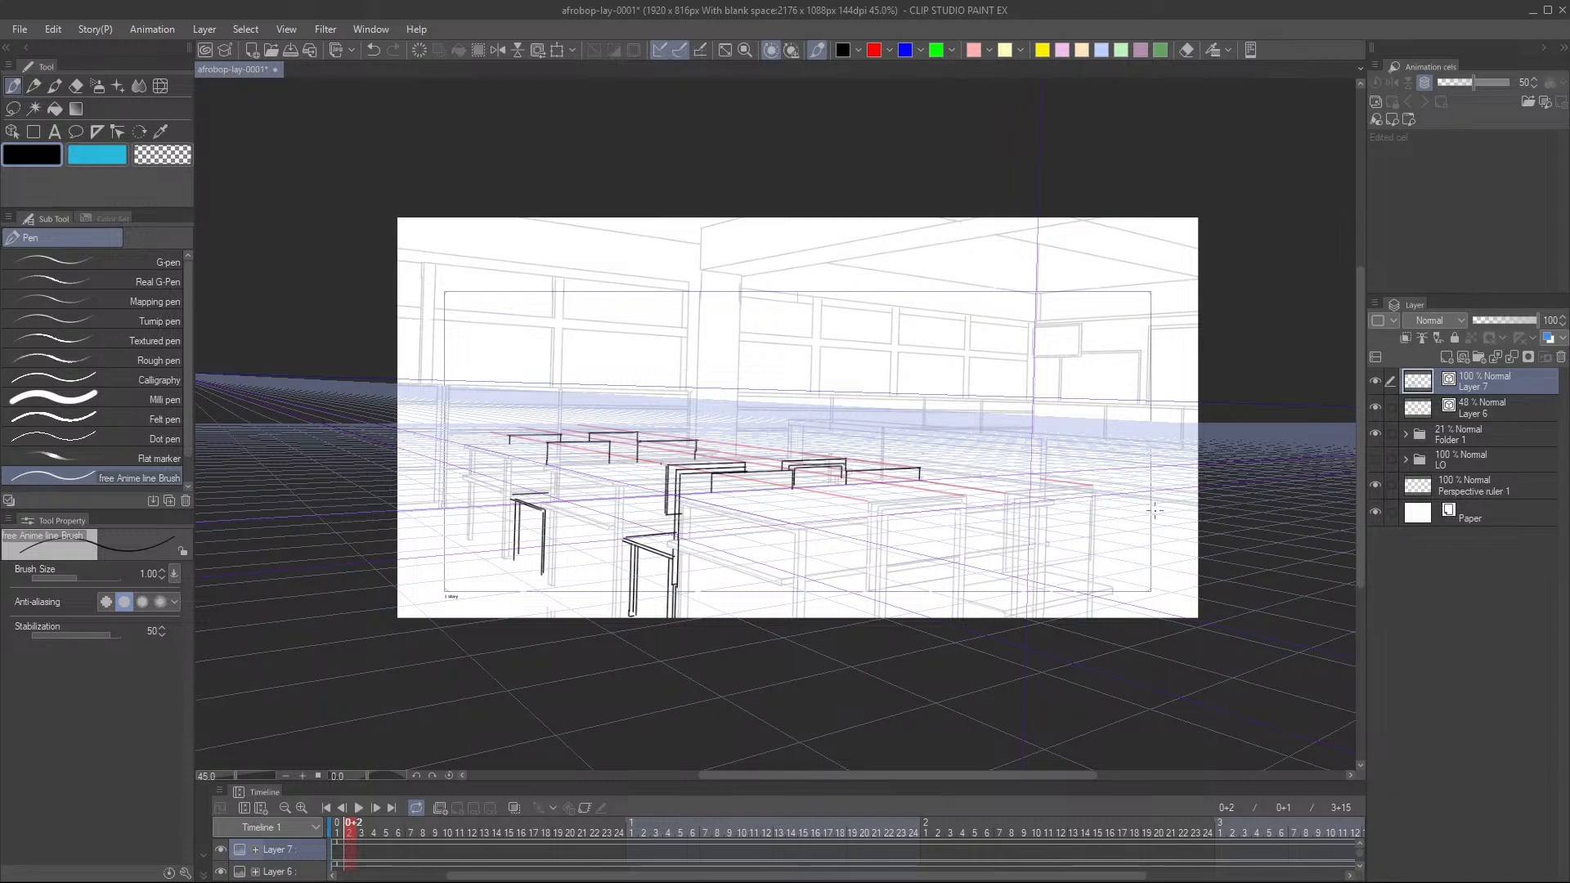
scroll(943, 455, up, 2)
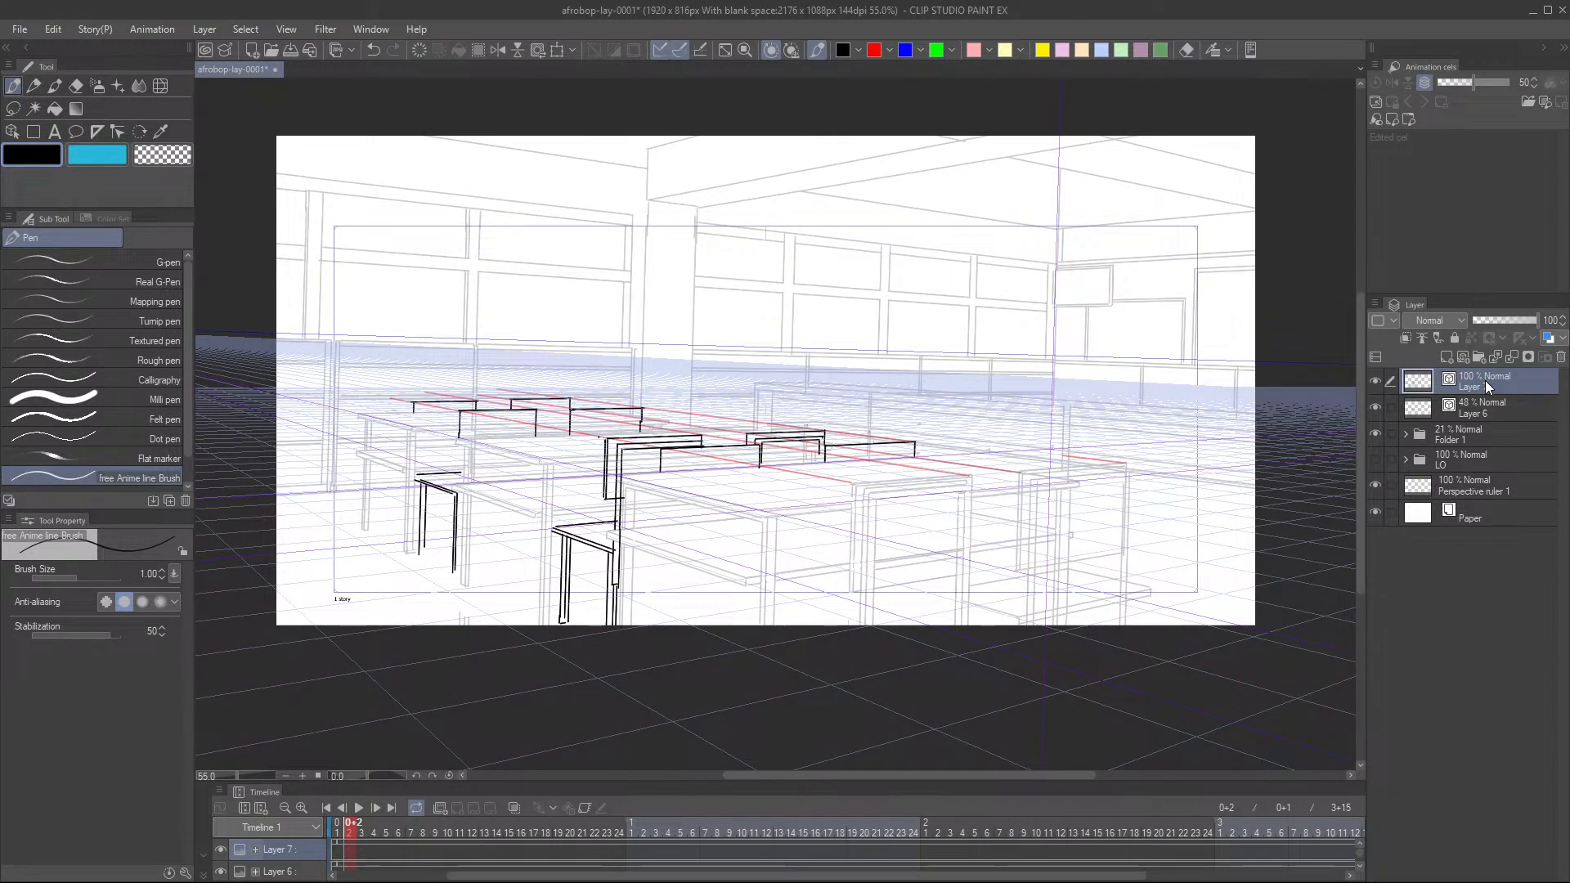
- Set Folder 1's opacity to 33% and hide Layer 6 with the red guidelines
click(1475, 433)
click(1503, 318)
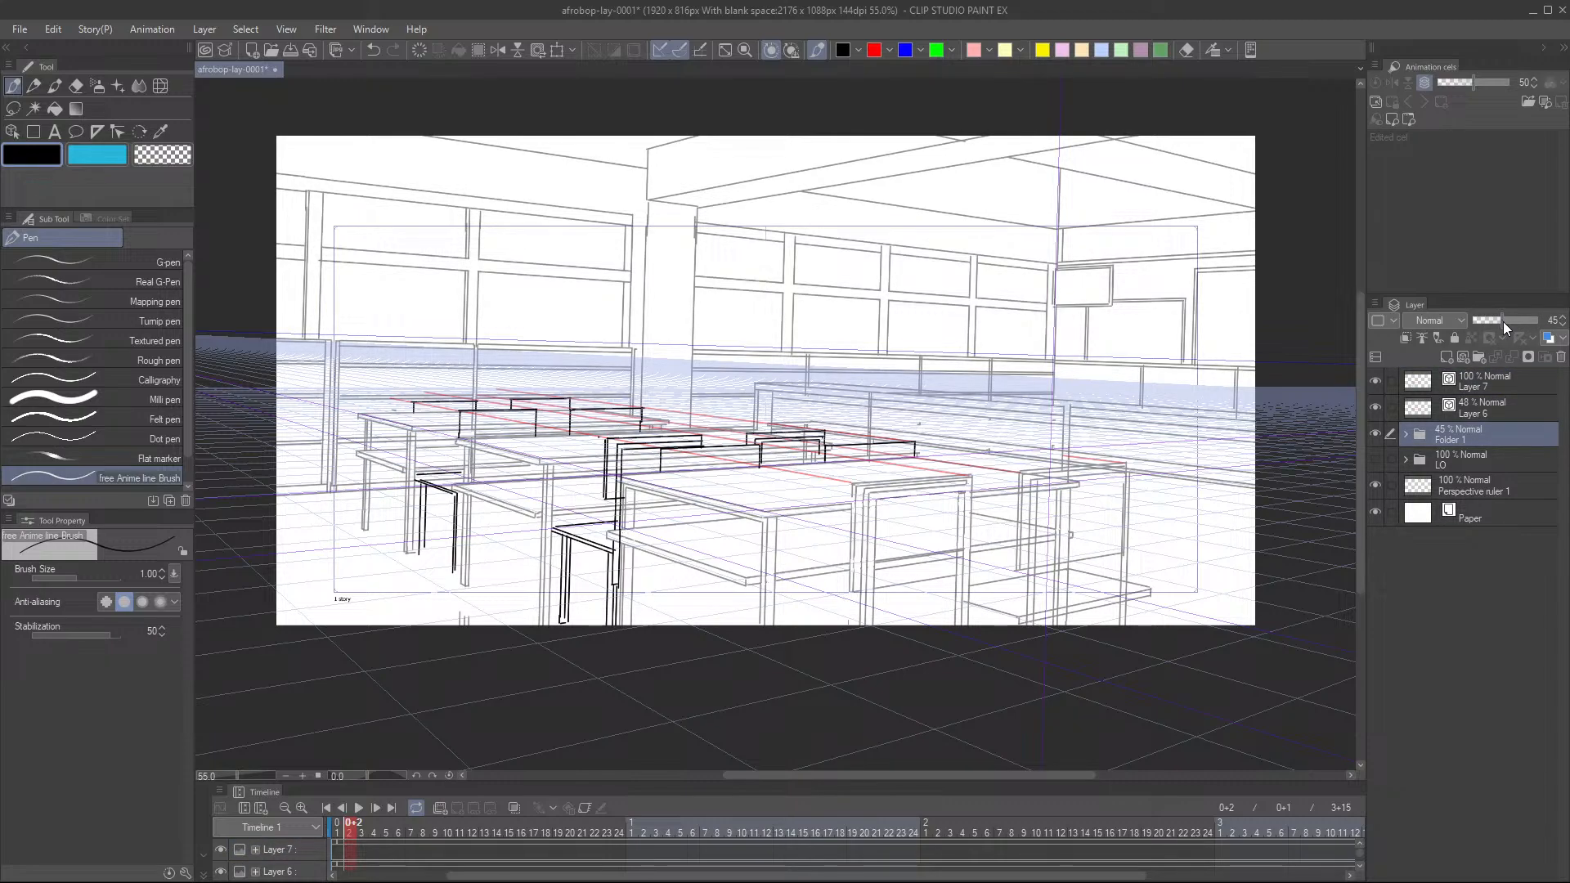
click(1493, 323)
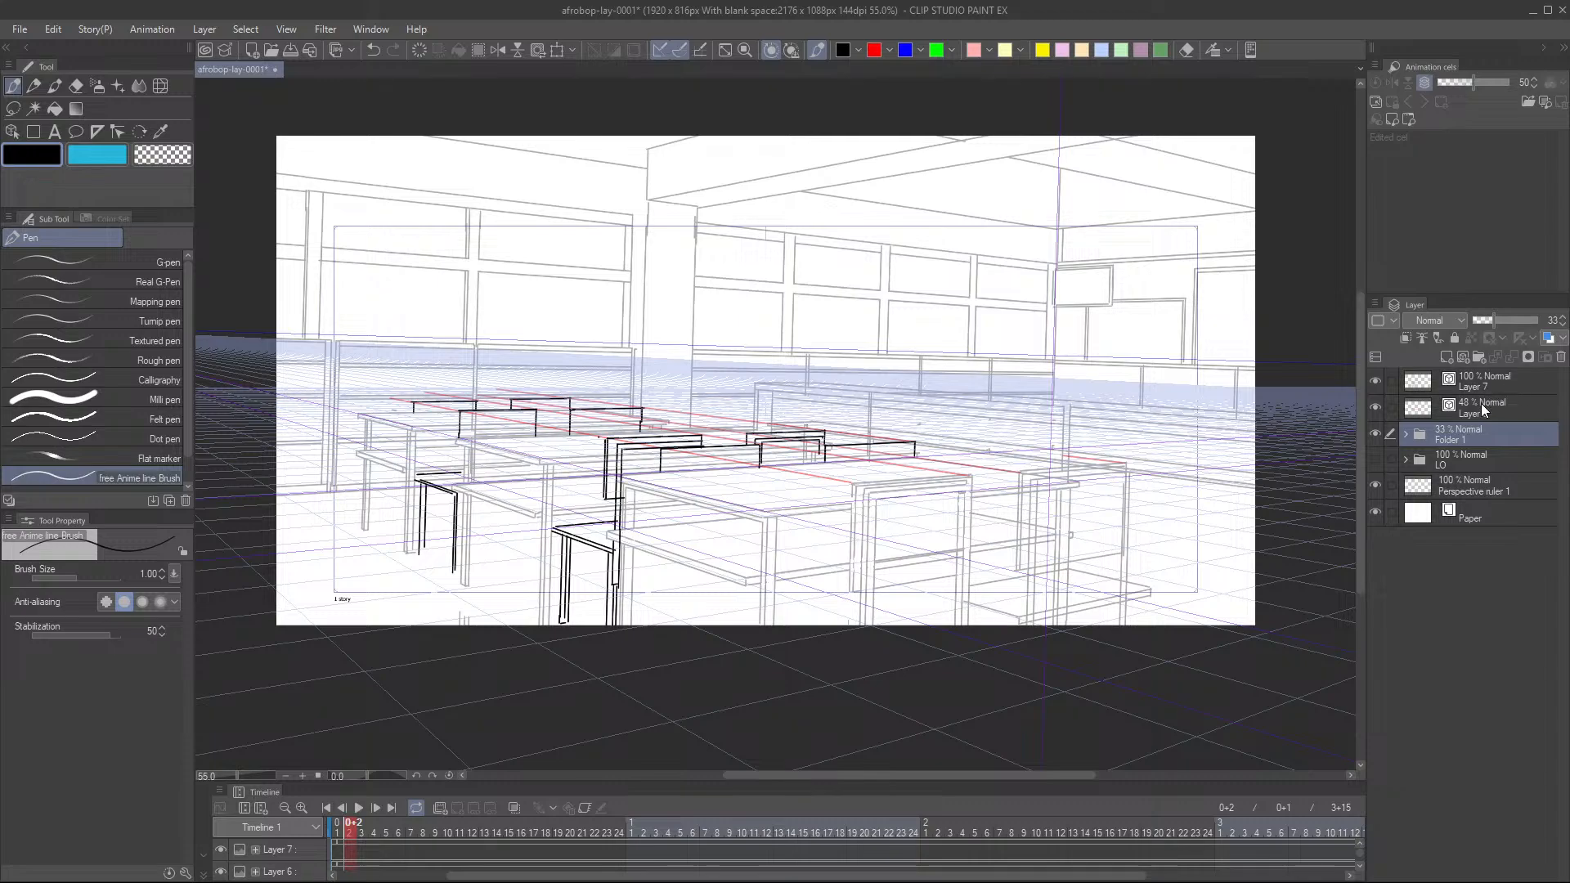
click(1493, 385)
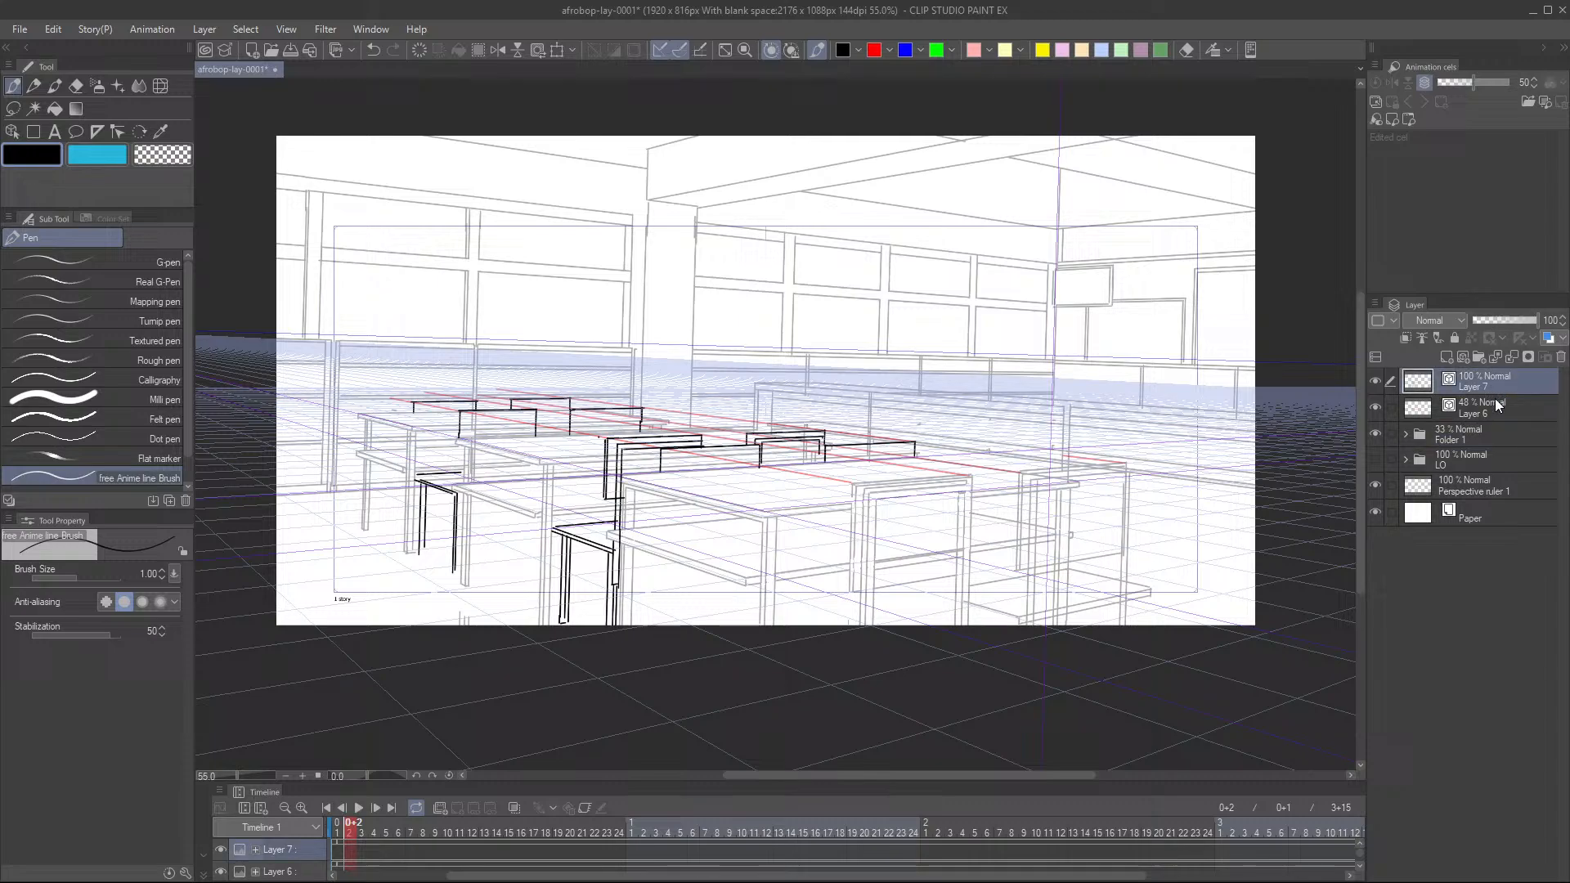
click(1449, 409)
click(1376, 408)
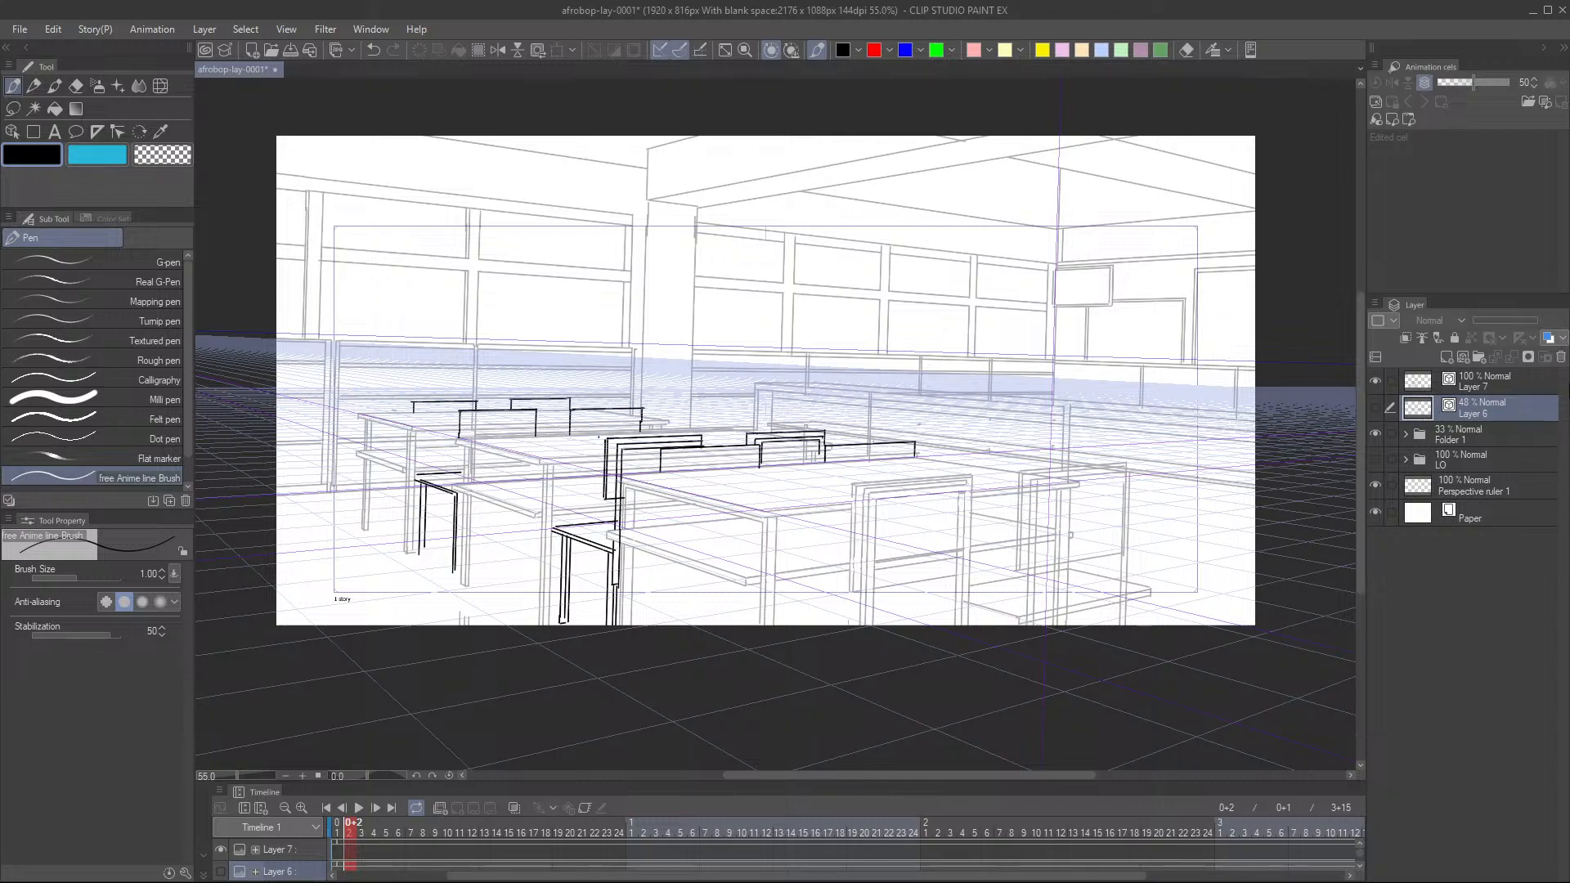
scroll(1195, 449, up, 2)
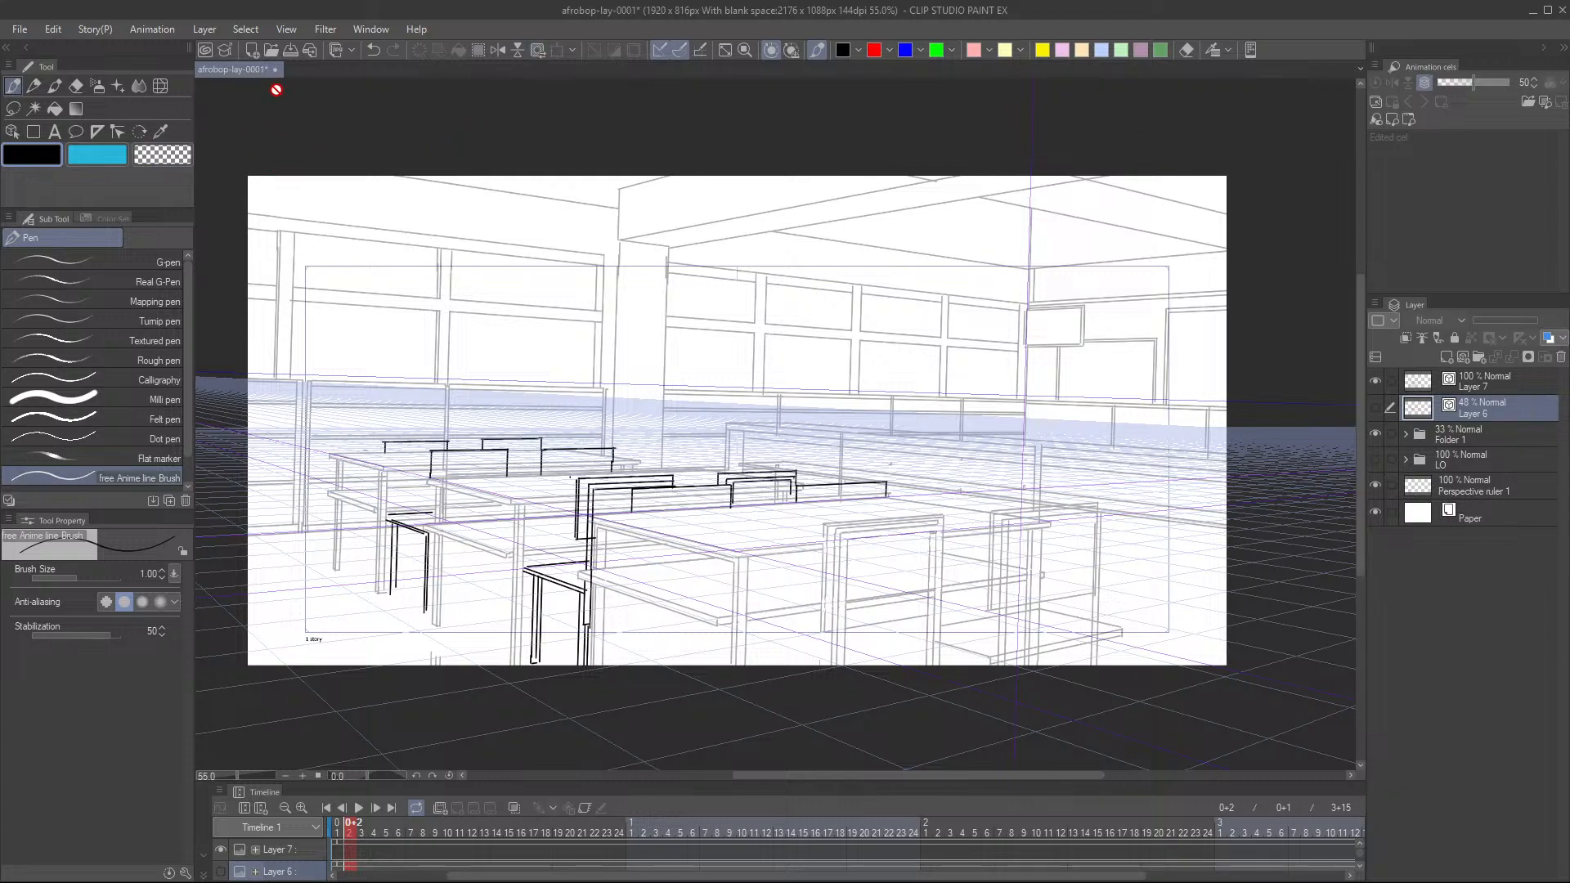
- Insert the female 3D drawing figure from the materials above Layer 7 and move it to the classroom's left side
click(206, 50)
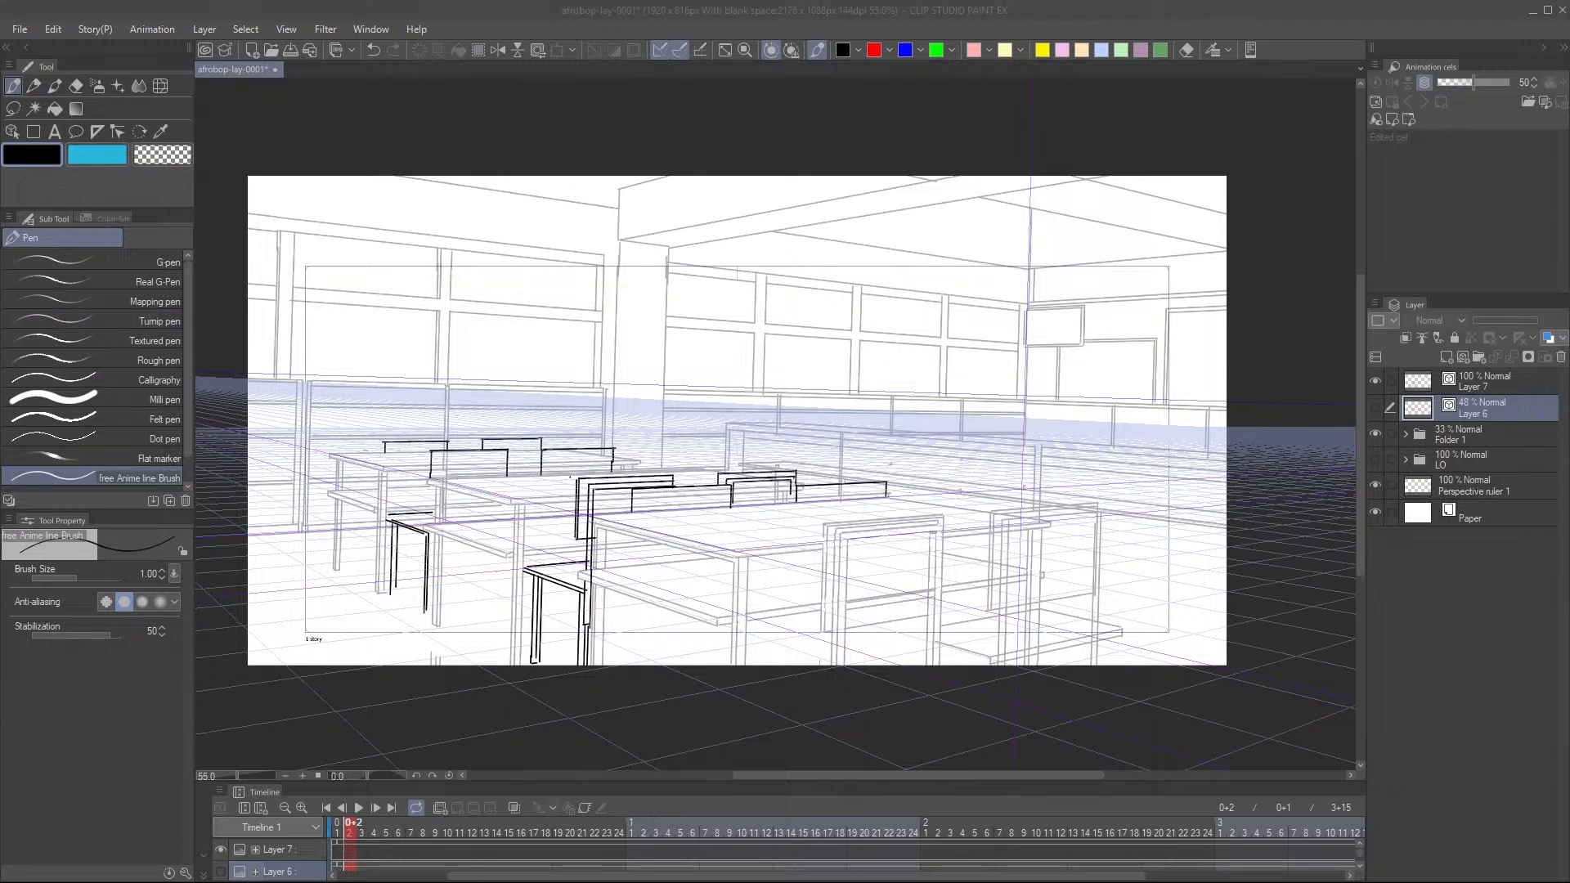
drag(0, 474, 1455, 381)
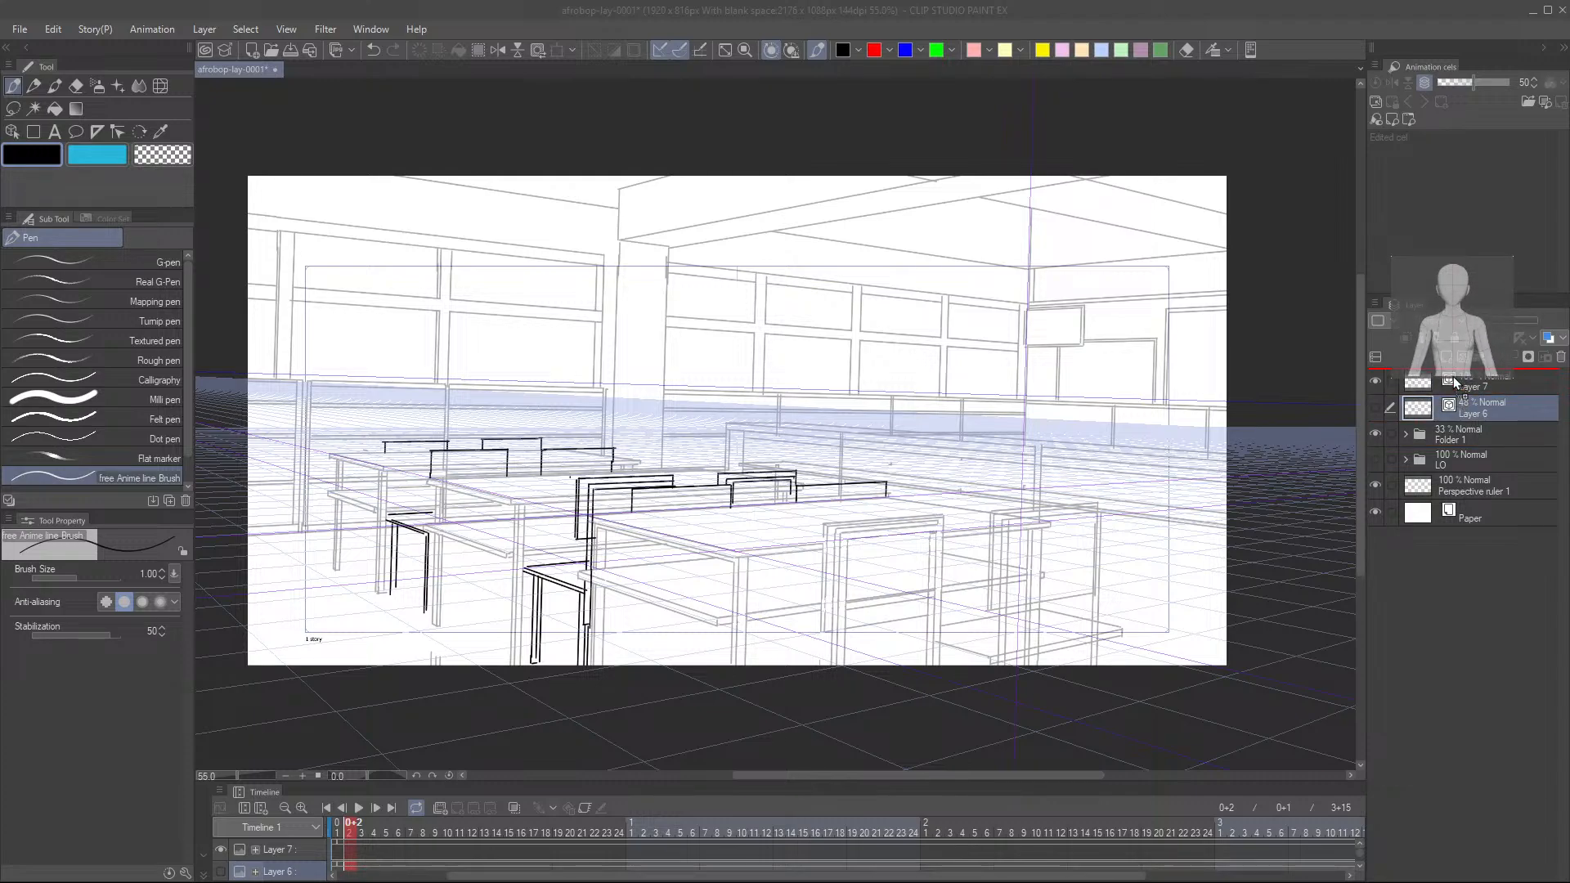
drag(1455, 381, 1455, 383)
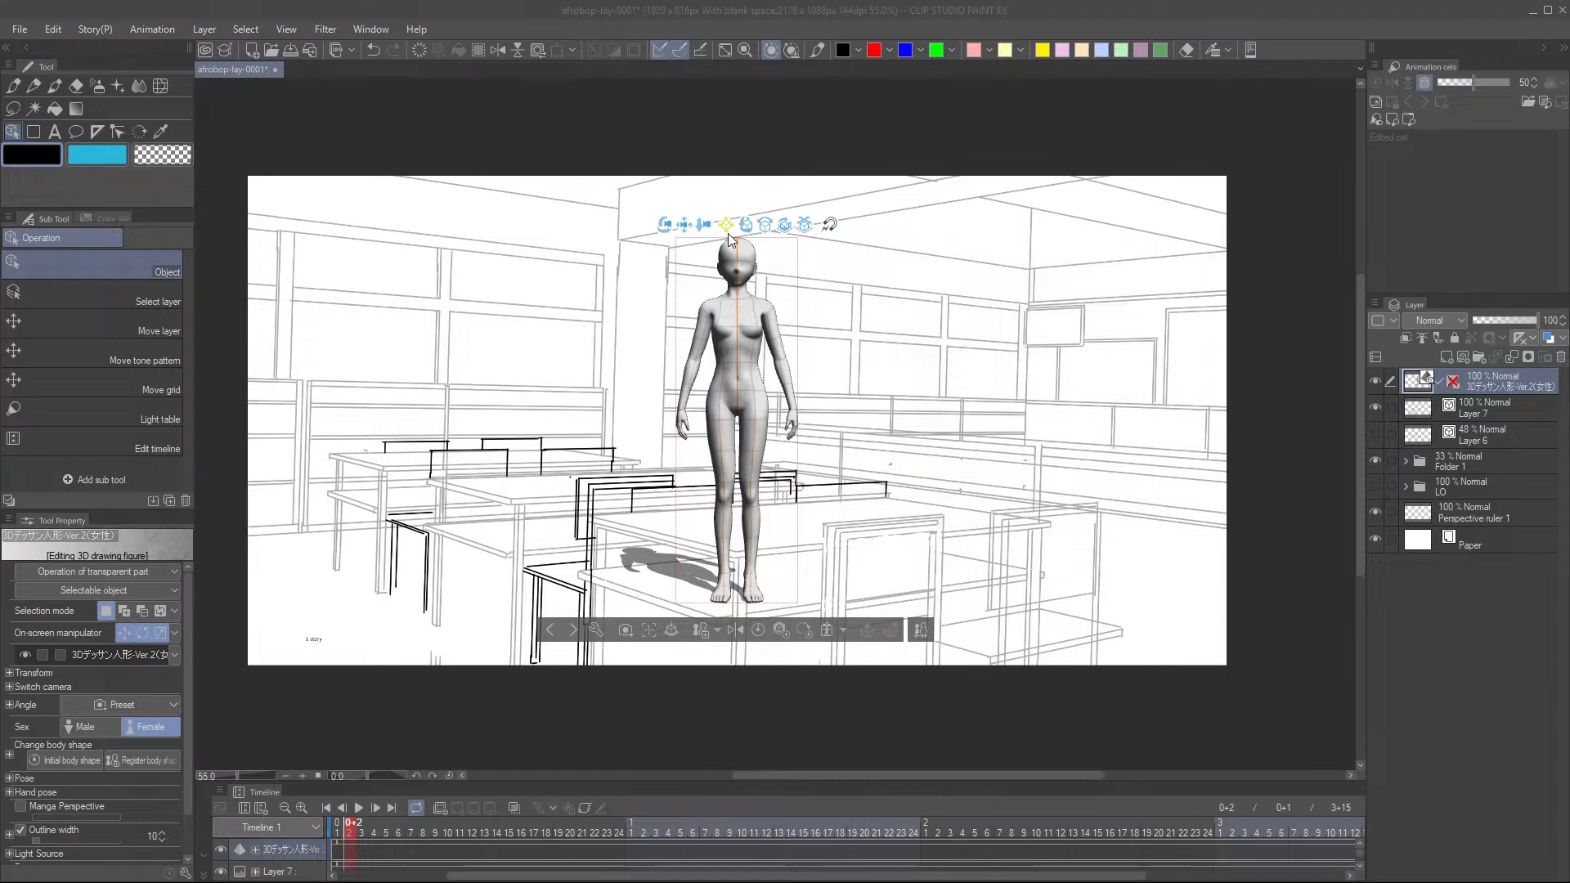
drag(727, 233, 396, 276)
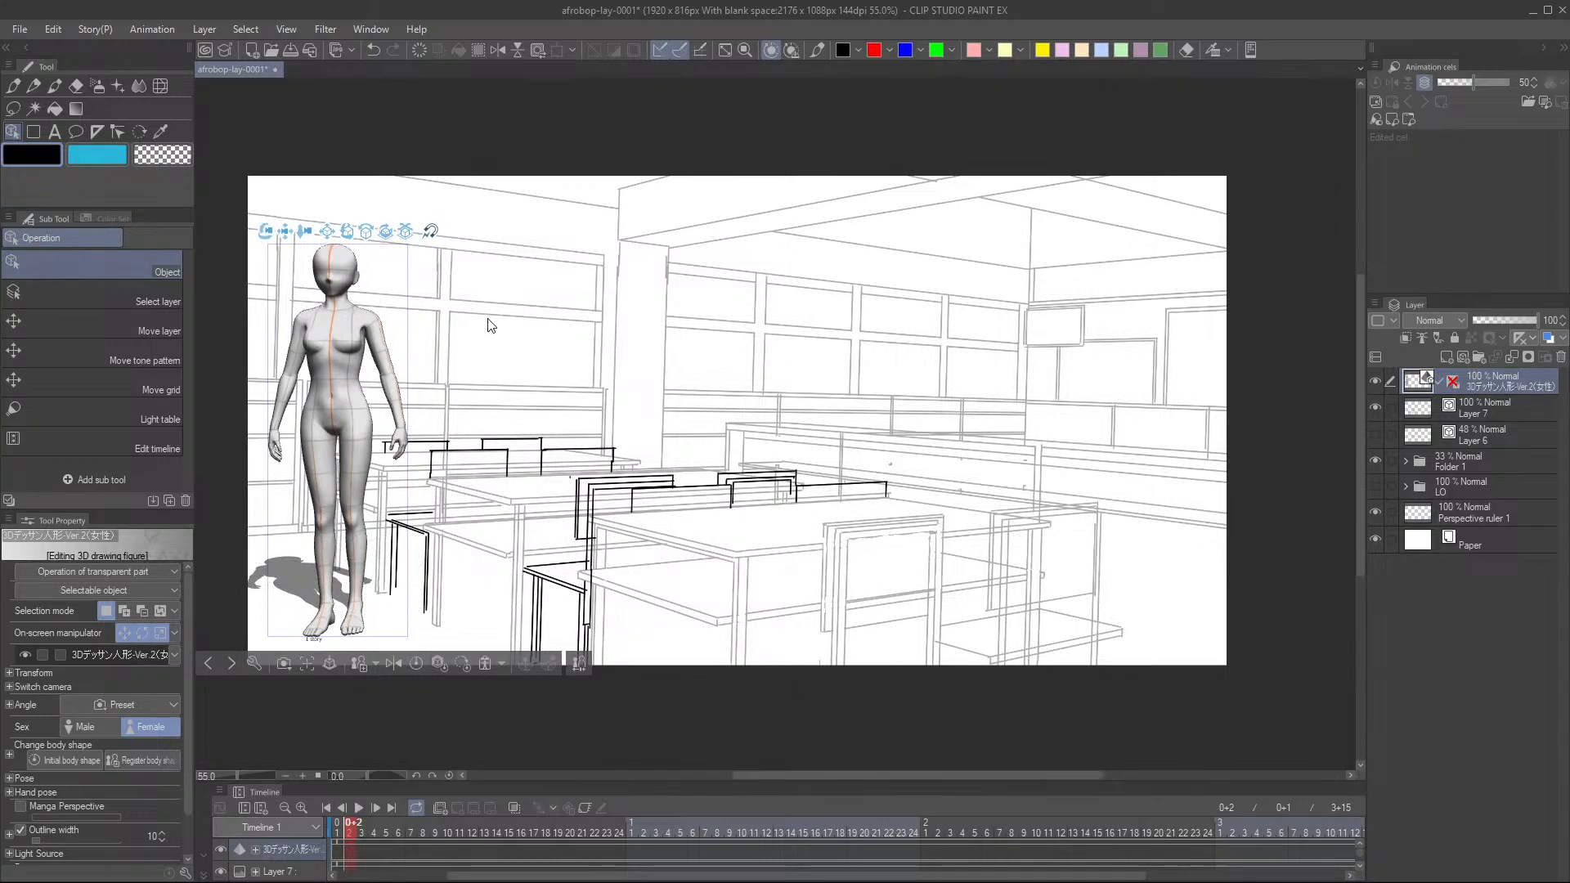
key(Delete)
key(ctrl+z)
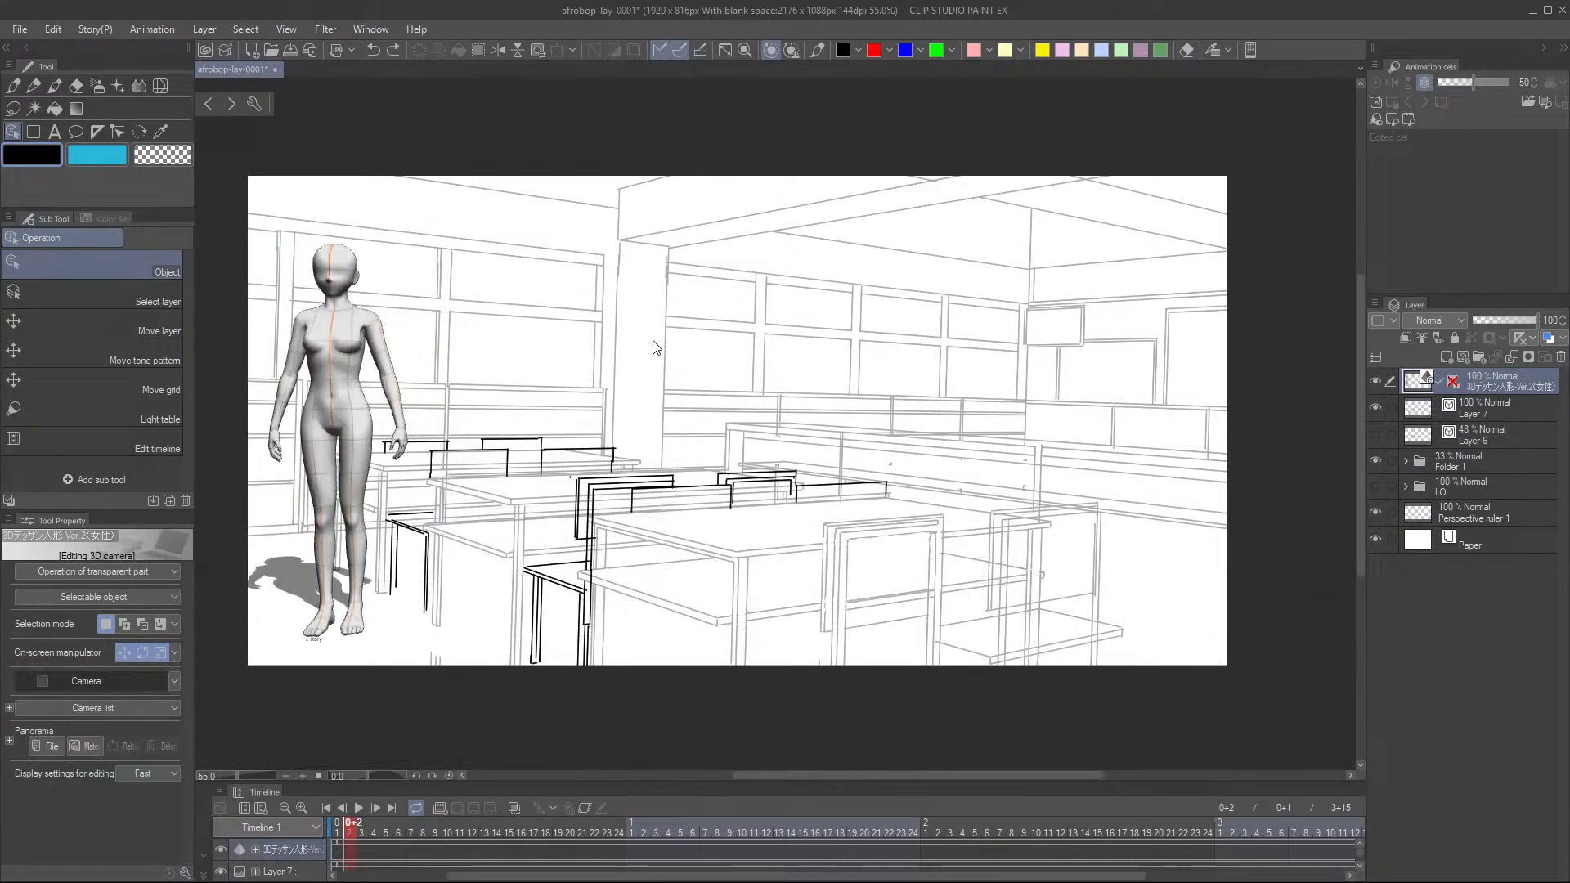
- Rotate and pull back the 3D camera so the figure stands smaller beside the tables on the left
click(365, 379)
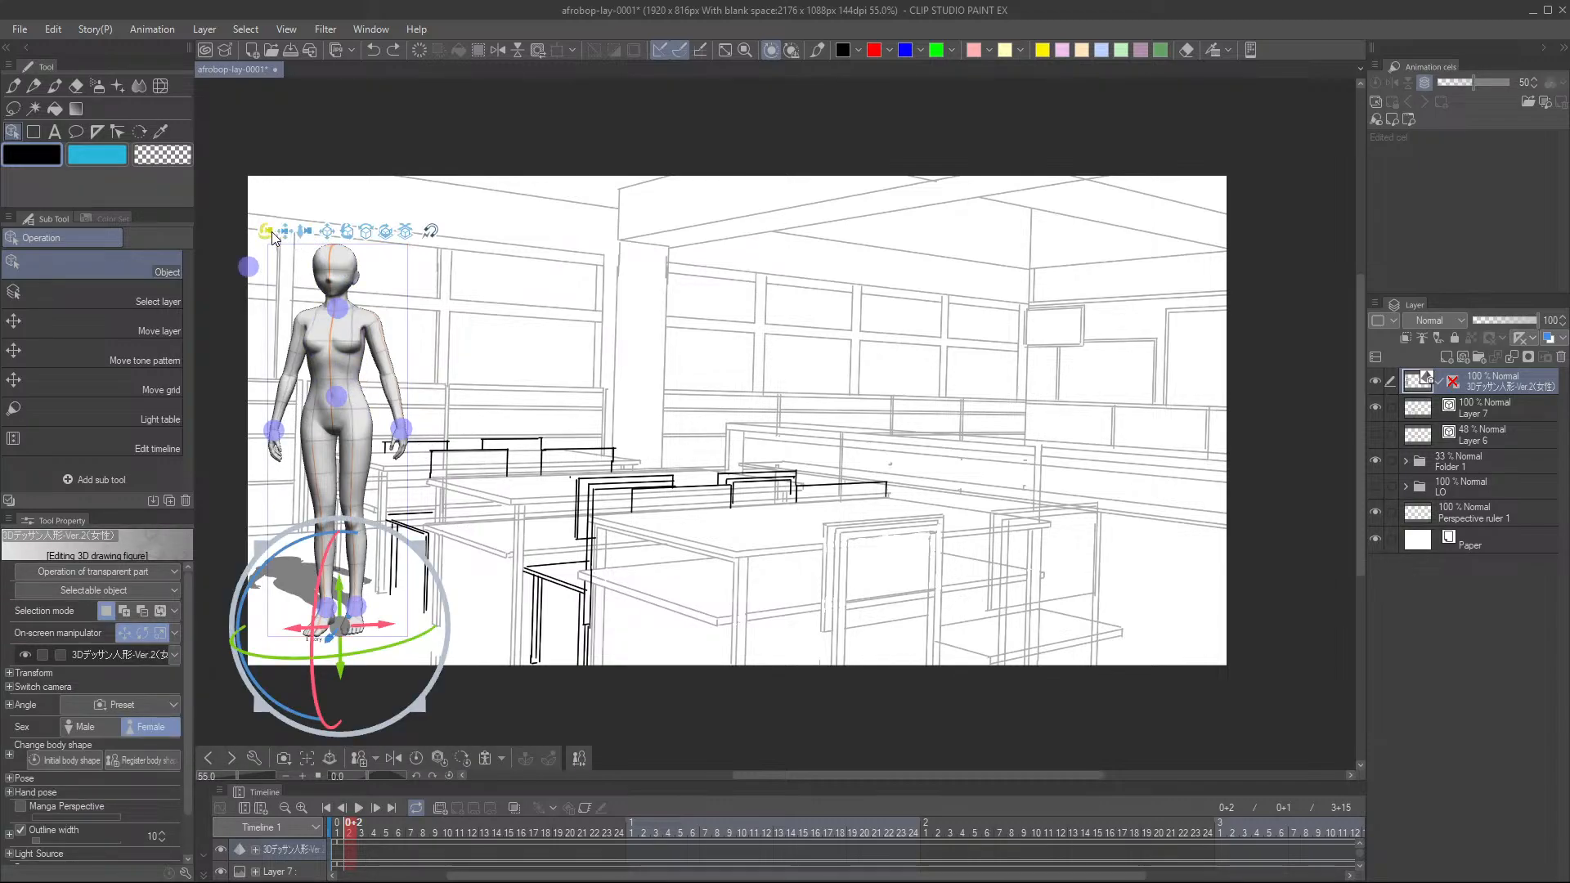
drag(272, 233, 196, 217)
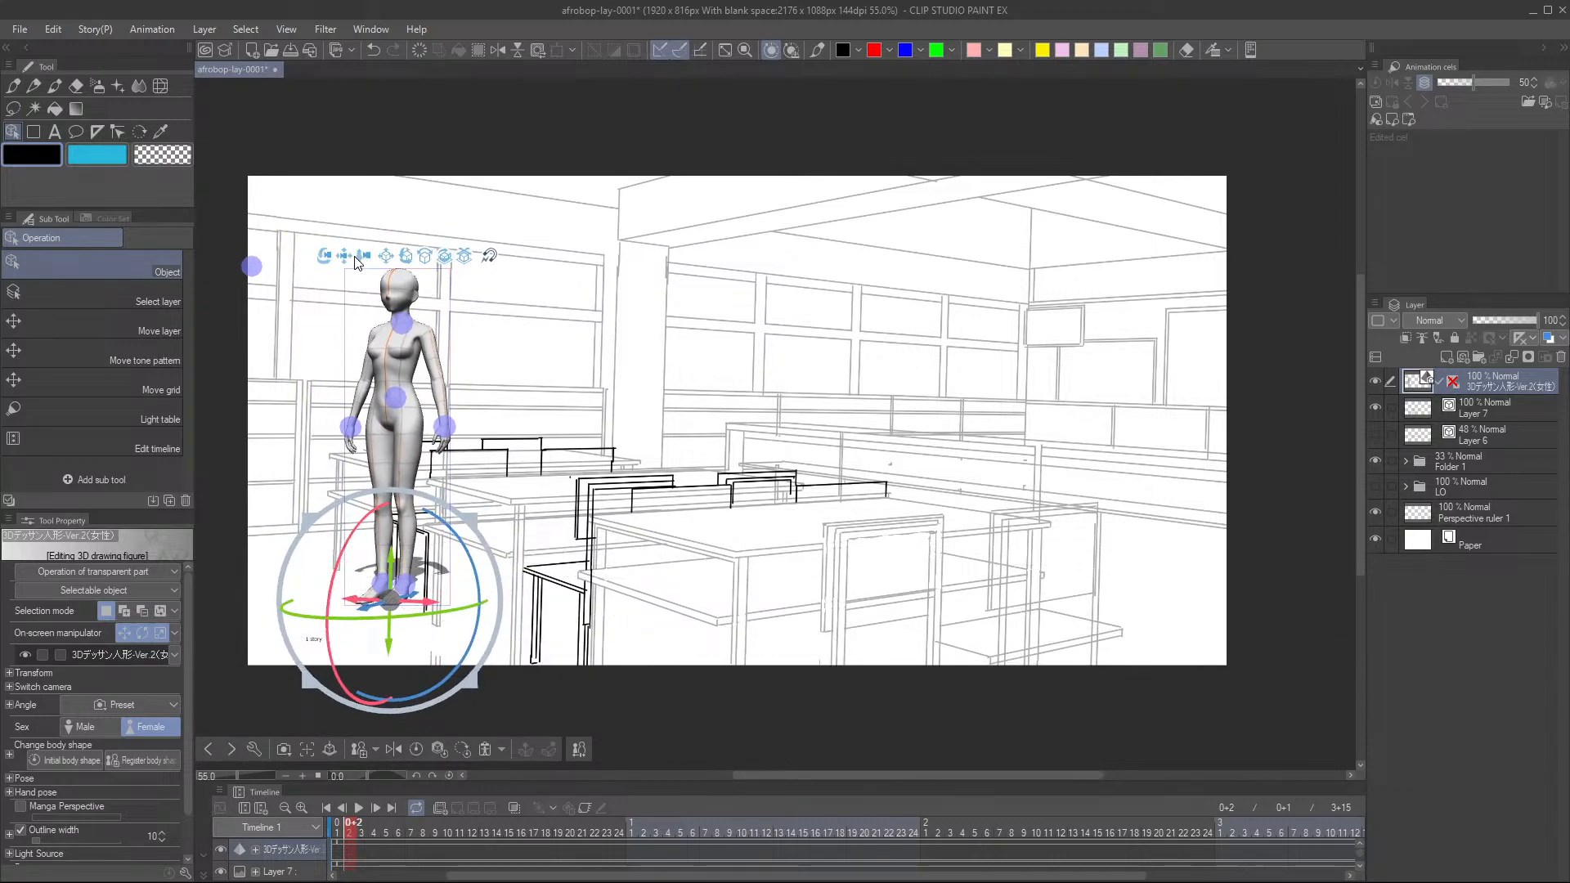
drag(356, 258, 534, 196)
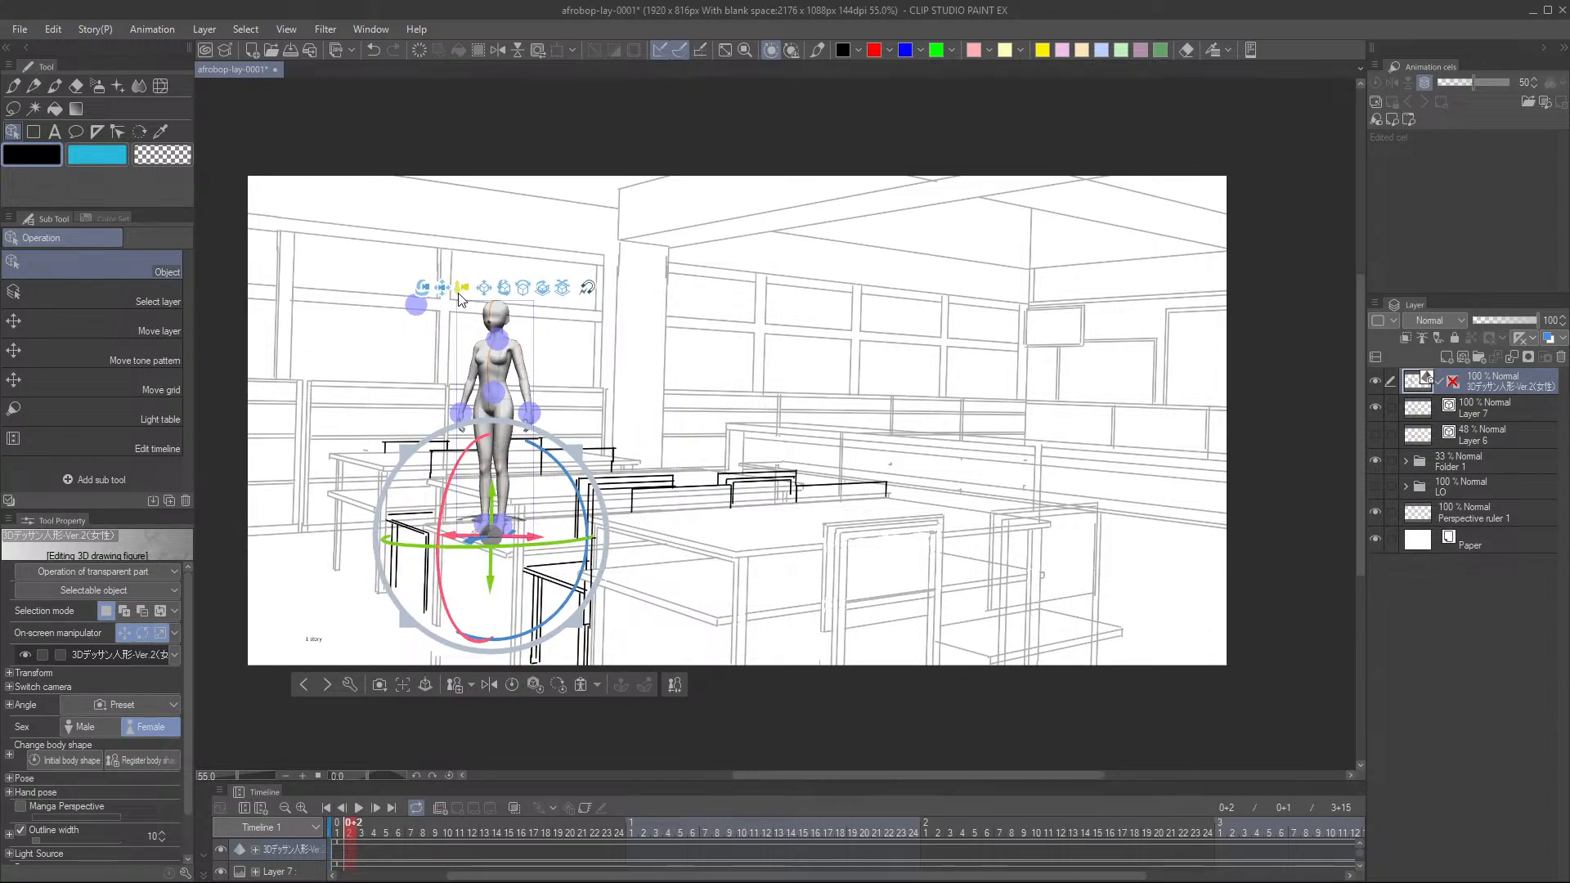
drag(460, 291, 388, 425)
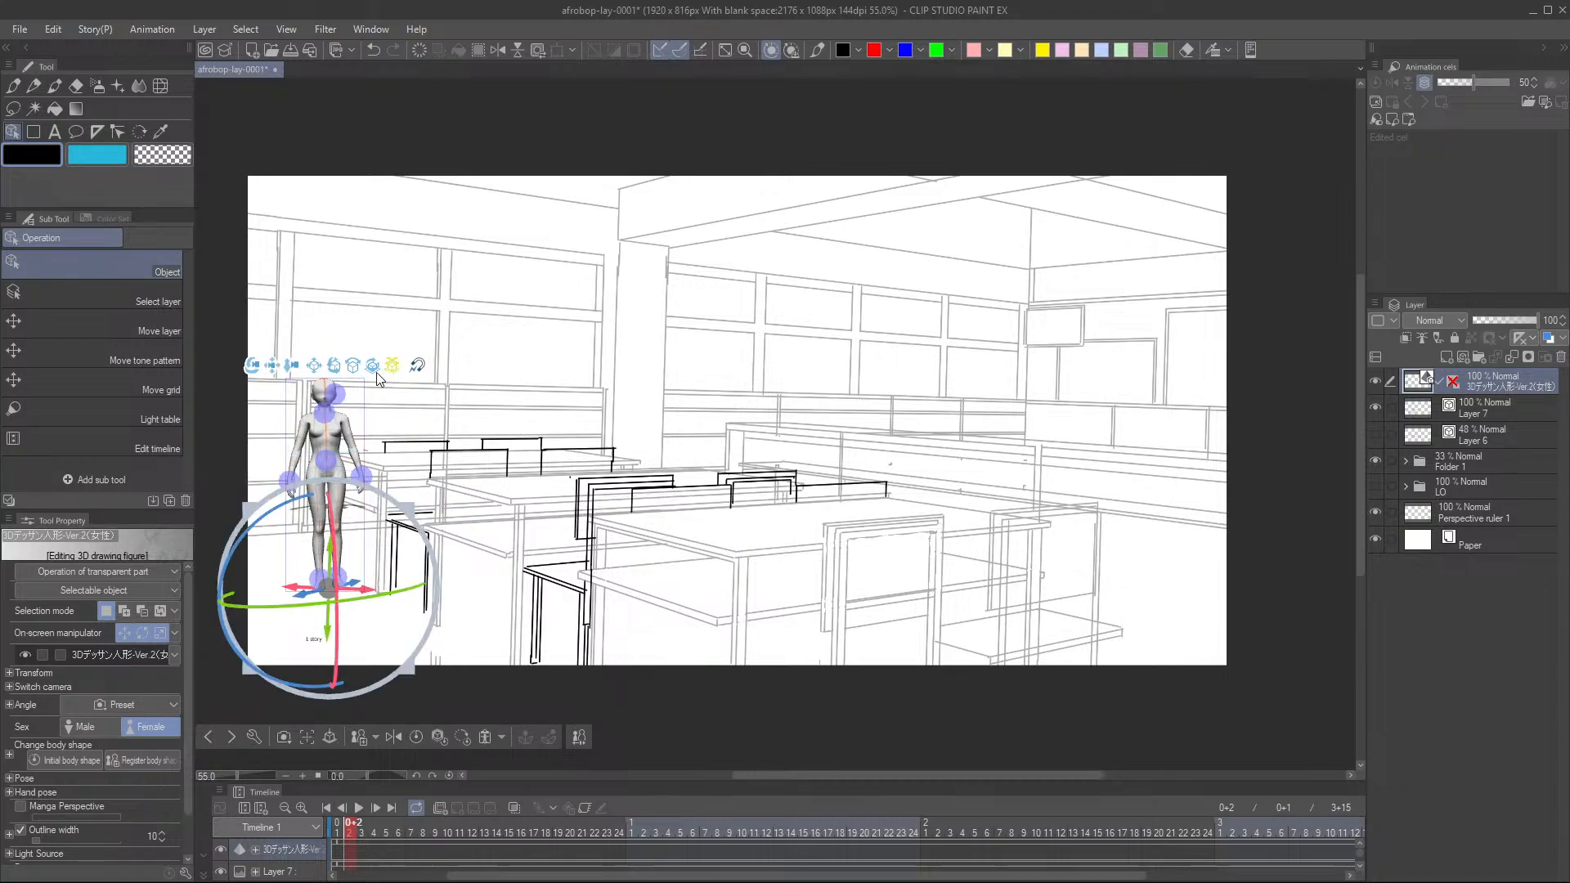
- Fine-tune the figure's rotation, camera view and position so it stands at the rear left table in matching perspective
drag(355, 366, 371, 364)
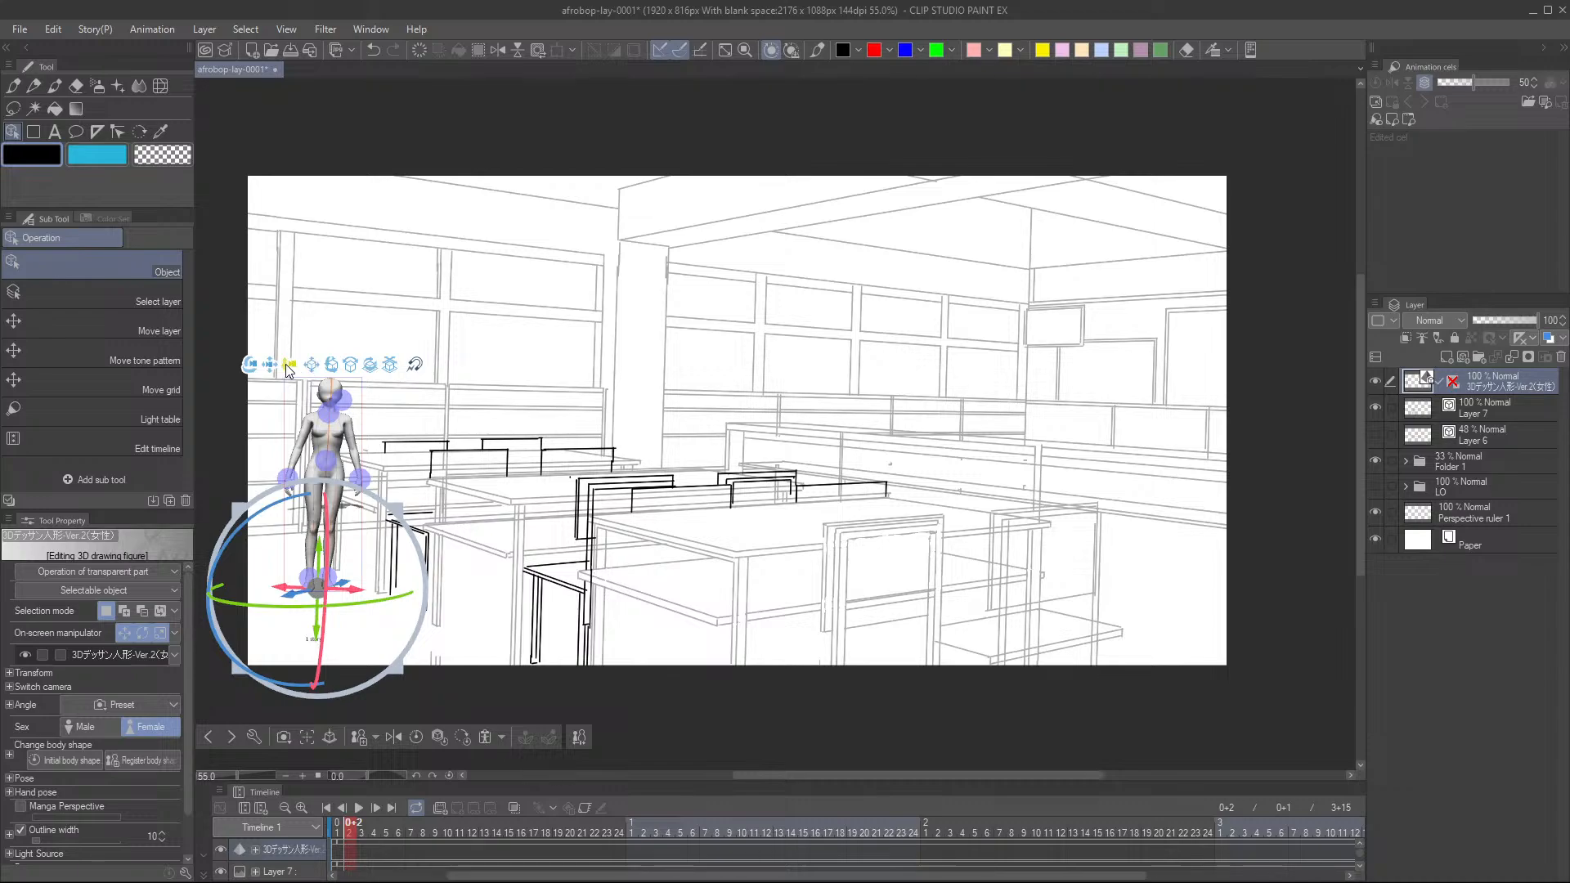
mouse_move(268, 364)
mouse_down()
mouse_move(287, 363)
mouse_move(290, 344)
mouse_up()
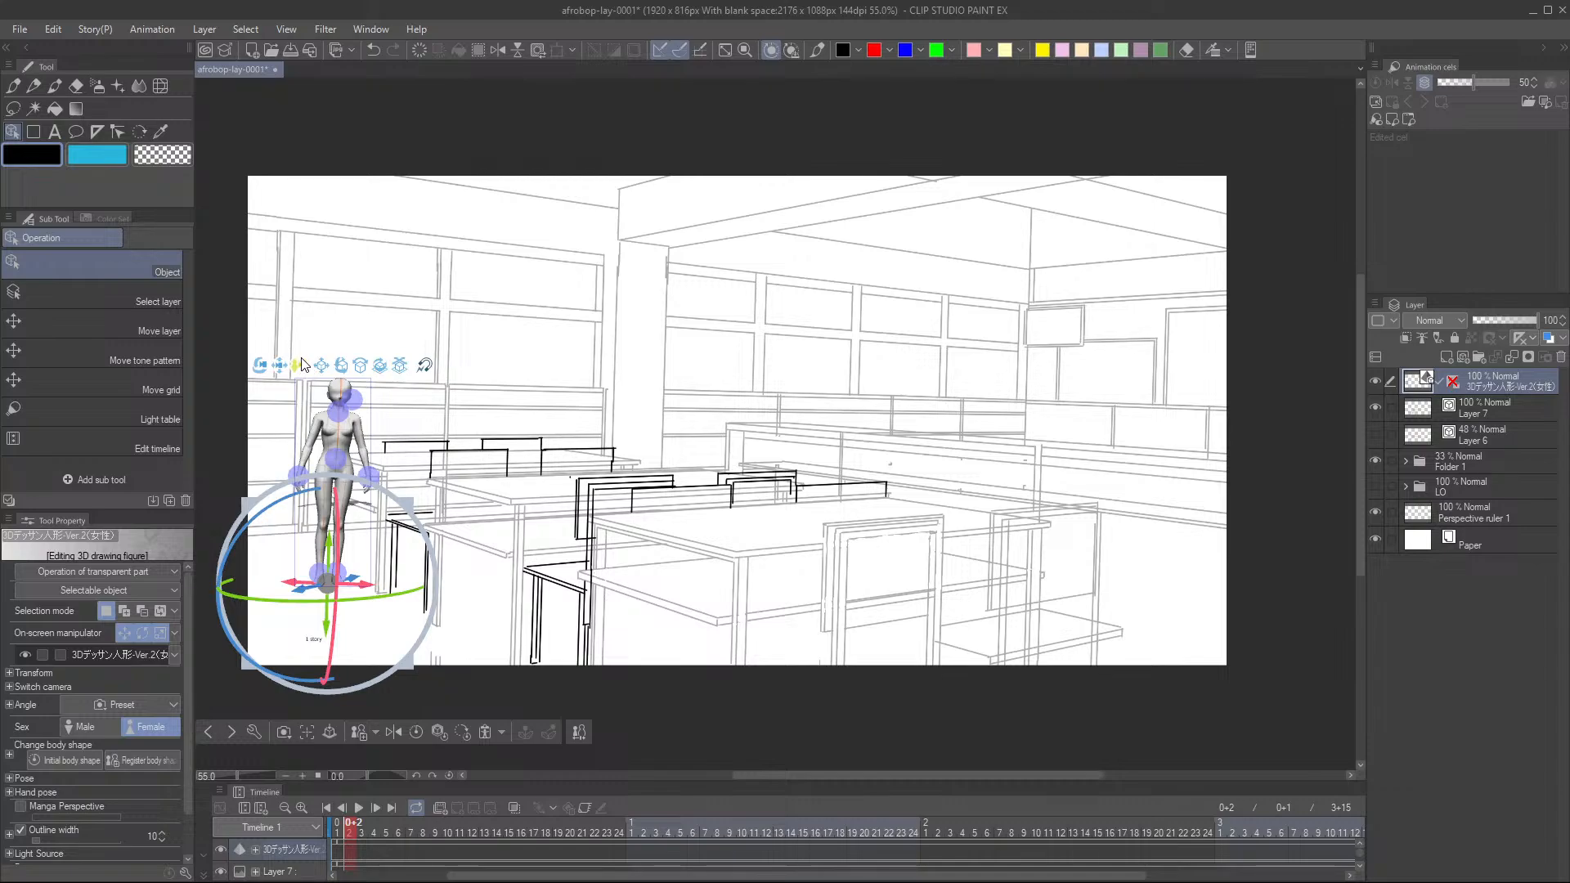
drag(301, 360, 288, 383)
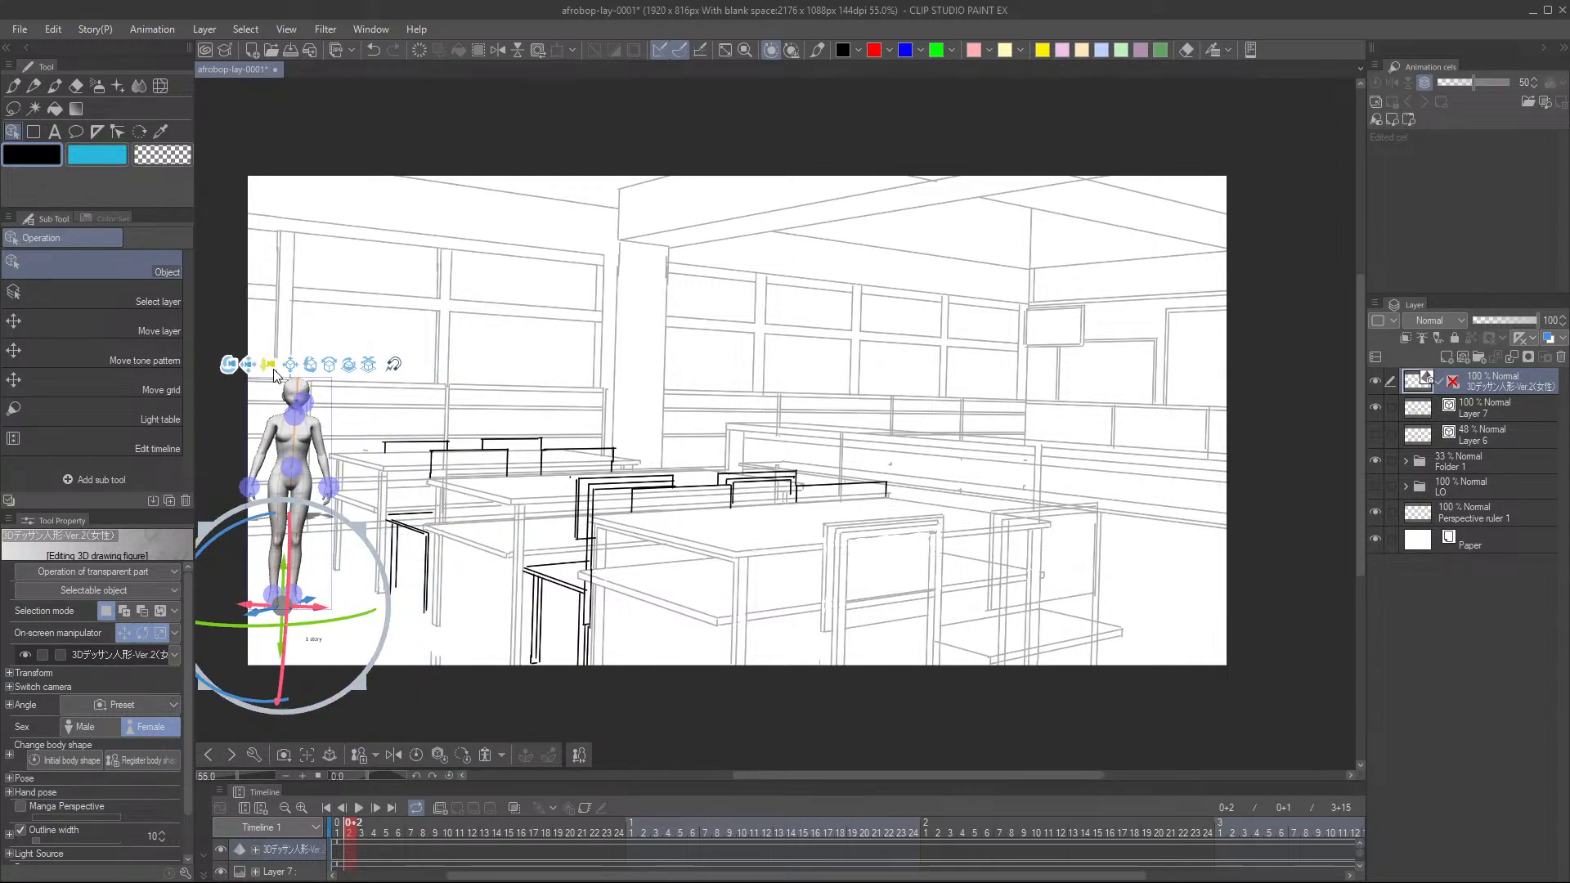
drag(292, 368, 315, 317)
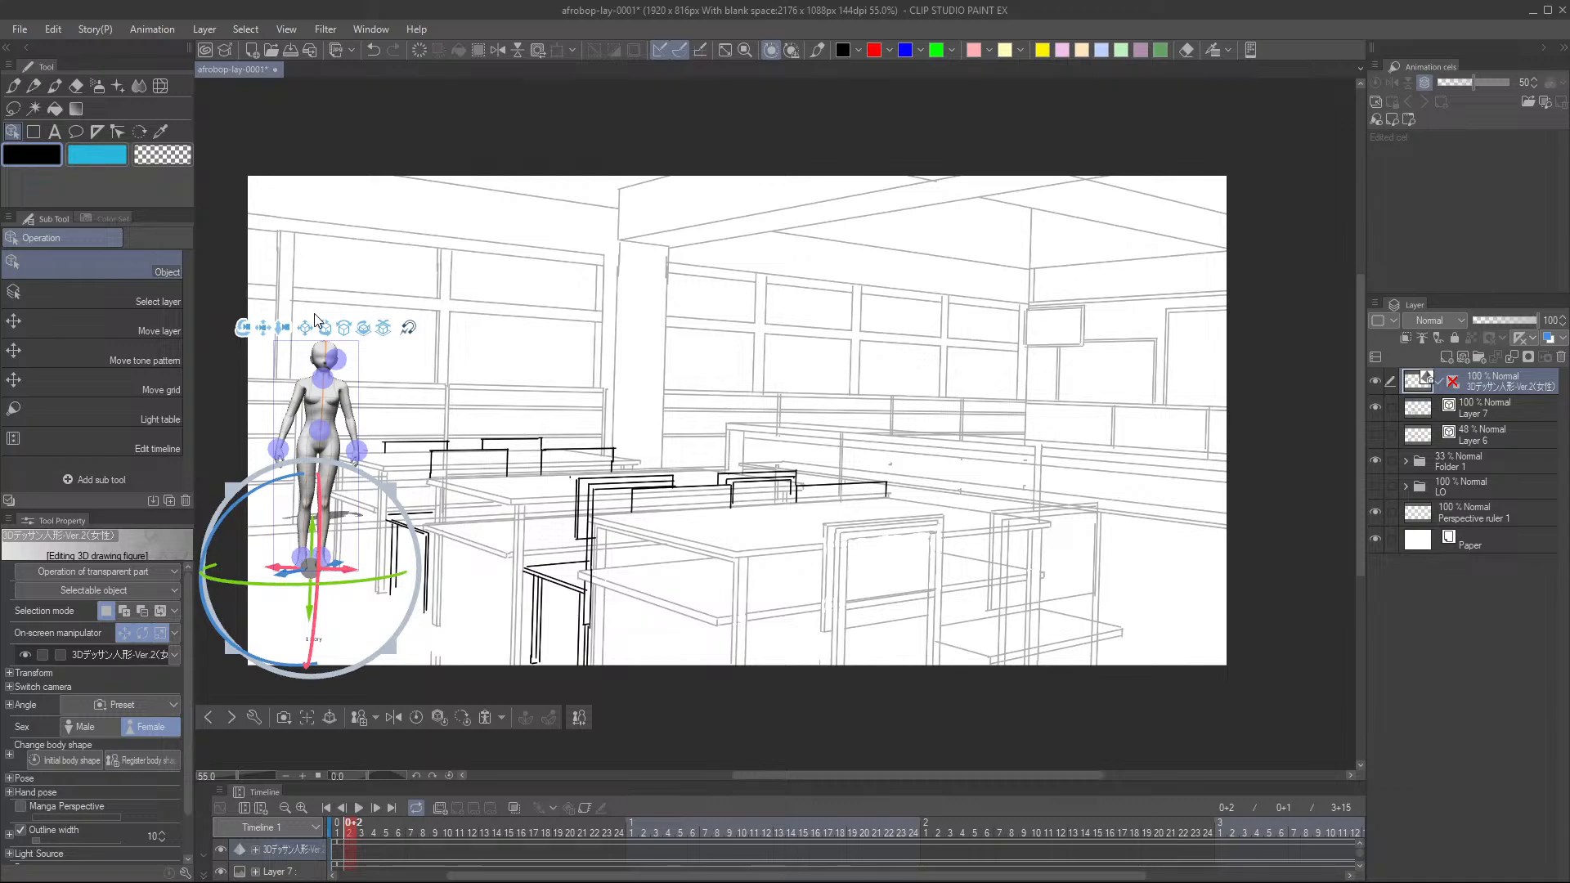
drag(307, 328, 378, 330)
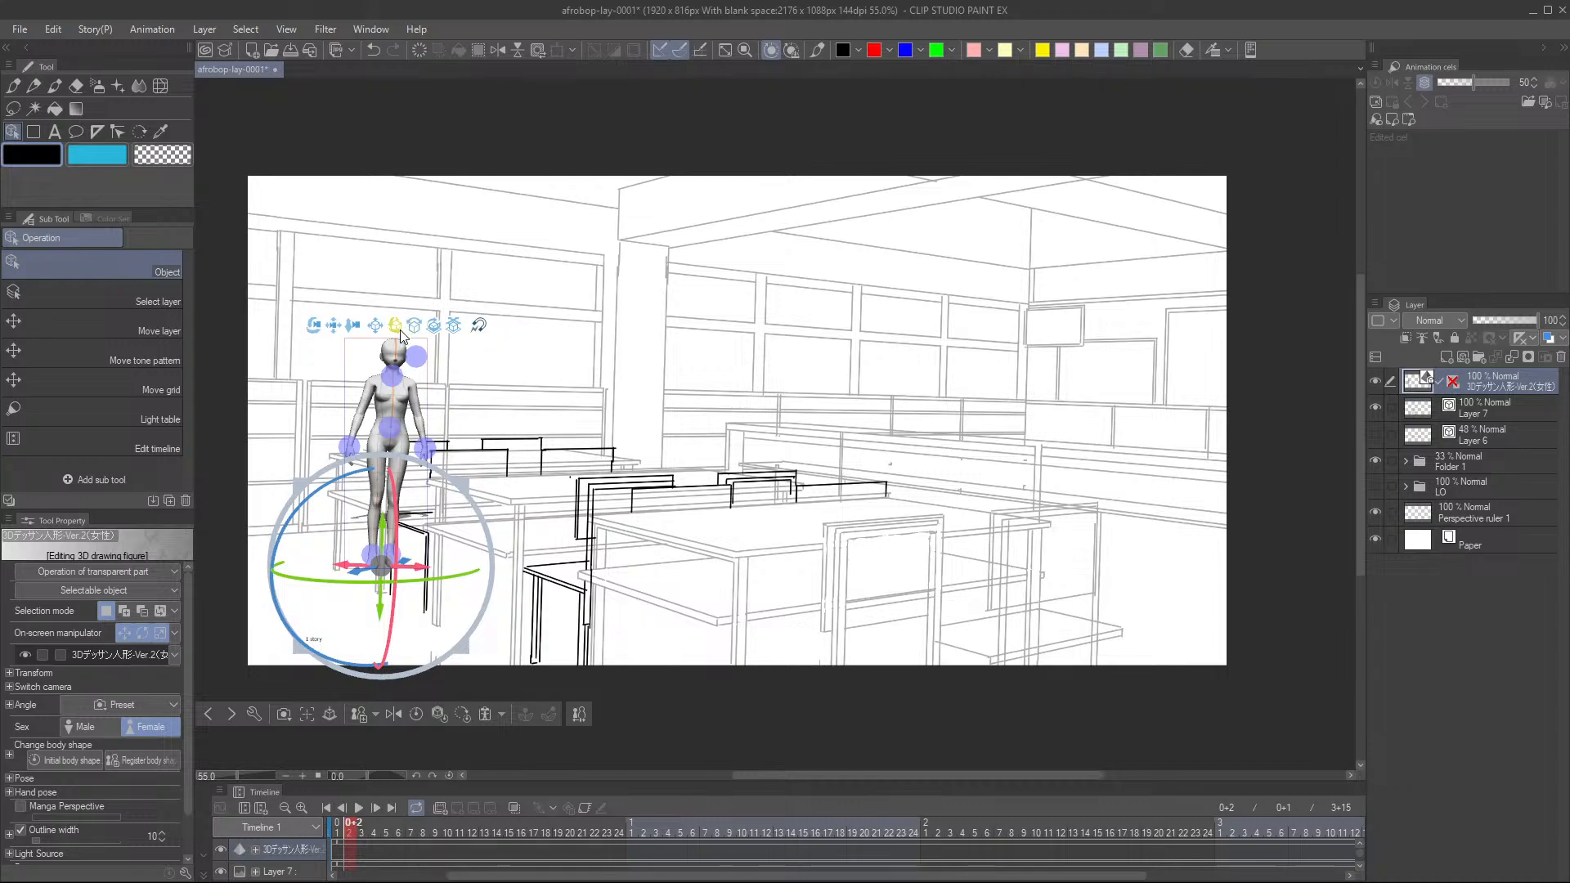
- Rotate the 3D drawing figure so its back faces the camera and it looks into the classroom
drag(397, 325, 228, 281)
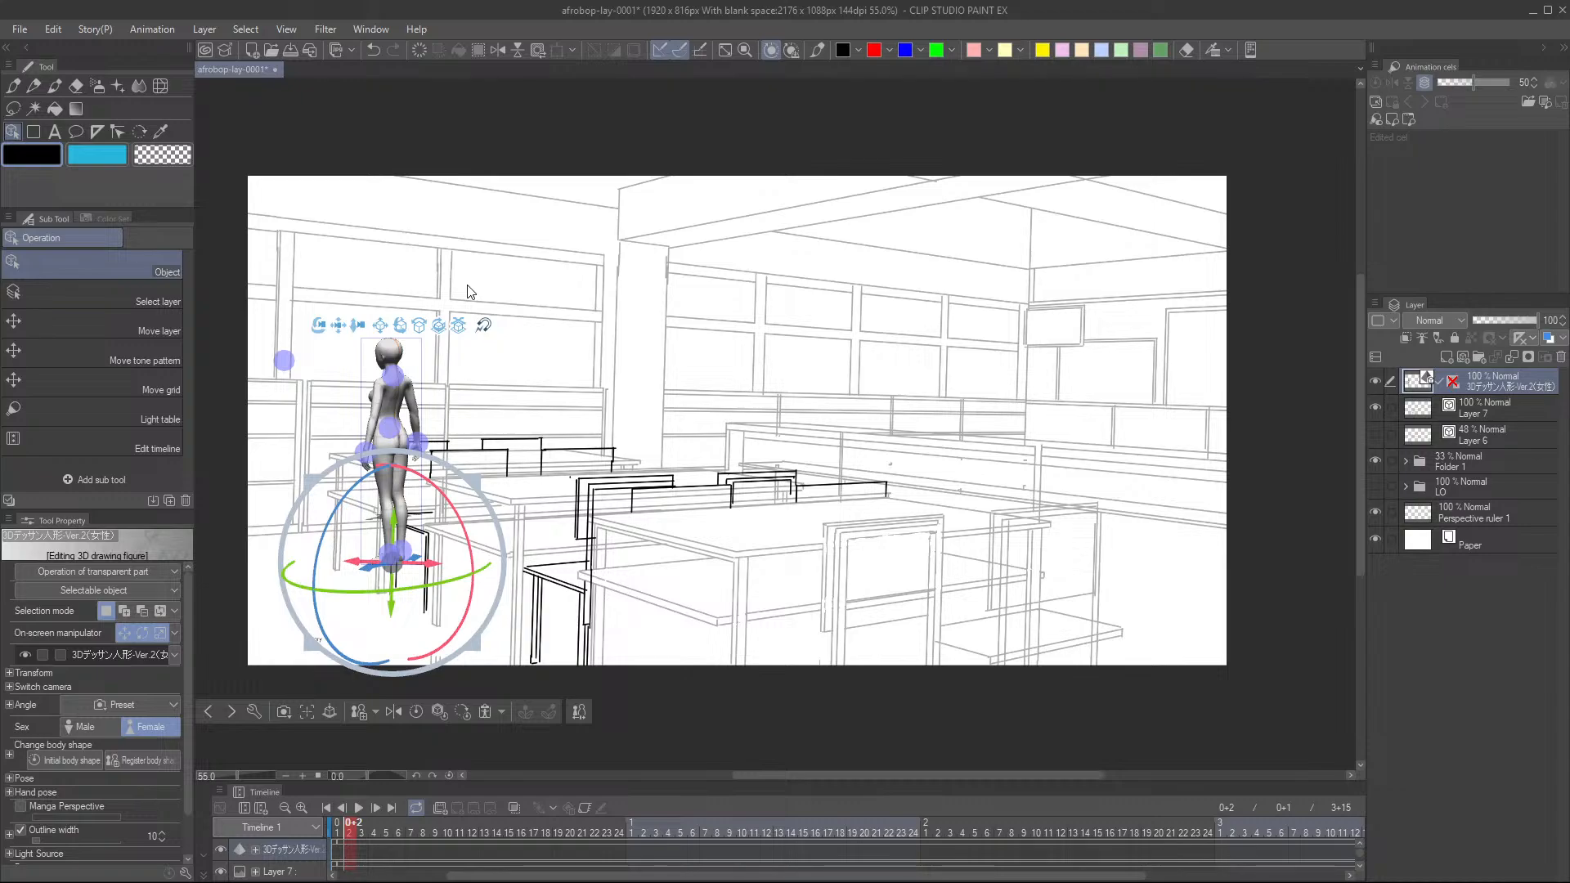
click(407, 336)
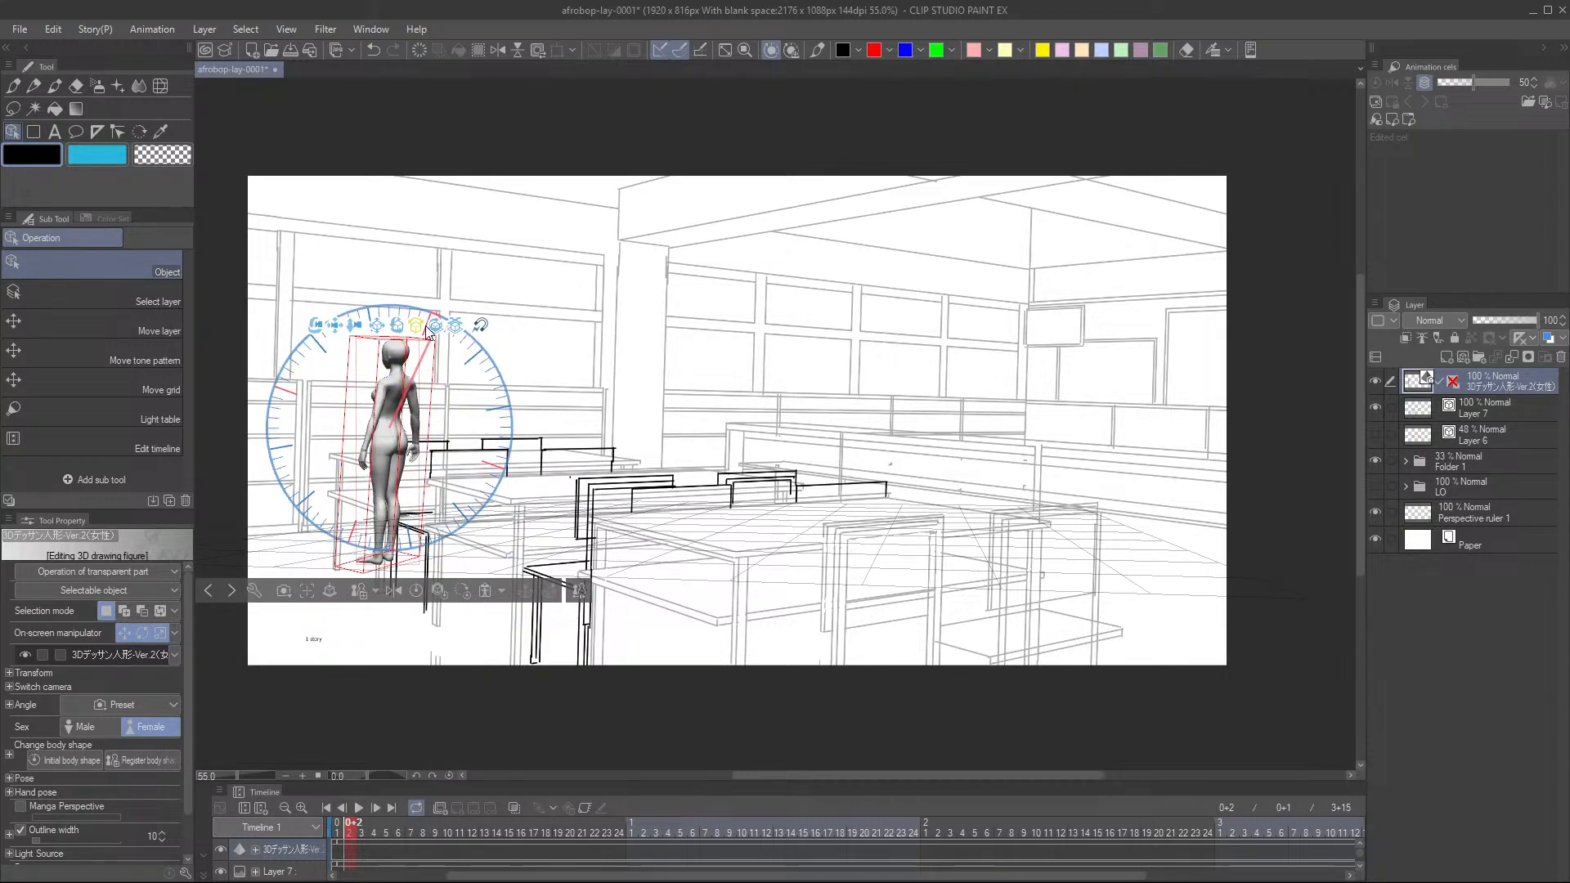
click(425, 330)
click(425, 328)
click(421, 327)
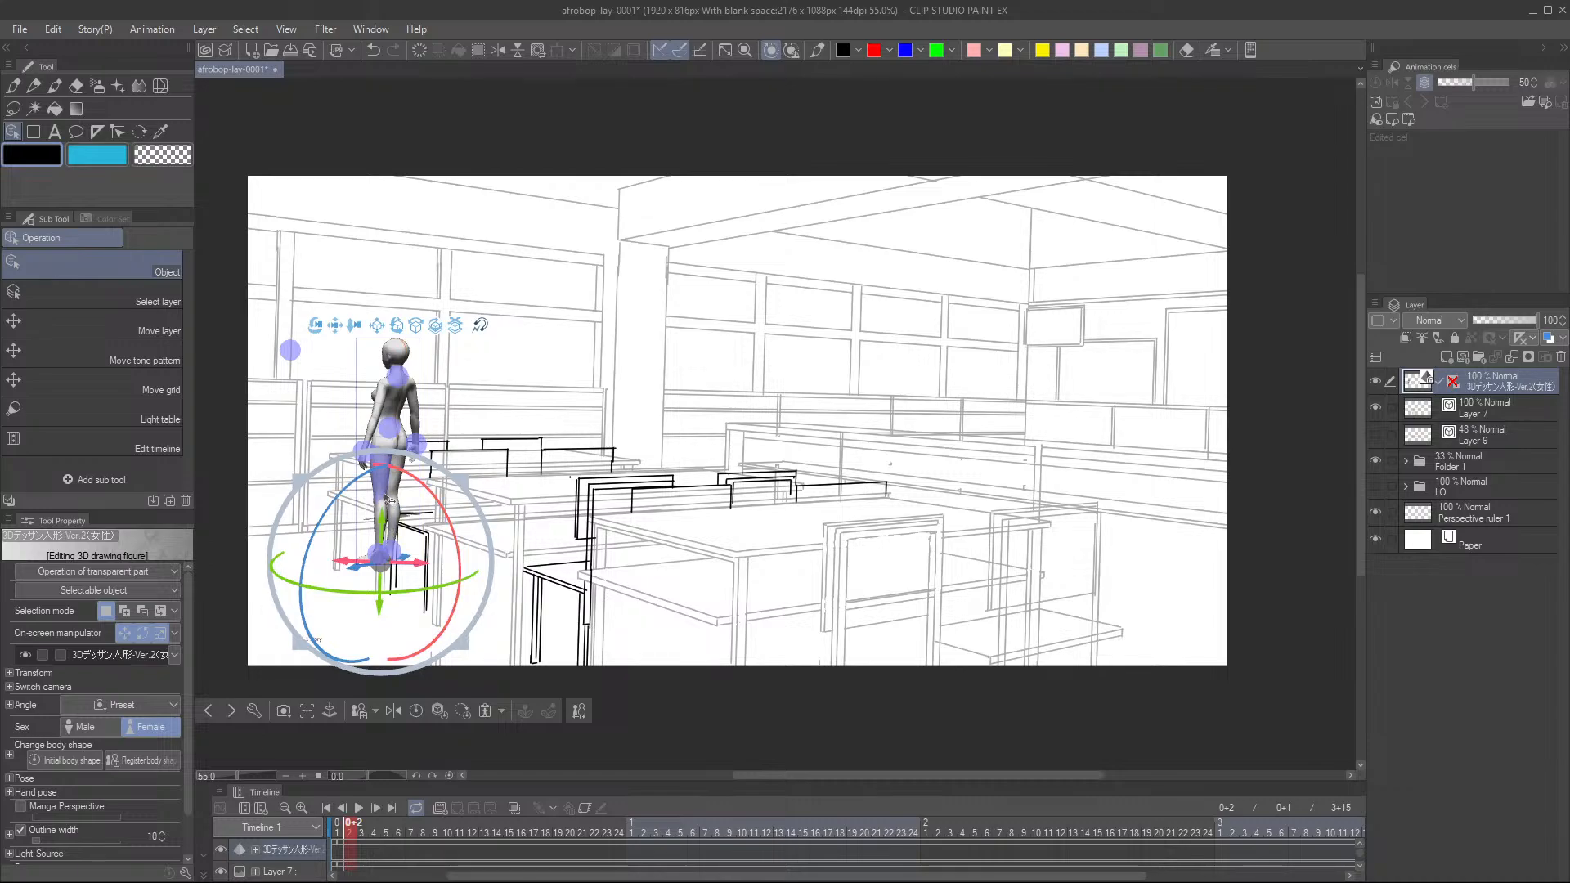
click(412, 452)
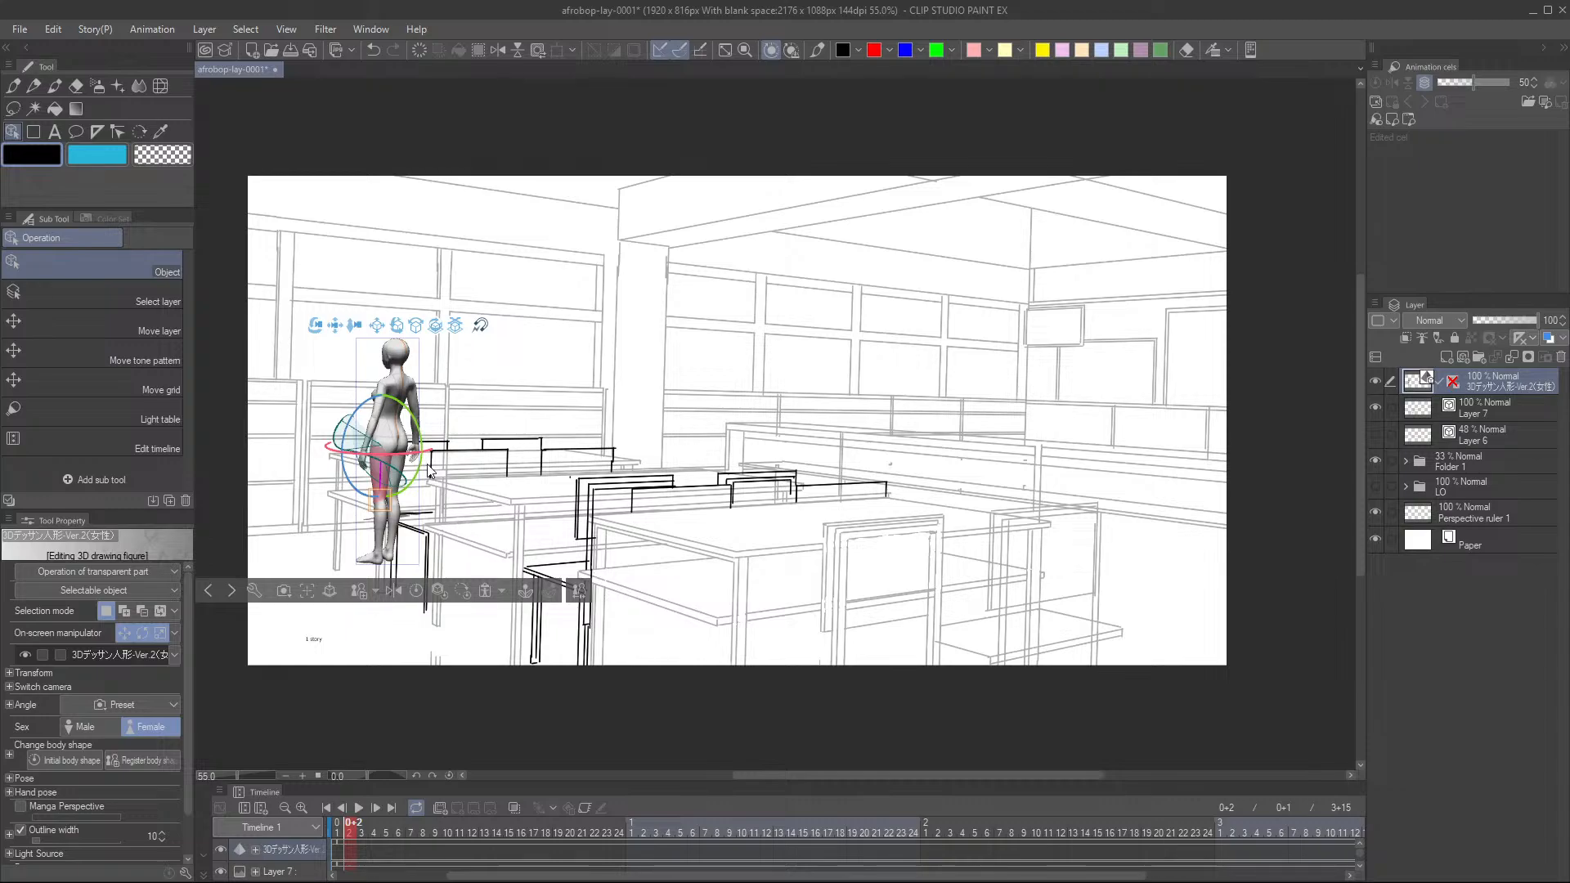
click(394, 421)
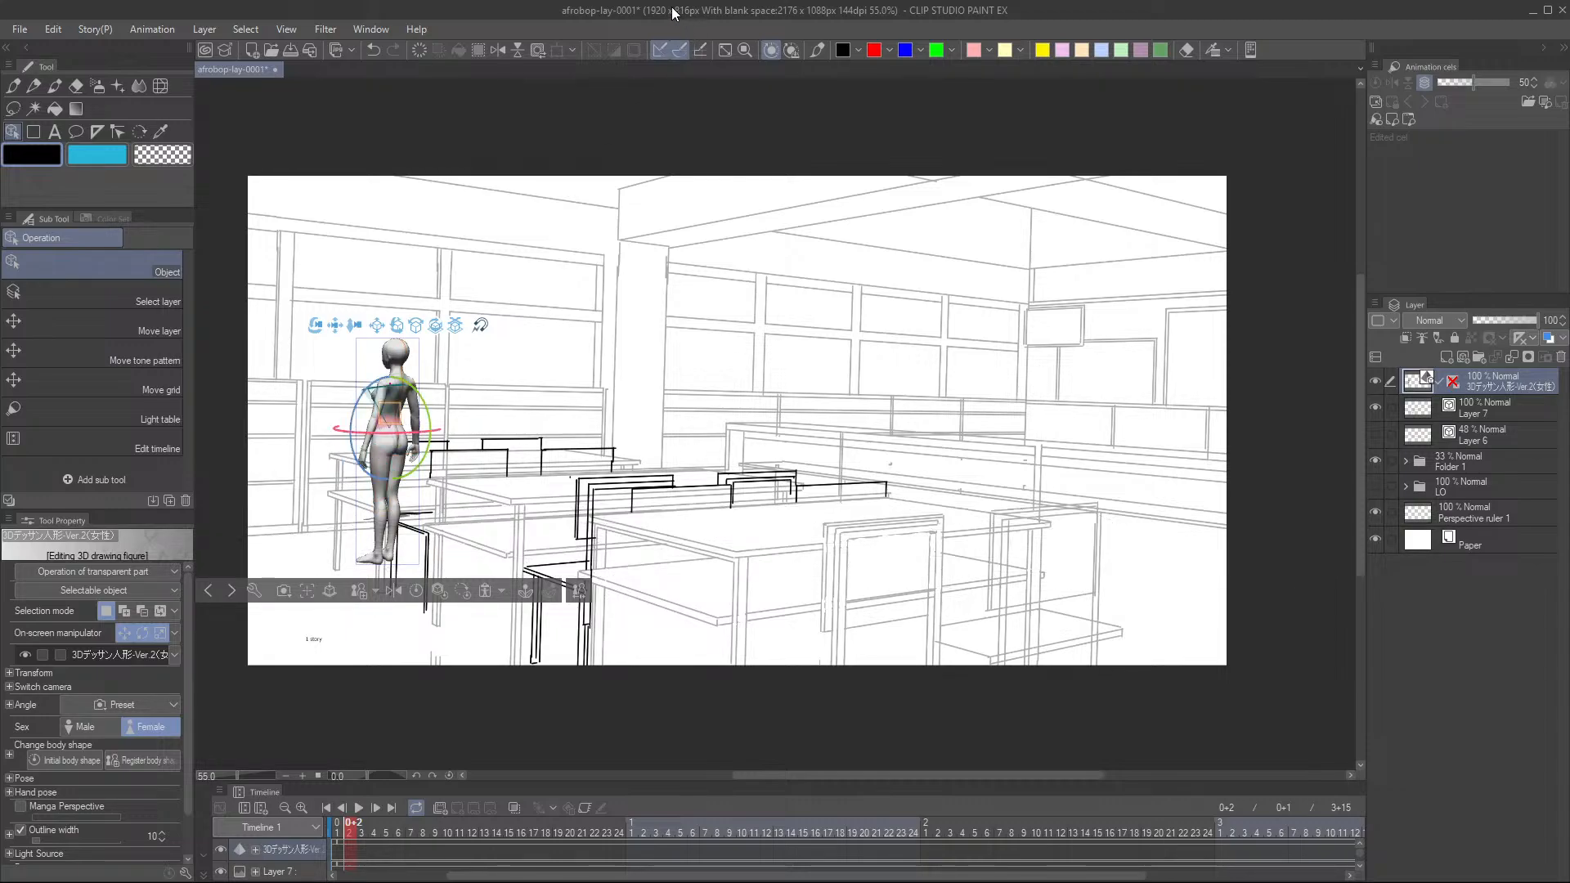
scroll(500, 351, up, 3)
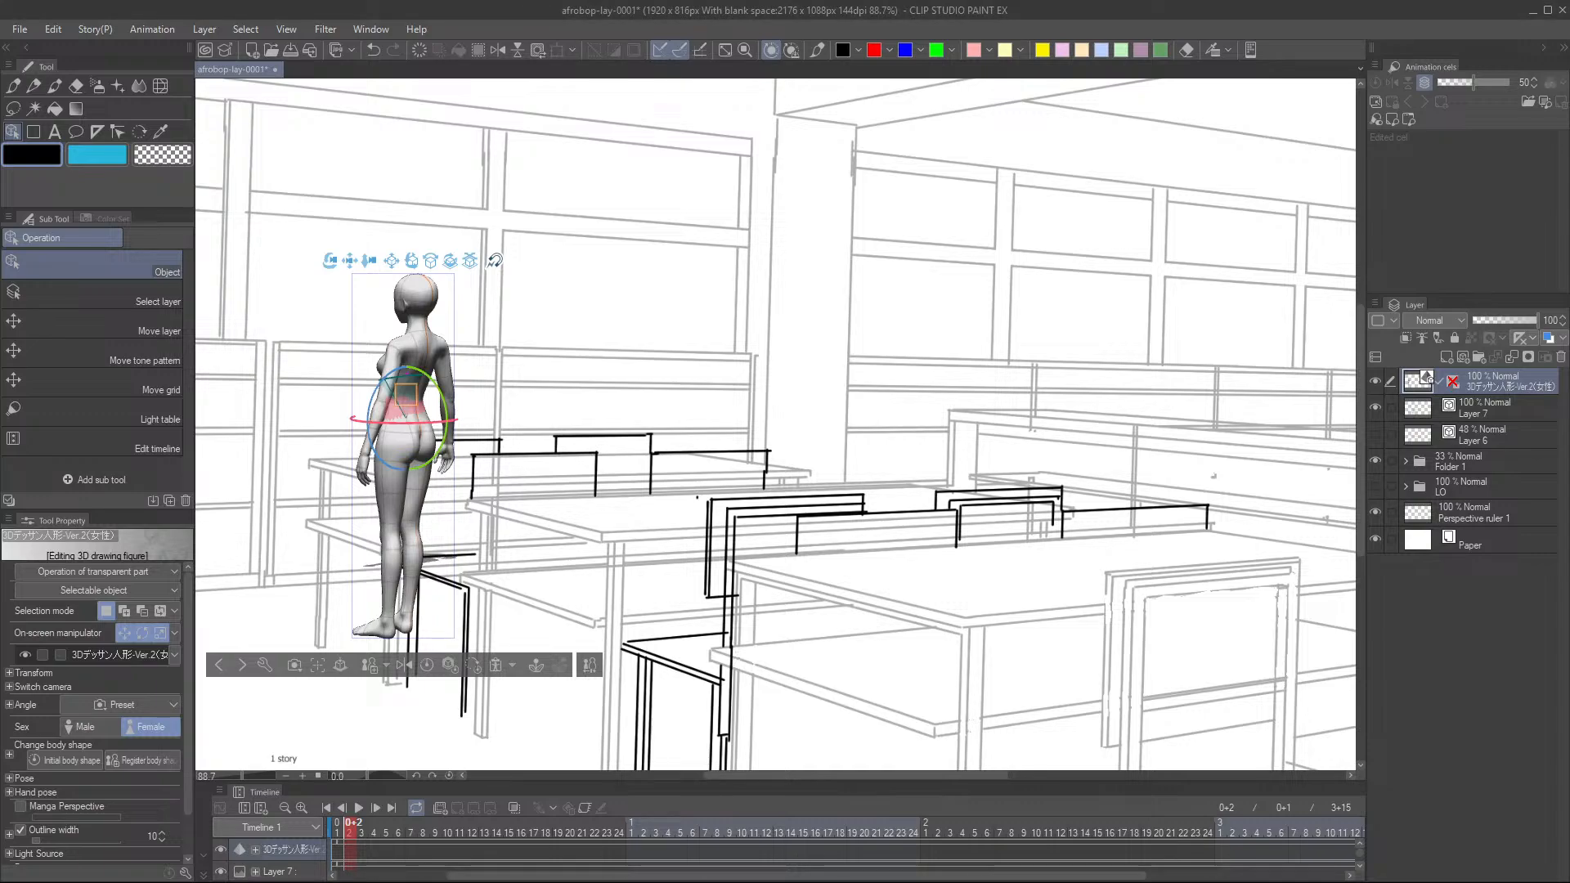
click(400, 540)
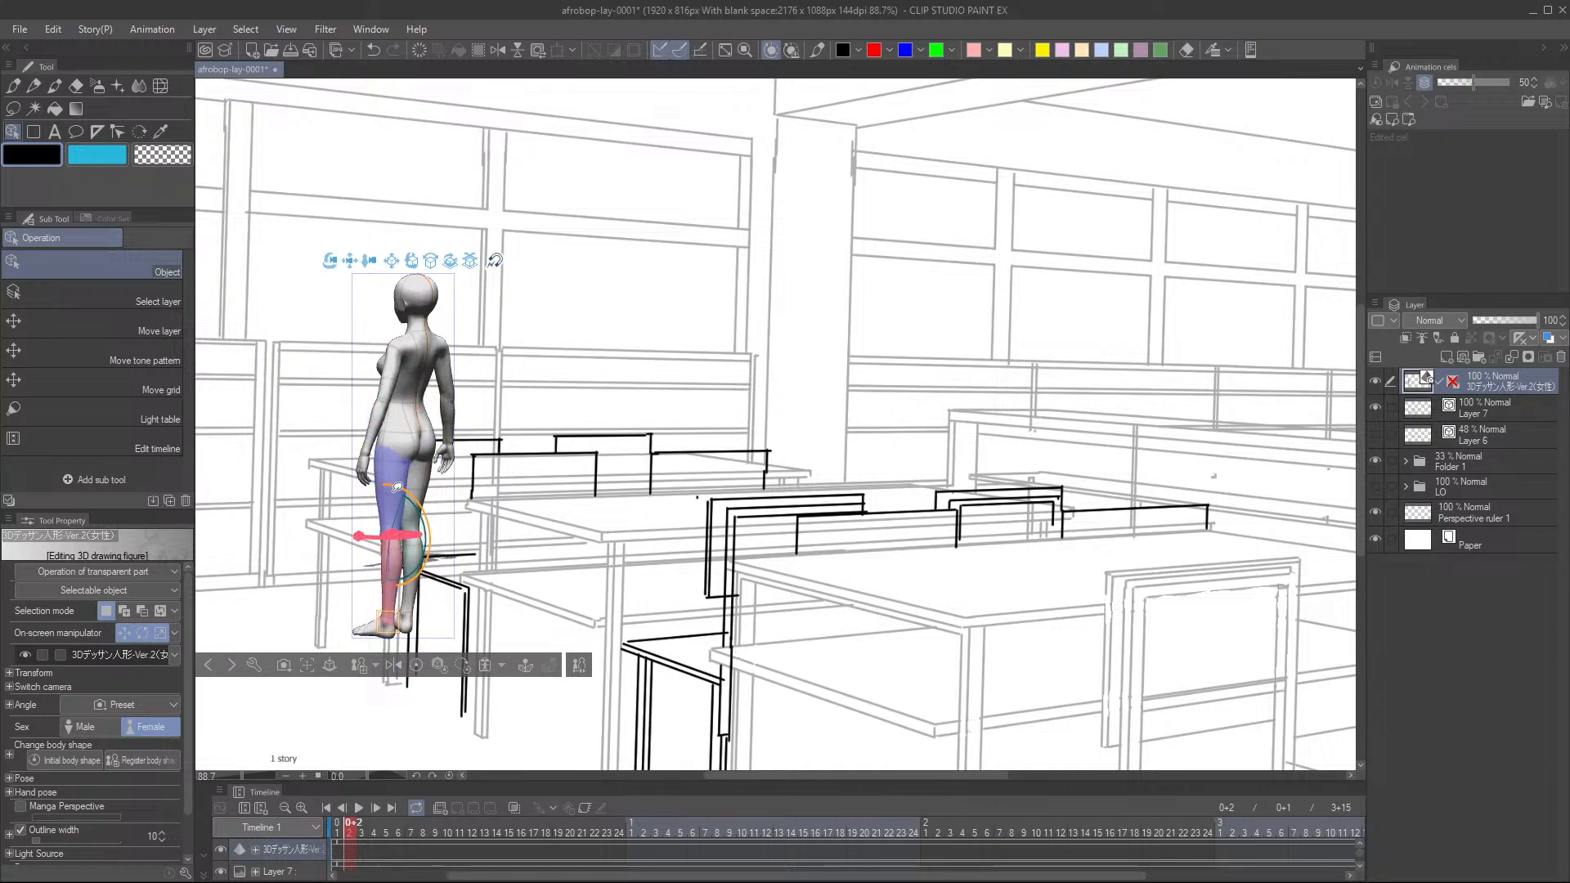
click(416, 434)
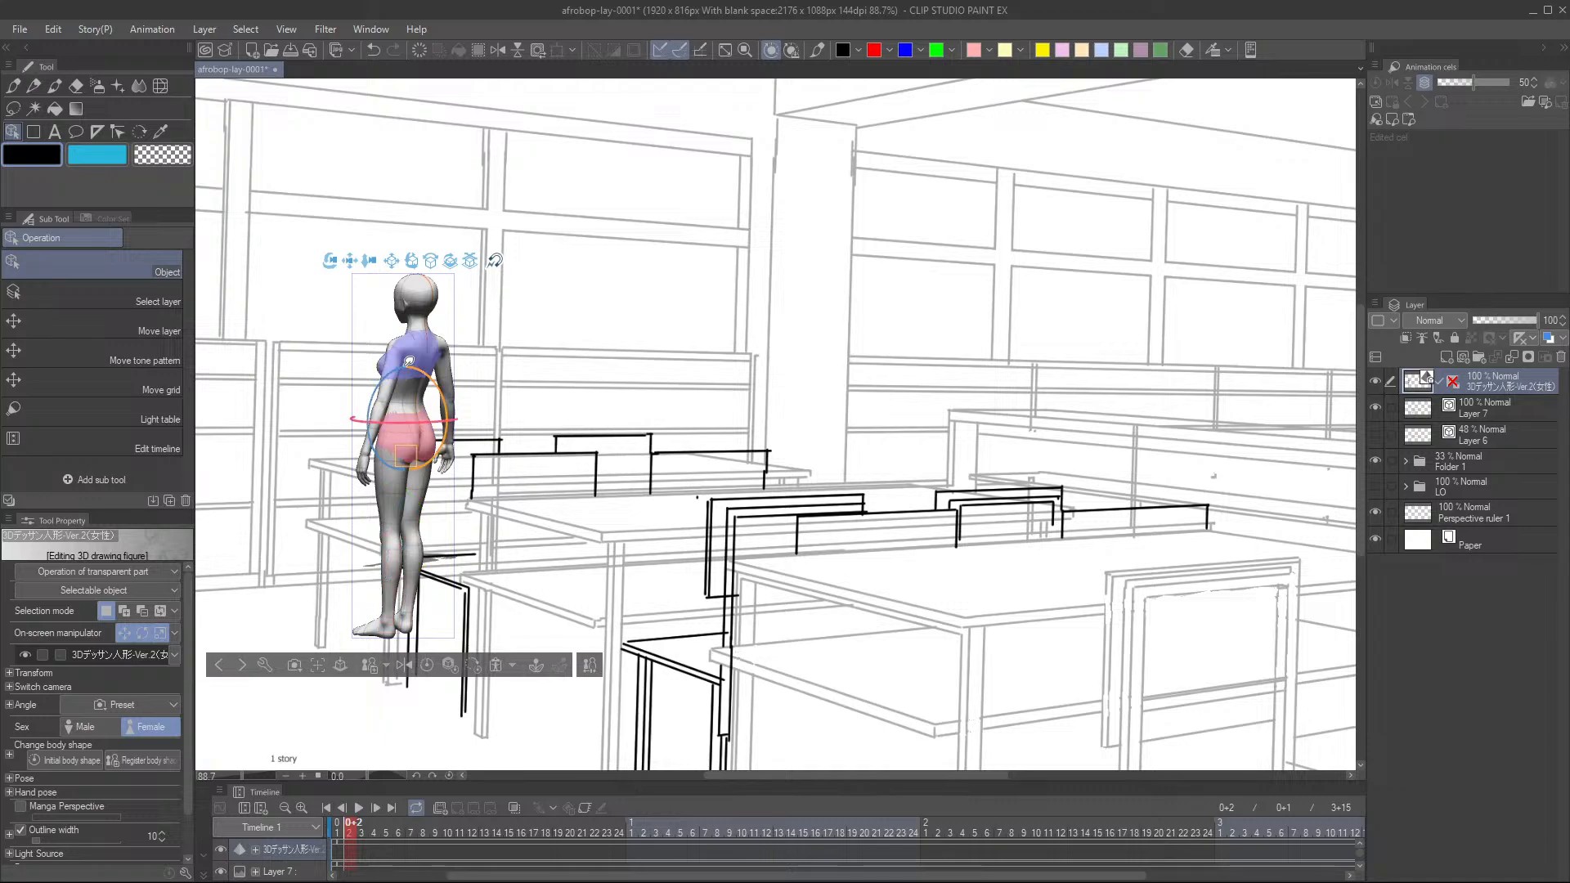
click(422, 358)
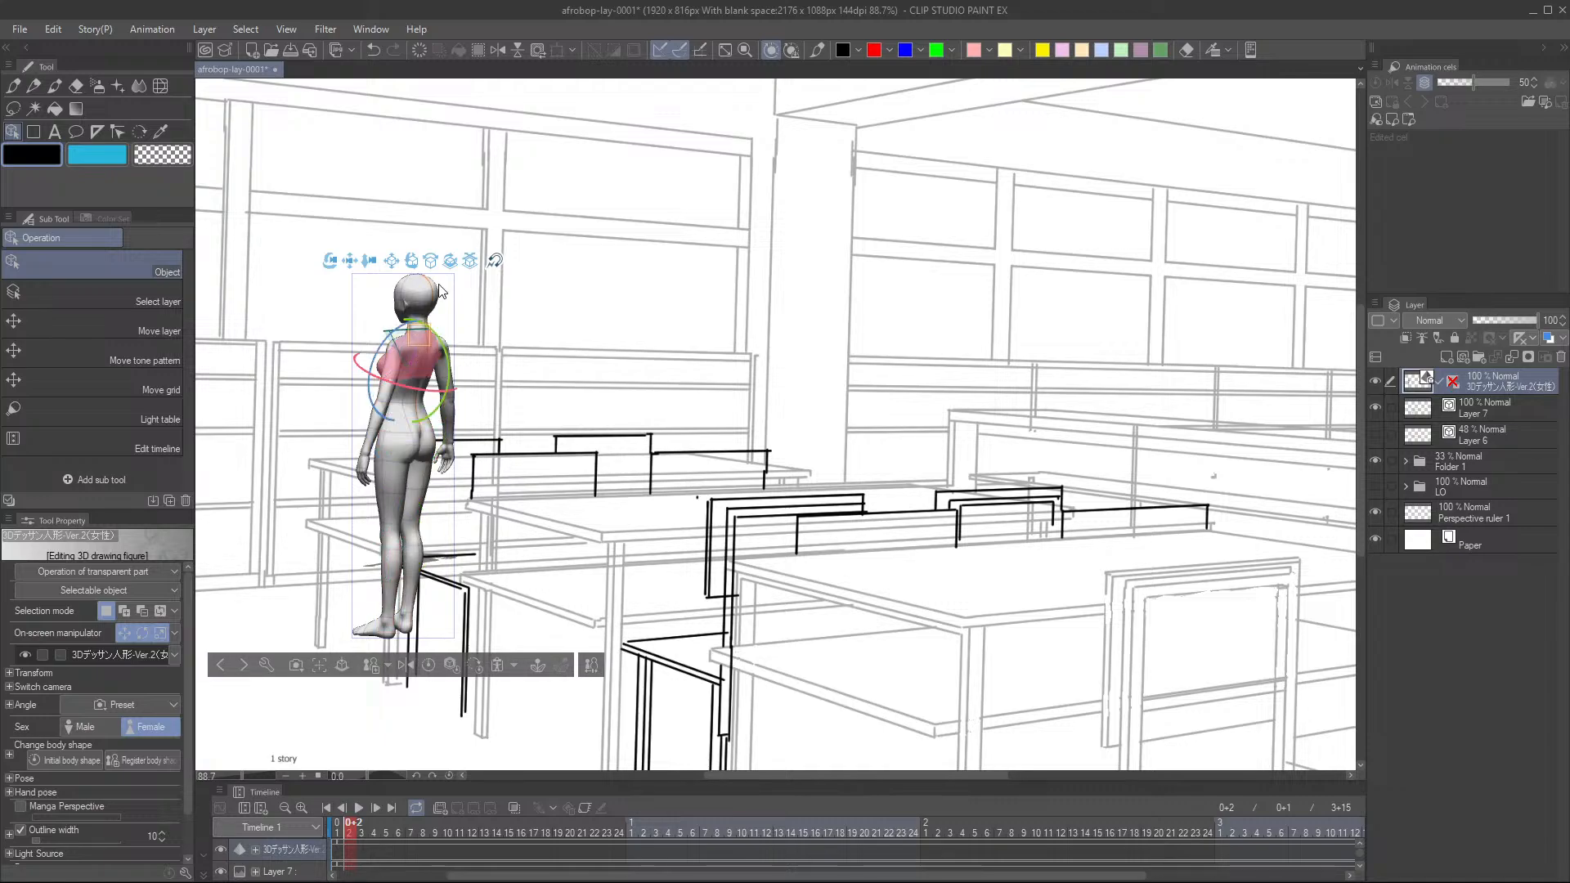
- Bend the figure into a half-seated crouch by leaning the upper body forward and lowering the hips
click(409, 422)
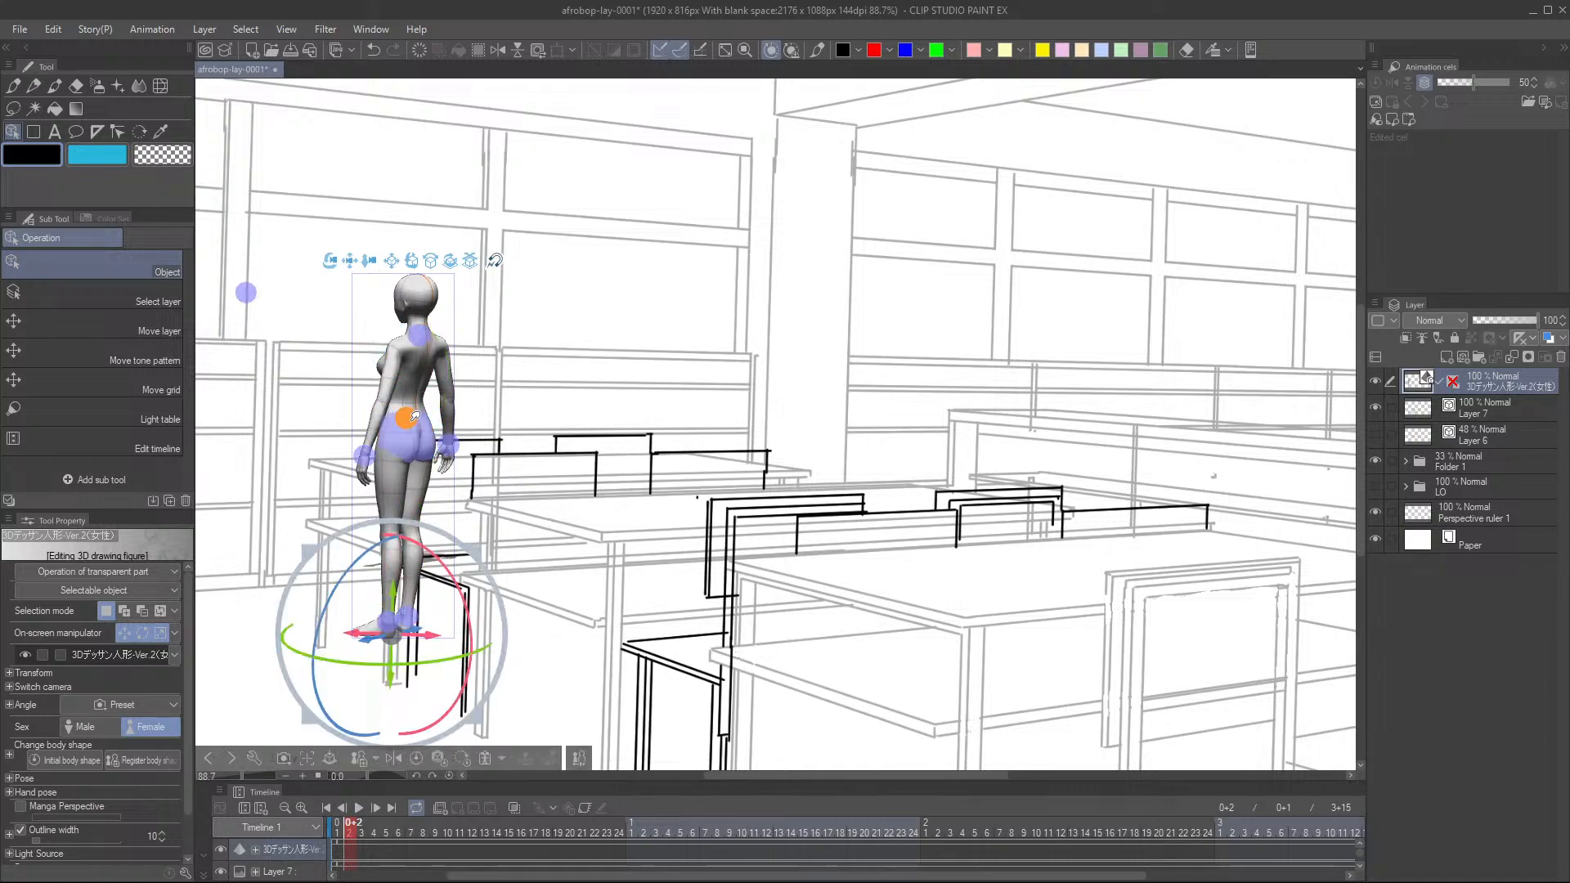
drag(421, 332, 390, 334)
drag(410, 409, 420, 444)
- Try to turn the figure's head at the neck joint
click(390, 341)
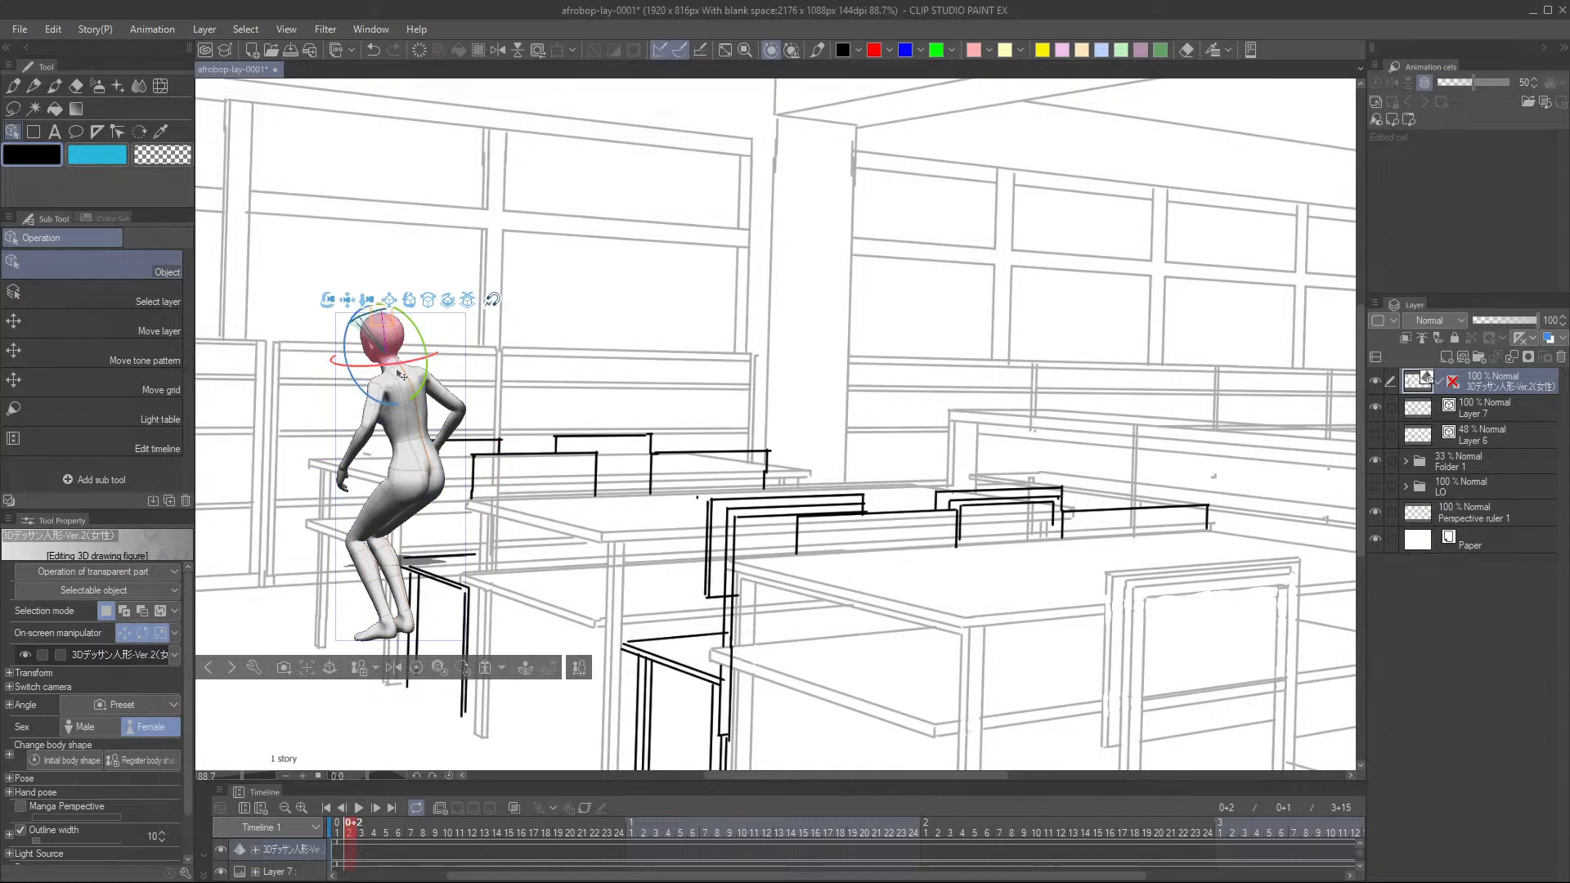
click(400, 374)
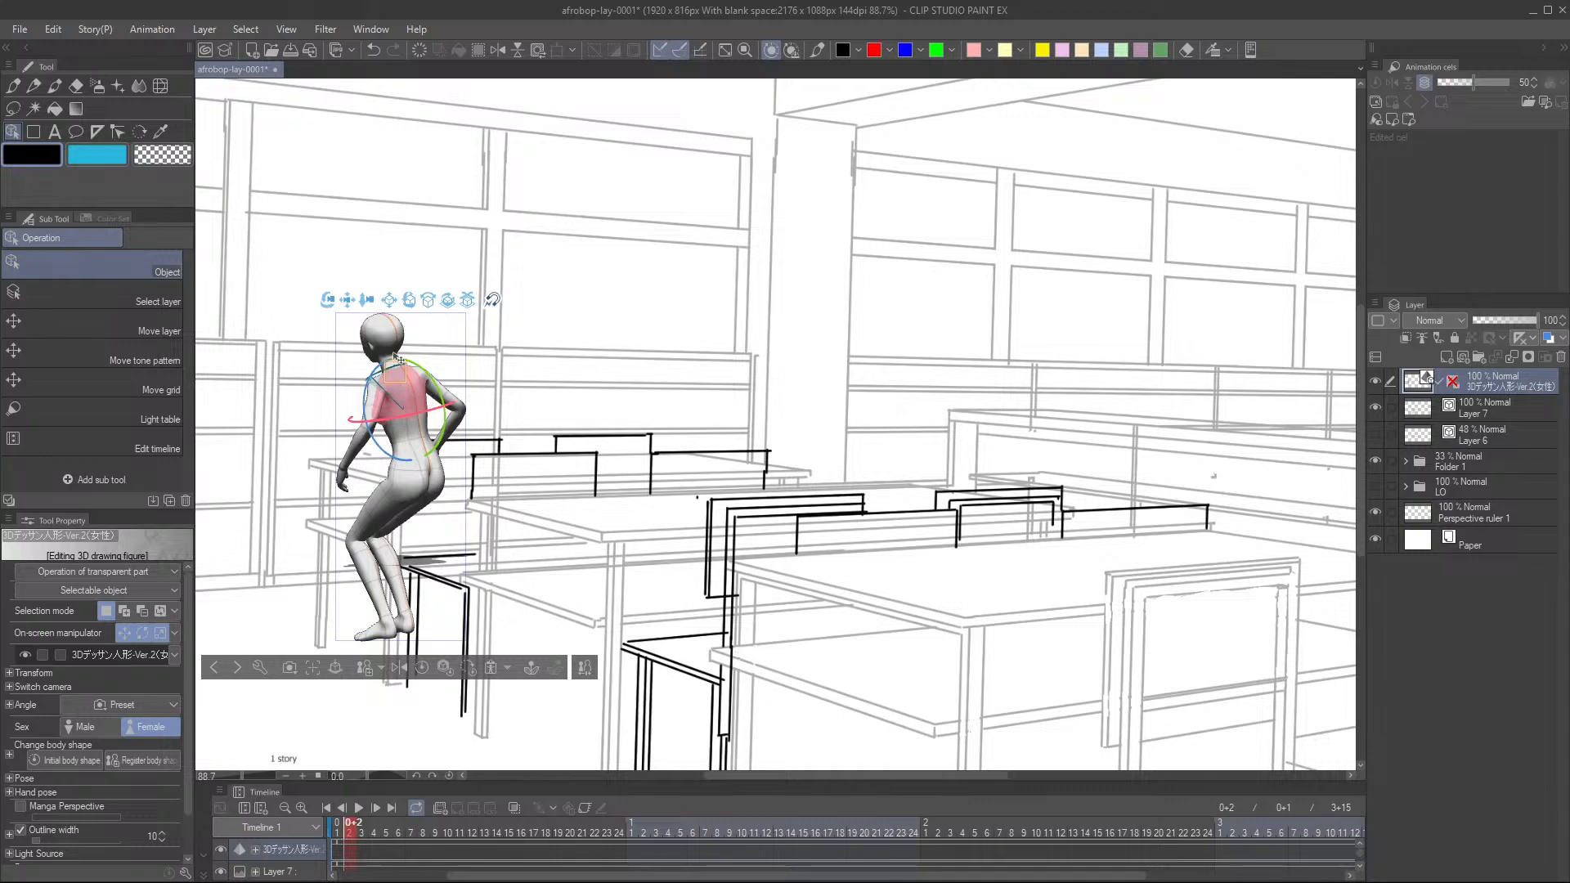
click(390, 350)
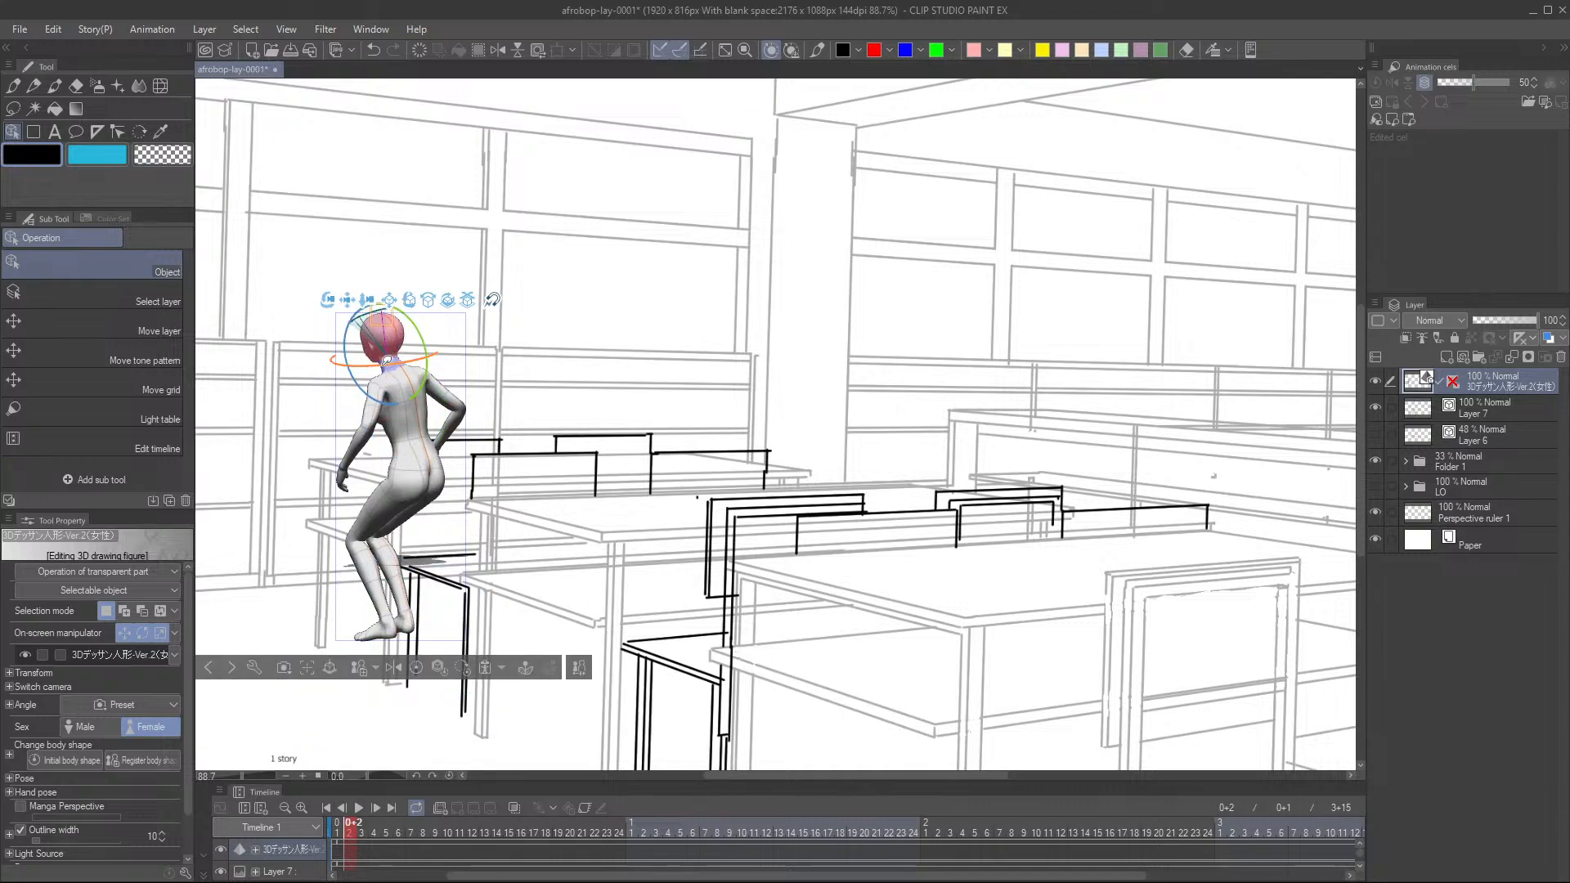
drag(386, 361, 400, 354)
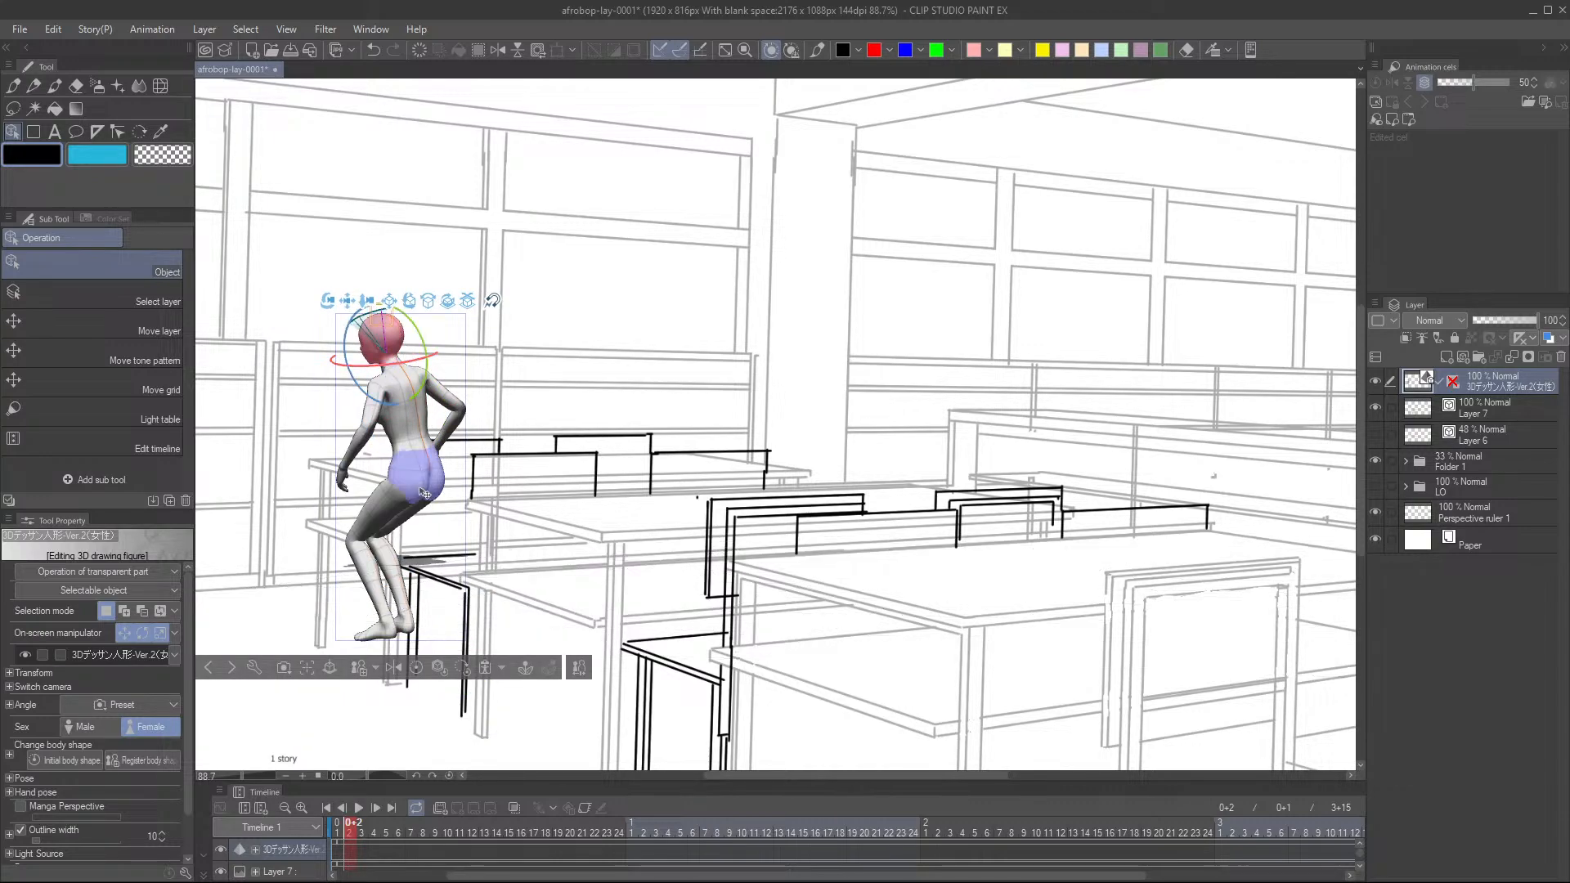
- Raise the figure's left hand forward, away from the body, to about chest height
click(390, 634)
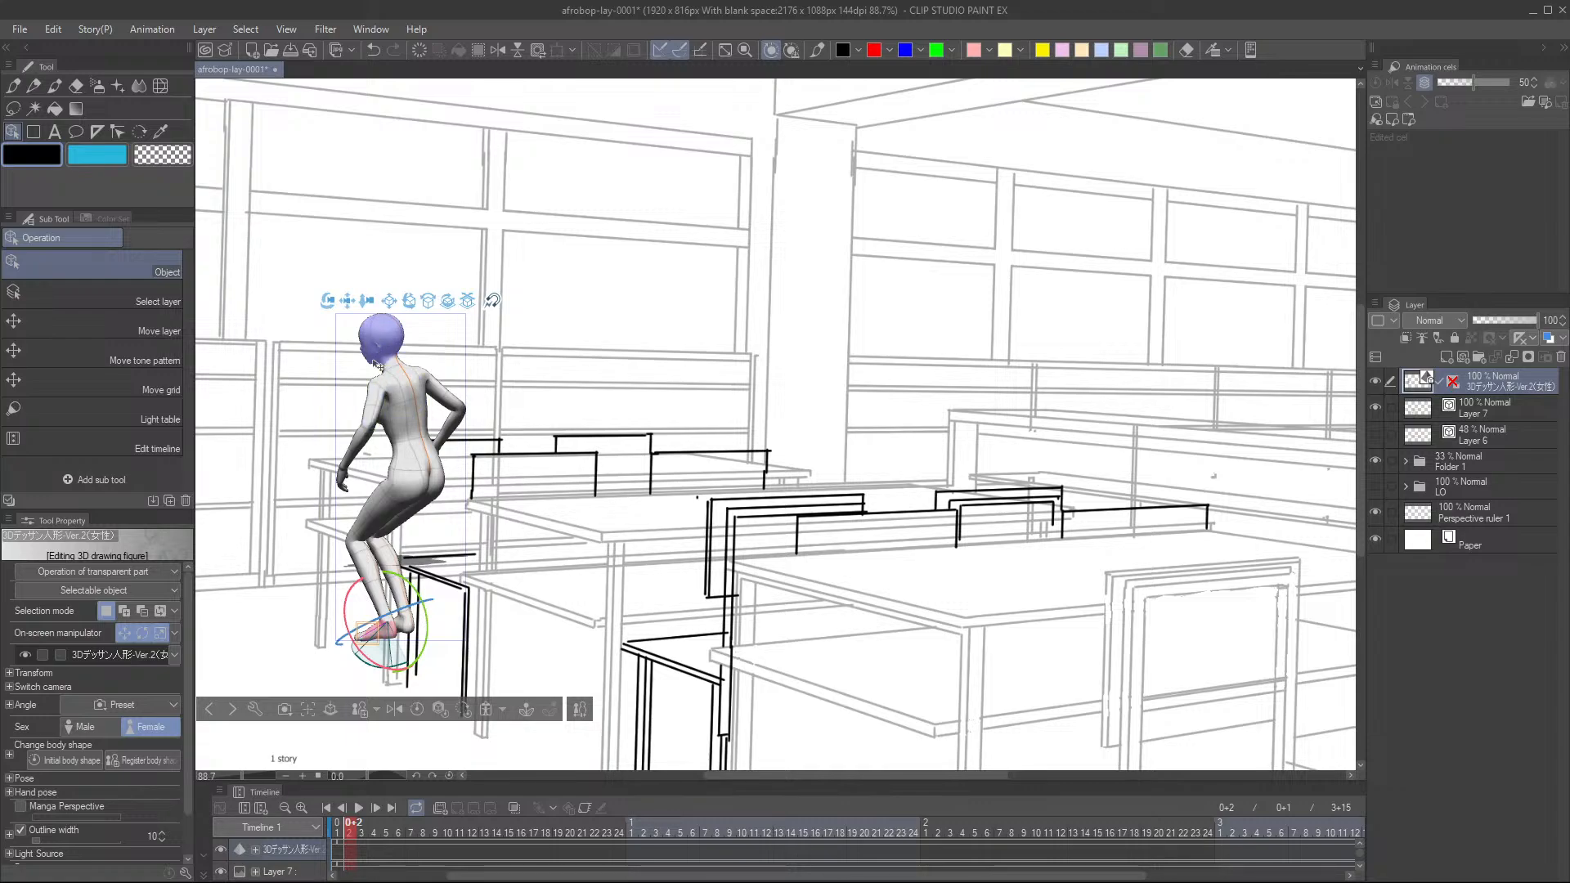
click(365, 444)
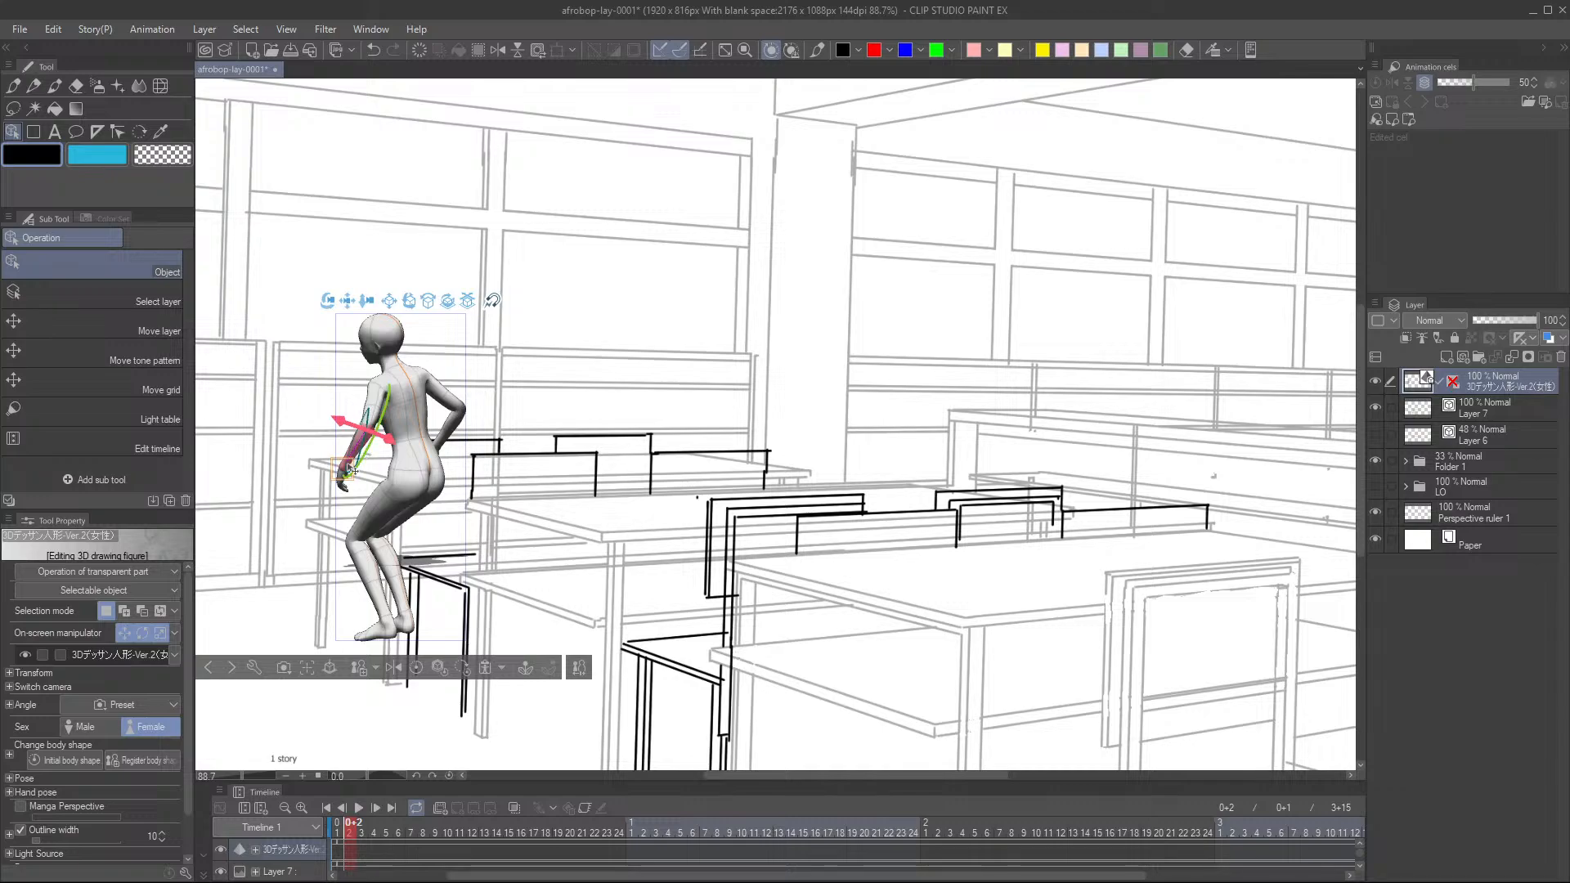
click(349, 470)
drag(345, 469, 318, 421)
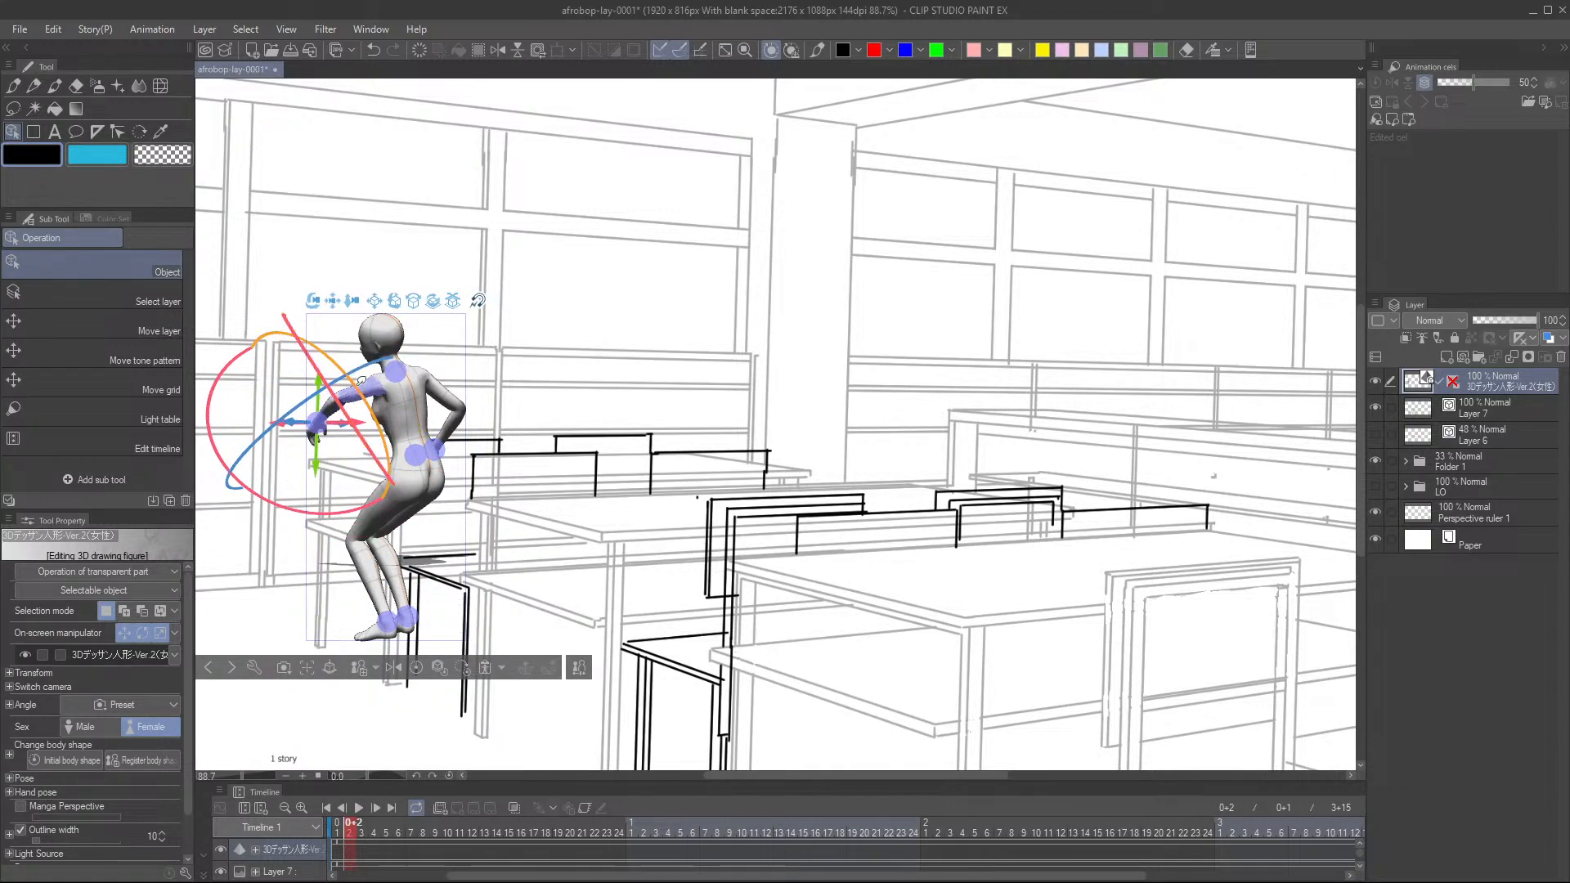
- Adjust the left arm so the elbow sits at shoulder height with the hand hanging, and tilt the head
click(390, 393)
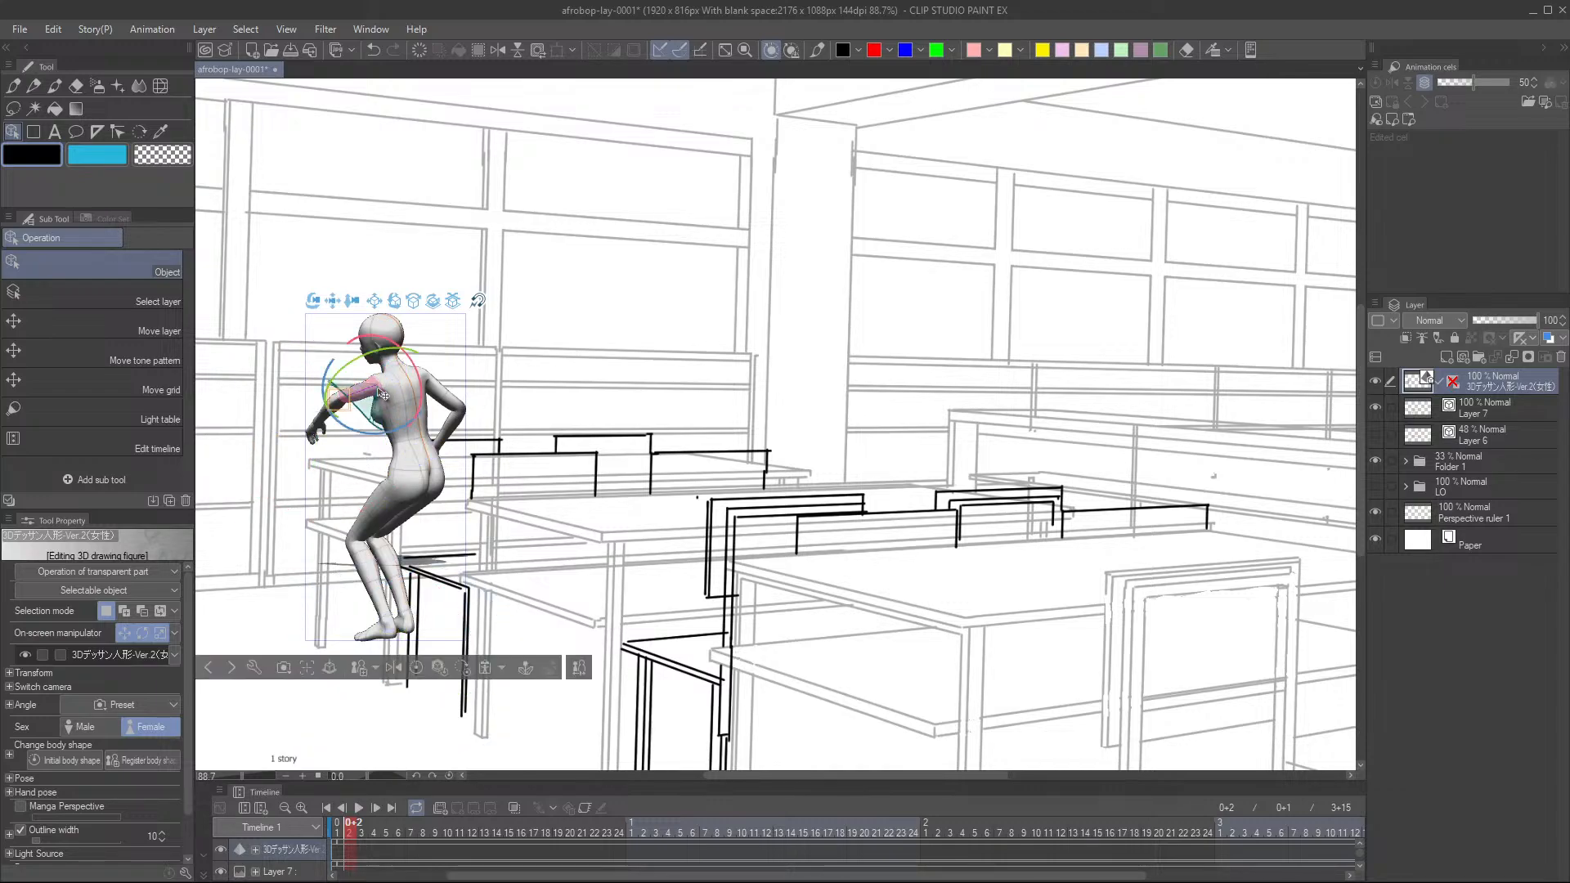
drag(383, 351, 386, 391)
click(372, 400)
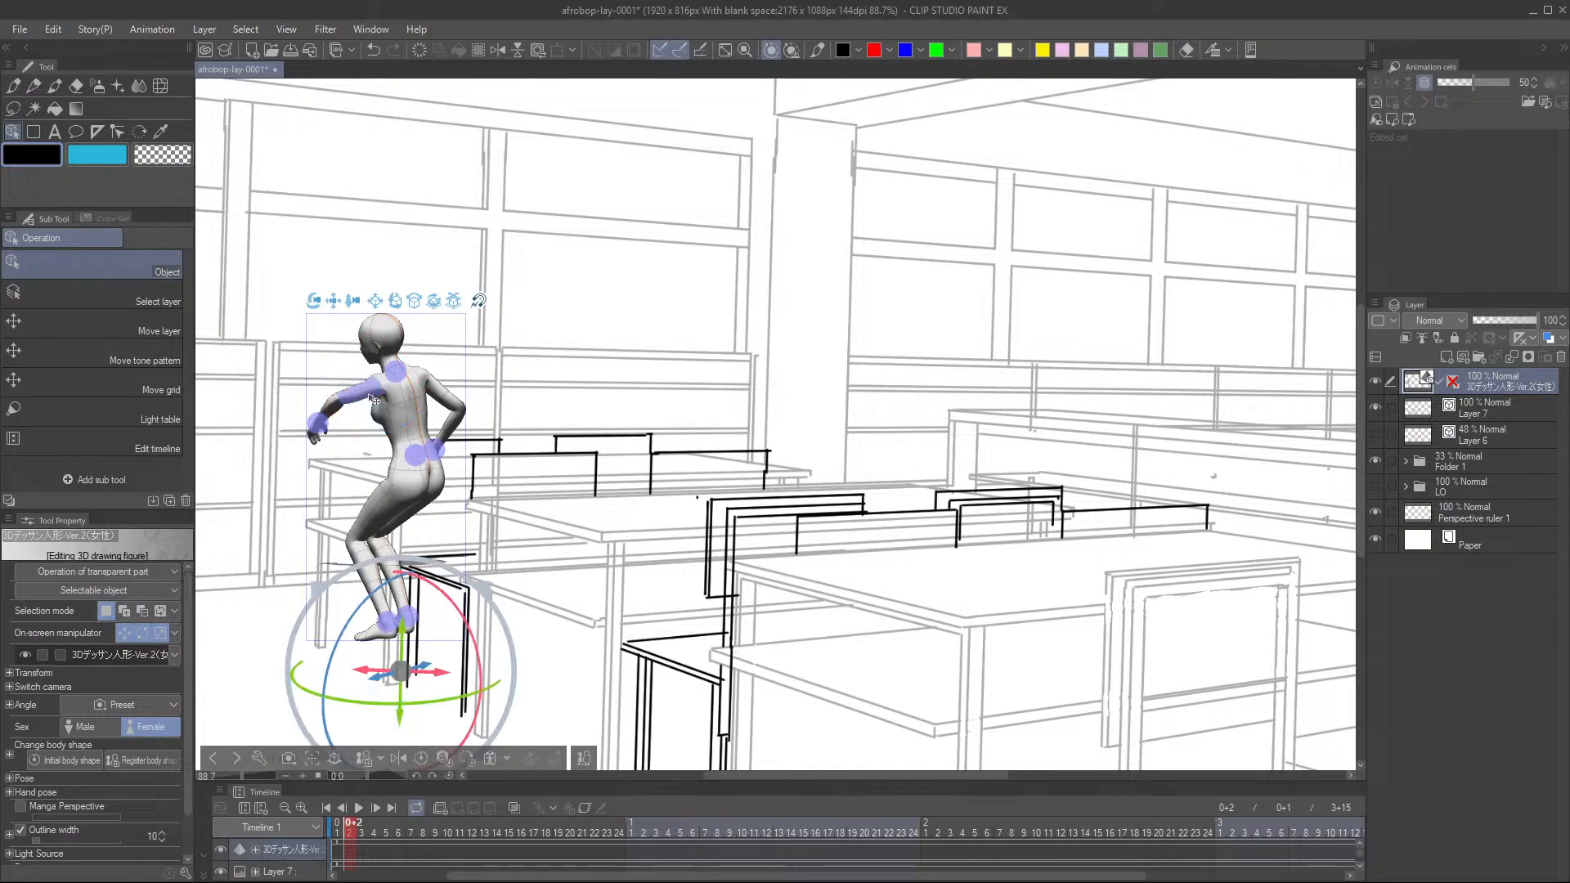
click(392, 378)
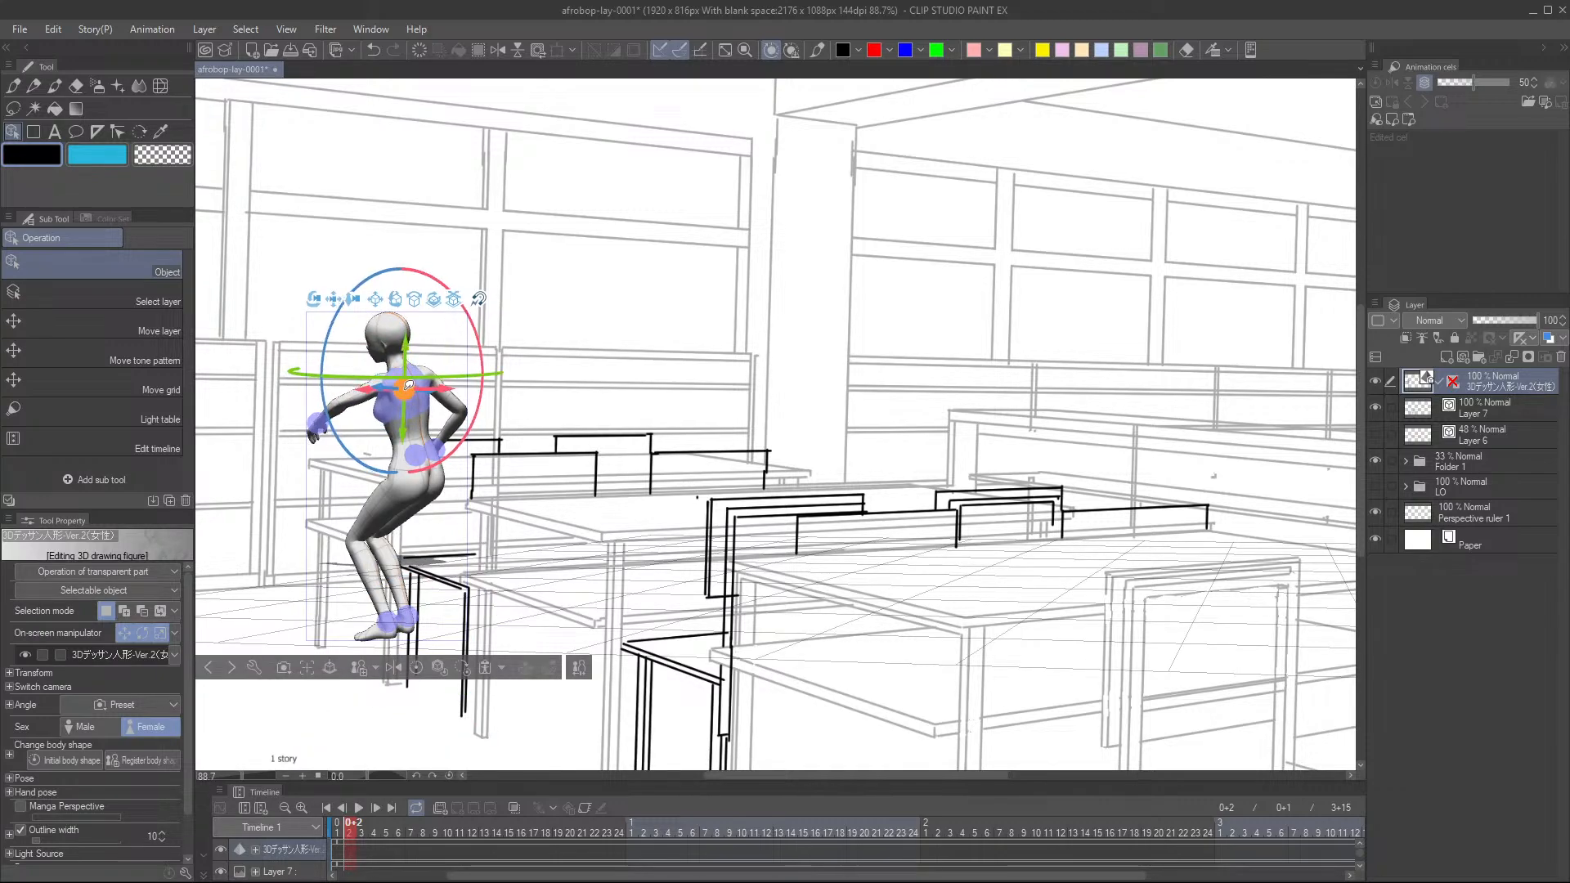
drag(318, 417, 349, 352)
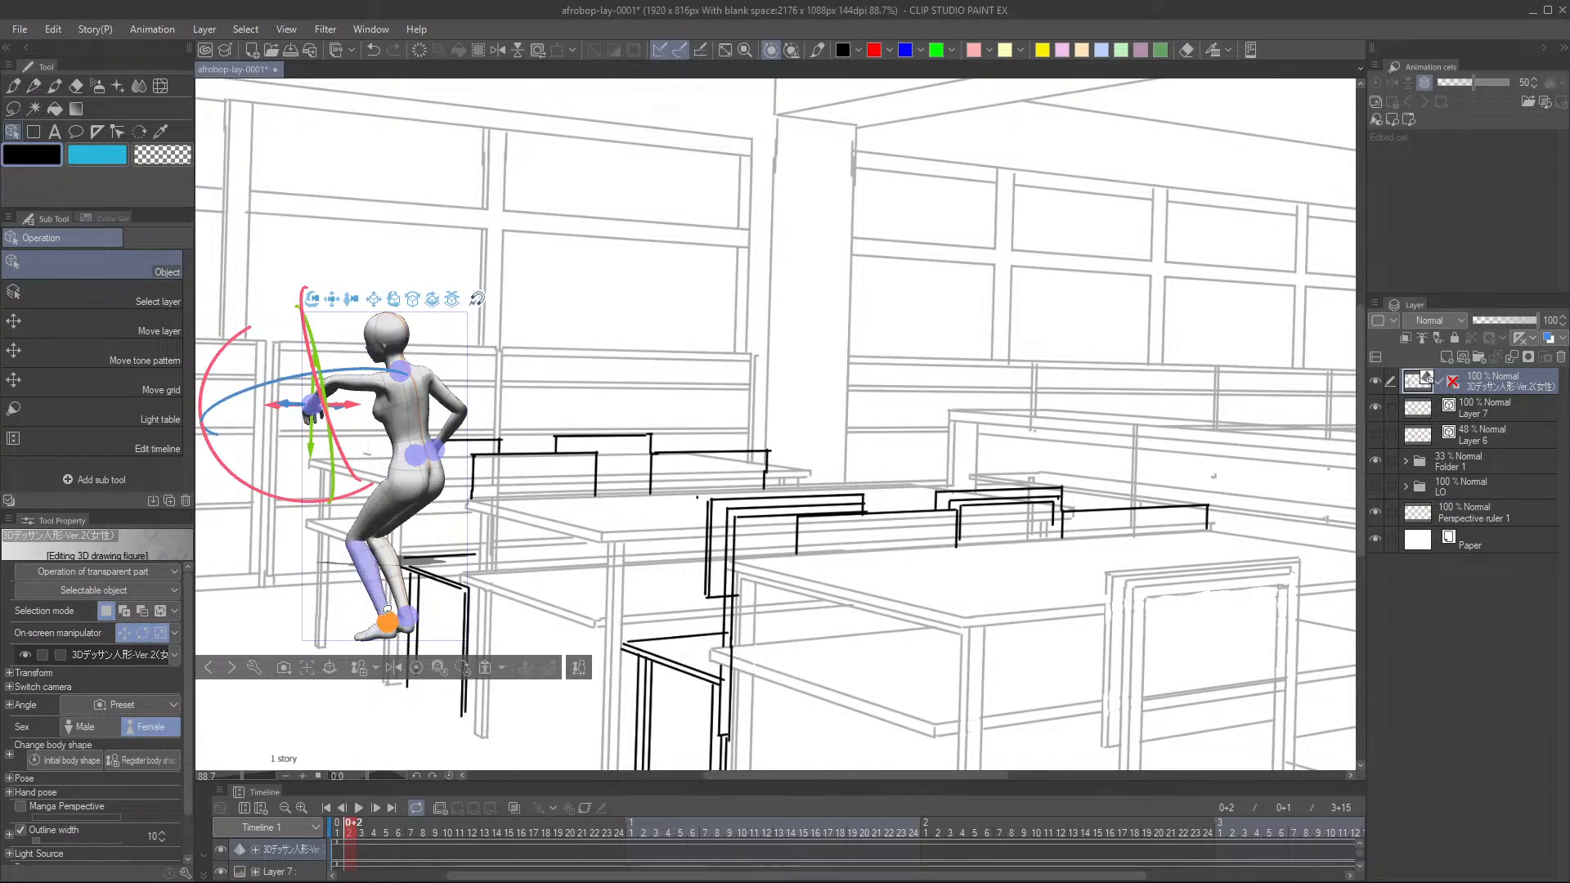
click(399, 334)
drag(425, 325, 408, 321)
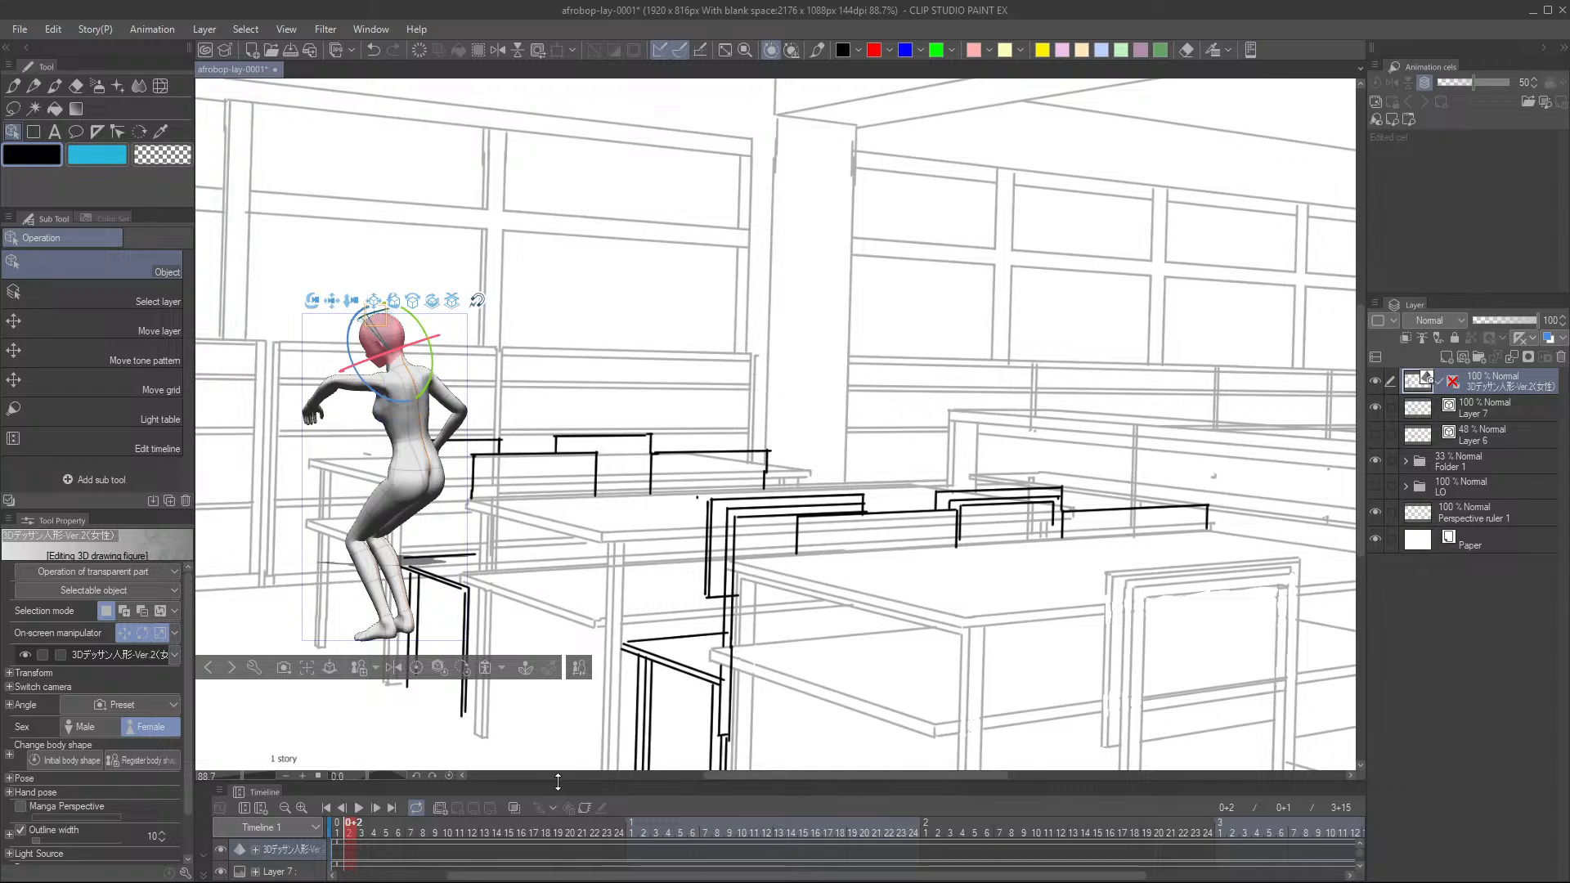
- Display the All sides view palette and enlarge it, keeping the whole figure in view on the canvas
drag(558, 780, 600, 566)
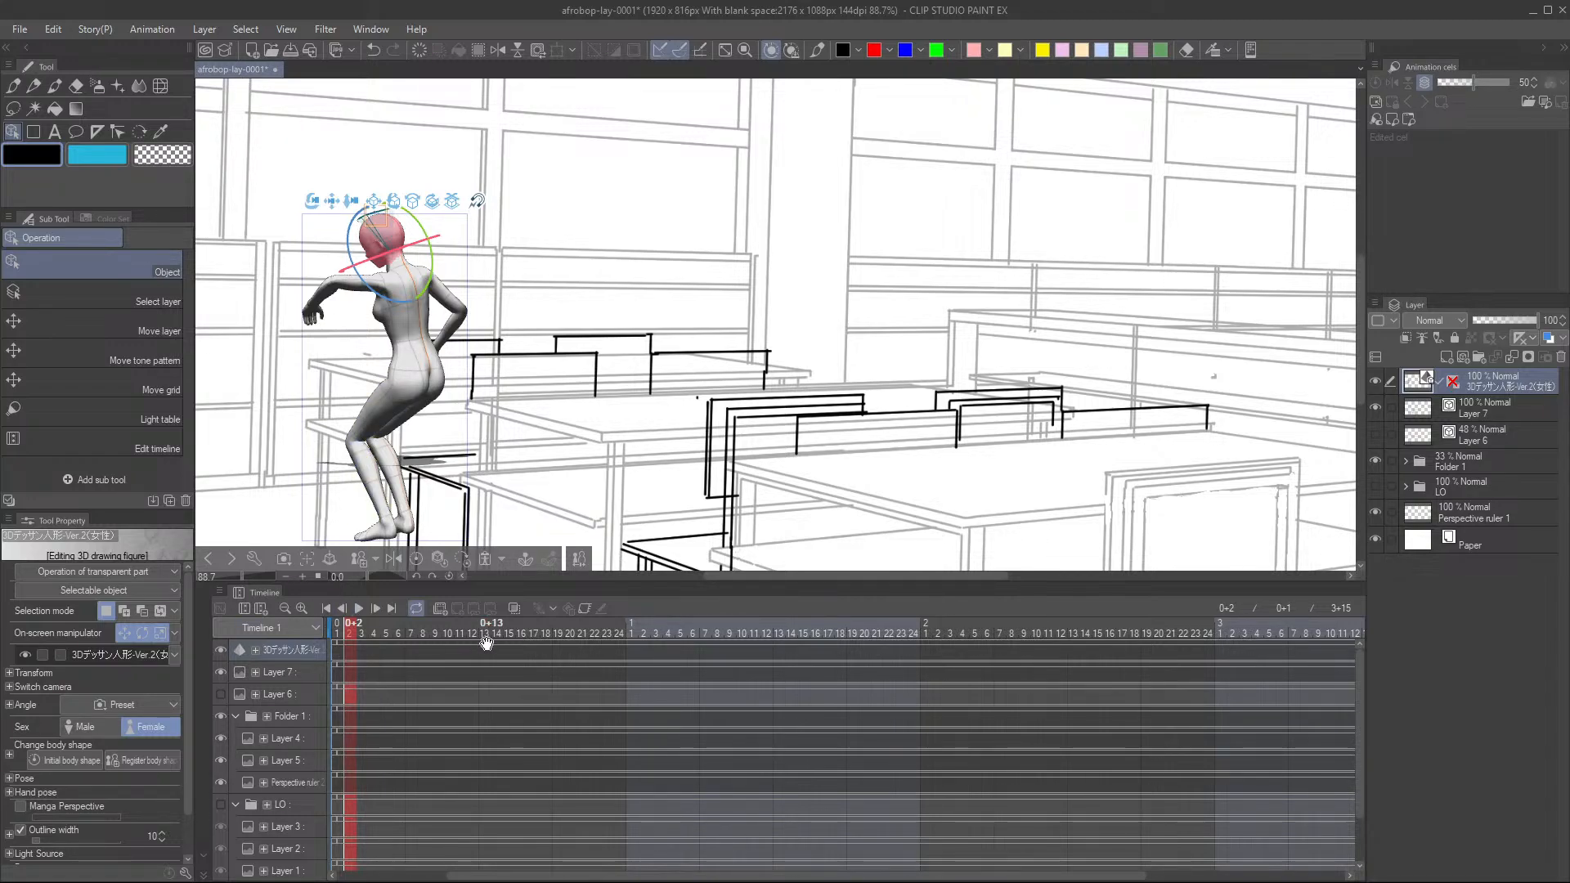
click(219, 590)
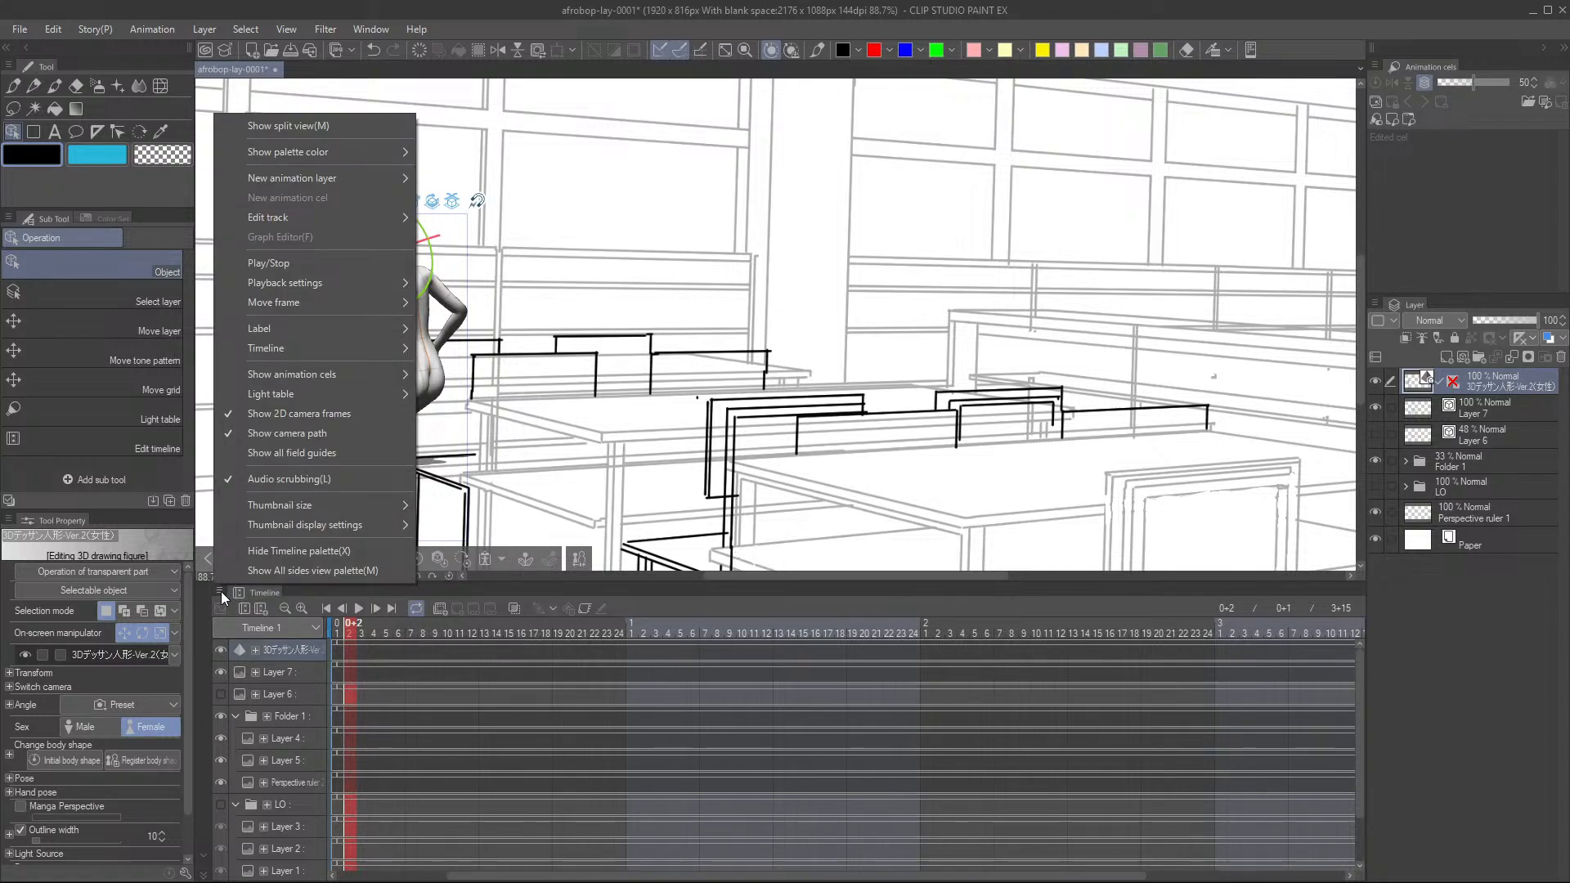
click(311, 570)
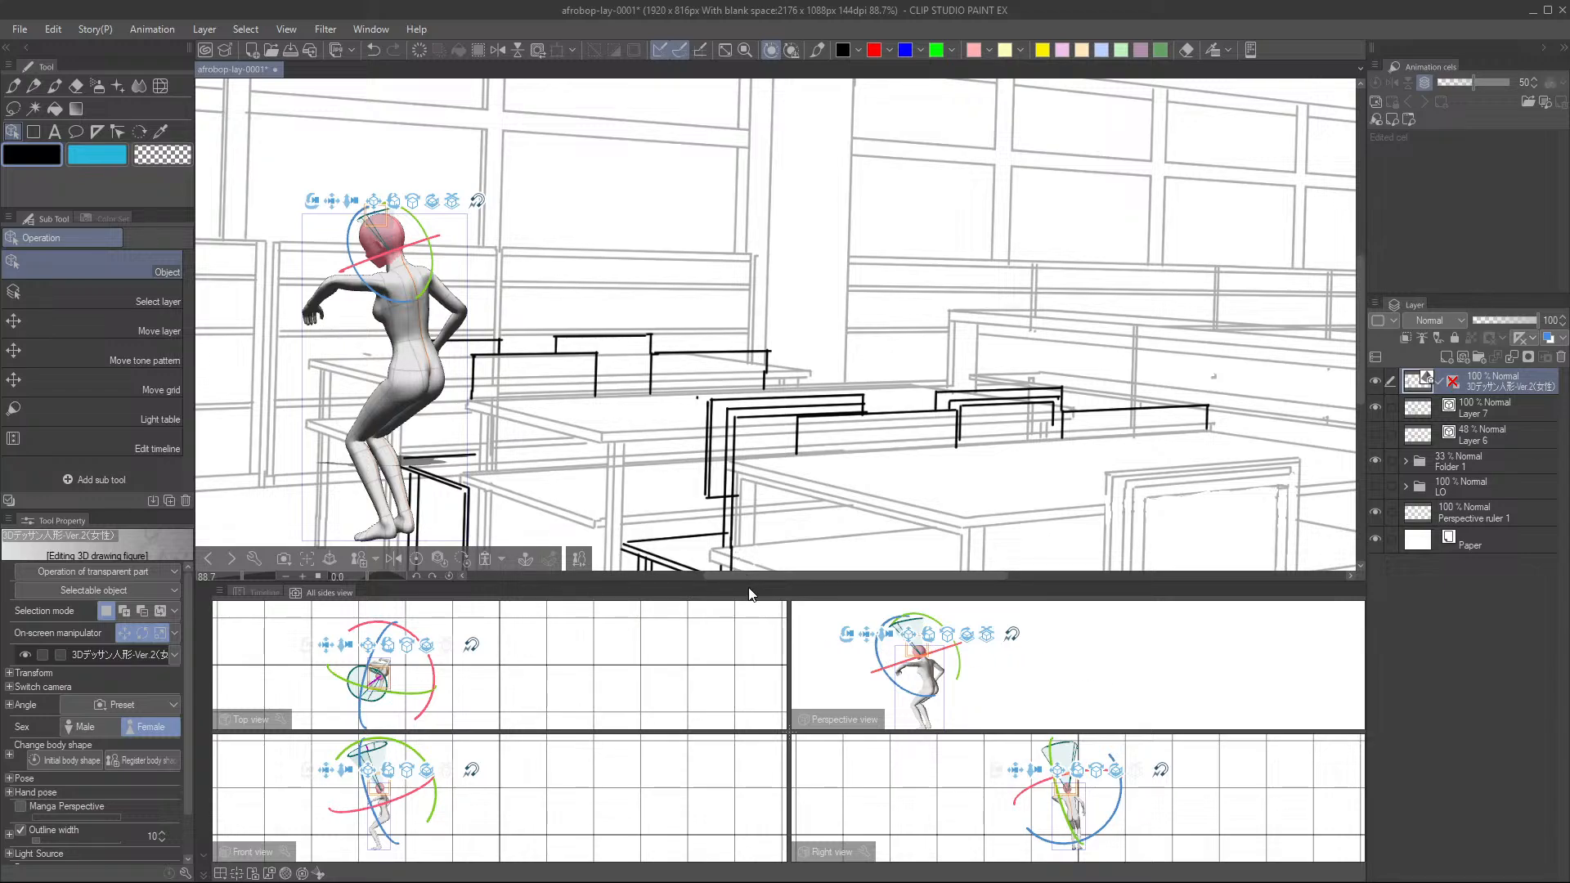
drag(746, 582, 734, 415)
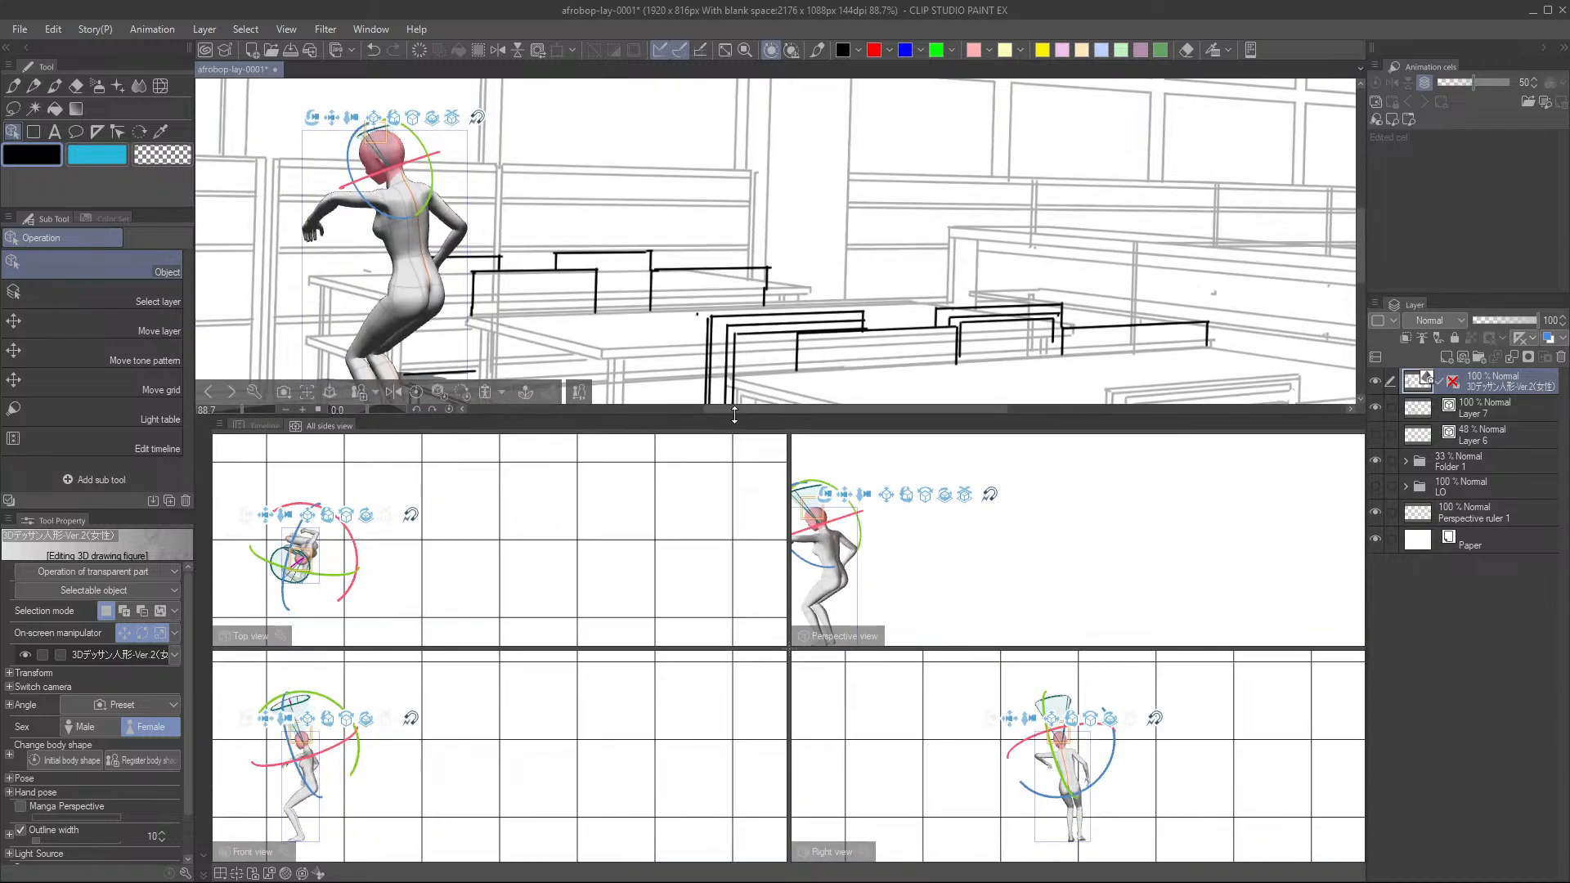
scroll(715, 178, down, 2)
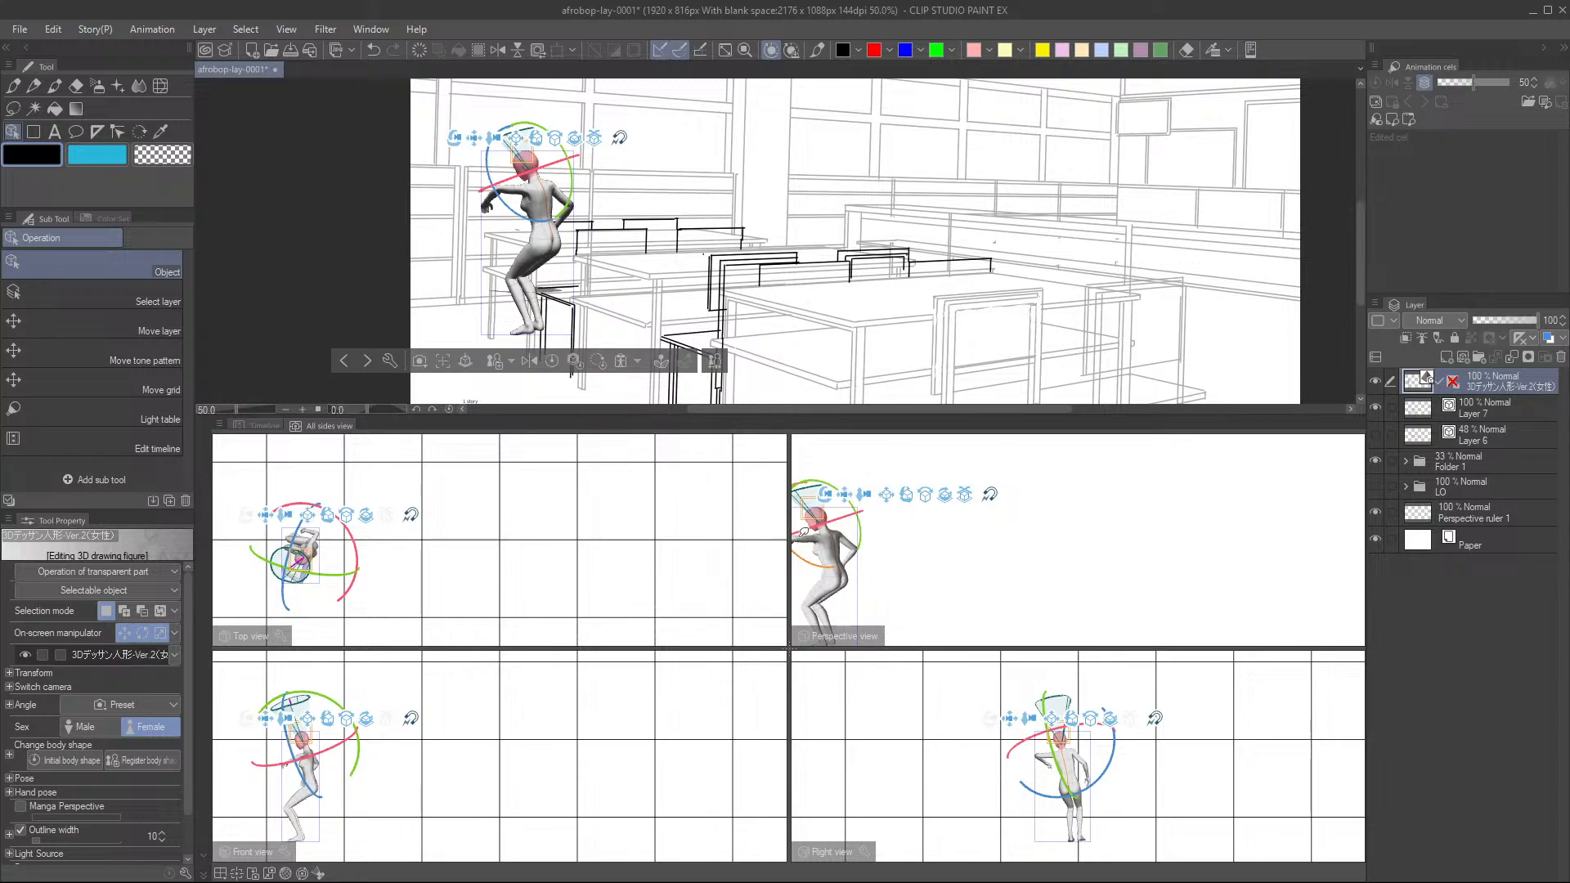
- Lower the figure's left hand to the edge of the desk in front of it, and deselect the joint
click(514, 186)
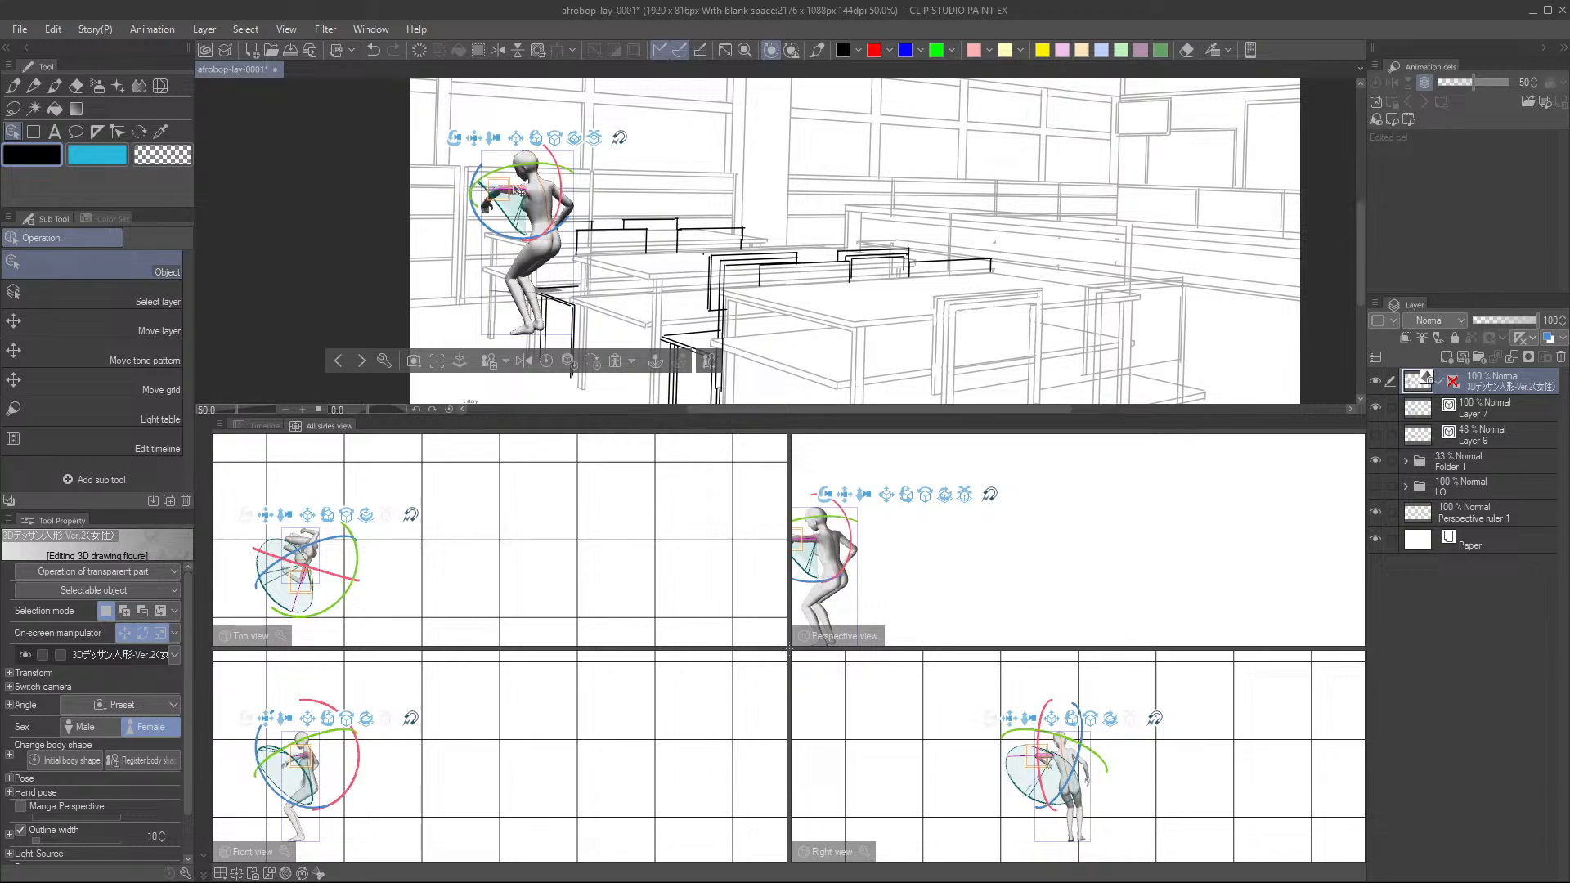
click(520, 191)
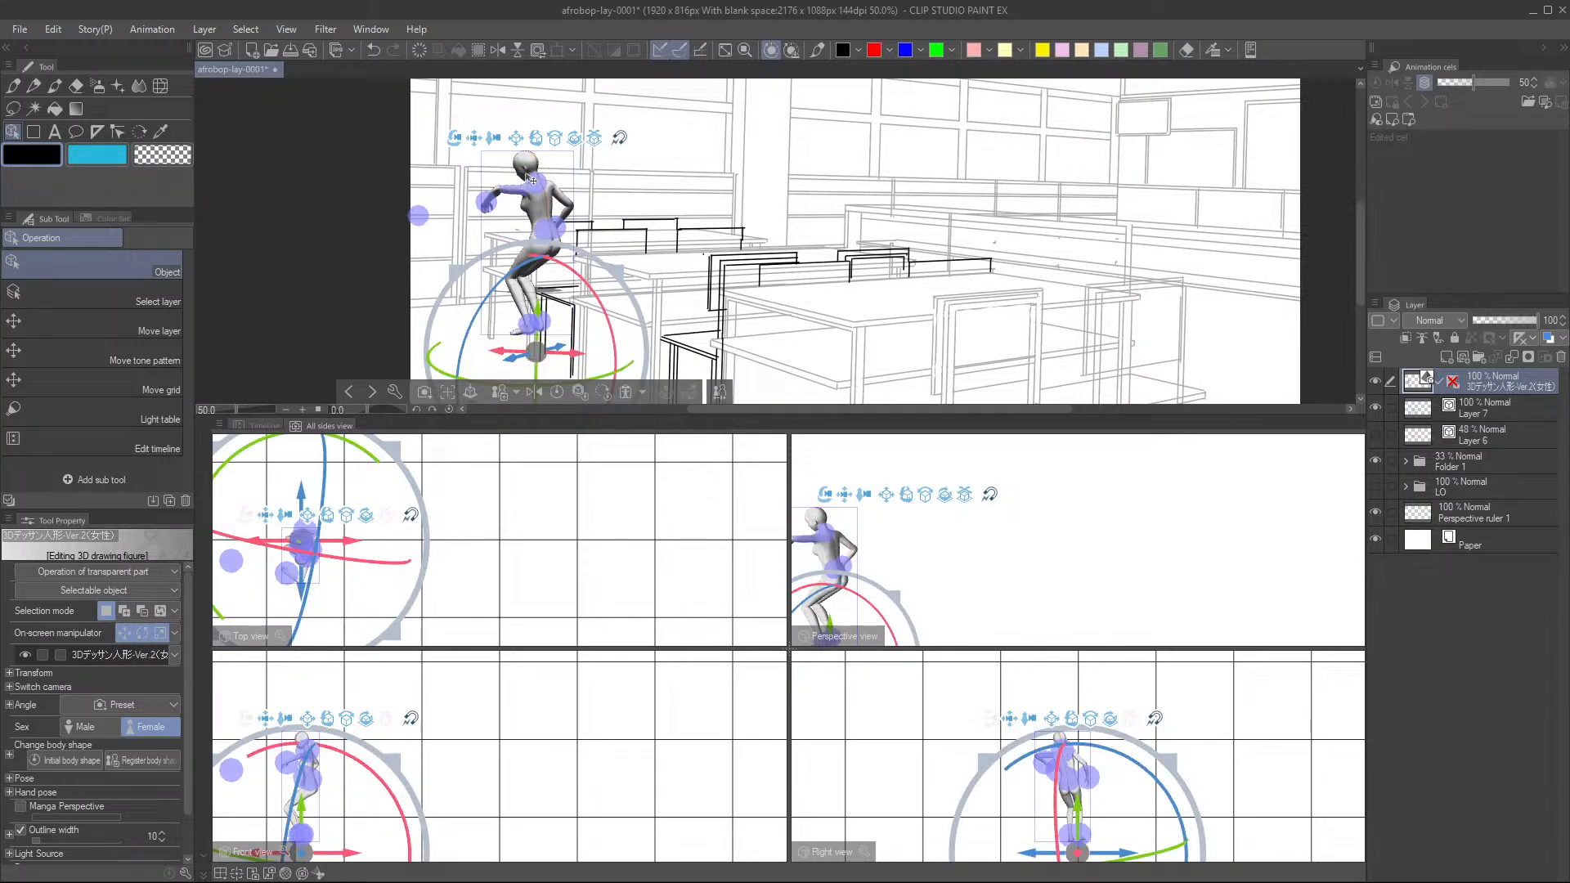
click(491, 206)
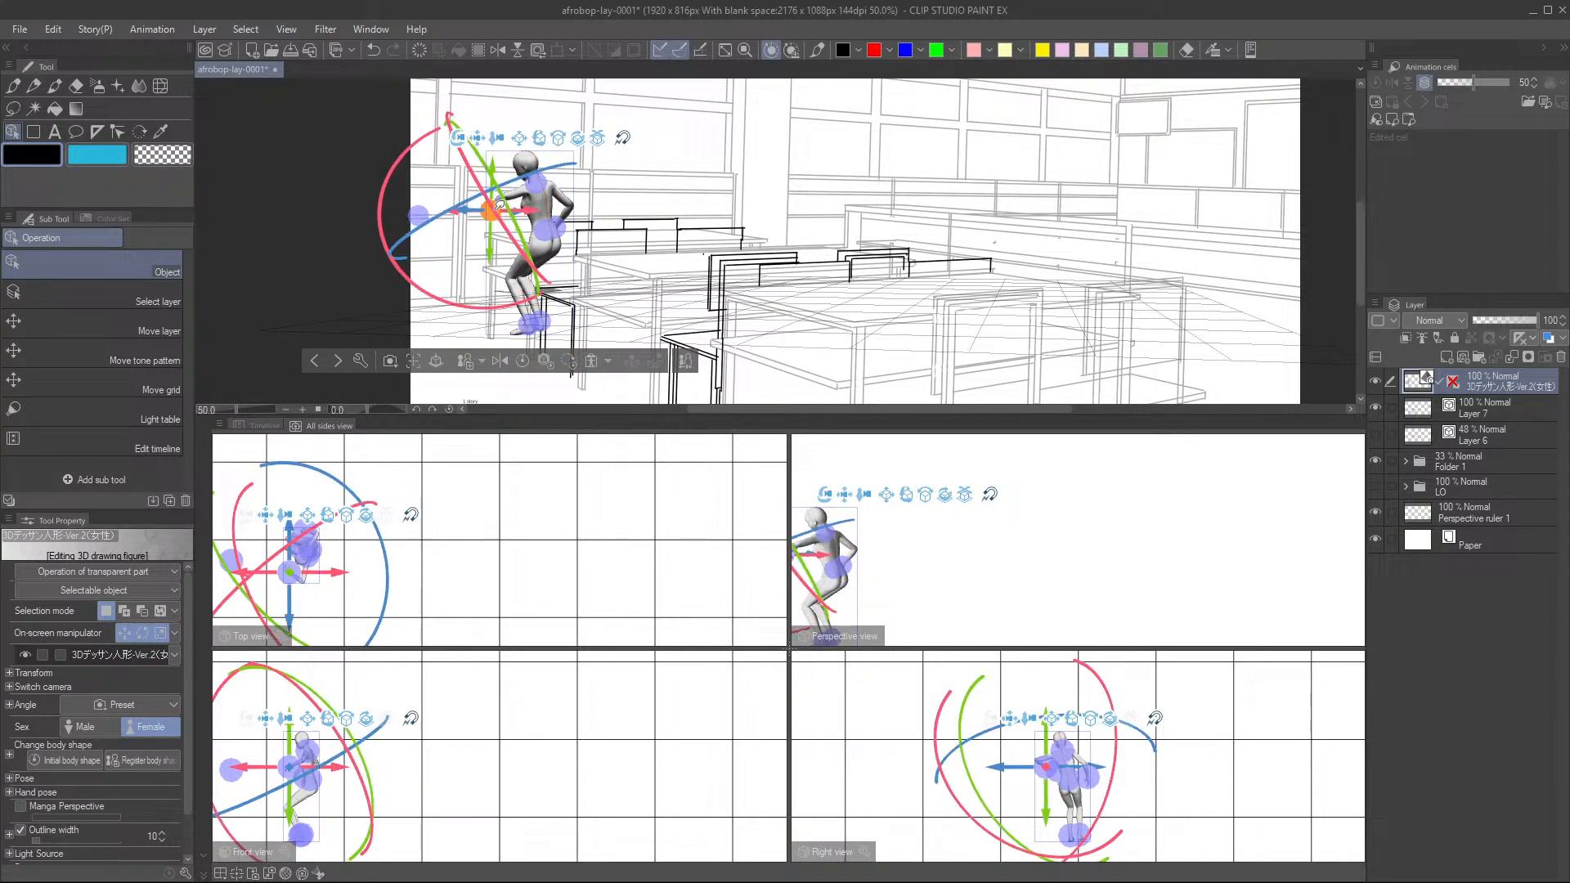
drag(498, 204, 554, 221)
drag(544, 227, 543, 228)
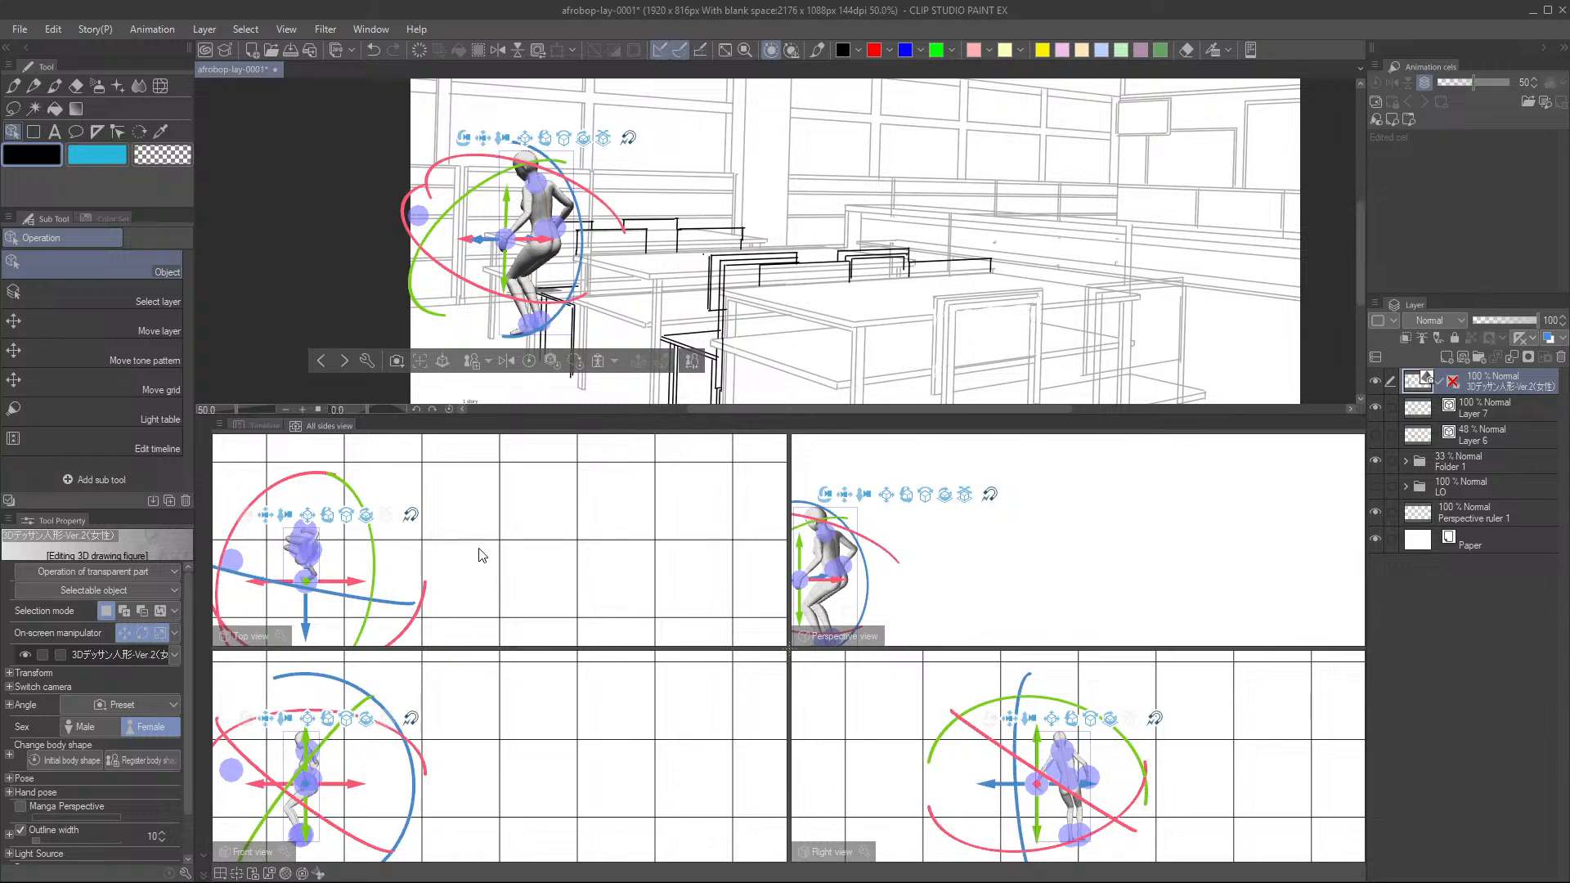
click(612, 551)
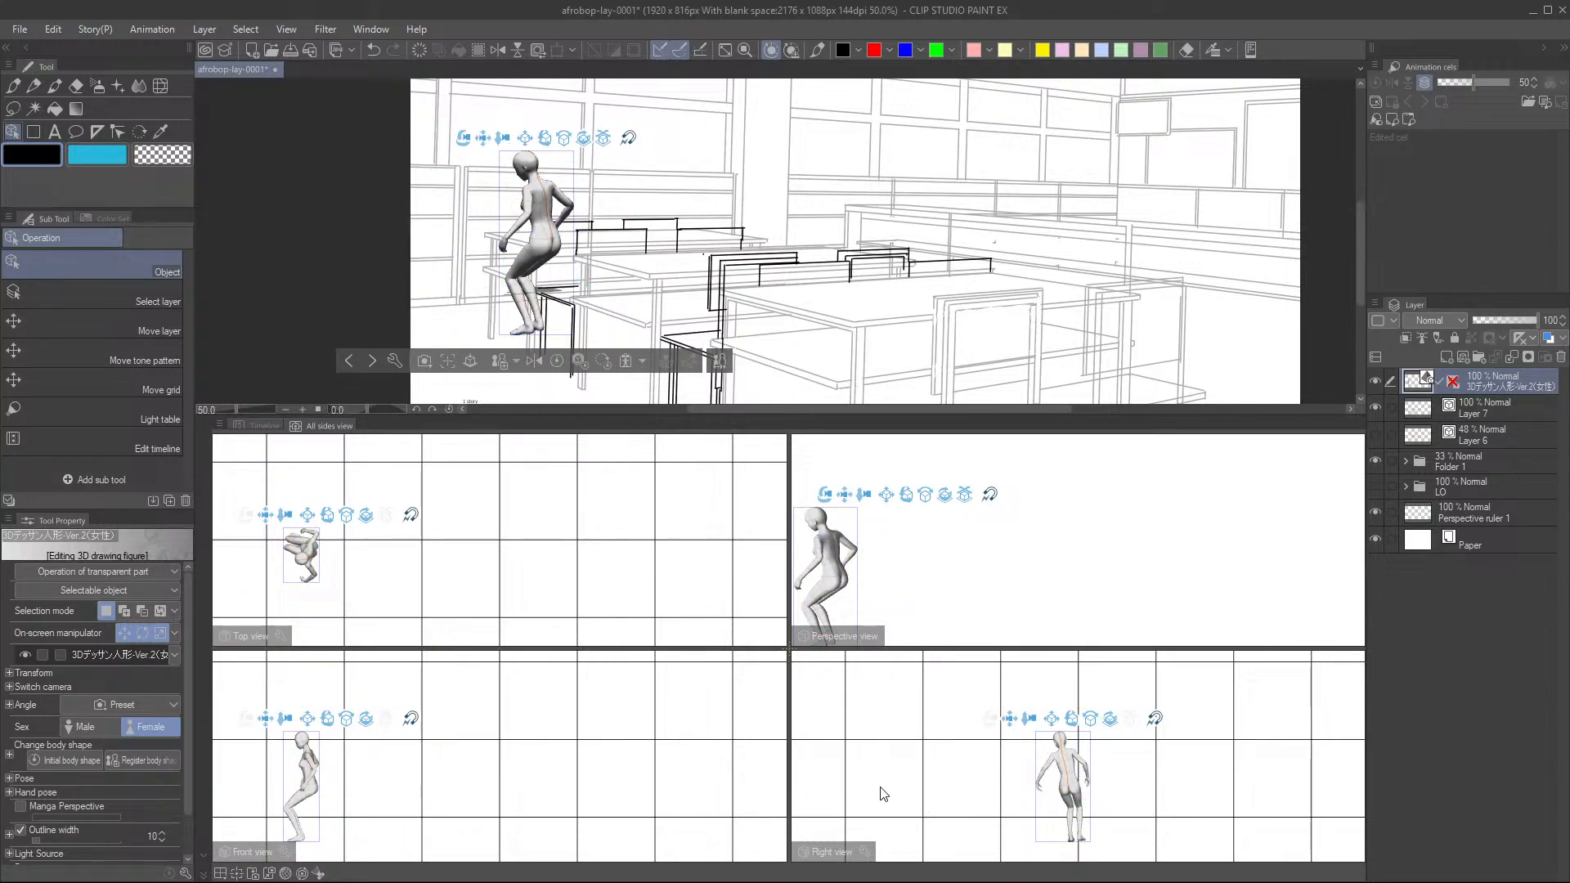
- Try to shift the whole figure sideways along its horizontal axis in the Front view
click(309, 791)
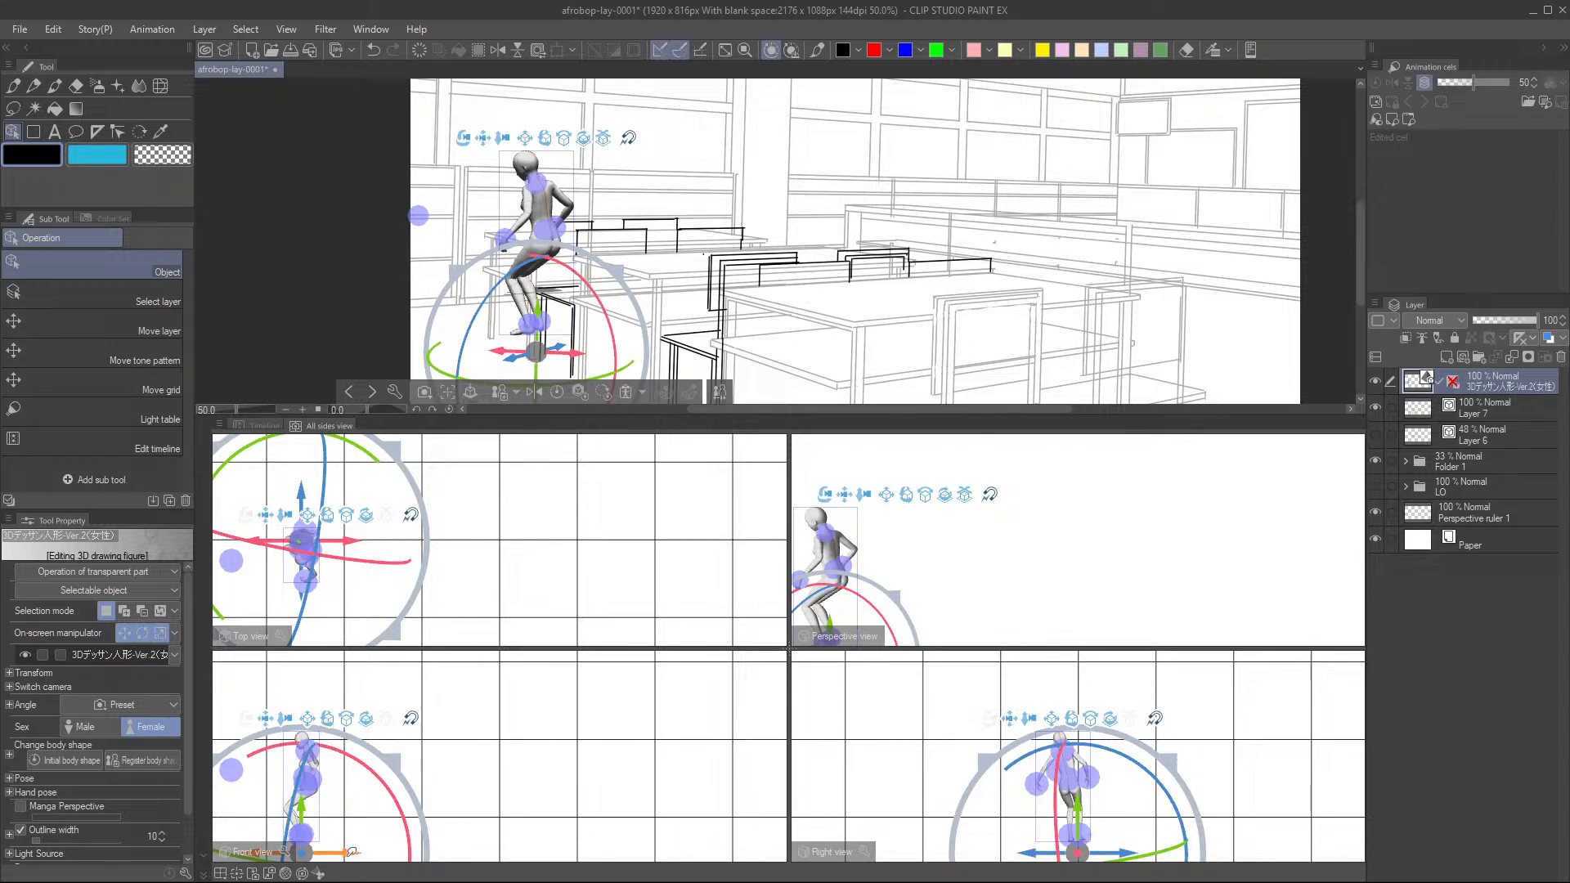
drag(352, 855, 327, 851)
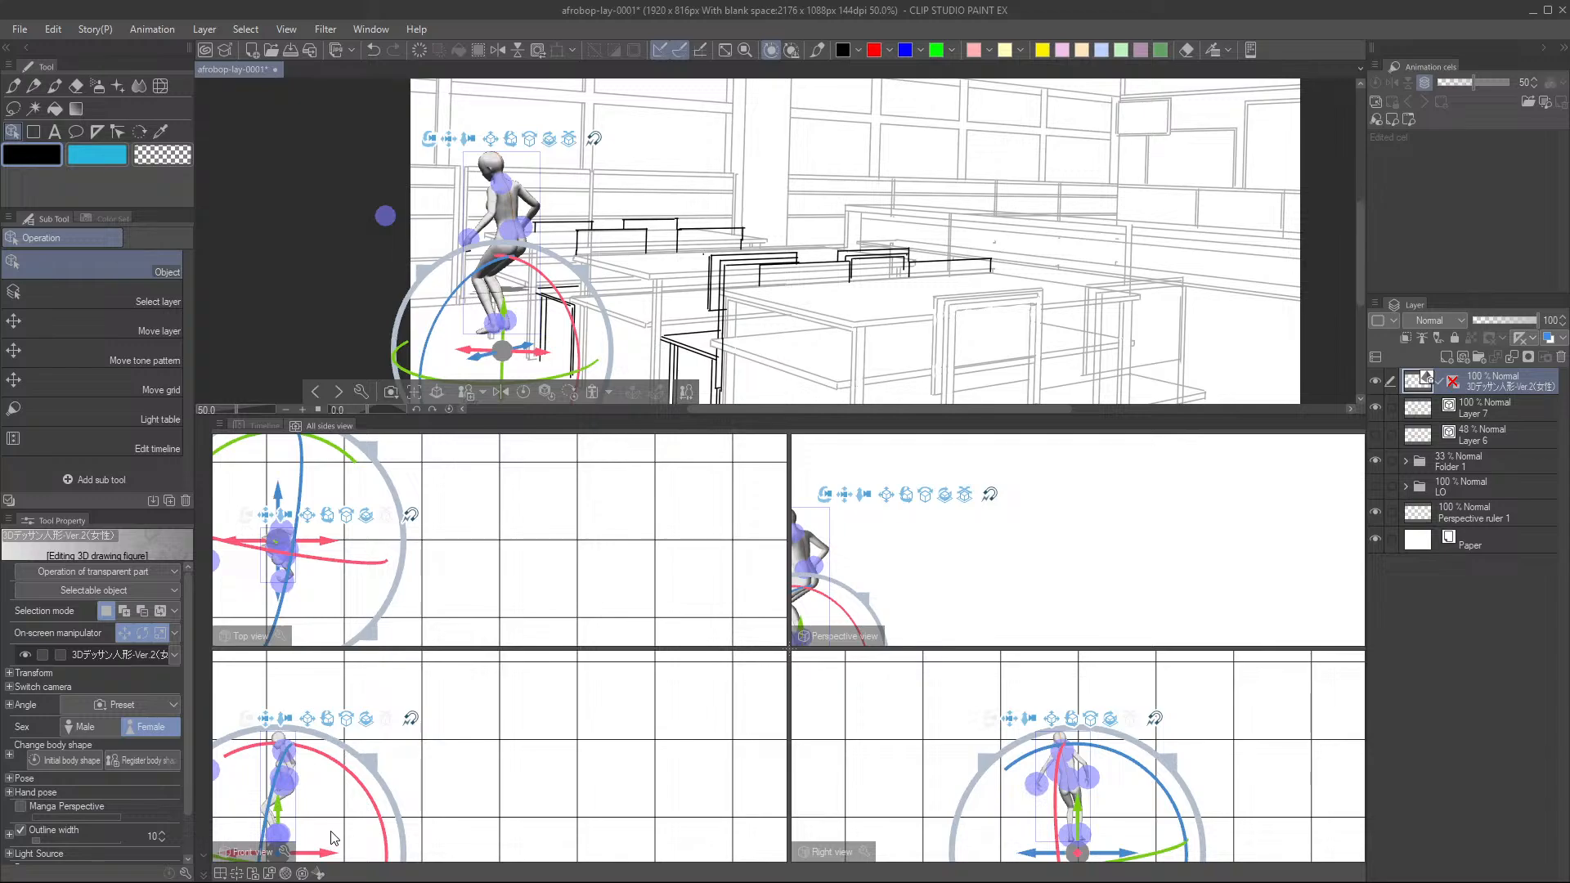
key(ctrl+z)
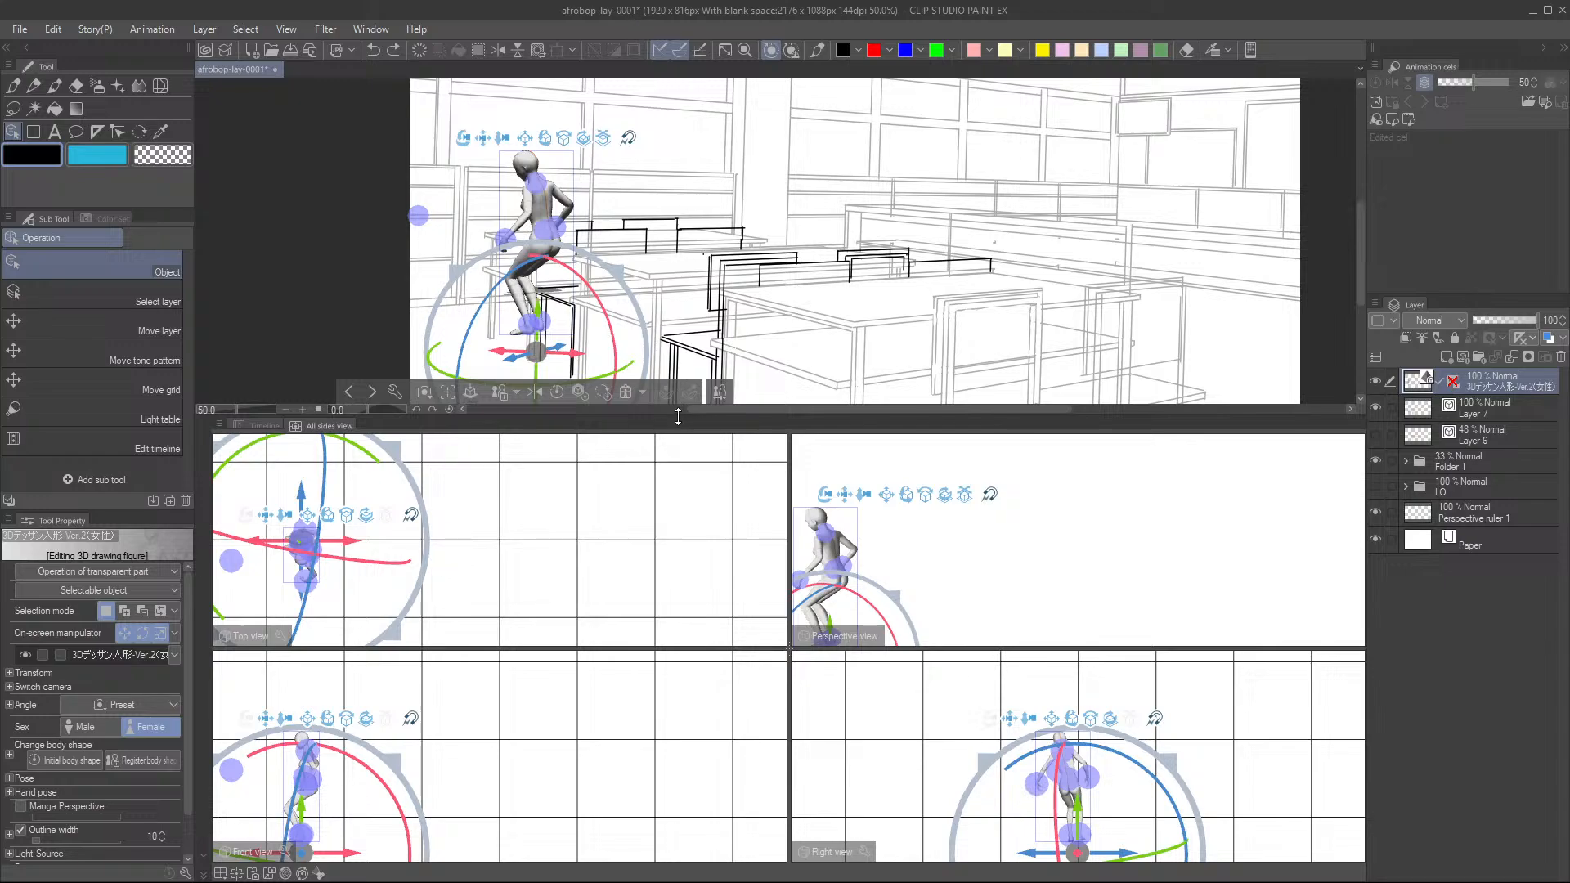
- Try to raise the figure's left hand off the desk edge, after enlarging the canvas area above the All sides view
drag(678, 416, 678, 543)
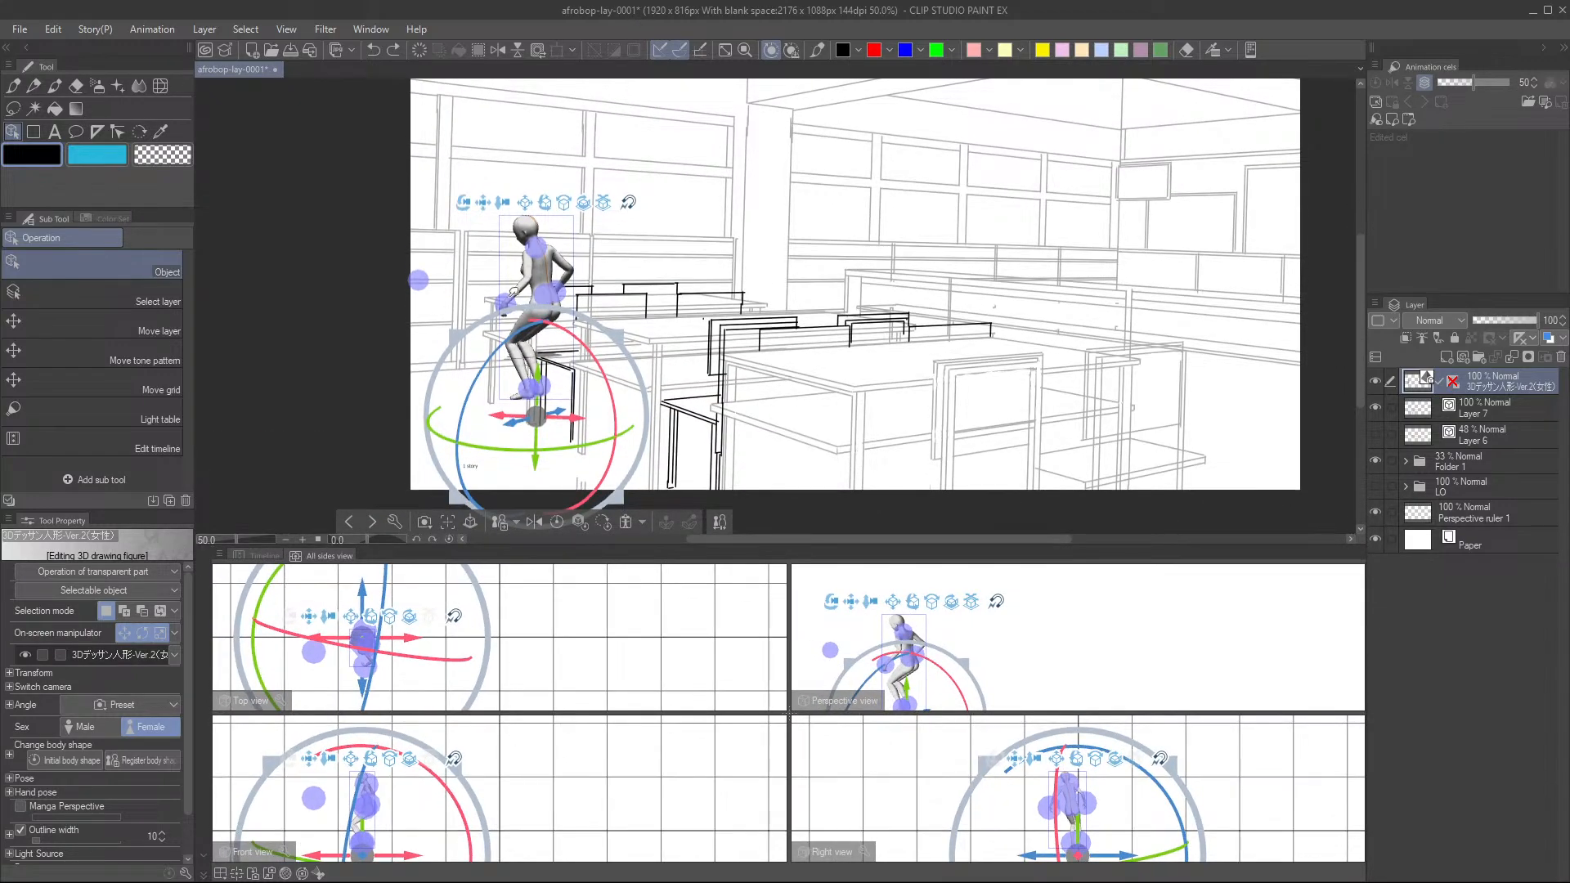
click(511, 296)
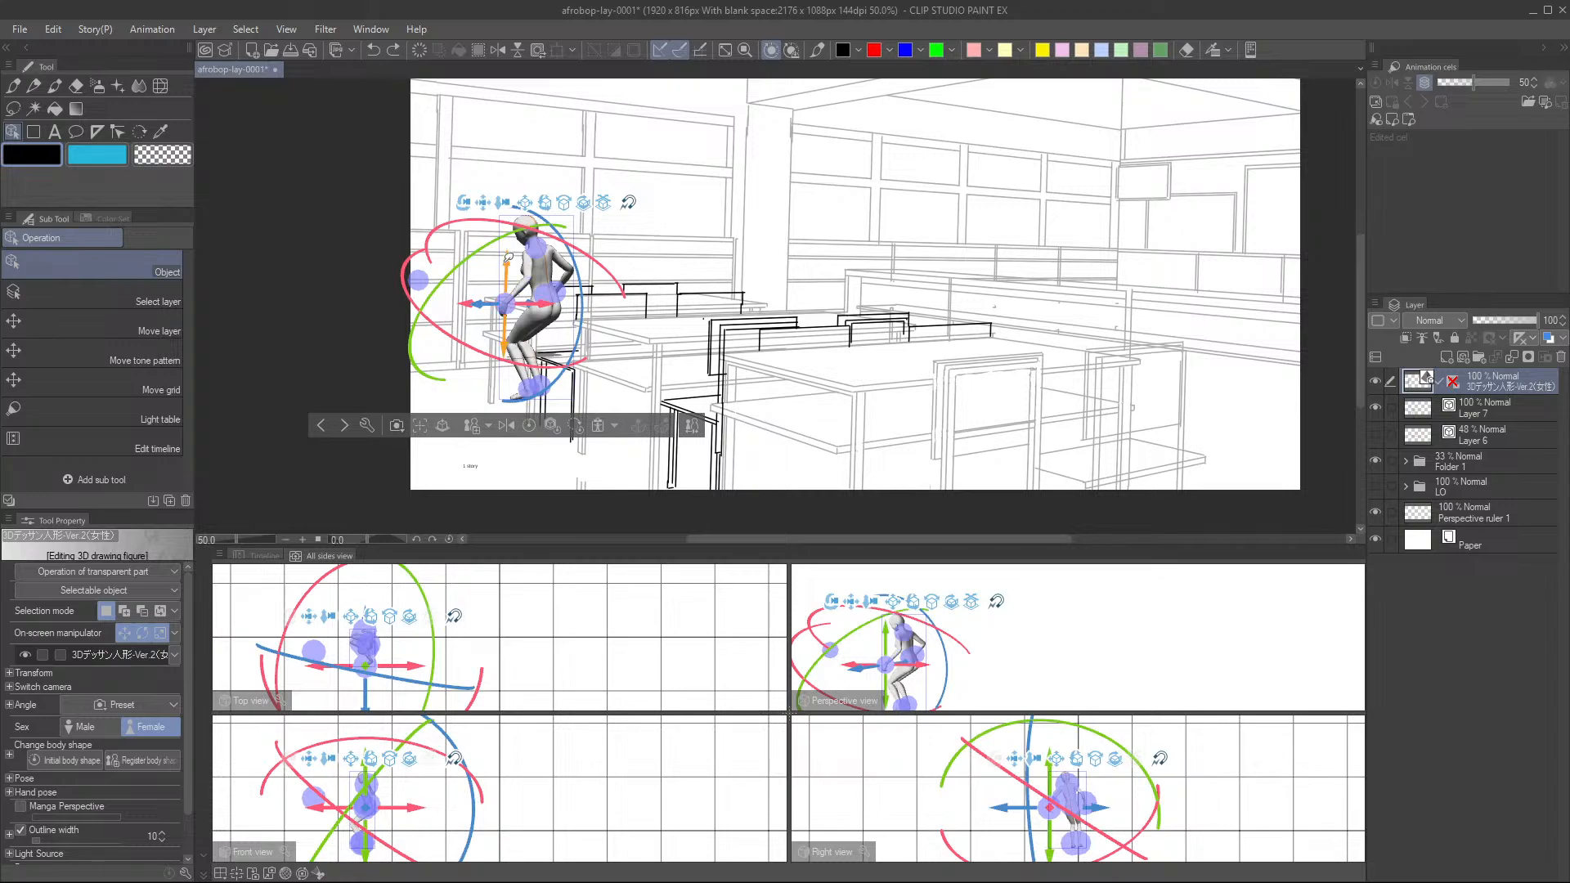
drag(508, 257, 511, 242)
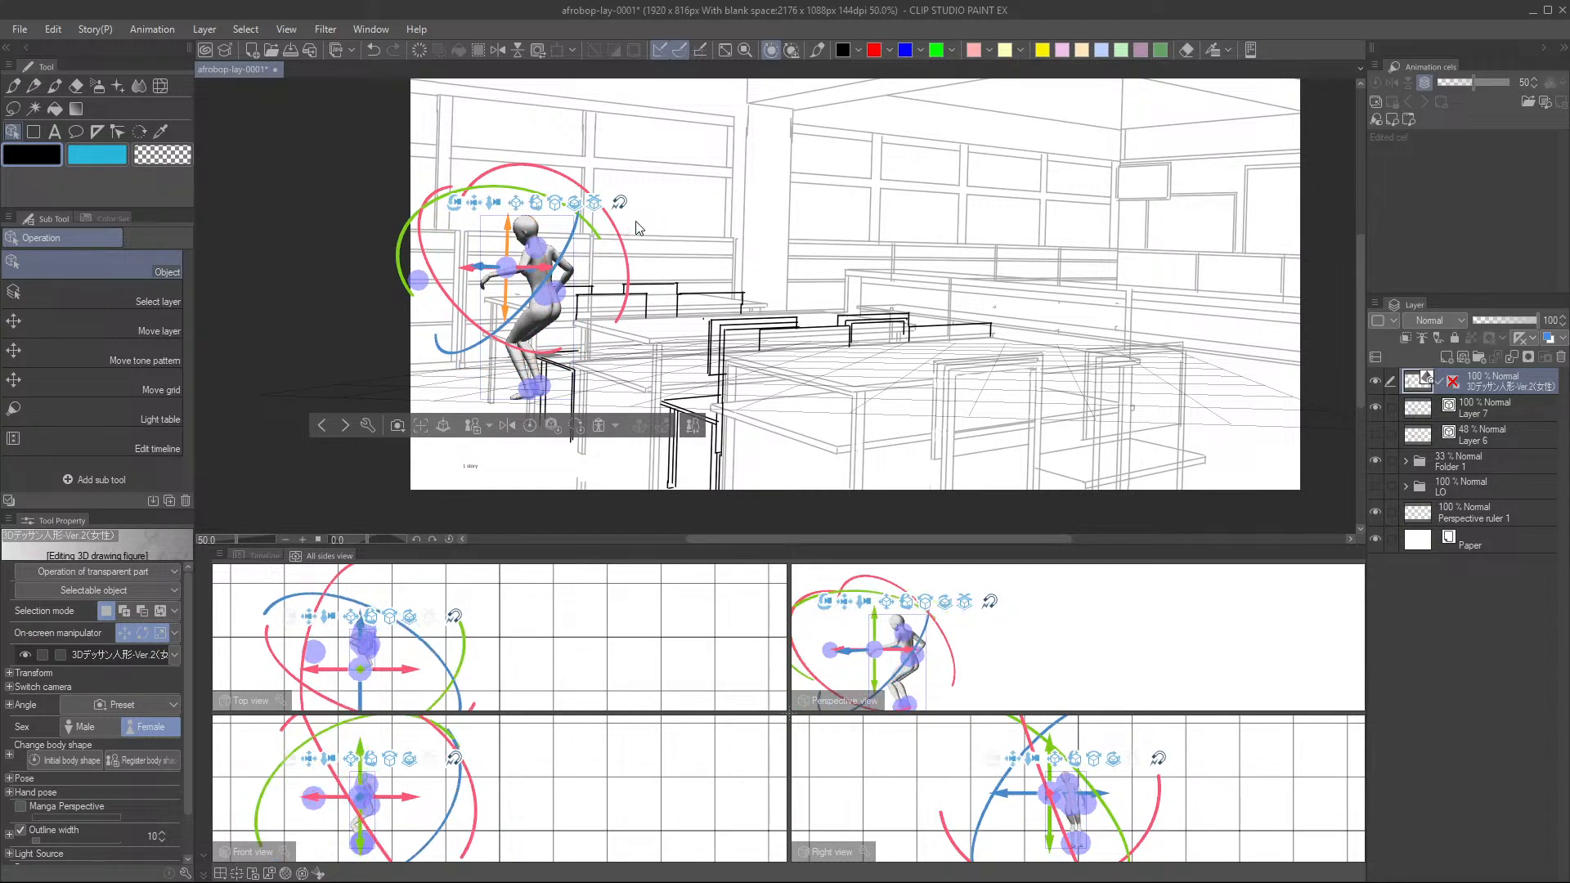
click(574, 237)
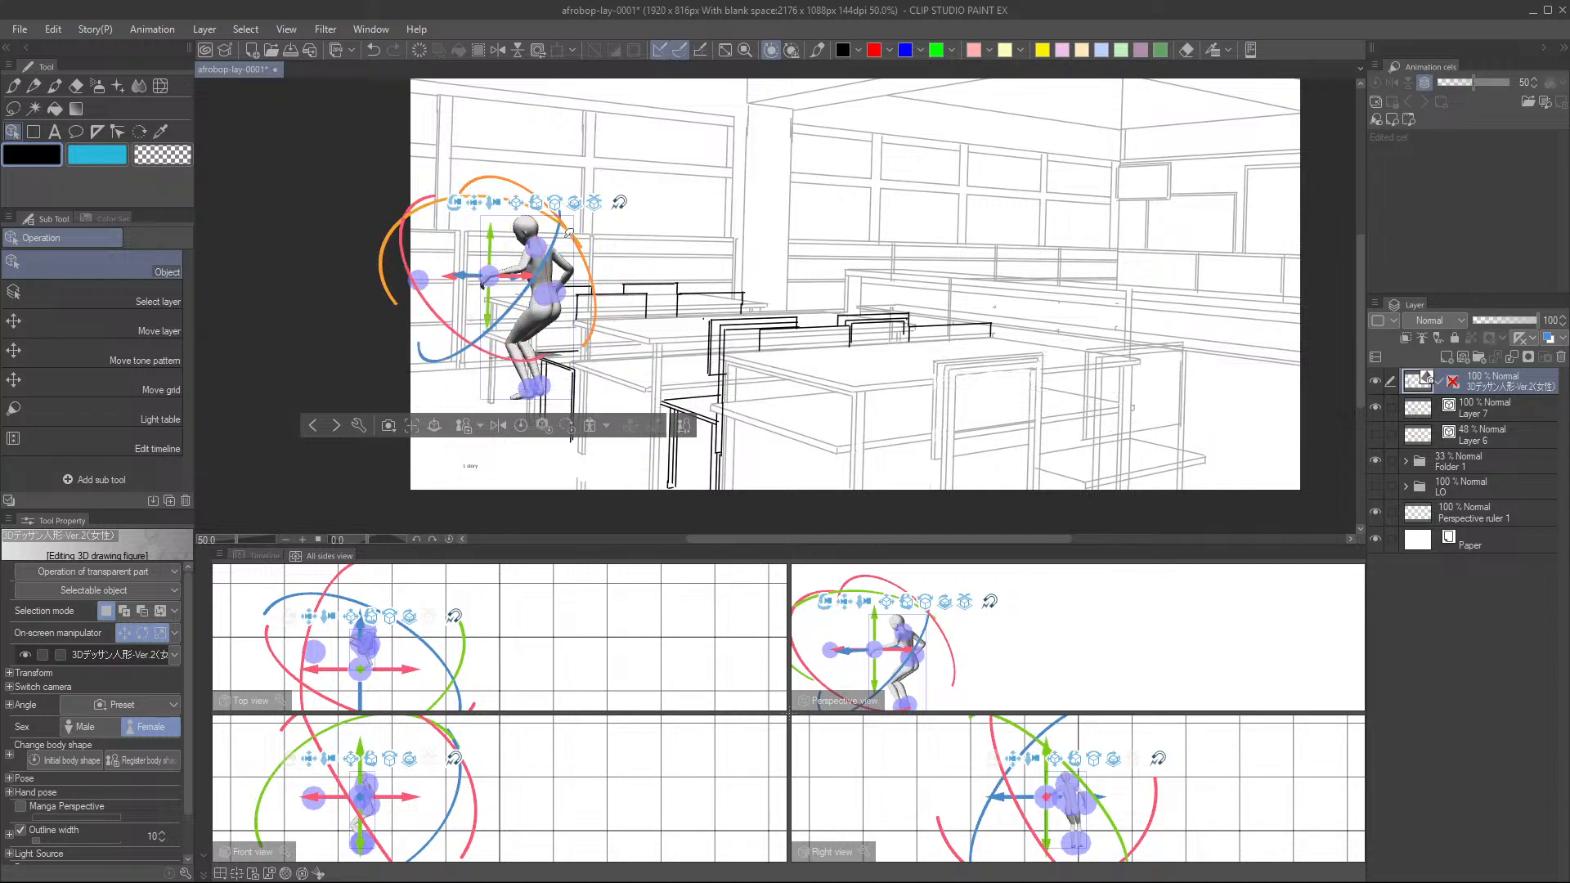
key(ctrl+z)
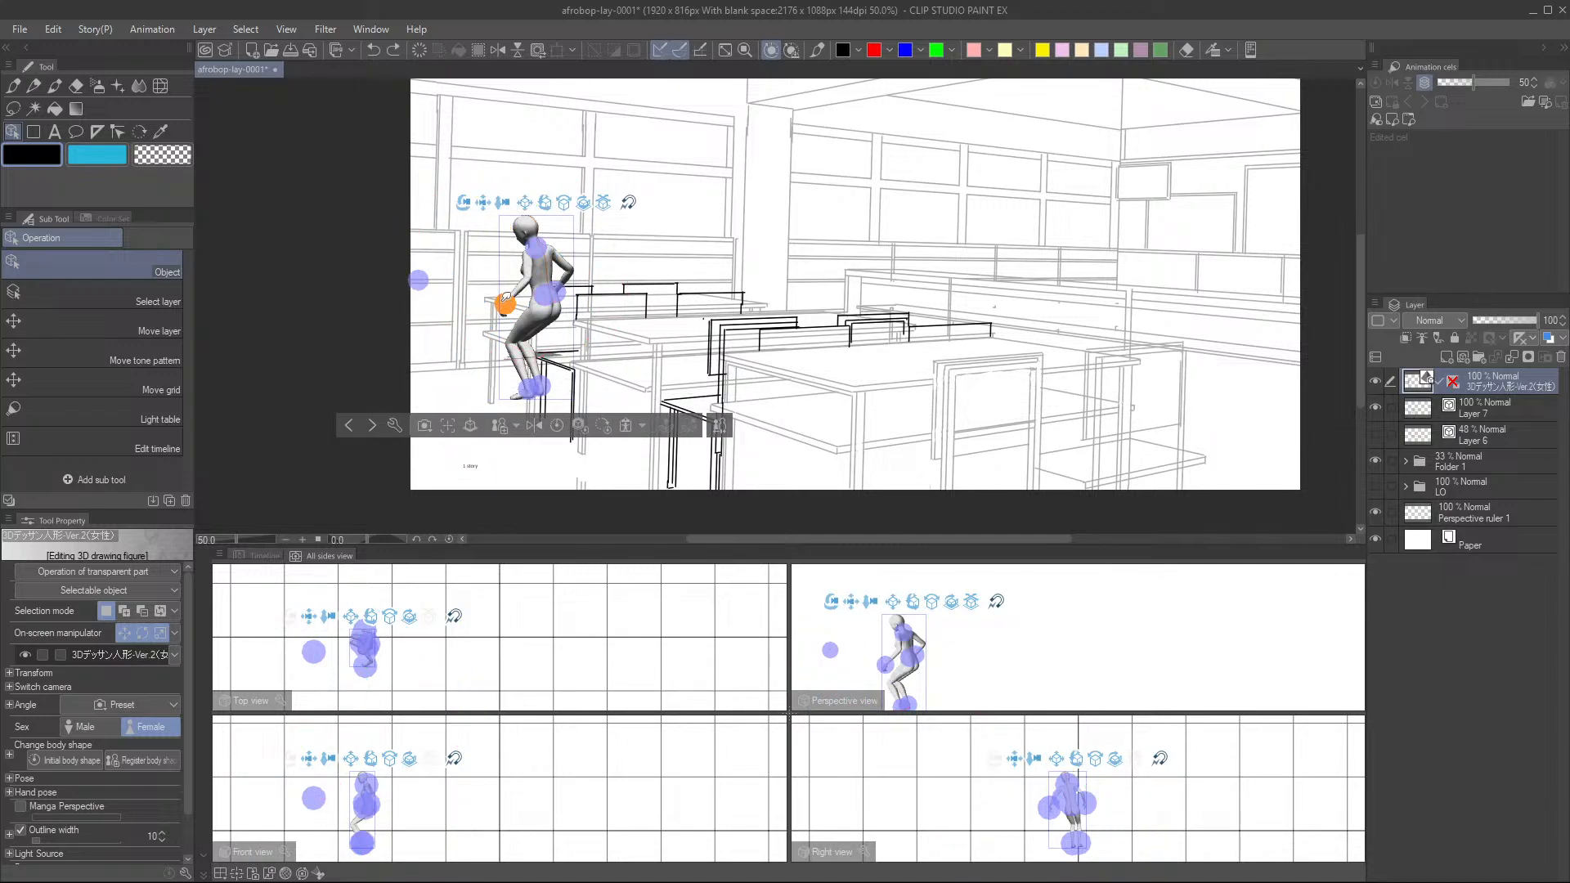
- Stretch the figure's left arm outward and turn the whole figure so its back faces the camera more
mouse_move(507, 298)
mouse_down()
mouse_move(498, 255)
mouse_move(543, 271)
mouse_move(540, 247)
mouse_move(505, 321)
mouse_move(513, 308)
mouse_up()
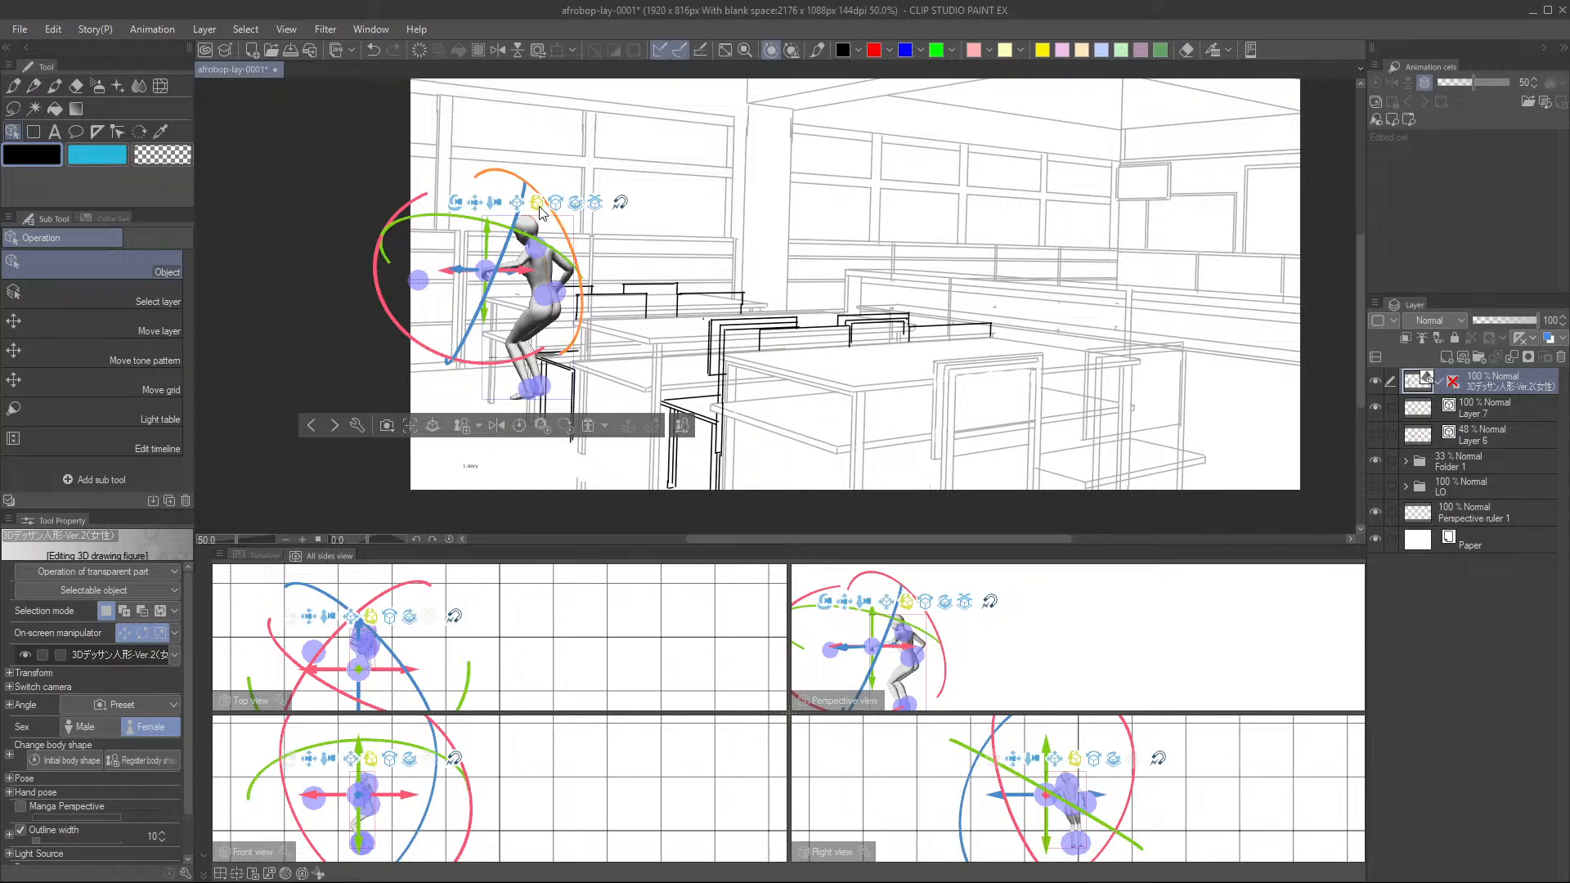
drag(536, 206, 507, 214)
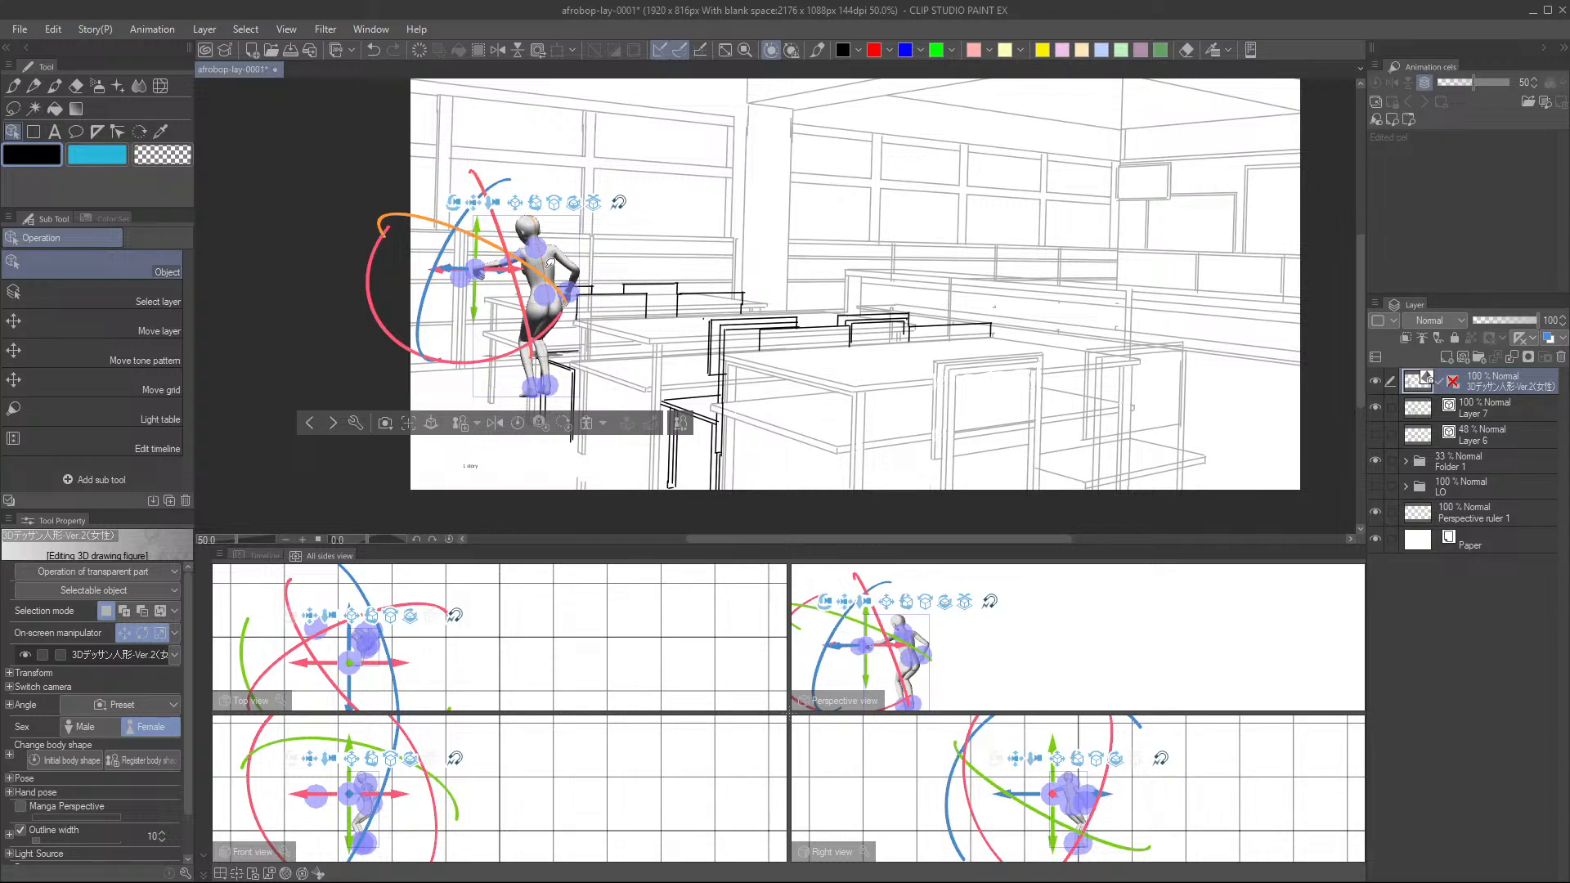
click(541, 265)
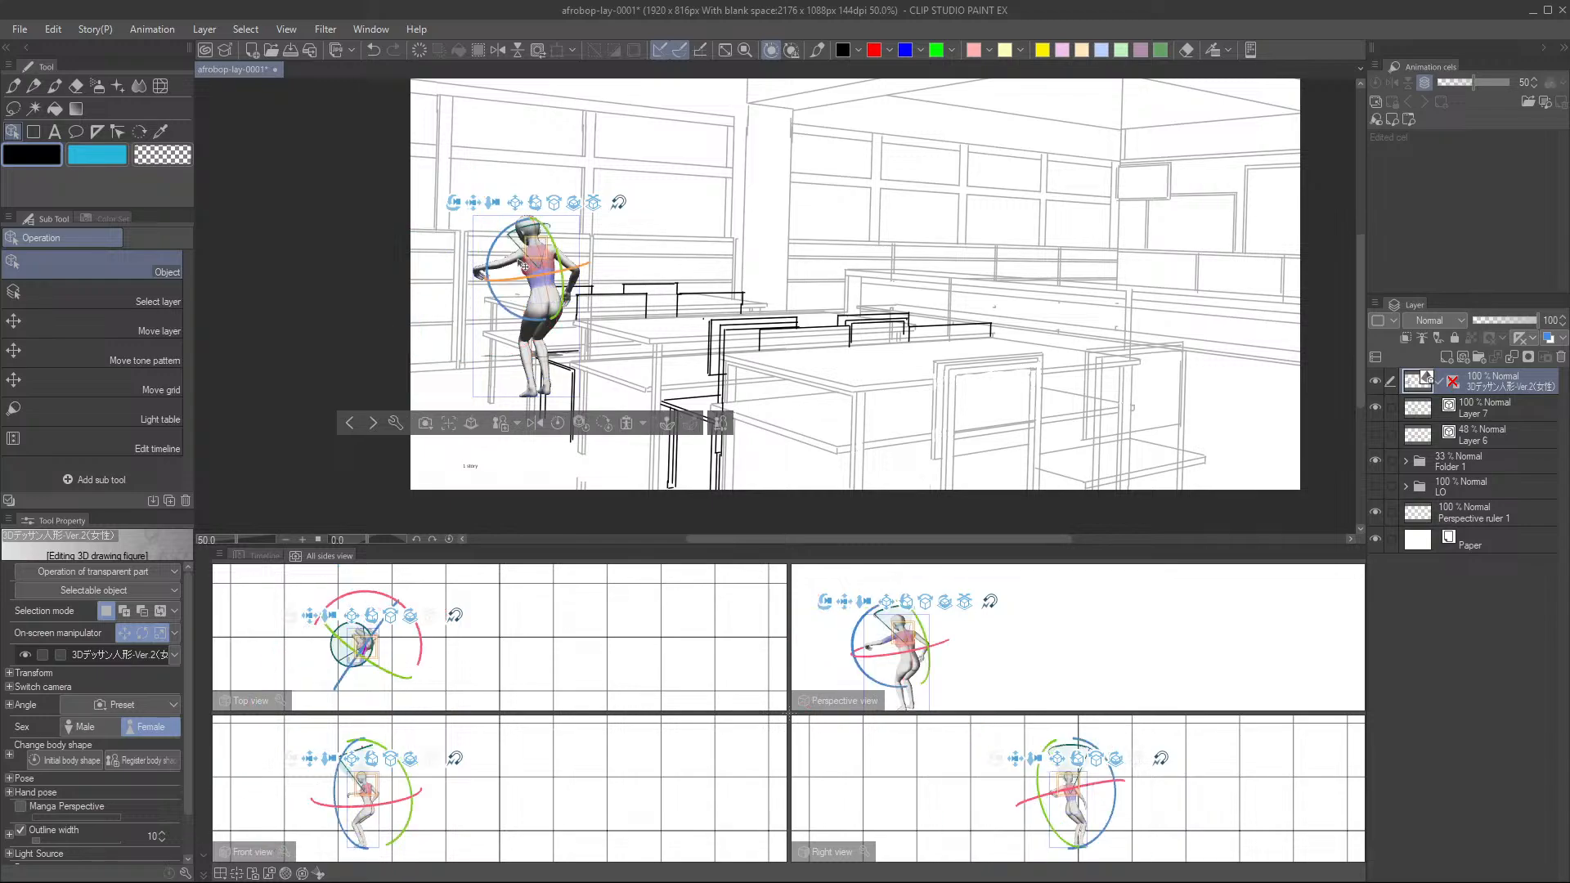
click(523, 274)
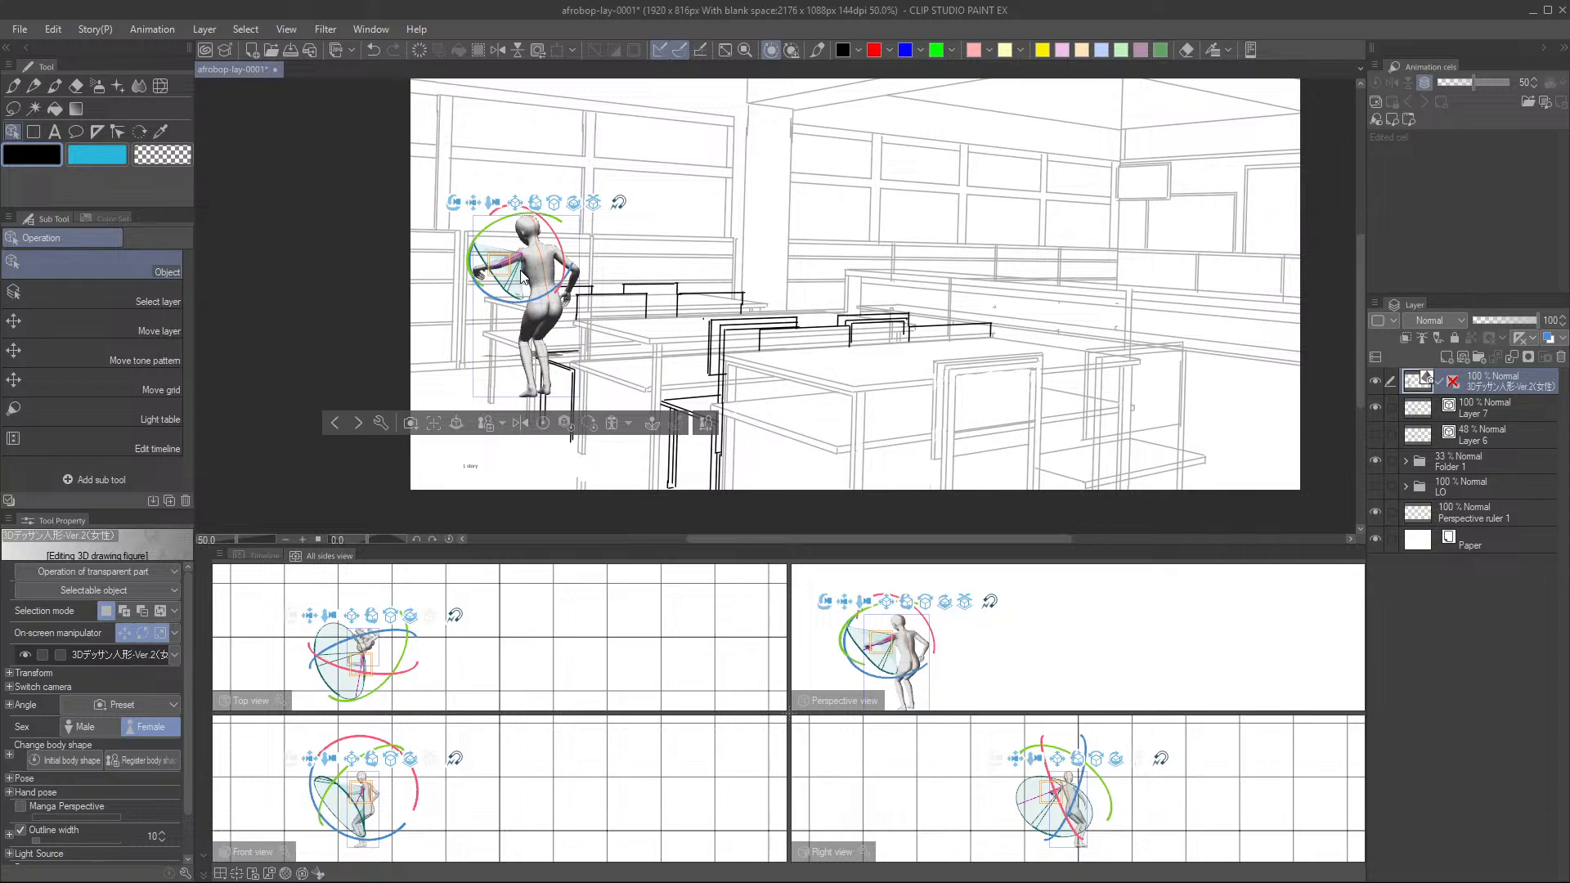
click(525, 264)
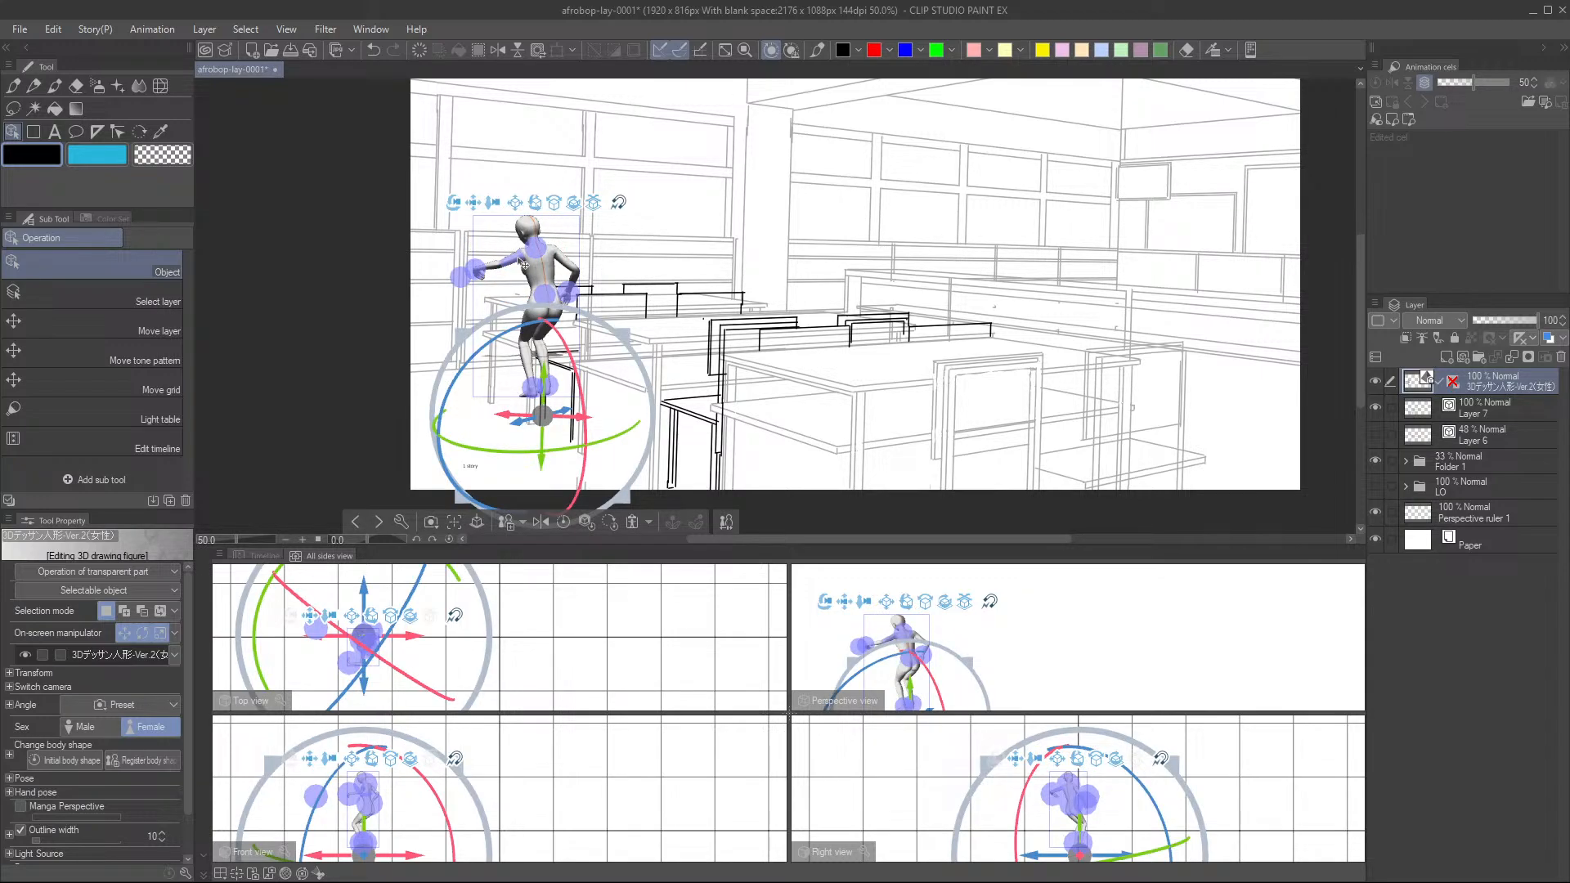
- Lower the figure's left hand onto the desk edge with the elbow bent, and deselect the joint
drag(475, 269, 522, 279)
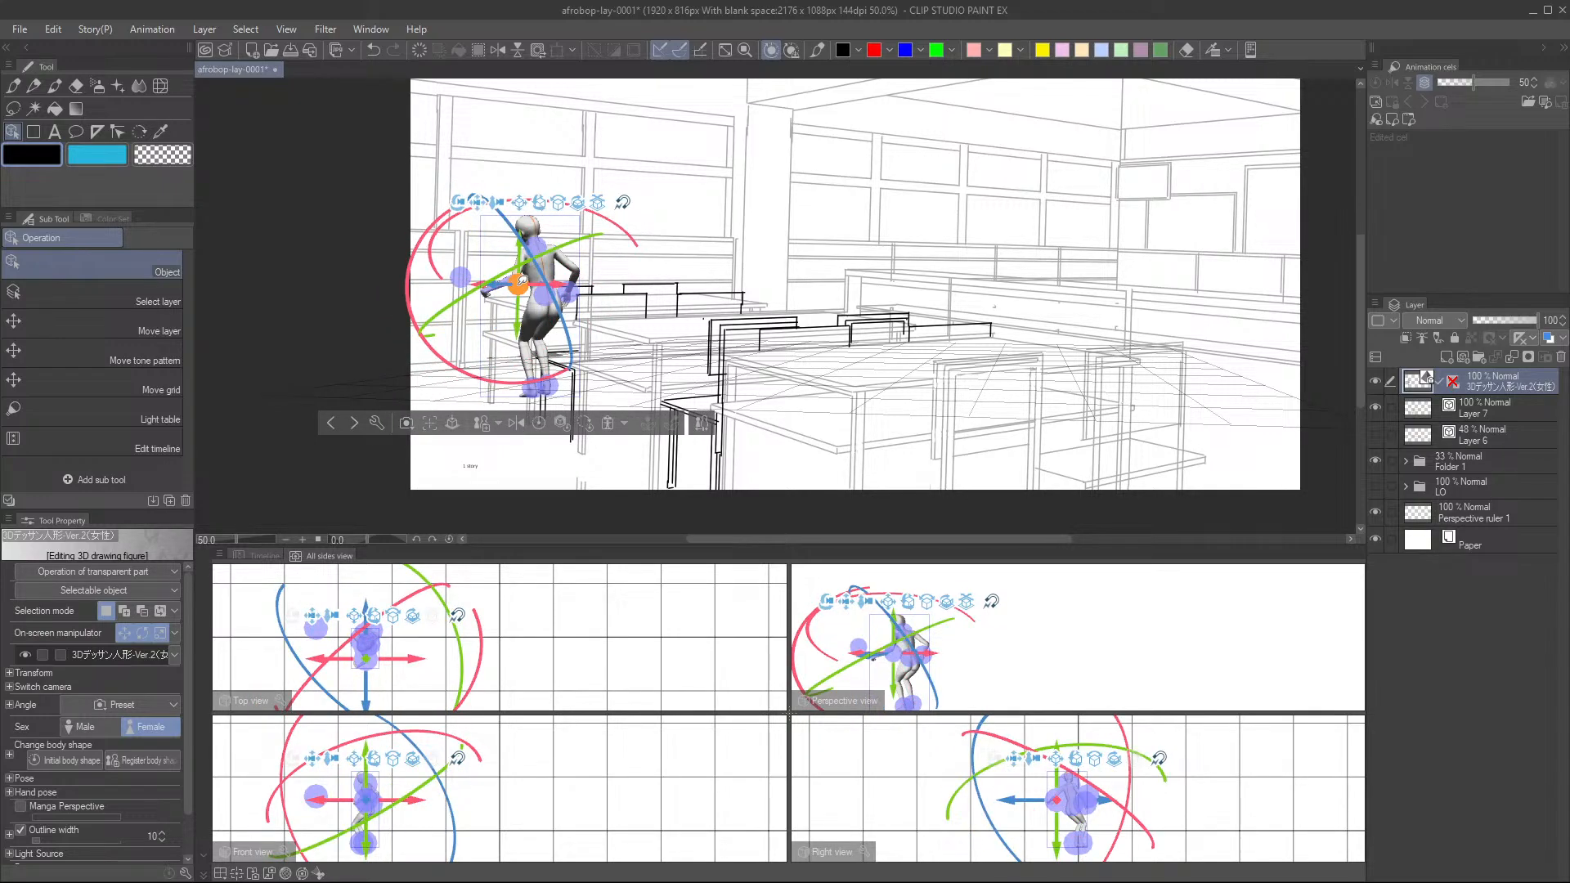
drag(521, 279, 525, 281)
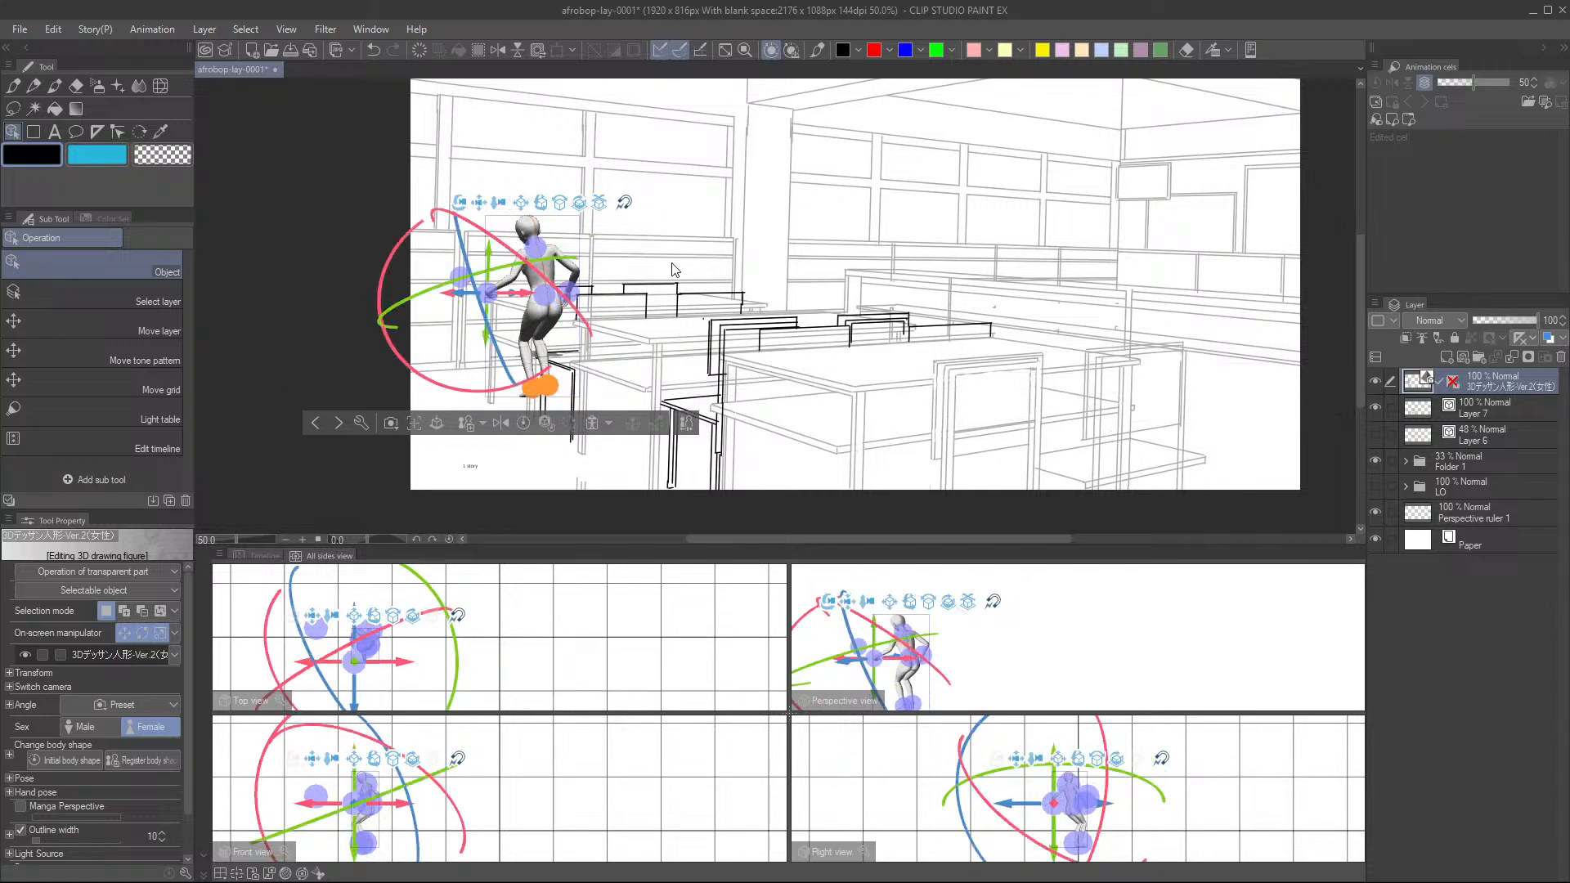
click(669, 265)
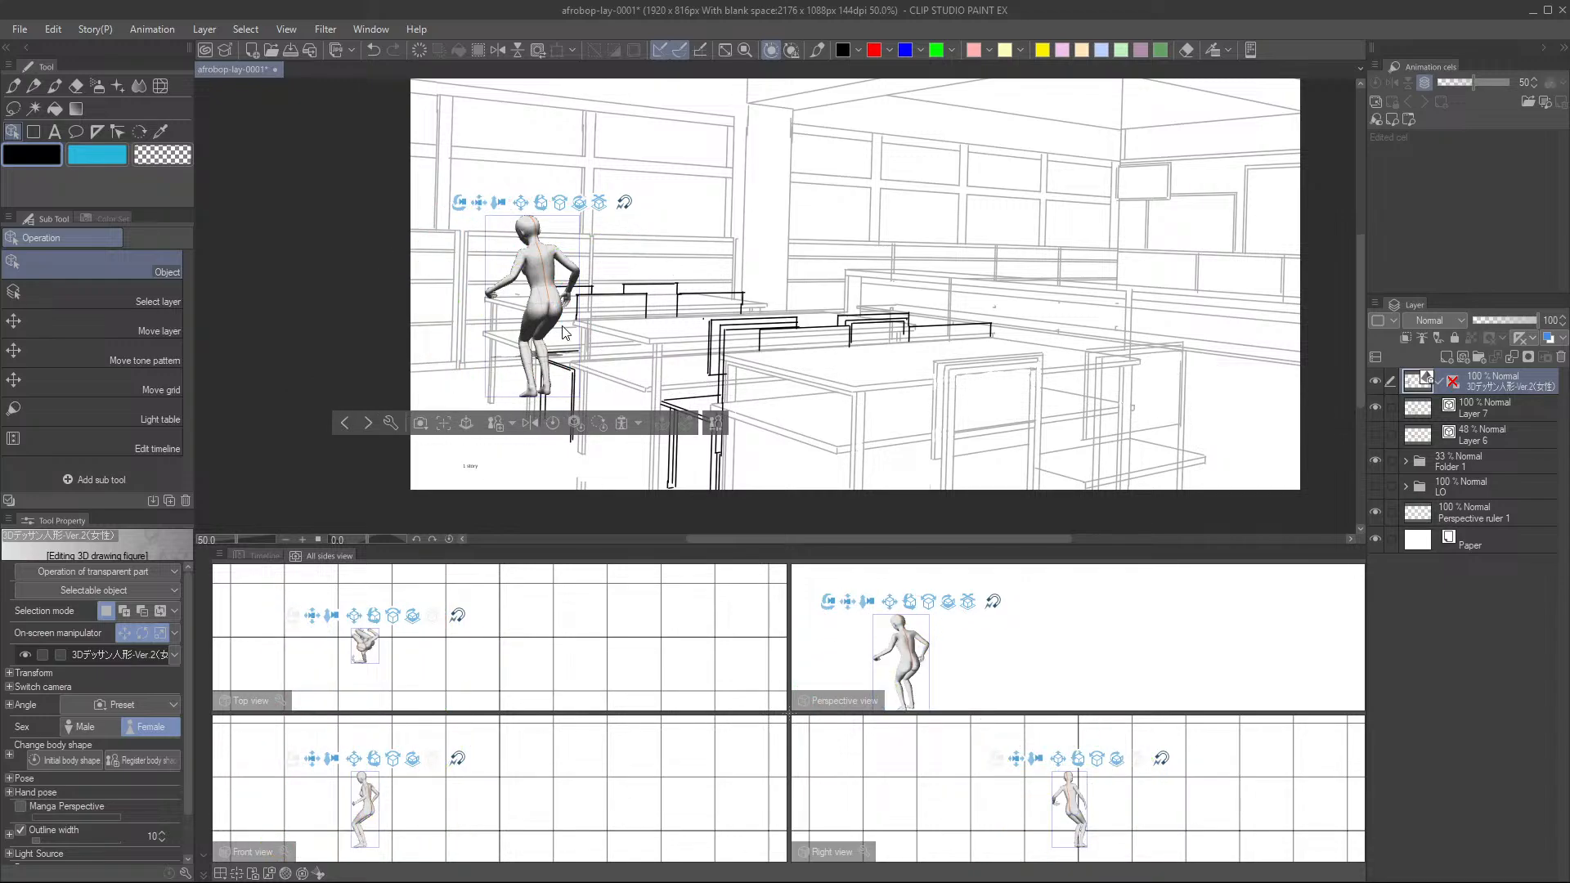
- Set the 3D figure layer's opacity to 40% and add a new vector layer above it
click(1500, 323)
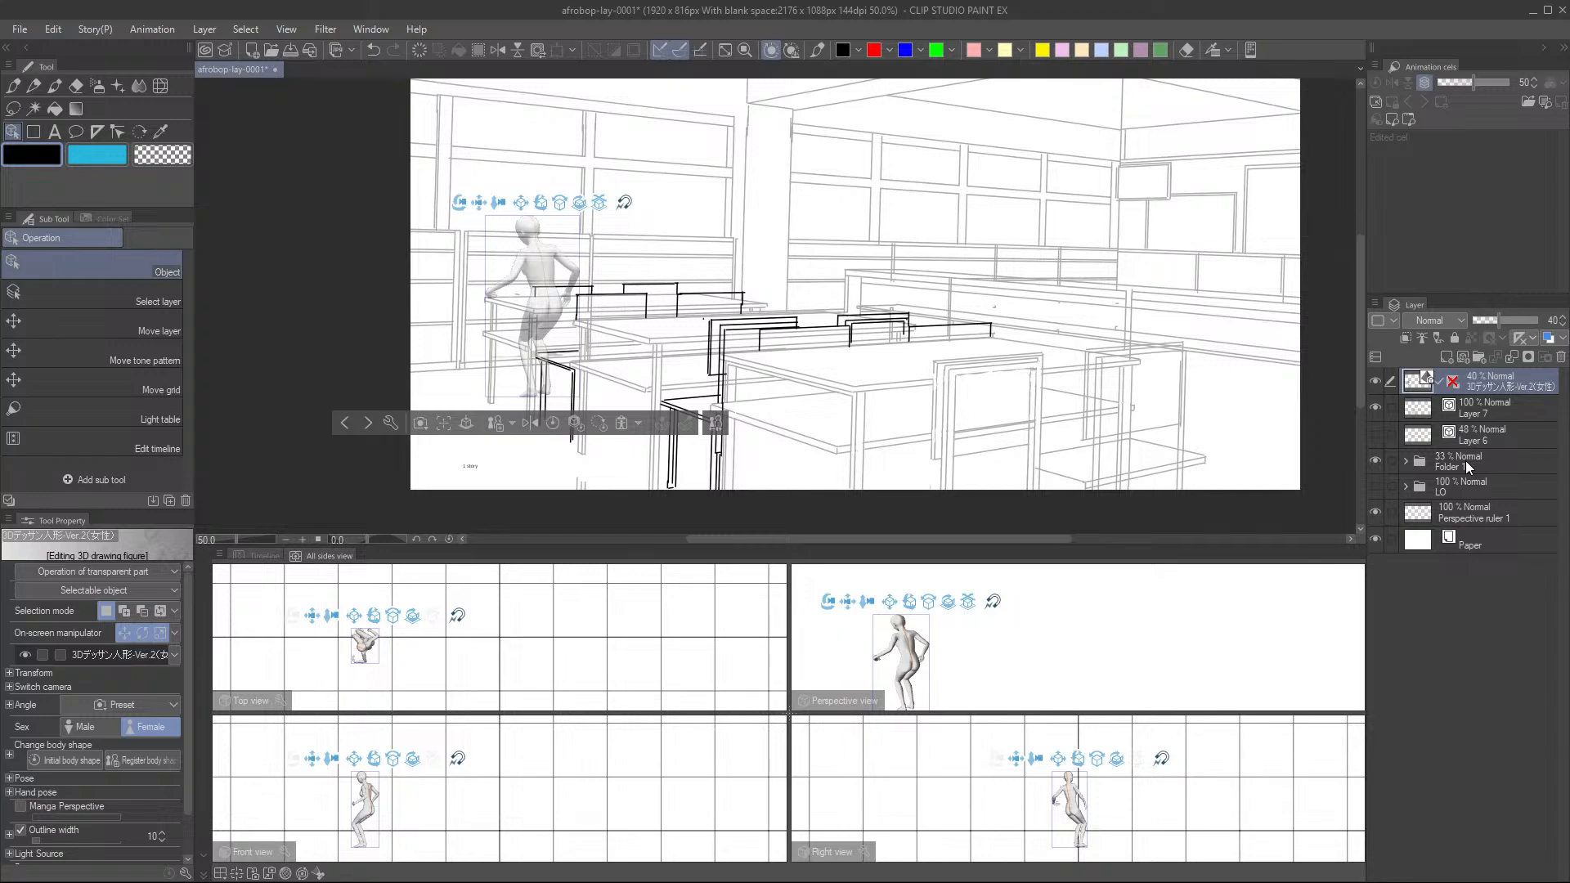
click(1464, 357)
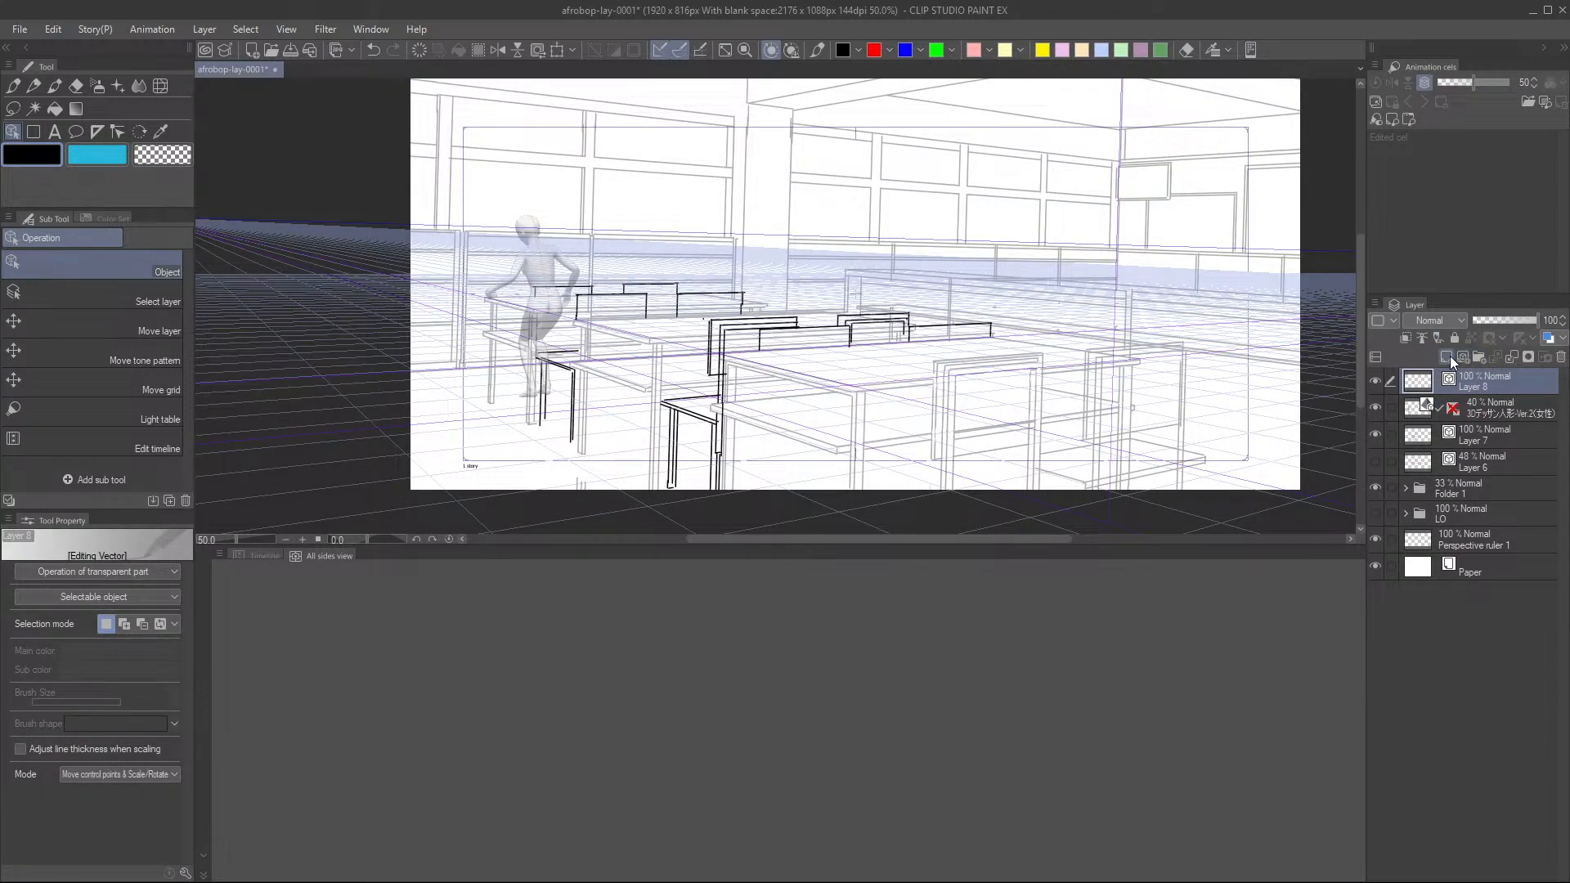
- Replace the All sides view with the Timeline palette and shrink it to give the canvas more height
click(271, 557)
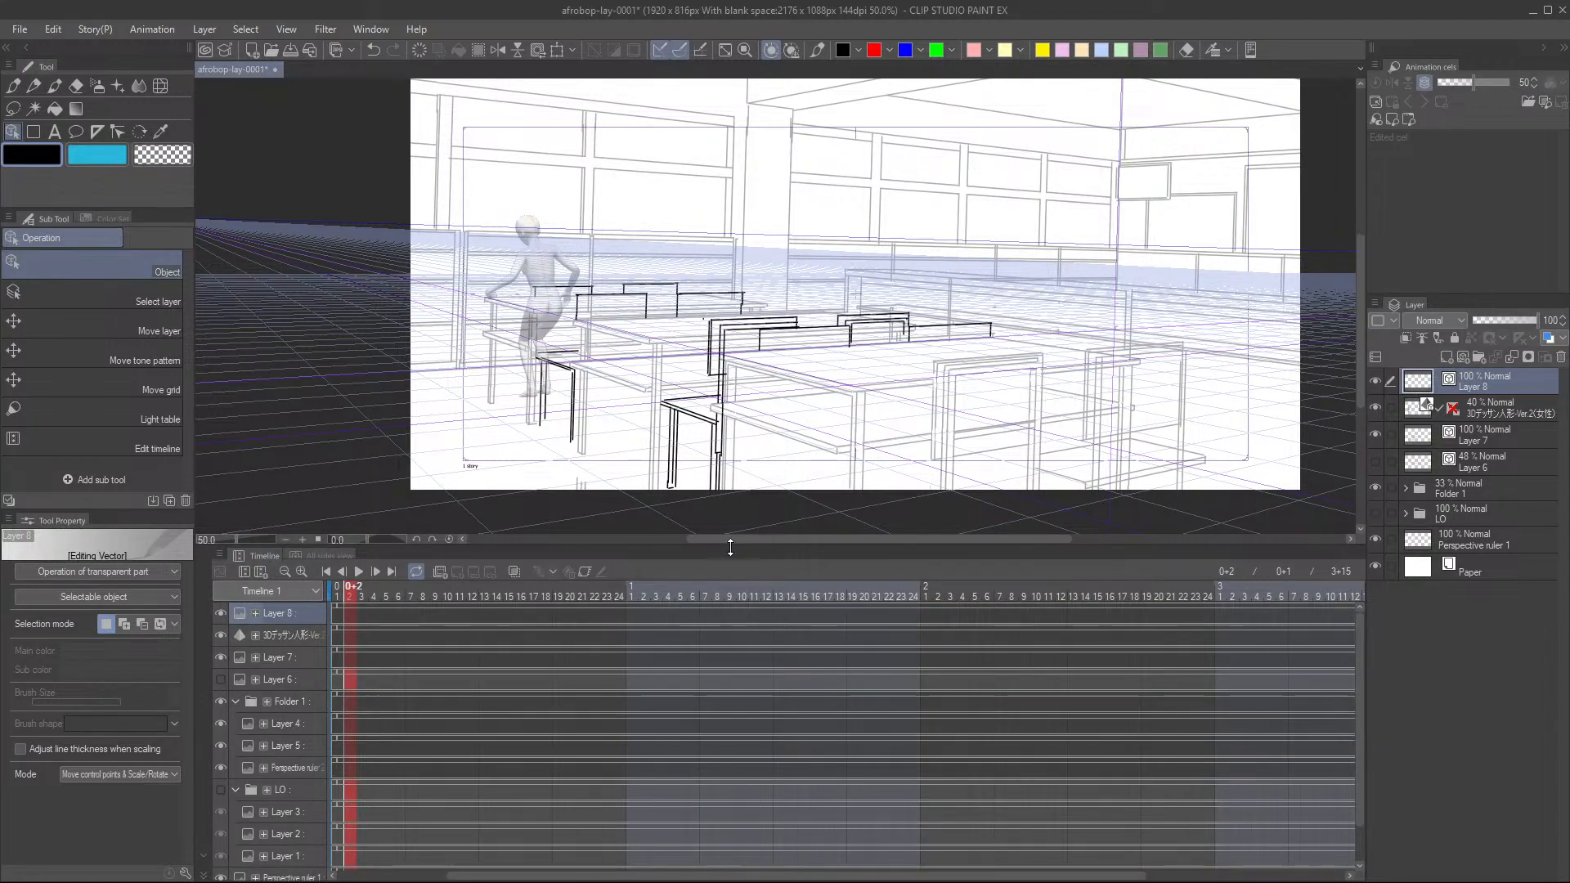
drag(735, 549, 746, 718)
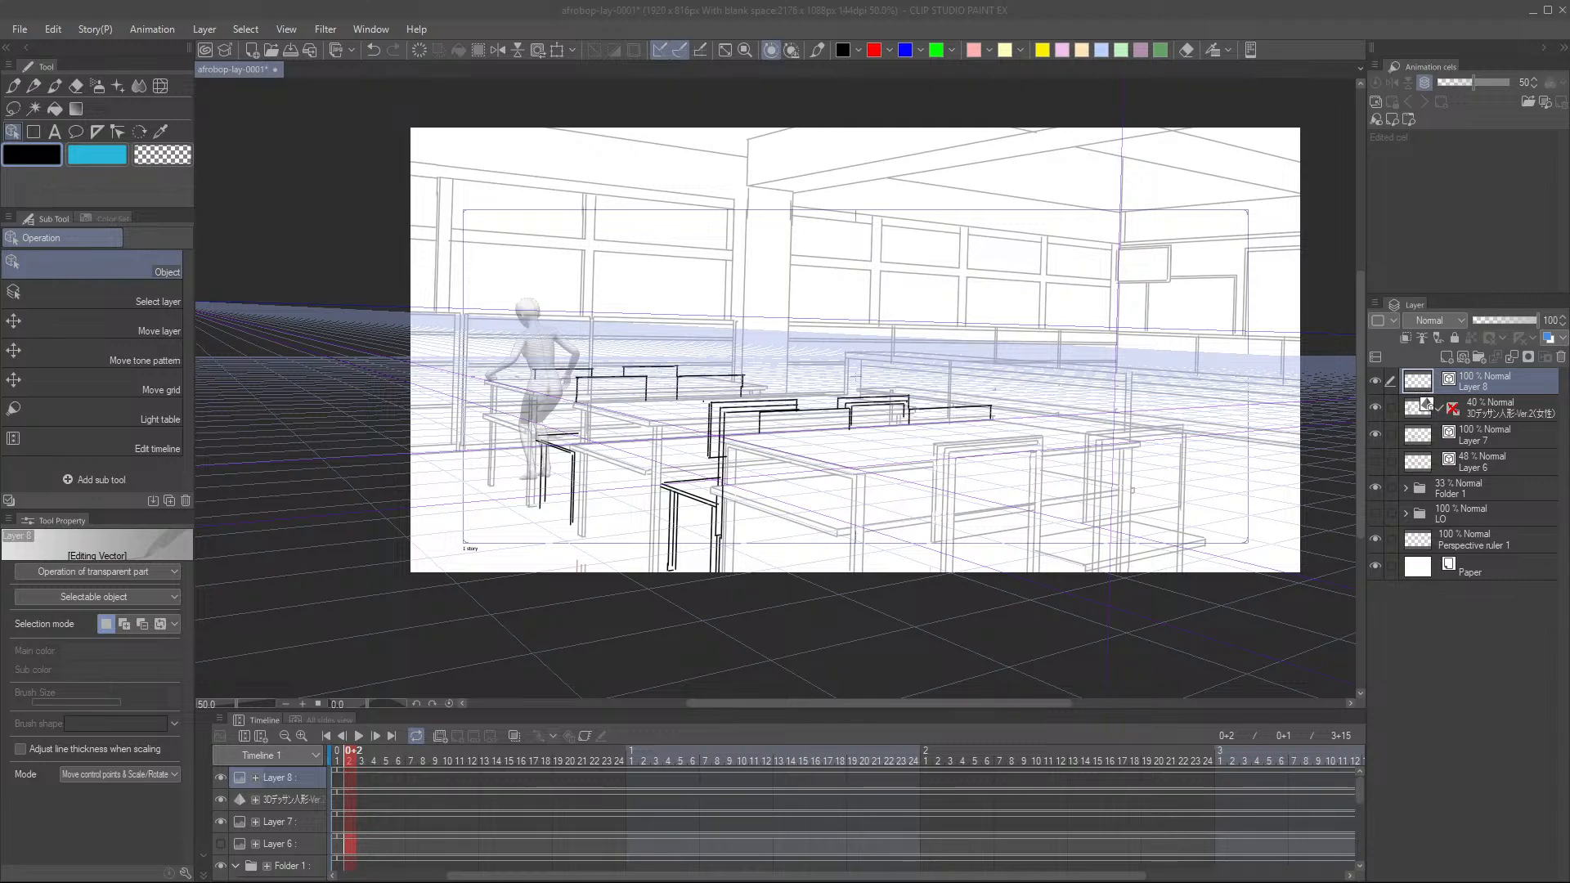
click(677, 14)
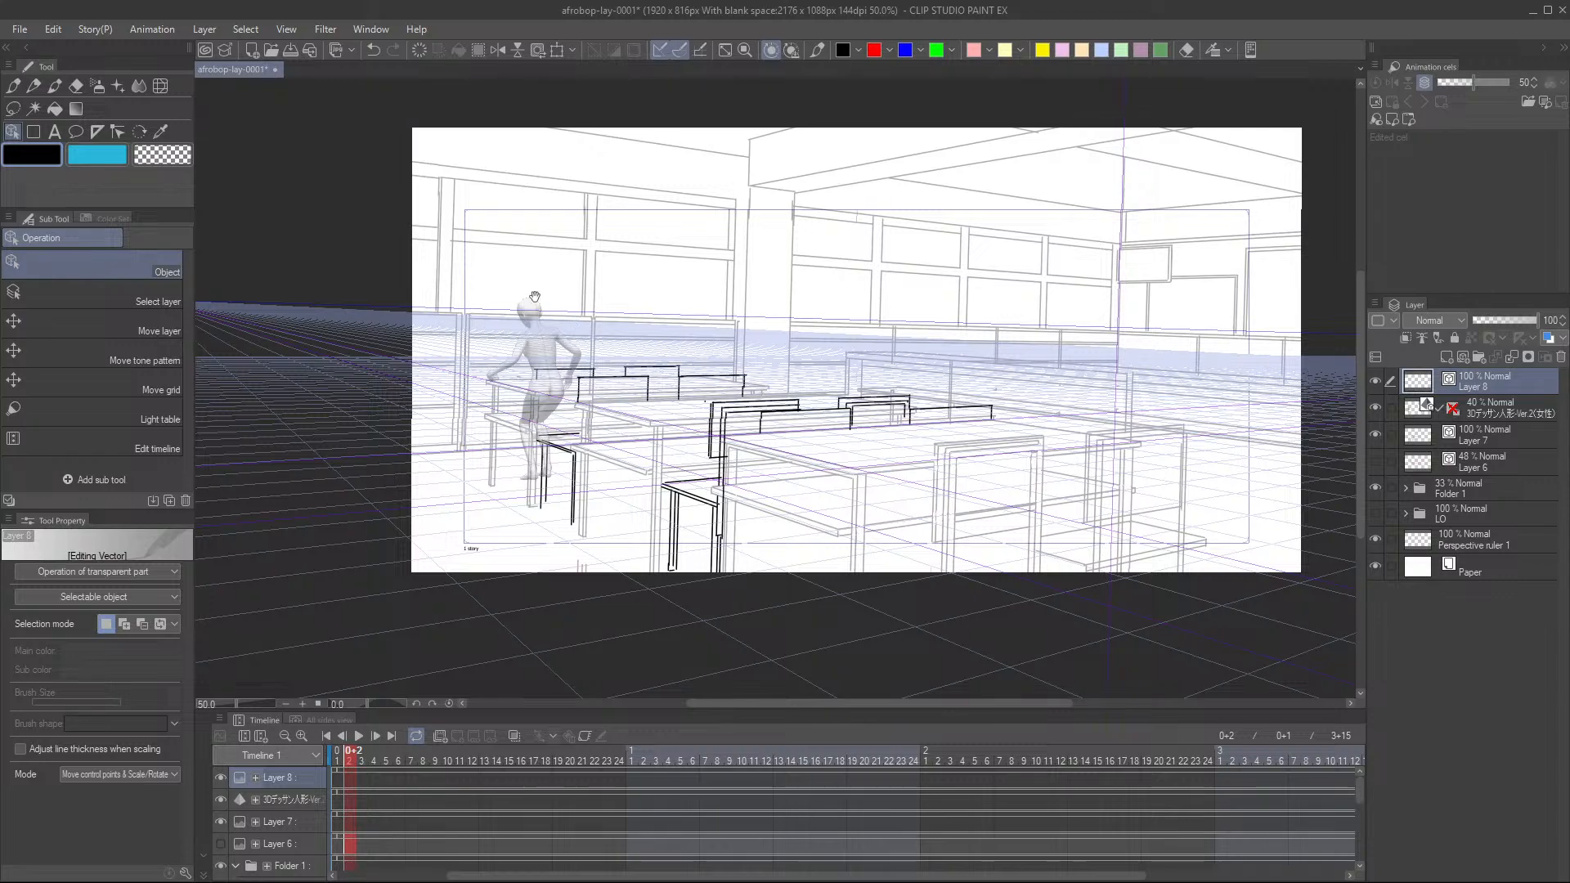
- Add a new raster layer on top and choose the free Anime line Brush pen for sketching around the figure's head
scroll(507, 365, up, 1)
scroll(507, 364, up, 3)
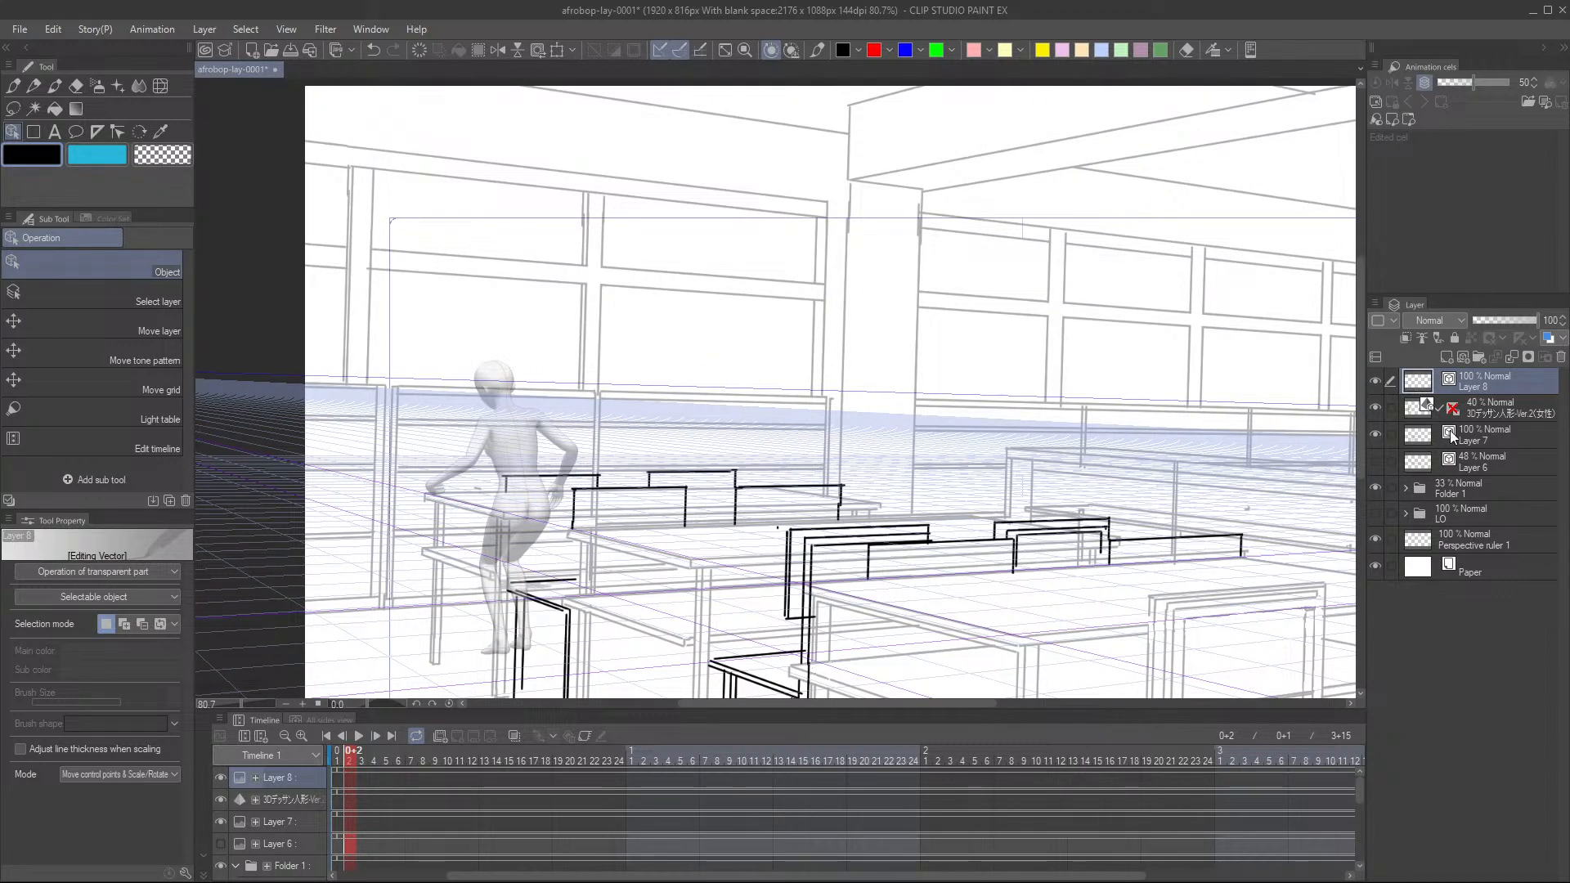
click(1445, 357)
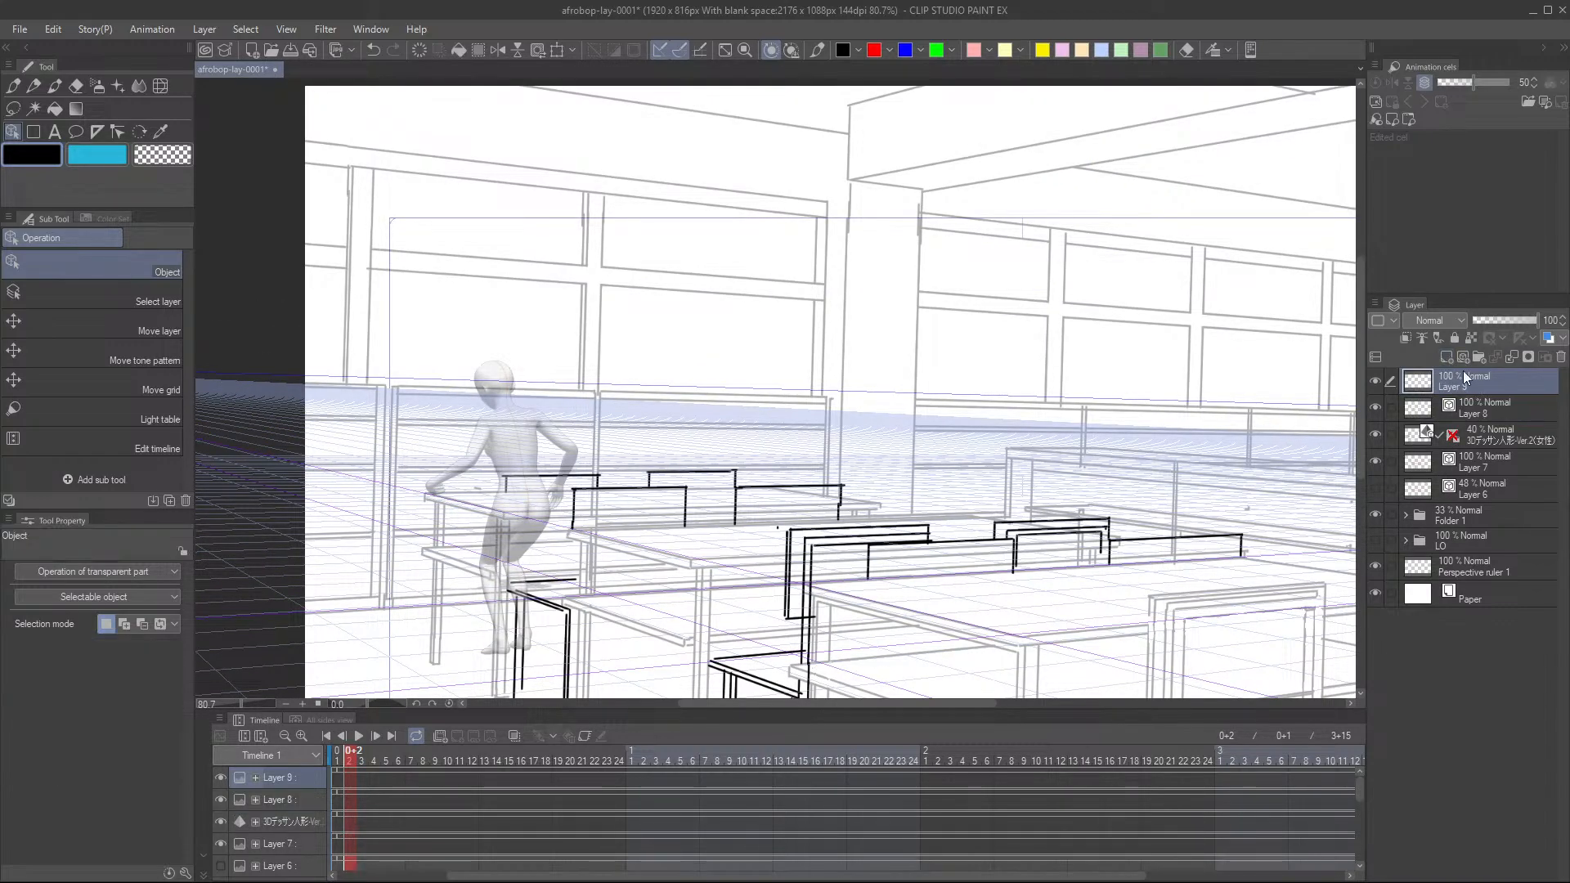
scroll(473, 386, up, 5)
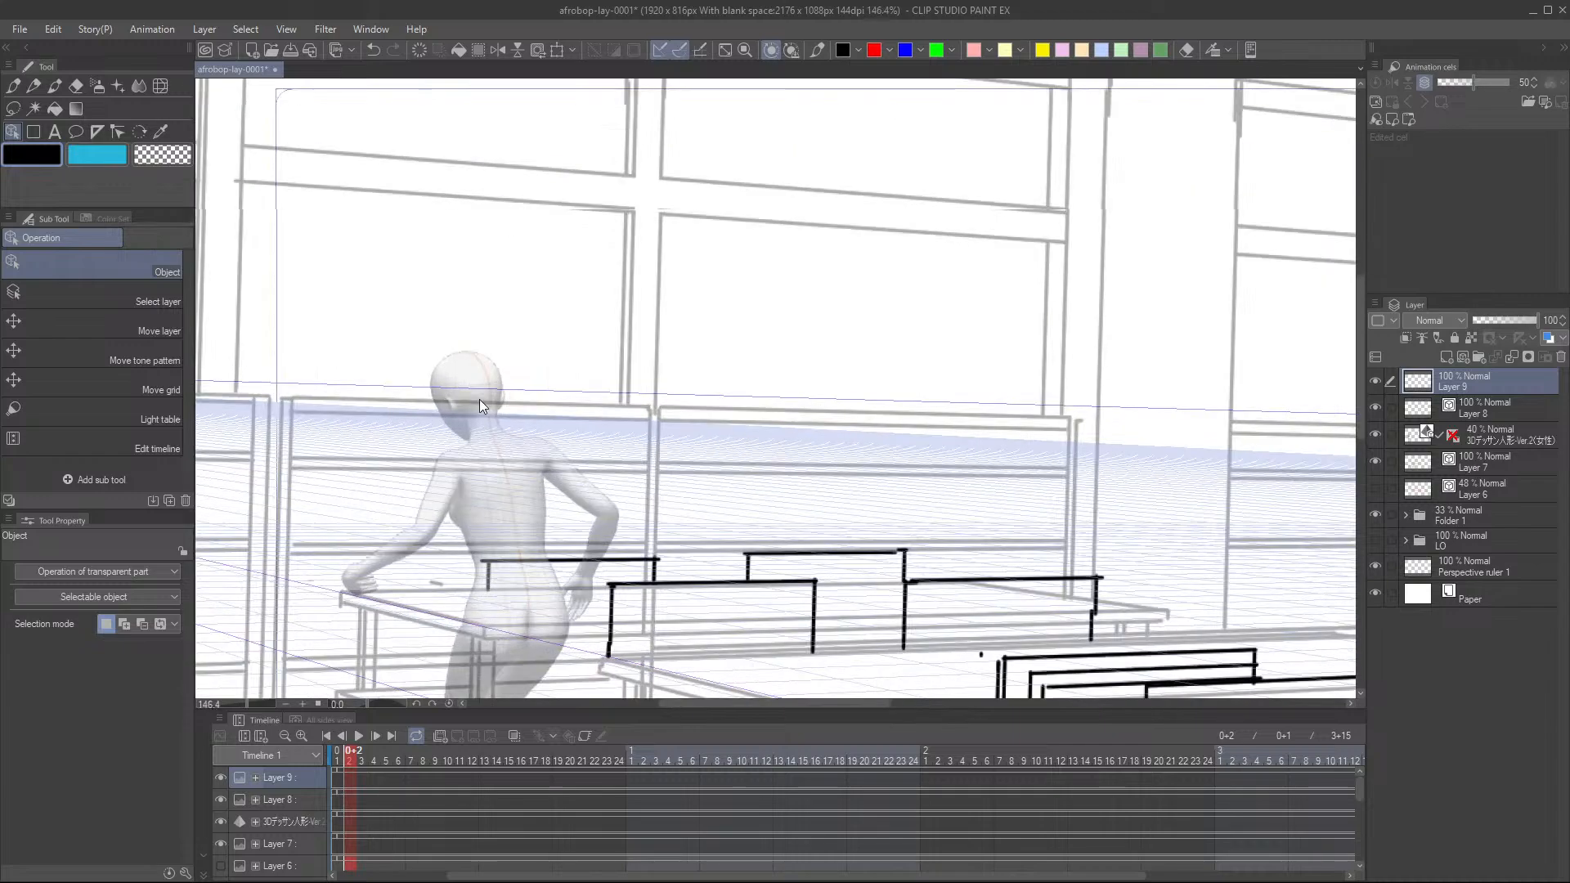
scroll(501, 388, up, 2)
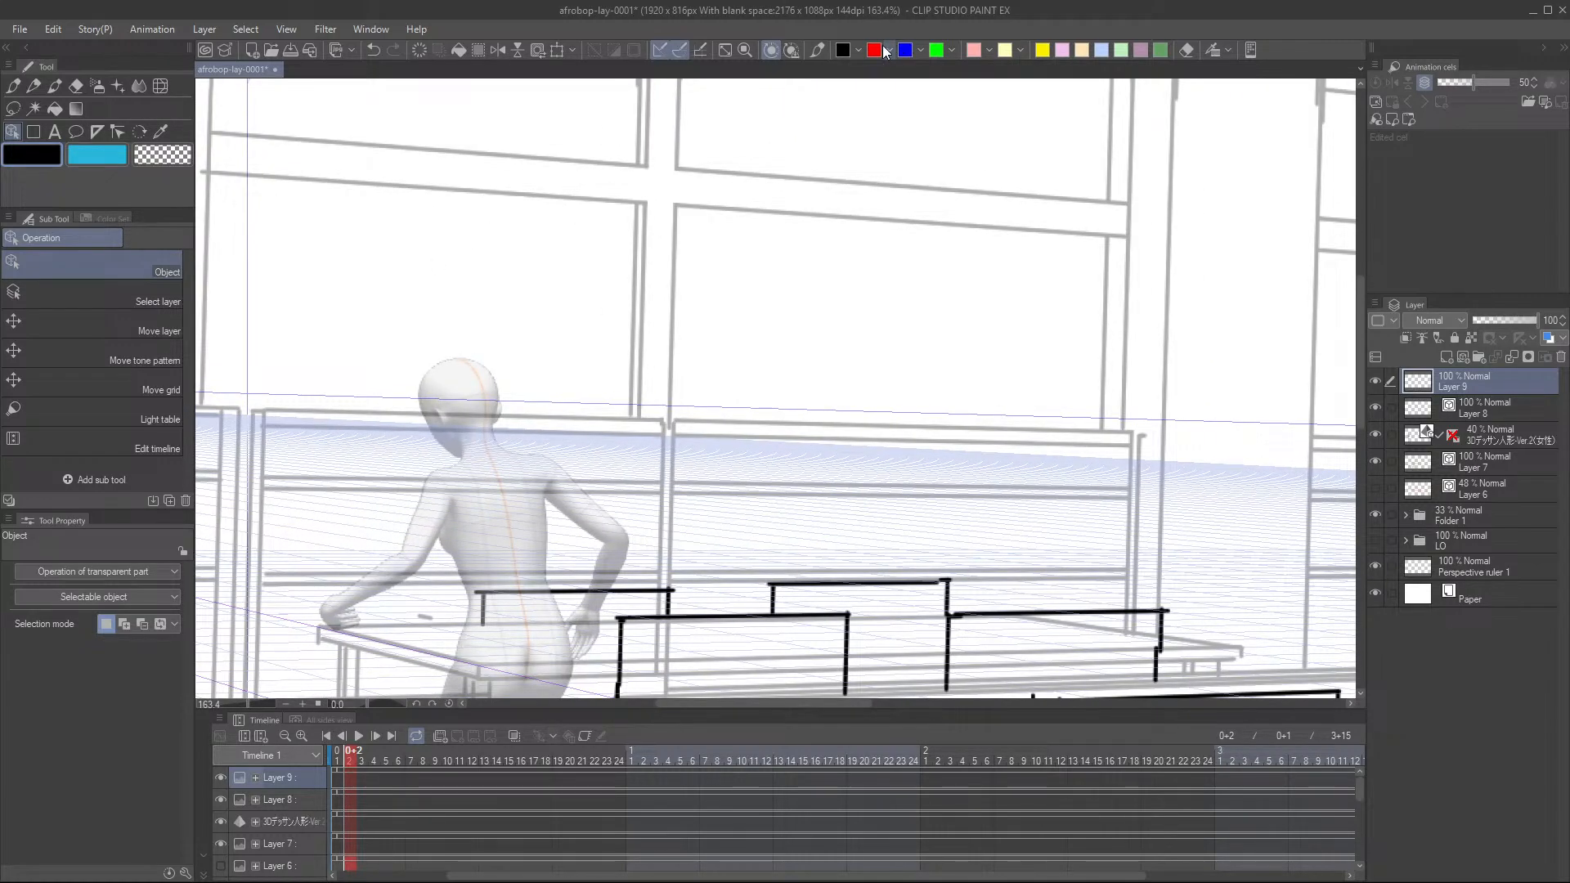
key(p)
scroll(494, 319, up, 3)
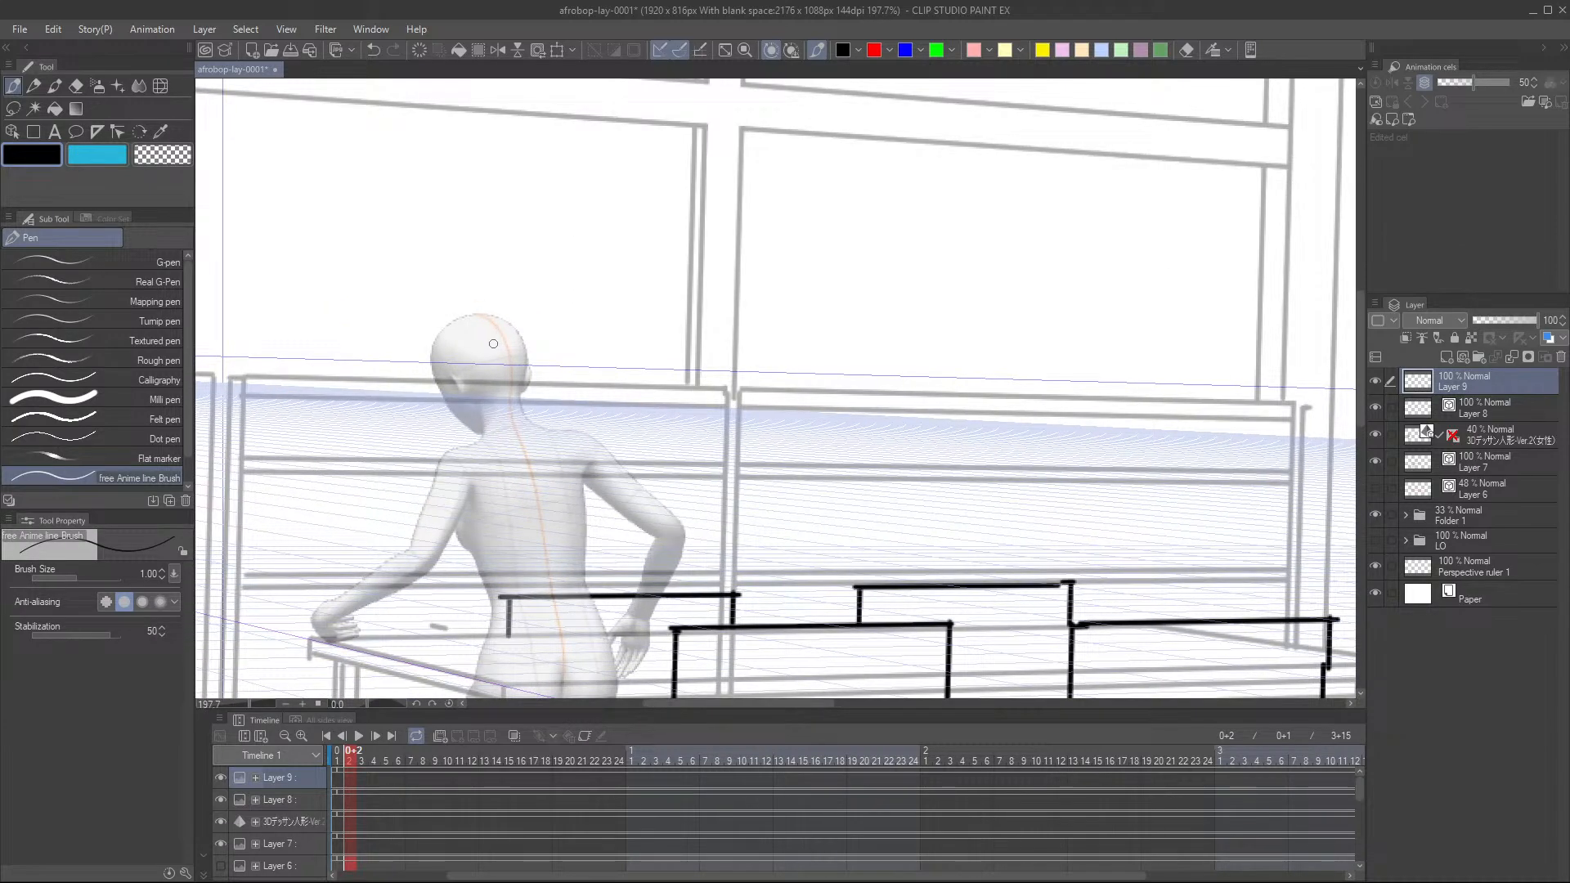
- Undo a test stroke beside the head and turn off snapping to rulers and special rulers
drag(453, 296, 434, 297)
key(ctrl+z)
click(661, 52)
click(680, 52)
drag(686, 249, 689, 245)
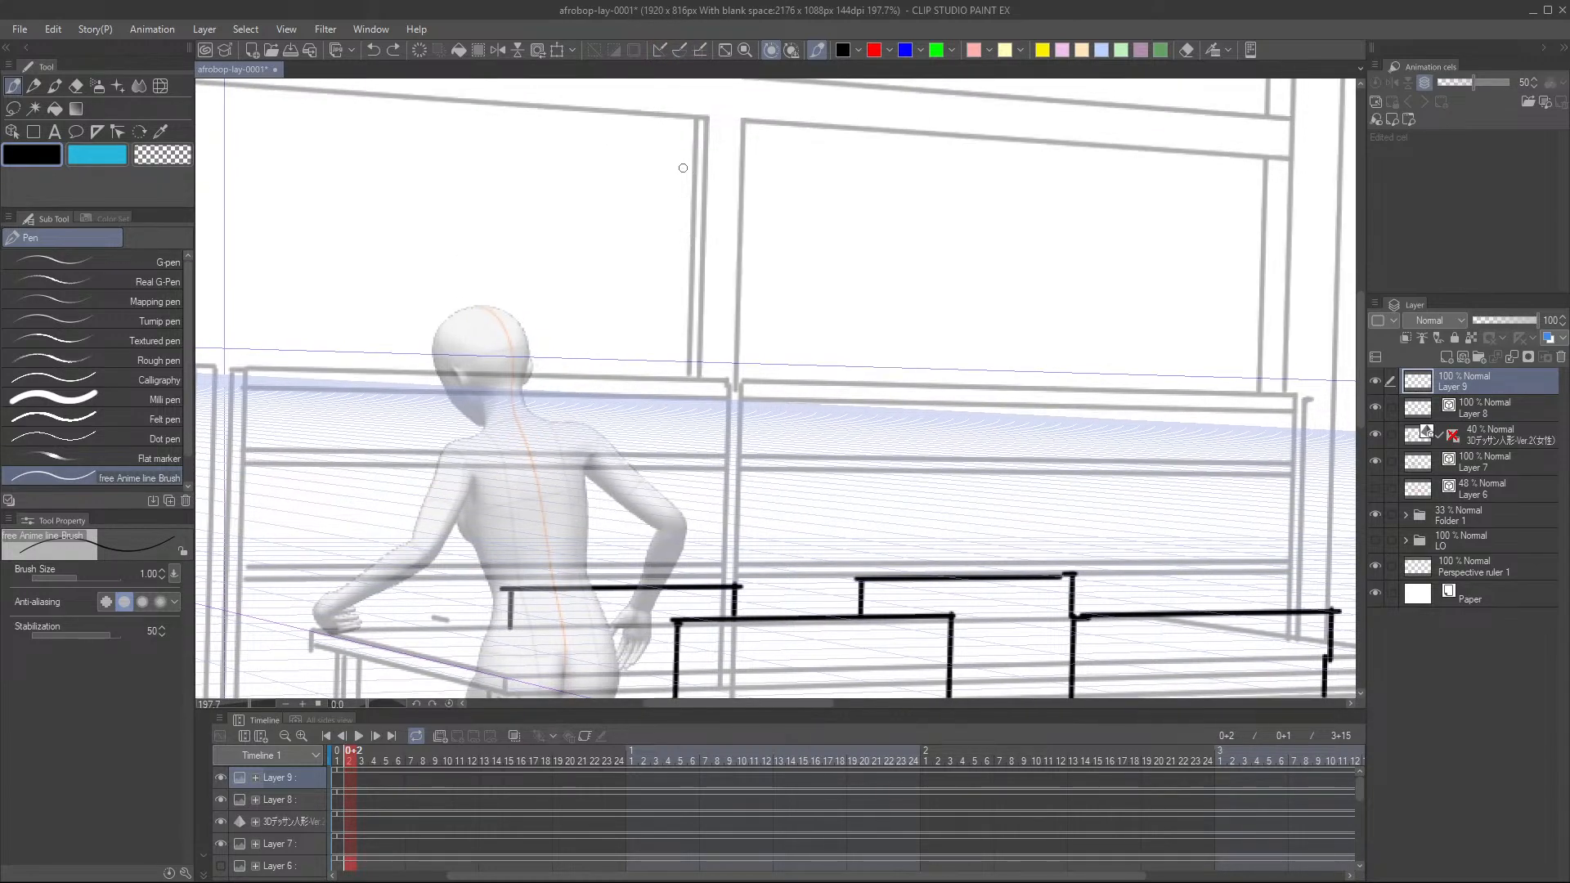
- Reduce the pen's brush size and sketch a curly, wavy hair outline all the way around the figure's head
drag(559, 237, 549, 225)
mouse_move(440, 290)
mouse_down()
mouse_move(407, 319)
mouse_move(429, 381)
mouse_up()
key(ctrl+z)
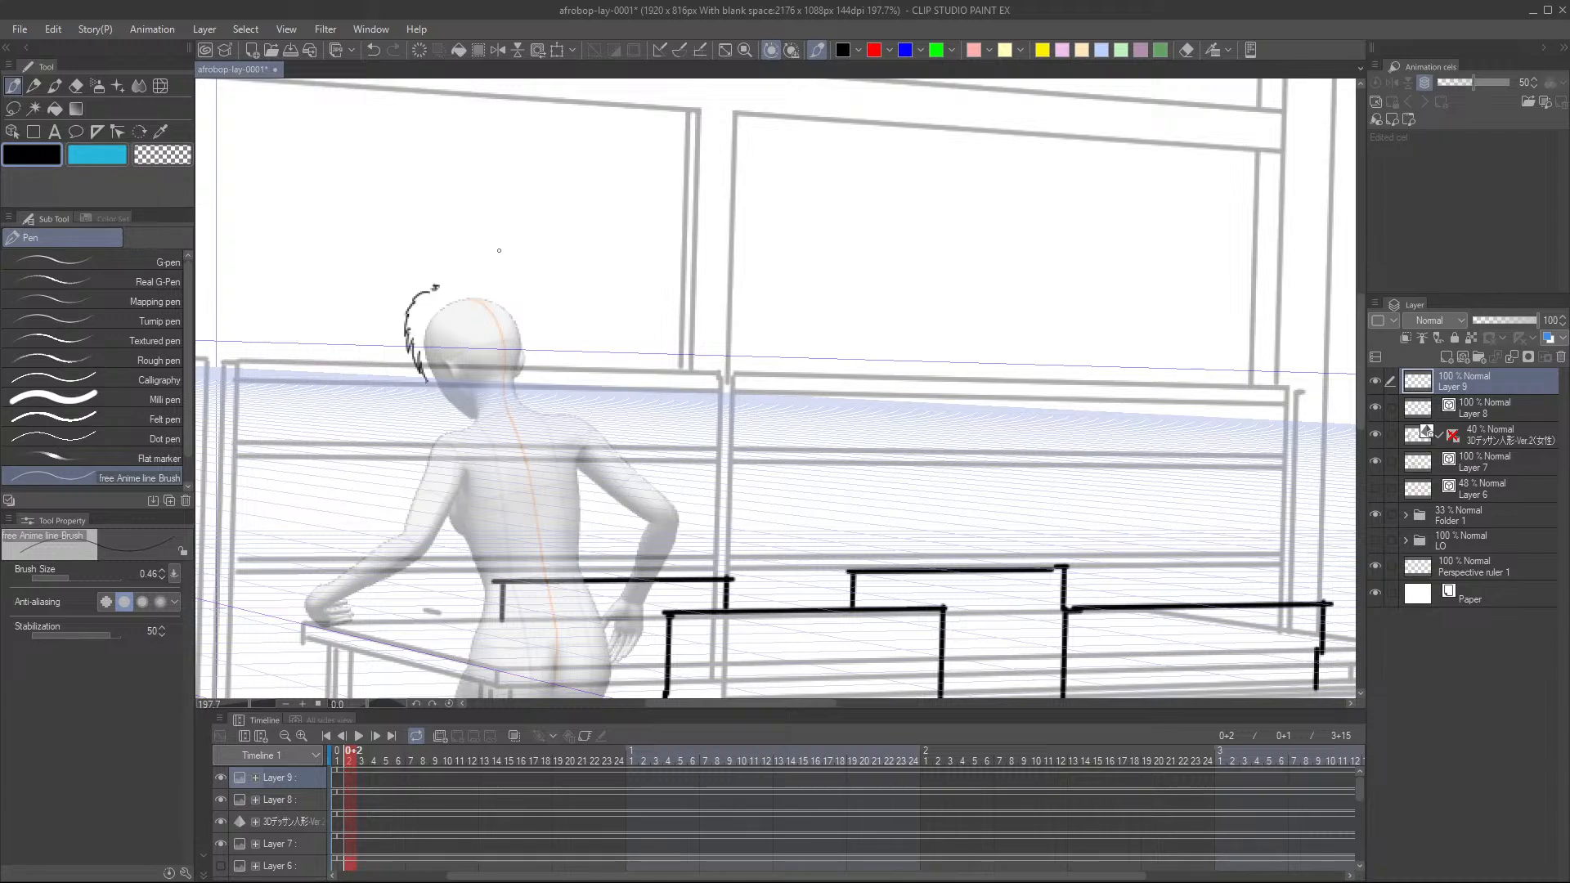
key(ctrl+z)
drag(411, 358, 414, 368)
mouse_move(446, 284)
mouse_down()
mouse_move(487, 272)
mouse_move(534, 296)
mouse_move(544, 354)
mouse_move(514, 407)
mouse_up()
mouse_move(426, 356)
mouse_down()
mouse_move(457, 395)
mouse_move(524, 399)
mouse_up()
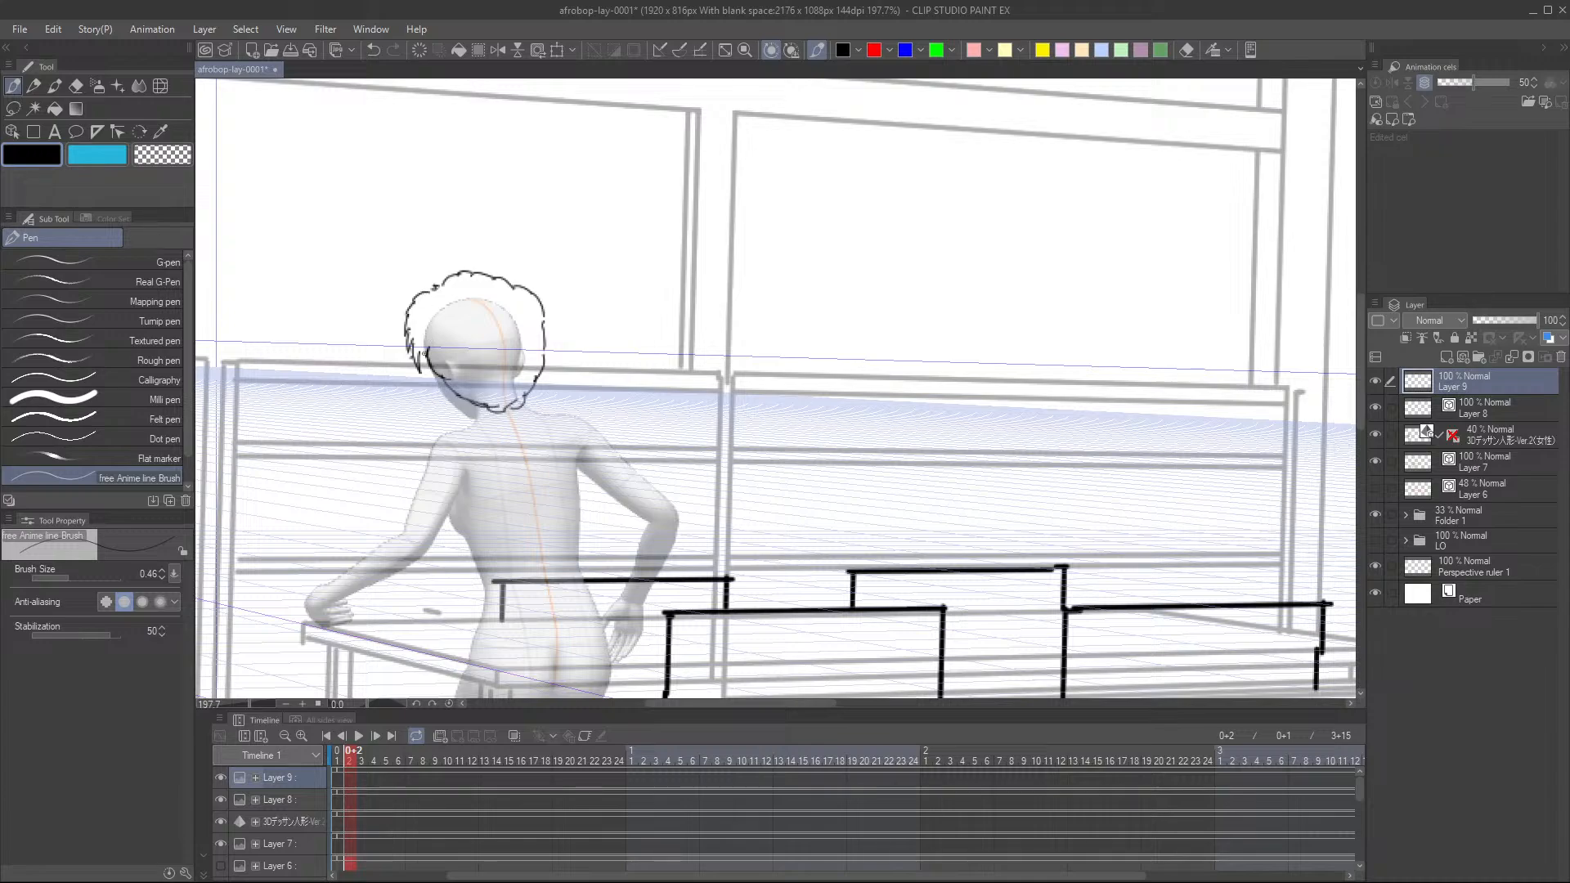
- Draw the face's jawline inside the hair outline and a collar line around the base of the neck
drag(425, 353, 442, 312)
key(ctrl+z)
drag(488, 319, 484, 296)
drag(433, 356, 471, 393)
drag(468, 338, 421, 314)
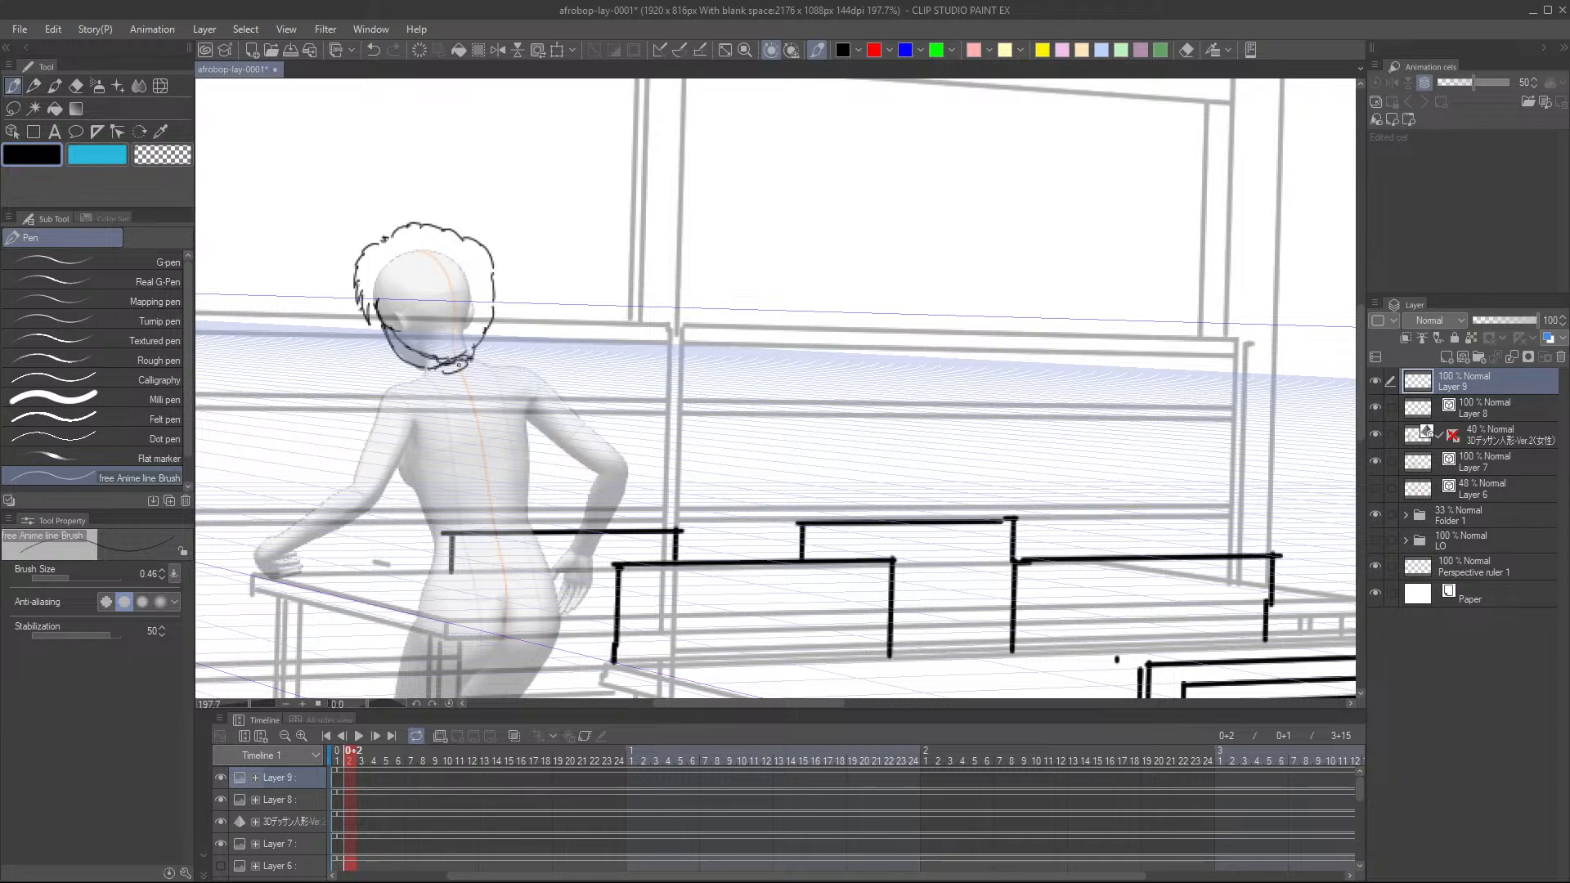
drag(471, 350, 481, 361)
drag(432, 366, 410, 382)
- Outline the figure's left shoulder and both edges of the left upper arm down to the elbow
scroll(482, 354, down, 7)
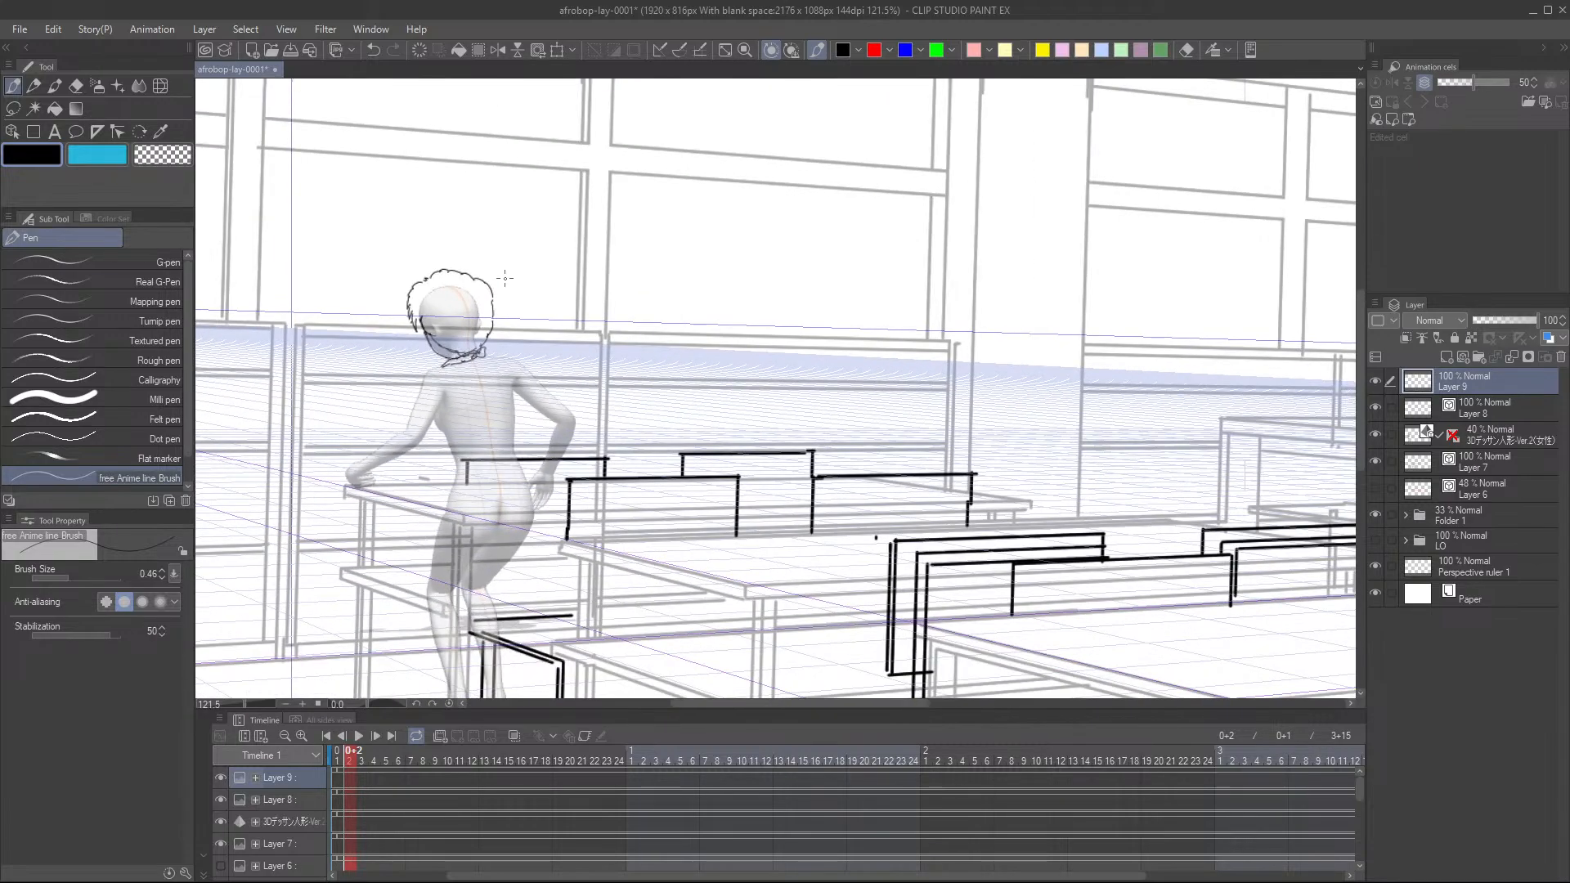
scroll(479, 348, up, 5)
scroll(479, 348, up, 3)
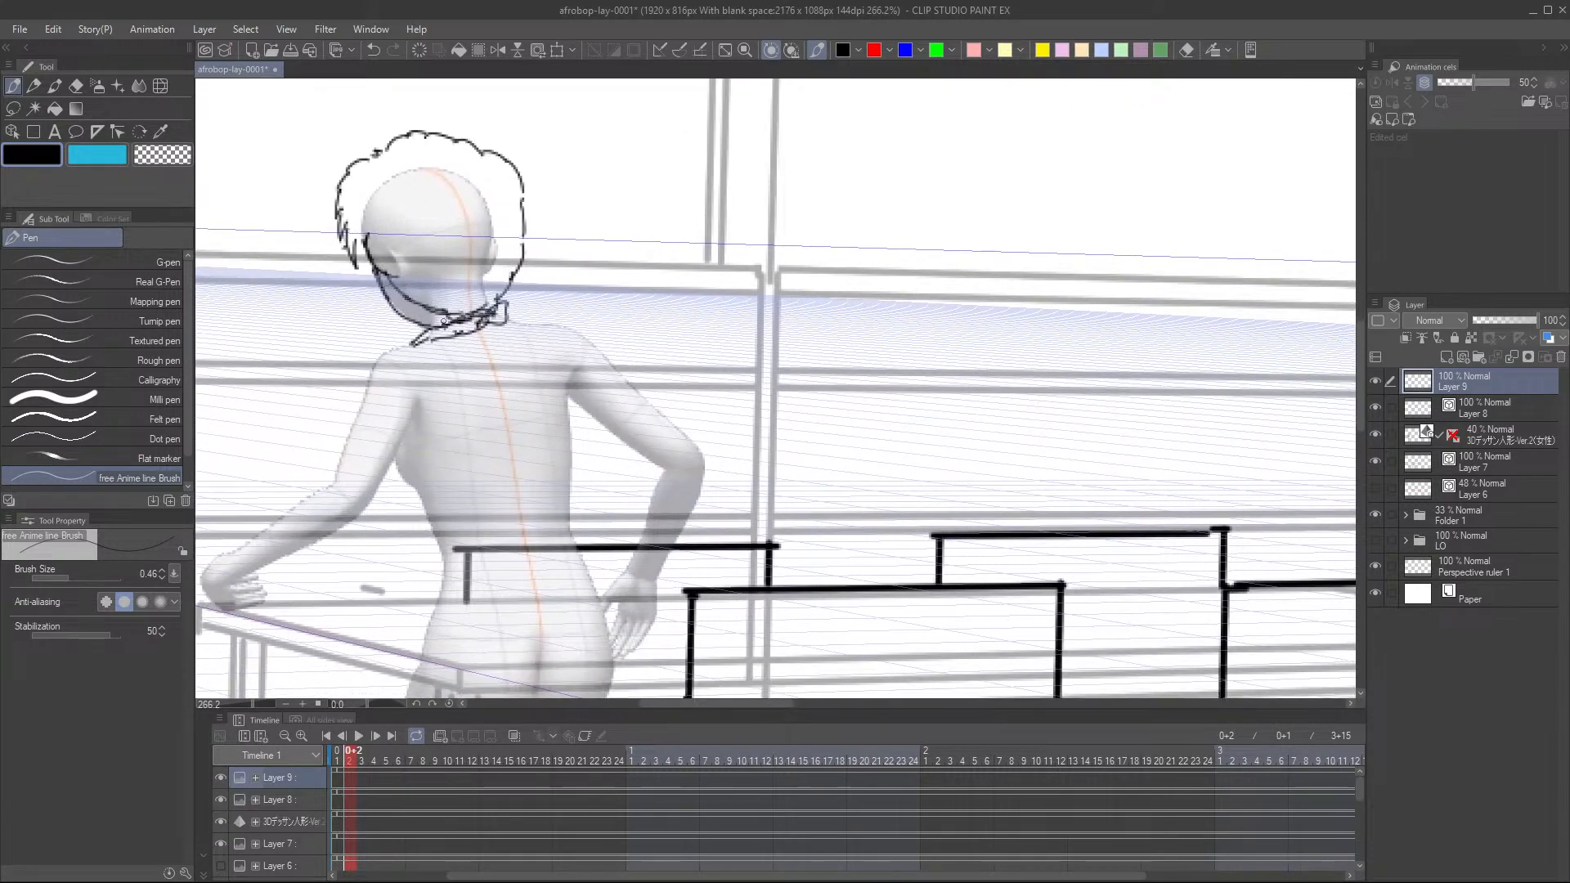
drag(471, 308, 434, 330)
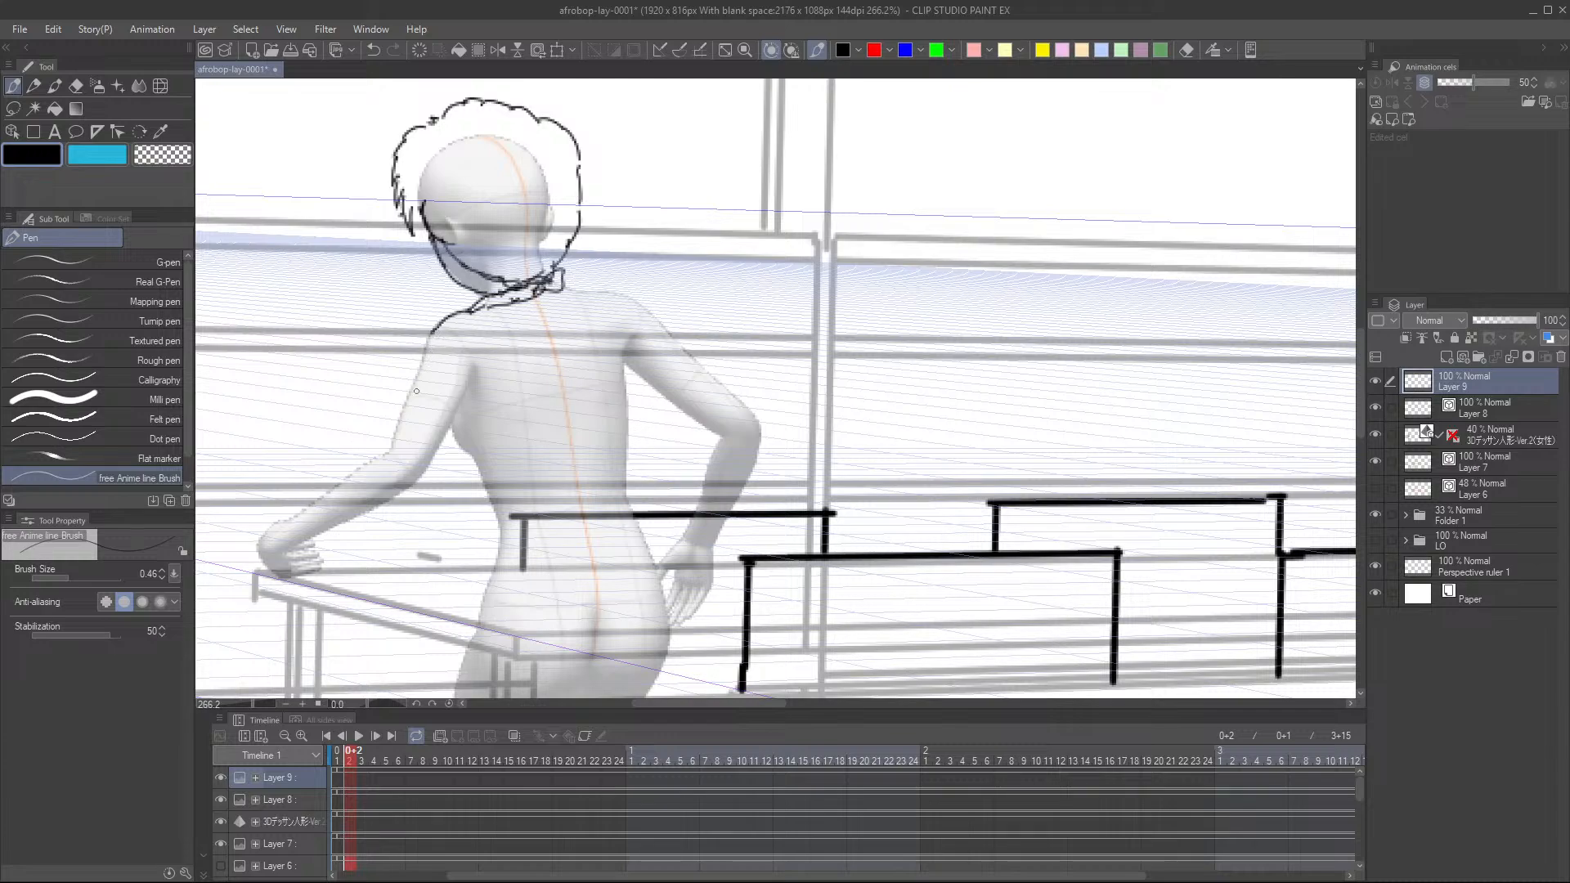
mouse_move(433, 333)
mouse_down()
mouse_move(389, 451)
mouse_move(405, 488)
mouse_move(474, 376)
mouse_move(458, 412)
mouse_move(472, 416)
mouse_move(554, 379)
mouse_up()
key(ctrl+z)
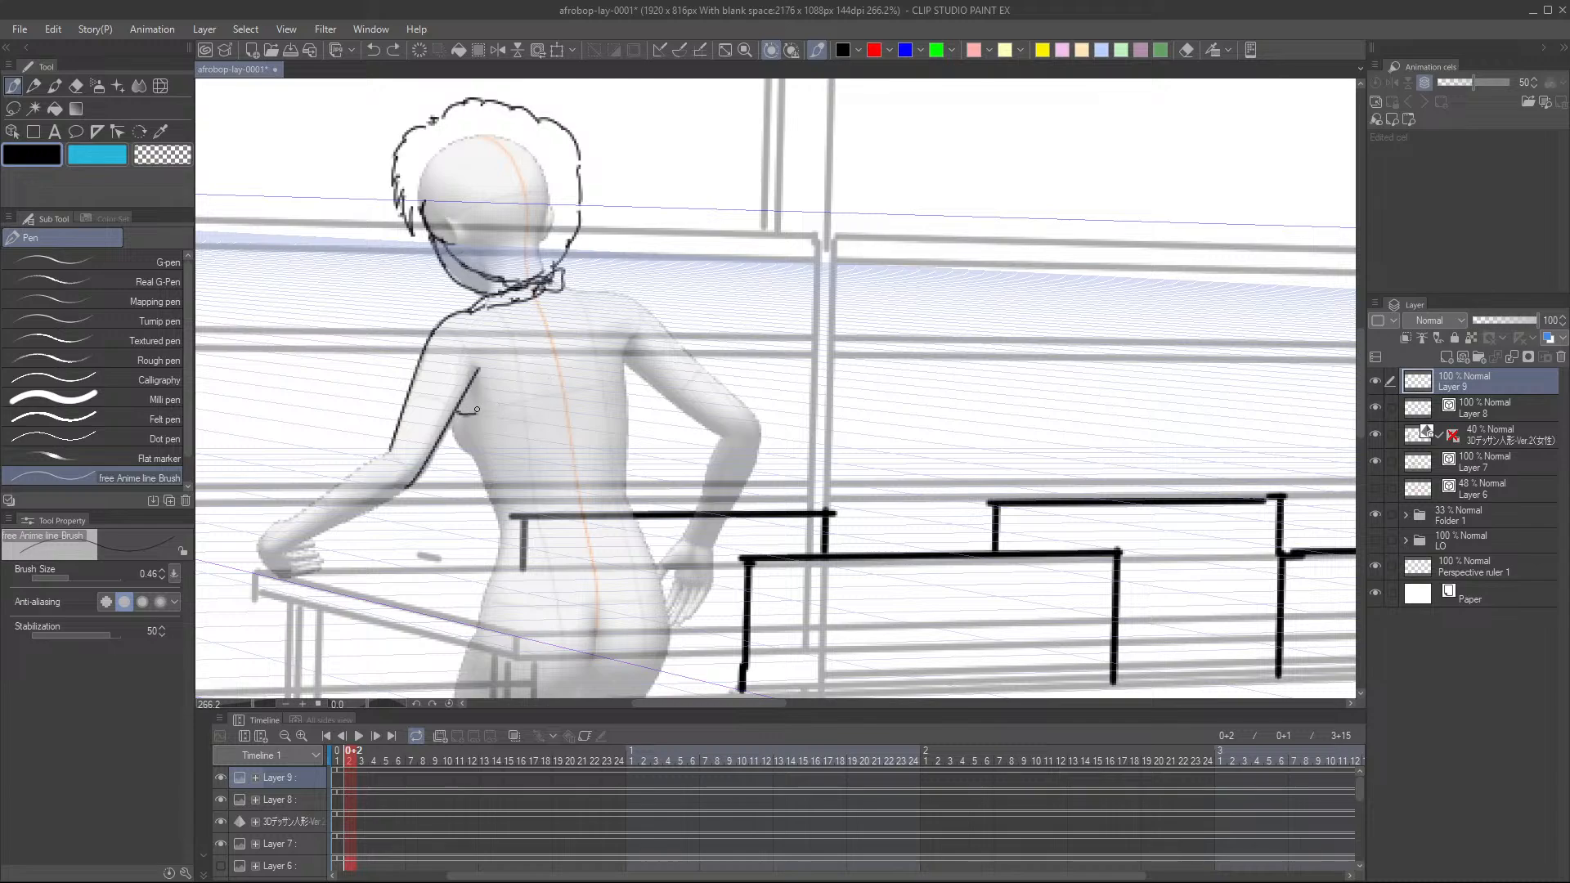
- Draw a strapless top across the back with fold lines, tracing both sides of the torso to a hem at the hips
drag(463, 414, 604, 378)
mouse_move(498, 422)
mouse_down()
mouse_move(624, 374)
mouse_move(627, 351)
mouse_move(627, 467)
mouse_move(607, 425)
mouse_move(637, 497)
mouse_up()
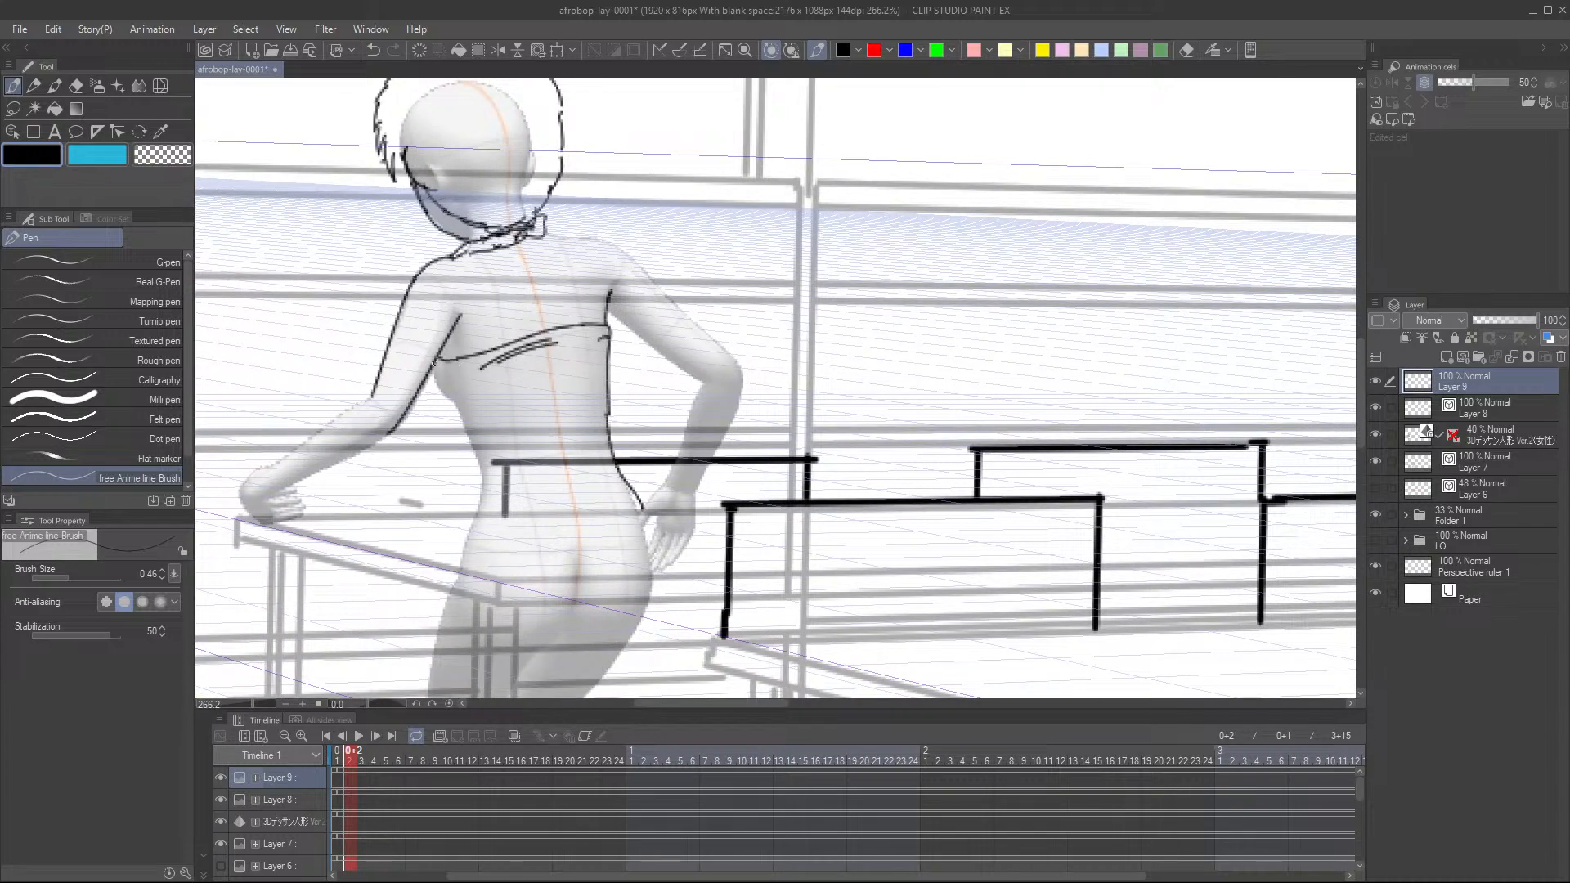
mouse_move(435, 361)
mouse_down()
mouse_move(486, 481)
mouse_move(474, 436)
mouse_move(476, 485)
mouse_move(484, 471)
mouse_move(483, 488)
mouse_move(648, 506)
mouse_move(480, 499)
mouse_move(642, 491)
mouse_up()
key(ctrl+z)
mouse_move(472, 494)
mouse_down()
mouse_move(648, 478)
mouse_move(577, 506)
mouse_up()
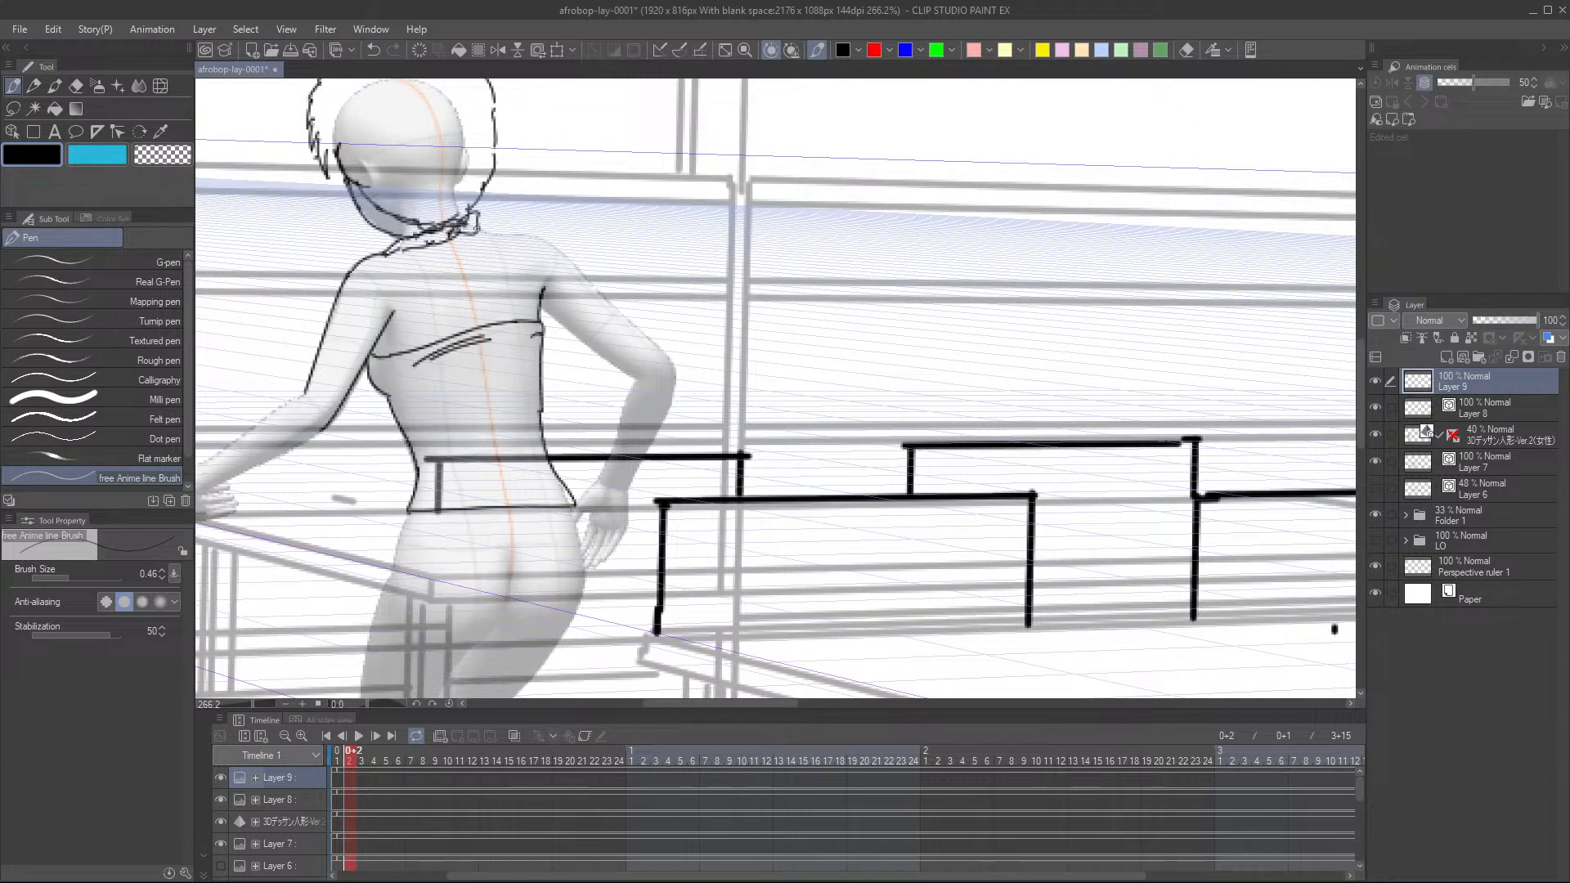
- Trace the figure's right shoulder and bent right arm down to the wrist at the hip
drag(475, 231, 544, 240)
drag(539, 308, 630, 377)
drag(545, 240, 661, 354)
key(ctrl+z)
mouse_move(546, 238)
mouse_down()
mouse_move(663, 363)
mouse_move(624, 387)
mouse_move(595, 485)
mouse_up()
mouse_move(663, 353)
mouse_down()
mouse_move(628, 494)
mouse_move(614, 511)
mouse_move(597, 484)
mouse_move(575, 510)
mouse_move(627, 509)
mouse_up()
scroll(626, 508, down, 6)
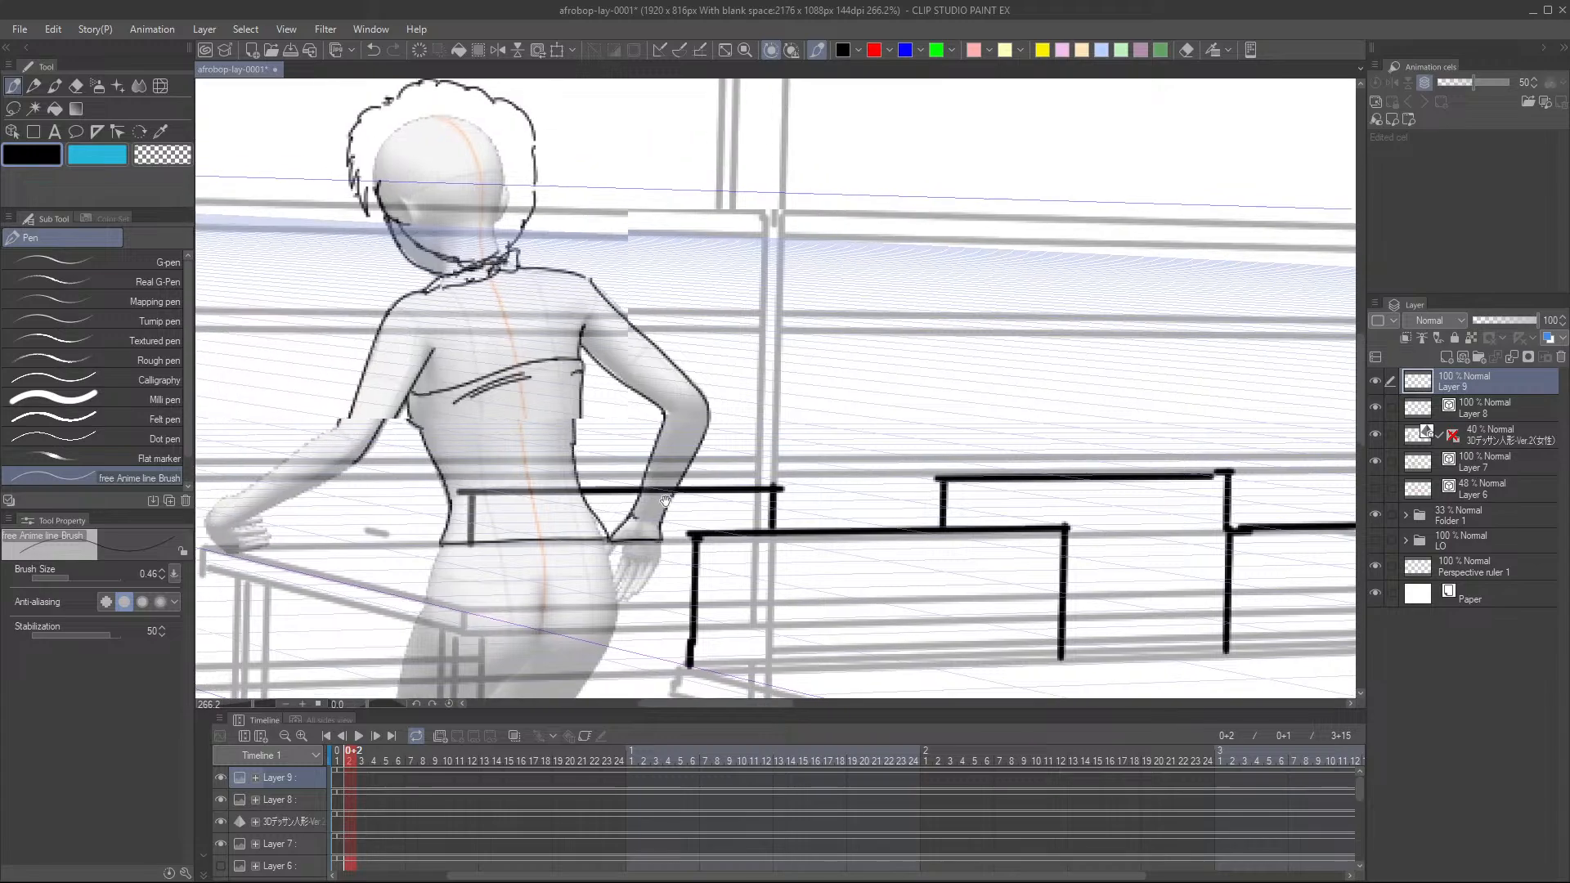
scroll(582, 451, up, 3)
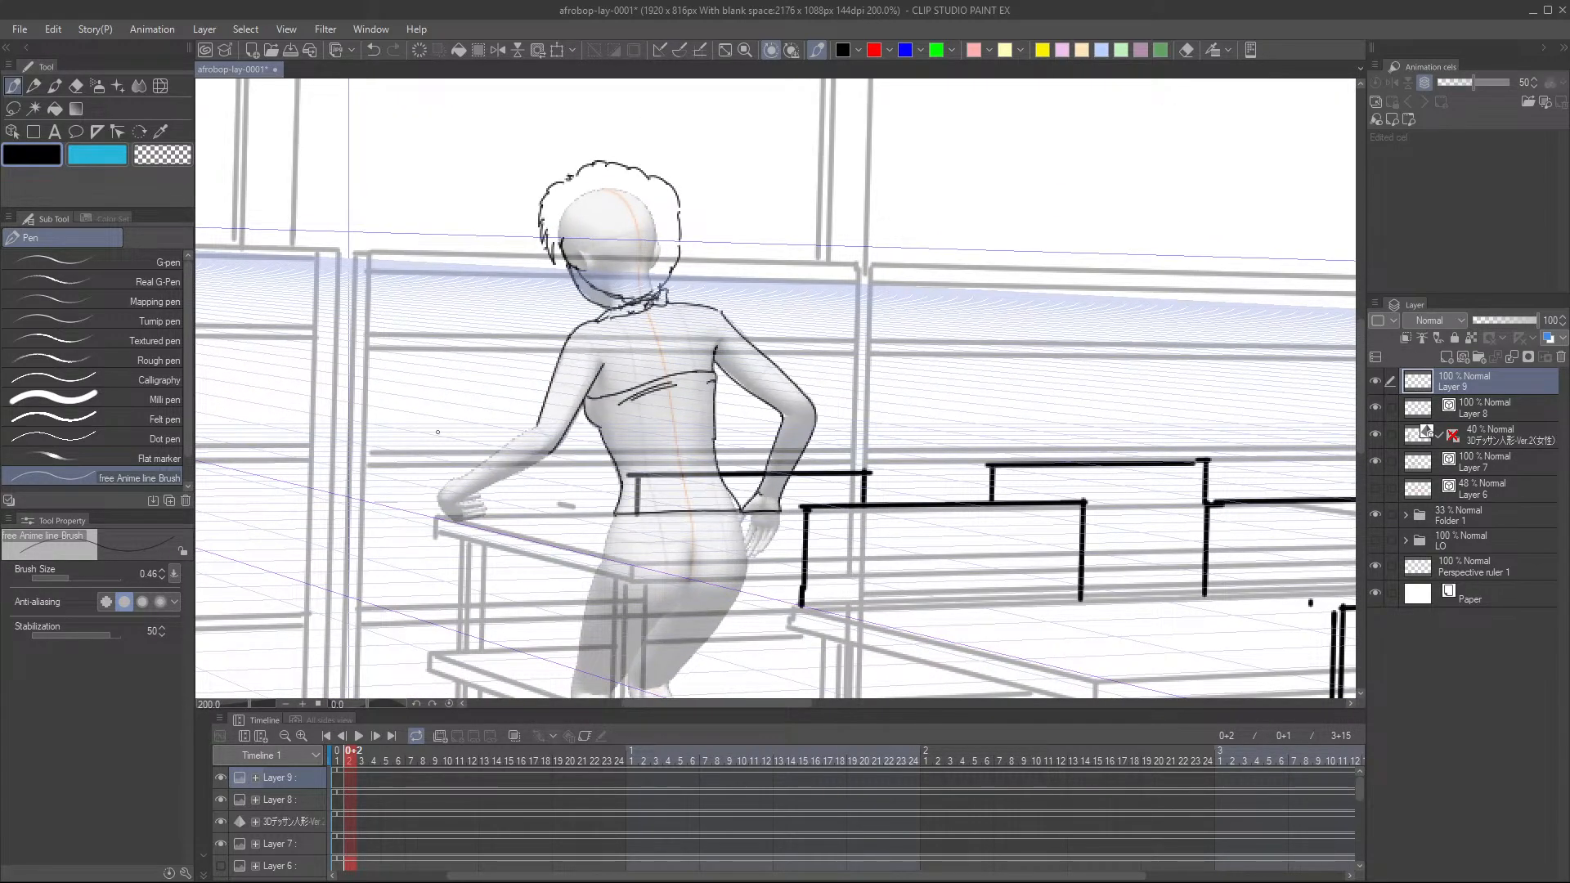
- Sketch an open book standing on the desk beside the figure's left hand, with edge and spine lines
drag(431, 426, 449, 480)
mouse_move(453, 414)
mouse_down()
mouse_move(497, 397)
mouse_move(497, 436)
mouse_move(500, 392)
mouse_move(510, 439)
mouse_move(456, 491)
mouse_move(544, 452)
mouse_move(445, 490)
mouse_move(523, 438)
mouse_up()
key(ctrl+z)
drag(449, 481, 532, 430)
drag(461, 505, 551, 451)
scroll(462, 539, up, 3)
mouse_move(444, 470)
mouse_down()
mouse_move(438, 505)
mouse_move(458, 508)
mouse_move(445, 459)
mouse_move(509, 472)
mouse_move(521, 496)
mouse_move(540, 485)
mouse_move(511, 501)
mouse_move(547, 488)
mouse_up()
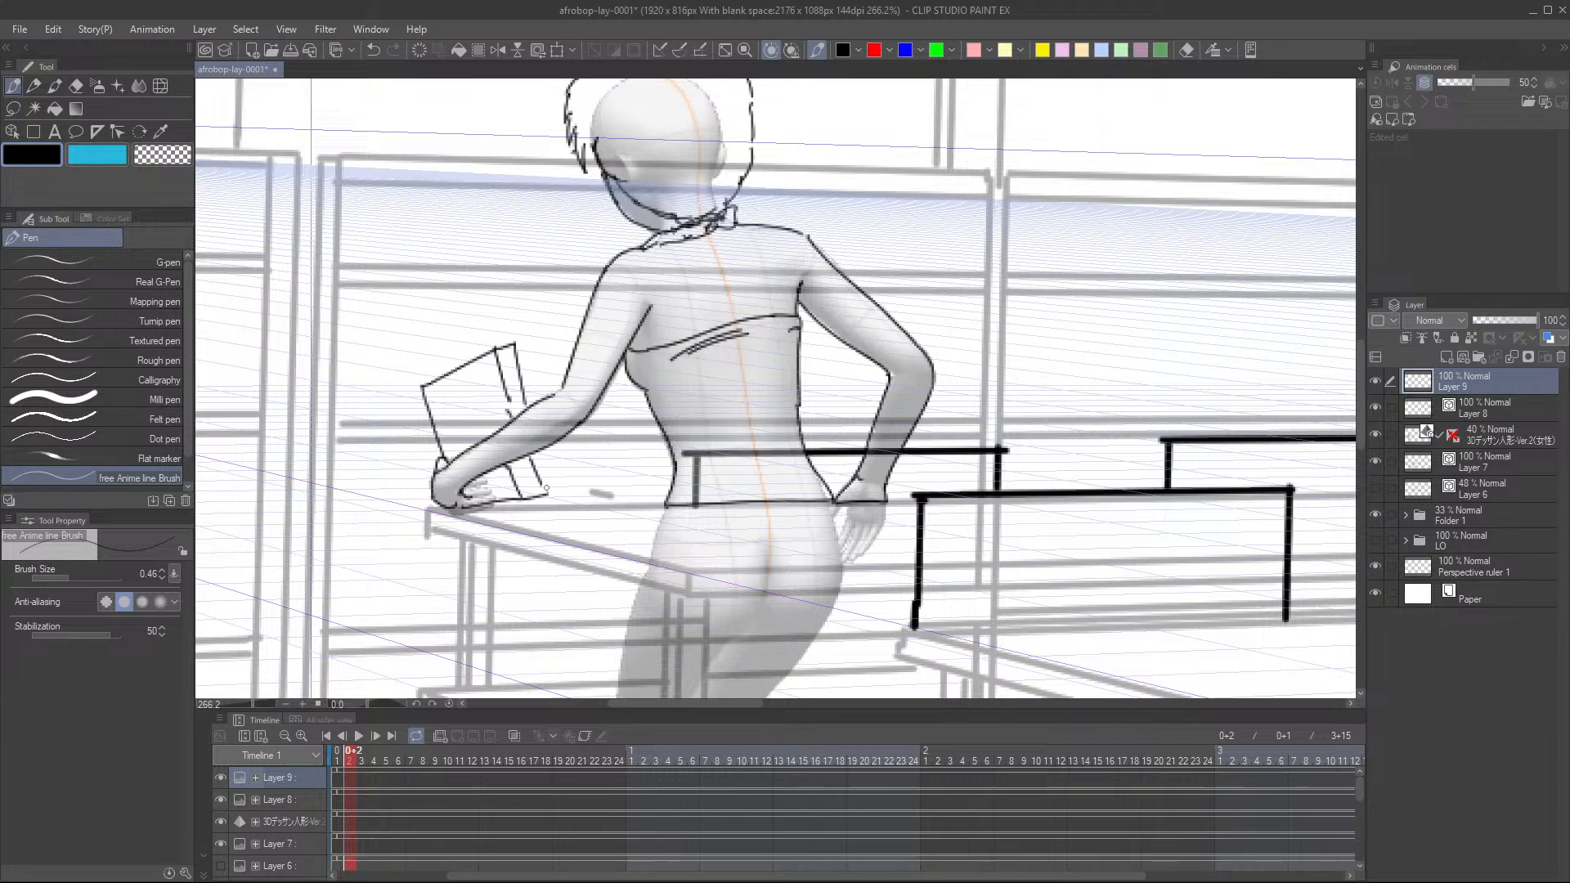
- Trace the figure's lower legs and feet below the desk, undoing stray strokes
scroll(605, 491, down, 4)
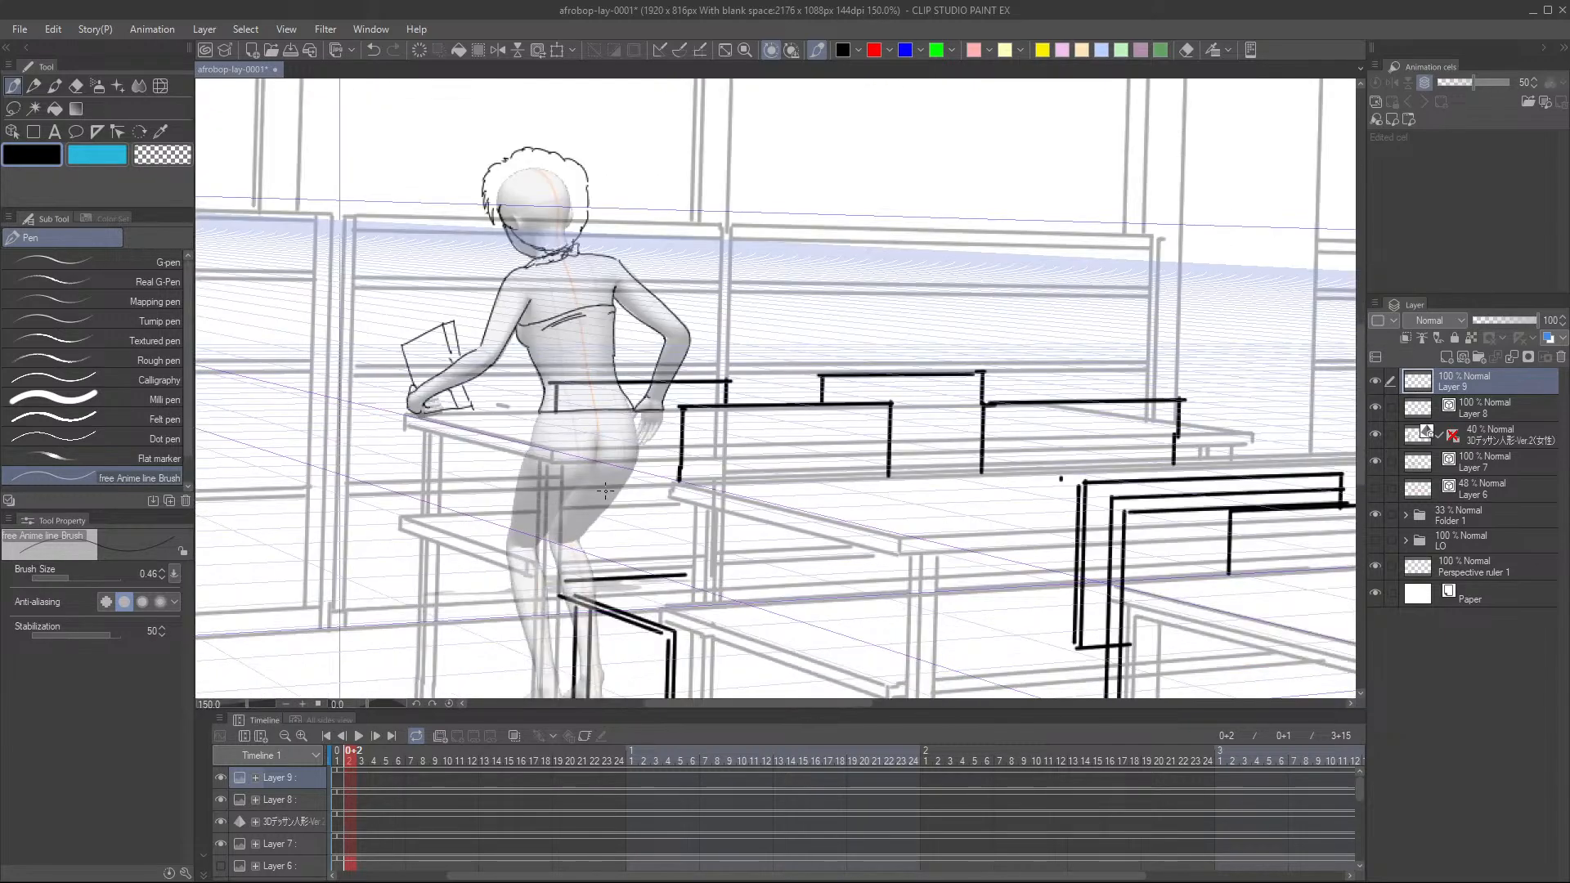
drag(605, 491, 469, 375)
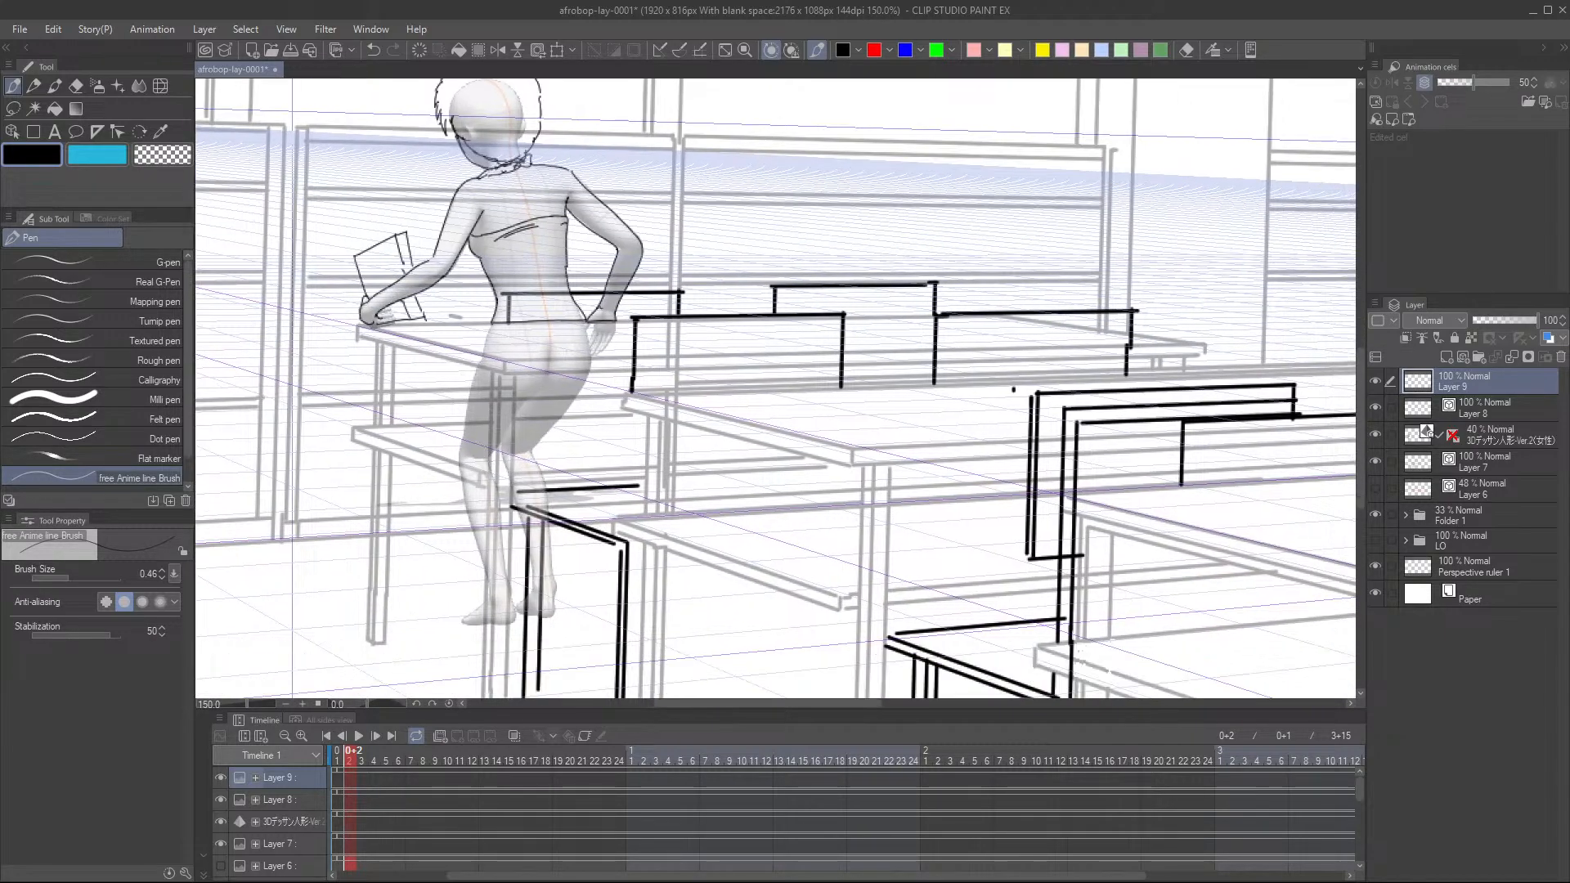
drag(458, 473, 489, 583)
key(ctrl+z)
mouse_move(463, 621)
mouse_down()
mouse_move(485, 602)
mouse_move(466, 622)
mouse_move(516, 621)
mouse_up()
key(ctrl+z)
scroll(570, 527, down, 5)
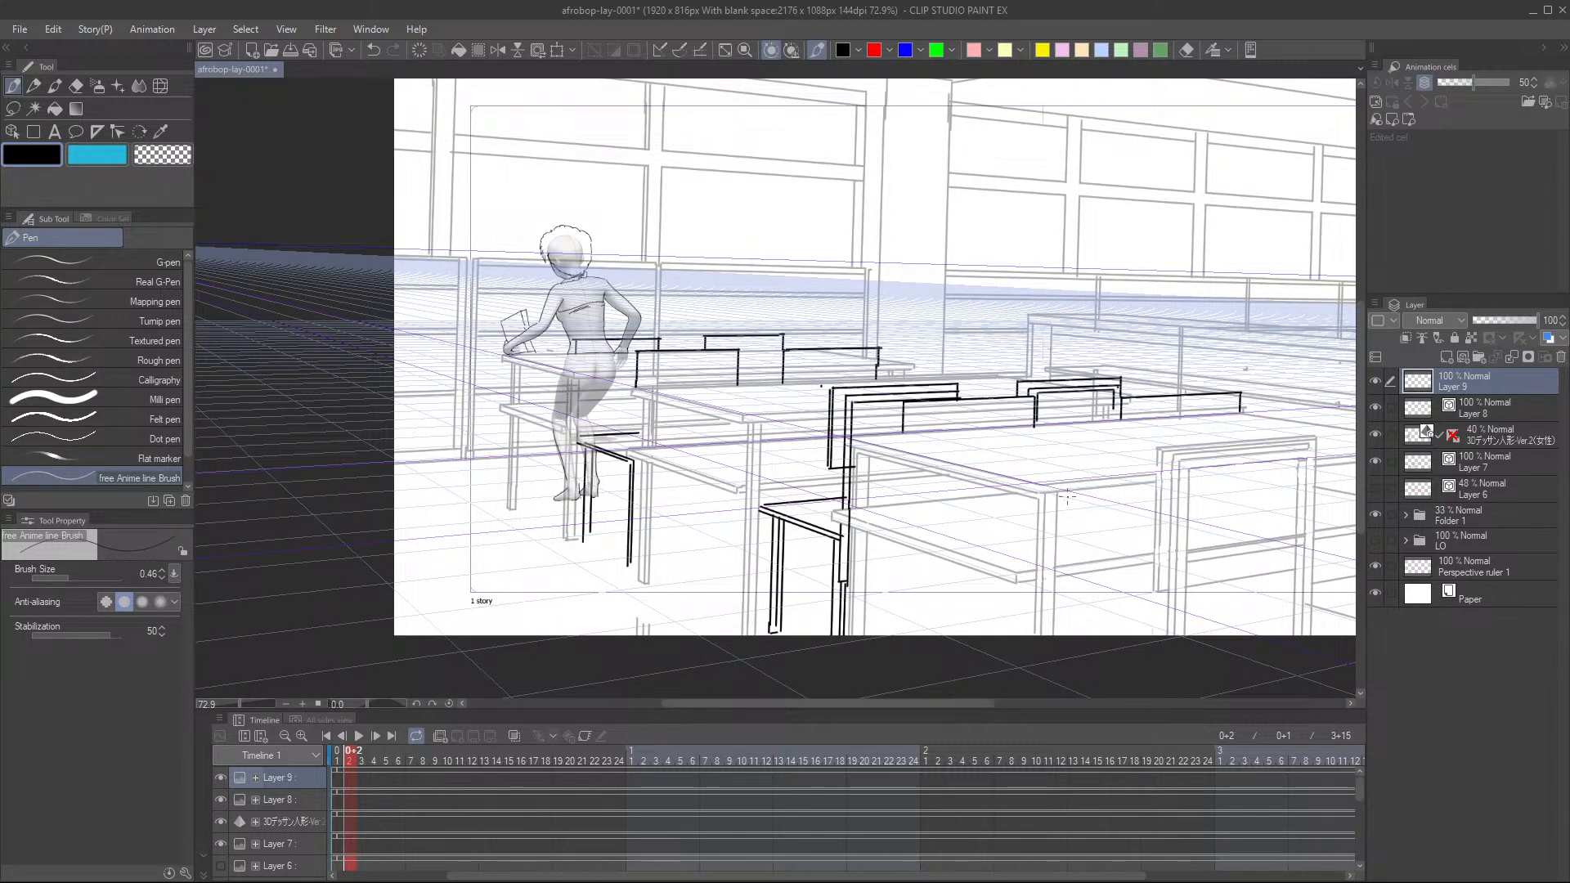
drag(936, 461, 828, 476)
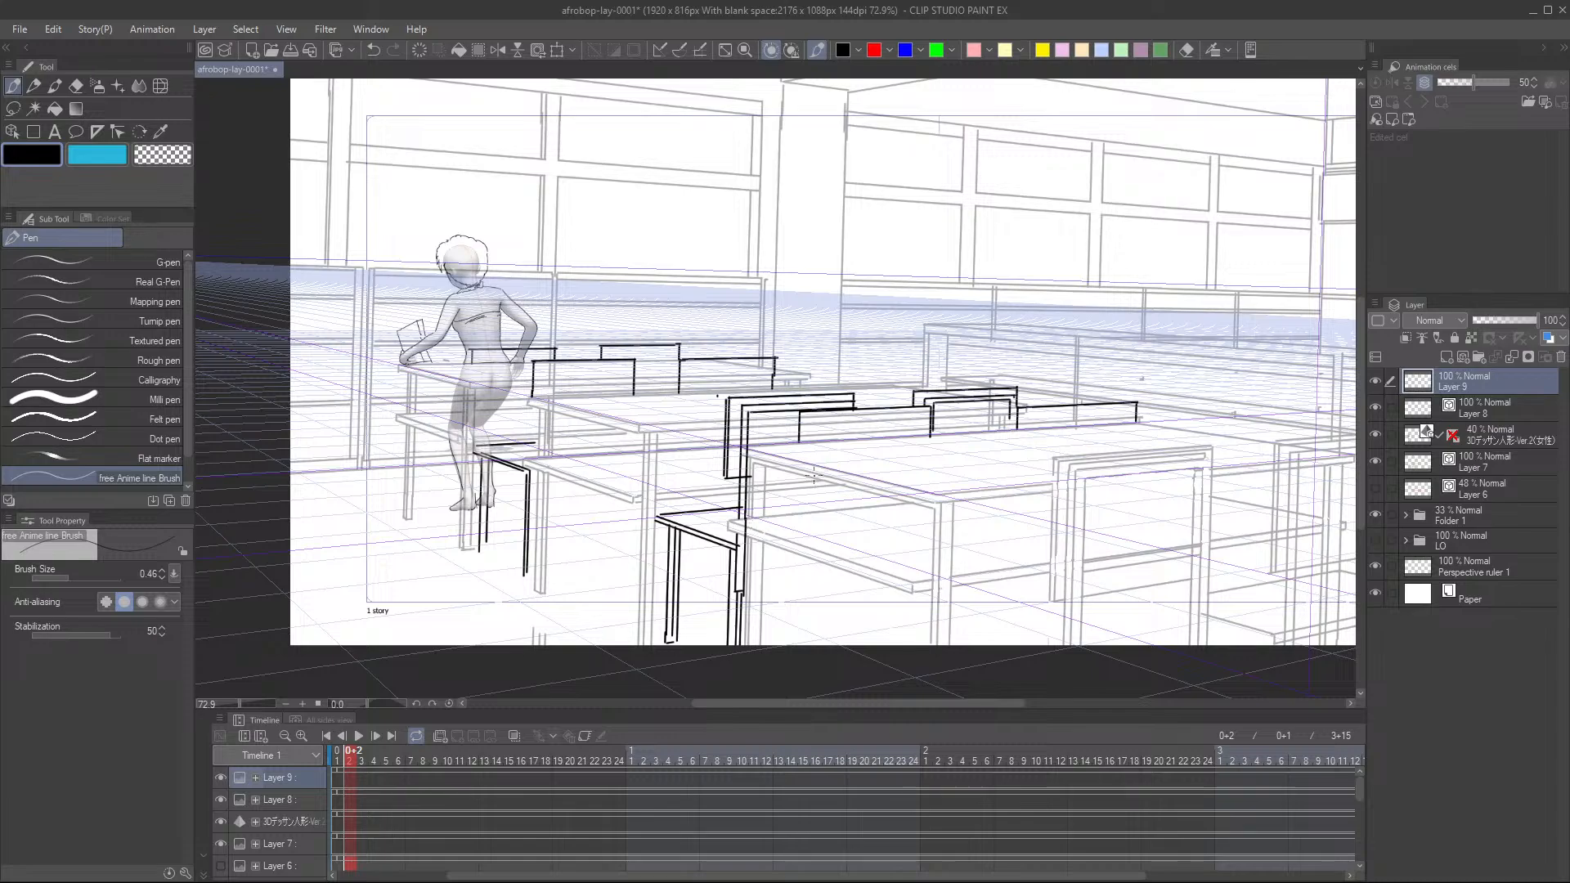
drag(423, 395, 466, 397)
scroll(481, 429, up, 2)
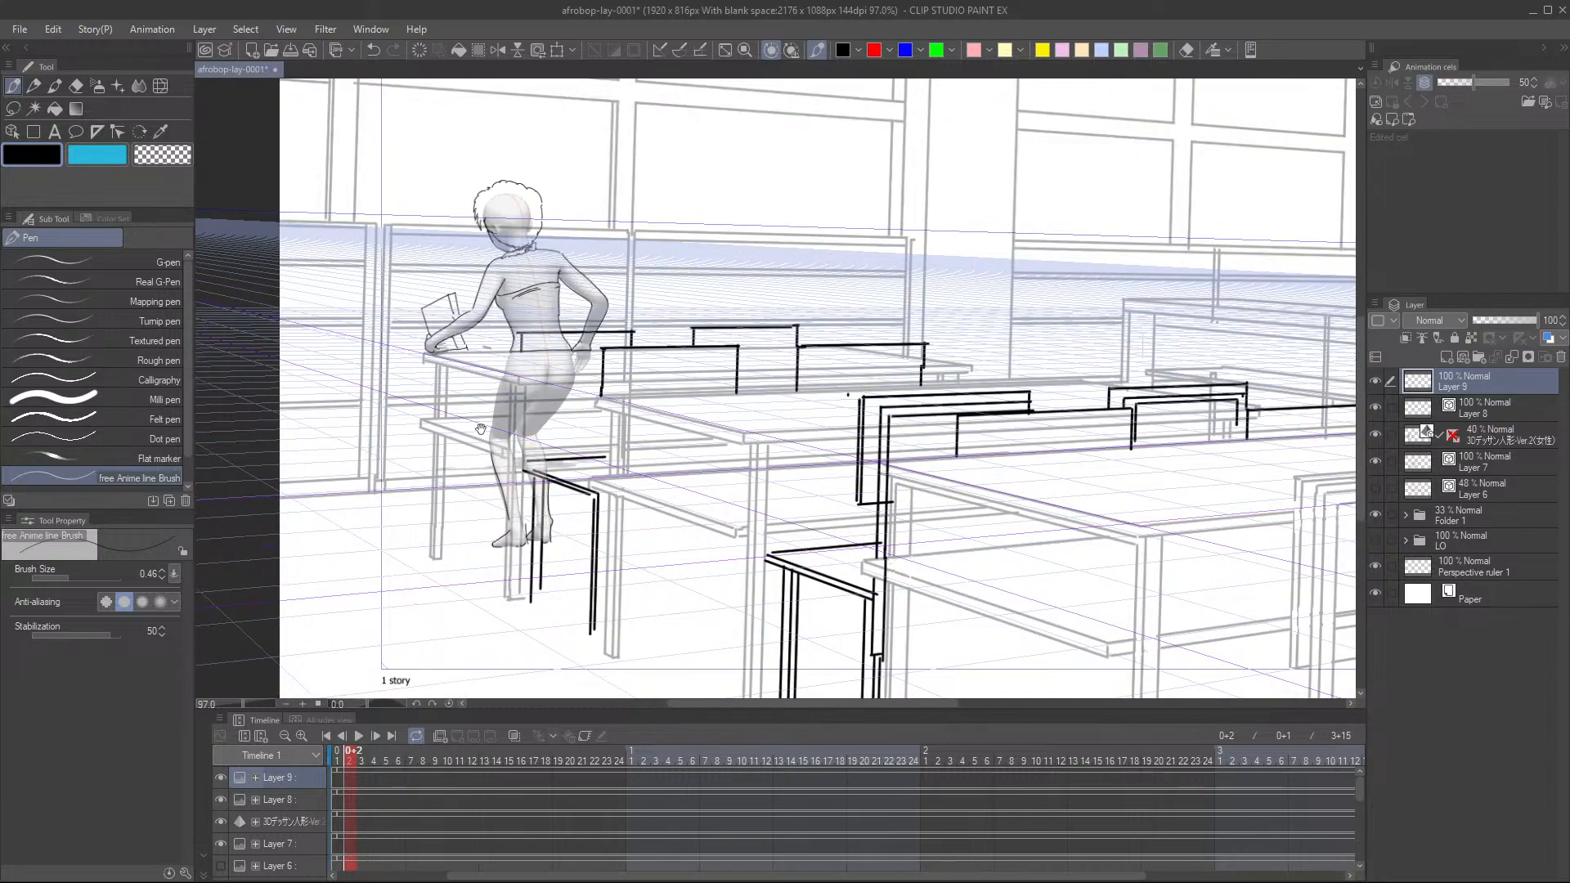
scroll(481, 428, down, 1)
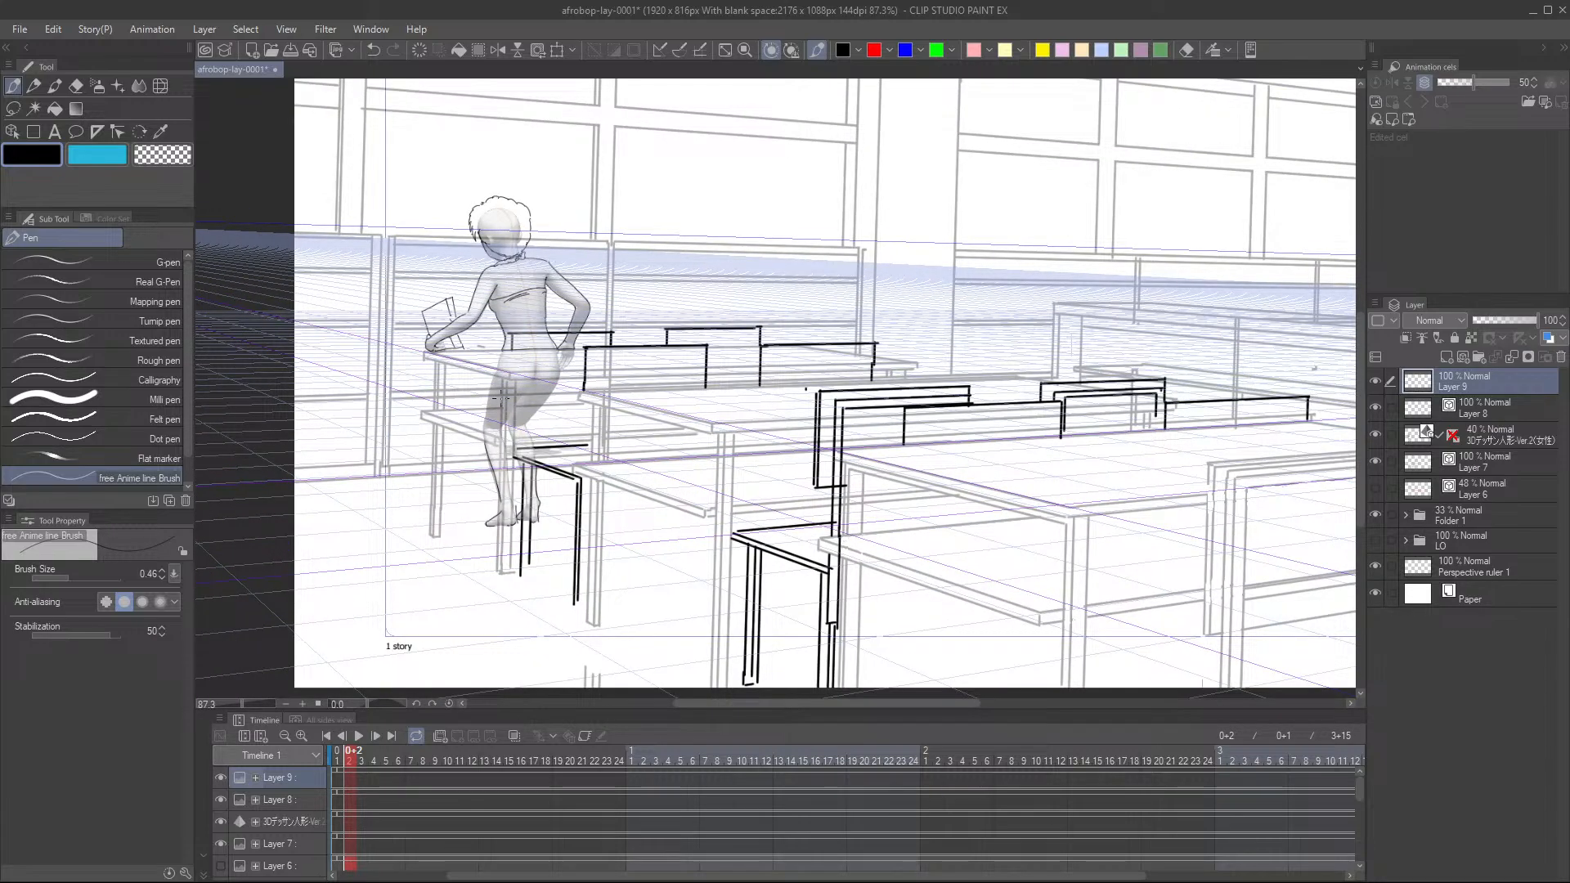
drag(567, 283, 520, 382)
- Erase the curly hair outline and jawline around the head with the Hard eraser, lowering its hardness to the second level
scroll(524, 325, up, 9)
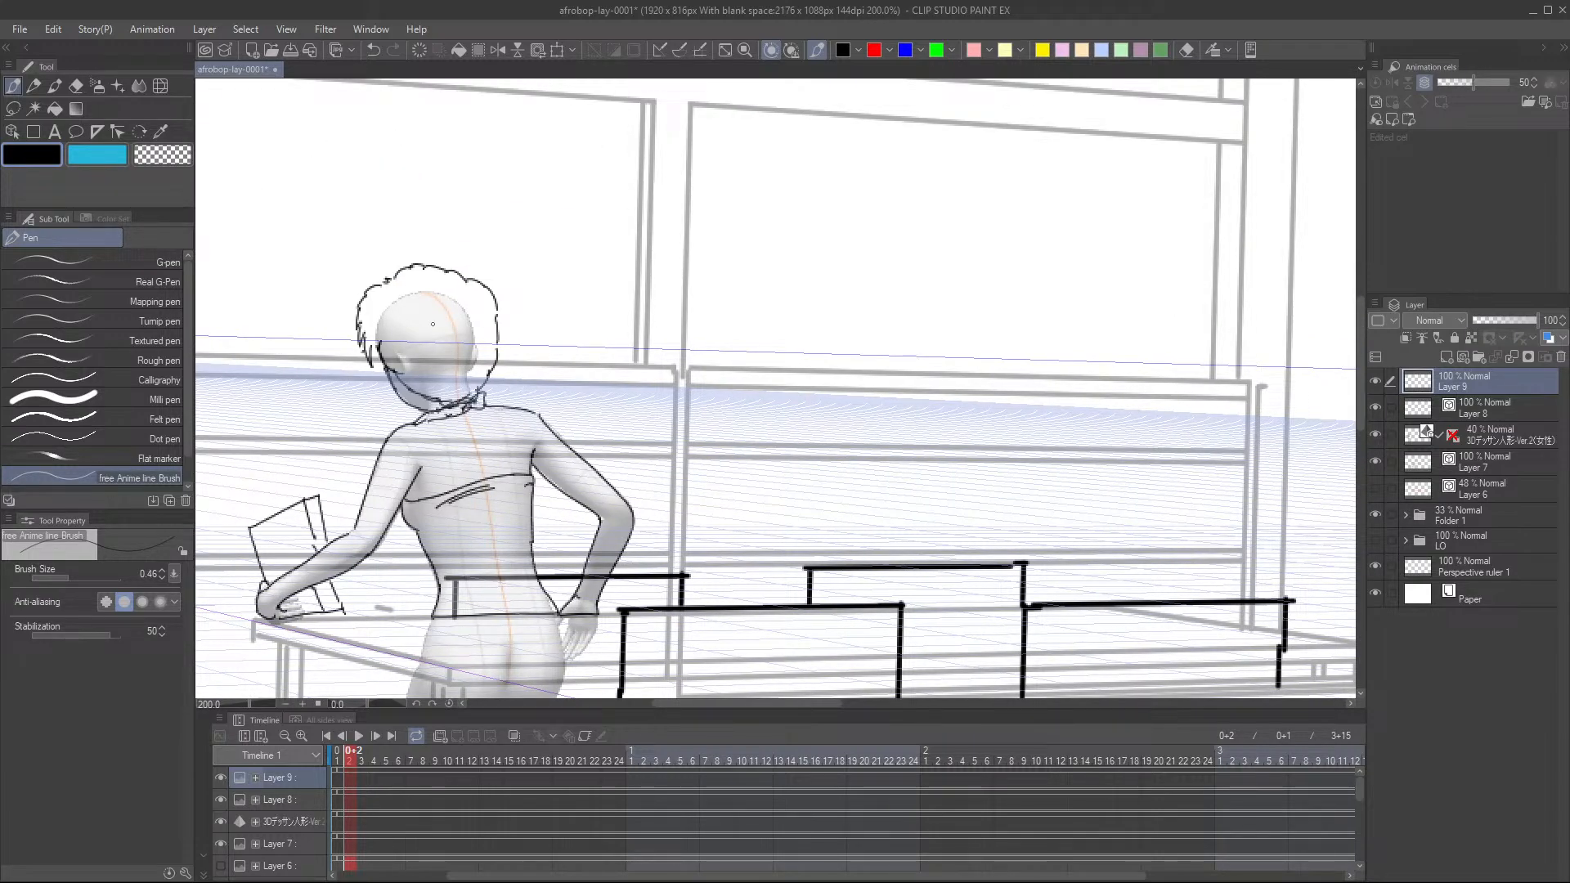
key(e)
key(p)
key(e)
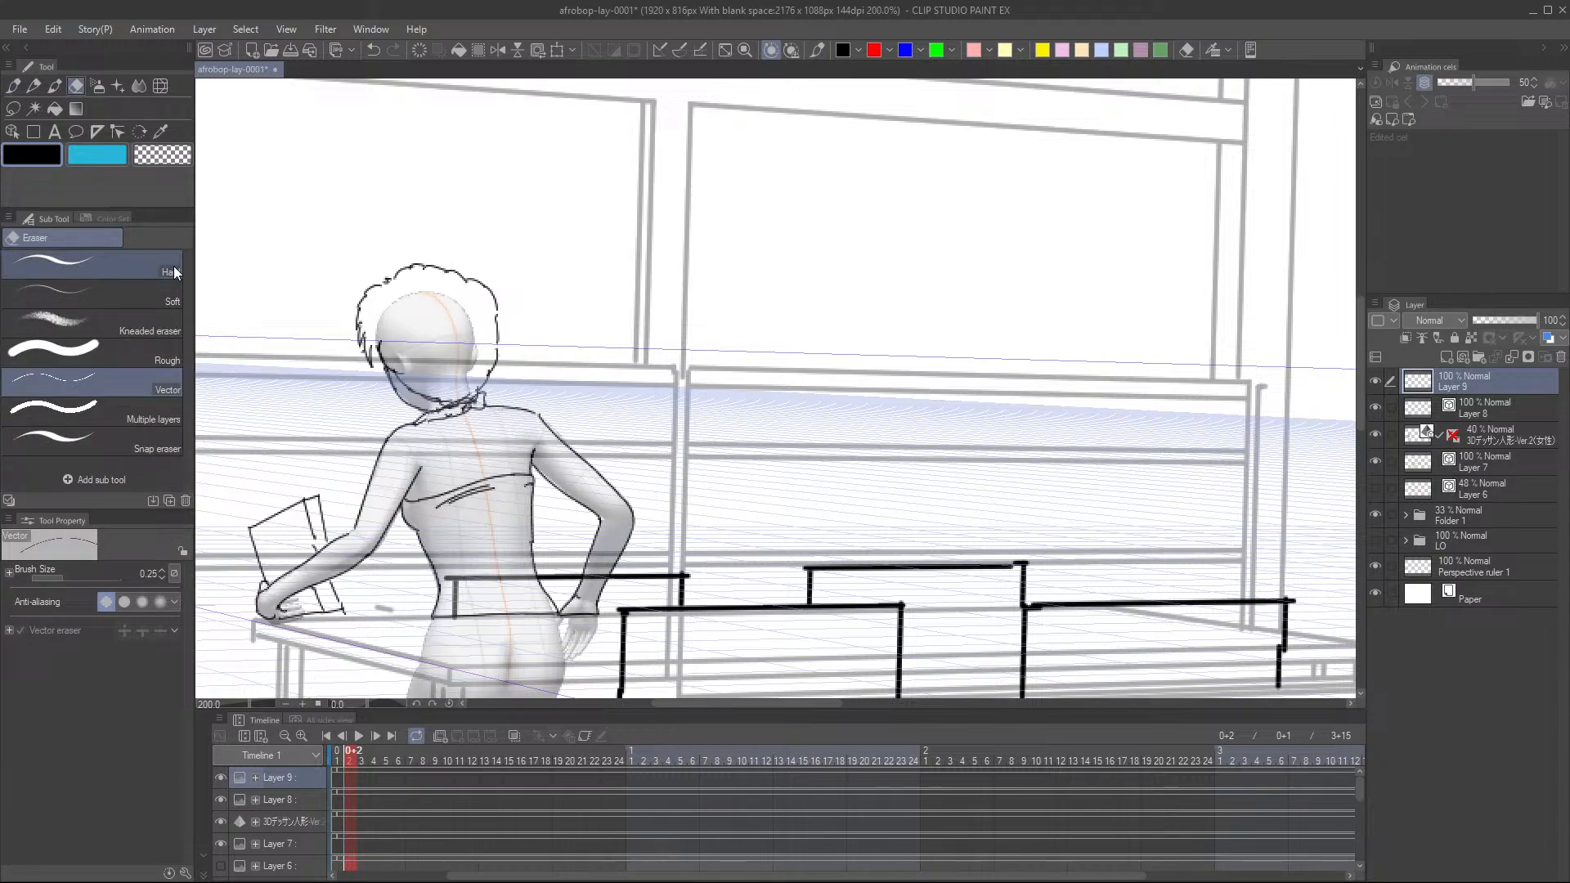
click(90, 263)
mouse_move(491, 291)
mouse_down()
mouse_move(498, 337)
mouse_move(471, 276)
mouse_up()
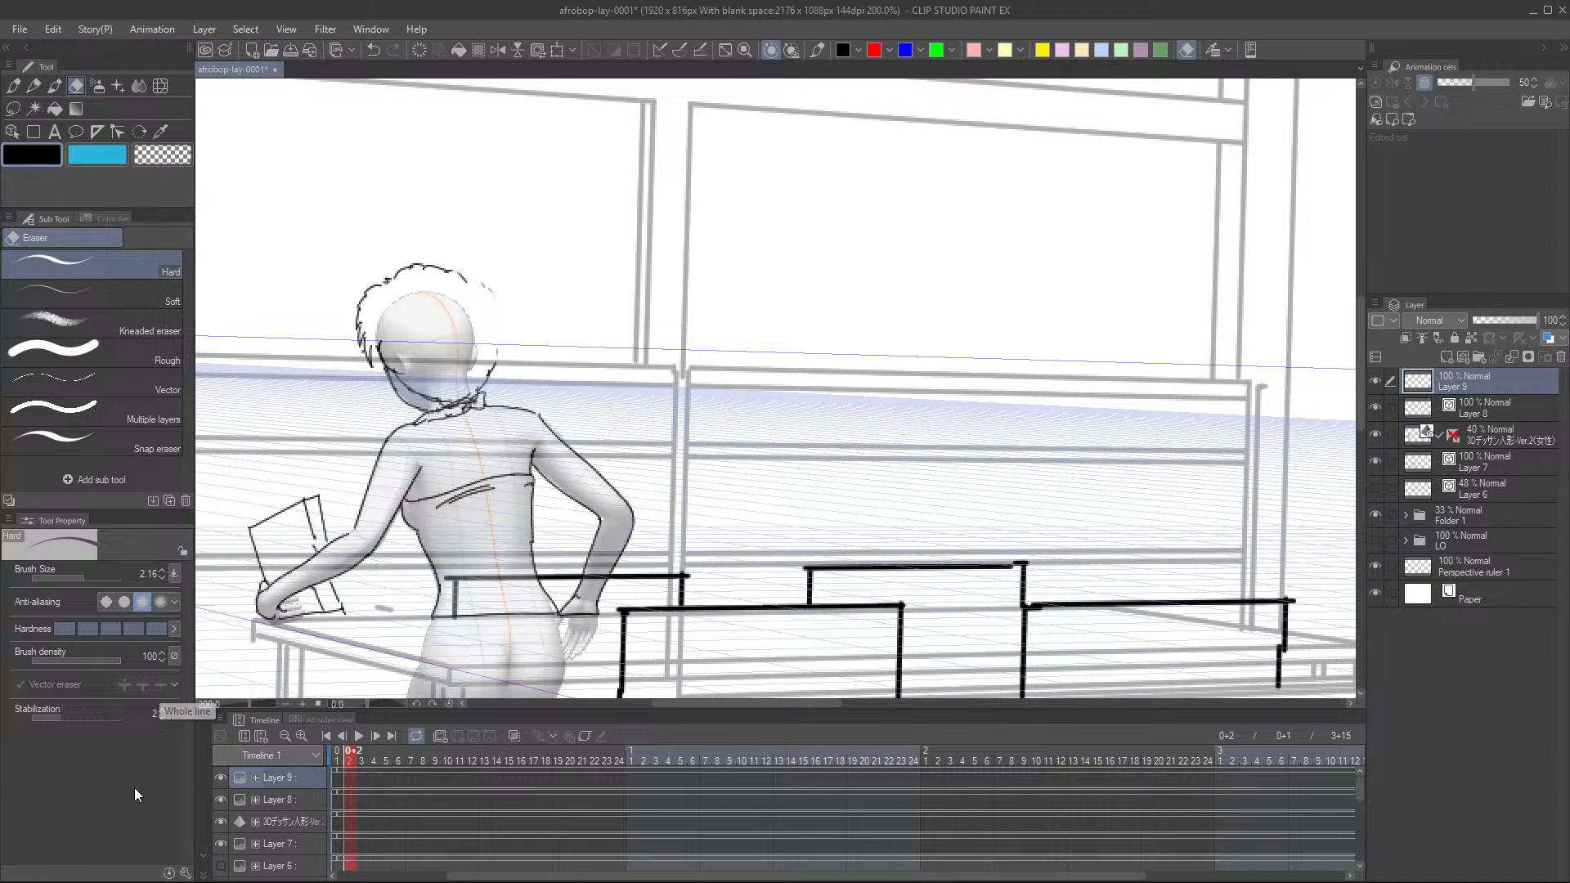
click(86, 630)
mouse_move(410, 269)
mouse_down()
mouse_move(445, 263)
mouse_move(483, 298)
mouse_move(483, 388)
mouse_move(483, 309)
mouse_move(357, 352)
mouse_move(429, 396)
mouse_move(462, 391)
mouse_move(432, 405)
mouse_move(373, 341)
mouse_move(384, 292)
mouse_move(361, 286)
mouse_move(368, 364)
mouse_move(417, 255)
mouse_move(410, 275)
mouse_move(487, 351)
mouse_move(482, 383)
mouse_move(482, 305)
mouse_up()
drag(386, 365, 427, 404)
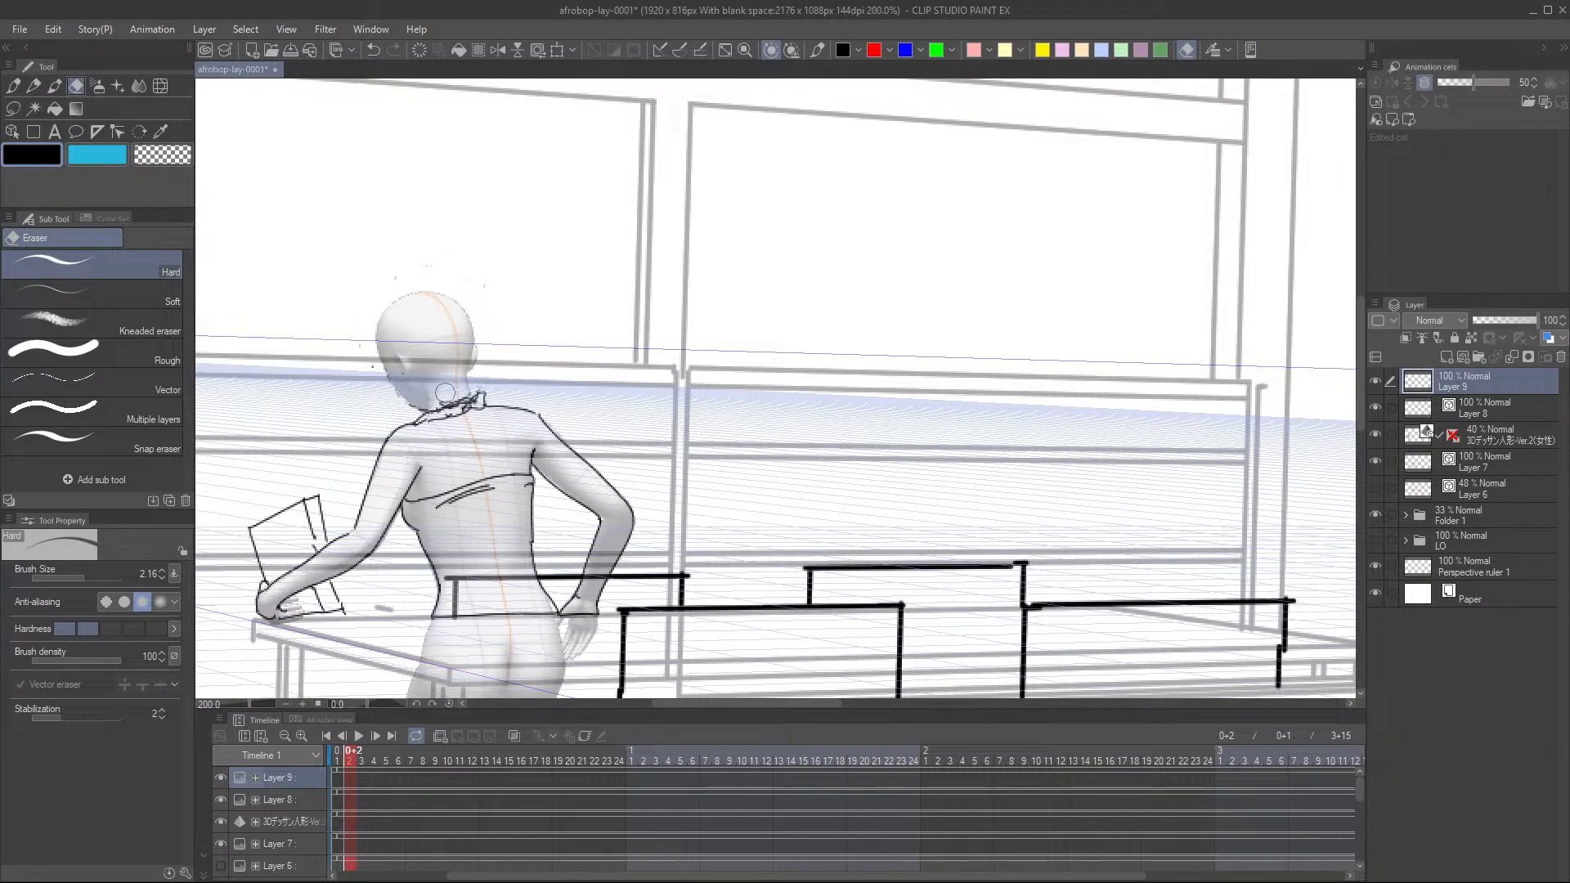
- Draw a round hair bun with inner swirl lines on top of the head using the free Anime line Brush
key(p)
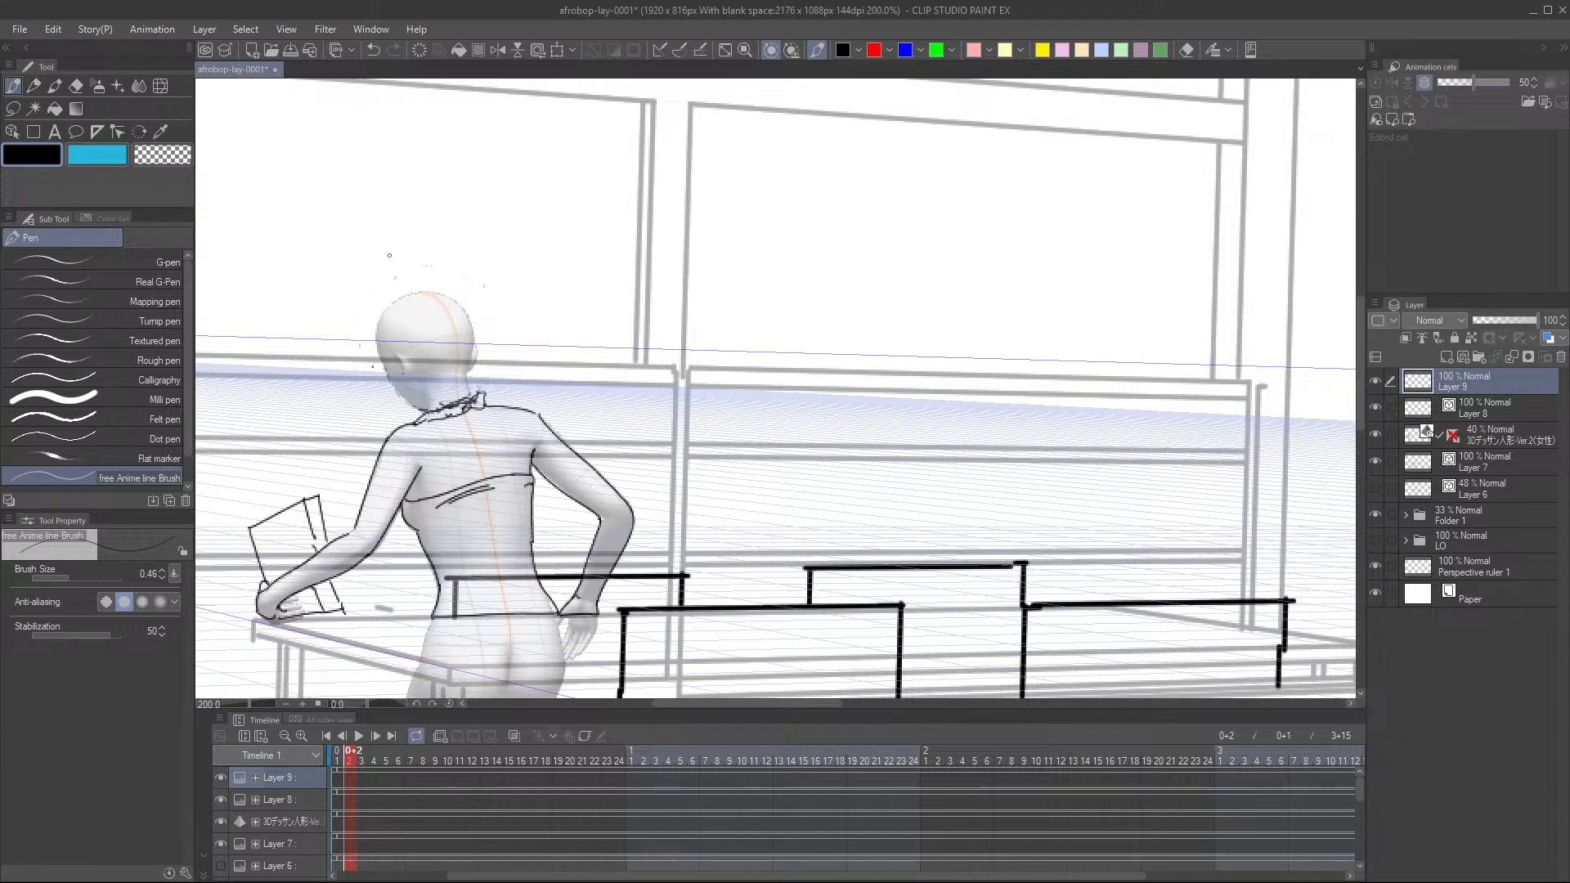
drag(385, 262, 422, 265)
mouse_move(388, 291)
mouse_down()
mouse_move(441, 294)
mouse_move(454, 264)
mouse_move(456, 297)
mouse_move(416, 307)
mouse_up()
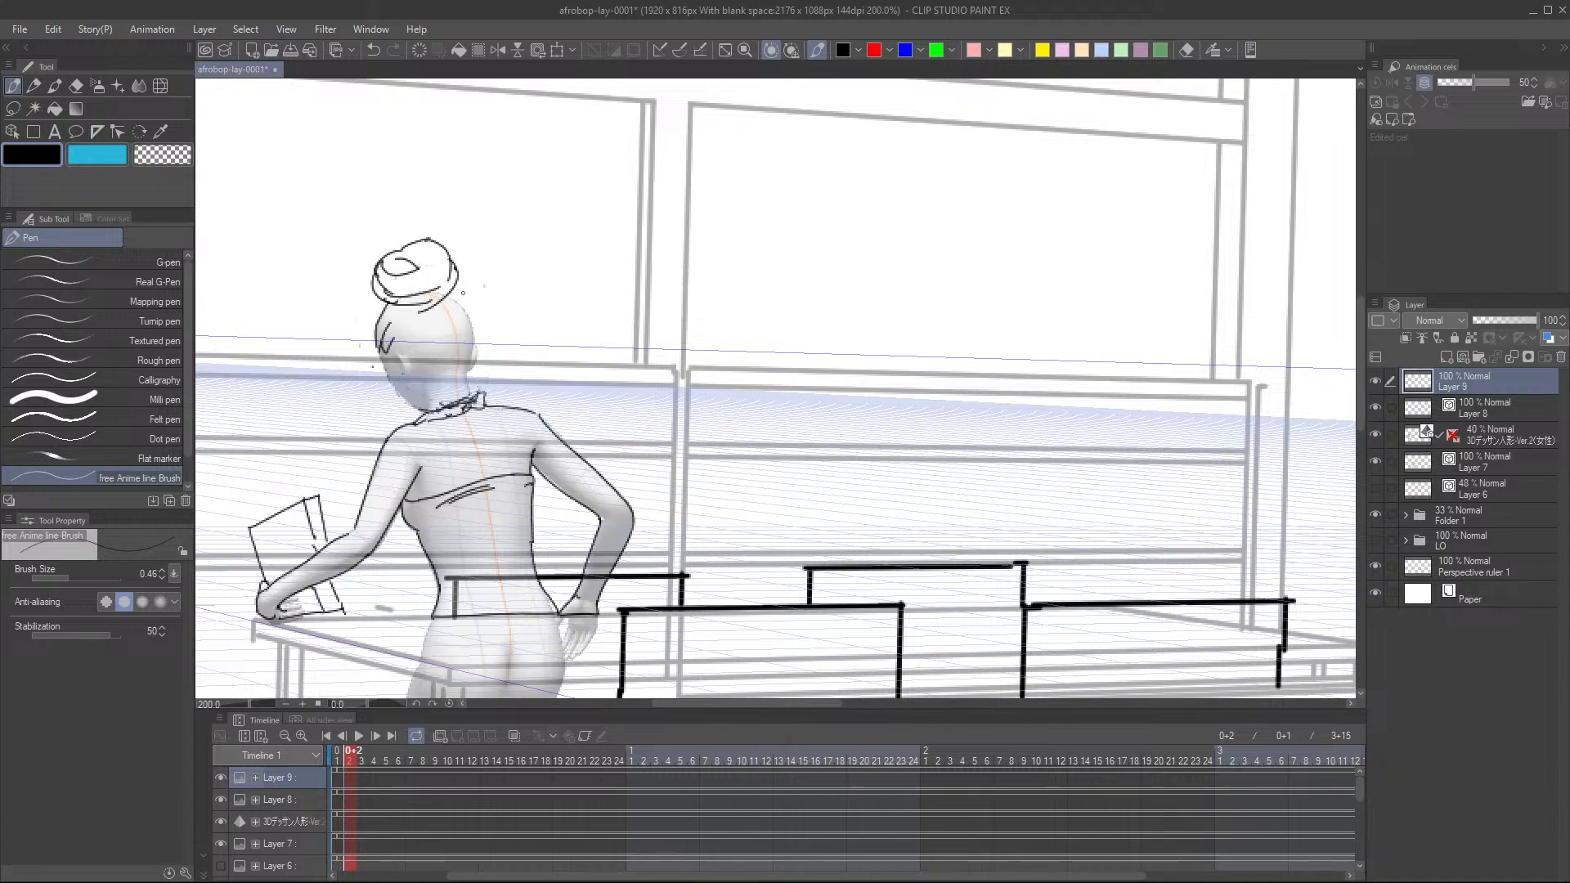
- Add hair strands across the back of the head and outline its right side down to the neck
drag(457, 293, 467, 310)
drag(417, 345, 430, 388)
drag(429, 352, 436, 388)
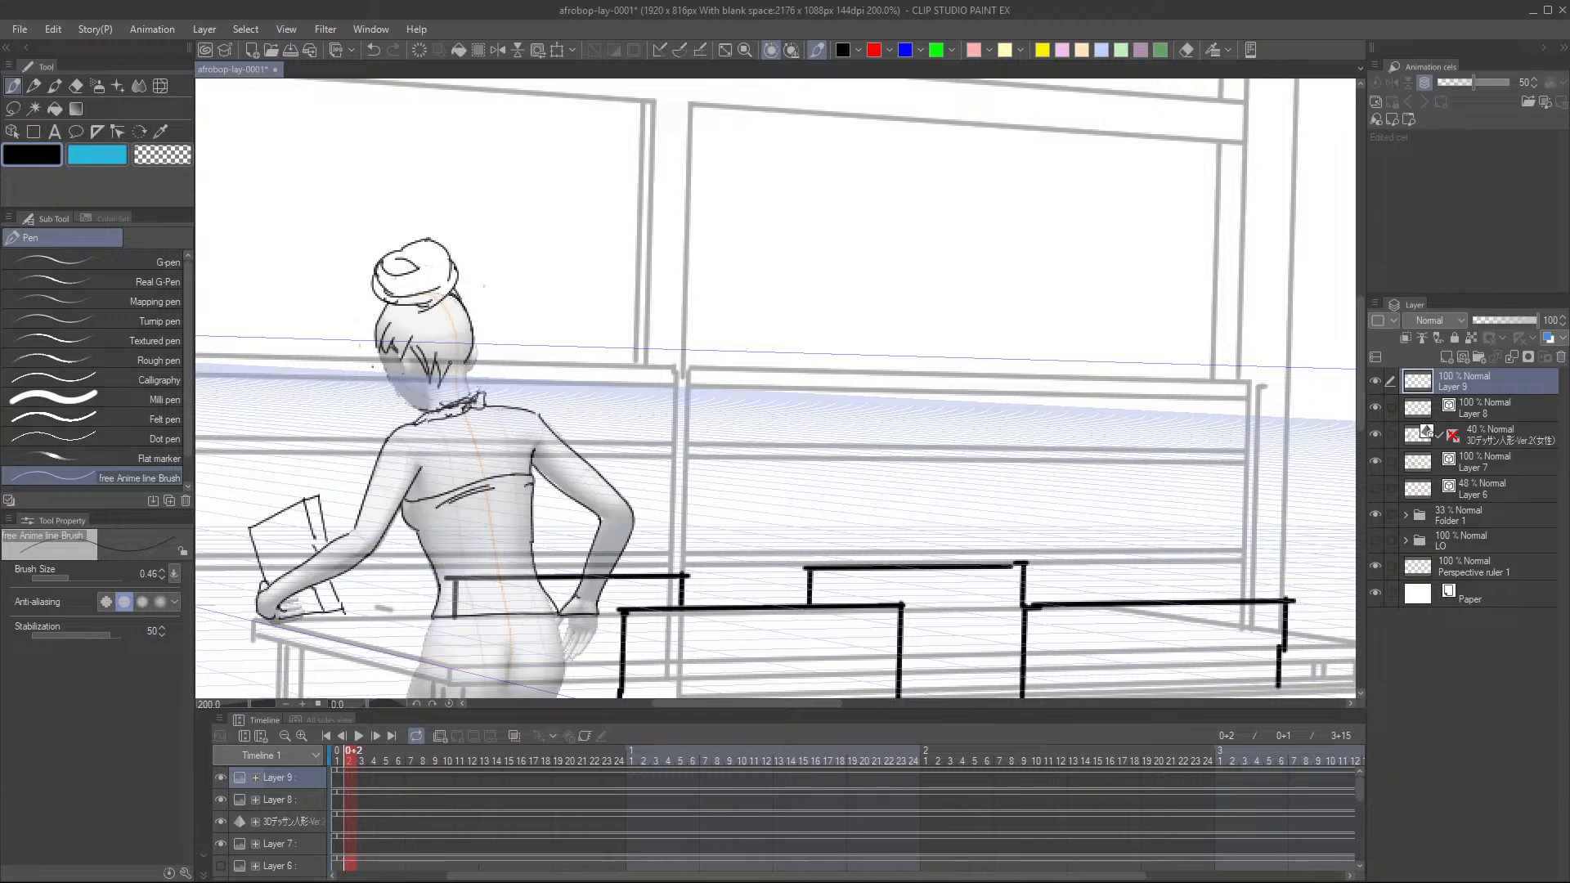
drag(469, 305, 463, 373)
scroll(460, 352, down, 2)
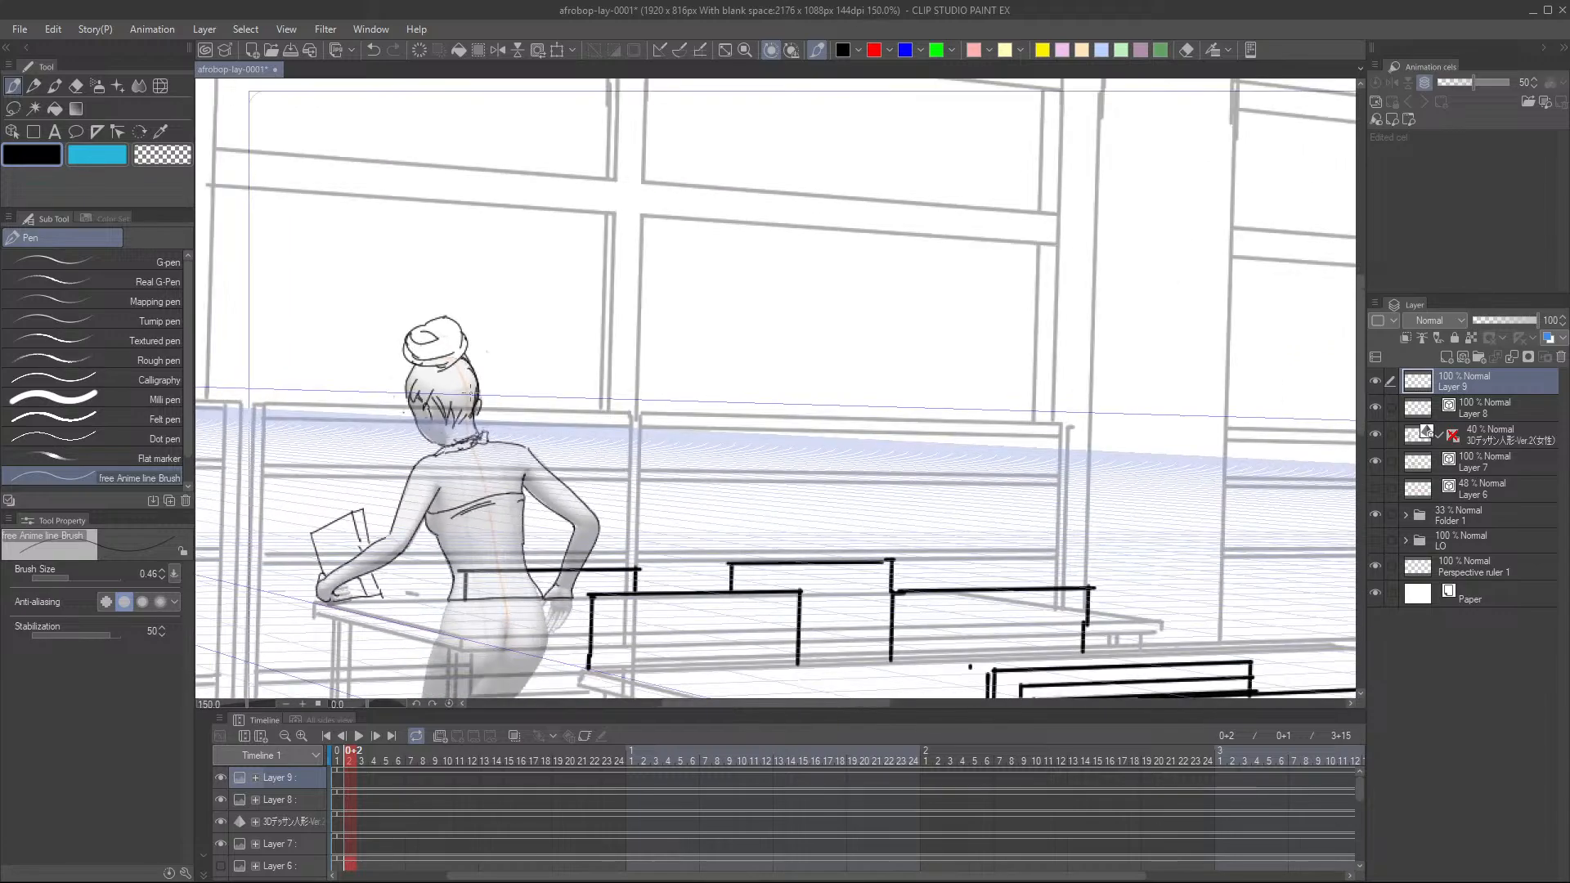
- Hide the 3D drawing figure's layer and add a new raster layer directly above Layer 8
scroll(727, 392, down, 1)
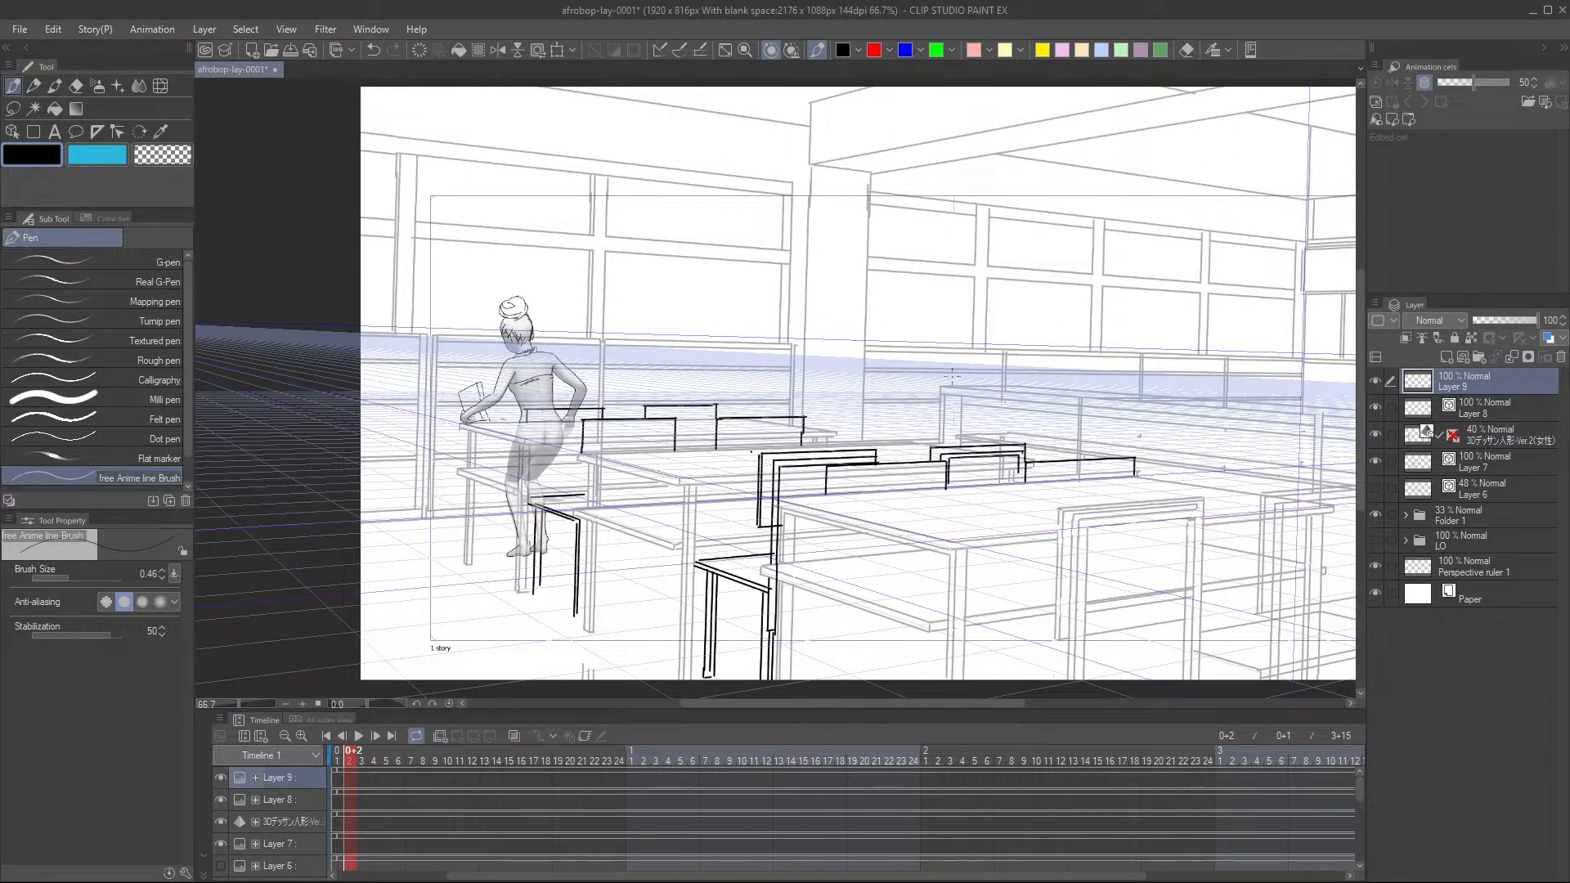
click(1375, 435)
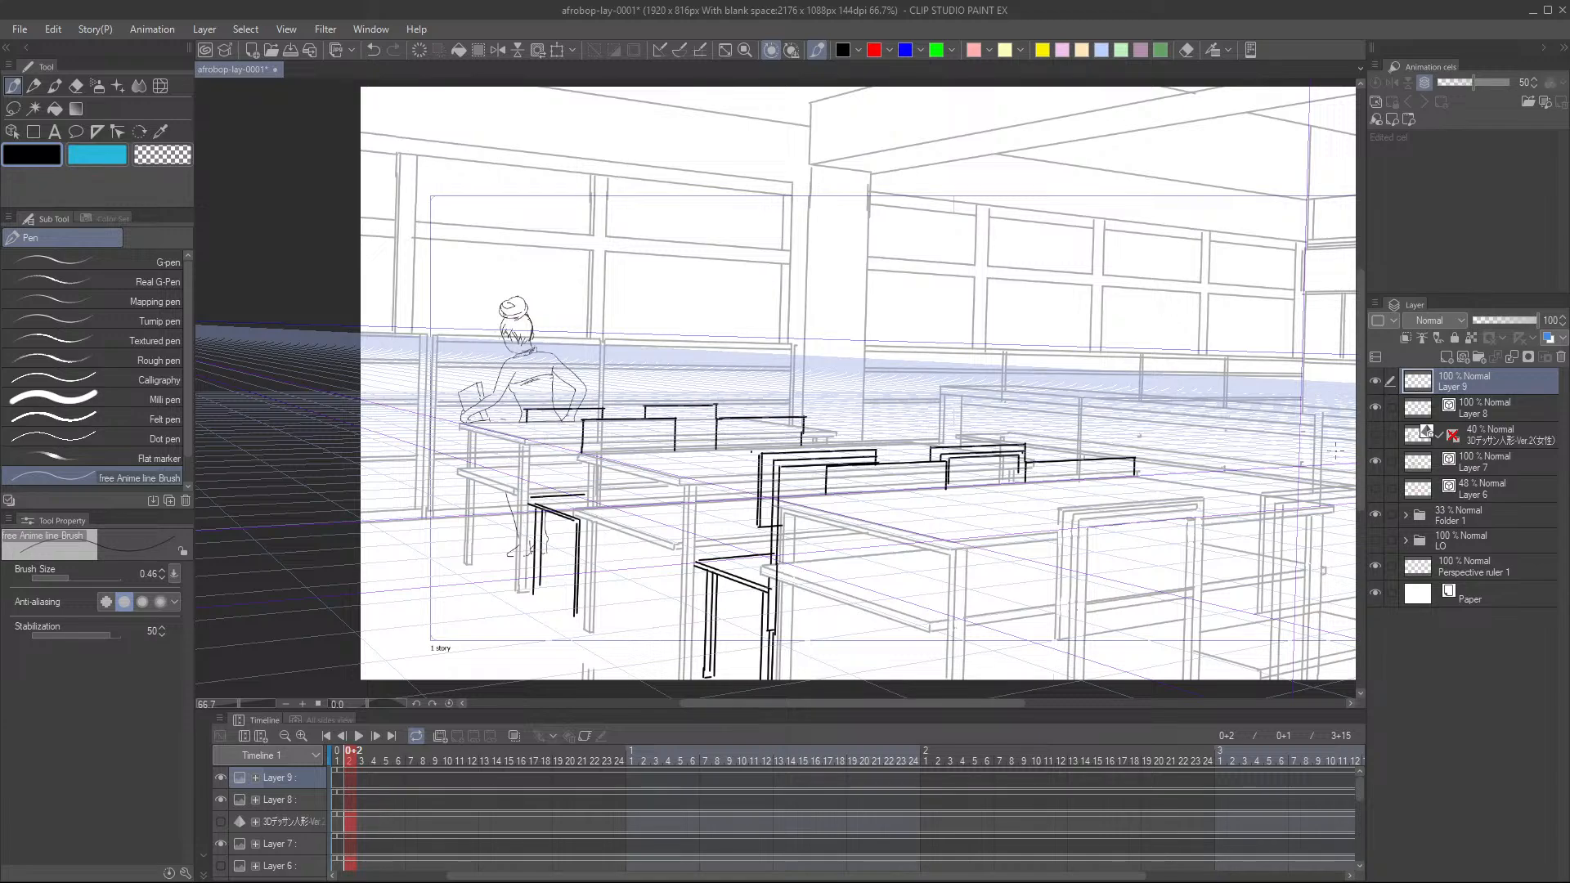
scroll(765, 290, up, 2)
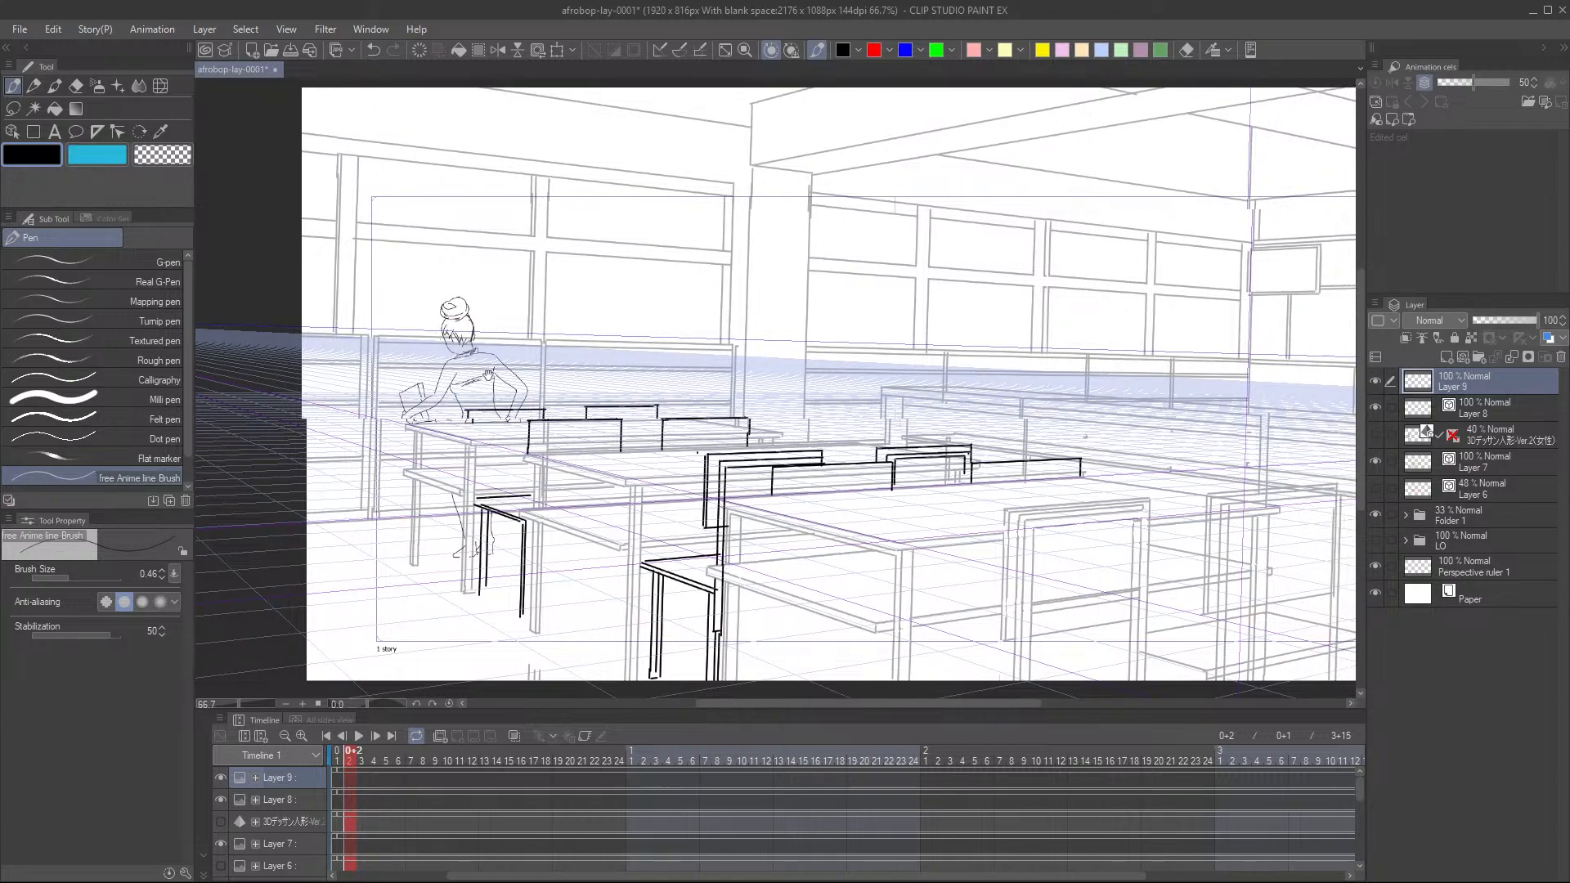
click(1463, 401)
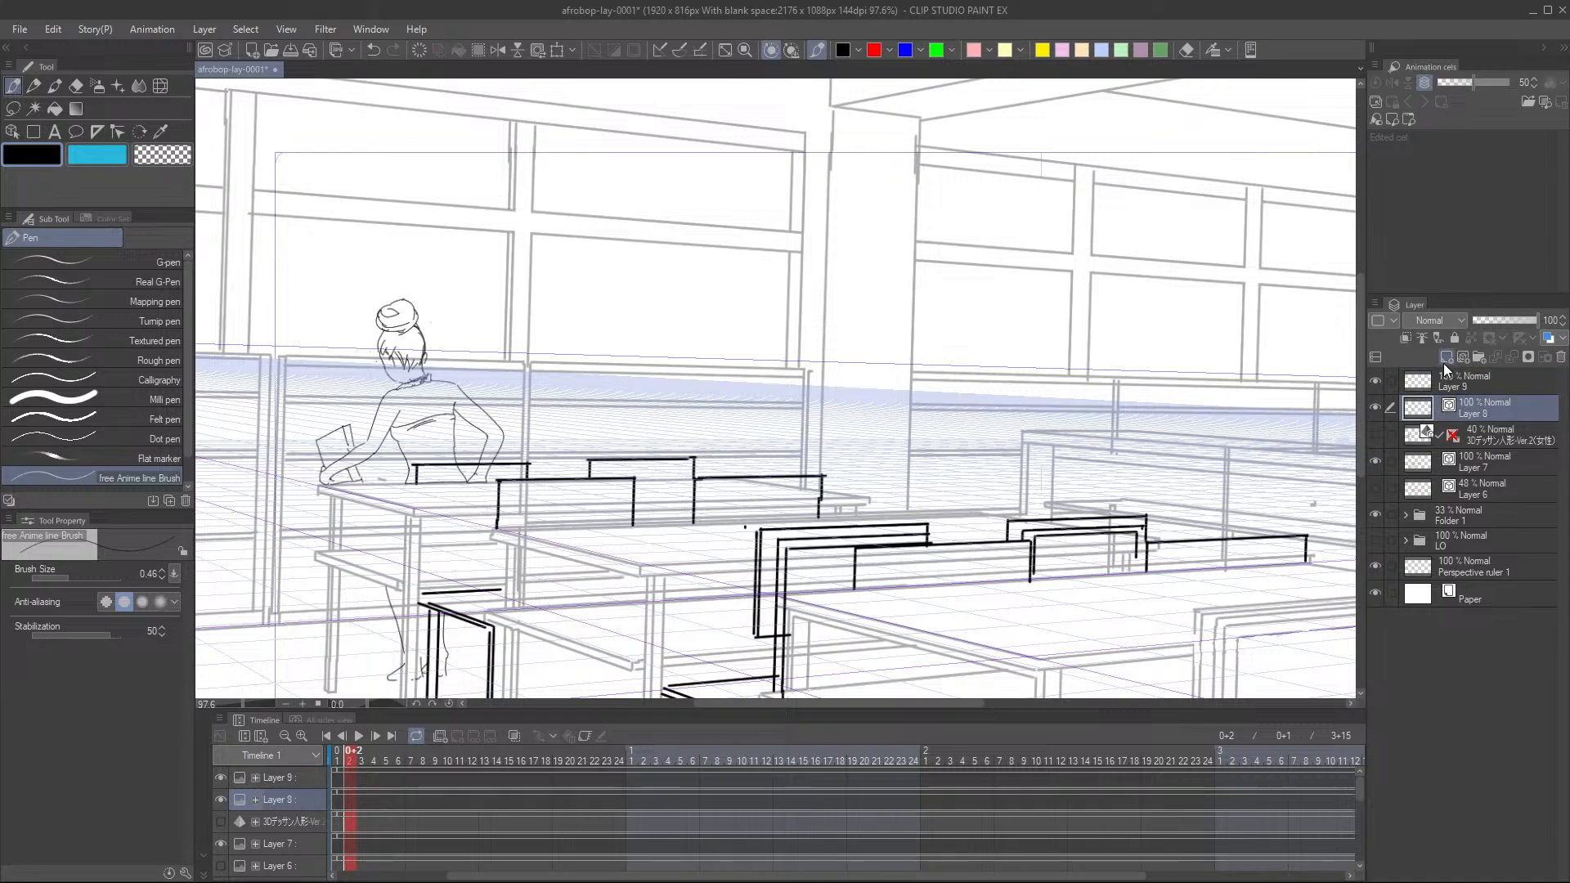
click(1445, 357)
- Set the drawing colour to pale yellow and choose the G-pen with its brush size raised to about 5
scroll(769, 483, down, 1)
scroll(770, 483, down, 1)
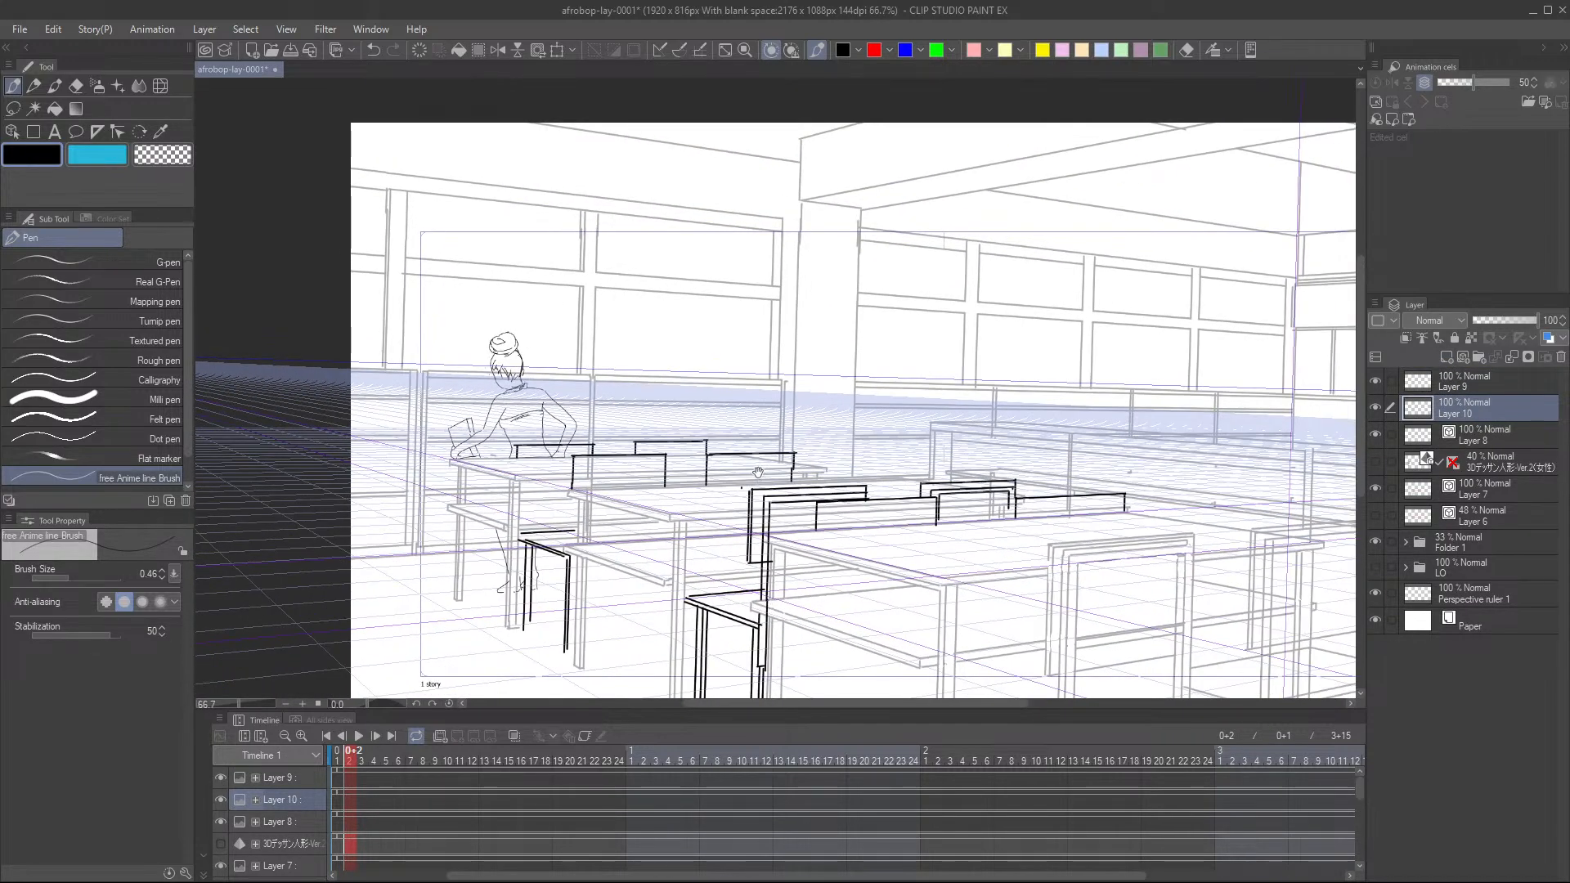
drag(576, 391, 524, 332)
scroll(524, 332, down, 1)
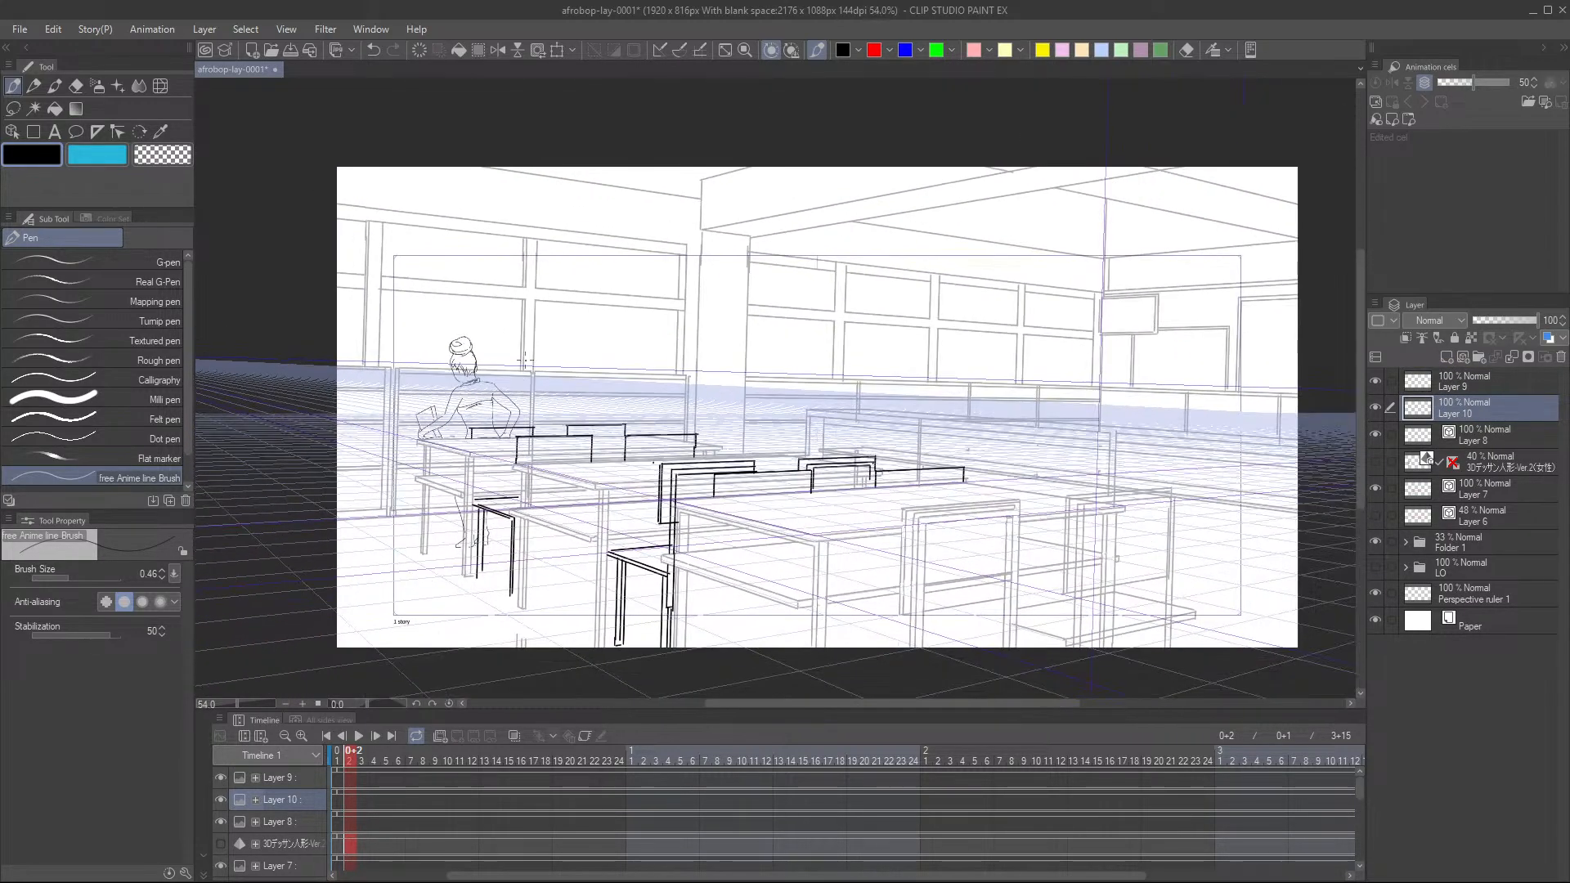
scroll(507, 362, up, 1)
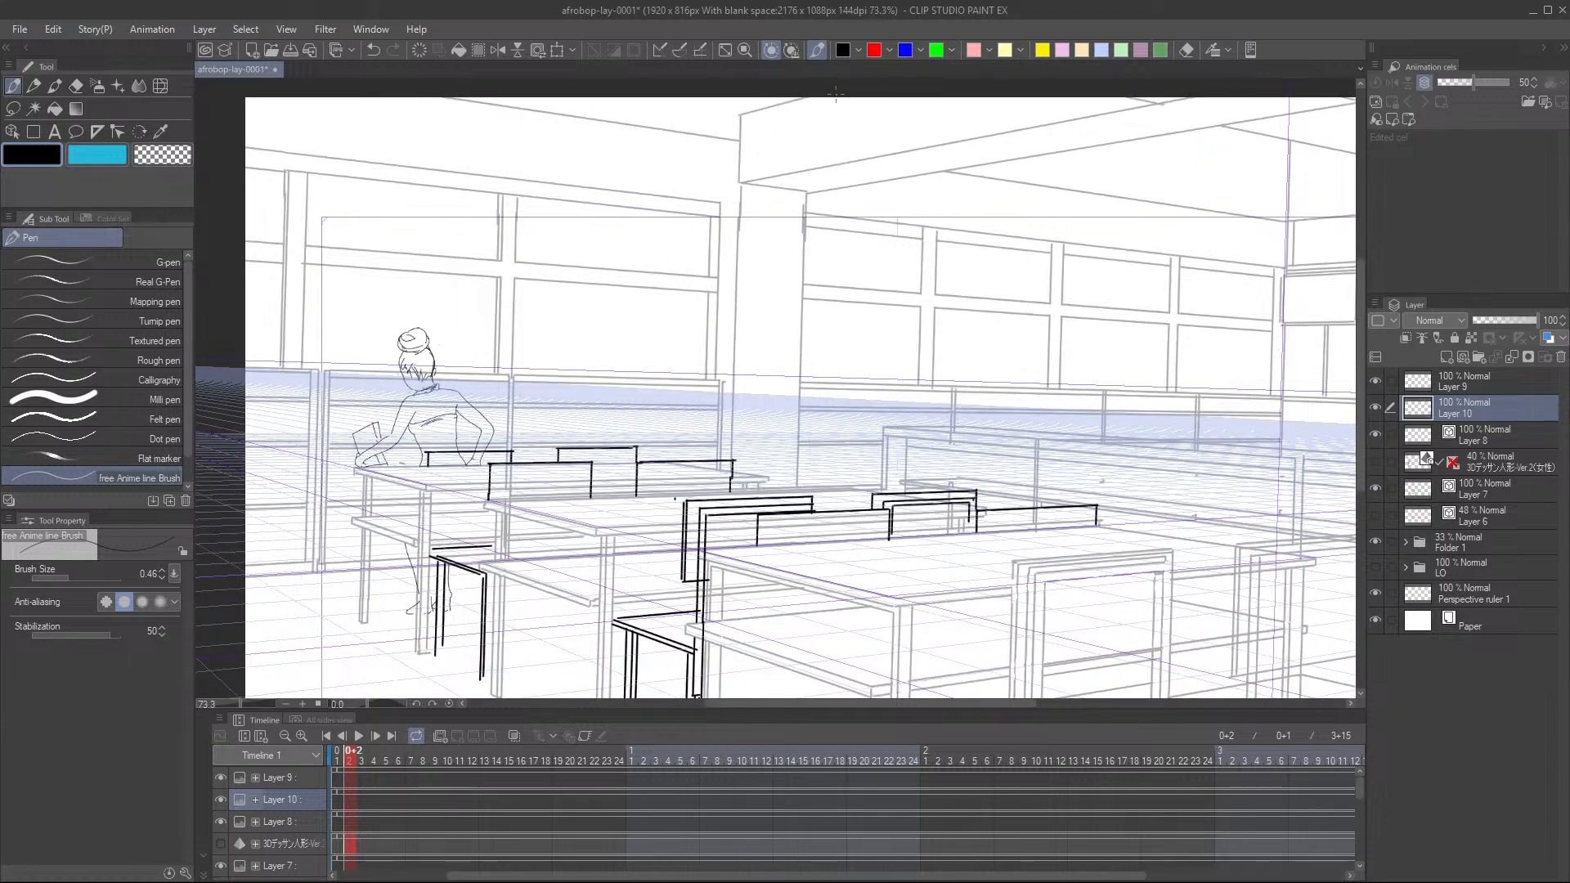
click(1005, 50)
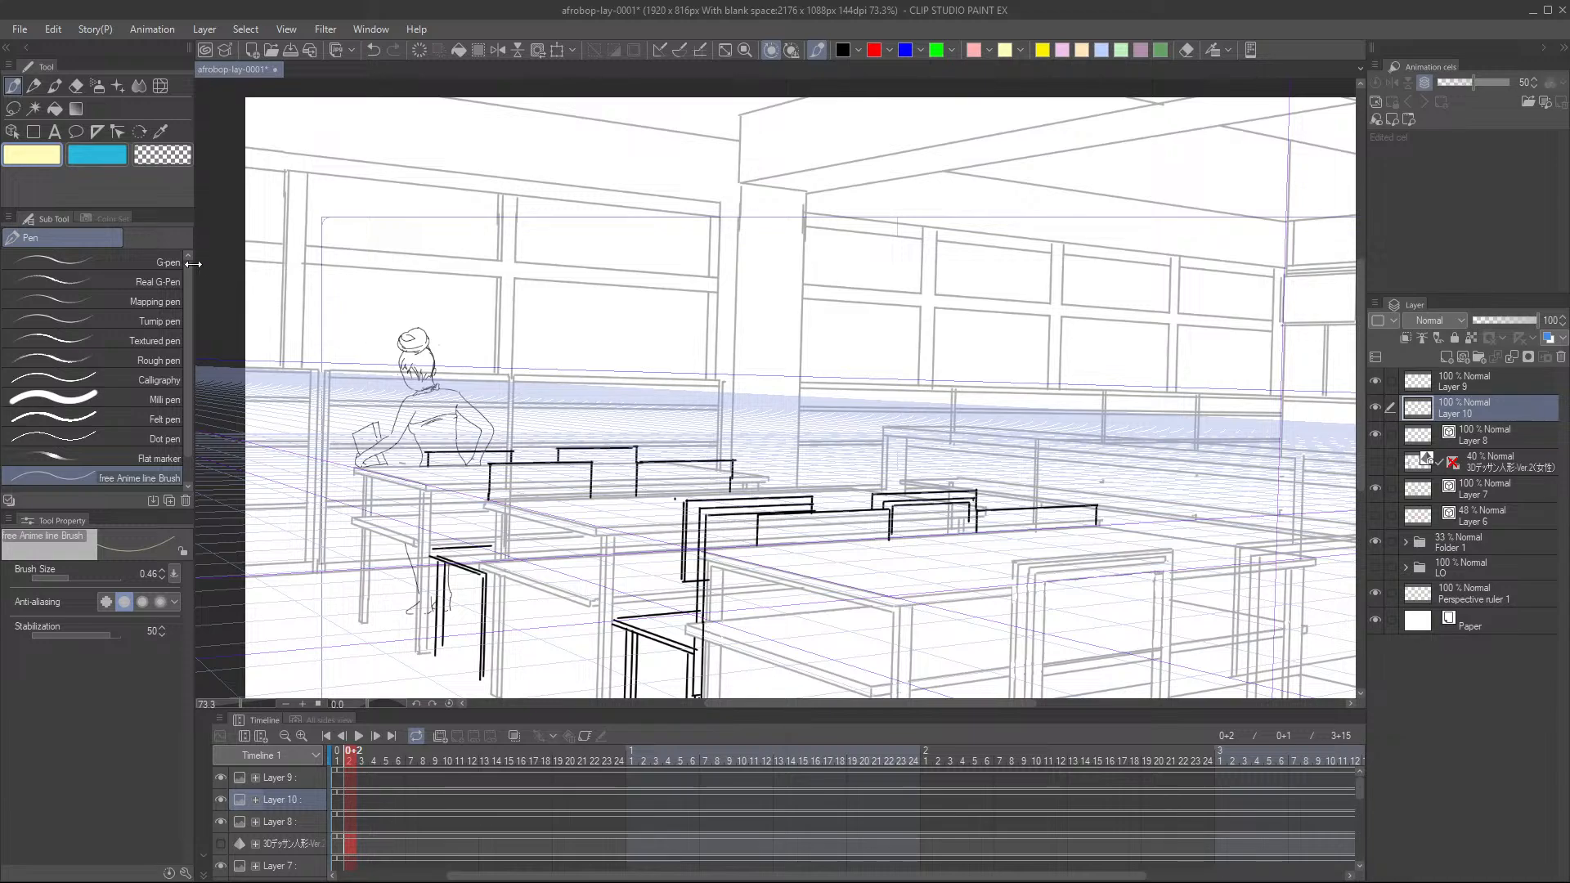
click(169, 262)
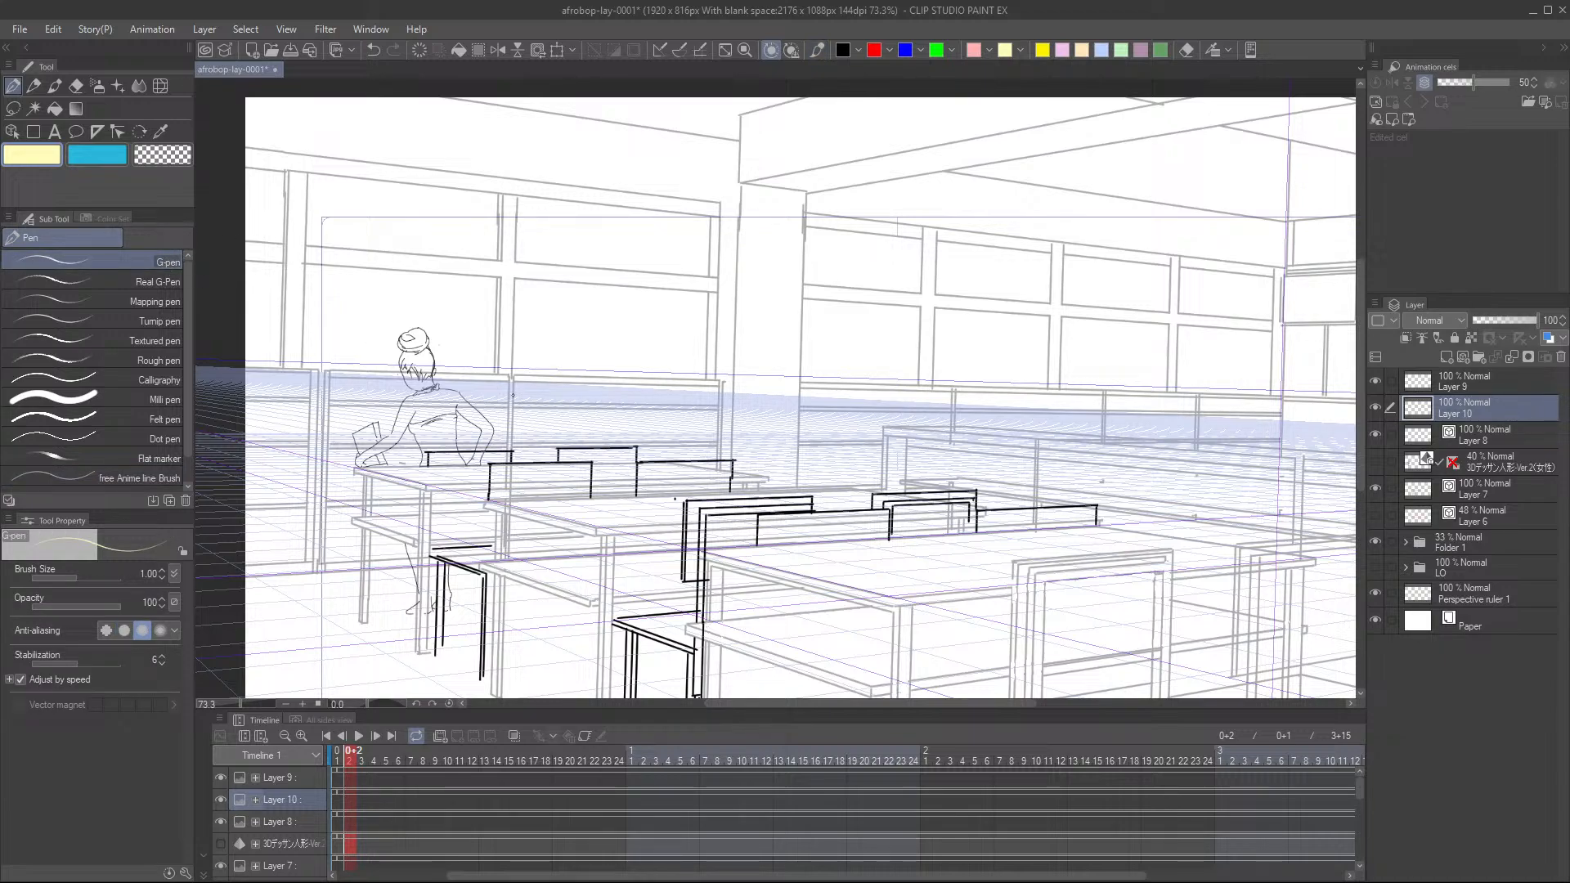
key(bracketright)
key(bracketright)
key(bracketright)
key(bracketright)
key(bracketright)
key(bracketright)
key(bracketright)
key(bracketright)
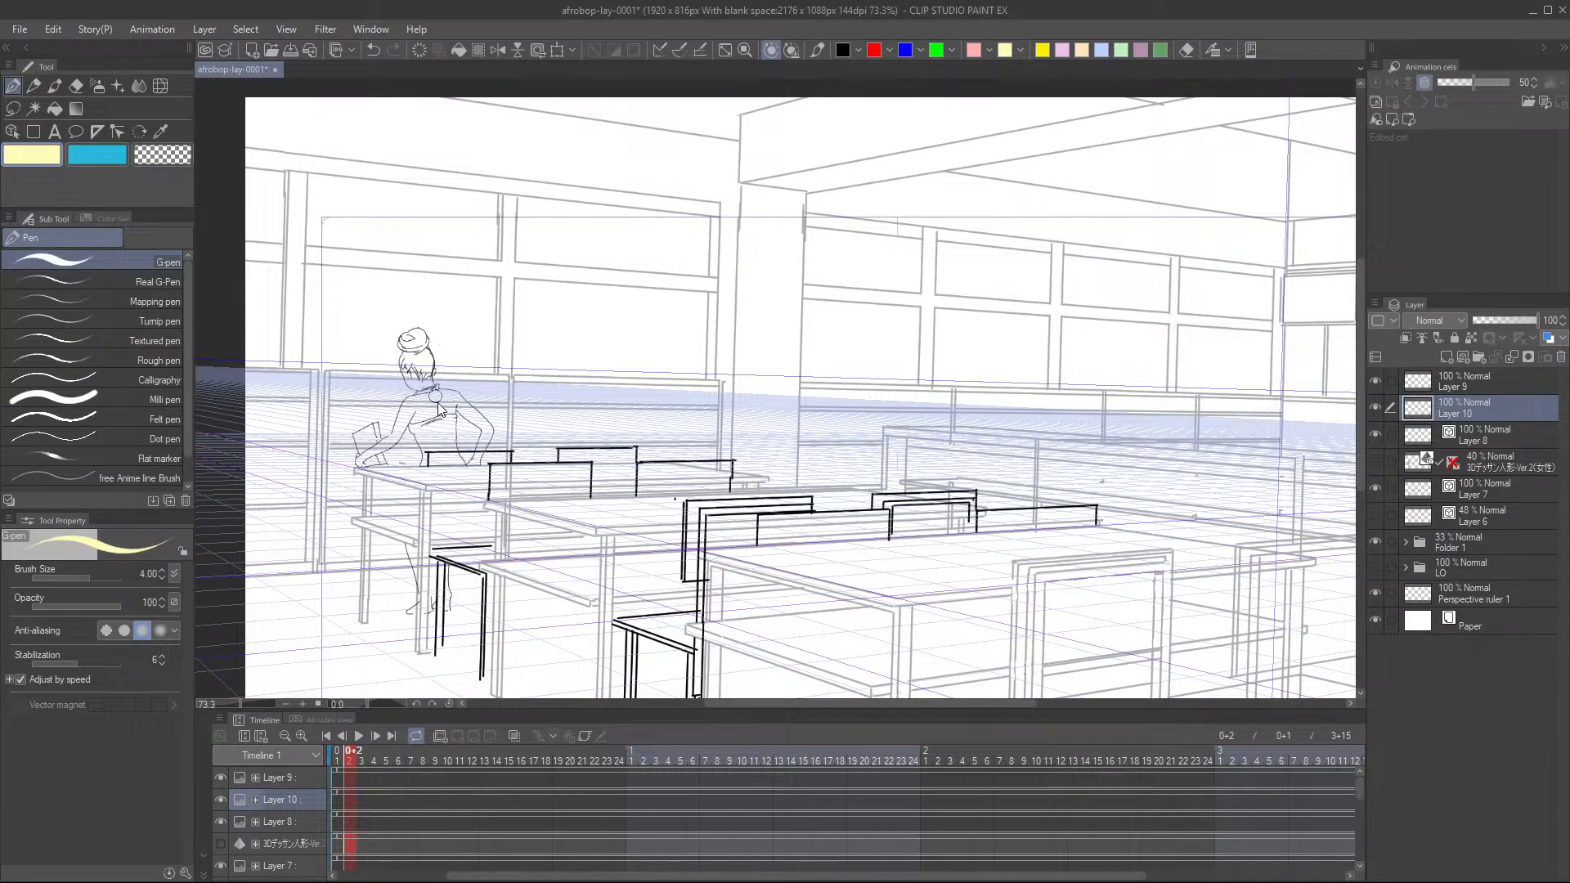
key(bracketleft)
key(bracketright)
- Fill the character's bun and head with pale yellow, turn off Adjust by speed for the pen, and save the file
mouse_move(434, 383)
mouse_down()
mouse_move(465, 305)
mouse_move(433, 238)
mouse_move(429, 253)
mouse_move(446, 237)
mouse_move(449, 253)
mouse_move(430, 253)
mouse_move(446, 315)
mouse_move(434, 262)
mouse_move(438, 302)
mouse_move(446, 283)
mouse_up()
scroll(465, 304, up, 1)
key(ctrl+z)
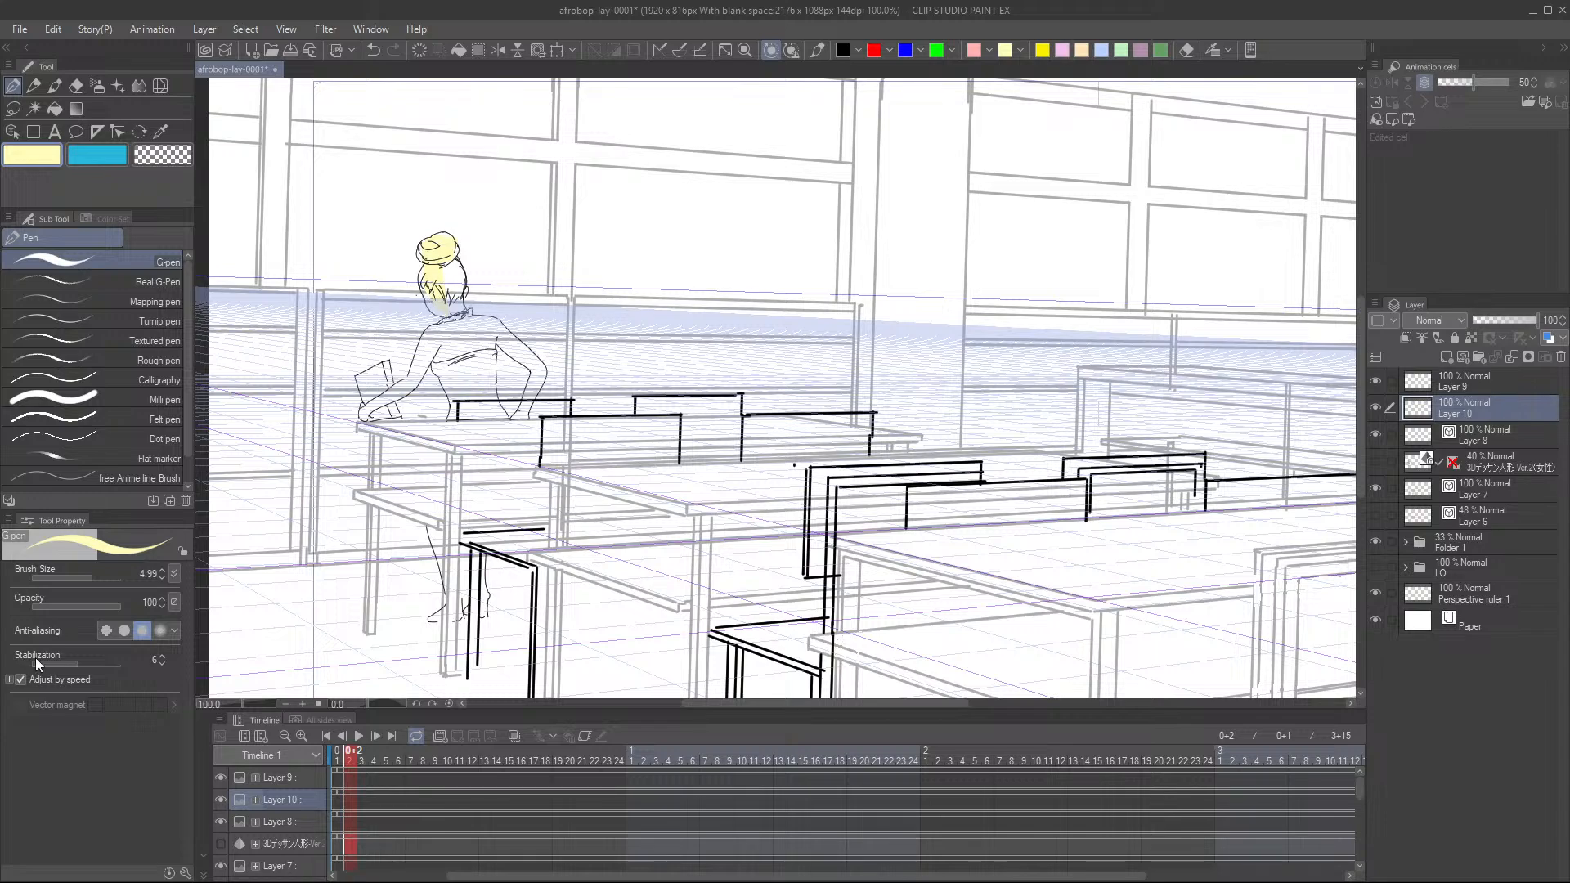
mouse_move(440, 266)
mouse_down()
mouse_move(455, 298)
mouse_move(452, 260)
mouse_move(461, 301)
mouse_move(450, 319)
mouse_move(425, 274)
mouse_move(434, 237)
mouse_up()
key(ctrl+s)
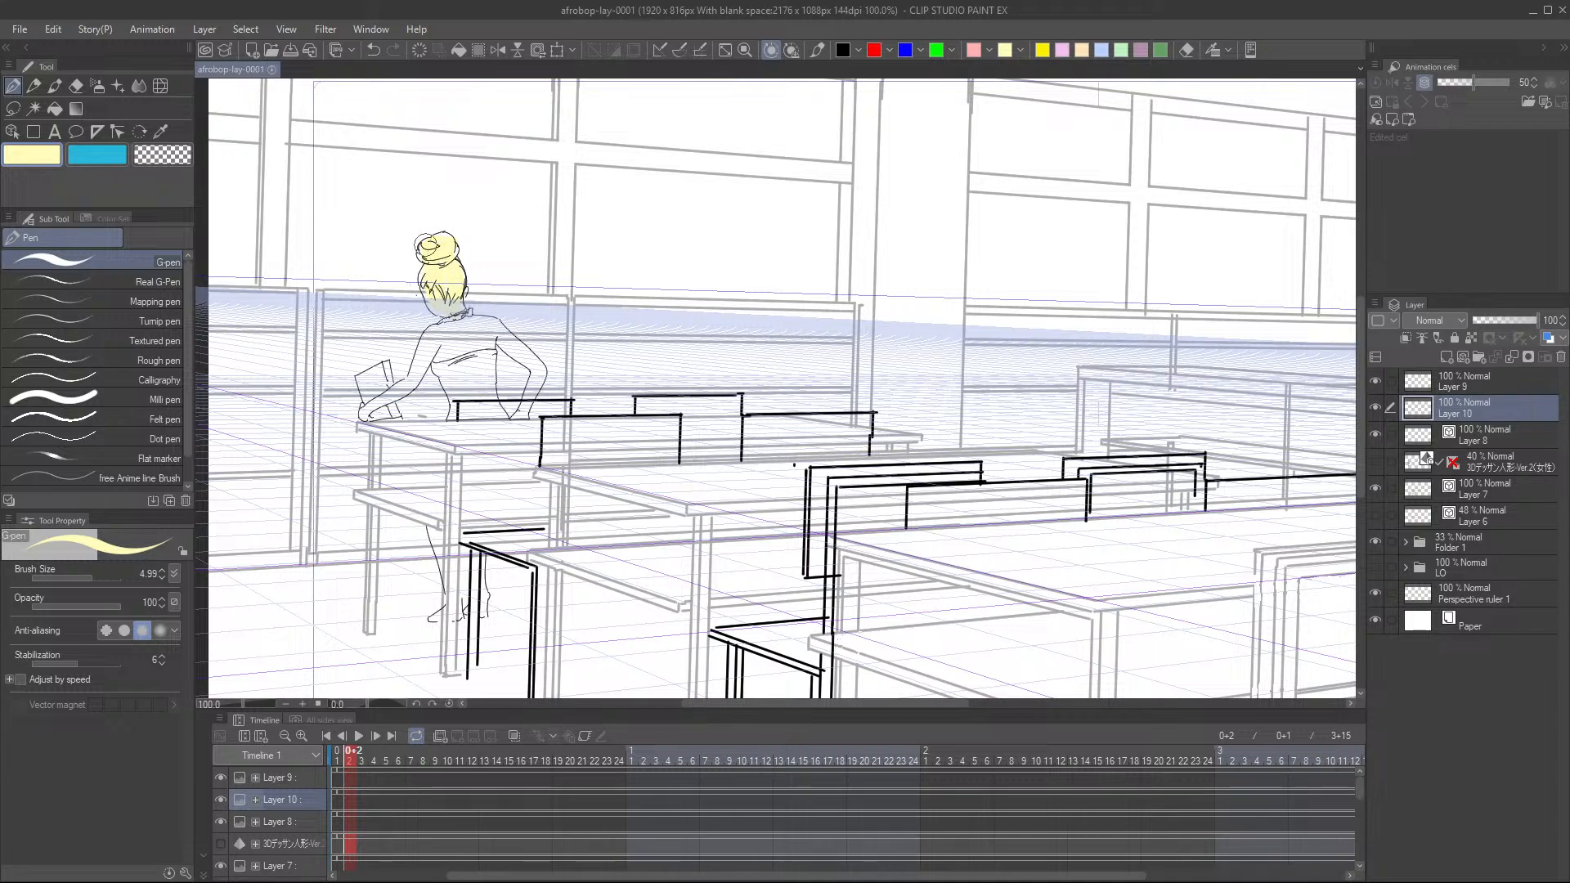
- Fill the character's neck, left arm and torso with pale yellow, enlarging the brush to 10.45
drag(460, 318, 466, 334)
mouse_move(387, 395)
mouse_down()
mouse_move(415, 371)
mouse_move(405, 393)
mouse_move(430, 345)
mouse_move(425, 369)
mouse_move(440, 324)
mouse_move(424, 346)
mouse_move(454, 326)
mouse_move(436, 353)
mouse_move(451, 415)
mouse_move(456, 391)
mouse_move(453, 417)
mouse_move(475, 384)
mouse_up()
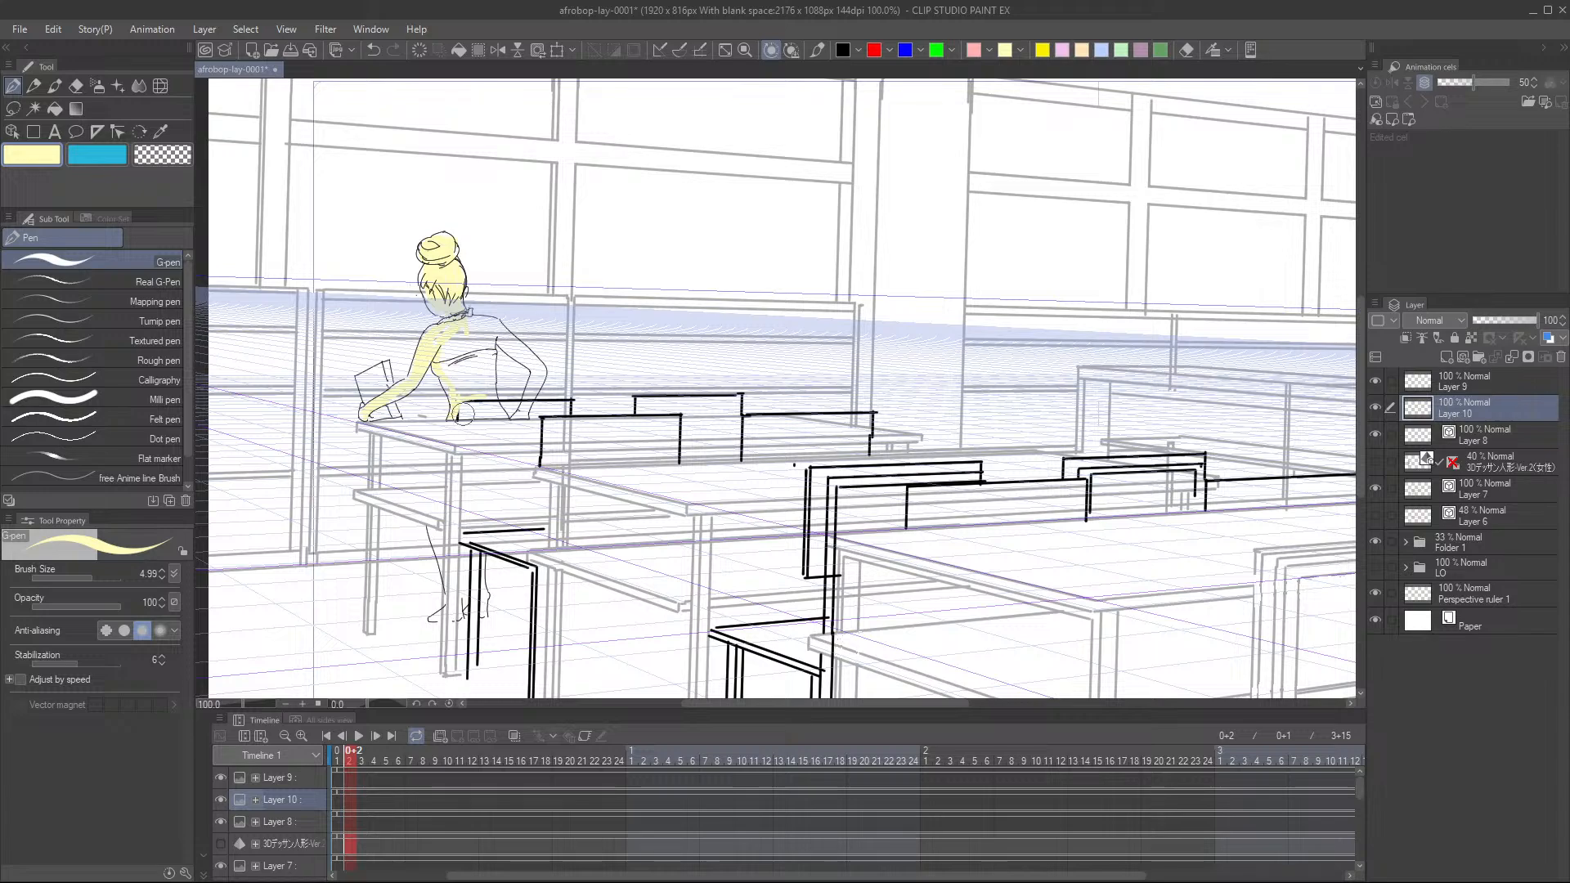
mouse_move(485, 413)
mouse_down()
mouse_move(459, 418)
mouse_move(501, 415)
mouse_move(495, 396)
mouse_up()
mouse_move(475, 342)
mouse_down()
mouse_move(455, 314)
mouse_move(460, 377)
mouse_move(445, 361)
mouse_move(464, 387)
mouse_move(463, 363)
mouse_move(463, 404)
mouse_move(457, 366)
mouse_up()
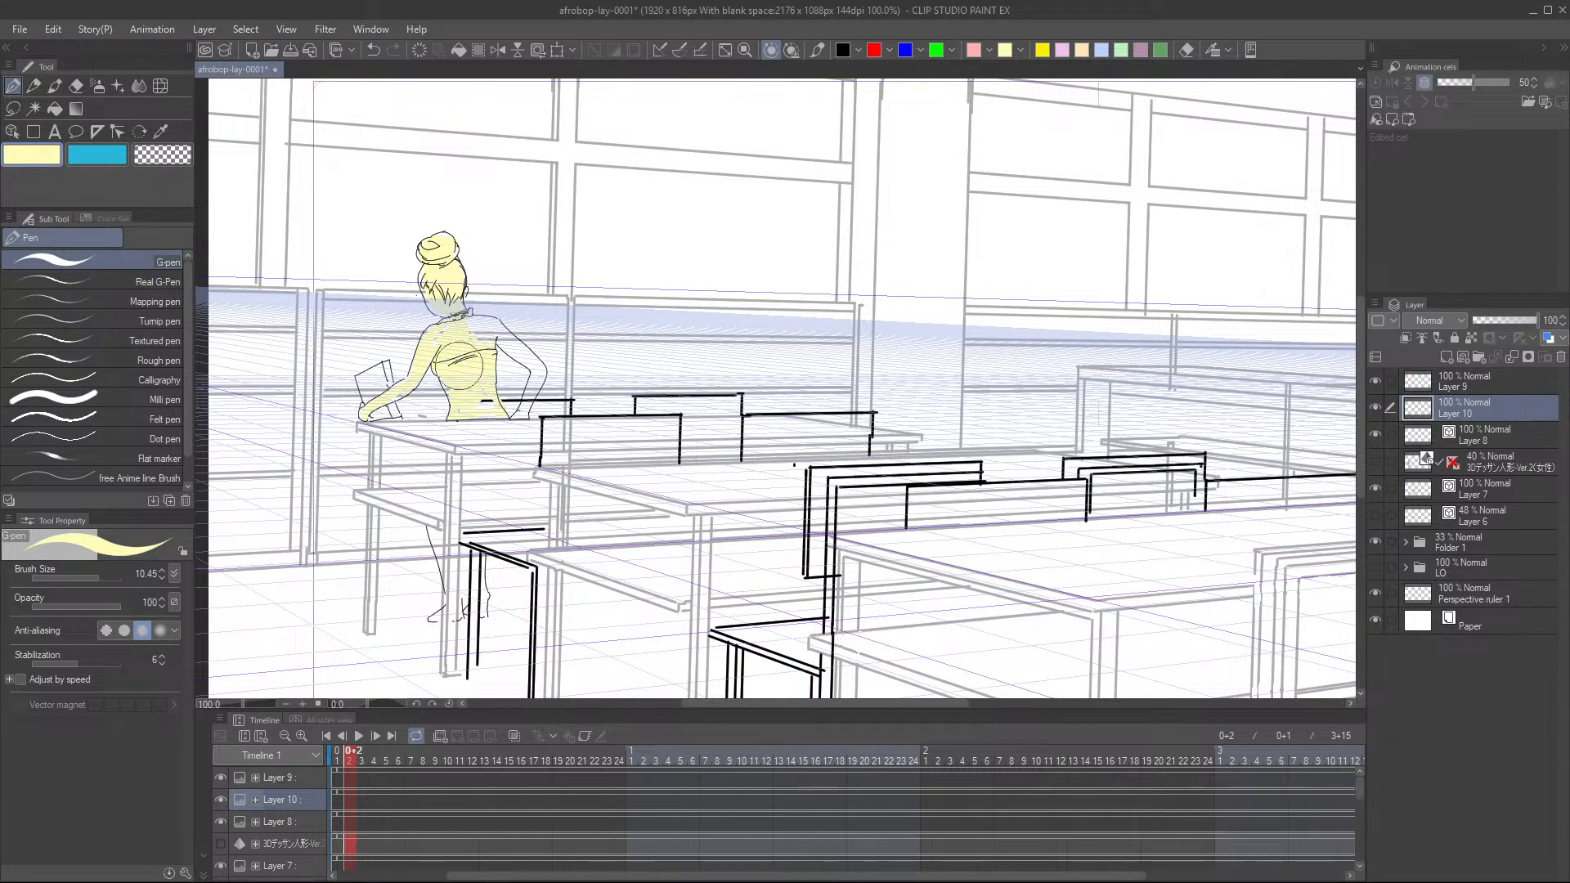
- Fill the character's right shoulder, bent right arm and the book on the desk with pale yellow
mouse_move(489, 296)
mouse_down()
mouse_move(459, 332)
mouse_move(499, 331)
mouse_move(530, 374)
mouse_move(511, 347)
mouse_move(518, 372)
mouse_move(536, 345)
mouse_move(541, 394)
mouse_move(520, 418)
mouse_move(533, 364)
mouse_move(544, 372)
mouse_move(503, 331)
mouse_move(470, 344)
mouse_move(480, 409)
mouse_move(483, 395)
mouse_up()
mouse_move(452, 327)
mouse_down()
mouse_move(437, 252)
mouse_move(442, 309)
mouse_up()
mouse_move(372, 418)
mouse_down()
mouse_move(356, 377)
mouse_move(379, 365)
mouse_move(391, 407)
mouse_up()
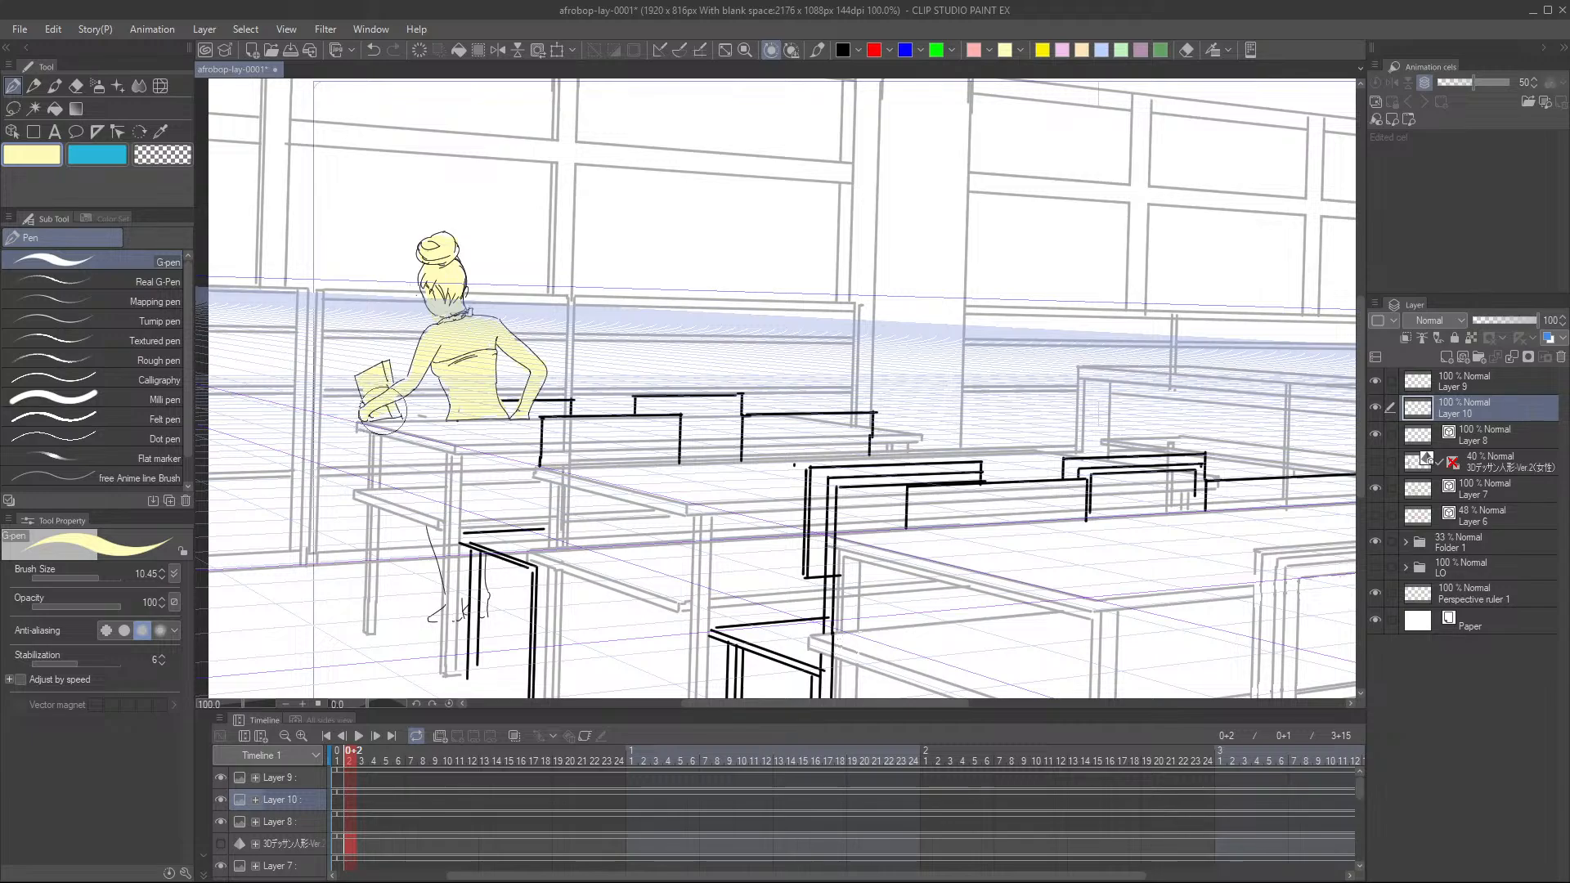
- Move the yellow fill layer down between Folder 1 and the LO folder, and save the file
scroll(574, 434, down, 2)
scroll(573, 433, down, 1)
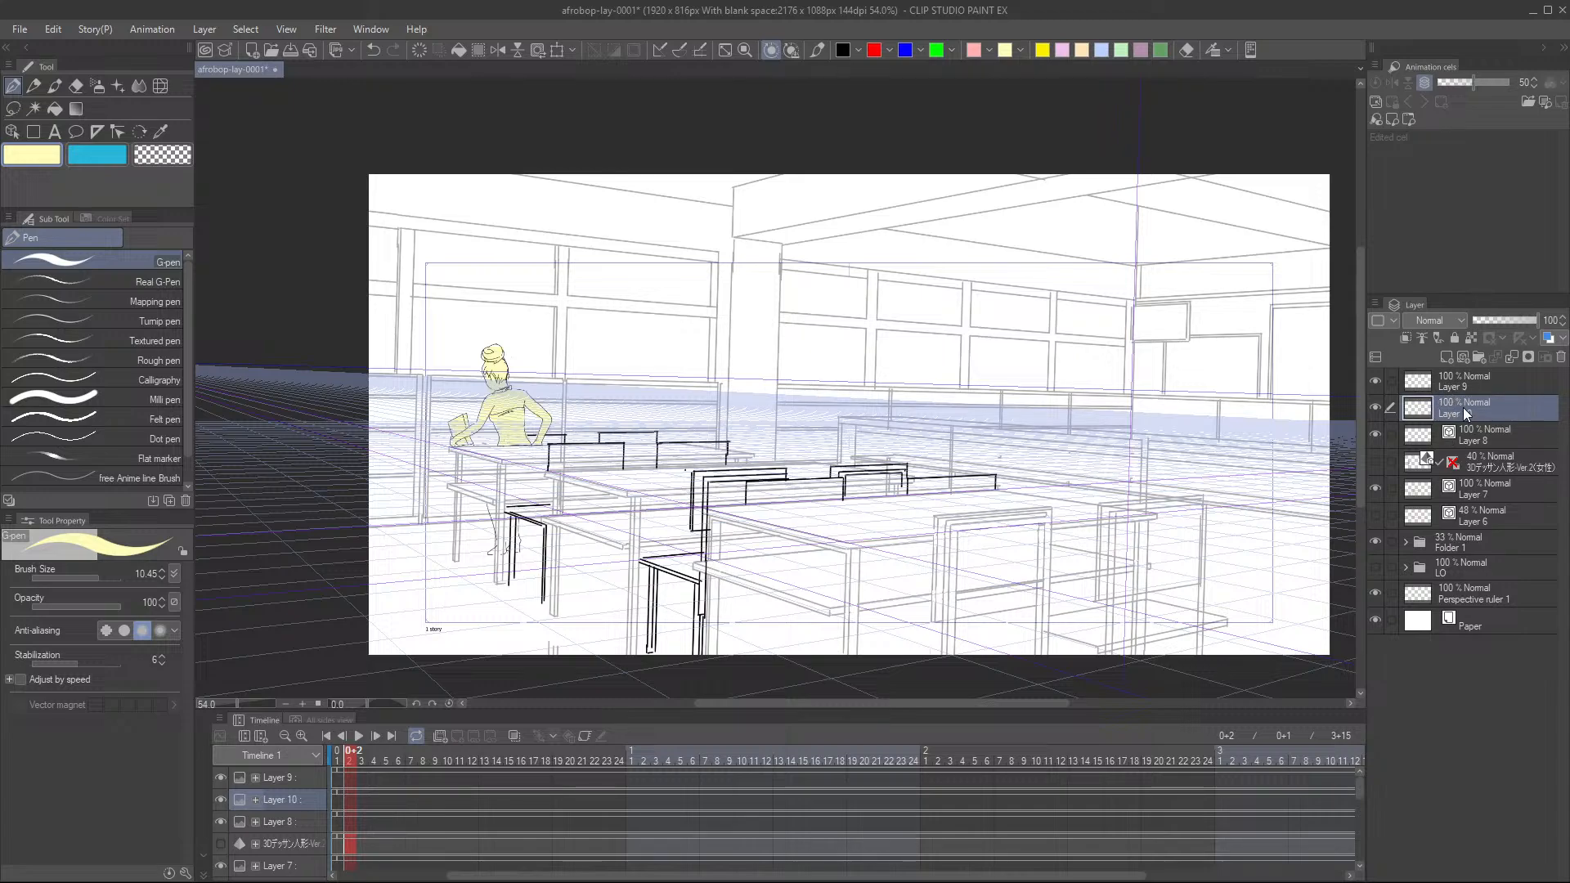
drag(1463, 406, 1454, 559)
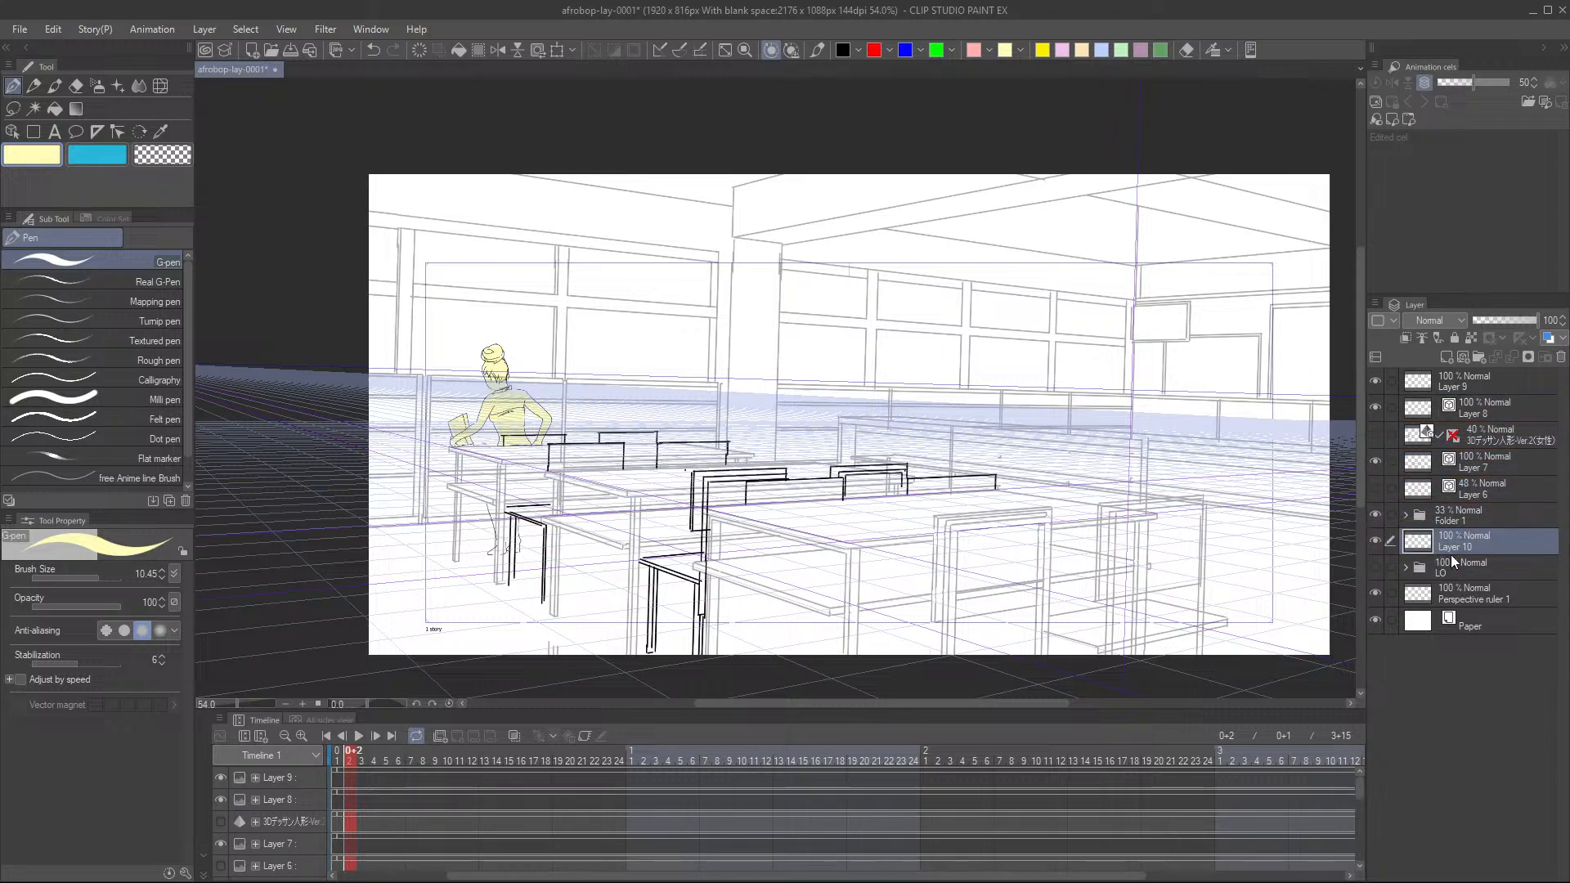
scroll(749, 524, down, 2)
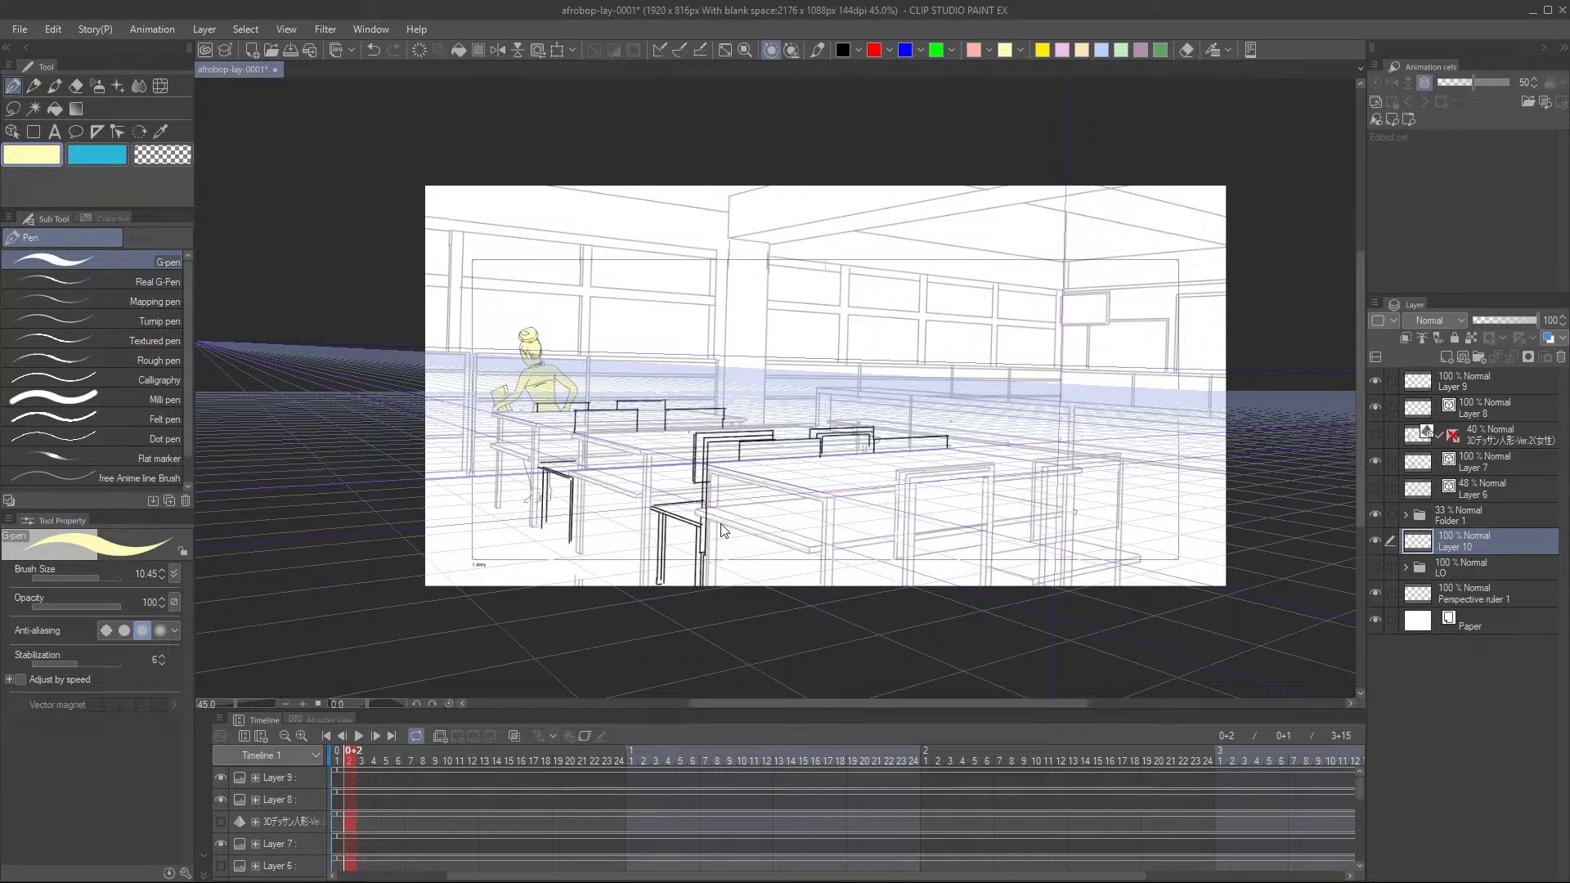
key(ctrl+s)
- Hide the Perspective ruler 1 layer and re-enable the ruler on the female 3D figure's layer
drag(836, 518, 793, 574)
scroll(793, 574, up, 2)
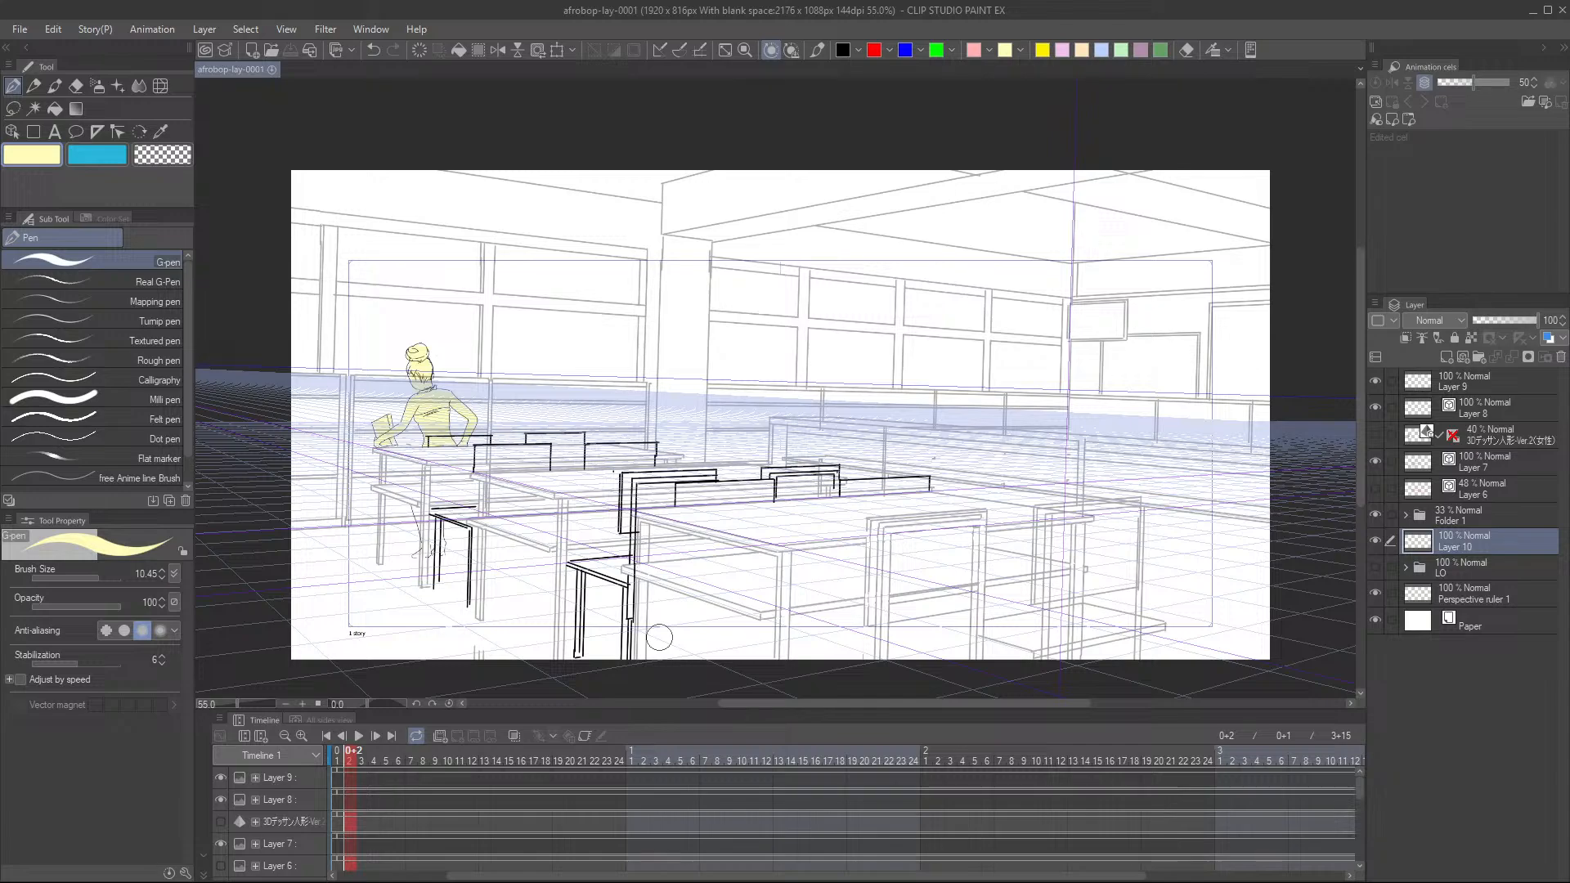
click(1473, 436)
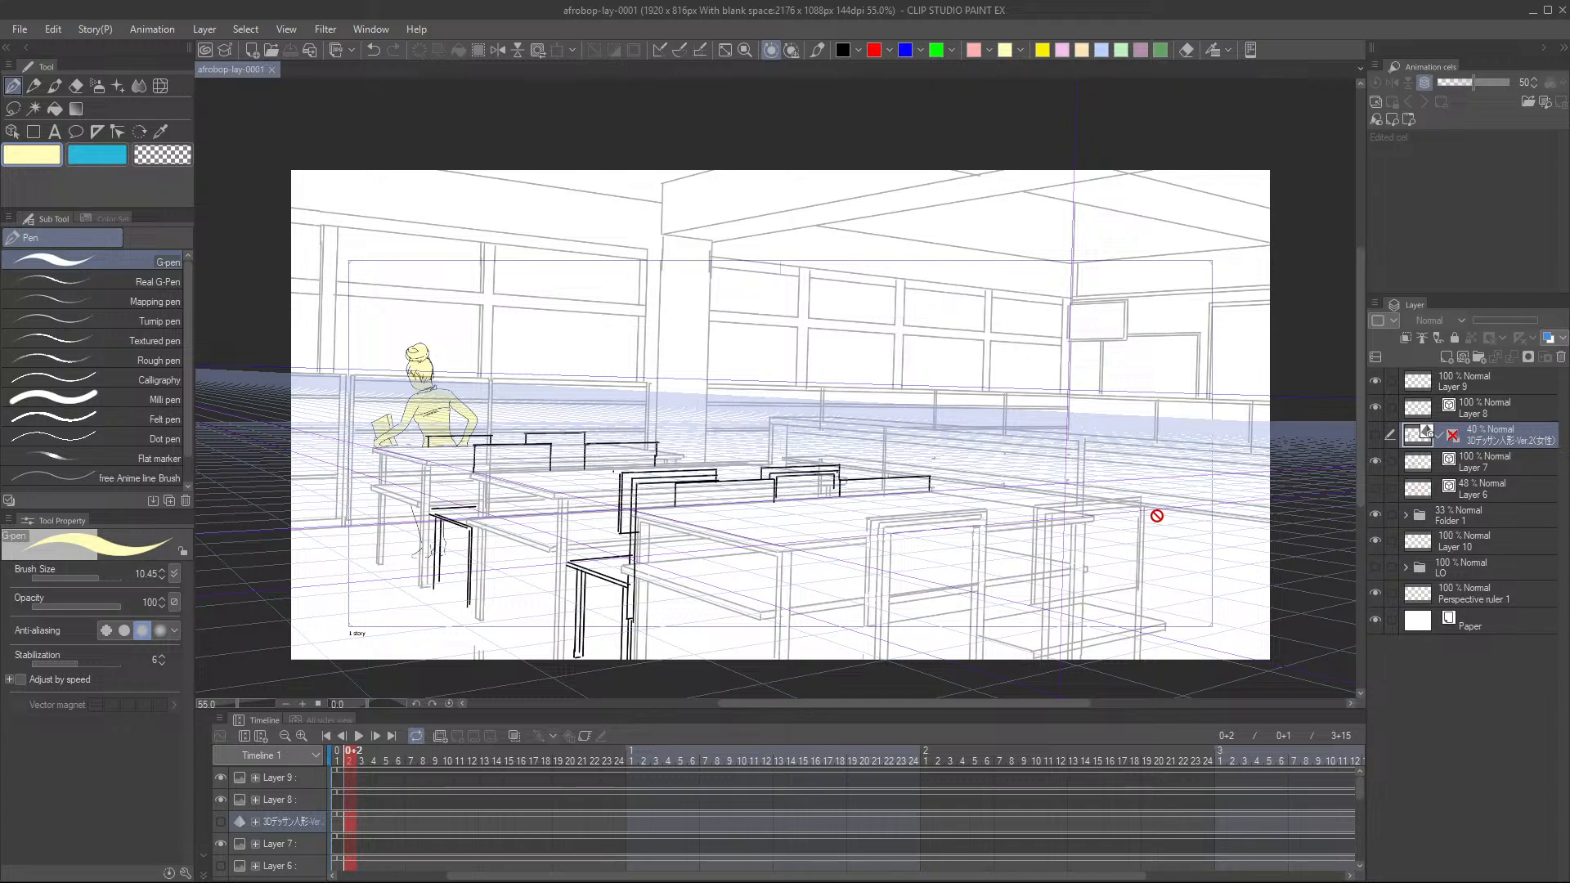
click(1372, 592)
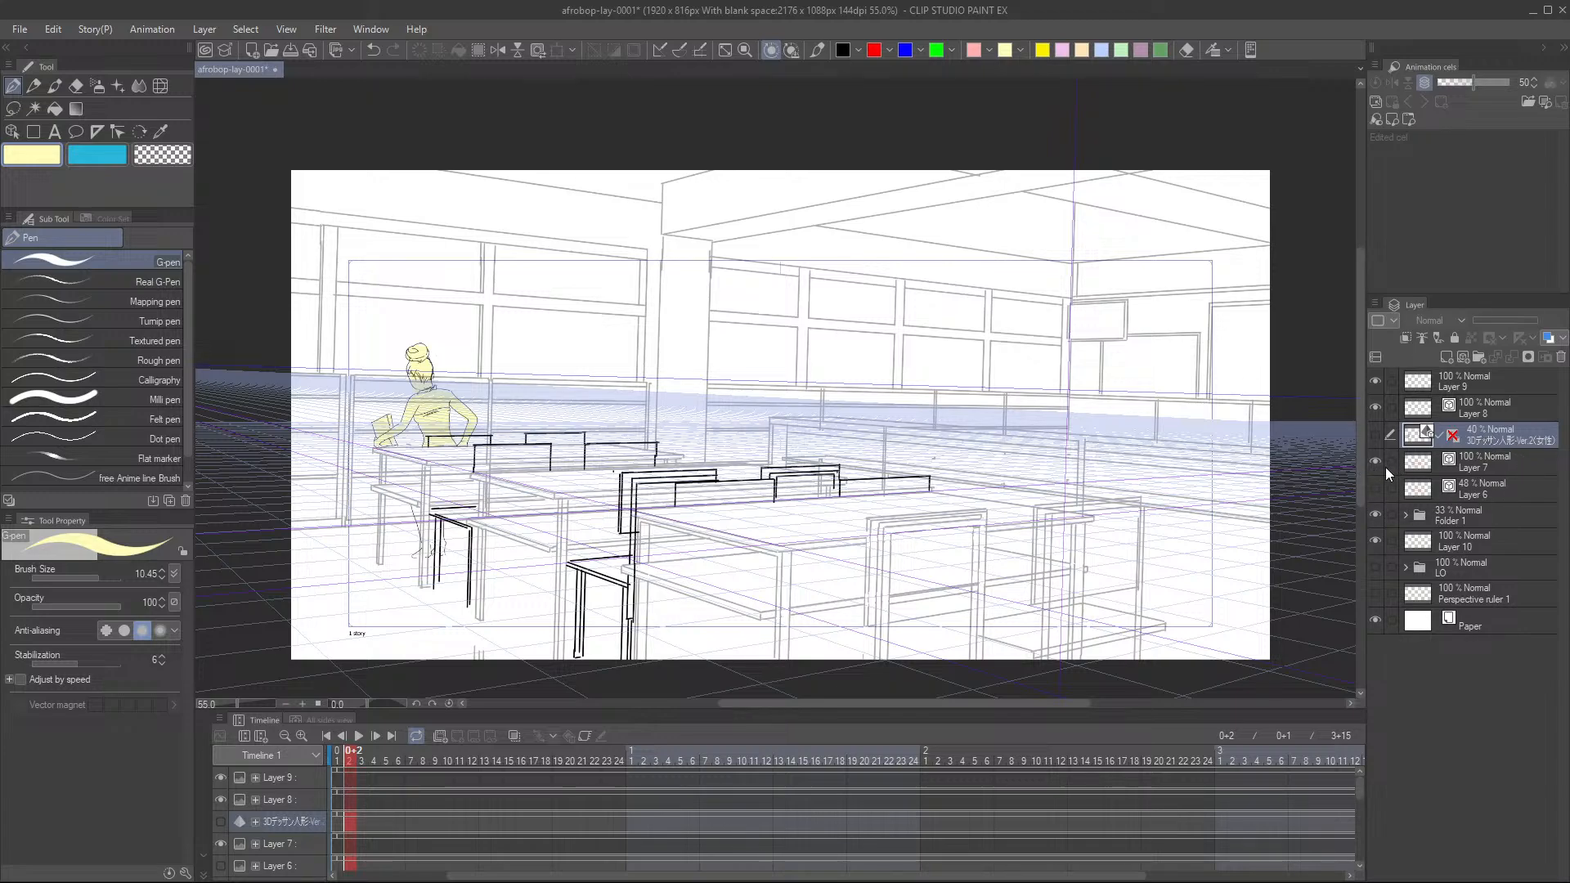
key(o)
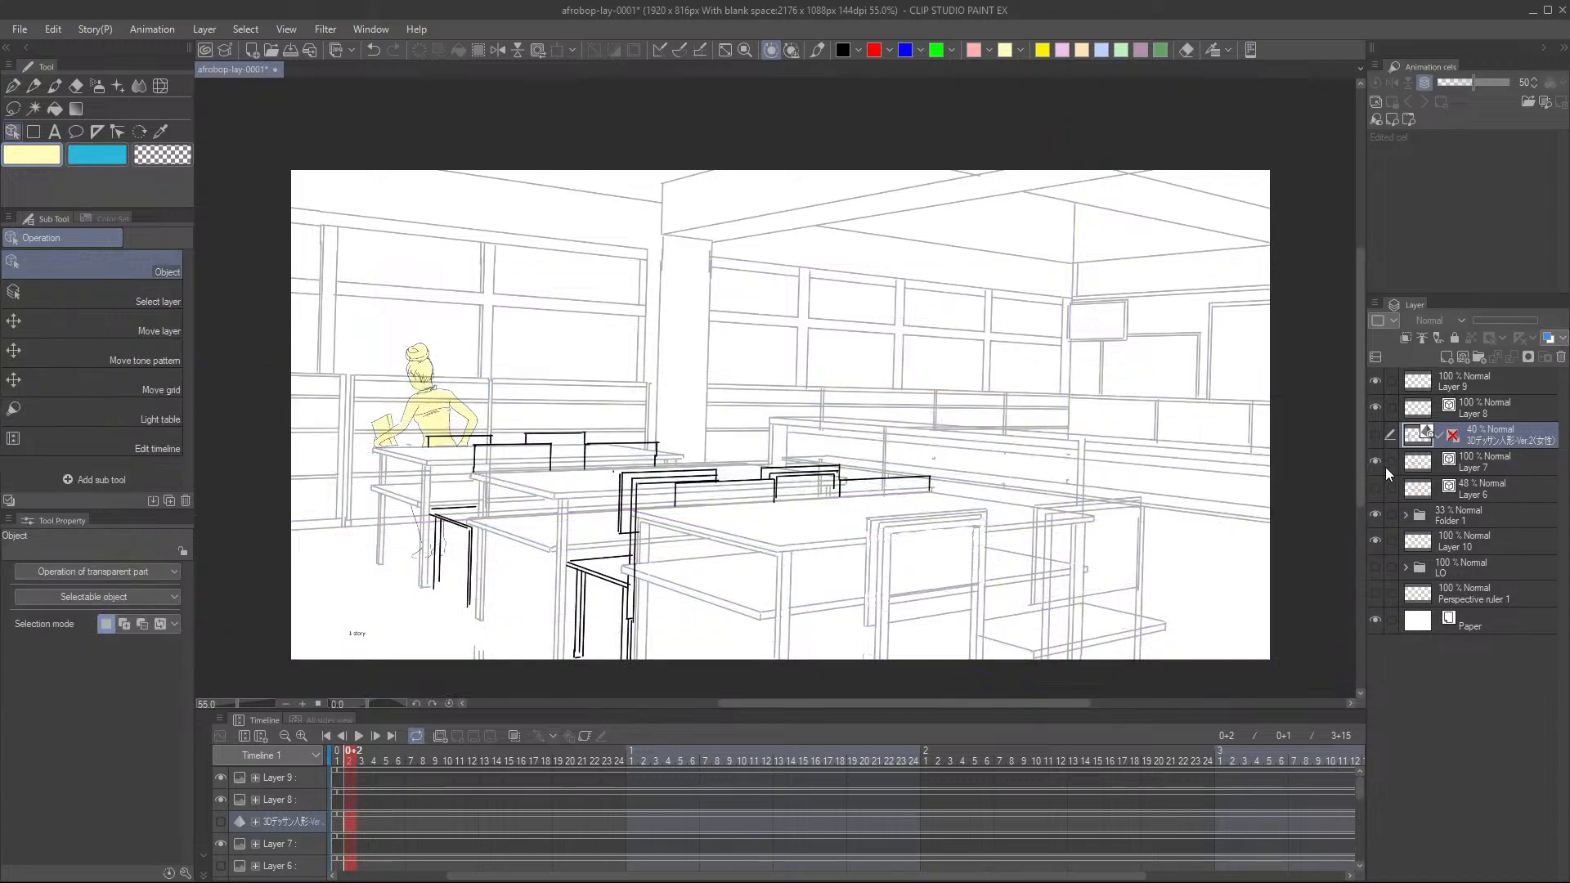
click(1453, 438)
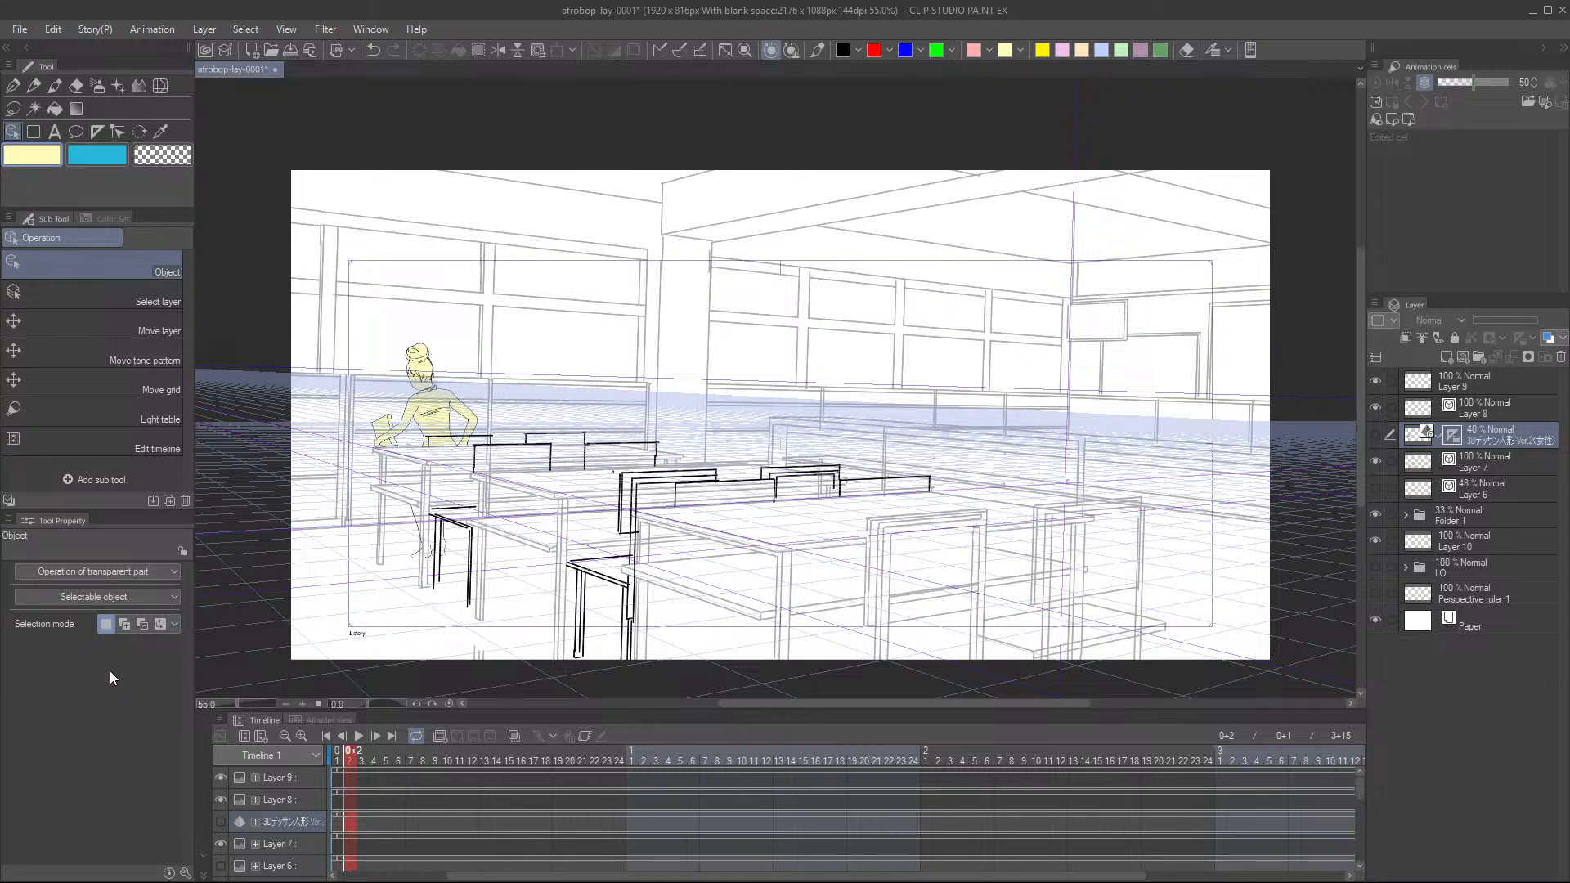
click(185, 873)
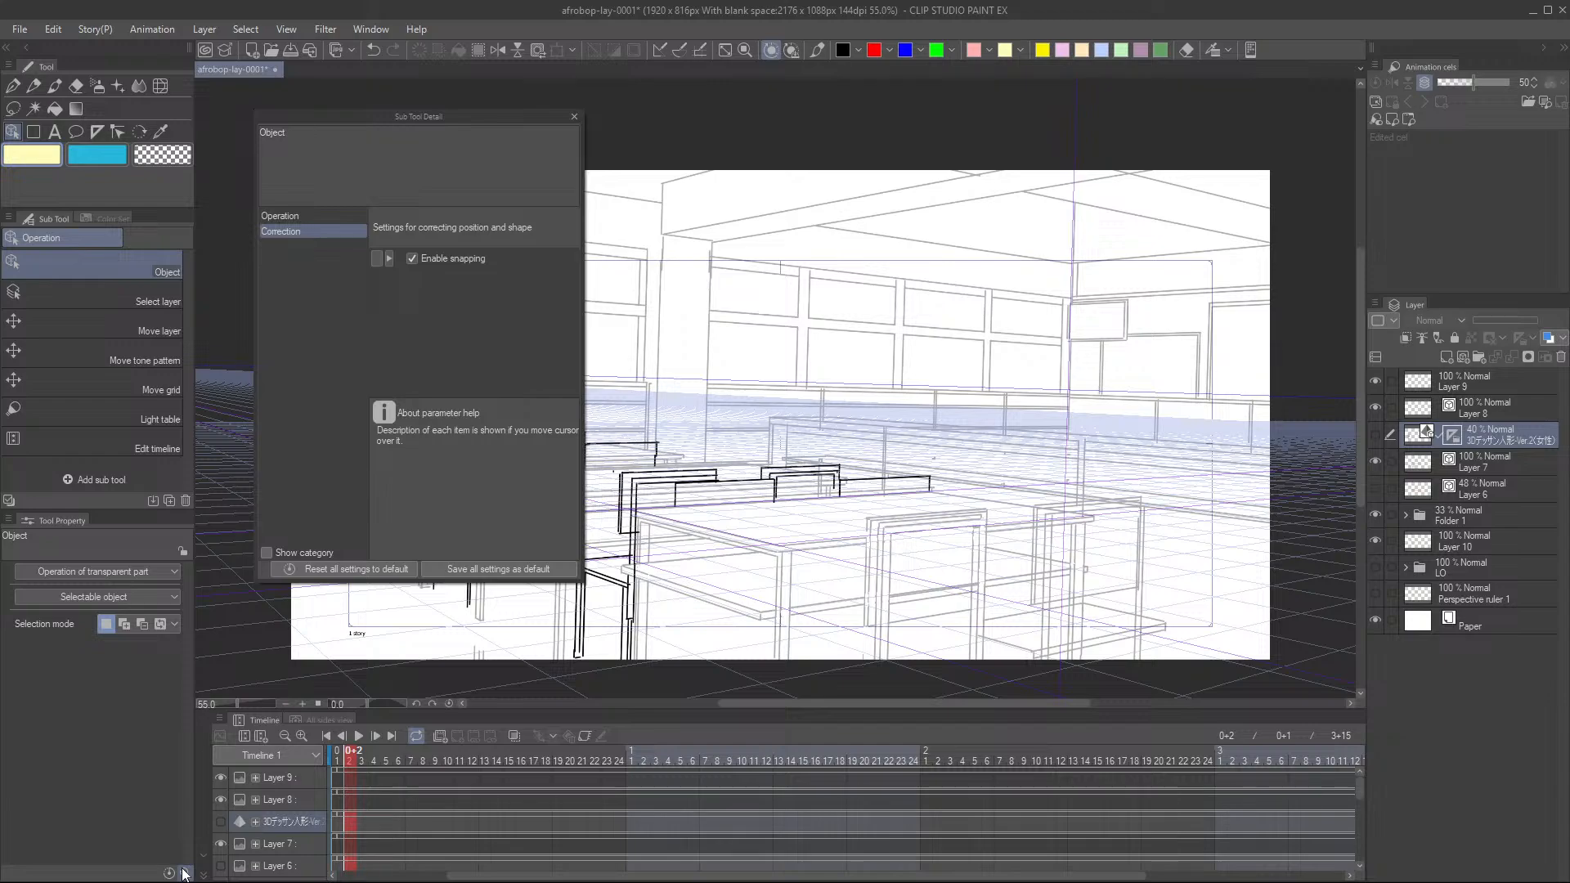
shift+click(1456, 438)
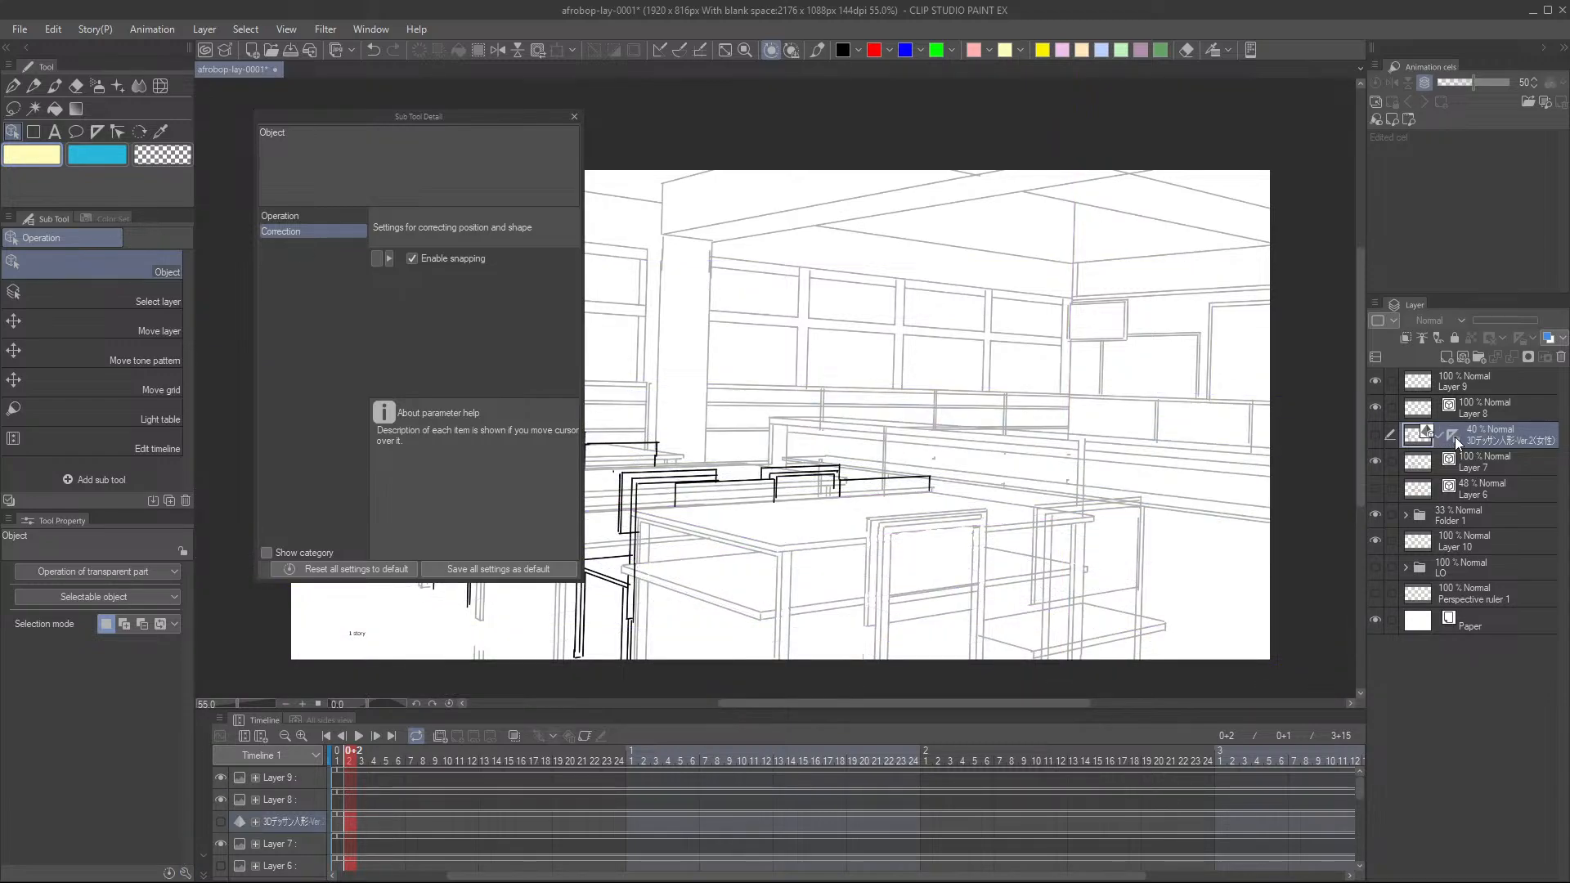
shift+click(1455, 438)
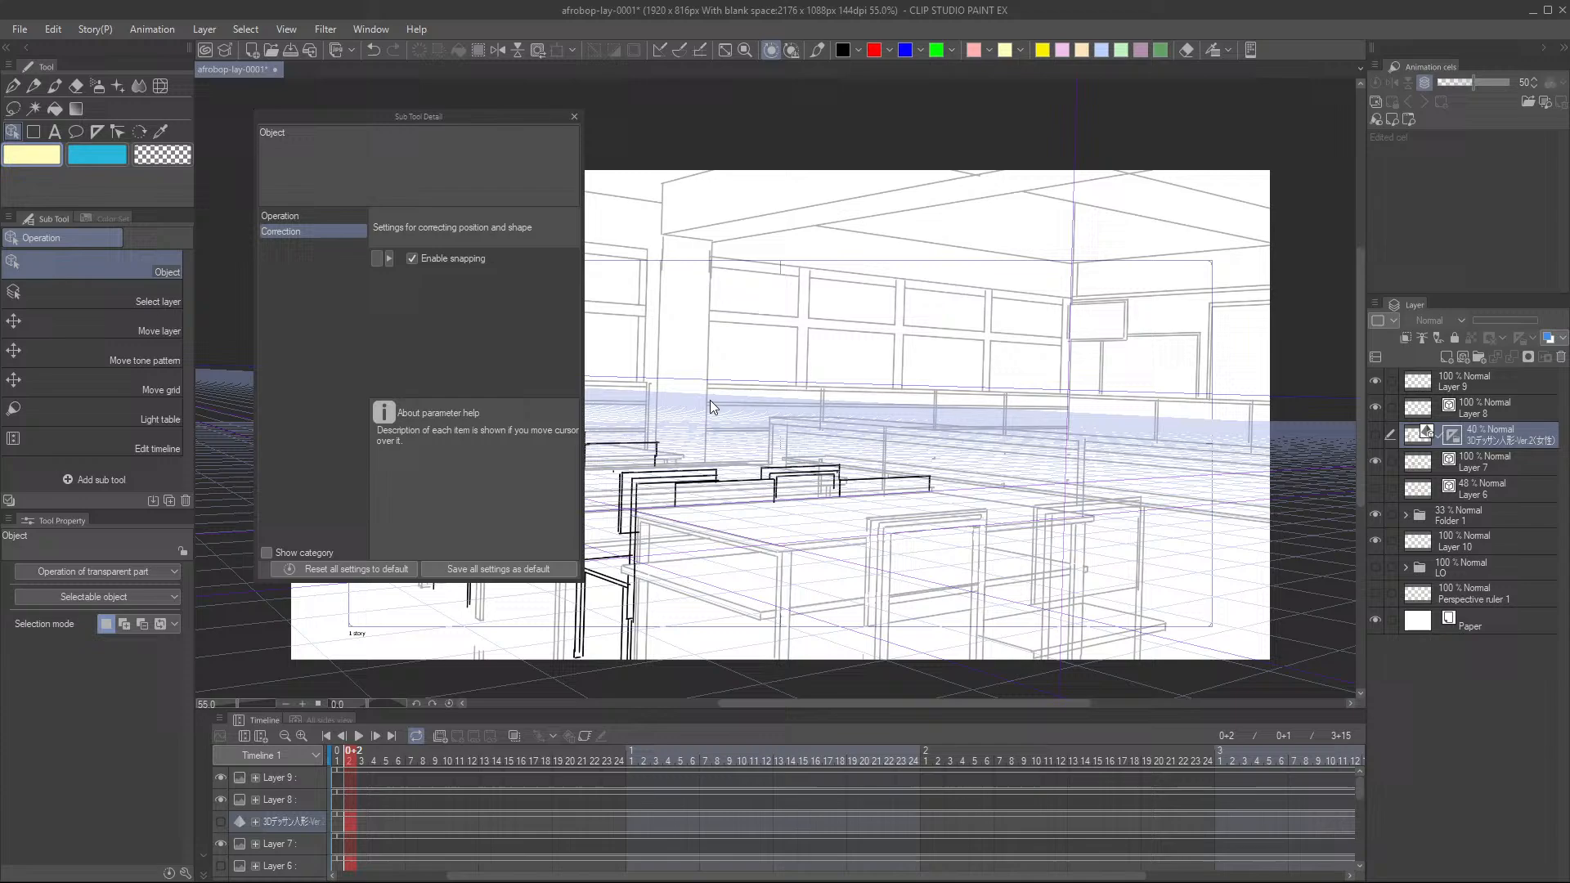
click(574, 116)
click(1432, 440)
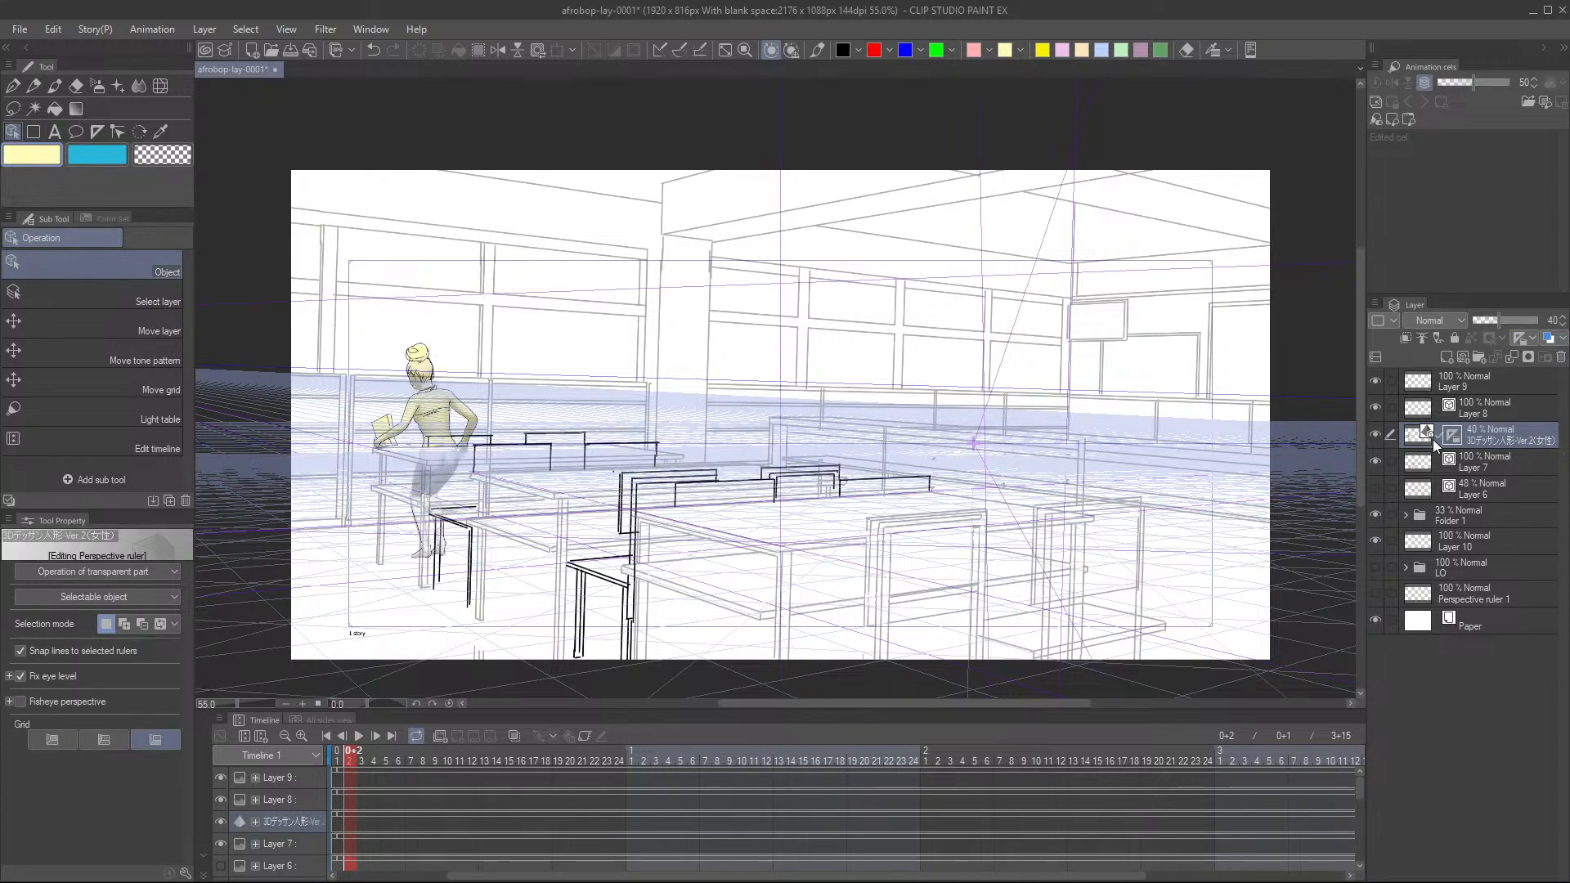
click(1375, 434)
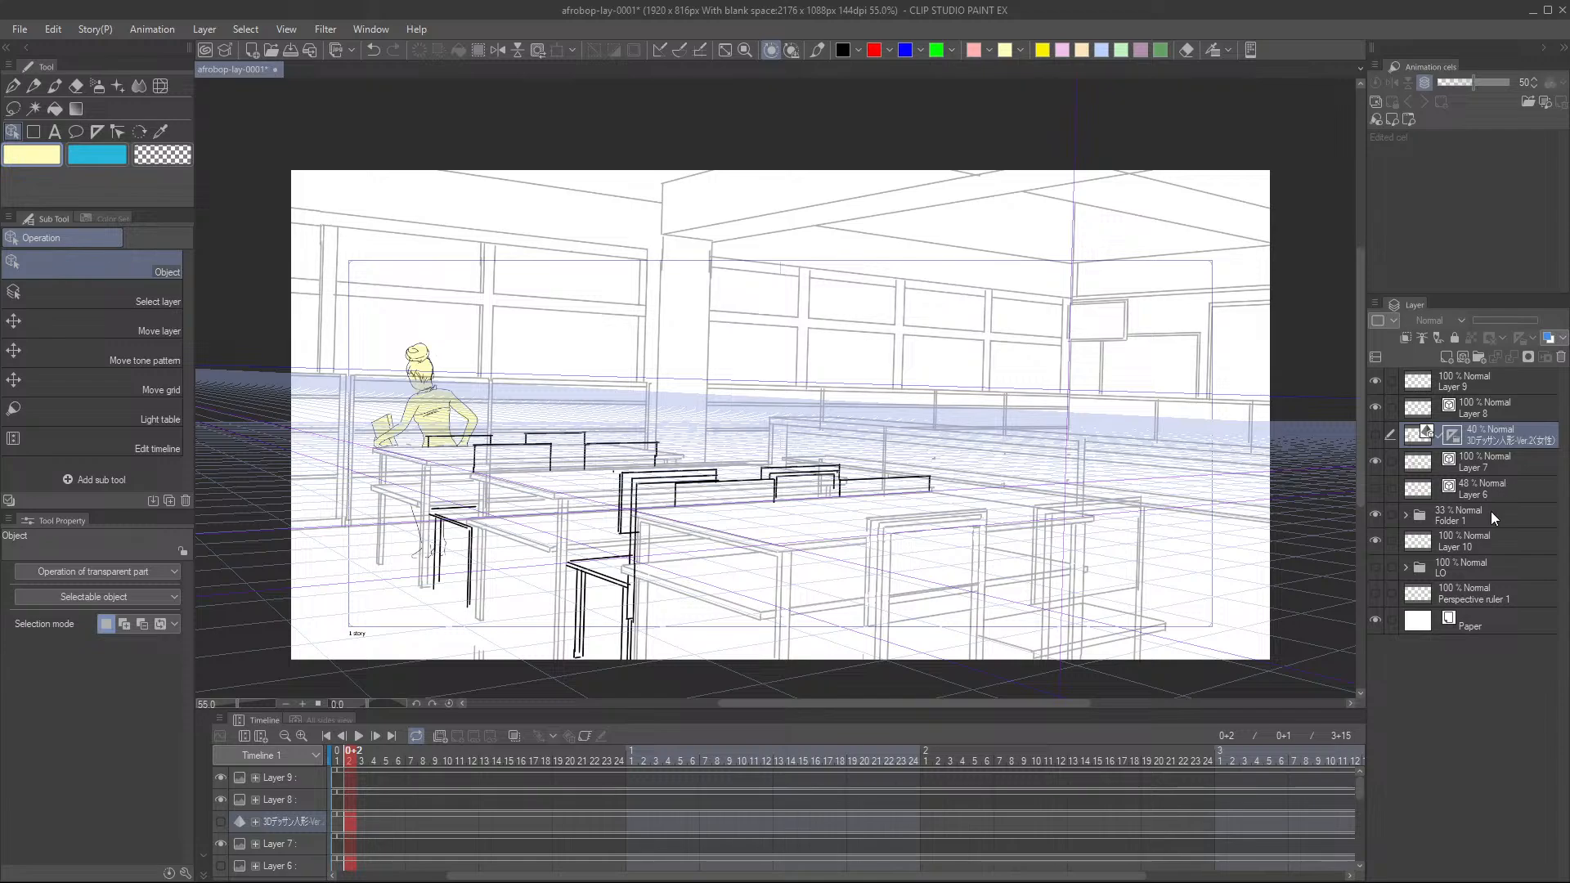
- Turn off the grid of Perspective ruler 2 in Folder 1, and check the layout against the LO rough sketch
click(1405, 515)
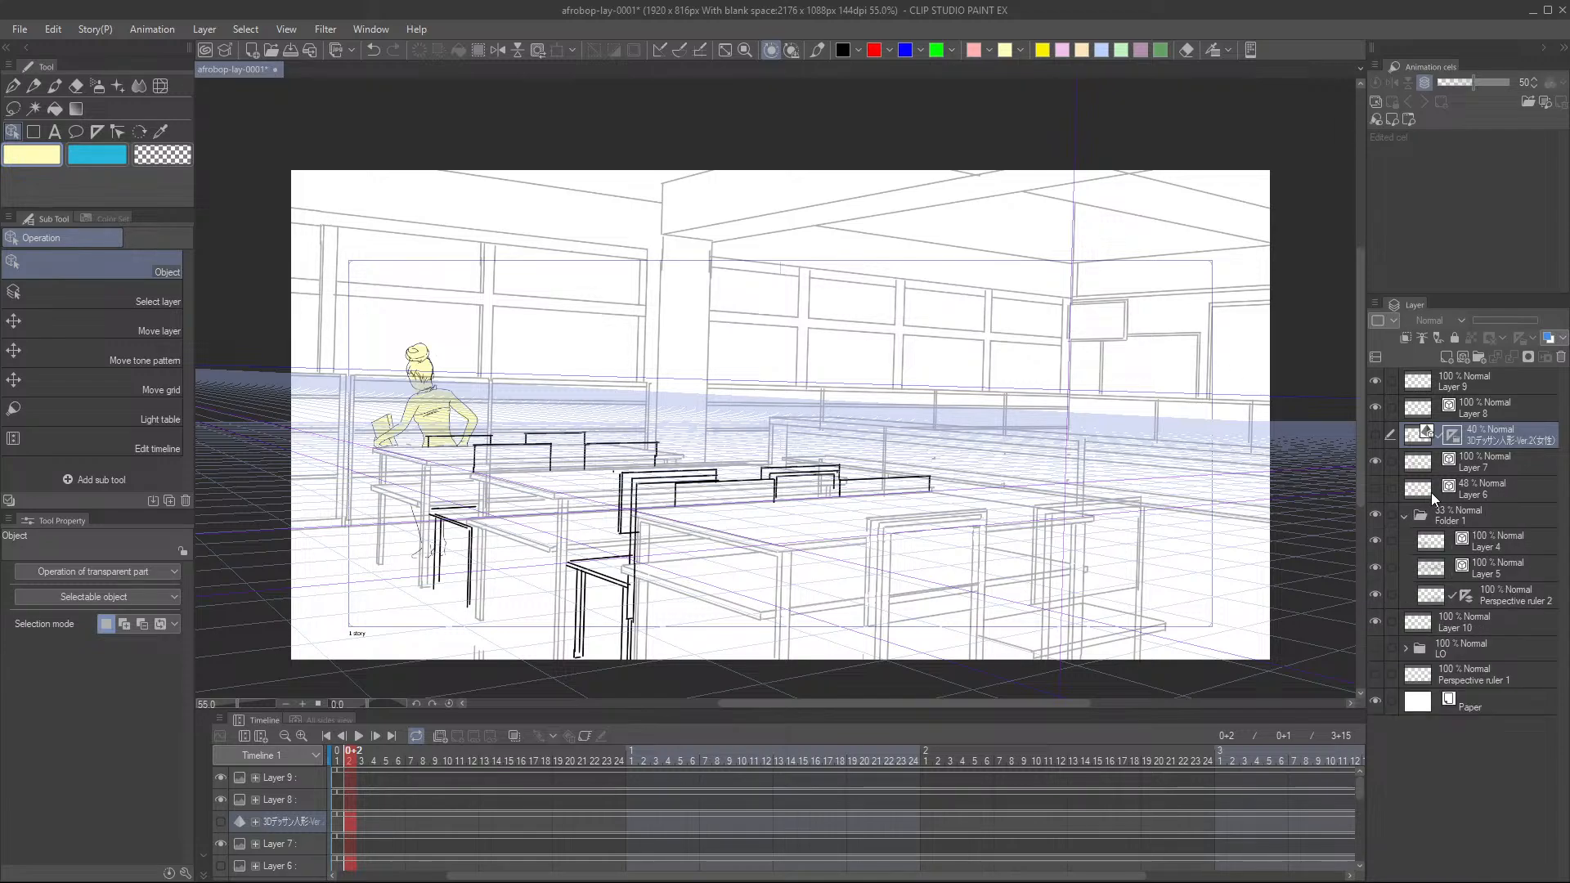
click(1464, 596)
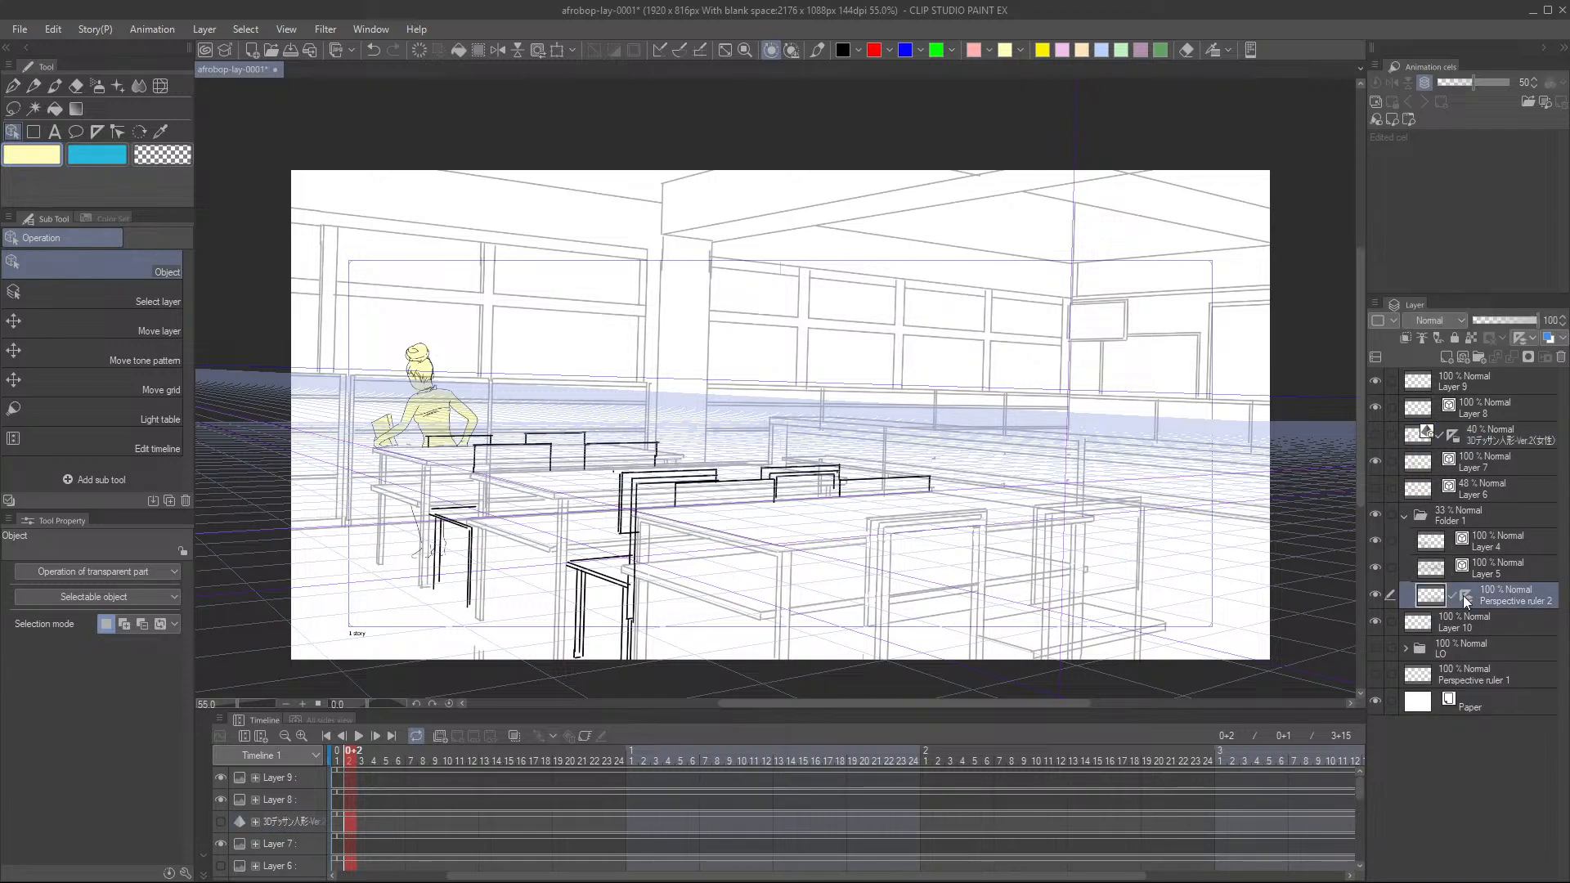
click(1465, 596)
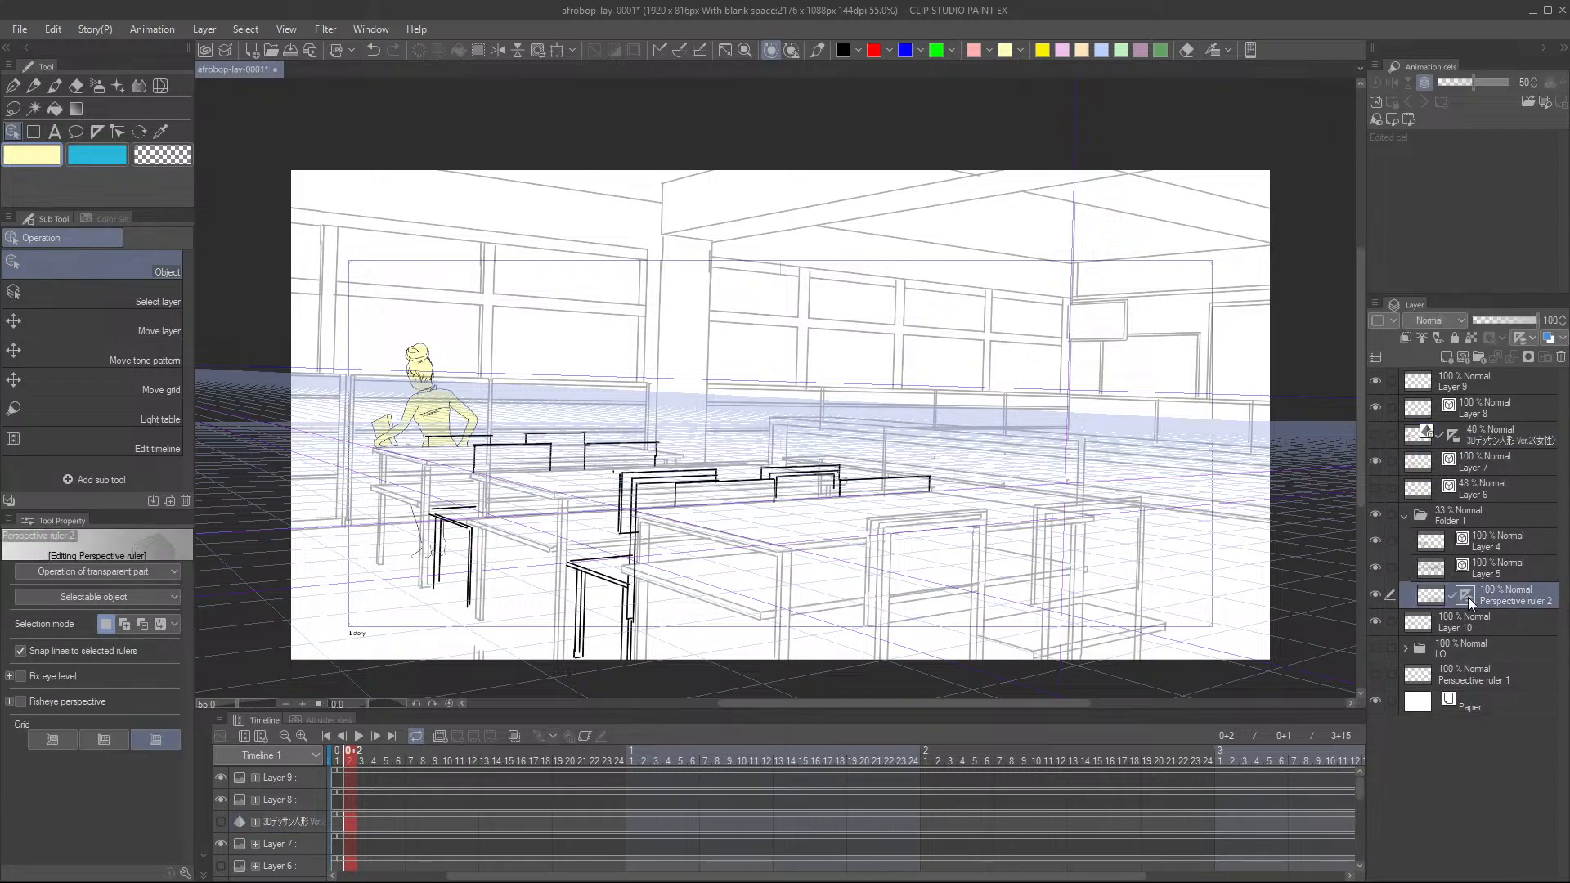
click(164, 743)
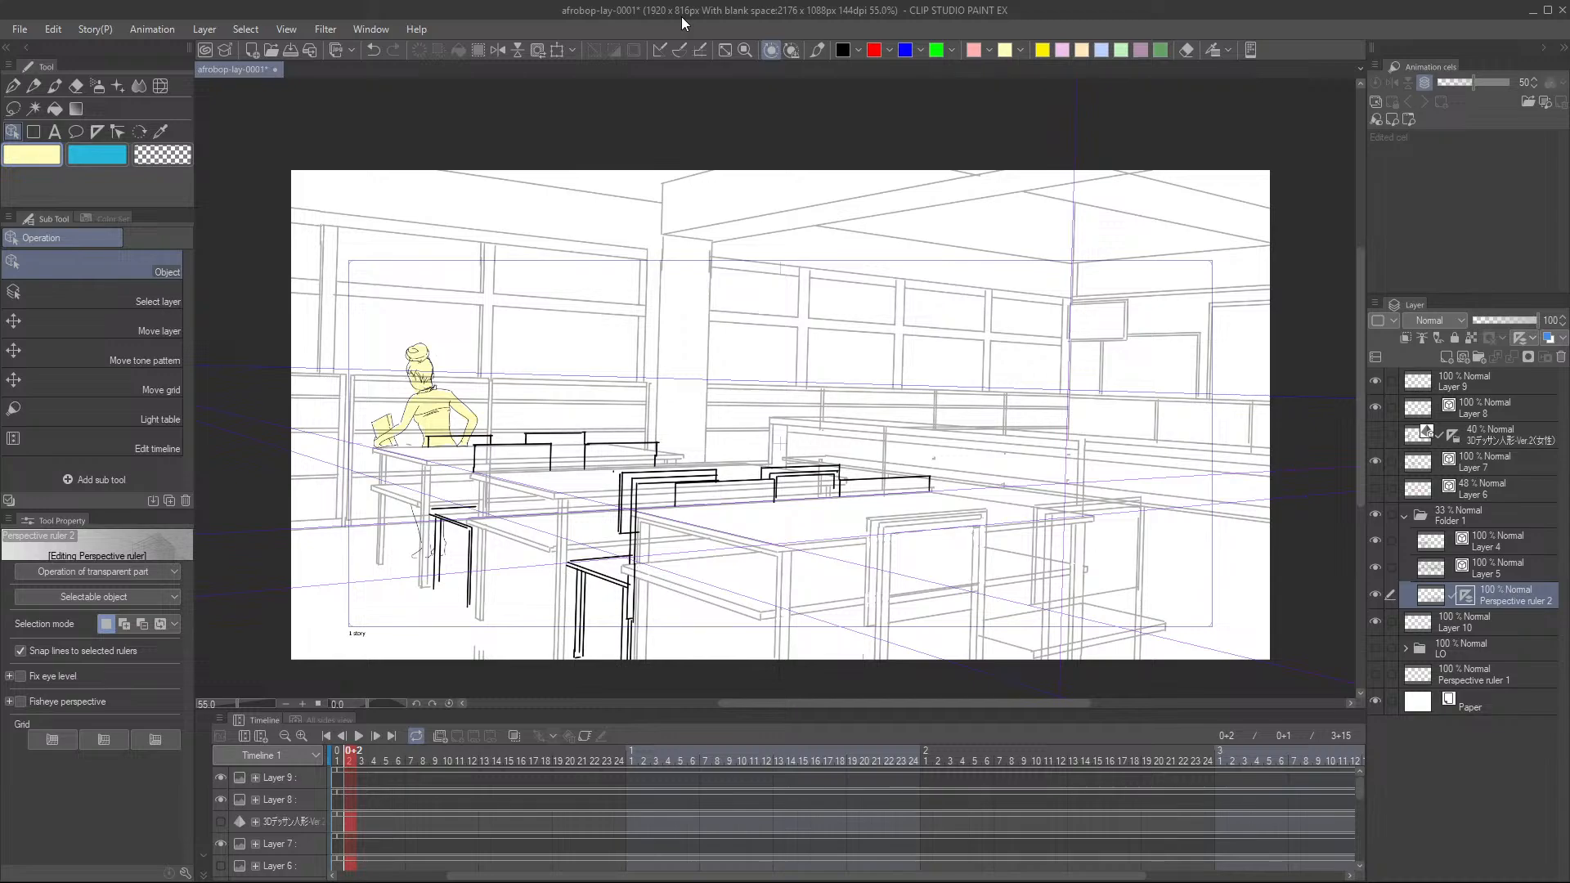
scroll(797, 495, down, 1)
scroll(797, 494, right, 1)
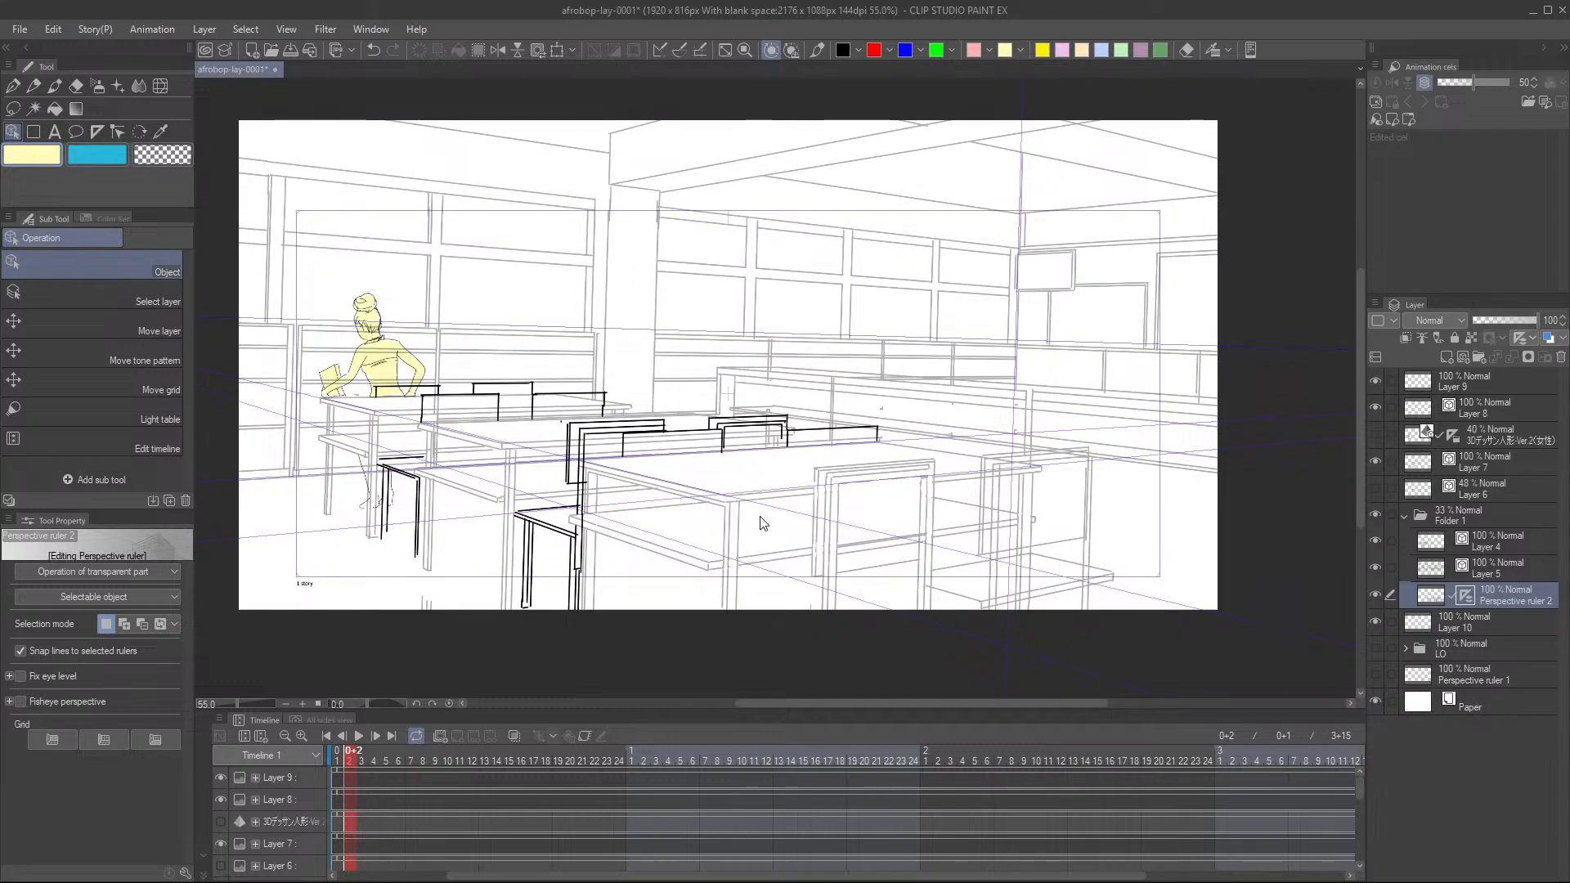
click(1375, 648)
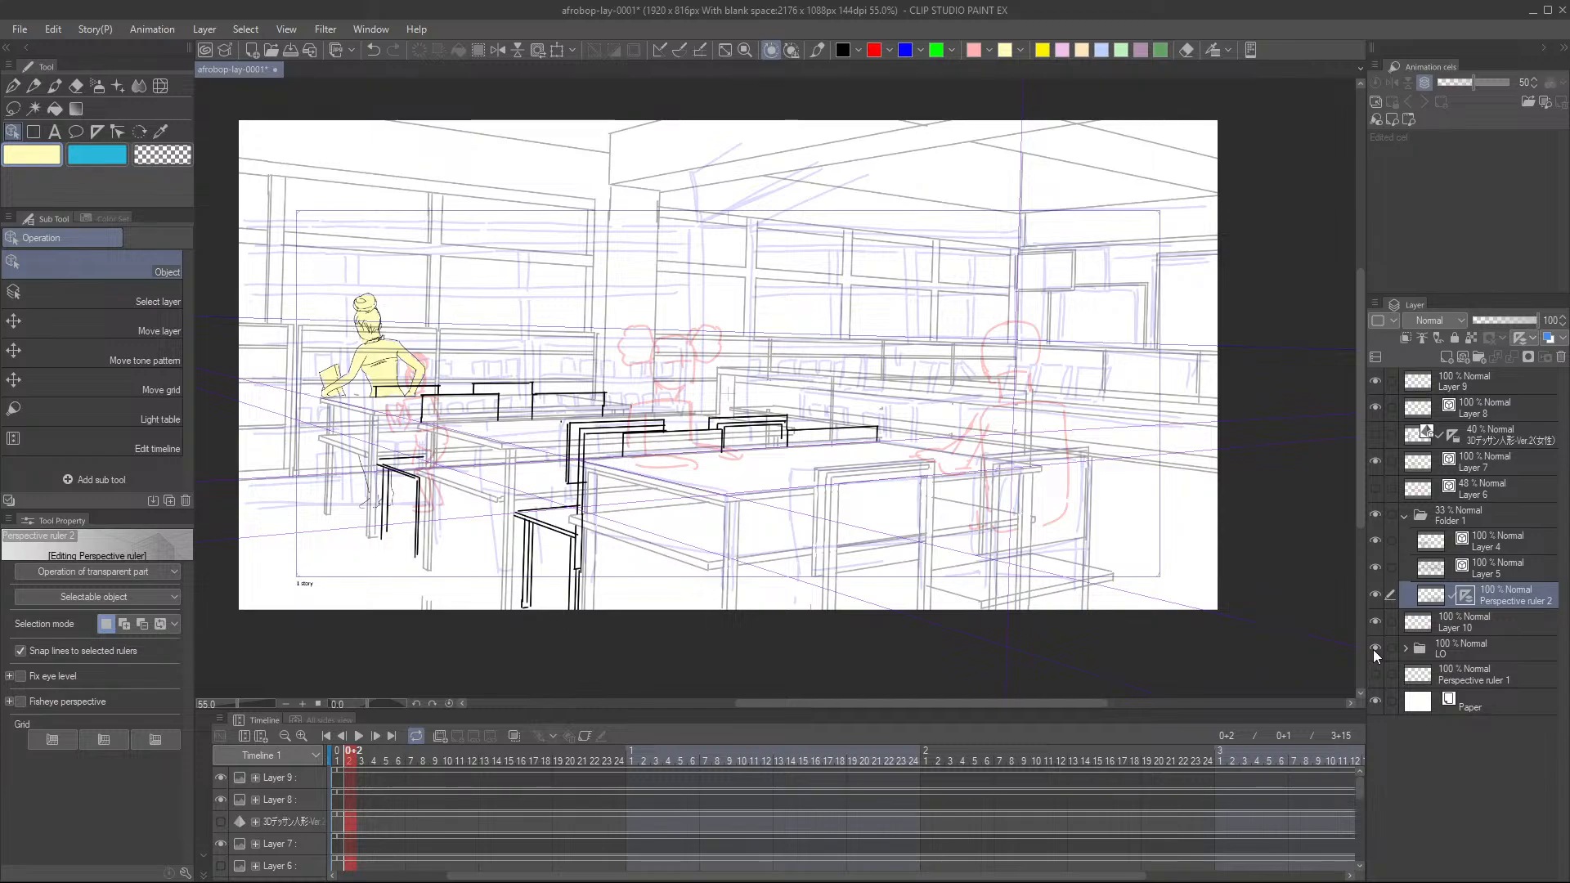
click(1374, 648)
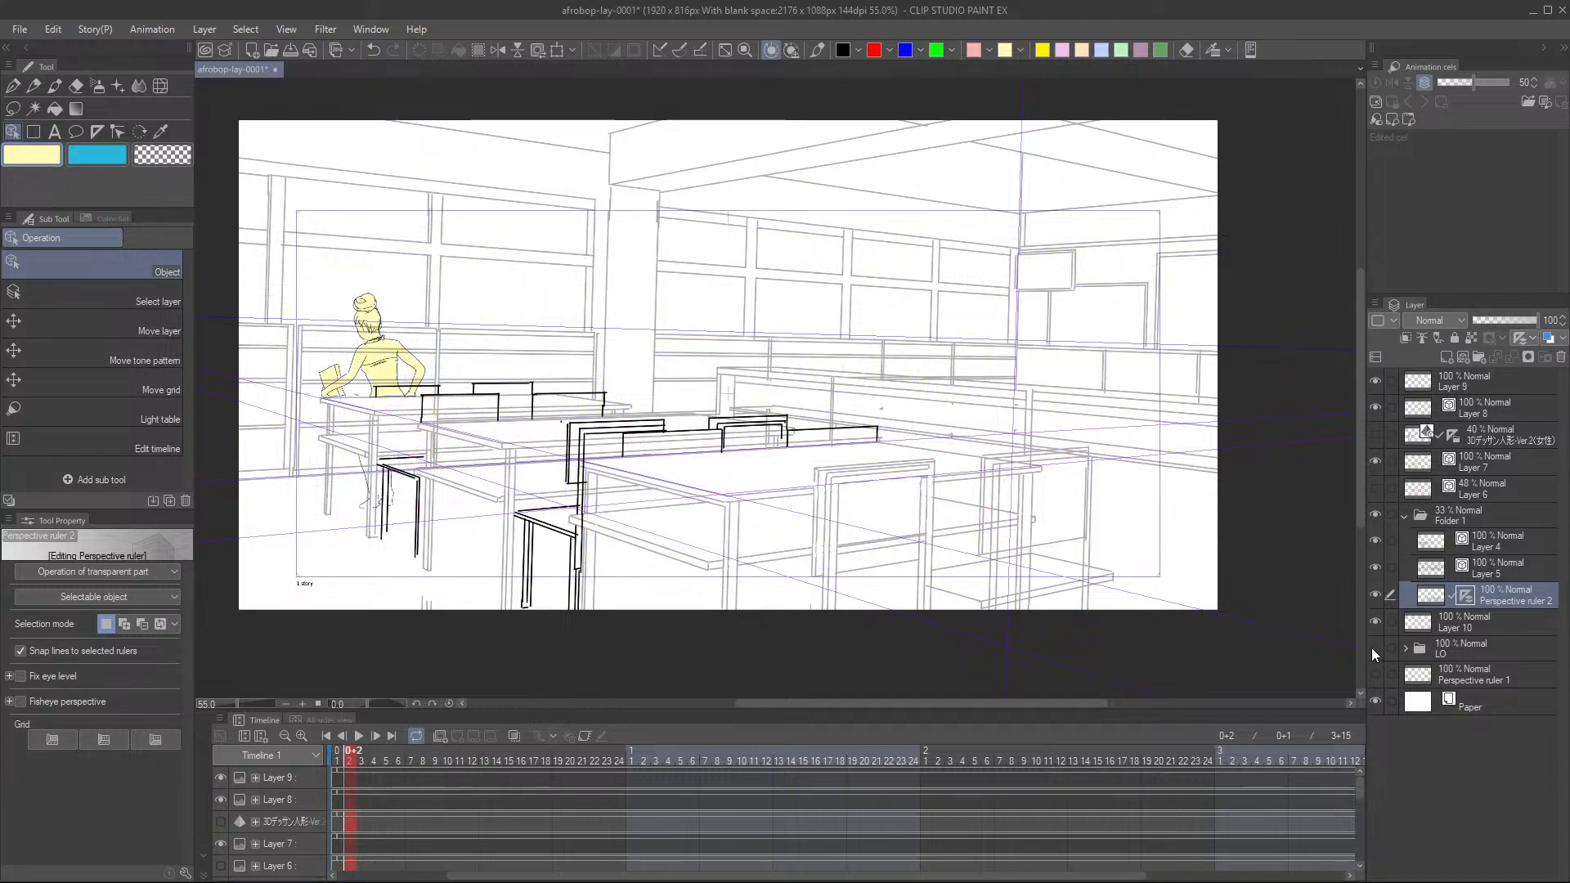
click(1405, 515)
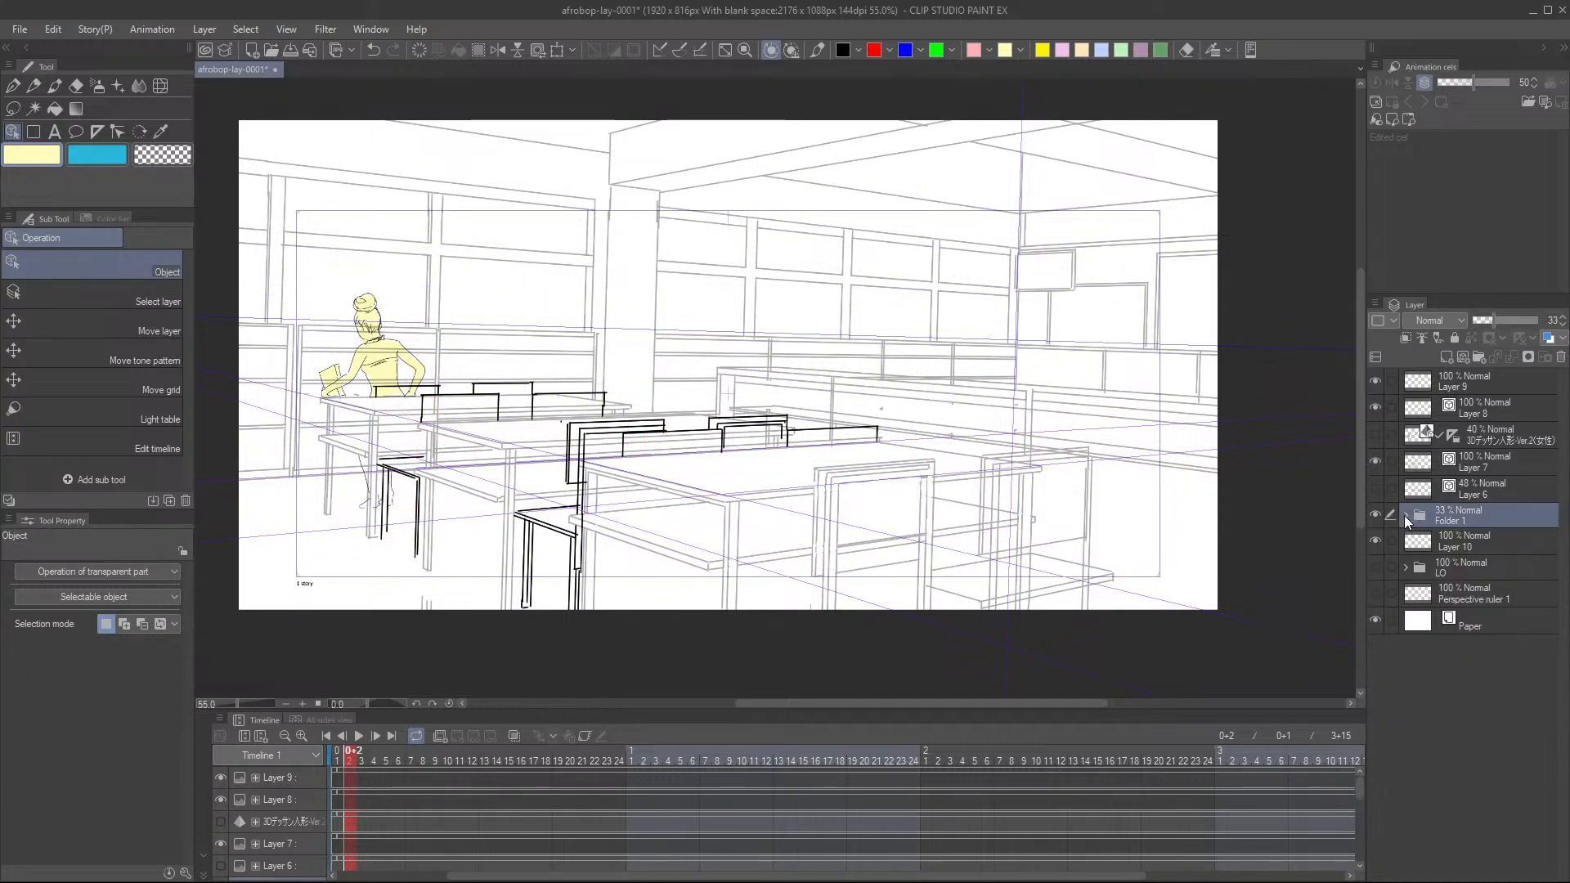
- Add a new raster layer above Layer 9 at the top of the layer stack
click(1460, 493)
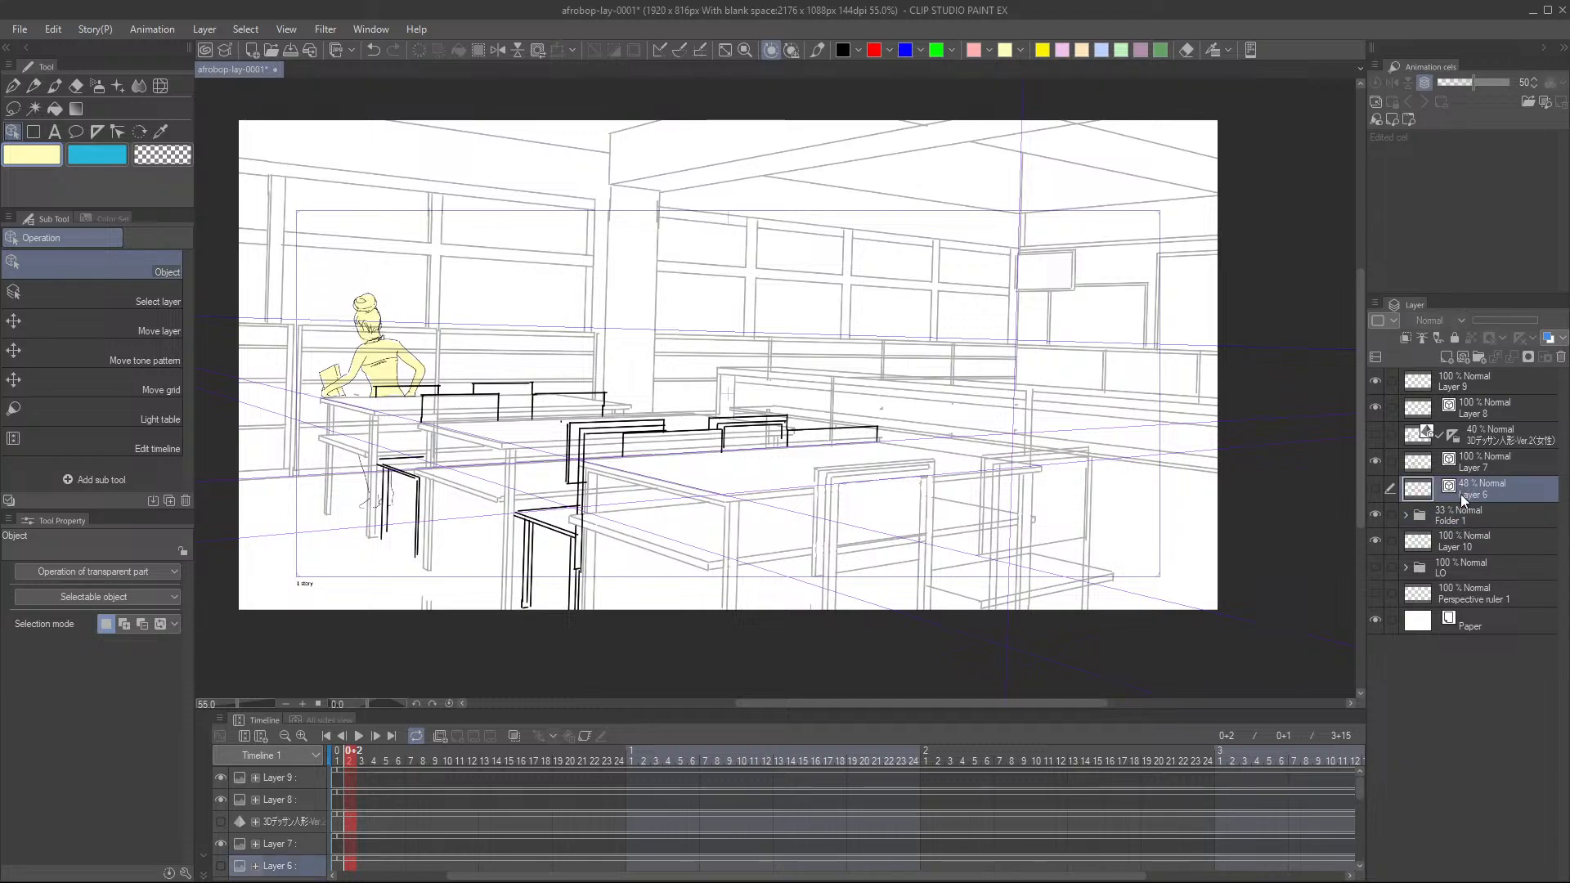
click(1465, 383)
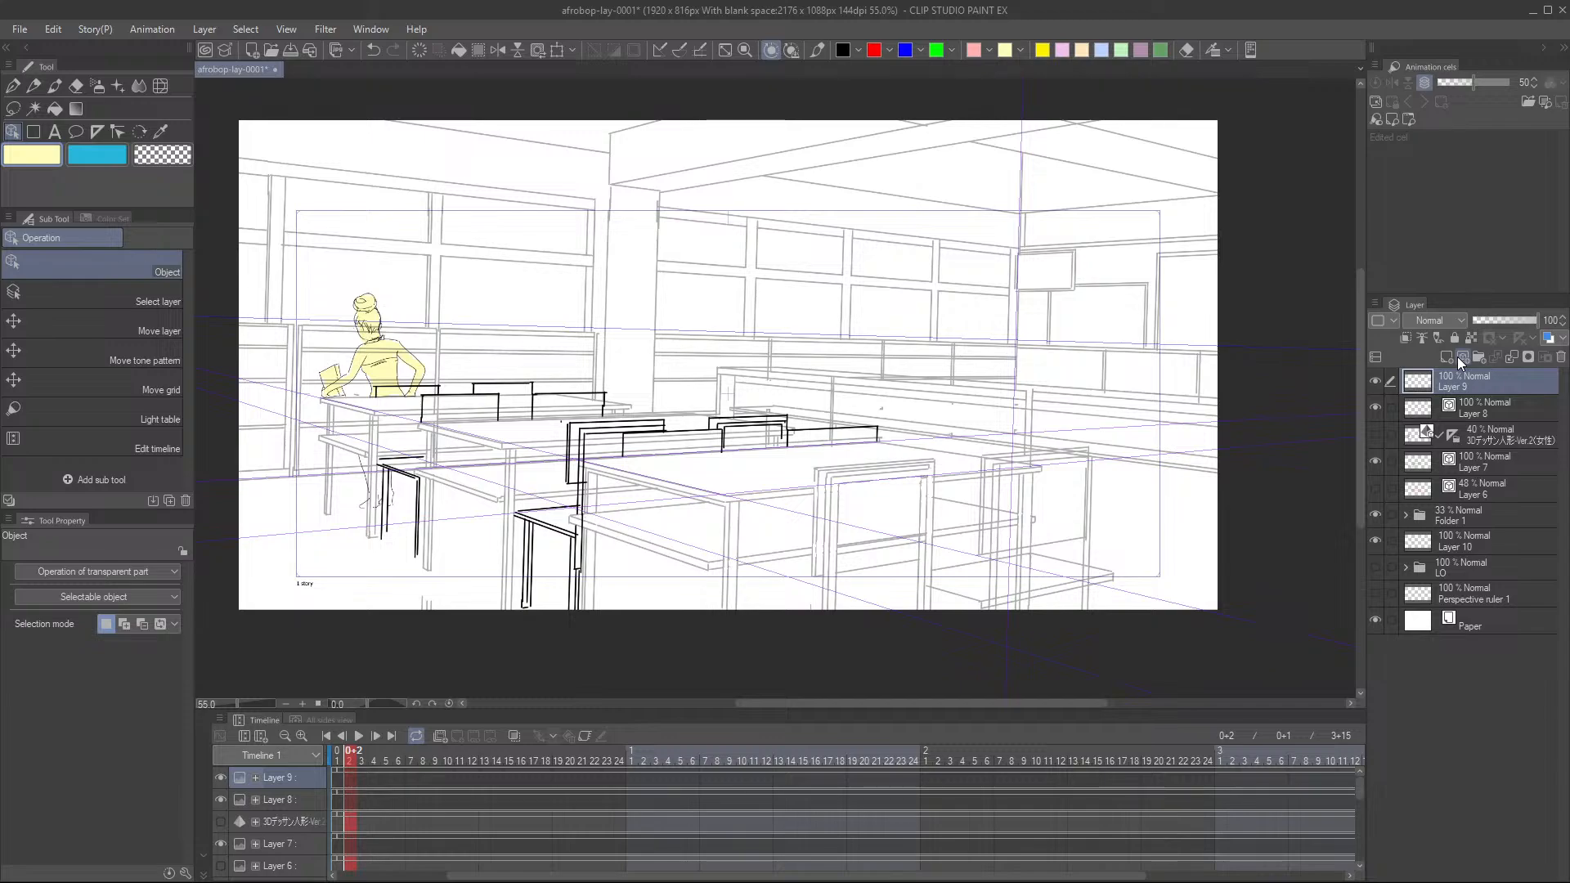
click(1457, 356)
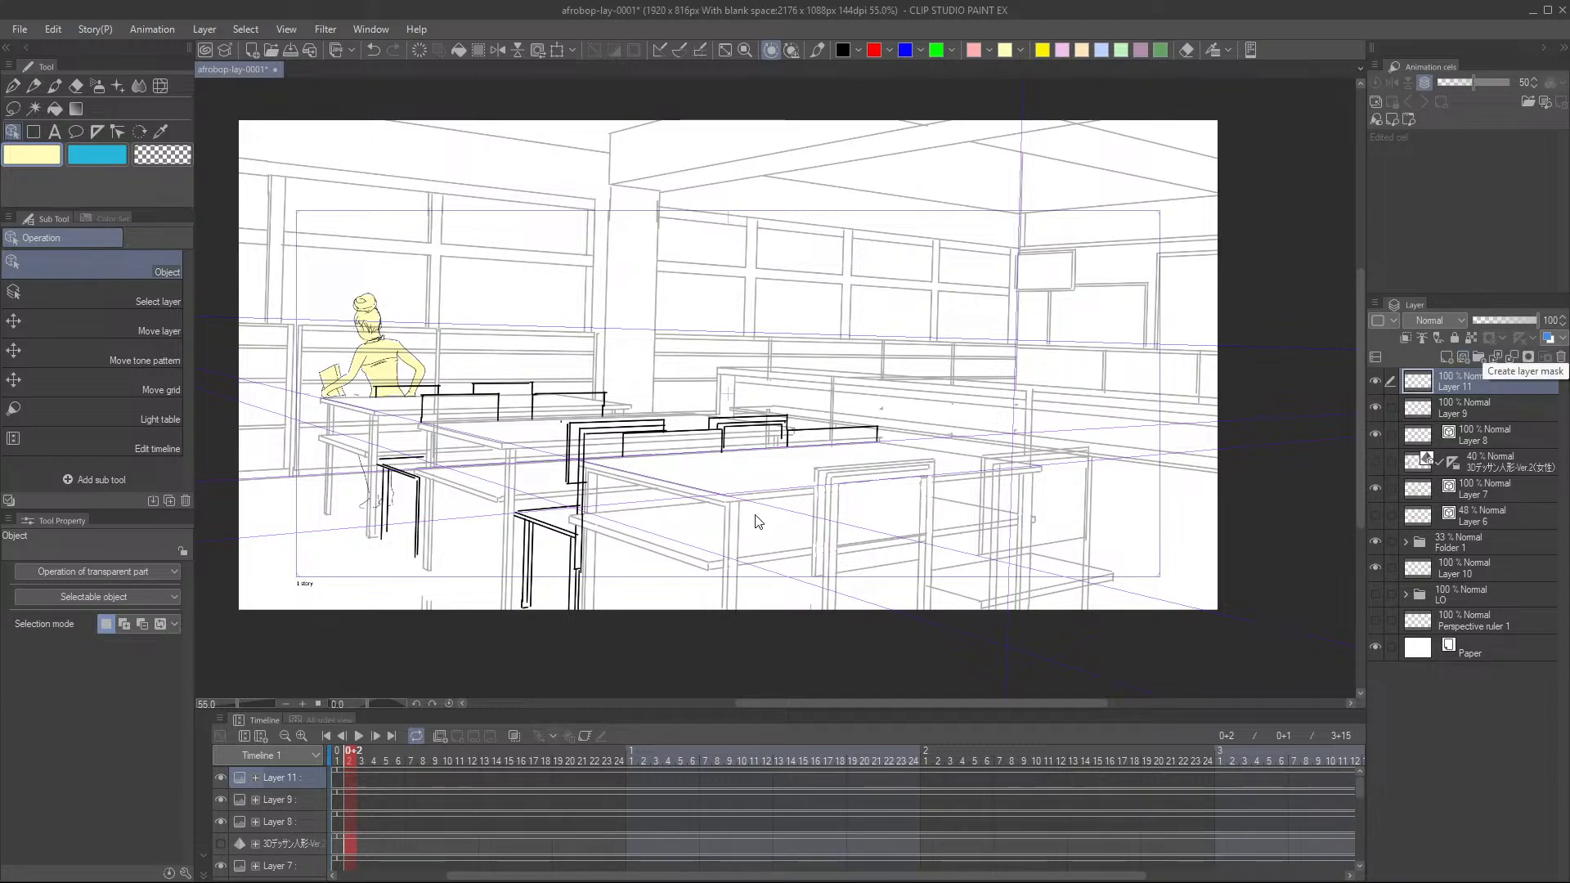
- Place a second female 3D drawing figure in the classroom and move it to the middle desks, turned slightly sideways
drag(678, 420, 679, 354)
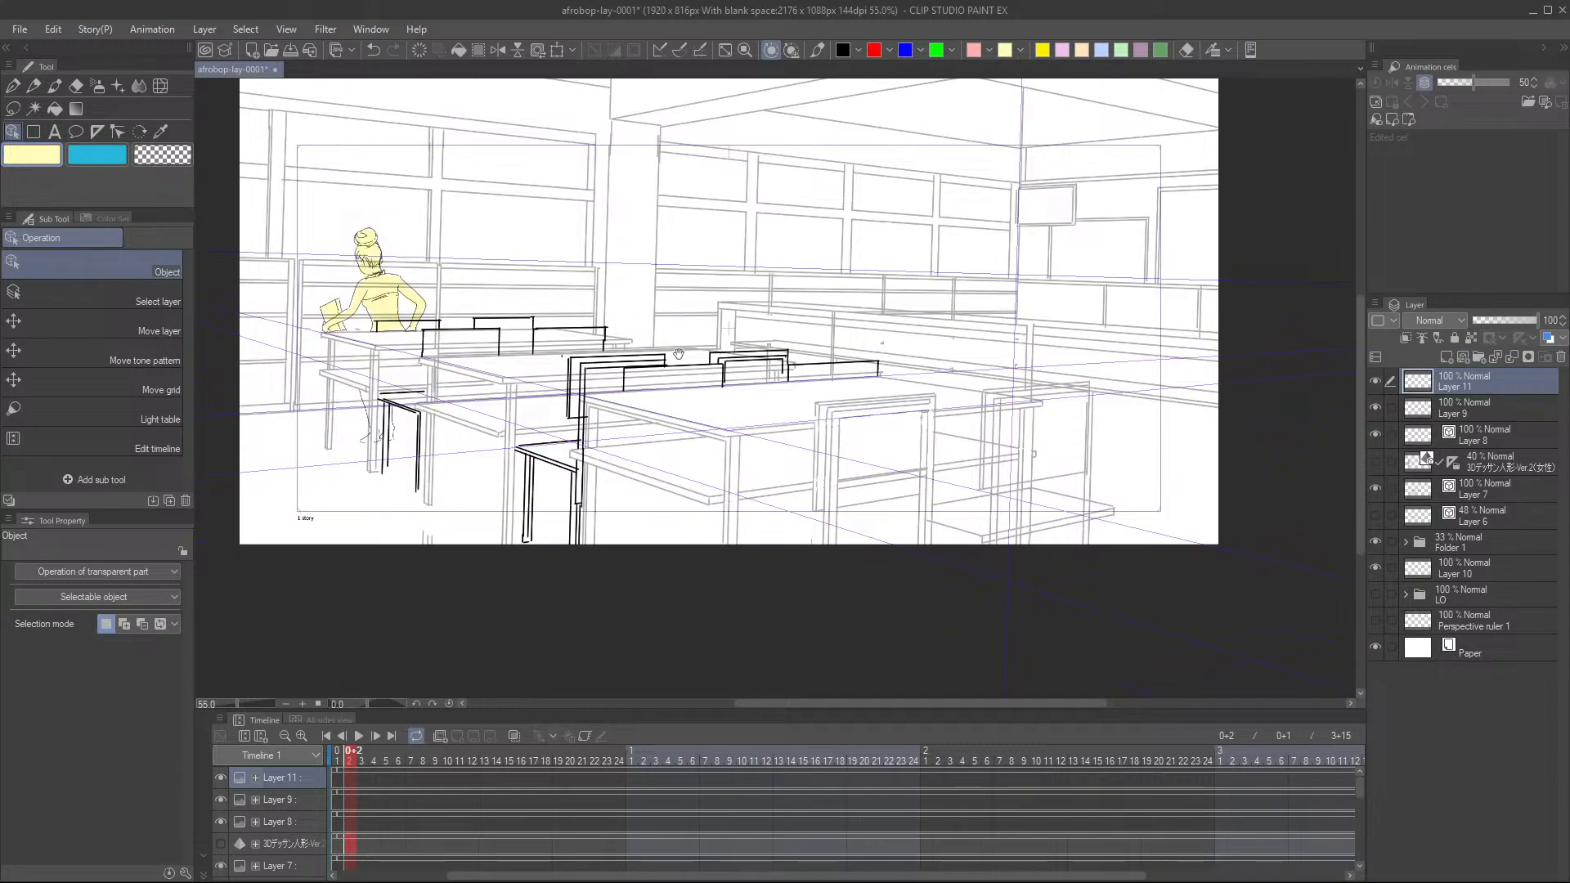
scroll(679, 354, down, 2)
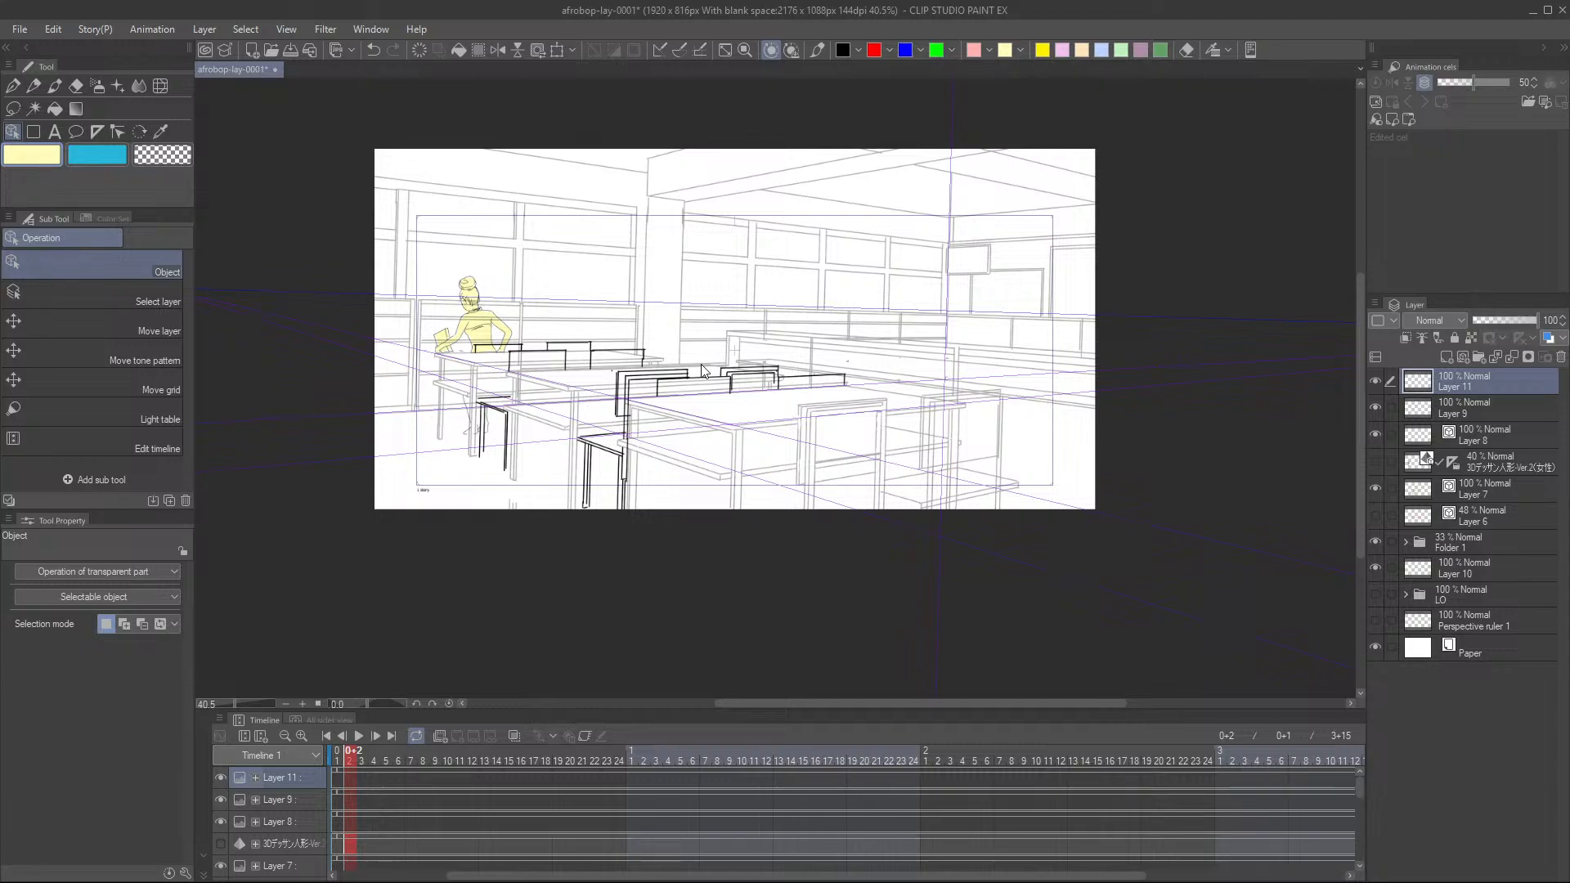
drag(700, 365, 702, 402)
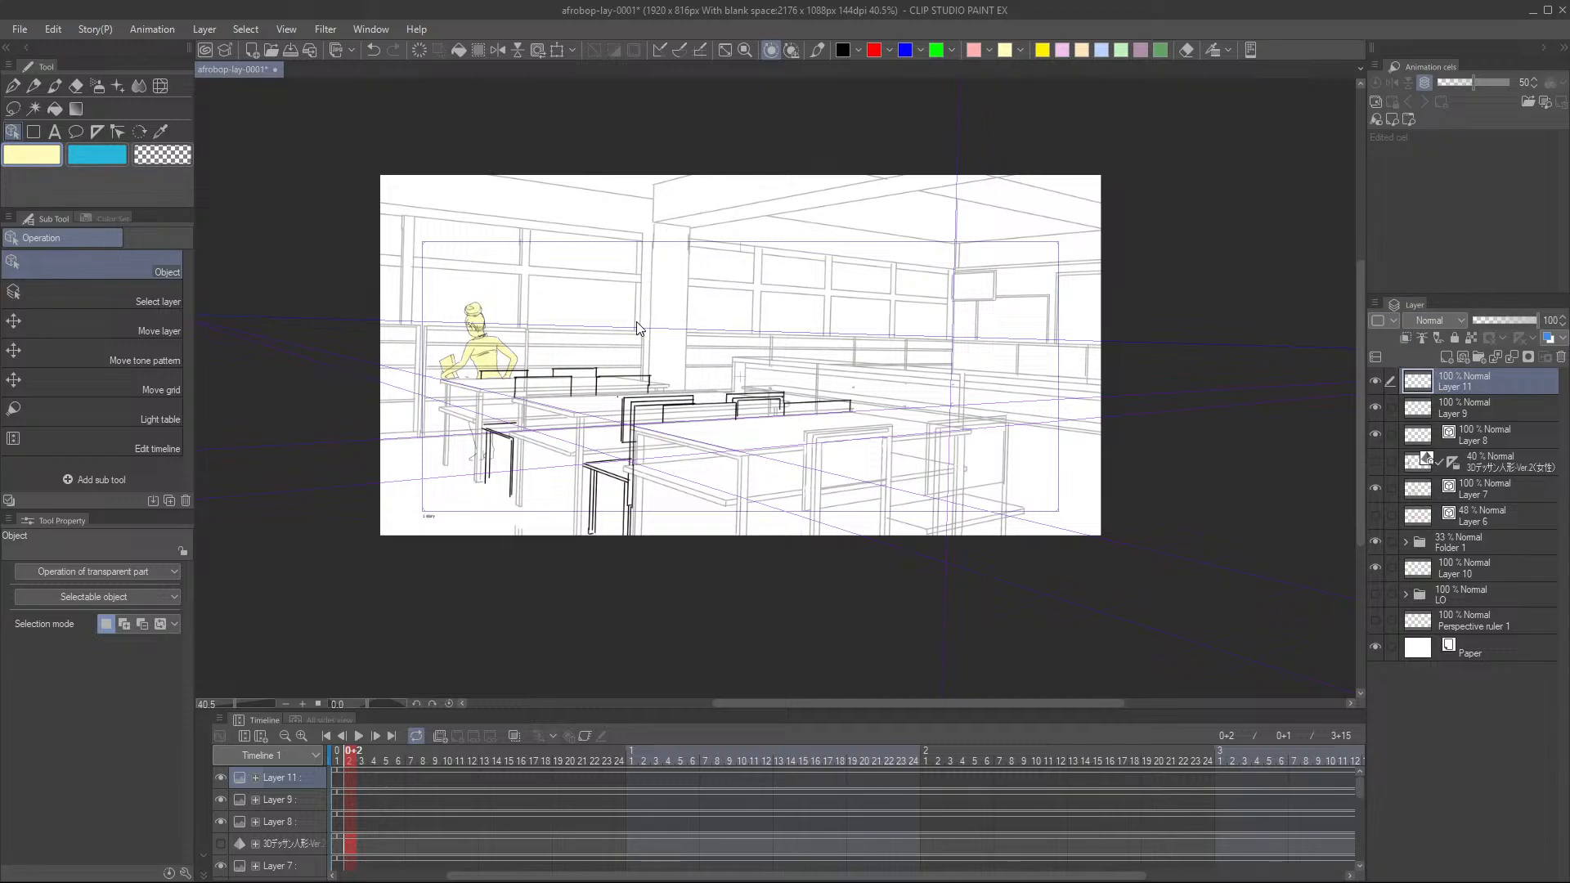
scroll(695, 344, up, 2)
drag(817, 398, 815, 404)
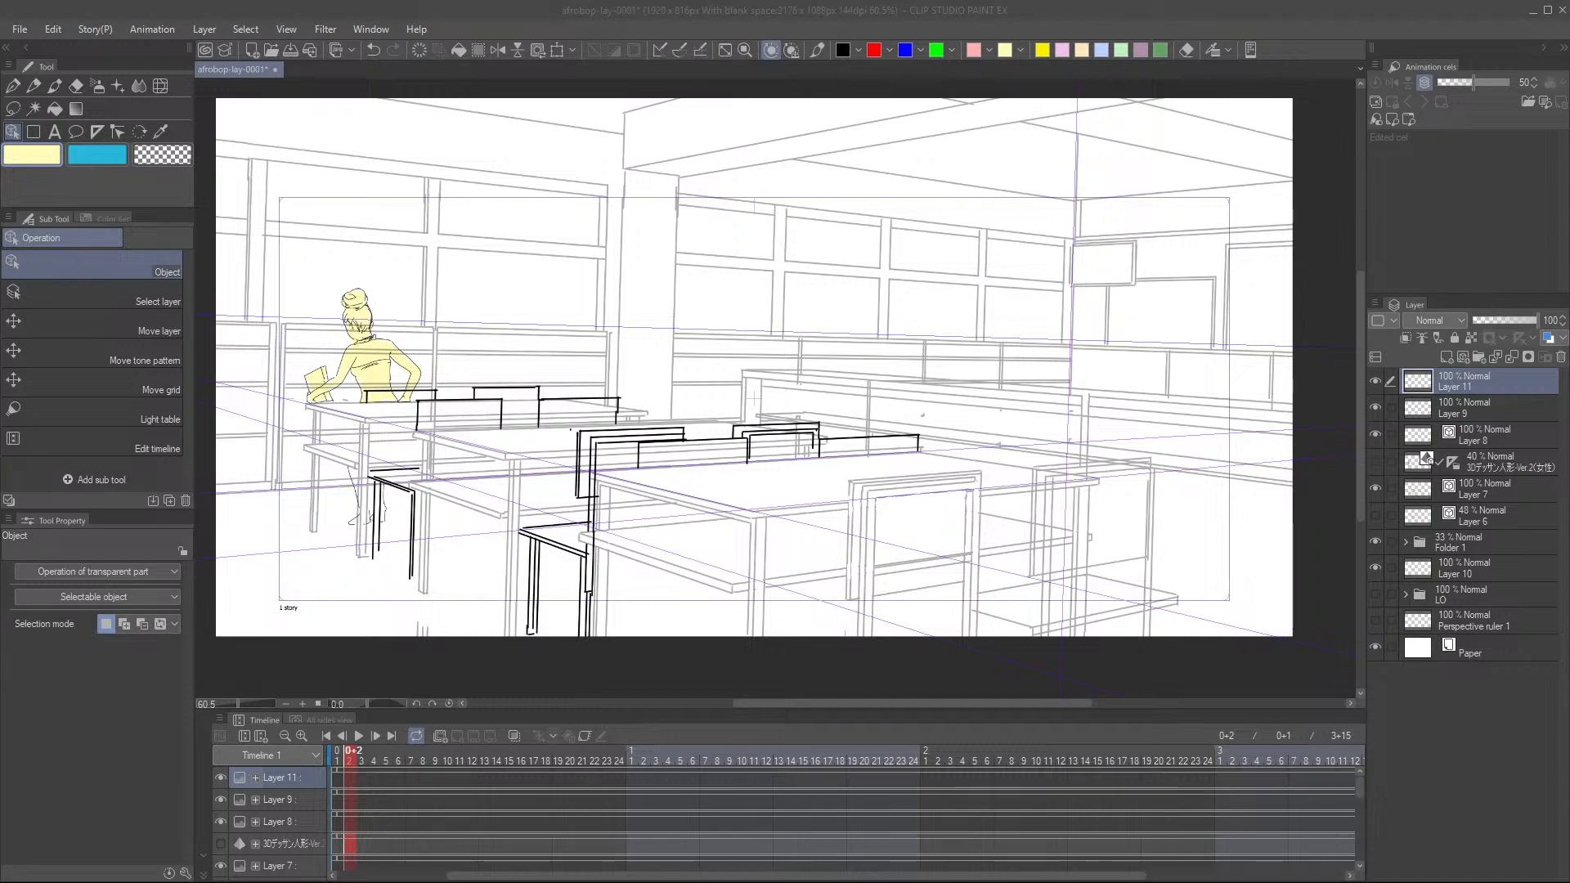
drag(159, 365, 1440, 379)
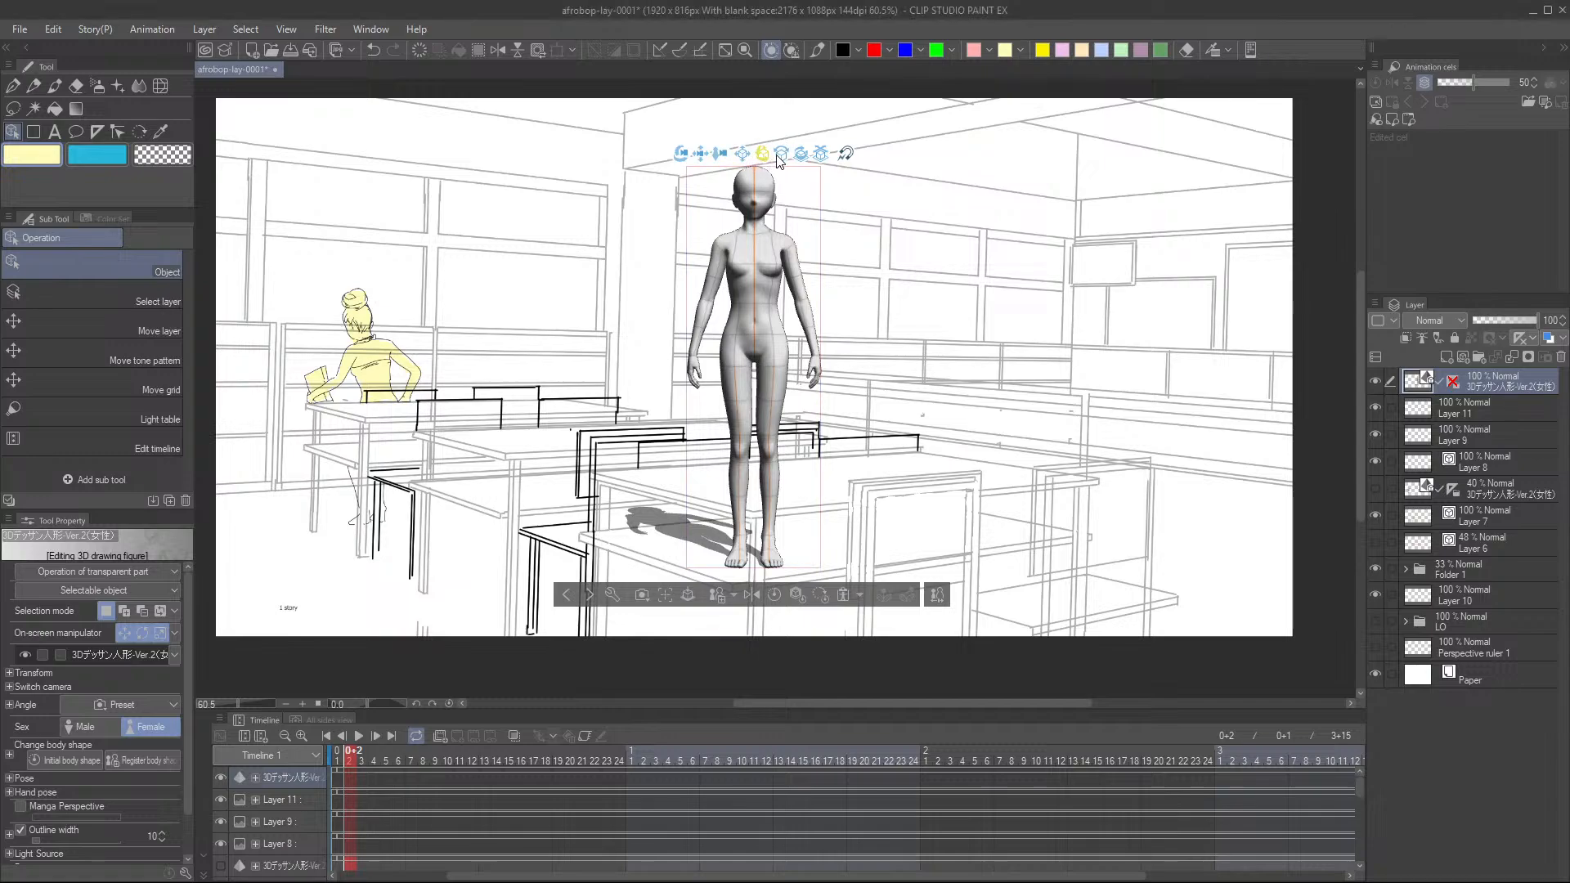
drag(762, 163, 708, 272)
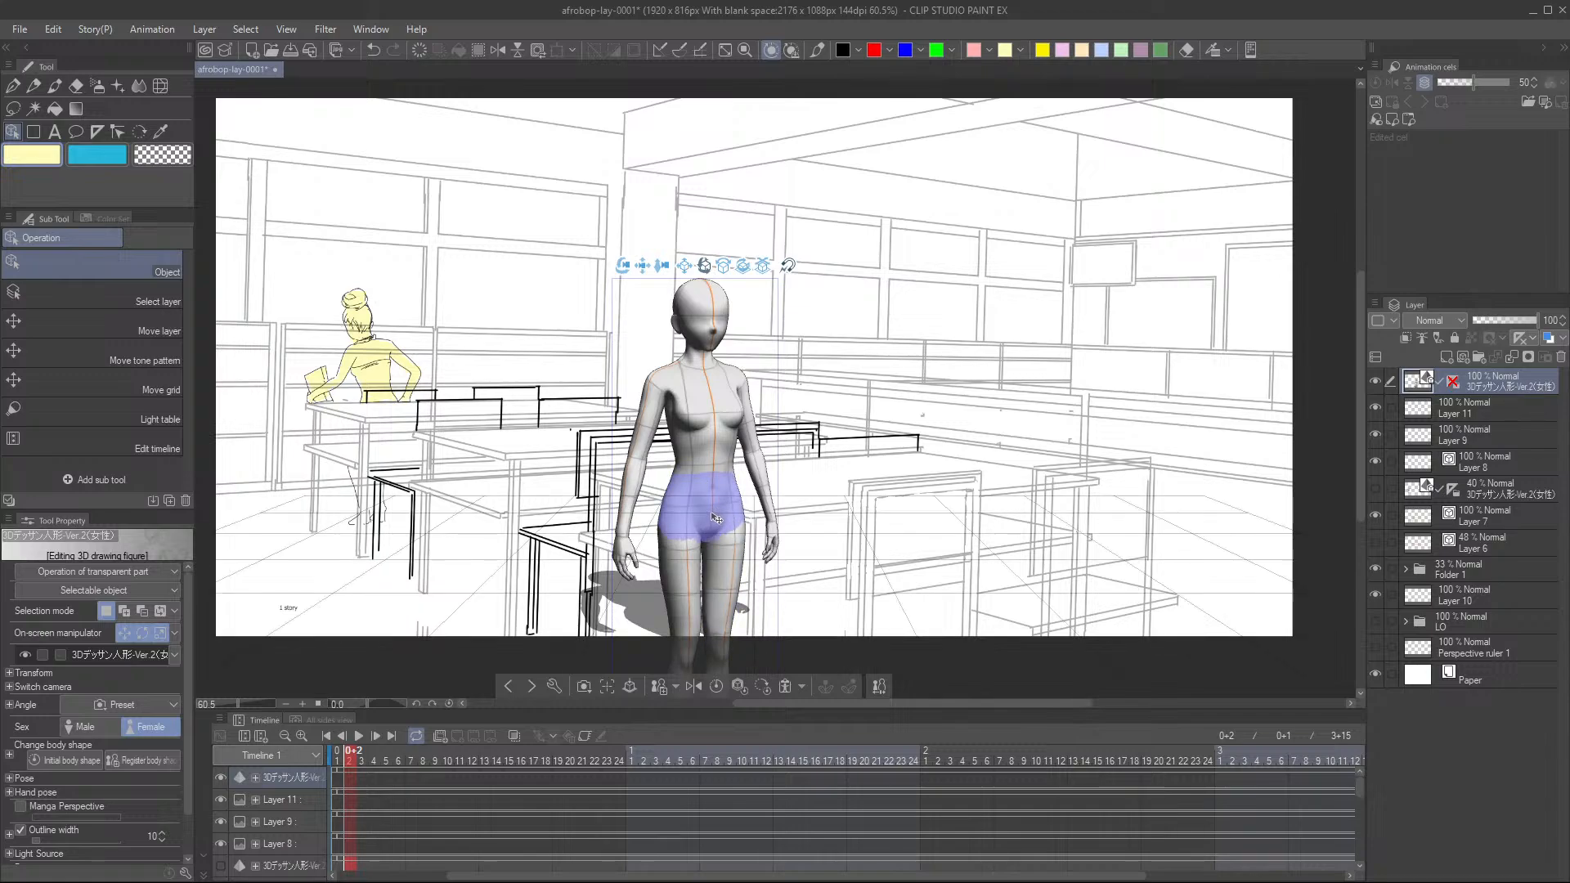
- Raise the new figure's left leg forward at the hip toward a seated pose and adjust its sideways angle
click(693, 632)
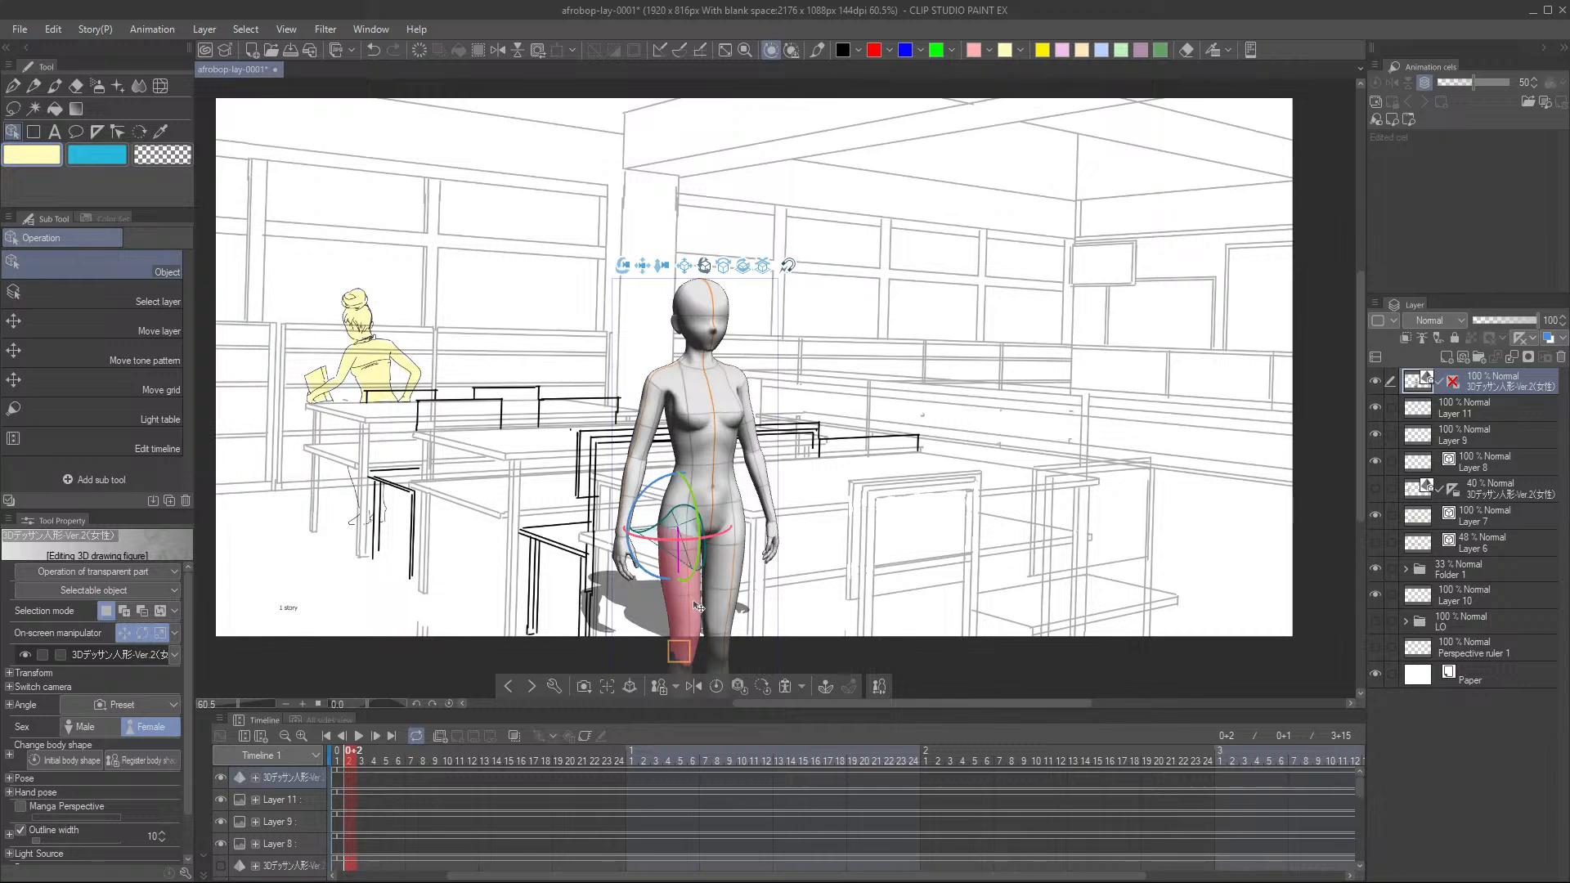
click(696, 607)
click(729, 602)
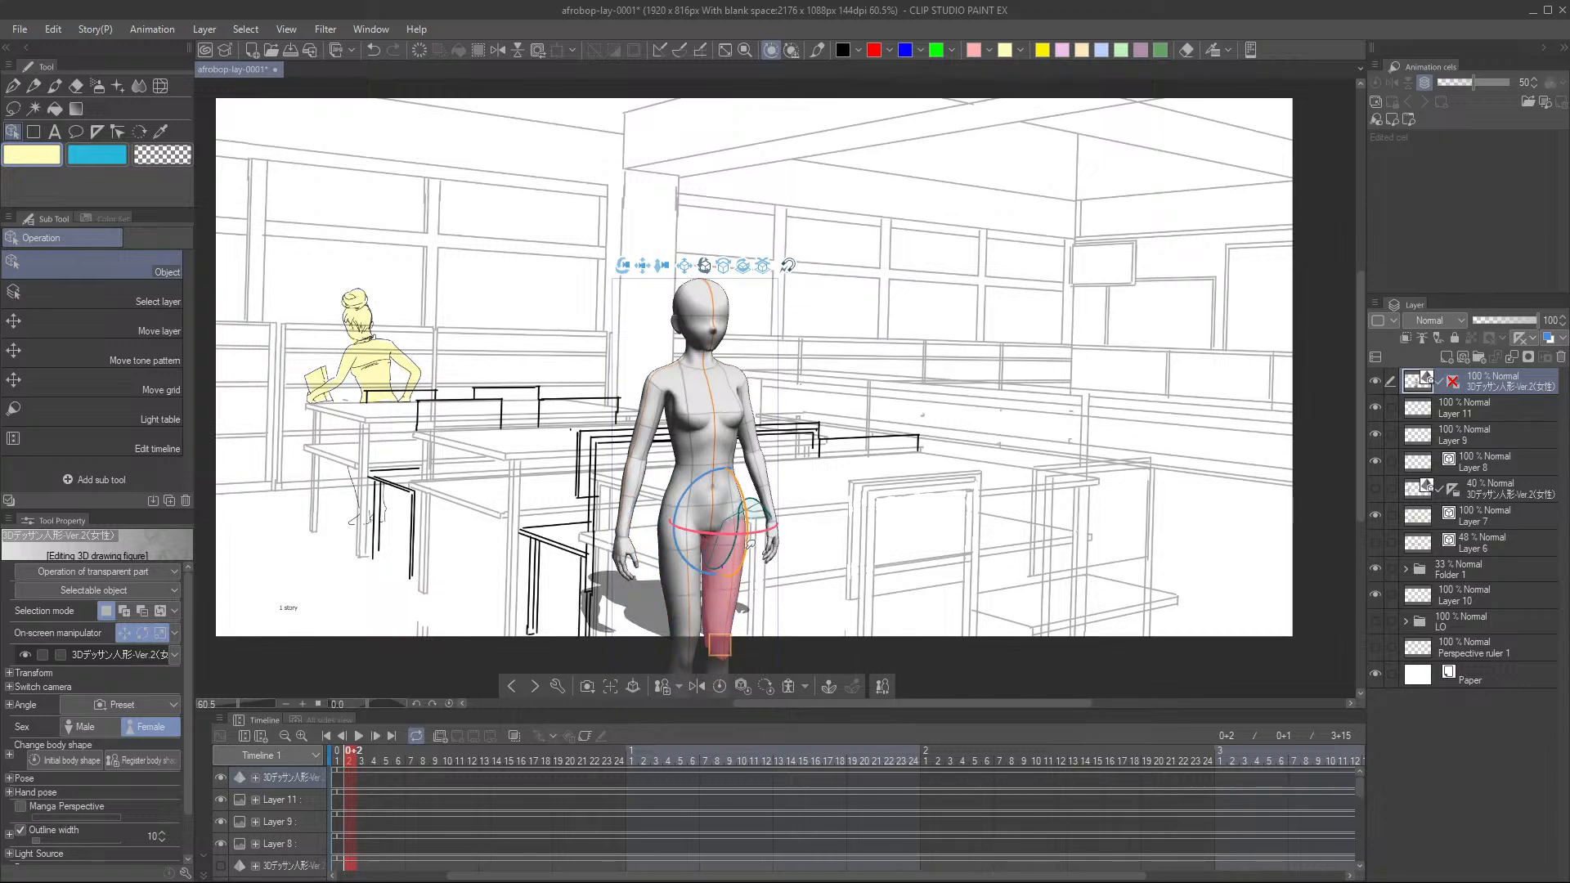
drag(750, 541, 763, 483)
drag(729, 567, 745, 566)
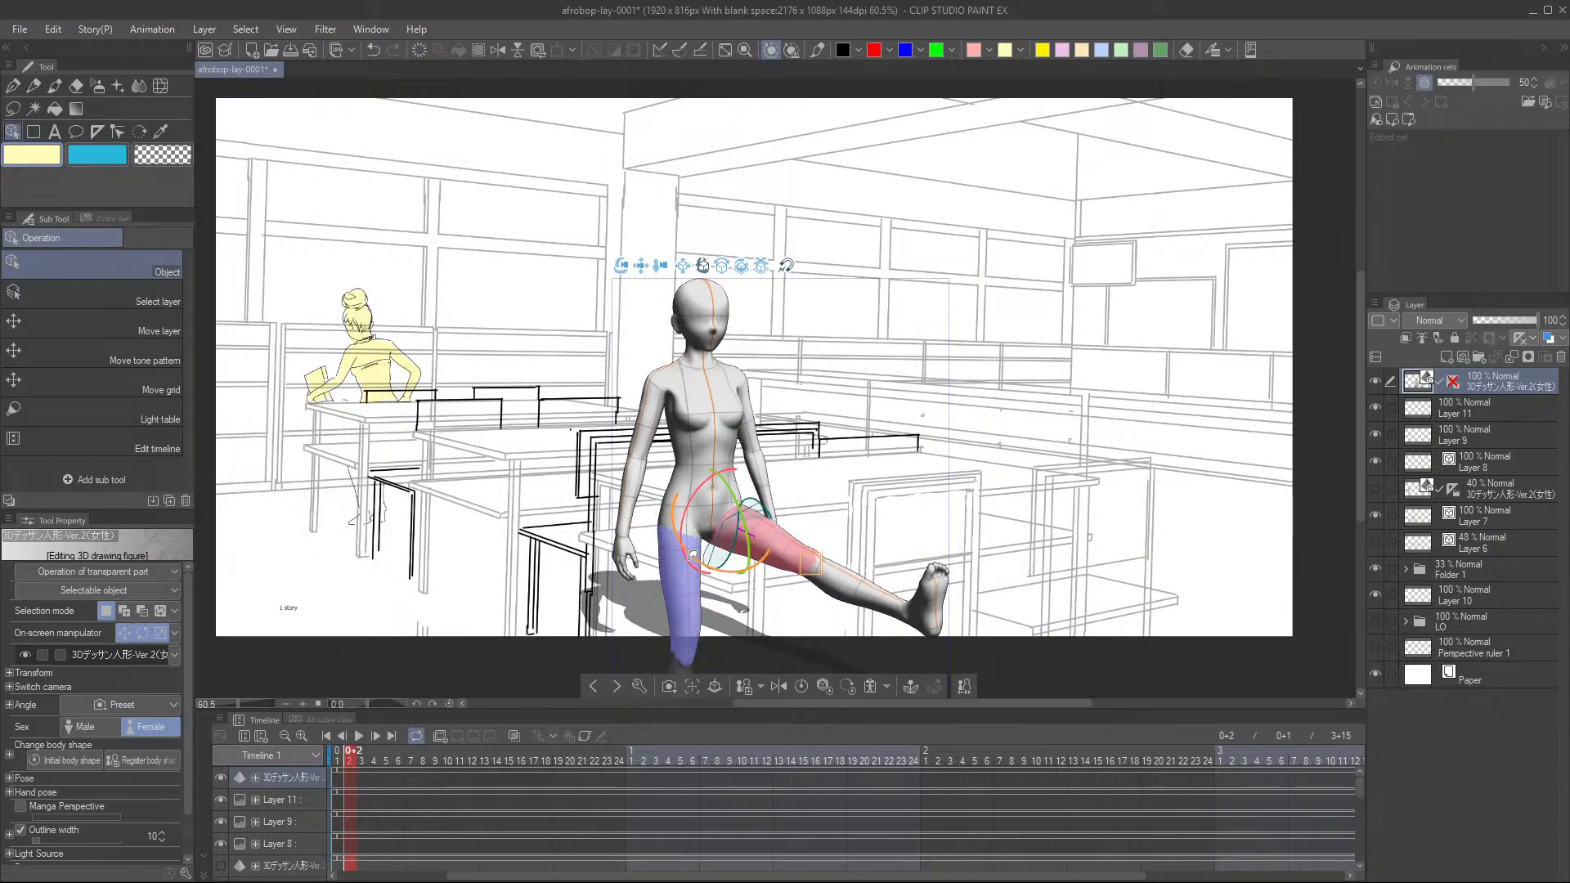
- Raise the figure's right thigh forward, turn it slightly inward in line with the body, and bend the right knee down
click(697, 604)
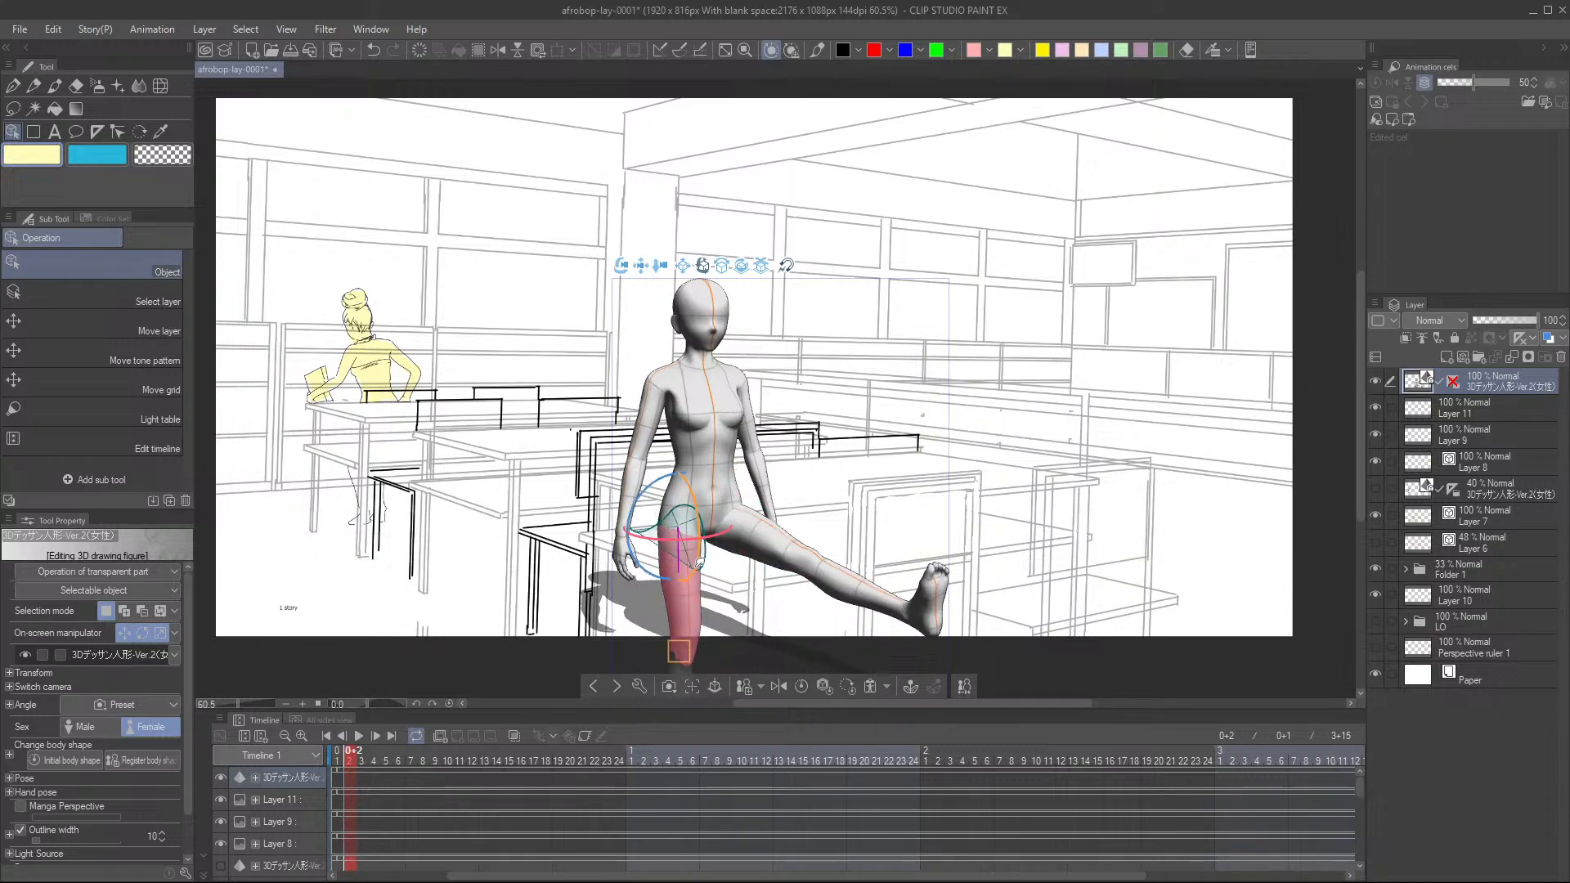
drag(701, 548, 701, 504)
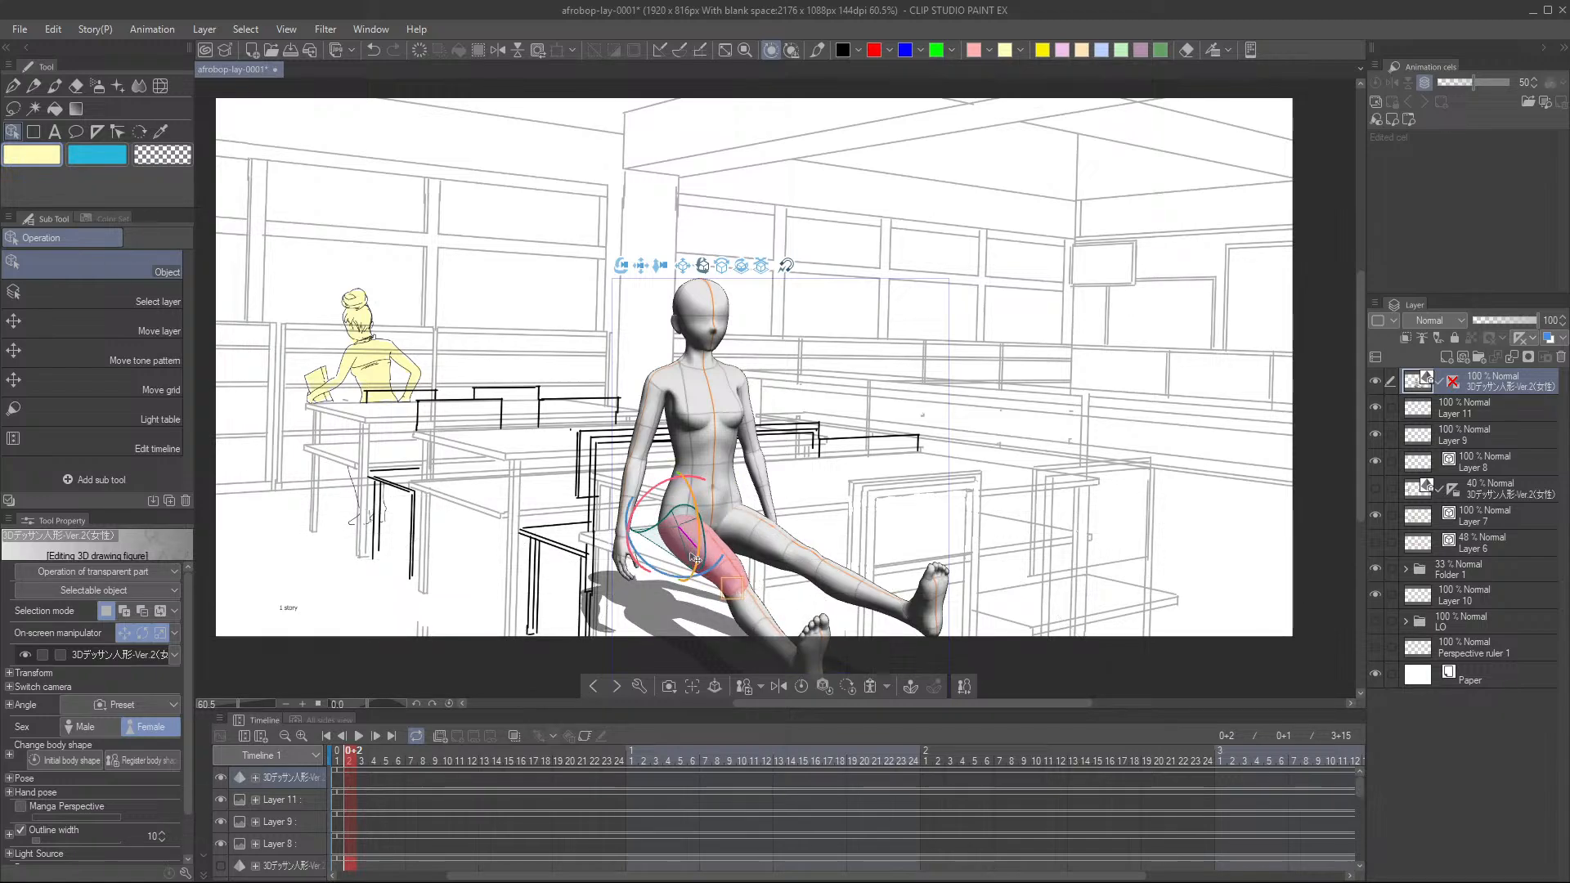
drag(687, 572, 679, 574)
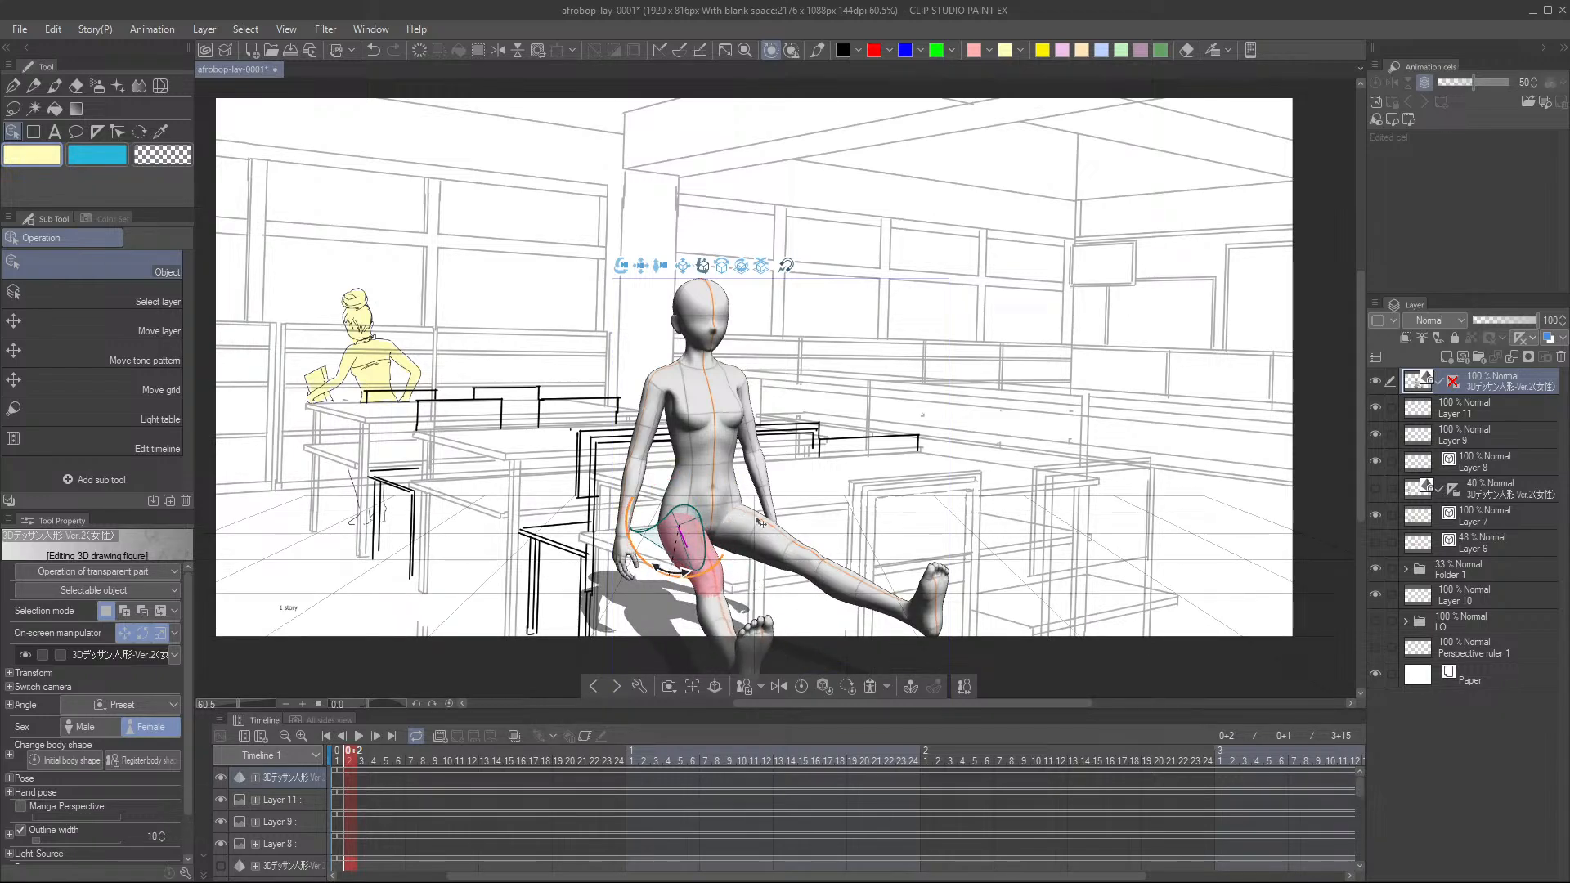
click(718, 592)
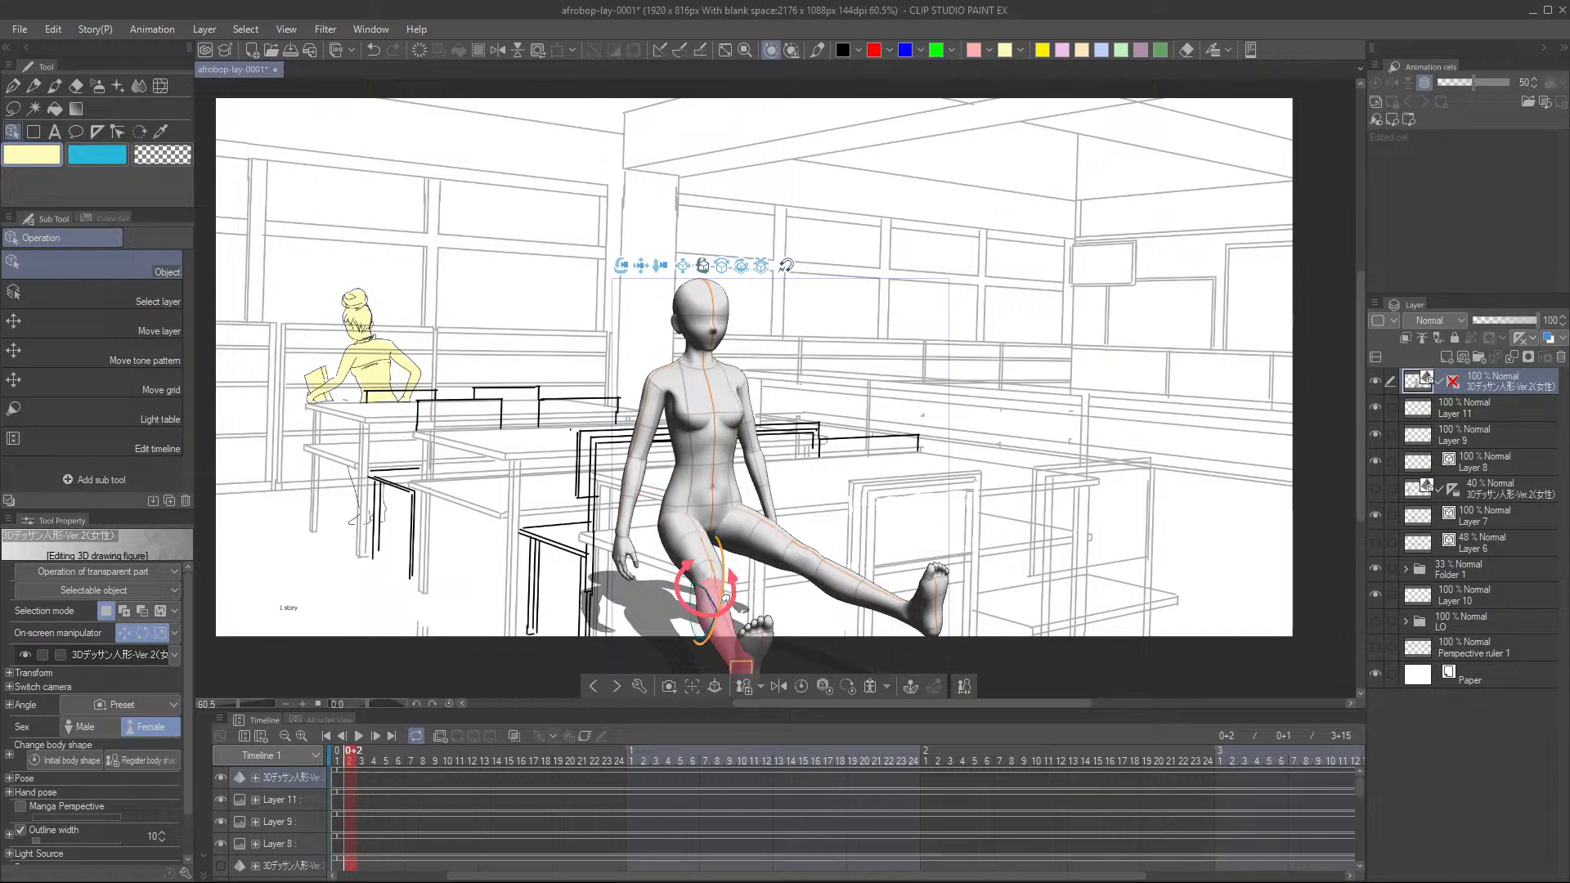
drag(719, 583, 709, 631)
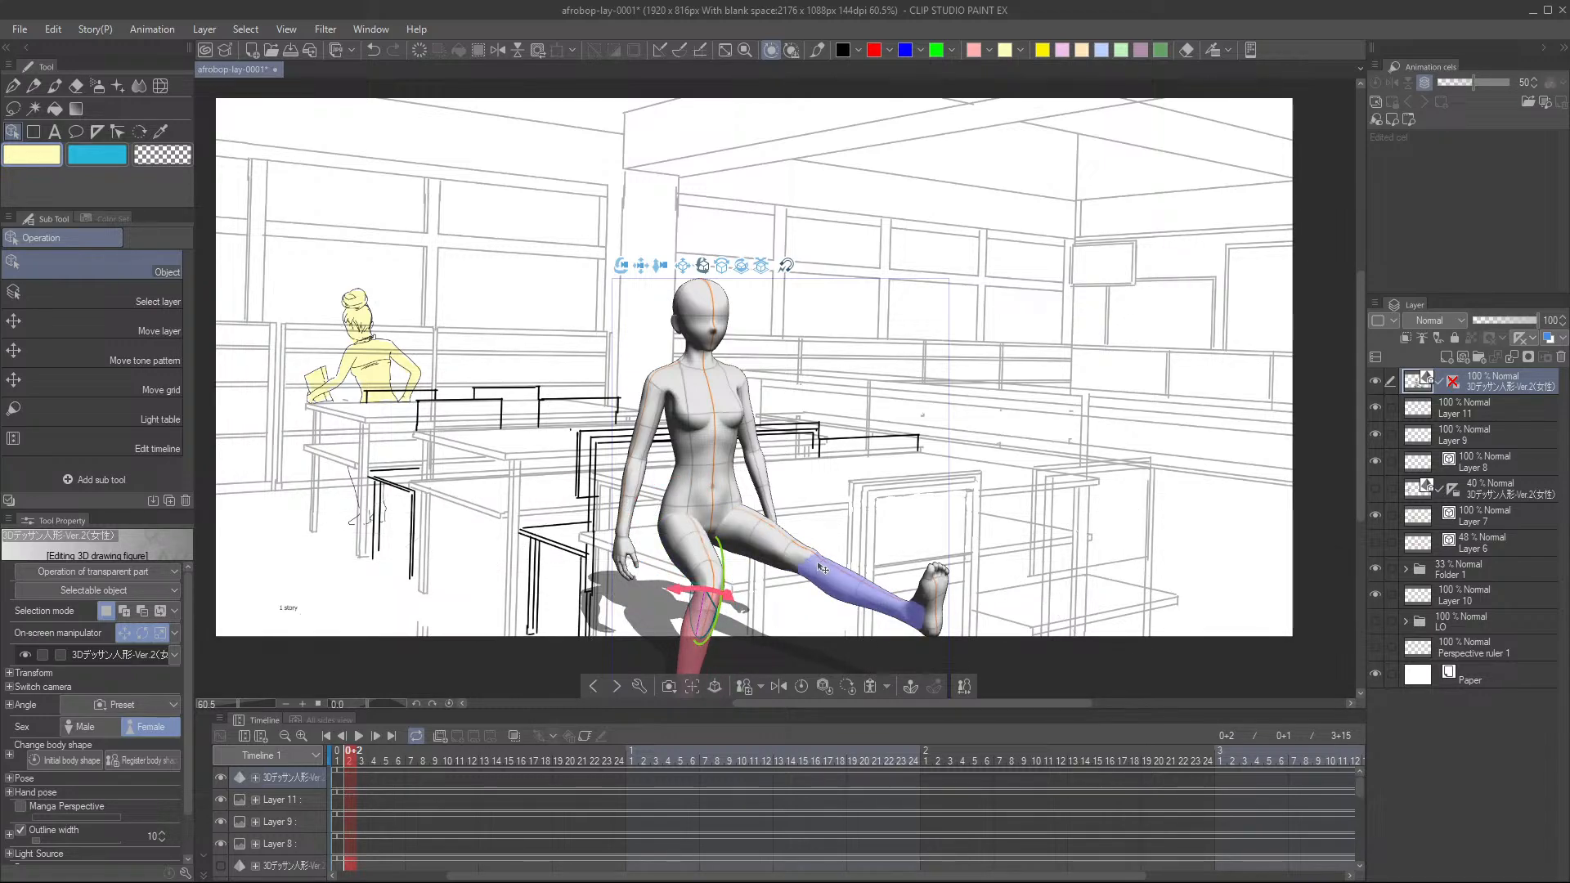
- Bend the figure's left knee so the lower leg hangs down, and swing both upper arms slightly outward from the torso
click(822, 569)
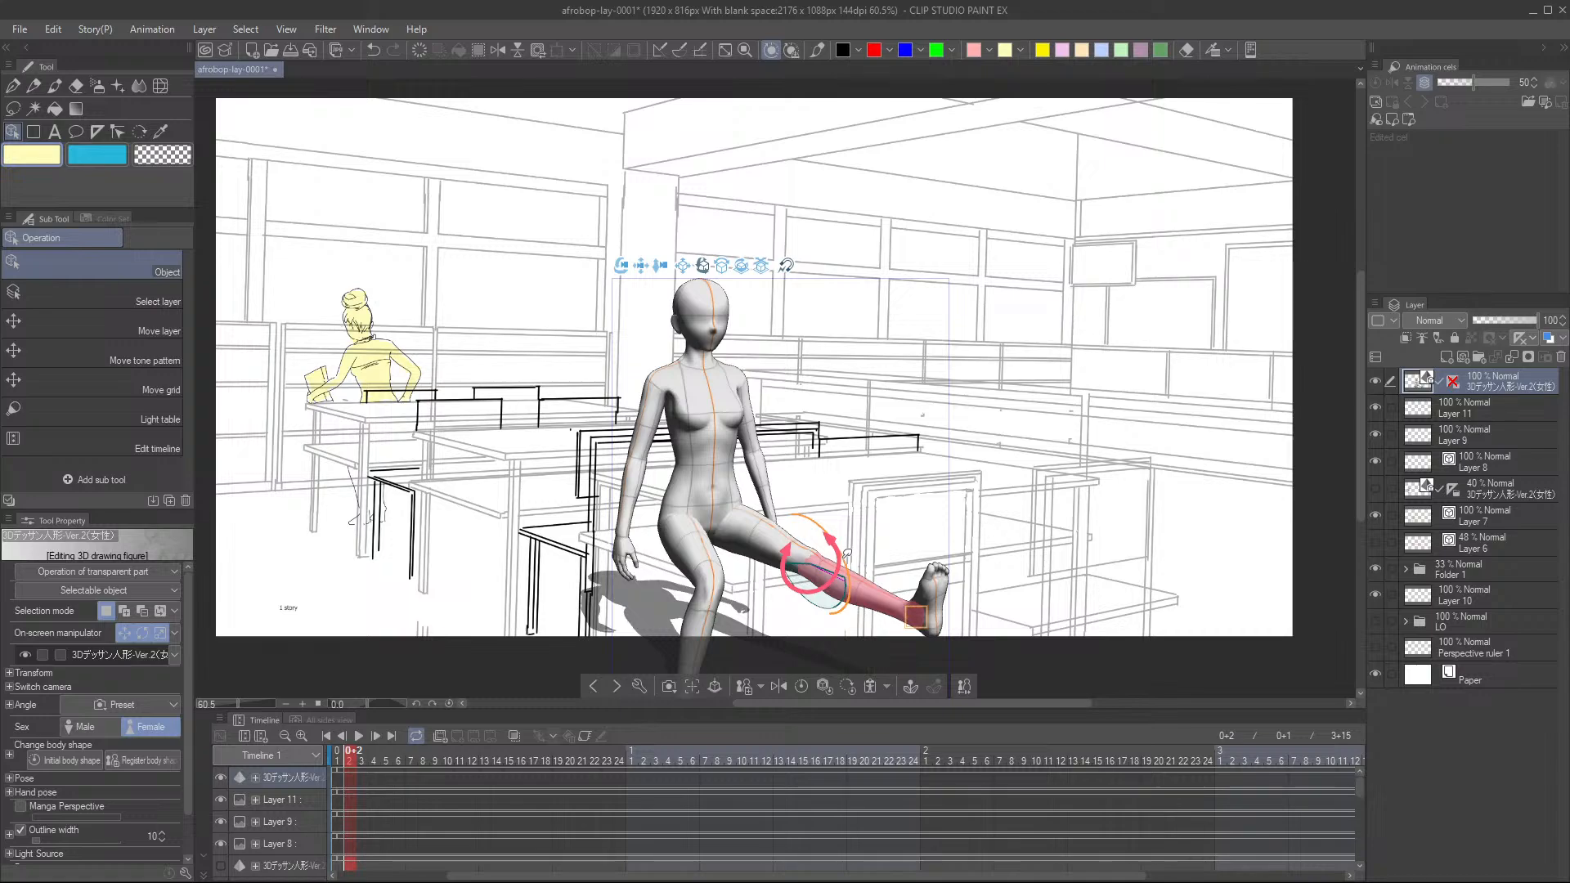
drag(847, 549, 797, 626)
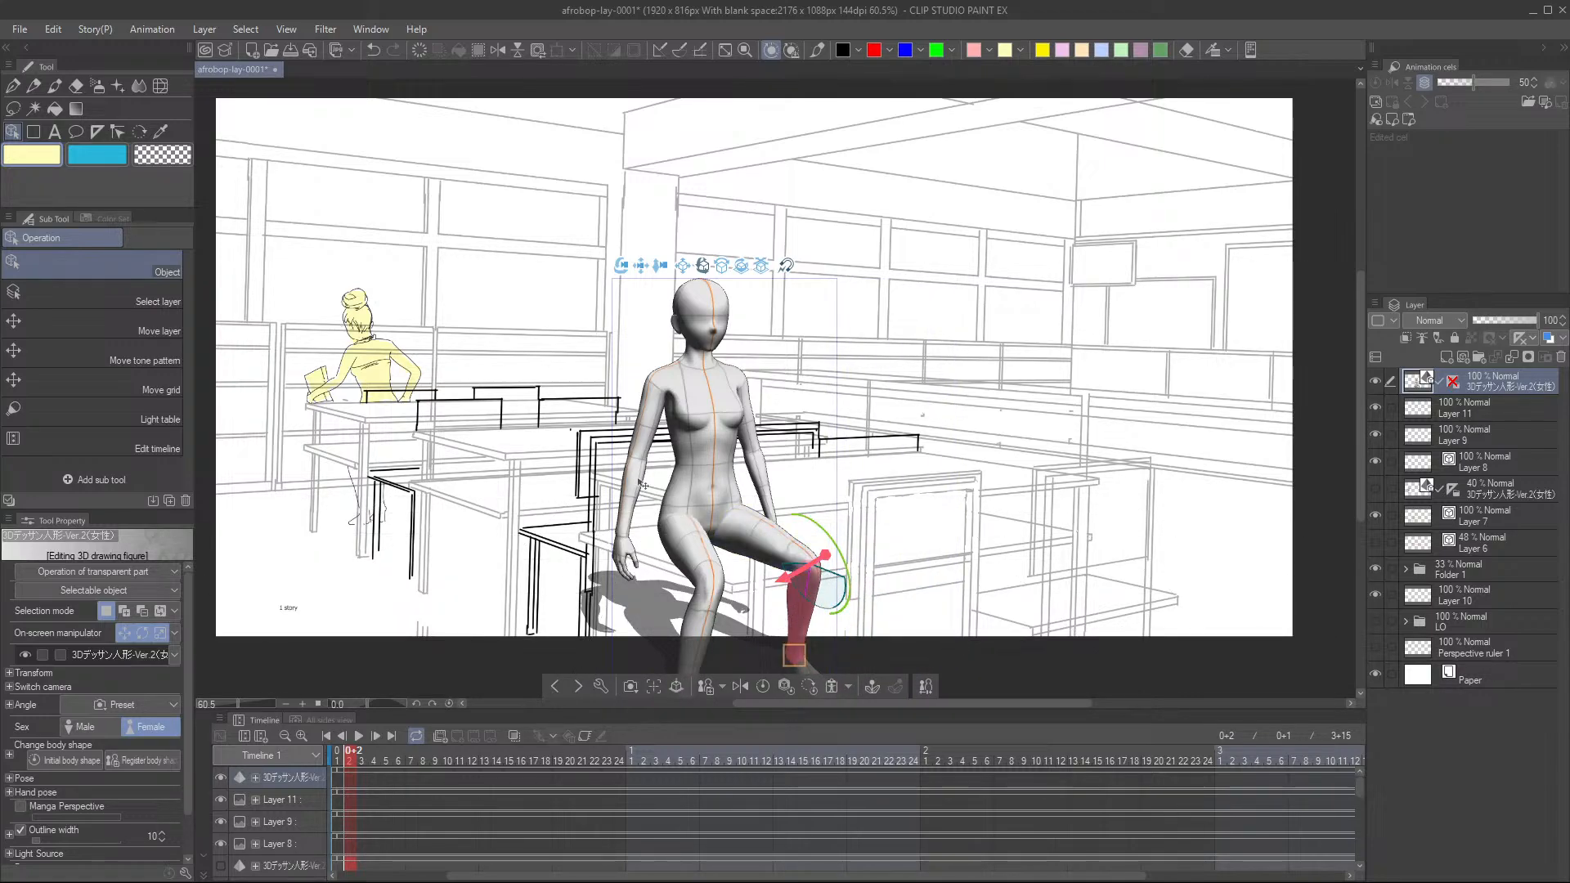
click(642, 445)
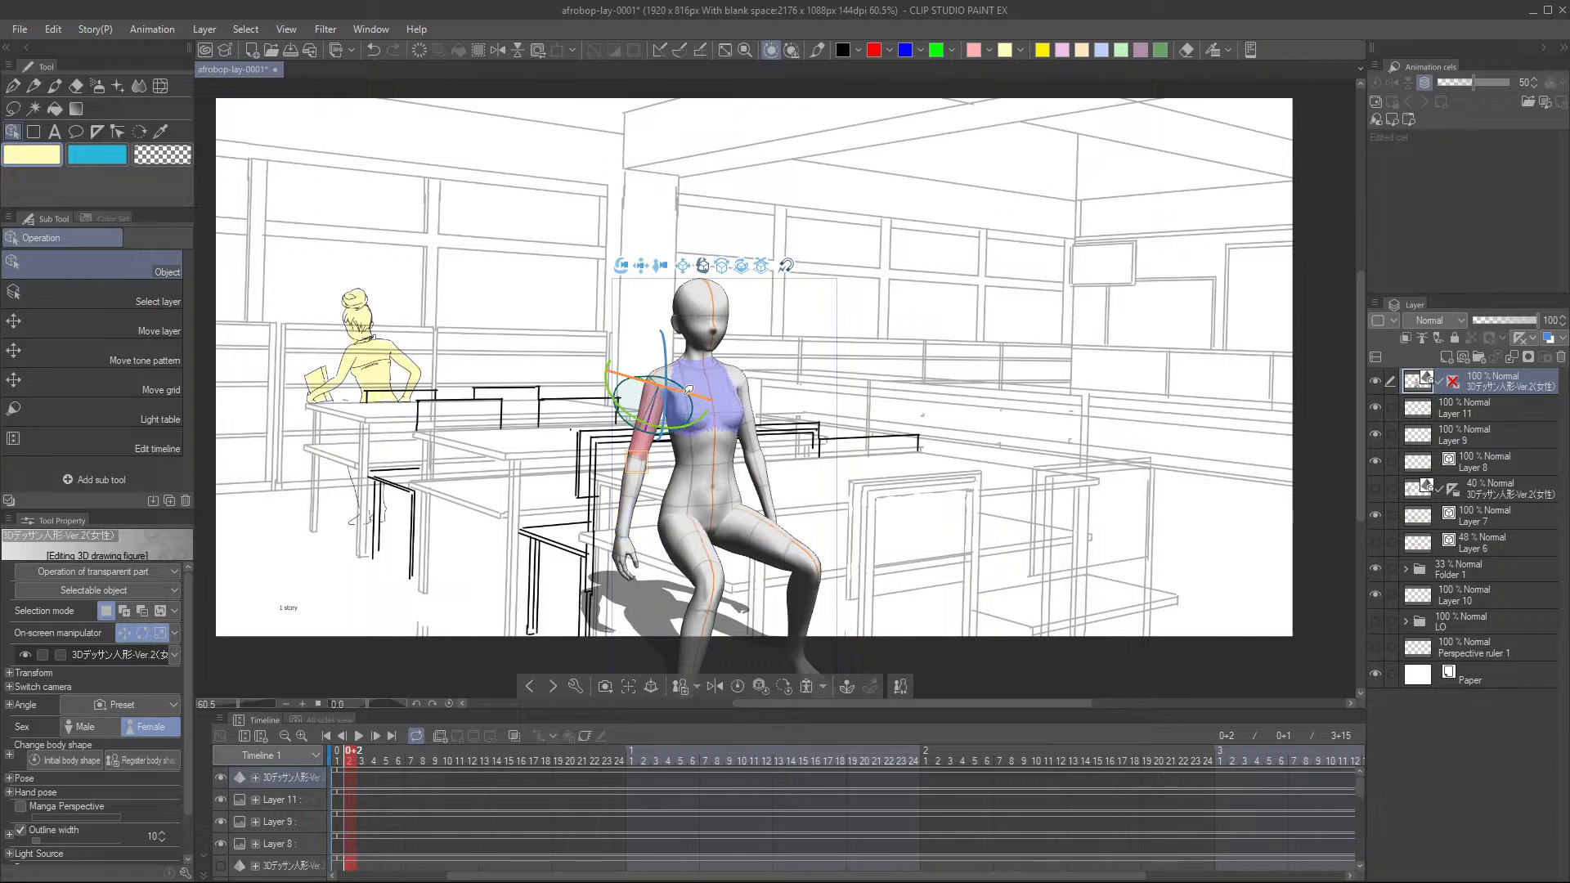
drag(680, 420, 662, 429)
click(762, 433)
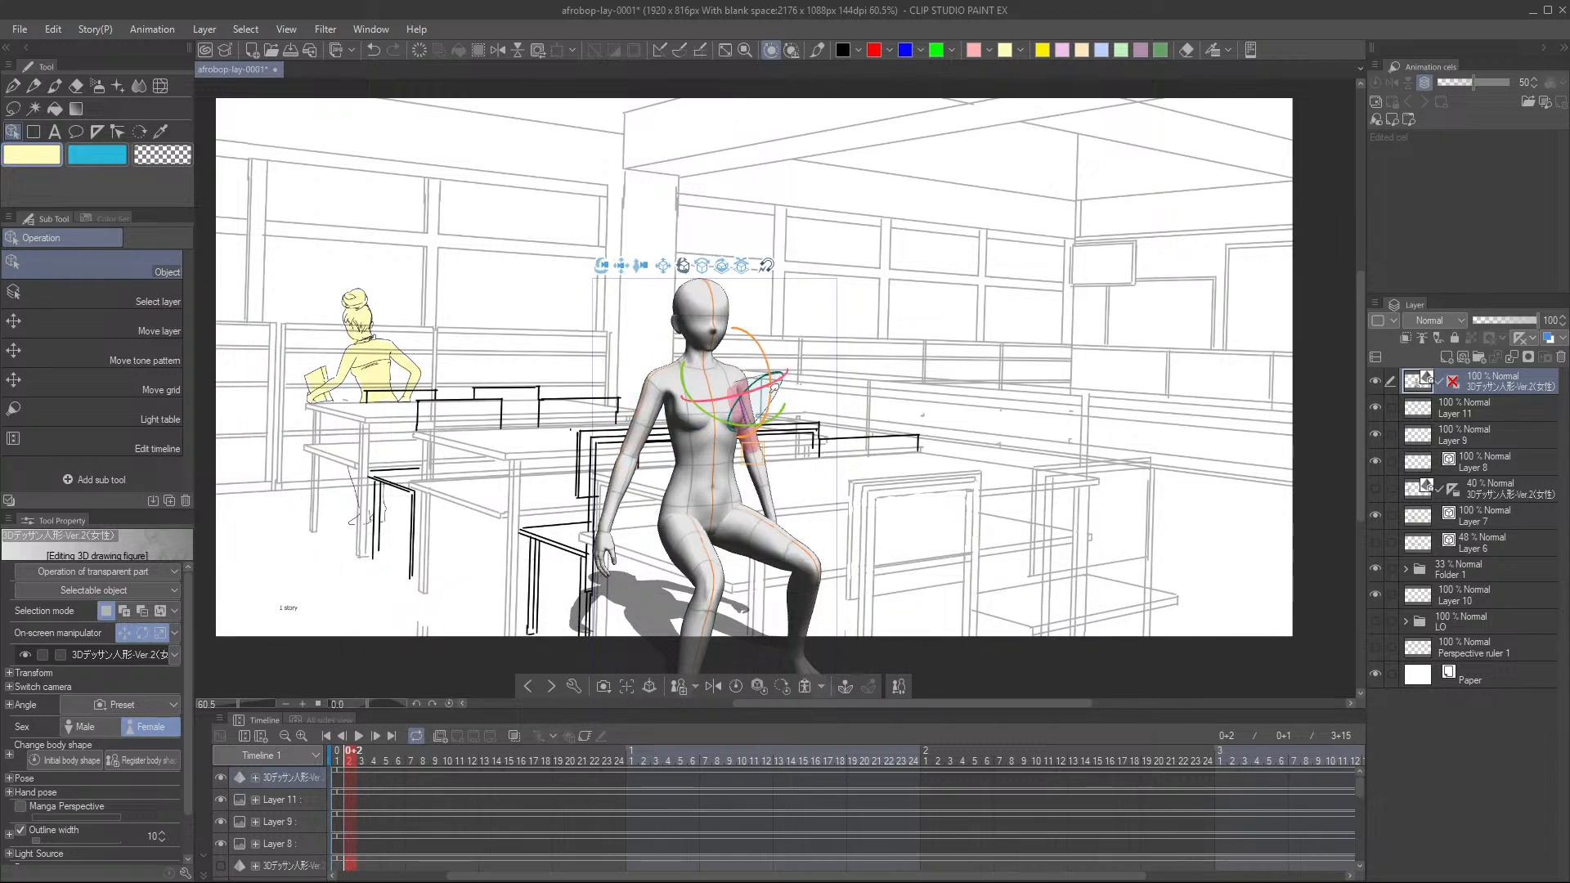
drag(773, 391, 765, 384)
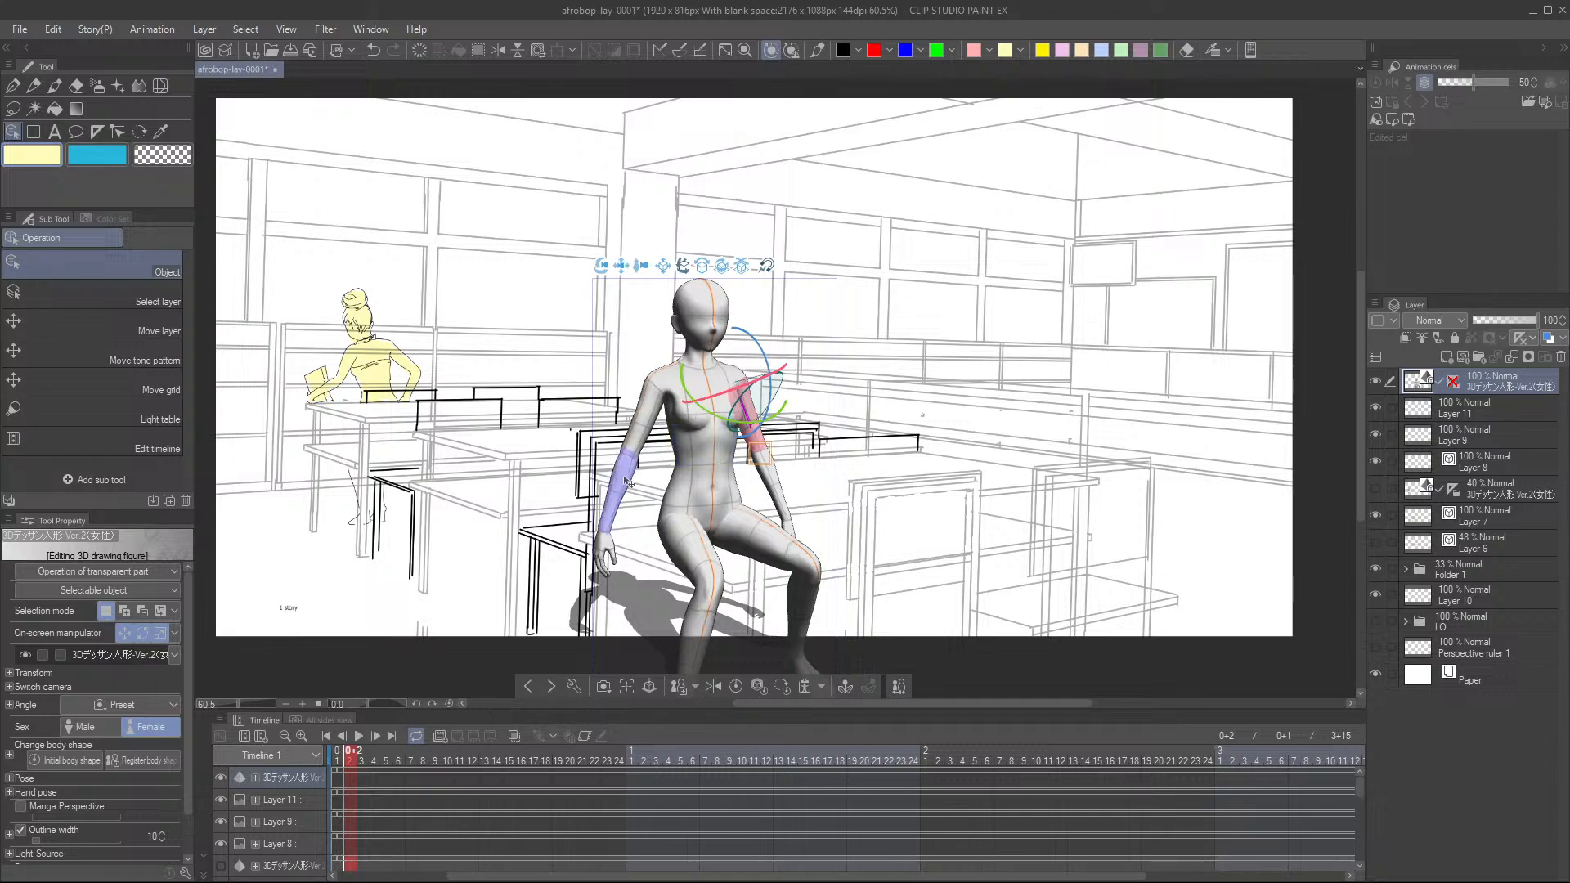
- Bend both elbows of the figure, bringing the right hand in front of the waist and the left forearm forward
click(626, 482)
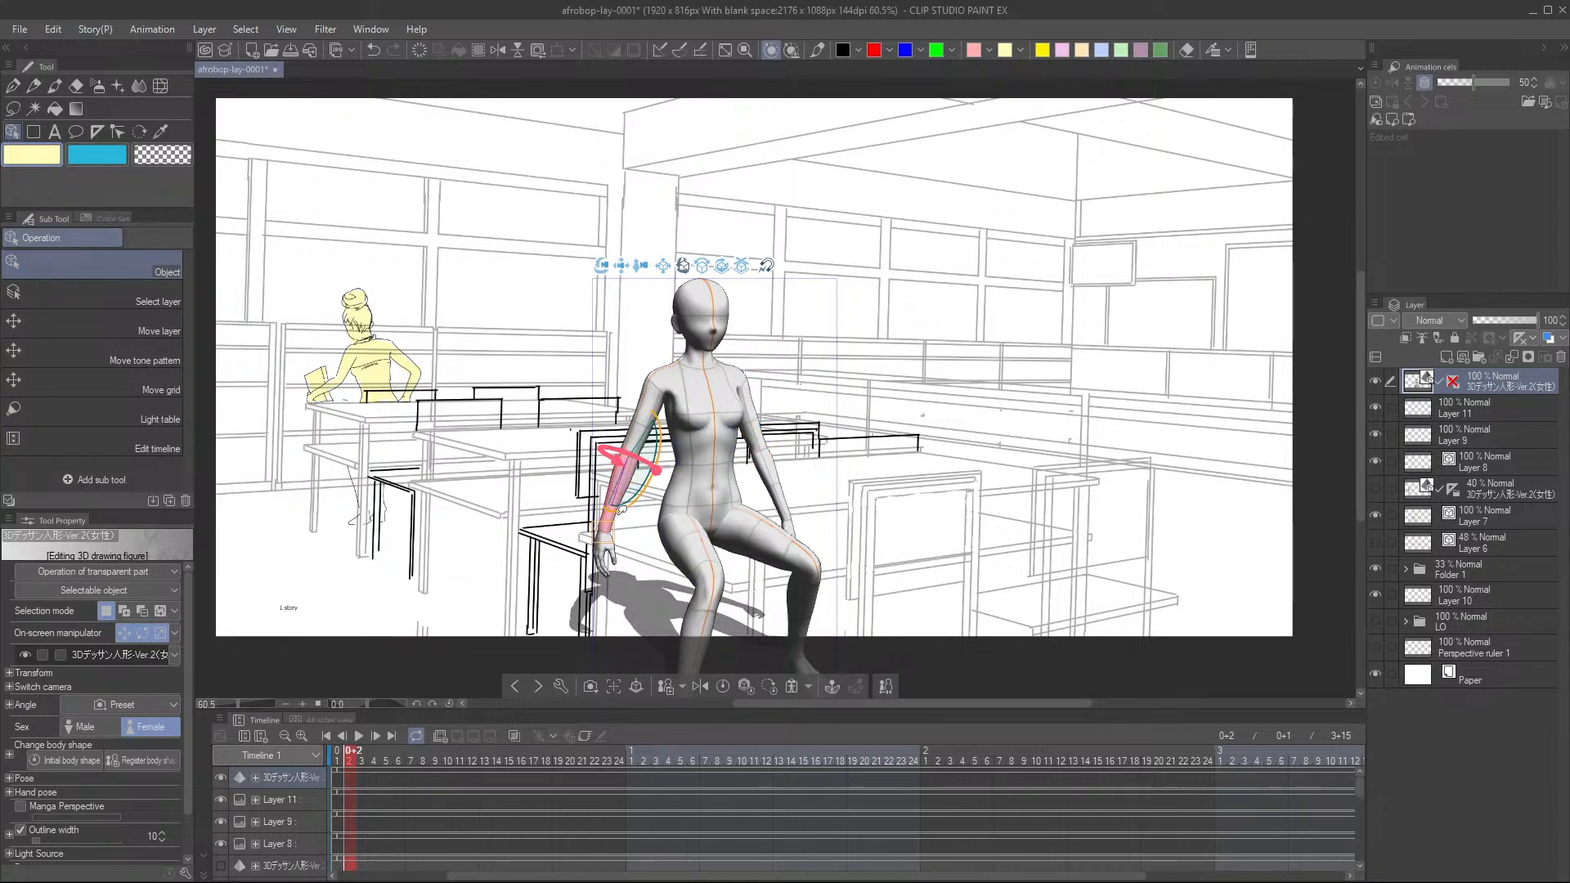
drag(650, 488, 682, 428)
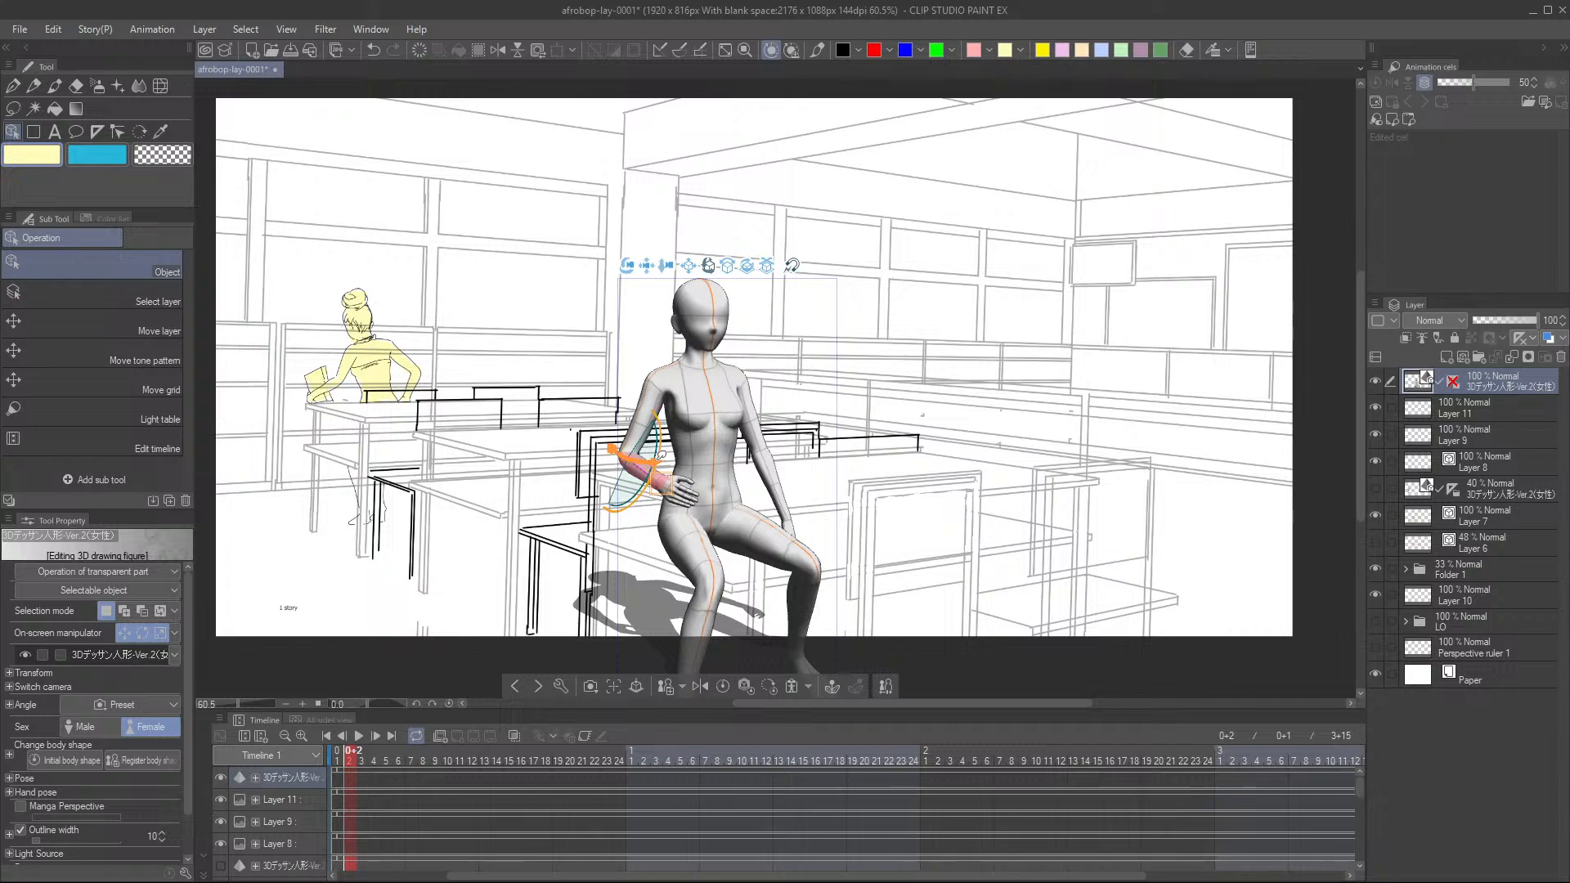
mouse_move(648, 454)
mouse_down()
mouse_move(657, 431)
mouse_move(646, 448)
mouse_up()
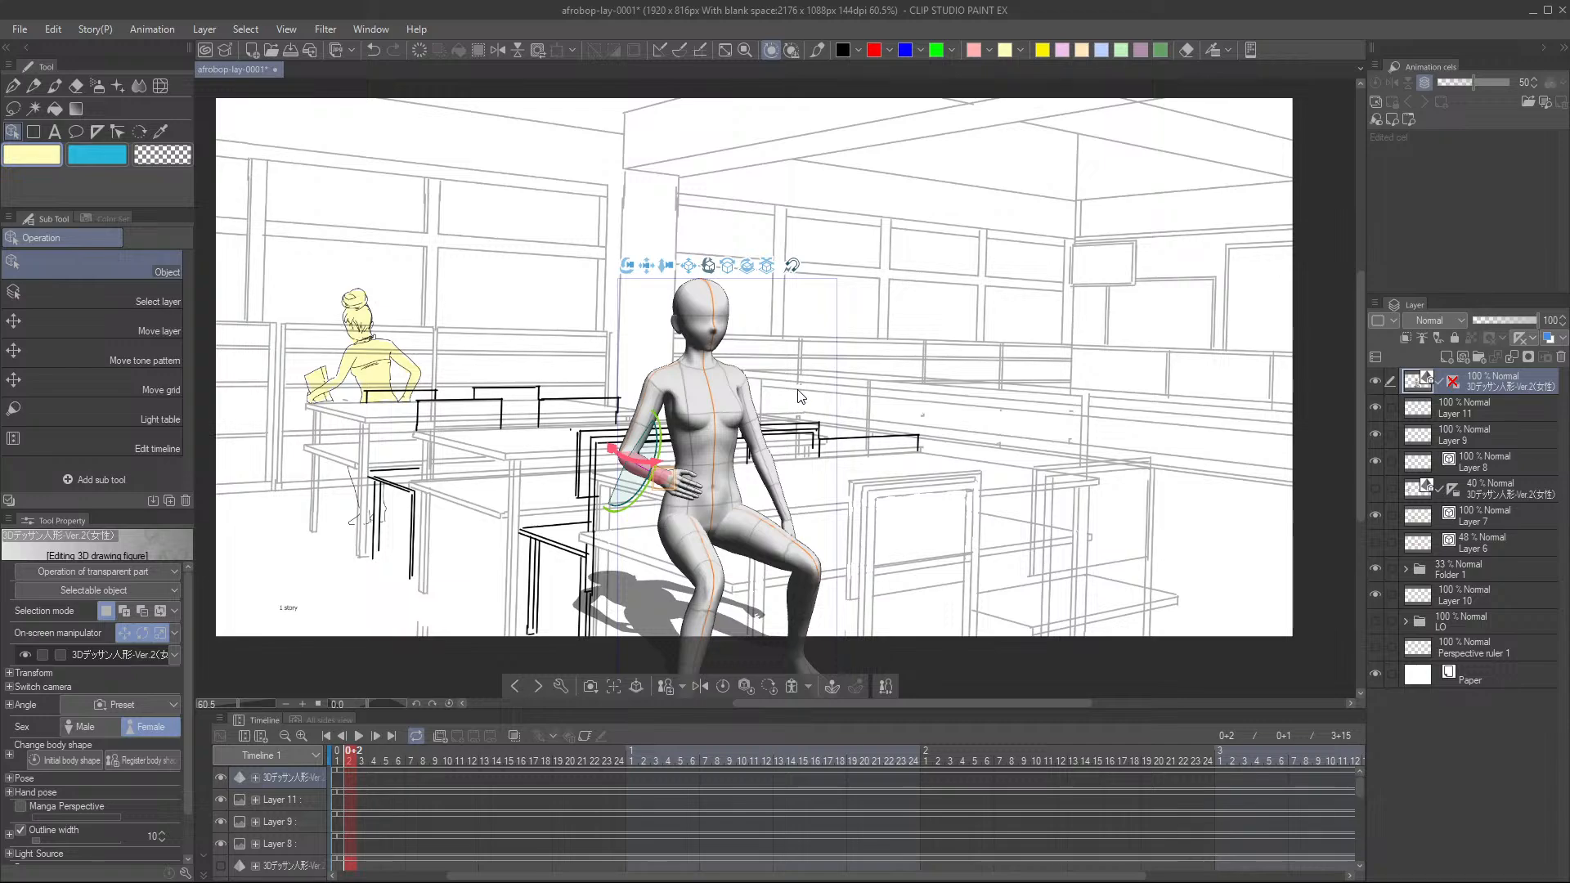
click(777, 473)
drag(775, 458, 760, 420)
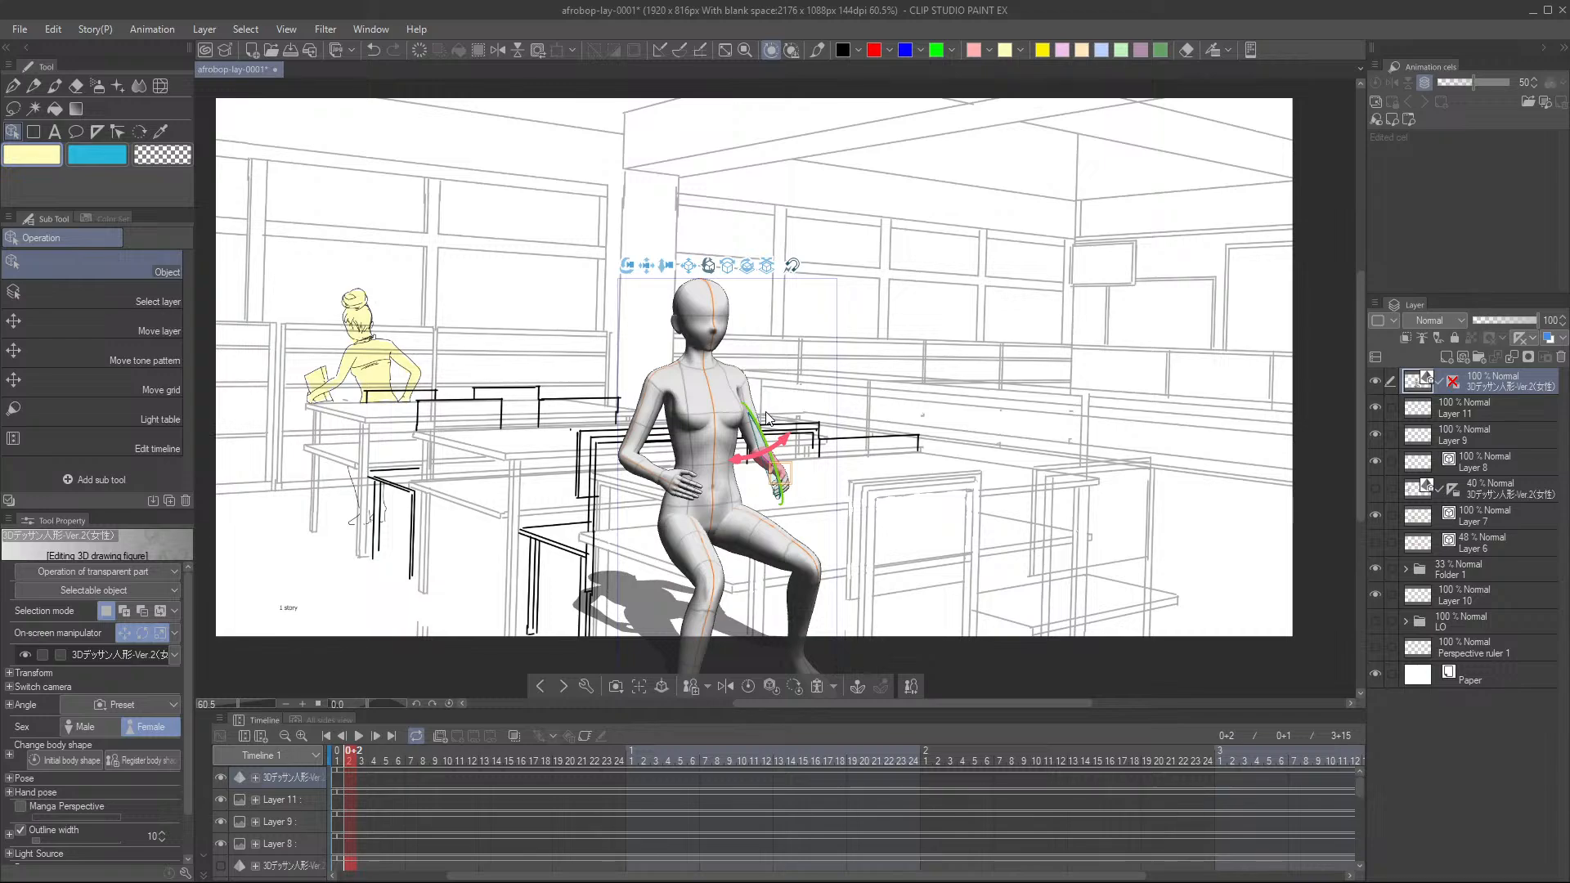
- Reposition the seated figure slightly to line it up with the bench at the middle desks
drag(666, 268, 660, 238)
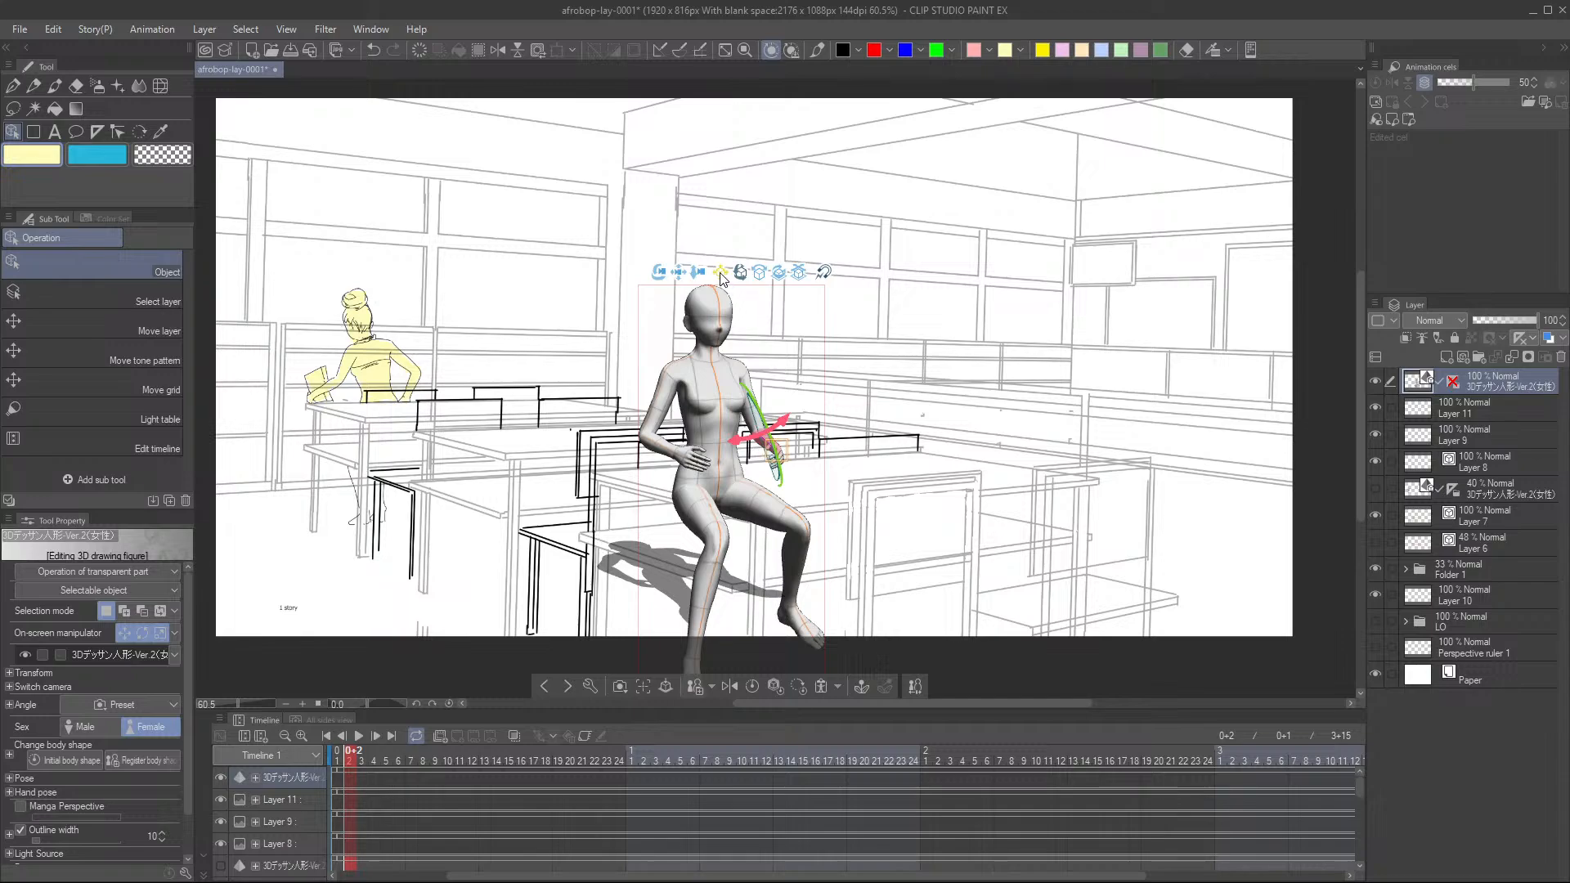
drag(723, 278, 721, 296)
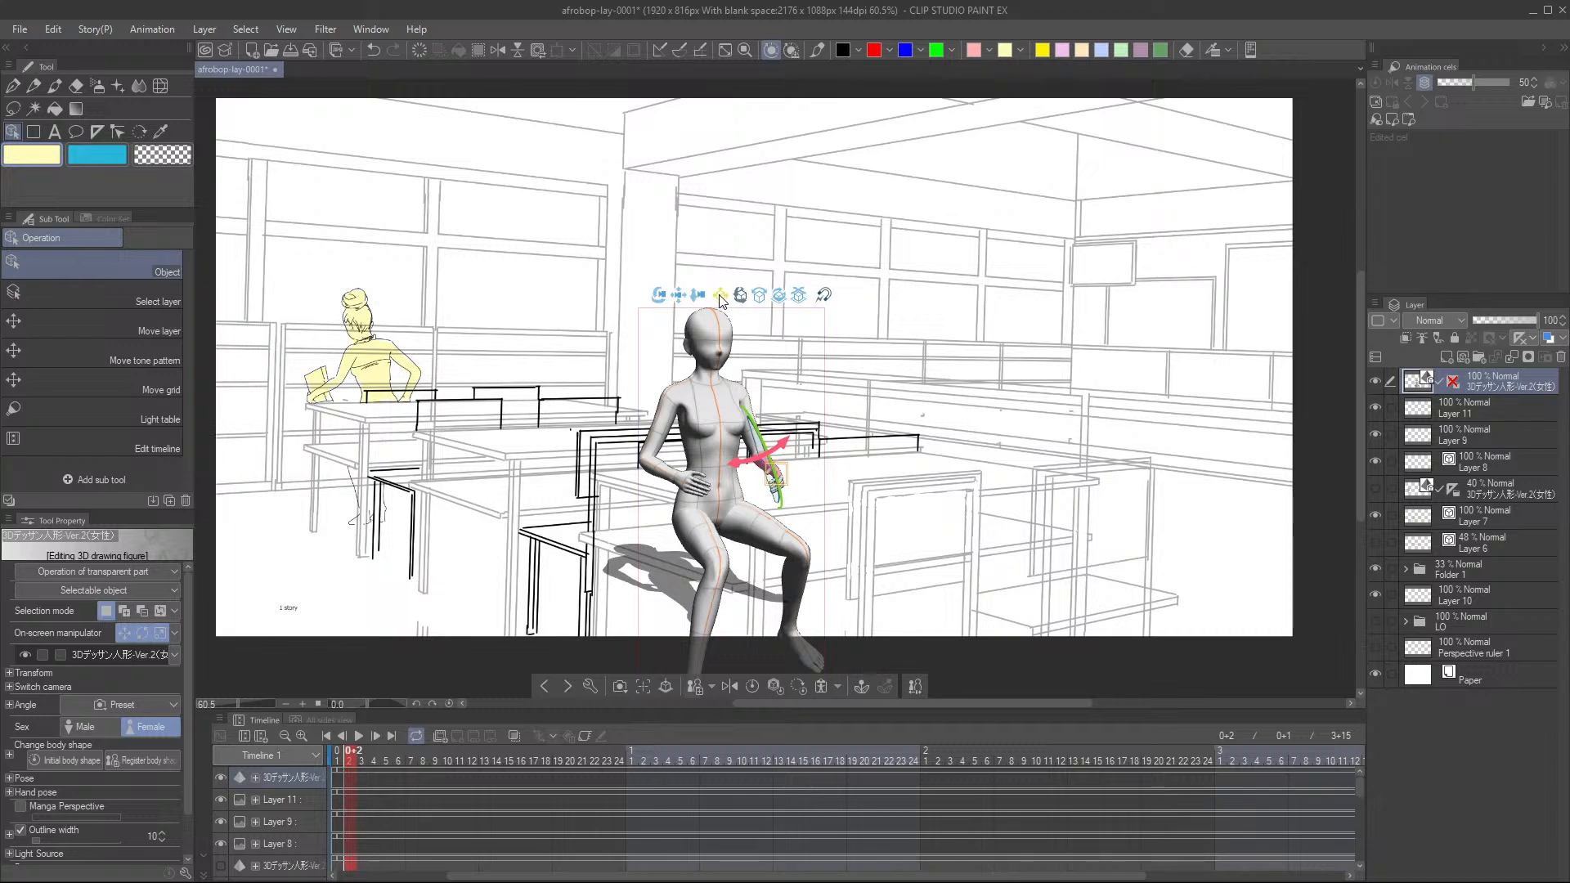
drag(721, 296, 726, 296)
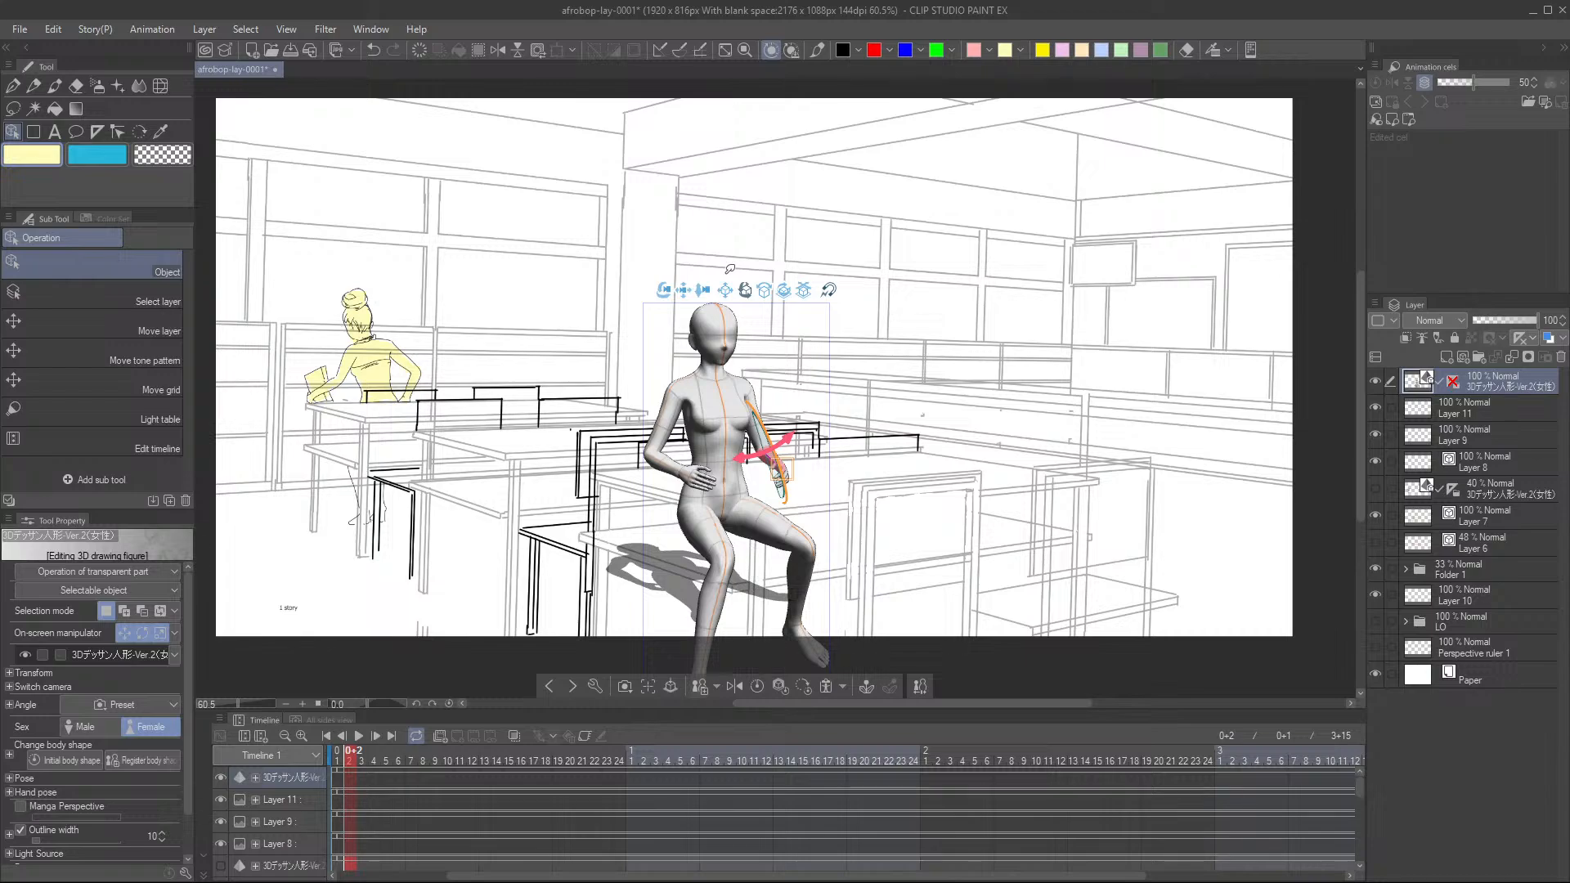
- Lower the 3D figure layer's opacity to 41% and enable its perspective ruler, returning to editing the figure
click(1501, 319)
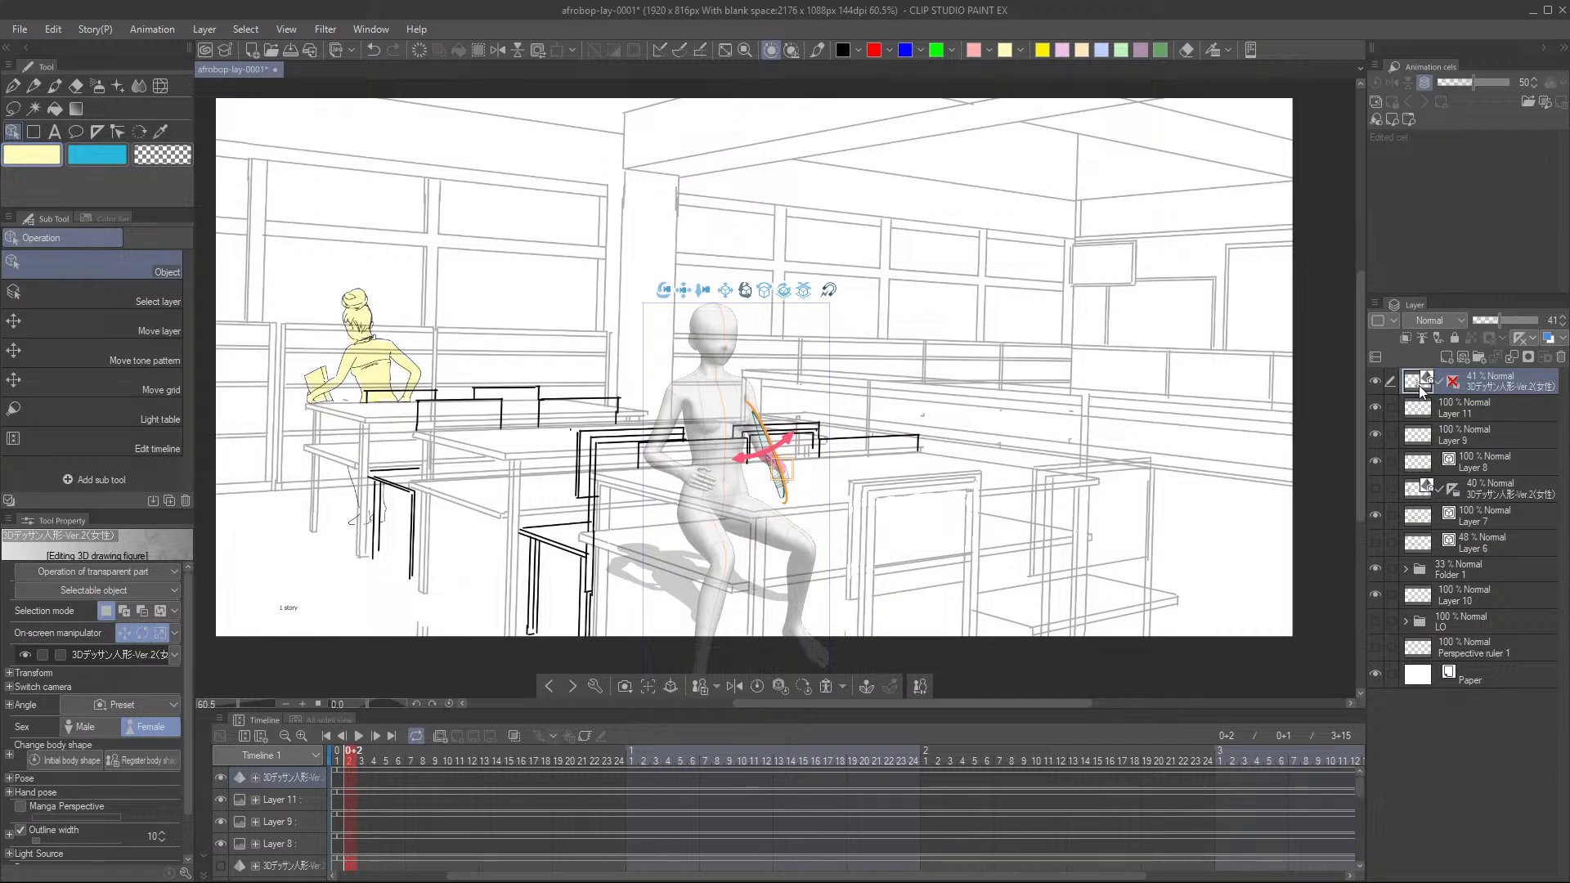
click(1453, 381)
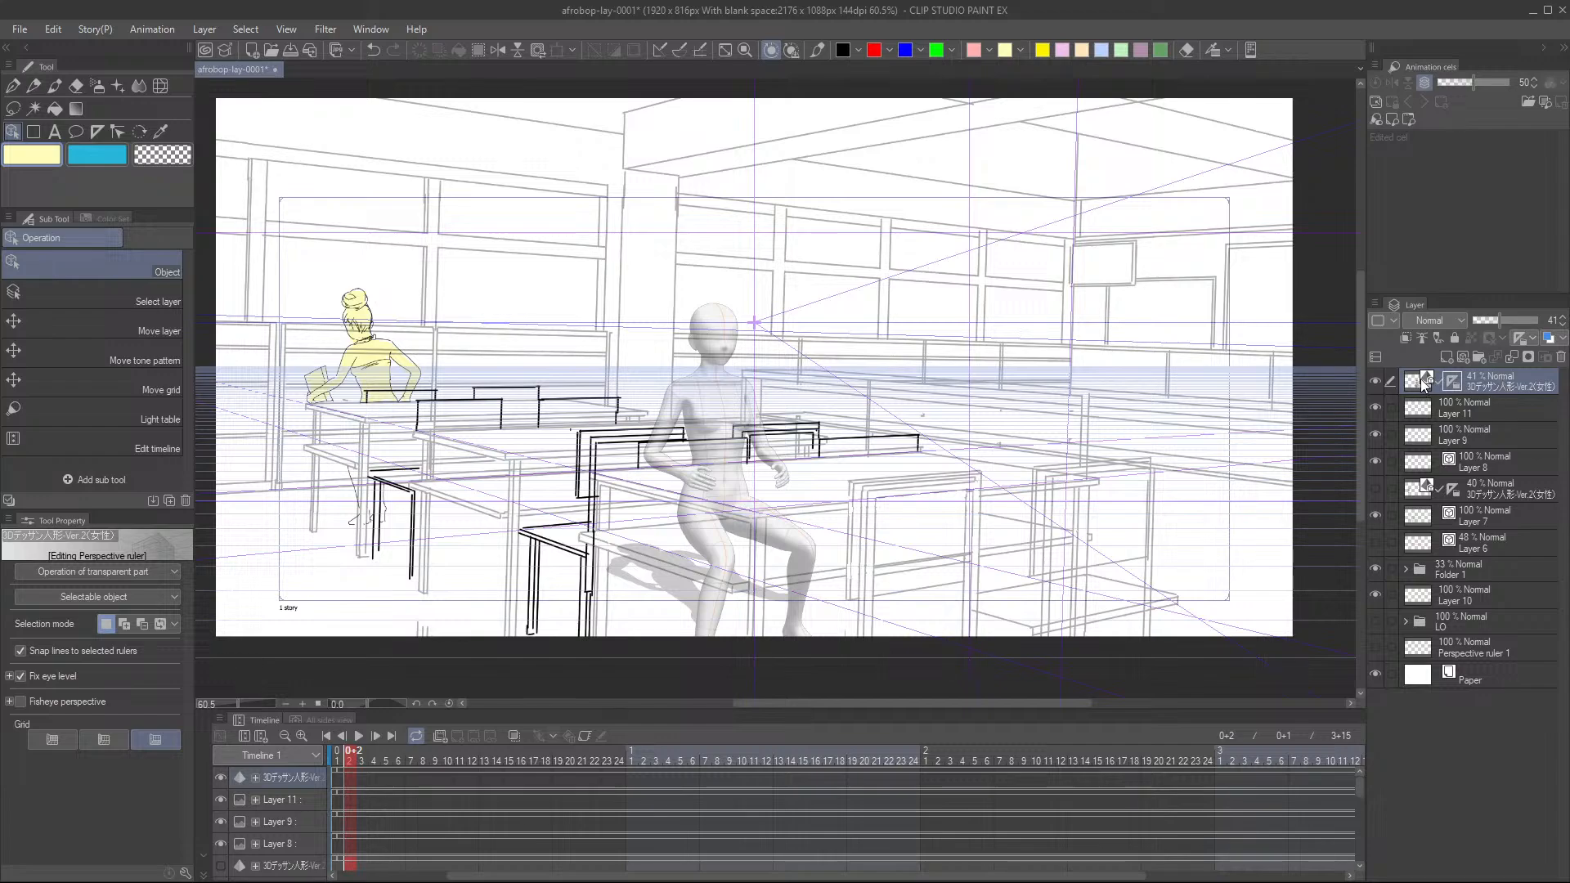
click(1423, 381)
click(1425, 382)
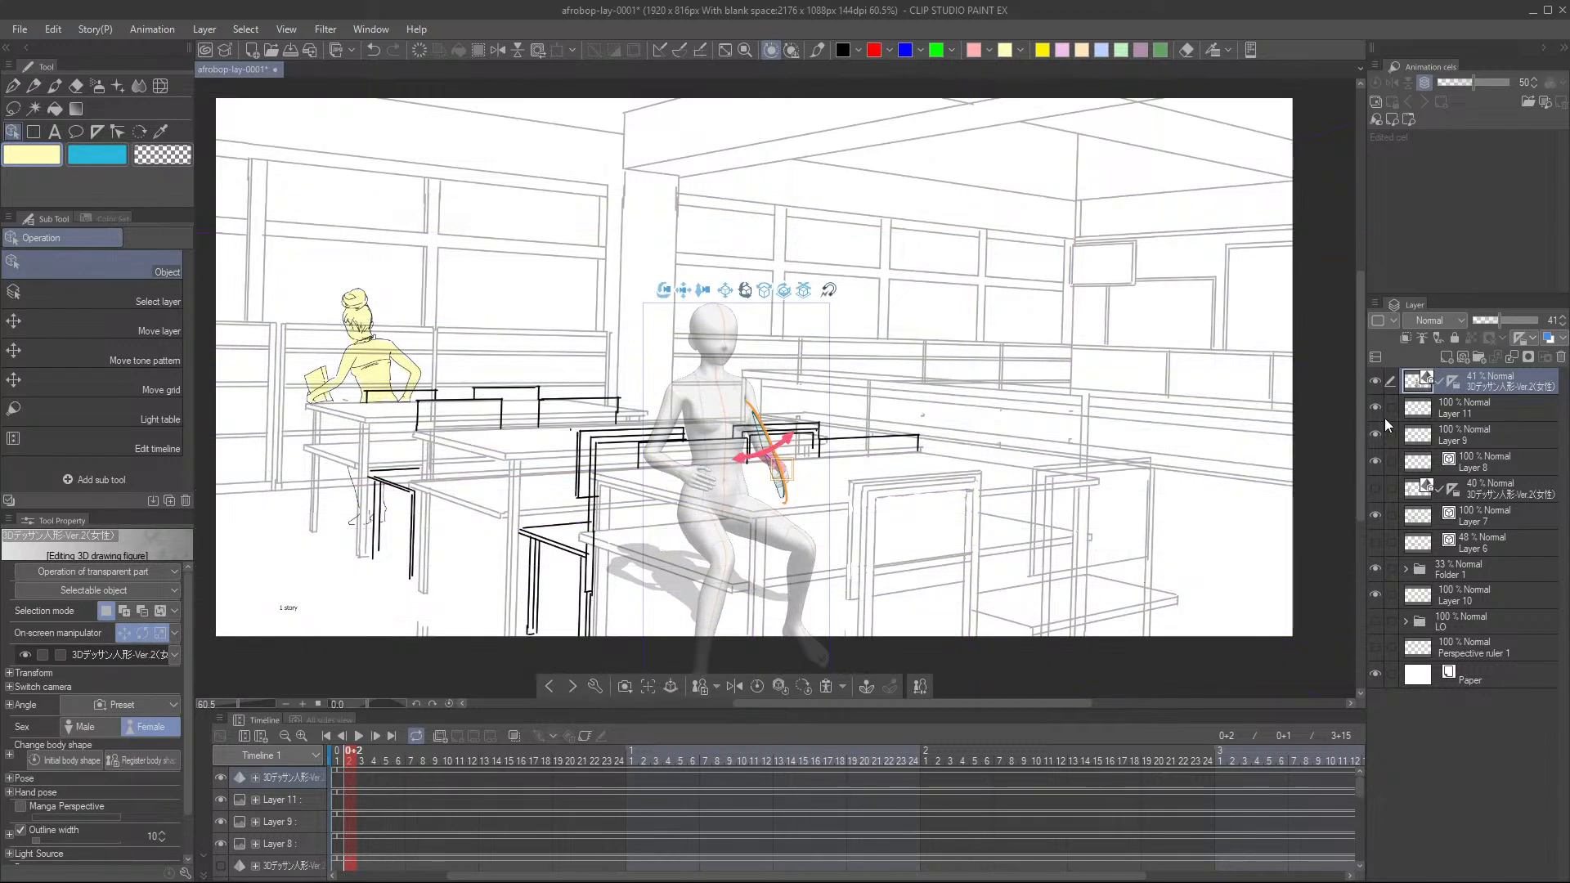
- Turn the figure's head toward its left and tilt it downward
scroll(731, 345, up, 3)
click(732, 345)
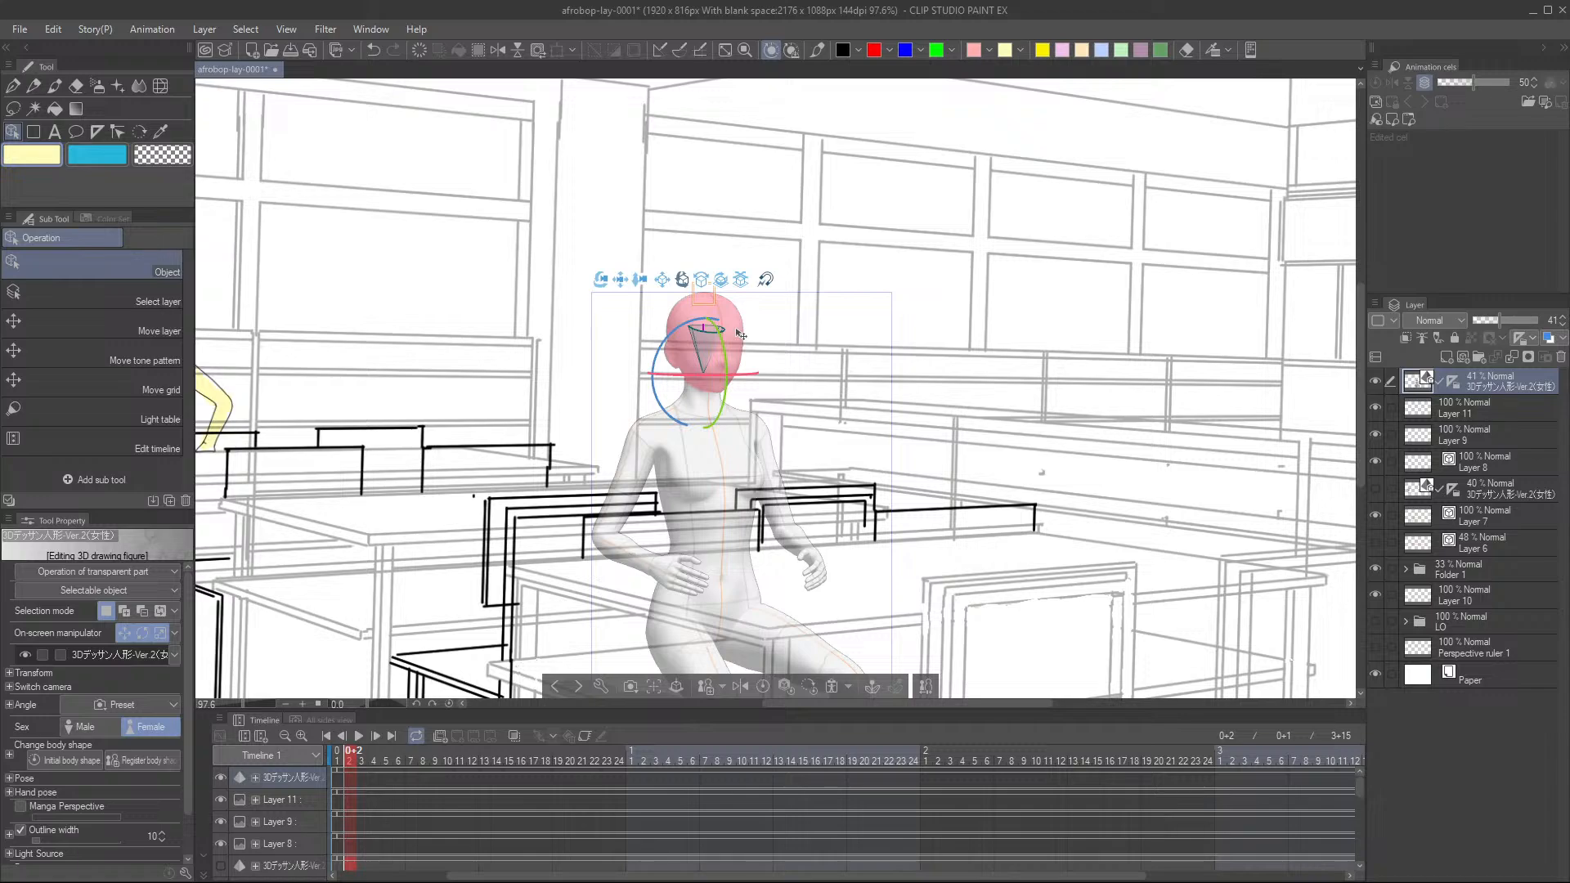
drag(730, 347, 728, 364)
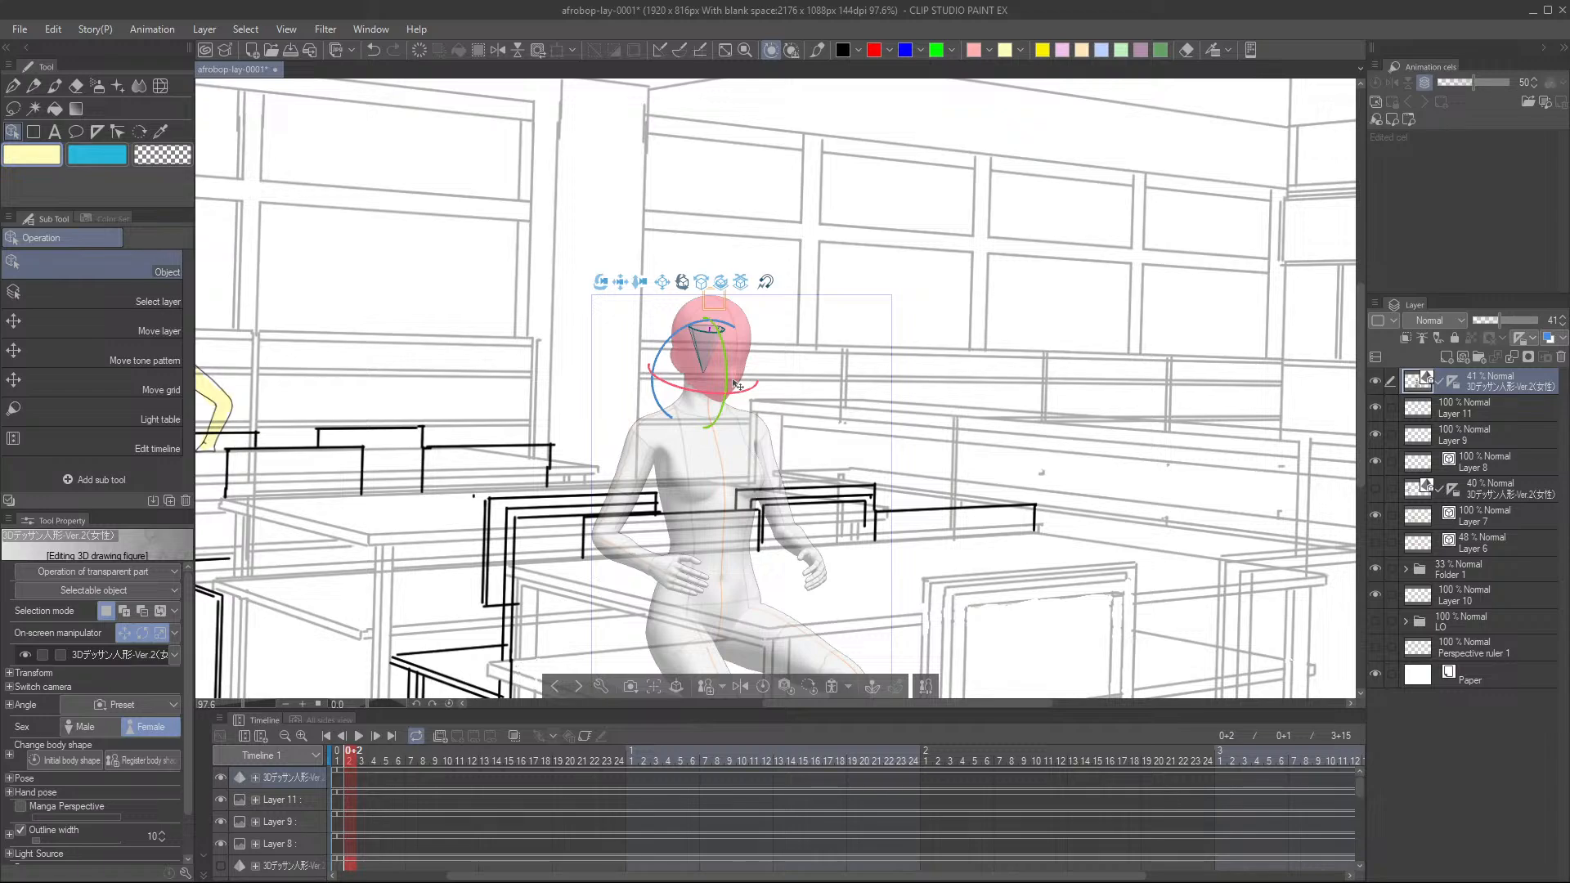
- Move Layer 11 above the 3D figure layer and turn off Show in Same Folder for the figure's perspective ruler
click(1451, 410)
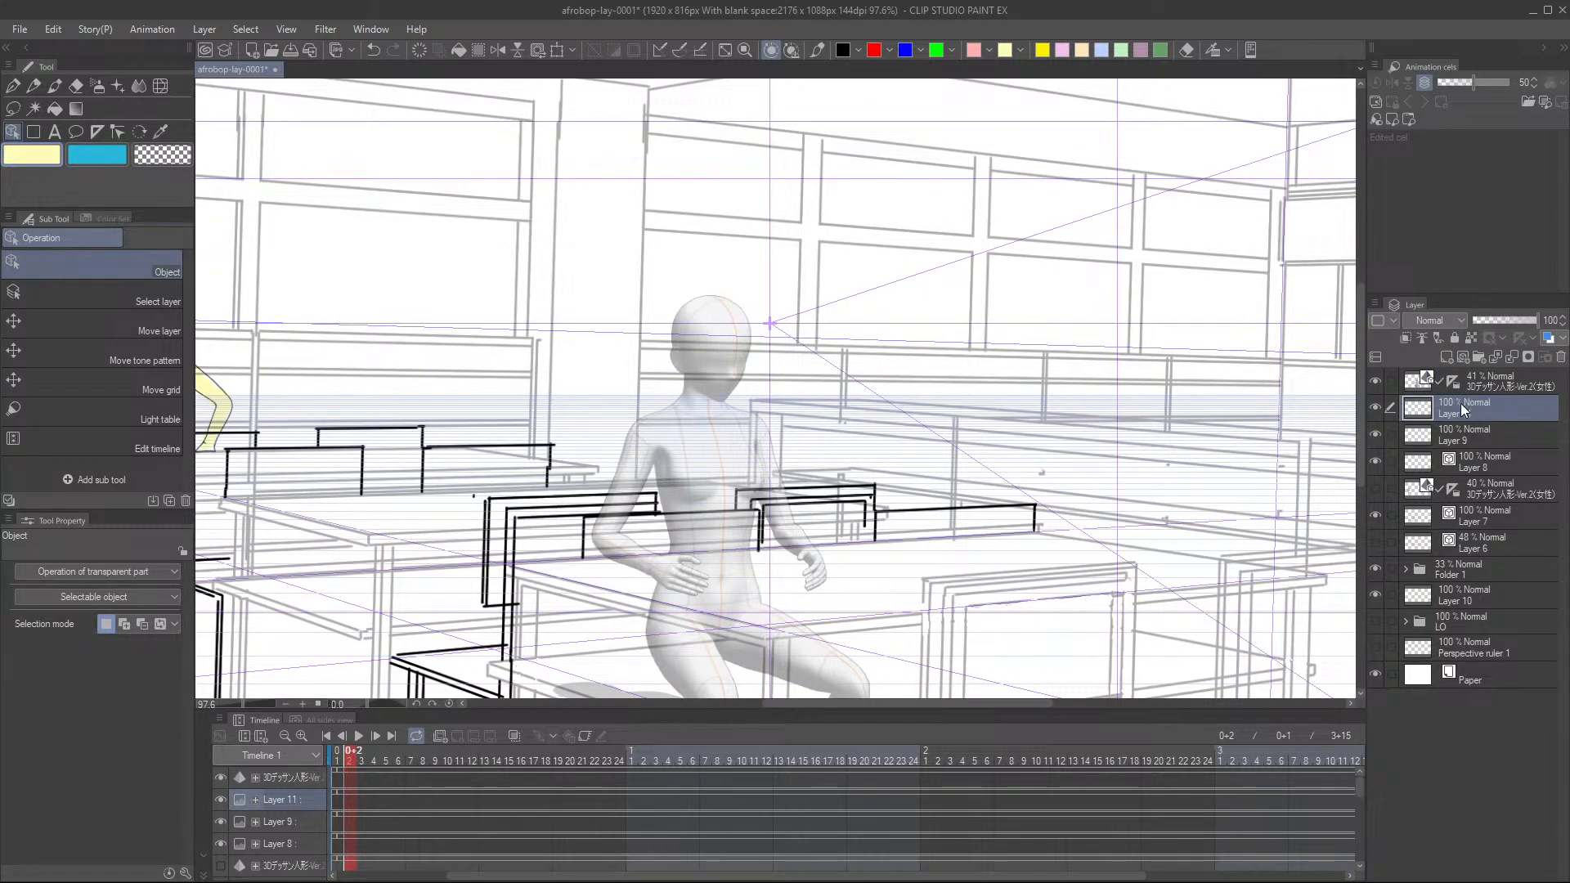
drag(1460, 404, 1475, 371)
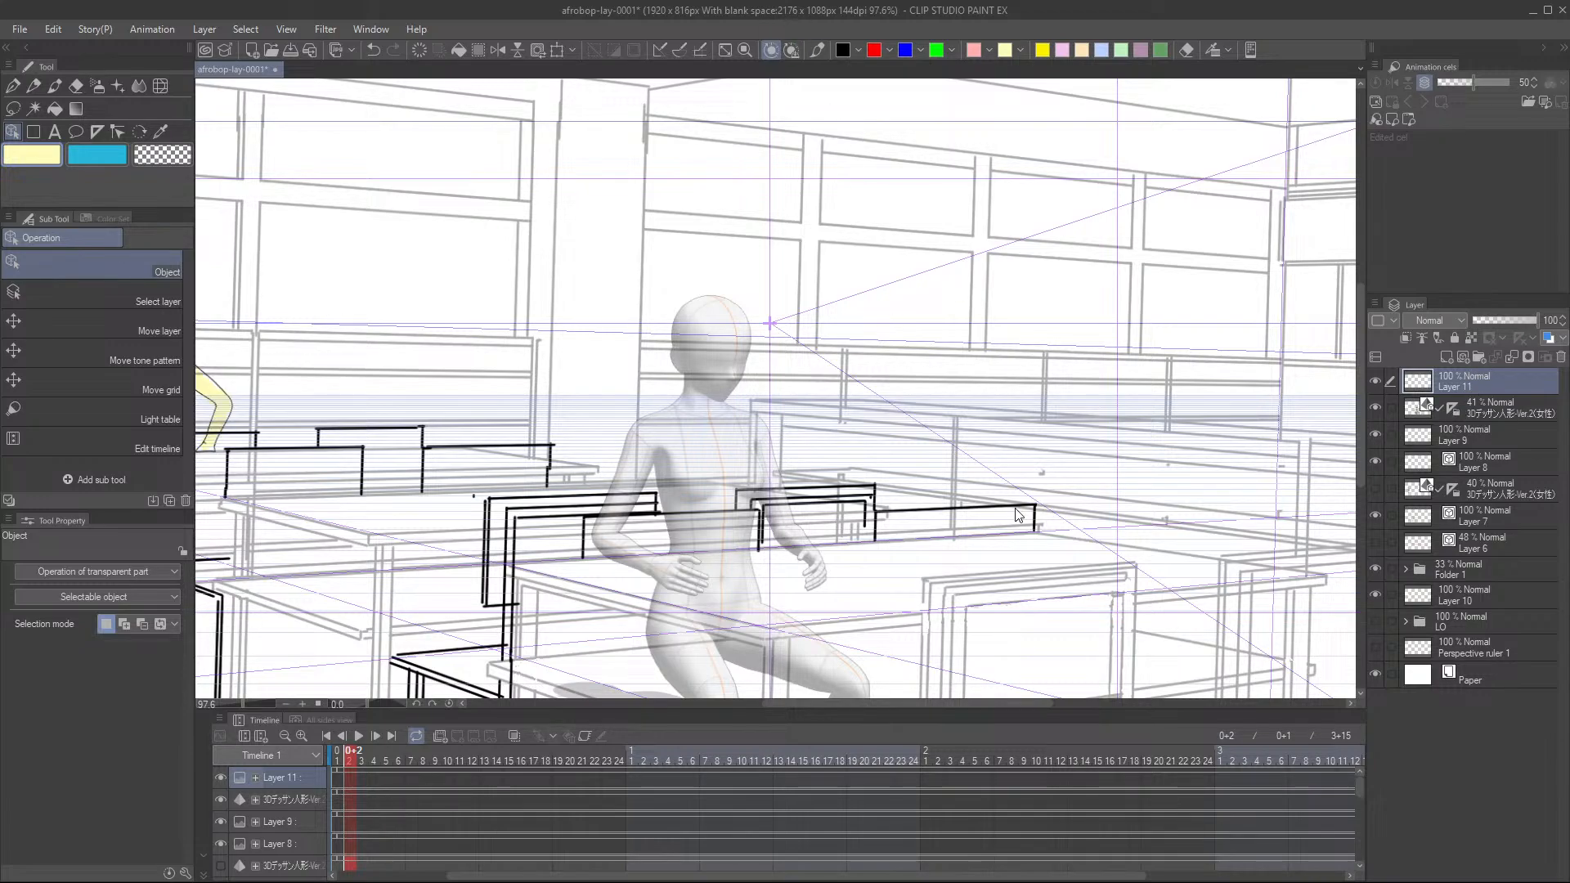
click(1454, 409)
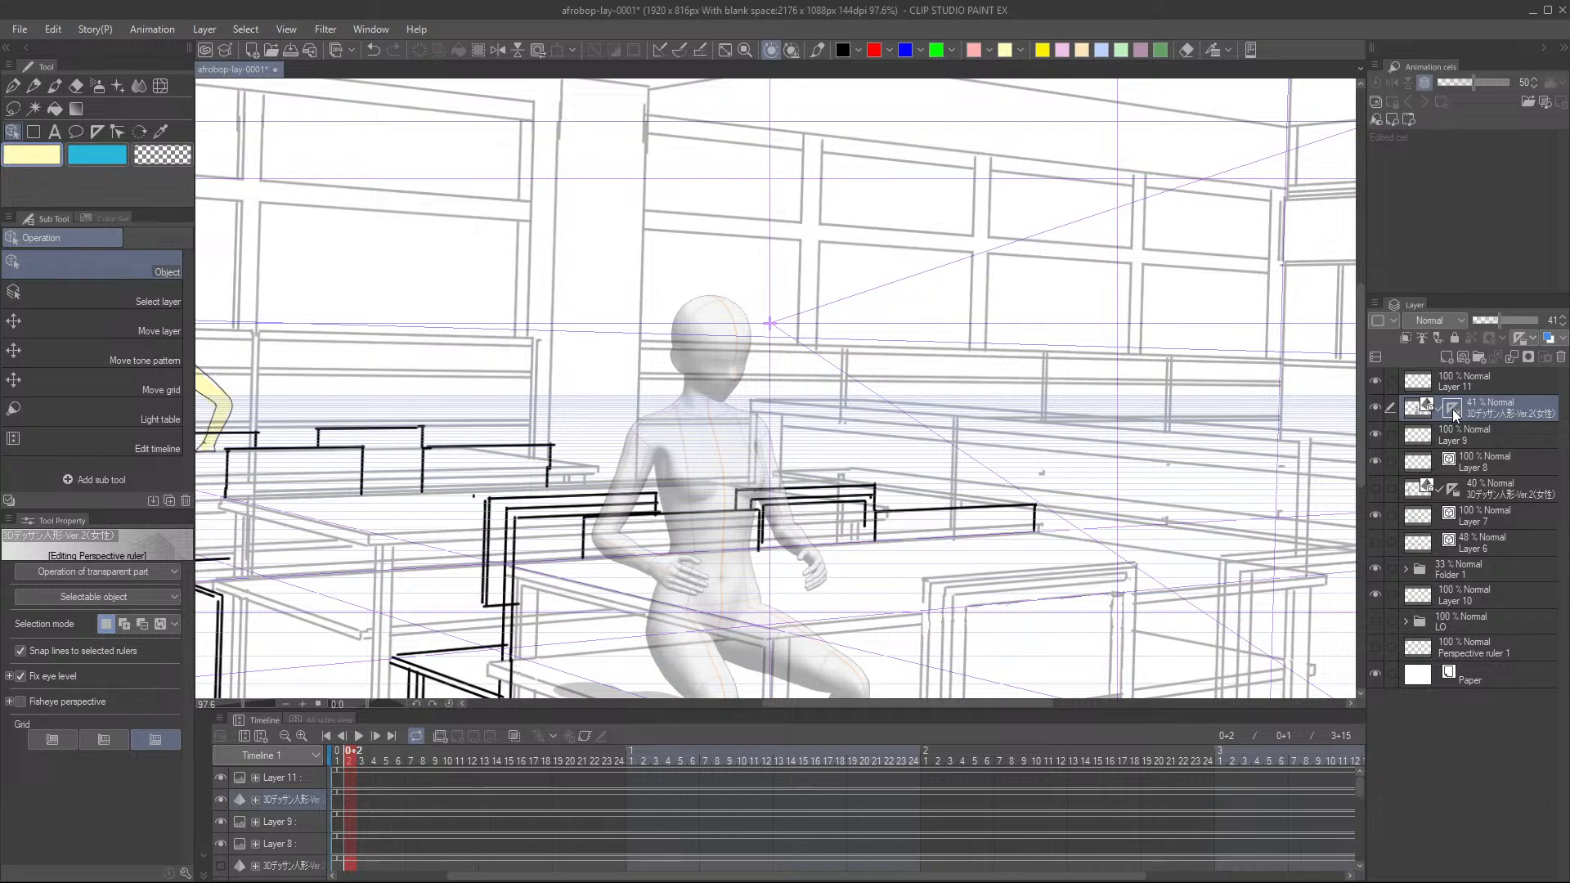
click(1534, 337)
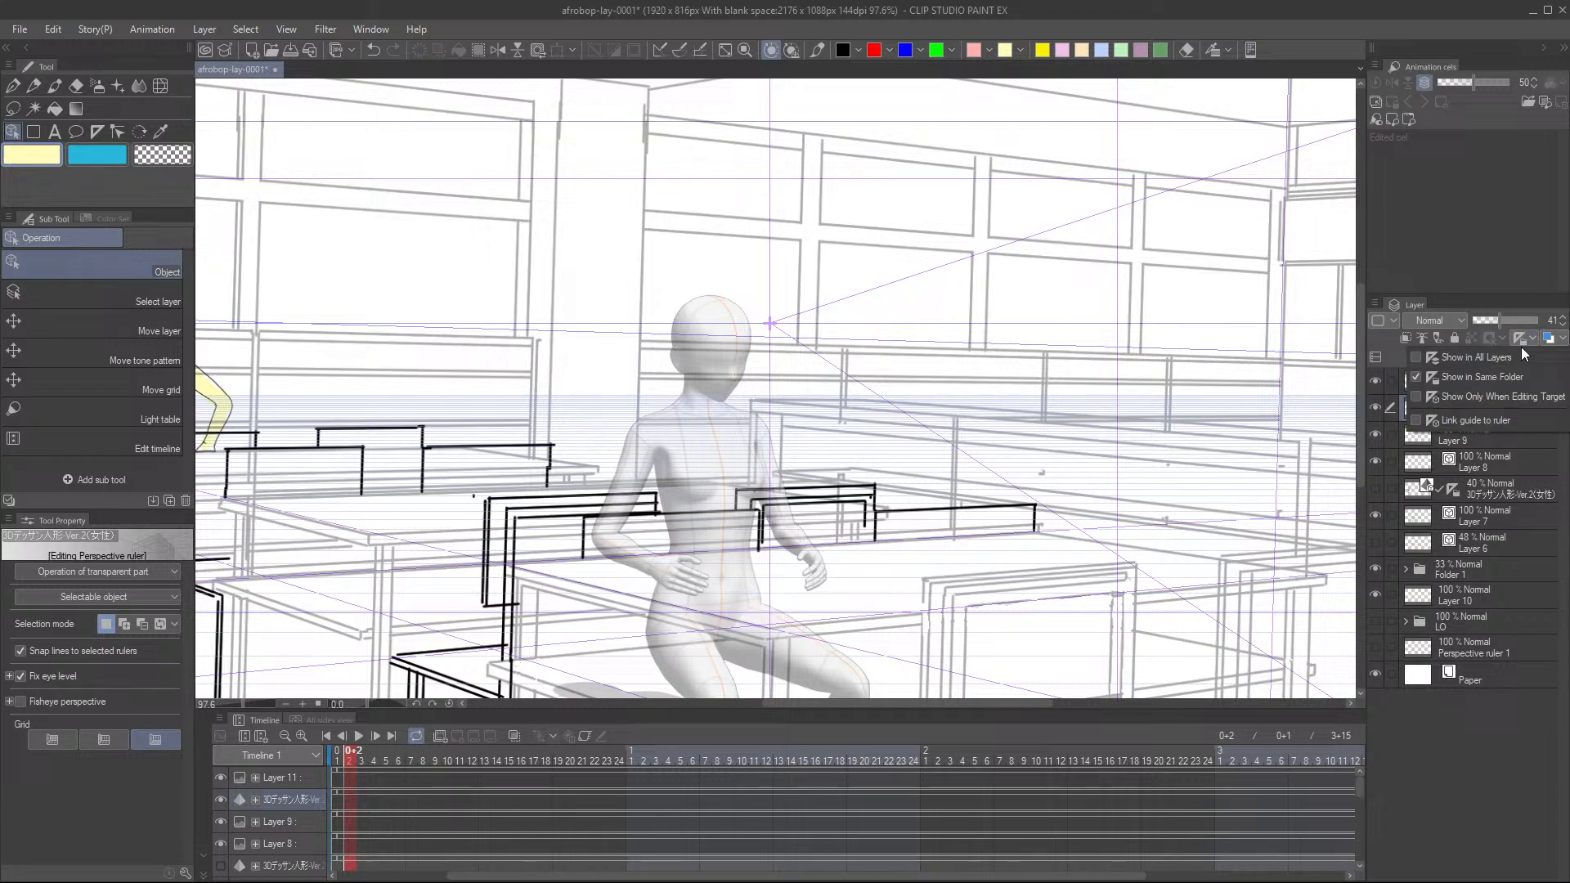
click(1420, 376)
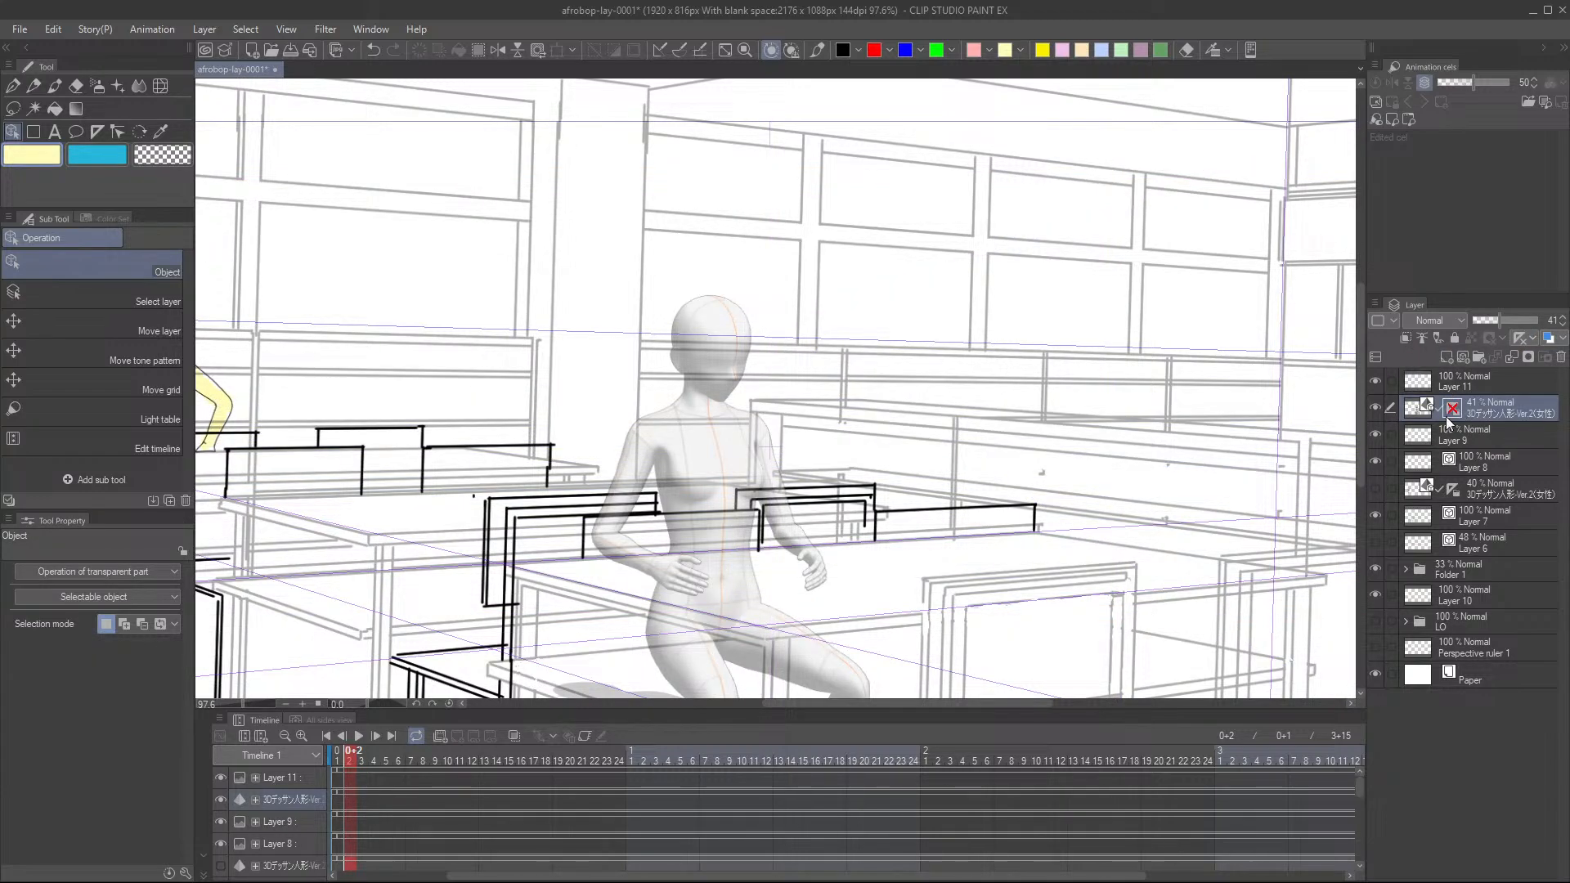
- Make Layer 11 the drawing layer and set up the free Anime line Brush in black
drag(990, 562, 973, 567)
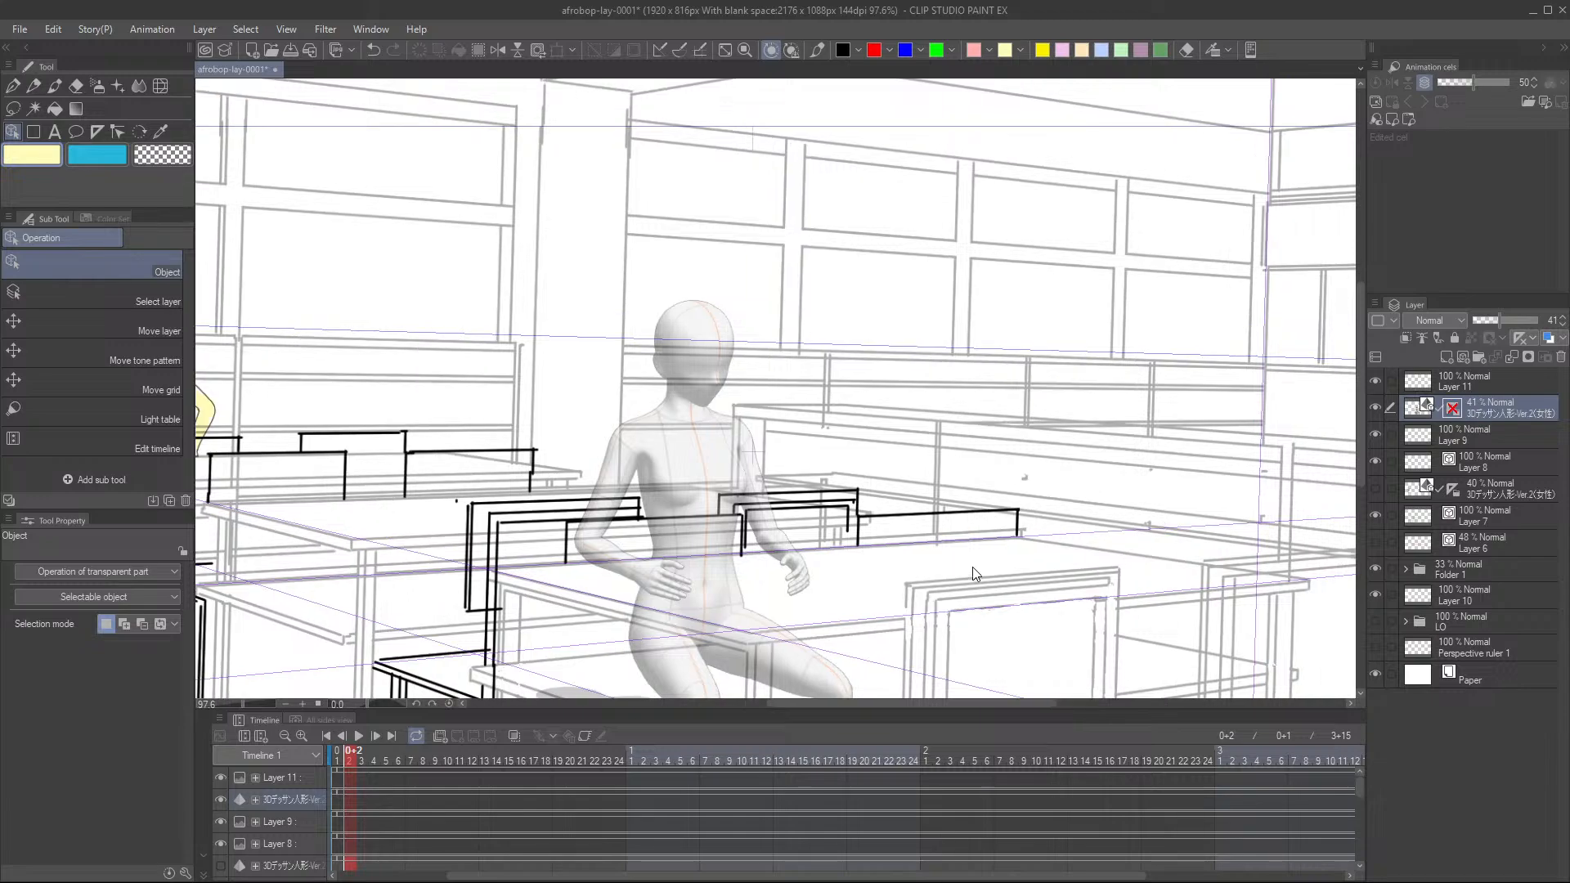
scroll(973, 567, down, 4)
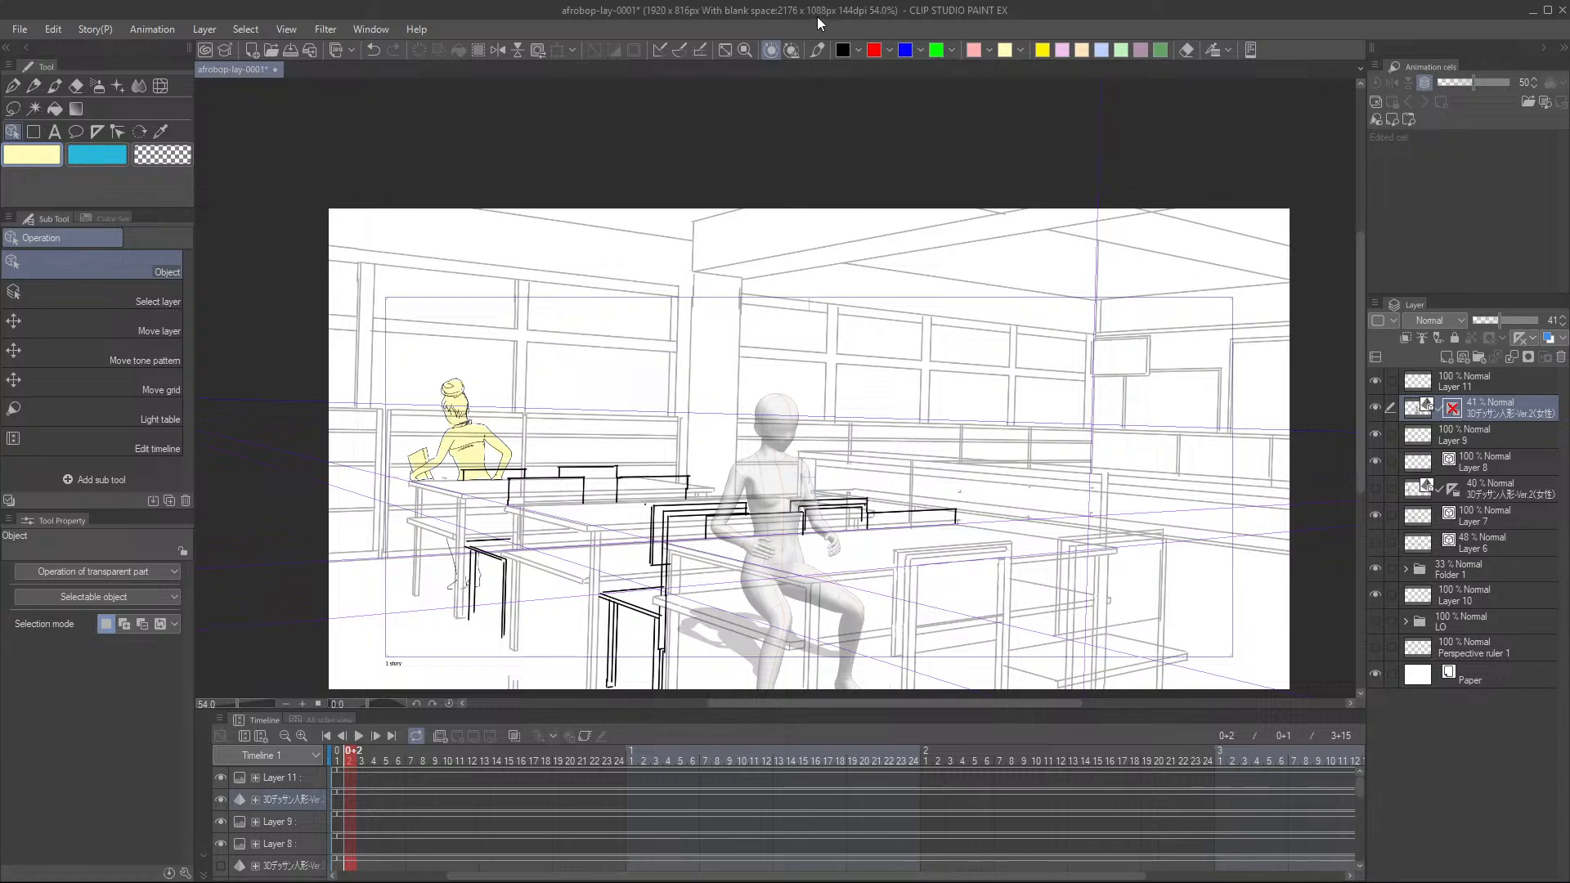
drag(801, 438, 724, 462)
scroll(750, 433, up, 3)
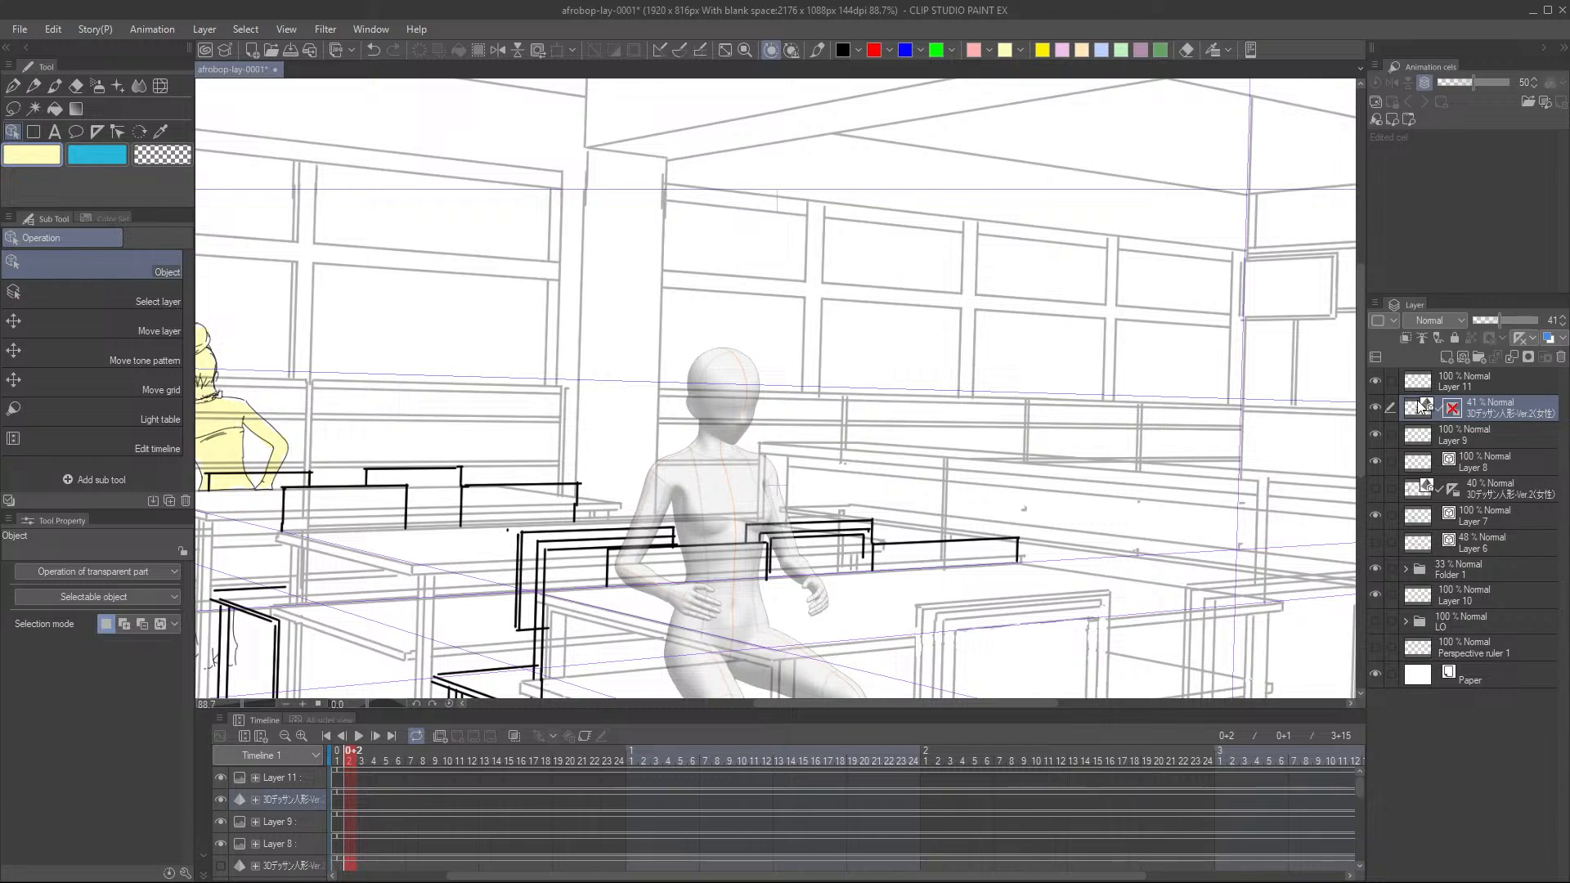
click(1441, 384)
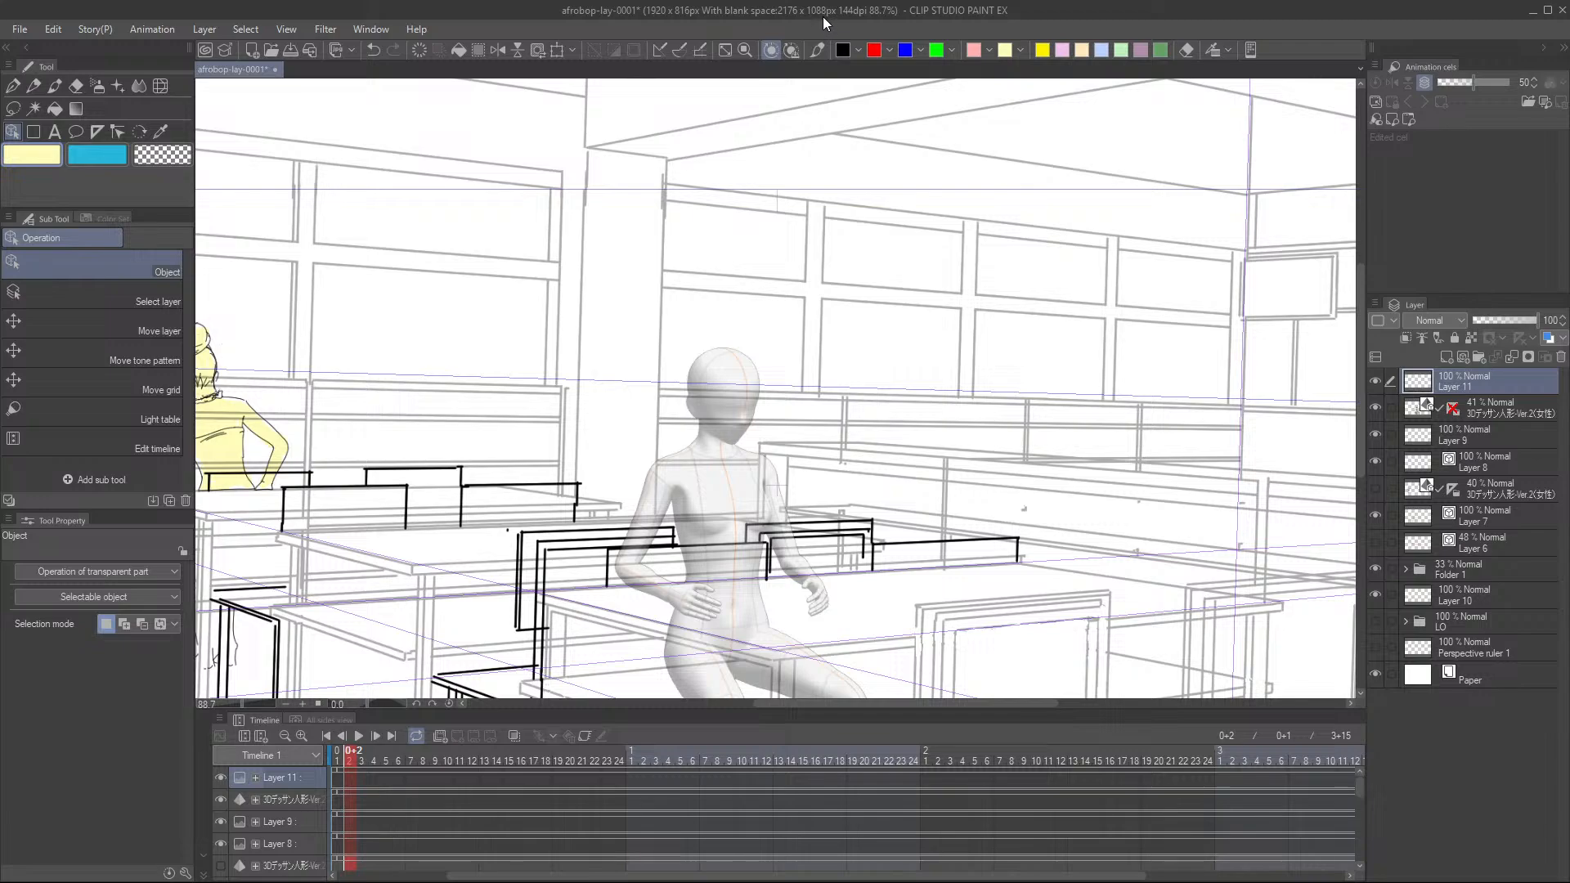
scroll(757, 415, up, 3)
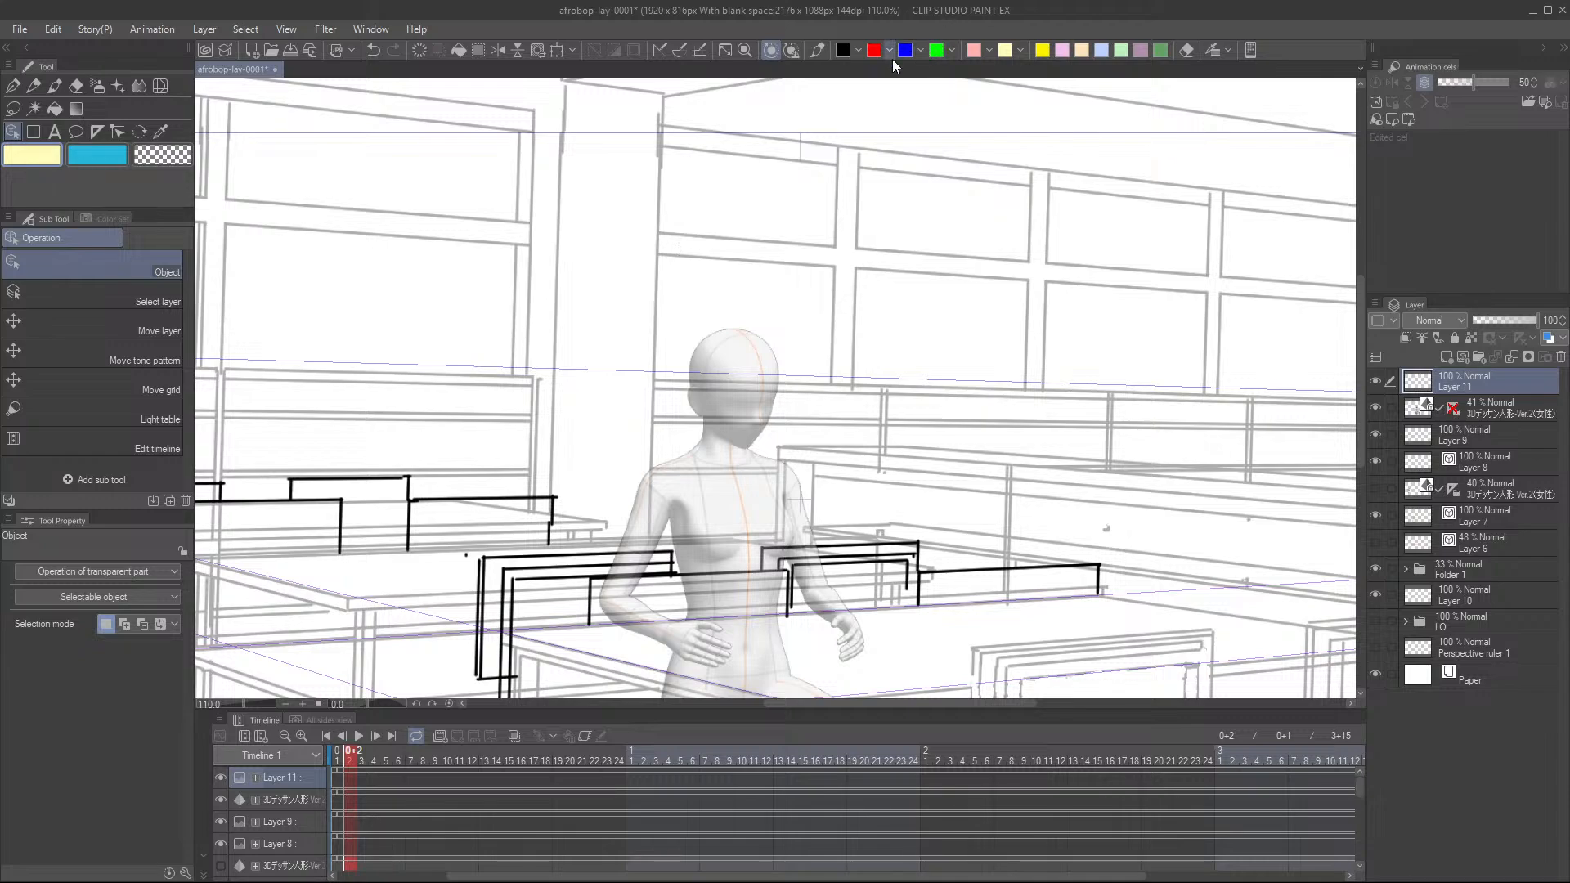
click(843, 50)
click(819, 51)
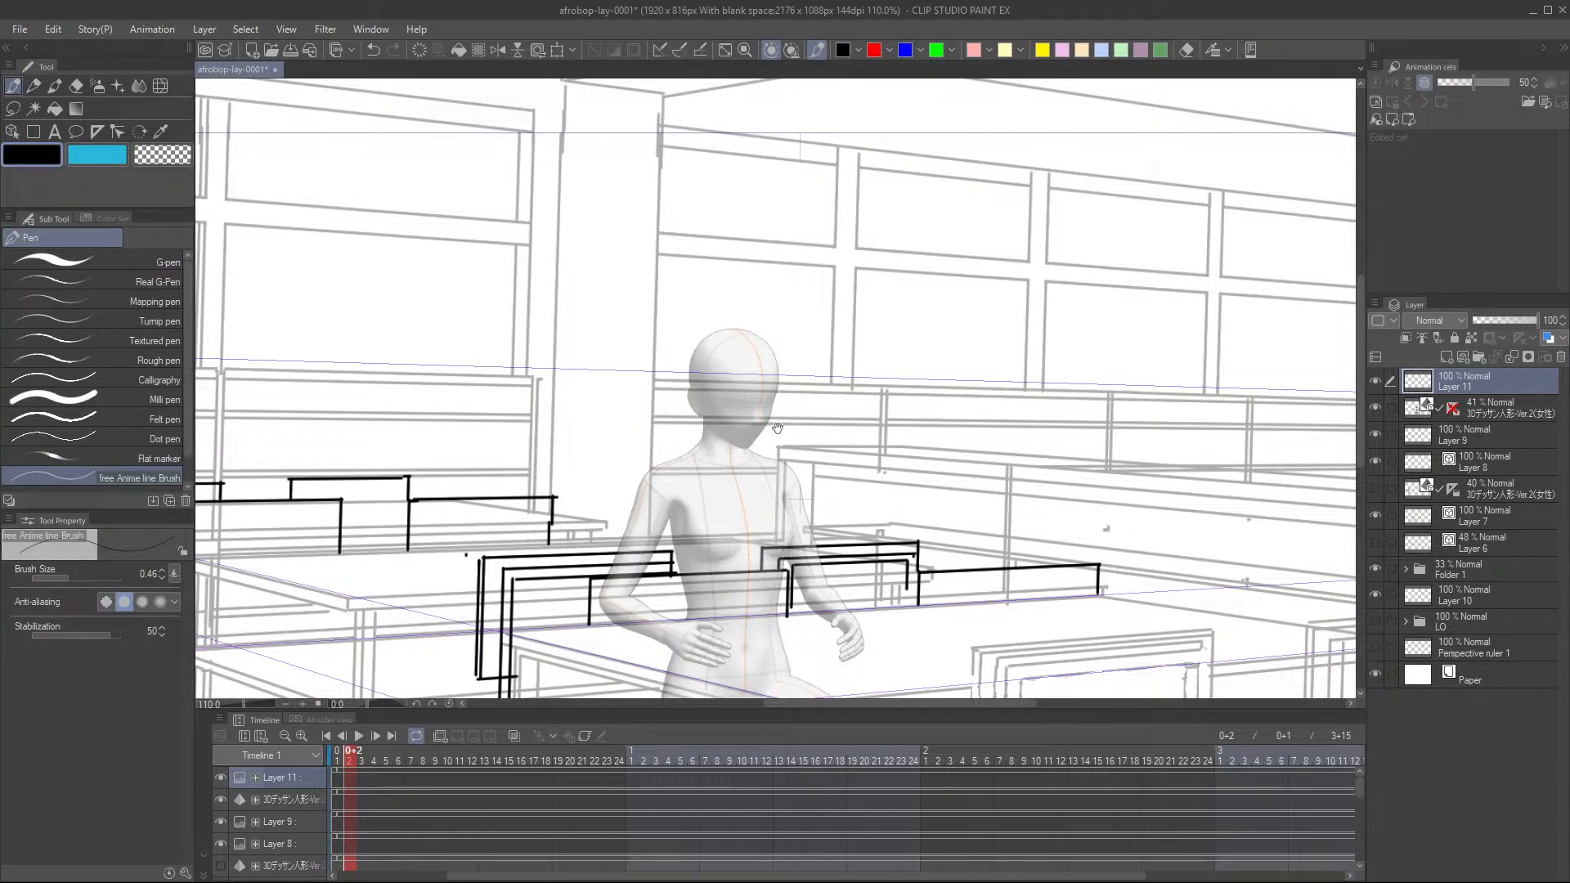
- Draw the girl's eyebrows, half-closed eyes, nose and mouth over the figure's head on Layer 11
drag(769, 415, 748, 396)
scroll(749, 397, up, 4)
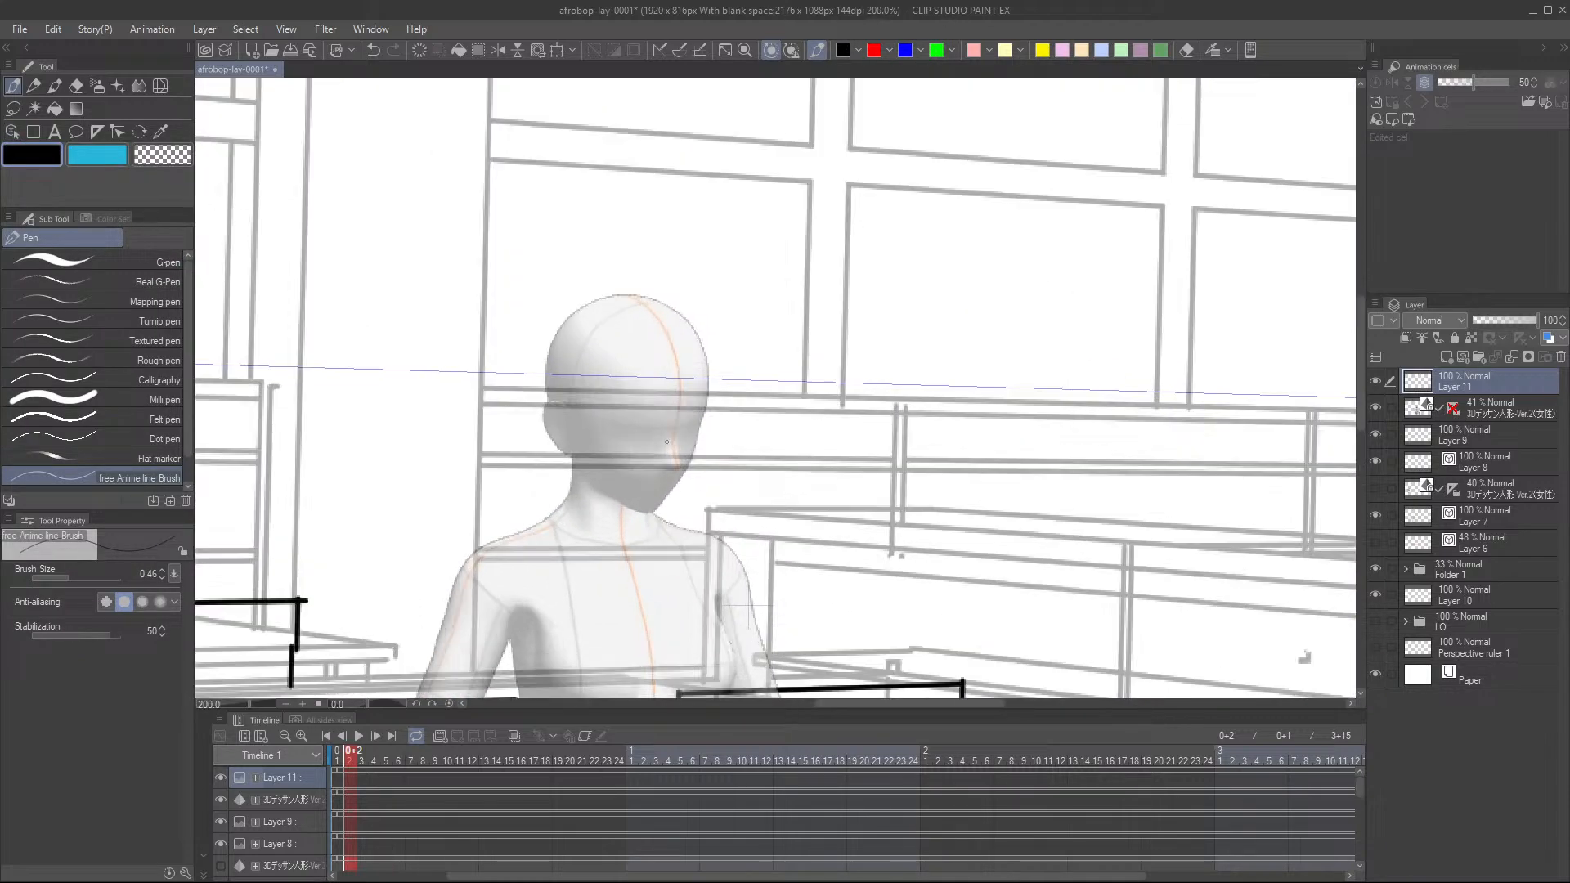
scroll(684, 455, up, 2)
mouse_move(622, 428)
mouse_down()
mouse_move(656, 435)
mouse_move(709, 418)
mouse_move(670, 505)
mouse_up()
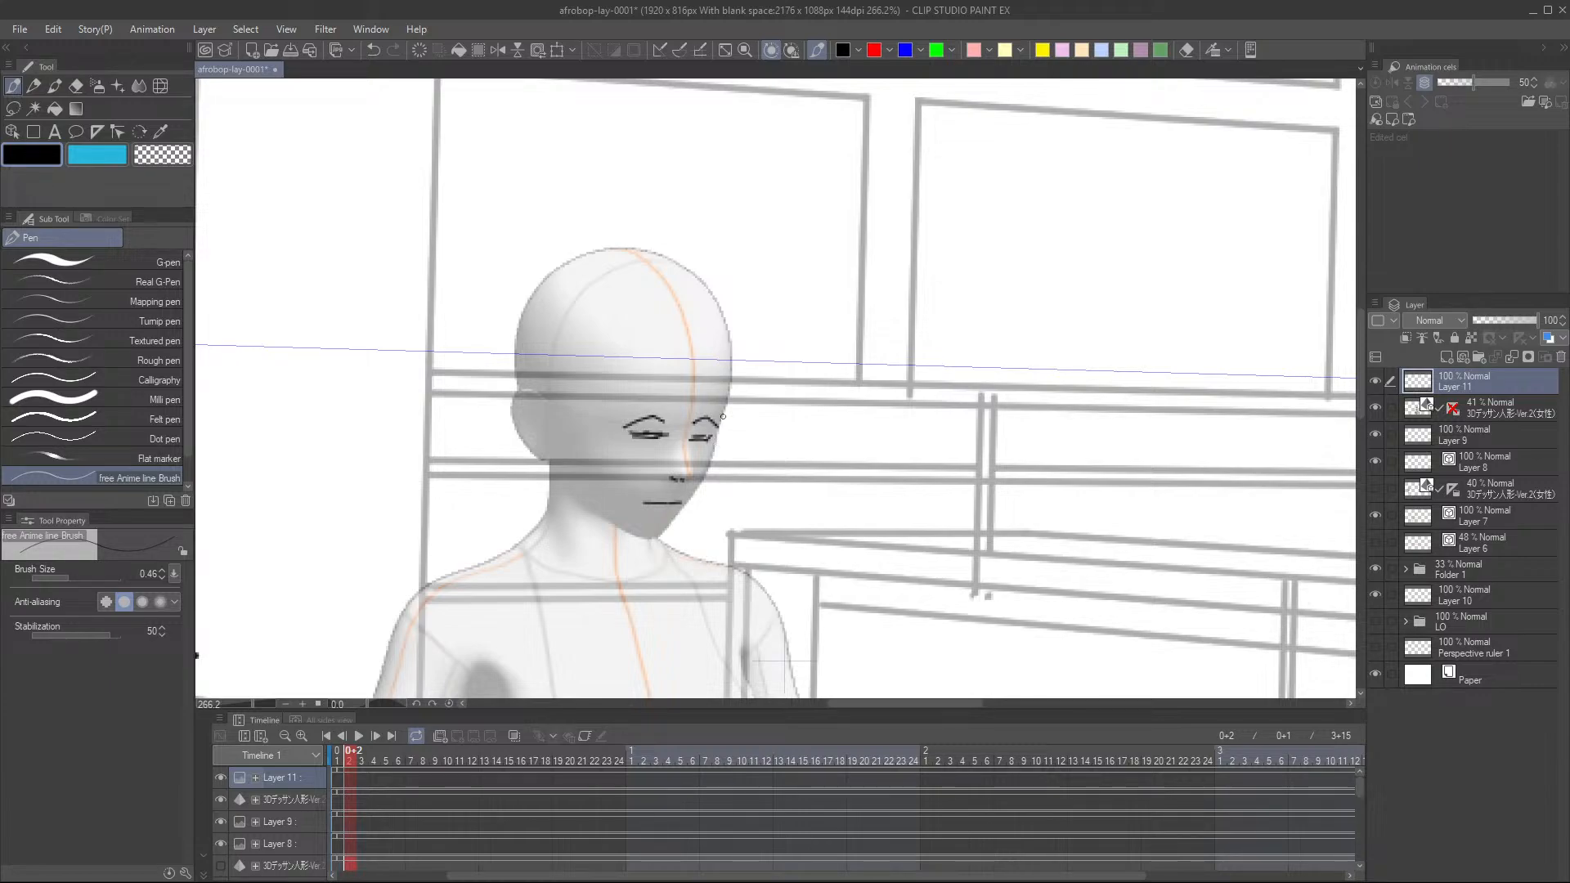
- Draw the girl's cheek, chin and jaw outline along the figure's face, redoing the first cheek line
drag(722, 416, 672, 518)
key(ctrl+z)
mouse_move(721, 419)
mouse_down()
mouse_move(679, 523)
mouse_move(638, 542)
mouse_up()
drag(566, 487, 640, 539)
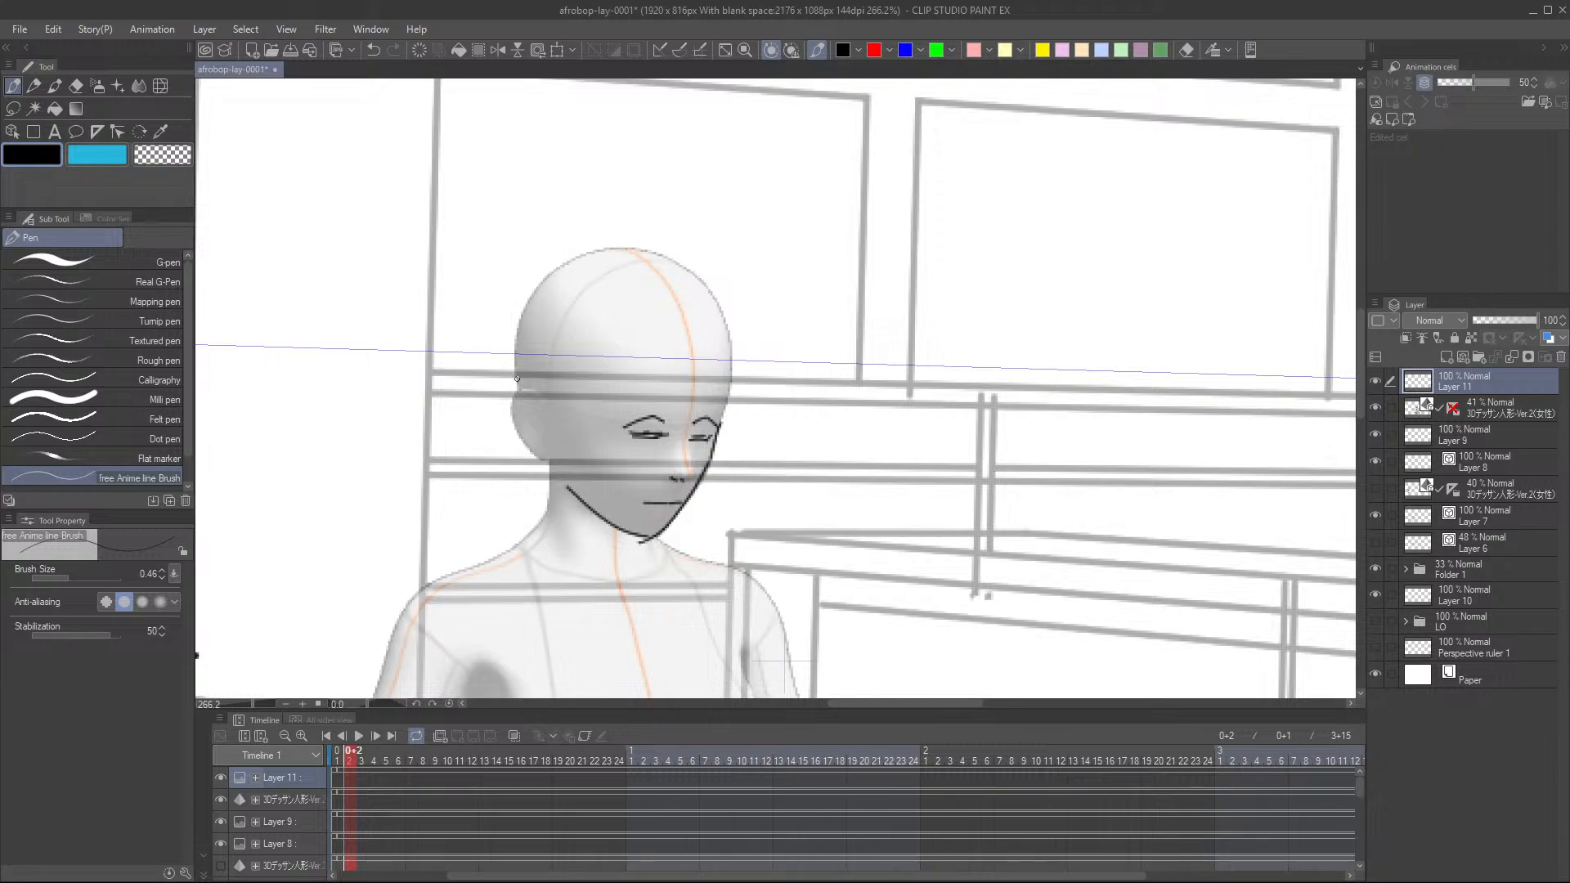
- Draw headphones on the girl with an oval ear cup over the near ear and a curved band over the head
mouse_move(520, 369)
mouse_down()
mouse_move(488, 413)
mouse_move(550, 465)
mouse_move(541, 375)
mouse_move(563, 454)
mouse_up()
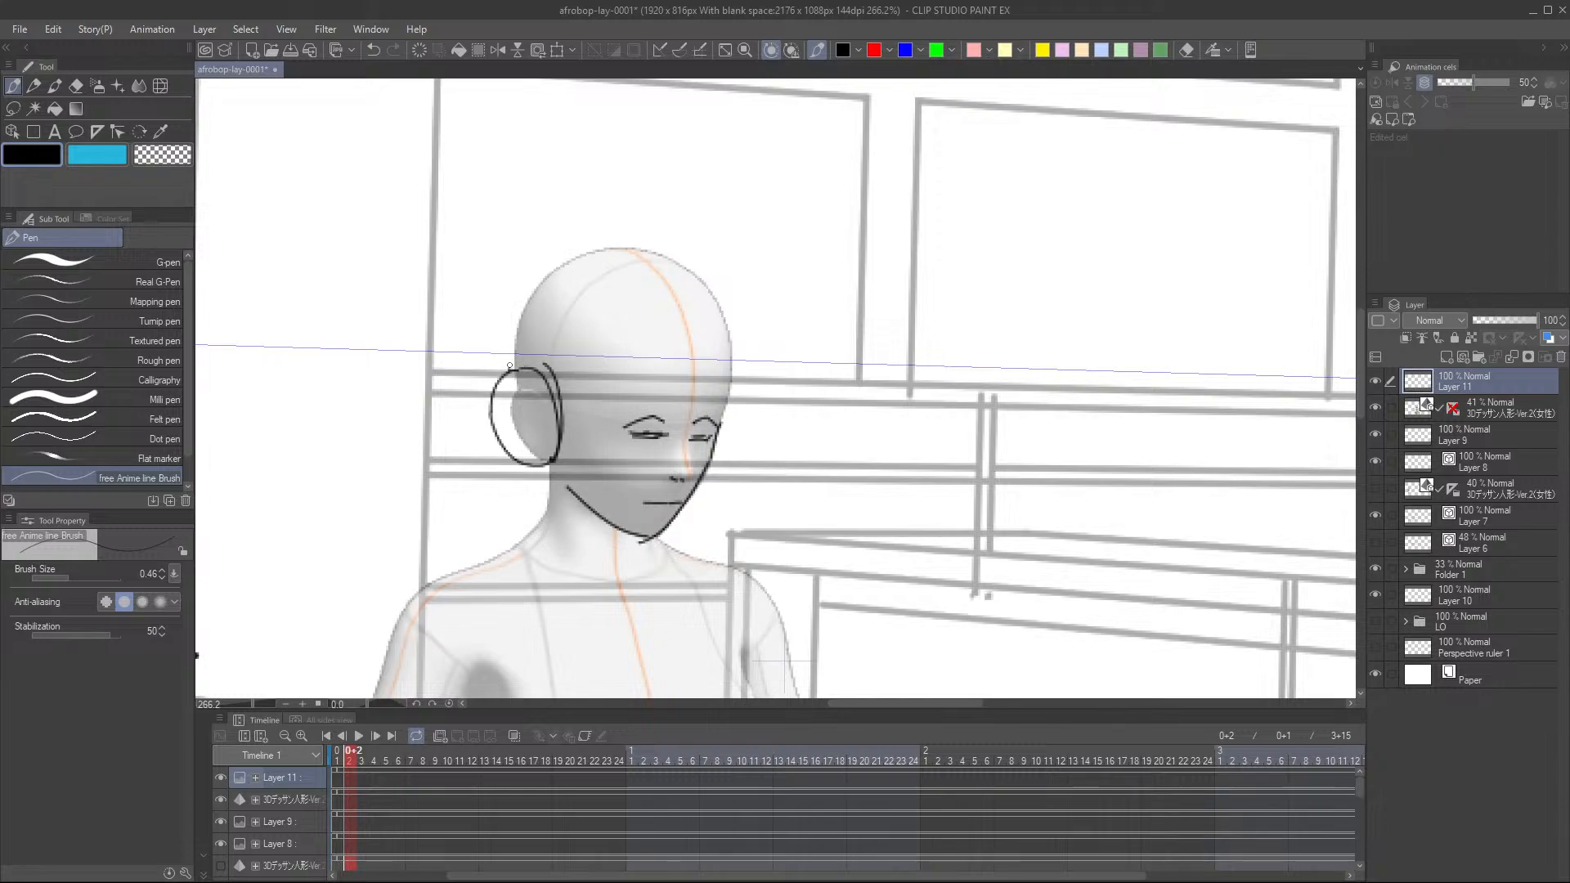
mouse_move(510, 366)
mouse_down()
mouse_move(546, 275)
mouse_move(619, 229)
mouse_move(706, 270)
mouse_up()
key(ctrl+z)
mouse_move(507, 368)
mouse_down()
mouse_move(503, 317)
mouse_move(625, 225)
mouse_move(672, 231)
mouse_move(547, 309)
mouse_move(675, 235)
mouse_move(715, 288)
mouse_up()
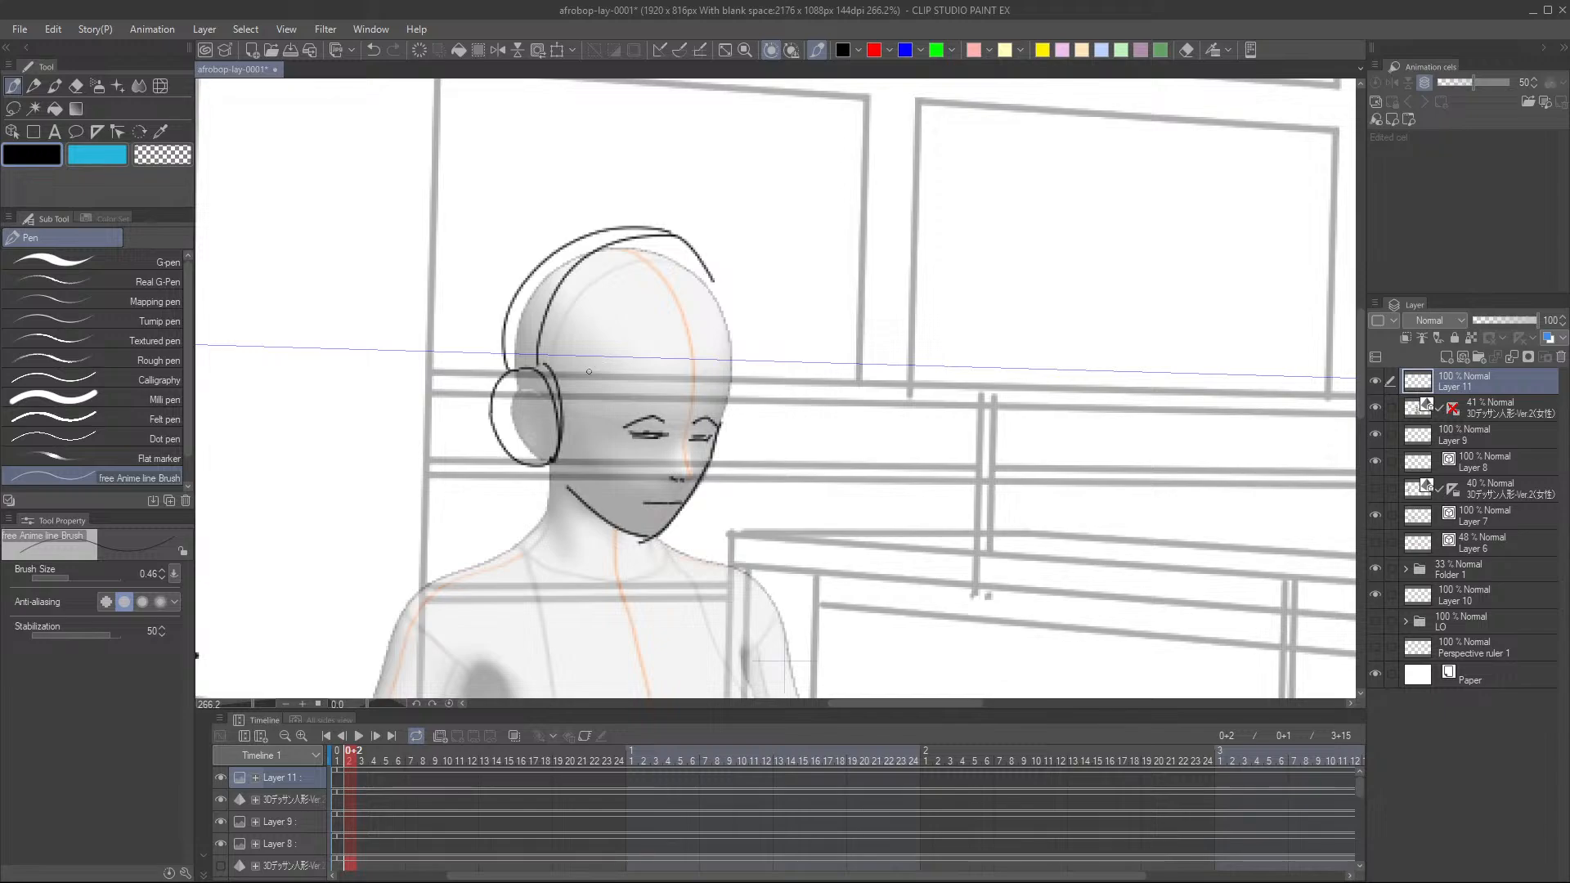
- Draw the girl's wavy fringe, the hair on the far side of the head, and puffy buns behind the headband
mouse_move(544, 359)
mouse_down()
mouse_move(584, 362)
mouse_move(636, 327)
mouse_move(726, 339)
mouse_up()
mouse_move(704, 260)
mouse_down()
mouse_move(744, 318)
mouse_move(732, 374)
mouse_up()
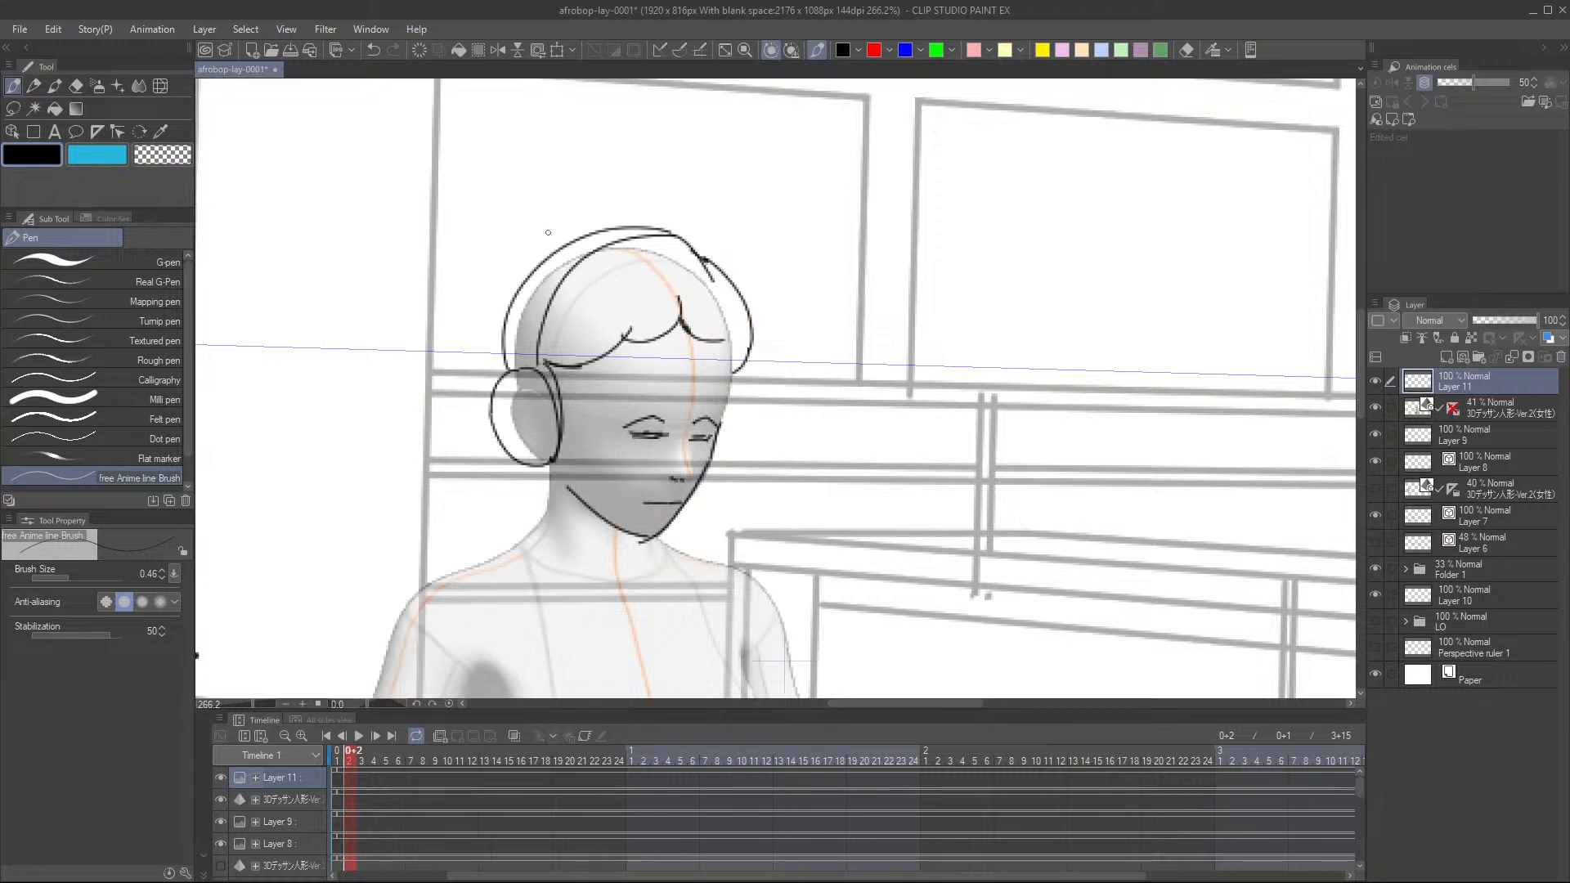
drag(547, 228, 510, 197)
key(ctrl+z)
scroll(601, 321, down, 6)
mouse_move(598, 274)
mouse_down()
mouse_move(539, 295)
mouse_move(511, 273)
mouse_move(465, 289)
mouse_move(443, 336)
mouse_move(458, 384)
mouse_move(503, 392)
mouse_up()
scroll(575, 310, up, 2)
mouse_move(516, 279)
mouse_down()
mouse_move(546, 269)
mouse_move(570, 320)
mouse_up()
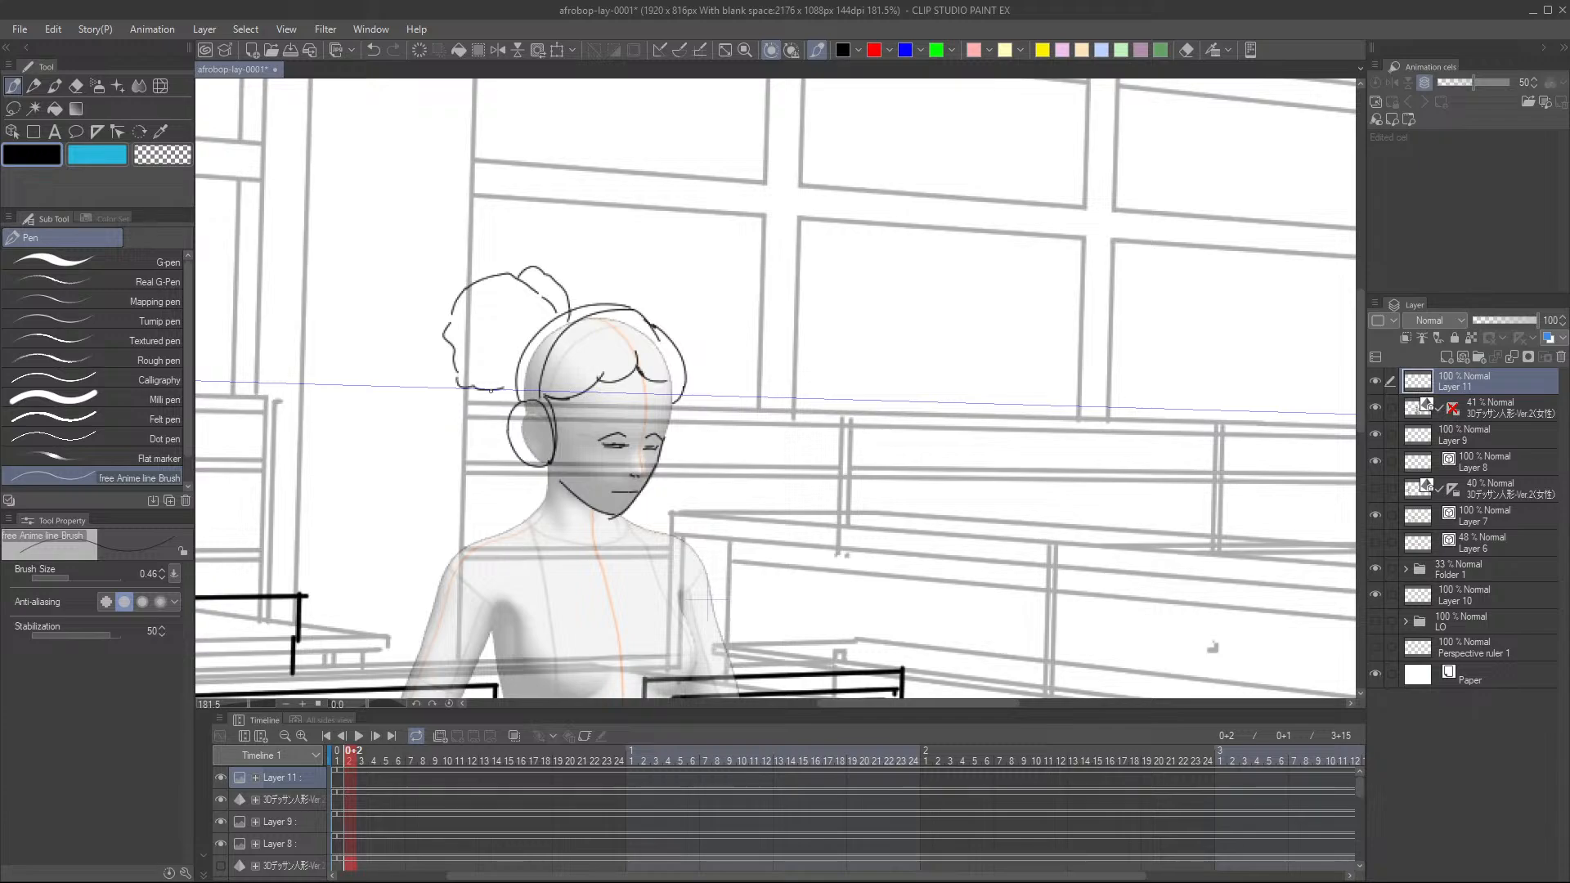
- Close the girl's near hair puff and draw the matching wavy puff on the far side of her head
mouse_move(491, 391)
mouse_down()
mouse_move(493, 411)
mouse_move(508, 407)
mouse_up()
mouse_move(648, 317)
mouse_down()
mouse_move(680, 284)
mouse_move(709, 302)
mouse_move(727, 360)
mouse_move(717, 386)
mouse_move(659, 409)
mouse_up()
drag(653, 296, 631, 303)
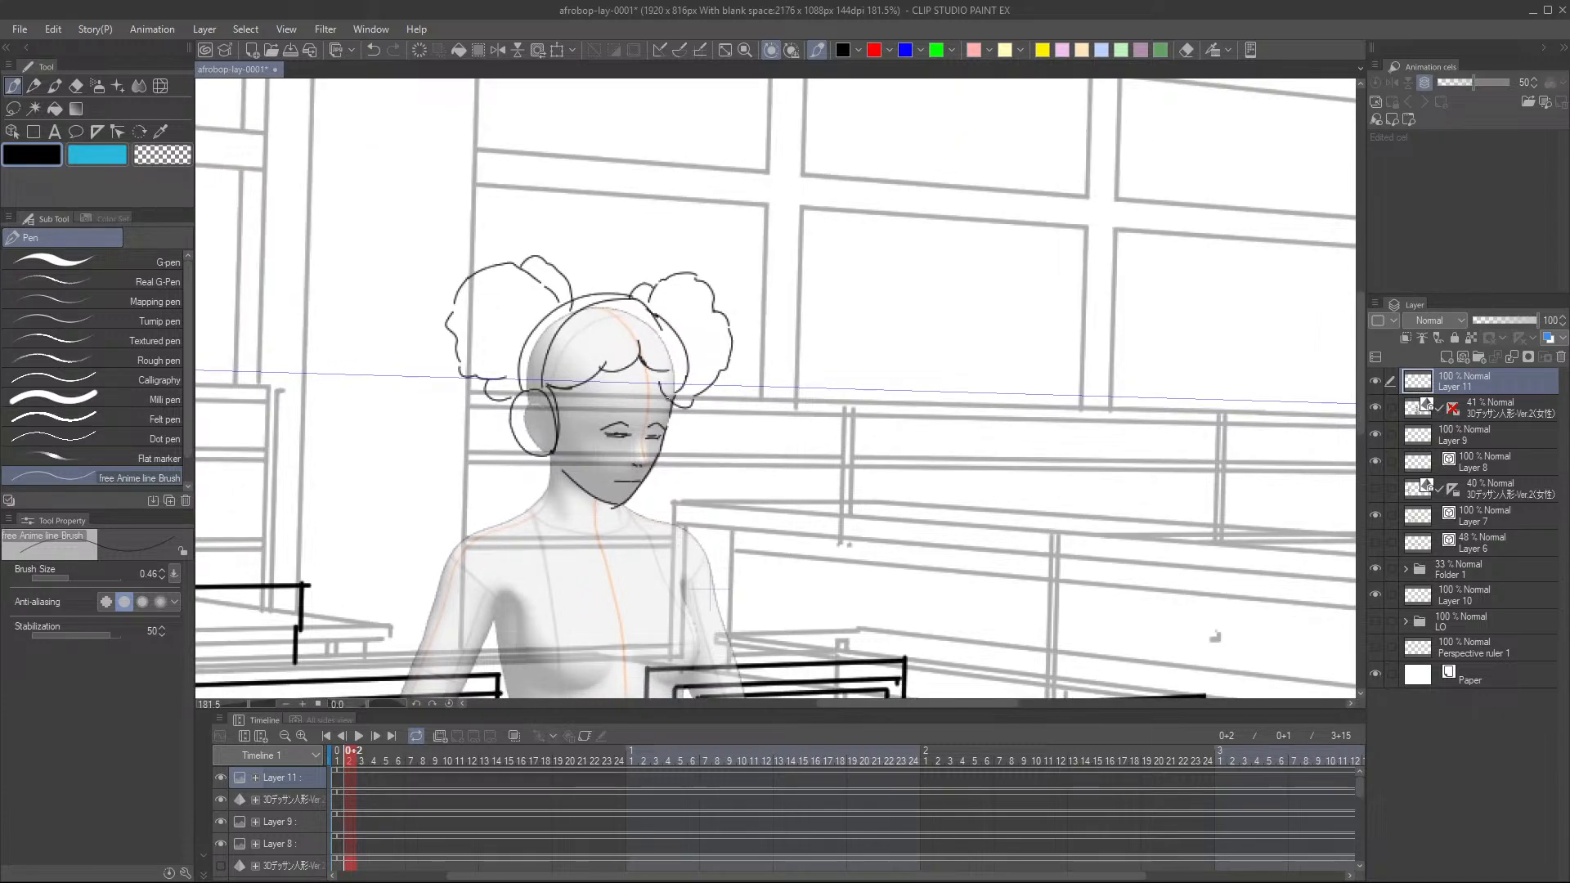
scroll(676, 400, down, 3)
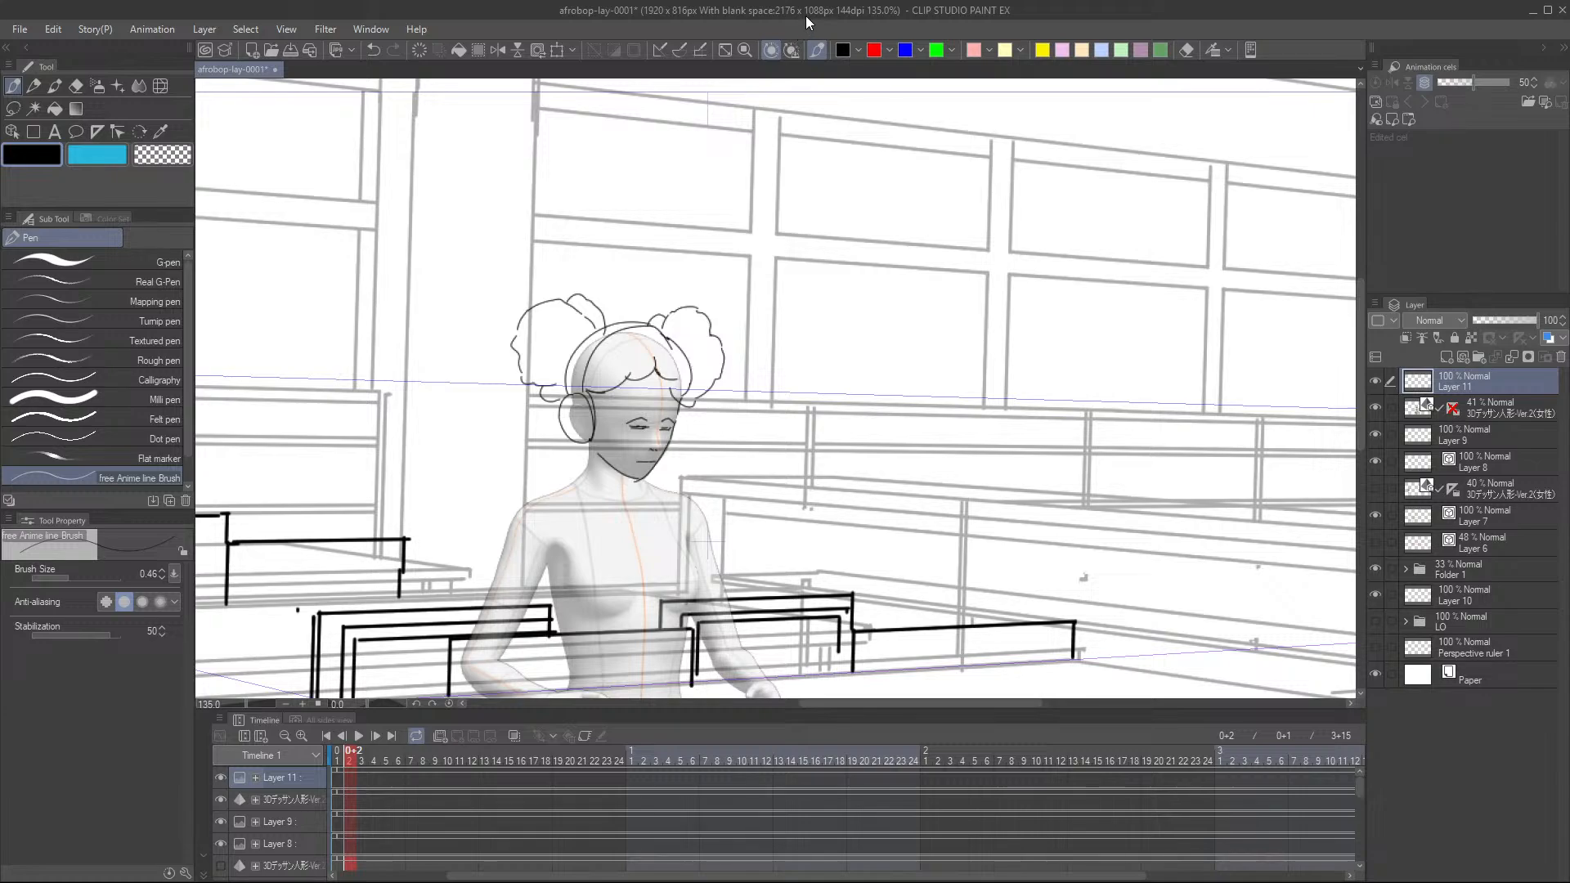
- Draw the girl's neck and both shoulder lines over the 3D figure, undoing the last stroke
drag(636, 462, 541, 413)
scroll(542, 413, up, 4)
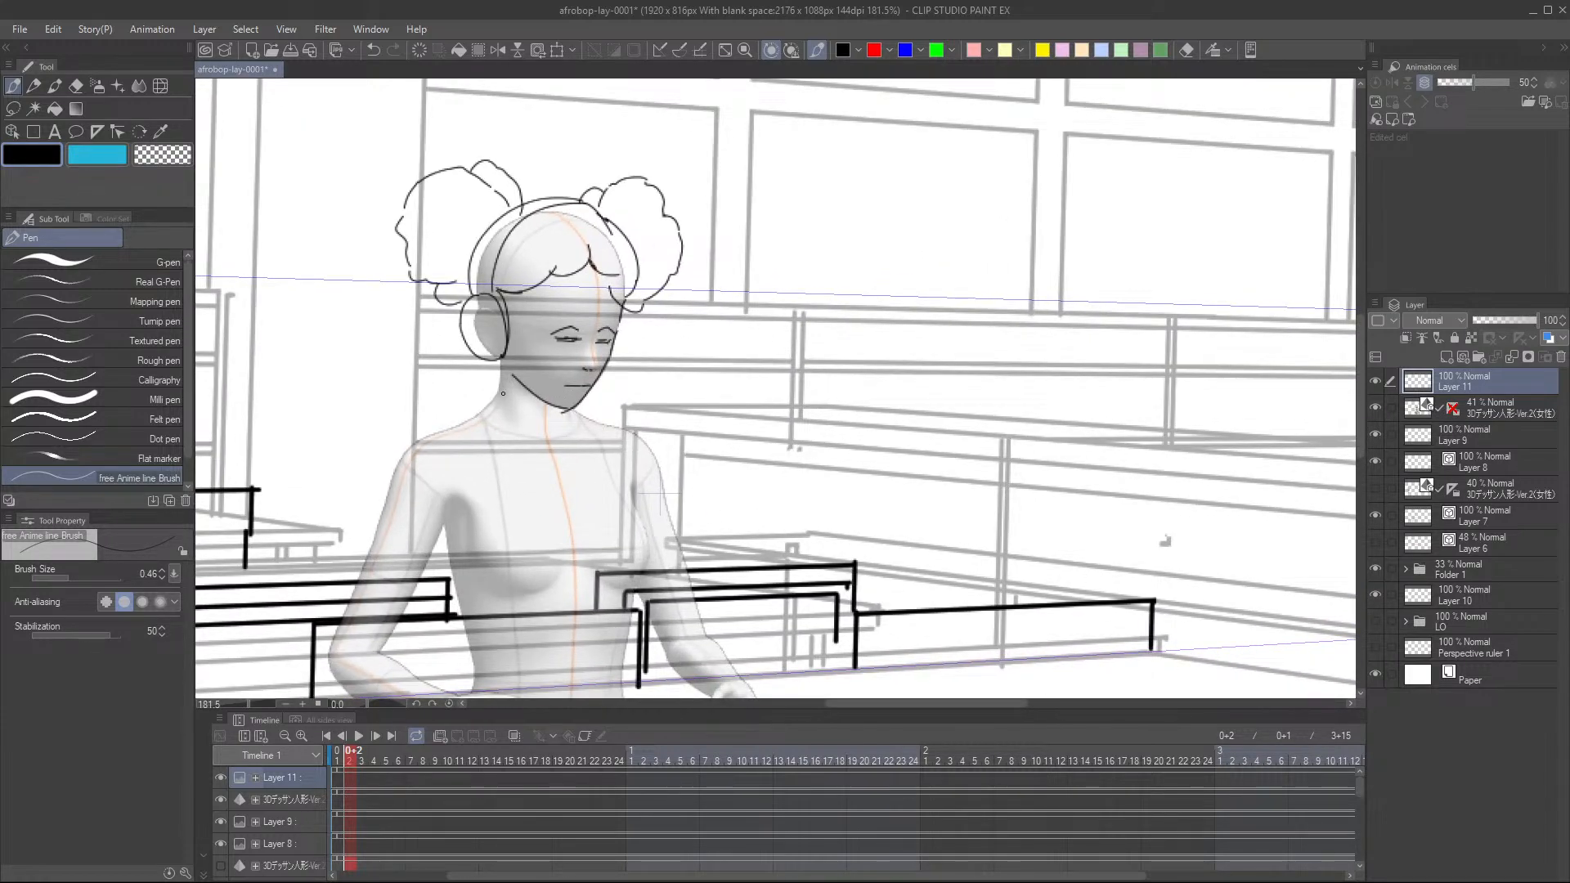
drag(507, 370, 491, 400)
drag(403, 452, 496, 394)
drag(593, 407, 621, 420)
key(ctrl+z)
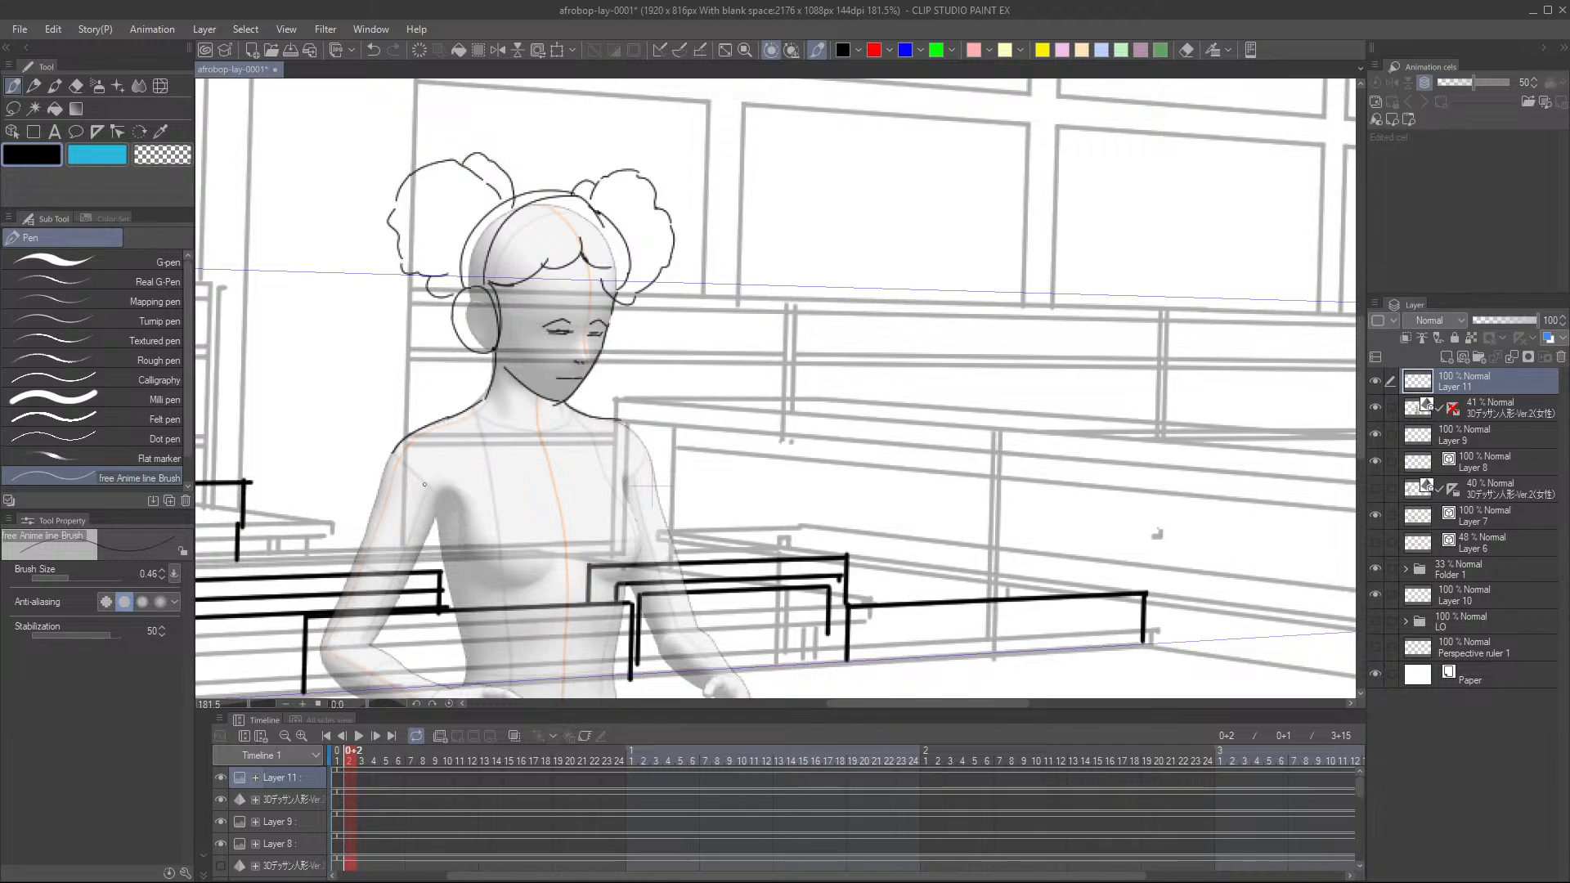
- Draw an off-shoulder neckline across the girl's chest, puffy sleeves on both upper arms, and the far shoulder's curve
mouse_move(395, 452)
mouse_down()
mouse_move(377, 510)
mouse_move(387, 460)
mouse_move(576, 470)
mouse_move(685, 439)
mouse_up()
key(ctrl+z)
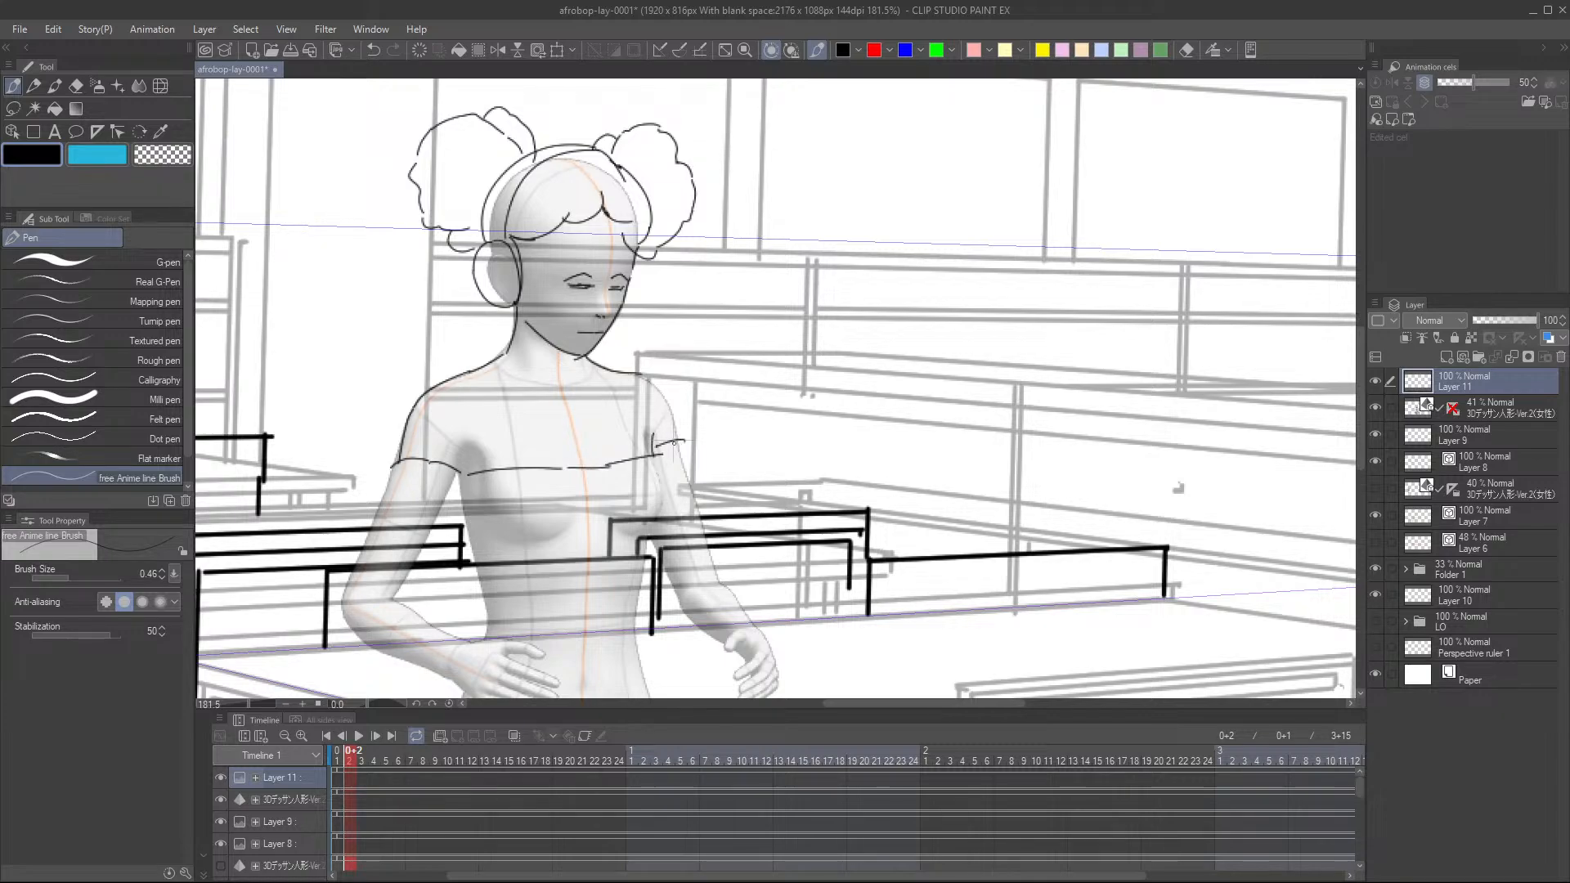
mouse_move(393, 466)
mouse_down()
mouse_move(357, 531)
mouse_move(454, 545)
mouse_up()
drag(682, 441, 713, 507)
scroll(661, 345, up, 2)
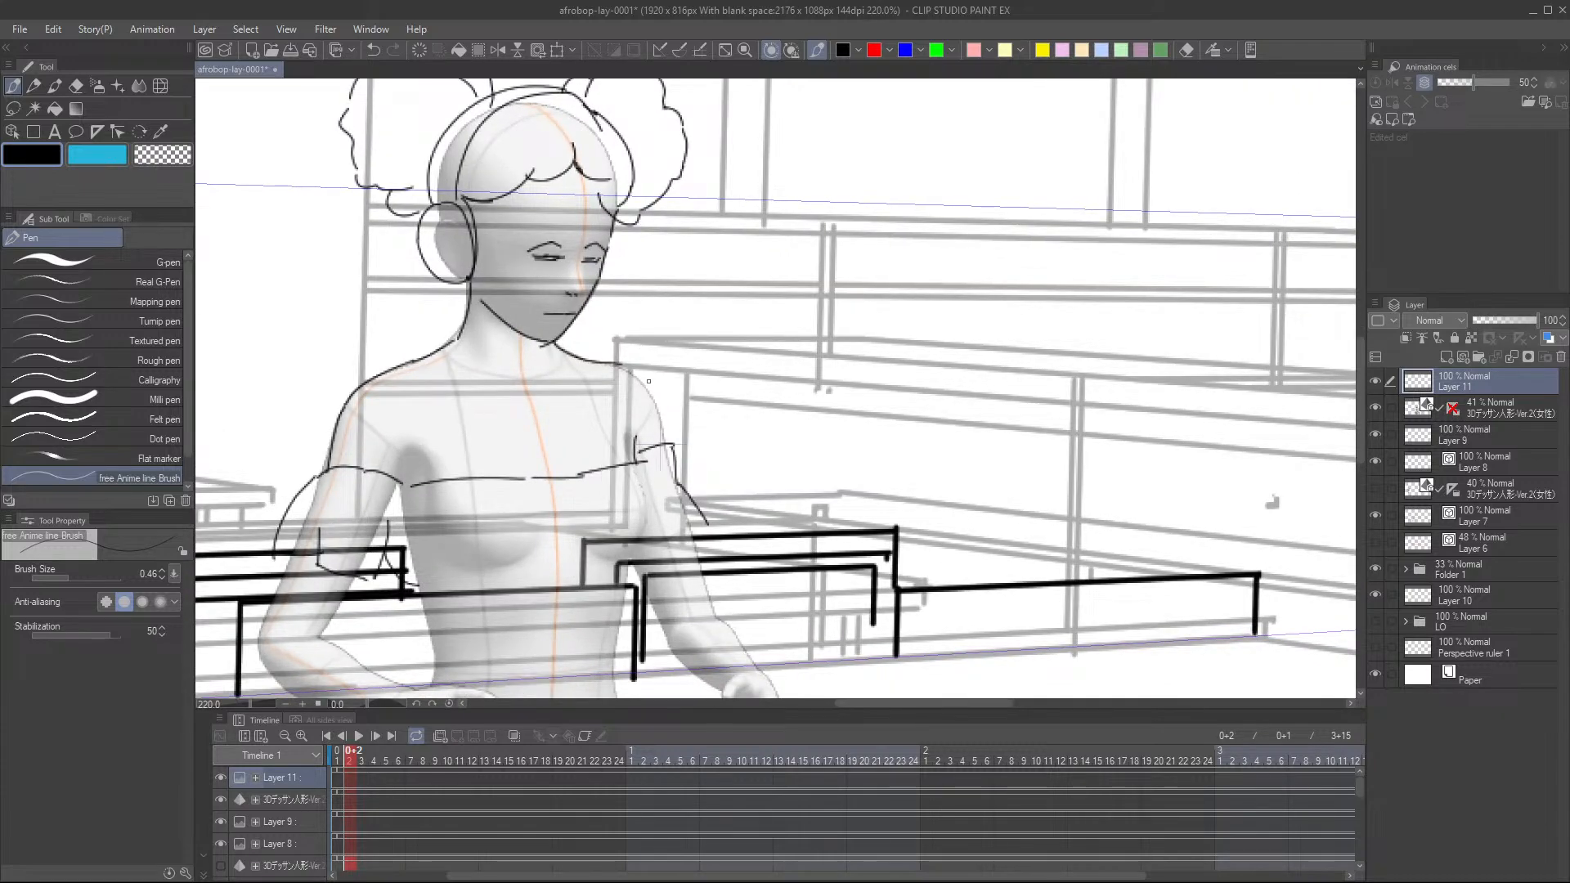
drag(626, 366, 664, 436)
scroll(697, 314, down, 4)
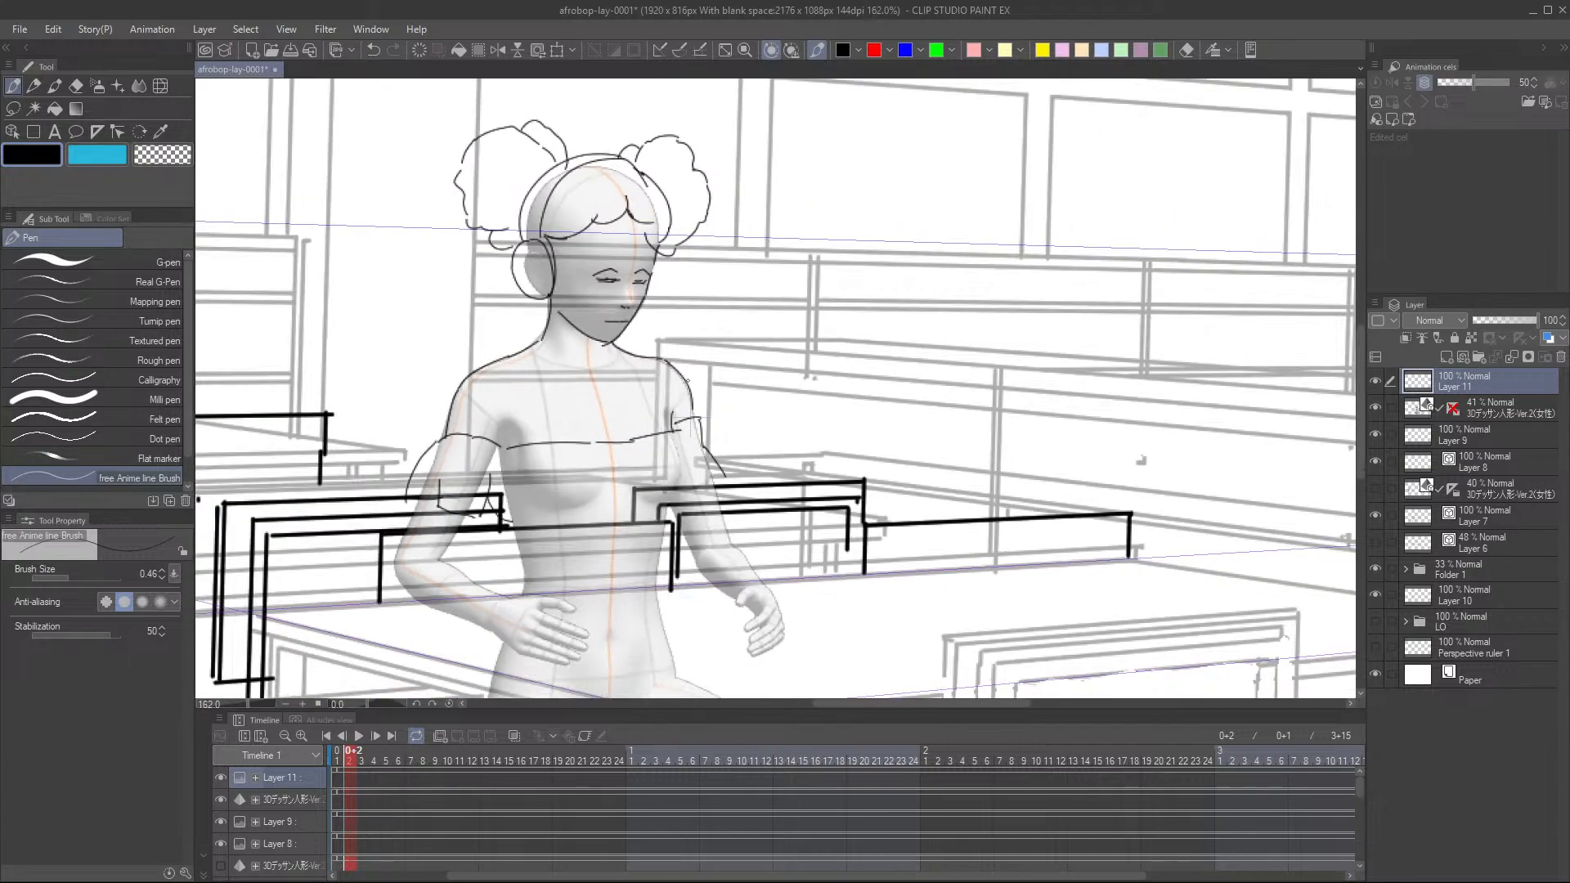
drag(808, 468, 793, 473)
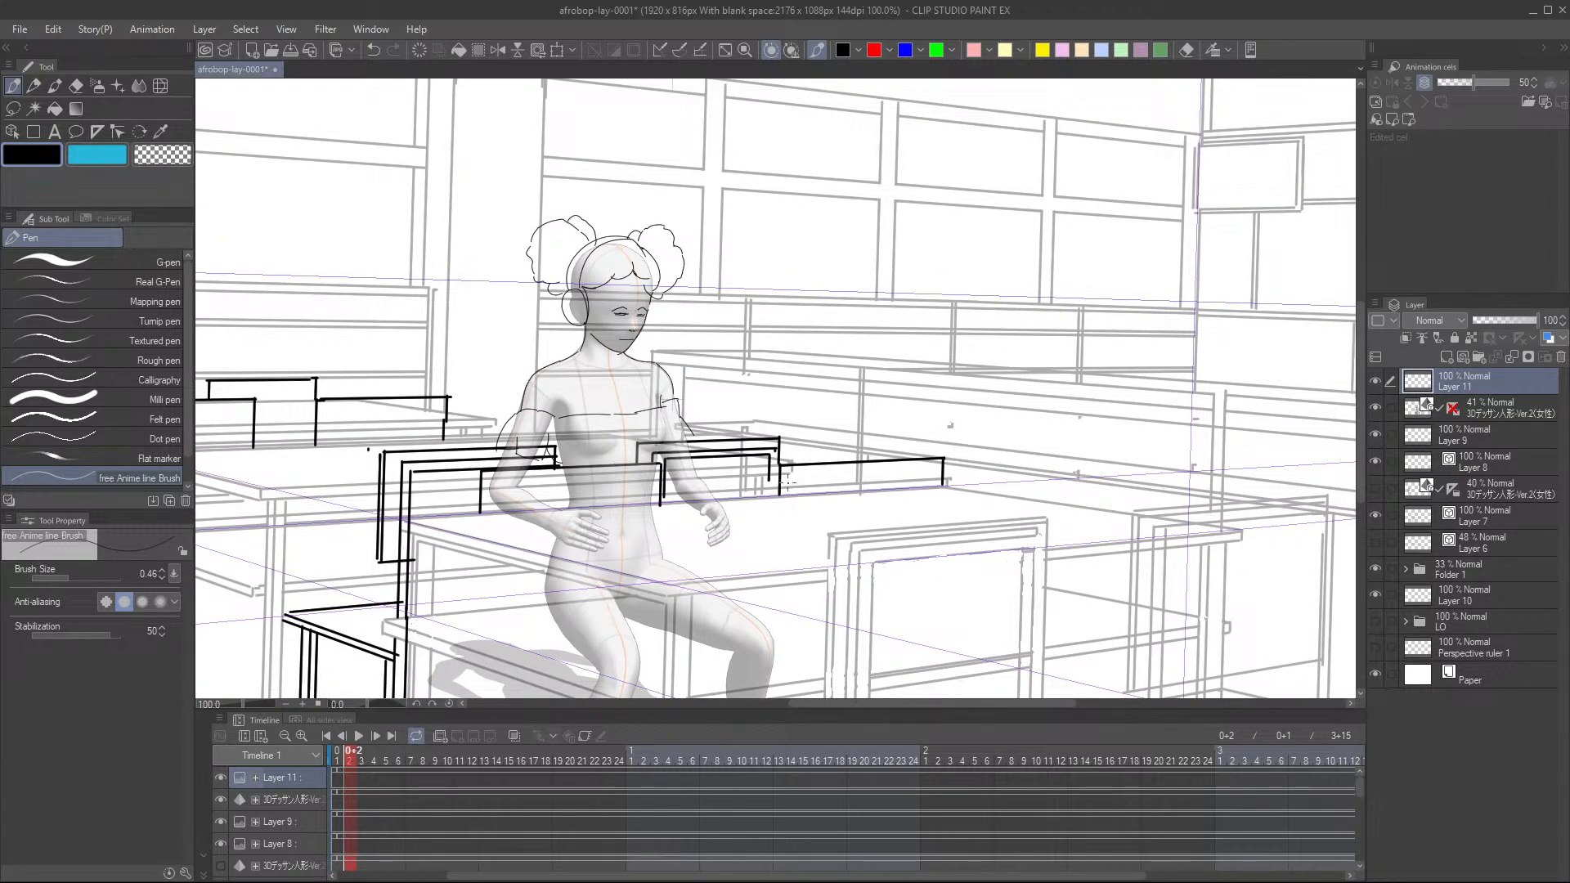
drag(586, 493, 582, 485)
scroll(583, 484, up, 3)
mouse_move(436, 415)
mouse_down()
mouse_move(475, 450)
mouse_move(512, 433)
mouse_move(482, 454)
mouse_move(430, 438)
mouse_move(428, 455)
mouse_move(482, 439)
mouse_up()
mouse_move(487, 434)
mouse_down()
mouse_move(472, 455)
mouse_move(503, 432)
mouse_move(472, 449)
mouse_up()
key(ctrl+z)
key(ctrl+z)
scroll(598, 456, down, 5)
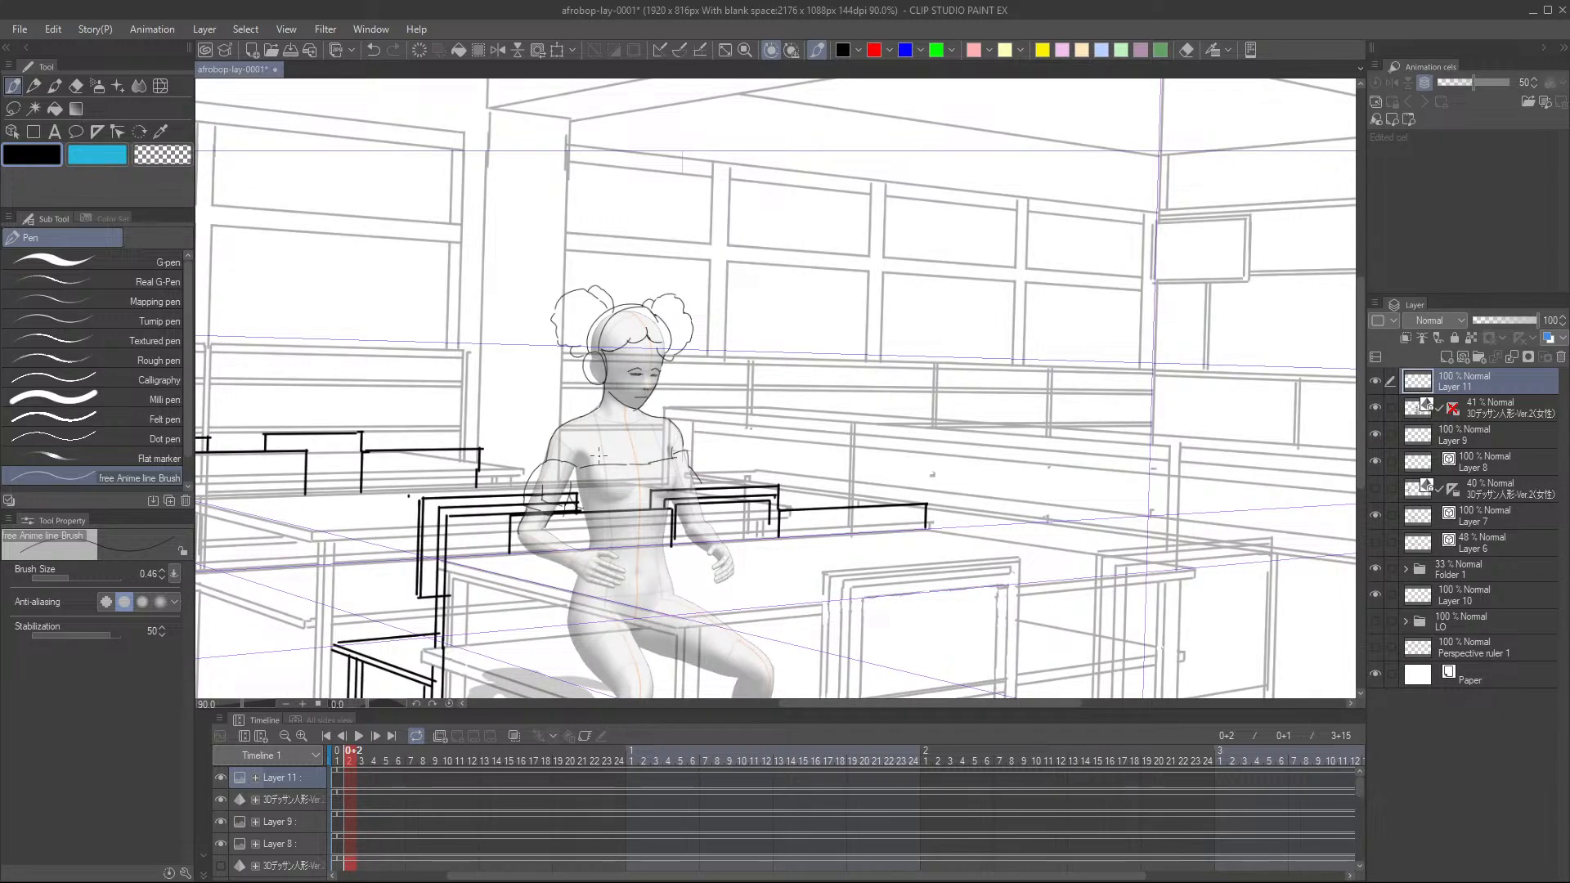
- Trace the girl's near forearm, elbow and hand with its fingers over the 3D figure, redoing the first arm line
scroll(599, 455, down, 2)
drag(598, 456, 657, 402)
scroll(667, 462, up, 4)
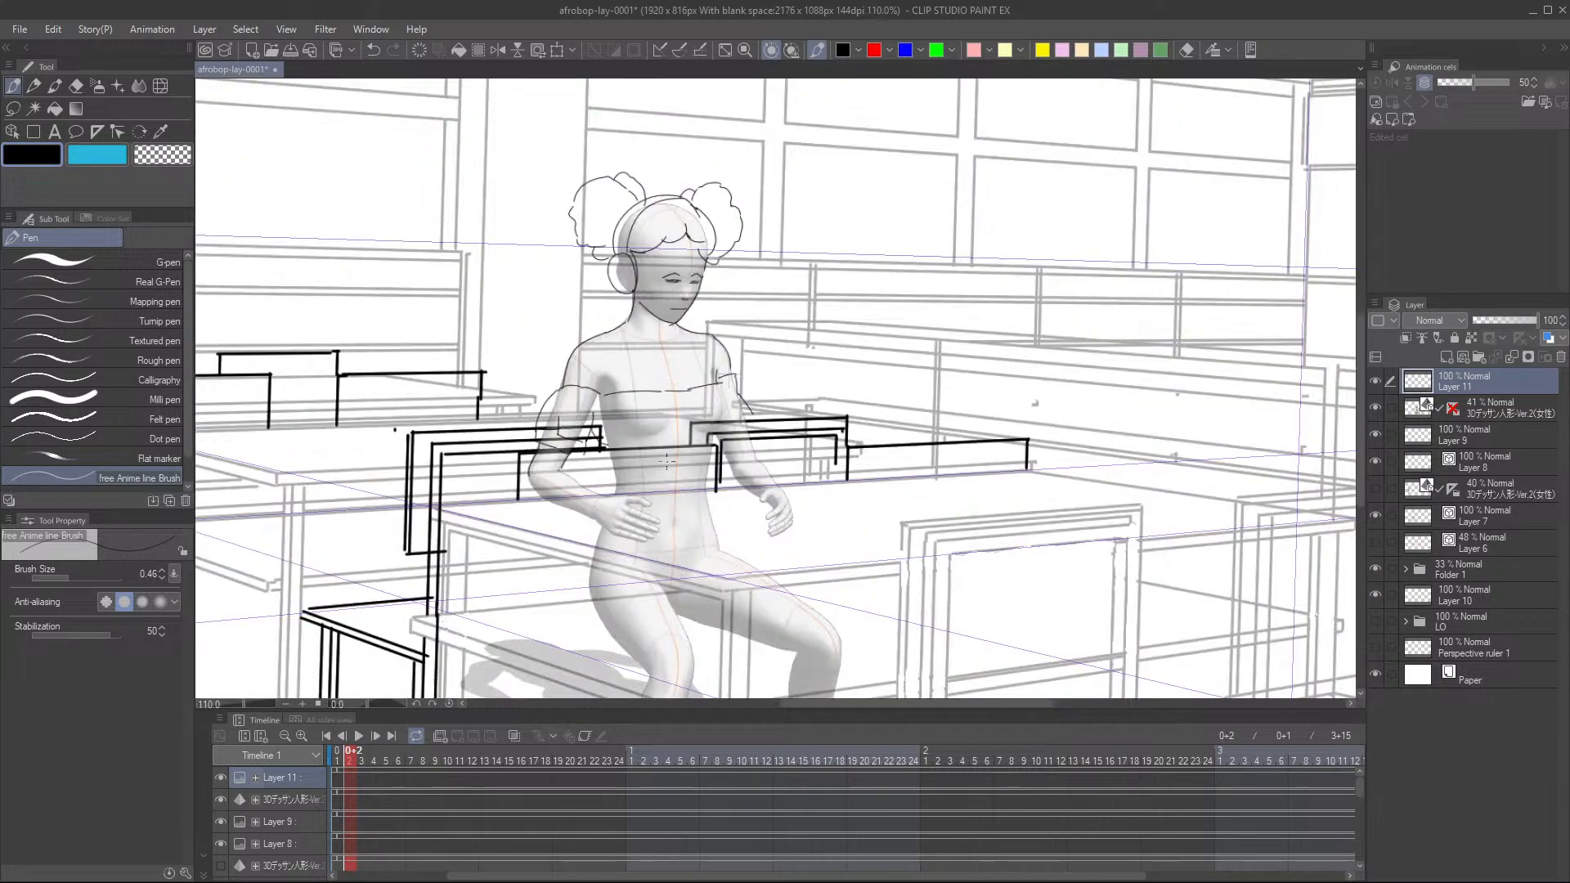
scroll(666, 462, up, 2)
mouse_move(453, 499)
mouse_down()
mouse_move(482, 532)
mouse_move(586, 517)
mouse_move(626, 482)
mouse_move(549, 388)
mouse_move(576, 488)
mouse_up()
key(ctrl+z)
scroll(552, 523, up, 1)
scroll(588, 566, up, 1)
scroll(589, 566, up, 2)
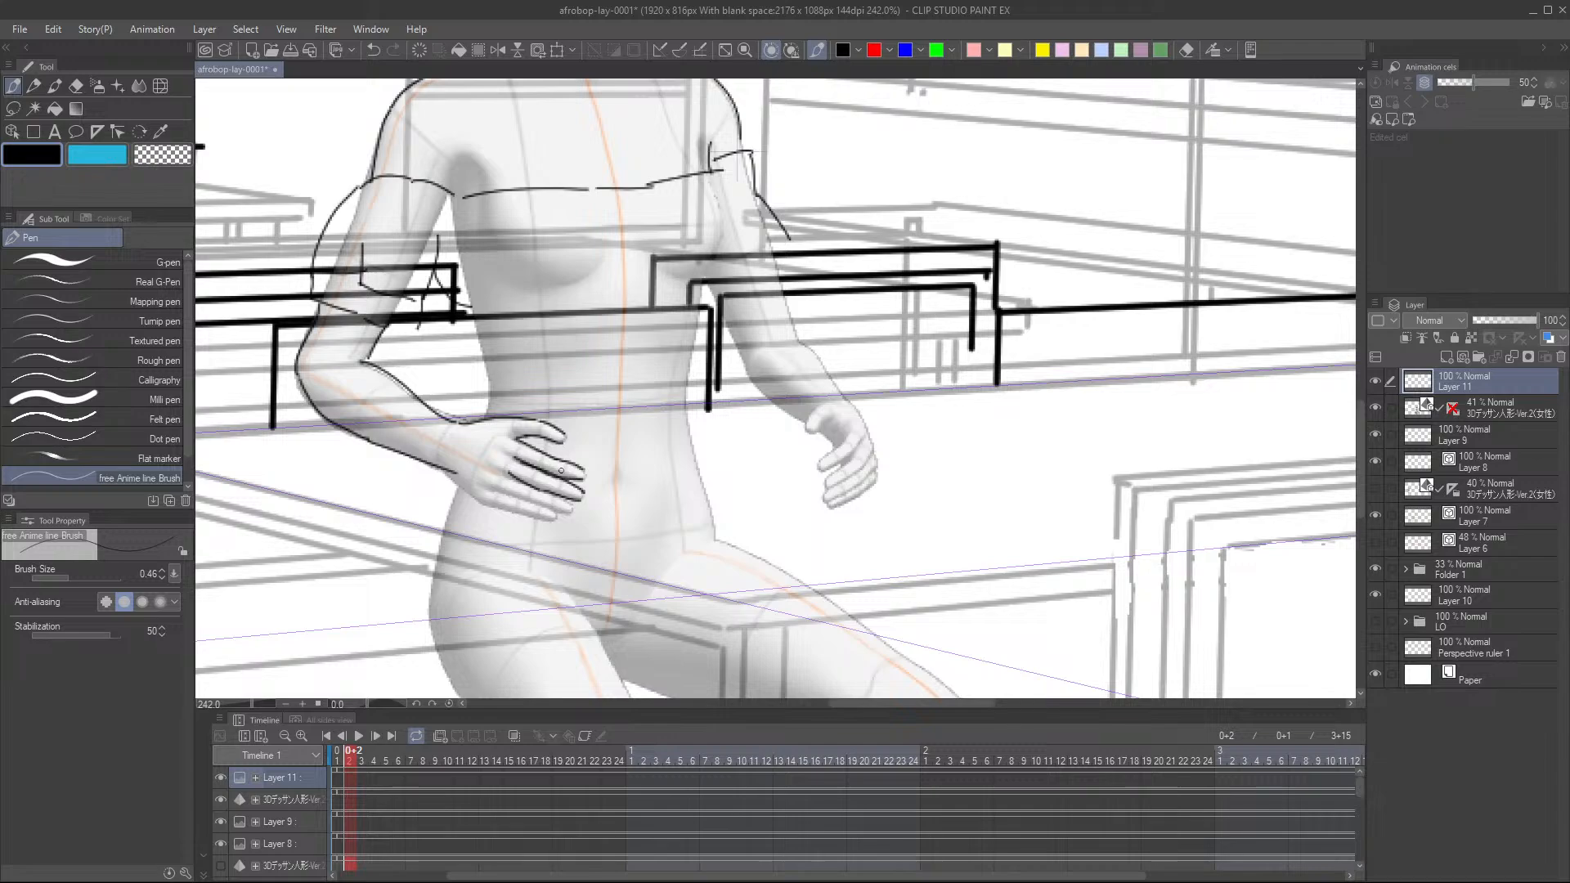
drag(447, 471, 557, 520)
- Draw an open book held between the girl's hands, with page edges, a centre fold and a raised page
mouse_move(579, 478)
mouse_down()
mouse_move(733, 480)
mouse_move(740, 508)
mouse_move(836, 427)
mouse_up()
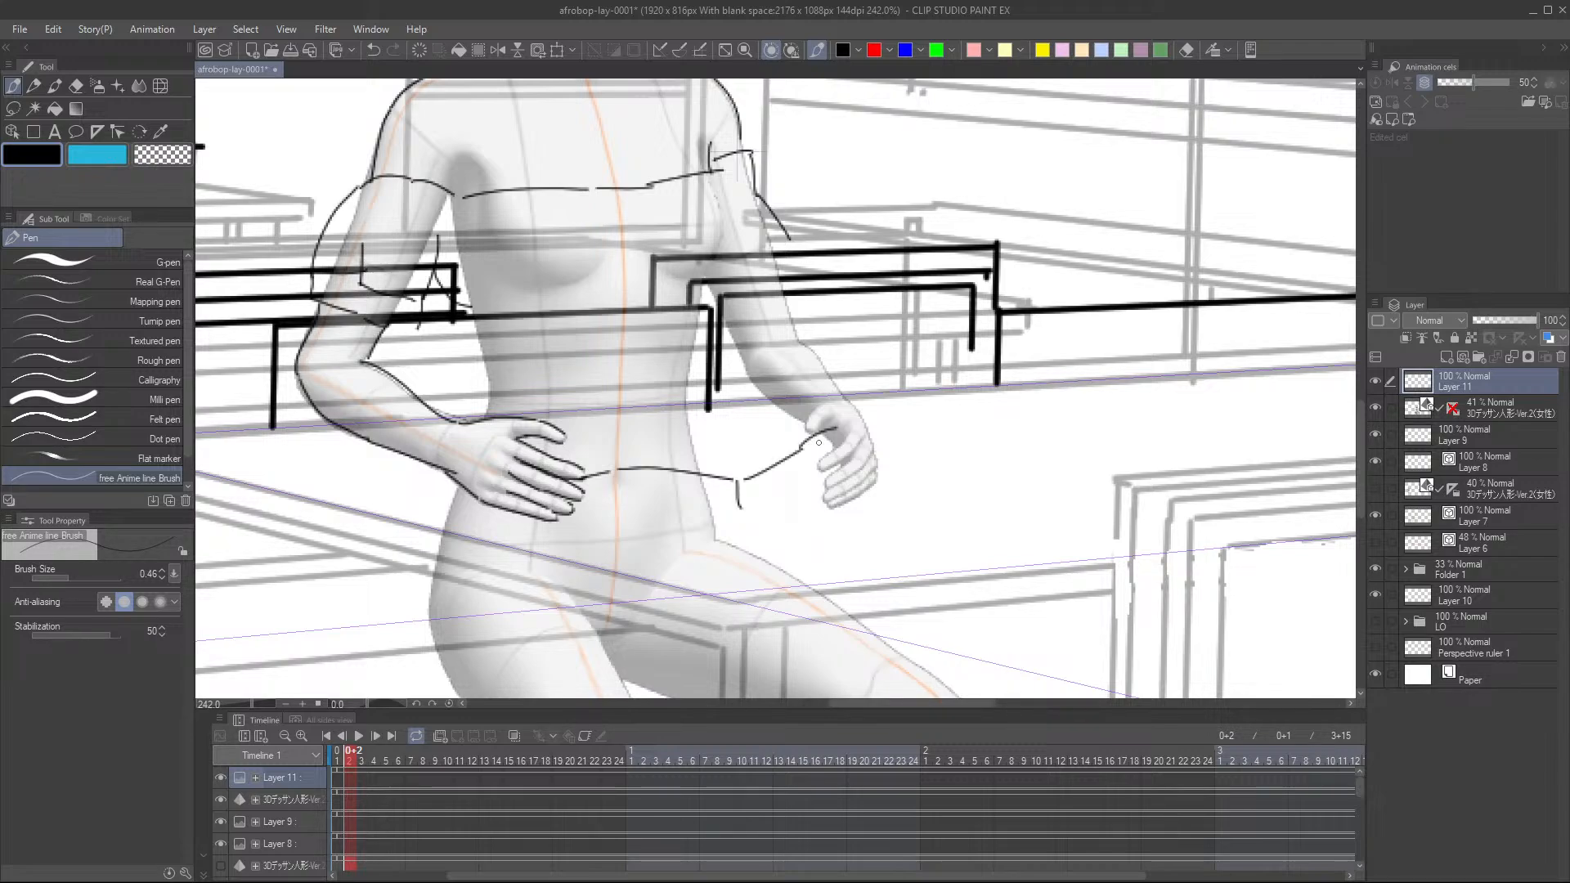
drag(832, 486, 738, 511)
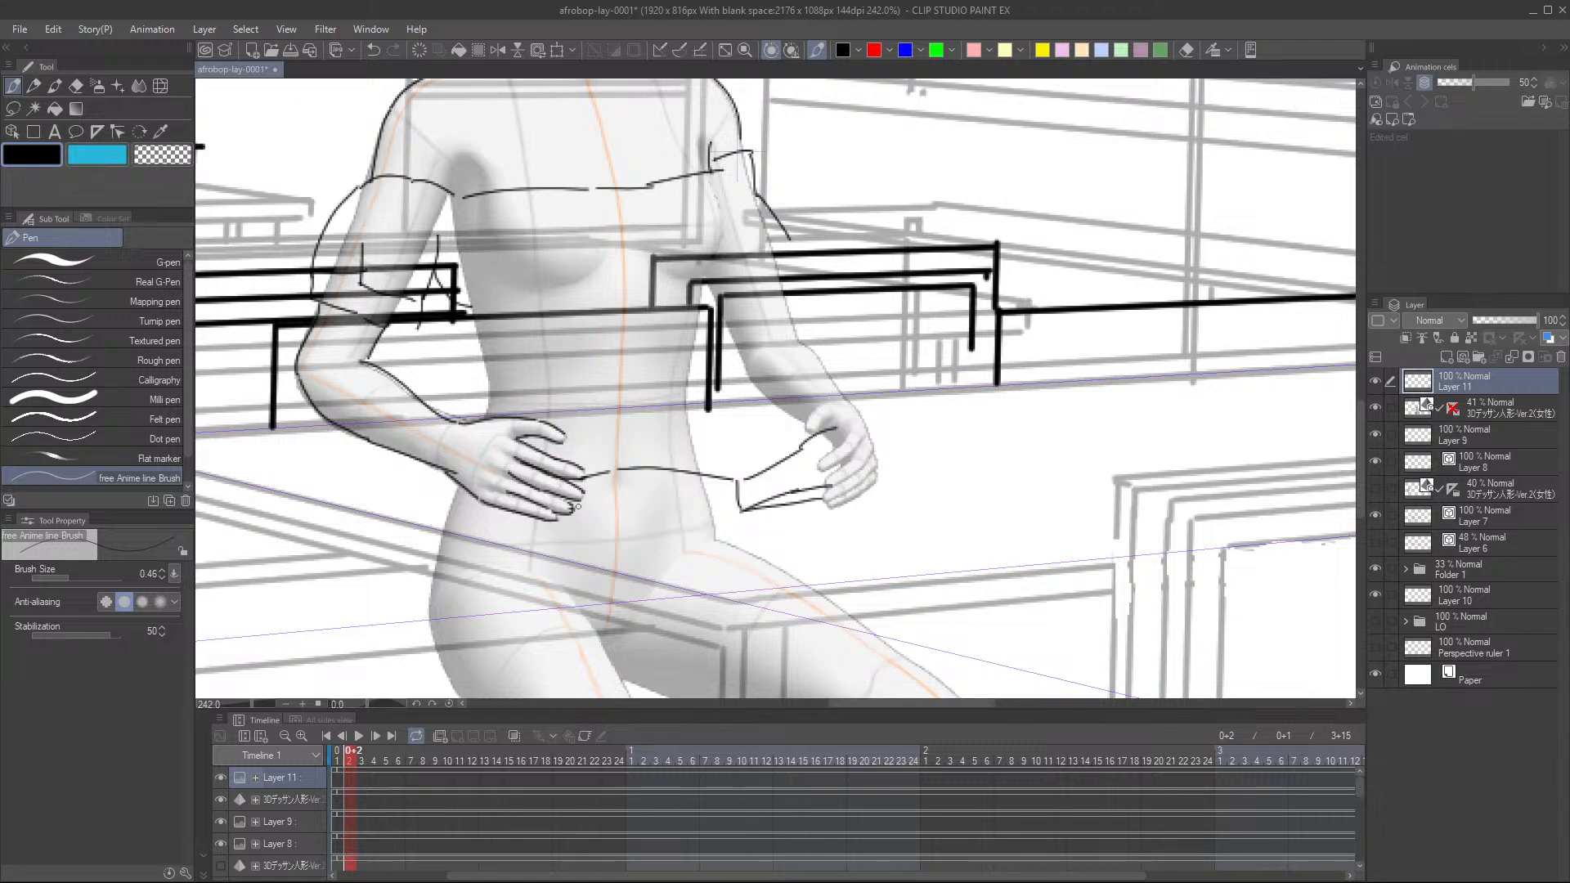
drag(574, 507, 722, 497)
drag(561, 522, 735, 508)
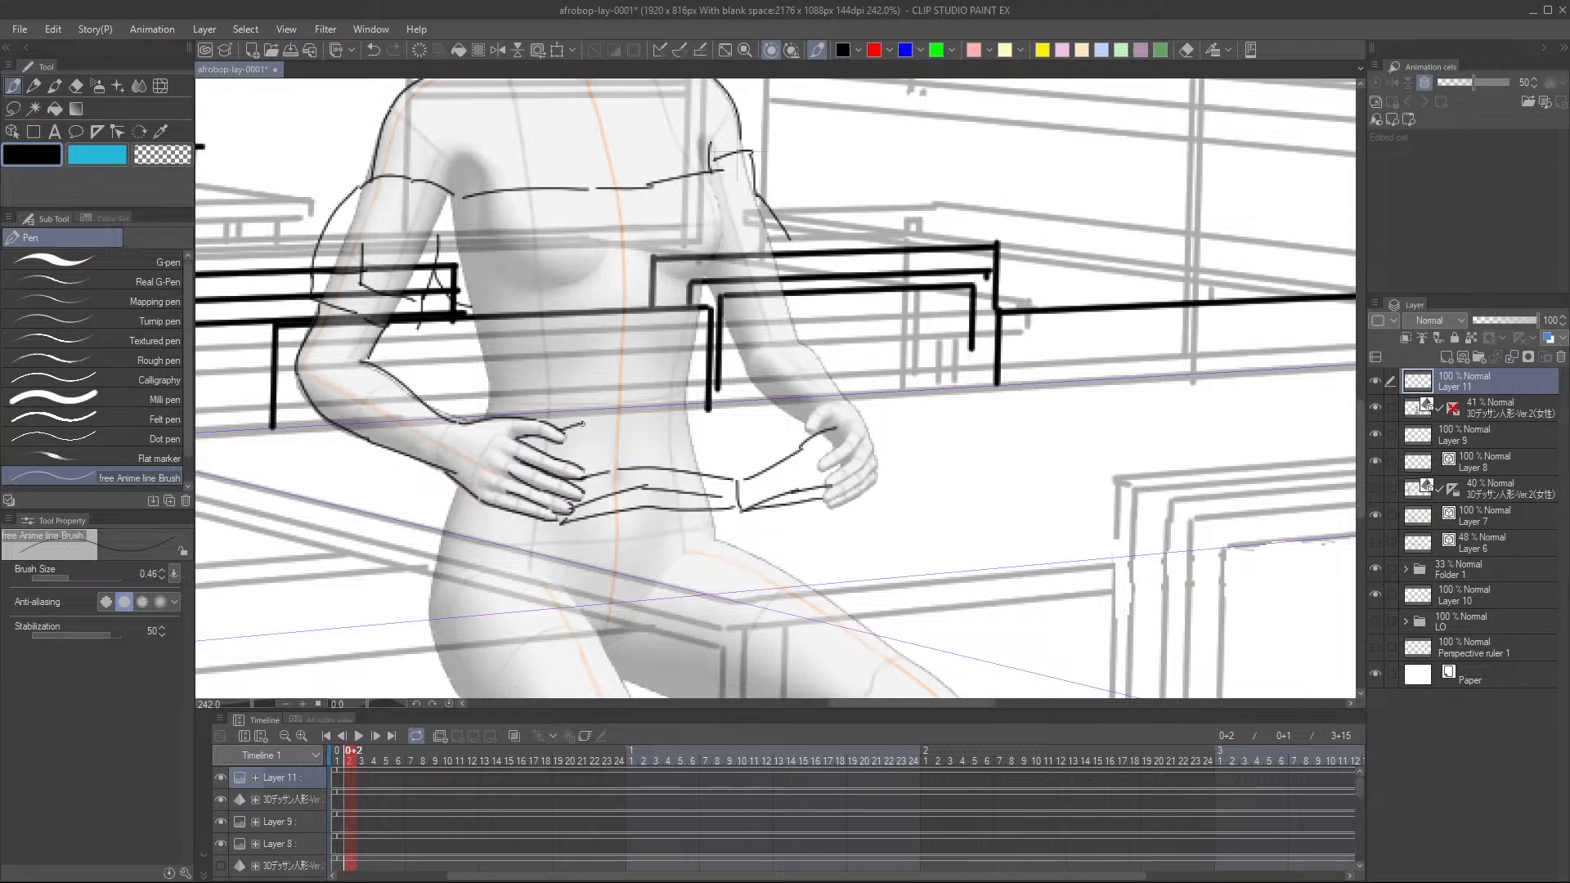
mouse_move(564, 431)
mouse_down()
mouse_move(641, 426)
mouse_move(714, 465)
mouse_up()
mouse_move(643, 430)
mouse_down()
mouse_move(706, 408)
mouse_move(861, 404)
mouse_up()
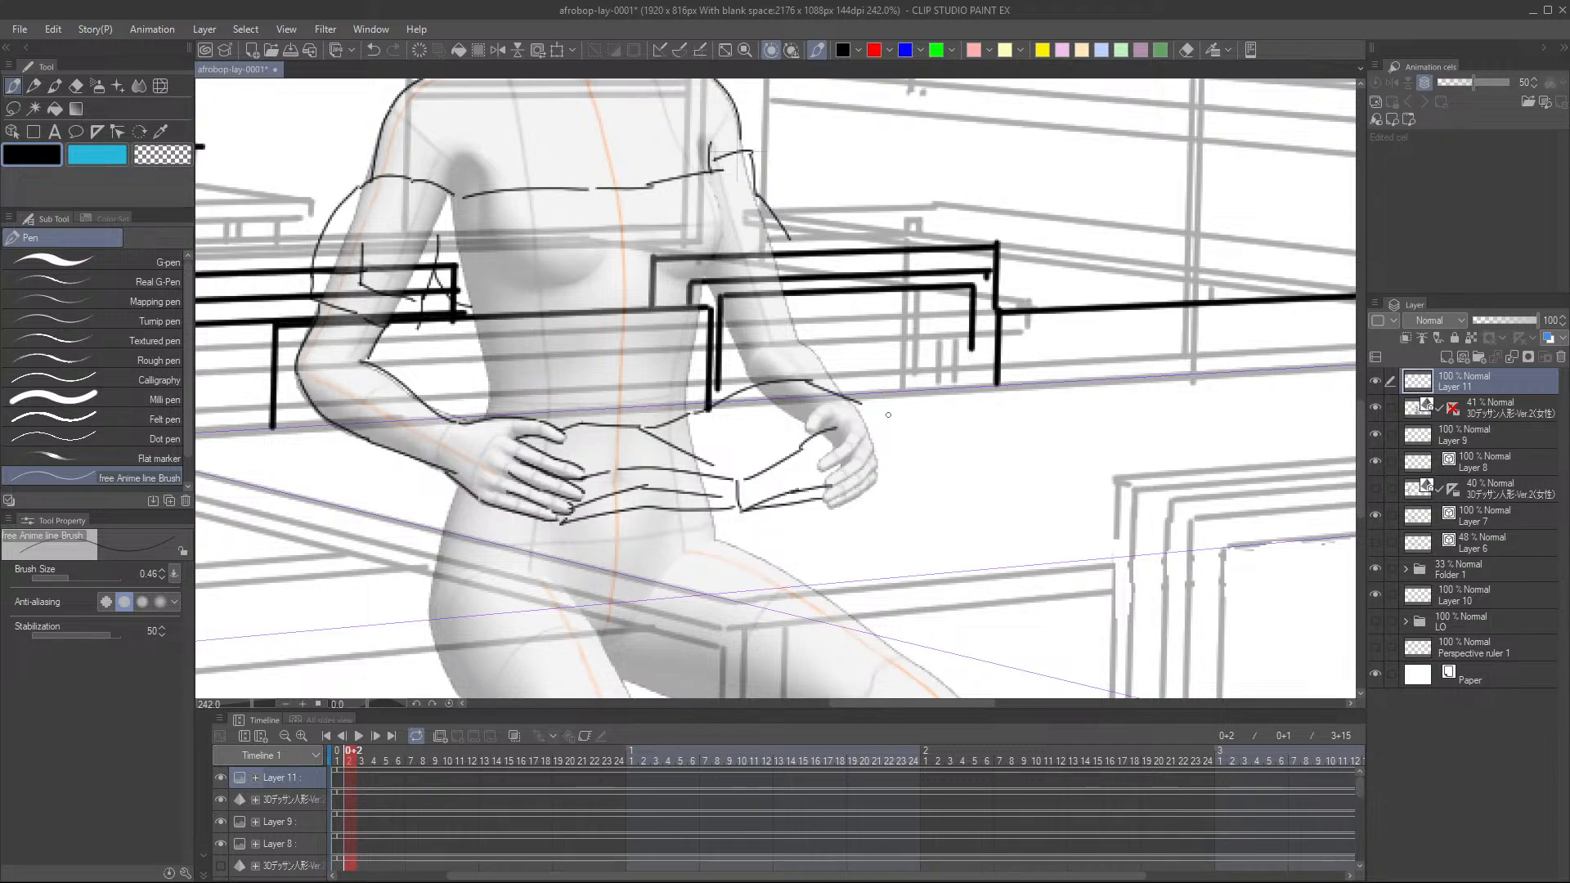
scroll(888, 415, down, 2)
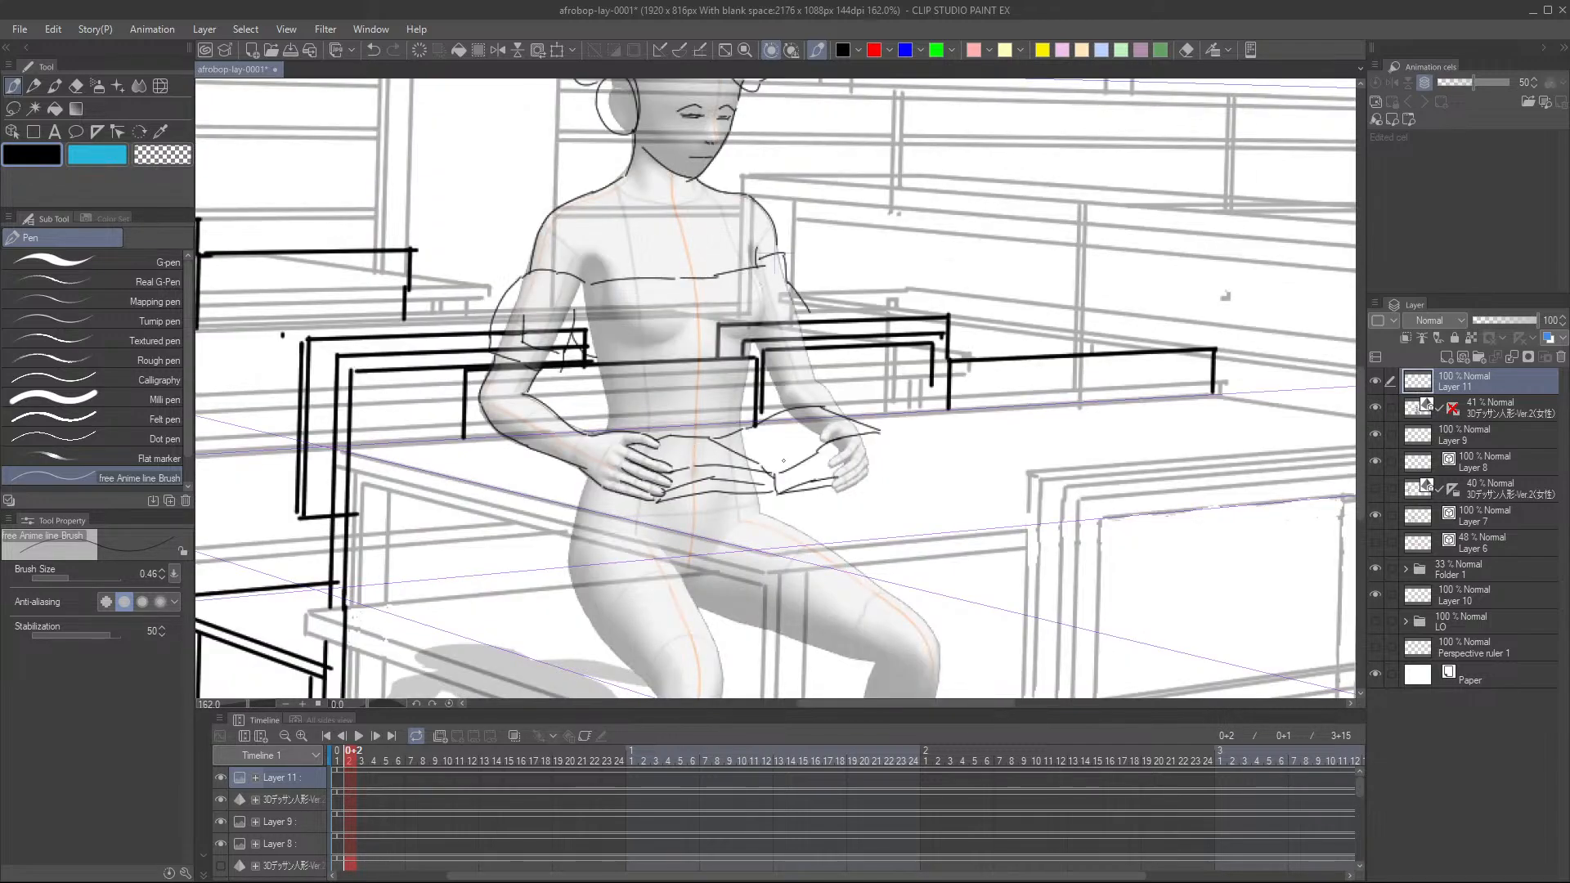
drag(777, 465, 836, 428)
- Draw both sides of the girl's torso down to the waist and a short crease under the bust
scroll(746, 444, up, 1)
drag(684, 364, 669, 451)
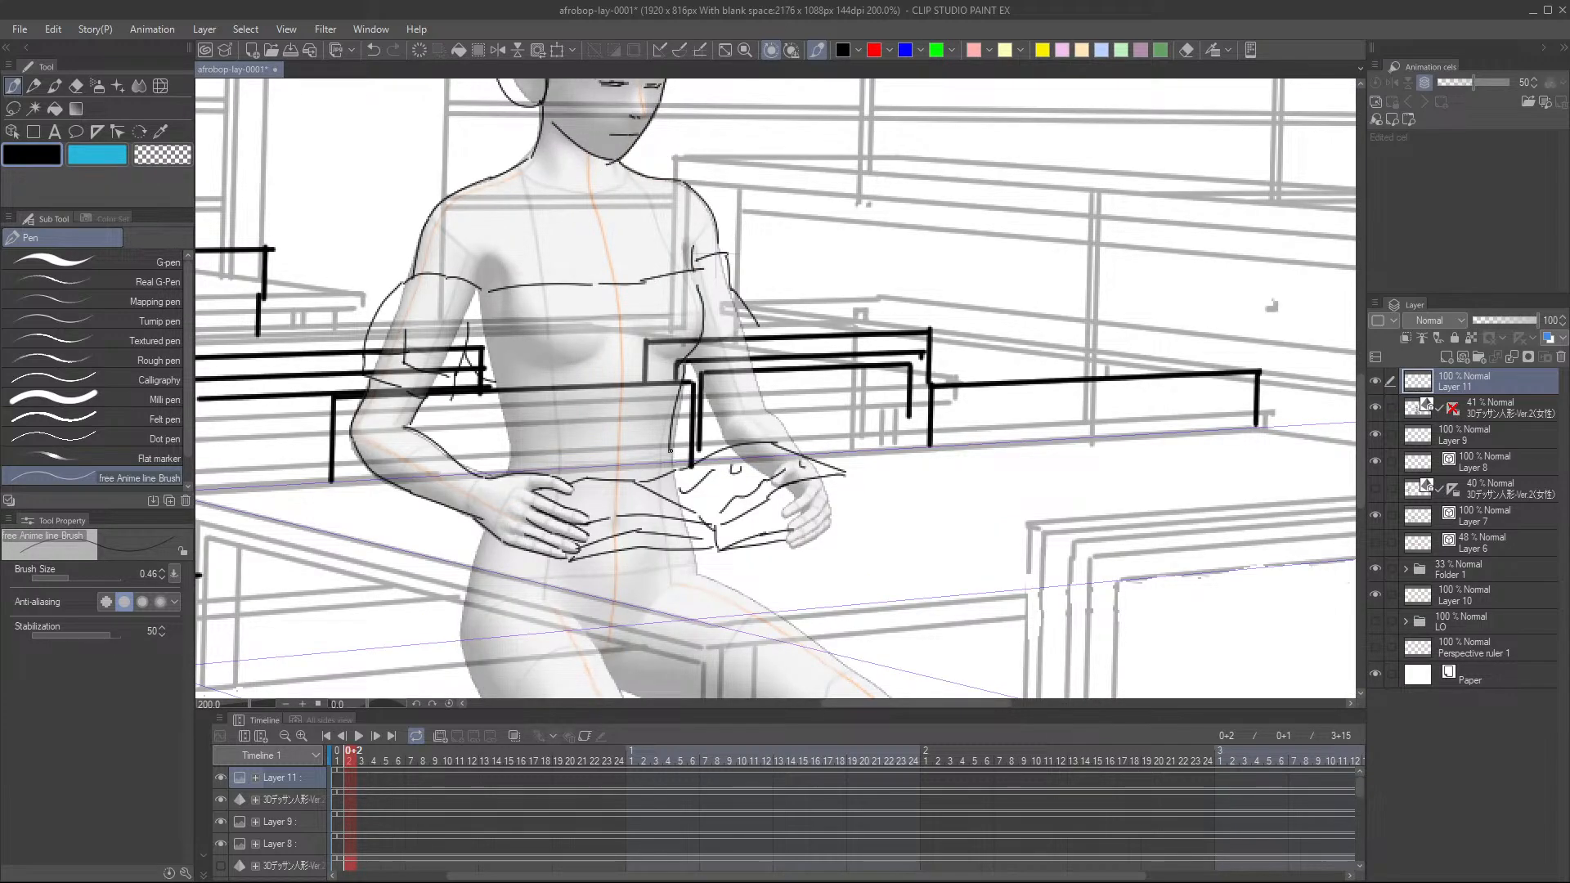
drag(484, 333, 498, 380)
drag(494, 393, 509, 471)
drag(563, 376, 616, 355)
- Draw the girl's far sleeve and forearm edges and the far hand's fingers gripping the book
drag(693, 368, 726, 442)
mouse_move(751, 316)
mouse_down()
mouse_move(767, 417)
mouse_move(796, 453)
mouse_up()
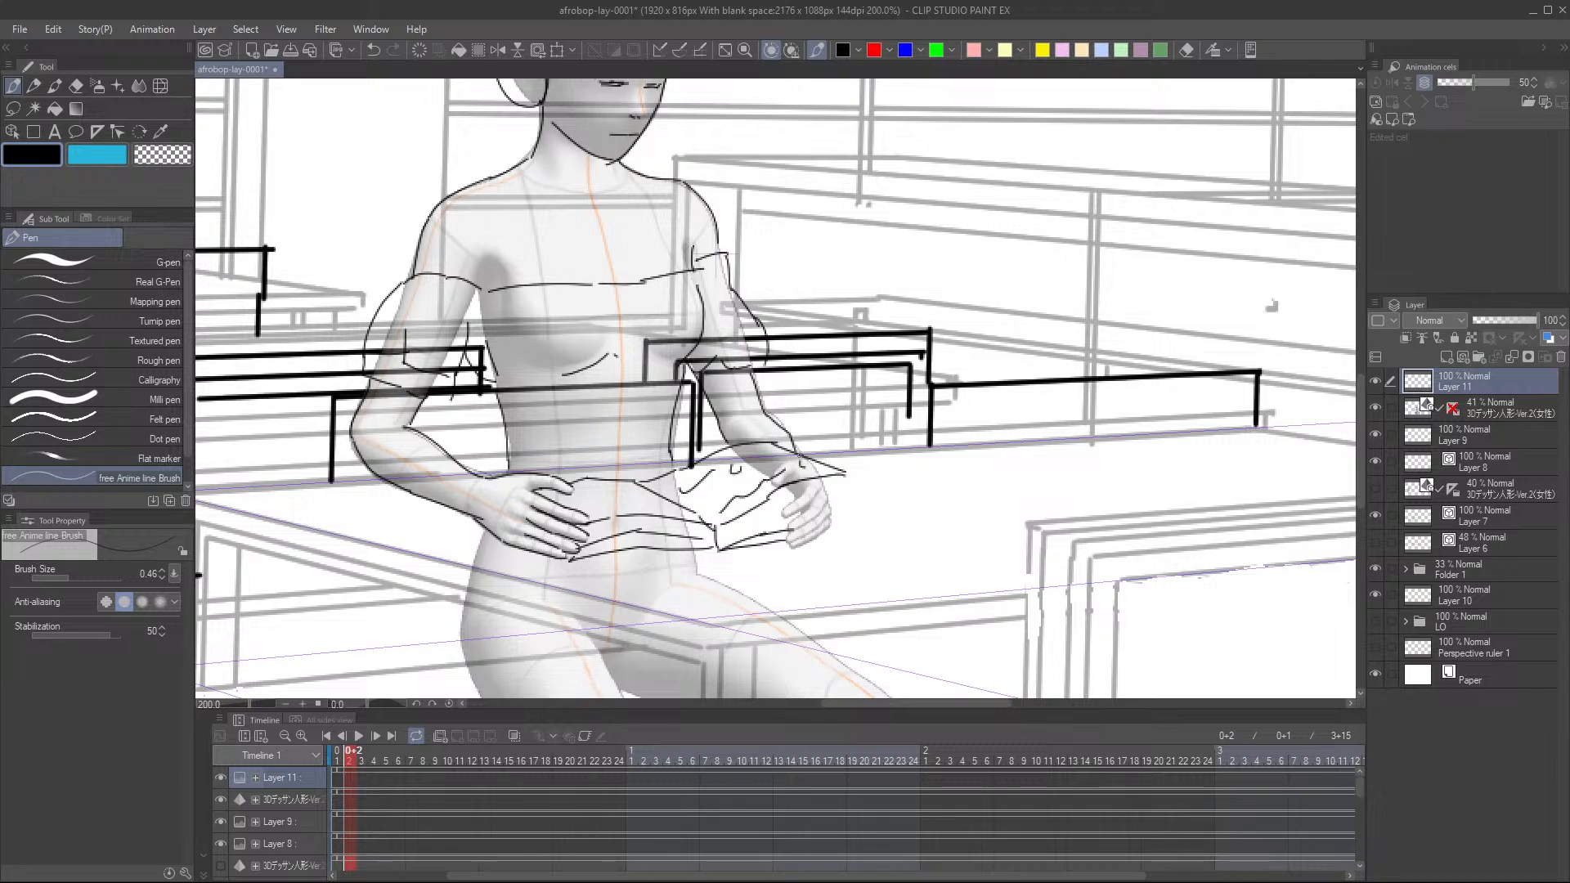
scroll(785, 505, up, 3)
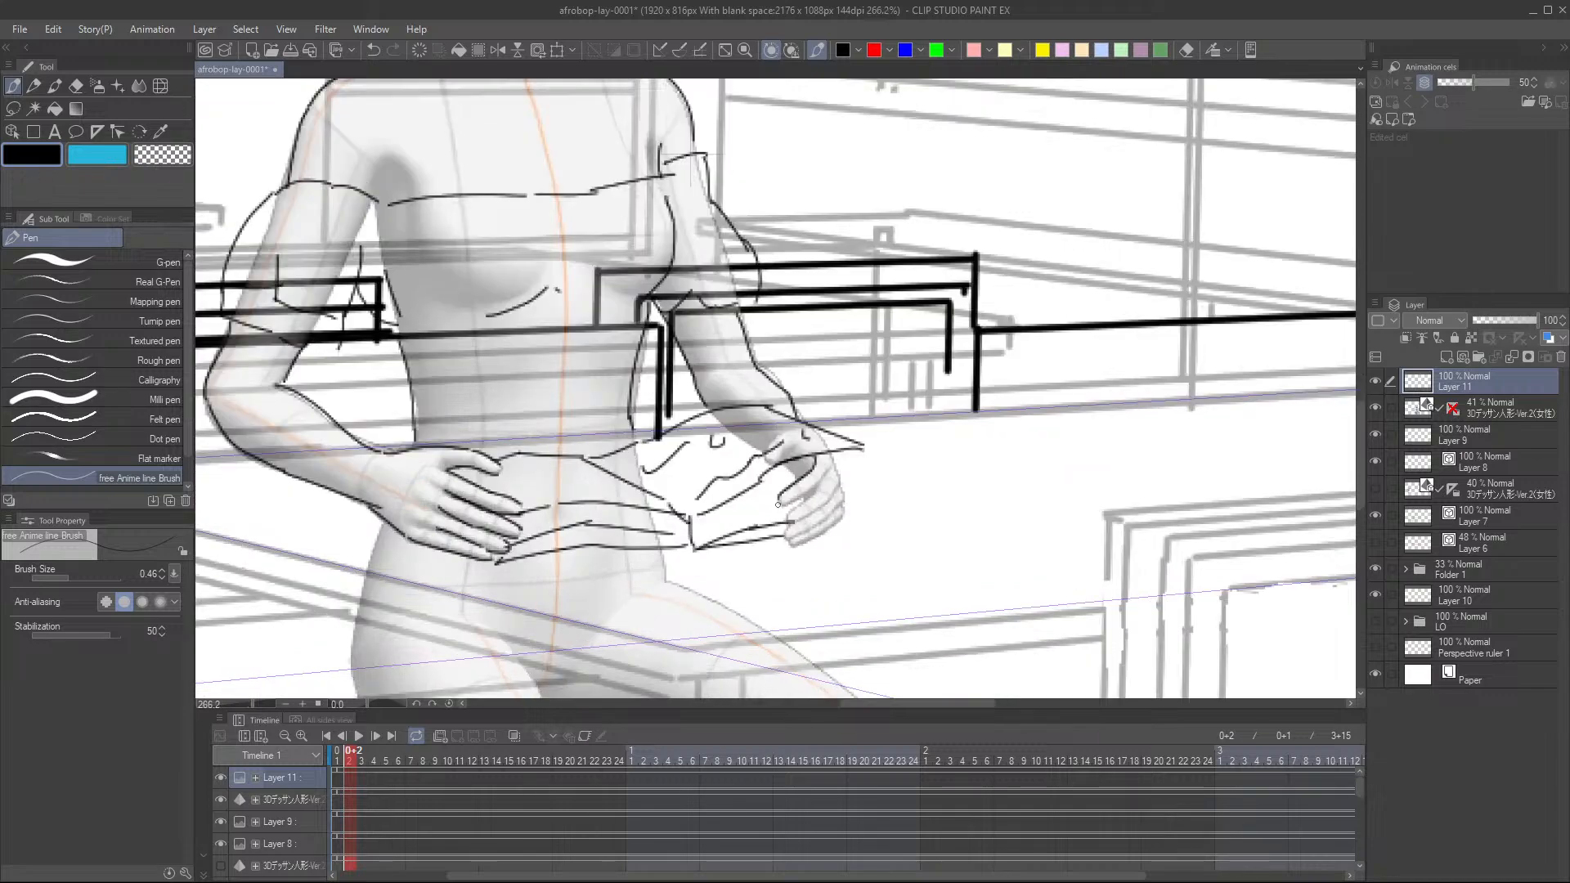
mouse_move(785, 505)
mouse_down()
mouse_move(828, 474)
mouse_move(841, 491)
mouse_up()
mouse_move(837, 496)
mouse_down()
mouse_move(787, 541)
mouse_move(842, 513)
mouse_up()
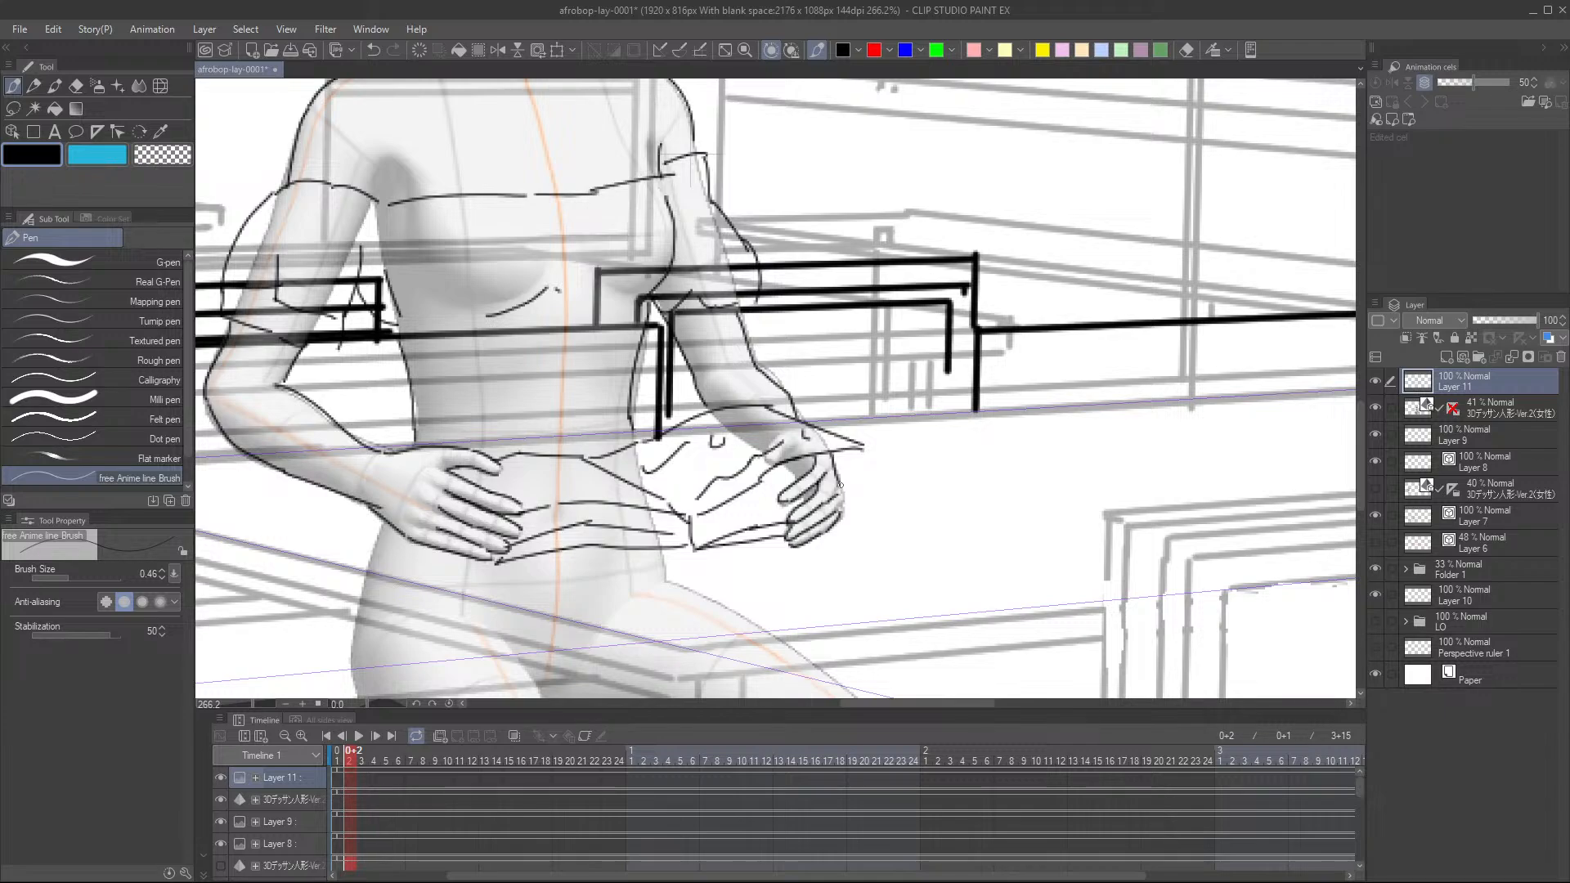
- Draw the girl's near hip curve below the desk edge and the outlines of her near lower leg
key(ctrl+alt+0)
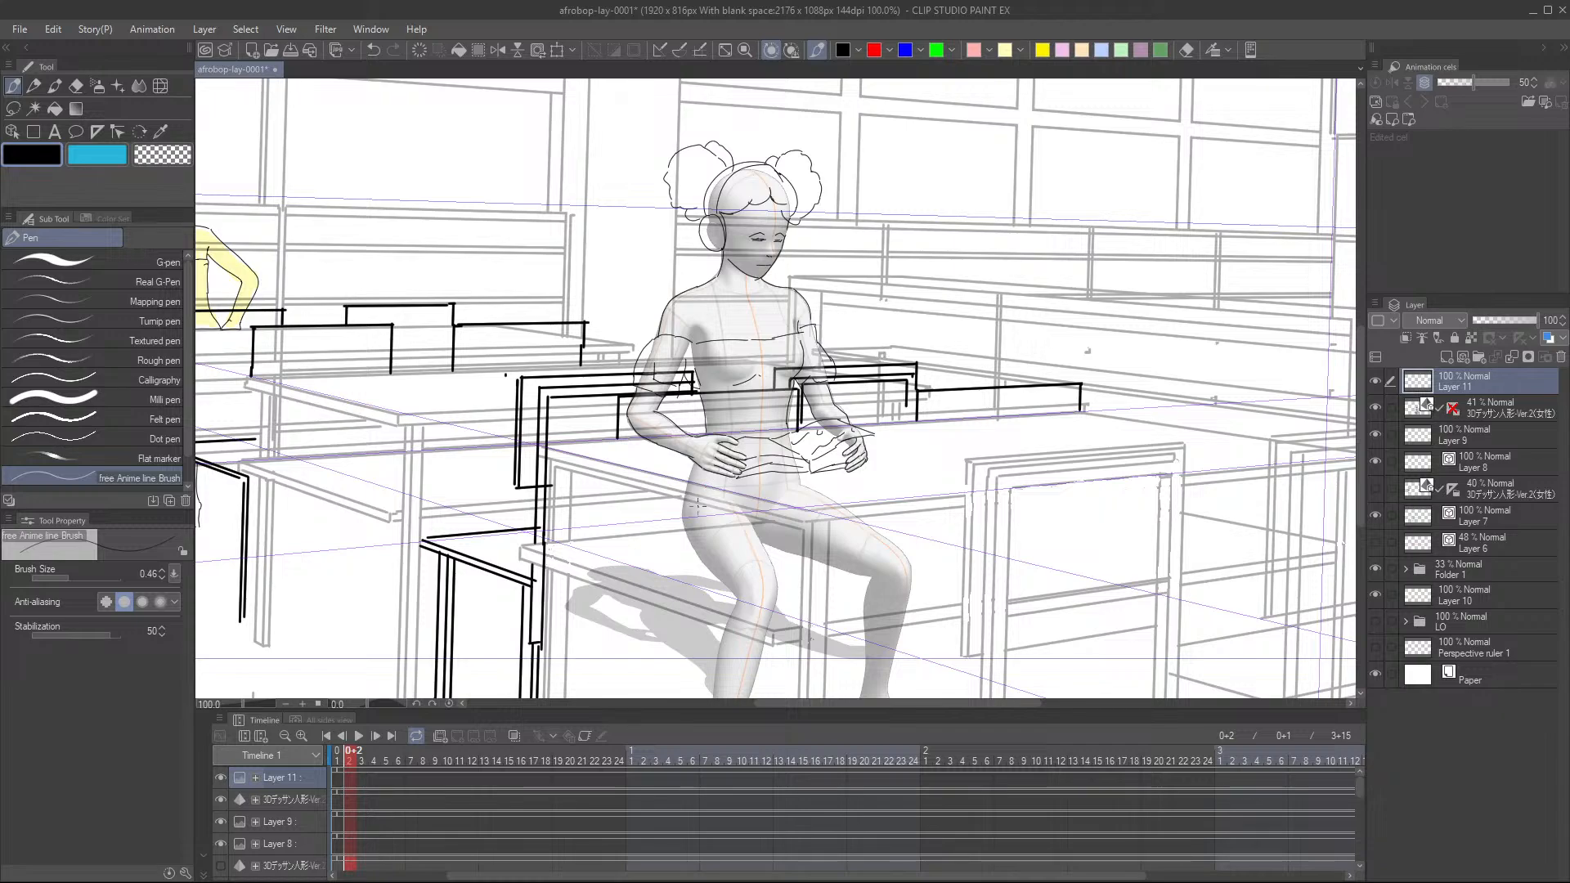
drag(751, 533, 700, 482)
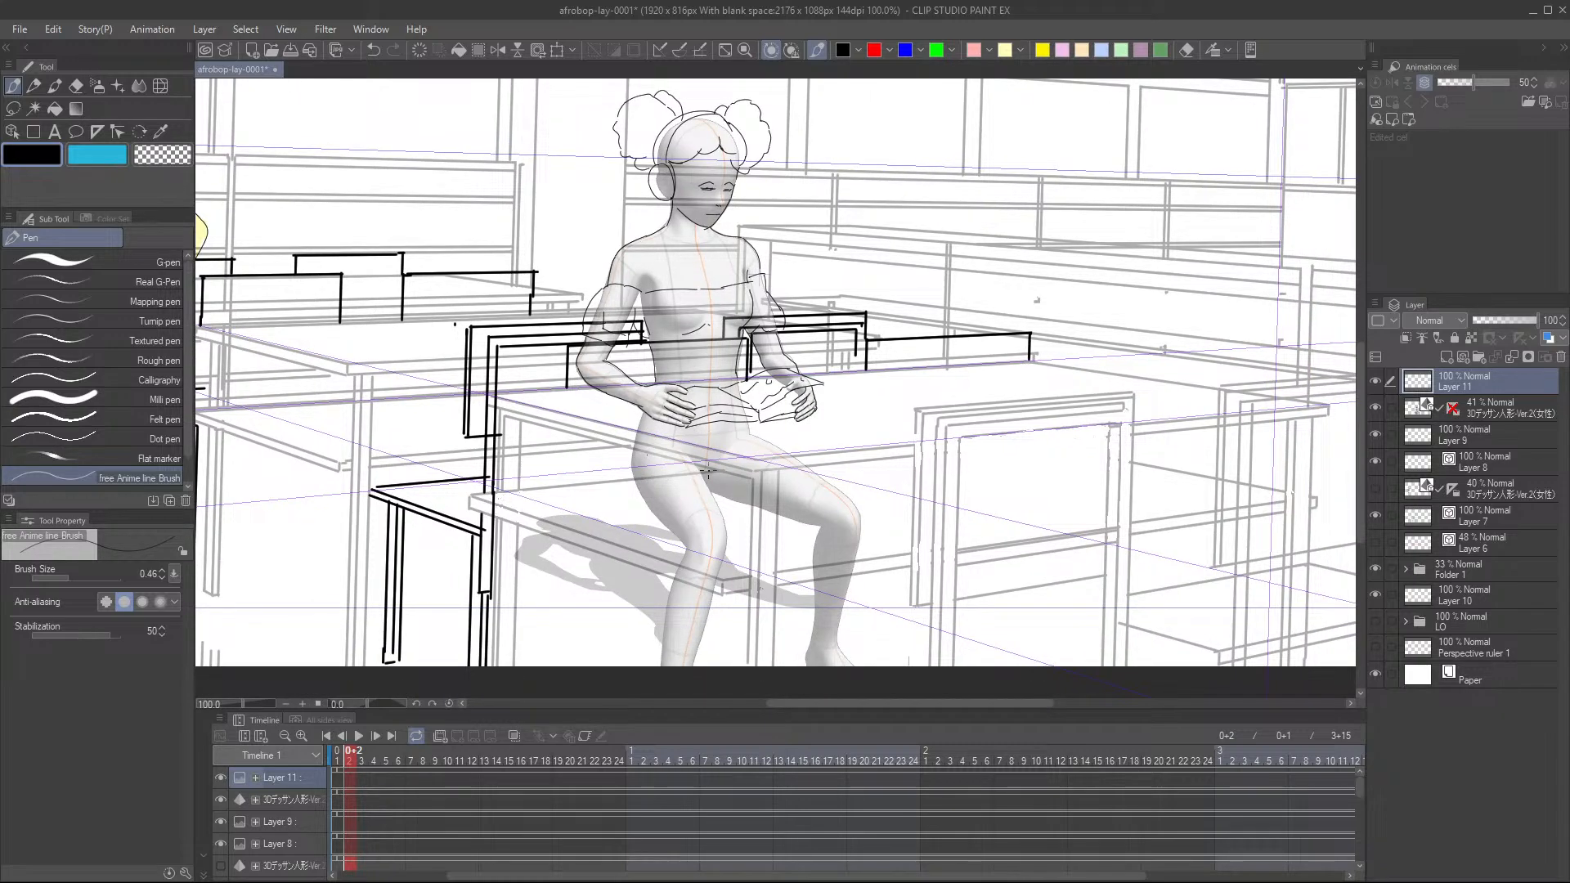
scroll(708, 472, up, 3)
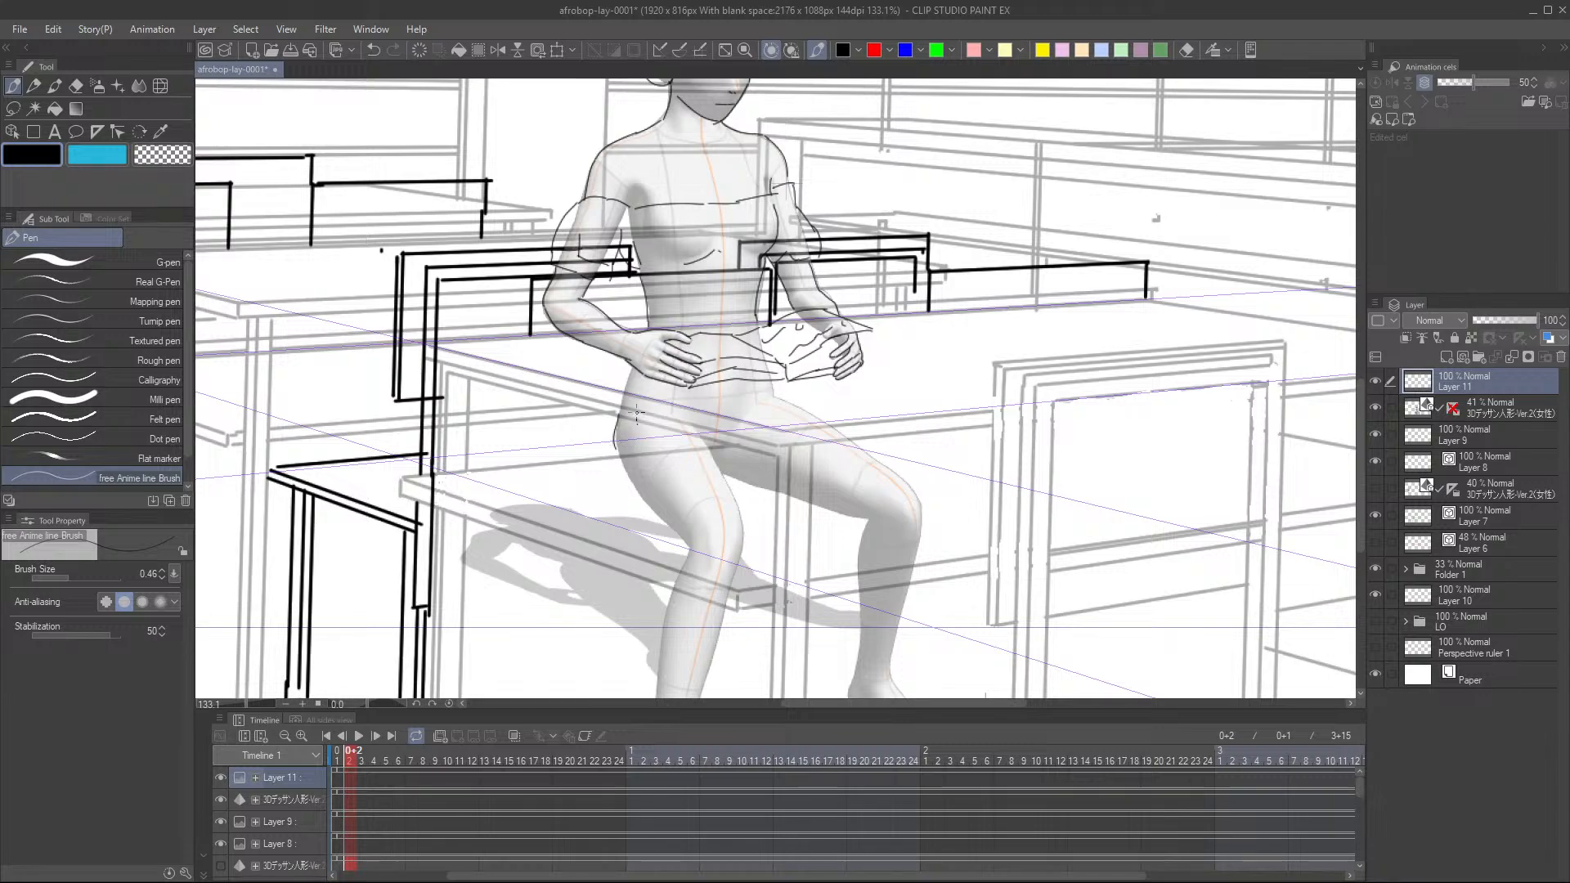
scroll(678, 407, down, 3)
drag(681, 480, 661, 595)
drag(733, 496, 691, 614)
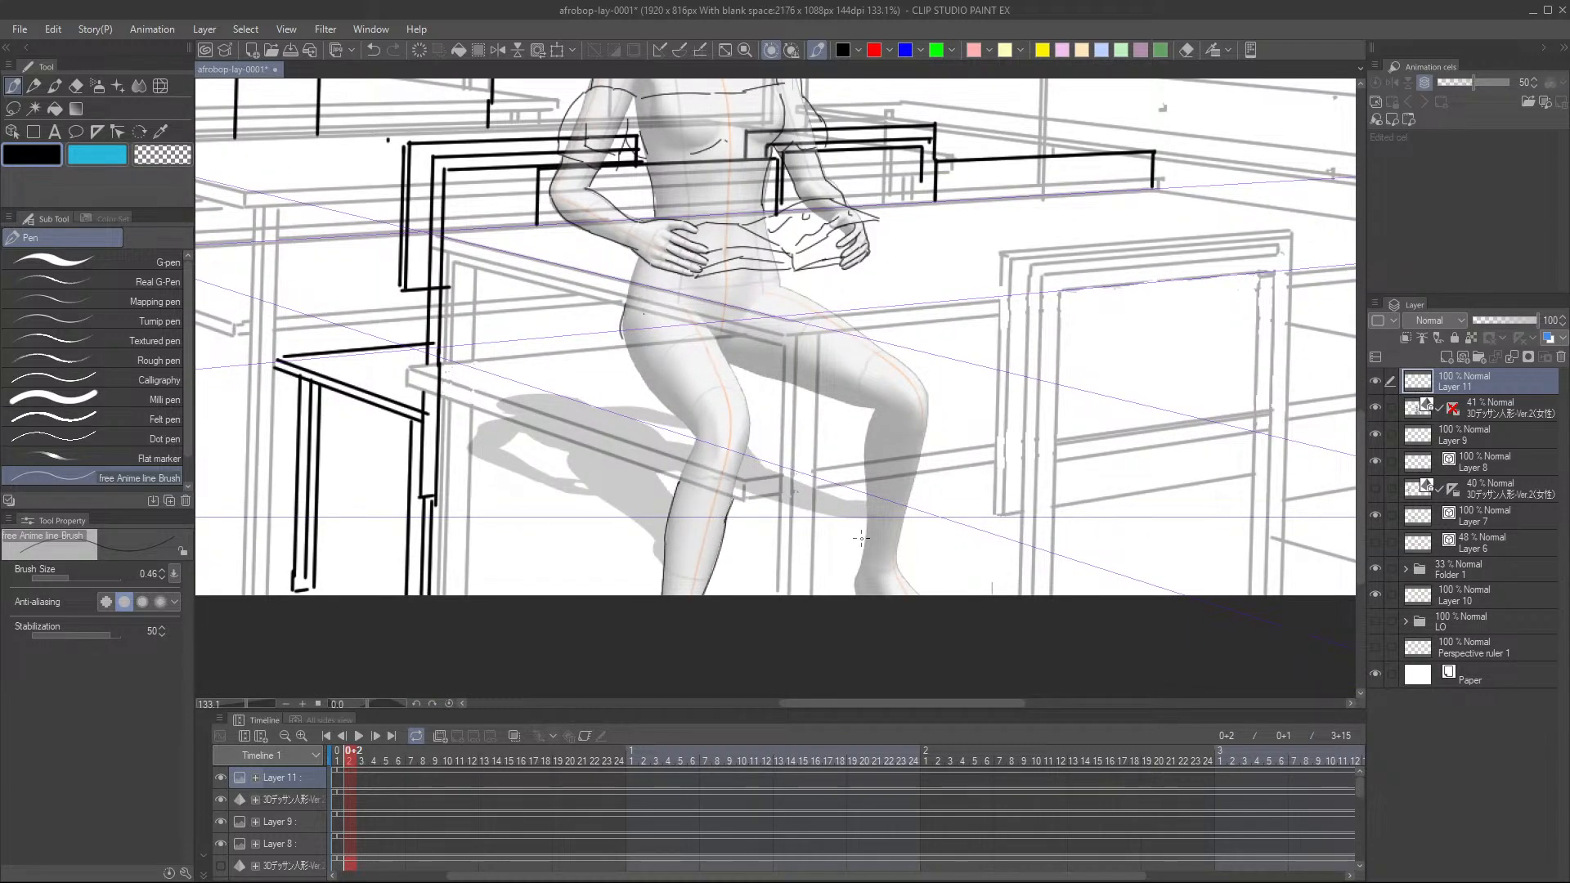
- Draw both outlines of the girl's far lower leg, redoing the outer line once
drag(869, 484, 856, 597)
drag(914, 472, 896, 548)
key(ctrl+z)
mouse_move(915, 472)
mouse_down()
mouse_move(906, 592)
mouse_move(872, 636)
mouse_move(892, 549)
mouse_up()
scroll(872, 636, down, 5)
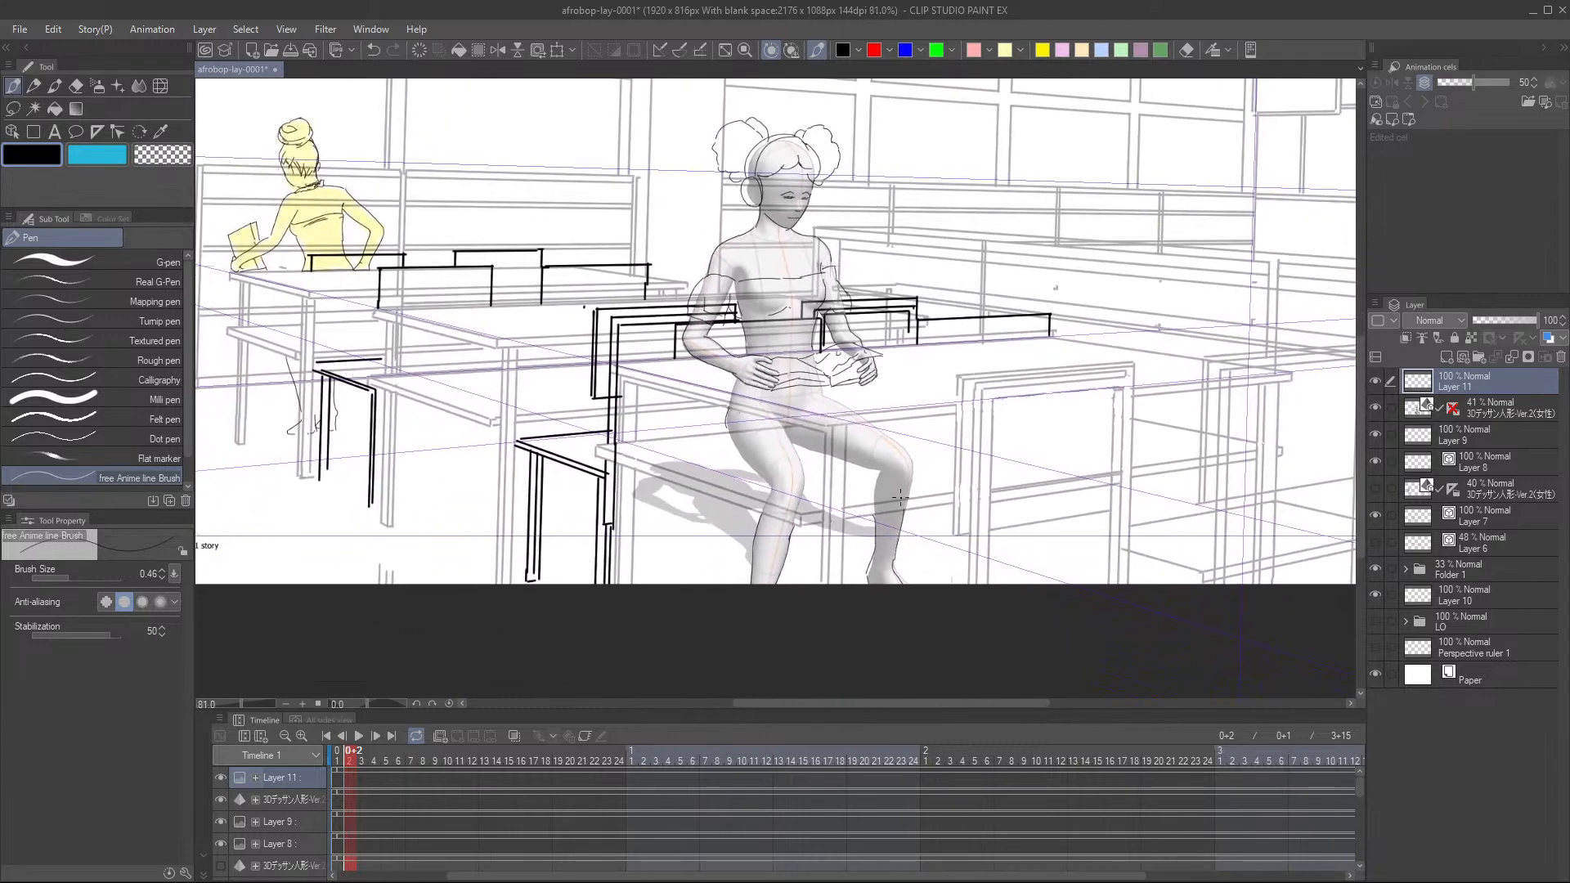
- Hide the seated 3D figure and add a new raster layer directly above it, beneath the girl's line art
click(1374, 407)
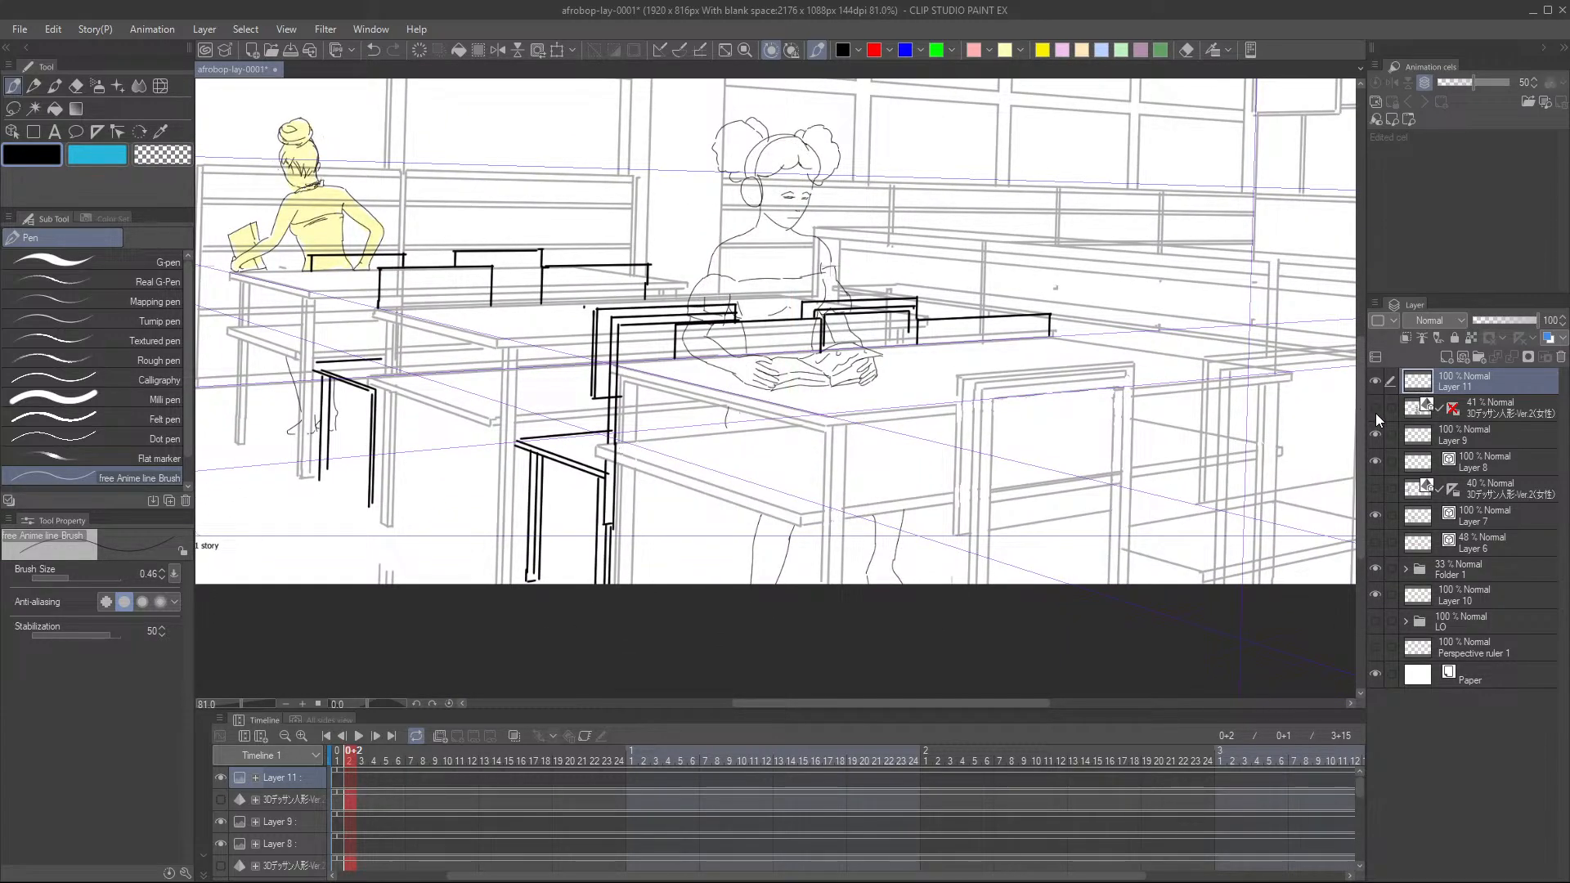
scroll(947, 492, down, 2)
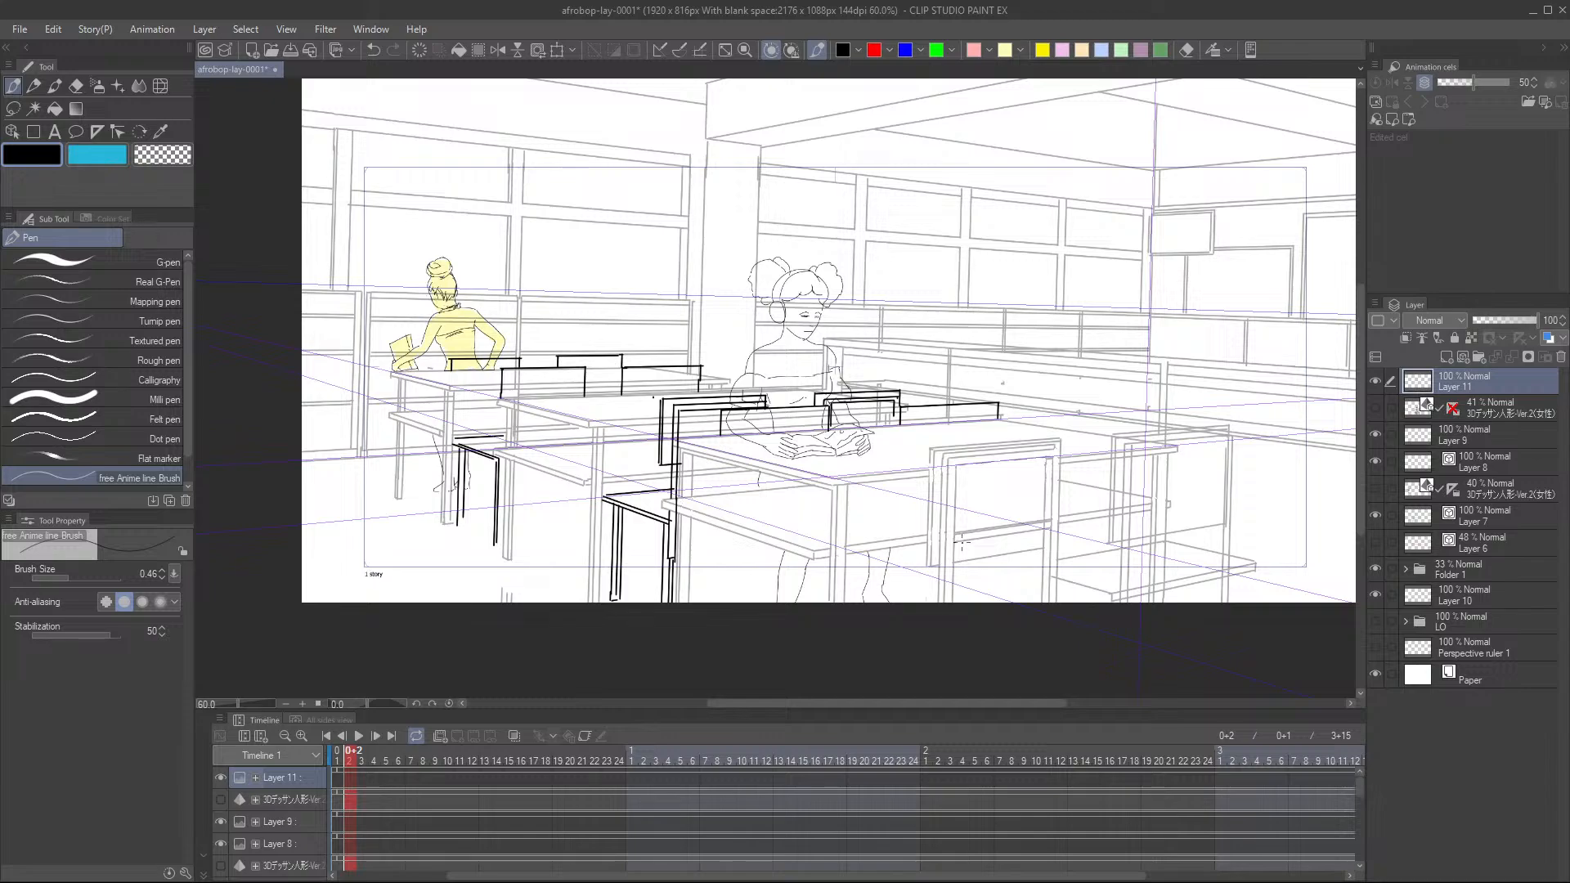
click(1482, 406)
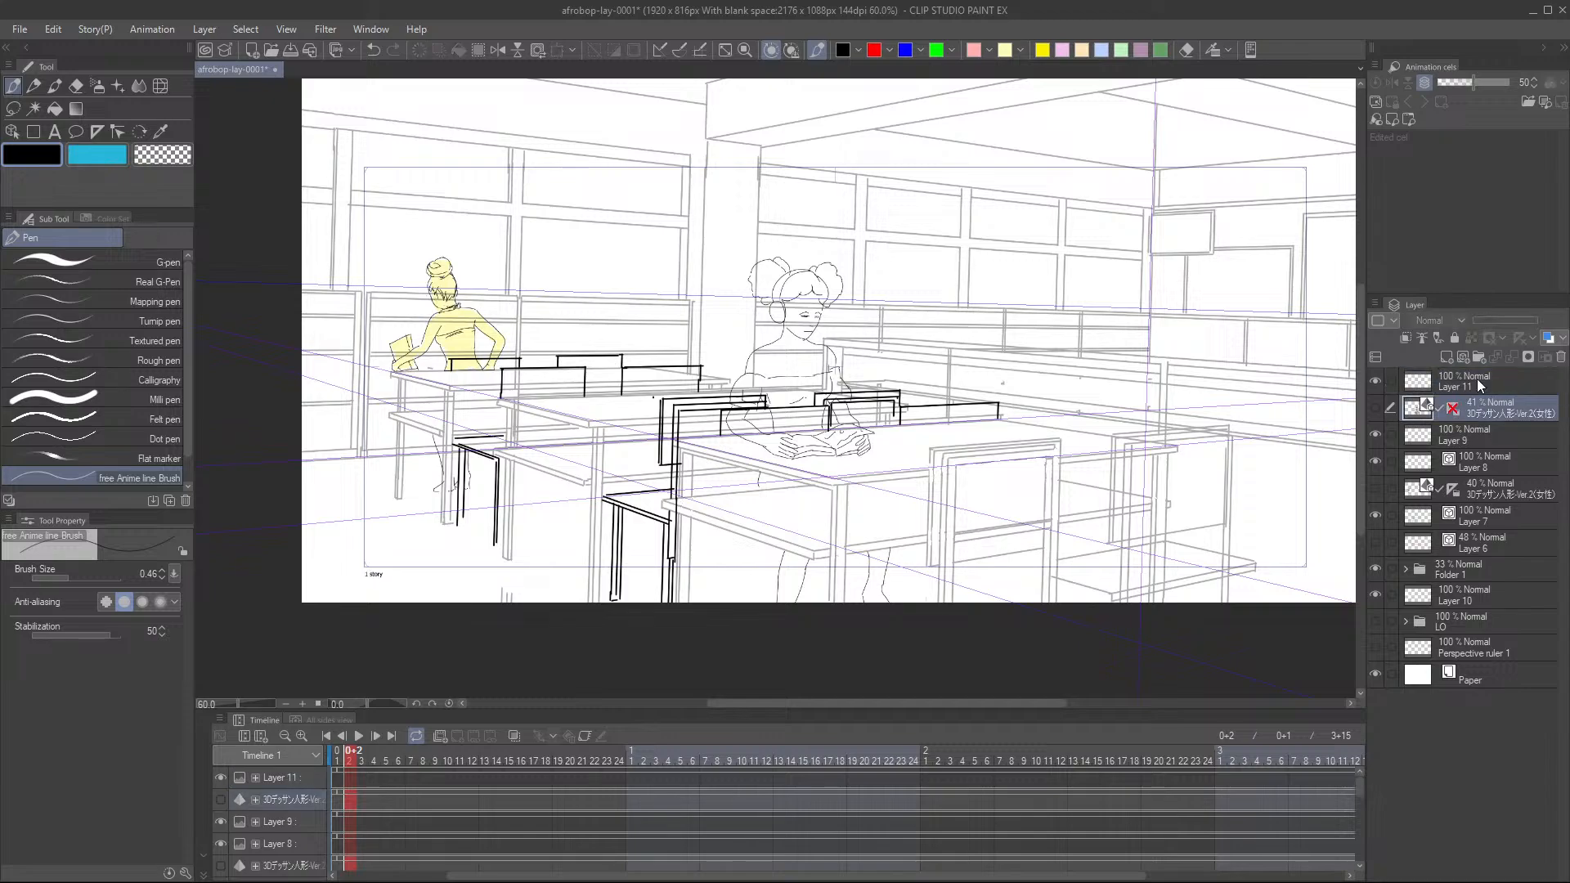
click(1446, 358)
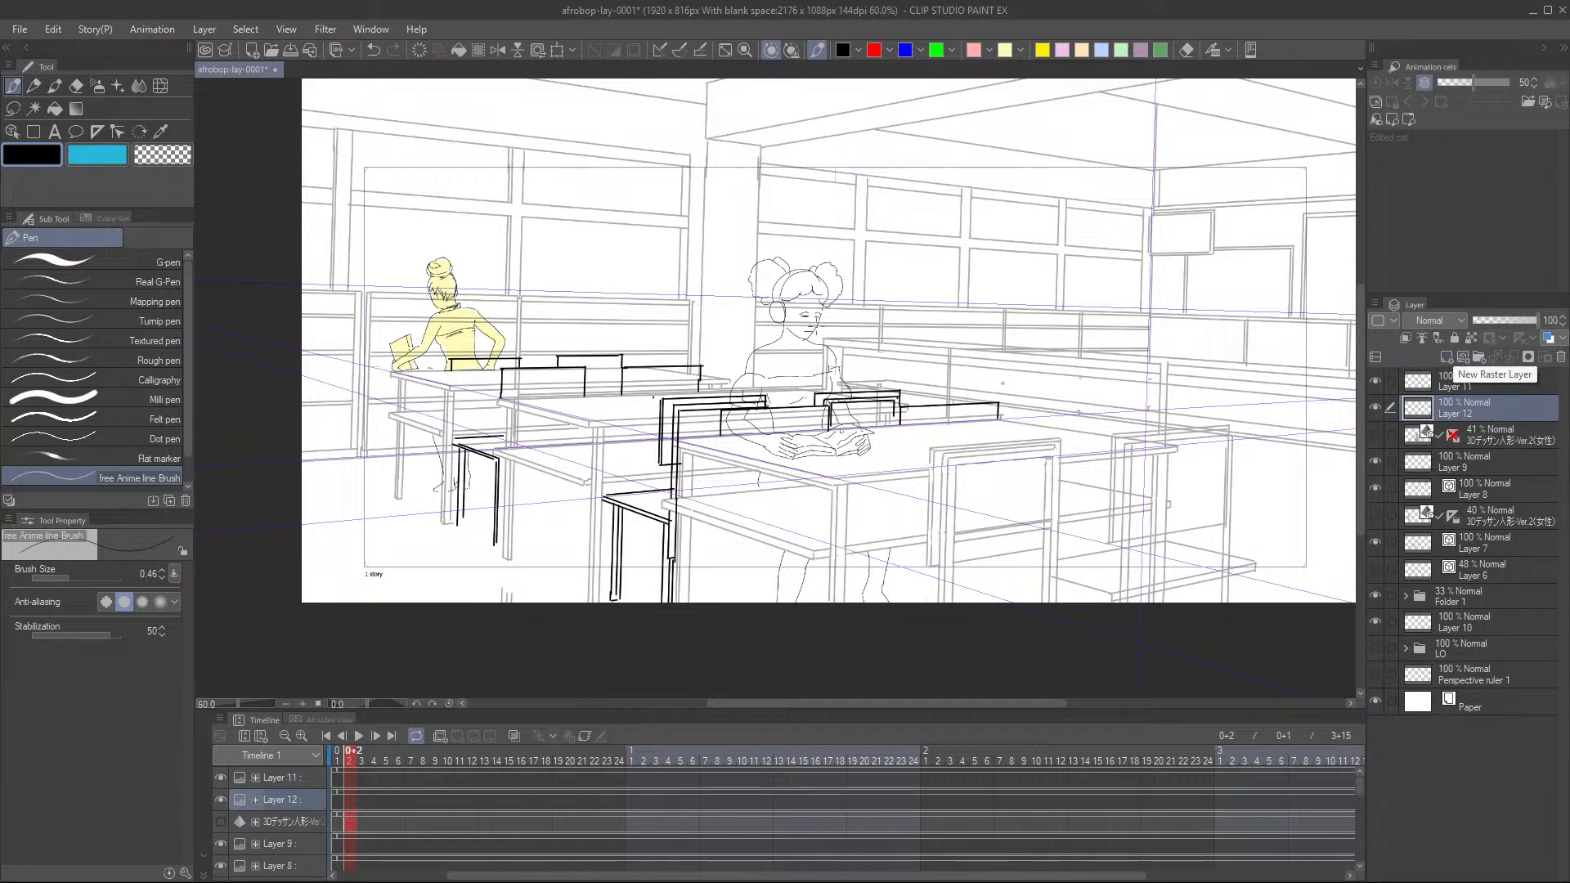
- Paint the girl's hair puffs, headphones and face pale yellow on Layer 12 with the G-pen
scroll(659, 362, up, 5)
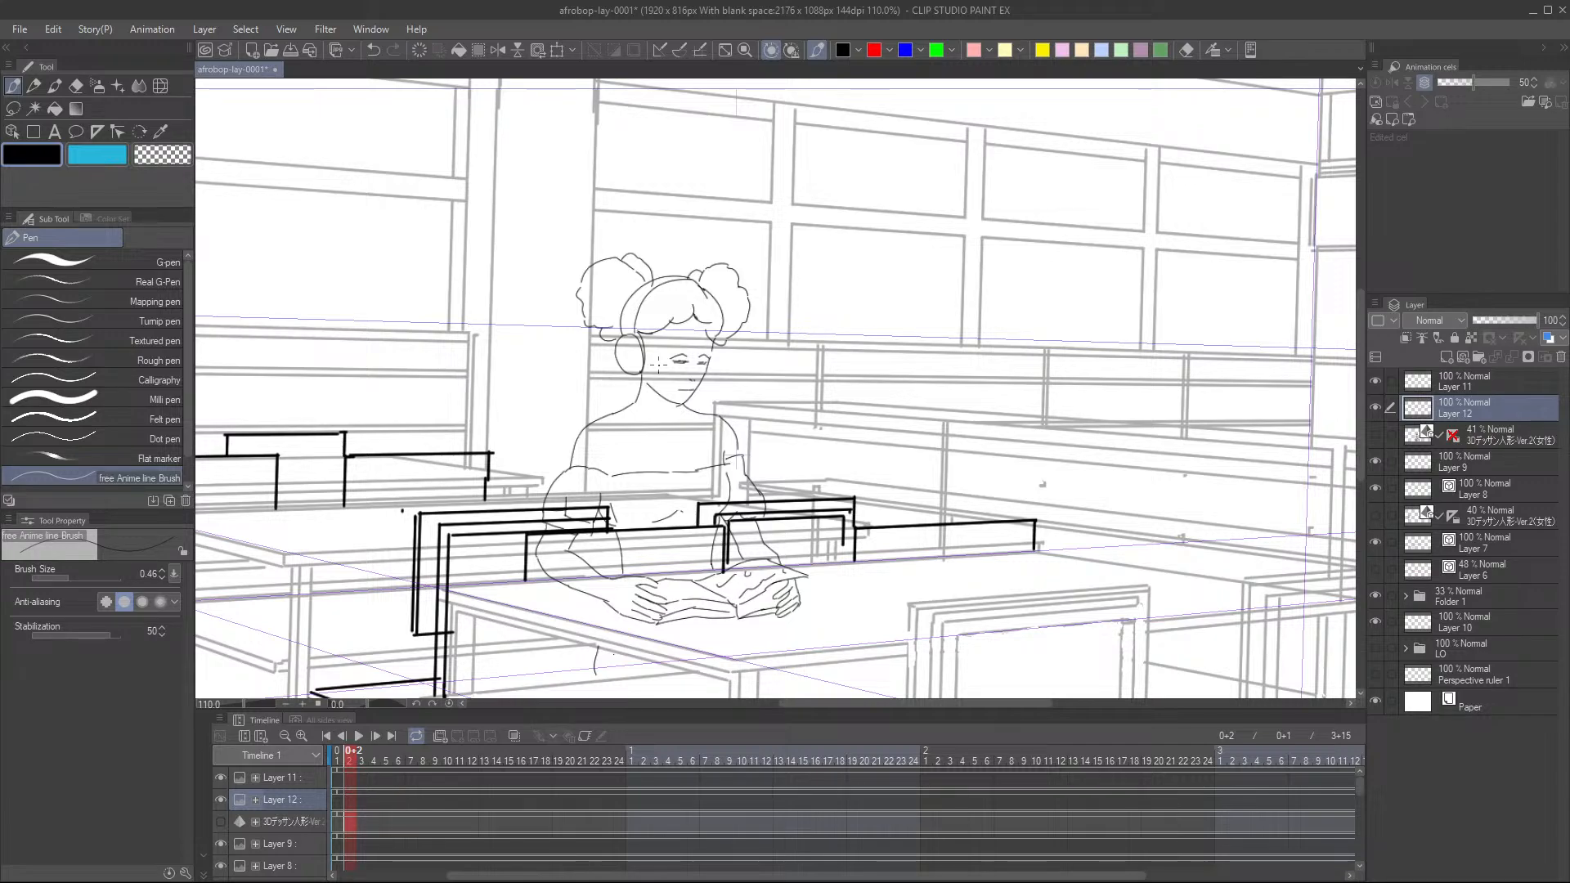
scroll(777, 393, down, 1)
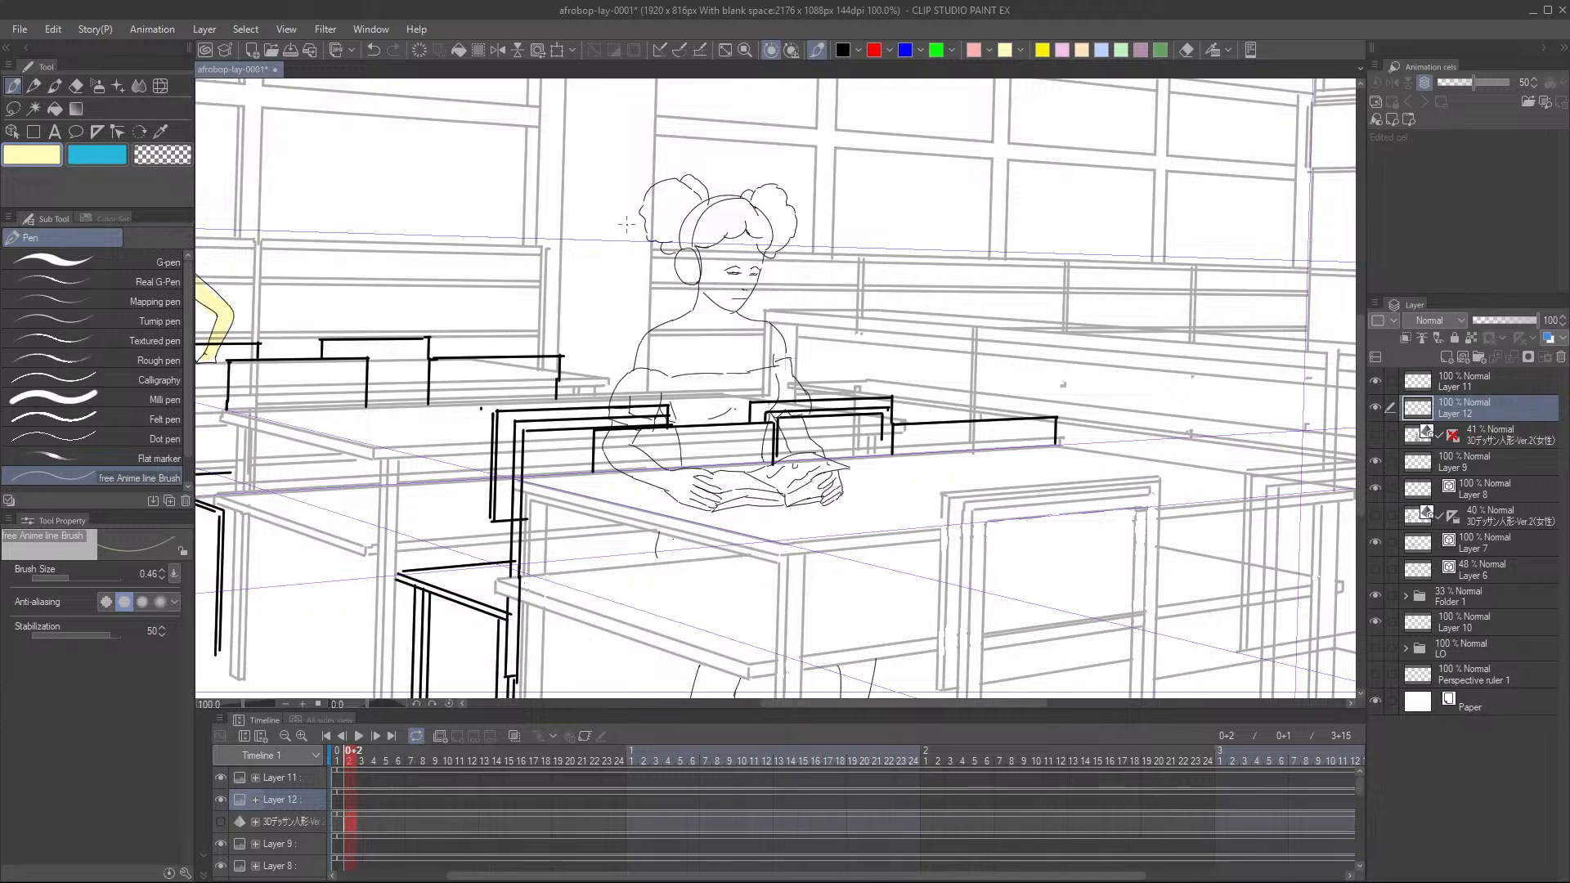
click(82, 261)
scroll(753, 398, up, 3)
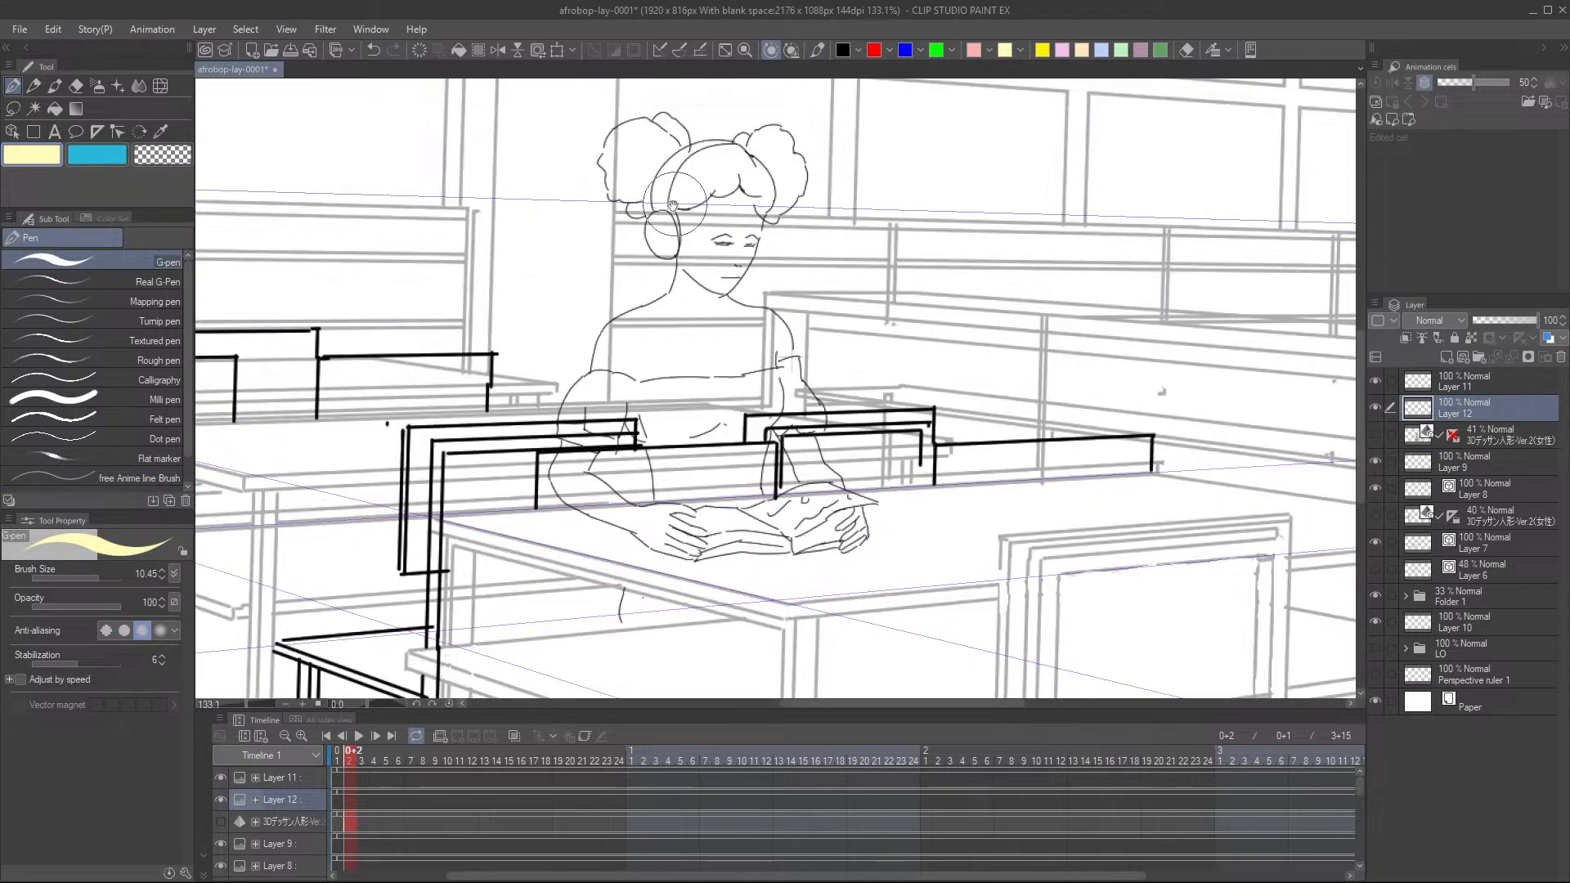
drag(673, 204, 659, 386)
mouse_move(651, 326)
mouse_down()
mouse_move(620, 360)
mouse_move(630, 319)
mouse_move(597, 329)
mouse_move(631, 311)
mouse_move(672, 342)
mouse_move(648, 340)
mouse_move(629, 385)
mouse_move(612, 375)
mouse_move(663, 312)
mouse_move(669, 371)
mouse_move(651, 422)
mouse_move(676, 349)
mouse_move(723, 332)
mouse_move(731, 409)
mouse_move(699, 446)
mouse_up()
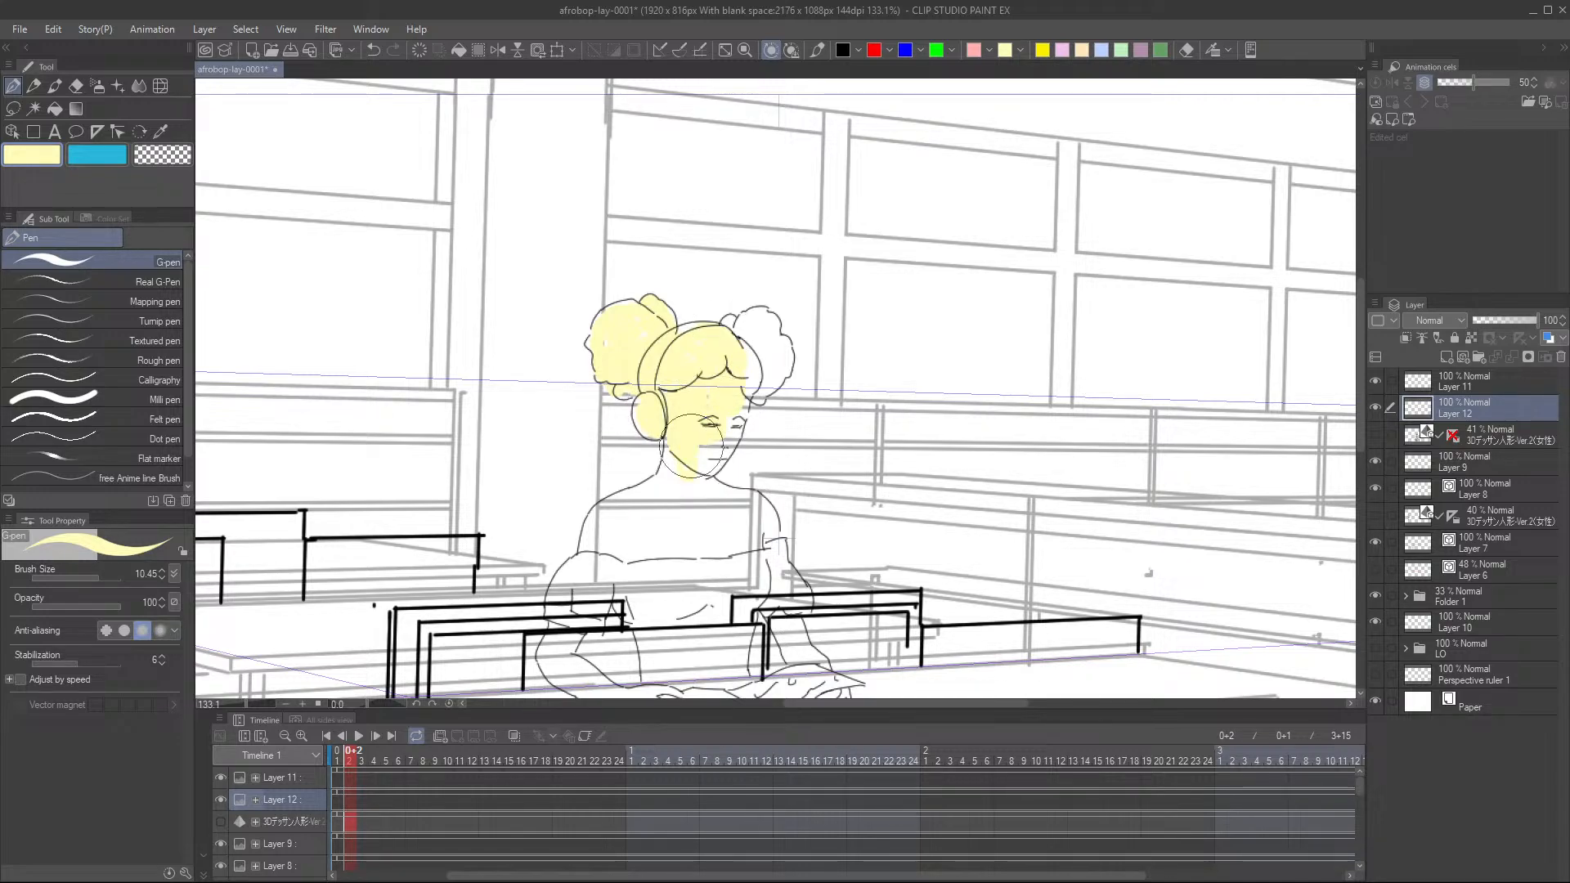
drag(738, 389, 716, 443)
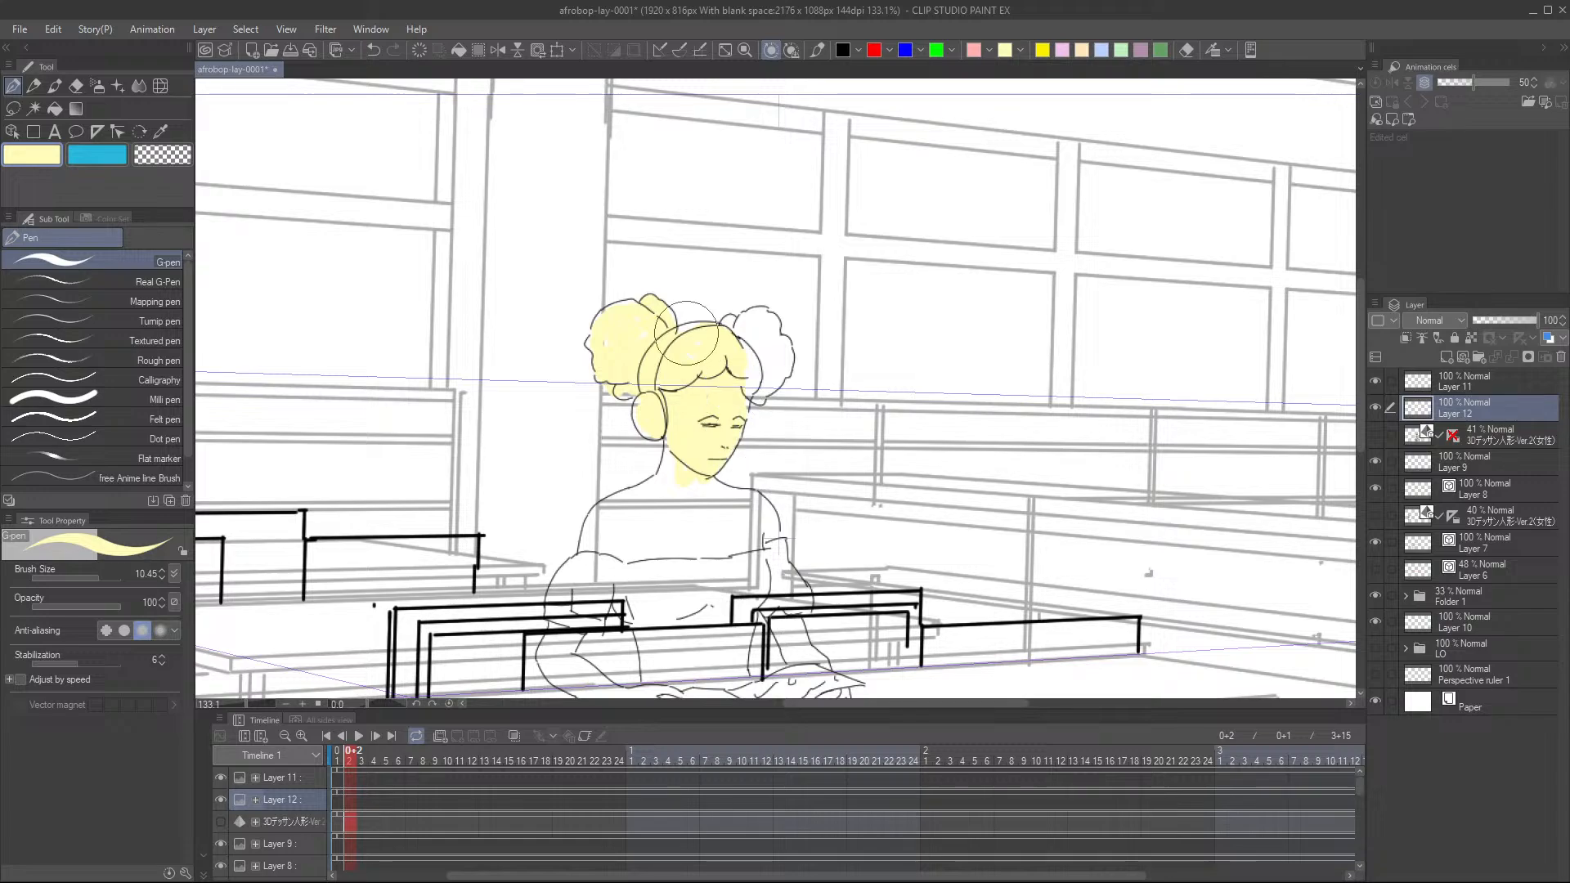
mouse_move(687, 333)
mouse_down()
mouse_move(769, 352)
mouse_move(756, 330)
mouse_move(761, 386)
mouse_up()
drag(711, 491, 740, 372)
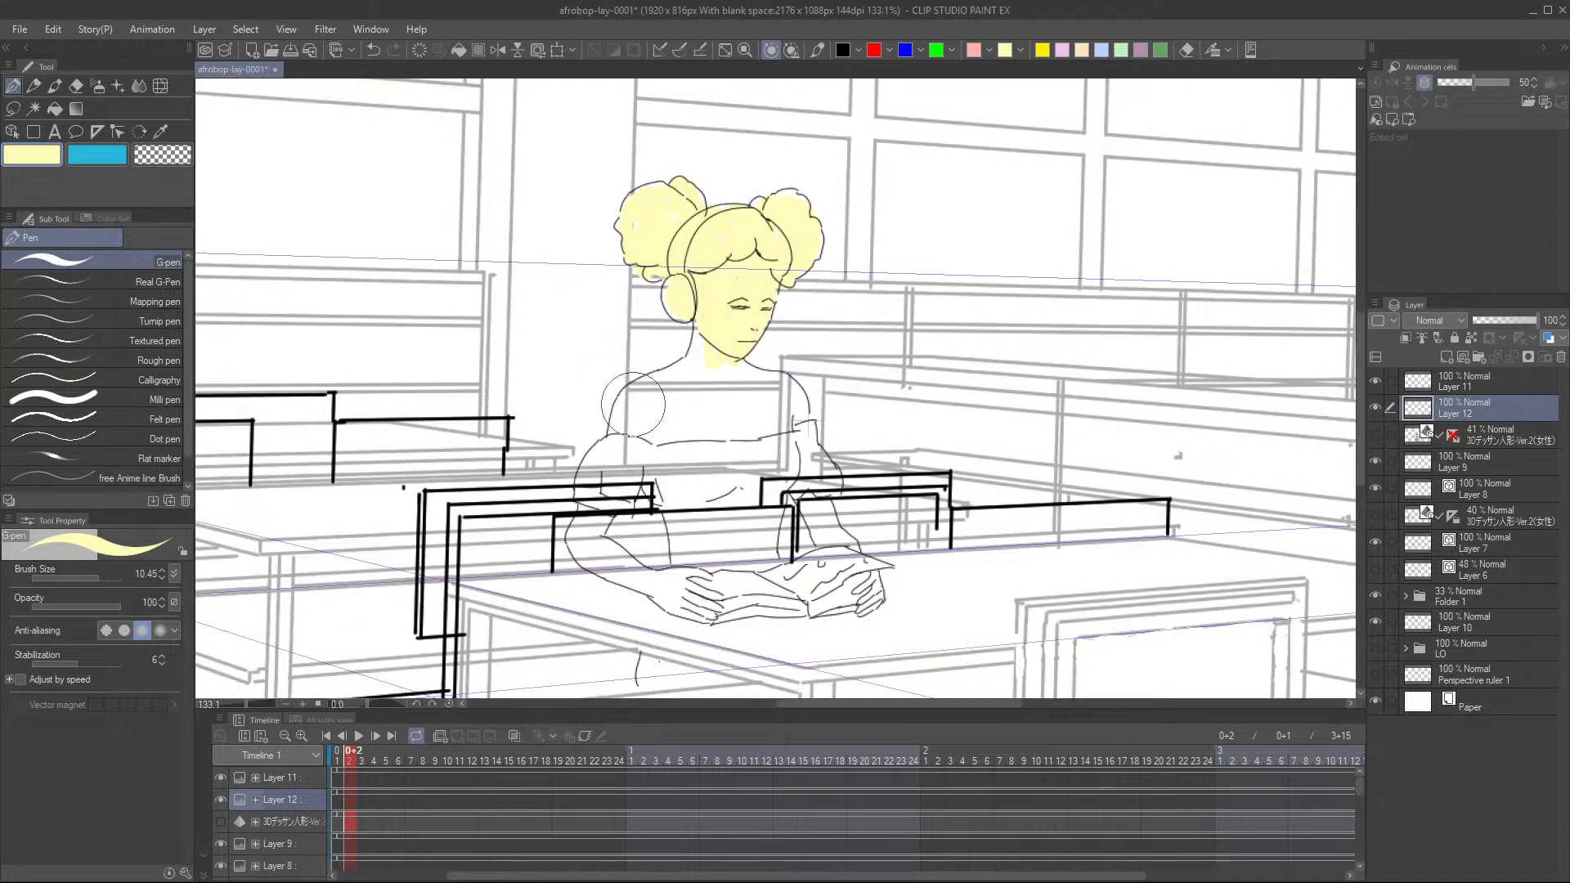
- Paint the girl's near shoulder, near arm and most of her torso pale yellow on Layer 12
mouse_move(642, 399)
mouse_down()
mouse_move(619, 447)
mouse_move(632, 401)
mouse_move(707, 304)
mouse_move(712, 477)
mouse_move(674, 524)
mouse_move(678, 572)
mouse_move(720, 539)
mouse_move(773, 556)
mouse_move(777, 482)
mouse_move(726, 445)
mouse_move(710, 529)
mouse_move(662, 469)
mouse_move(646, 413)
mouse_move(625, 441)
mouse_move(652, 458)
mouse_move(591, 489)
mouse_move(621, 435)
mouse_move(605, 499)
mouse_move(631, 484)
mouse_move(646, 470)
mouse_move(605, 462)
mouse_move(585, 483)
mouse_move(580, 468)
mouse_up()
scroll(646, 470, down, 3)
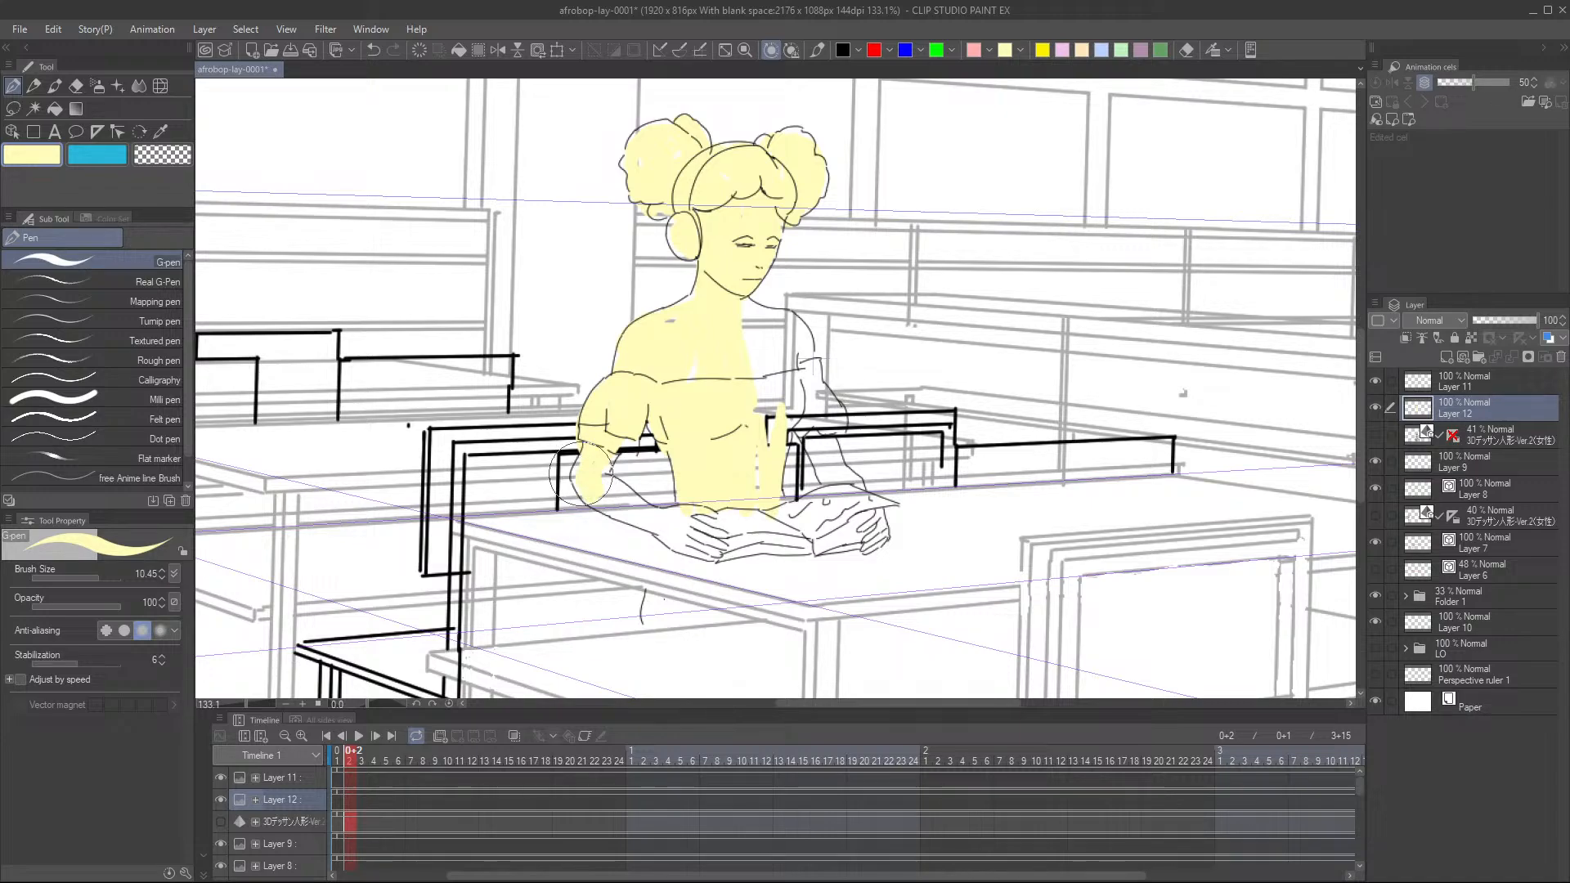
mouse_move(580, 477)
mouse_down()
mouse_move(604, 503)
mouse_move(590, 492)
mouse_move(637, 522)
mouse_move(594, 465)
mouse_move(676, 541)
mouse_move(656, 511)
mouse_move(695, 535)
mouse_up()
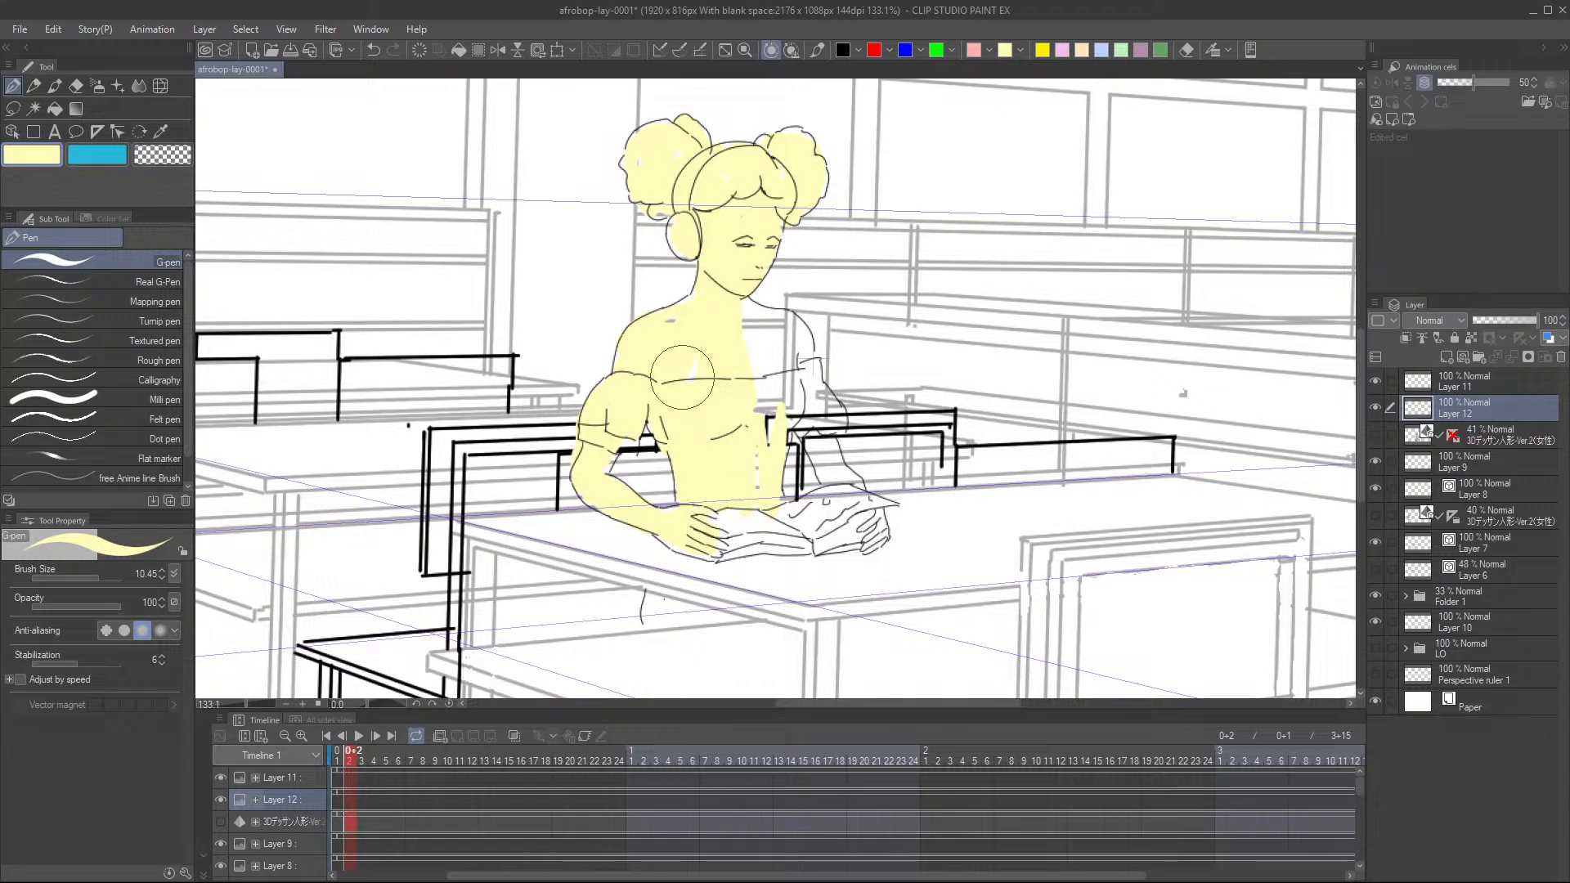
drag(682, 377, 695, 359)
- Fill the rest of the girl's chest, her far shoulder and arm, and the book with pale yellow
drag(728, 295, 610, 345)
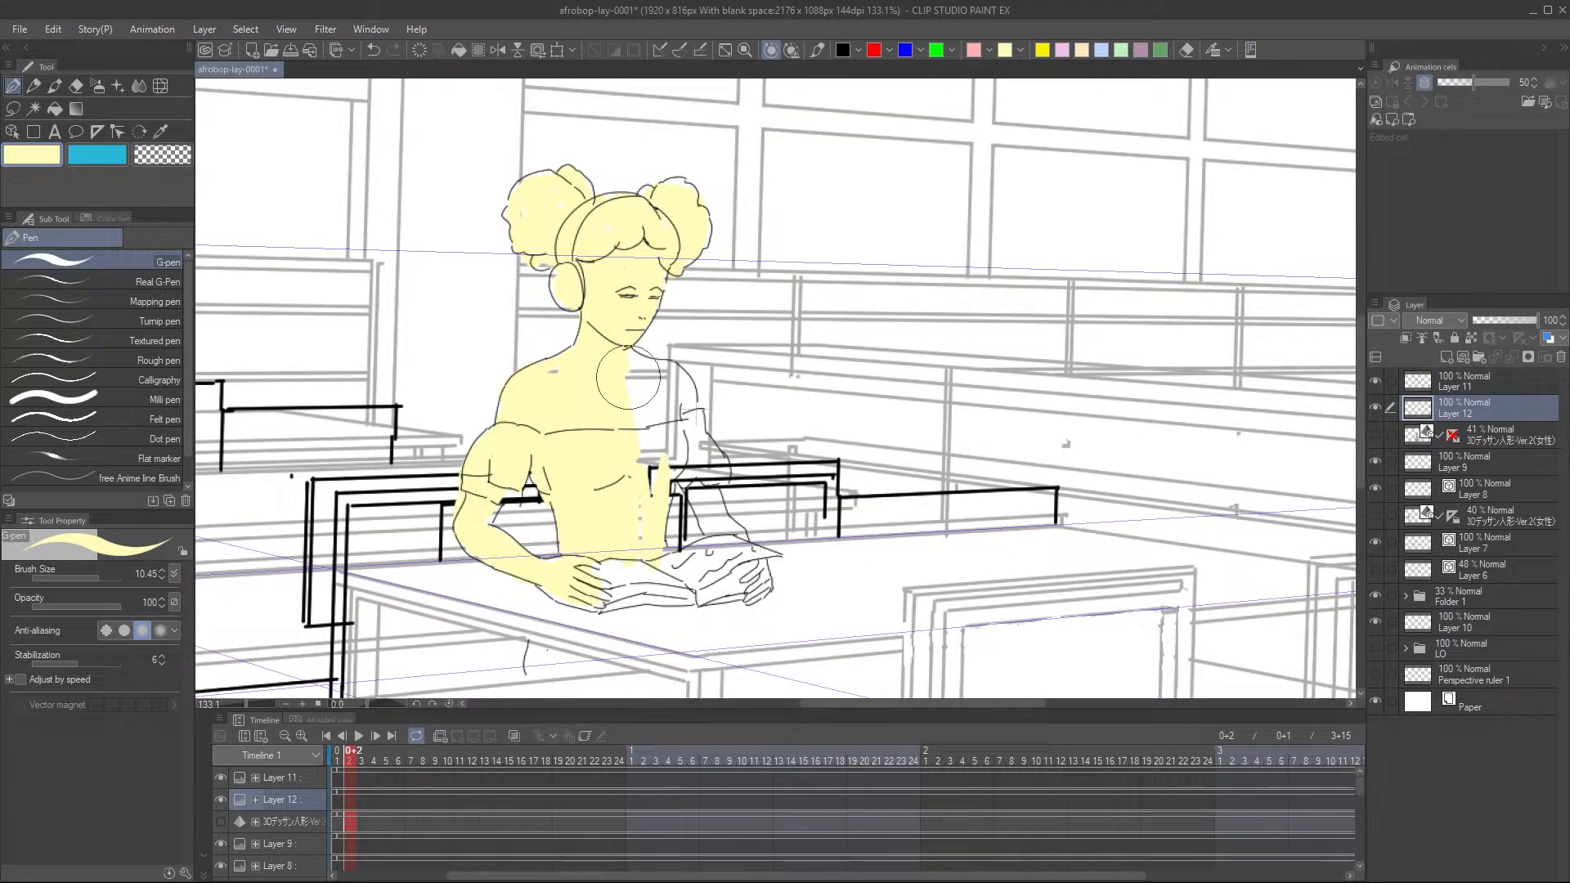
mouse_move(628, 378)
mouse_down()
mouse_move(619, 356)
mouse_move(638, 364)
mouse_up()
mouse_move(696, 458)
mouse_down()
mouse_move(719, 531)
mouse_move(713, 493)
mouse_up()
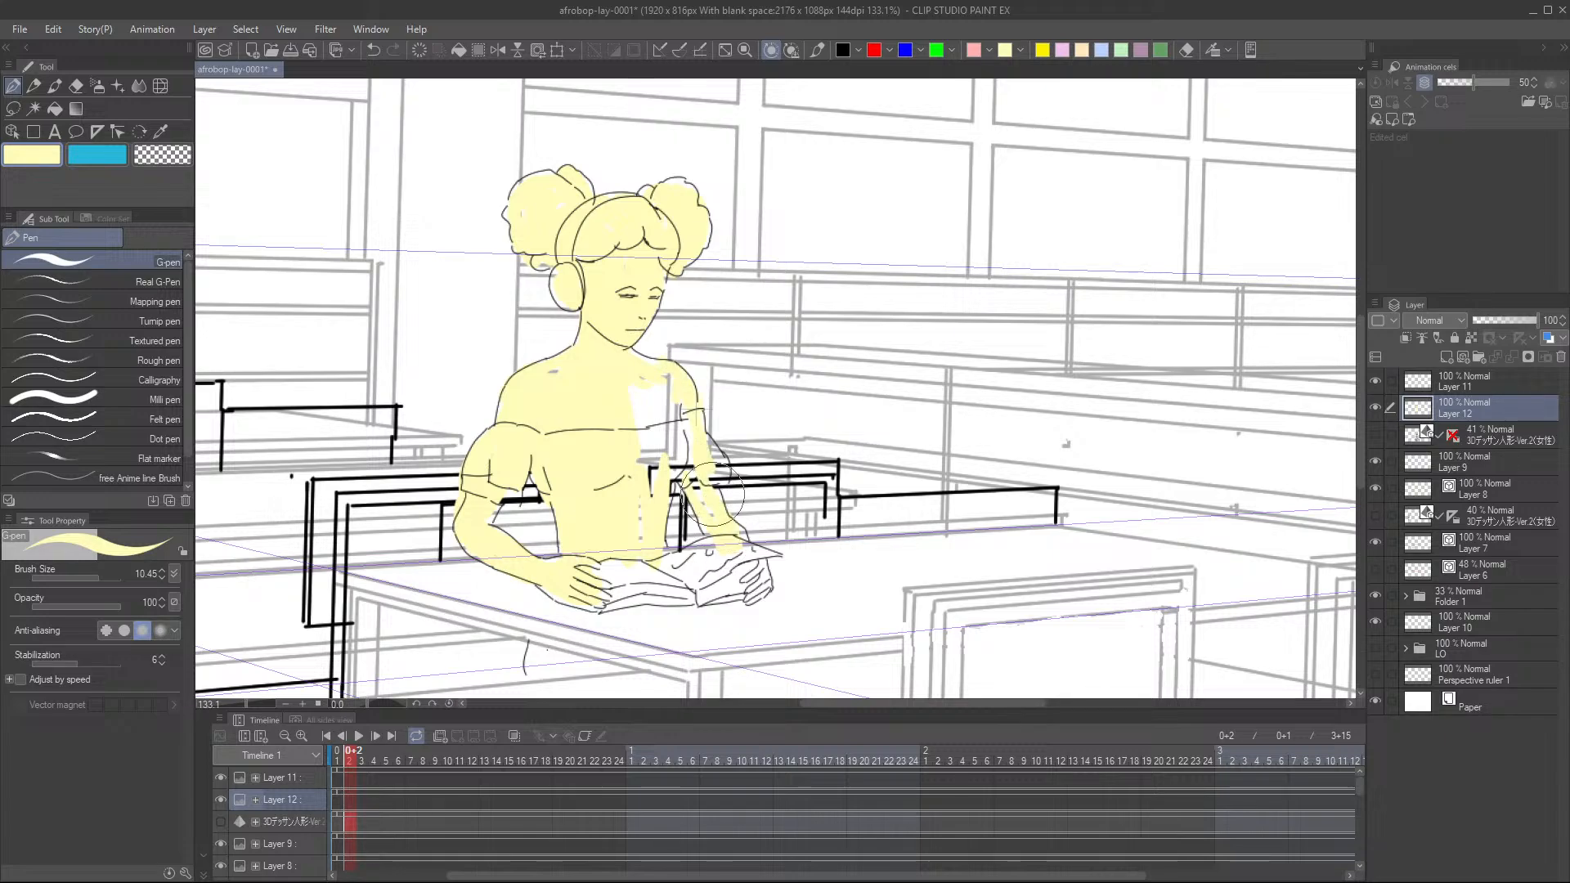
mouse_move(713, 493)
mouse_down()
mouse_move(638, 506)
mouse_move(651, 430)
mouse_move(718, 464)
mouse_up()
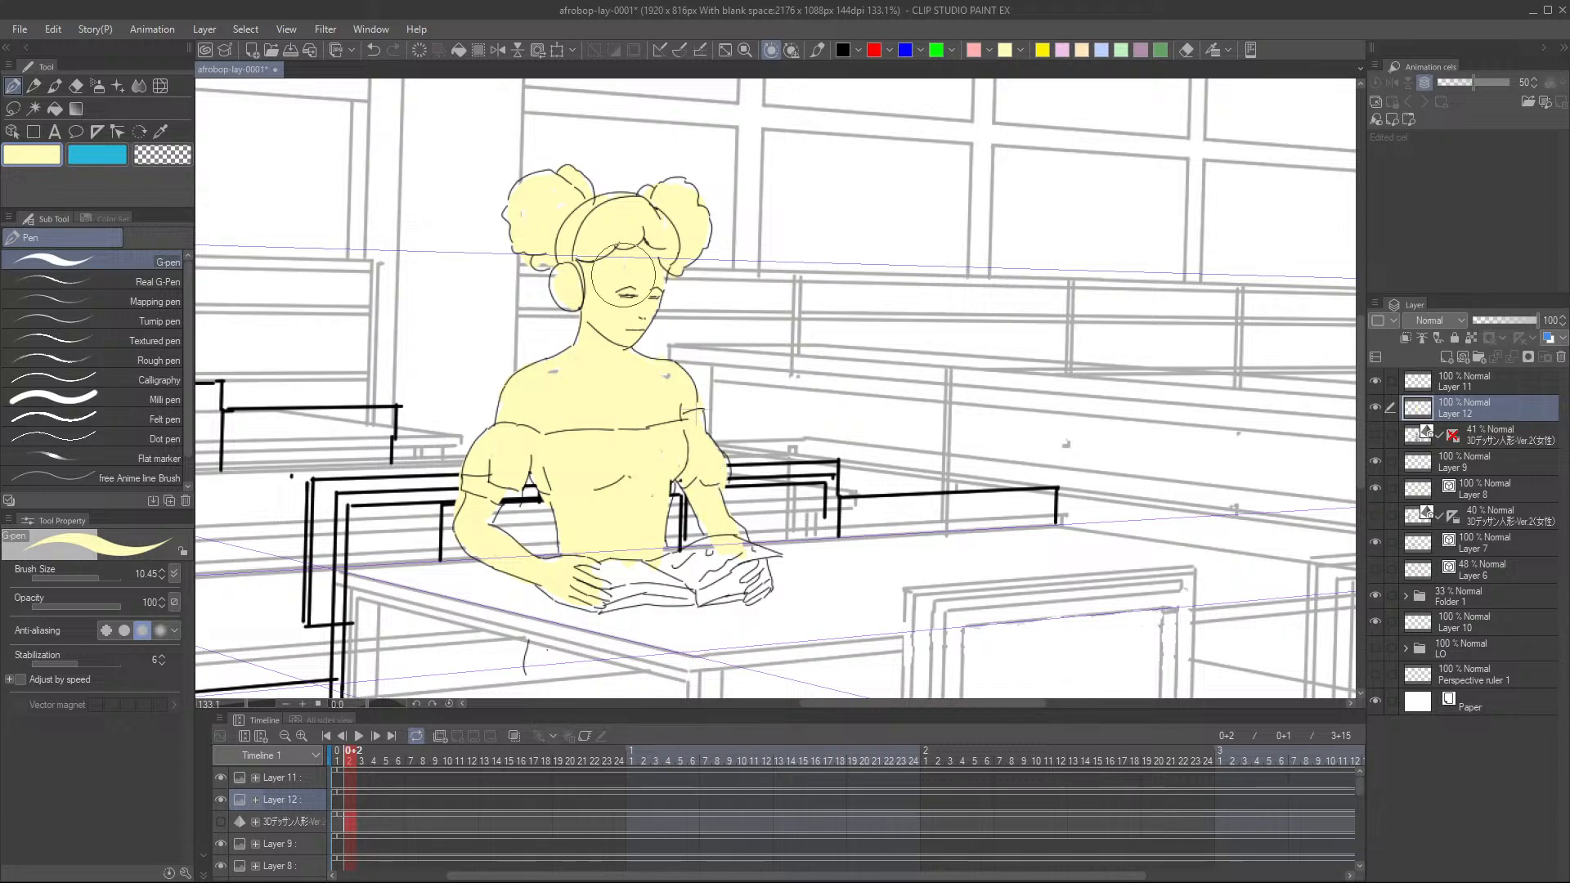
drag(709, 461, 781, 410)
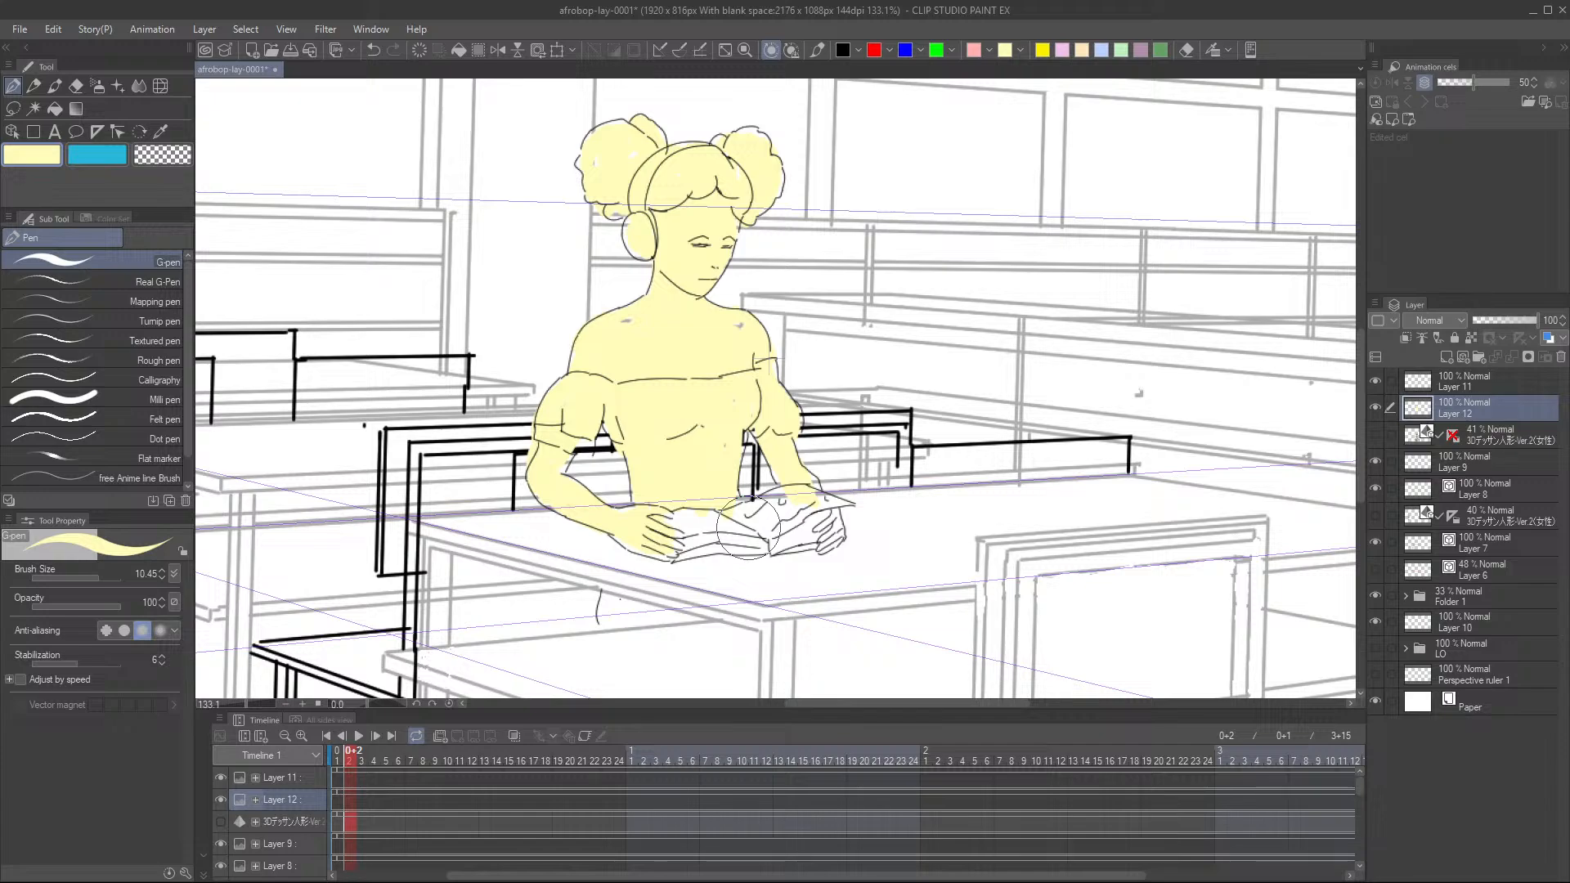
mouse_move(748, 529)
mouse_down()
mouse_move(704, 523)
mouse_move(827, 513)
mouse_move(691, 349)
mouse_up()
- Paint both of the girl's lower legs beneath the desk pale yellow down to the canvas edge
scroll(691, 349, down, 5)
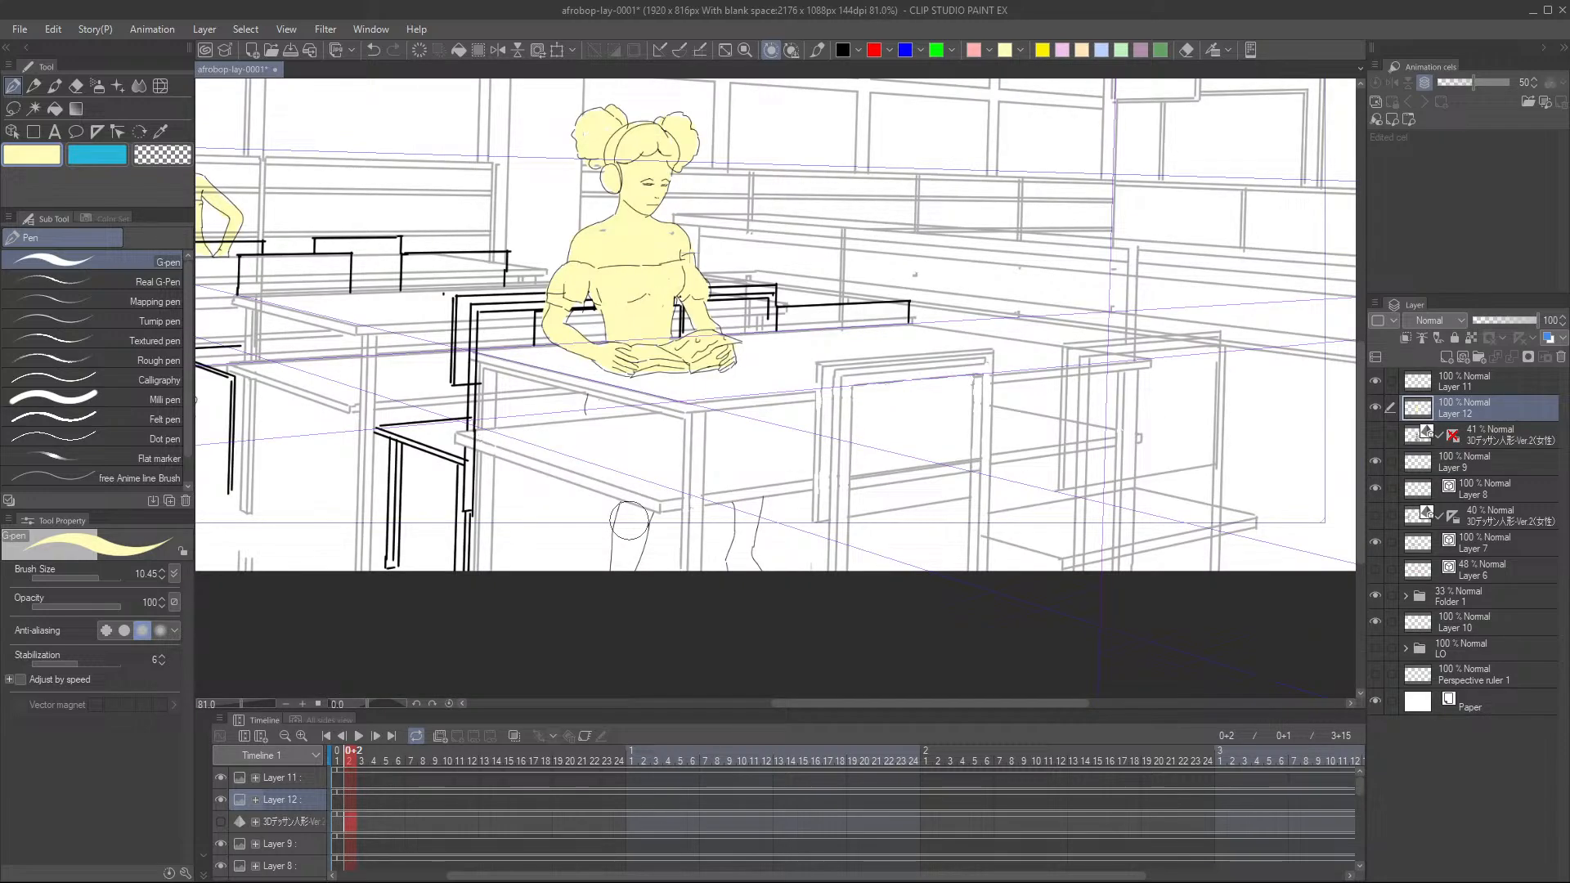
mouse_move(629, 520)
mouse_down()
mouse_move(624, 503)
mouse_move(622, 581)
mouse_up()
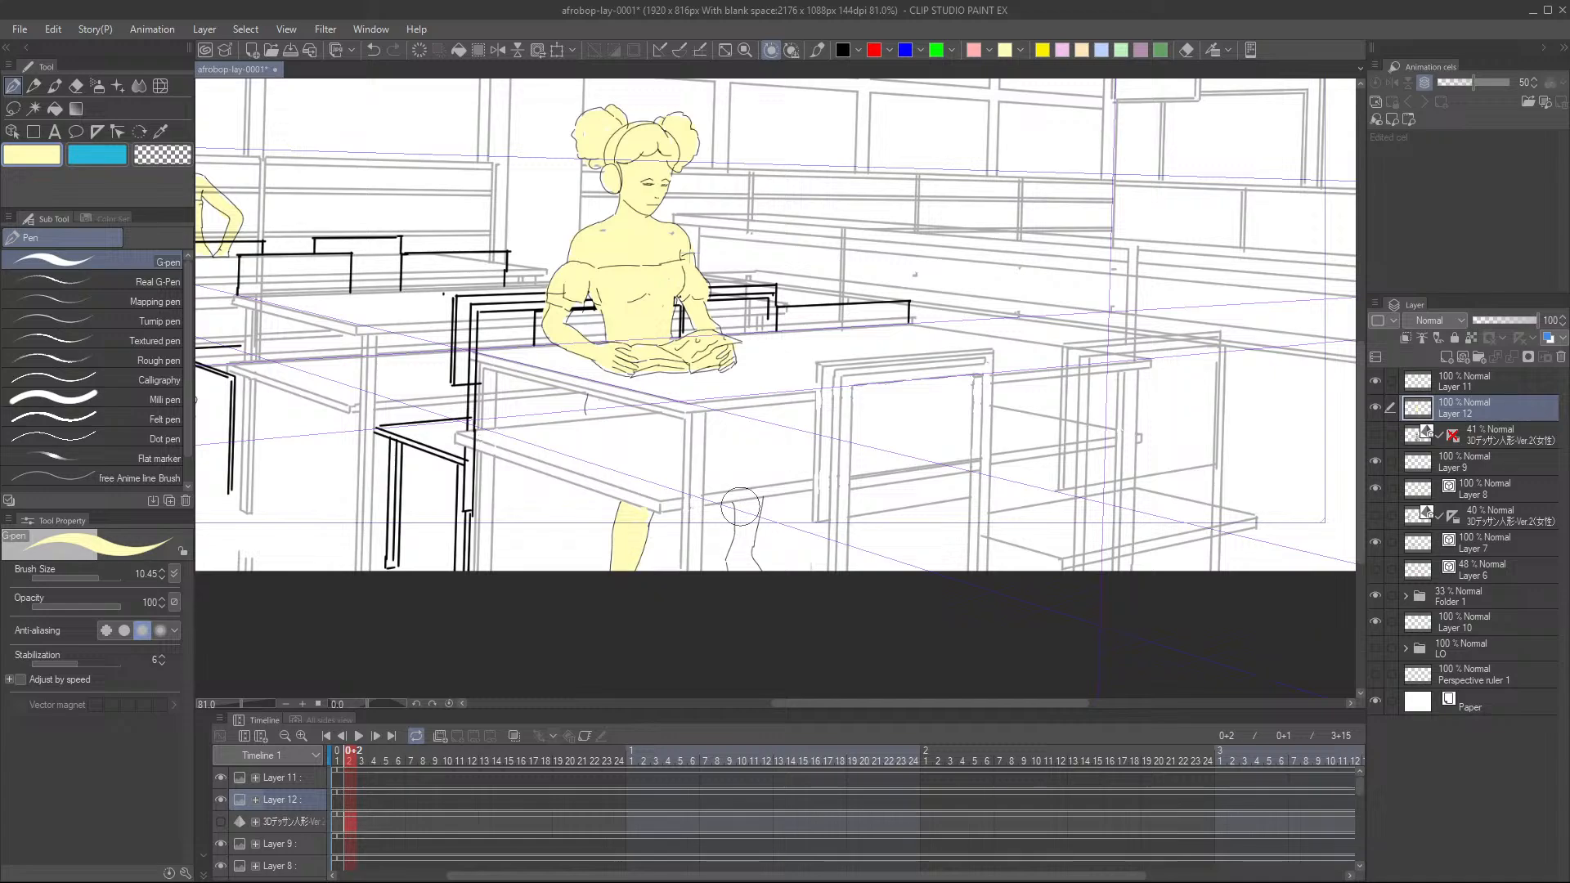
drag(741, 507, 739, 571)
drag(760, 487, 771, 544)
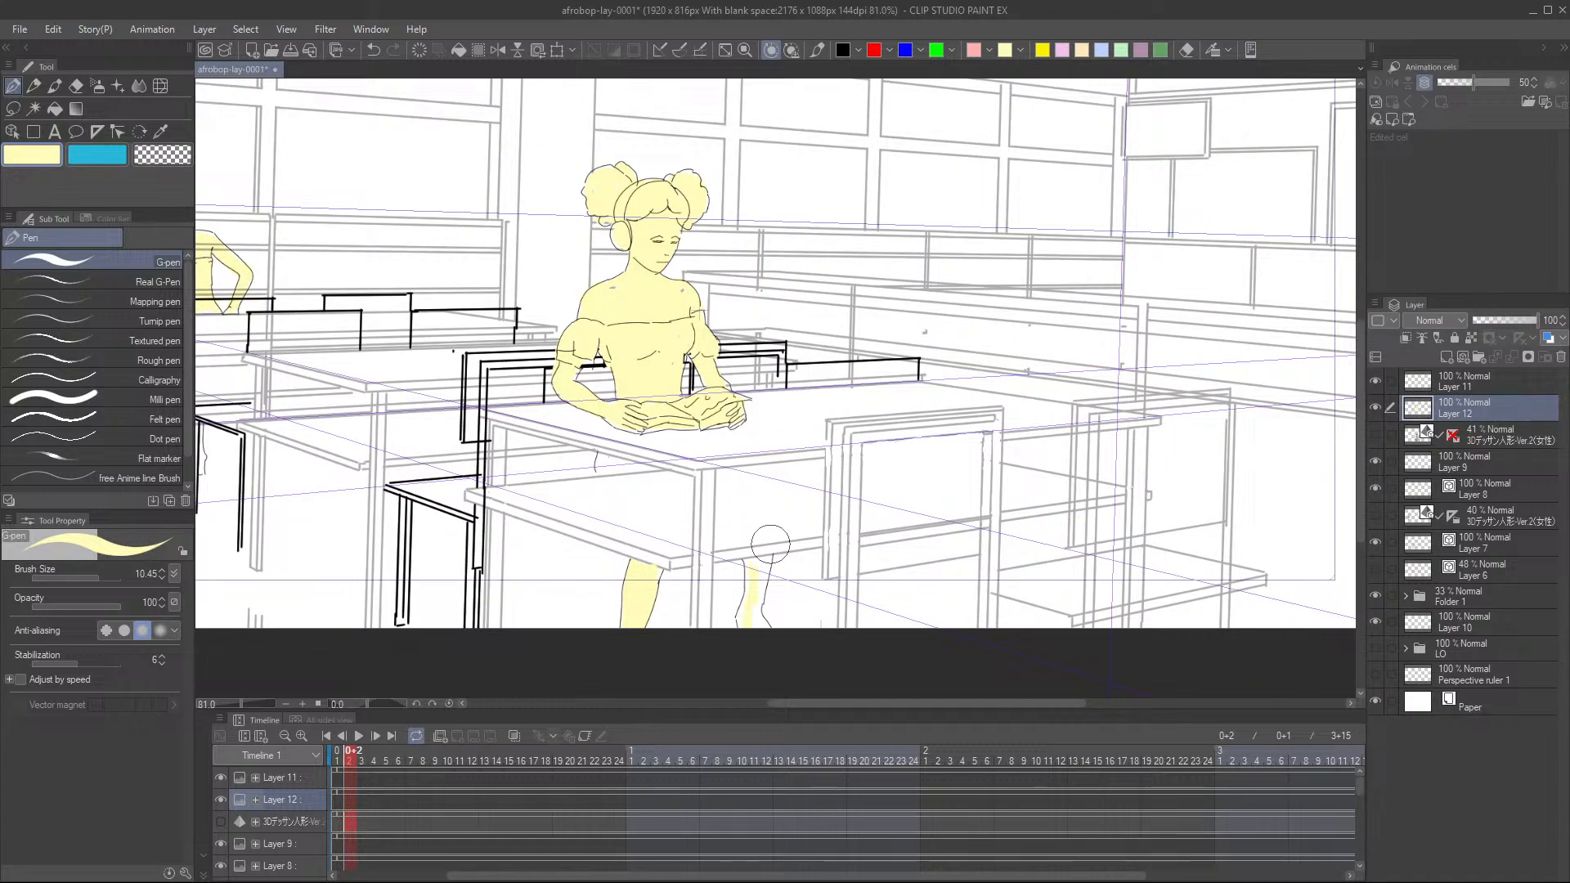
scroll(771, 543, down, 2)
scroll(818, 538, up, 2)
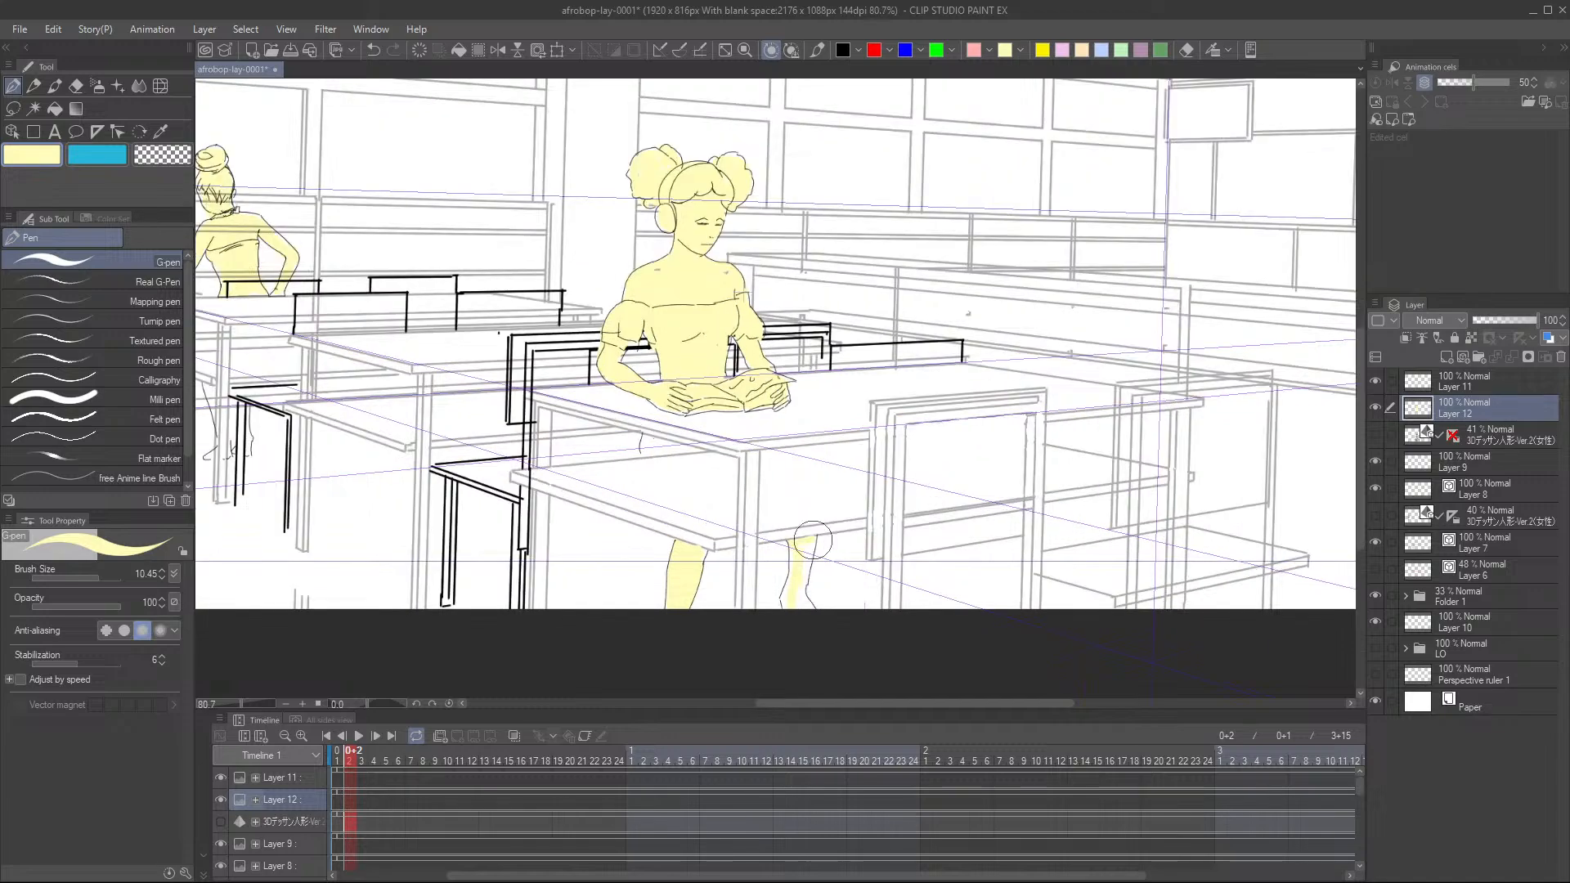
drag(813, 540, 786, 617)
drag(898, 460, 878, 526)
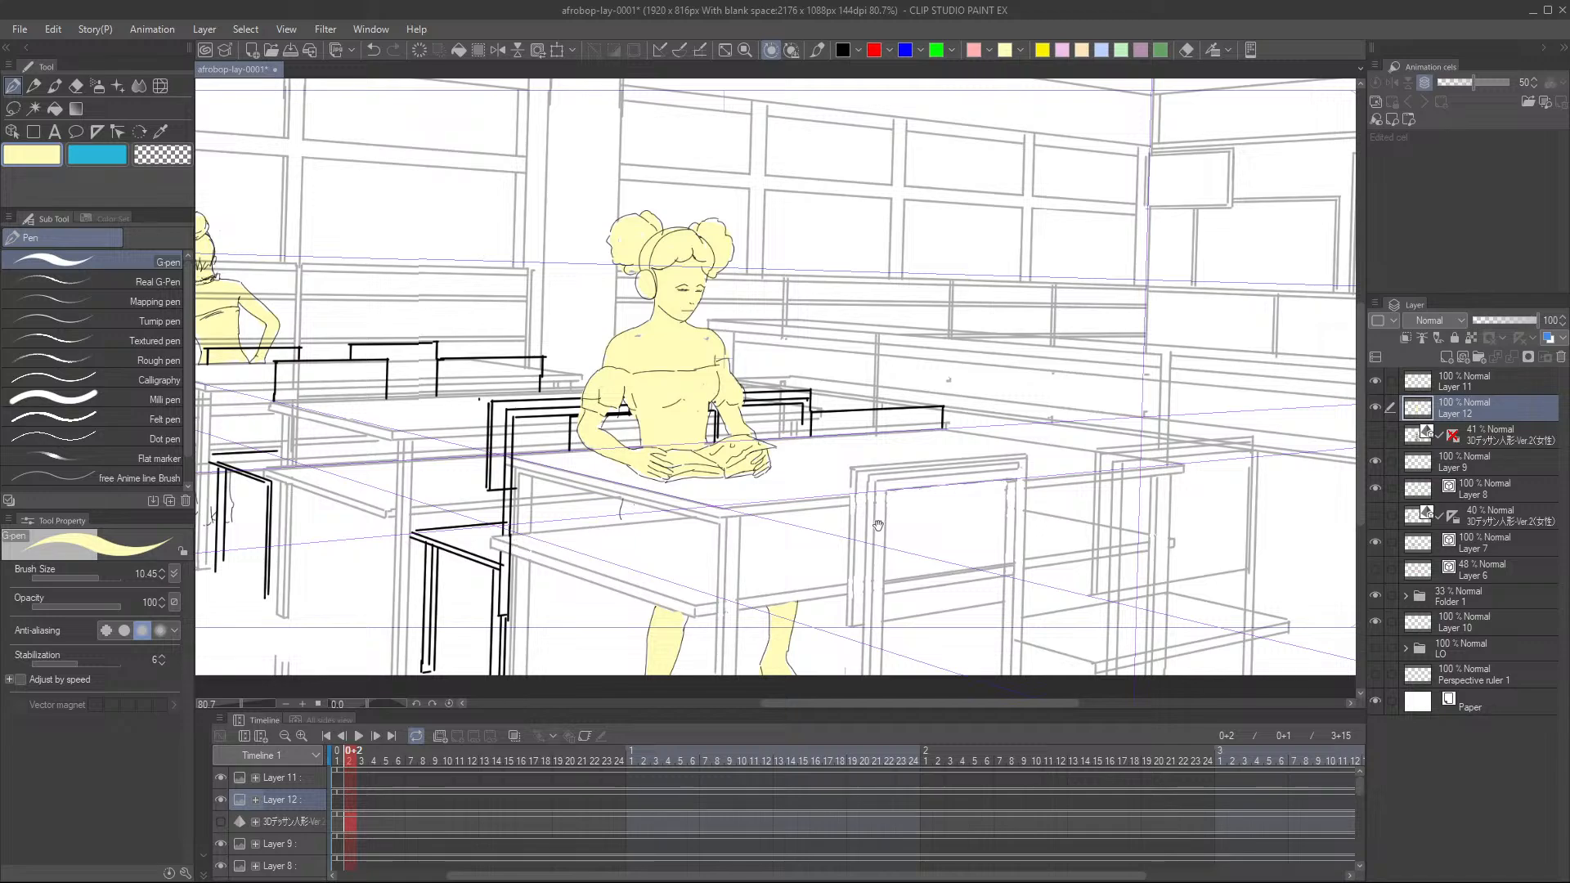
- Save the classroom layout with the second girl filled in
scroll(878, 525, down, 3)
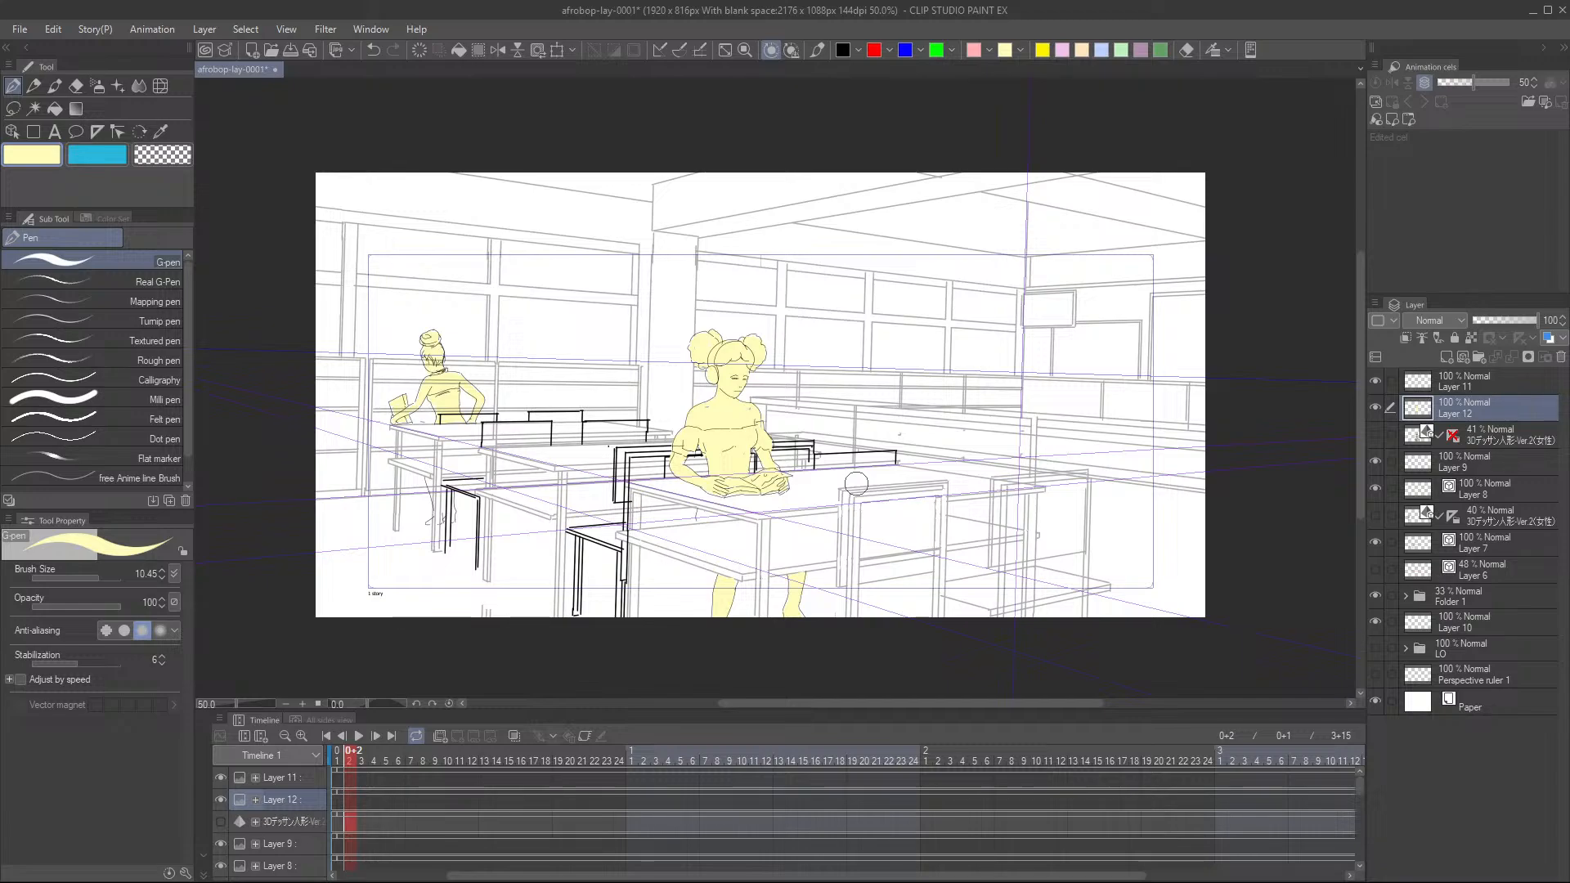
key(ctrl+s)
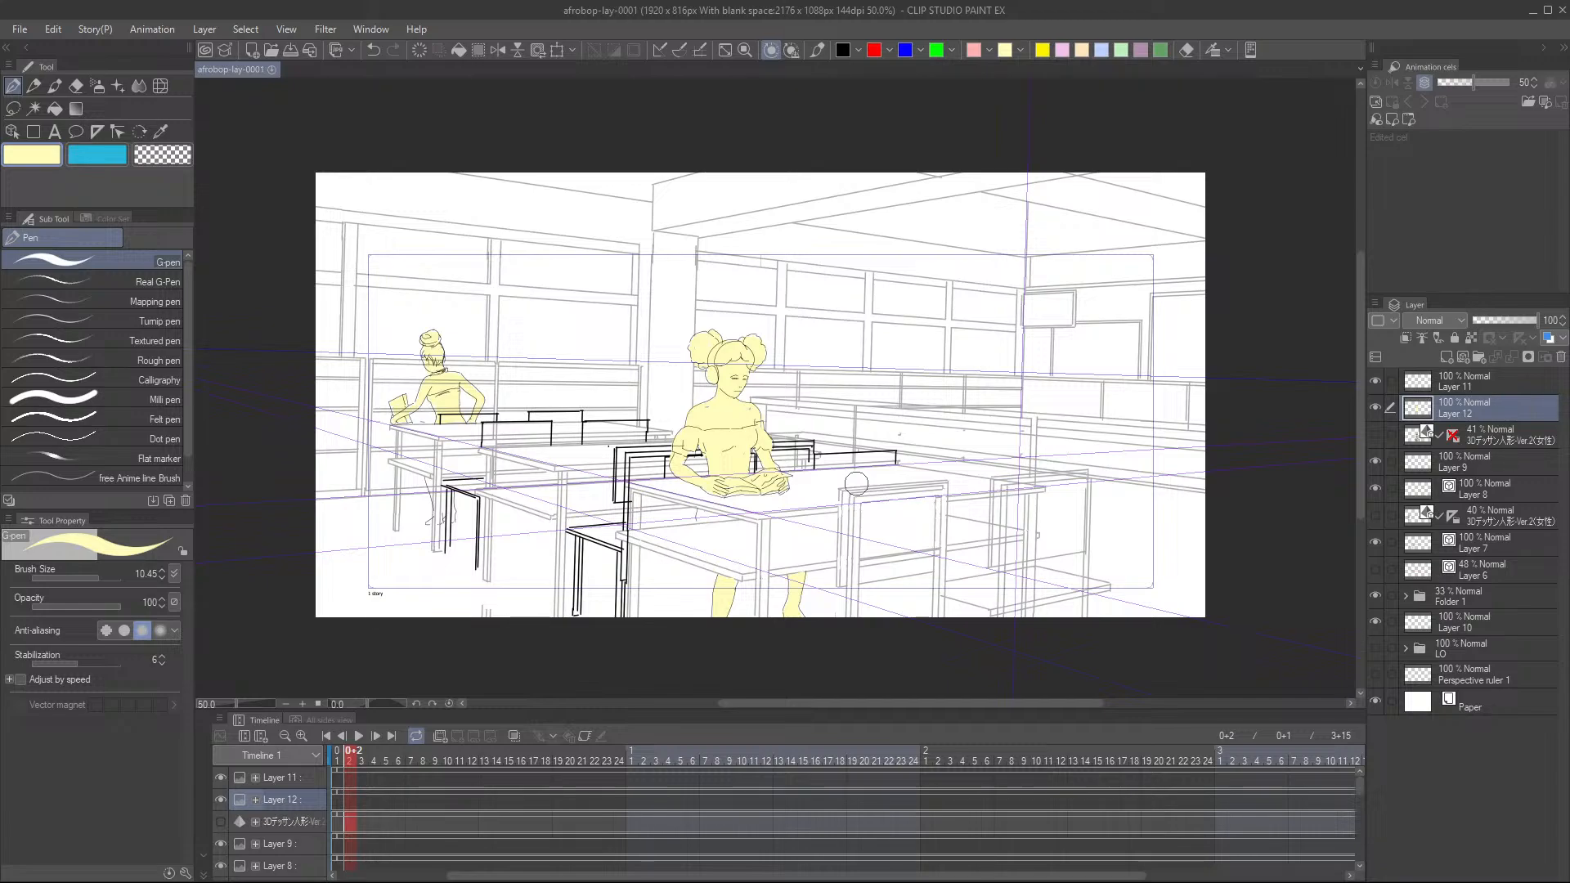
click(857, 483)
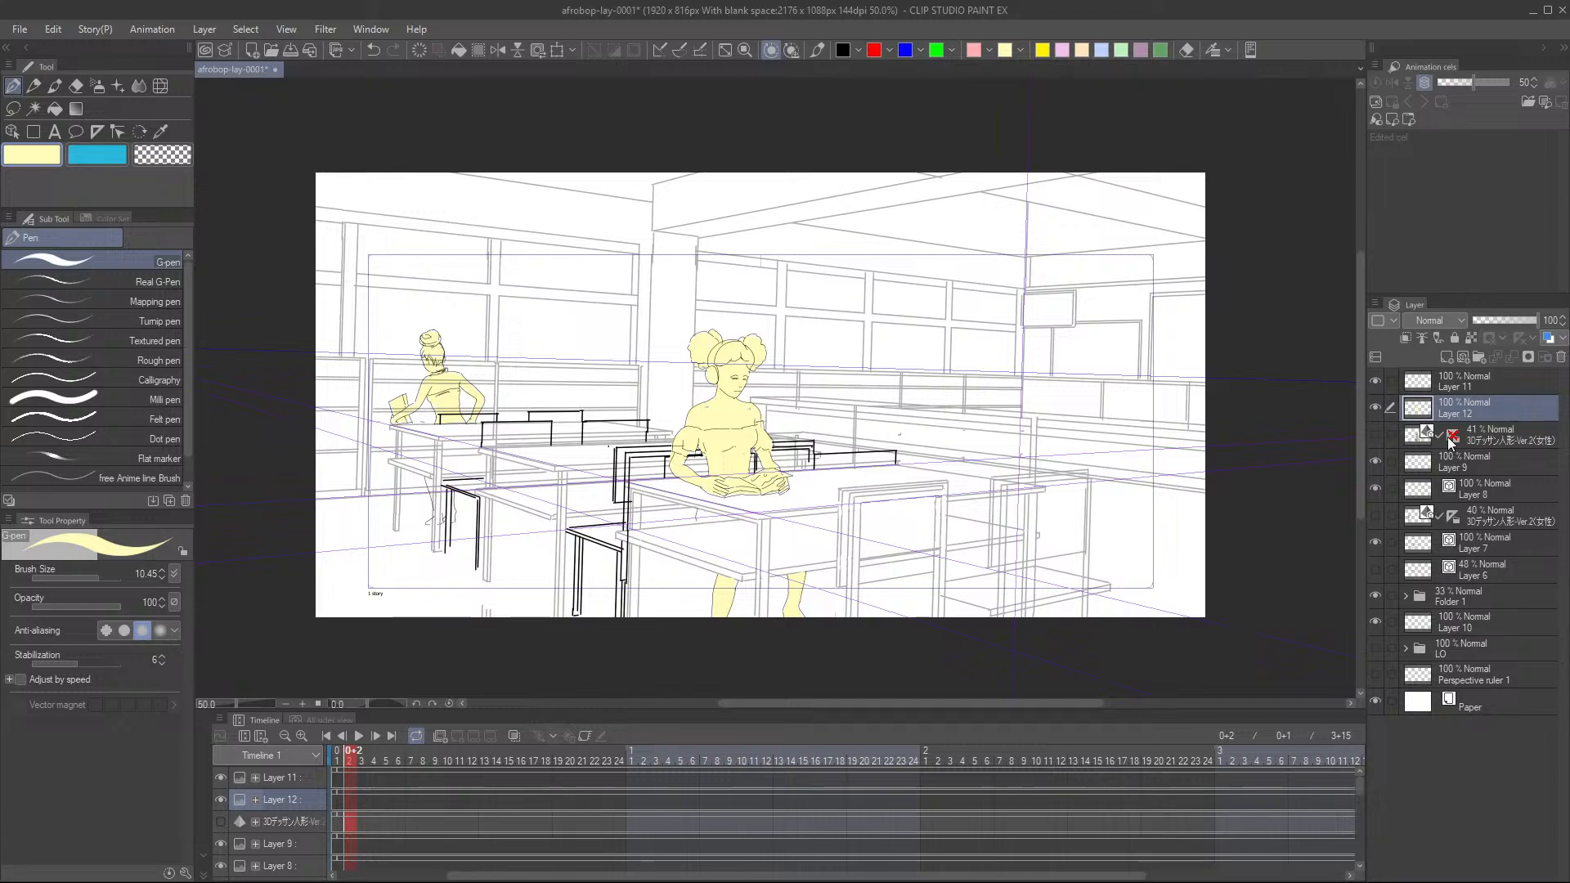
- Show the seated female 3D figure's layer again and duplicate it
click(1375, 435)
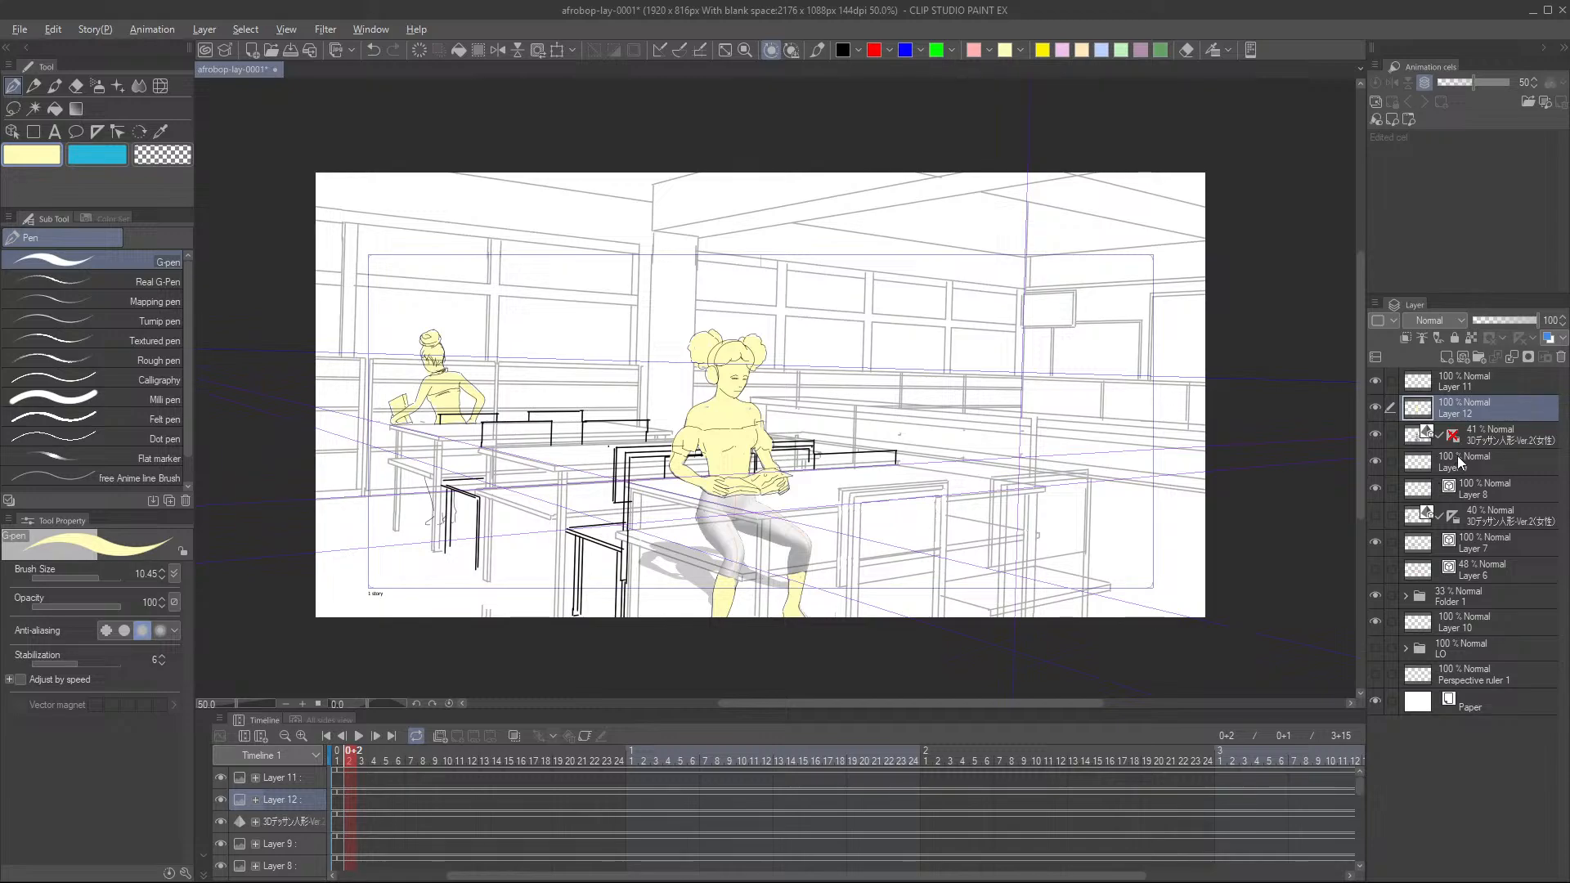
click(1476, 433)
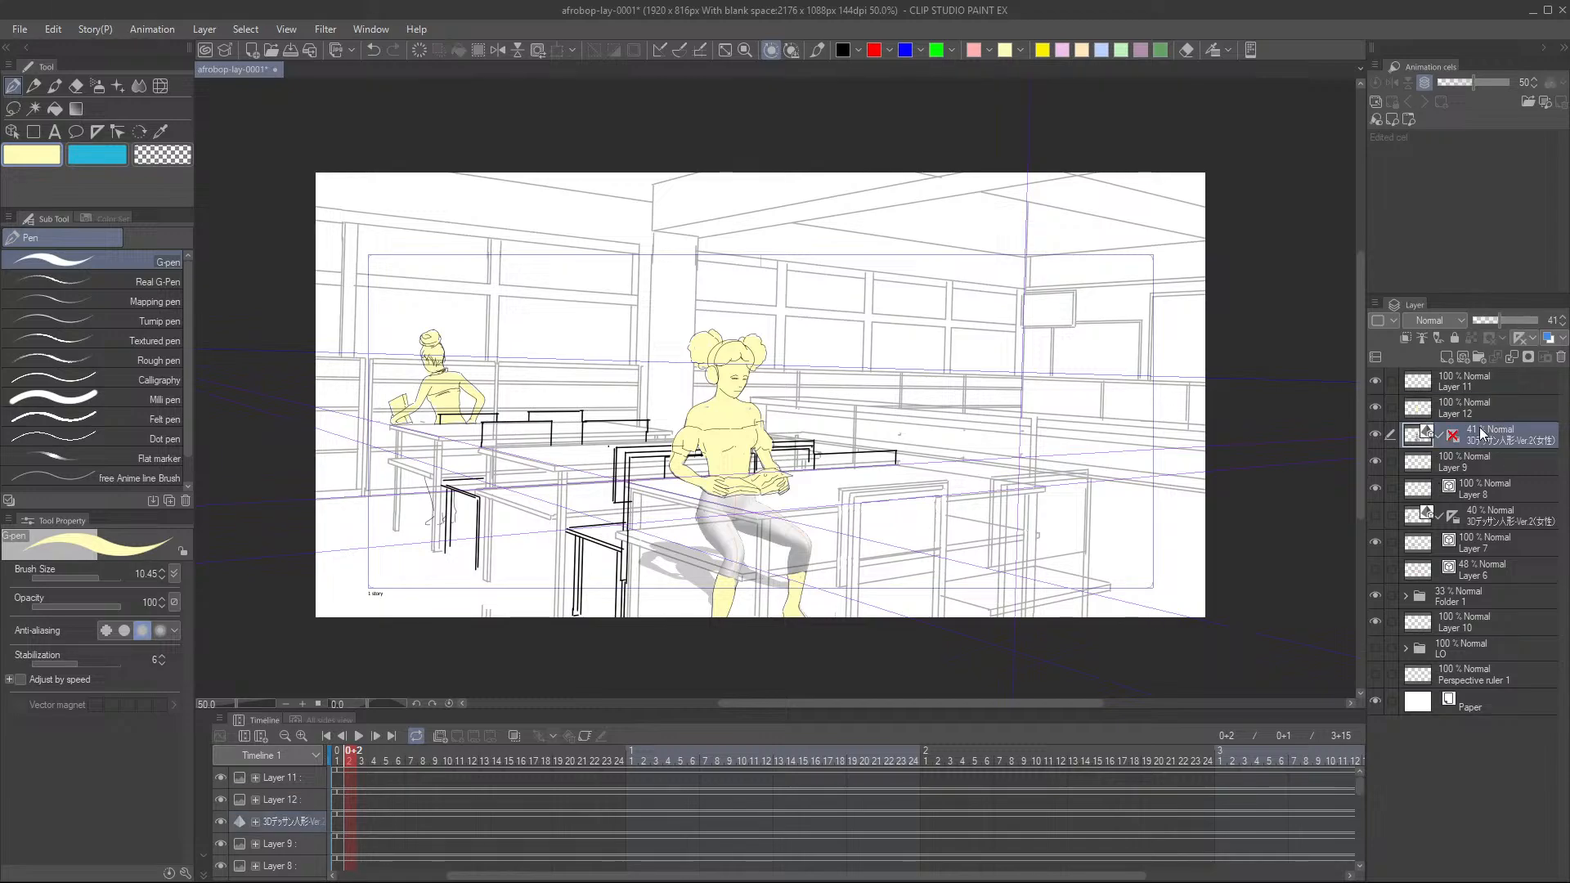
drag(1475, 436, 1476, 429)
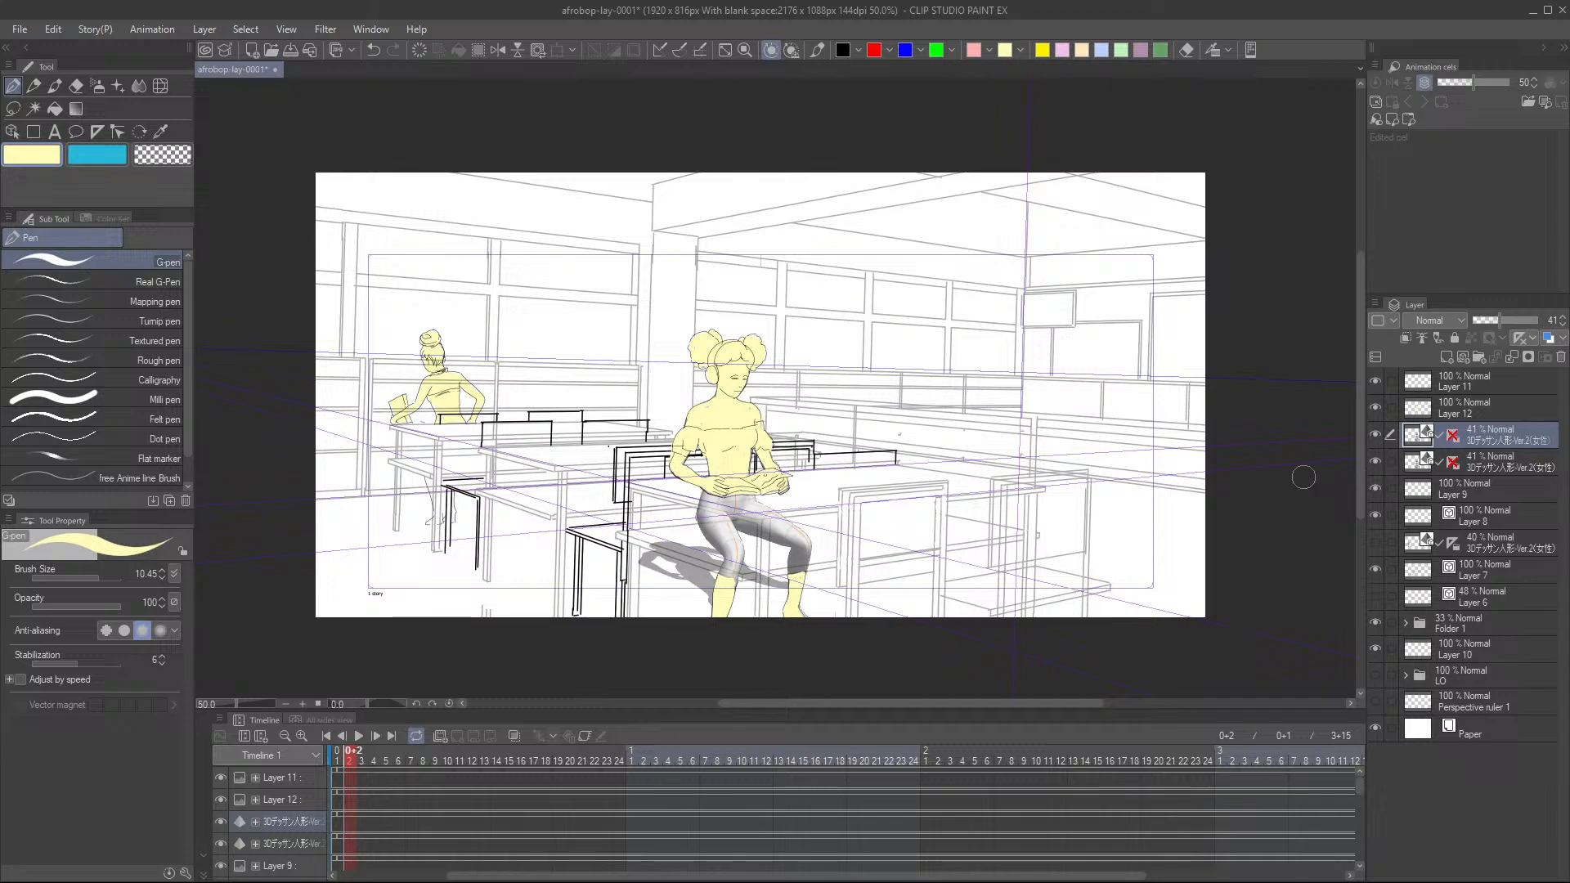
- Move the copied 3D figure to the foreground bench on the right side of the classroom
key(o)
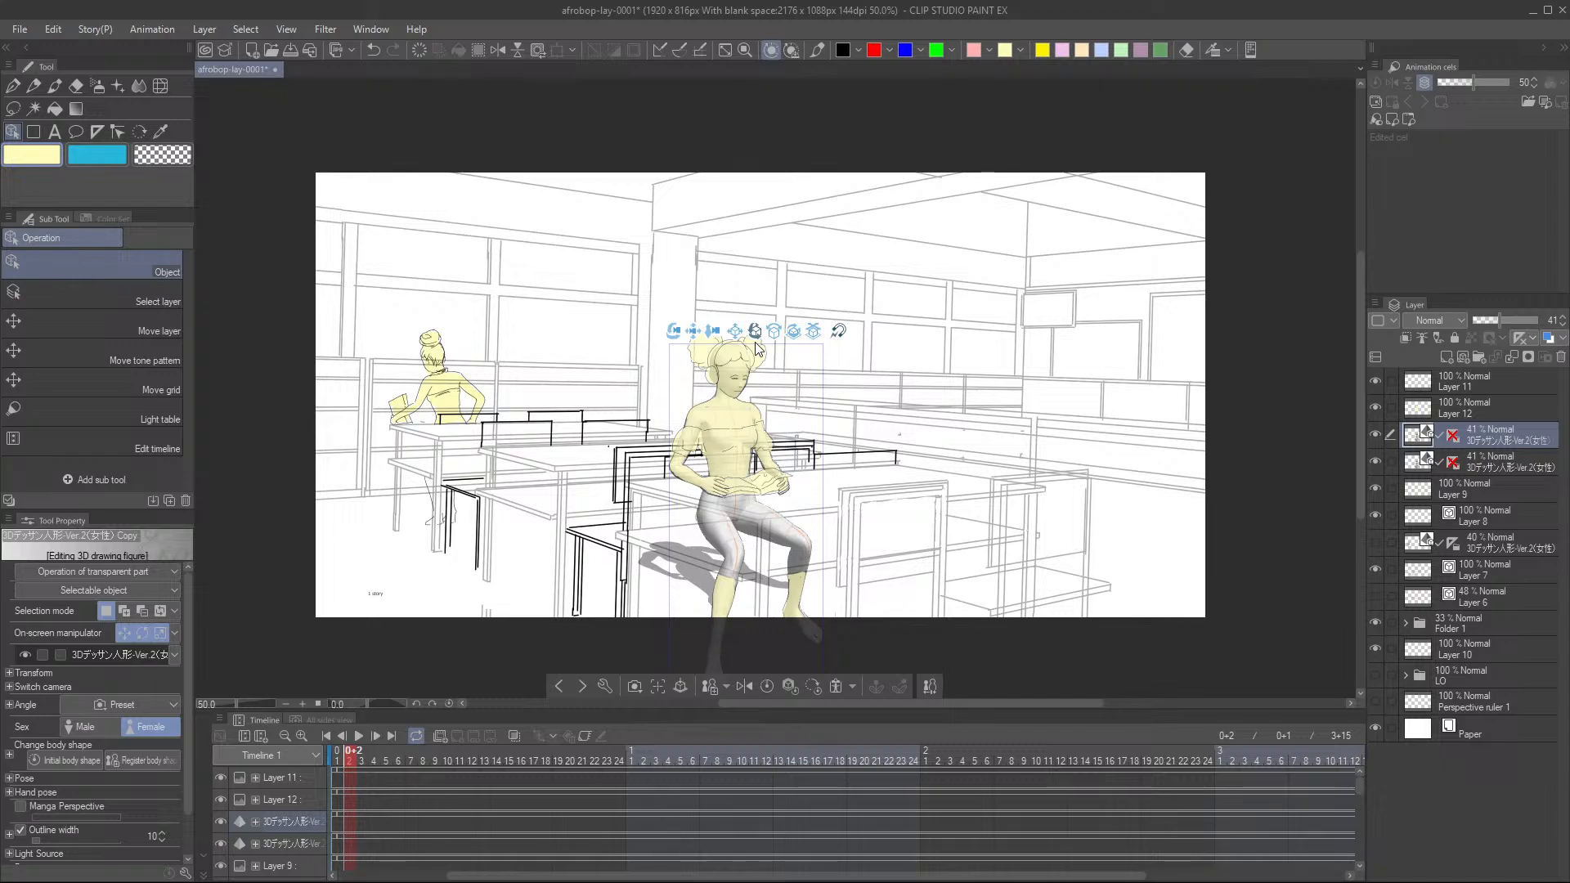
drag(756, 342, 1011, 447)
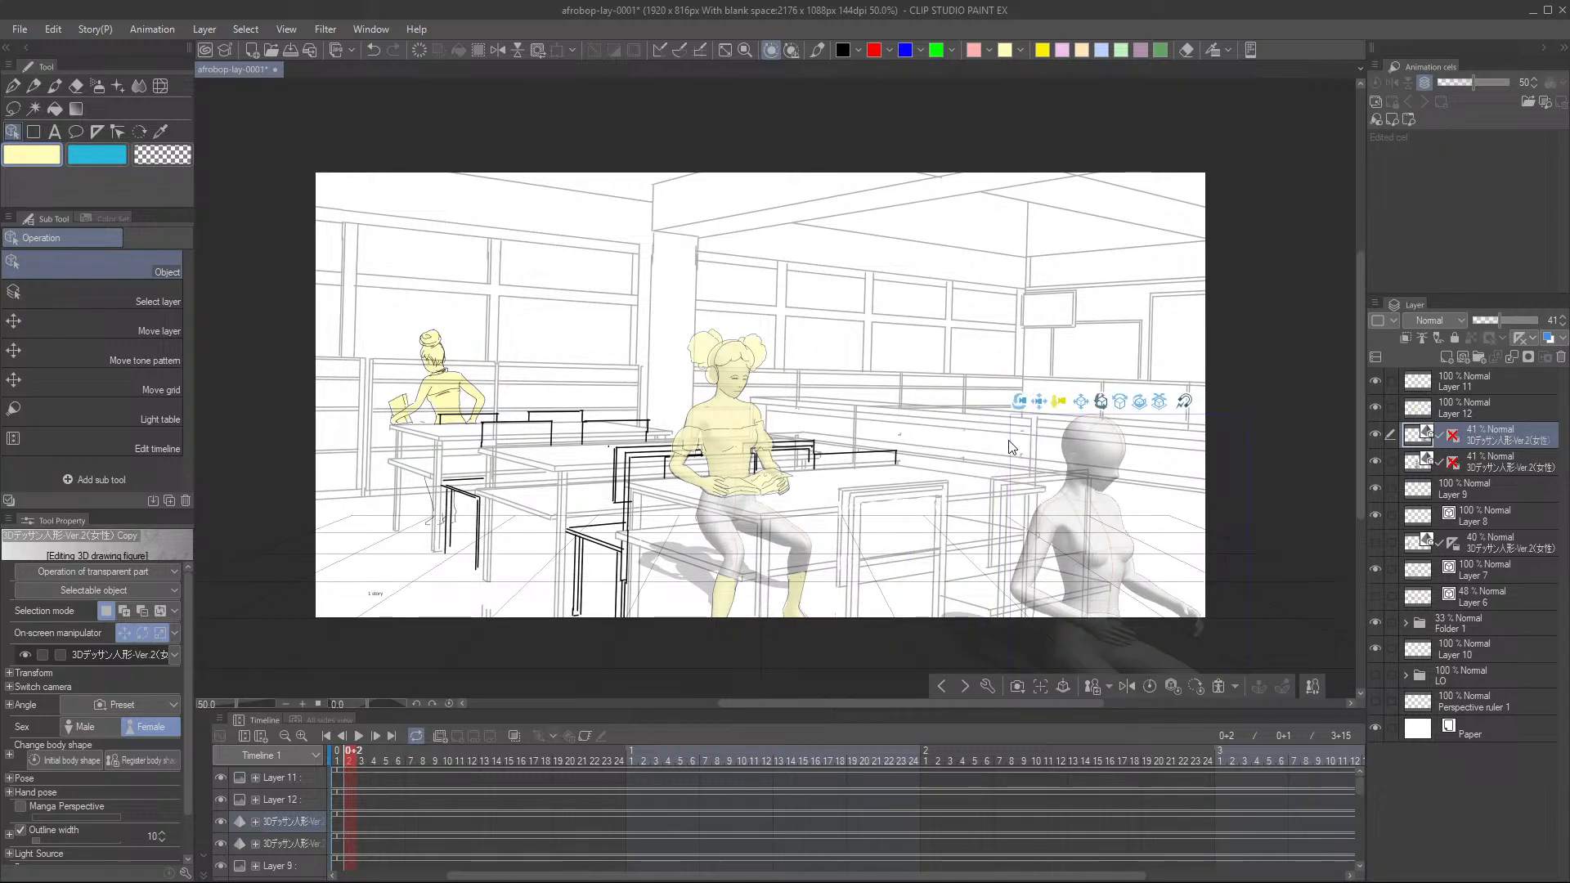
drag(1084, 406, 1005, 298)
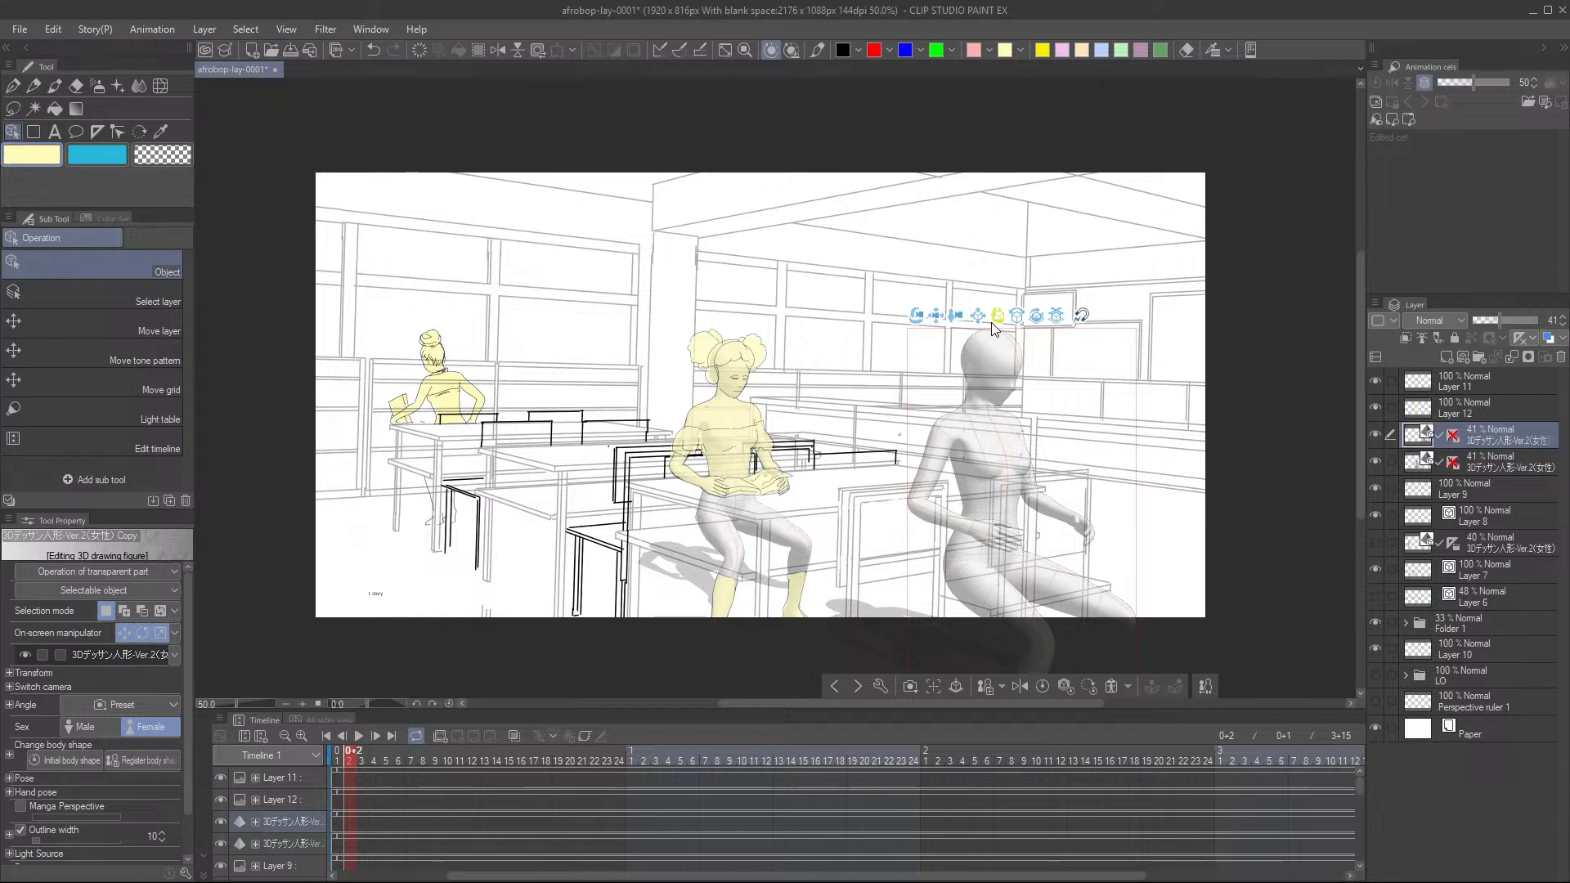
drag(956, 331, 984, 260)
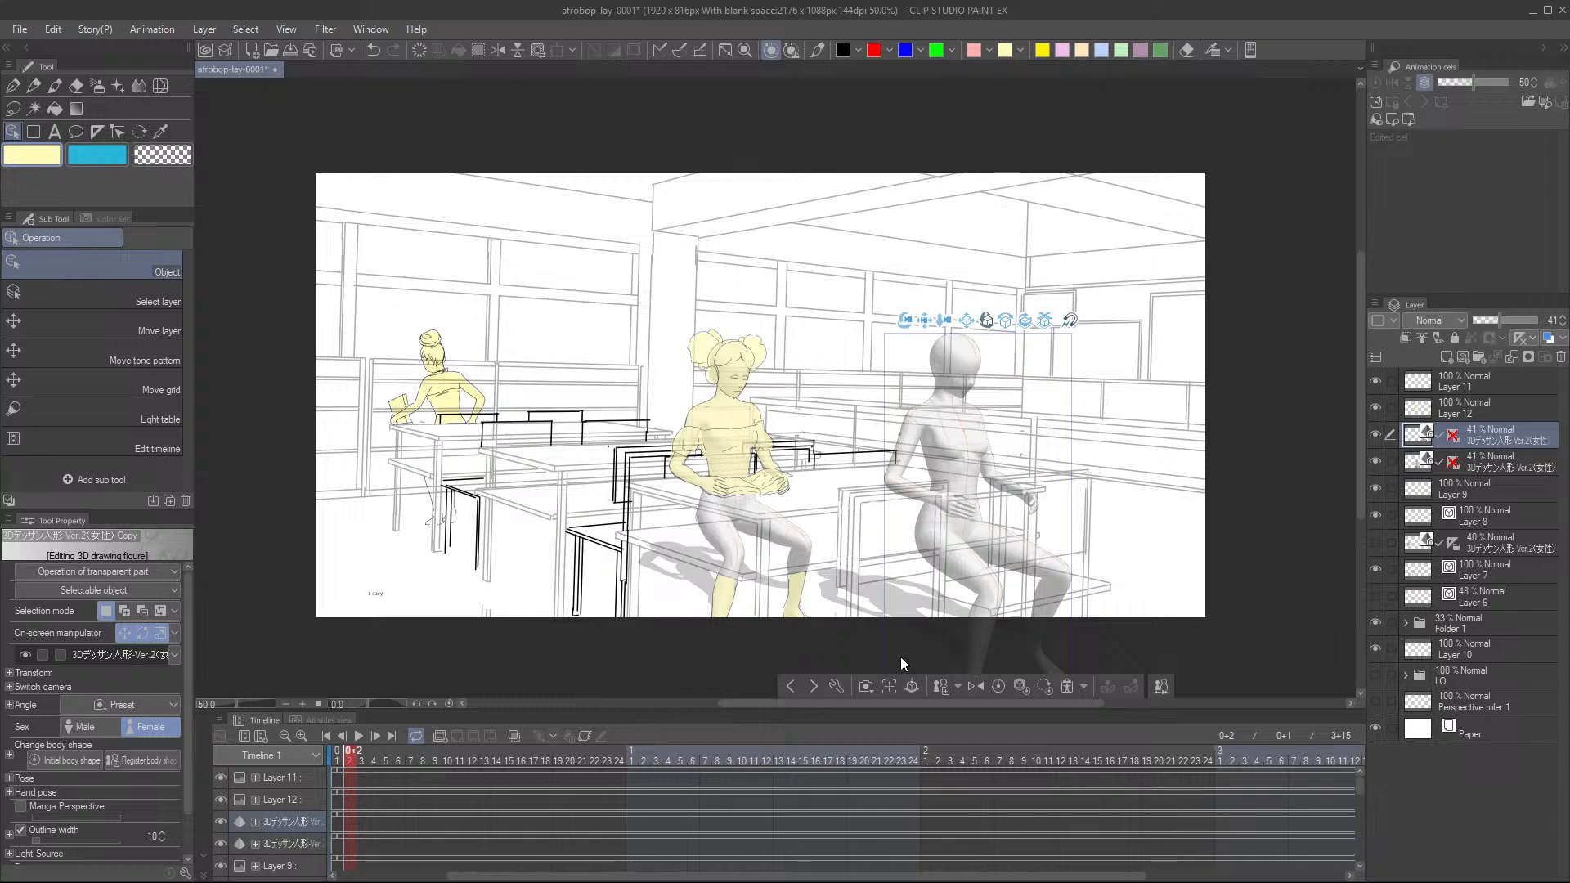
- Change the sex of the copied 3D drawing figure to Male in its detailed settings
click(835, 685)
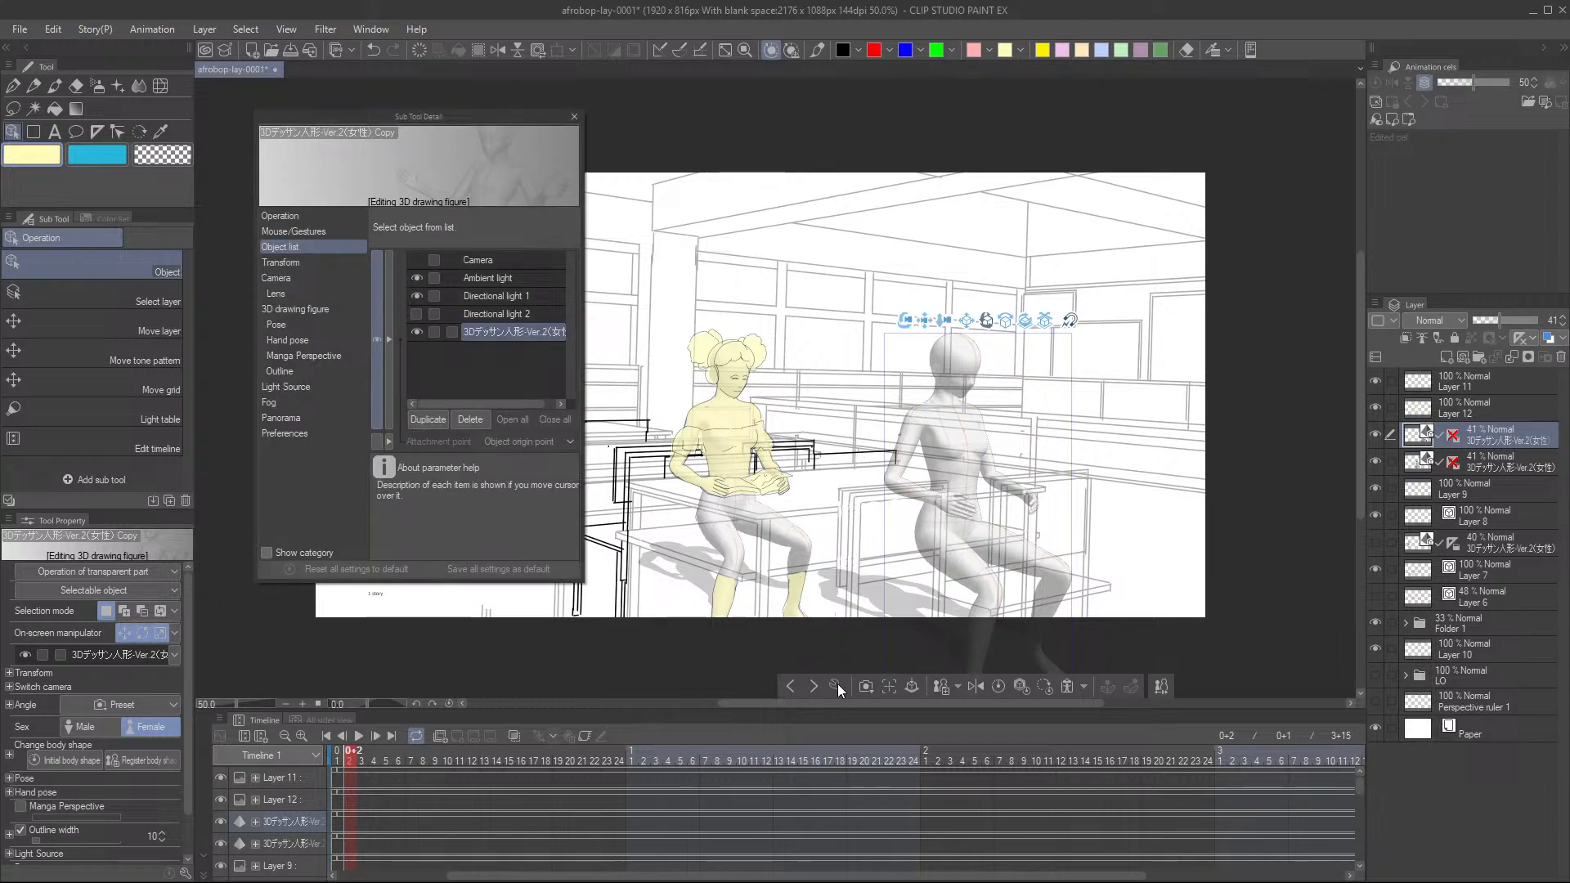
click(312, 311)
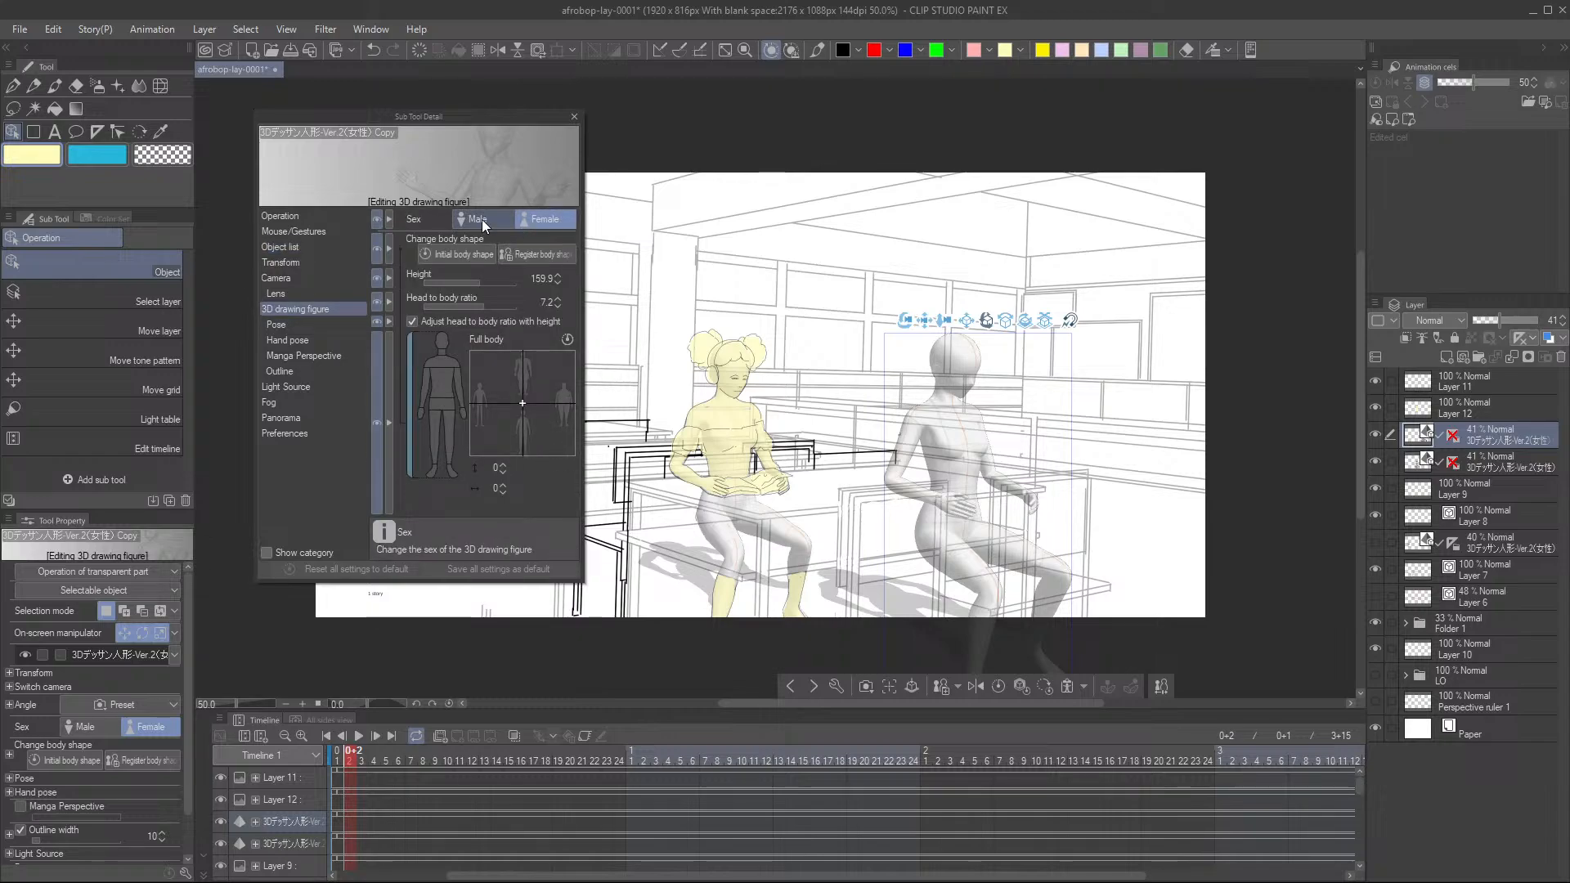
click(482, 219)
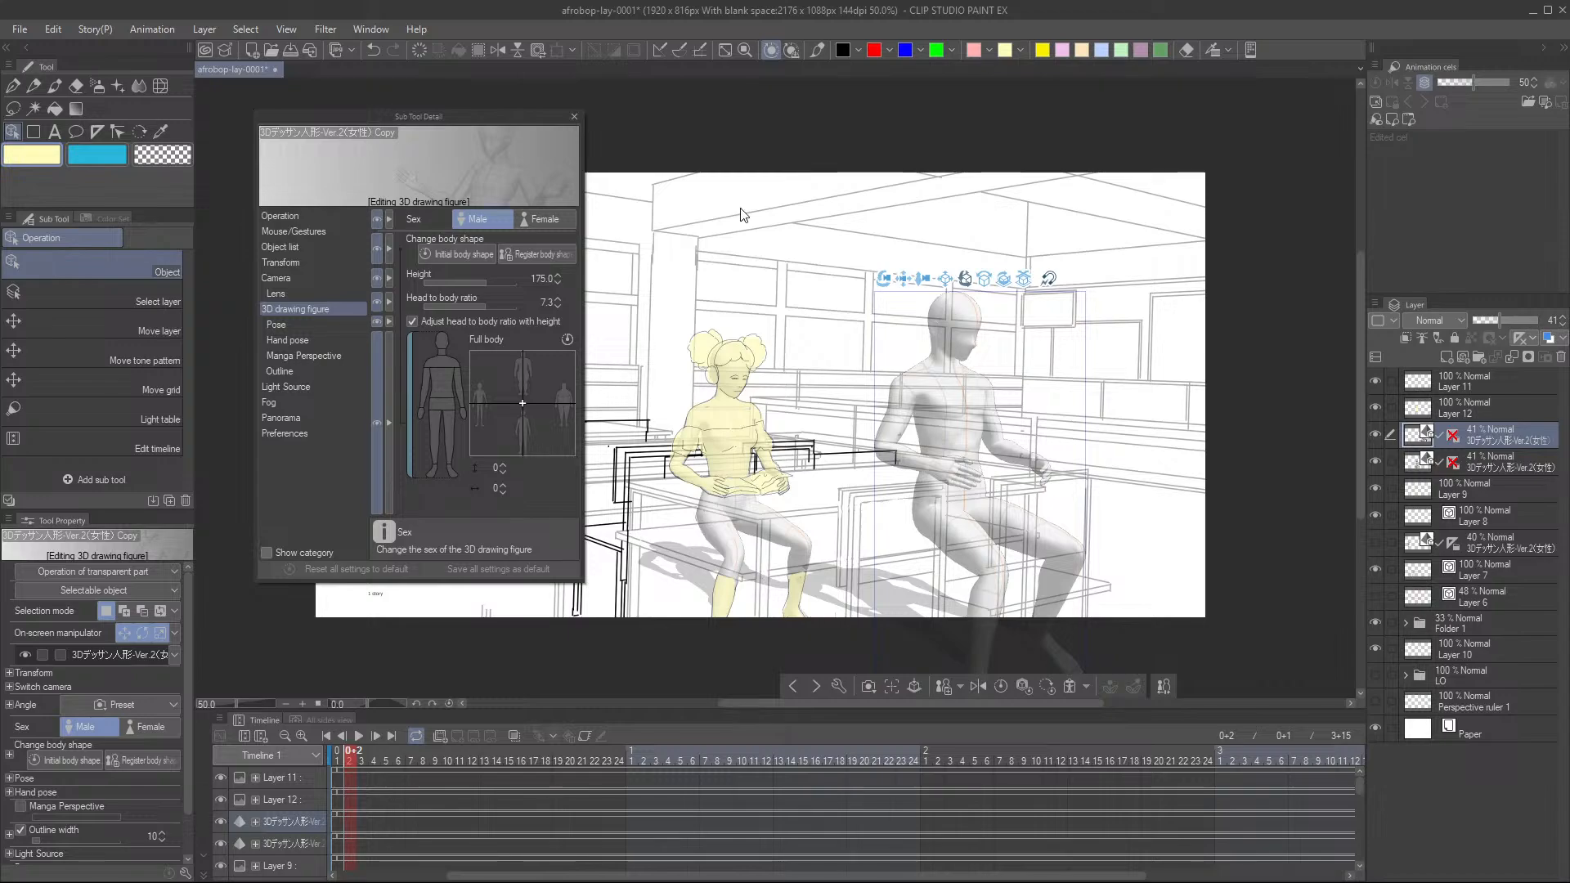
click(576, 120)
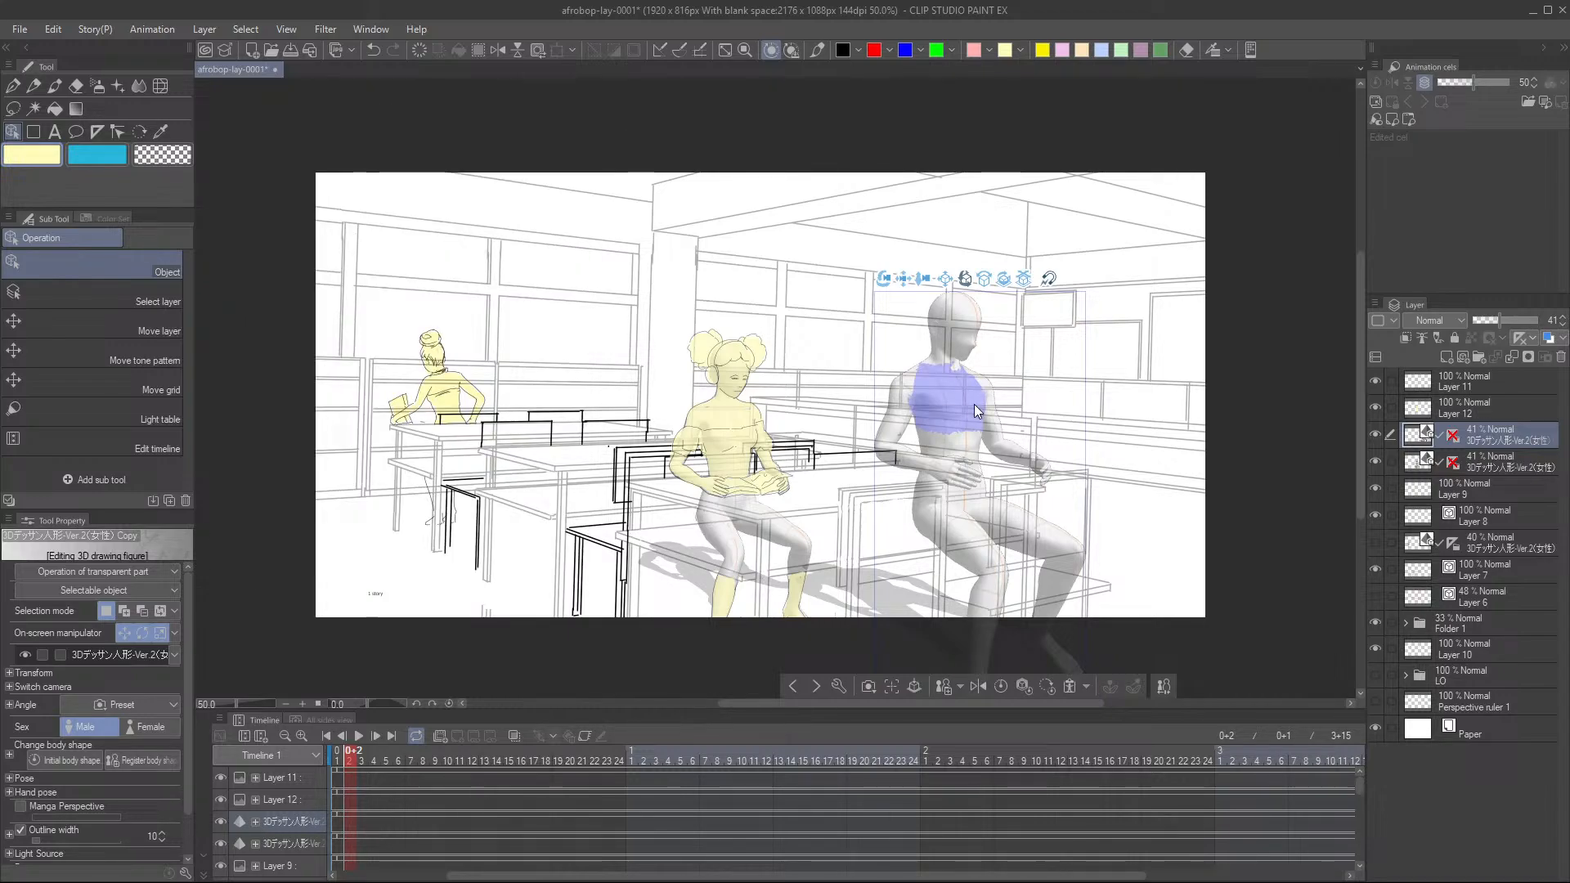
- Turn the male figure so his back faces the viewer and seat him on the right foreground bench facing the girl
drag(922, 282, 1139, 340)
drag(1119, 405, 925, 223)
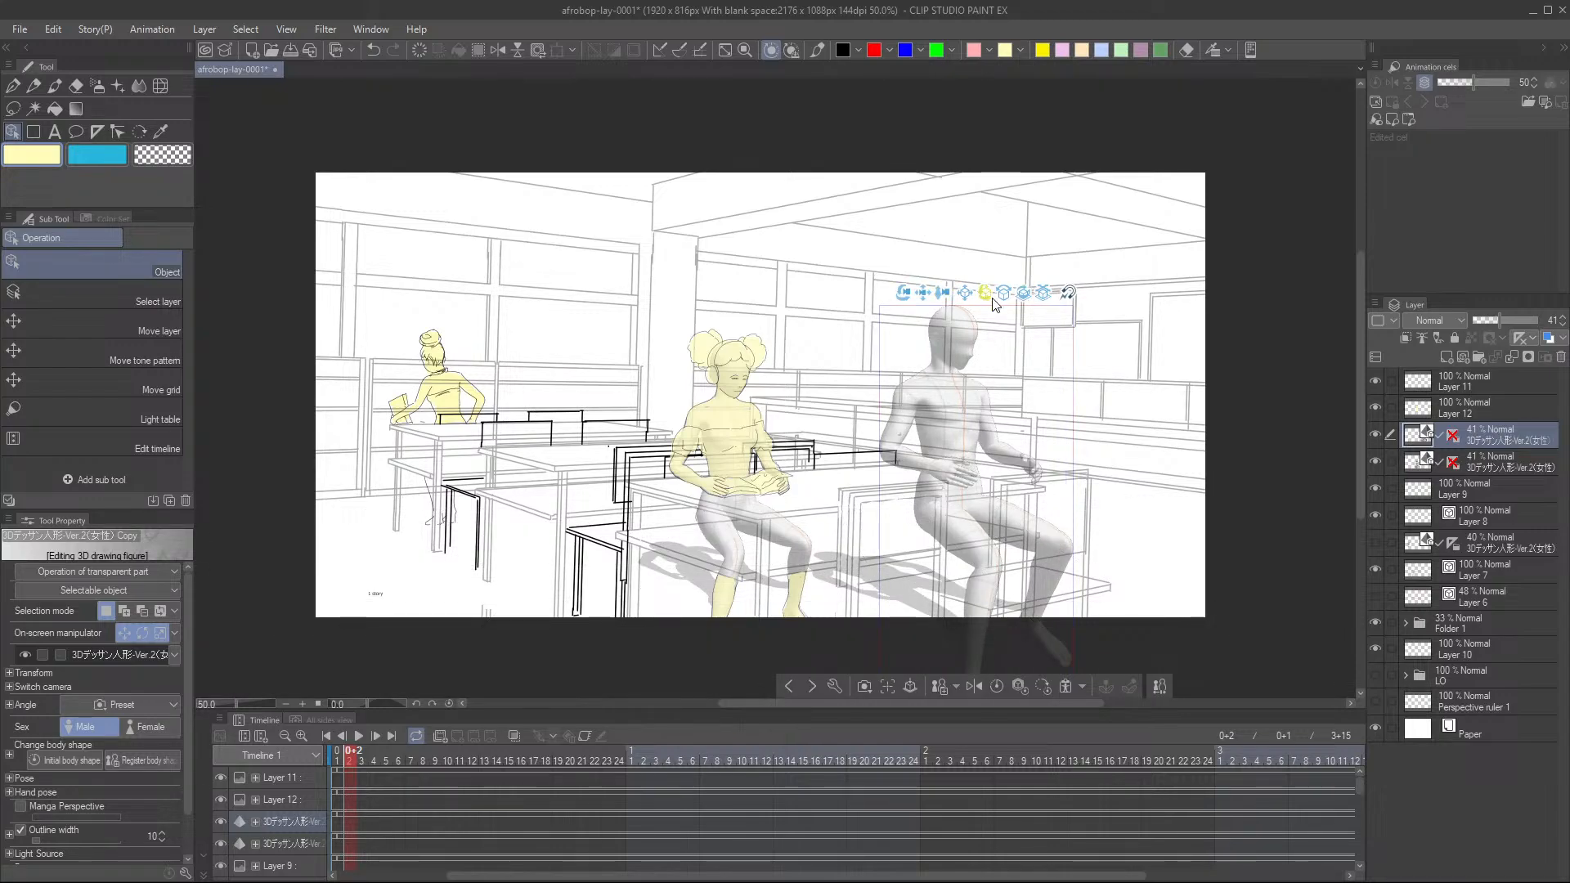
drag(980, 302, 754, 304)
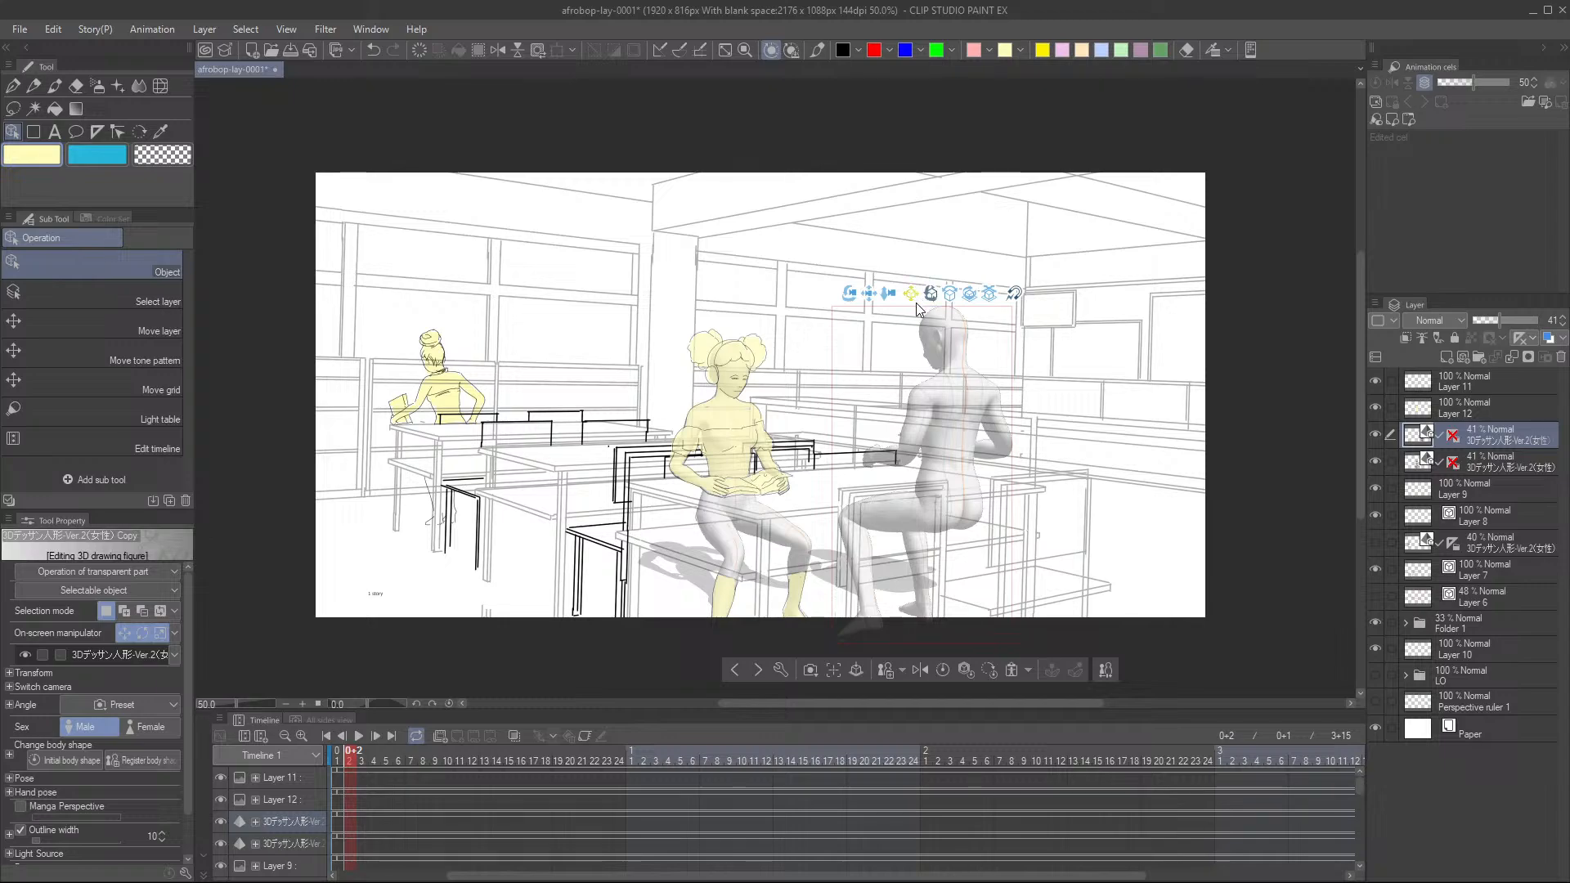
drag(918, 303, 977, 309)
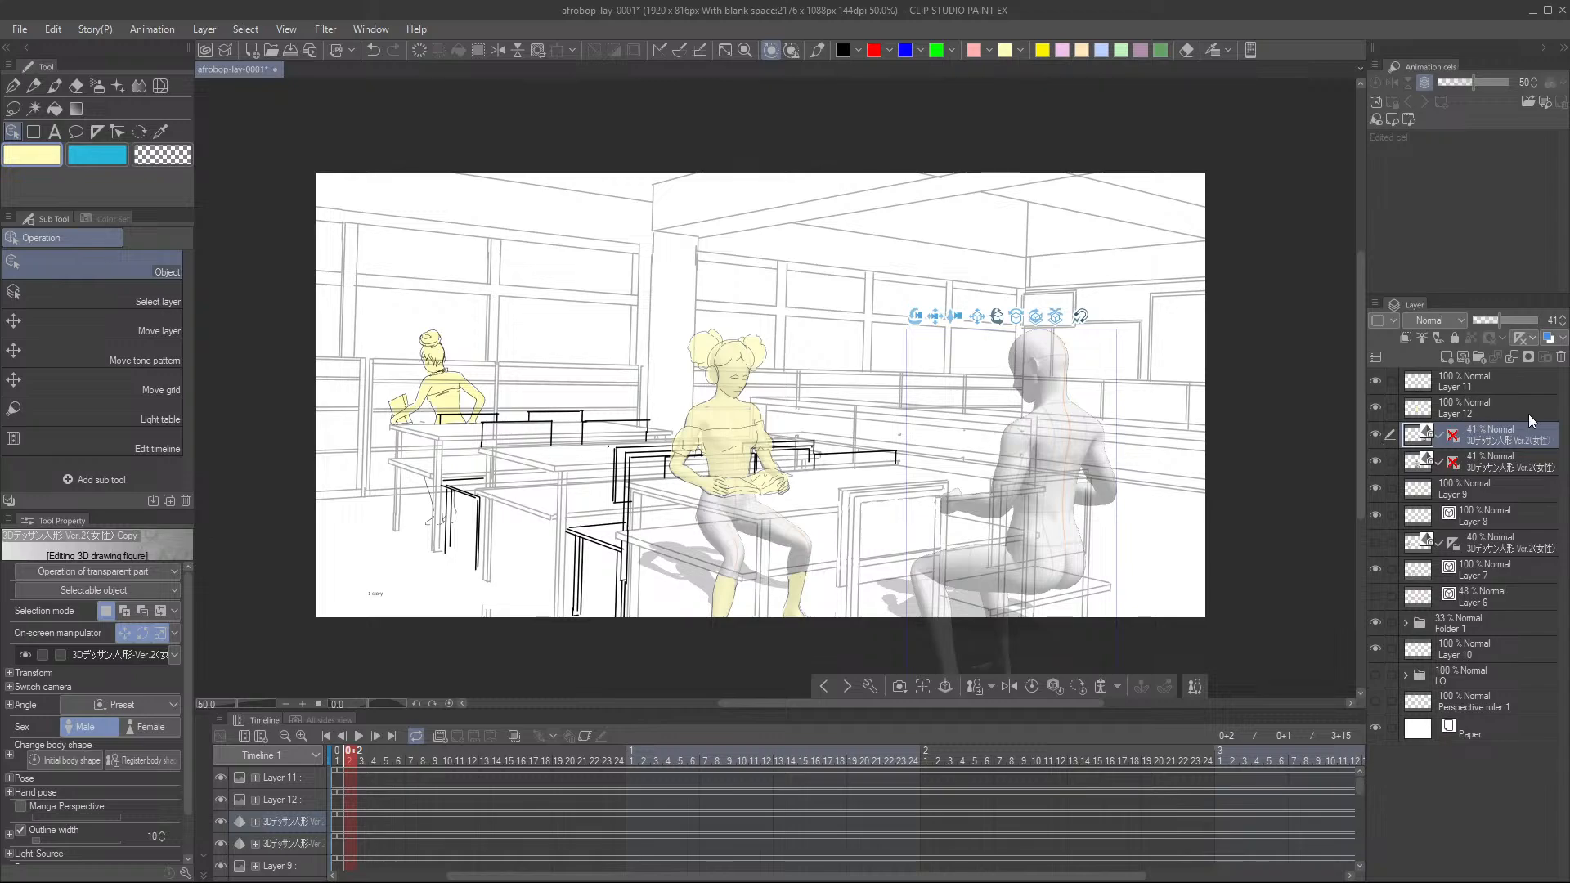
- Add a new raster layer above Layer 11 and hide the seated female 3D figure
click(1464, 381)
click(1376, 382)
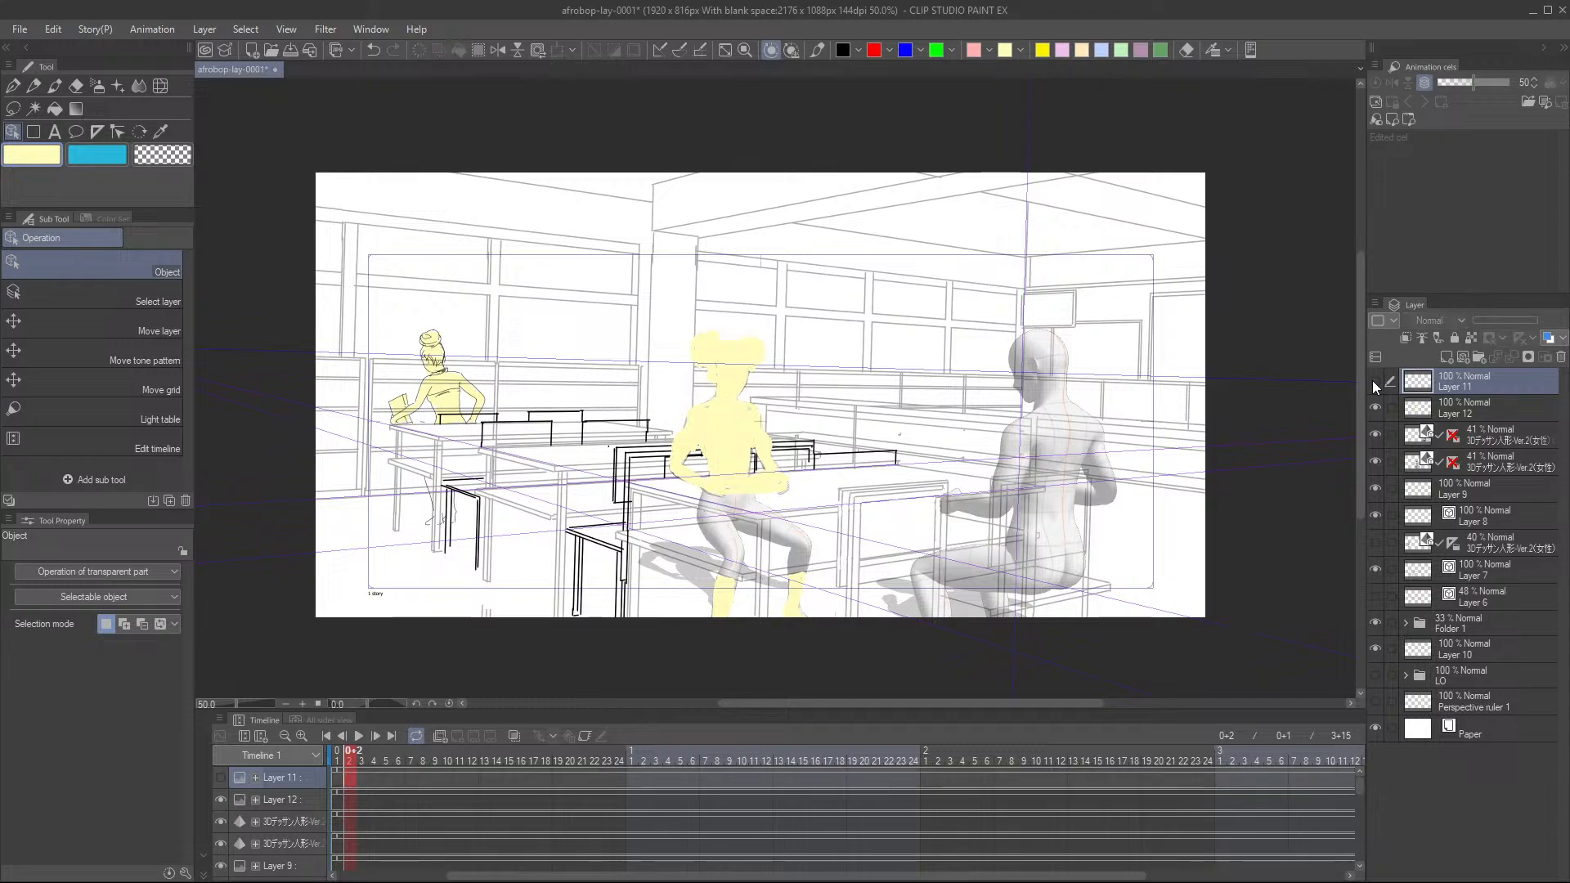
click(1375, 383)
click(1447, 357)
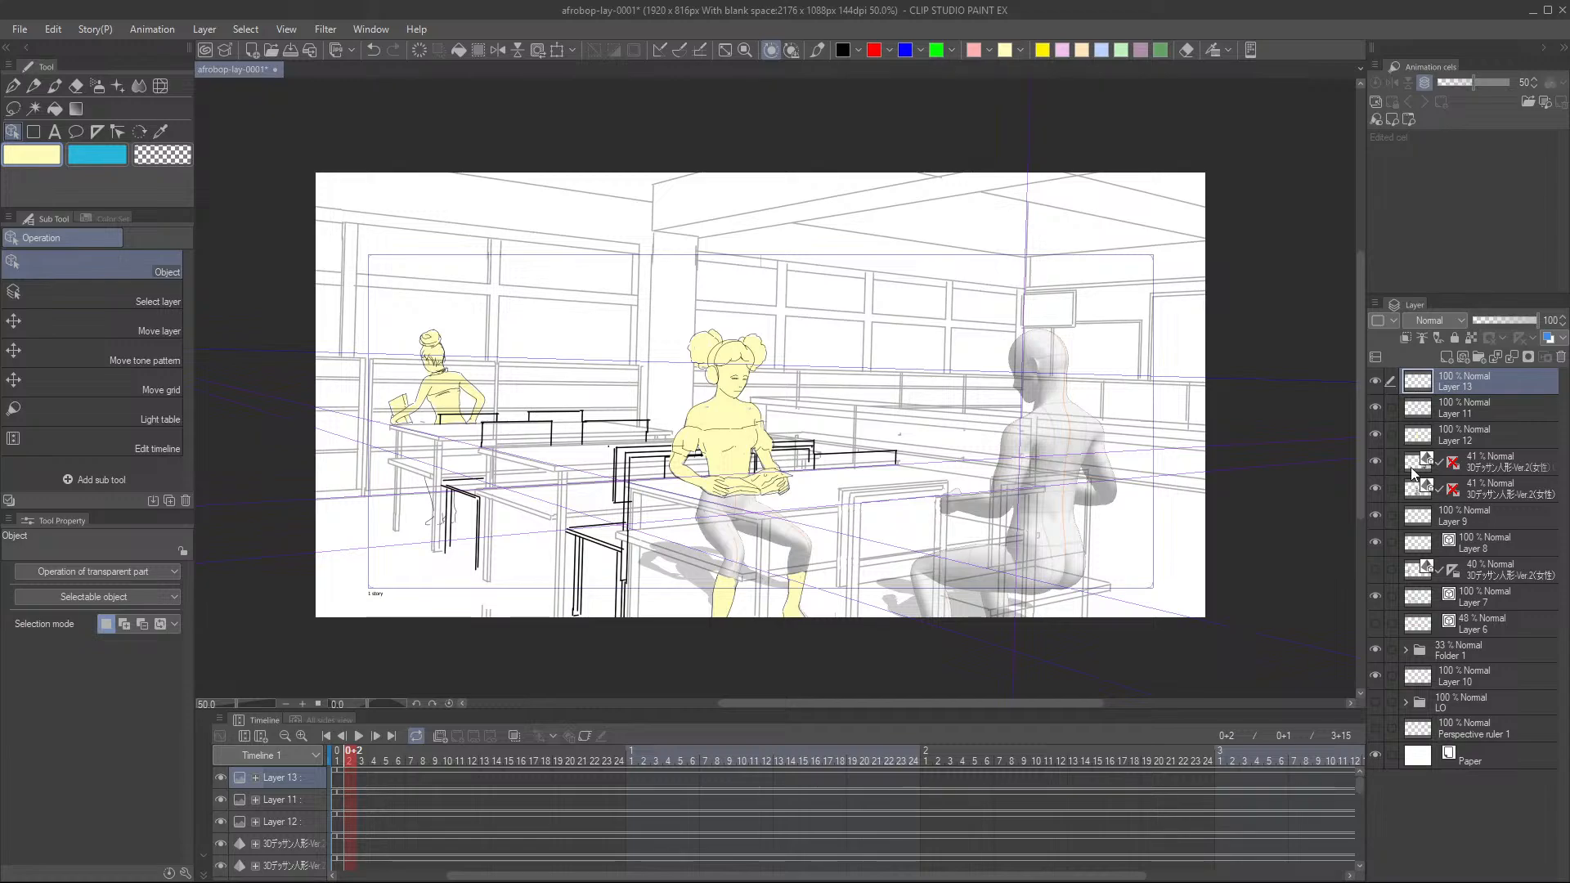
click(1376, 489)
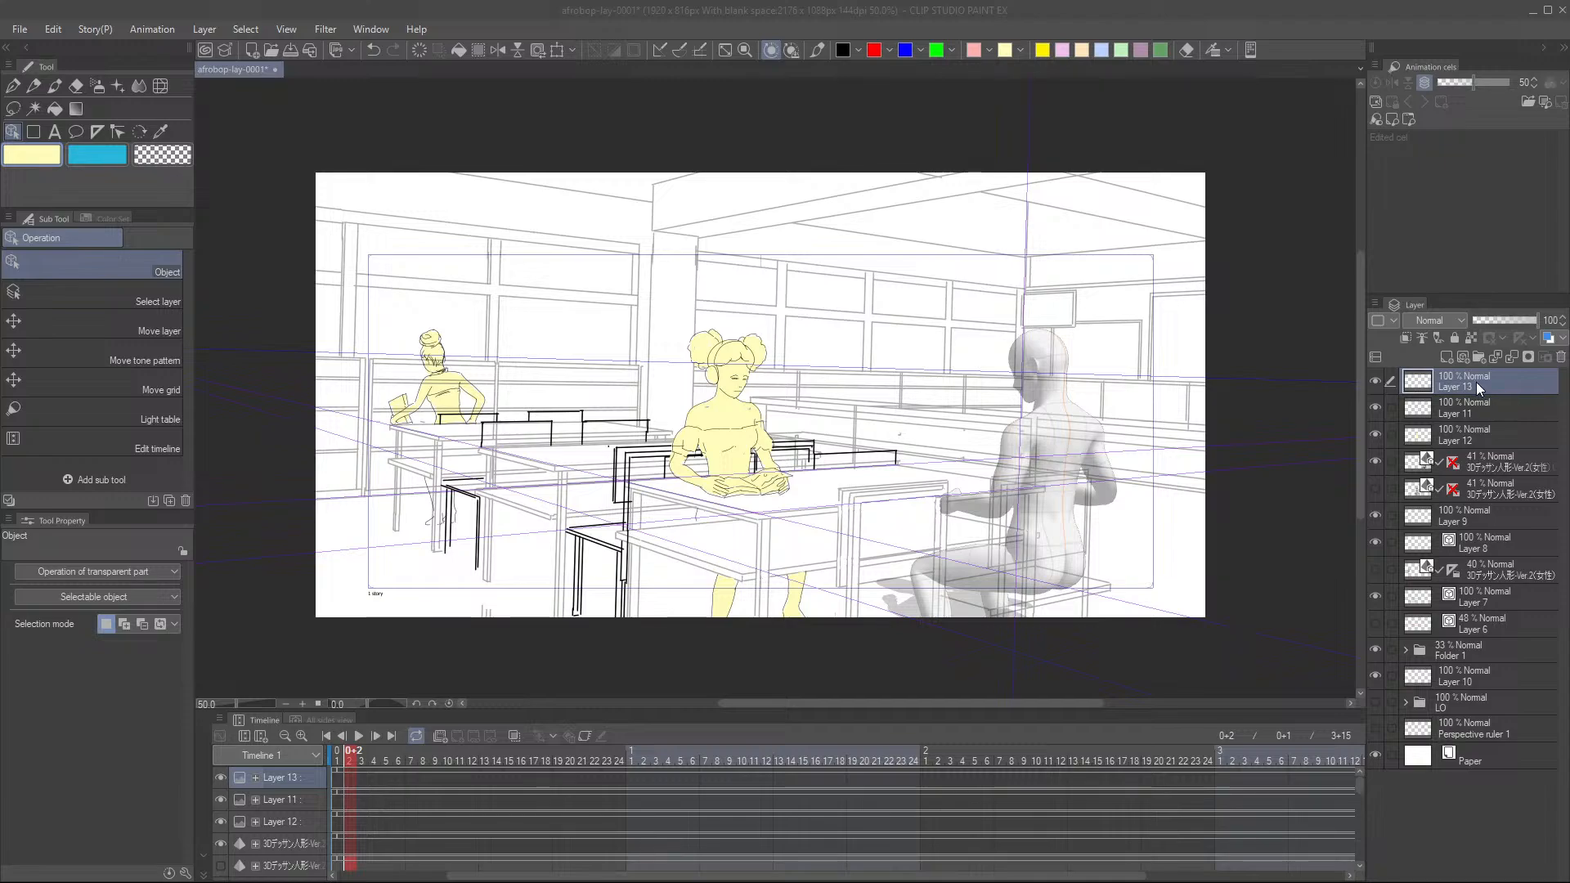
- Trace the male figure's face profile, glasses and ear in black on Layer 13 with the free Anime line Brush
drag(1043, 399, 850, 417)
scroll(874, 468, up, 5)
drag(874, 523, 872, 488)
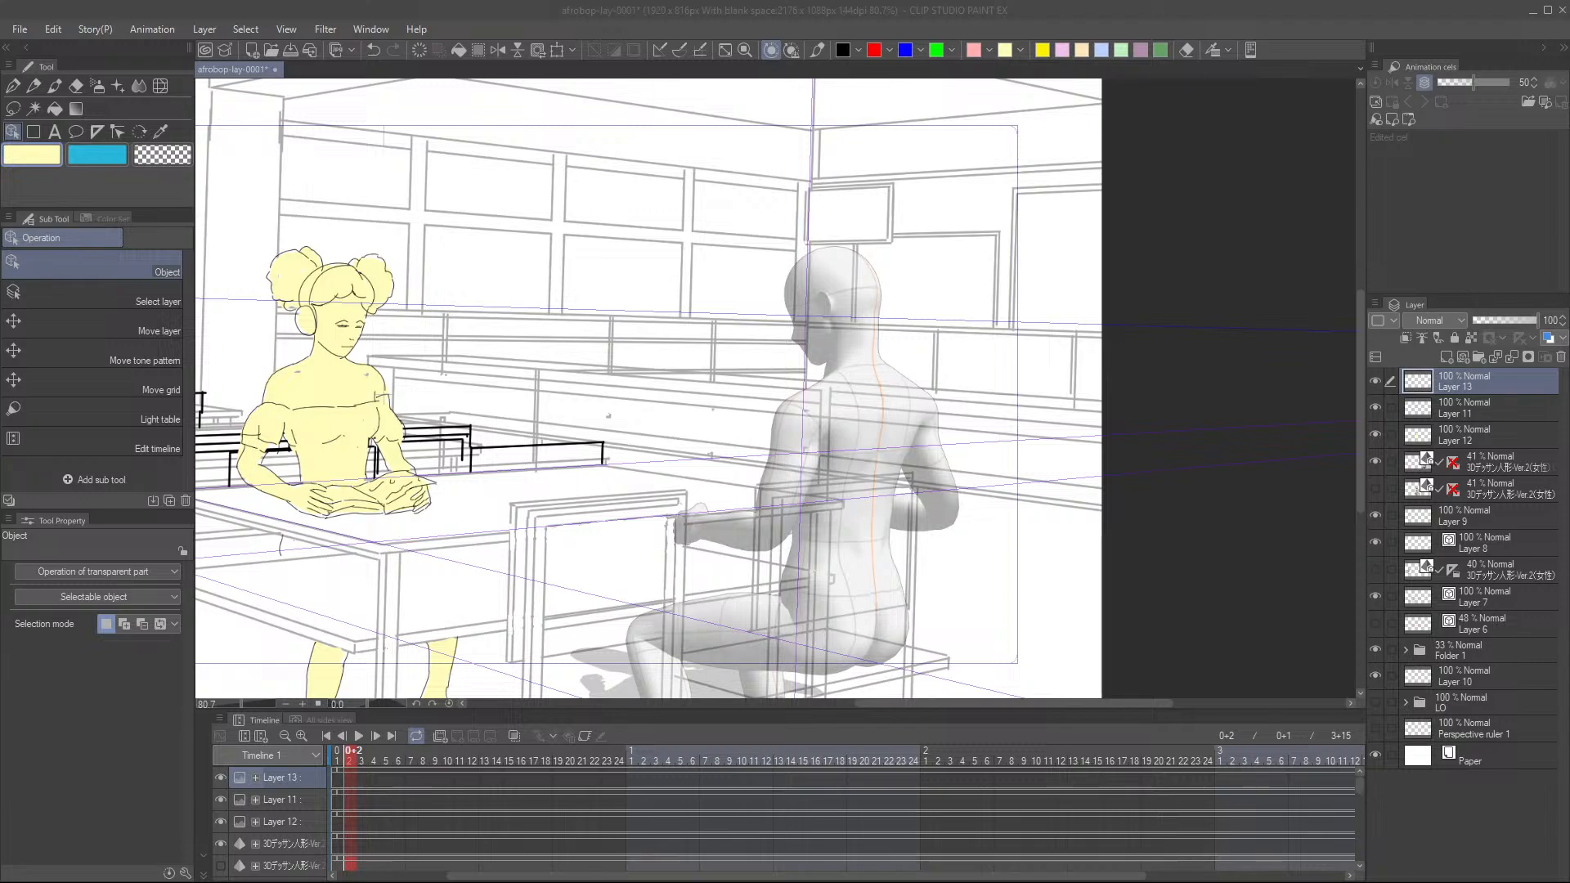
click(870, 20)
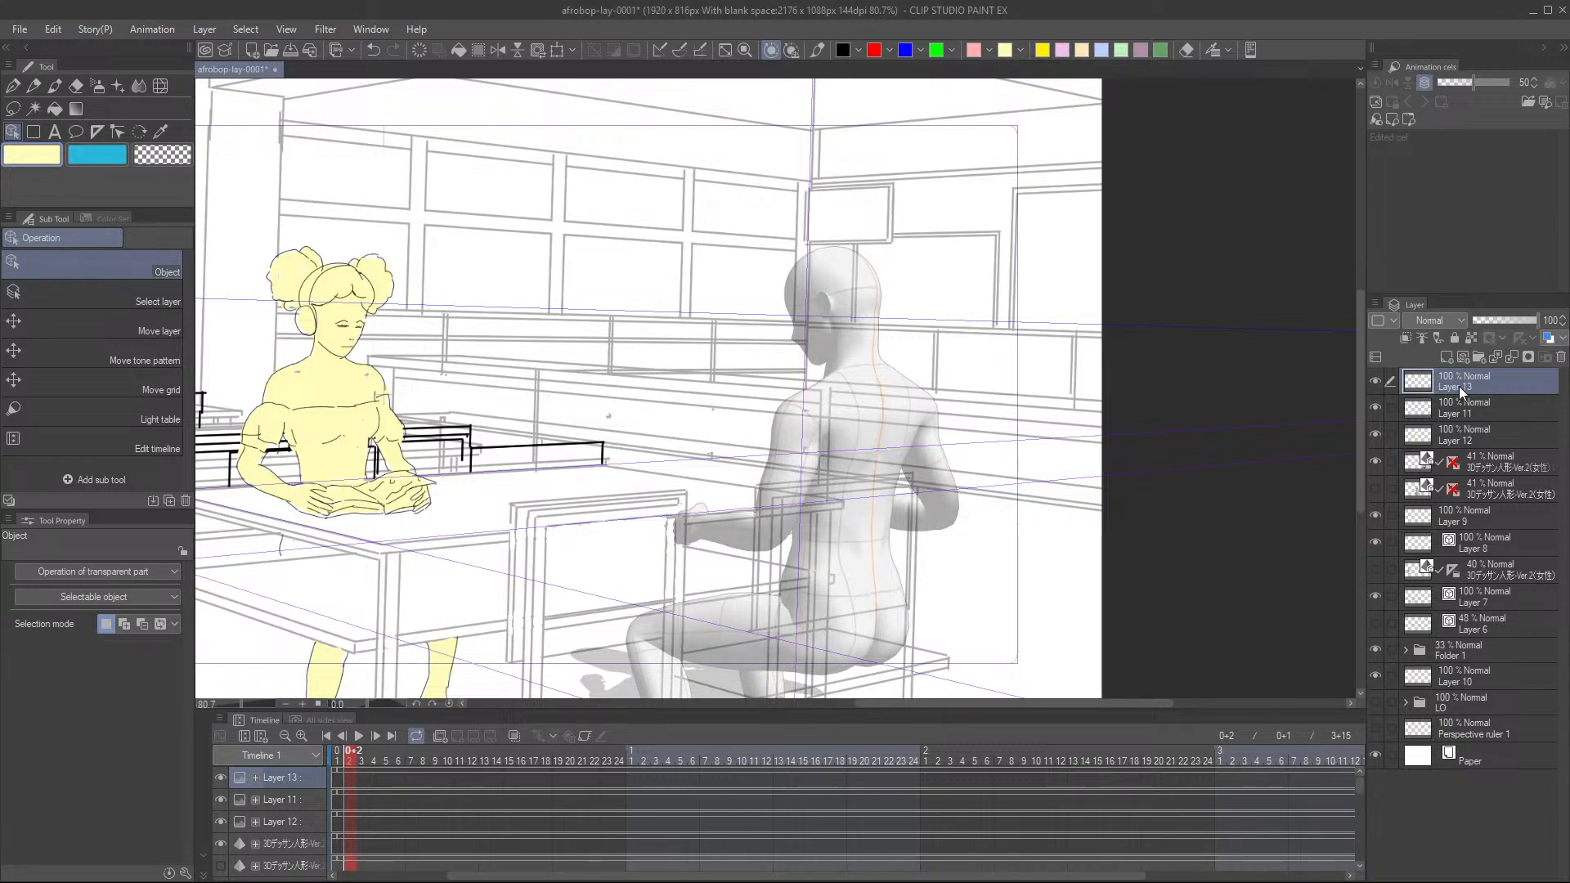
click(843, 51)
key(p)
scroll(987, 213, up, 5)
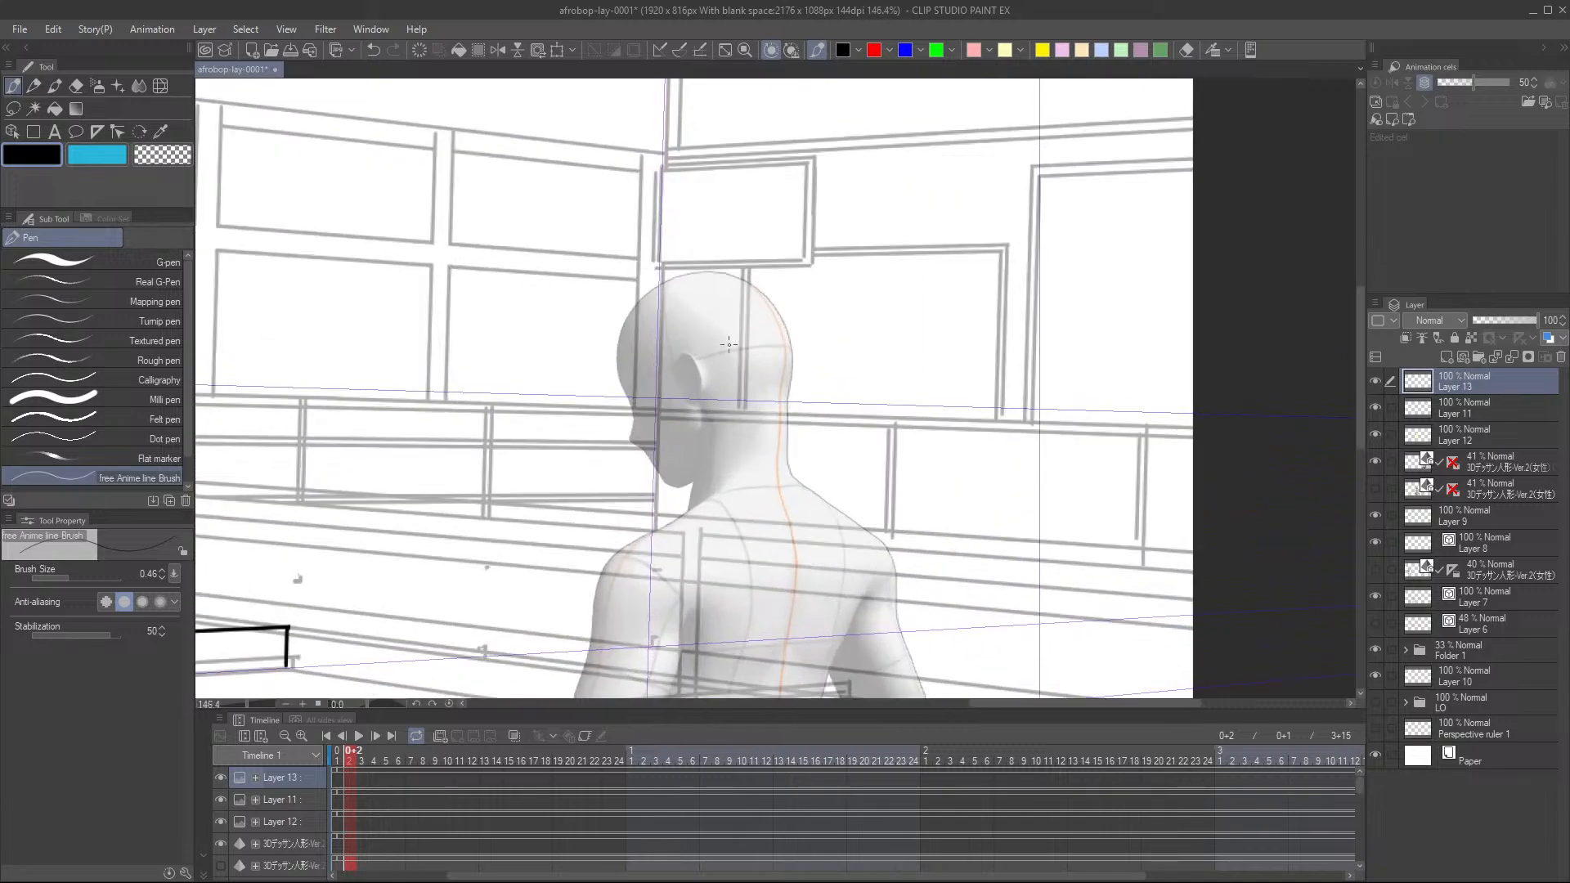
scroll(669, 332, up, 1)
drag(628, 387, 620, 431)
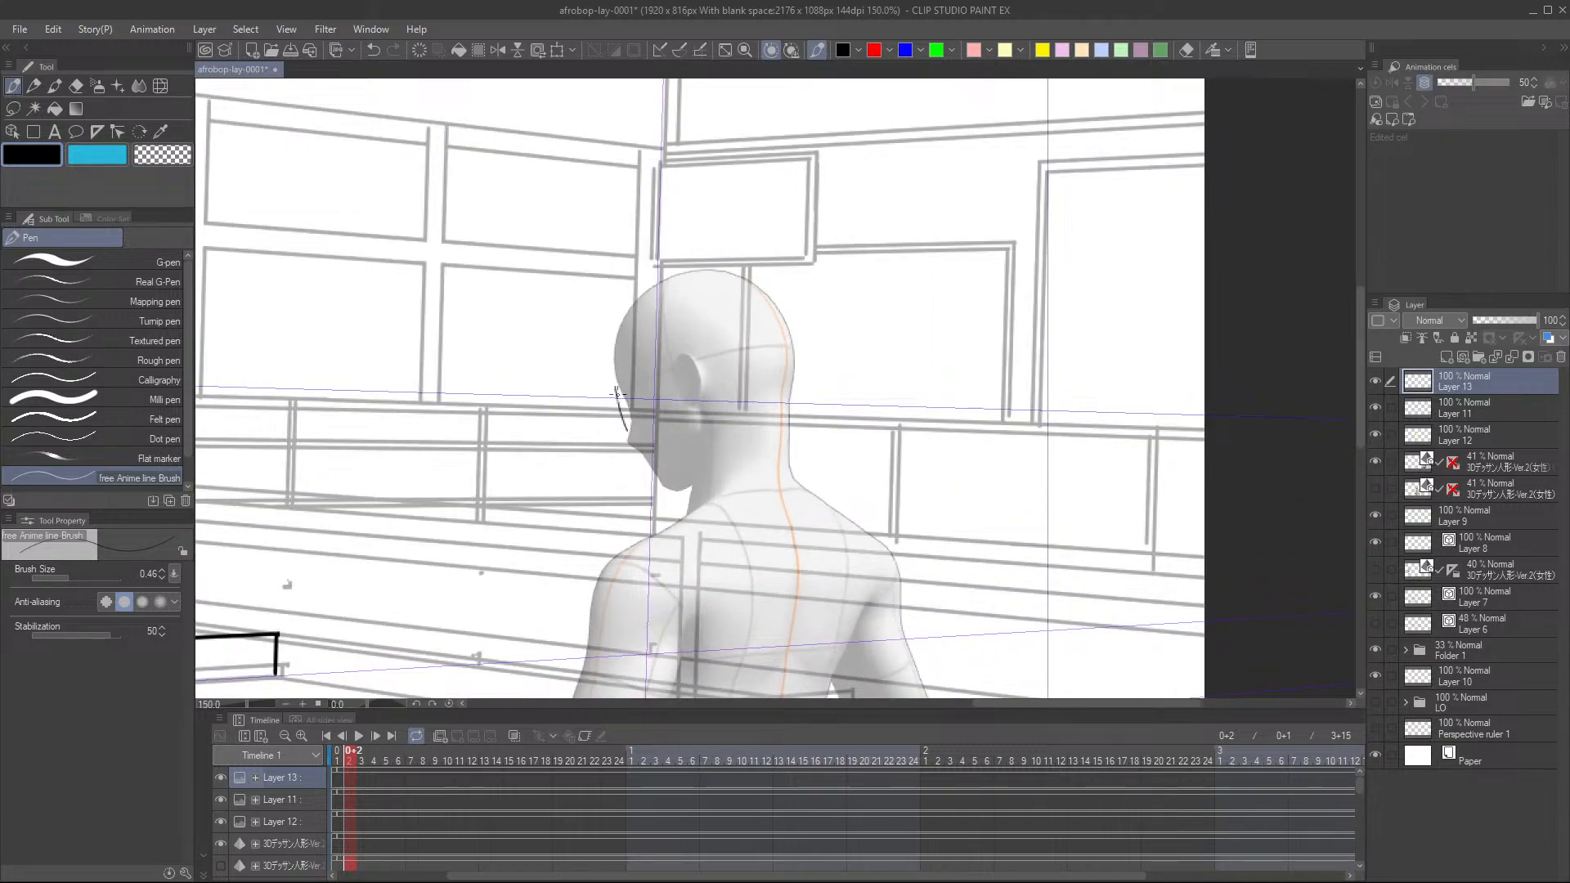
key(ctrl+z)
mouse_move(619, 409)
mouse_down()
mouse_move(631, 433)
mouse_move(677, 357)
mouse_move(695, 366)
mouse_move(689, 402)
mouse_up()
key(ctrl+z)
key(ctrl+z)
mouse_move(672, 439)
mouse_down()
mouse_move(573, 431)
mouse_move(601, 471)
mouse_move(632, 398)
mouse_move(639, 471)
mouse_up()
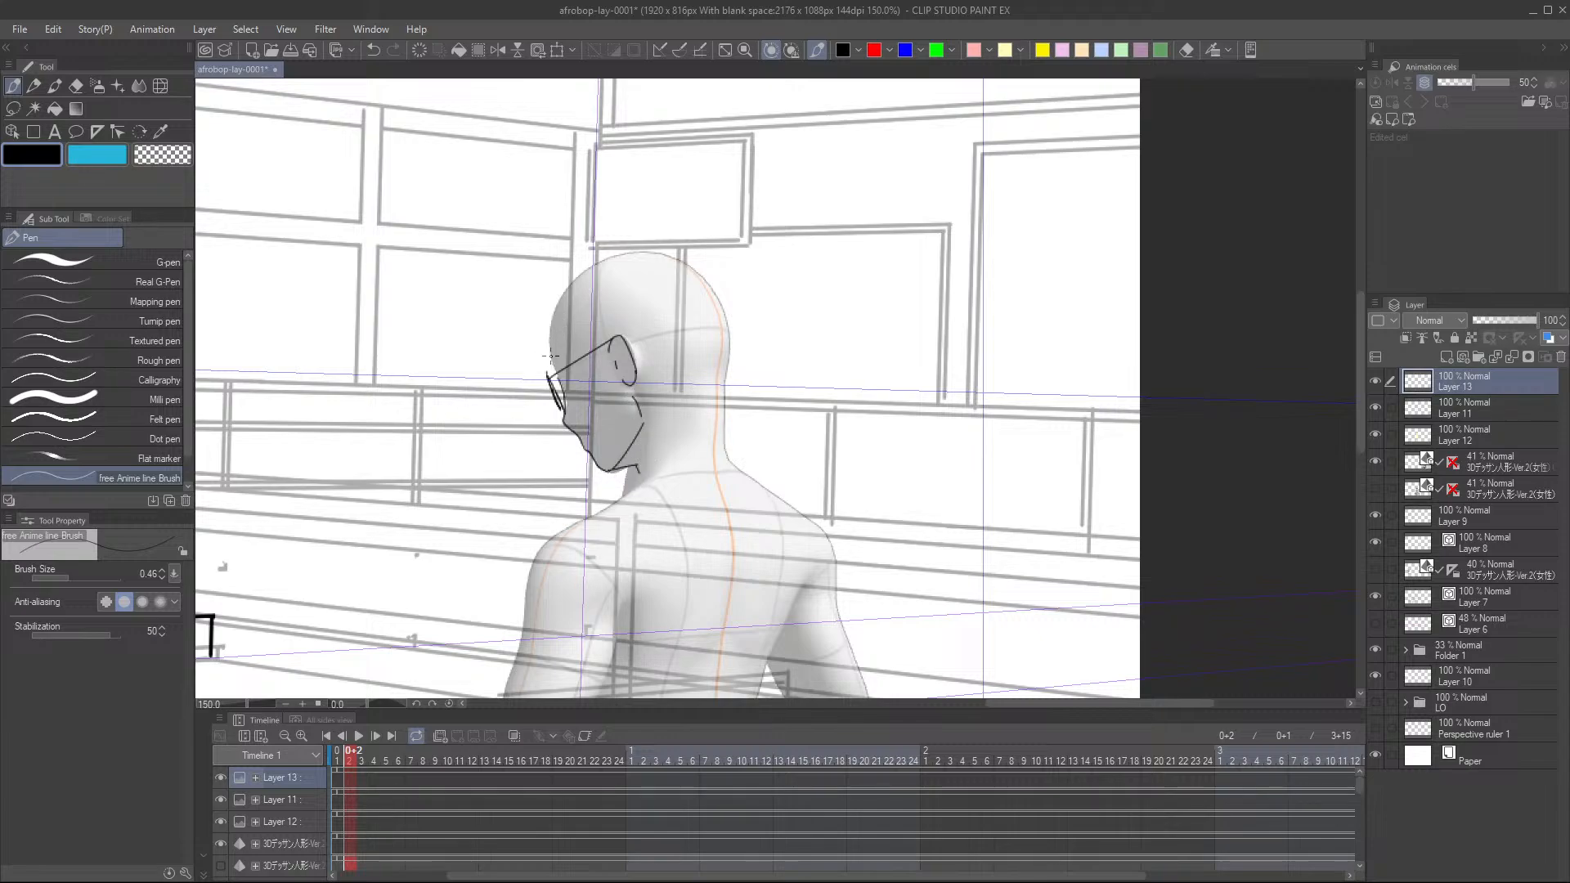
- Draw the boy's wavy hair outline, the hairline around his ear and the back of his head and neck
mouse_move(550, 326)
mouse_down()
mouse_move(550, 272)
mouse_move(625, 222)
mouse_move(680, 242)
mouse_move(709, 280)
mouse_up()
mouse_move(573, 314)
mouse_down()
mouse_move(579, 350)
mouse_move(603, 315)
mouse_move(612, 341)
mouse_up()
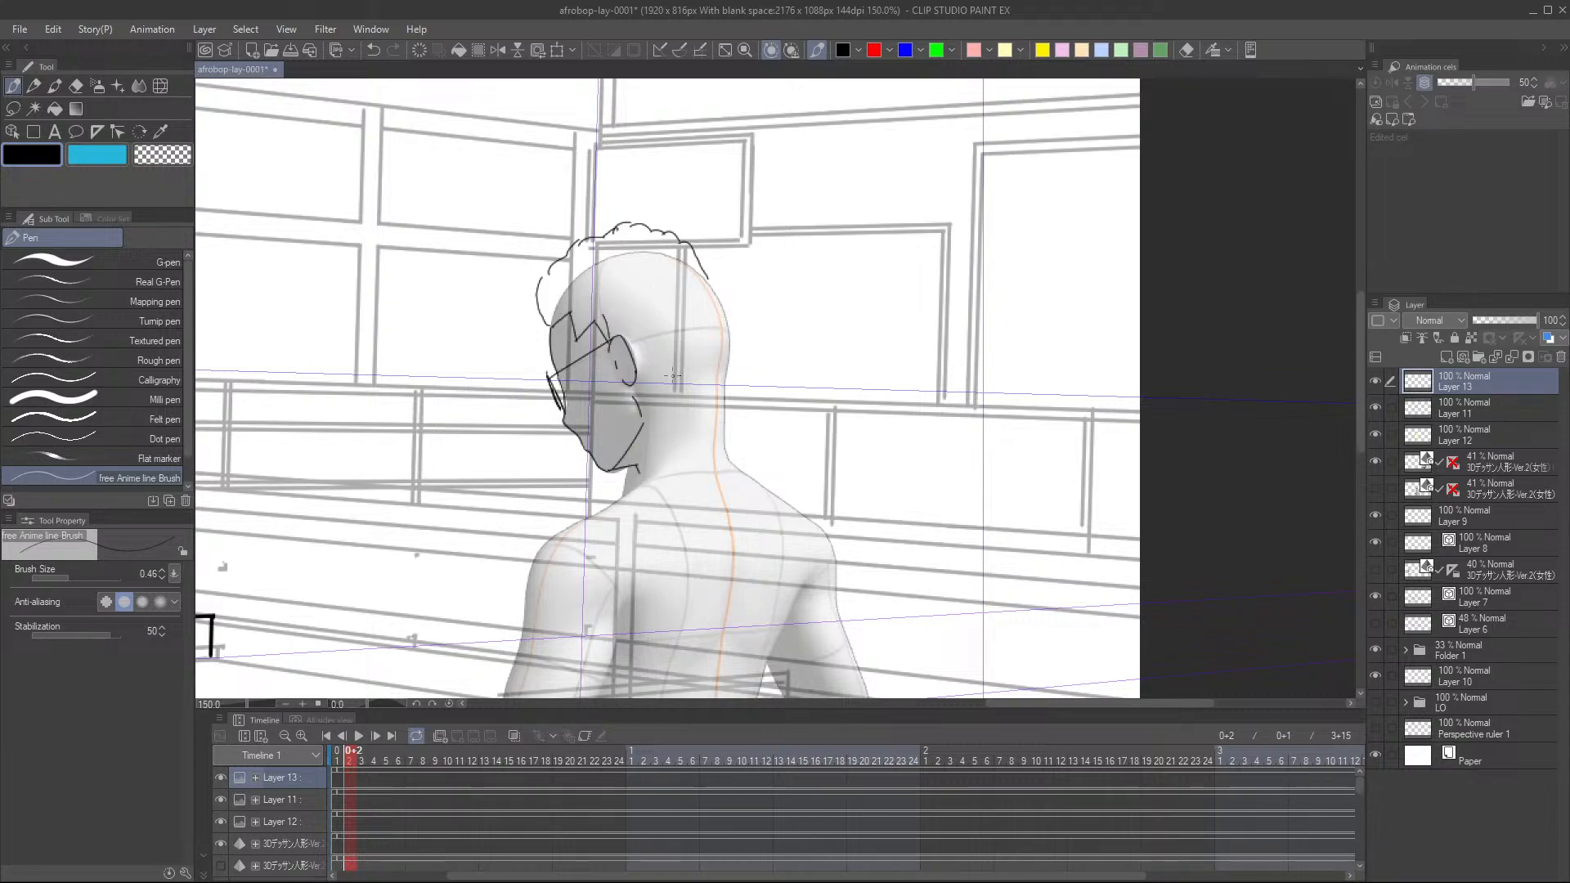
mouse_move(704, 284)
mouse_down()
mouse_move(732, 327)
mouse_move(723, 421)
mouse_up()
mouse_move(623, 324)
mouse_down()
mouse_move(661, 297)
mouse_move(716, 307)
mouse_up()
key(ctrl+z)
key(ctrl+z)
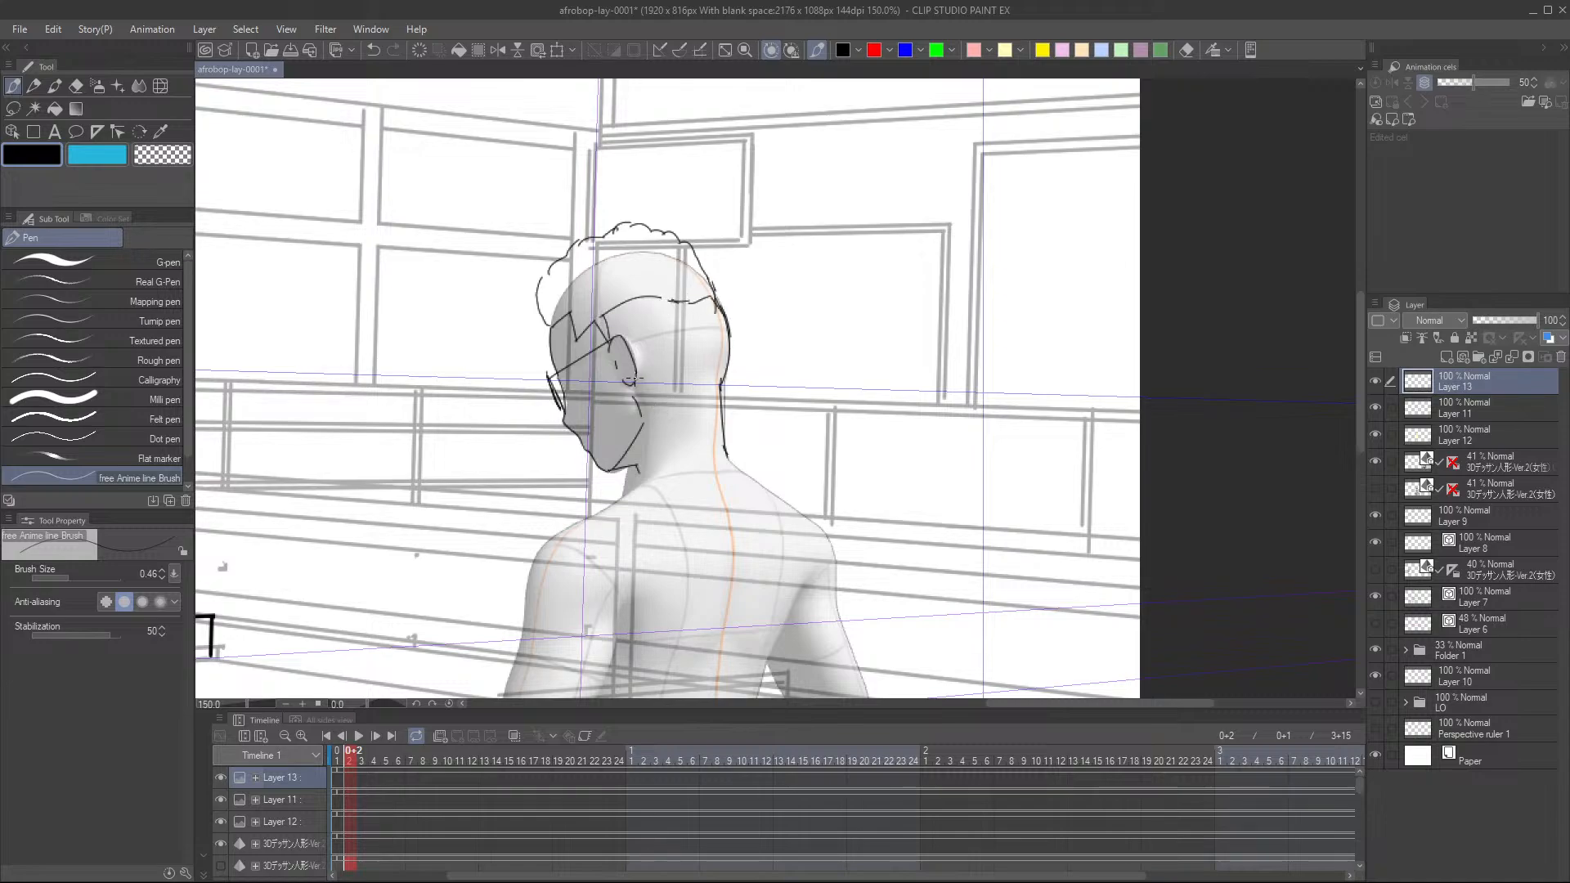
mouse_move(646, 374)
mouse_down()
mouse_move(663, 408)
mouse_move(711, 402)
mouse_move(775, 349)
mouse_move(761, 330)
mouse_up()
- Outline the boy's left shoulder with a short sleeve, plus the forearm and hand reaching toward the desk
scroll(742, 427, down, 5)
scroll(748, 338, up, 2)
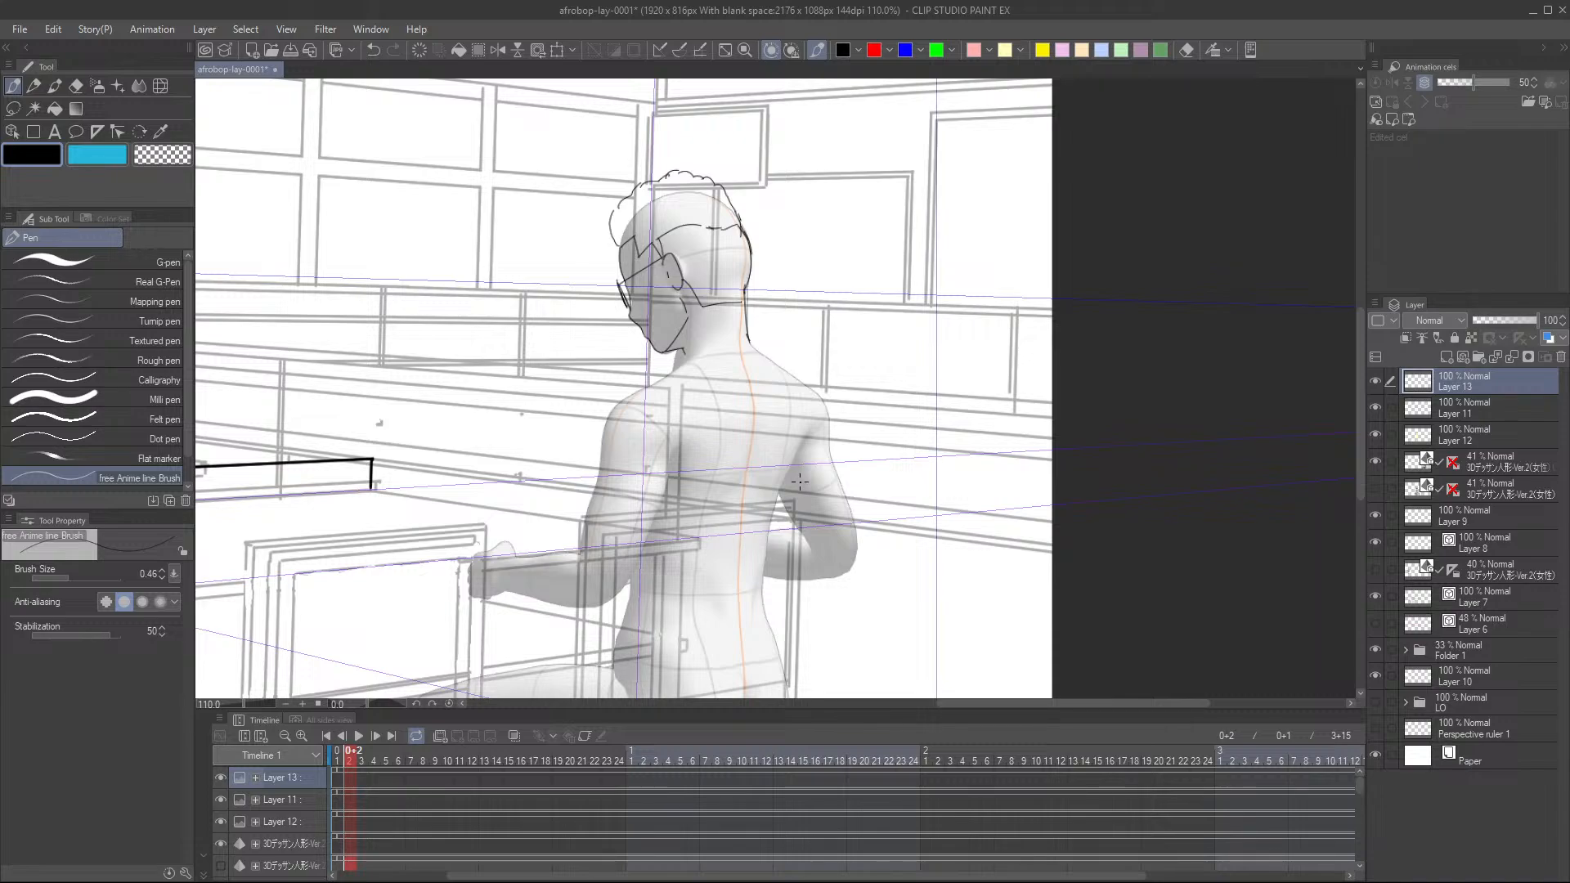
drag(800, 482, 805, 495)
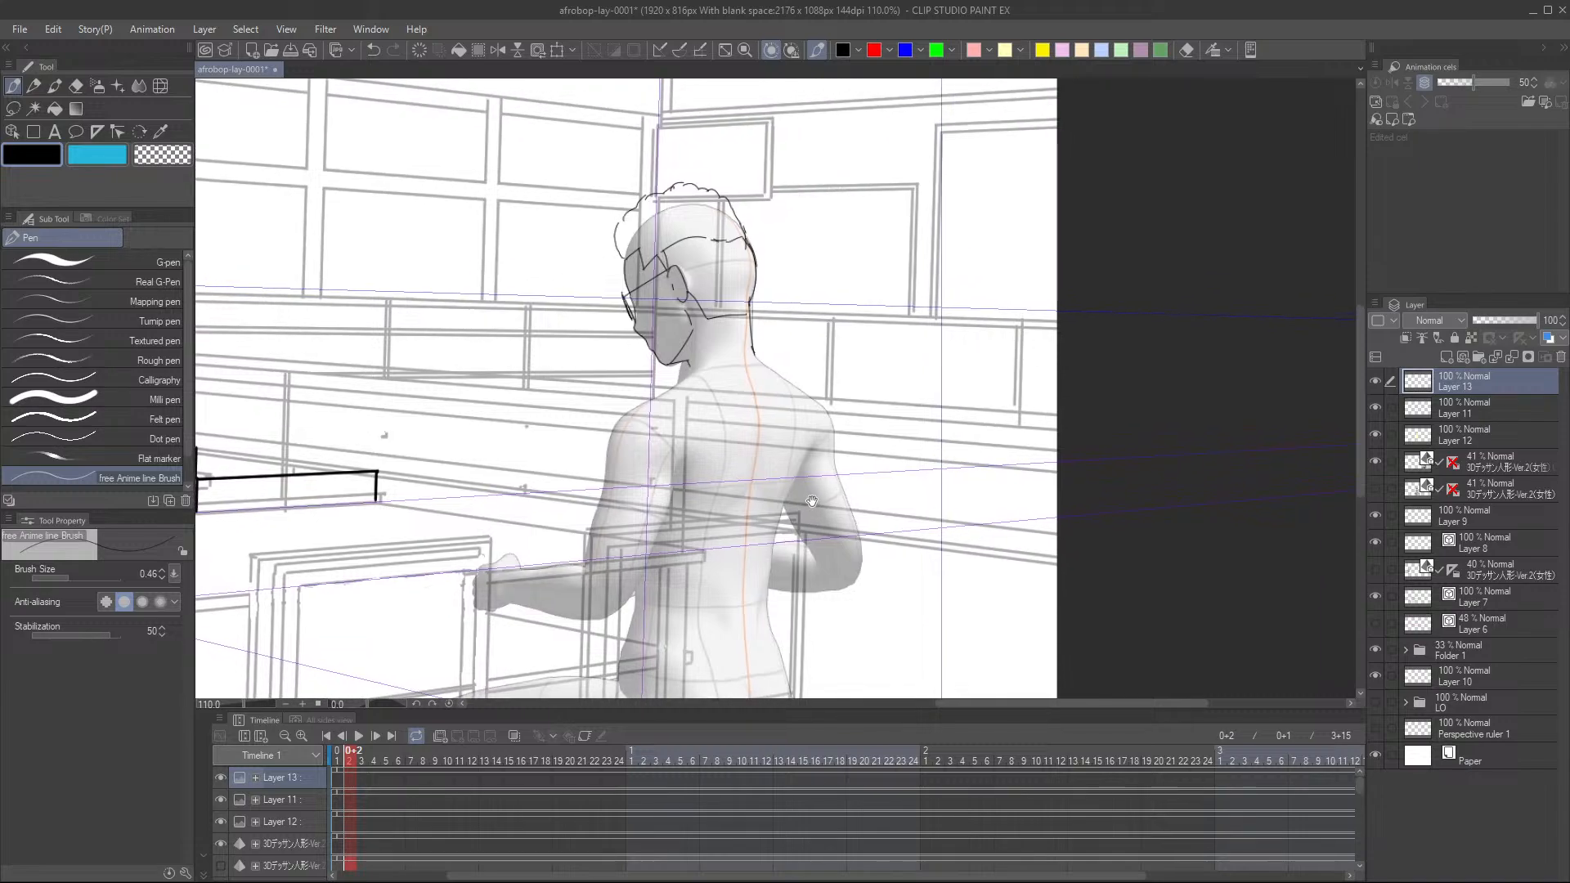
scroll(801, 488, down, 2)
drag(705, 401, 659, 368)
scroll(659, 368, up, 3)
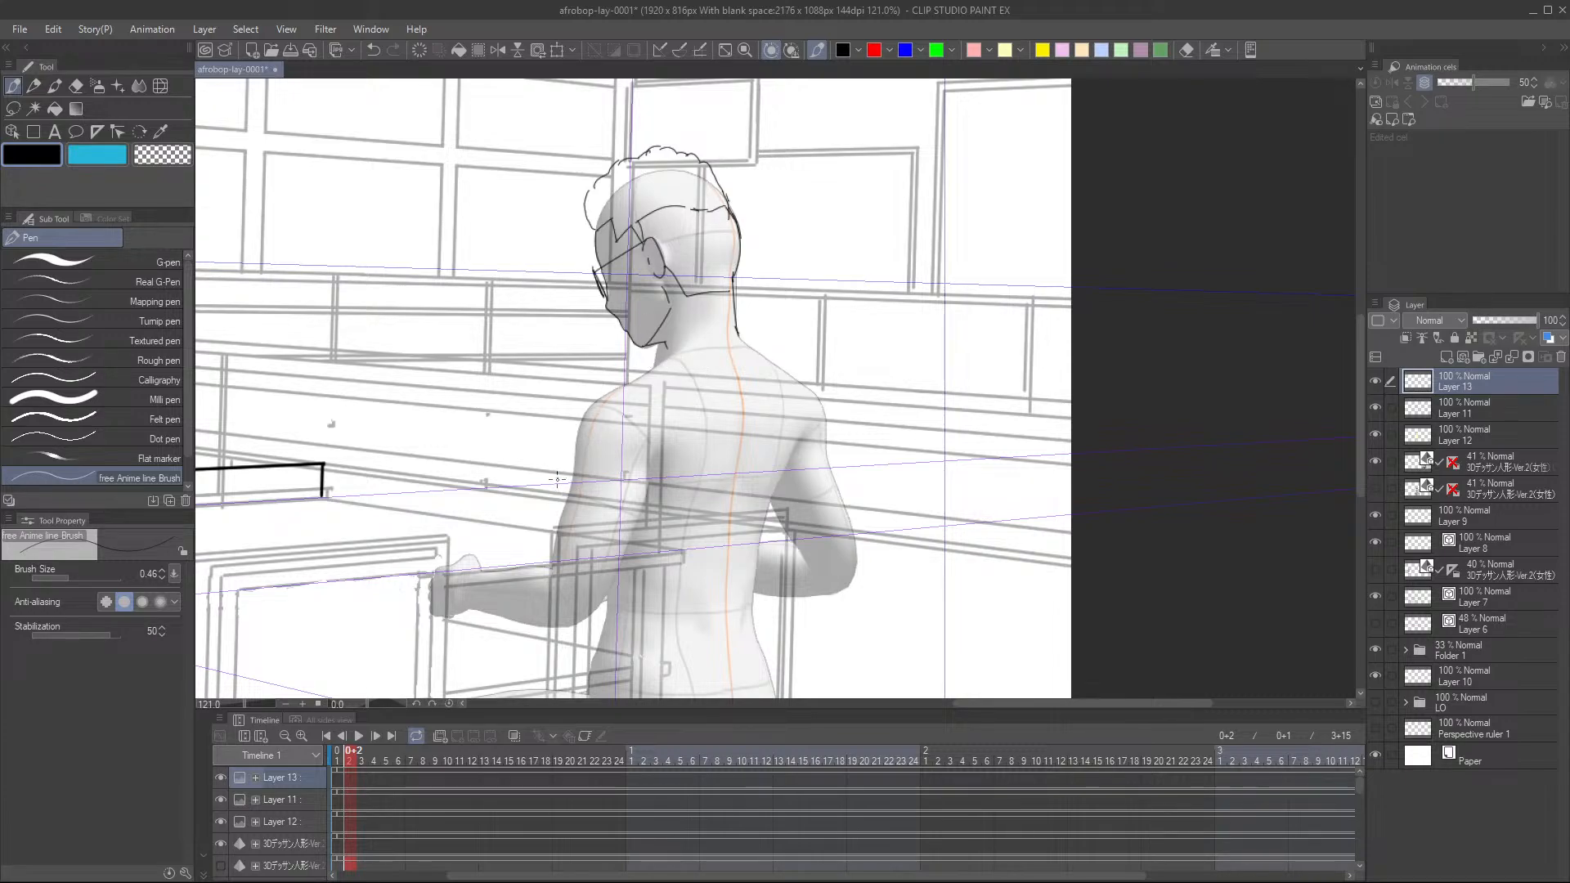
drag(557, 478, 630, 530)
mouse_move(559, 474)
mouse_down()
mouse_move(602, 398)
mouse_move(655, 492)
mouse_move(646, 519)
mouse_up()
mouse_move(634, 523)
mouse_down()
mouse_move(573, 521)
mouse_move(576, 460)
mouse_move(557, 513)
mouse_up()
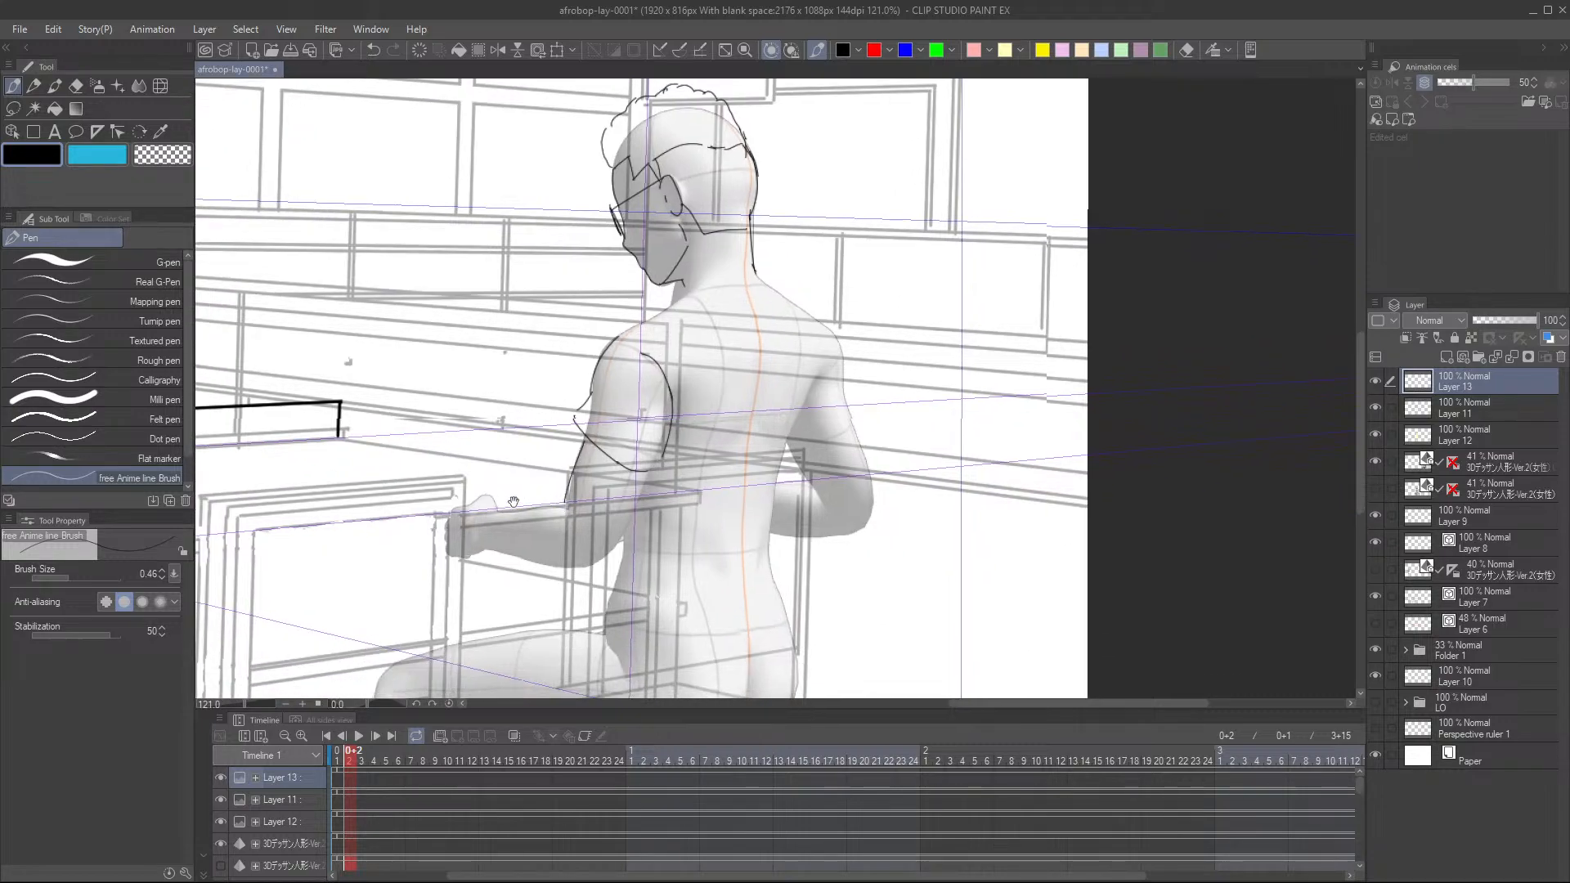
mouse_move(456, 502)
mouse_down()
mouse_move(492, 508)
mouse_move(562, 493)
mouse_up()
mouse_move(462, 553)
mouse_down()
mouse_move(570, 488)
mouse_move(453, 529)
mouse_up()
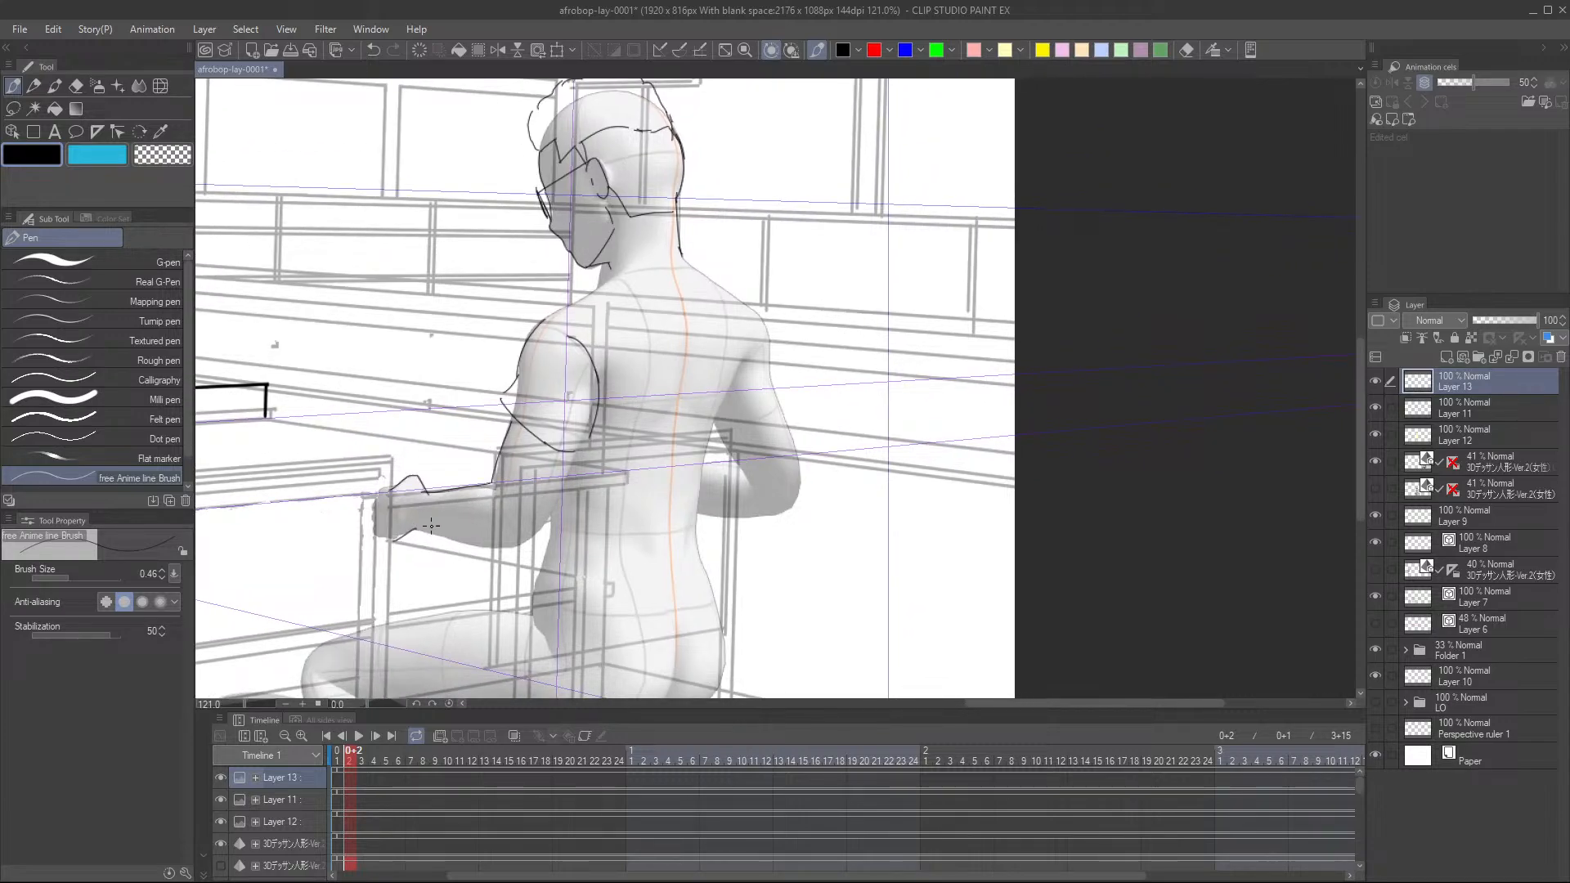
drag(431, 525, 526, 528)
- Draw the shirt collar, the shoulder lines and the sleeve and bent arm on the boy's right side
drag(544, 321, 607, 280)
mouse_move(612, 275)
mouse_down()
mouse_move(677, 264)
mouse_move(708, 296)
mouse_up()
key(ctrl+z)
drag(644, 247, 712, 295)
key(ctrl+z)
mouse_move(646, 247)
mouse_down()
mouse_move(720, 306)
mouse_move(733, 372)
mouse_move(713, 400)
mouse_move(737, 381)
mouse_move(745, 459)
mouse_move(699, 467)
mouse_up()
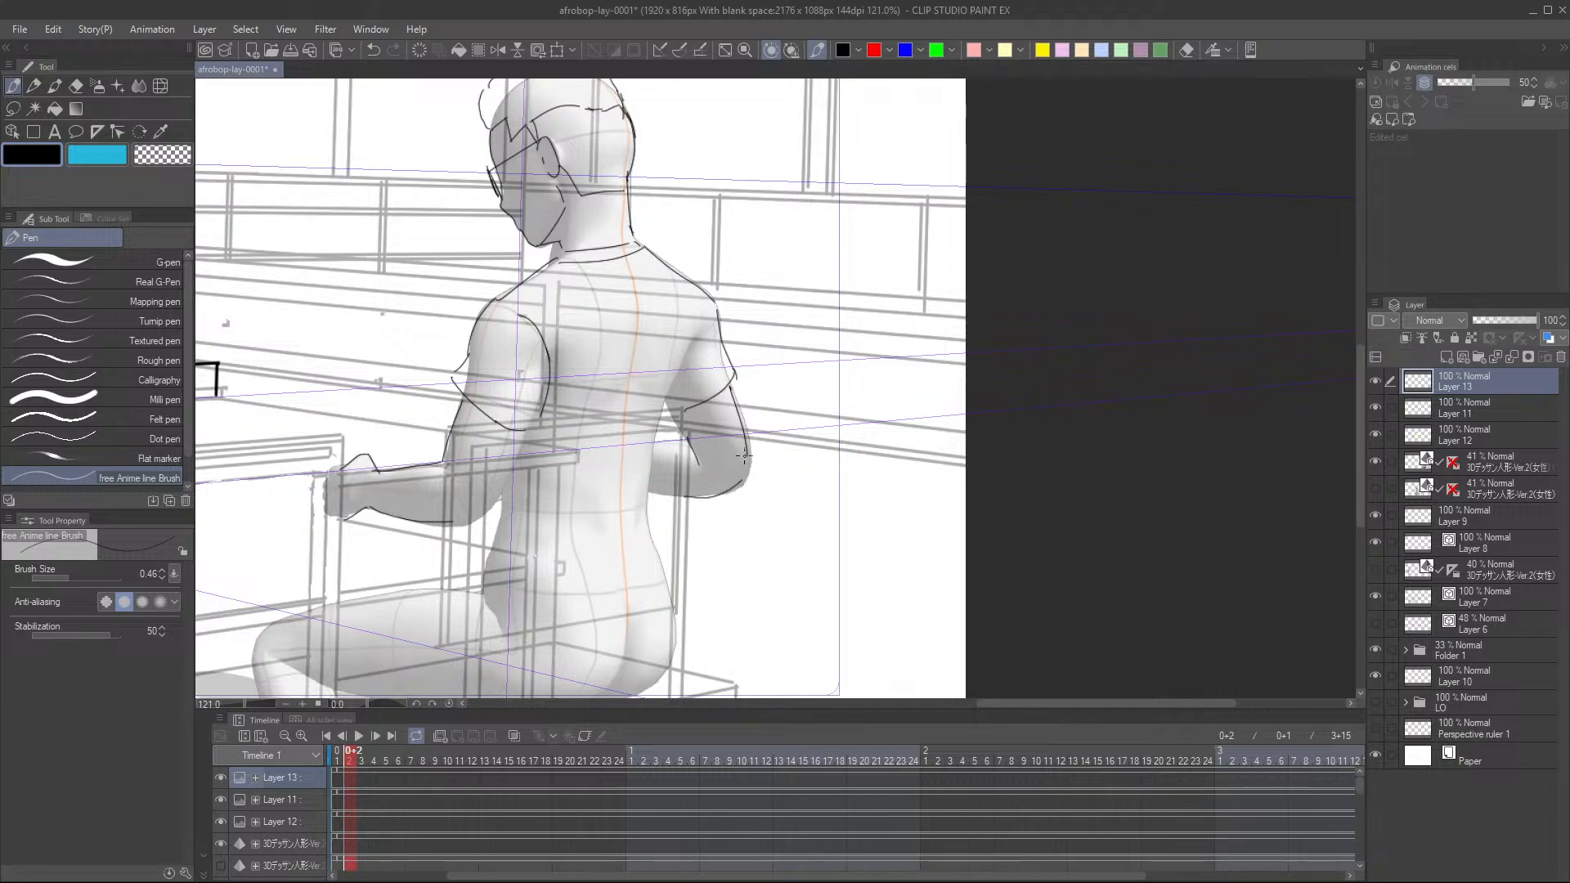
- Trace the boy's lower back and hip where he sits on the bench
scroll(765, 448, down, 2)
scroll(765, 448, down, 1)
scroll(720, 491, up, 2)
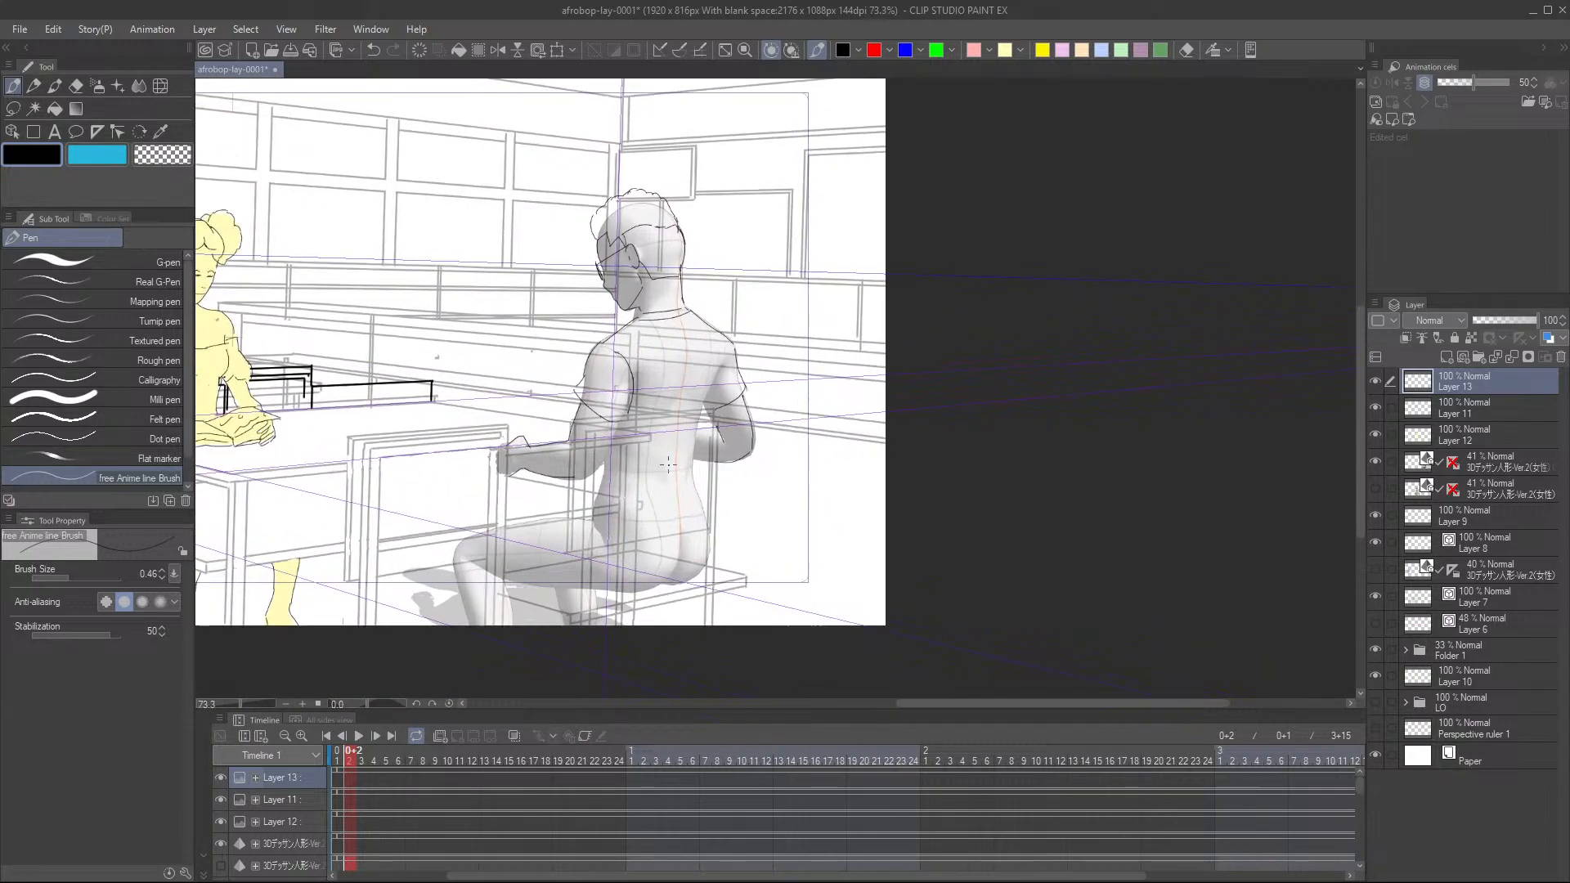
drag(692, 484, 689, 449)
mouse_move(647, 560)
mouse_down()
mouse_move(662, 523)
mouse_move(702, 553)
mouse_move(735, 527)
mouse_move(739, 483)
mouse_up()
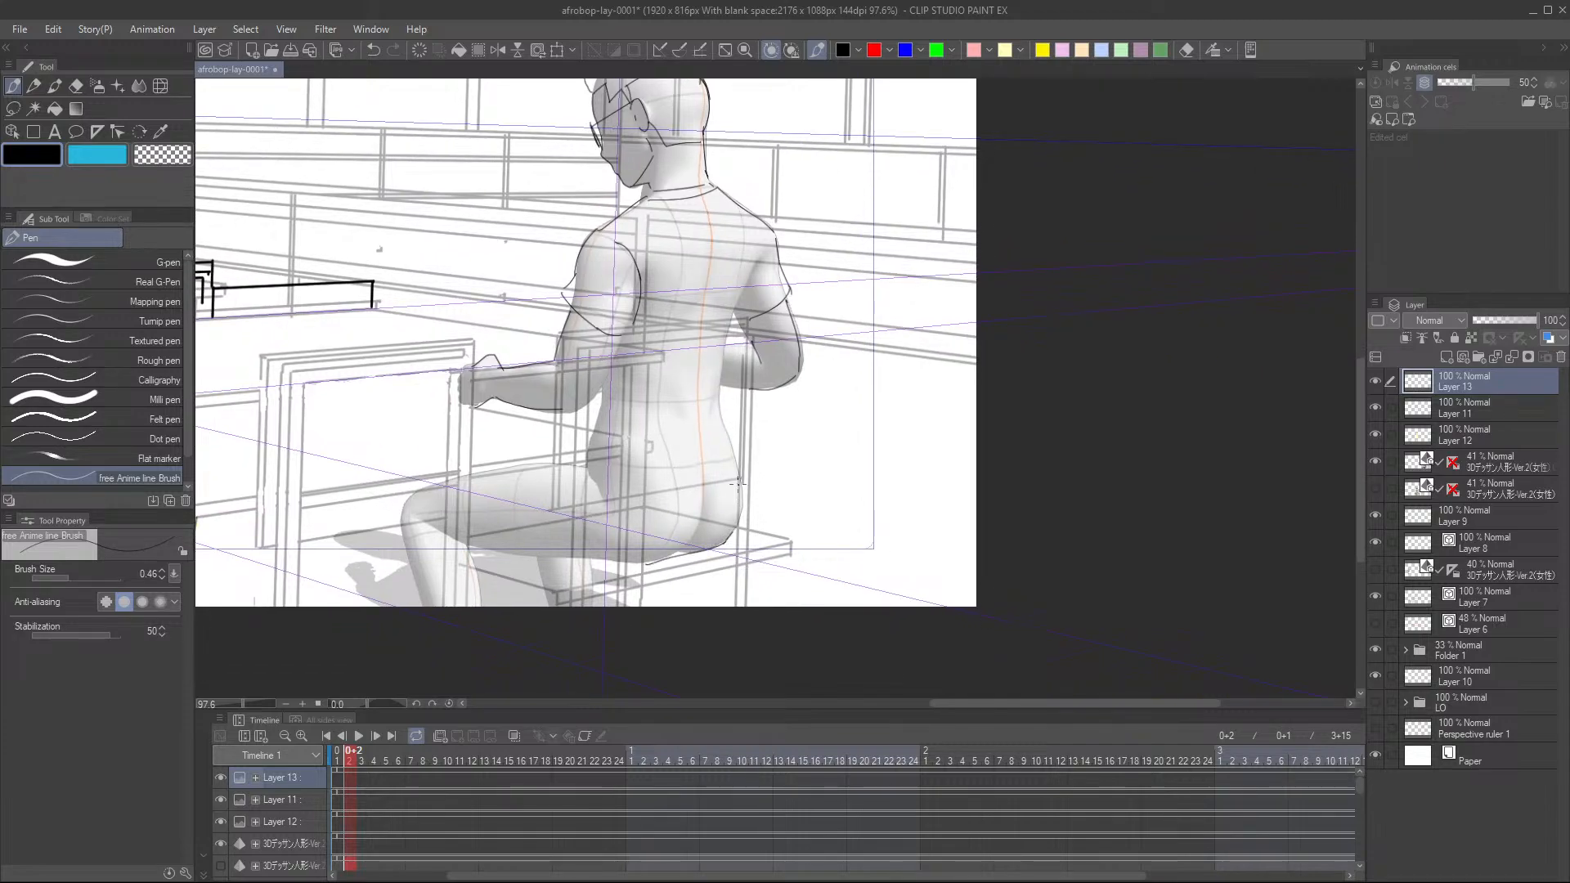
- Trace the boy's thighs and lower legs down to the bottom edge of the picture
drag(585, 513, 593, 422)
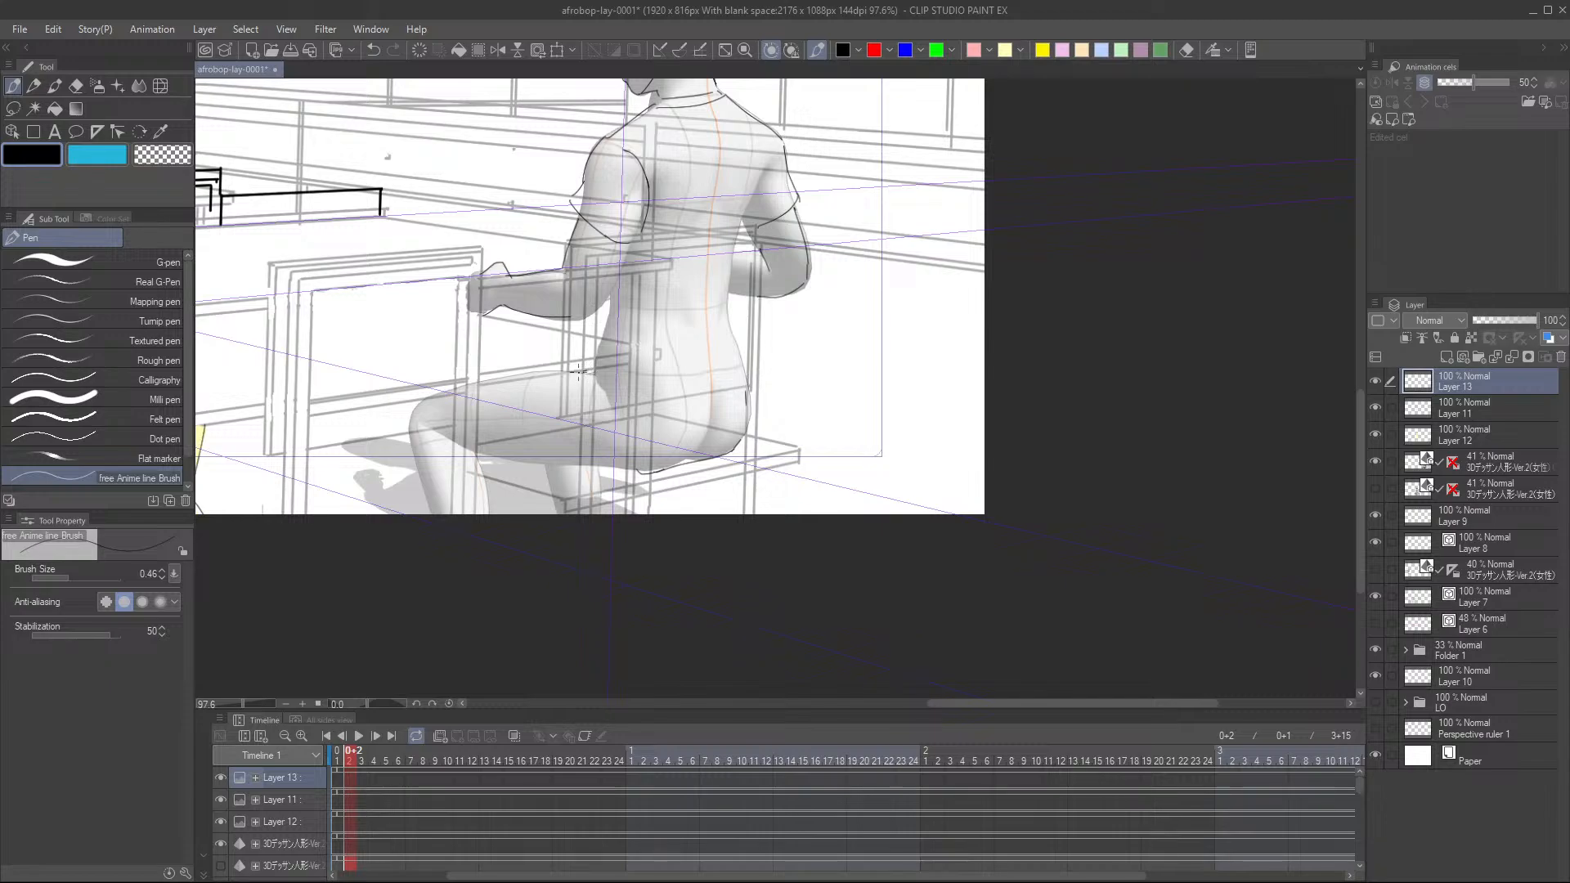
drag(586, 372, 482, 382)
mouse_move(484, 457)
mouse_down()
mouse_move(562, 468)
mouse_move(598, 409)
mouse_move(579, 400)
mouse_up()
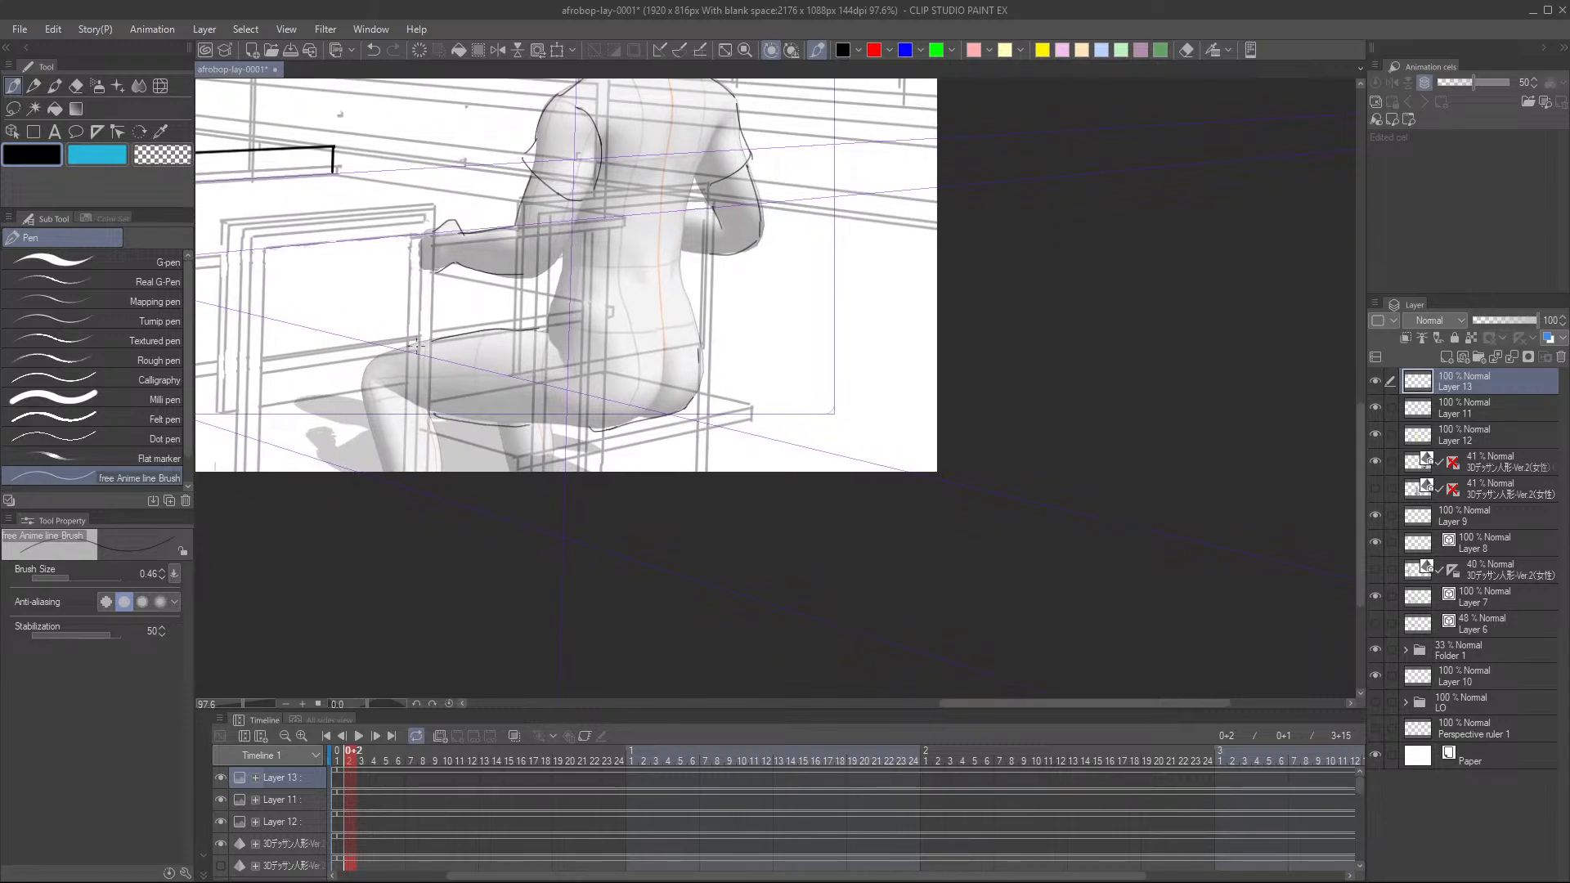
mouse_move(371, 363)
mouse_down()
mouse_move(385, 392)
mouse_move(395, 367)
mouse_move(467, 475)
mouse_move(426, 420)
mouse_move(448, 494)
mouse_up()
key(ctrl+z)
drag(489, 434, 498, 497)
drag(683, 460, 720, 495)
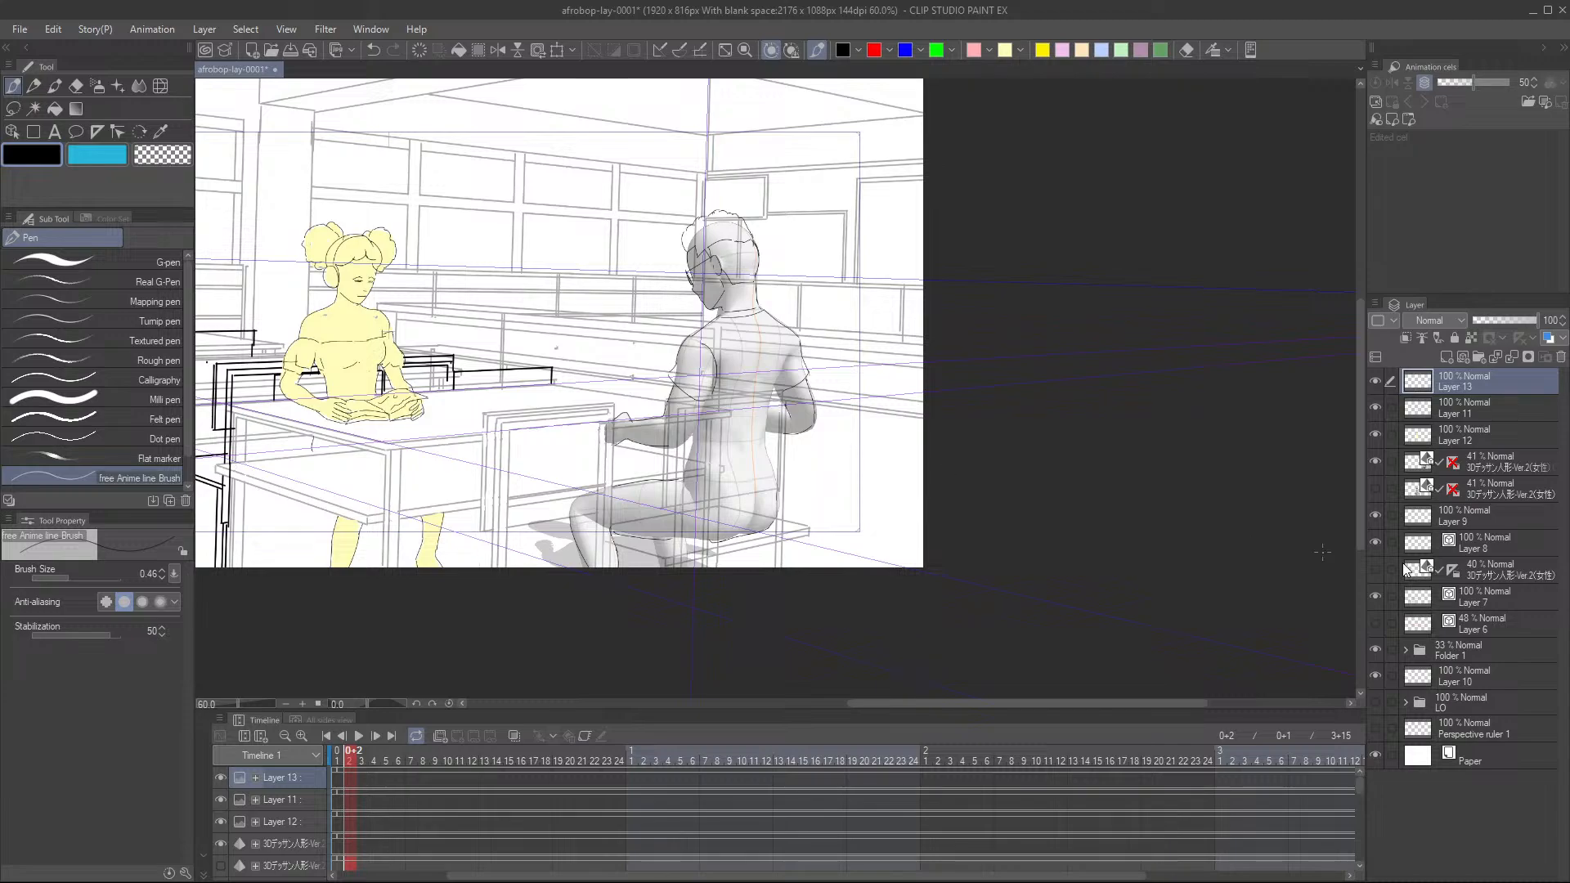
- Hide the male 3D figure and add a new raster layer directly above Layer 11 for the boy's color
click(1375, 463)
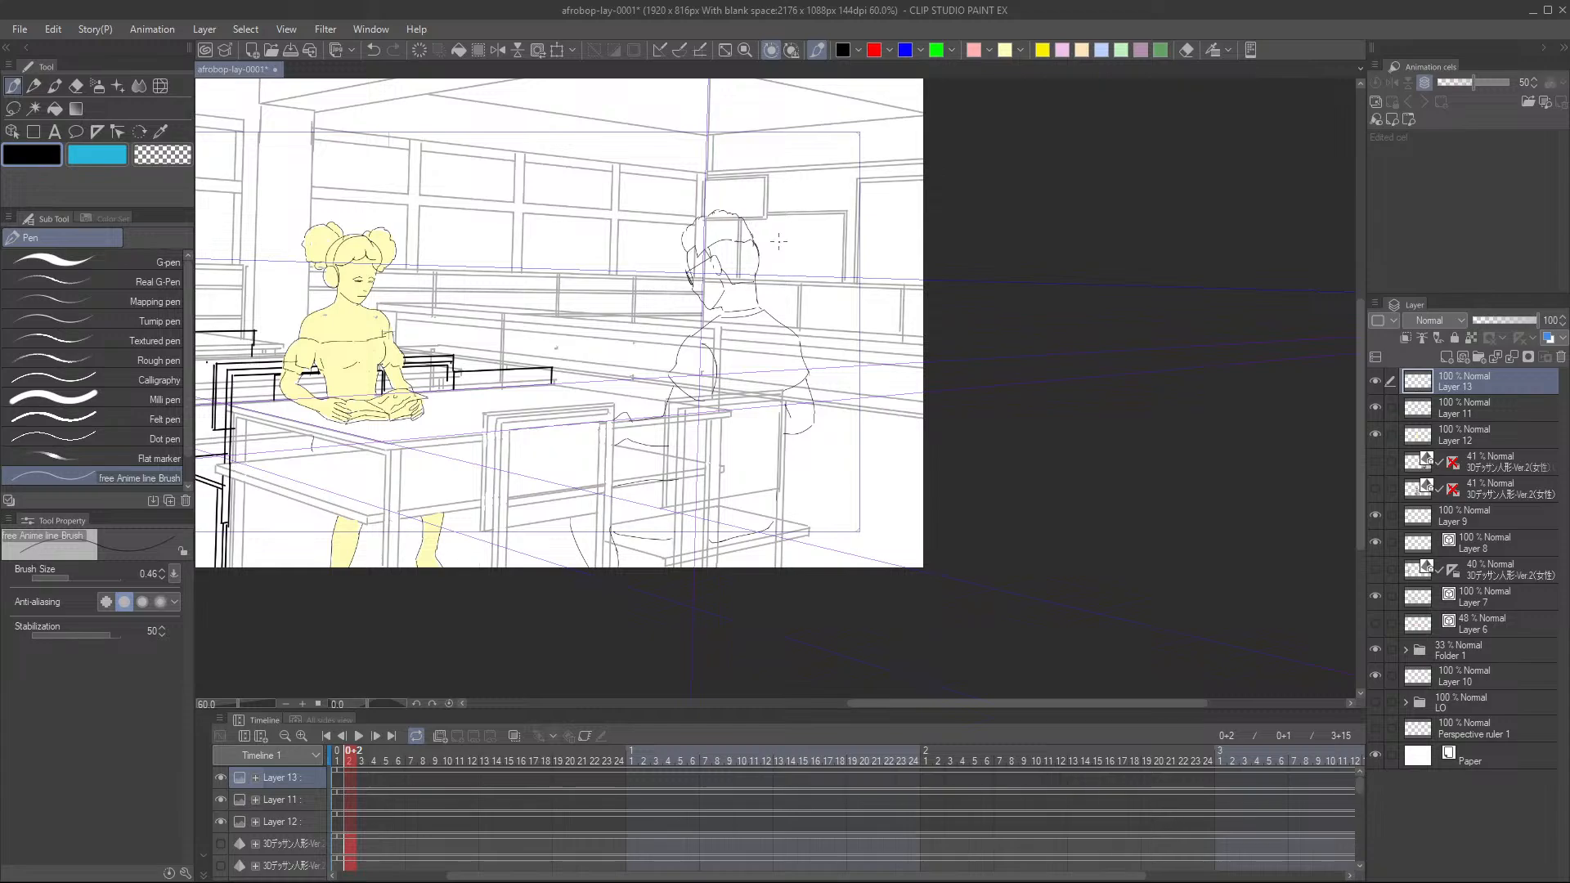
click(1444, 411)
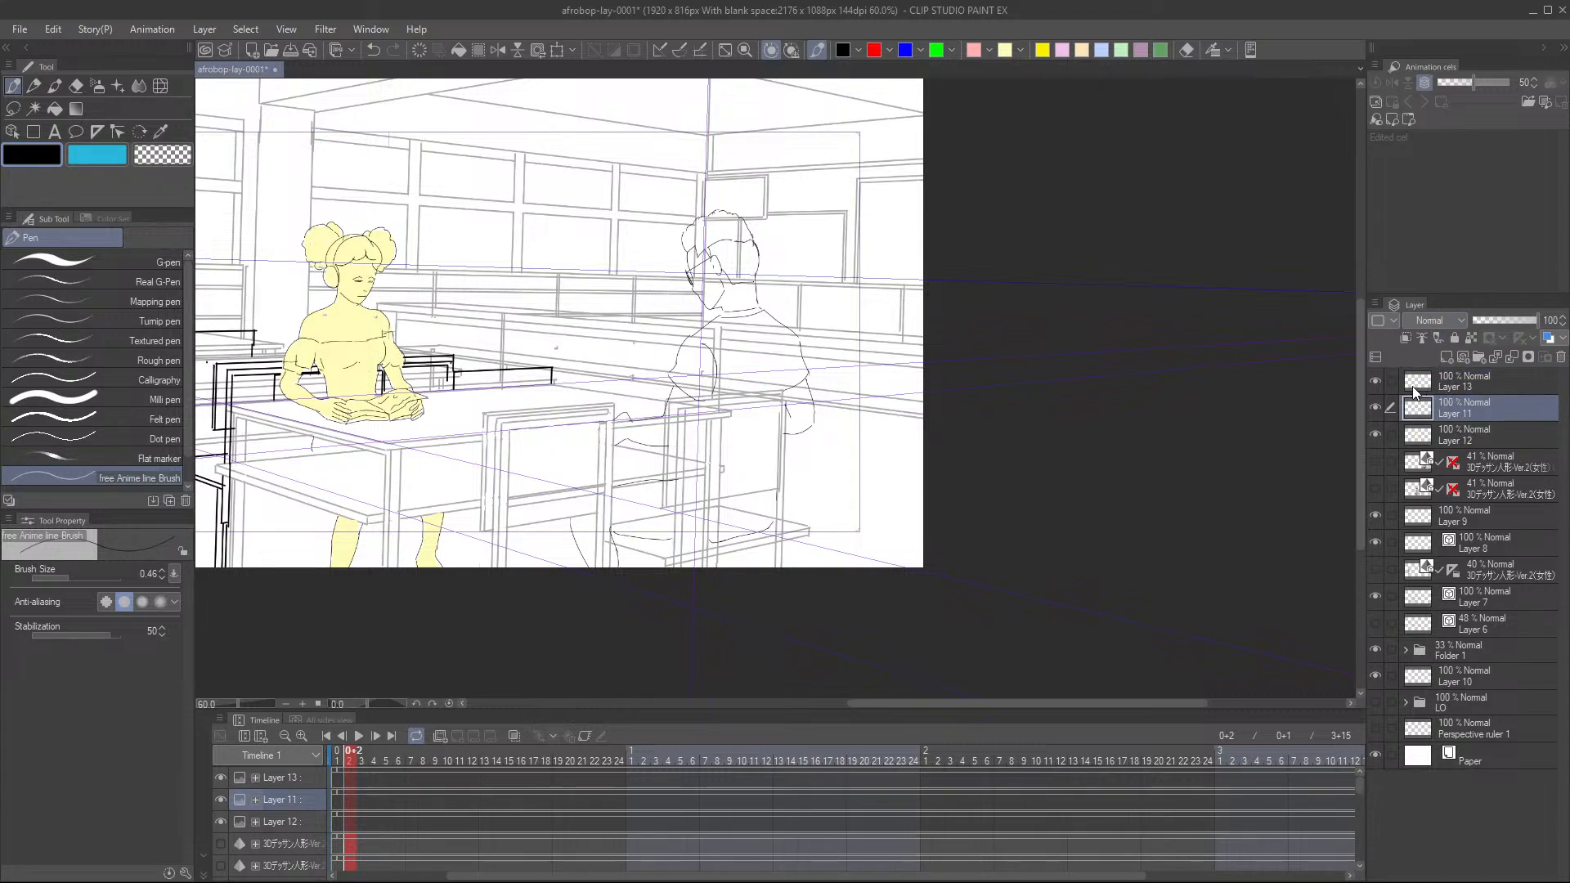
click(1375, 382)
click(1375, 381)
click(1375, 406)
click(1375, 406)
click(1446, 358)
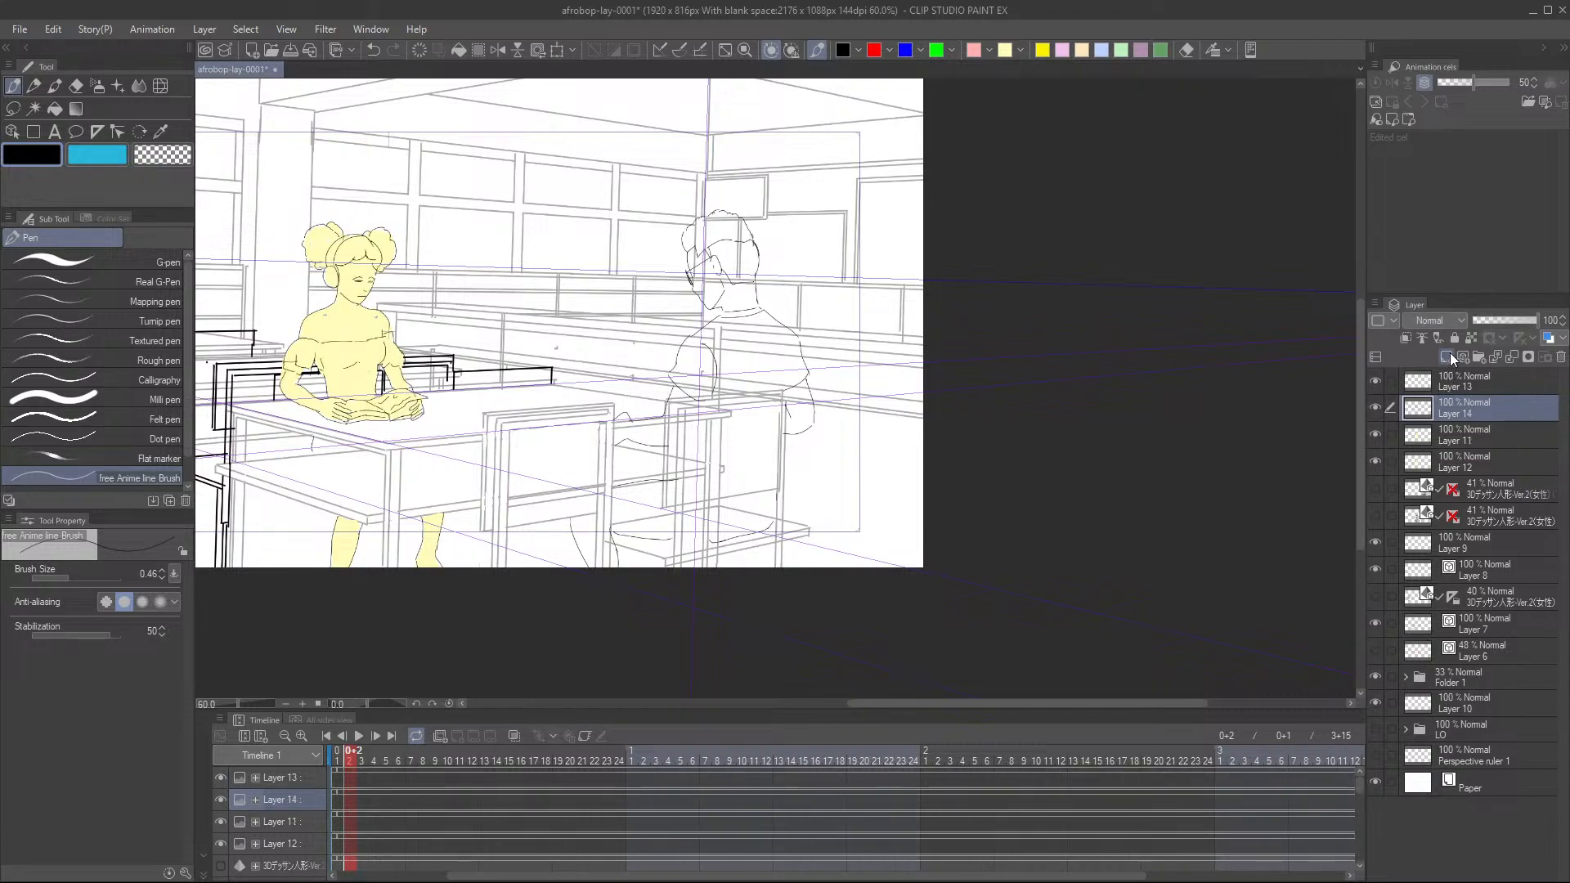
- Fill the boy's hair, face and neck with pale yellow using the G-pen
click(164, 264)
click(1005, 50)
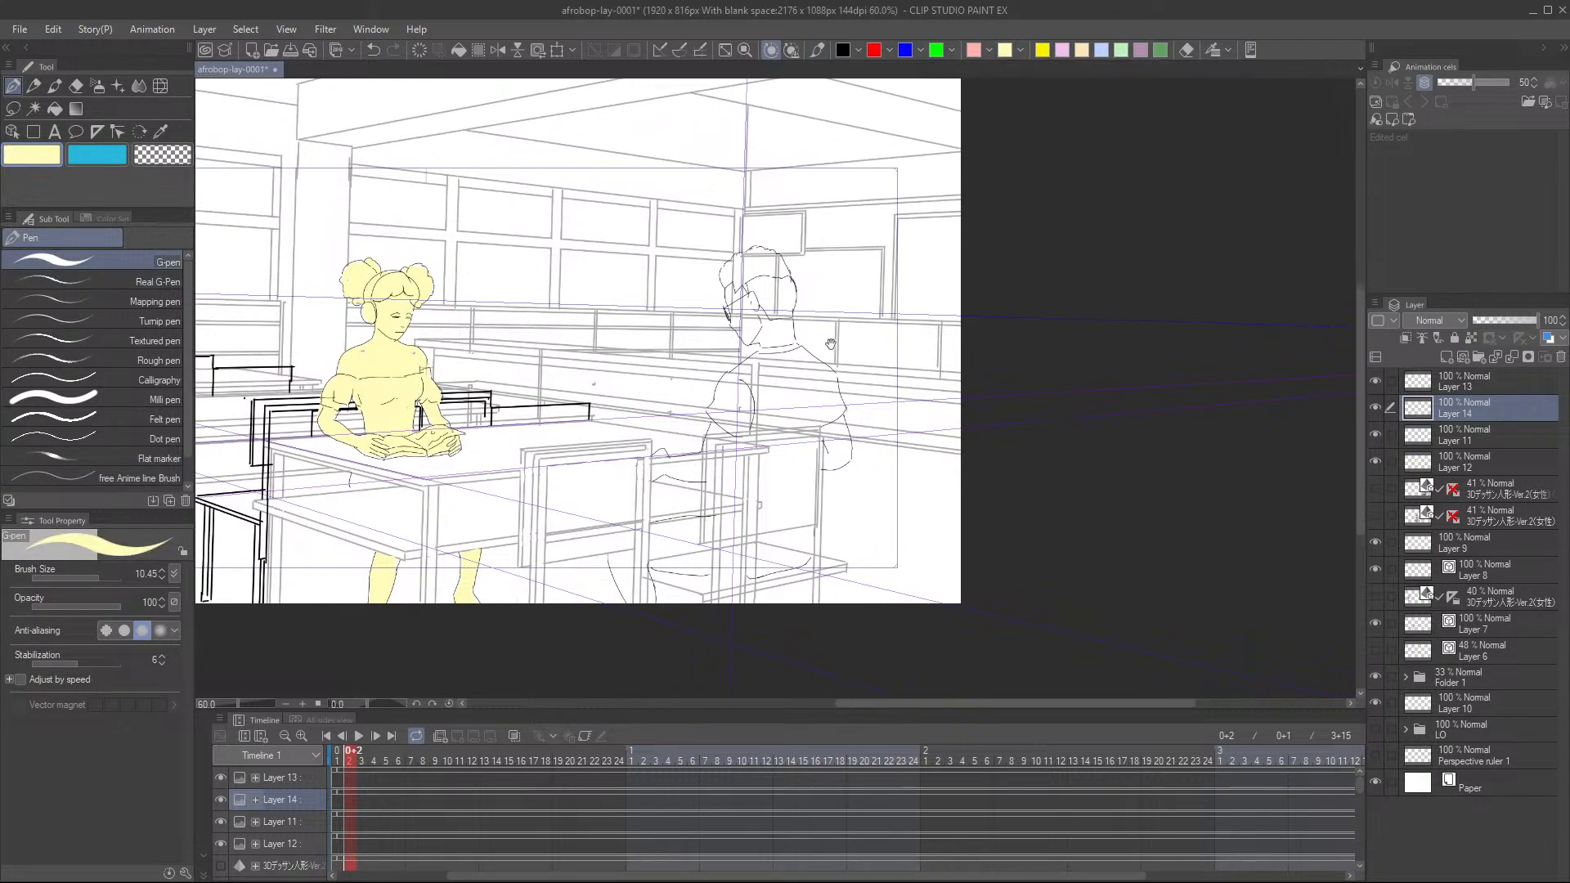
scroll(972, 334, down, 2)
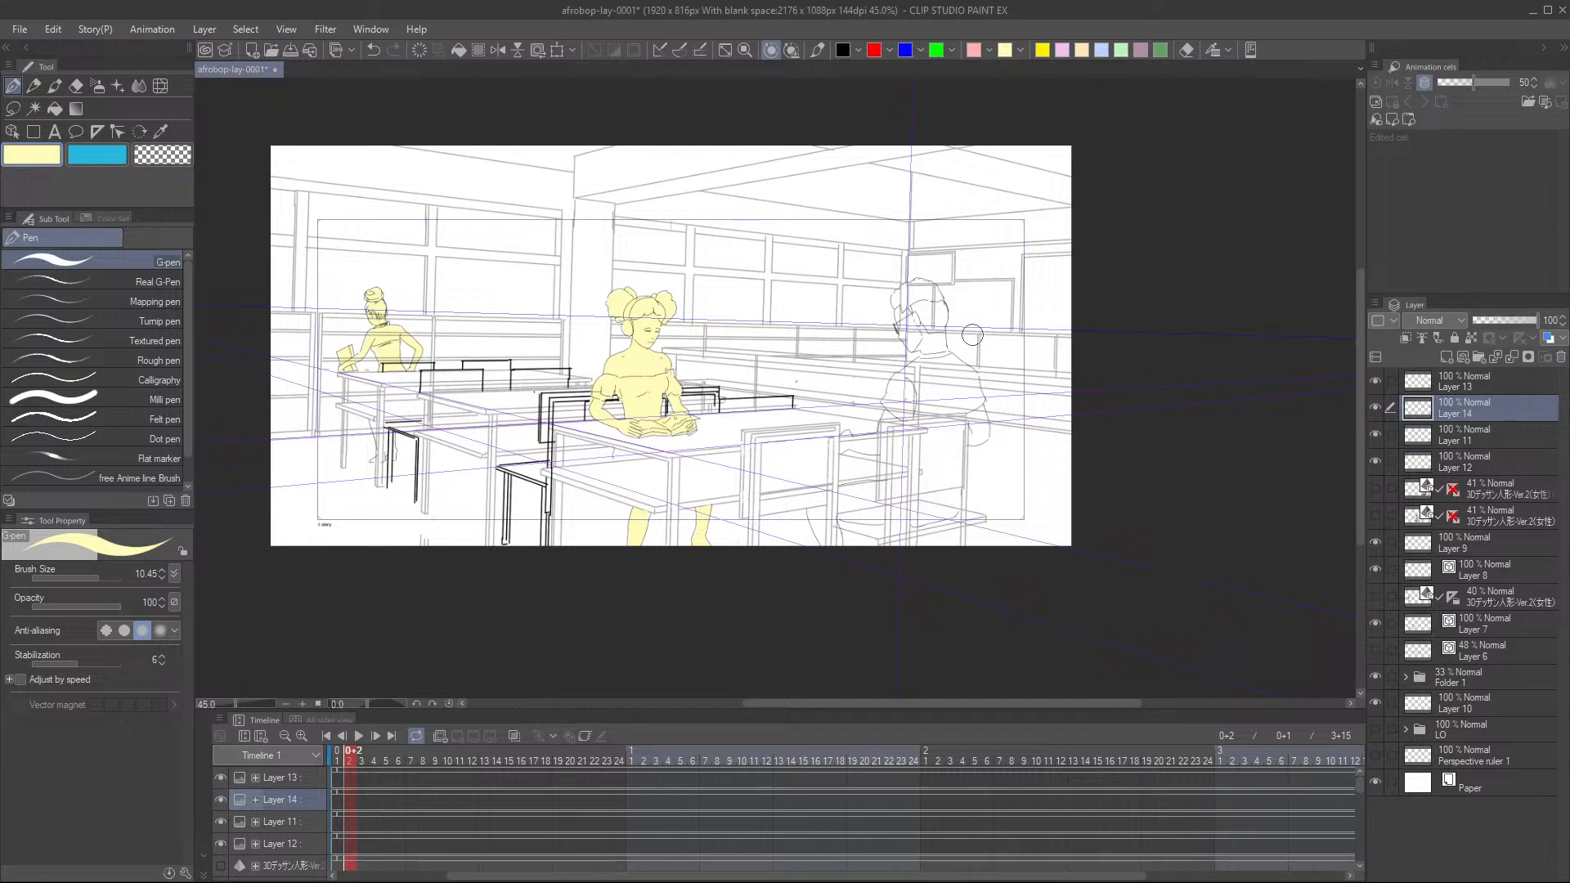
drag(929, 291, 449, 441)
scroll(818, 312, up, 2)
scroll(818, 312, up, 2)
scroll(449, 441, up, 1)
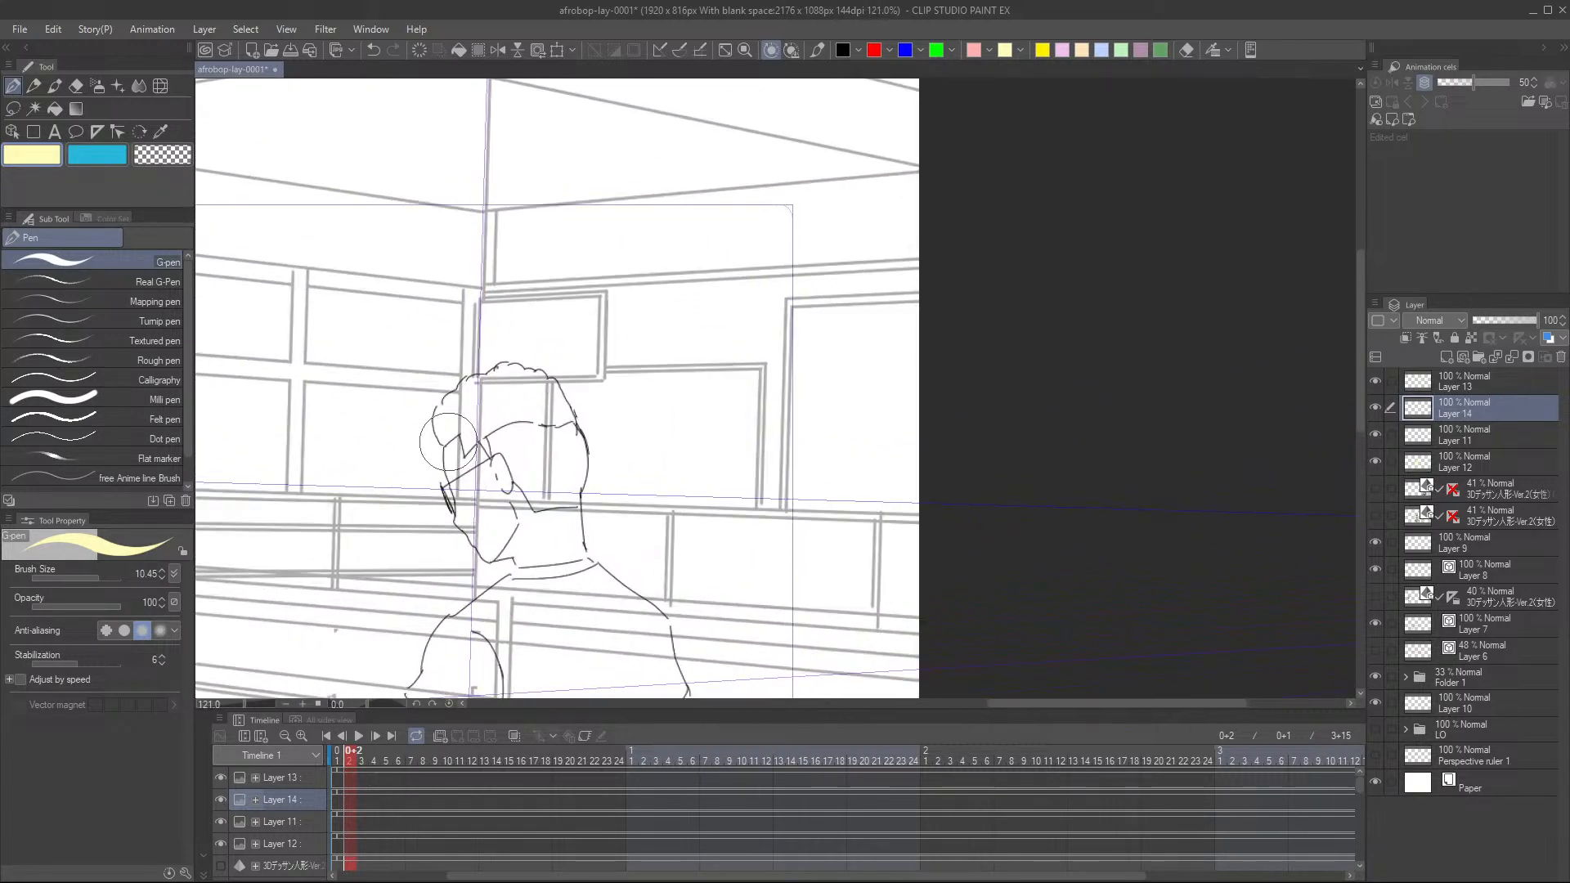
scroll(449, 442, up, 1)
mouse_move(499, 383)
mouse_down()
mouse_move(472, 460)
mouse_move(475, 421)
mouse_move(465, 446)
mouse_move(456, 411)
mouse_move(465, 528)
mouse_move(493, 558)
mouse_move(530, 525)
mouse_move(502, 557)
mouse_move(538, 543)
mouse_move(490, 520)
mouse_move(469, 460)
mouse_move(487, 531)
mouse_move(441, 424)
mouse_move(448, 436)
mouse_move(446, 399)
mouse_move(443, 416)
mouse_move(500, 367)
mouse_move(502, 384)
mouse_move(460, 405)
mouse_move(483, 387)
mouse_move(475, 415)
mouse_move(500, 404)
mouse_move(480, 395)
mouse_move(530, 371)
mouse_move(502, 368)
mouse_move(535, 363)
mouse_move(523, 359)
mouse_move(552, 386)
mouse_move(543, 363)
mouse_move(585, 448)
mouse_move(591, 436)
mouse_move(578, 425)
mouse_move(593, 469)
mouse_move(581, 413)
mouse_move(588, 466)
mouse_move(508, 349)
mouse_move(541, 426)
mouse_move(530, 527)
mouse_move(497, 471)
mouse_move(488, 430)
mouse_move(552, 452)
mouse_move(511, 386)
mouse_move(524, 437)
mouse_move(559, 400)
mouse_move(543, 466)
mouse_move(573, 491)
mouse_move(500, 436)
mouse_move(499, 564)
mouse_move(548, 540)
mouse_move(543, 499)
mouse_move(537, 591)
mouse_move(528, 564)
mouse_move(568, 580)
mouse_move(562, 532)
mouse_move(604, 482)
mouse_move(594, 595)
mouse_move(549, 494)
mouse_up()
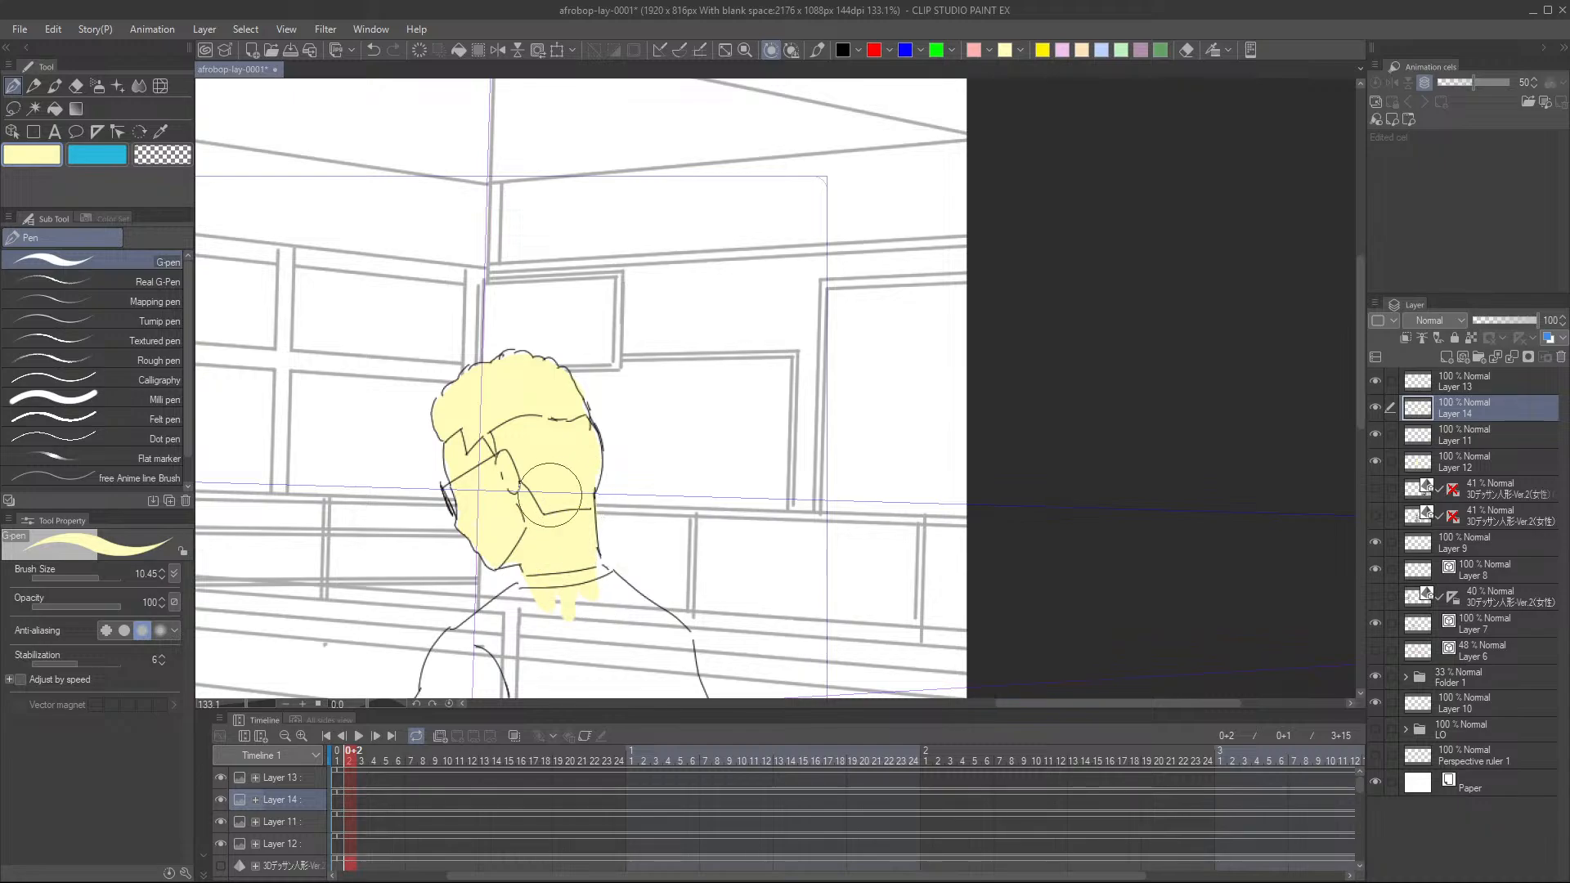
- Paint the boy's shirt, sleeves and right arm pale yellow down to the top edge of the chair back
drag(521, 581, 652, 292)
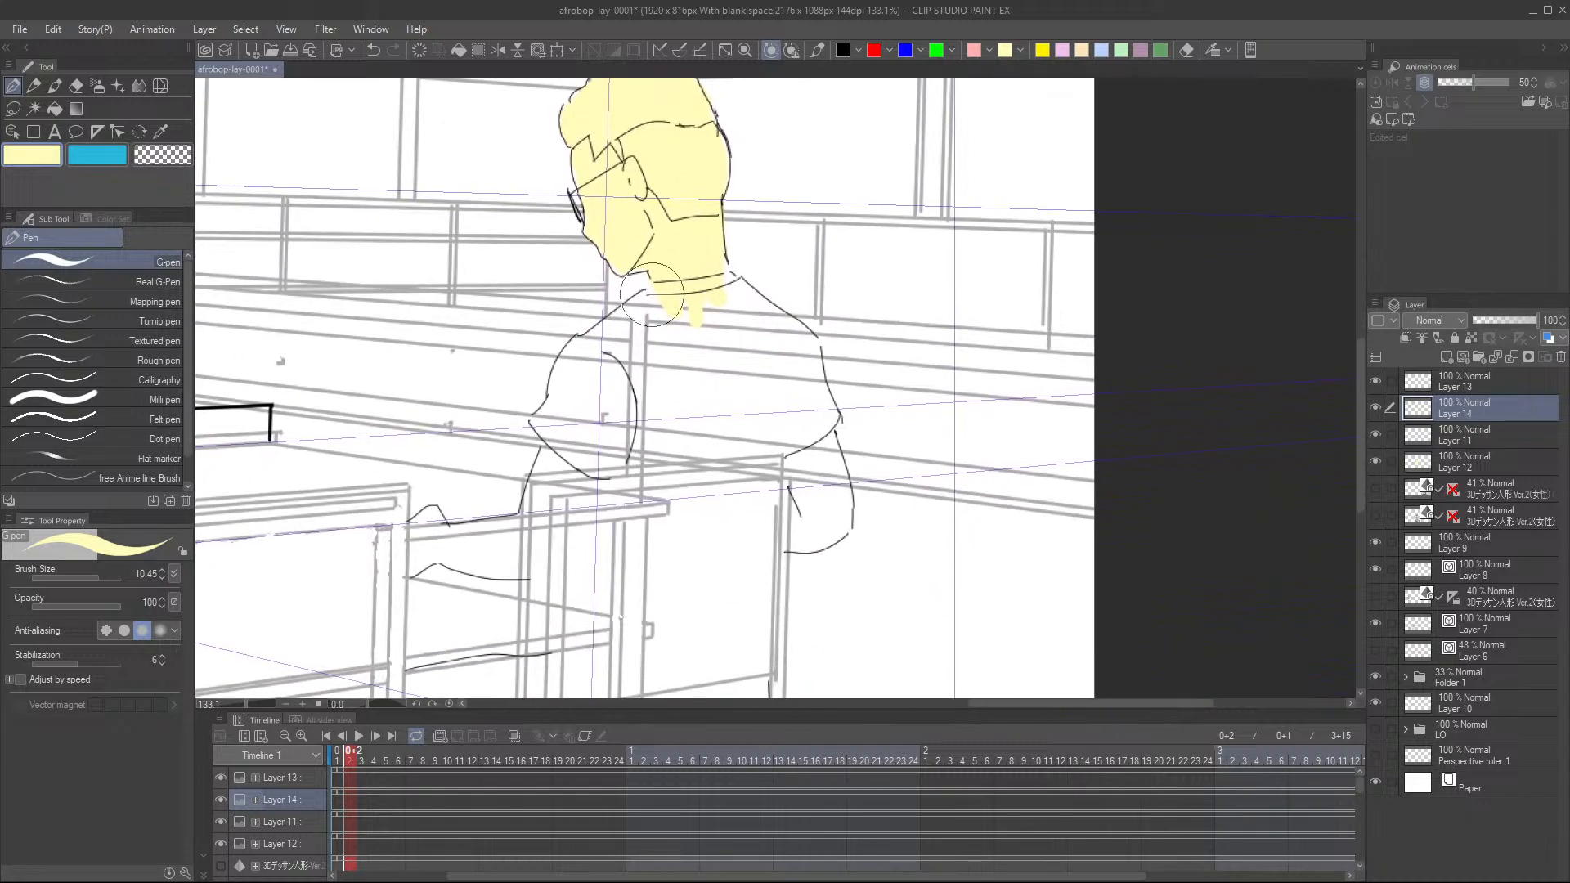
drag(562, 392, 540, 424)
drag(597, 471, 650, 461)
drag(632, 462, 783, 450)
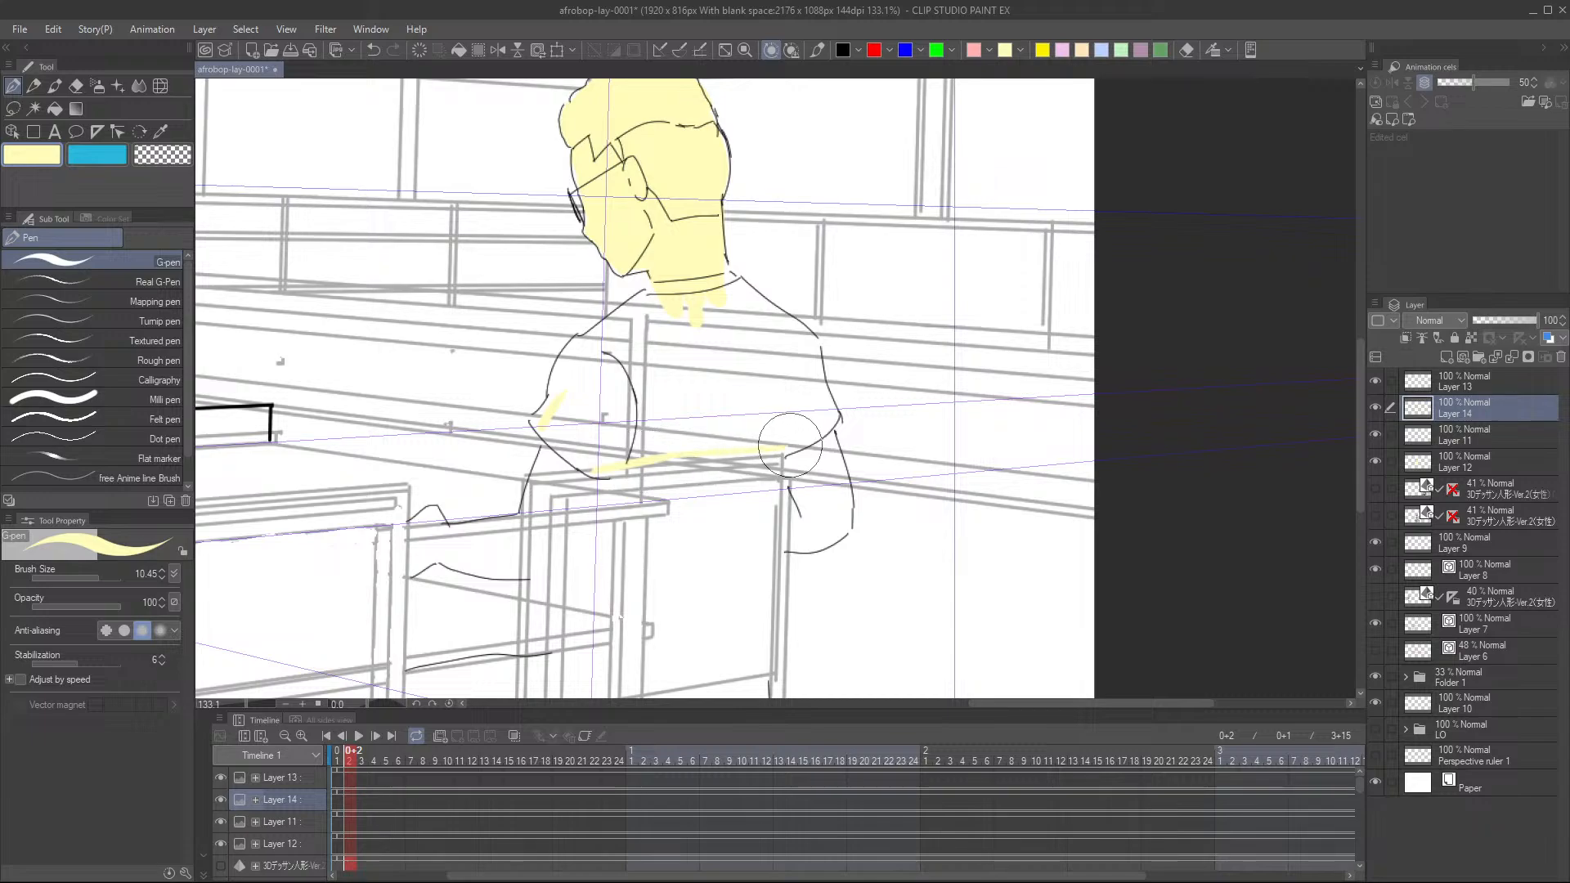
mouse_move(658, 282)
mouse_down()
mouse_move(565, 358)
mouse_move(545, 416)
mouse_move(565, 379)
mouse_move(581, 442)
mouse_move(584, 370)
mouse_move(547, 430)
mouse_move(588, 471)
mouse_move(561, 435)
mouse_move(592, 369)
mouse_move(585, 427)
mouse_move(621, 421)
mouse_move(618, 341)
mouse_move(601, 345)
mouse_move(625, 353)
mouse_move(620, 426)
mouse_move(639, 447)
mouse_move(605, 440)
mouse_move(658, 448)
mouse_move(592, 464)
mouse_move(779, 433)
mouse_move(638, 455)
mouse_move(843, 454)
mouse_move(807, 470)
mouse_move(807, 519)
mouse_move(796, 480)
mouse_move(795, 548)
mouse_move(844, 523)
mouse_move(826, 541)
mouse_move(844, 492)
mouse_move(834, 433)
mouse_move(836, 504)
mouse_move(816, 432)
mouse_move(803, 468)
mouse_move(819, 526)
mouse_move(817, 447)
mouse_move(807, 524)
mouse_move(834, 499)
mouse_up()
mouse_move(720, 262)
mouse_down()
mouse_move(818, 367)
mouse_move(833, 362)
mouse_move(810, 360)
mouse_move(830, 399)
mouse_move(812, 395)
mouse_move(820, 434)
mouse_move(760, 323)
mouse_move(785, 423)
mouse_move(772, 433)
mouse_move(794, 409)
mouse_move(781, 374)
mouse_move(785, 409)
mouse_move(718, 320)
mouse_move(705, 256)
mouse_move(777, 365)
mouse_move(712, 302)
mouse_move(697, 402)
mouse_move(637, 386)
mouse_move(642, 321)
mouse_move(620, 368)
mouse_move(643, 402)
mouse_move(622, 338)
mouse_move(709, 293)
mouse_move(688, 417)
mouse_move(689, 349)
mouse_move(672, 431)
mouse_move(644, 449)
mouse_move(742, 405)
mouse_move(687, 419)
mouse_move(726, 336)
mouse_move(758, 399)
mouse_move(708, 426)
mouse_move(755, 411)
mouse_move(638, 425)
mouse_move(725, 428)
mouse_move(760, 314)
mouse_up()
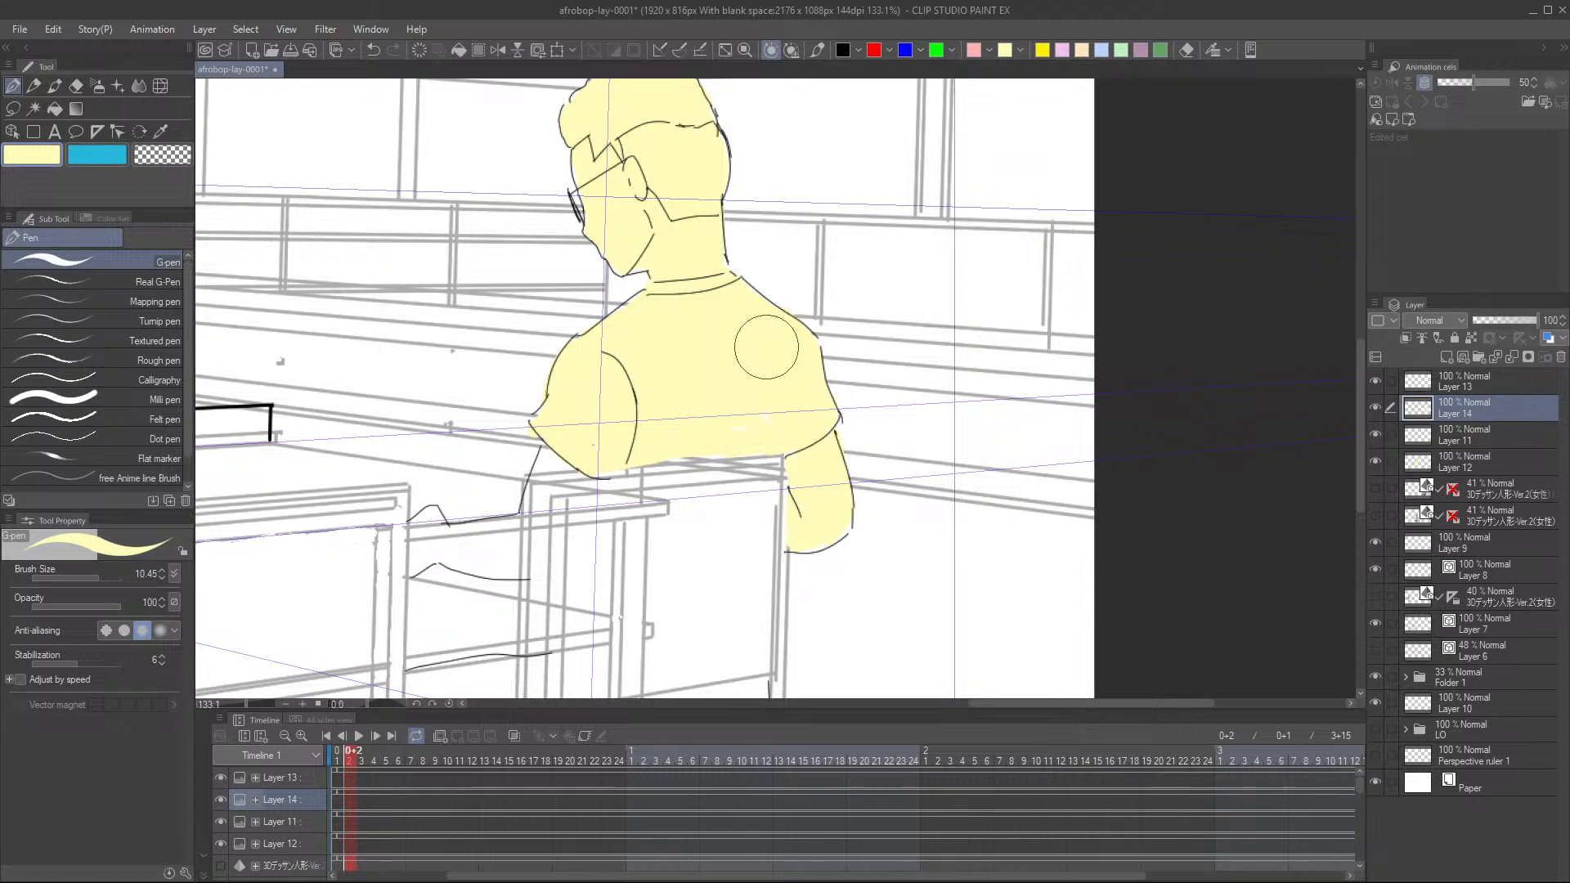
- Cover the gaps in the shirt and fill the boy's left forearm and hand with pale yellow
drag(741, 366, 802, 354)
mouse_move(645, 439)
mouse_down()
mouse_move(601, 454)
mouse_move(620, 424)
mouse_move(591, 464)
mouse_move(696, 378)
mouse_up()
drag(638, 467, 656, 466)
mouse_move(543, 464)
mouse_down()
mouse_move(554, 446)
mouse_move(542, 488)
mouse_up()
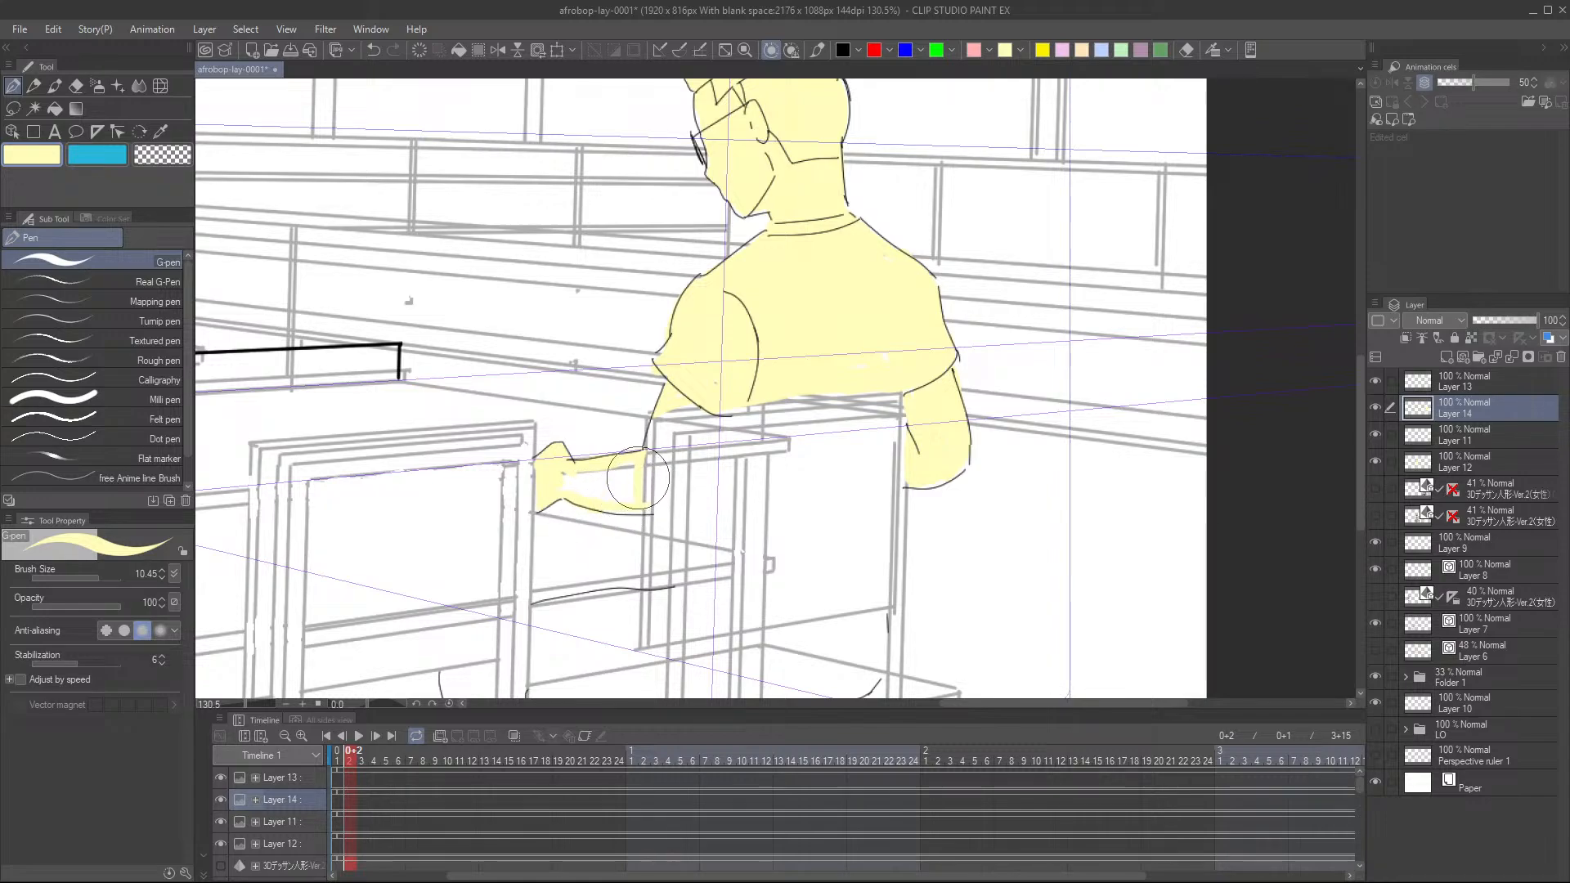
drag(553, 475, 607, 493)
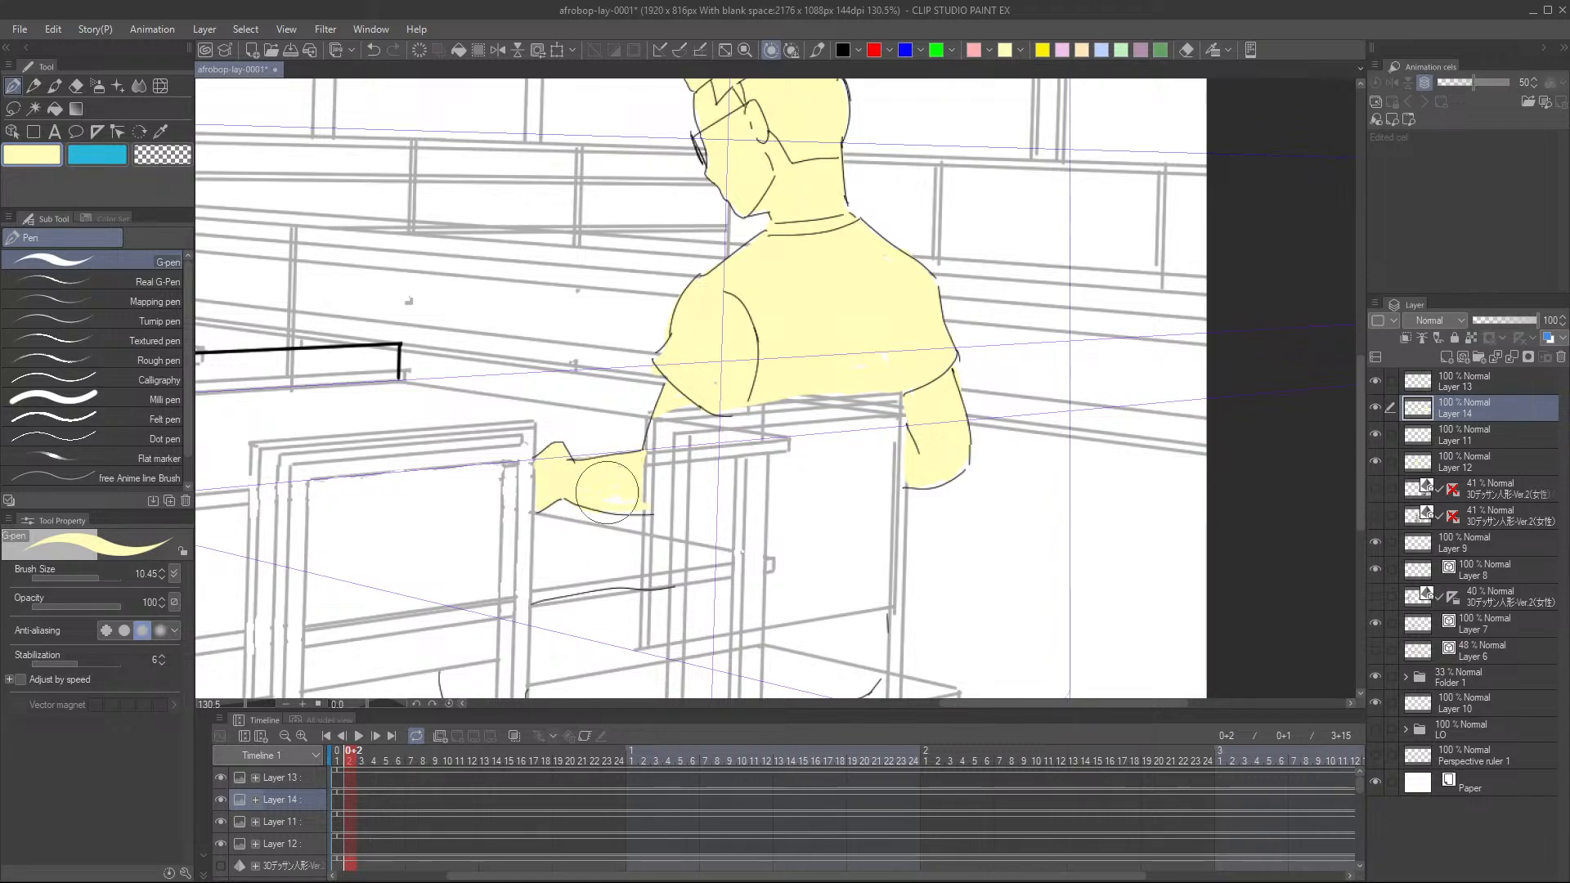
- Fill the boy's thigh area visible between the two chairs with pale yellow using the G-pen
scroll(736, 380, down, 2)
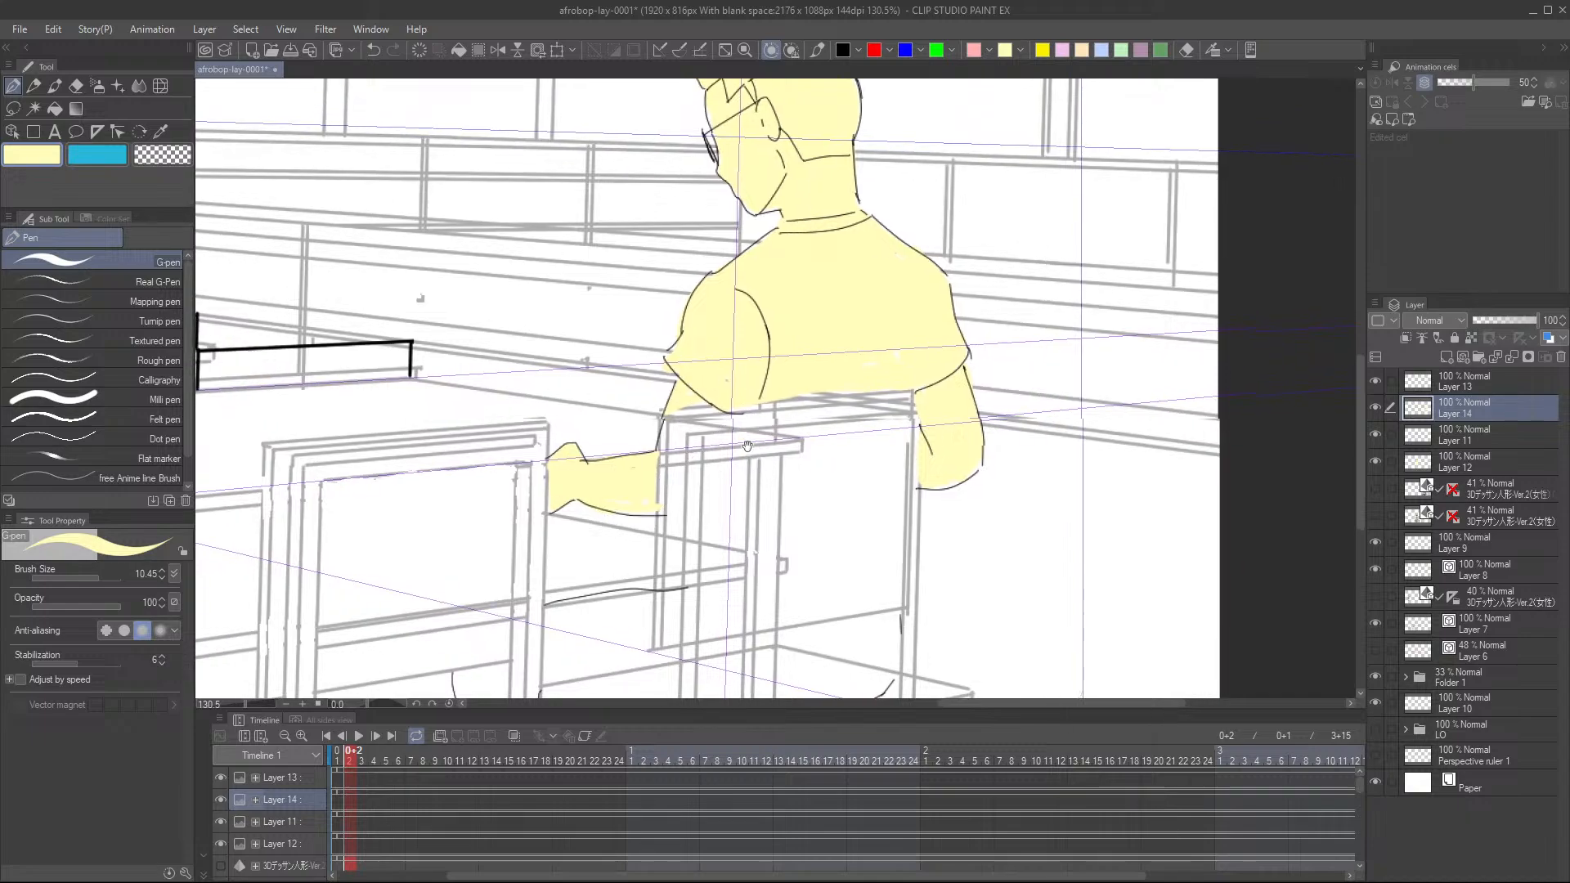
scroll(736, 383, up, 3)
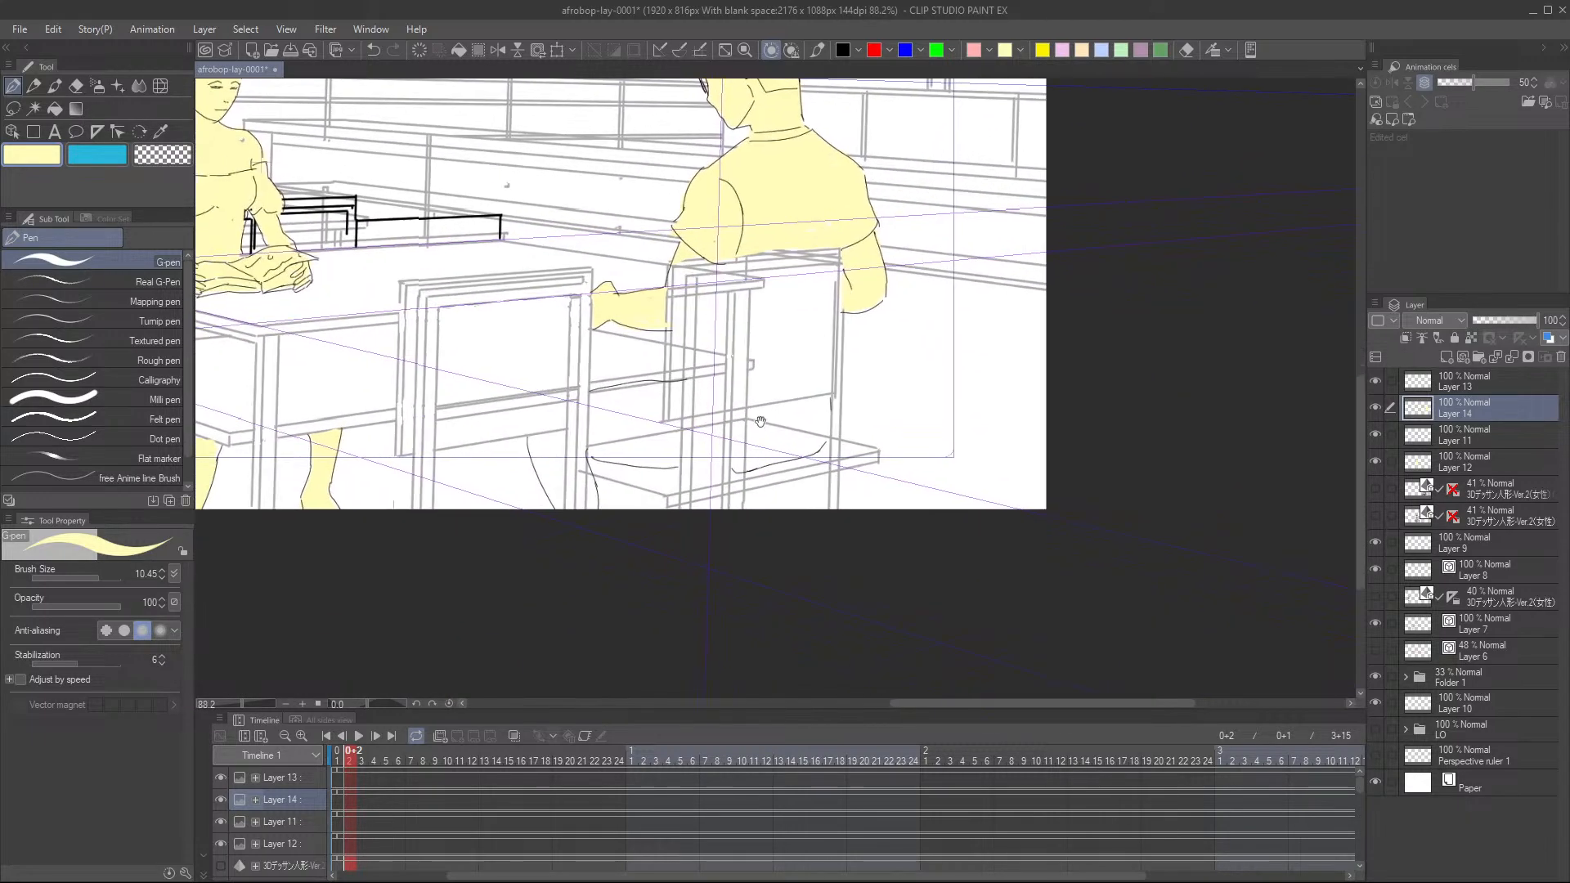
scroll(705, 446, up, 1)
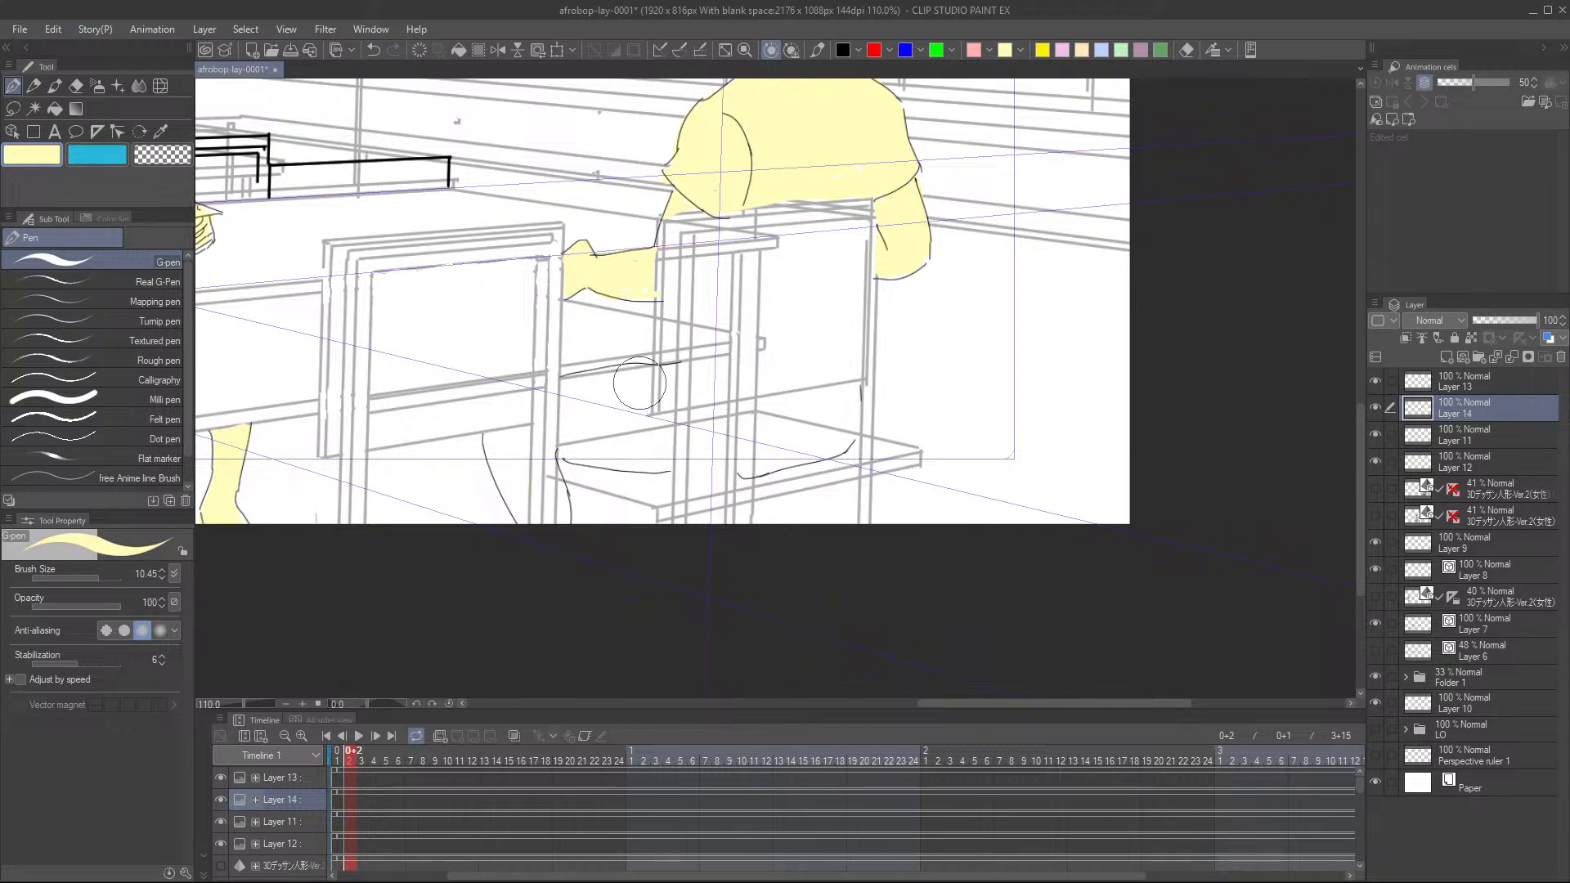
mouse_move(651, 372)
mouse_down()
mouse_move(646, 428)
mouse_move(670, 412)
mouse_move(658, 468)
mouse_up()
mouse_move(566, 381)
mouse_down()
mouse_move(572, 456)
mouse_move(655, 456)
mouse_move(626, 466)
mouse_move(641, 450)
mouse_up()
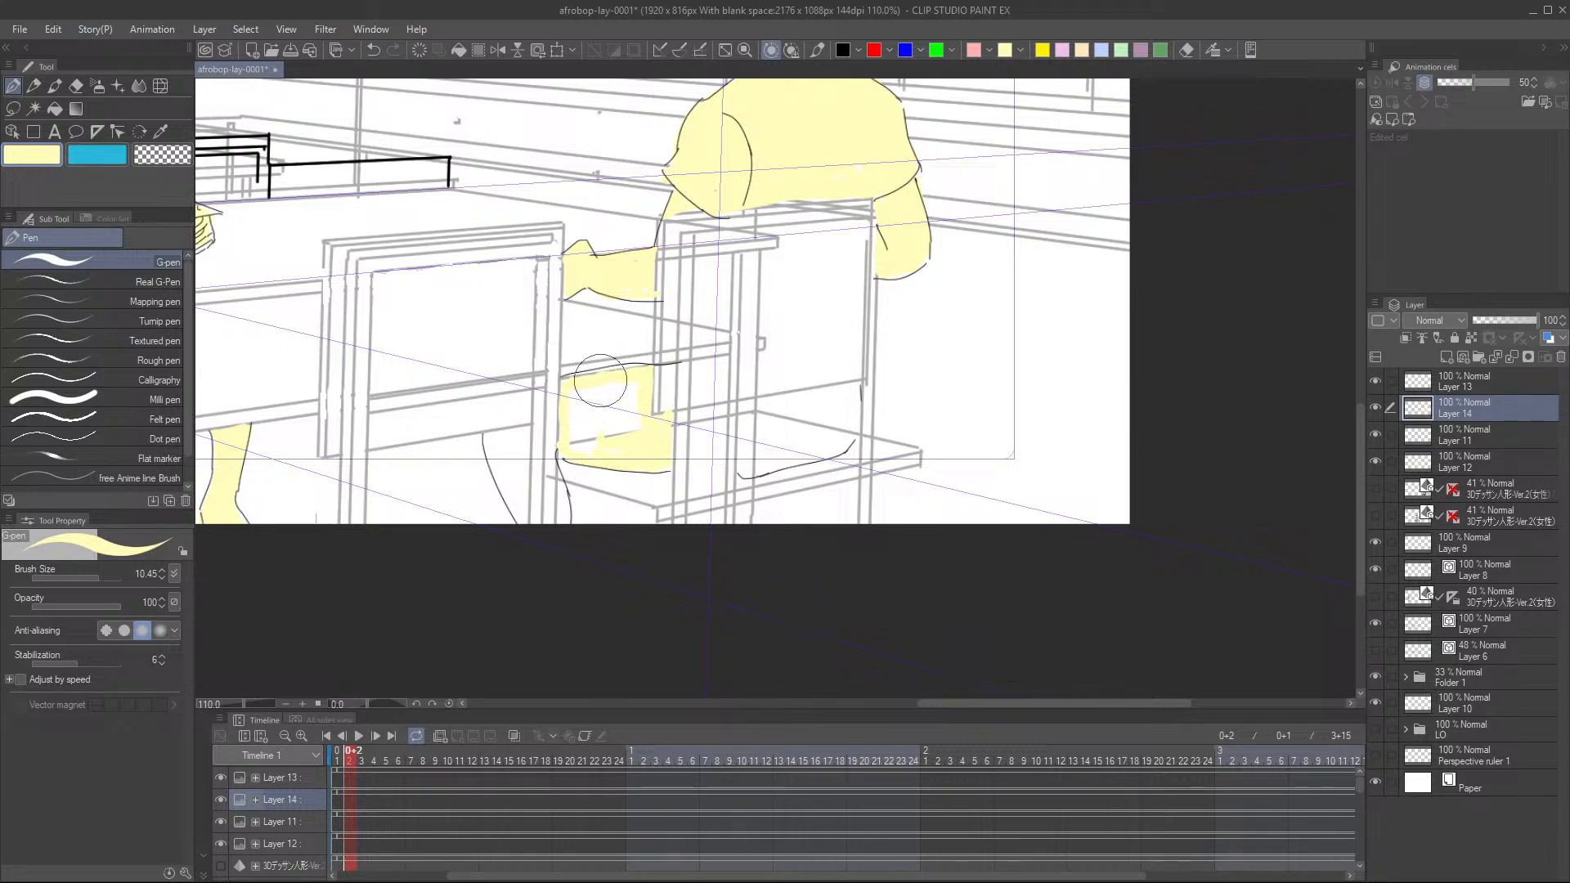
drag(574, 378, 572, 432)
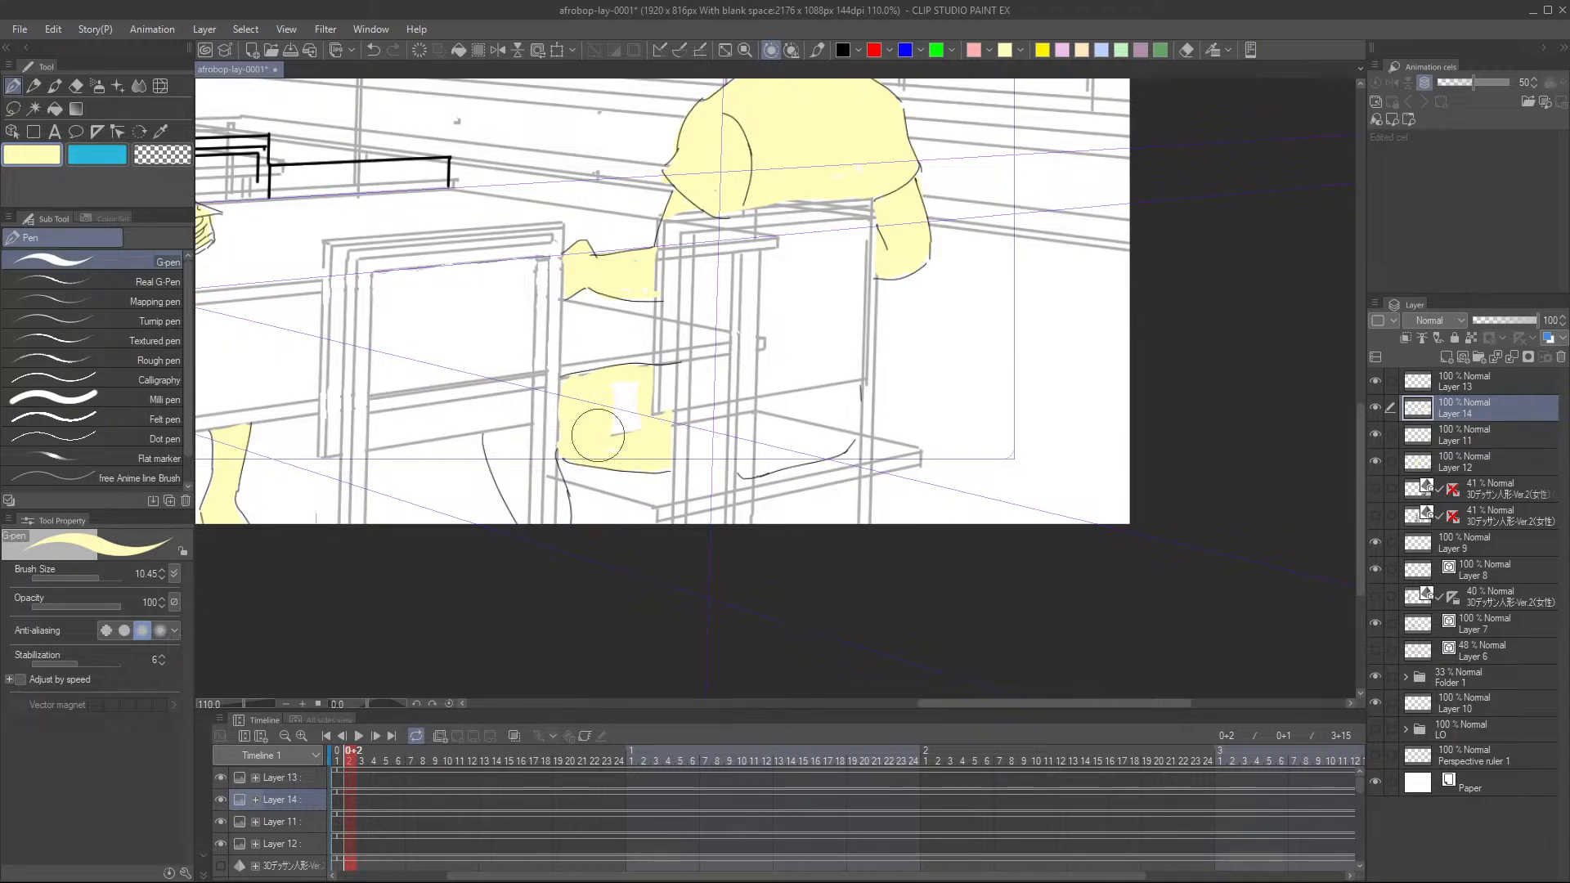
mouse_move(616, 435)
mouse_down()
mouse_move(624, 385)
mouse_move(624, 413)
mouse_move(617, 393)
mouse_move(566, 383)
mouse_move(582, 377)
mouse_move(649, 417)
mouse_move(635, 403)
mouse_move(557, 416)
mouse_move(609, 416)
mouse_move(569, 452)
mouse_up()
- Paint the boy's lower leg and the hip area below the right chair's backrest pale yellow
scroll(560, 462, up, 1)
mouse_move(549, 395)
mouse_down()
mouse_move(565, 445)
mouse_move(550, 395)
mouse_move(584, 387)
mouse_move(576, 460)
mouse_move(559, 423)
mouse_up()
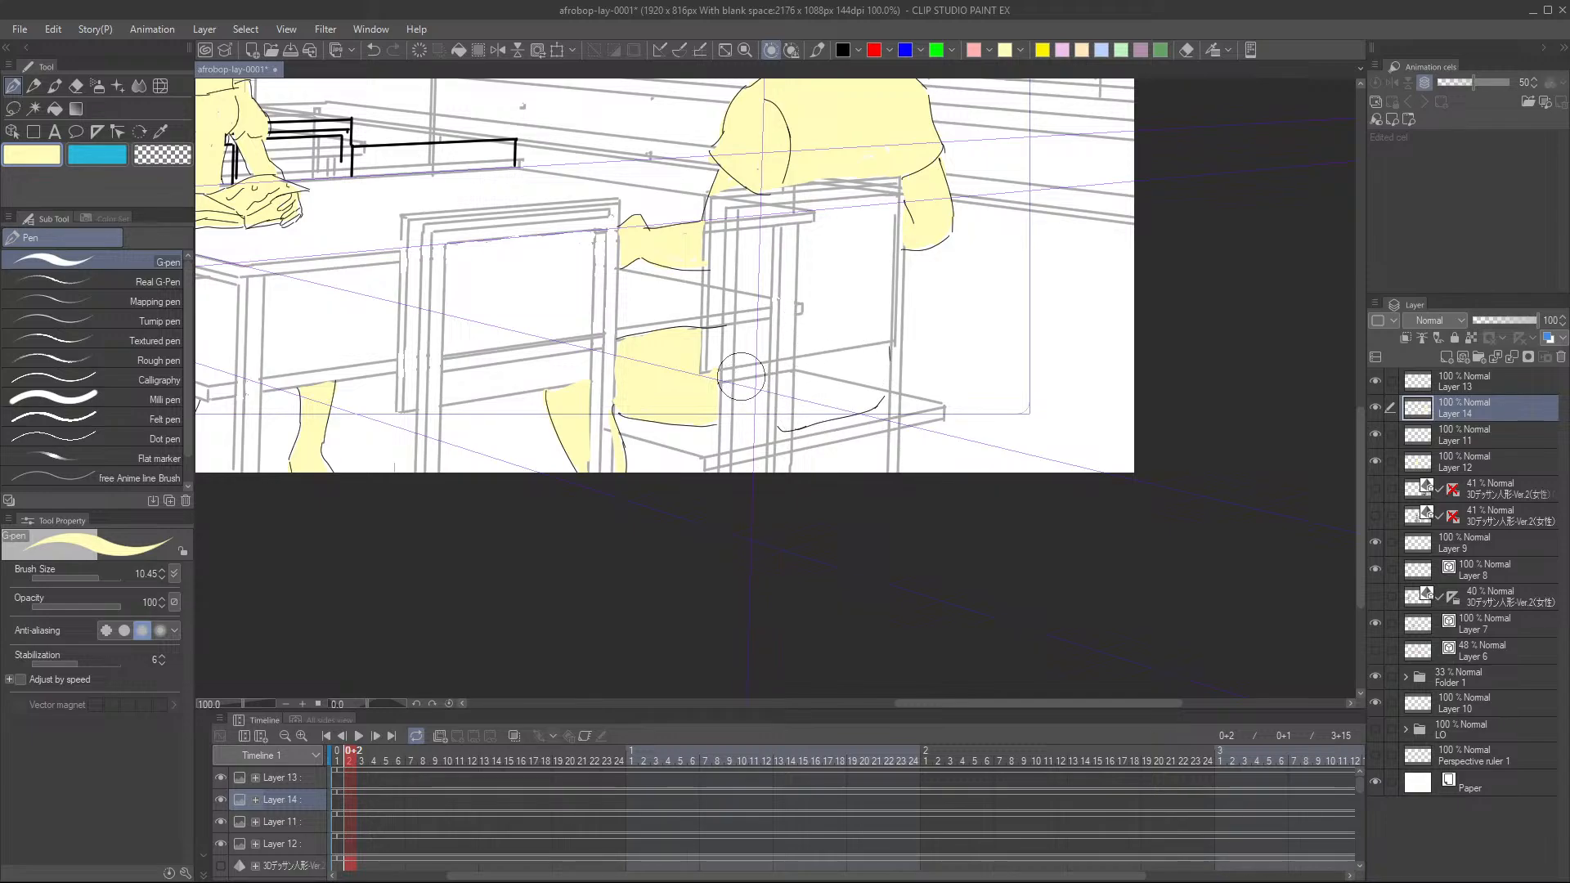
mouse_move(733, 379)
mouse_down()
mouse_move(747, 422)
mouse_move(814, 413)
mouse_move(792, 425)
mouse_move(869, 385)
mouse_move(879, 354)
mouse_move(880, 372)
mouse_move(870, 391)
mouse_move(871, 350)
mouse_move(803, 359)
mouse_move(749, 374)
mouse_move(790, 397)
mouse_move(804, 376)
mouse_move(756, 387)
mouse_move(750, 412)
mouse_move(802, 406)
mouse_move(763, 407)
mouse_move(774, 394)
mouse_move(828, 403)
mouse_move(884, 357)
mouse_move(858, 394)
mouse_up()
scroll(857, 394, down, 5)
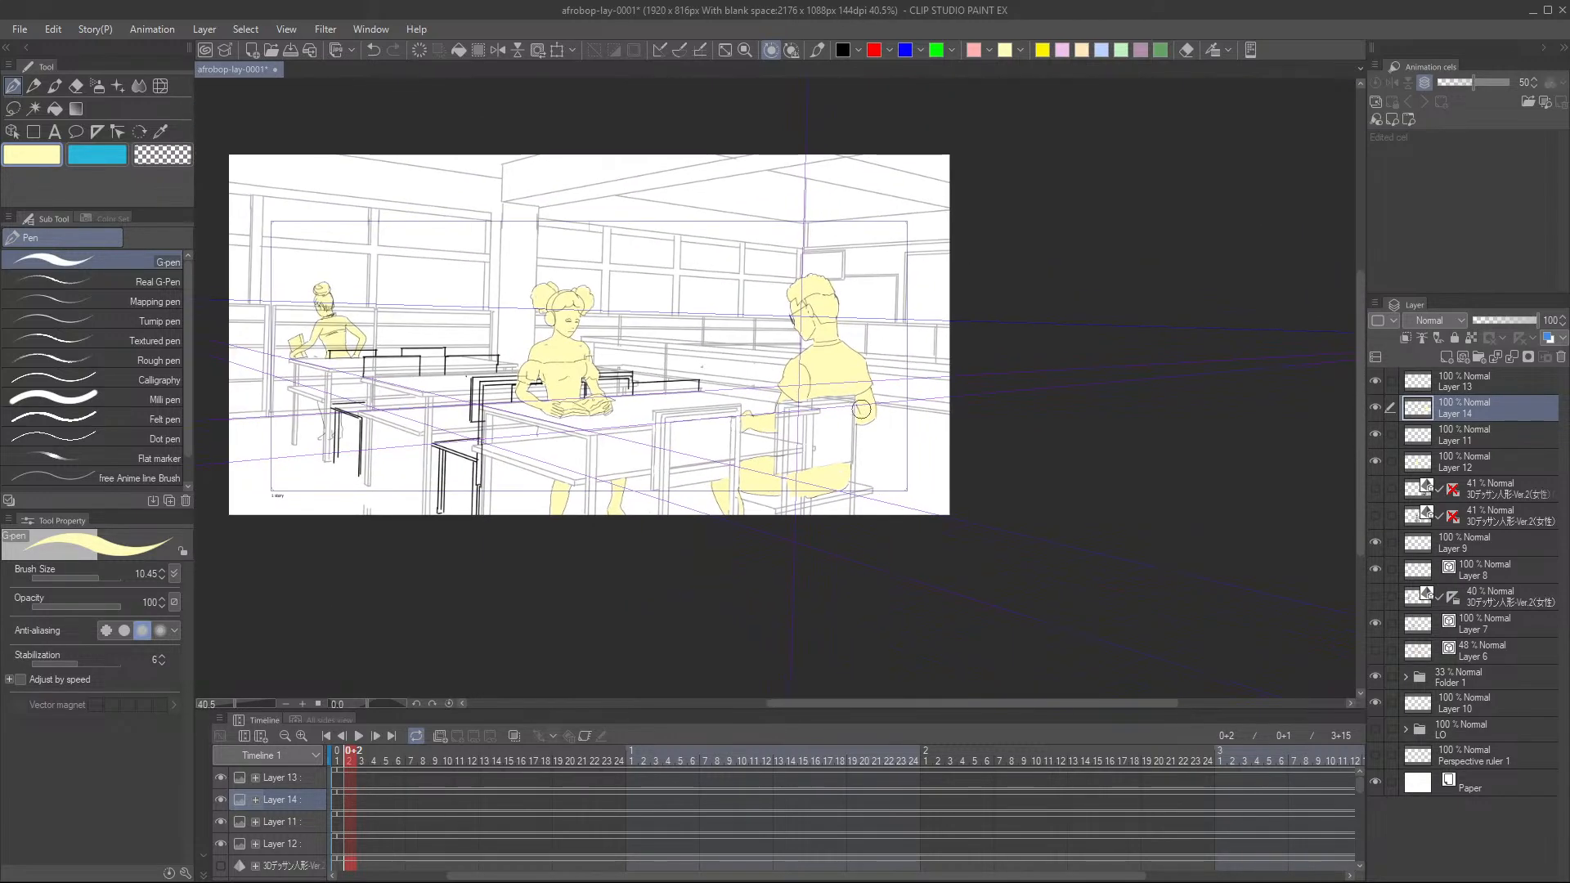
scroll(876, 413, up, 3)
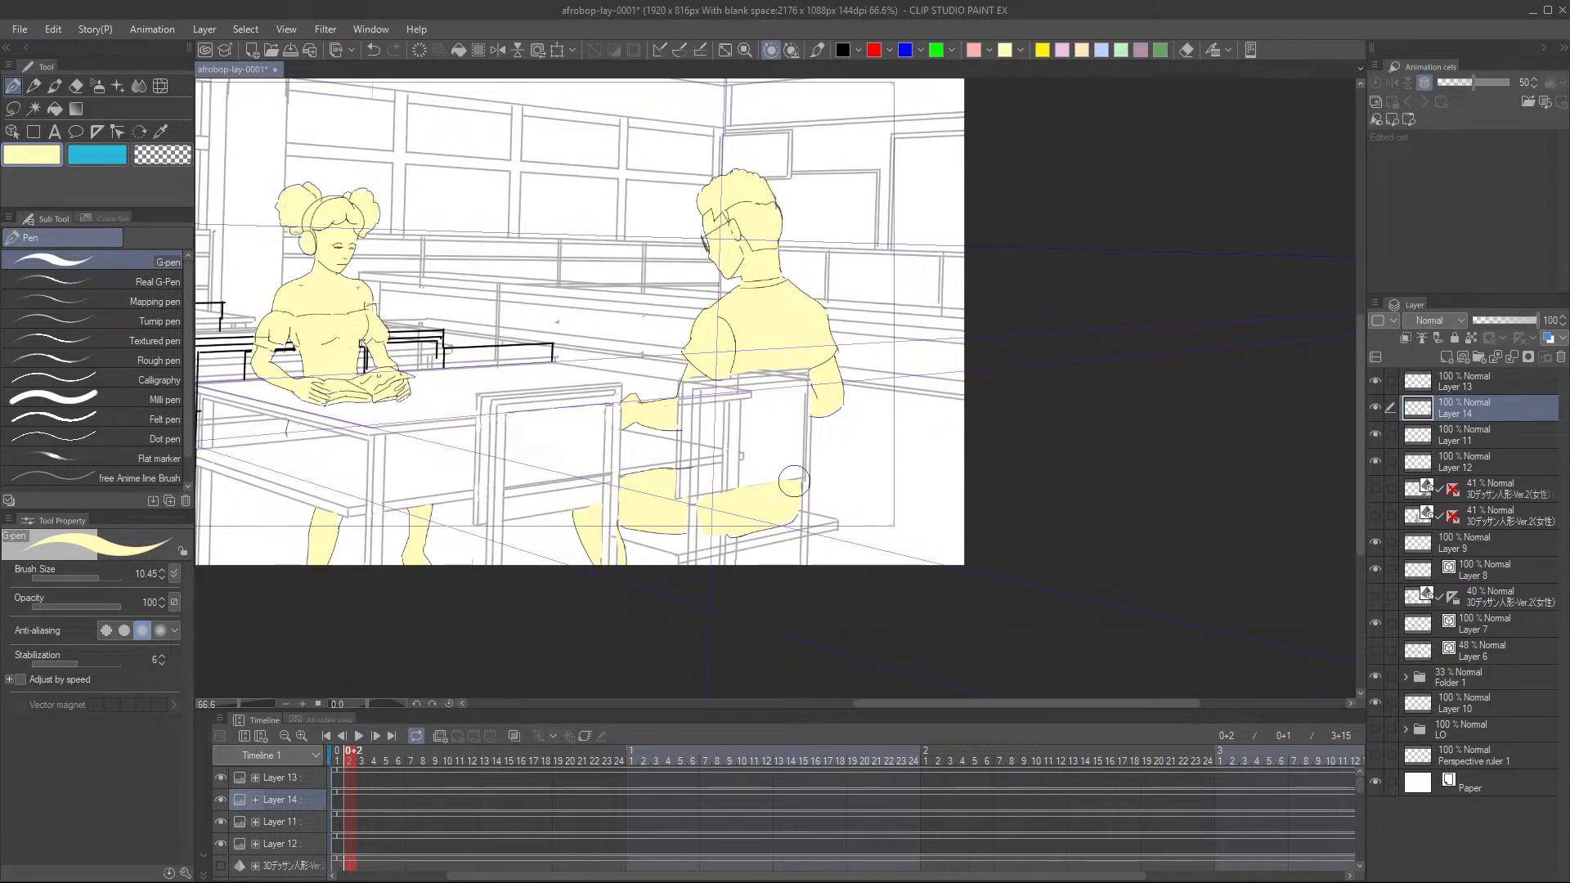
drag(807, 486, 902, 482)
scroll(883, 487, down, 2)
scroll(926, 499, down, 3)
scroll(902, 482, up, 3)
scroll(902, 482, up, 1)
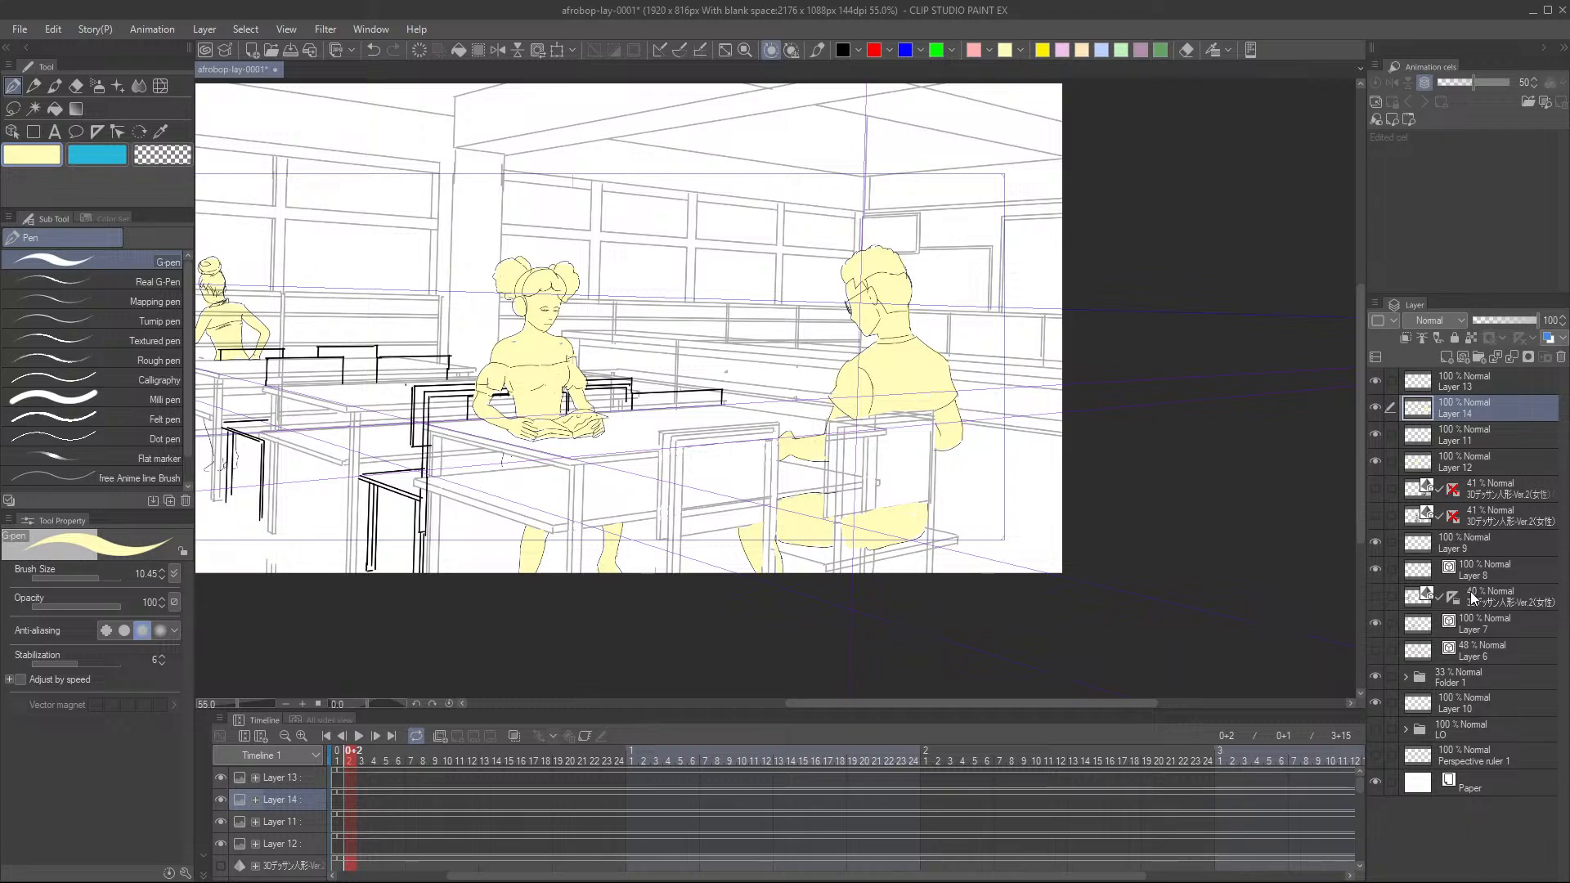
- Find the layer holding the front desk and chair lines by toggling visibility, and select Perspective ruler 2 in Folder 1
click(1486, 626)
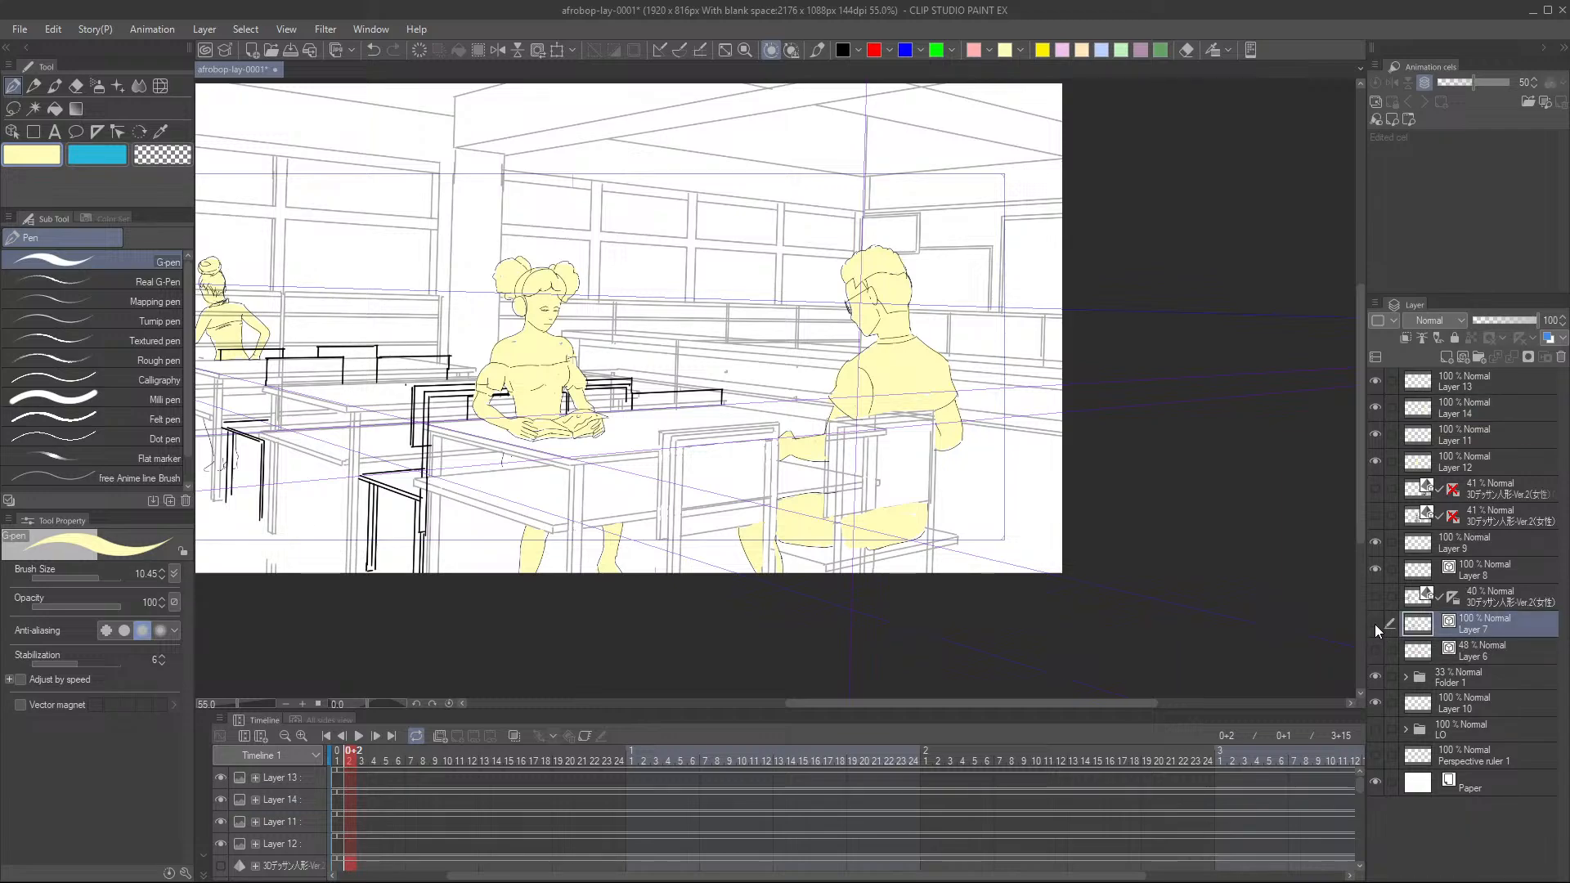
click(1375, 625)
click(1374, 625)
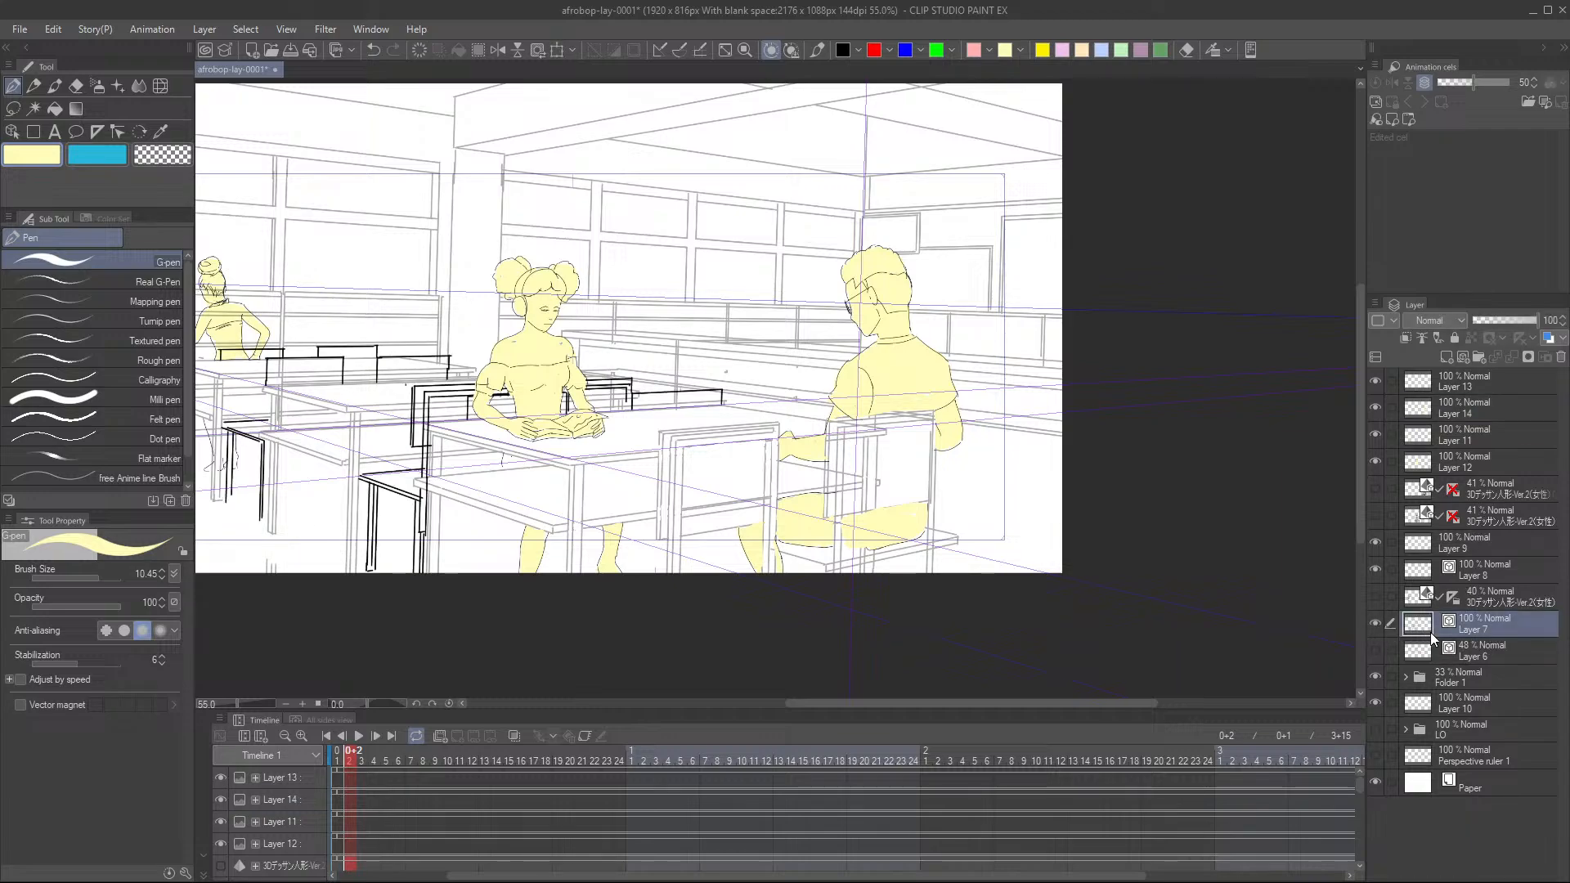
click(1376, 678)
click(1376, 679)
click(1441, 675)
click(1406, 678)
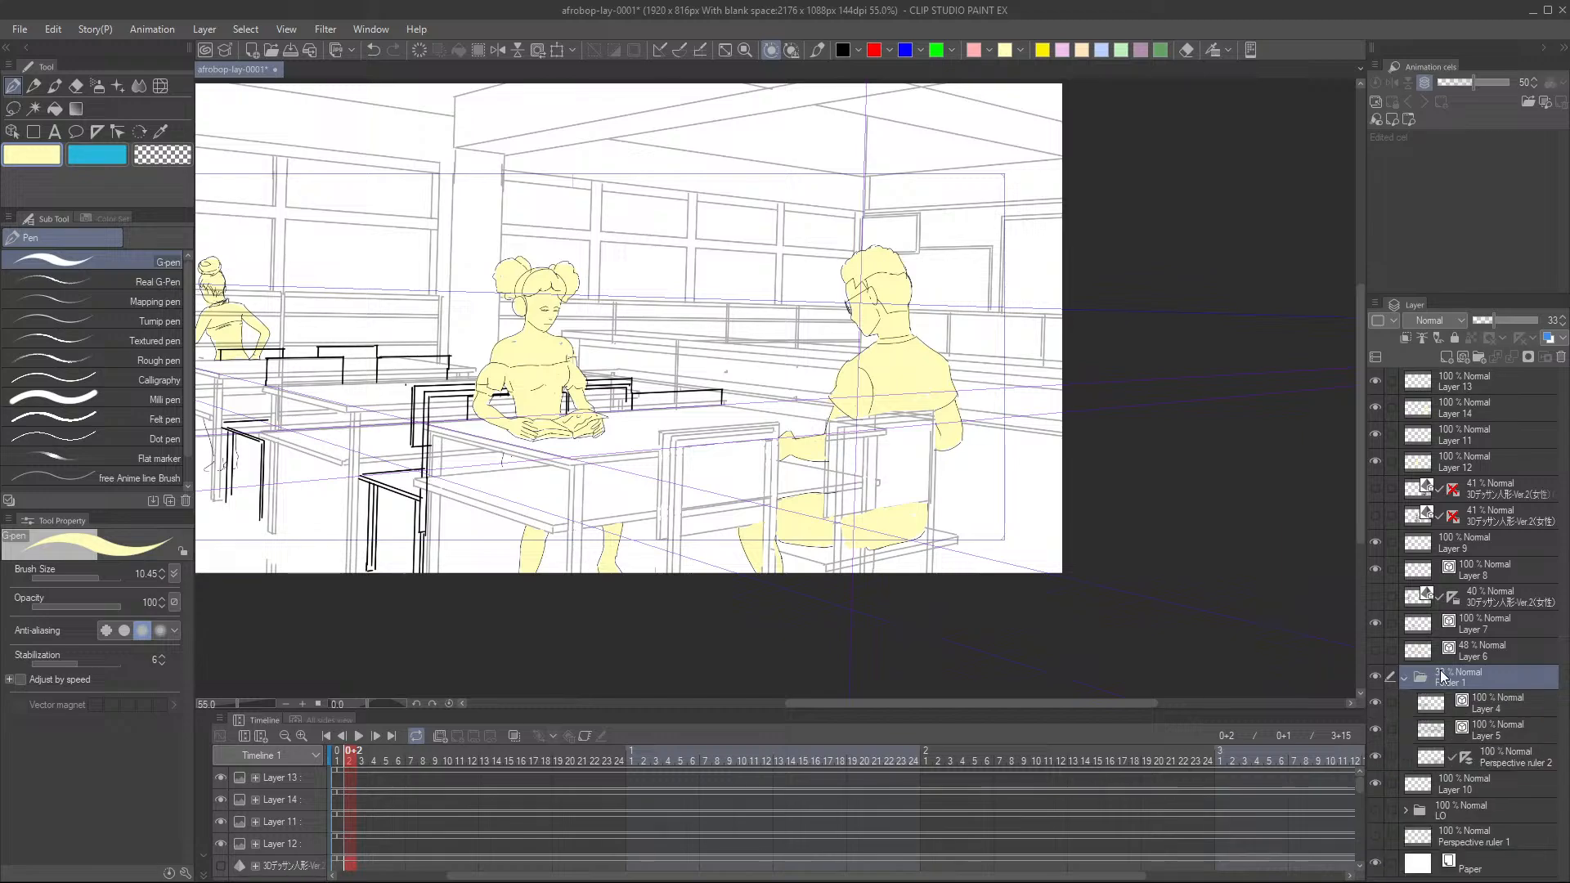
click(1477, 708)
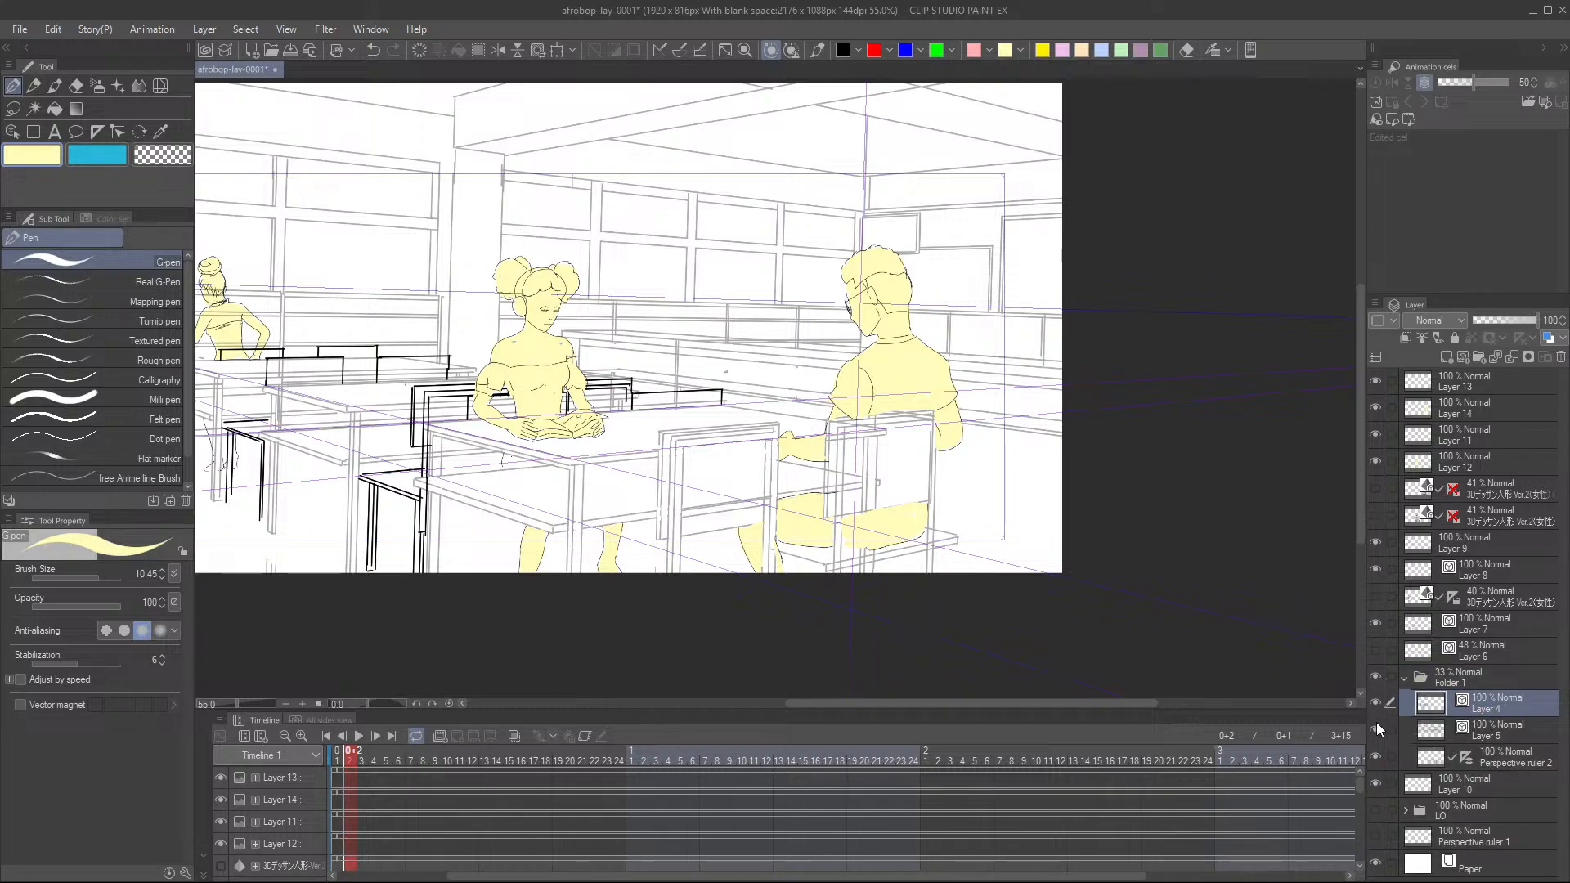
click(1375, 757)
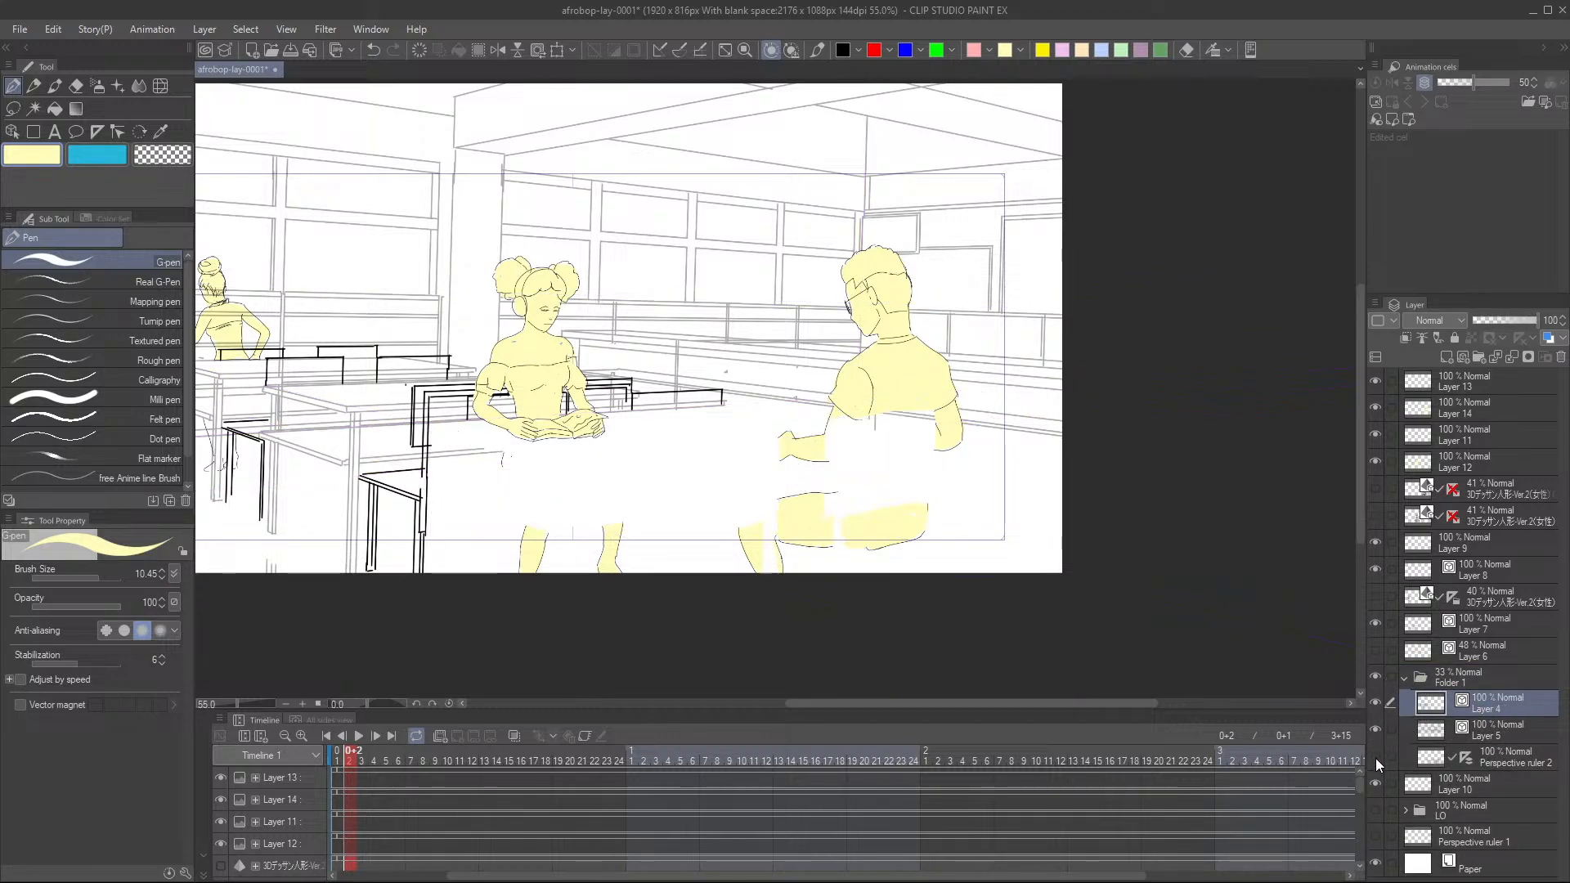
click(1376, 757)
click(1489, 757)
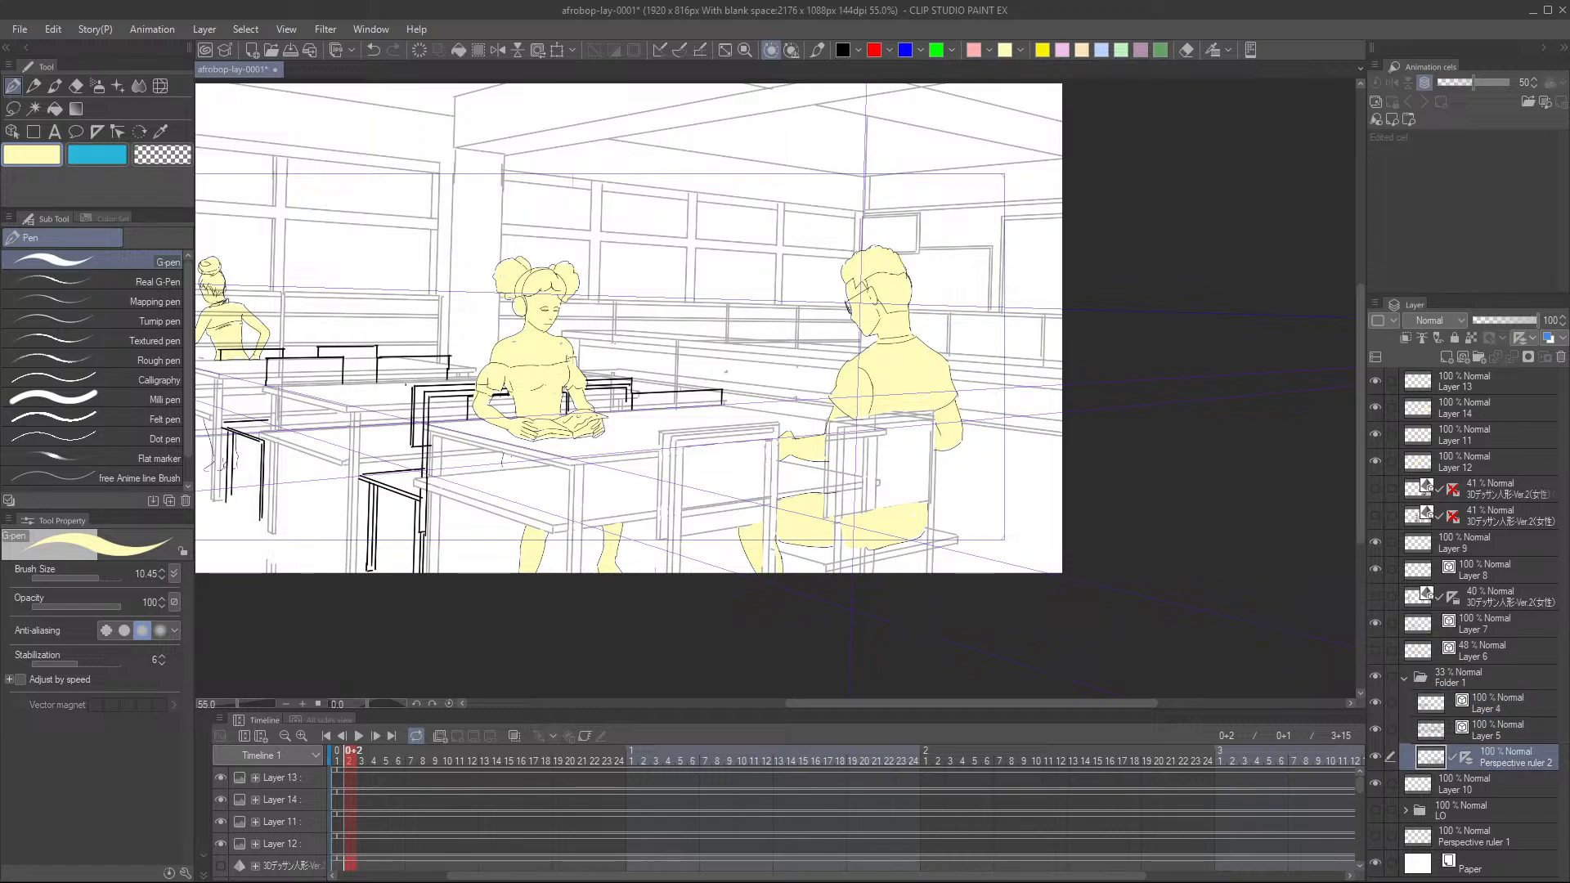
- Lasso the area inside the right chair's backrest, clear the stray lines within it, deselect and save the file
drag(908, 515, 837, 536)
scroll(837, 537, up, 3)
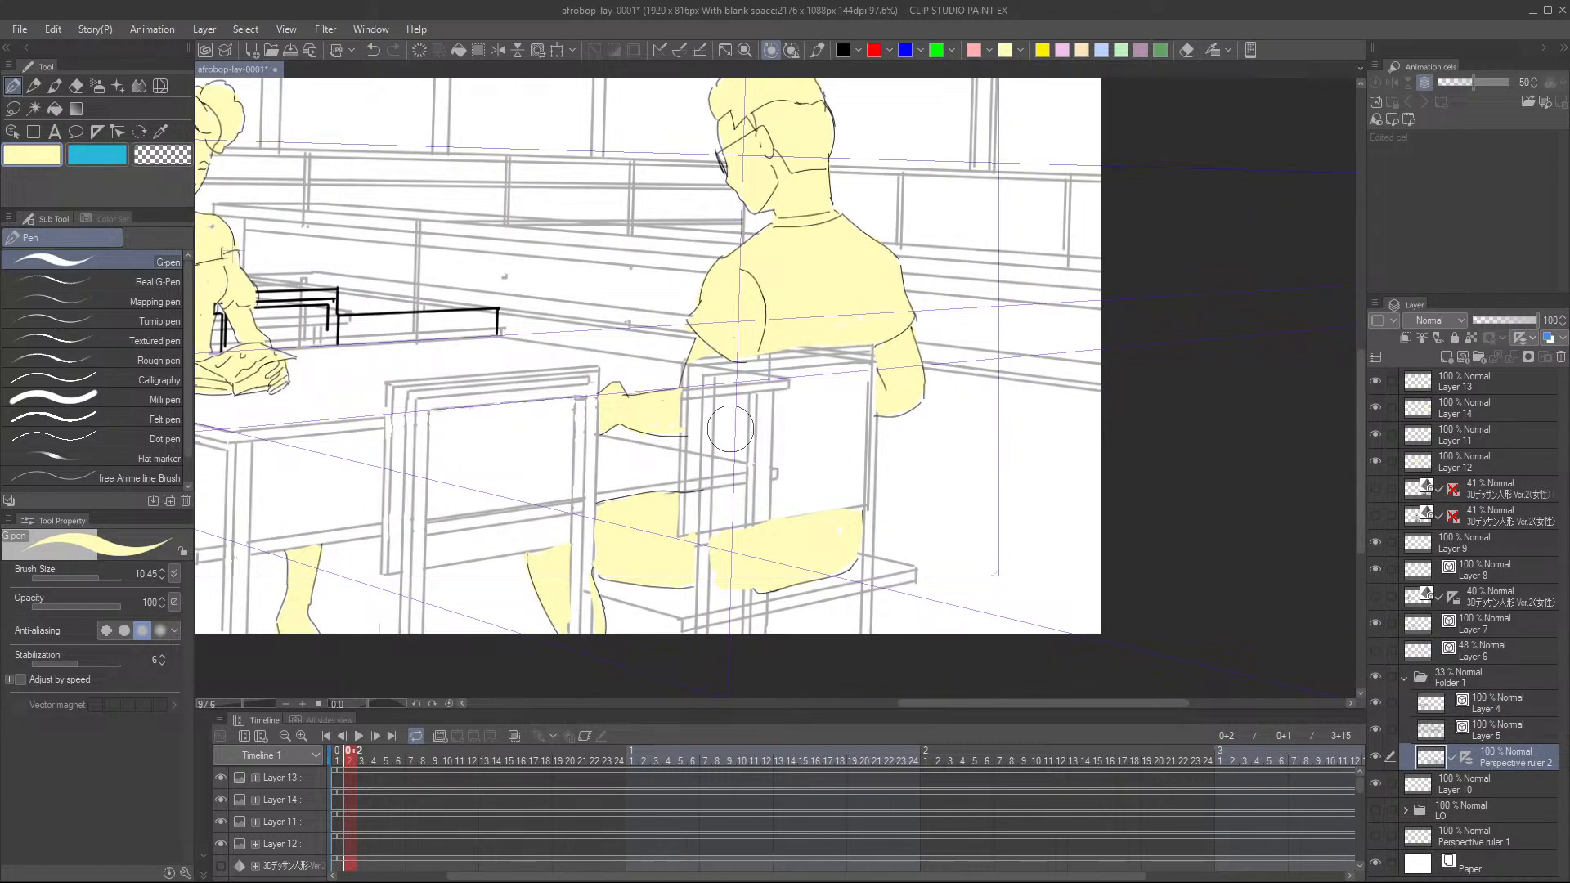
key(m)
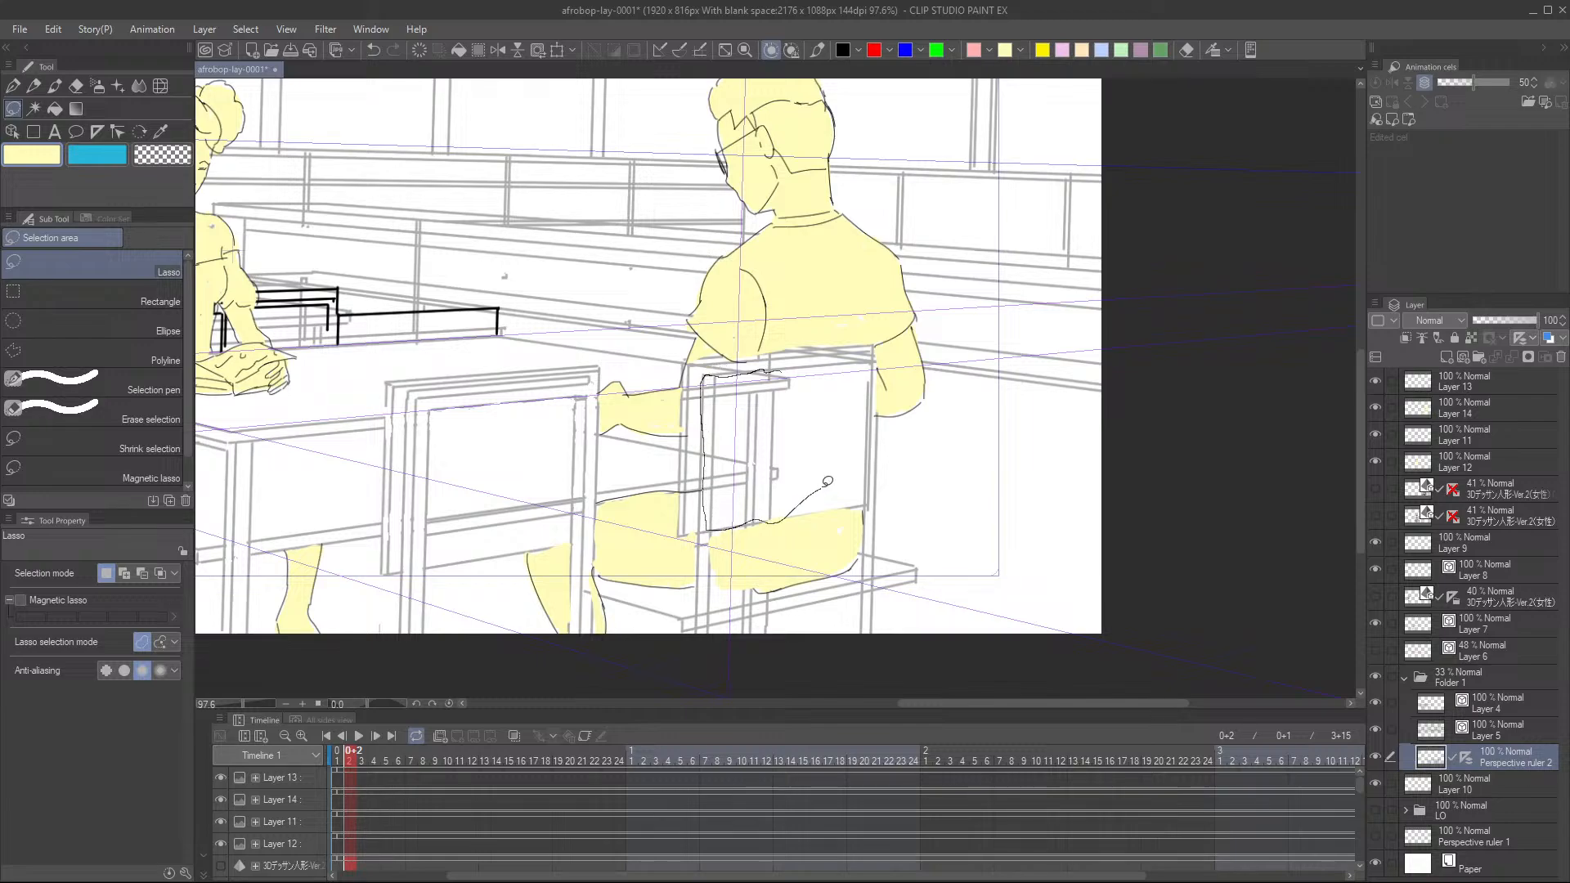
drag(827, 481, 841, 403)
key(p)
click(744, 556)
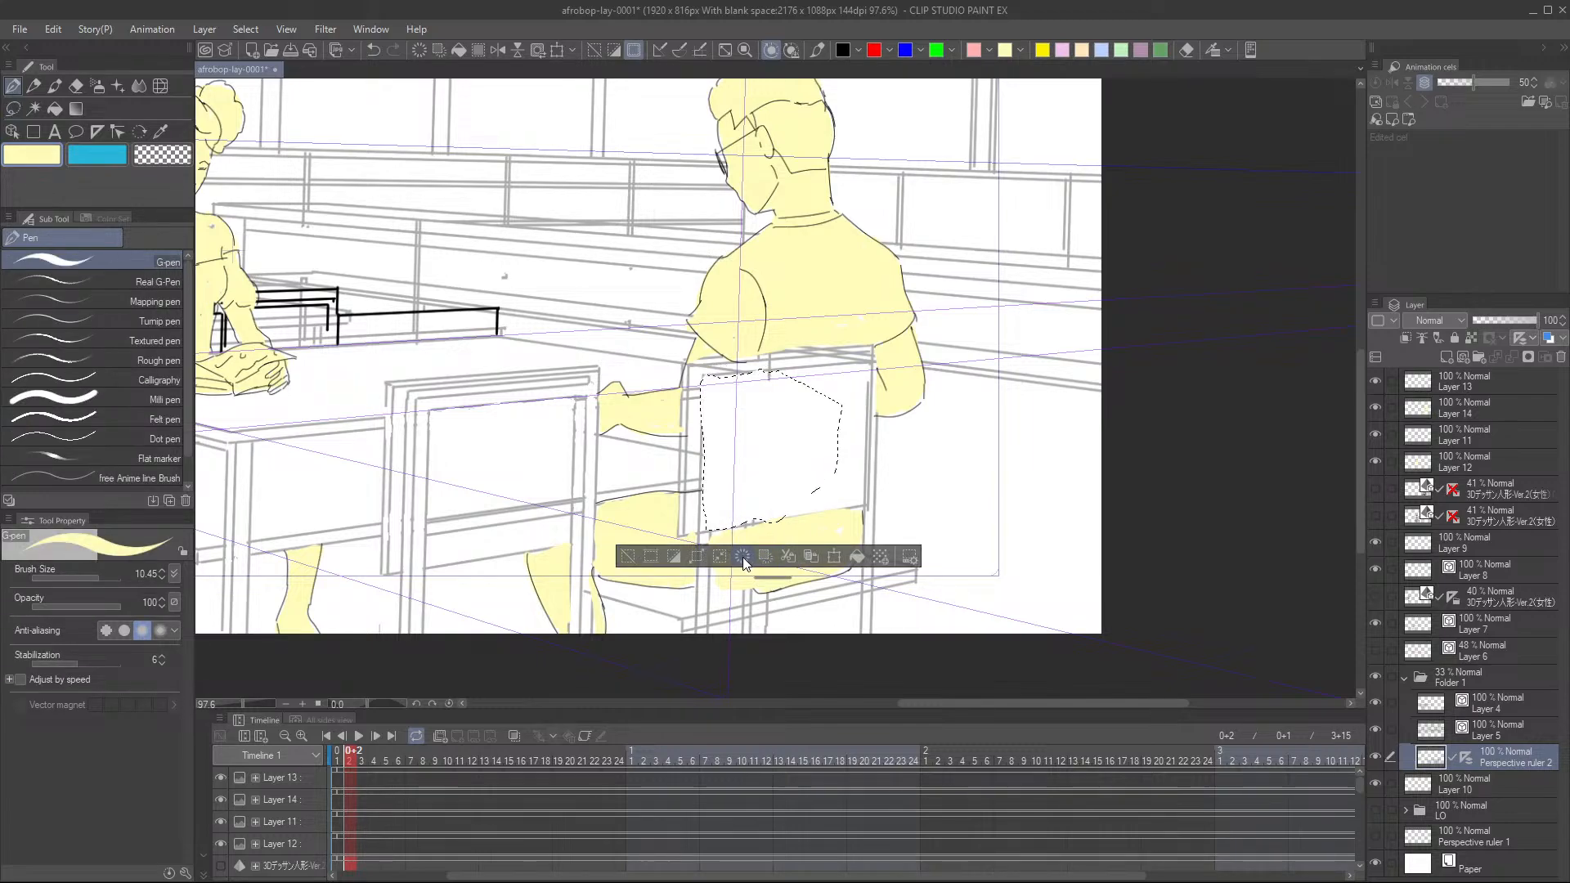
scroll(858, 462, left, 1)
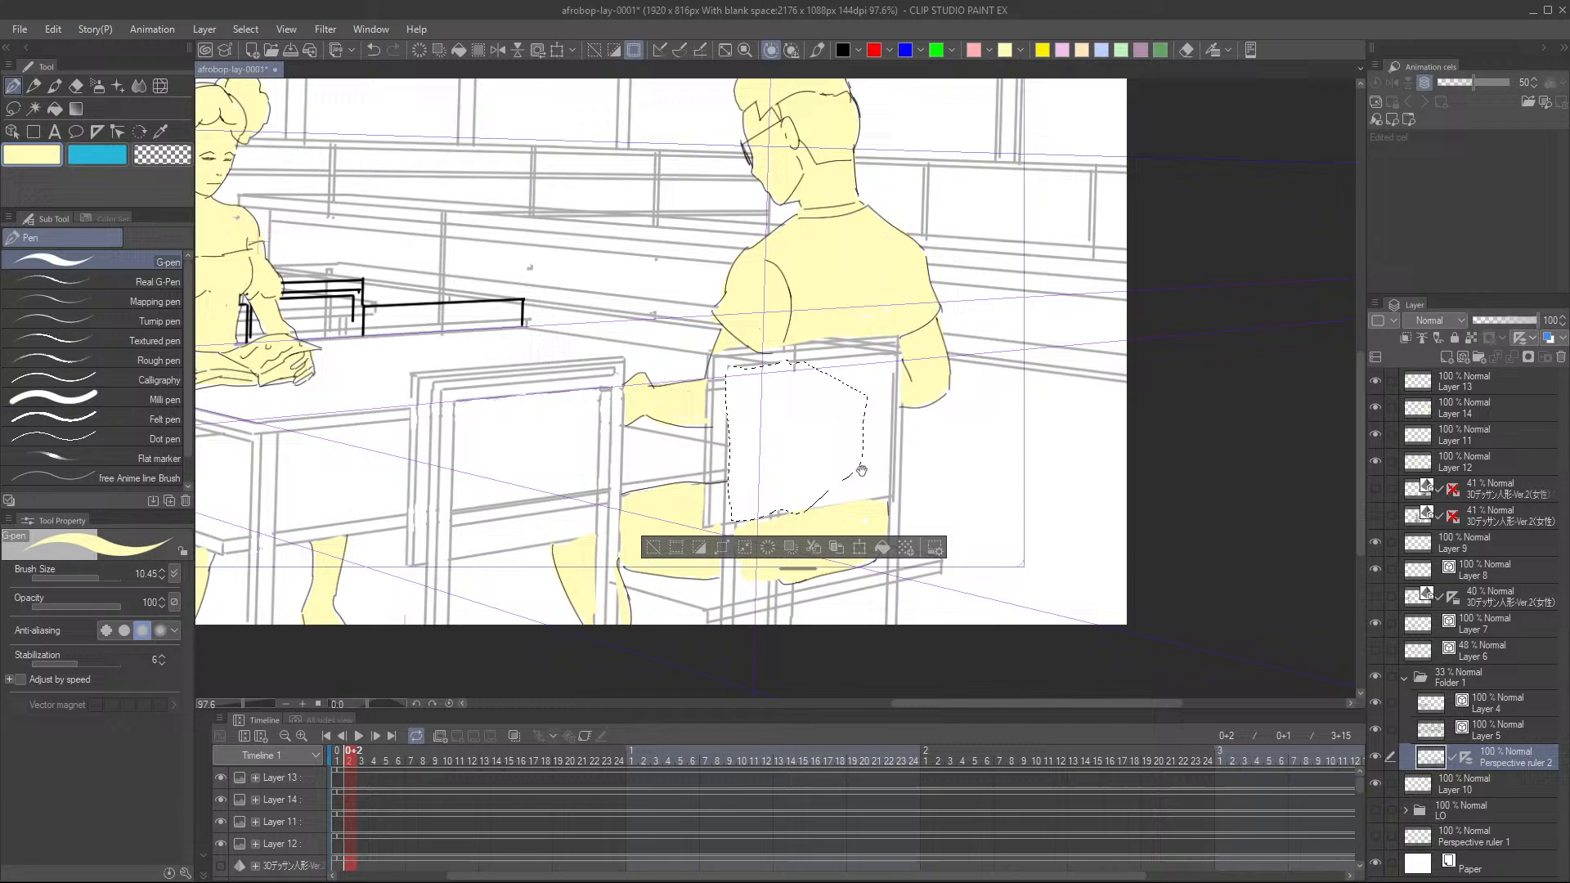
click(652, 549)
scroll(799, 469, down, 4)
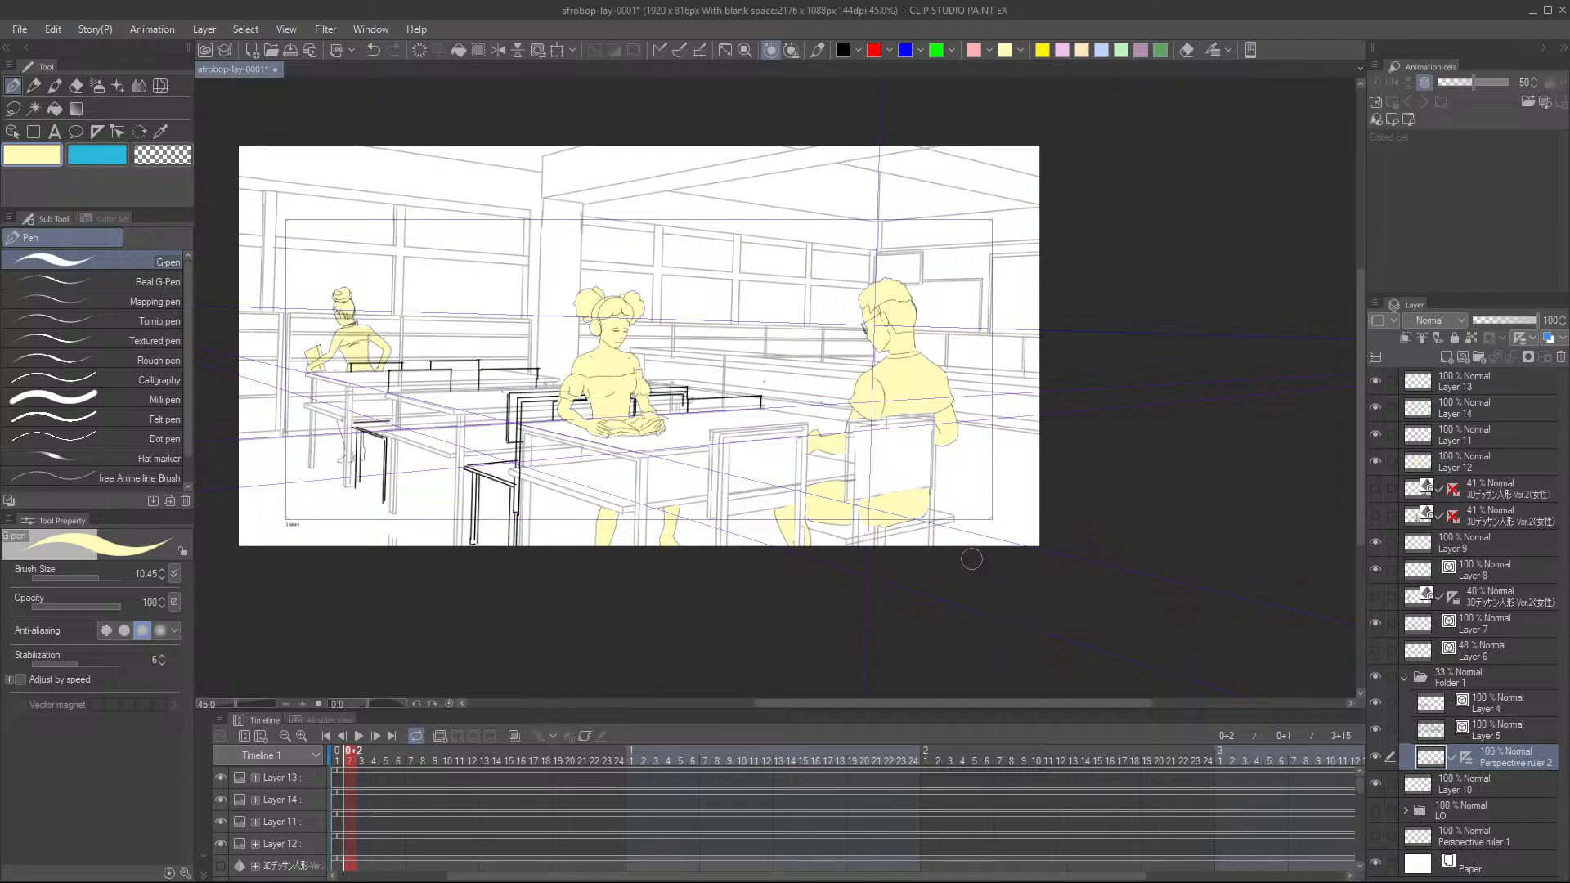
key(ctrl+s)
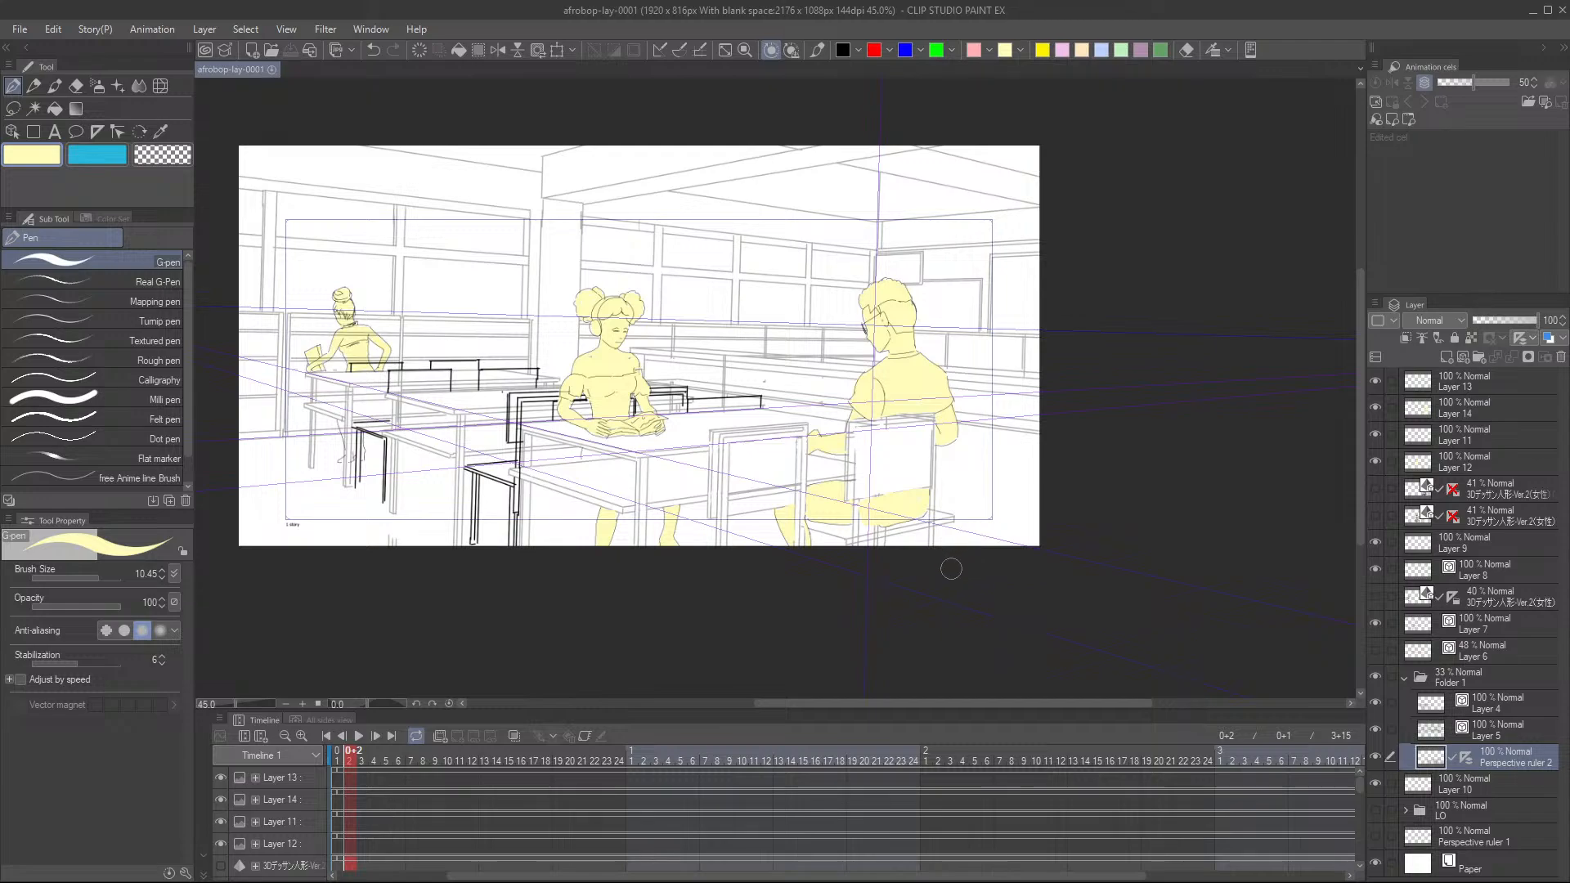
drag(762, 527, 832, 530)
scroll(832, 530, up, 2)
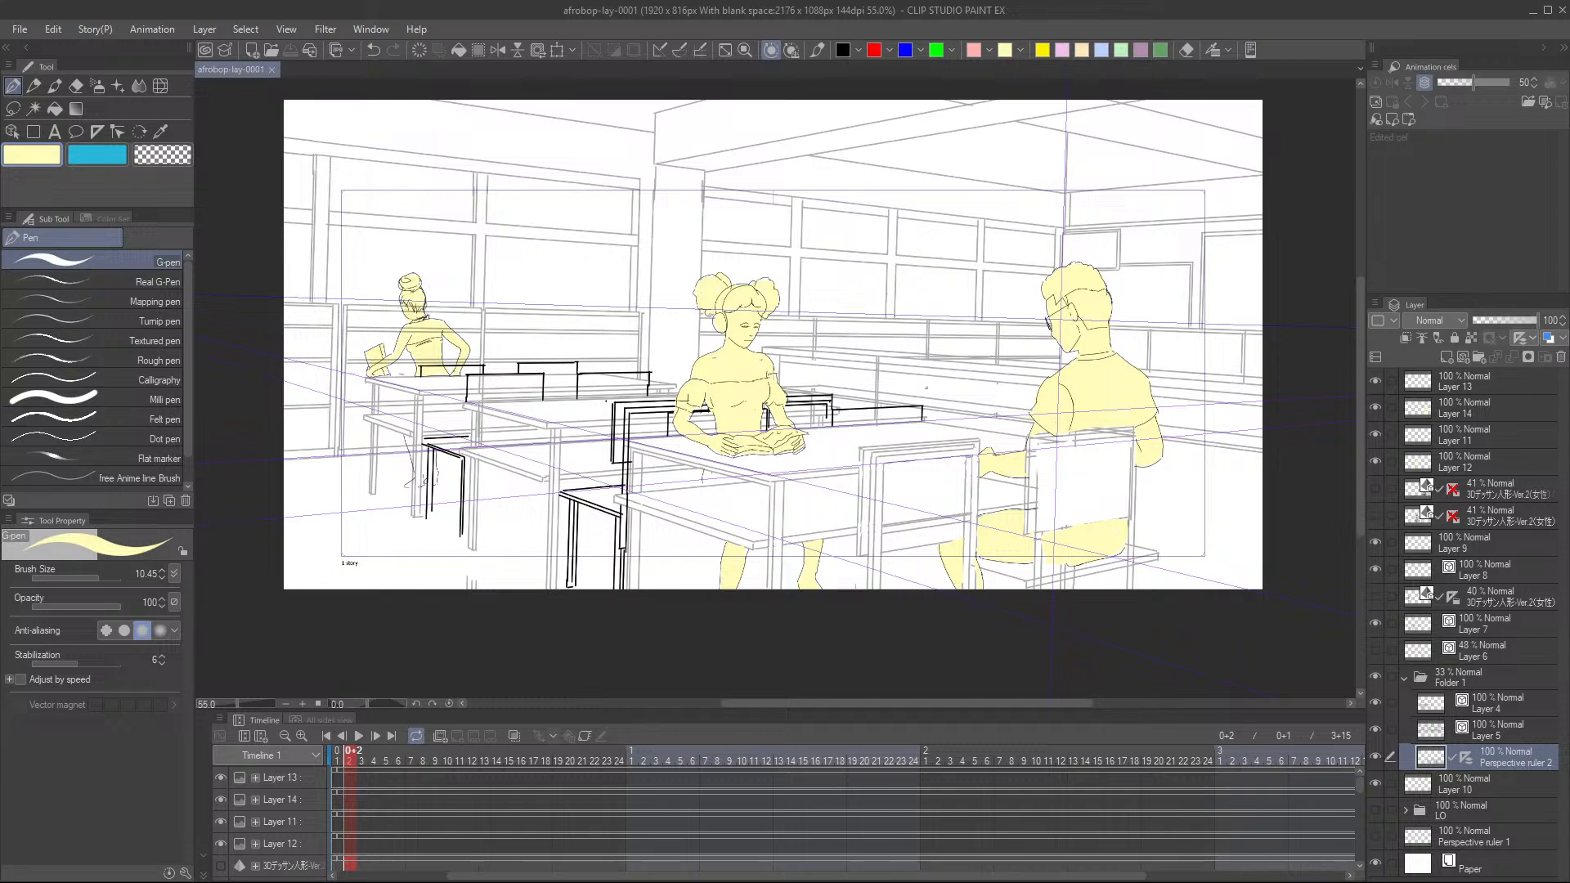
double_click(899, 14)
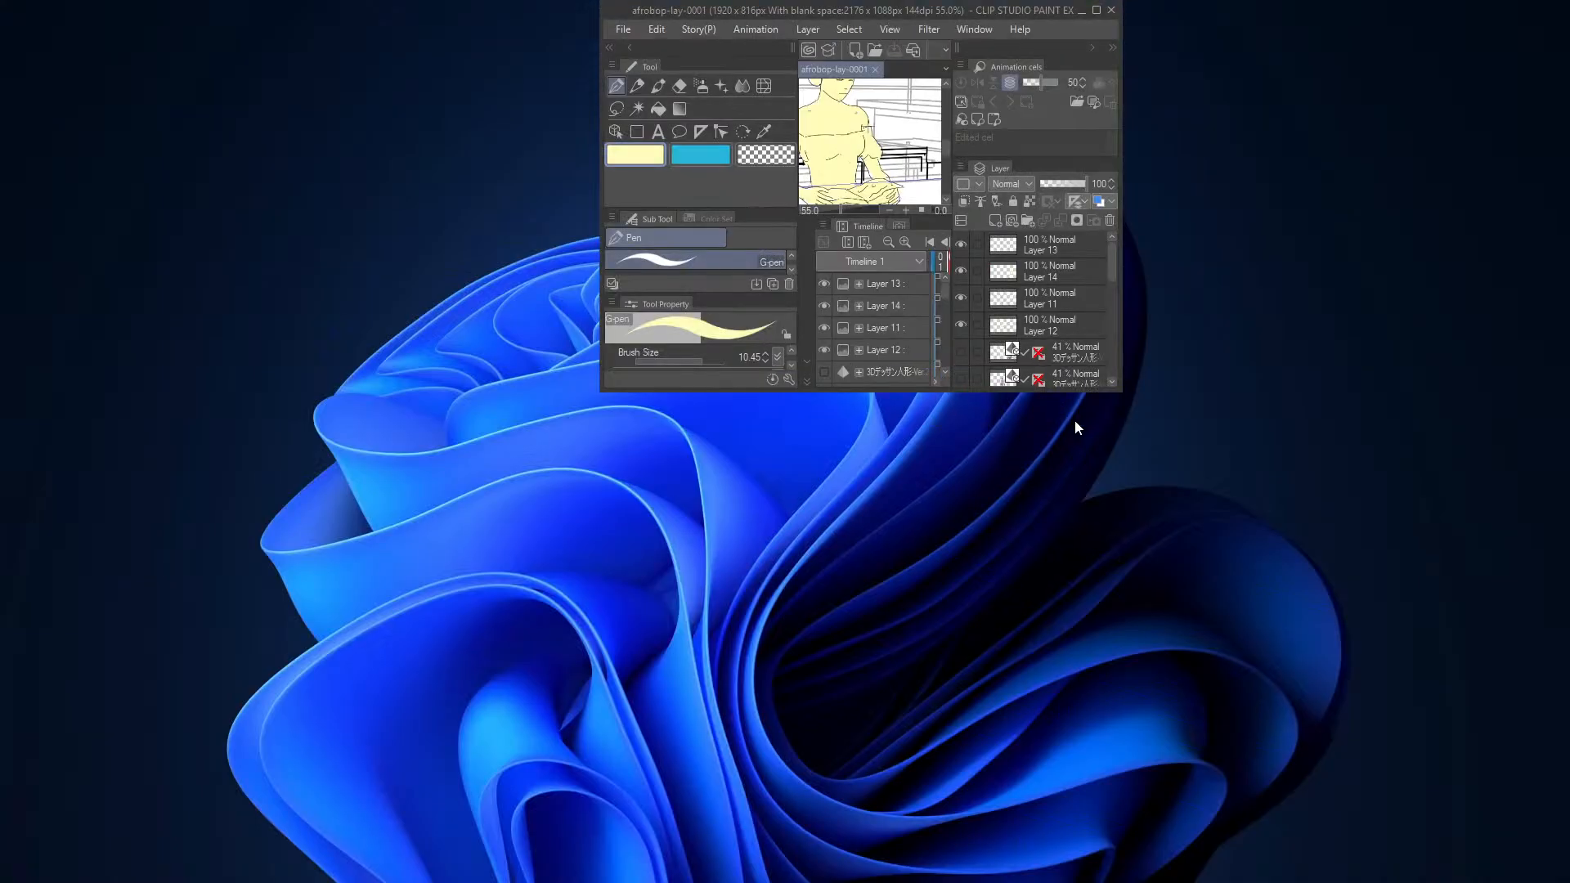
click(1097, 11)
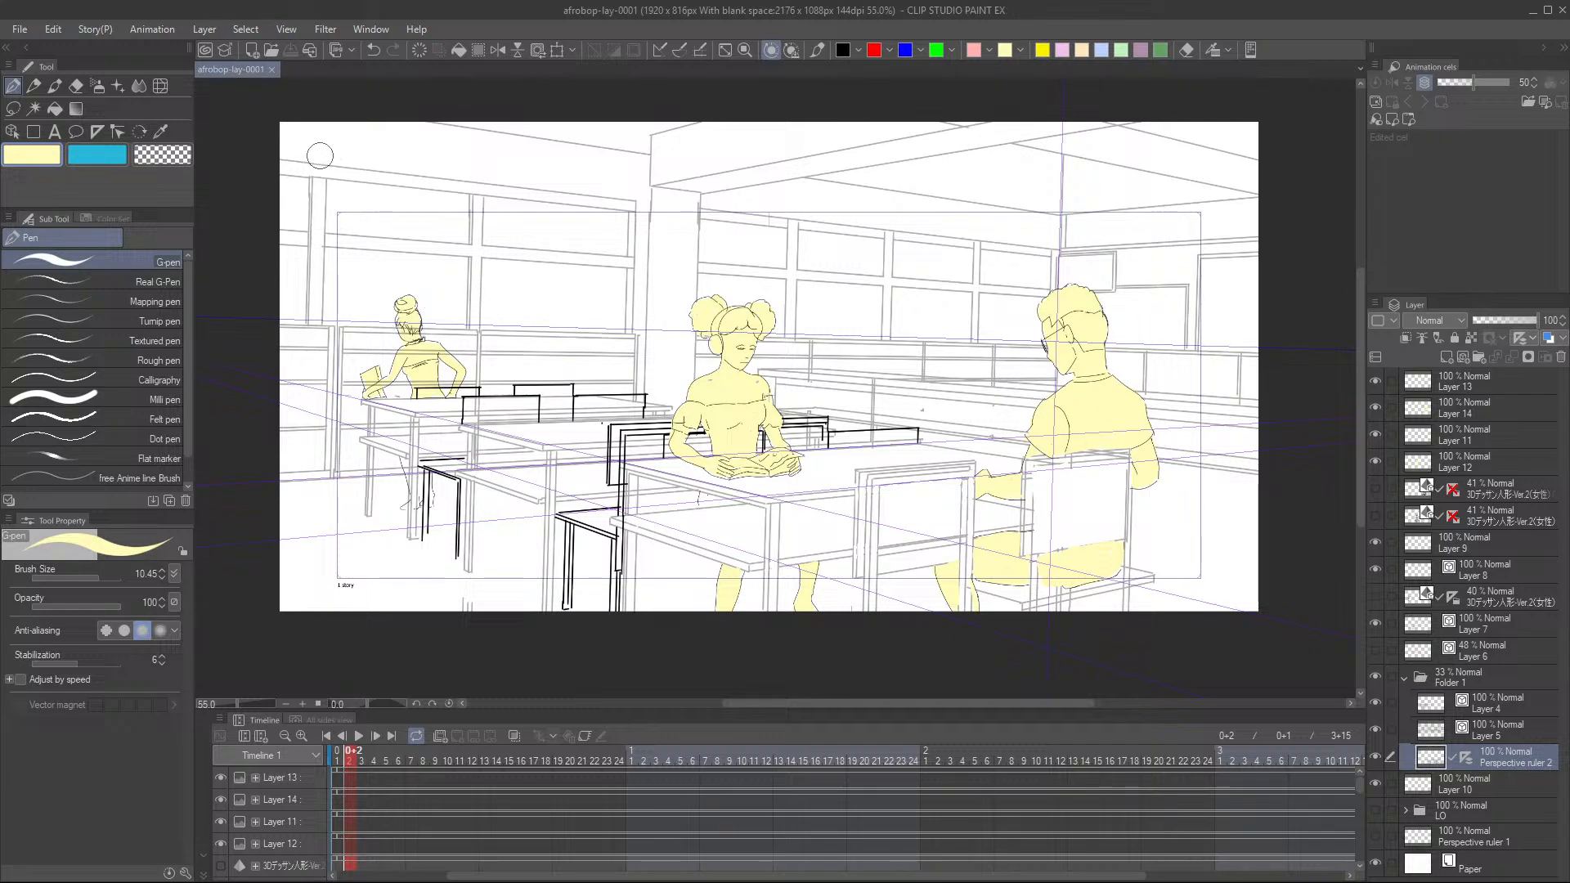
- Start a single-layer PNG export of the layout with the file name afrobop-lay-0001
click(21, 31)
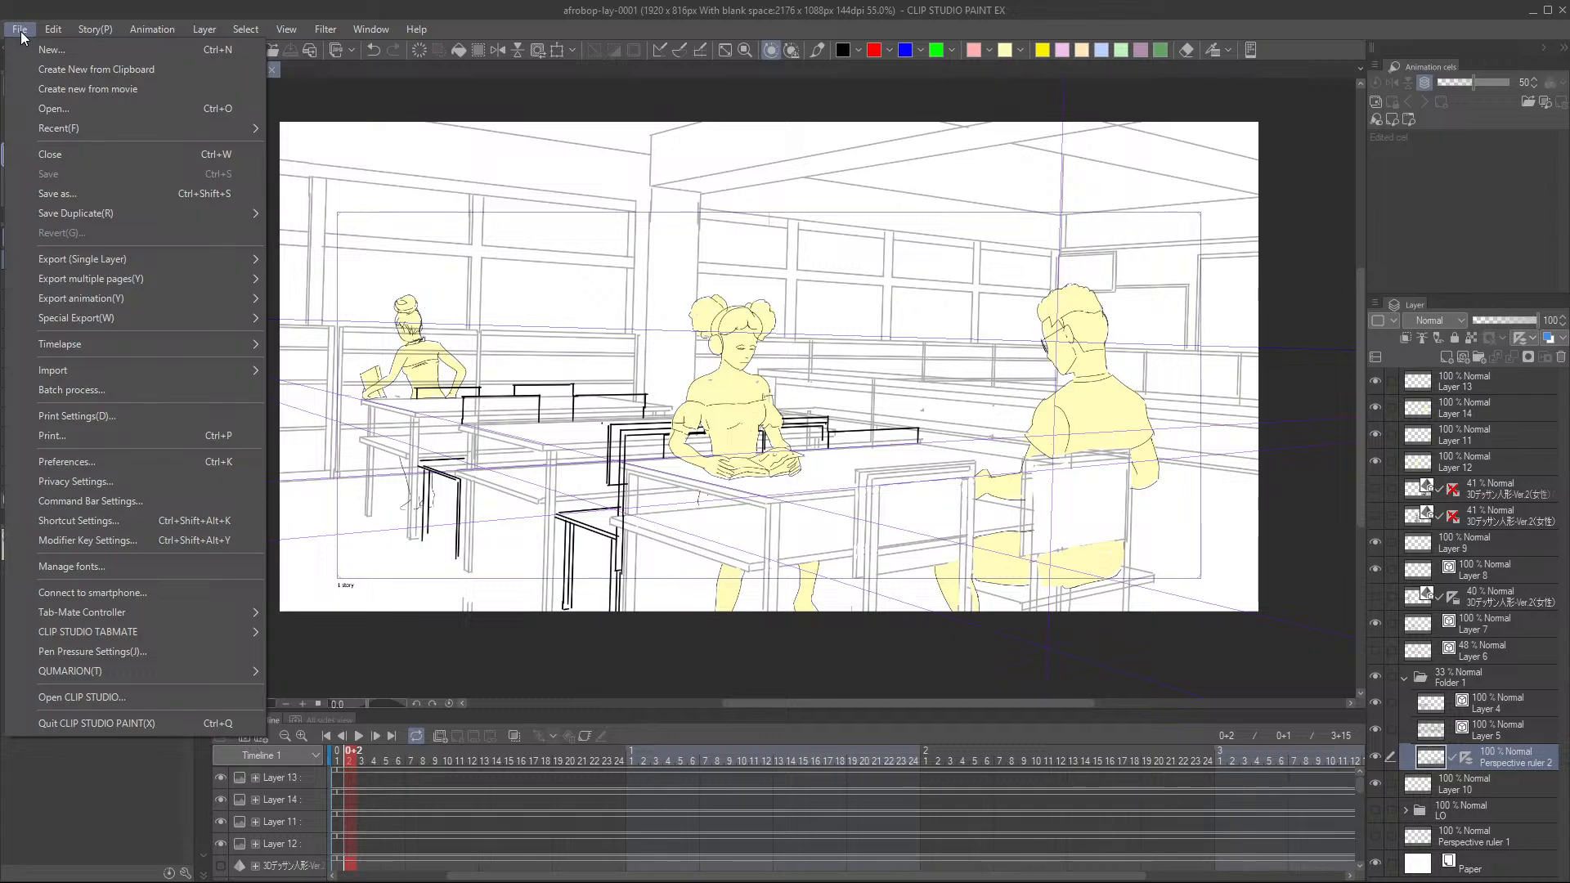
mouse_move(194, 37)
mouse_move(23, 30)
mouse_move(120, 258)
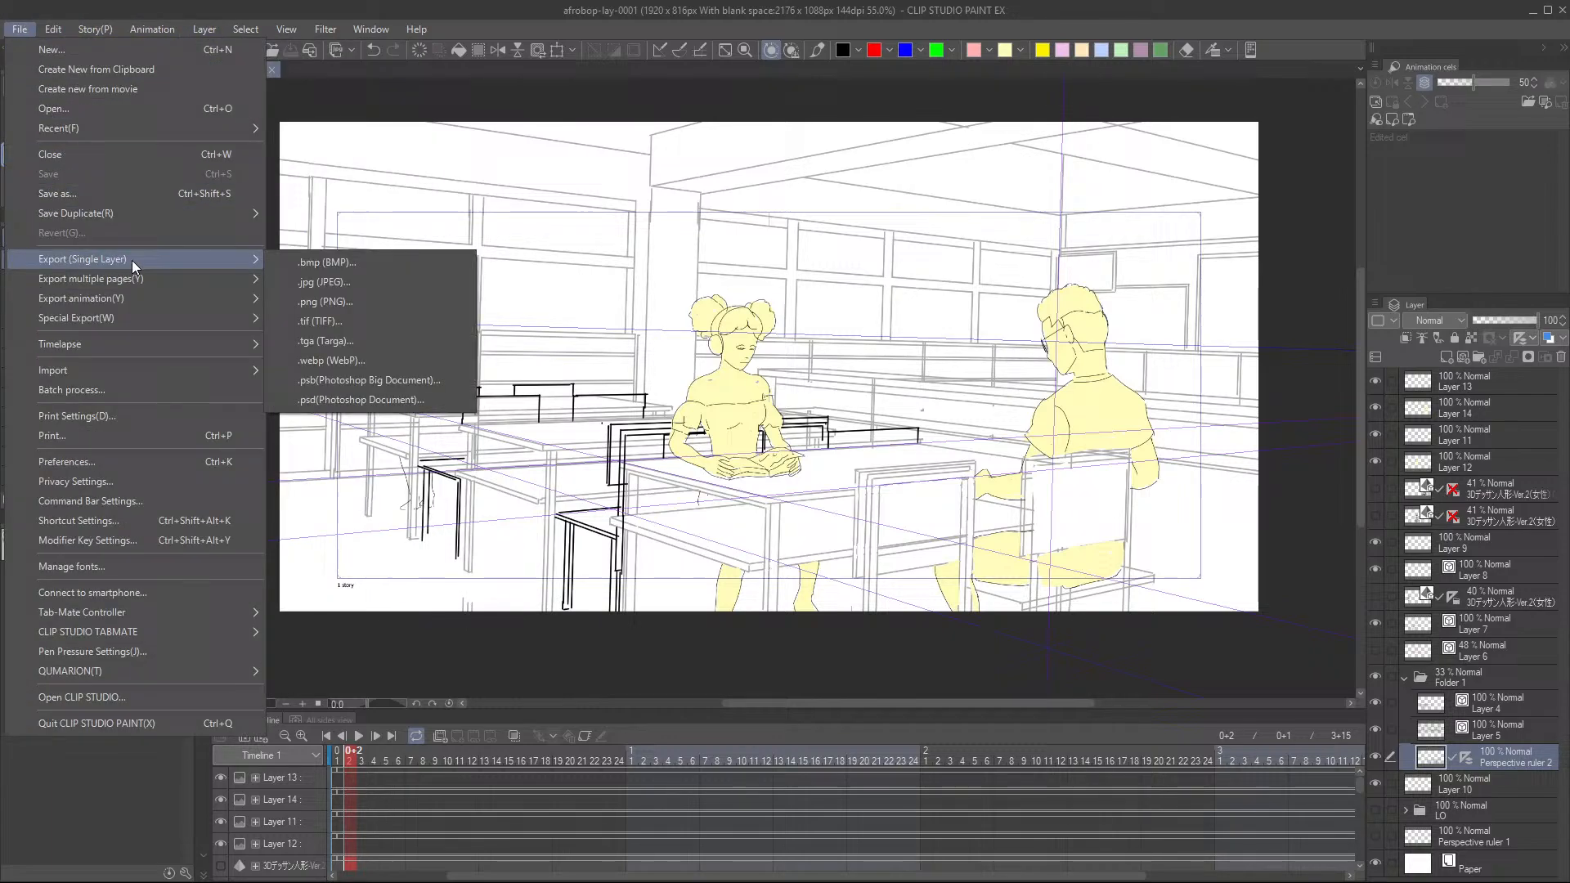
click(365, 301)
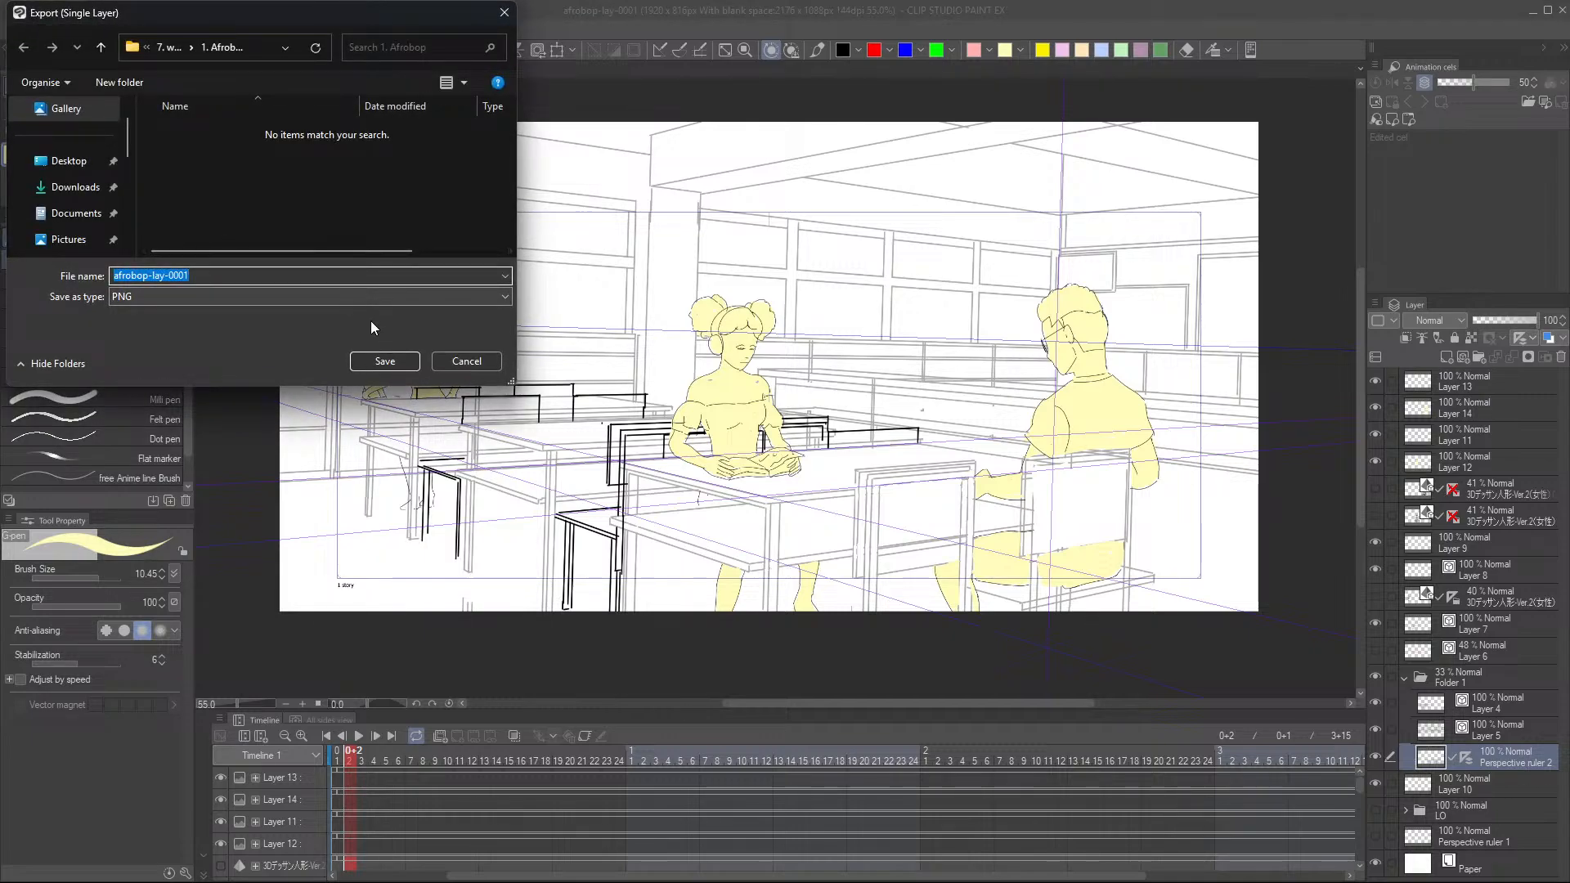
click(385, 363)
click(382, 363)
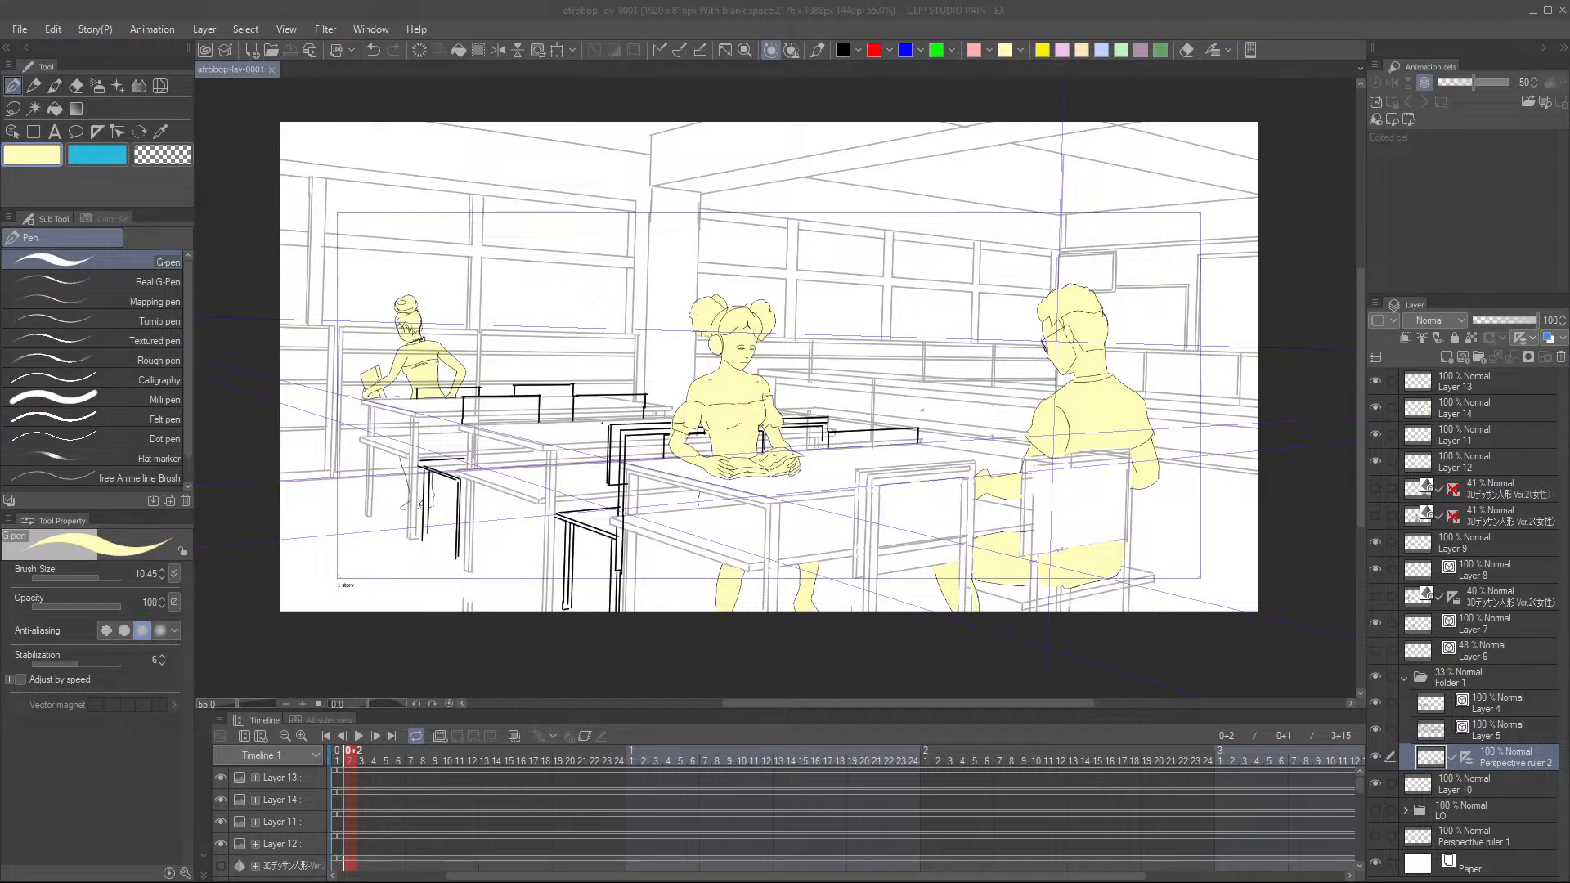
- Turn off the crop marks and inner border in the PNG export settings, check the preview and complete the export
drag(400, 281, 553, 135)
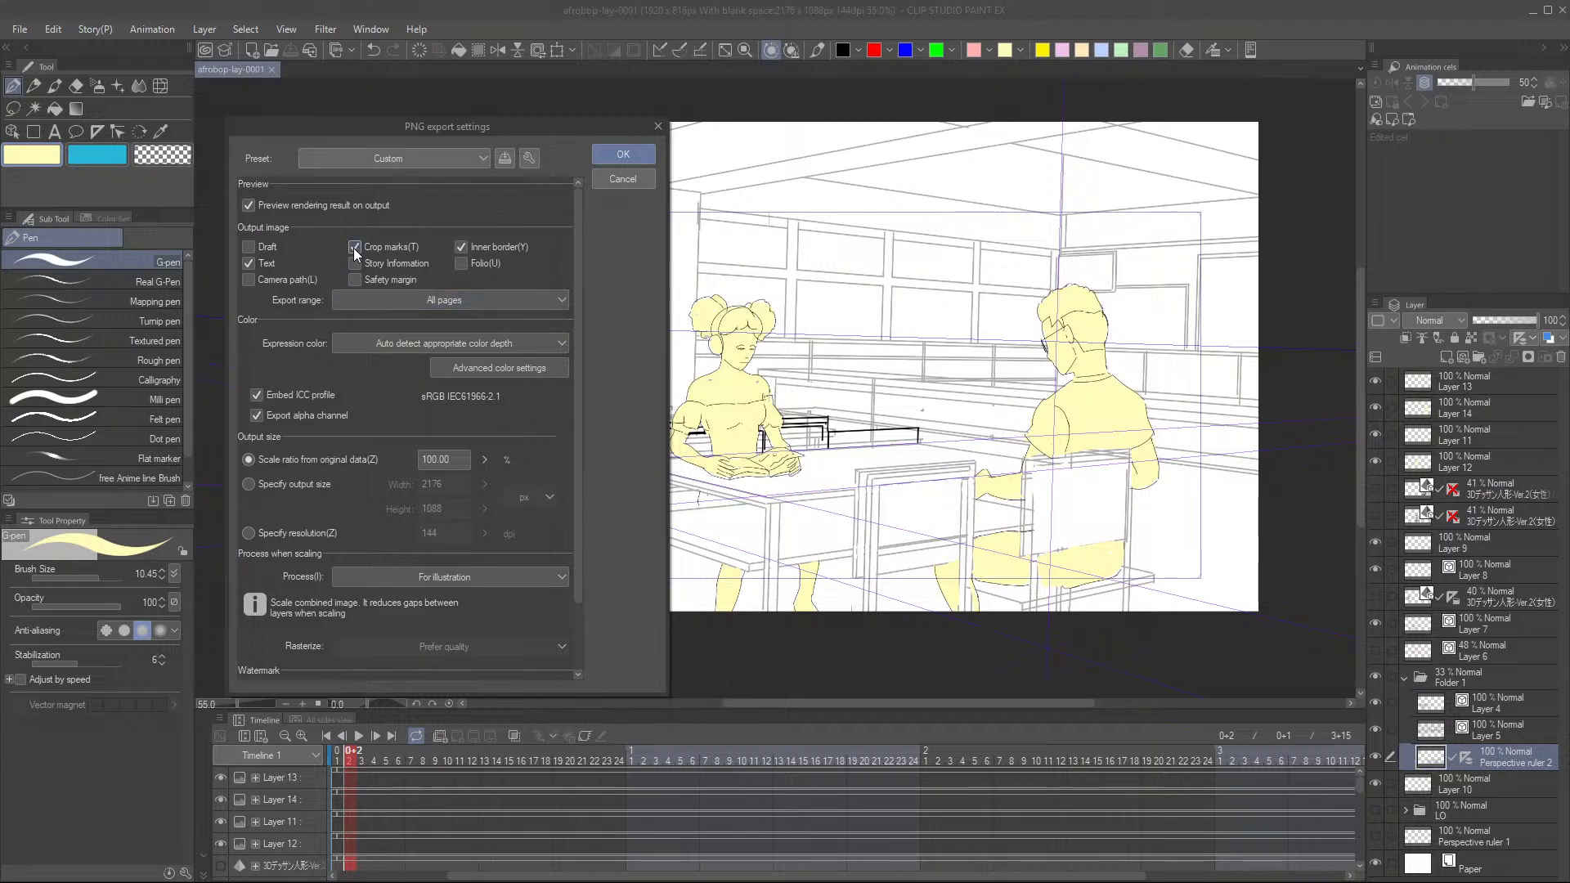
click(462, 247)
scroll(535, 635, down, 1)
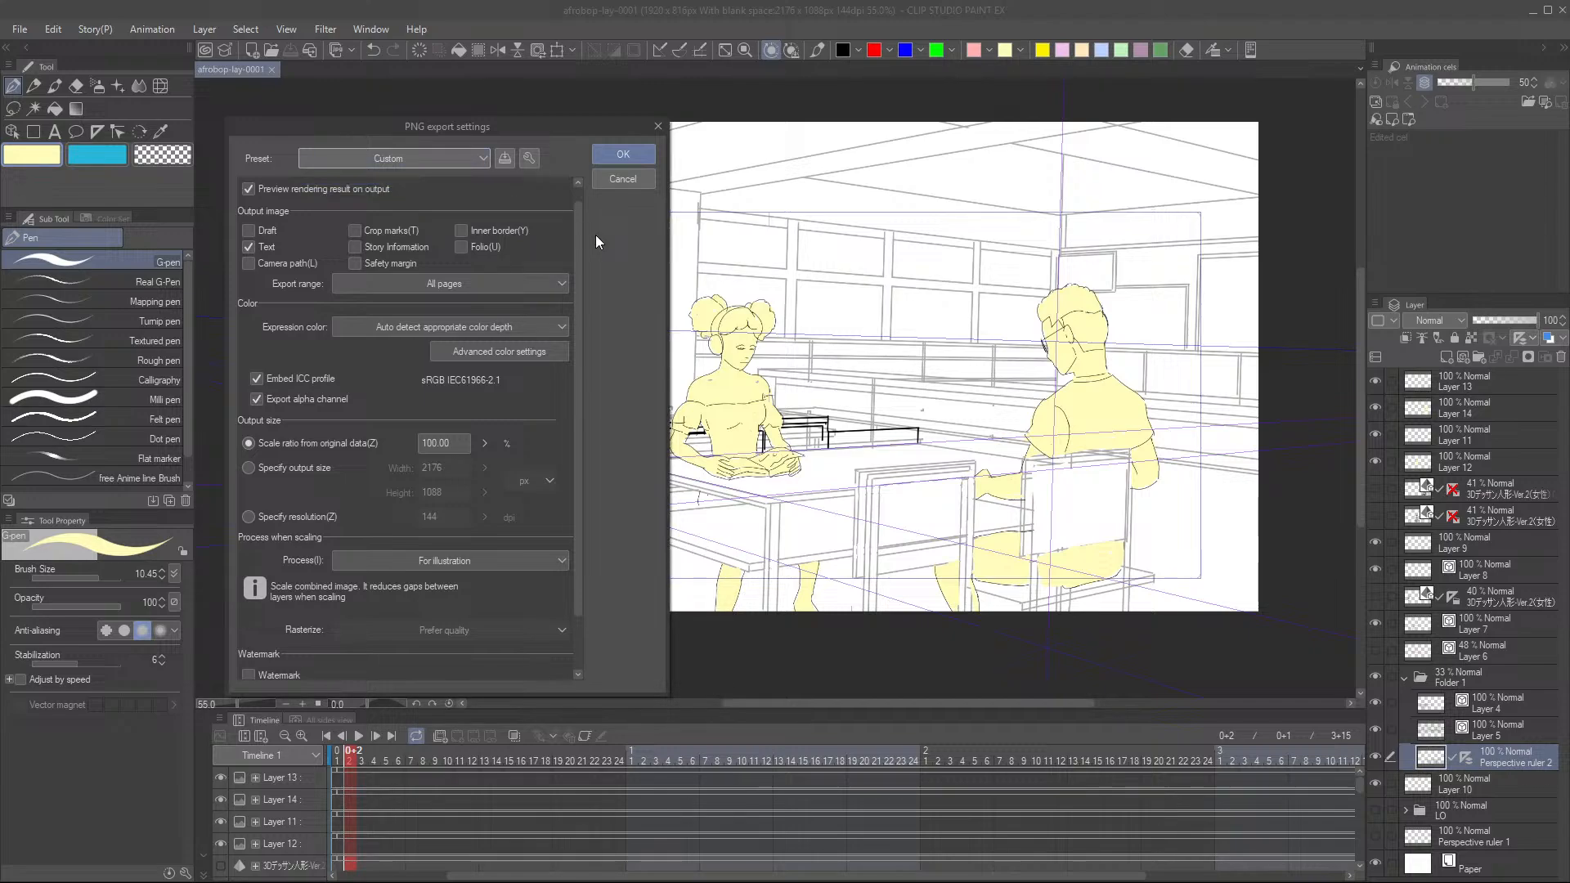
click(613, 159)
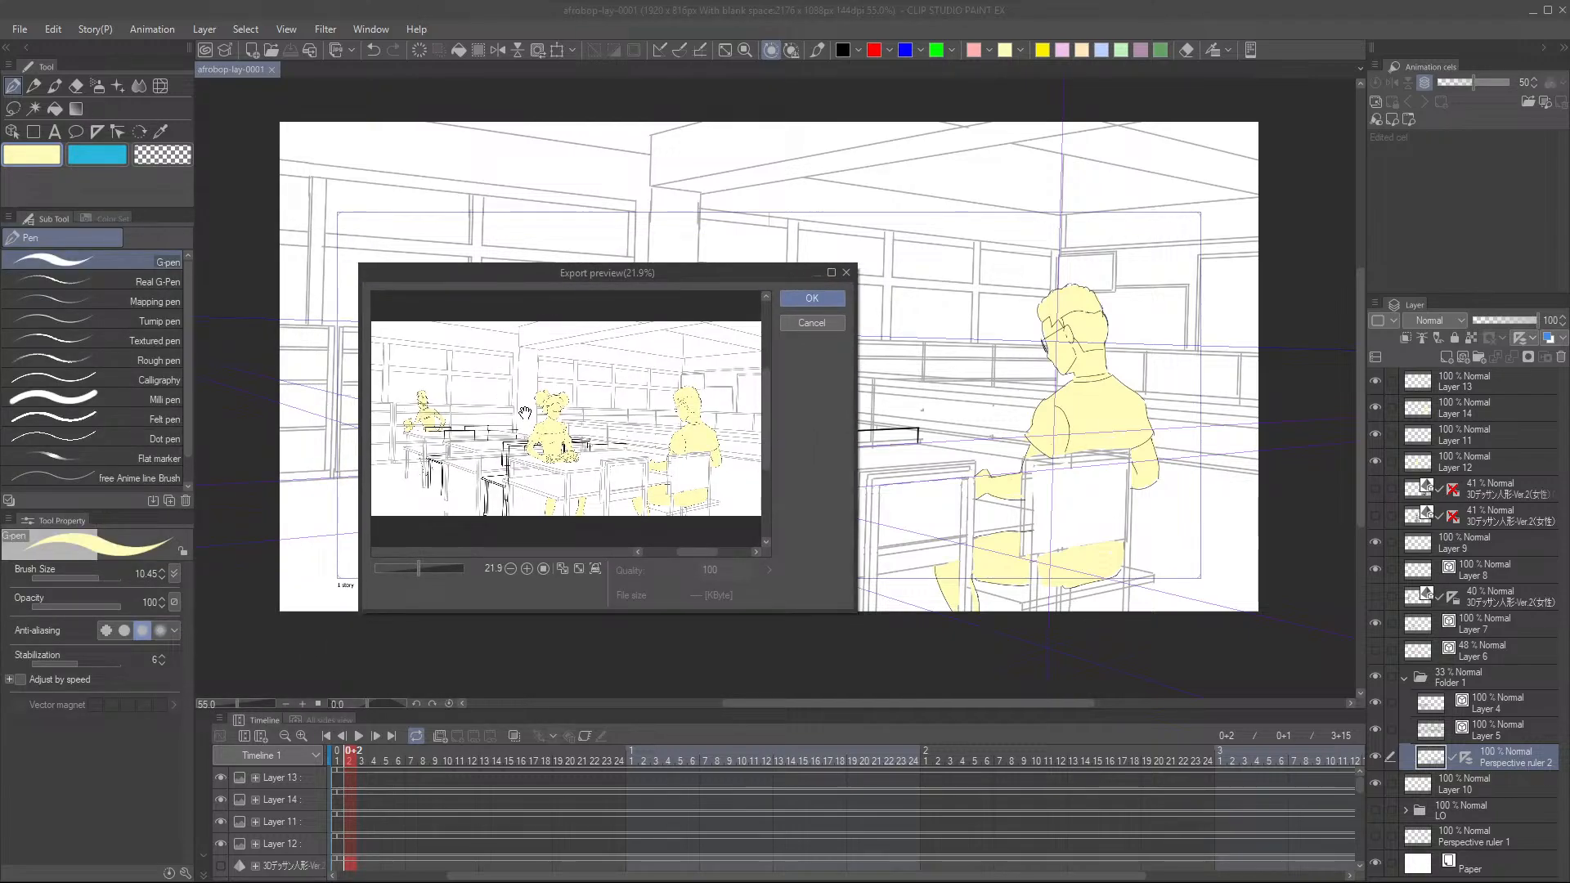
scroll(546, 451, down, 1)
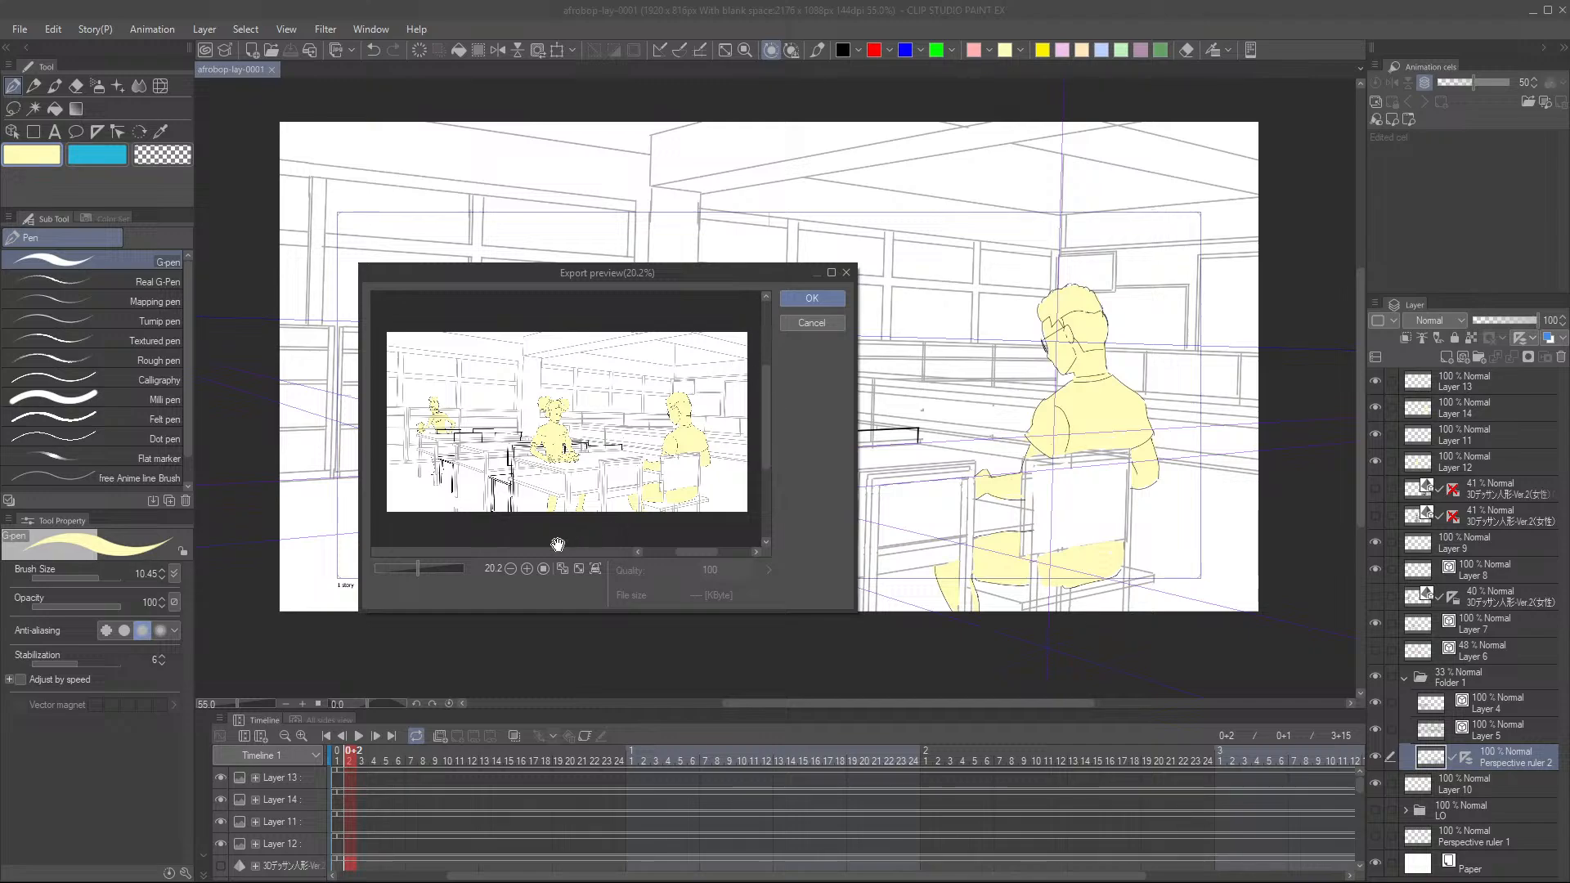
click(817, 302)
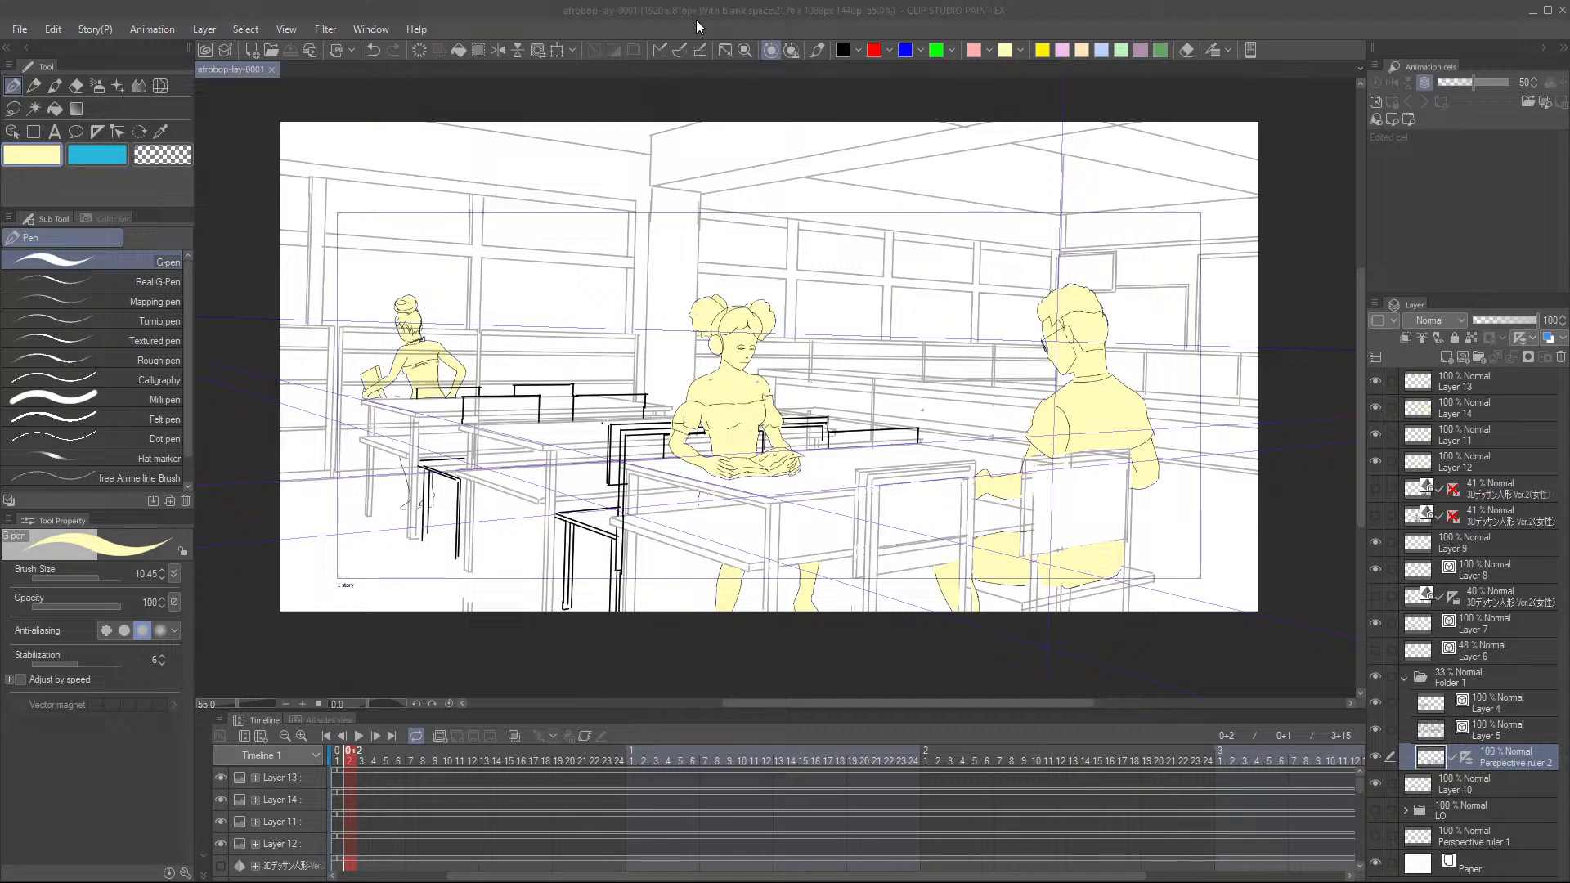
drag(906, 444, 897, 475)
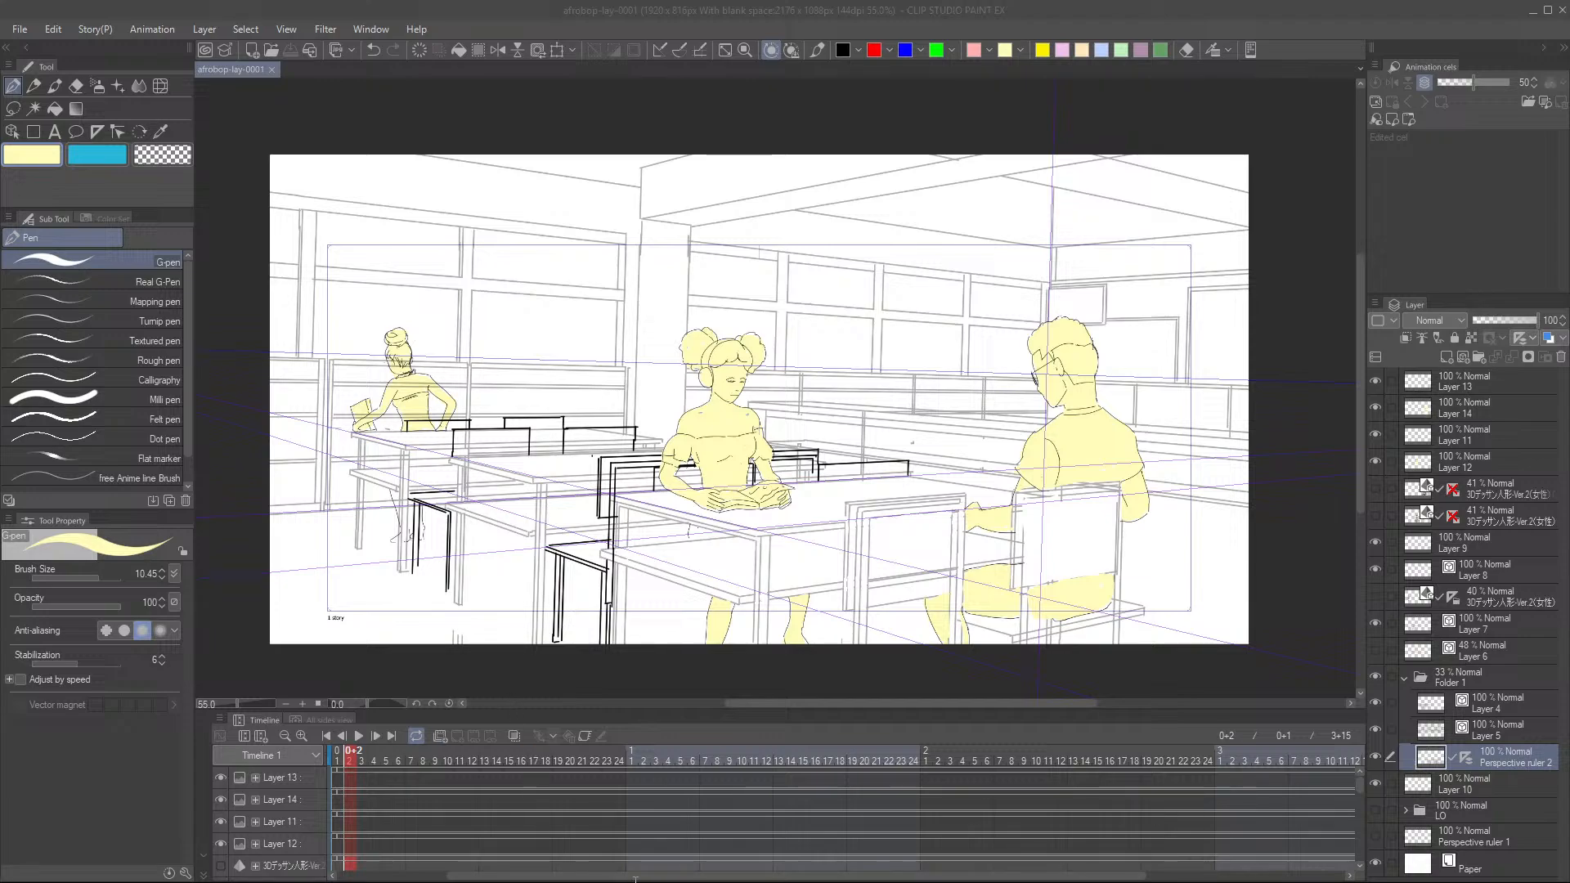
mouse_move(785, 881)
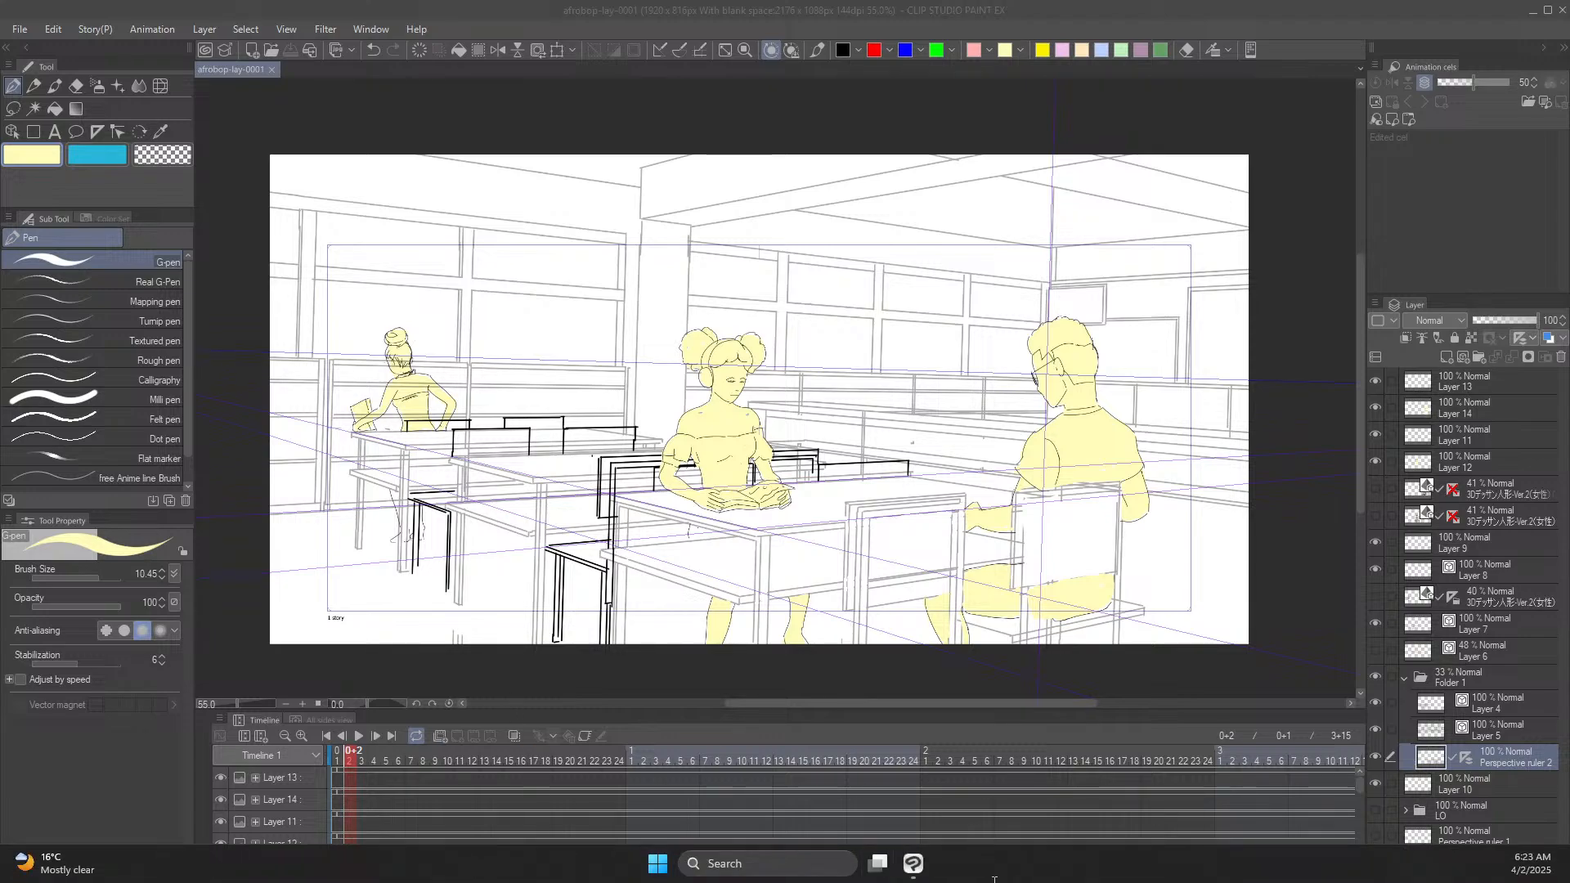